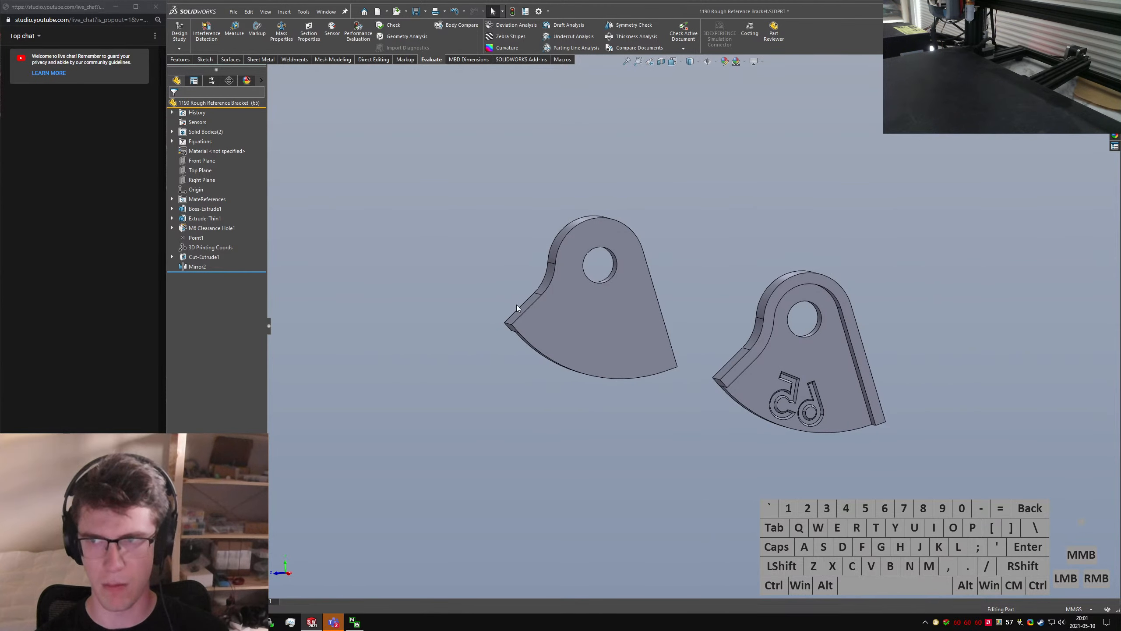
middle_drag(582, 362, 604, 322)
click(604, 322)
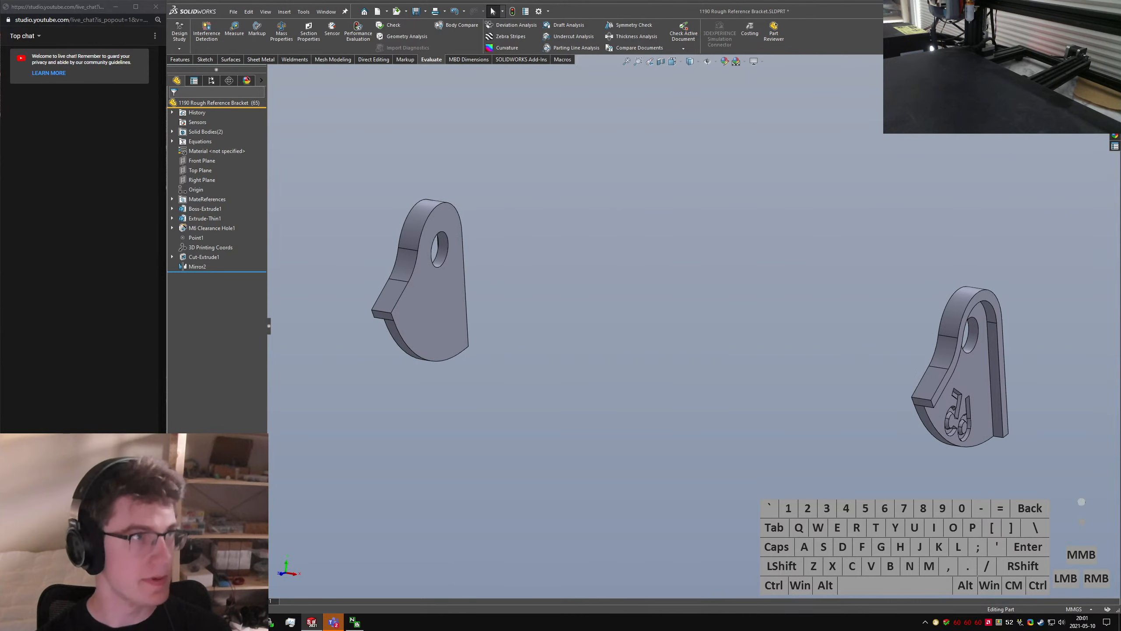
Switch to the web browser and search Google for "1190 touratech gps bracket"
drag(0, 133, 561, 42)
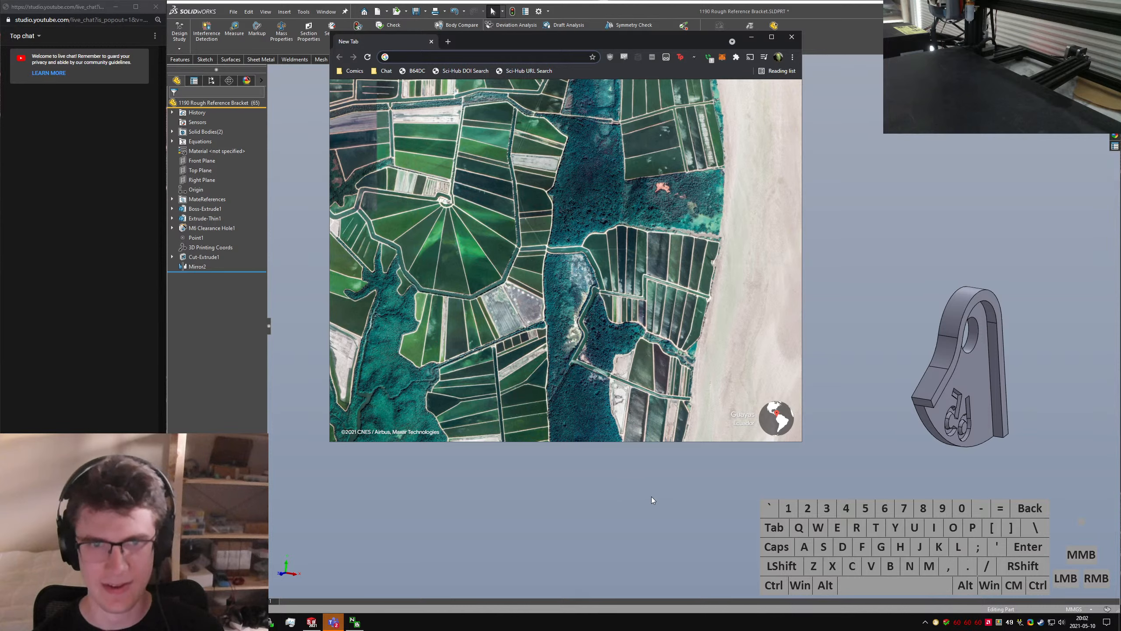
click(586, 206)
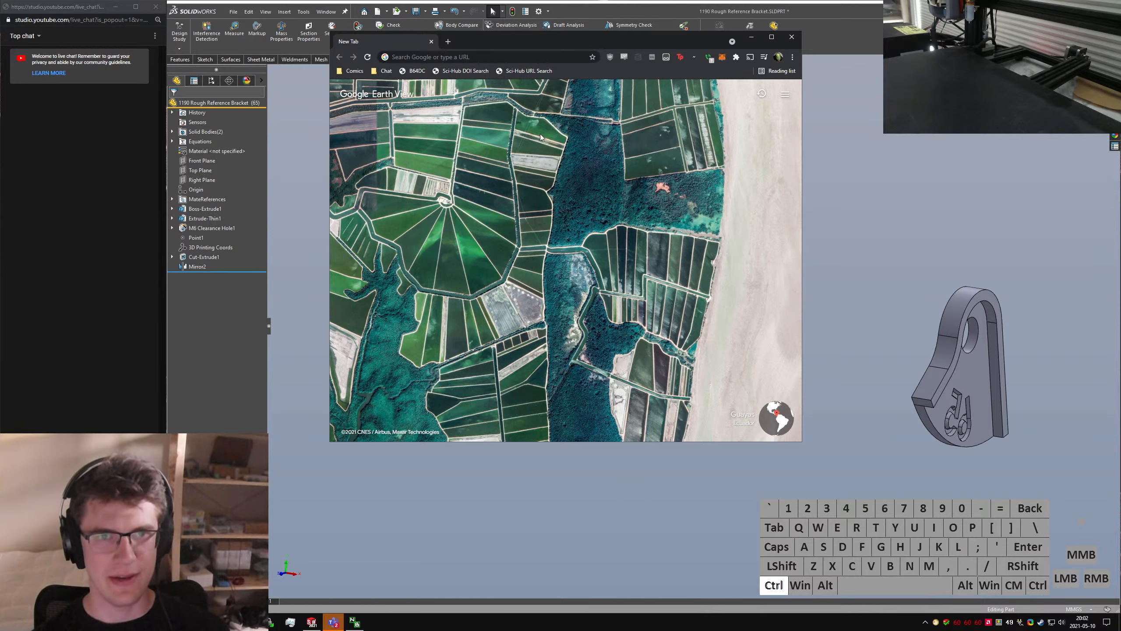
click(522, 172)
key(alt+d)
text(1190 )
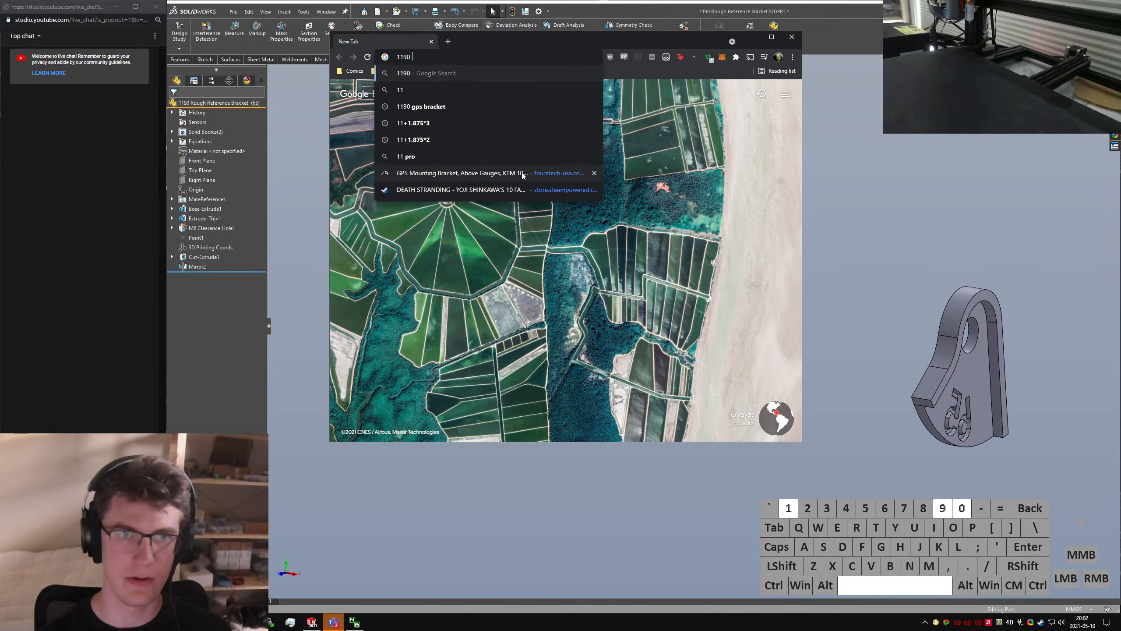
text(touratech gps )
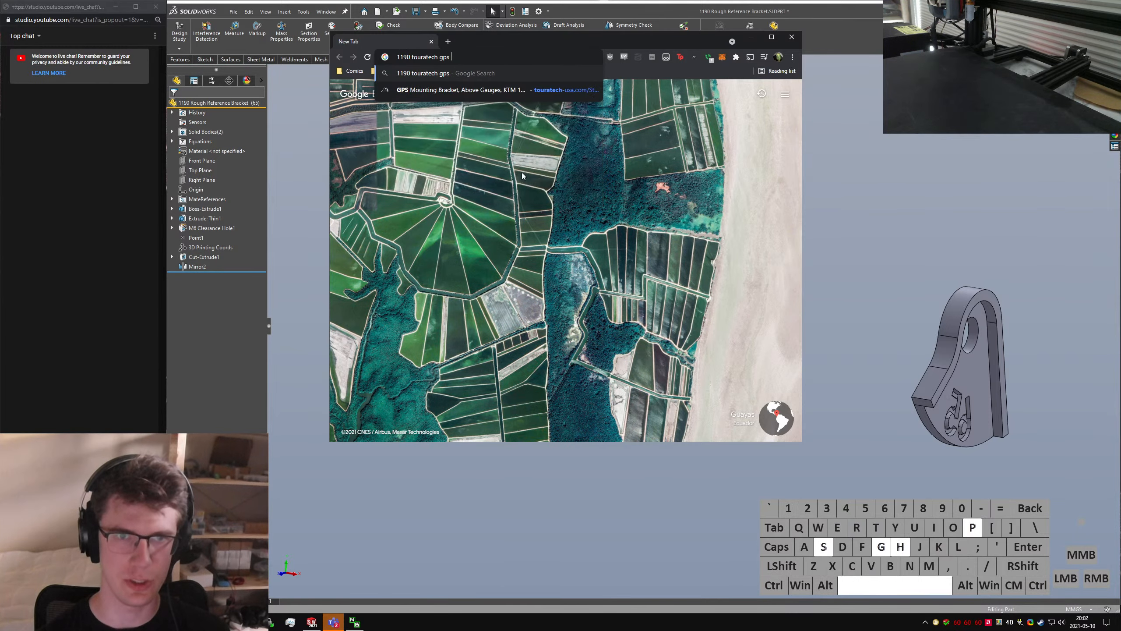
text(bracket)
key(Return)
Open the Touratech product page of the first image result in a maximized browser window and close the search results page
click(447, 128)
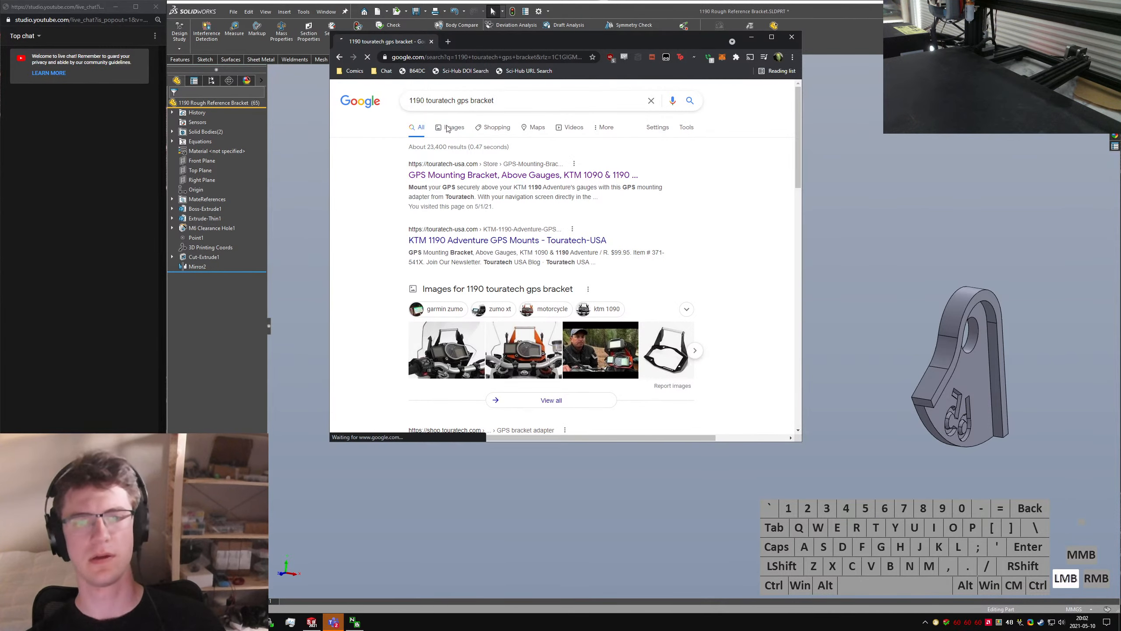
click(416, 191)
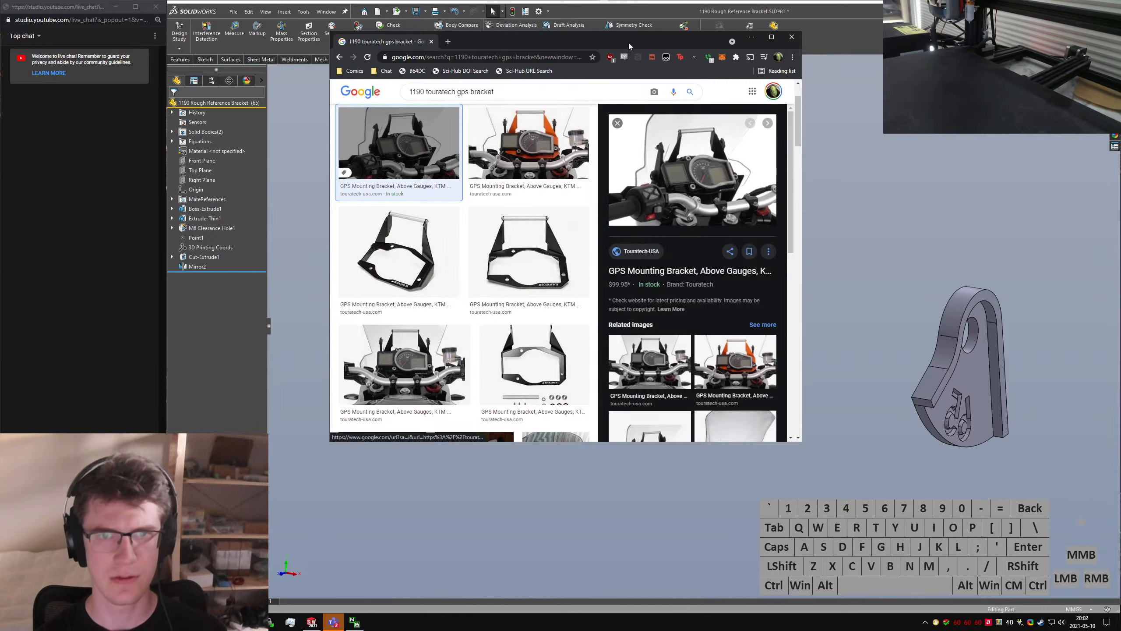
drag(629, 45, 628, 0)
click(197, 119)
click(992, 243)
right_click(991, 244)
click(434, 190)
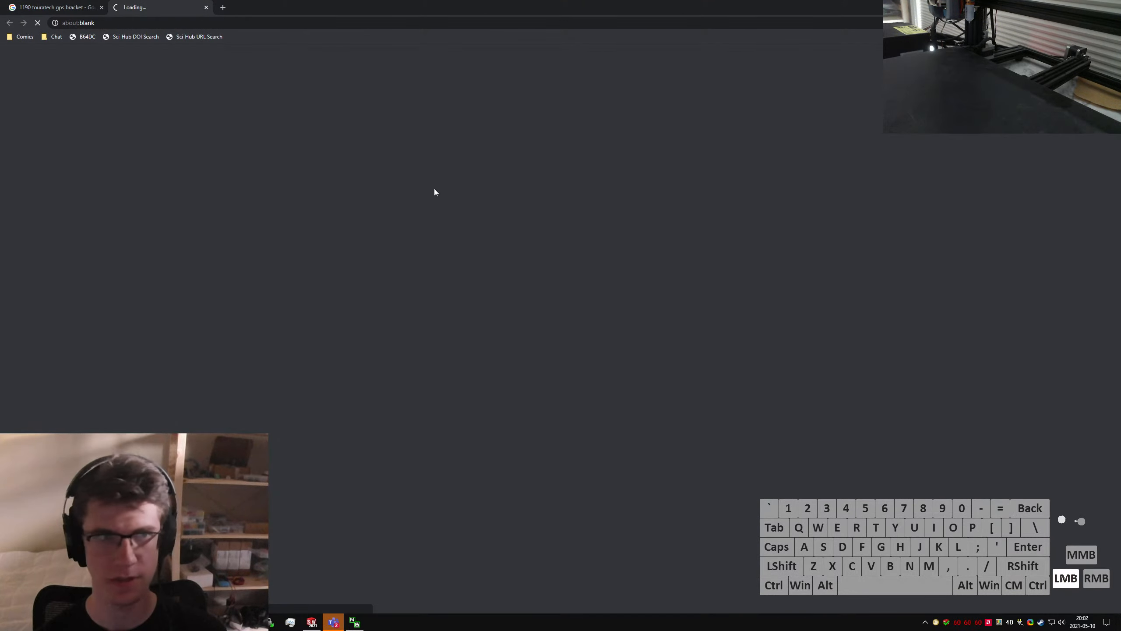
key(ctrl+shift+Tab)
key(ctrl+w)
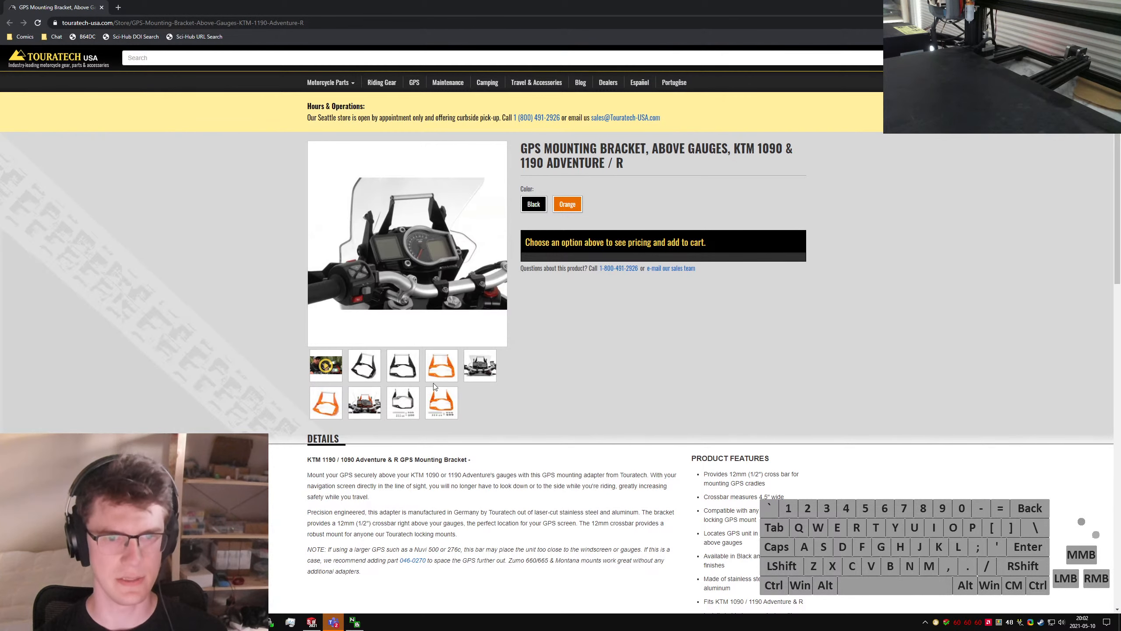
Enlarge the orange GPS bracket photo in the product gallery to examine its shape, and close the enlarged view
click(437, 375)
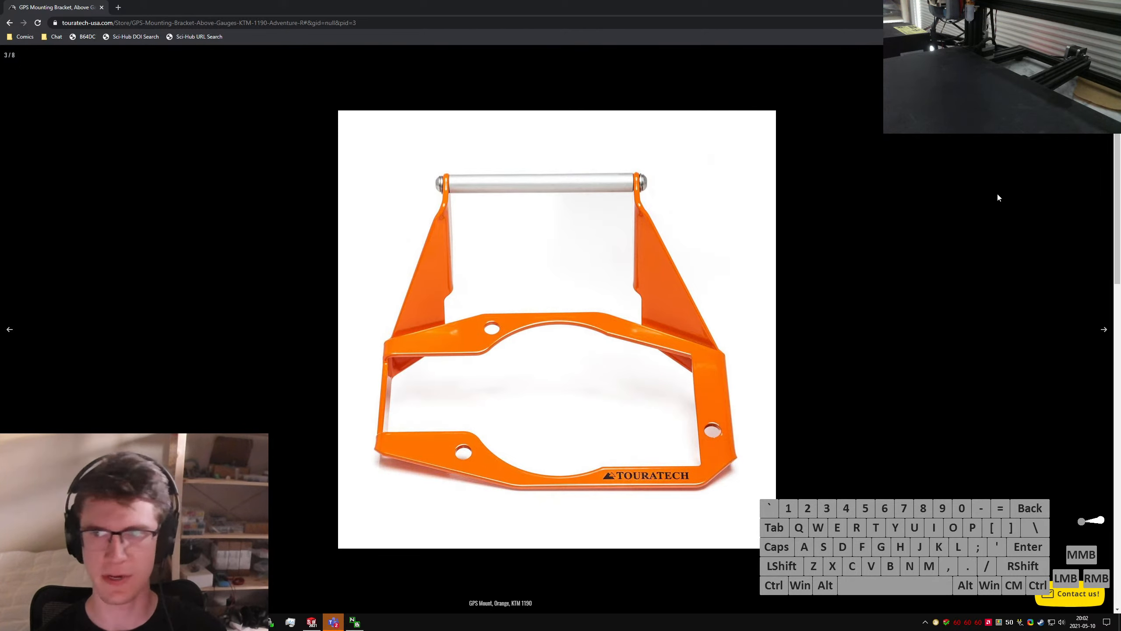
click(702, 287)
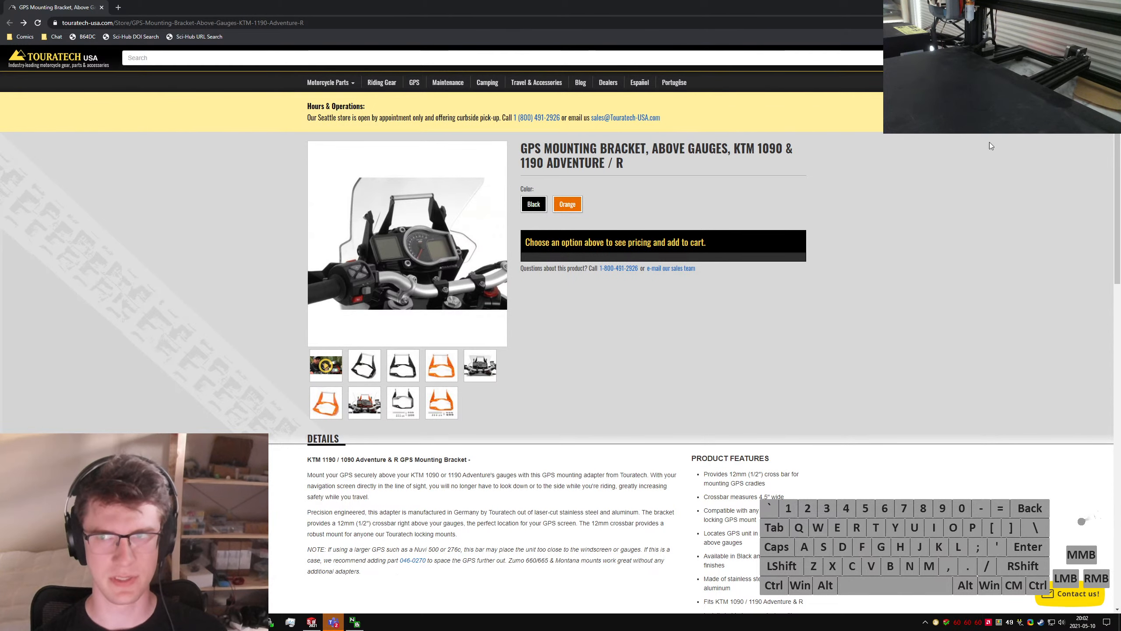
Switch back to SOLIDWORKS and save the 1190 Rough Reference Bracket part
click(312, 622)
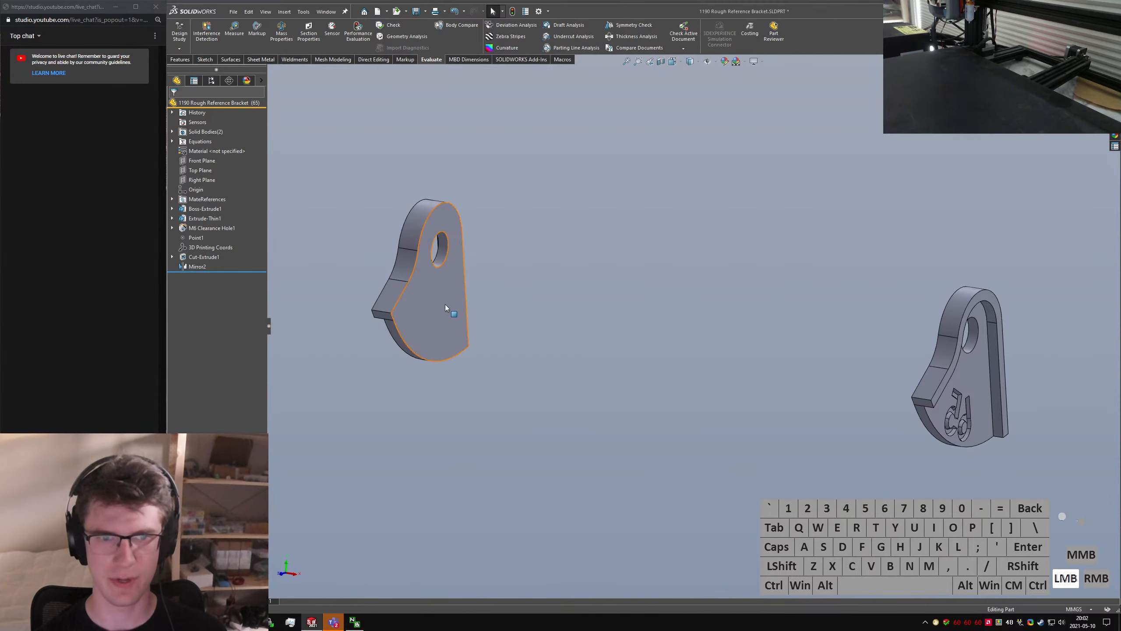
middle_drag(444, 305, 327, 248)
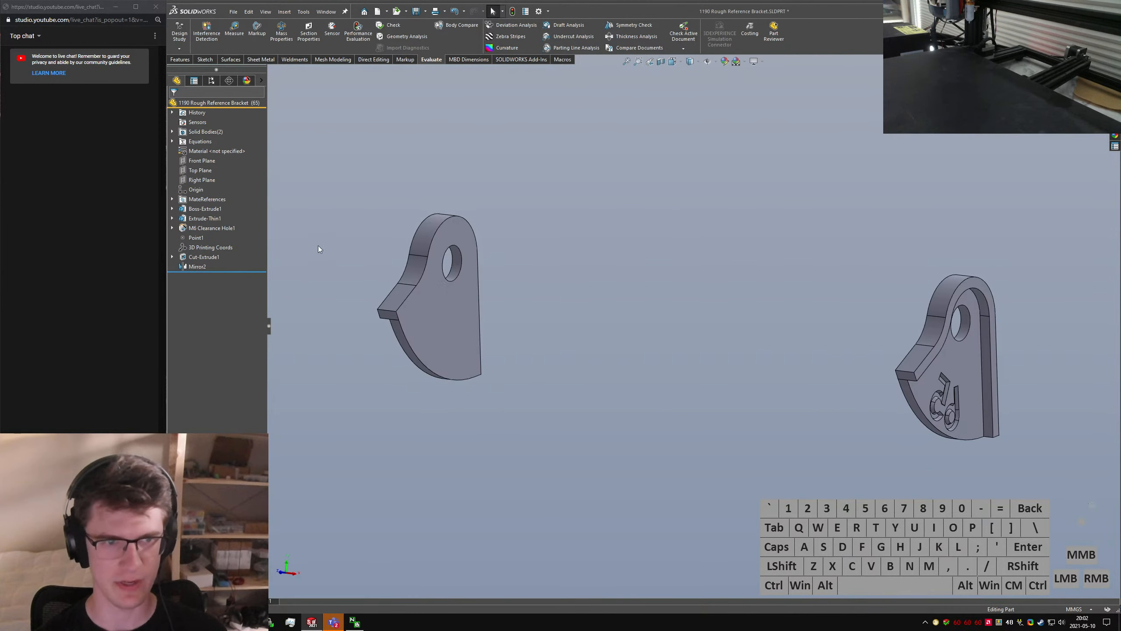
click(318, 245)
key(ctrl+s)
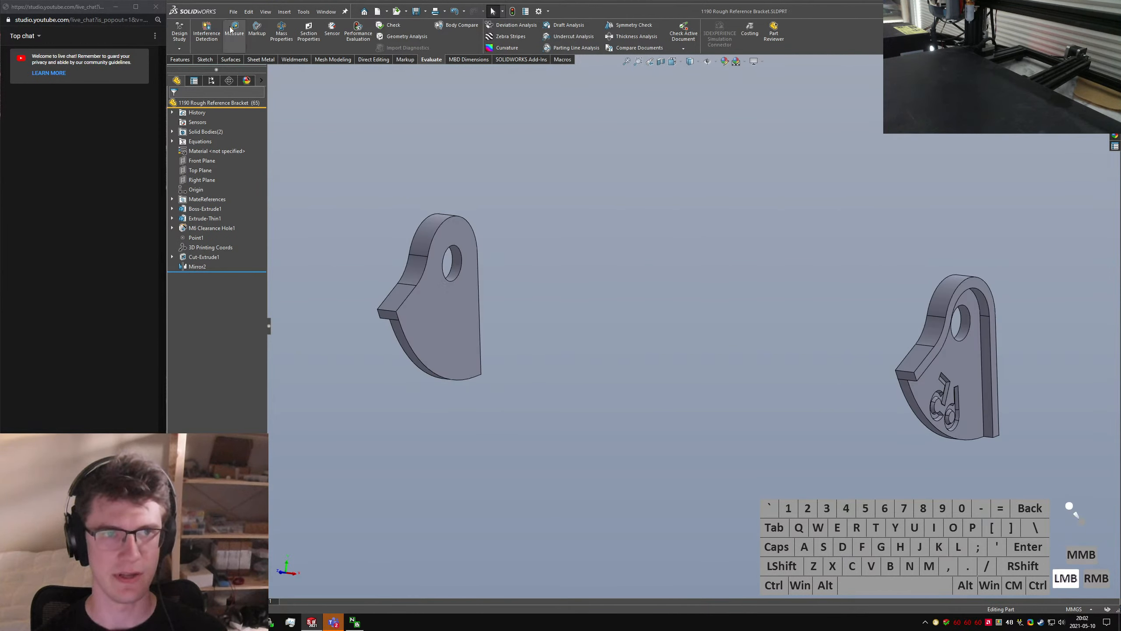
Save the part under the new file name 1190 Detented GPS Bracket.SLDPRT in the same folder
click(233, 11)
click(267, 120)
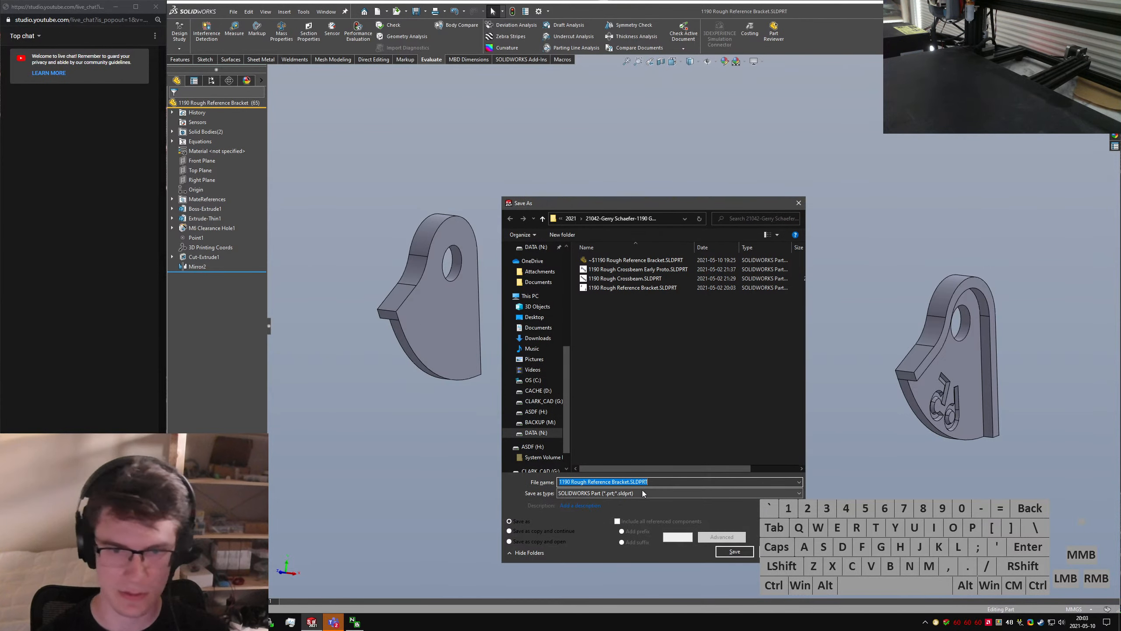
key(ctrl+Right)
key(ctrl+shift+Left)
key(ctrl+shift+Left)
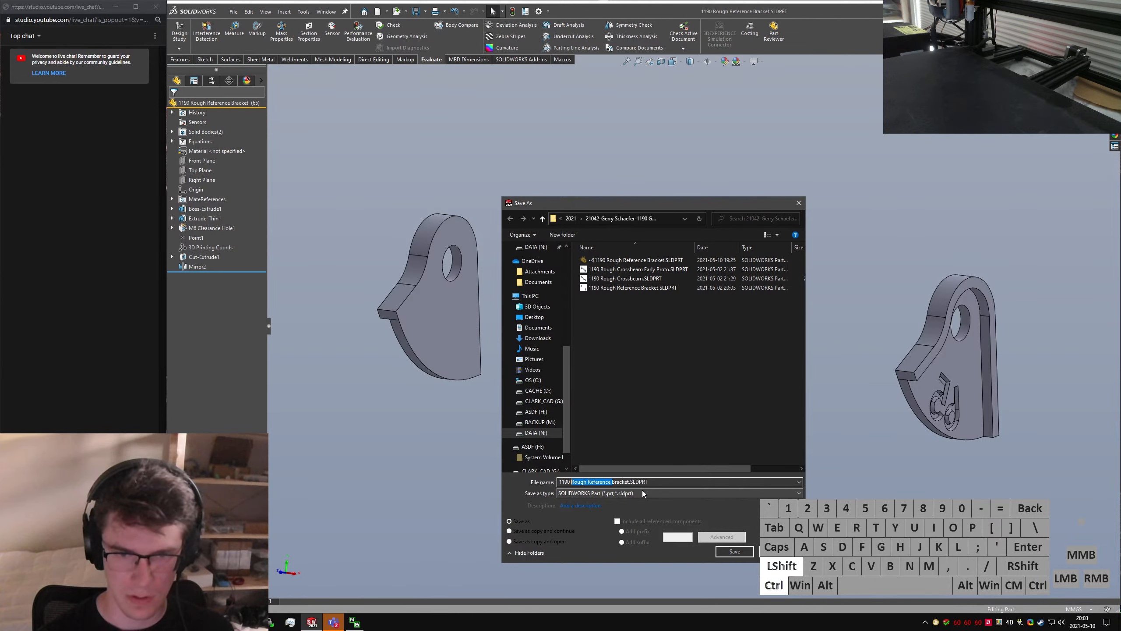
text(Detented GPS)
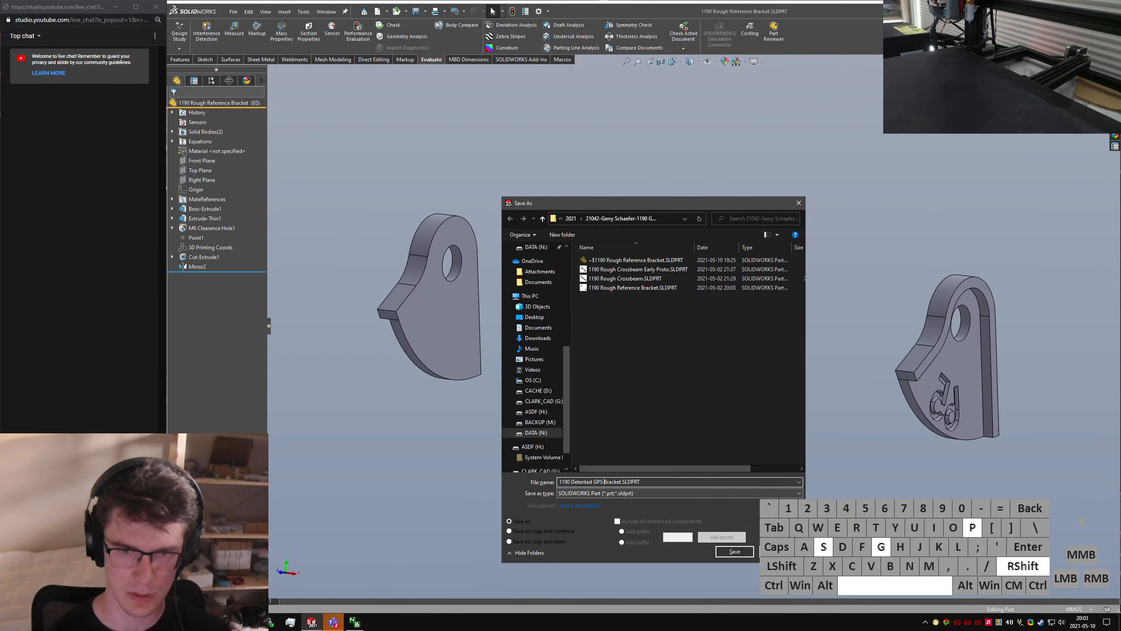
key(Return)
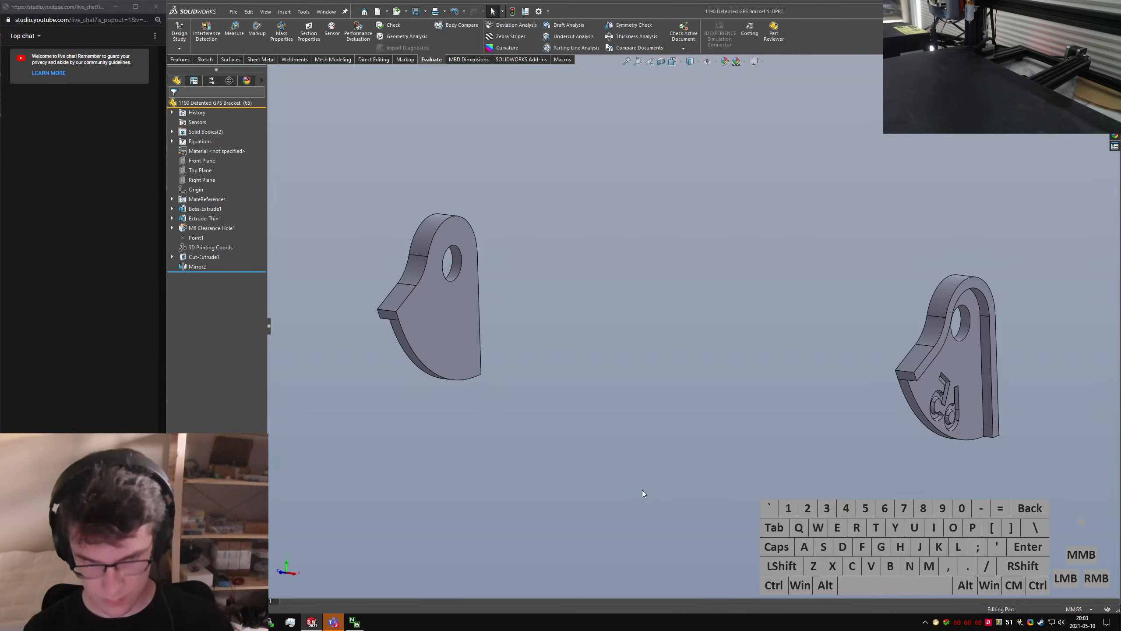
Close the Microsoft Teams window and return to the bracket model
right_click(334, 621)
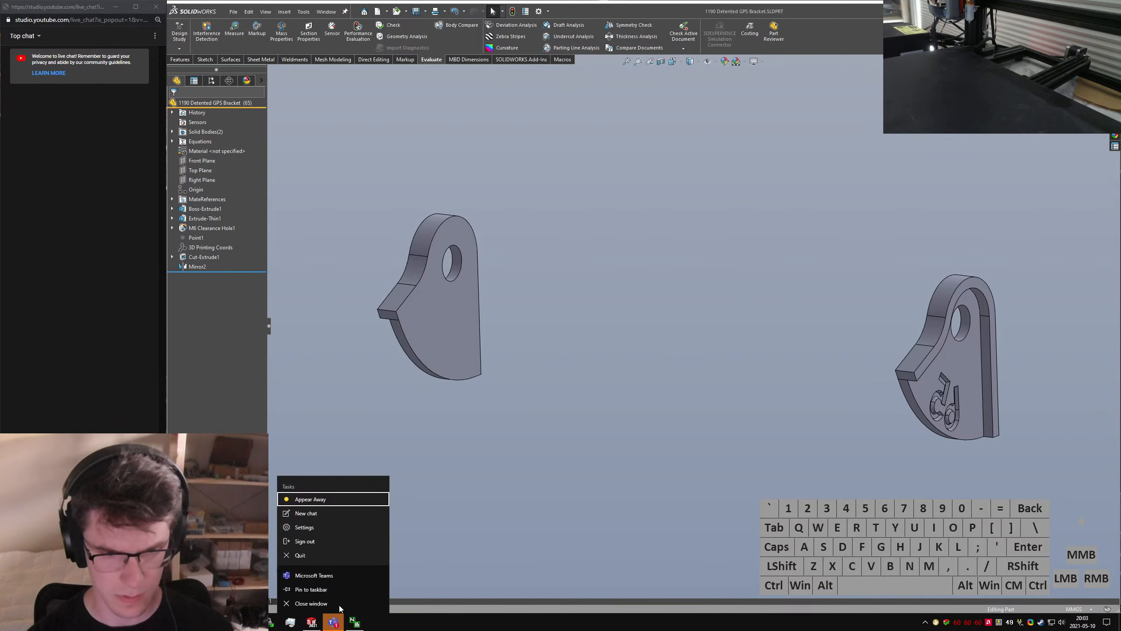
click(339, 606)
click(472, 534)
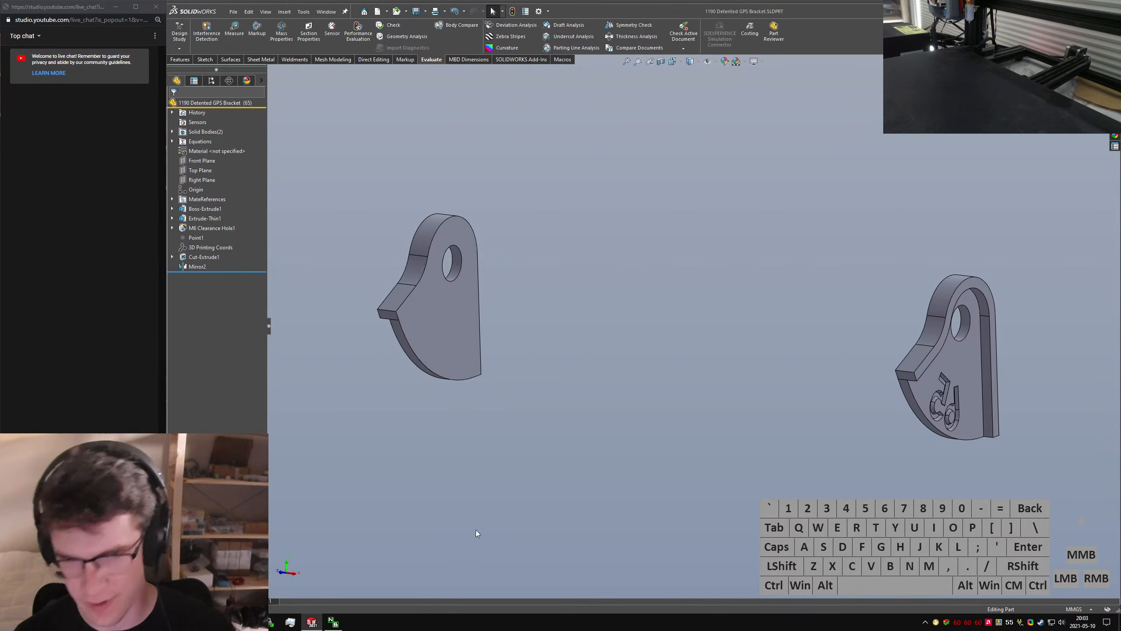
click(550, 327)
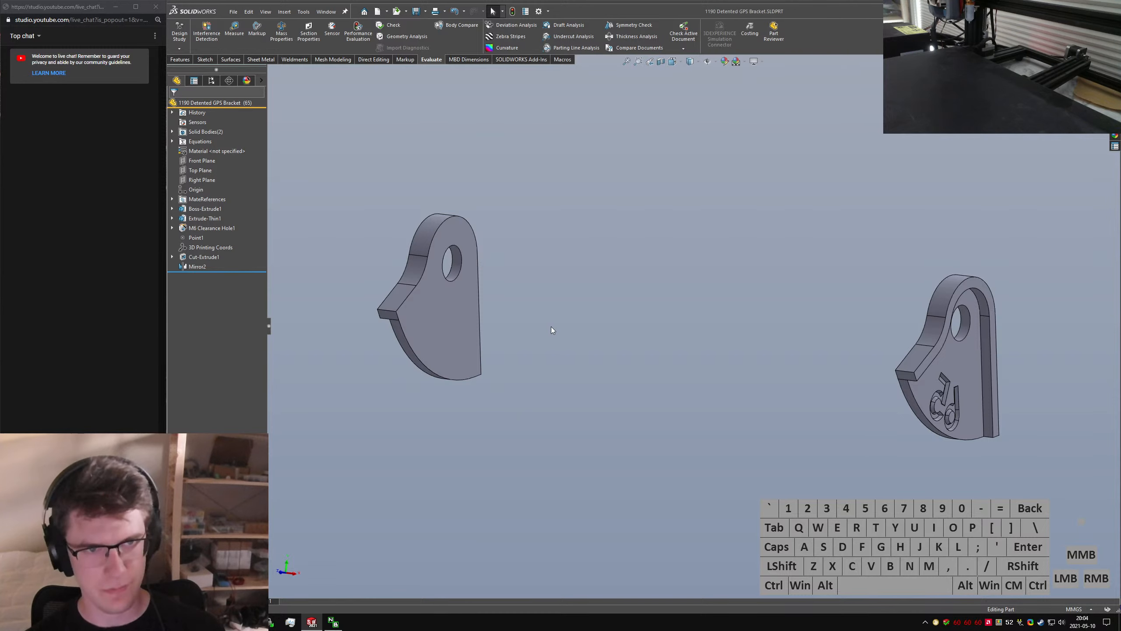
Delete the two inactive configurations of the bracket, keeping only configuration 65
click(207, 82)
click(223, 139)
ctrl+click(226, 118)
right_click(226, 118)
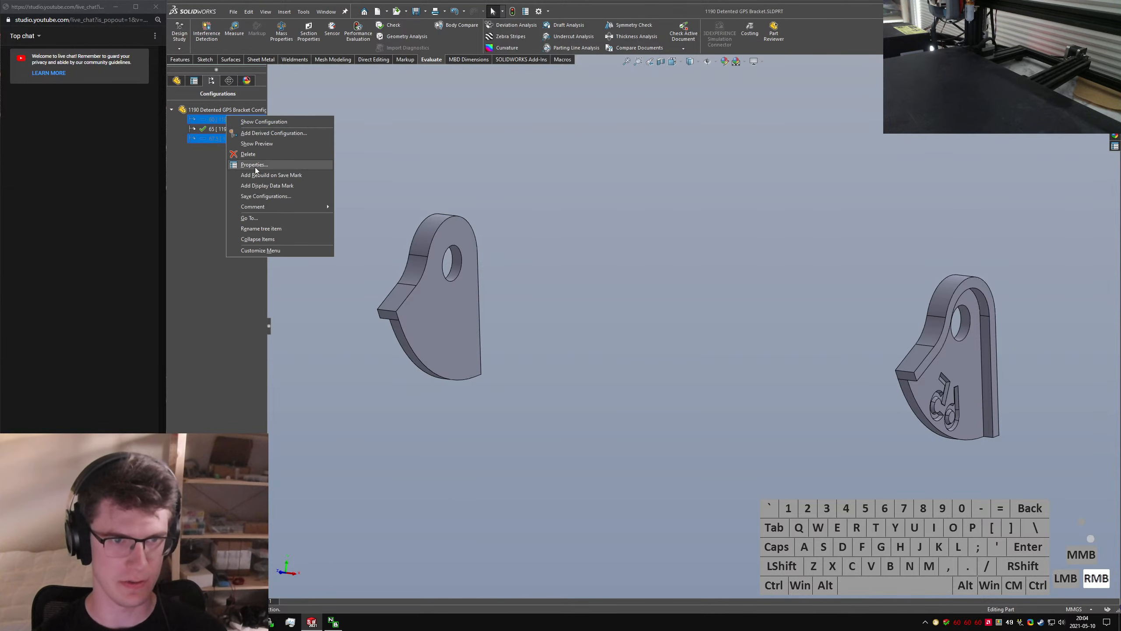
click(255, 166)
click(138, 35)
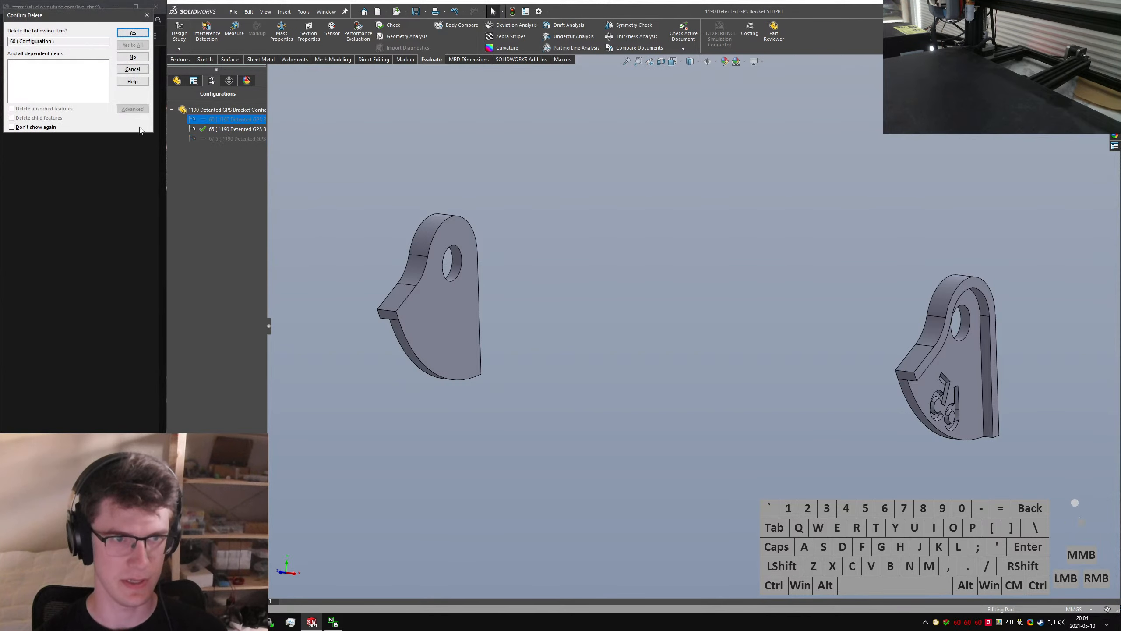
click(134, 36)
Rename the remaining configuration as Default and rebuild the model
click(217, 121)
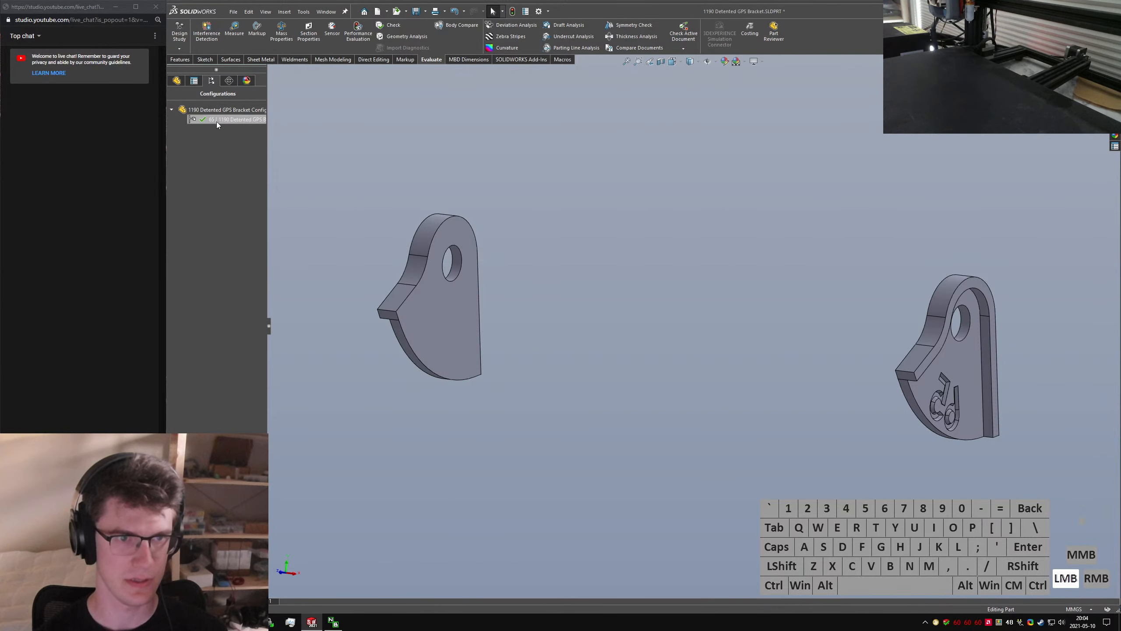
click(210, 119)
text(Defaeult)
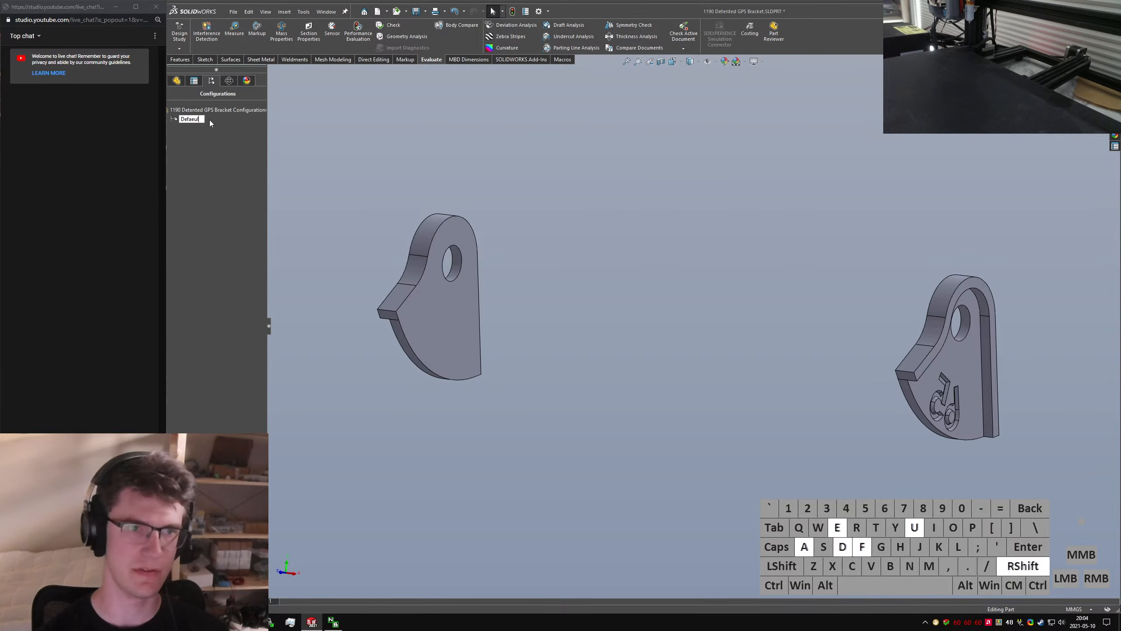
key(Return)
click(209, 119)
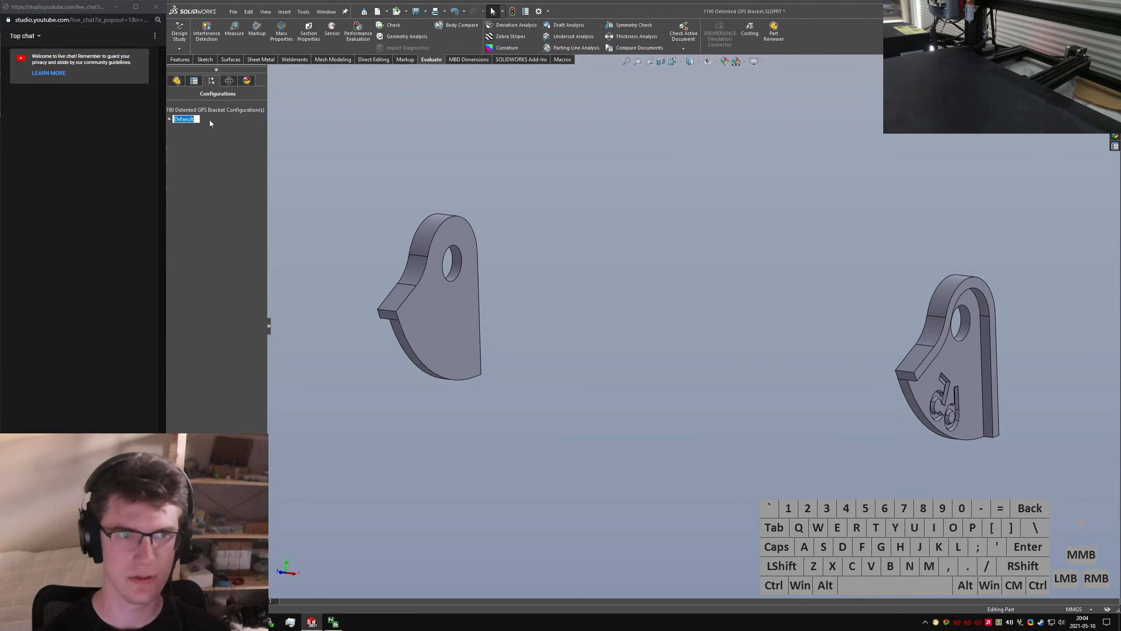
text(Default)
key(Return)
click(519, 114)
key(ctrl+q)
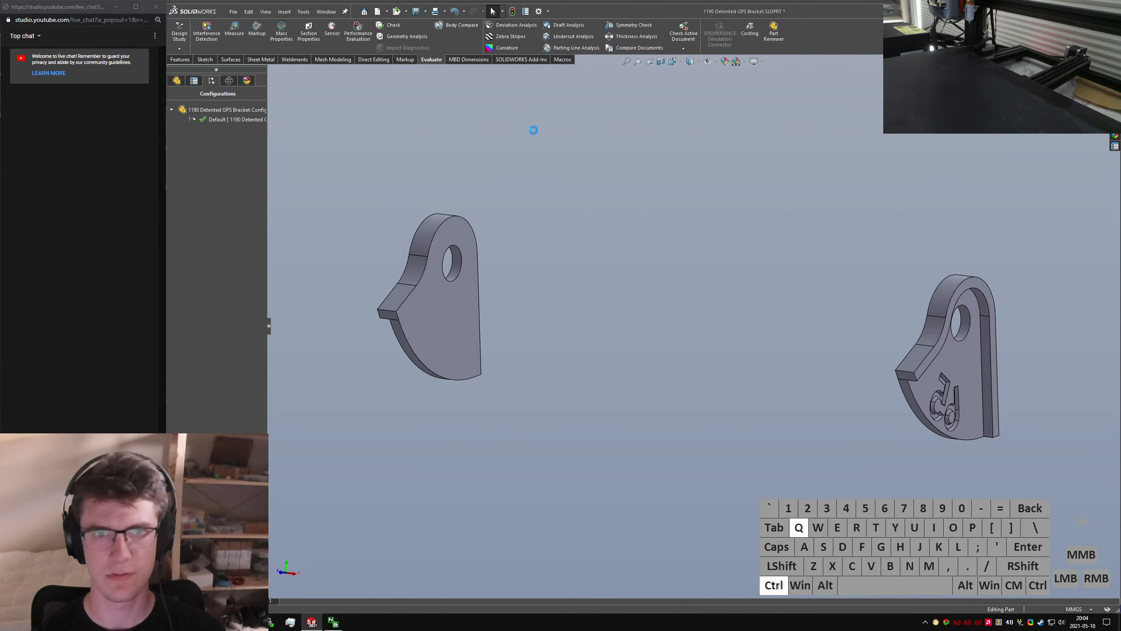
Delete the Cut-Extrude1 text engraving from the bracket together with its leftover sketch
middle_drag(479, 174, 583, 327)
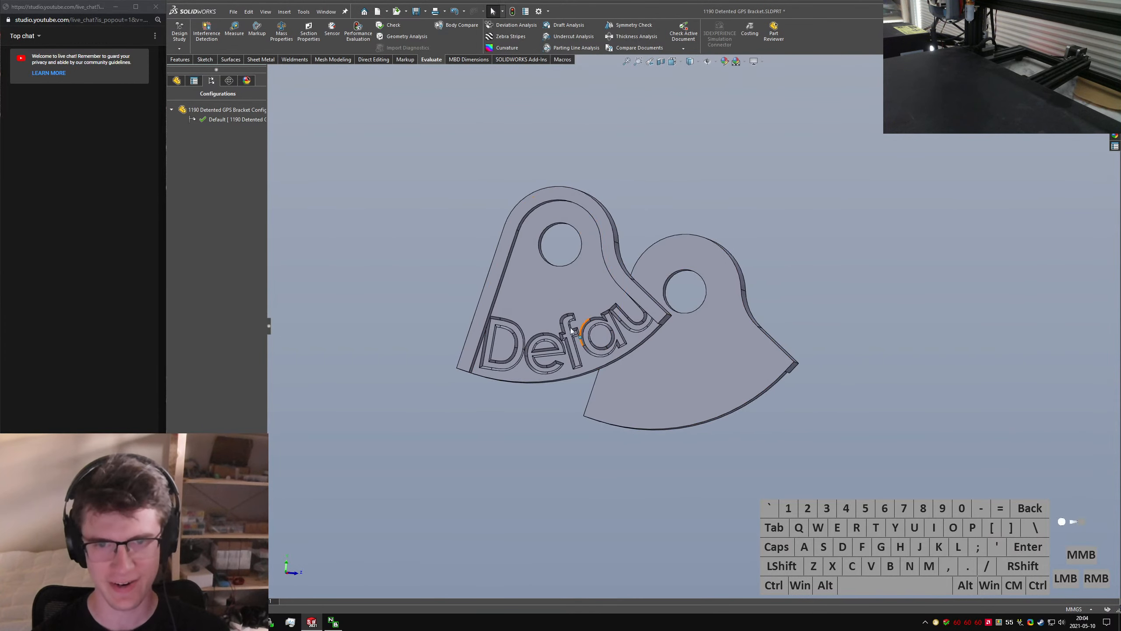
click(176, 80)
click(197, 228)
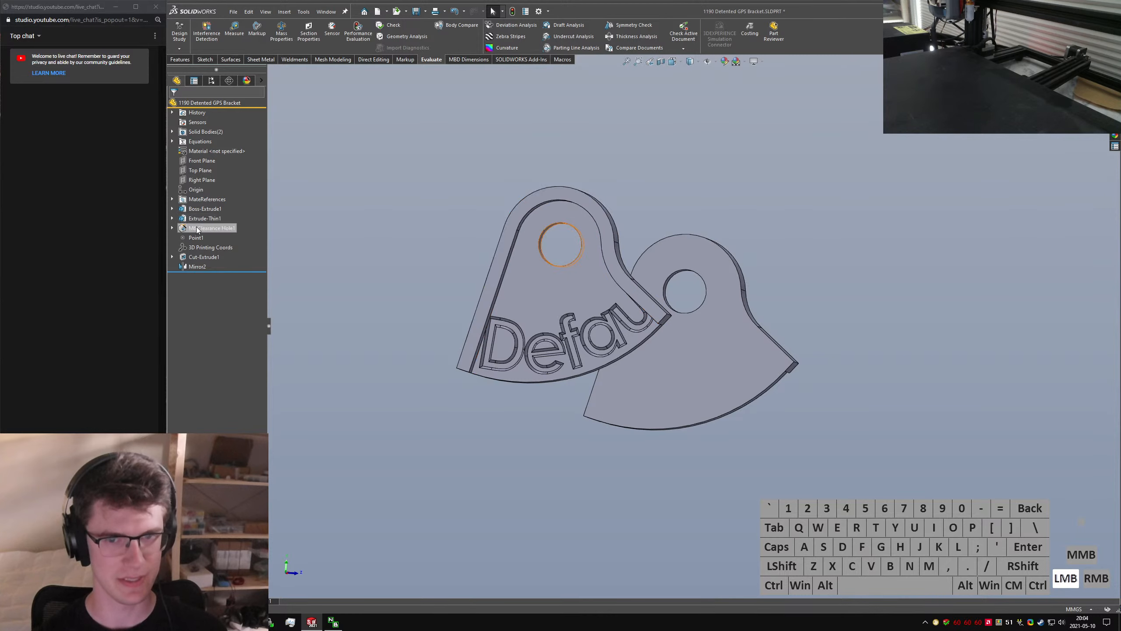
click(197, 258)
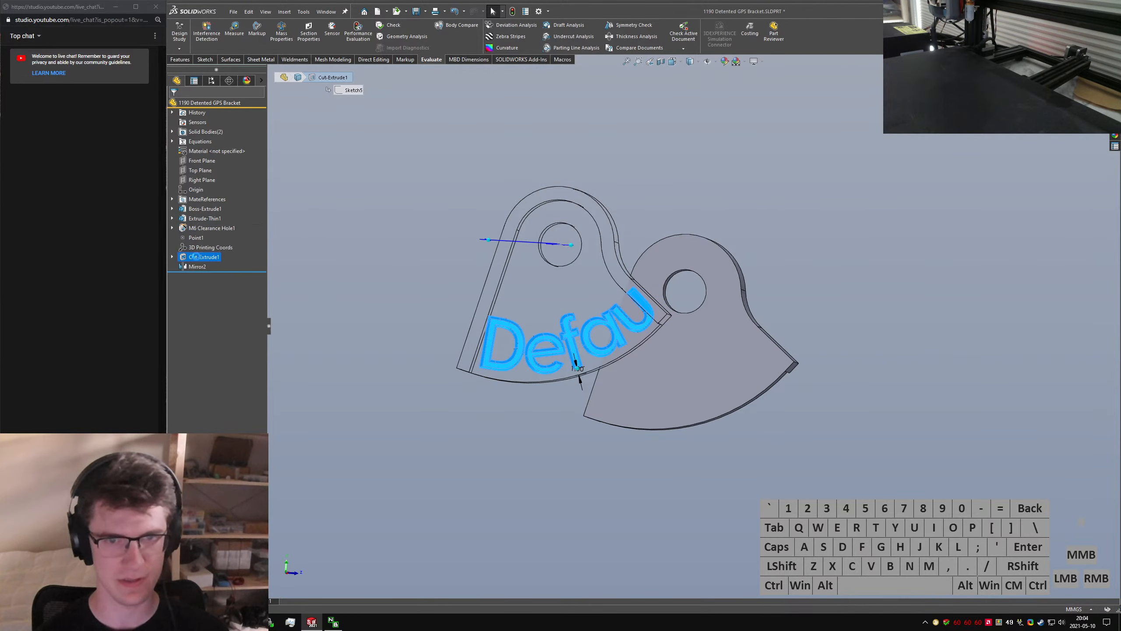
key(Delete)
key(Return)
click(197, 258)
key(Delete)
key(Return)
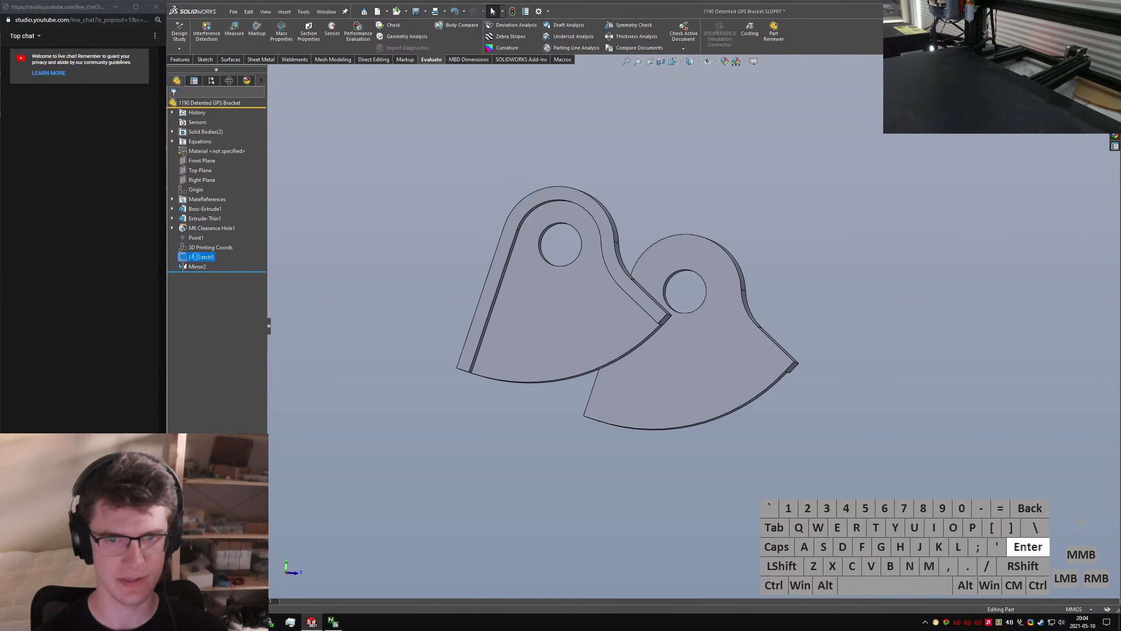
mouse_move(457, 306)
middle_down()
mouse_move(638, 283)
mouse_move(580, 295)
mouse_move(623, 296)
middle_up()
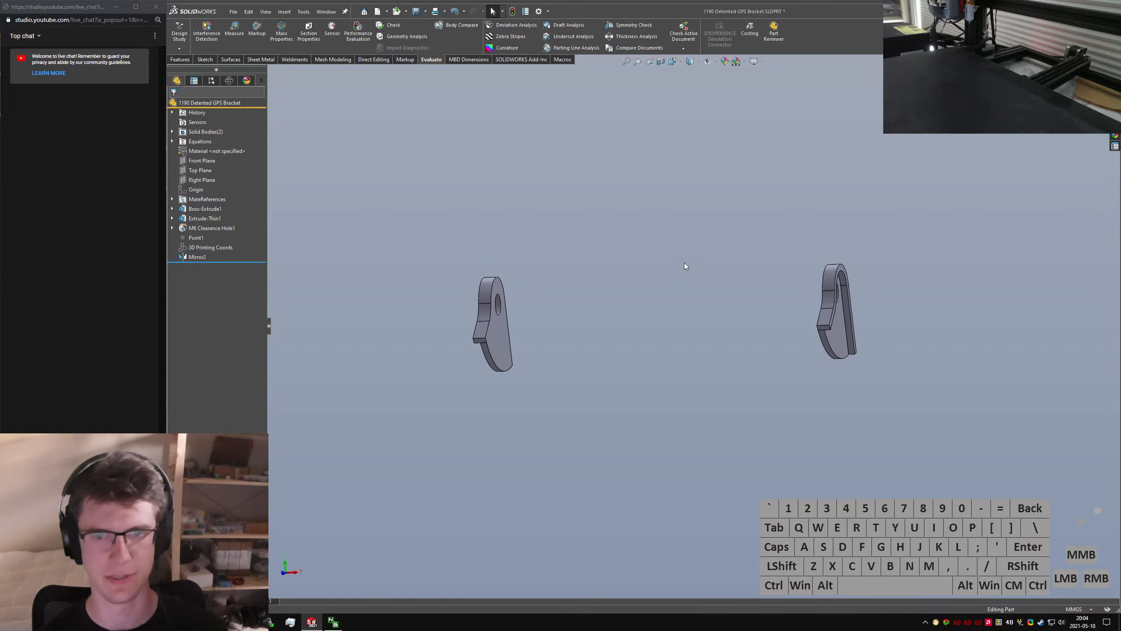
middle_drag(684, 264, 625, 329)
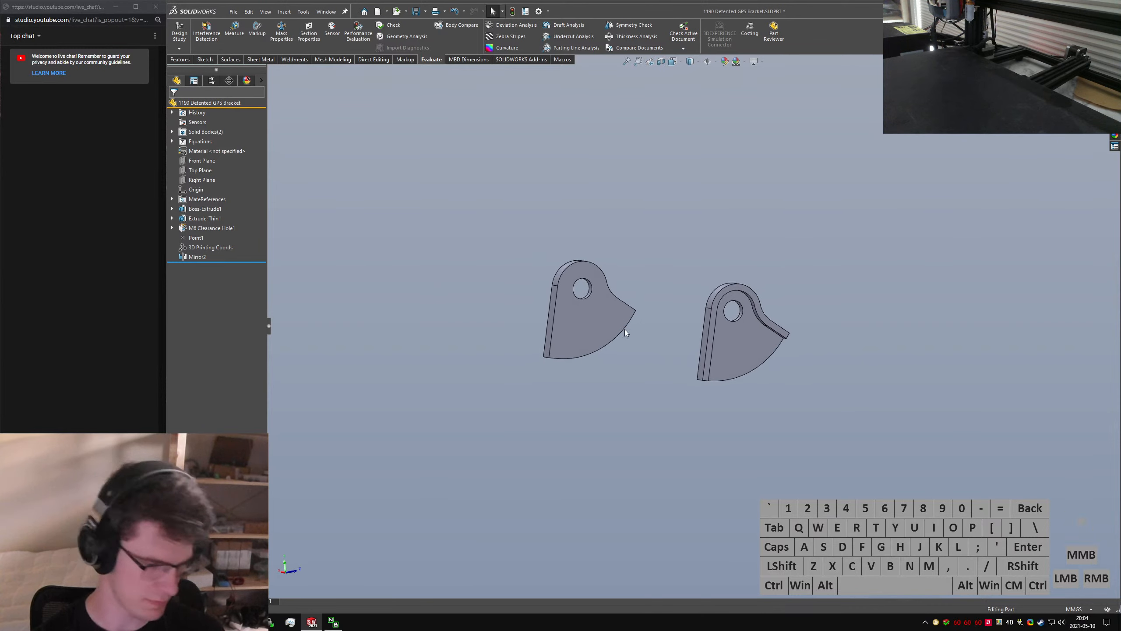
click(327, 578)
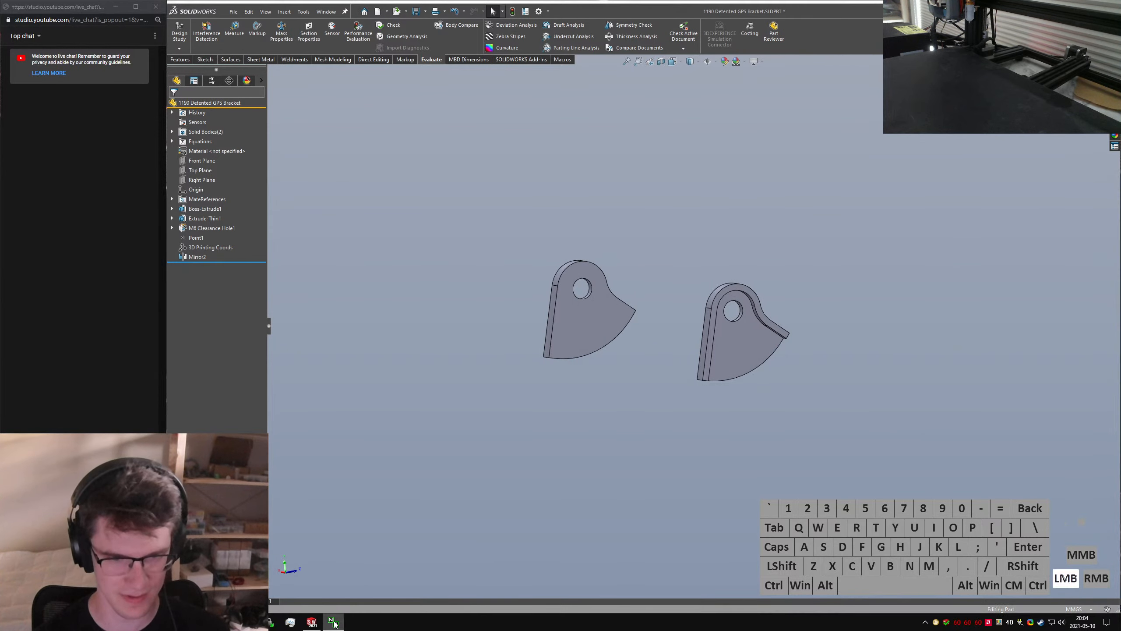
click(177, 622)
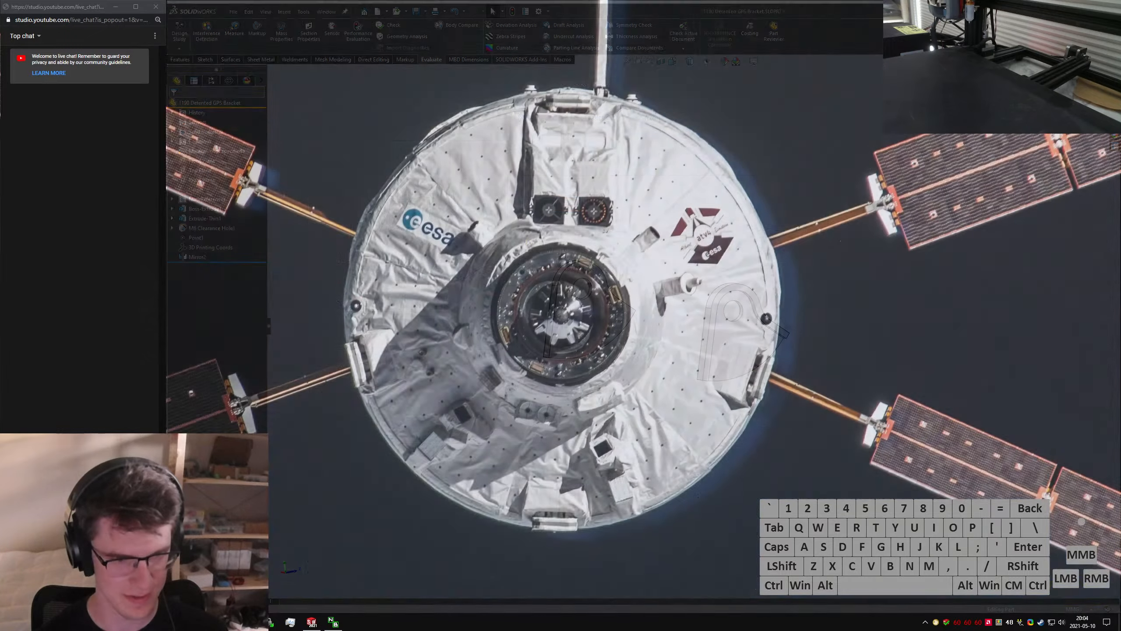
View the orange Touratech bracket's product photo as reference, close its browser page and return to the bracket model
click(216, 579)
click(427, 416)
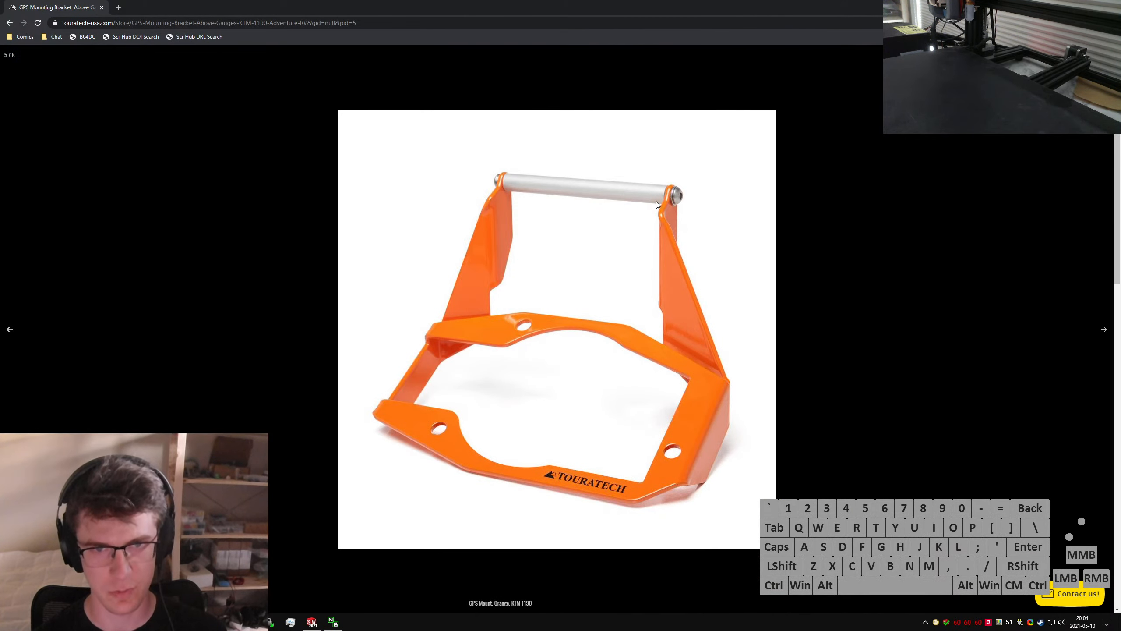
key(ctrl+w)
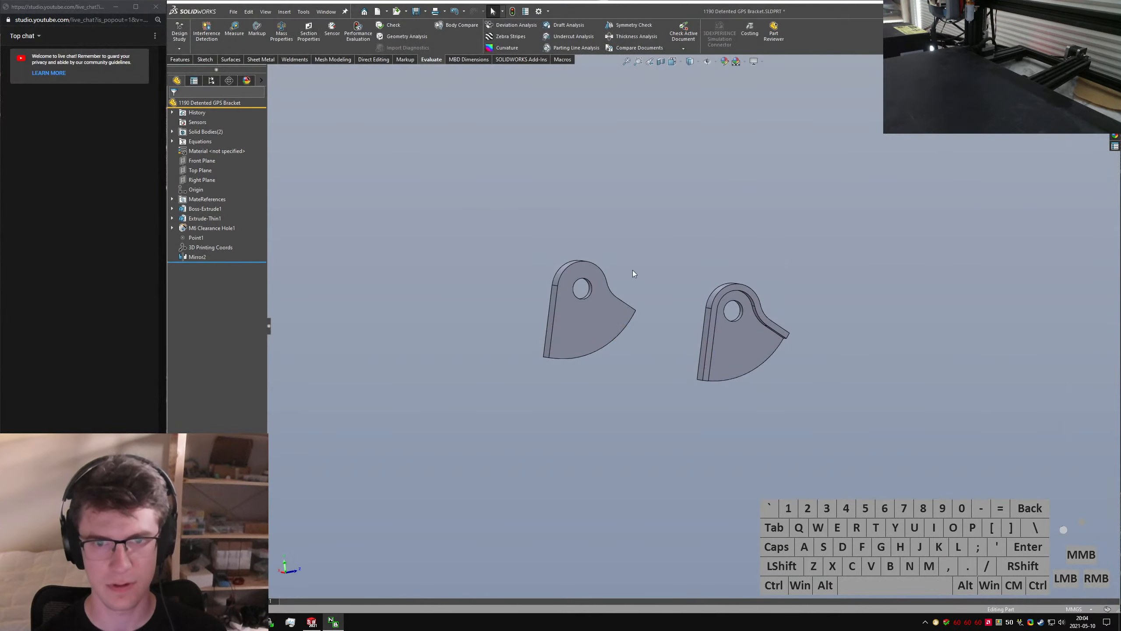
Save the bracket part
click(644, 343)
key(ctrl+7)
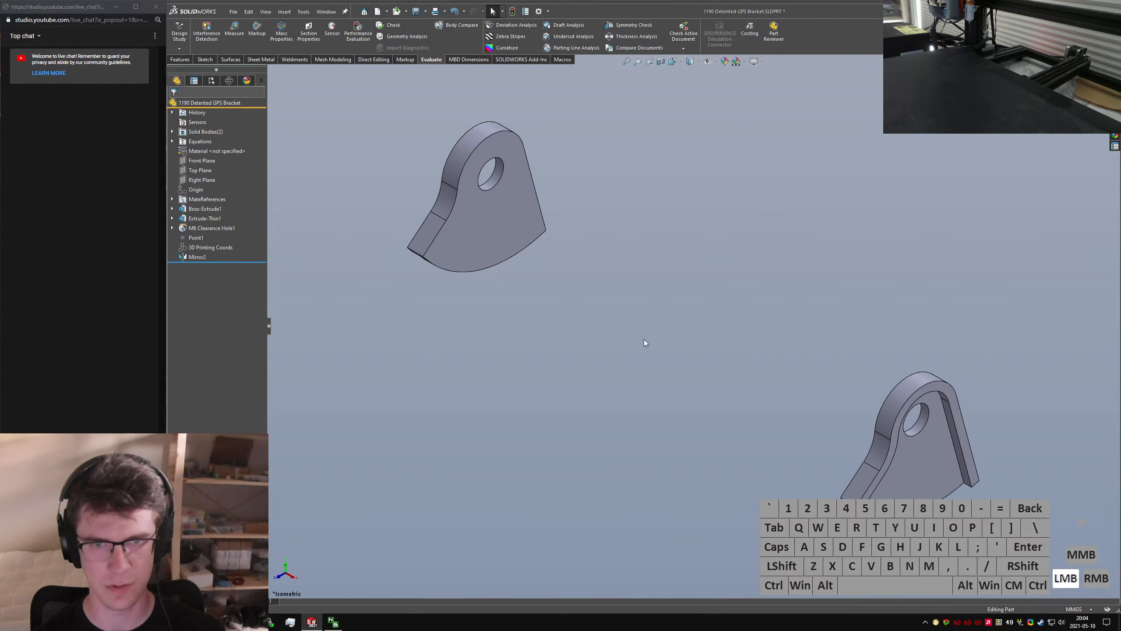
middle_drag(644, 335, 579, 274)
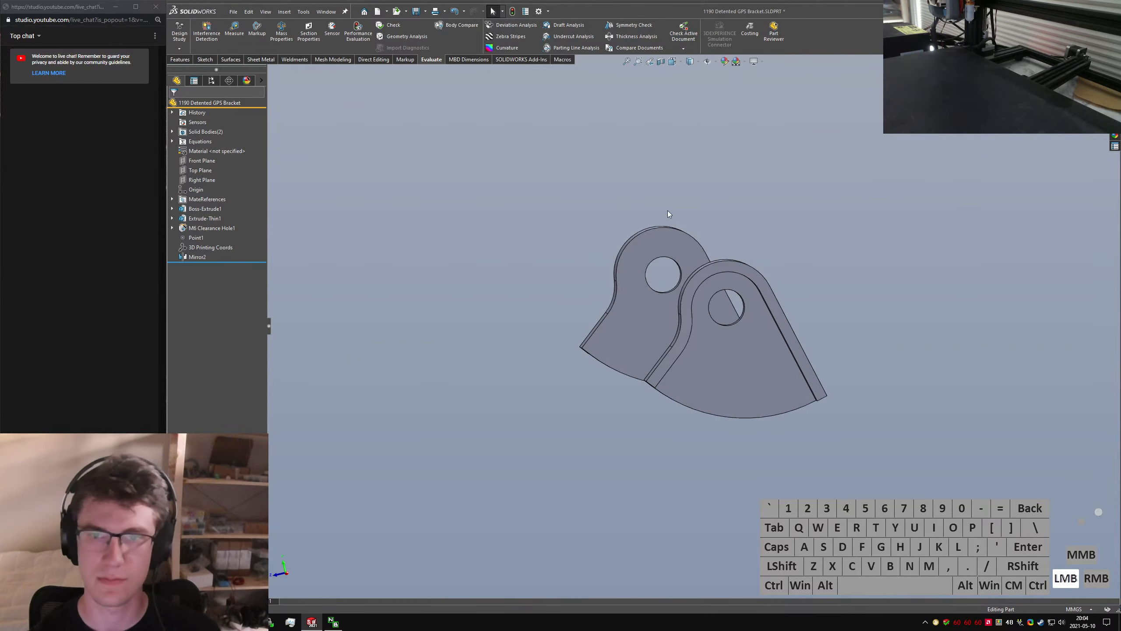
middle_drag(668, 210, 798, 230)
key(ctrl+s)
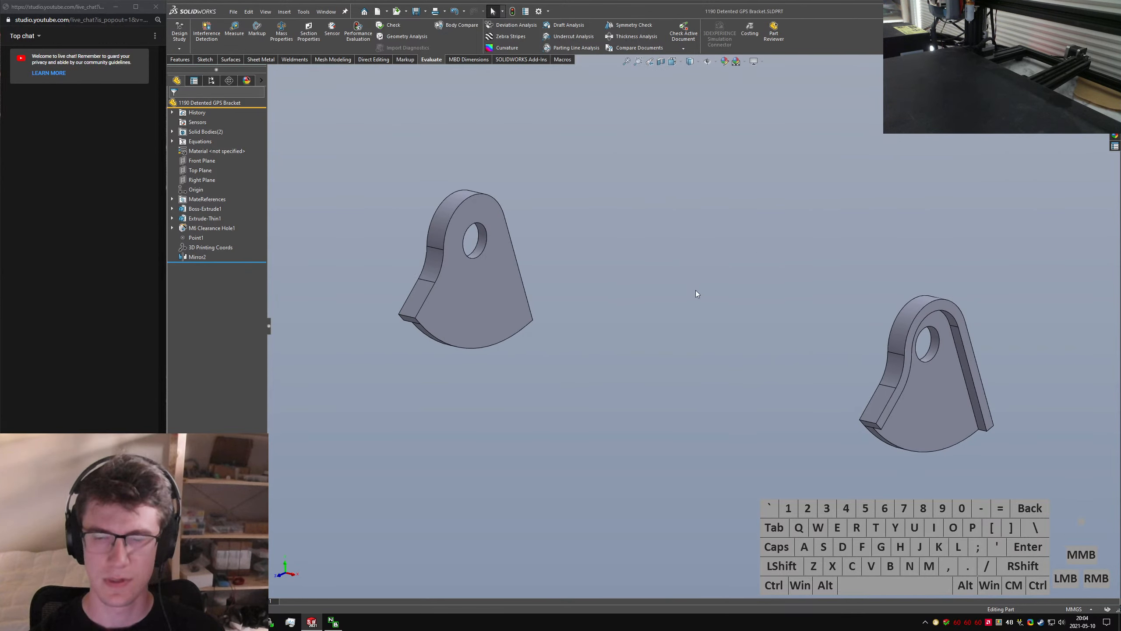
Highlight the Mirror2 feature and inspect both bracket bodies
middle_drag(533, 317, 506, 266)
click(202, 257)
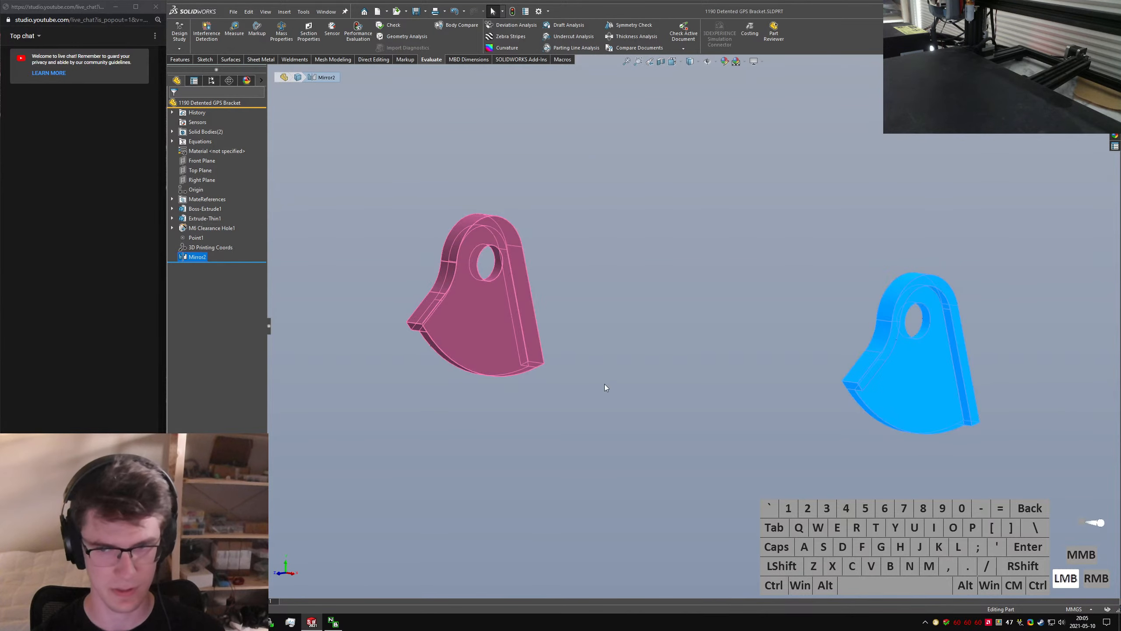
click(579, 362)
middle_drag(571, 366, 287, 277)
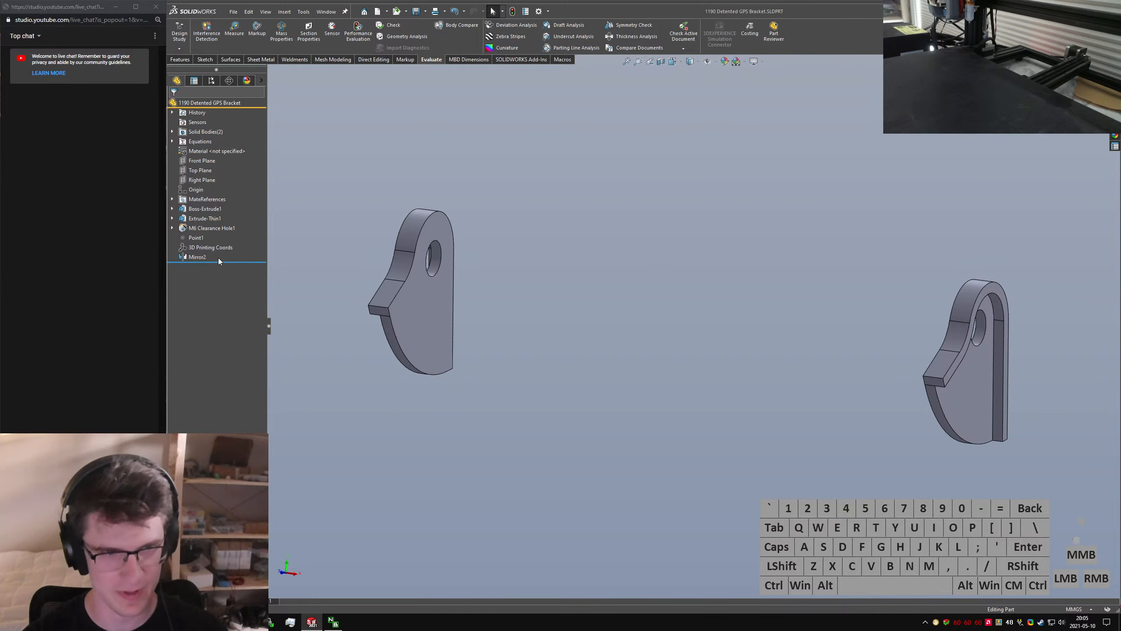
Roll the feature history back to just after Boss-Extrude1 and delete the Default mate reference
click(248, 261)
drag(248, 262, 249, 214)
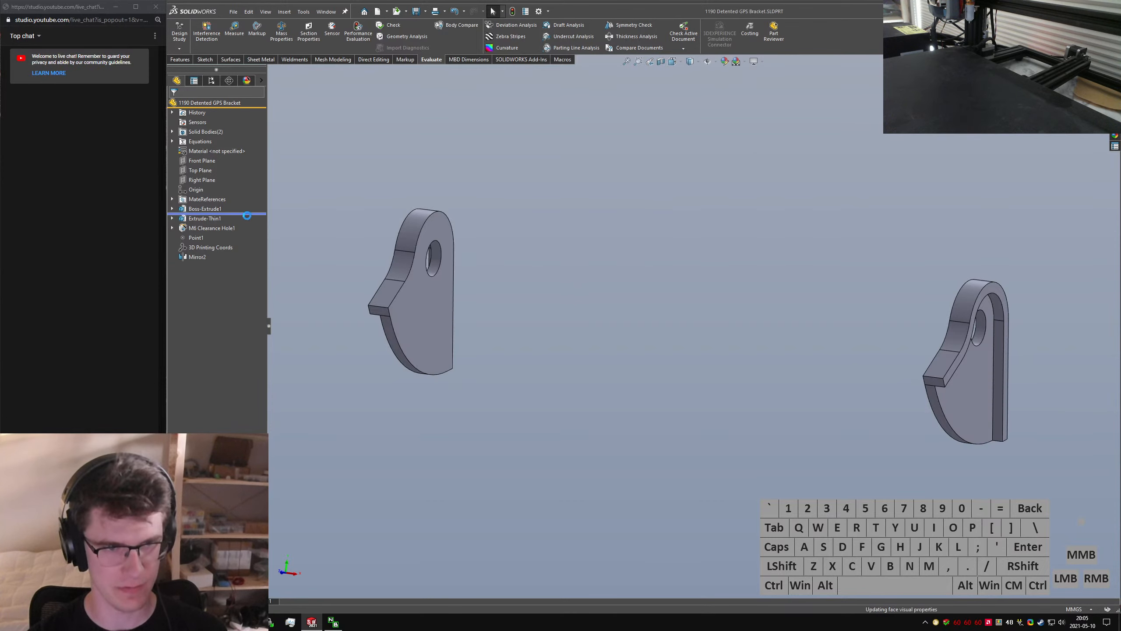
click(174, 202)
click(192, 207)
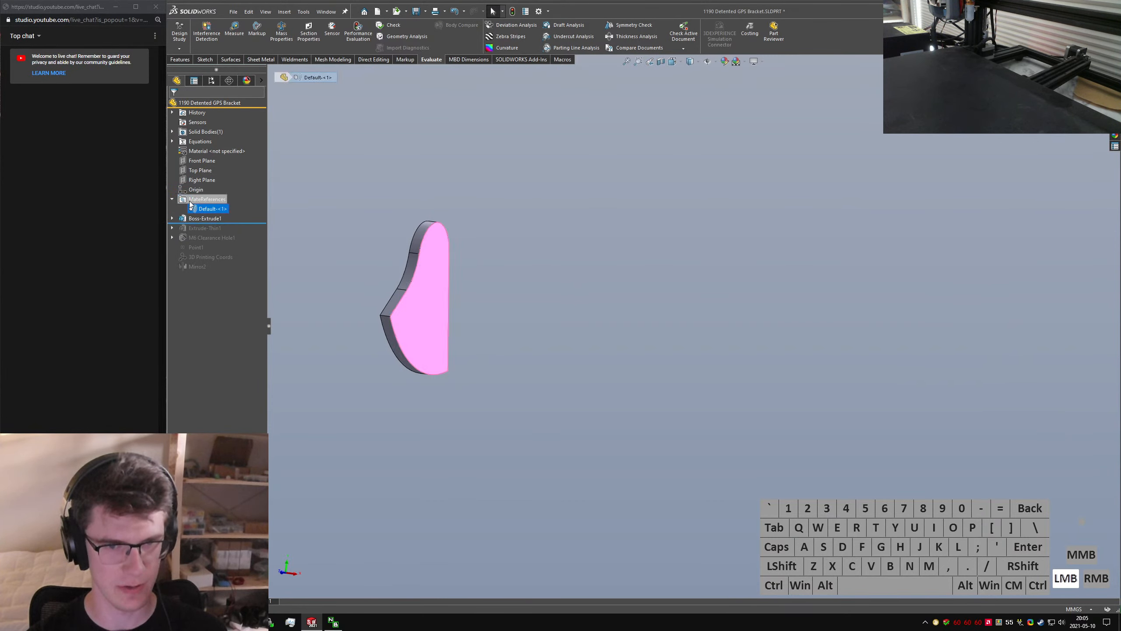
key(Return)
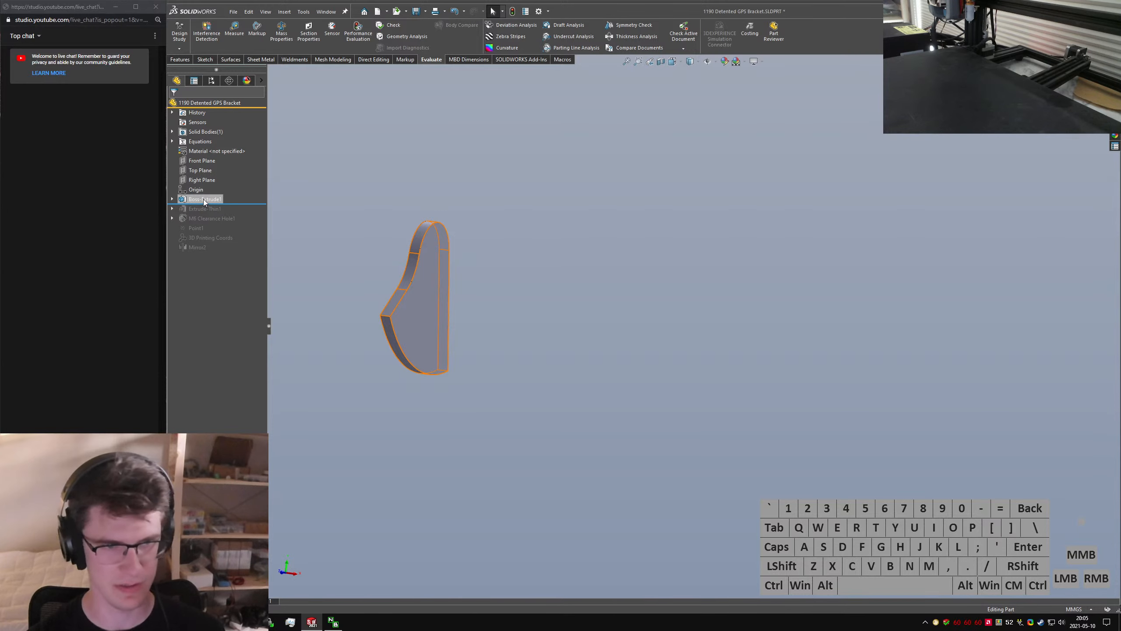
Convert the lower 25 mm arc in Boss-Extrude1's sketch to construction geometry, exit the sketch and rebuild anyway
click(206, 198)
mouse_move(429, 267)
middle_down()
mouse_move(470, 281)
mouse_move(455, 312)
mouse_move(471, 363)
mouse_move(459, 349)
middle_up()
right_click(222, 181)
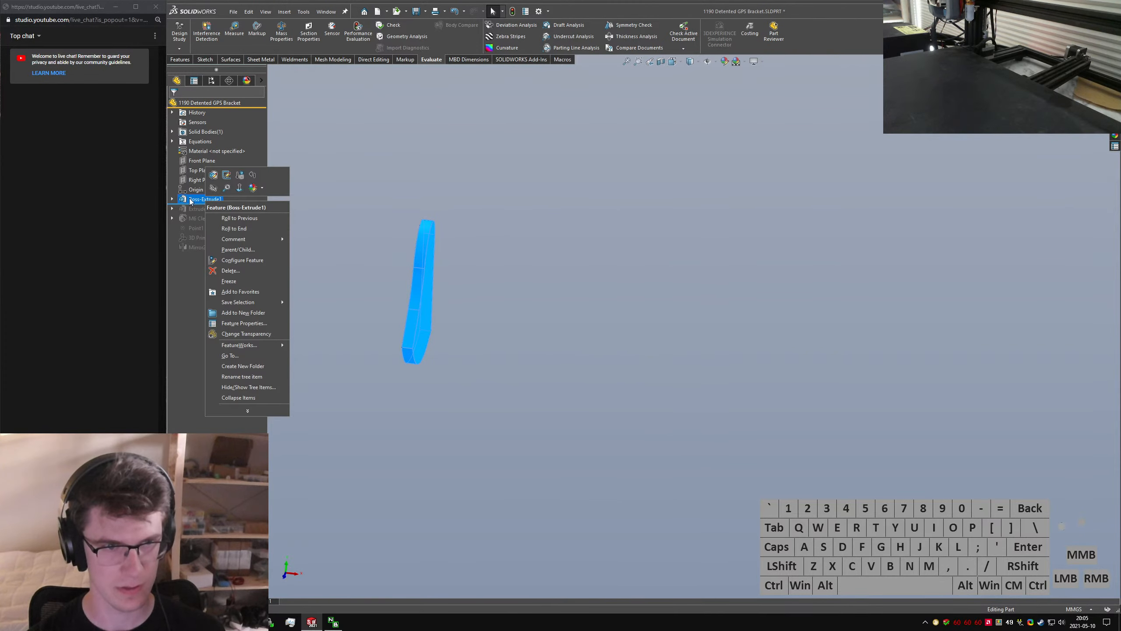
click(211, 188)
click(216, 181)
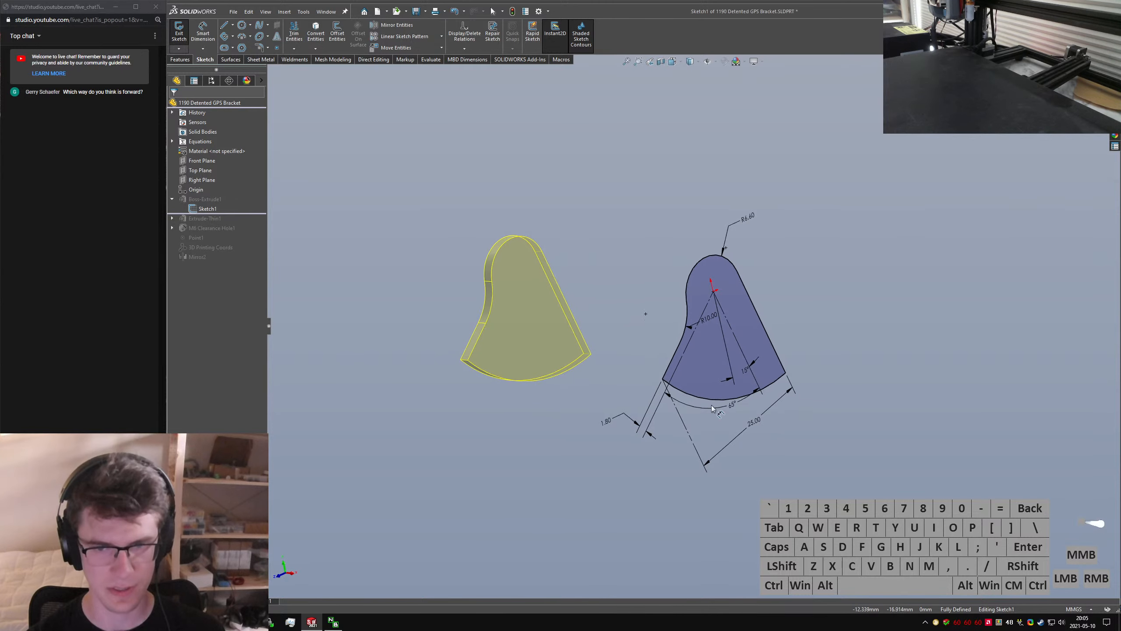
click(713, 400)
key(alt+c)
click(854, 343)
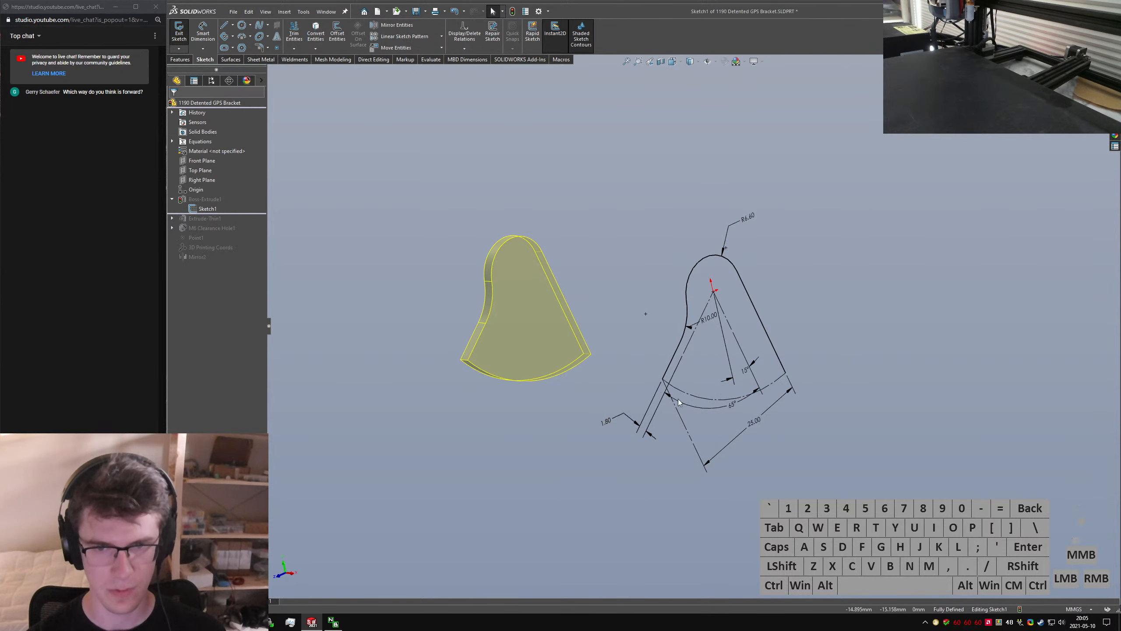
click(179, 33)
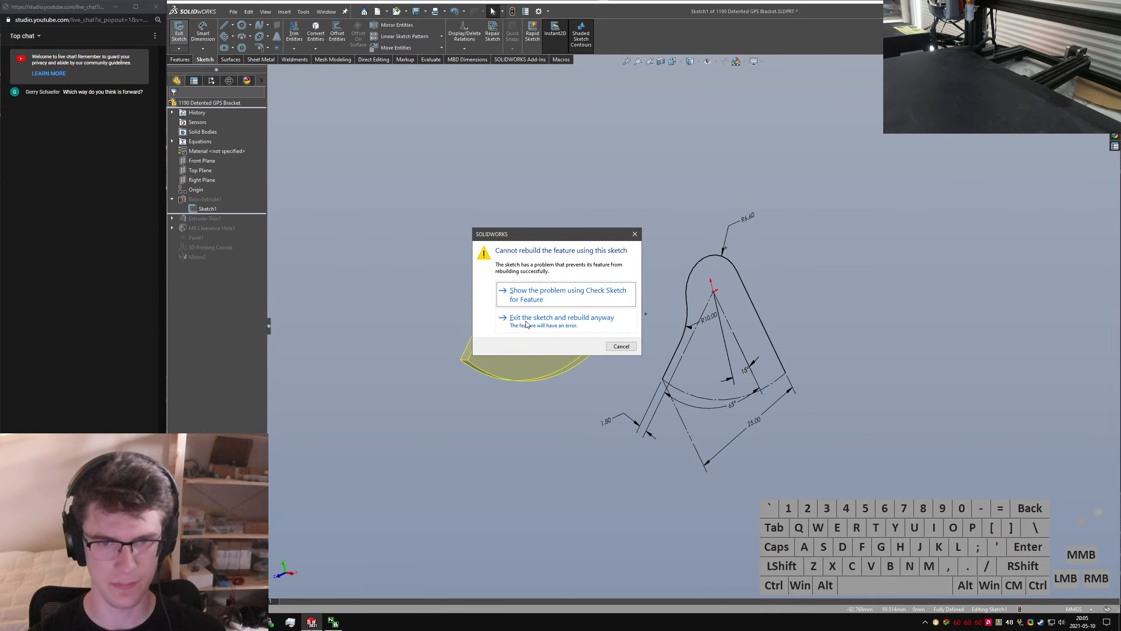
click(568, 329)
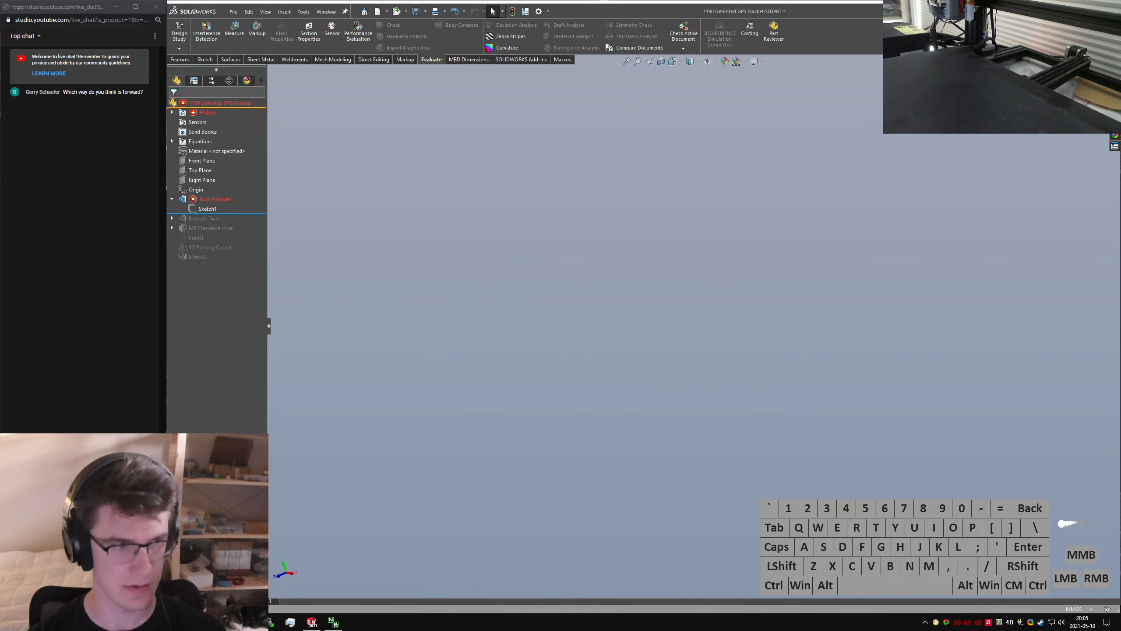
Reopen the Touratech product page, view the orange bracket photo again and return to the bracket model
key(ctrl+shift+t)
drag(1120, 1, 613, 331)
right_click(970, 273)
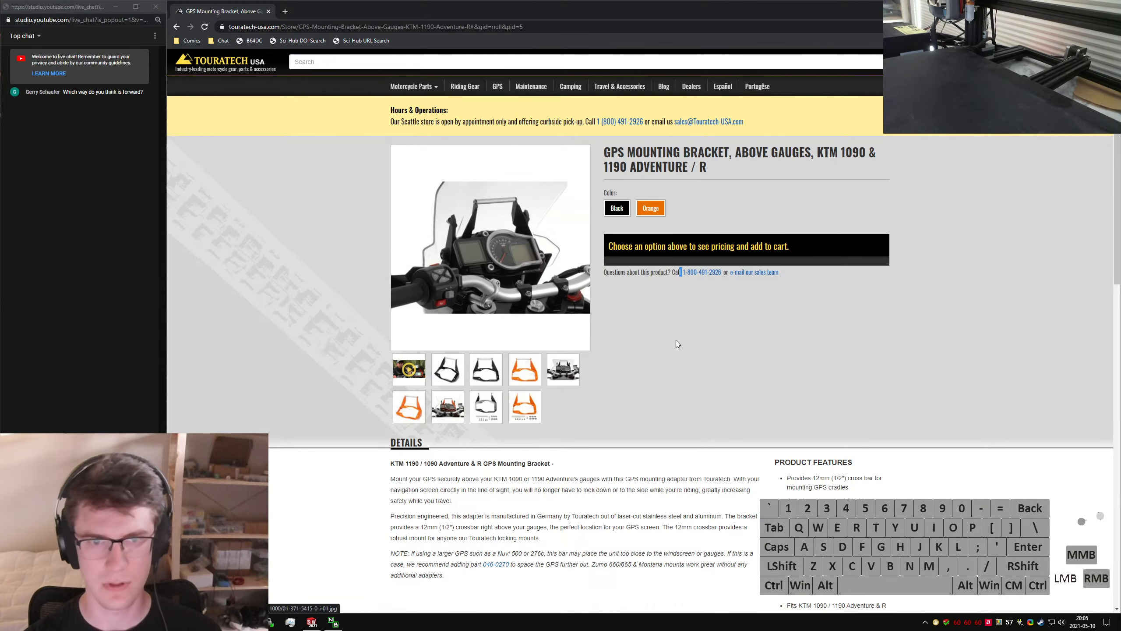
click(418, 412)
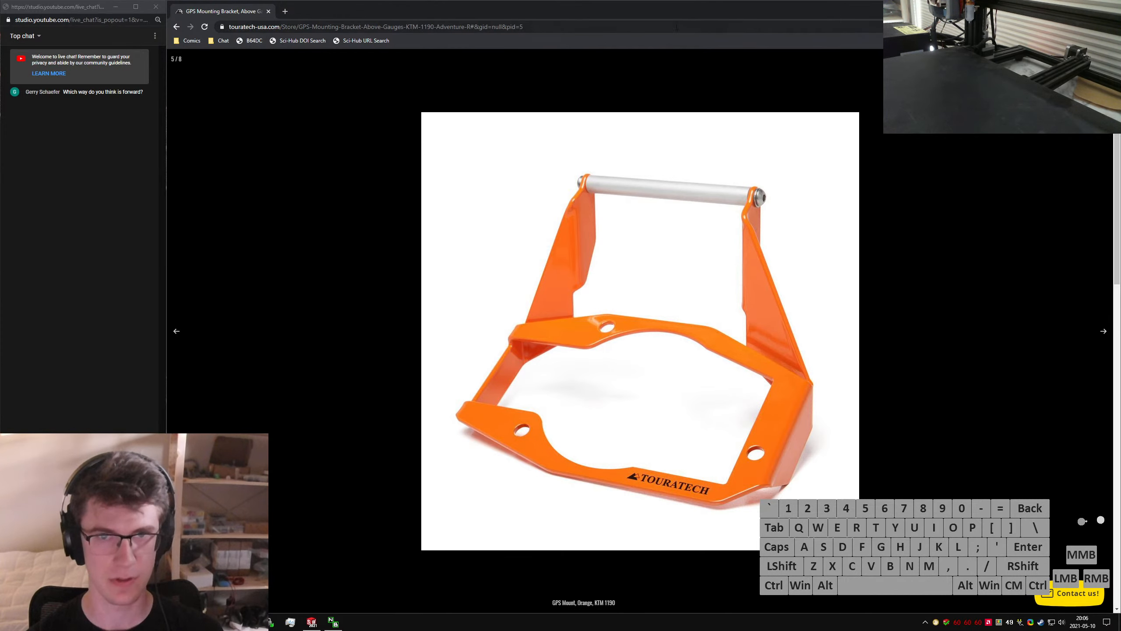
click(1070, 6)
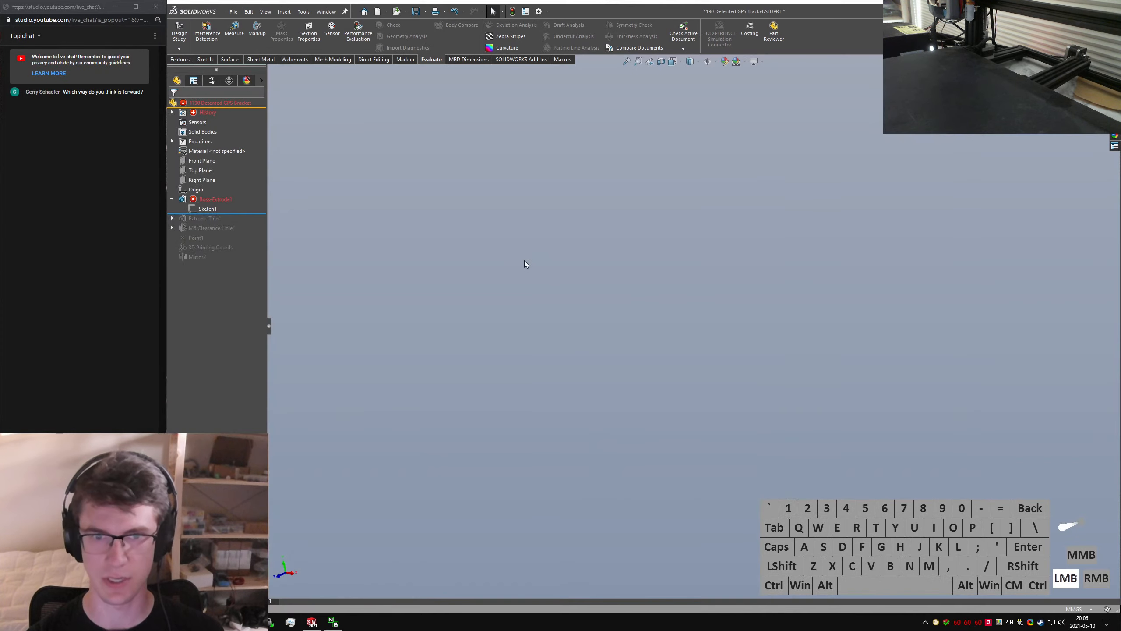
click(186, 199)
right_click(194, 201)
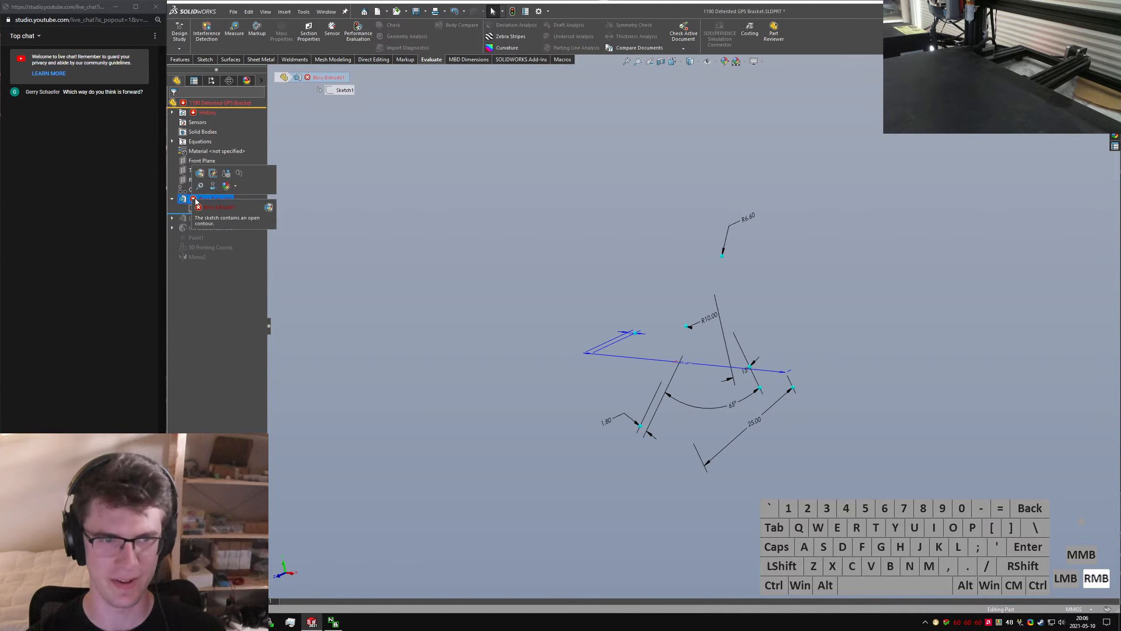
click(200, 173)
right_click(197, 202)
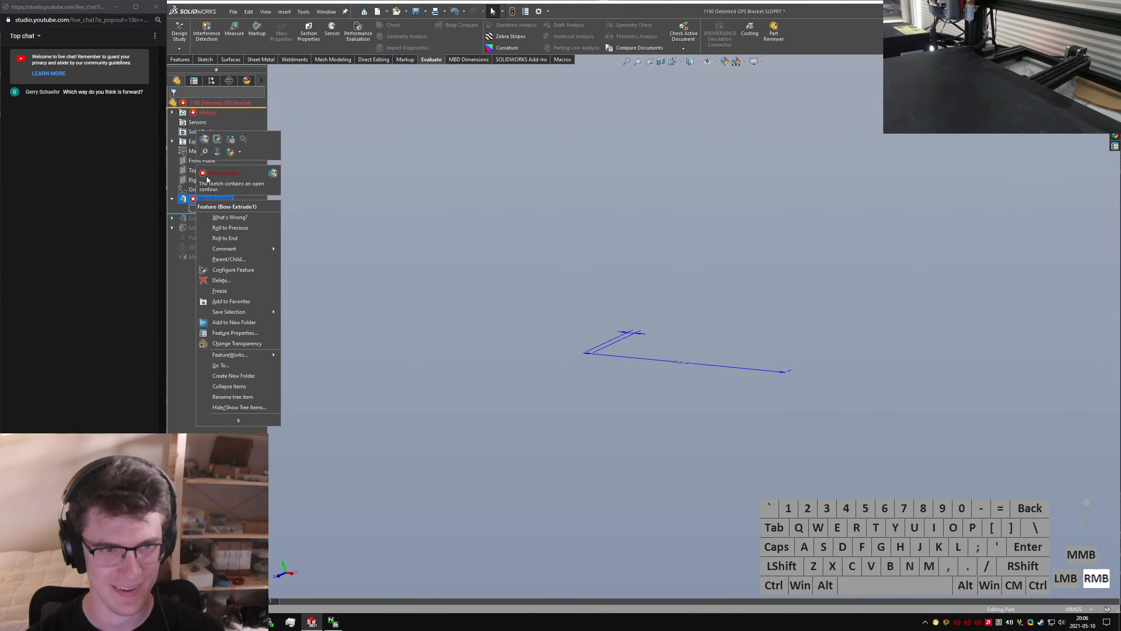
click(206, 140)
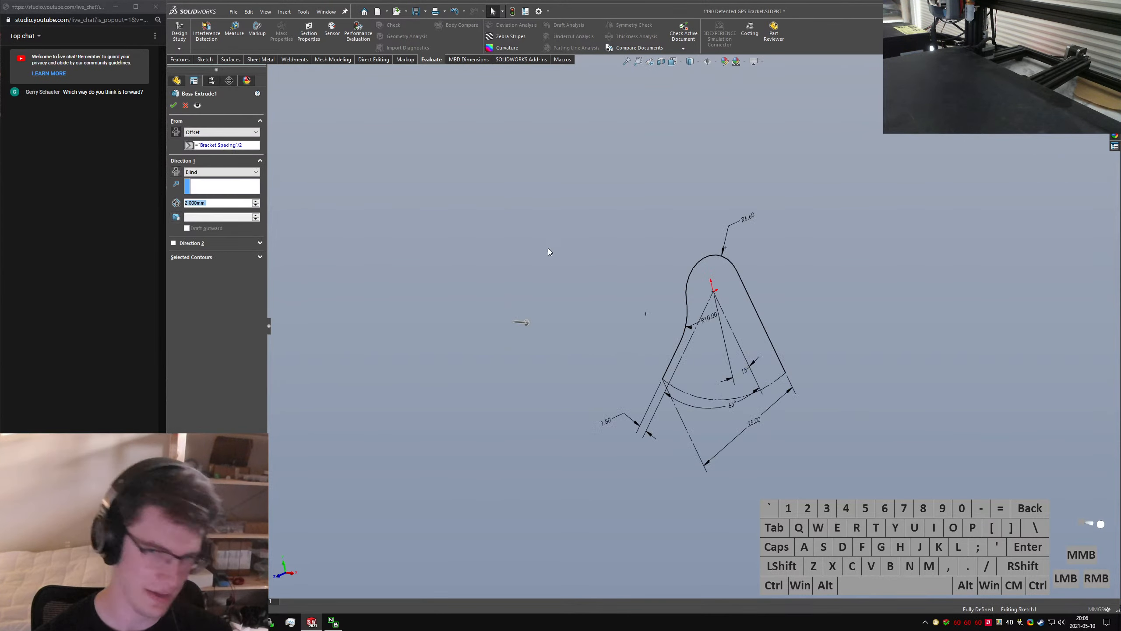
click(175, 172)
click(185, 105)
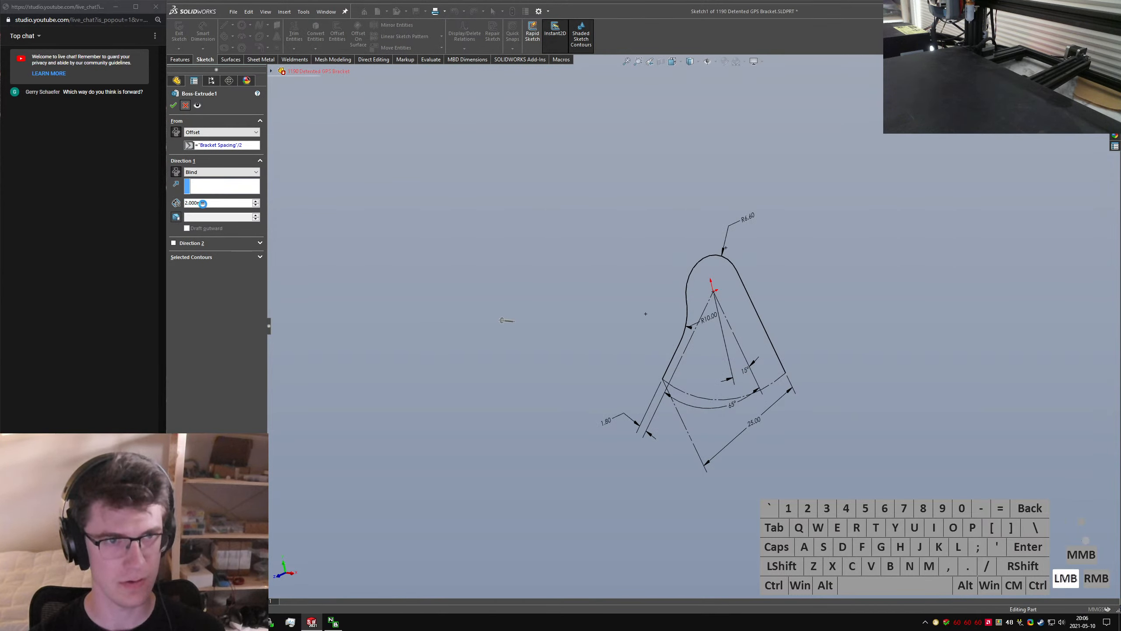
Delete the Boss-Extrude1 feature while keeping its profile sketch
key(Delete)
key(Return)
click(200, 199)
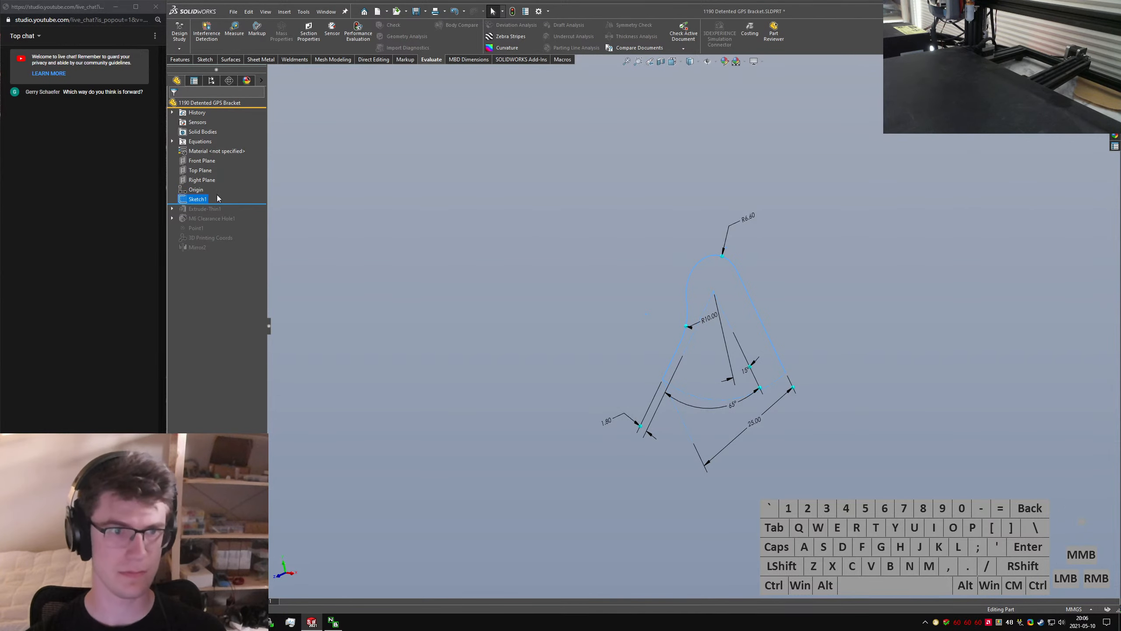
Turn the lower construction arc of Sketch1 back into regular geometry and exit the sketch
right_click(199, 199)
click(202, 175)
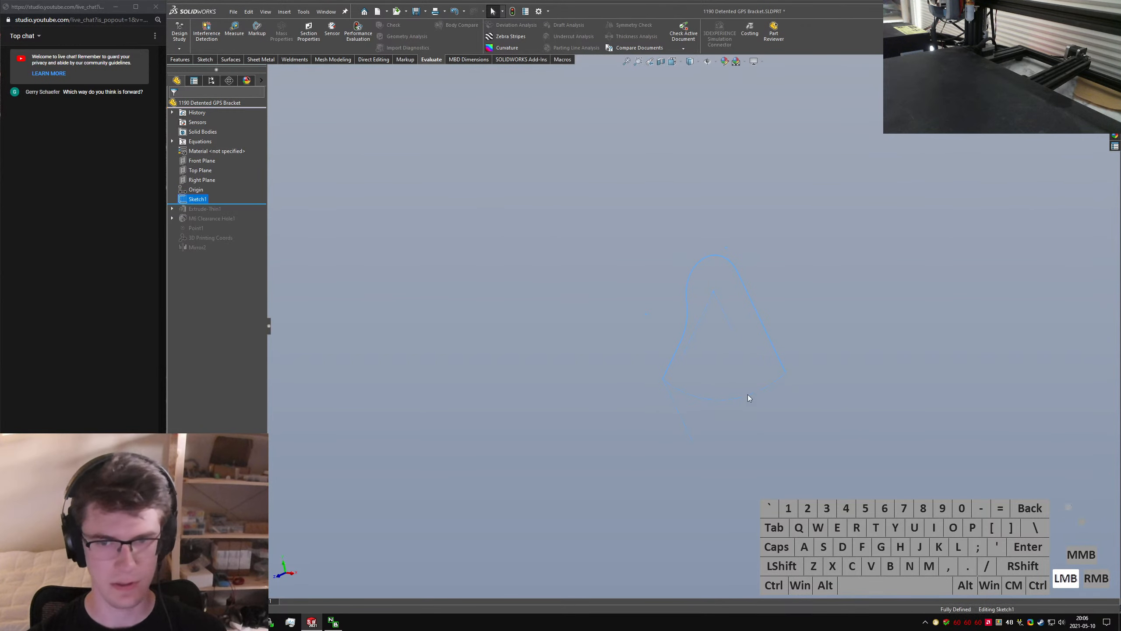
key(alt+c)
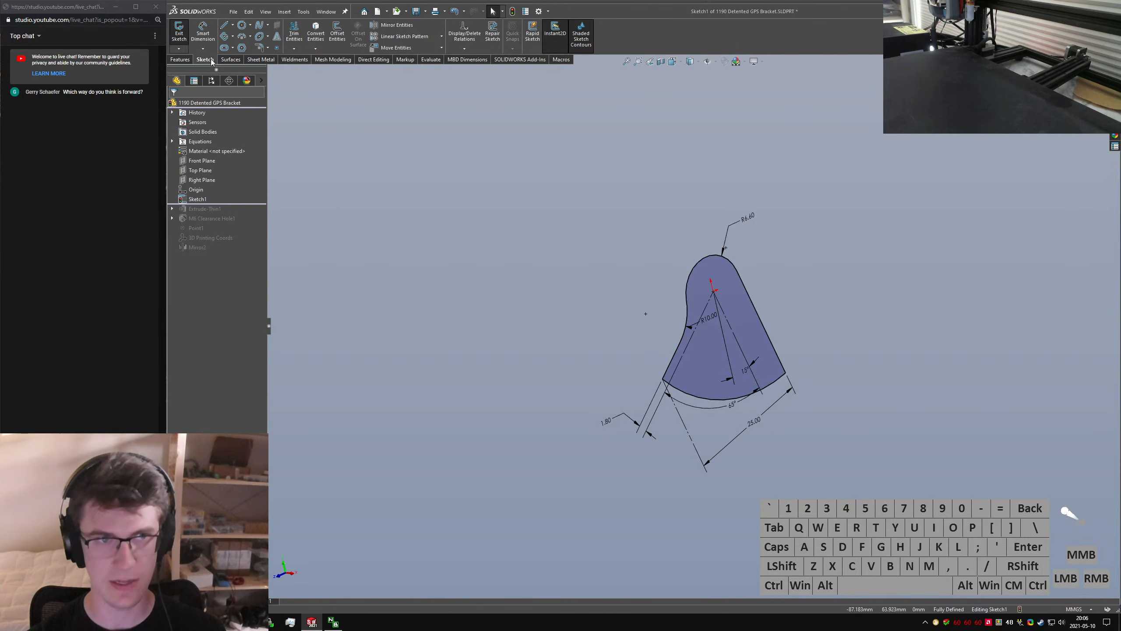
click(179, 31)
click(200, 199)
click(180, 59)
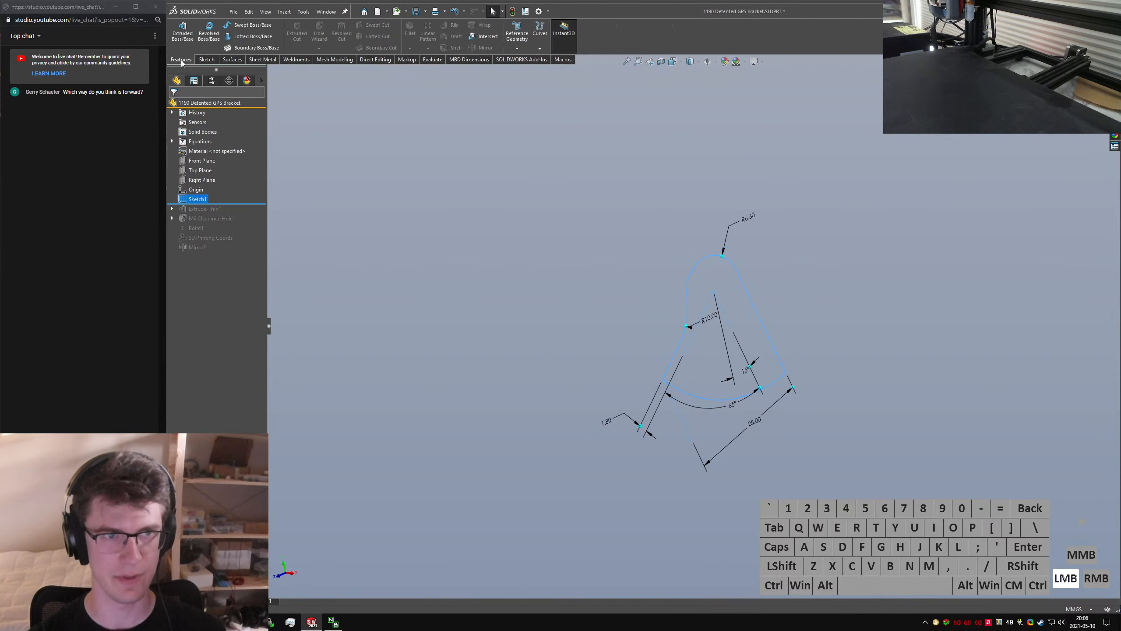
click(181, 39)
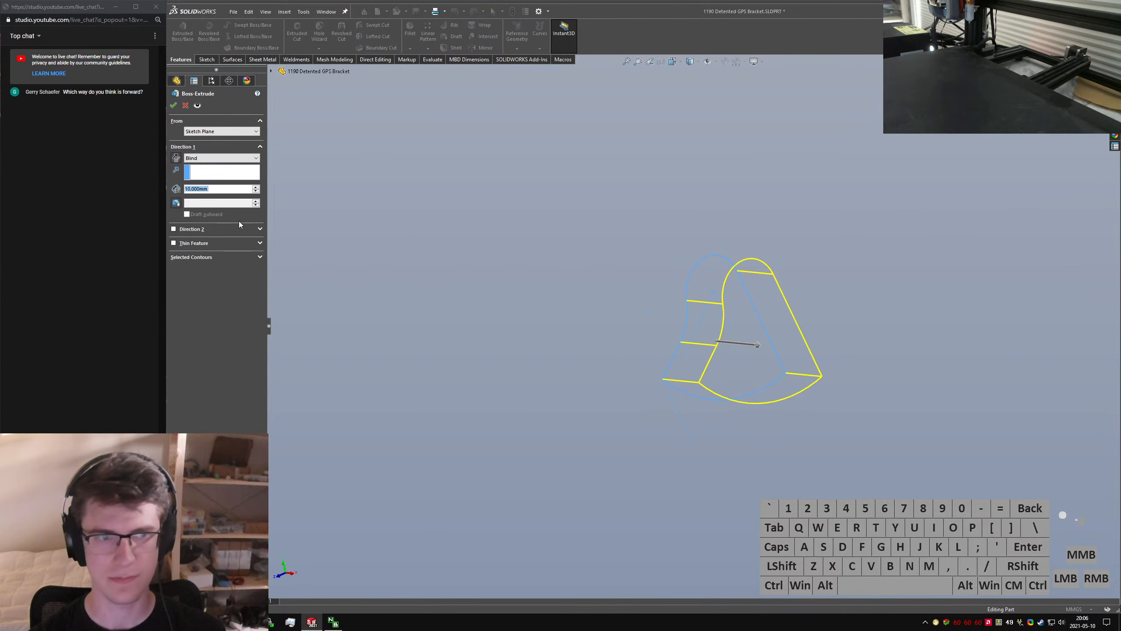
click(188, 244)
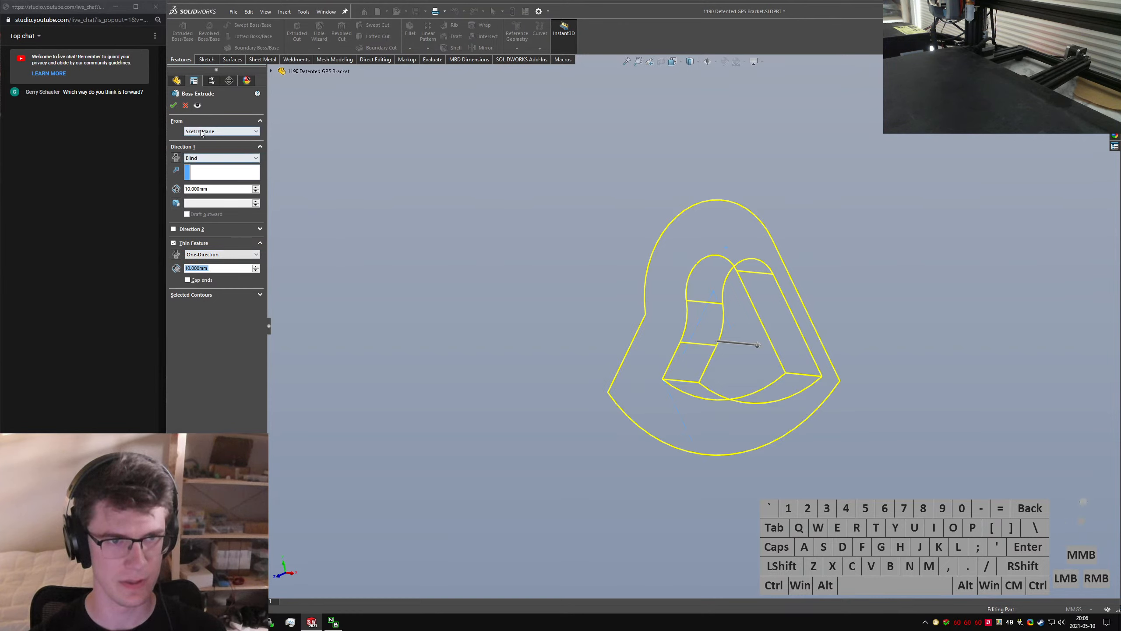
click(205, 294)
right_click(222, 308)
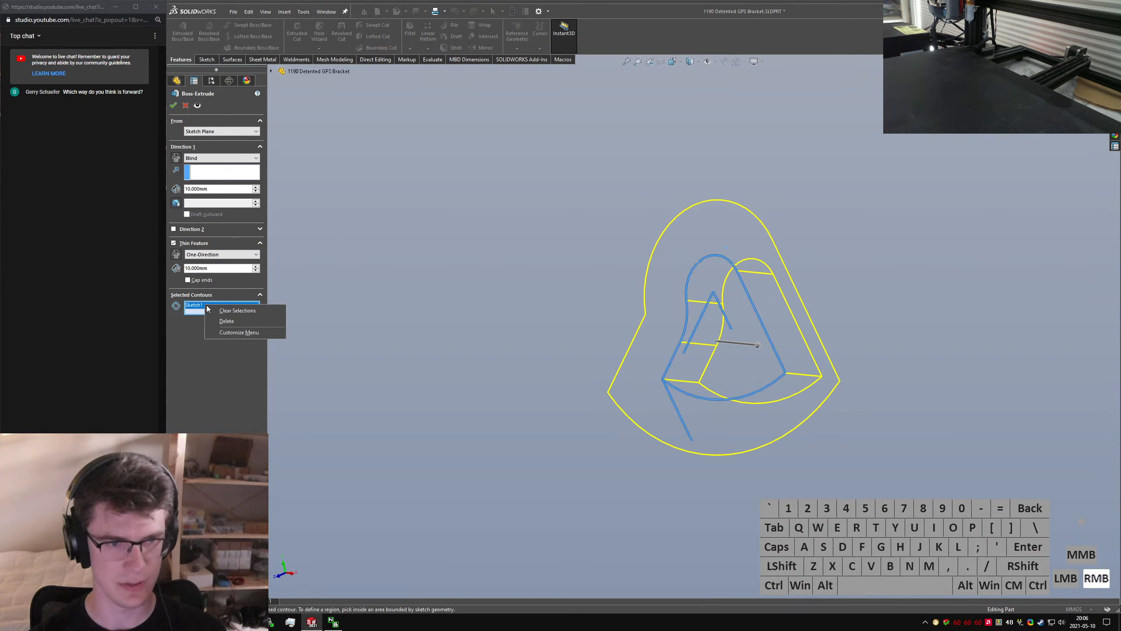
click(223, 310)
right_click(382, 324)
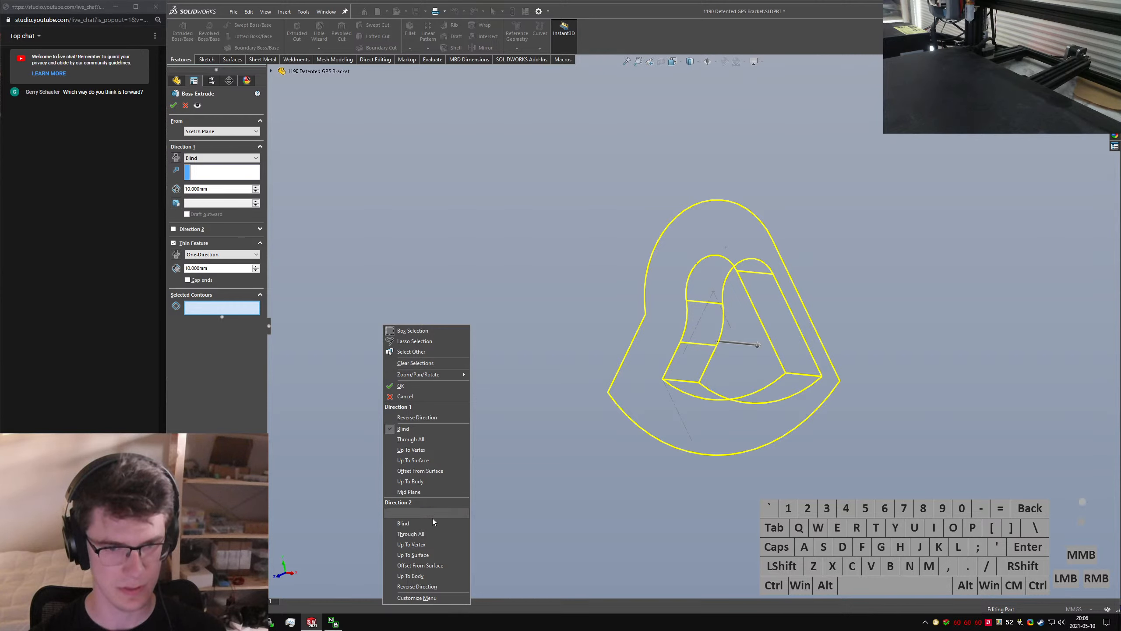
click(415, 363)
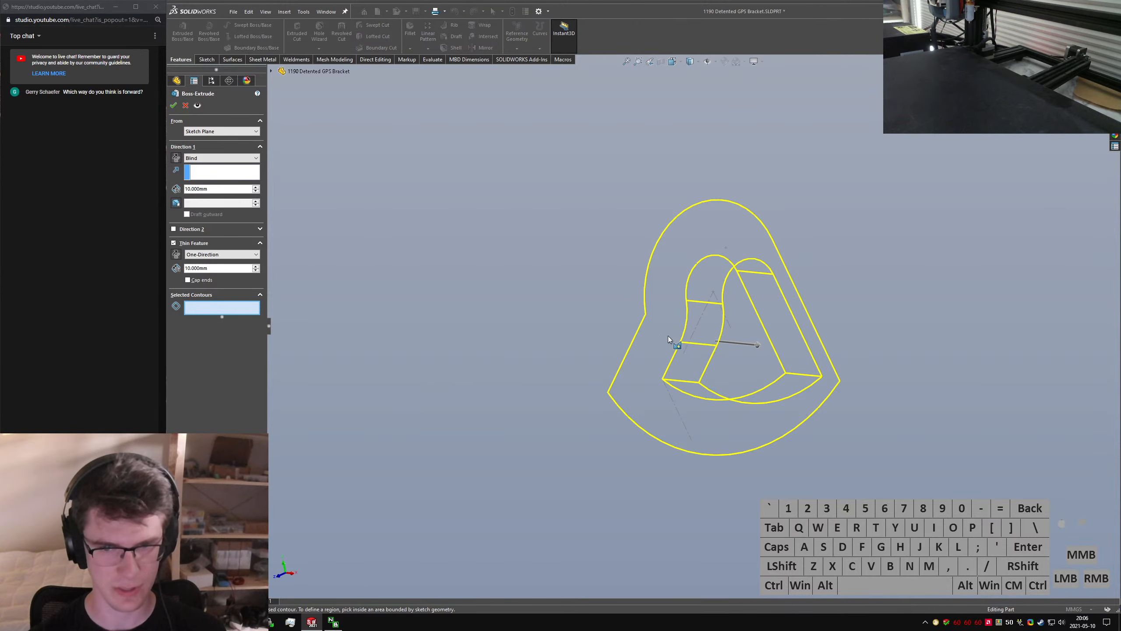
click(679, 346)
click(685, 325)
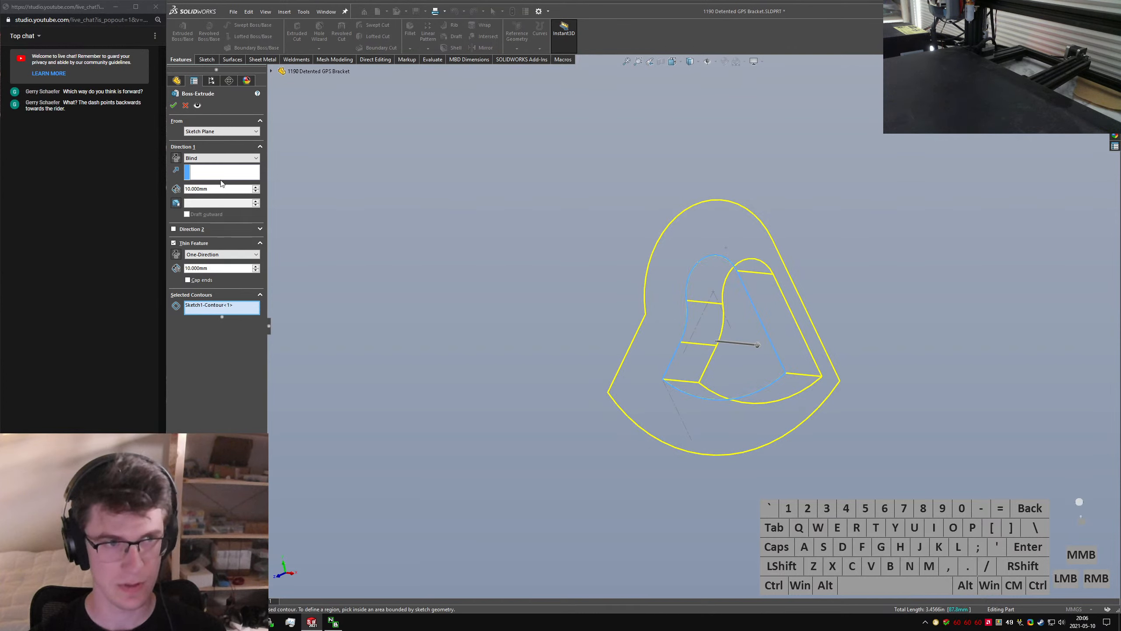
click(185, 105)
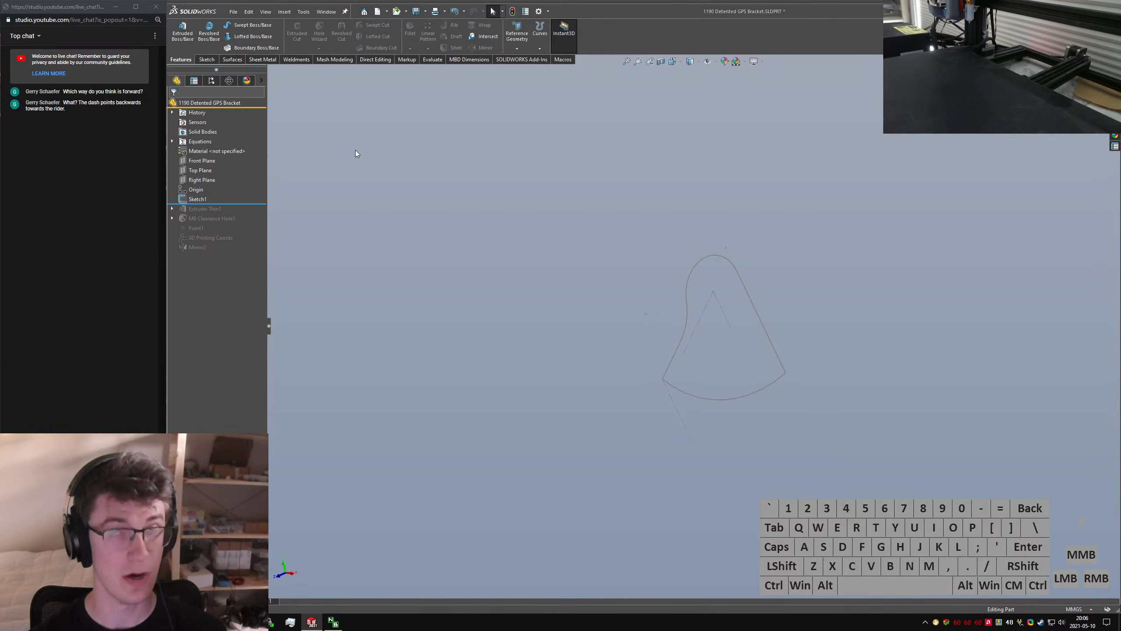
Undo the Boss-Extrude1 deletion and the construction-geometry changes to the lower arc in Sketch1
click(206, 150)
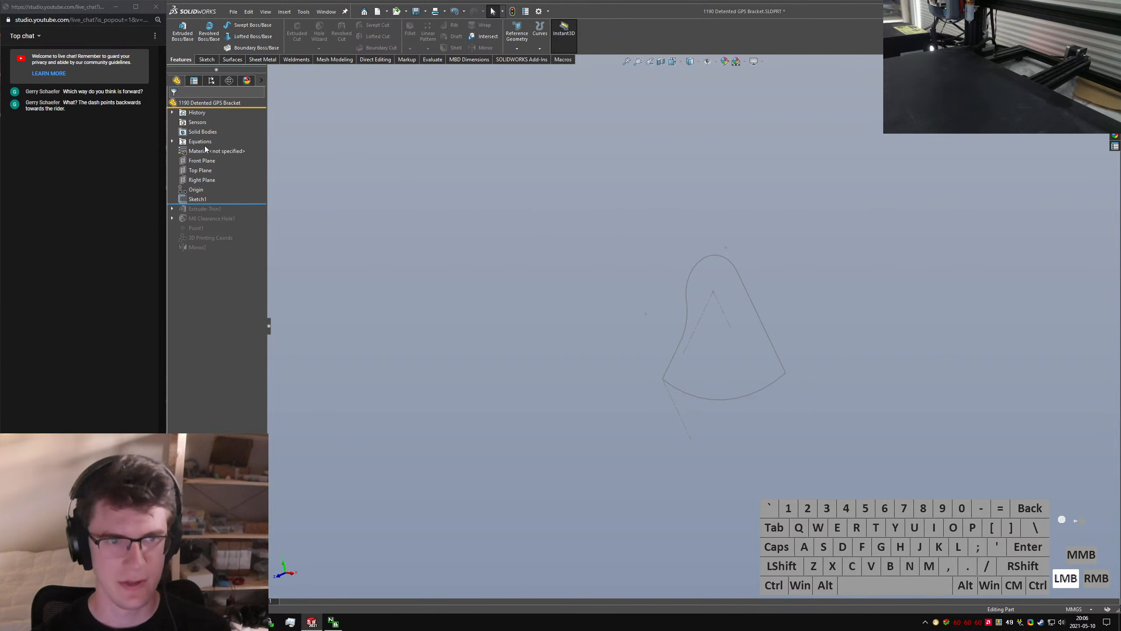
key(ctrl+z)
click(485, 230)
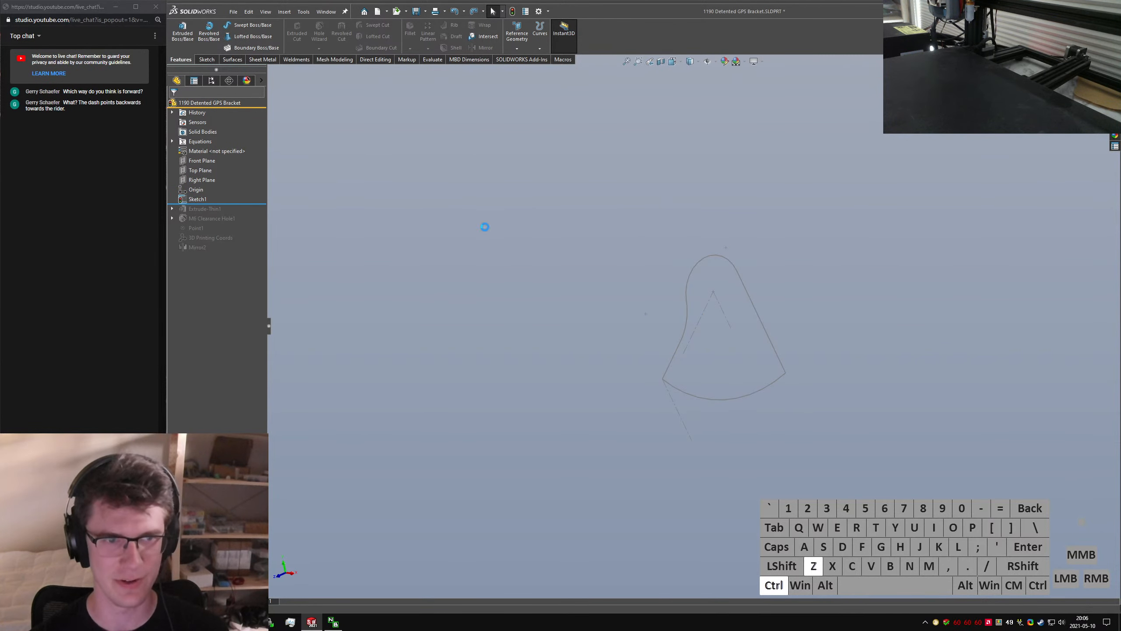
key(ctrl+z)
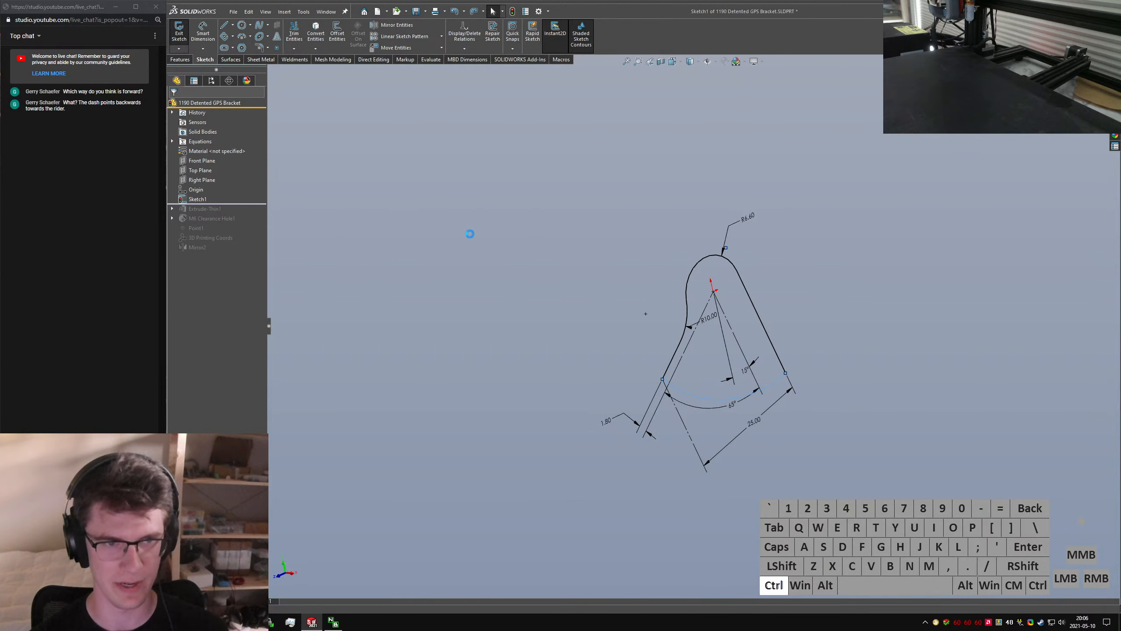
key(ctrl+z)
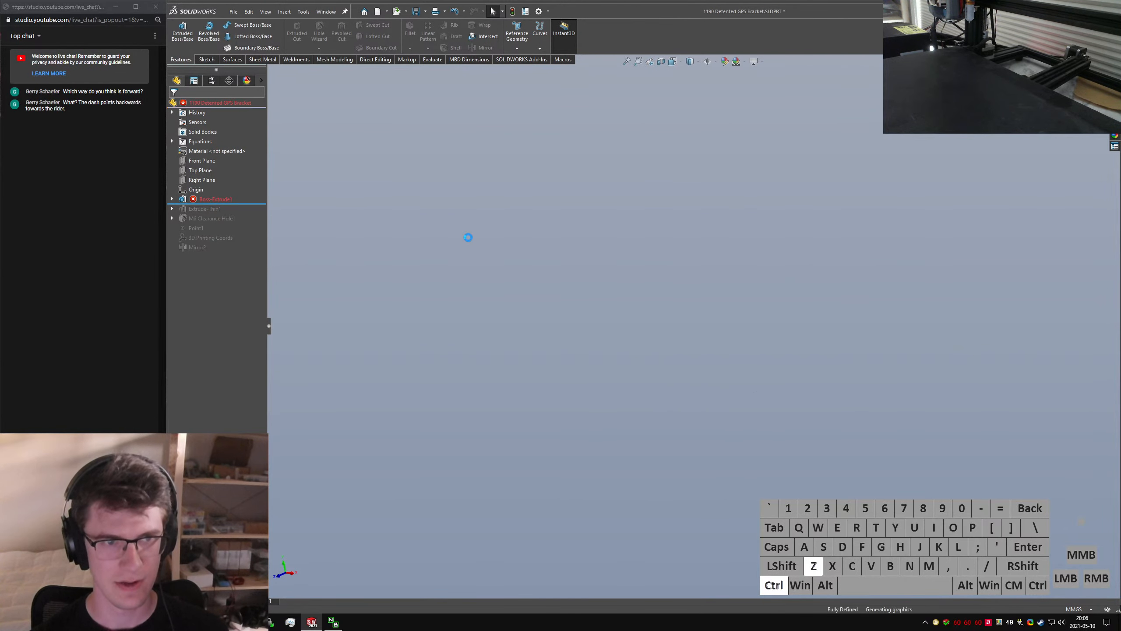
key(ctrl+z)
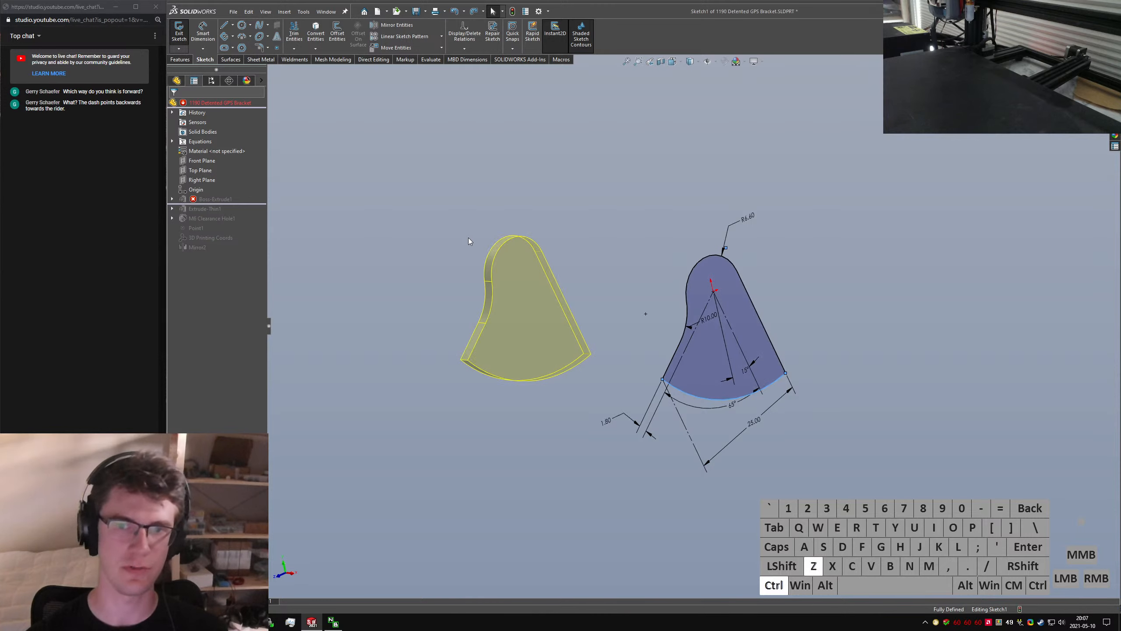
click(429, 241)
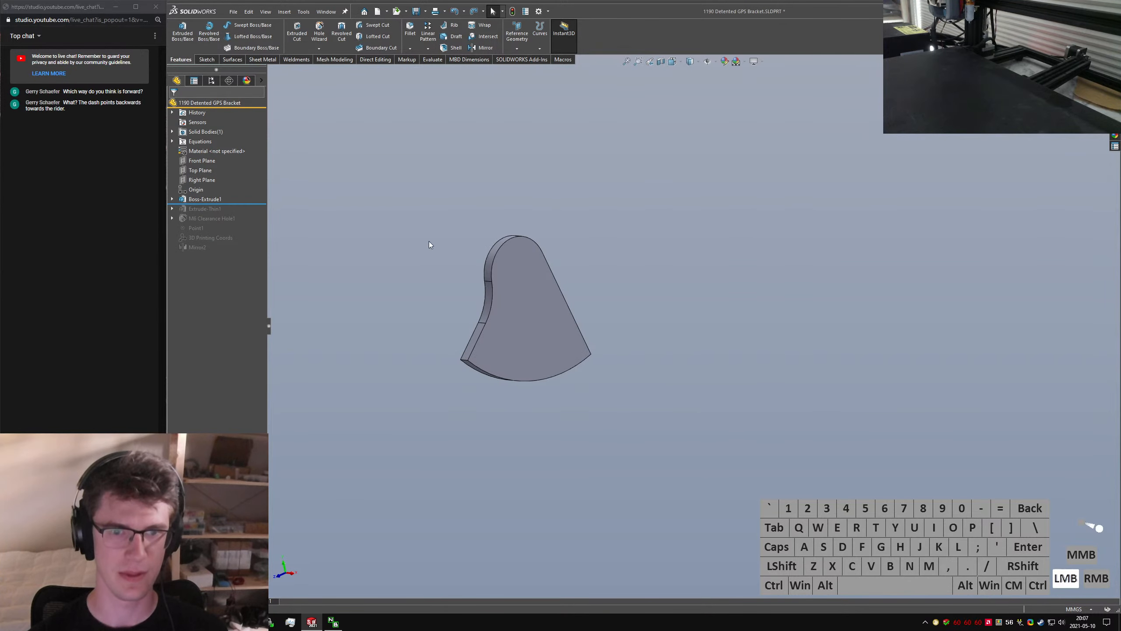
Roll the part forward through Mirror2 and examine both mirrored bracket halves in isometric and front views
key(ctrl+7)
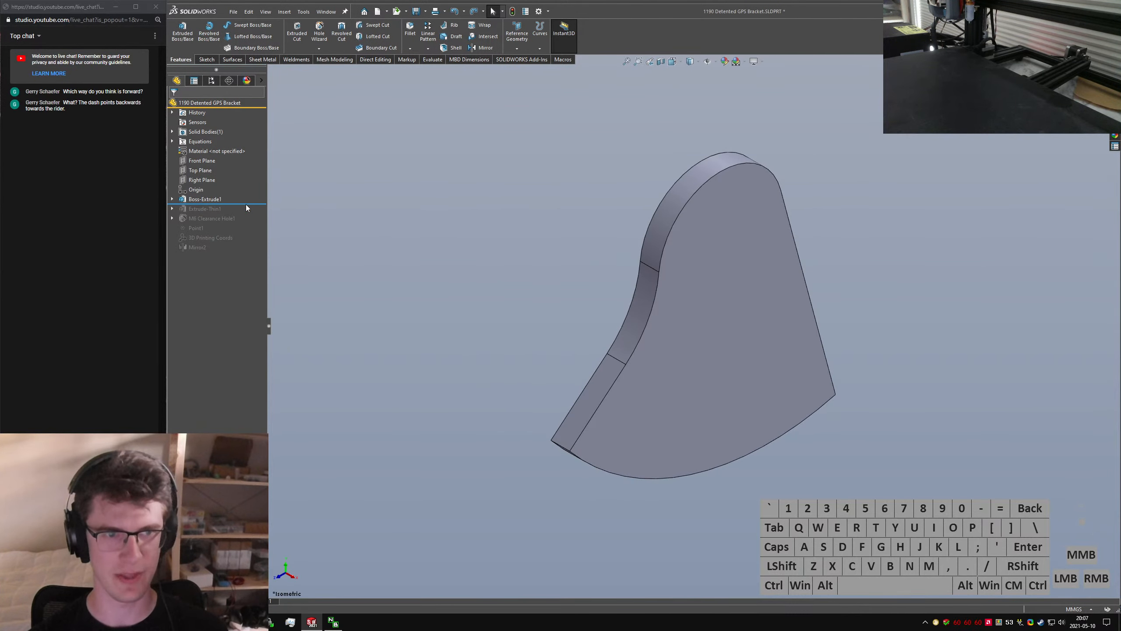
drag(245, 204, 239, 275)
click(450, 296)
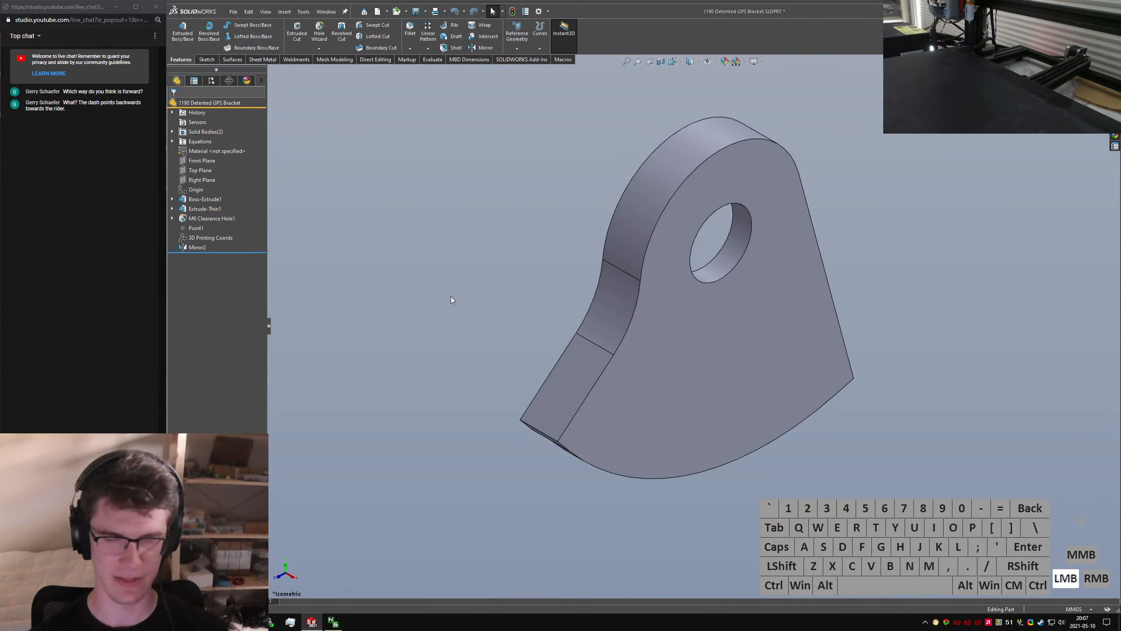
key(ctrl+7)
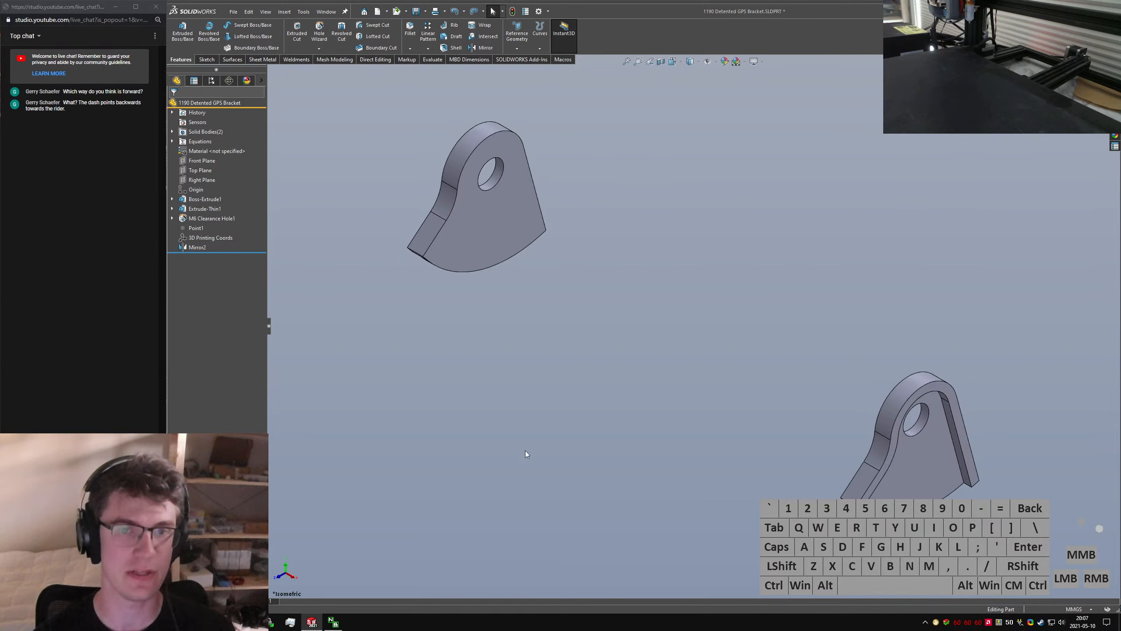
click(710, 457)
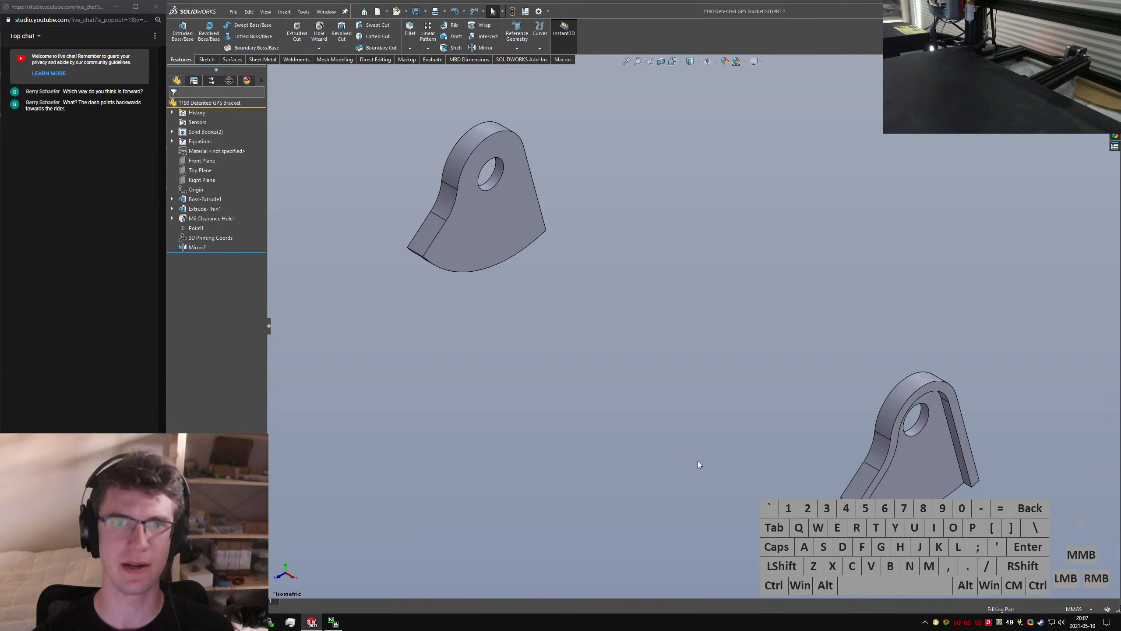
key(ctrl+1)
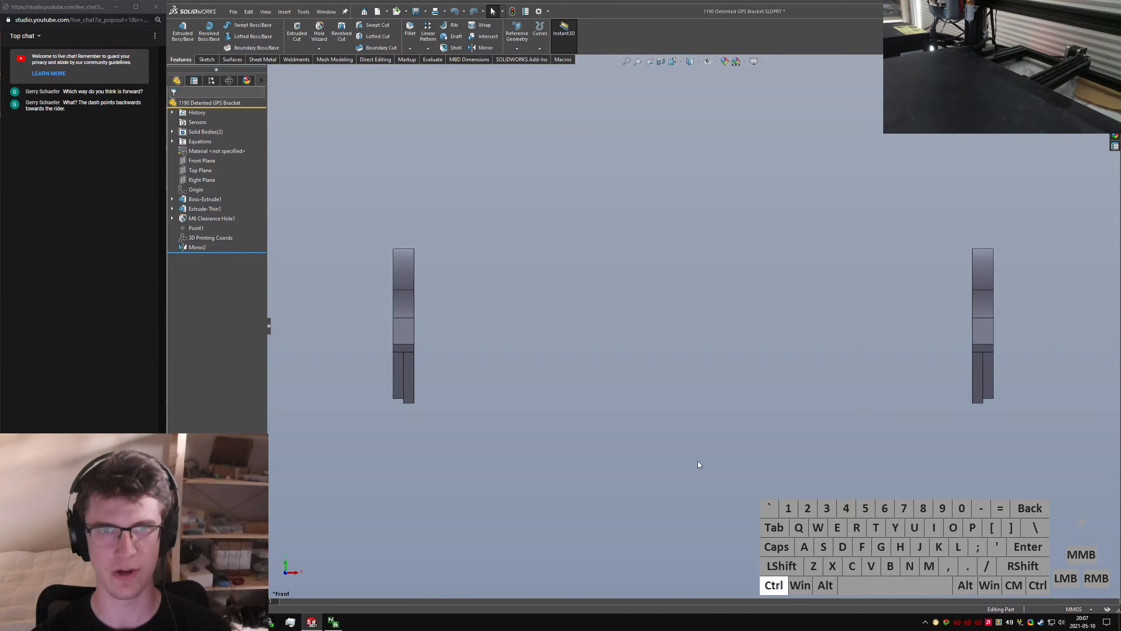
key(ctrl+7)
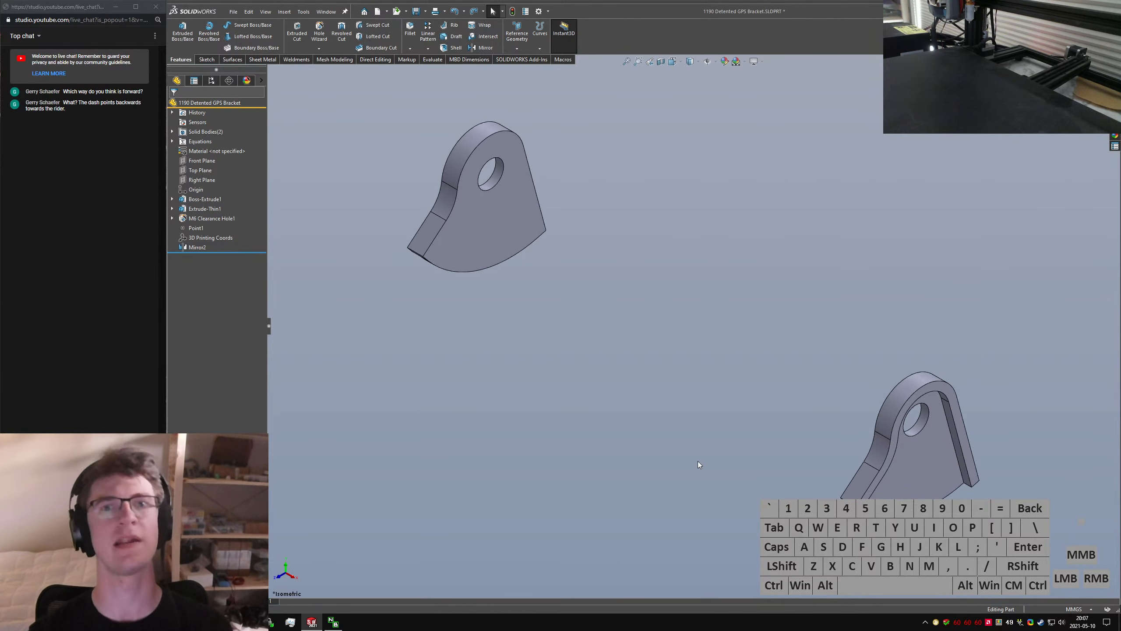
click(672, 431)
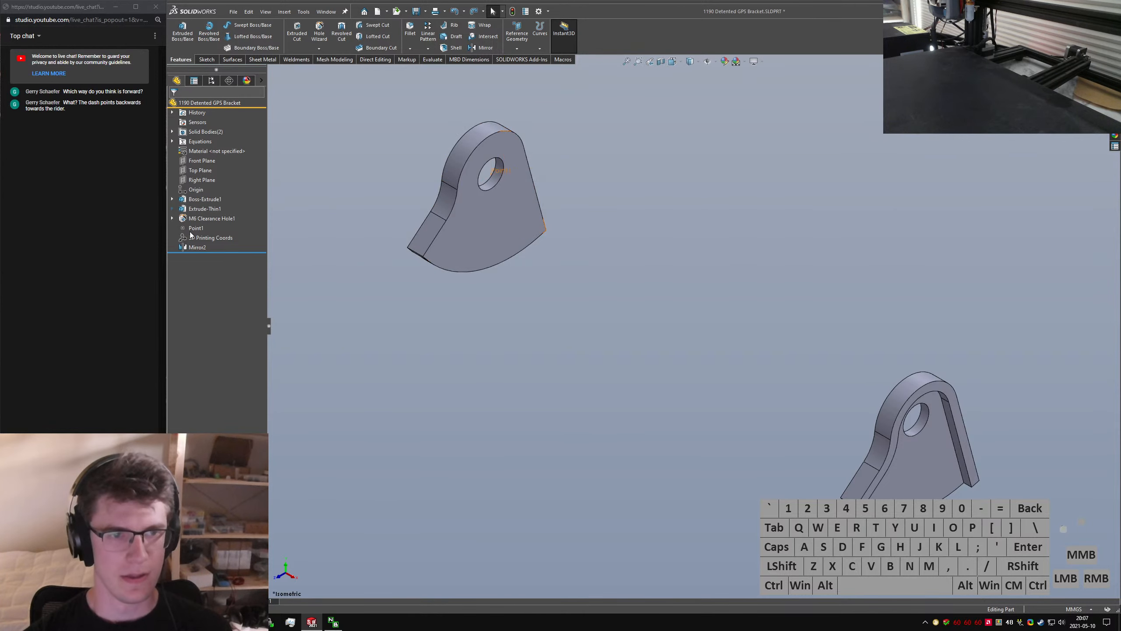
Roll the part back to just after Boss-Extrude1 and inspect that feature's dimensions and shape
drag(227, 253, 212, 204)
click(206, 199)
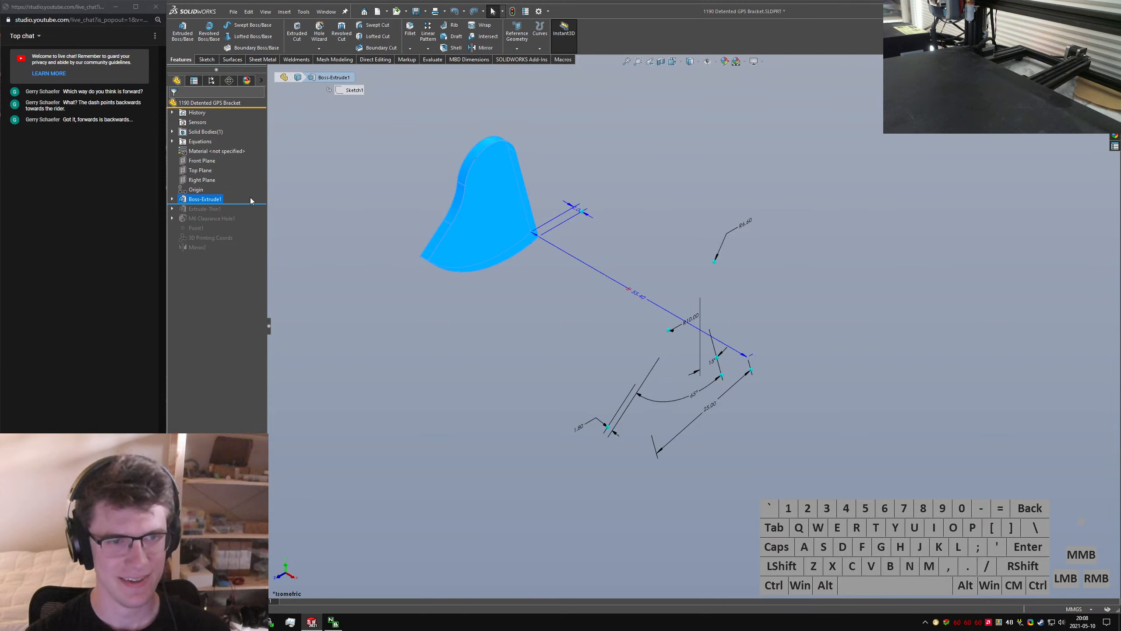
drag(251, 203, 227, 225)
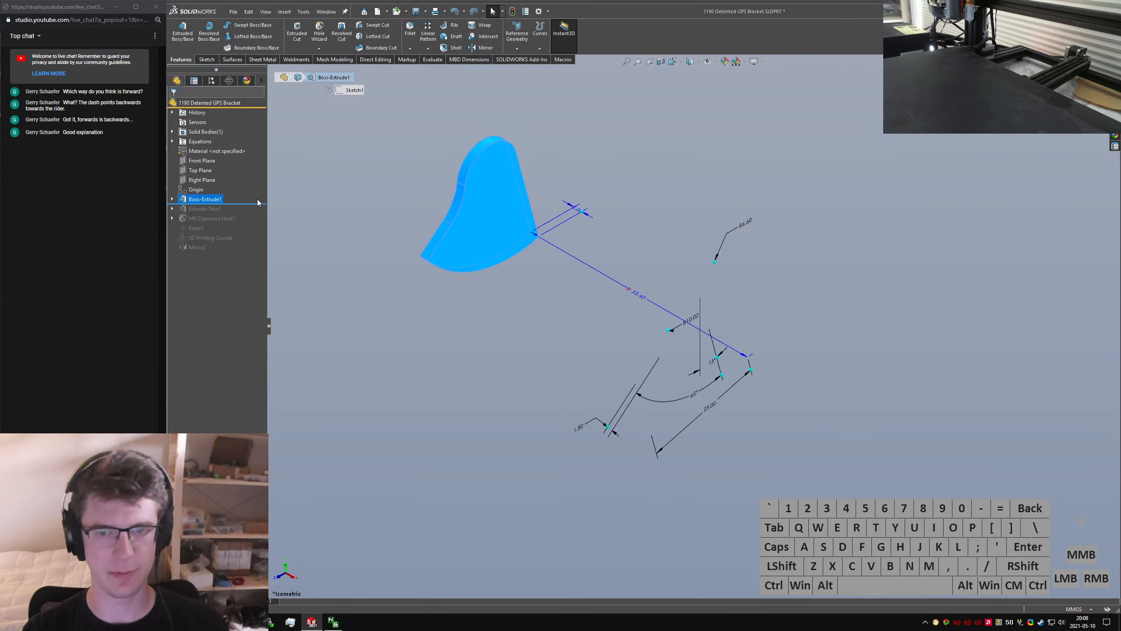
click(345, 244)
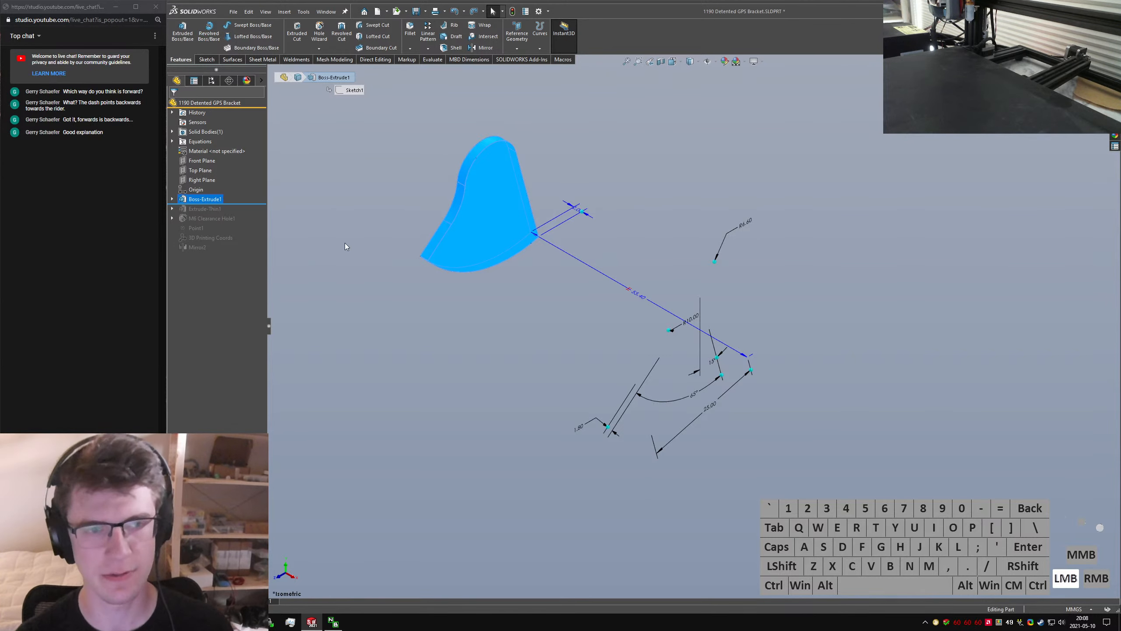
key(ctrl+7)
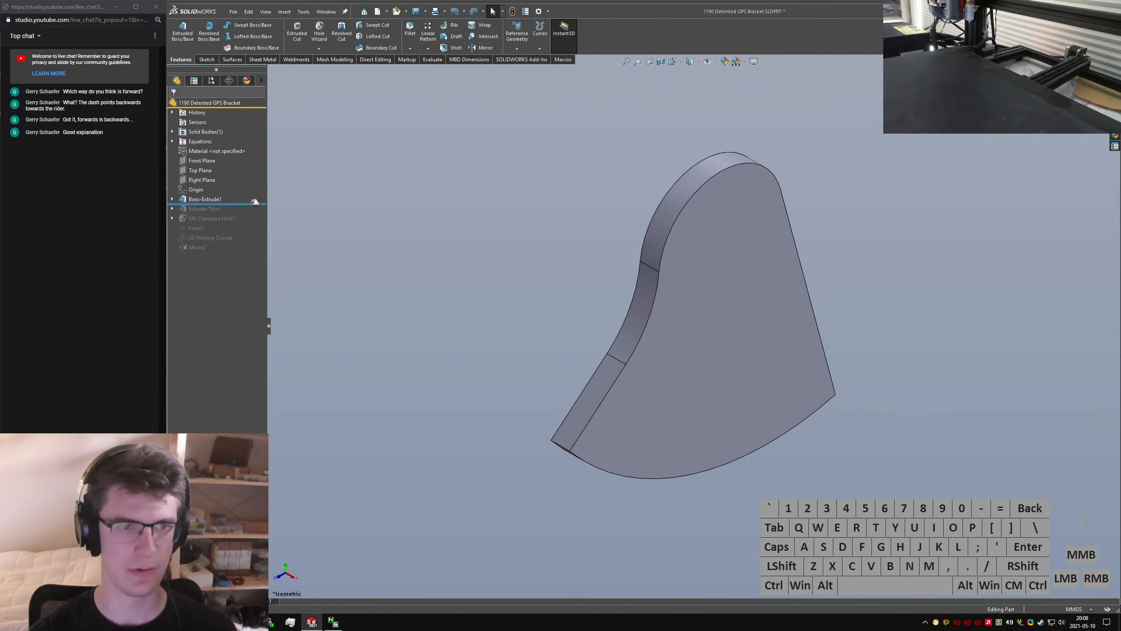
Roll forward past Extrude-Thin1 and delete Boss-Extrude1 while keeping its profile sketch
mouse_move(254, 203)
mouse_down()
mouse_move(238, 270)
mouse_move(248, 210)
mouse_up()
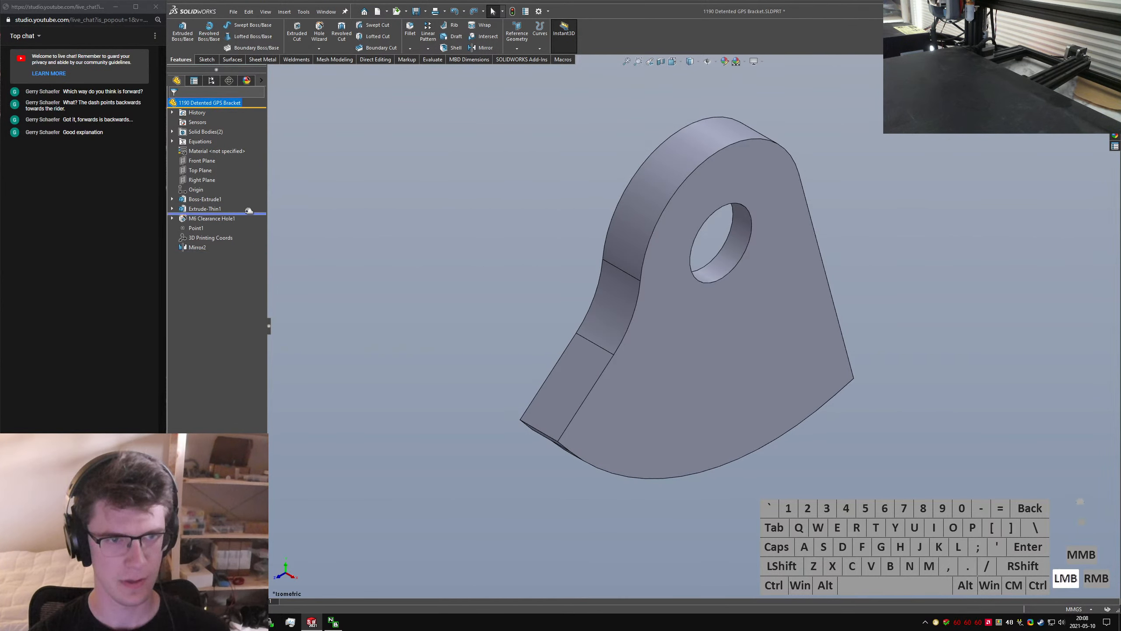
click(195, 200)
key(Delete)
key(Return)
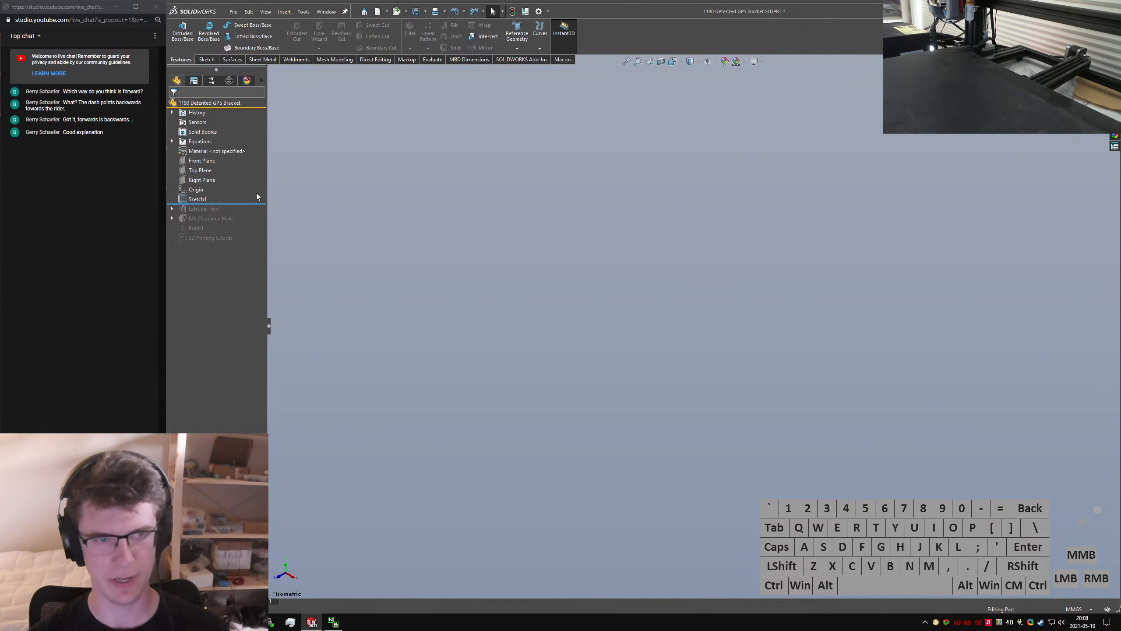
text(splane)
key(Return)
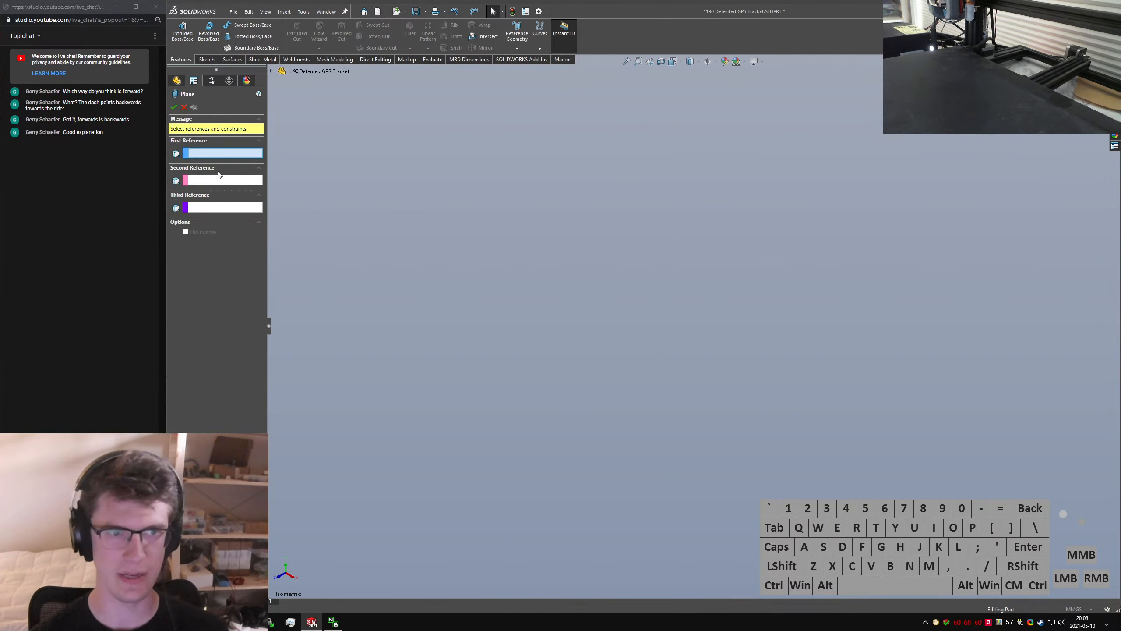
click(190, 107)
Show the part's equations and create a reference plane offset 10 mm from the Right Plane in the flipped direction
click(172, 142)
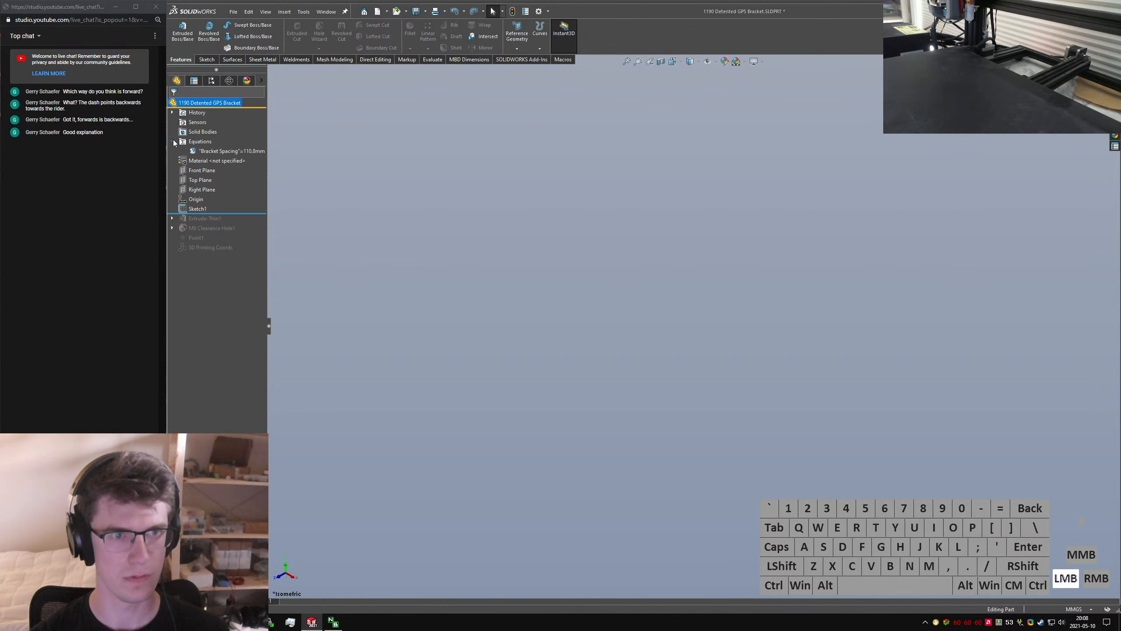
click(398, 199)
key(s)
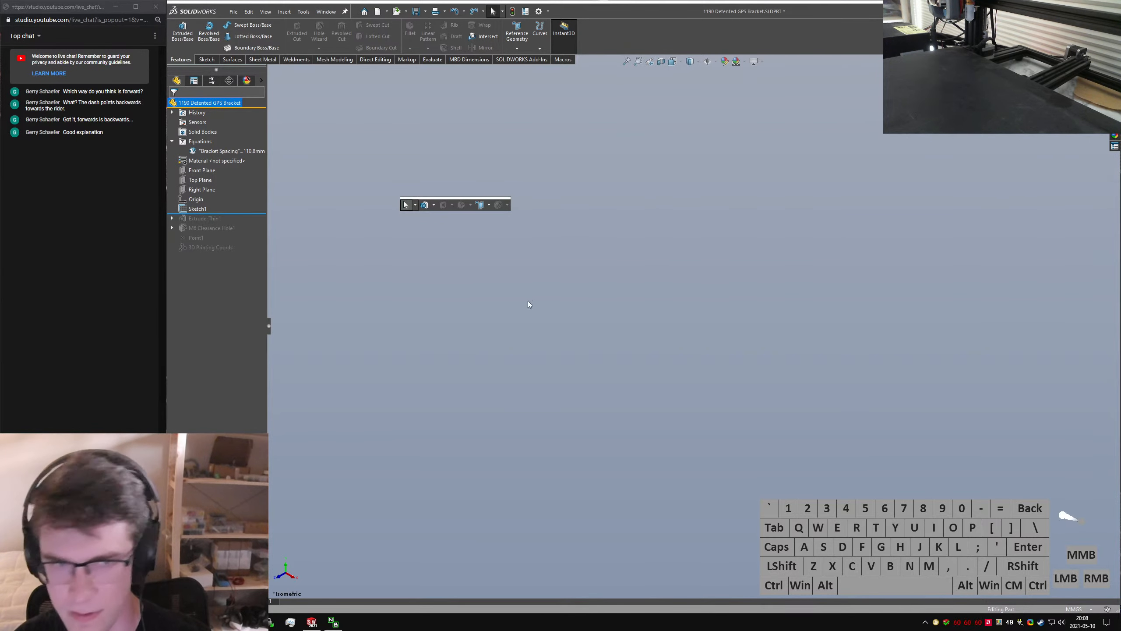
click(370, 164)
text(splane)
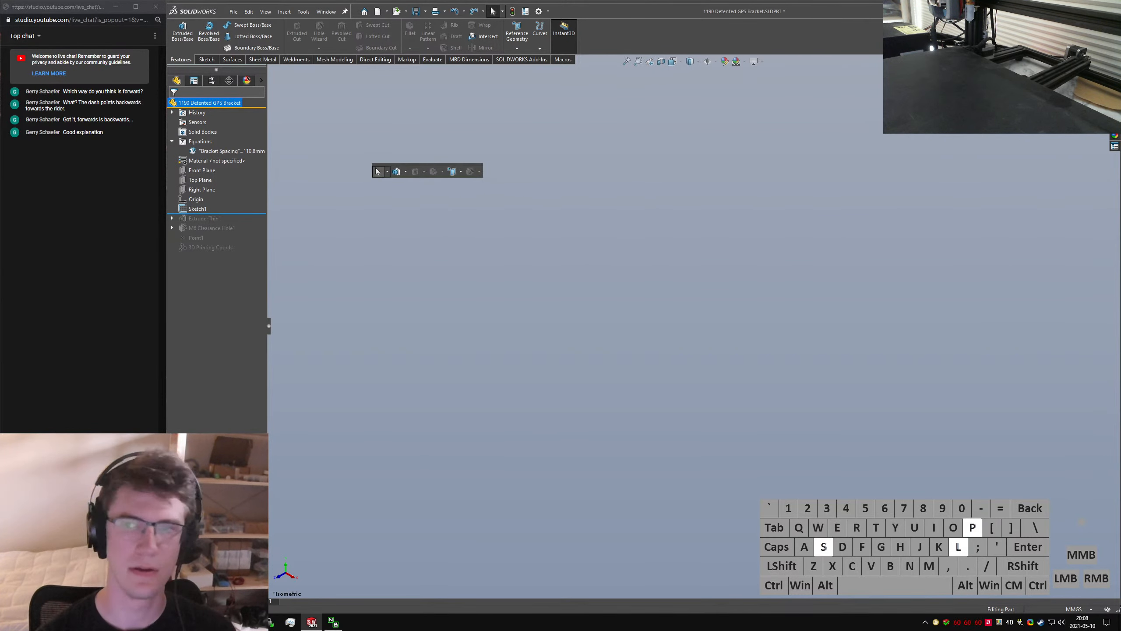
key(Return)
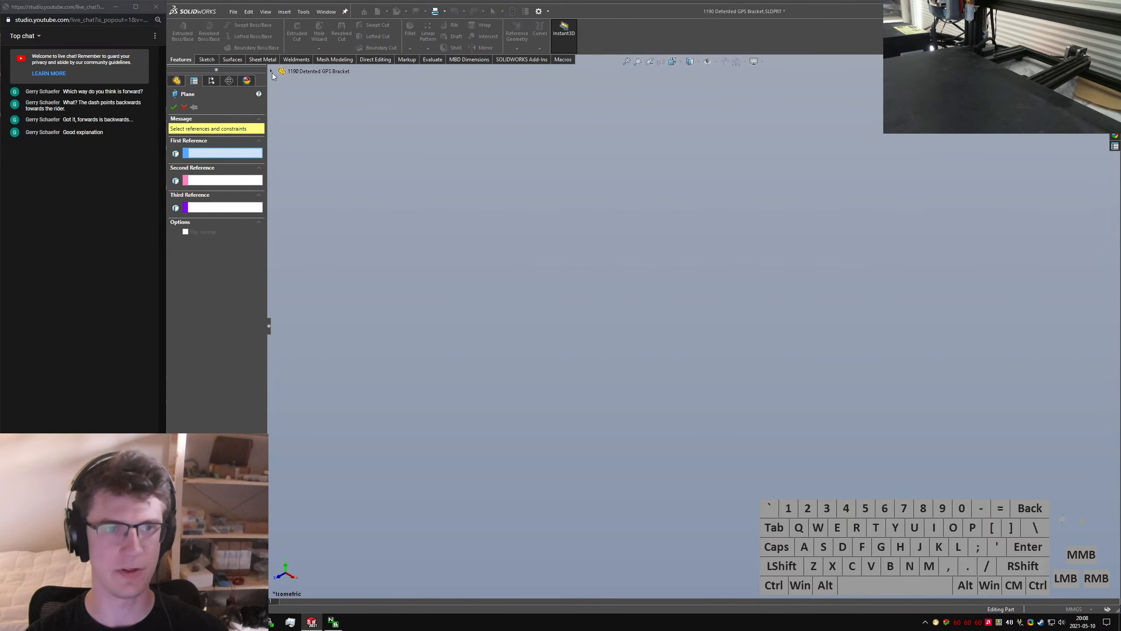
click(311, 148)
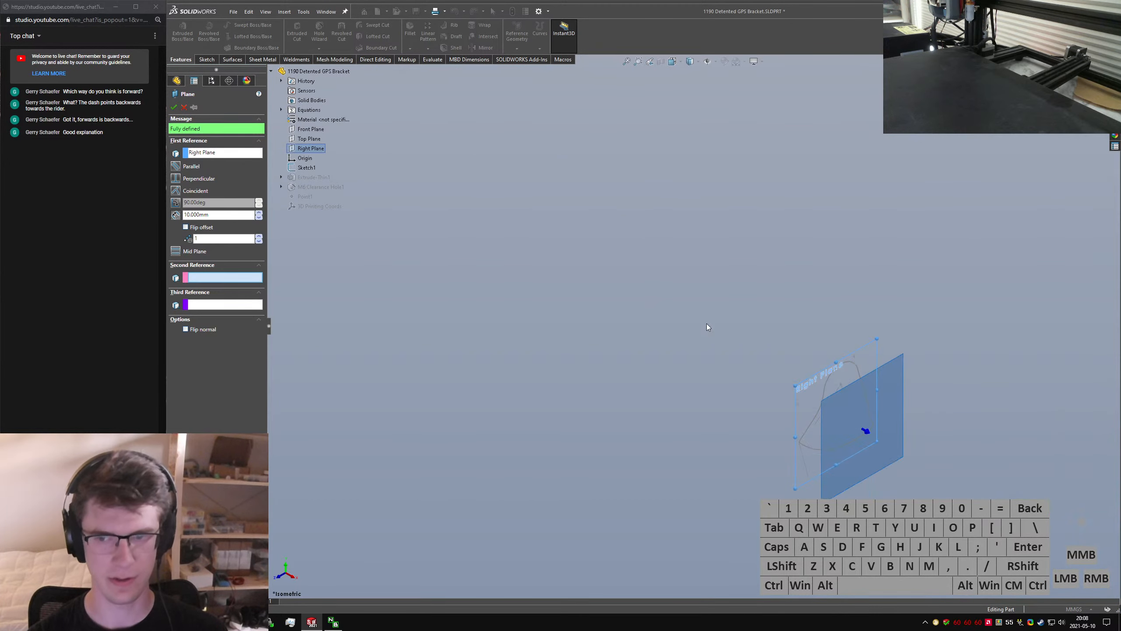
scroll(888, 385, down, 3)
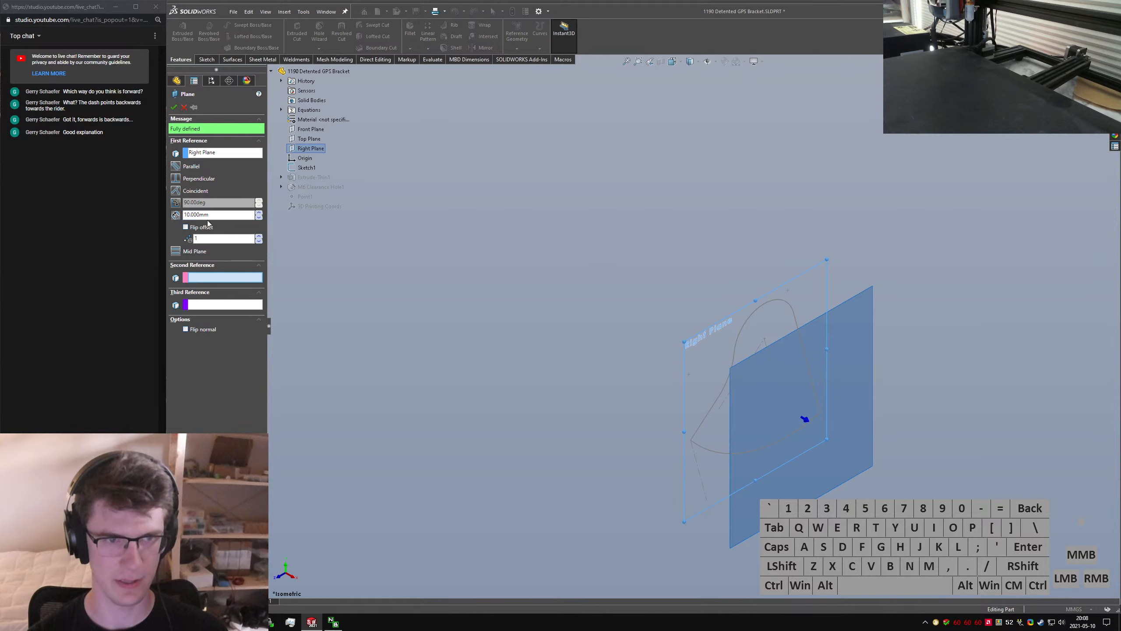
click(208, 224)
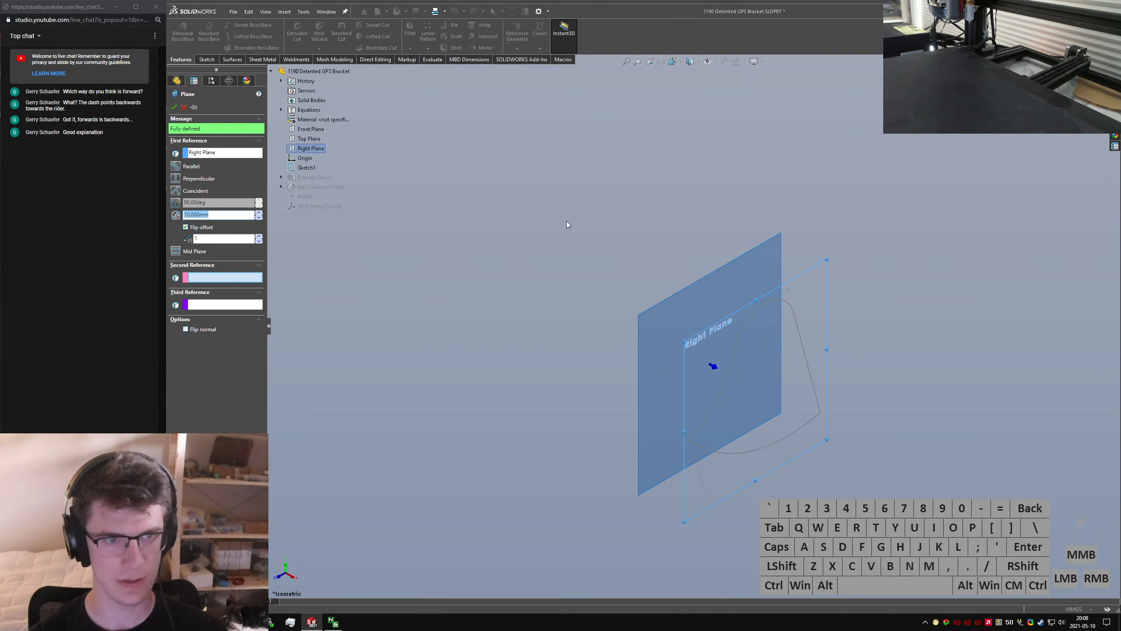
key(BackSpace)
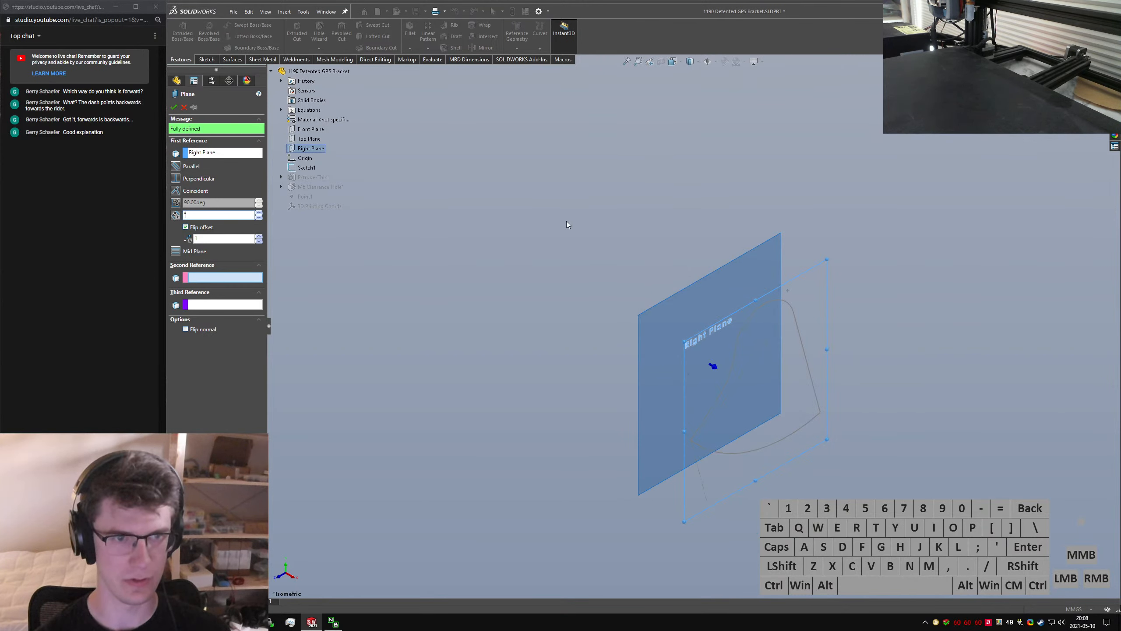
key(BackSpace)
text(10)
key(Return)
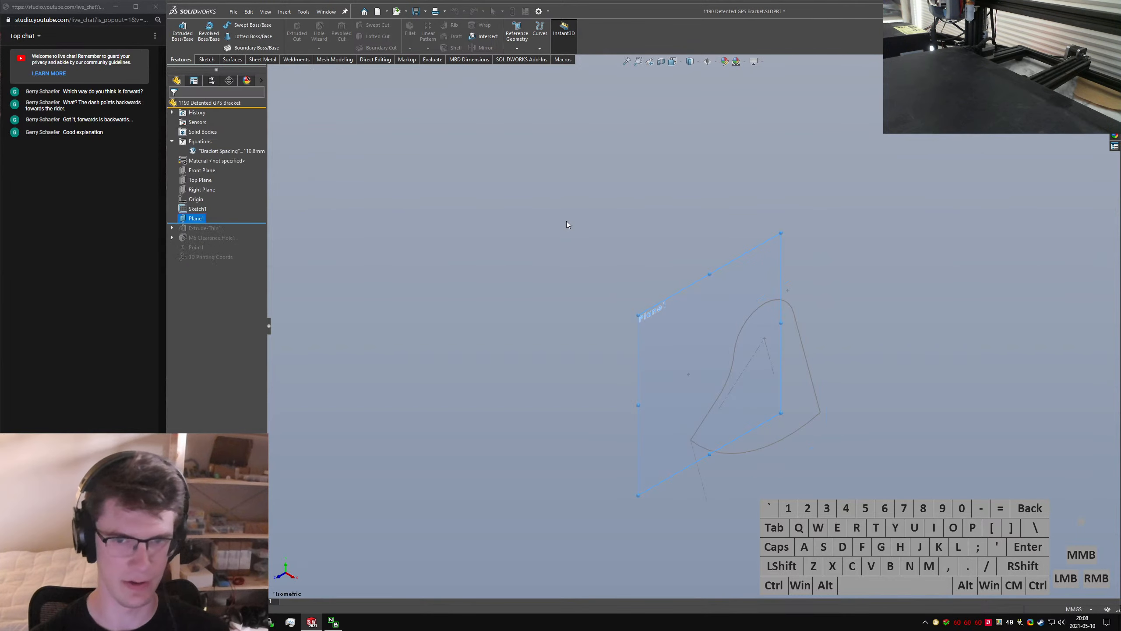
Drive Plane1's offset distance with the equation "Bracket Spacing"/2 and rebuild the part
double_click(629, 325)
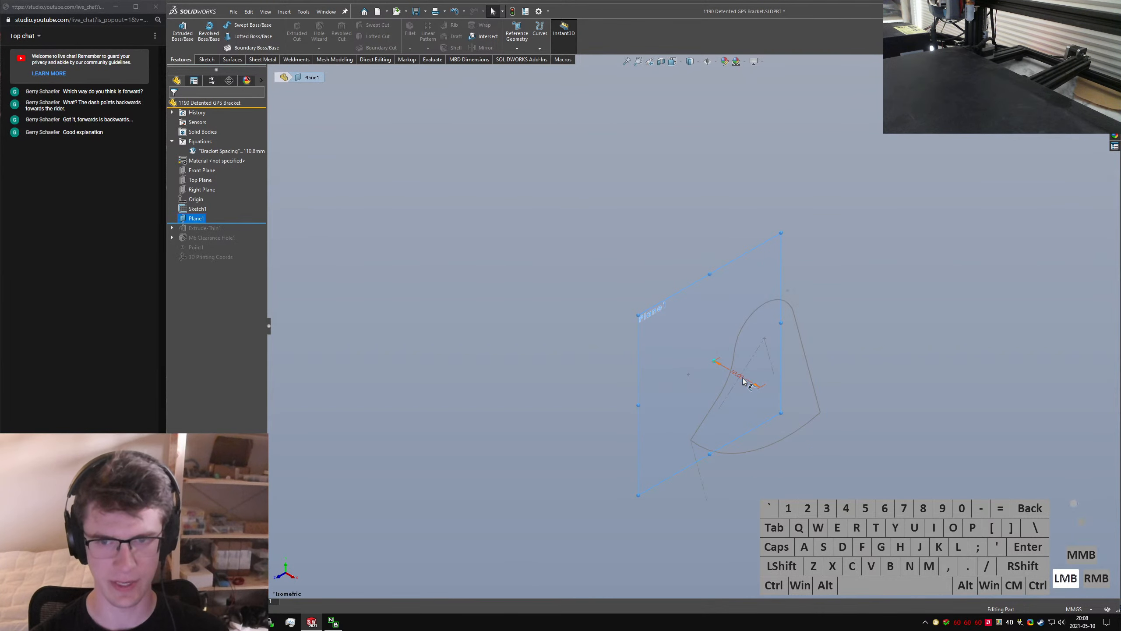
double_click(743, 380)
text(=)
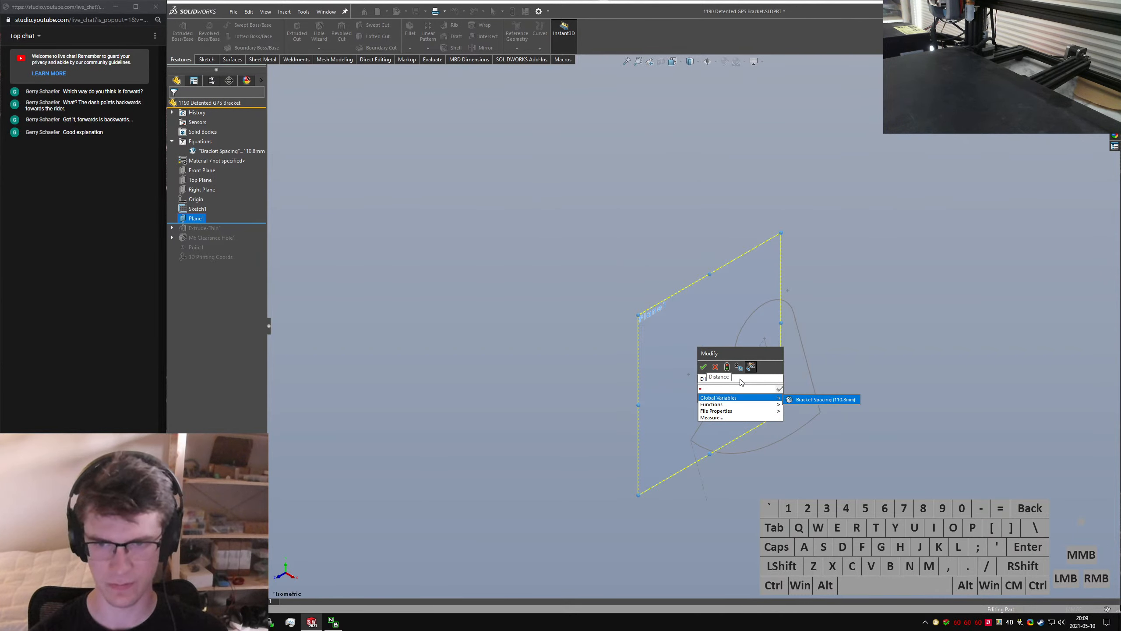
key(Return)
text(/2)
key(Return)
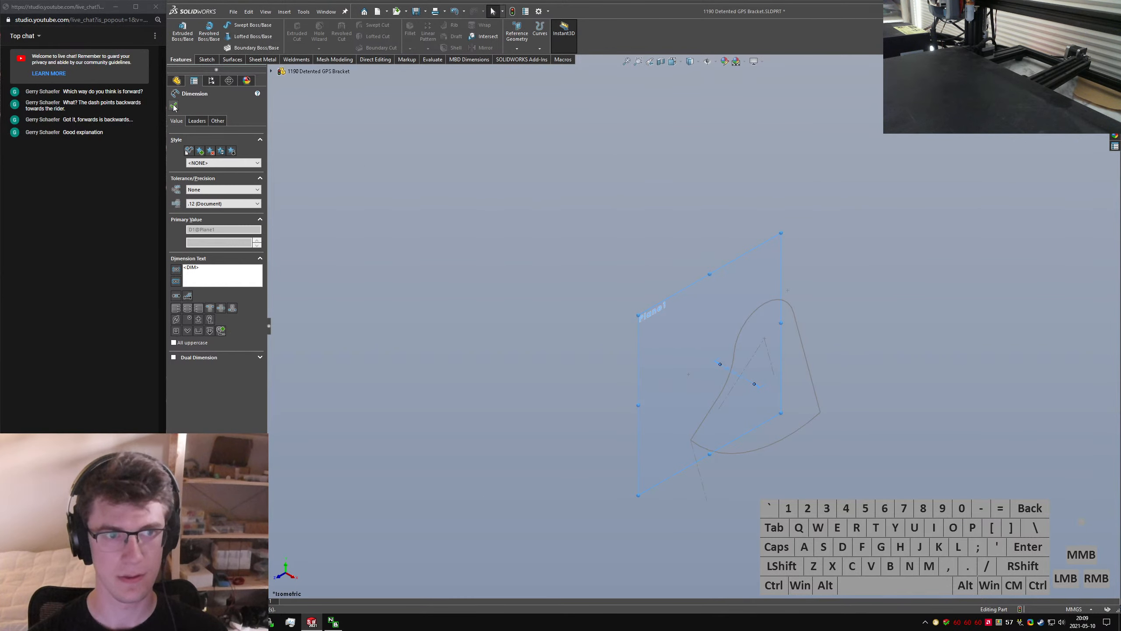
click(173, 108)
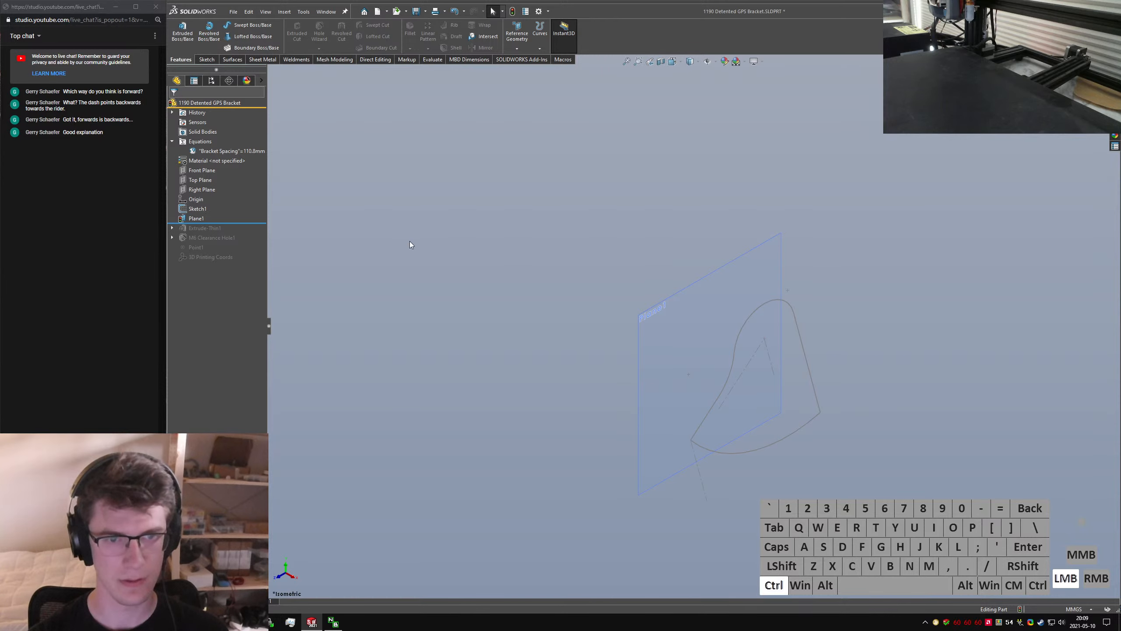
key(ctrl+q)
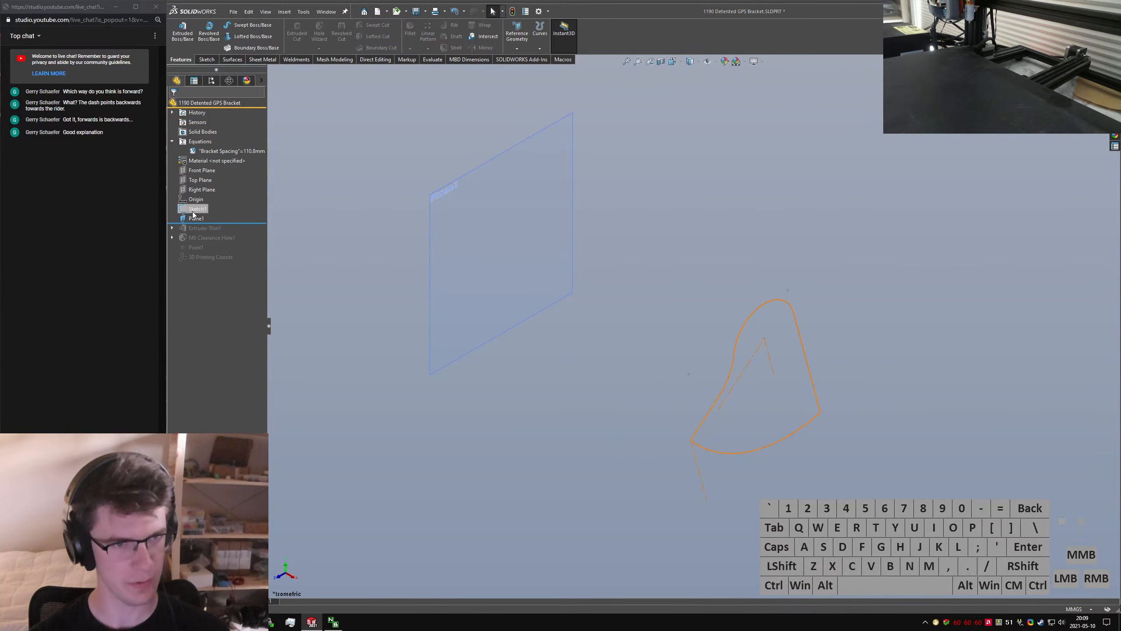
Reorder Sketch1 below Plane1 and change its sketch plane from the Right Plane to Plane1
drag(192, 214, 195, 222)
click(198, 219)
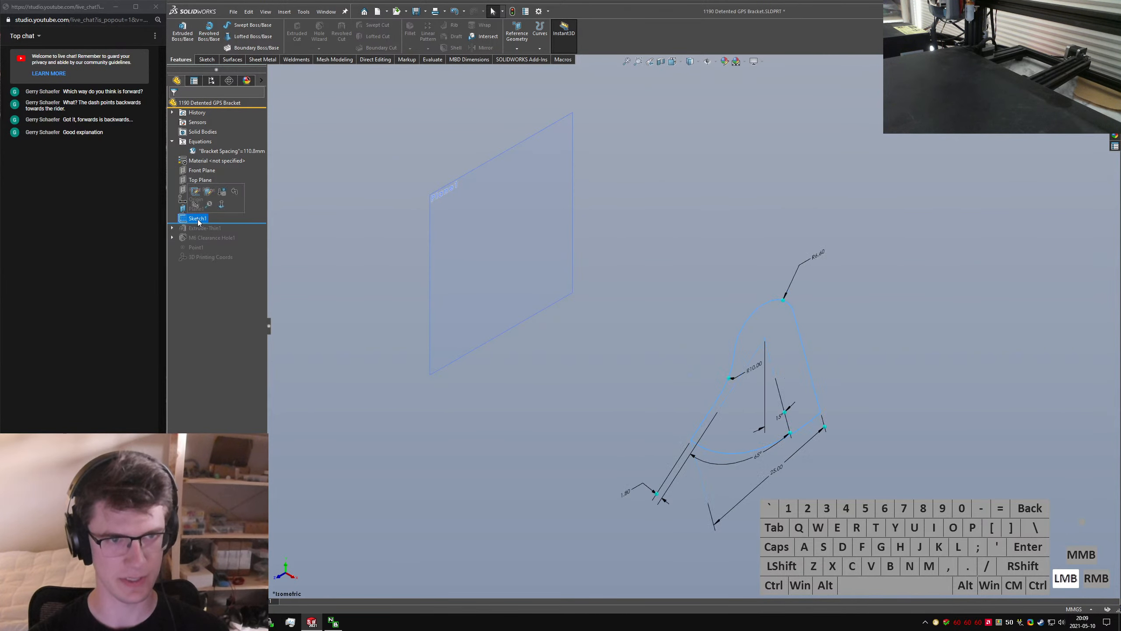
click(208, 191)
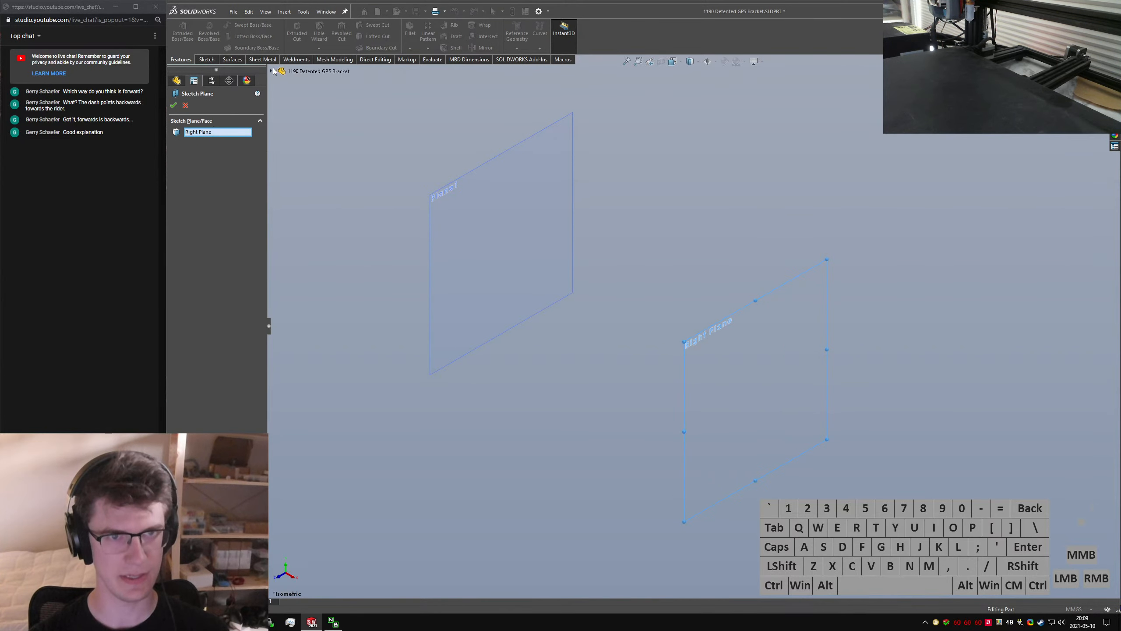
click(271, 71)
click(304, 168)
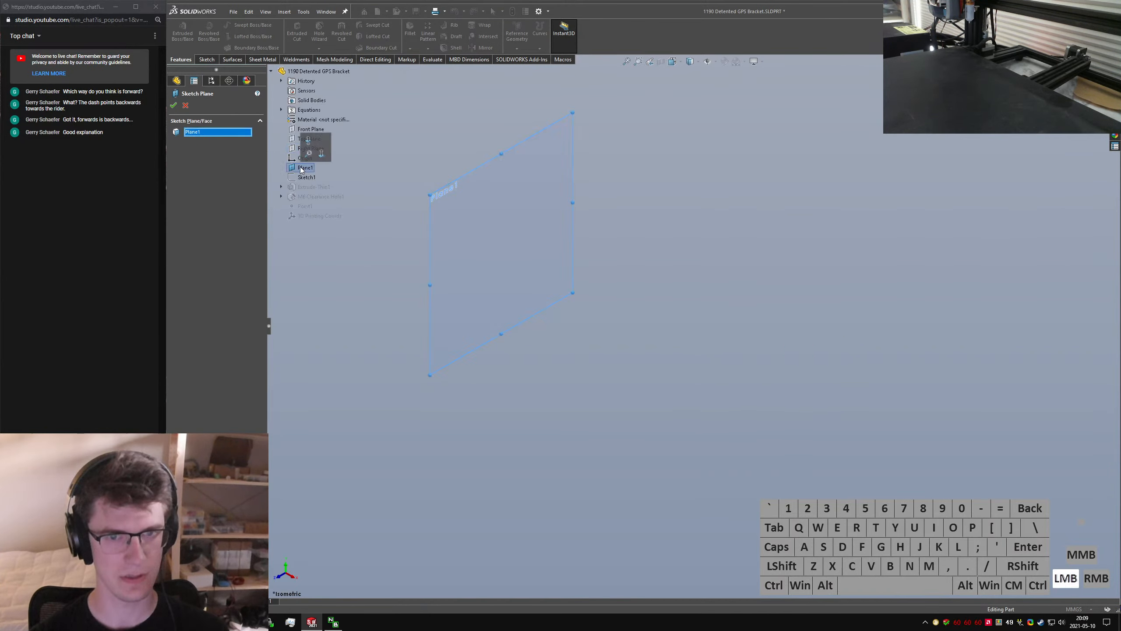
click(172, 105)
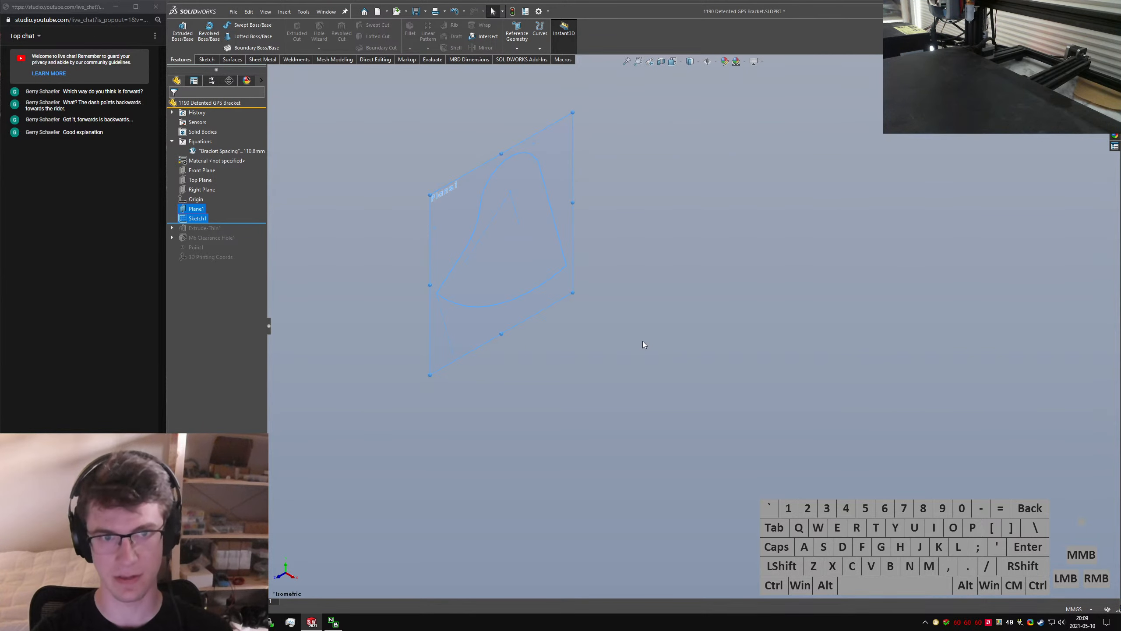
click(704, 374)
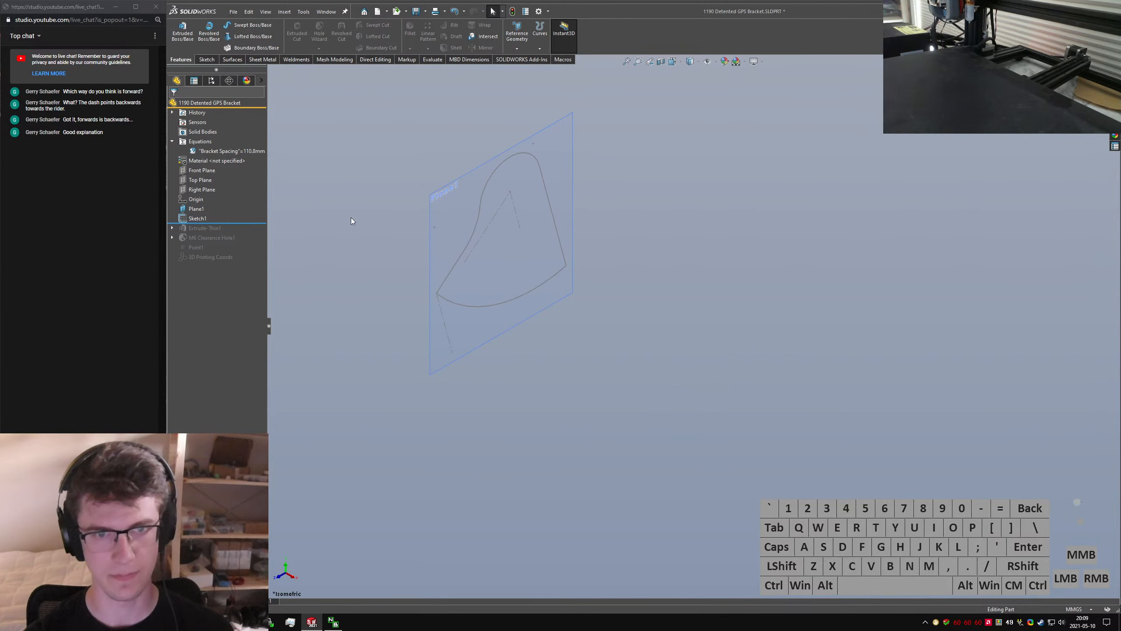
Edit Sketch1, convert the profile's lower arc to construction geometry, and exit the sketch
click(207, 219)
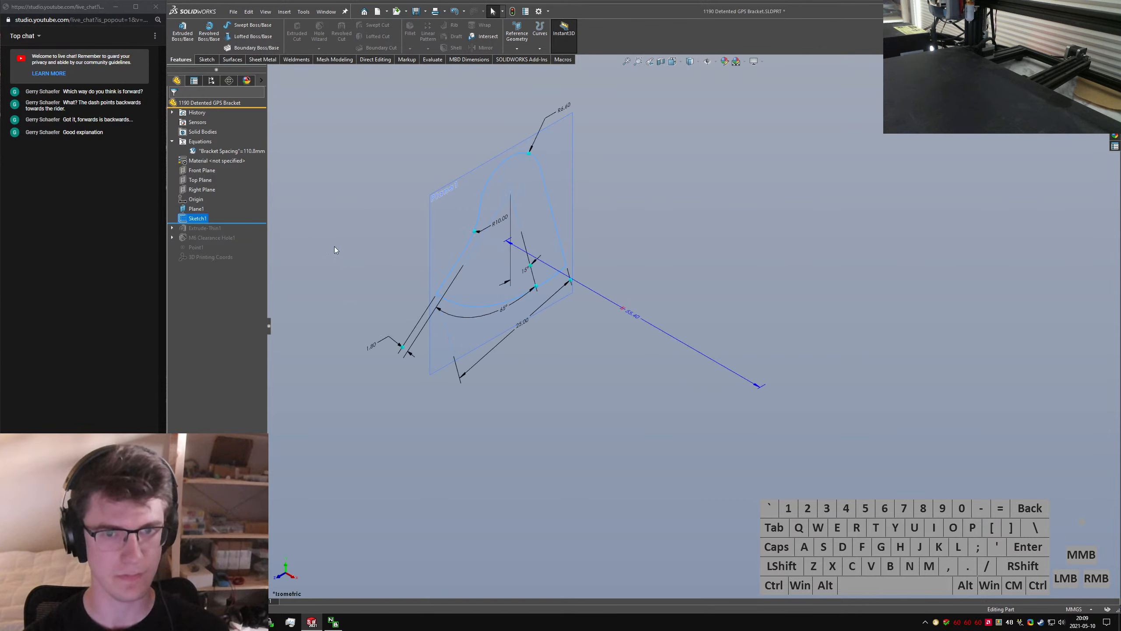
click(365, 308)
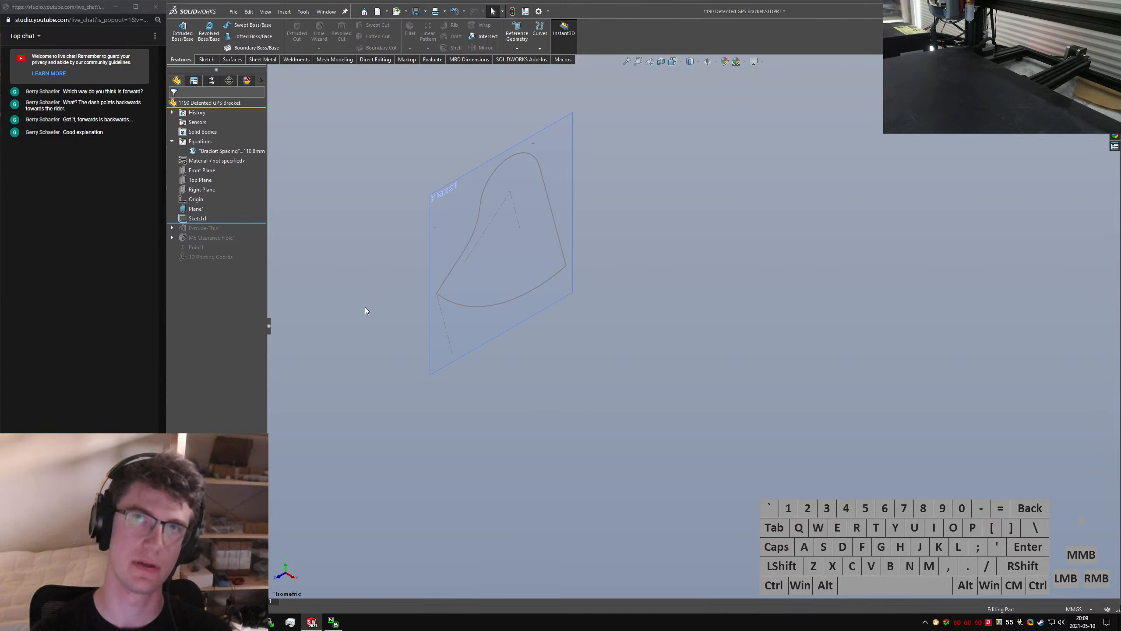
click(221, 218)
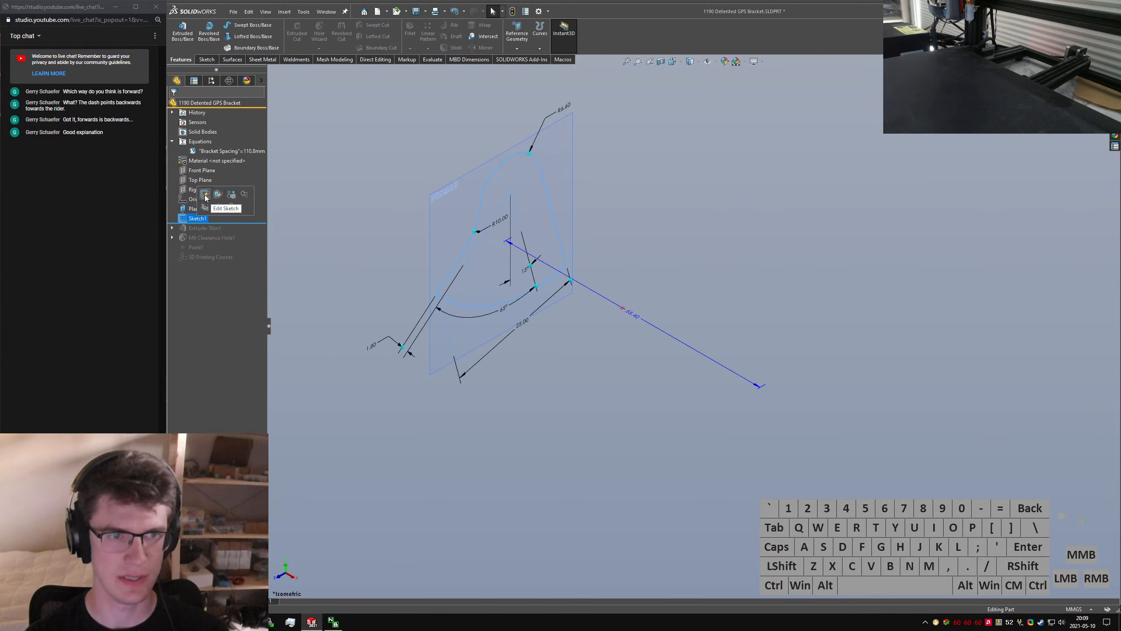
click(207, 201)
click(462, 306)
key(alt+c)
click(590, 358)
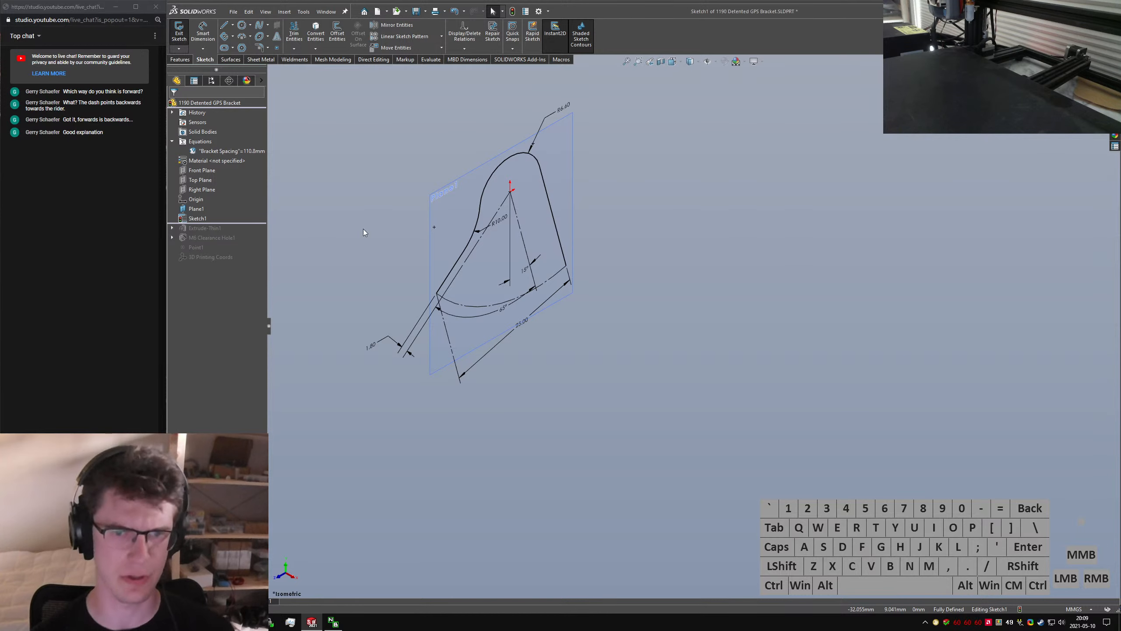
click(178, 31)
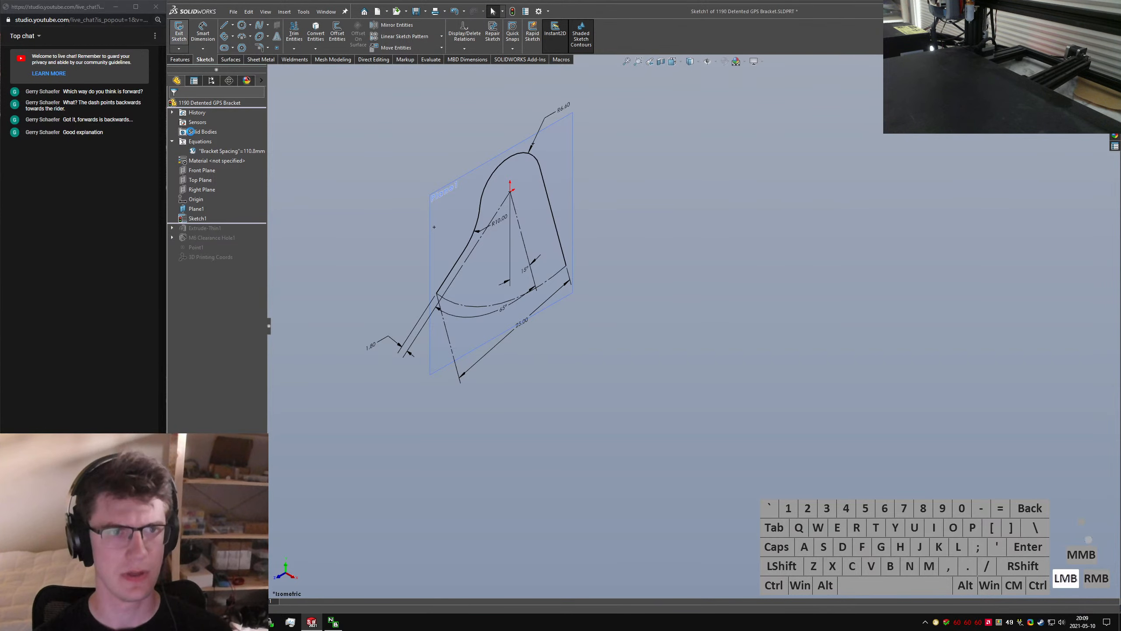
Extrude Sketch1 as a thin feature with 2 mm wall thickness and 3 mm depth
click(199, 218)
click(185, 35)
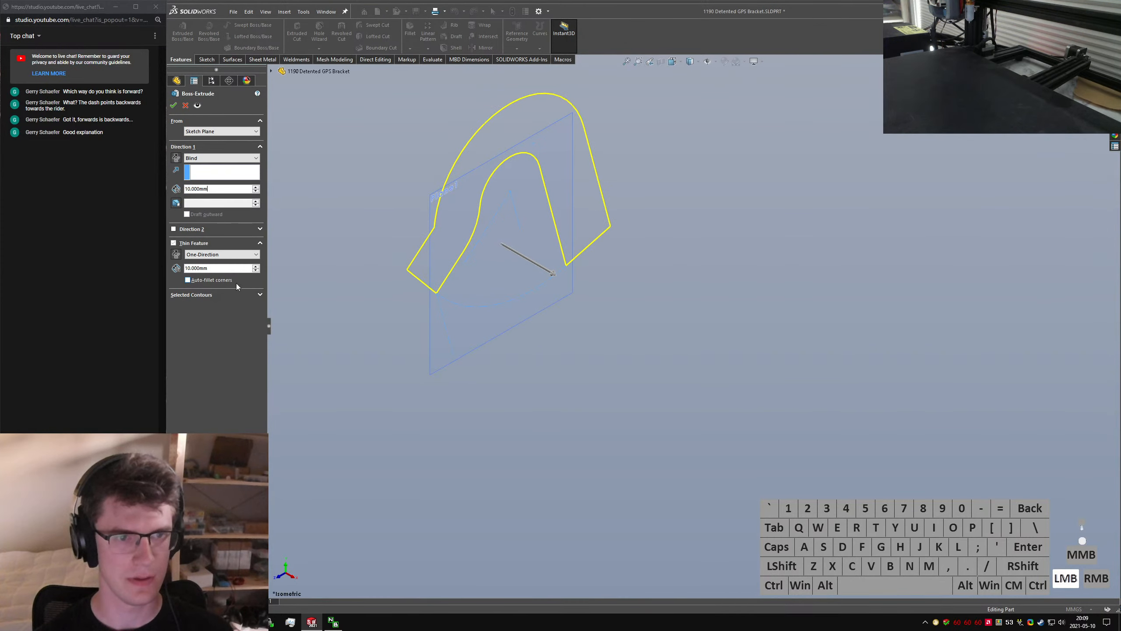
double_click(221, 268)
text(2)
key(Return)
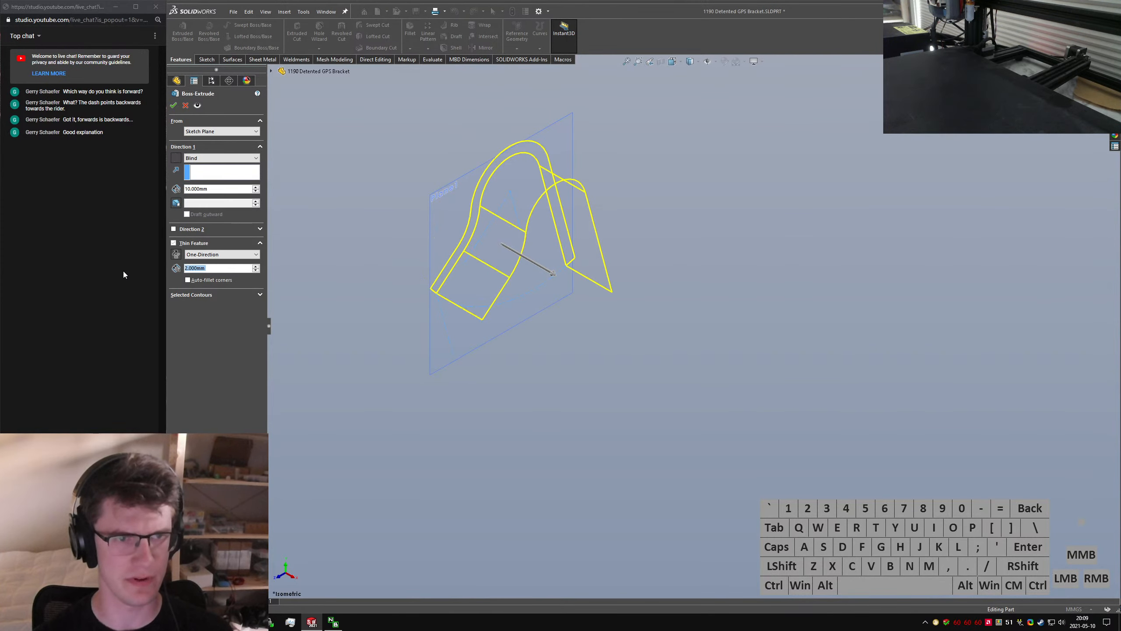
text(3)
key(Return)
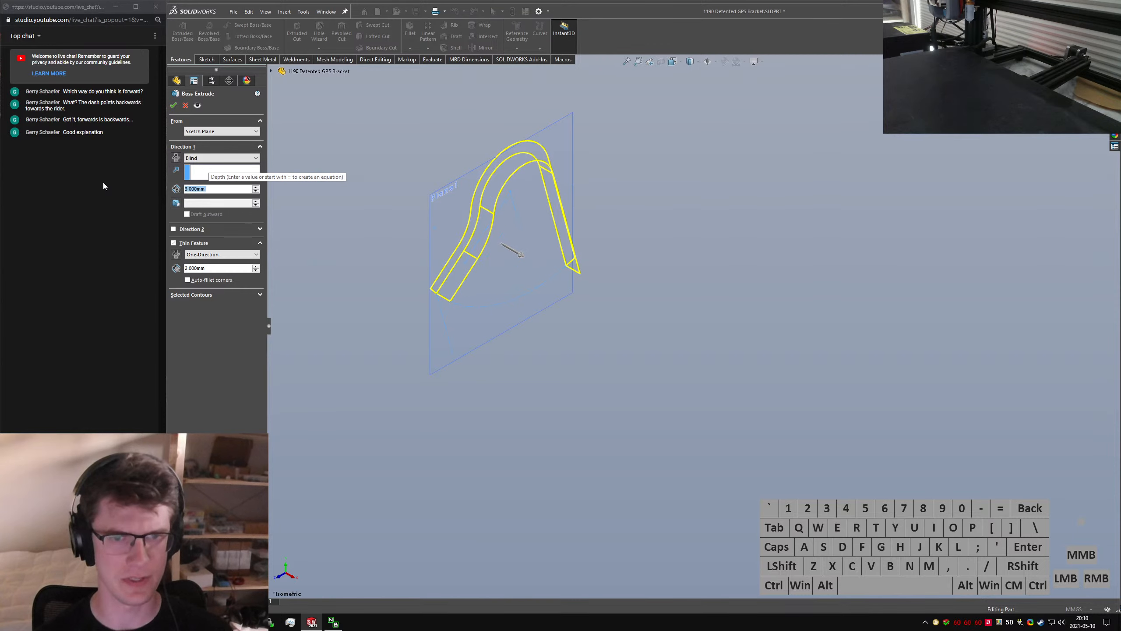
click(174, 106)
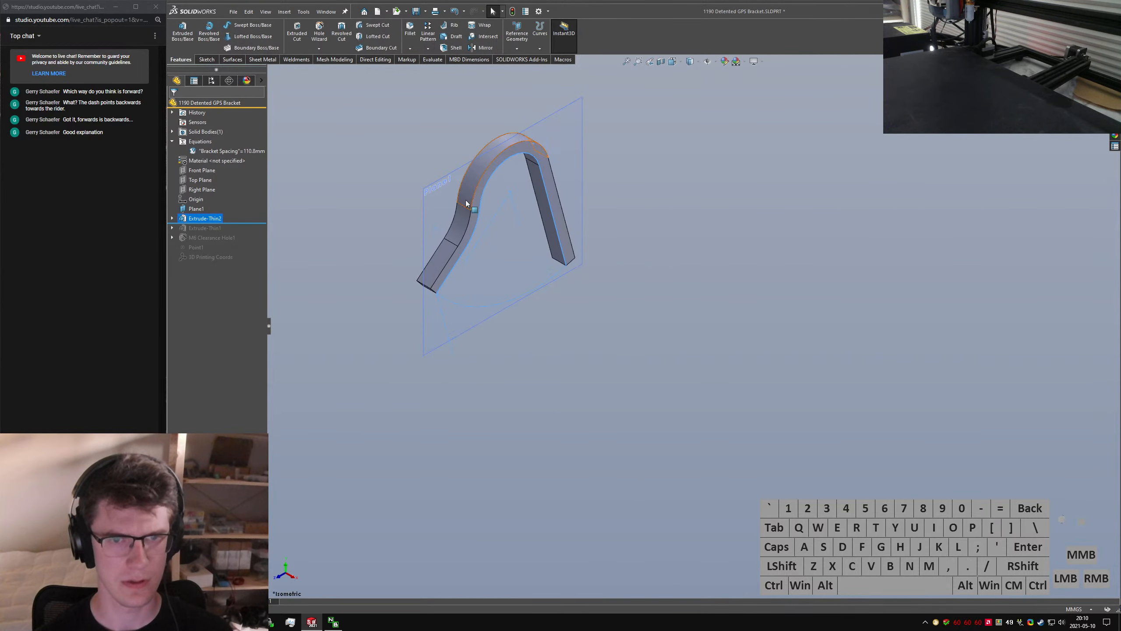
Hide Plane1 in the part
right_click(198, 211)
click(219, 193)
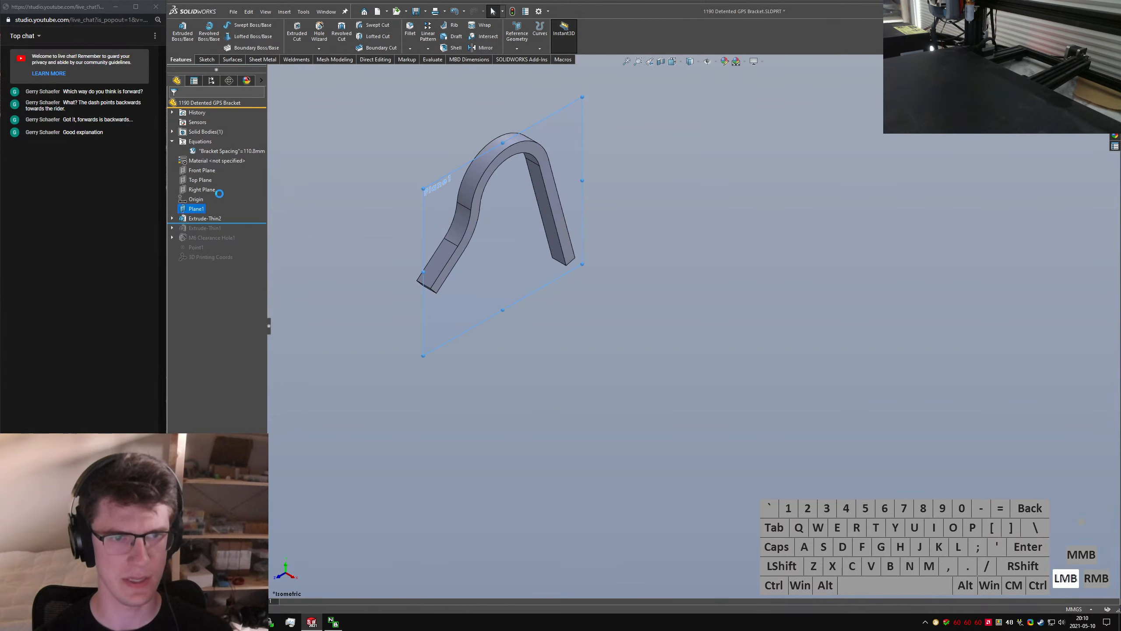
click(356, 212)
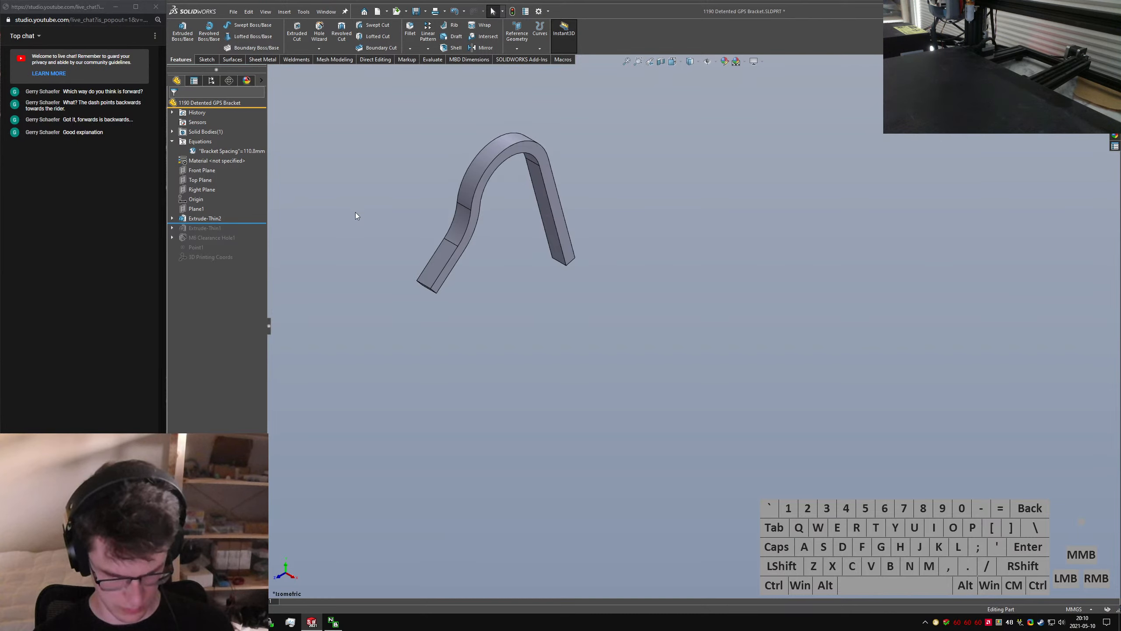
Create a reference plane offset 20 mm from Plane1, towards the part origin
mouse_move(358, 214)
mouse_down()
mouse_move(420, 191)
mouse_move(380, 253)
mouse_move(530, 243)
mouse_up()
middle_drag(587, 229, 678, 159)
middle_drag(624, 206, 615, 228)
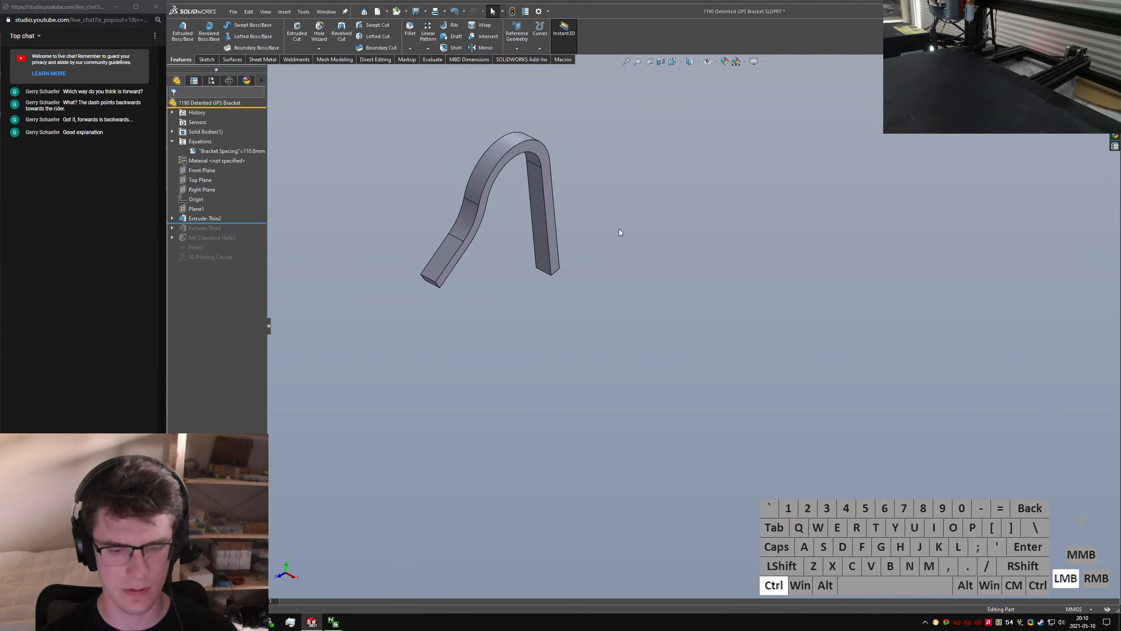
key(ctrl+7)
click(841, 367)
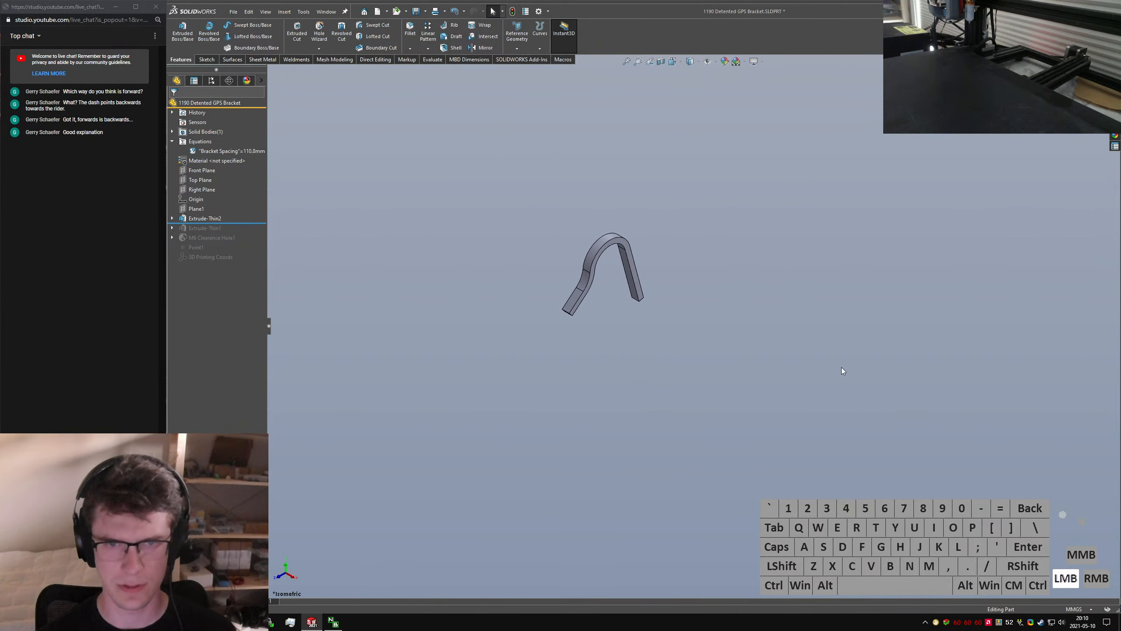
text(splan)
key(Return)
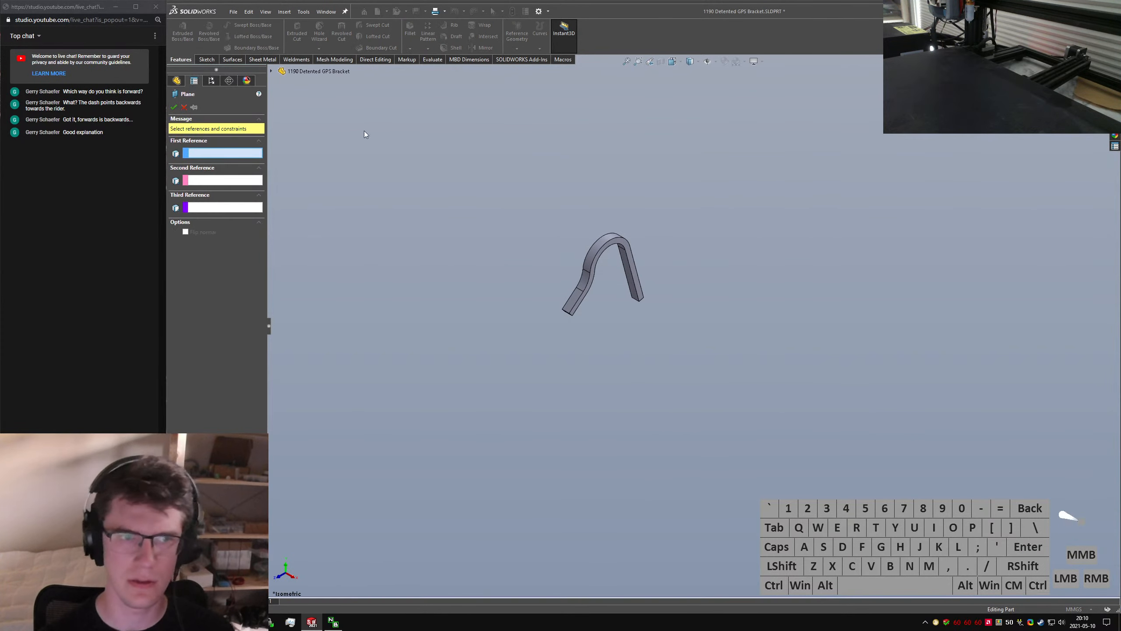
click(355, 190)
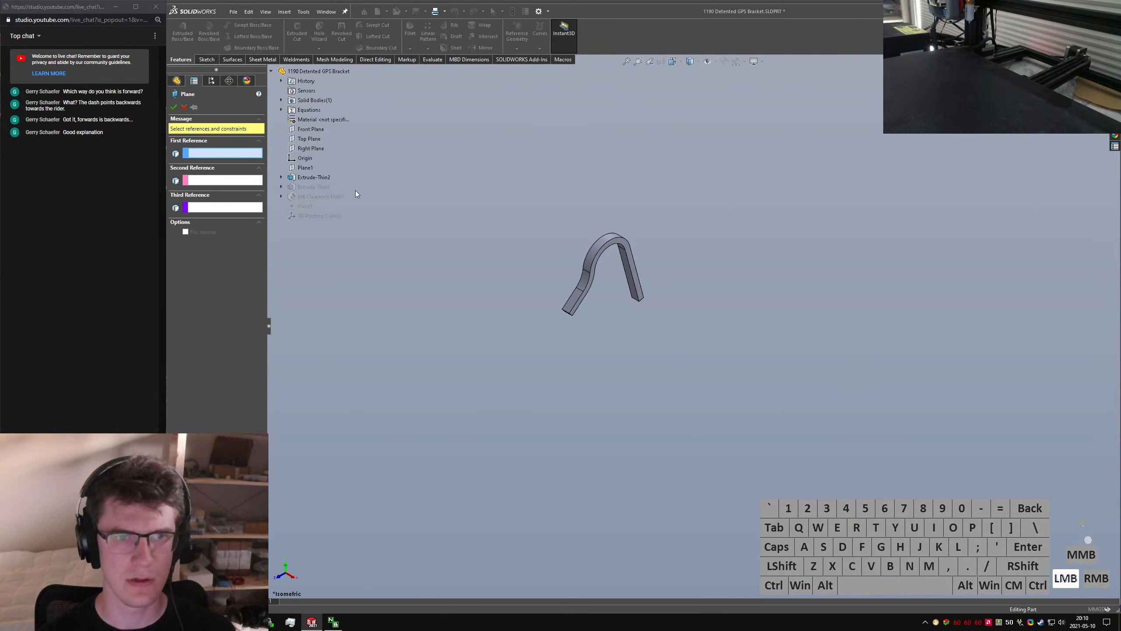
click(296, 167)
scroll(611, 251, down, 3)
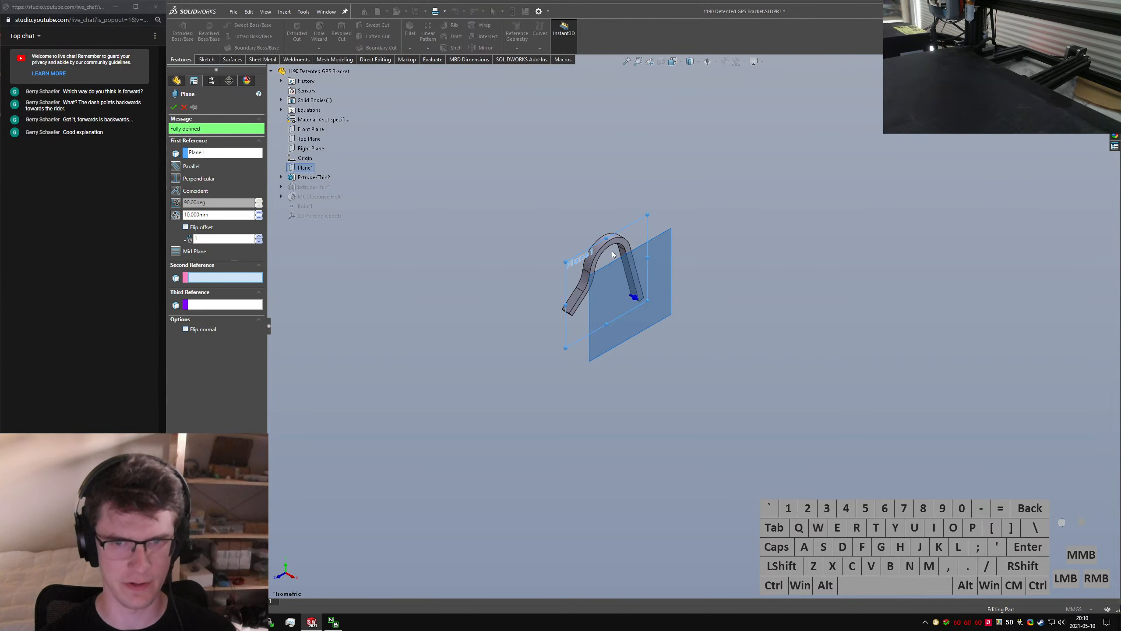
click(217, 213)
text(20)
key(Return)
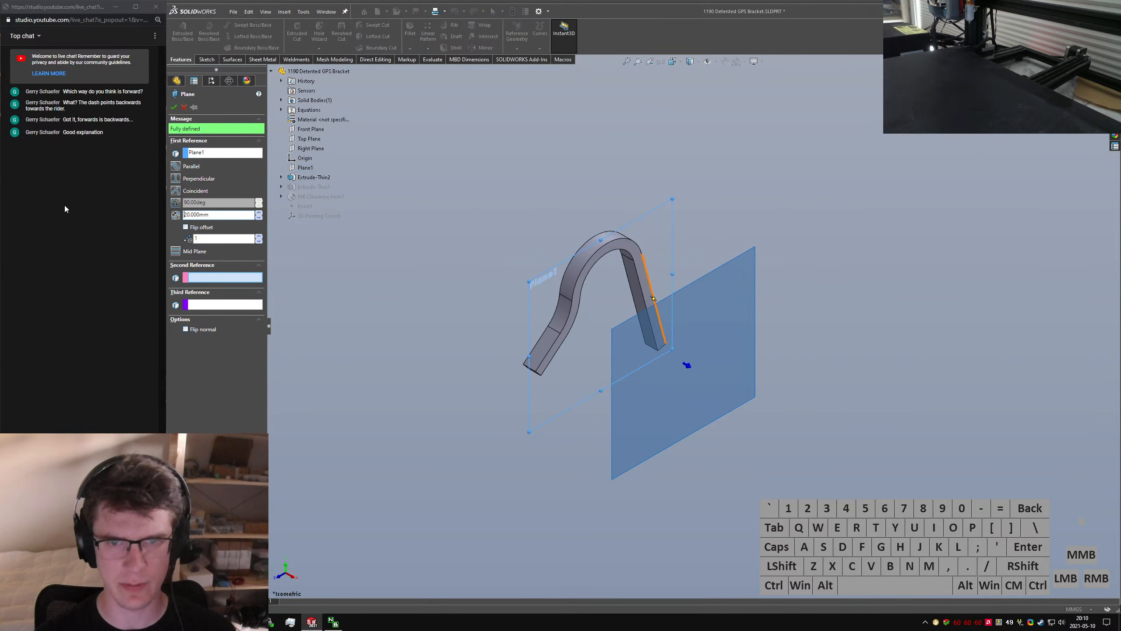
click(505, 290)
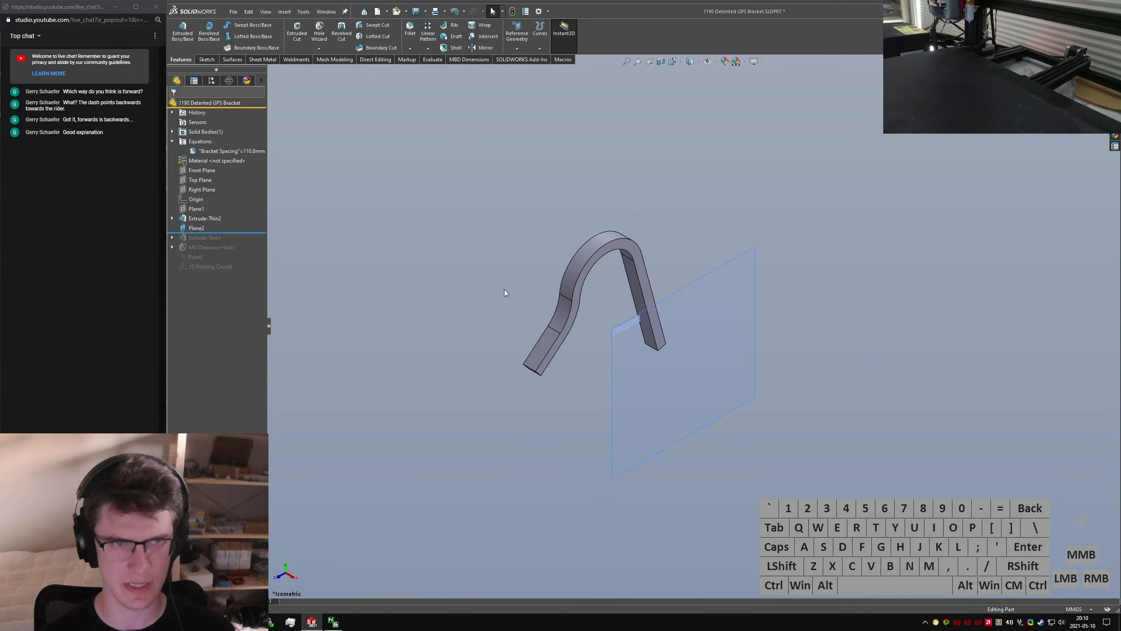
click(501, 290)
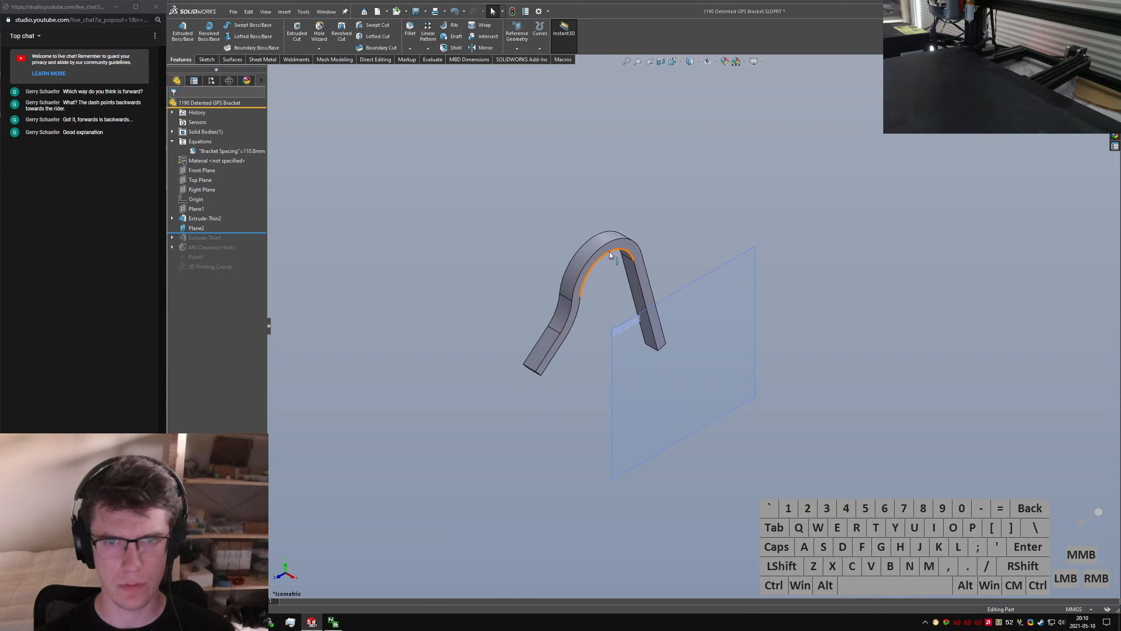
Roll the part back to before Plane2 and start a boss extrude sketch on the thin bracket's flat side face
middle_drag(609, 251, 547, 278)
scroll(545, 280, down, 5)
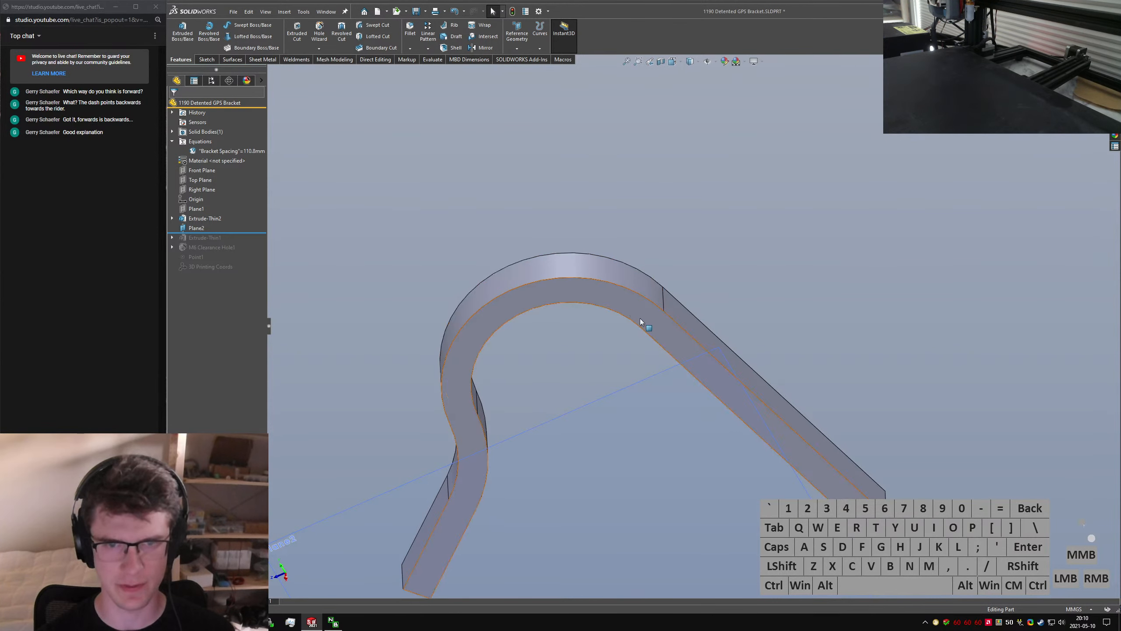
drag(234, 232, 234, 223)
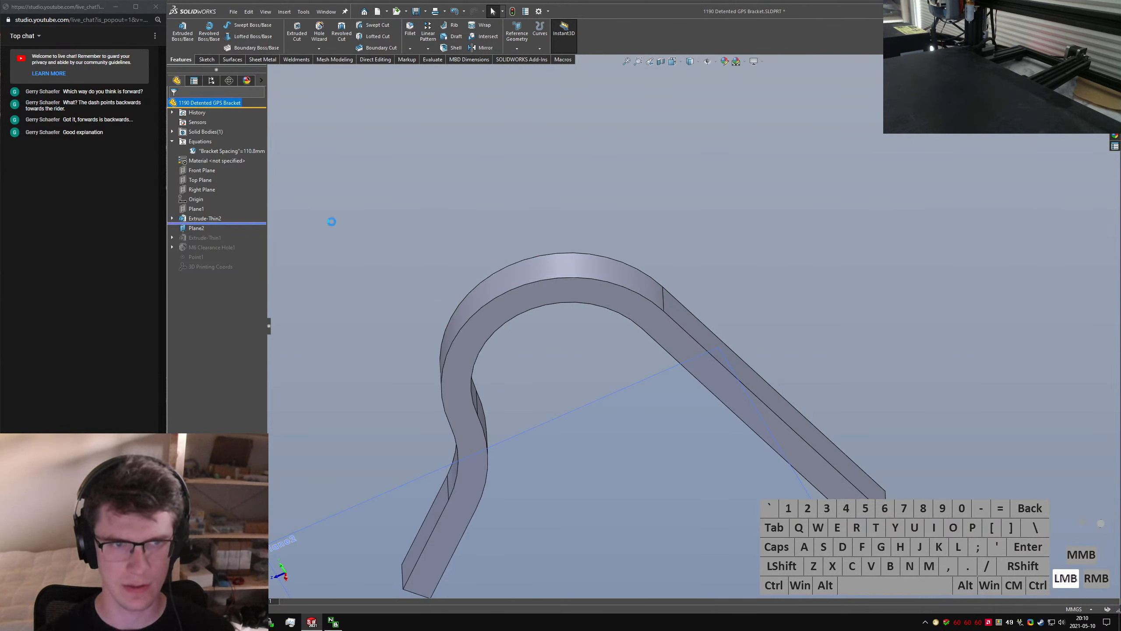
click(412, 219)
text(trude)
key(Return)
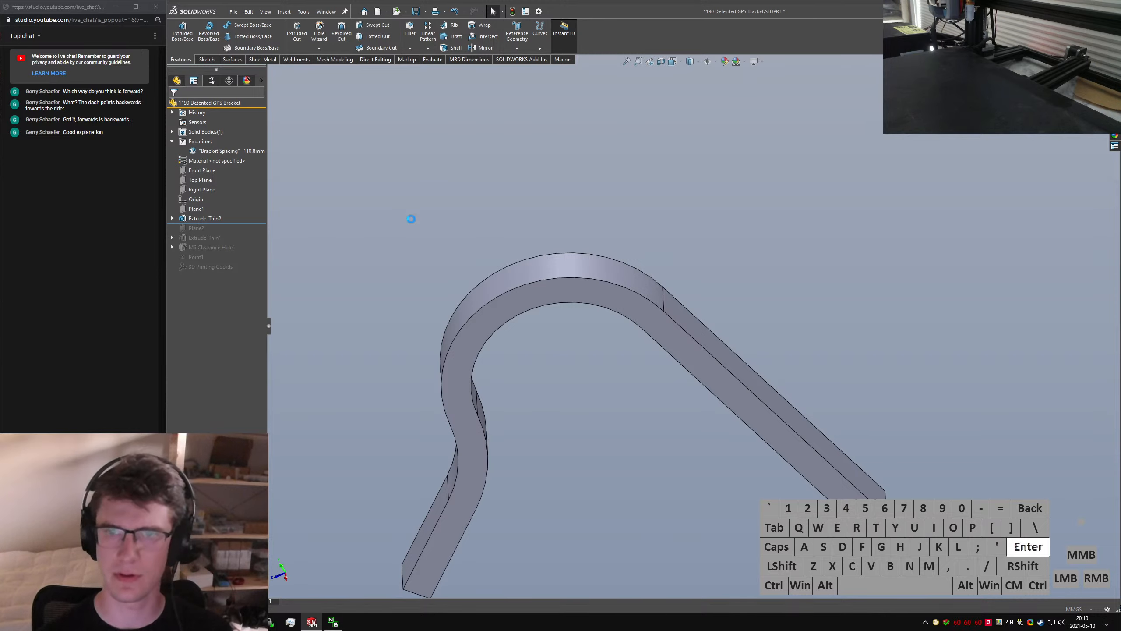
click(573, 293)
key(ctrl+4)
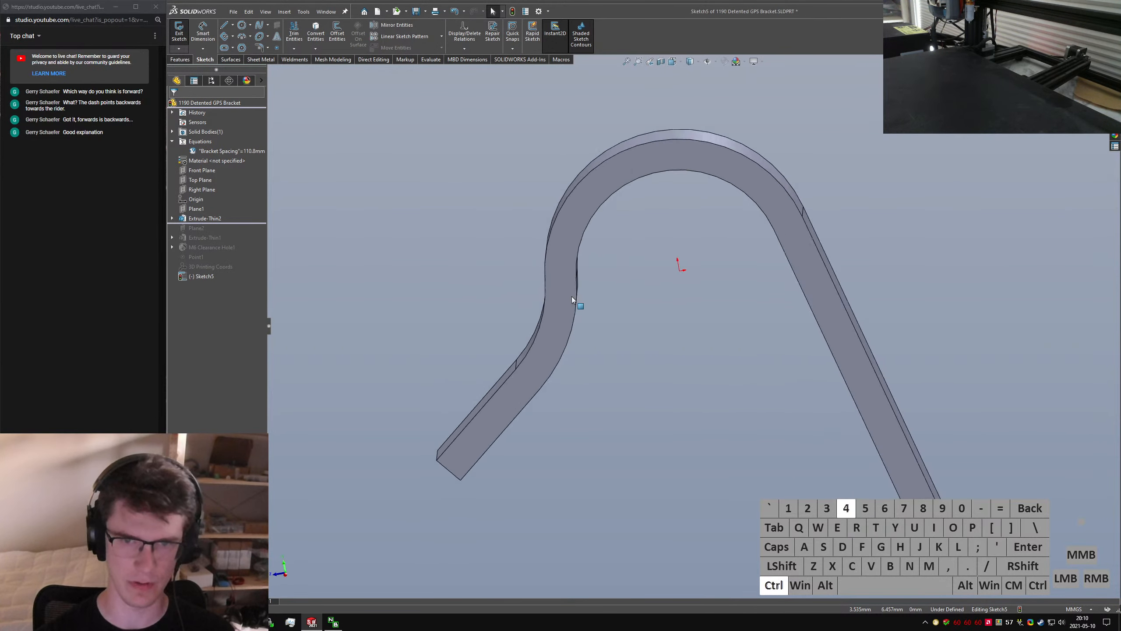
Sketch two connected lines outside the bracket's outer arc, from the straight leg's tangent point to a corner and back to the arc near its peak
scroll(882, 178, down, 3)
right_drag(883, 178, 777, 183)
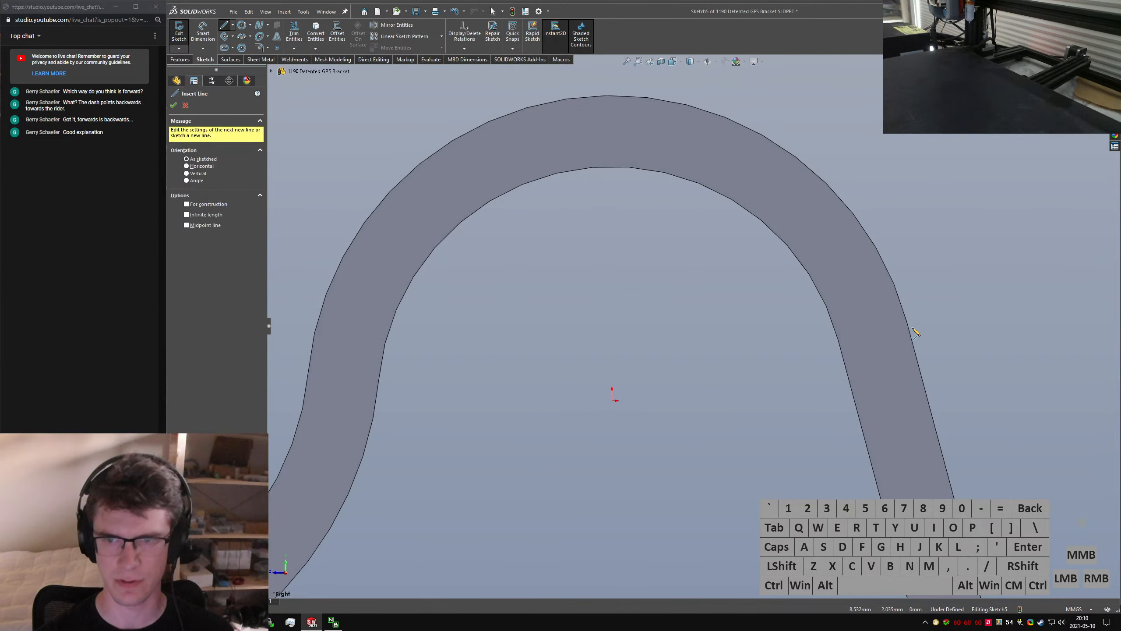
click(907, 322)
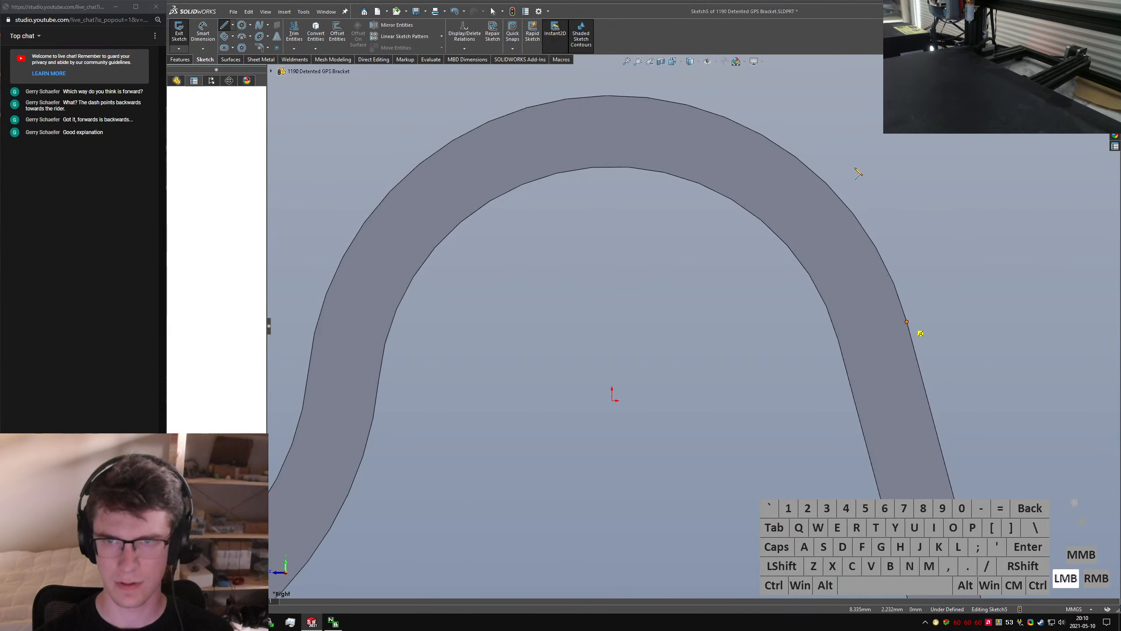
click(854, 140)
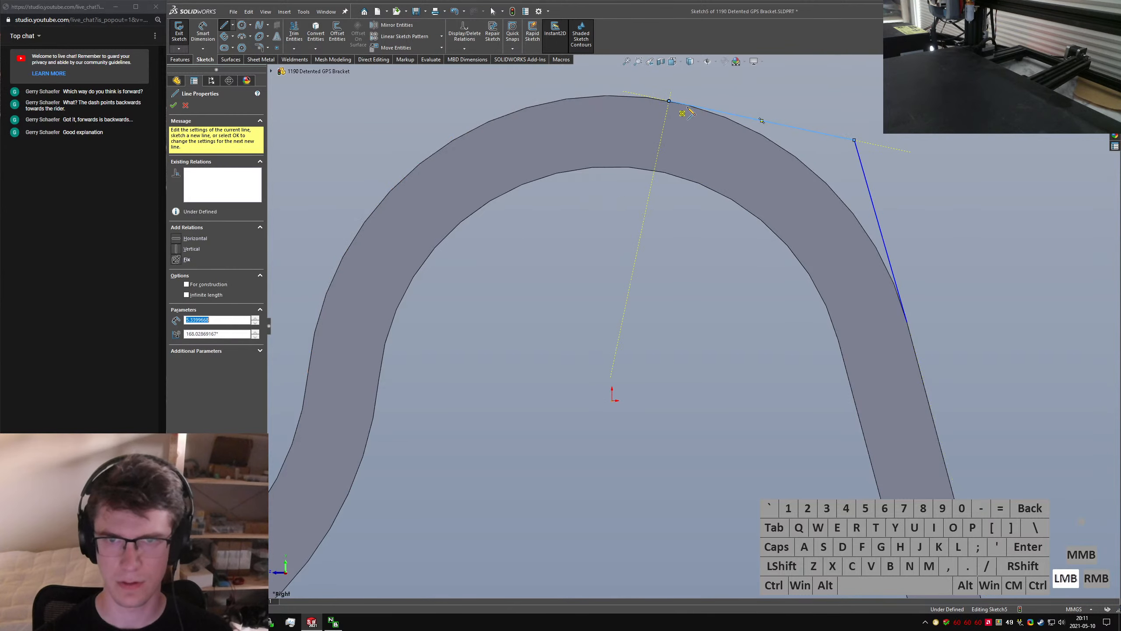
double_click(670, 101)
ctrl+click(715, 118)
click(715, 119)
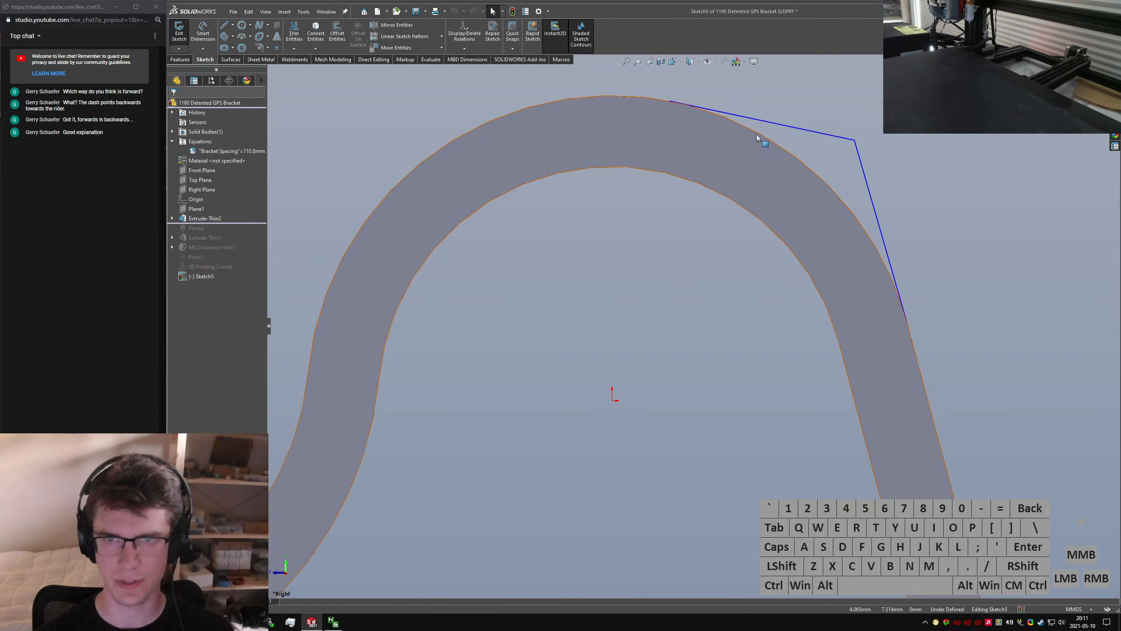
ctrl+click(763, 135)
ctrl+click(760, 114)
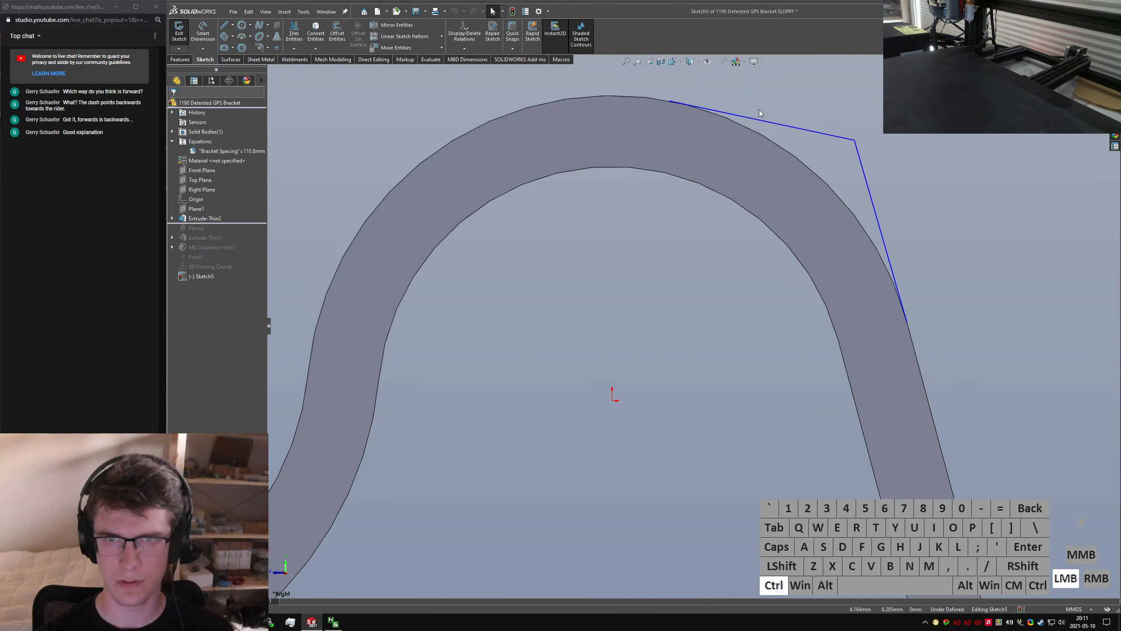
Dimension the angle between the two corner lines and set it to 60°
right_drag(919, 204, 914, 178)
click(863, 161)
click(846, 141)
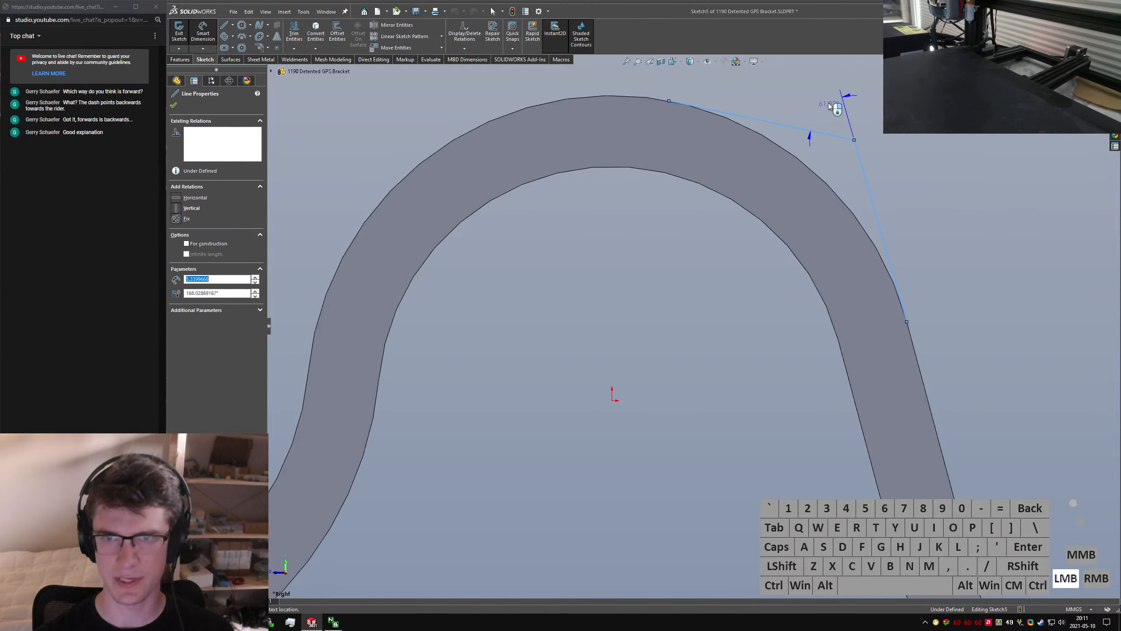
click(837, 106)
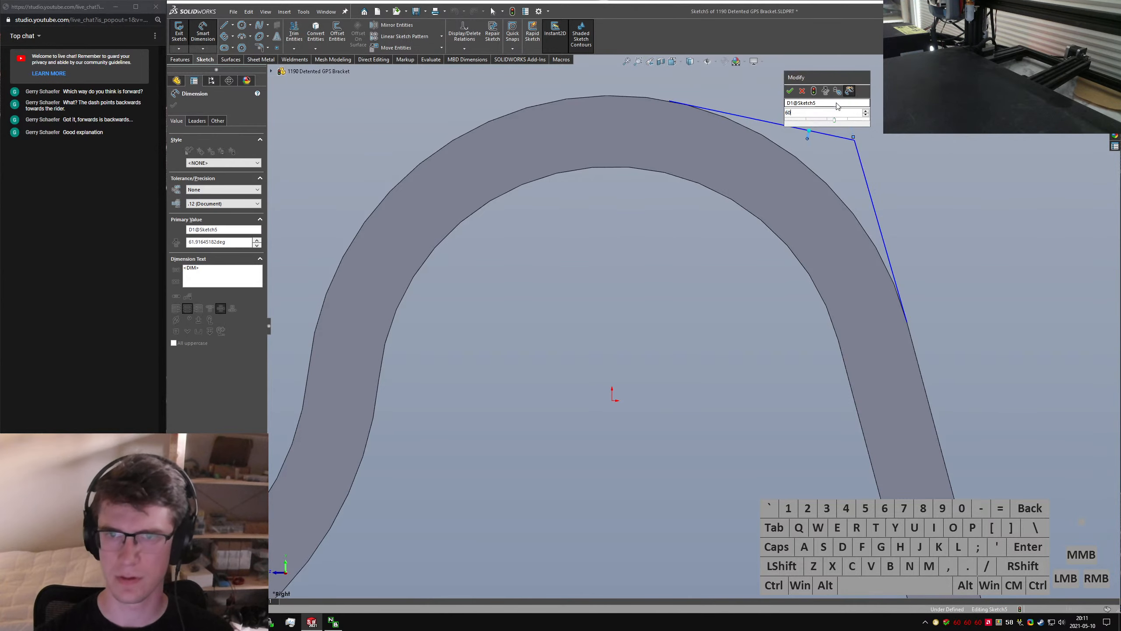
text(60)
key(Return)
key(Escape)
Make the line running down to the straight leg collinear with the leg's outer edge
ctrl+click(923, 345)
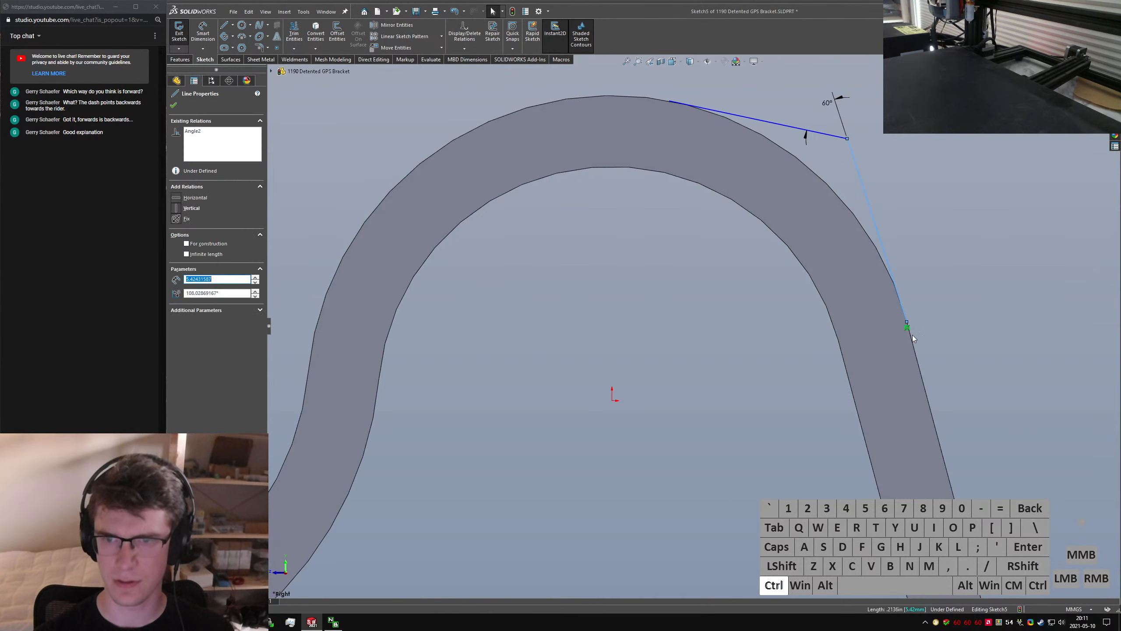
ctrl+click(906, 341)
key(alt+l)
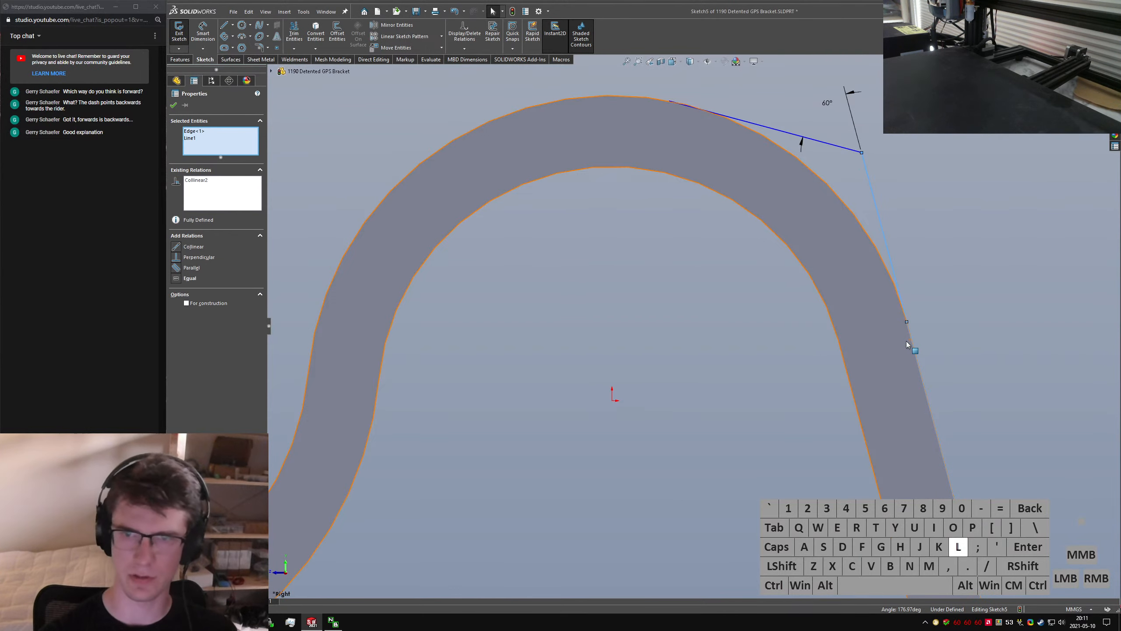
click(919, 161)
Try an equal-length relation between the two corner lines and undo it
click(863, 164)
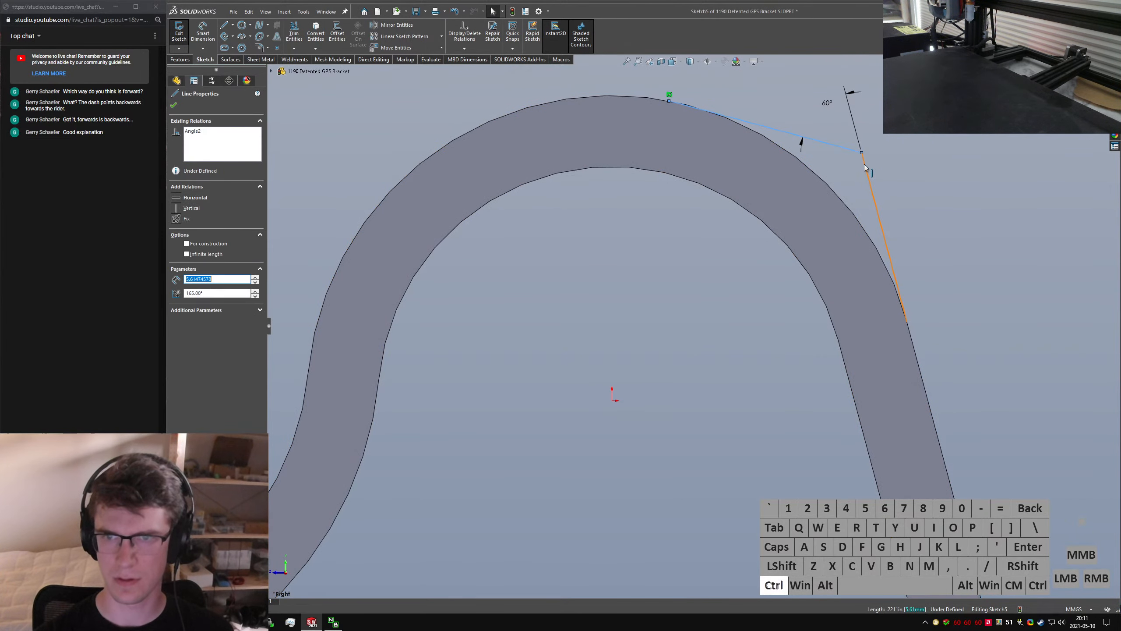
click(909, 185)
ctrl+click(753, 131)
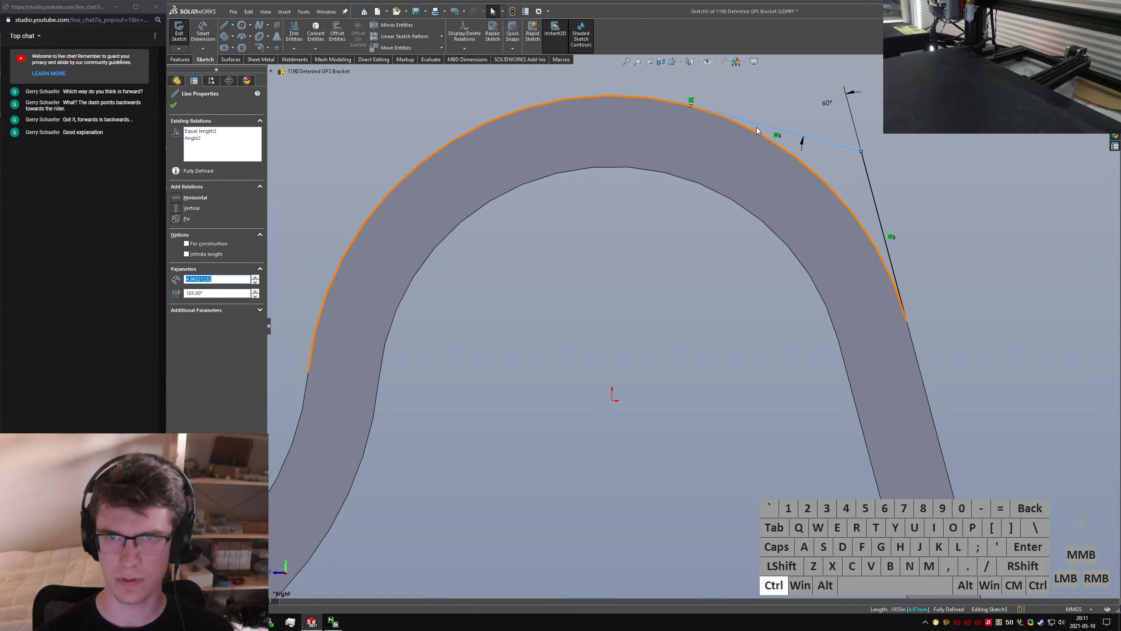
click(750, 112)
key(ctrl+z)
Make the upper corner line tangent to the bracket's outer arc
ctrl+click(759, 124)
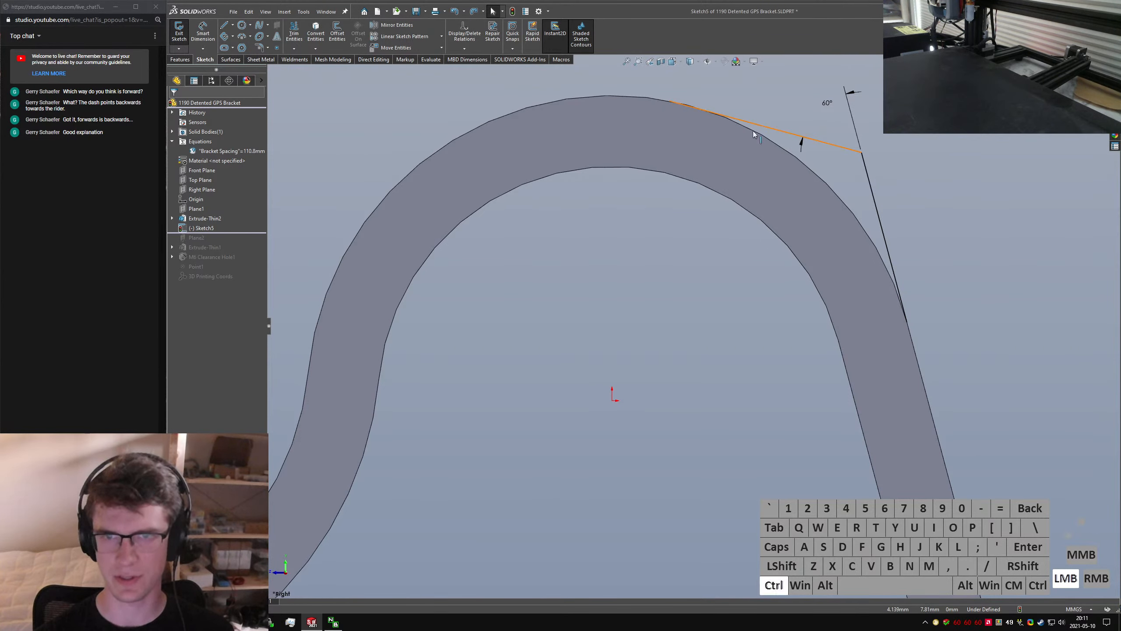
ctrl+click(753, 131)
key(ctrl+alt+a)
click(760, 104)
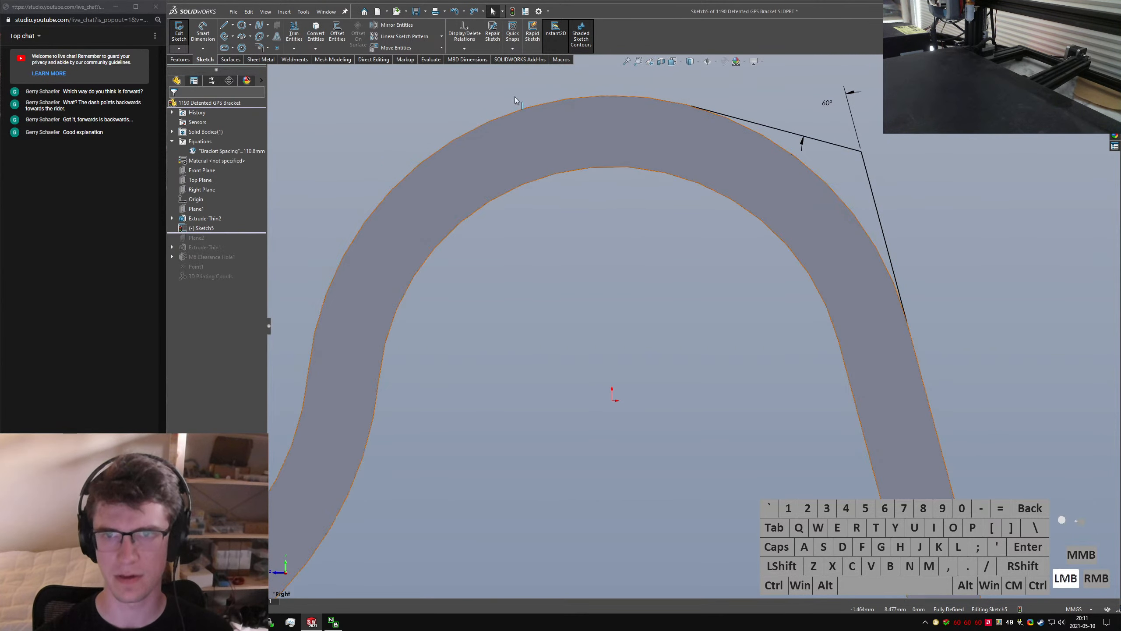
Finish the corner sketch by closing it with the model edges, and reverse the boss extrusion's direction
right_drag(410, 150, 409, 219)
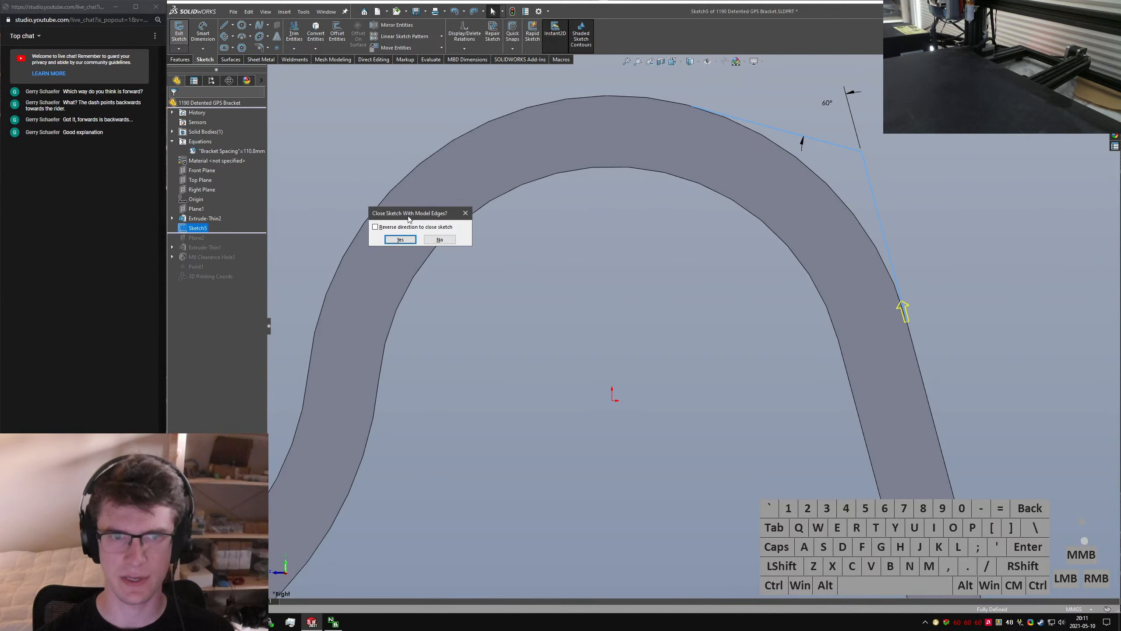
click(400, 240)
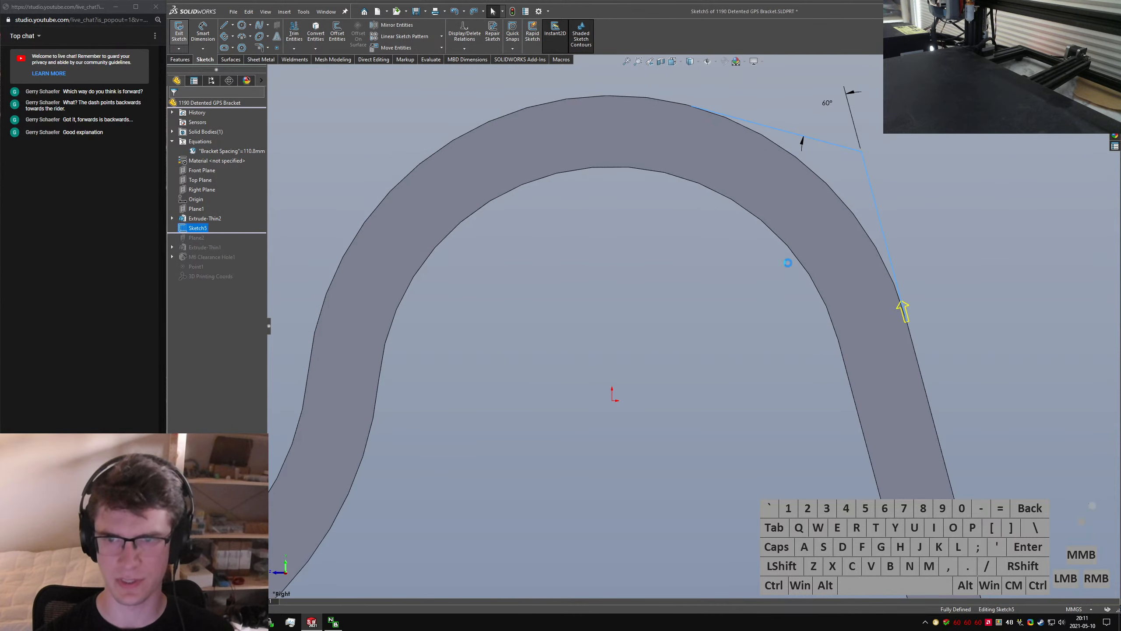
middle_drag(795, 162, 971, 280)
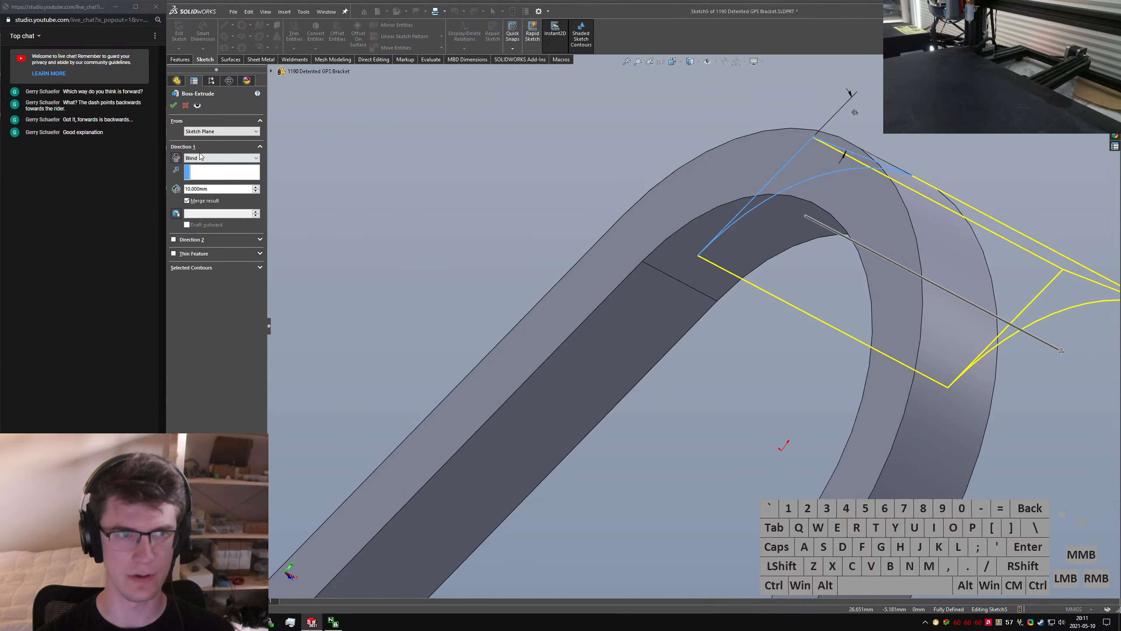
click(176, 158)
Try an Offset From Surface end condition referencing the bracket's flat side face, and return the extrusion to Blind
click(216, 158)
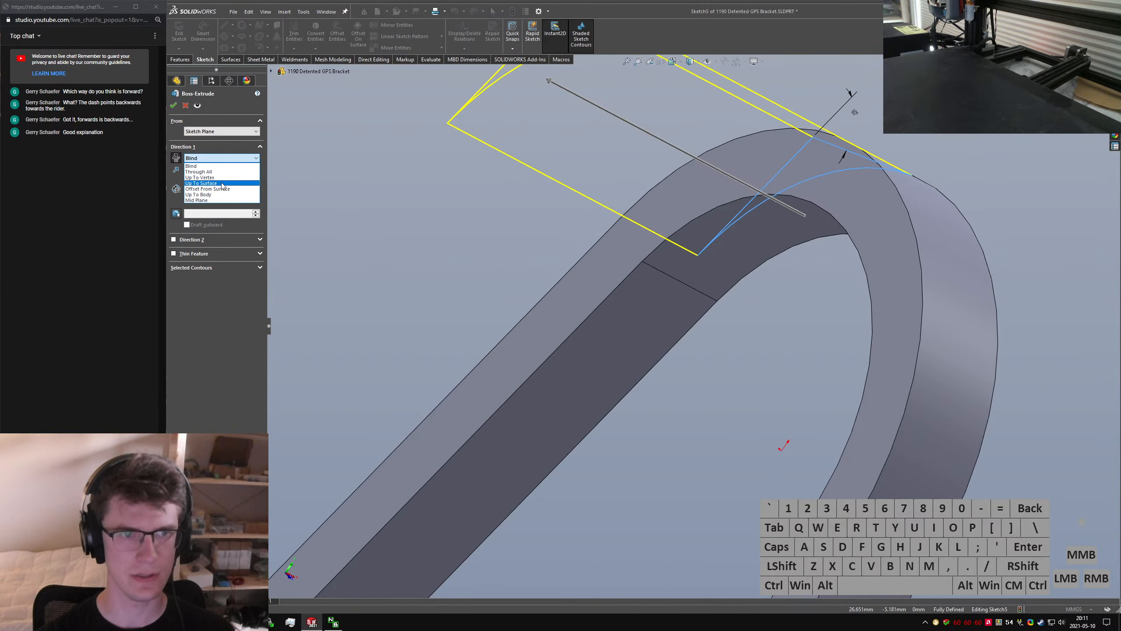
click(221, 189)
click(727, 191)
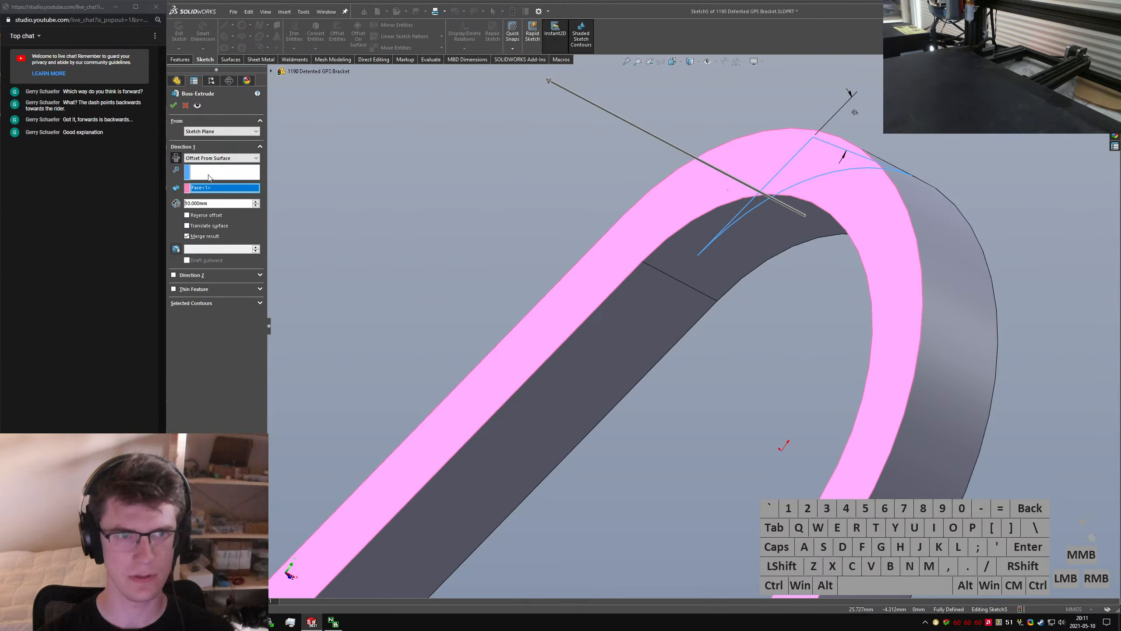
click(207, 158)
click(203, 158)
click(198, 158)
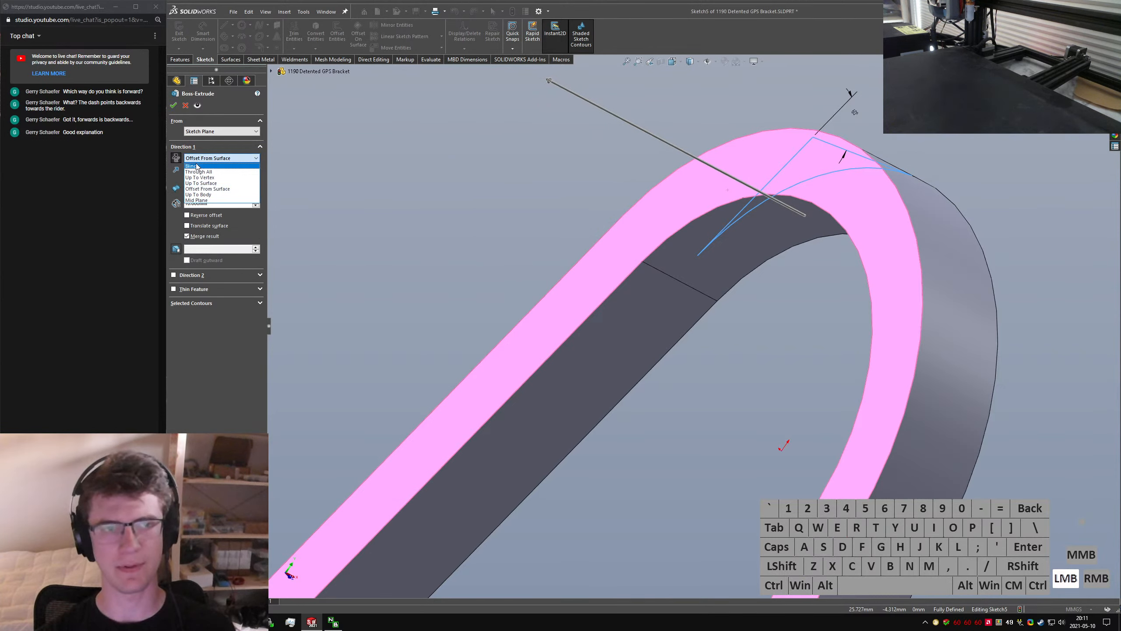
click(198, 166)
Try to drive the blind depth with the equation ="D1@Boss-Extrude1"
text(="D1@)
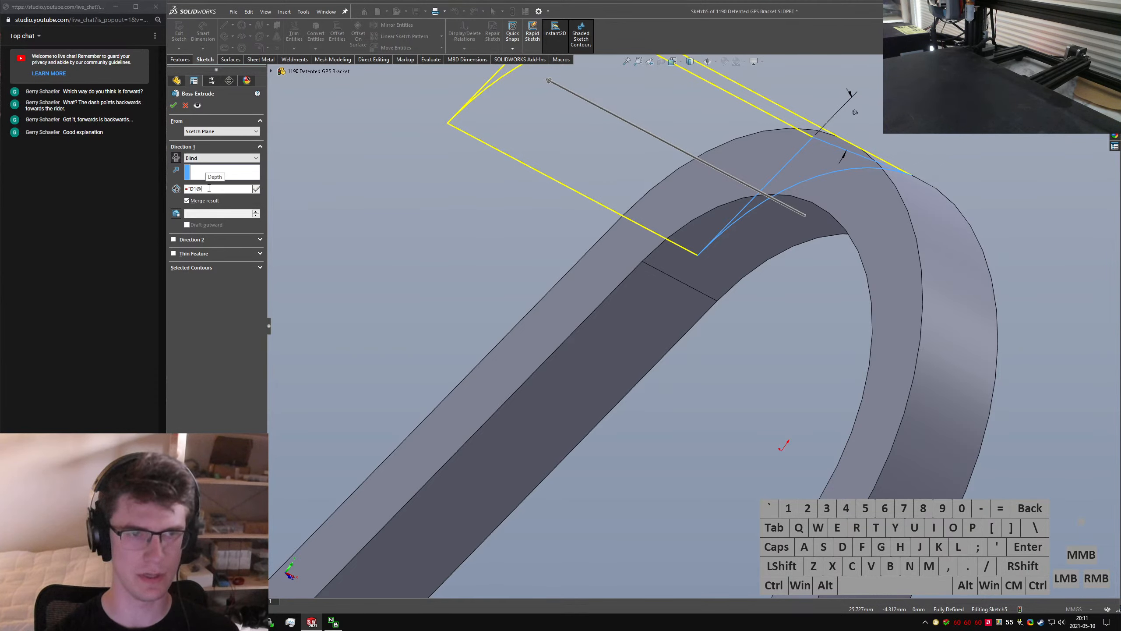
text(Extrude1")
key(Return)
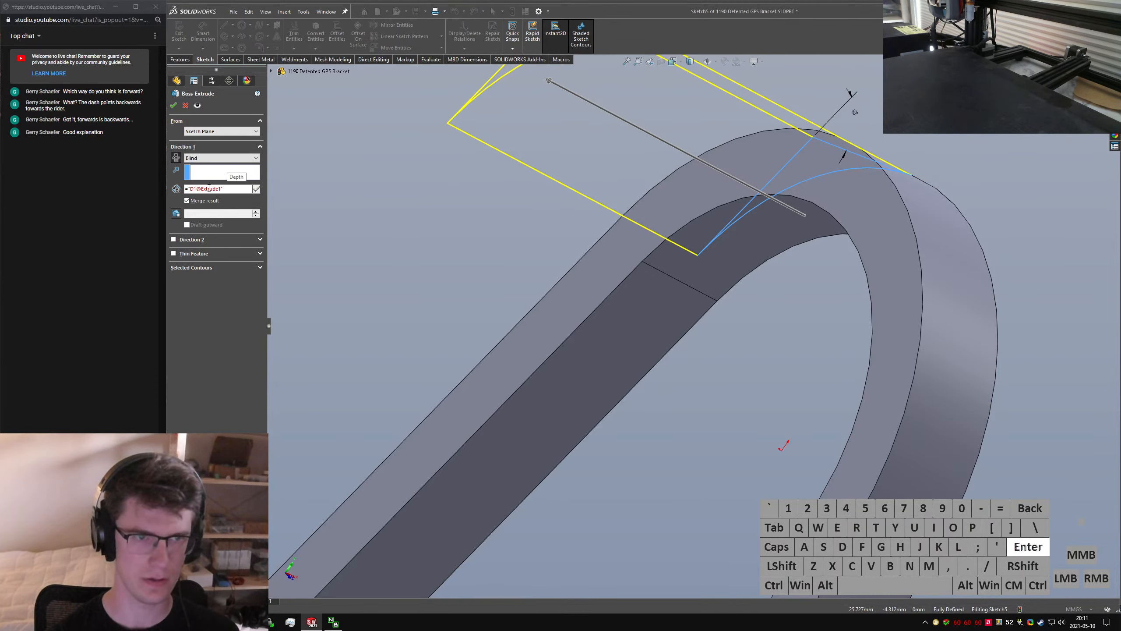
key(ctrl)
key(ctrl)
click(209, 188)
text(Boss-)
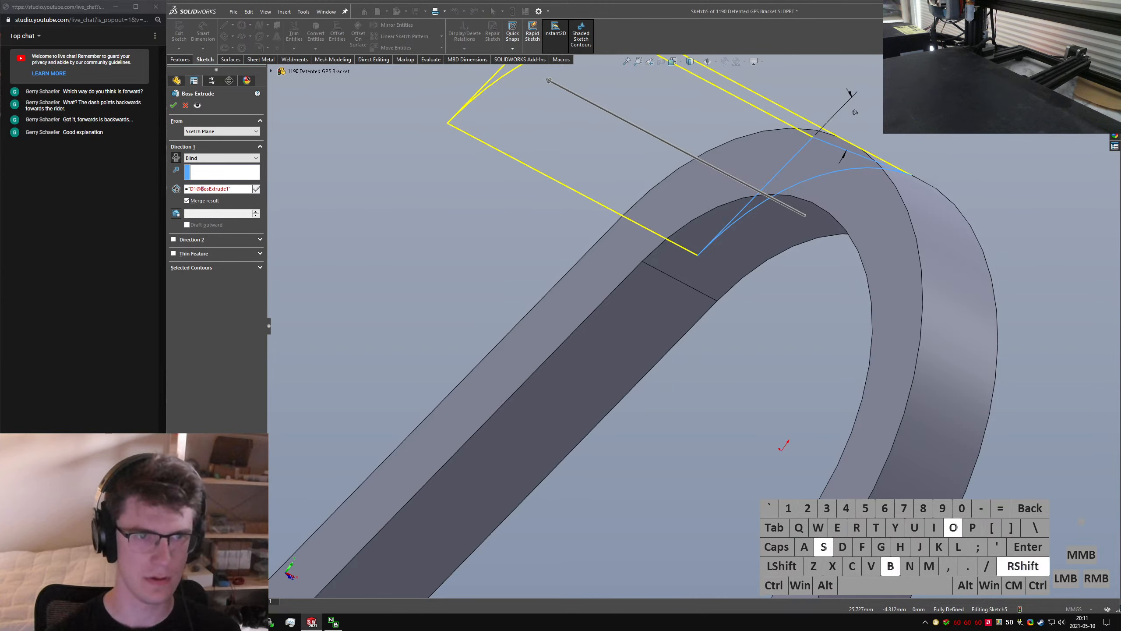
key(Return)
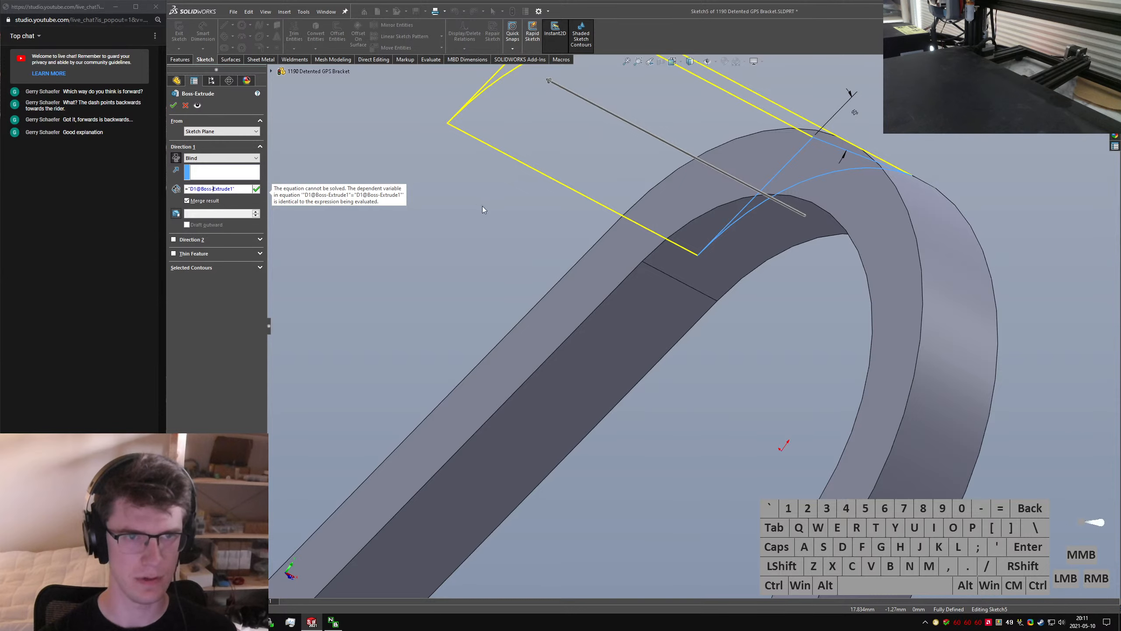
Link the boss's blind depth to "D1@Extrude-Thin2" and complete the extrusion
key(f)
click(271, 71)
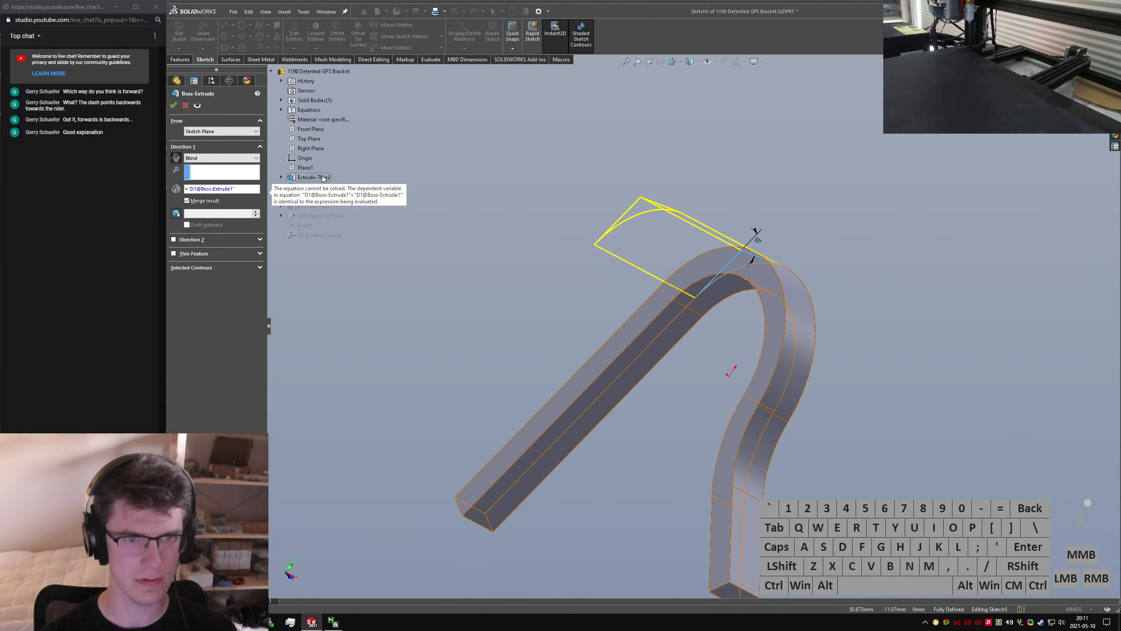
click(239, 189)
drag(201, 189, 355, 201)
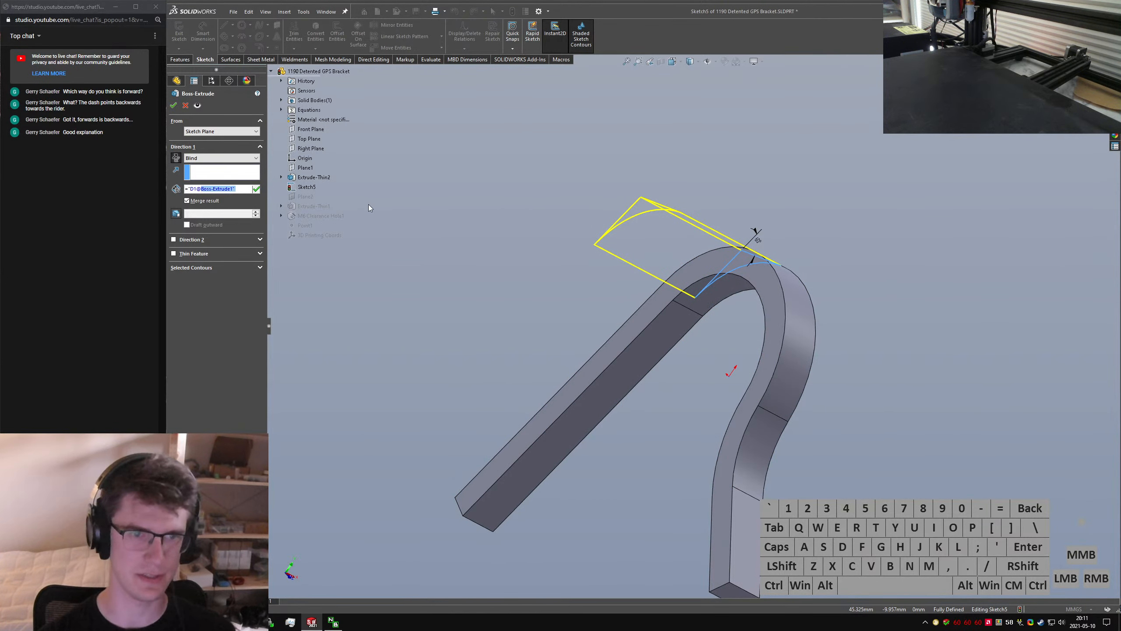
text(Extrude-This2)
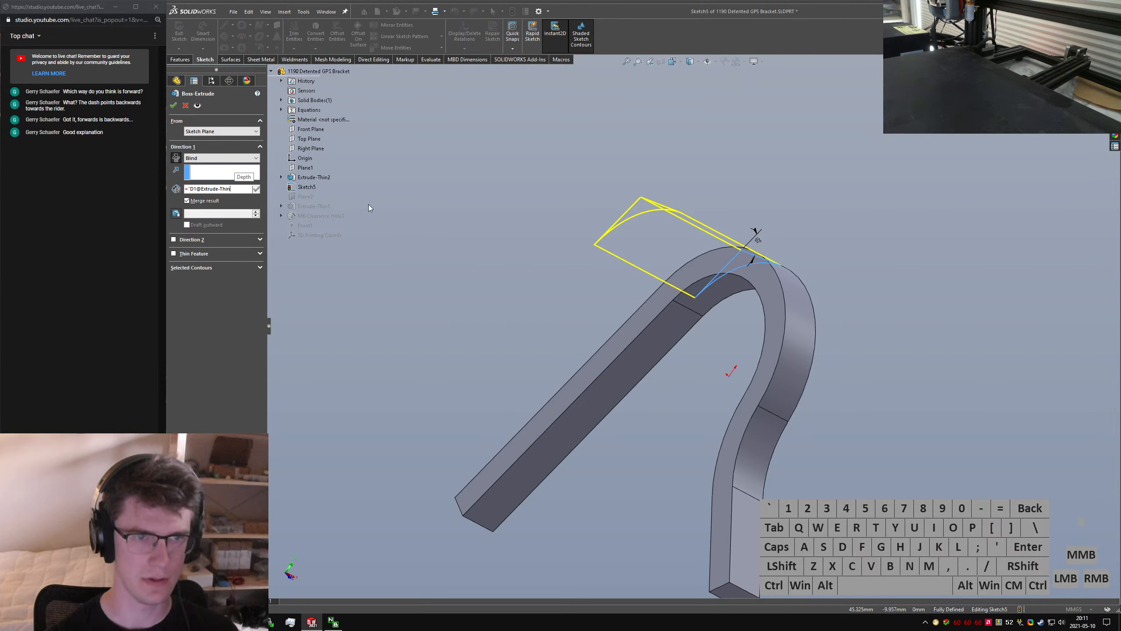
text(2")
key(Return)
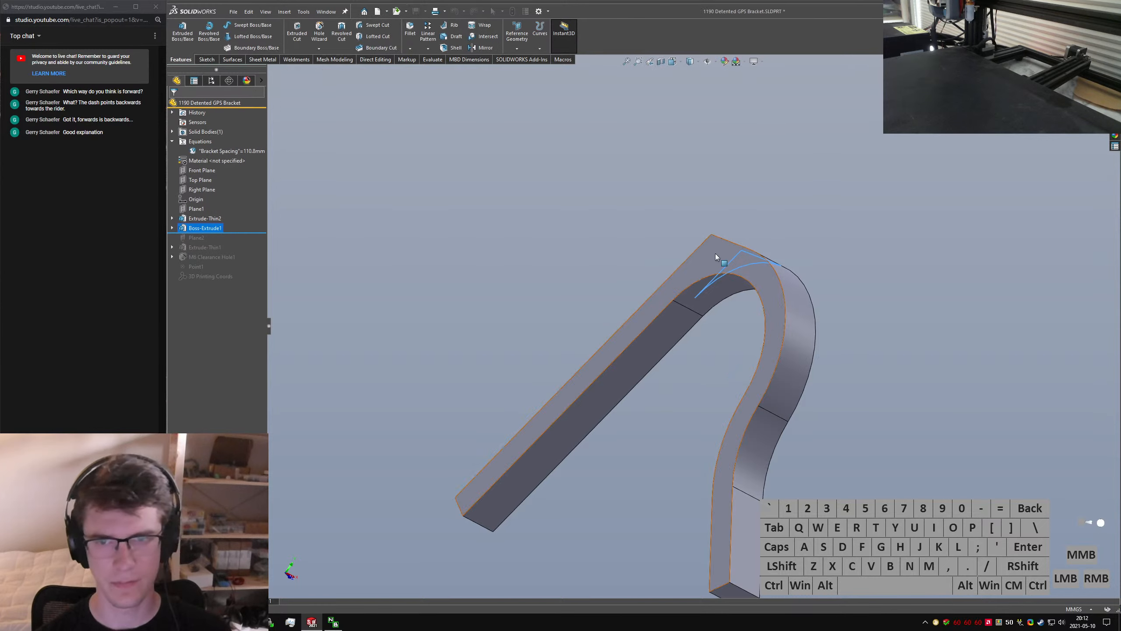
click(717, 253)
mouse_move(769, 216)
middle_down()
mouse_move(562, 220)
mouse_move(738, 142)
mouse_move(731, 295)
middle_up()
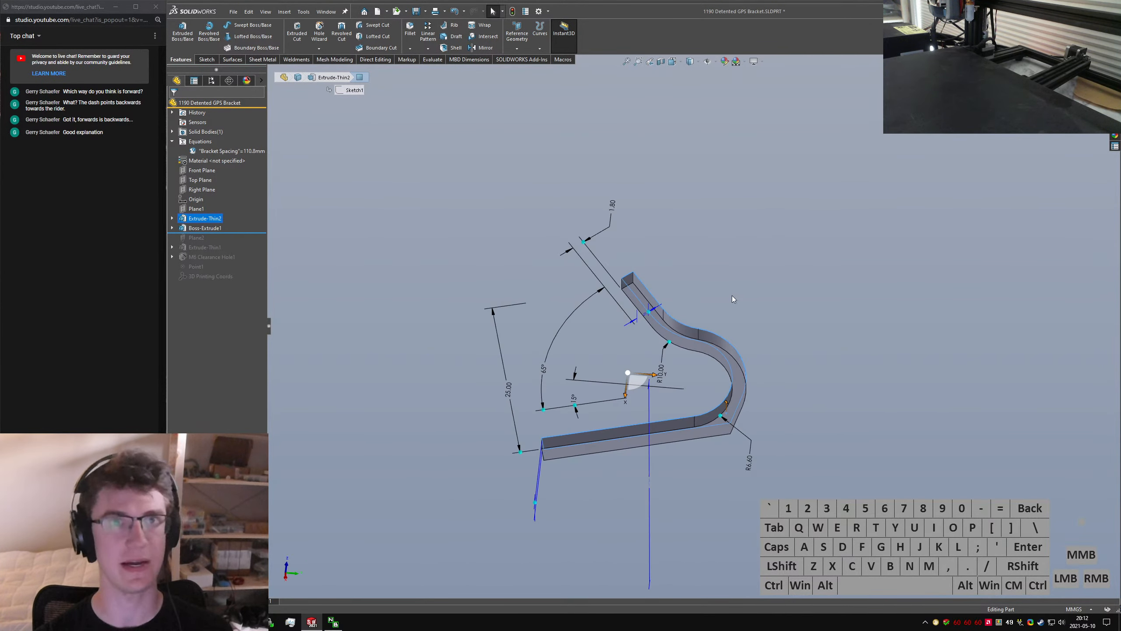
click(771, 281)
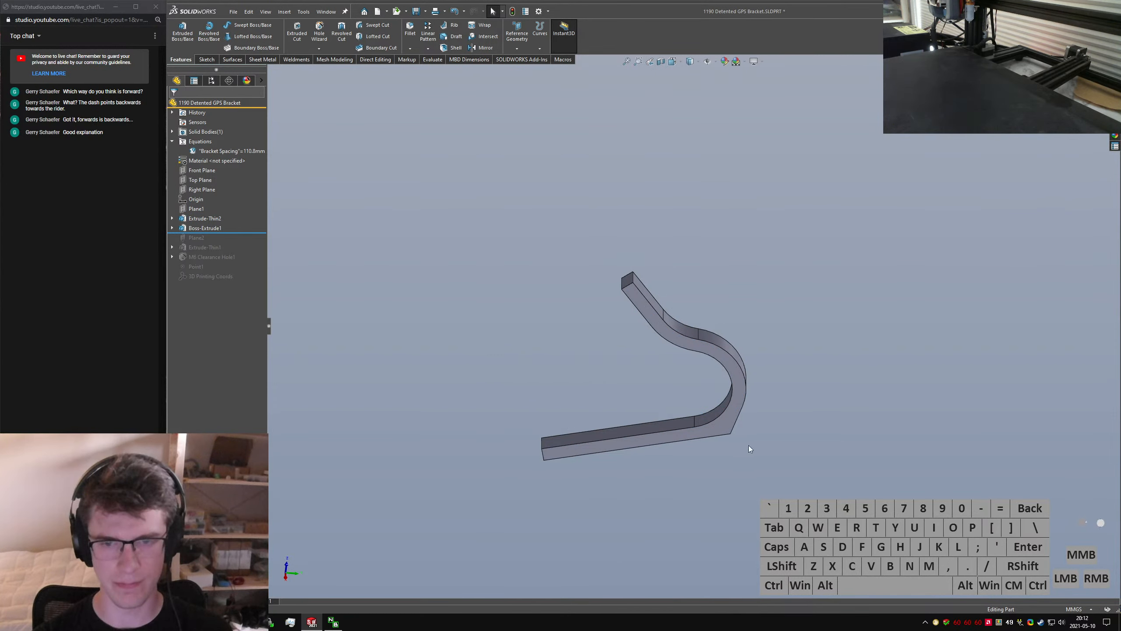
middle_drag(632, 472, 679, 273)
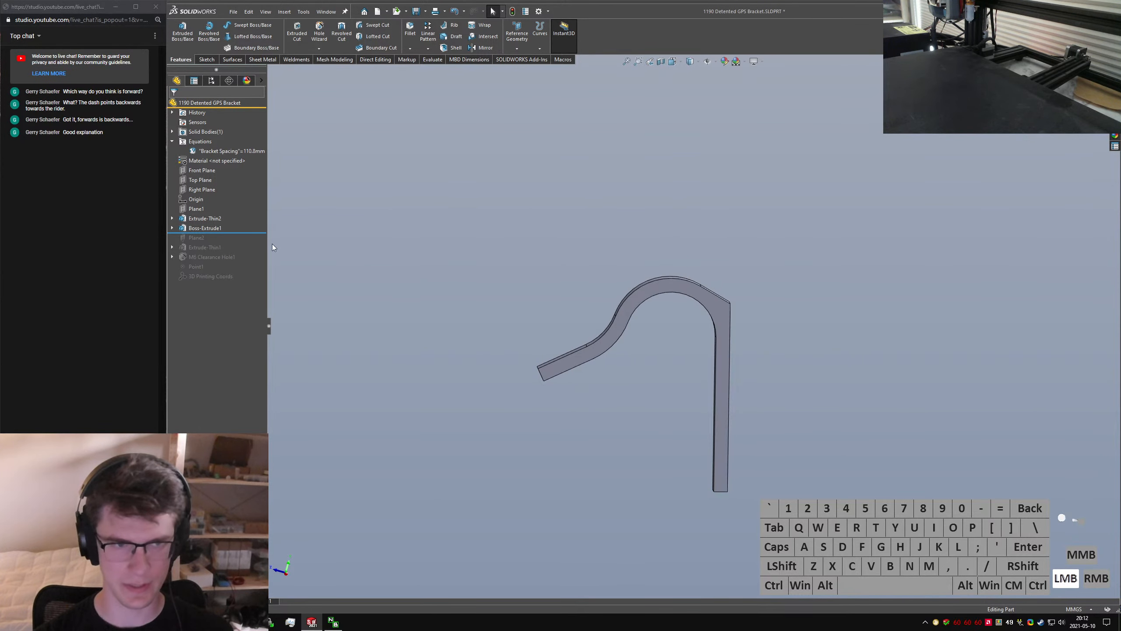
Roll the part forward to include Plane2, and rename Plane1 as "Left Side Interface Plane"
drag(229, 233, 227, 240)
click(199, 209)
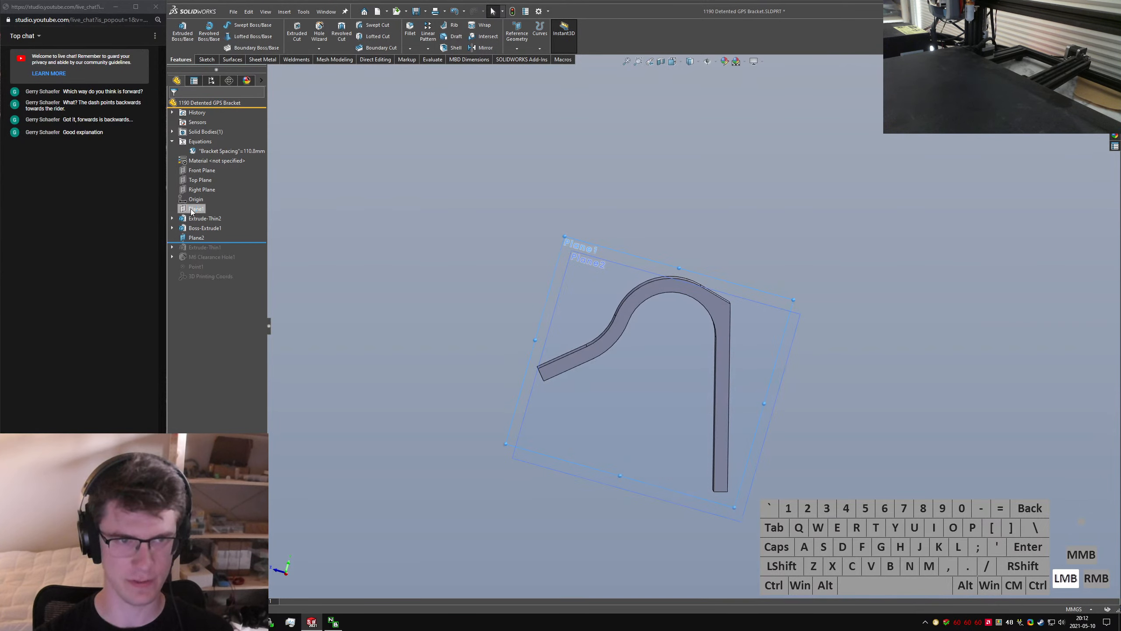
click(198, 209)
text(Outer)
key(ctrl+a)
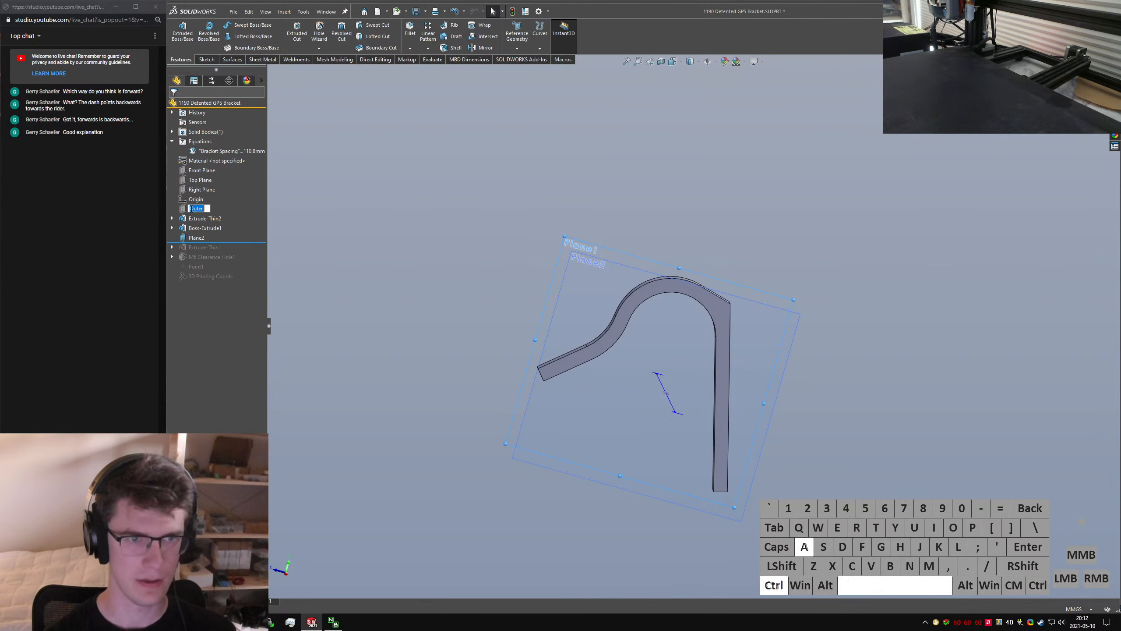
key(BackSpace)
text(Left Sid)
text(e Interface Pl)
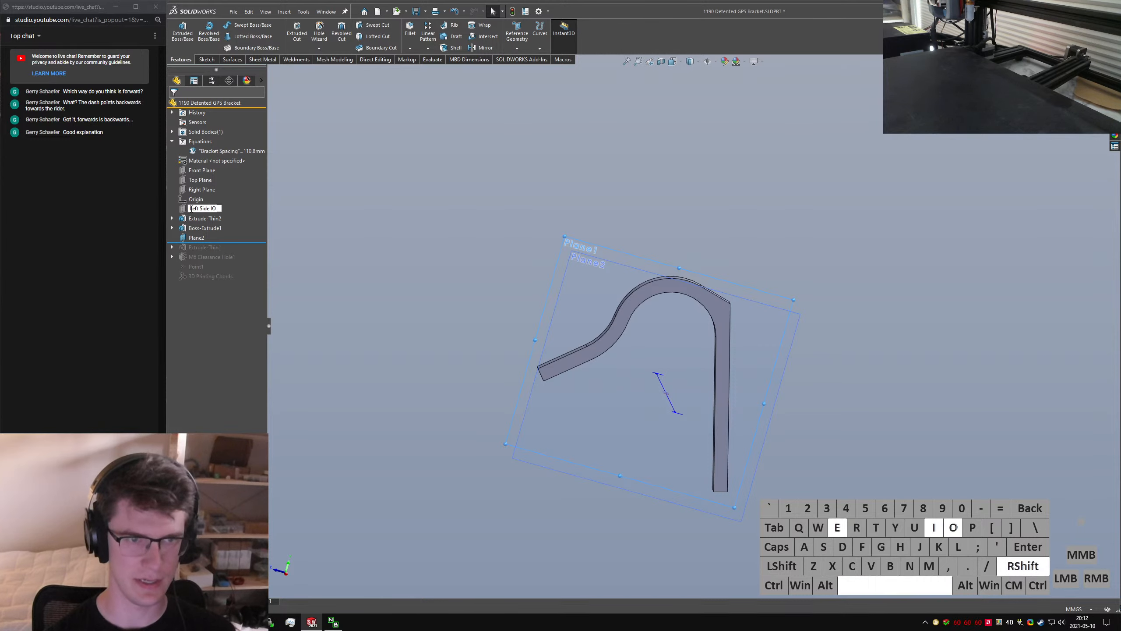
text(ane)
key(Return)
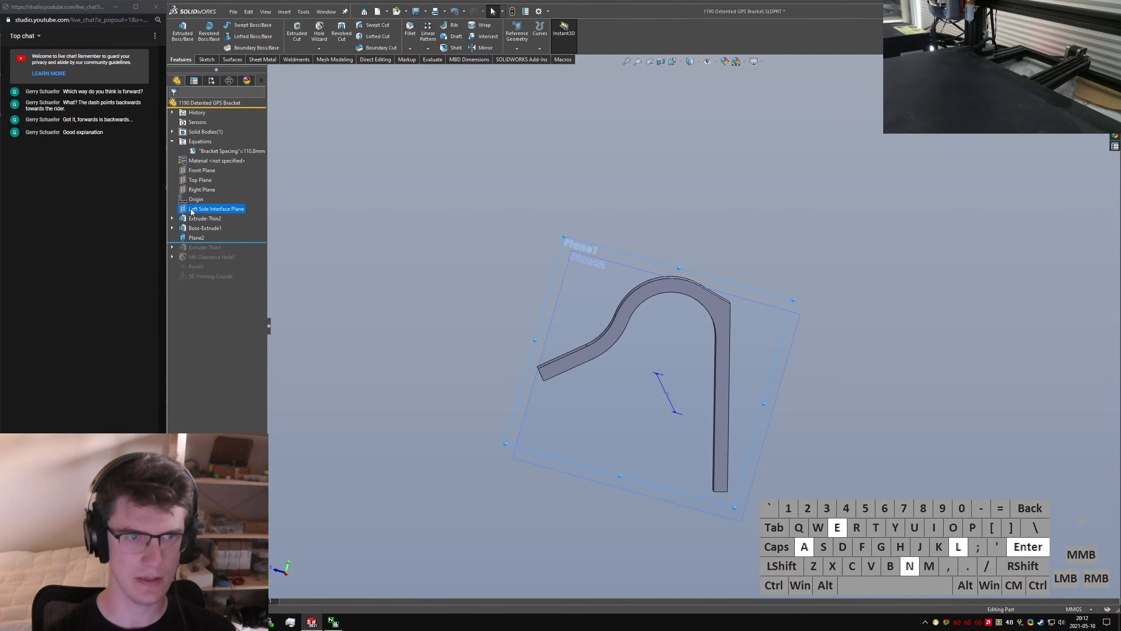
Rename Plane2 as "Left Primary Cross Section Plane"
click(197, 239)
click(197, 238)
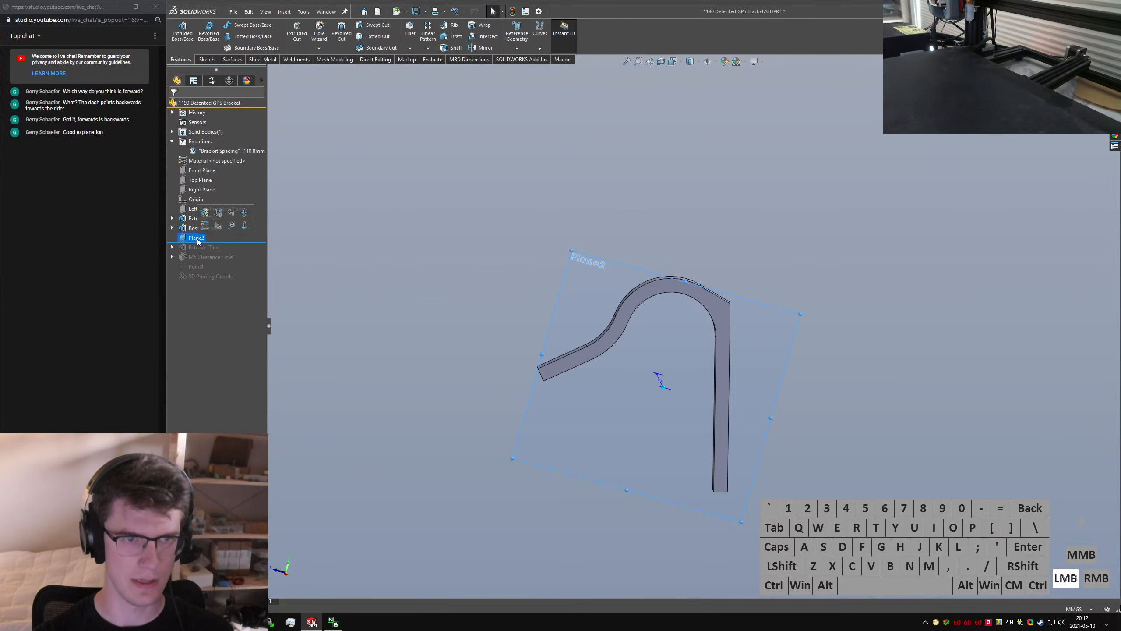
text(Left Cro)
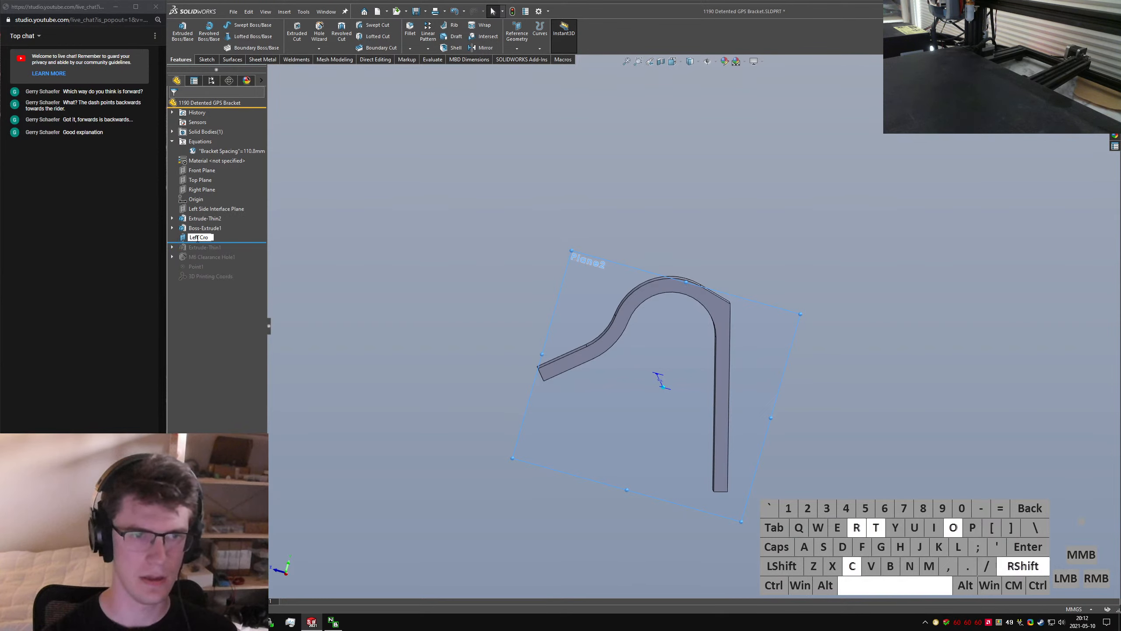
text(ss Section Plane)
key(Return)
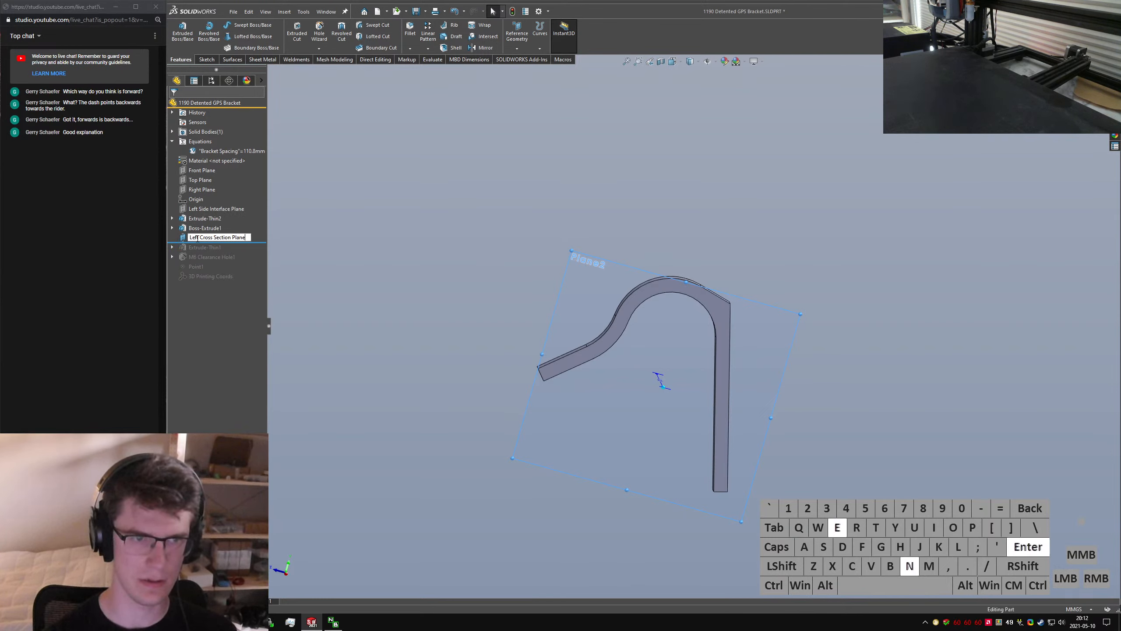
click(199, 240)
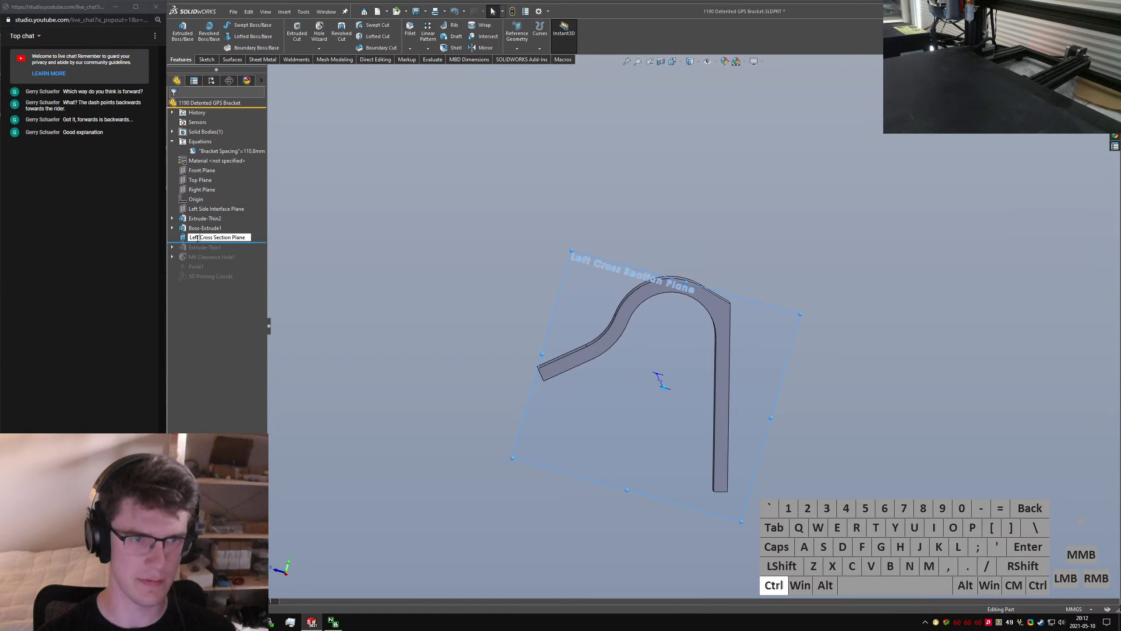
text(Primary)
key(Return)
click(460, 259)
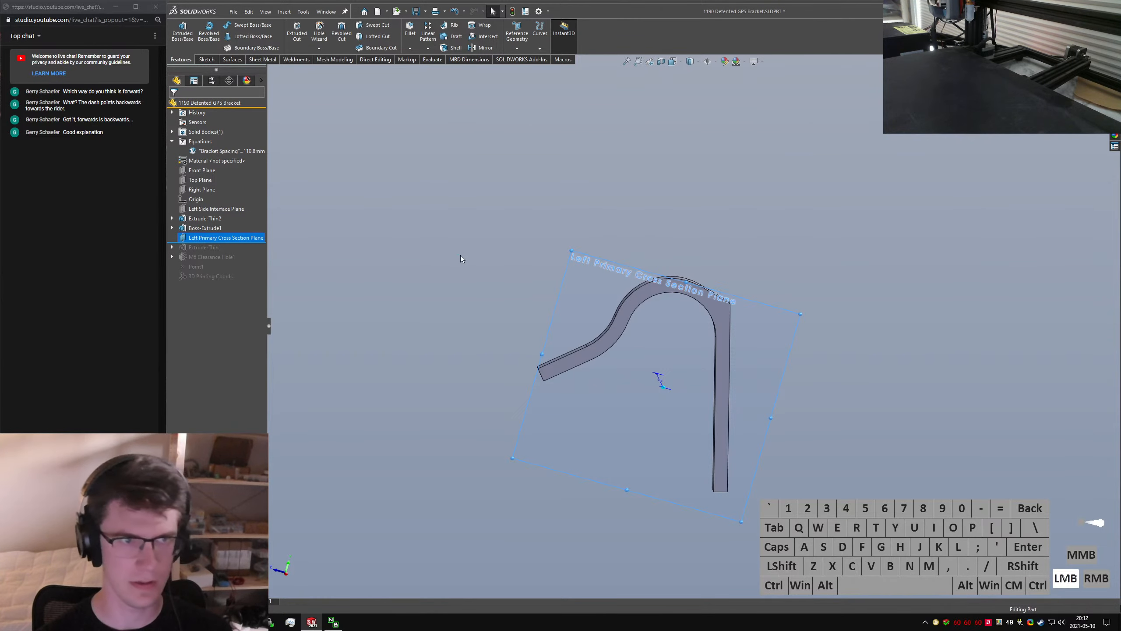
middle_drag(461, 259, 655, 302)
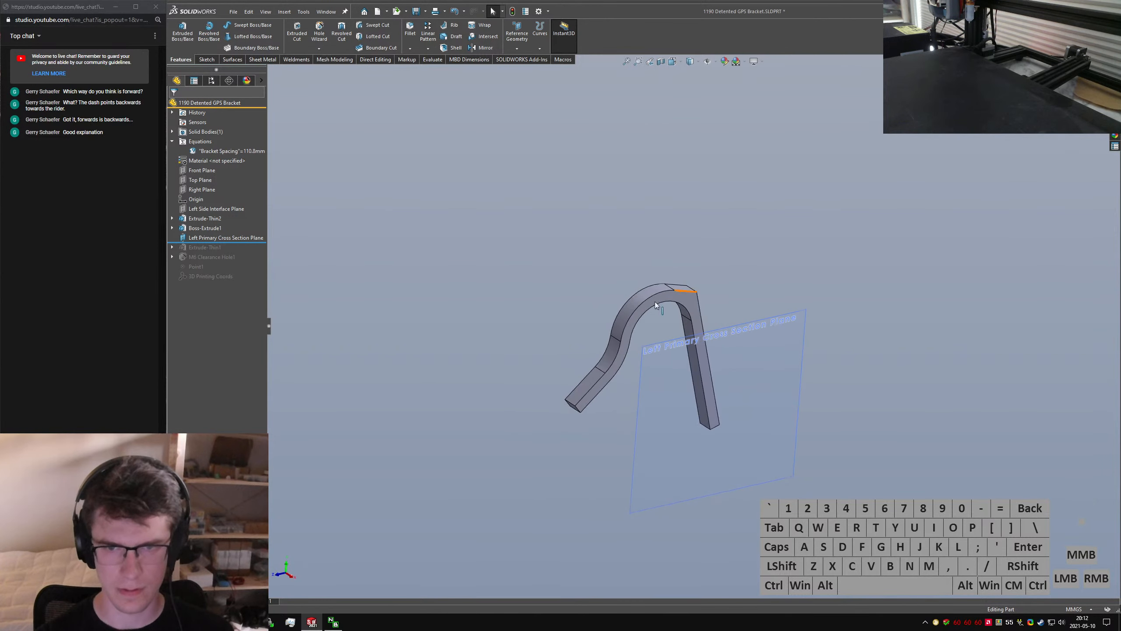
Start a sketch on the Left Primary Cross Section Plane
key(s)
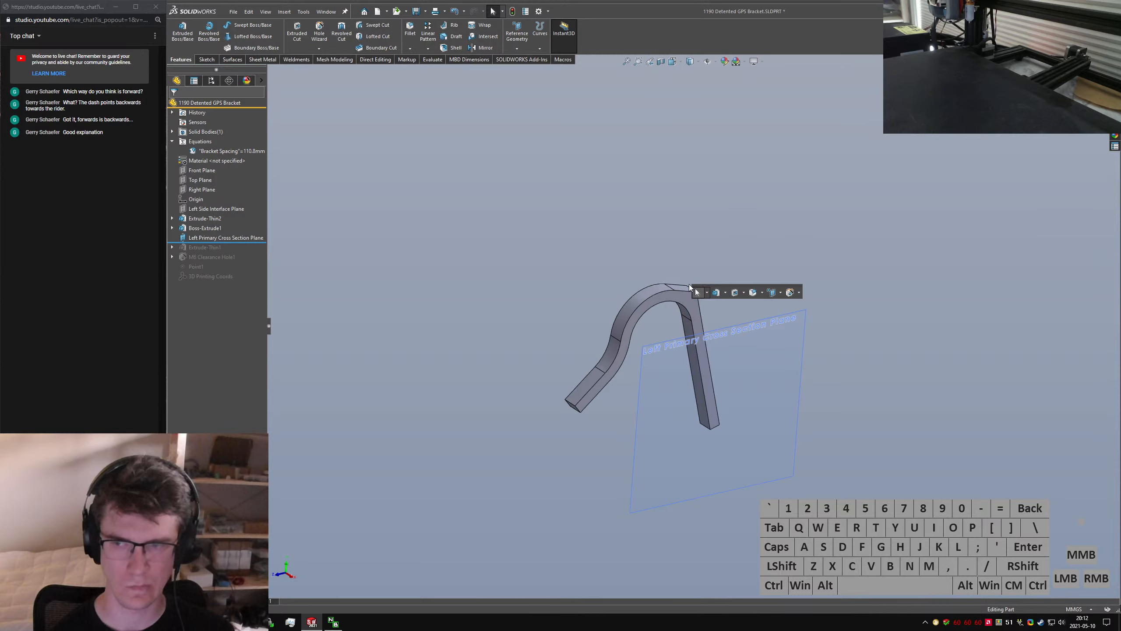
text(sketch)
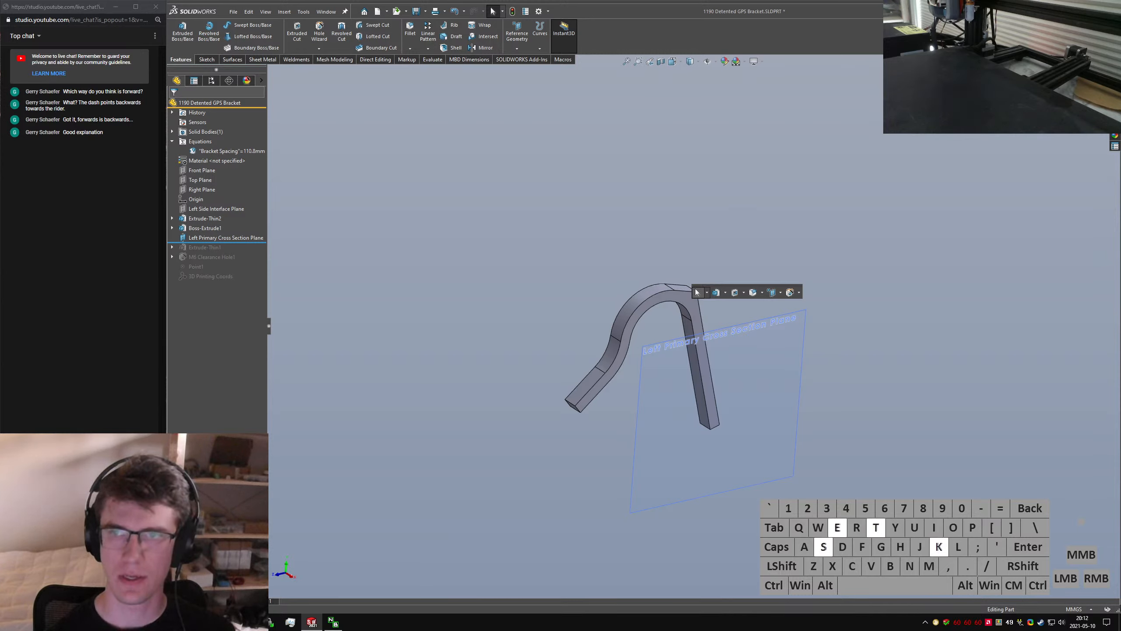
click(766, 378)
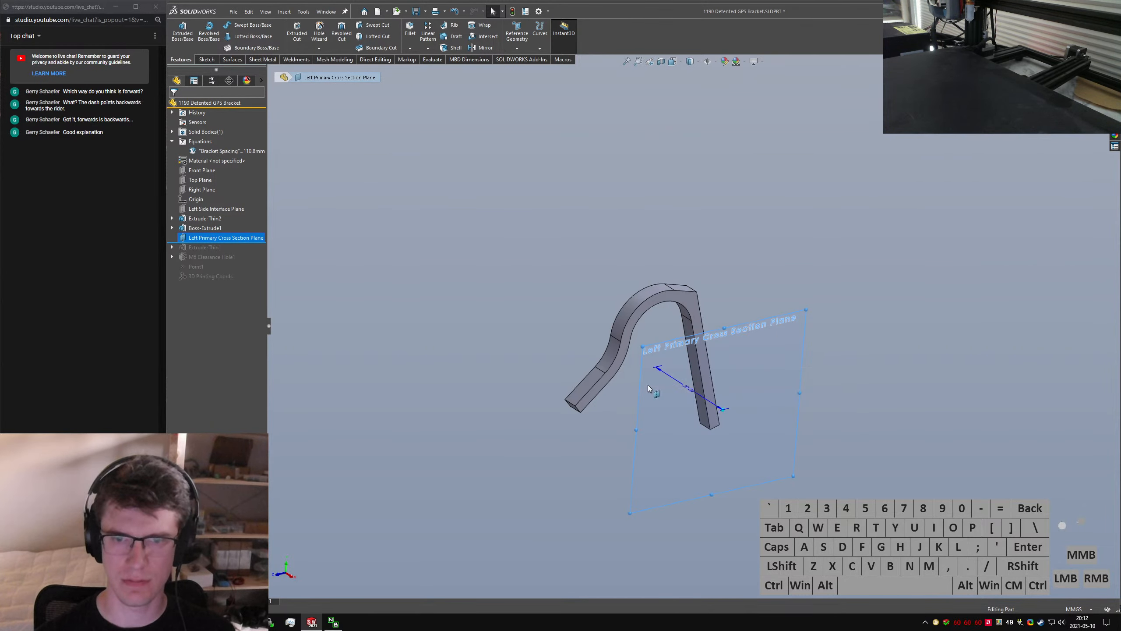
text(sketch)
key(Return)
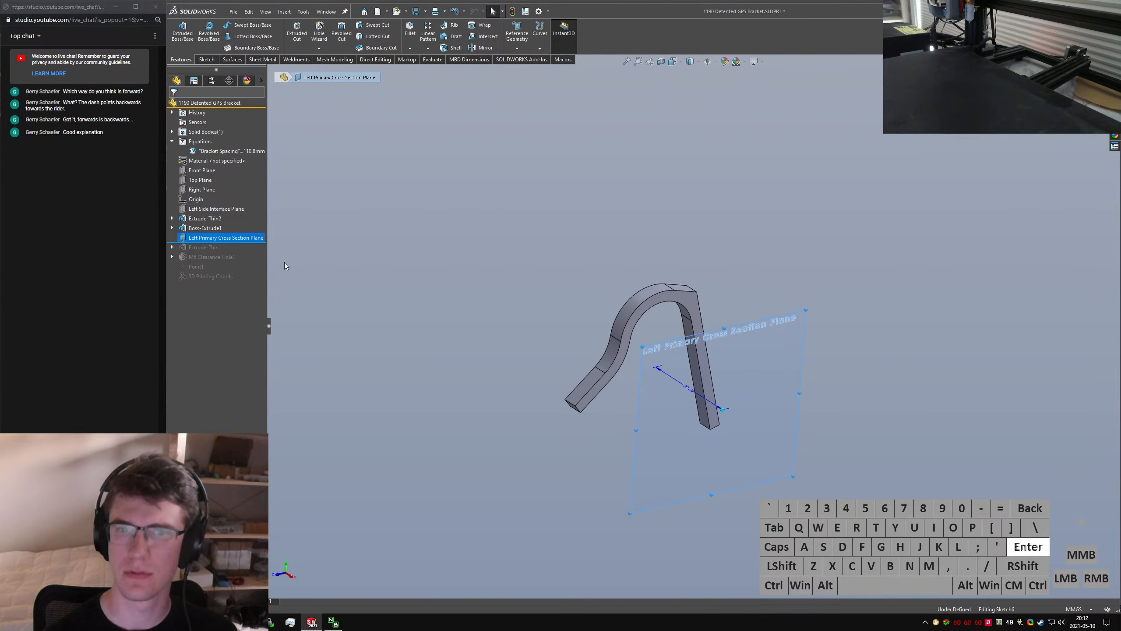
Show Extrude-Thin2's Sketch1 and hide the solid body to expose the base profile
click(172, 218)
click(210, 228)
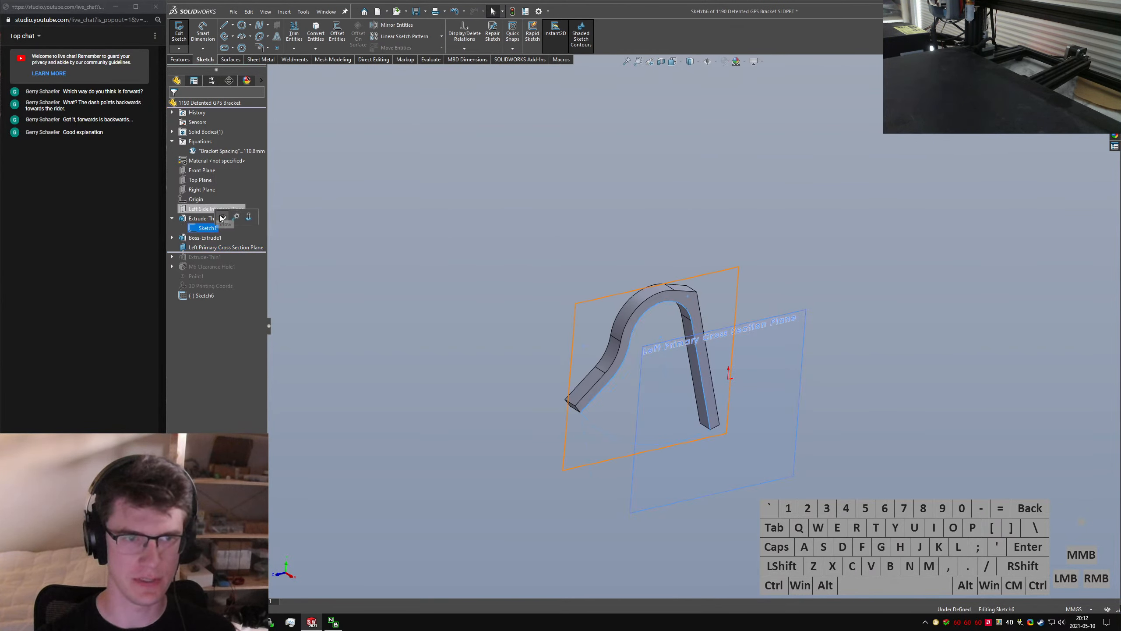
click(223, 217)
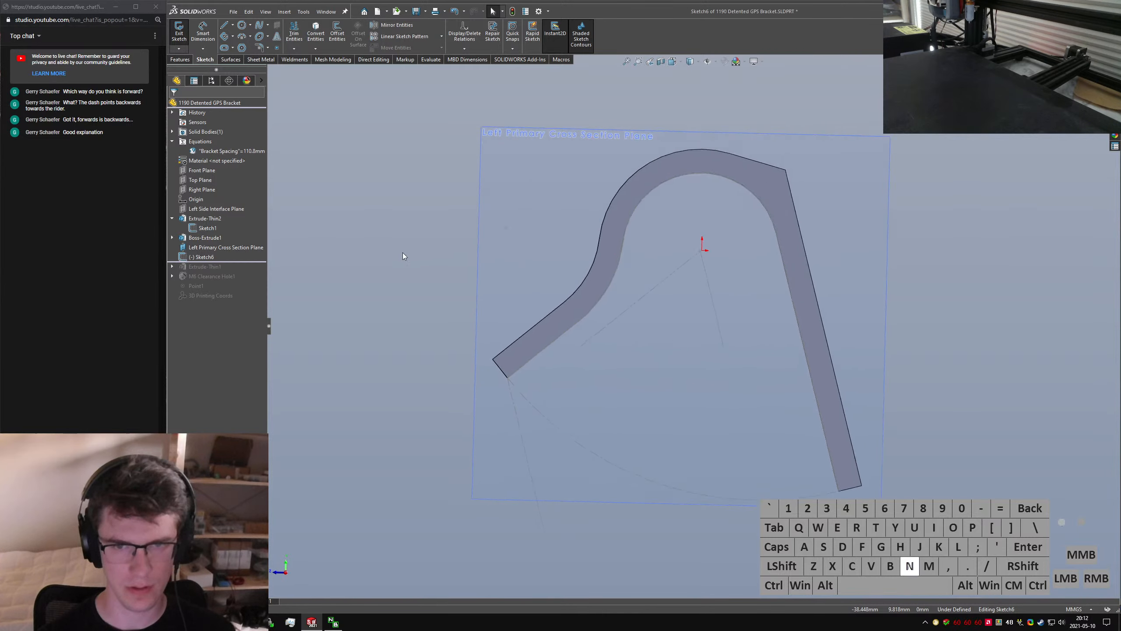
key(Tab)
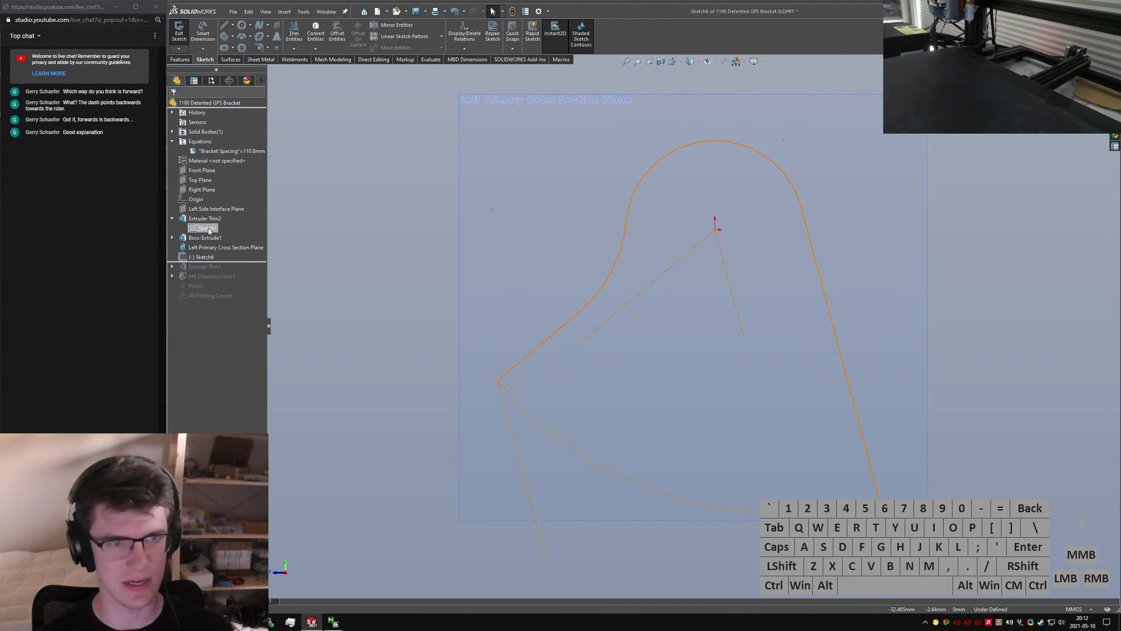
Show the Boss-Extrude1 solid body and hide Sketch1
click(173, 132)
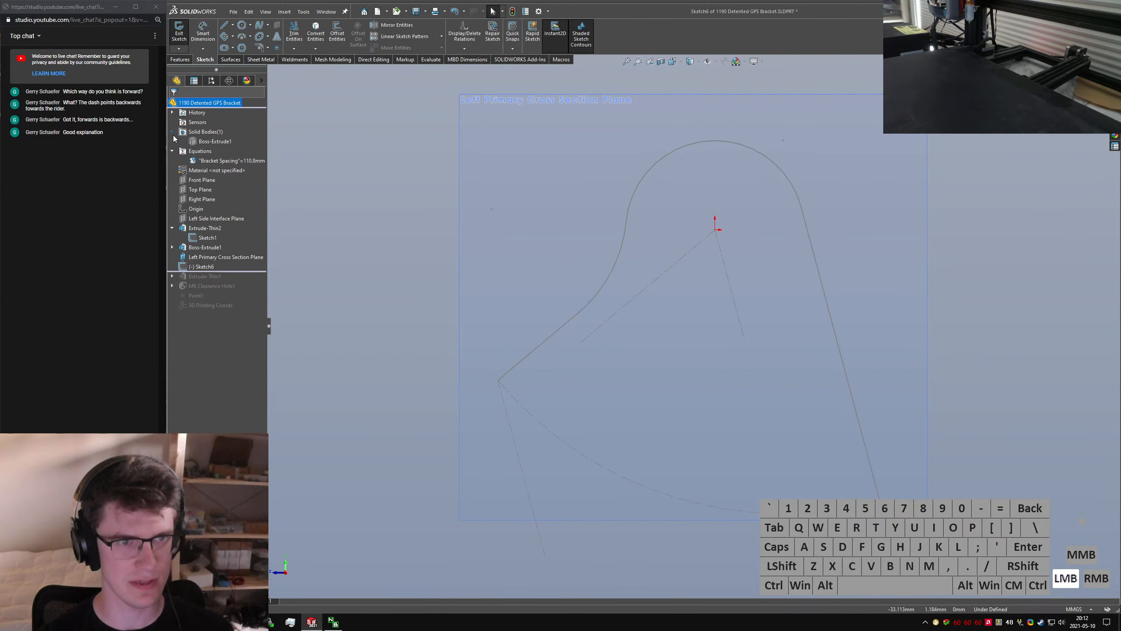
right_click(217, 142)
click(224, 129)
click(388, 236)
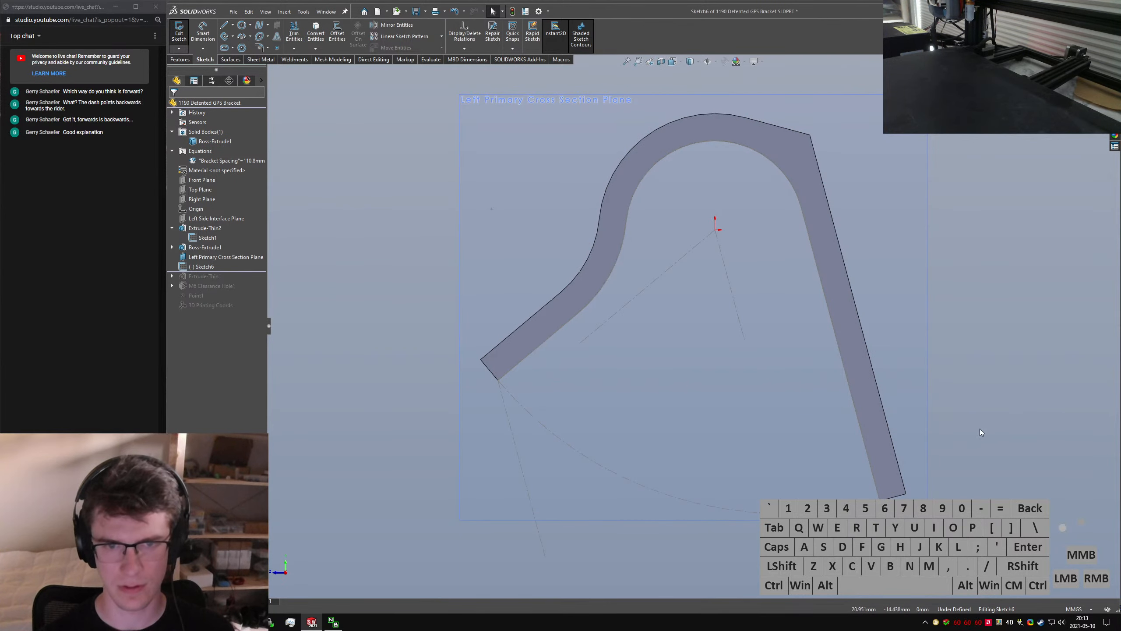
right_click(210, 240)
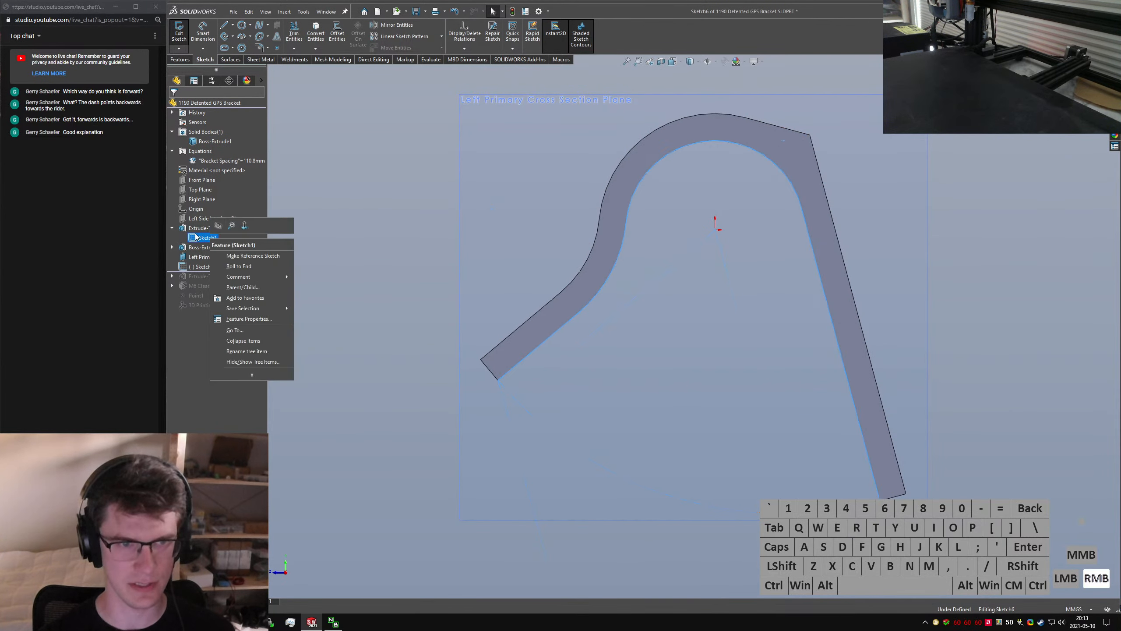
click(221, 228)
click(898, 342)
Convert the outline of the bracket's side face into sketch entities and trim away its inner edges
click(831, 244)
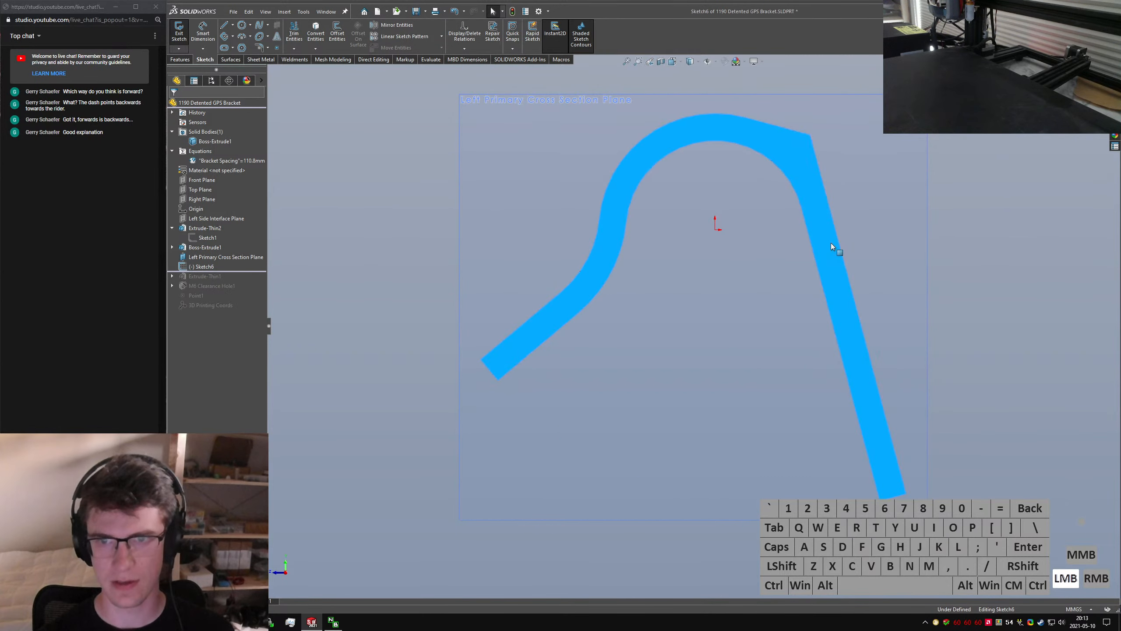
click(316, 33)
right_drag(404, 212, 424, 245)
mouse_move(622, 282)
mouse_down()
mouse_move(580, 330)
mouse_move(635, 261)
mouse_up()
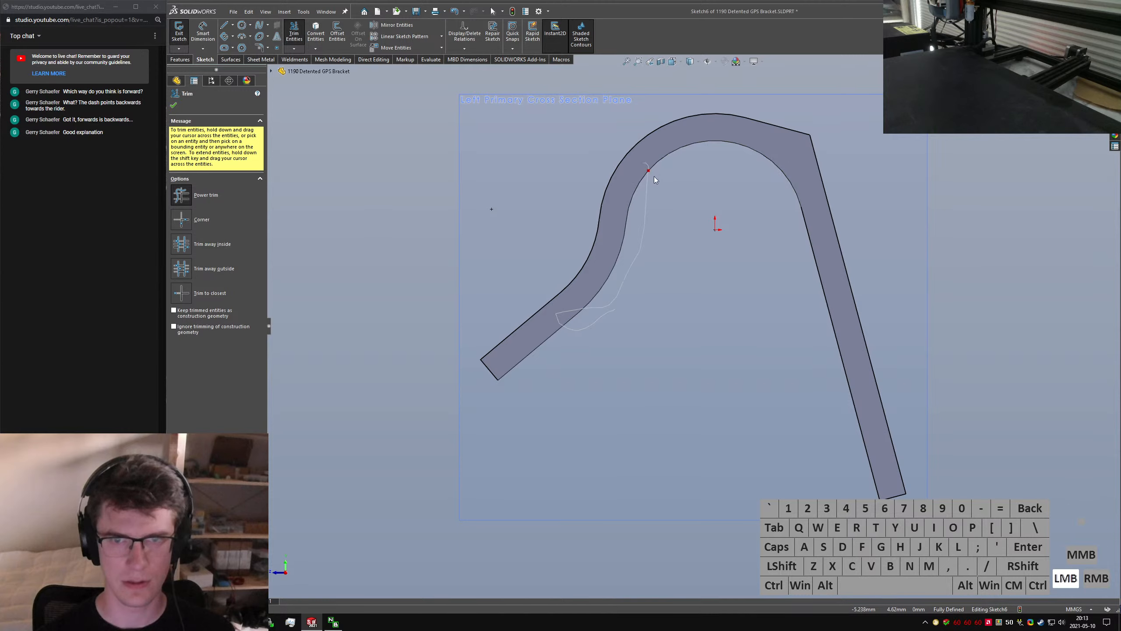
key(Escape)
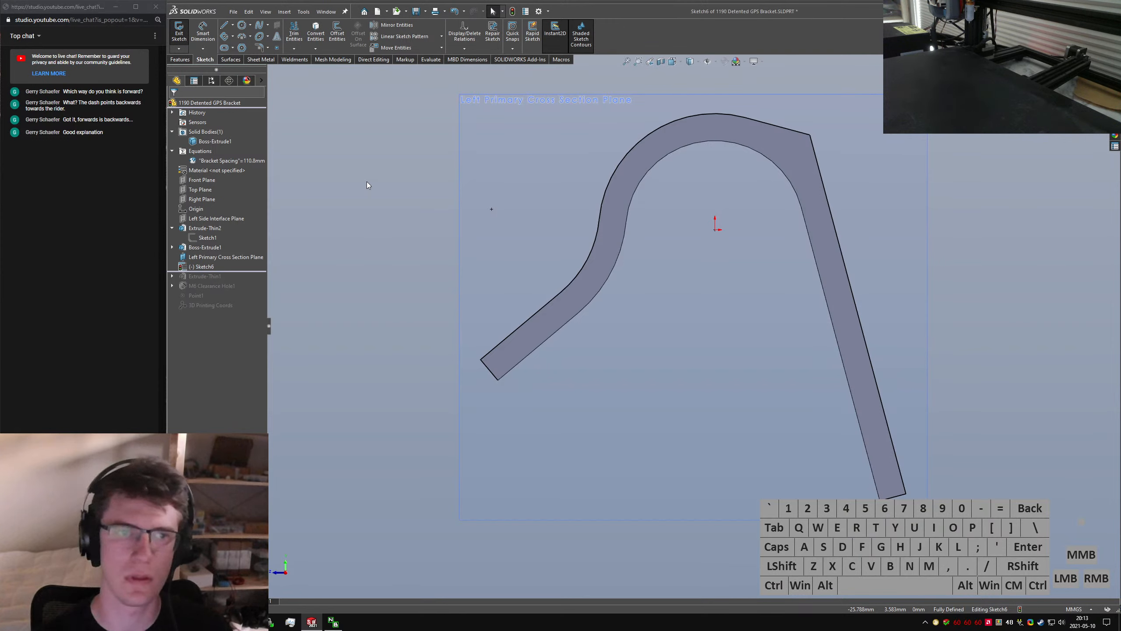
Sketch a three-point arc of about 15.8 mm radius from the long straight leg's lower inner corner, tangent to that leg's end edge
click(242, 36)
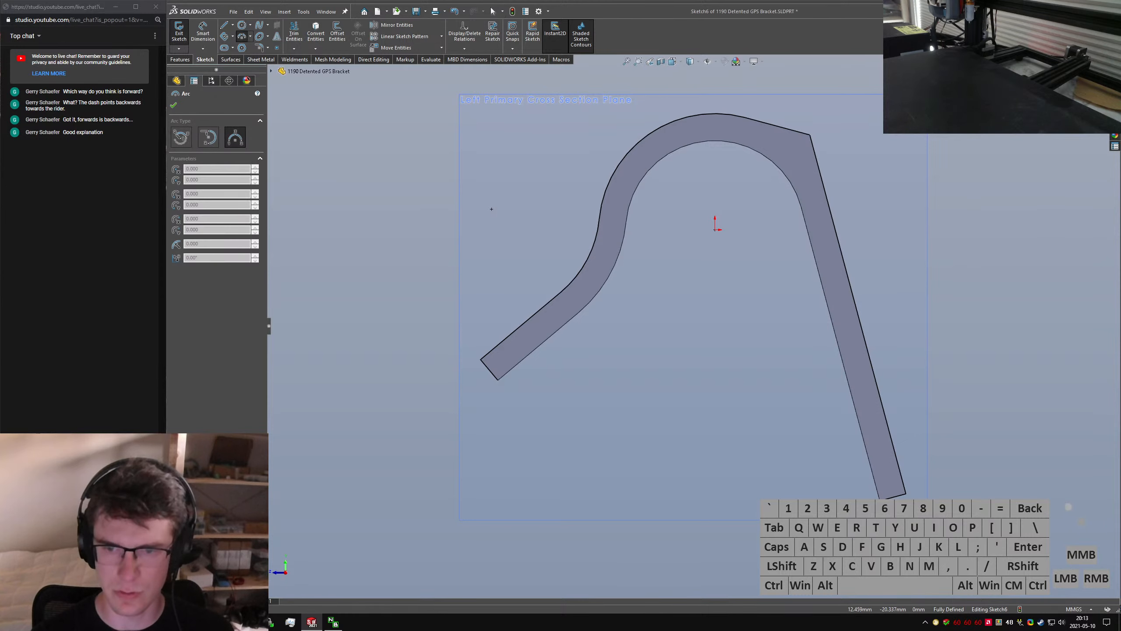
click(892, 496)
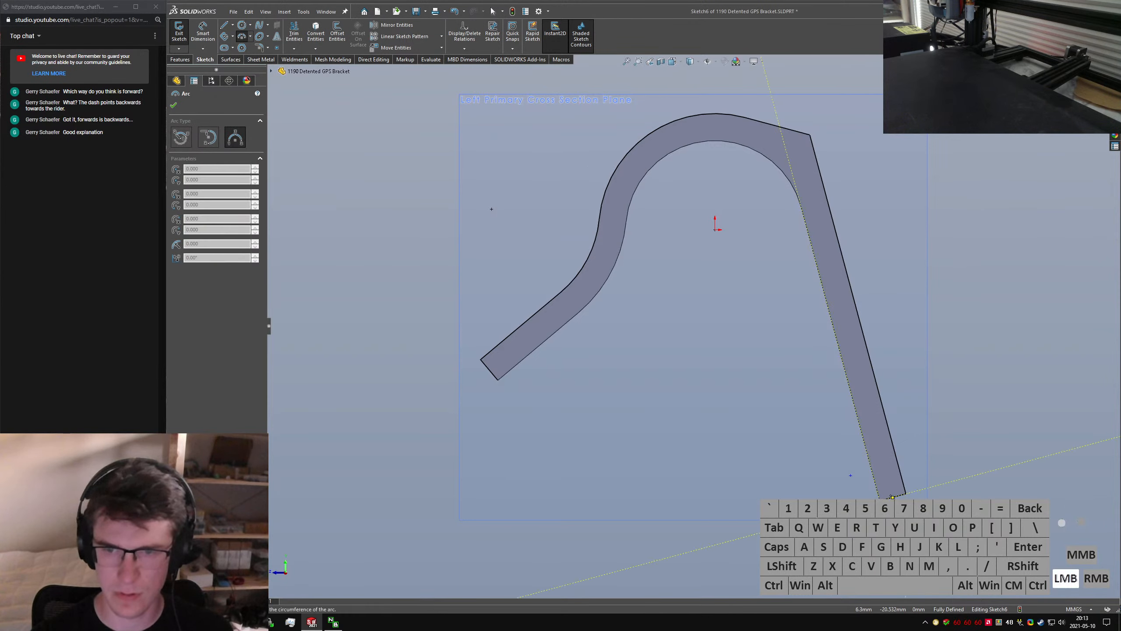
click(628, 412)
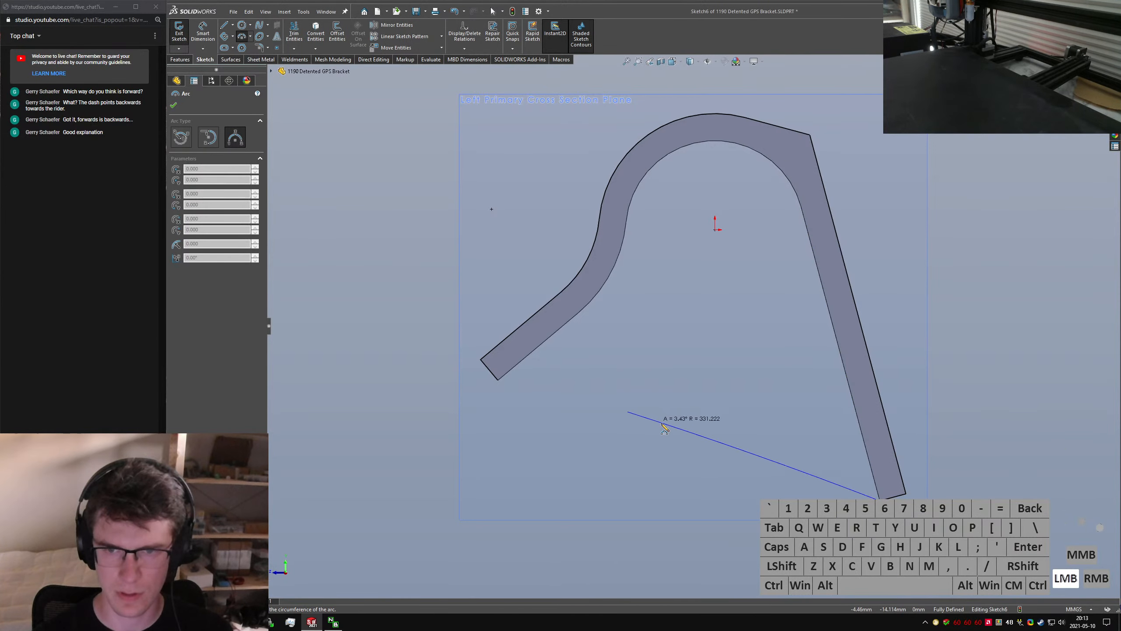
click(658, 480)
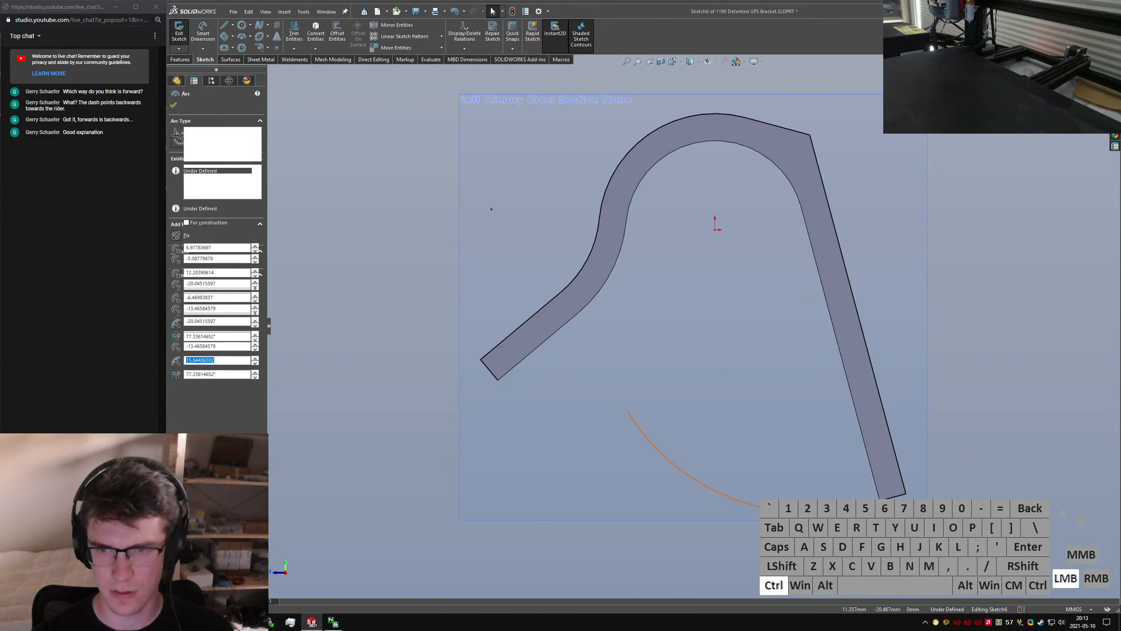
key(Escape)
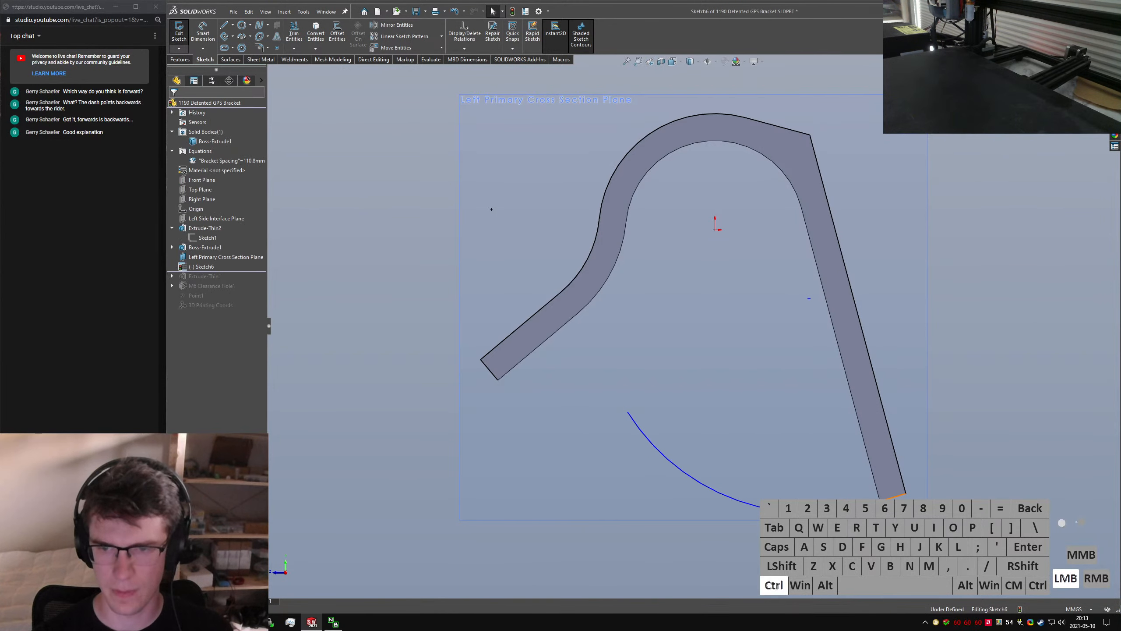
key(ctrl+alt+a)
click(951, 492)
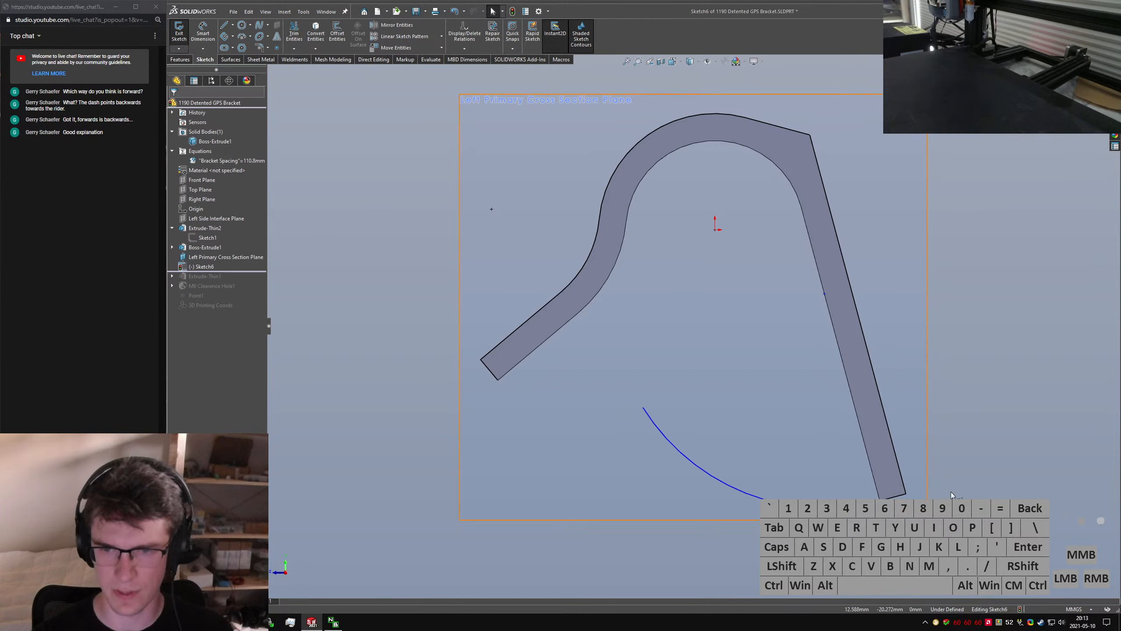
Sketch a line from the arc's free end up to the bracket's bend, and trim away the converted edges of the short leg
right_drag(645, 415, 643, 413)
click(643, 409)
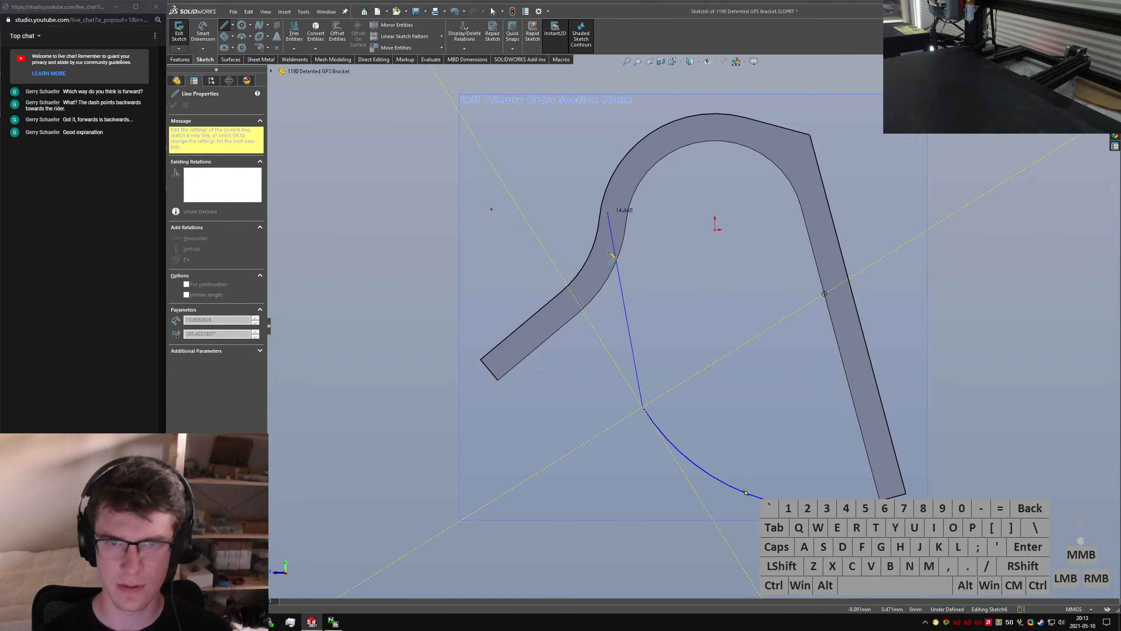
click(601, 278)
key(Escape)
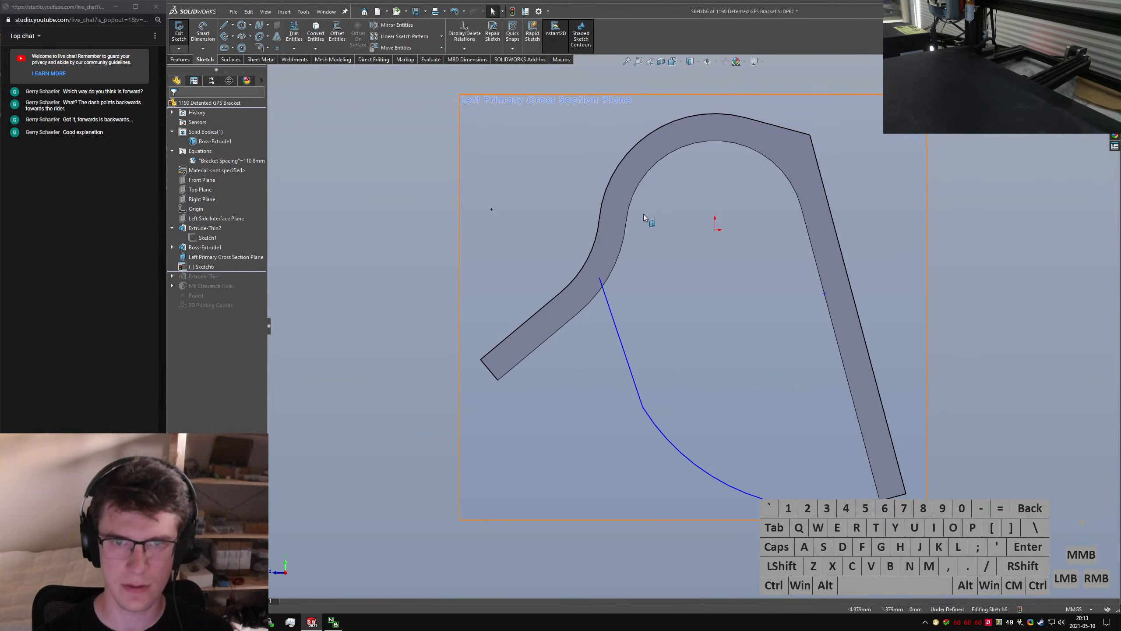
right_drag(727, 287, 558, 253)
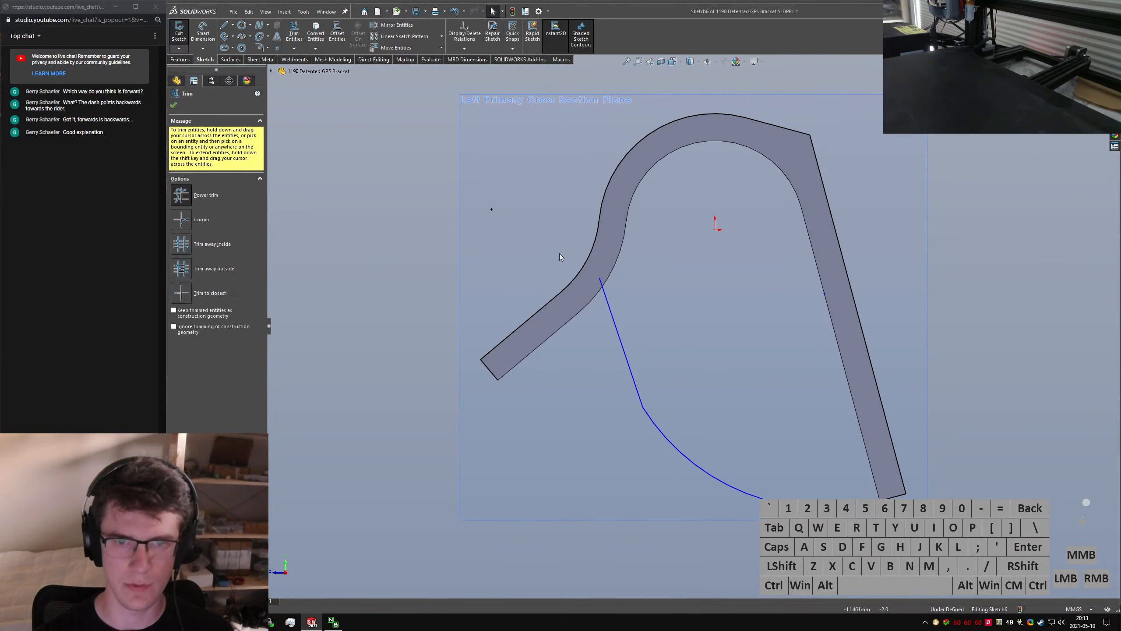
drag(556, 240, 542, 294)
key(Escape)
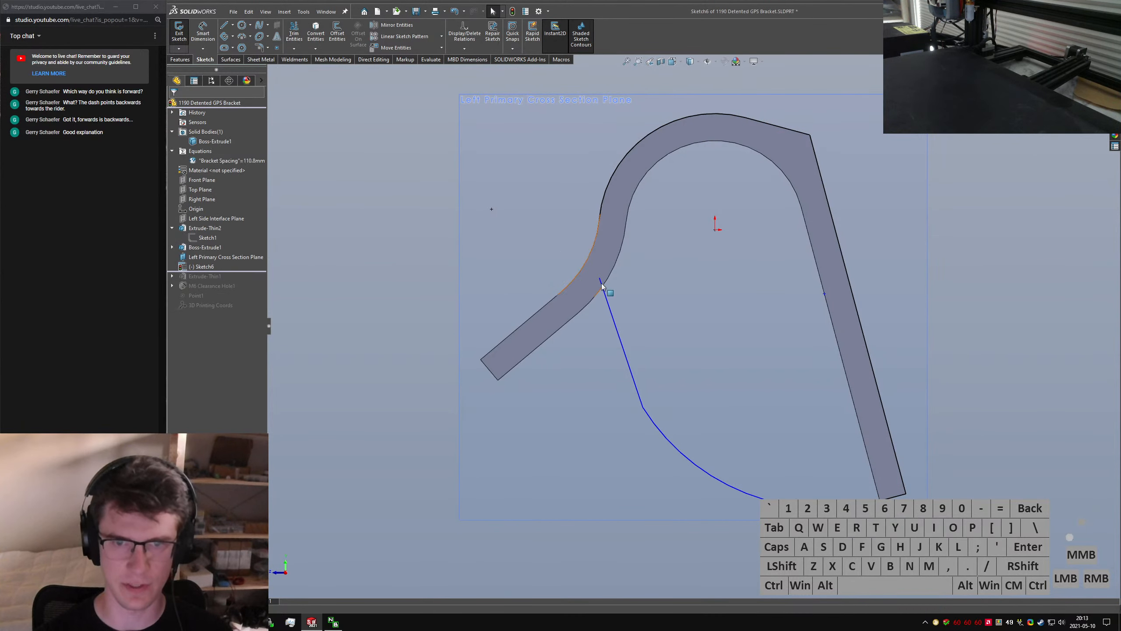
Extend the large outer arc downwards and merge its endpoint with the new line's upper endpoint
click(600, 278)
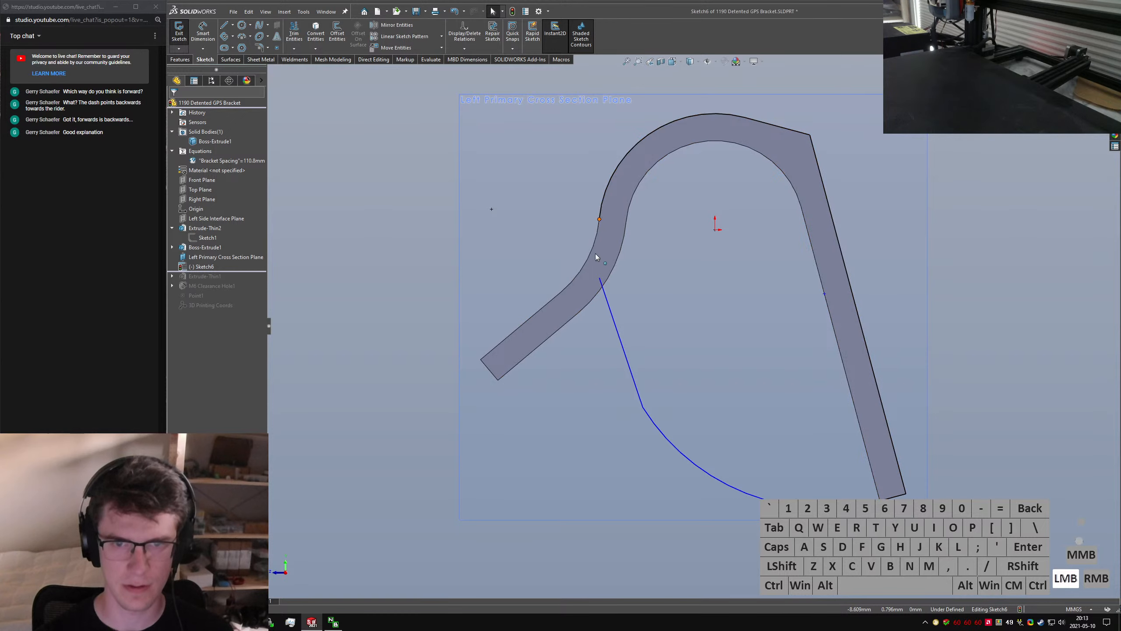
ctrl+click(604, 263)
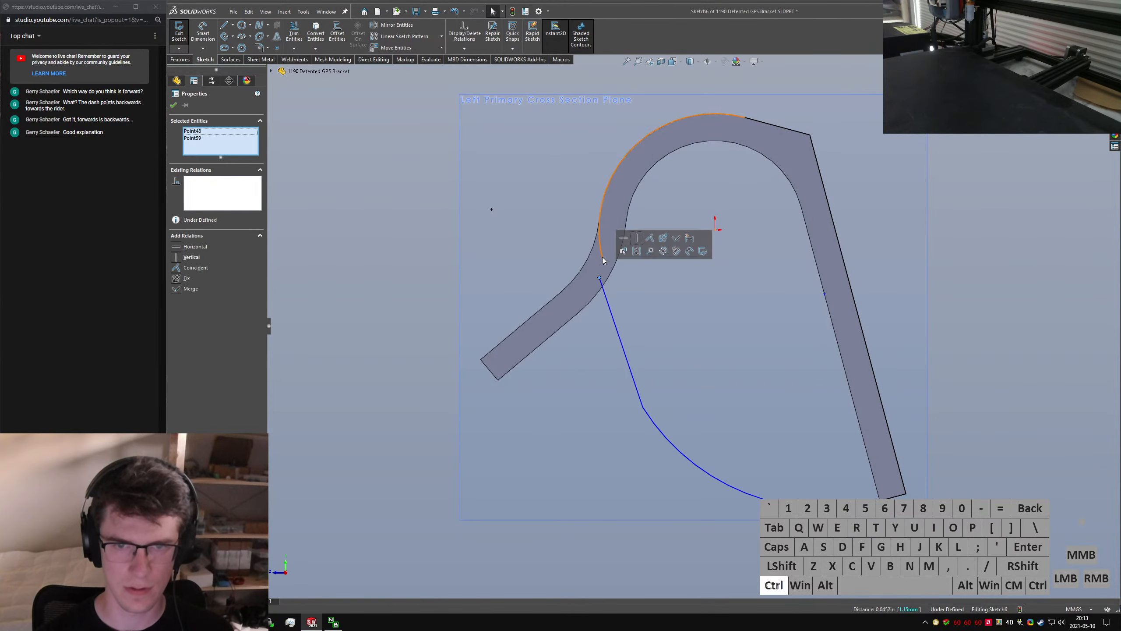
click(175, 290)
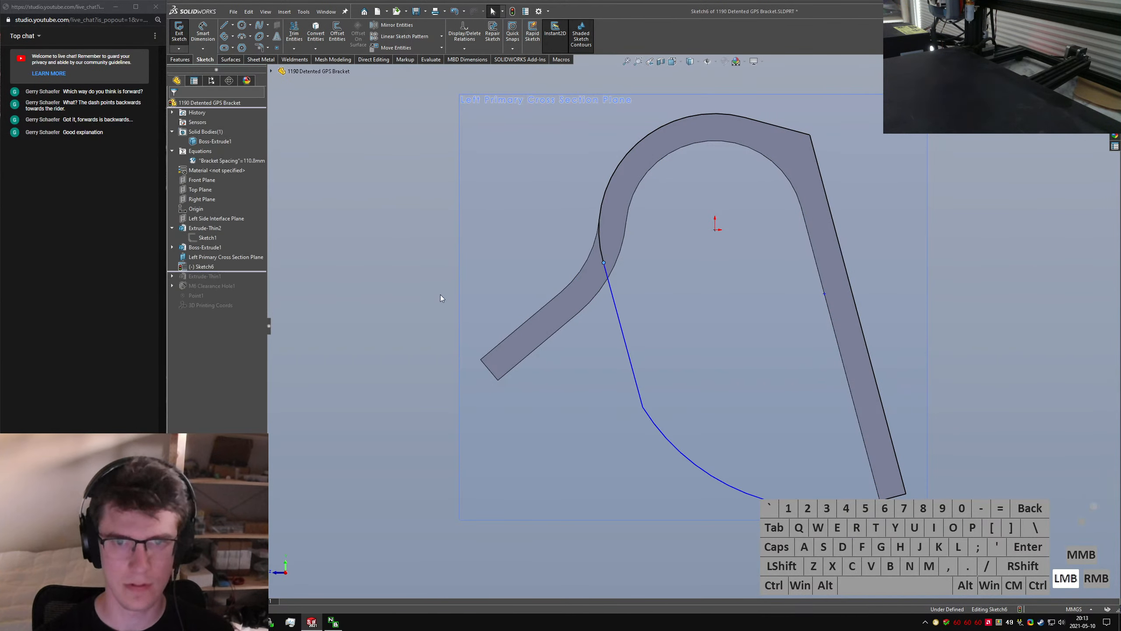
Make the new line tangent to both the large outer arc and the lower arc
click(601, 255)
ctrl+click(606, 275)
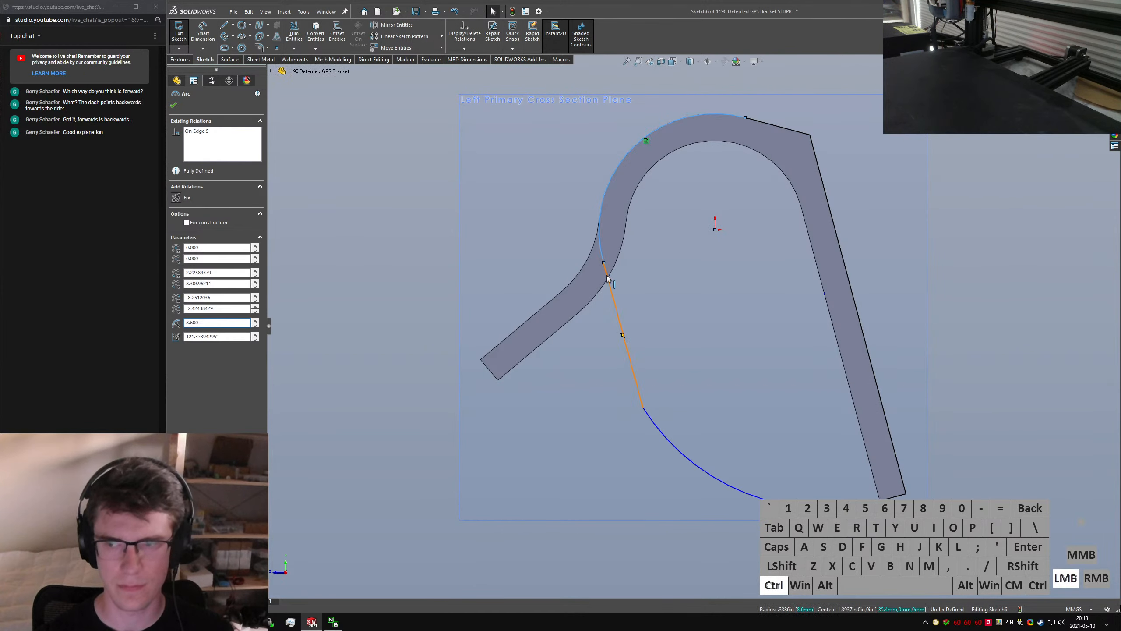
key(alt+a)
click(406, 334)
click(648, 421)
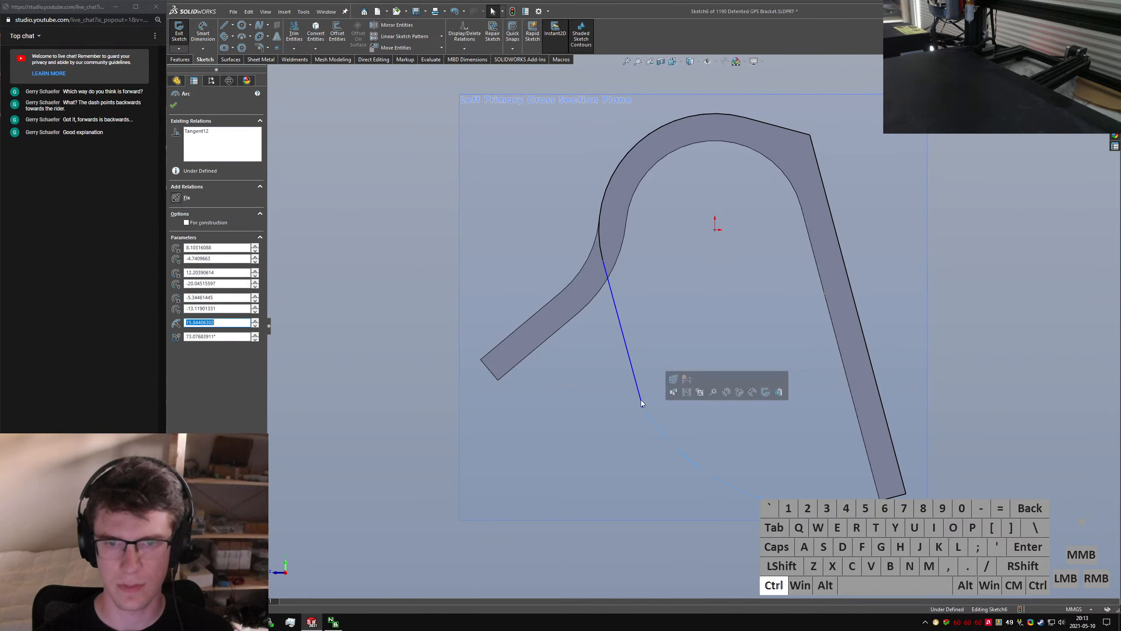
key(alt+a)
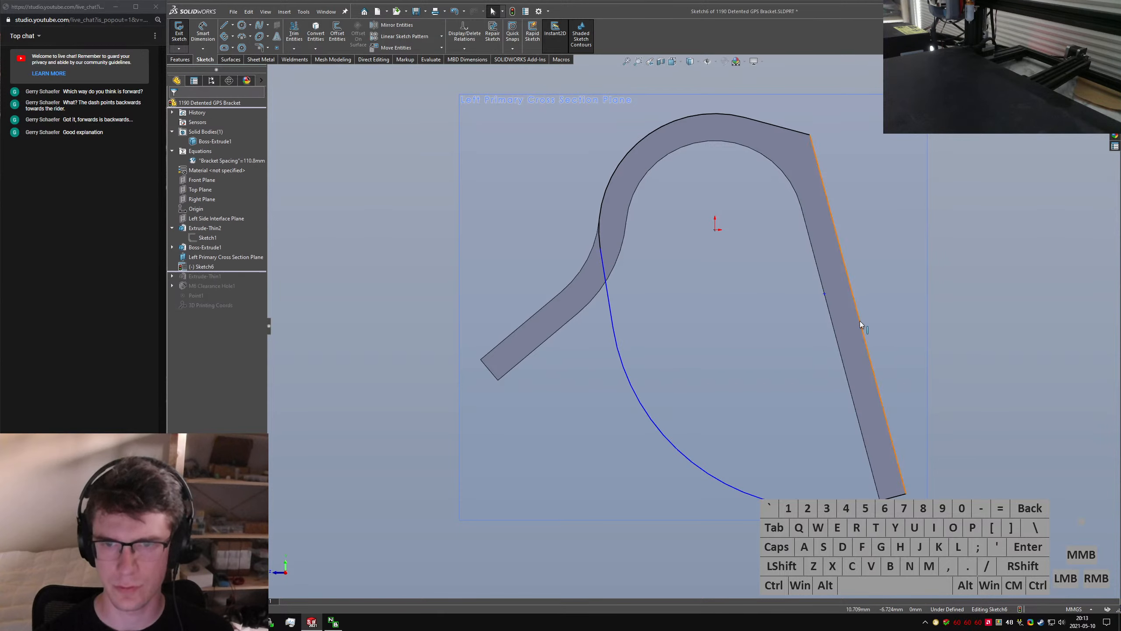
Make the short connecting line parallel to the long leg's outer edge
ctrl+click(603, 265)
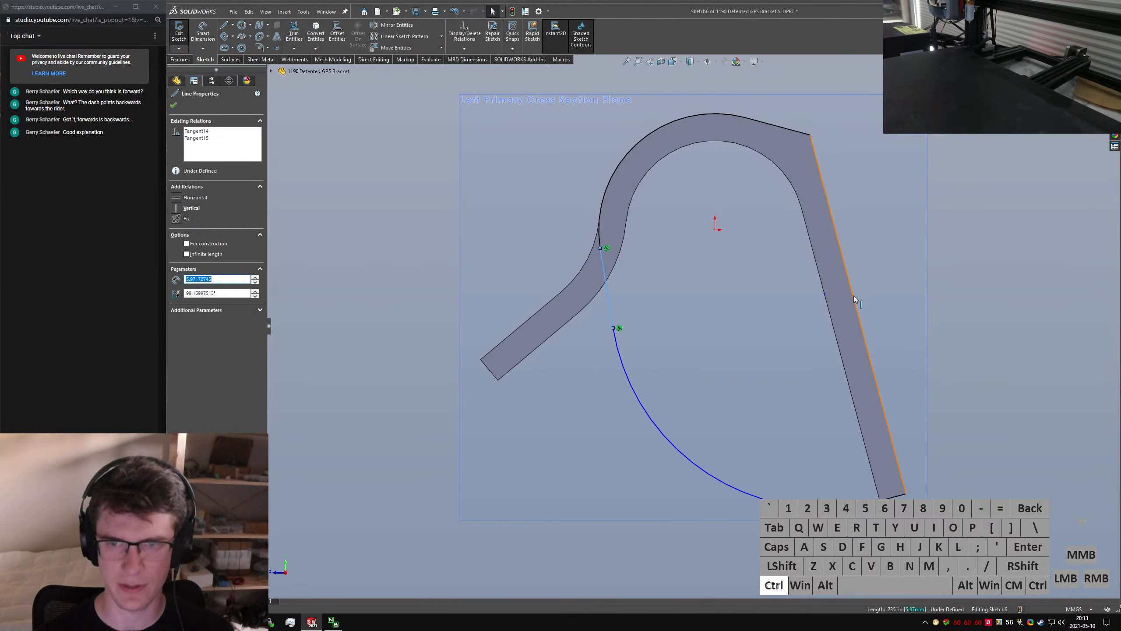
ctrl+click(610, 309)
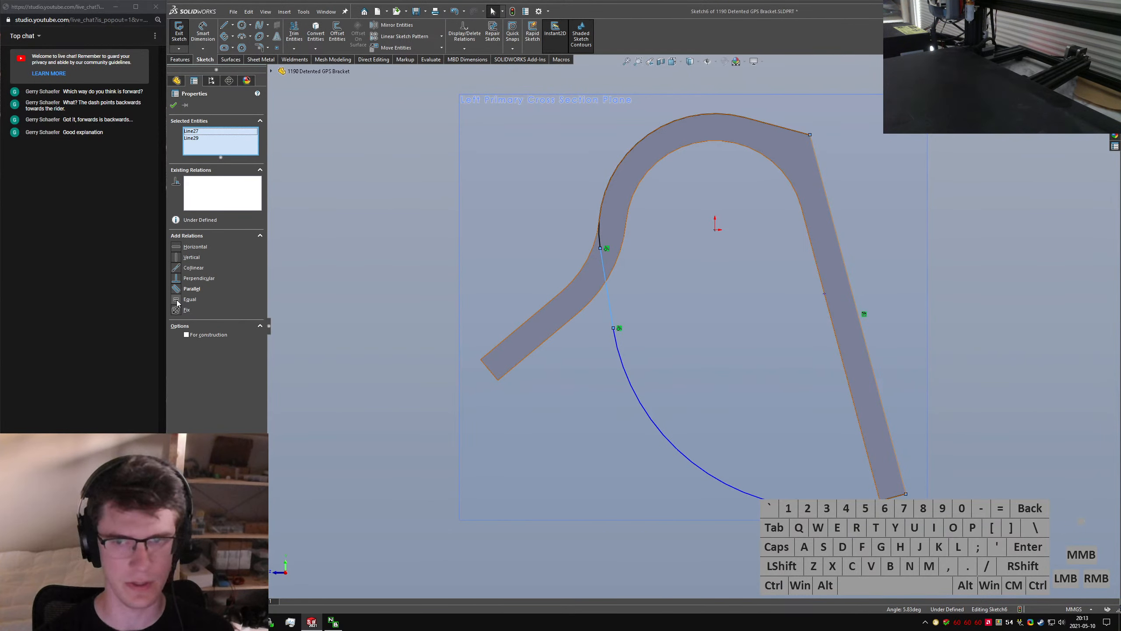
click(177, 298)
click(554, 287)
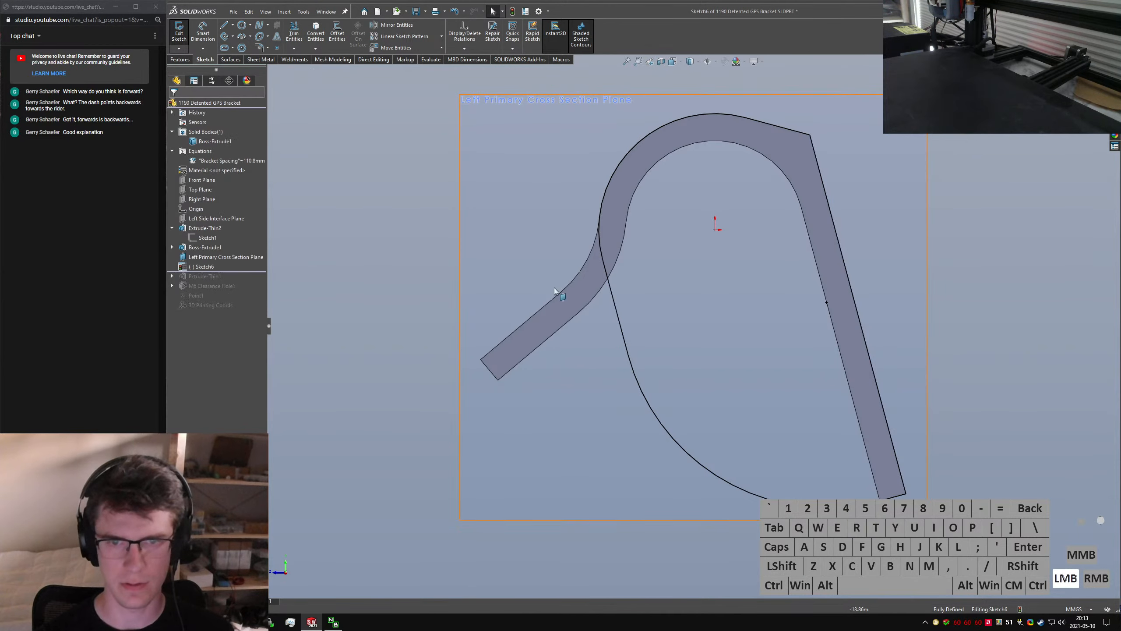
Exit the closed profile sketch and roll the part back to before the Left Primary Cross Section Plane
scroll(653, 214, up, 3)
mouse_move(650, 232)
middle_down()
mouse_move(708, 263)
mouse_move(726, 288)
mouse_move(702, 230)
mouse_move(671, 243)
mouse_move(706, 266)
mouse_move(656, 248)
mouse_move(692, 258)
middle_up()
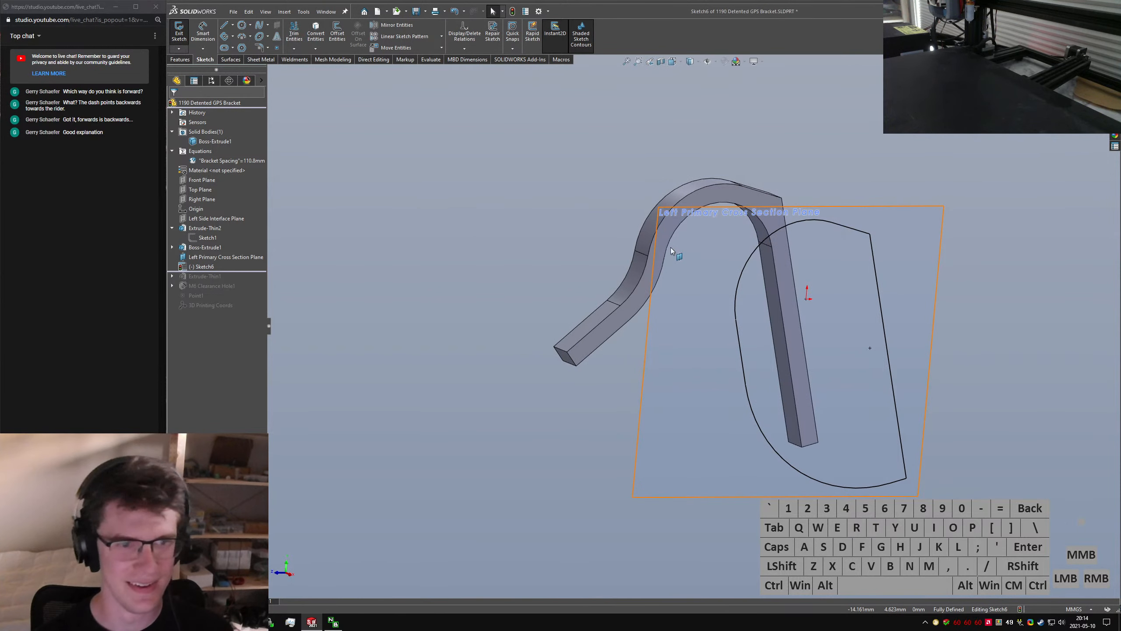
click(180, 48)
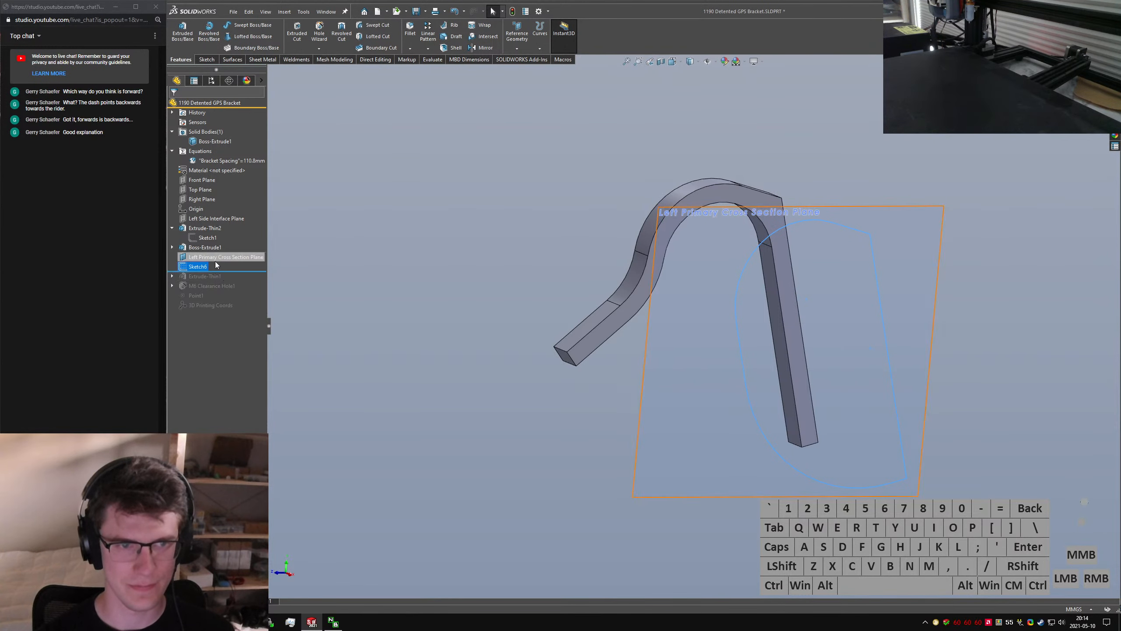
drag(219, 270, 219, 243)
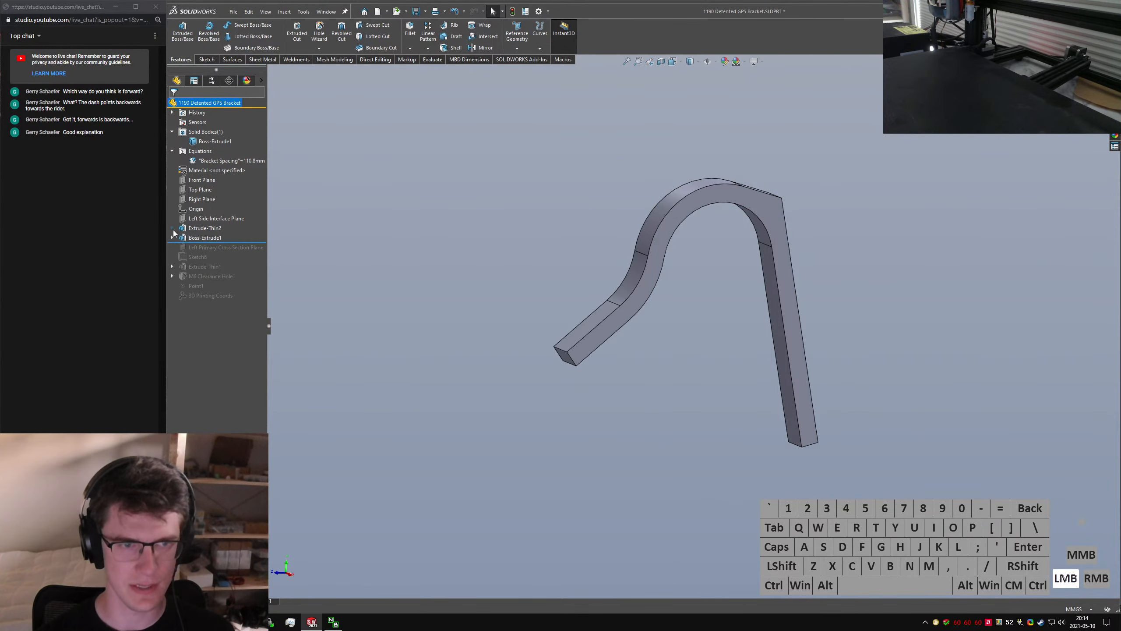
Rename the thin-extruded base feature as "Left Capture Thin Extrude"
click(214, 228)
click(209, 229)
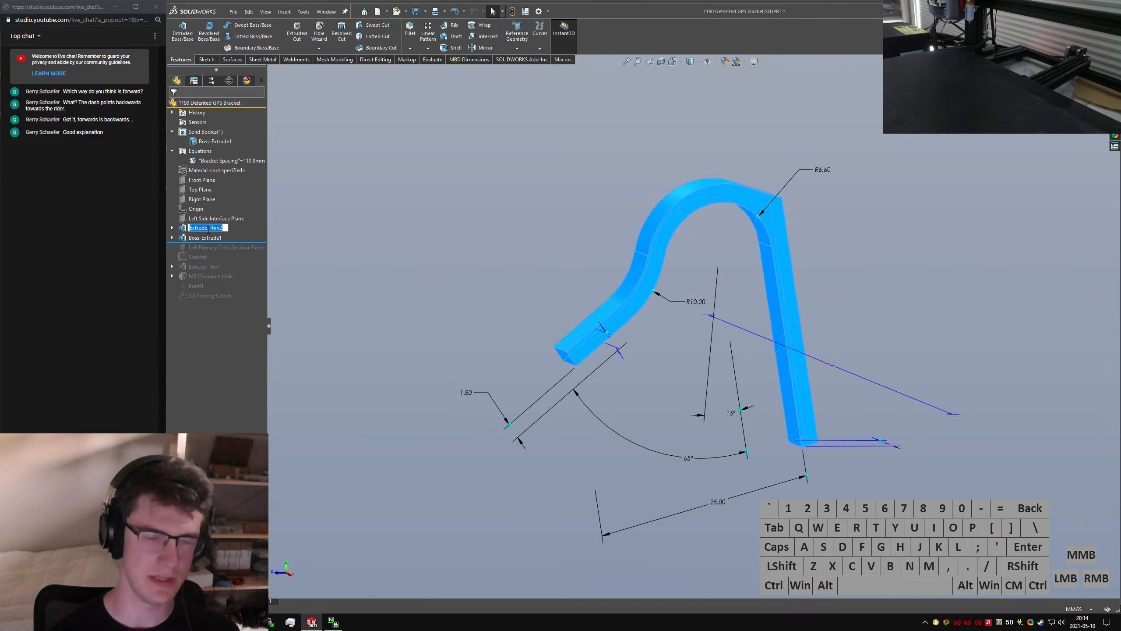
text(Left Cap)
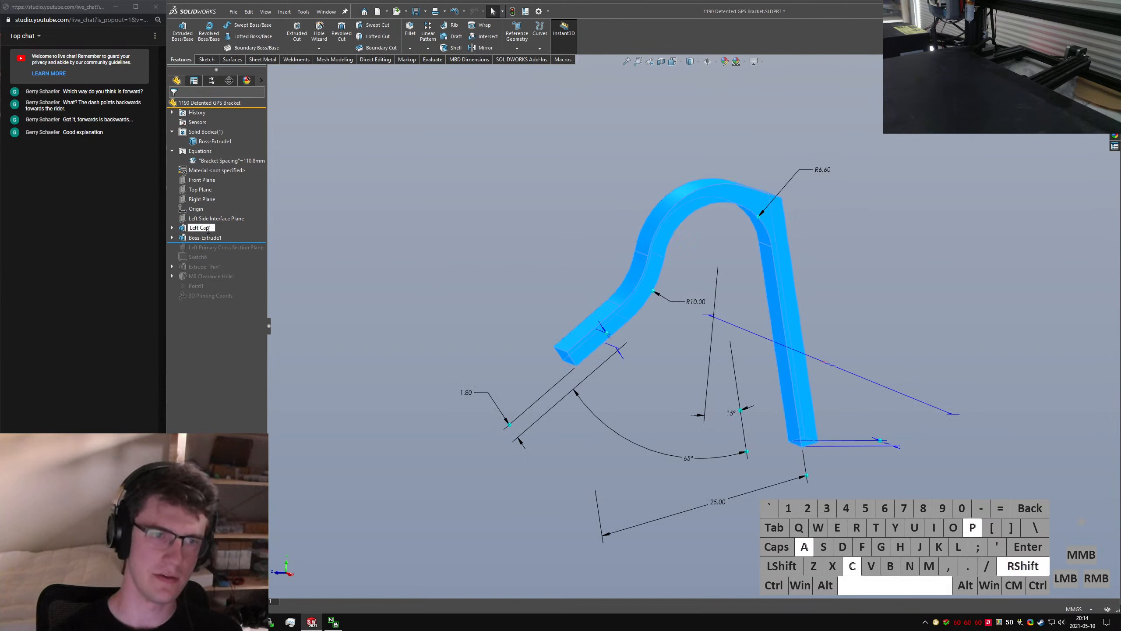
text(ture Thin Extrude)
key(Return)
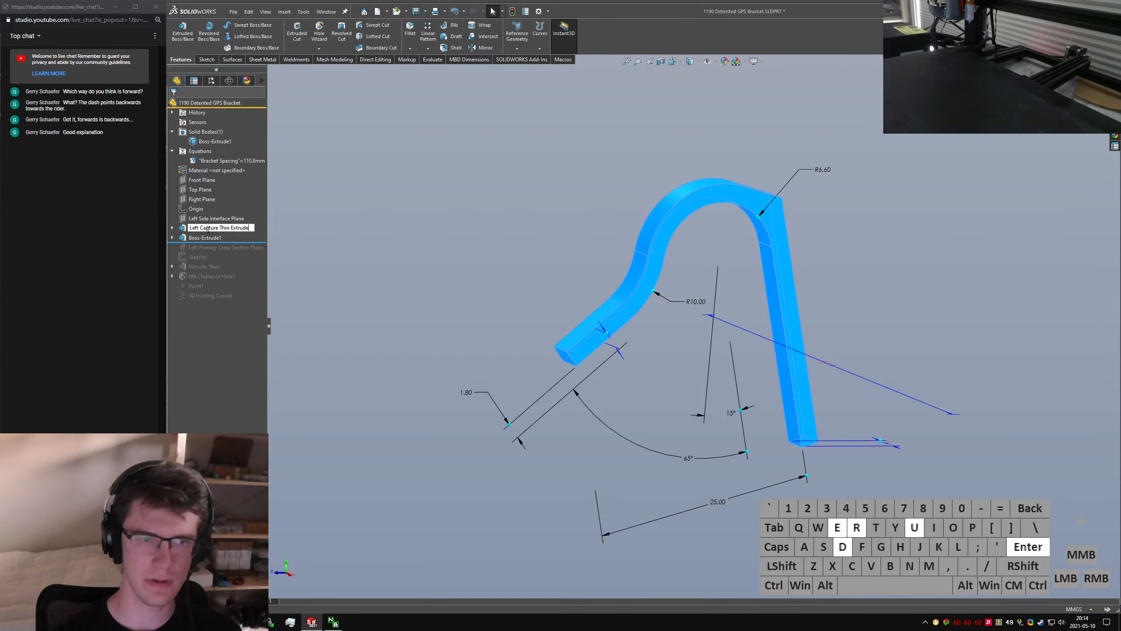
Rename the corner boss extrude as "Left Capture Backside Corner"
click(199, 239)
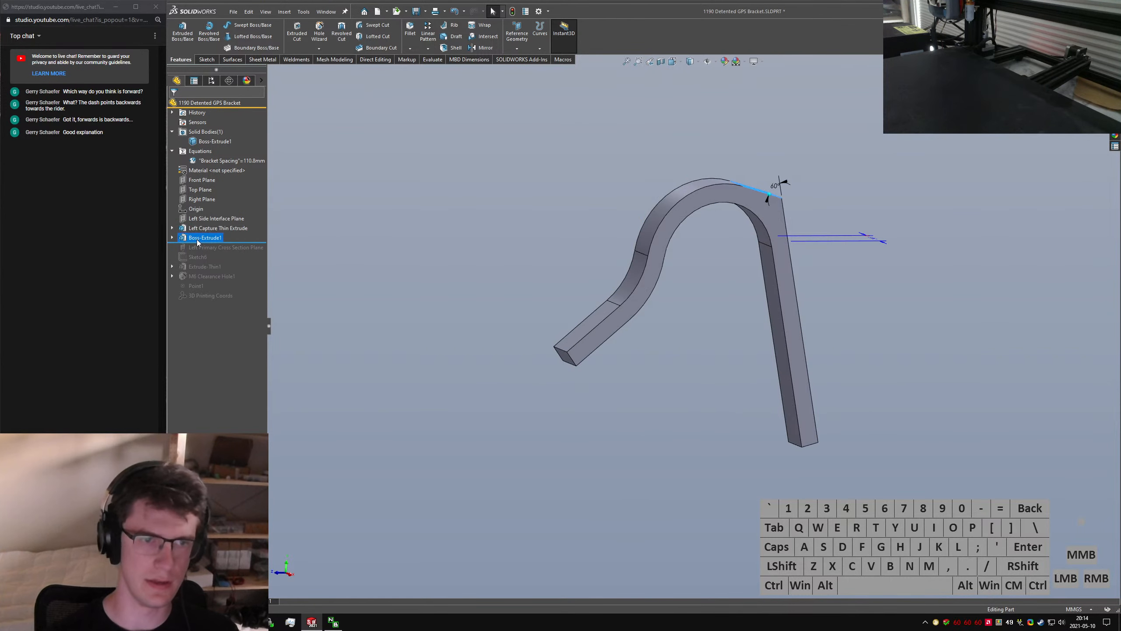
text(Left Cap)
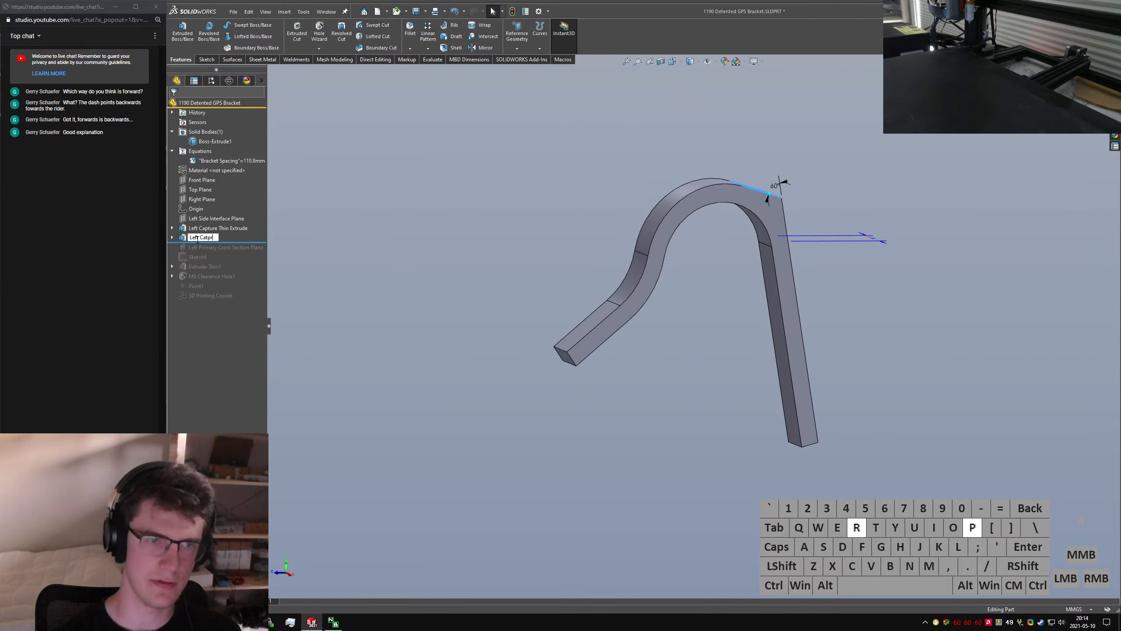
text(ture Extrude Flatte)
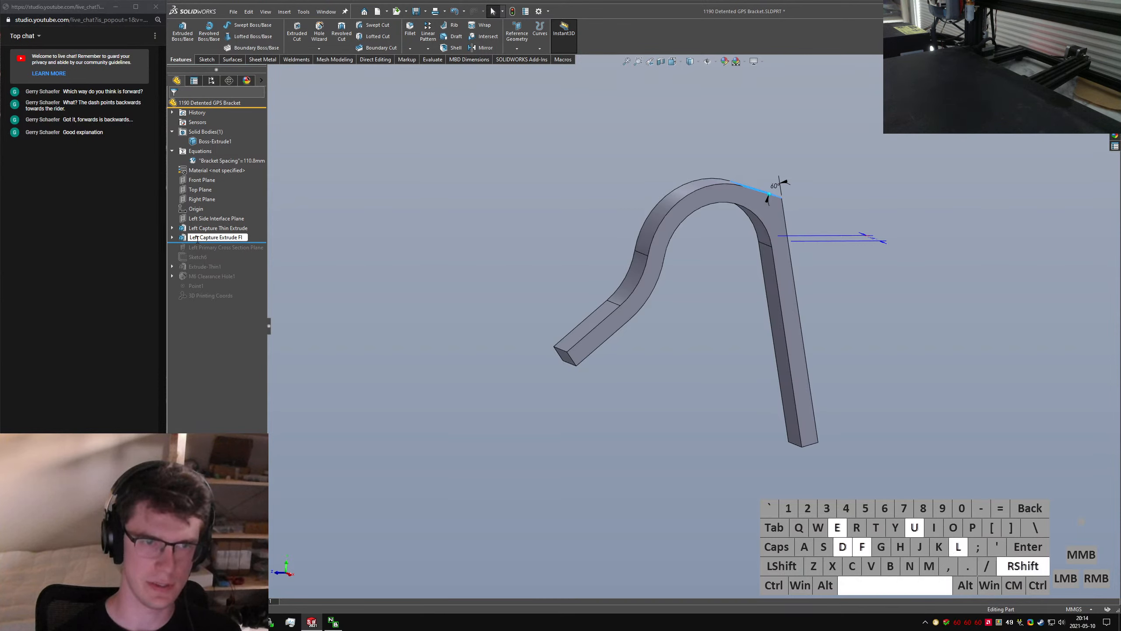
key(BackSpace)
key(BackSpace)
text(Backside)
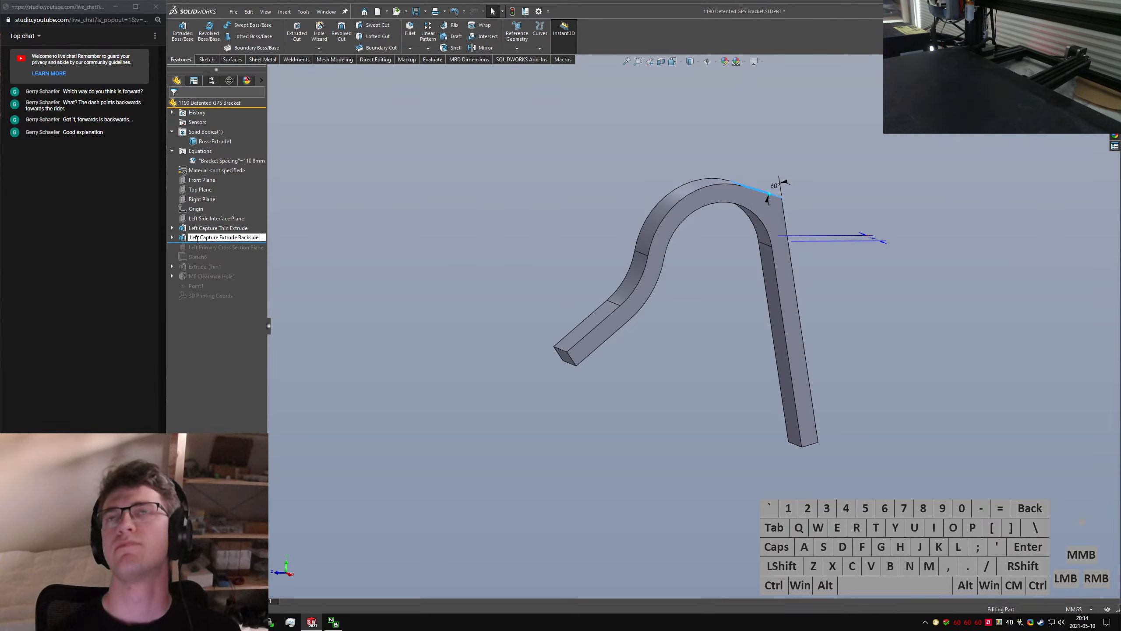
text(Core)
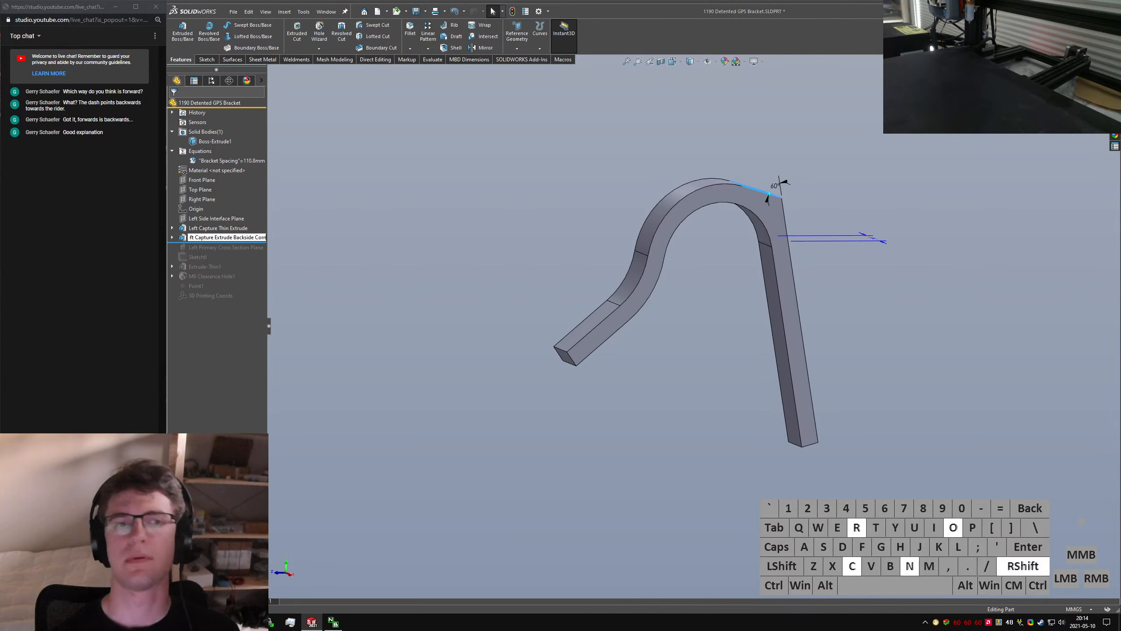
key(Return)
click(199, 242)
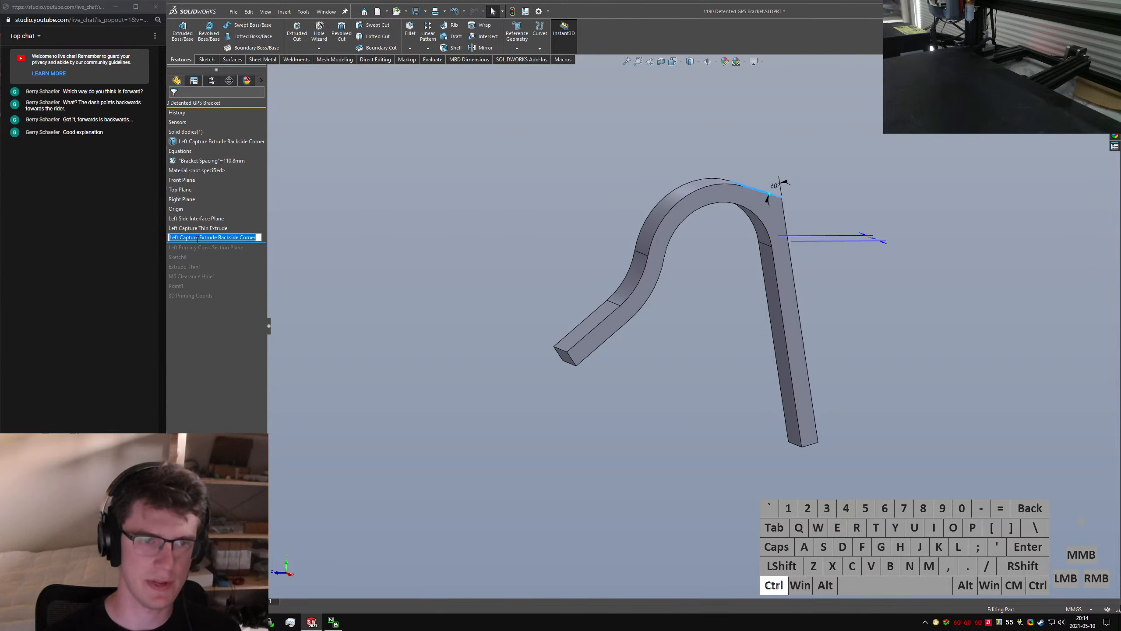
key(ctrl+shift+Left)
key(BackSpace)
key(Return)
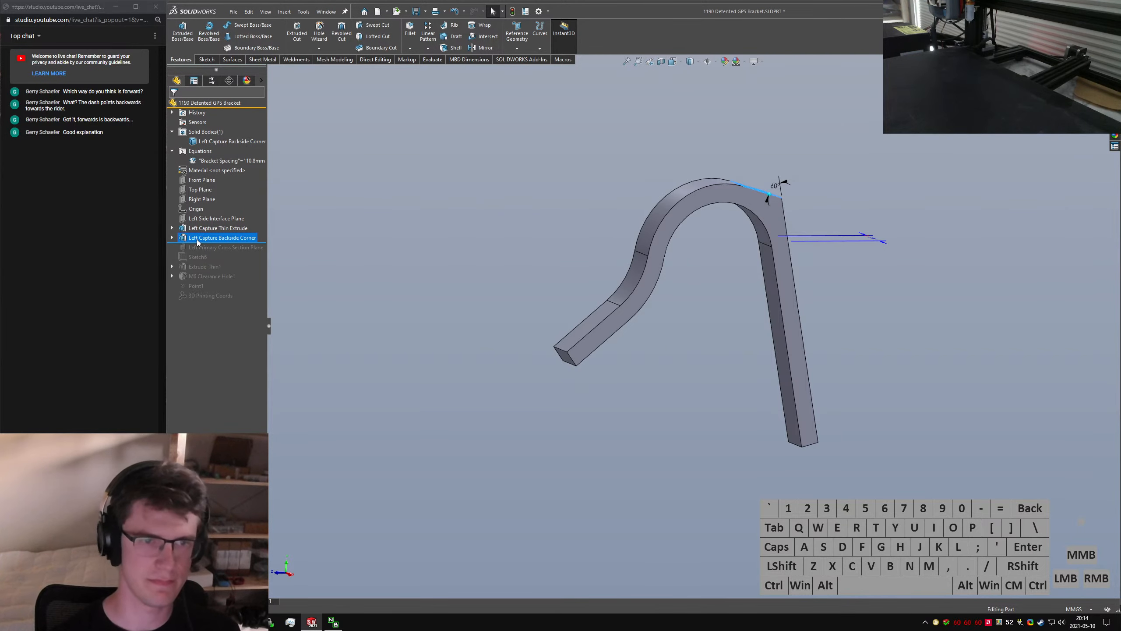
Start a sketch on the Left Side Interface Plane and convert the edges of the bracket's side face into it
drag(255, 242, 256, 243)
text(sketch)
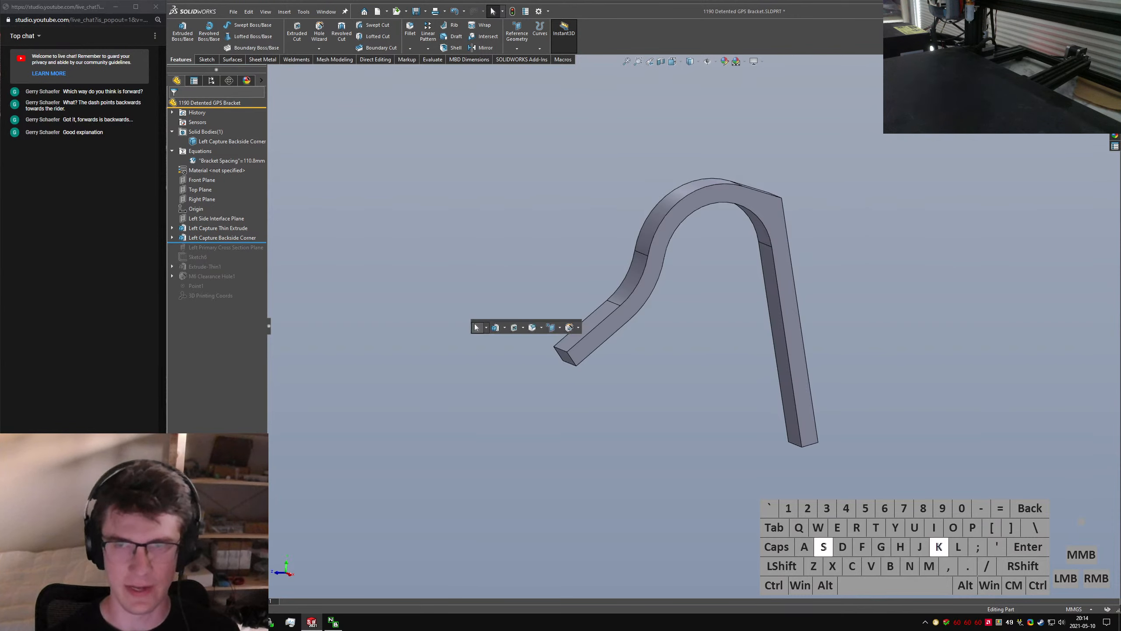
text(etch)
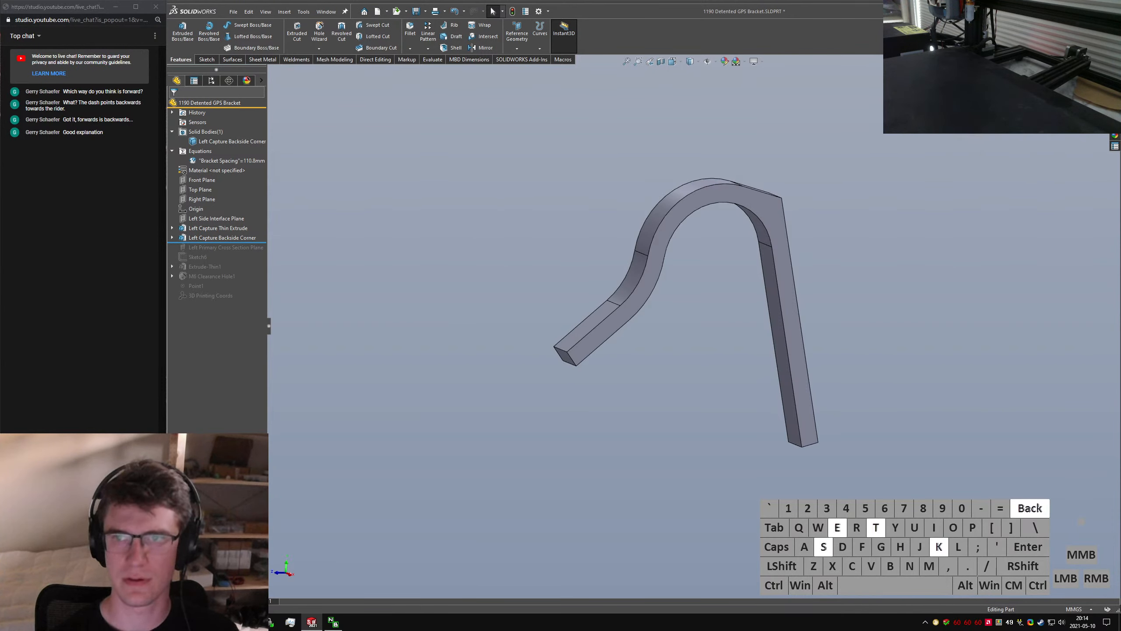
key(Return)
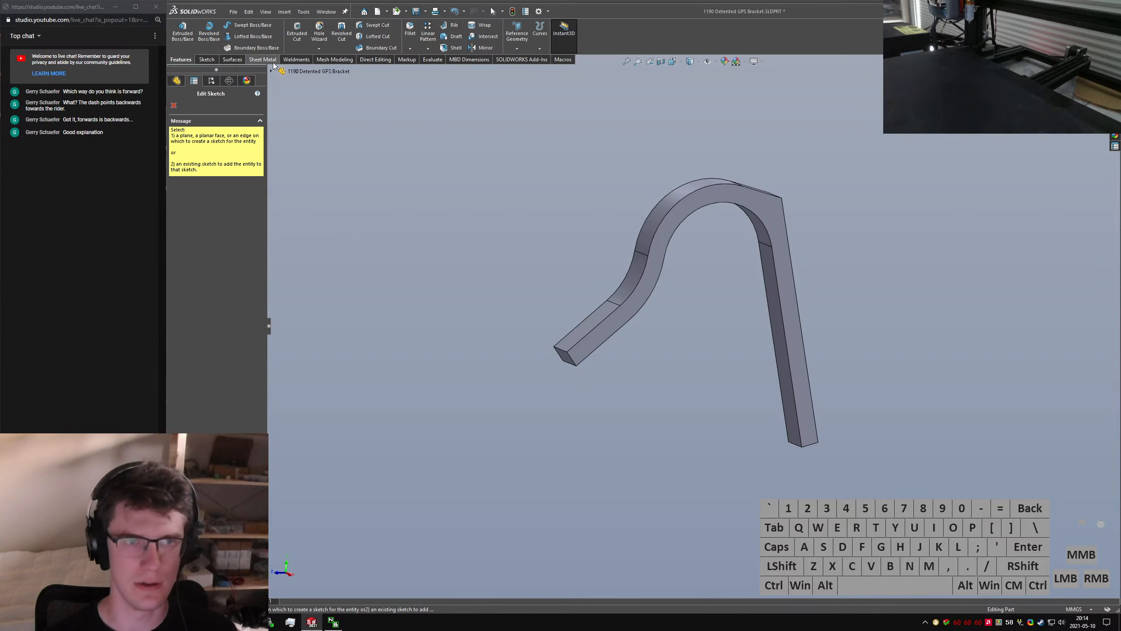
click(291, 79)
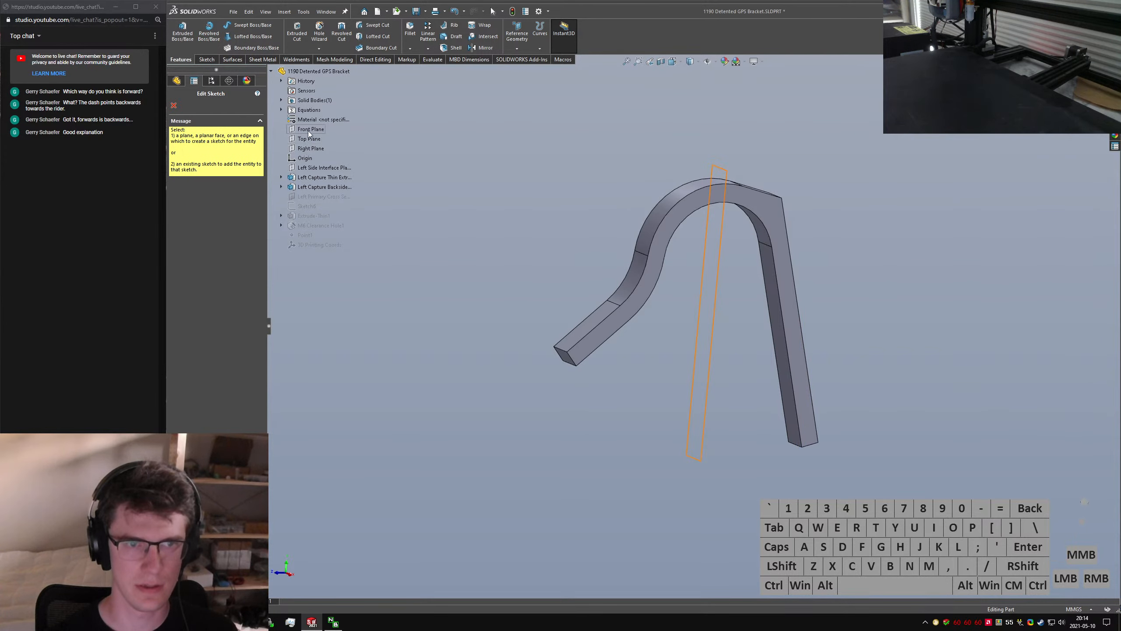
click(303, 167)
click(653, 266)
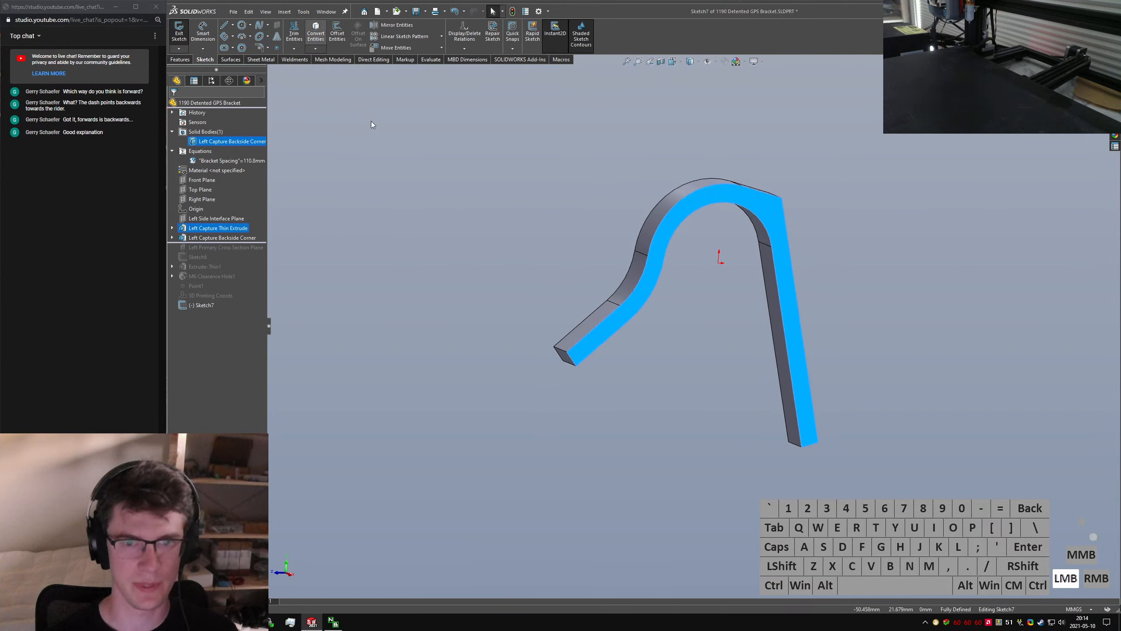
Draw a three-point arc bulging downwards from the short leg's lower end corner to the long leg's bottom inner corner
click(242, 39)
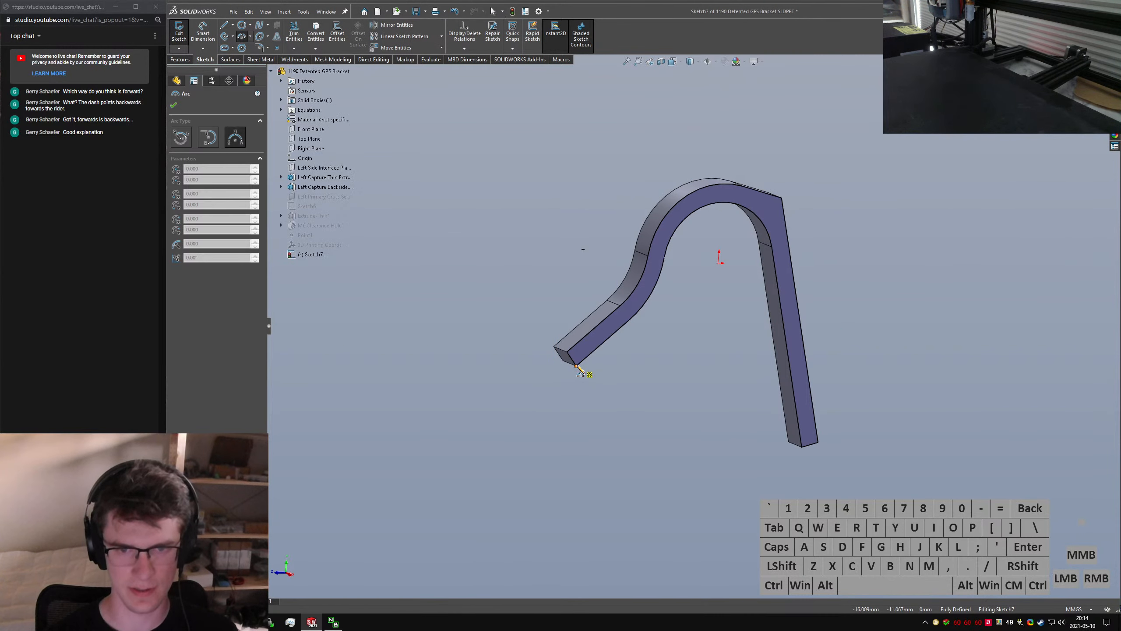
drag(572, 359, 808, 450)
click(802, 446)
click(731, 450)
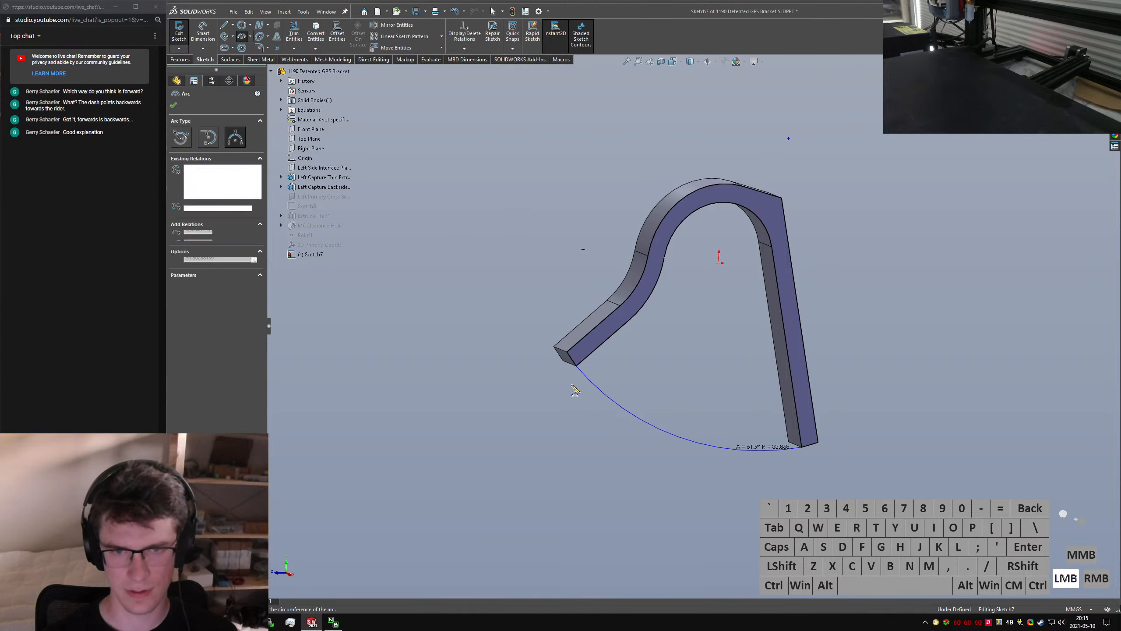
Make the new arc tangent to the short leg's end edge
key(Escape)
click(573, 362)
ctrl+click(589, 379)
key(alt+a)
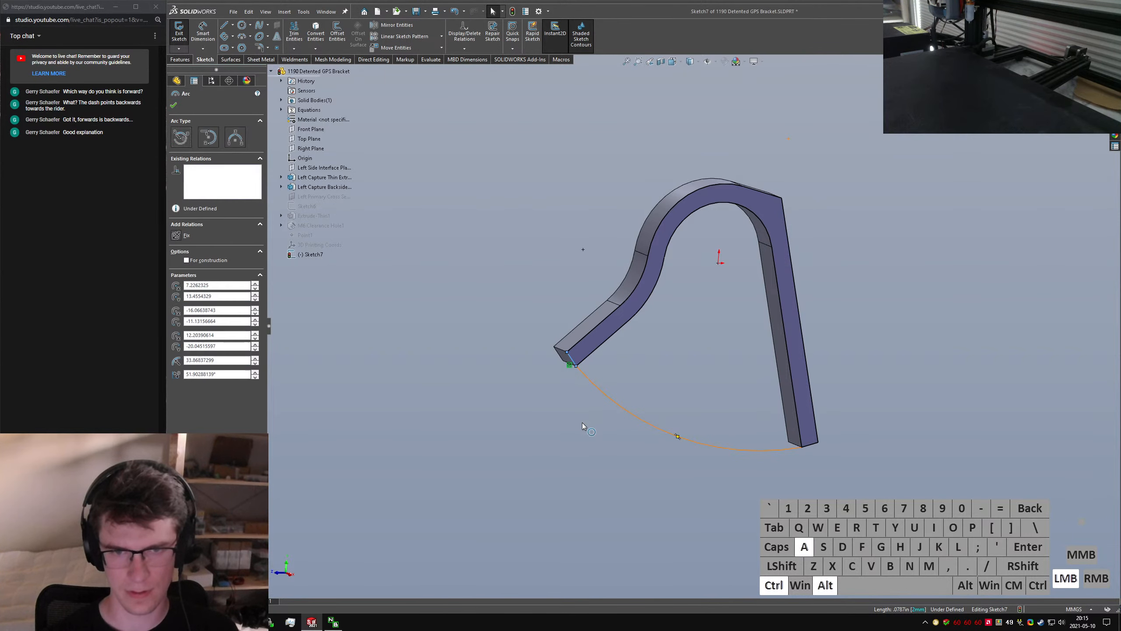
click(585, 423)
right_drag(588, 421, 582, 424)
Trim away the bracket's inner edges to leave one closed outer profile, and exit the sketch
drag(618, 360, 629, 315)
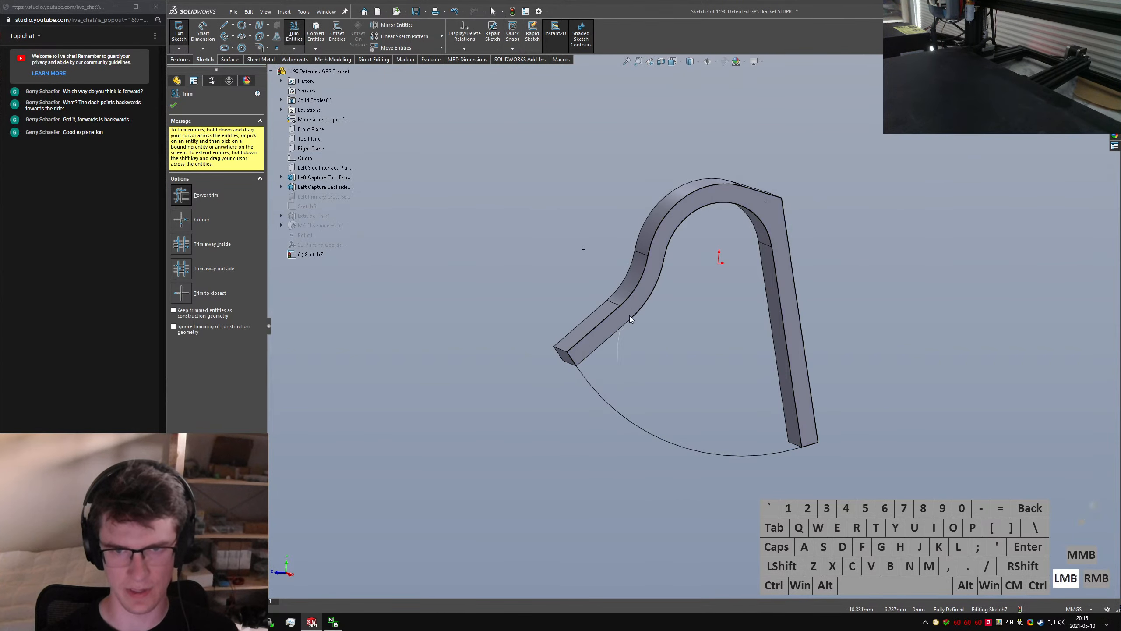
drag(759, 289, 771, 322)
key(Escape)
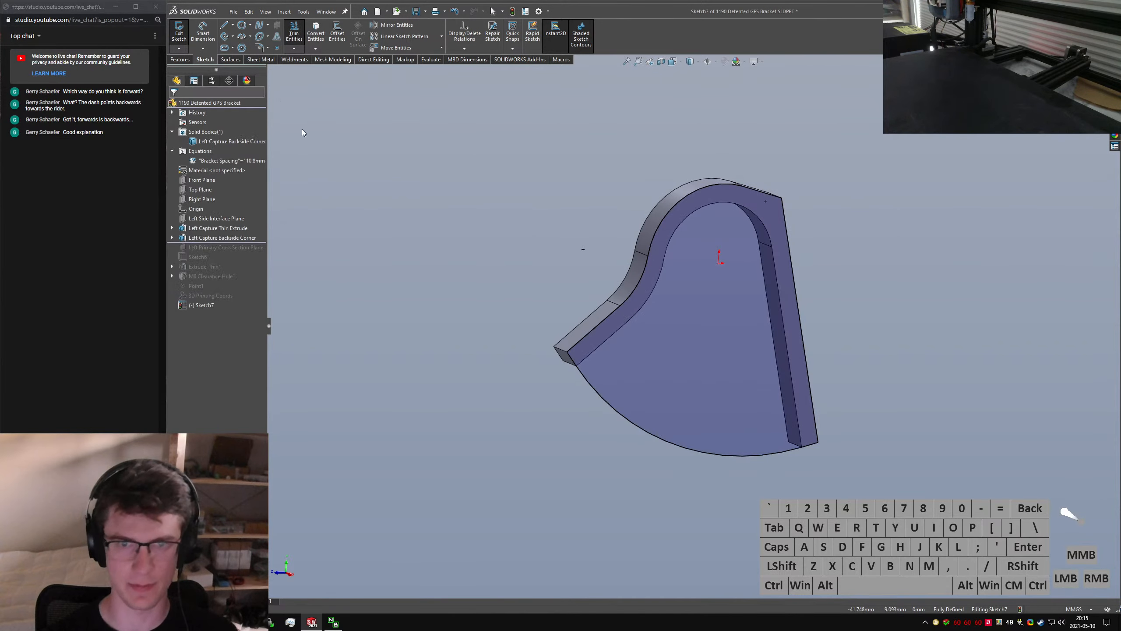
click(179, 31)
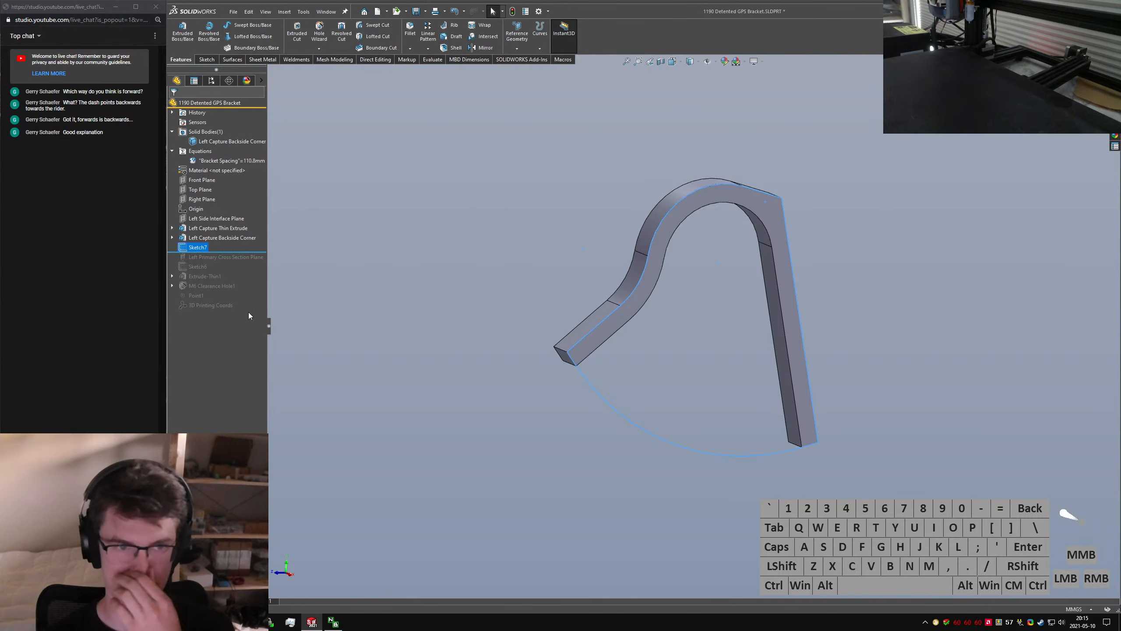
Roll the part forward to just after the closed profile sketch on the Left Primary Cross Section Plane
drag(227, 266, 223, 276)
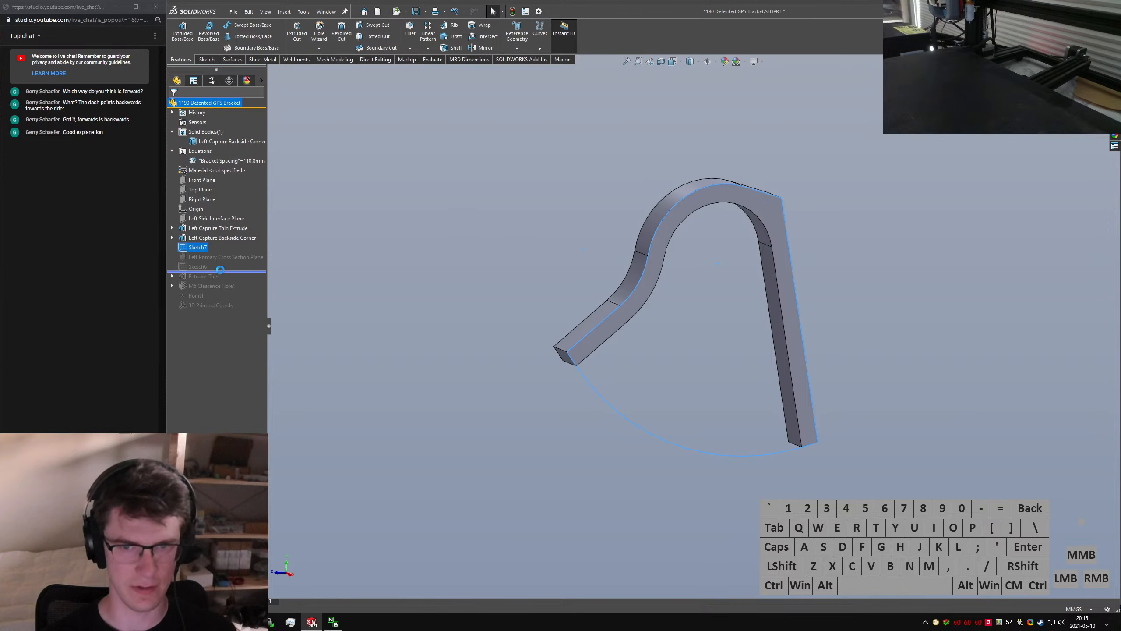
middle_drag(622, 315, 599, 276)
key(ctrl+2)
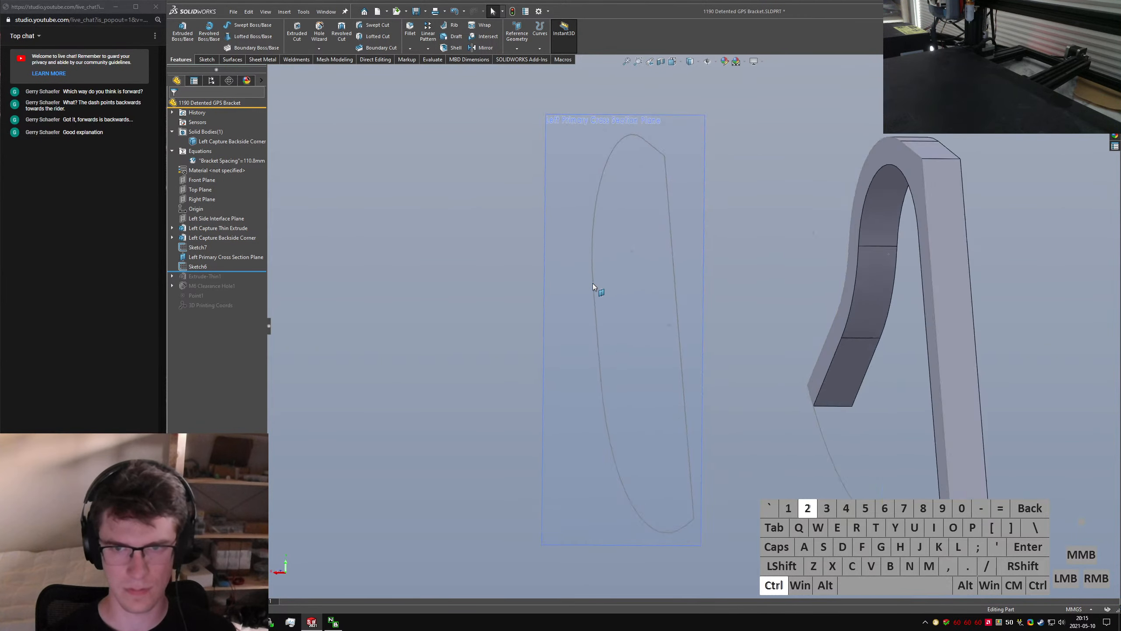
key(ctrl+4)
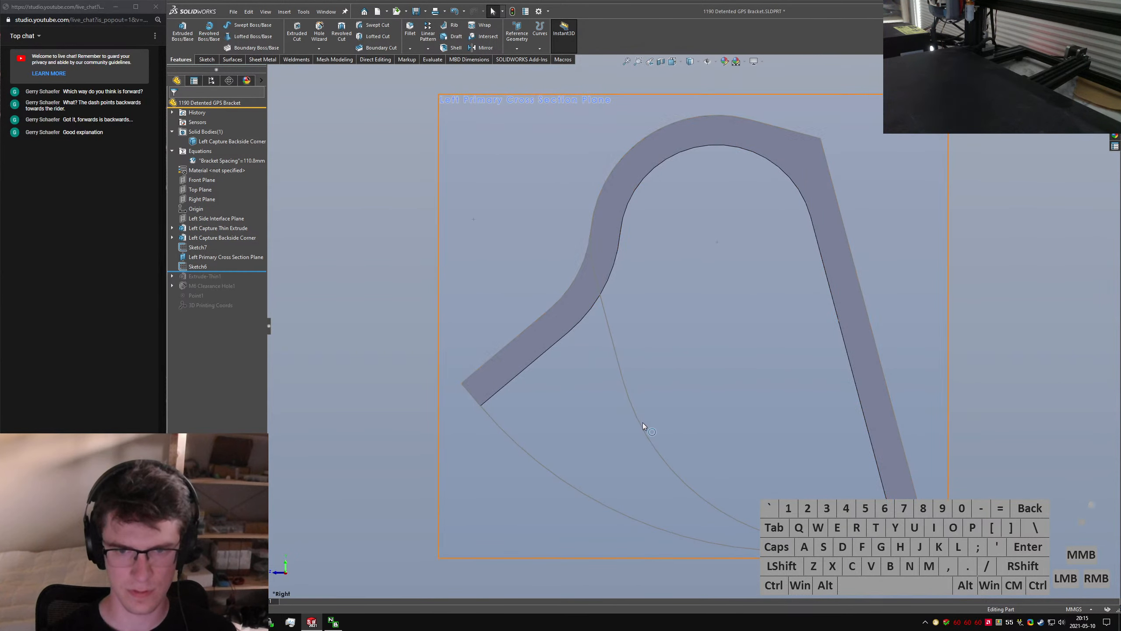
middle_drag(622, 381, 661, 417)
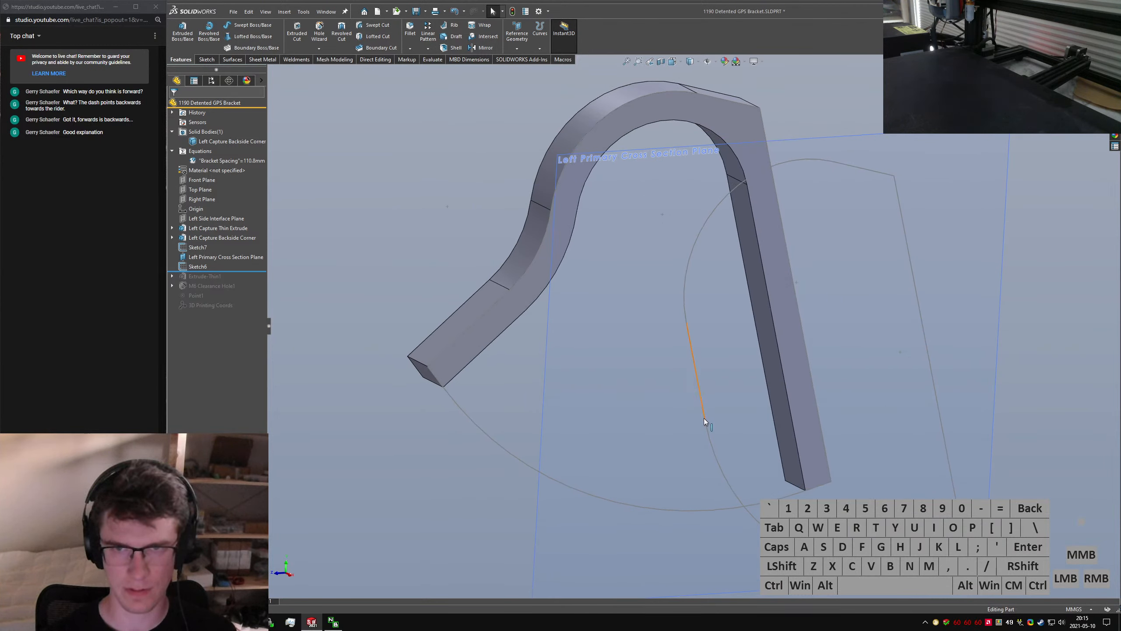
click(196, 267)
click(187, 249)
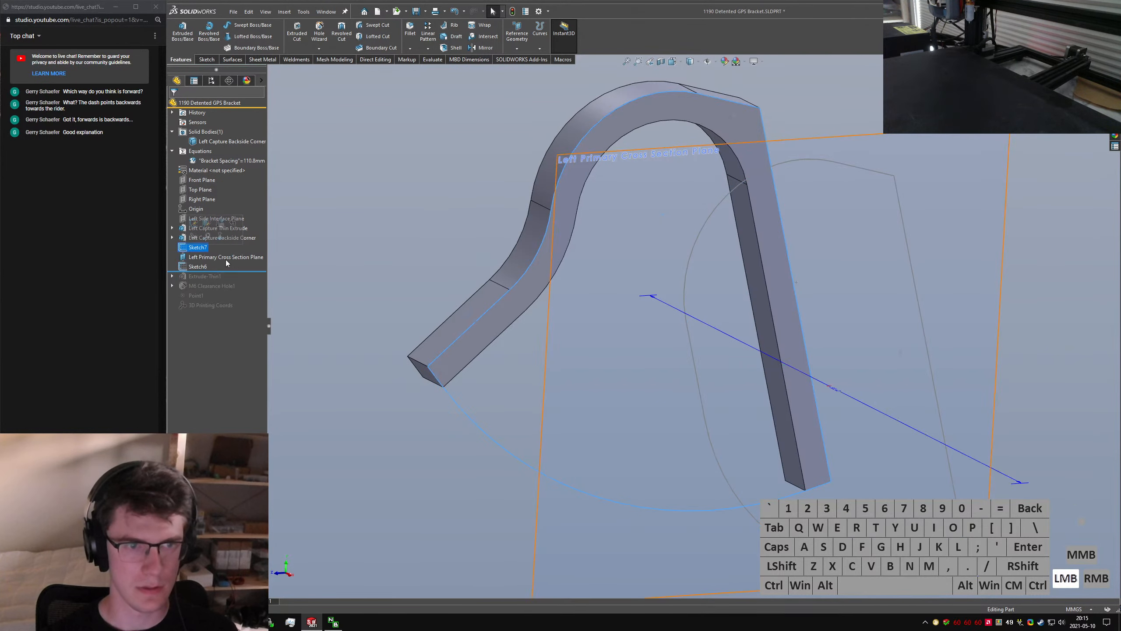
click(415, 284)
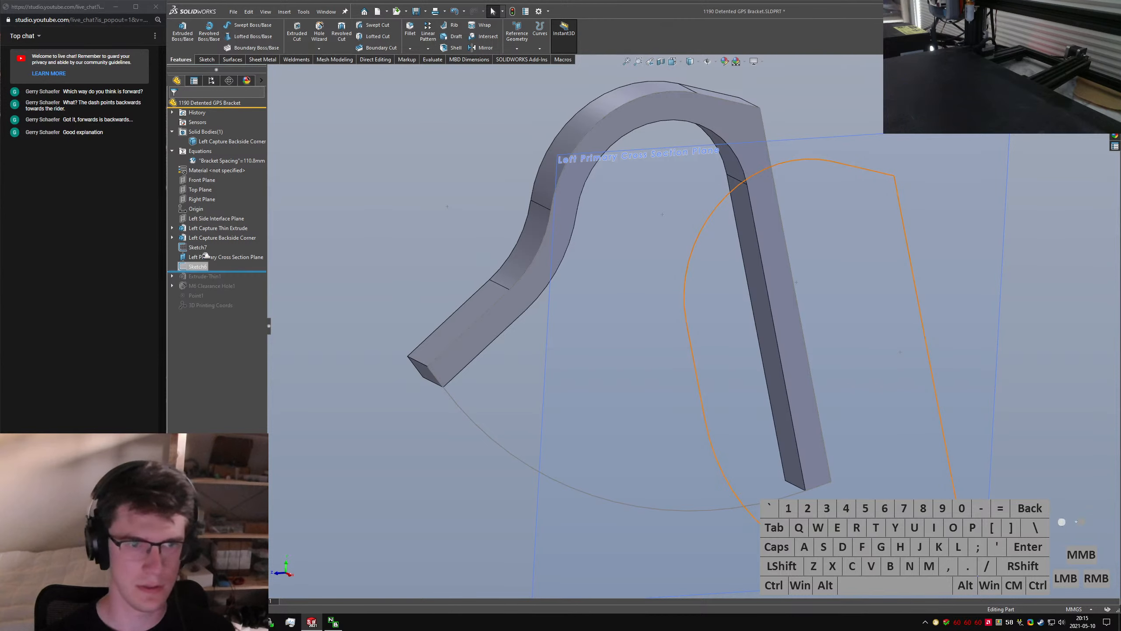
right_click(197, 267)
click(402, 235)
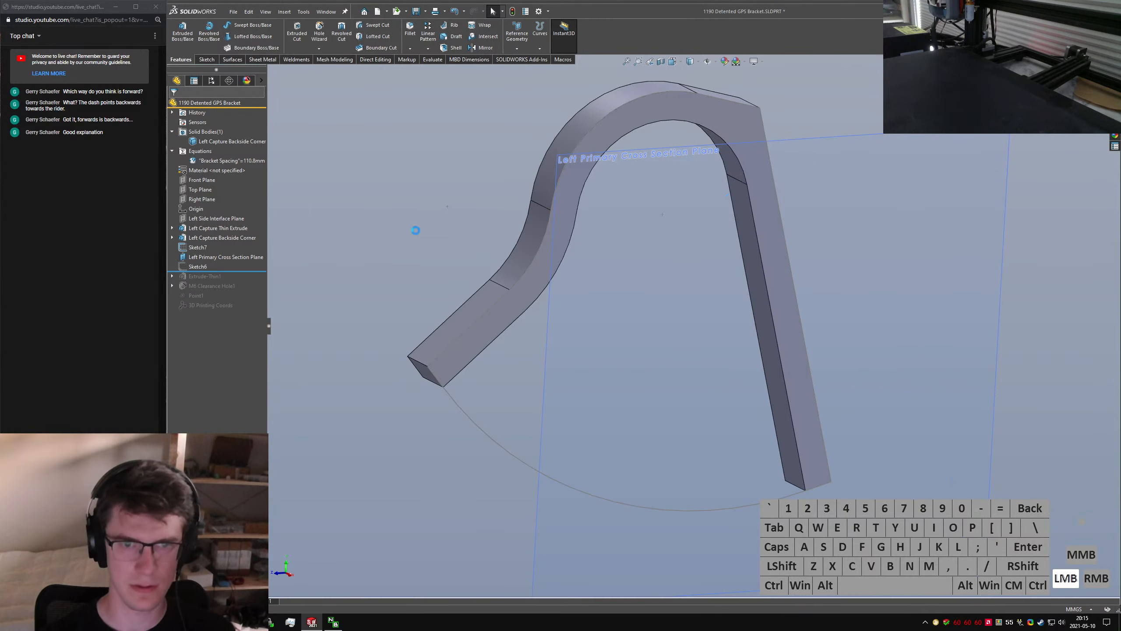
key(s)
key(o)
key(l)
key(f)
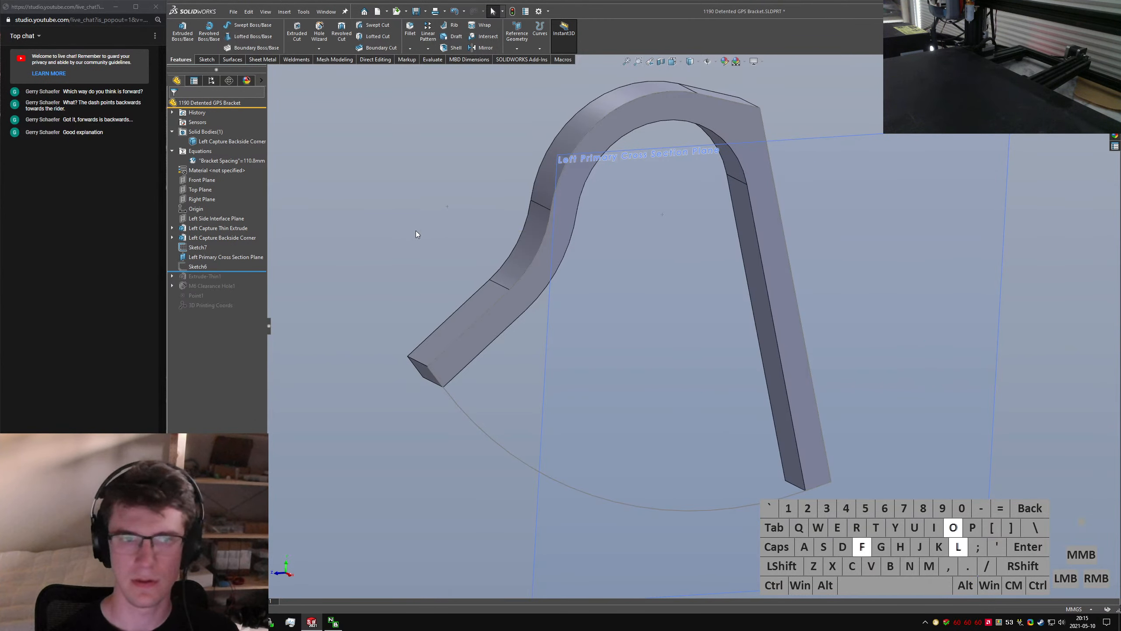
right_click(204, 270)
Hide the Left Primary Cross Section Plane
click(208, 257)
right_click(208, 257)
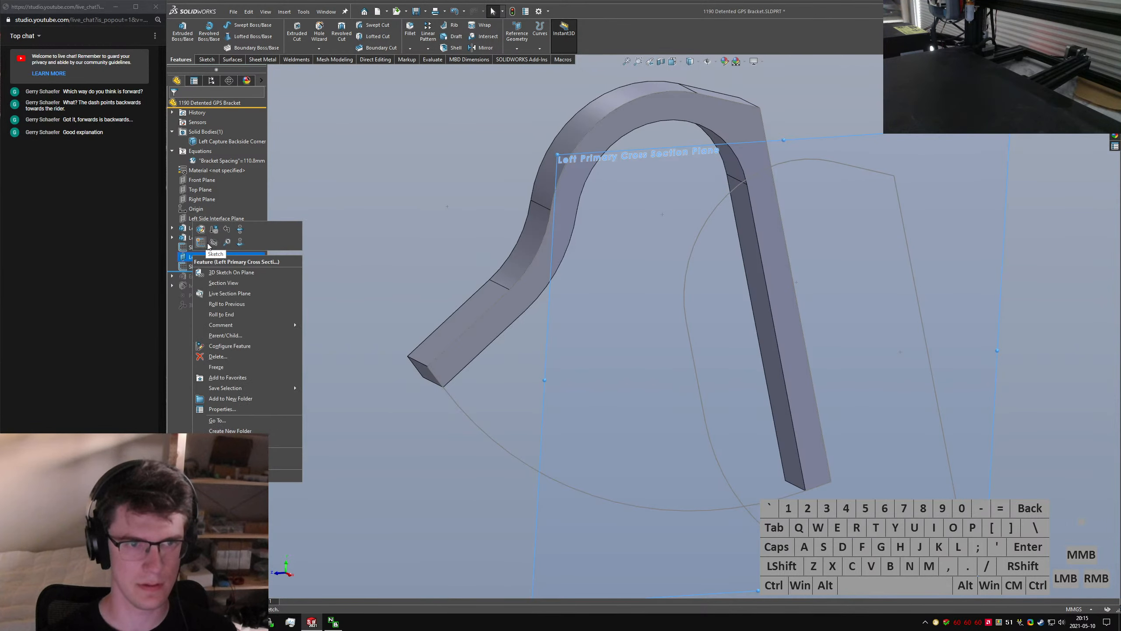
click(396, 241)
Loft a solid between the bracket-side closed profile and the profile on the Left Primary Cross Section Plane, merging the result
key(s)
key(l)
key(o)
key(f)
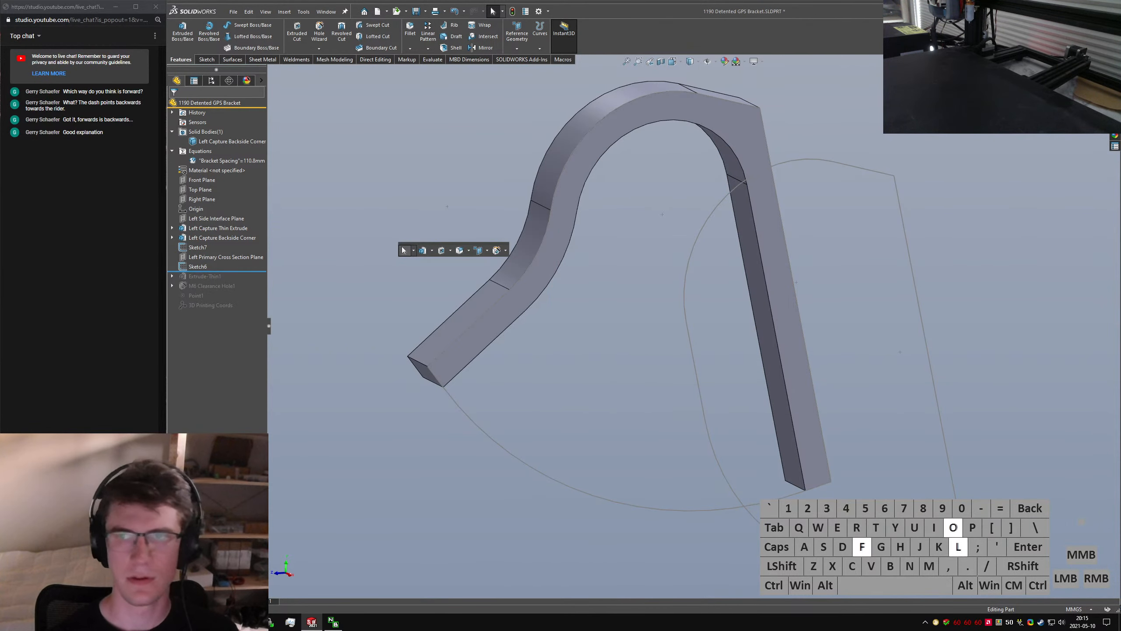
key(t)
key(Return)
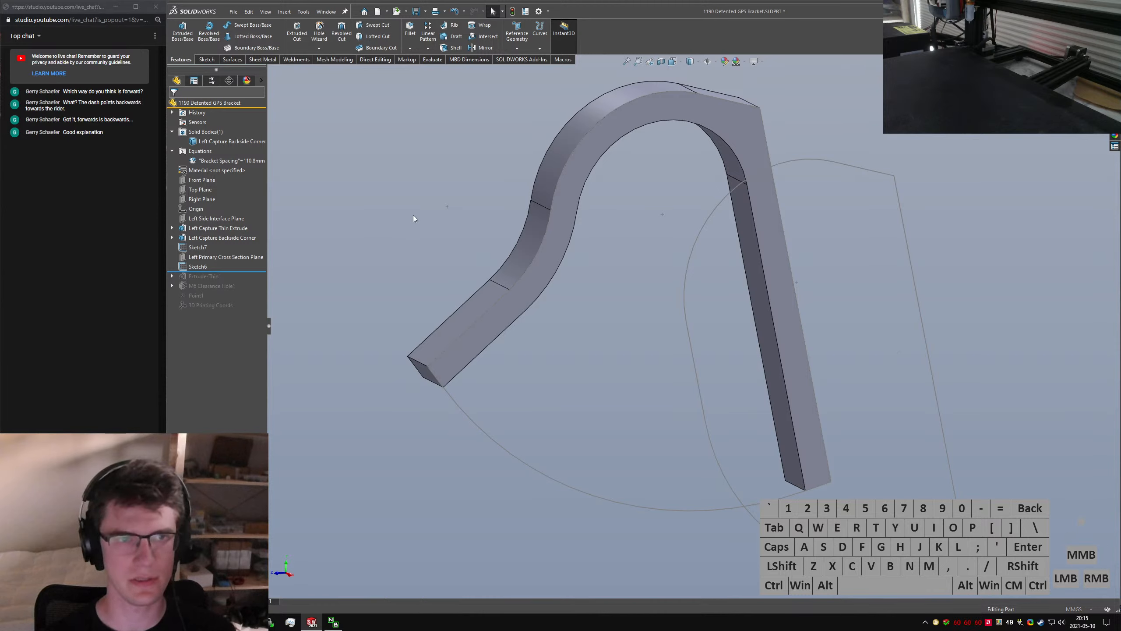
click(458, 406)
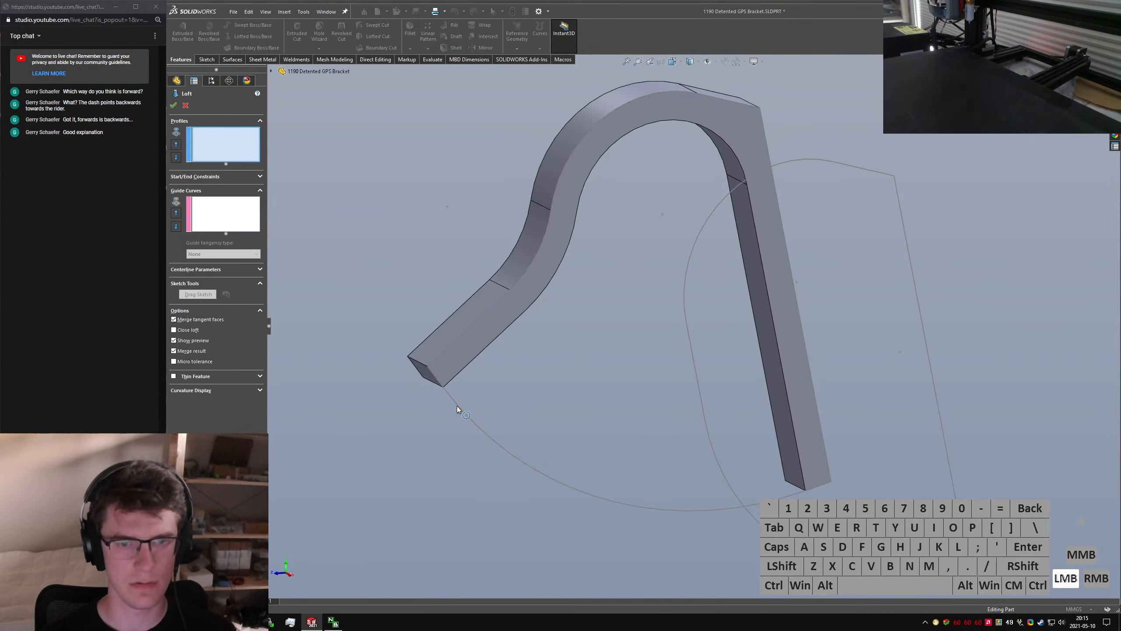
click(702, 403)
mouse_move(703, 406)
middle_down()
mouse_move(698, 359)
mouse_move(729, 399)
mouse_move(707, 379)
mouse_move(680, 384)
middle_up()
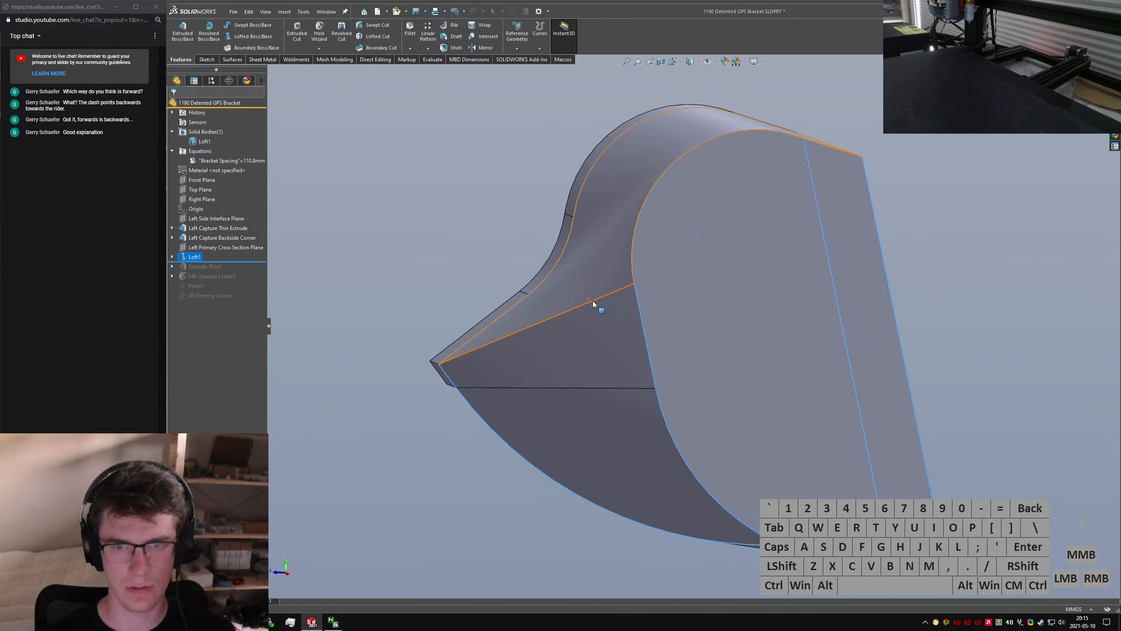
middle_drag(597, 307, 640, 317)
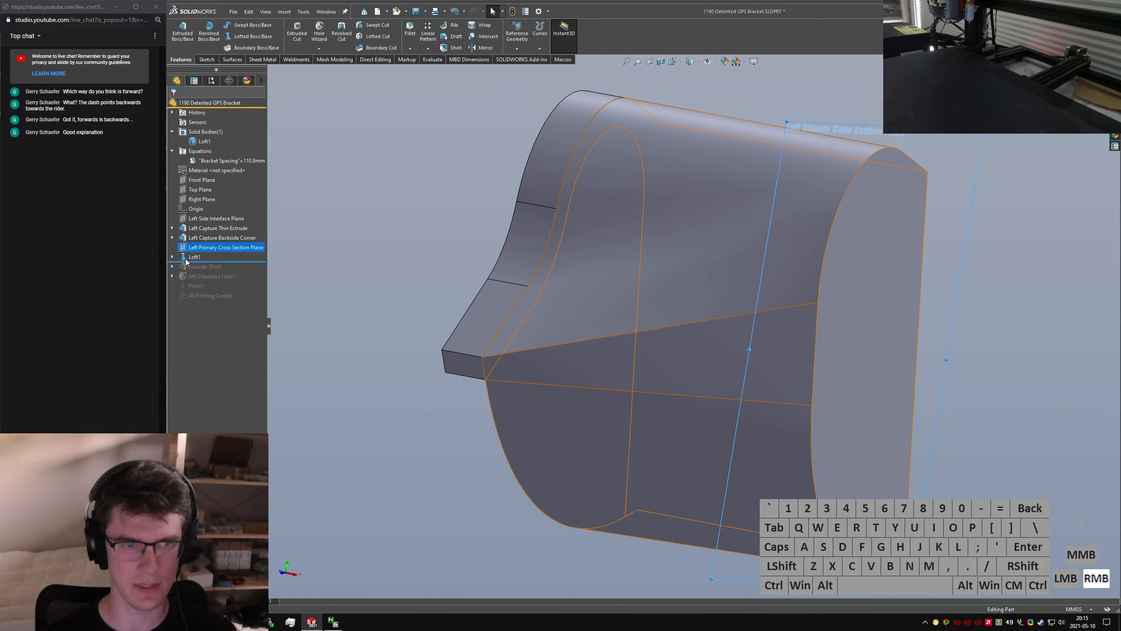
Set both the start and end constraints of the loft to Normal To Profile and accept the change
click(482, 362)
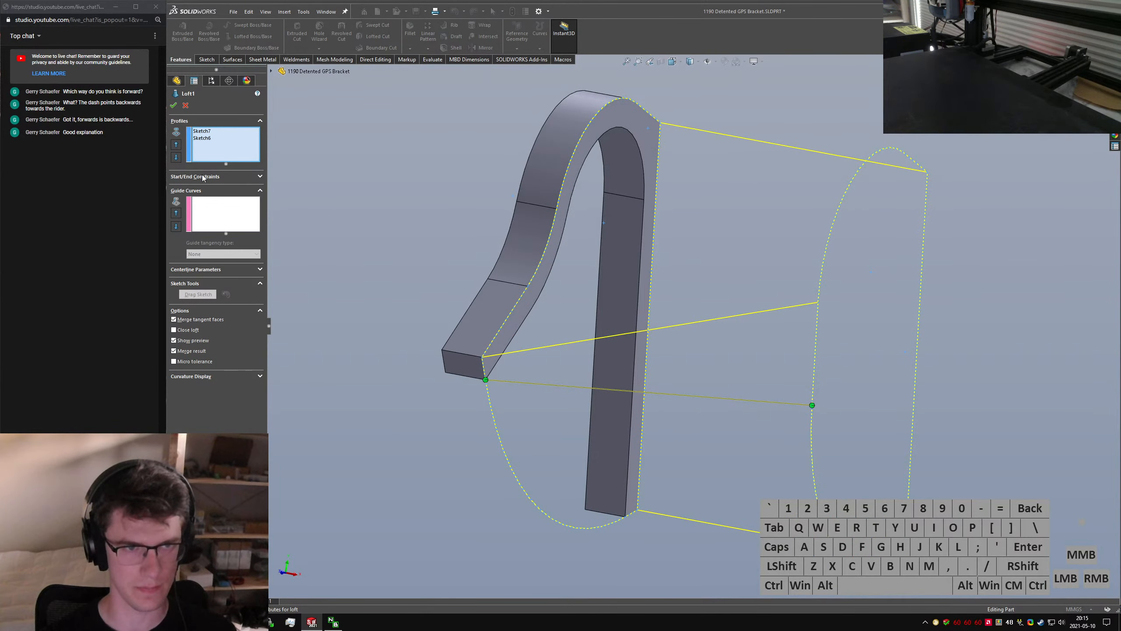
click(204, 177)
click(214, 196)
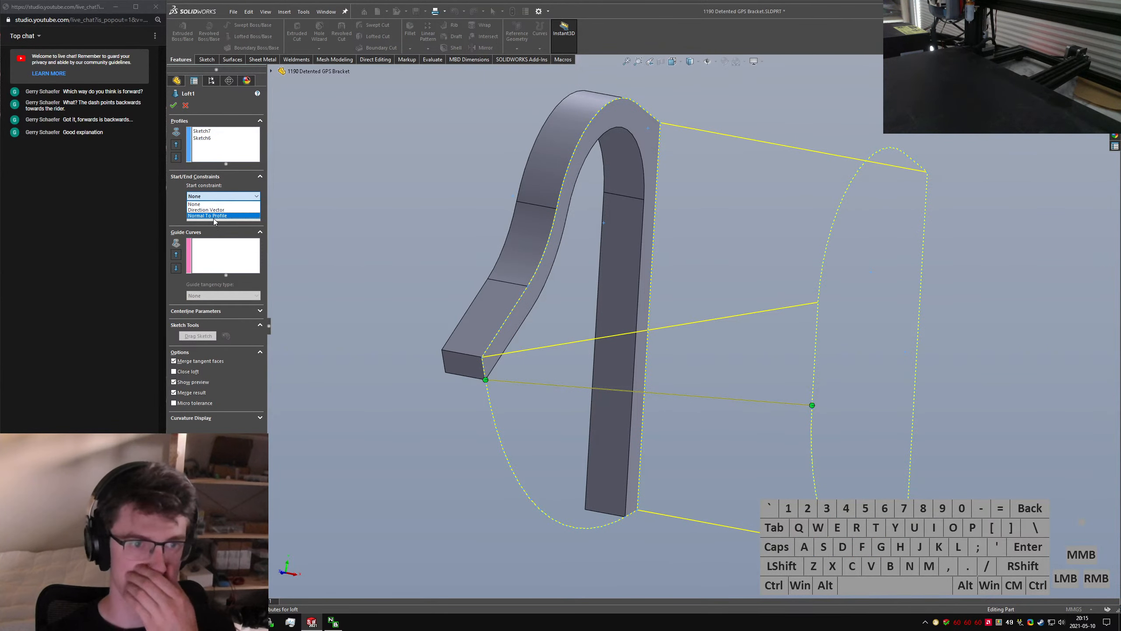
click(214, 218)
click(223, 253)
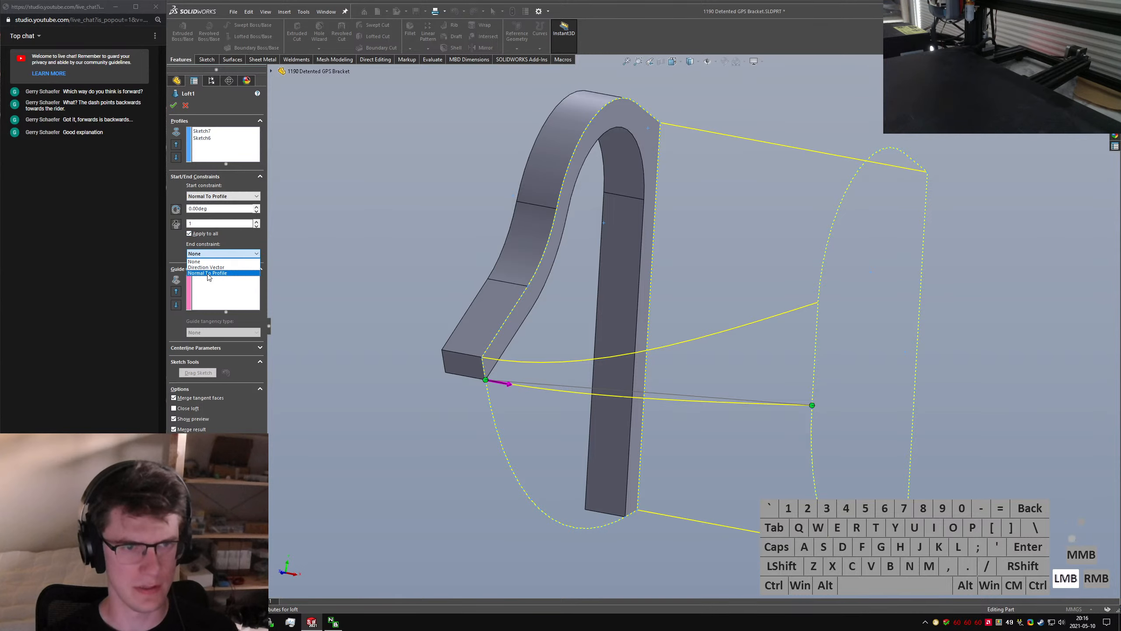
click(214, 275)
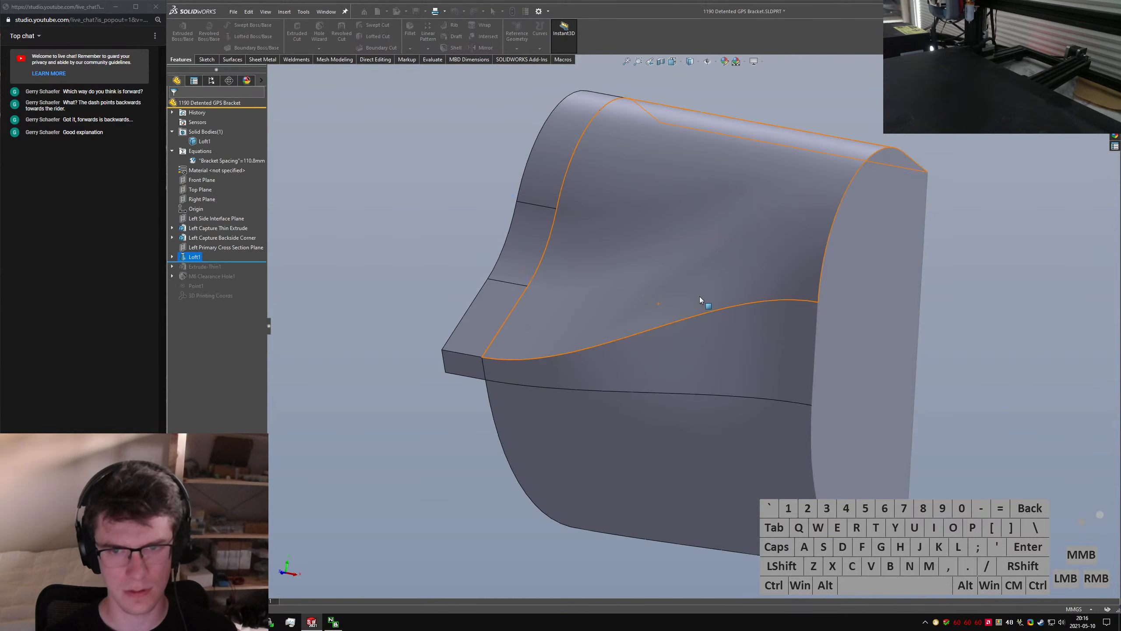
mouse_move(700, 298)
middle_down()
mouse_move(587, 270)
mouse_move(587, 323)
mouse_move(796, 332)
mouse_move(715, 340)
mouse_move(759, 337)
mouse_move(616, 311)
mouse_move(574, 248)
mouse_move(677, 383)
mouse_move(647, 384)
middle_up()
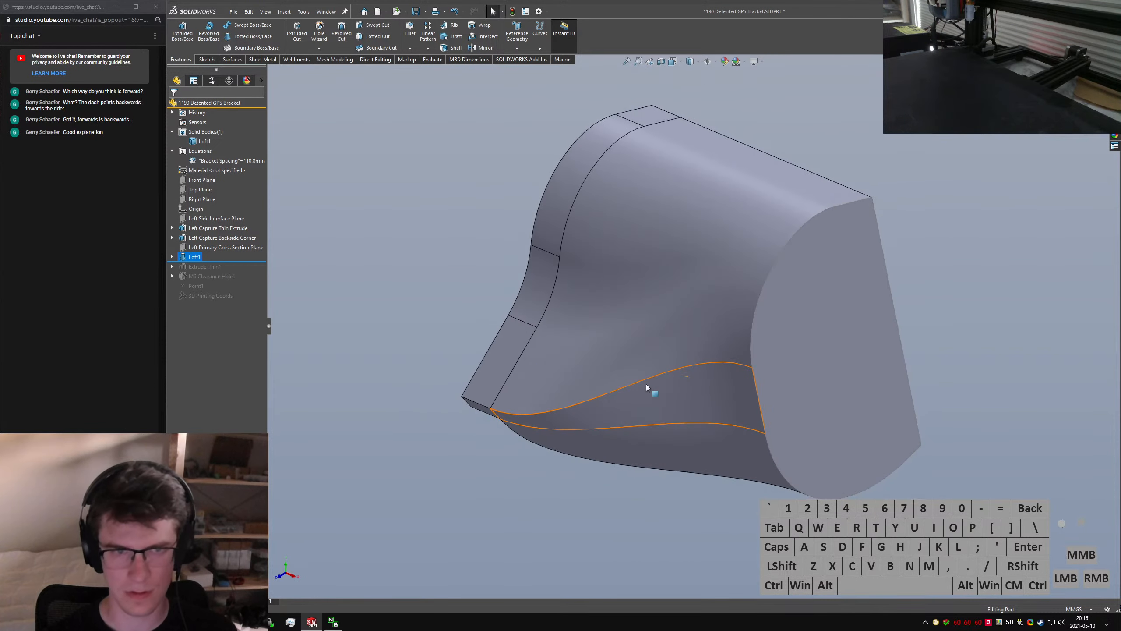
Examine the lofted transition body from several sides, including its two profile sketches
click(173, 257)
right_click(206, 276)
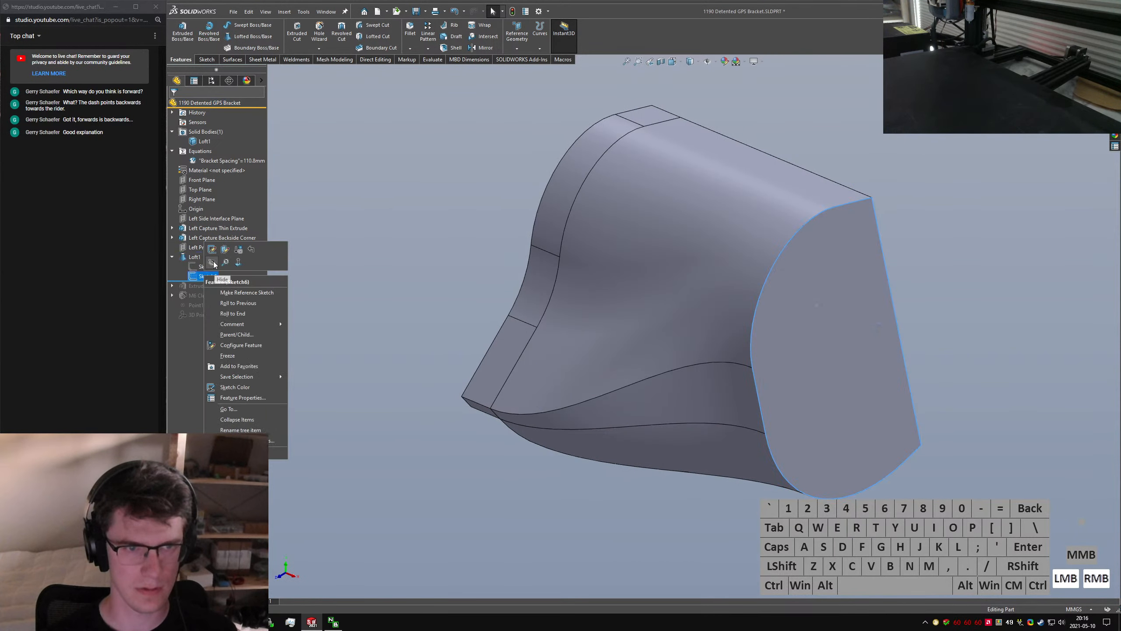
click(534, 278)
mouse_move(534, 279)
middle_down()
mouse_move(732, 278)
mouse_move(688, 253)
mouse_move(551, 220)
mouse_move(697, 255)
middle_up()
scroll(715, 292, down, 5)
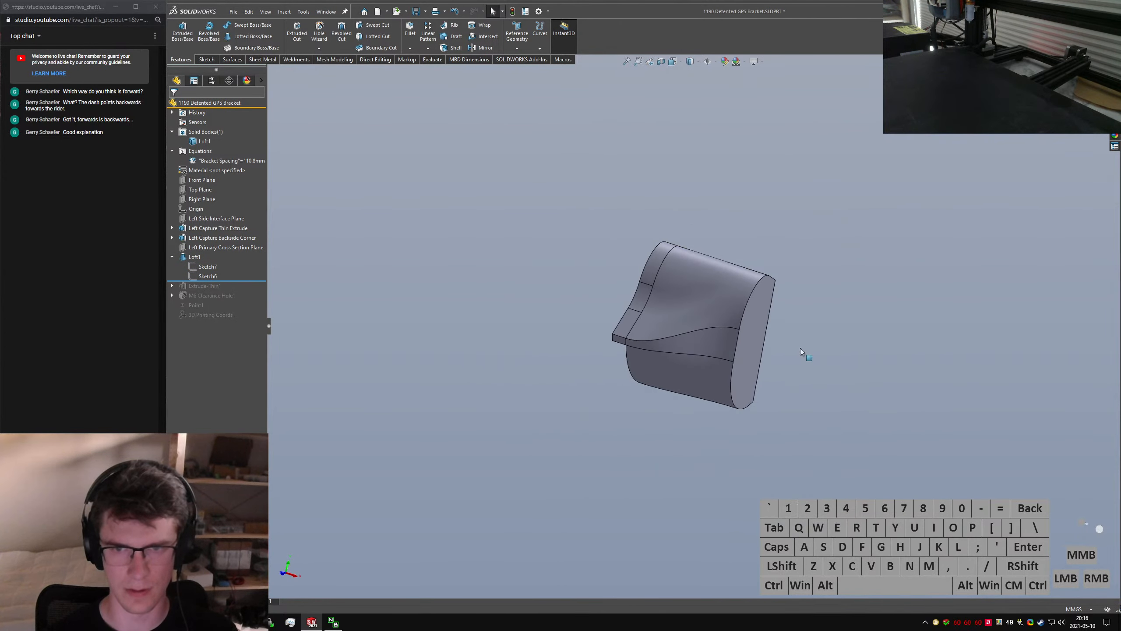
click(860, 357)
key(s)
click(303, 223)
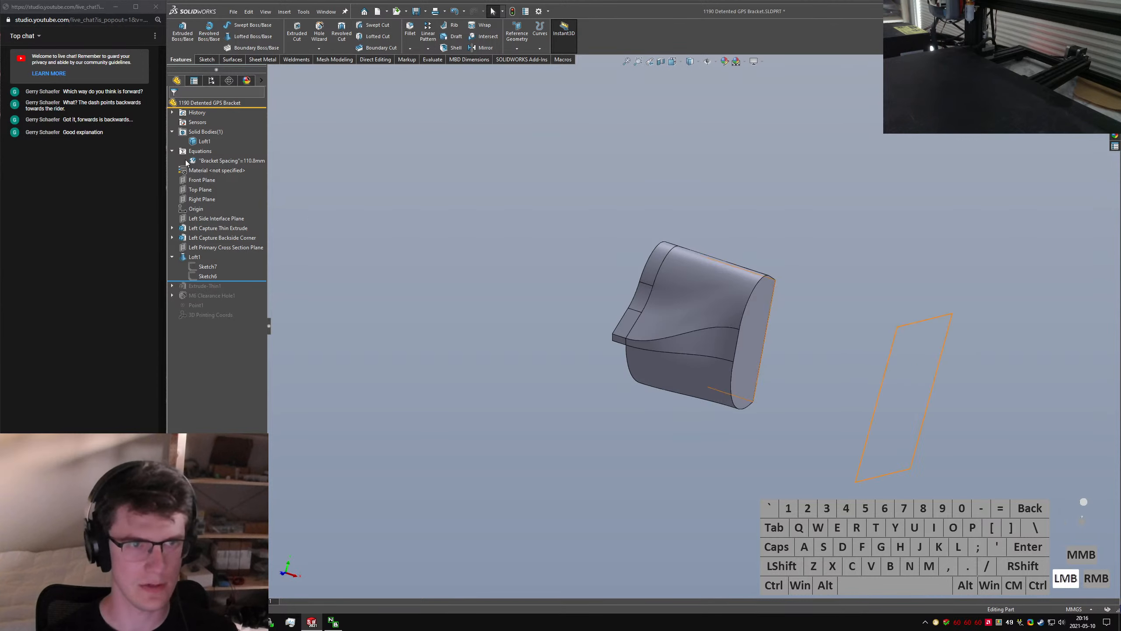
click(205, 141)
click(442, 247)
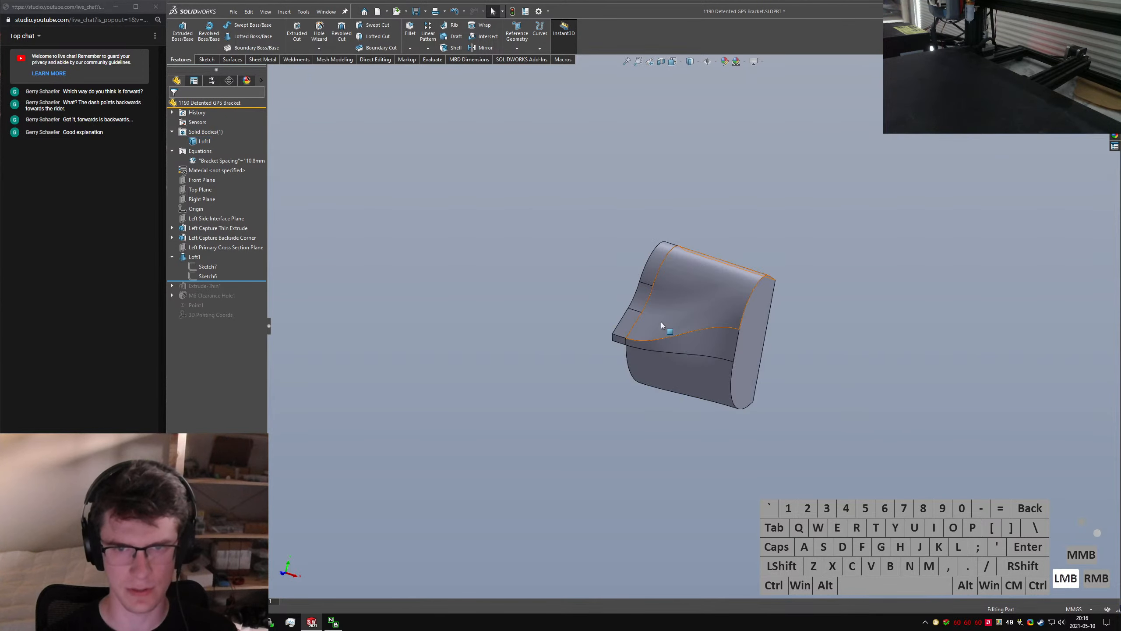
scroll(661, 321, up, 3)
middle_drag(644, 302, 881, 331)
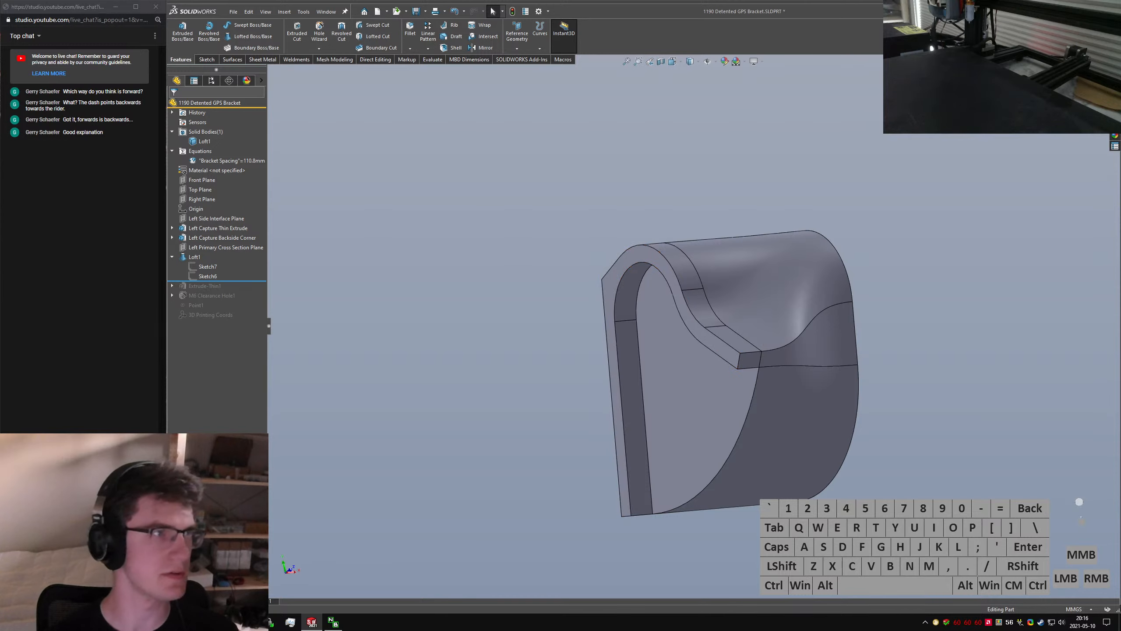
click(565, 243)
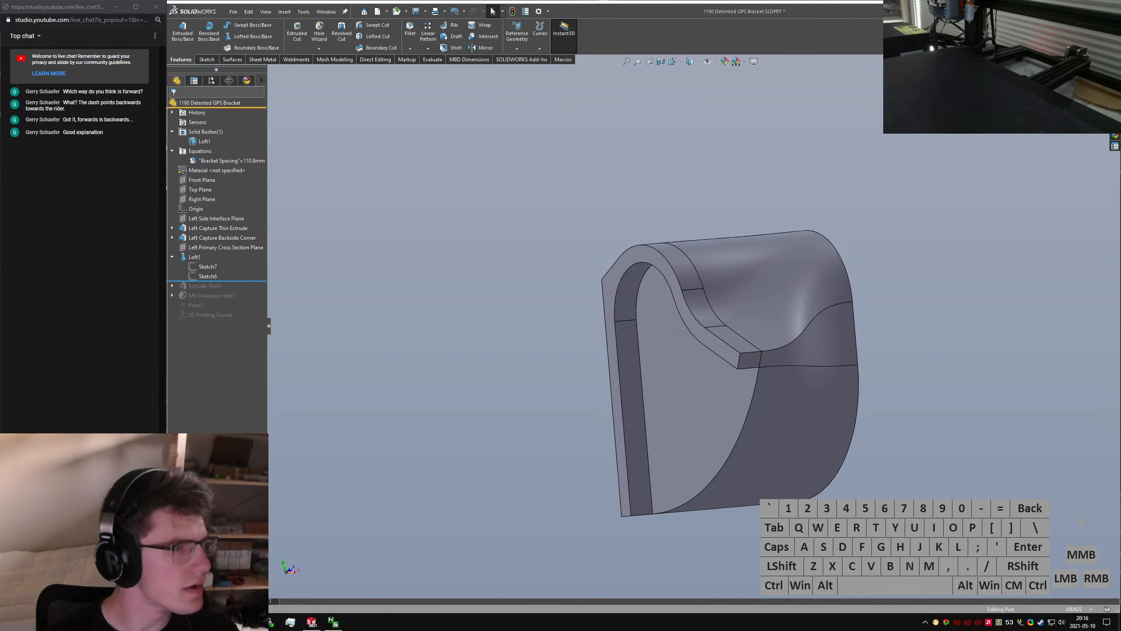
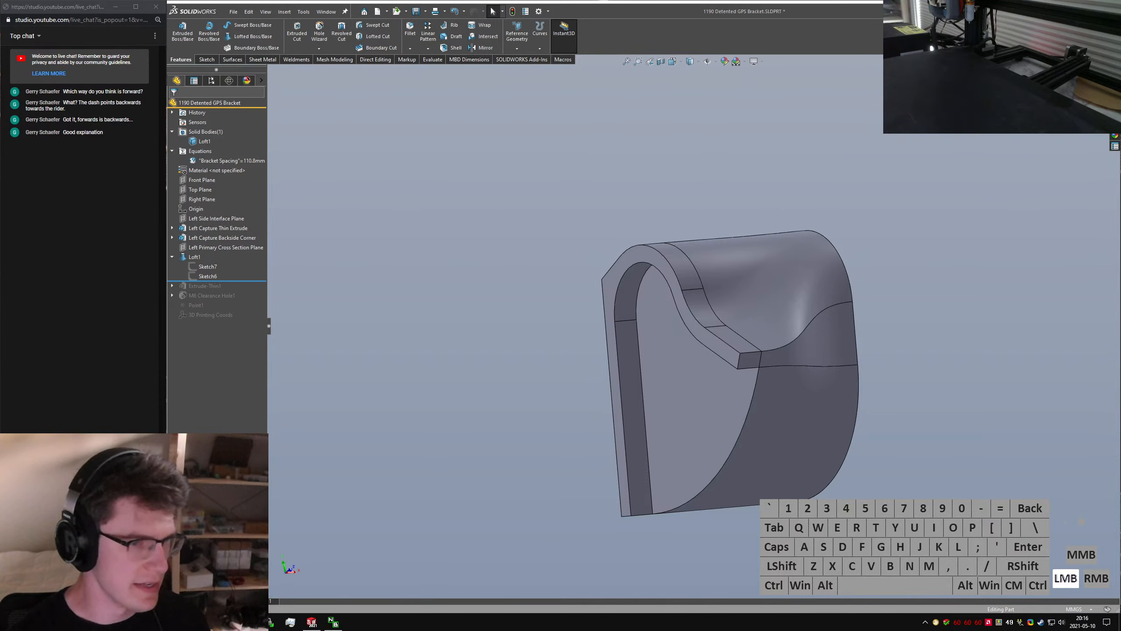
key(XF86AudioRaiseVolume)
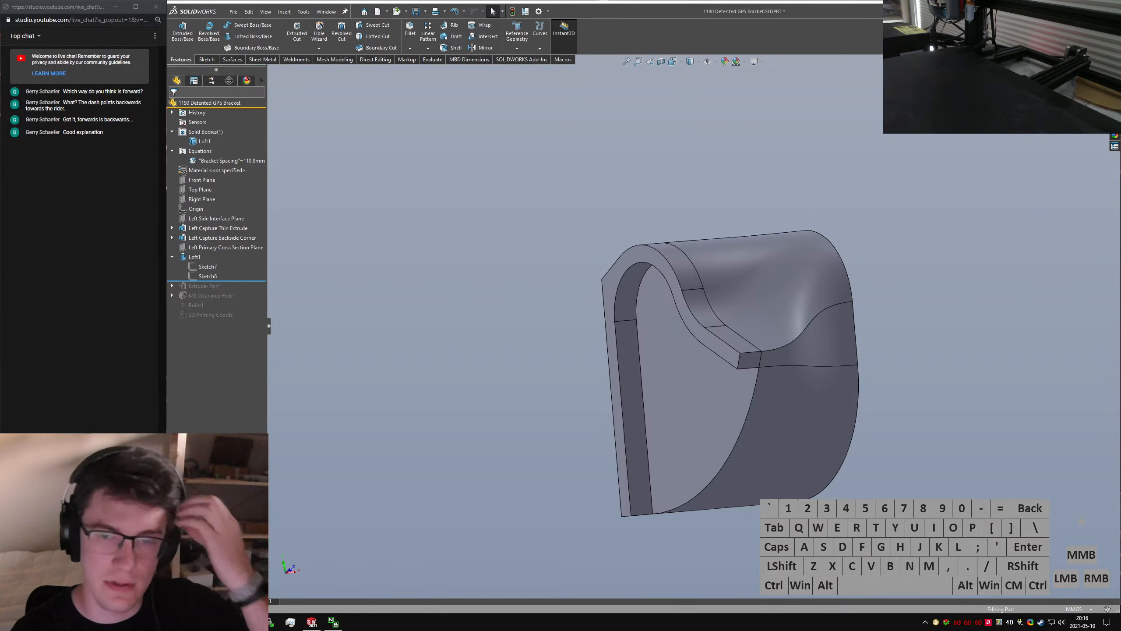
click(699, 336)
middle_drag(699, 337, 512, 397)
click(511, 397)
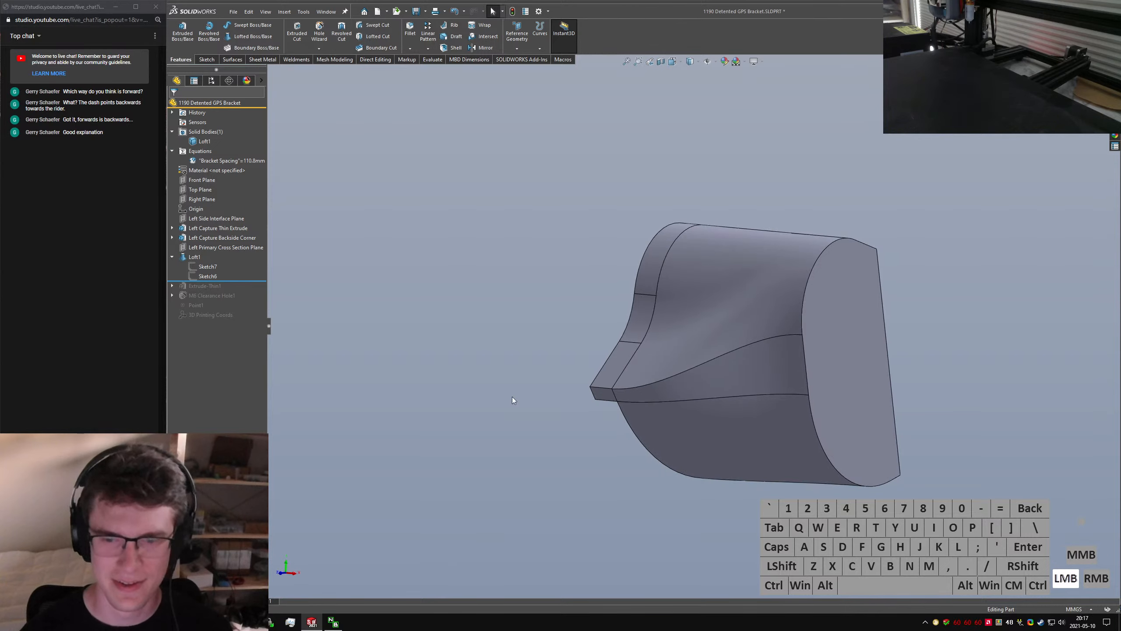
Mirror the lofted body about the Right Plane as a separate body, with Merge solids turned off
key(s)
key(Return)
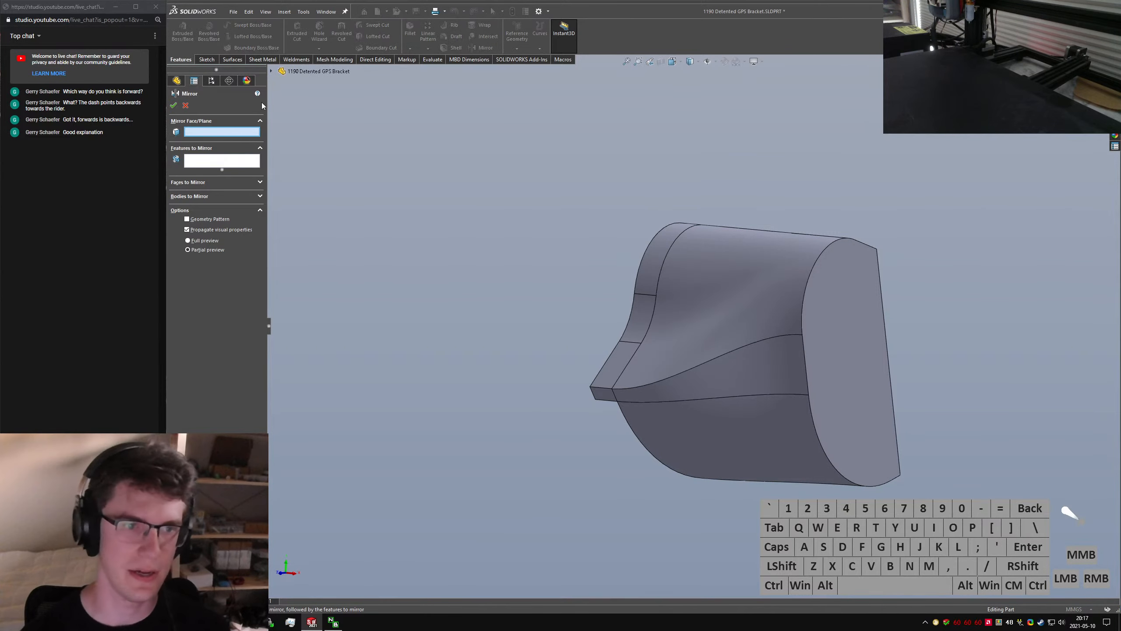
click(271, 71)
click(309, 148)
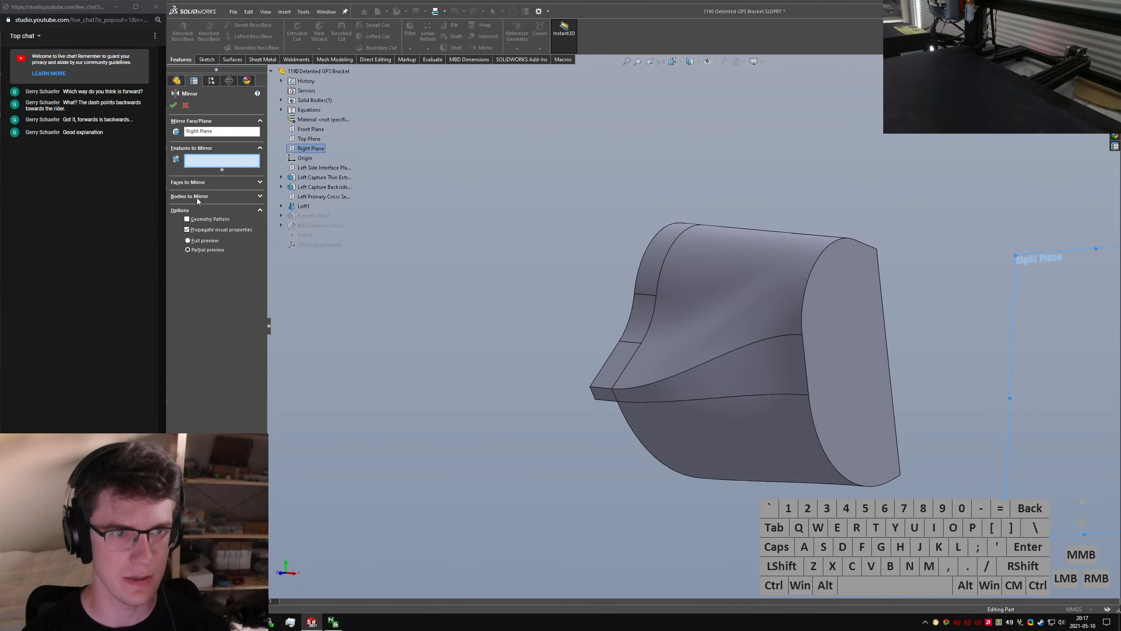
click(196, 197)
click(768, 321)
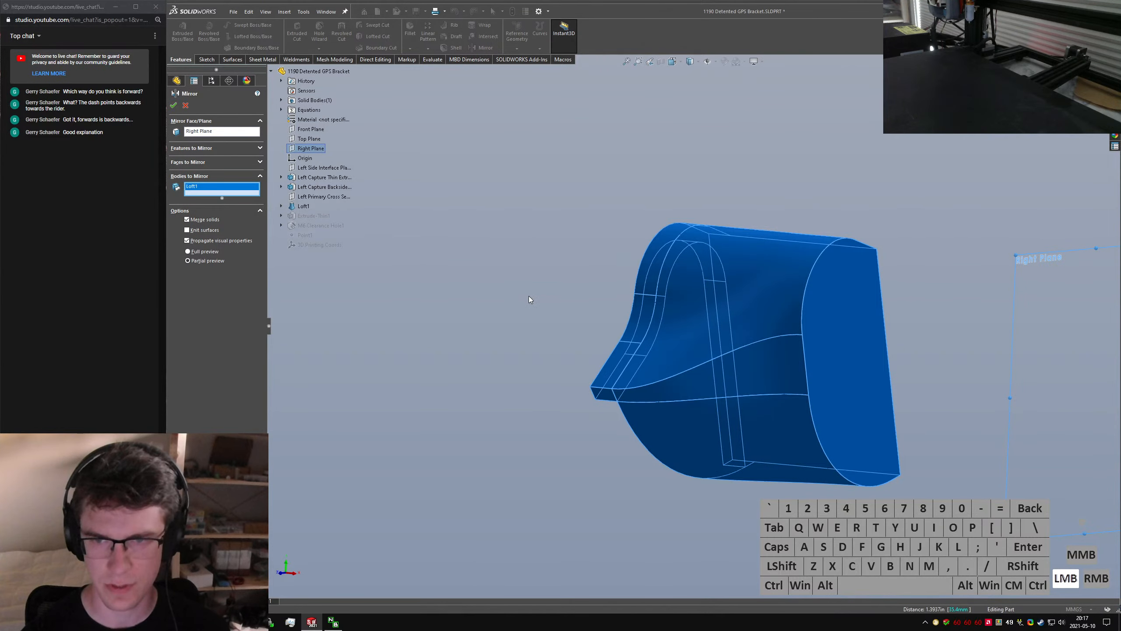
click(206, 219)
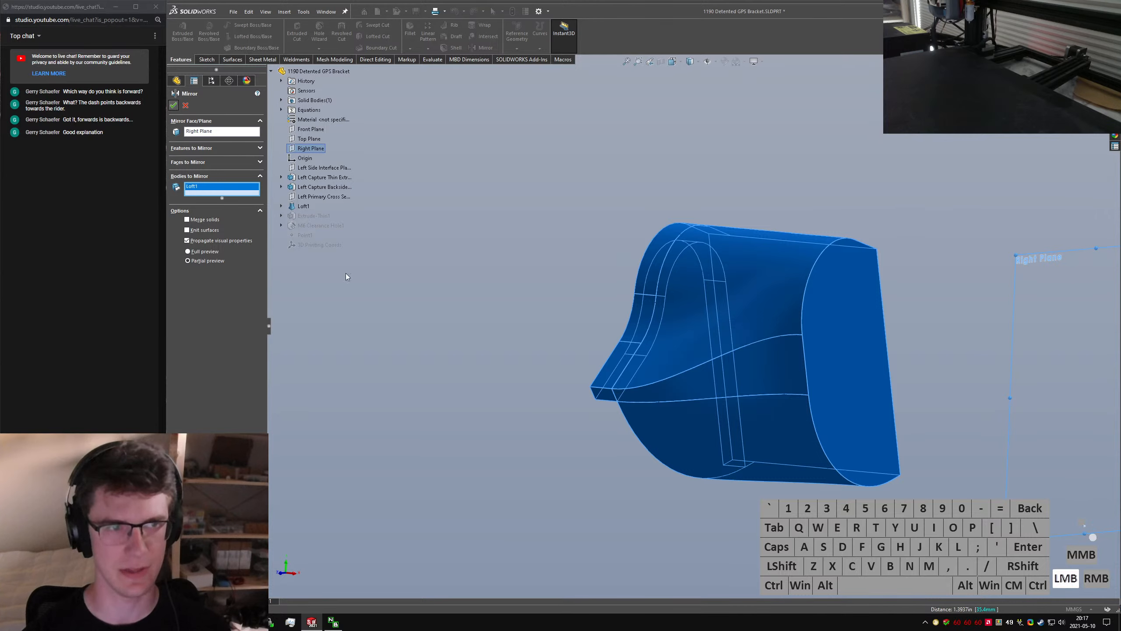
scroll(906, 250, up, 5)
middle_drag(900, 318, 525, 228)
scroll(826, 331, up, 5)
scroll(563, 279, up, 4)
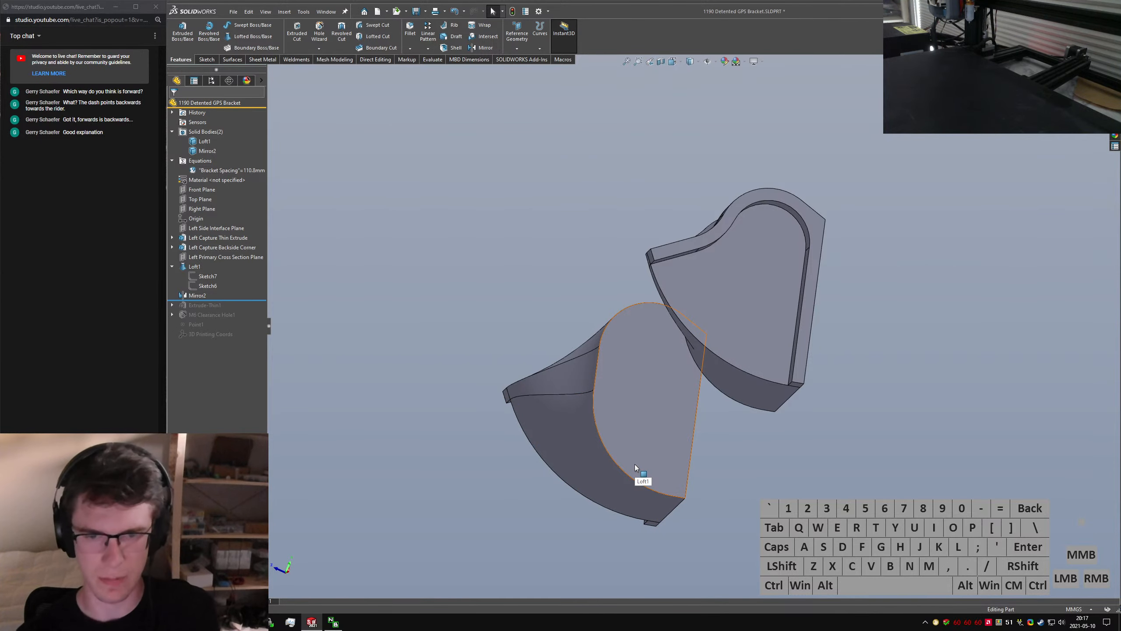
middle_drag(634, 464, 747, 401)
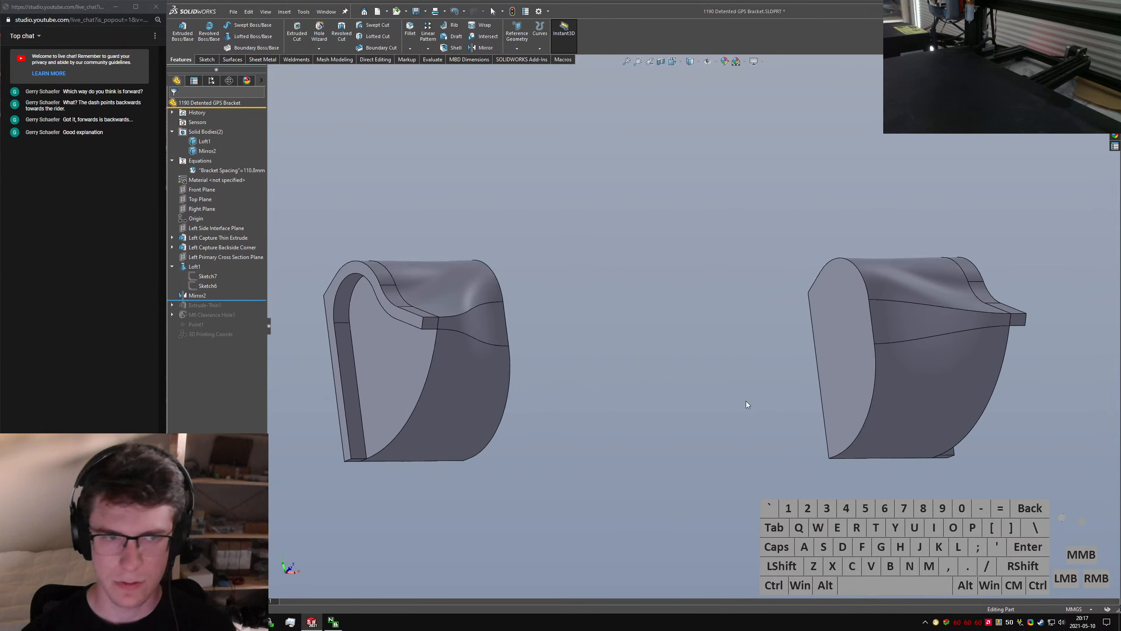
drag(223, 301, 226, 288)
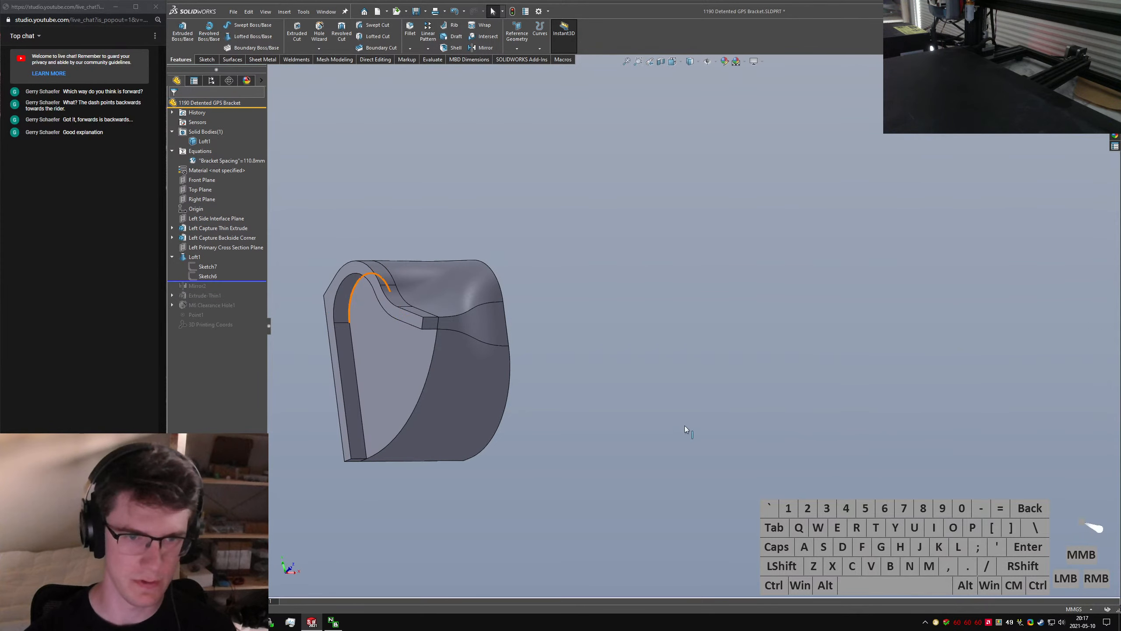
text(sfillet)
key(Return)
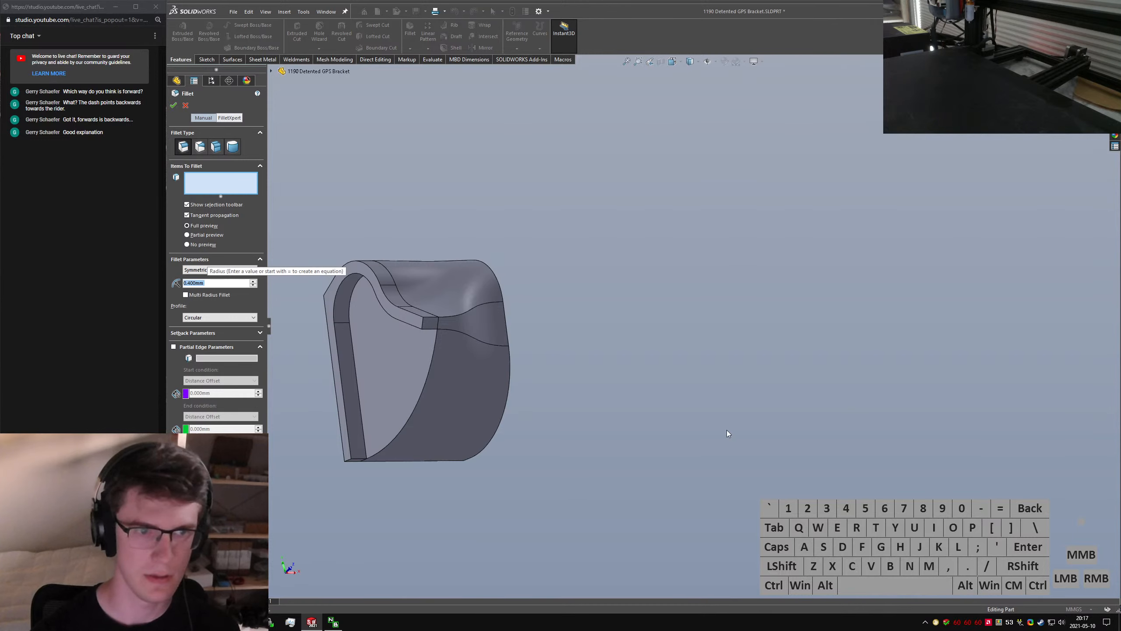
click(361, 400)
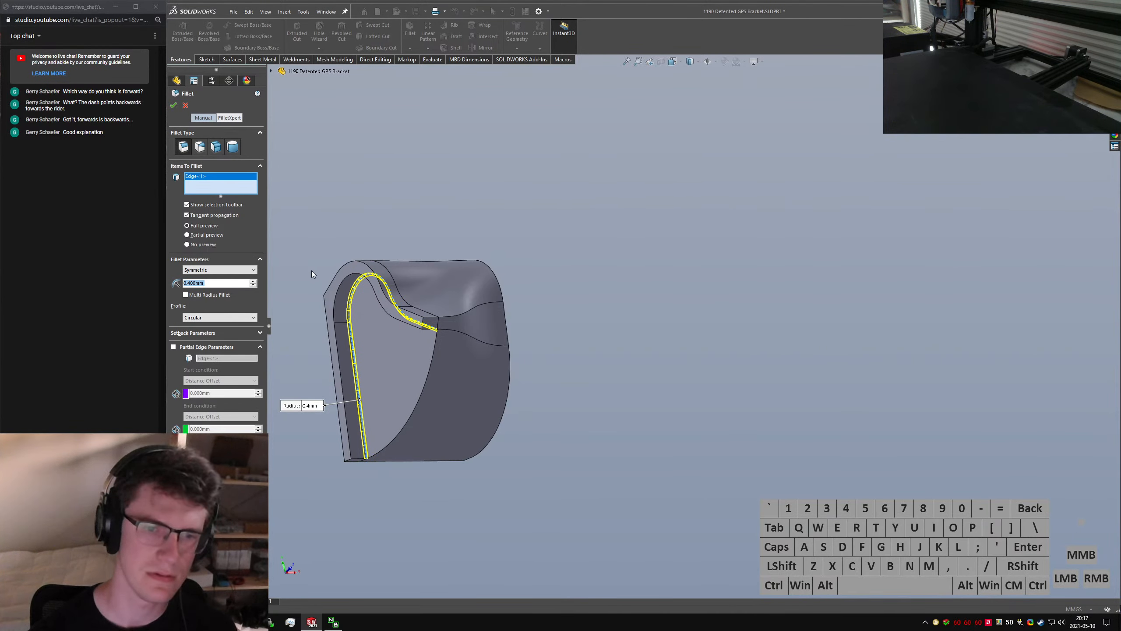
click(185, 105)
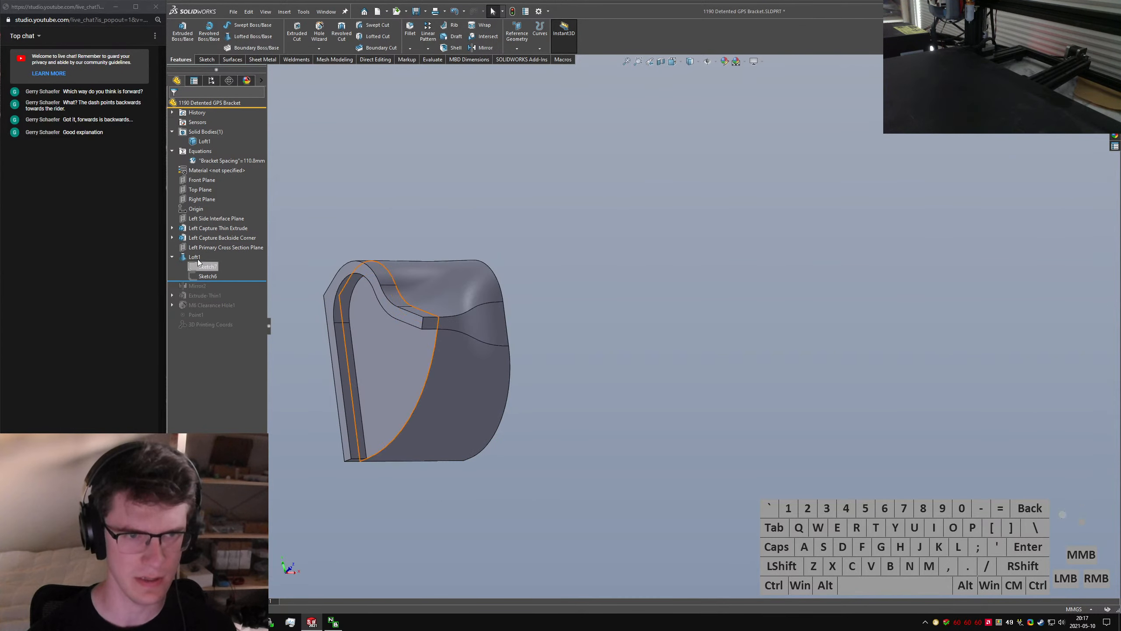
click(173, 257)
click(241, 261)
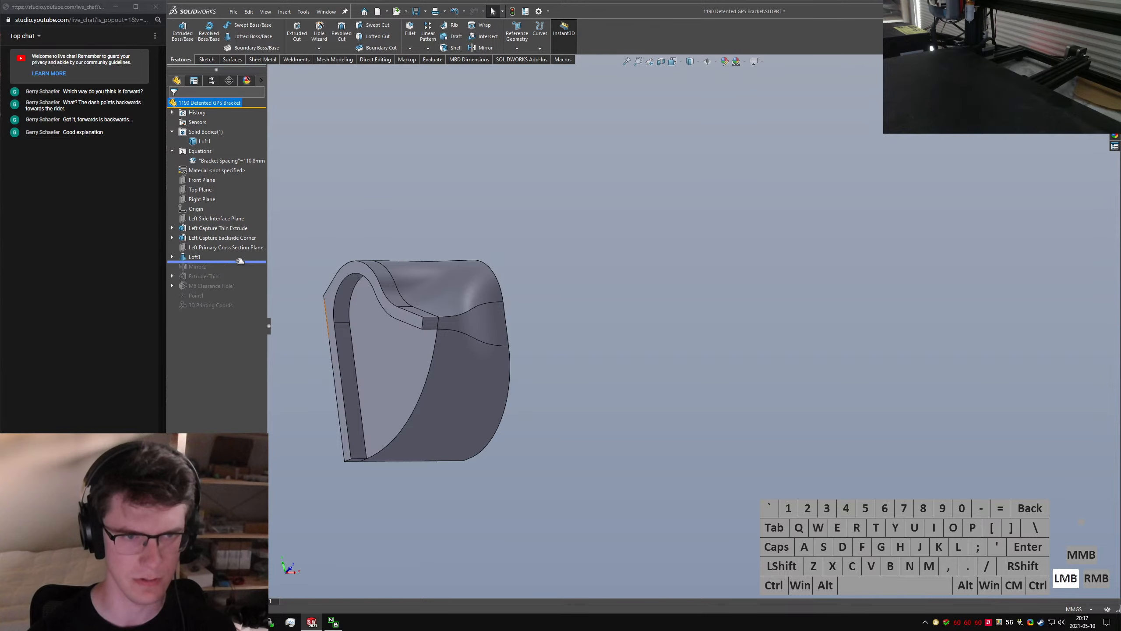
drag(240, 261, 239, 270)
Rename the loft feature as Transition Section
click(195, 267)
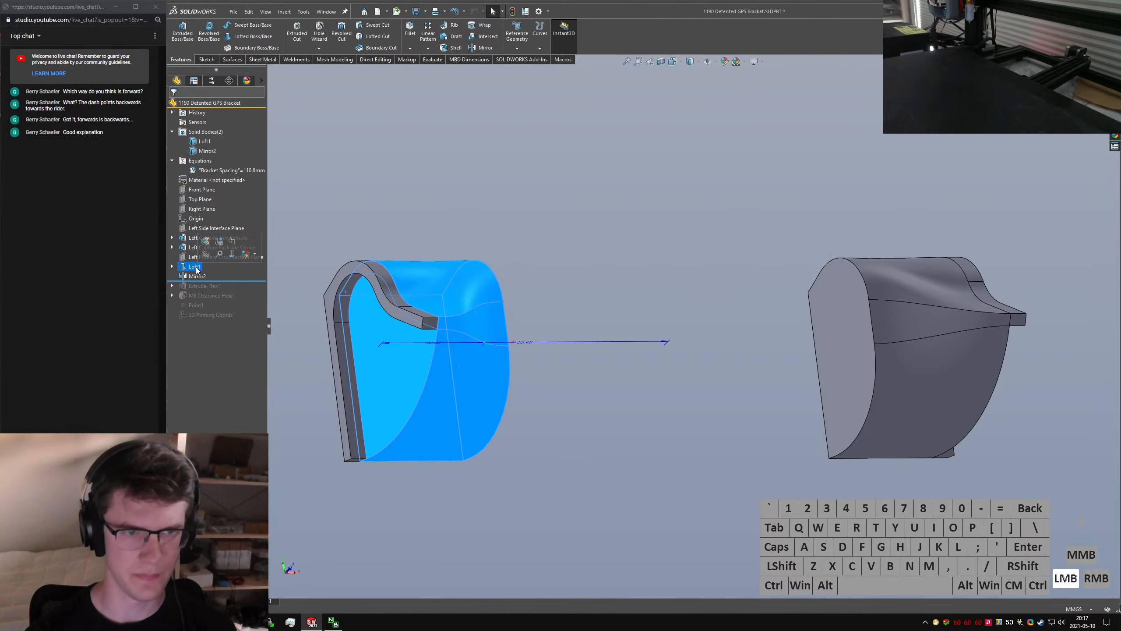
text(Transition )
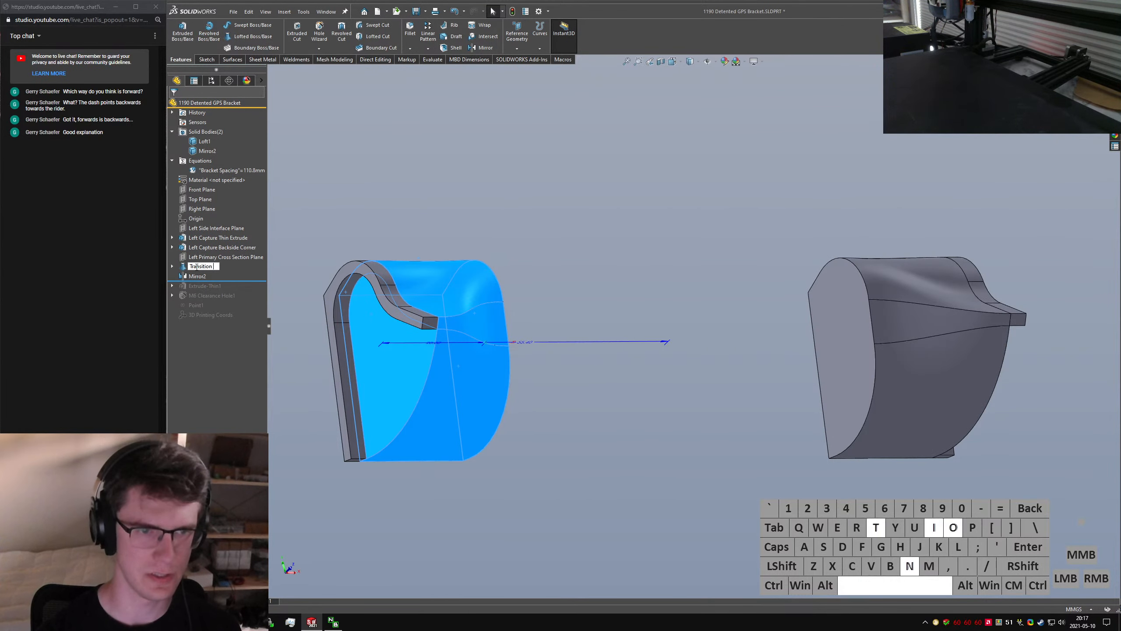
text(Section)
key(Return)
Rename the mirror feature as Left to Right Initial Mirror
click(201, 275)
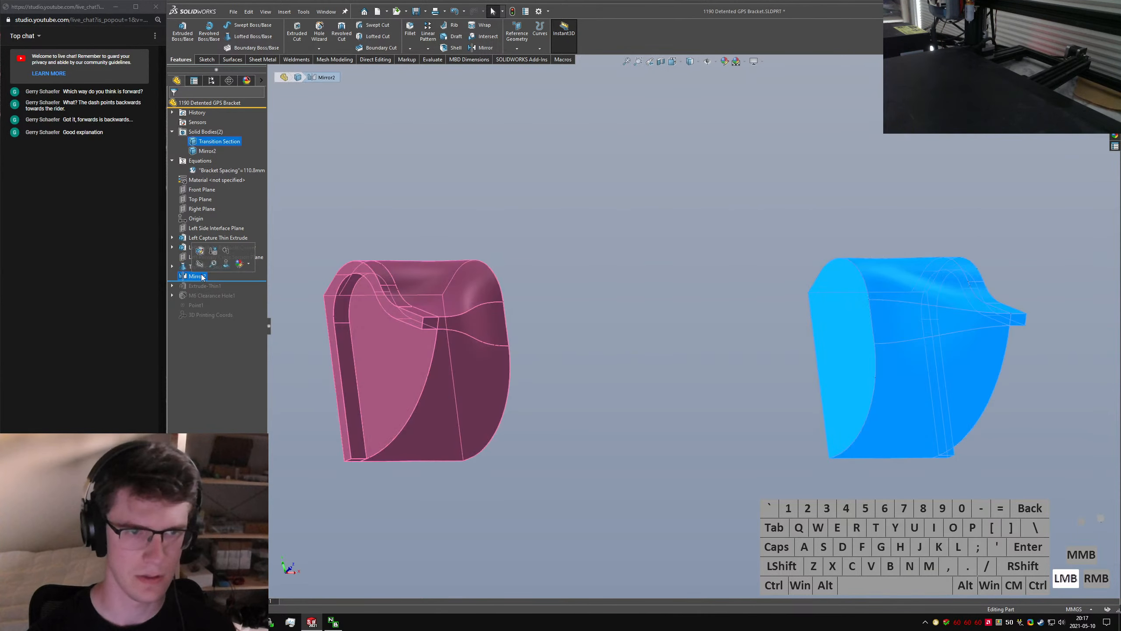
click(196, 276)
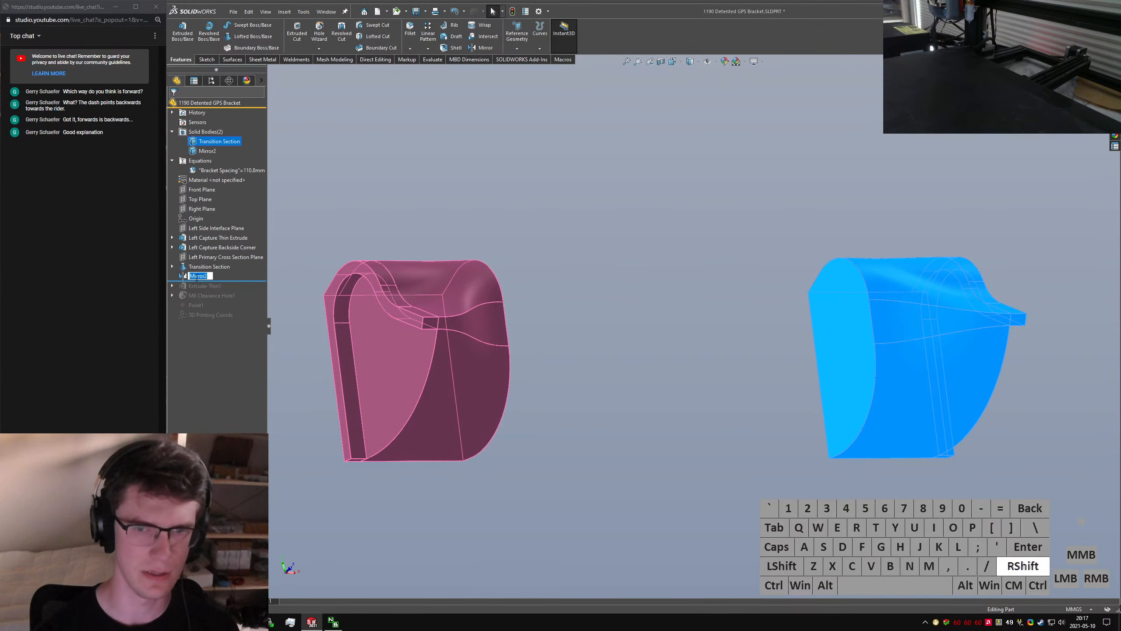
text(Left to Right Initial Mirror)
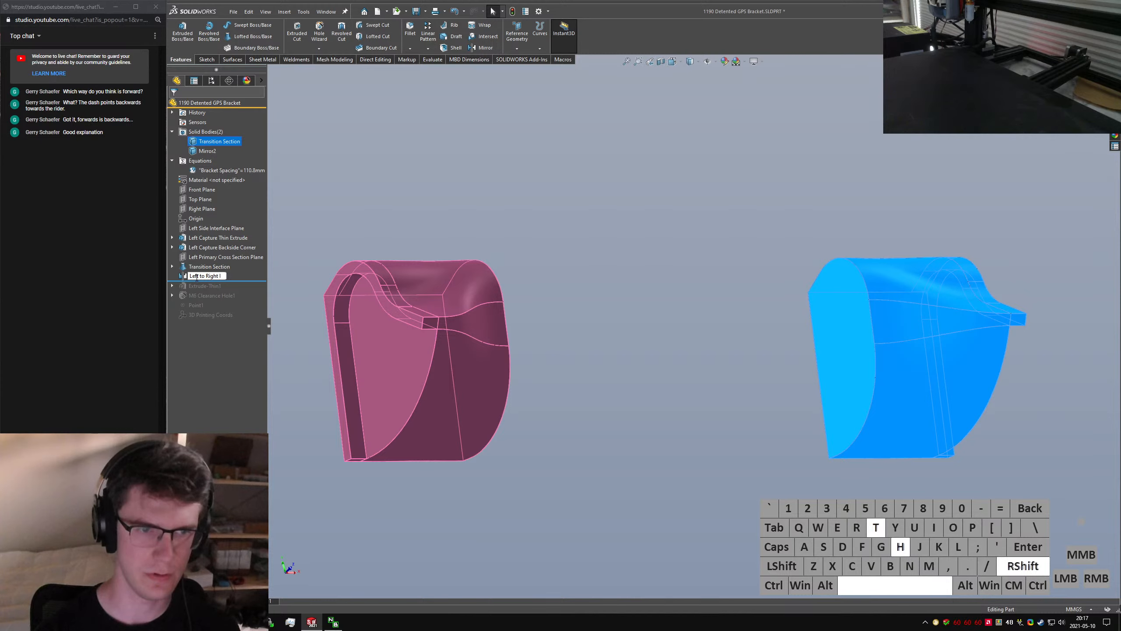
key(Return)
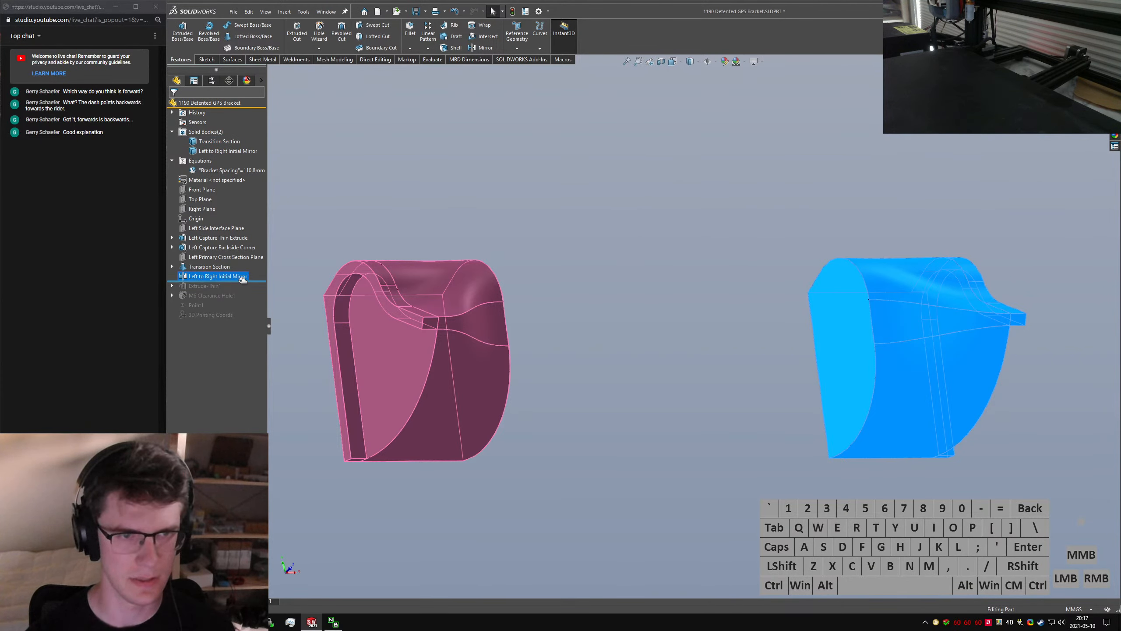
Roll the model back to before the mirror and choose the transition loft's Sketch6 as the profile for a boss extrude
drag(242, 281, 242, 262)
middle_drag(557, 238, 627, 233)
text(s)
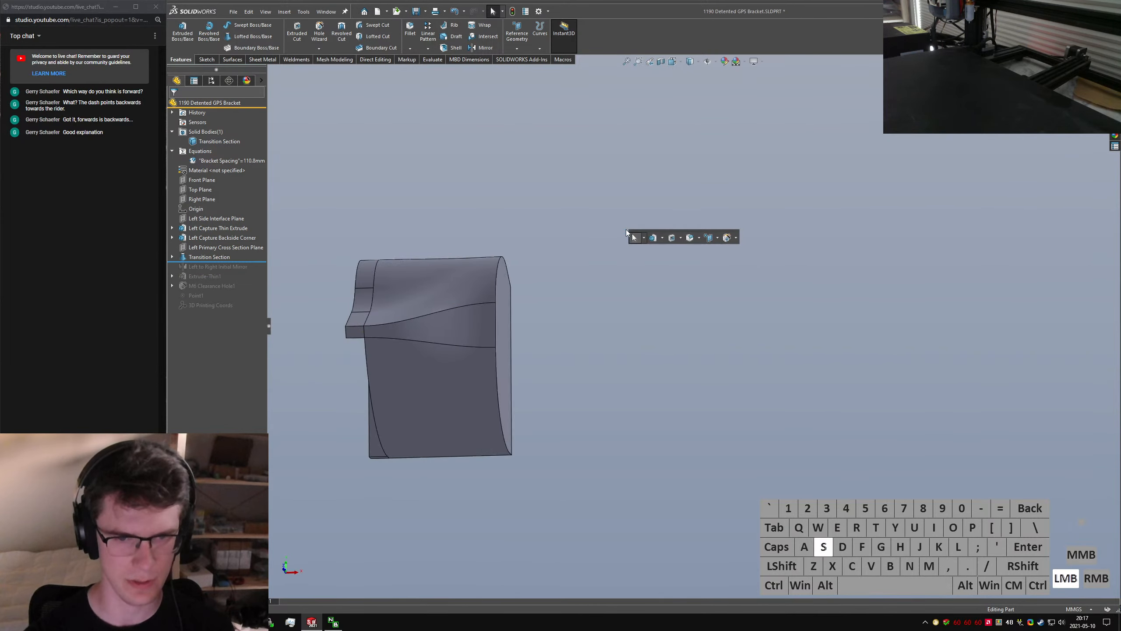
text(extru)
key(Return)
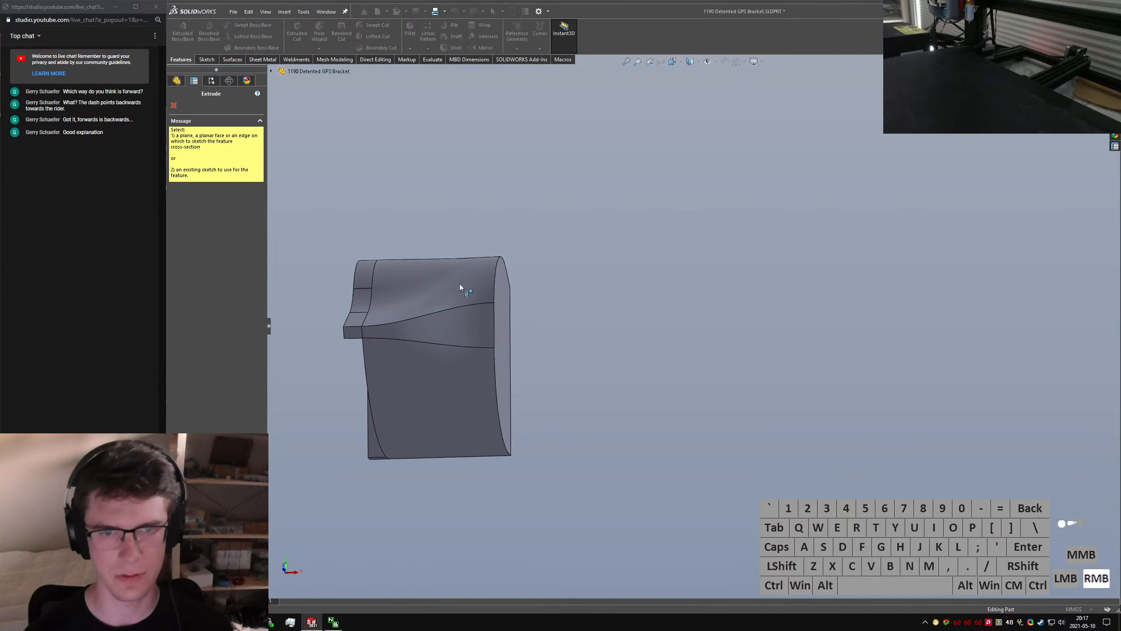
scroll(459, 284, down, 3)
middle_drag(459, 284, 799, 326)
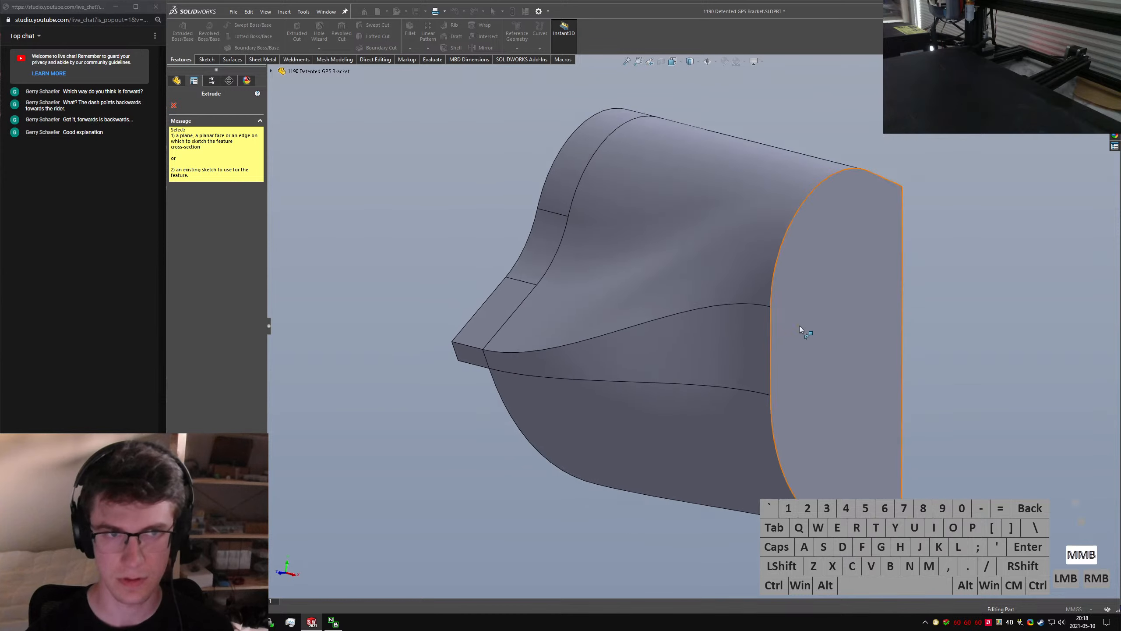
key(f)
click(272, 71)
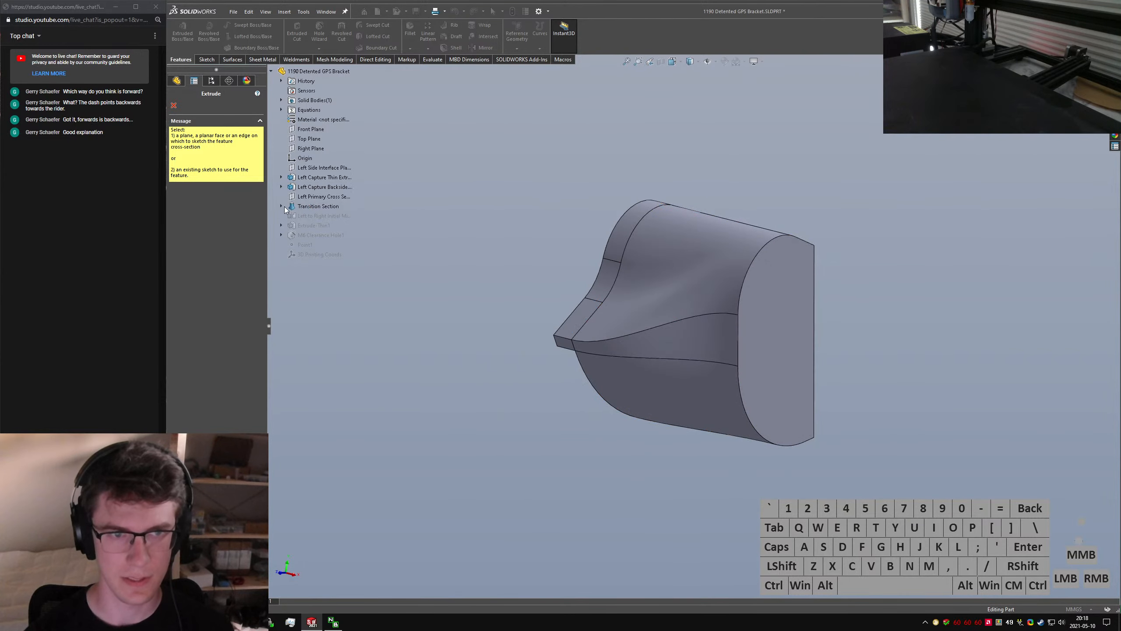
click(281, 206)
click(313, 223)
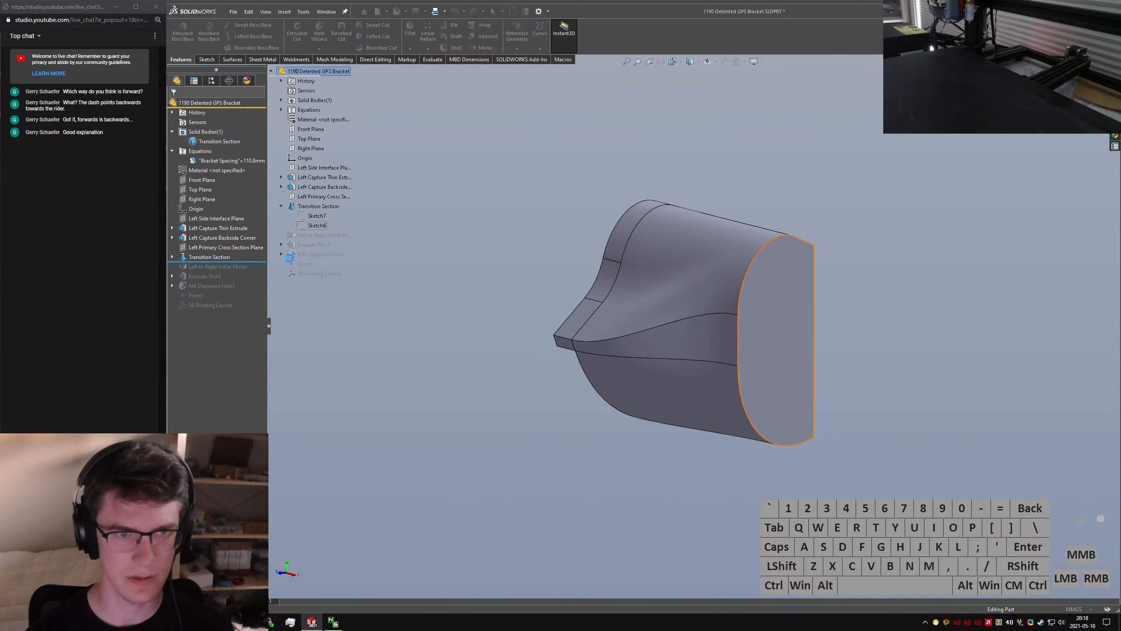
Extrude the cross-section profile up to the Right Plane, merged with the lofted body
click(207, 157)
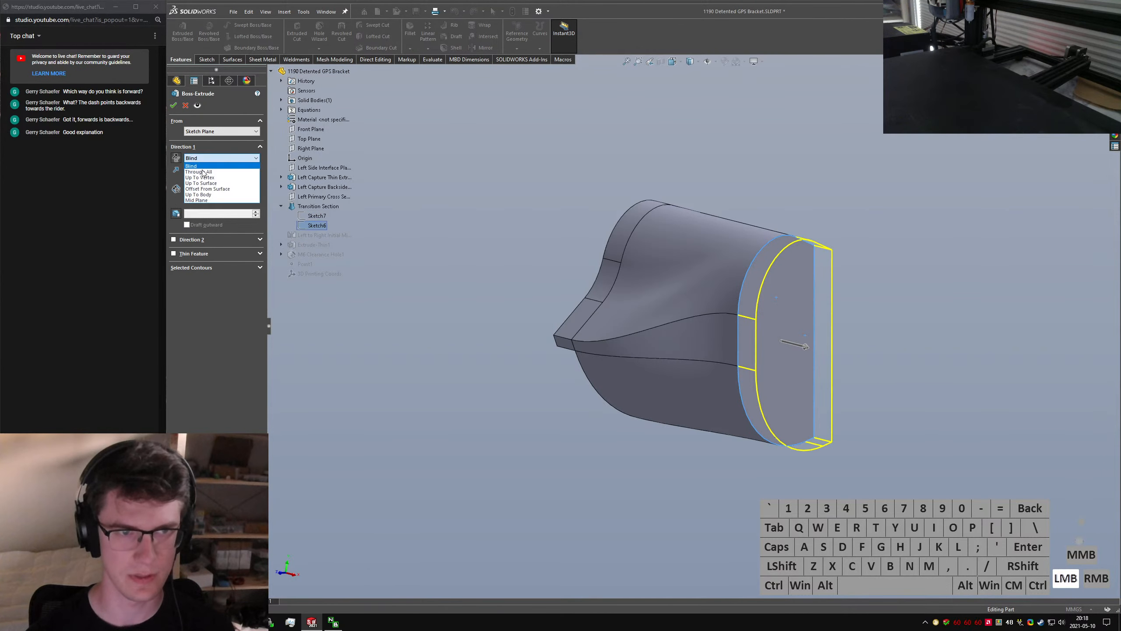
click(207, 184)
click(311, 148)
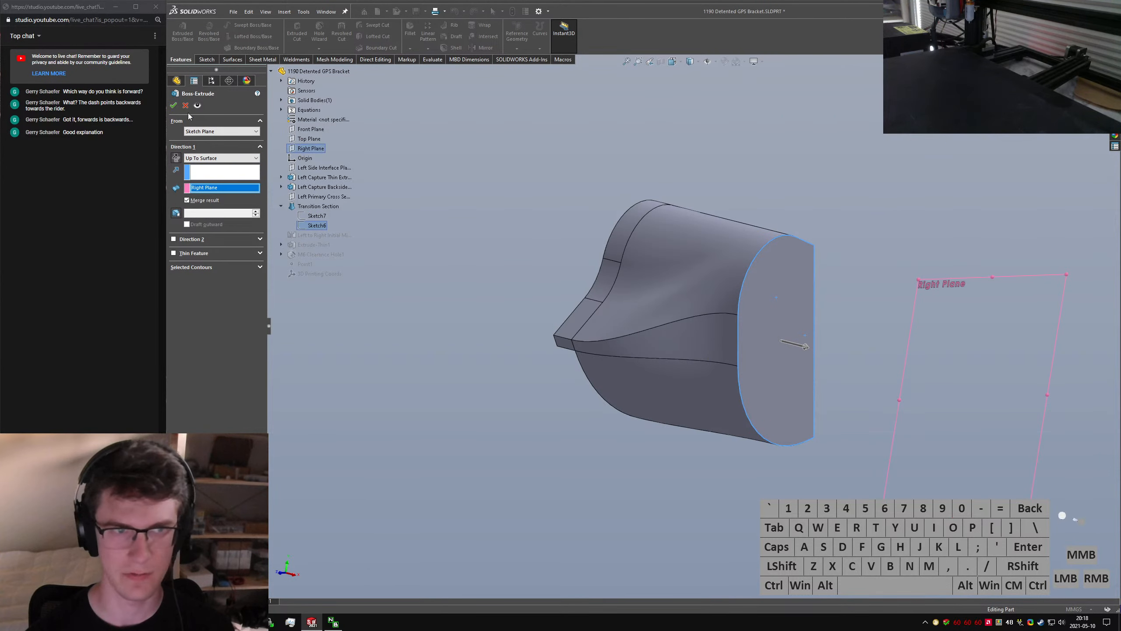
click(173, 108)
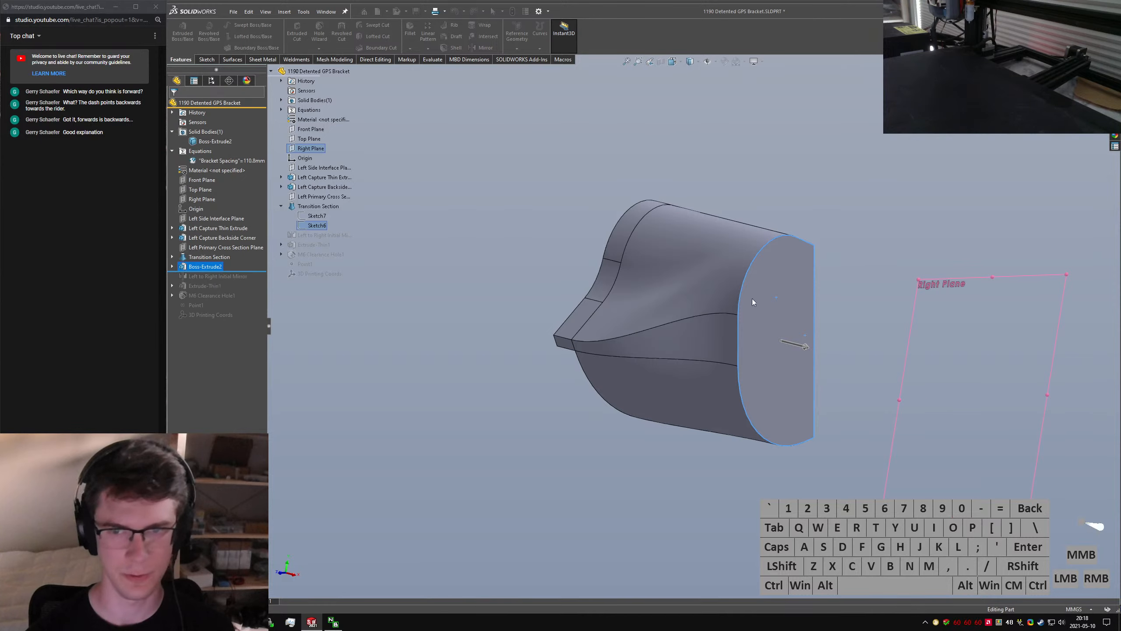
click(806, 267)
middle_drag(806, 270, 794, 272)
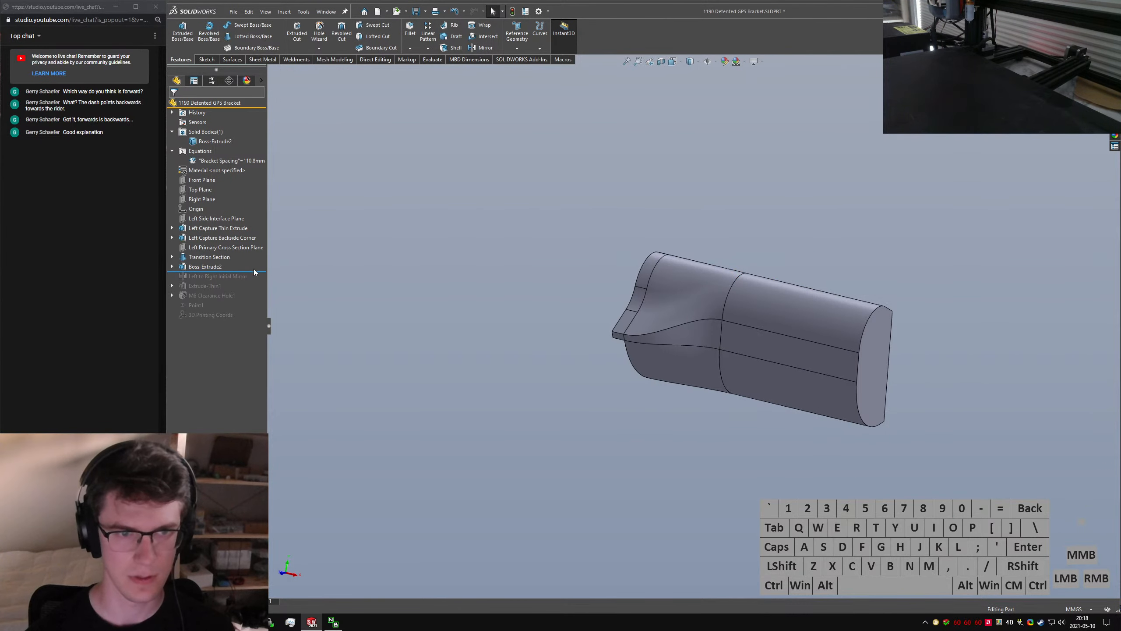
Roll the model forward past Left to Right Initial Mirror and turn on Merge solids in that mirror
drag(255, 270, 254, 281)
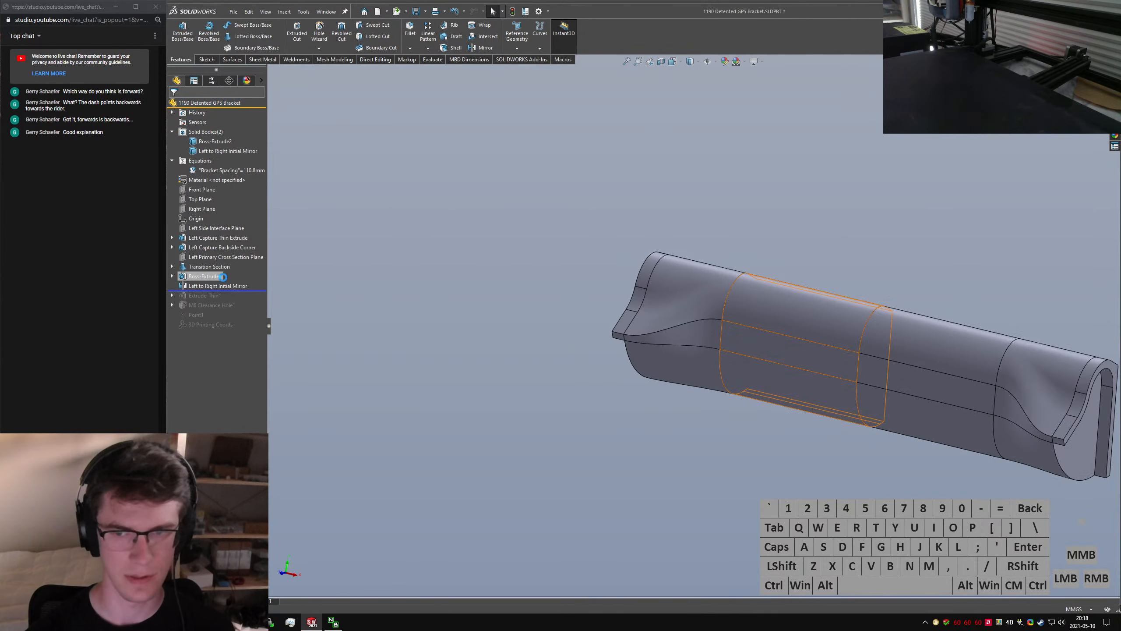
click(216, 276)
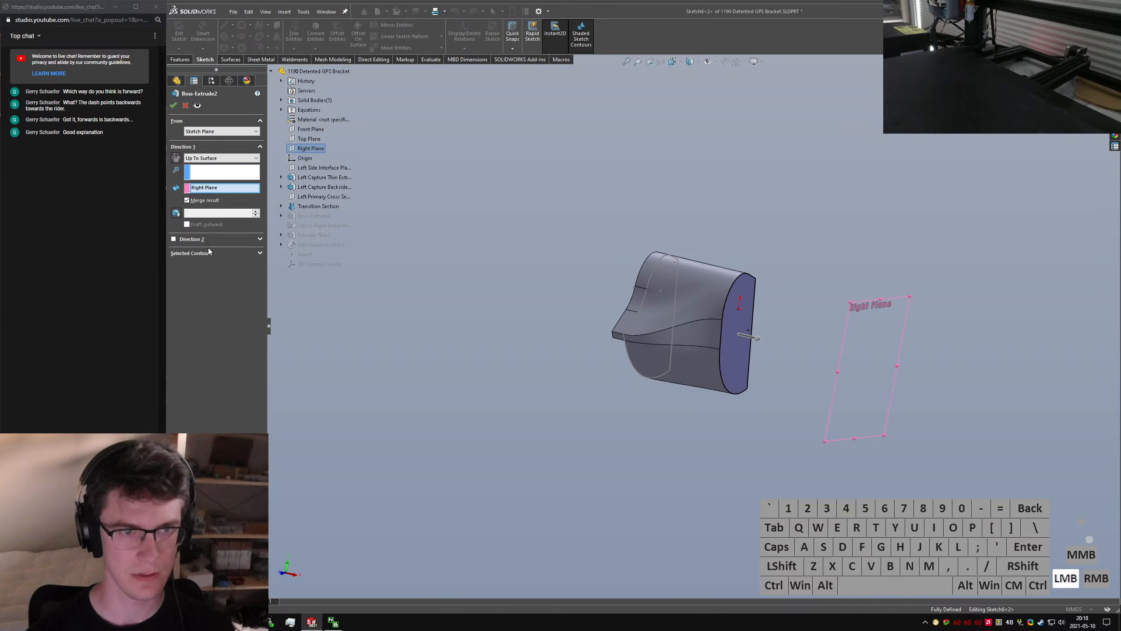
click(185, 105)
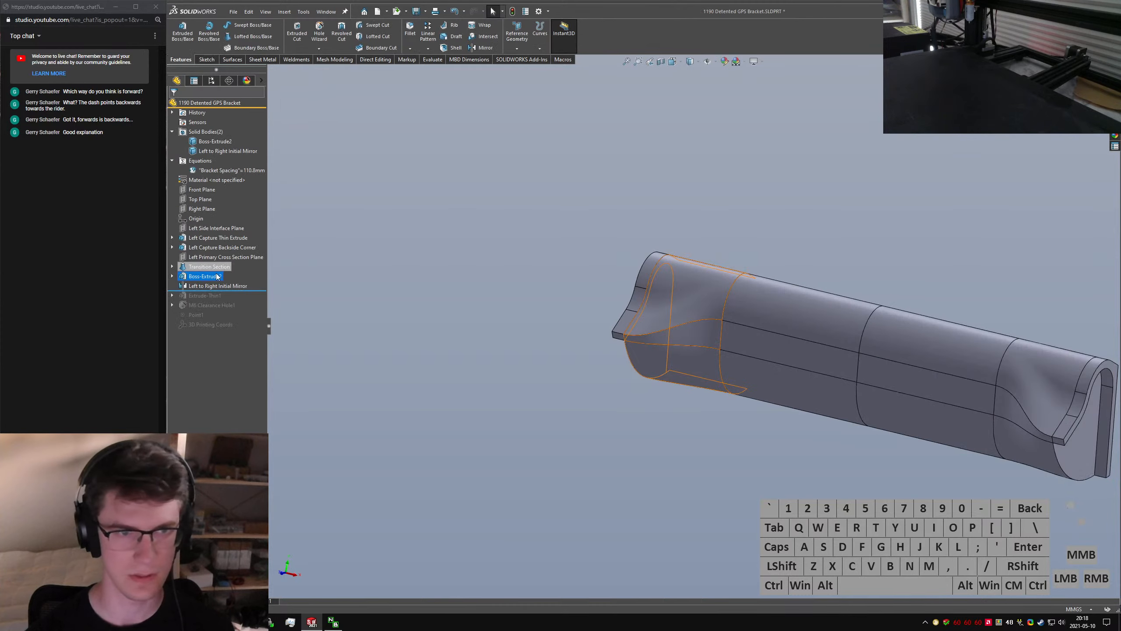
click(216, 286)
click(206, 260)
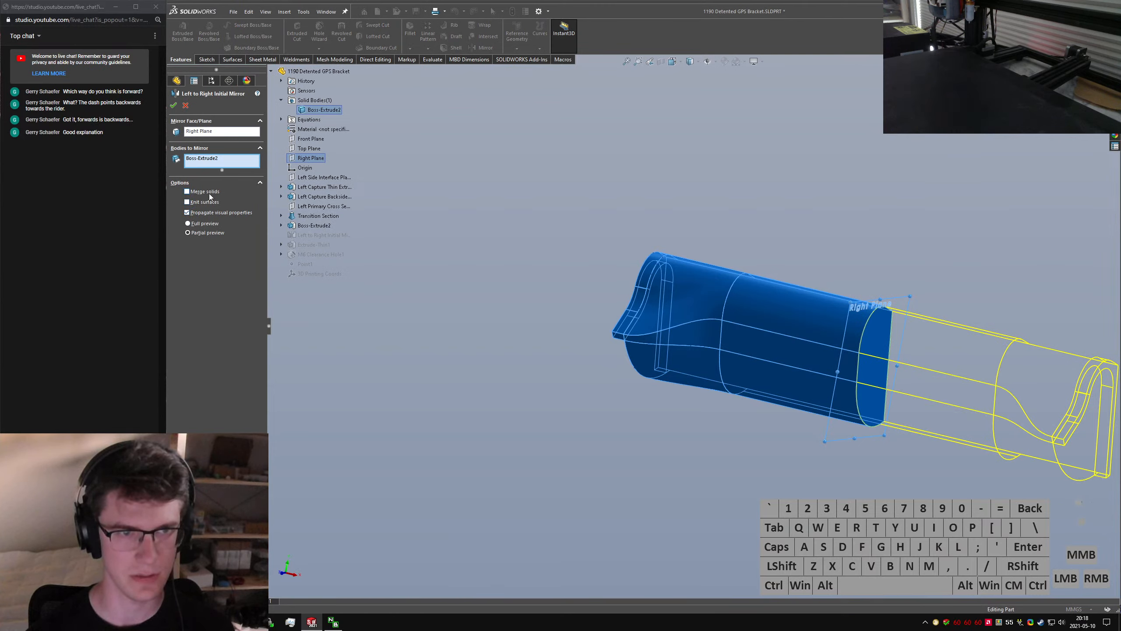
key(Return)
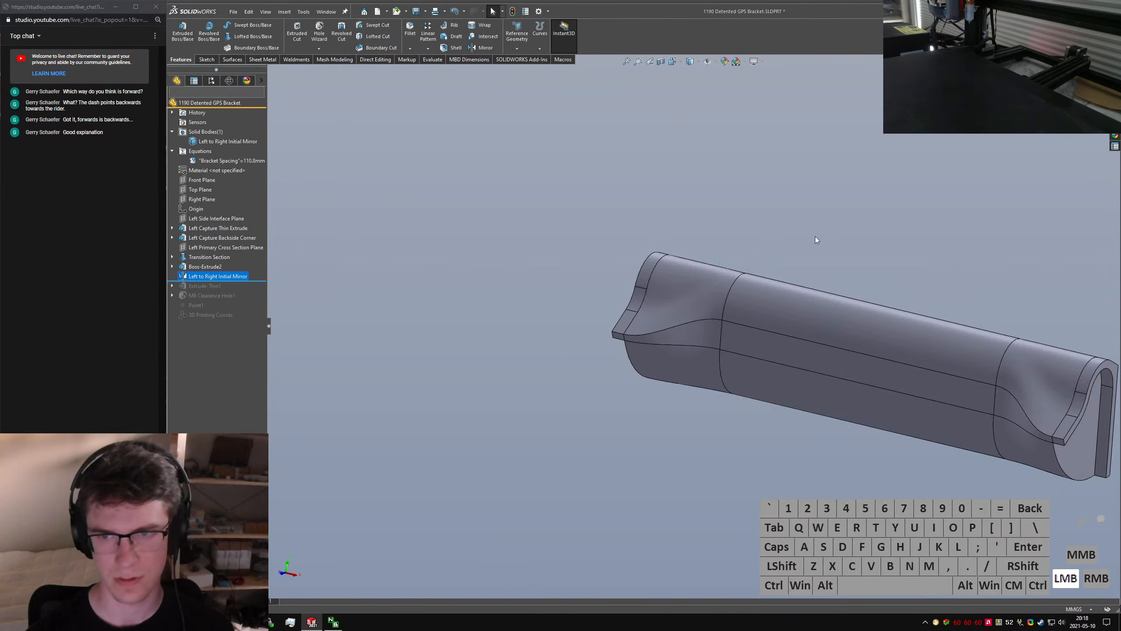
Rename the boss extrude feature as Left to Center Extrude
middle_drag(815, 237, 1020, 355)
middle_drag(917, 292, 720, 309)
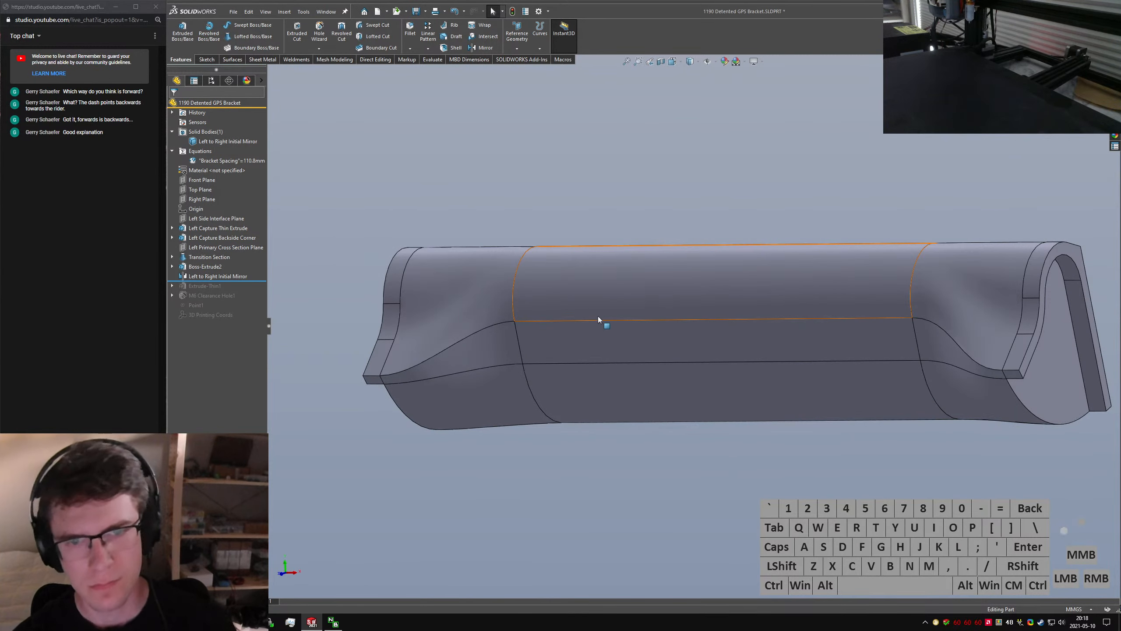
middle_drag(601, 320, 797, 296)
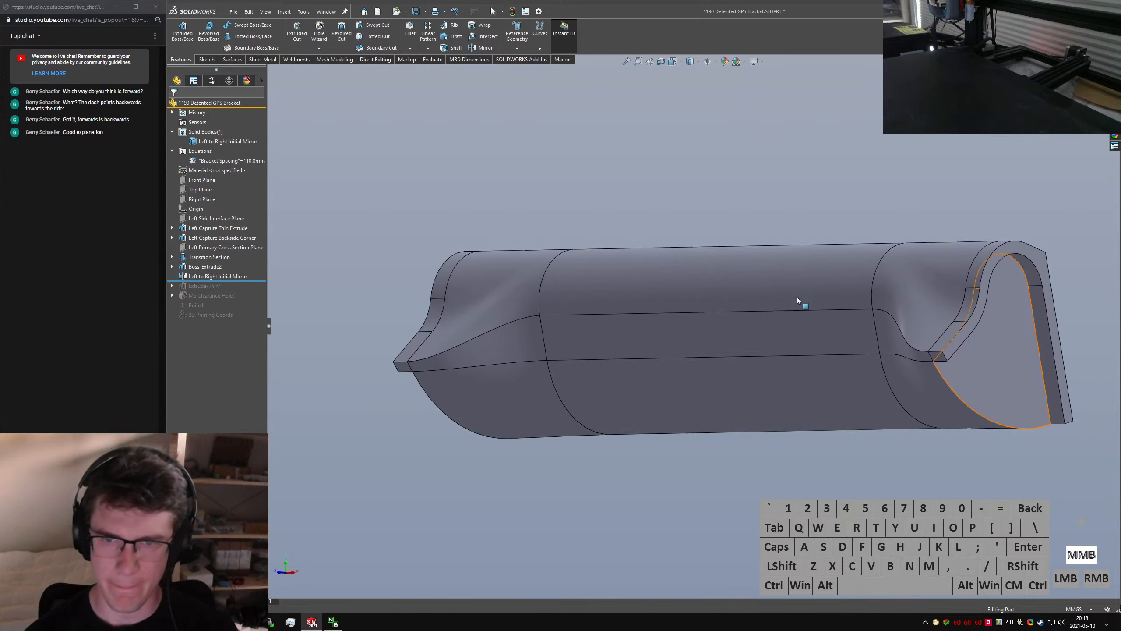
mouse_move(729, 292)
middle_down()
mouse_move(588, 318)
mouse_move(713, 301)
middle_up()
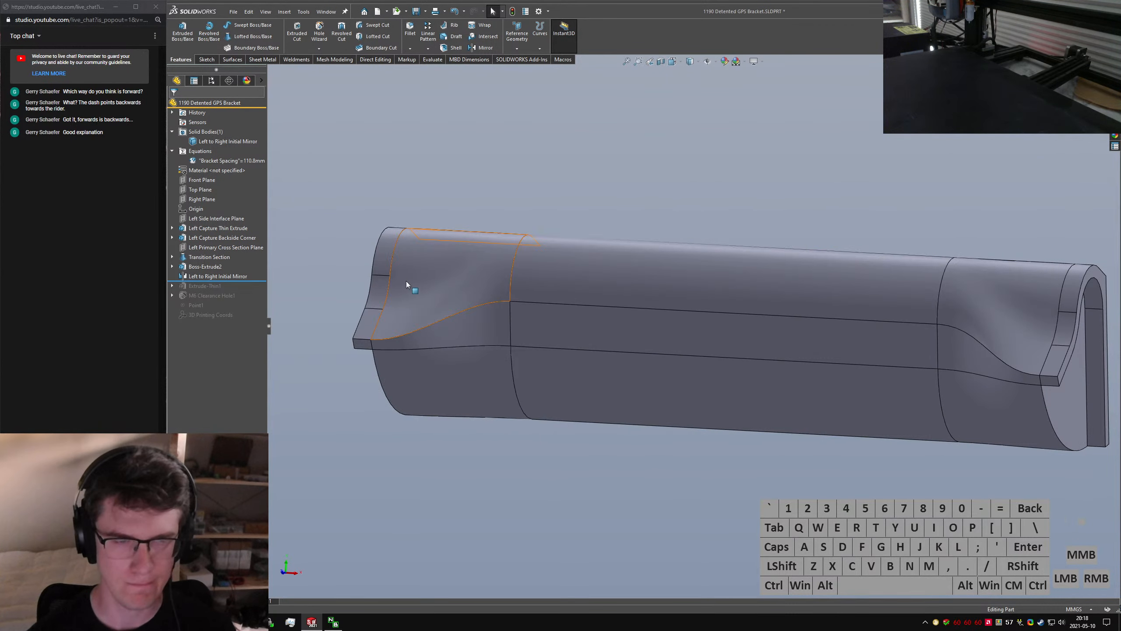
click(200, 267)
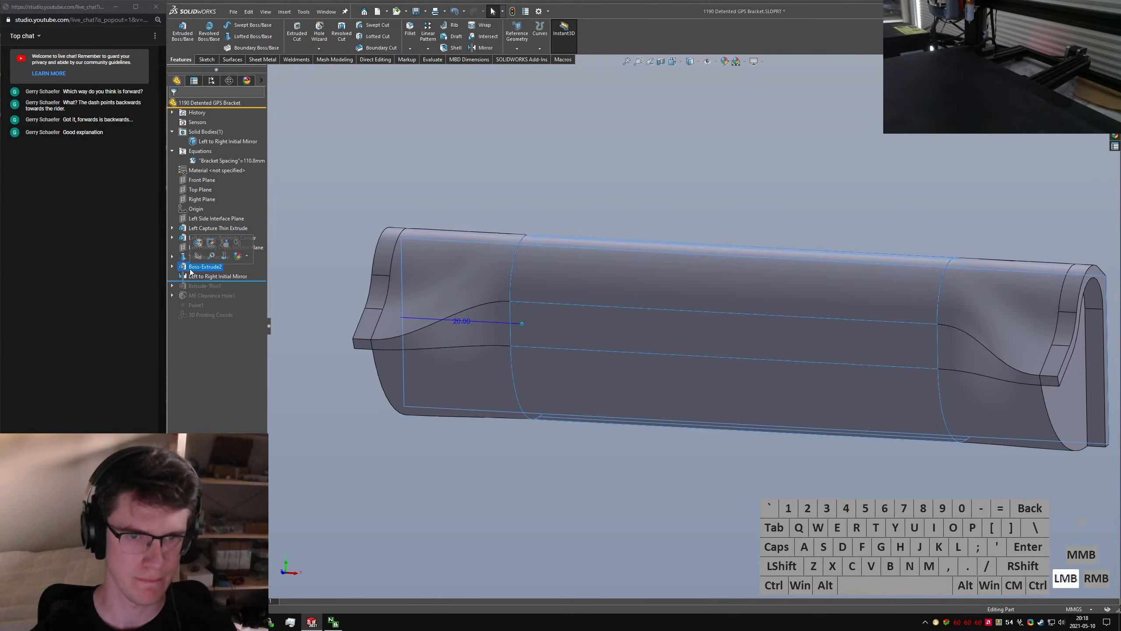
click(205, 270)
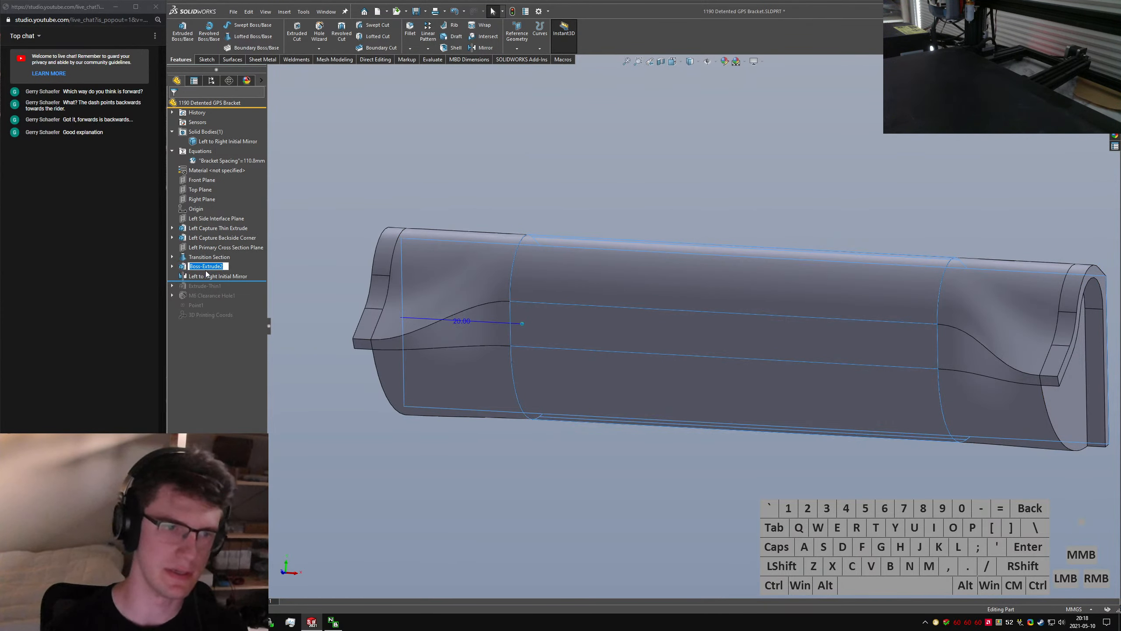
text(Left to Center Extrude)
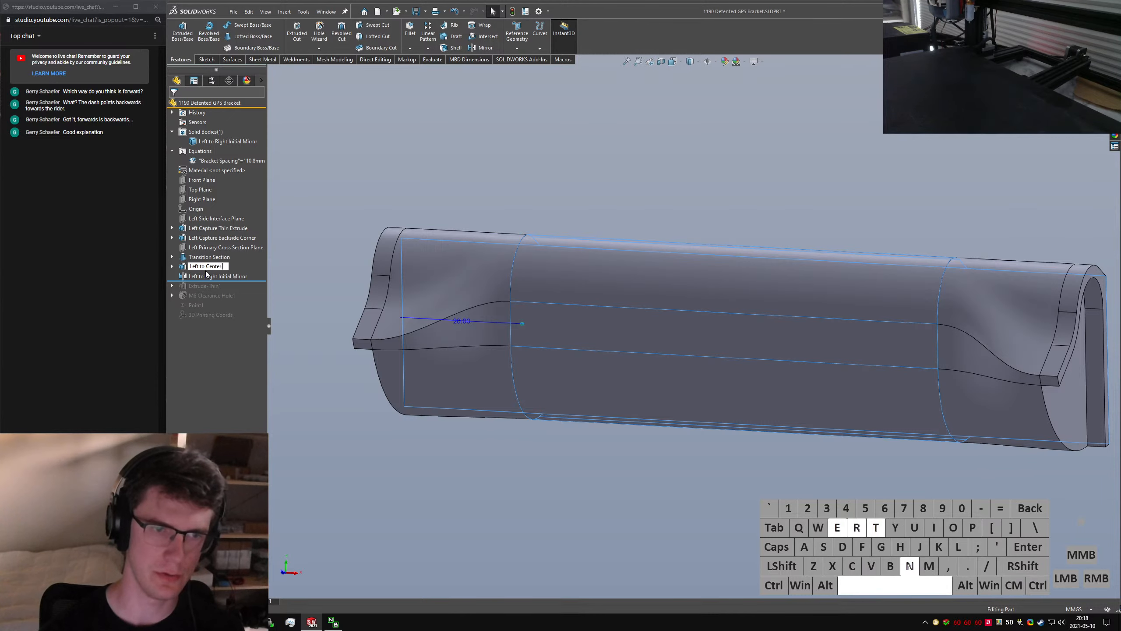
key(Return)
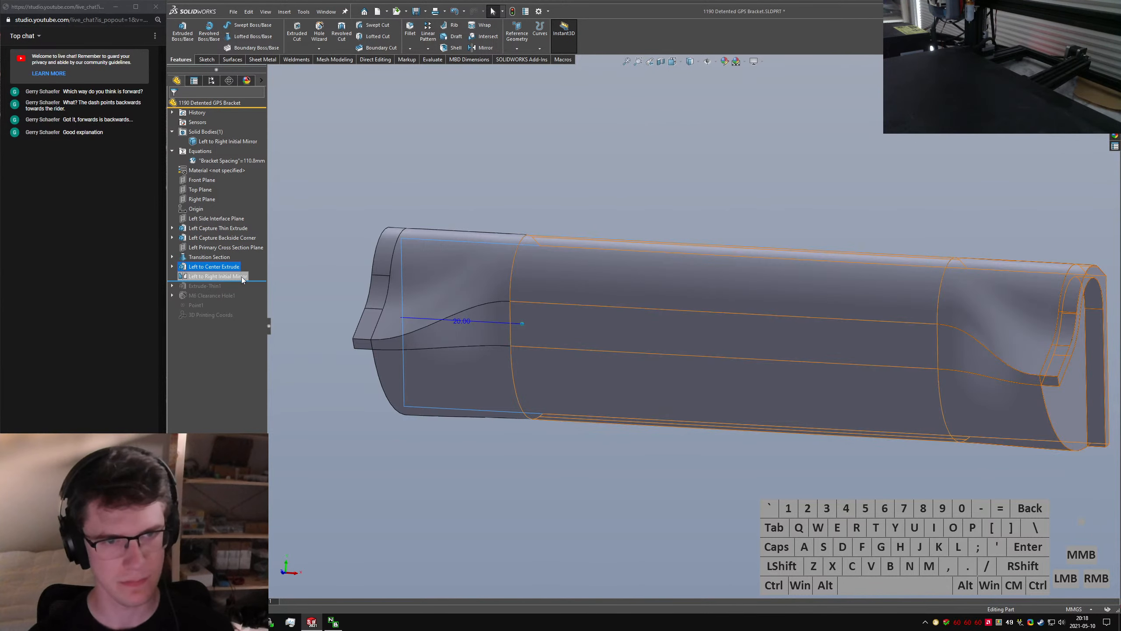
Roll forward to the end and delete the old thin extrude, M6 clearance hole, reference point, 3D Printing Coords and the leftover Sketch2
drag(241, 281, 238, 318)
click(204, 287)
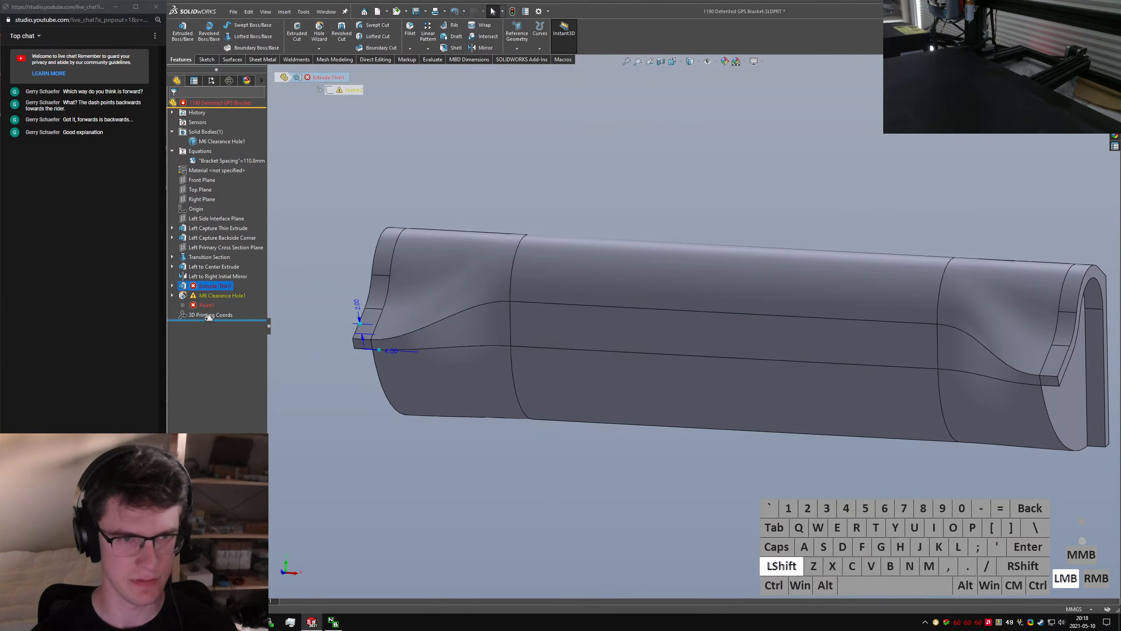
shift+click(207, 315)
key(Delete)
key(Return)
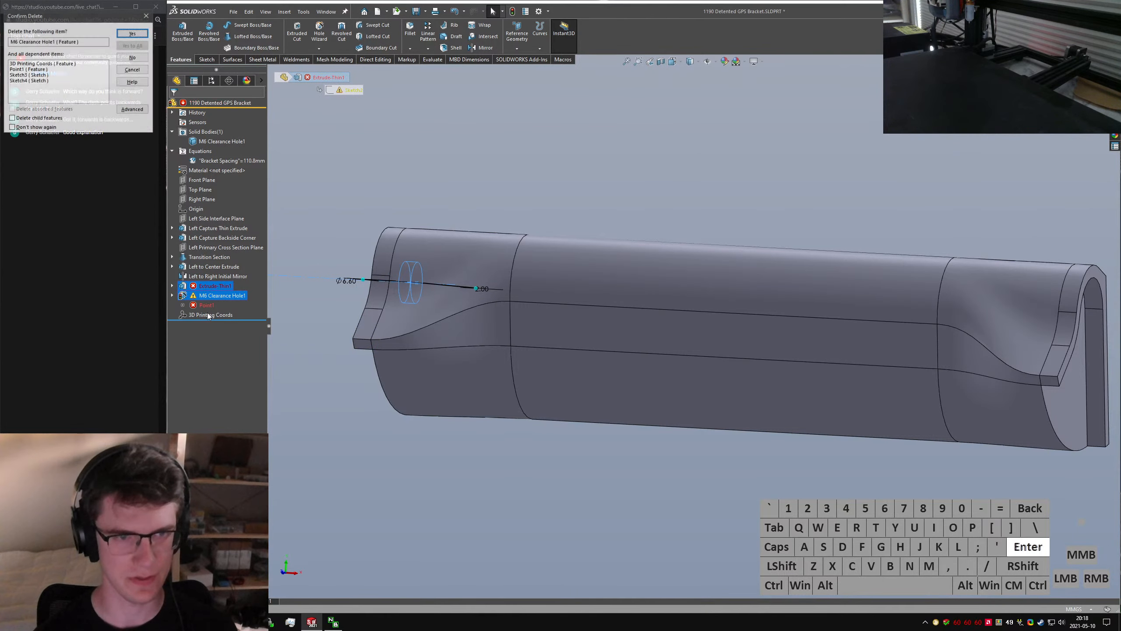
click(217, 296)
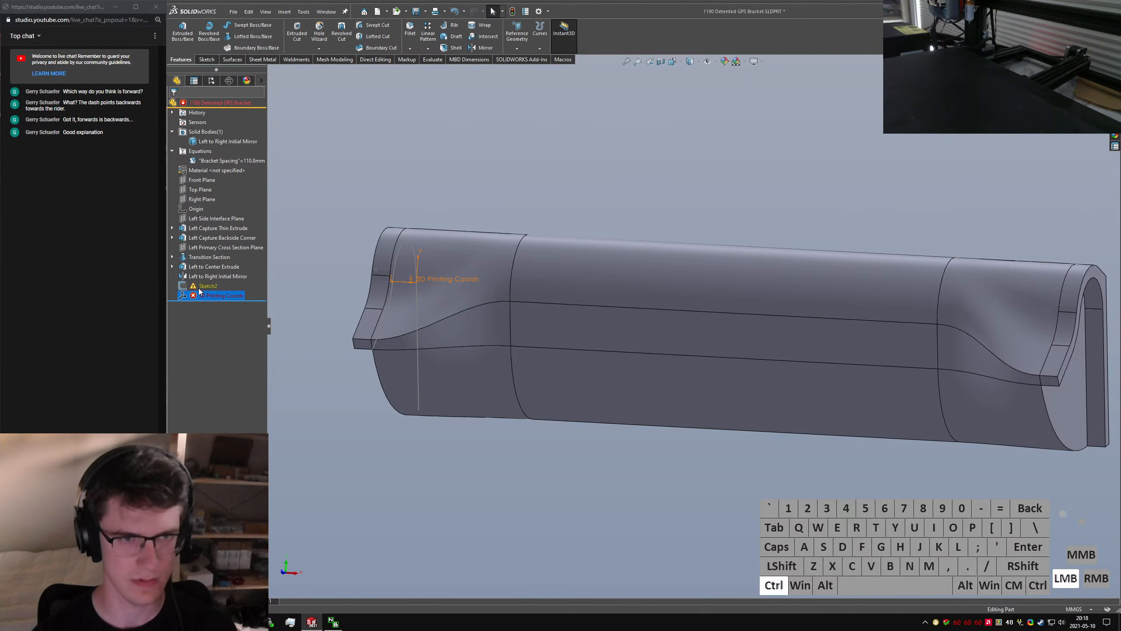
ctrl+click(198, 286)
key(Delete)
key(Return)
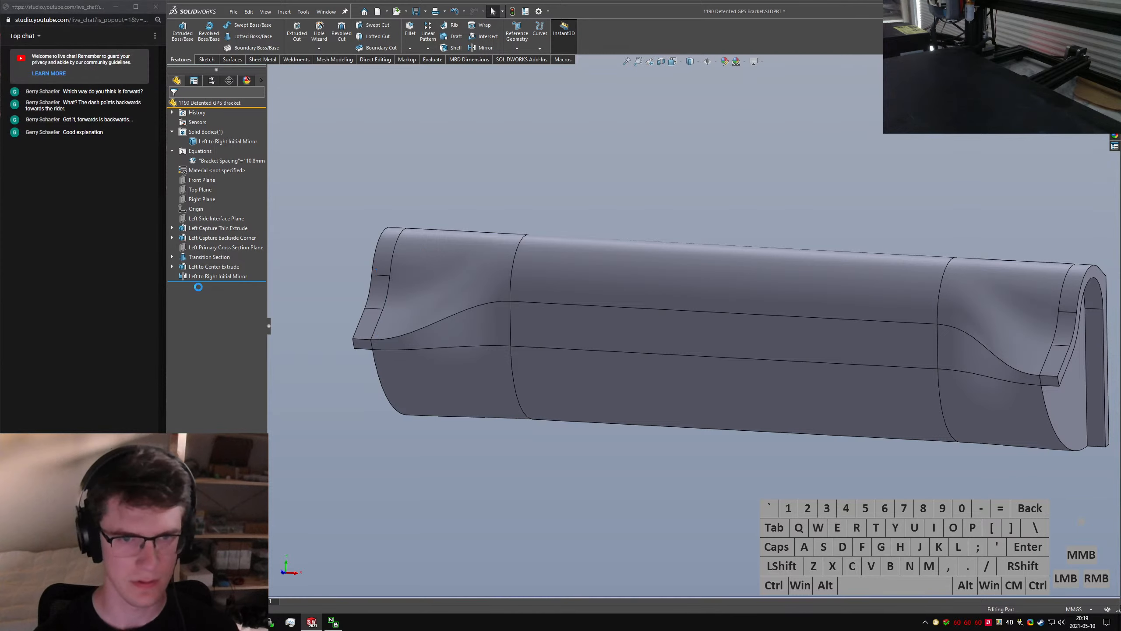
Collapse the Equations and Solid Bodies folders in the feature tree and save the part
click(708, 287)
middle_drag(708, 288, 468, 258)
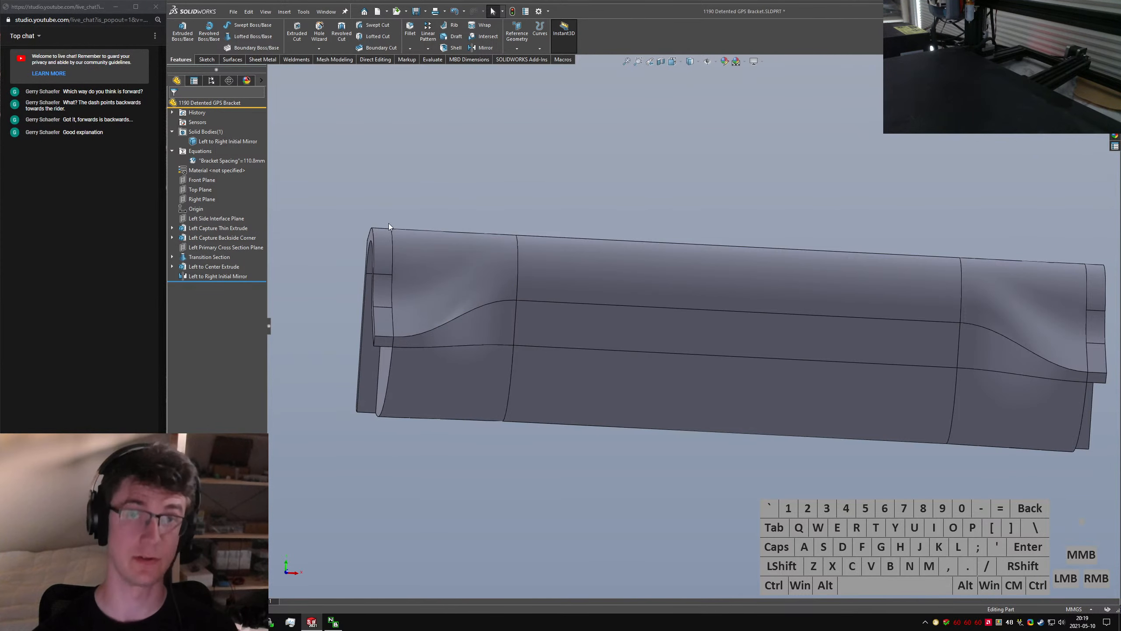
click(172, 151)
middle_drag(365, 272, 442, 280)
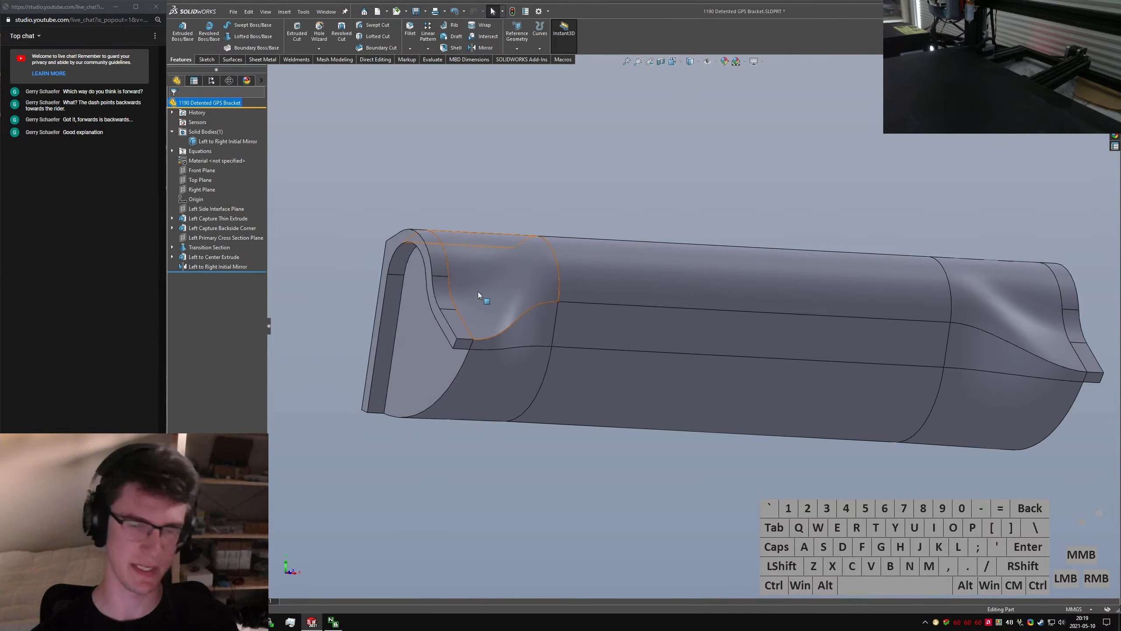
click(172, 132)
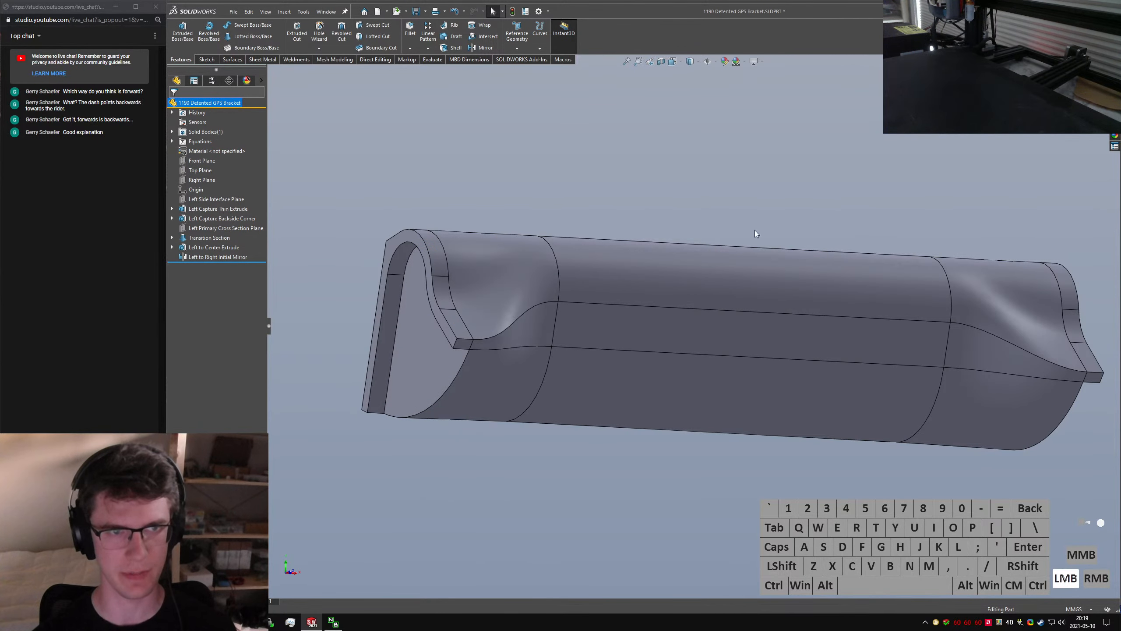
middle_drag(755, 230, 760, 319)
click(749, 206)
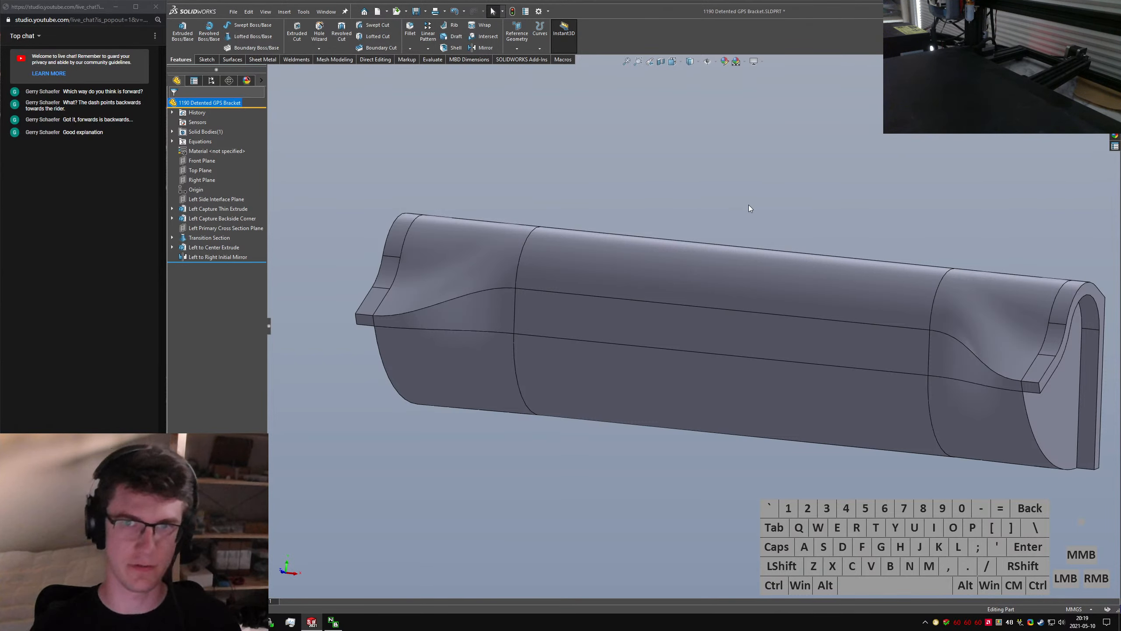
key(ctrl+s)
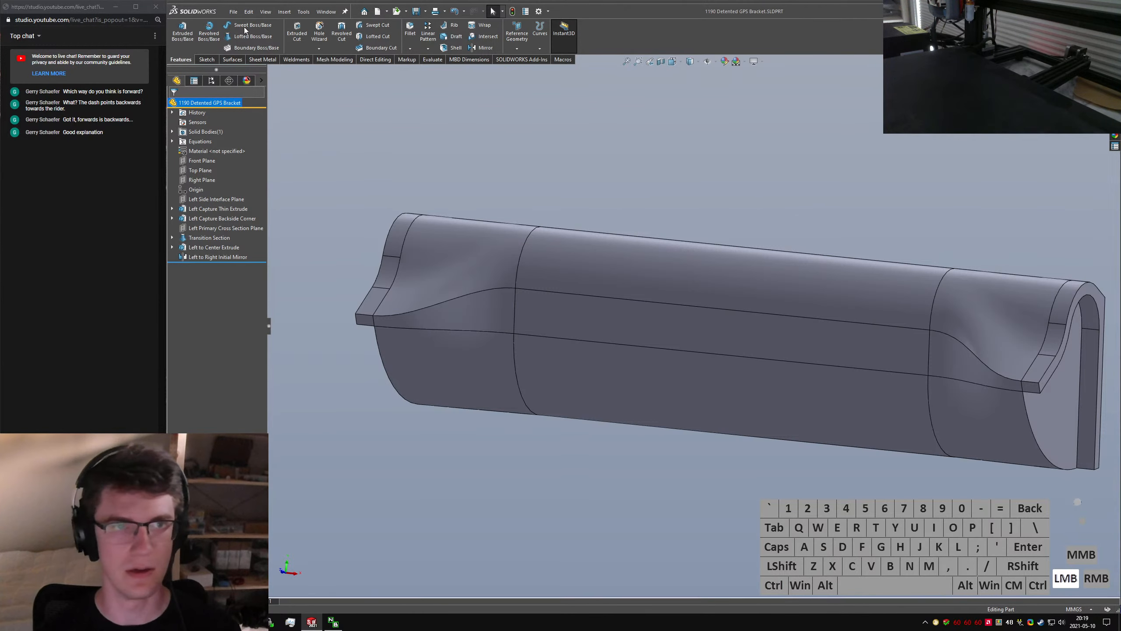
click(233, 12)
mouse_move(261, 47)
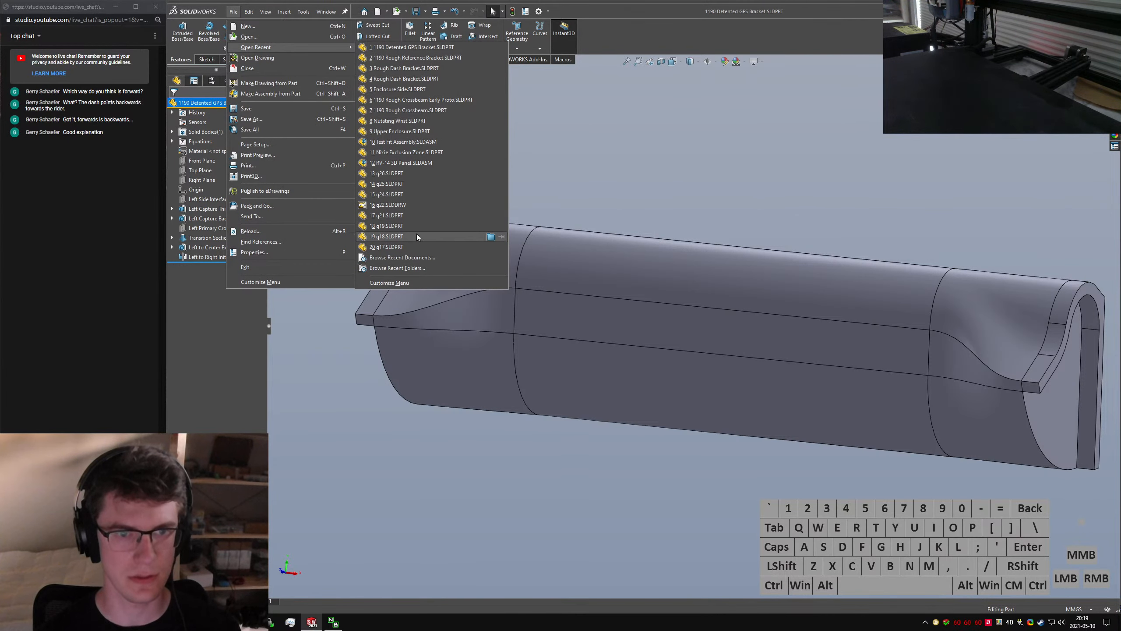
click(664, 145)
click(233, 12)
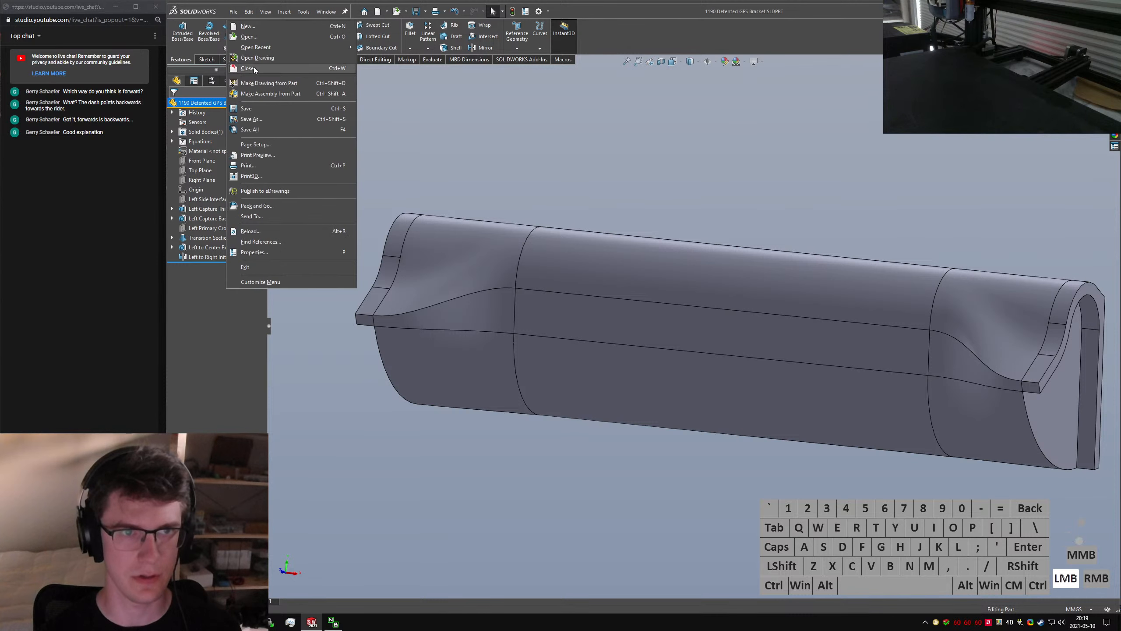
mouse_move(260, 46)
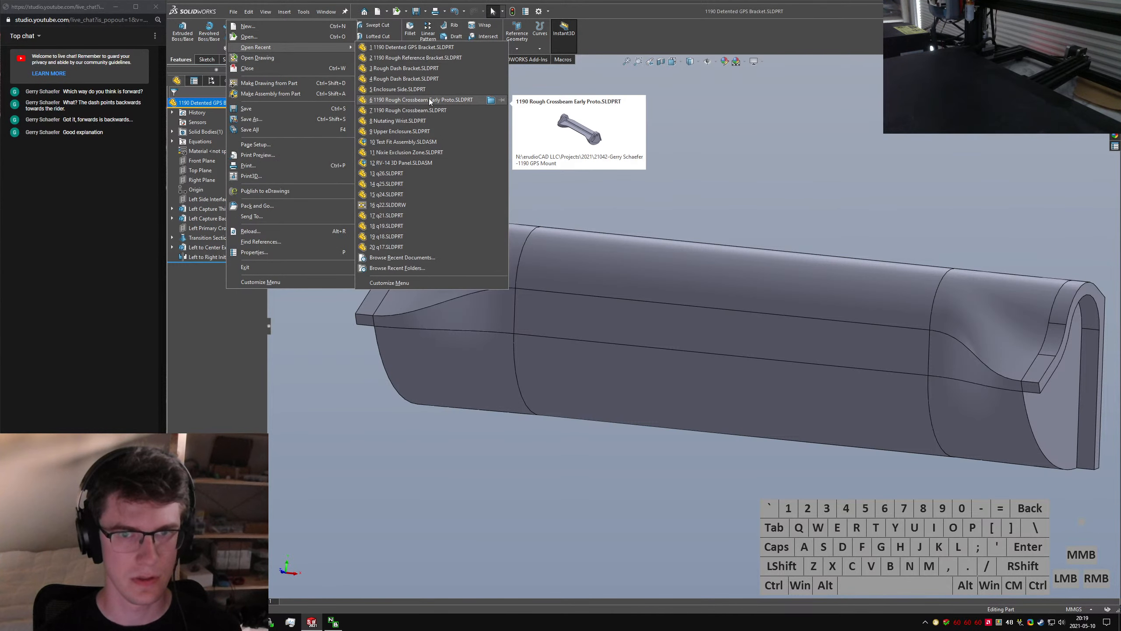
click(597, 274)
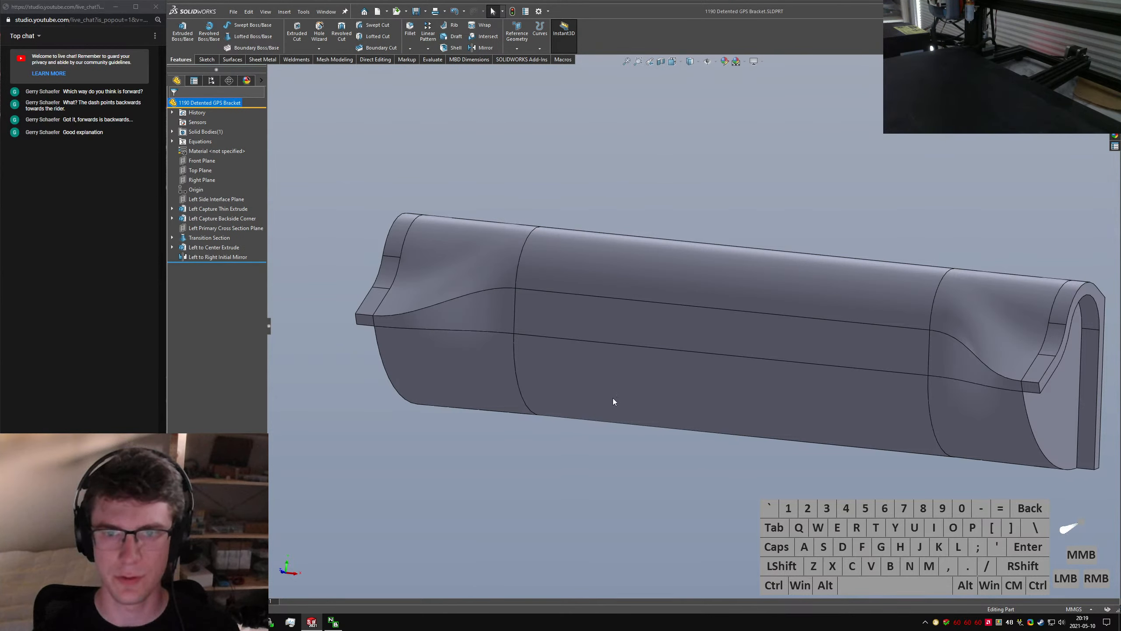
click(719, 228)
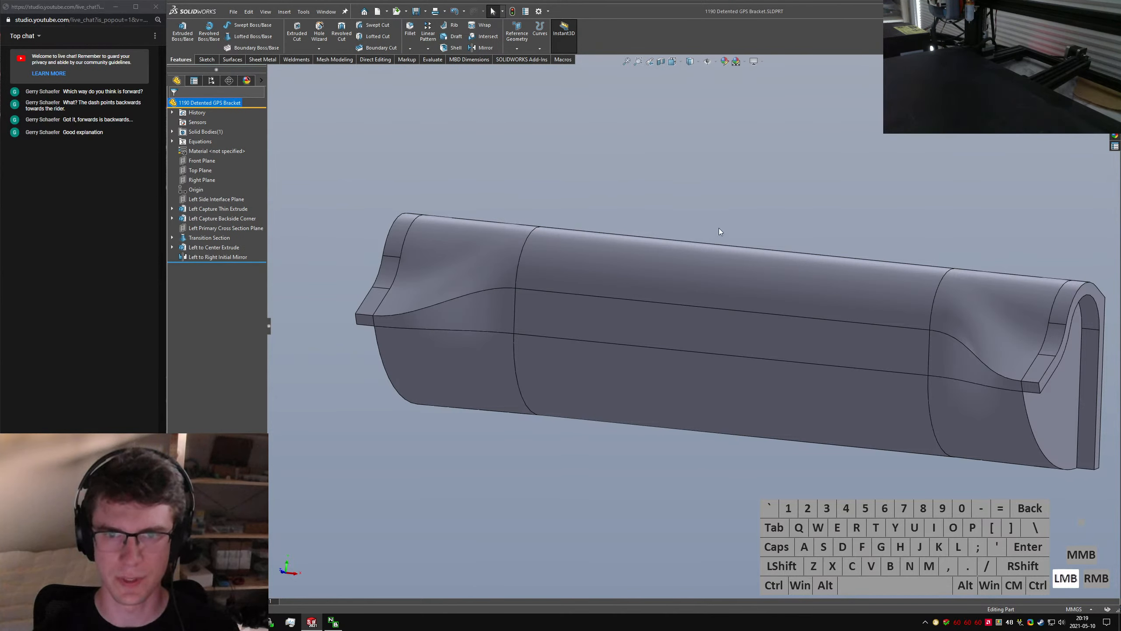
Force-close the stalled SOLIDWORKS session and restart the program from the error report
click(235, 12)
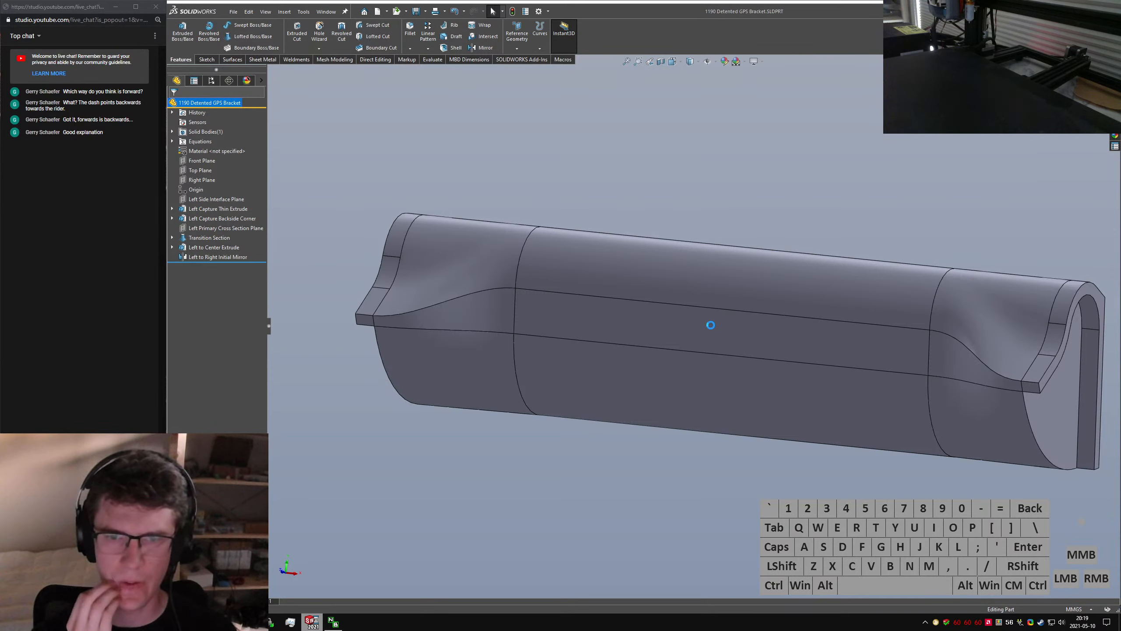
click(771, 168)
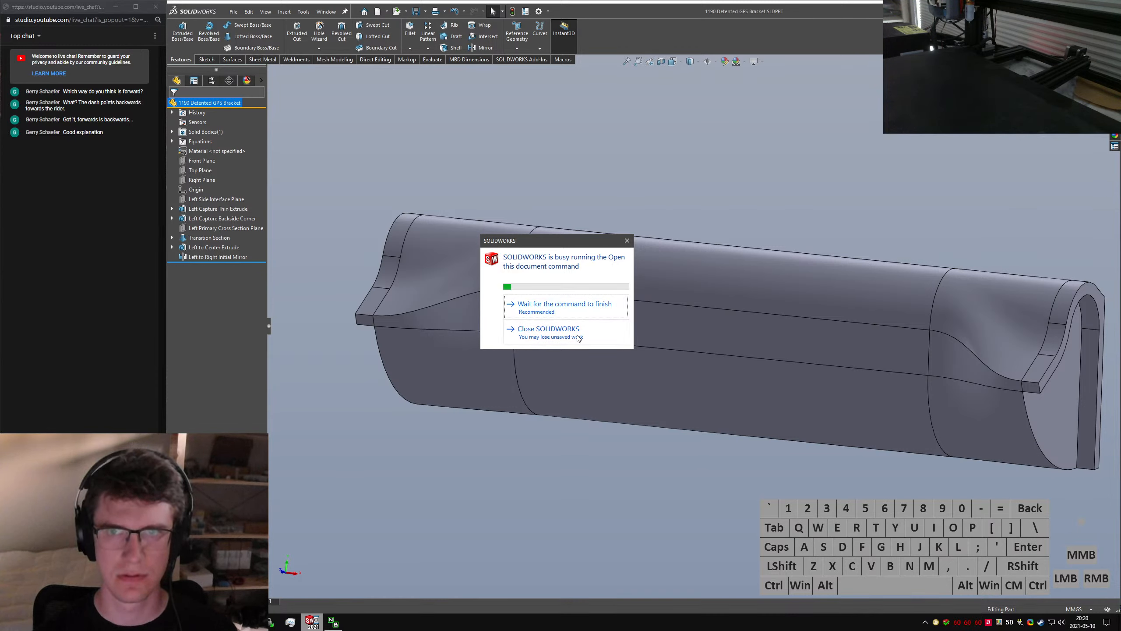
click(593, 395)
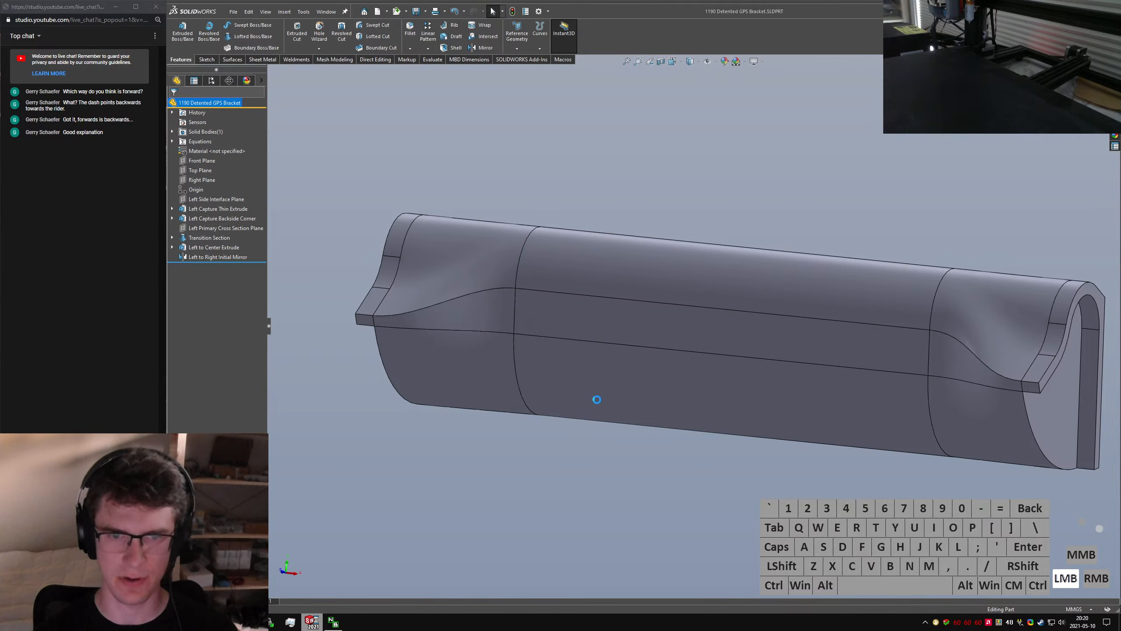
click(589, 496)
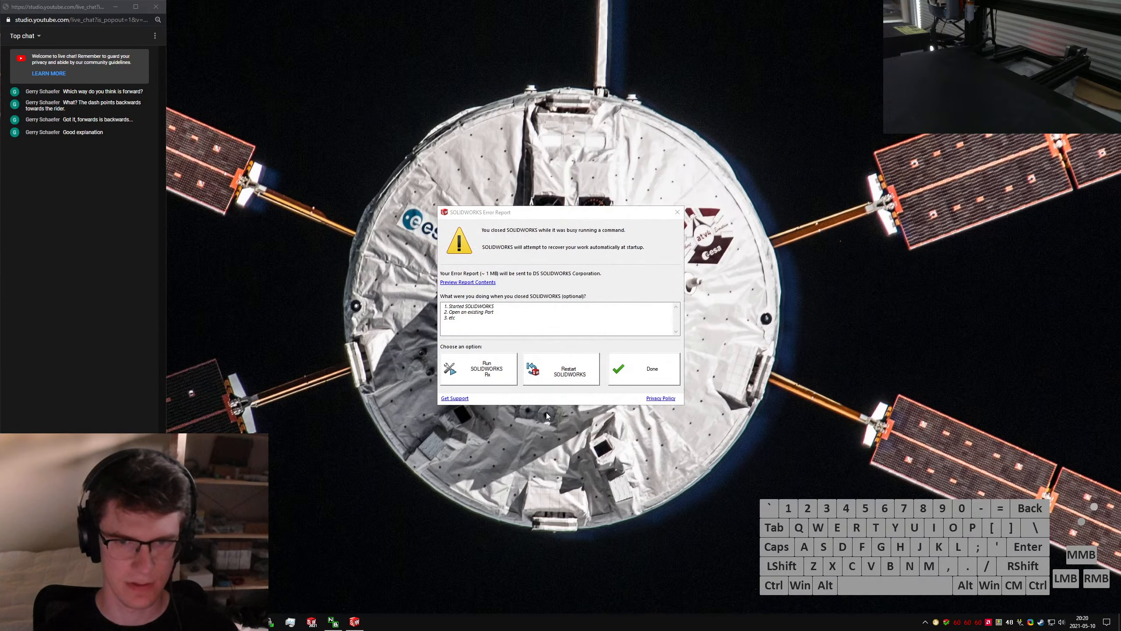
click(562, 382)
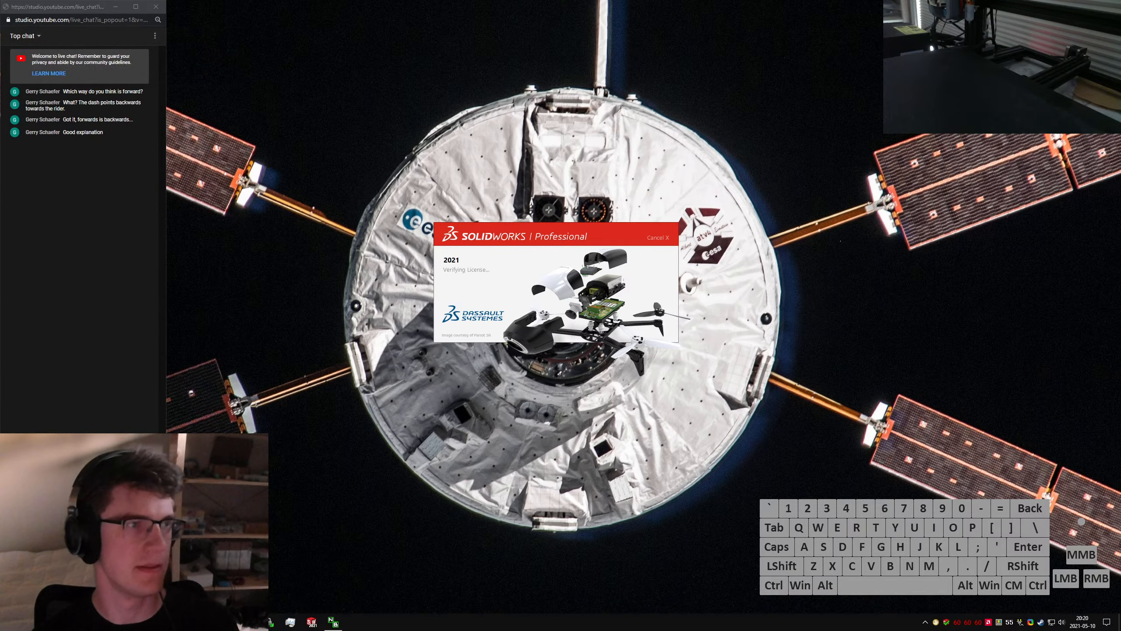
Try to open a recent document, and force-close and restart the program when loading stalls
key(shift)
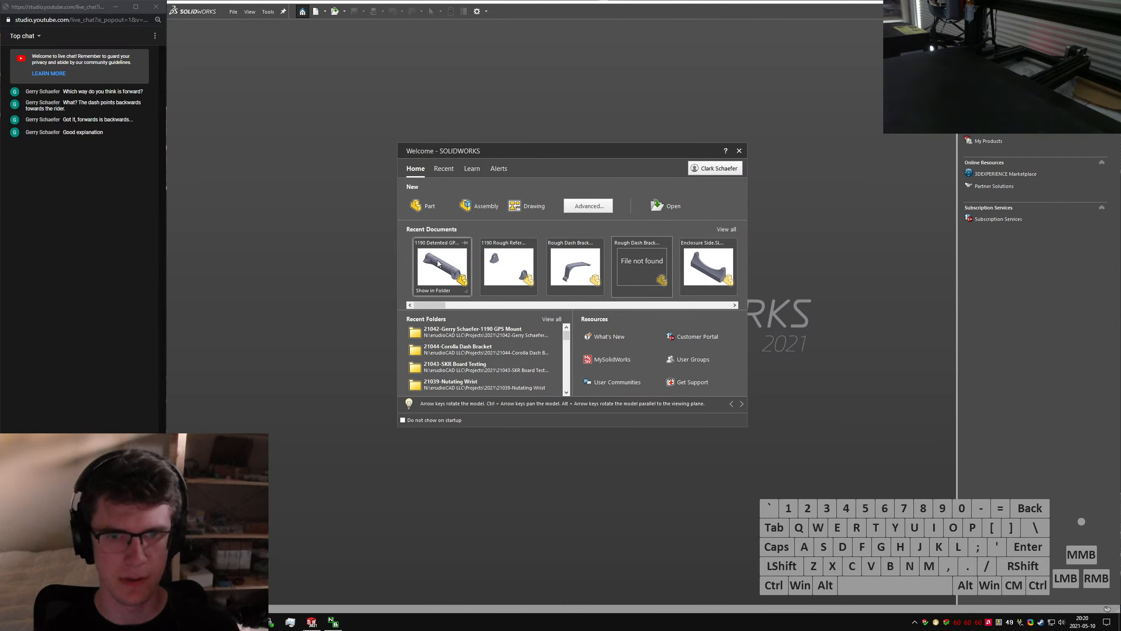
key(shift)
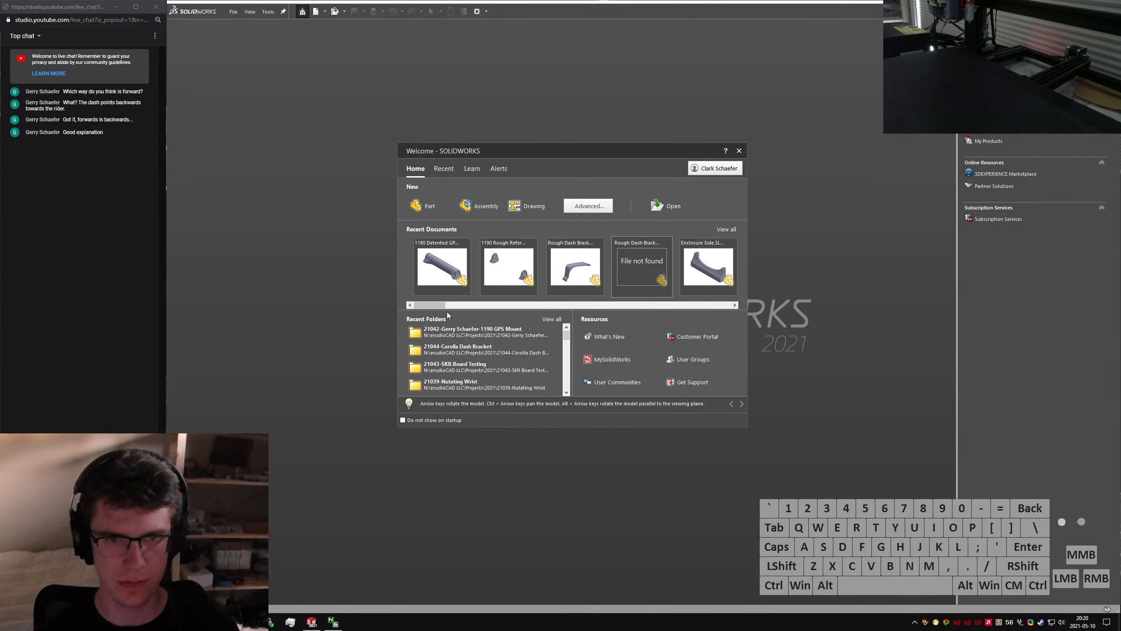
drag(435, 307, 490, 306)
click(595, 288)
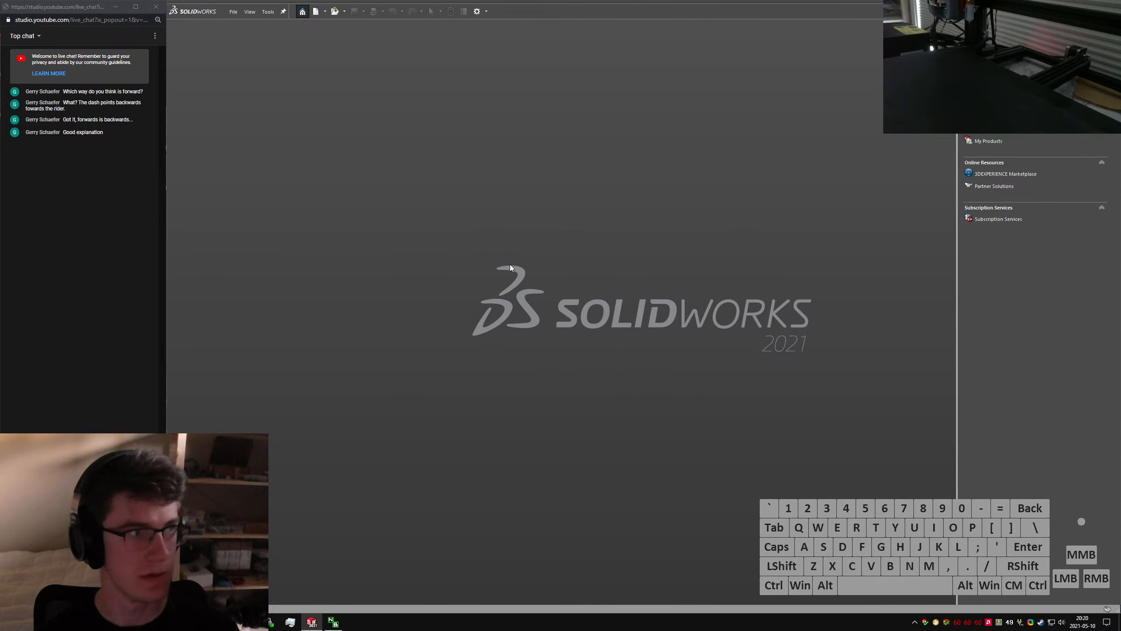
click(659, 386)
click(707, 191)
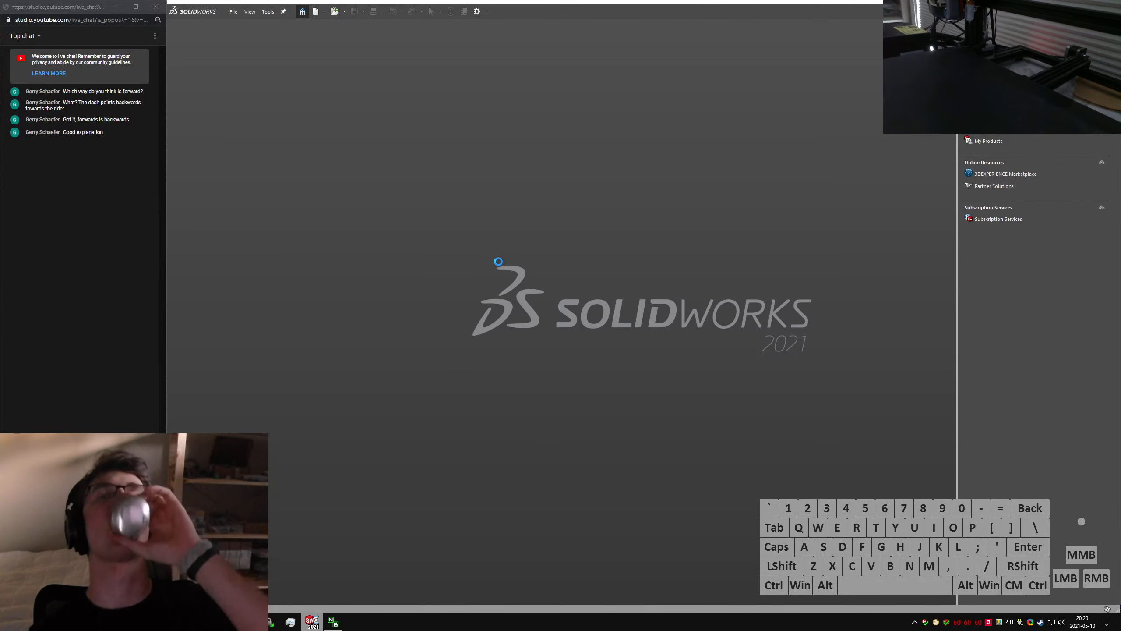
click(498, 262)
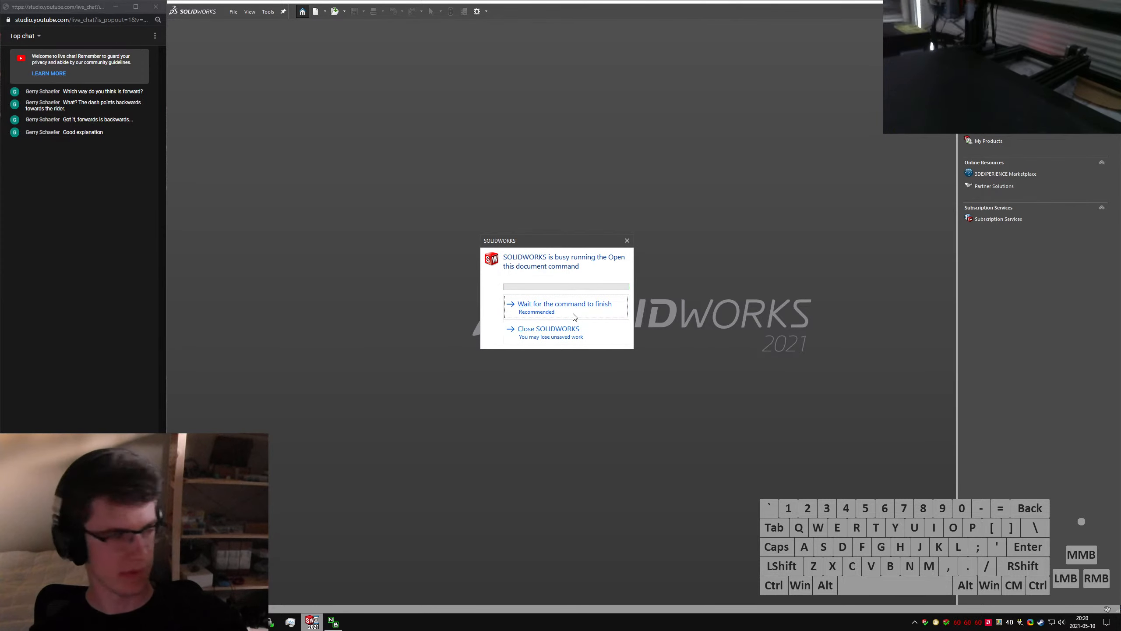
click(557, 337)
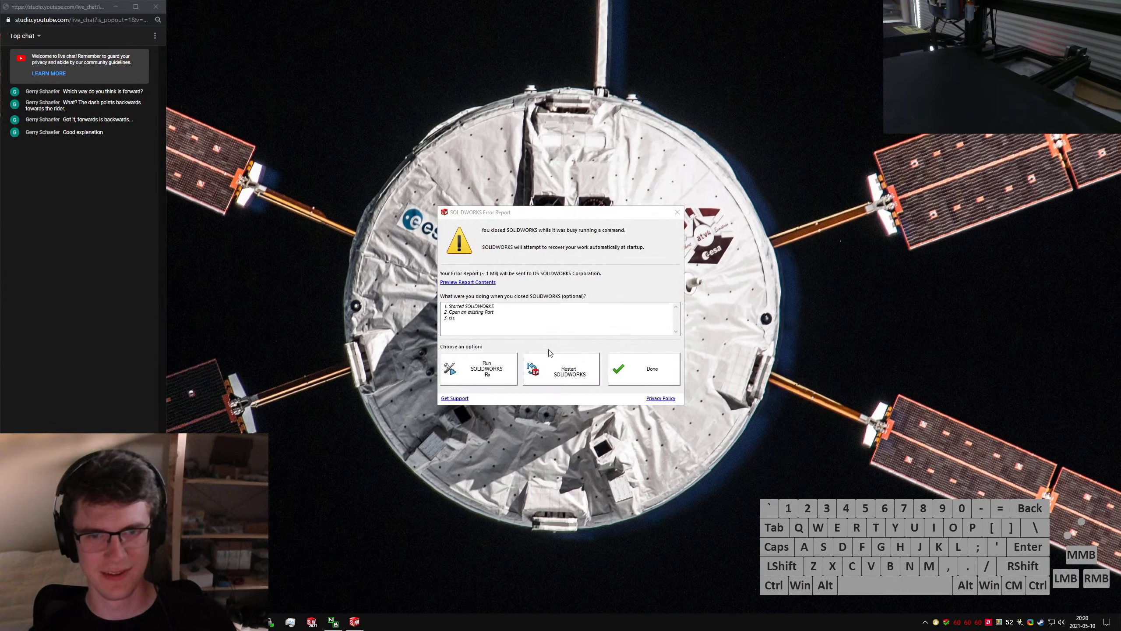
click(548, 372)
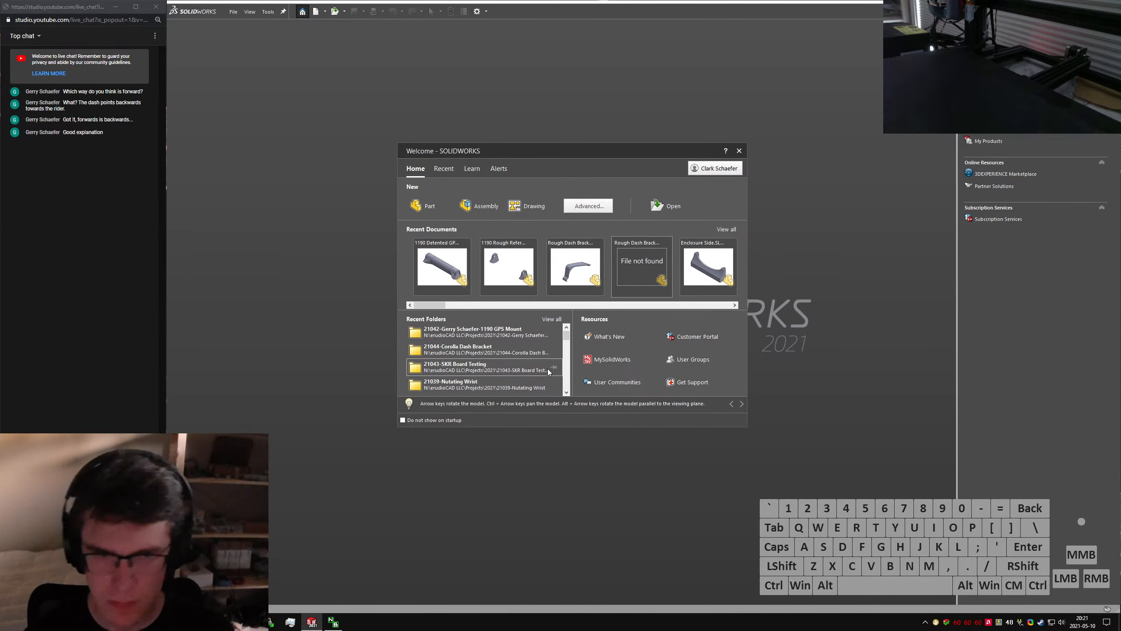
Reopen the recent part 1190 Detented GPS Bracket
click(463, 269)
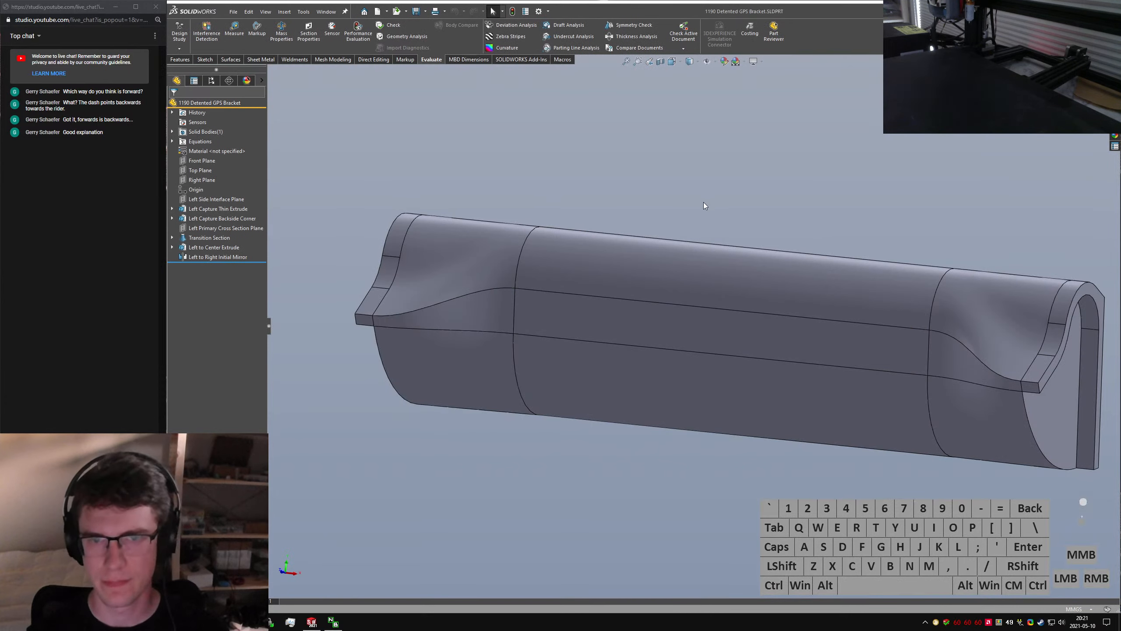
click(701, 193)
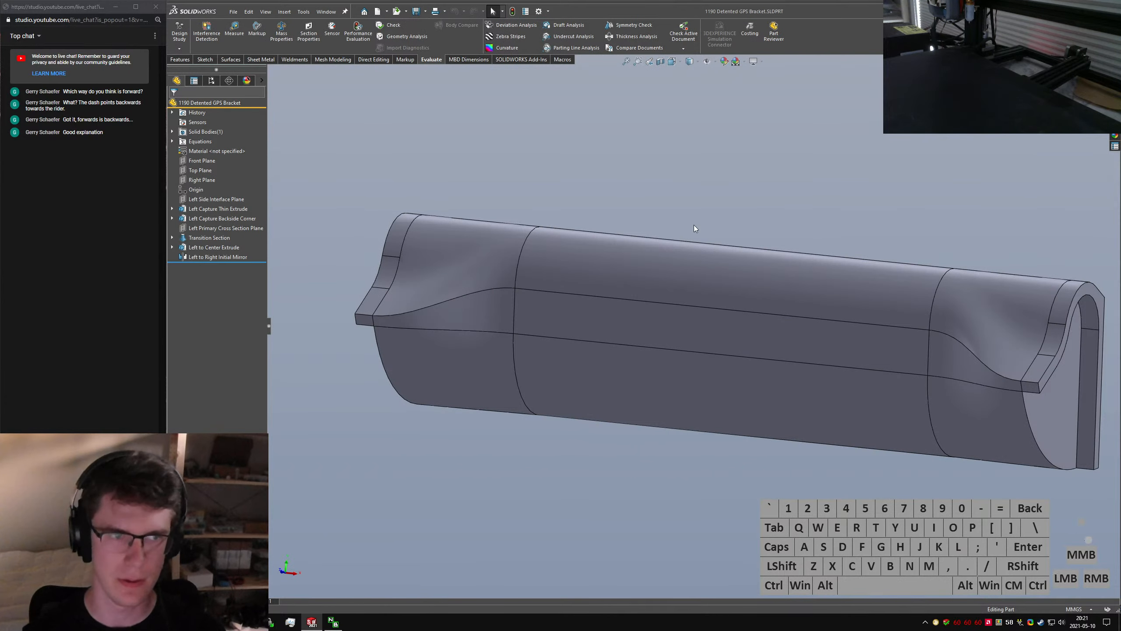
middle_drag(694, 228, 644, 244)
click(716, 174)
Start an Extrude feature and open a new sketch for it on the Right Plane
text(s)
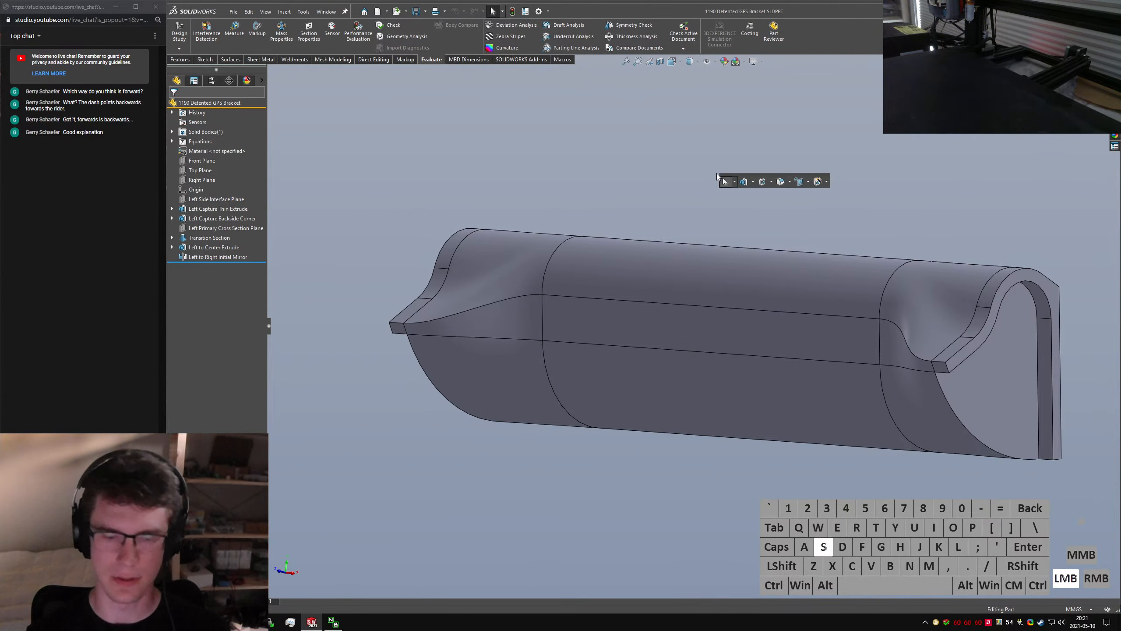
text(extur)
key(BackSpace)
key(BackSpace)
text(ru)
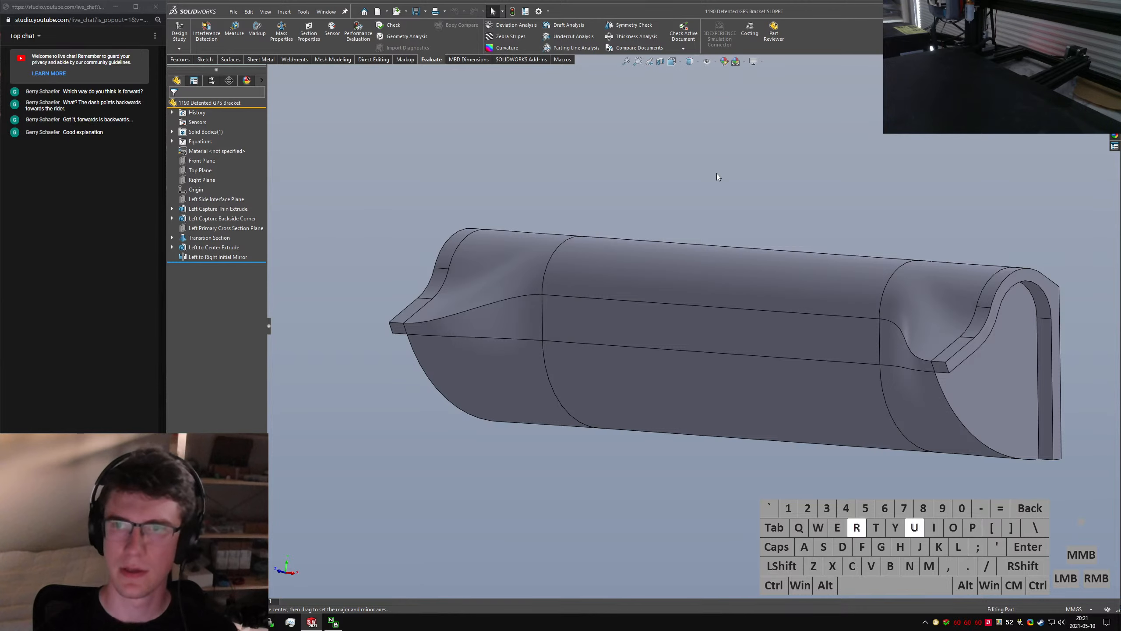
key(Return)
click(272, 77)
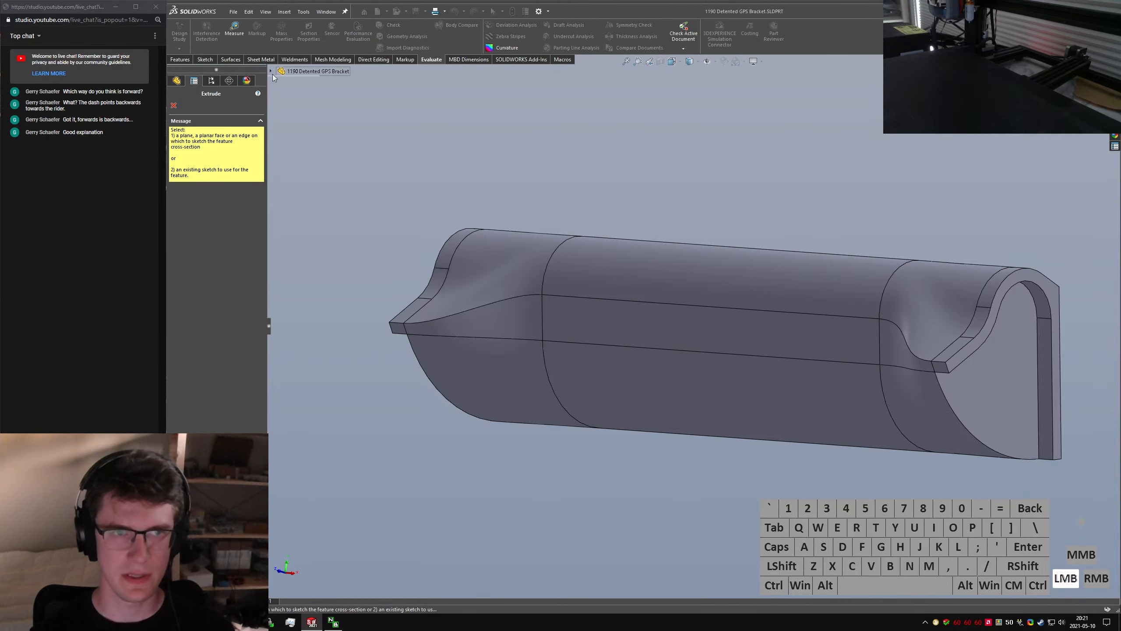
click(325, 130)
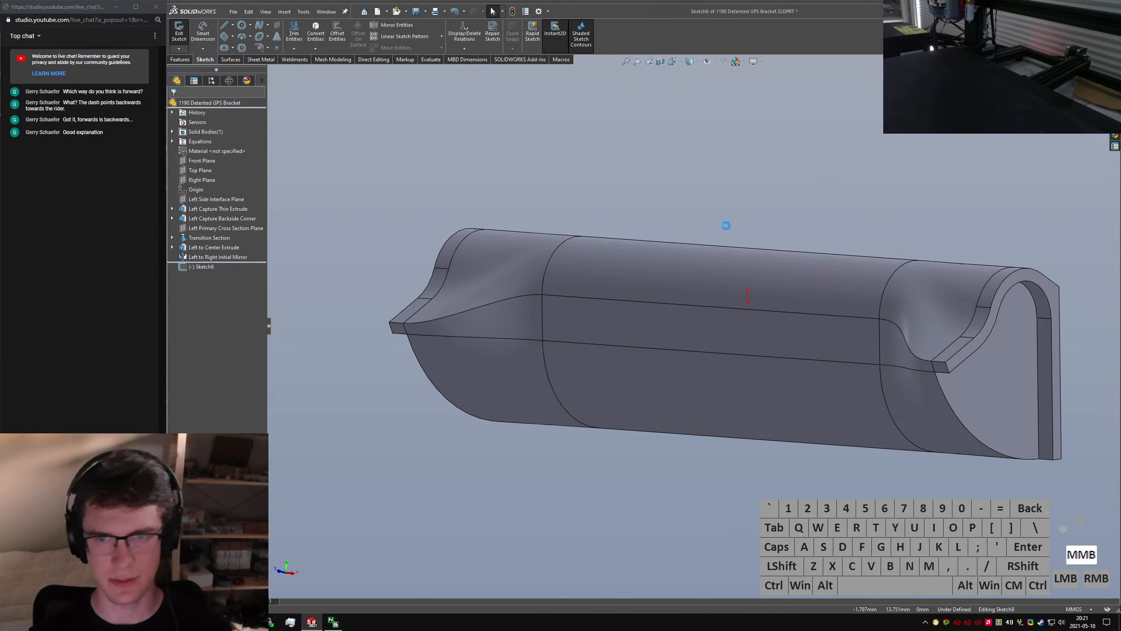
middle_drag(726, 226, 729, 229)
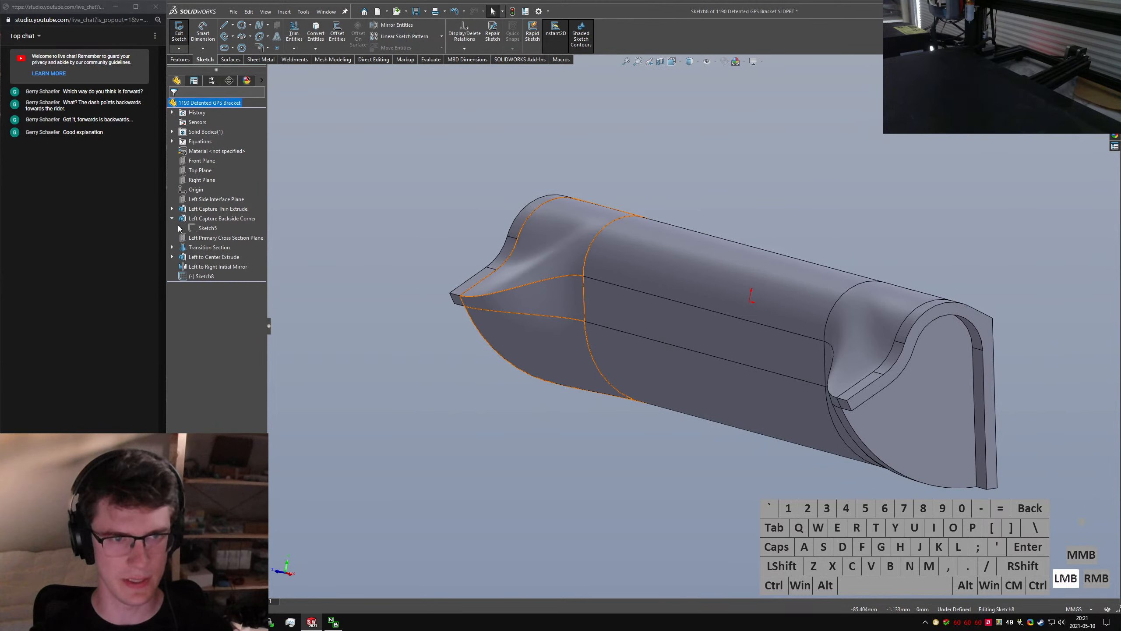
Expand the Transition Section feature and show its cross-section sketch, Sketch6, in the model
click(172, 238)
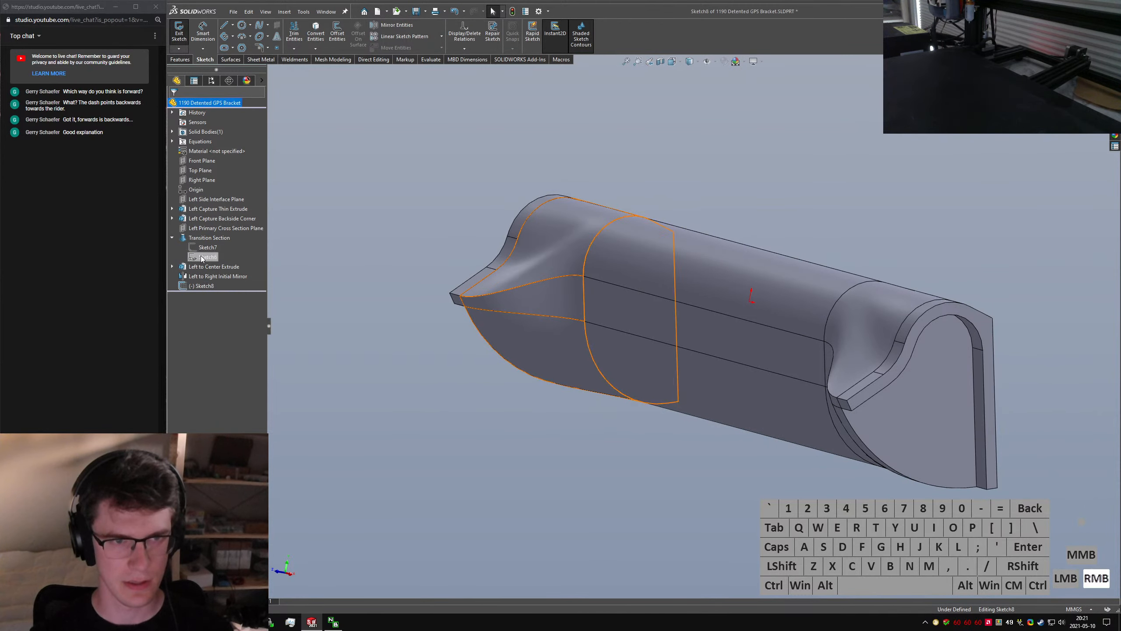
right_click(208, 256)
click(207, 246)
middle_drag(681, 222, 657, 261)
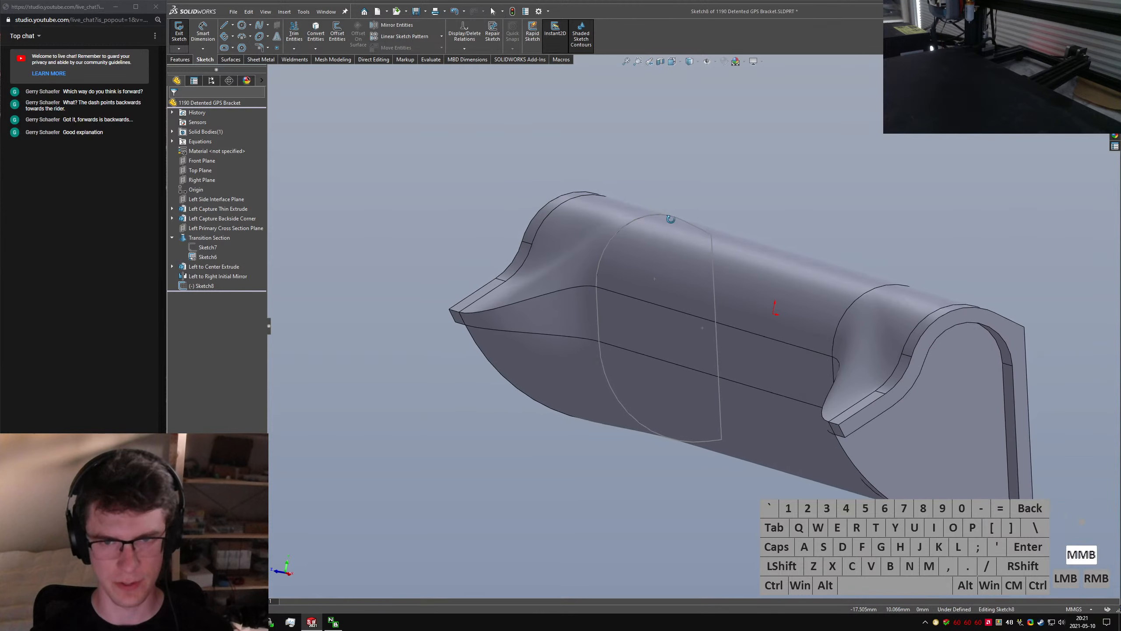
Select the whole Sketch6 profile and project it into the current sketch with Convert Entities
click(622, 226)
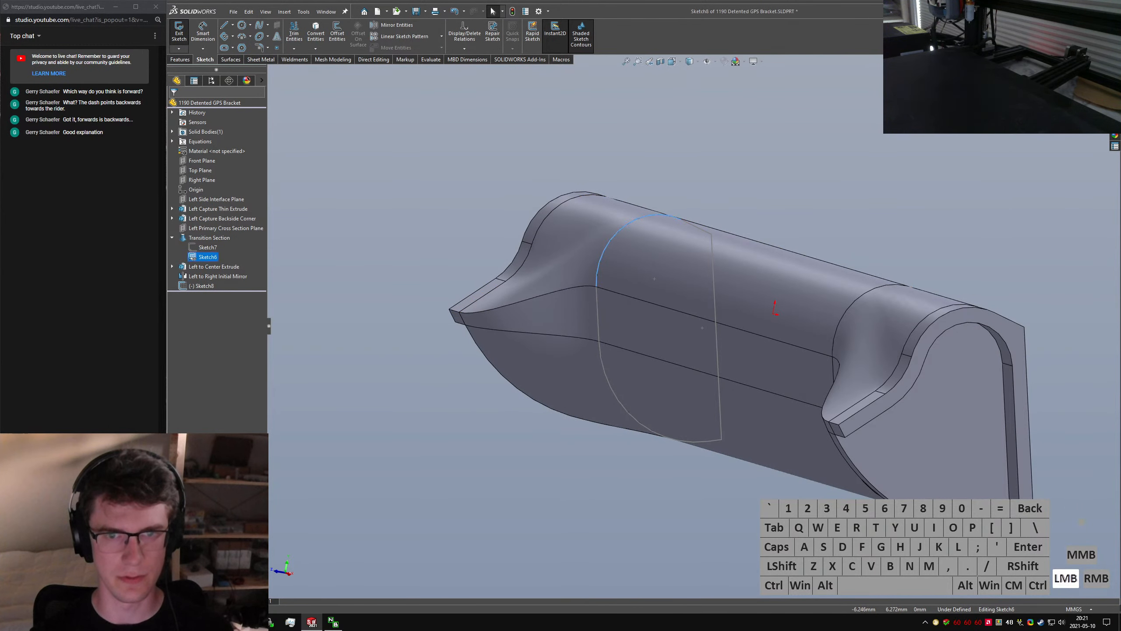
ctrl+click(597, 321)
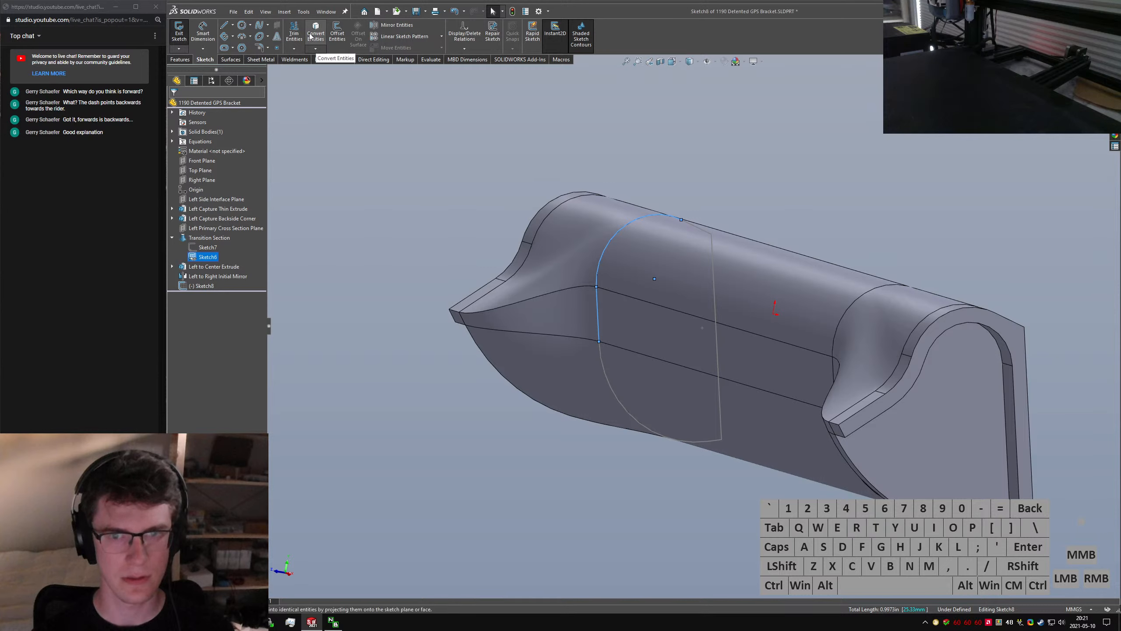
click(172, 209)
click(206, 219)
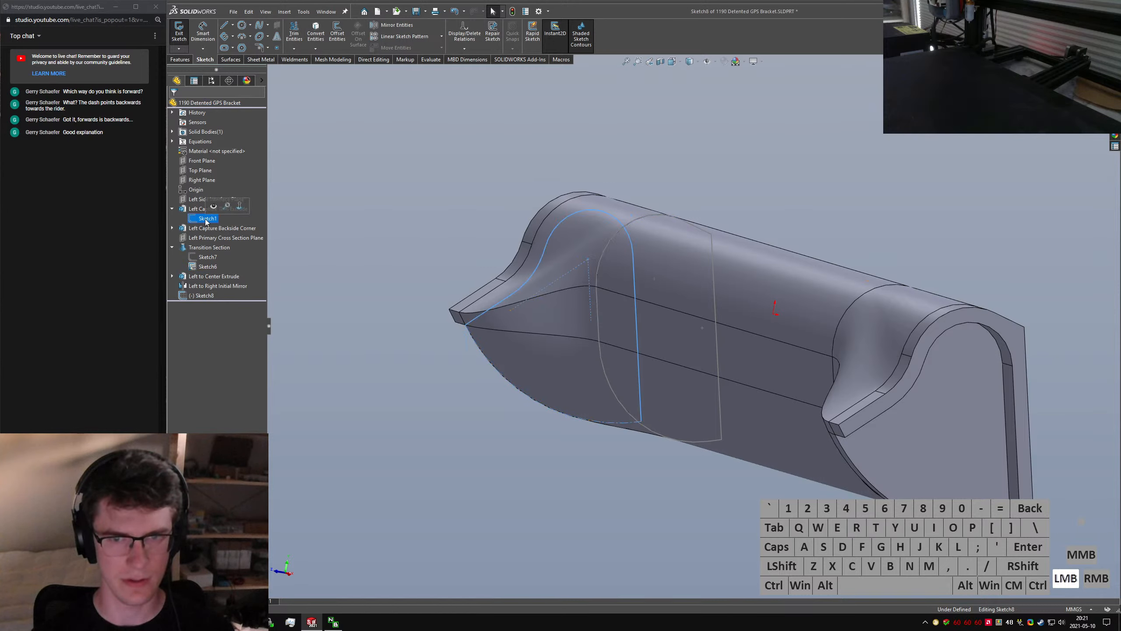
click(173, 228)
click(207, 238)
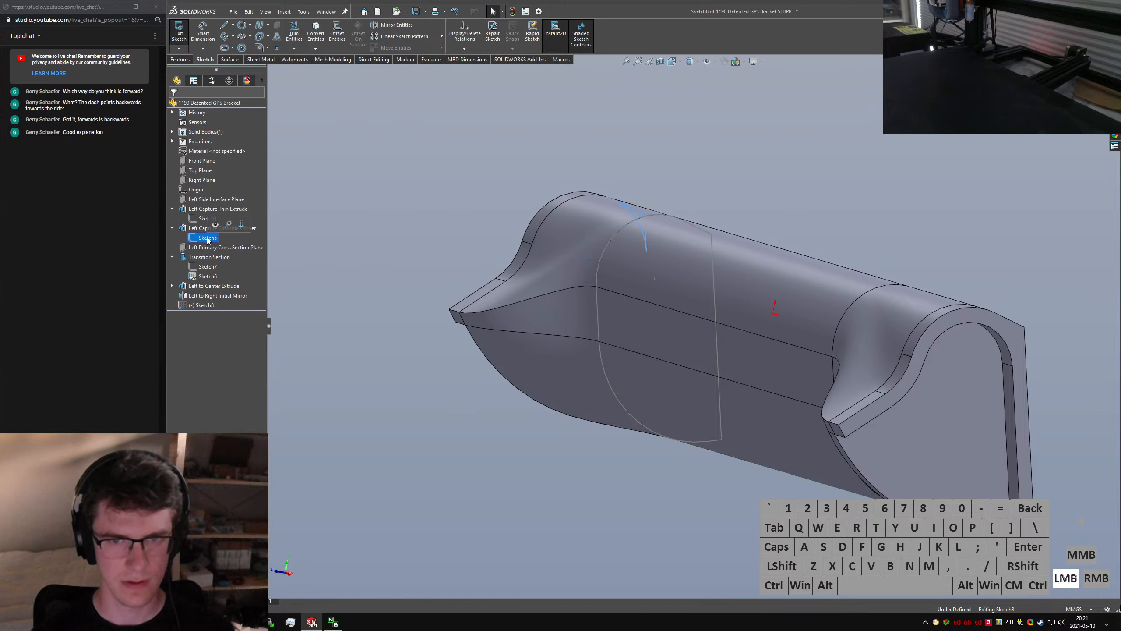
click(208, 276)
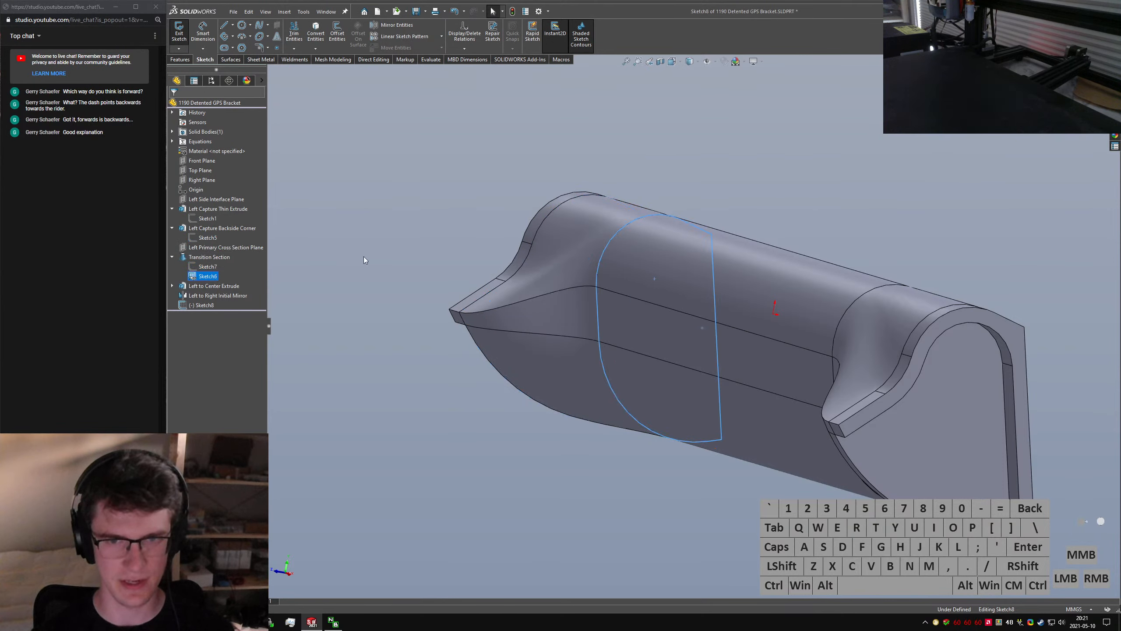
click(313, 30)
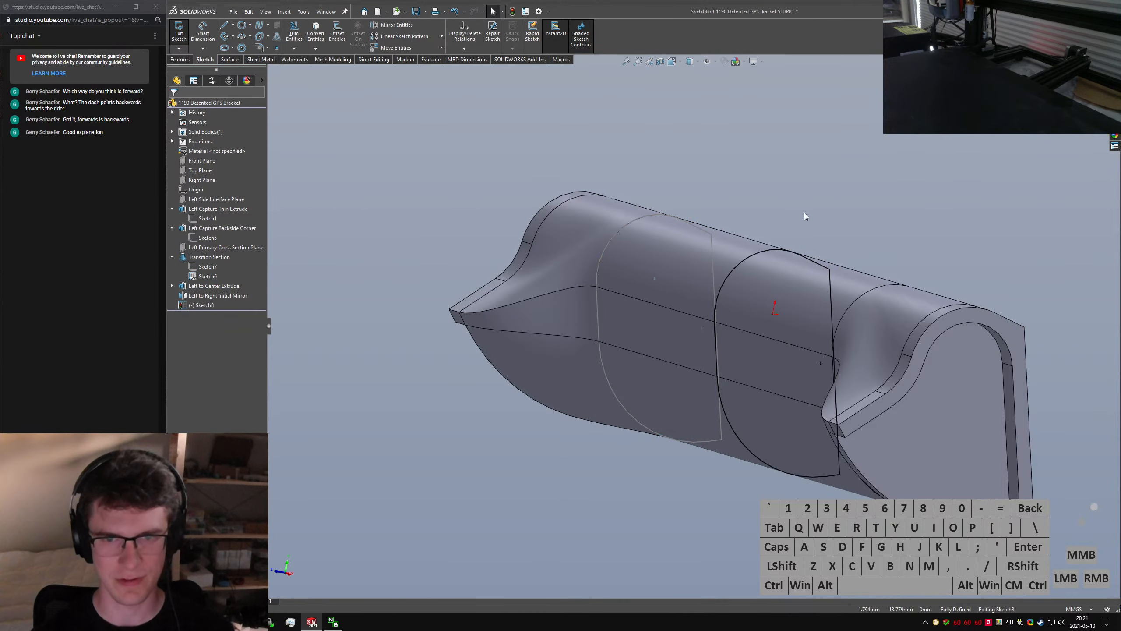
Hide the bracket body and show the converted profile squarely in the Right view
right_drag(805, 212, 653, 249)
middle_drag(755, 302, 728, 284)
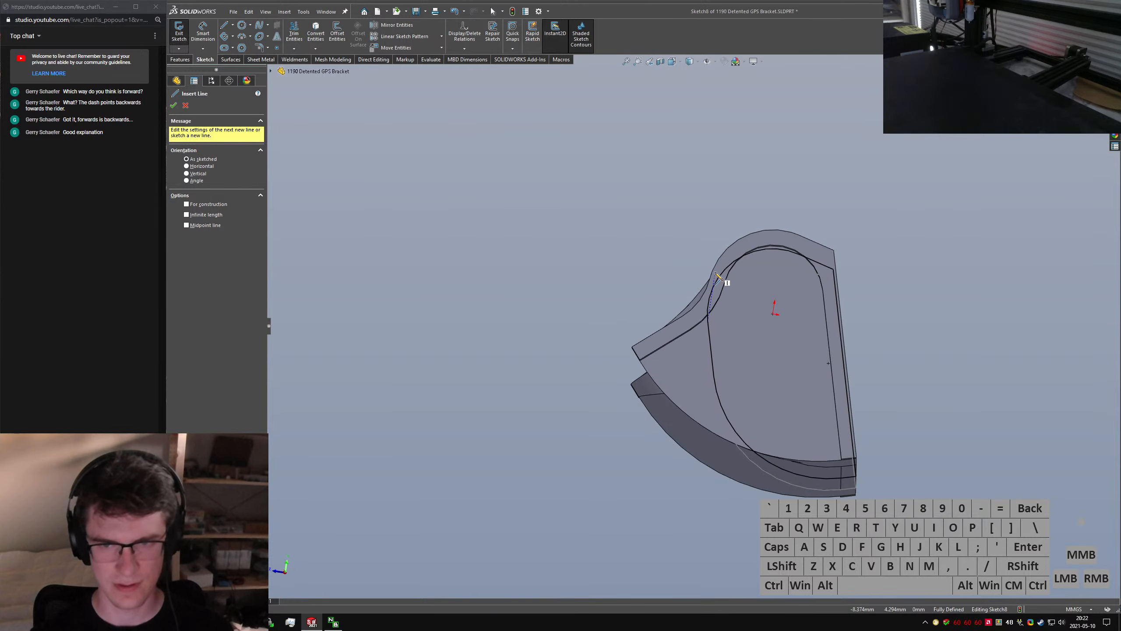
key(ctrl+4)
key(Escape)
key(Tab)
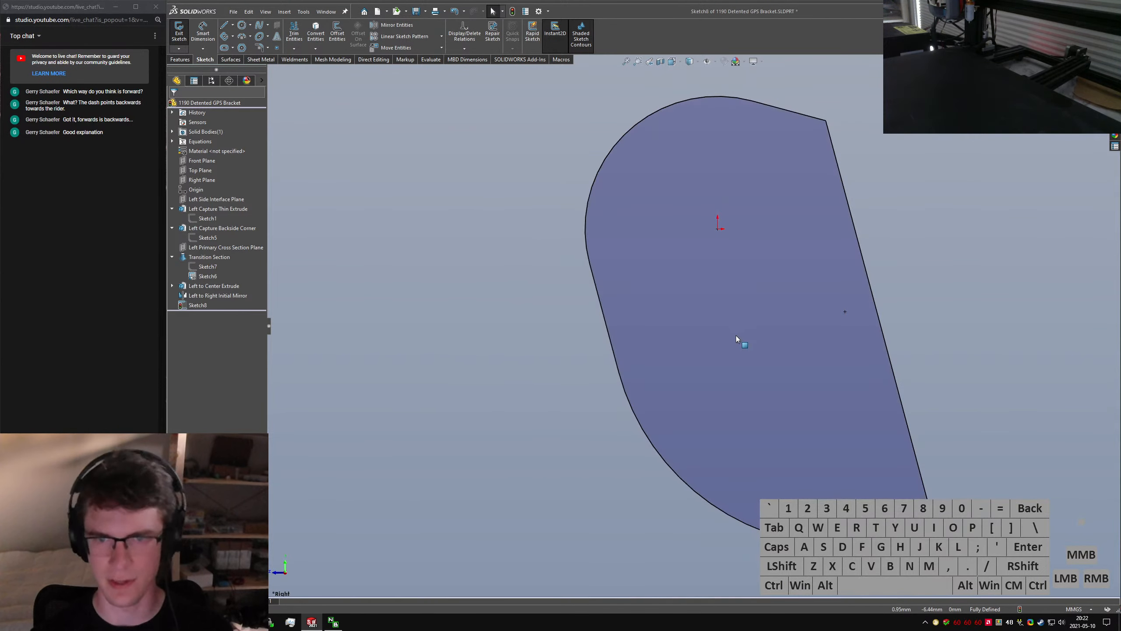
Draw a line about 17.2 mm long across the profile, perpendicular from the short straight front edge to the long back edge
right_drag(1029, 315, 618, 352)
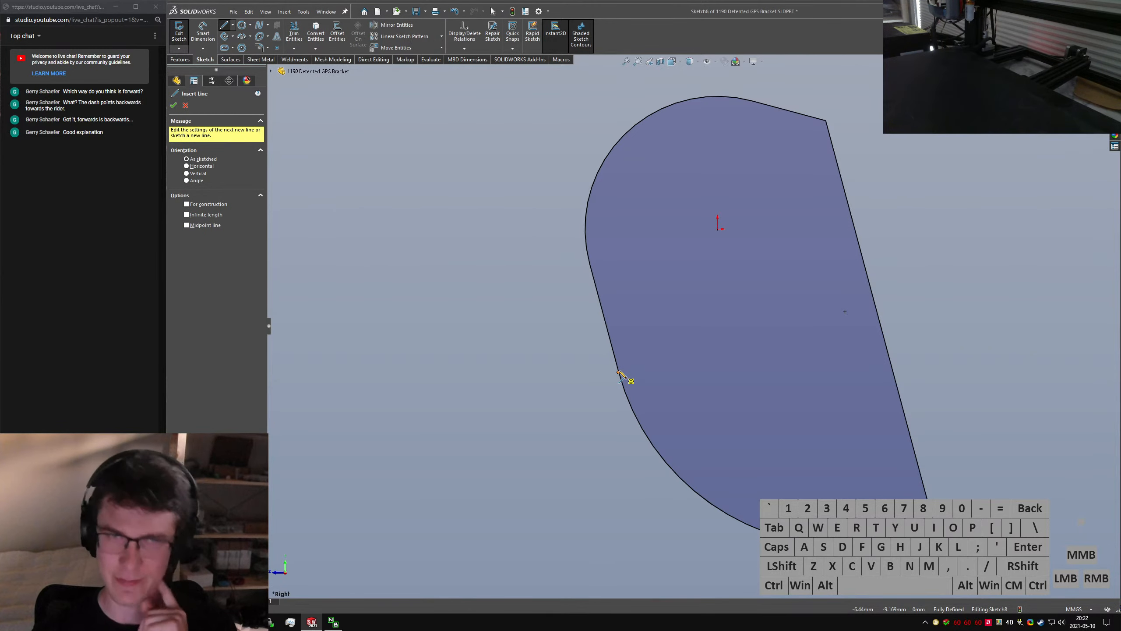
click(612, 348)
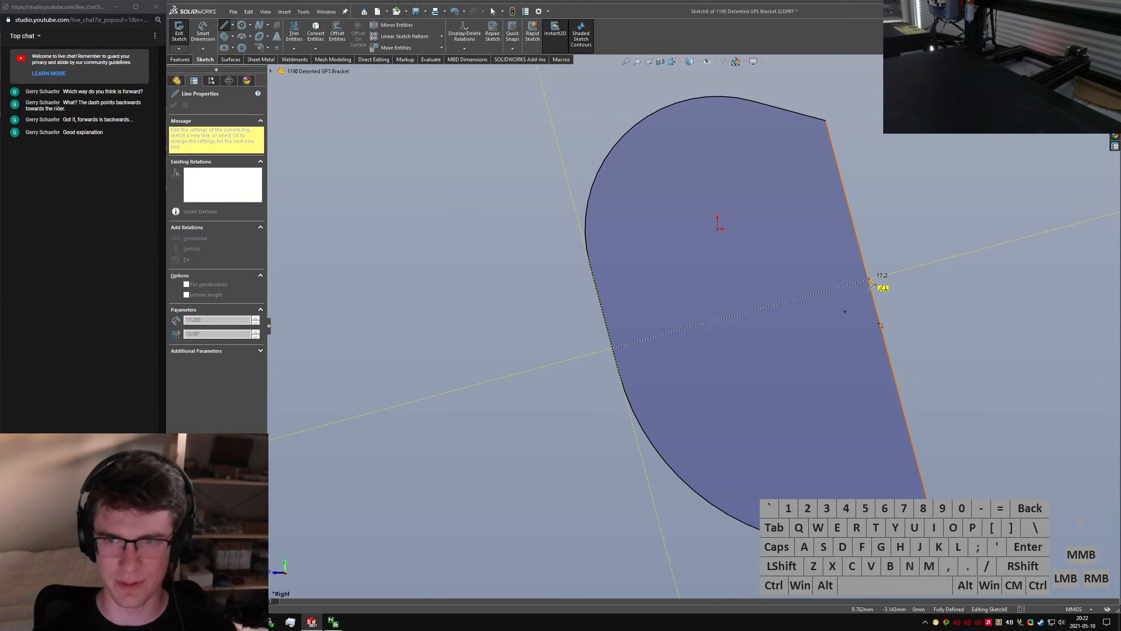
click(868, 280)
key(Escape)
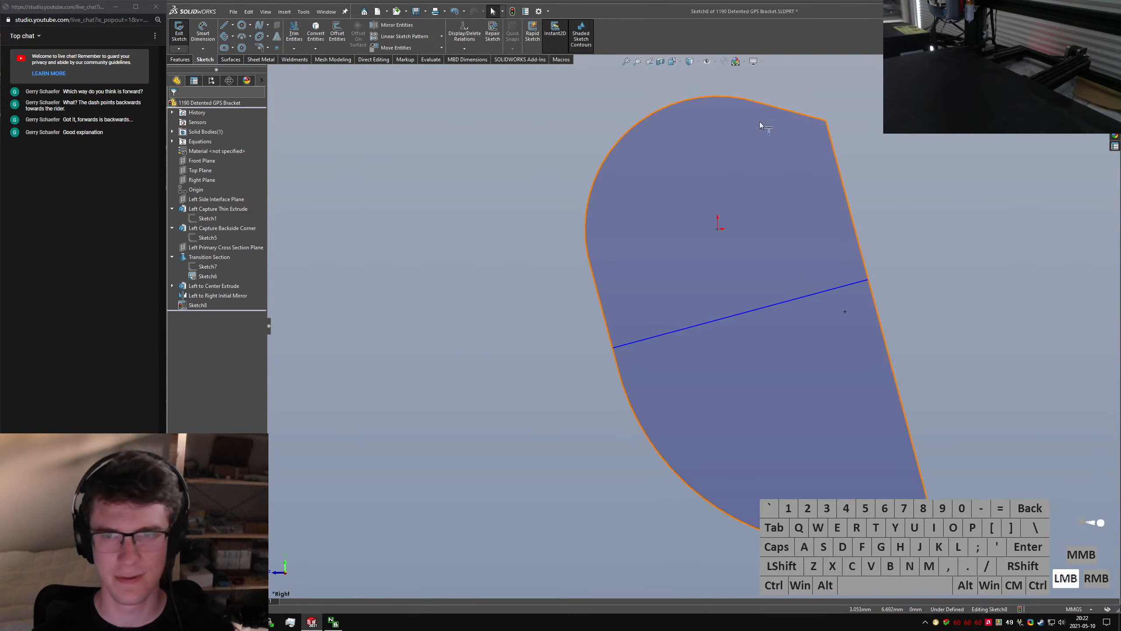
Extend the profile's upper arc around to the long back edge and trim away the pointed corner outside it
click(750, 102)
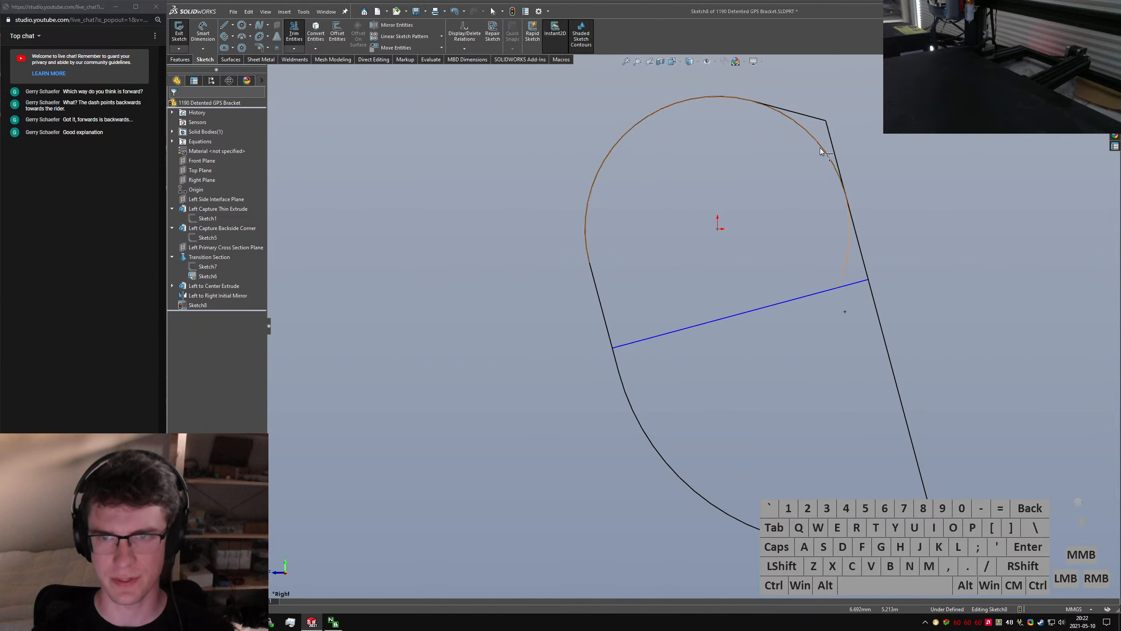
right_drag(898, 133, 859, 165)
mouse_move(812, 94)
mouse_down()
mouse_move(811, 106)
mouse_move(919, 190)
mouse_up()
mouse_move(826, 146)
middle_down()
mouse_move(826, 163)
mouse_move(863, 177)
mouse_move(795, 208)
middle_up()
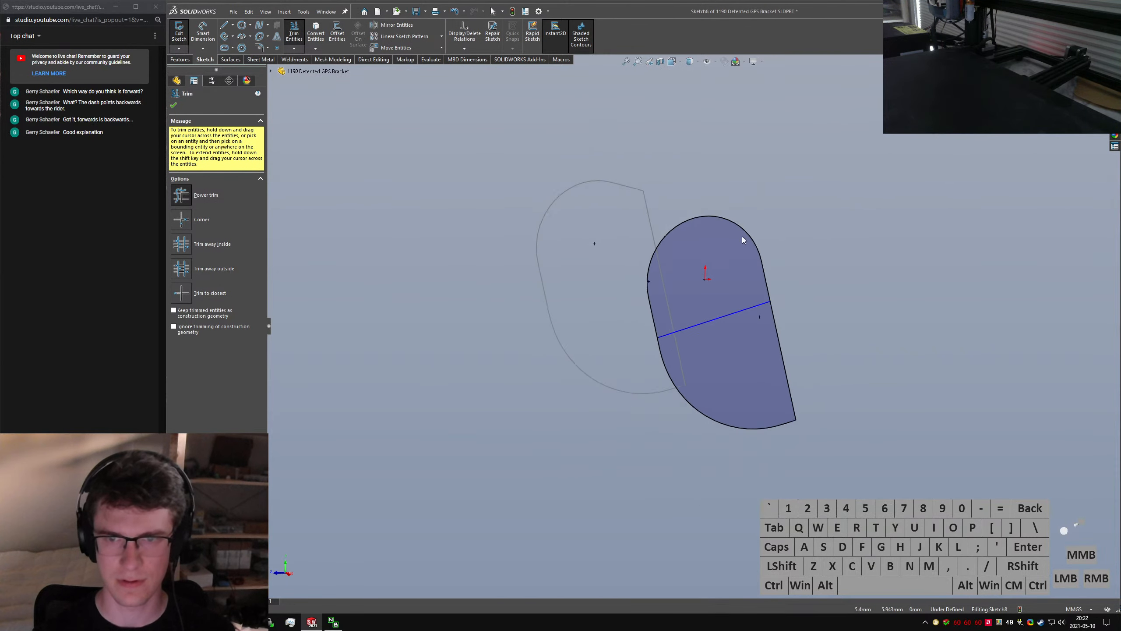
middle_drag(742, 237, 862, 285)
right_drag(862, 286, 816, 355)
drag(856, 311, 898, 324)
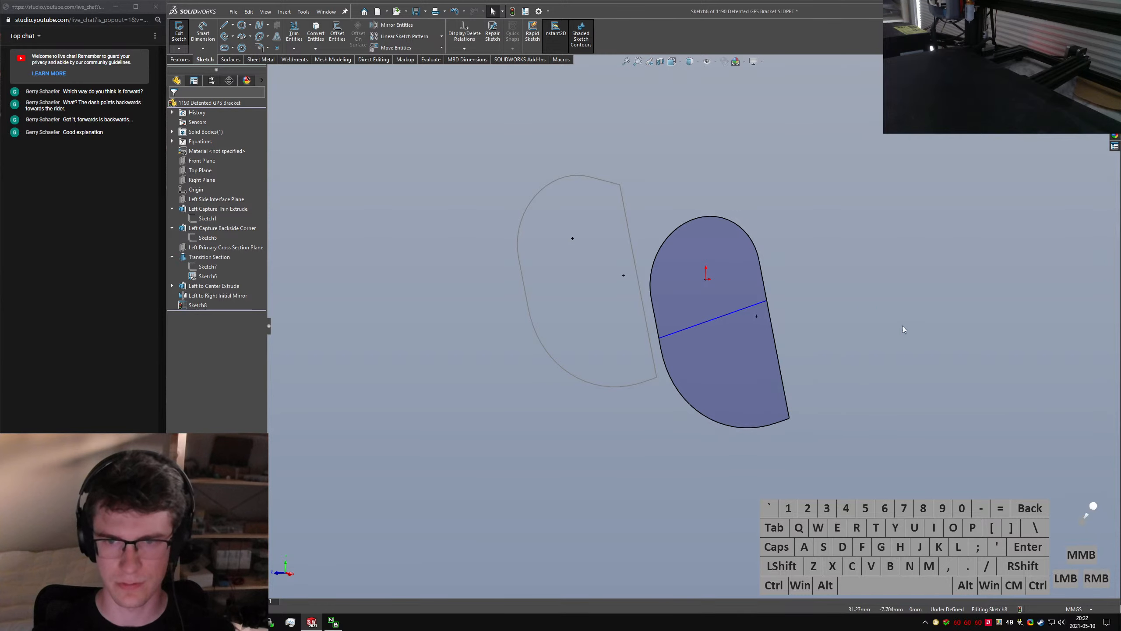
Trim away the profile's lower portion beneath the crossing line, including the leftover stub, to leave a closed arch shape
right_drag(917, 265, 881, 294)
drag(876, 298, 716, 383)
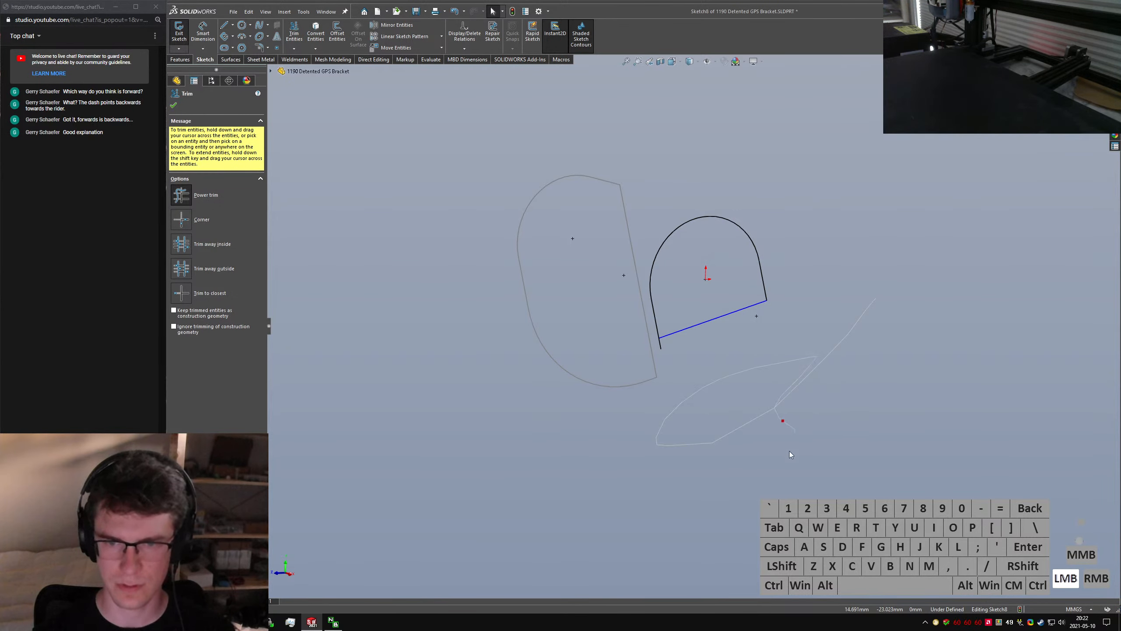
drag(656, 354, 680, 376)
key(Escape)
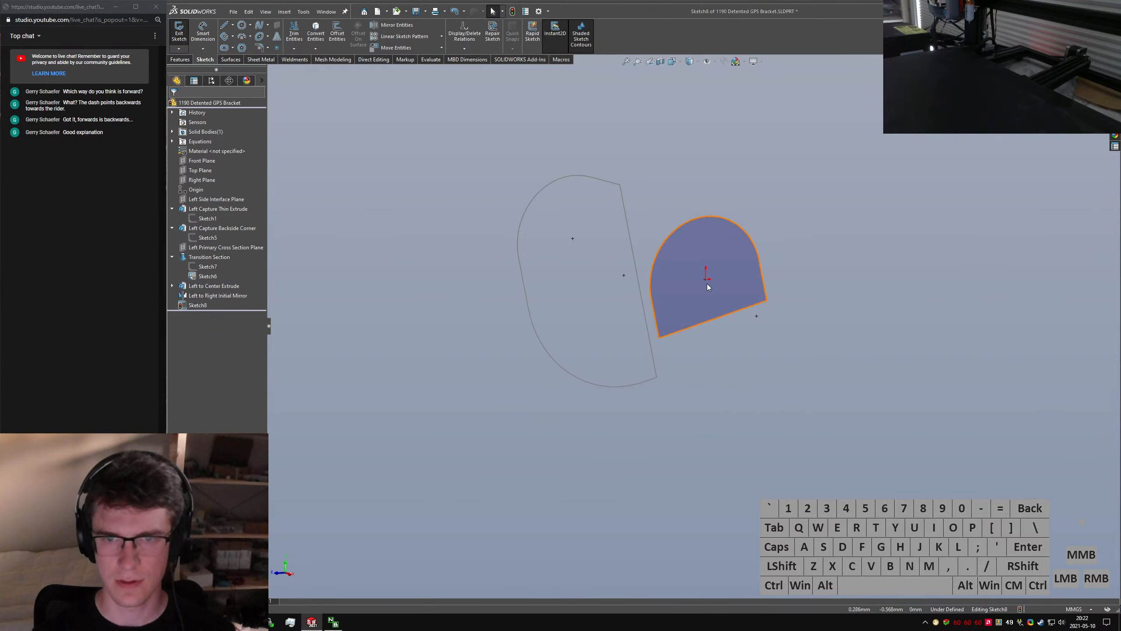
Move the arch's straight base line lower and make it tangent to the upper arc
scroll(708, 282, down, 3)
right_drag(720, 402, 706, 276)
middle_drag(706, 275, 688, 268)
key(Escape)
drag(851, 338, 862, 380)
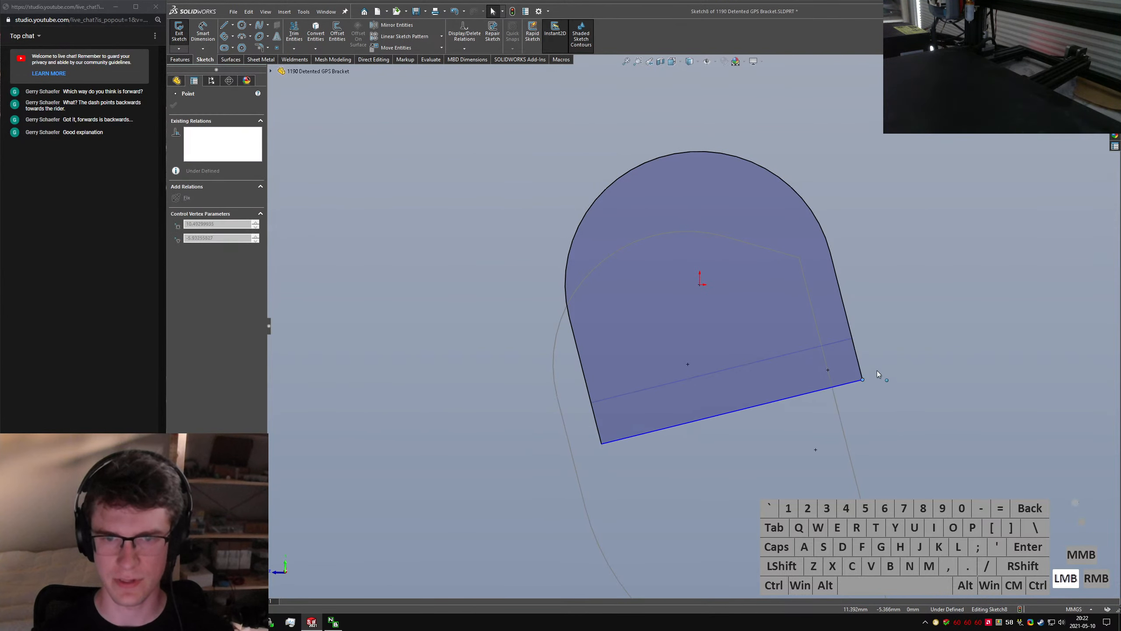
ctrl+click(823, 208)
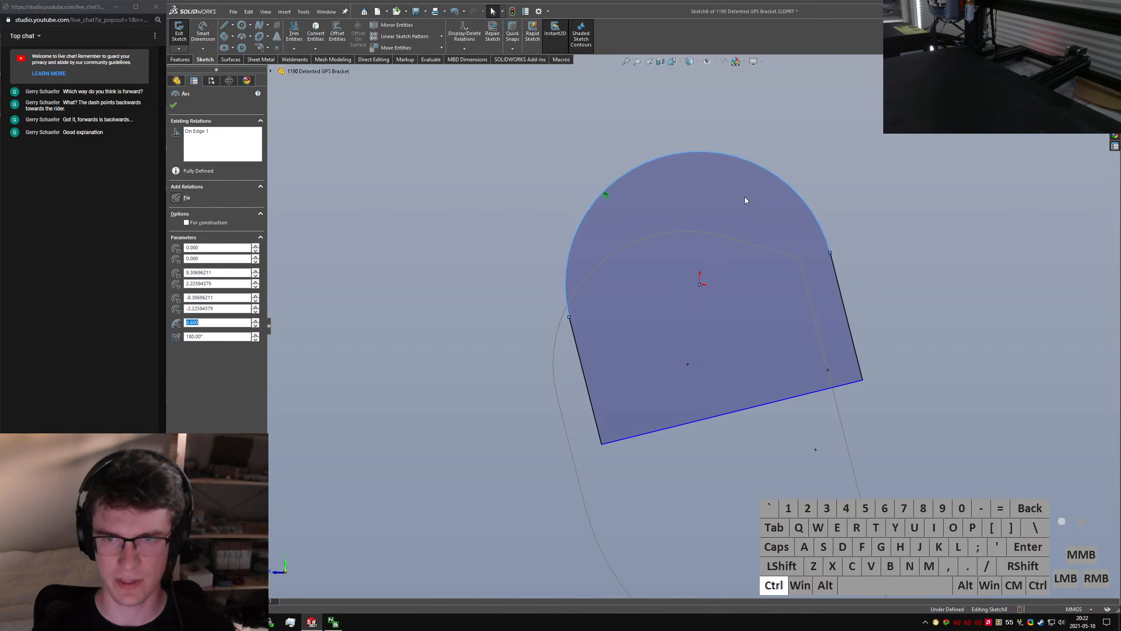
ctrl+click(785, 398)
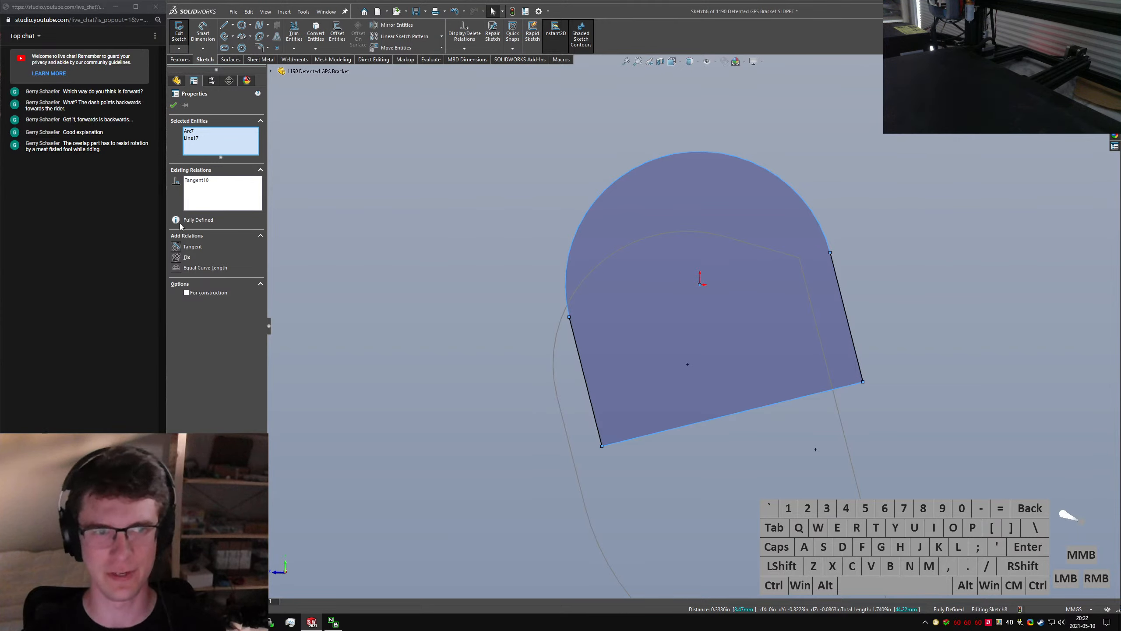
click(174, 106)
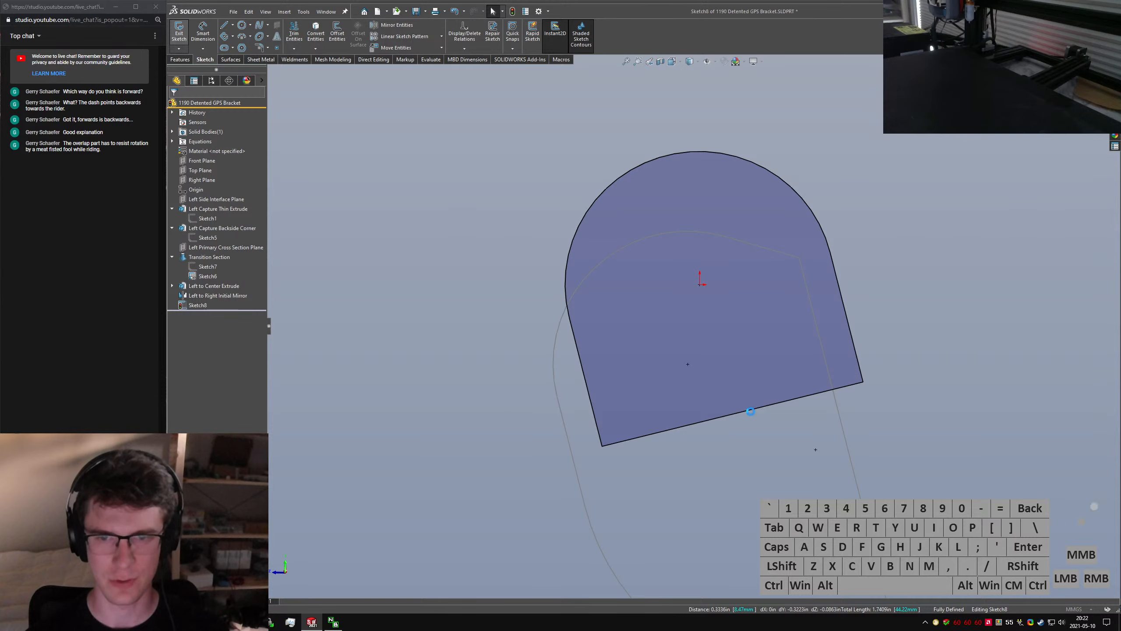
Try an extruded cut of the arch profile with the Mid Plane end condition and a depth of 80 mm
middle_drag(739, 421, 765, 424)
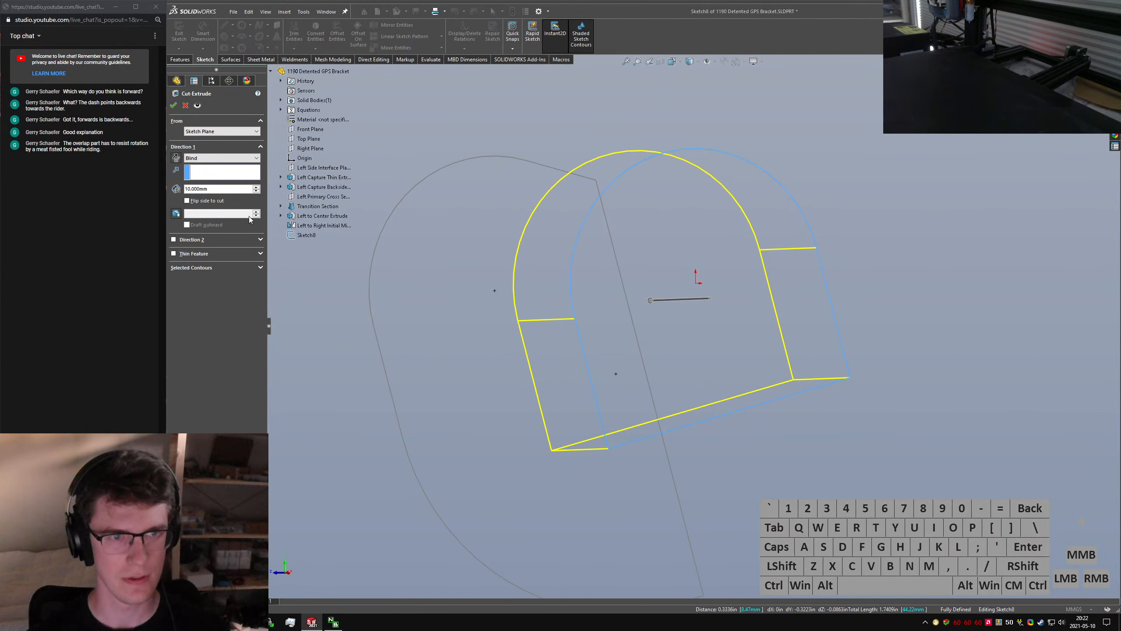
click(202, 158)
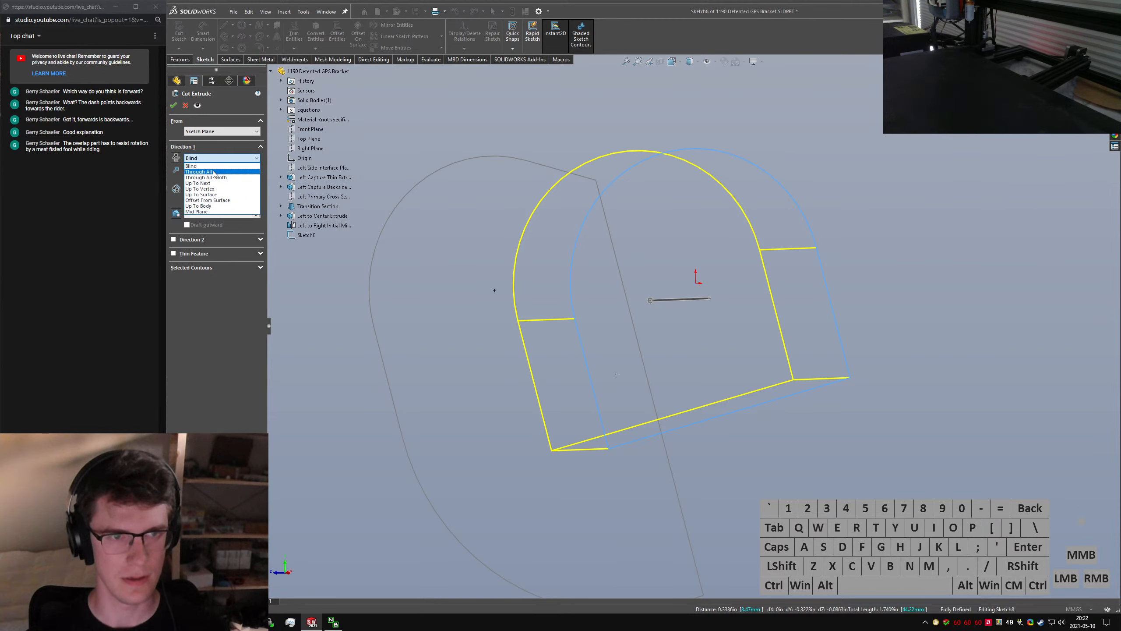
click(208, 211)
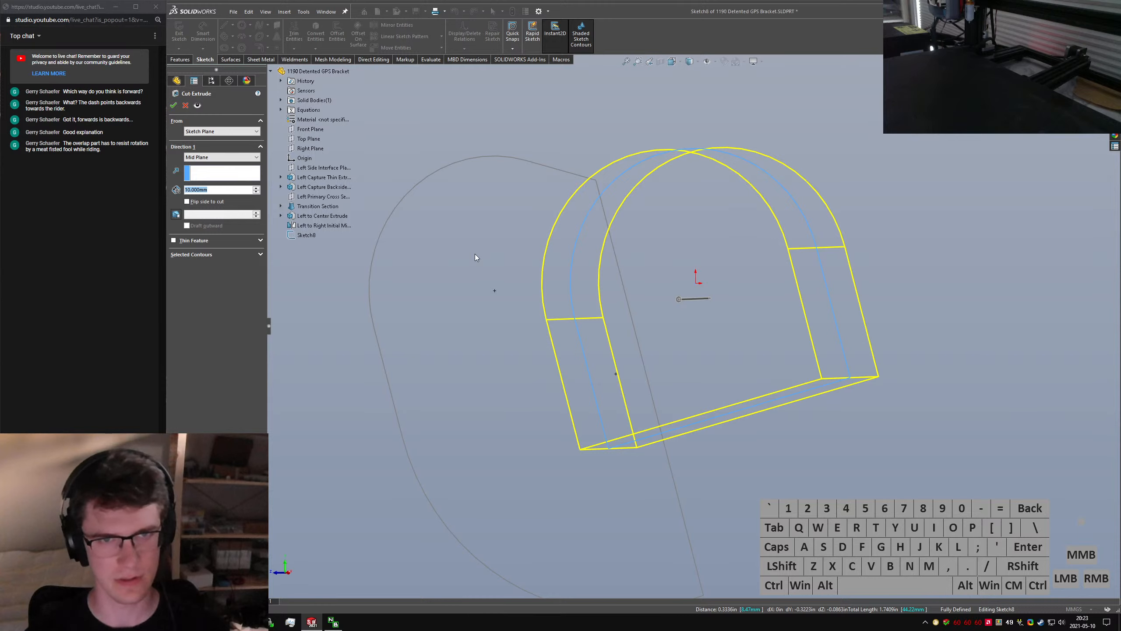
text(80)
key(Return)
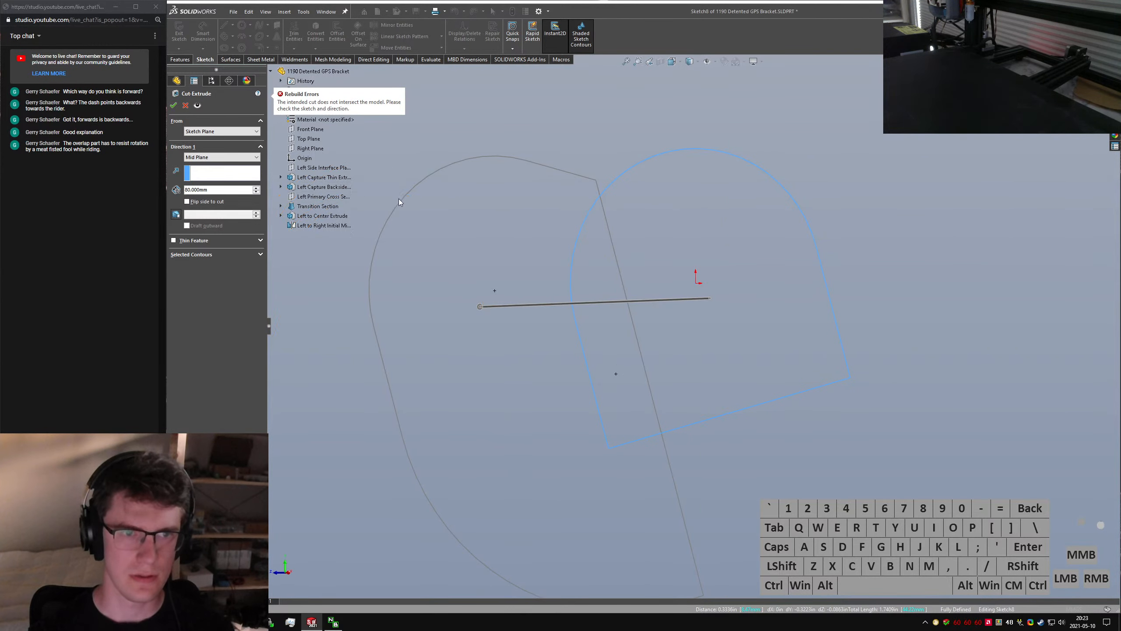
Show the hidden bracket body from the Solid Bodies folder while keeping the cut definition open
scroll(399, 198, up, 4)
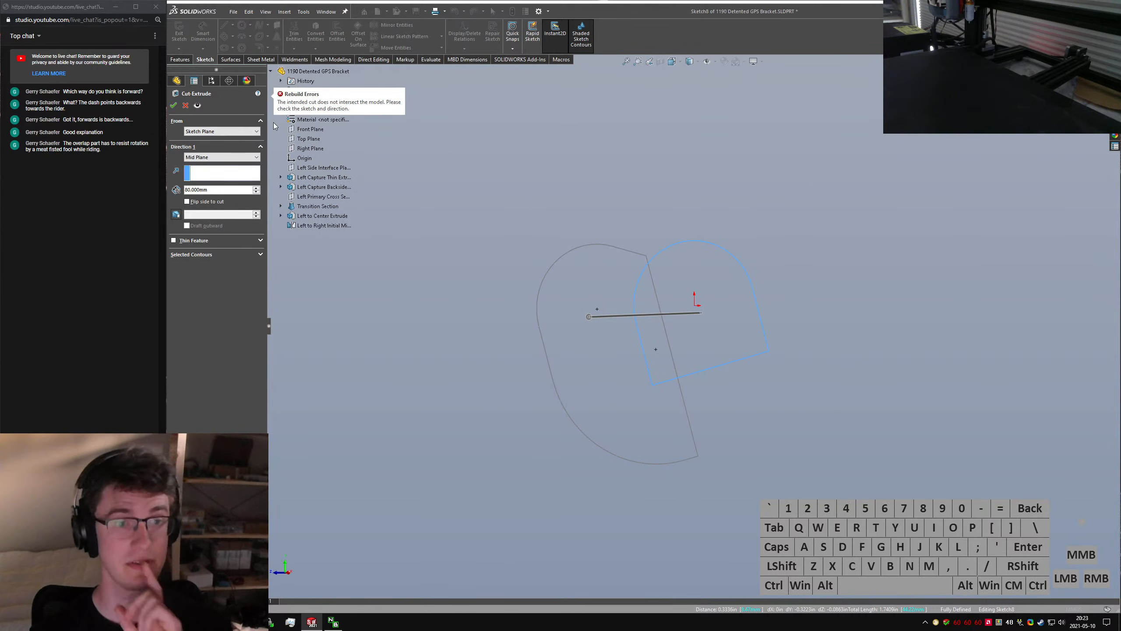
click(325, 110)
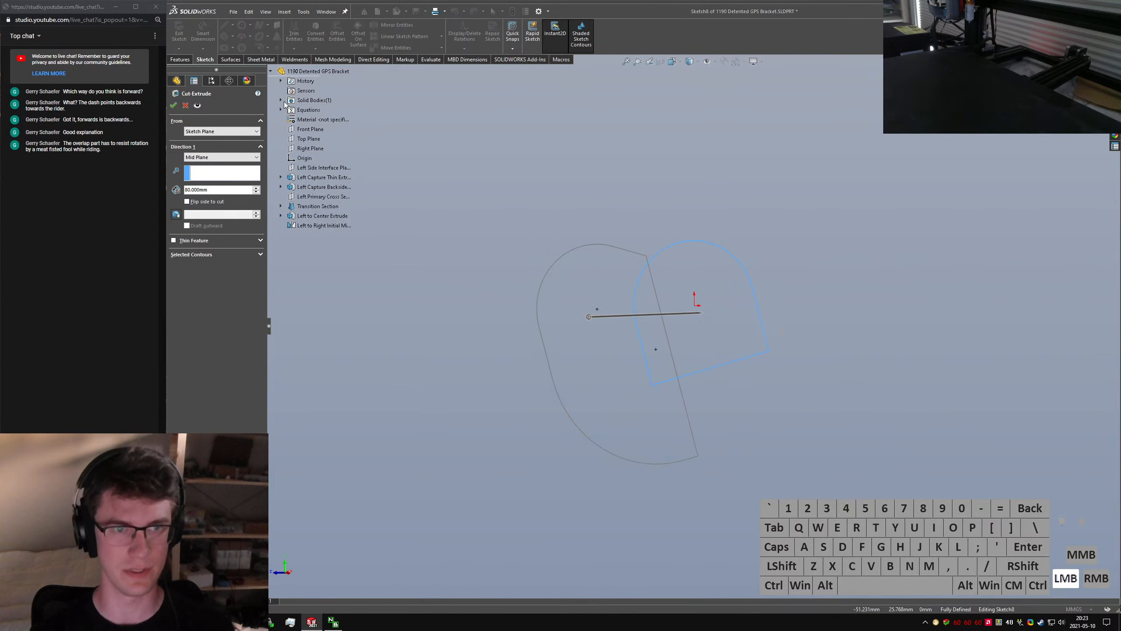
click(282, 101)
right_click(318, 109)
click(327, 100)
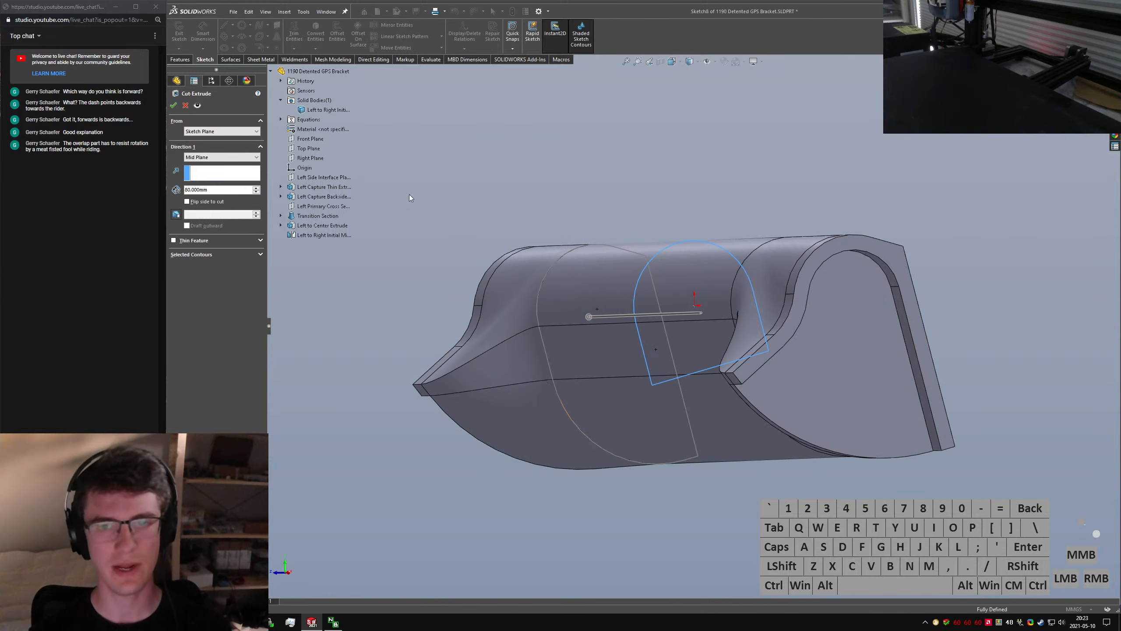
middle_drag(372, 269, 531, 296)
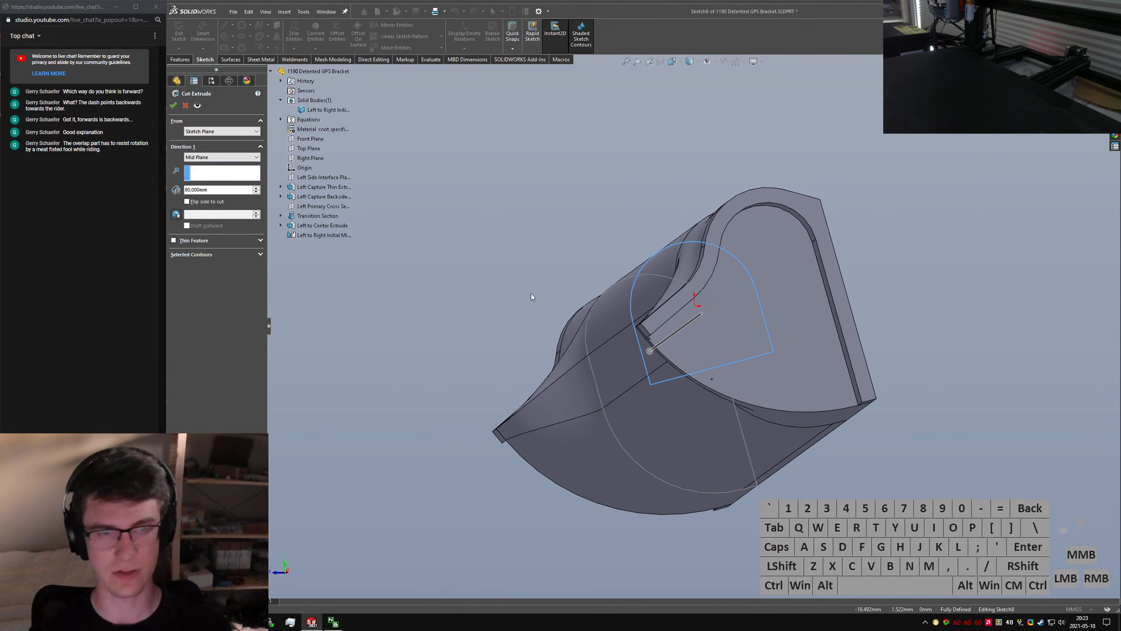
Try to apply the Mid Plane cut again with the bracket body shown, and inspect the cut profile along the body
click(195, 256)
click(195, 256)
click(174, 106)
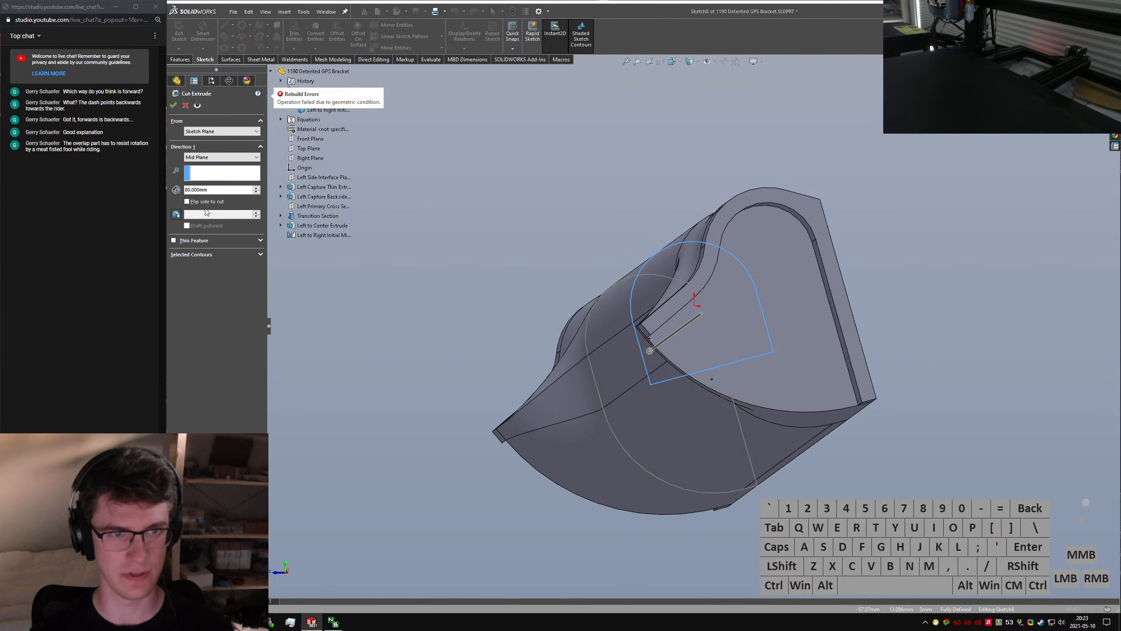
middle_drag(560, 230, 631, 265)
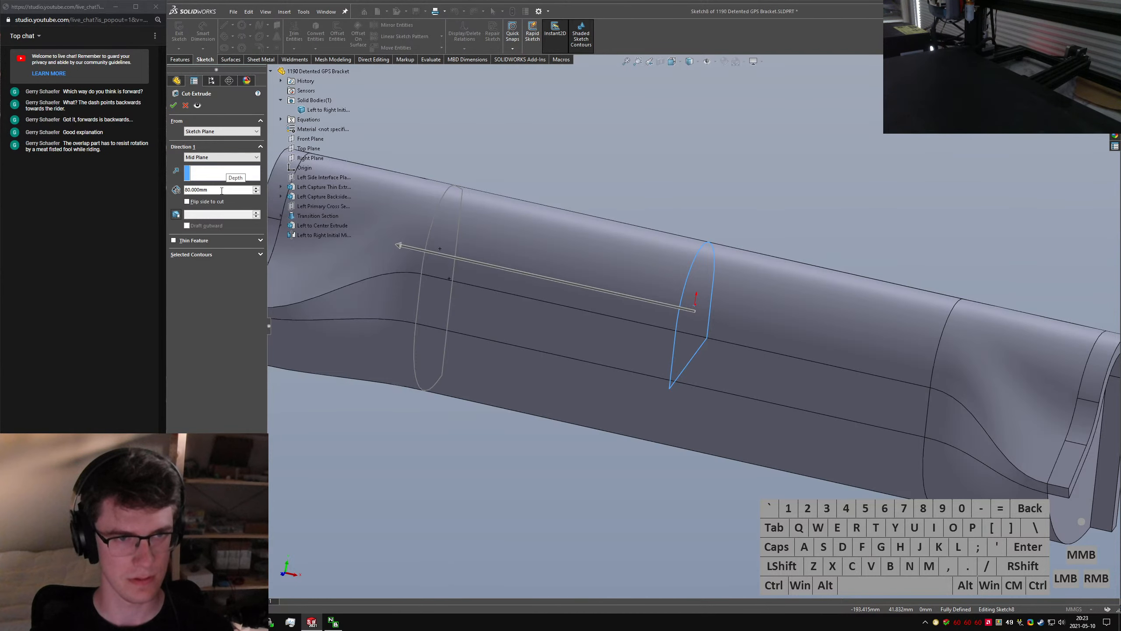
Set the mid-plane cut's depth to 60 mm and create the cut through the bracket's centre section
double_click(222, 191)
text(60)
key(Return)
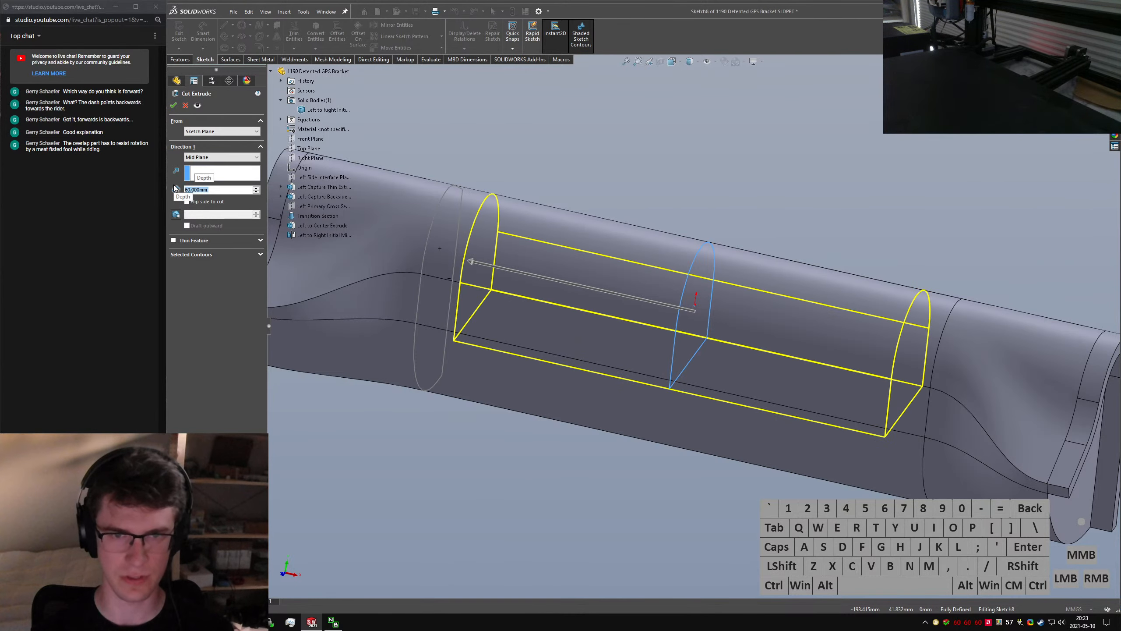
middle_drag(521, 307, 418, 243)
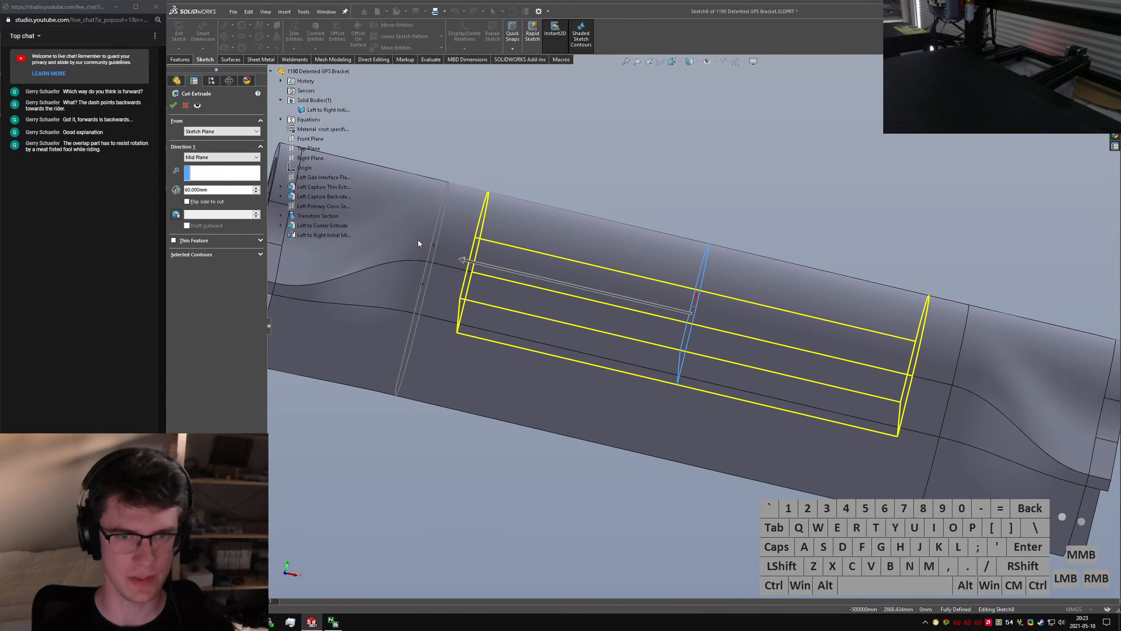
click(173, 105)
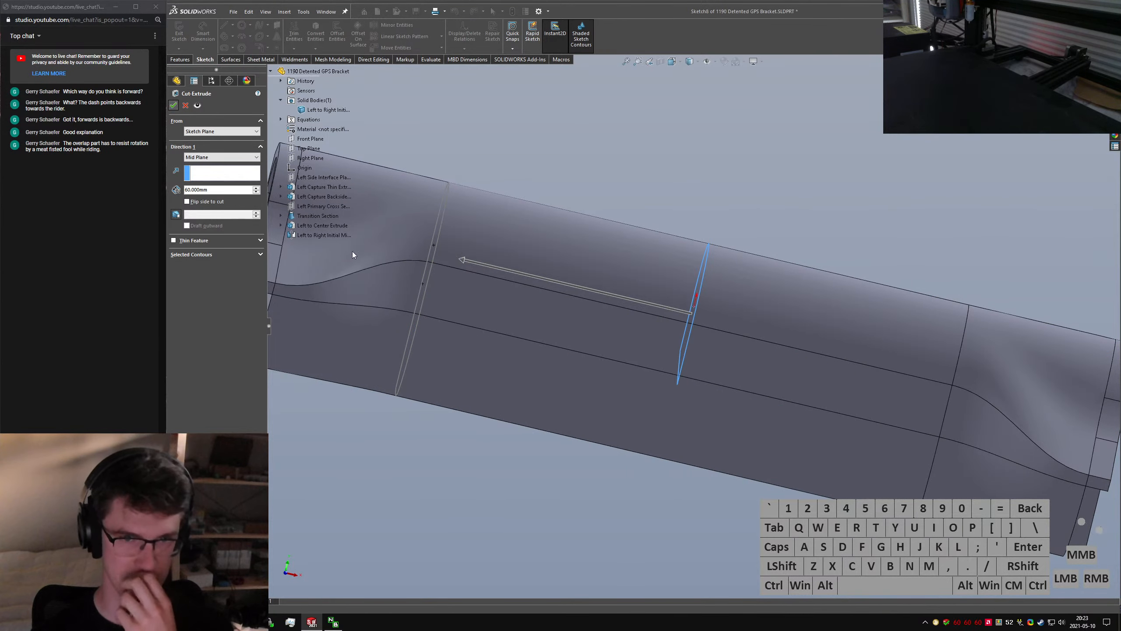
Open the new cut's sketch to inspect its profile against the bracket, and close it again
click(172, 314)
click(196, 324)
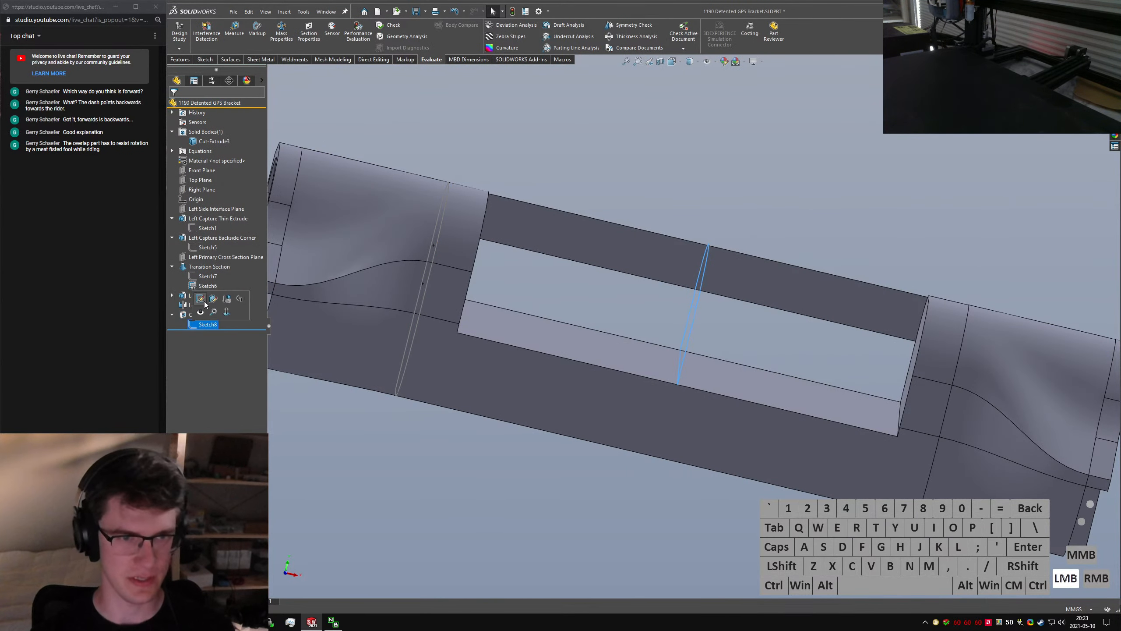
click(204, 304)
middle_drag(571, 329, 680, 233)
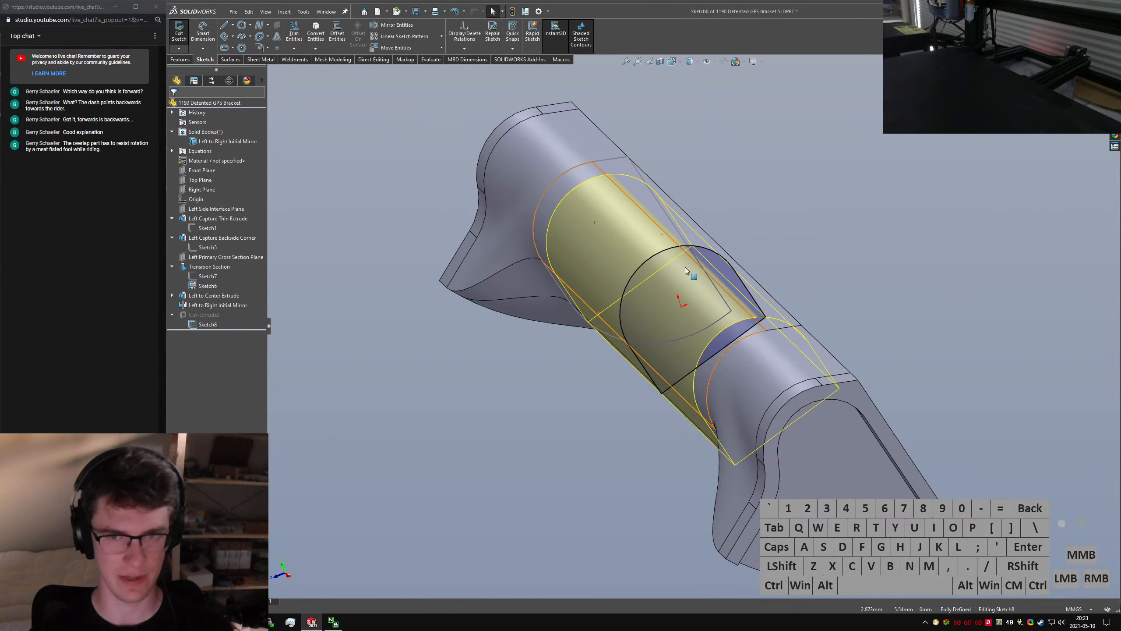
click(195, 82)
key(ctrl+b)
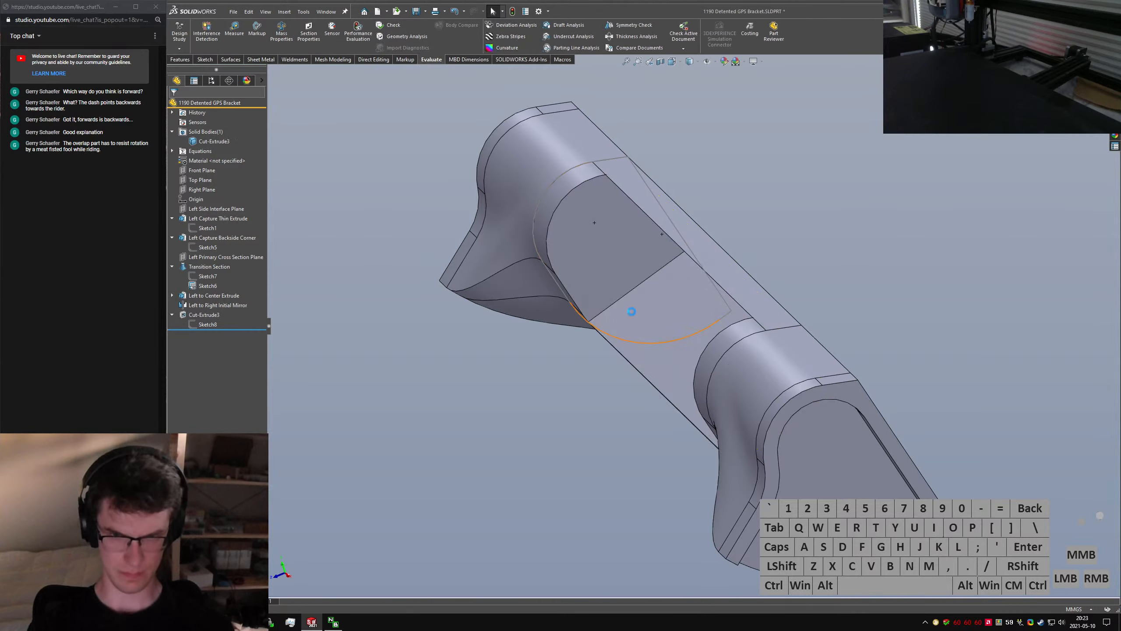
mouse_move(504, 303)
middle_down()
mouse_move(628, 267)
mouse_move(576, 211)
middle_up()
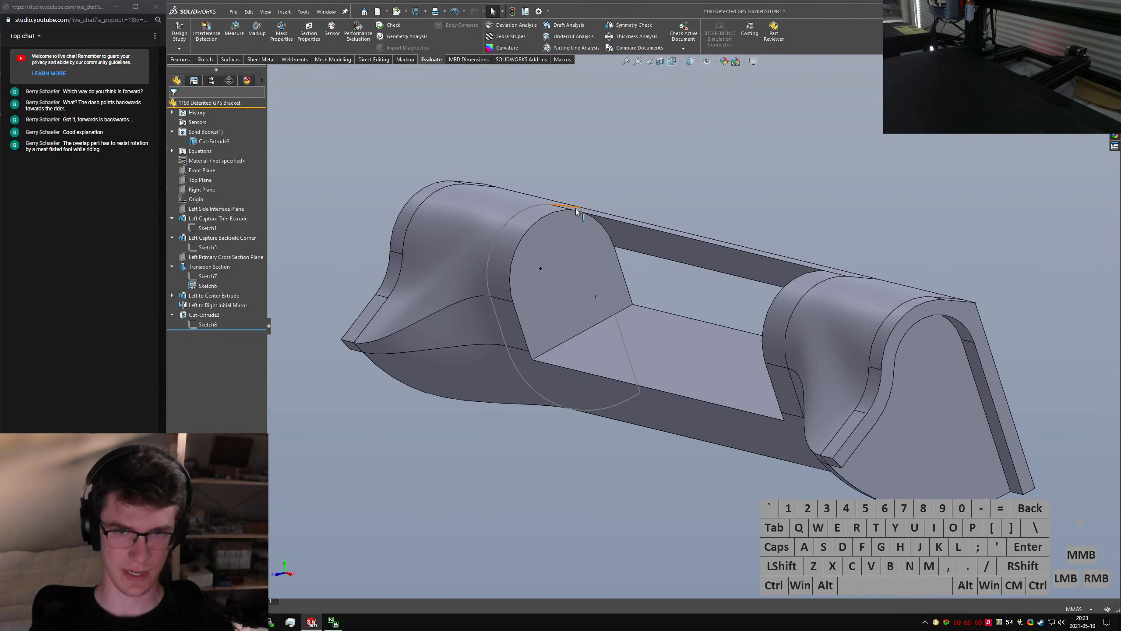
Reopen the cut's sketch and trim away the profile's arc and its back line
click(208, 324)
right_drag(756, 204, 730, 221)
drag(707, 261, 706, 261)
key(Escape)
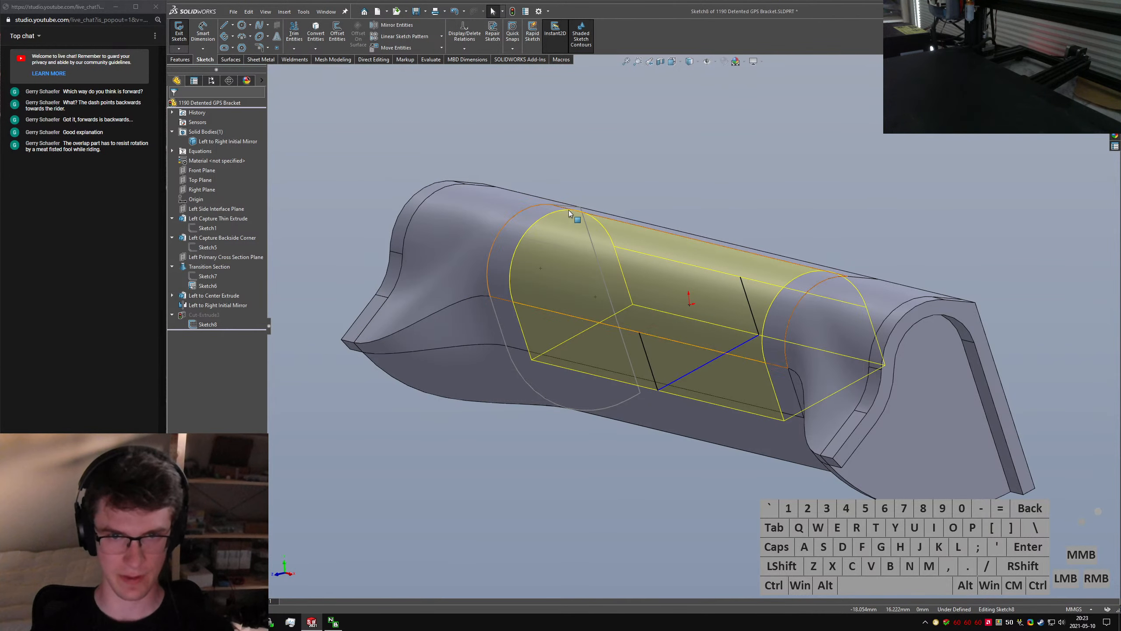
right_drag(826, 211, 770, 256)
mouse_move(770, 282)
mouse_down()
mouse_move(700, 300)
mouse_move(574, 248)
mouse_up()
key(Escape)
Convert the transition section sketch's arc, short upper line and back line into the cut profile, and trim the excess below the bottom line
ctrl+click(535, 206)
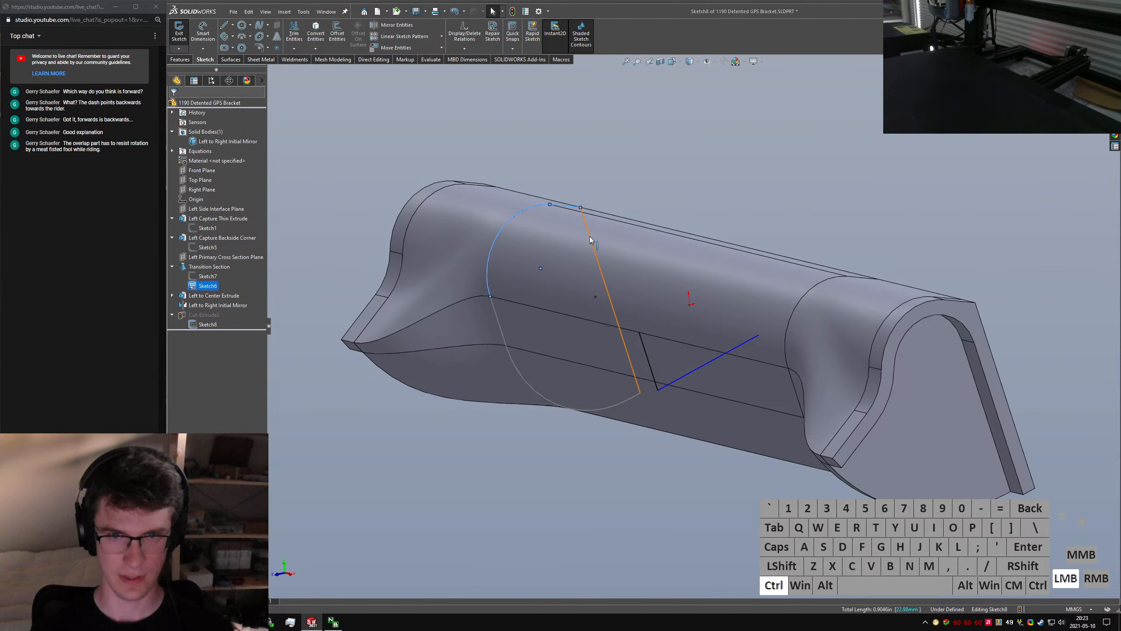
ctrl+click(605, 282)
click(316, 32)
right_drag(783, 147, 770, 165)
drag(744, 392, 764, 348)
key(Escape)
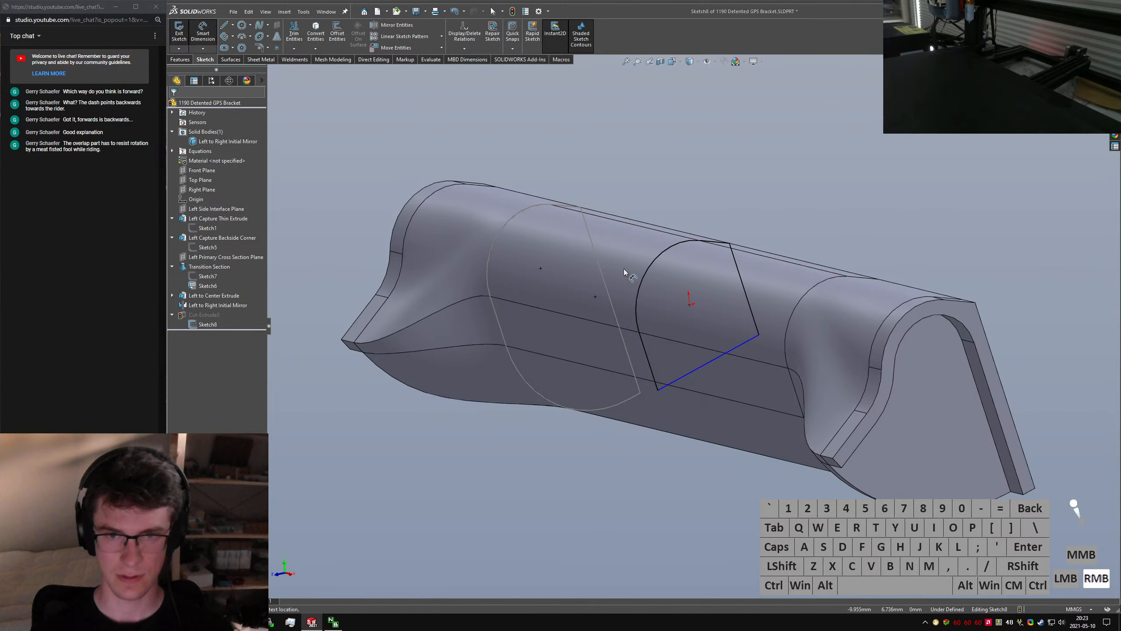
Add a tangent relation between the cut profile's arc and its bottom line
click(640, 290)
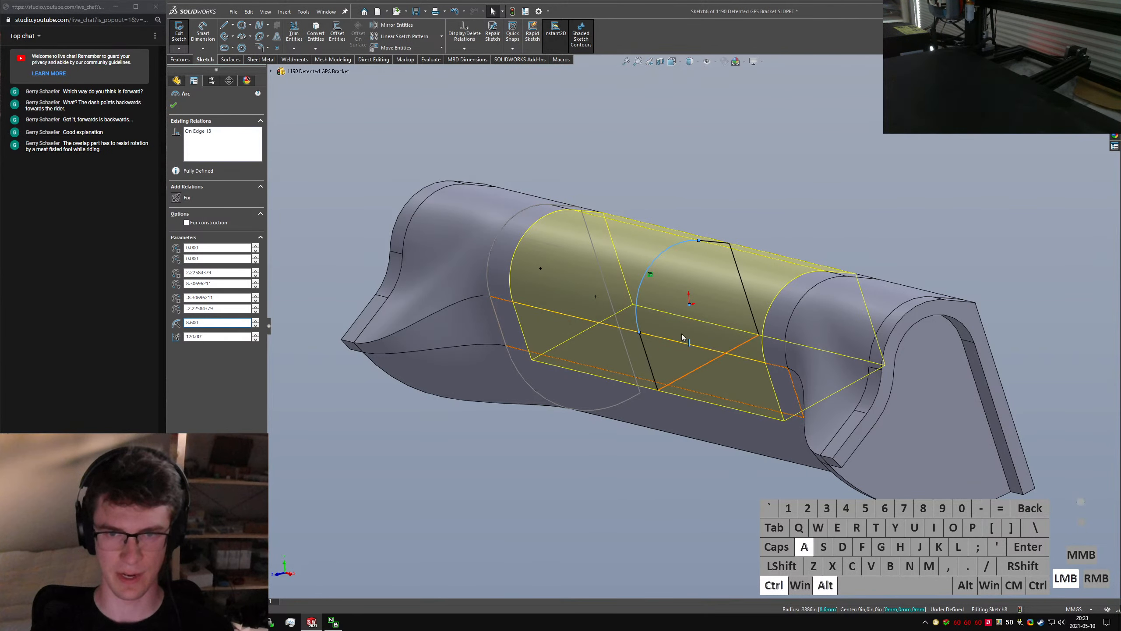
ctrl+click(686, 375)
click(663, 435)
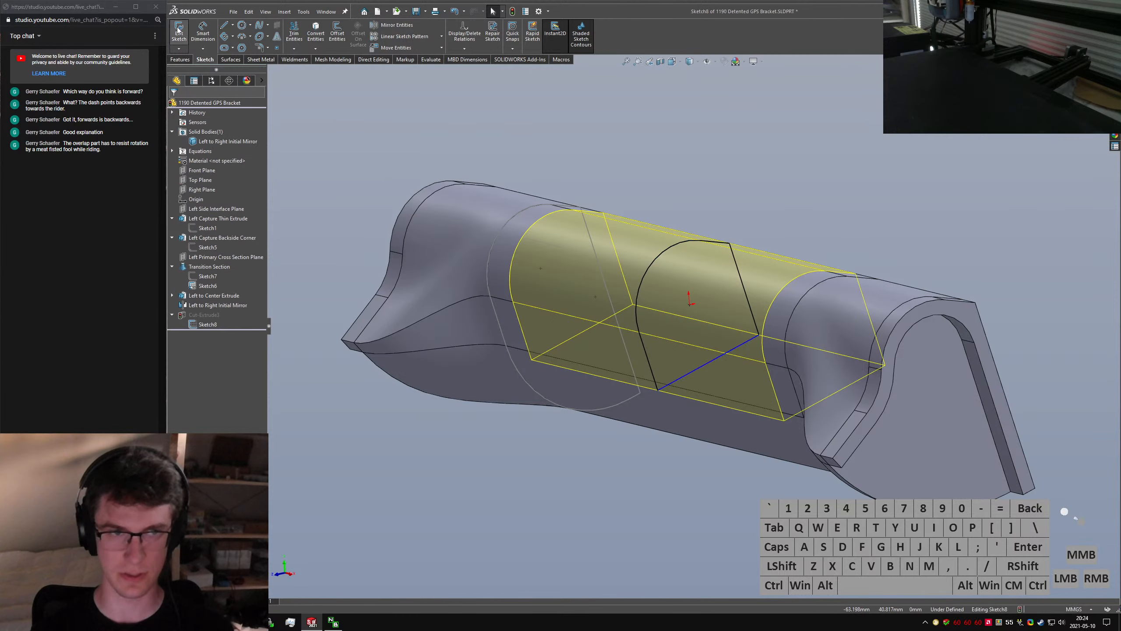
click(638, 315)
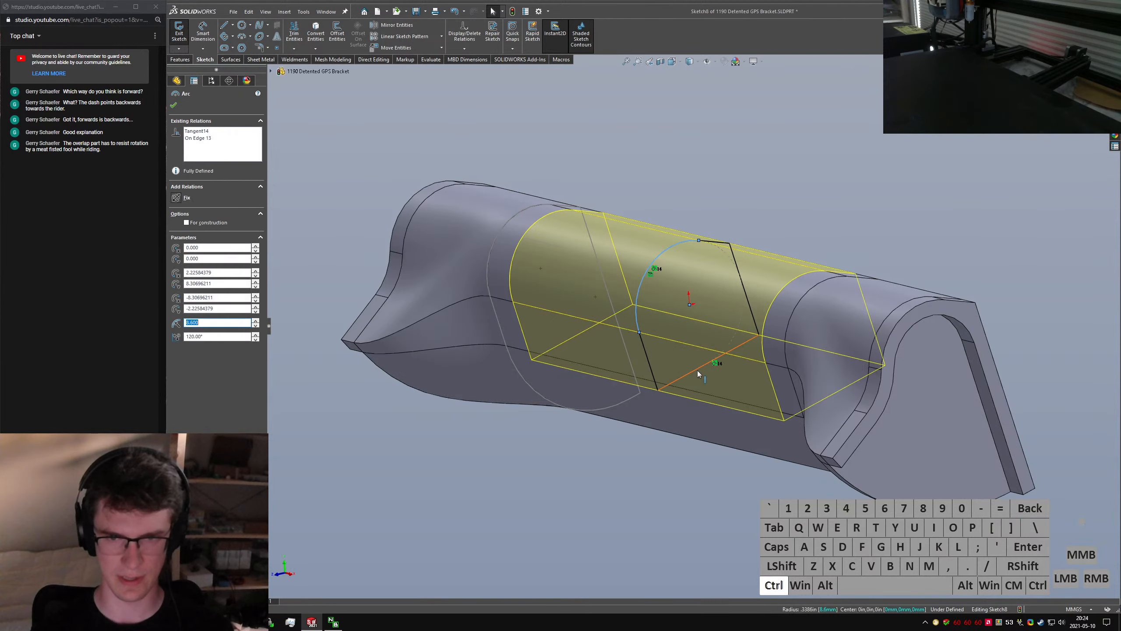
click(654, 401)
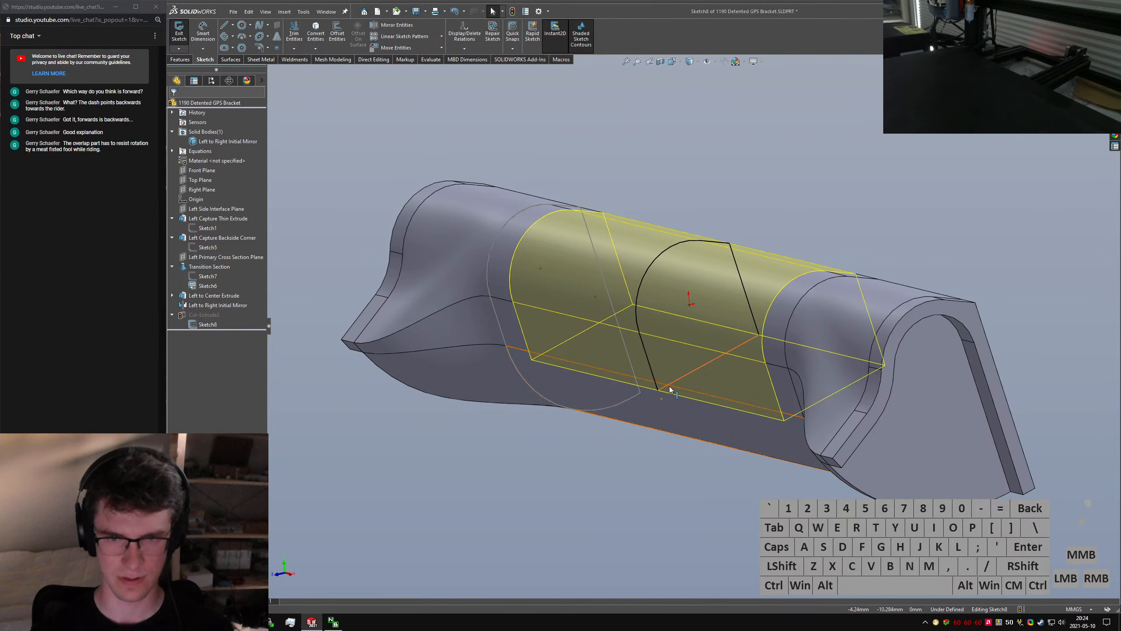
Move the bottom line's back endpoint, try a horizontal relation on the line, and undo that relation
click(662, 399)
scroll(752, 355, down, 5)
click(678, 480)
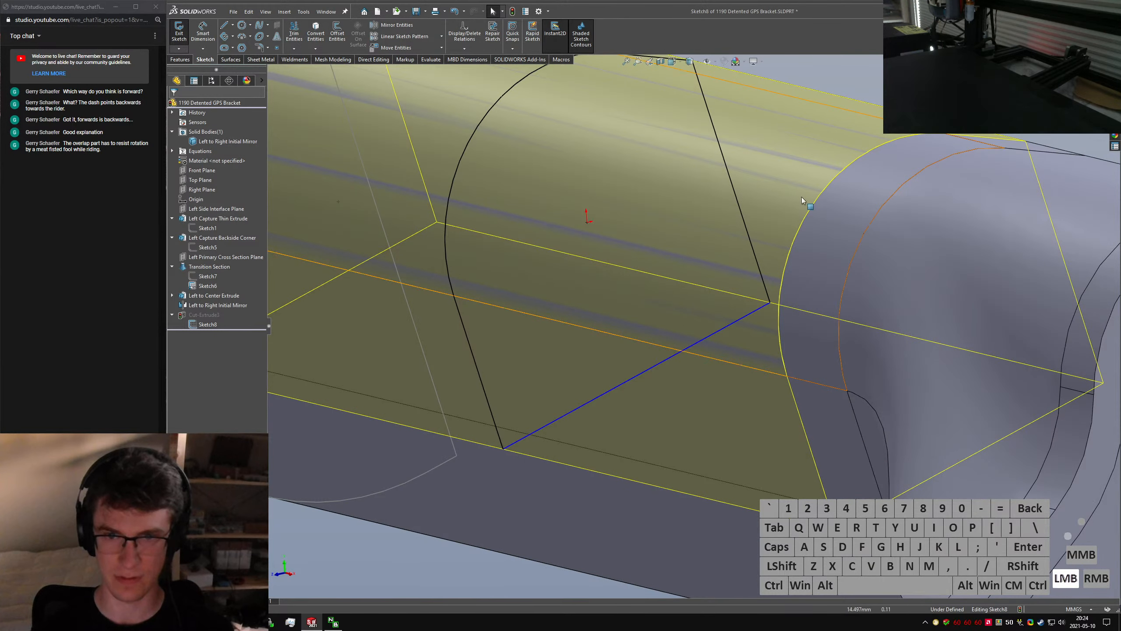
mouse_move(771, 304)
mouse_down()
mouse_move(775, 360)
mouse_move(740, 261)
mouse_move(761, 274)
mouse_up()
click(724, 307)
key(alt+h)
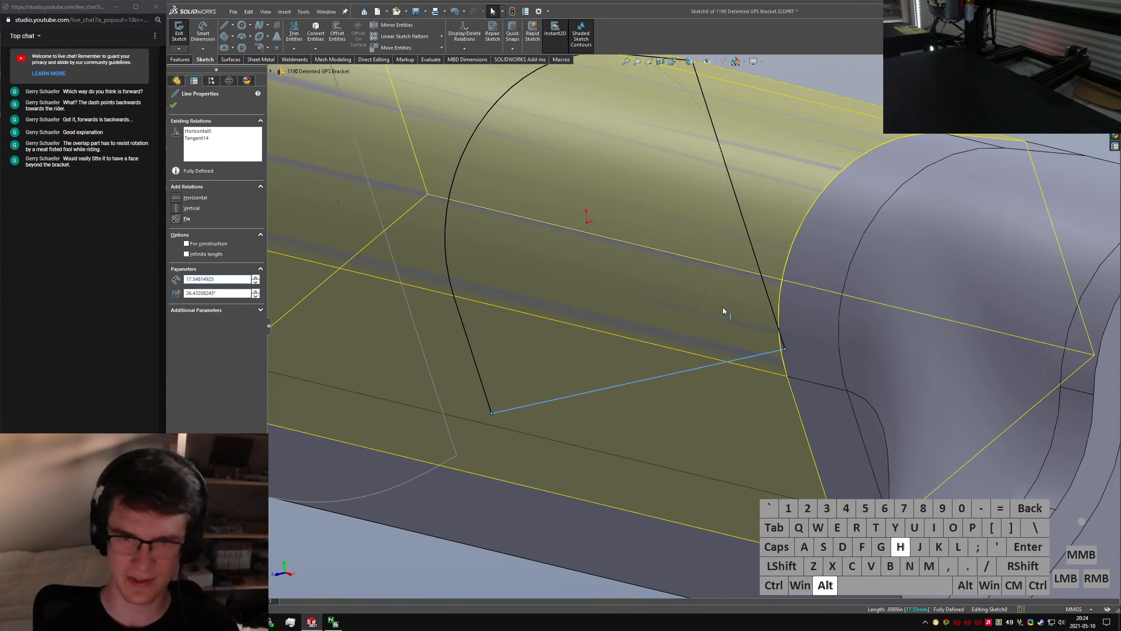
key(ctrl+z)
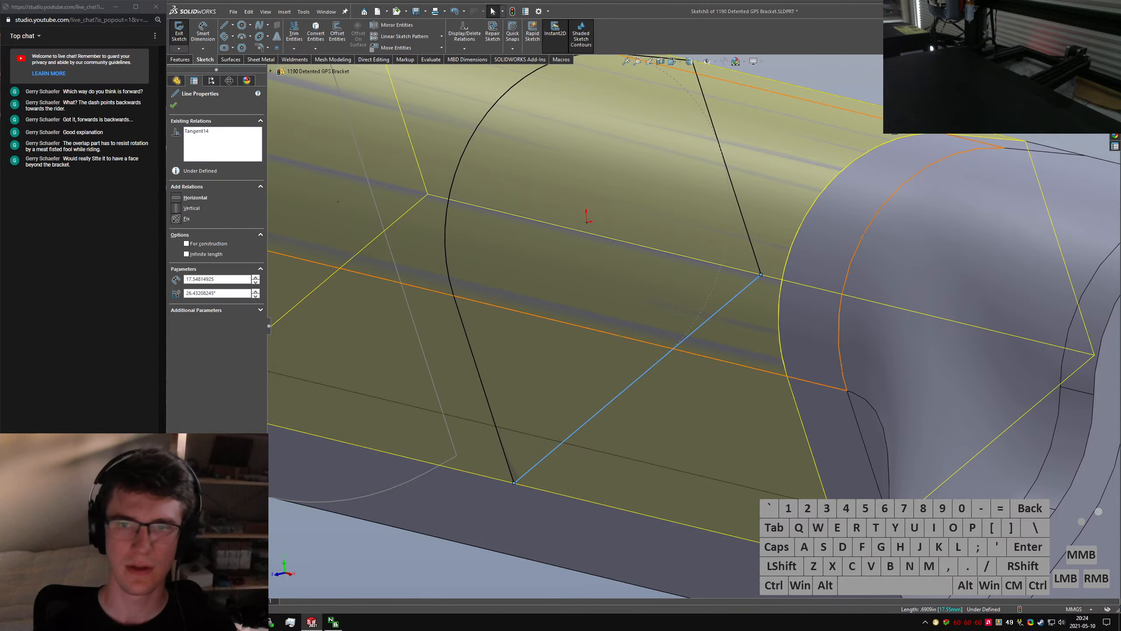
Make the cut profile's bottom line perpendicular to its short front line
click(662, 357)
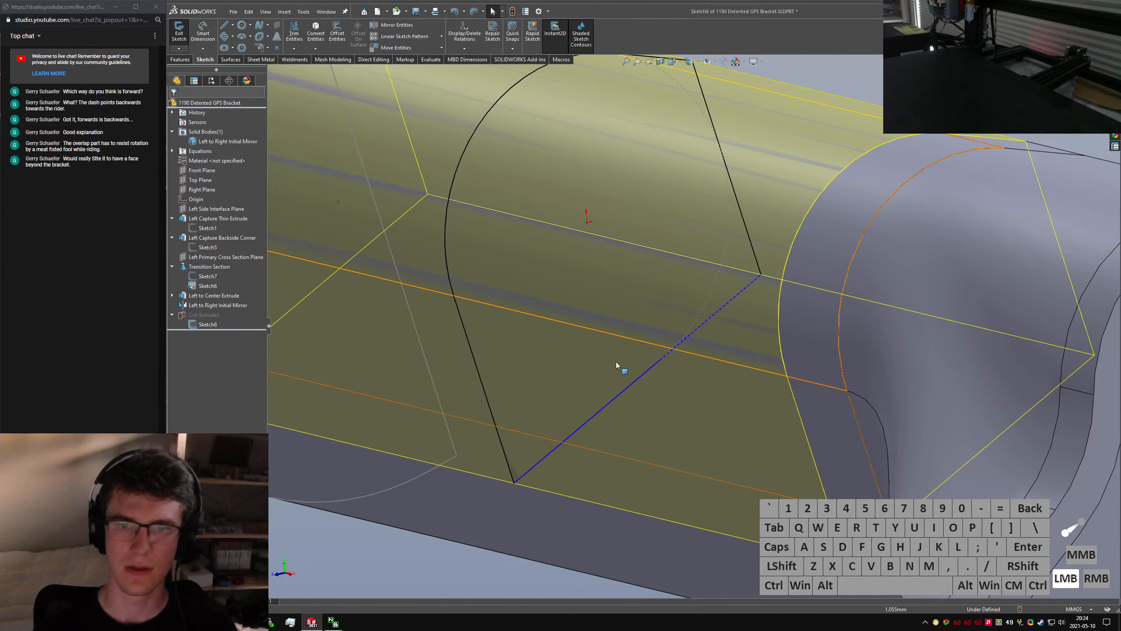
ctrl+click(508, 466)
key(u)
scroll(549, 463, down, 10)
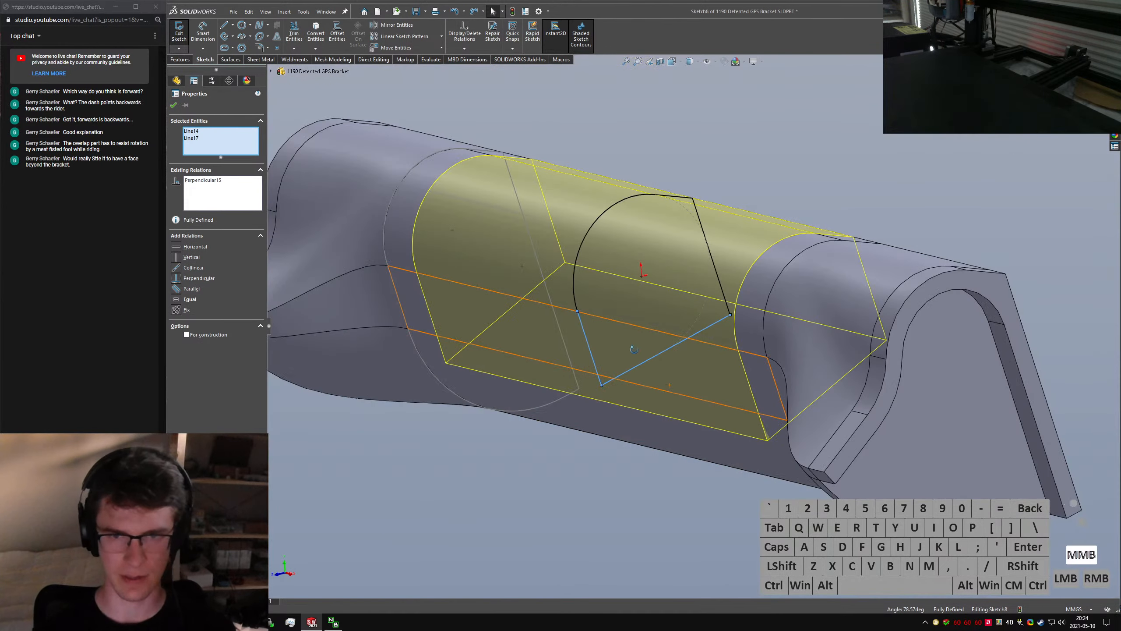
mouse_move(550, 463)
middle_down()
mouse_move(575, 340)
mouse_move(794, 190)
middle_up()
click(813, 181)
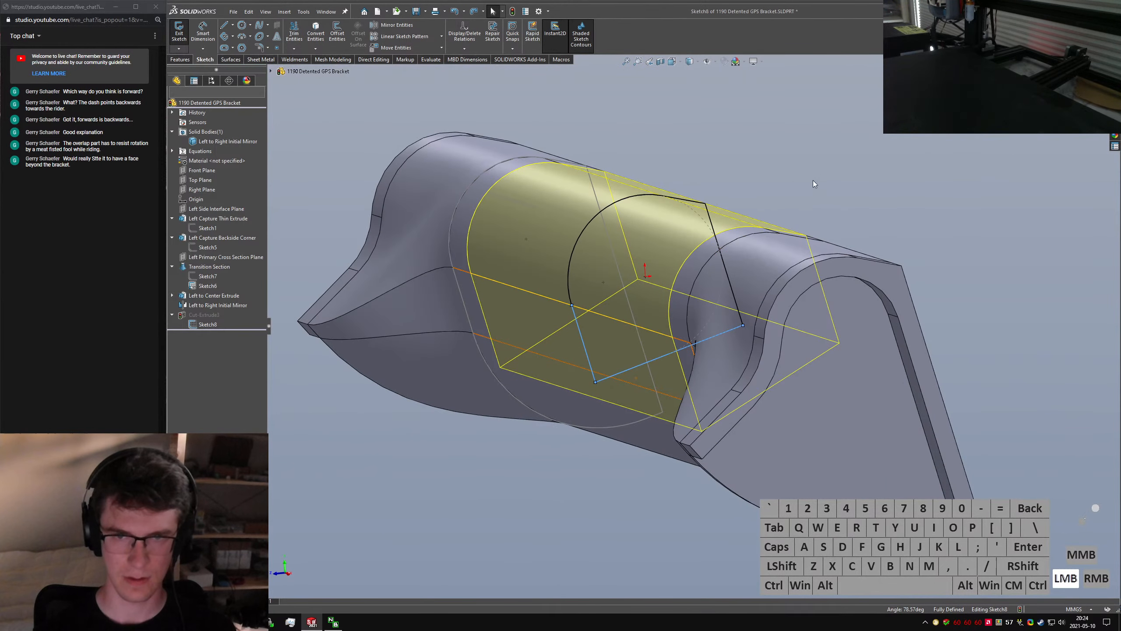
Check the cut profile's arc and lines against the bracket and its left capture end, and exit the sketch
click(711, 216)
click(692, 196)
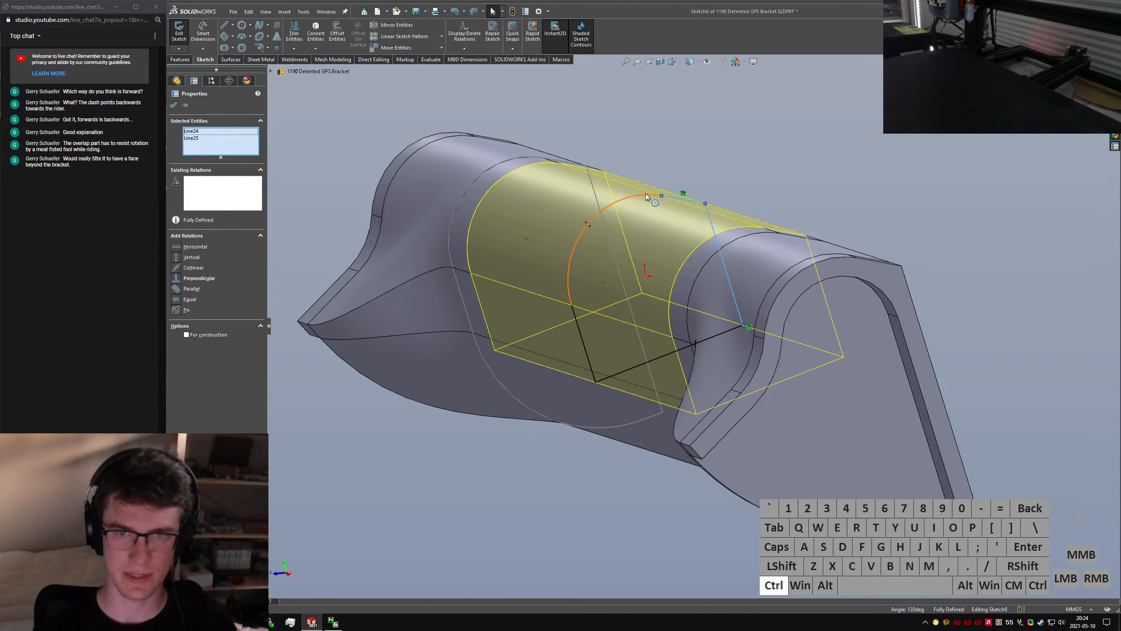
ctrl+click(578, 324)
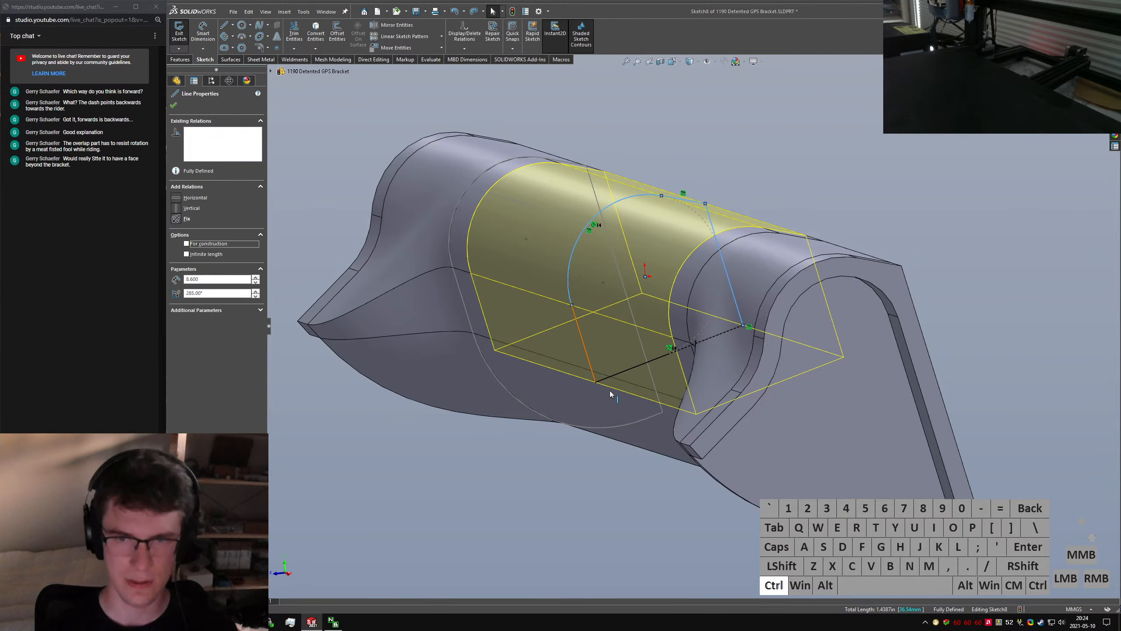
middle_drag(686, 205, 662, 219)
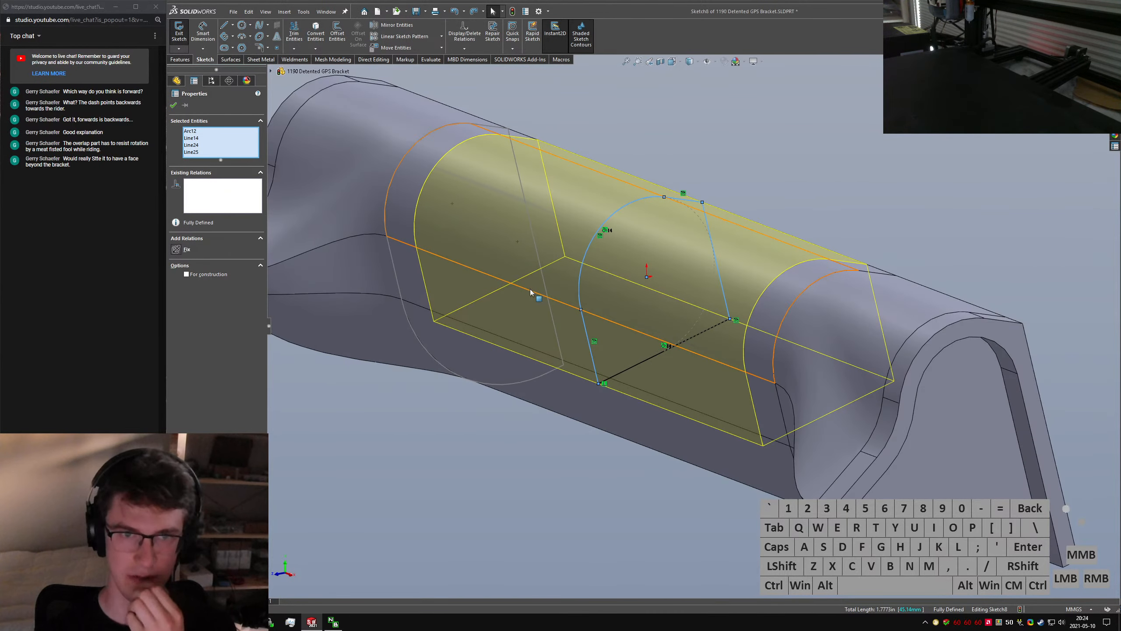
scroll(512, 282, up, 5)
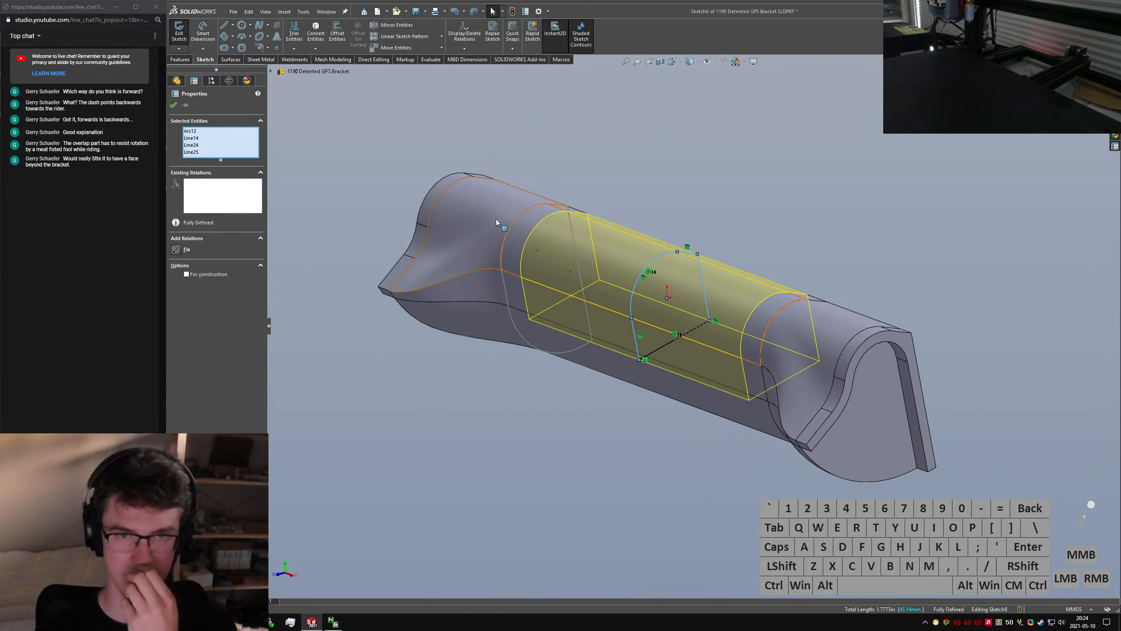
middle_drag(501, 312, 618, 310)
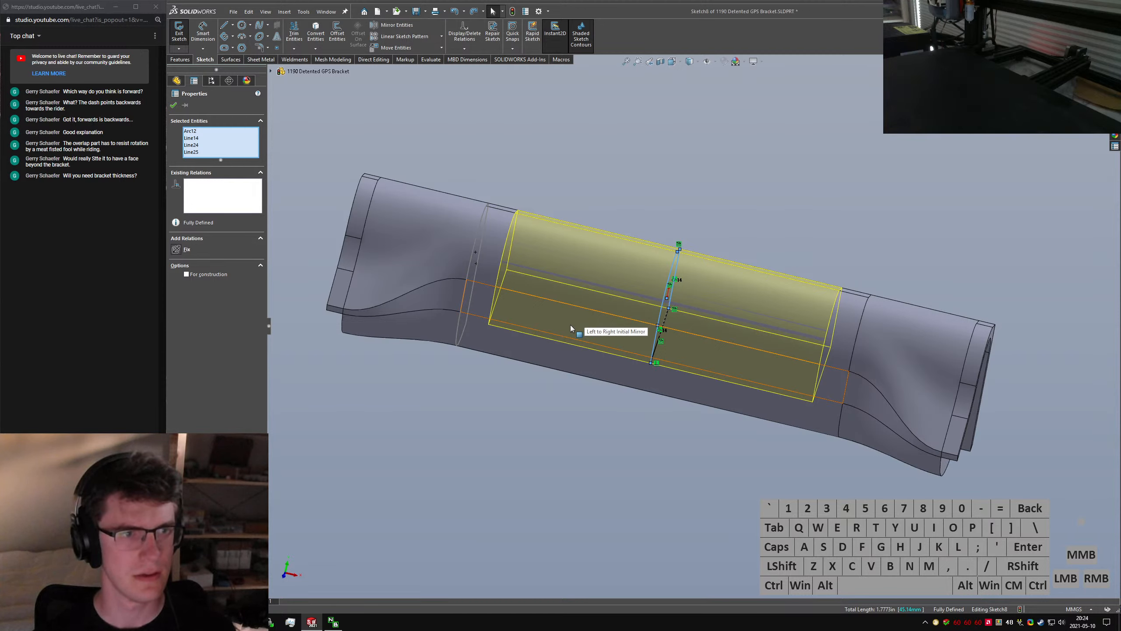
middle_drag(560, 318, 421, 208)
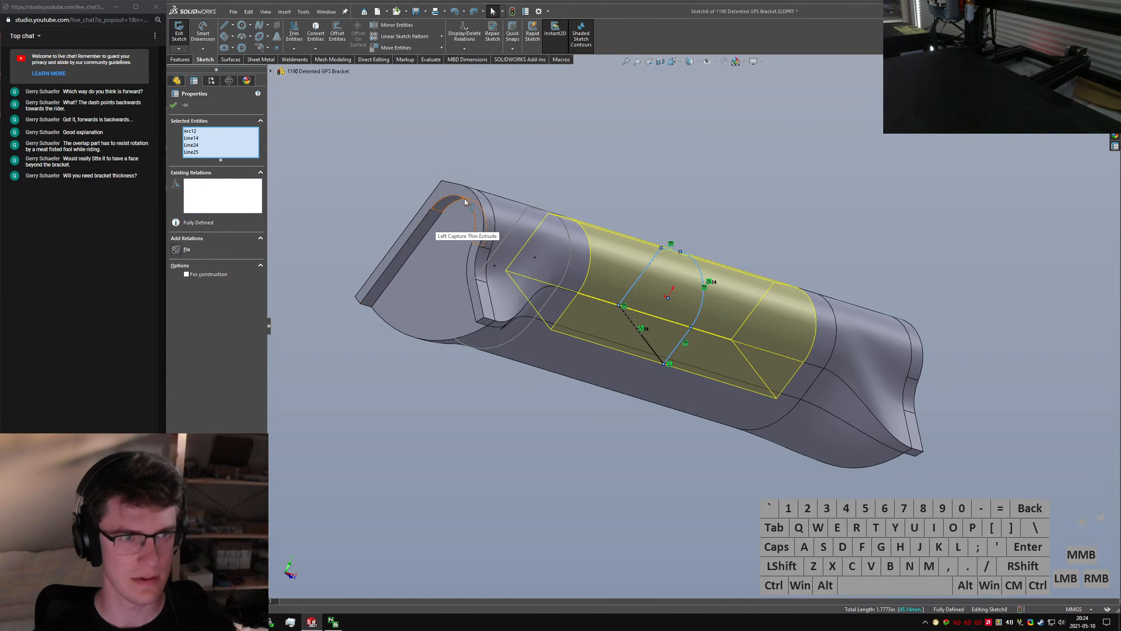
scroll(445, 245, up, 3)
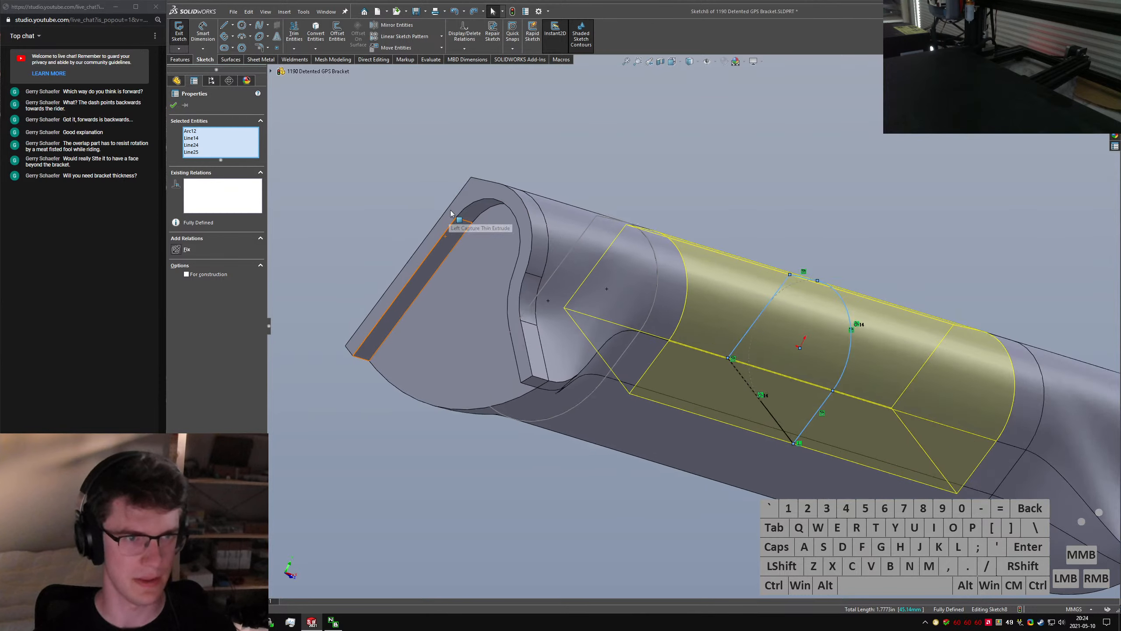
middle_drag(446, 246, 465, 275)
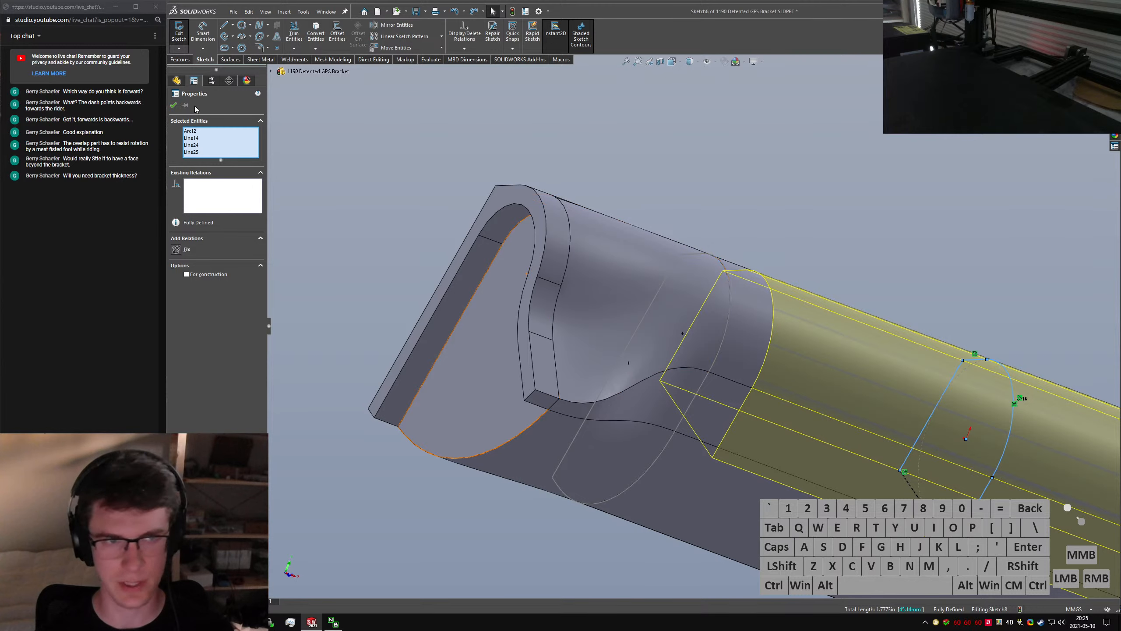
click(173, 105)
click(179, 32)
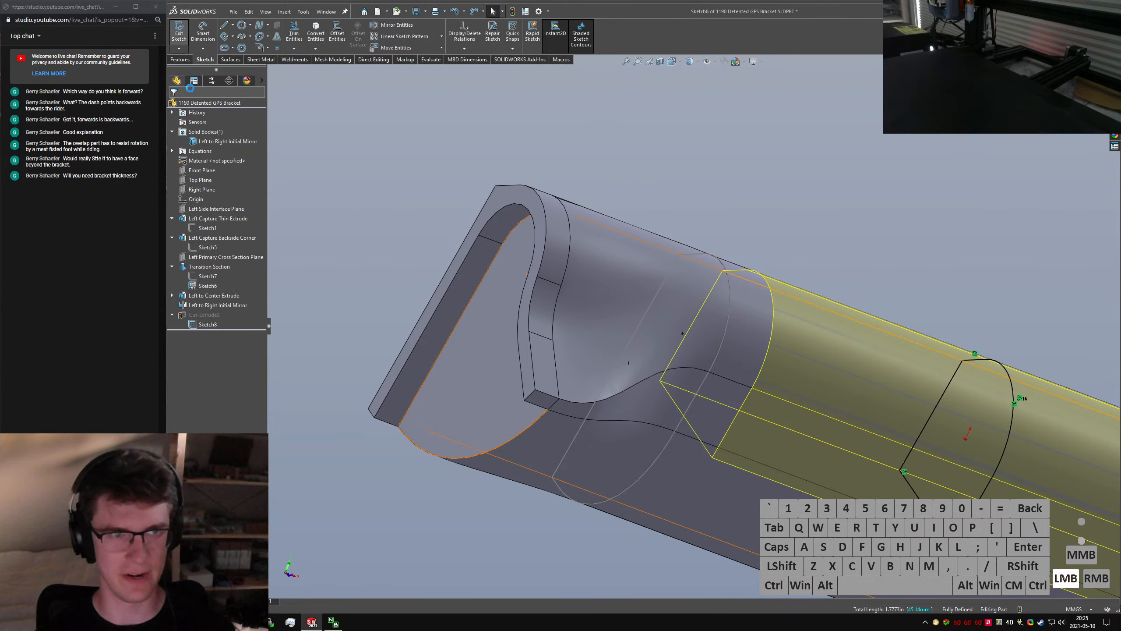
Set a dimension of the left capture thin extrude to 3.5 mm and rebuild the whole part
click(481, 277)
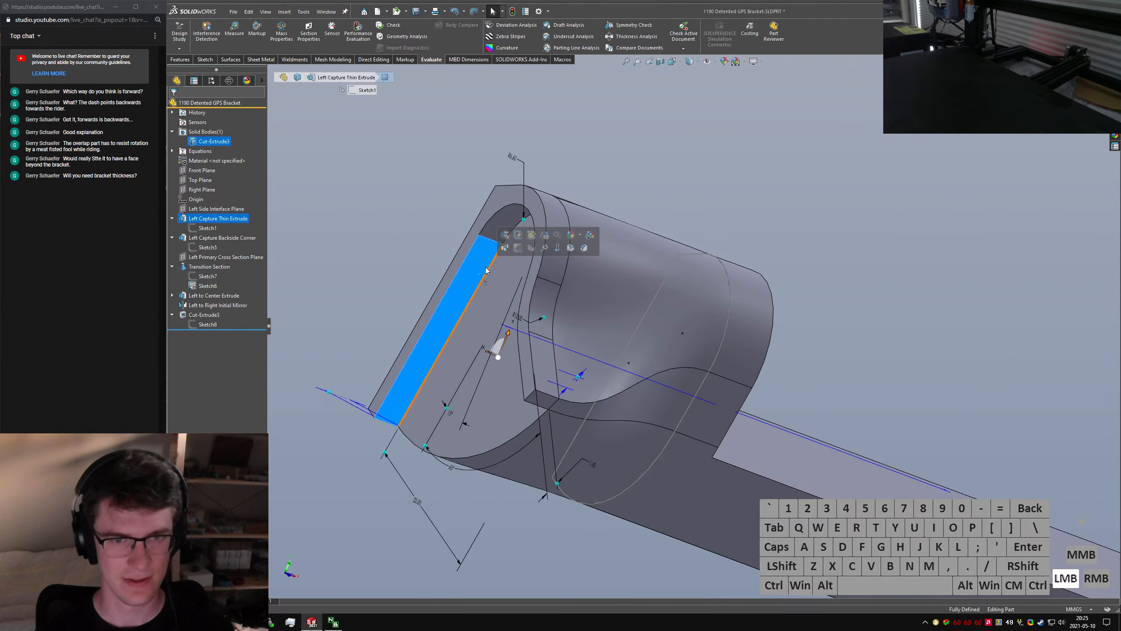
middle_drag(490, 345, 615, 380)
click(440, 308)
middle_drag(660, 384, 638, 387)
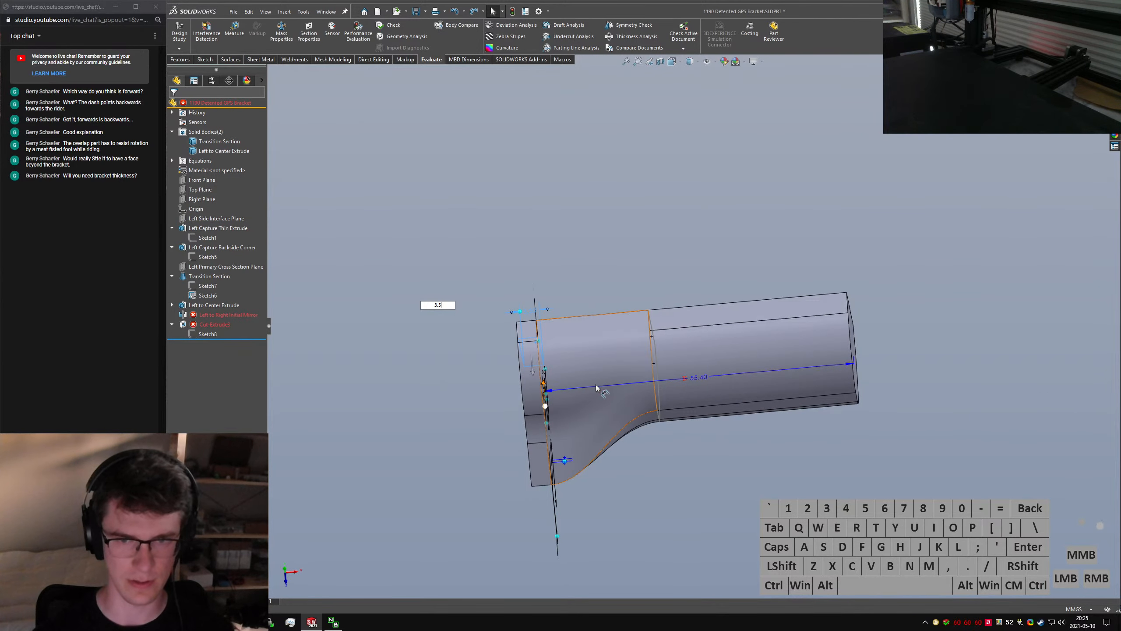
middle_drag(596, 387, 543, 371)
click(274, 329)
key(ctrl+q)
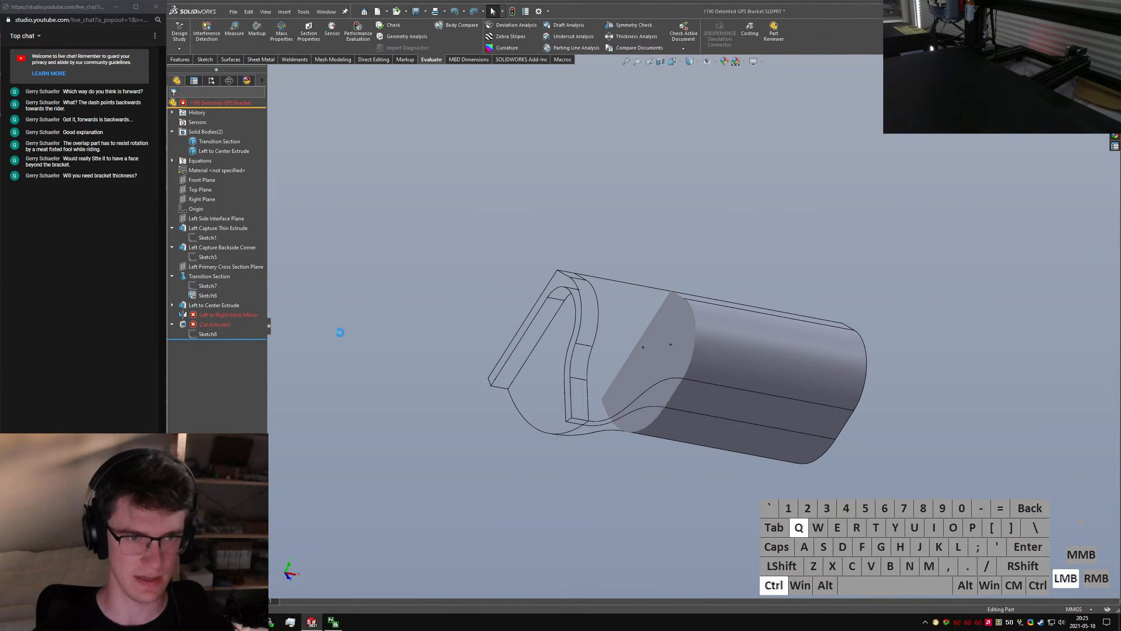
Check the bodies of the Left to Right Initial Mirror, and edit the Left to Center Extrude so it joins the Transition Section as one body
click(244, 315)
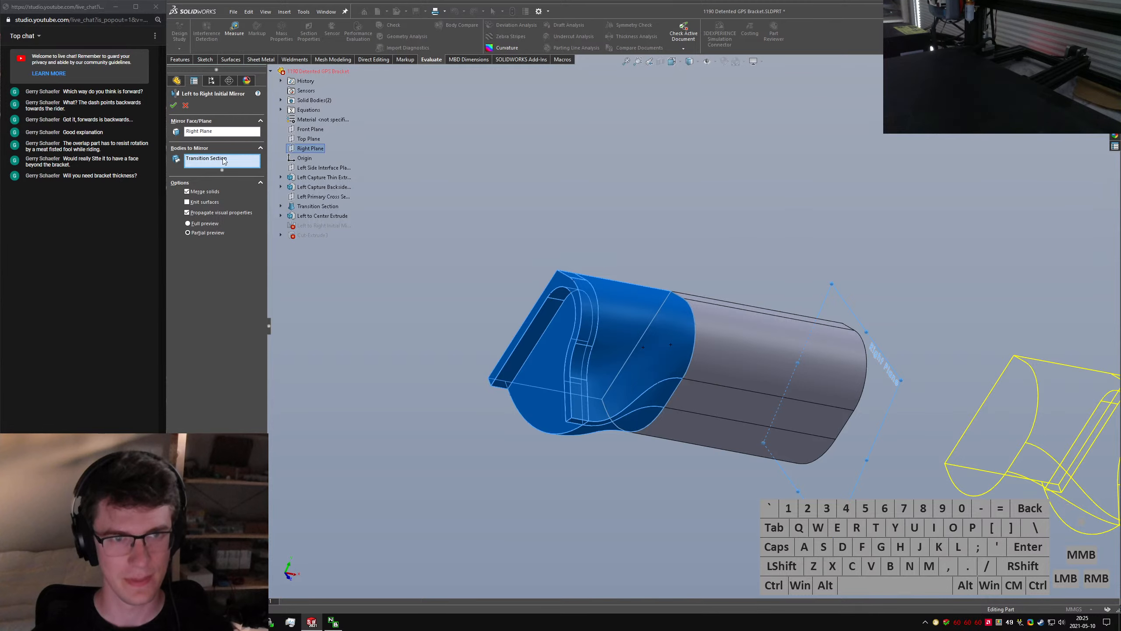
click(745, 367)
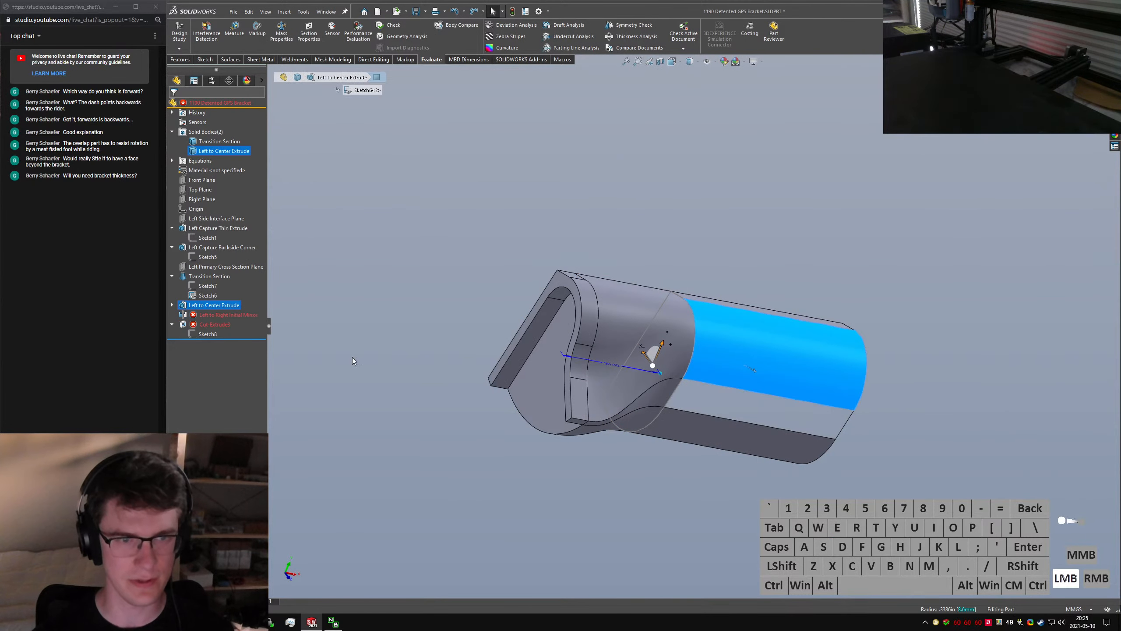
click(194, 245)
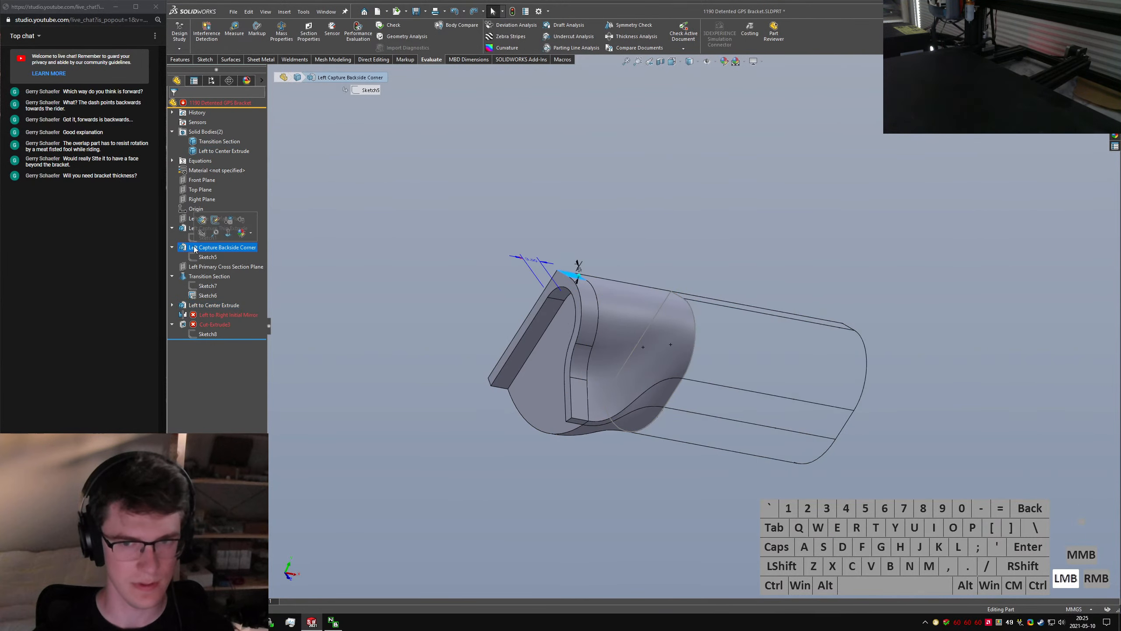
click(193, 275)
click(205, 306)
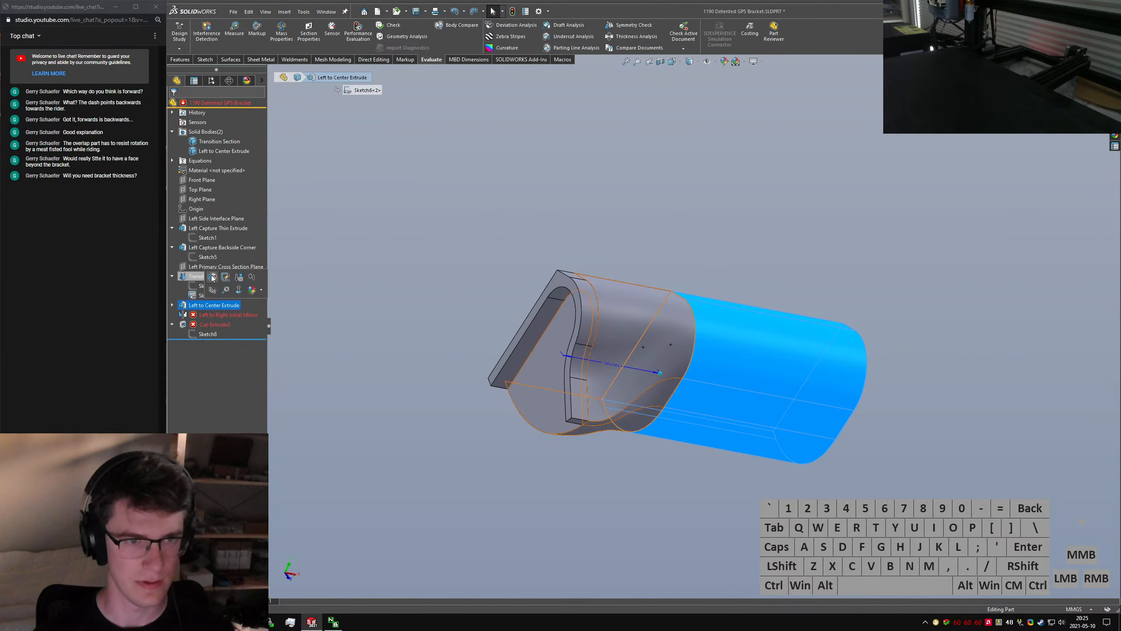
click(214, 280)
click(327, 342)
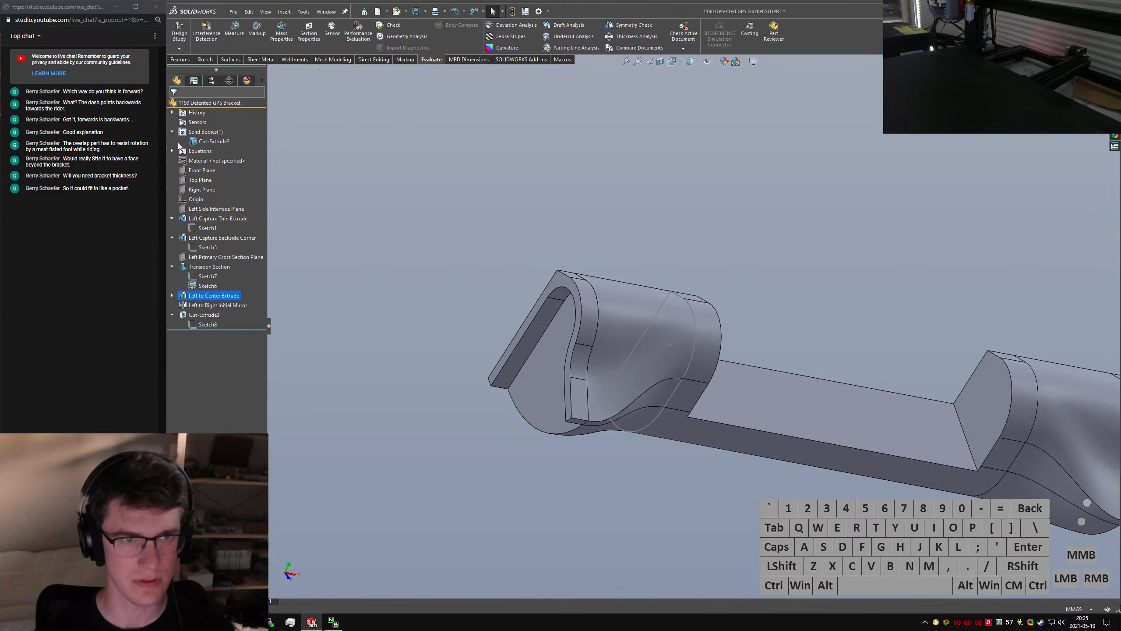
Open Sketch8, the profile of the central cut-out, for editing
click(435, 260)
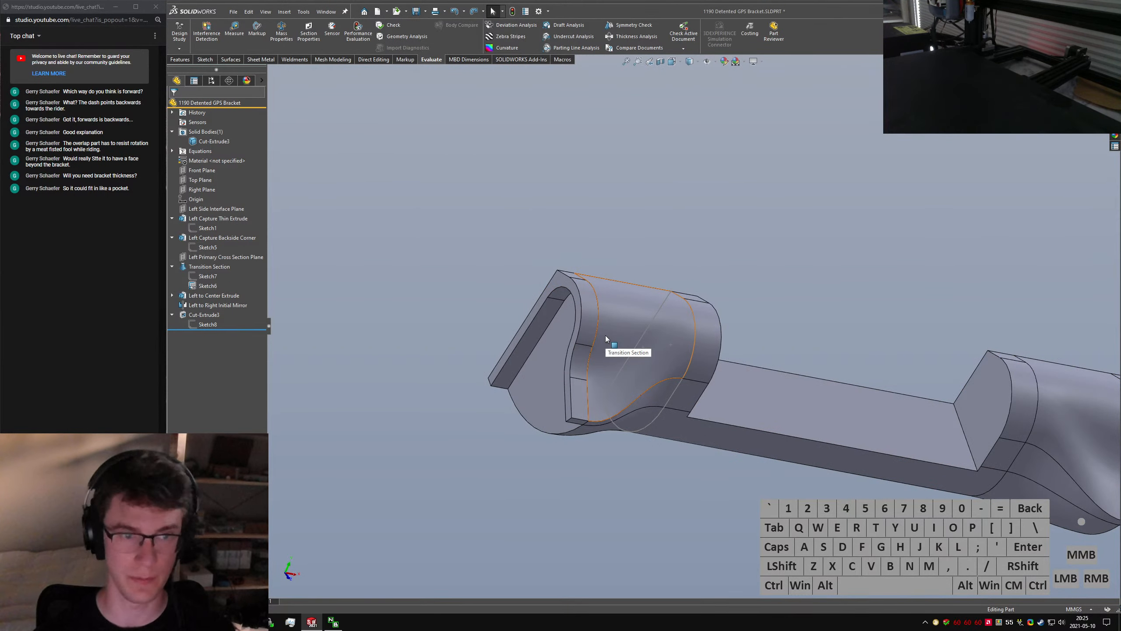
click(536, 331)
click(767, 492)
middle_drag(861, 422, 835, 361)
click(701, 382)
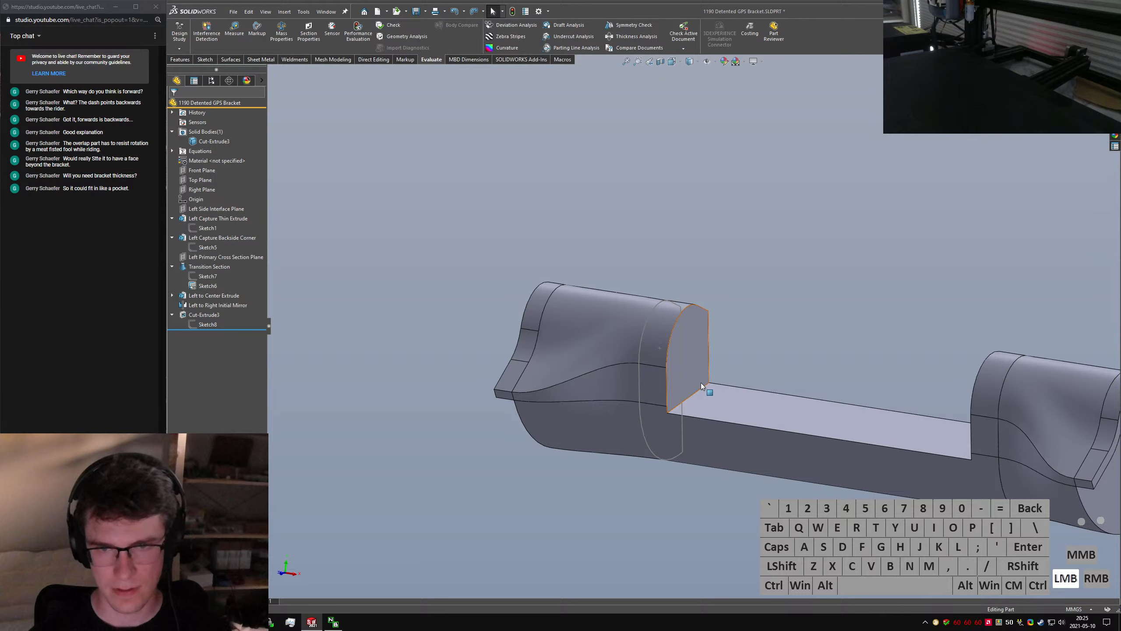
click(209, 325)
click(210, 302)
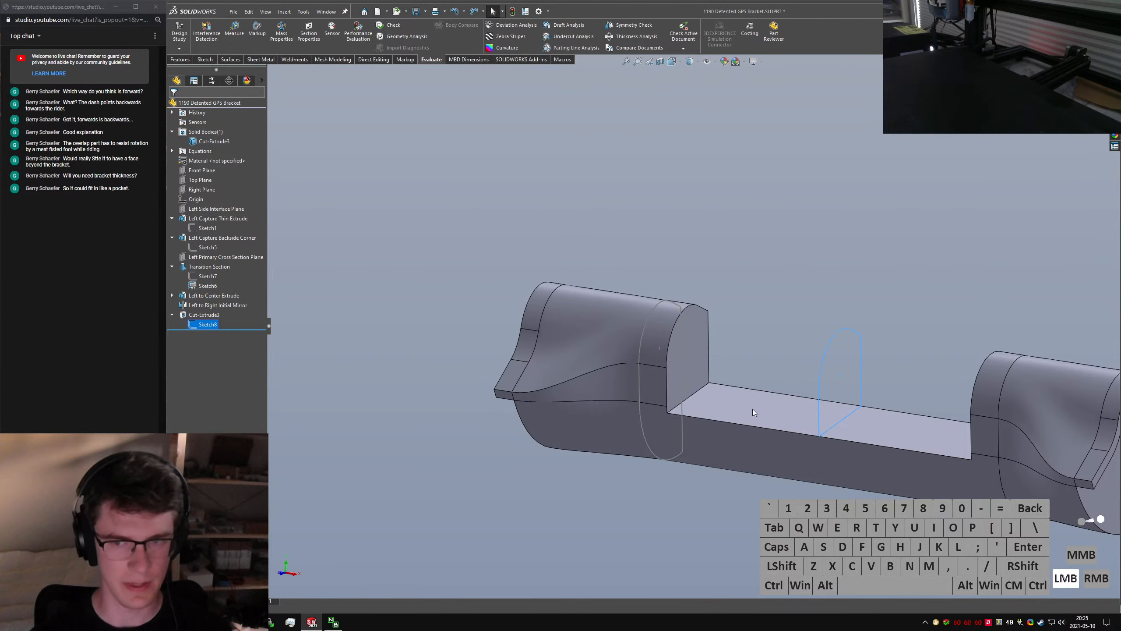
middle_drag(896, 298, 847, 270)
scroll(865, 290, down, 3)
Offset the cut profile outward 50 mm without its bottom line, using line cap ends and construction base geometry, and exit the sketch
right_click(841, 380)
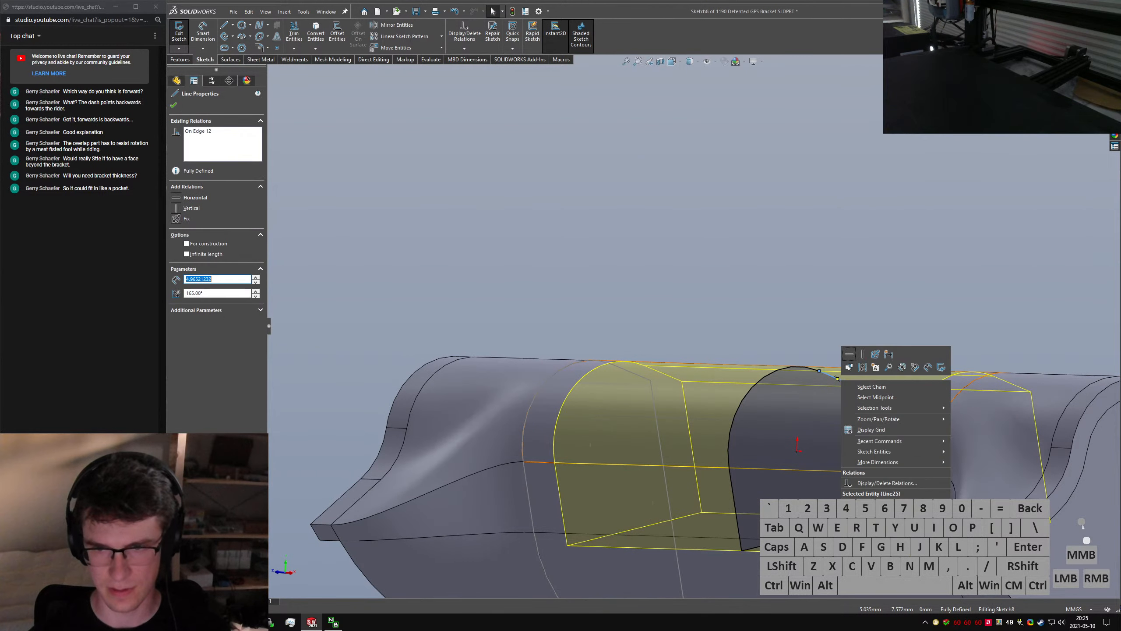
click(886, 392)
key(ctrl+a)
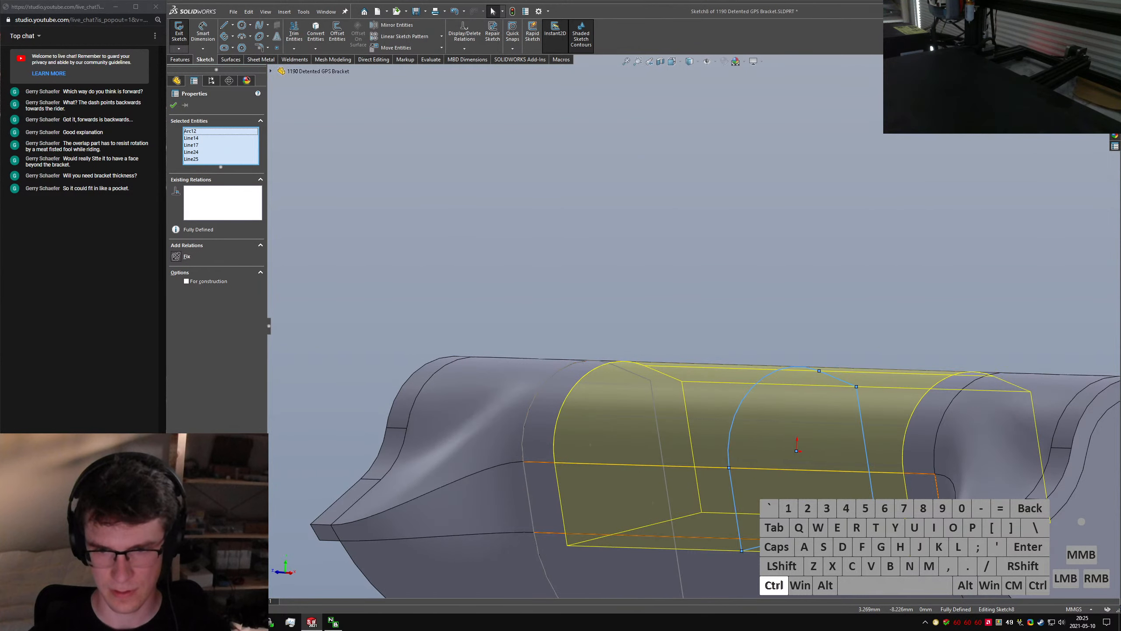
ctrl+click(826, 529)
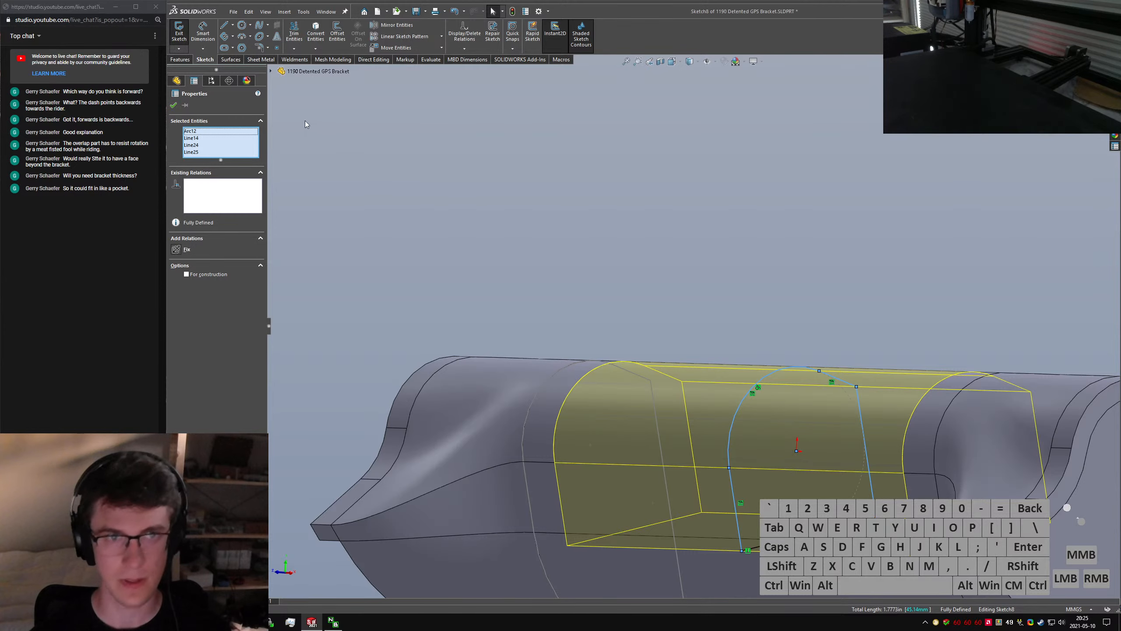
click(336, 33)
scroll(698, 369, up, 3)
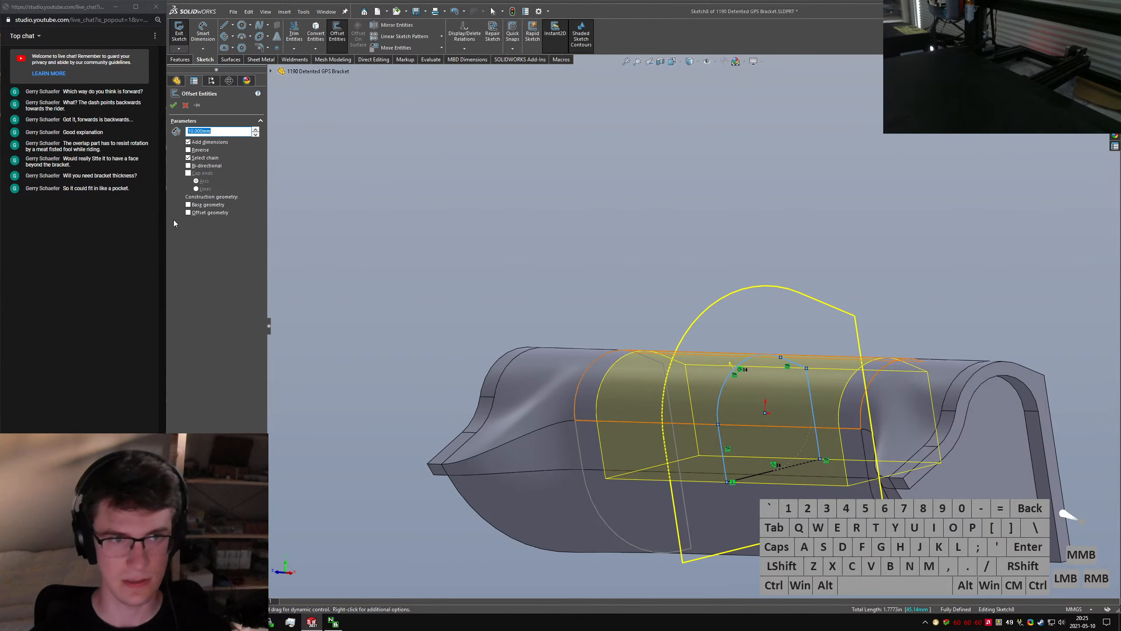
click(196, 164)
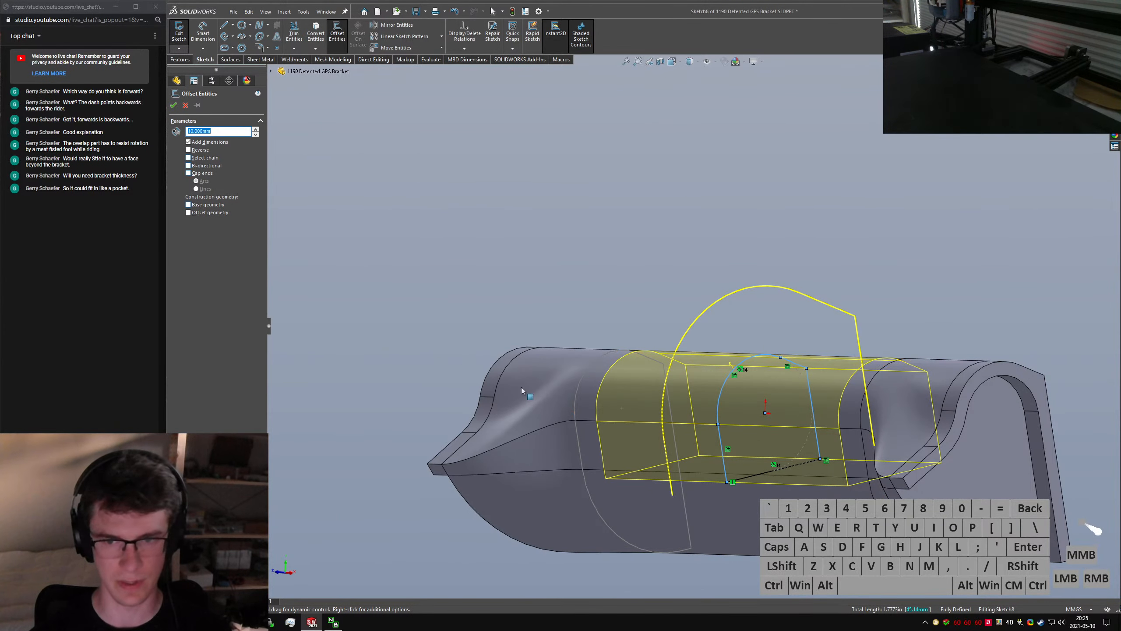
click(195, 174)
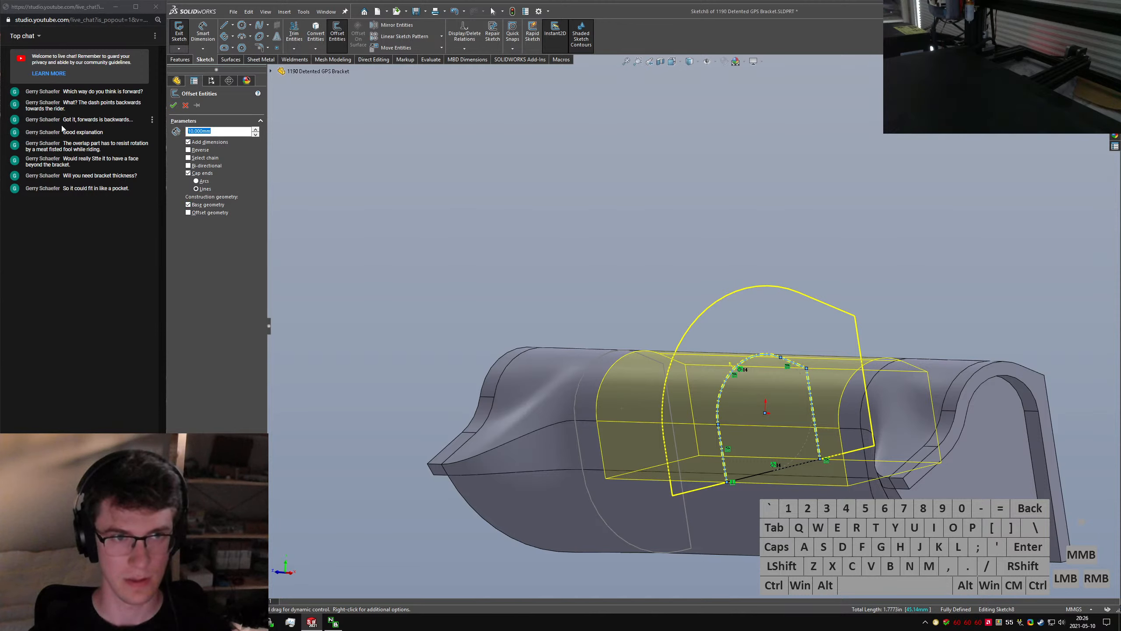
text(50)
key(Return)
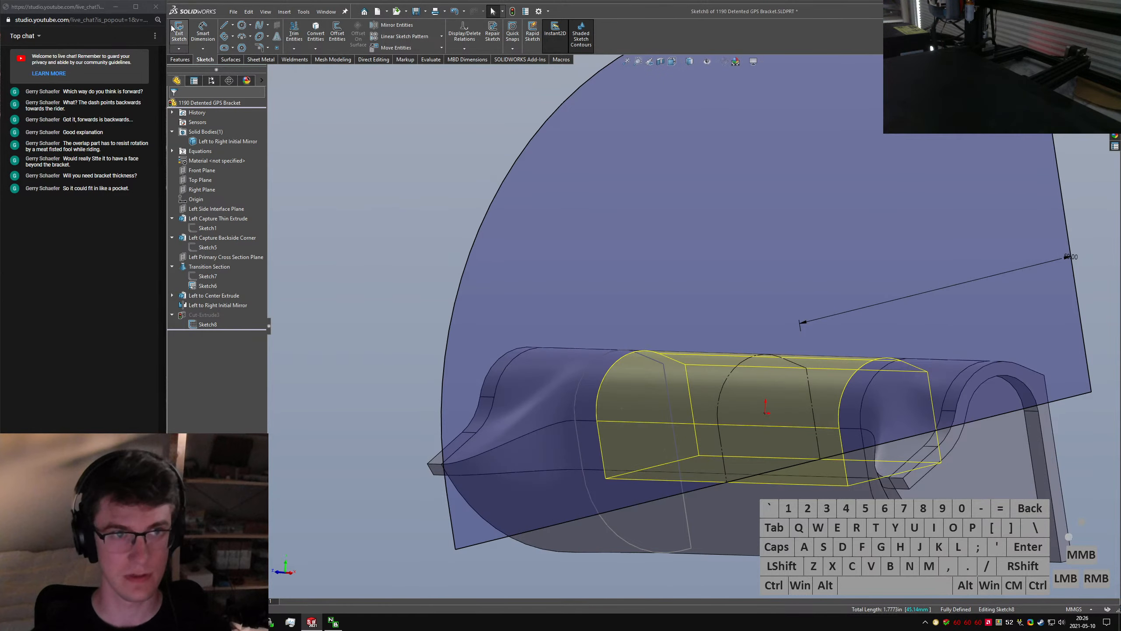
middle_drag(724, 391, 767, 412)
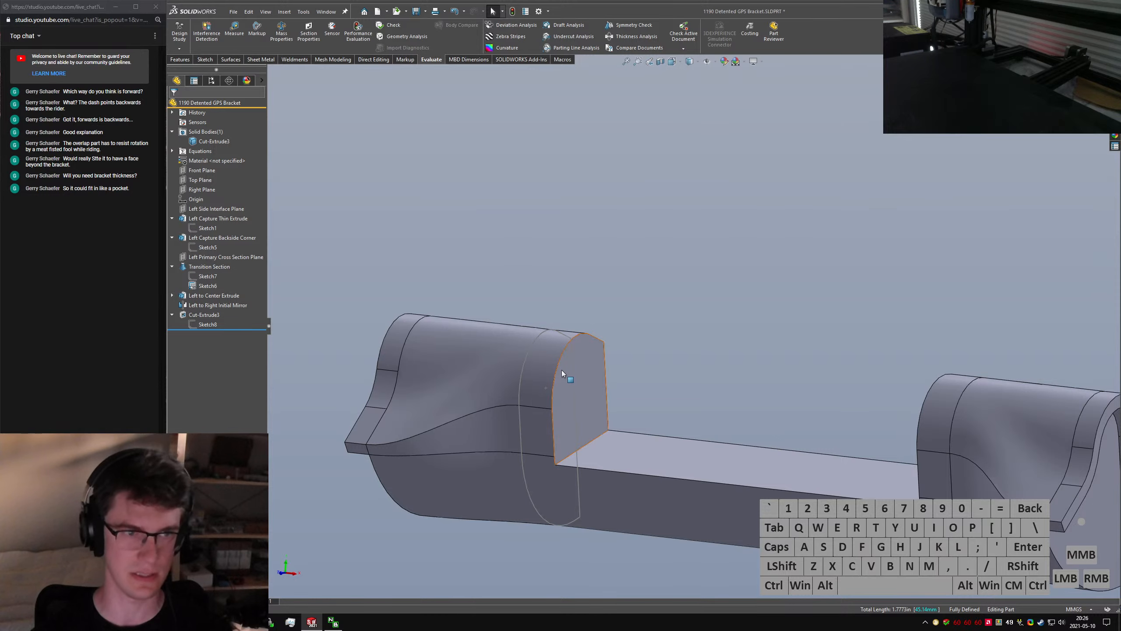
Examine the left capture end's inner faces, hook tip and back wall, along with the dimensions of the Left Capture Thin Extrude
middle_drag(523, 388, 517, 330)
scroll(517, 399, down, 4)
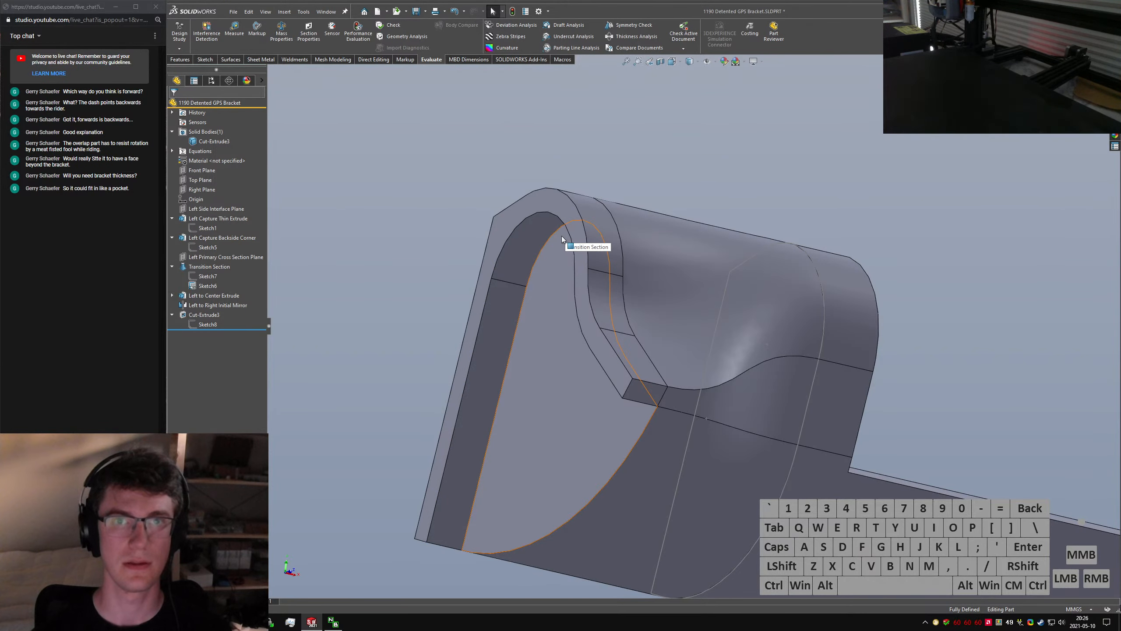
scroll(671, 396, up, 5)
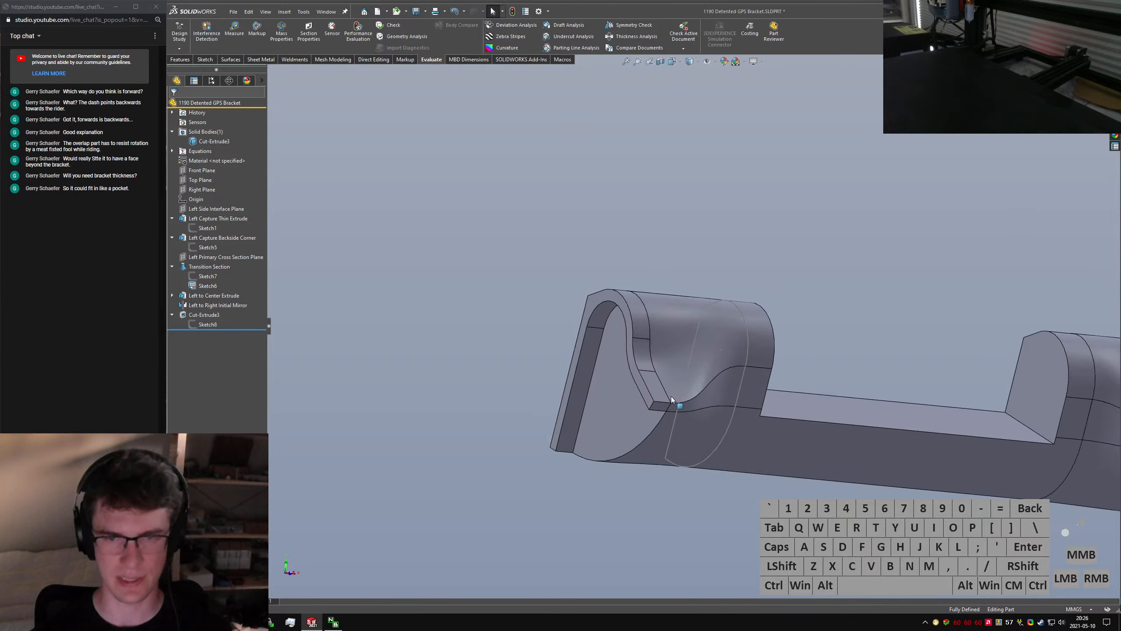
scroll(671, 396, down, 3)
middle_drag(670, 396, 702, 375)
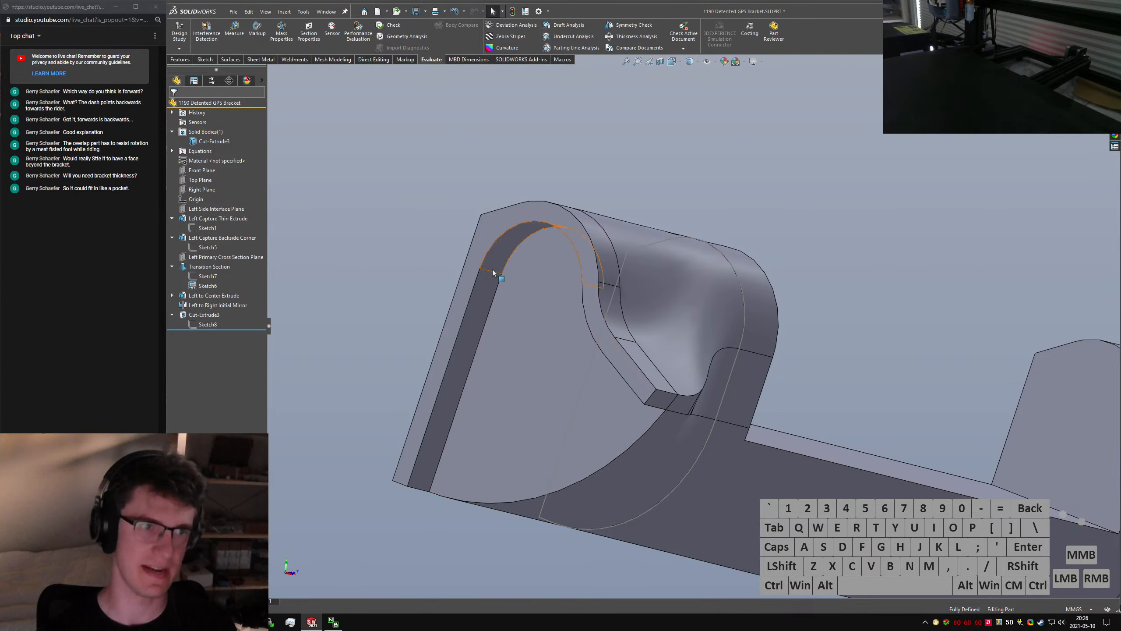
mouse_move(458, 315)
middle_down()
mouse_move(656, 275)
mouse_move(564, 290)
mouse_move(692, 366)
mouse_move(610, 391)
mouse_move(676, 378)
mouse_move(674, 350)
mouse_move(709, 263)
mouse_move(812, 261)
mouse_move(768, 288)
mouse_move(708, 218)
mouse_move(695, 180)
mouse_move(714, 170)
mouse_move(675, 255)
mouse_move(463, 309)
mouse_move(467, 263)
middle_up()
click(467, 264)
mouse_move(473, 330)
middle_down()
mouse_move(510, 334)
mouse_move(561, 387)
mouse_move(587, 380)
mouse_move(681, 288)
middle_up()
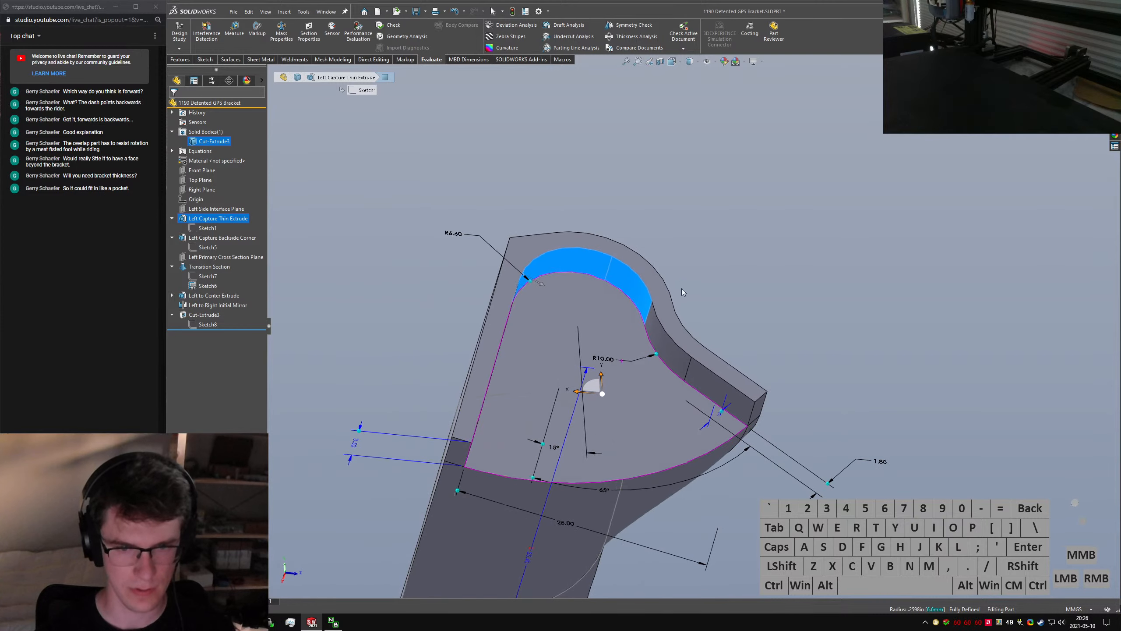
scroll(527, 428, down, 5)
click(529, 357)
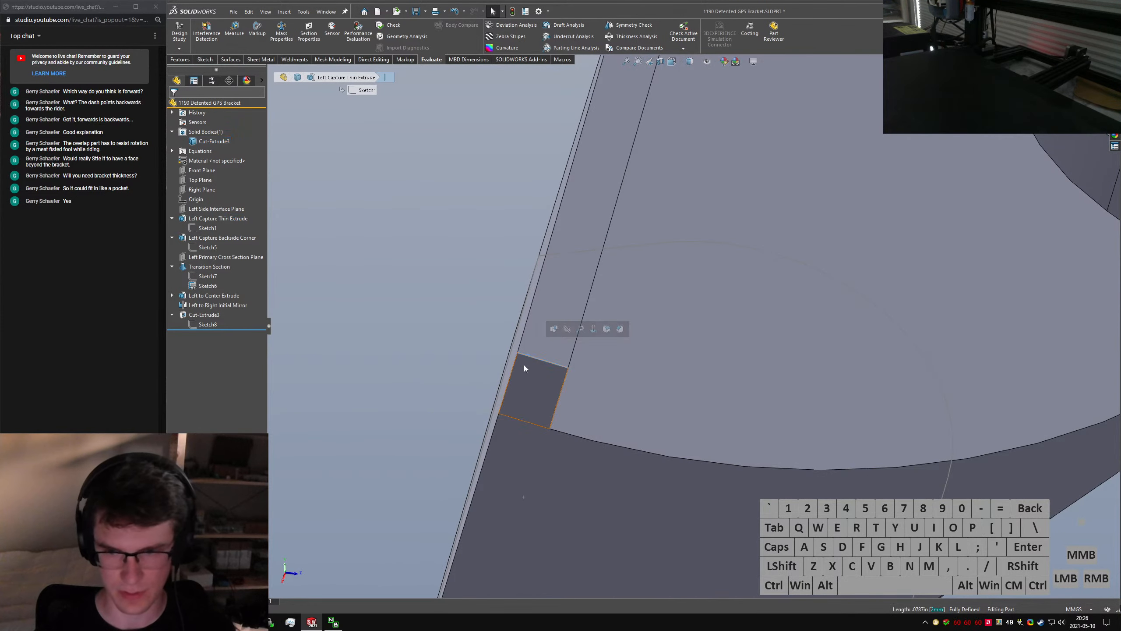
scroll(552, 360, up, 5)
mouse_move(568, 358)
middle_down()
mouse_move(693, 313)
mouse_move(663, 333)
mouse_move(691, 266)
mouse_move(556, 332)
middle_up()
scroll(541, 366, up, 5)
scroll(534, 345, down, 5)
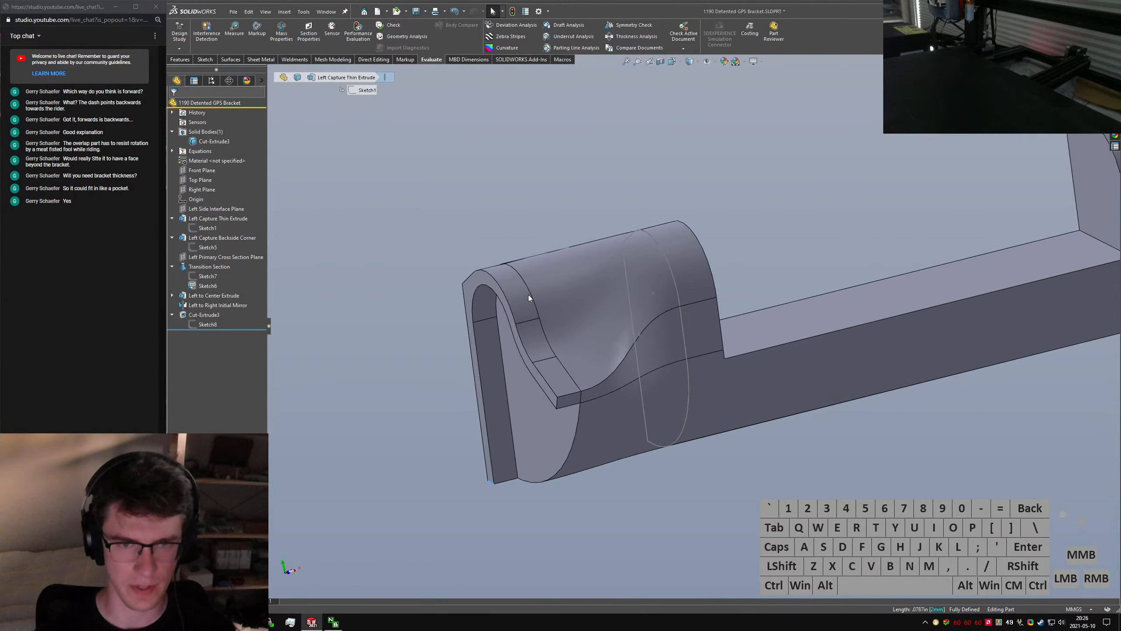
Set the wall thickness dimension of the Left Capture Thin Extrude to 3 mm
click(529, 347)
scroll(593, 372, down, 5)
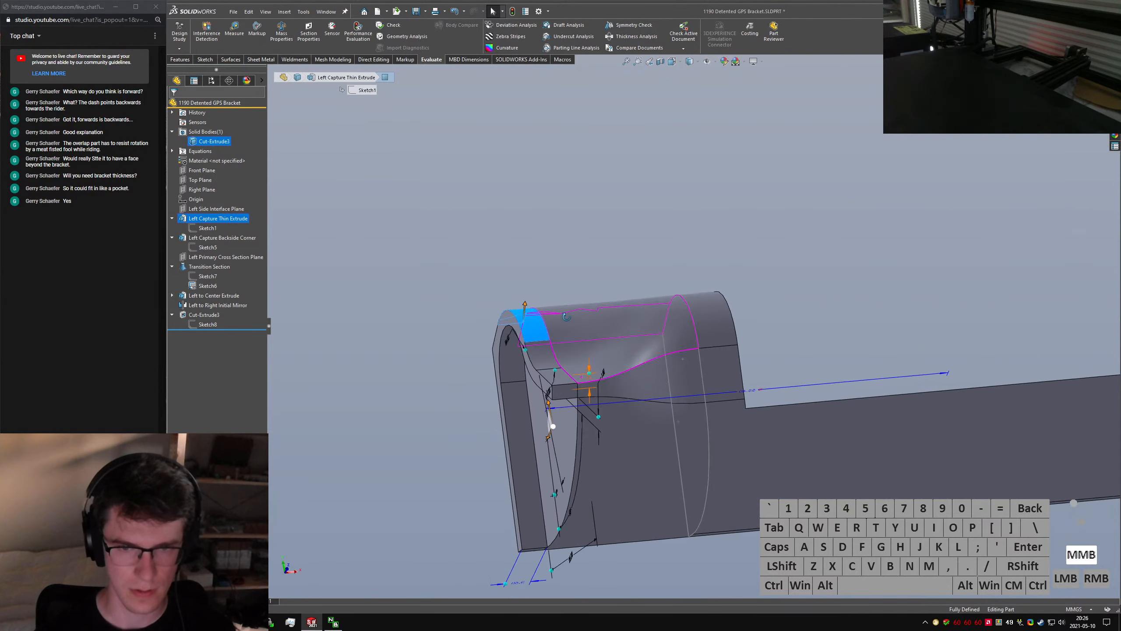
click(608, 303)
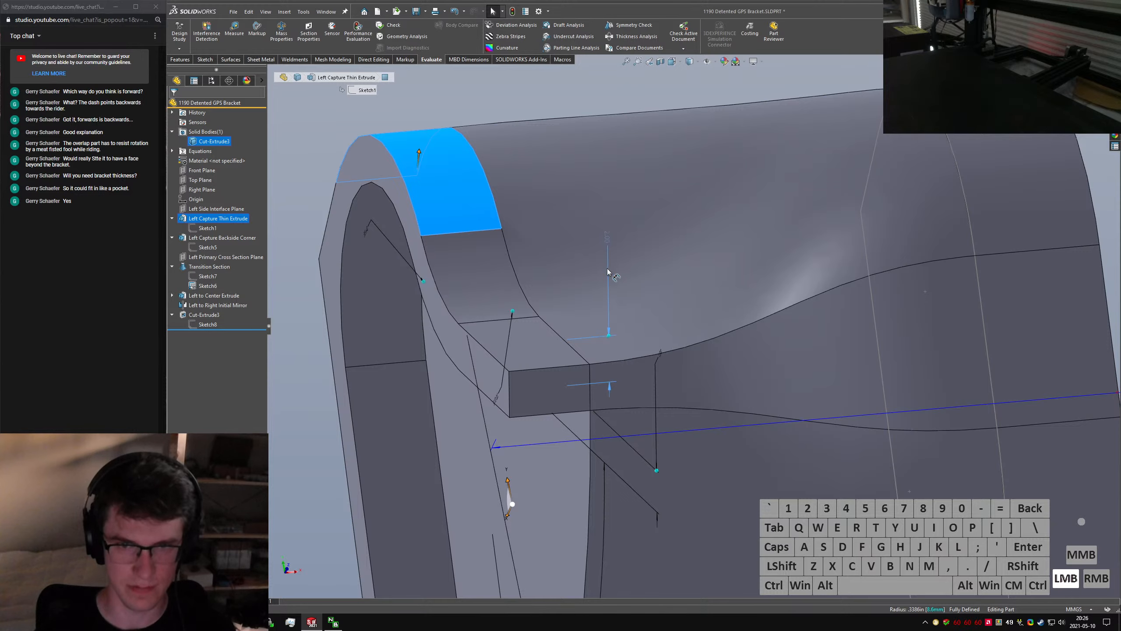
double_click(608, 239)
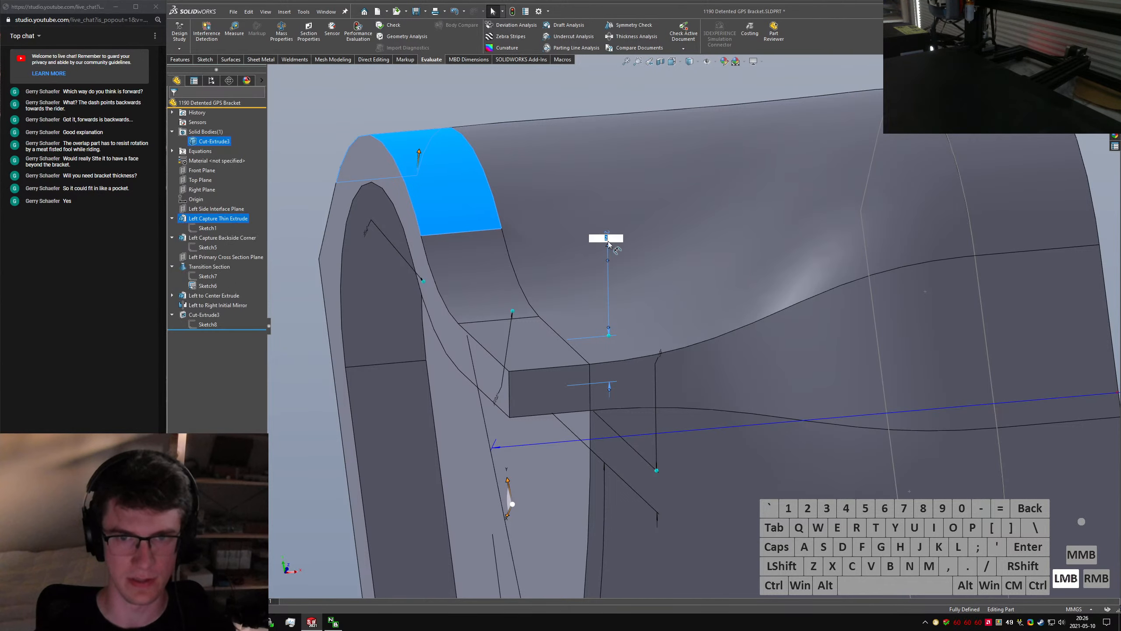
text(3)
Try a wall thickness of 21 mm on the Left Capture Thin Extrude, and replace it with a much smaller value
middle_drag(668, 255, 612, 368)
click(611, 368)
click(597, 448)
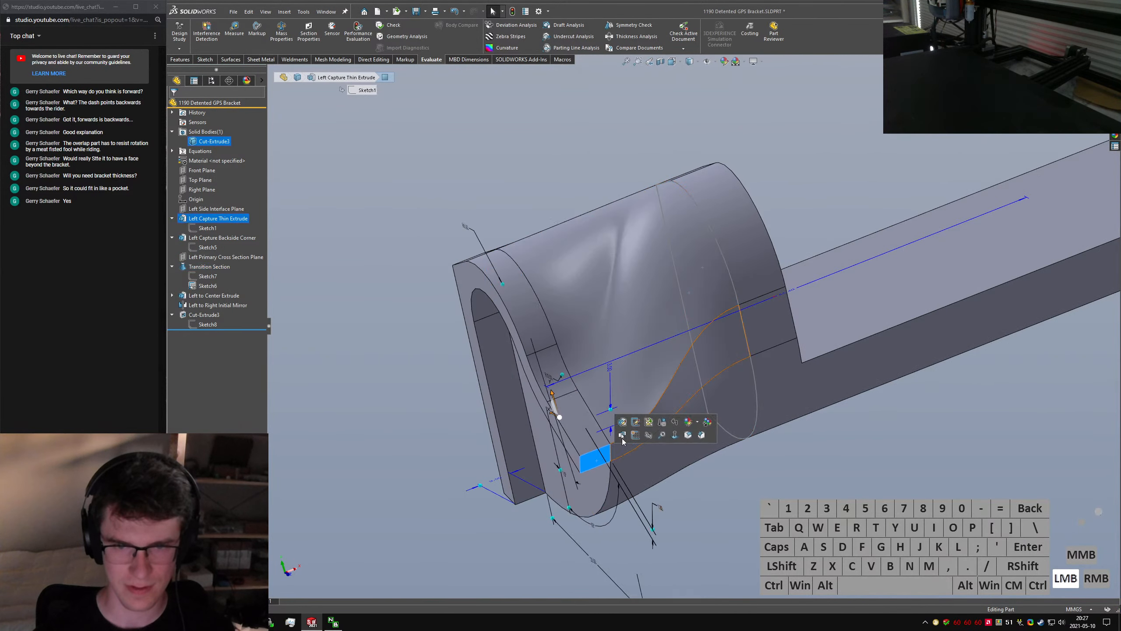
click(610, 373)
text(21)
key(Return)
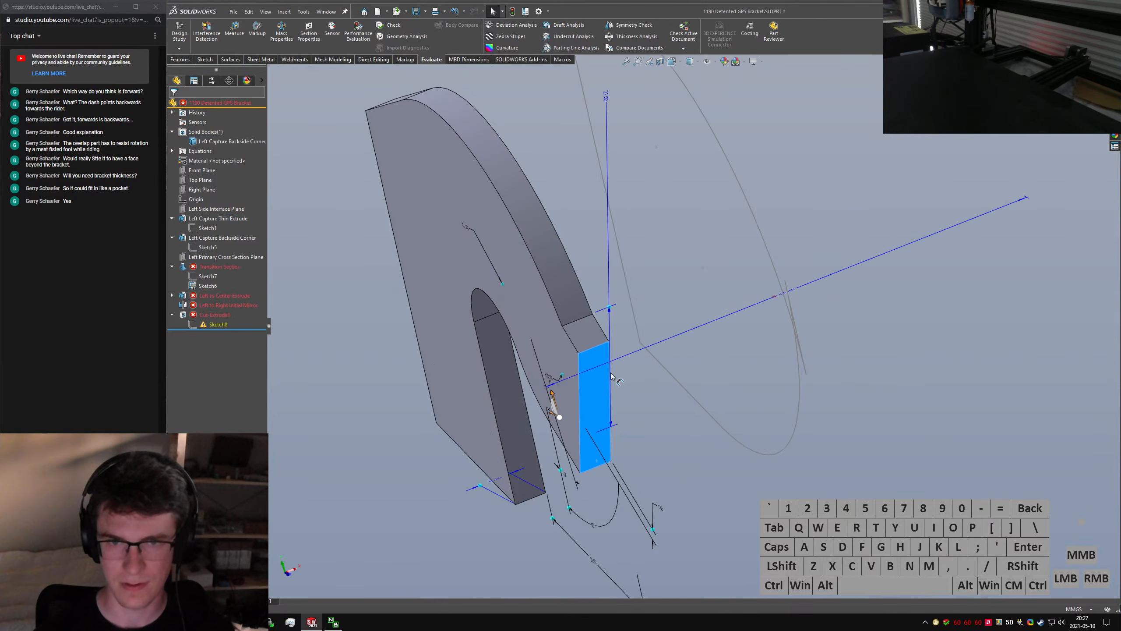
click(610, 103)
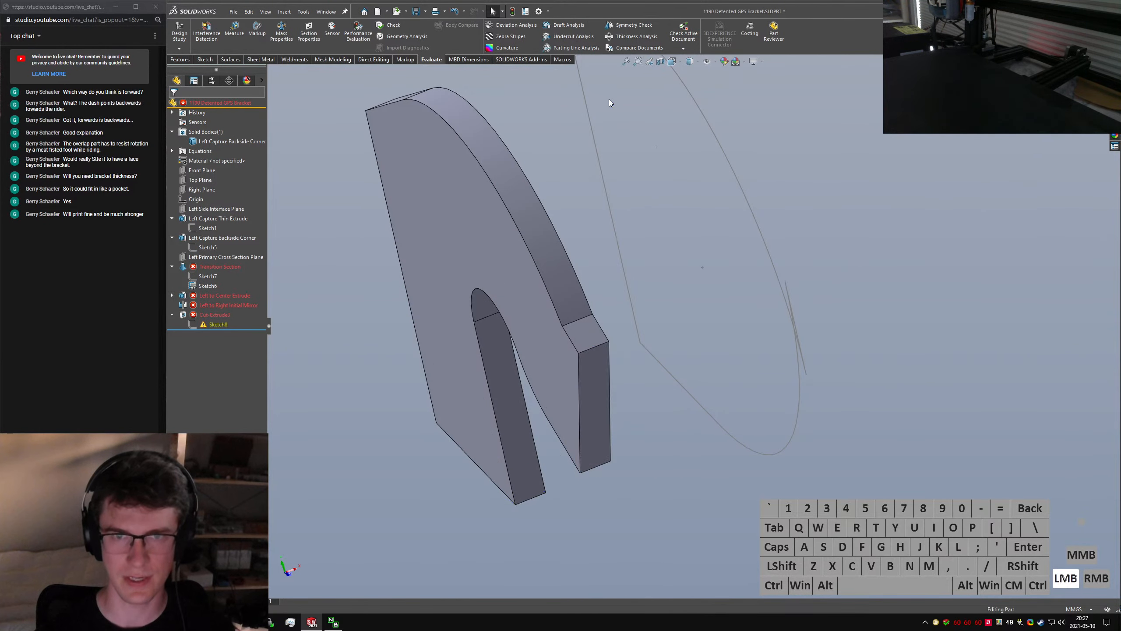
click(596, 373)
click(608, 99)
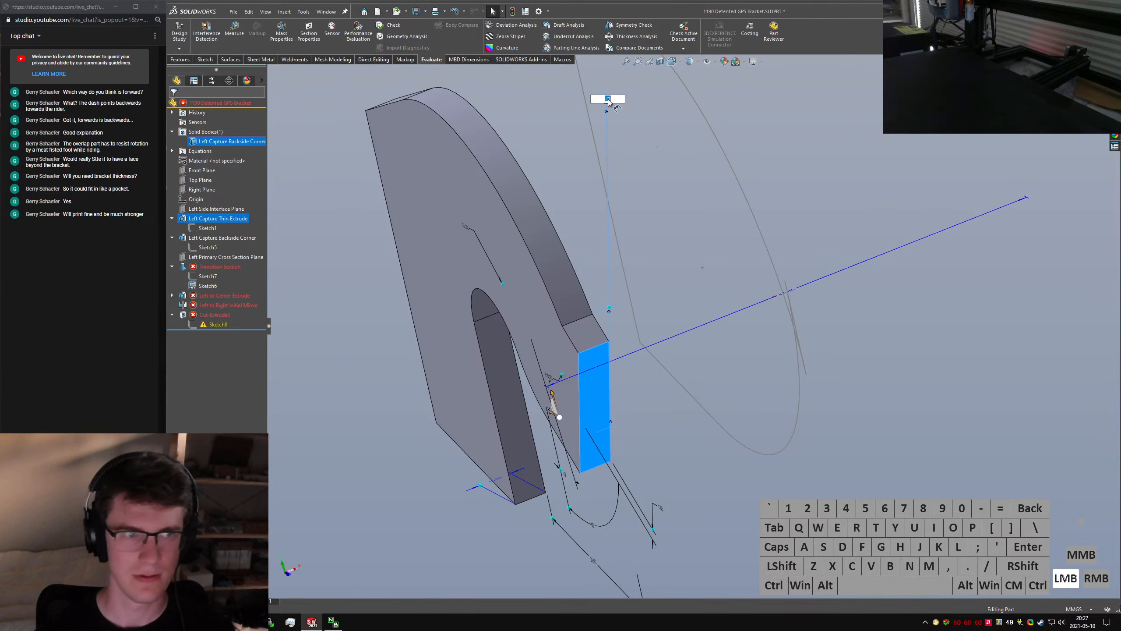
key(Return)
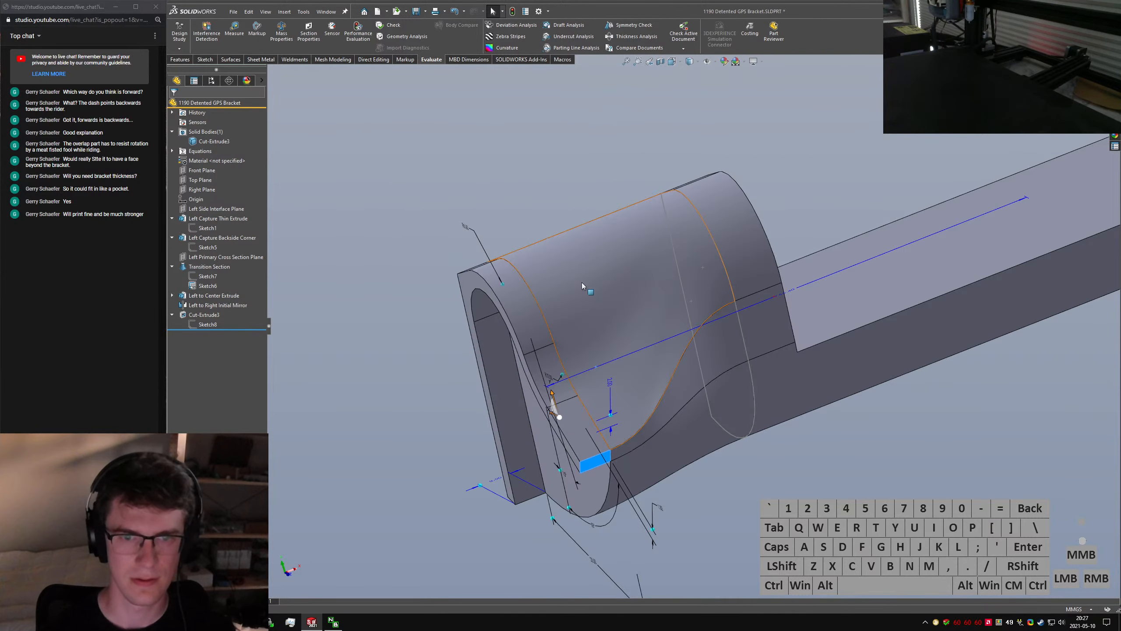
Try wall thicknesses of 3 mm and 4 mm on the Left Capture Thin Extrude
click(621, 397)
text(3)
key(Return)
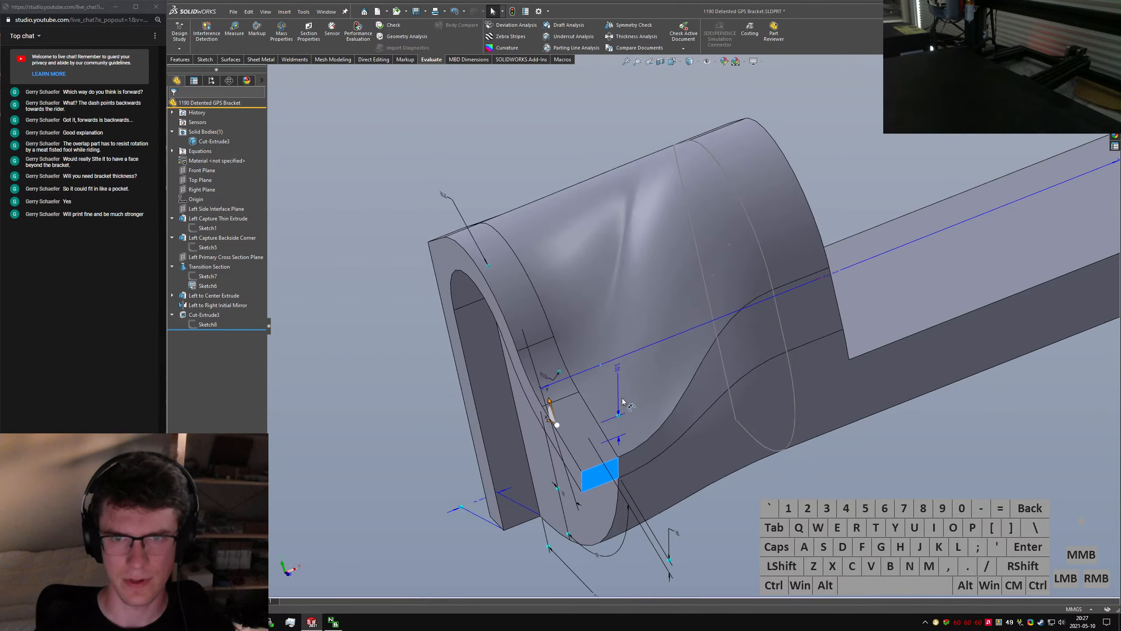
click(621, 373)
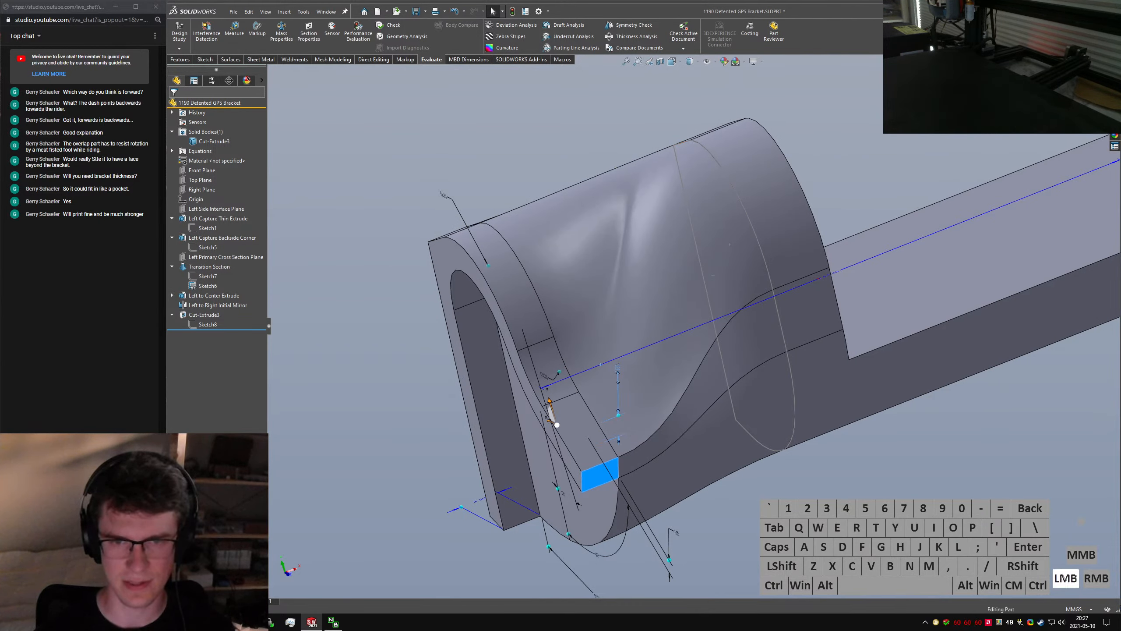
click(617, 372)
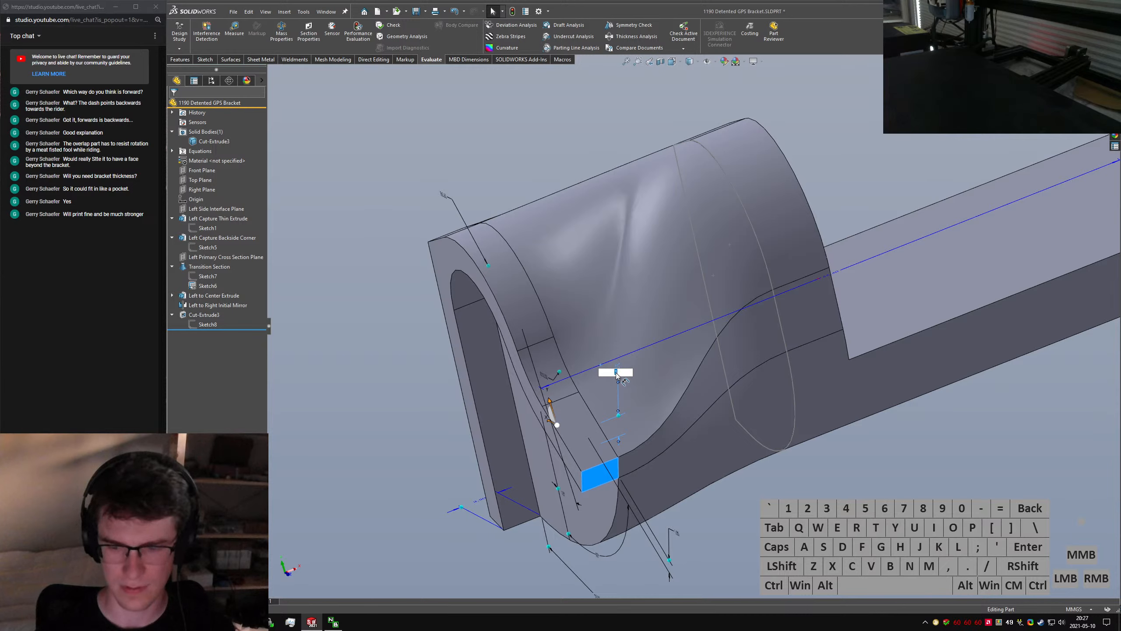
text(4)
key(Return)
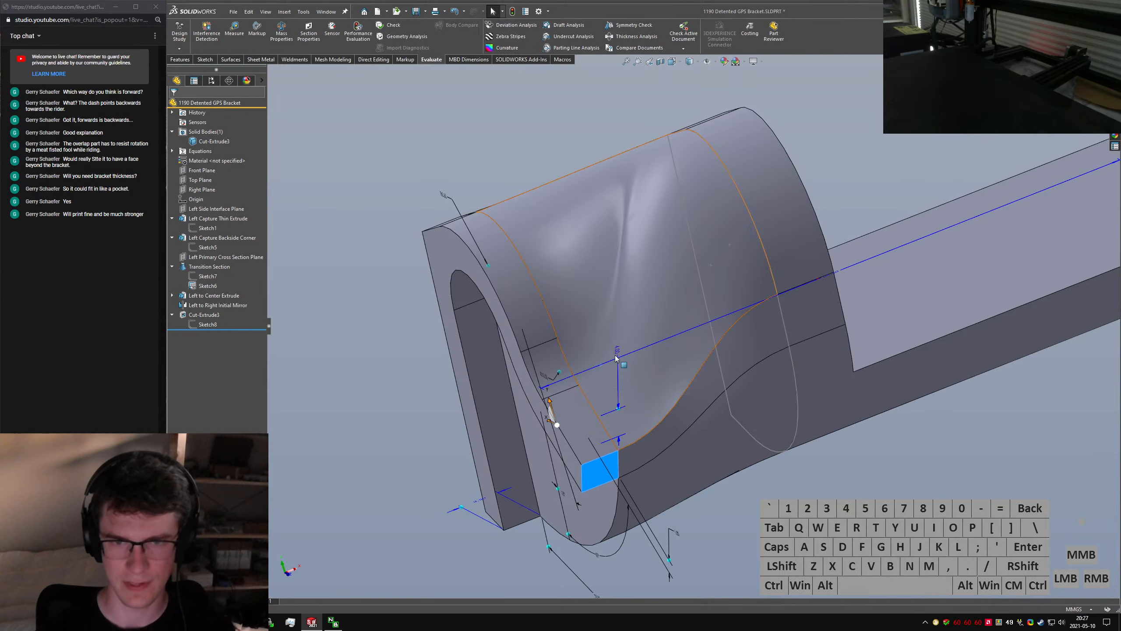
Try a wall thickness of 5 mm on the Left Capture Thin Extrude and examine the transition section and both ends
click(617, 369)
text(5)
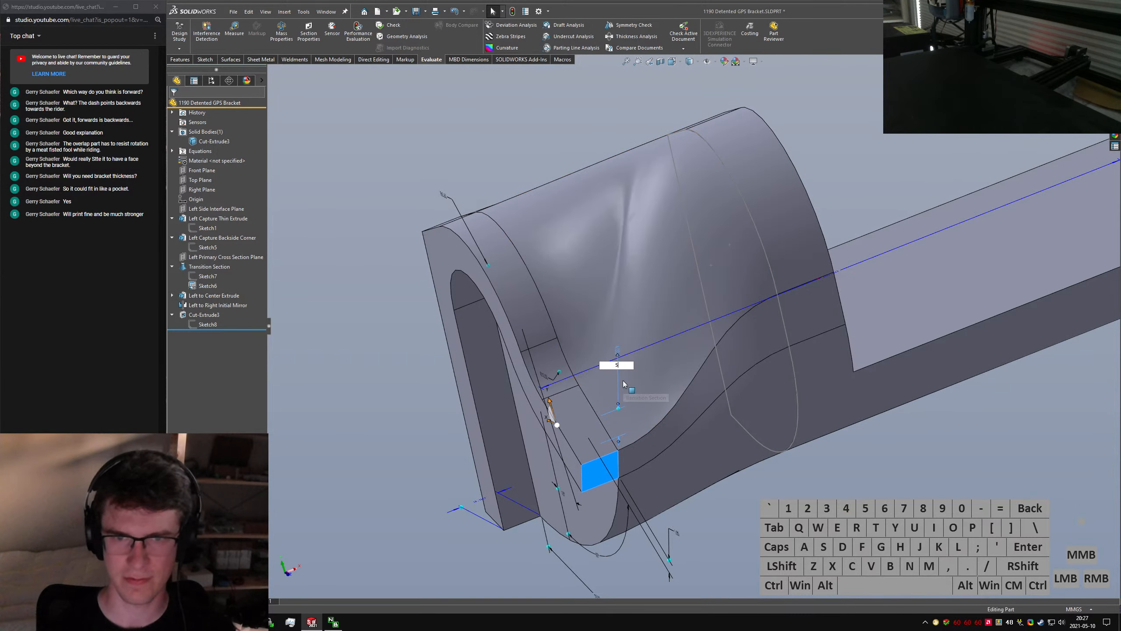
key(Return)
click(619, 353)
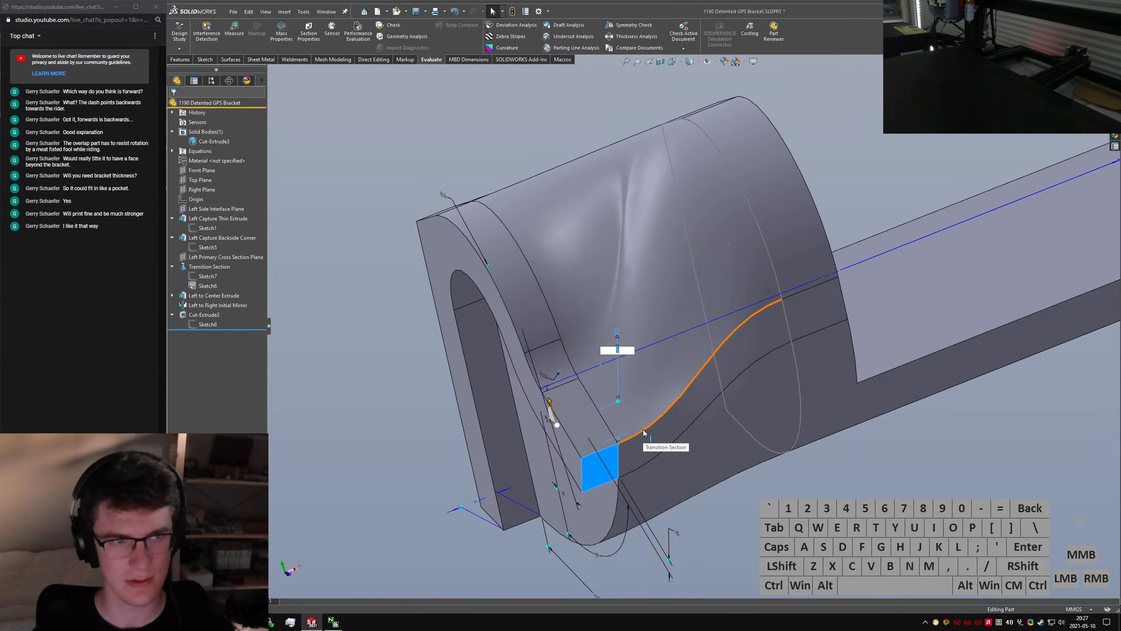
middle_drag(643, 431, 515, 165)
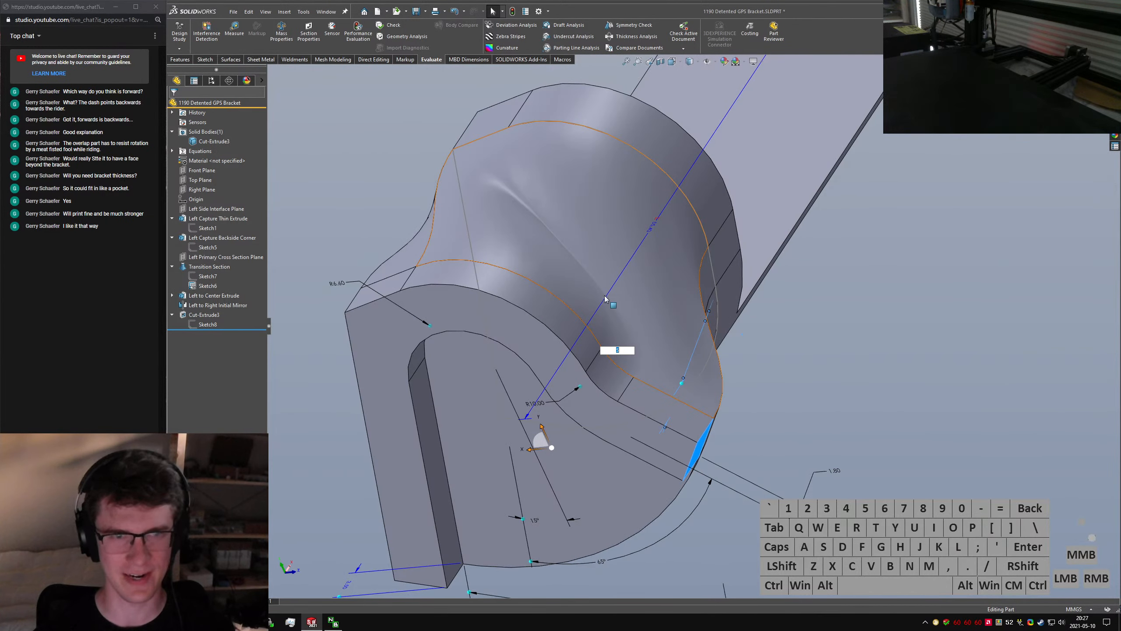
middle_drag(672, 373, 706, 328)
scroll(706, 333, up, 6)
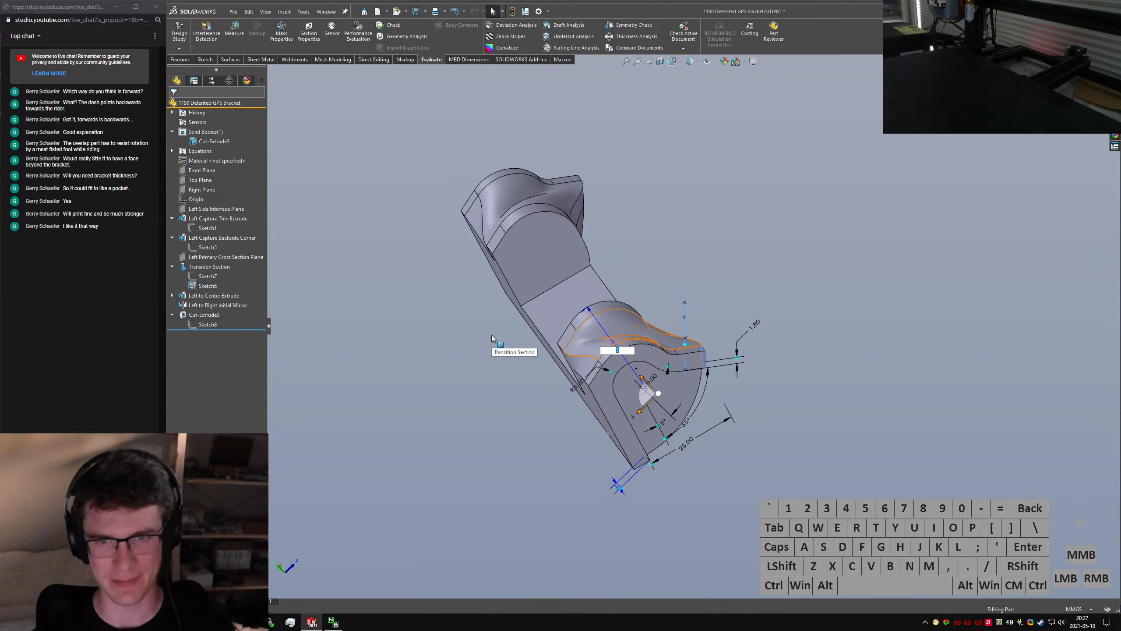
scroll(618, 320, down, 3)
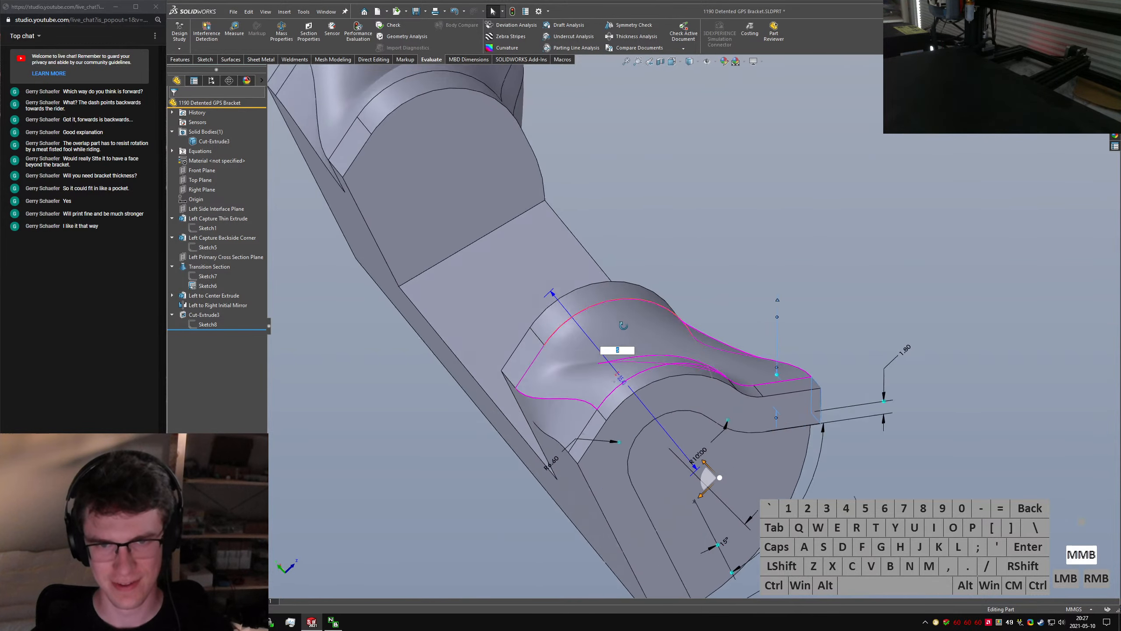
mouse_move(622, 325)
middle_down()
mouse_move(622, 434)
mouse_move(644, 392)
mouse_move(952, 269)
mouse_move(653, 373)
mouse_move(752, 352)
mouse_move(710, 365)
mouse_move(718, 451)
middle_up()
mouse_move(601, 321)
middle_down()
mouse_move(596, 370)
mouse_move(531, 307)
mouse_move(578, 283)
mouse_move(633, 380)
mouse_move(763, 411)
mouse_move(758, 338)
mouse_move(735, 372)
mouse_move(744, 360)
mouse_move(739, 375)
mouse_move(721, 268)
mouse_move(661, 310)
mouse_move(781, 343)
mouse_move(859, 336)
mouse_move(767, 392)
mouse_move(713, 318)
mouse_move(803, 407)
mouse_move(758, 424)
middle_up()
scroll(758, 424, up, 3)
Set the wall thickness of the Left Capture Thin Extrude to 3 mm
click(749, 408)
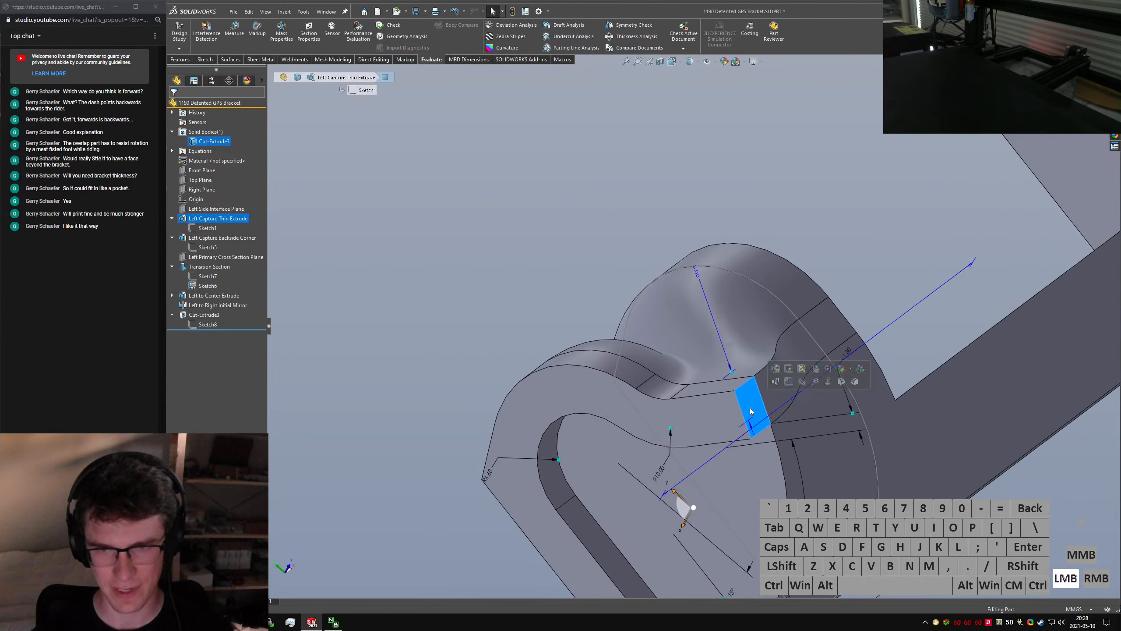
click(699, 276)
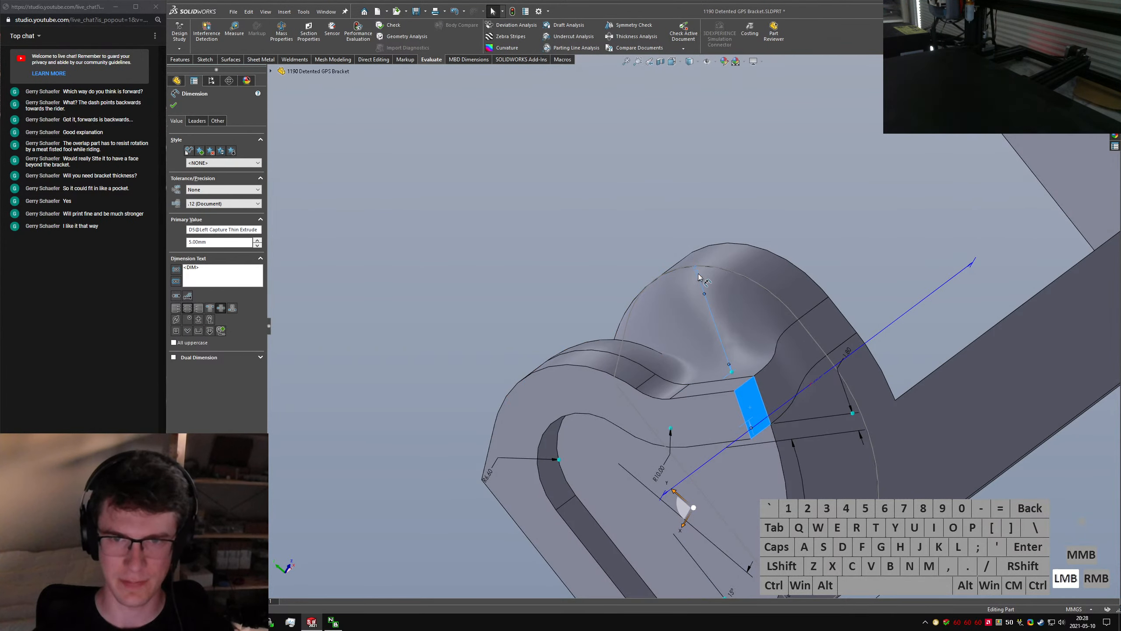
text(3)
key(Return)
middle_drag(689, 318, 487, 386)
click(1085, 525)
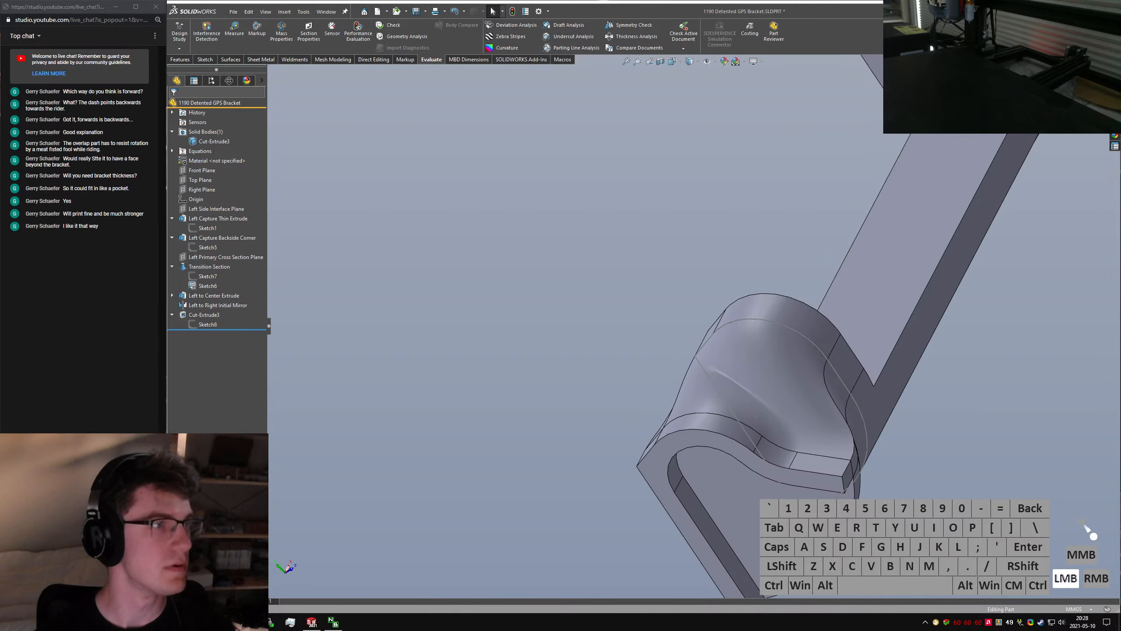
key(XF86AudioLowerVolume)
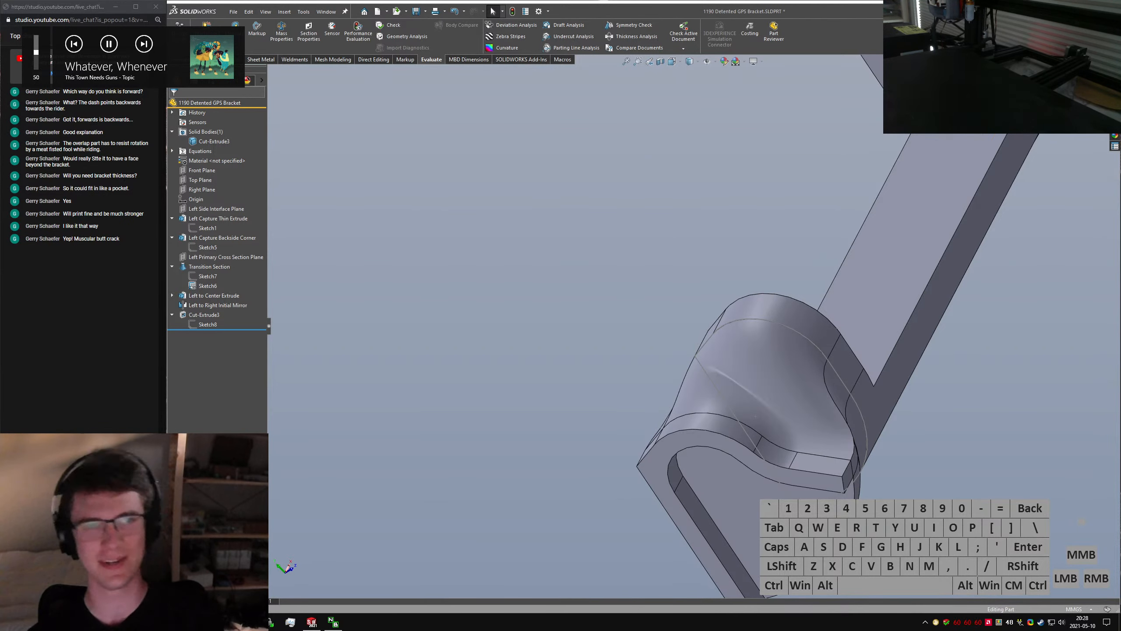
scroll(940, 360, up, 5)
click(944, 326)
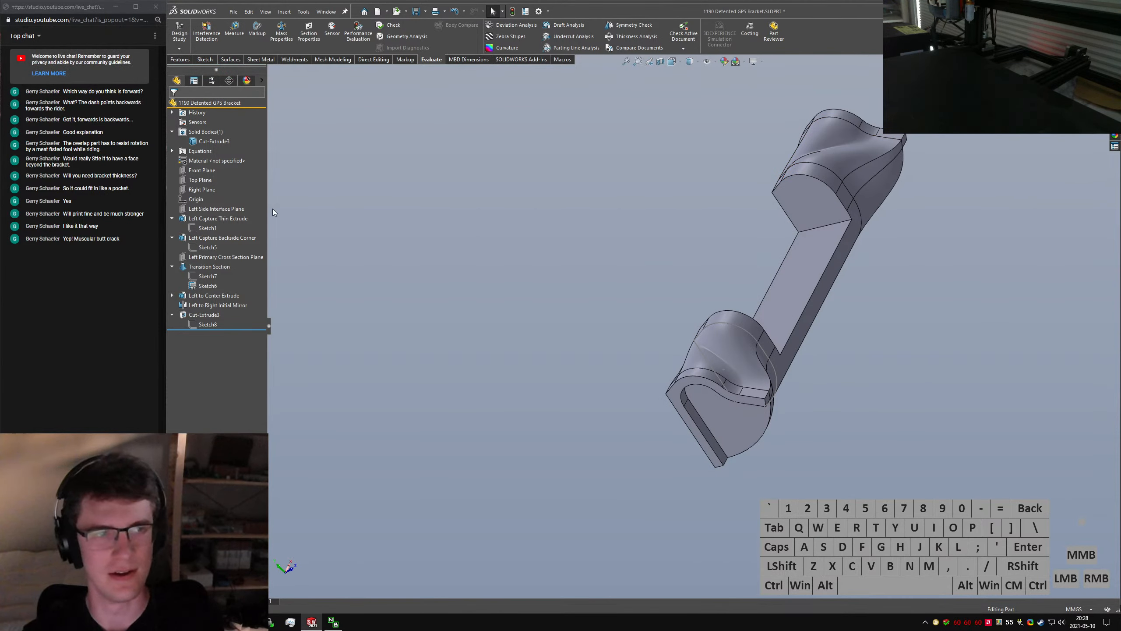
key(XF86AudioRaiseVolume)
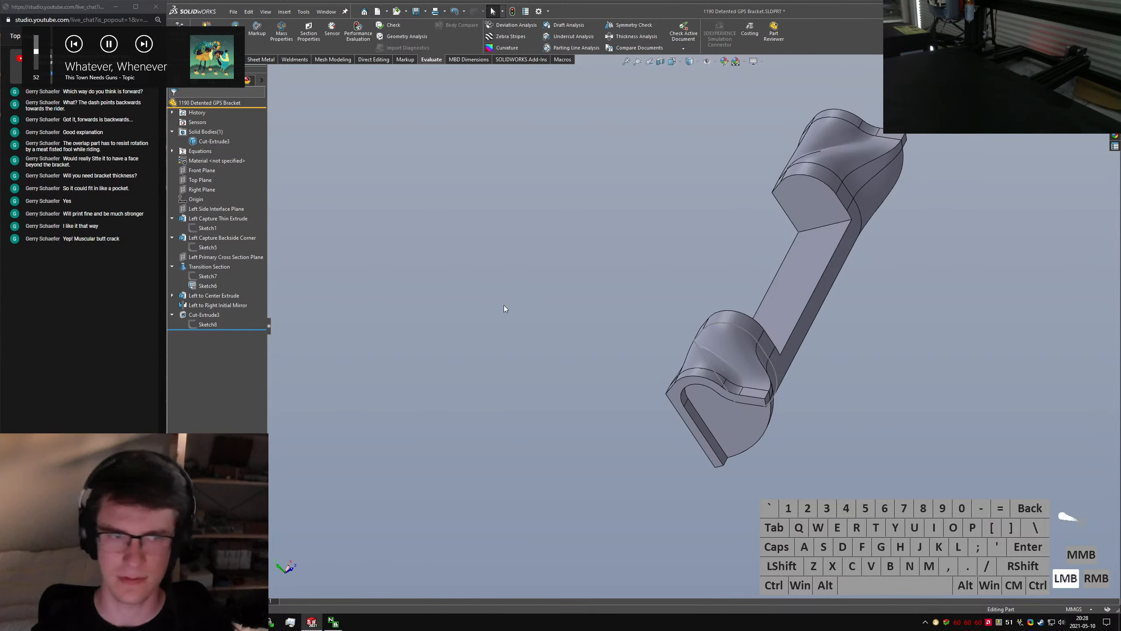
click(201, 312)
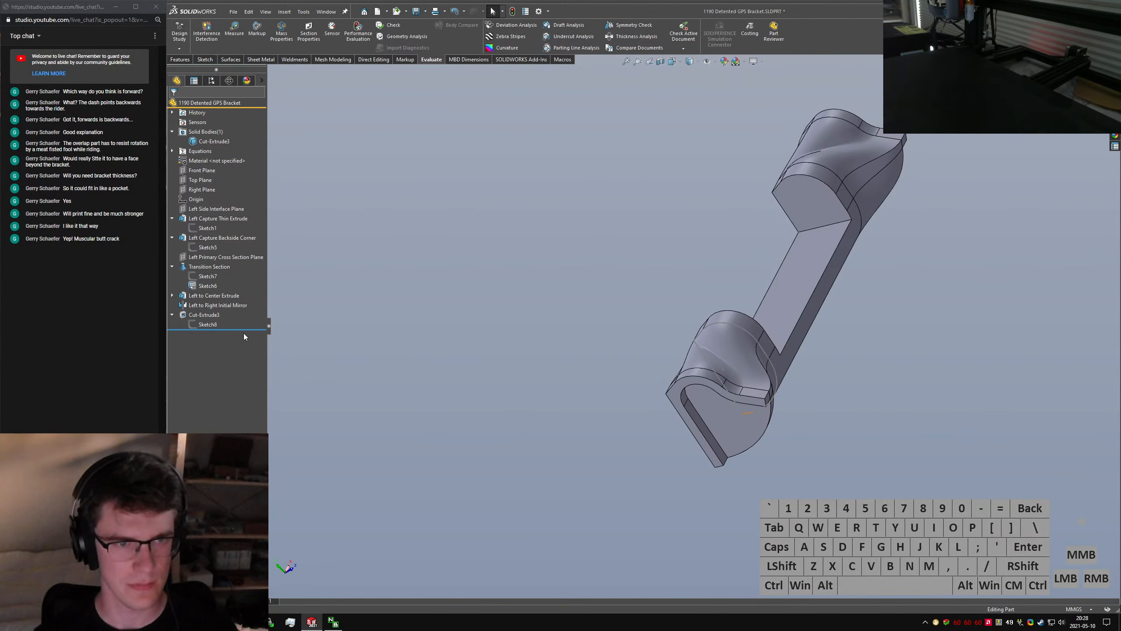
Roll the model history back to directly after the Left Capture Backside Corner feature
scroll(652, 402, down, 5)
middle_drag(702, 397, 746, 313)
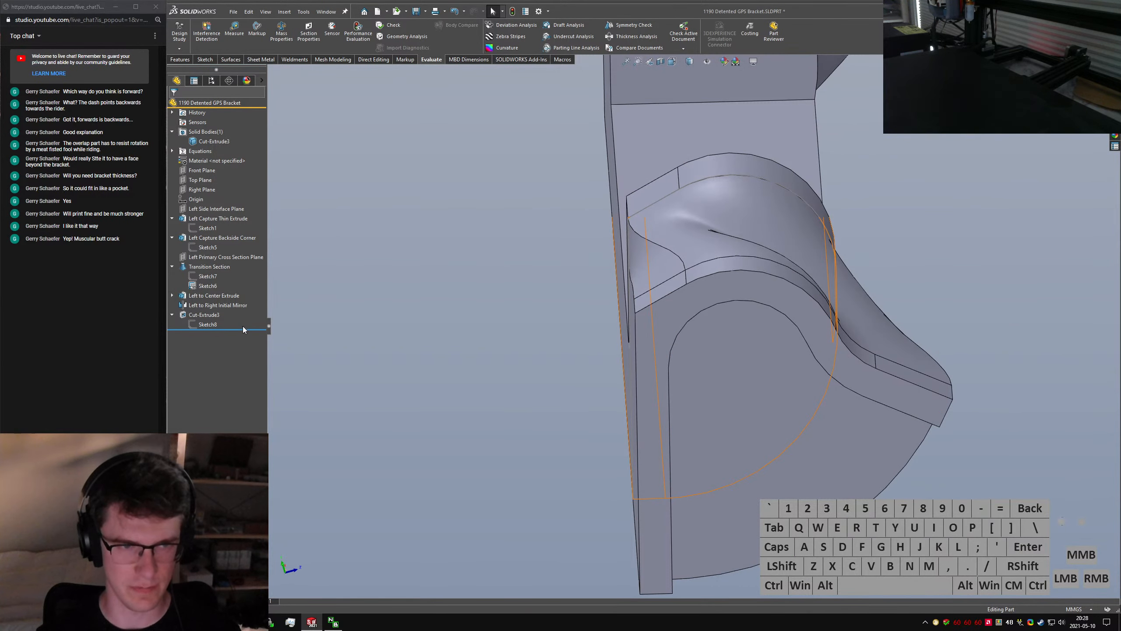
drag(243, 328, 243, 295)
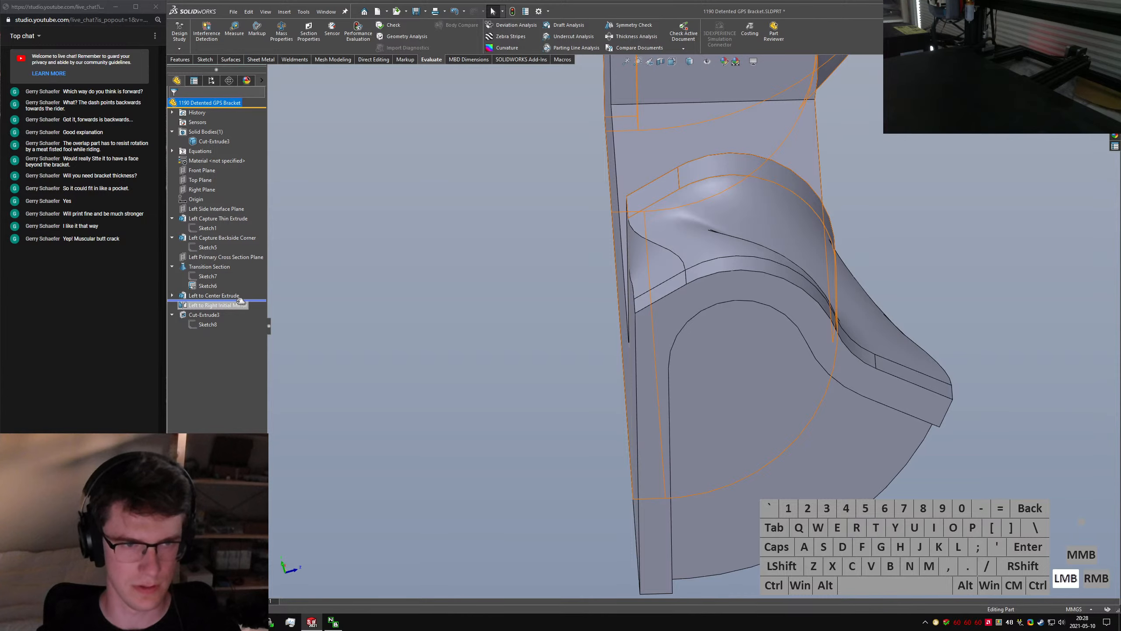
drag(241, 300, 254, 247)
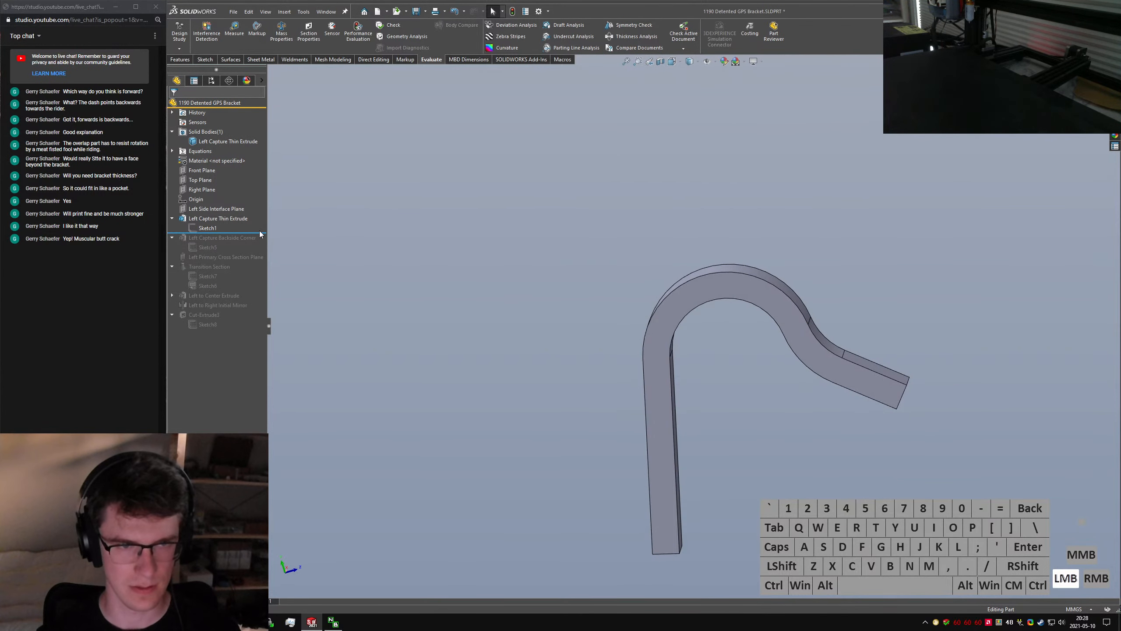
drag(261, 231, 260, 252)
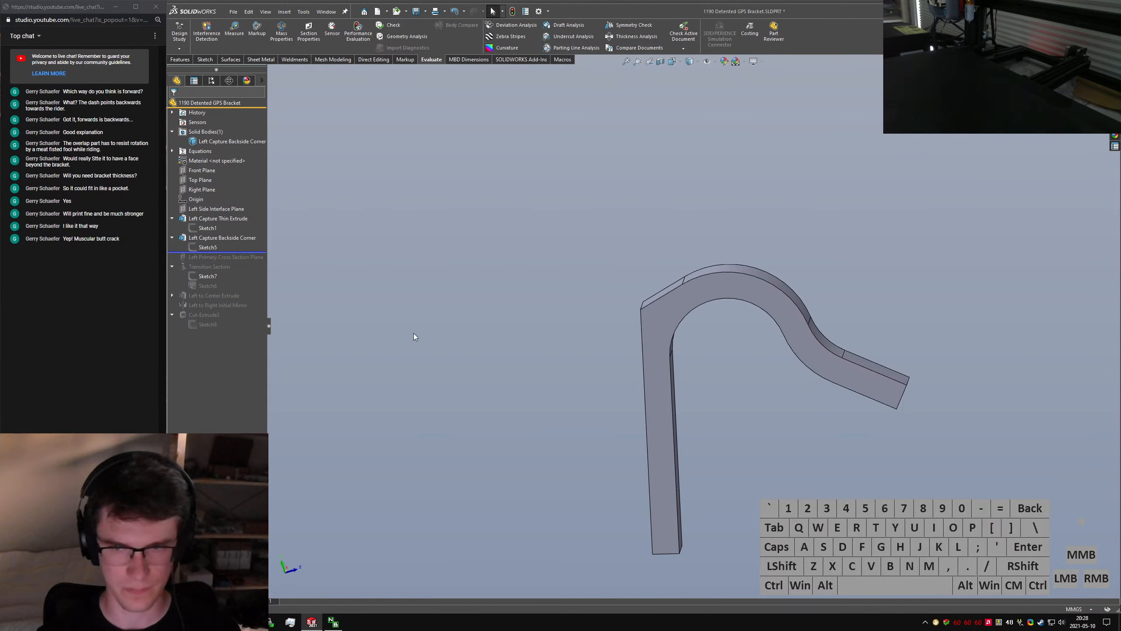
Start a sketch on the left capture's end face, convert the face outline into it, and trim away the inner contour
text(sextru)
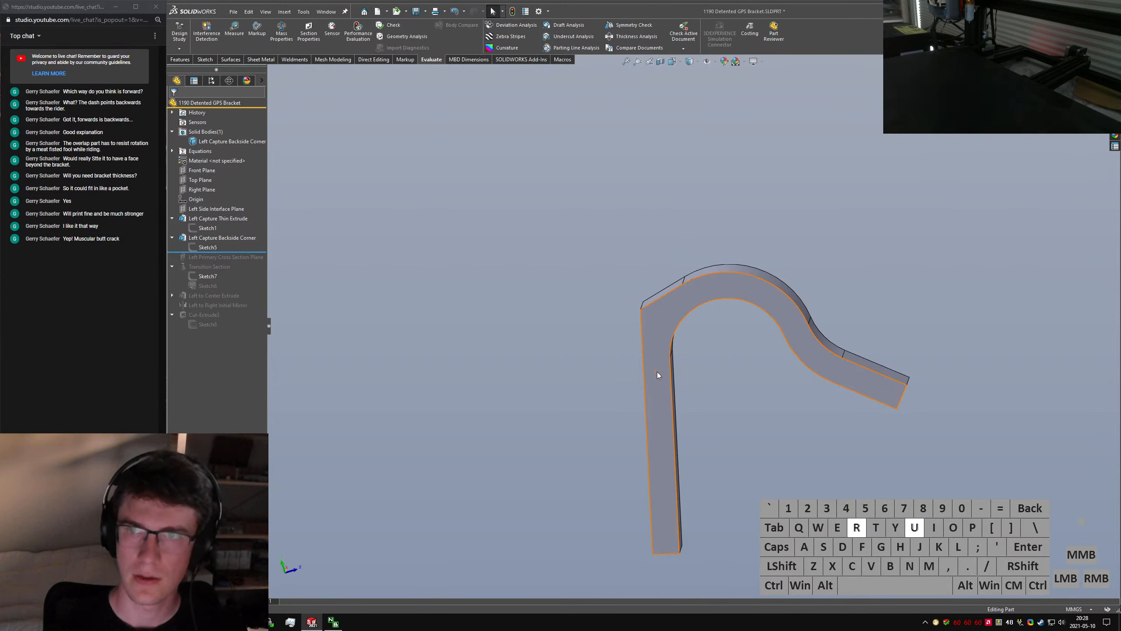
key(Return)
click(650, 320)
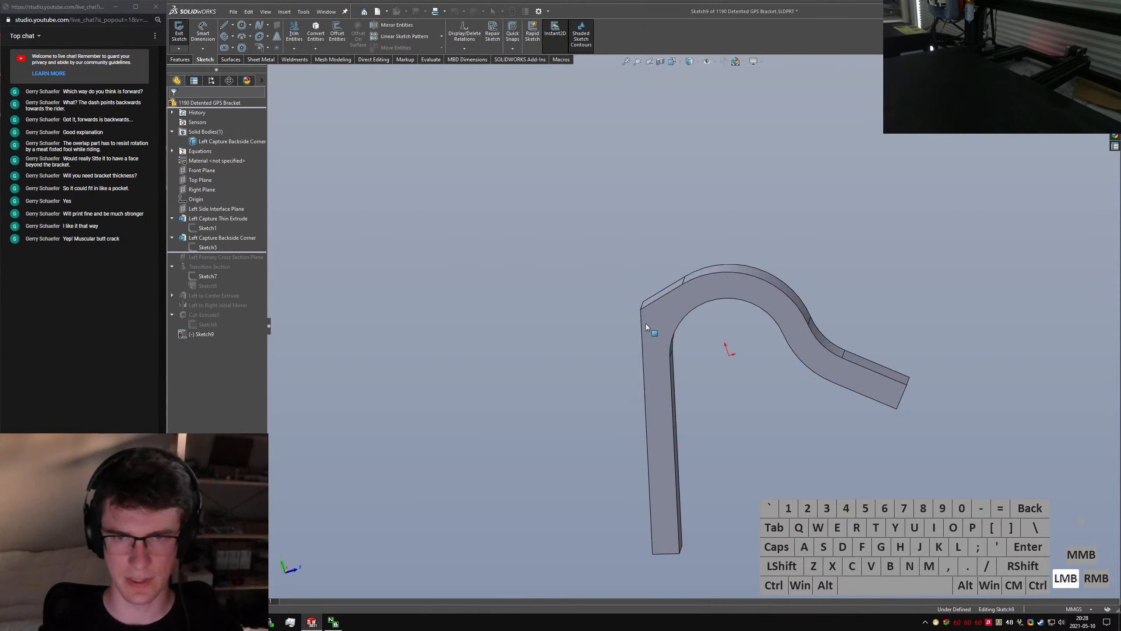
click(678, 318)
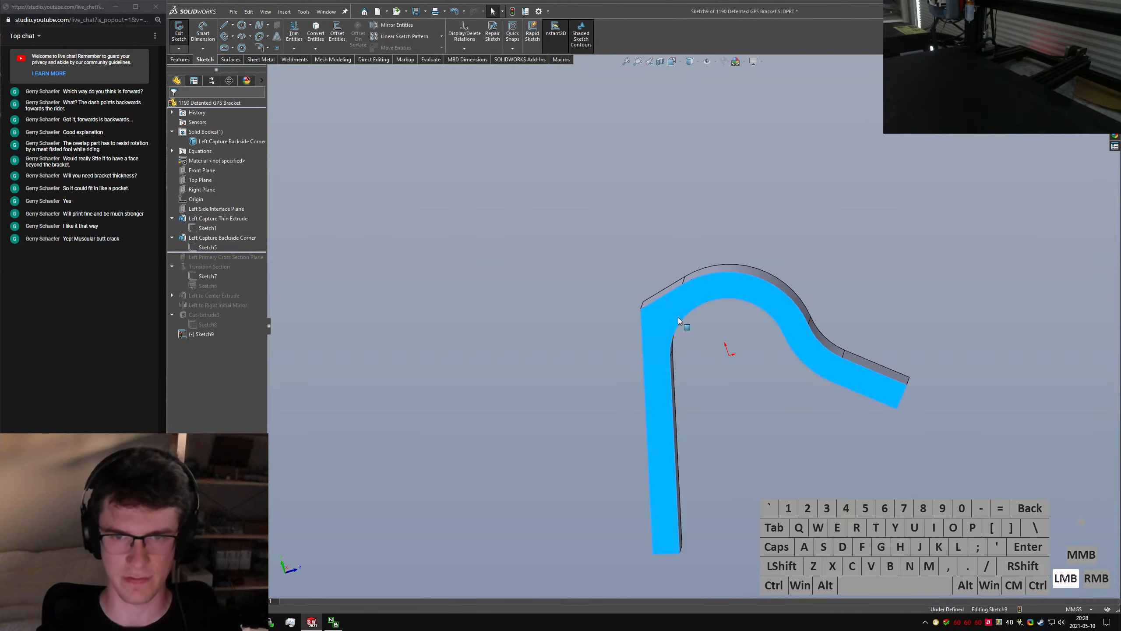
click(318, 41)
right_drag(613, 201, 631, 243)
drag(709, 365, 666, 338)
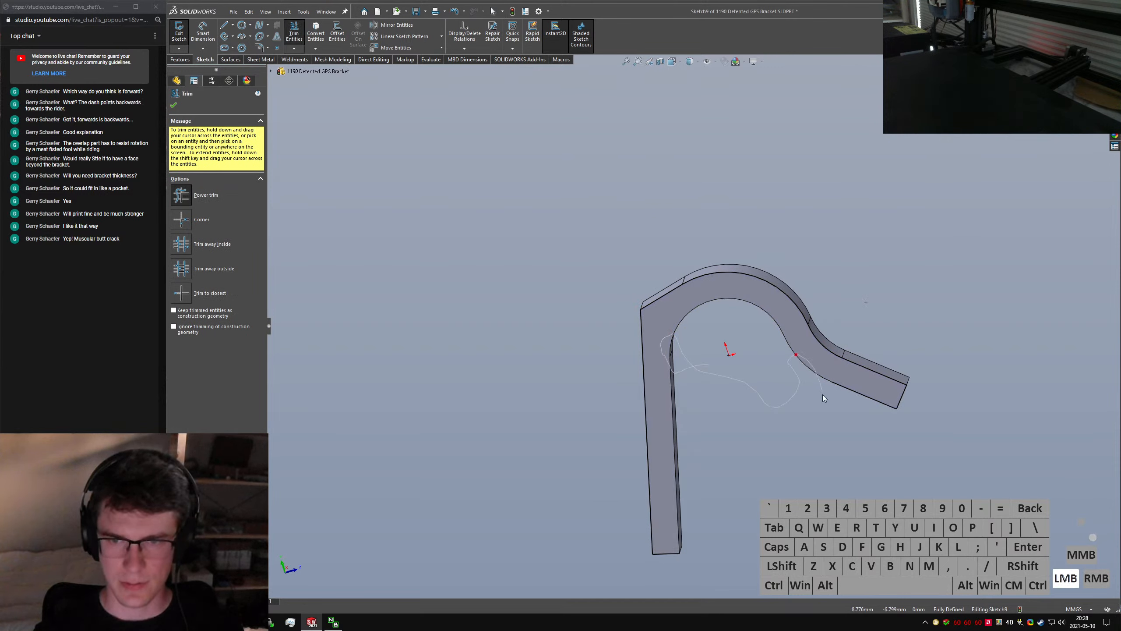
Draw a three-point arc of about 38.8 mm radius from the back wall's lower inner corner to the hook tip's inner corner
click(243, 37)
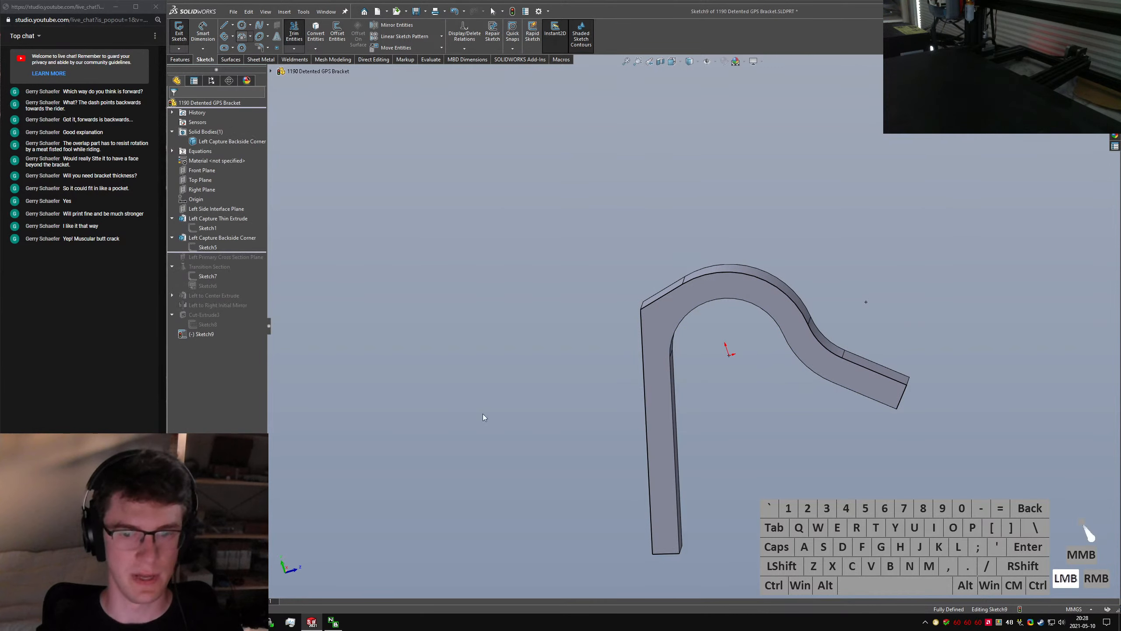
drag(666, 553, 900, 416)
click(897, 409)
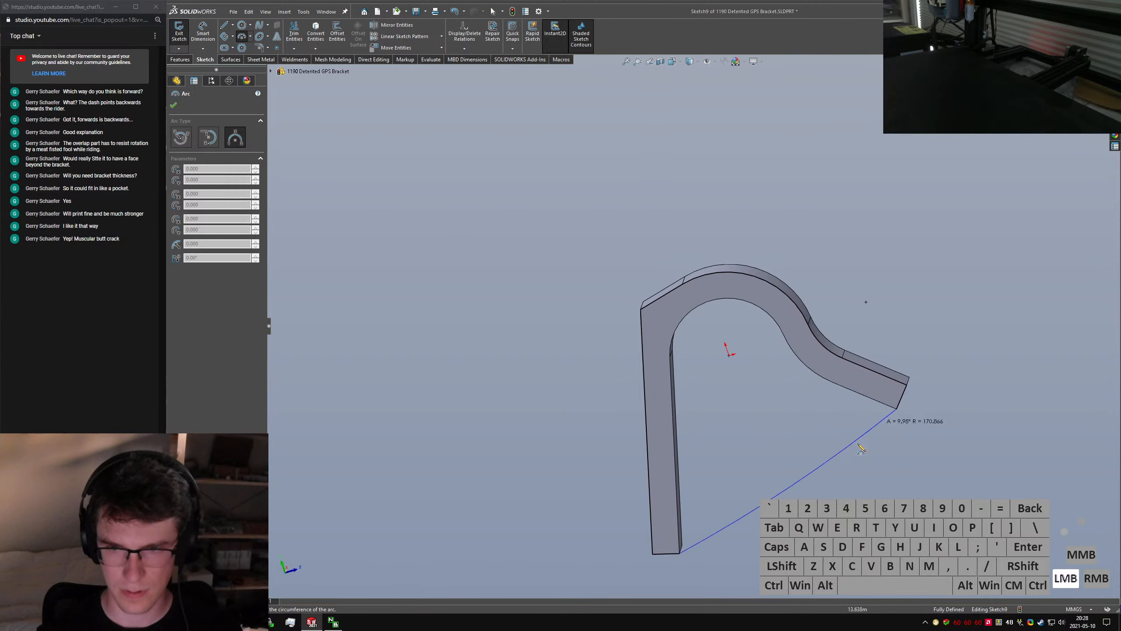
click(860, 445)
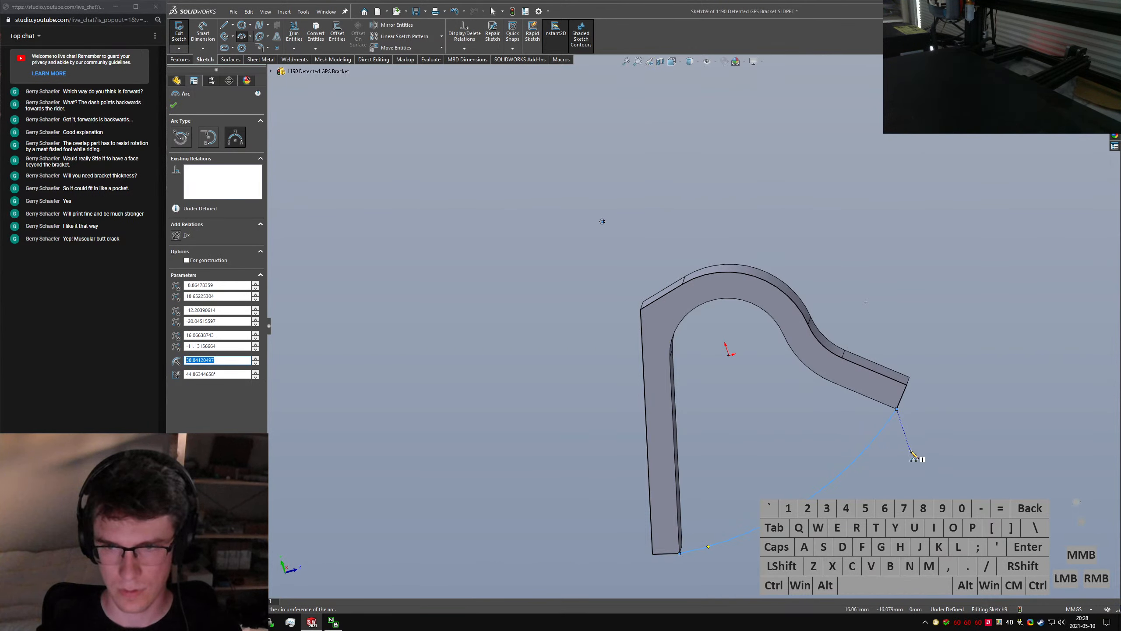
Add arcs of about 4.7 mm and 19.6 mm radius from the hook tip to the large arc, and trim the large arc's excess
scroll(879, 426, down, 4)
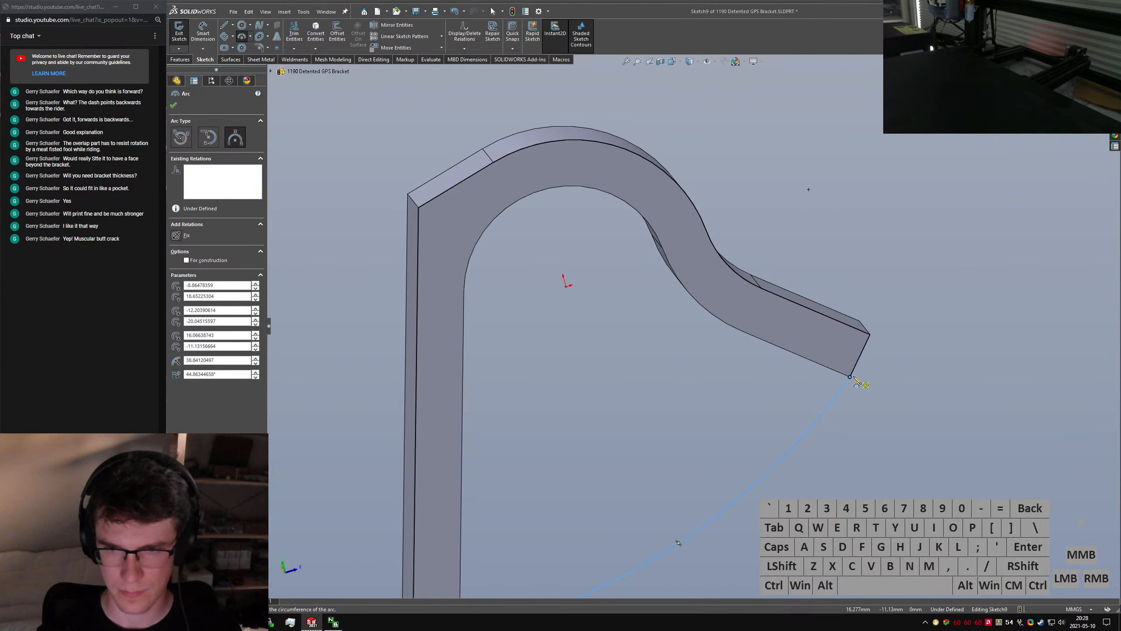
click(850, 378)
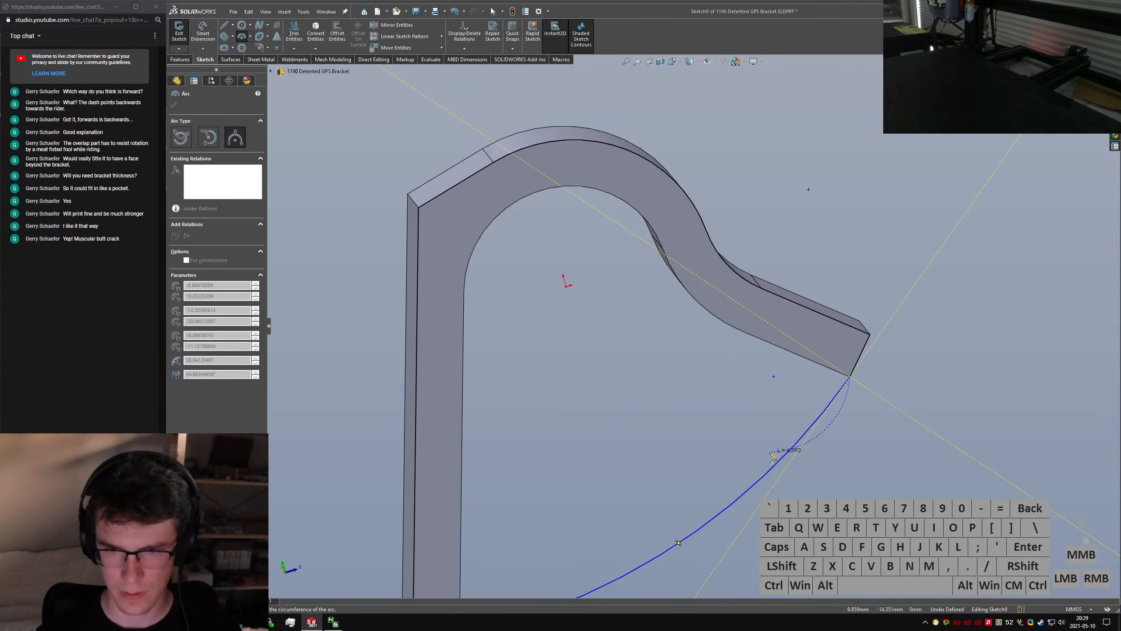
click(736, 430)
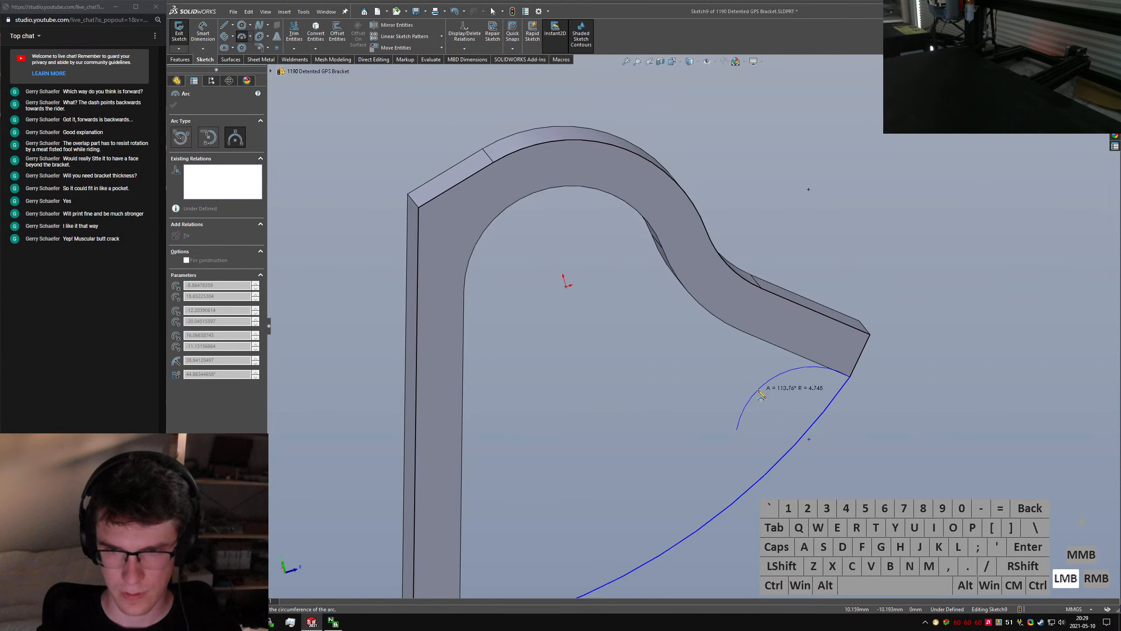
click(736, 430)
click(690, 535)
click(721, 484)
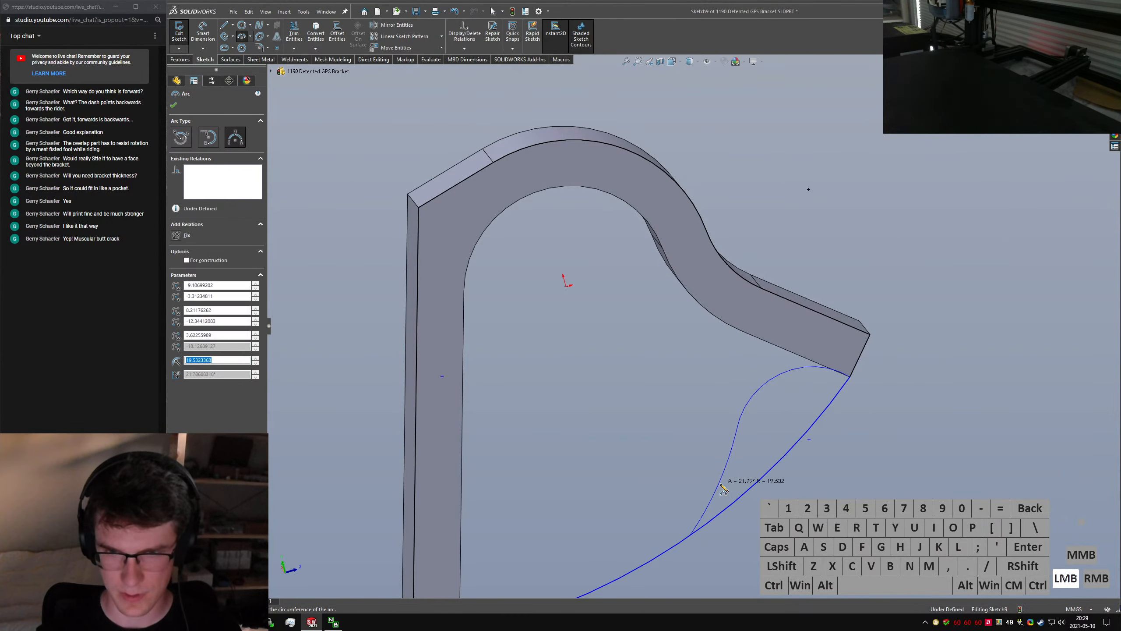
key(Escape)
mouse_move(908, 409)
right_down()
mouse_move(882, 426)
mouse_move(839, 422)
right_up()
drag(789, 417, 850, 394)
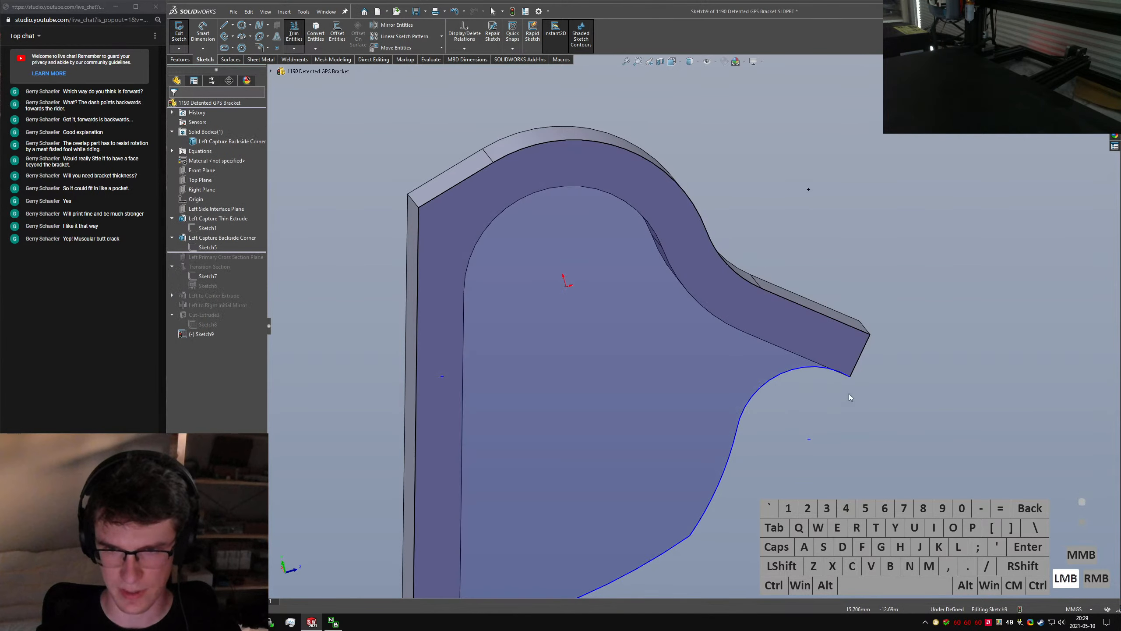
ctrl+click(685, 541)
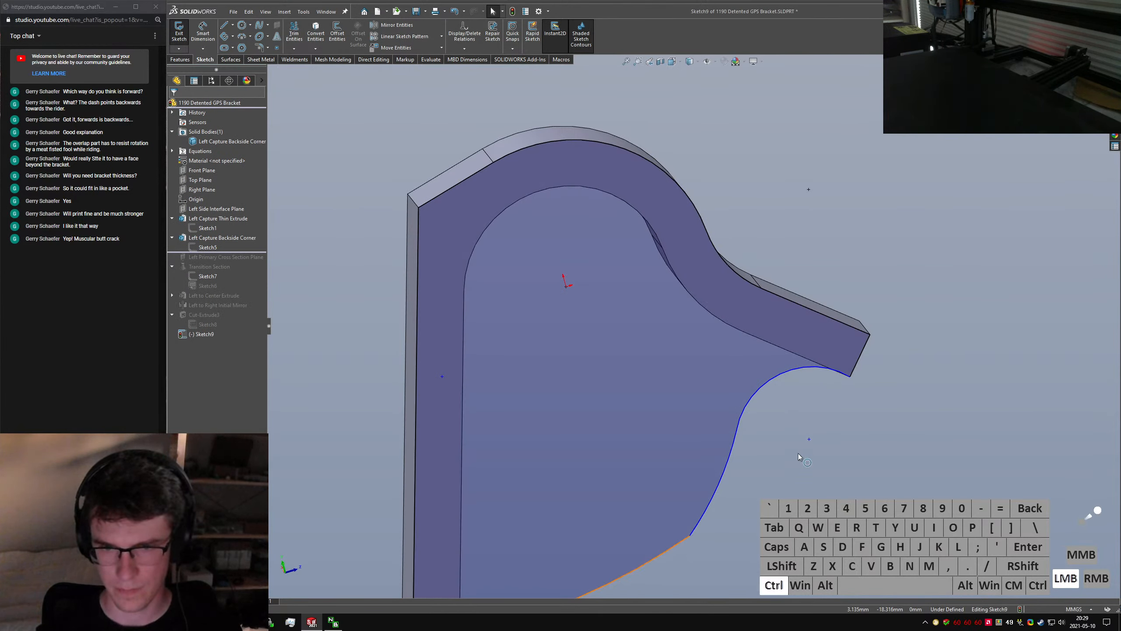
ctrl+click(809, 439)
click(852, 465)
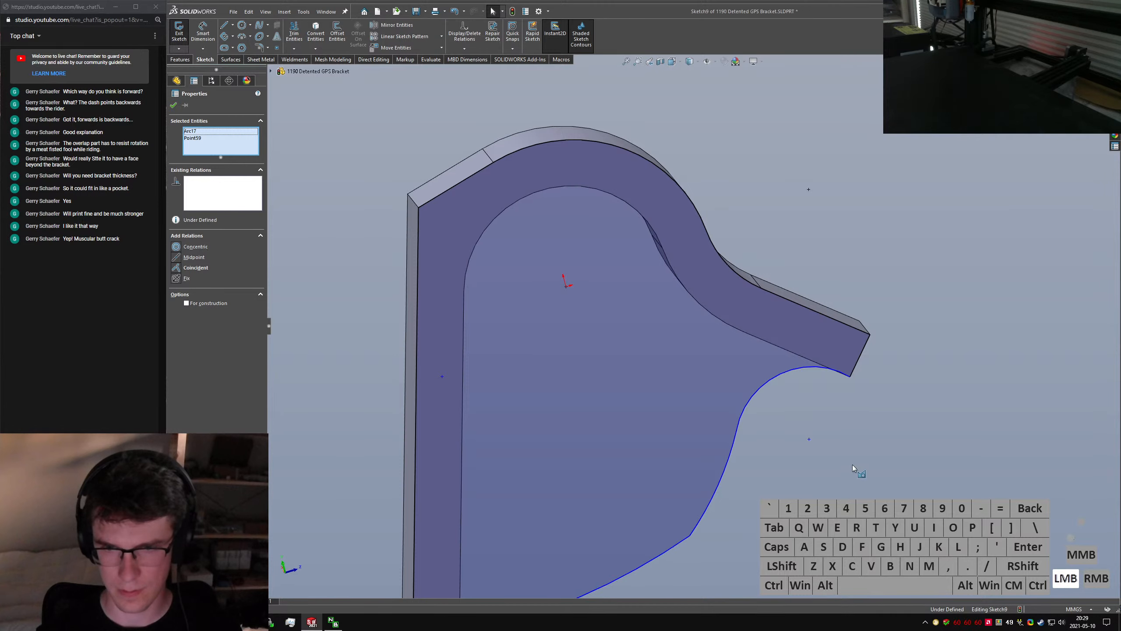
Make the centre of the small arc at the hook tip coincident with the tip's end edge
middle_drag(852, 465, 812, 441)
click(805, 435)
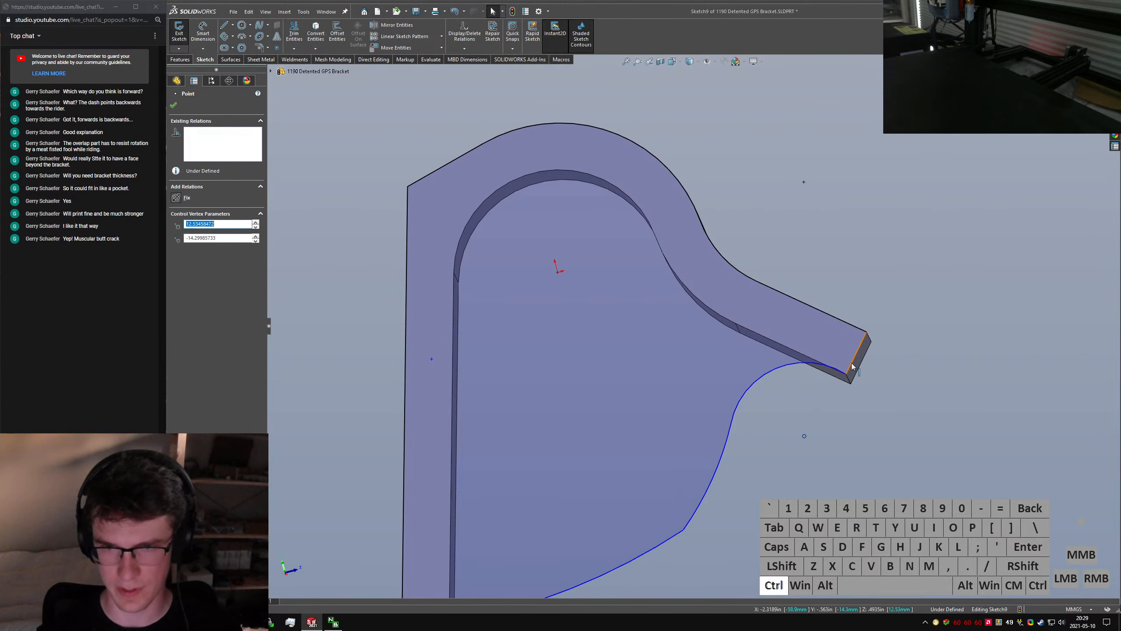
ctrl+click(855, 357)
key(alt+d)
click(836, 376)
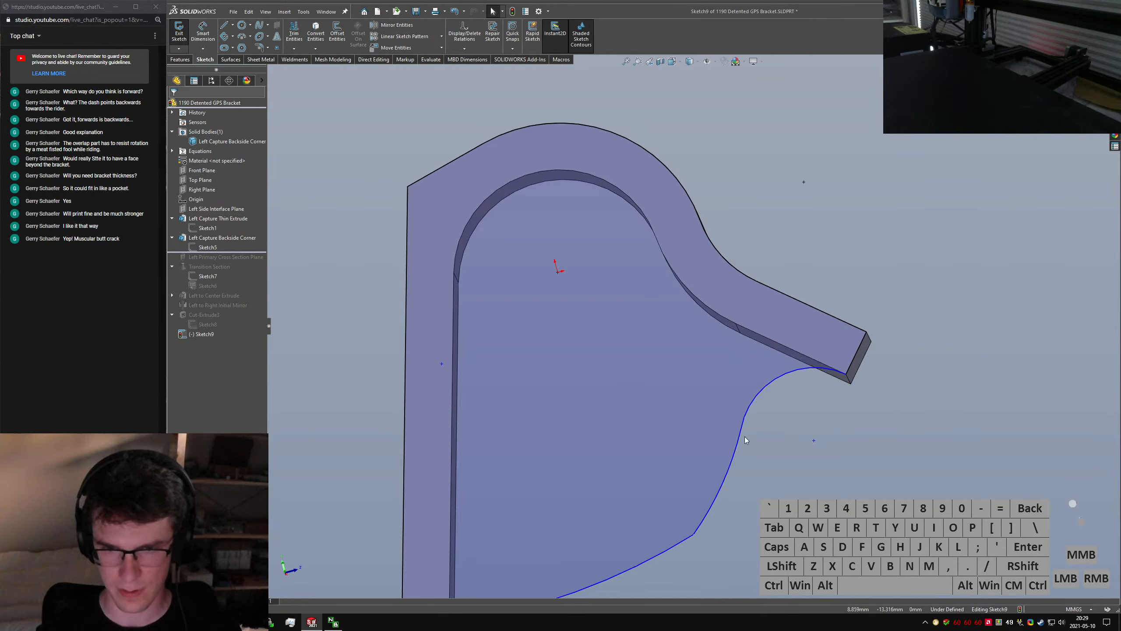
Make the small arc at the hook tip and the adjoining middle arc tangent to each other
click(737, 450)
ctrl+click(749, 407)
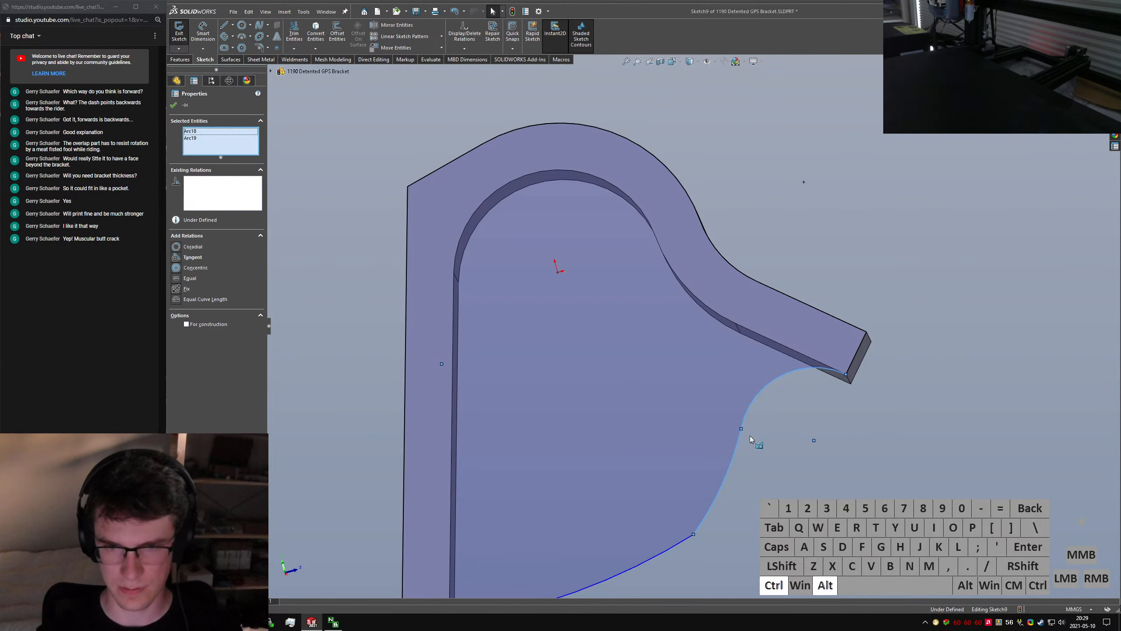
key(alt+q)
click(747, 474)
Make the large arc tangent to the bottom end edge of the back wall
scroll(724, 469, up, 2)
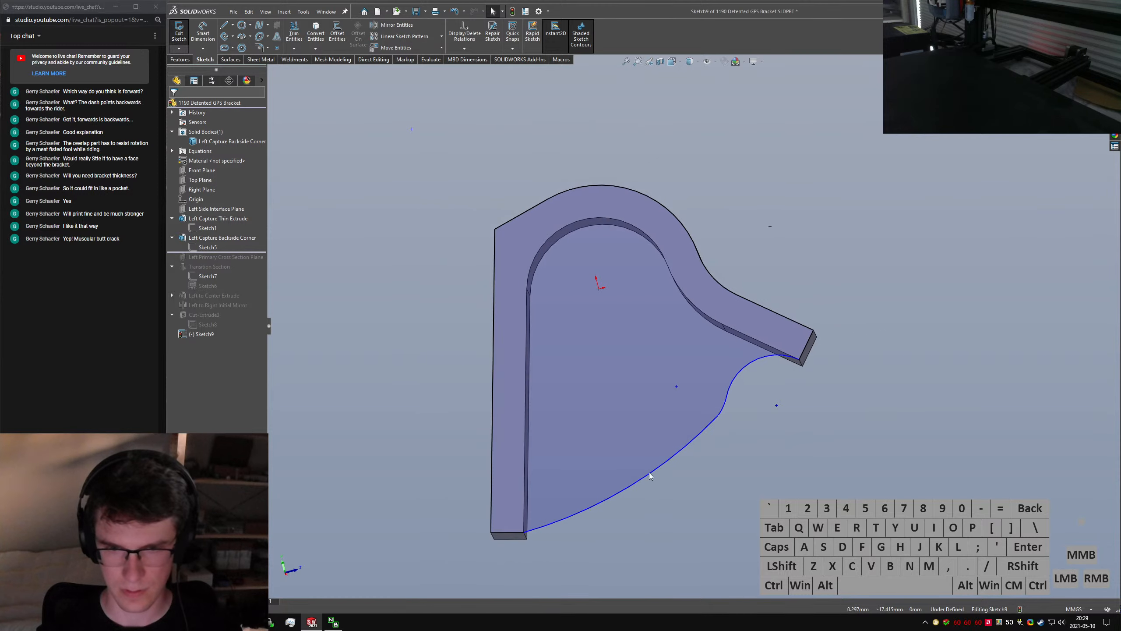
ctrl+click(649, 475)
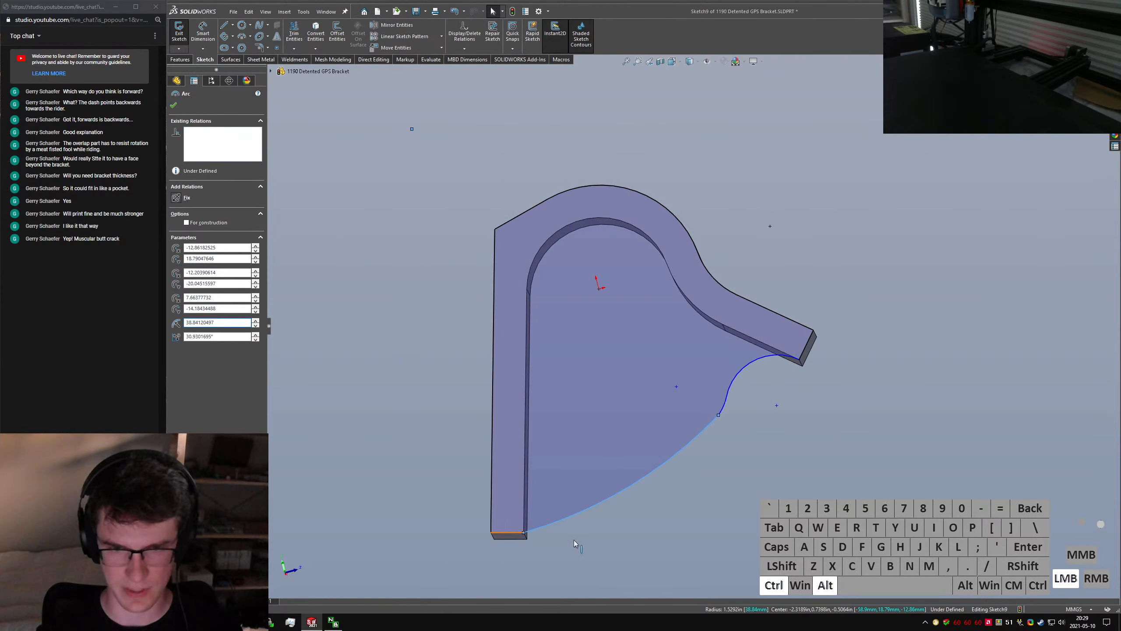
ctrl+click(513, 532)
key(alt+a)
click(720, 483)
ctrl+click(546, 525)
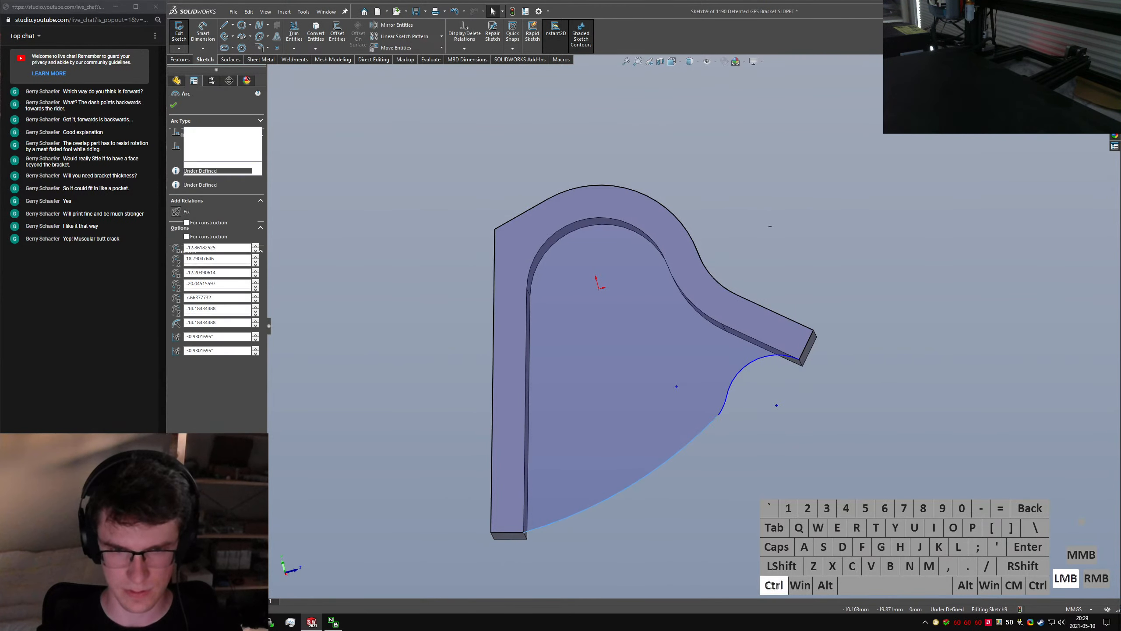
key(alt+a)
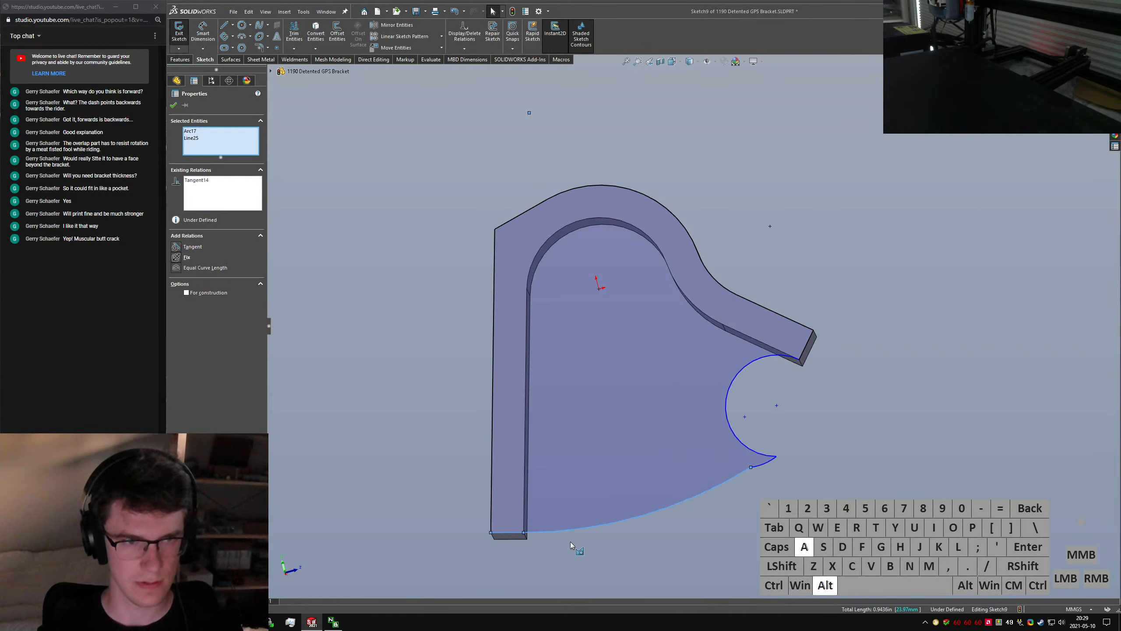
click(570, 541)
Reshape the profile by moving both end points of the middle arc inward, closer to the back wall
drag(777, 457, 706, 489)
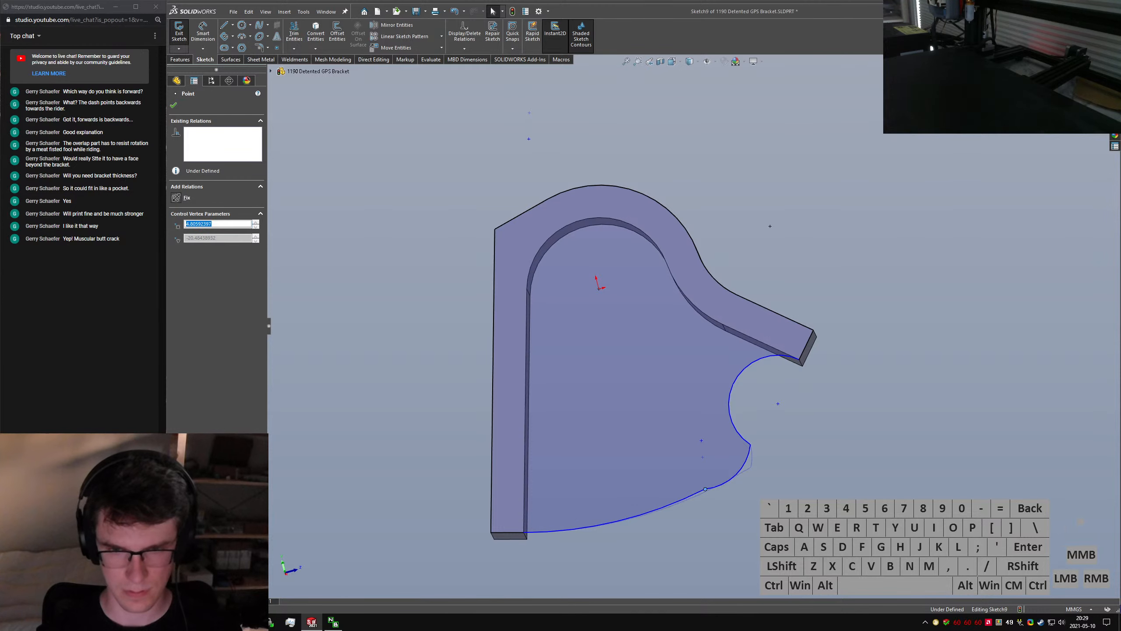
click(761, 451)
drag(749, 444, 728, 430)
click(736, 522)
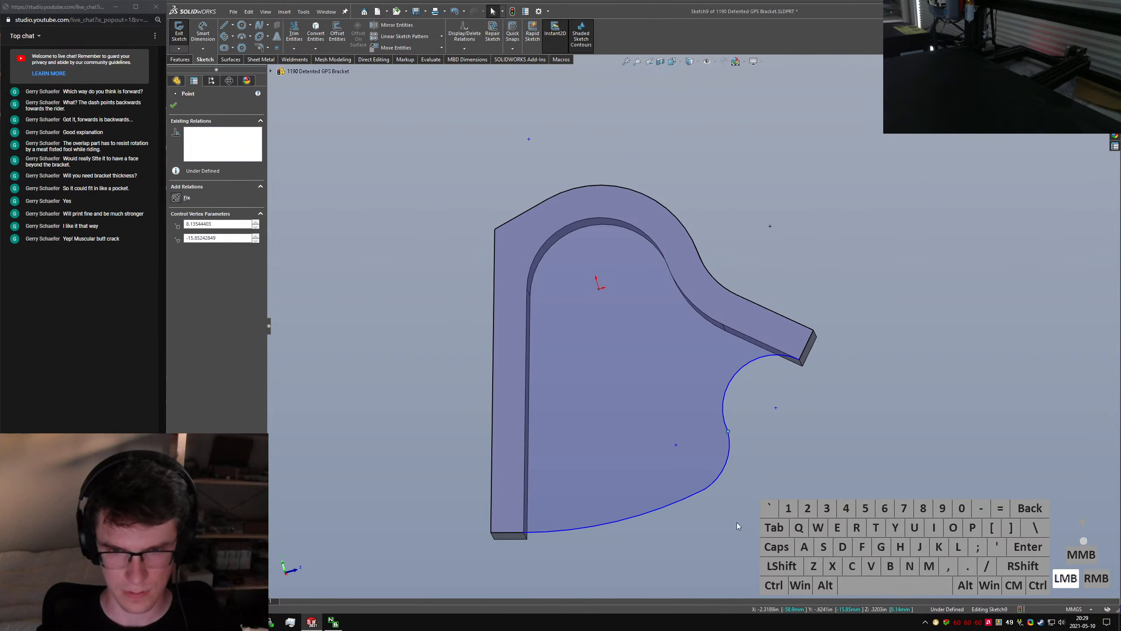
mouse_move(707, 489)
mouse_down()
mouse_move(726, 493)
mouse_move(713, 480)
mouse_up()
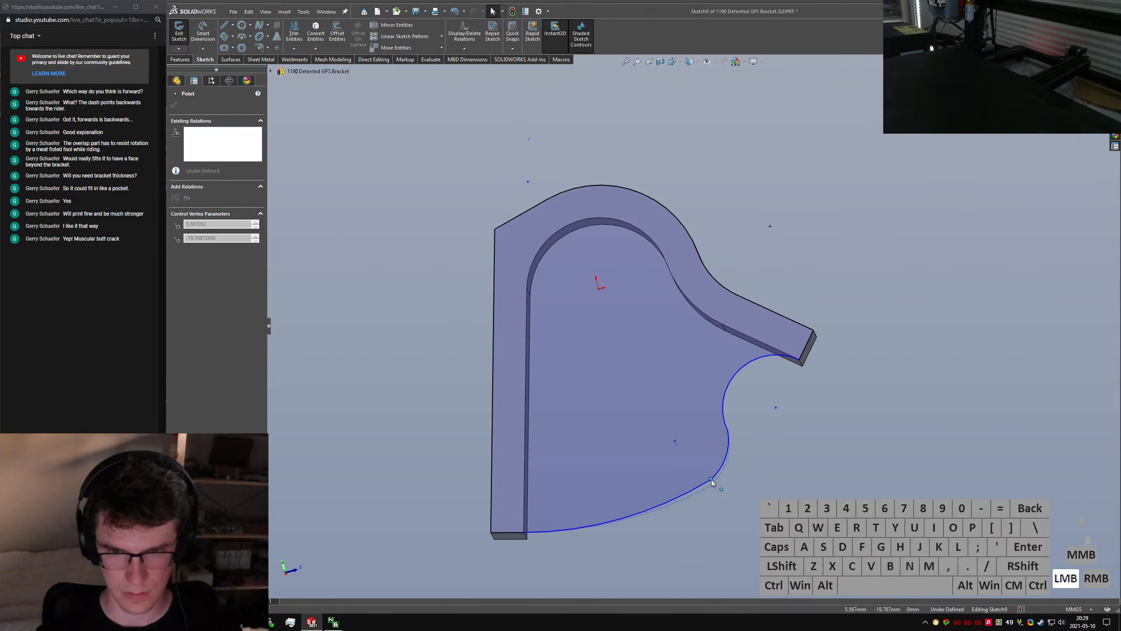
click(702, 483)
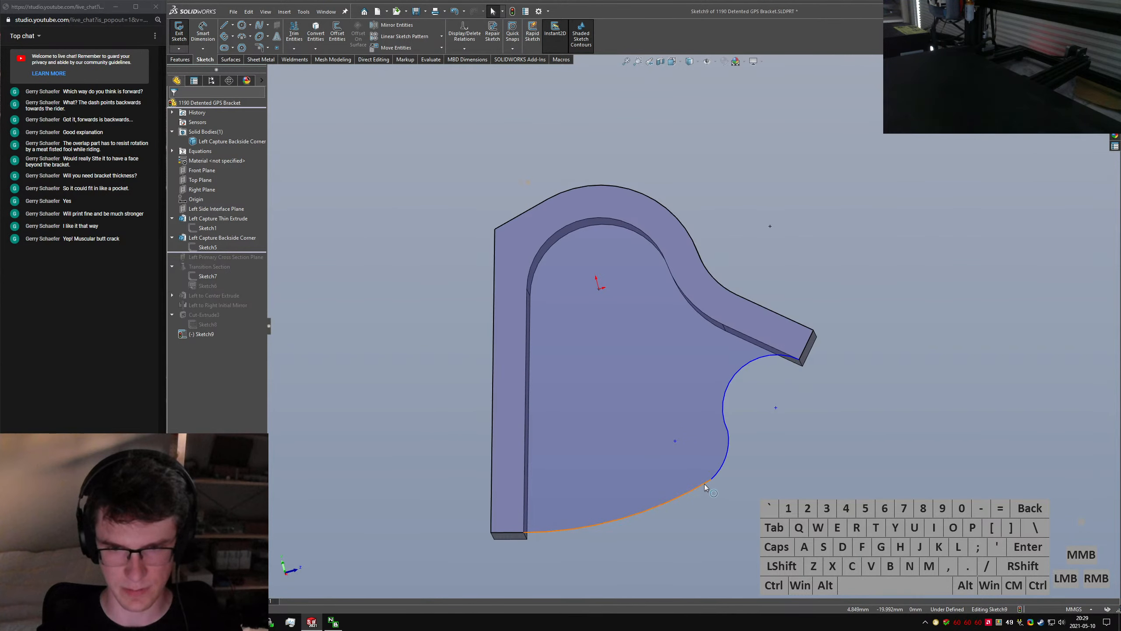
Make the large arc tangent to the hook tip's end edge
ctrl+click(704, 484)
ctrl+click(807, 344)
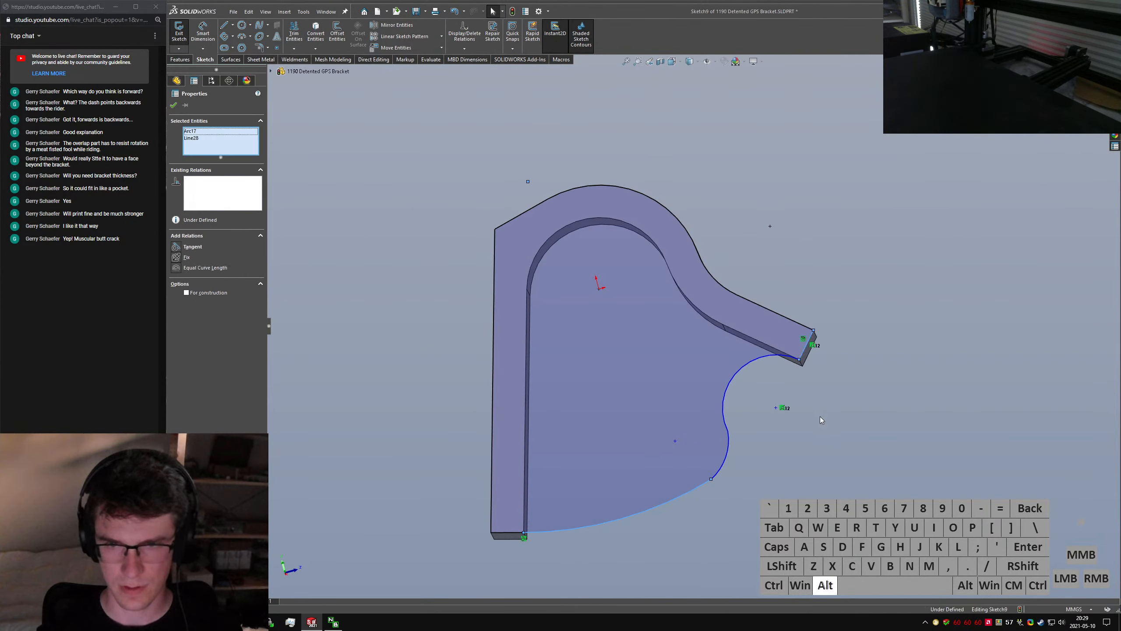
key(alt+a)
click(821, 419)
Make the large arc and the middle arc tangent to each other
click(701, 484)
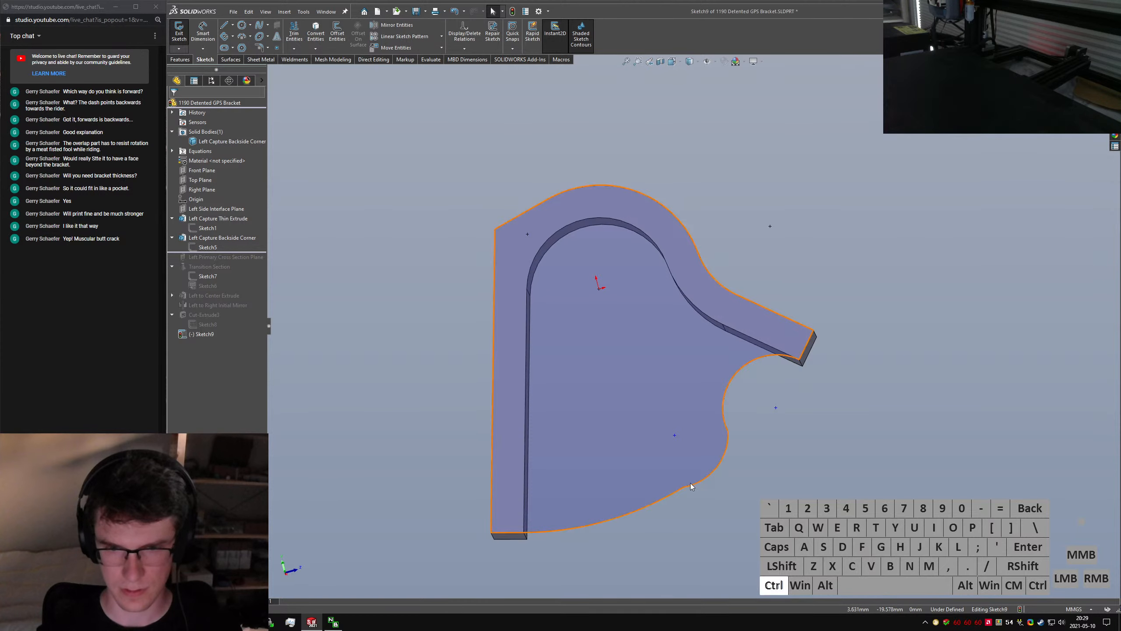
ctrl+click(672, 490)
key(ctrl+alt+a)
click(747, 466)
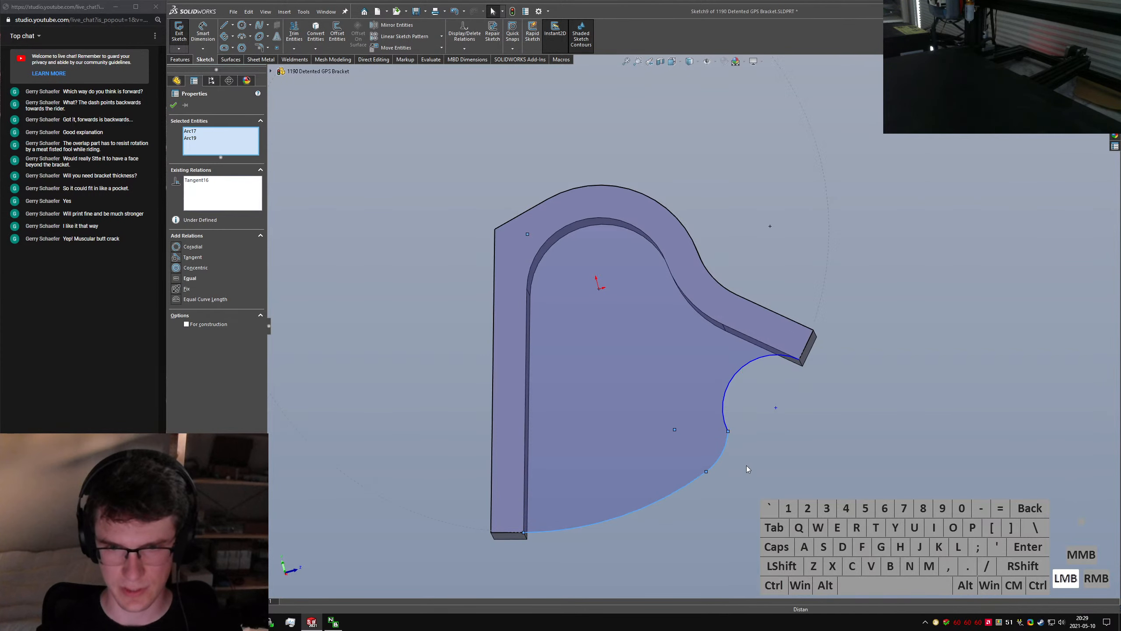
Make the middle arc and the small arc at the hook tip tangent and equal in radius
ctrl+click(726, 438)
key(ctrl+alt+a)
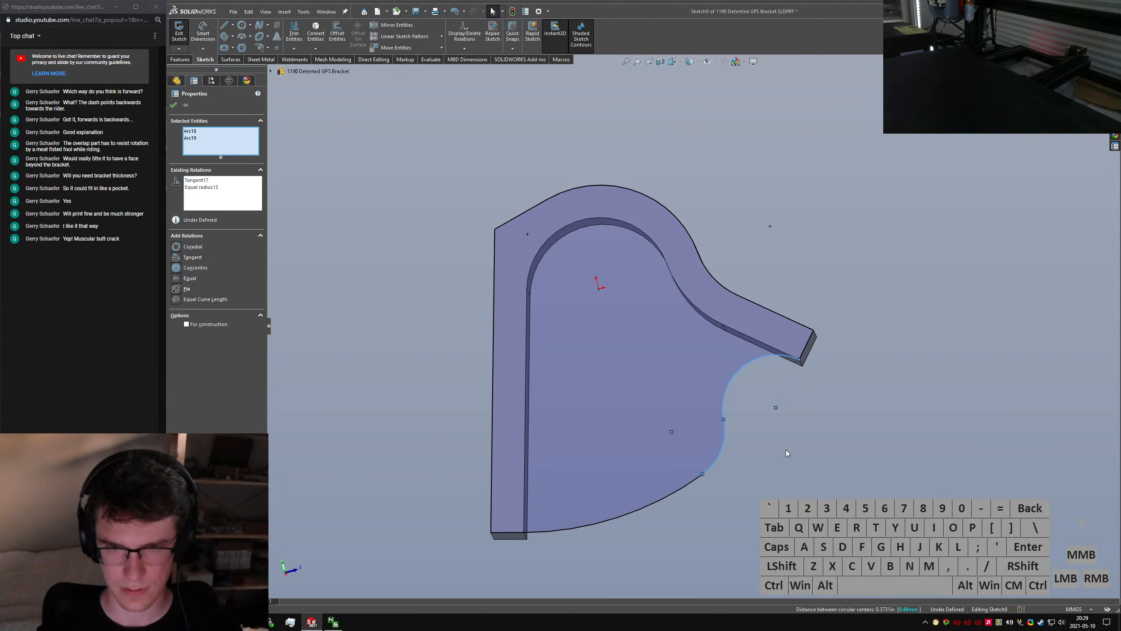
click(759, 490)
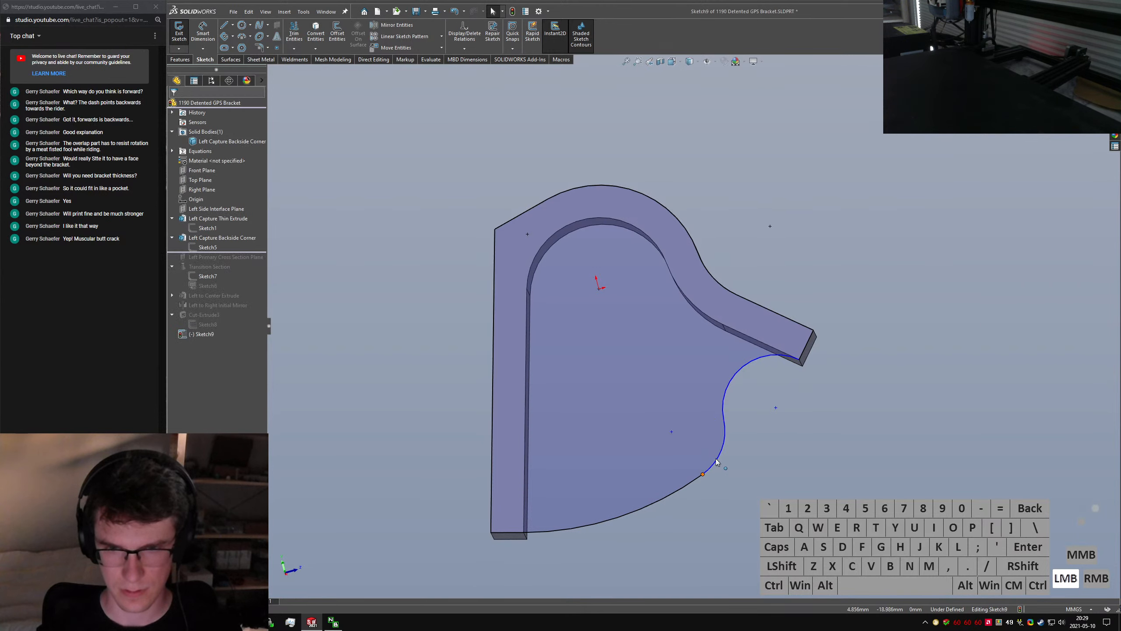
Move the middle arc outward and dimension the small arc at the hook tip with a 4 mm radius
mouse_move(717, 462)
mouse_down()
mouse_move(742, 438)
mouse_move(711, 461)
mouse_move(727, 452)
mouse_up()
right_click(773, 363)
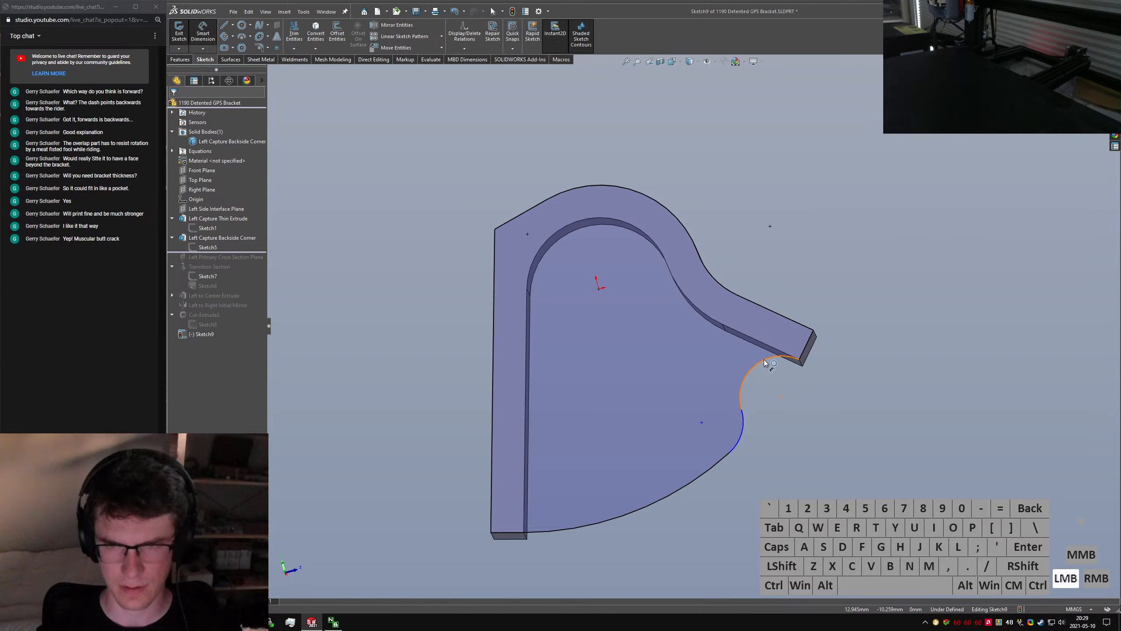
click(766, 363)
drag(671, 364, 684, 368)
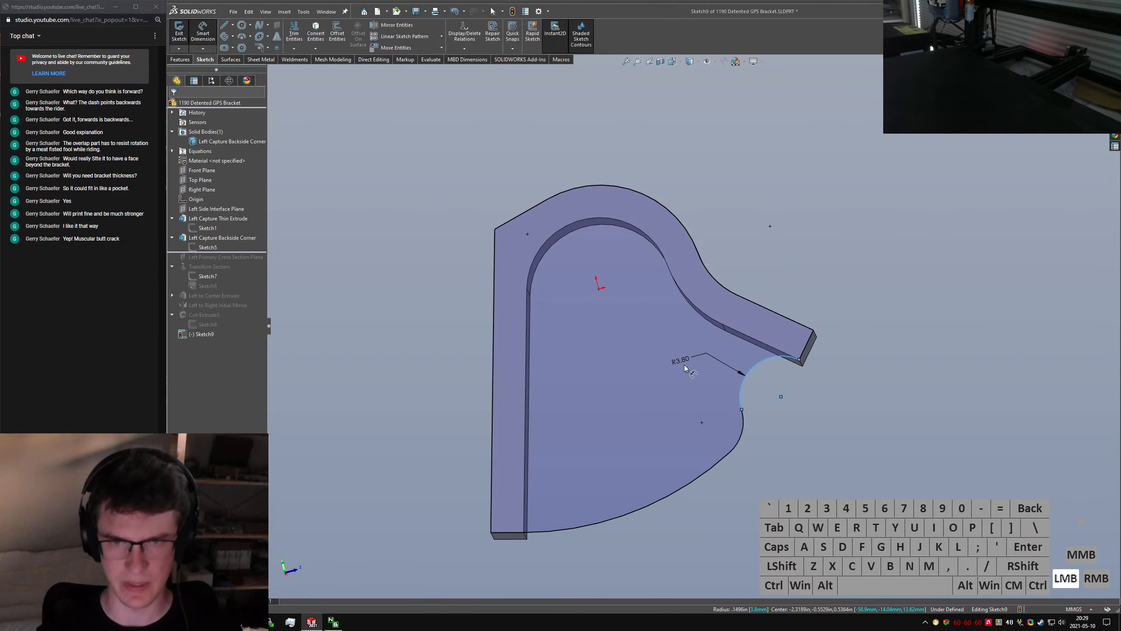
double_click(684, 365)
text(4)
key(Return)
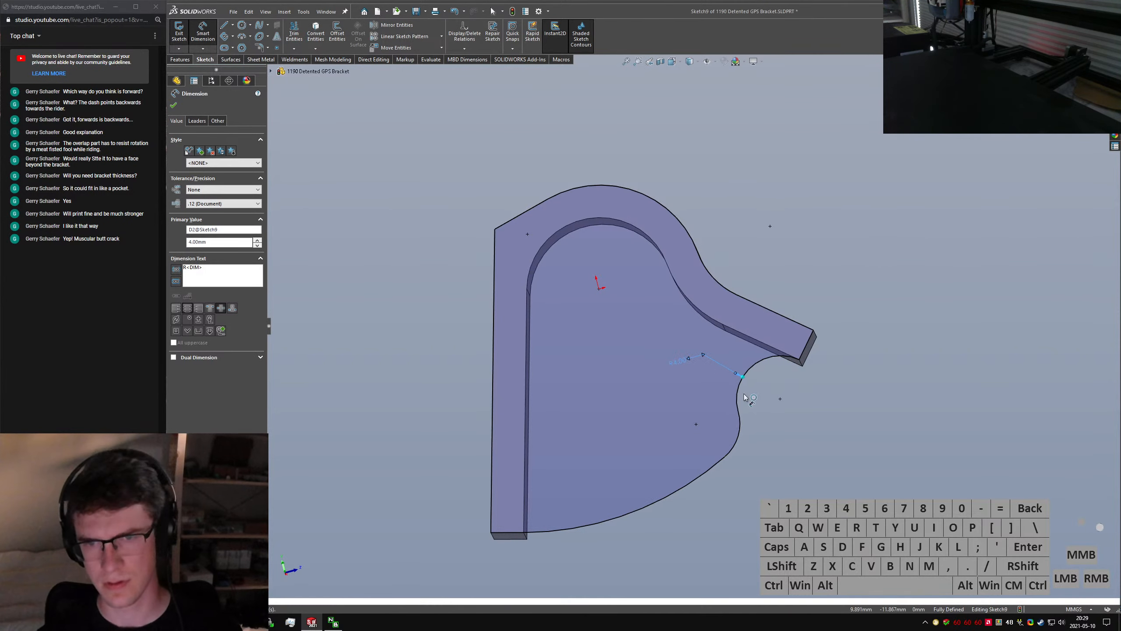
Close the sketch and extrude the profile to a blind depth linked to "D1@Left Capture Thin Extrude"
middle_drag(761, 369, 755, 442)
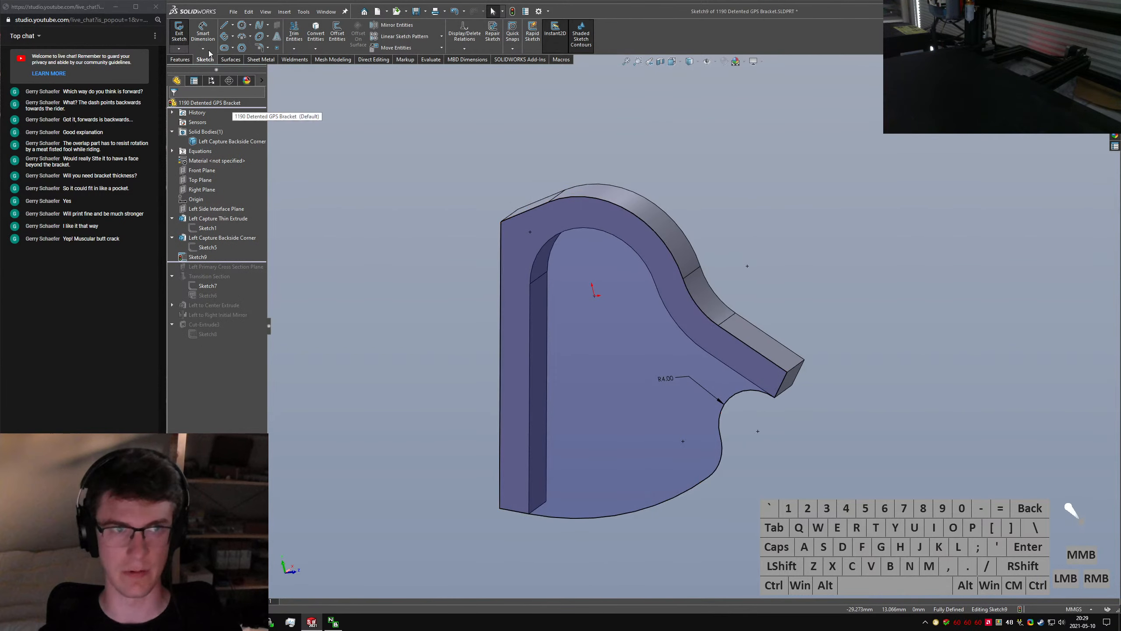
click(181, 33)
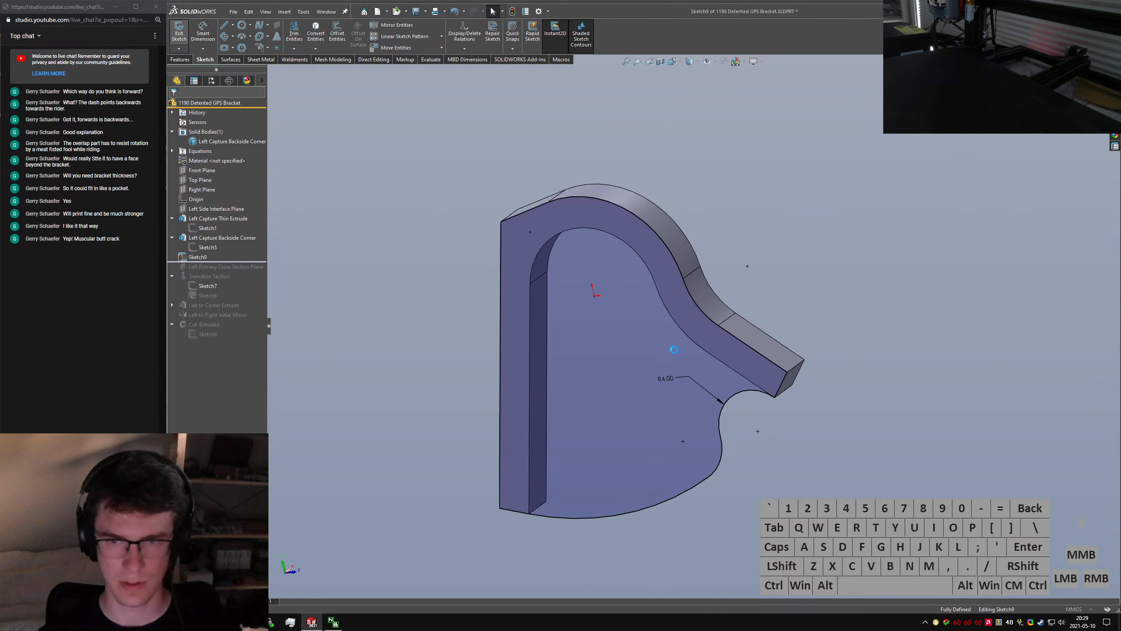
middle_drag(657, 345, 626, 367)
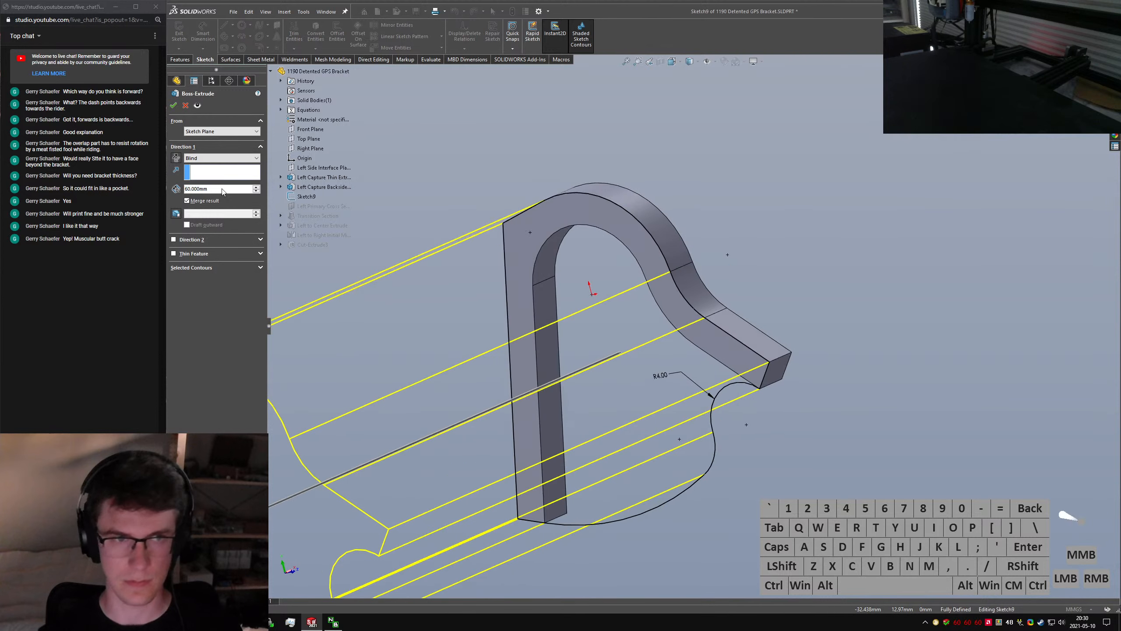
click(215, 188)
text(="D1@)
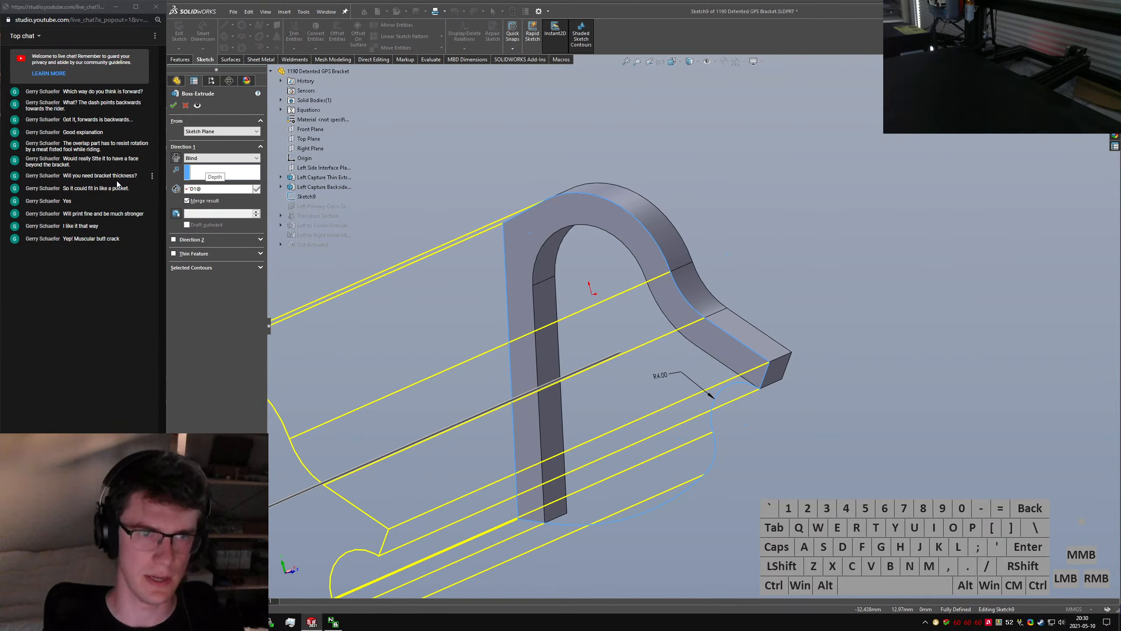
text(Left Capture Thin)
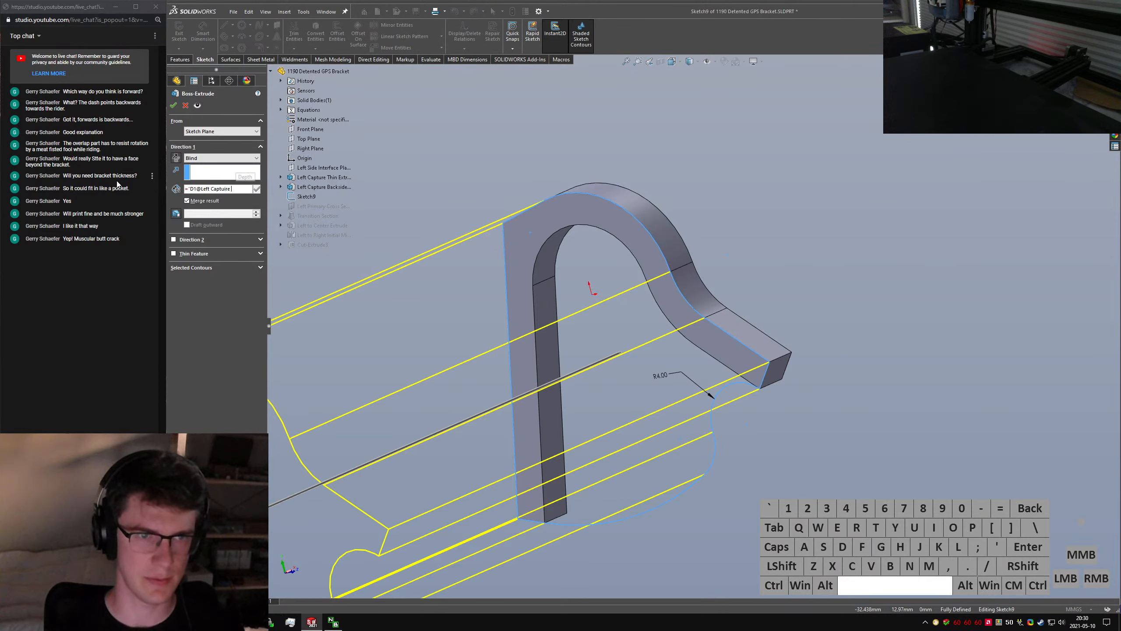
text( Extrude")
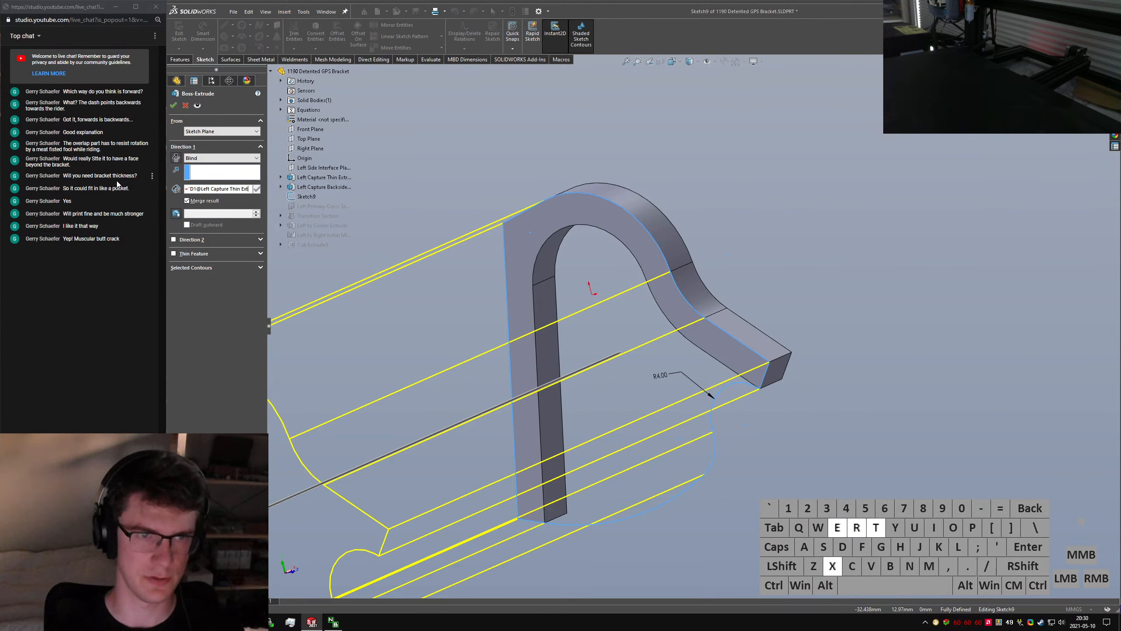
key(Return)
key(Return)
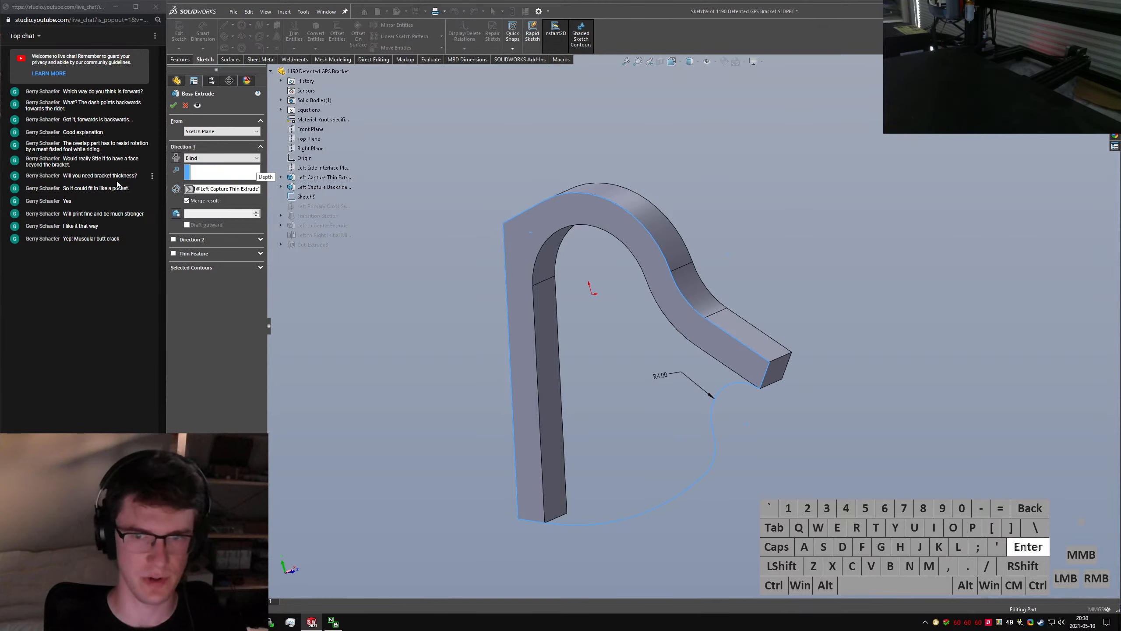
Roll the model forward past the last cut extrude so all suppressed later features rebuild
middle_drag(715, 344, 528, 220)
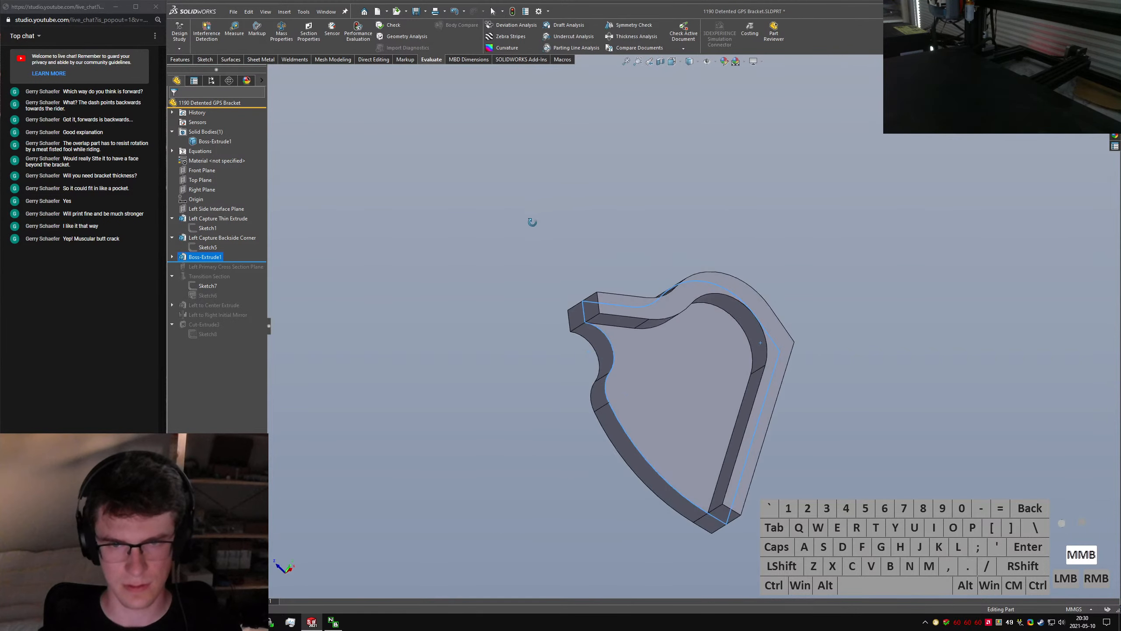
click(212, 274)
drag(235, 264, 223, 339)
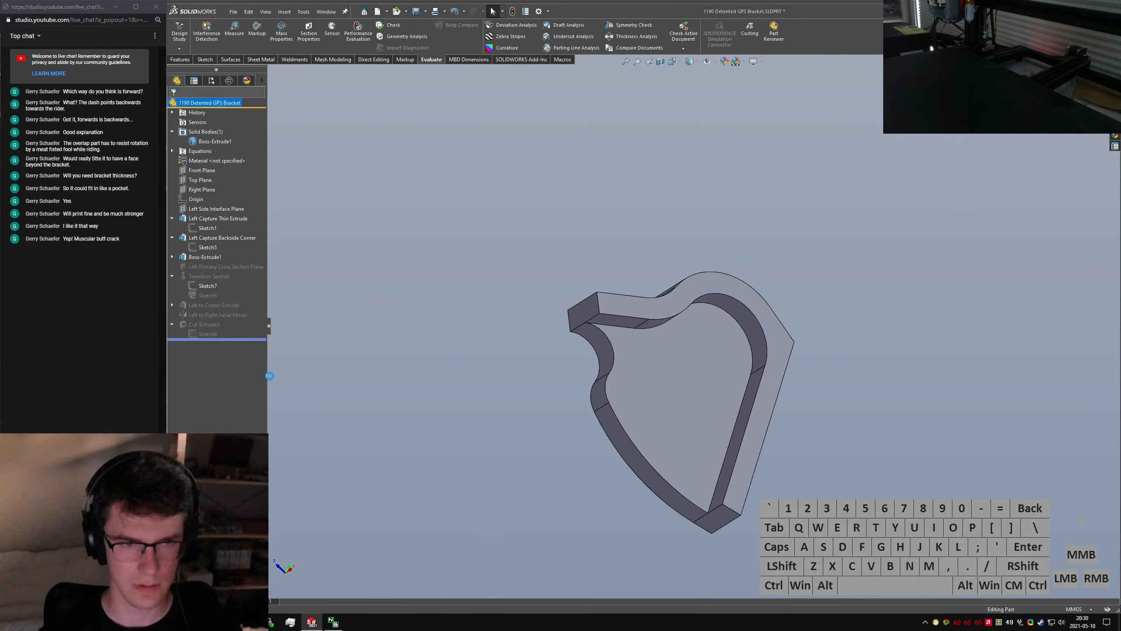
Chamfer the short outer edge at the left capture's hook tip with a 10 mm distance and 45° angle
middle_drag(612, 366, 710, 430)
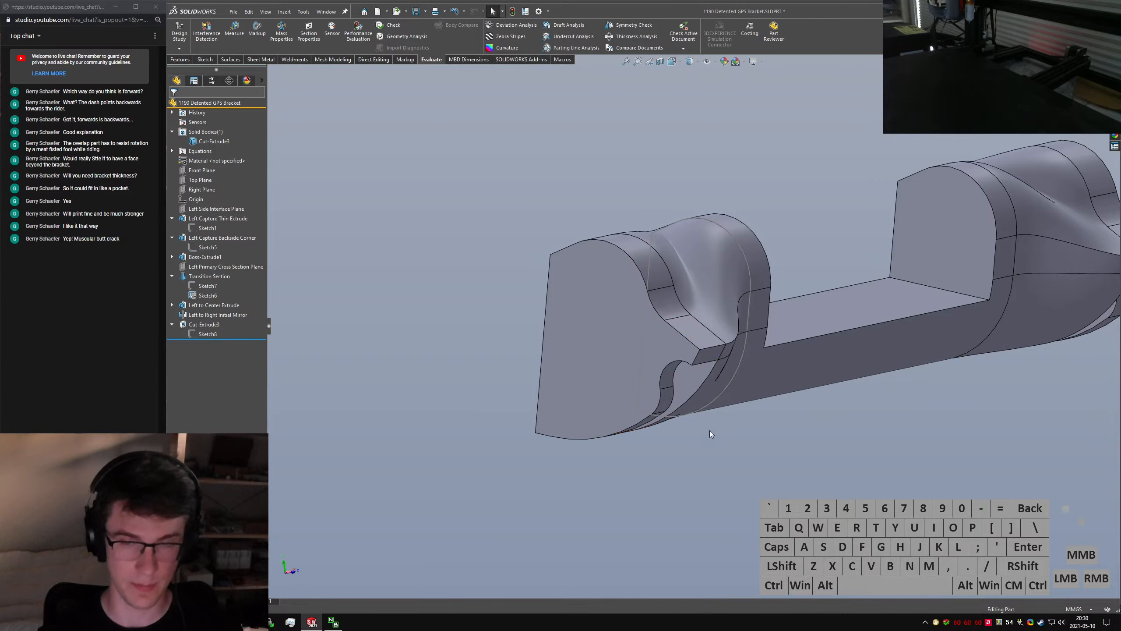
scroll(694, 361, down, 5)
middle_drag(695, 361, 786, 219)
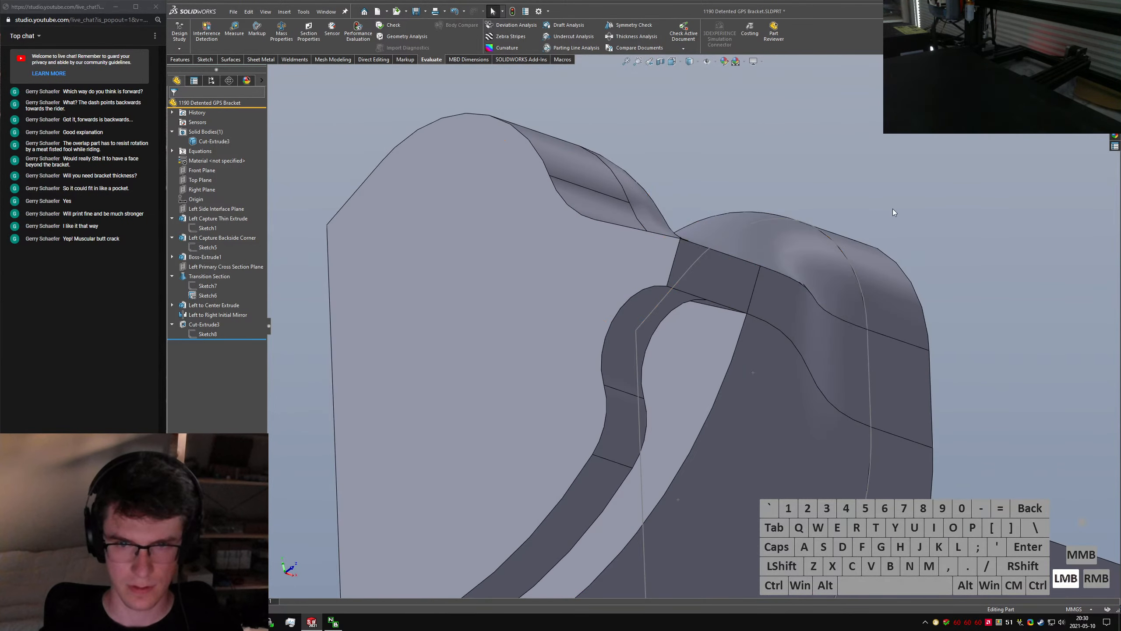
key(s)
key(Return)
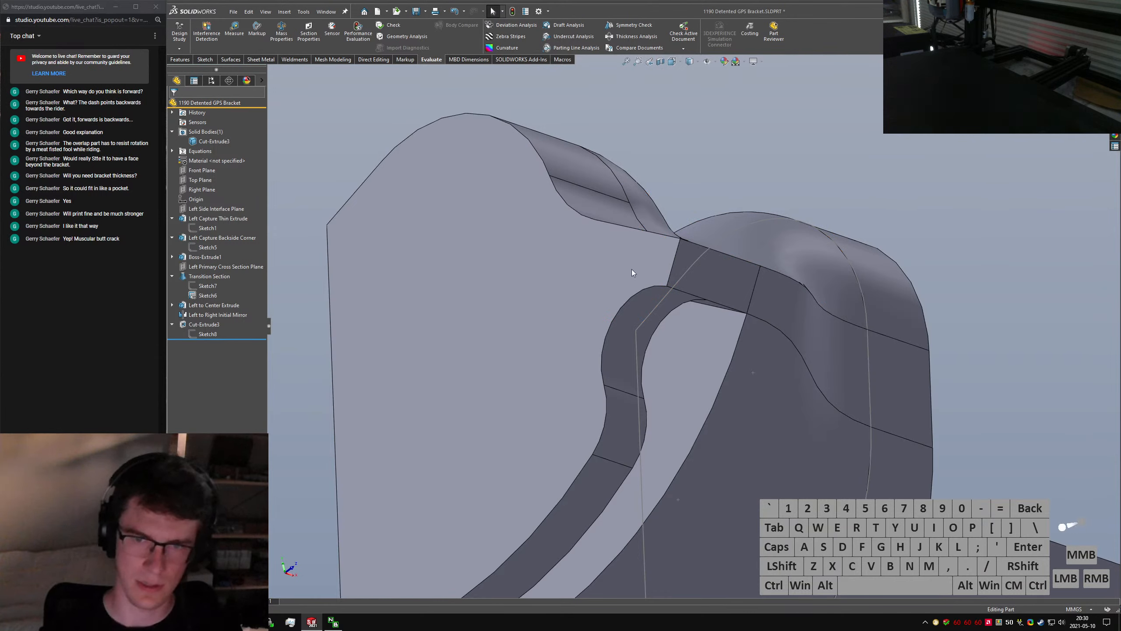
click(674, 260)
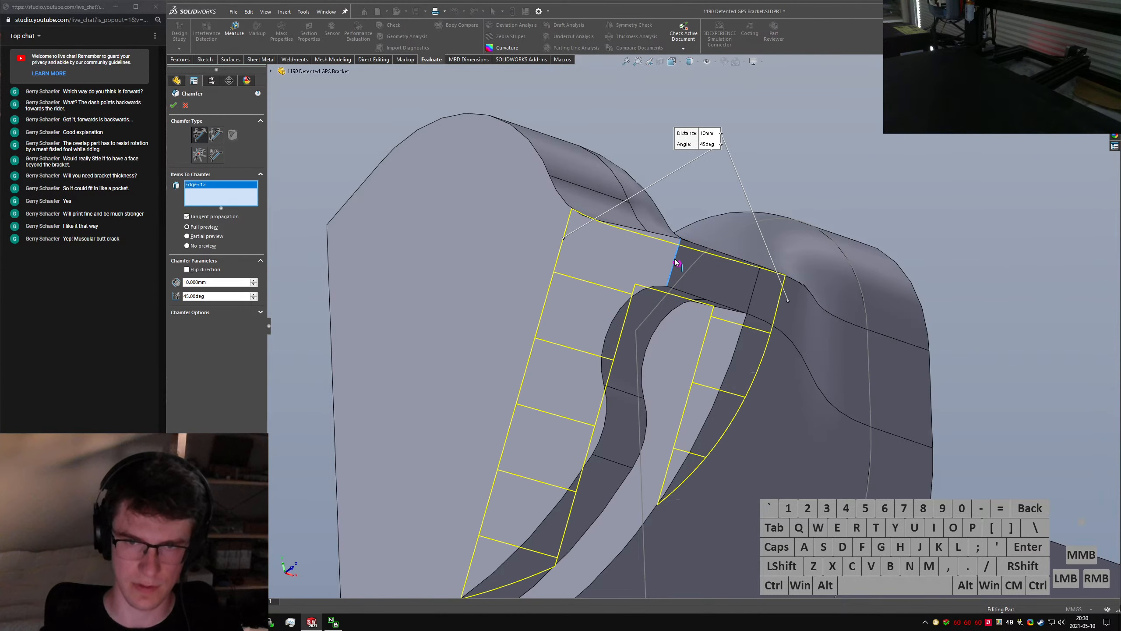
click(712, 134)
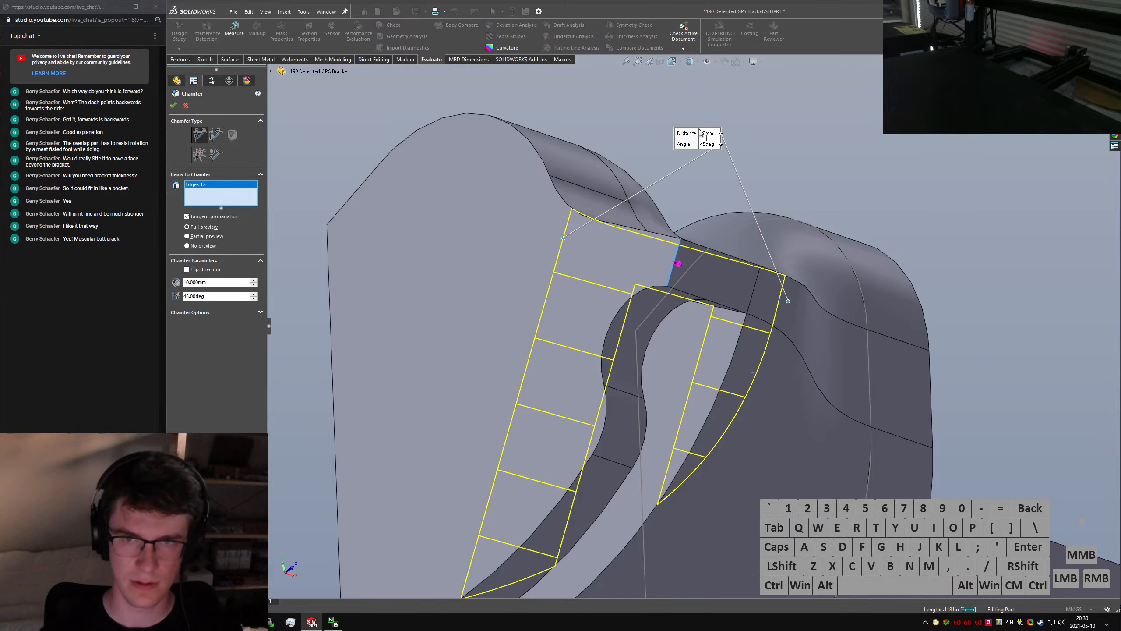
key(Return)
Set the distance of the hook tip's chamfer to 4 mm
middle_drag(707, 137, 663, 378)
click(198, 344)
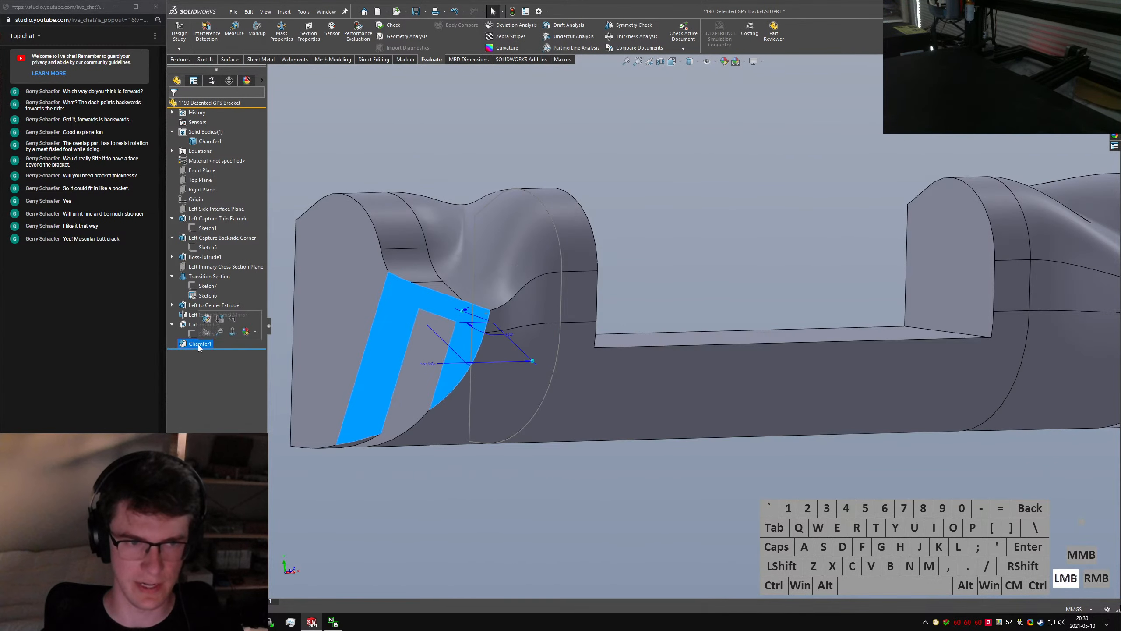
click(207, 326)
click(200, 343)
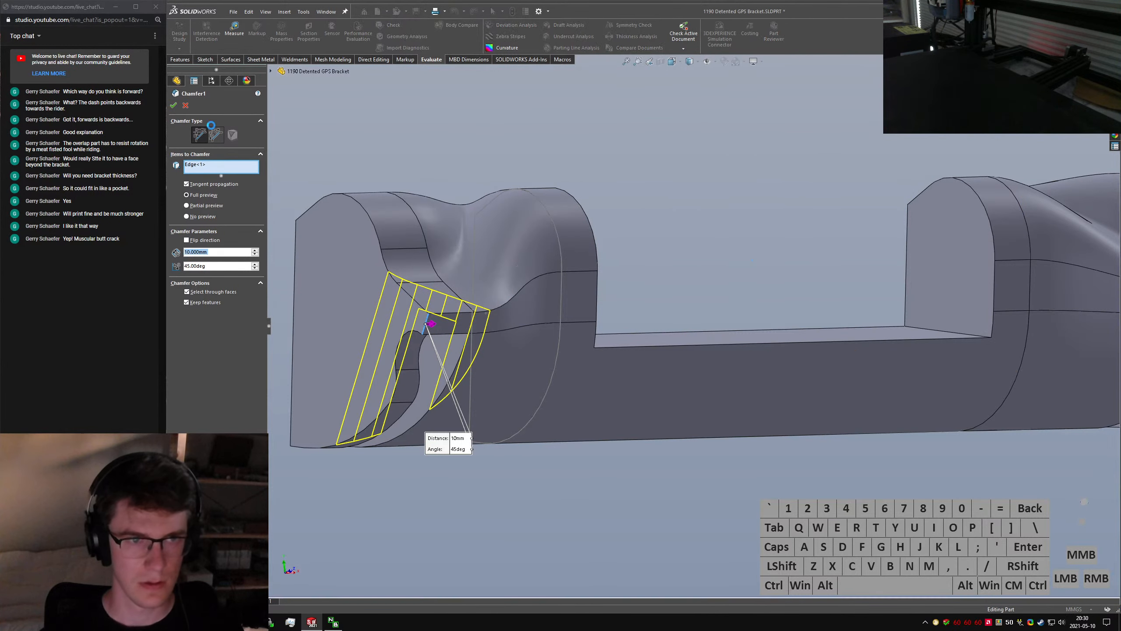
text(4)
key(Return)
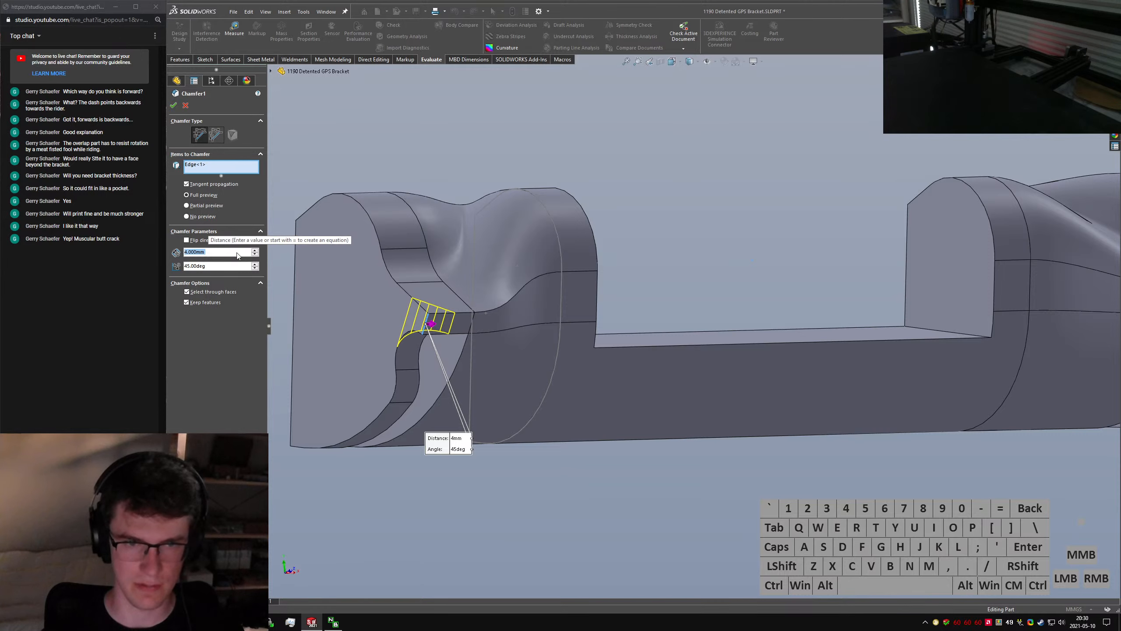
click(440, 437)
Fillet the two long edges along the left capture's lip, with tangent propagation, at a 0.4 mm radius
middle_drag(441, 437, 390, 278)
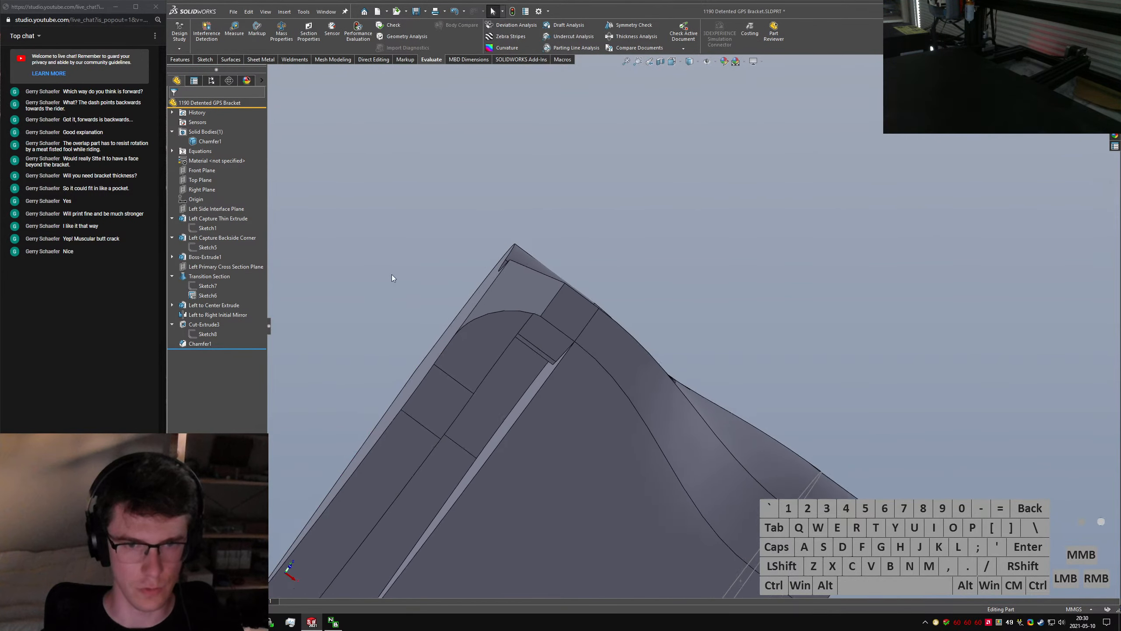
click(391, 274)
text(sfillet)
key(Return)
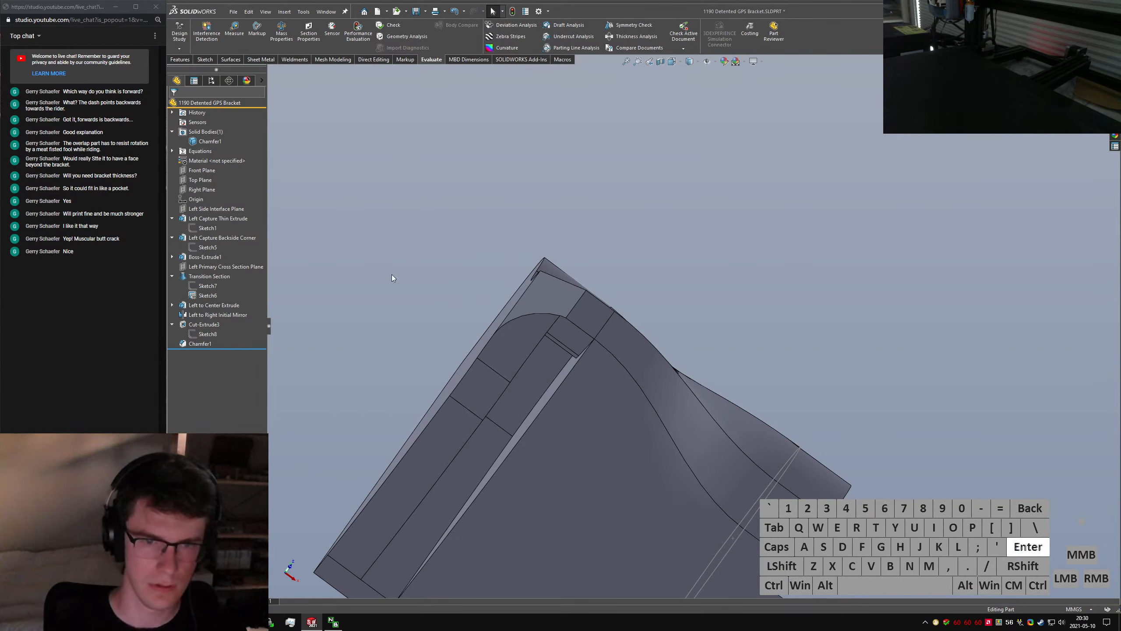
middle_drag(502, 444, 507, 447)
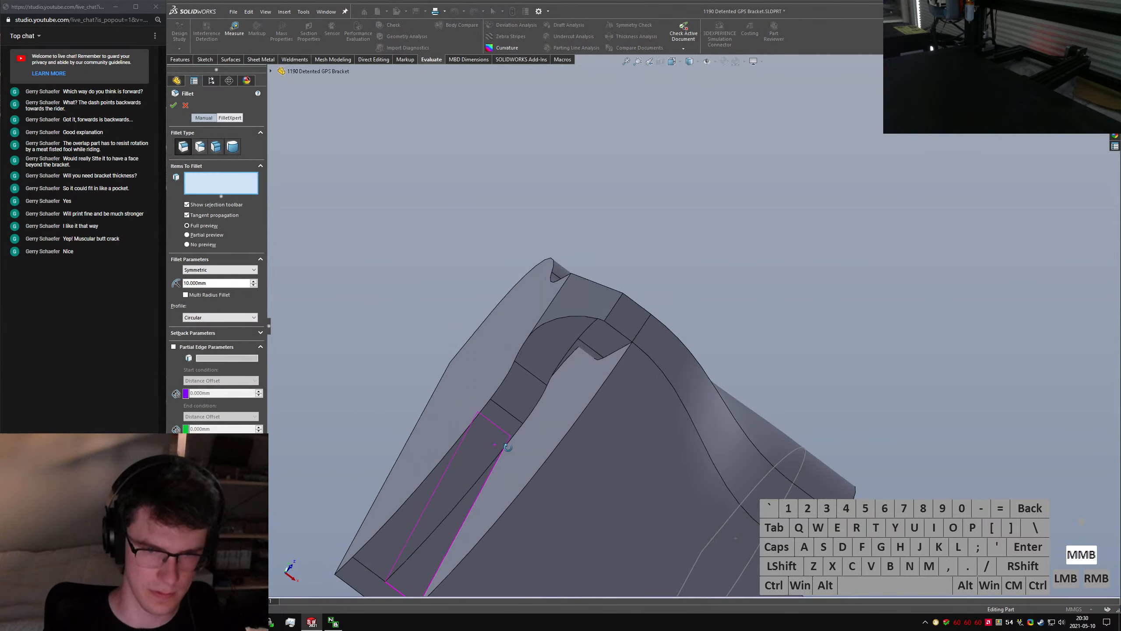
click(435, 542)
middle_drag(435, 542, 408, 517)
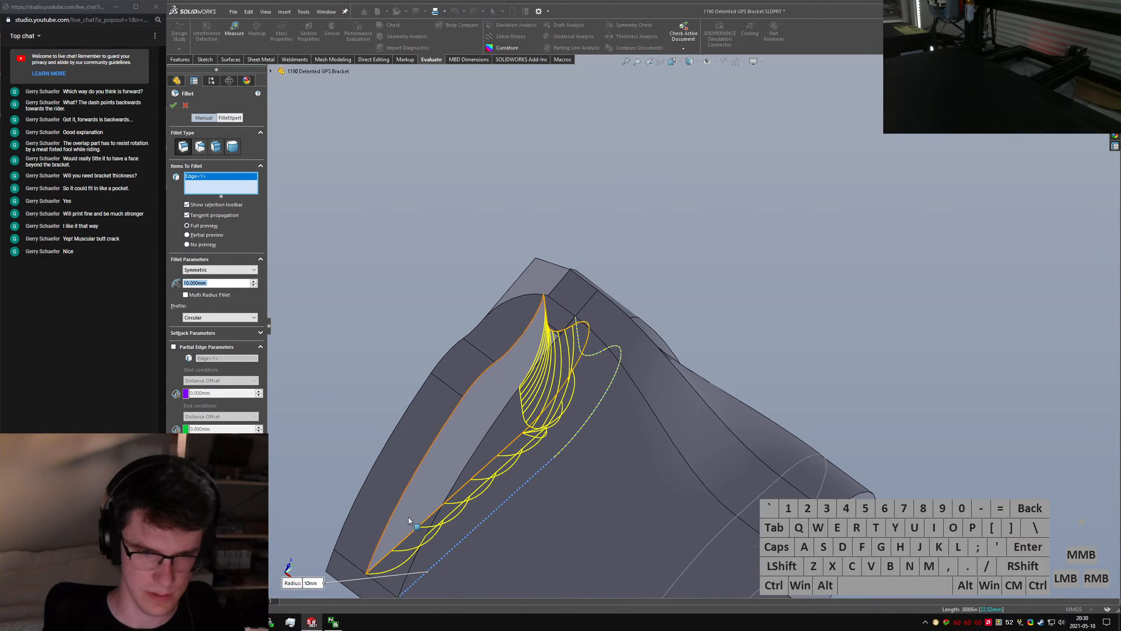
click(401, 544)
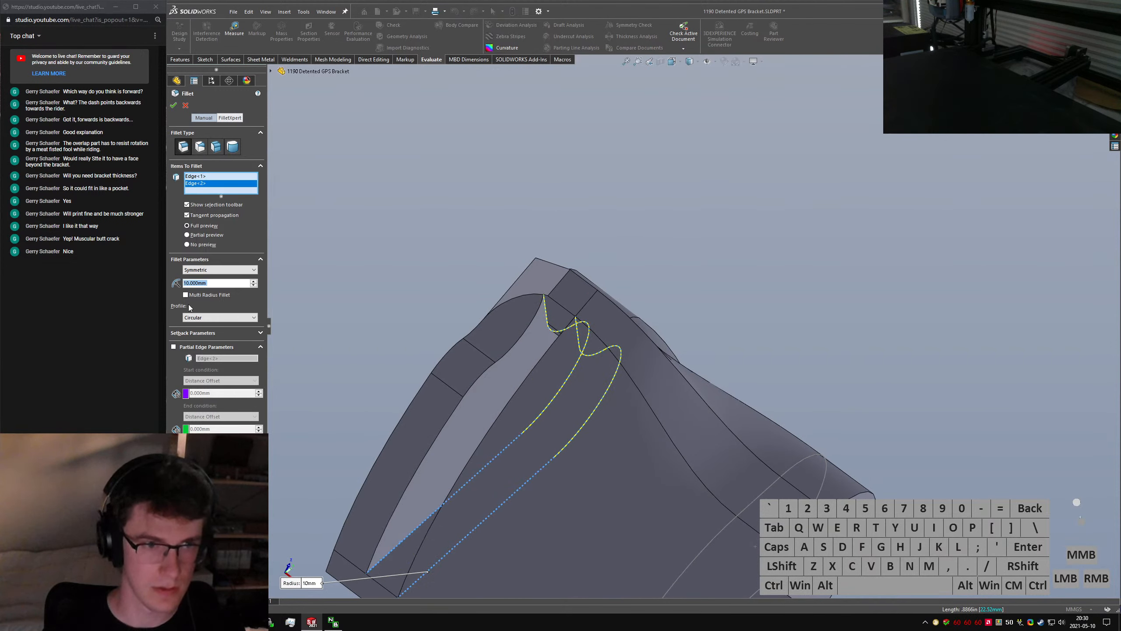
text(1)
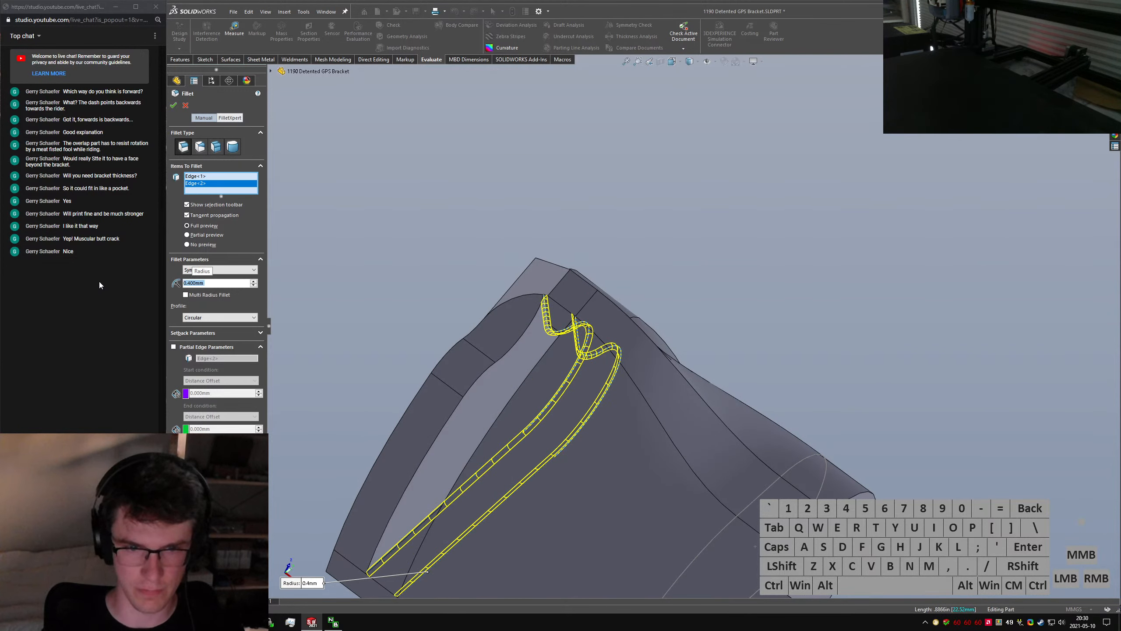
key(Return)
middle_drag(545, 362, 662, 309)
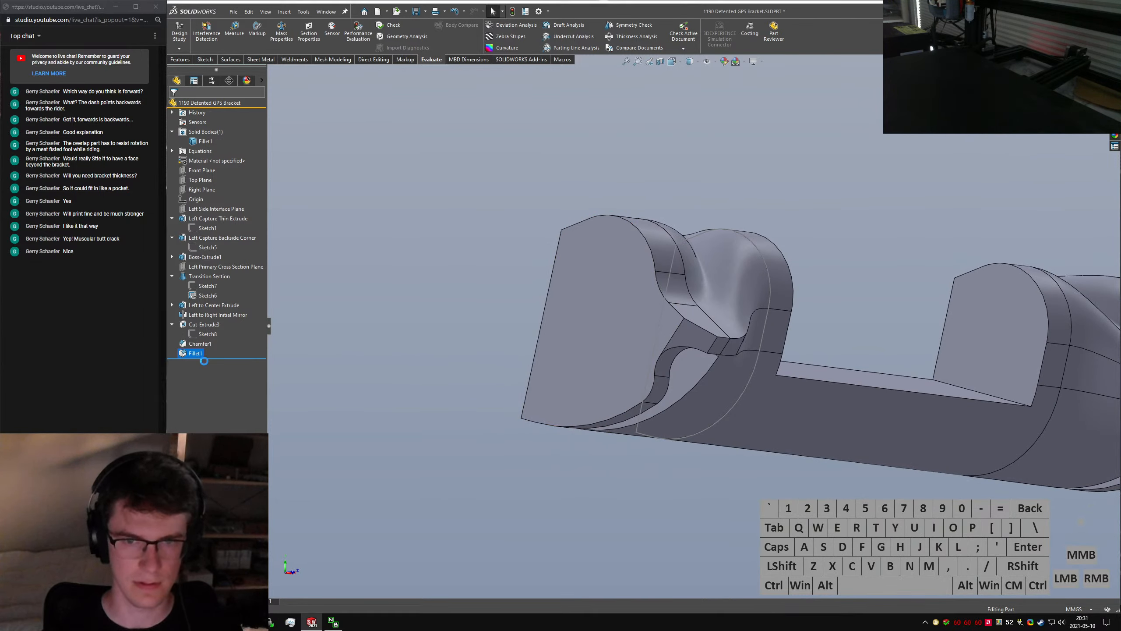
Delete the fillet and the hook tip chamfer that follow the center cut extrude
key(Return)
mouse_move(204, 358)
mouse_down()
mouse_move(223, 348)
mouse_move(217, 339)
mouse_up()
key(Return)
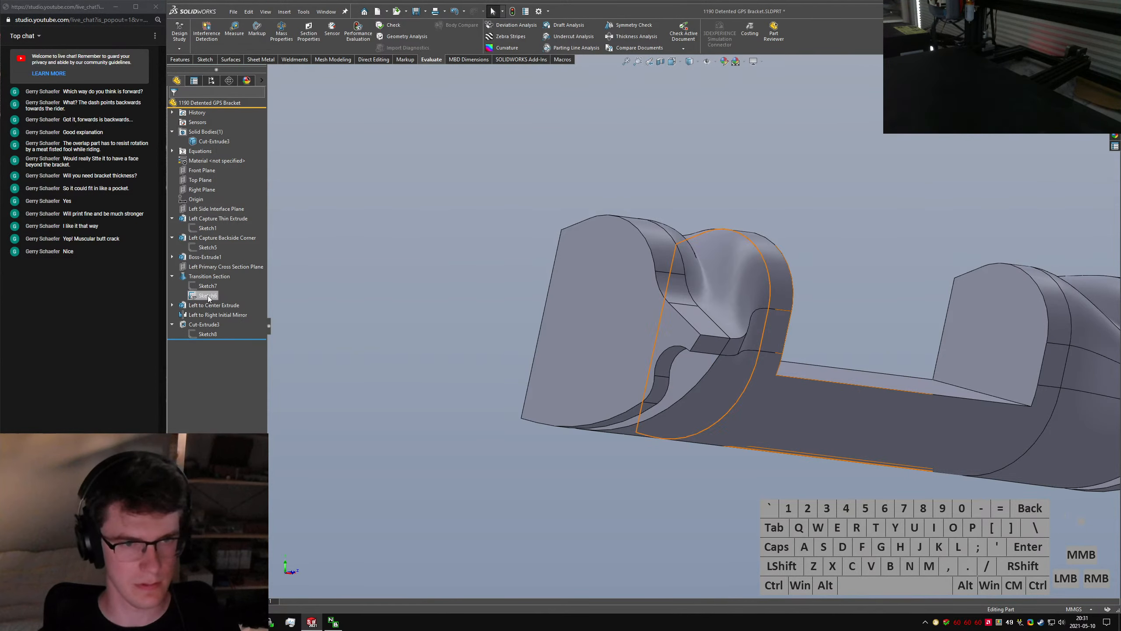
Collapse the expanded early features in the tree and hide the transition section's visible profile sketch
click(210, 103)
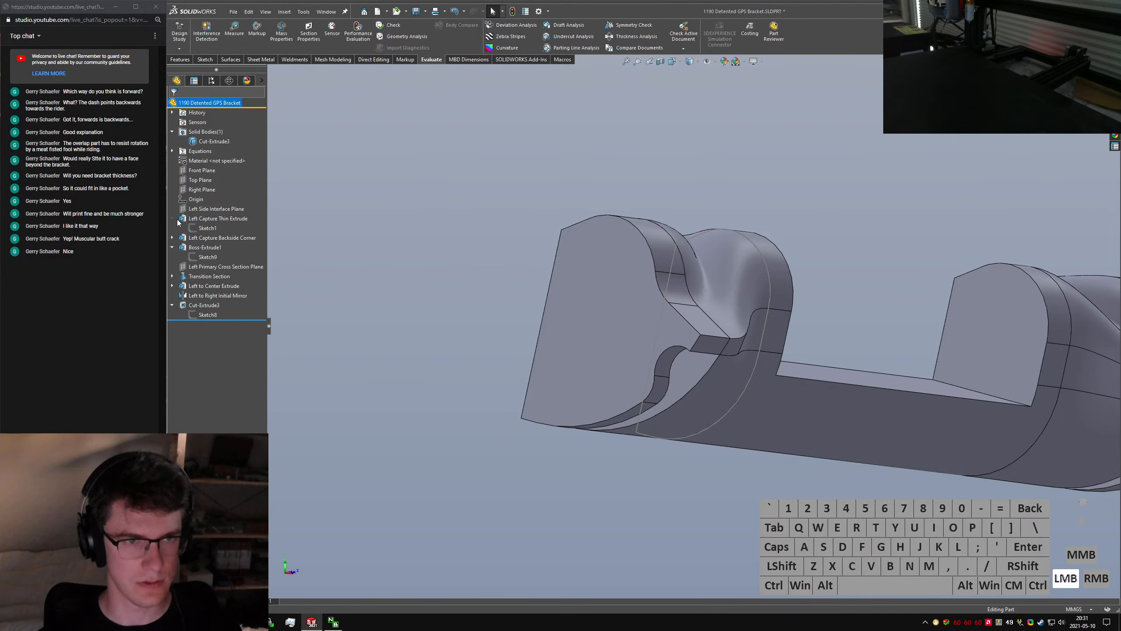
click(173, 218)
click(172, 238)
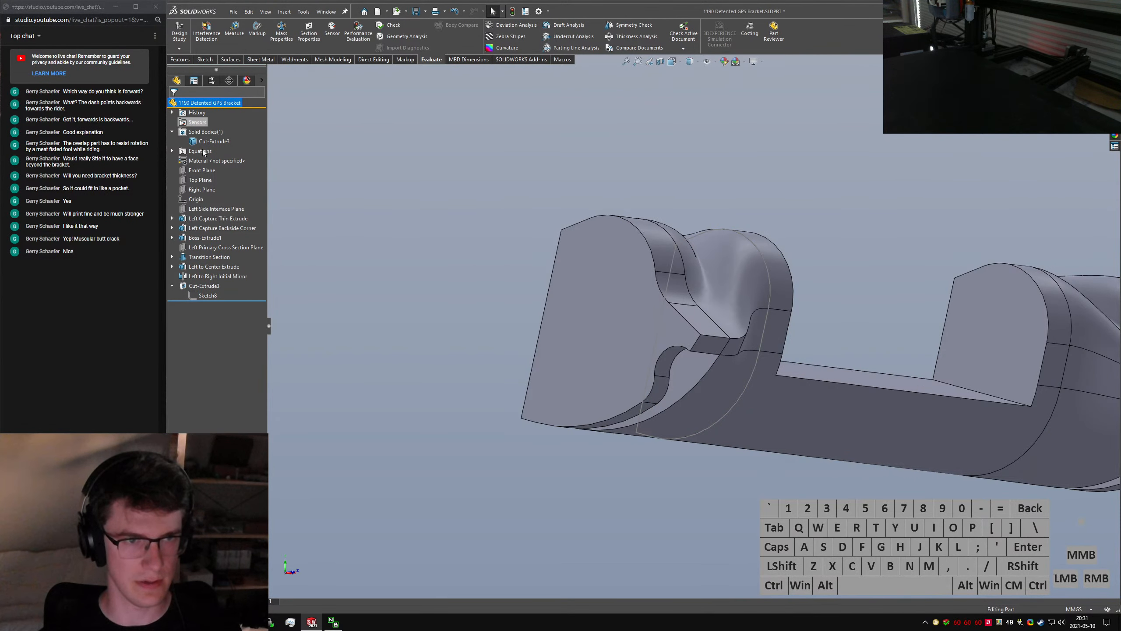
click(204, 285)
middle_drag(750, 326, 680, 358)
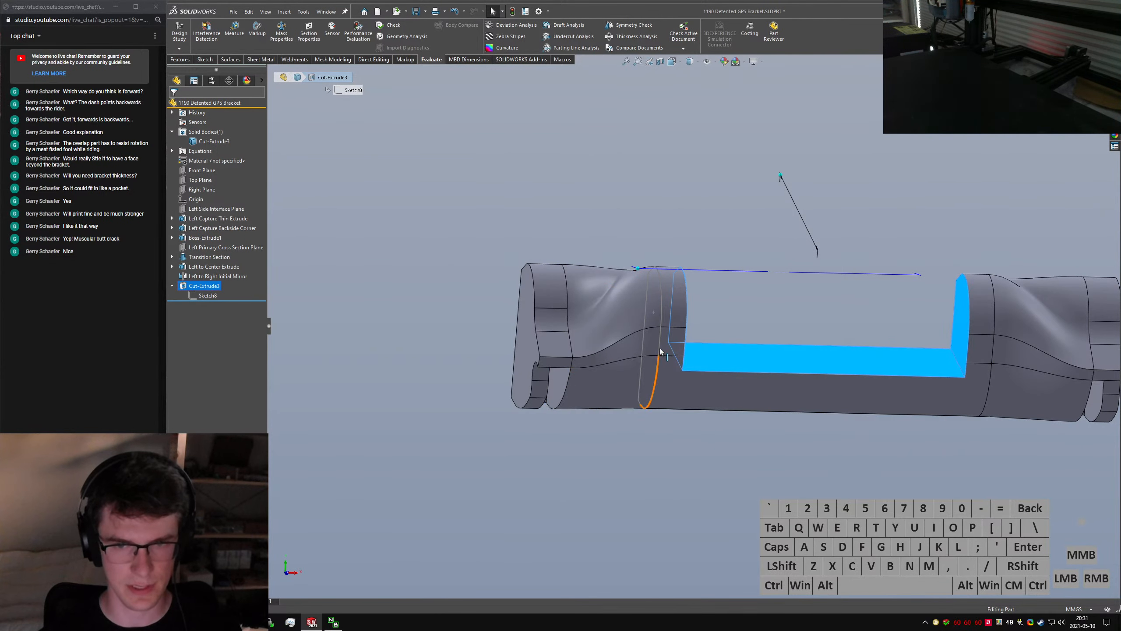
click(644, 347)
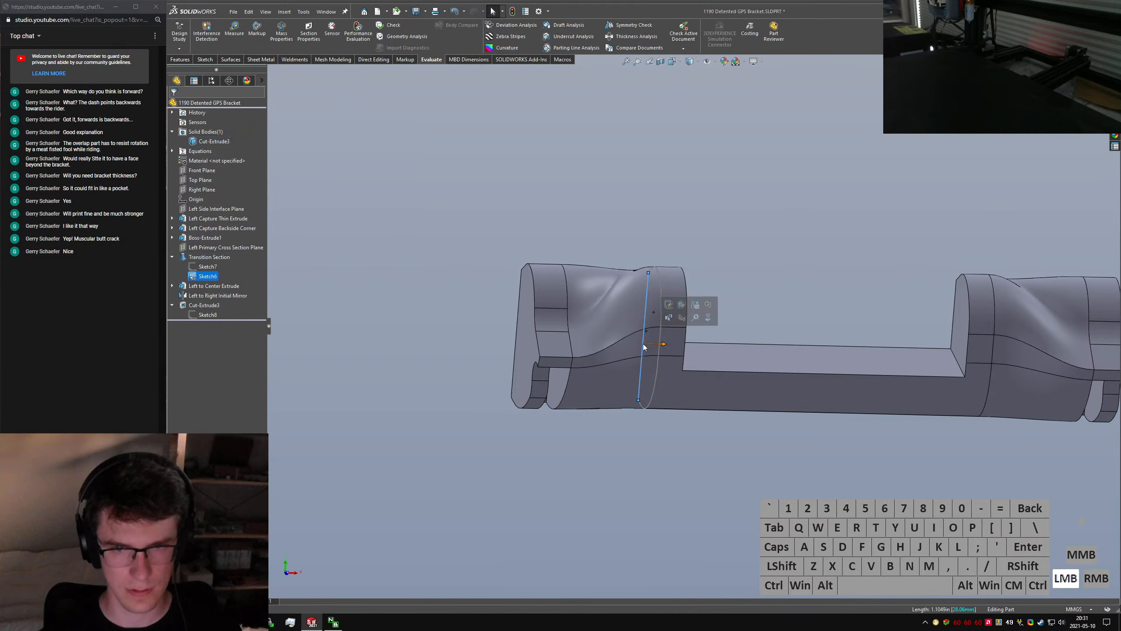
right_click(643, 348)
click(666, 333)
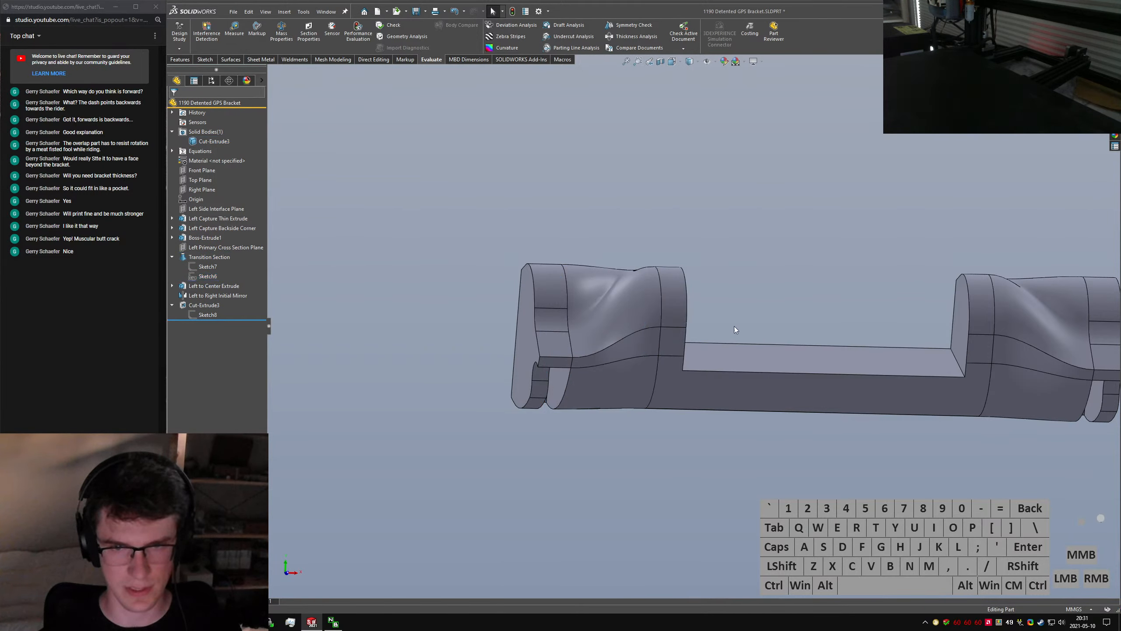
Edit the center cut's sketch and draw a three-point arc of about 3.4 mm radius bulging below its base line
mouse_move(734, 326)
middle_down()
mouse_move(823, 346)
mouse_move(826, 367)
middle_up()
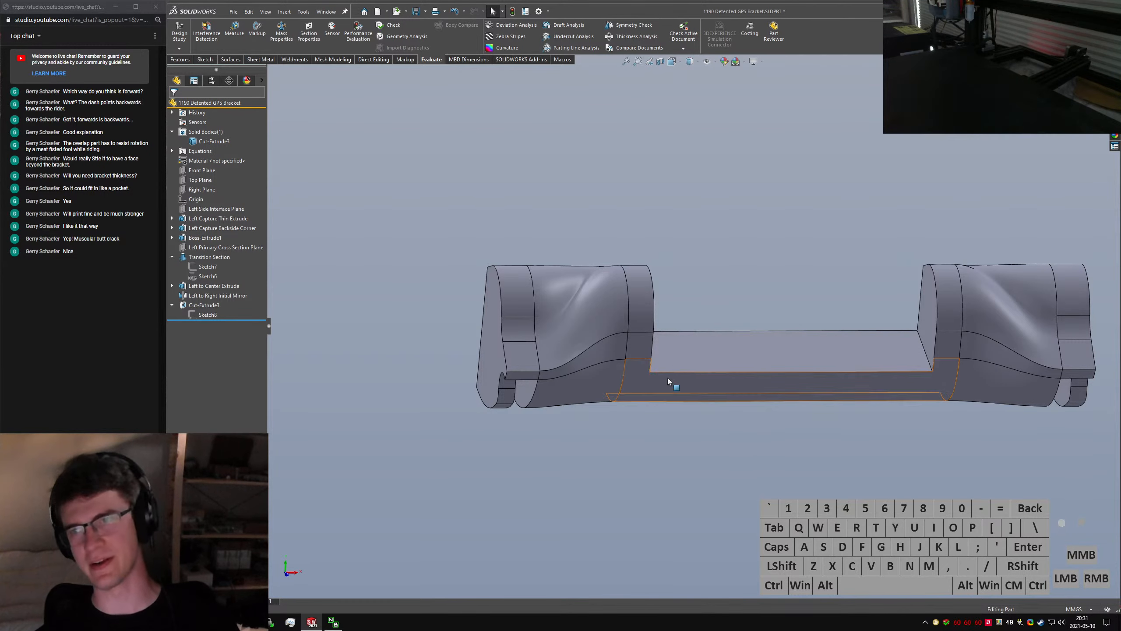
click(200, 314)
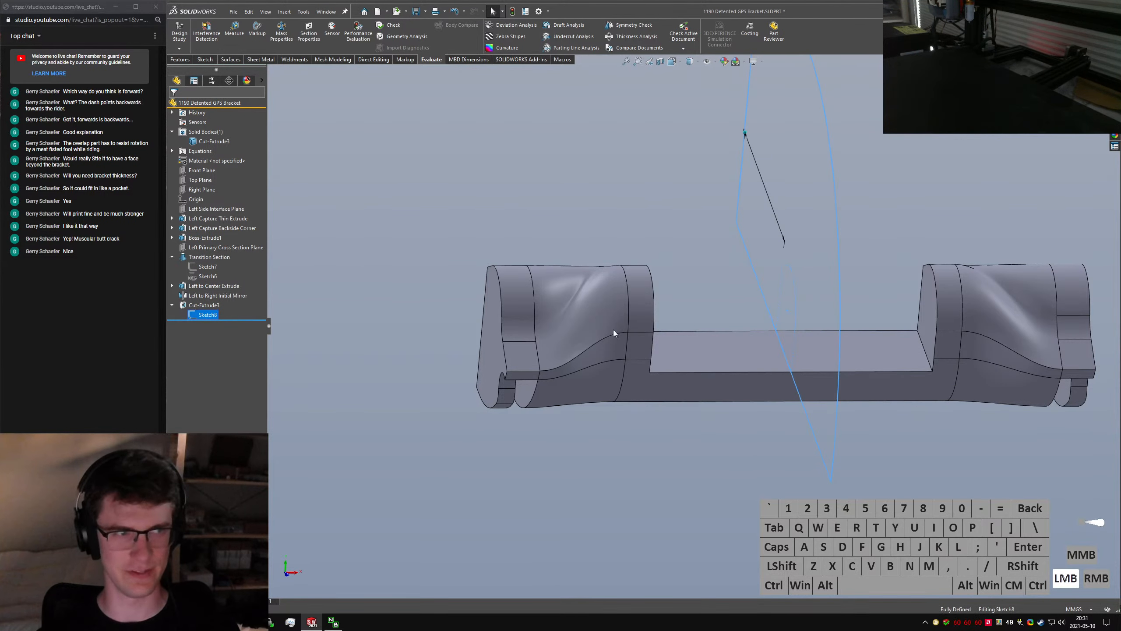
mouse_move(613, 334)
middle_down()
mouse_move(763, 350)
mouse_move(793, 377)
mouse_move(711, 288)
middle_up()
scroll(719, 309, down, 5)
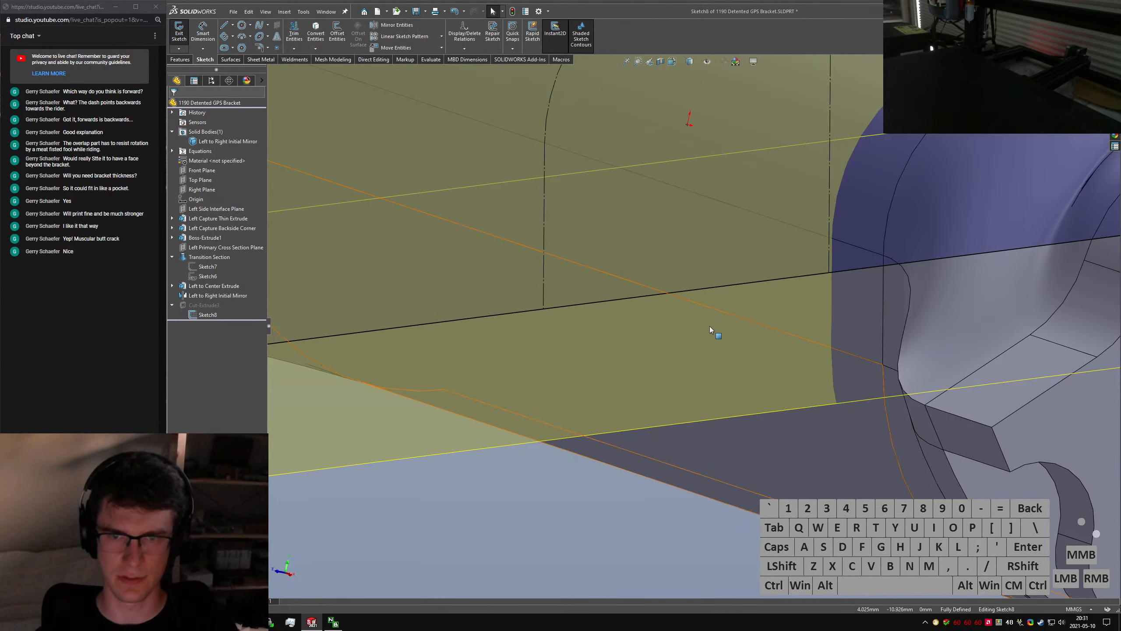
middle_drag(741, 308, 715, 251)
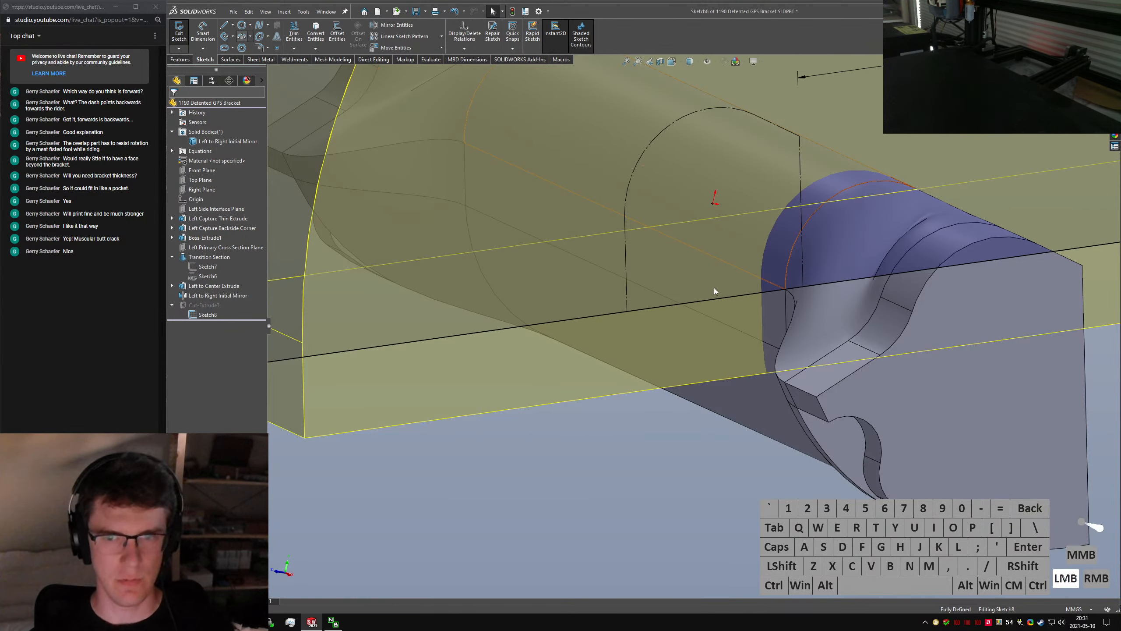
drag(695, 301, 753, 296)
click(721, 320)
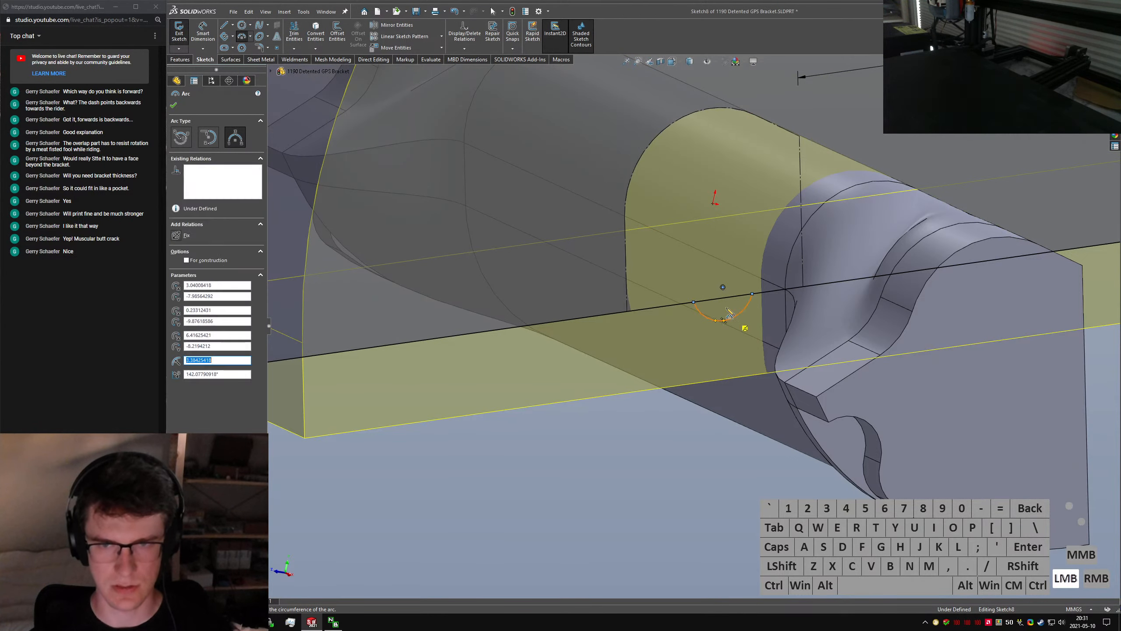
key(Escape)
Constrain the arc's center onto the base line and trim away the line portion spanning the arc
ctrl+click(723, 296)
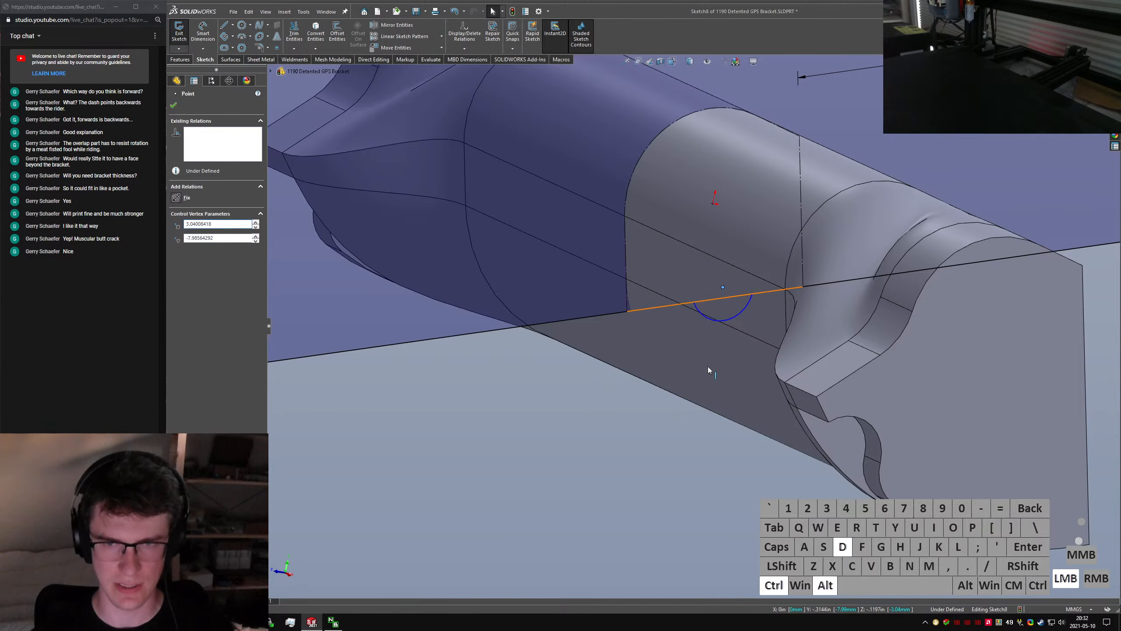
right_drag(666, 438, 684, 369)
mouse_move(695, 325)
mouse_down()
mouse_move(705, 288)
mouse_move(723, 325)
mouse_up()
key(Escape)
Make the two base line segments on either side of the arc equal in length
ctrl+click(675, 306)
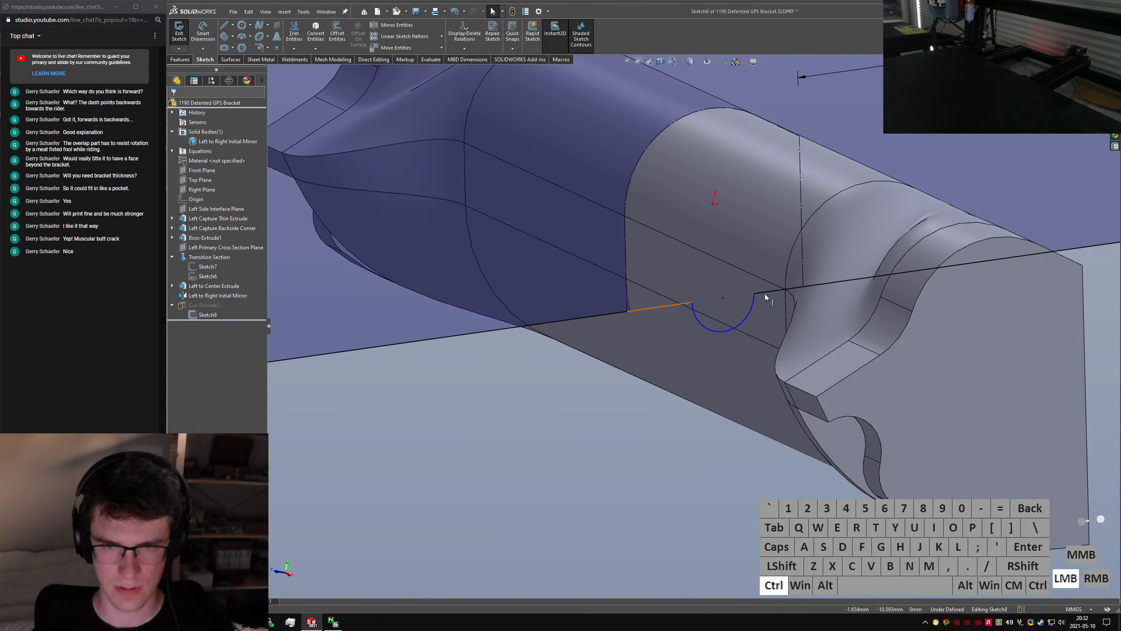
ctrl+click(770, 292)
key(alt+q)
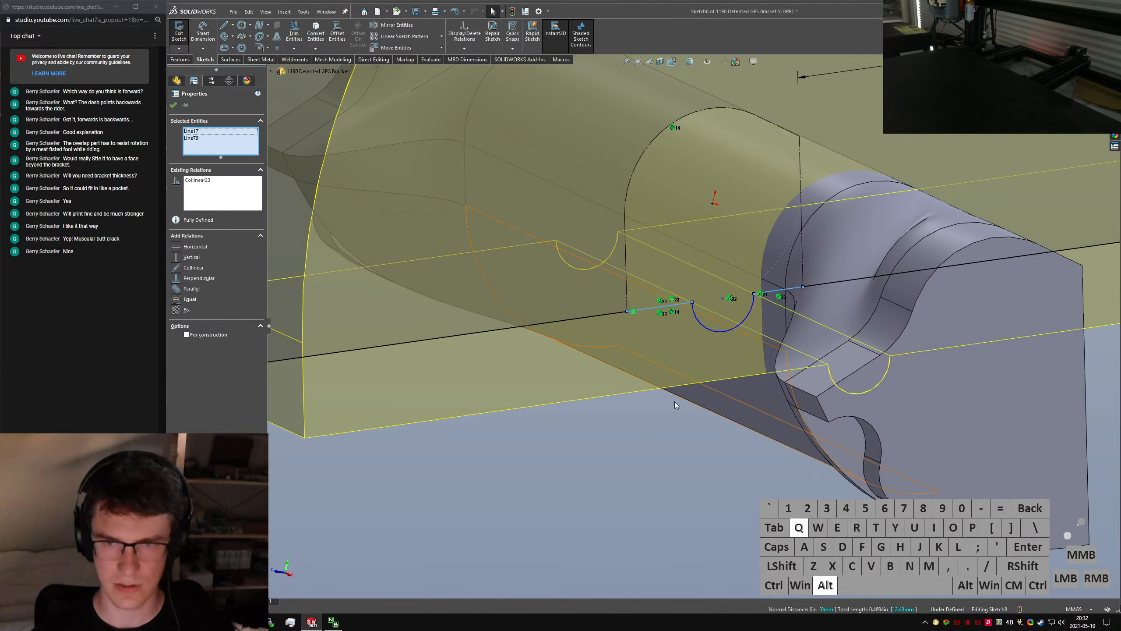
Dimension the arc's radius as 2.5 mm and close the sketch to rebuild the center cut with its groove
click(667, 507)
right_drag(667, 508, 735, 308)
click(735, 309)
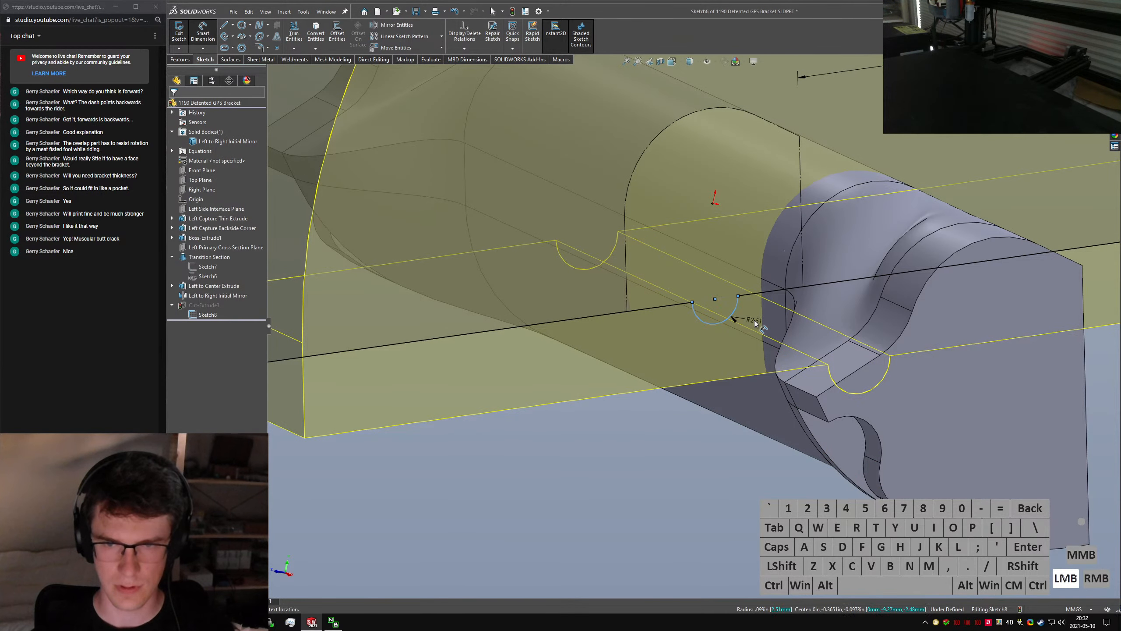
click(766, 355)
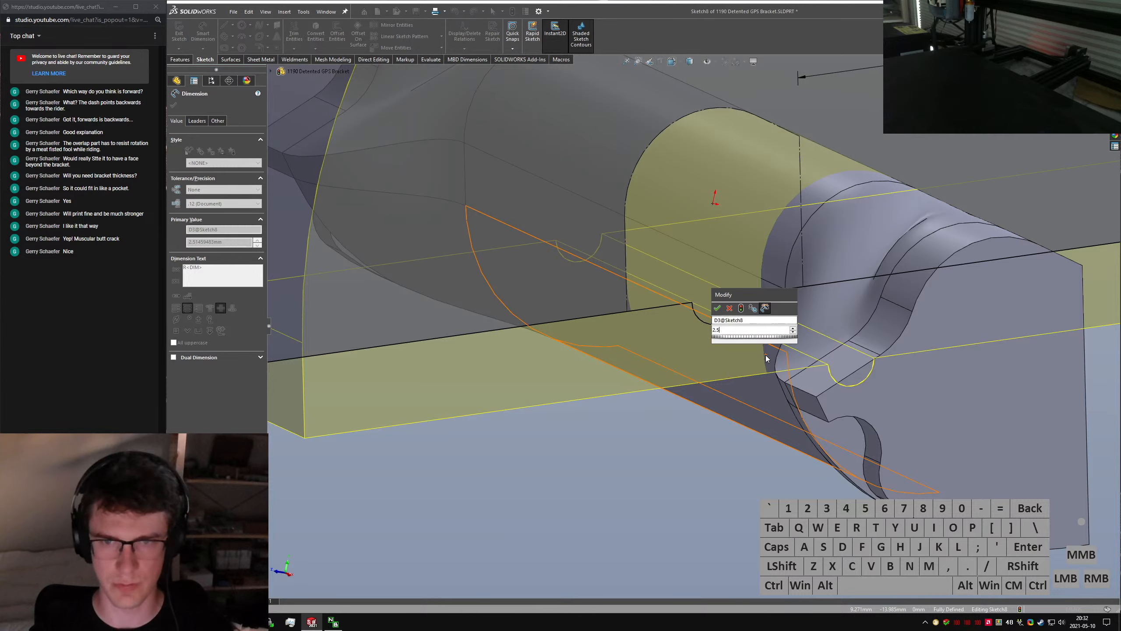
key(Return)
key(Escape)
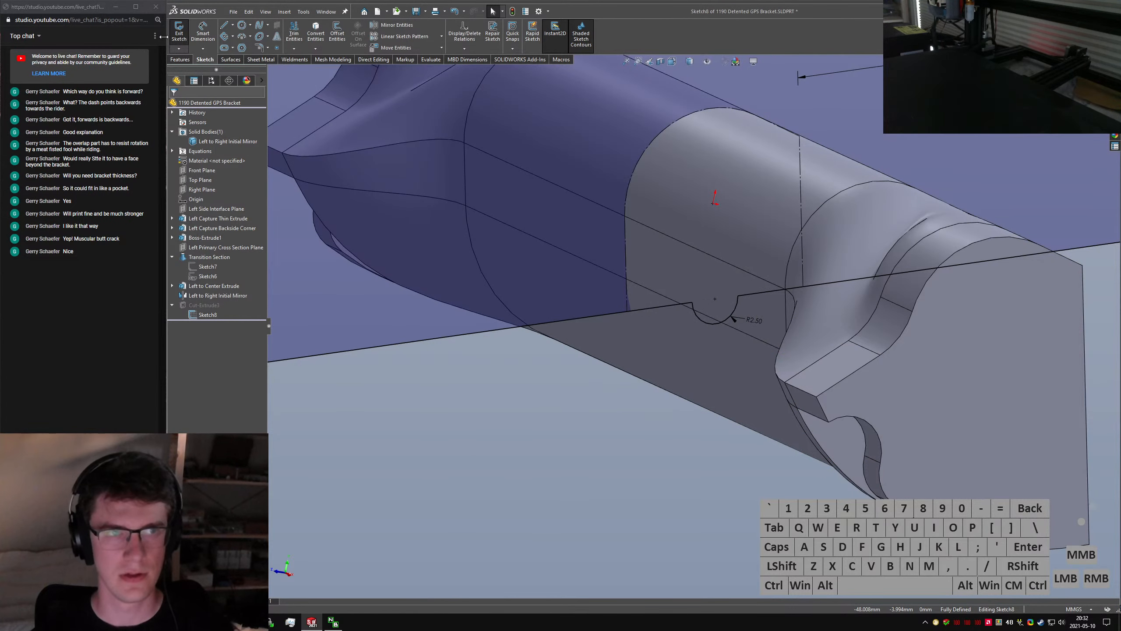
click(178, 32)
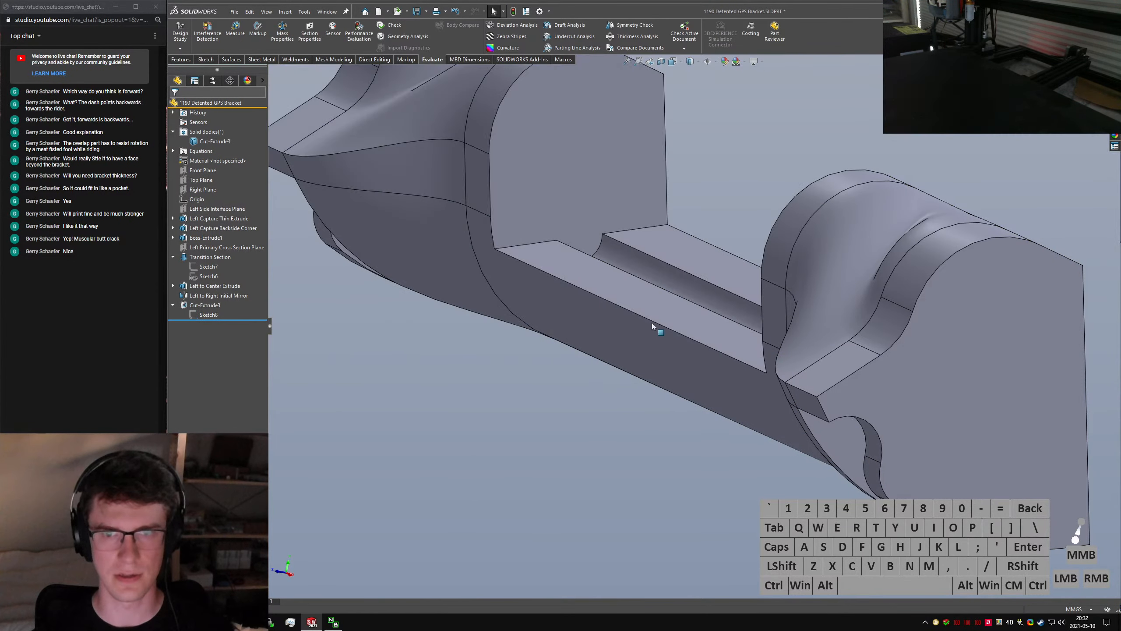
Roll the model back to just before the "Left to Right Initial Mirror" feature
scroll(649, 240, up, 5)
middle_drag(649, 240, 632, 223)
click(537, 228)
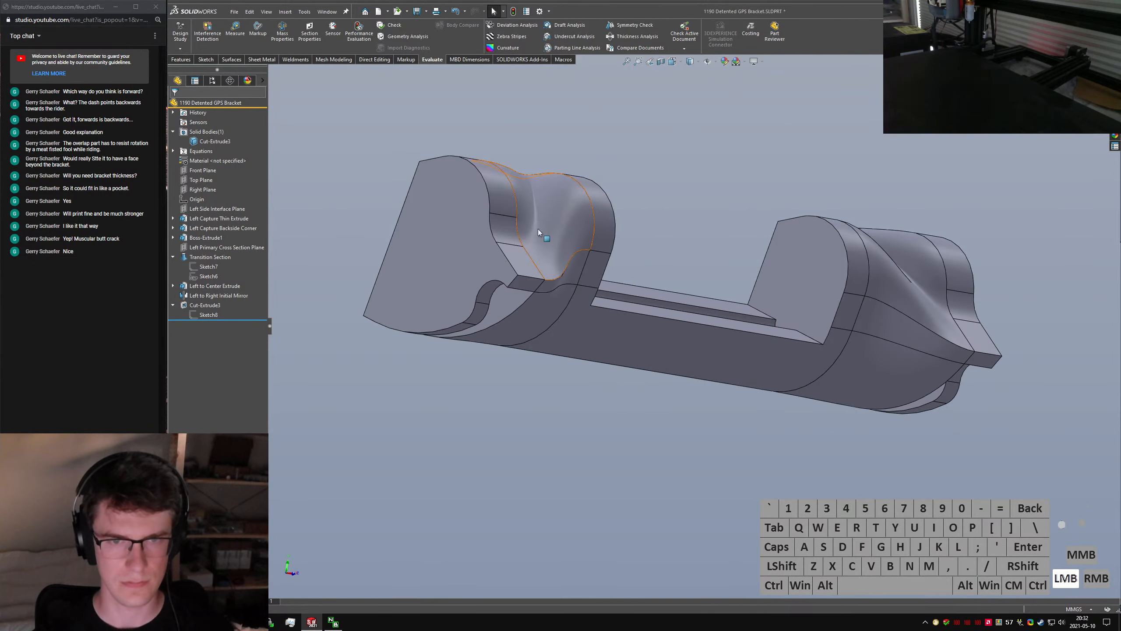
middle_drag(538, 228, 503, 260)
scroll(504, 260, down, 1)
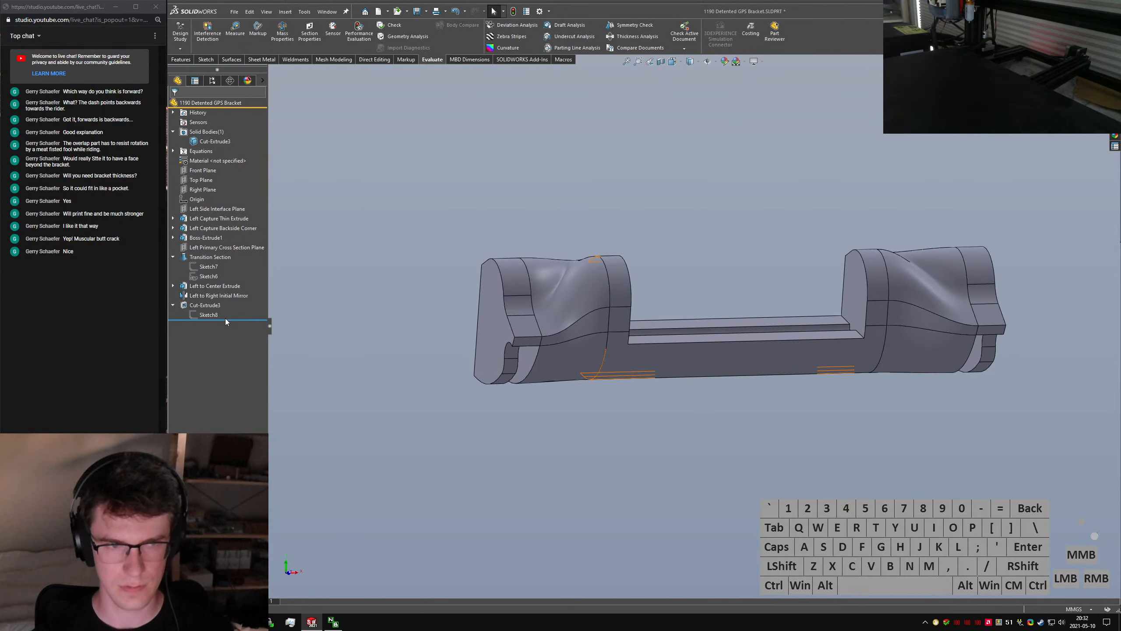
drag(230, 319, 230, 290)
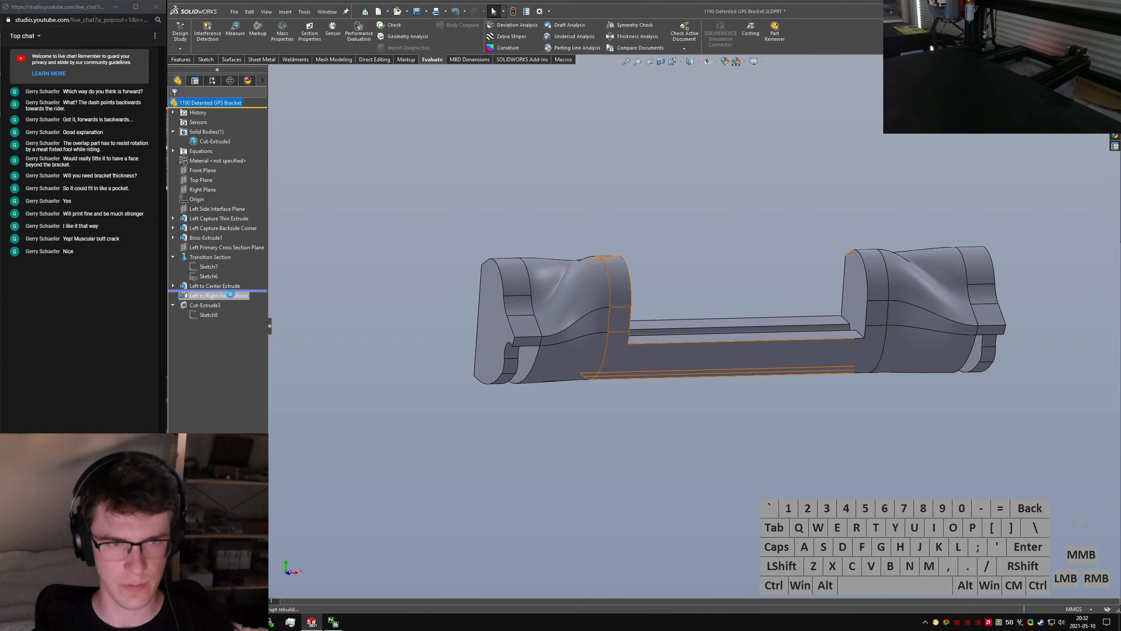
click(400, 301)
text(shole wizard)
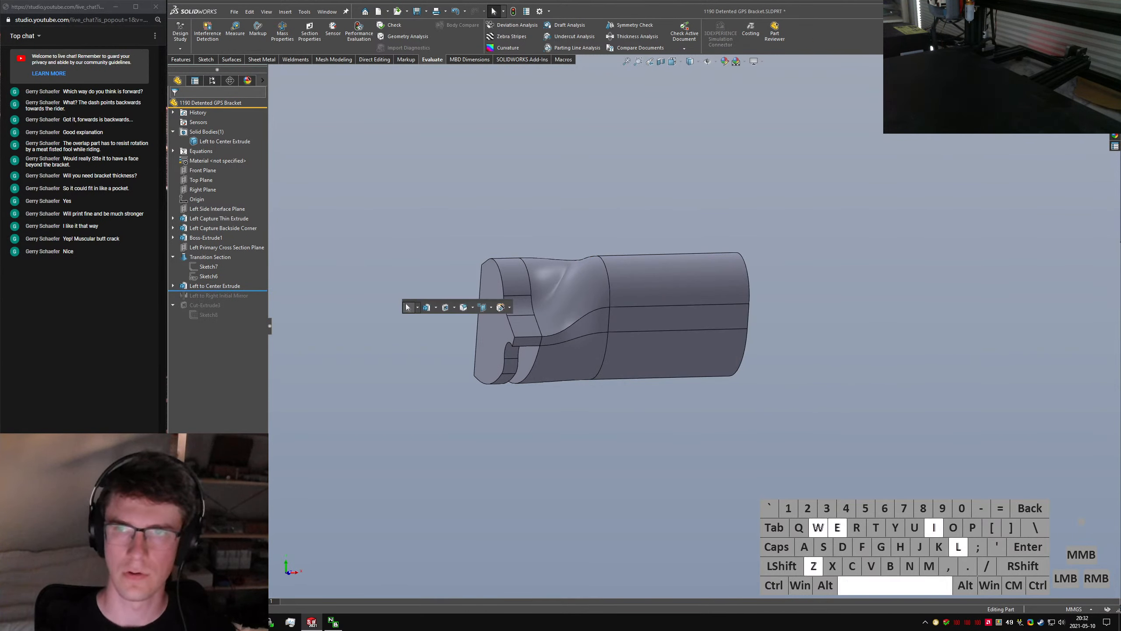
key(Return)
key(Return)
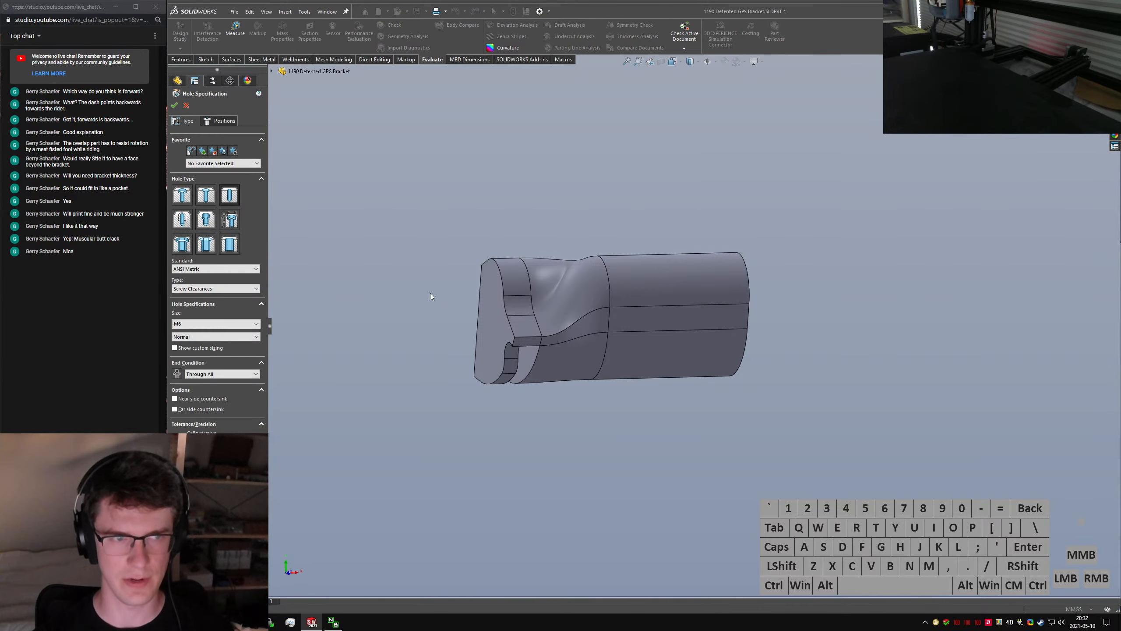
key(Escape)
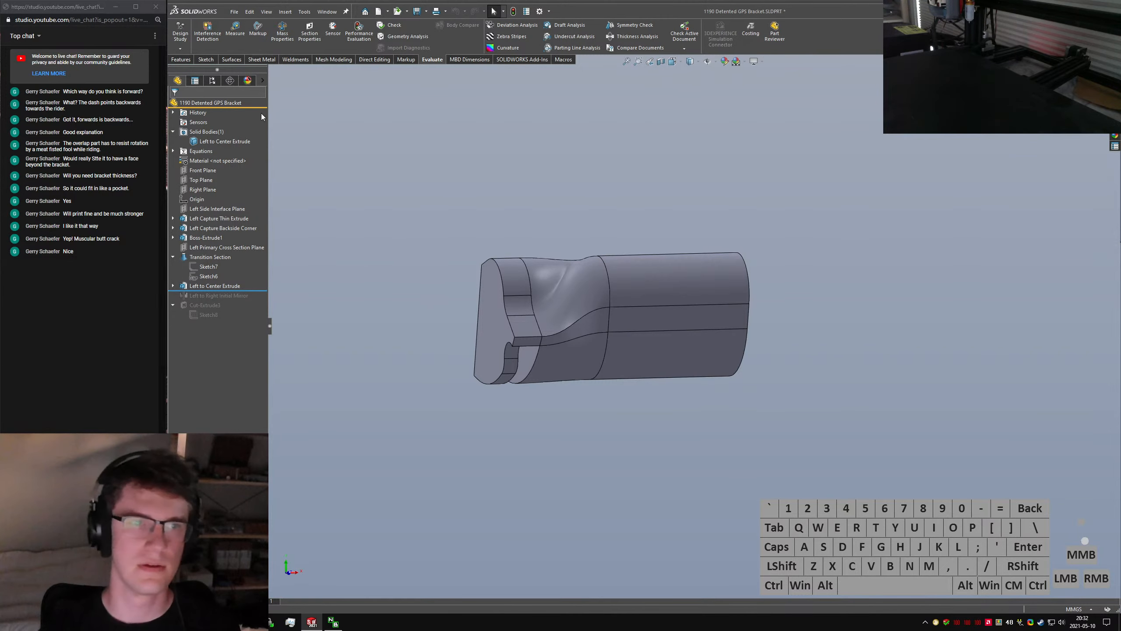
Add an M6 normal-fit ANSI Metric screw clearance hole, Through All, positioned at the origin on the bracket's center end face with Hole Wizard
click(410, 234)
text(shole wizard)
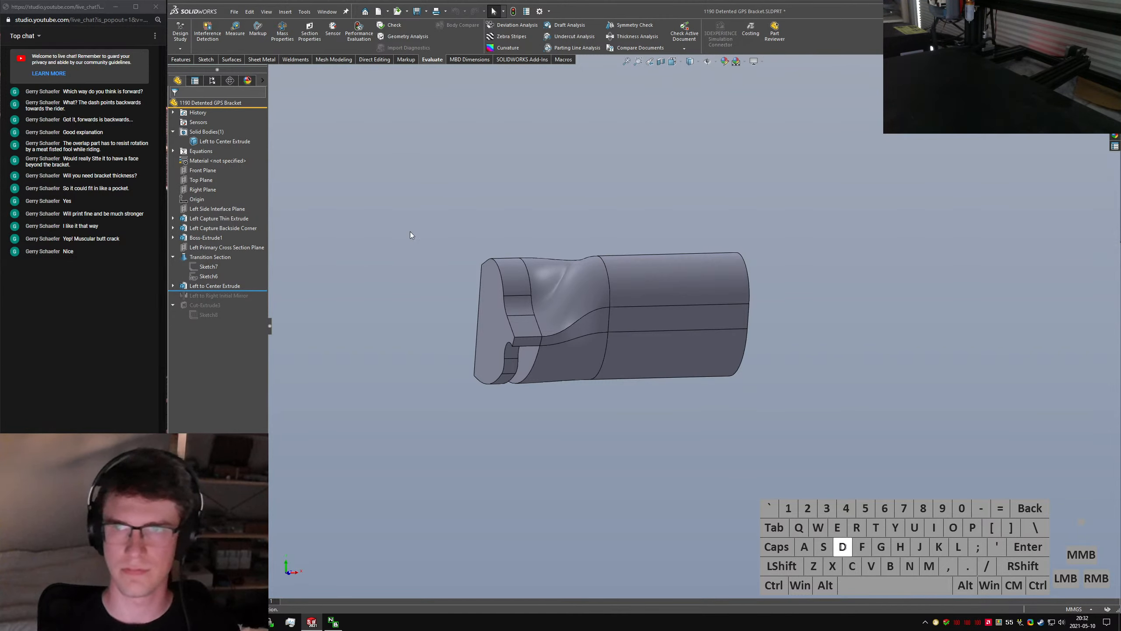
key(Return)
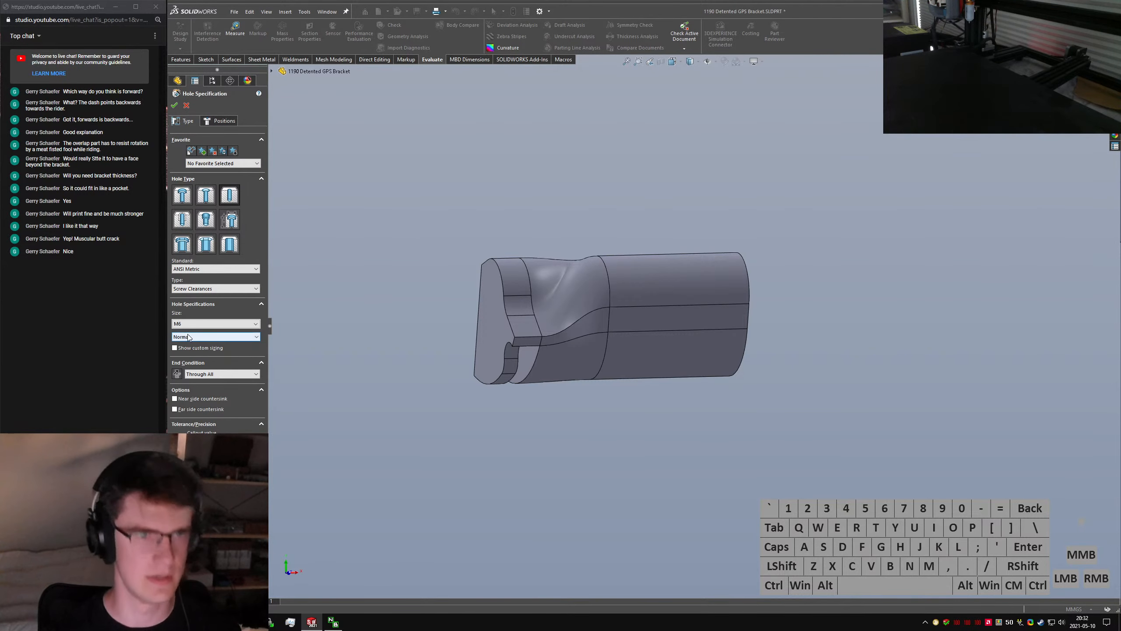
middle_drag(566, 332, 397, 282)
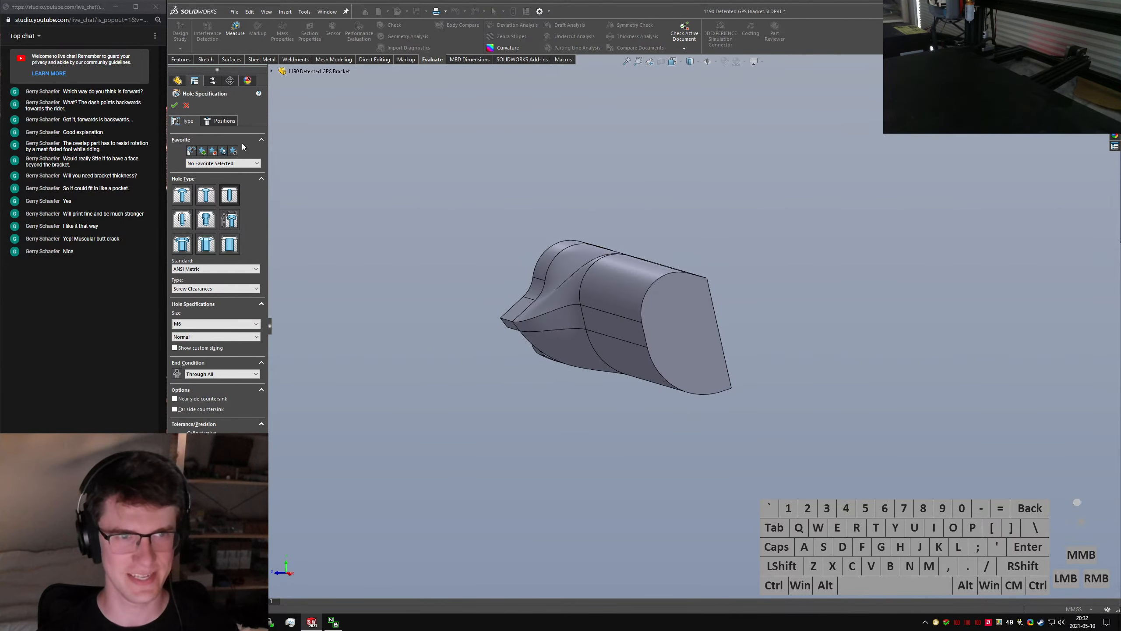
click(230, 120)
click(677, 315)
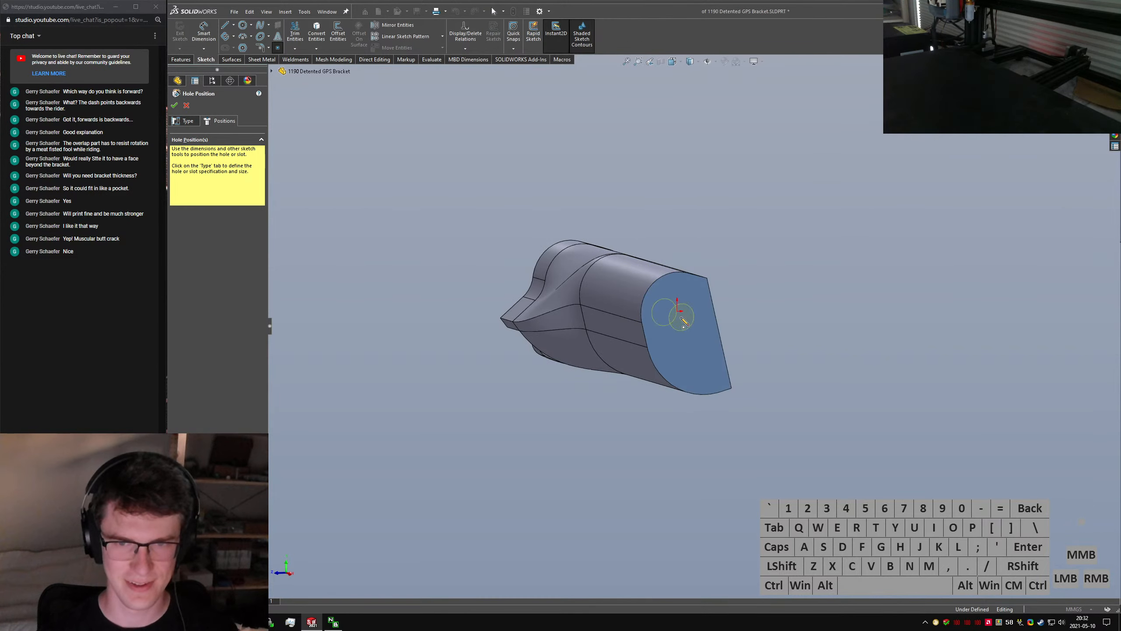
click(678, 311)
right_click(677, 311)
middle_drag(678, 311, 726, 426)
click(726, 426)
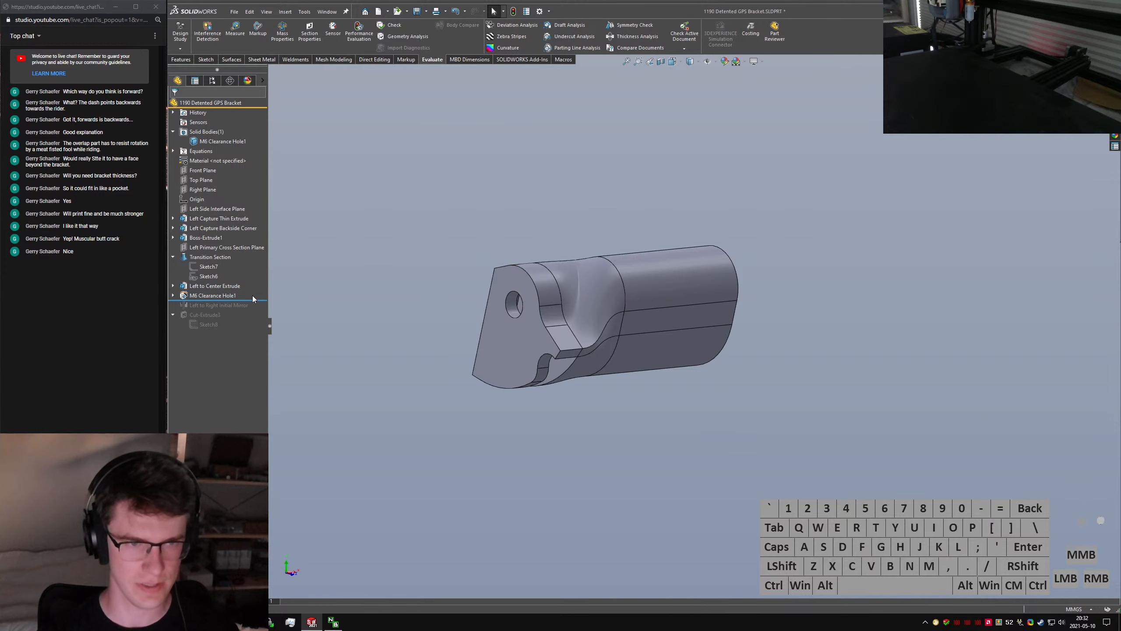
Roll the model forward past the mirror and the center cut to the end of the feature tree
drag(257, 299, 255, 334)
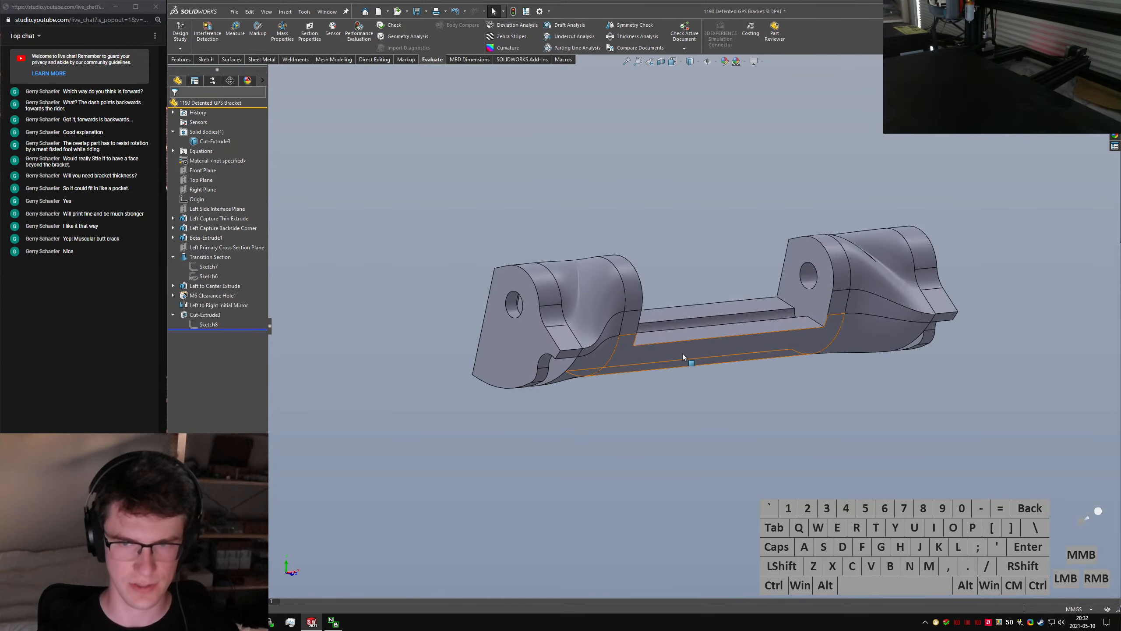
mouse_move(688, 359)
middle_down()
mouse_move(569, 358)
mouse_move(681, 365)
middle_up()
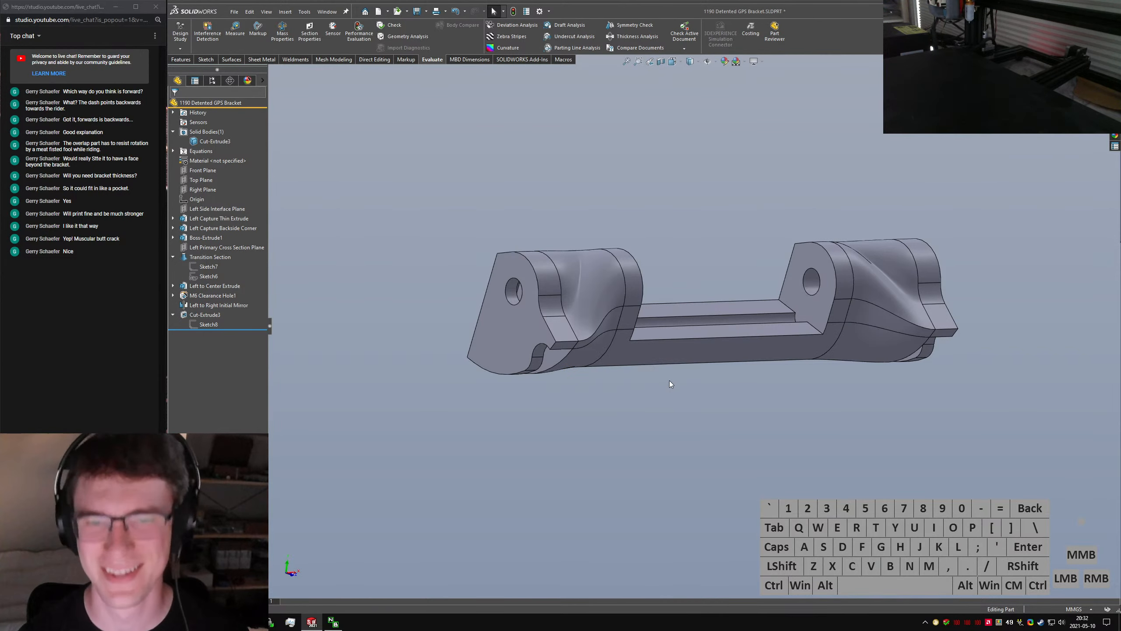
Examine the mirrored end's rounded faces, the capture pocket's inner face and the grooved center cut from several angles
middle_drag(673, 331, 504, 267)
scroll(650, 285, down, 5)
click(498, 265)
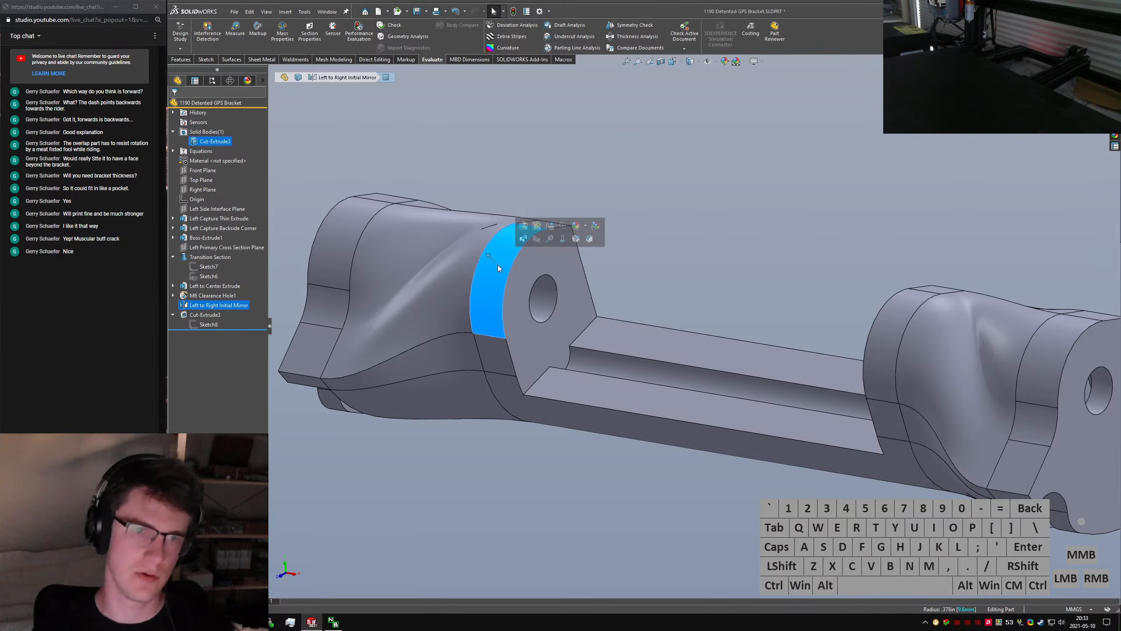
middle_drag(497, 264, 672, 281)
click(745, 284)
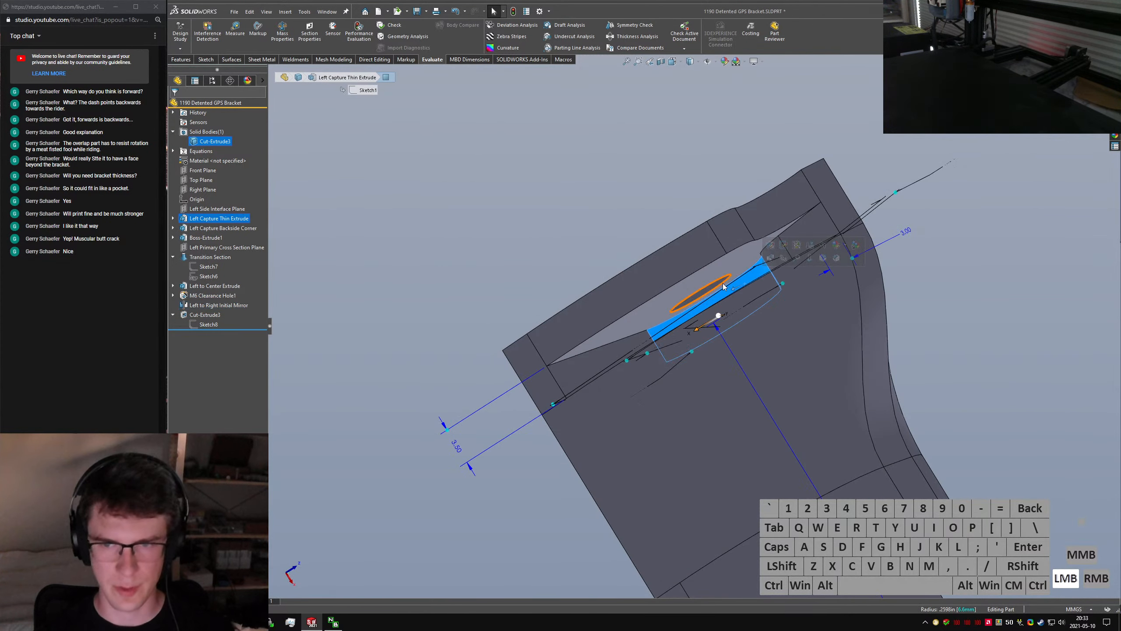
scroll(769, 322, down, 4)
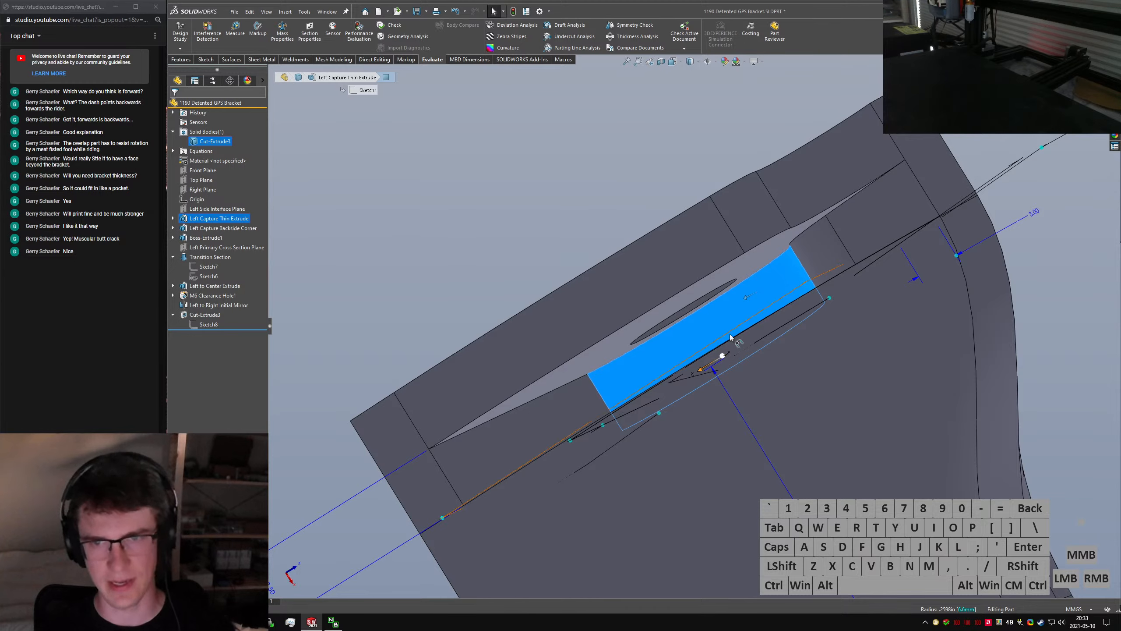
scroll(727, 319, up, 5)
mouse_move(737, 388)
middle_down()
mouse_move(852, 383)
mouse_move(755, 281)
mouse_move(791, 334)
middle_up()
click(791, 334)
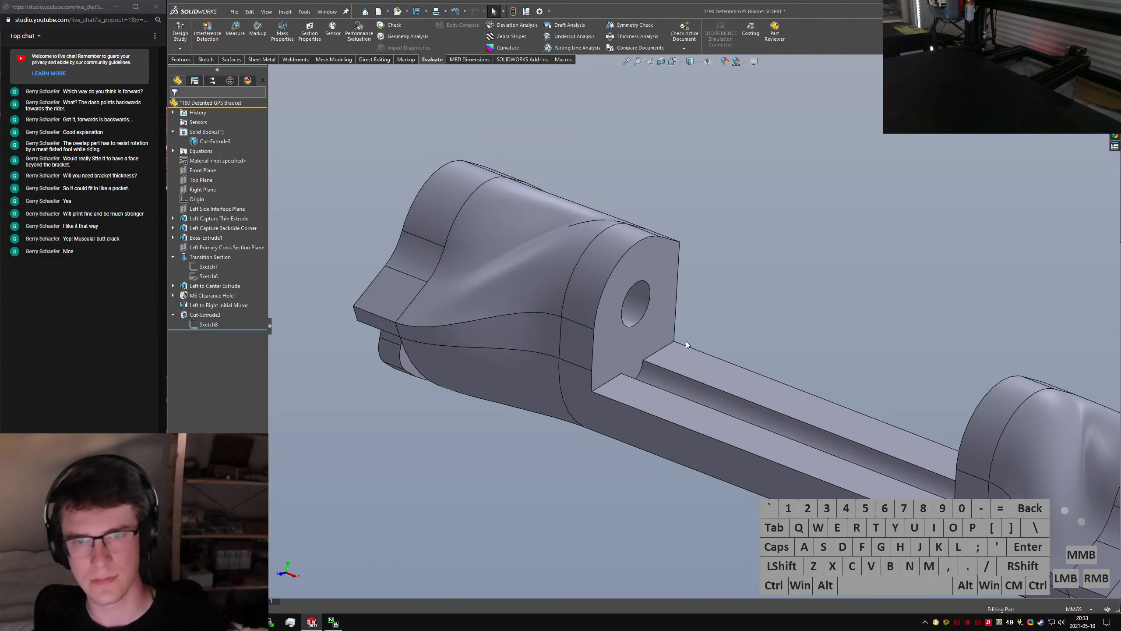
middle_drag(685, 341, 674, 334)
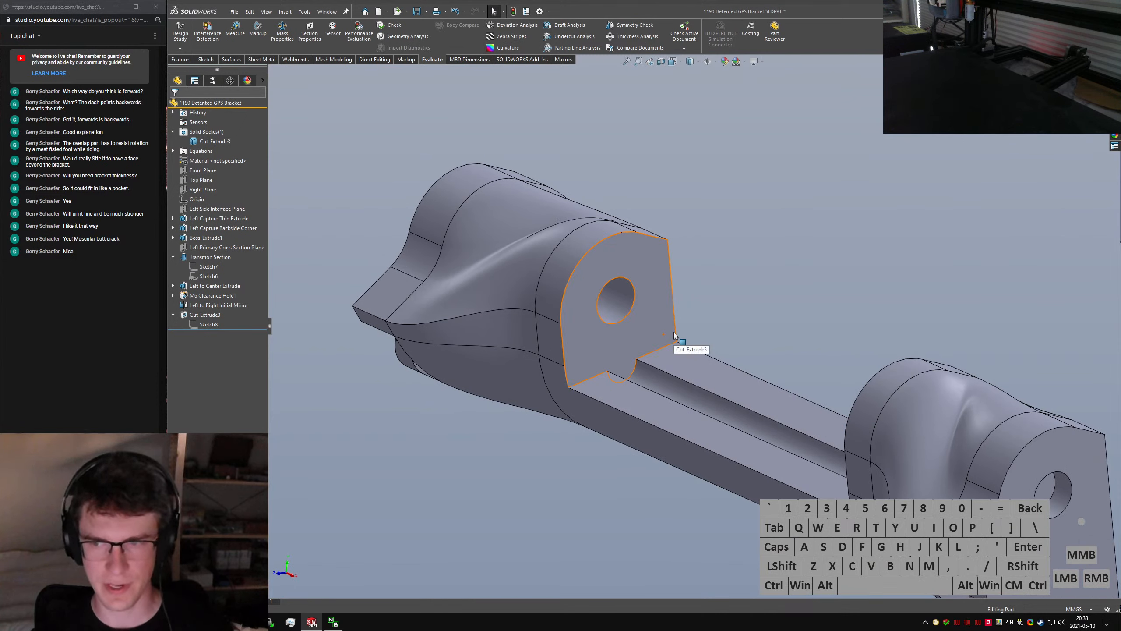
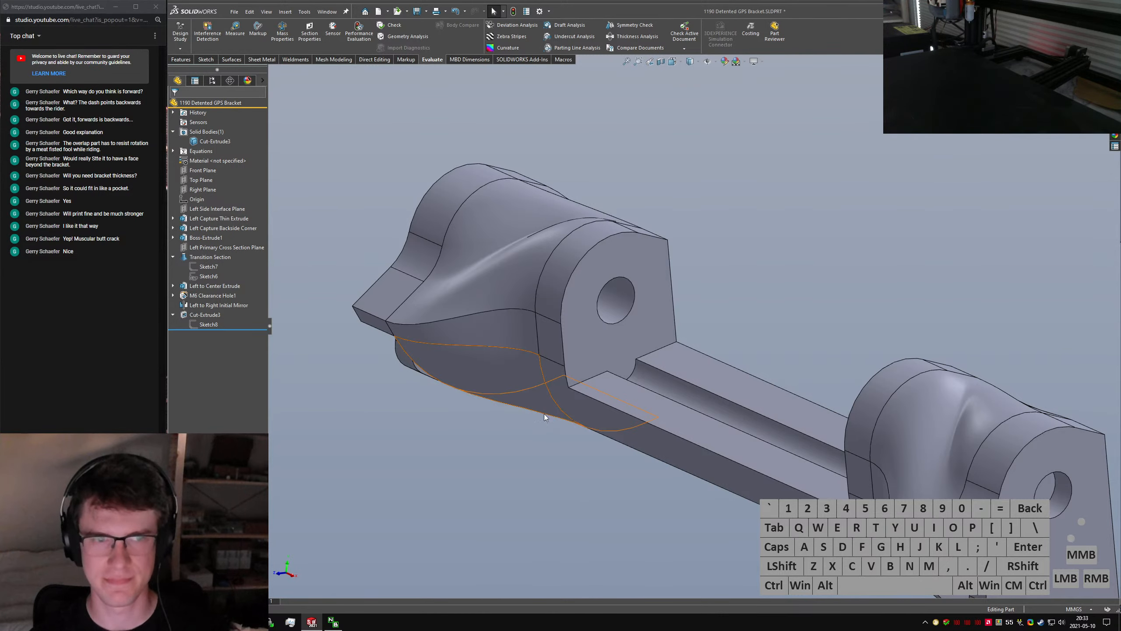
middle_drag(591, 433, 642, 391)
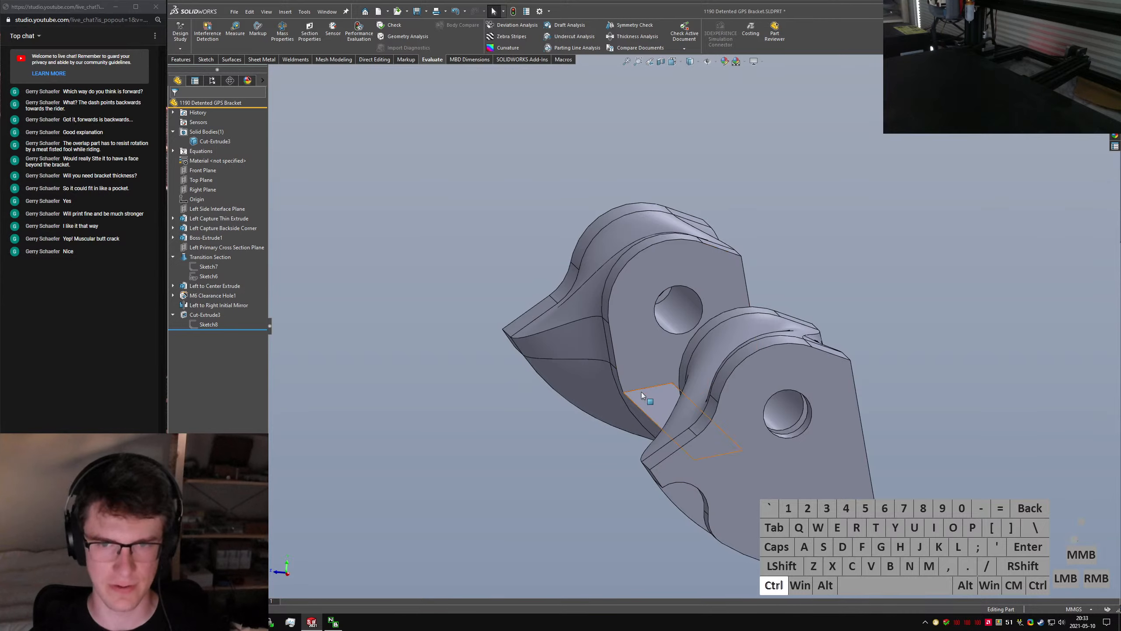
Section the bracket at the Right Plane with zero offset and view the cross section from the right side
key(ctrl+3)
key(ctrl+4)
click(660, 62)
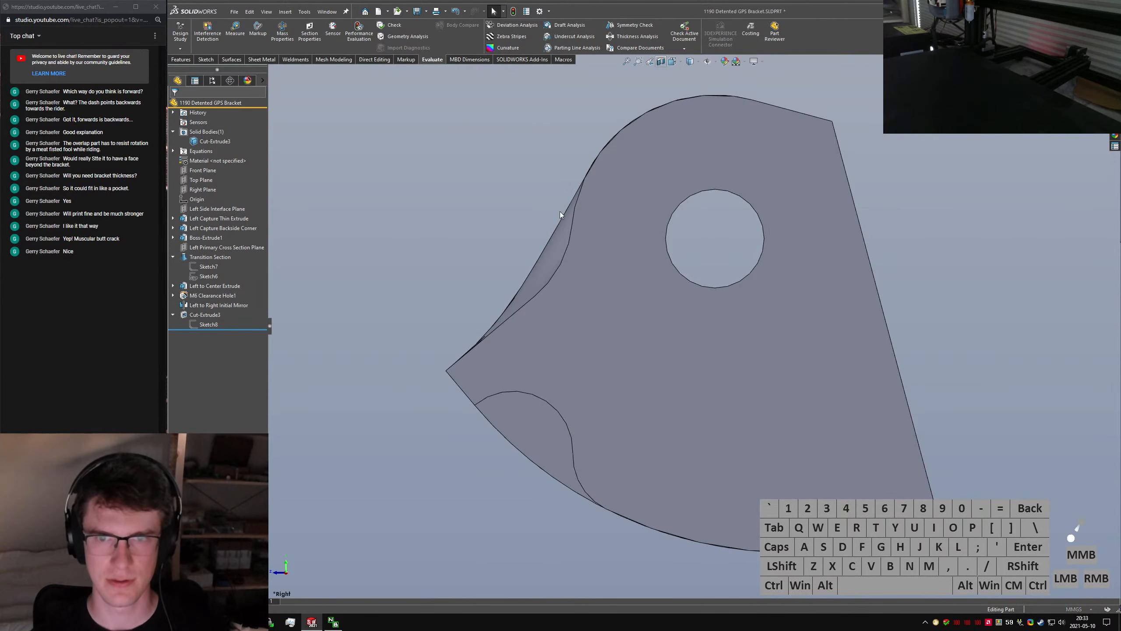
click(213, 281)
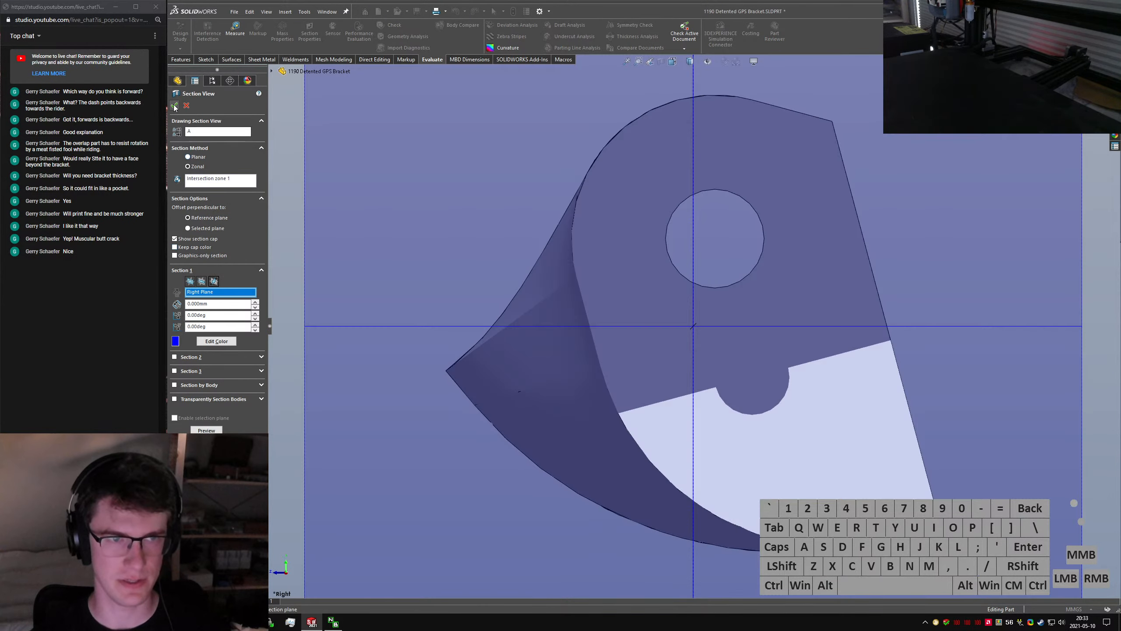
click(174, 106)
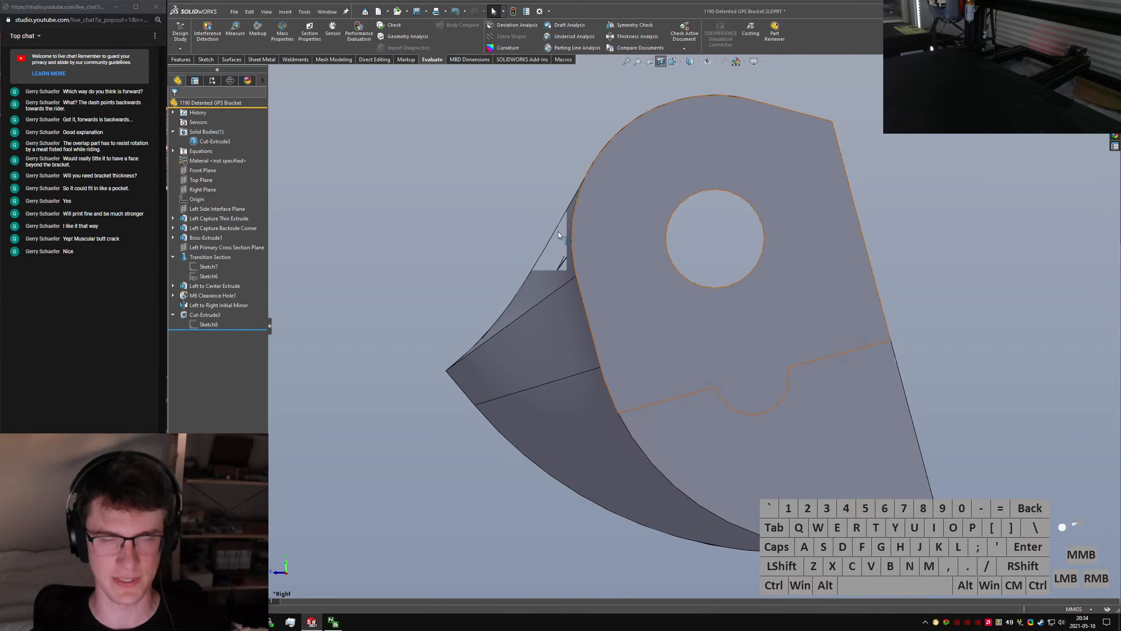
click(370, 212)
Create a new part and start an extrude sketch on the Top Plane
click(234, 11)
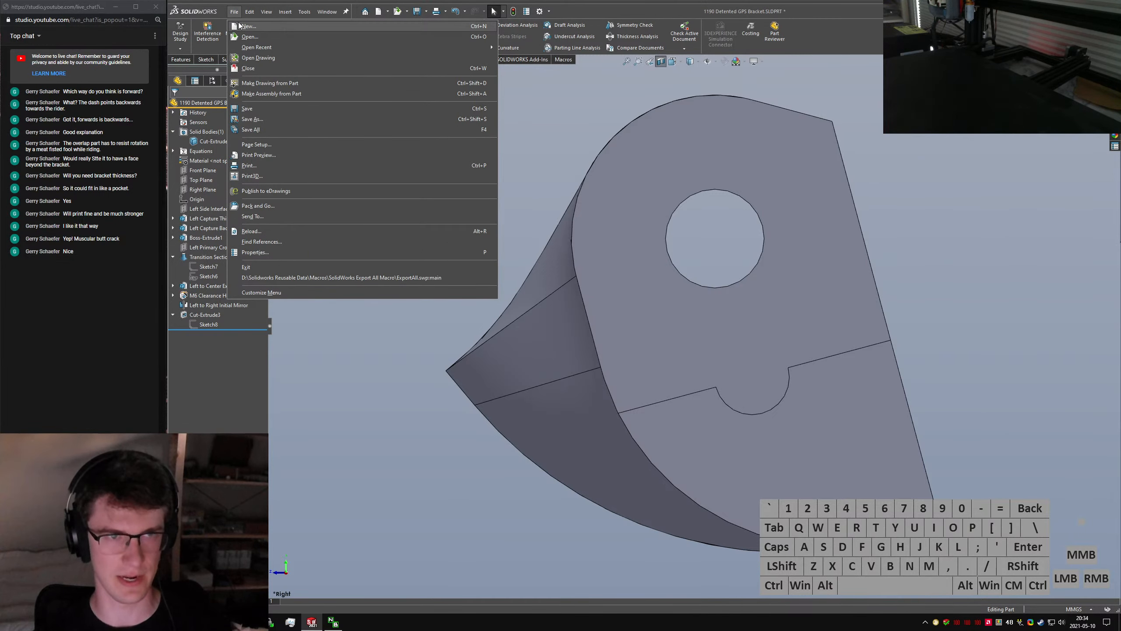
click(247, 26)
click(434, 244)
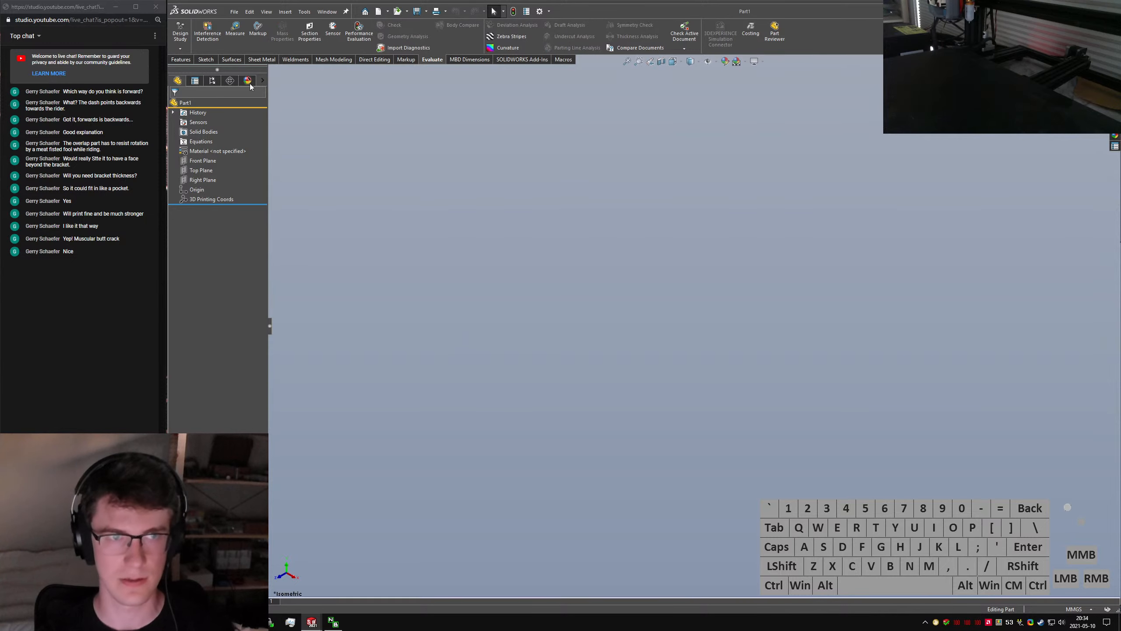
click(181, 60)
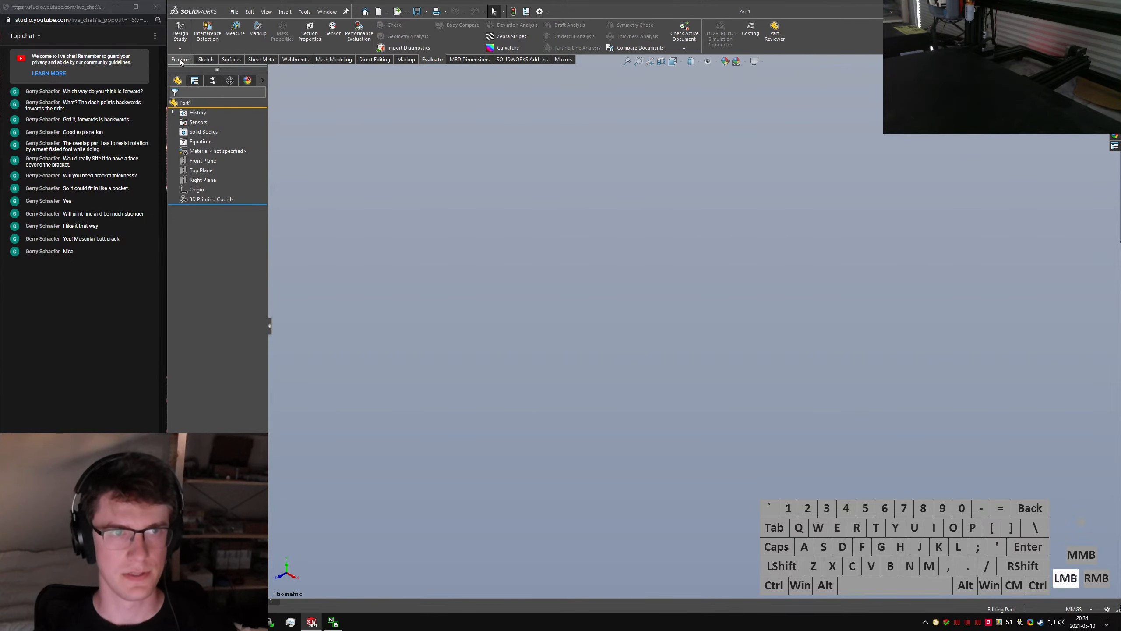
click(183, 31)
click(500, 289)
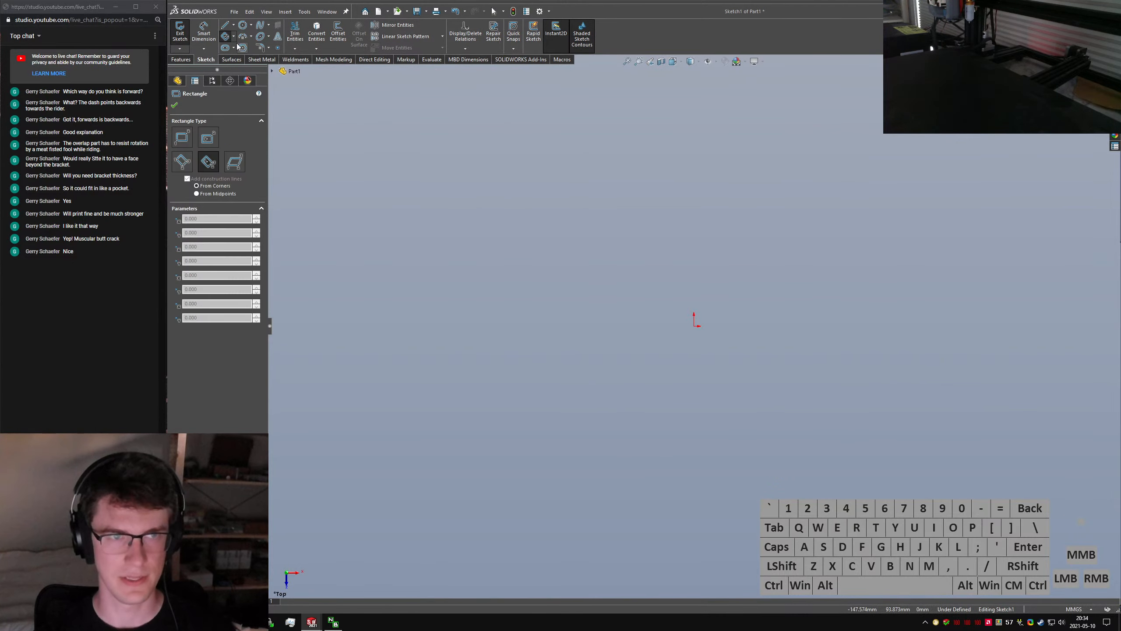
Sketch a center rectangle on the origin and convert its outline to construction lines
click(234, 37)
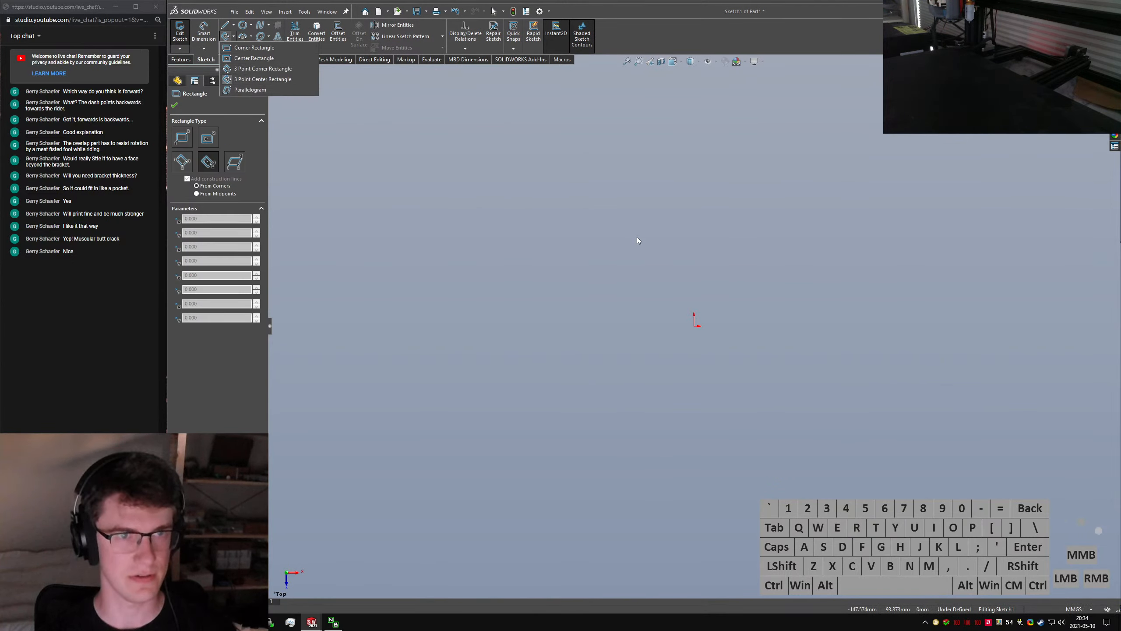
click(254, 58)
click(694, 326)
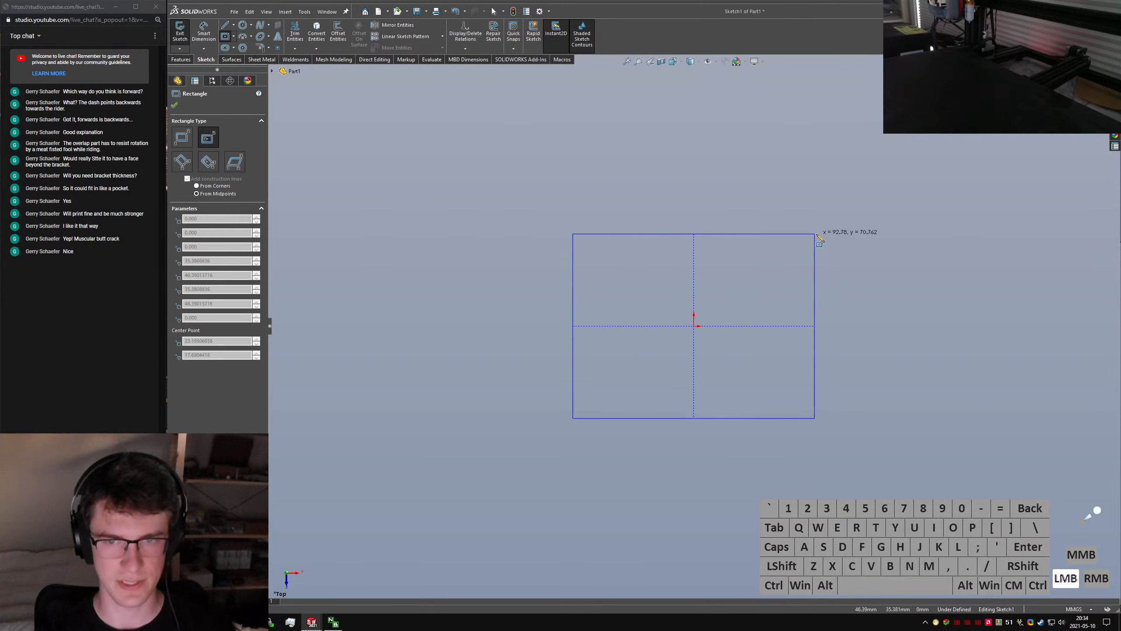
click(825, 232)
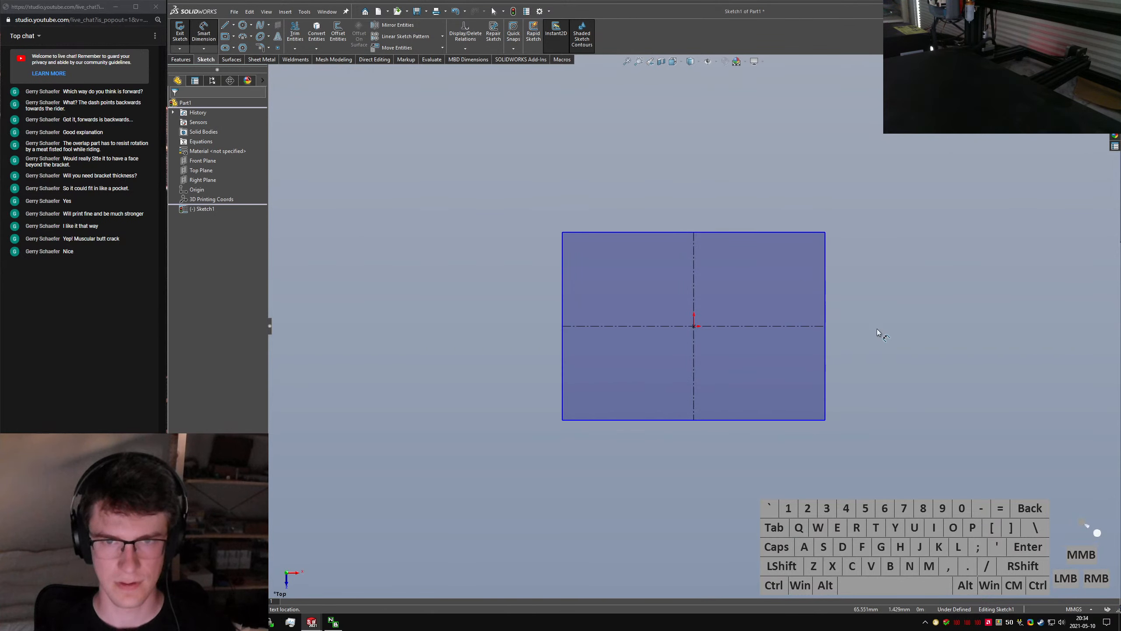
key(Escape)
click(728, 300)
key(alt+c)
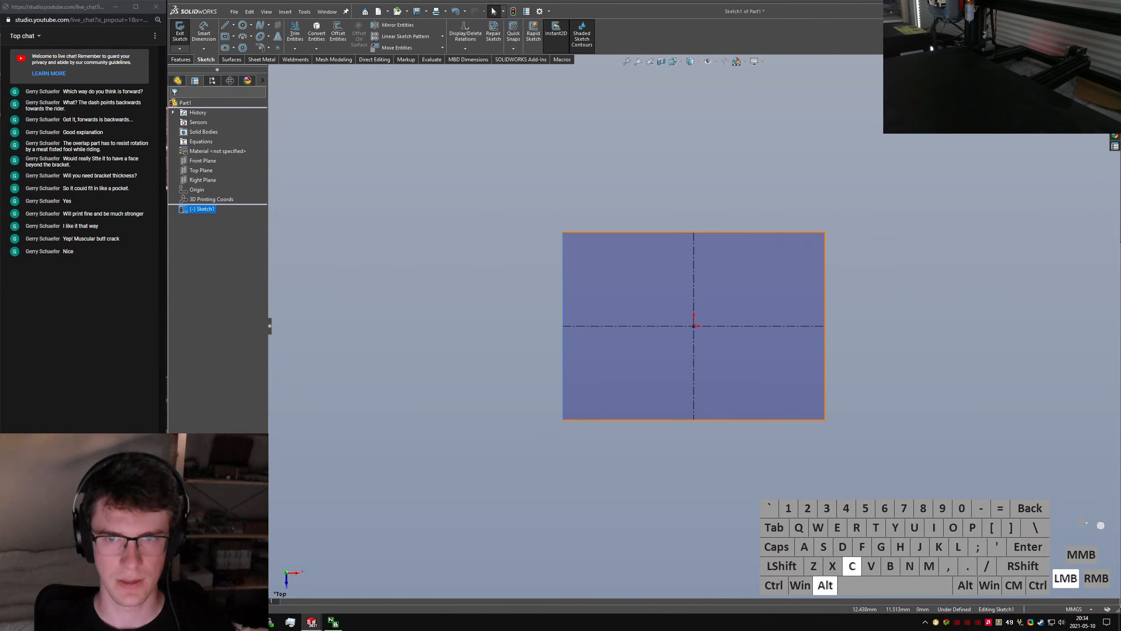
Dimension the construction rectangle as 38 mm wide and 30 mm high
click(726, 233)
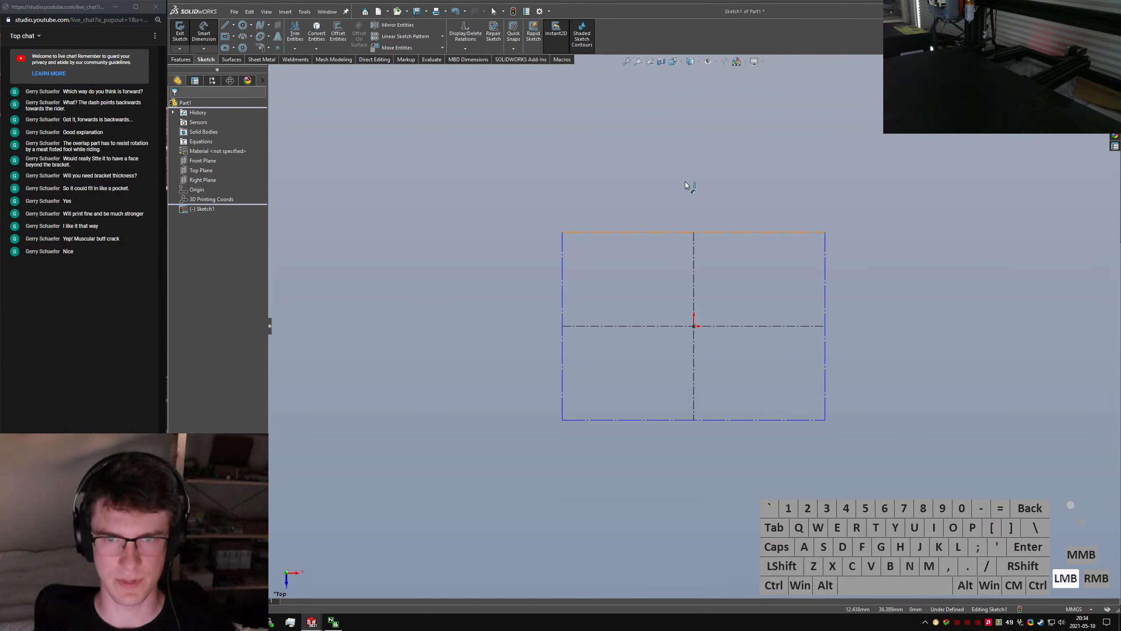
click(709, 205)
text(38)
key(Return)
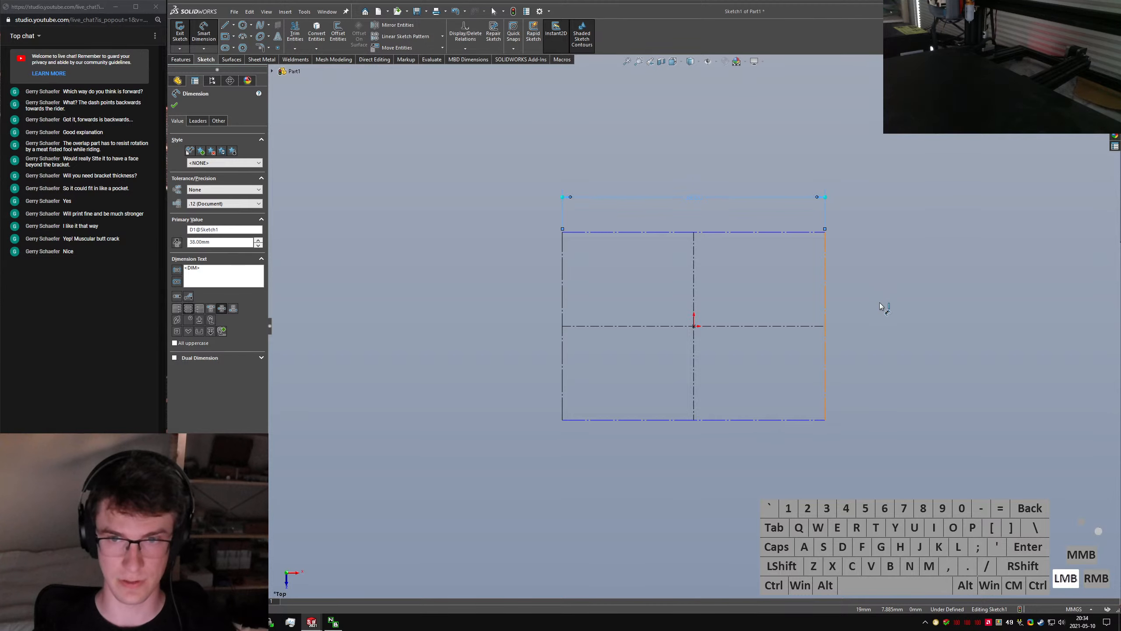
click(825, 309)
click(888, 343)
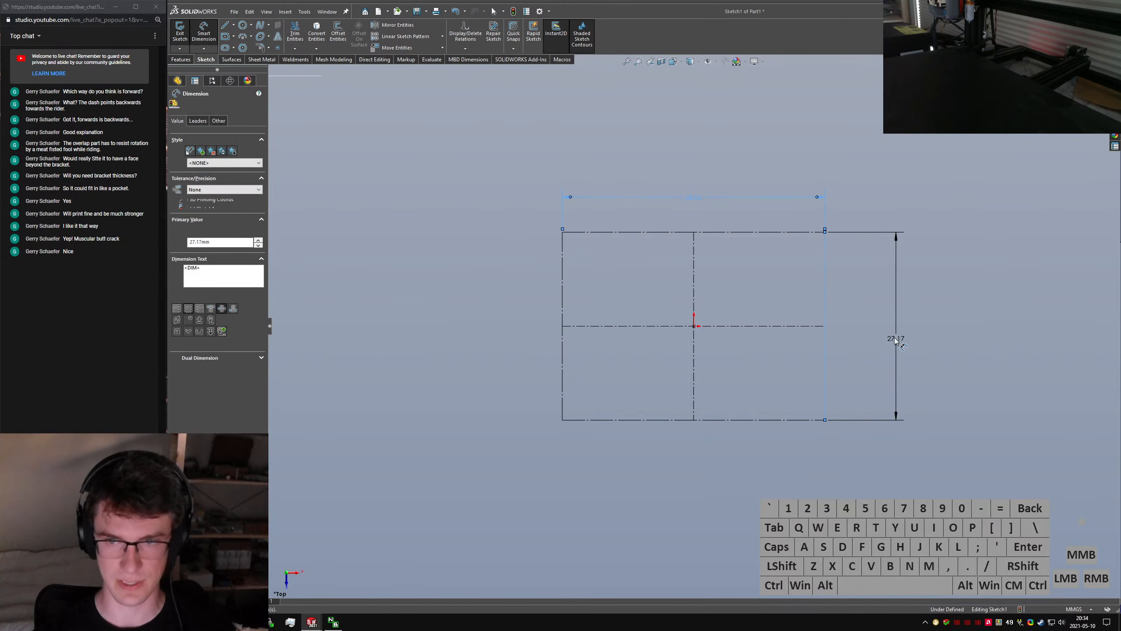
key(Return)
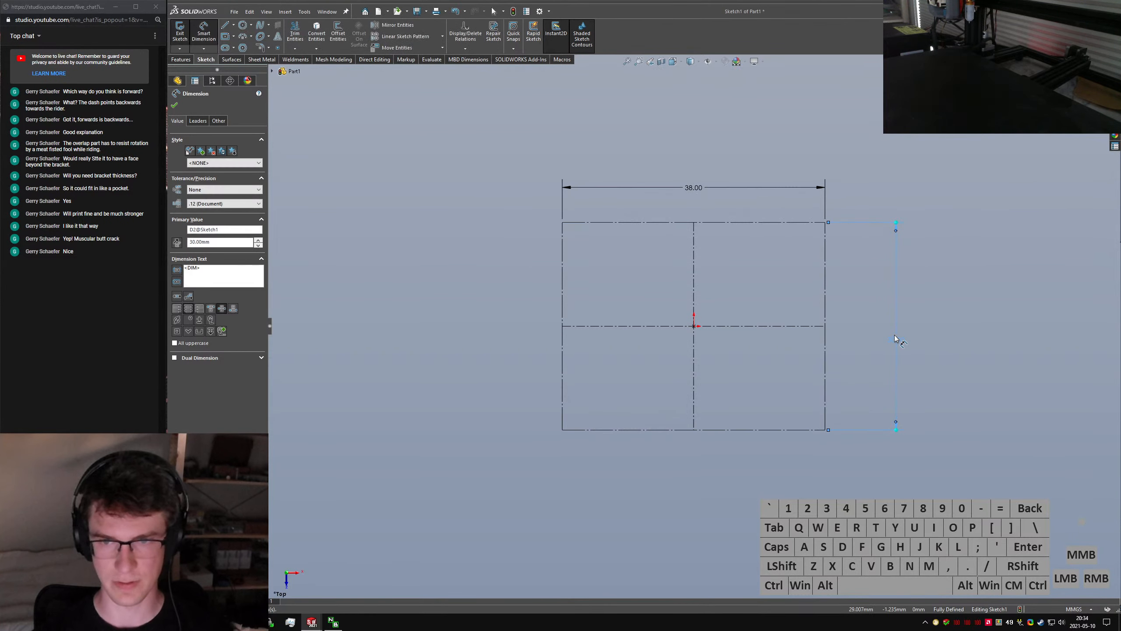
click(599, 212)
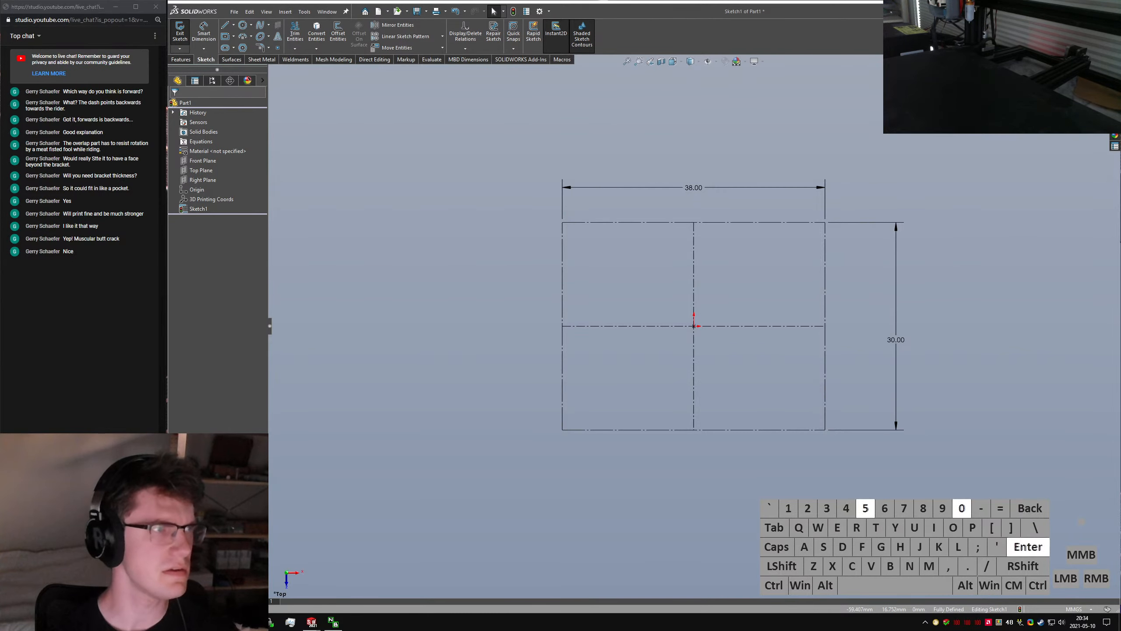
Switch to the Chrome browser and search Google for "garmin nuvi 950"
drag(170, 193, 565, 192)
drag(651, 187, 630, 101)
drag(748, 287, 901, 288)
drag(401, 166, 528, 175)
key(BackSpace)
key(BackSpace)
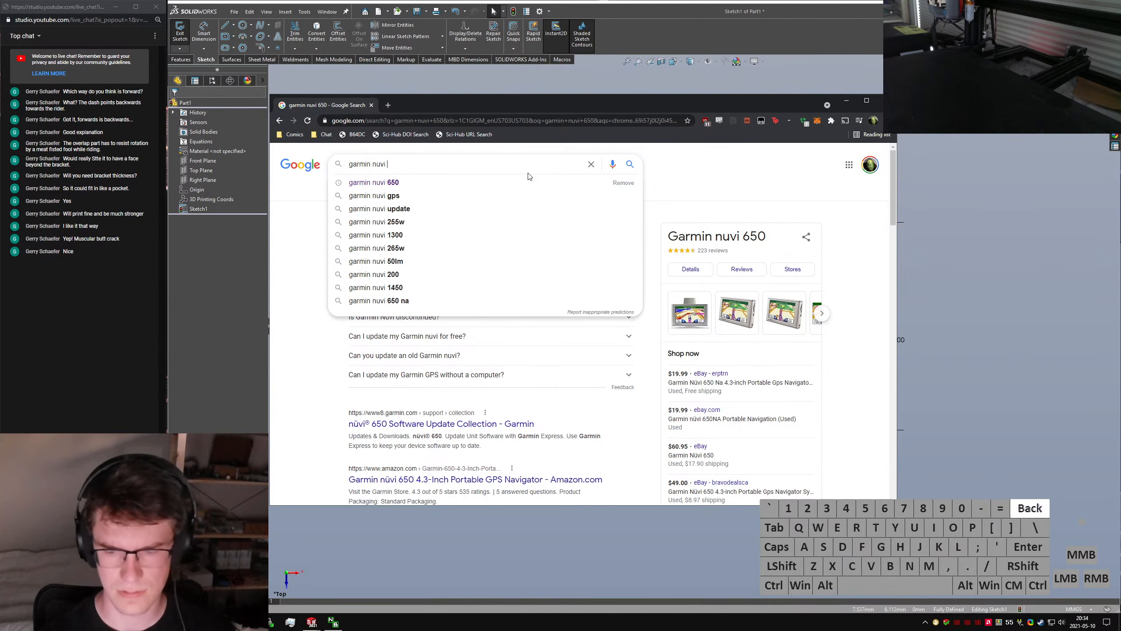
text(950)
key(Return)
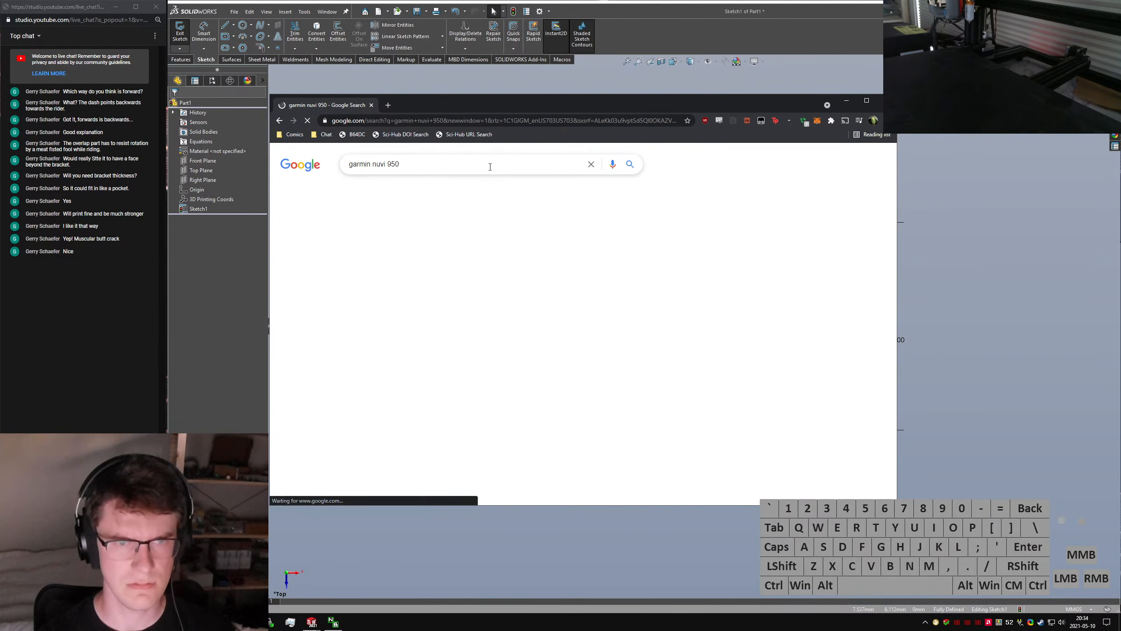
Change the Google search to "garmin motorcycle gps"
drag(372, 164, 495, 181)
text(mo)
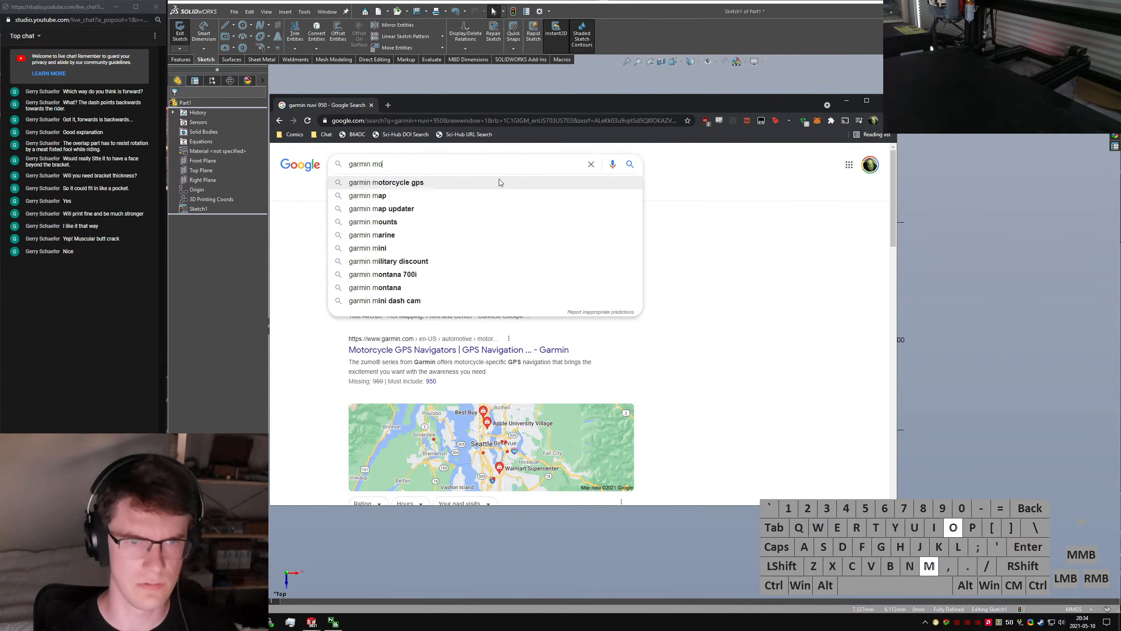
text(torcycle gps)
key(Return)
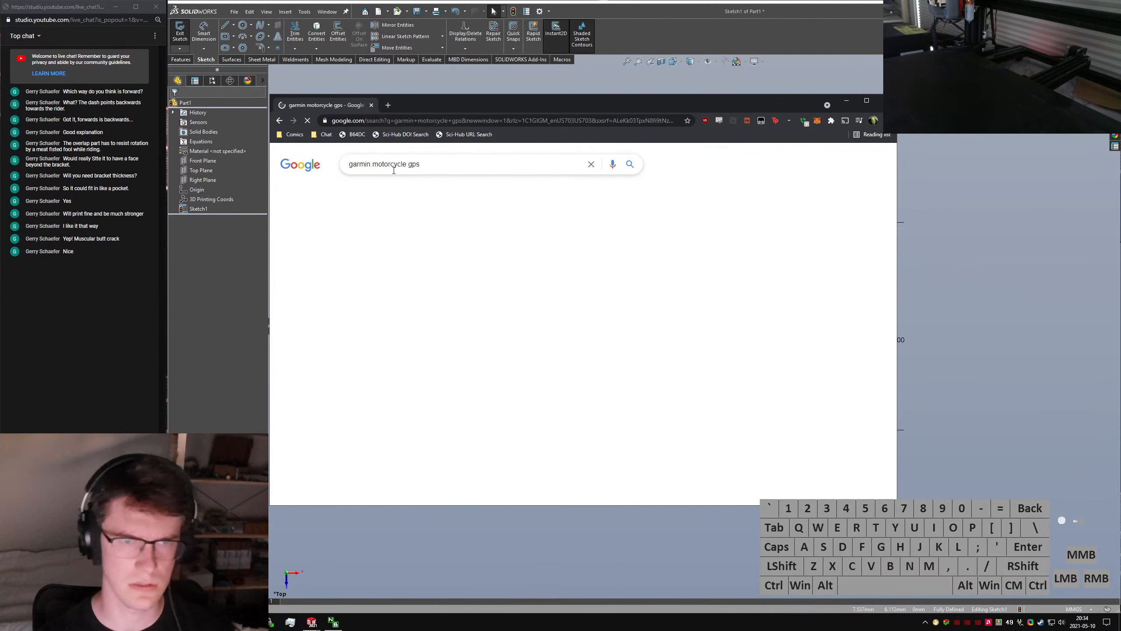
Refine the search to "garmin glove compatible motorcycle gps" and view the Garmin zūmo 595LM product page
click(371, 164)
text(glove compatible)
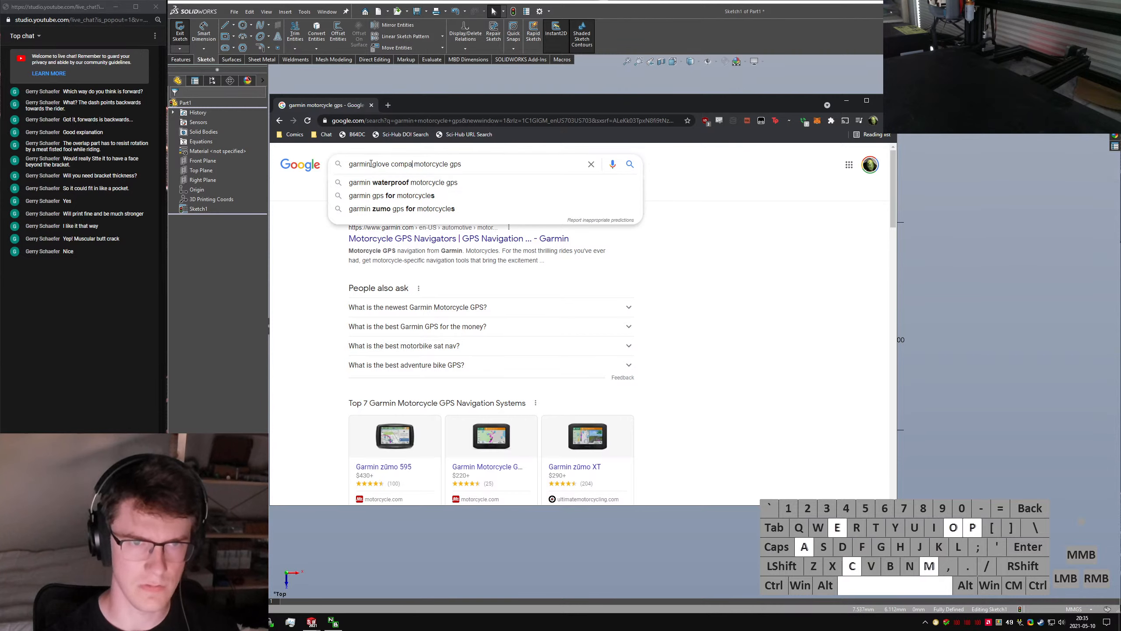
key(Return)
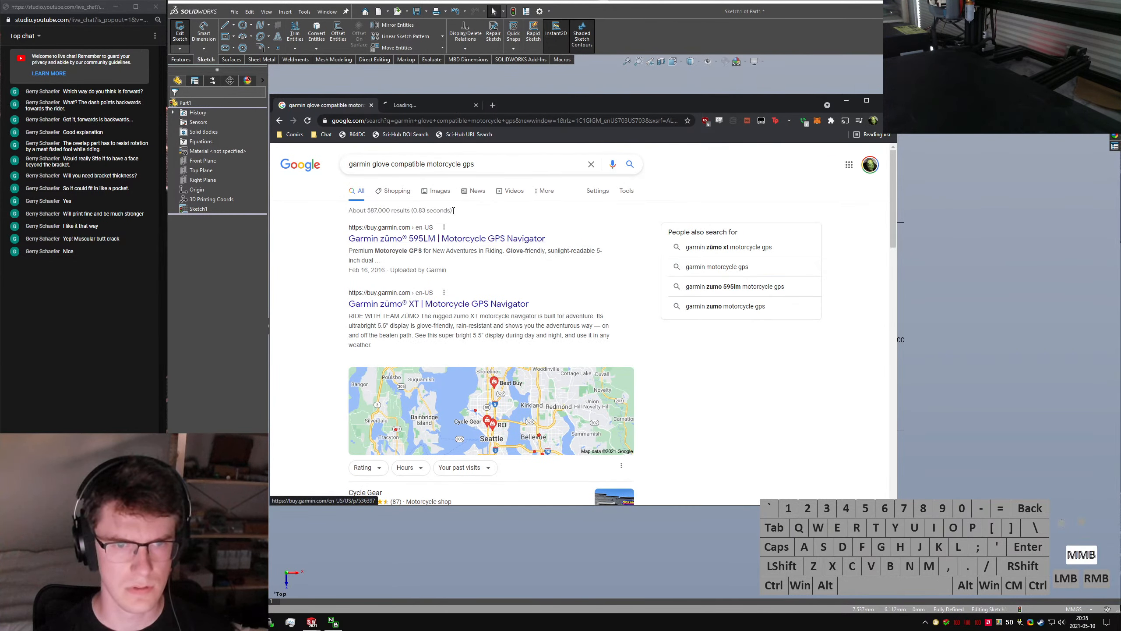
click(429, 103)
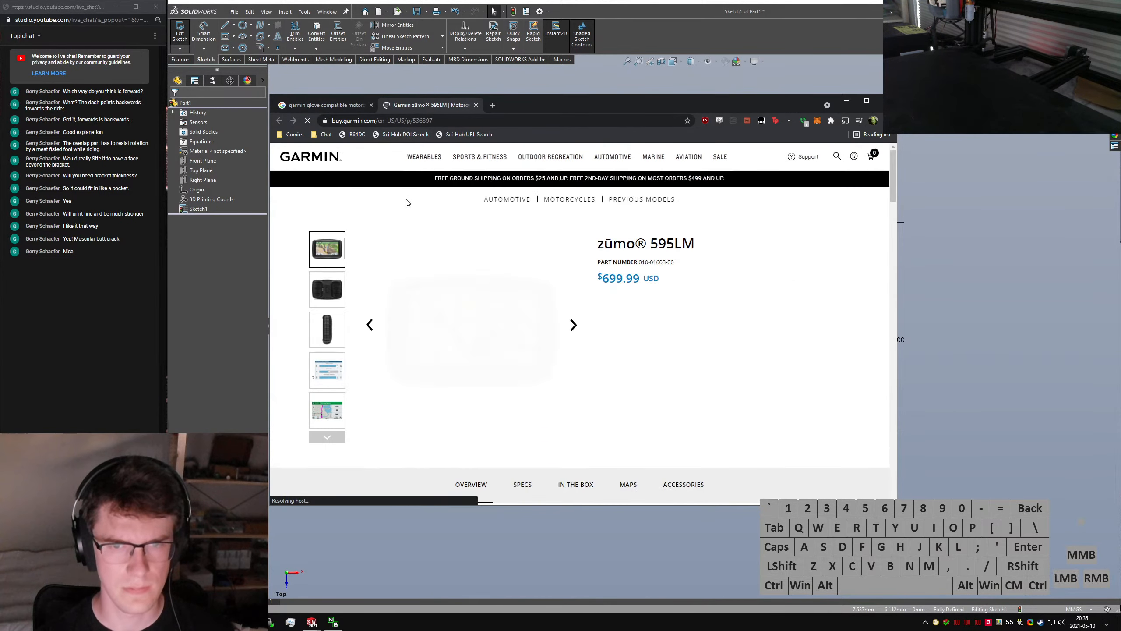
Return to the search results and look through the images for glove-compatible Garmin motorcycle GPS units
key(ctrl+shift+Tab)
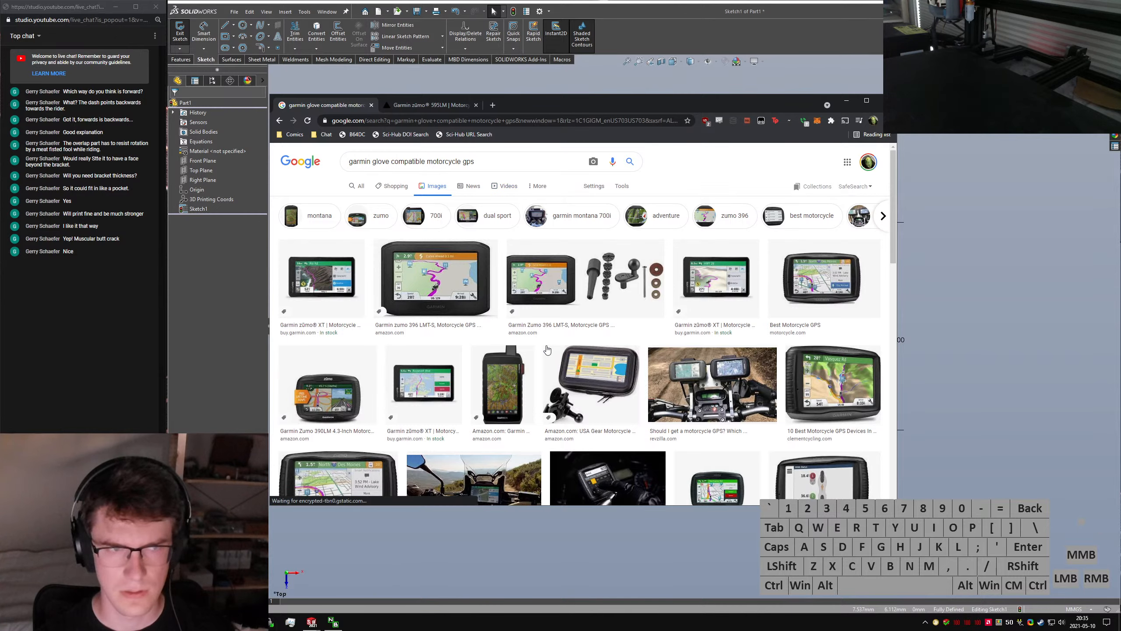
scroll(547, 350, down, 6)
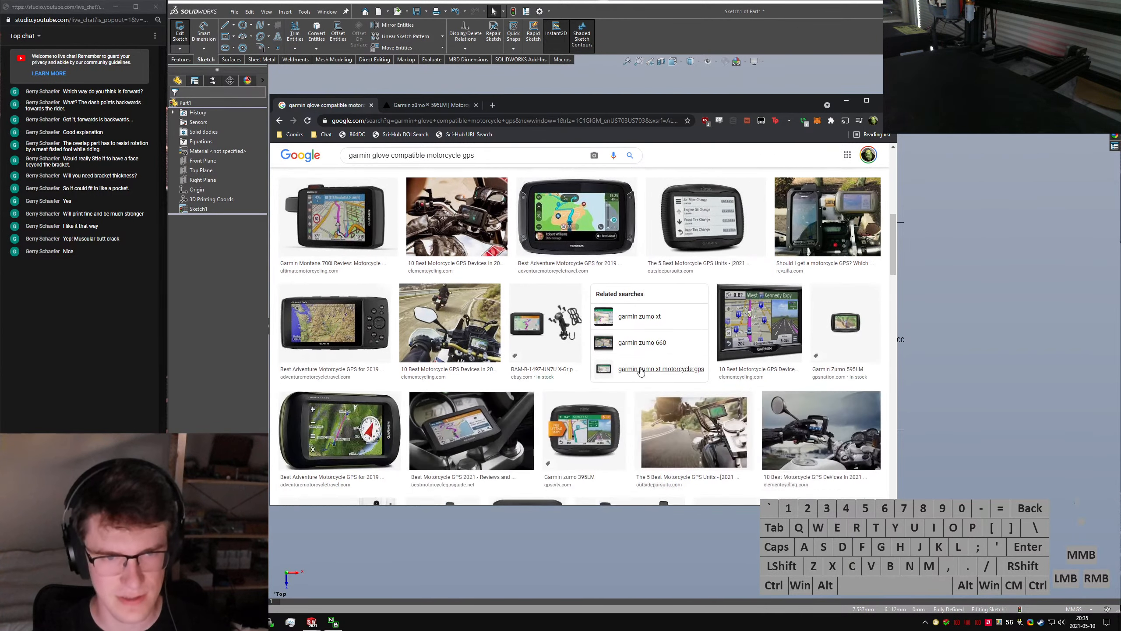
scroll(626, 357, down, 7)
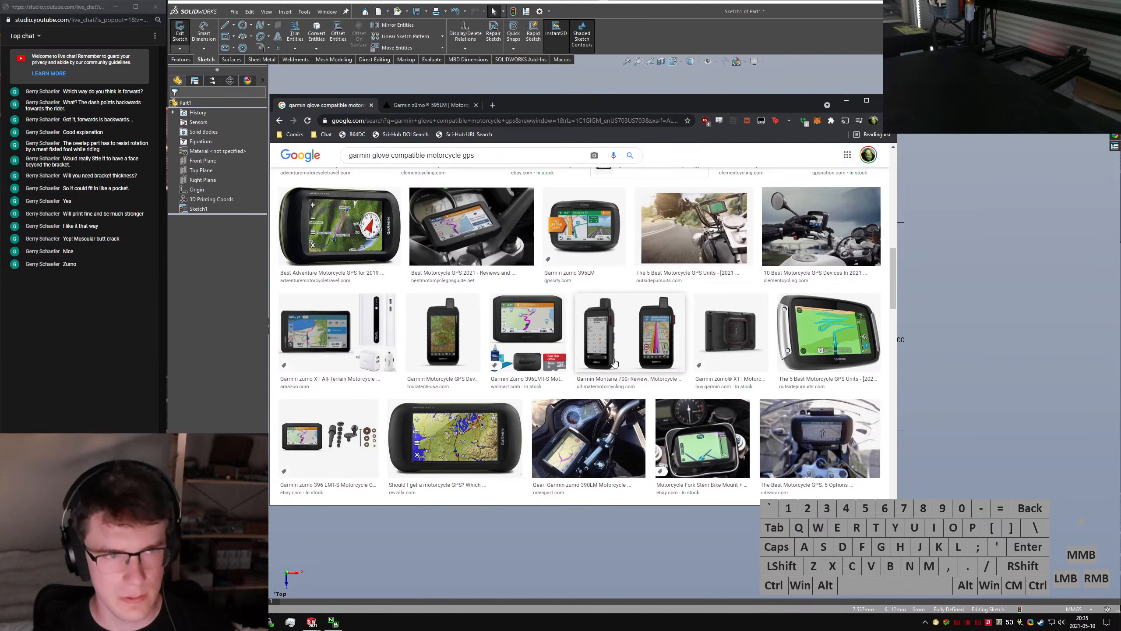
scroll(613, 359, up, 10)
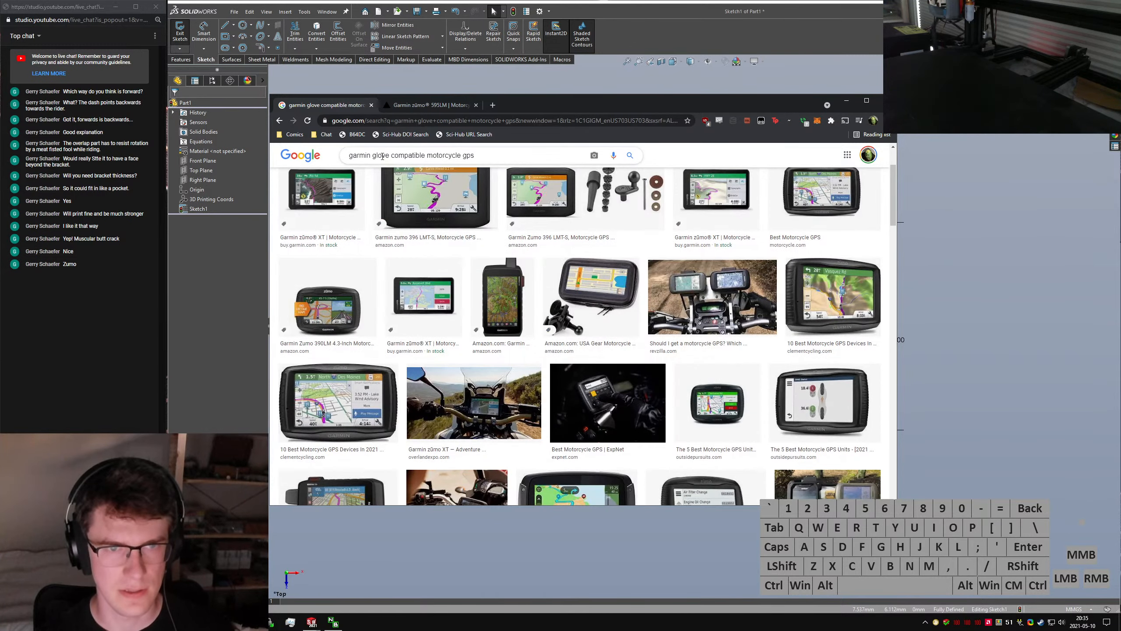
Add "zumo 930" to the image search for glove-compatible Garmin motorcycle GPS units
click(529, 153)
text(zumo 9)
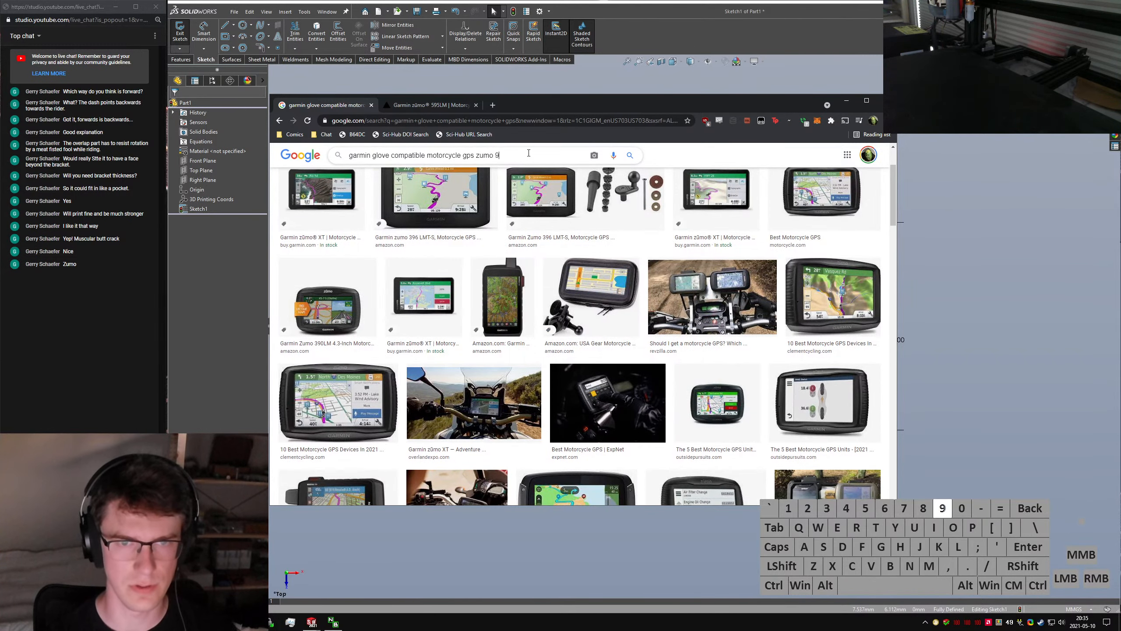
text(30)
key(Return)
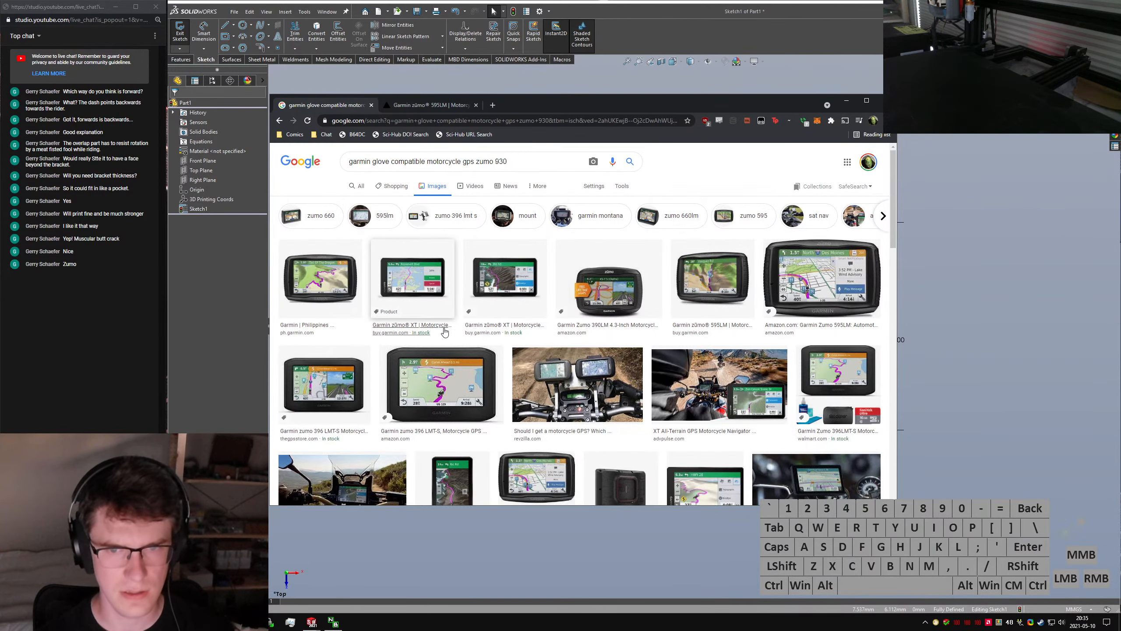
Shorten the image search to "zumo 930" and refine it to "garmin zumo 930"
drag(481, 162, 347, 161)
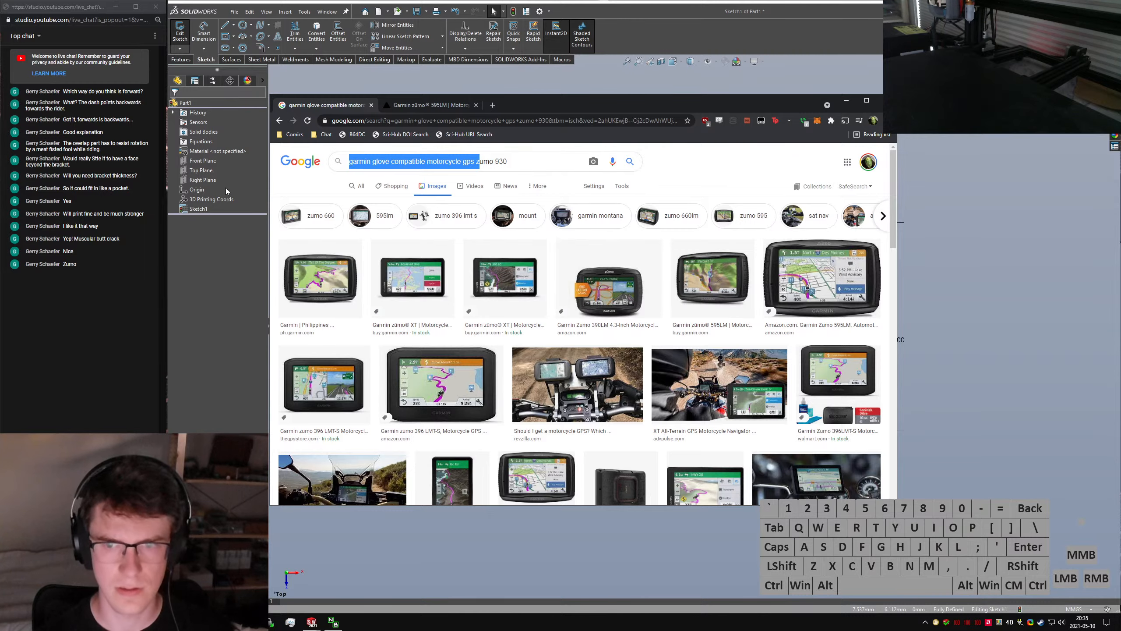
text(z)
key(Return)
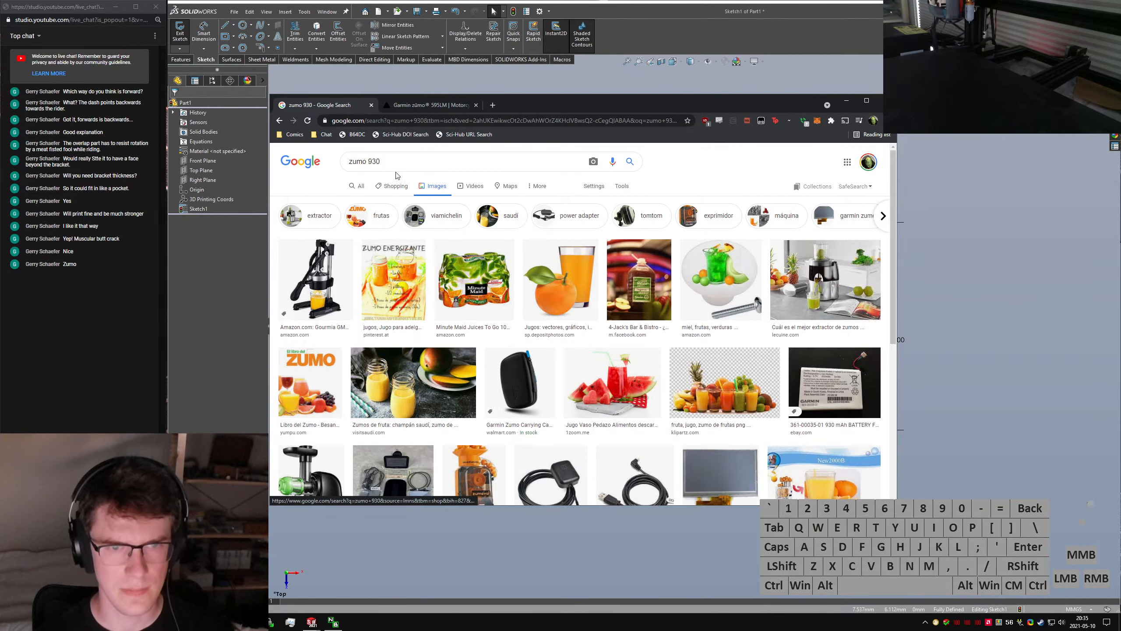
click(416, 157)
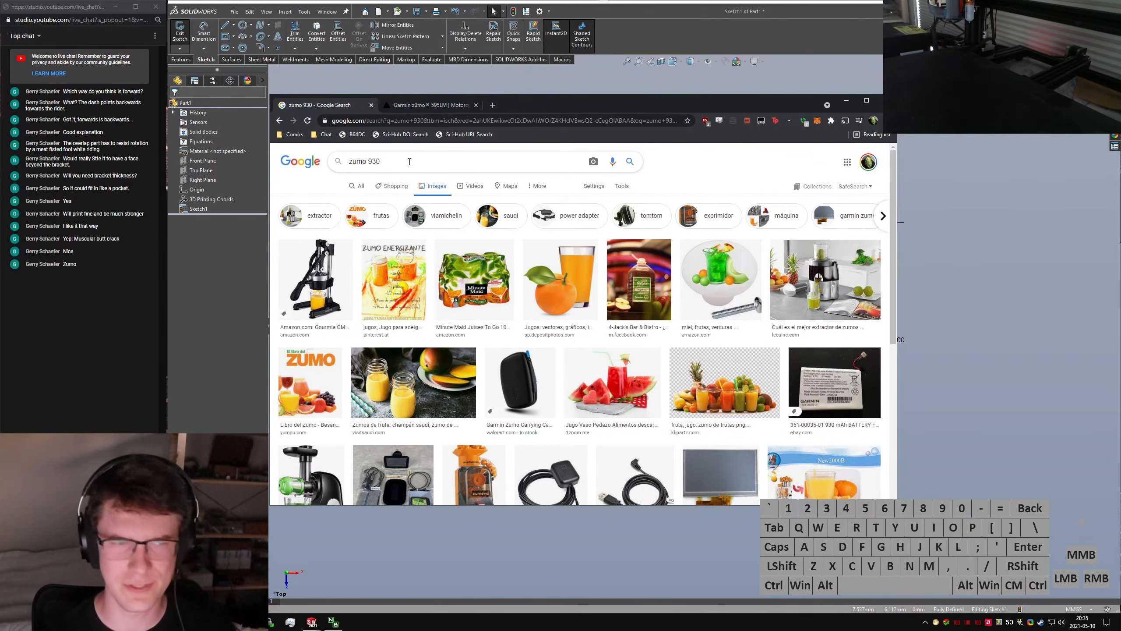
text(garmin)
key(Return)
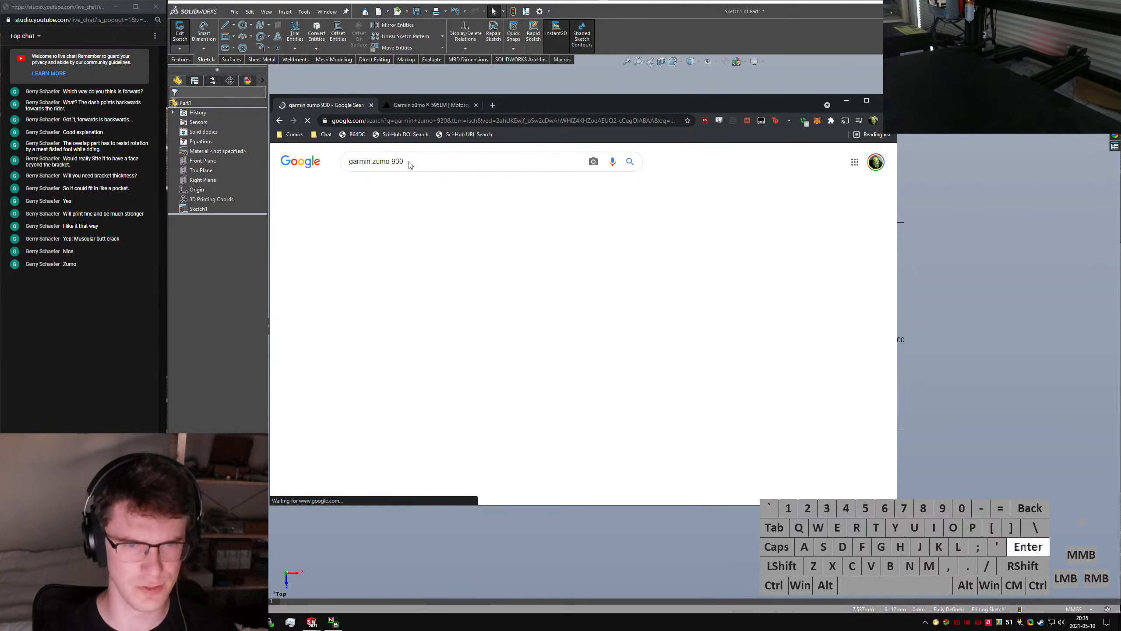
Examine the Garmin zumo 220 and Garmin Nuvi tutorial image results, and close both browser tabs to return to SOLIDWORKS
click(484, 263)
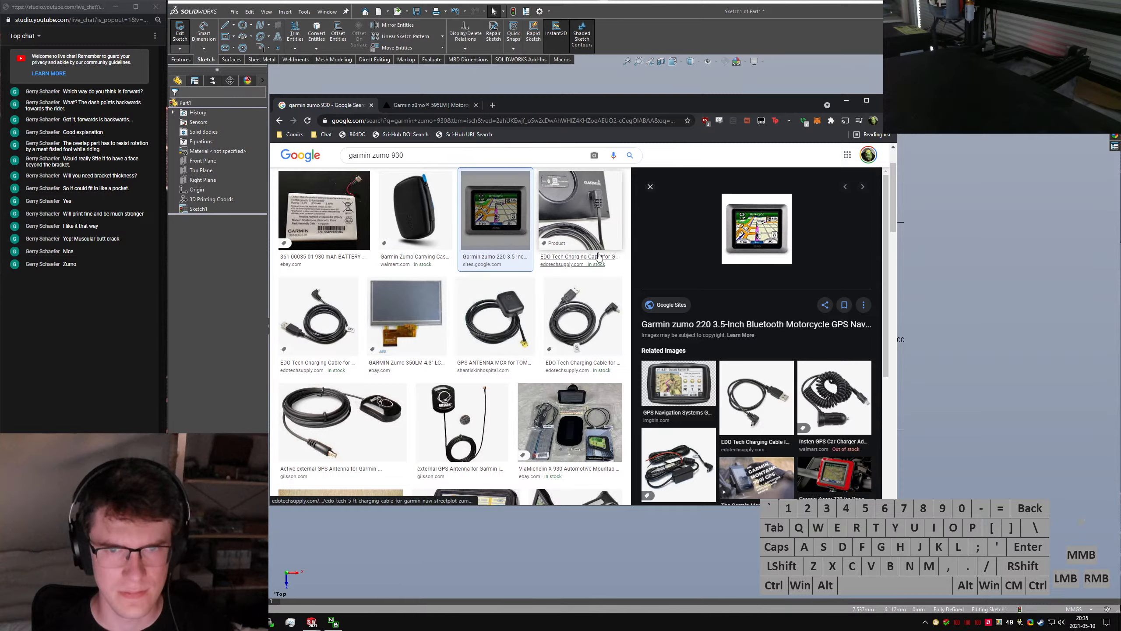
scroll(581, 252, down, 4)
scroll(581, 253, down, 5)
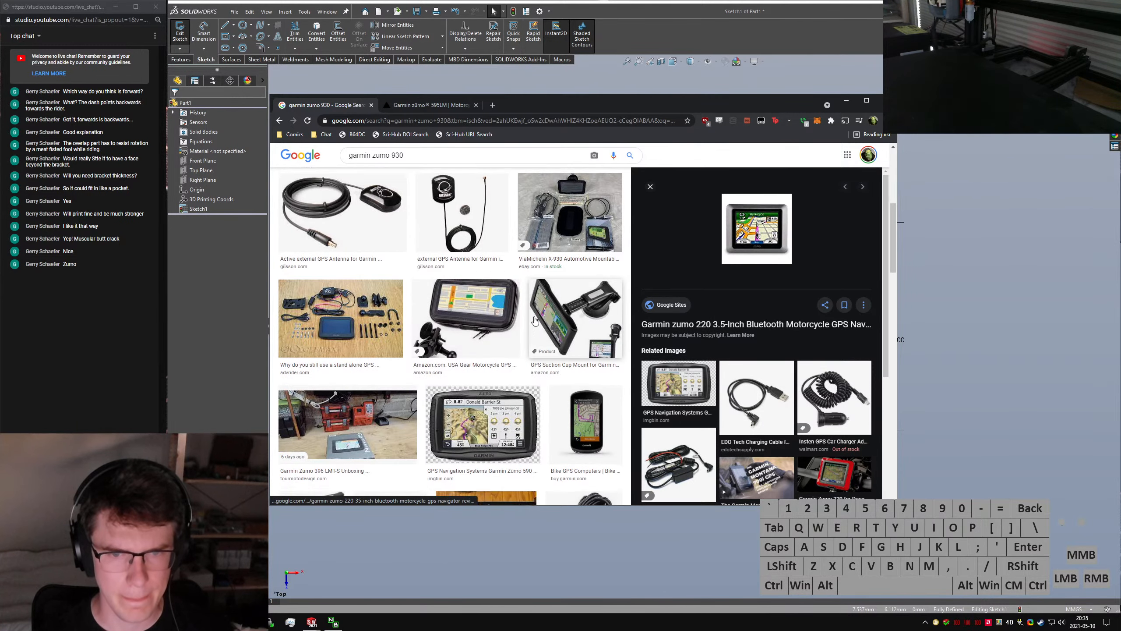
scroll(534, 311, down, 3)
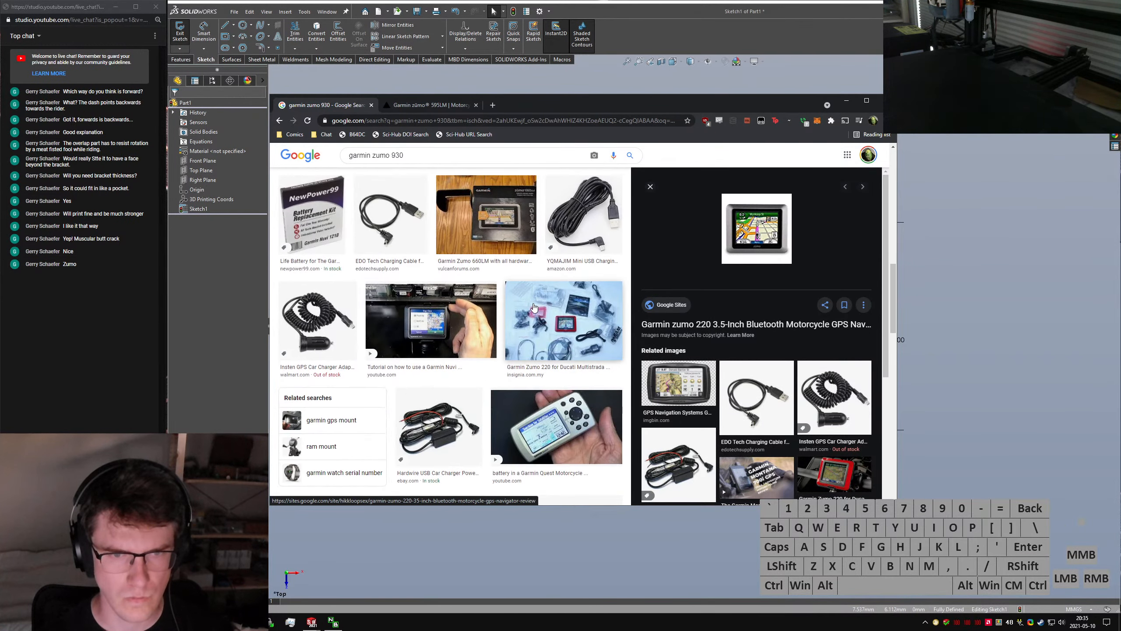
click(412, 307)
scroll(412, 308, down, 5)
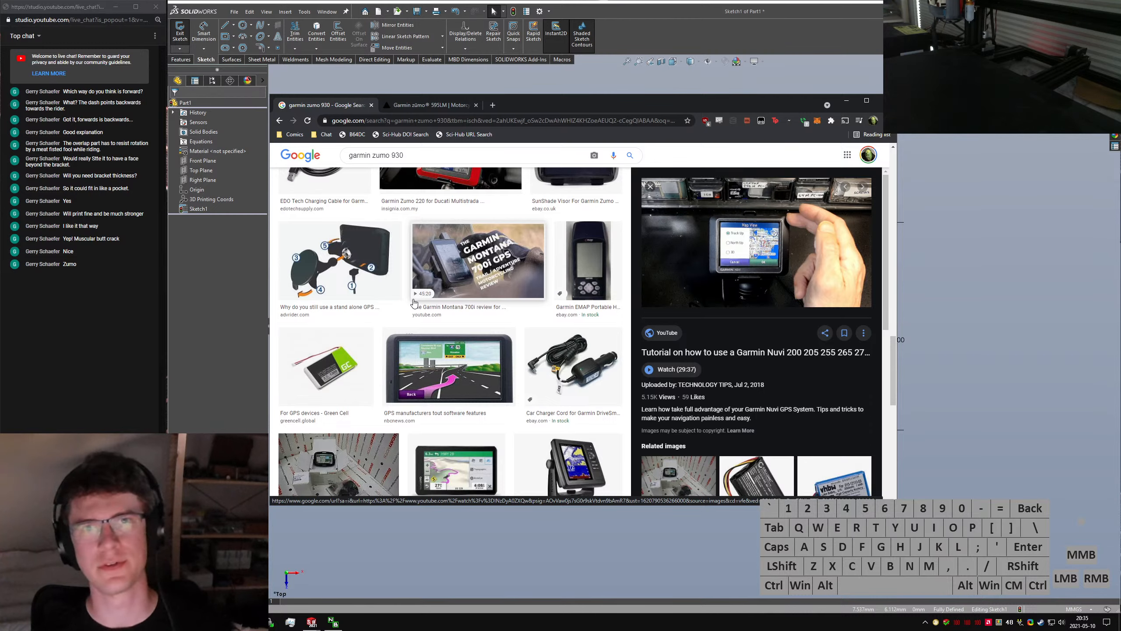
key(ctrl+w)
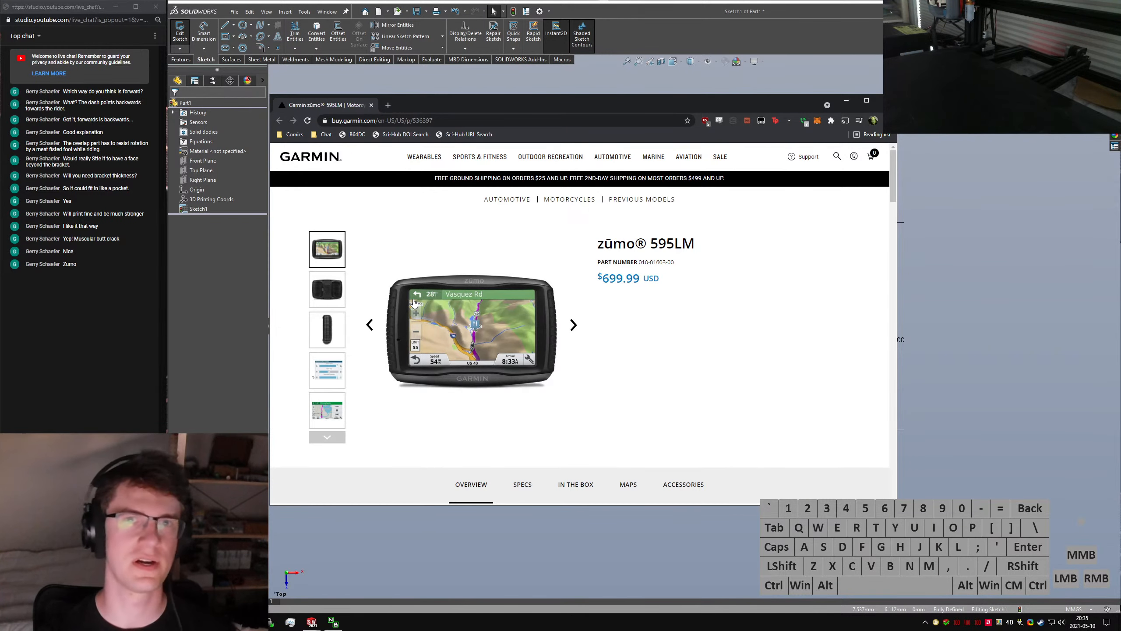
key(ctrl+w)
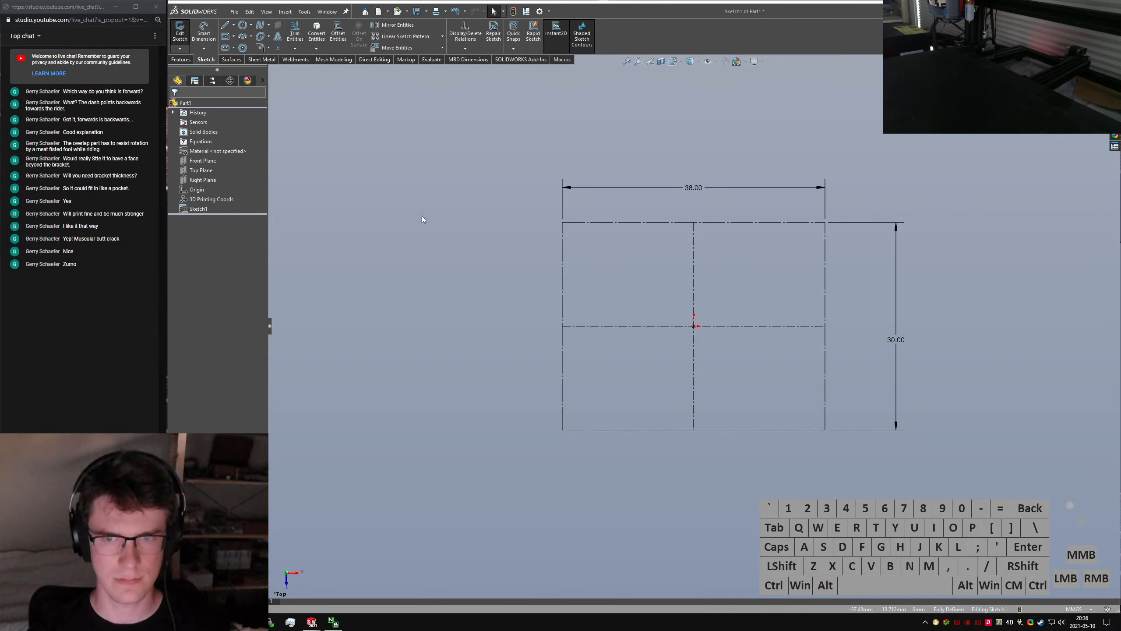
Convert the rectangle's four construction edges back to solid lines and start Offset Entities on them
click(643, 222)
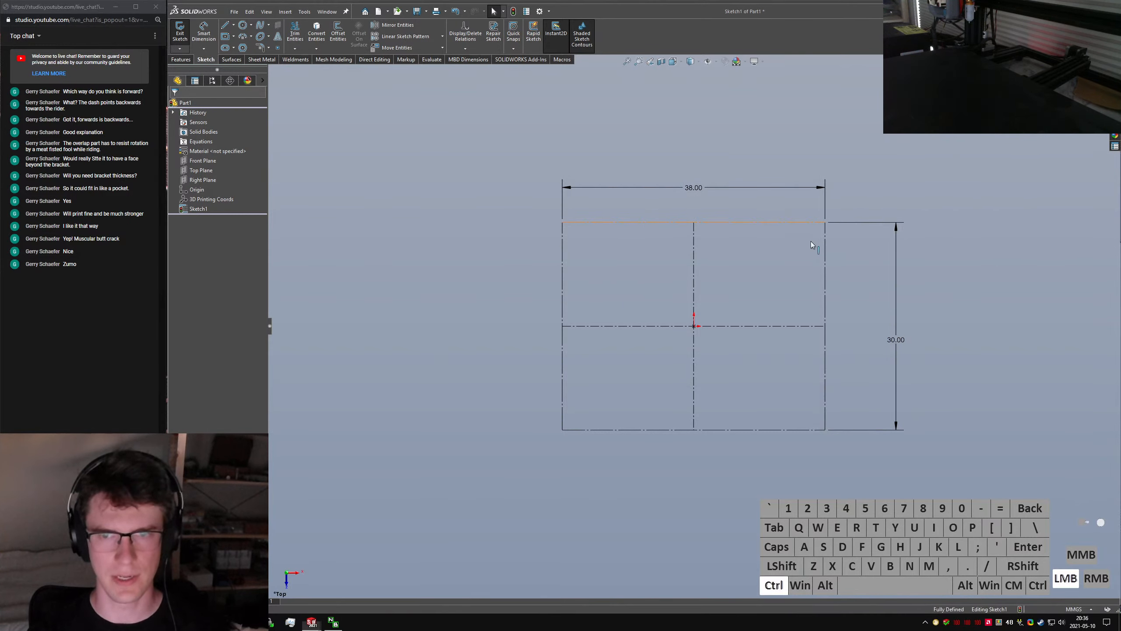
ctrl+click(824, 256)
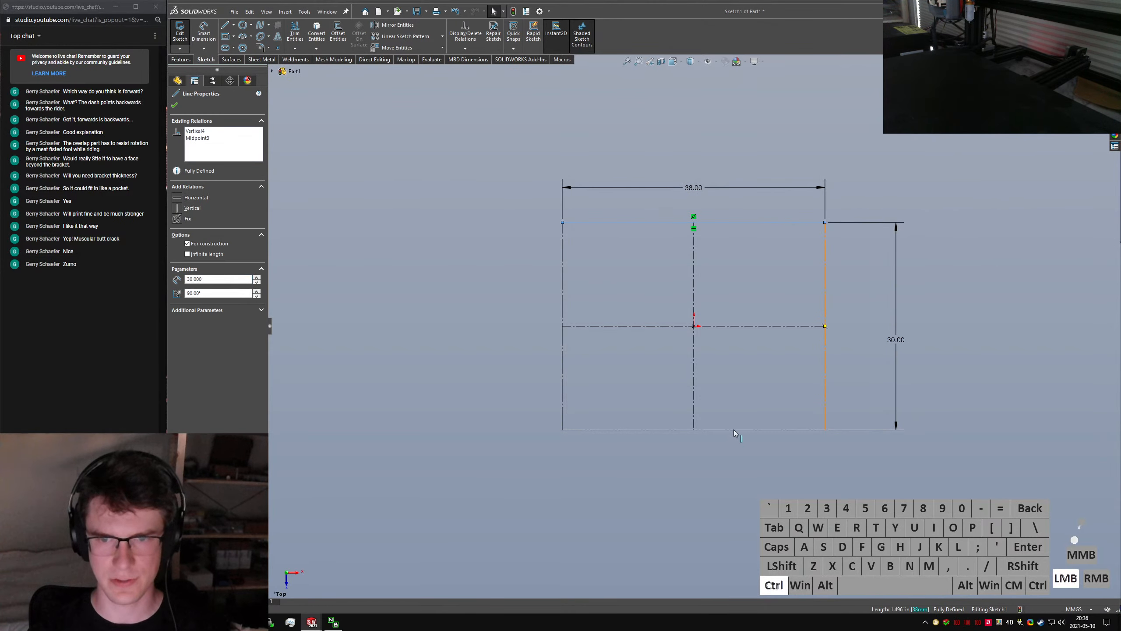
ctrl+click(635, 429)
ctrl+click(562, 386)
key(alt+c)
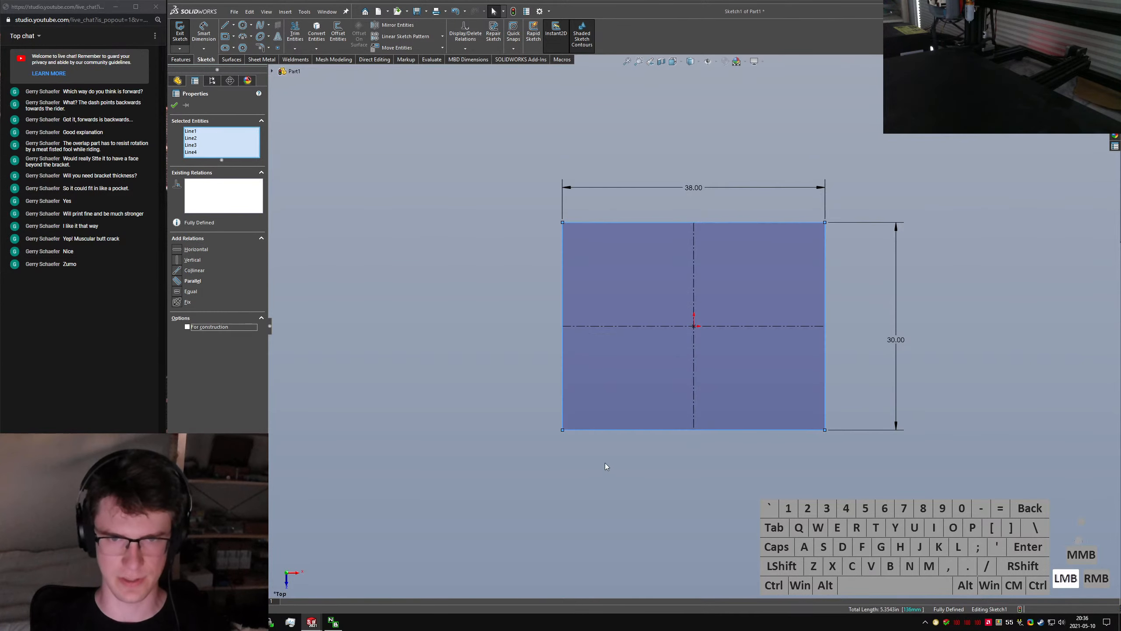
click(338, 31)
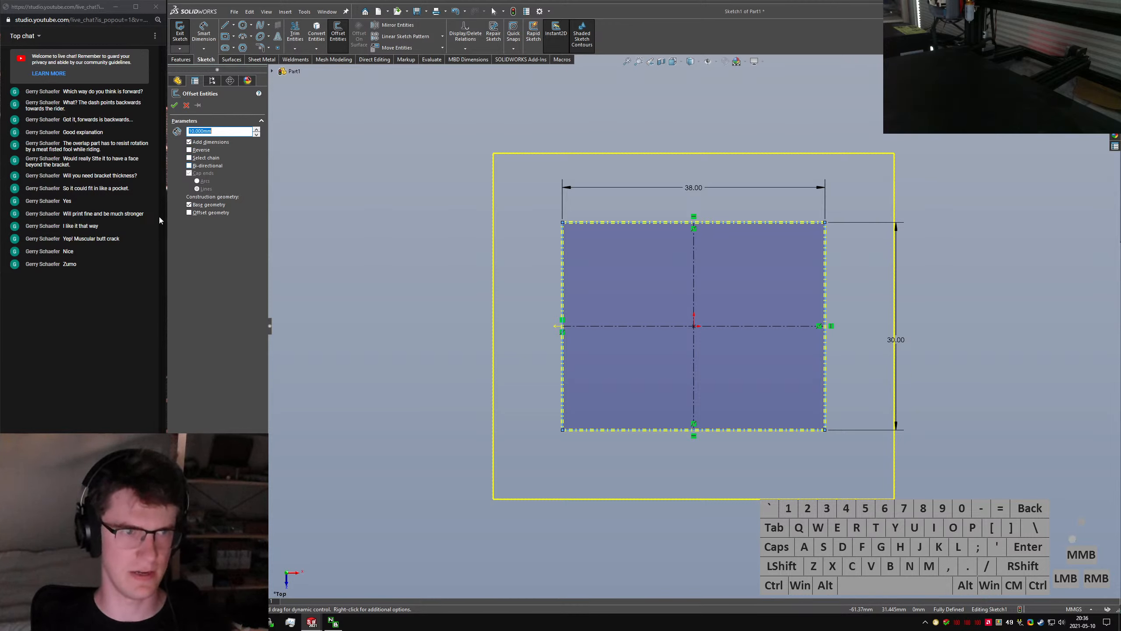
Search Google in Chrome for "amps hole size" images, place the window over the sketch and widen it to examine the RAM-B-238U drawing
key(ctrl+t)
text(amps hole siz)
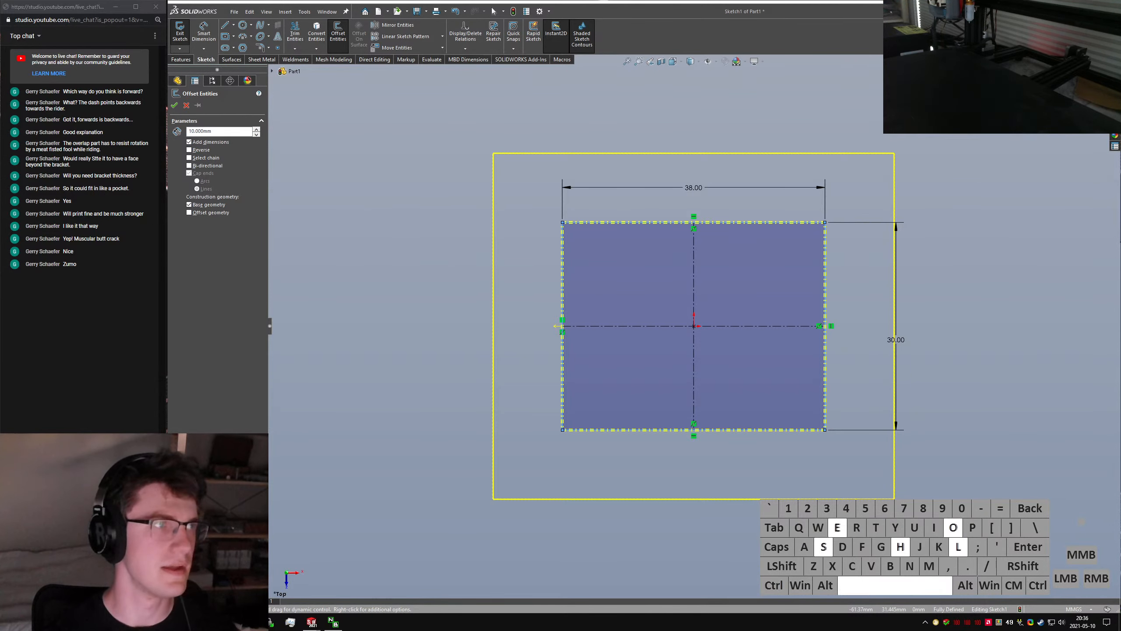
key(Return)
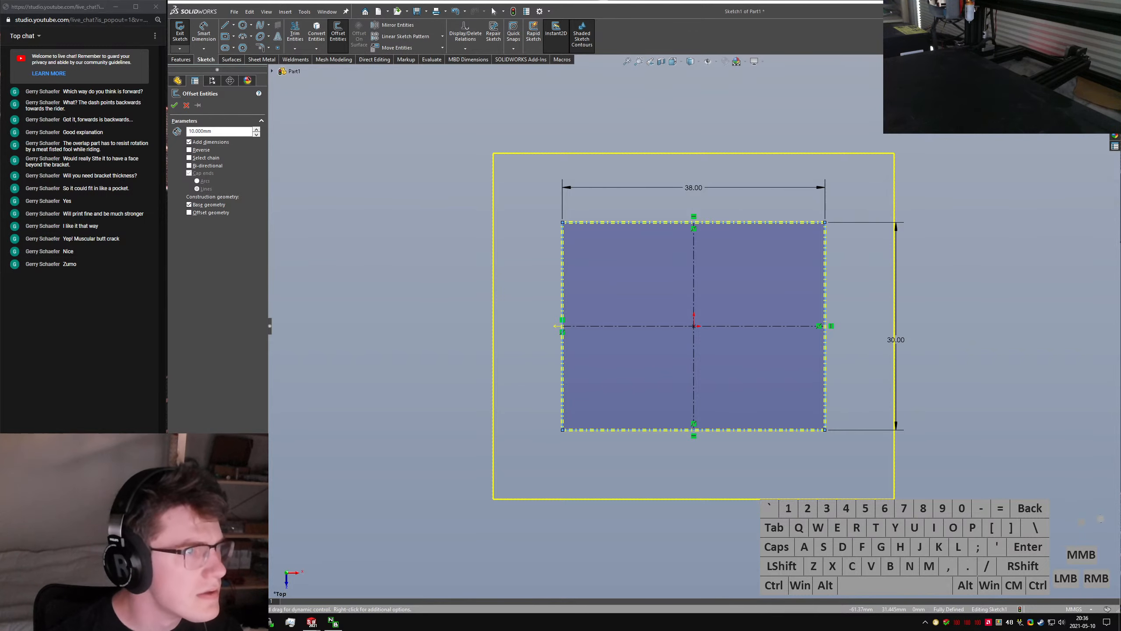
drag(490, 1, 598, 146)
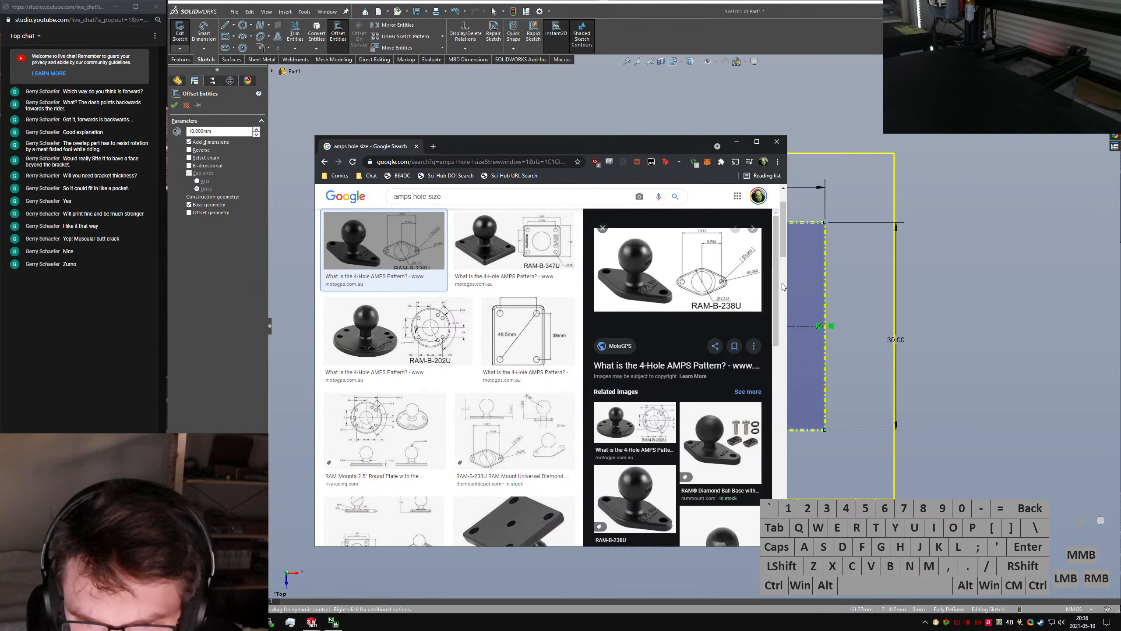
drag(789, 283, 1003, 282)
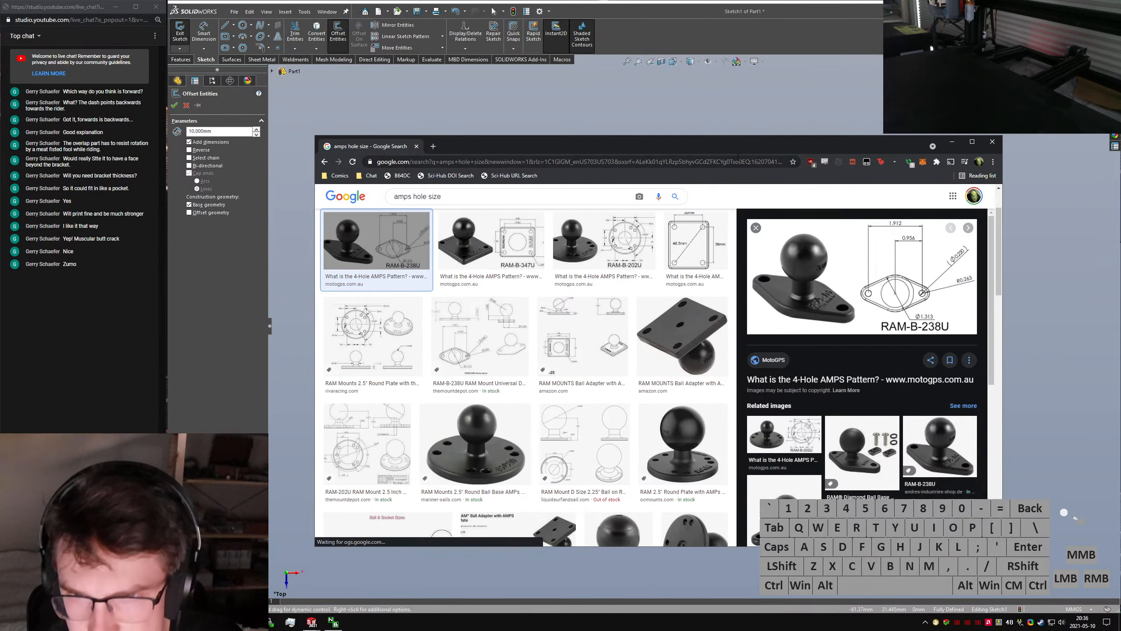
key(ctrl+t)
key(ctrl+w)
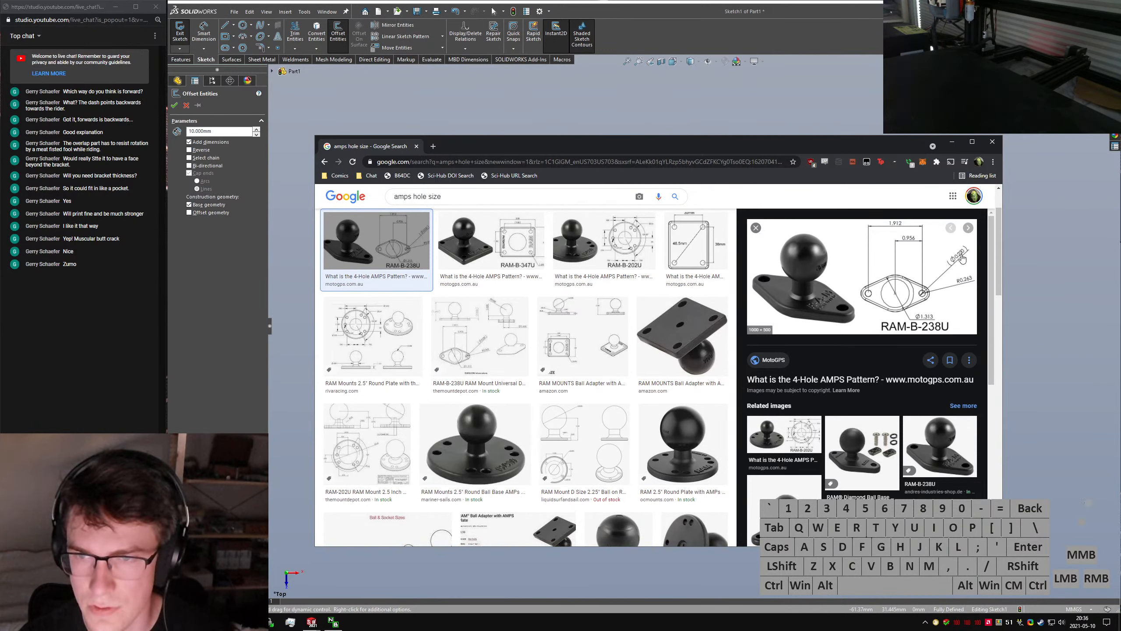
Look up the conversion ".220 in in mm" in a new browser tab
key(ctrl+t)
text(.220)
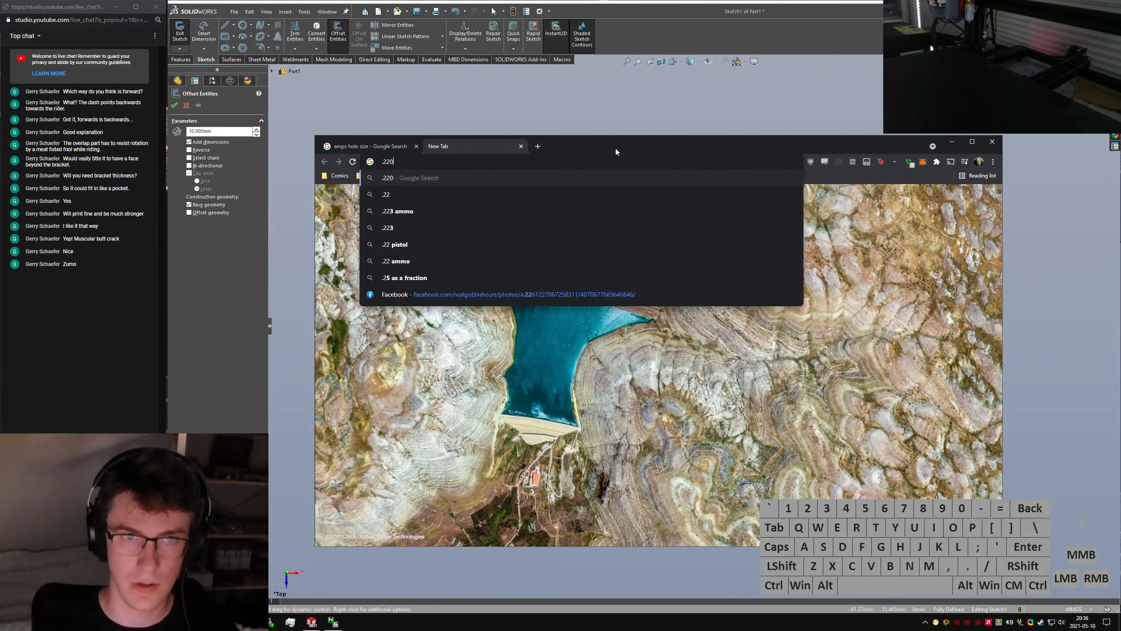
text( in in mm)
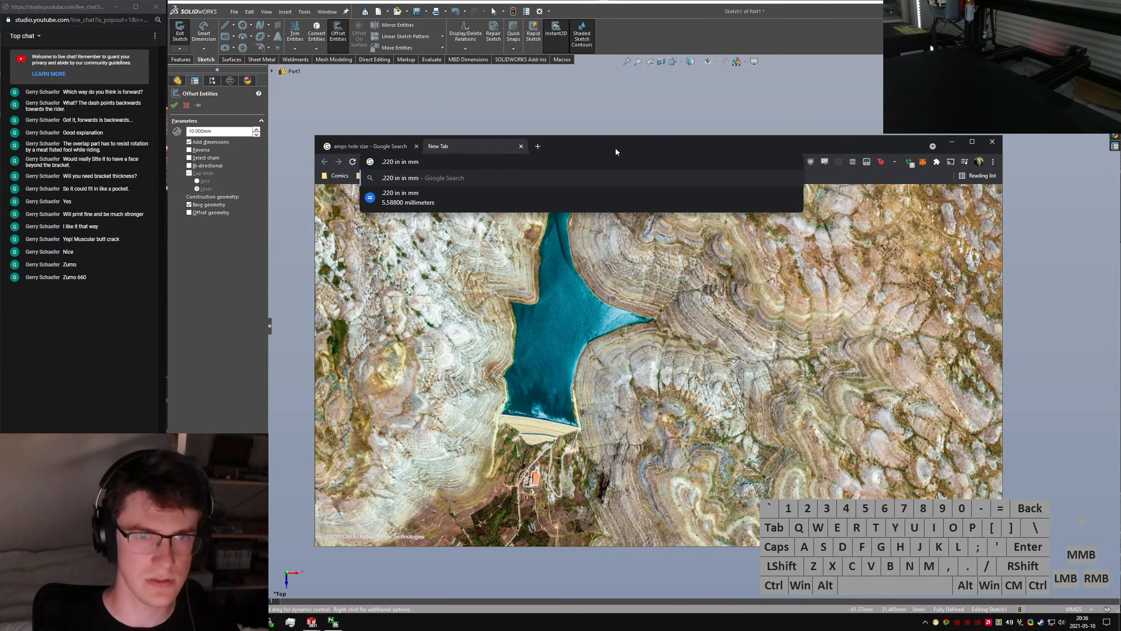
Search for "zumo 660 gps mount" in another new browser tab and show the image results
key(ctrl+t)
text(zumo 660 gp)
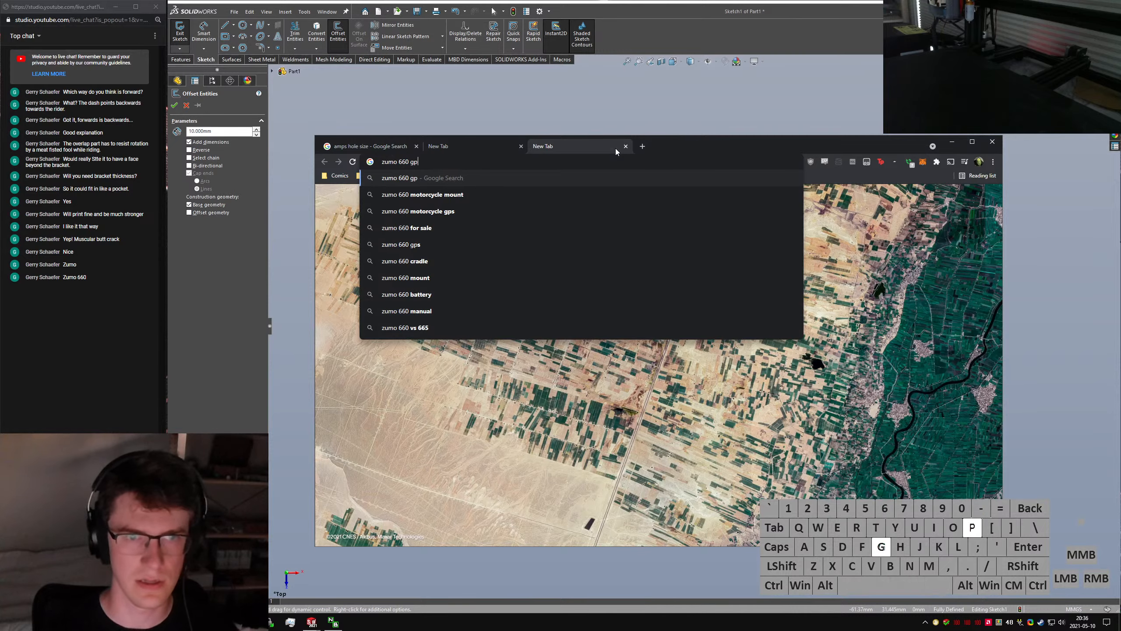
text(s mount)
key(Return)
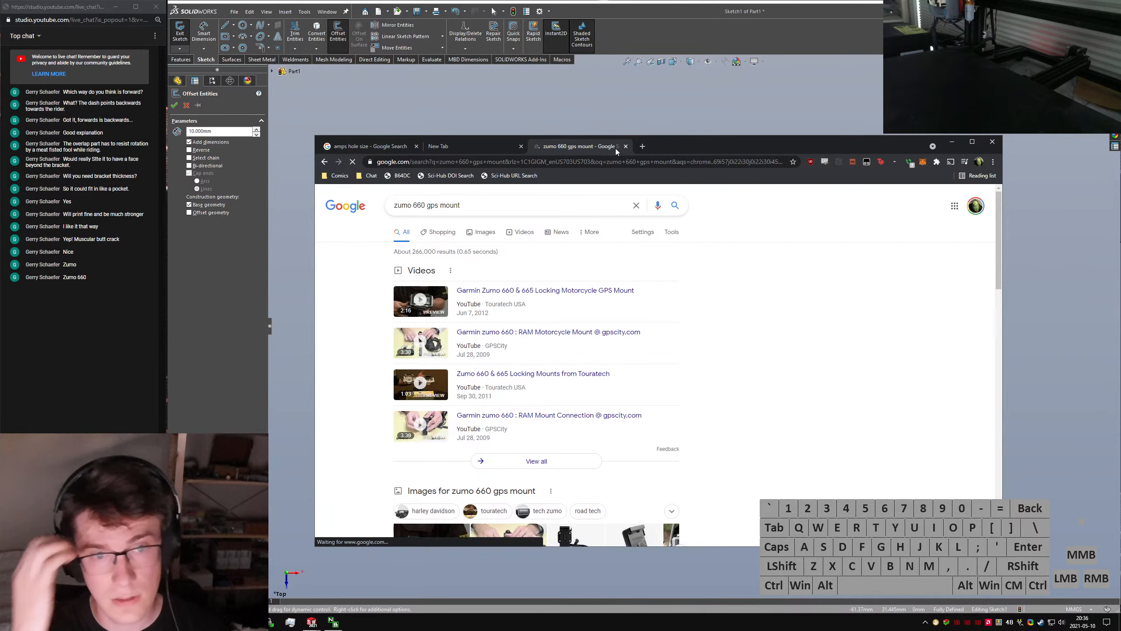
click(481, 232)
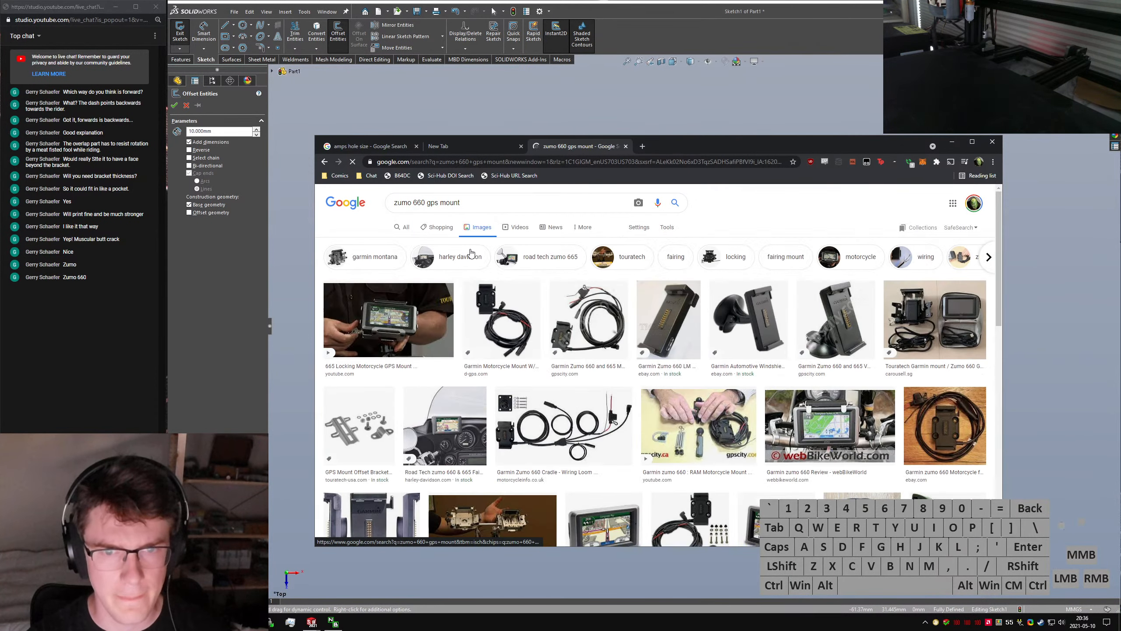
Examine the Zumo 660 mount and cradle images, previewing the eBay, GPS City, Touratech, Harley-Davidson and motorcycle cradle results
click(669, 338)
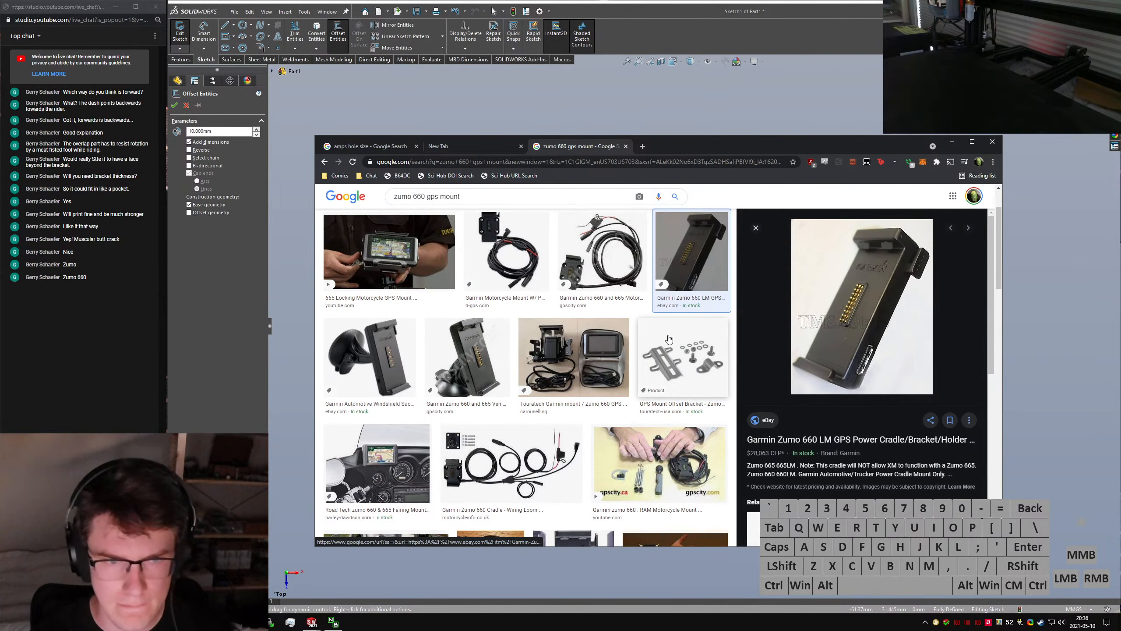
click(476, 384)
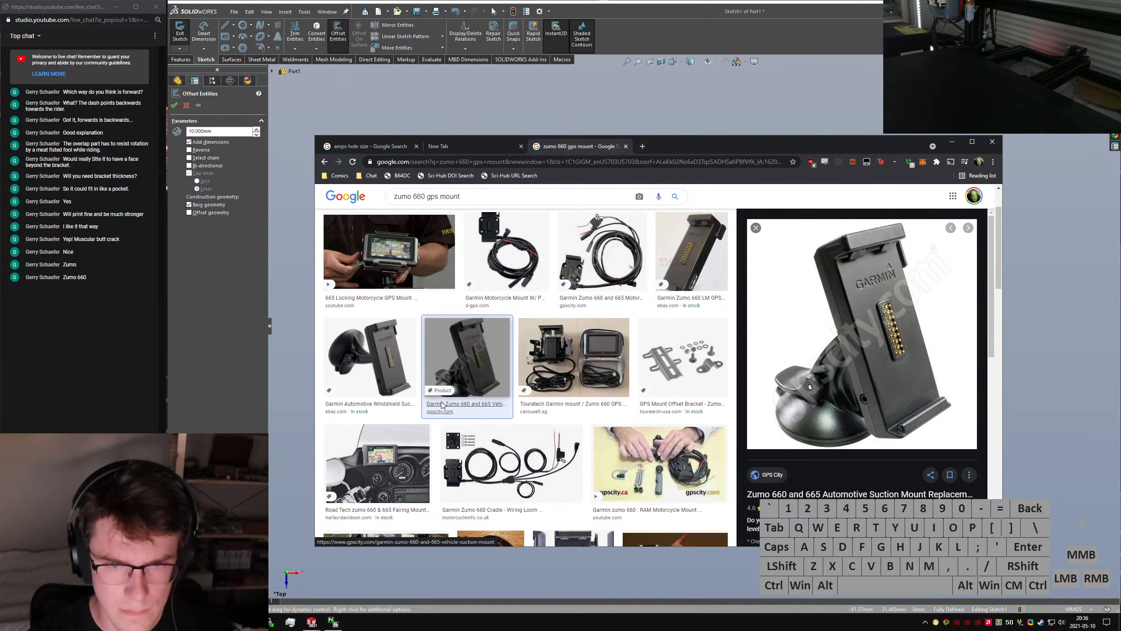
click(586, 353)
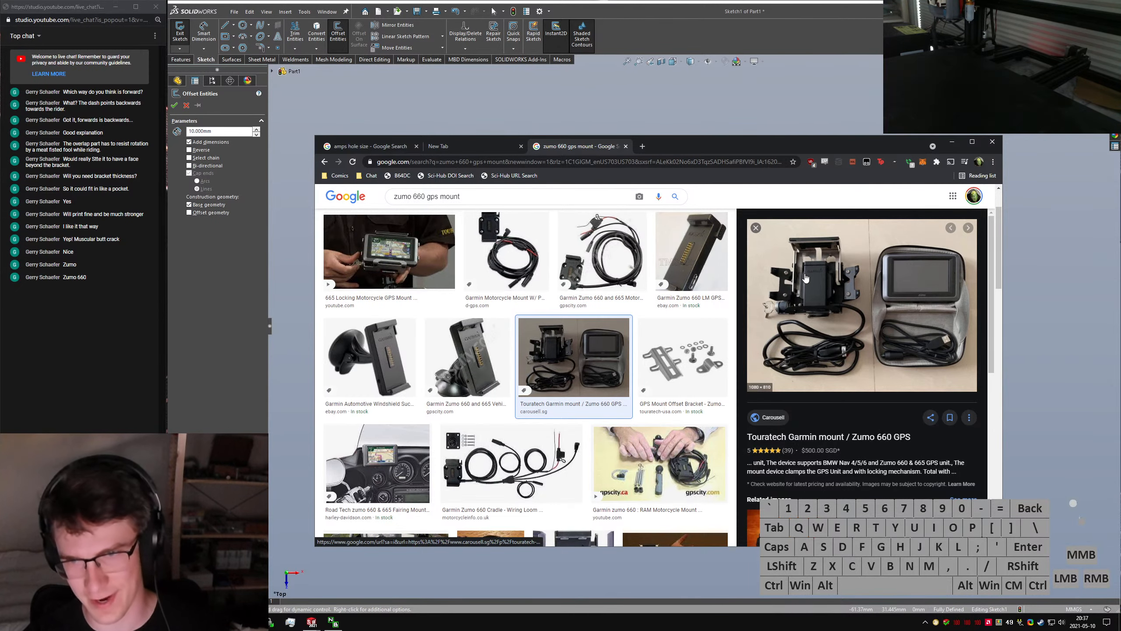
scroll(485, 287, down, 1)
click(377, 405)
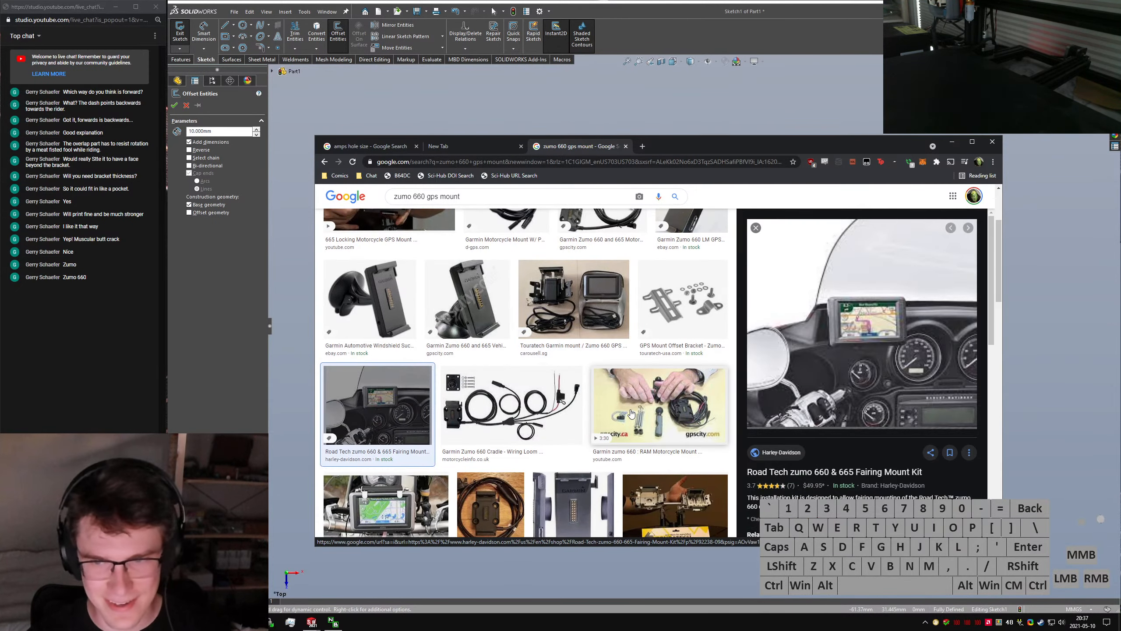
scroll(631, 413, down, 2)
click(497, 424)
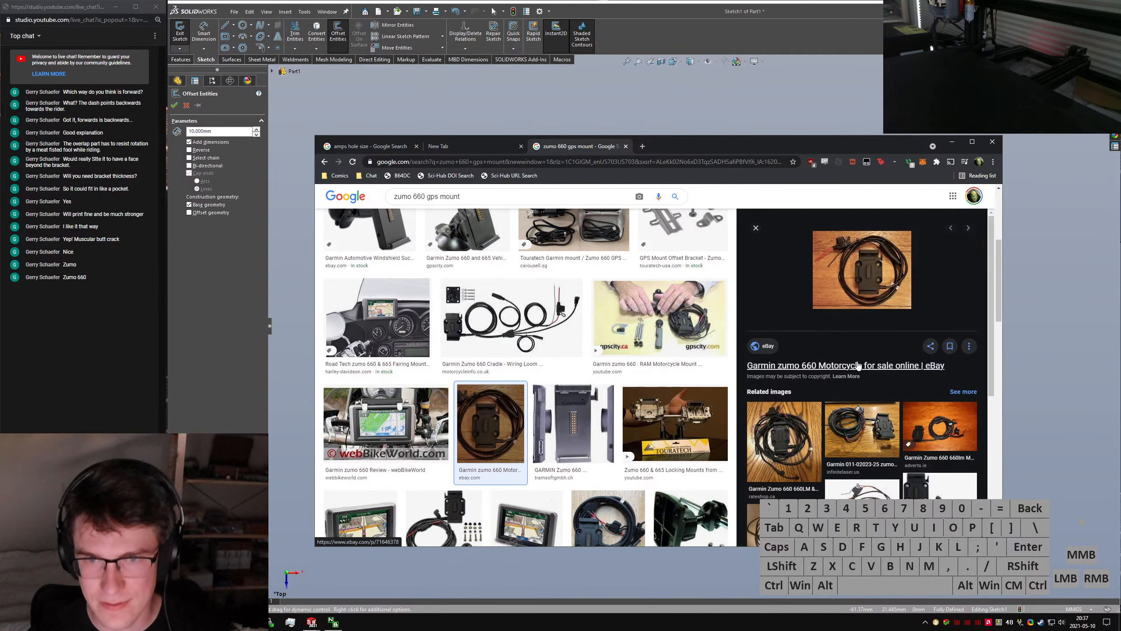
Open the eBay page for the Garmin zumo 660 Motorcycle and review its full product details and related items
click(857, 365)
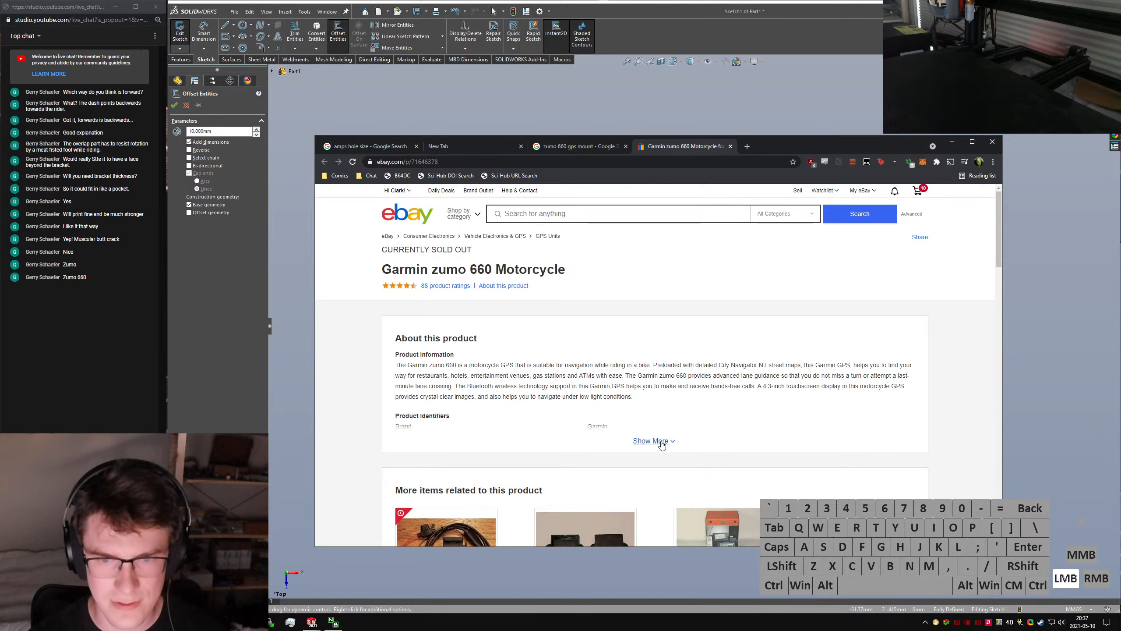
click(650, 440)
scroll(544, 358, down, 3)
scroll(599, 318, down, 4)
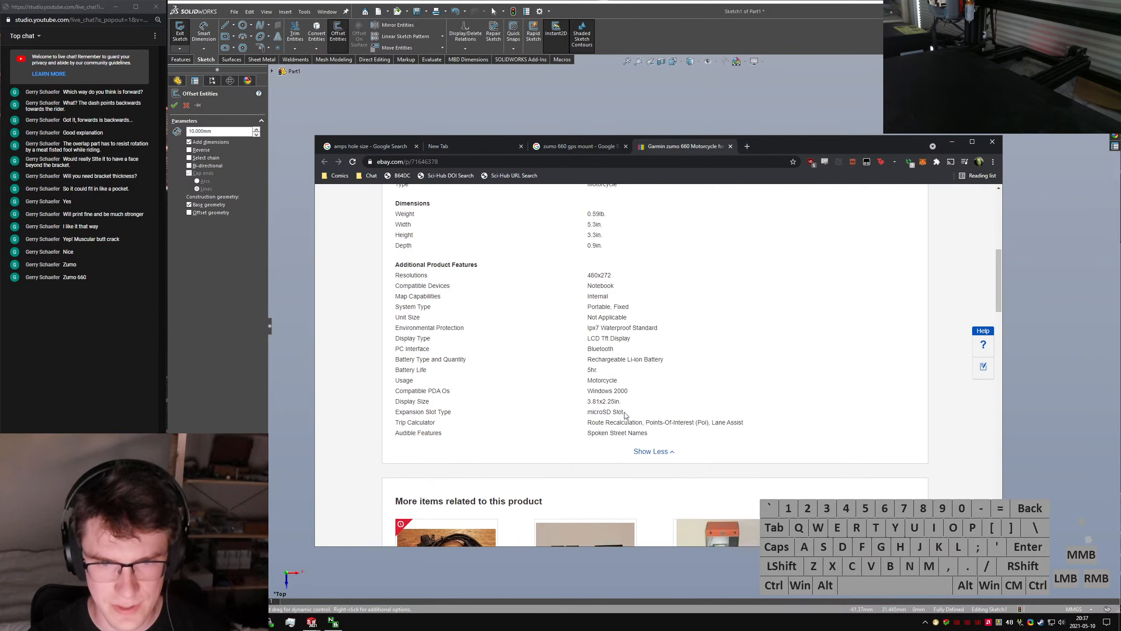
scroll(618, 389, up, 15)
scroll(561, 273, down, 20)
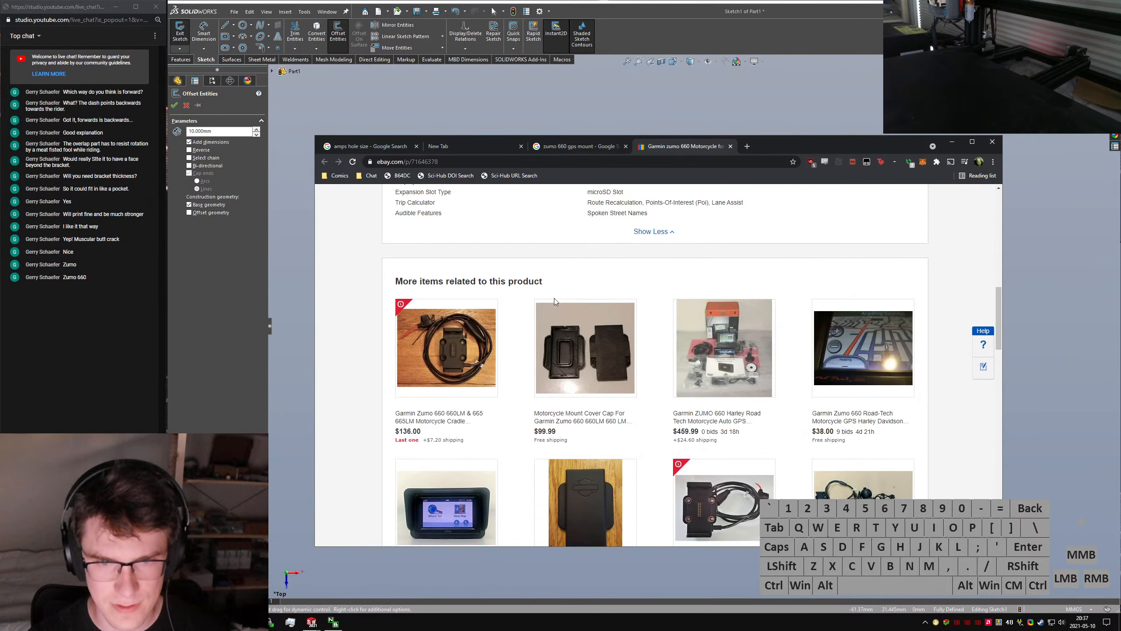
Inspect the photos of the Motorcycle Mount Cover Cap listing and return to the Garmin zumo 660 product page
click(584, 370)
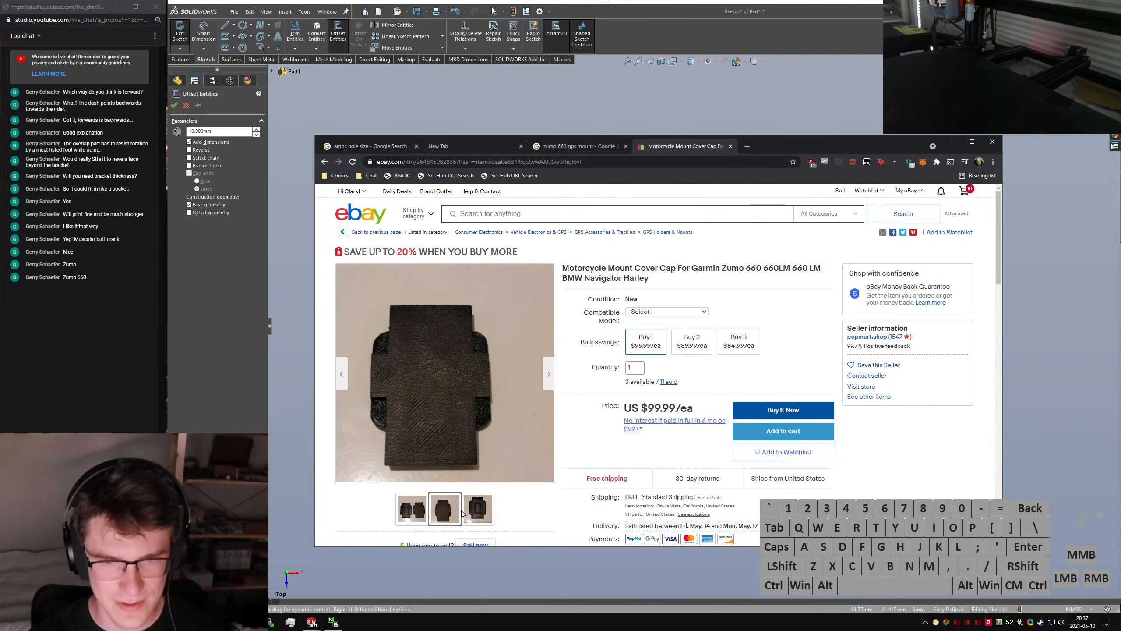
click(478, 508)
click(437, 522)
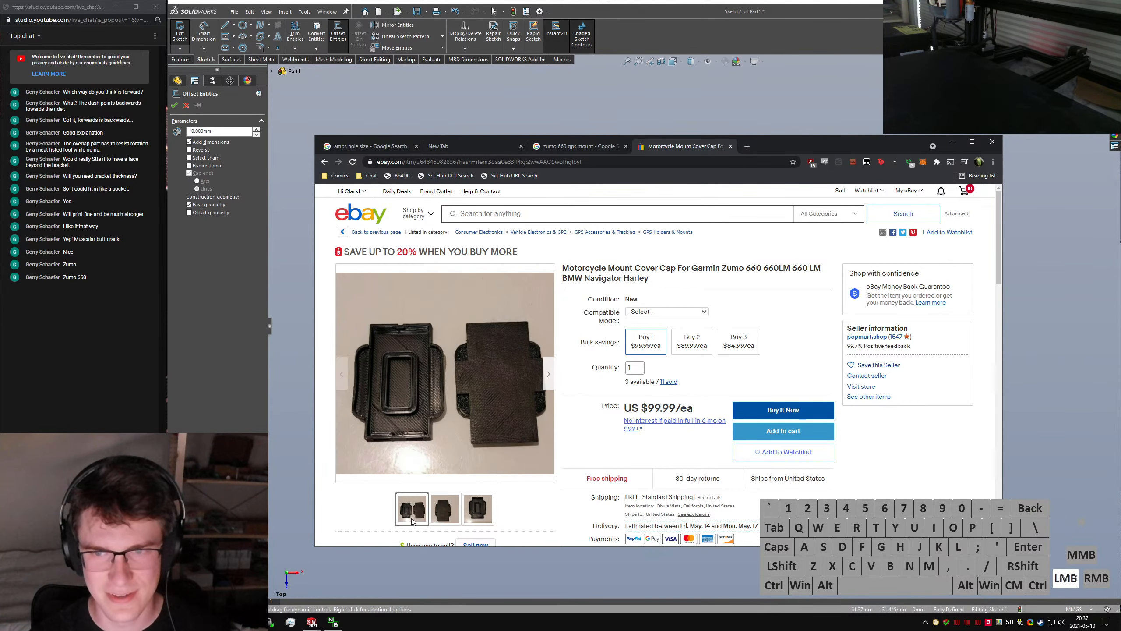
drag(436, 518, 534, 501)
key(alt+Left)
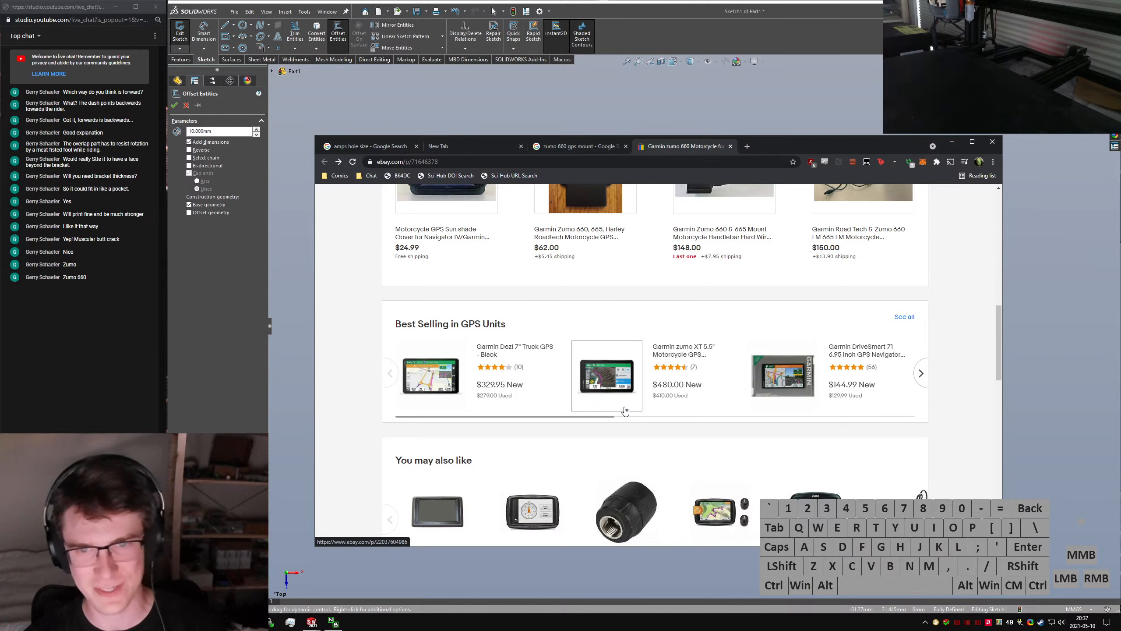
Open the Garmin Zumo 660 motorcycle cradle hard wire mount listing and examine its enlarged photo for the mounting holes
scroll(627, 397, up, 3)
scroll(606, 326, up, 4)
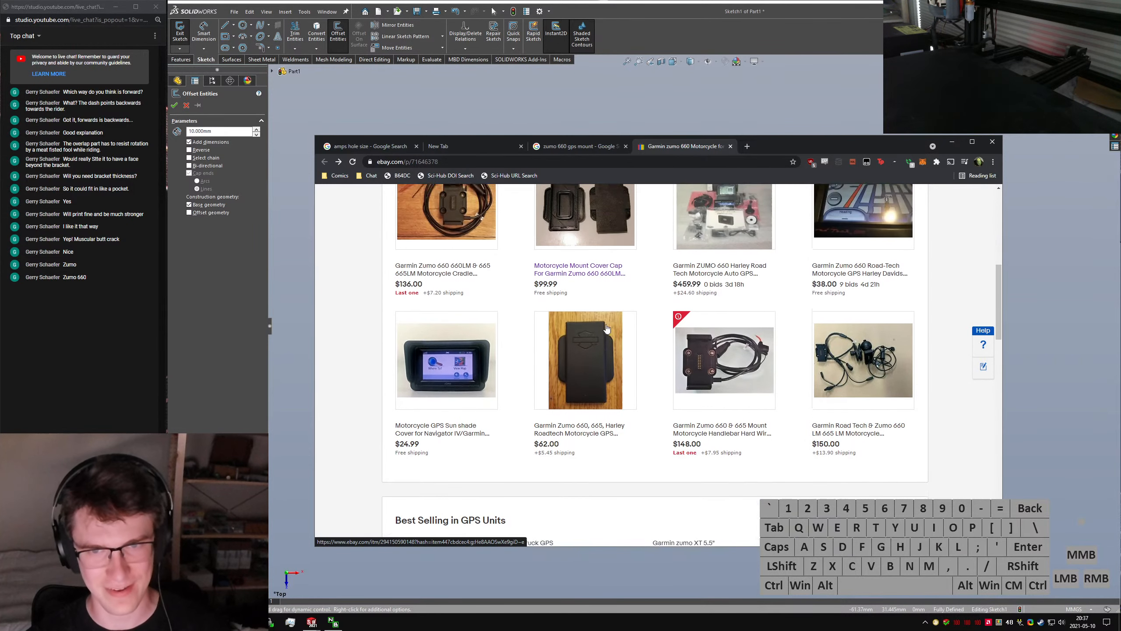
click(455, 343)
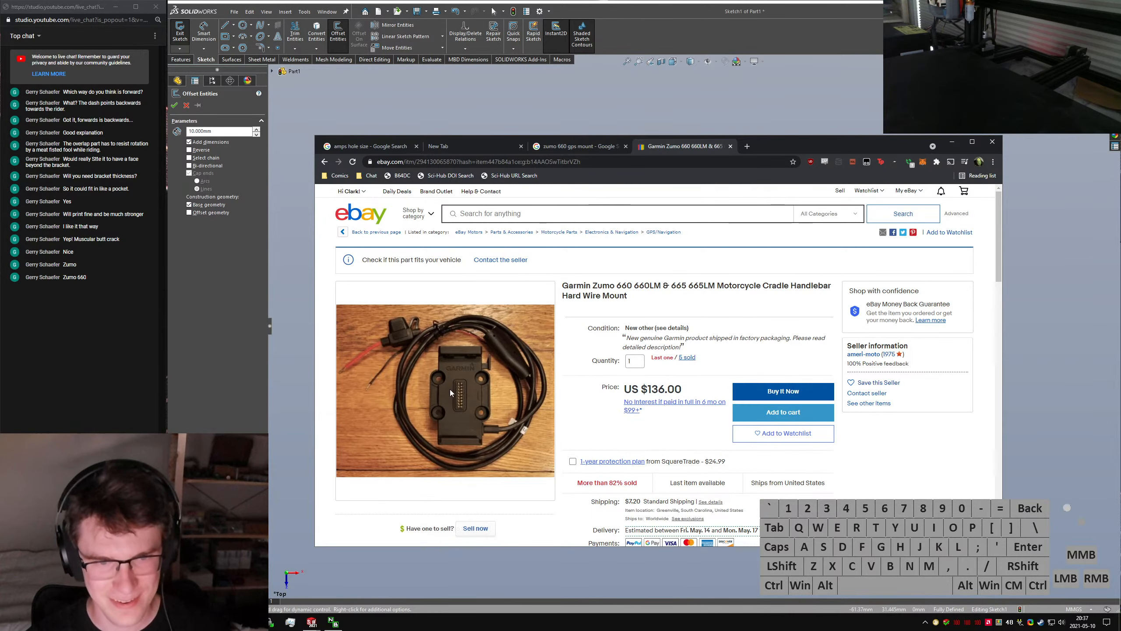
scroll(450, 391, down, 4)
scroll(457, 385, up, 4)
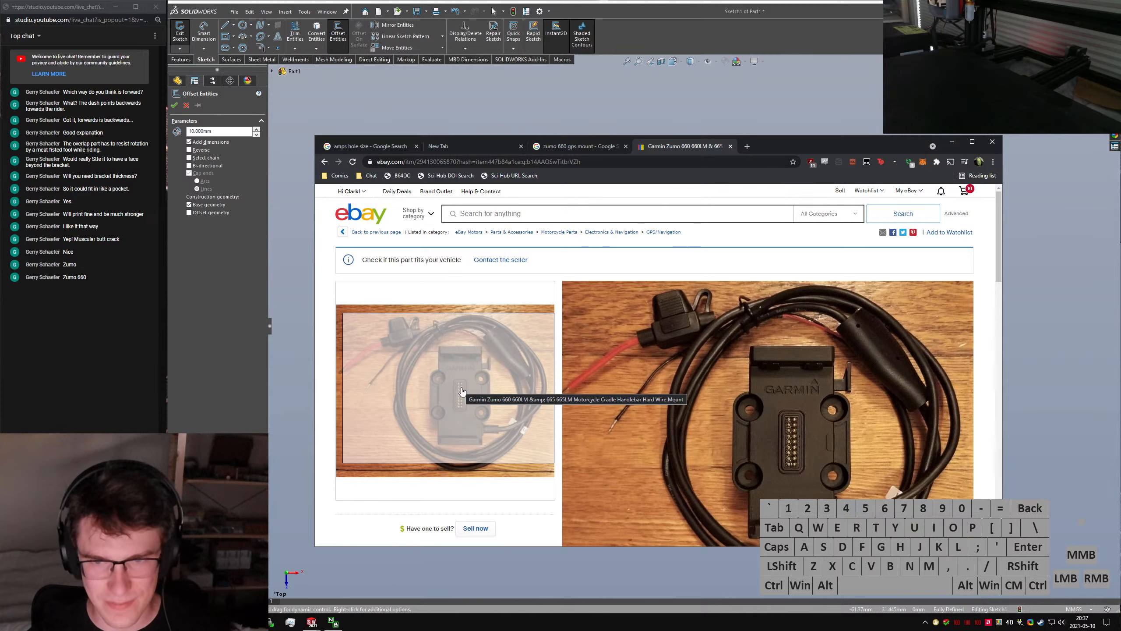
Run the pending ".220 in in mm" conversion search in its browser tab
click(574, 145)
click(466, 145)
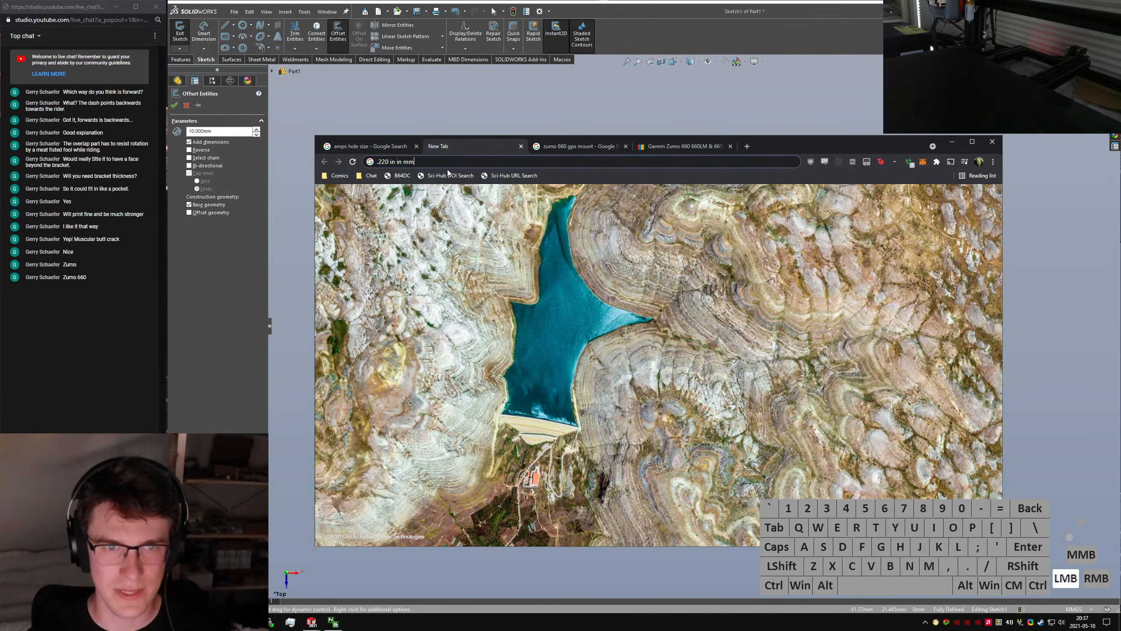
key(Return)
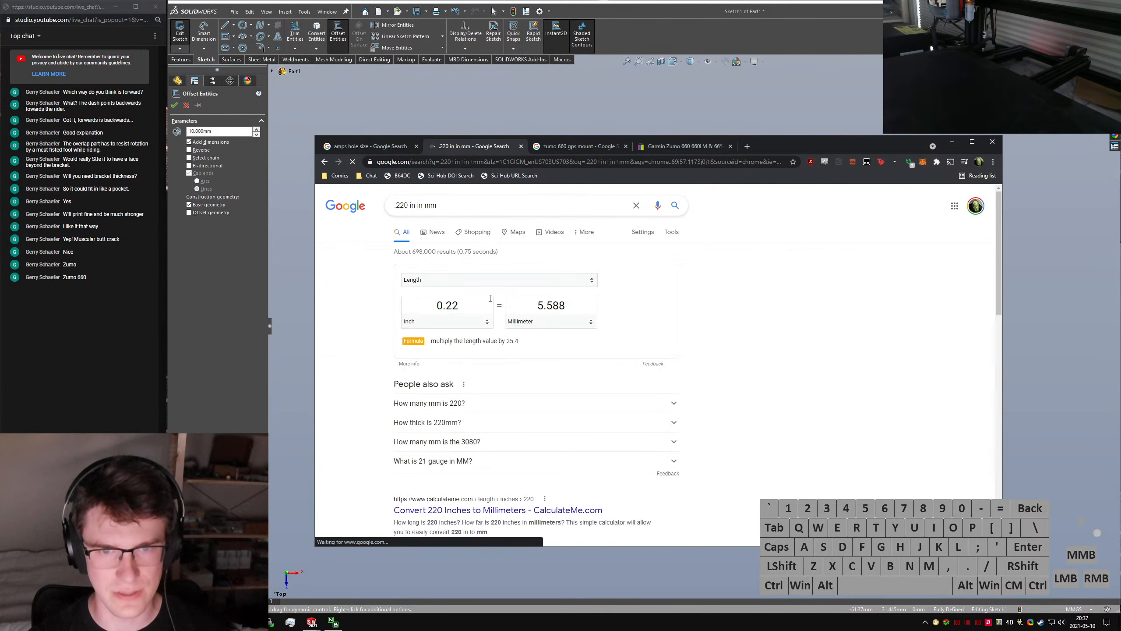
click(776, 323)
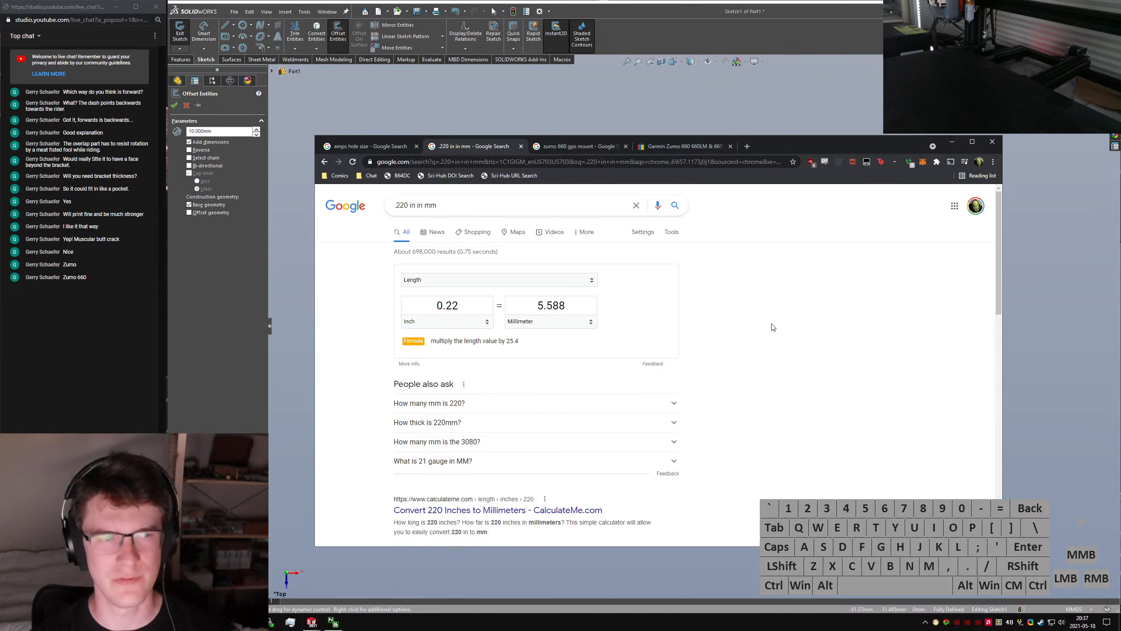
Close the conversion, Zumo image and eBay tabs and show the RAM-B-347U drawing in the "amps hole size" images
key(ctrl+w)
key(ctrl+w)
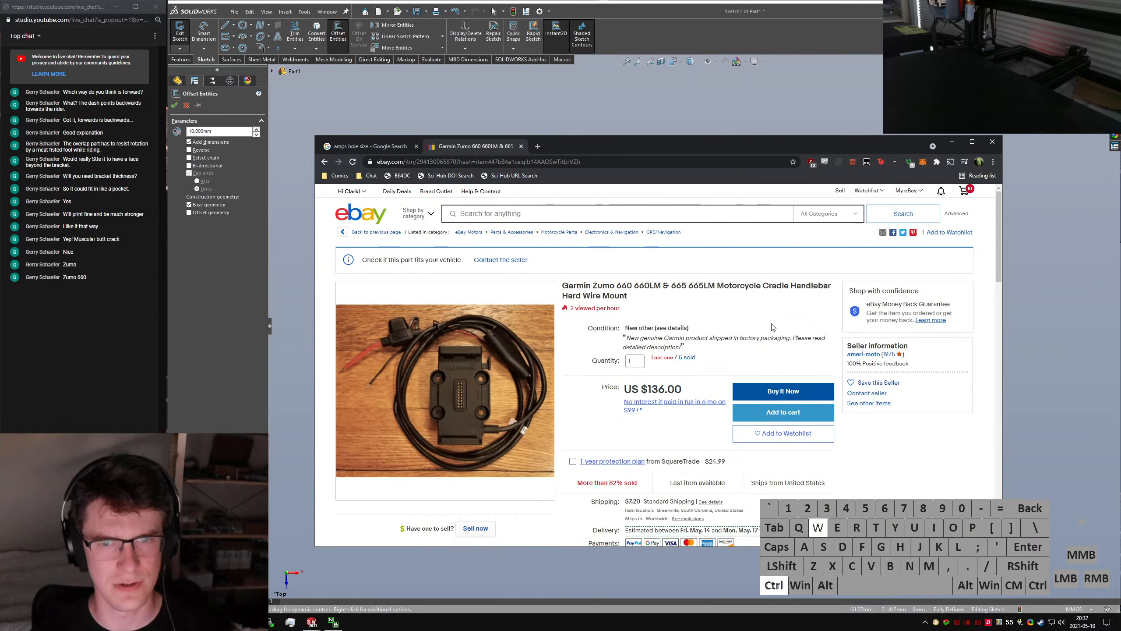
key(ctrl+w)
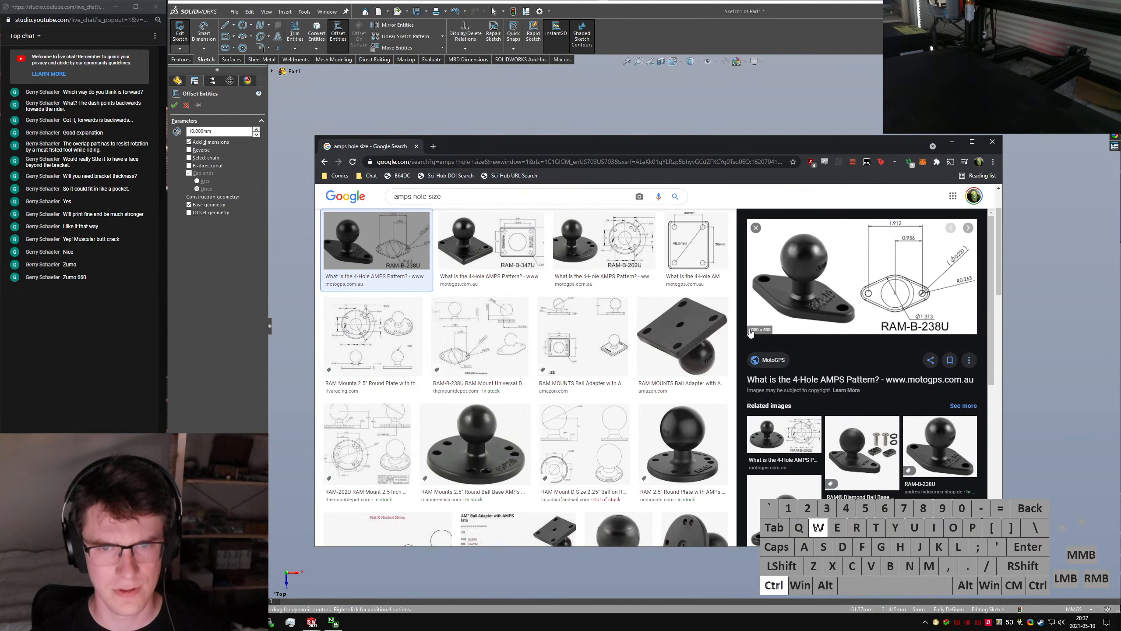
click(492, 256)
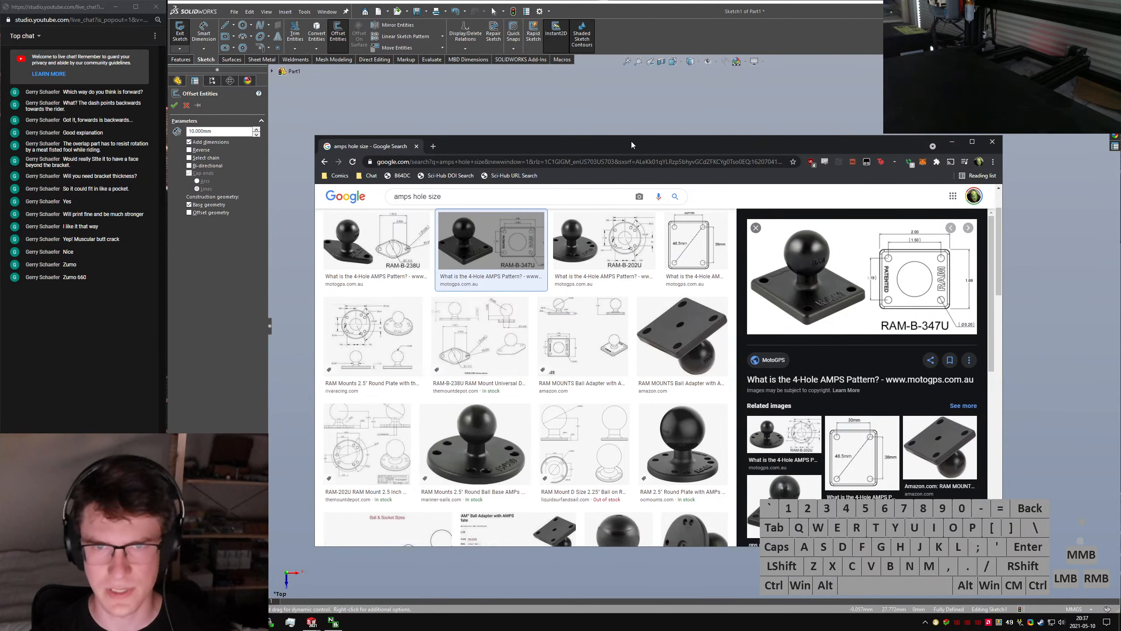
Enter ".2 in in mm" in a new browser tab to check the conversion, and close that tab
key(ctrl+t)
text(.2 in in mm)
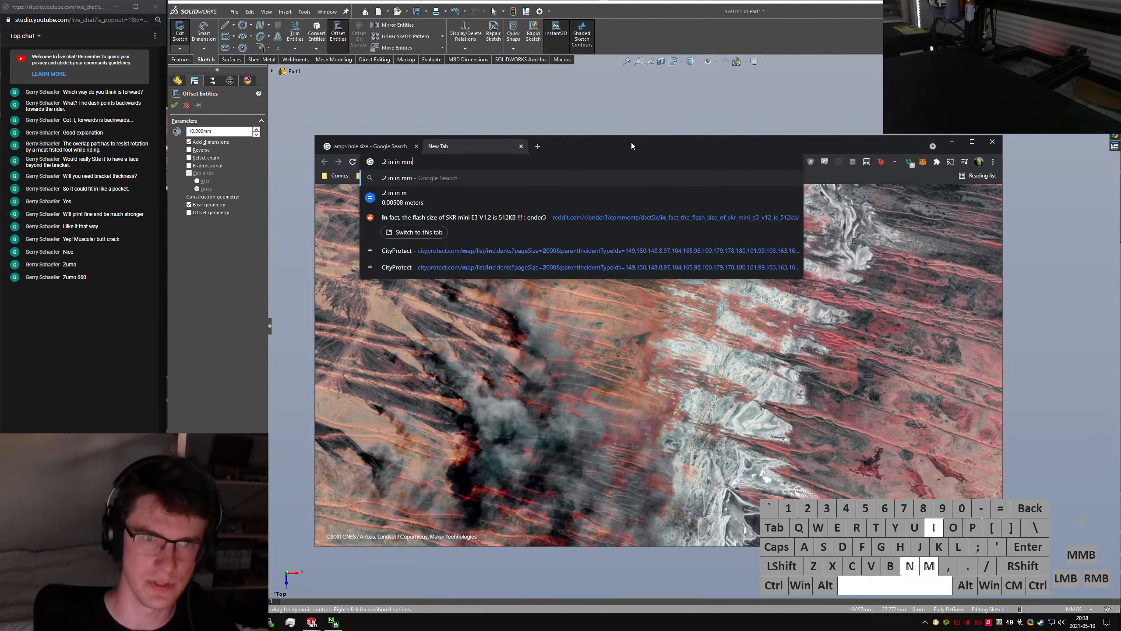
key(ctrl+w)
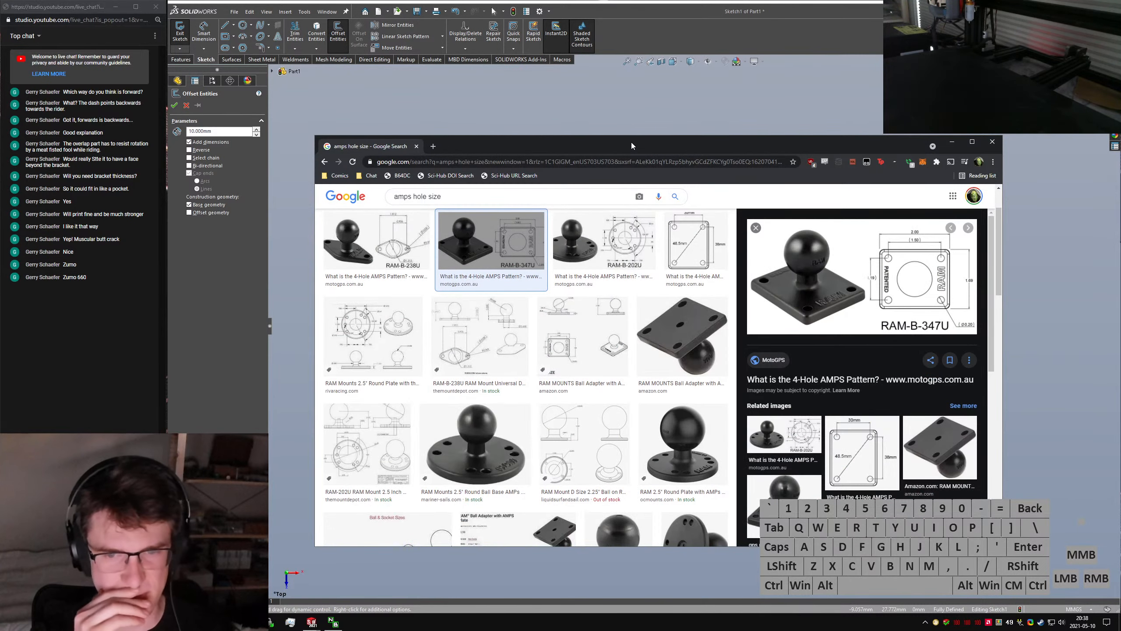
Close the browser to return to SOLIDWORKS and apply the 10 mm outward offset of the 38 × 30 mm rectangle
key(ctrl+w)
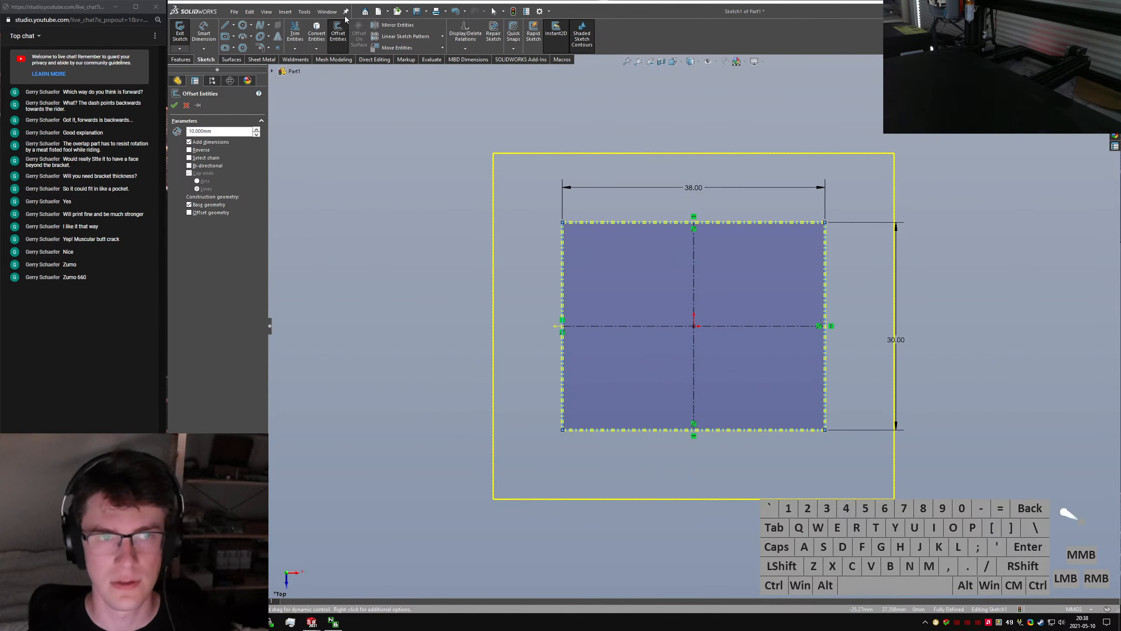
click(175, 106)
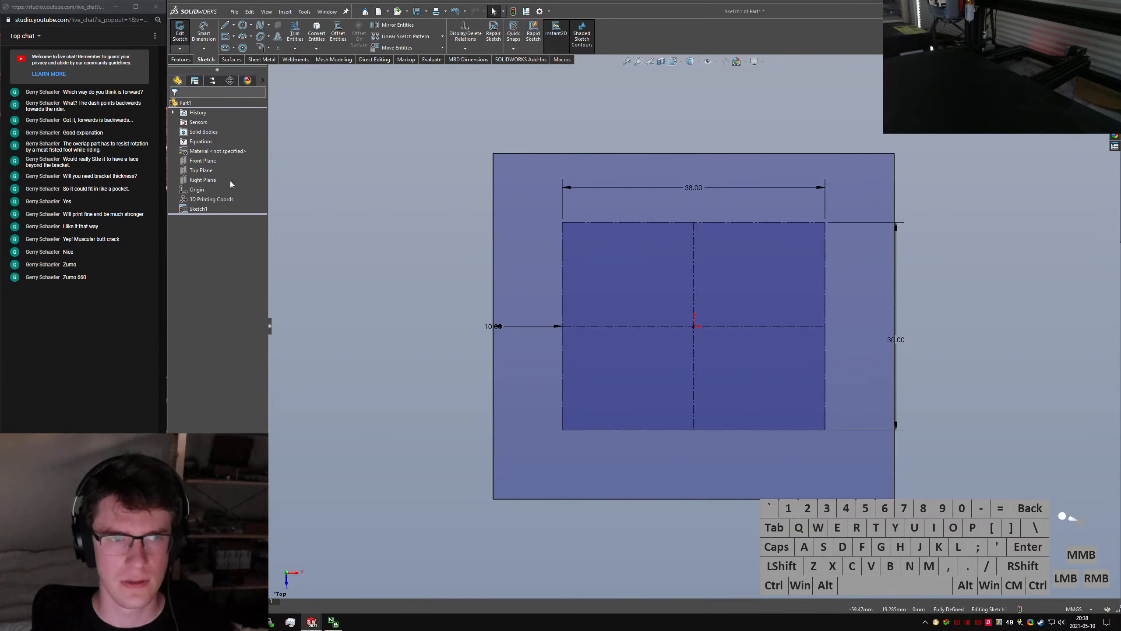
Round the outer rectangle's four corners with 10 mm sketch fillets and reposition the offset dimension above the horizontal centerline
click(262, 50)
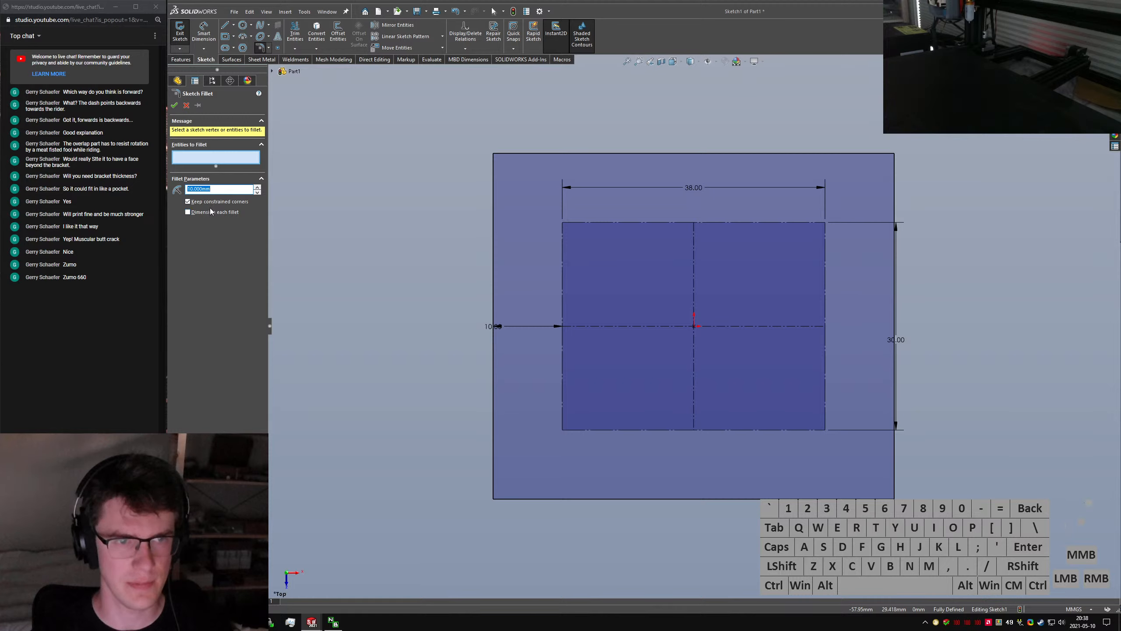
click(493, 153)
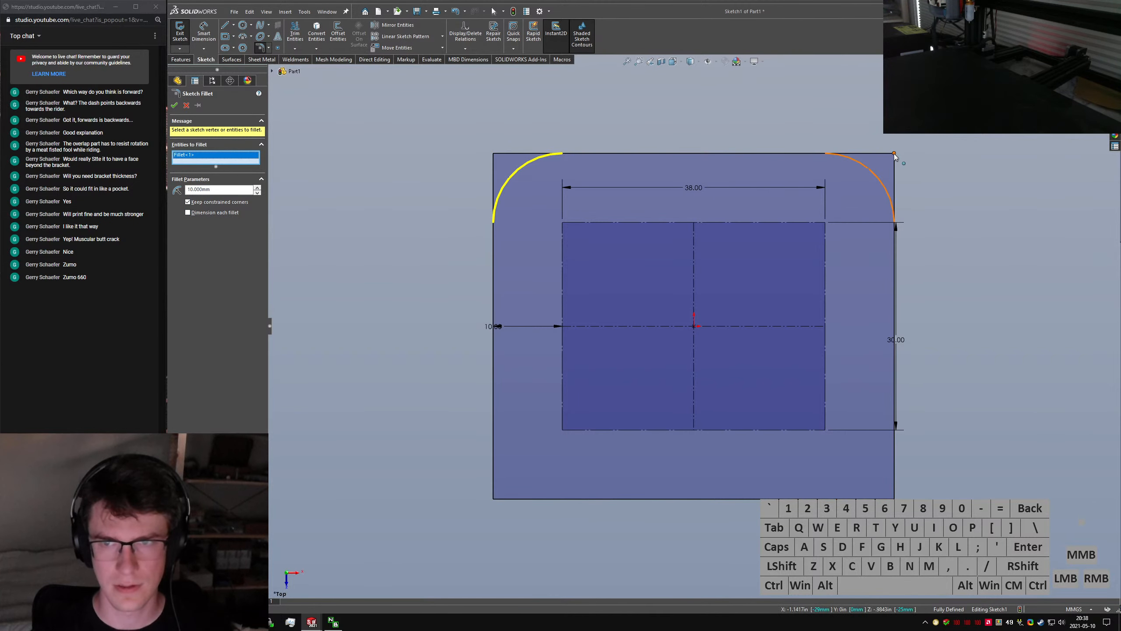
click(894, 153)
click(894, 499)
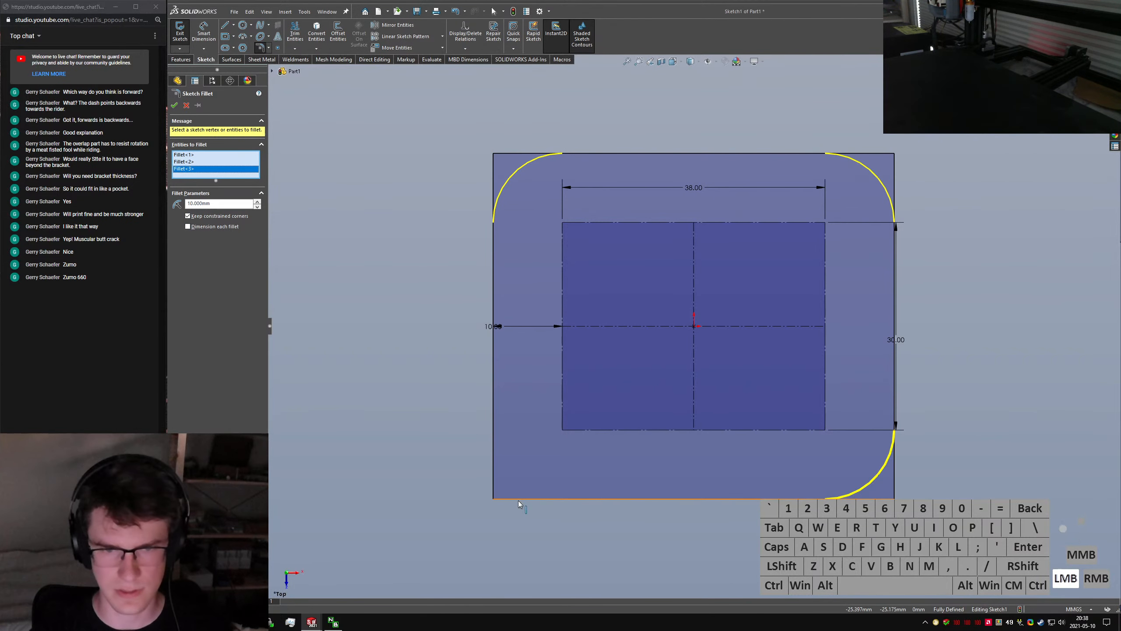
click(494, 500)
right_click(501, 501)
drag(495, 326, 494, 318)
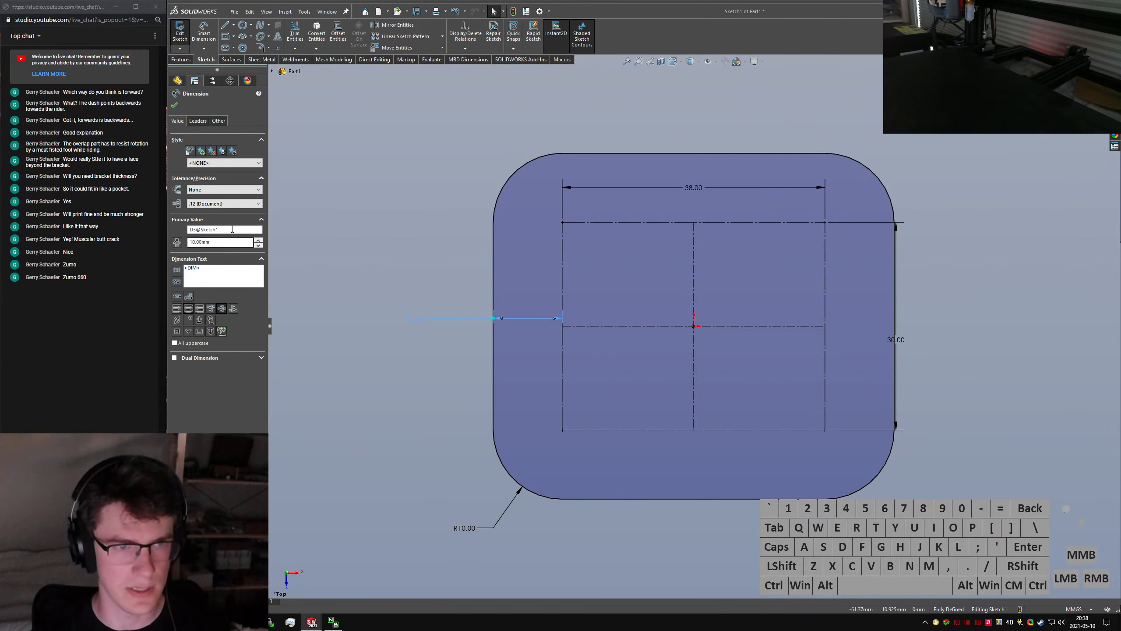
Set the corner fillet radius to the equation ="D3@Sketch1" so it follows the offset dimension
double_click(463, 528)
text(=)
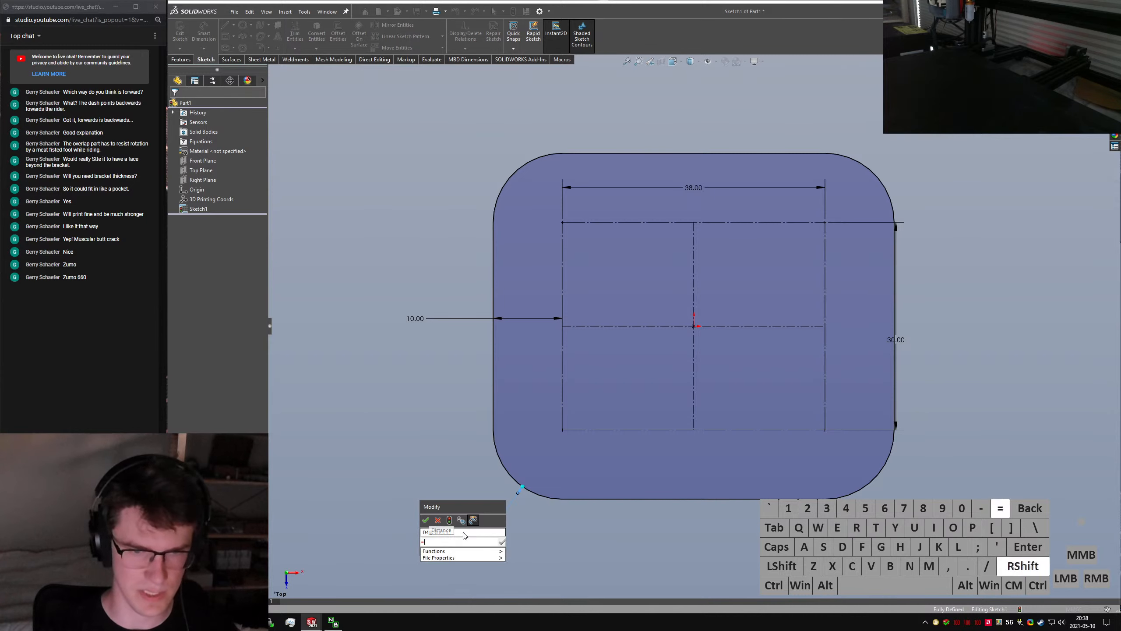
text("D3@Sketch1")
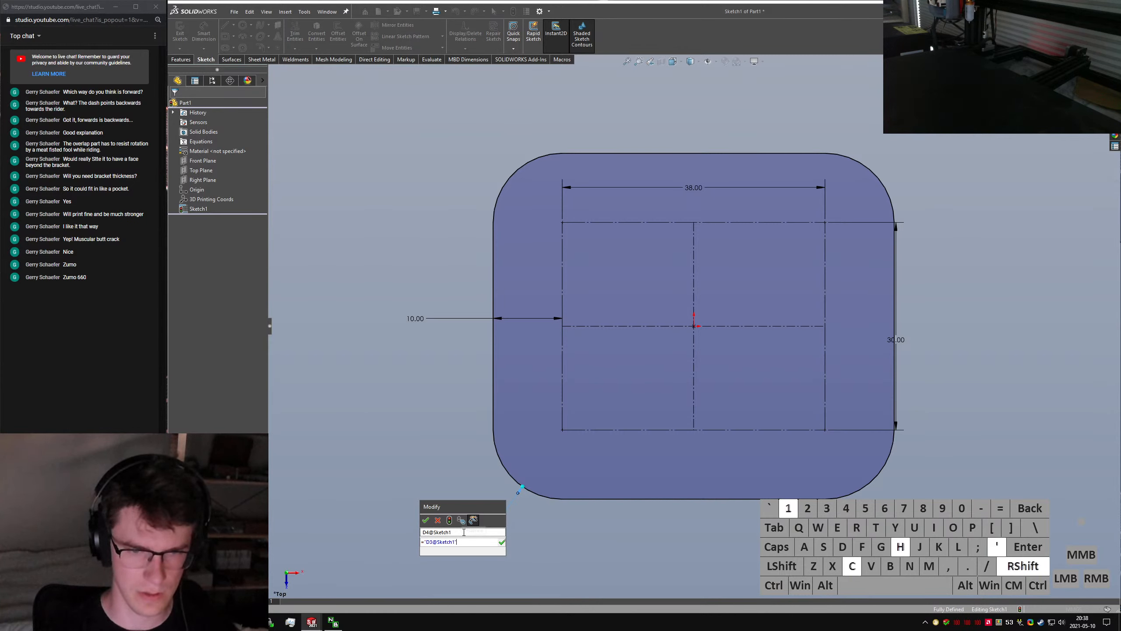
key(Return)
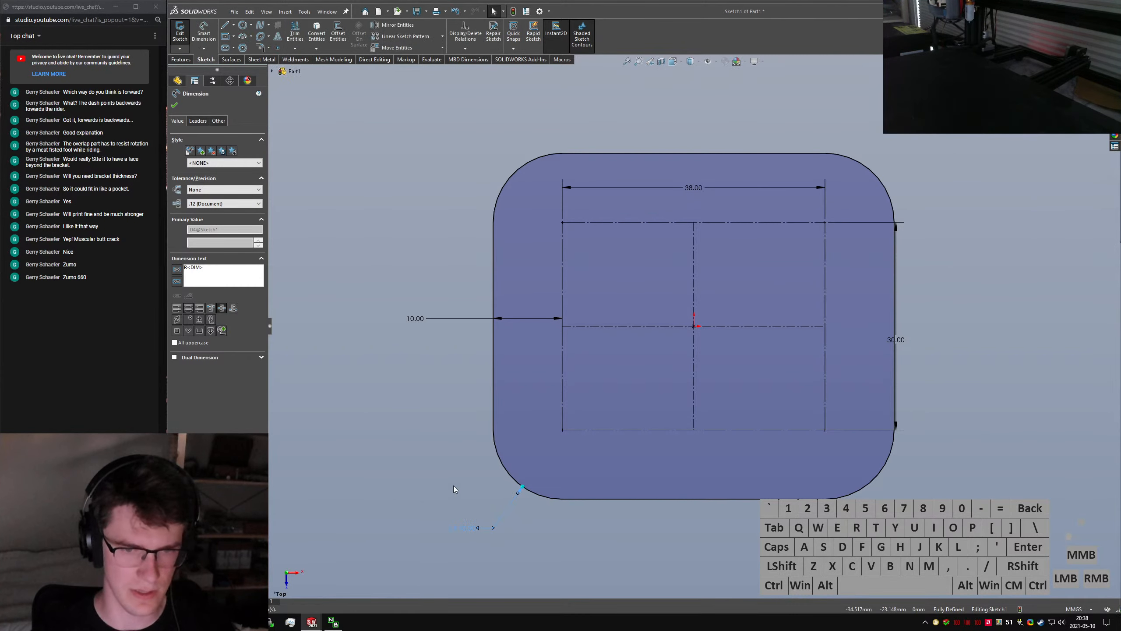
click(454, 488)
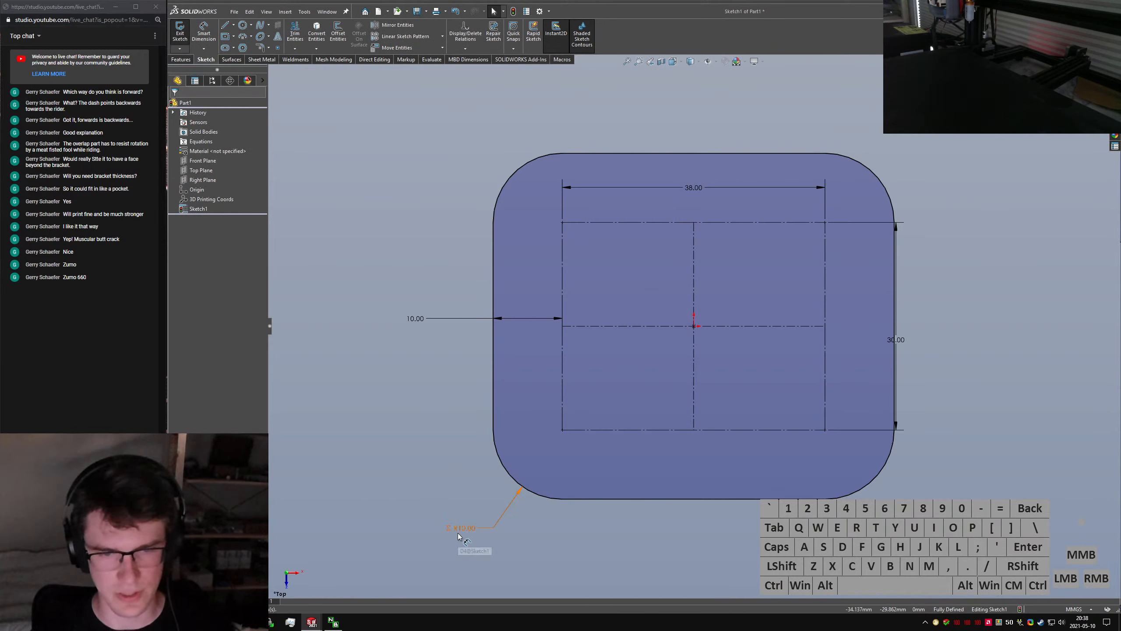
Replace the equation in the corner fillet radius dimension with the value 10 mm
click(457, 533)
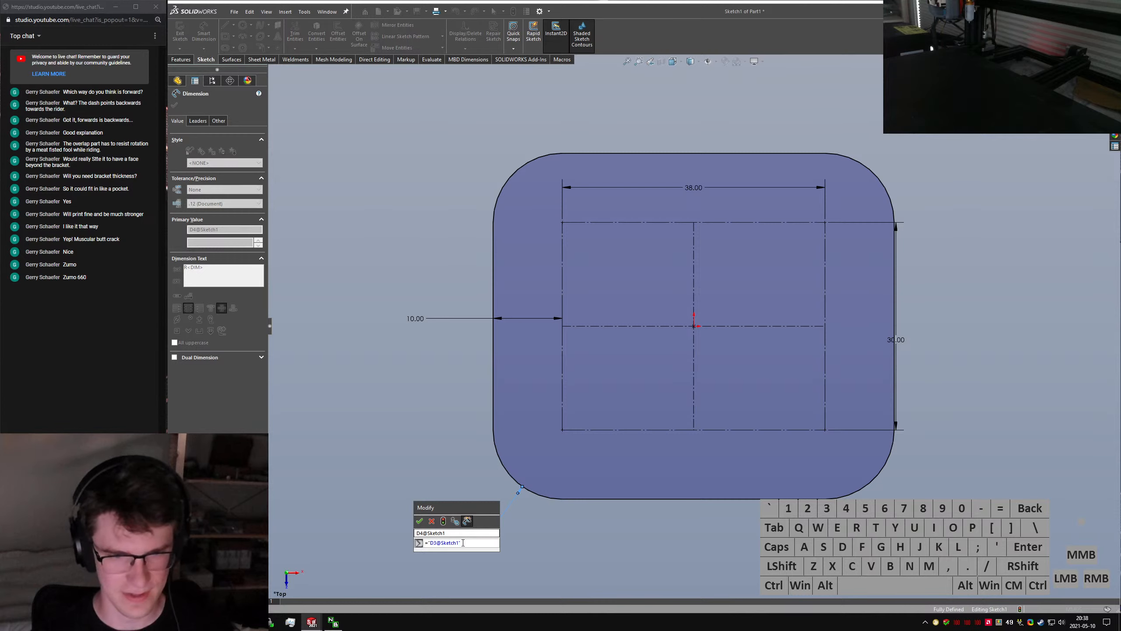
drag(459, 542, 372, 541)
text(10)
key(Return)
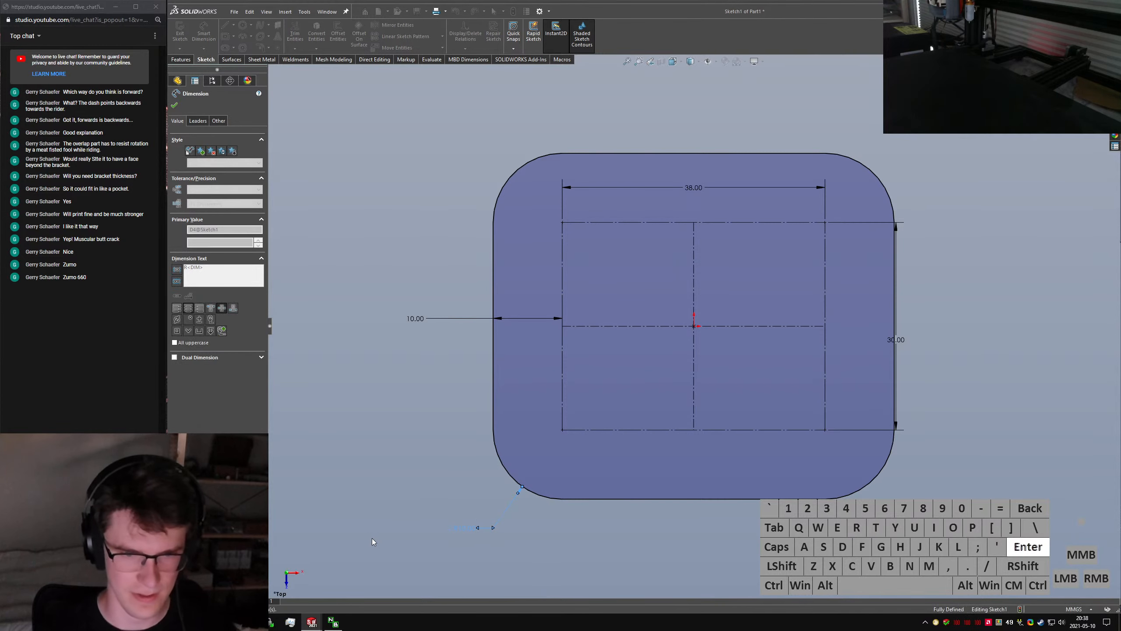
Link the offset dimension and the corner fillet radius to a shared value named "AMPS Mount Oversize"
ctrl+right_click(415, 318)
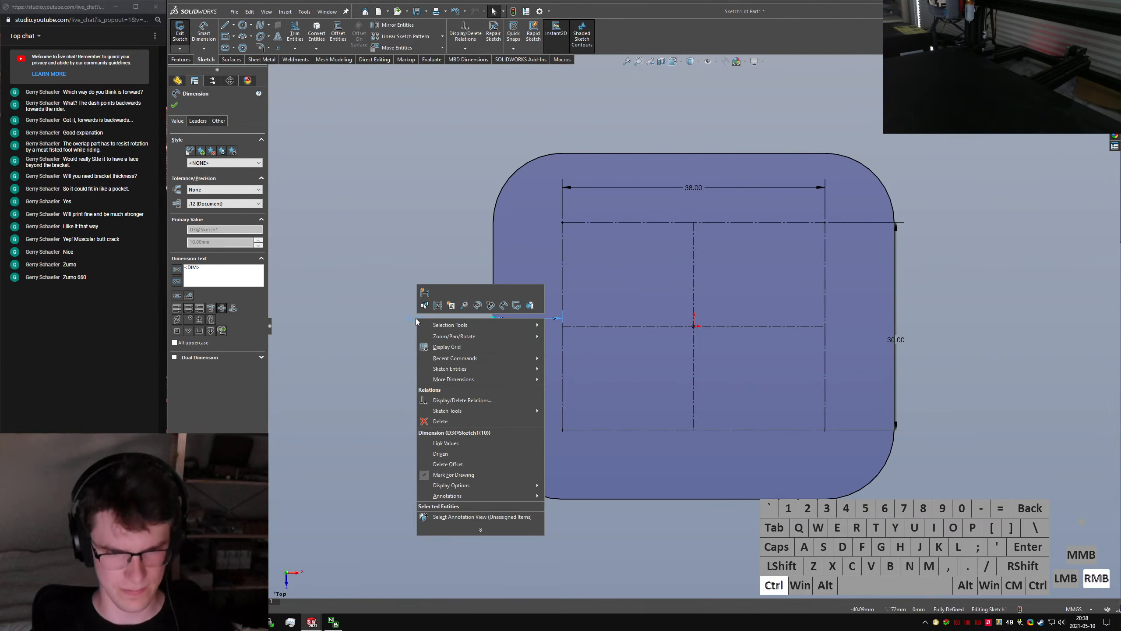
click(463, 443)
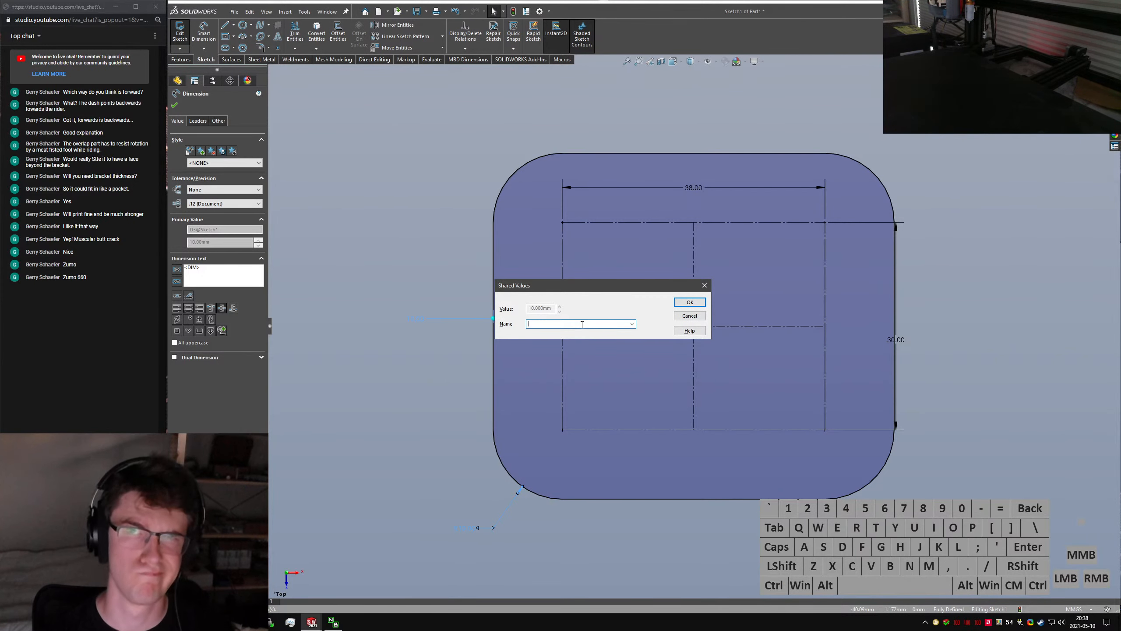
text(AMPS Mo)
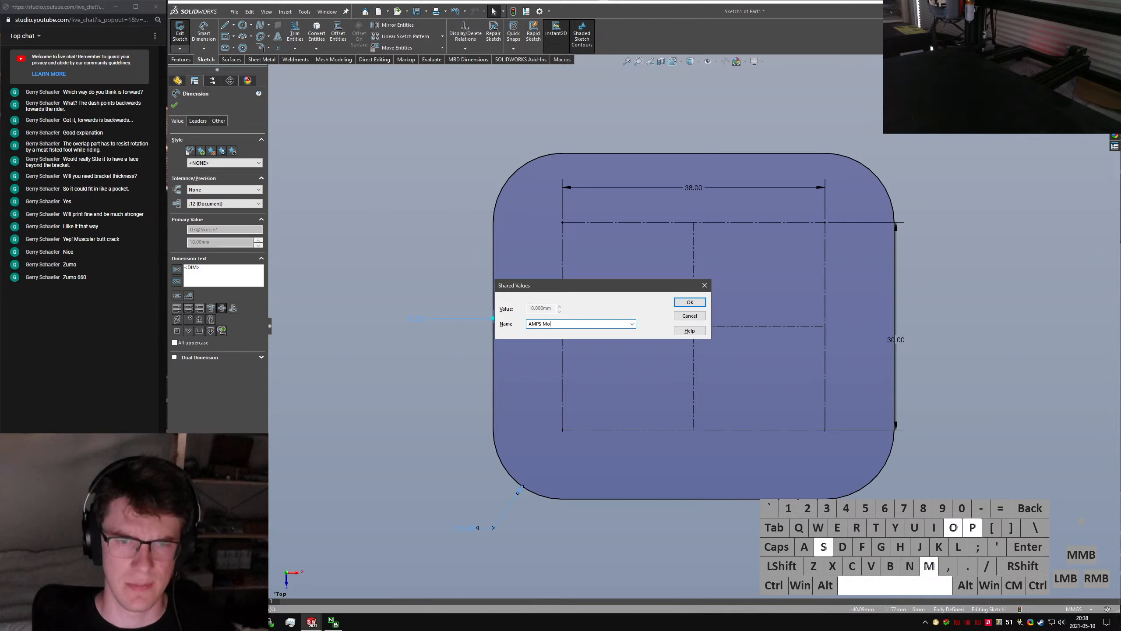
text(unt Oversize)
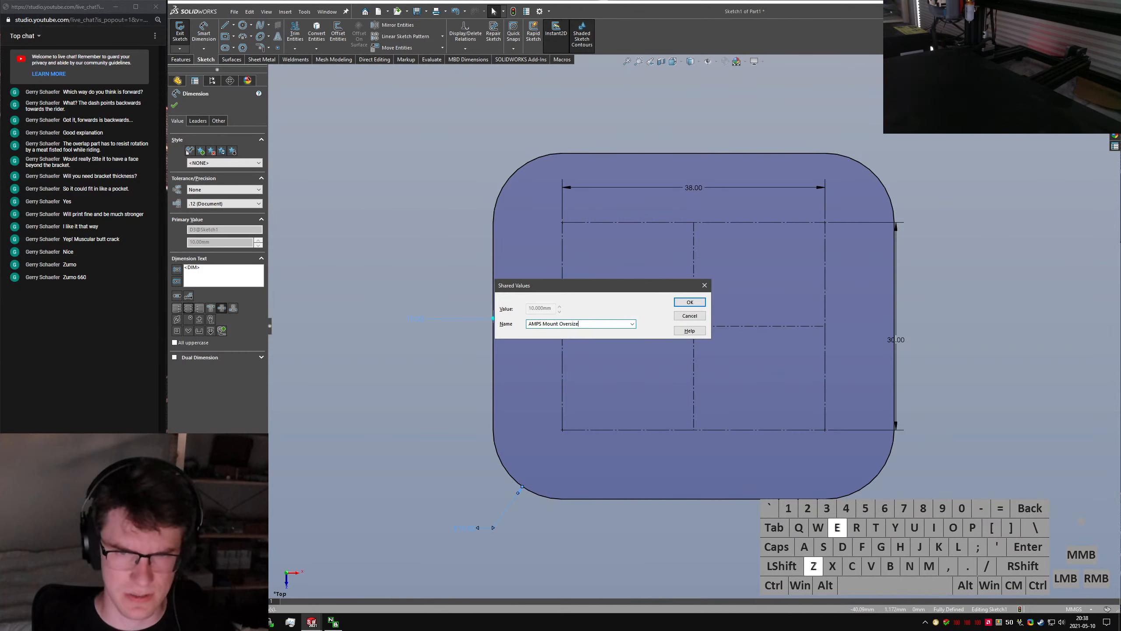
key(Return)
click(481, 397)
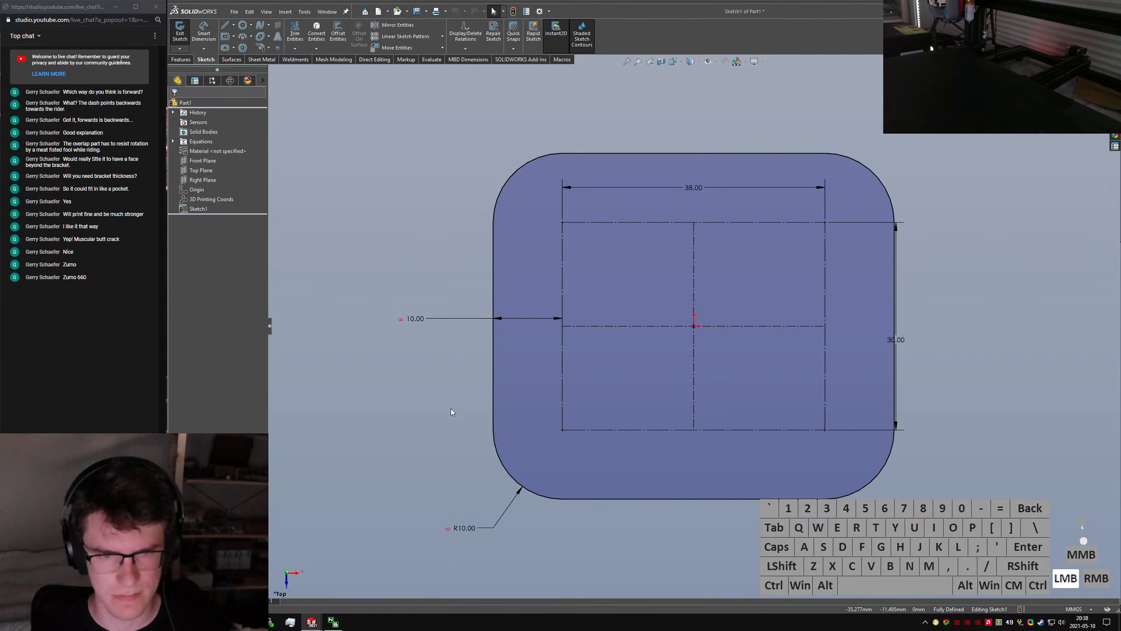
click(422, 428)
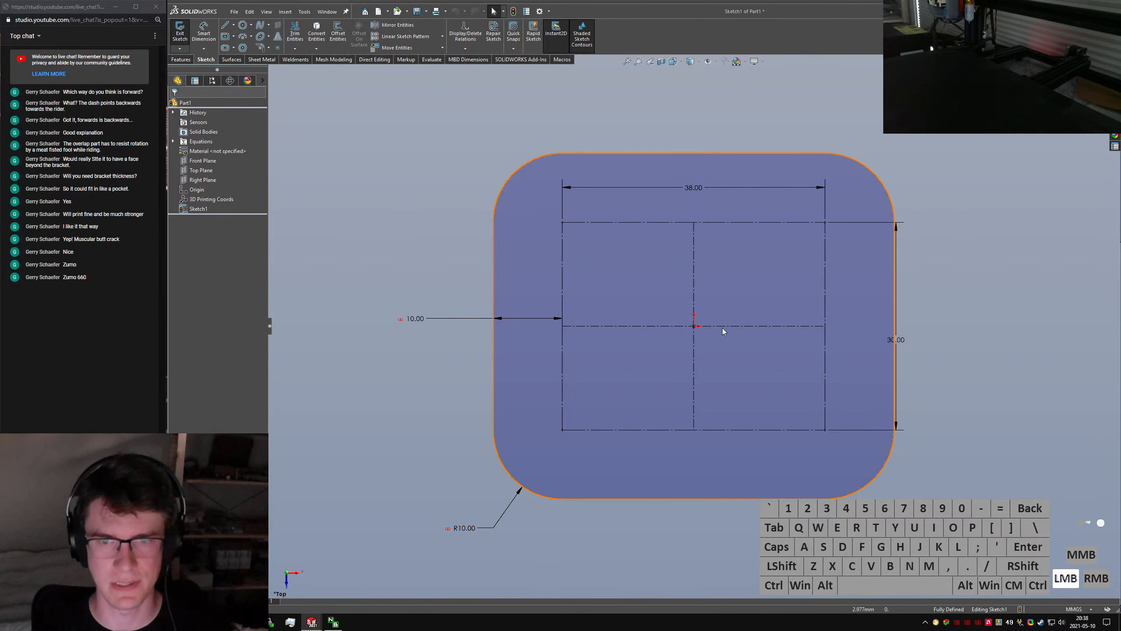
Exit the sketch and extrude the rounded rectangle with a blind depth of 6 mm
click(180, 34)
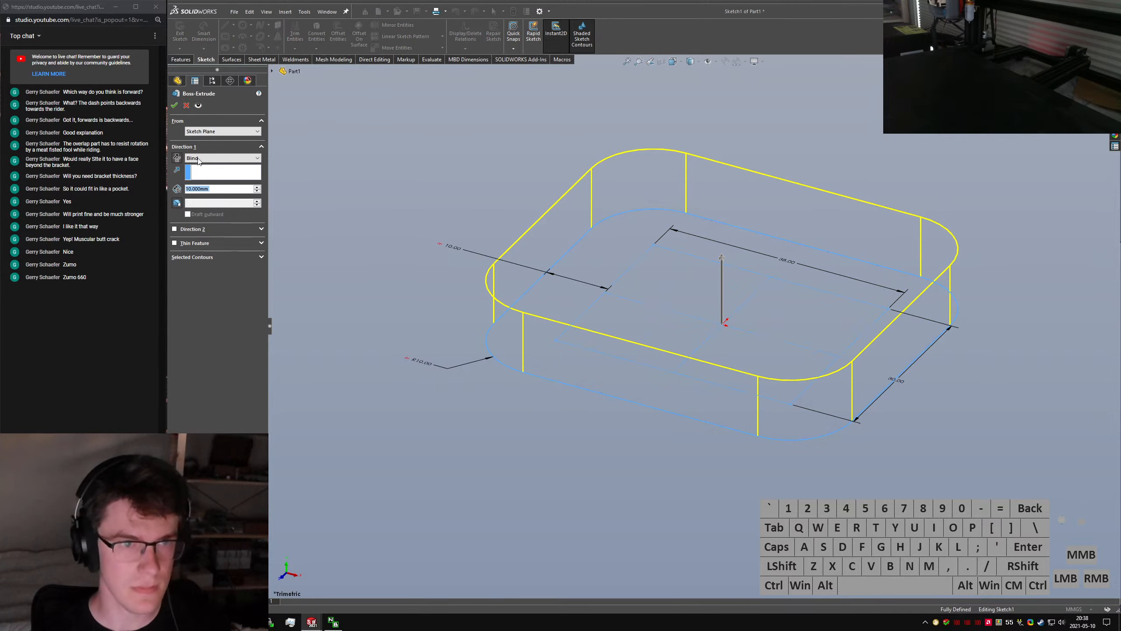
text(6)
key(Return)
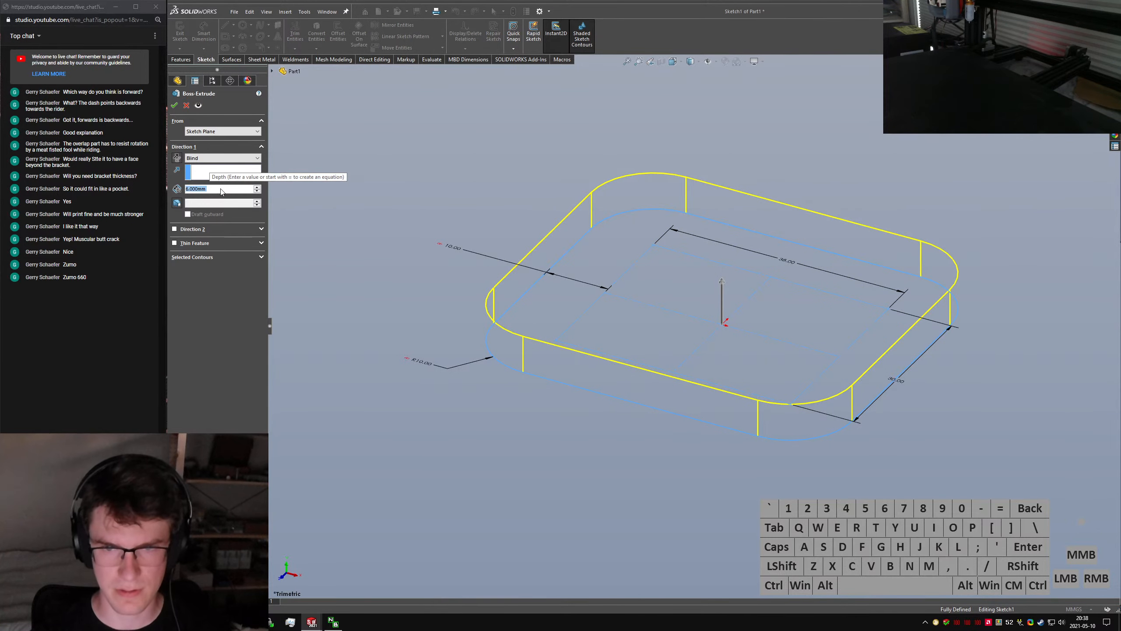
key(Return)
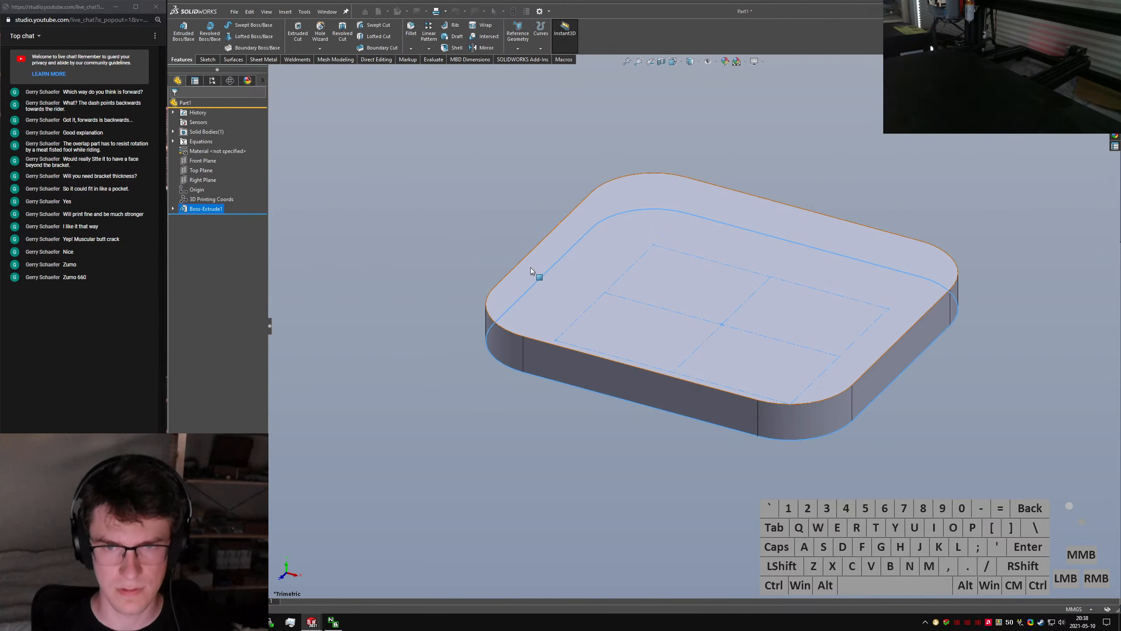
Start an extrude sketch on the Right Plane and draw a circle of about 9.5 mm radius above the origin, touching the plate's top face
middle_drag(534, 277, 477, 212)
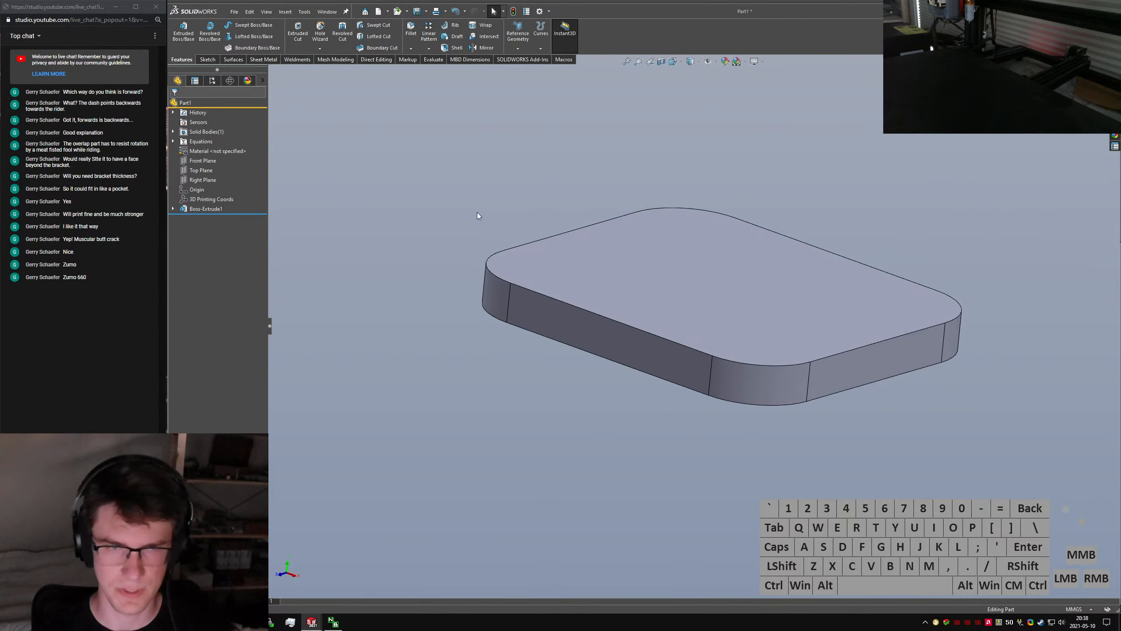
click(477, 212)
key(Return)
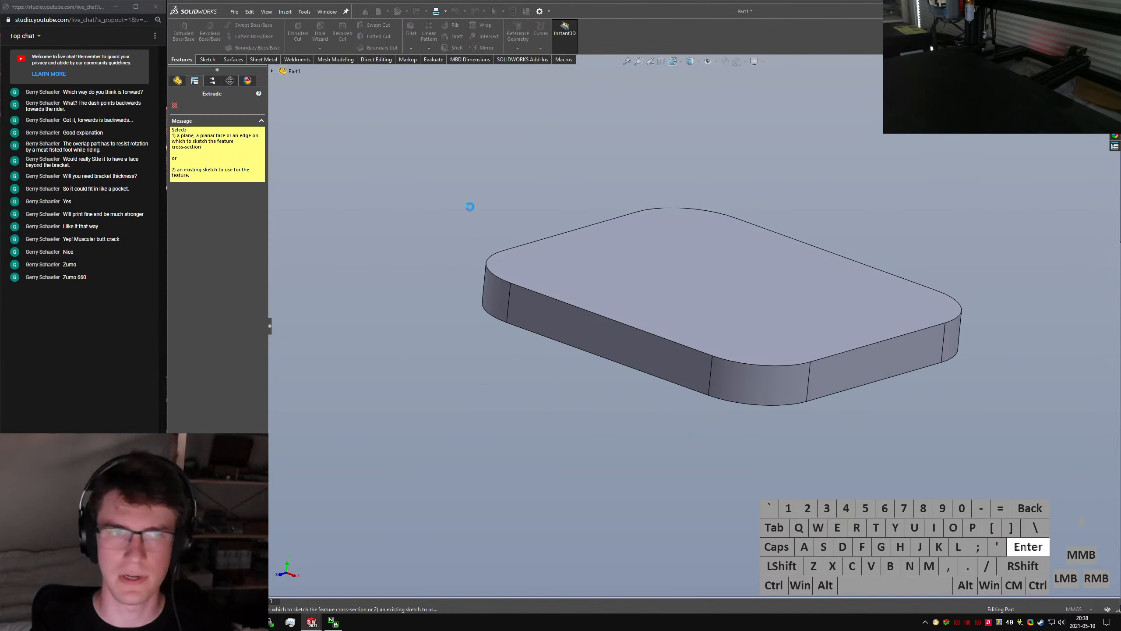
click(616, 315)
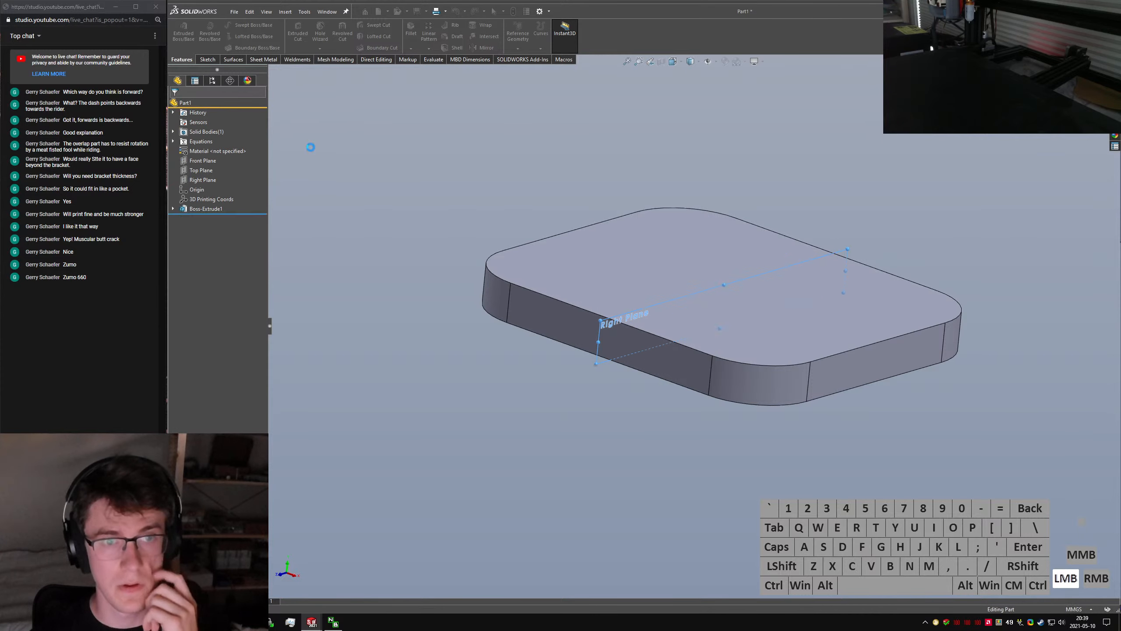
key(ctrl+4)
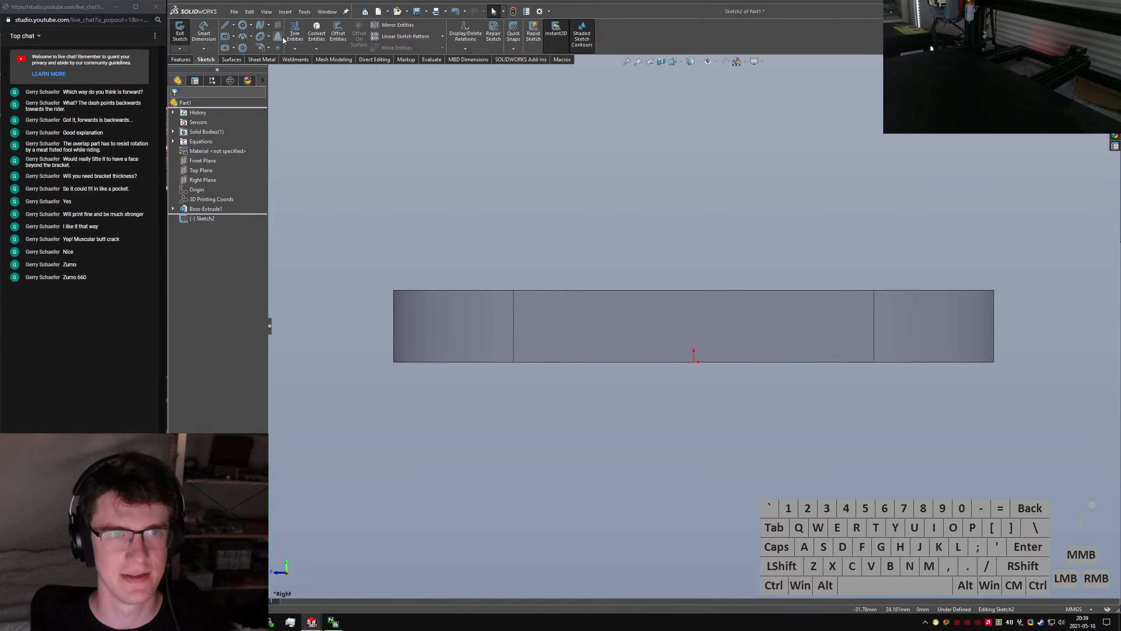
click(242, 25)
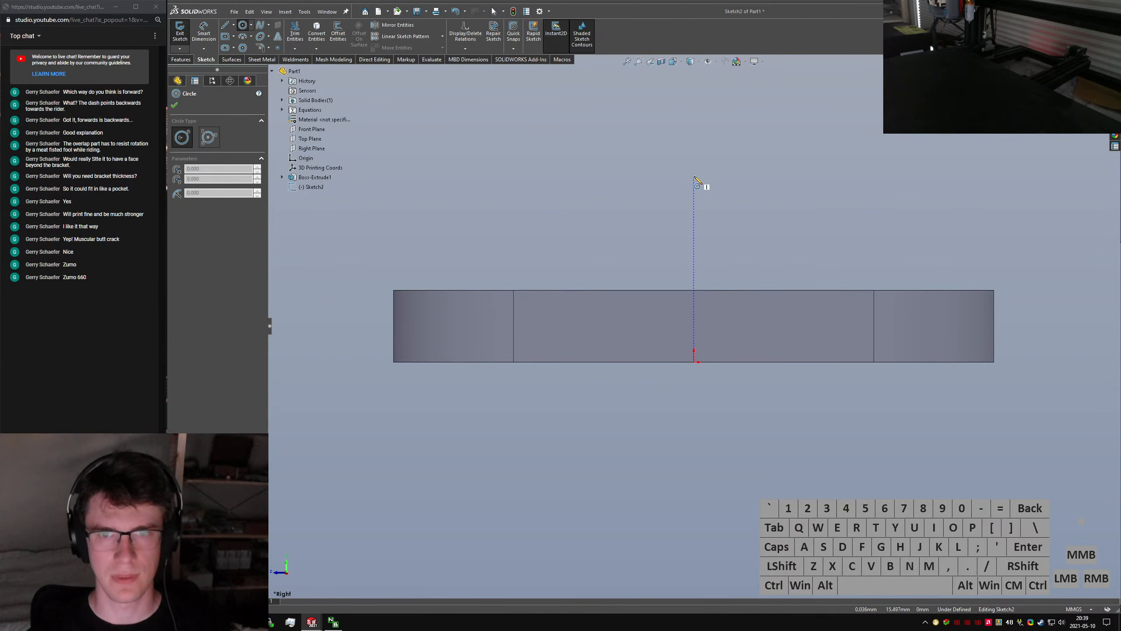
drag(693, 176, 695, 223)
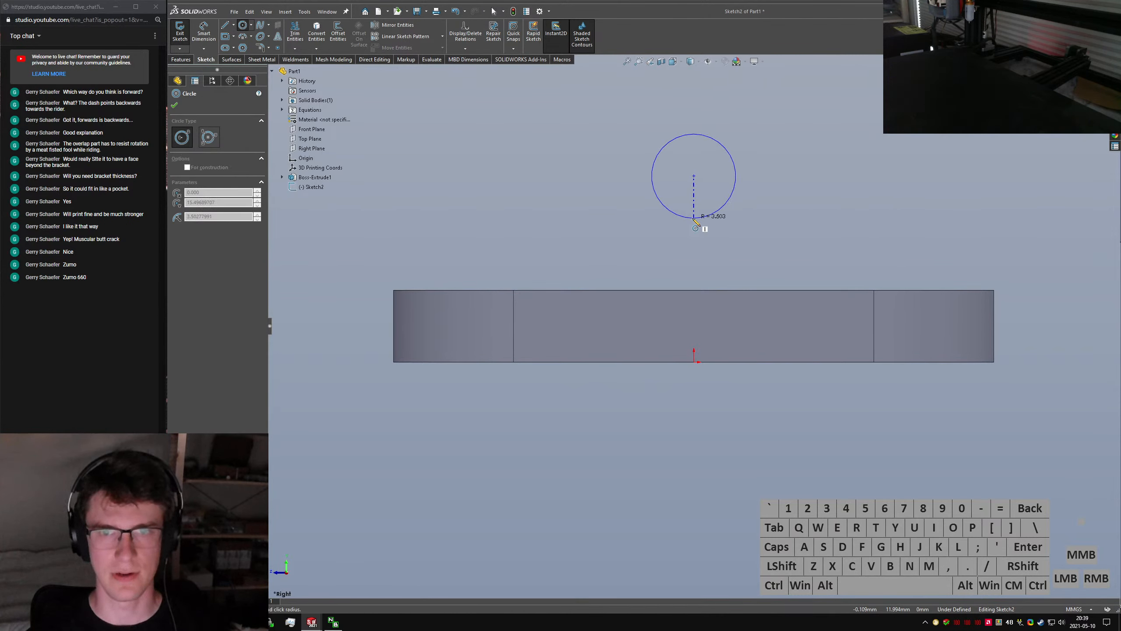
click(699, 292)
key(Escape)
scroll(726, 251, up, 2)
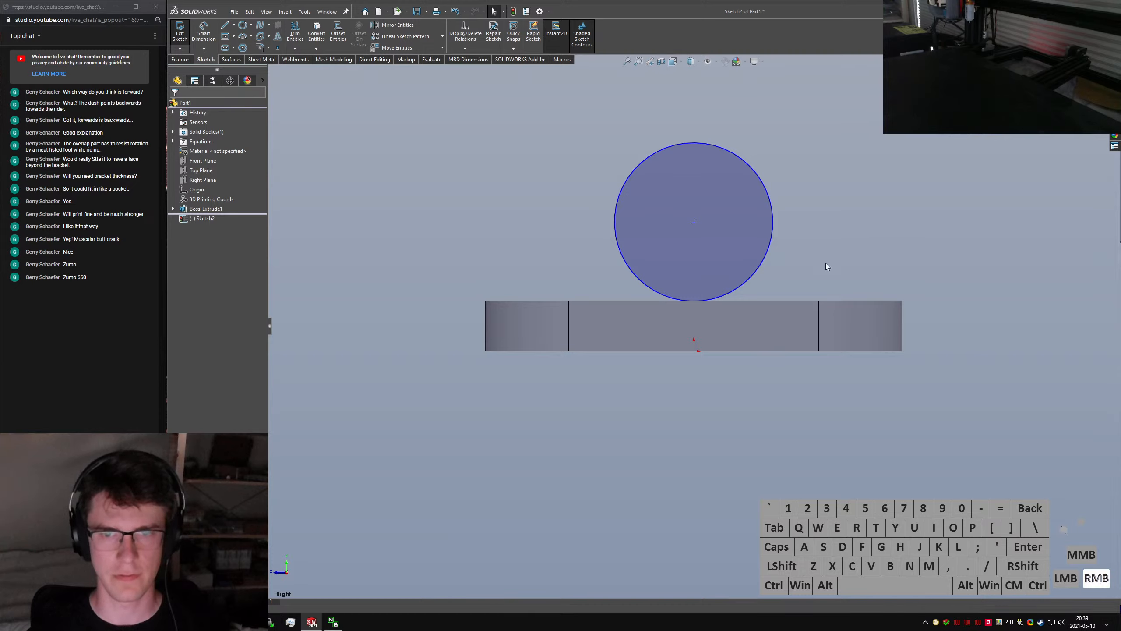
Draw vertical lines from both sides of the circle down to the plate's top face and join them with a horizontal line about 19 mm long
right_drag(825, 263, 801, 260)
mouse_move(706, 216)
right_down()
mouse_move(653, 210)
mouse_move(662, 211)
right_up()
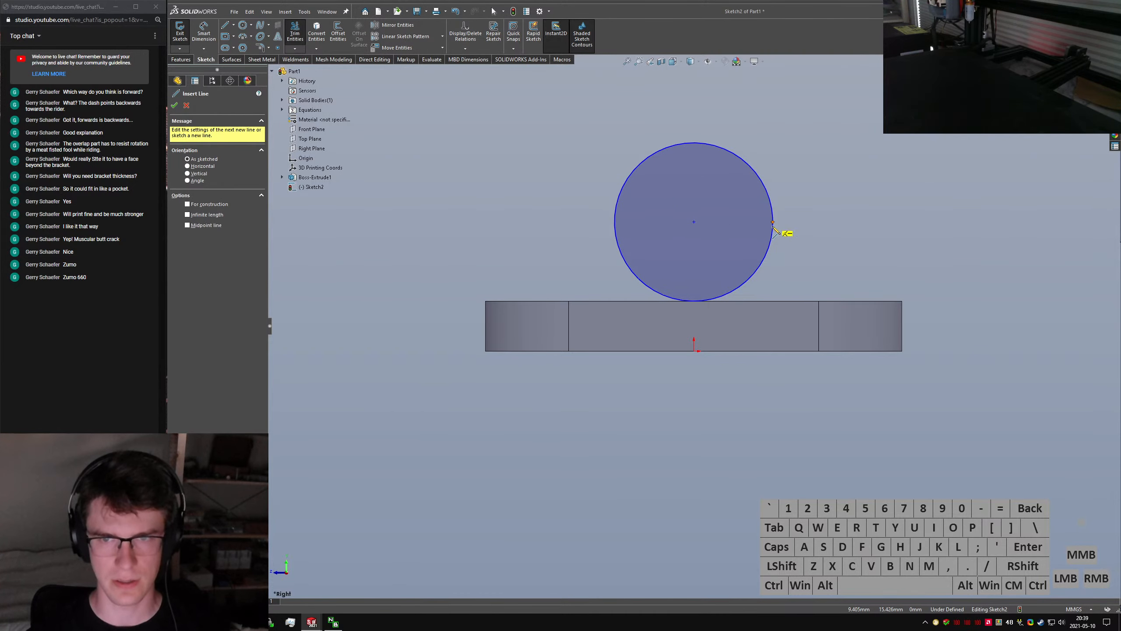
click(772, 222)
click(773, 301)
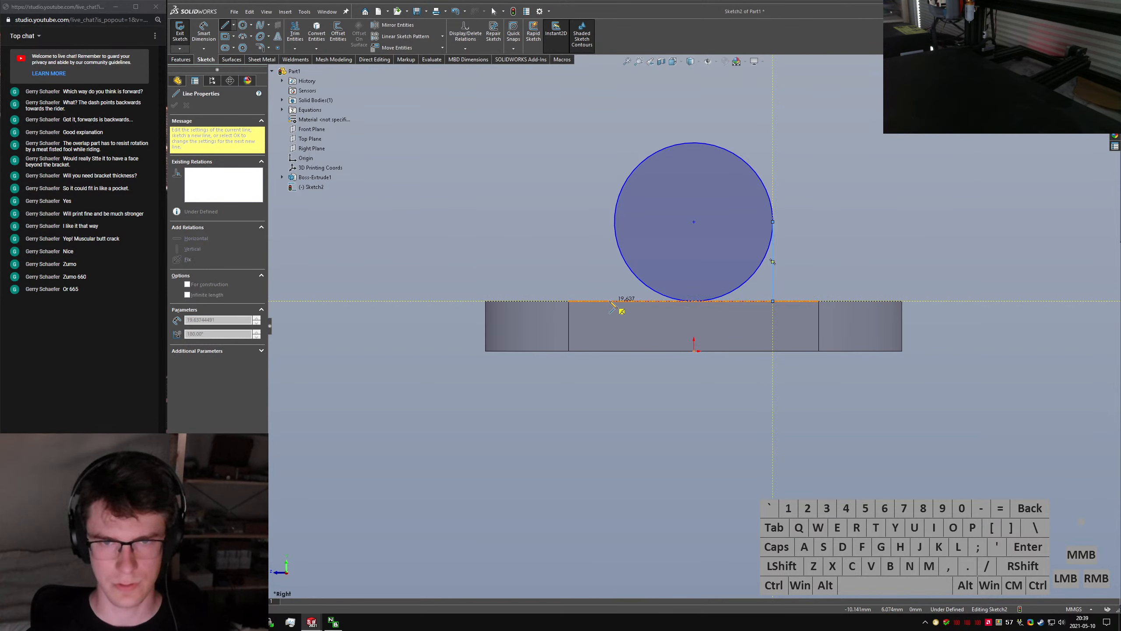
right_drag(610, 302, 456, 251)
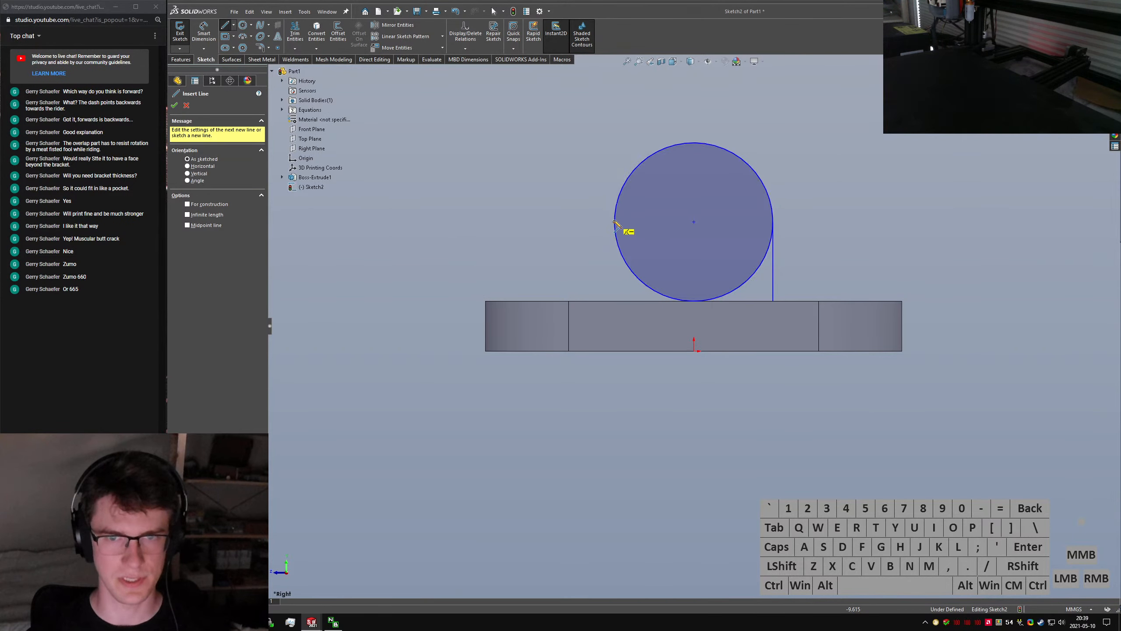
click(615, 222)
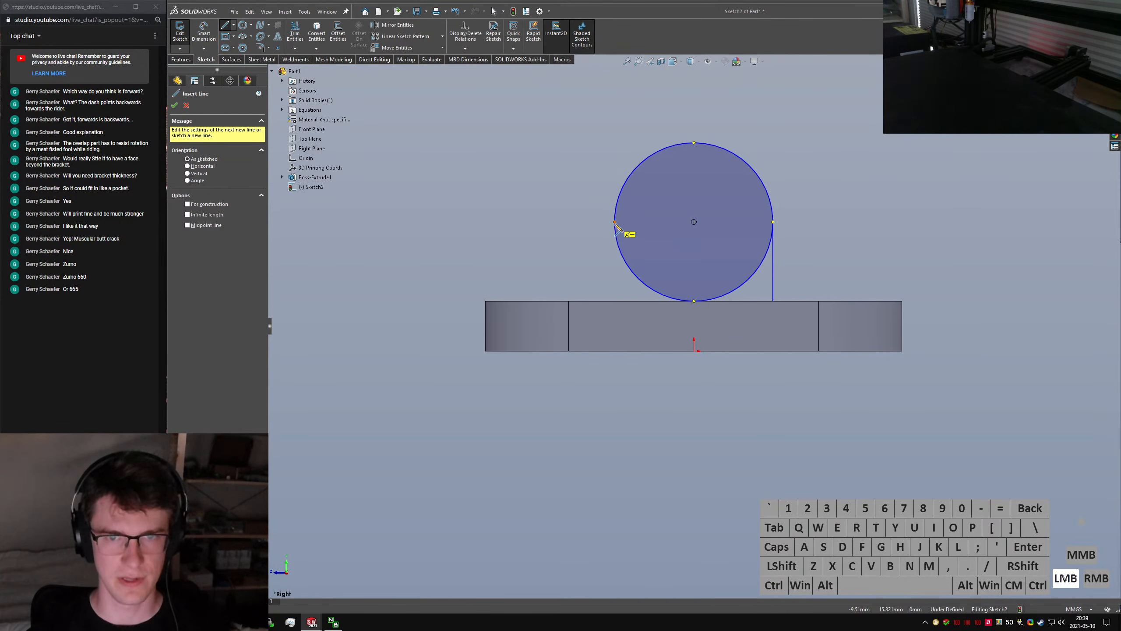
click(615, 302)
click(773, 301)
right_click(827, 265)
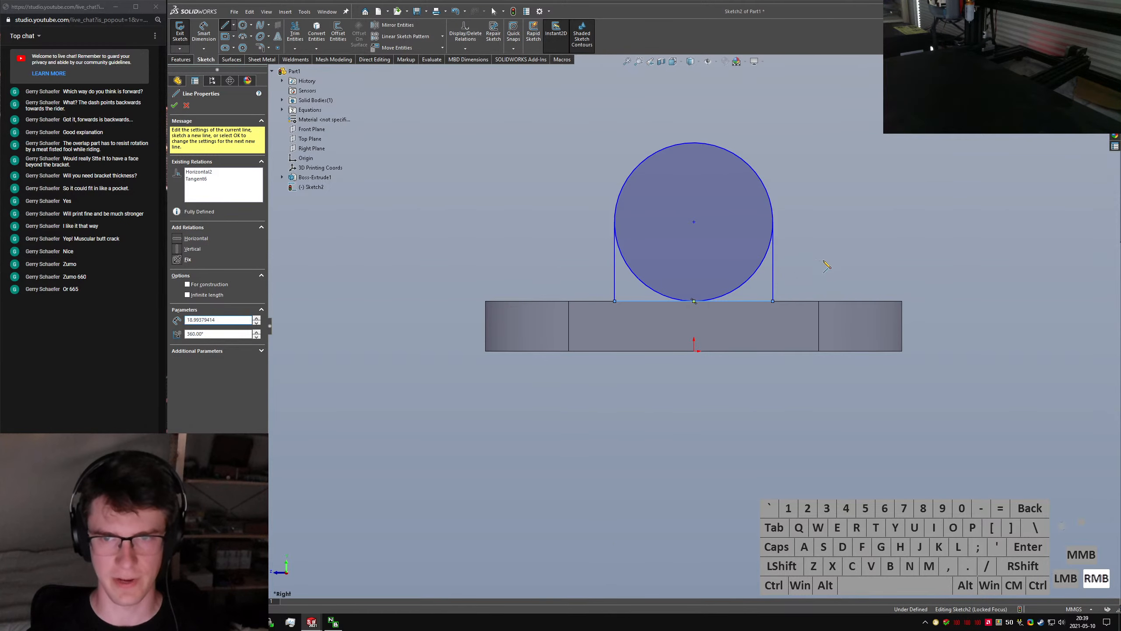
Trim away the lower half of the circle to leave a closed arch profile
right_drag(823, 261, 746, 271)
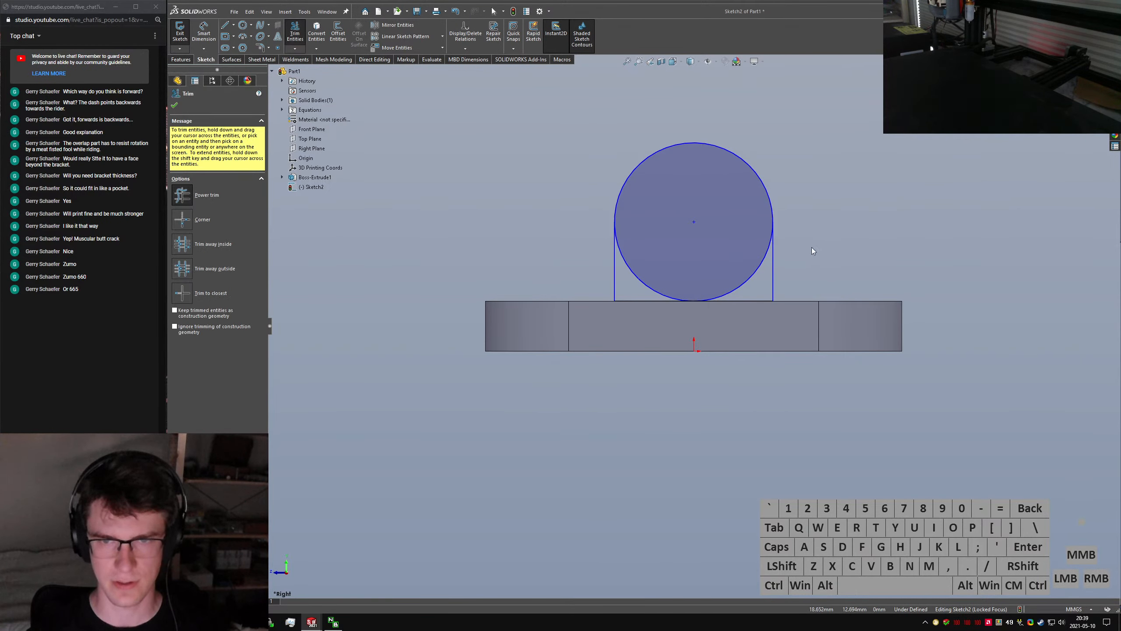
drag(715, 255, 752, 280)
drag(648, 279, 637, 287)
key(Escape)
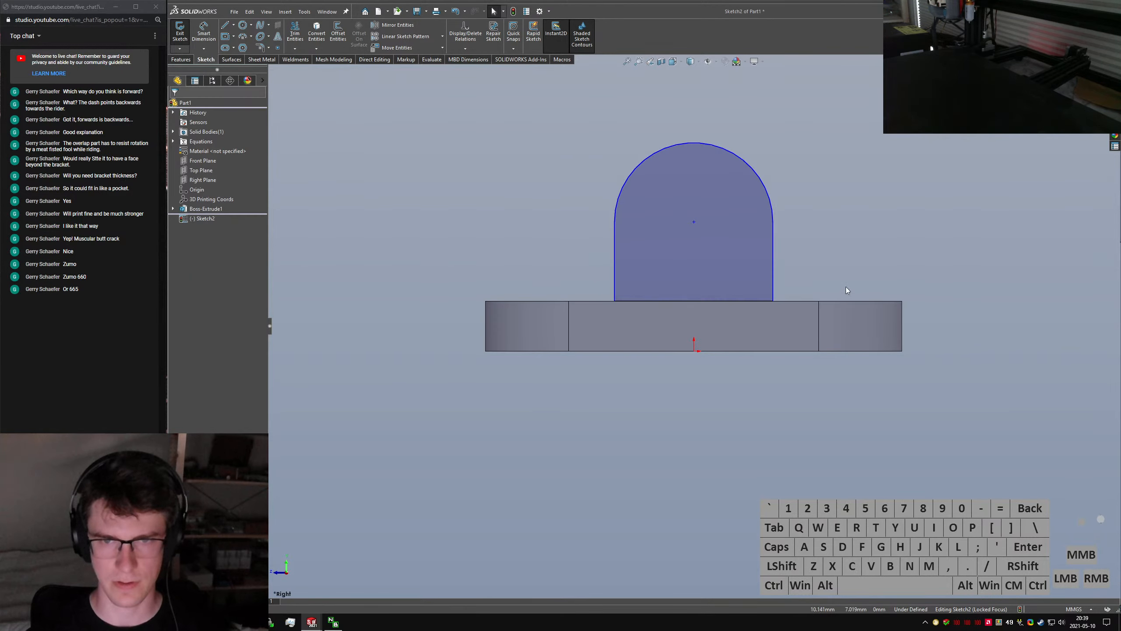
click(829, 290)
Dimension the arch's radius as 19.6 mm, then correct it to 19.6/2 mm
right_drag(811, 270, 762, 188)
click(763, 191)
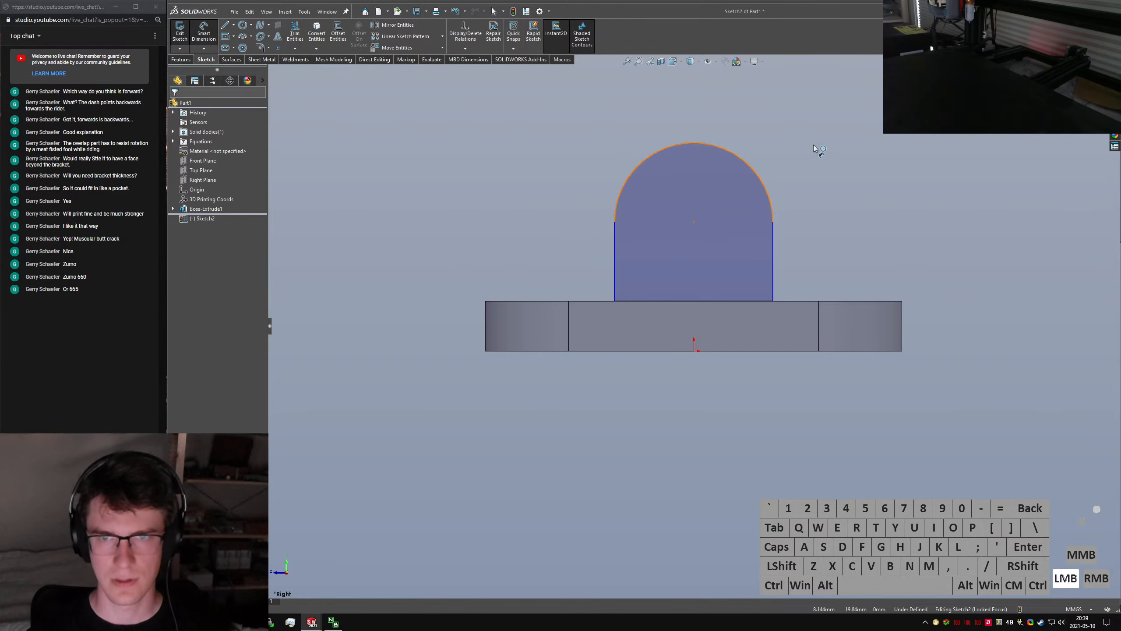
click(844, 133)
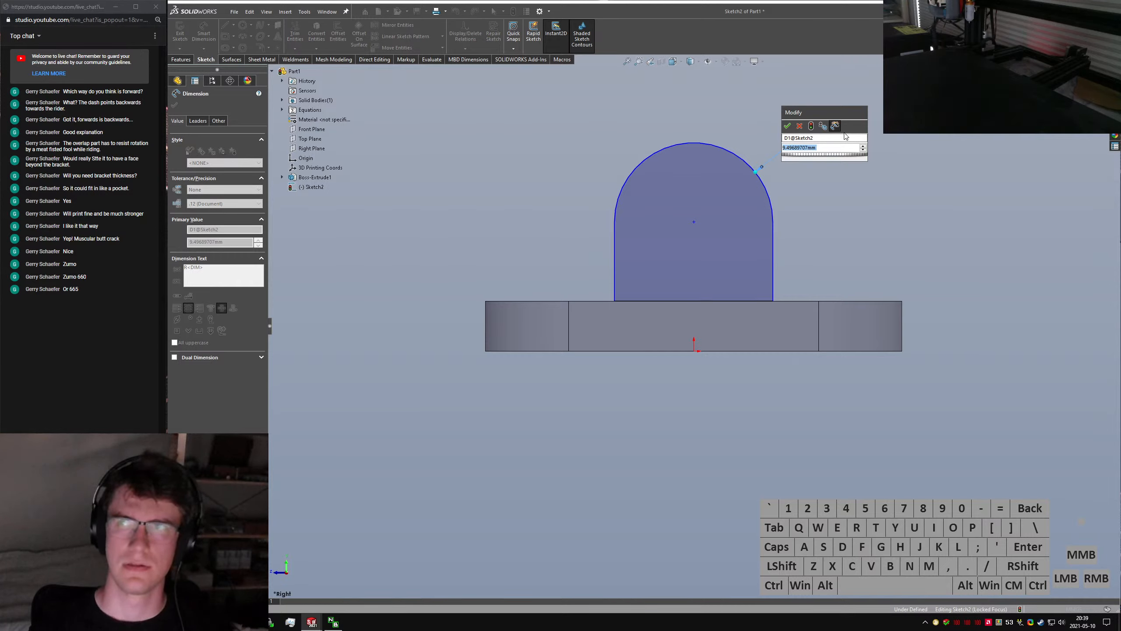
text(19.6)
key(Return)
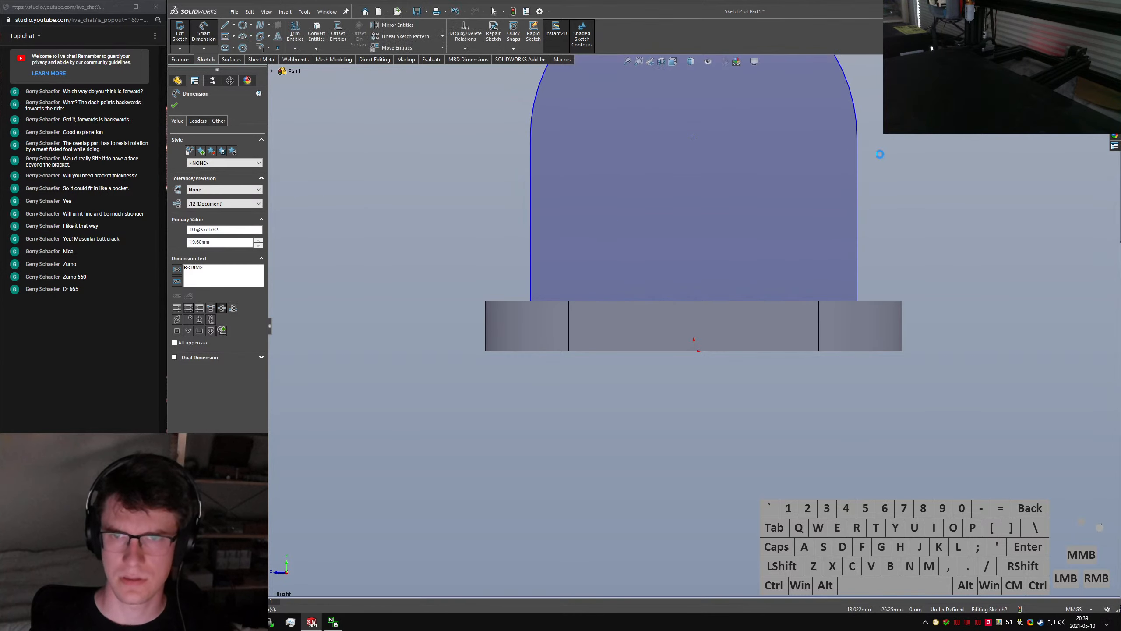
key(f)
click(842, 106)
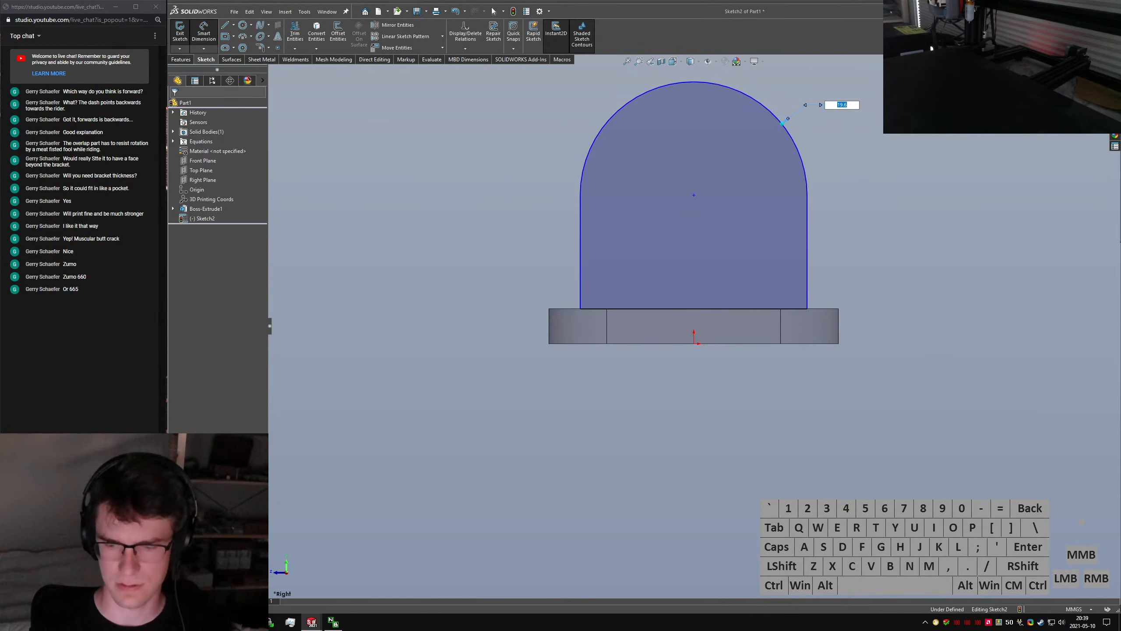
text(/2)
key(Return)
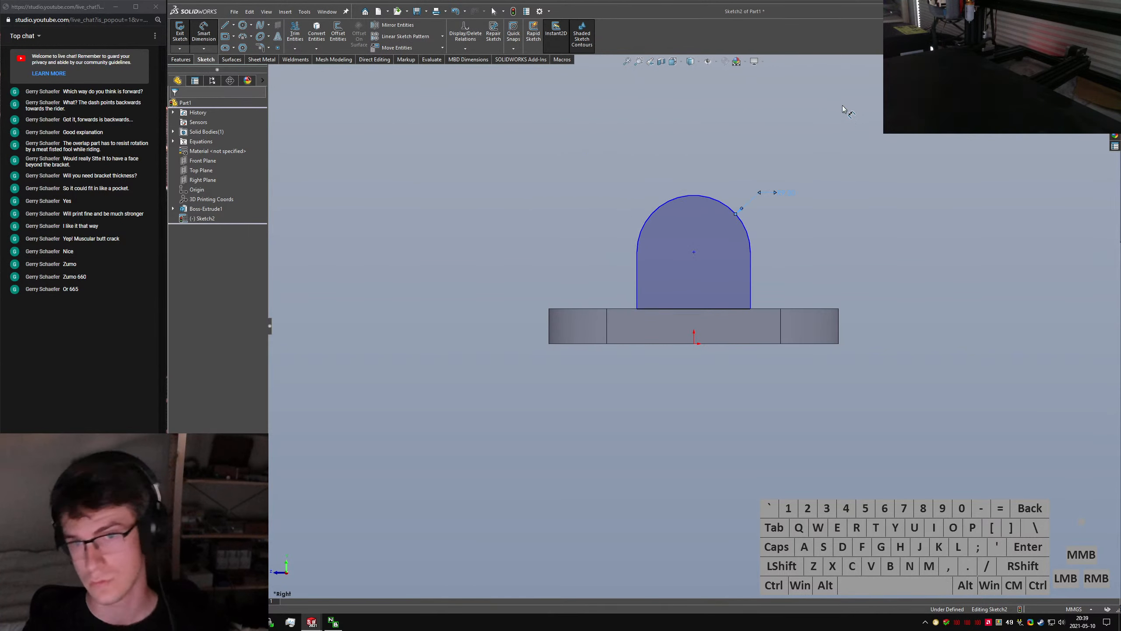
Draw a vertical line from the arc's center to the origin and convert it to construction geometry
key(l)
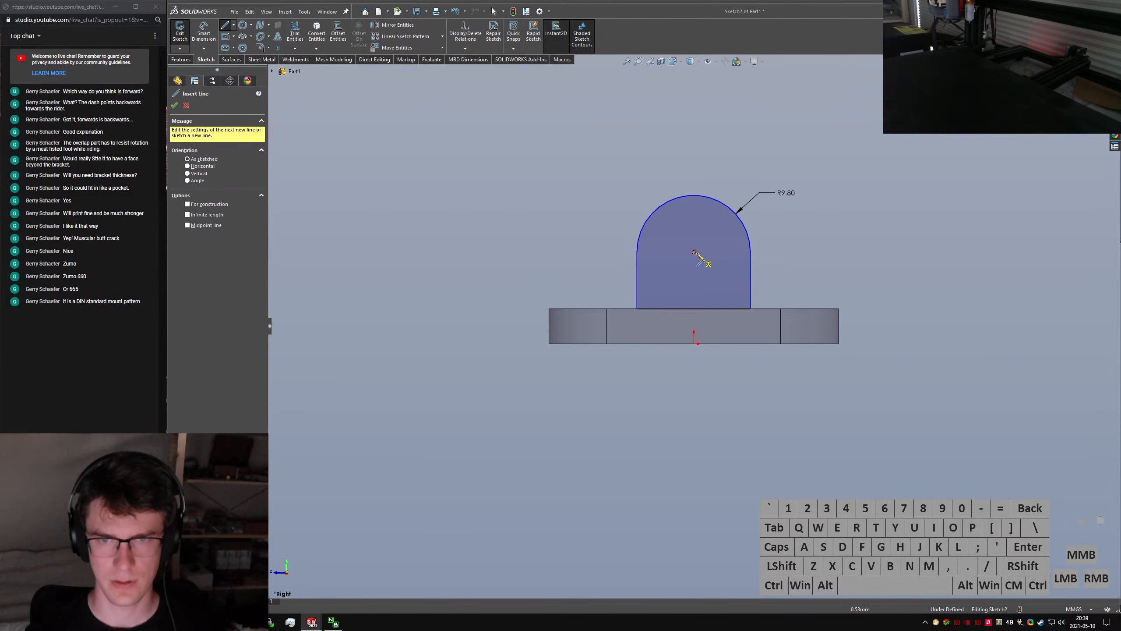
click(706, 261)
key(Escape)
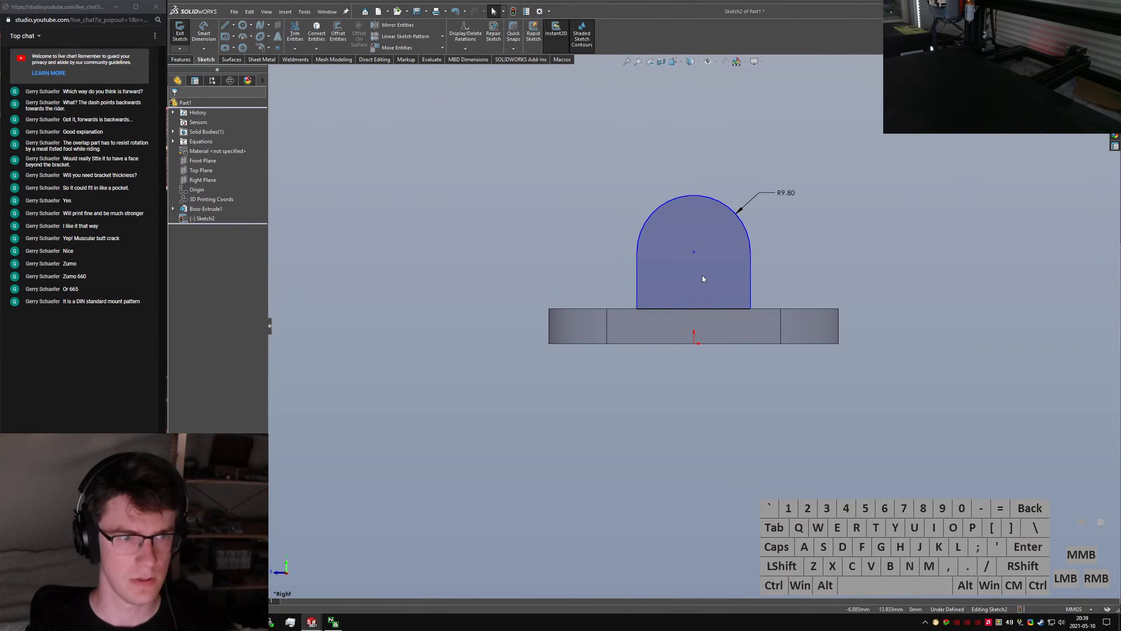
key(l)
click(693, 252)
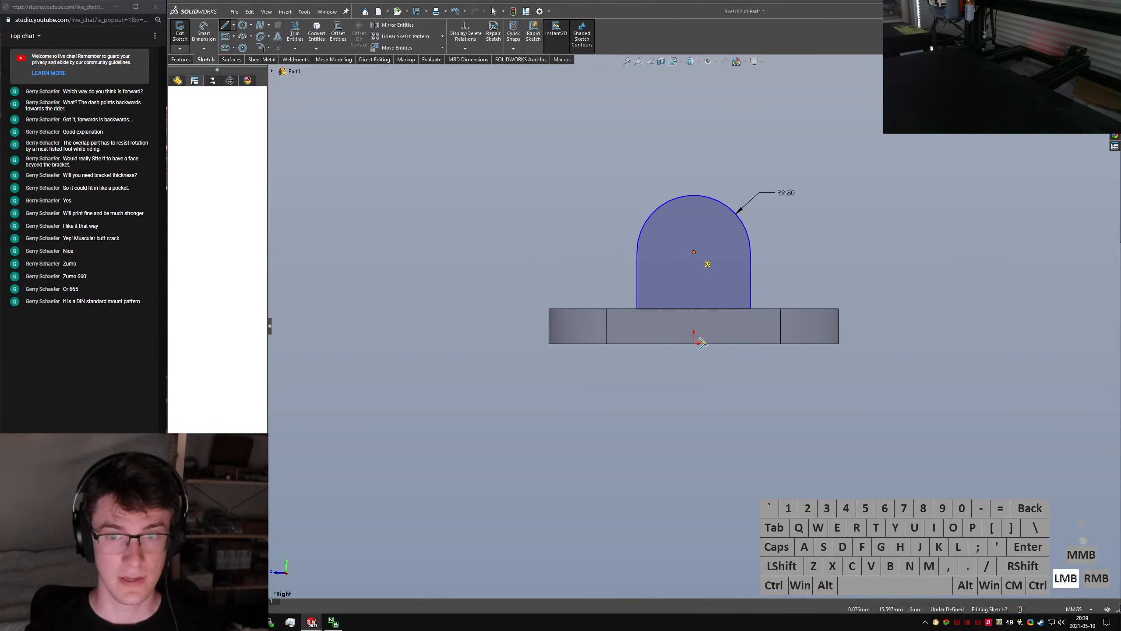
click(693, 343)
key(Escape)
click(694, 289)
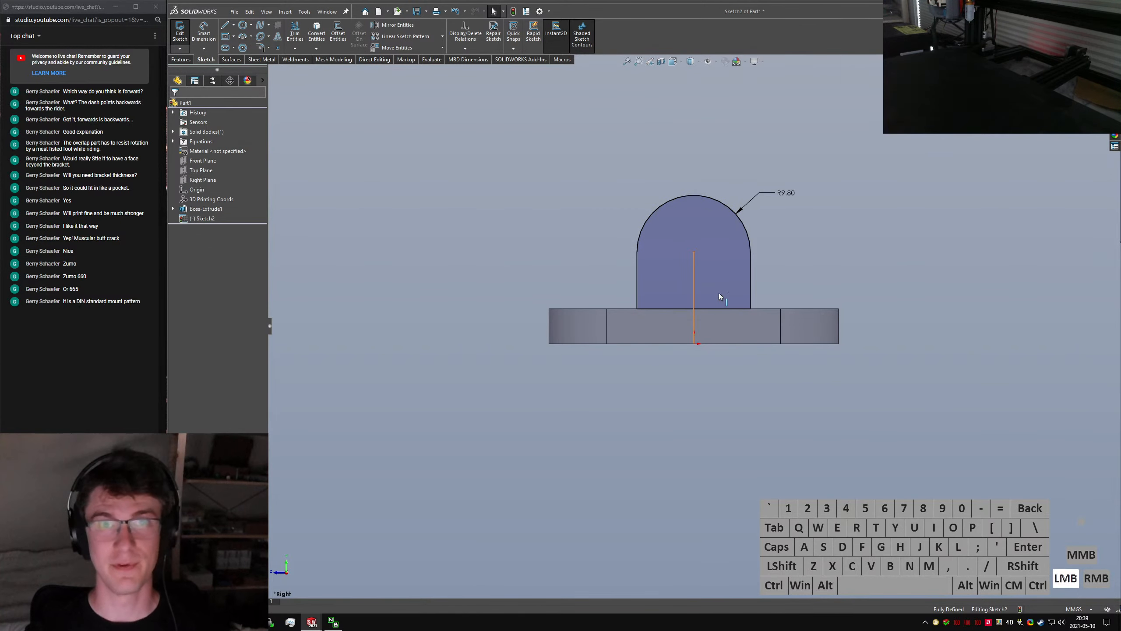
click(820, 272)
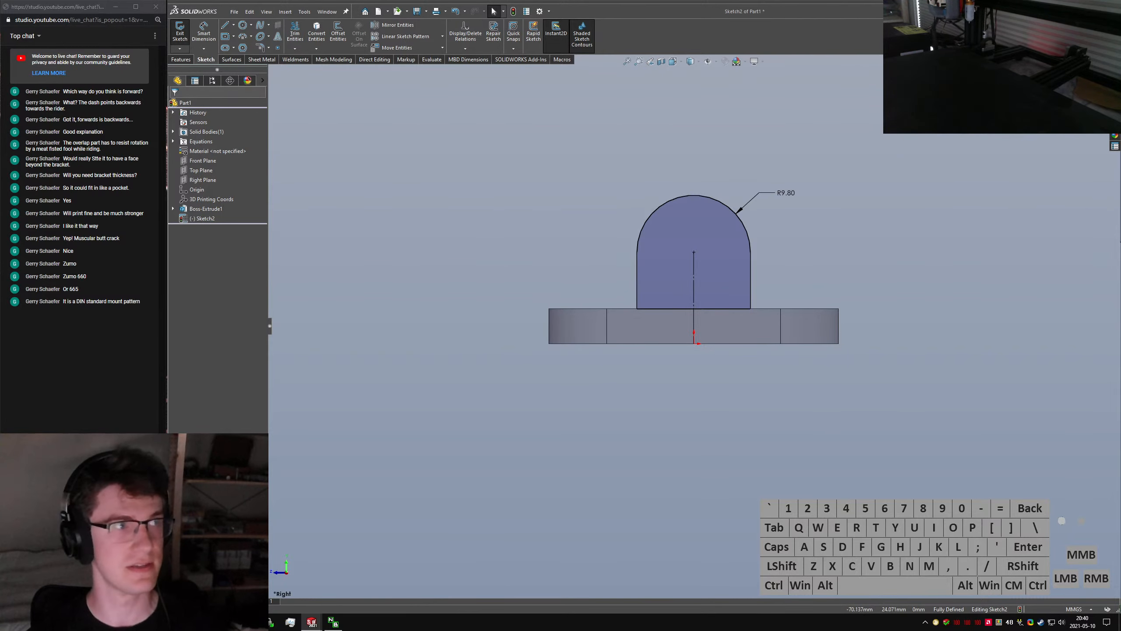
Switch to the web browser, search for "din standard gps mount" and look through the results
click(1097, 533)
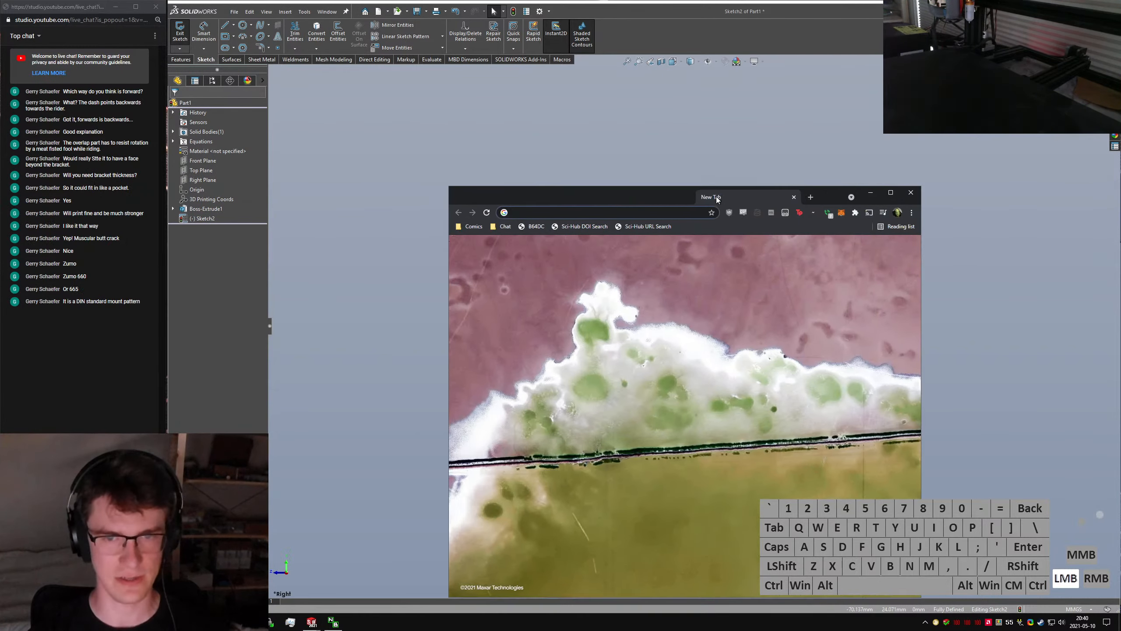
key(alt+d)
text(din standard gps mount)
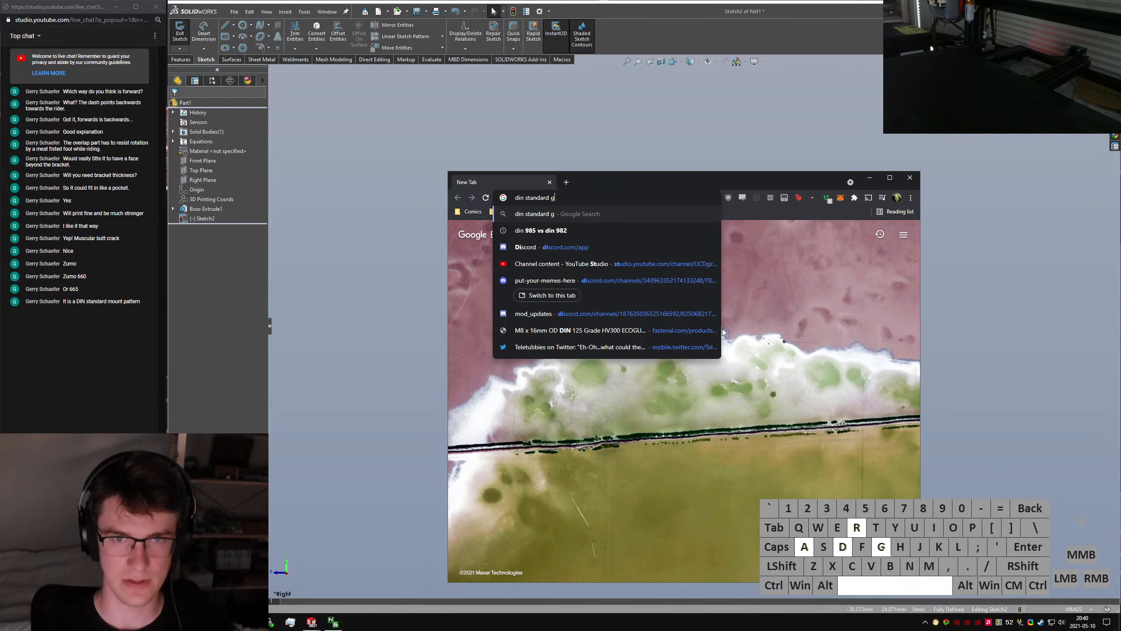
key(Return)
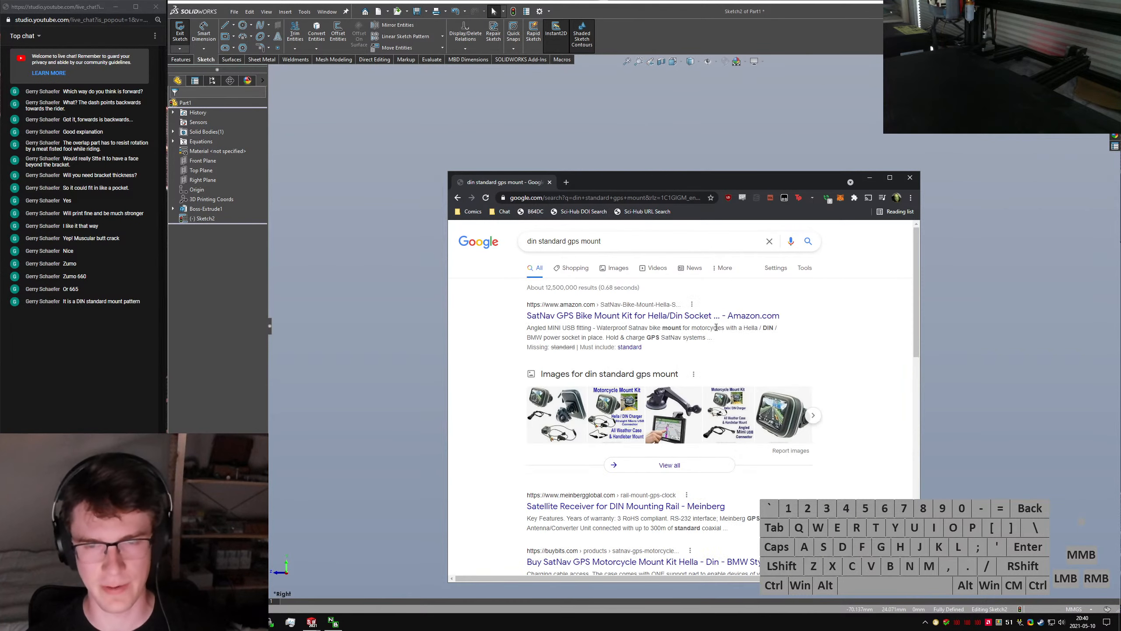
scroll(764, 340, down, 2)
scroll(788, 449, down, 2)
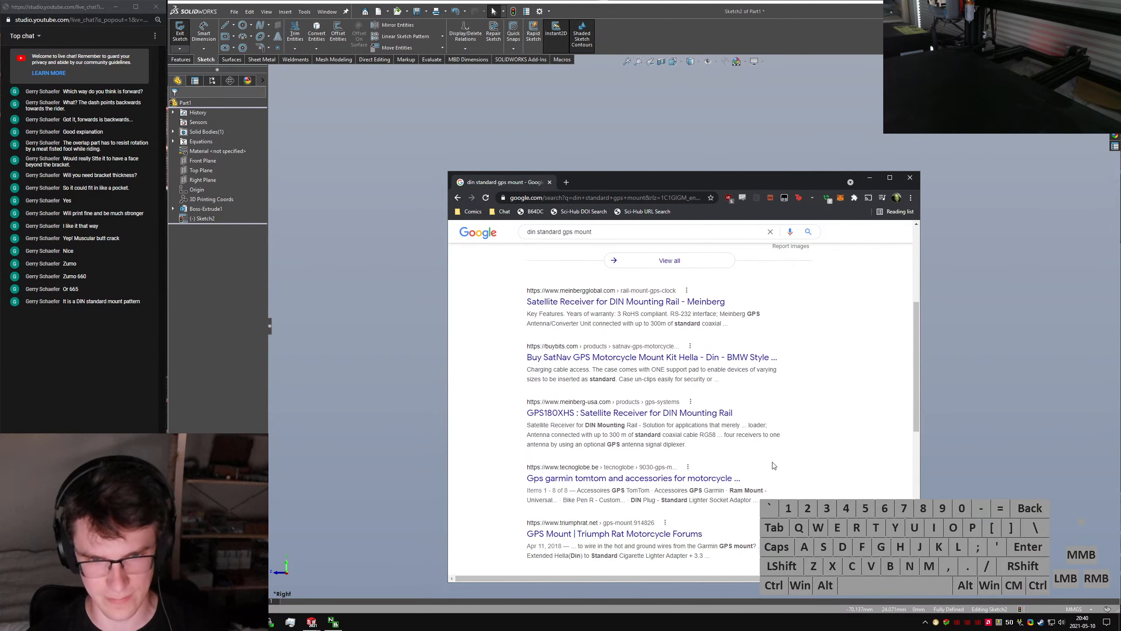
scroll(776, 460, up, 4)
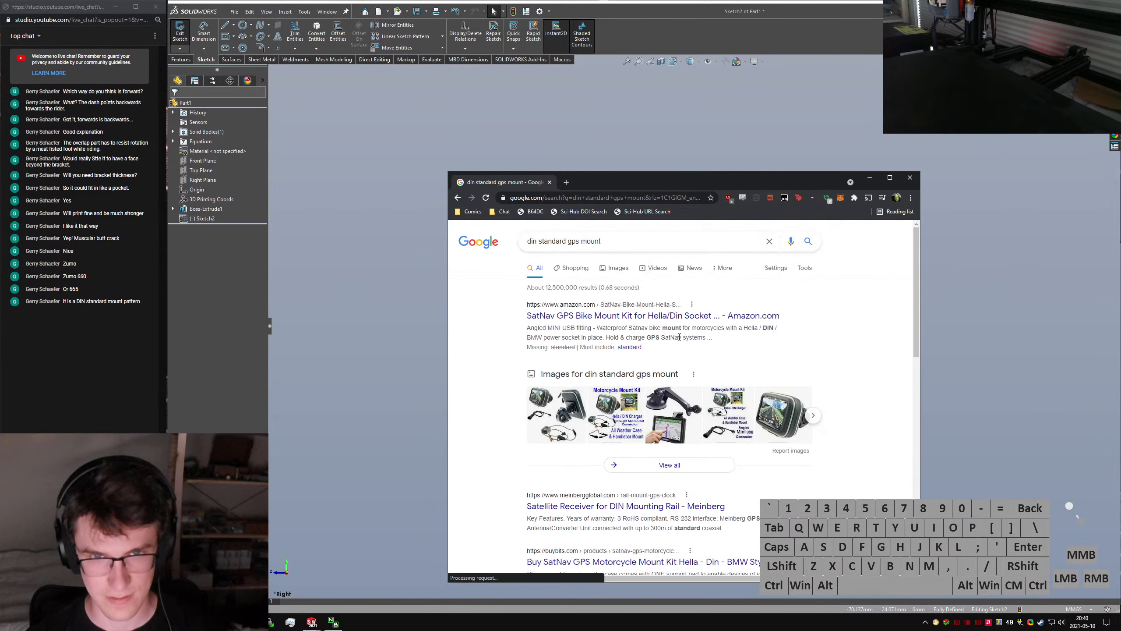
Refine the web search to "din standard AMPS gps mount", scan the results for the mounting pattern, and close the page
click(569, 241)
text(AMPS)
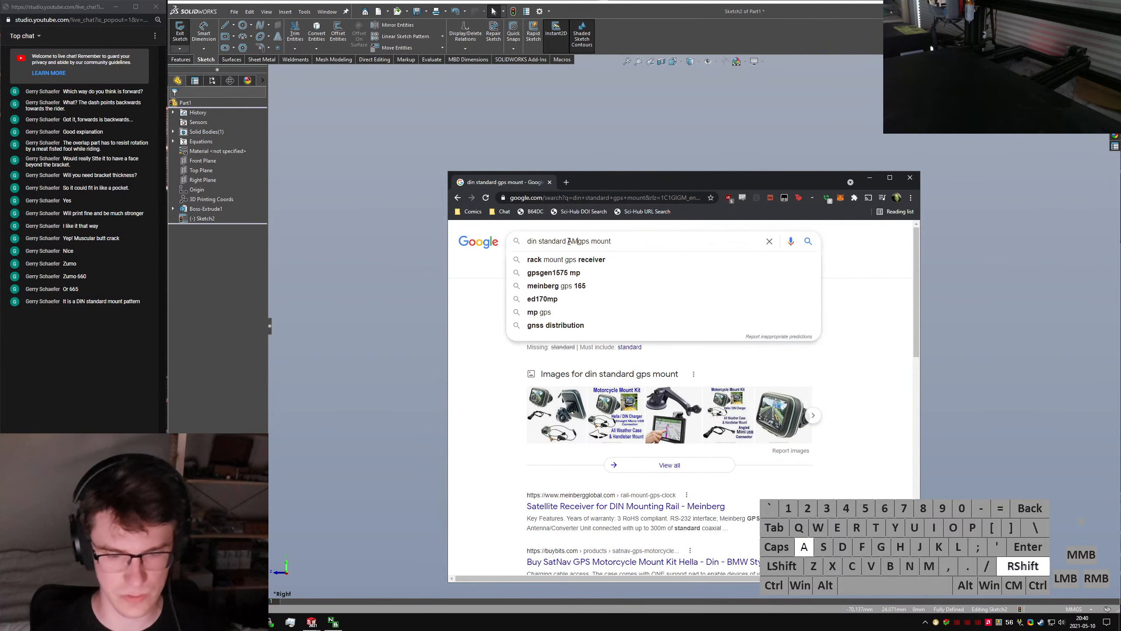
key(Return)
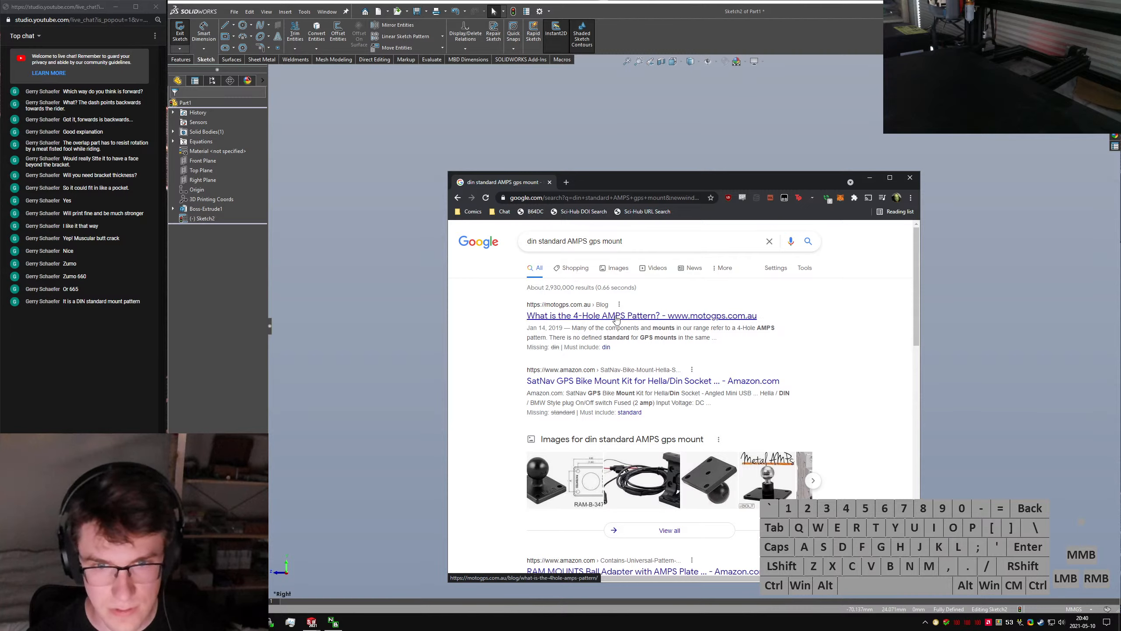
scroll(718, 343, down, 3)
scroll(819, 425, down, 5)
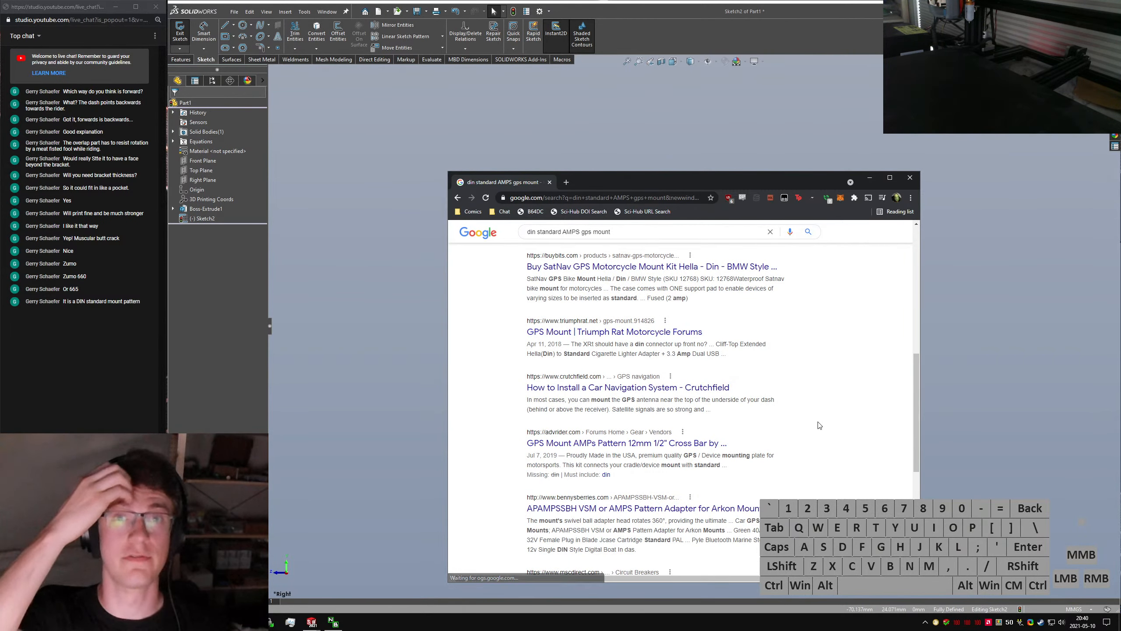
key(ctrl+w)
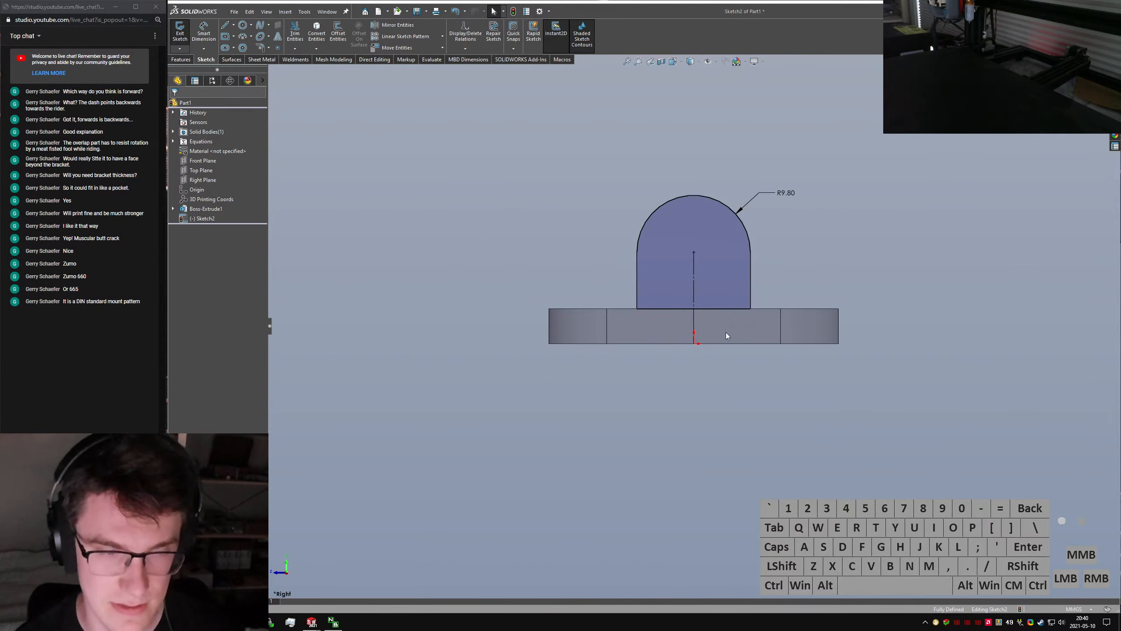
mouse_move(725, 332)
middle_down()
mouse_move(702, 294)
mouse_move(606, 275)
middle_up()
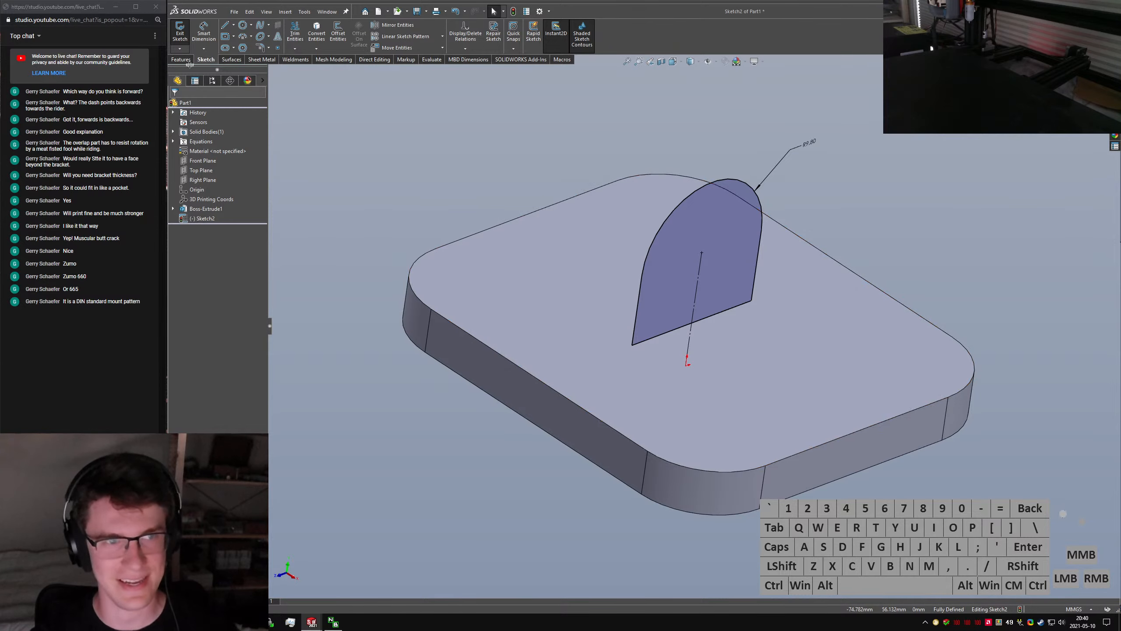
click(165, 179)
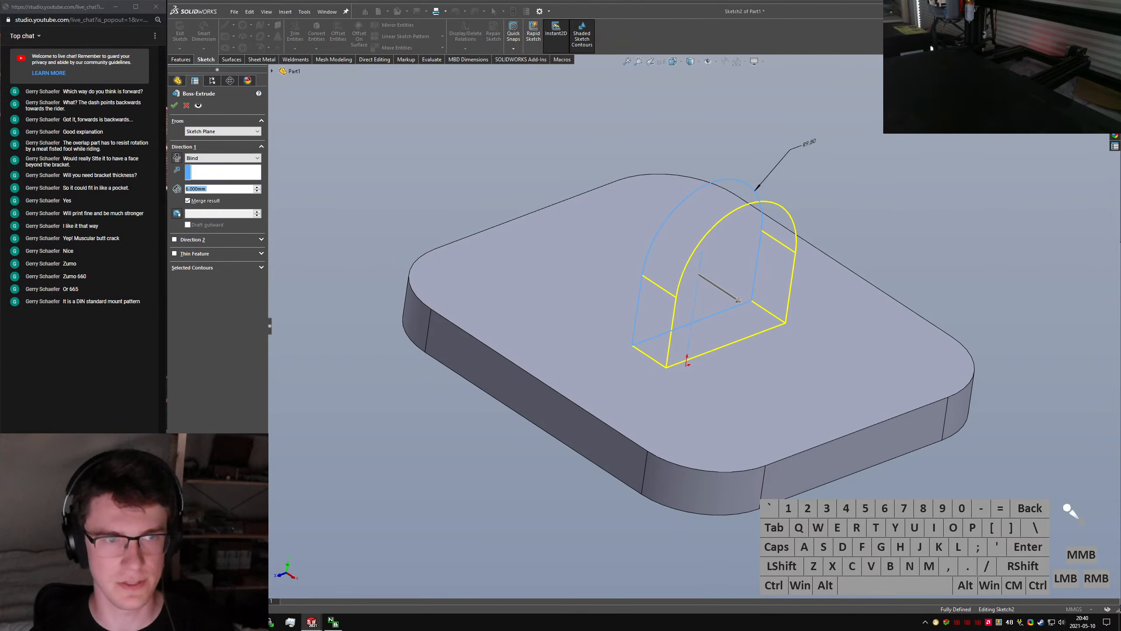
click(222, 158)
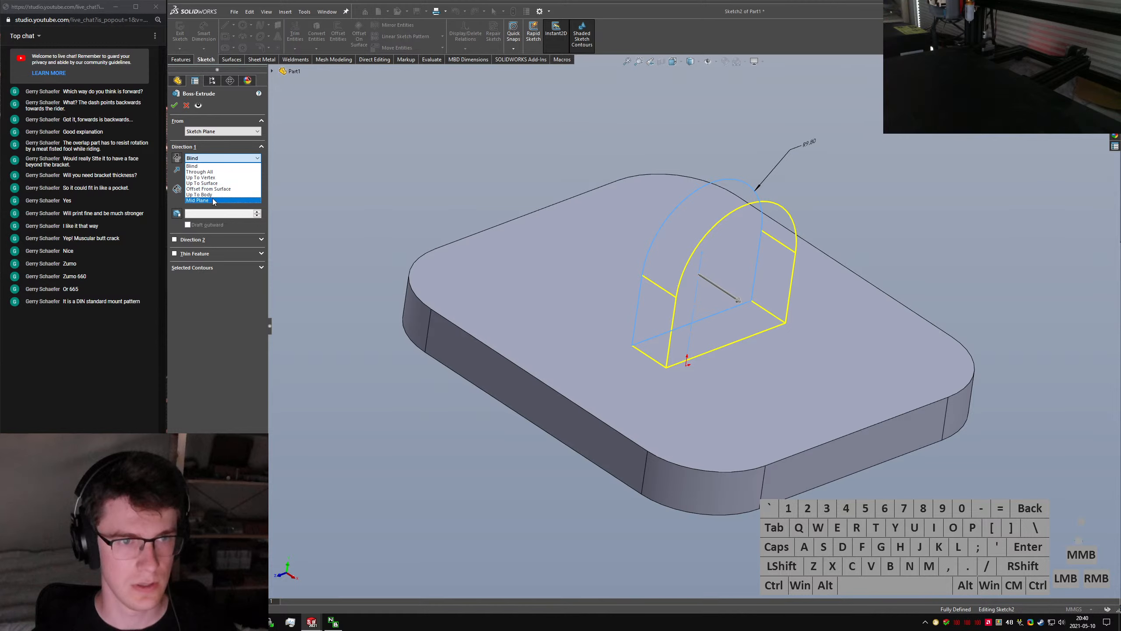
click(186, 106)
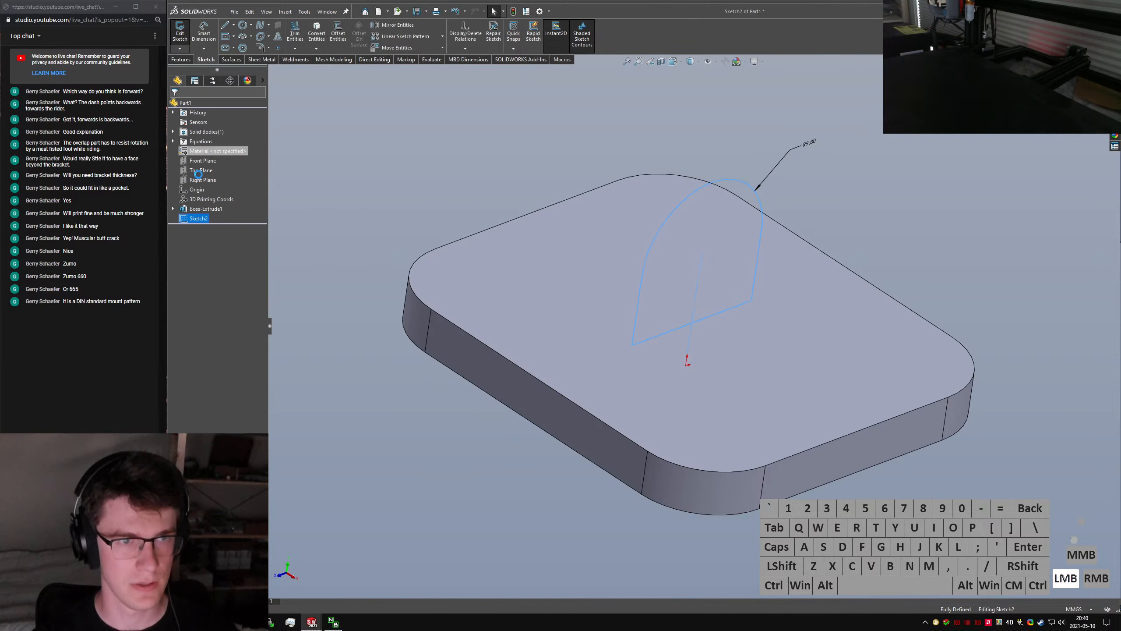
right_click(201, 216)
click(190, 266)
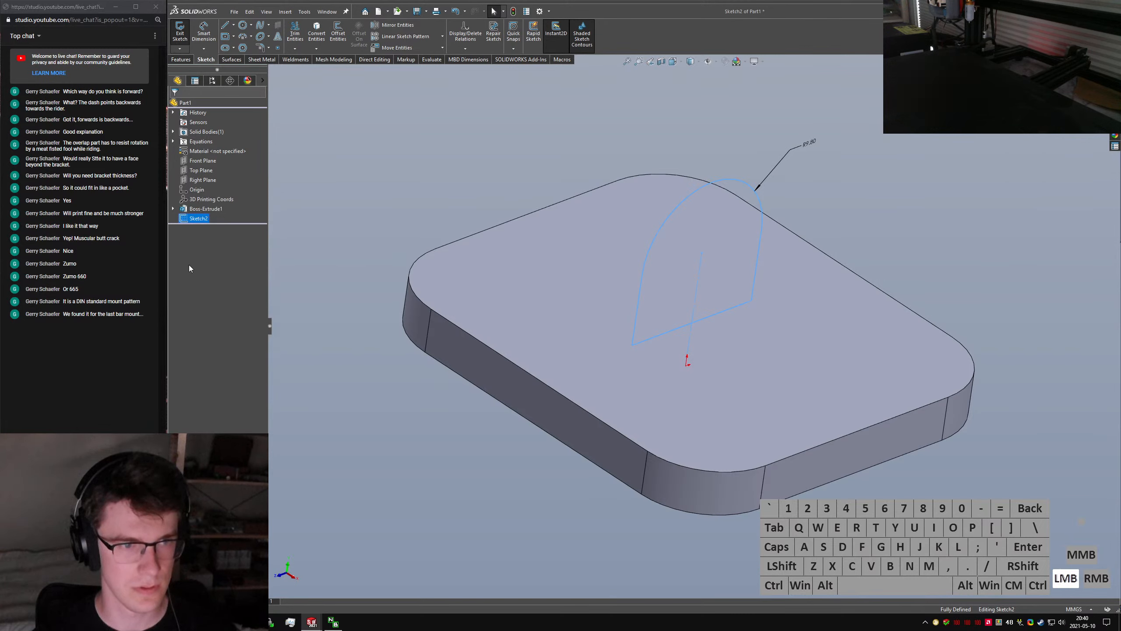
click(223, 219)
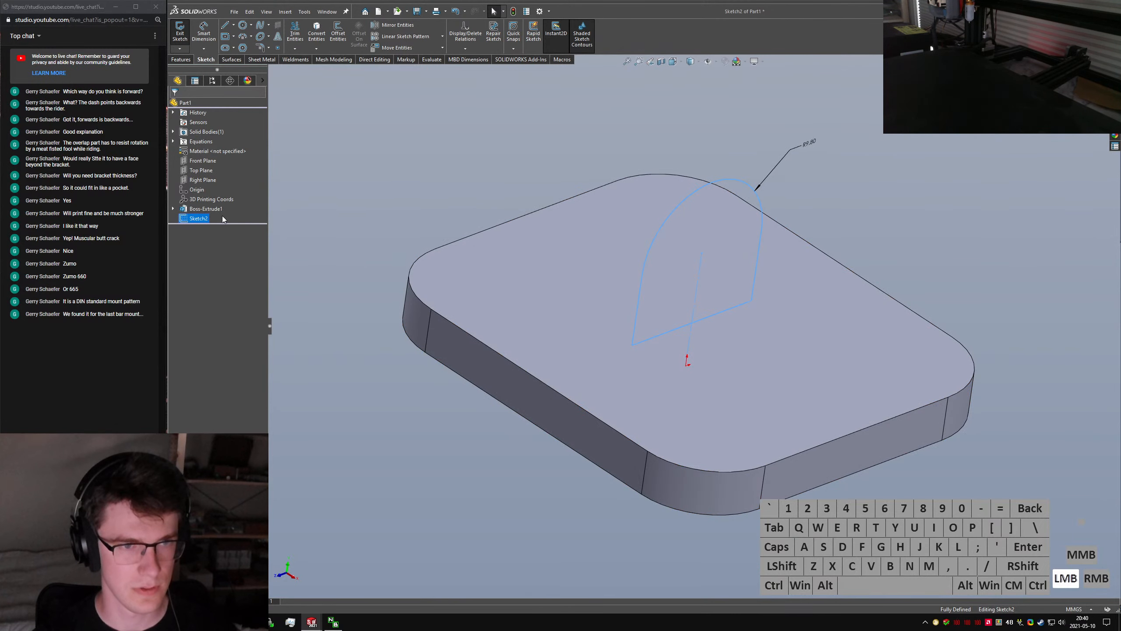
click(388, 224)
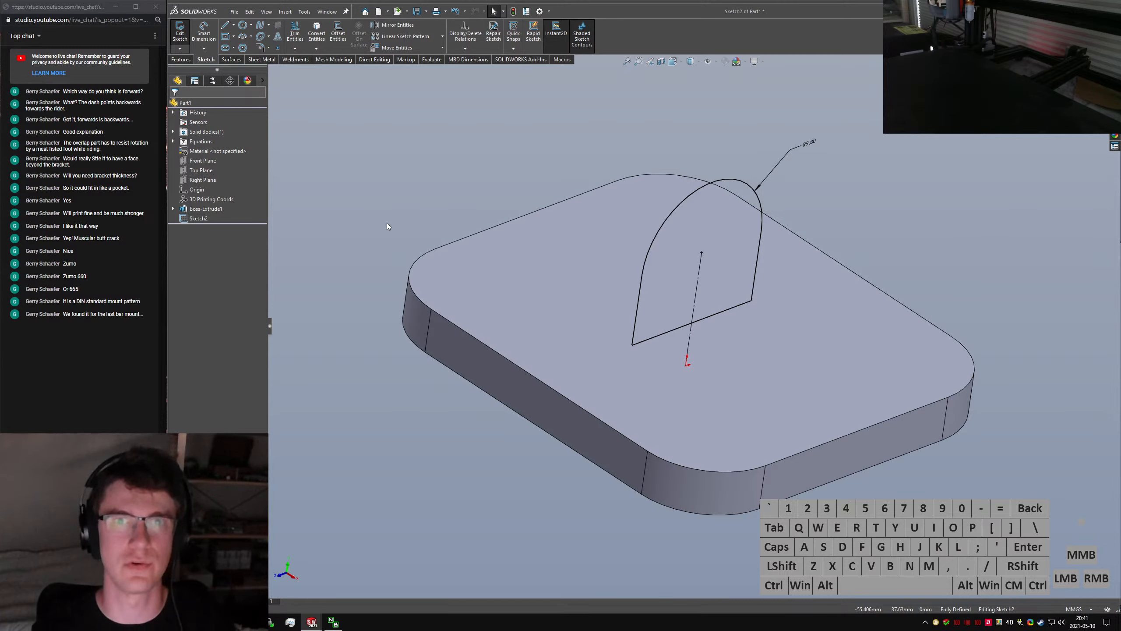
Extrude the arch sketch with the Mid Plane end condition into a long block on the plate, with merging kept on
click(194, 218)
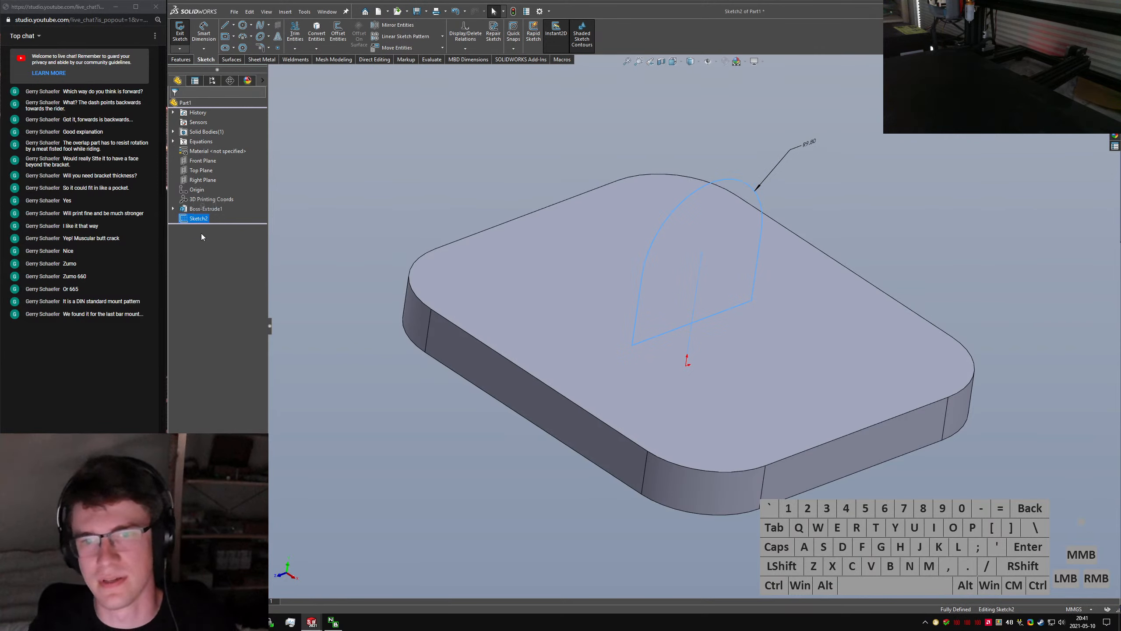
click(181, 59)
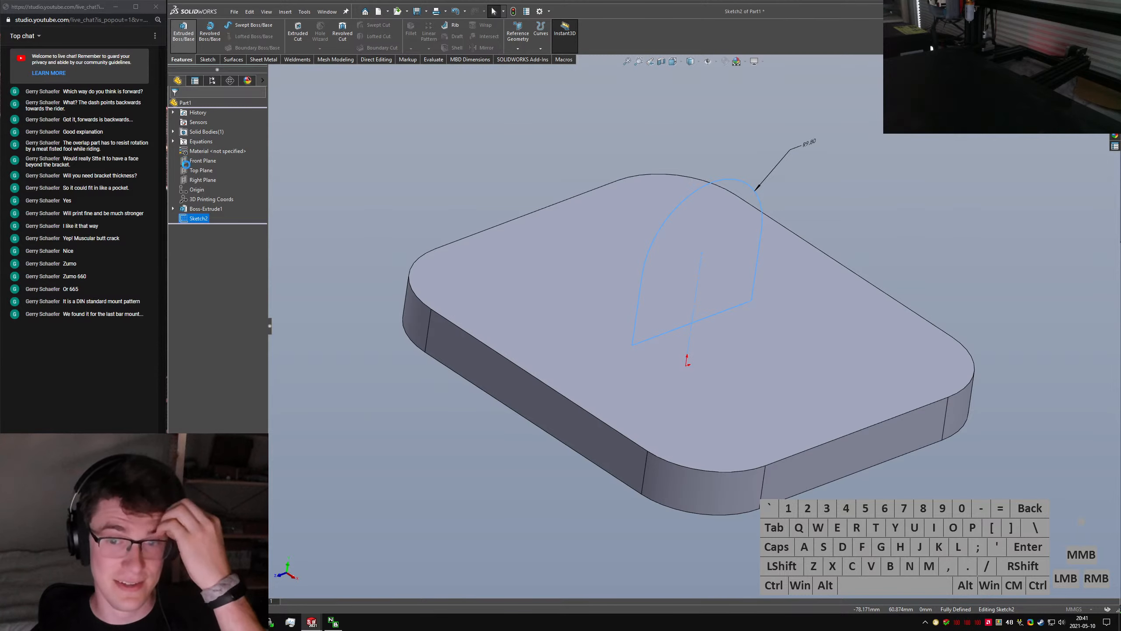
click(184, 31)
click(222, 158)
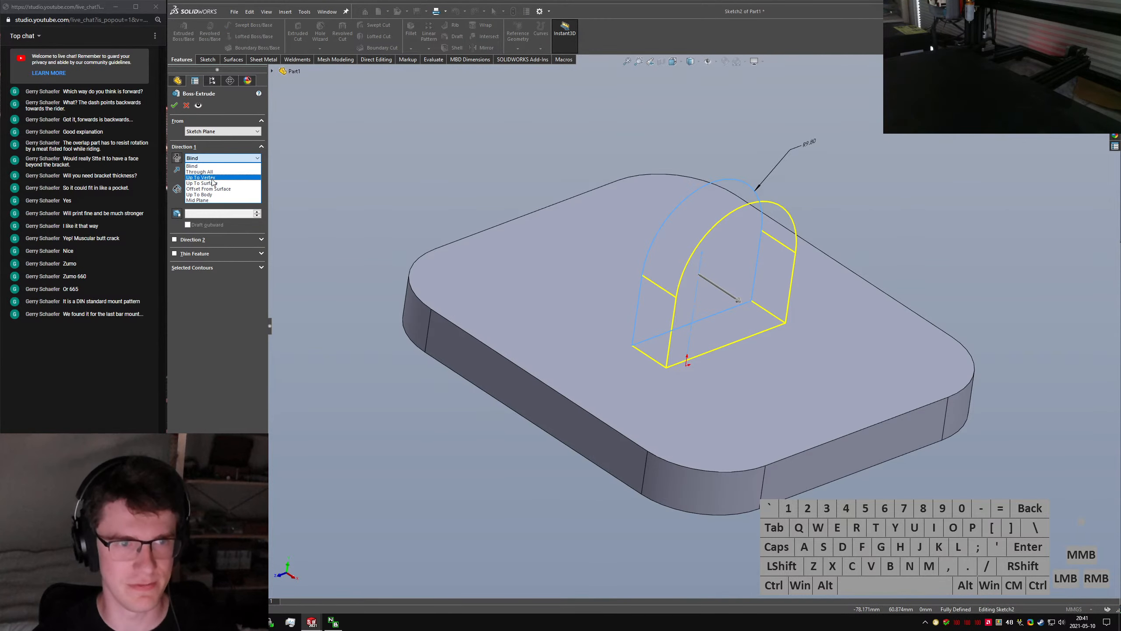
click(208, 171)
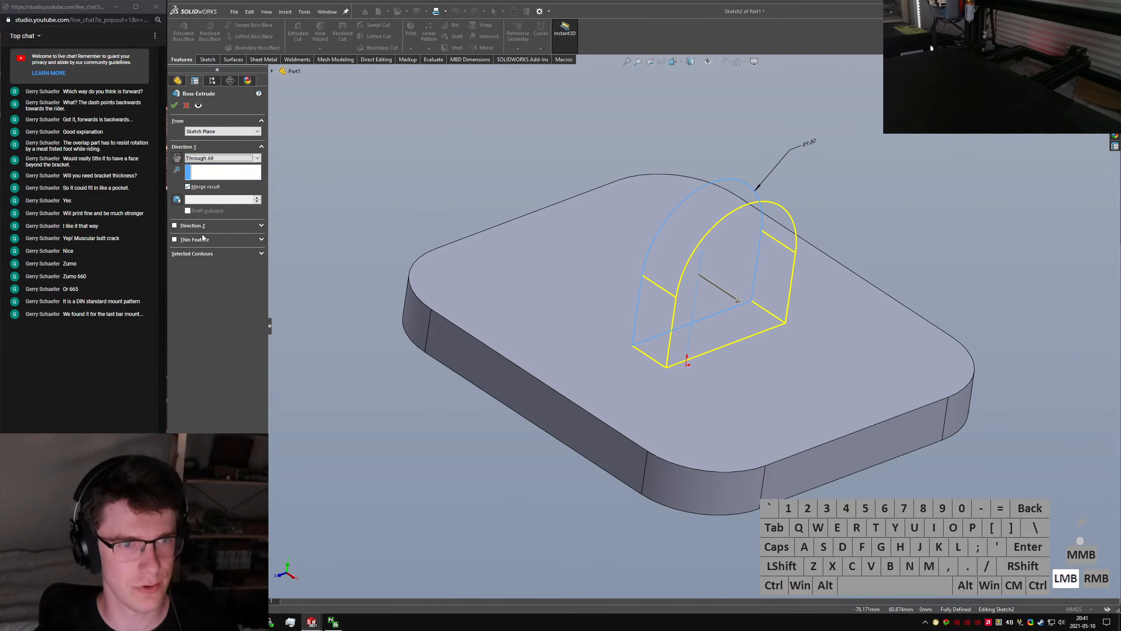
click(174, 225)
click(222, 236)
click(211, 248)
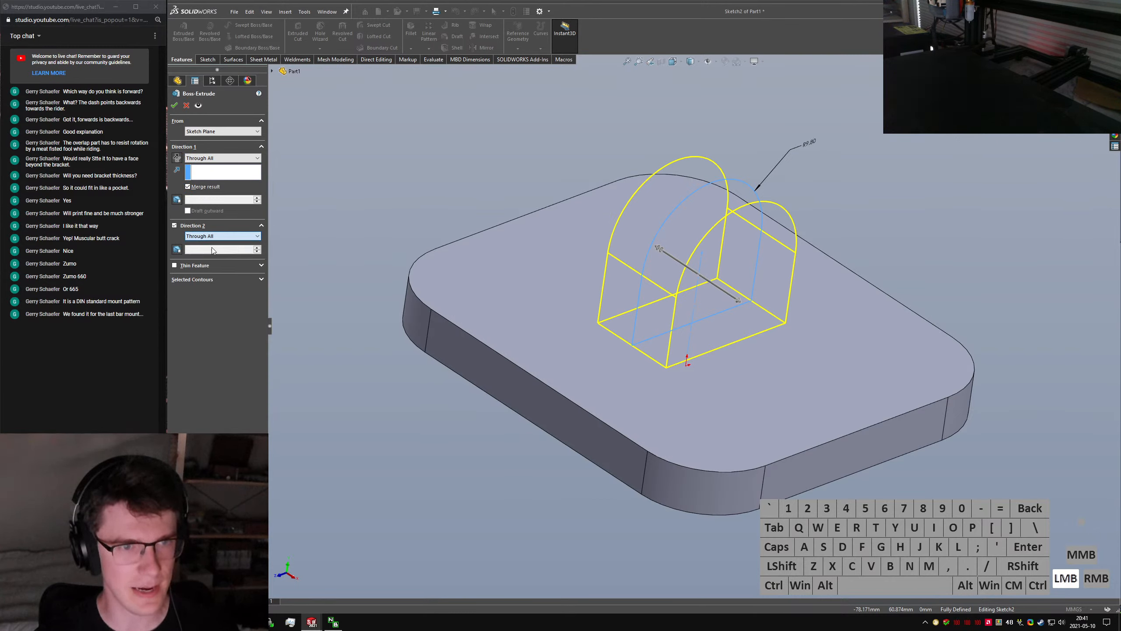
click(220, 158)
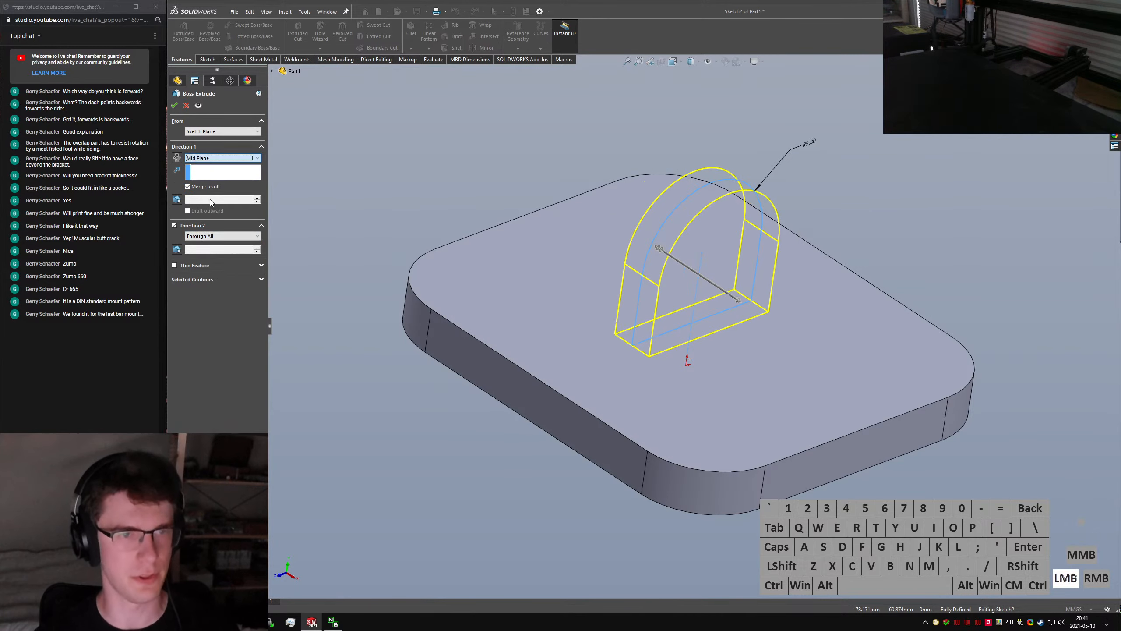
click(211, 200)
key(Return)
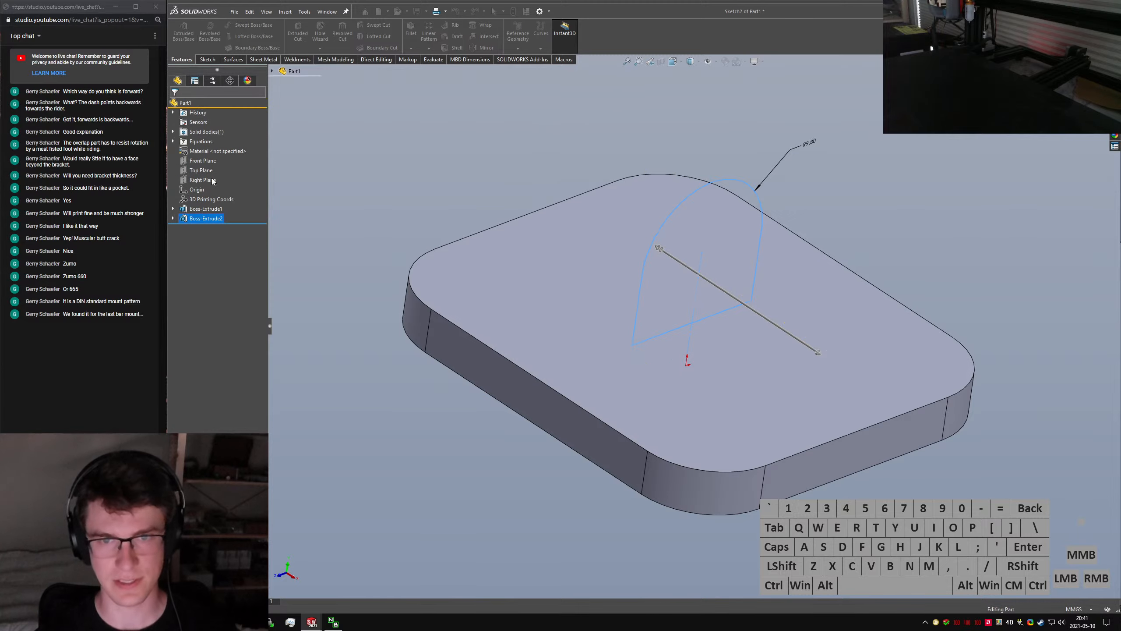
middle_drag(636, 287, 578, 379)
click(955, 176)
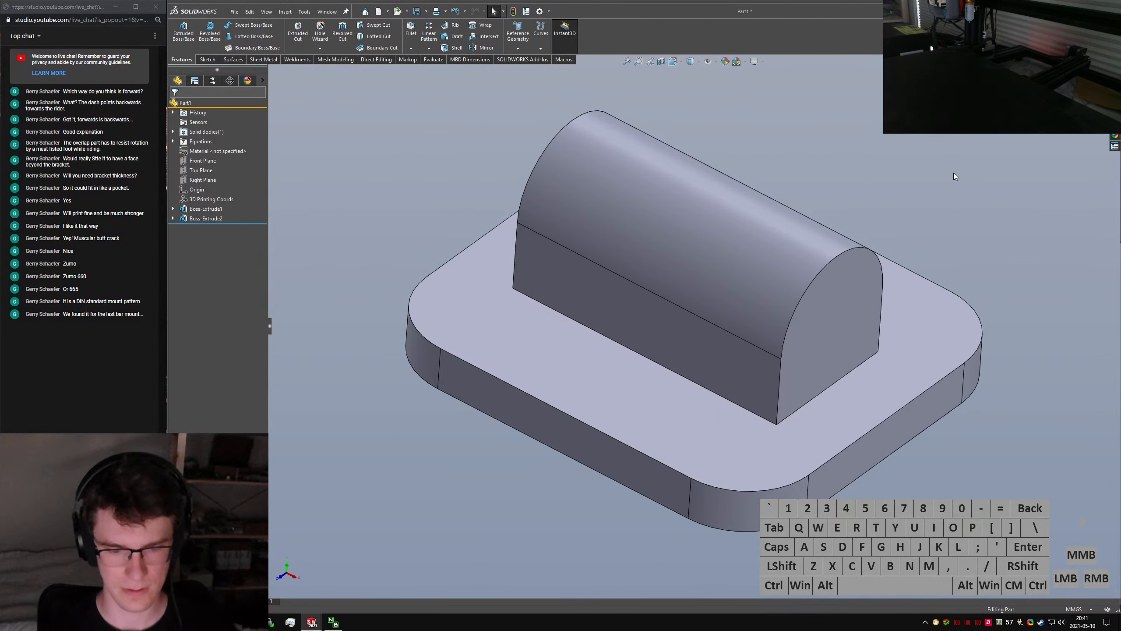
text(sfillet)
key(Return)
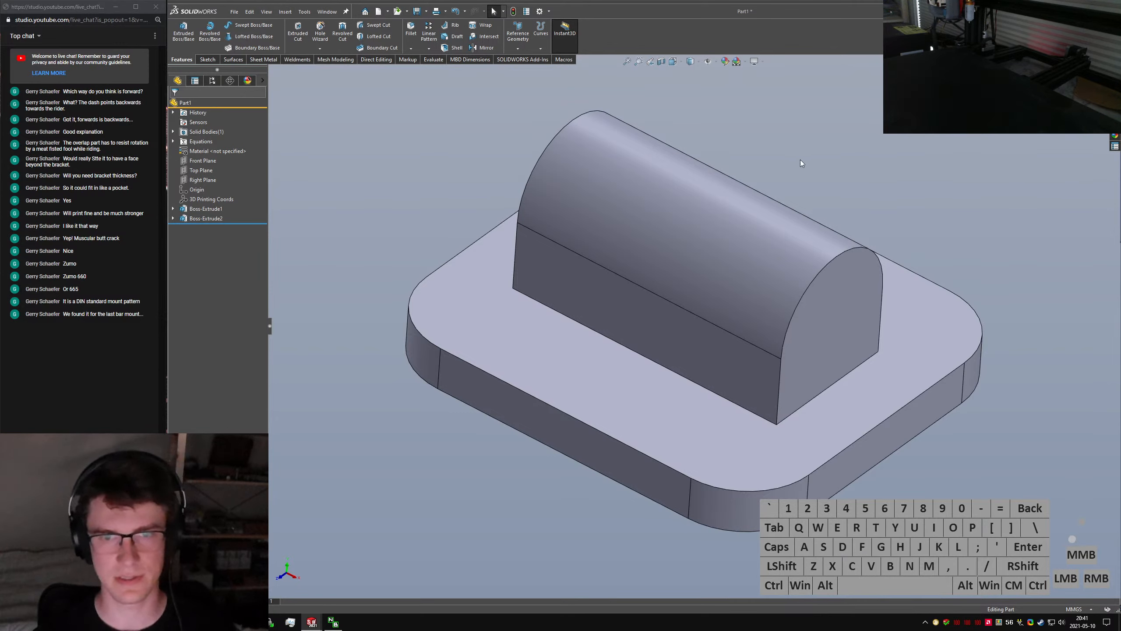
click(513, 228)
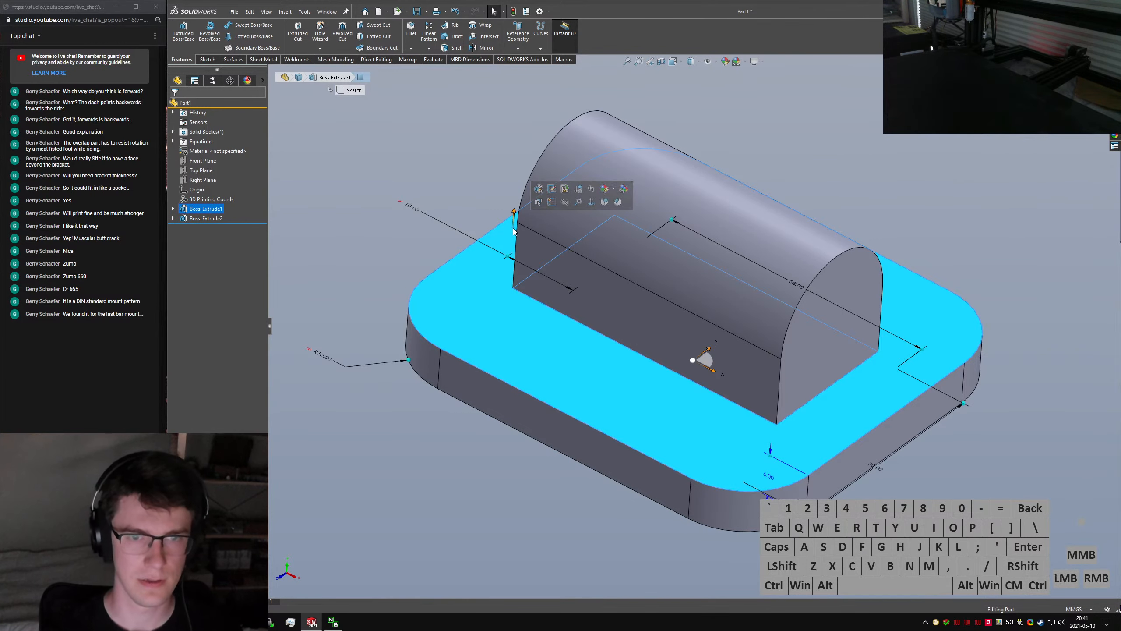
click(415, 150)
Add an ANSI Metric M6 normal-fit screw clearance hole, Through All, at the arch's center on the block's end face with the Hole Wizard
key(s)
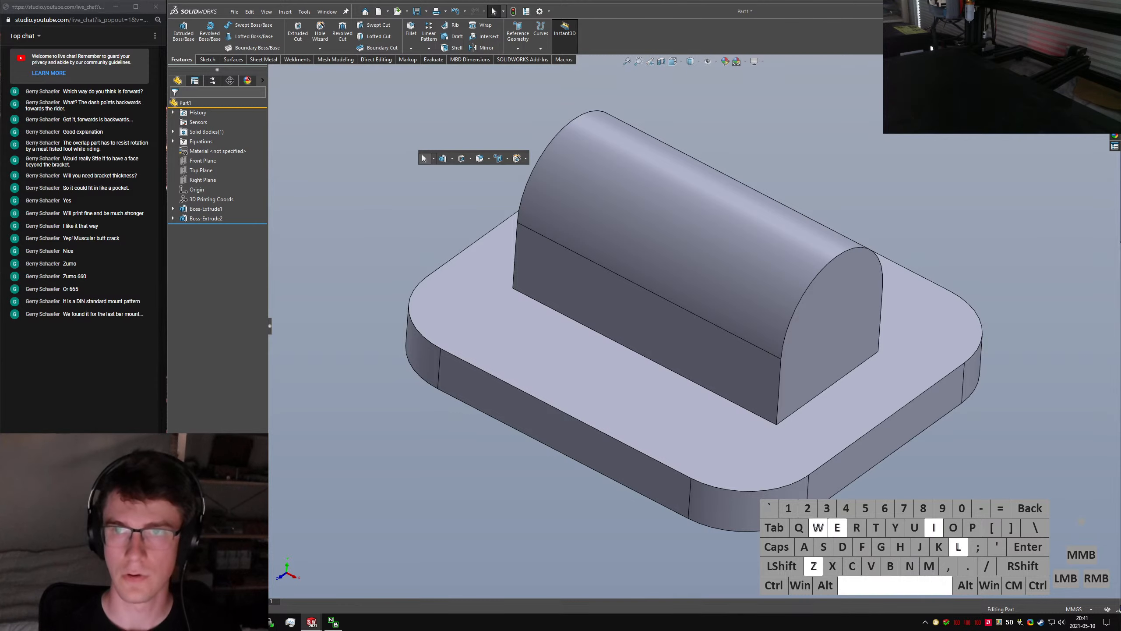
key(Return)
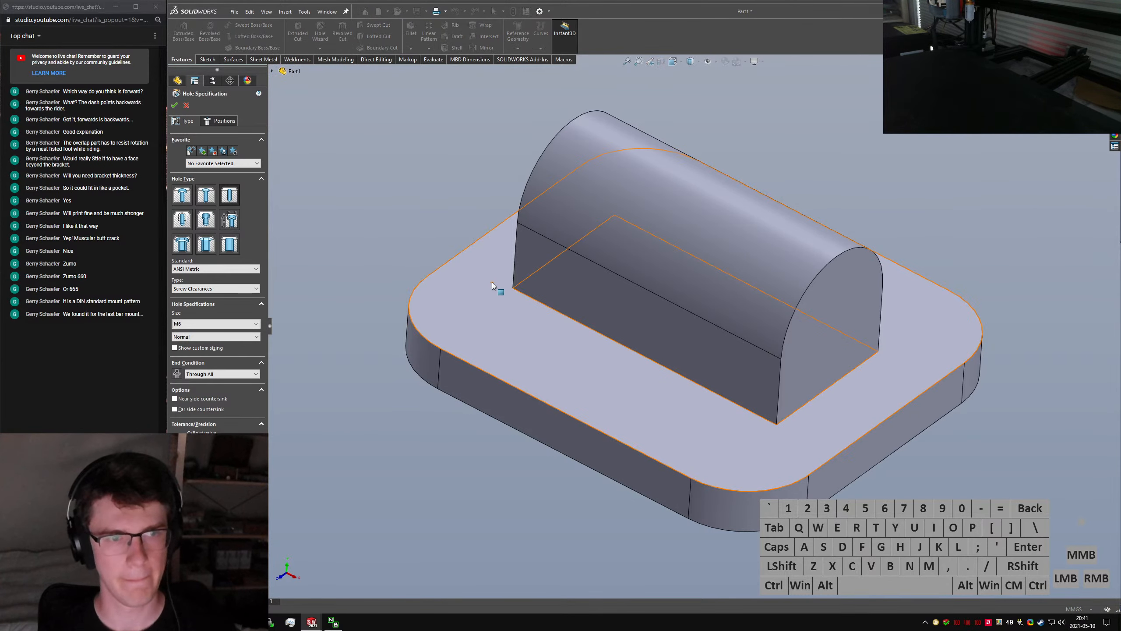
click(225, 120)
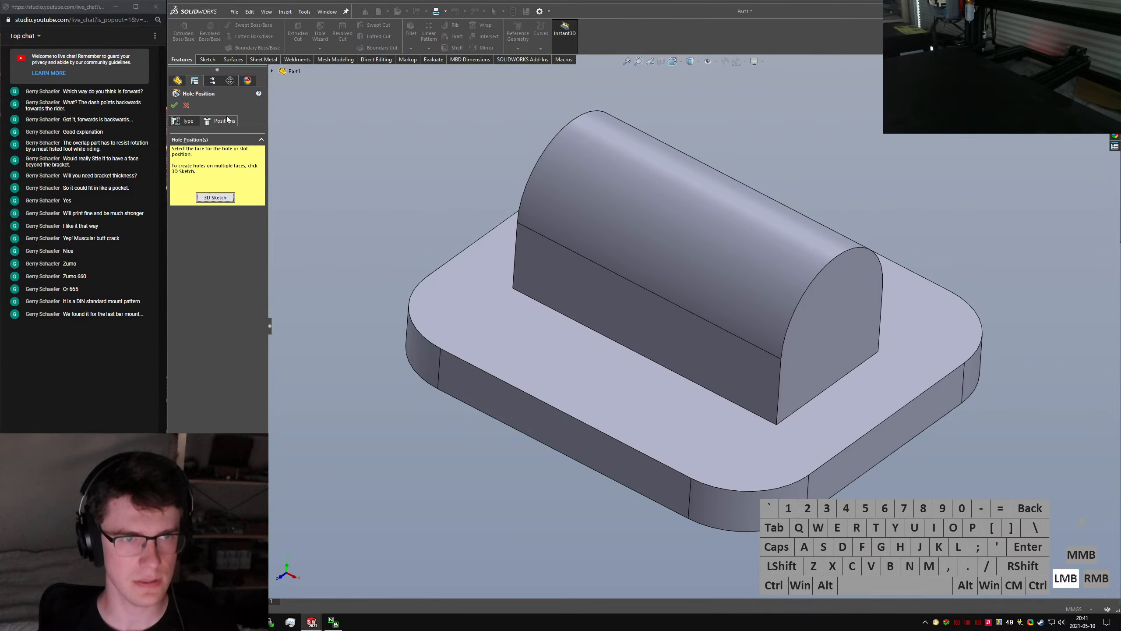
click(841, 317)
middle_drag(839, 316, 768, 260)
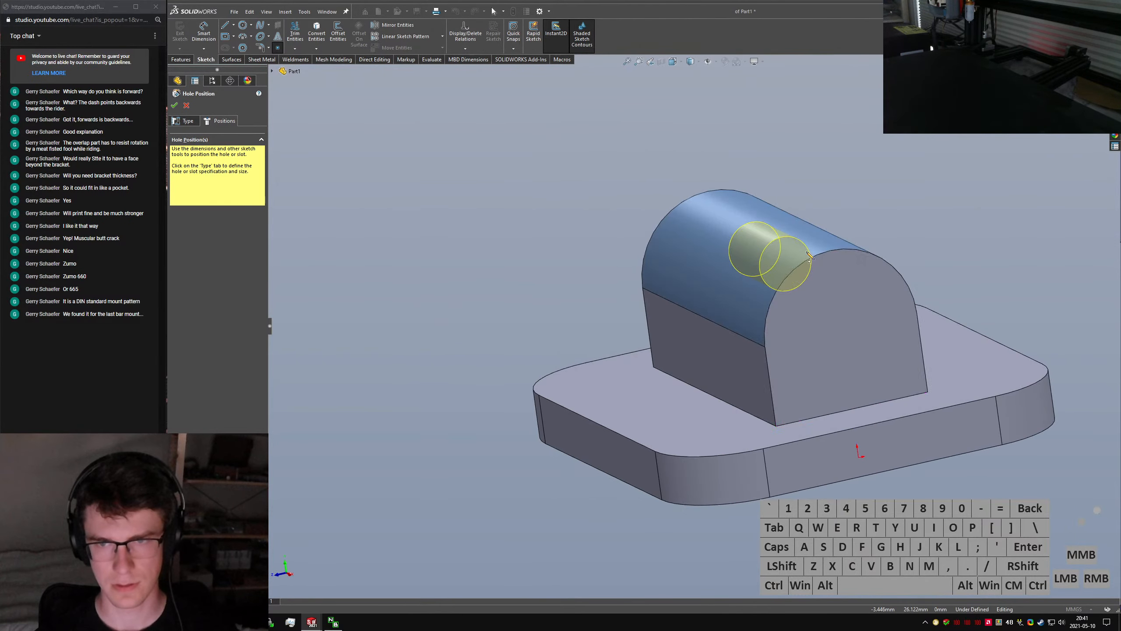
click(848, 328)
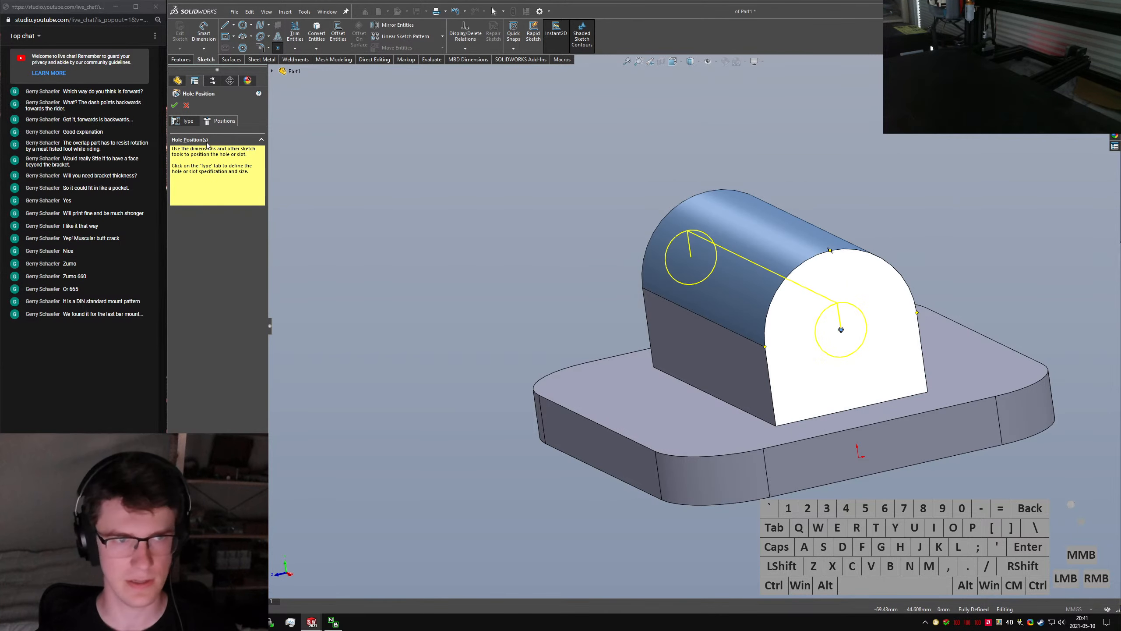
click(184, 121)
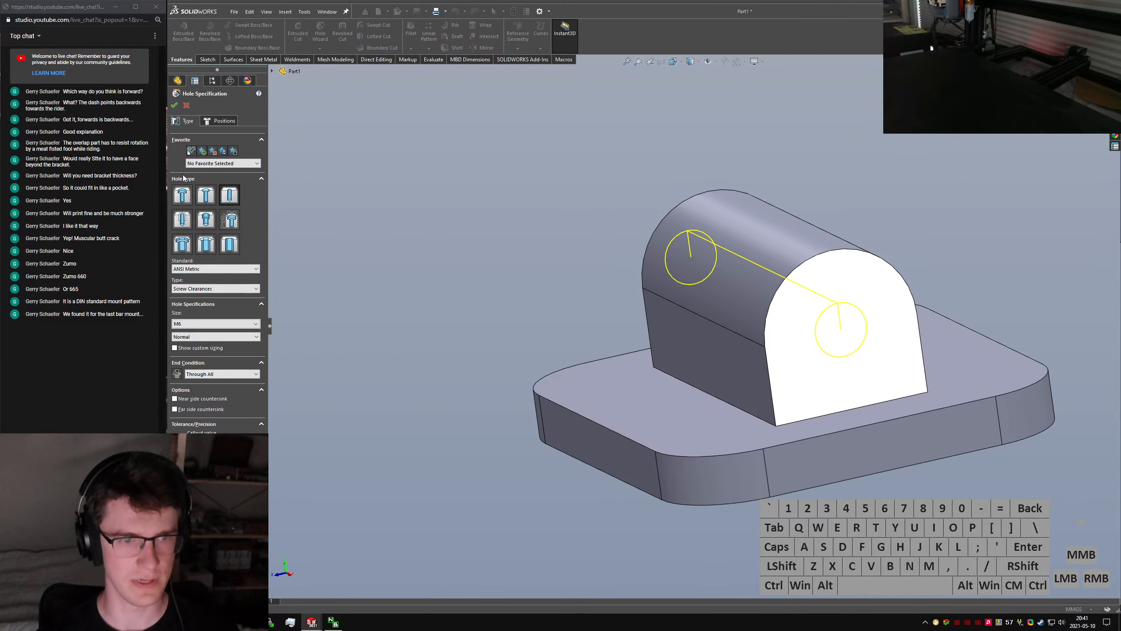
click(174, 105)
Facing the plate's underside, set up an ANSI Metric M5 normal-fit screw clearance hole, Through All, with the Hole Wizard
middle_drag(503, 271, 929, 337)
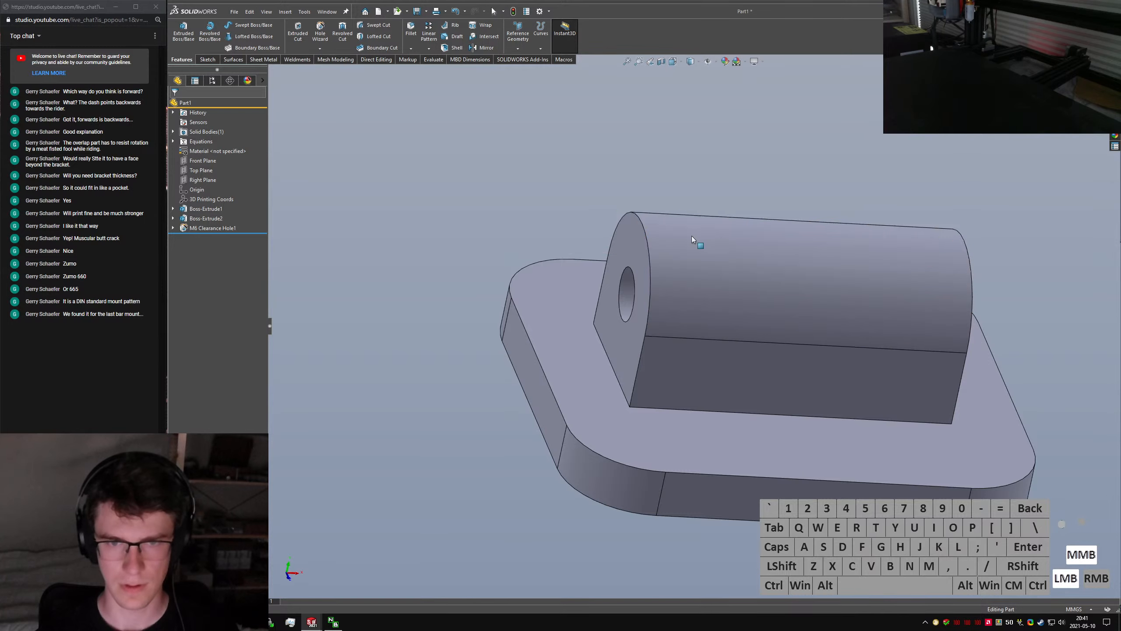
mouse_move(692, 235)
middle_down()
mouse_move(611, 244)
mouse_move(686, 276)
mouse_move(682, 243)
middle_up()
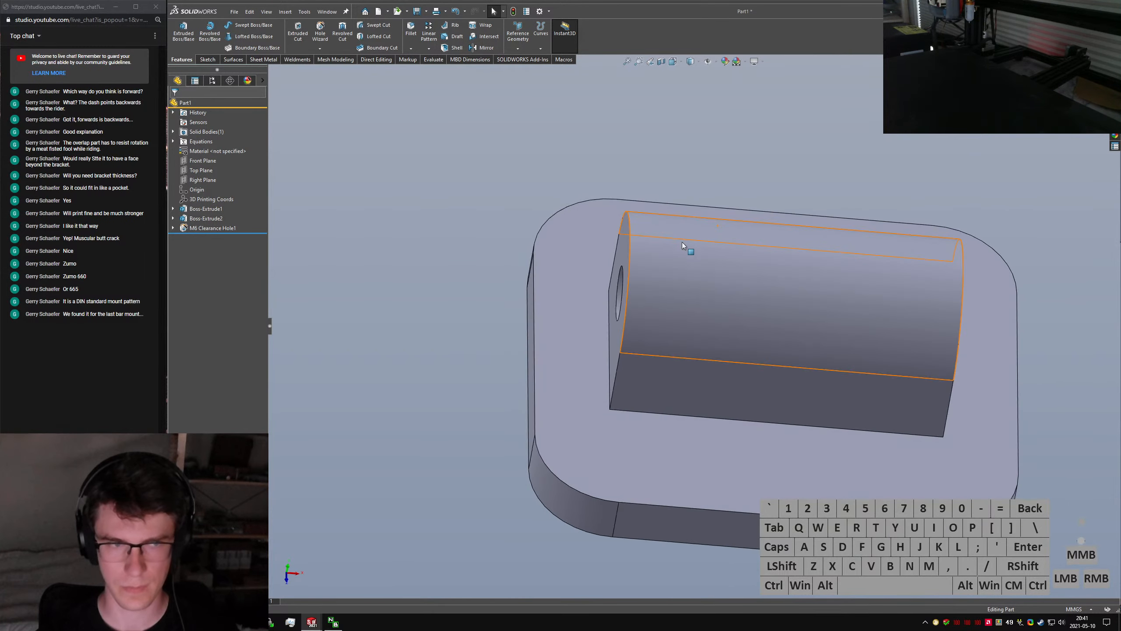
key(ctrl+6)
click(1039, 242)
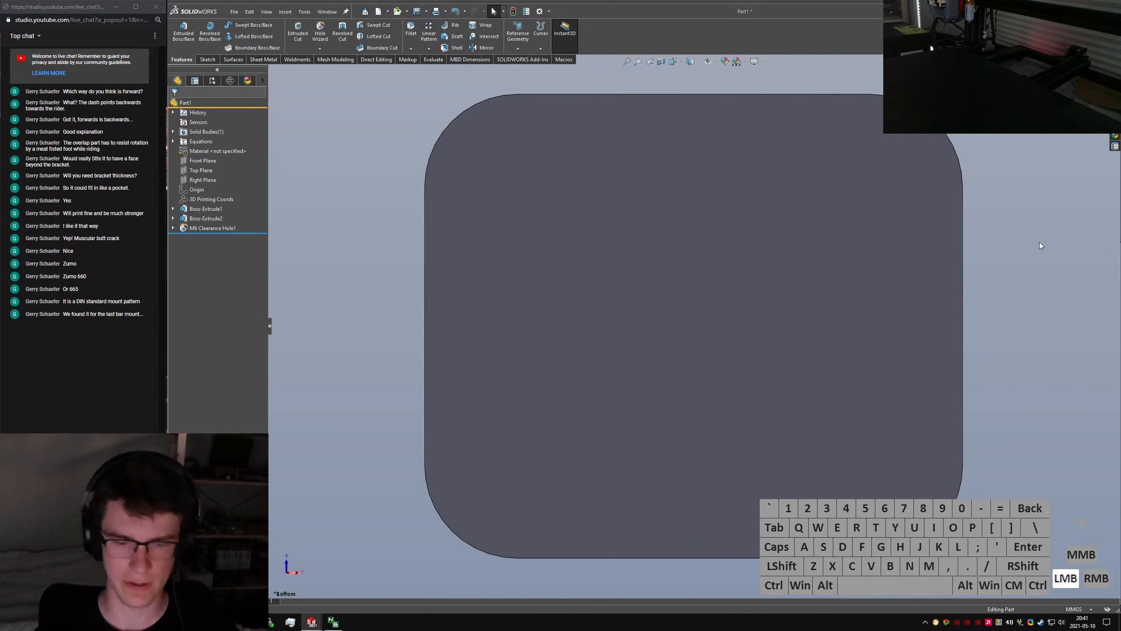
text(shole pattern)
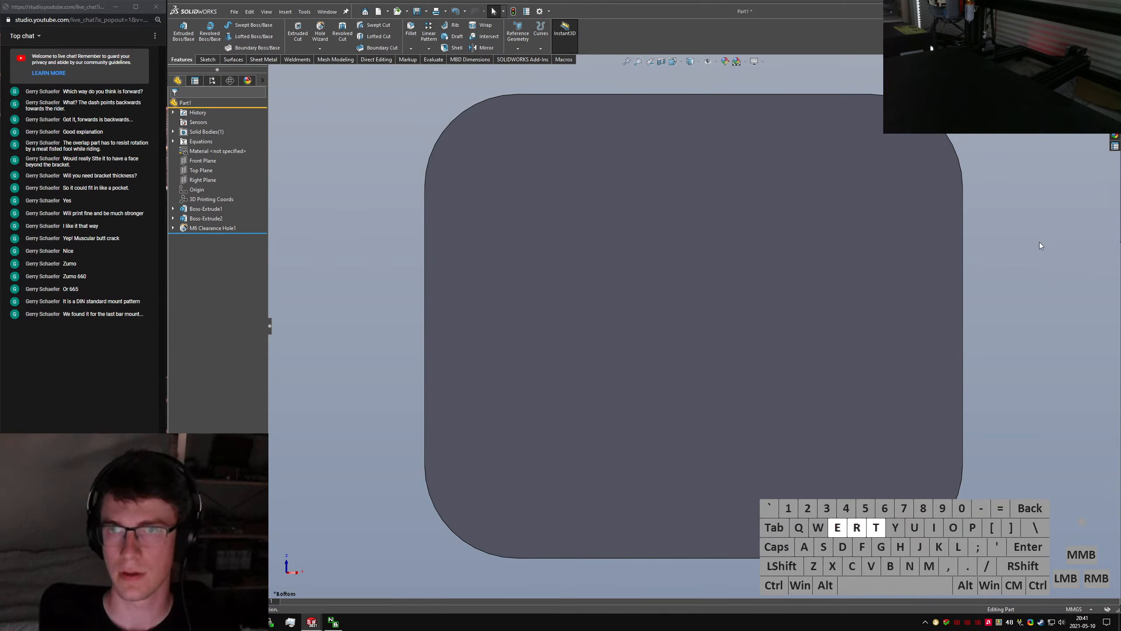
key(ctrl+a)
key(BackSpace)
text(hole wizard)
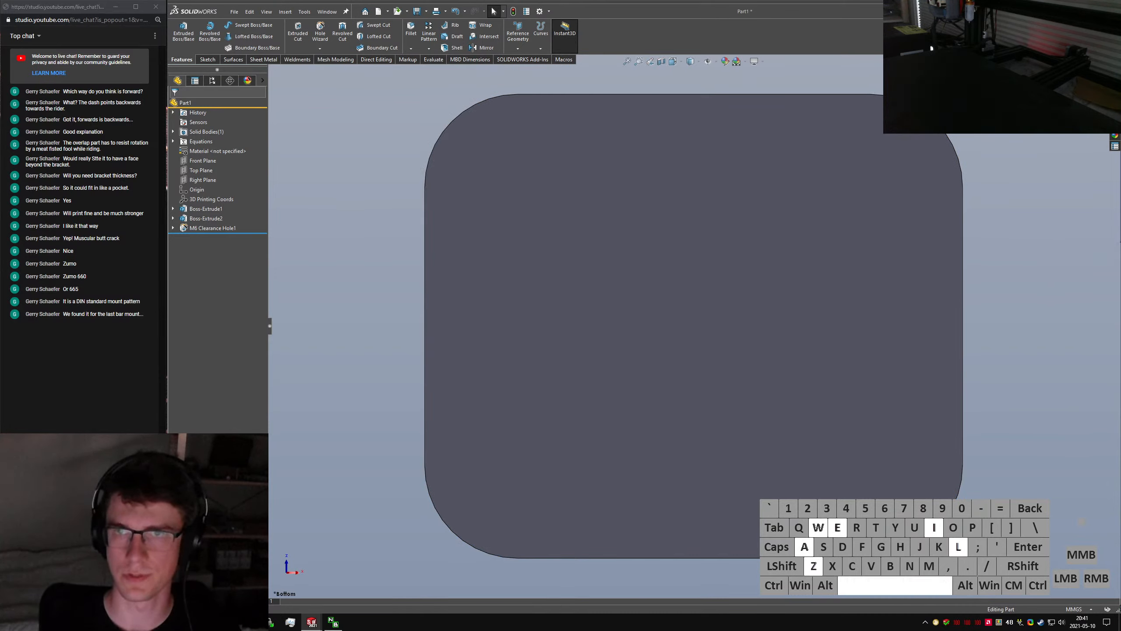
key(Return)
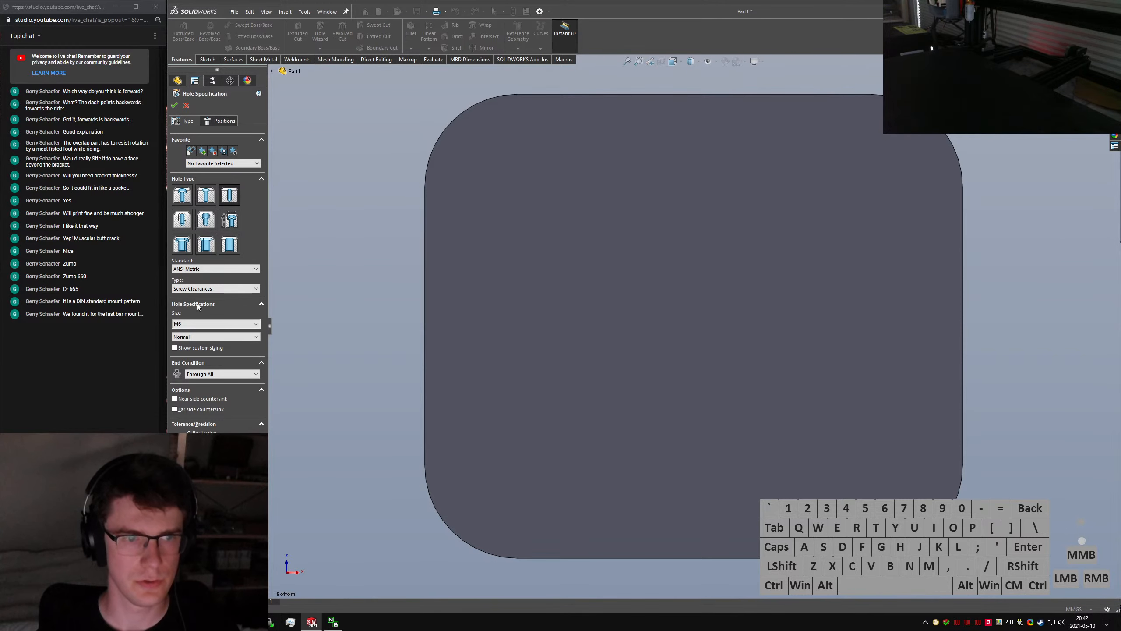
click(198, 324)
click(197, 356)
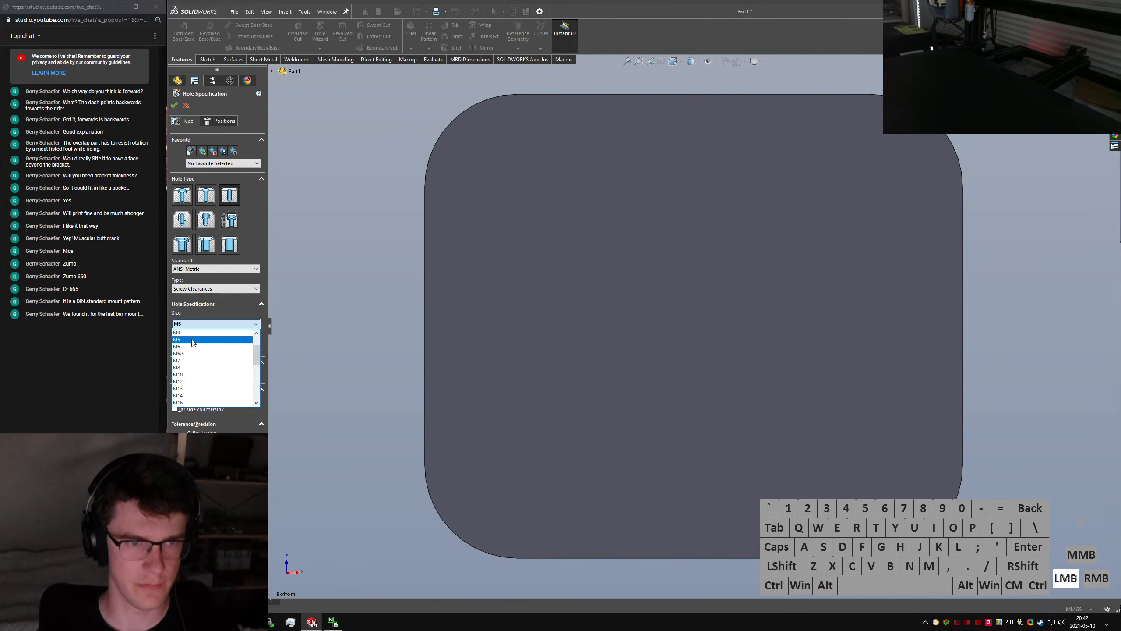
Show the base plate's sketch and place the M5 clearance holes at the four corners of its construction rectangle on the underside
click(219, 121)
click(284, 87)
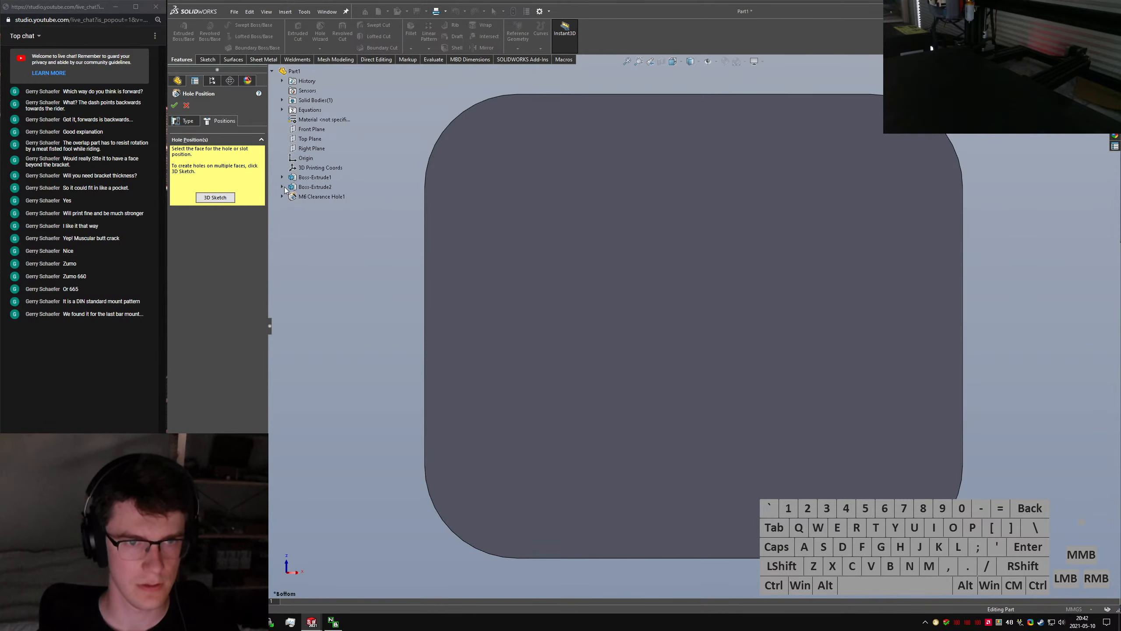
click(282, 177)
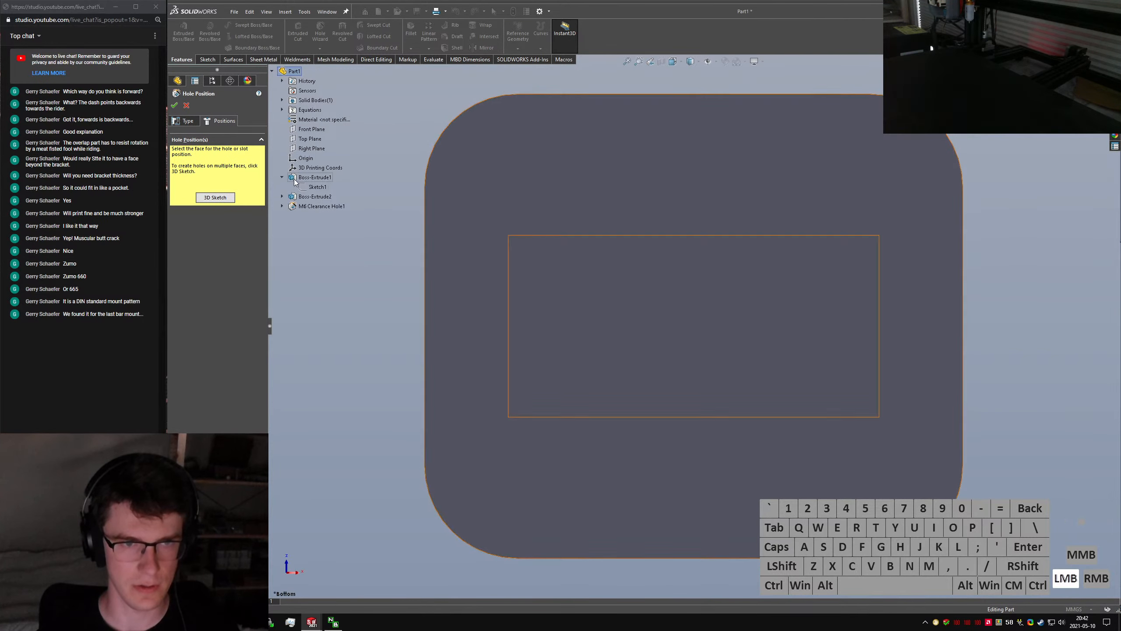
right_click(315, 186)
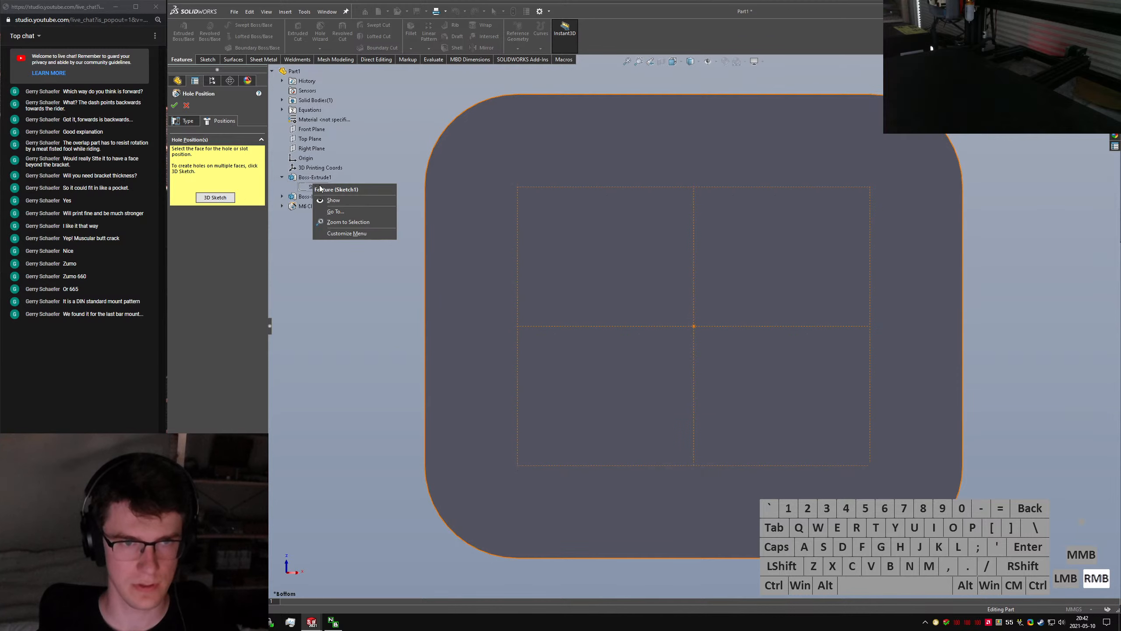
click(320, 200)
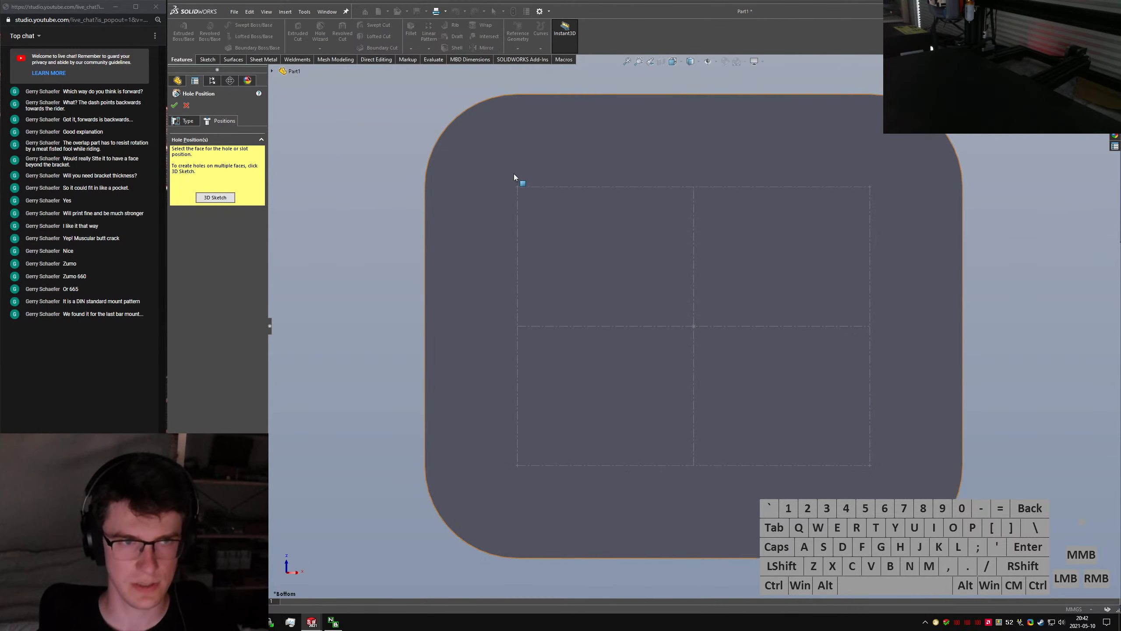
click(516, 185)
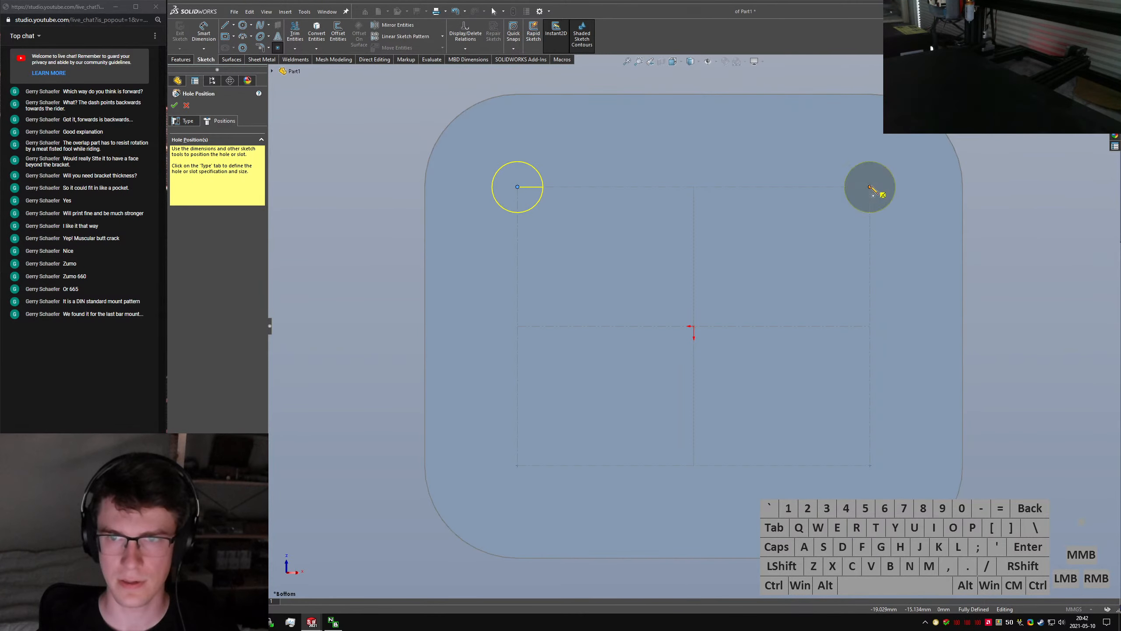
click(871, 188)
click(868, 466)
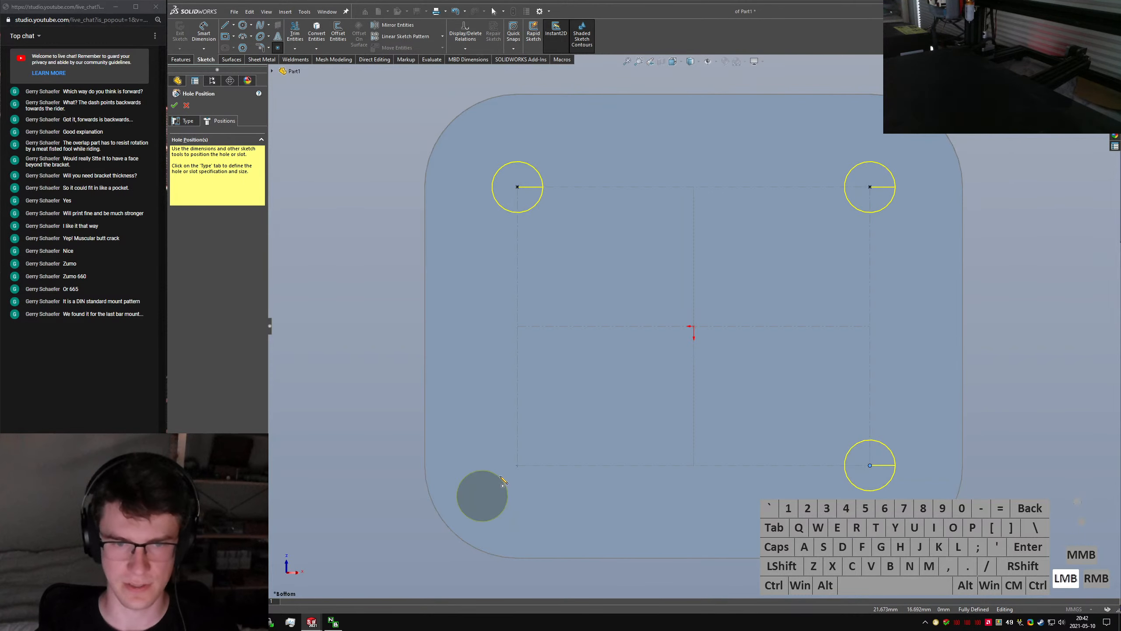
click(519, 466)
right_click(519, 465)
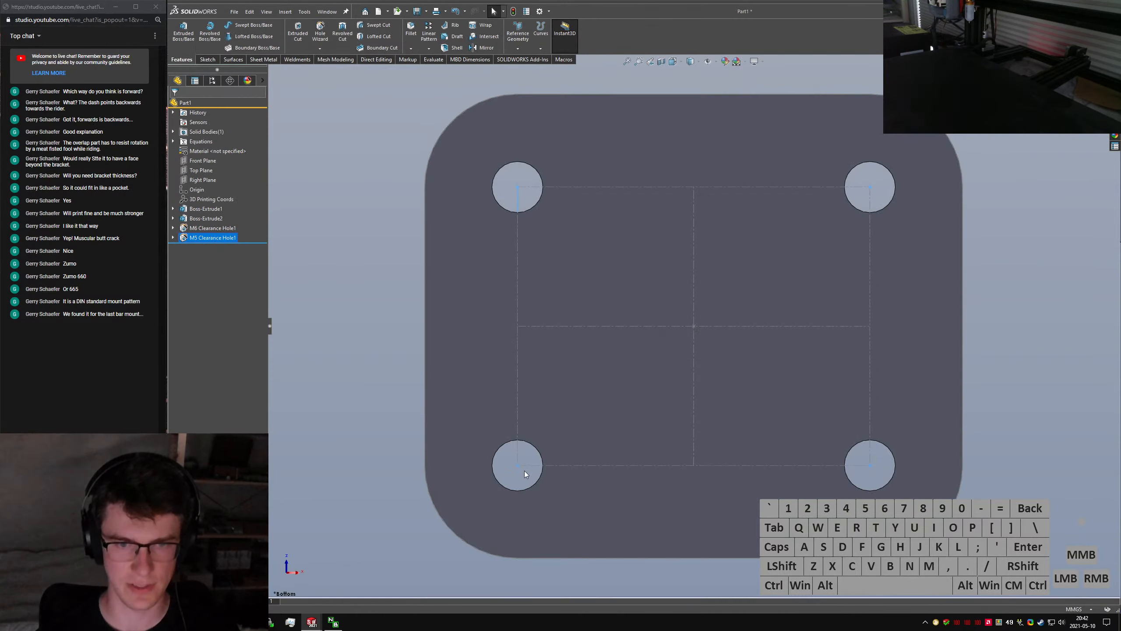
Hide the base plate's sketch under the first extrusion
middle_drag(339, 254, 343, 288)
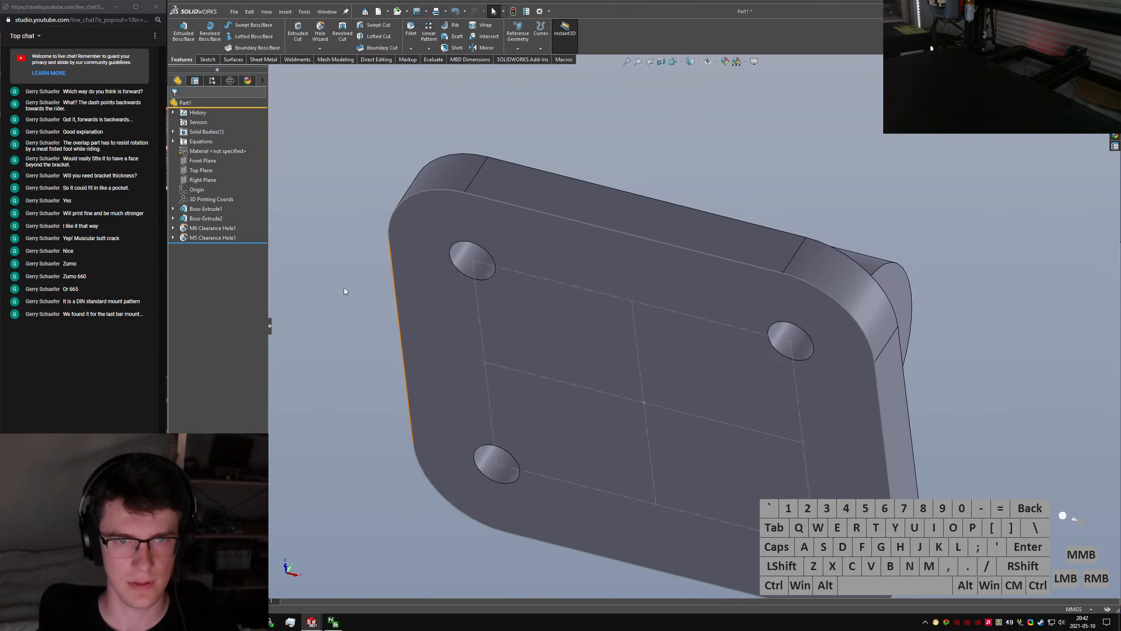
click(173, 209)
right_click(198, 216)
click(233, 189)
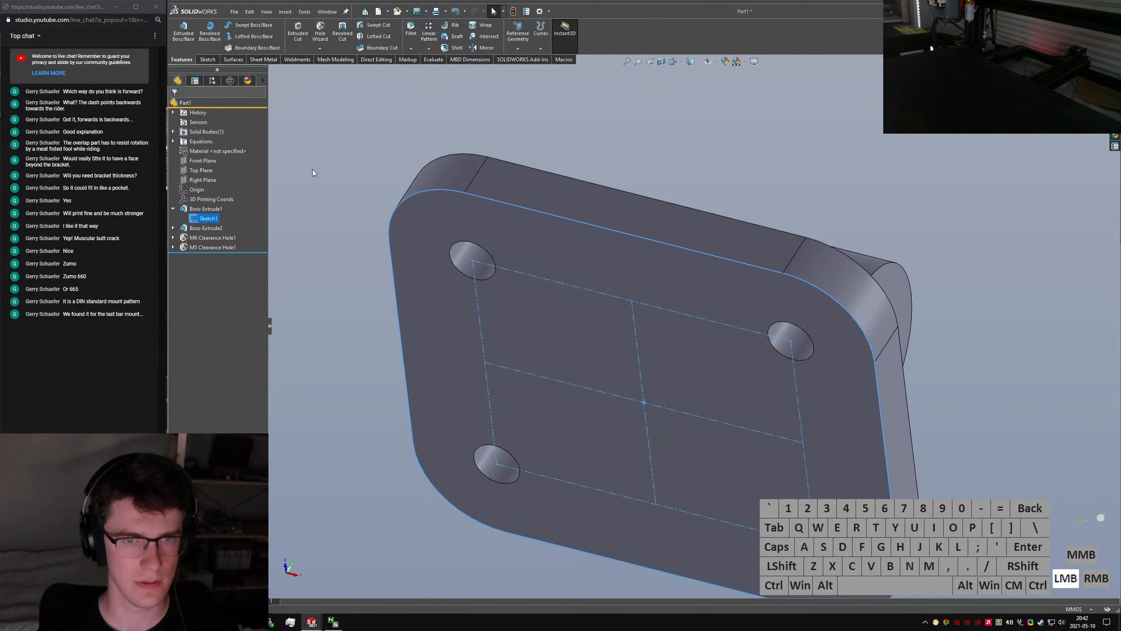
Set the plate sketch's hole spacing to 30 mm along the lug block and 38 mm across it
mouse_move(591, 187)
middle_down()
mouse_move(570, 349)
mouse_move(563, 323)
mouse_move(589, 373)
middle_up()
click(560, 319)
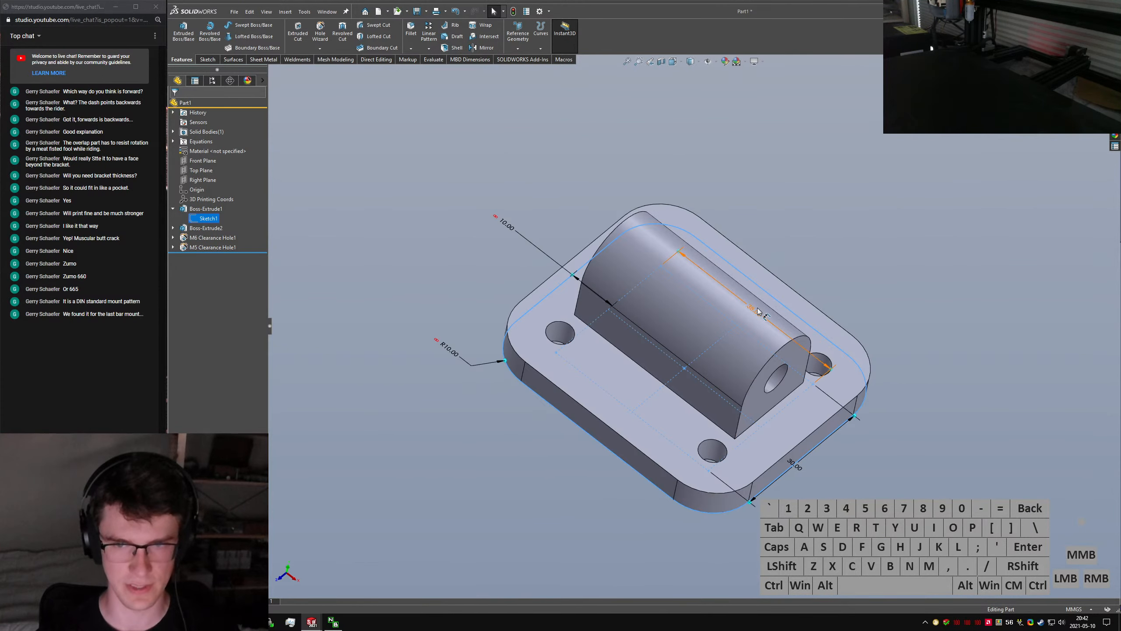
click(802, 318)
text(30)
key(Return)
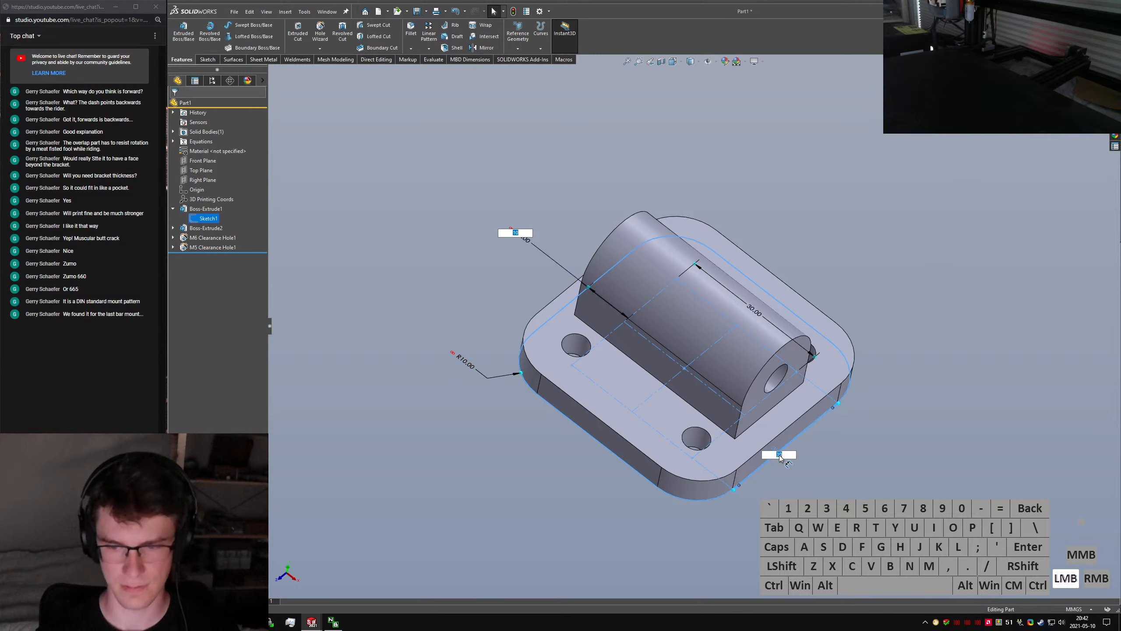
key(Return)
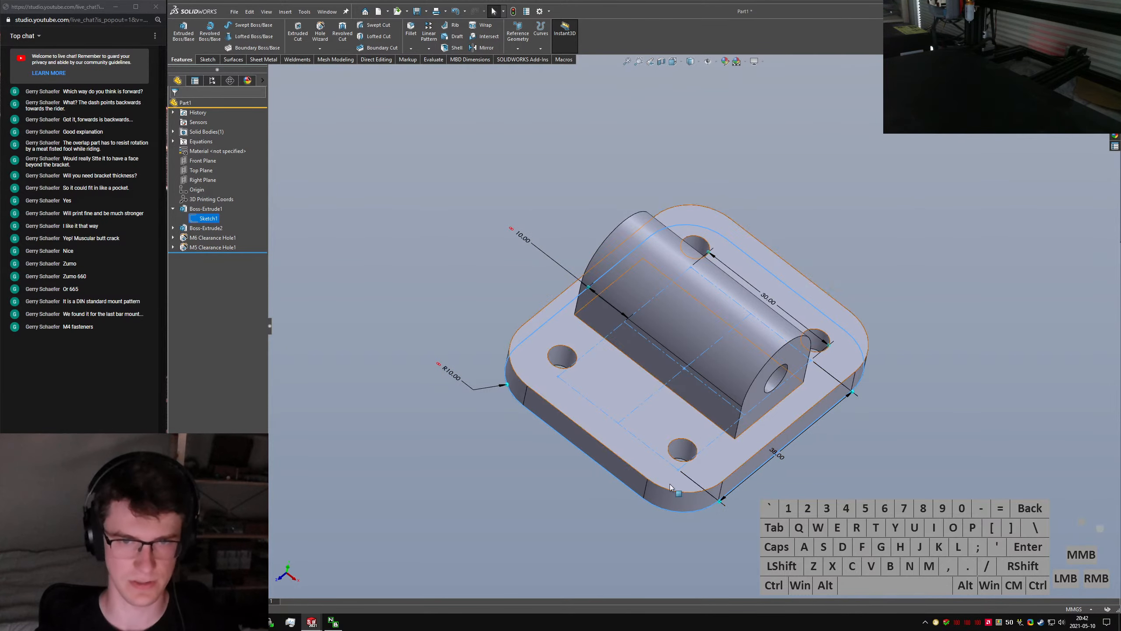
Change the plate sketch's hole spacing back to 30 mm across the lug block and 38 mm along it, and deselect the sketch
click(775, 451)
text(30)
key(Return)
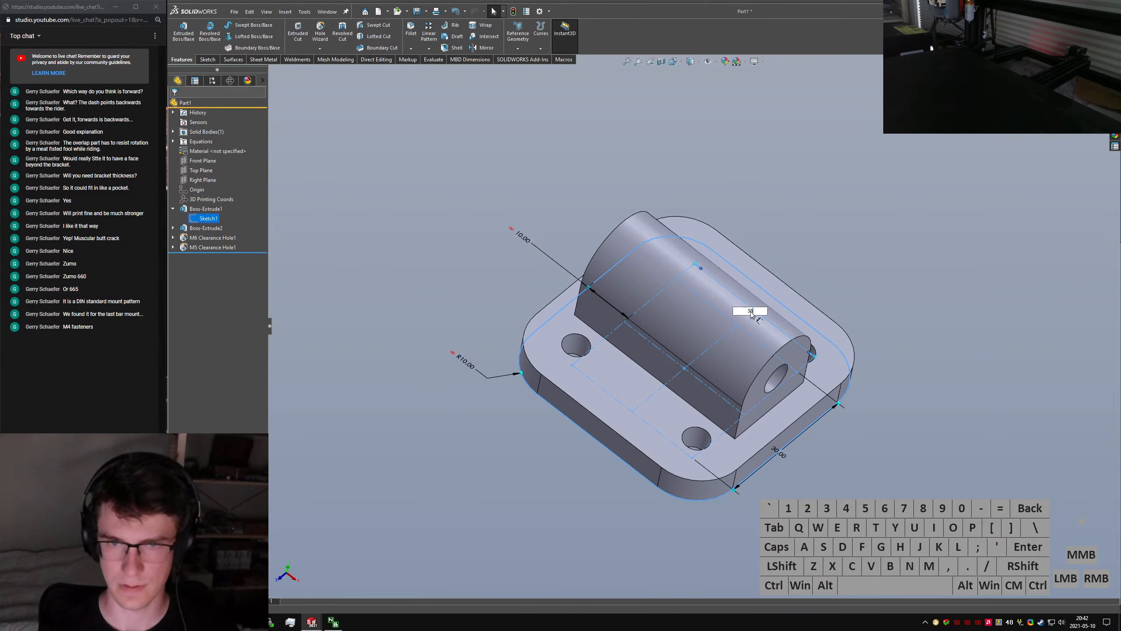
key(Return)
click(667, 368)
middle_drag(671, 375, 685, 419)
click(398, 254)
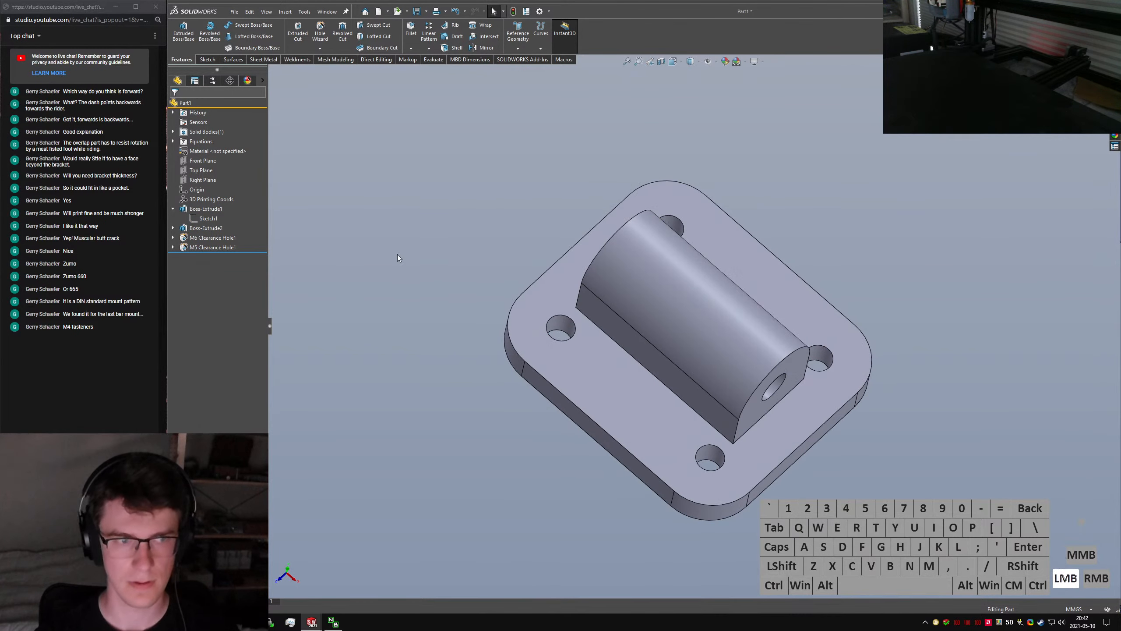
Edit the four corner clearance holes in the plate and set their screw size to M4
click(565, 331)
click(585, 312)
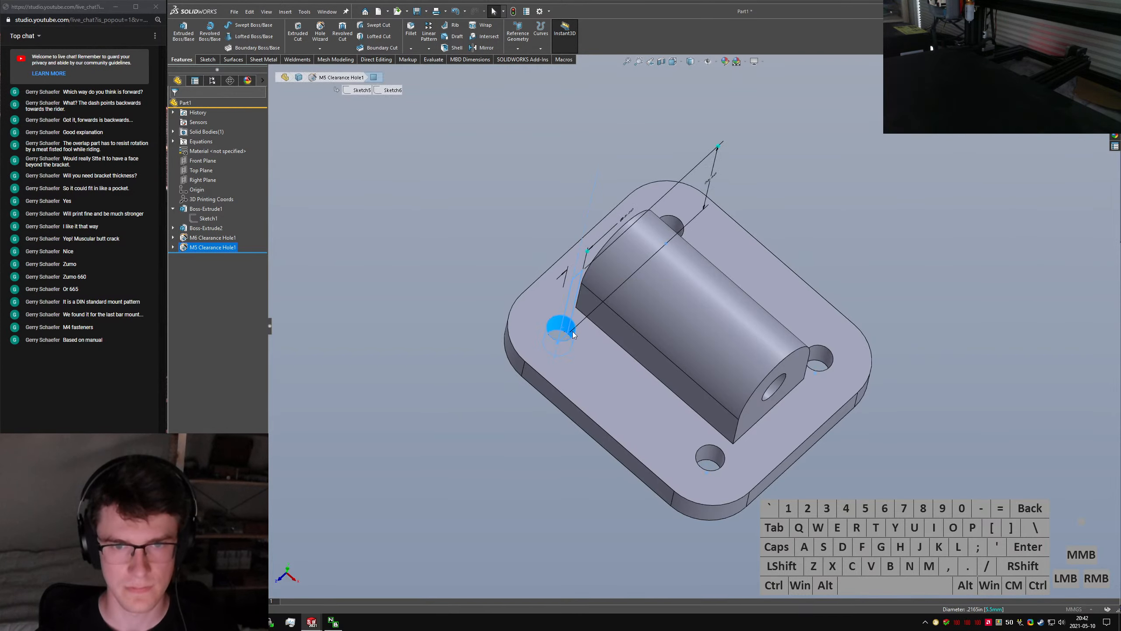
middle_drag(600, 288, 493, 203)
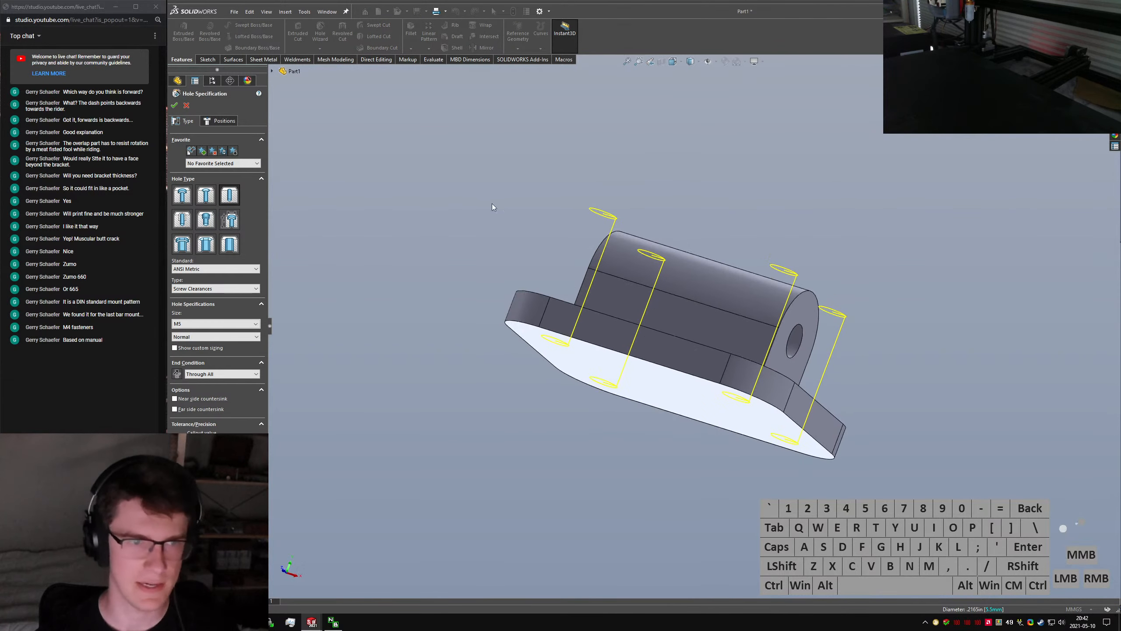
click(212, 324)
click(207, 332)
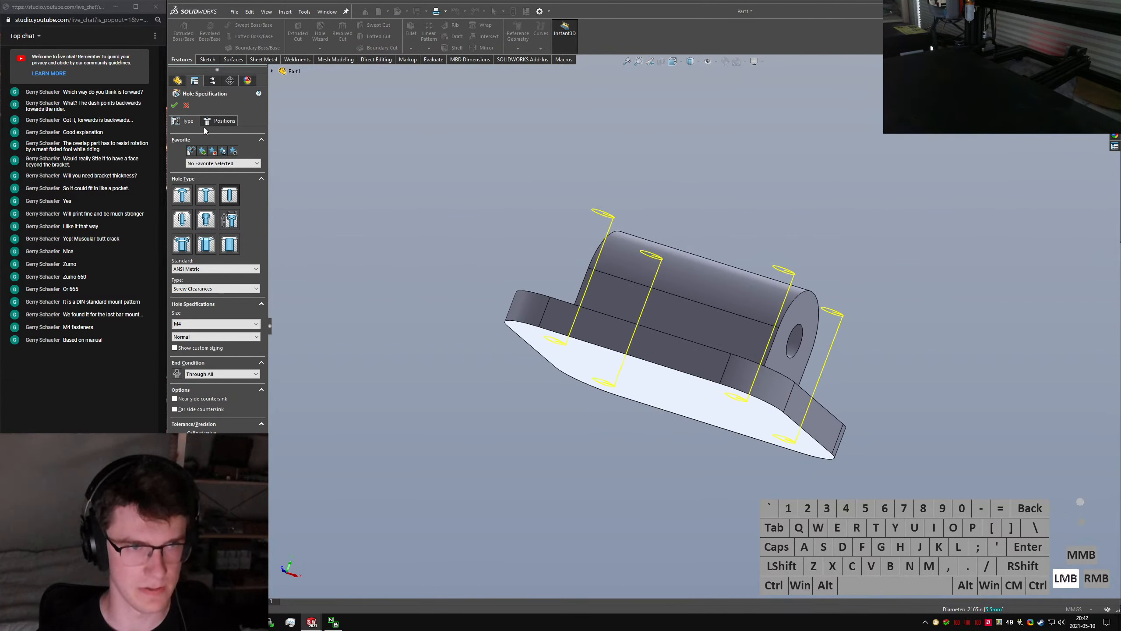
click(174, 105)
Search for the Fillet command to round edges on the plate and lug block
middle_drag(454, 235, 666, 260)
click(665, 260)
middle_drag(795, 246, 693, 140)
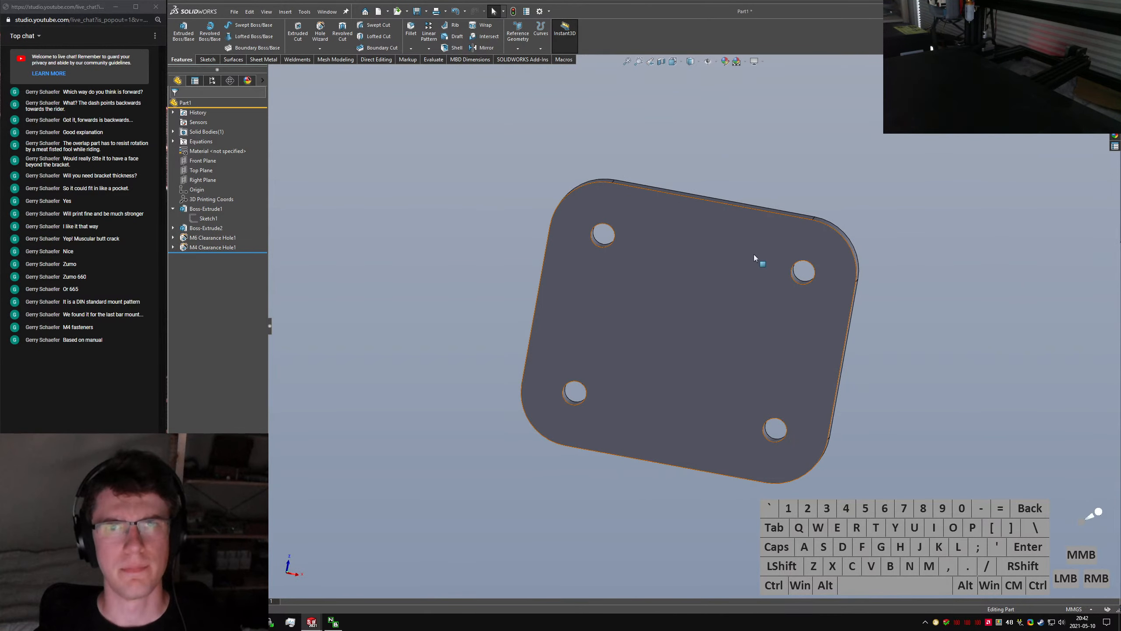
click(776, 148)
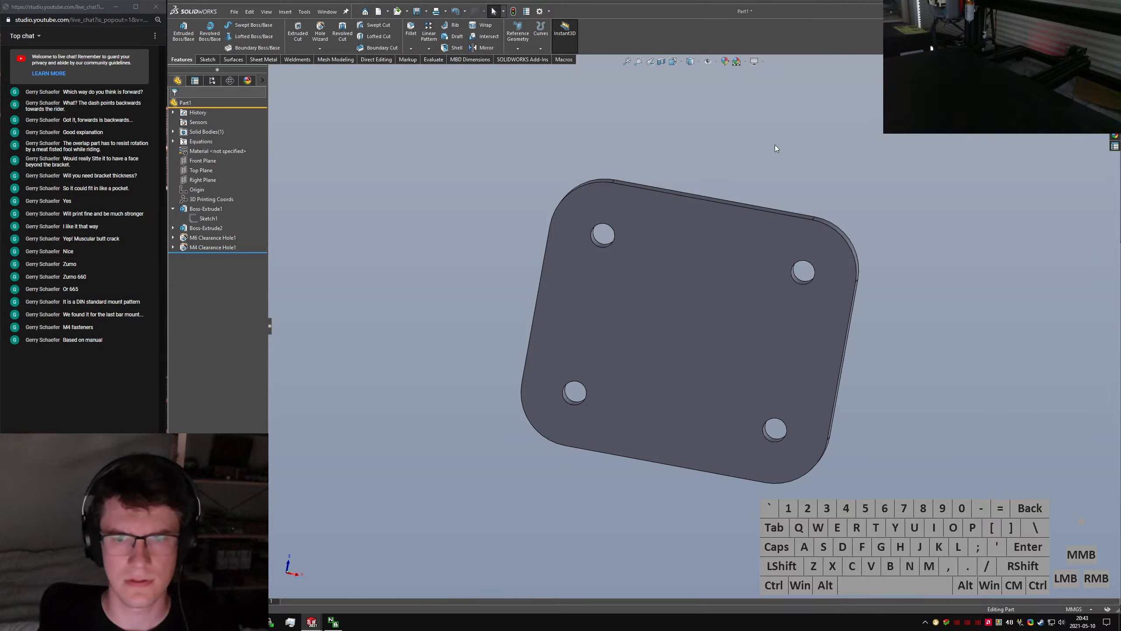
middle_drag(776, 148, 569, 138)
click(570, 138)
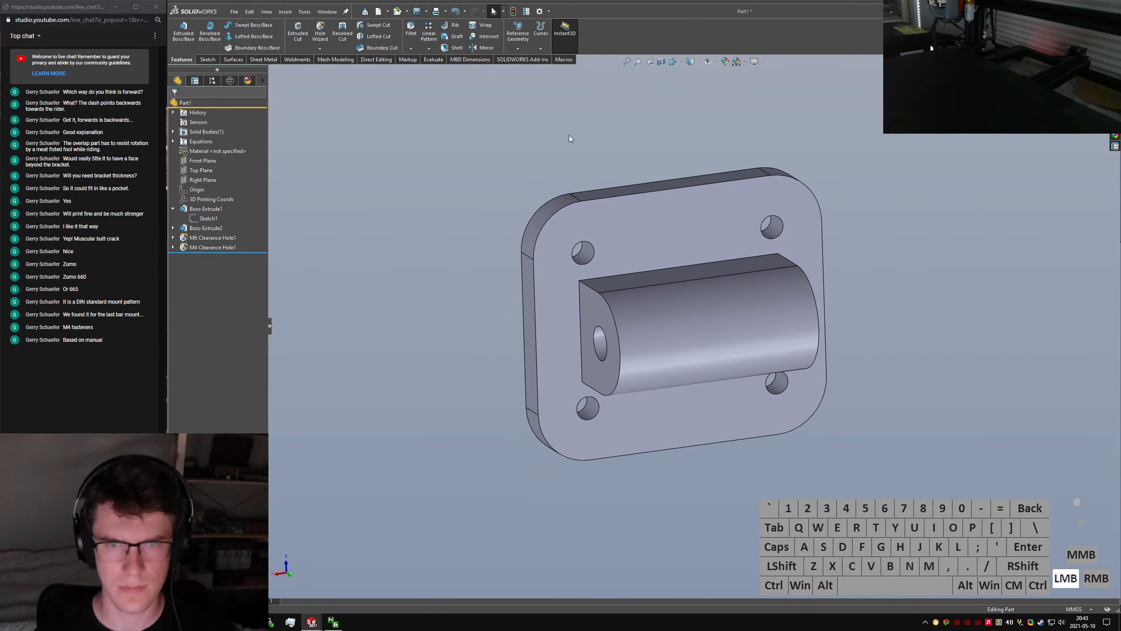
click(579, 166)
key(s)
key(c)
key(BackSpace)
text(fillet)
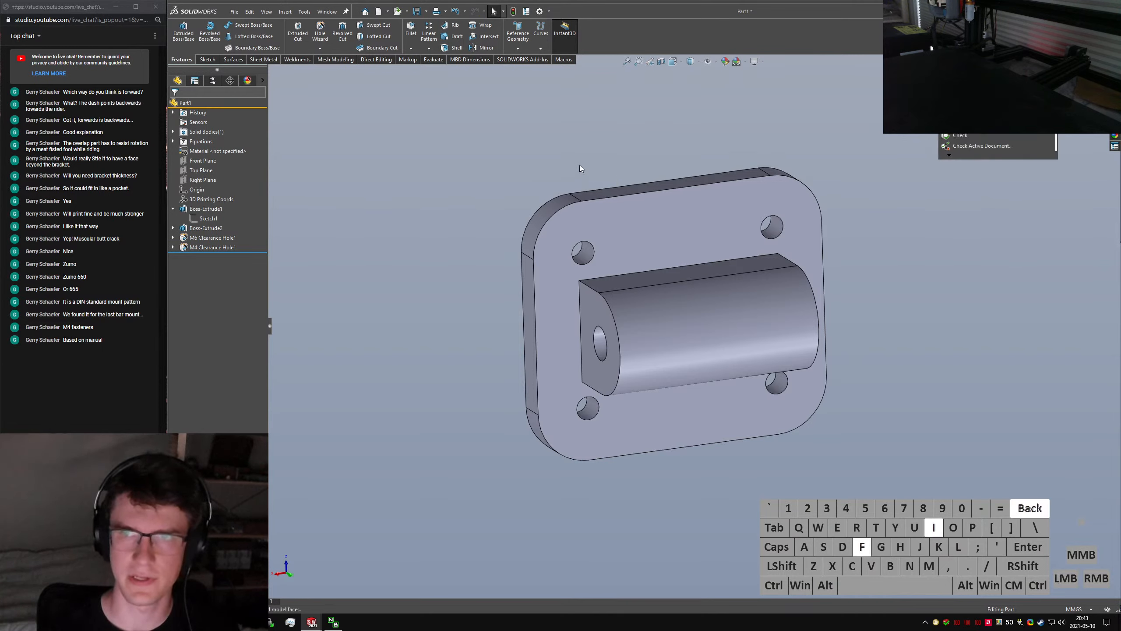
Fillet the four edges where the rounded boss meets the mounting plate with a 5 mm radius
key(Return)
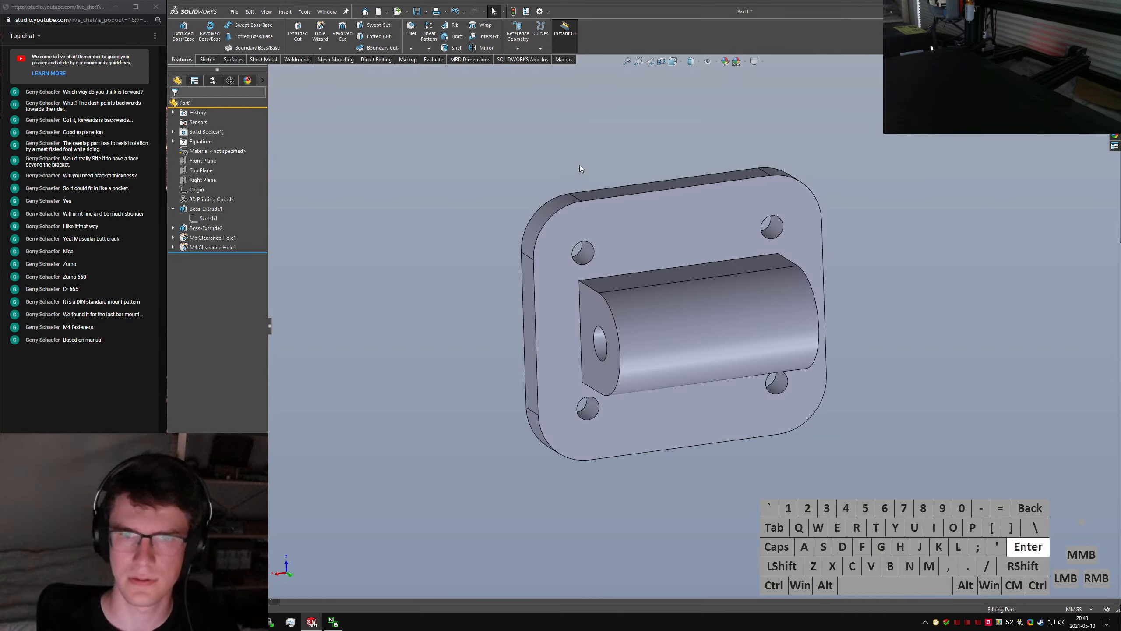
click(579, 320)
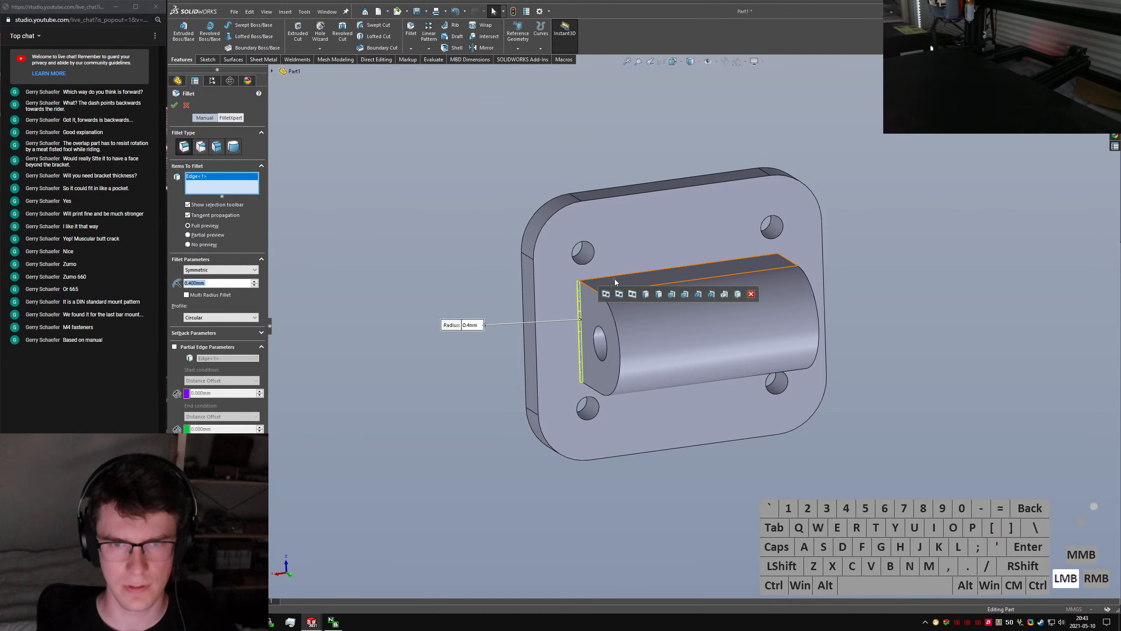
double_click(469, 325)
text(5)
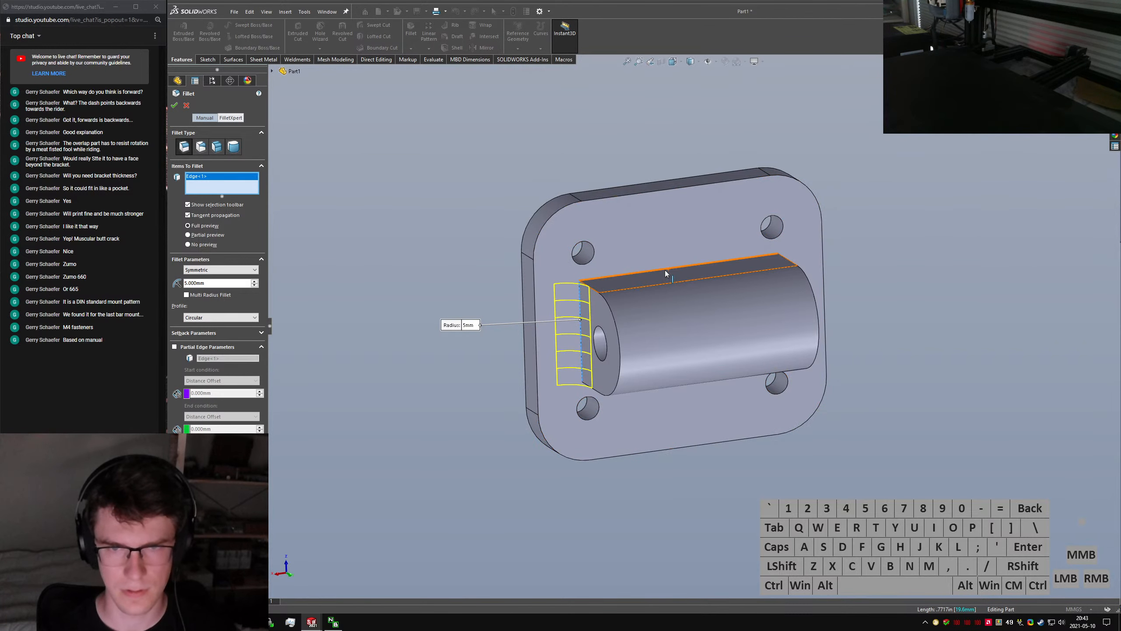
click(665, 269)
middle_drag(671, 282, 754, 392)
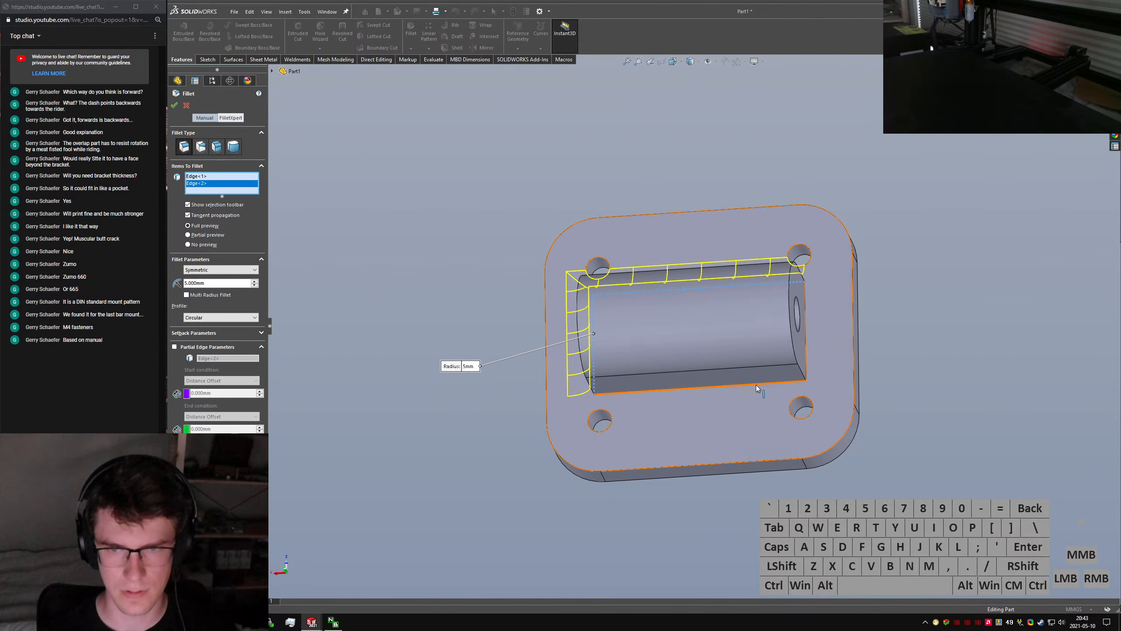
click(756, 388)
click(807, 347)
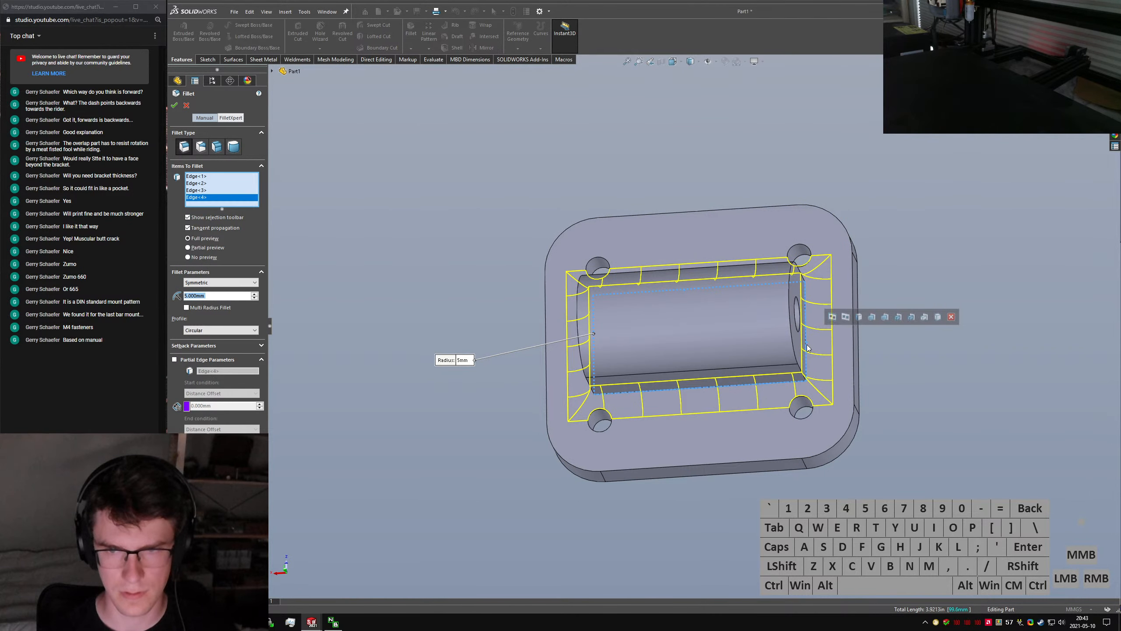
right_click(807, 348)
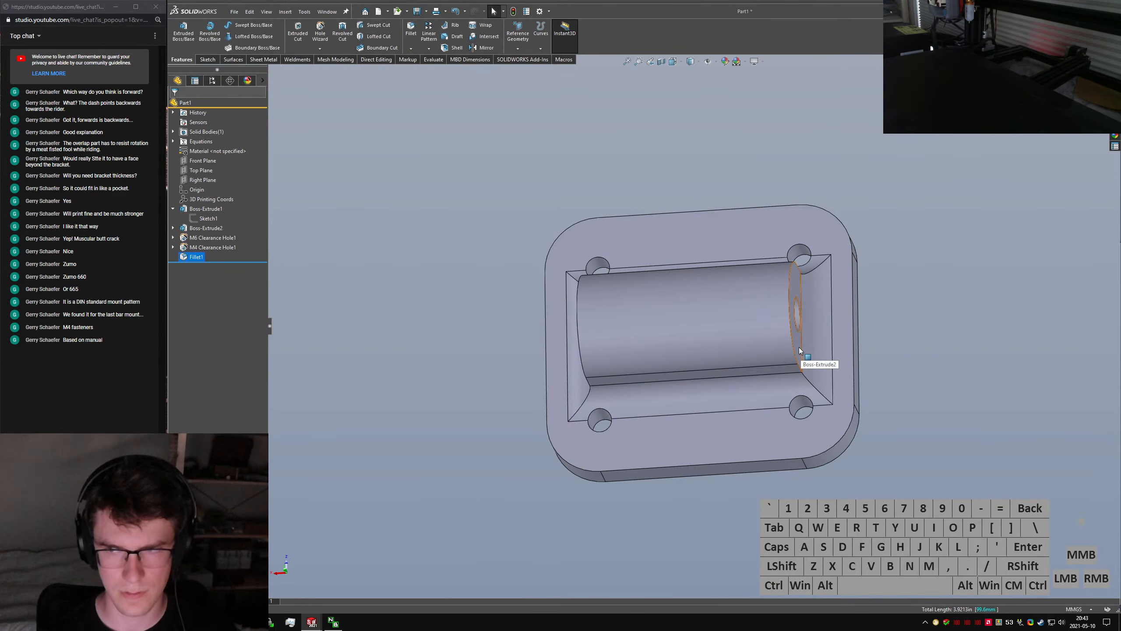
Edit the base fillet, clear its selected edges and replace them with the edge loop around the boss's base
middle_drag(726, 325, 788, 332)
right_click(195, 259)
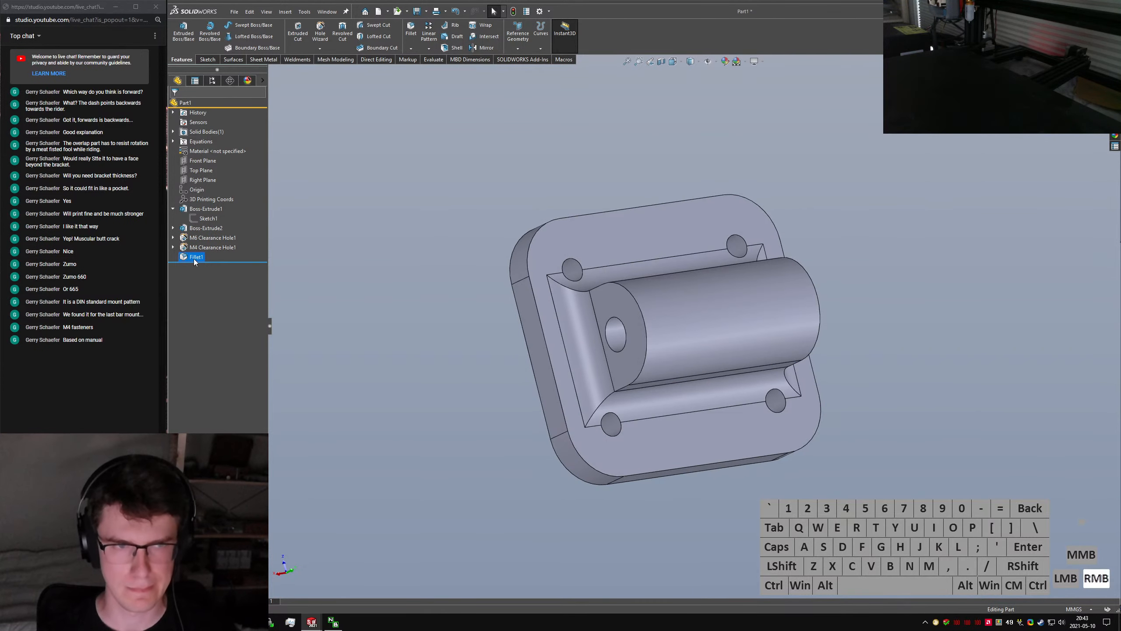
click(202, 236)
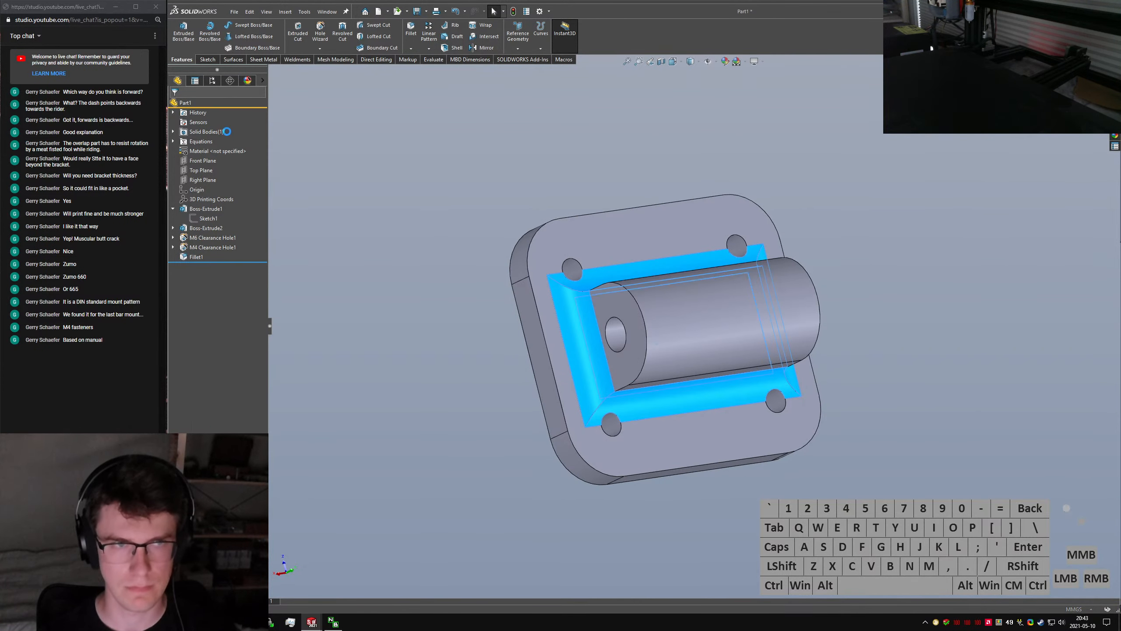
right_click(221, 176)
click(236, 182)
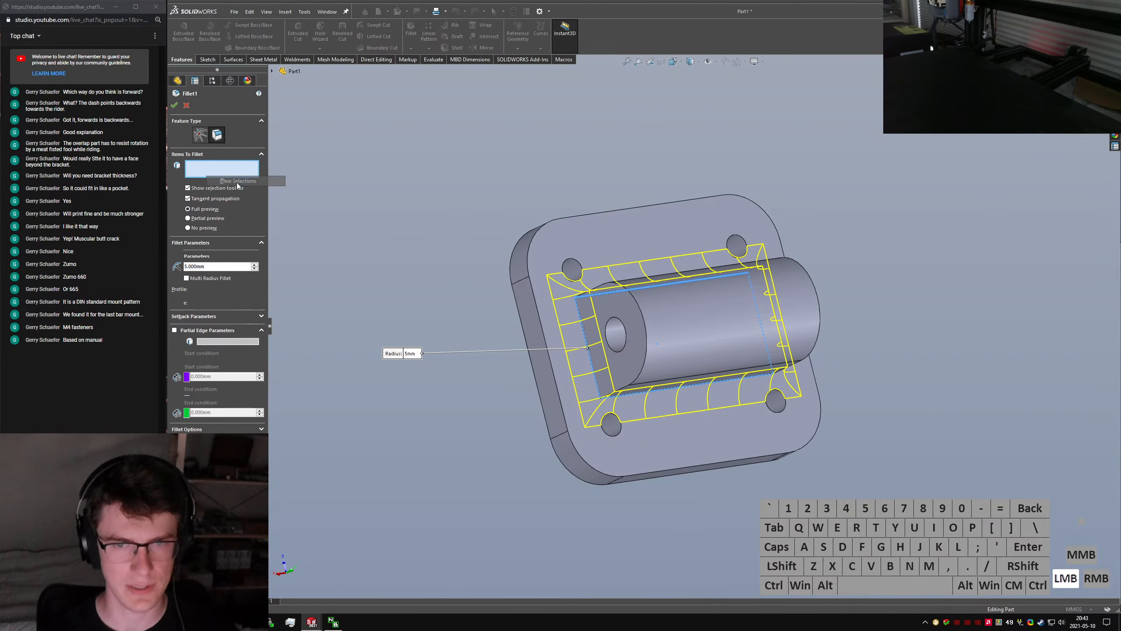
right_click(596, 380)
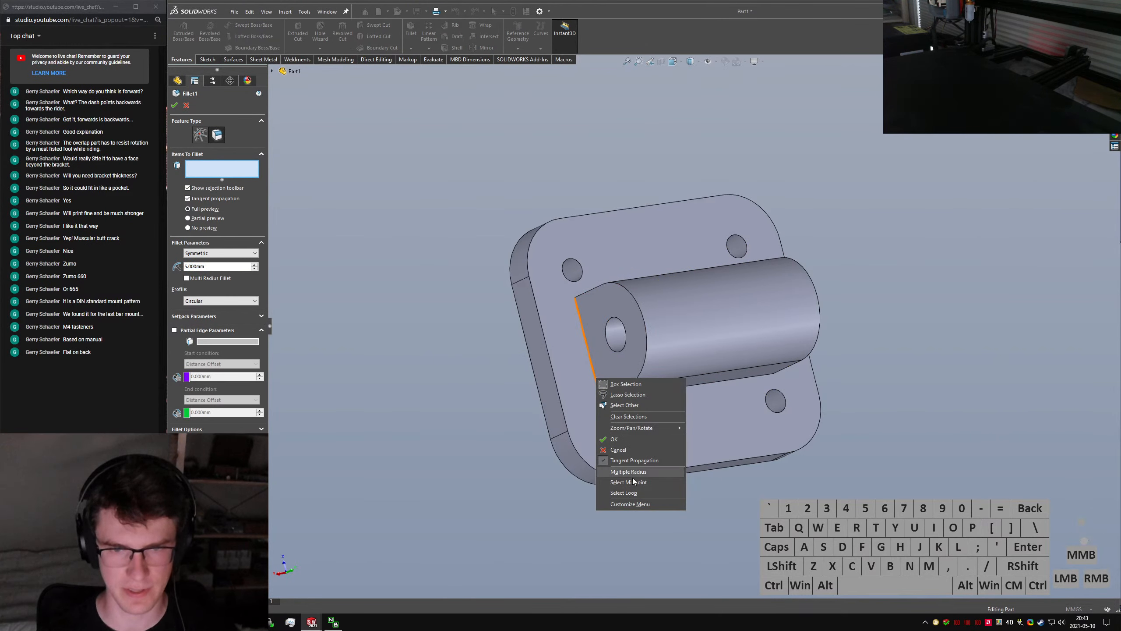
click(629, 493)
click(595, 364)
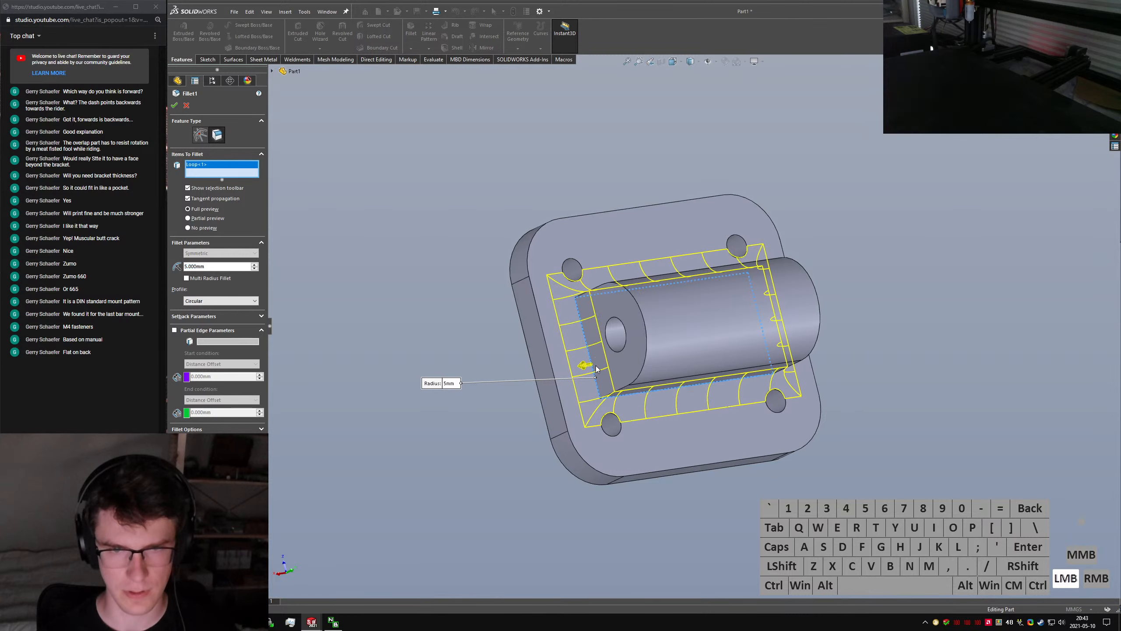
key(Return)
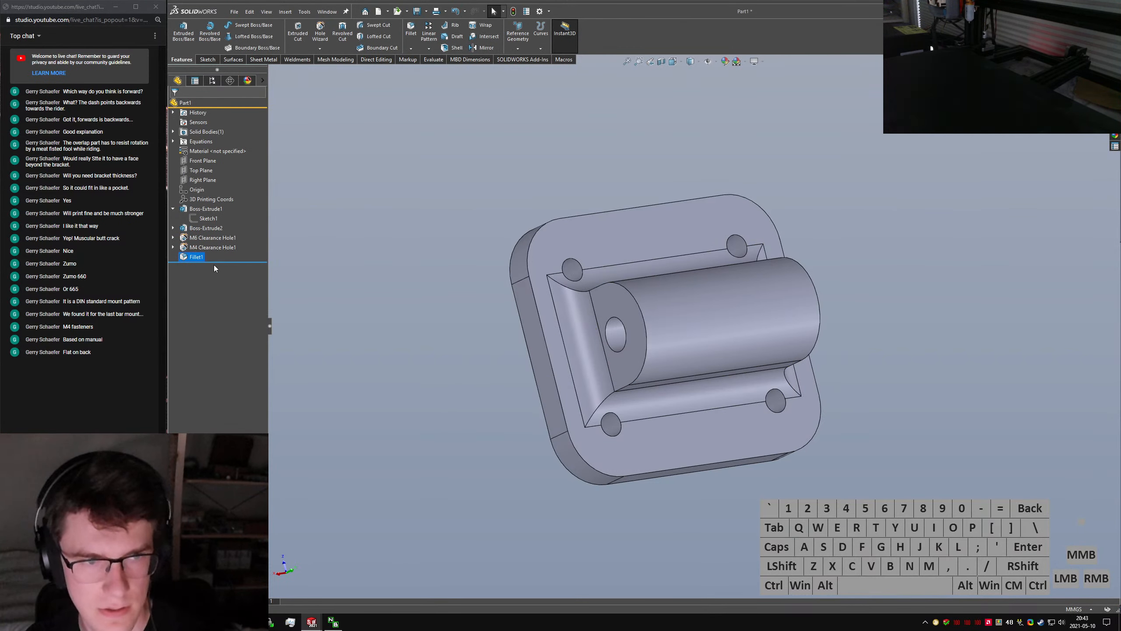
Roll the model back before the base fillet and chamfer the boss's two curved end edges 1 mm using the Offset Face type
drag(218, 263, 220, 255)
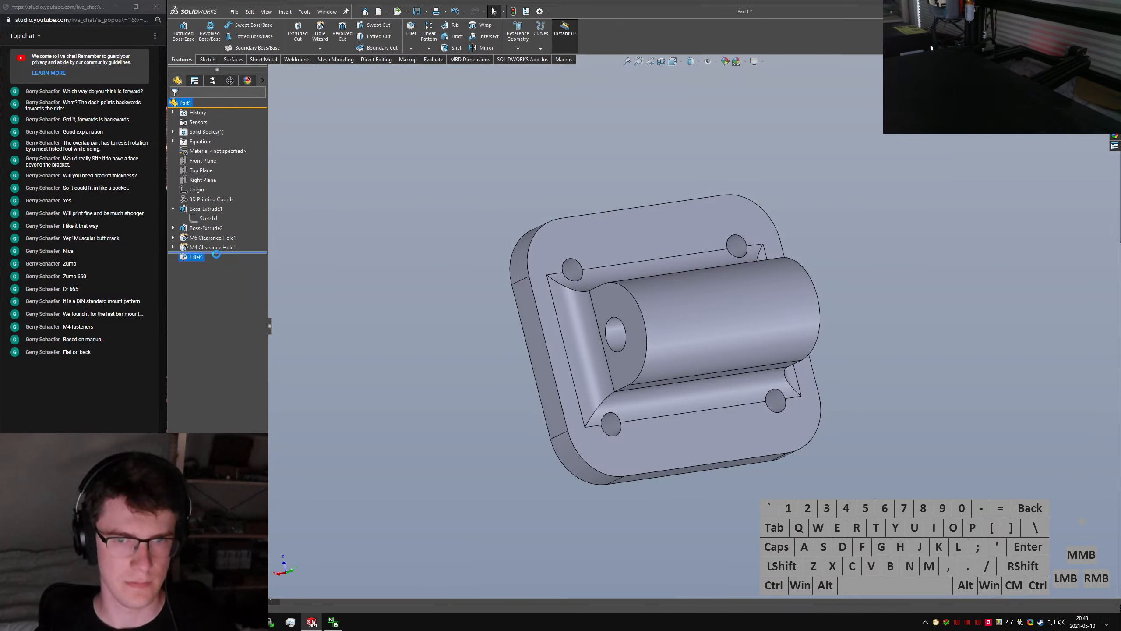
text(shame)
key(Return)
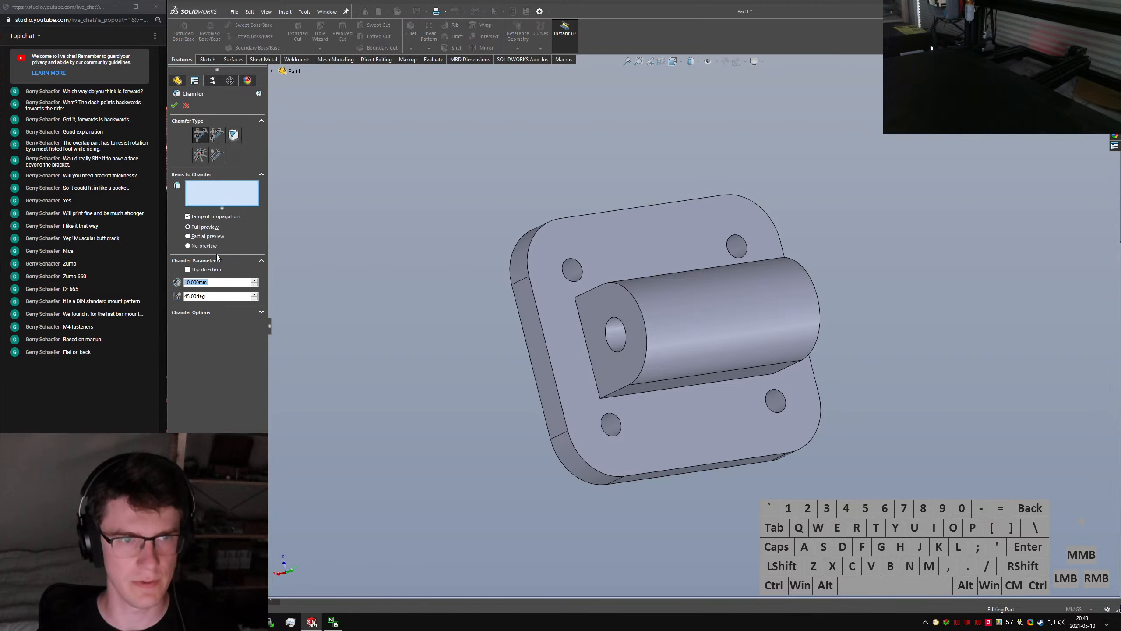
text(1)
click(200, 166)
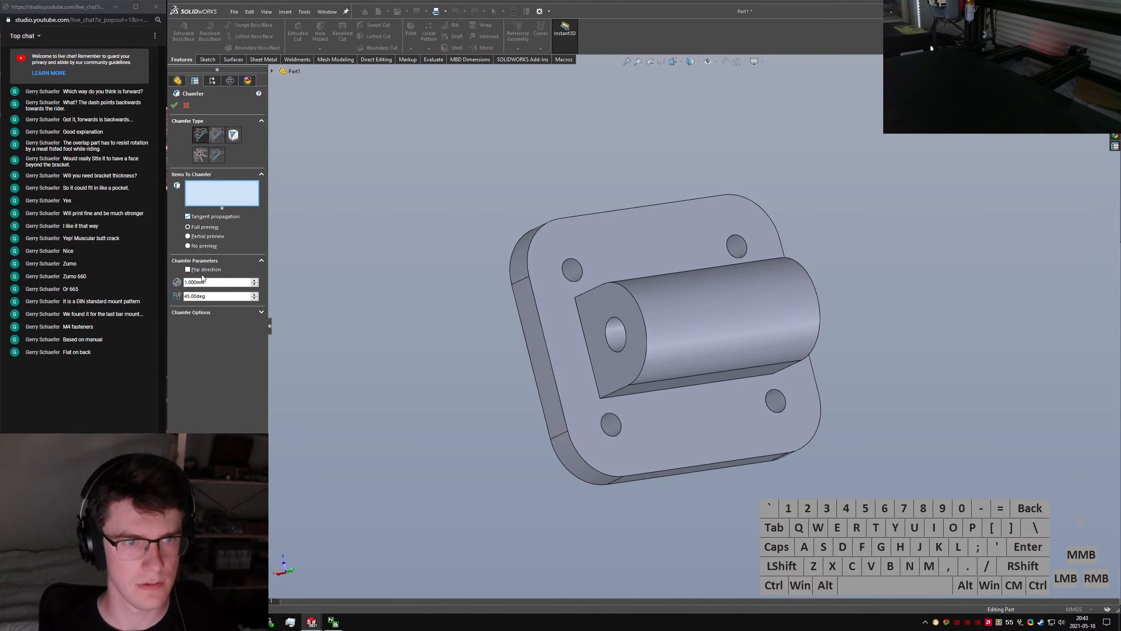
click(217, 135)
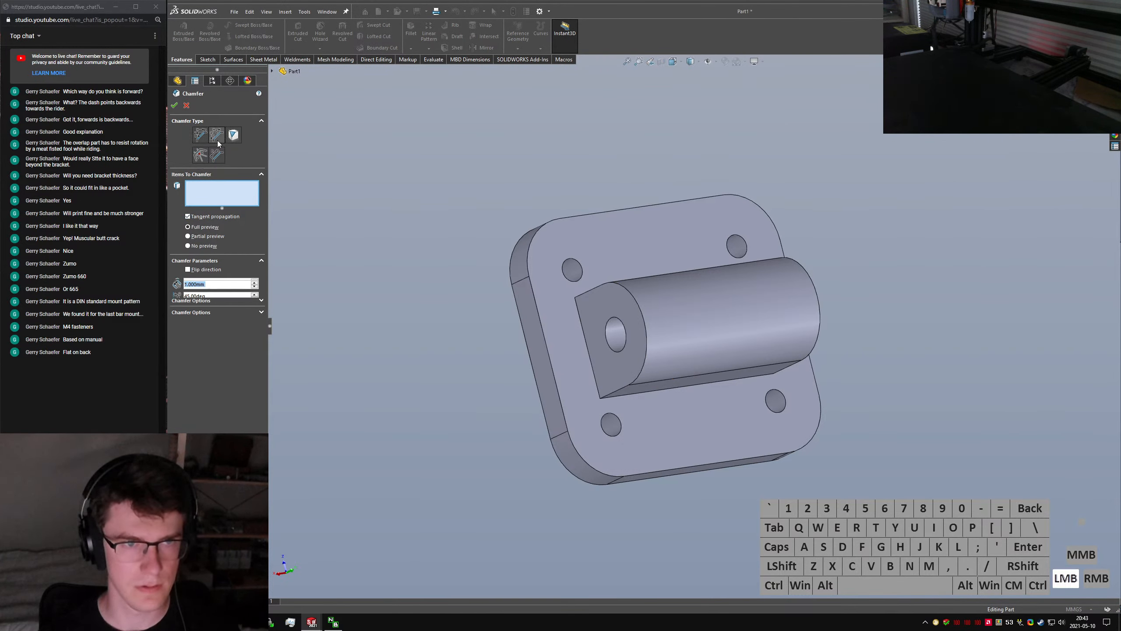
click(656, 339)
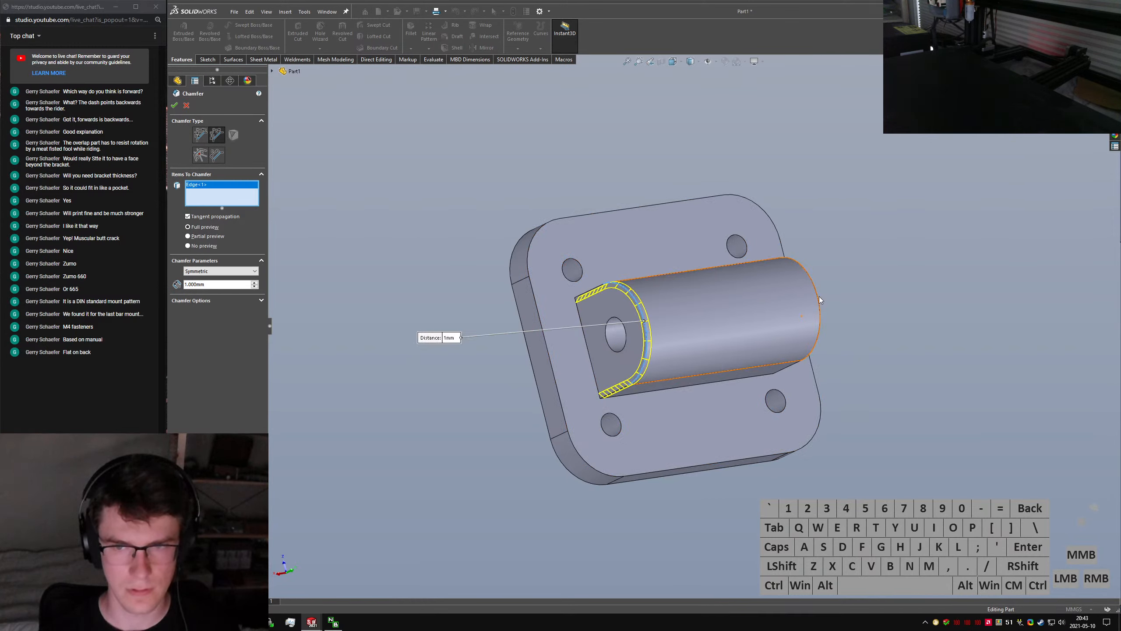
click(817, 297)
right_click(818, 297)
click(837, 358)
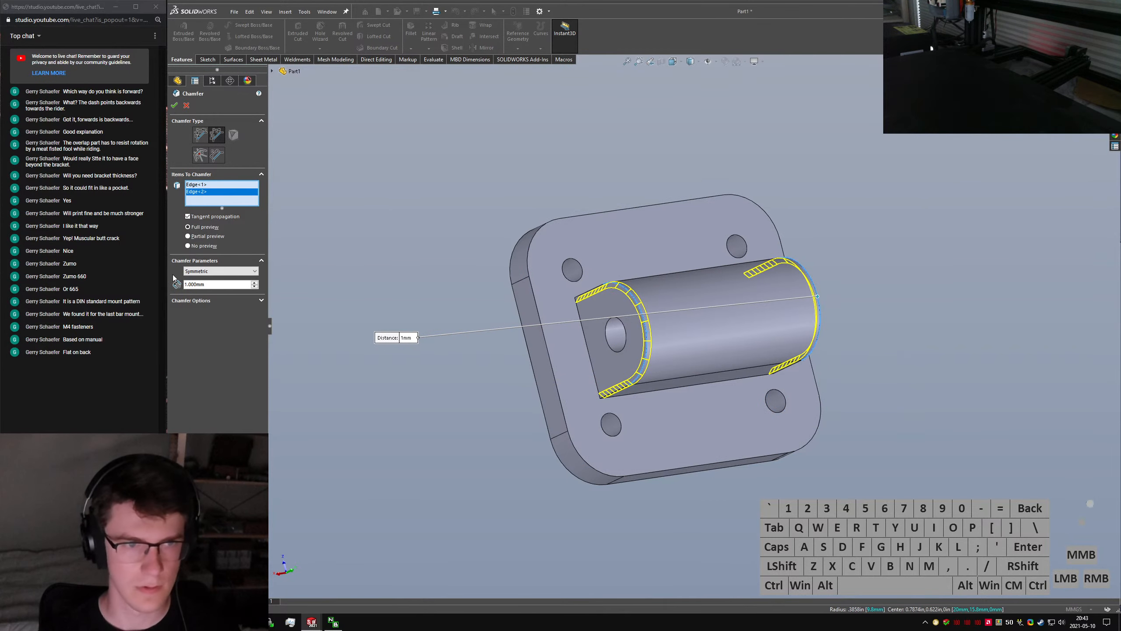
Roll forward past the base fillet and try radii of 3 mm and 4 mm for it
drag(226, 270, 225, 272)
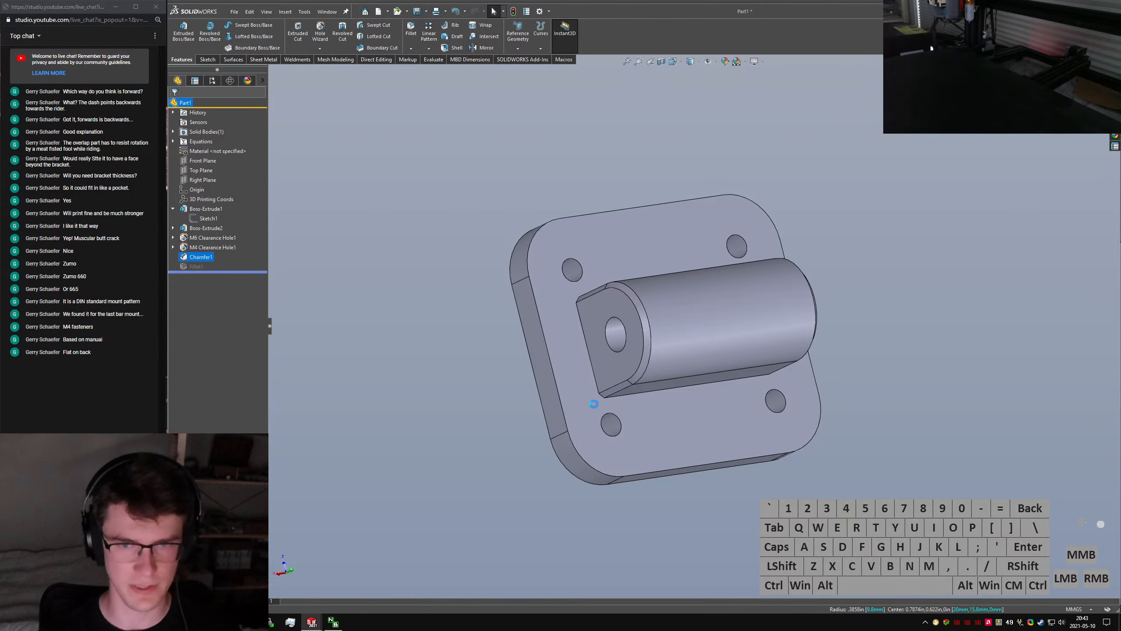
click(210, 267)
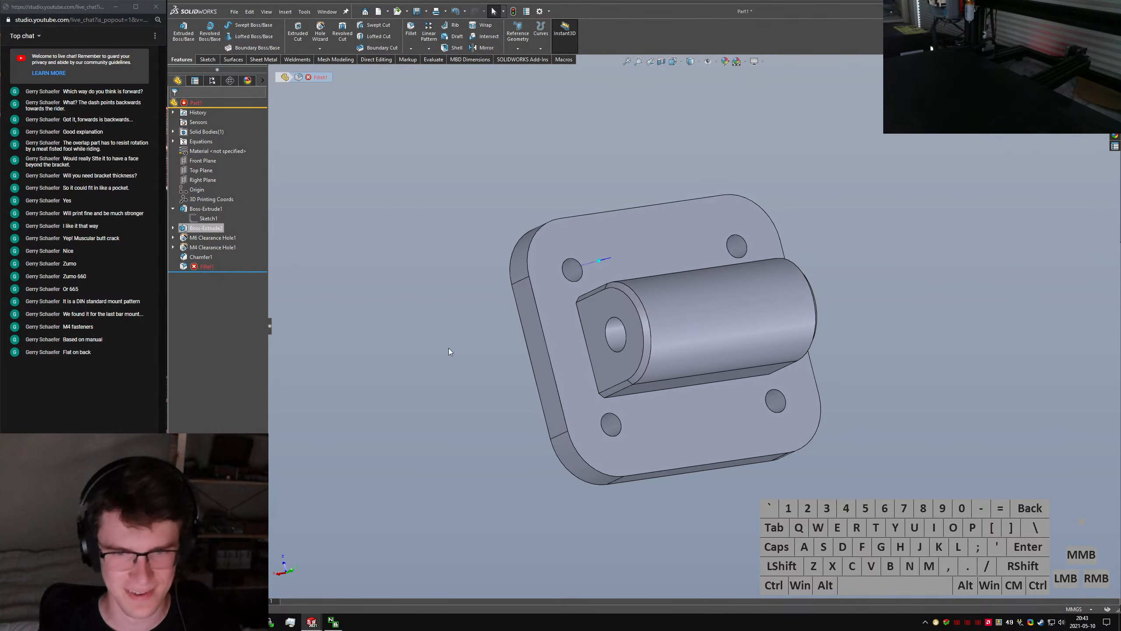
click(605, 404)
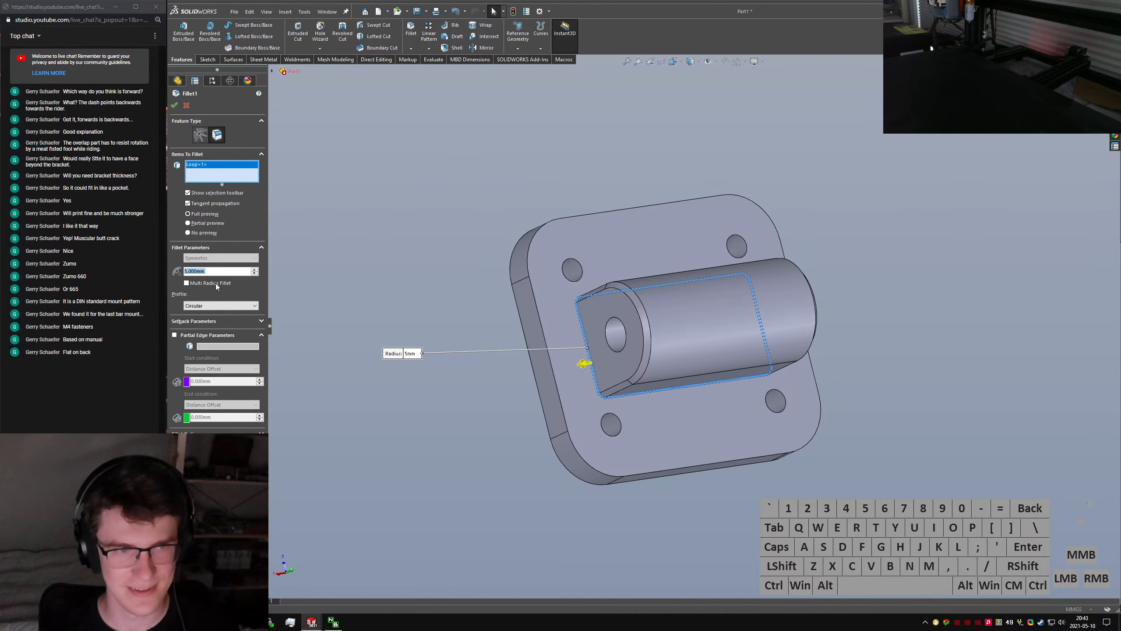
text(3)
key(Return)
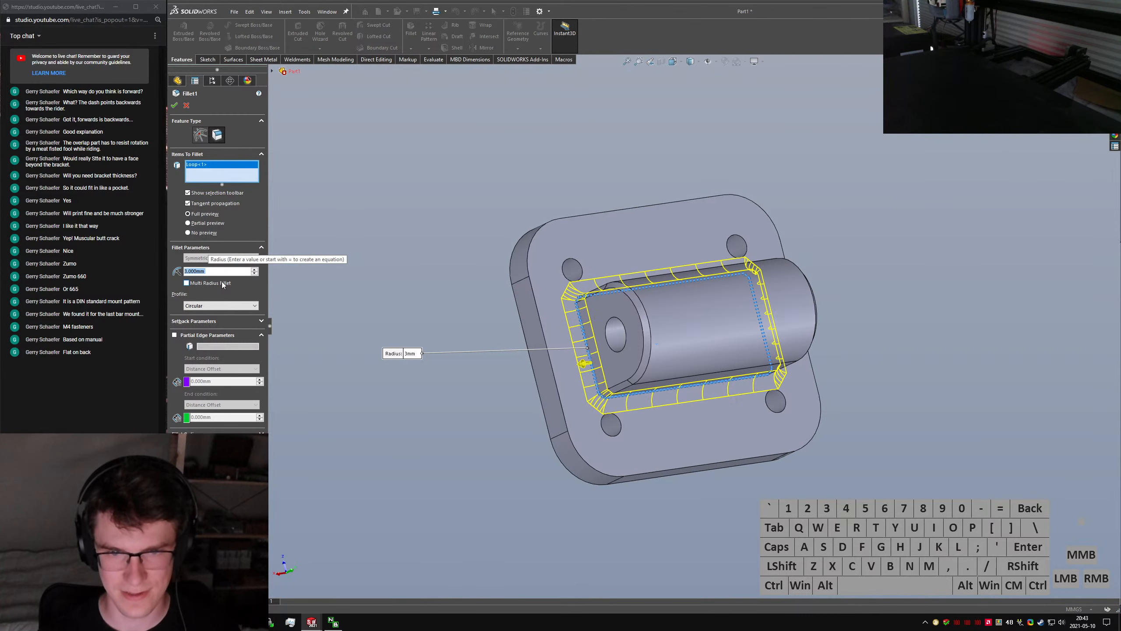
text(4)
key(Return)
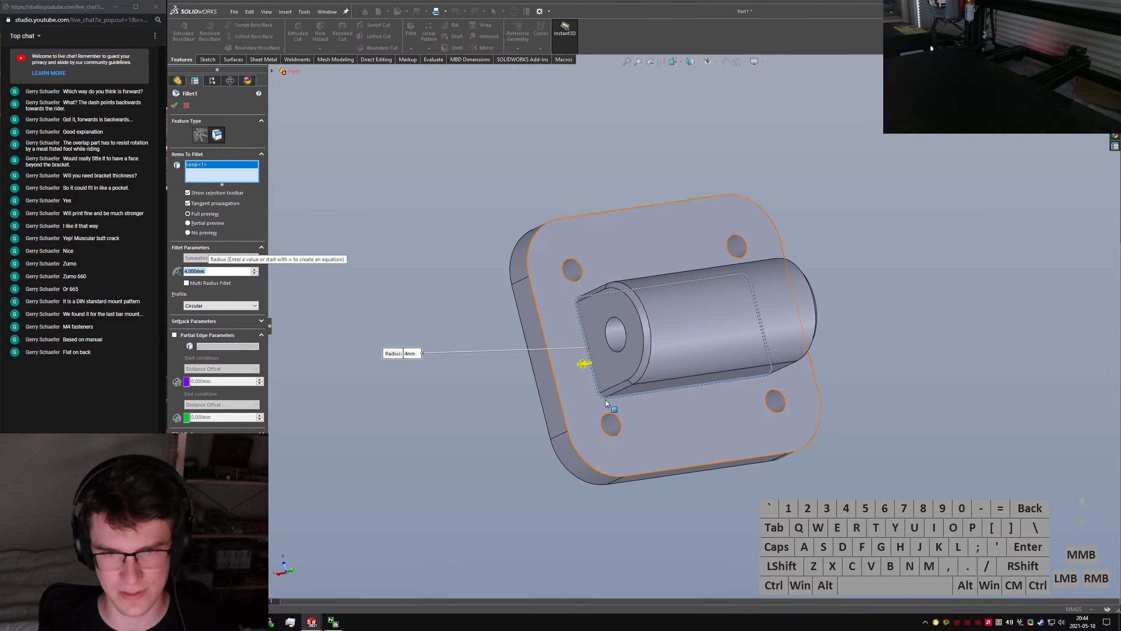
click(174, 105)
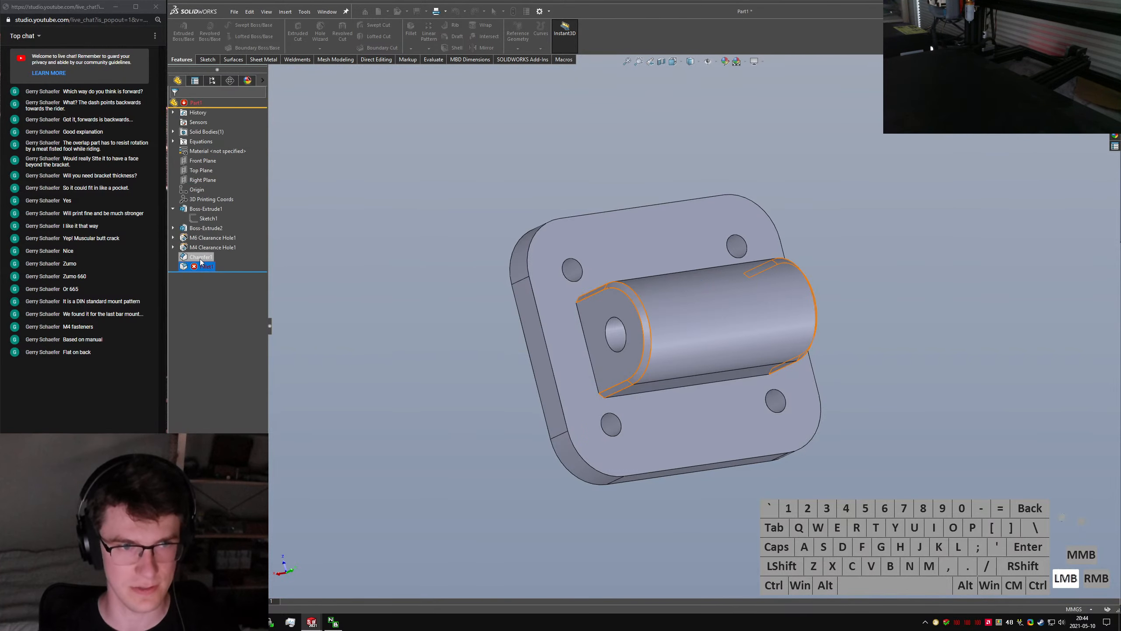
Delete the chamfer on the boss's end edges
click(201, 257)
key(Delete)
key(Return)
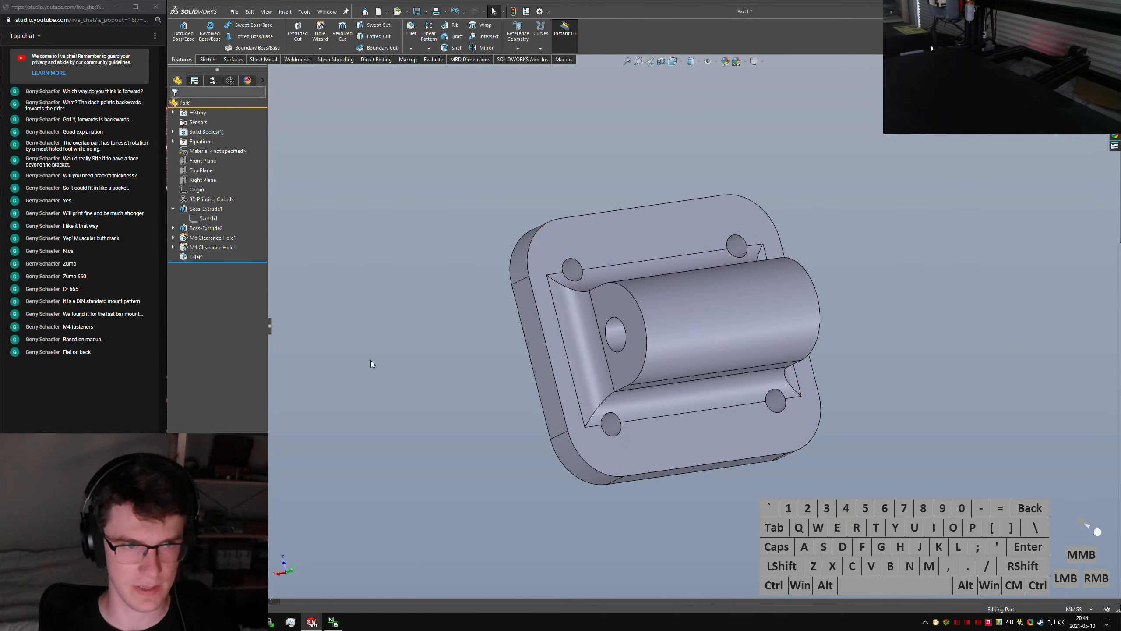
click(494, 403)
text(samfer)
key(Return)
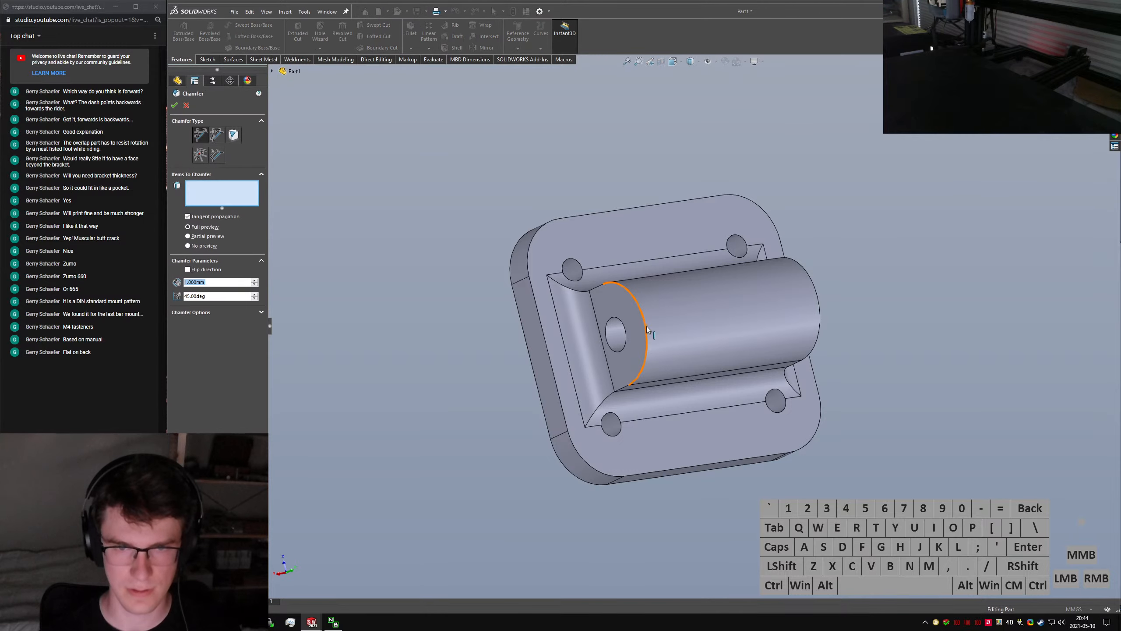
scroll(646, 326, down, 5)
middle_drag(646, 326, 582, 423)
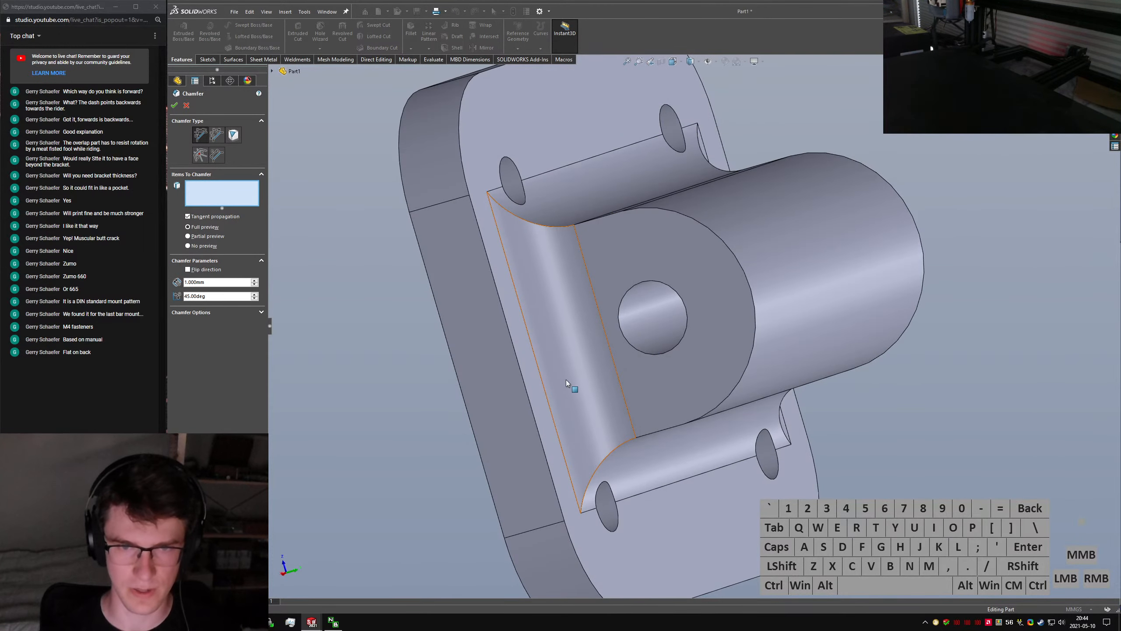
key(Escape)
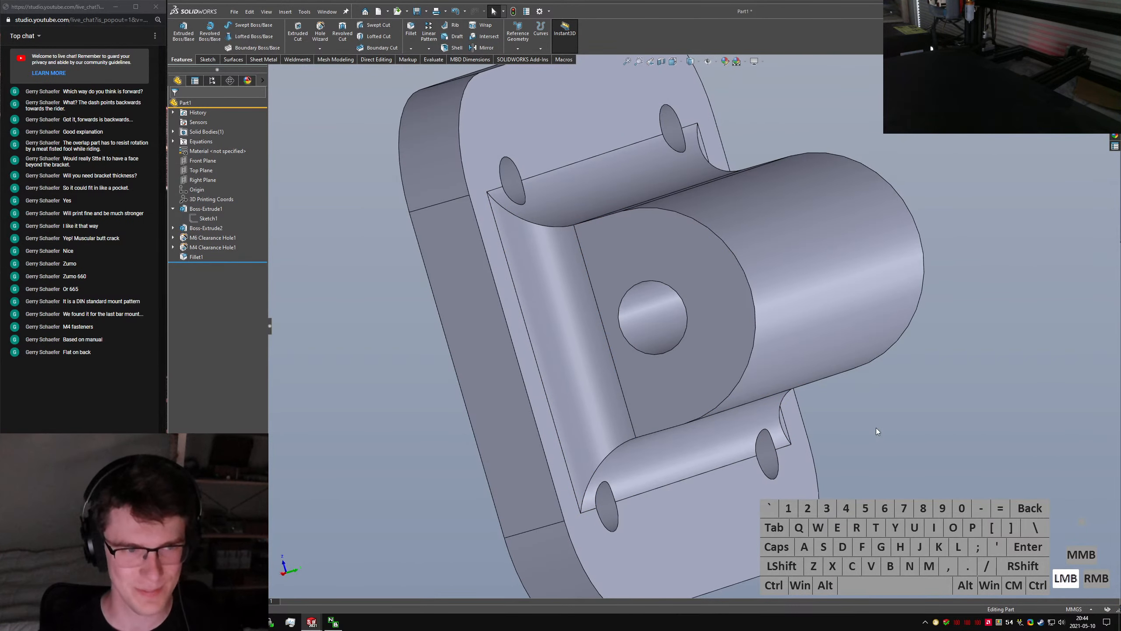
Edit the base fillet and try to add a corner of the boss's base as a setback vertex
click(195, 257)
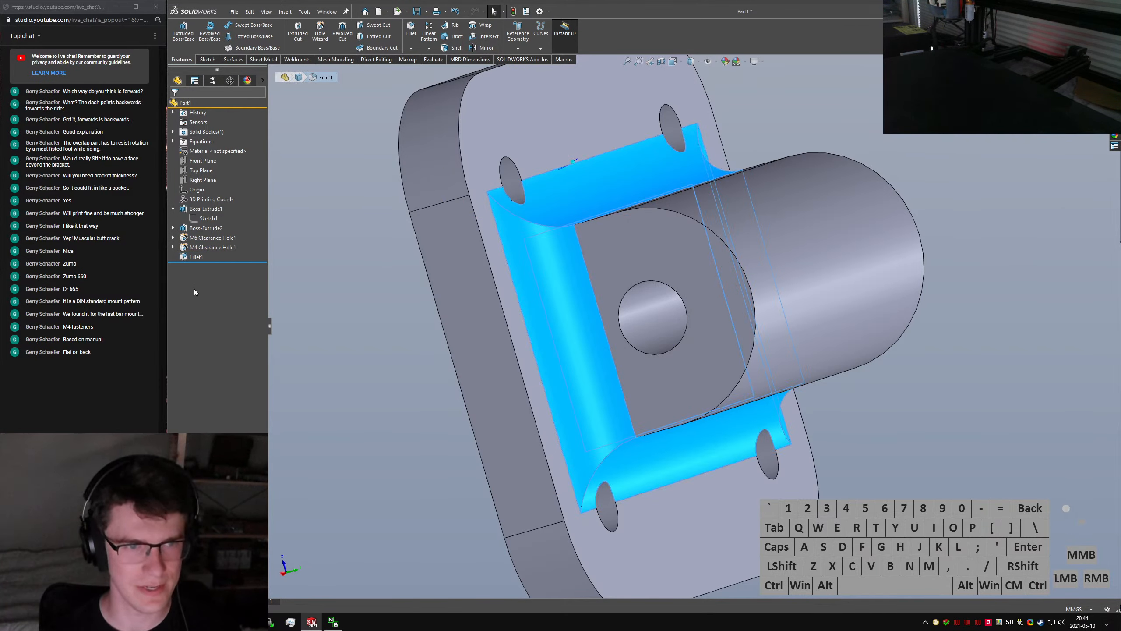
double_click(197, 258)
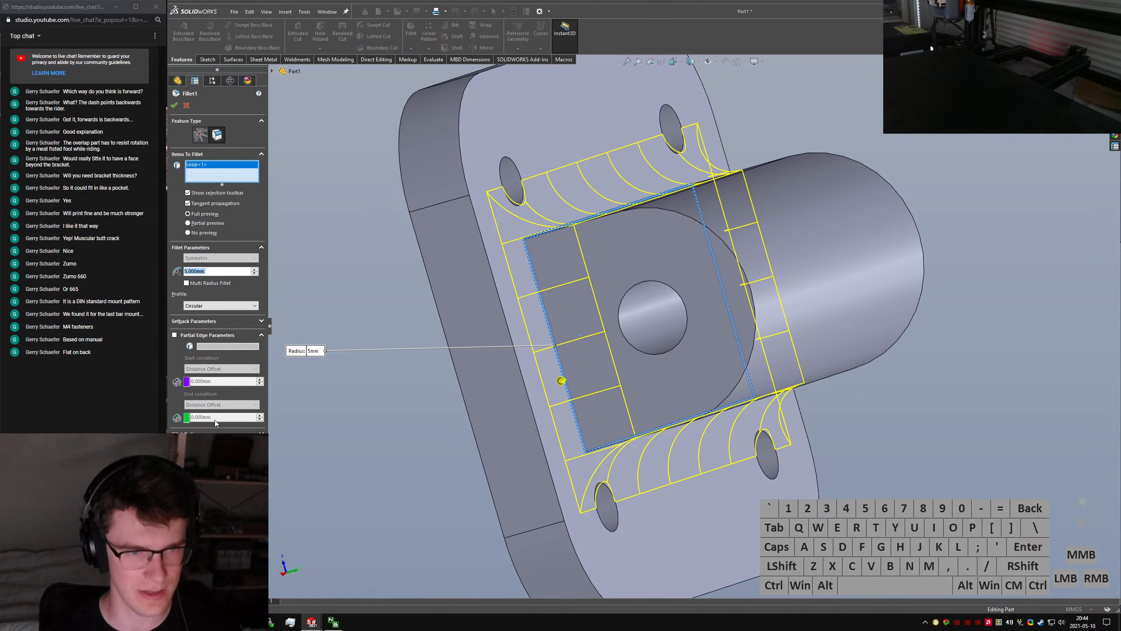
click(194, 335)
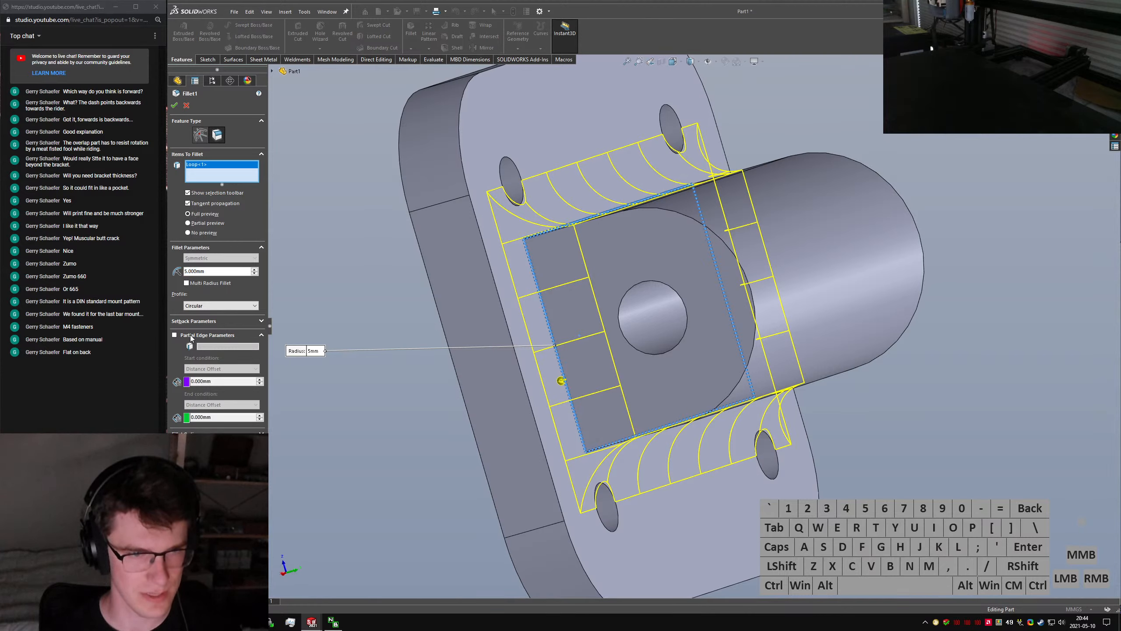
click(194, 321)
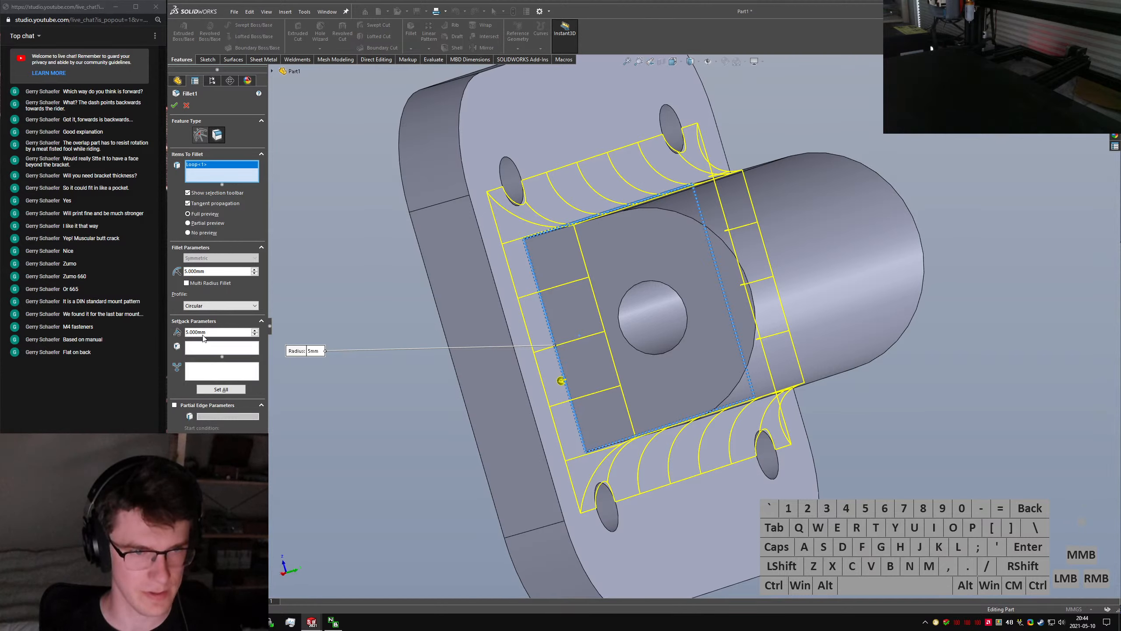
click(199, 353)
click(586, 453)
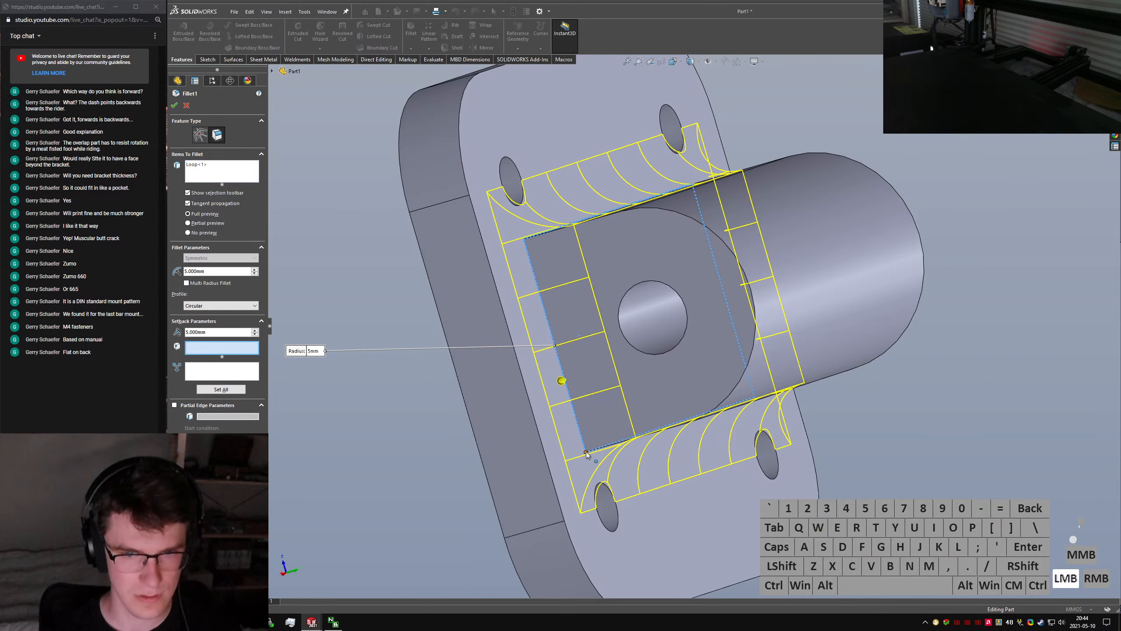
Set the base fillet's setback distance to 2 mm and try to assign it to the boss's base corner
click(208, 331)
text(2)
key(Return)
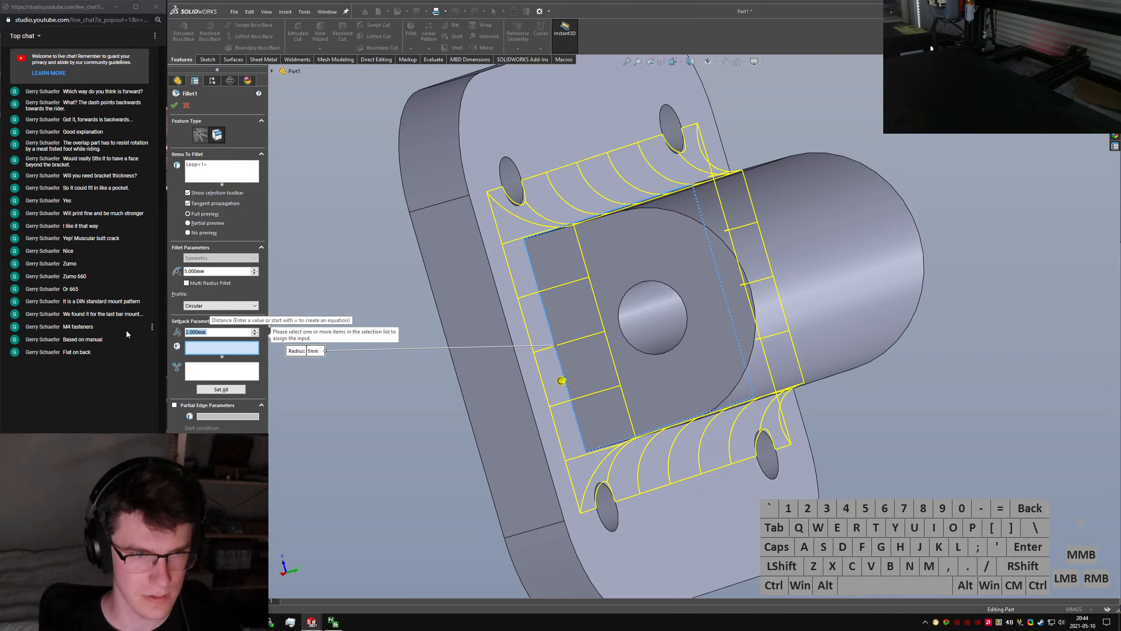
click(192, 352)
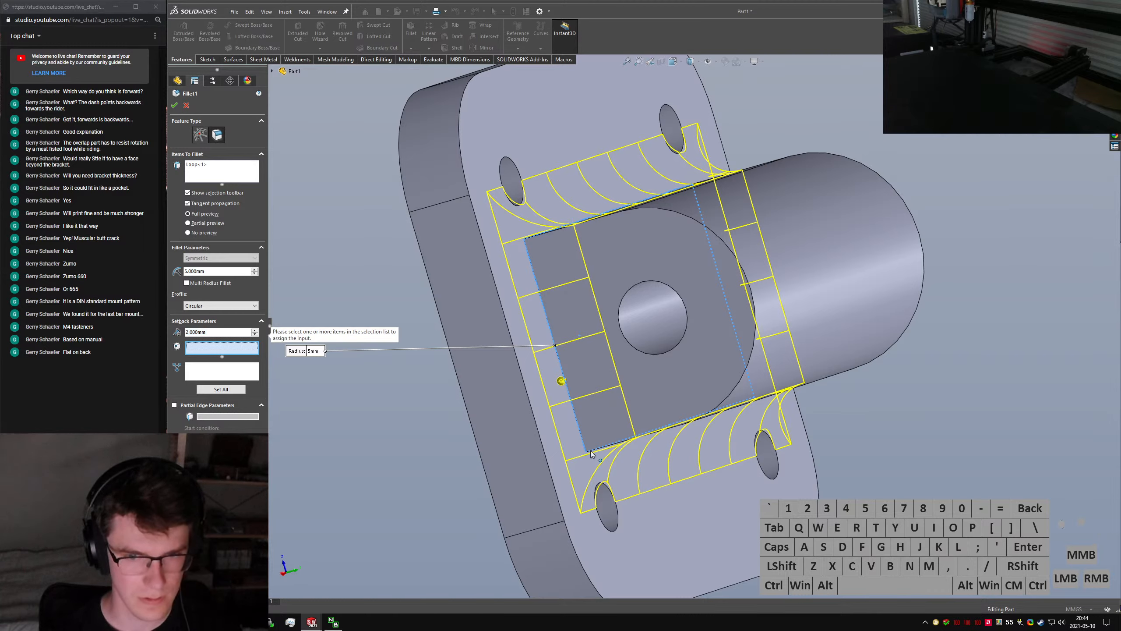
click(653, 433)
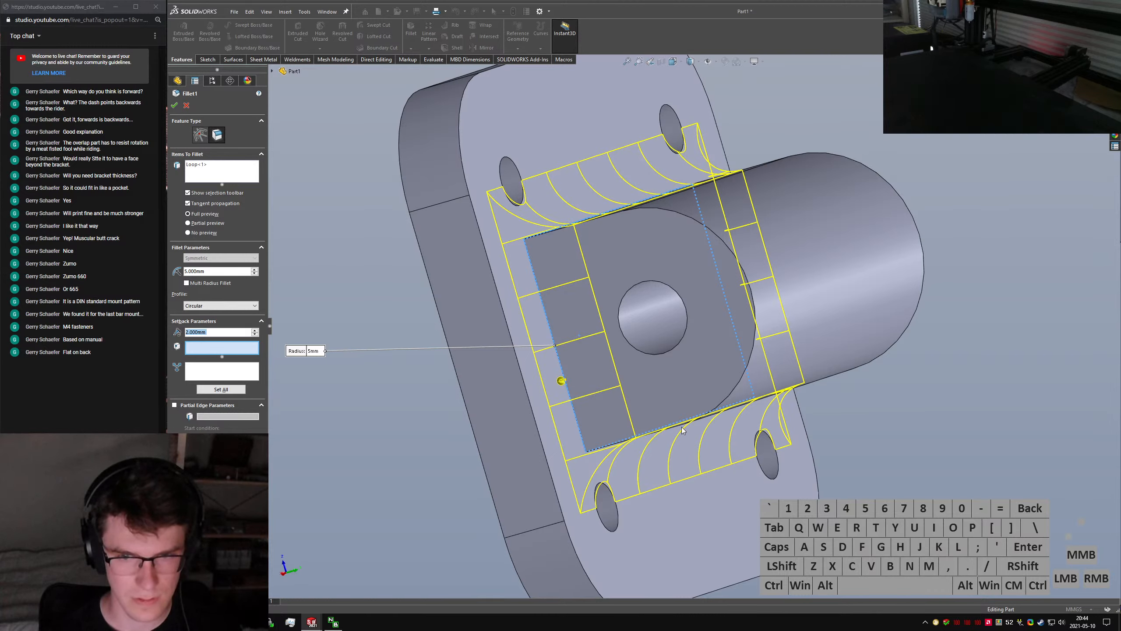
middle_drag(683, 428, 507, 398)
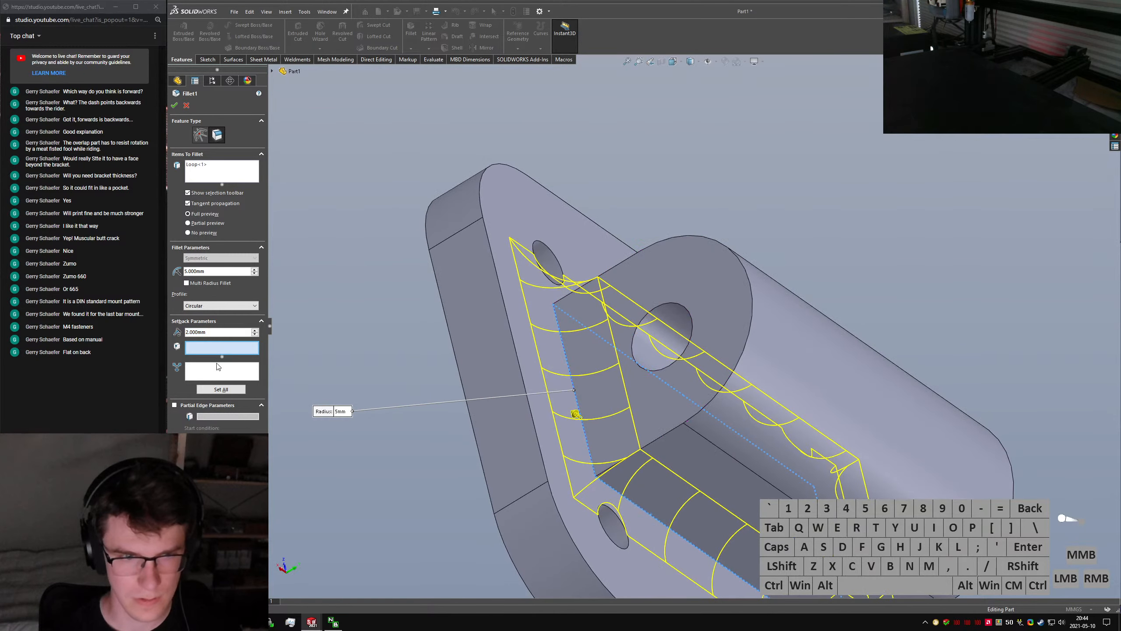
click(226, 390)
click(596, 479)
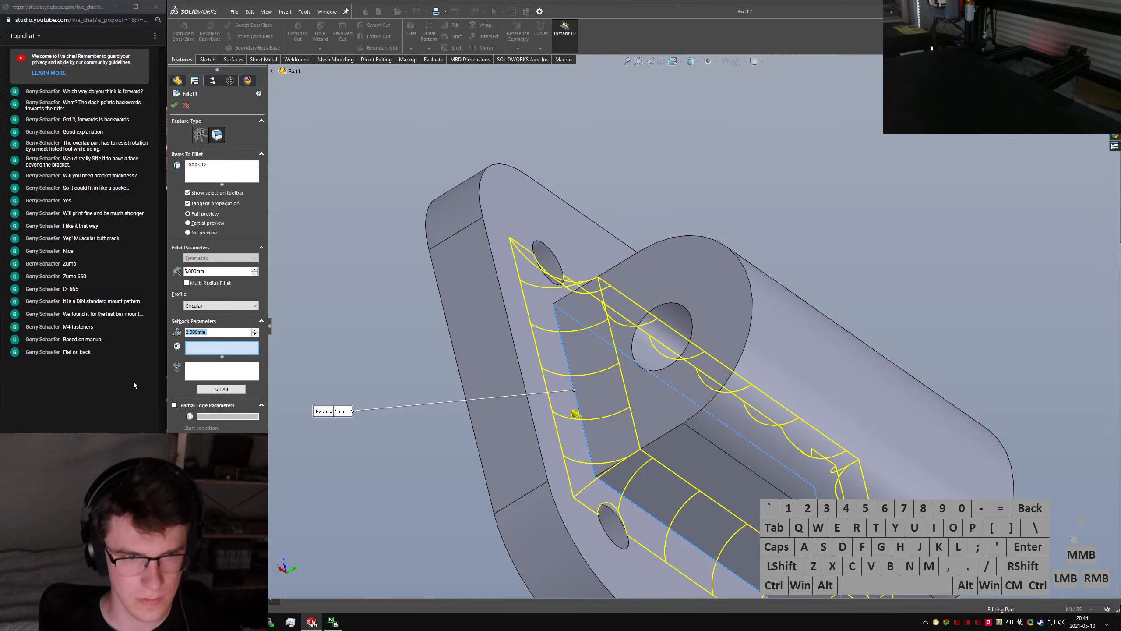
click(174, 105)
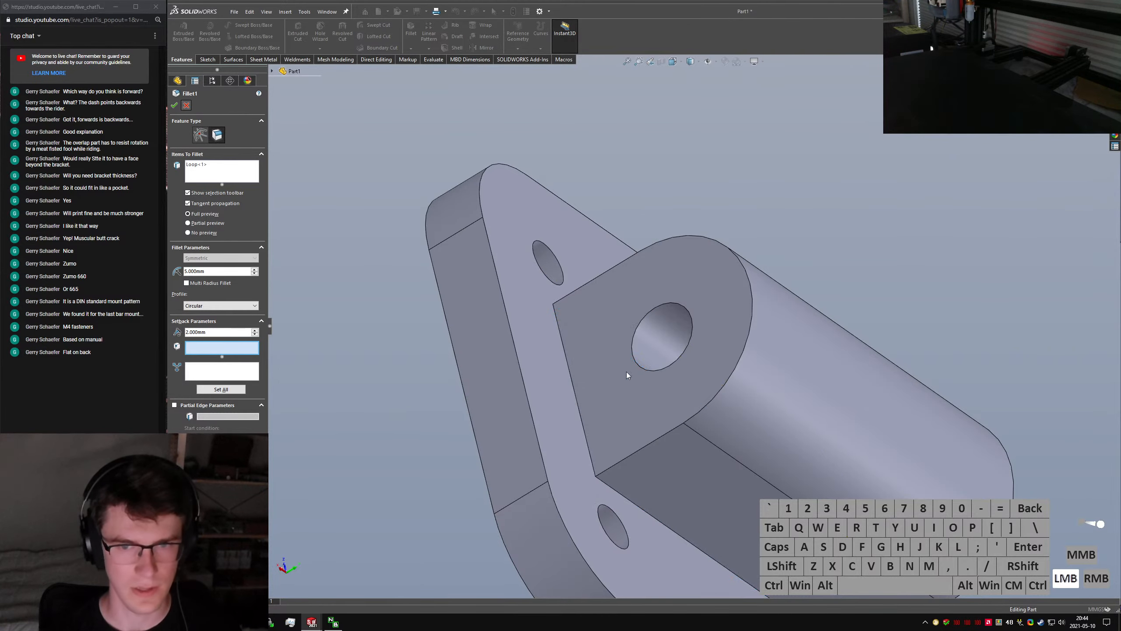
Edit the base fillet, replacing its edge loop with only the boss's two long base edges
middle_drag(661, 337, 664, 364)
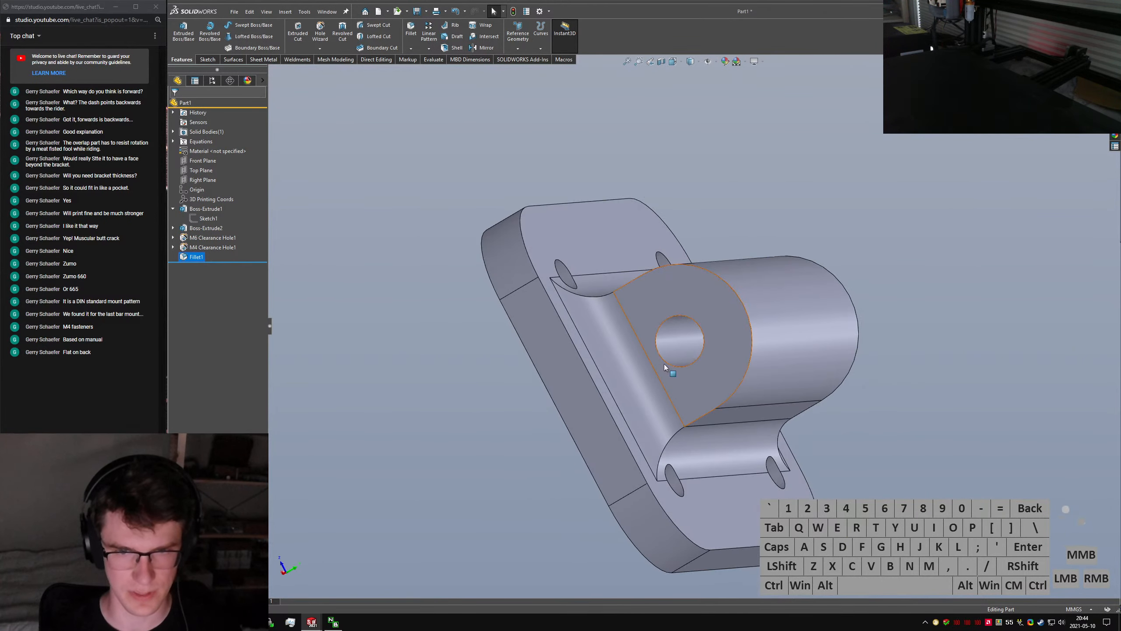
middle_drag(631, 311, 570, 405)
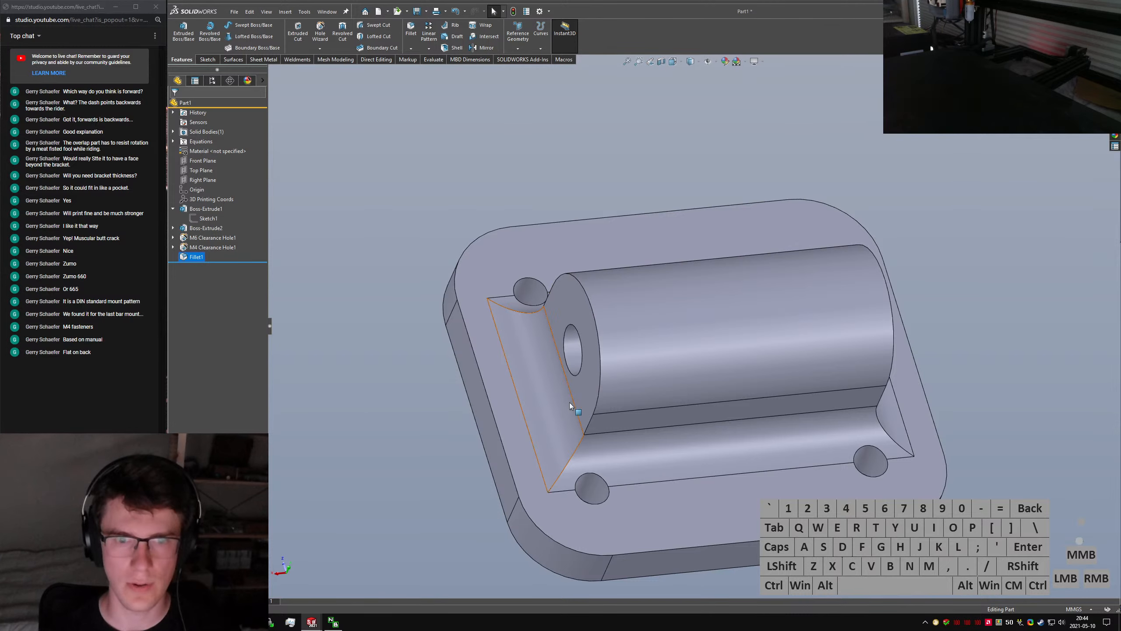
click(561, 417)
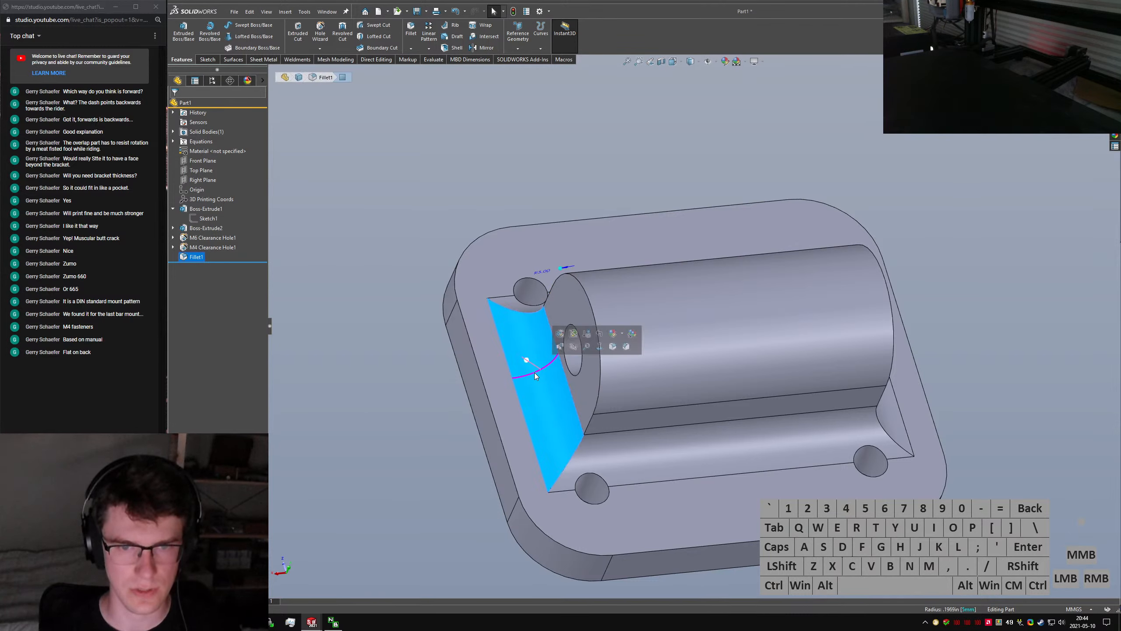
click(196, 257)
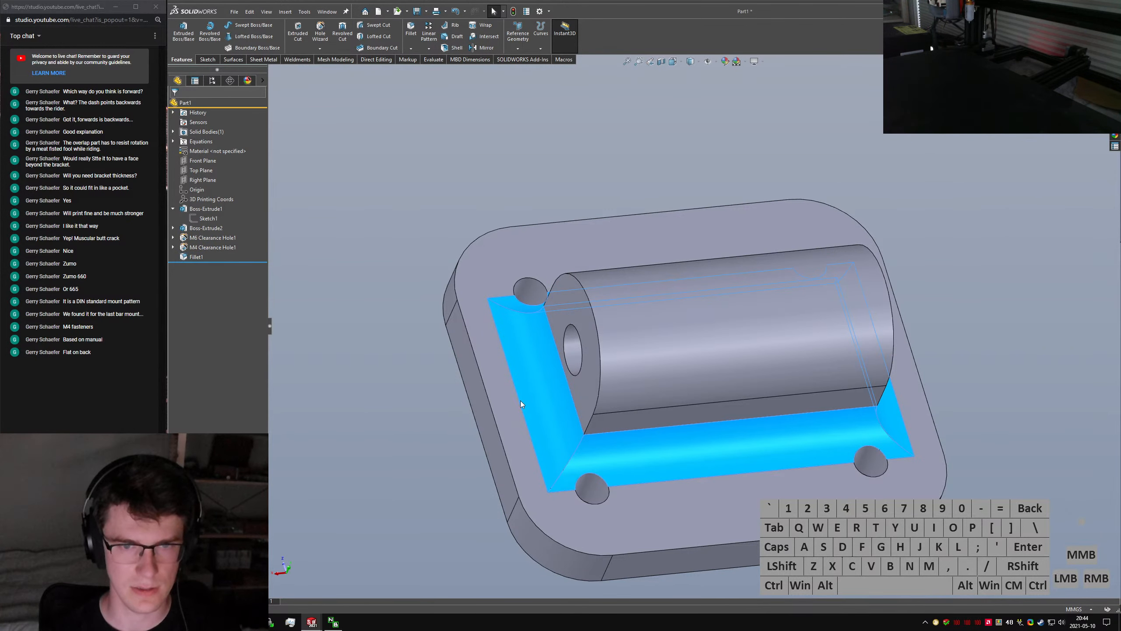
click(553, 389)
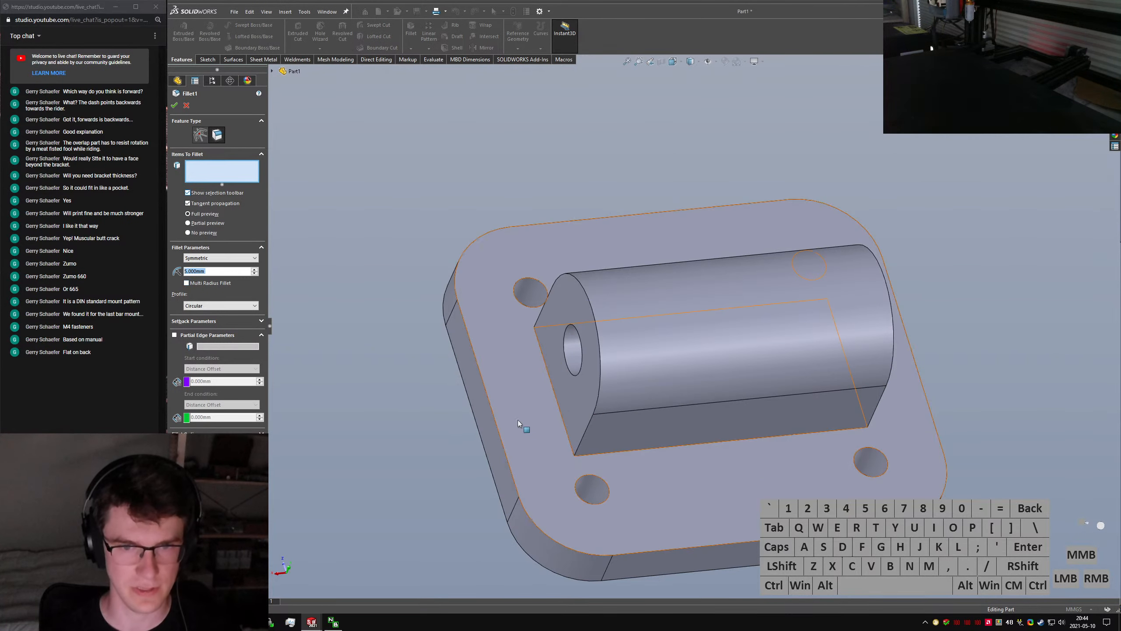
click(649, 449)
click(550, 324)
right_click(589, 332)
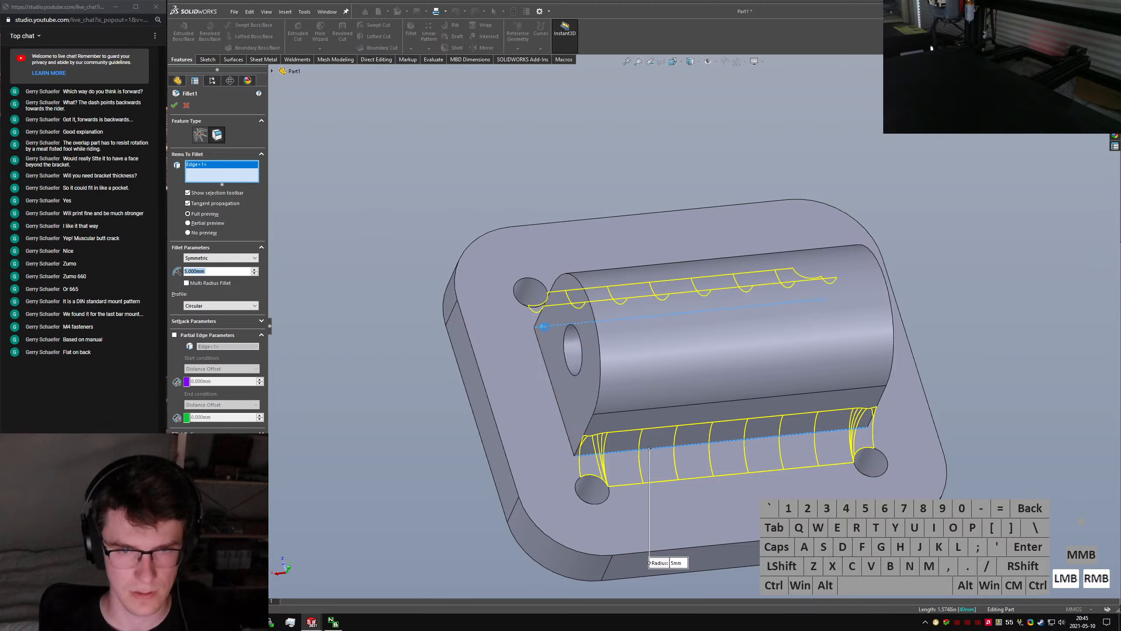
middle_drag(590, 331, 393, 323)
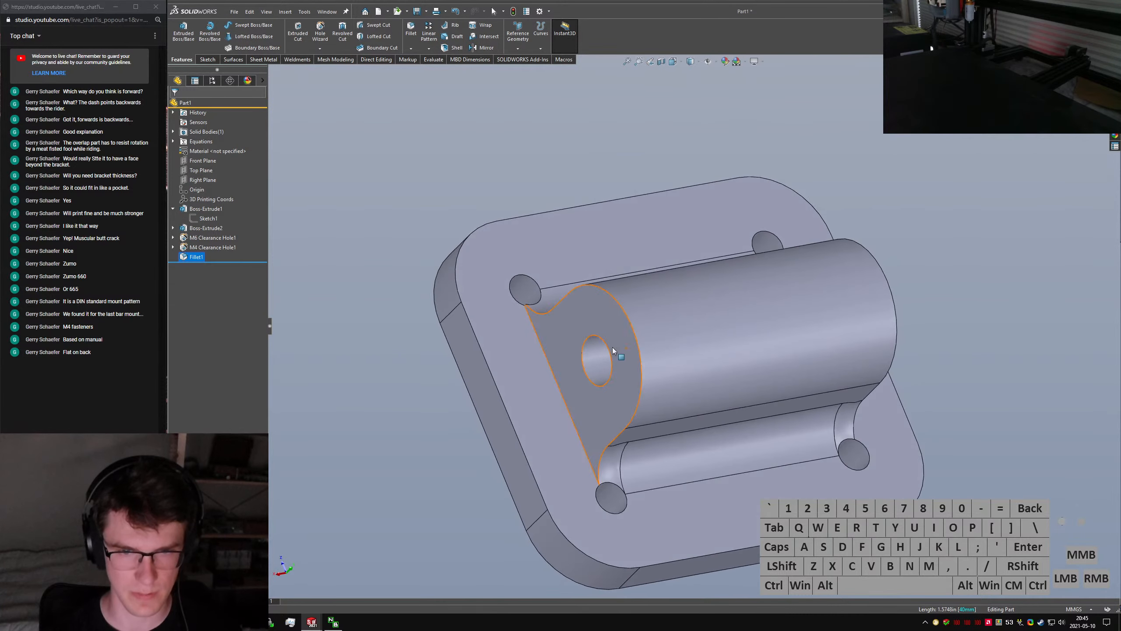
Fillet the two short end edges at the boss's base with a 0.4 mm radius
click(390, 321)
text(sfillet)
key(Return)
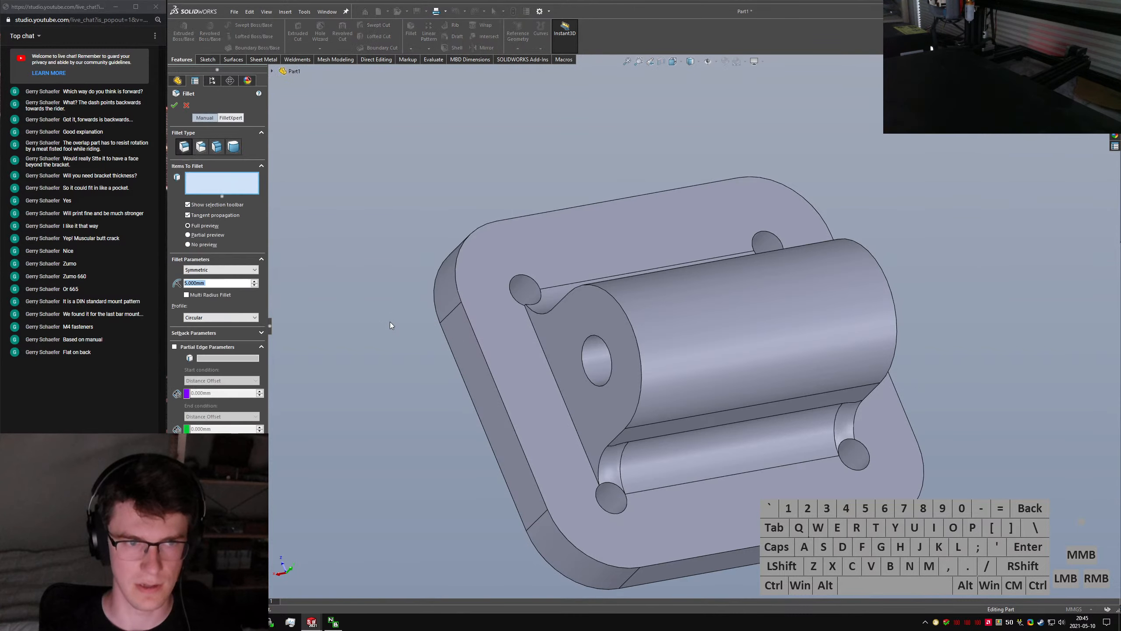
text(0.4)
key(Return)
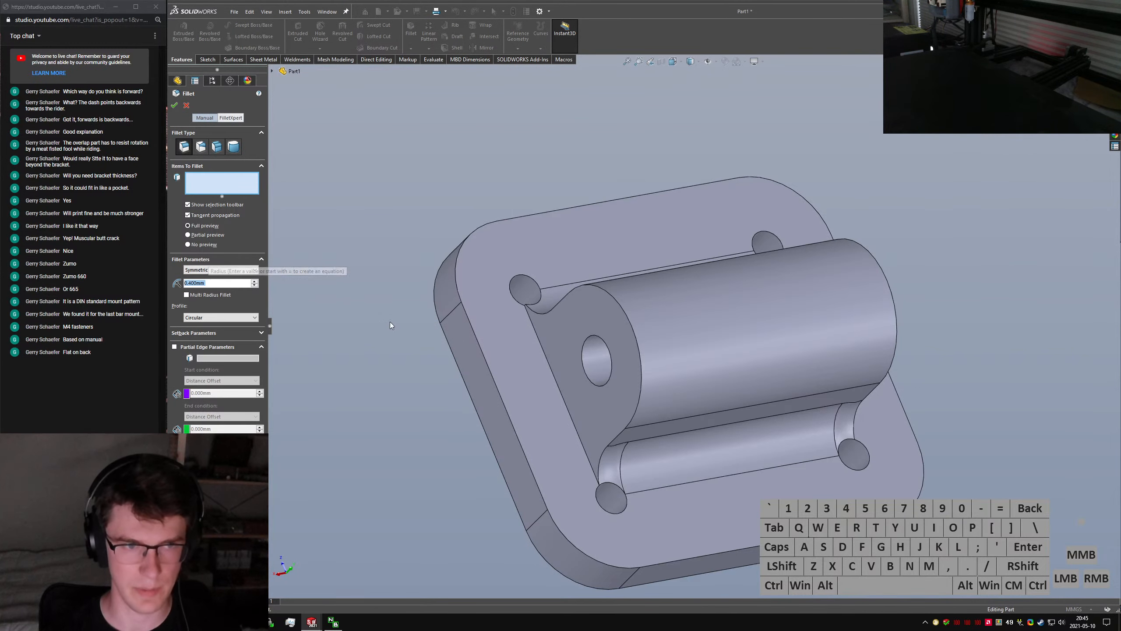
click(839, 440)
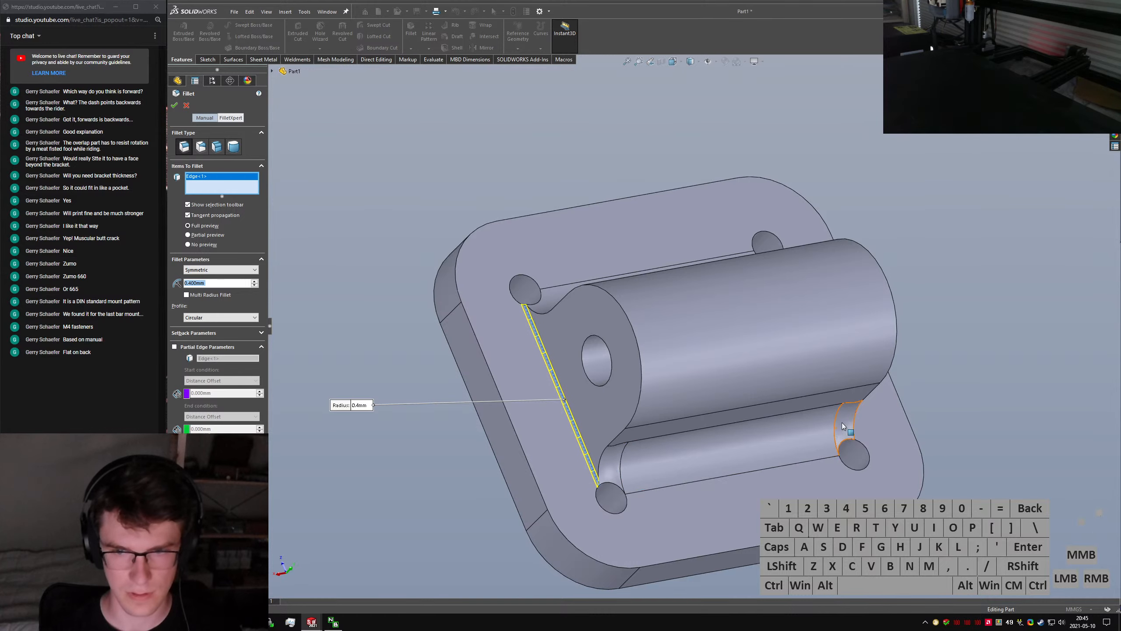
click(827, 376)
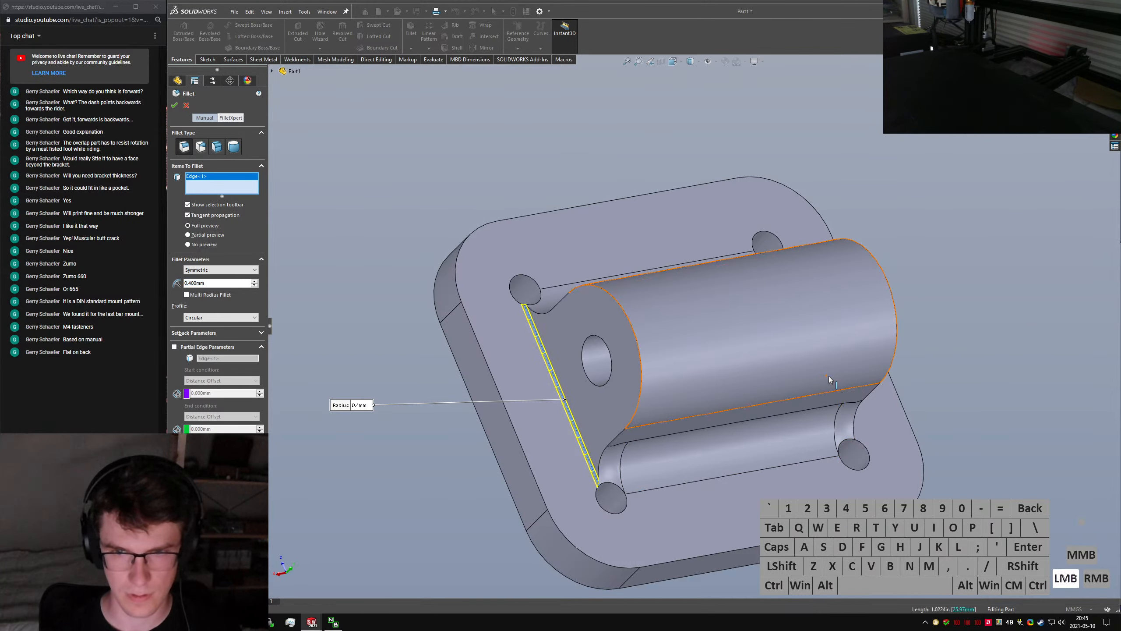
right_click(828, 375)
Edit the fillet along the boss's long base edges and set its radius to 3 mm
click(612, 462)
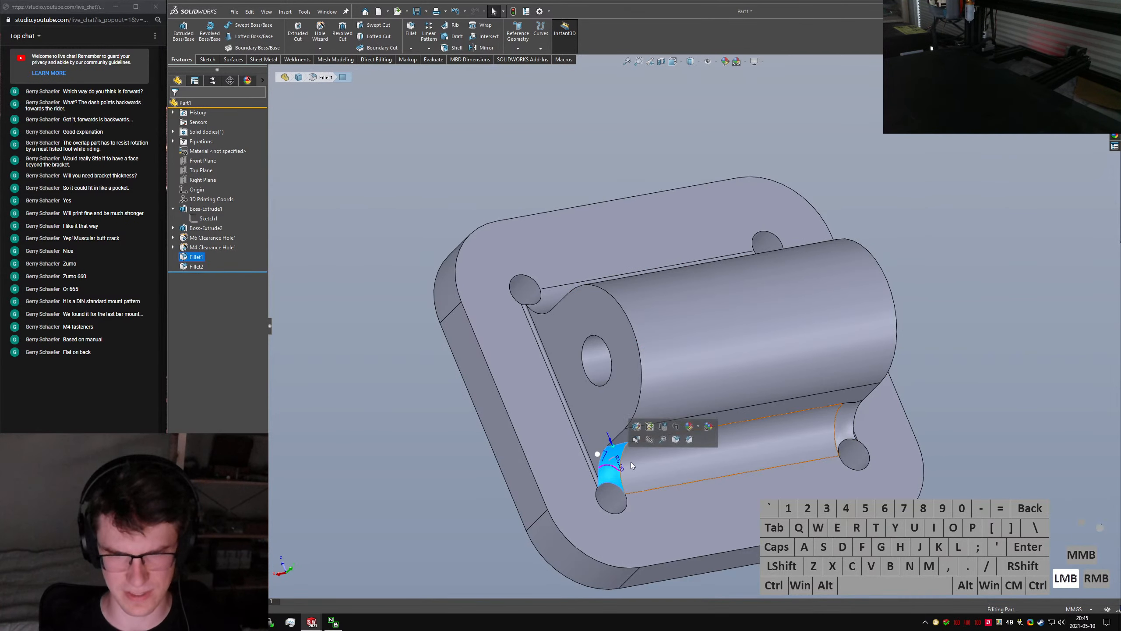
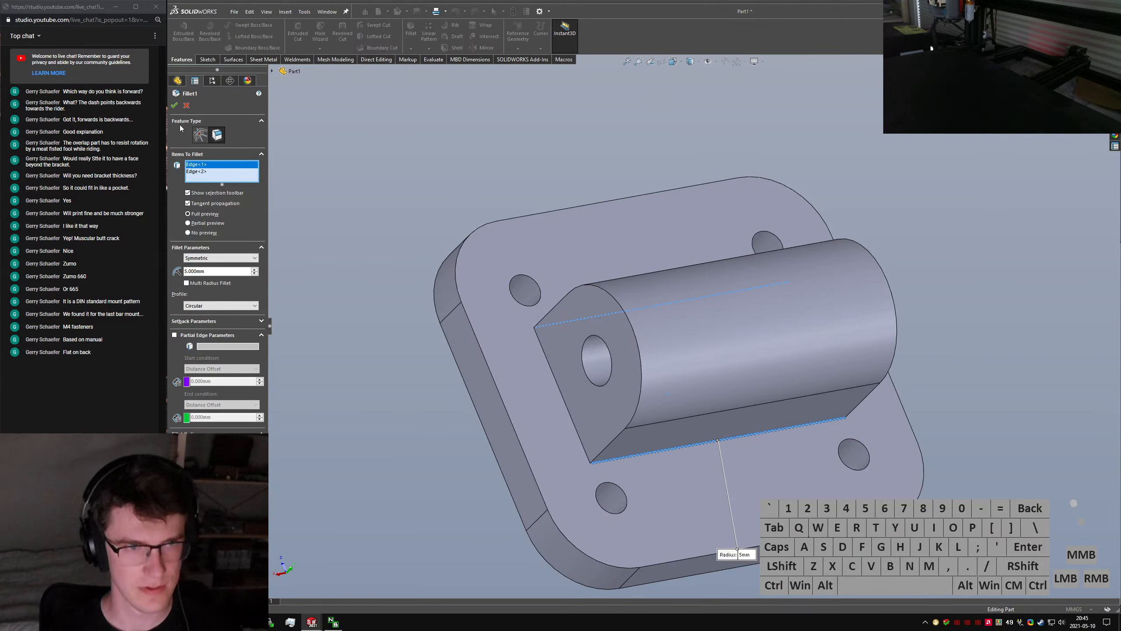
click(174, 105)
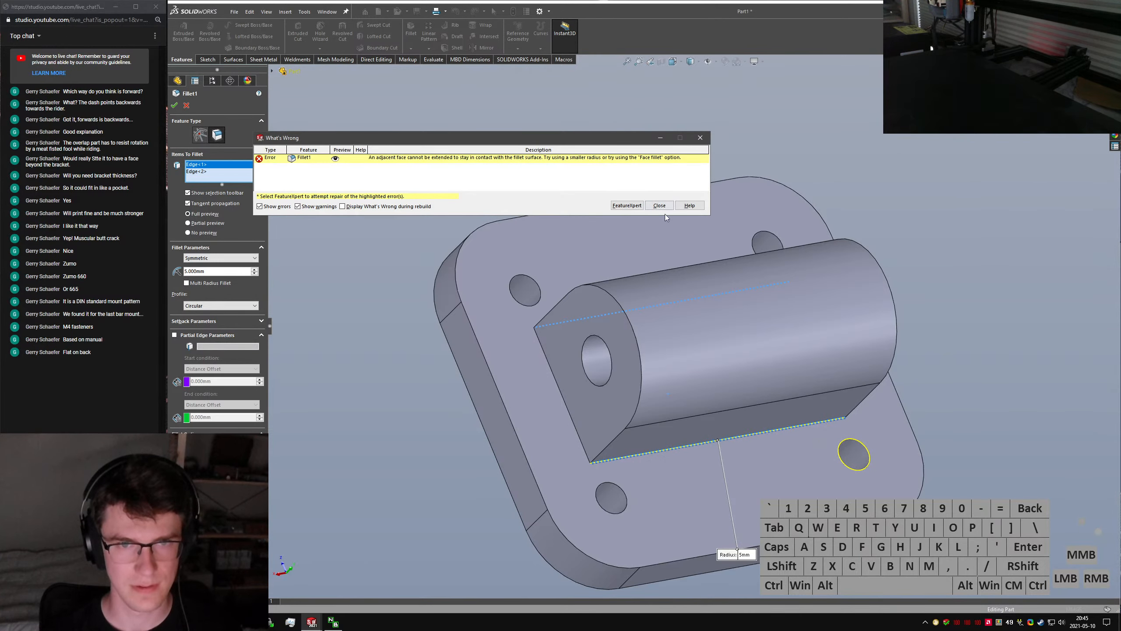
click(660, 205)
middle_drag(635, 430, 623, 388)
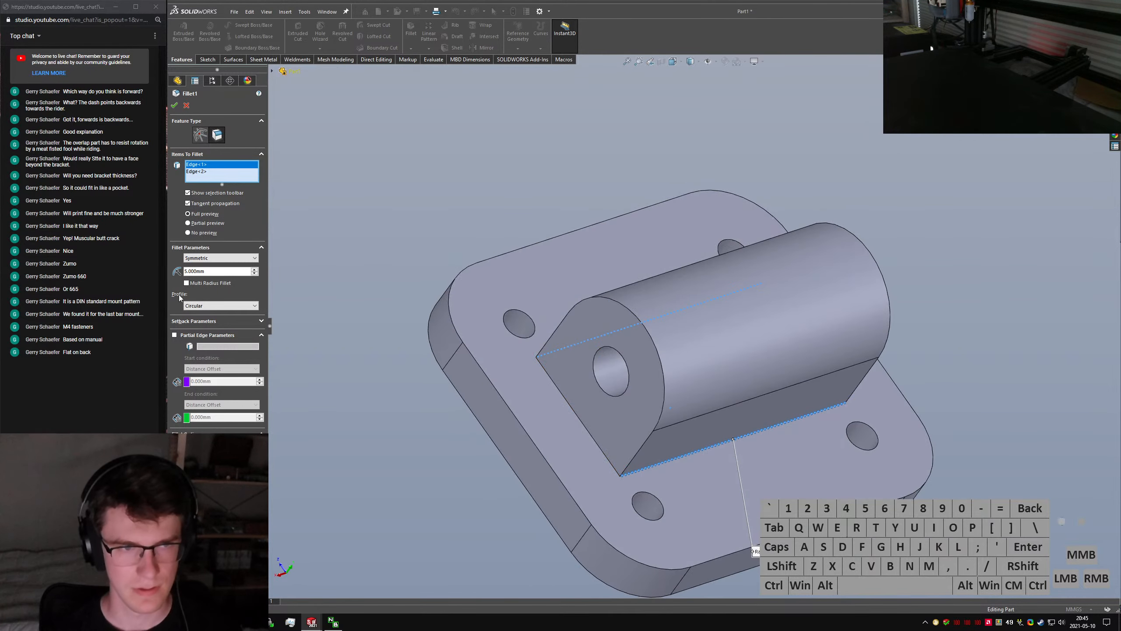
text(3)
key(Return)
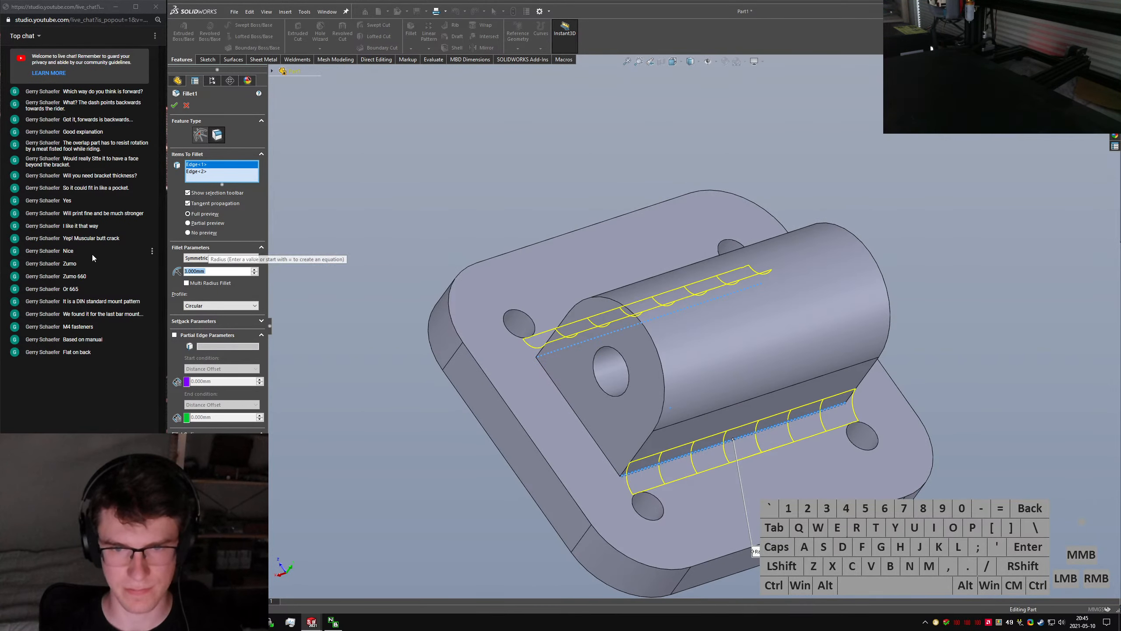
key(Return)
scroll(669, 513, down, 2)
scroll(621, 437, down, 6)
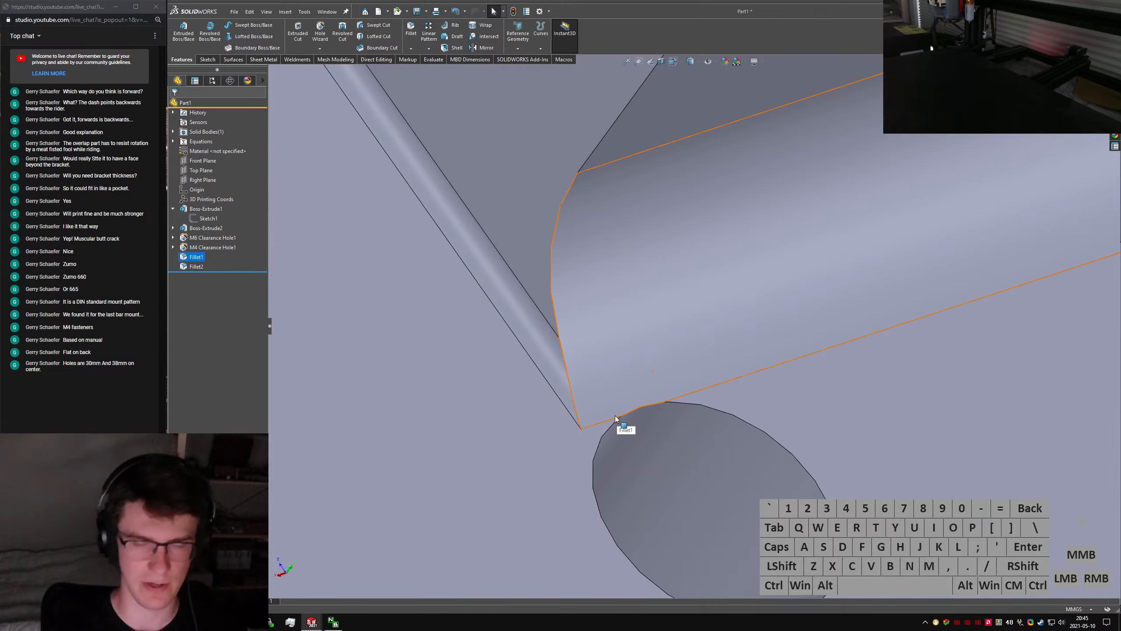
scroll(587, 301, up, 8)
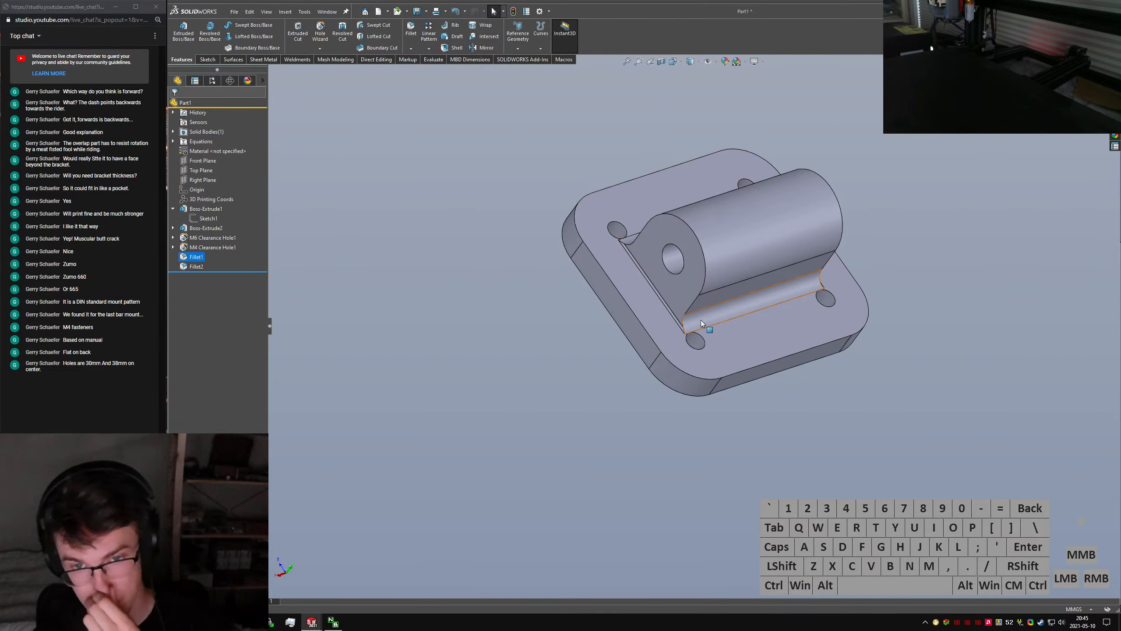
Start an Extrude sketch on the flat plate face that carries the boss, viewed from the top
middle_drag(706, 317, 735, 304)
scroll(663, 265, down, 3)
click(382, 271)
text(s)
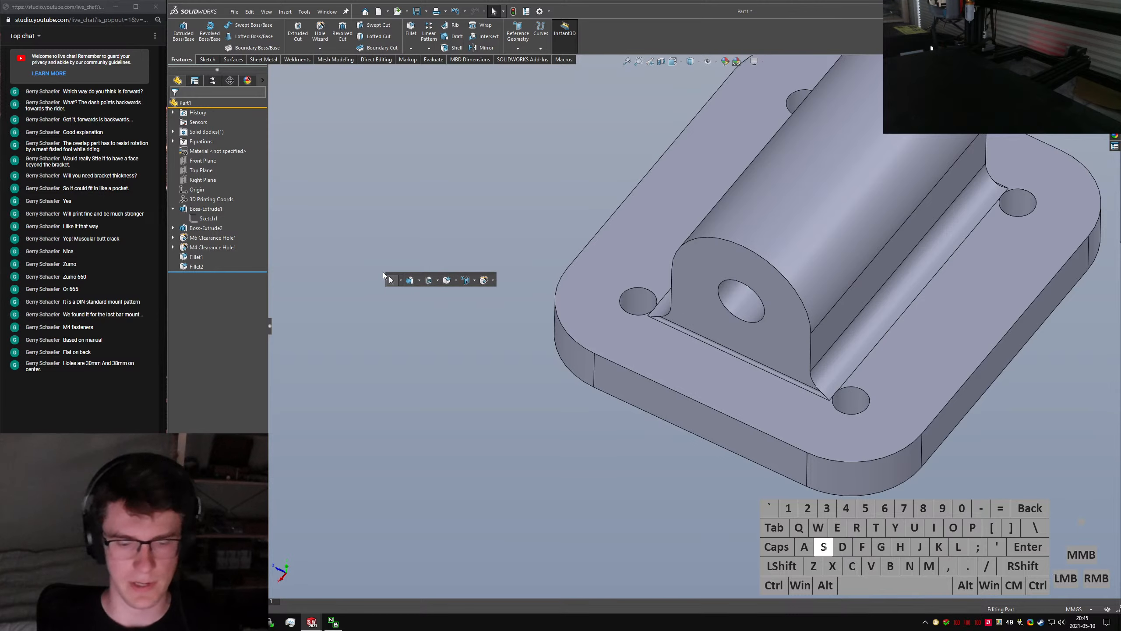
text(extrude)
key(Return)
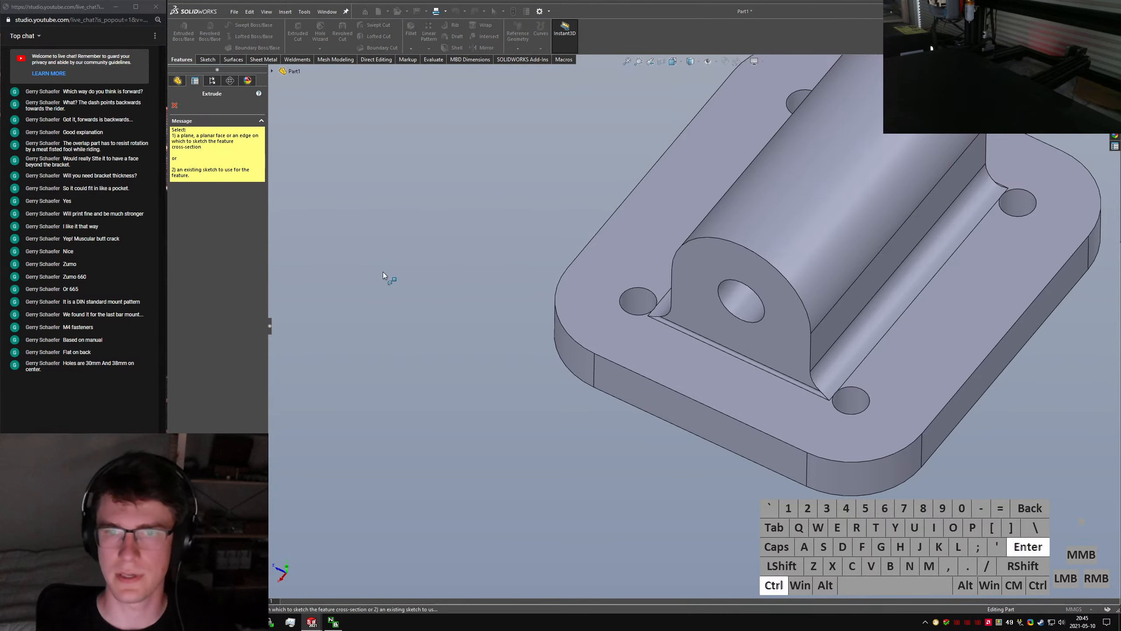
key(ctrl+6)
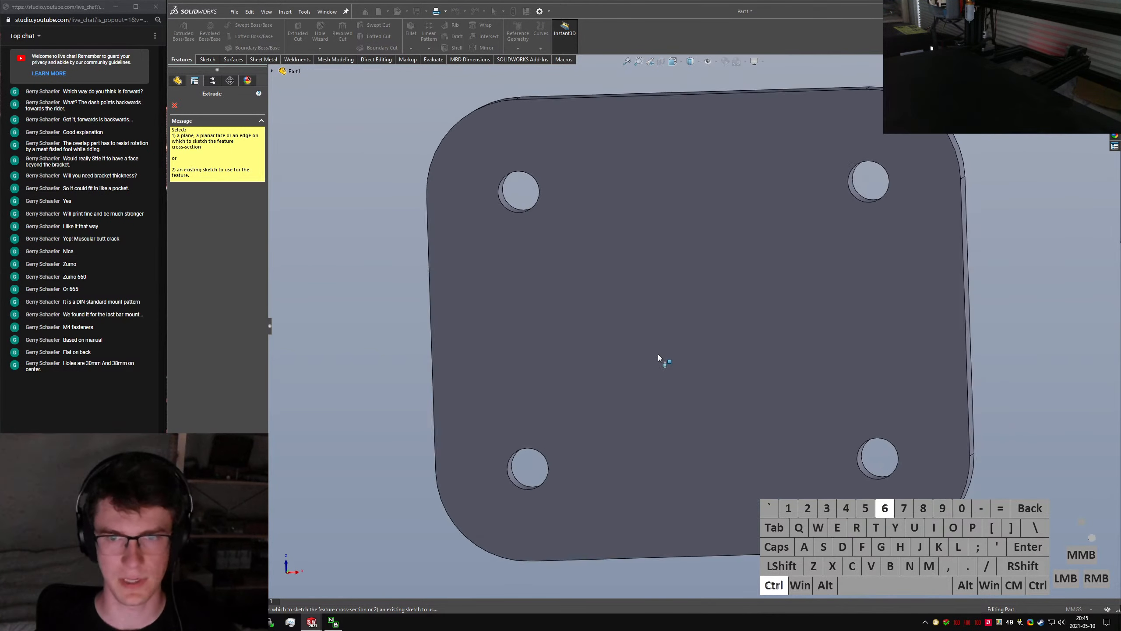
key(ctrl+5)
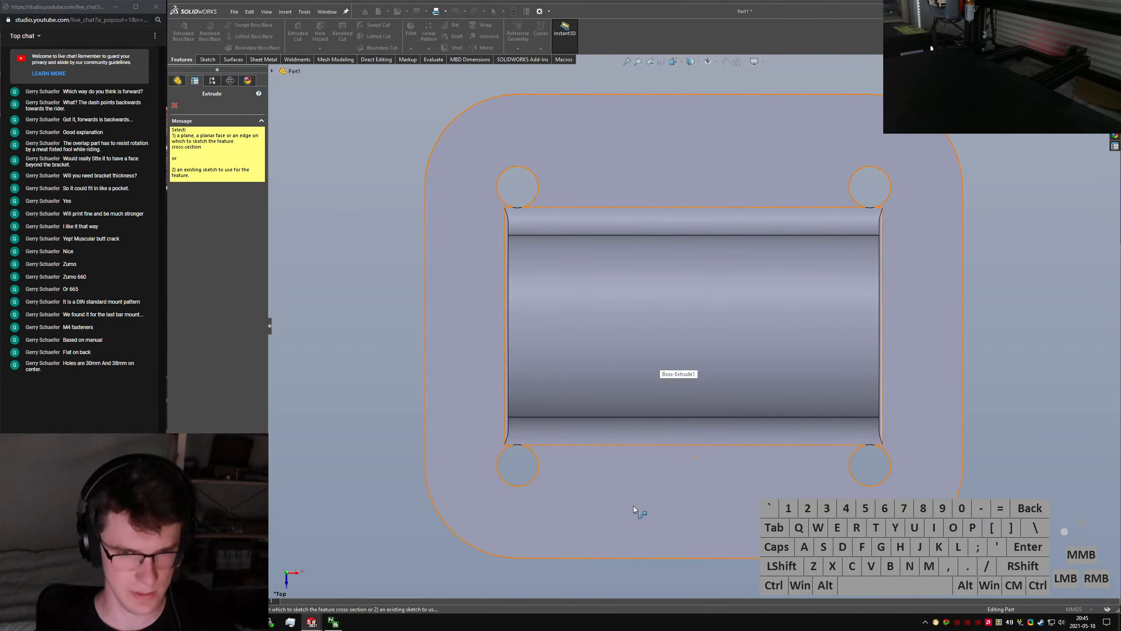
click(633, 508)
Draw a hexagon with sides about 4 mm long, centred on the plate's lower-left mounting hole
click(242, 47)
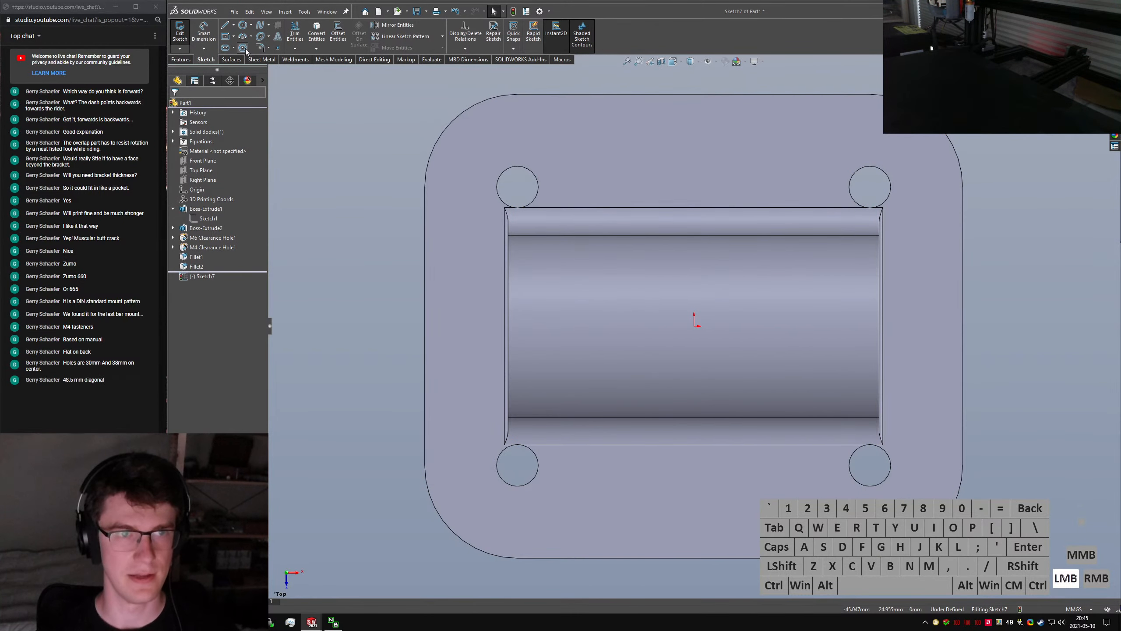
click(517, 465)
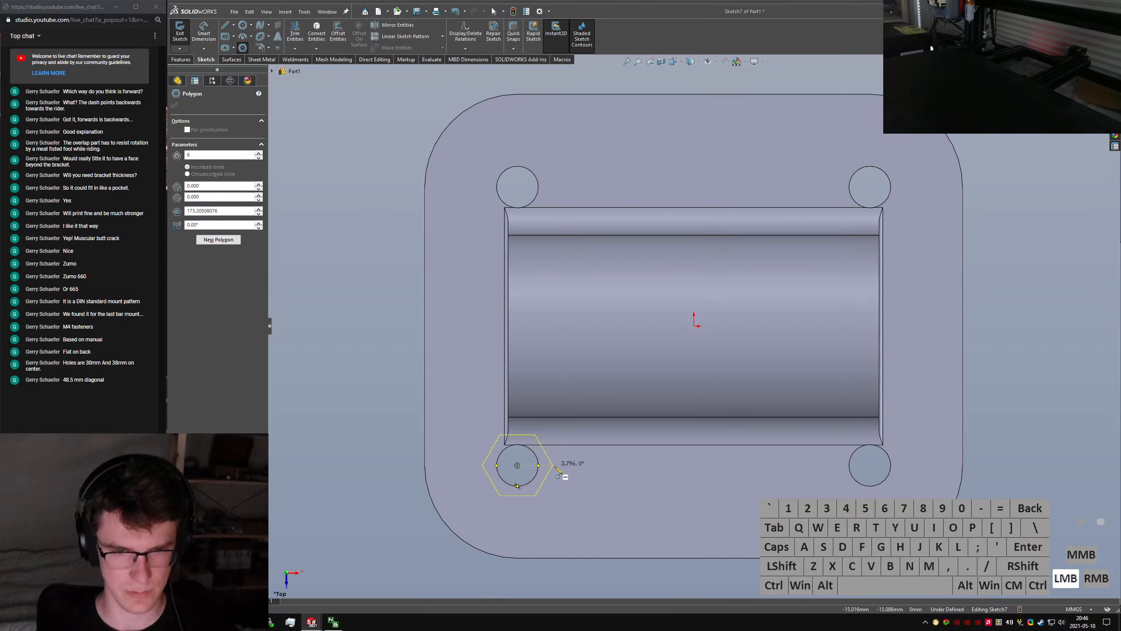
click(555, 465)
right_drag(555, 507, 528, 478)
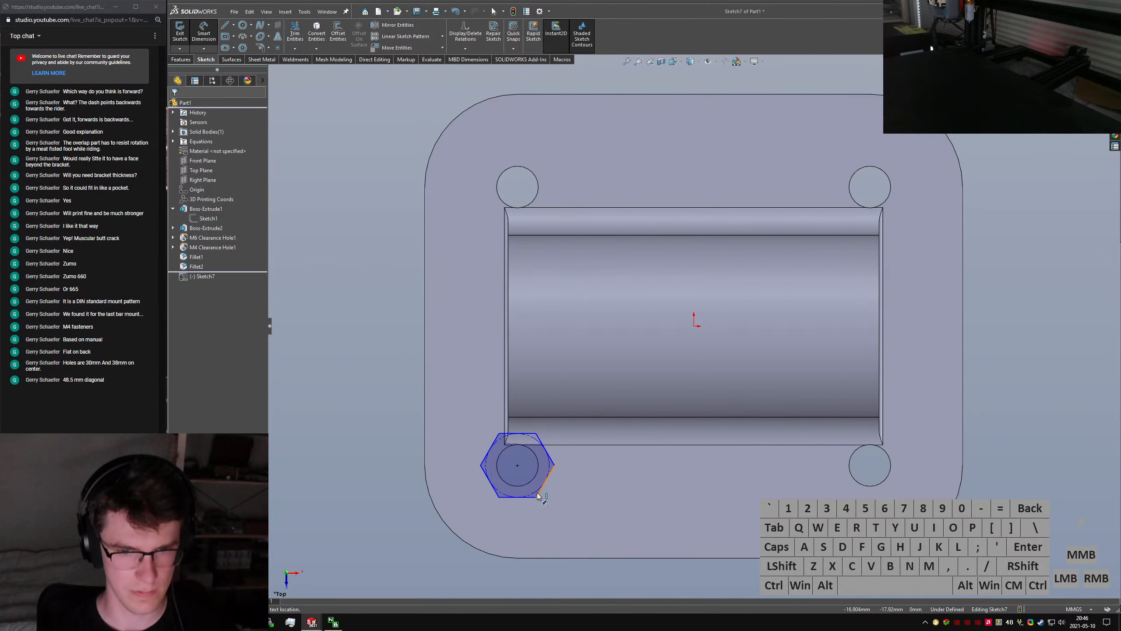
key(Escape)
click(526, 498)
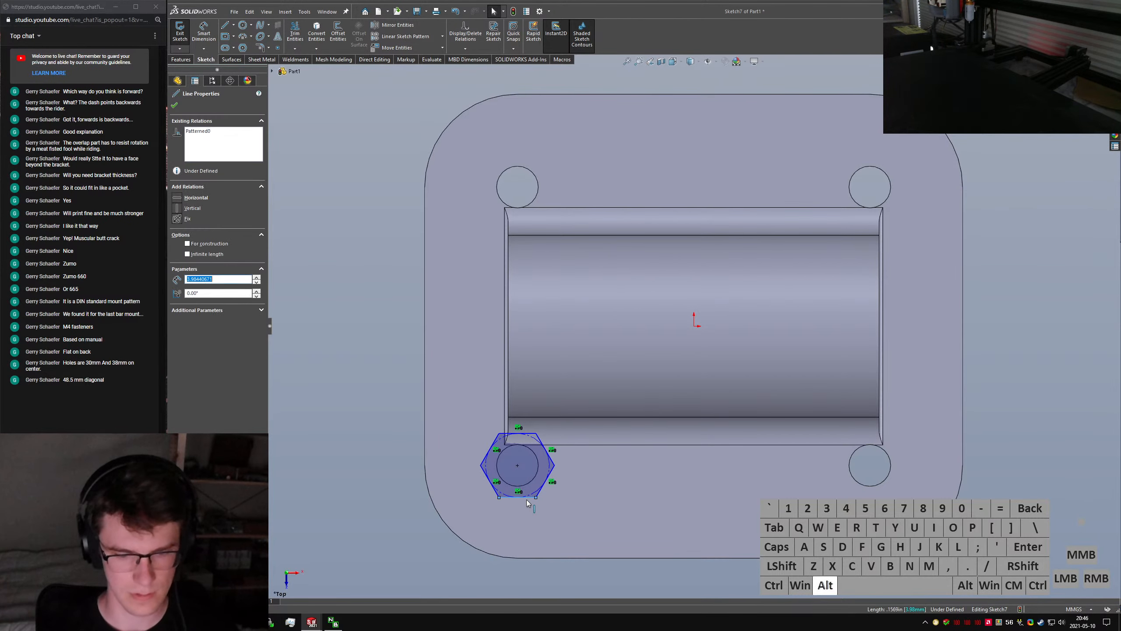
ctrl+click(518, 466)
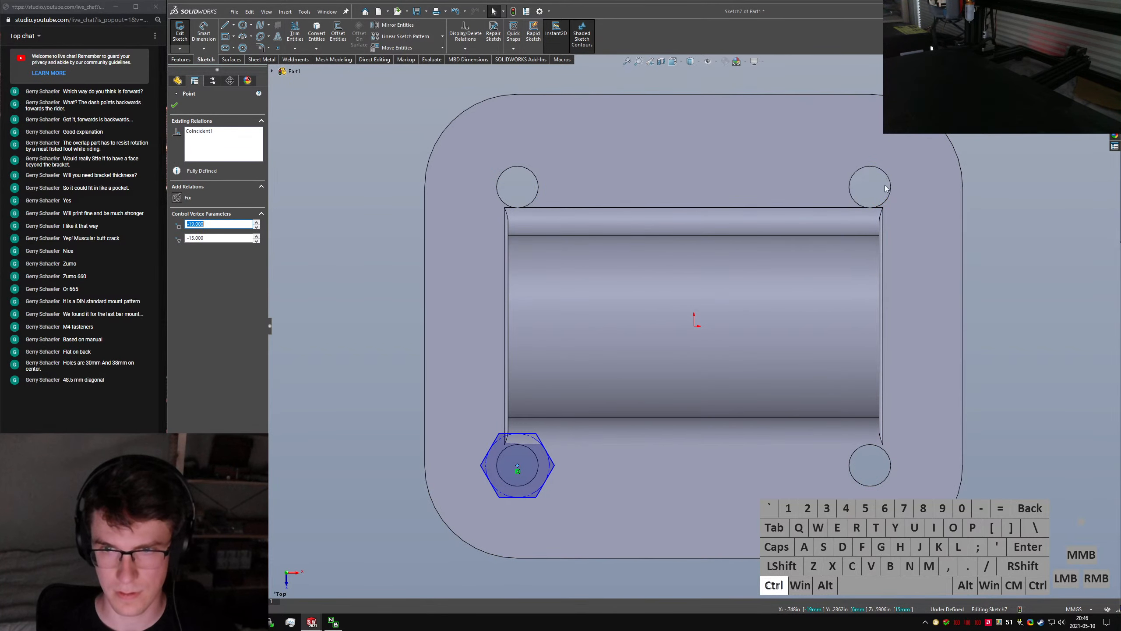
key(Escape)
click(180, 34)
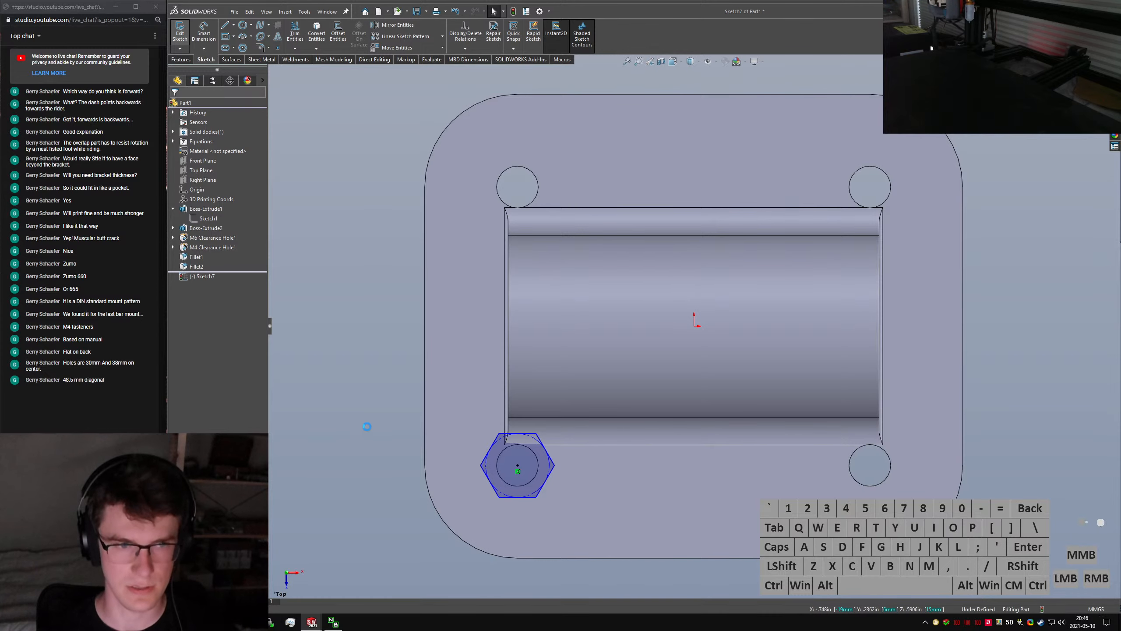
click(361, 431)
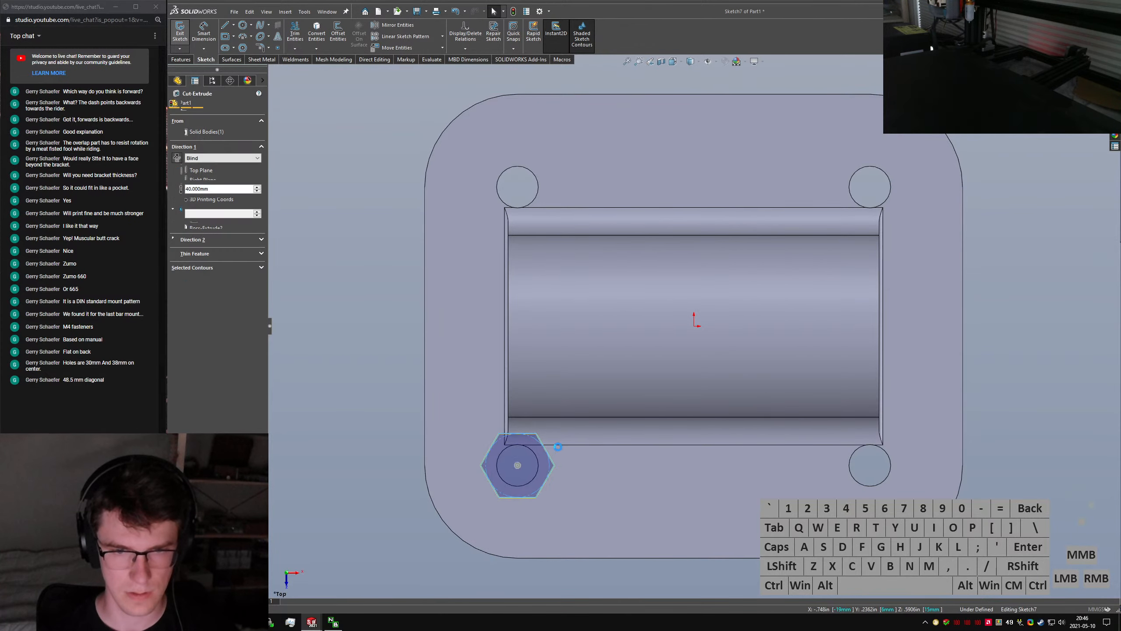
click(185, 107)
Measure the centre-to-centre distance between the hexagon's mounting hole and the diagonally opposite hole
middle_drag(572, 426, 586, 409)
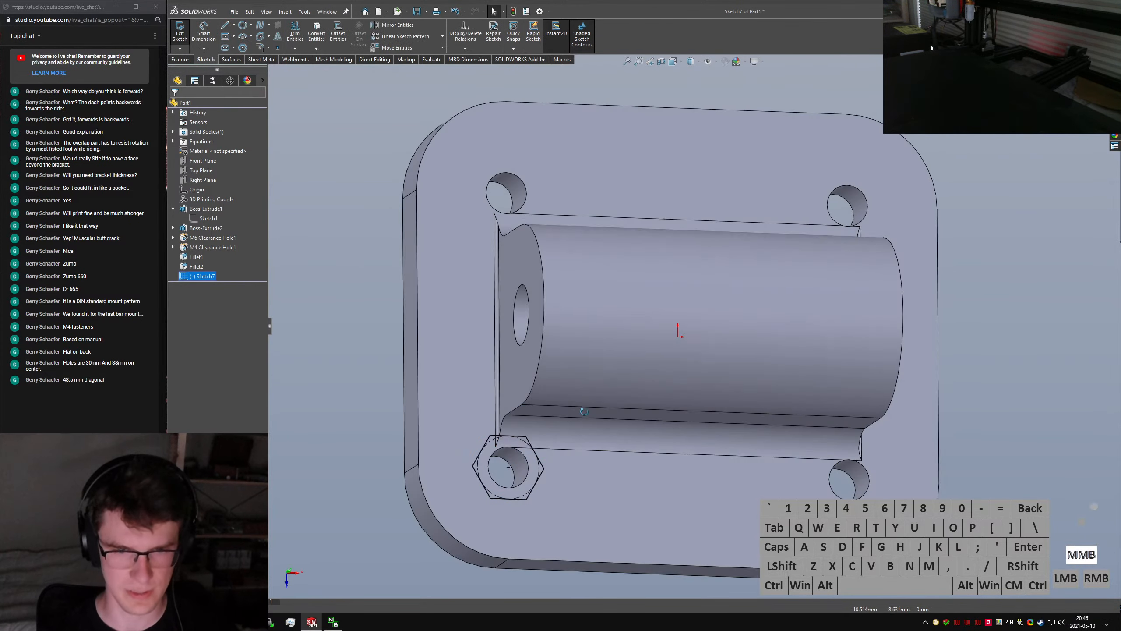
click(515, 459)
ctrl+click(851, 193)
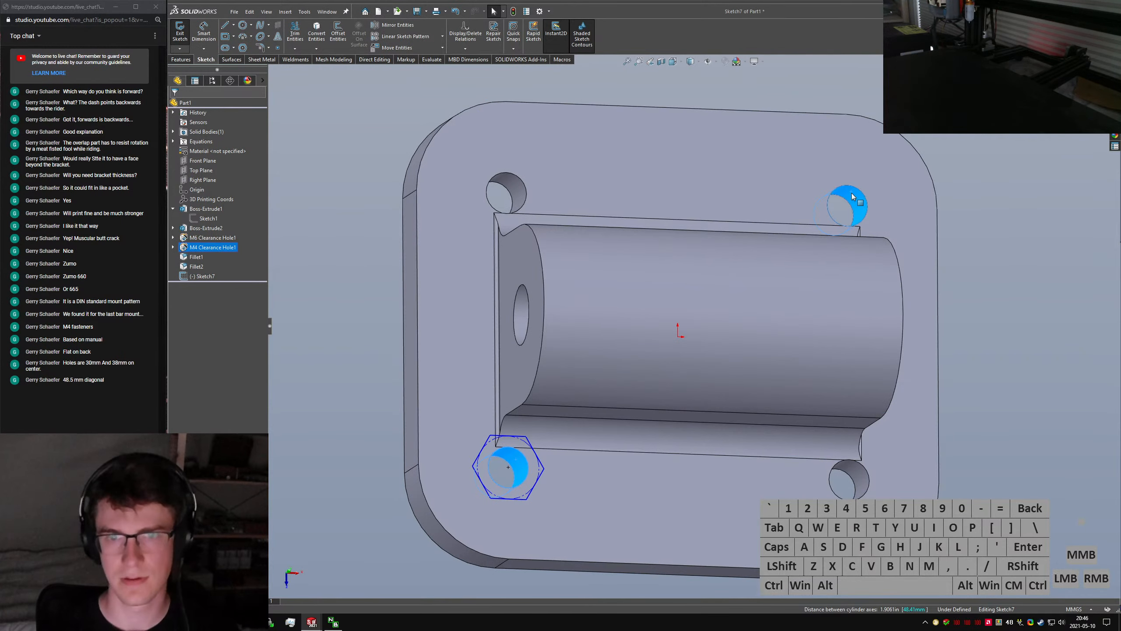
key(m)
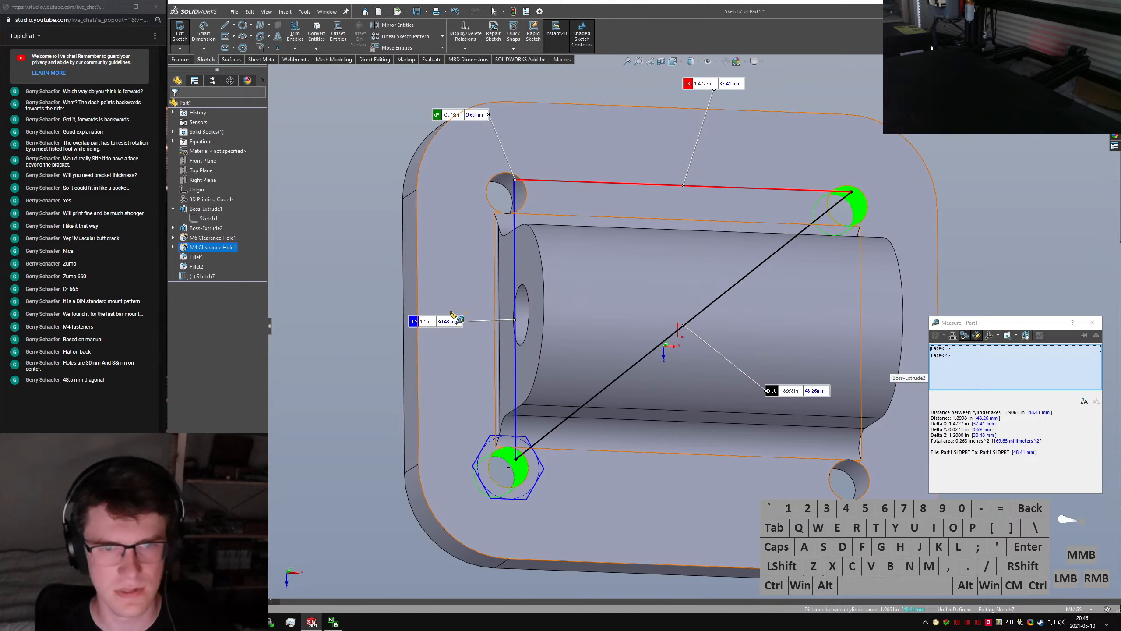
mouse_move(712, 219)
middle_down()
mouse_move(688, 243)
mouse_move(725, 213)
middle_up()
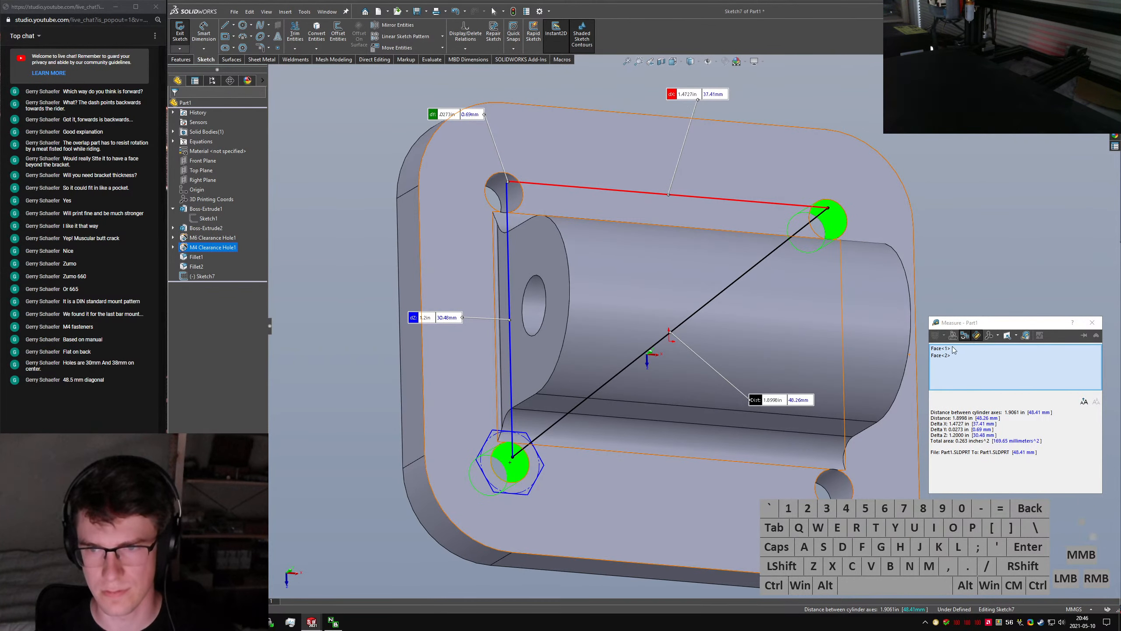
click(979, 337)
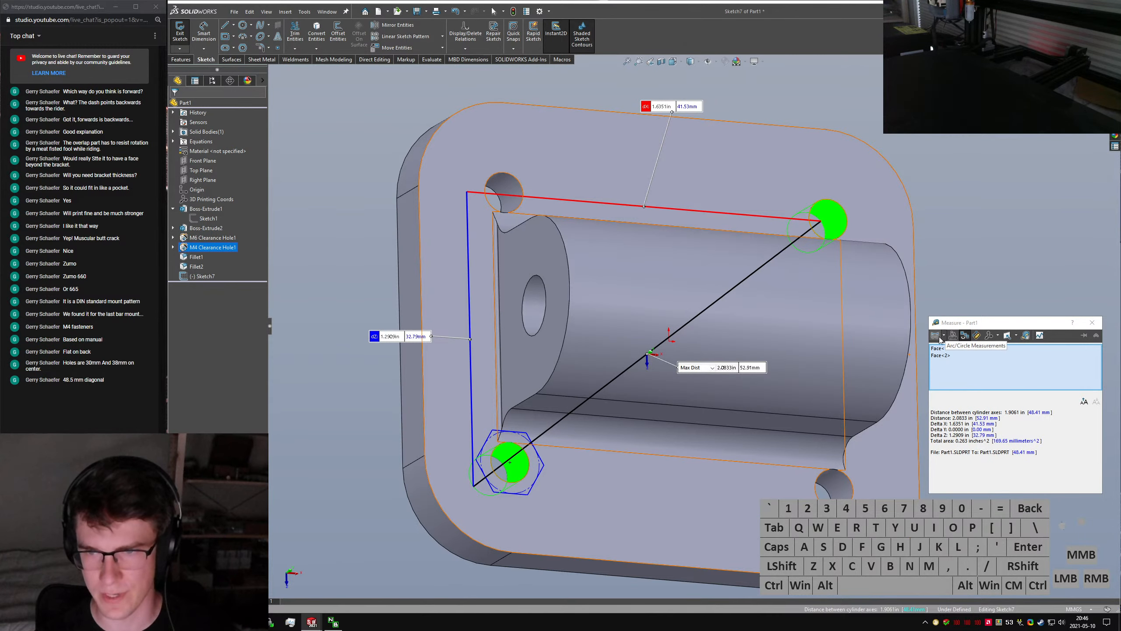
click(941, 337)
click(962, 349)
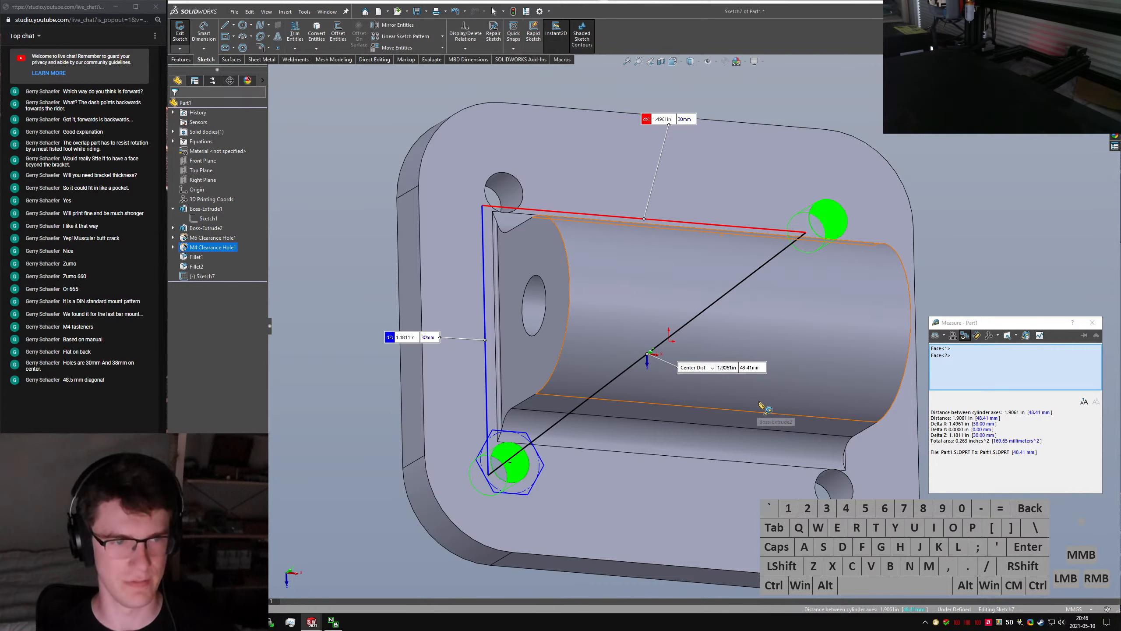
key(Escape)
click(920, 303)
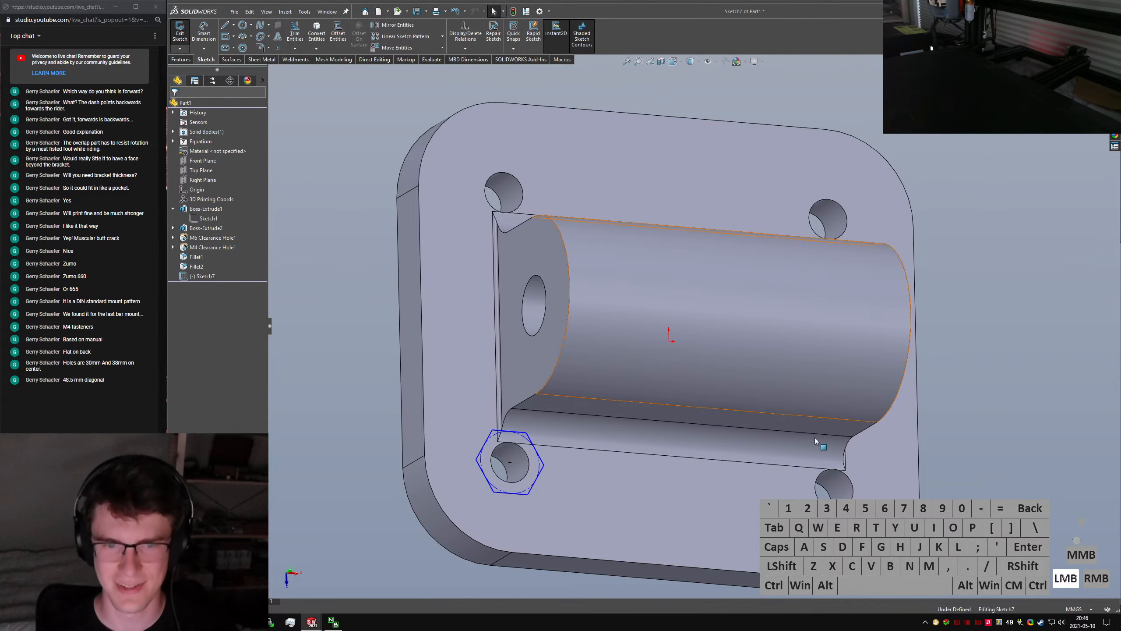
Switch to Chrome, search the web for "m4 nut diameter", and return to SolidWorks
click(200, 275)
click(348, 377)
key(super)
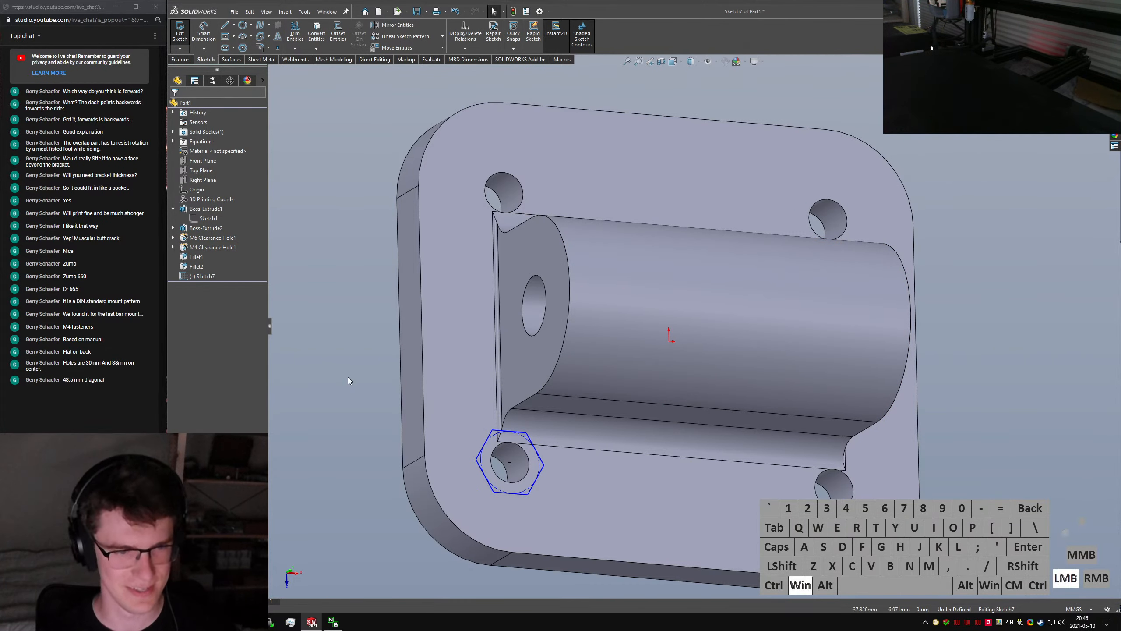
text(chr)
key(Return)
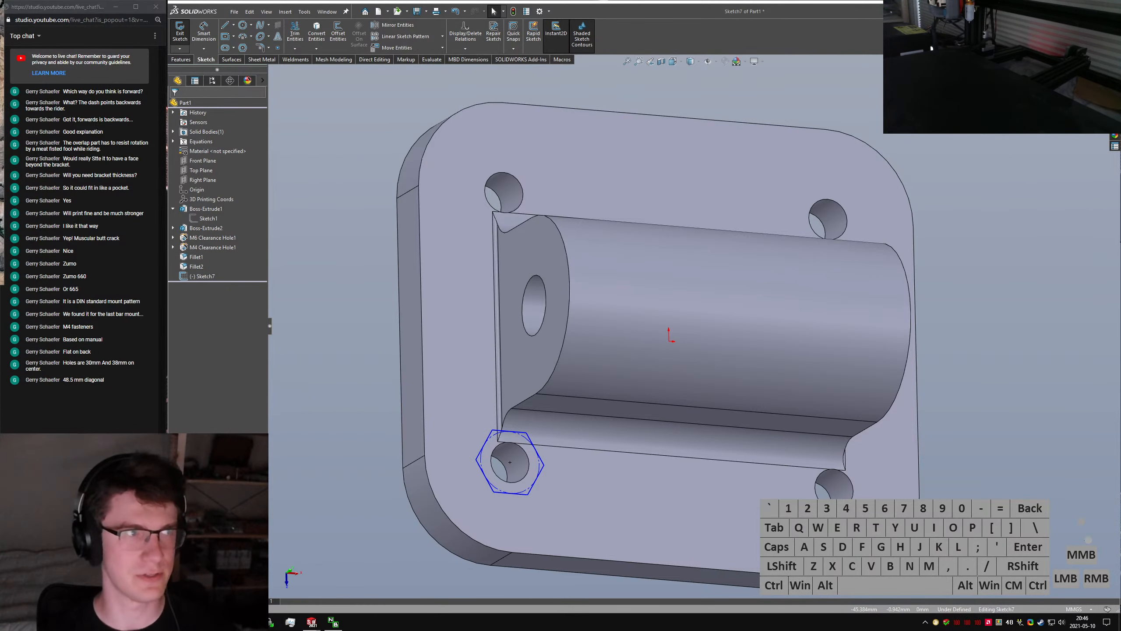
drag(0, 130, 669, 130)
click(714, 359)
key(alt+d)
text(m4 nut )
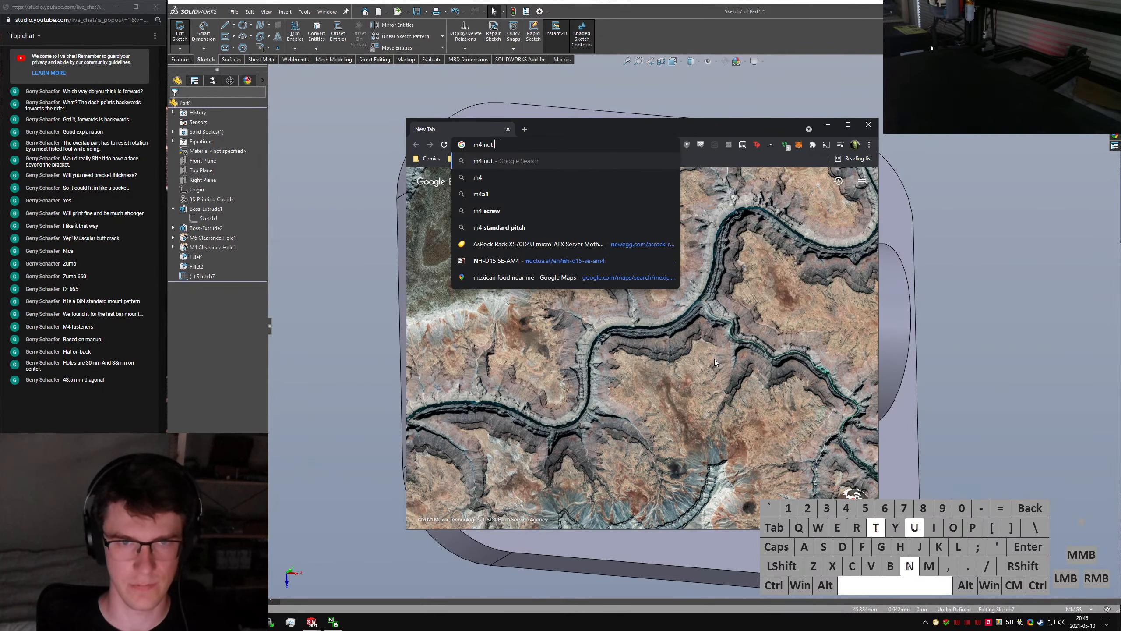
text(diameter)
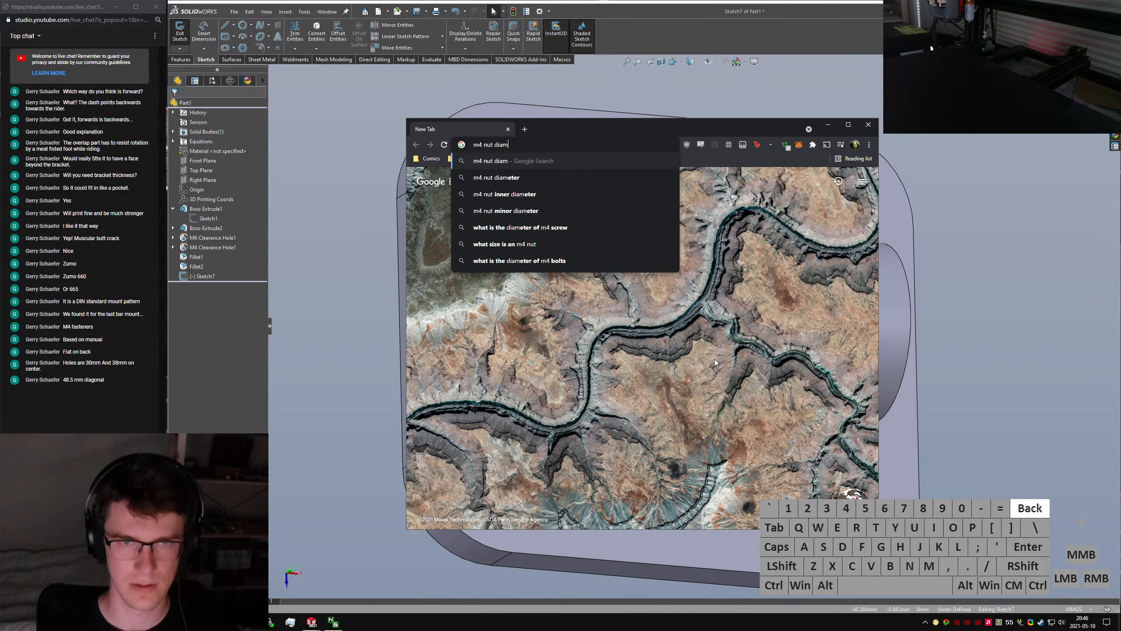
key(Return)
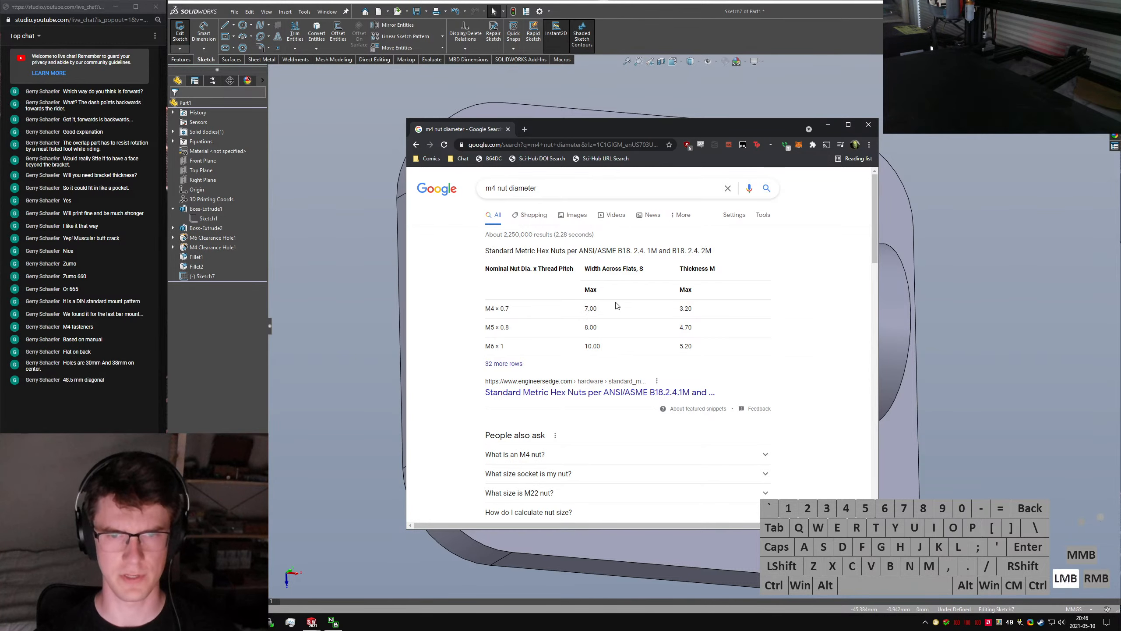
key(ctrl+w)
click(359, 298)
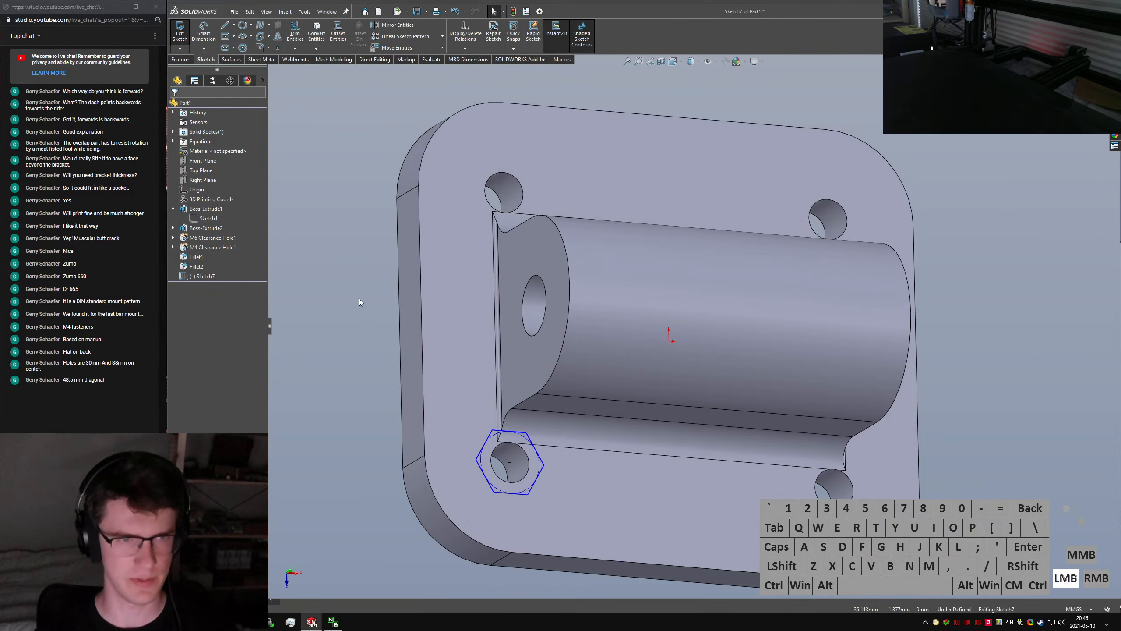
Dimension the hexagon's inscribed construction circle to a 7 mm diameter and exit the sketch
click(199, 277)
click(216, 274)
right_click(215, 273)
click(315, 254)
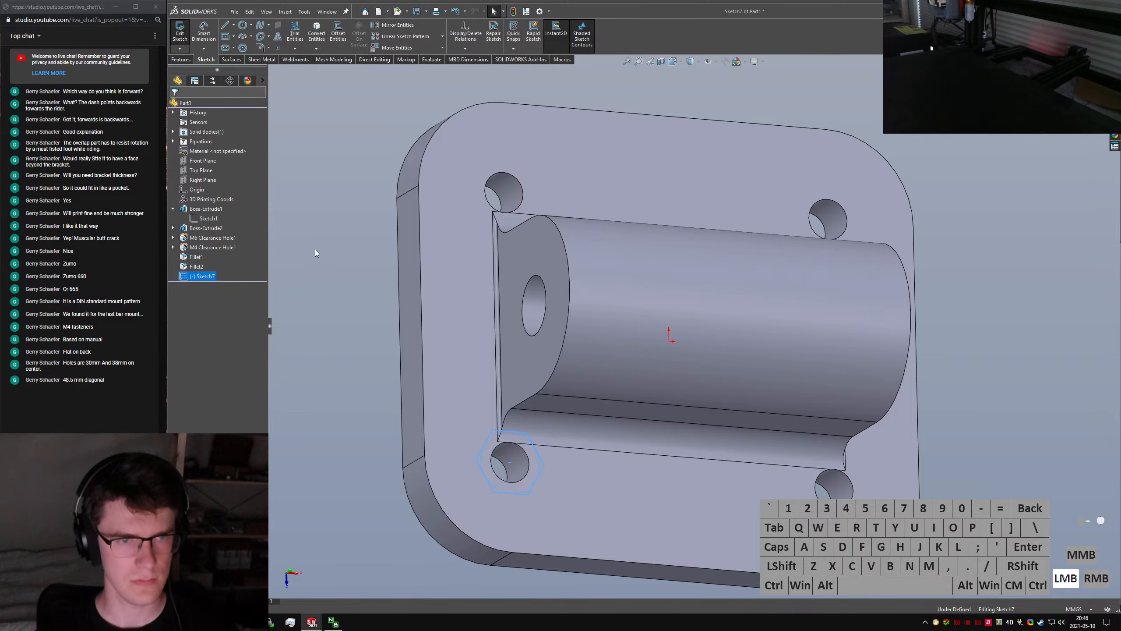
key(ctrl+5)
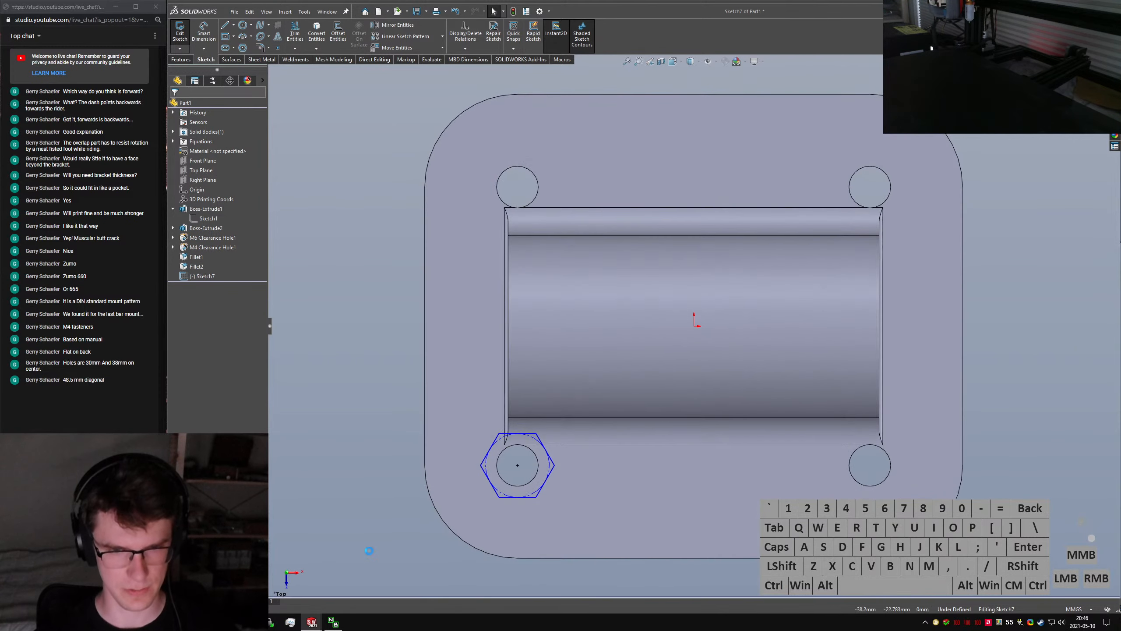
right_drag(446, 469, 492, 479)
click(486, 471)
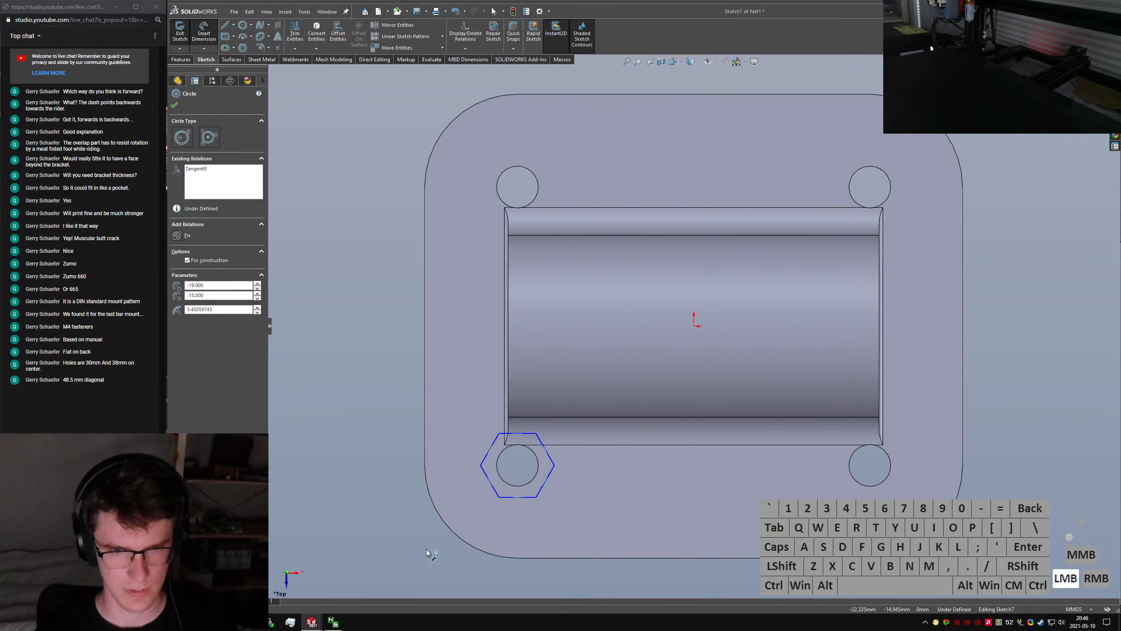
click(443, 570)
text(7)
key(Return)
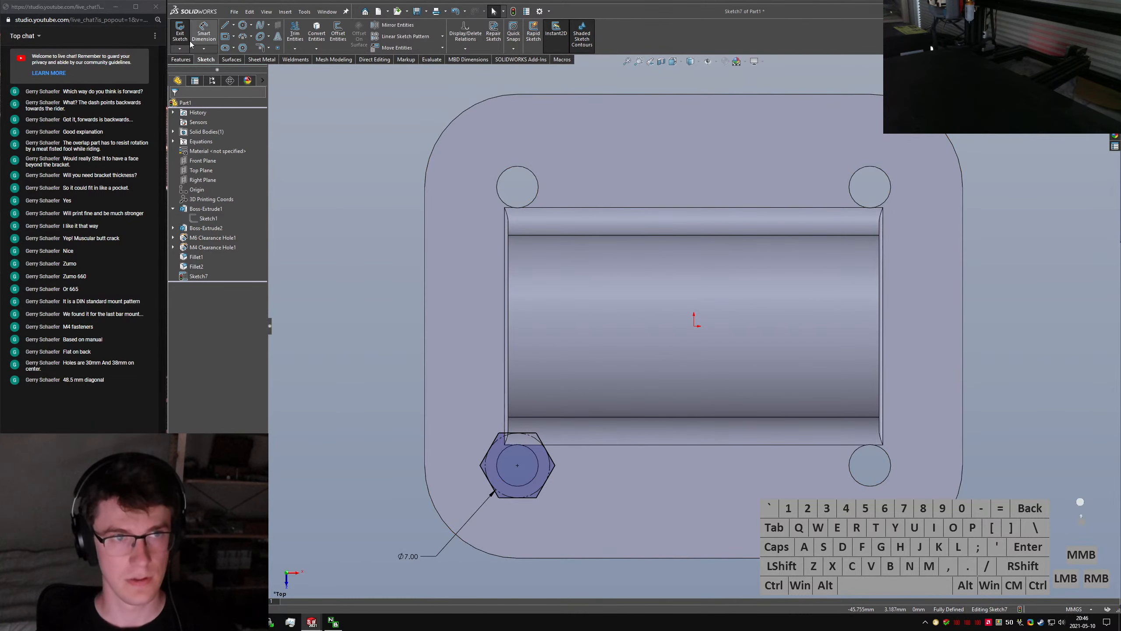
click(181, 34)
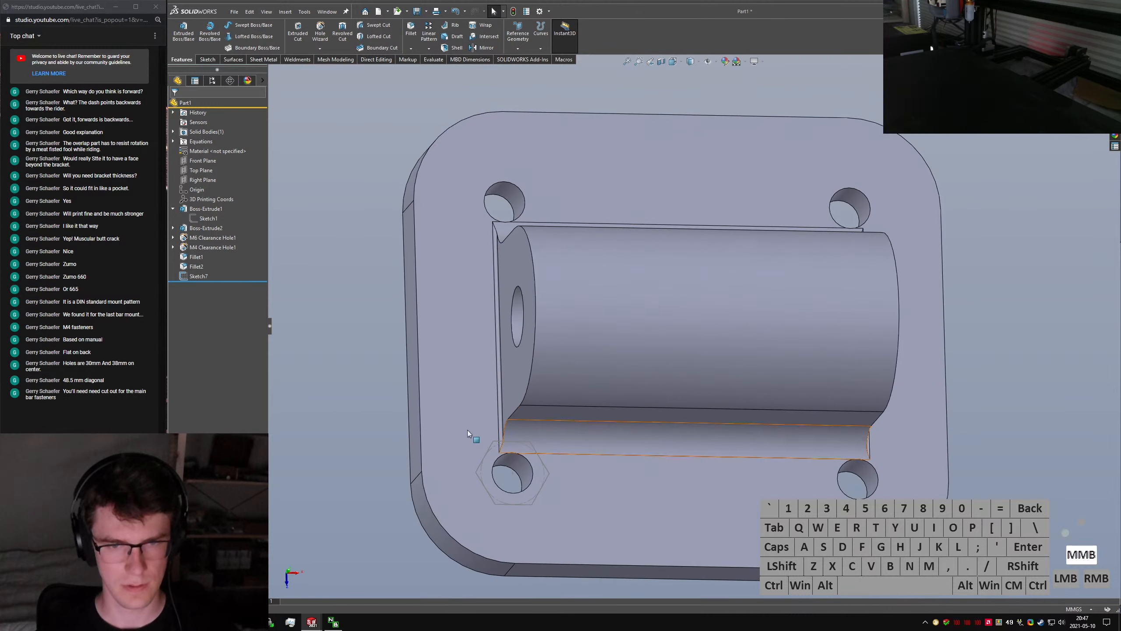
click(190, 277)
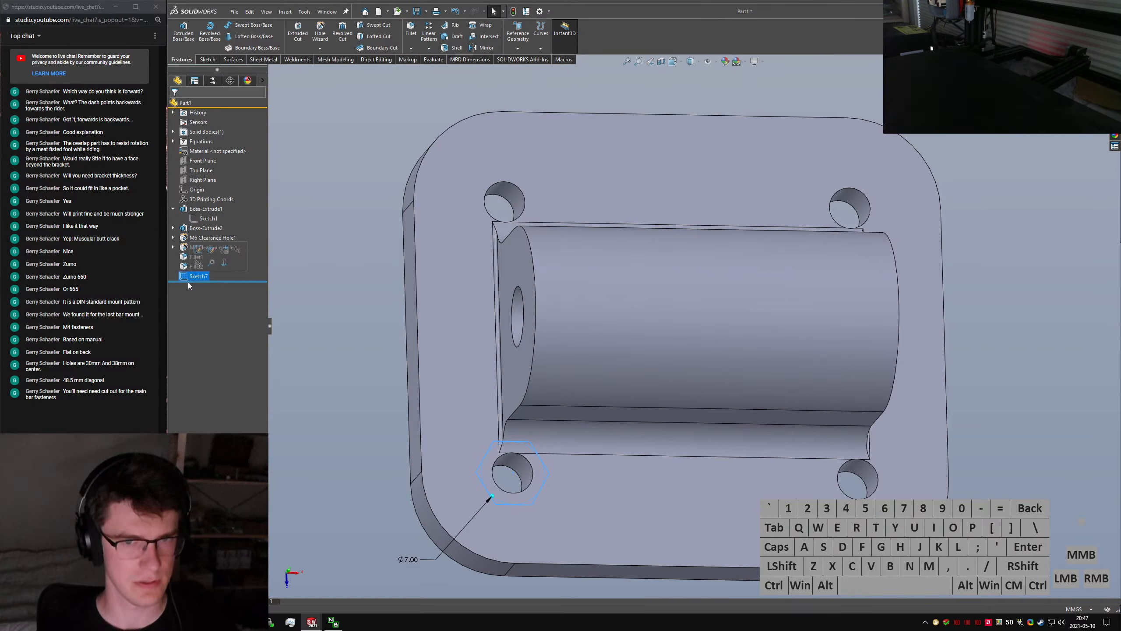
right_click(188, 282)
click(350, 269)
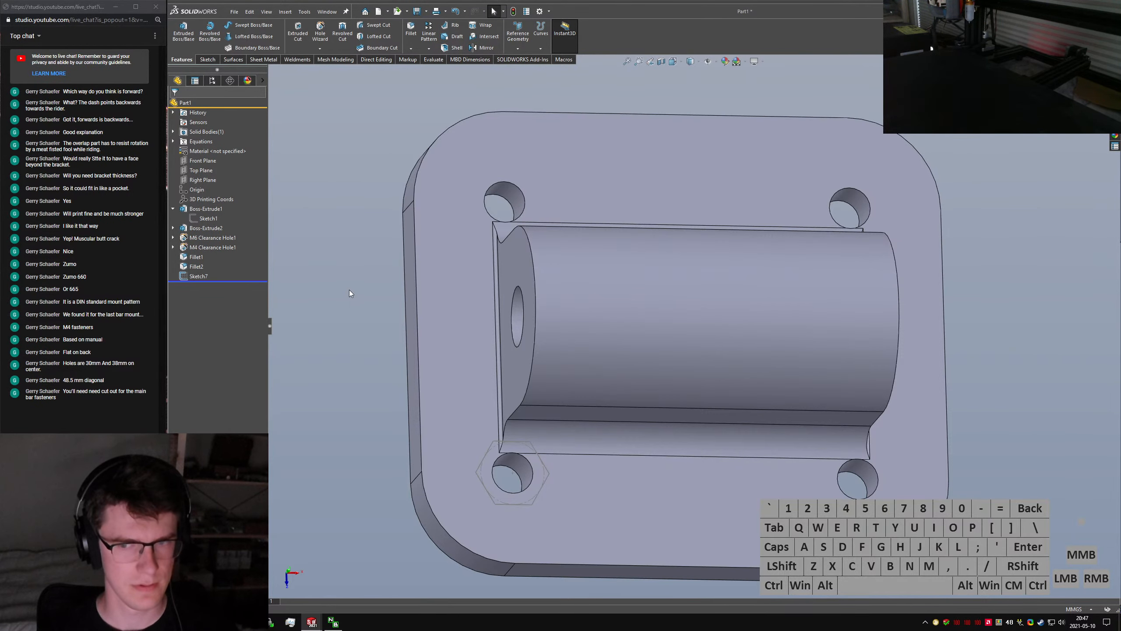
scroll(619, 364, up, 5)
middle_drag(618, 365, 671, 326)
click(670, 327)
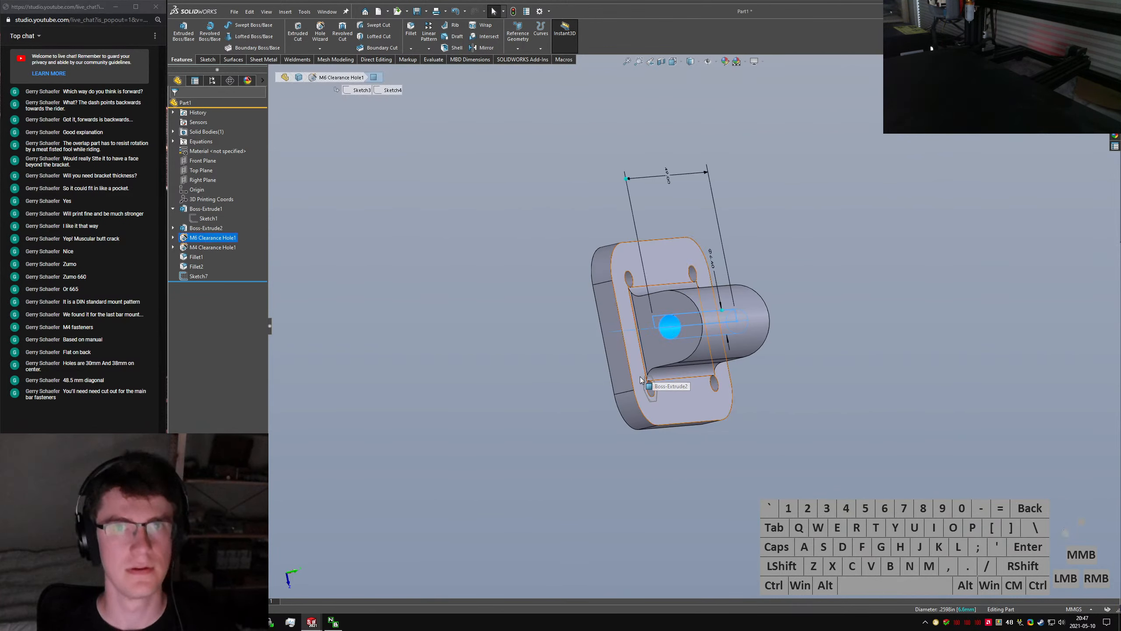
click(728, 483)
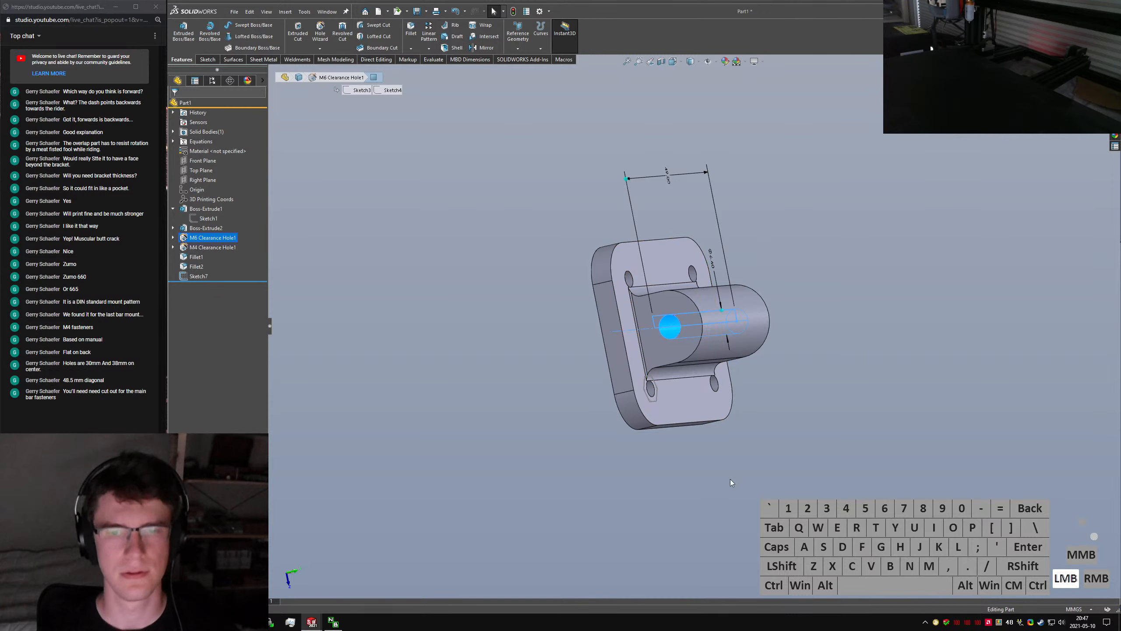
Start an Extruded Cut from the hexagon sketch, beginning at a 3.2 mm offset from the sketch plane
scroll(686, 353, down, 8)
click(198, 275)
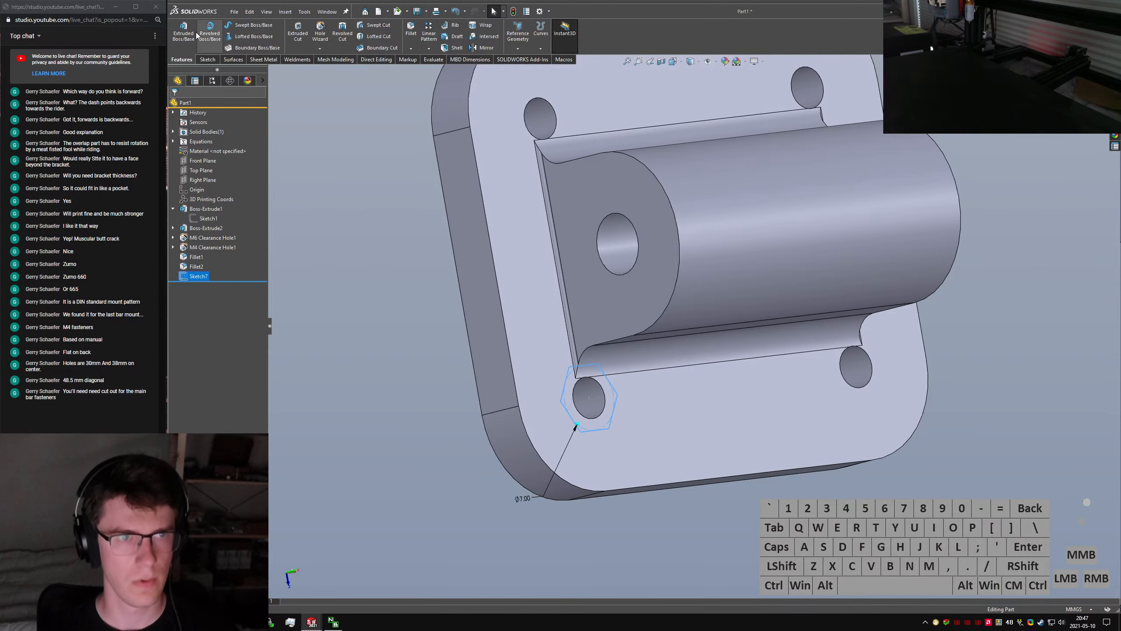
click(298, 31)
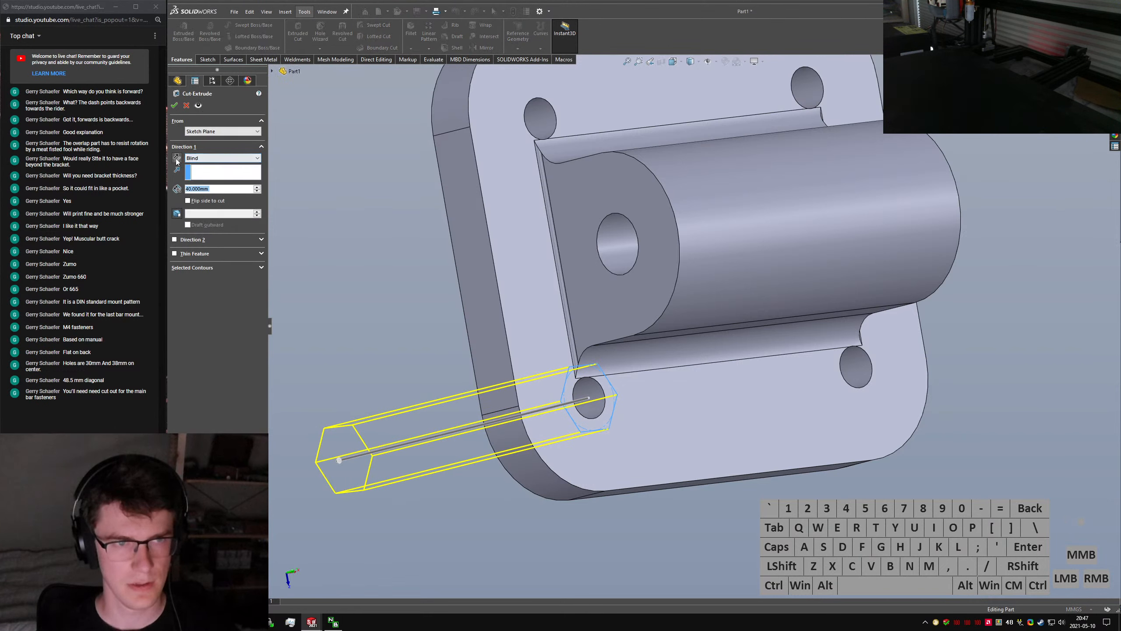
click(210, 132)
click(206, 160)
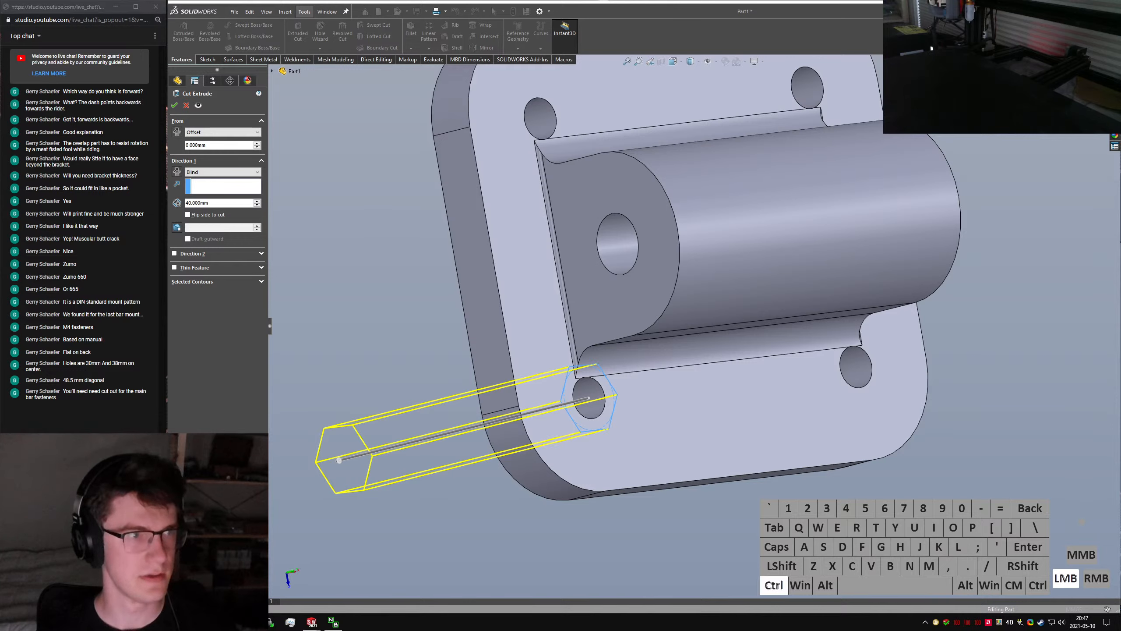
key(ctrl+shift+t)
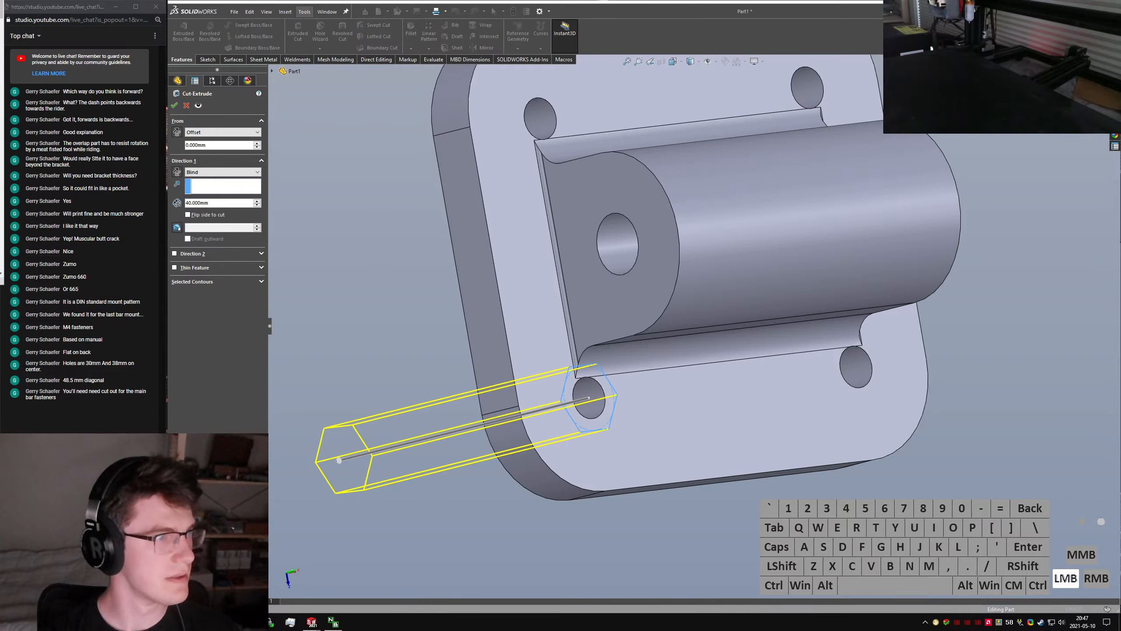
key(ctrl+w)
click(208, 144)
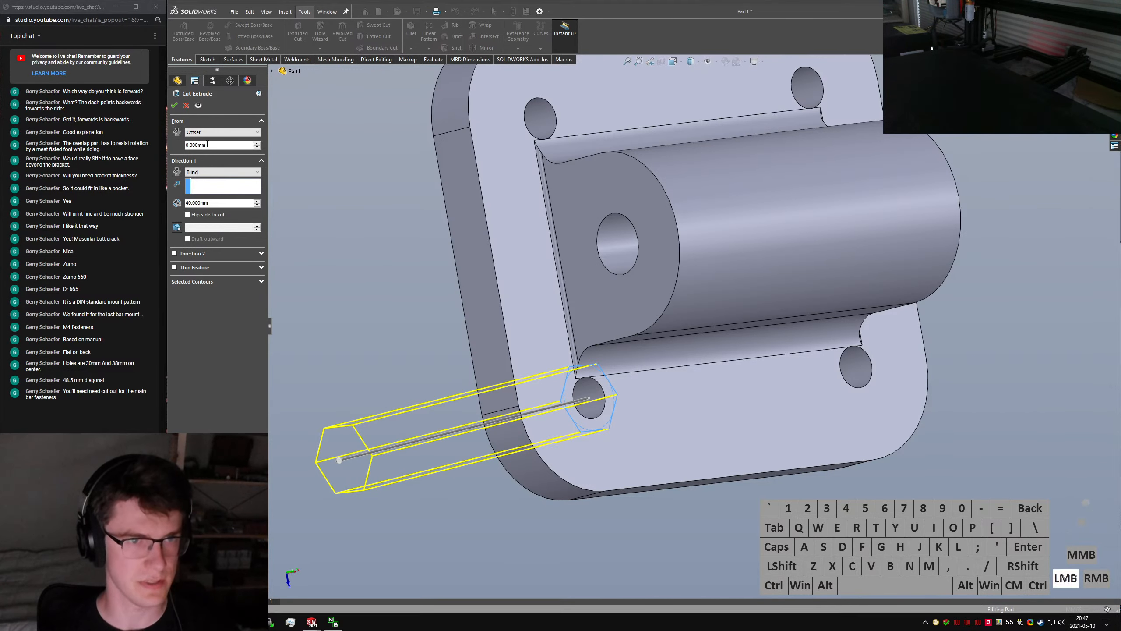
double_click(207, 144)
text(3.2)
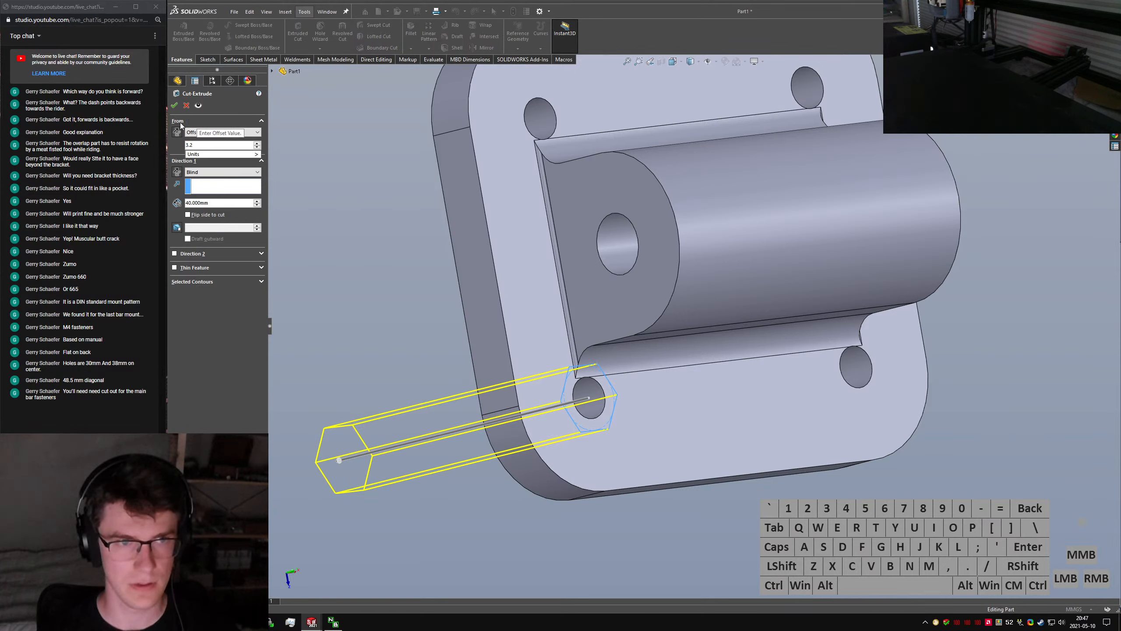
key(Return)
Reverse both the offset and cut directions, set the end condition to Up To Next, and finish the hexagonal cut
click(177, 133)
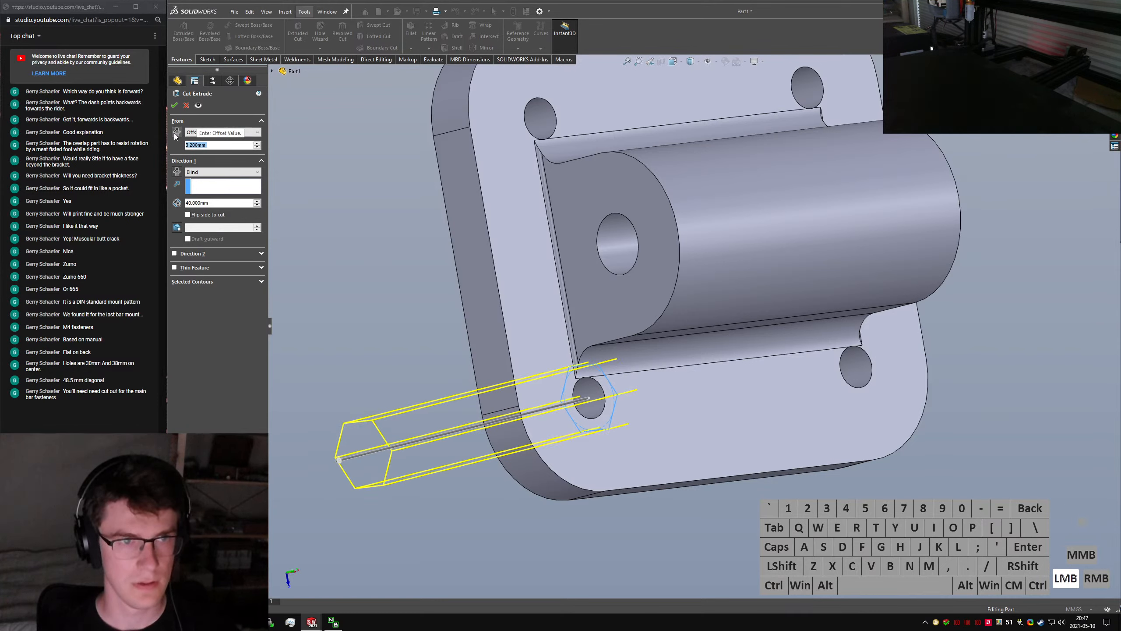
click(177, 172)
click(223, 172)
click(199, 198)
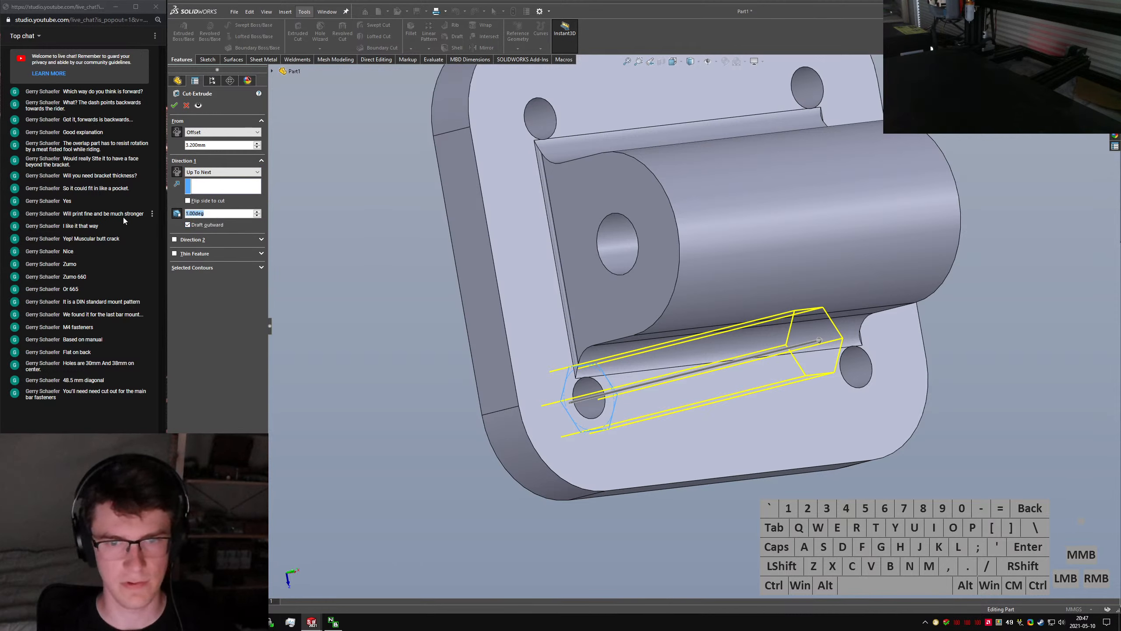
key(Return)
Start a Sketch Driven Pattern that uses the point sketch of the M4 Clearance Hole feature
click(318, 358)
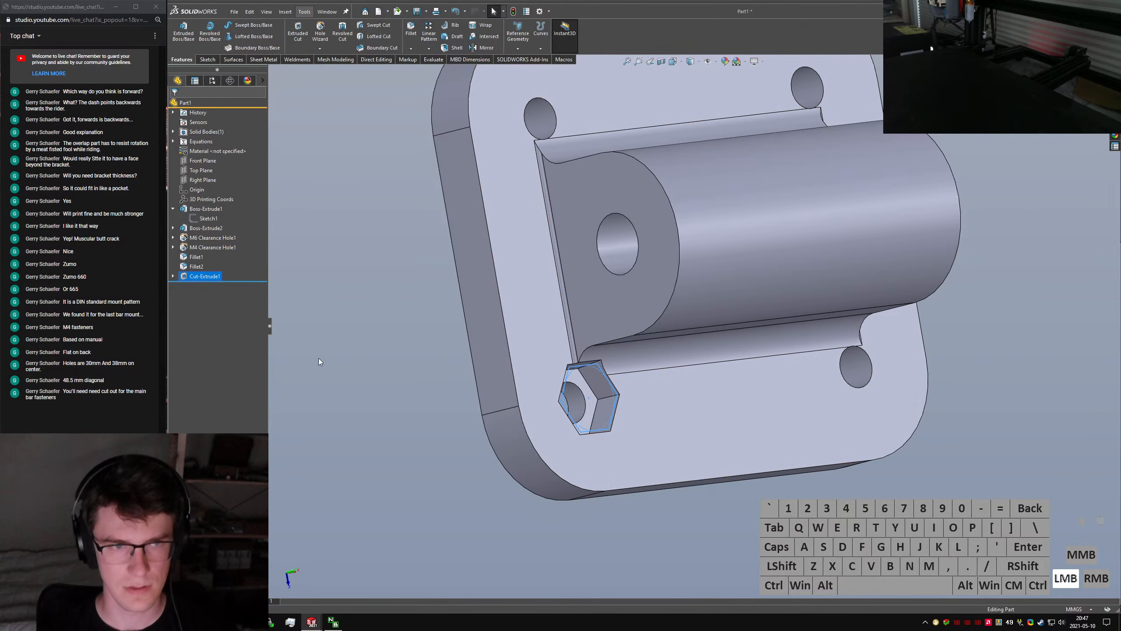
text(ssketch)
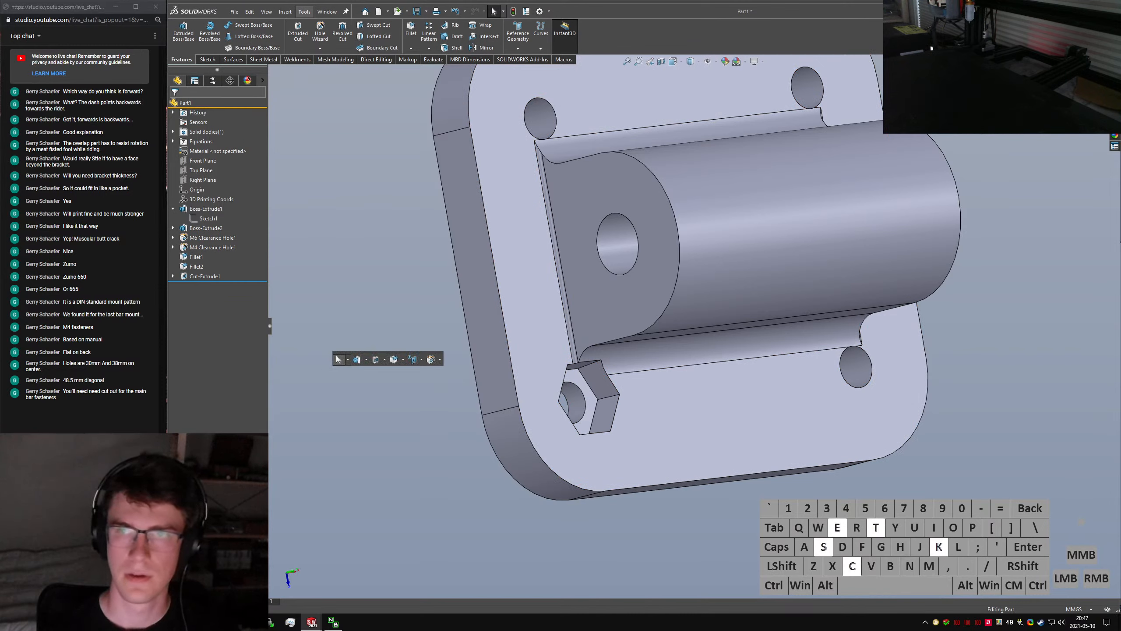
key(Return)
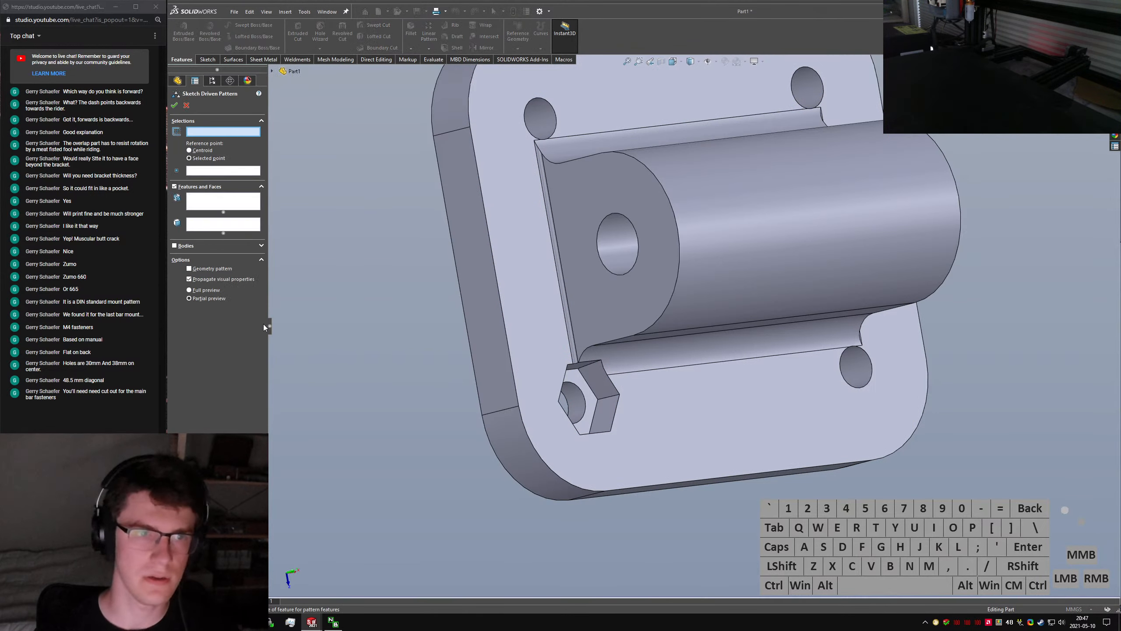
click(272, 71)
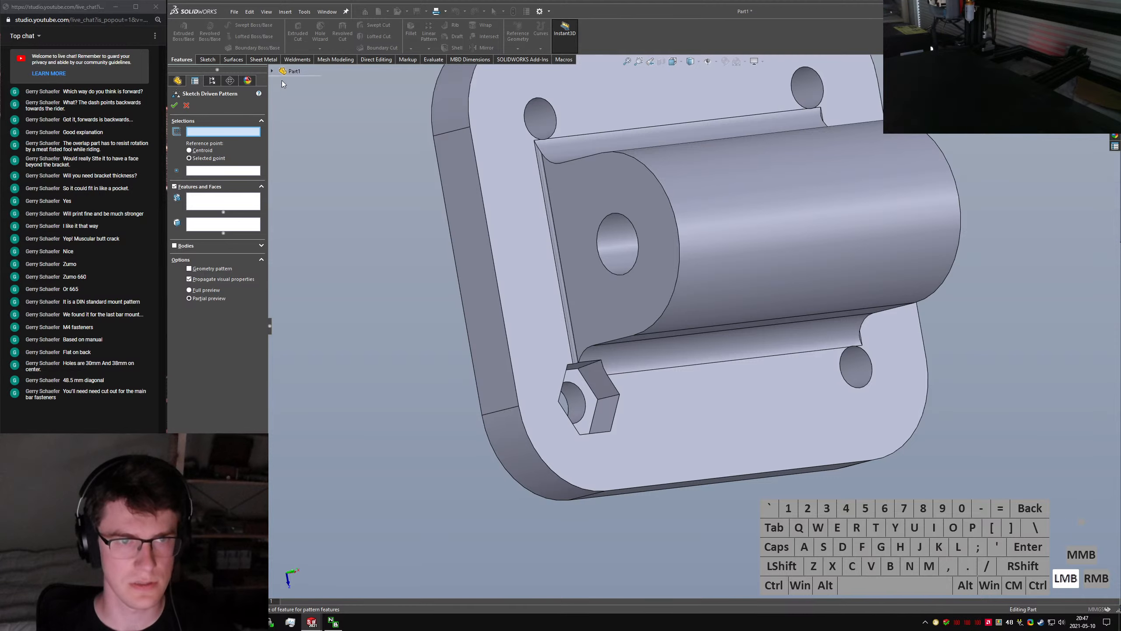
click(282, 206)
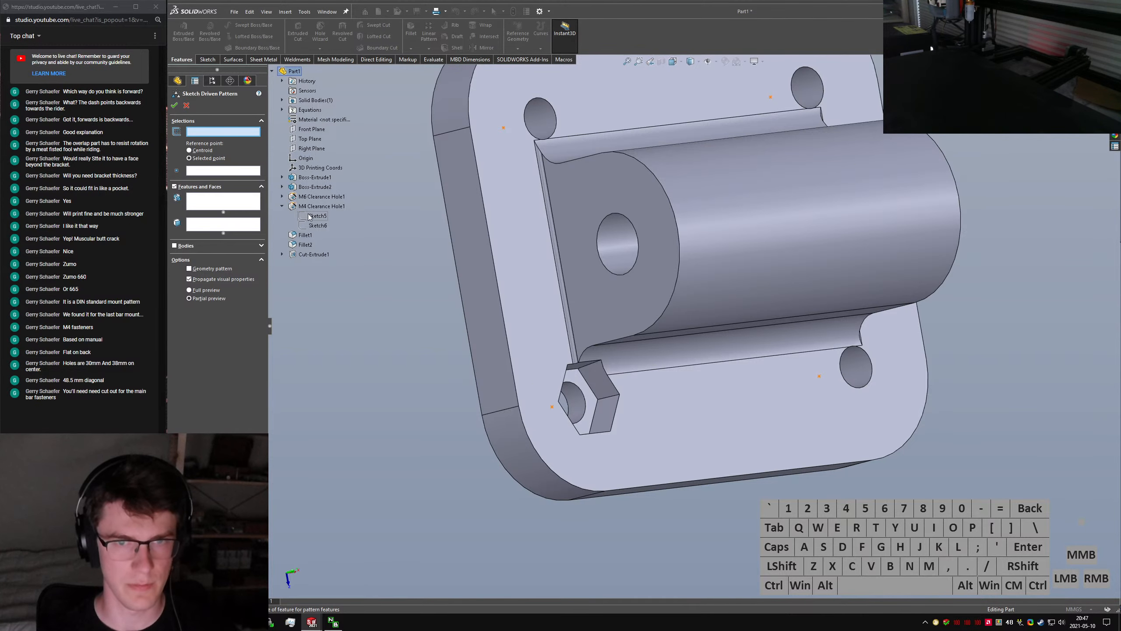
click(317, 216)
Pattern the hexagonal cut to the other mounting holes, using its centroid as the reference point
click(552, 400)
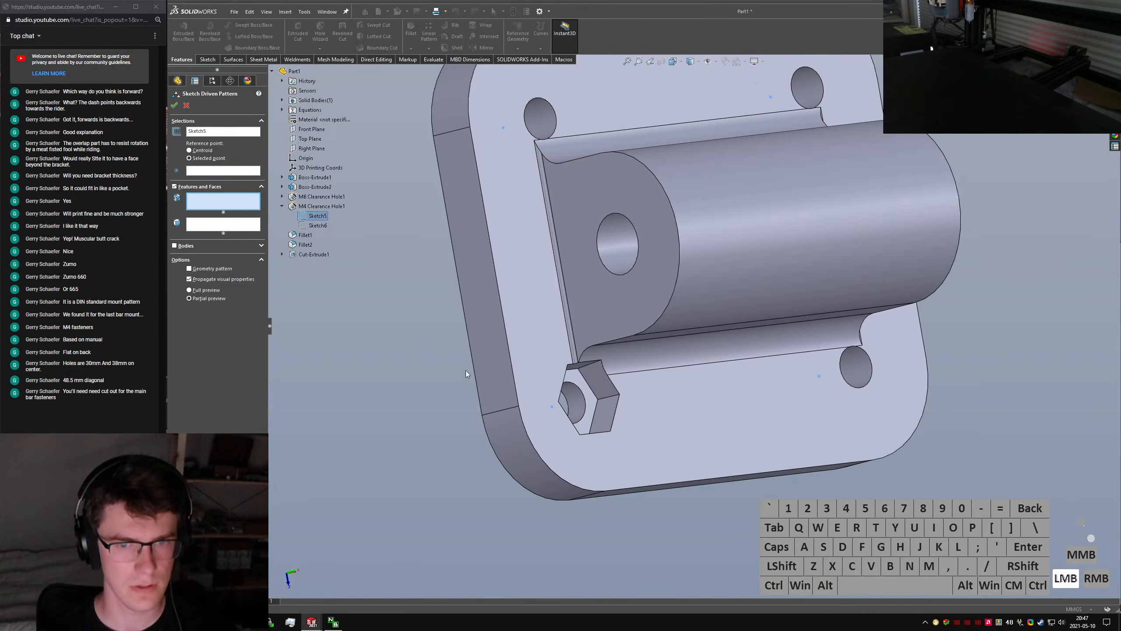
click(552, 407)
click(552, 407)
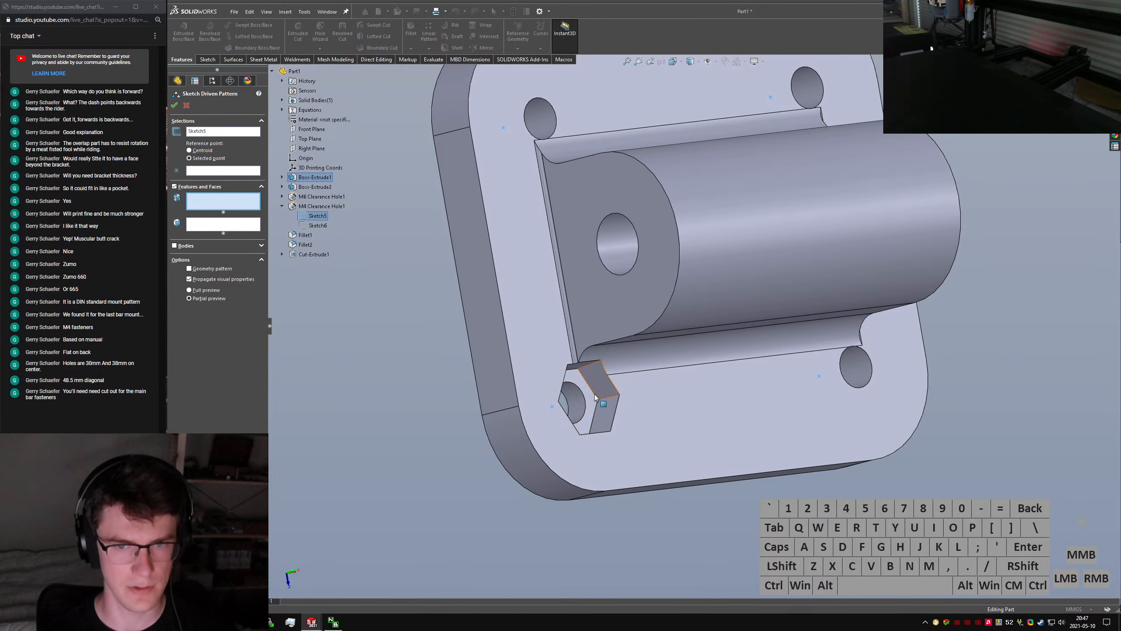
click(577, 413)
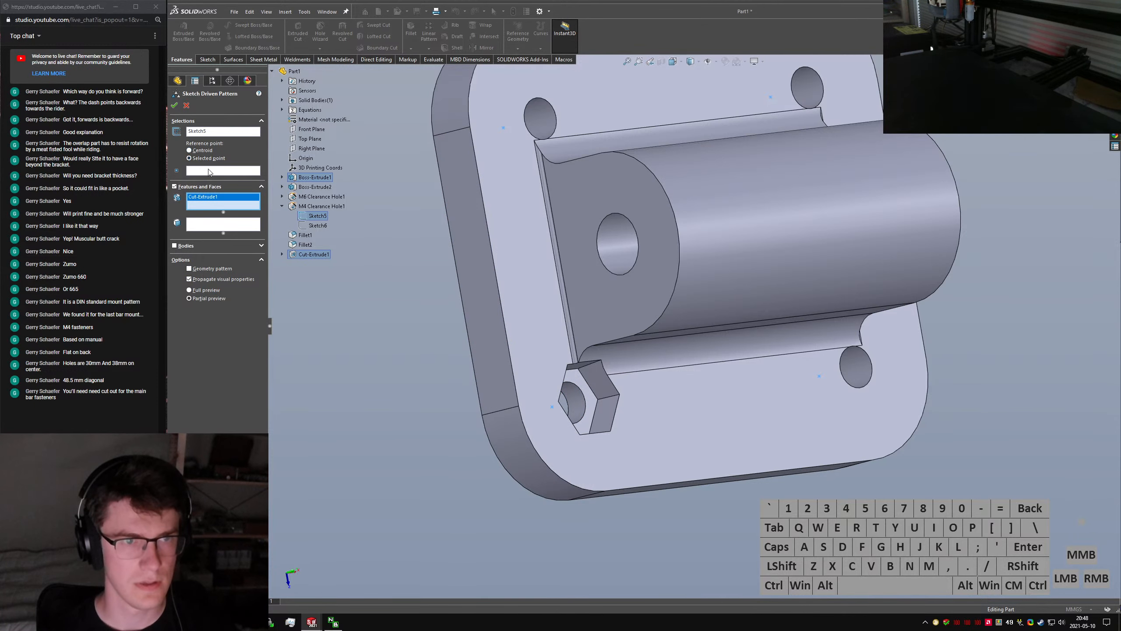
click(201, 152)
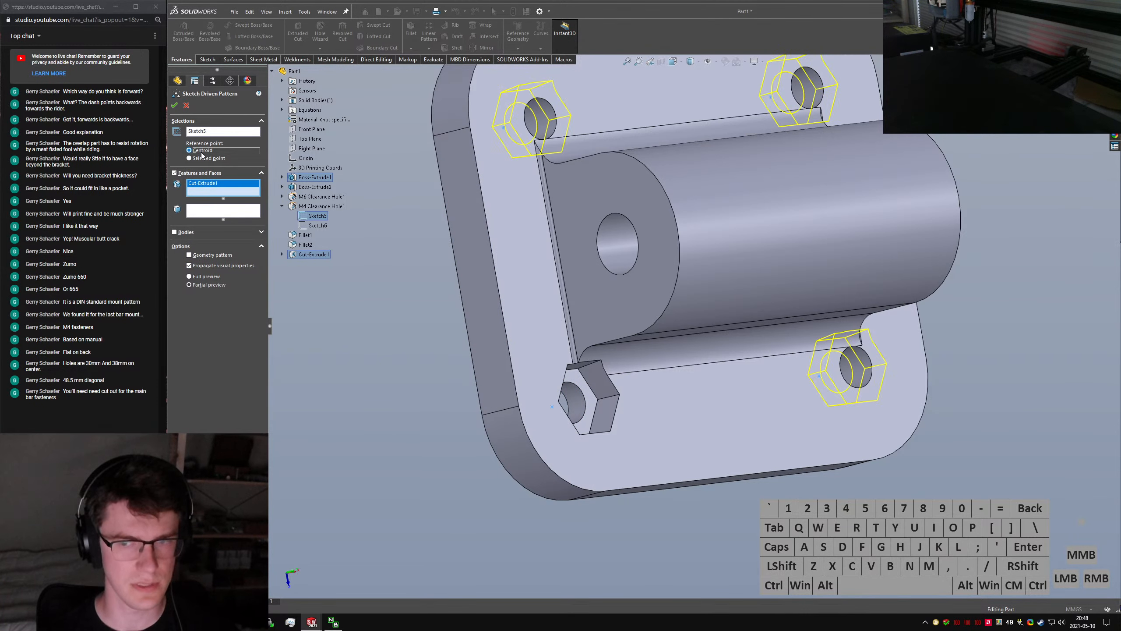
middle_drag(777, 273, 708, 221)
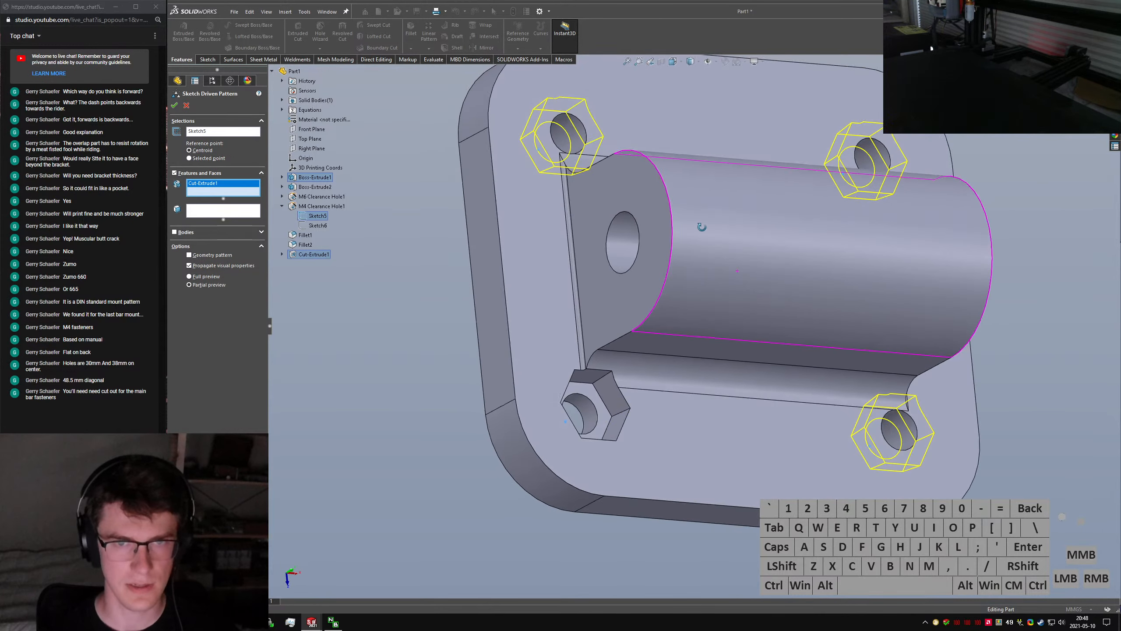
click(174, 105)
click(621, 327)
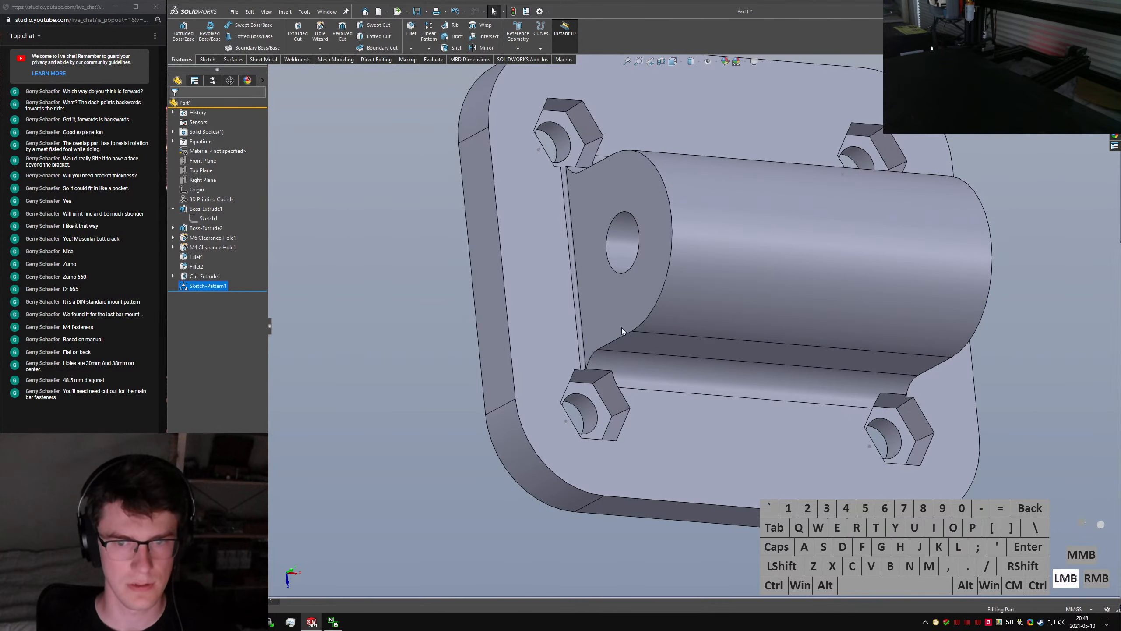
Inspect the nut recesses from several angles, then open the boss's profile sketch for editing in the left view
mouse_move(622, 328)
middle_down()
mouse_move(696, 180)
mouse_move(711, 244)
mouse_move(794, 400)
mouse_move(864, 389)
mouse_move(821, 448)
mouse_move(804, 416)
mouse_move(743, 430)
mouse_move(818, 378)
middle_up()
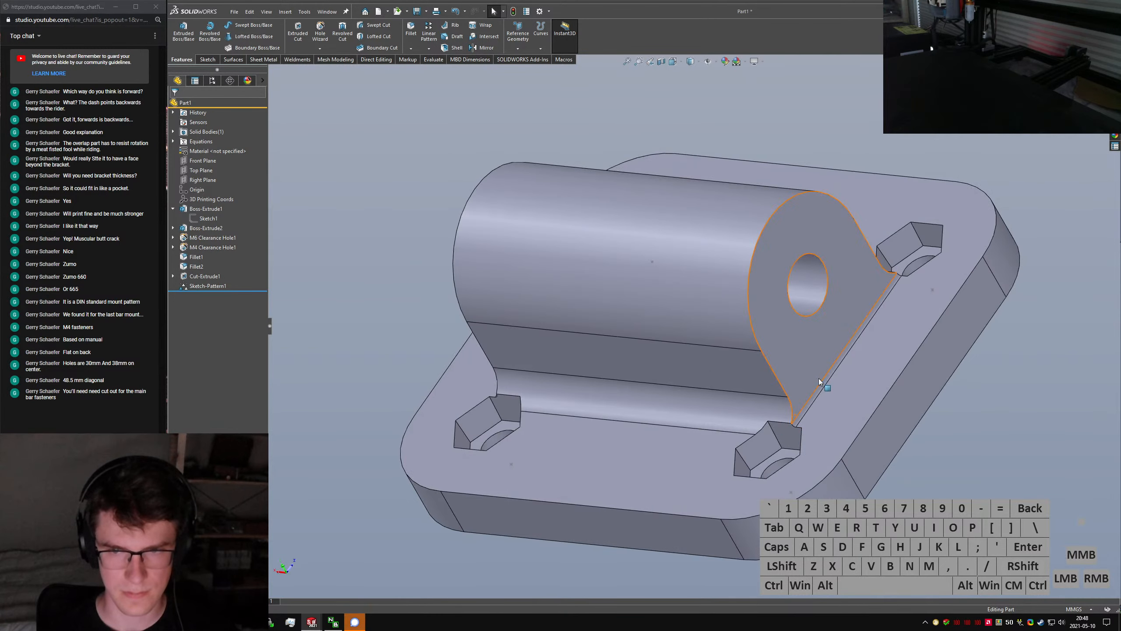
scroll(812, 384, up, 2)
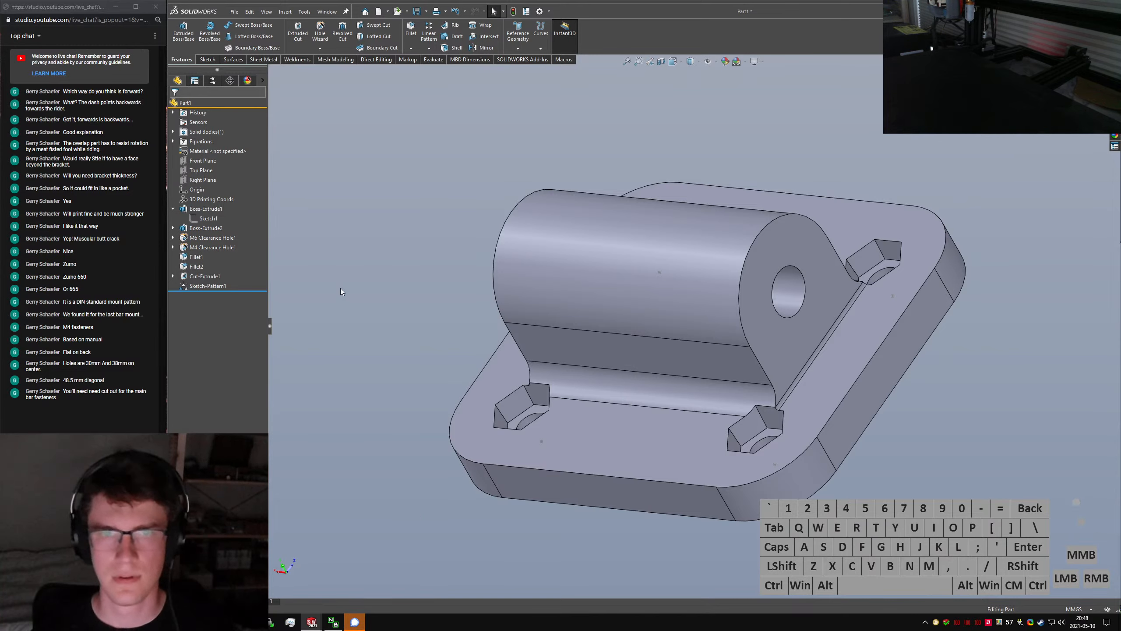
middle_drag(534, 287, 678, 242)
mouse_move(611, 300)
middle_down()
mouse_move(564, 319)
mouse_move(618, 310)
middle_up()
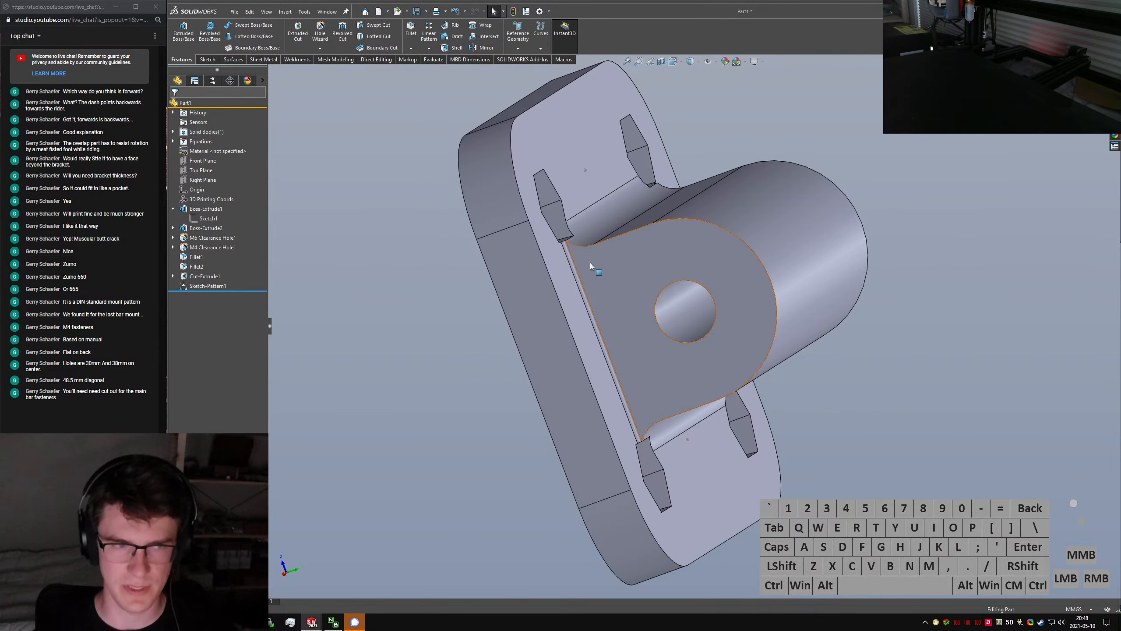
middle_drag(606, 268, 529, 309)
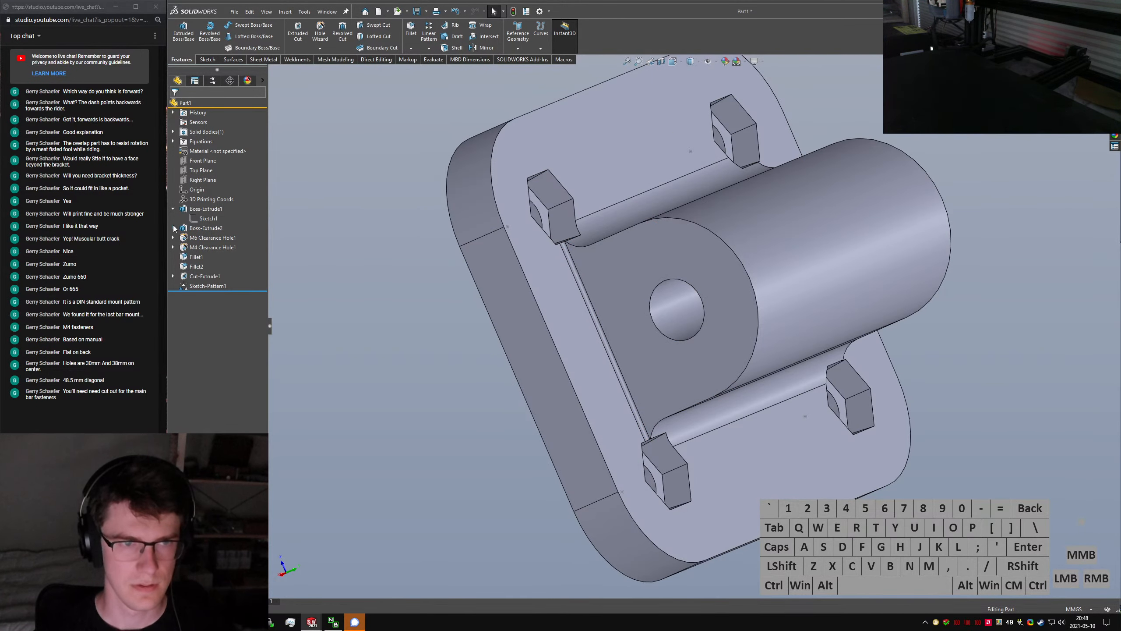
click(174, 247)
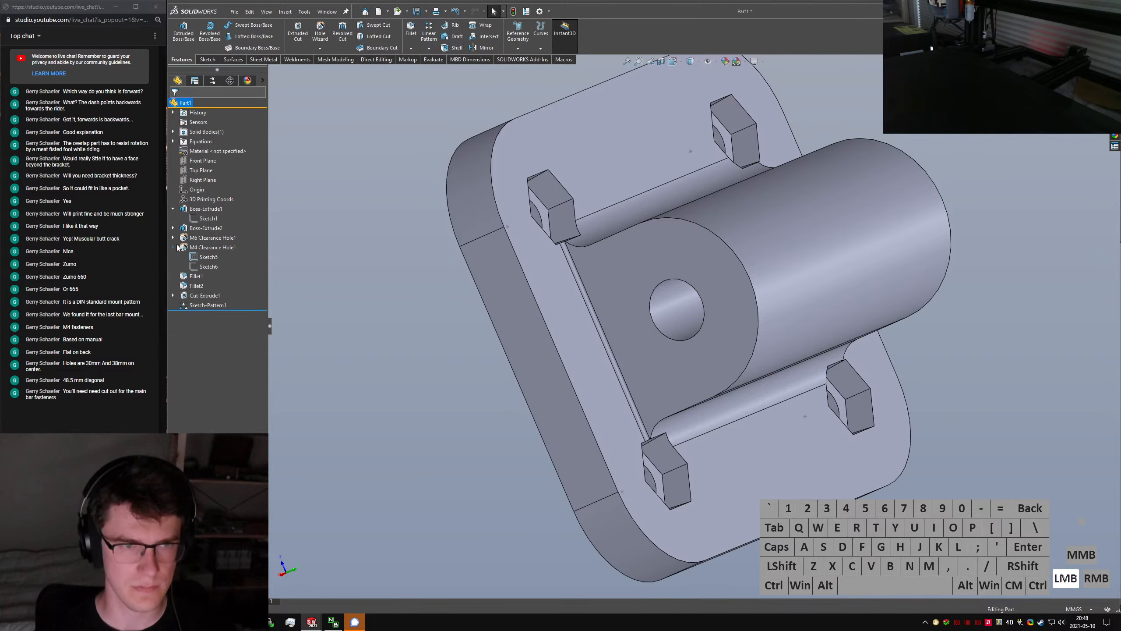
click(174, 247)
click(173, 228)
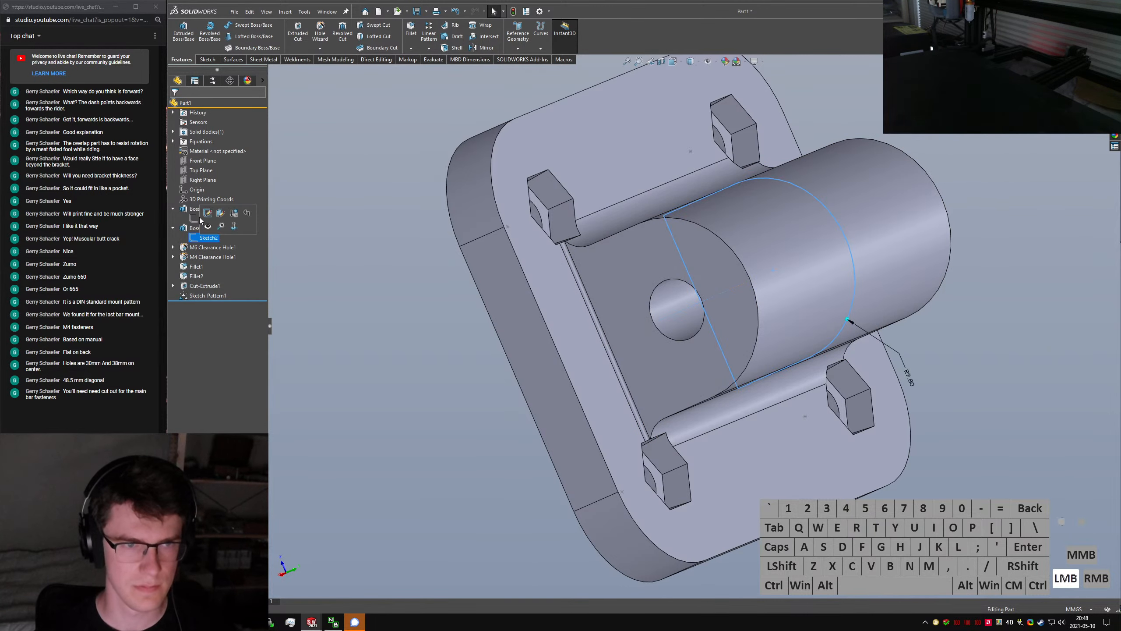
key(ctrl+3)
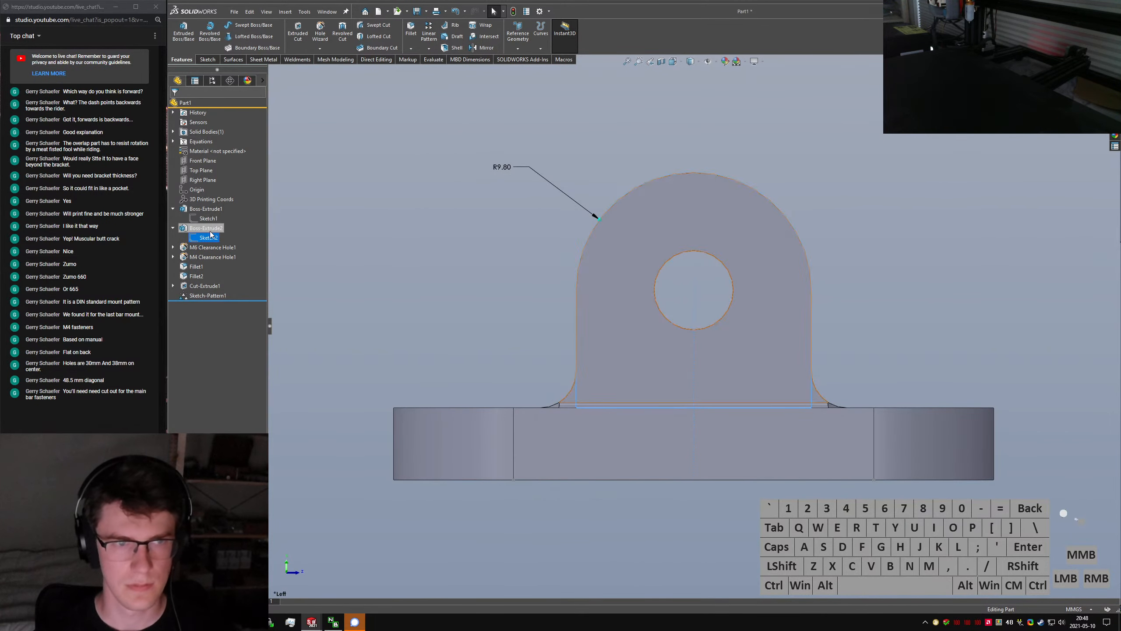
right_click(210, 233)
click(216, 221)
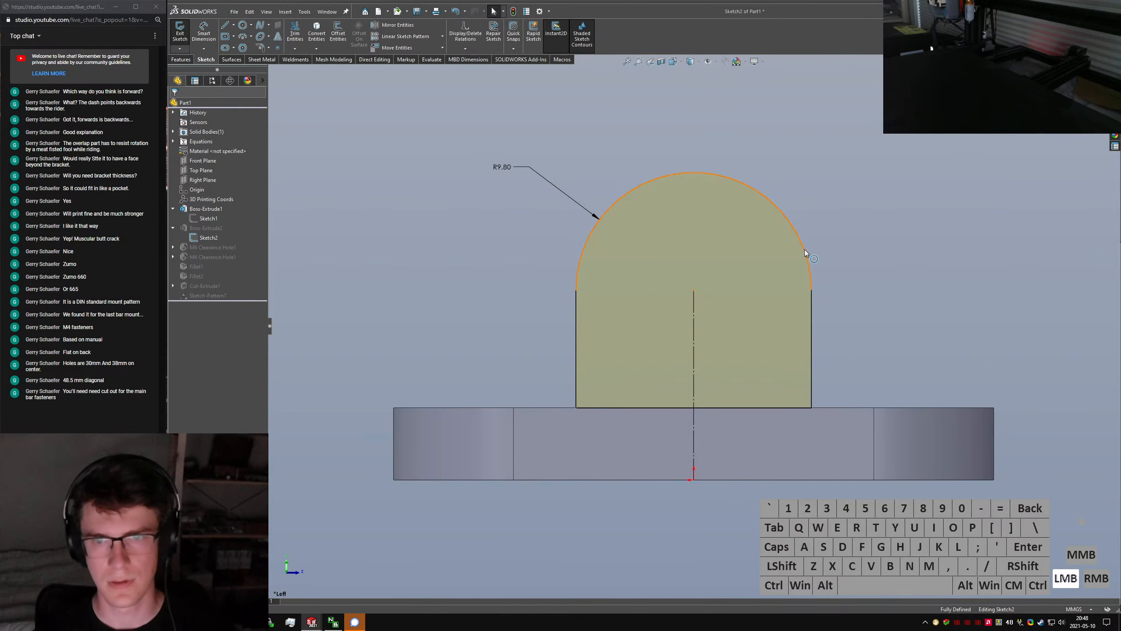
Remove the tangent relation between the boss profile's arc and base line, and raise the arc's centre to about 20.2 mm above the origin
click(804, 249)
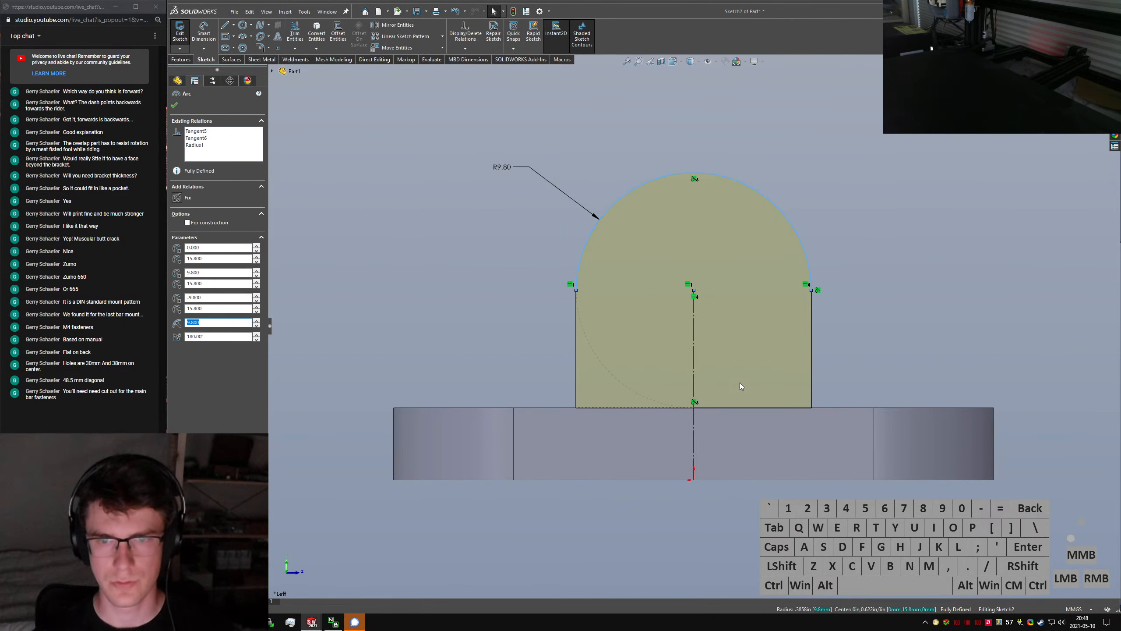
click(874, 349)
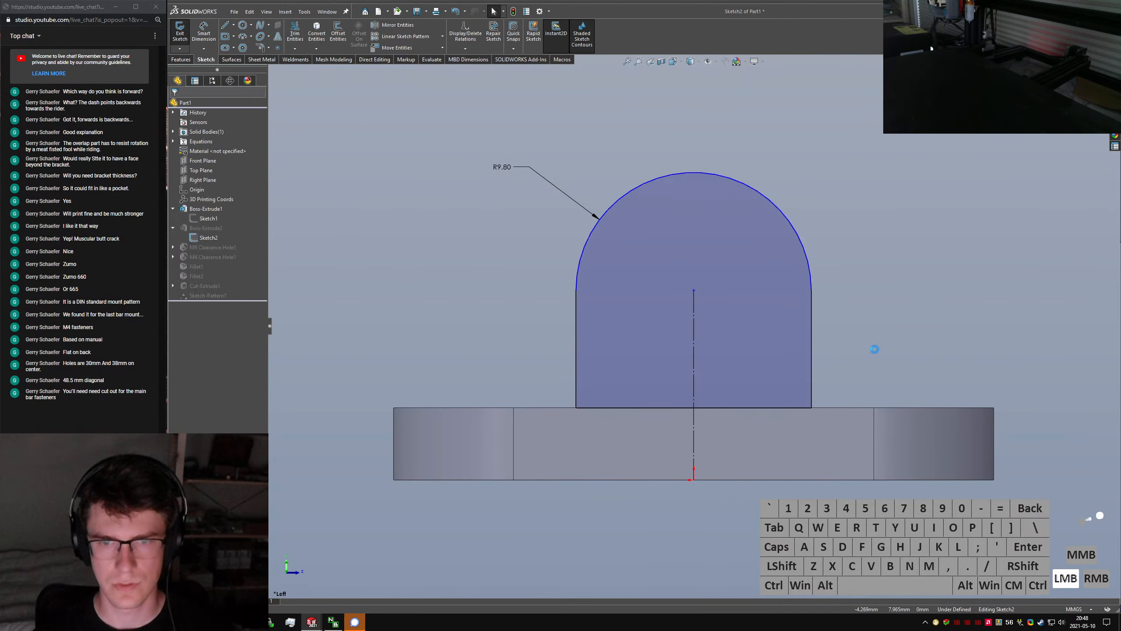
click(690, 172)
click(708, 142)
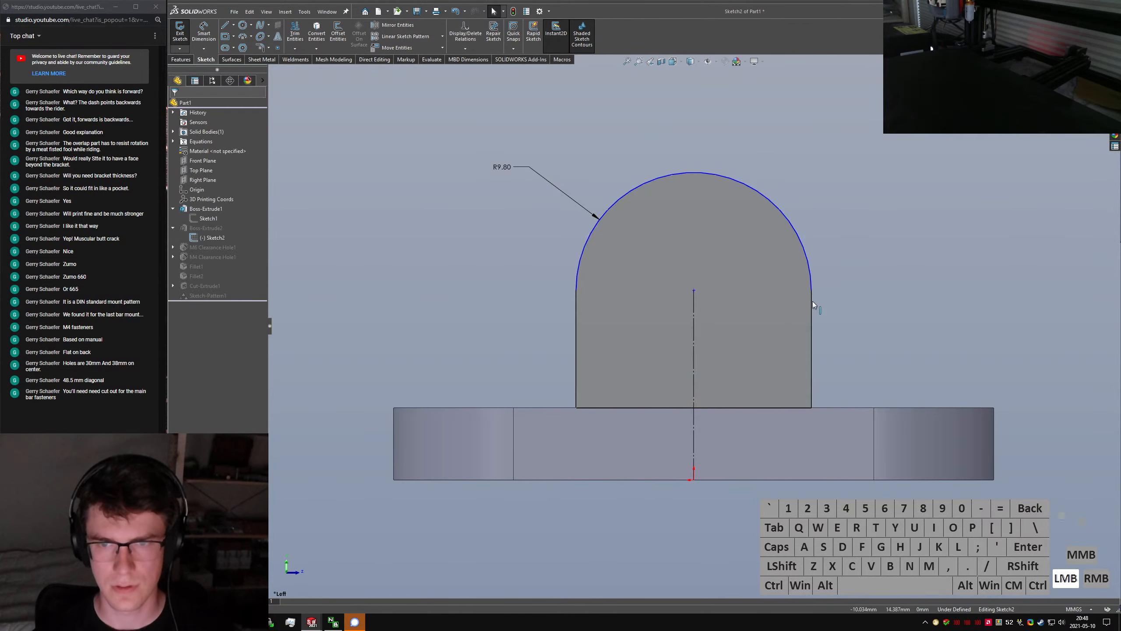
drag(812, 288, 814, 239)
right_drag(814, 239, 747, 407)
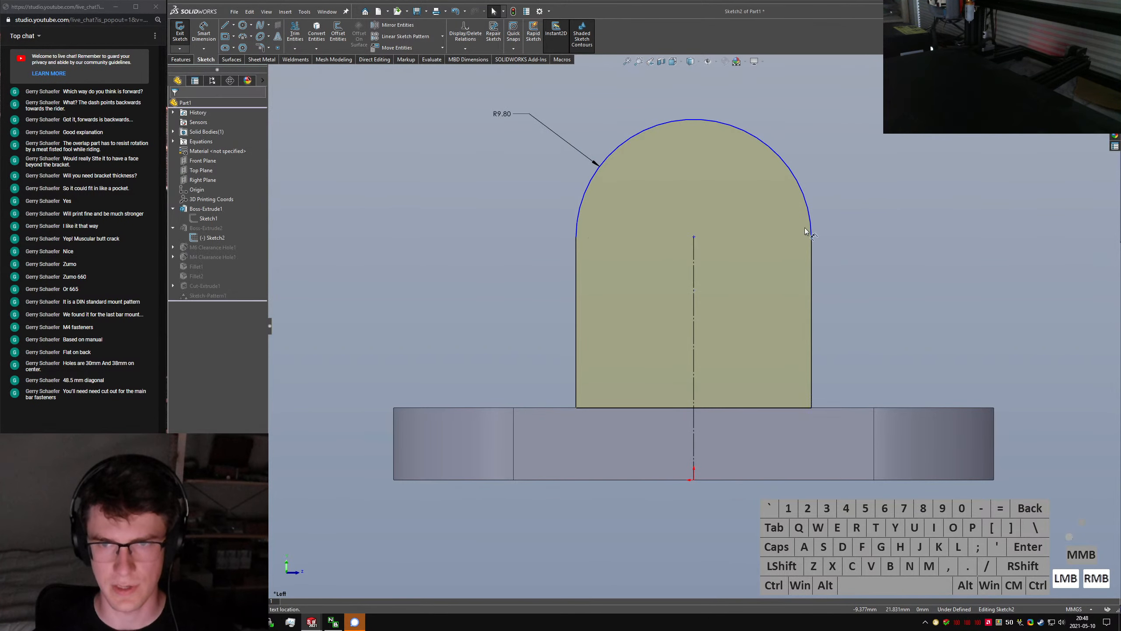
click(746, 407)
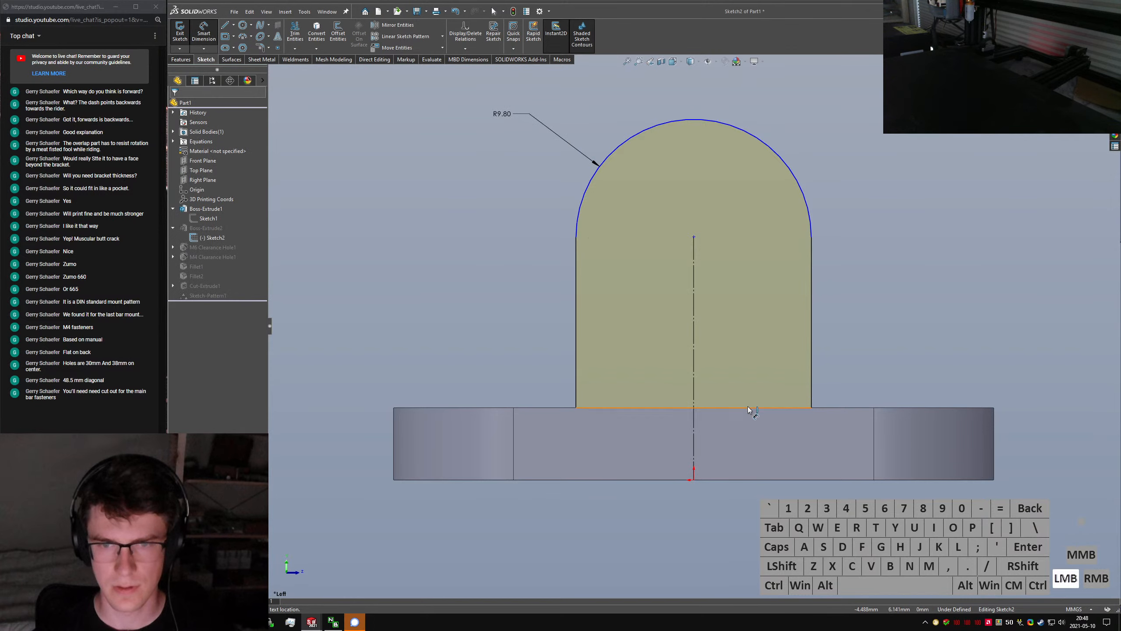
shift+click(811, 231)
key(Escape)
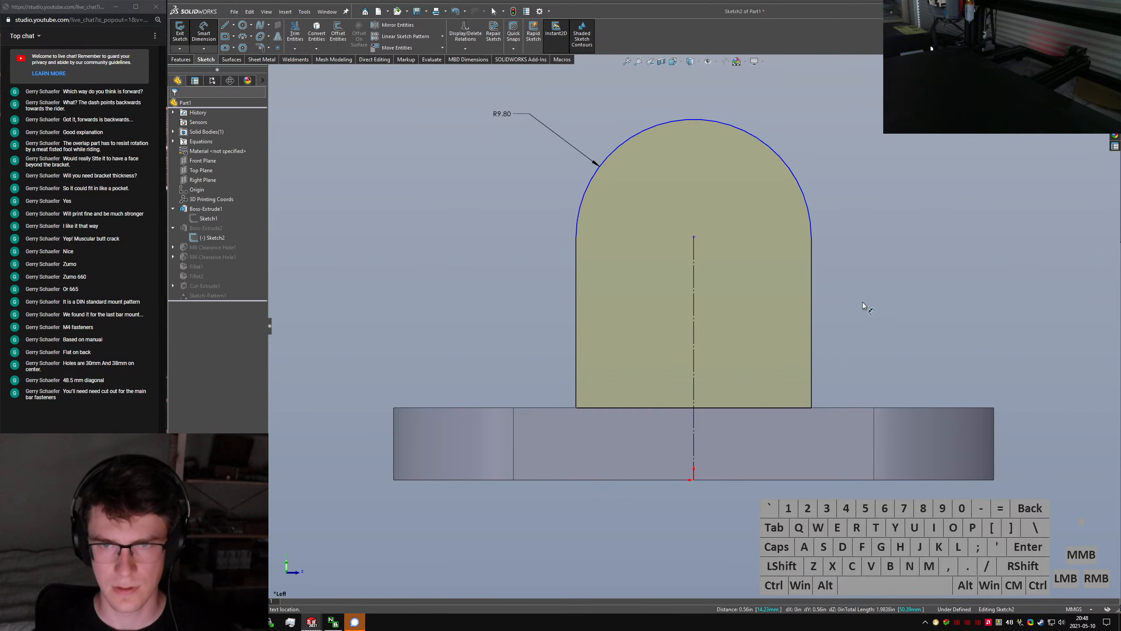
Draw a three-point arc of about 11.1 mm radius between the ends of the boss's top arc, bulging toward the base
click(242, 37)
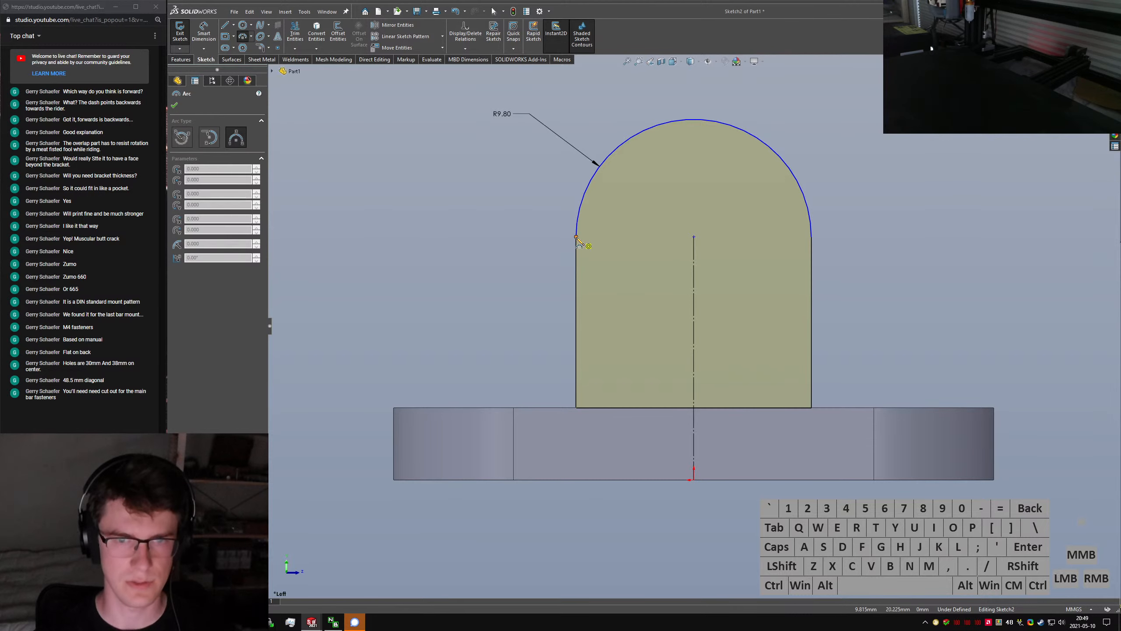
click(576, 236)
click(812, 237)
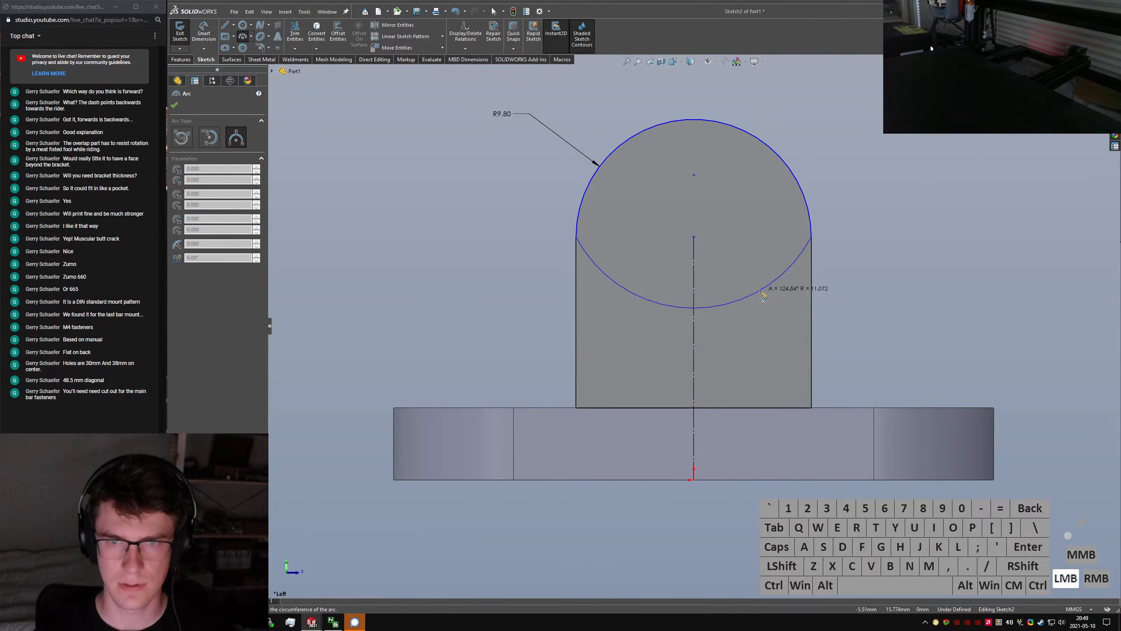
click(773, 281)
key(Escape)
Convert the new lower arc to construction geometry and make it coradial with the boss's top arc
key(alt+c)
click(810, 262)
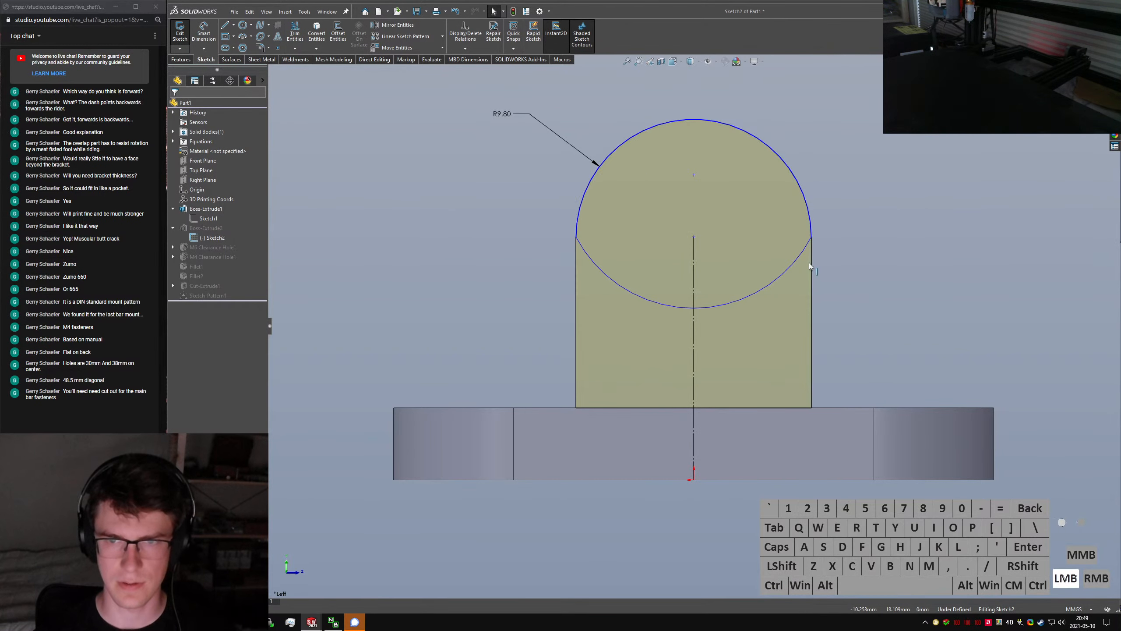
click(797, 259)
key(ctrl+alt+c)
ctrl+click(809, 220)
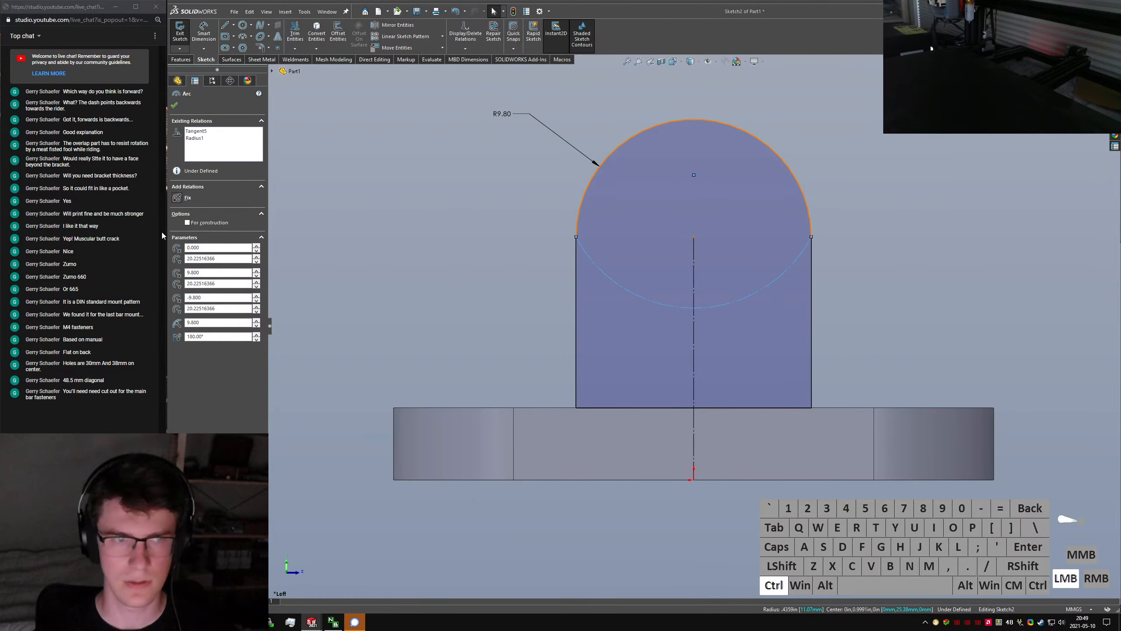
click(838, 272)
Dimension the gap between the construction arc's lowest point and the boss's base line to 3 mm, and exit the sketch
right_drag(838, 272, 829, 250)
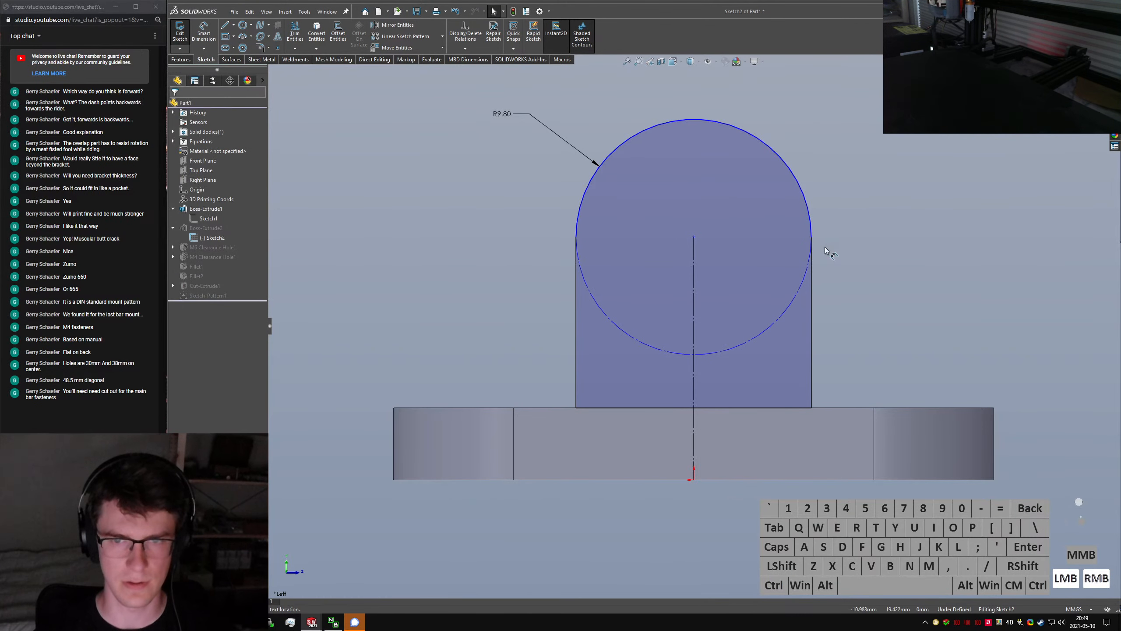
click(742, 407)
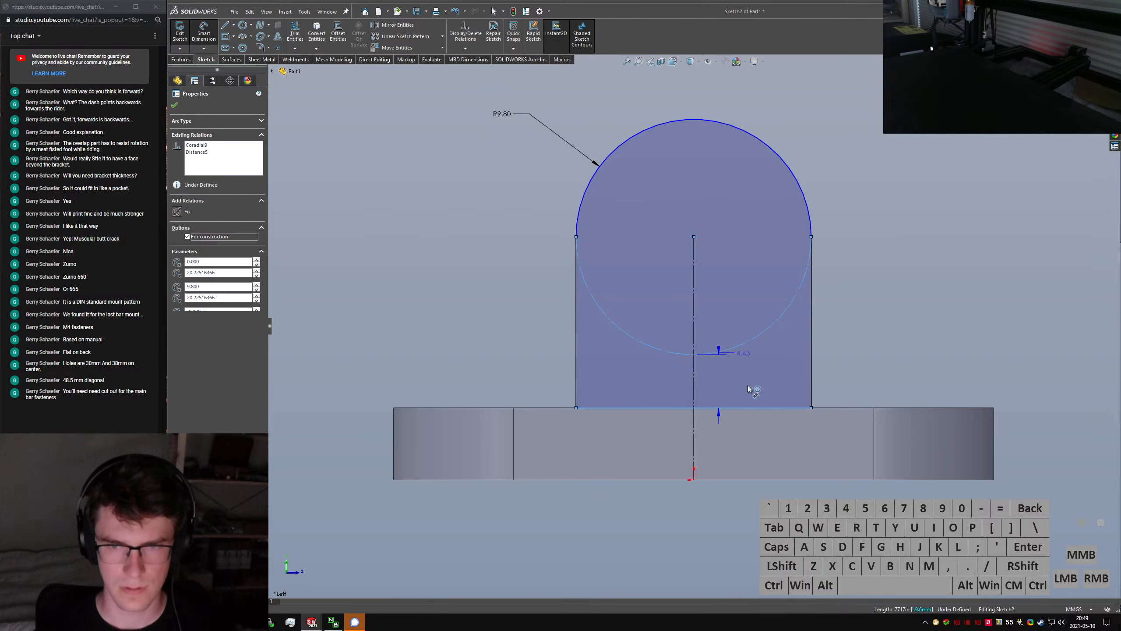
click(762, 386)
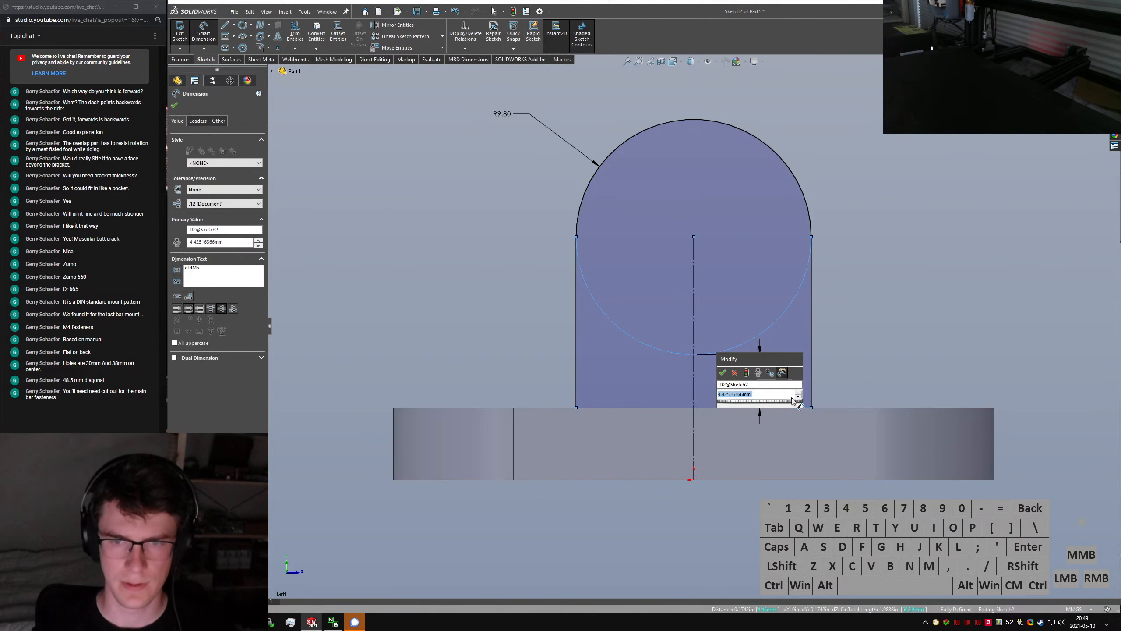
text(3)
key(Return)
key(Escape)
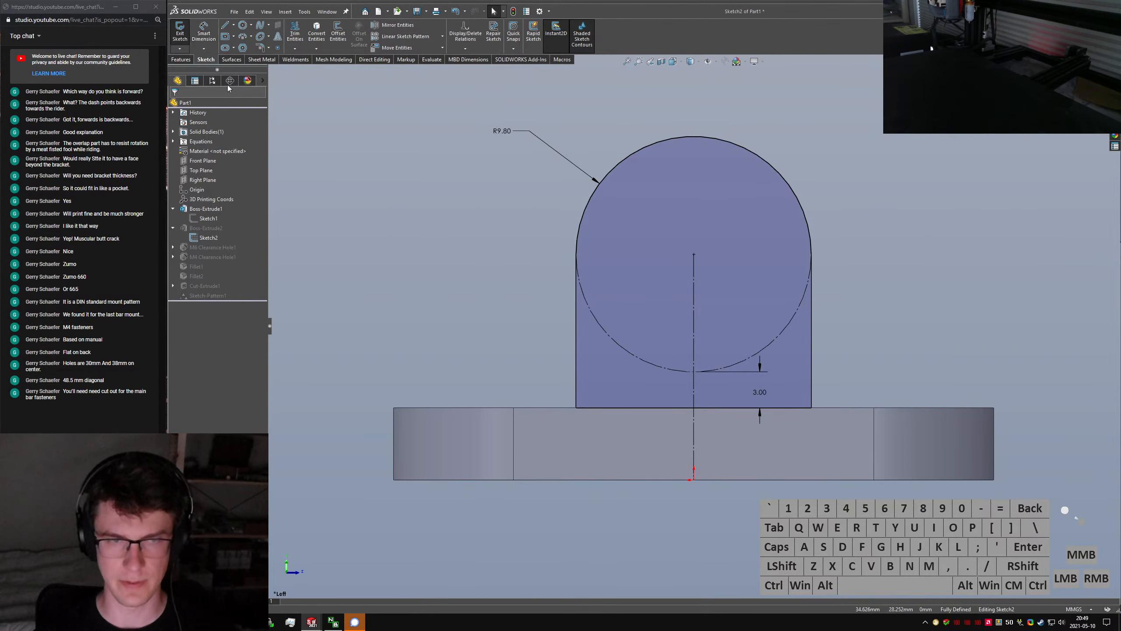
click(180, 33)
Add the boss's two end edges to its base fillet, trying a 3.5 mm radius but keeping 3 mm
middle_drag(636, 407, 671, 455)
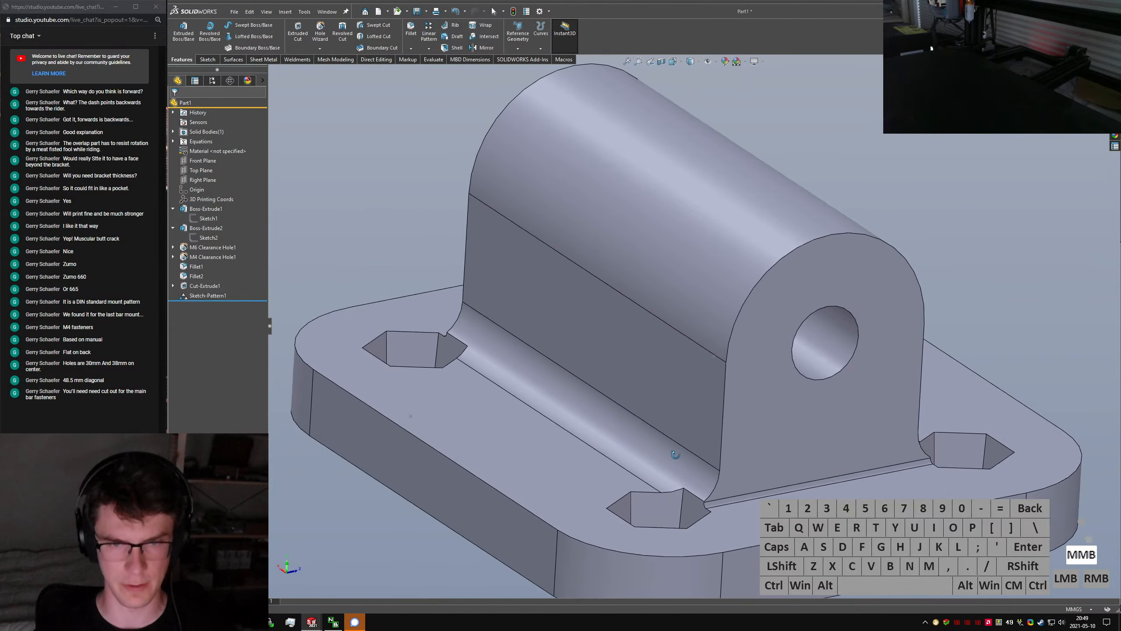
click(637, 445)
click(675, 423)
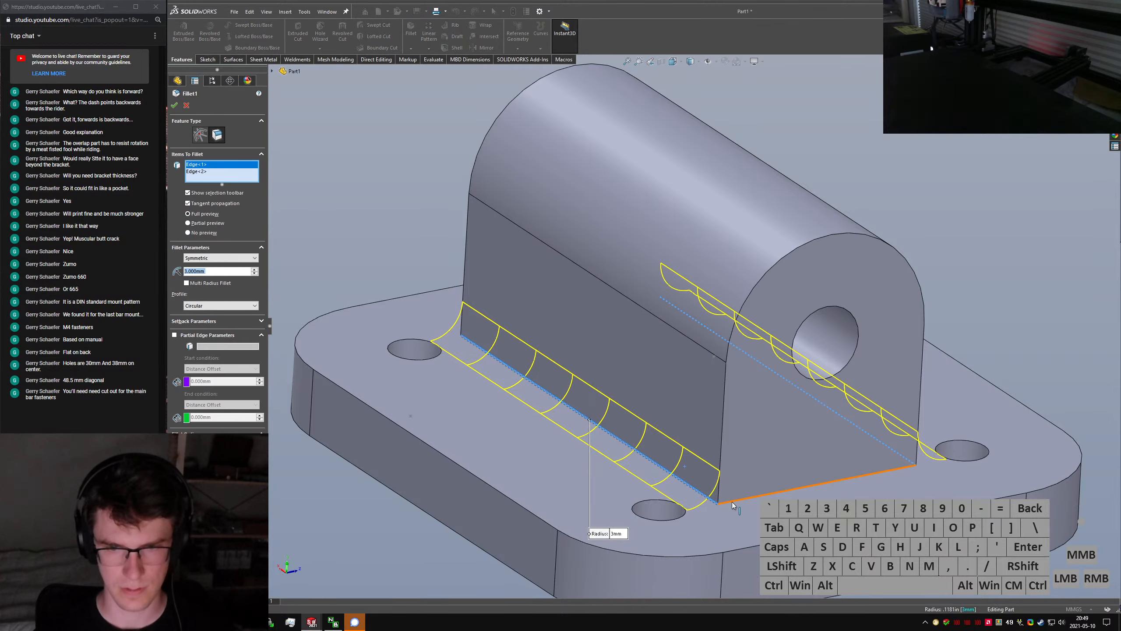
click(703, 492)
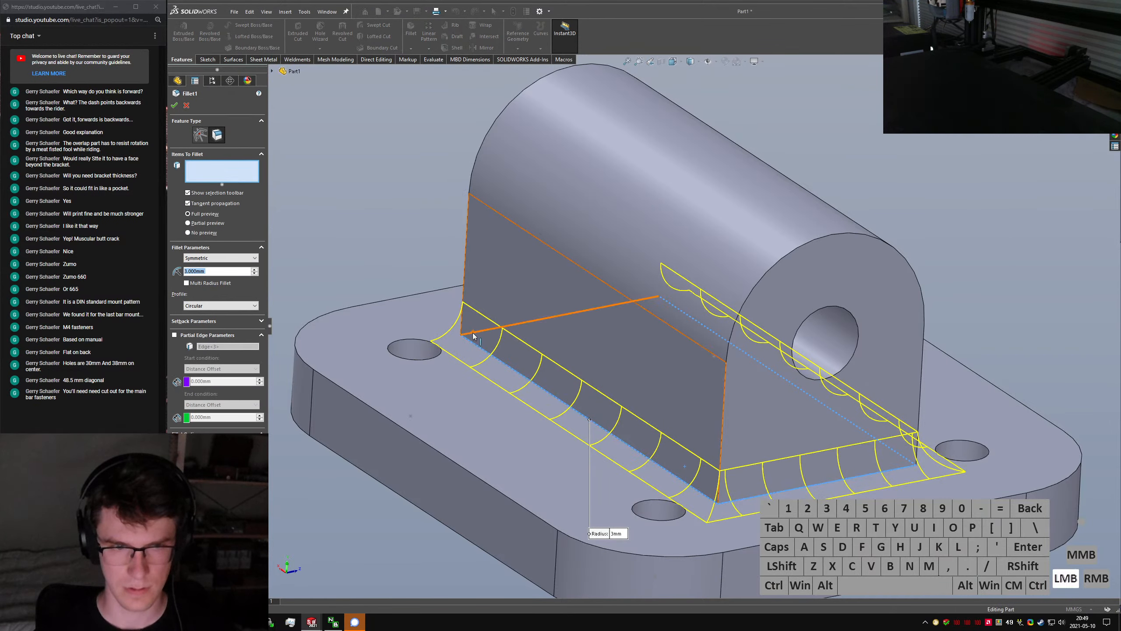
click(473, 331)
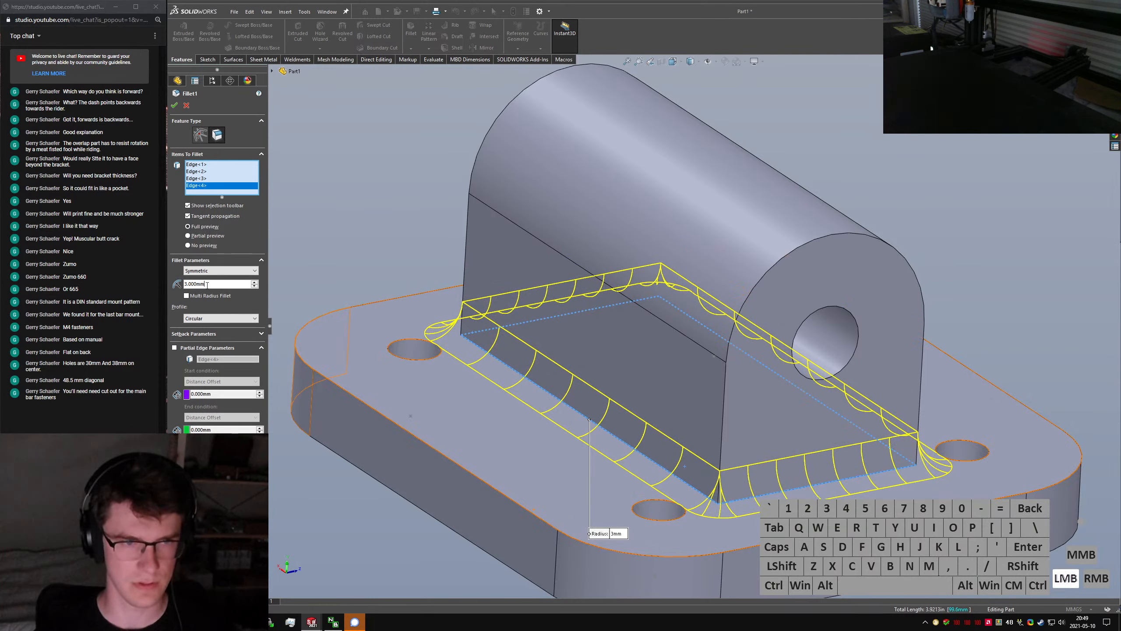
text(3.5)
key(Return)
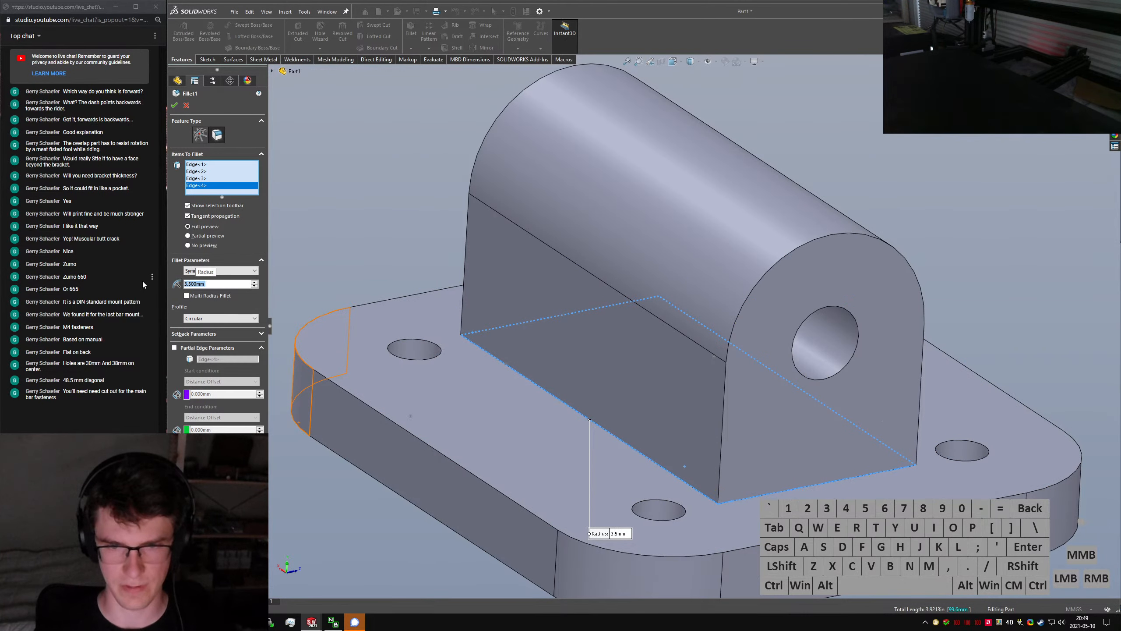
key(Return)
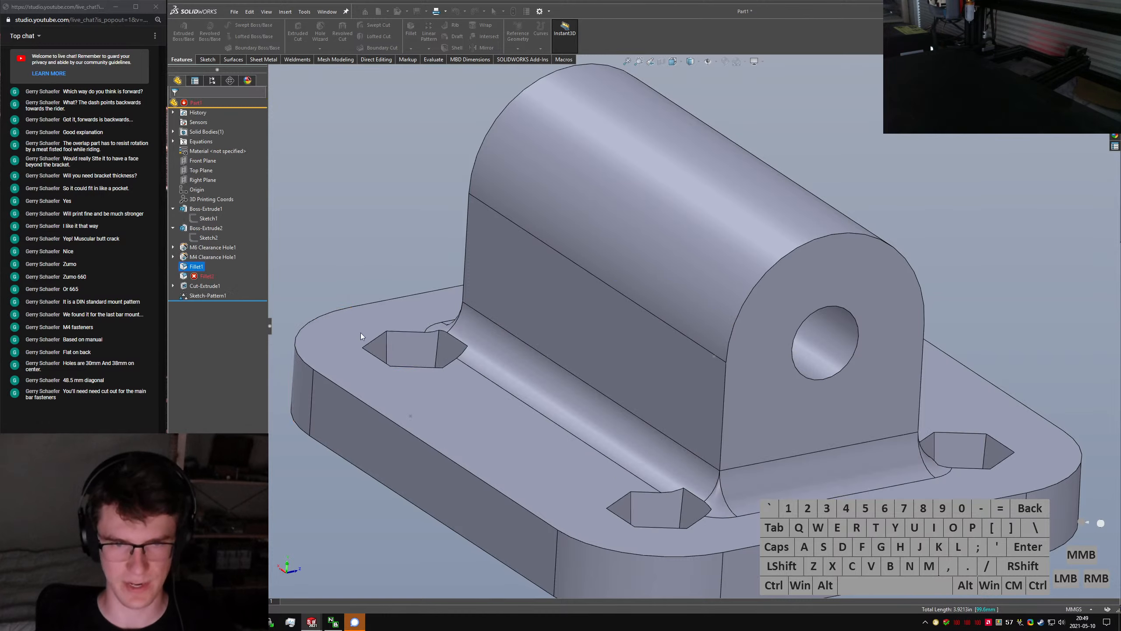
Delete the redundant Fillet2 feature from the bracket
click(385, 239)
click(204, 275)
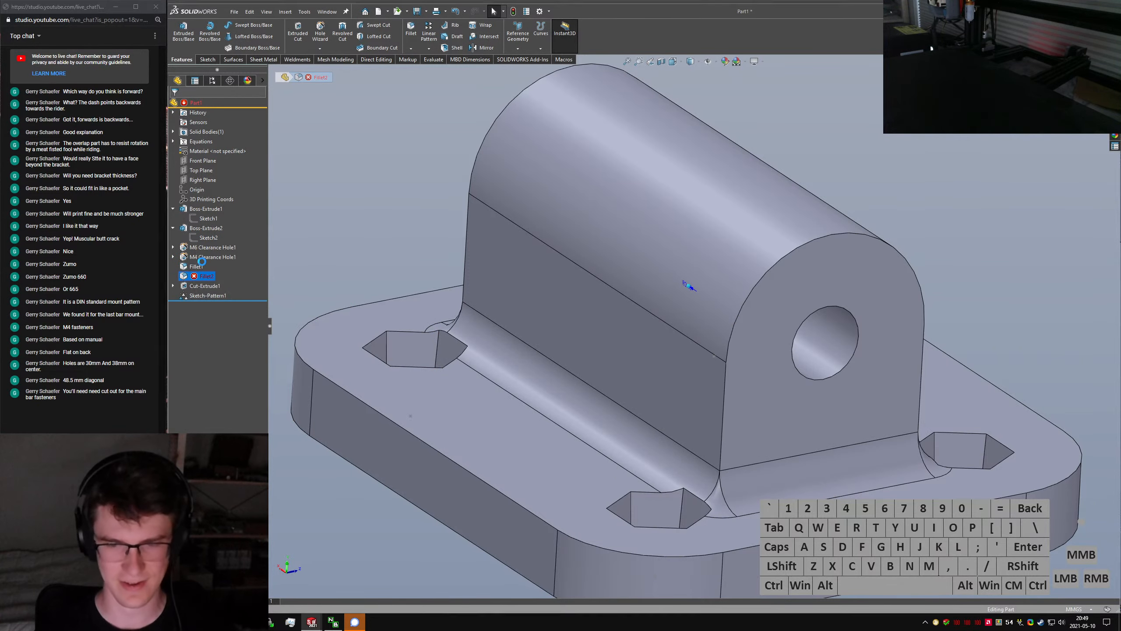
key(Return)
click(349, 269)
Edit the fillet around the boss's base so that its corners meet in a sharp mitre instead of being rounded
scroll(549, 317, up, 3)
middle_drag(618, 318, 631, 335)
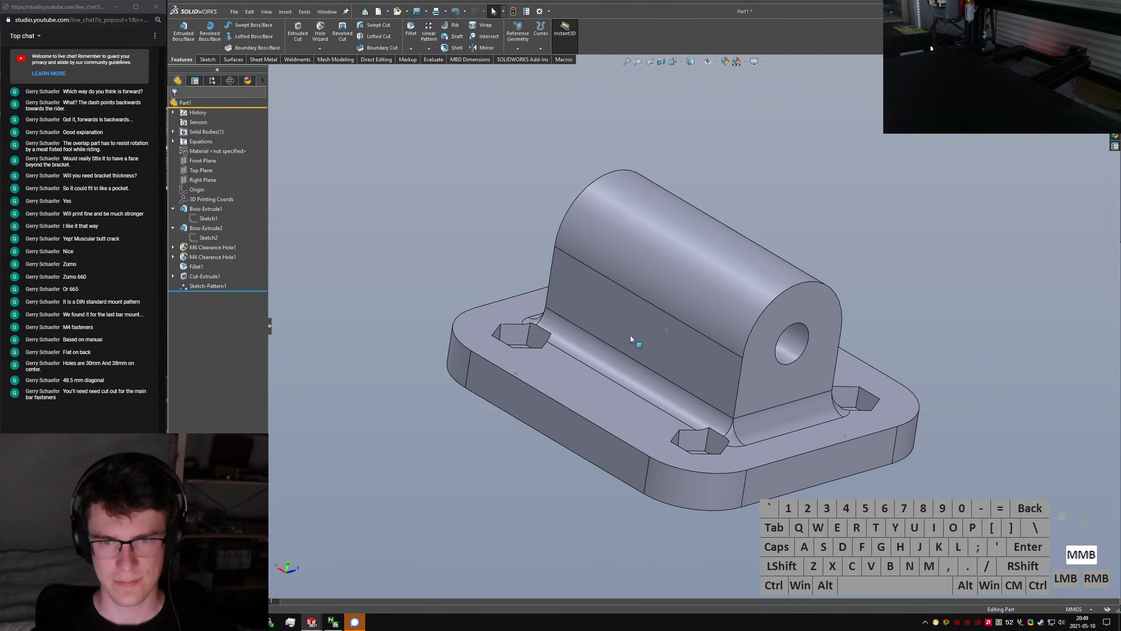
click(196, 267)
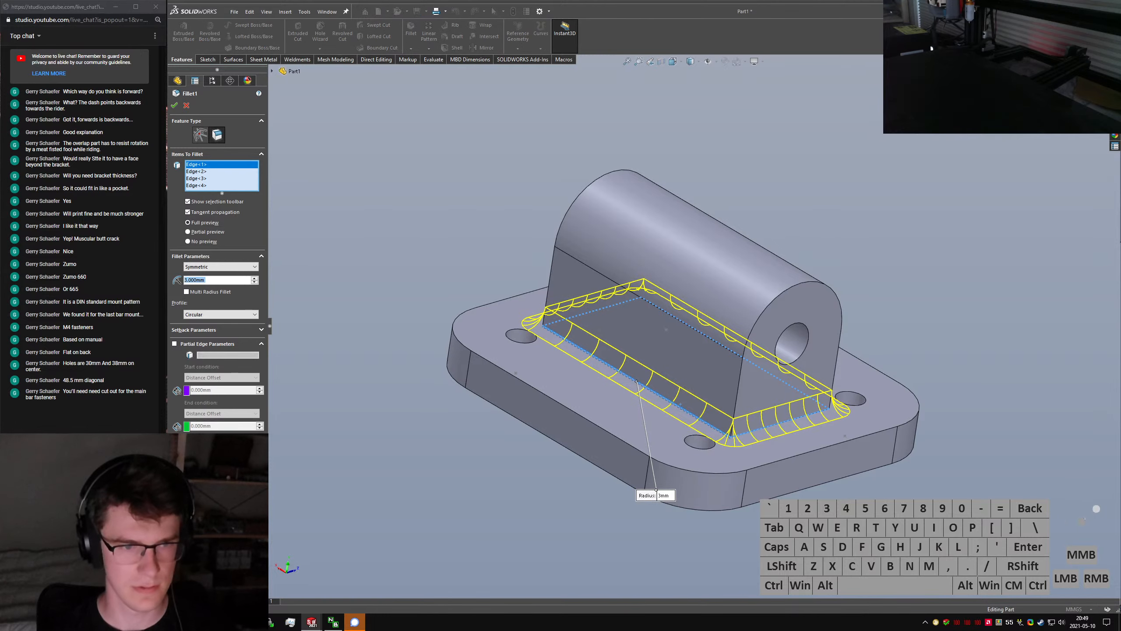
click(226, 418)
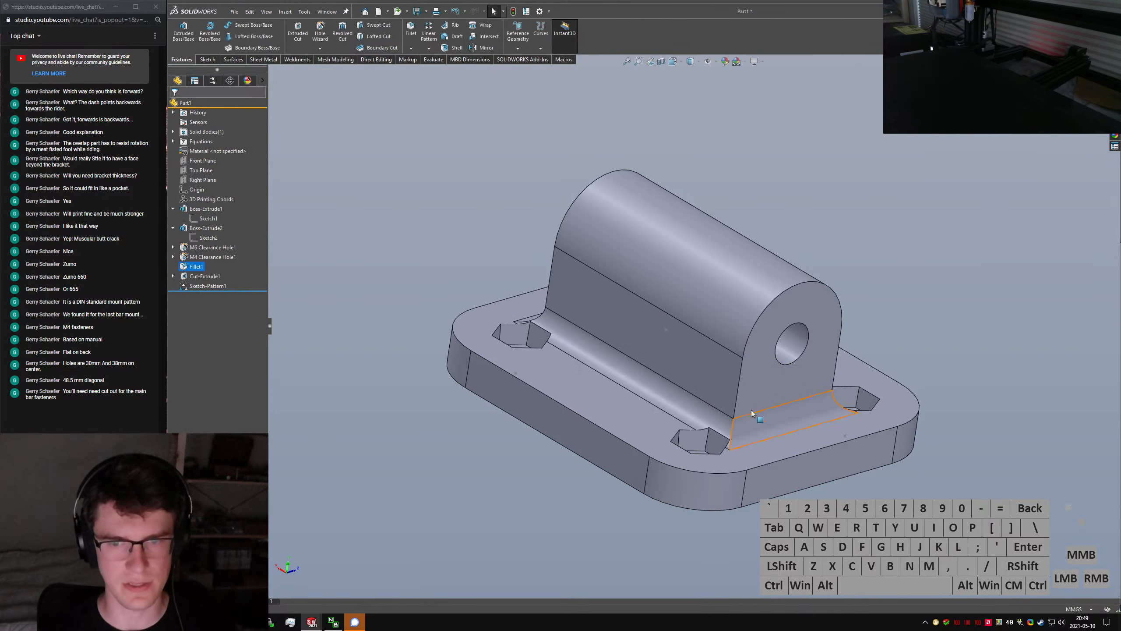
Link the base fillet's radius to the boss profile's gap dimension with the equation ="D2@Sketch2"
click(197, 238)
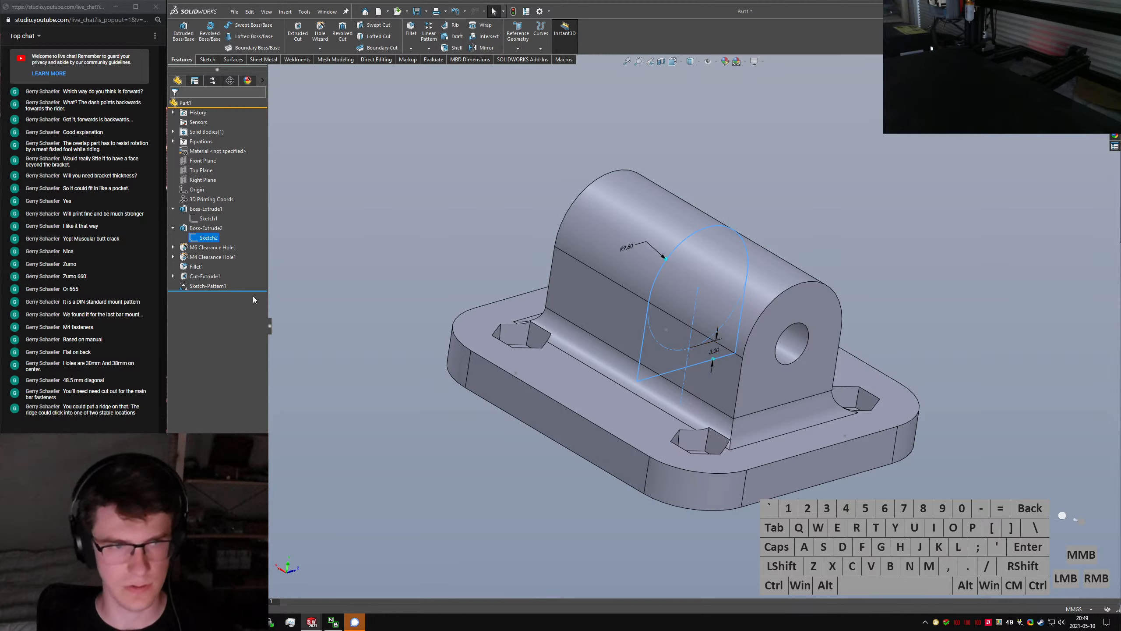
click(740, 422)
double_click(741, 429)
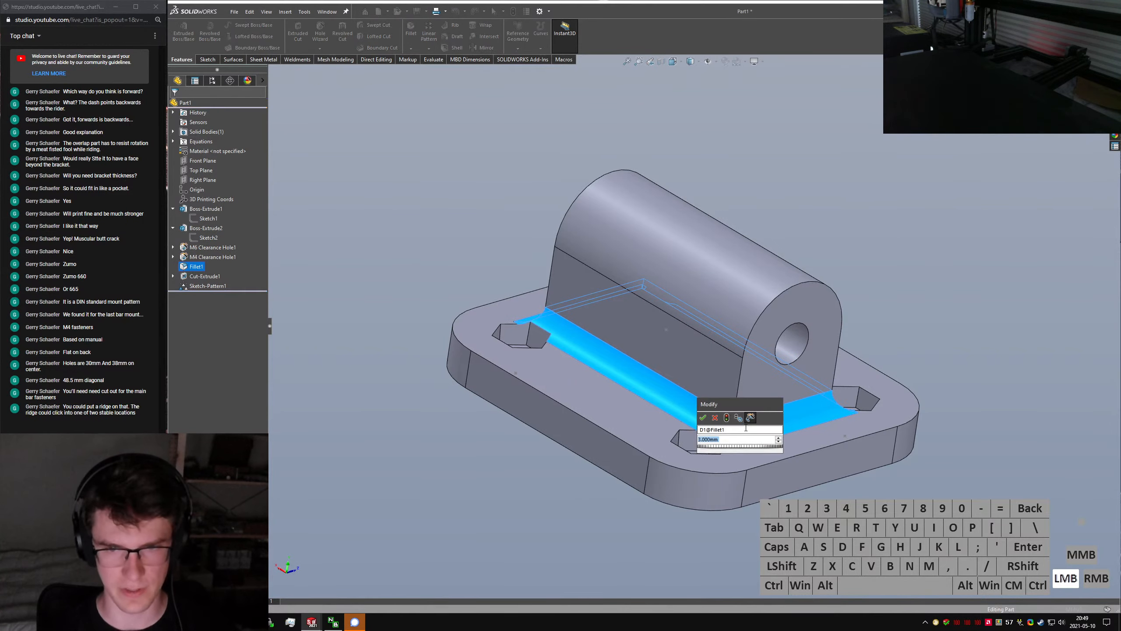
text(="D2@Sketch2")
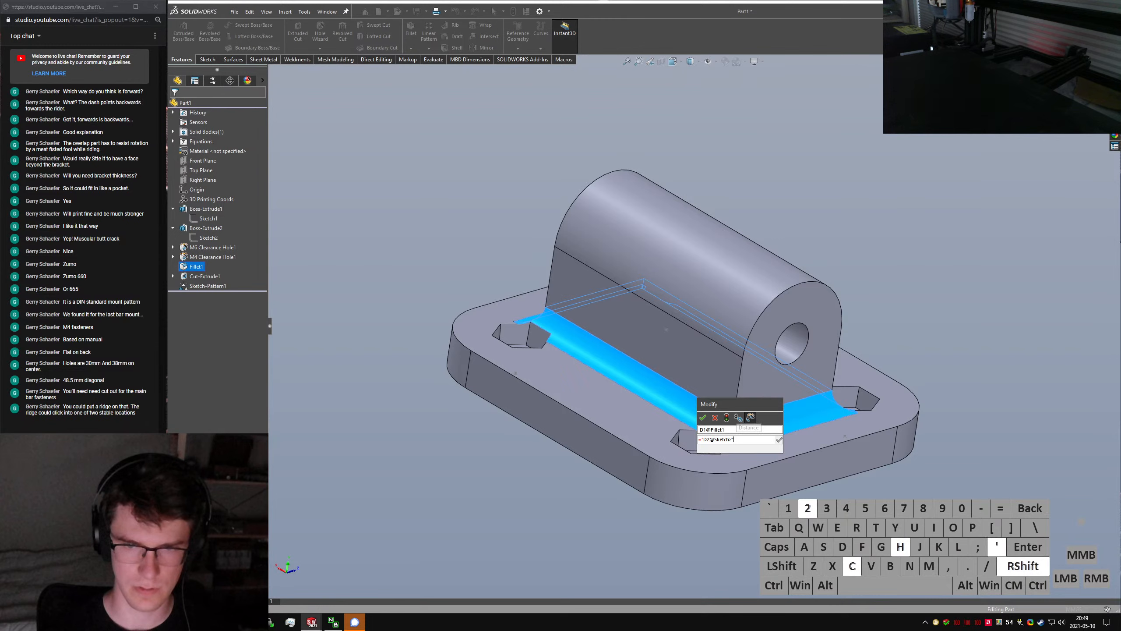
key(Return)
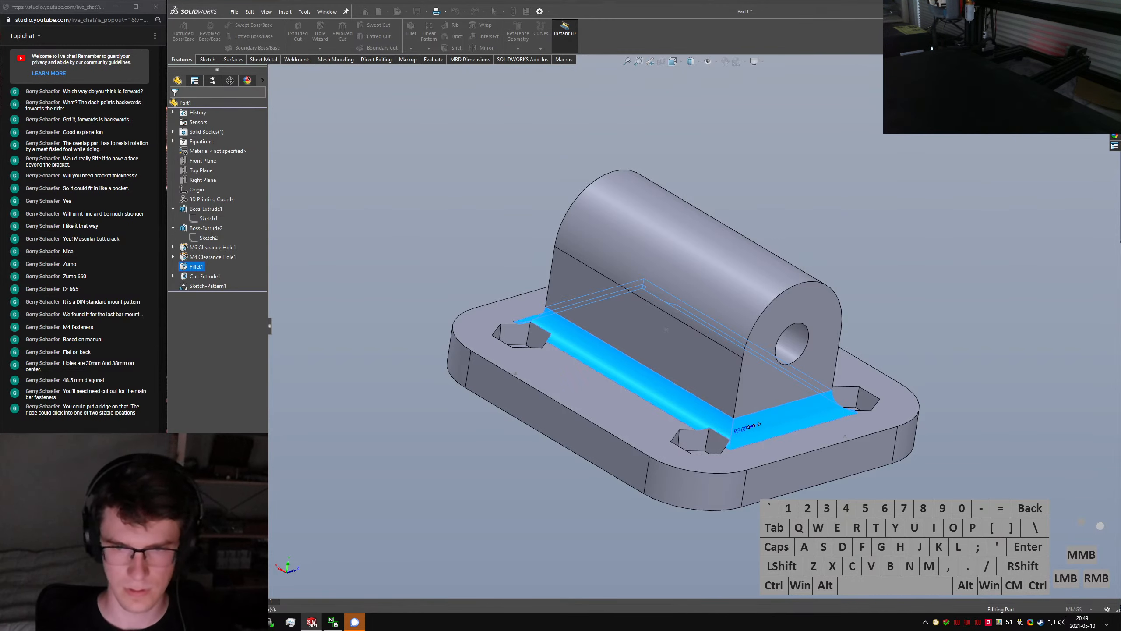
Test the linked fillet by increasing the boss profile's gap dimension, and set the gap back to 3 mm
click(707, 387)
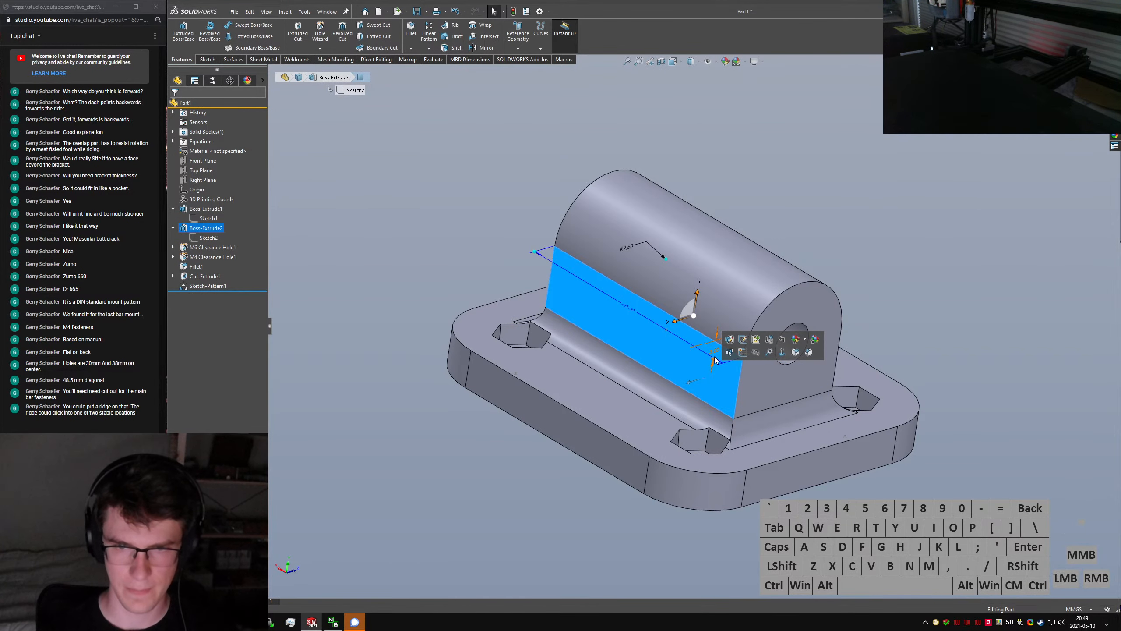
drag(716, 352, 713, 351)
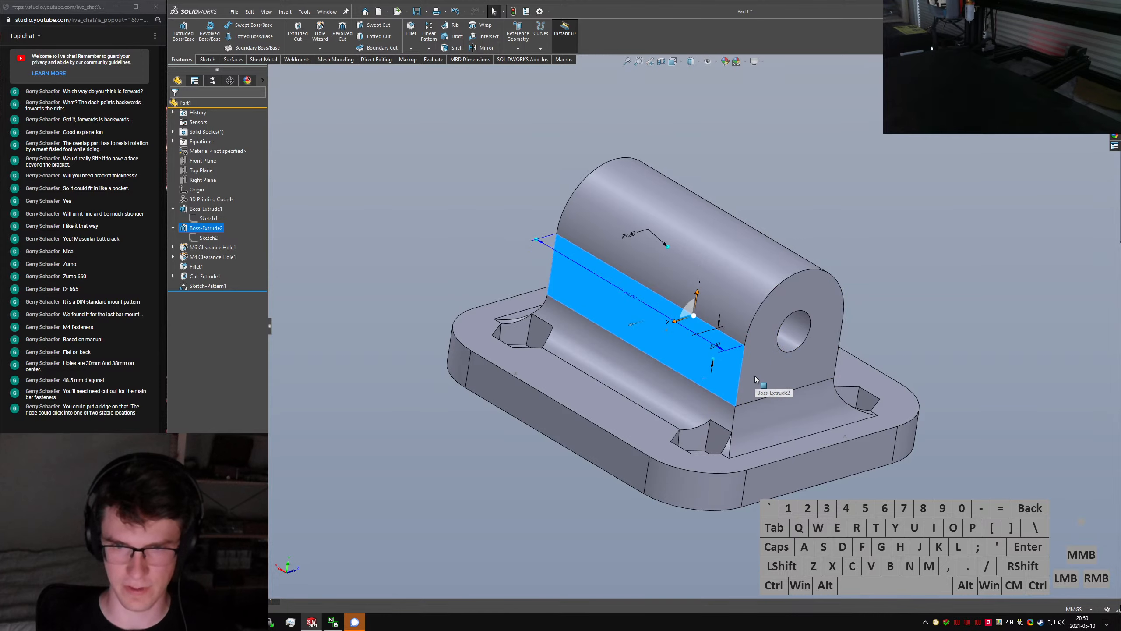
click(716, 346)
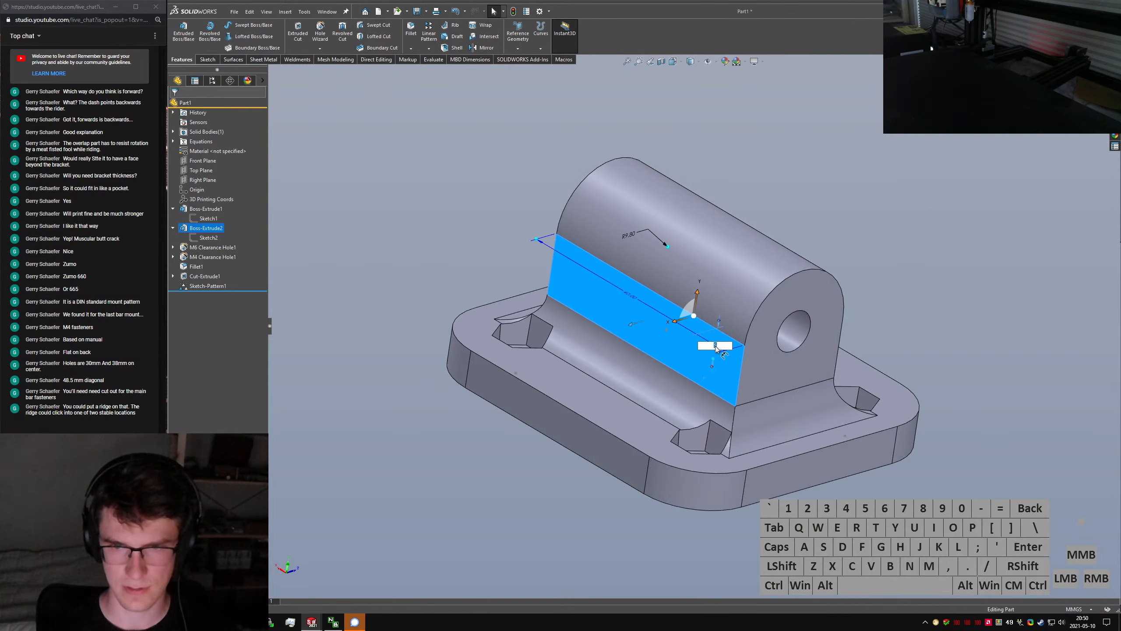
text(3)
key(Return)
click(431, 263)
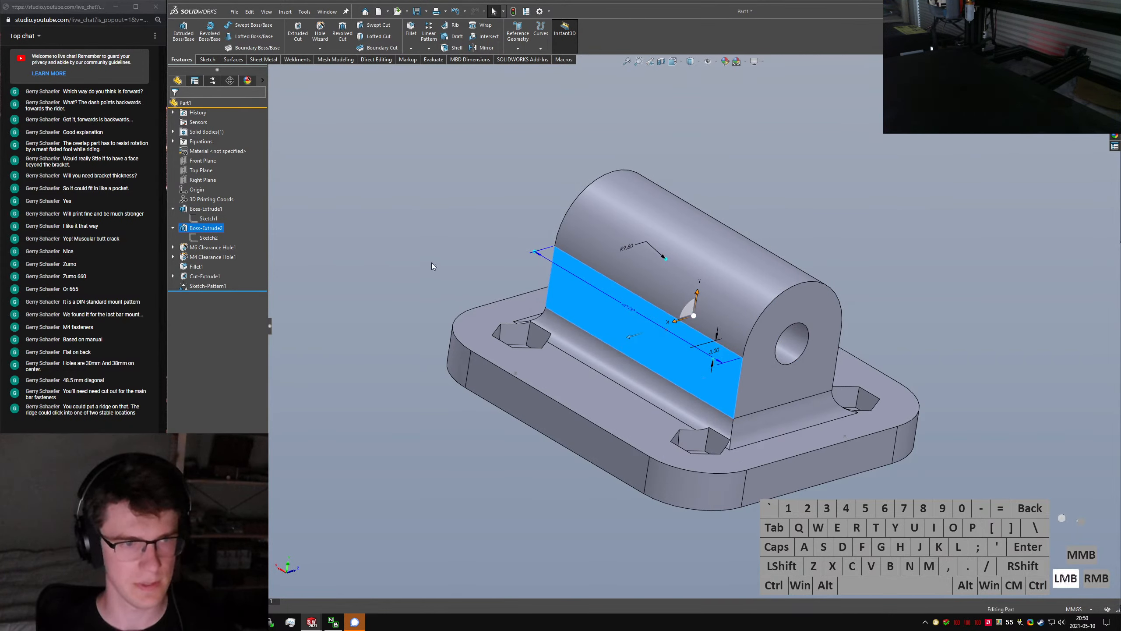
Examine the raised boss, its base fillet and the nut recesses from the front, isometric and several rotated views
middle_drag(396, 291, 690, 300)
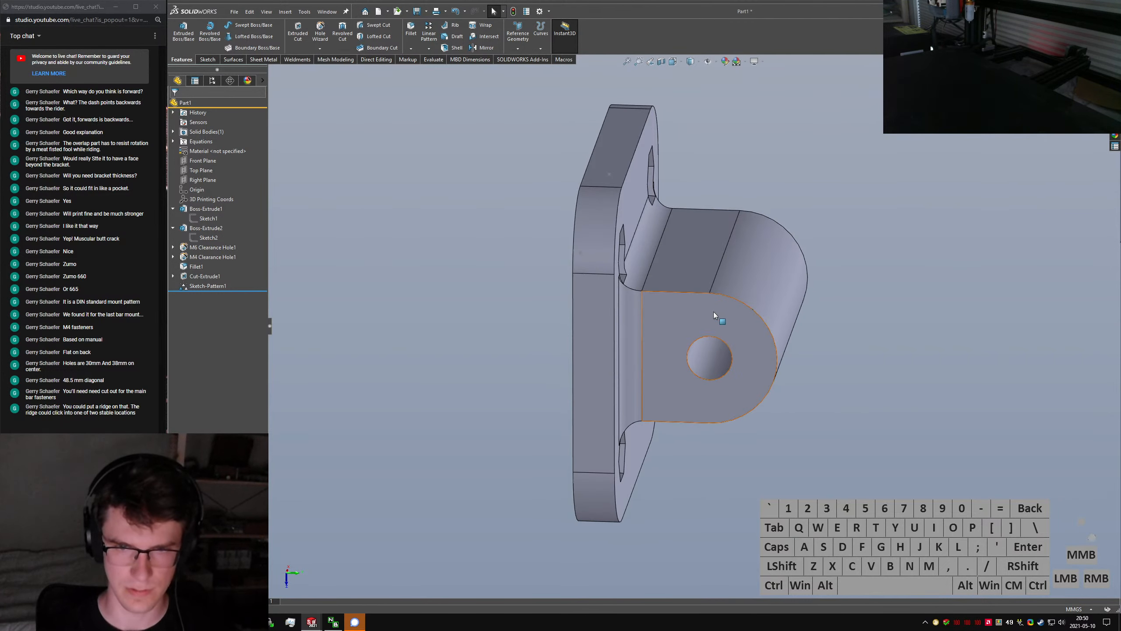
middle_drag(713, 293, 713, 422)
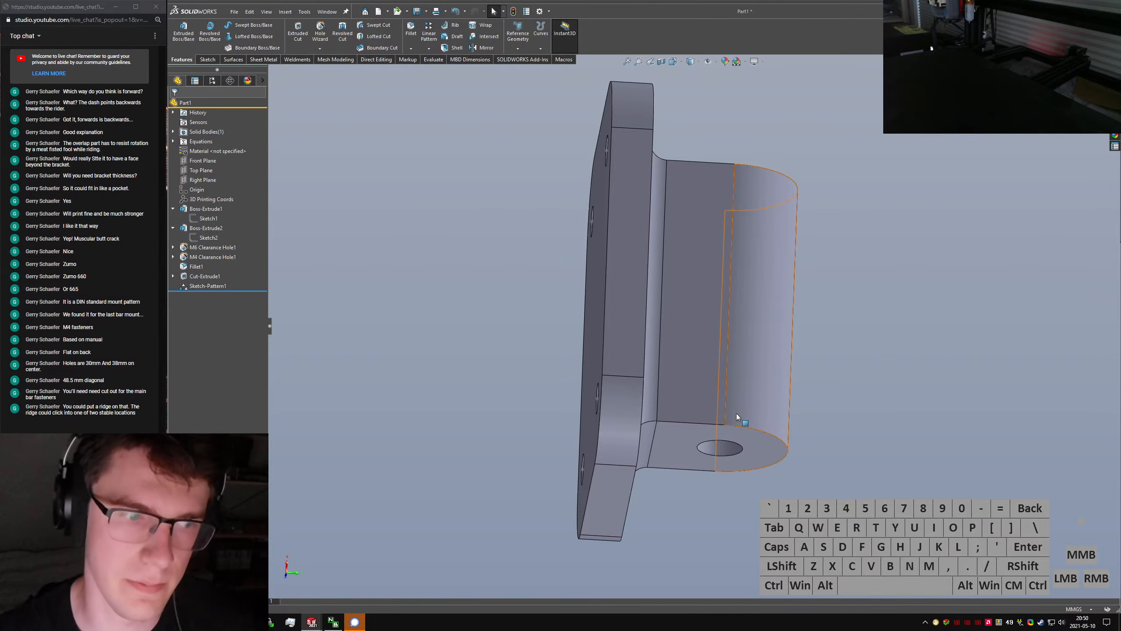
middle_drag(695, 396, 925, 356)
click(925, 356)
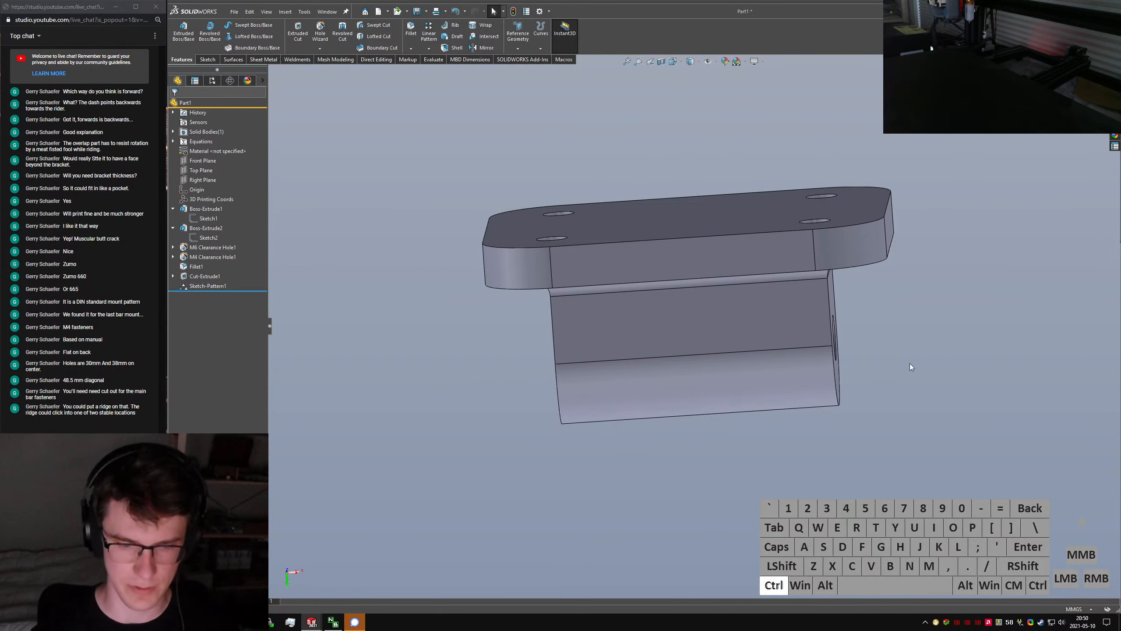
key(ctrl+2)
key(ctrl+1)
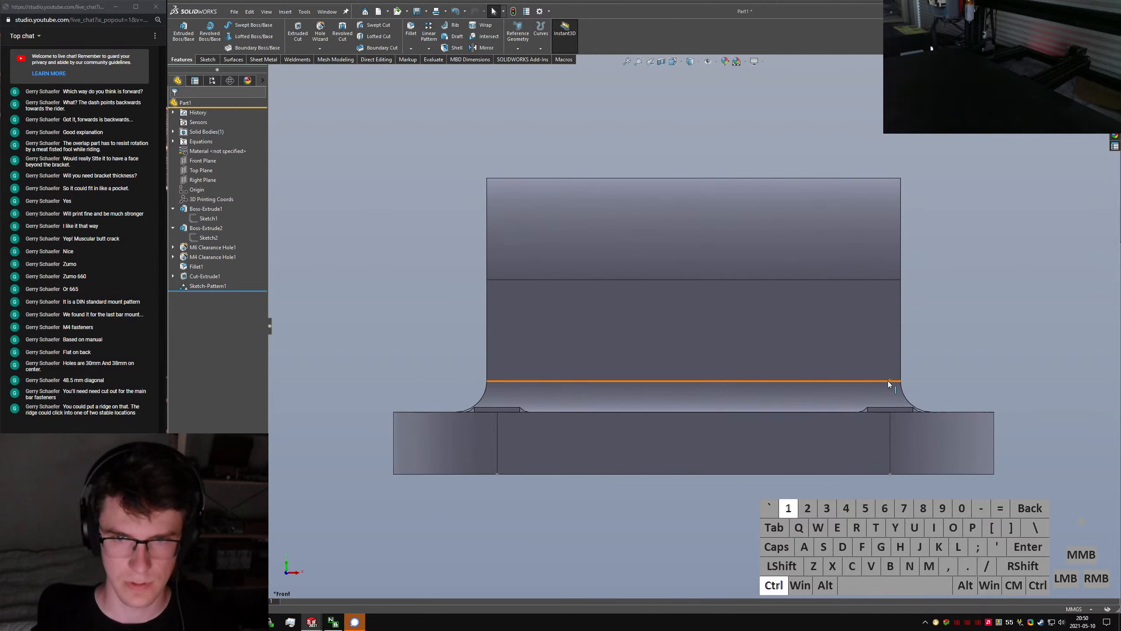
middle_drag(926, 313, 727, 242)
key(ctrl+2)
key(ctrl+1)
key(ctrl+7)
middle_drag(880, 292, 850, 391)
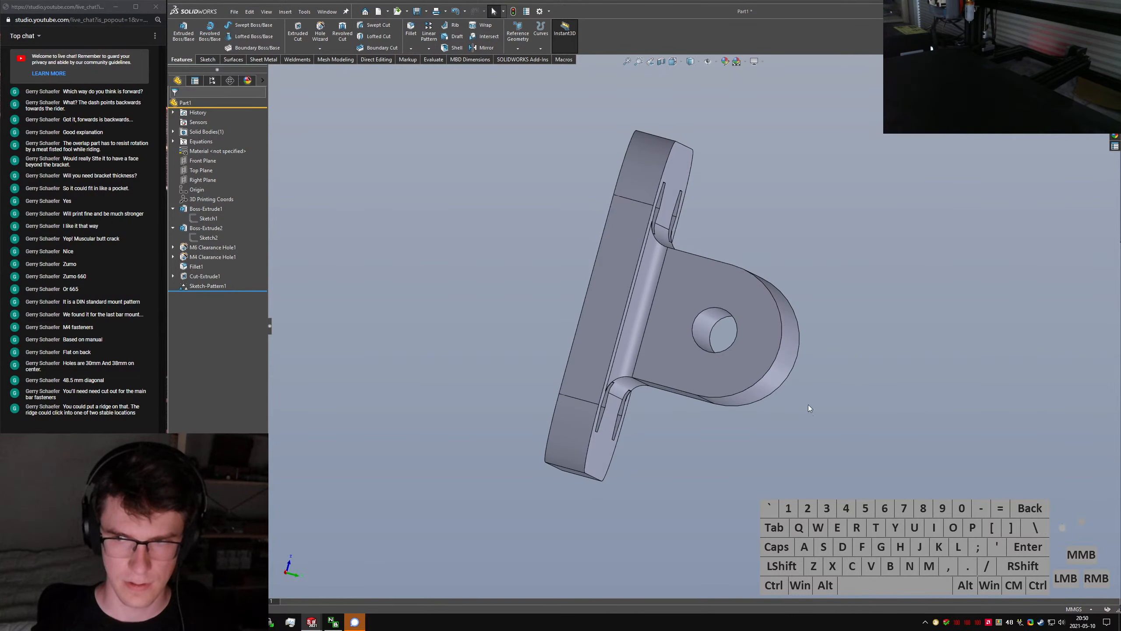
middle_drag(693, 275, 729, 302)
click(899, 315)
scroll(726, 304, down, 4)
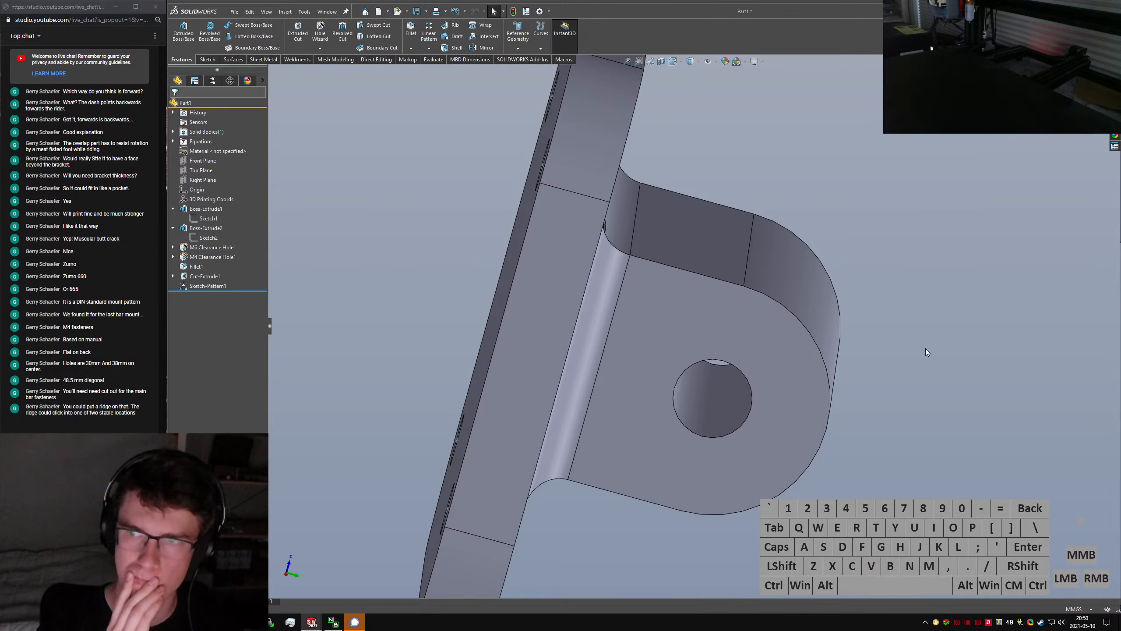
text(splane)
key(Return)
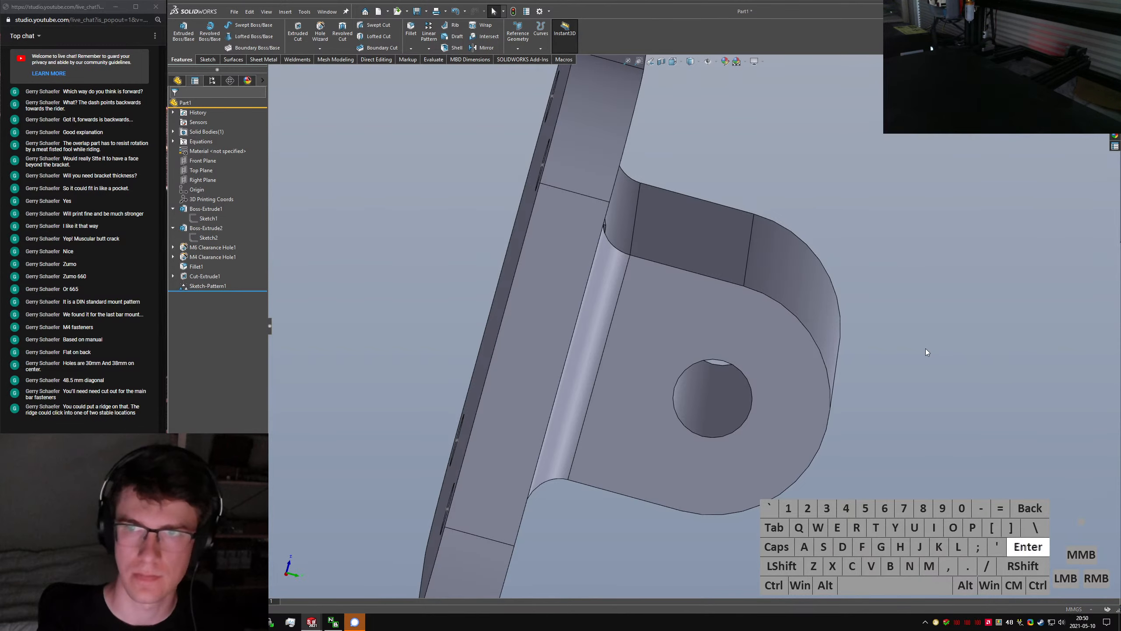
click(273, 71)
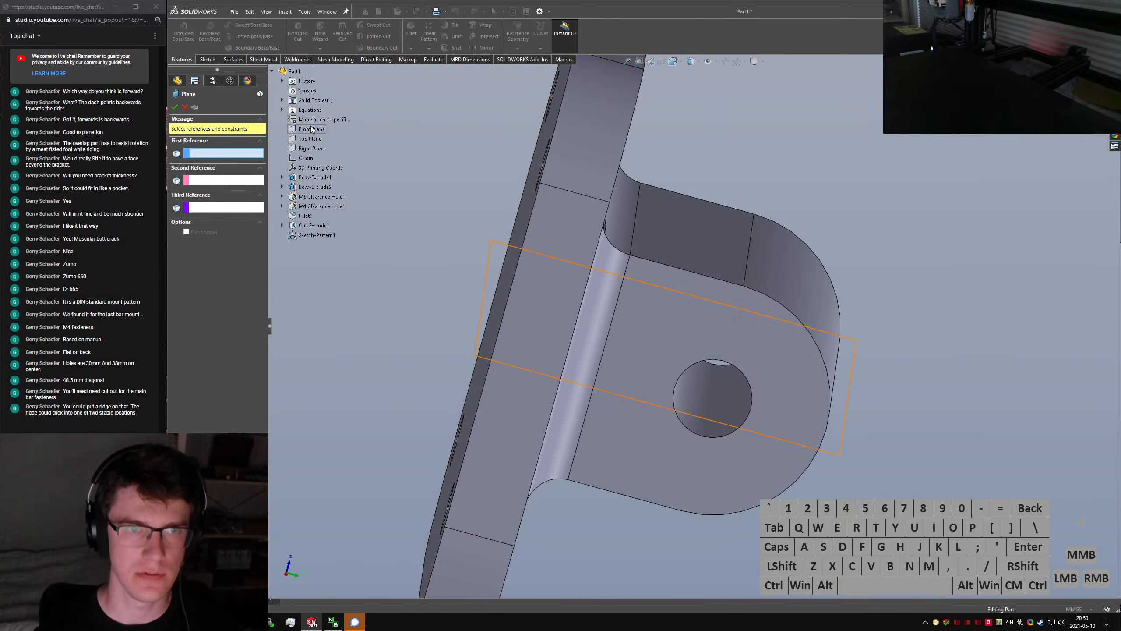
click(312, 128)
click(221, 203)
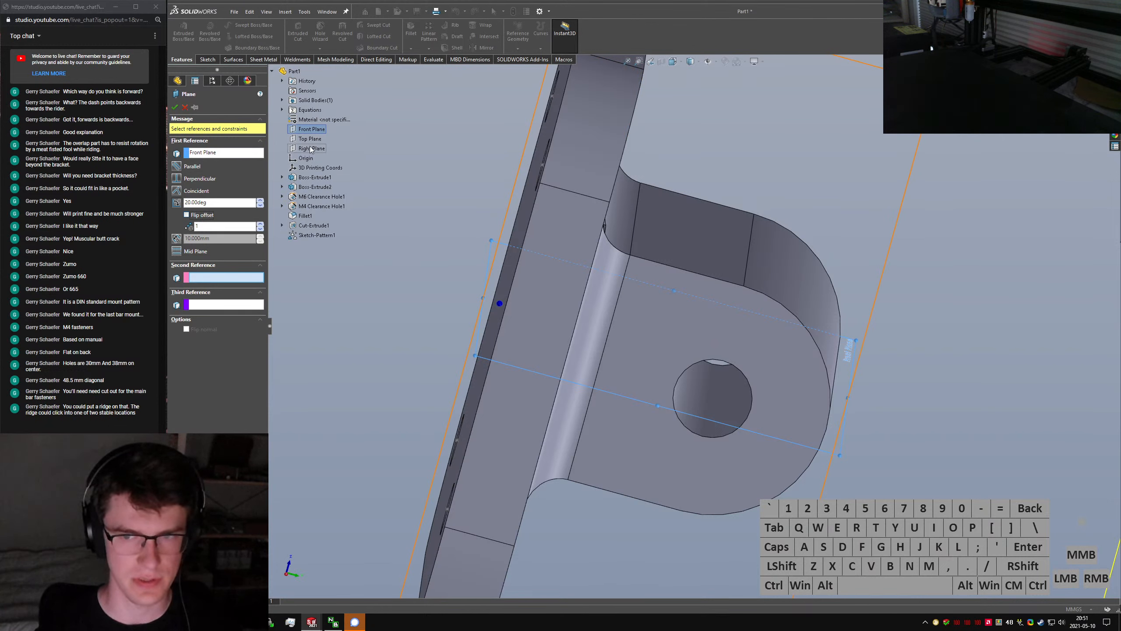
click(307, 151)
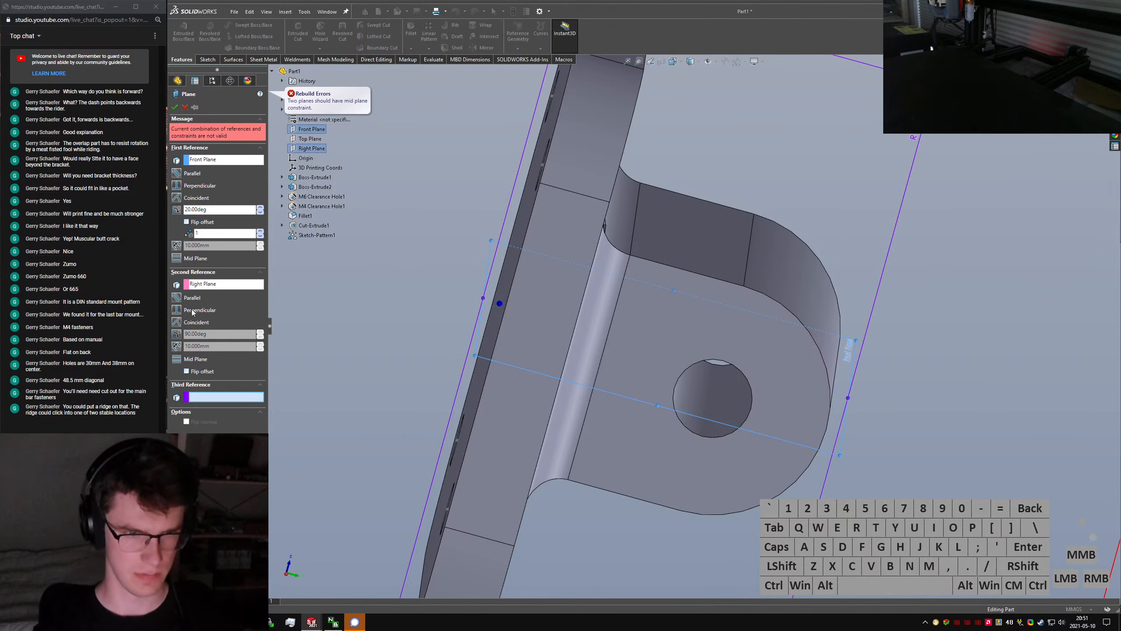
click(177, 311)
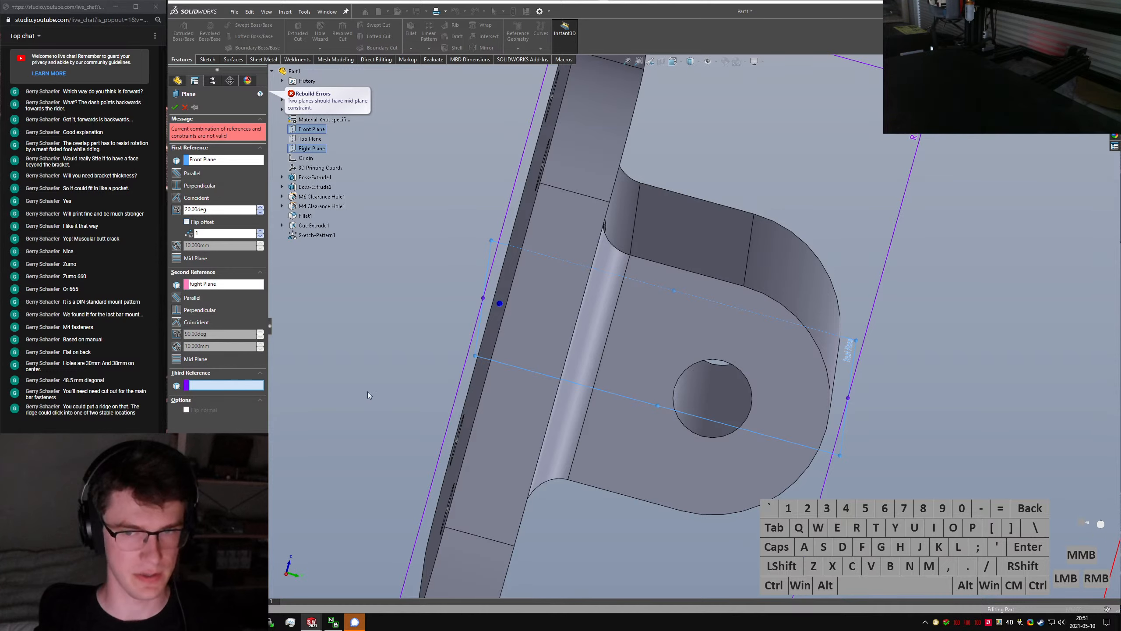
mouse_move(368, 391)
middle_down()
mouse_move(398, 389)
mouse_move(367, 391)
middle_up()
click(203, 285)
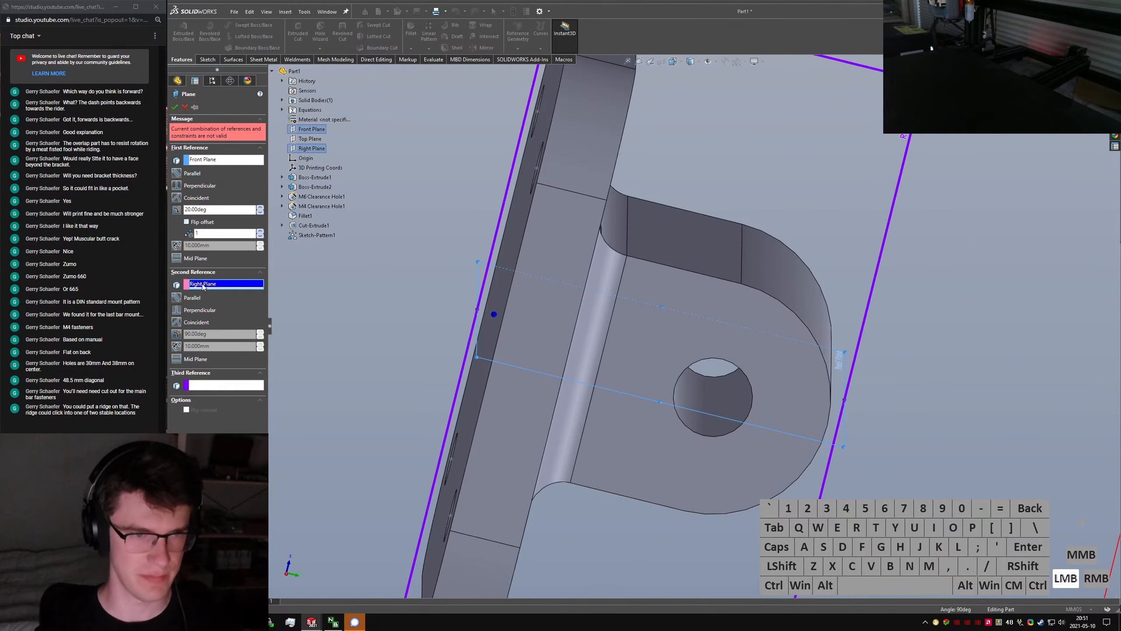
key(Delete)
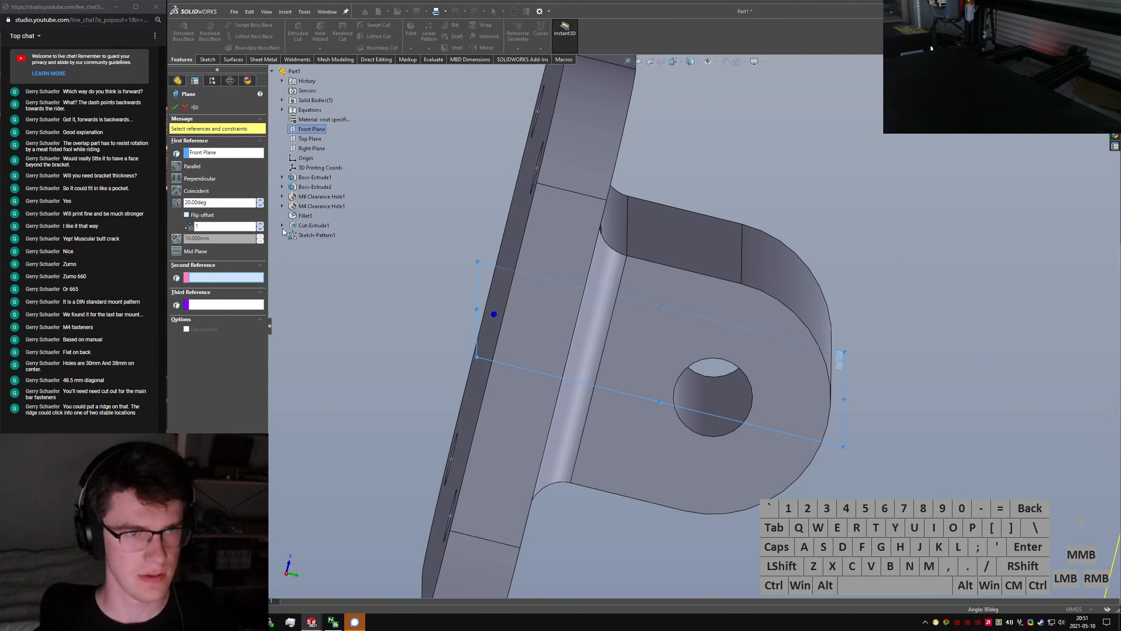
middle_drag(283, 231, 672, 329)
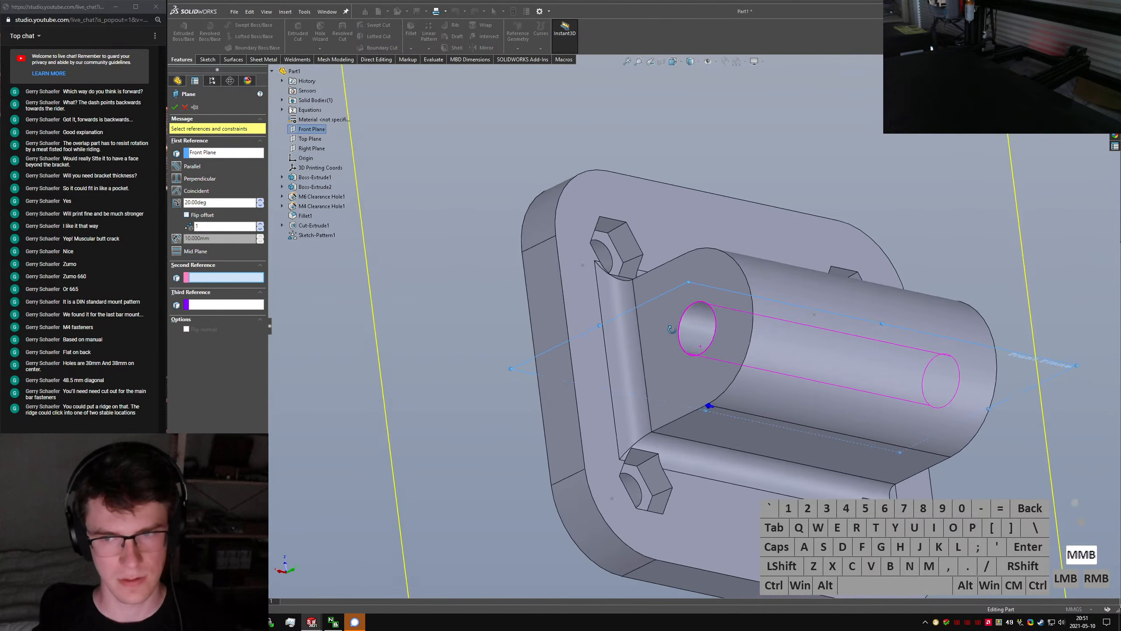
scroll(671, 329, up, 5)
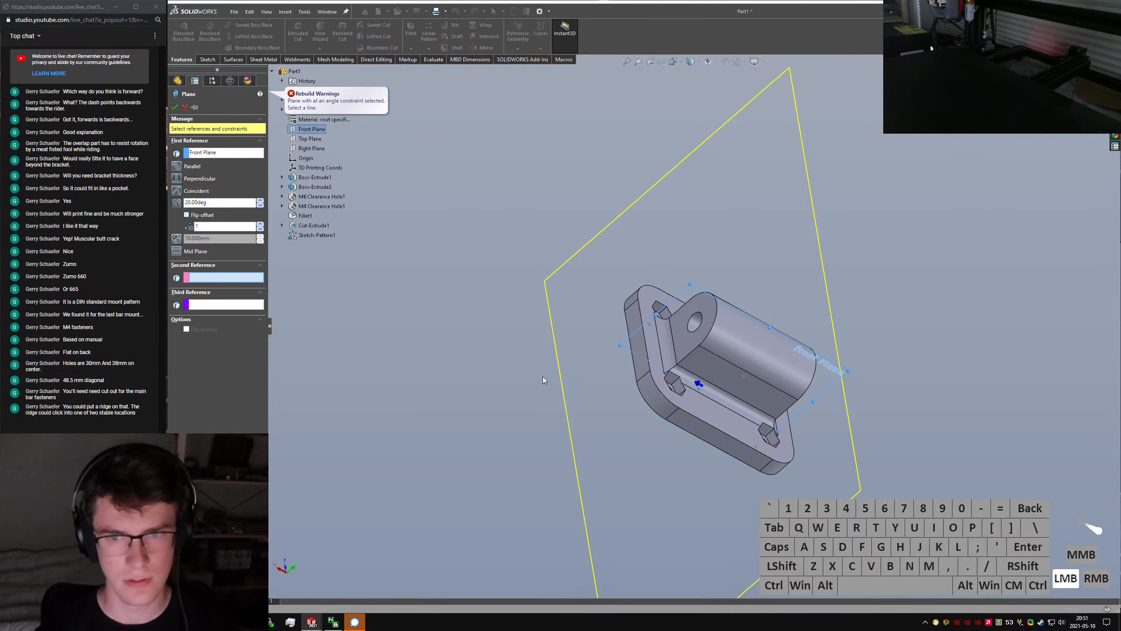
scroll(720, 349, down, 2)
scroll(720, 349, down, 1)
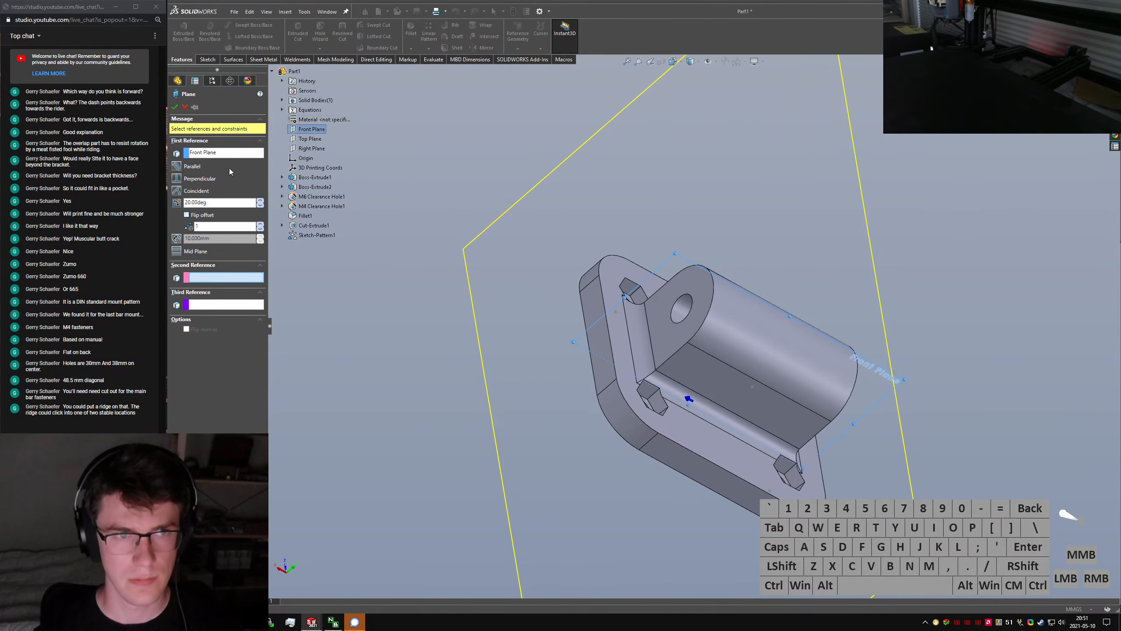
click(174, 107)
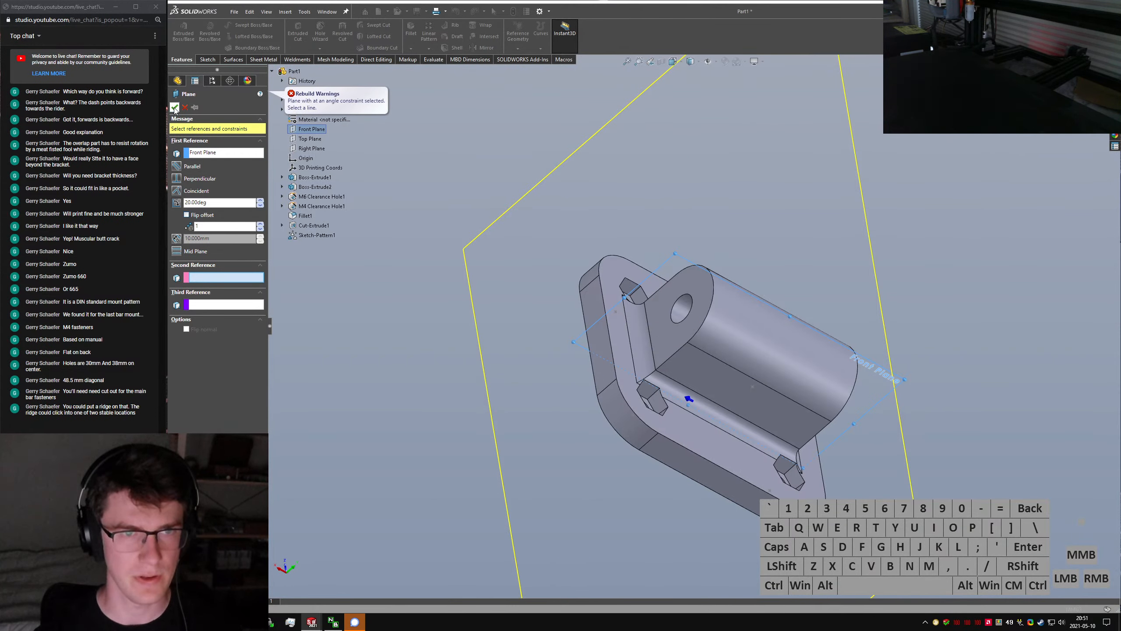
scroll(673, 335, down, 2)
middle_drag(672, 335, 753, 379)
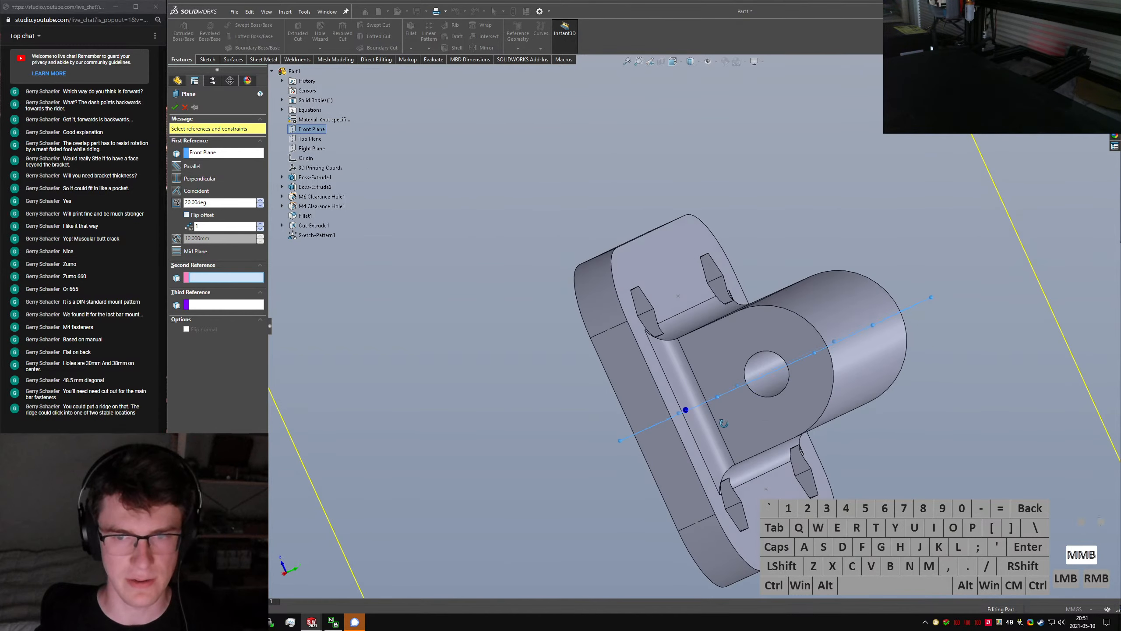
key(Escape)
click(232, 278)
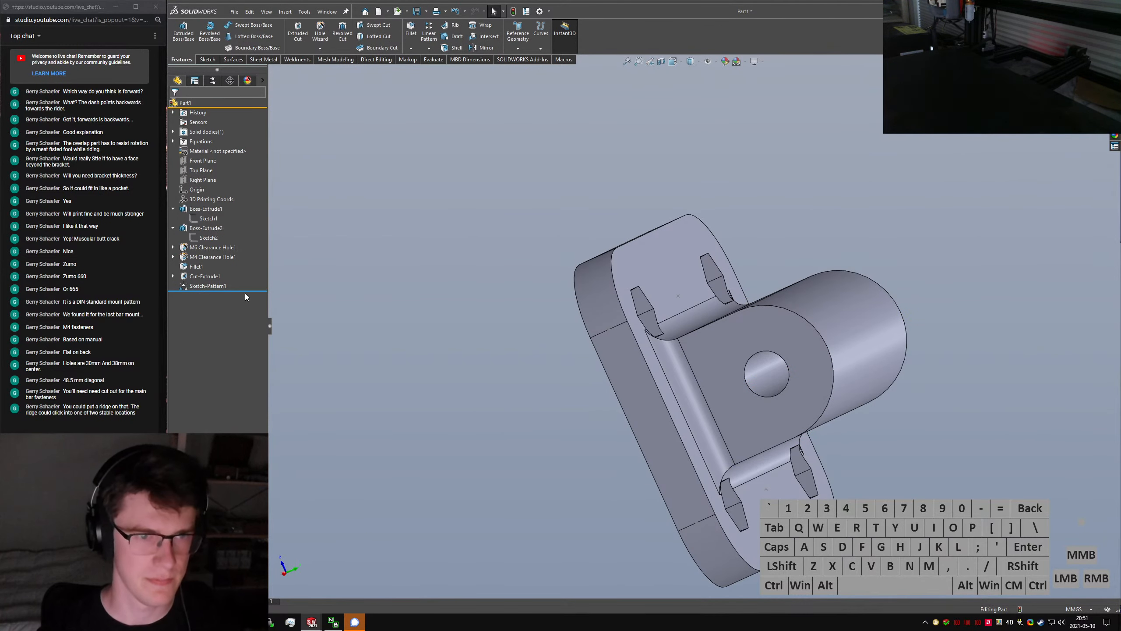
Roll back to before the M4 clearance holes, add a reference axis through the boss's hole, and place it after the sketch-driven pattern
drag(245, 292, 246, 252)
click(399, 308)
text(s)
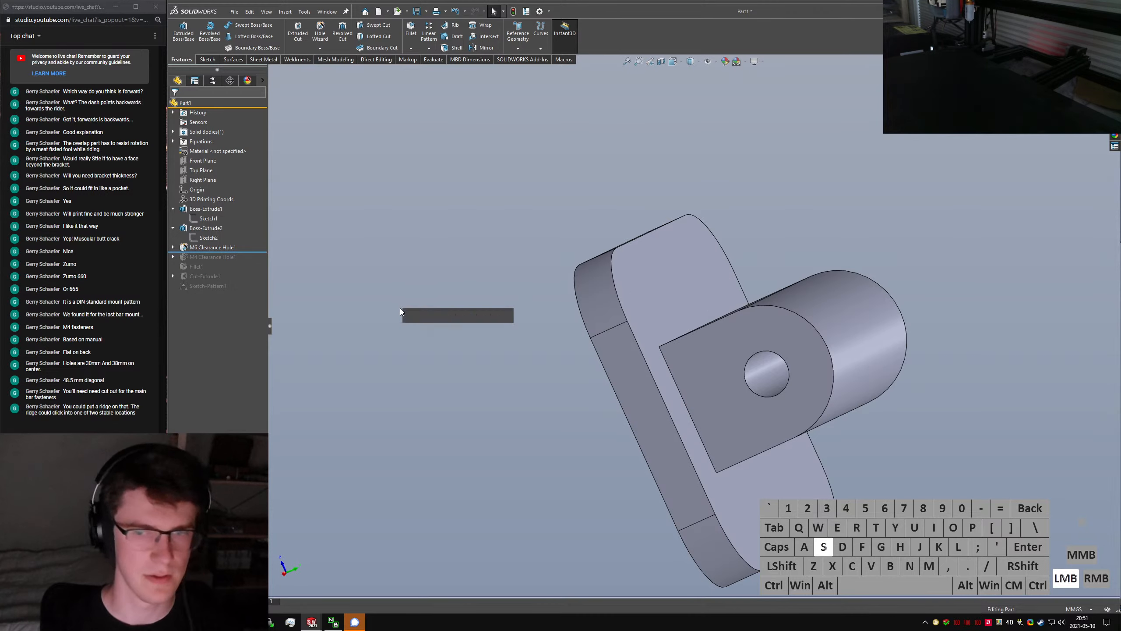
text(axis)
key(Return)
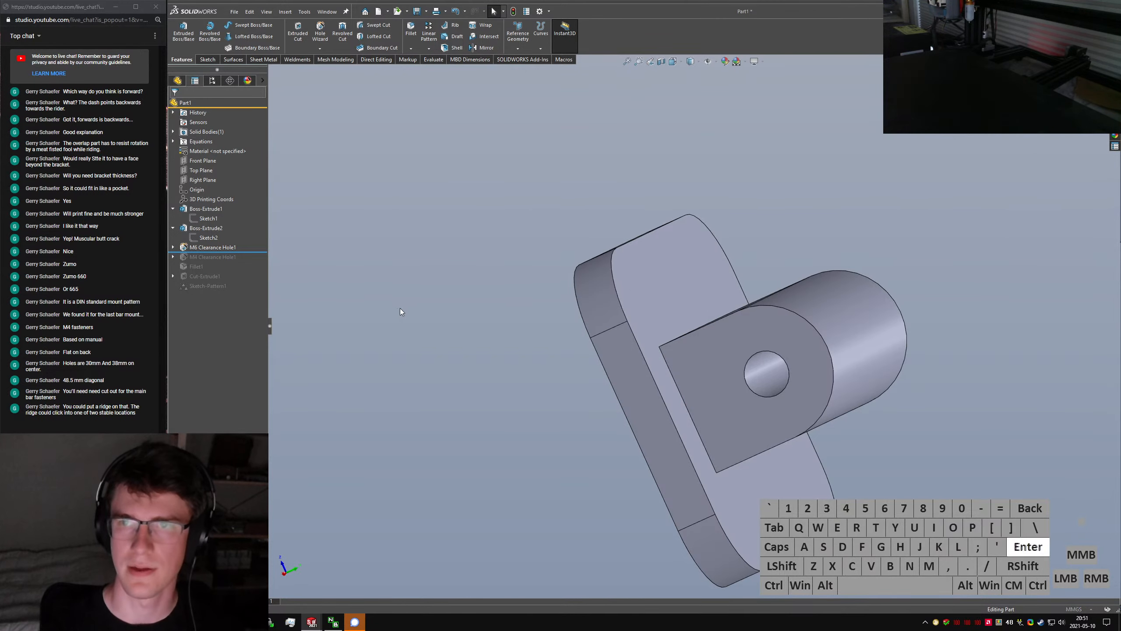
click(771, 387)
right_click(770, 385)
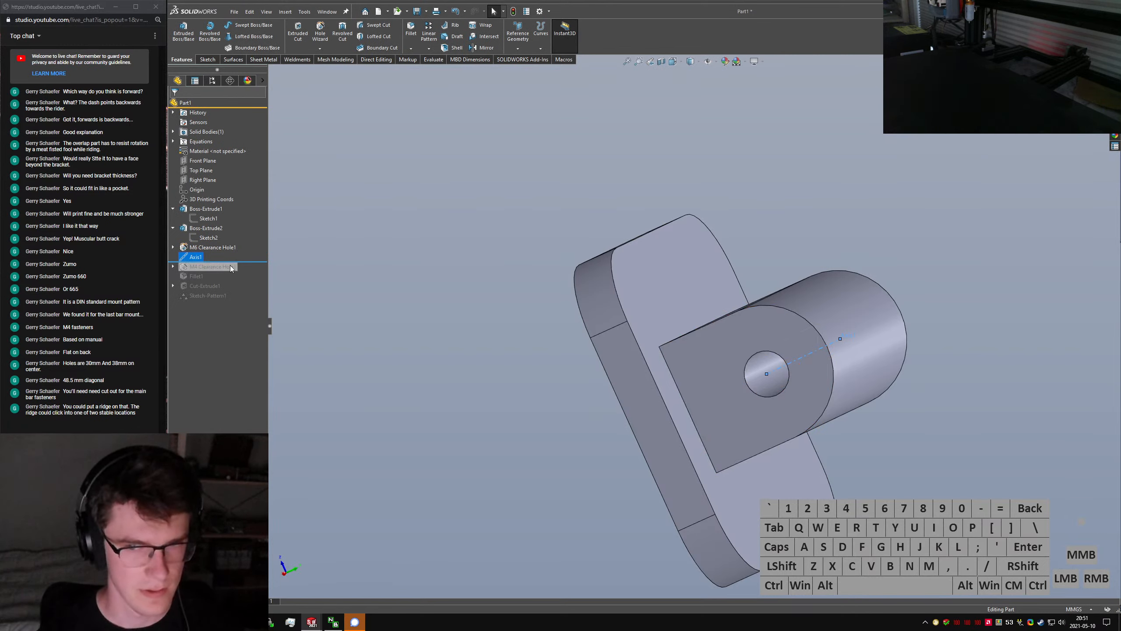
drag(233, 267, 198, 302)
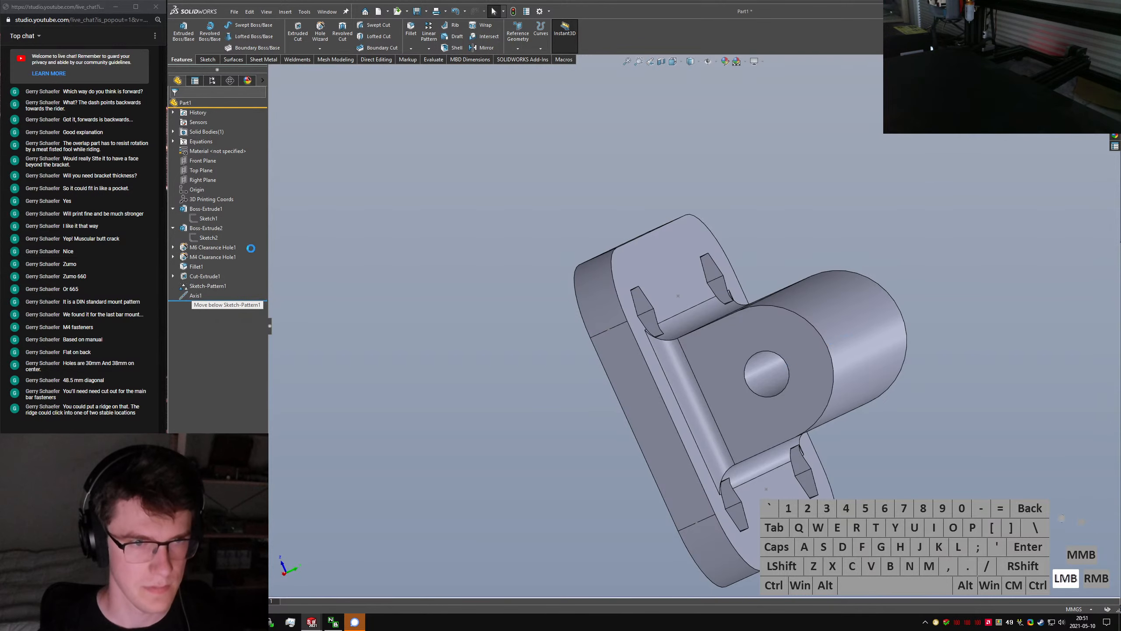
Rename the plate's extrusion, Boss-Extrude1, as "Base Plate"
click(200, 209)
click(199, 209)
text(Base P)
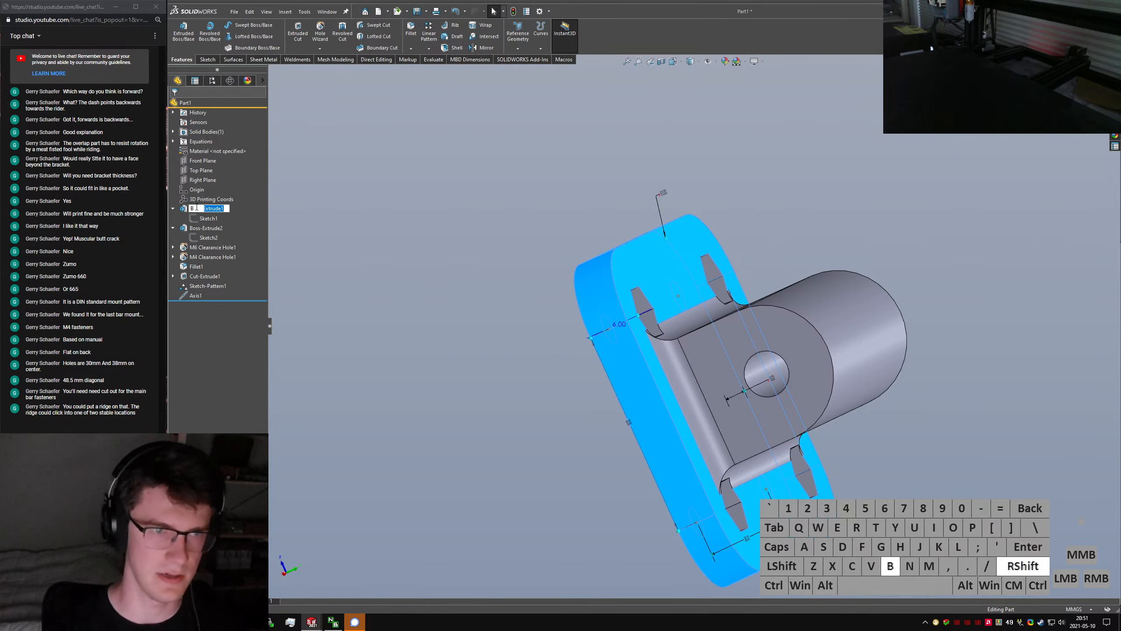
text(late)
key(Return)
Rename the raised boss's extrusion, Boss-Extrude2, as "Hinged Mounted"
click(191, 230)
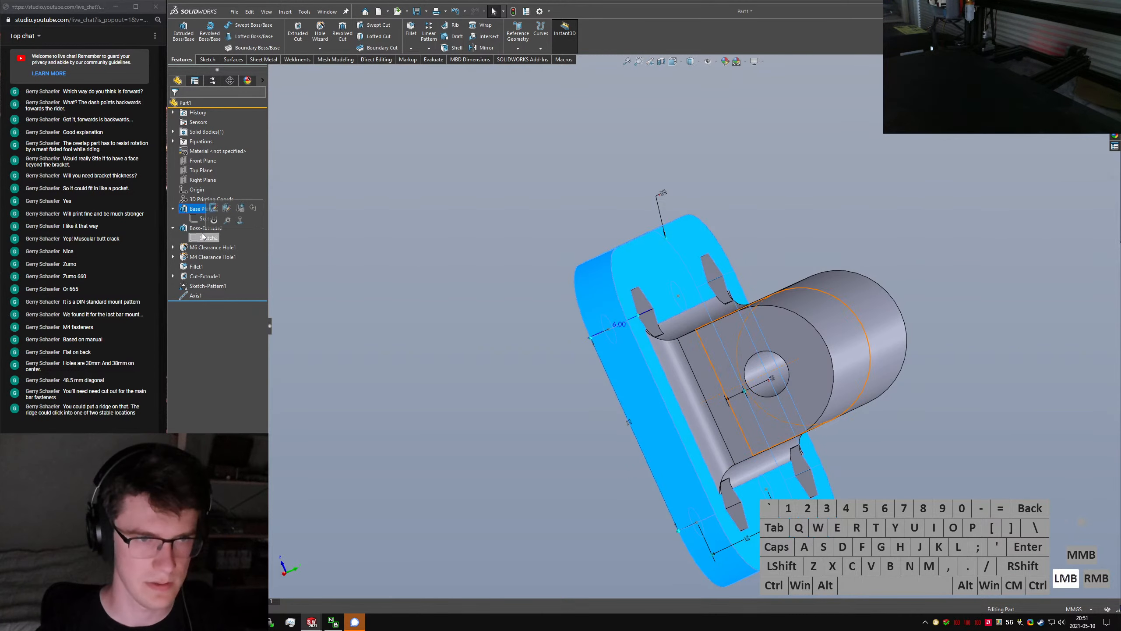
click(191, 229)
text(B)
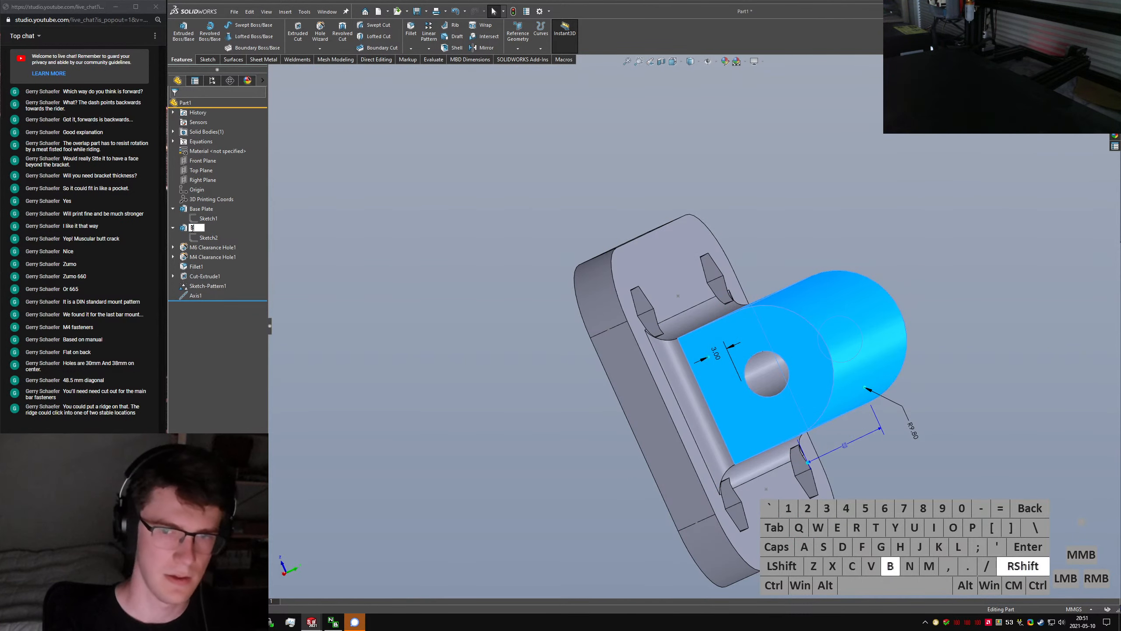
key(BackSpace)
text(Conn)
text(ged Mounte)
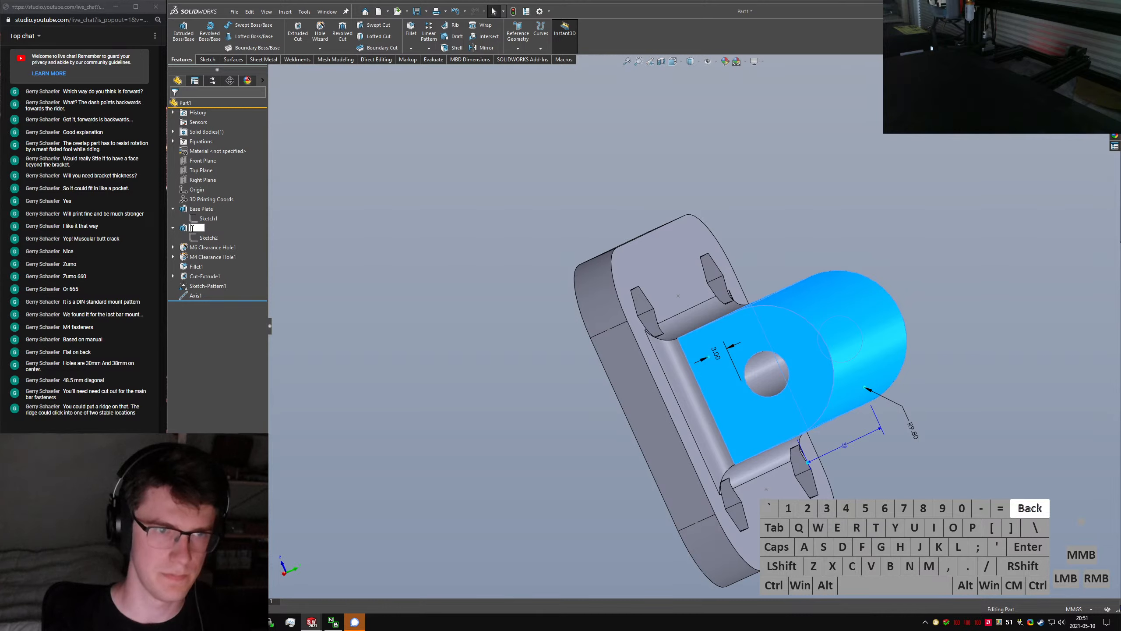
text(d)
key(Return)
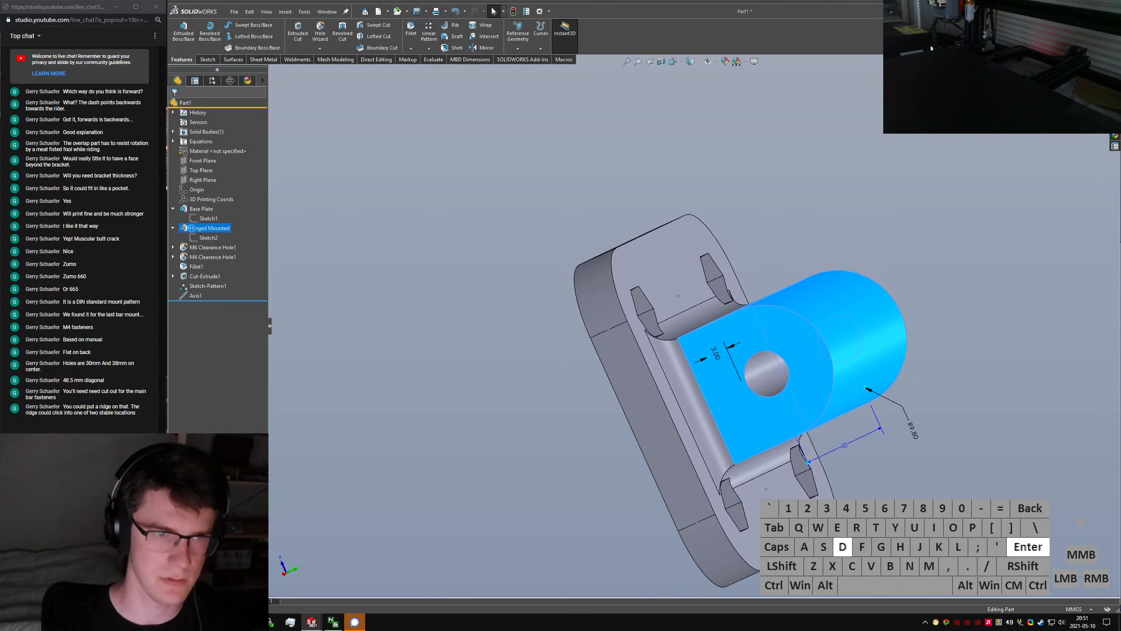
Rename the boss's clearance hole as "M6 Thru Hole" and the plate's M4 clearance holes as "M4 AMPS Mount Hole"
click(195, 248)
click(195, 248)
text(M6 Th)
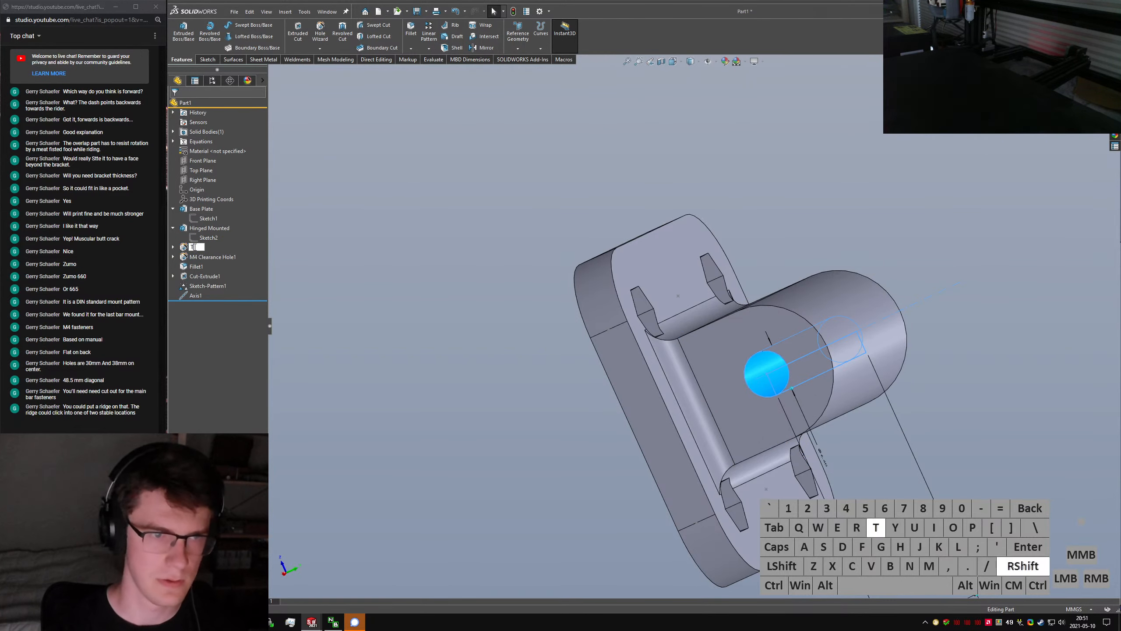
text(ru Hole)
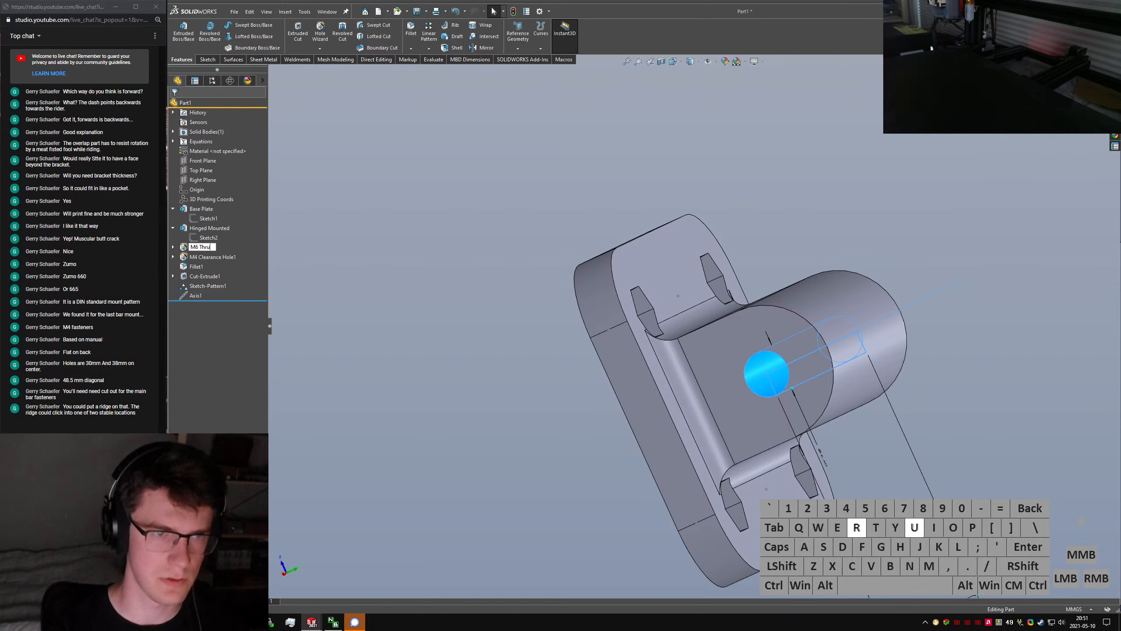
key(Return)
click(200, 257)
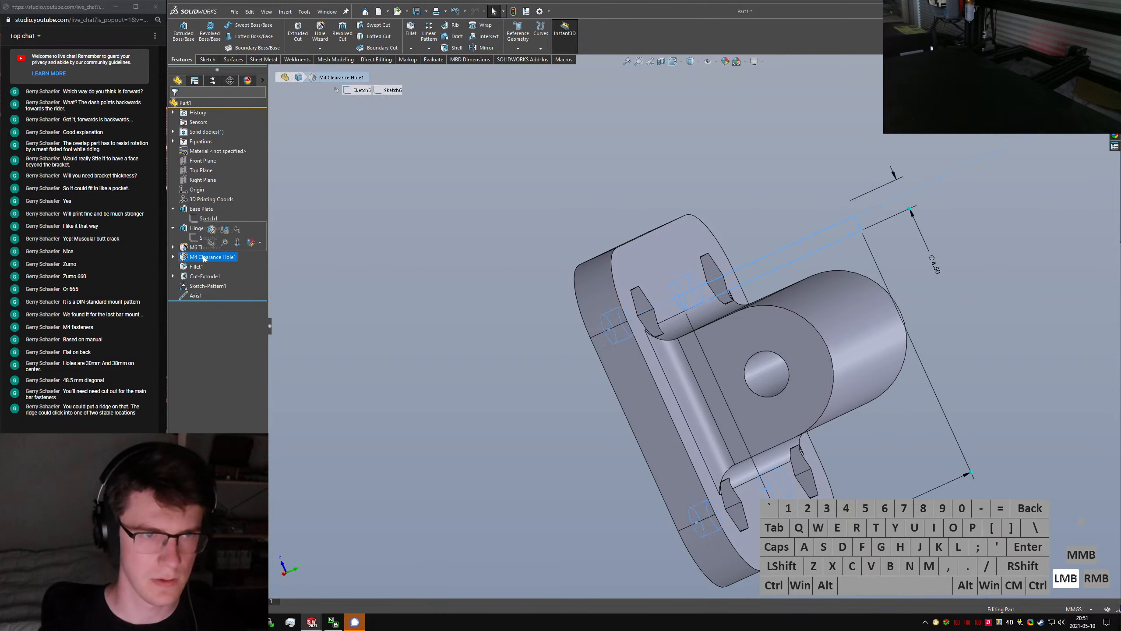
click(200, 256)
text(M4 AMPS Mount Hole)
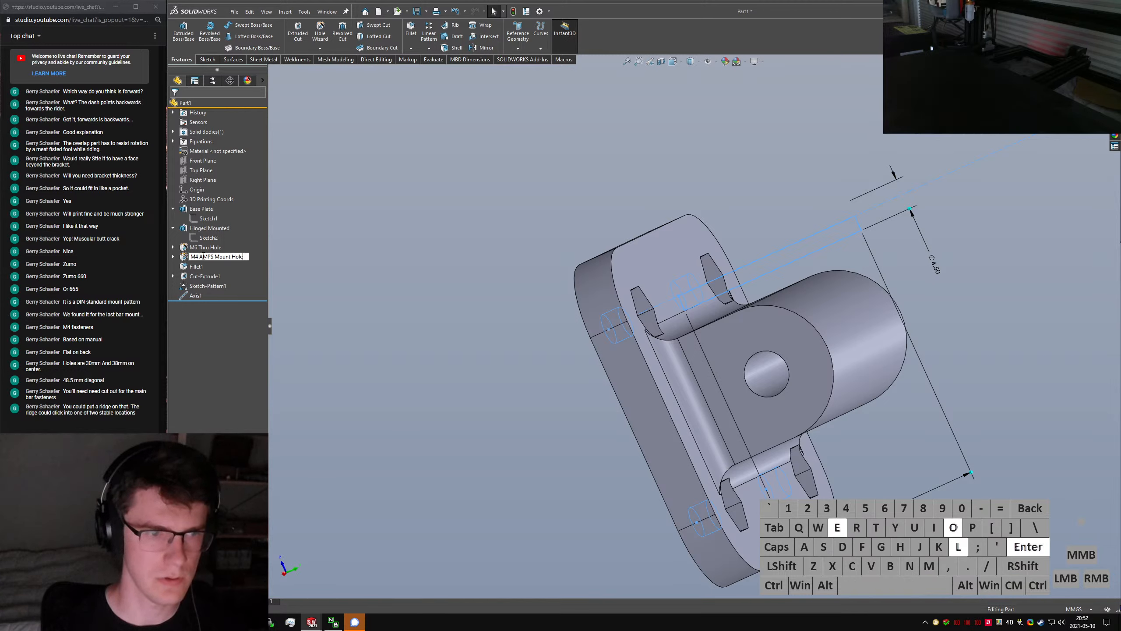
key(Return)
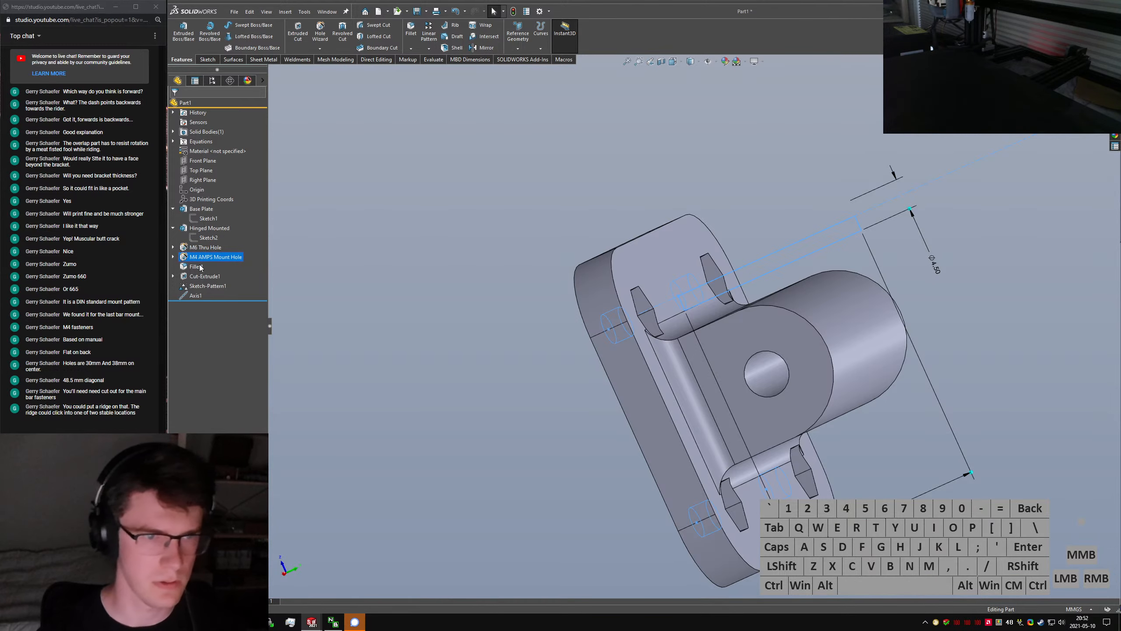
Rename the fillet around the boss's base as "Hinge Mount Fillets"
click(196, 266)
click(196, 267)
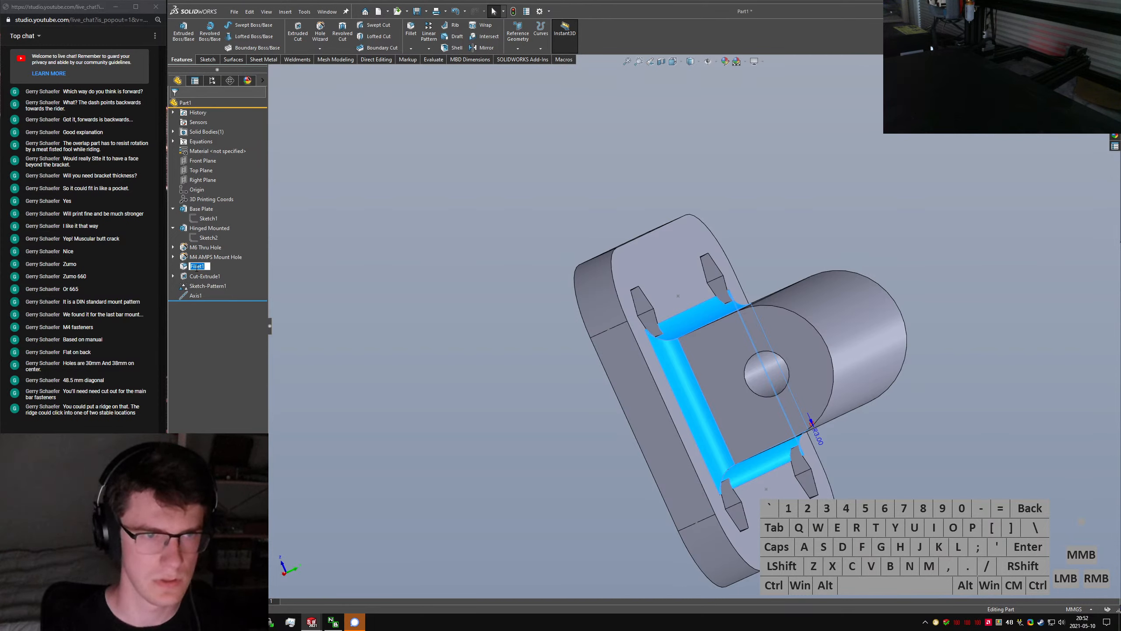
text(Hinge Mount )
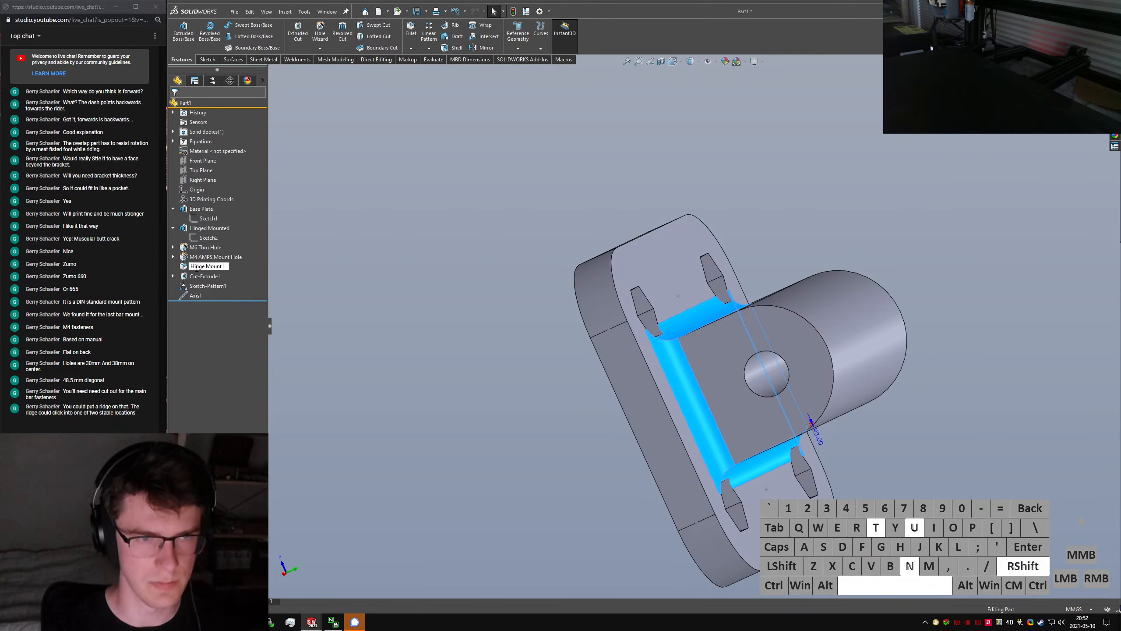
text(Fillets)
key(Return)
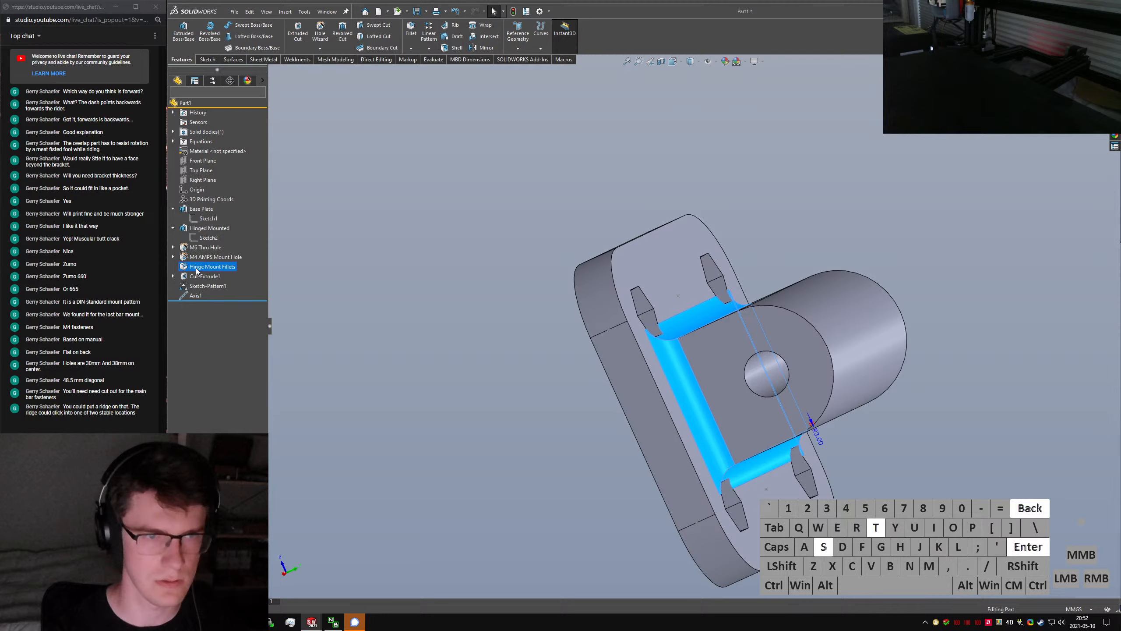
Correct the boss extrusion's name to "Hinged Mount"
click(206, 229)
click(198, 230)
key(Right)
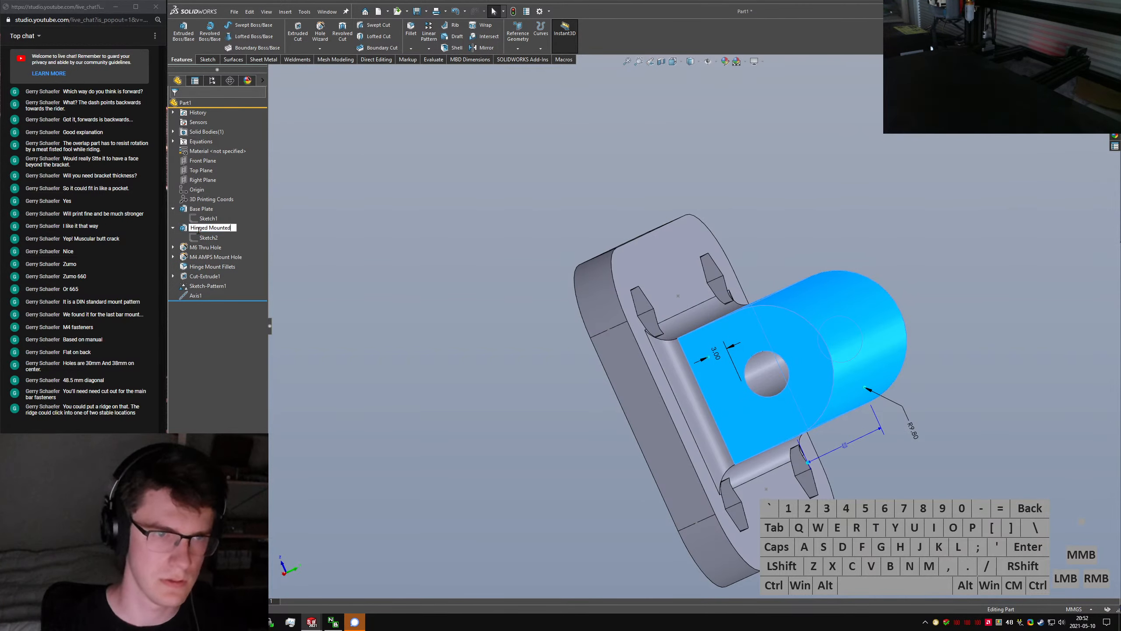
key(BackSpace)
key(BackSpace)
key(Return)
Rename the nut recess cut, Cut-Extrude1, as "M4 Nut Cutout"
click(202, 277)
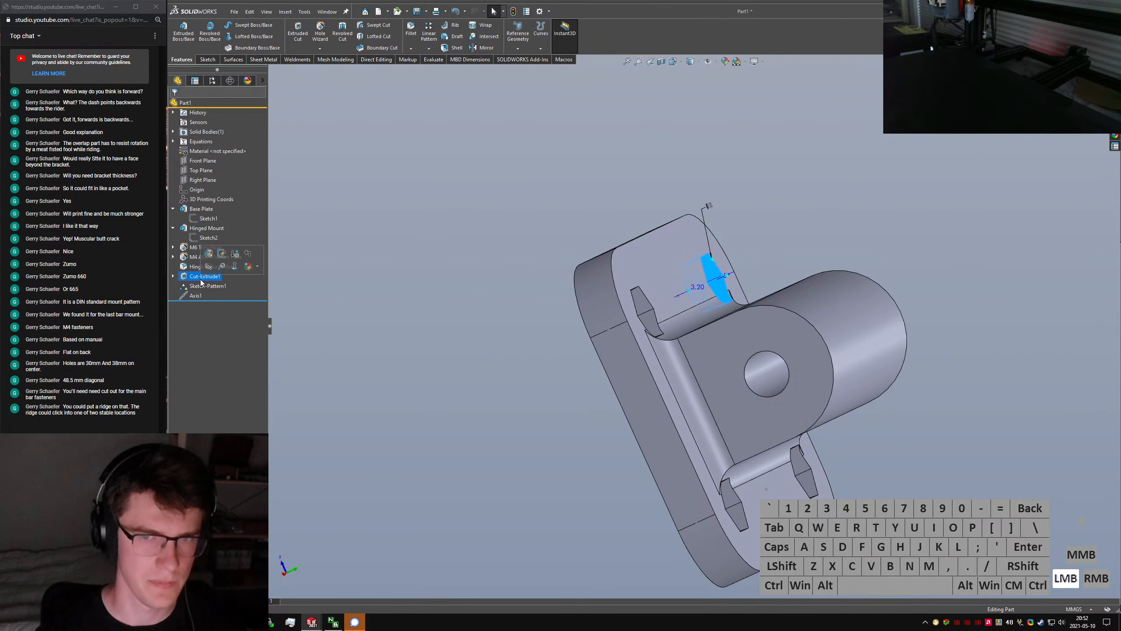
click(201, 277)
text(M4 Nut Cutout)
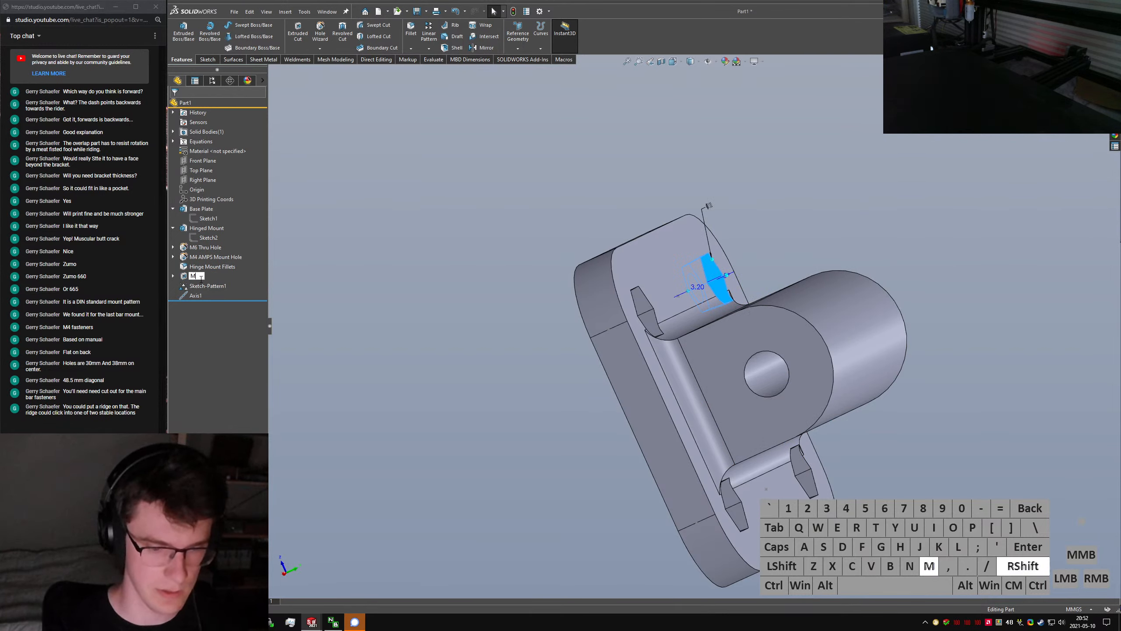
key(Return)
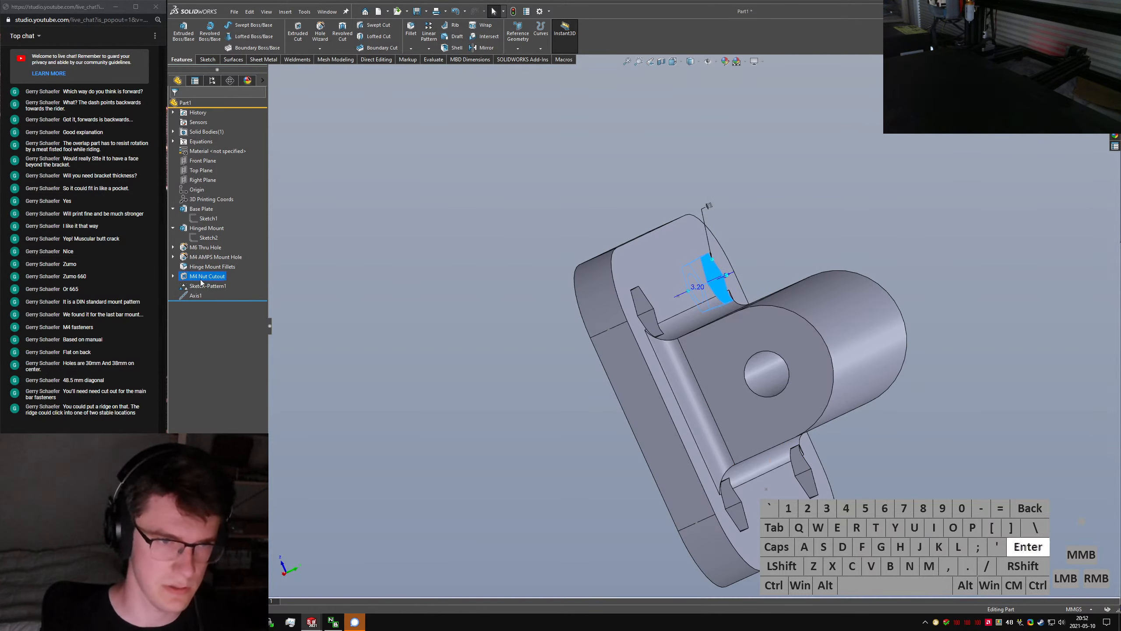
Rename the sketch-driven pattern as "M4 Nut Cutout Pattern" and the reference axis as "Hinge Axis"
click(207, 286)
click(207, 287)
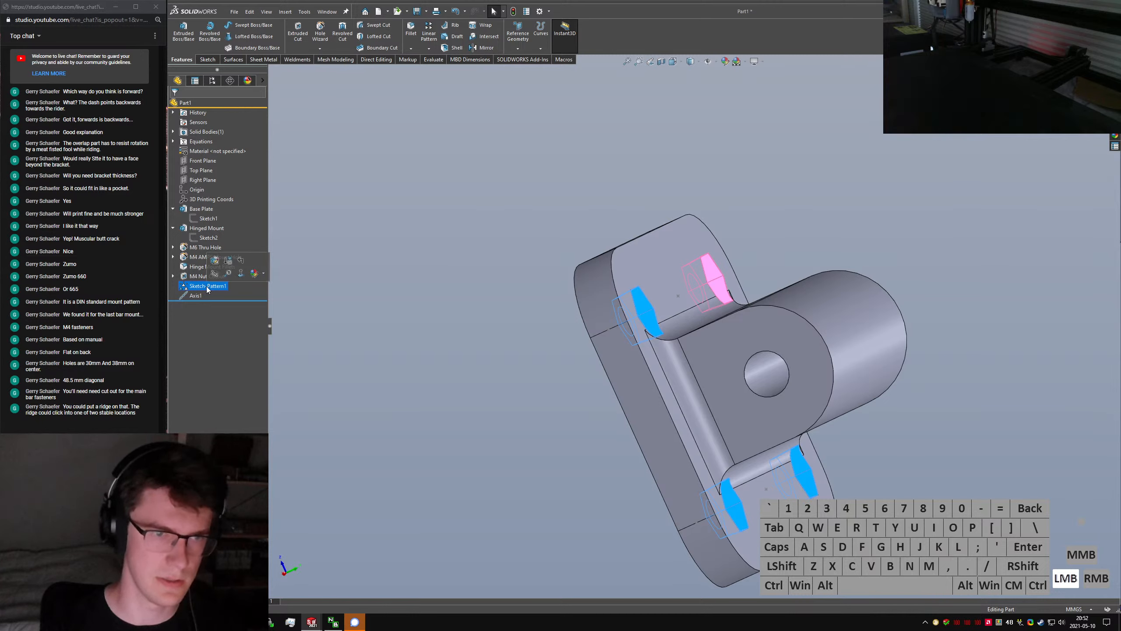
text(M4 Nut Cutout Pattern)
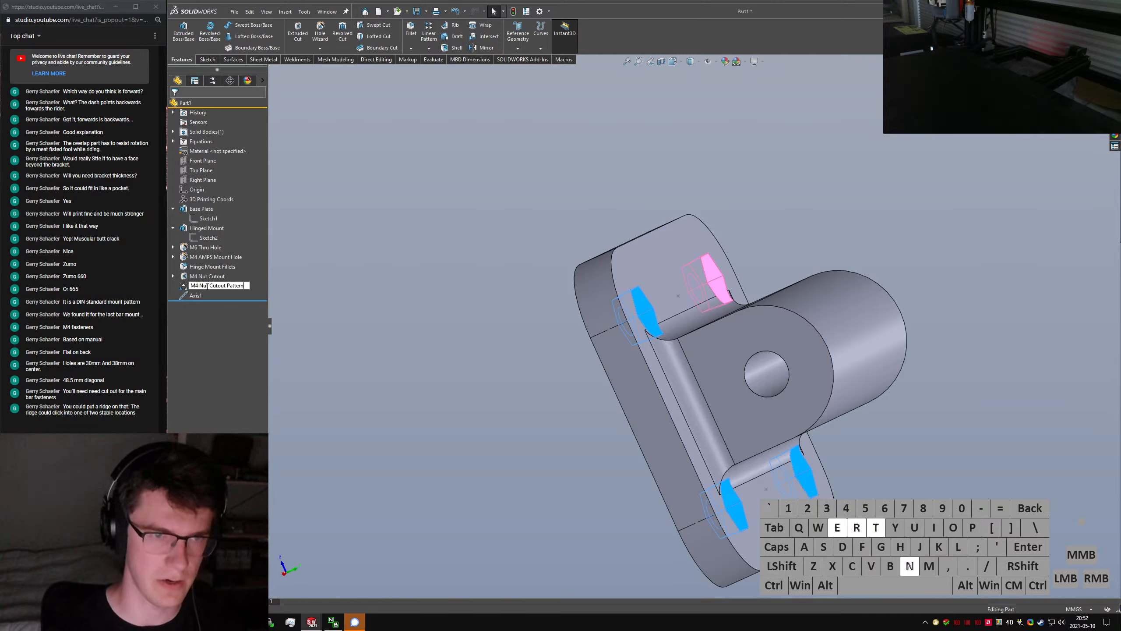
key(Return)
click(185, 296)
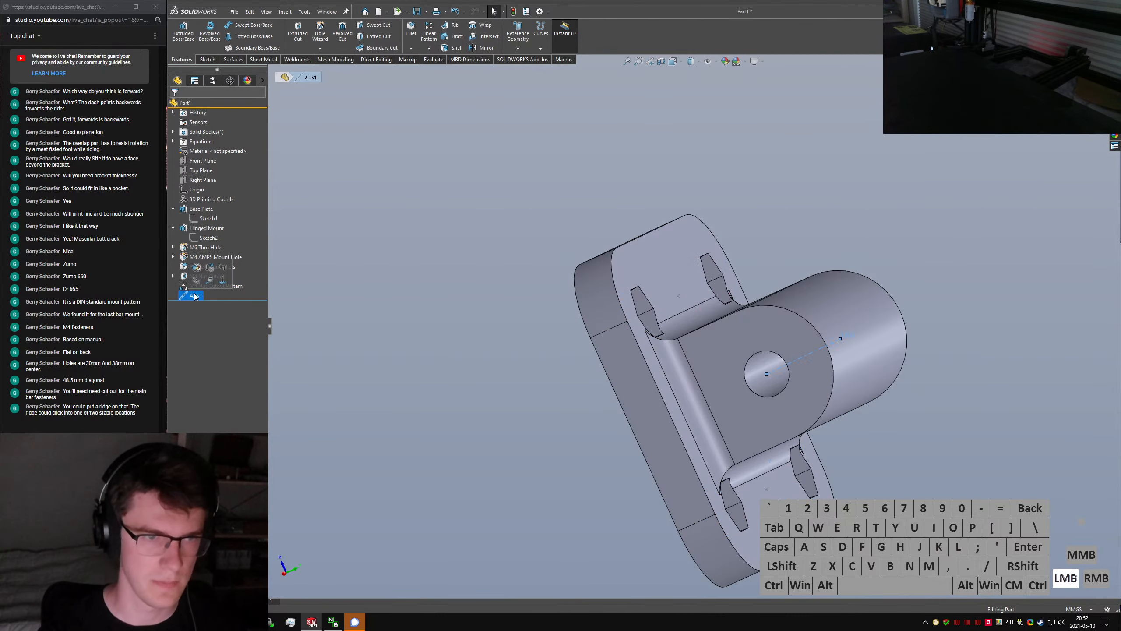
click(191, 295)
text(Hinge Axis)
key(Return)
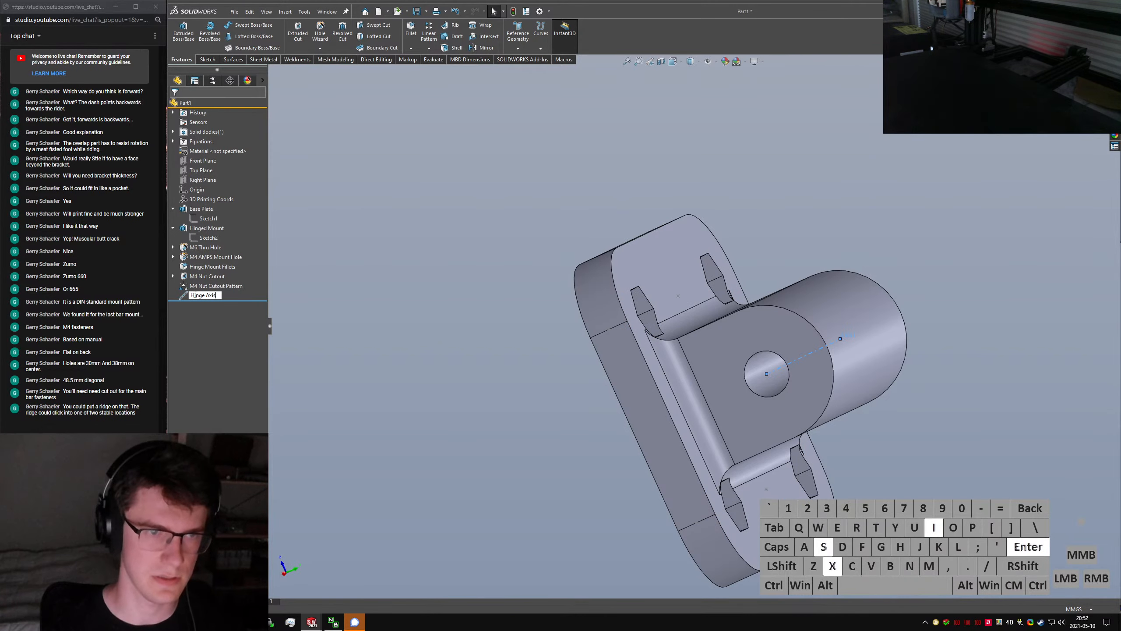
Group the features from M4 AMPS Mount Hole through M4 Nut Cutout Pattern into a new folder named "AMPS Fastener Pattern"
click(212, 285)
shift+click(193, 255)
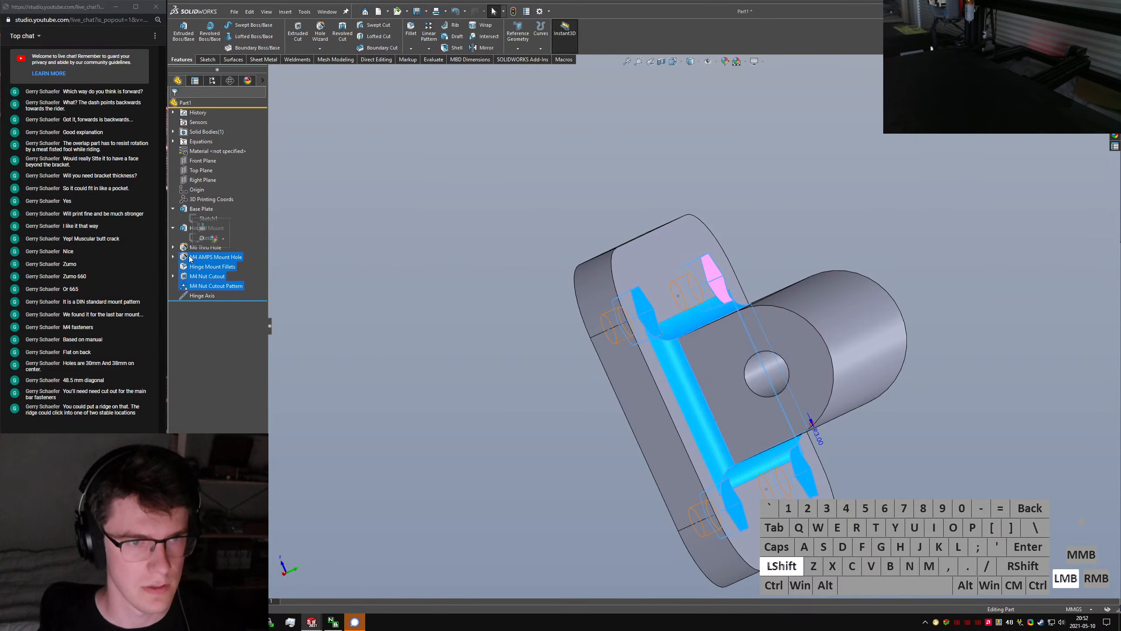
right_click(194, 259)
click(220, 336)
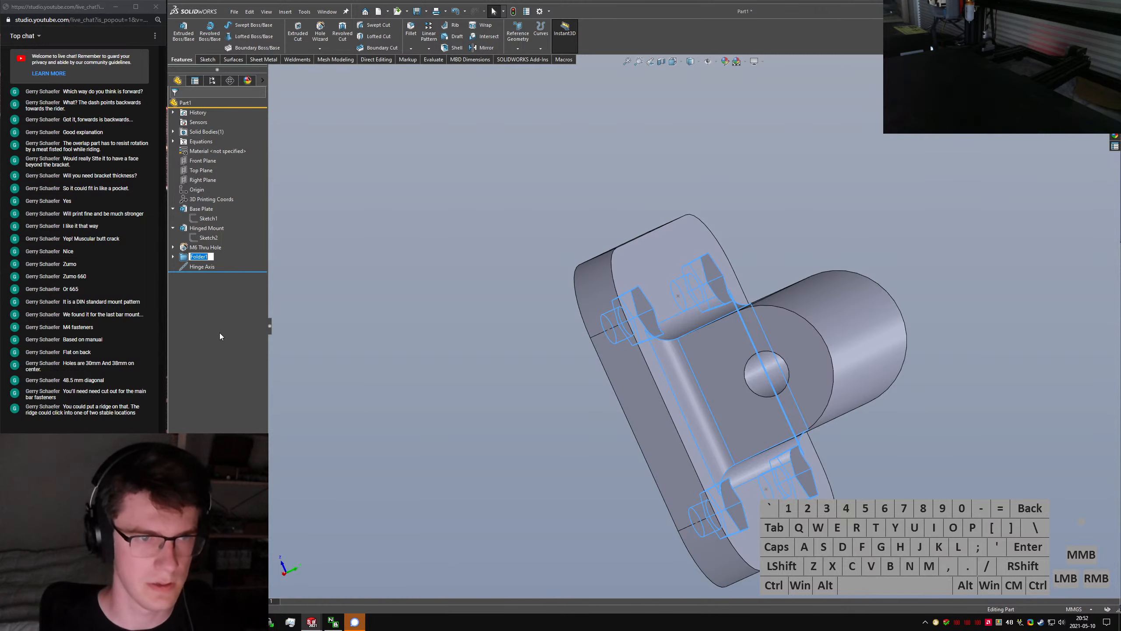
text(AMPS)
key(BackSpace)
key(BackSpace)
key(BackSpace)
key(BackSpace)
text(AMPS P)
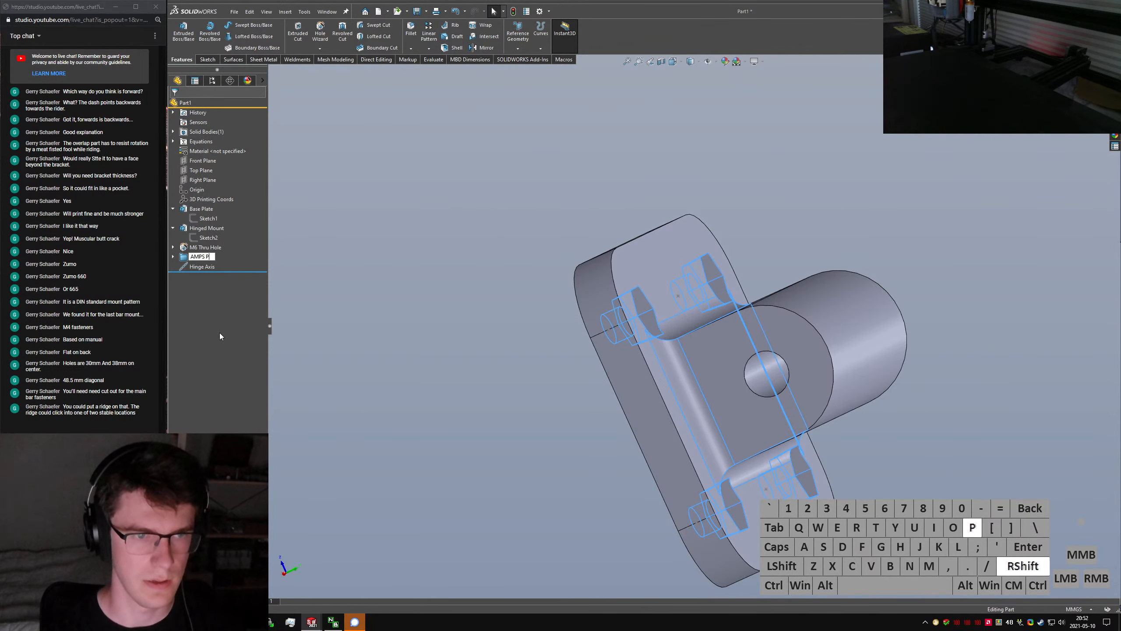
key(BackSpace)
text(Fastener Pattern)
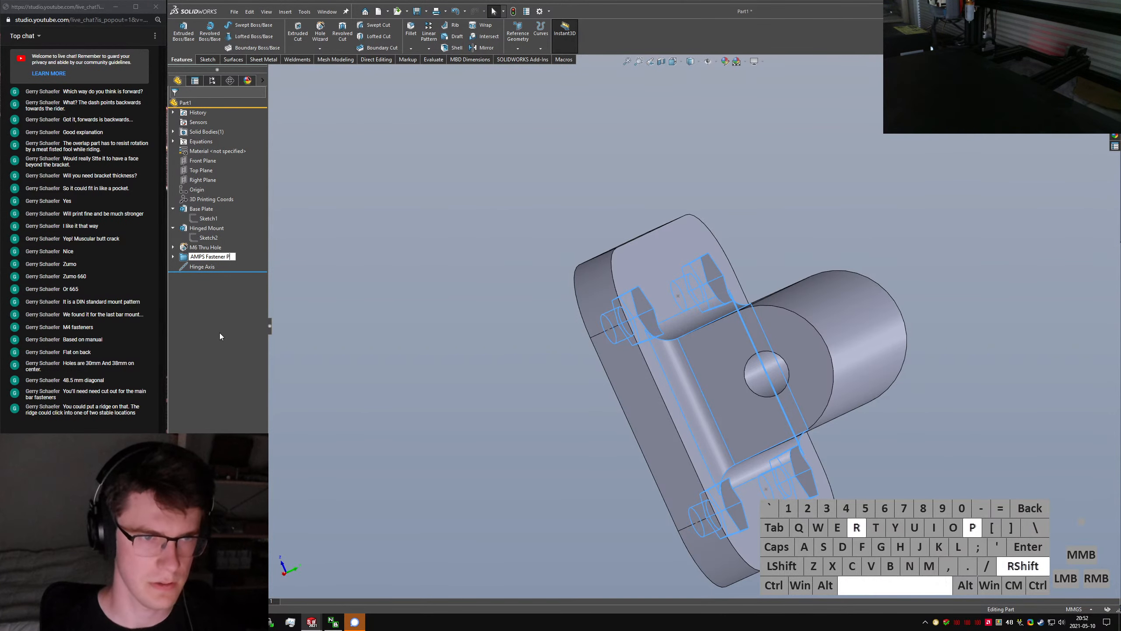
key(Return)
Collapse the Hinged Mount and Base Plate features in the feature tree and clear the selection
click(173, 227)
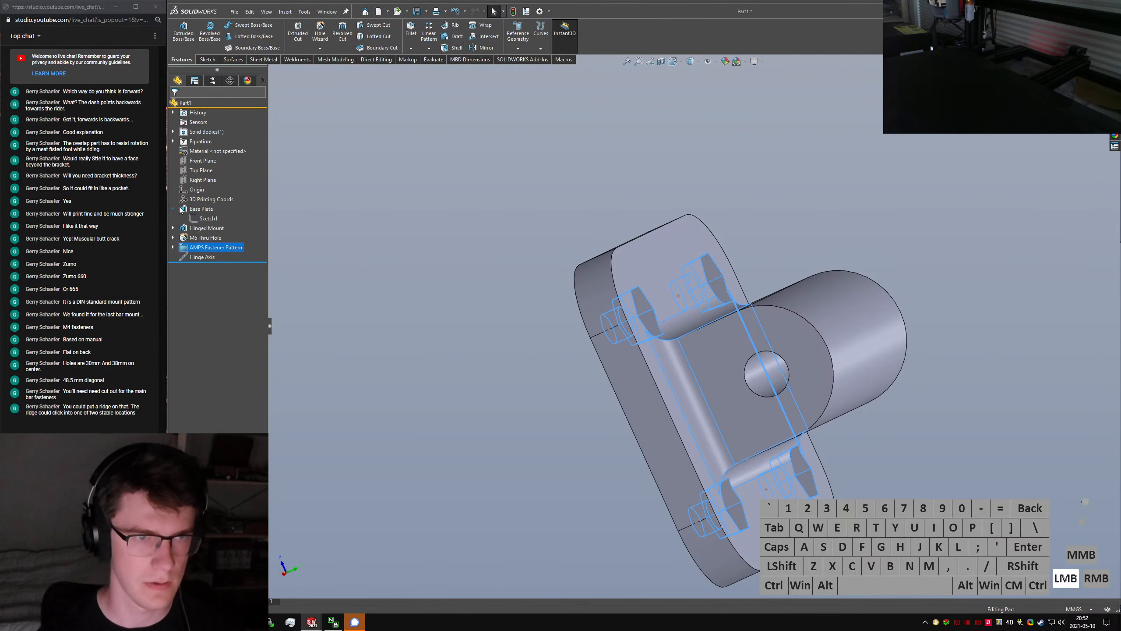
click(173, 208)
click(270, 254)
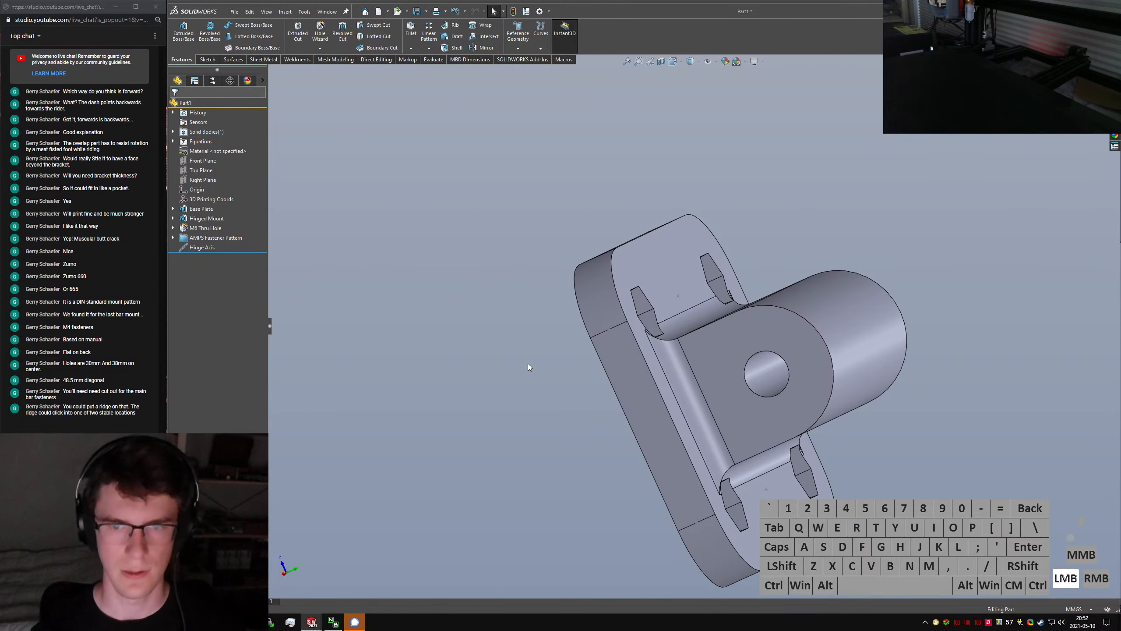
Save the part as "AMPS Hinge Component" in the project folder
key(ctrl+s)
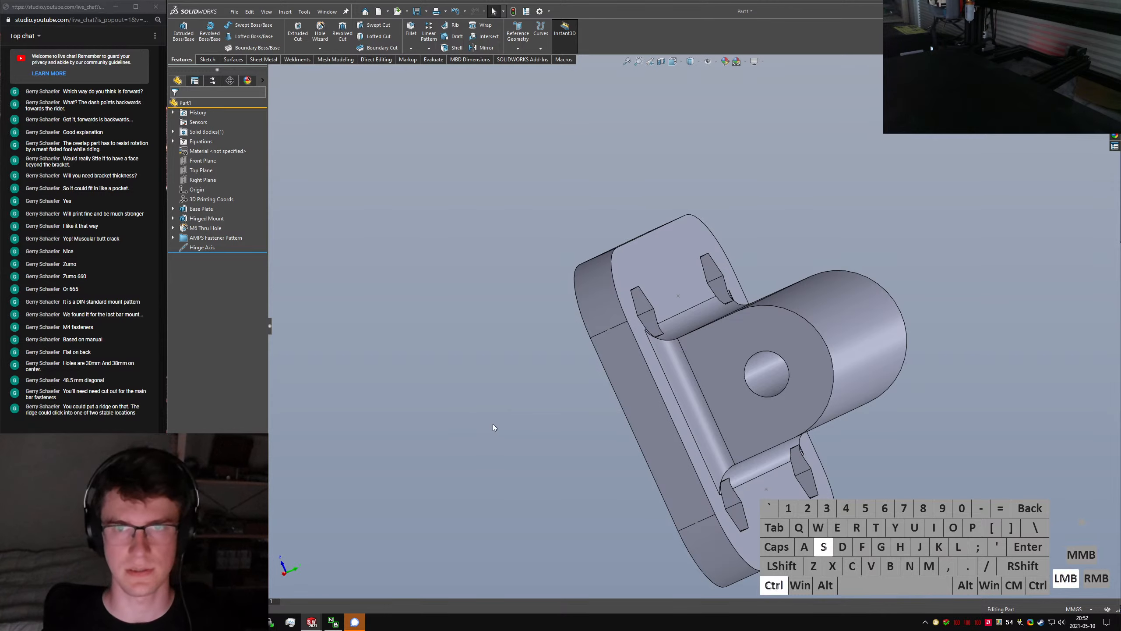
text(AM)
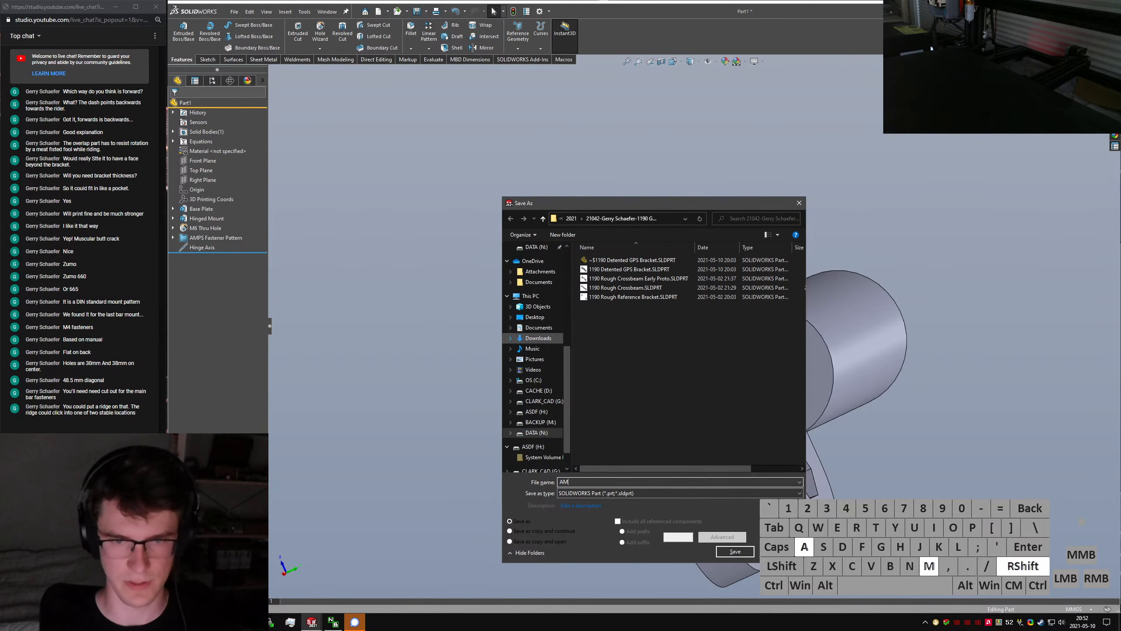
text(PS Hin)
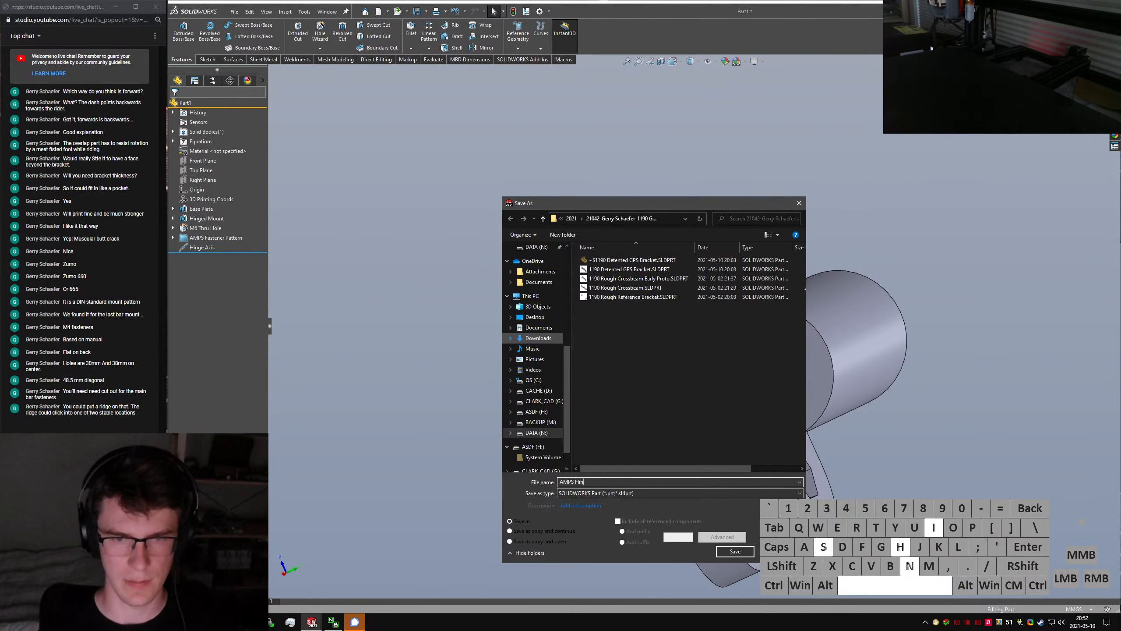
text(ge Component)
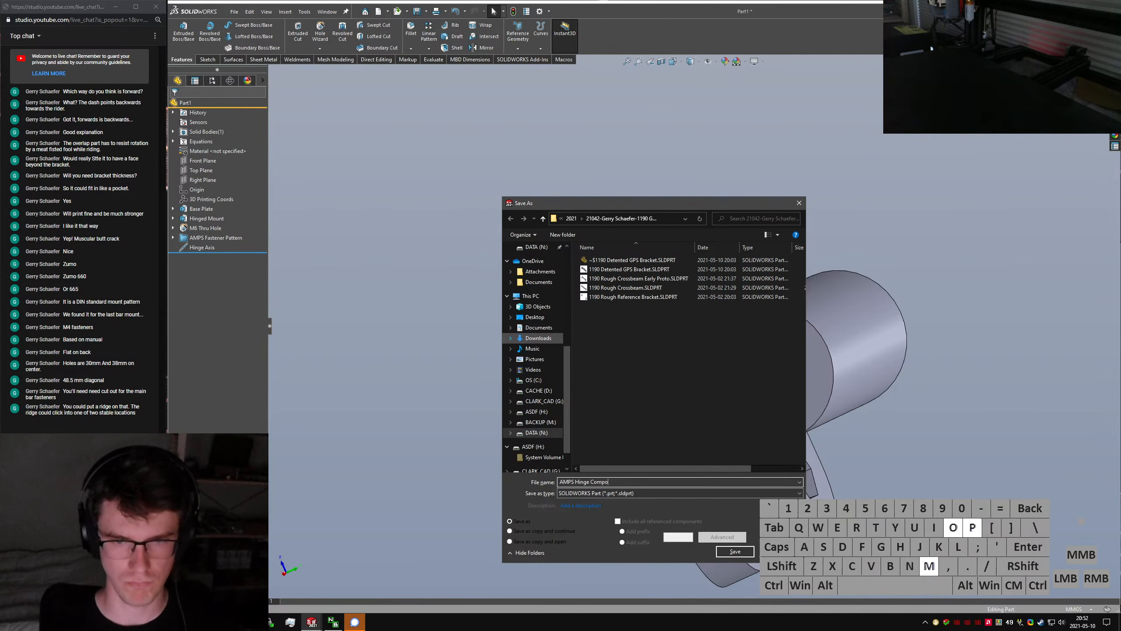
key(Return)
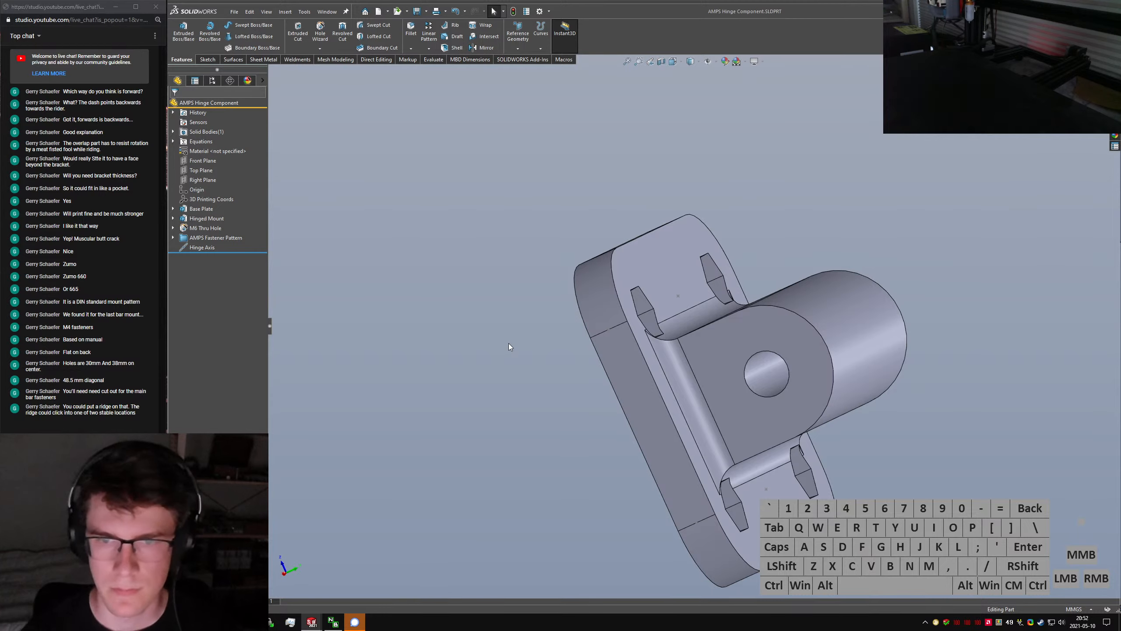
Start a reference plane with the Hinge Axis as first reference and the Top Plane as second reference
middle_drag(803, 340, 814, 420)
click(925, 480)
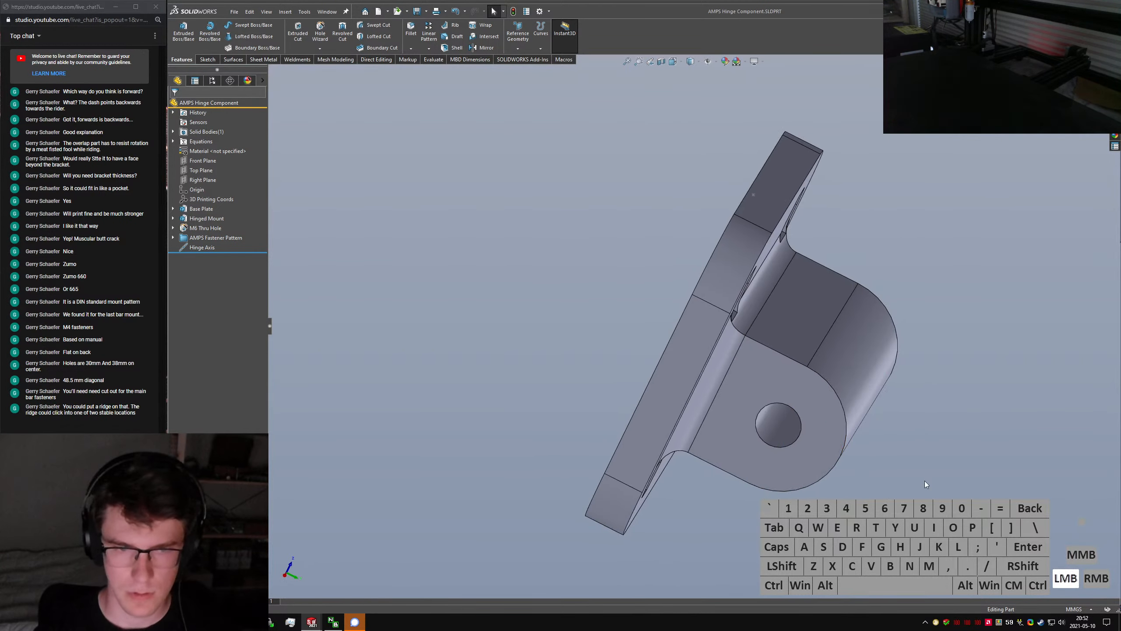
text(plane)
key(Return)
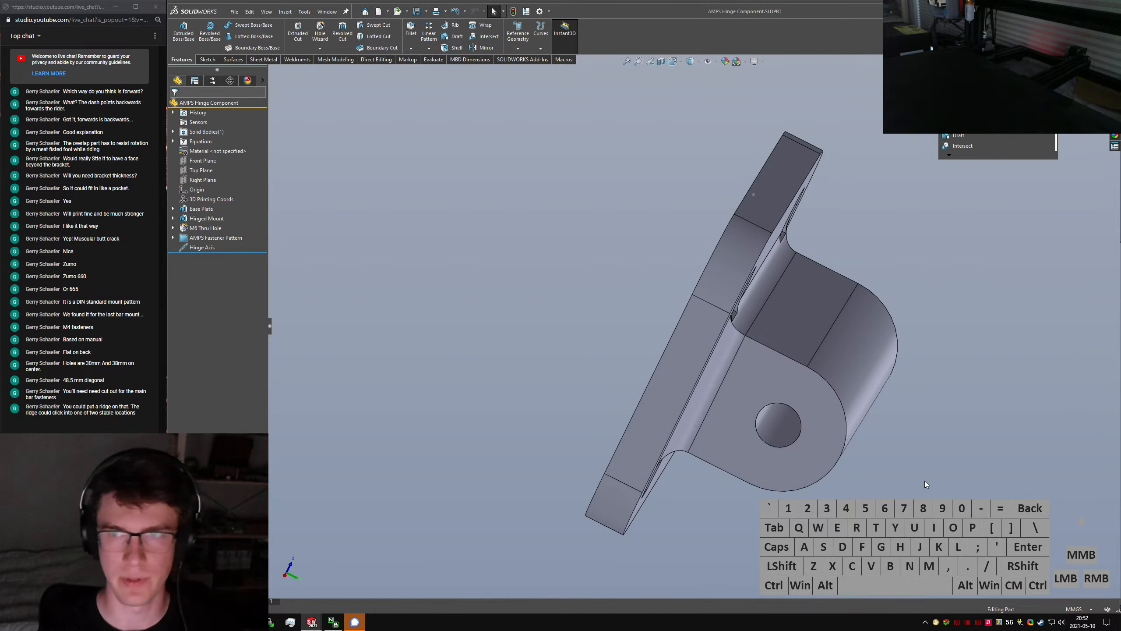
key(Return)
click(272, 72)
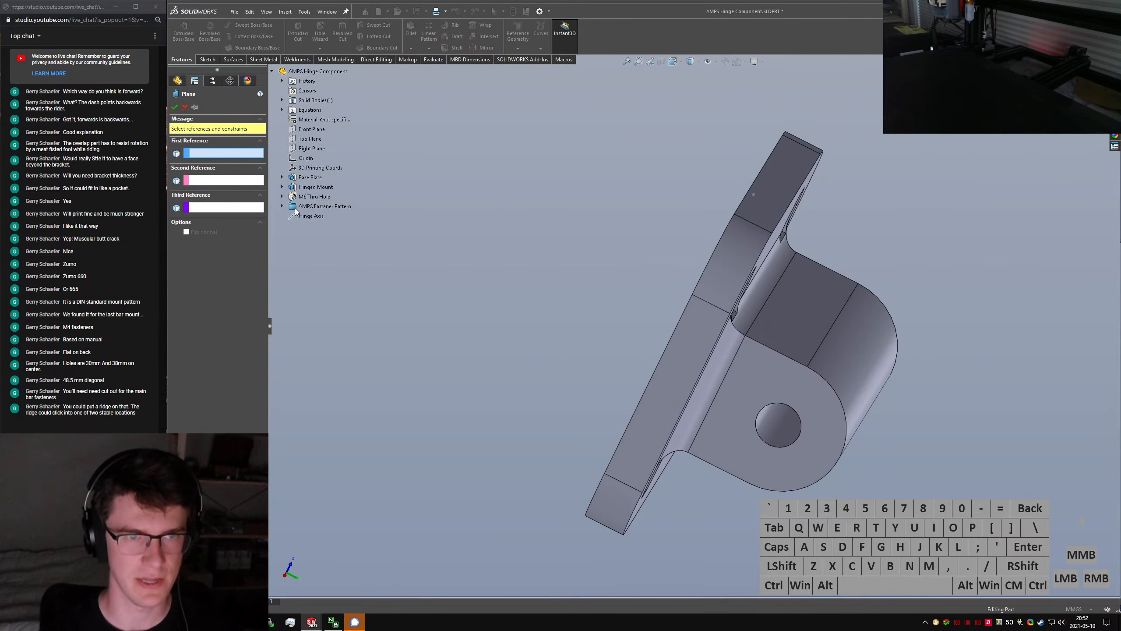
click(303, 216)
middle_drag(934, 445, 667, 237)
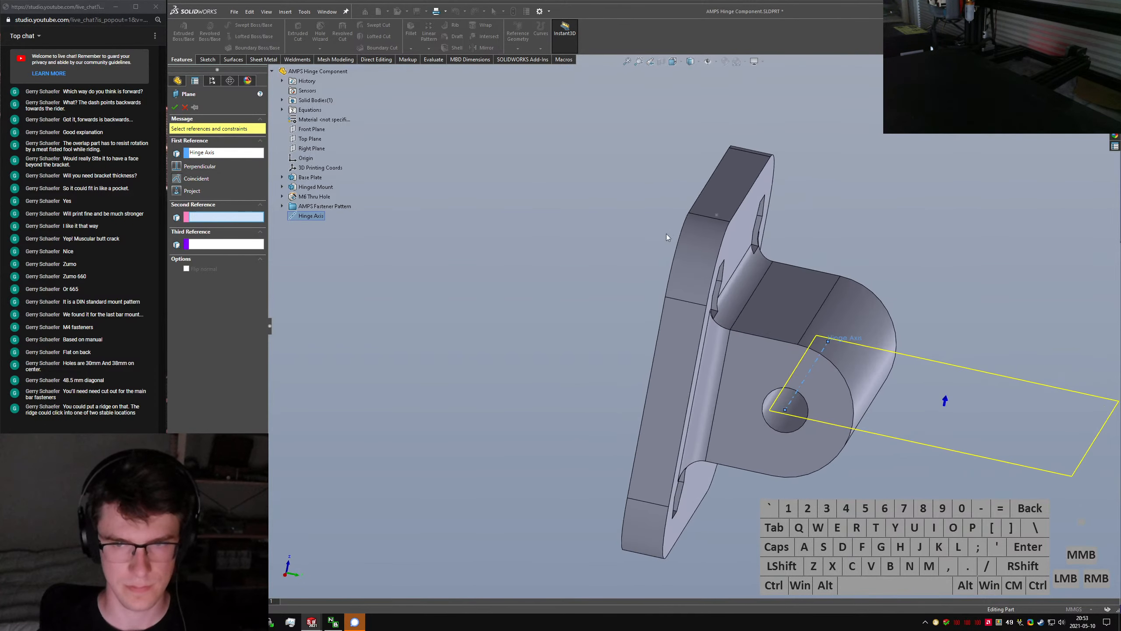
click(310, 139)
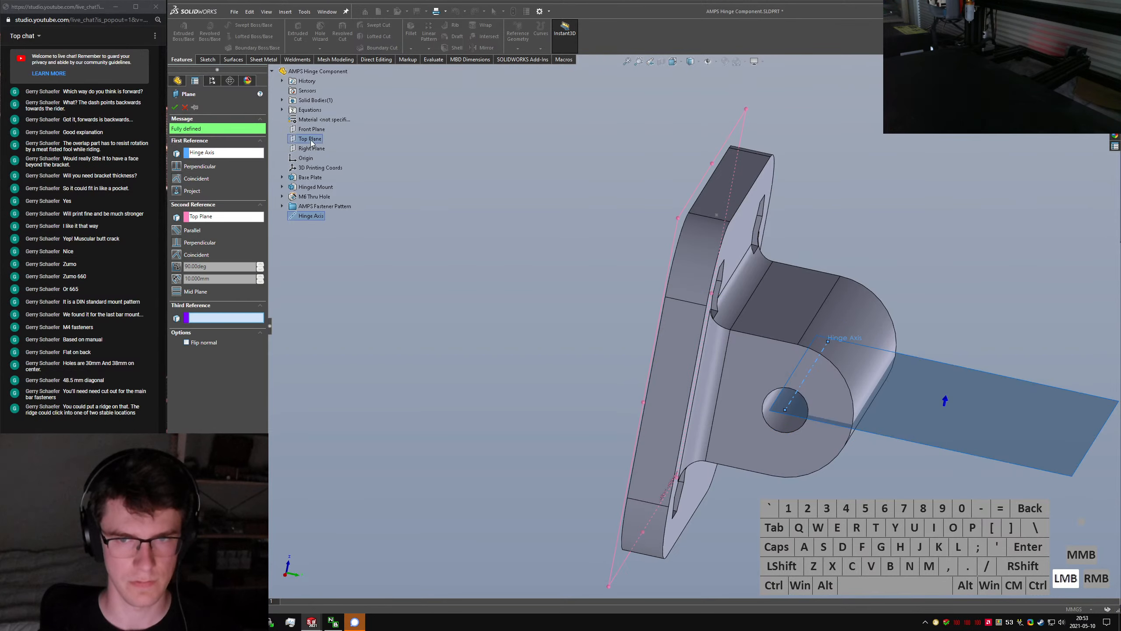
Set the plane's angle to the Top Plane to 20°, flip its normal so it rises above the hinge axis, and create it
click(177, 269)
text(20)
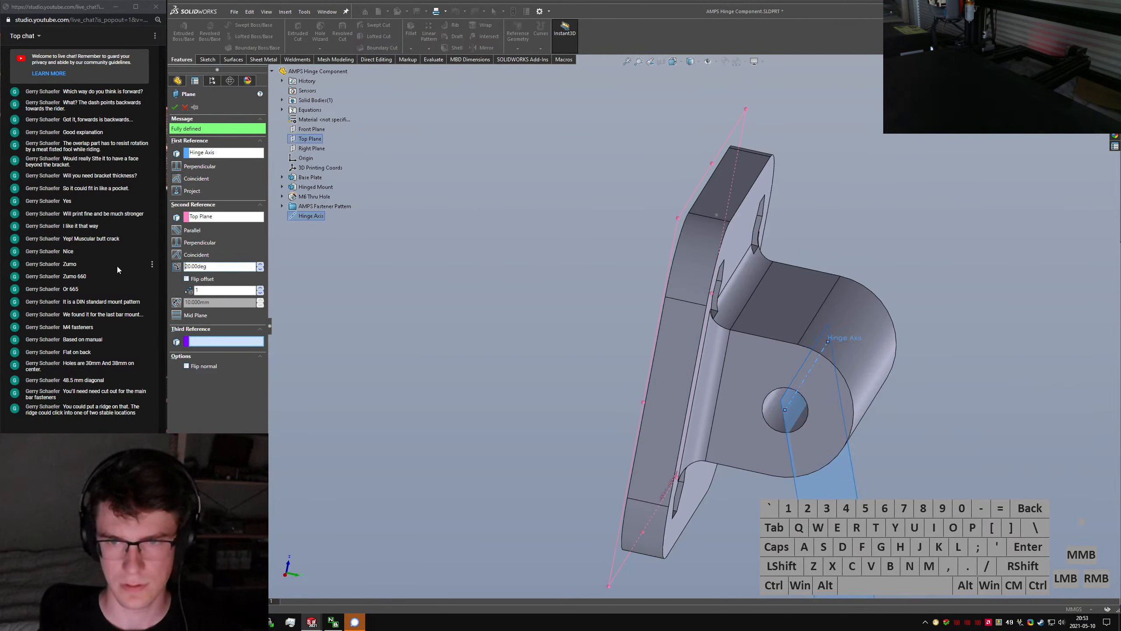
click(187, 279)
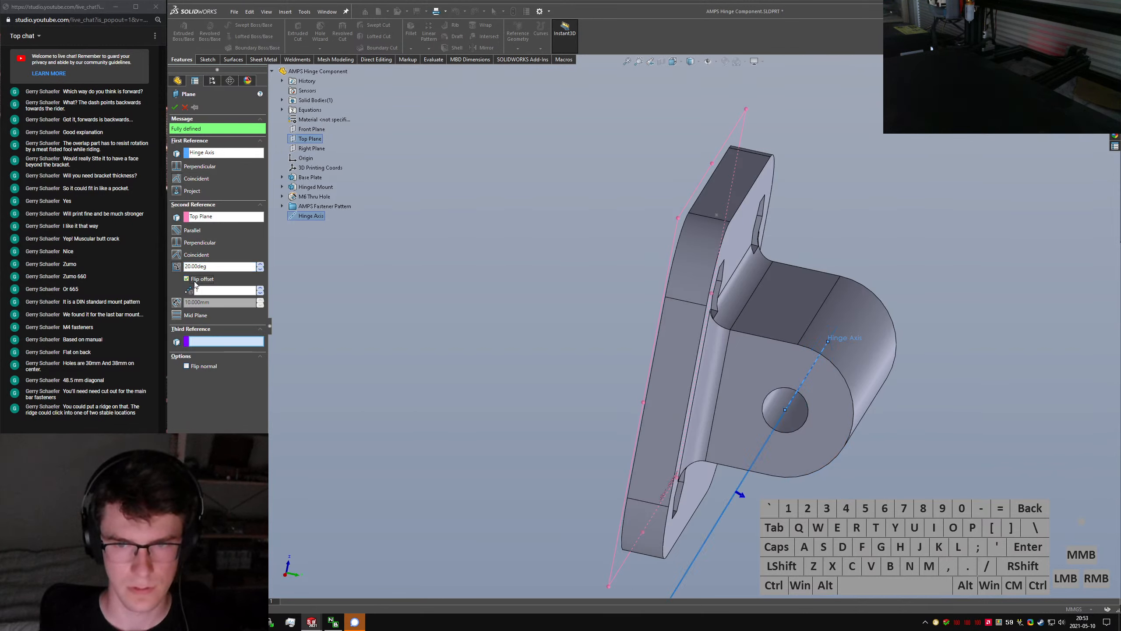
click(195, 280)
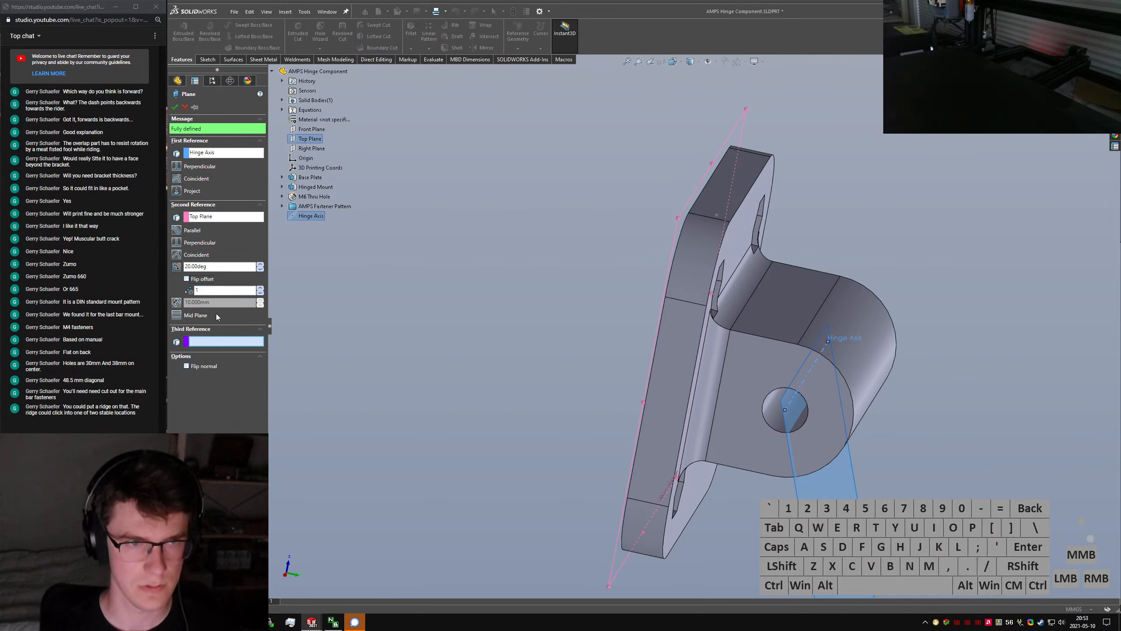
click(205, 365)
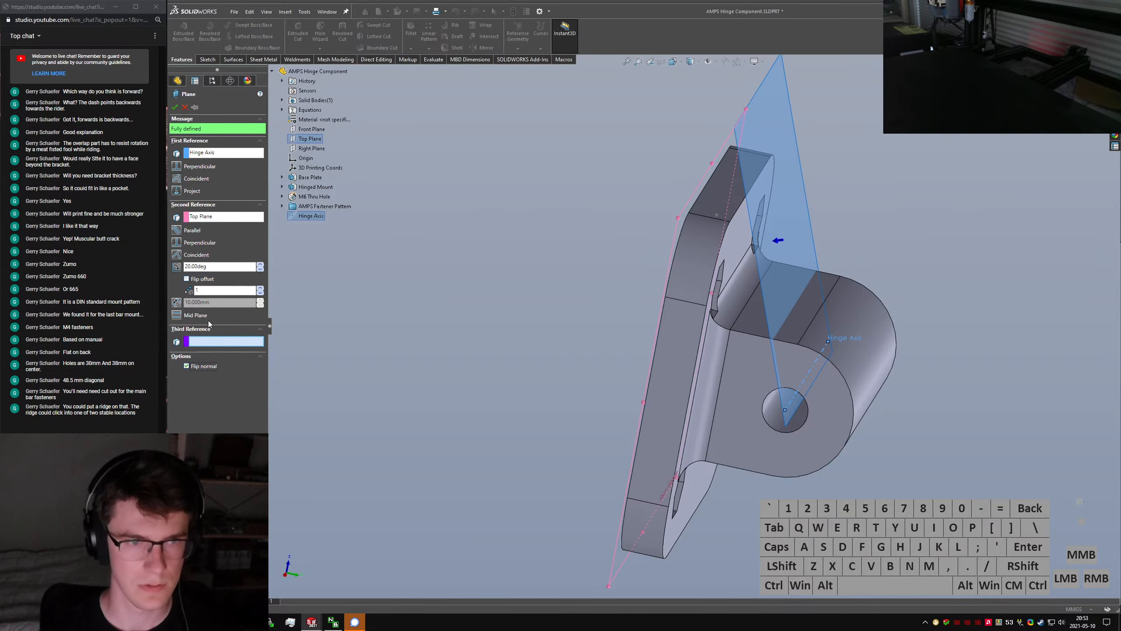
middle_drag(520, 327, 978, 255)
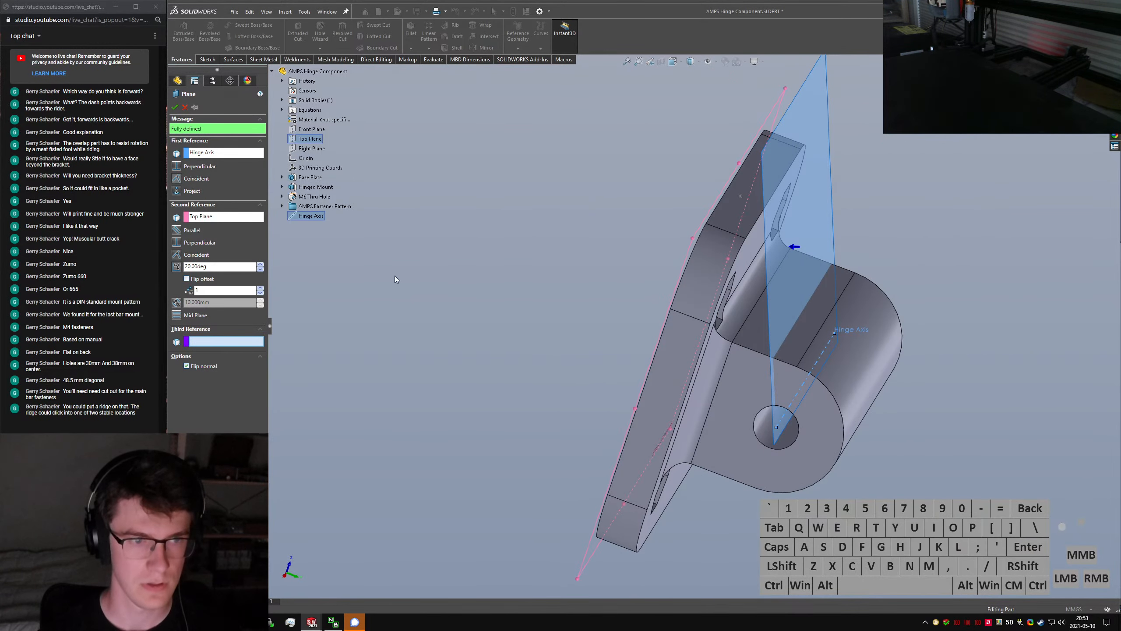
click(175, 108)
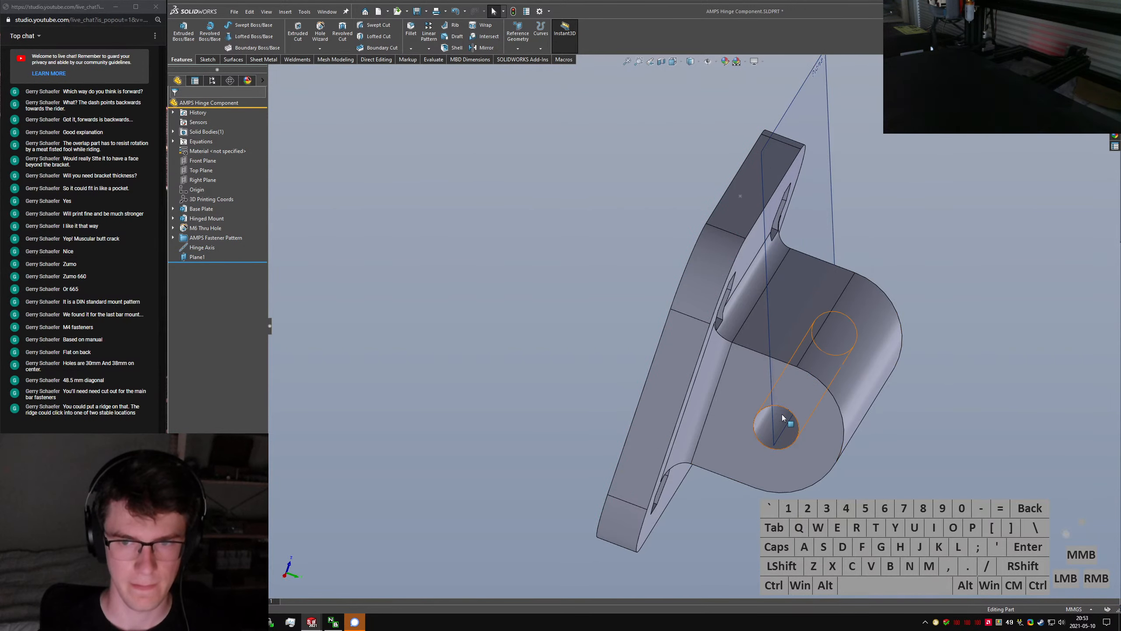
Save the hinge component with its new angled plane
scroll(783, 409, down, 3)
middle_drag(785, 403, 775, 370)
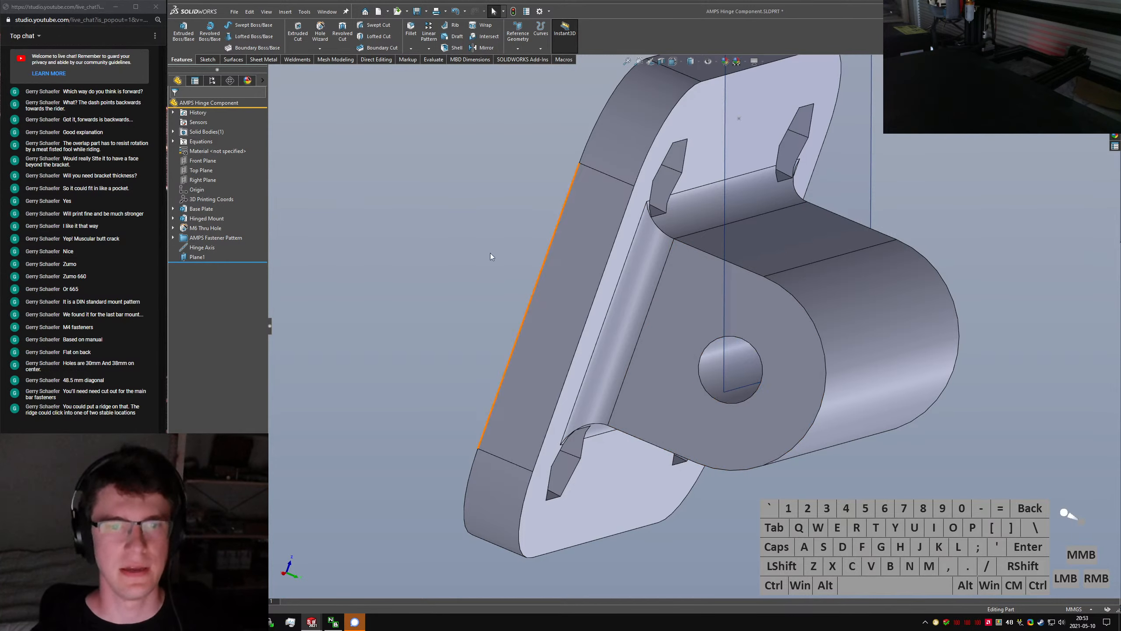
key(ctrl+s)
click(234, 11)
click(269, 47)
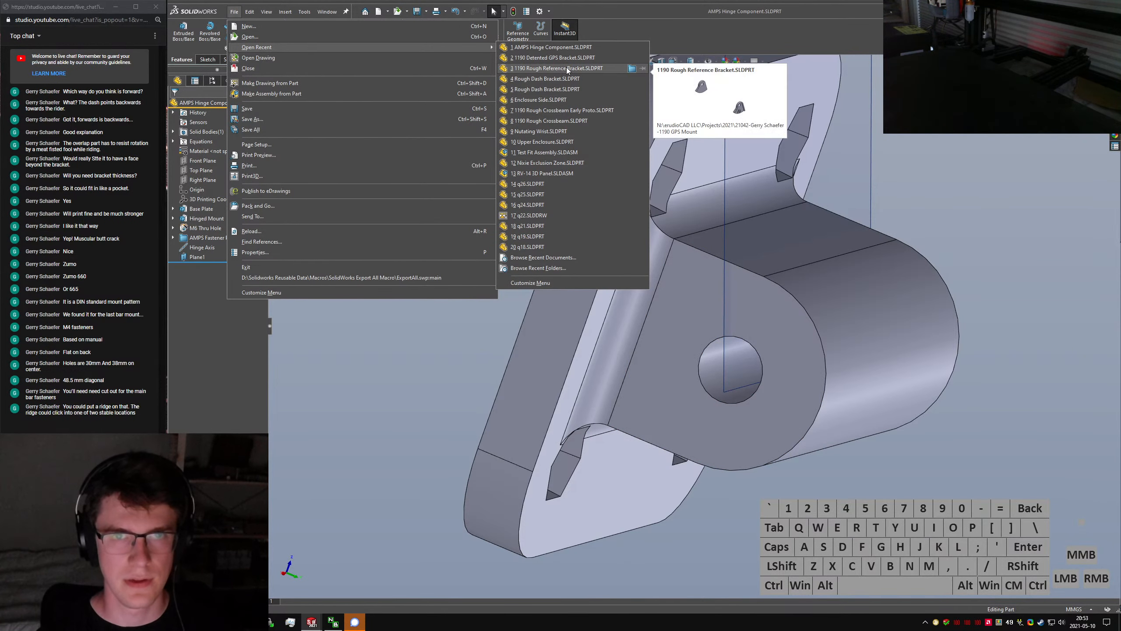
mouse_move(573, 57)
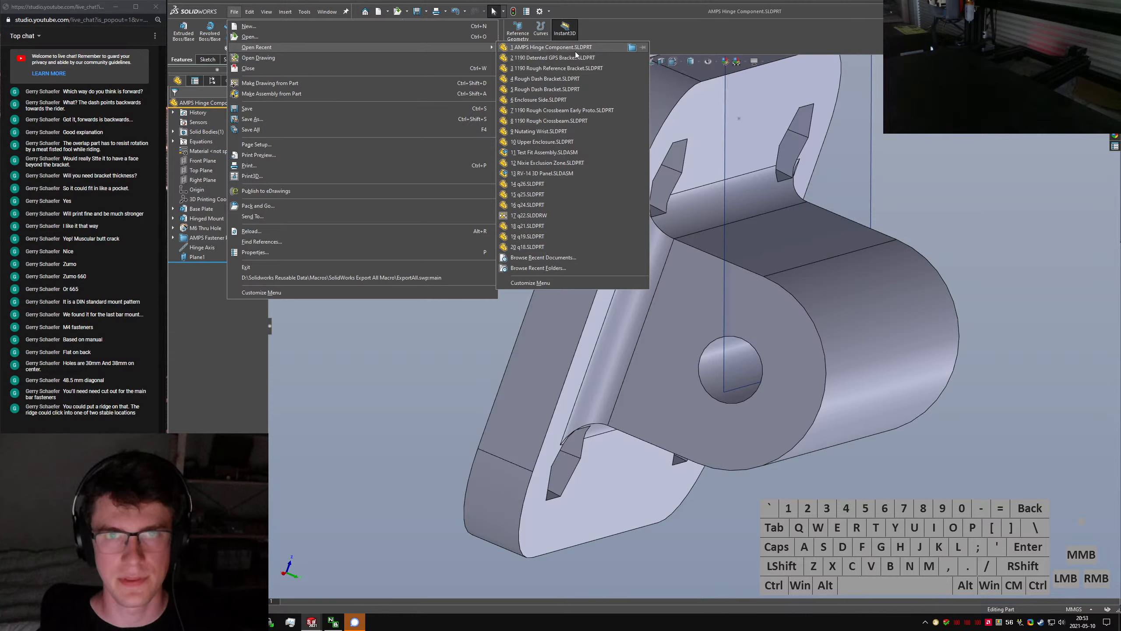
mouse_move(572, 111)
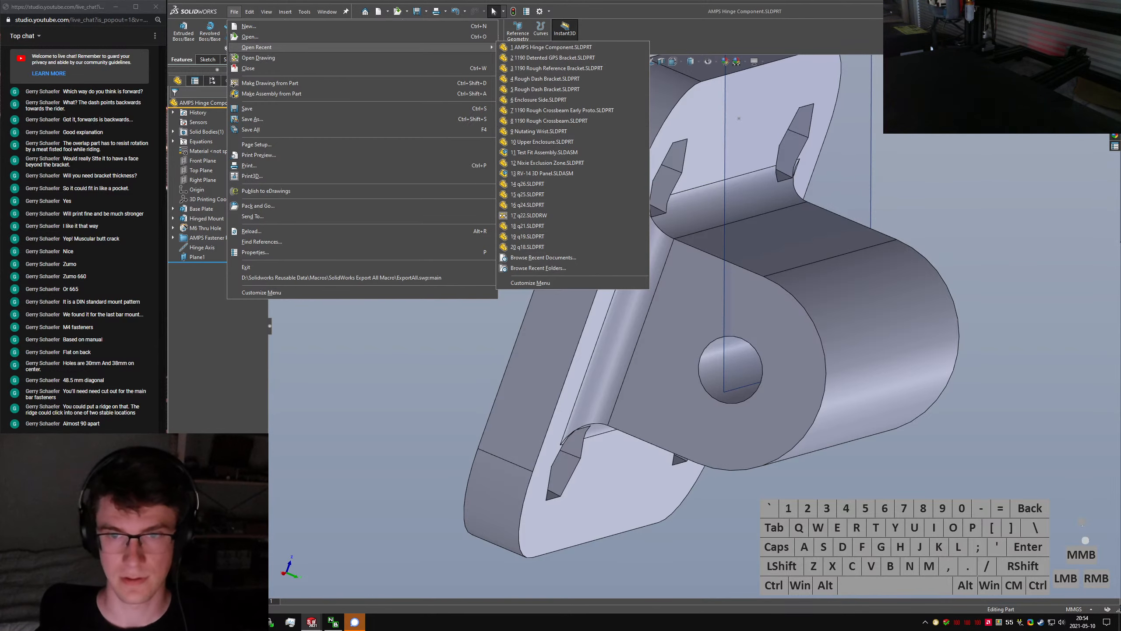
click(734, 423)
scroll(734, 422, up, 3)
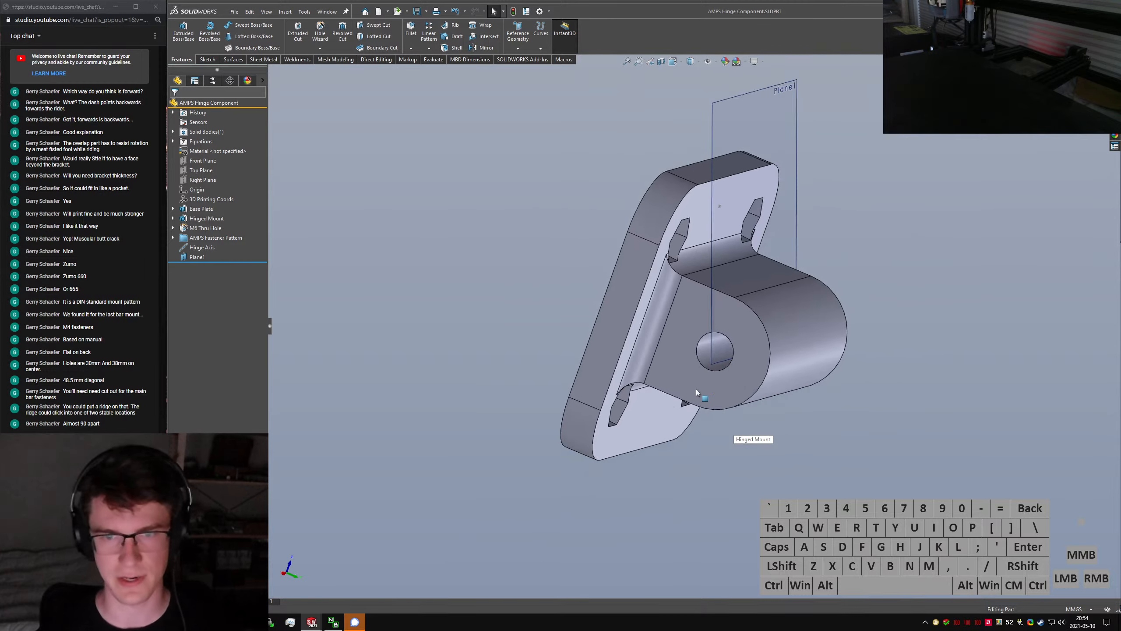
mouse_move(695, 388)
middle_down()
mouse_move(744, 379)
mouse_move(716, 367)
mouse_move(701, 389)
middle_up()
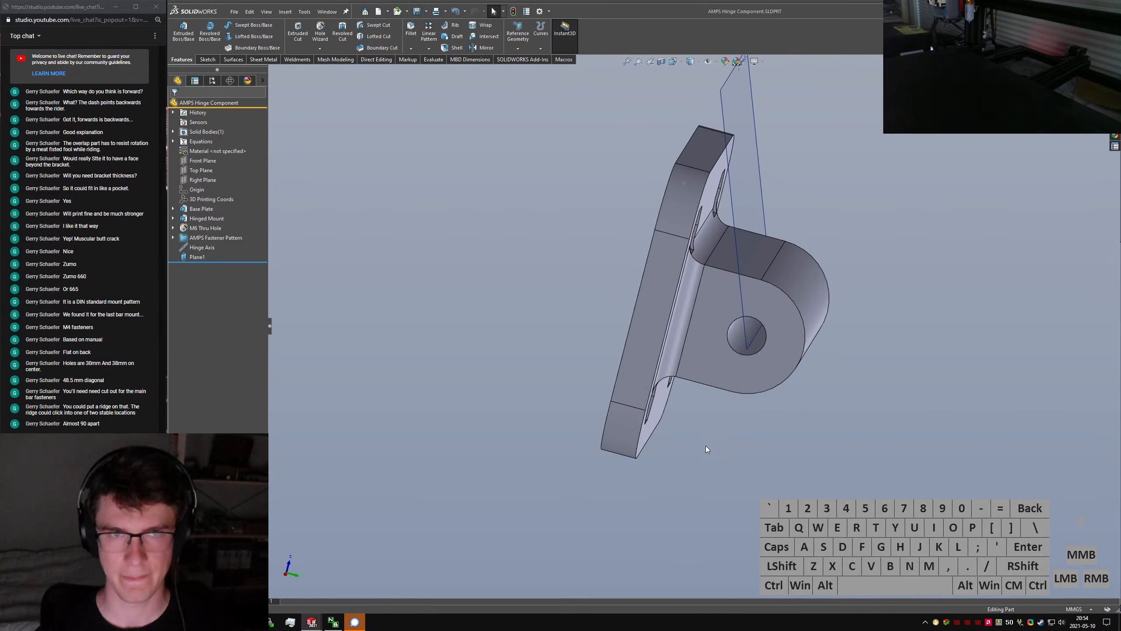
middle_drag(706, 445, 734, 458)
click(734, 458)
Switch to the 1190 Detented GPS Bracket part and inspect its hinge hole and grooved ledge from the Right view and at an angle
key(ctrl+Tab)
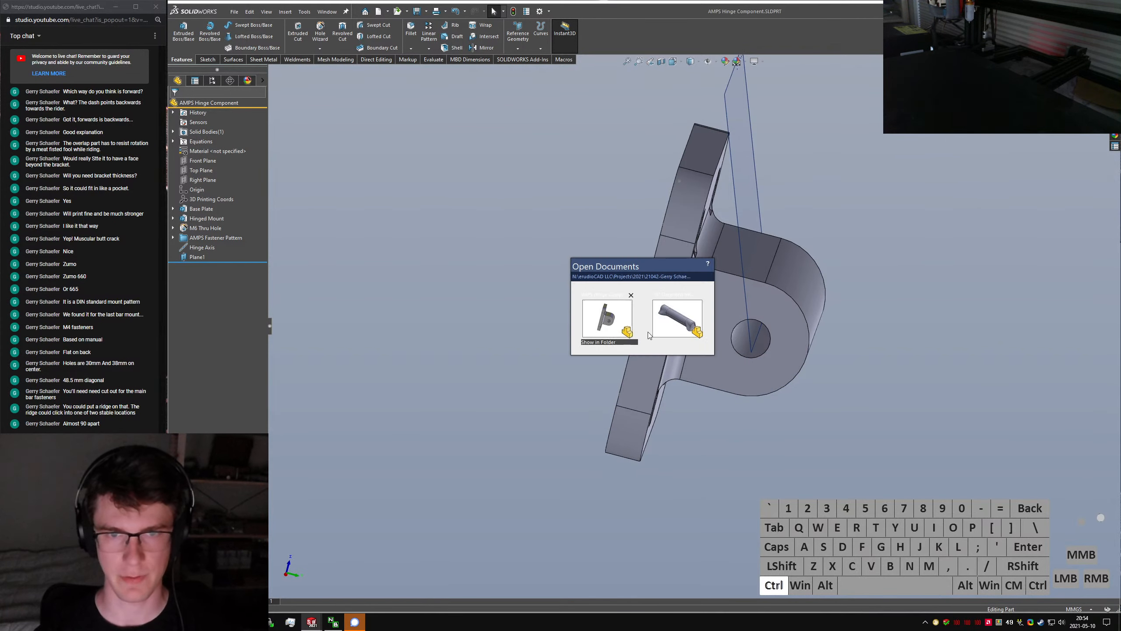
click(680, 337)
middle_drag(720, 366, 657, 356)
key(ctrl+4)
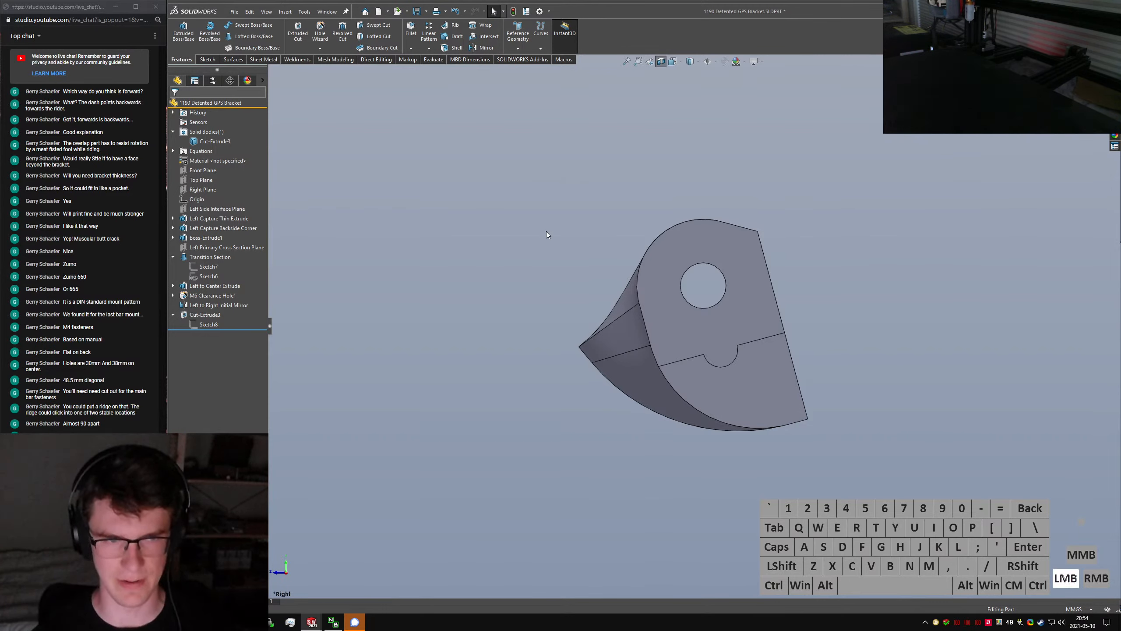
middle_drag(575, 465, 726, 397)
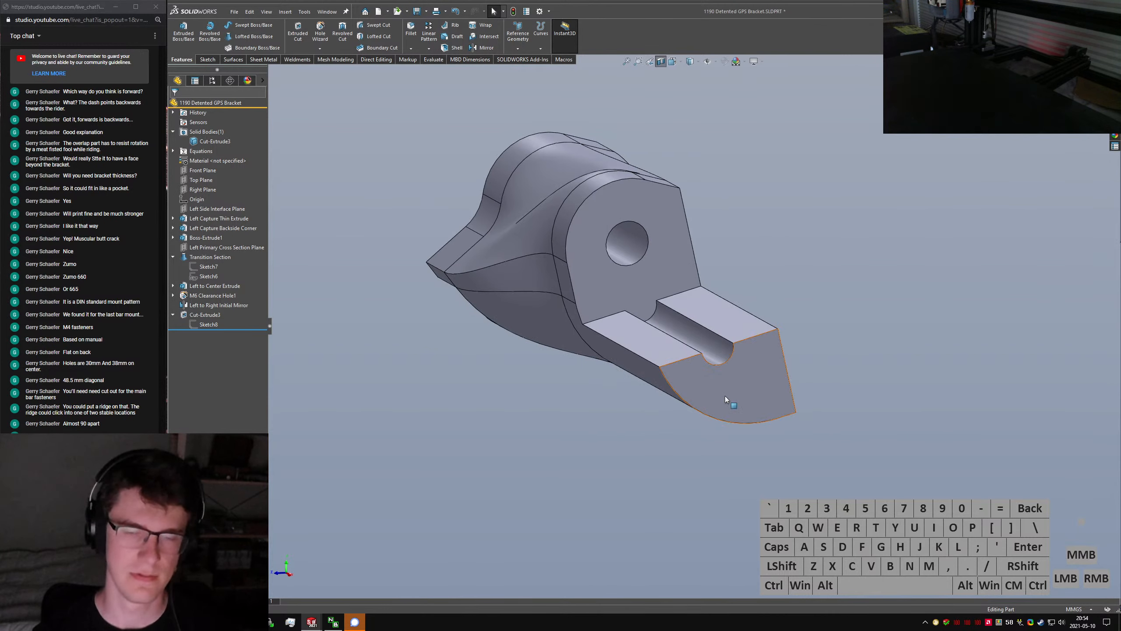
Save the 1190 Detented GPS Bracket part and switch to the AMPS Hinge Component
click(771, 282)
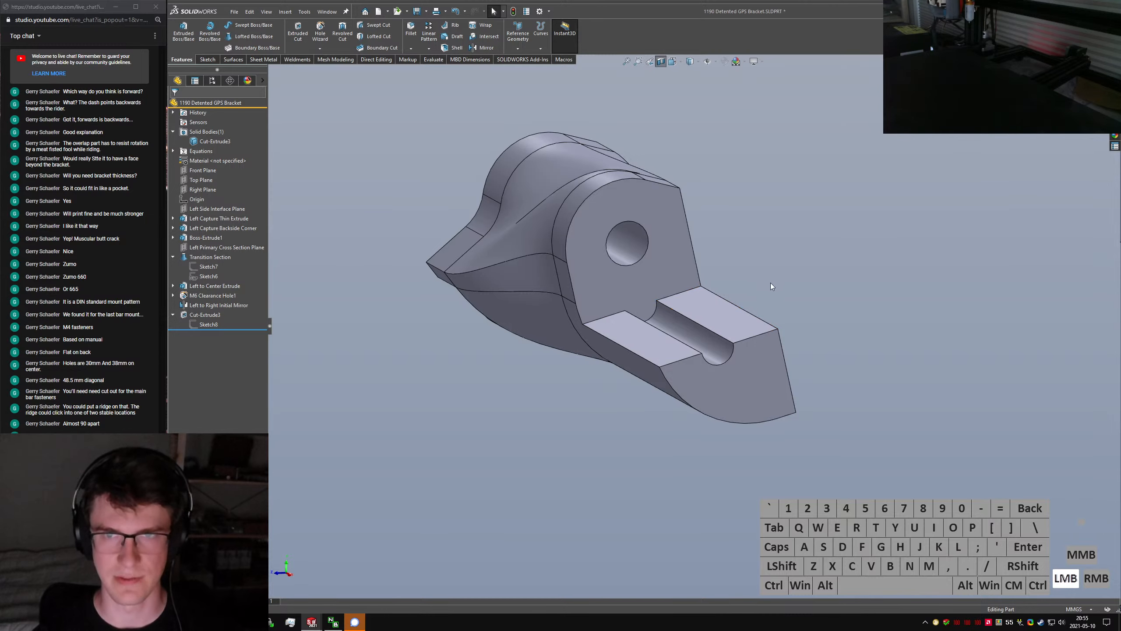
key(ctrl+s)
key(ctrl+Tab)
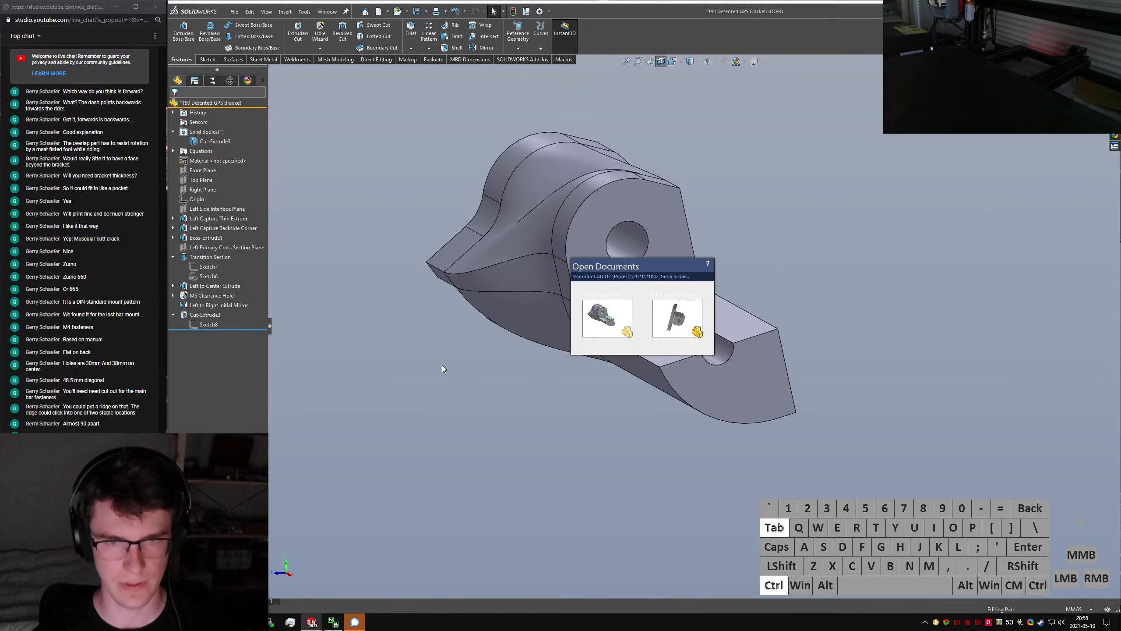
Edit the angled plane through the Hinge Axis, setting its angle to the Top Plane to 110° and turning off its flipped normal
middle_drag(673, 303, 624, 272)
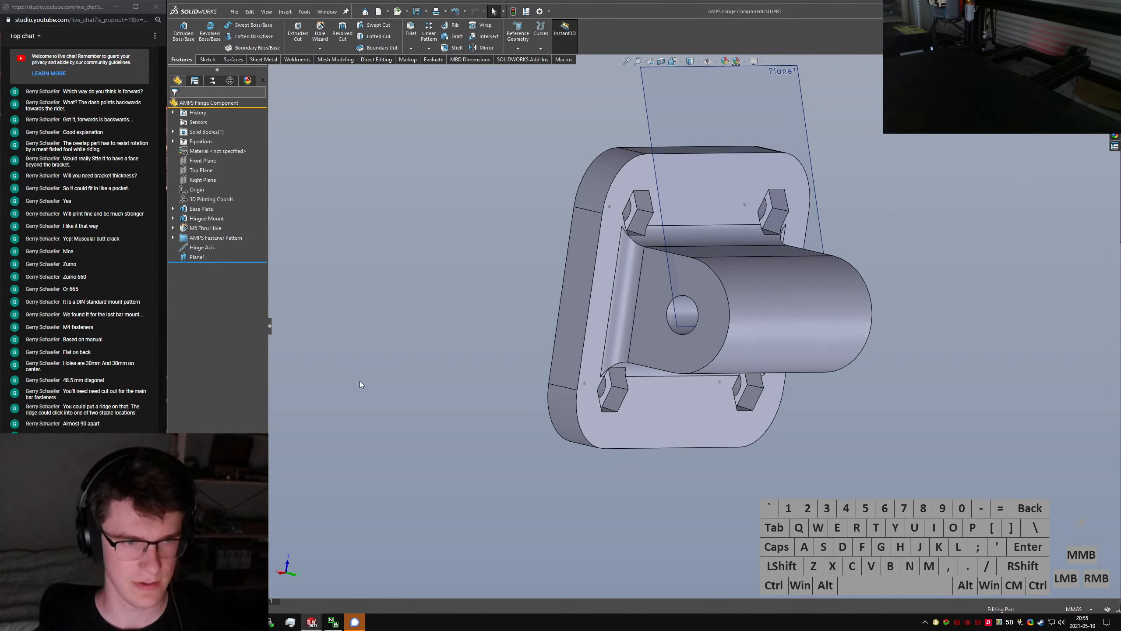
middle_drag(711, 318, 745, 339)
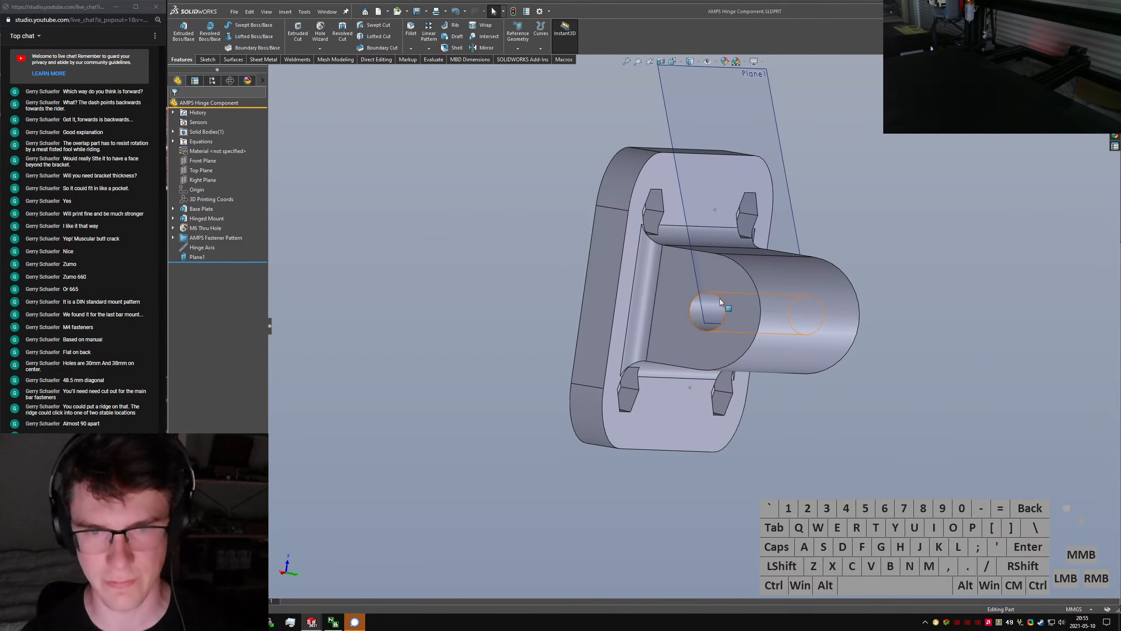
mouse_move(720, 298)
middle_down()
mouse_move(732, 297)
mouse_move(740, 263)
mouse_move(774, 317)
middle_up()
scroll(746, 274, down, 5)
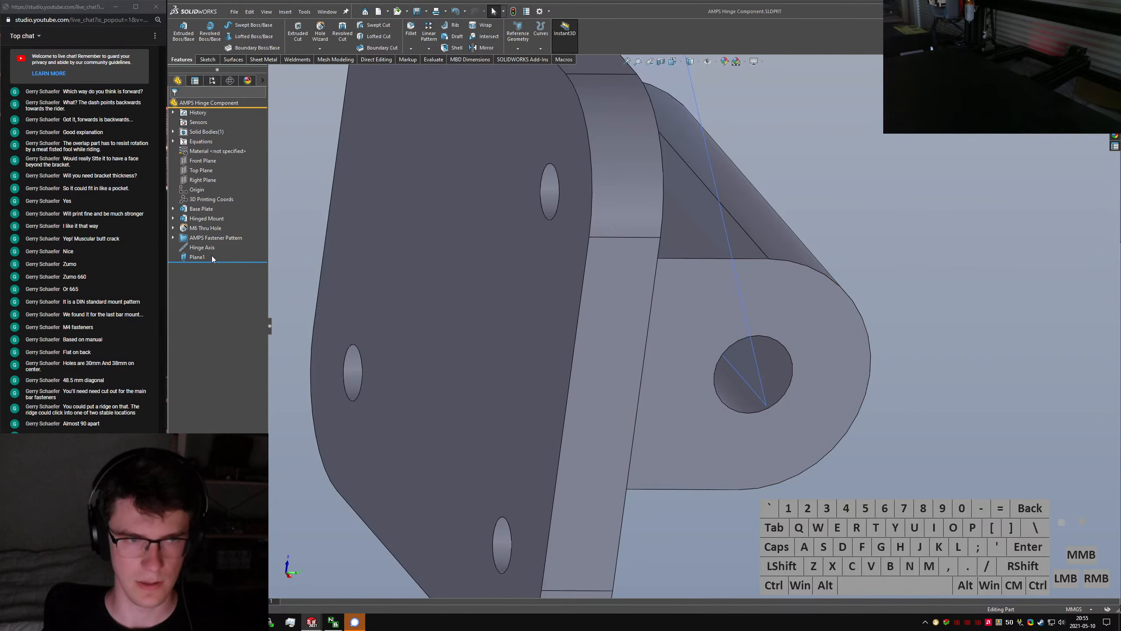
click(197, 257)
click(208, 235)
middle_drag(717, 363, 706, 355)
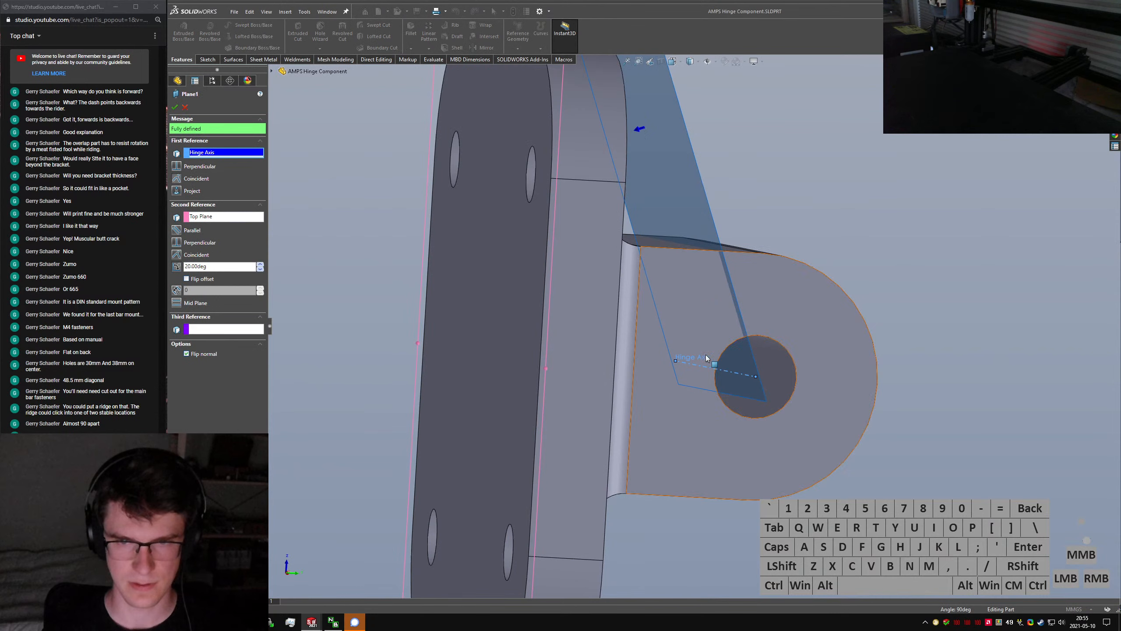
click(212, 266)
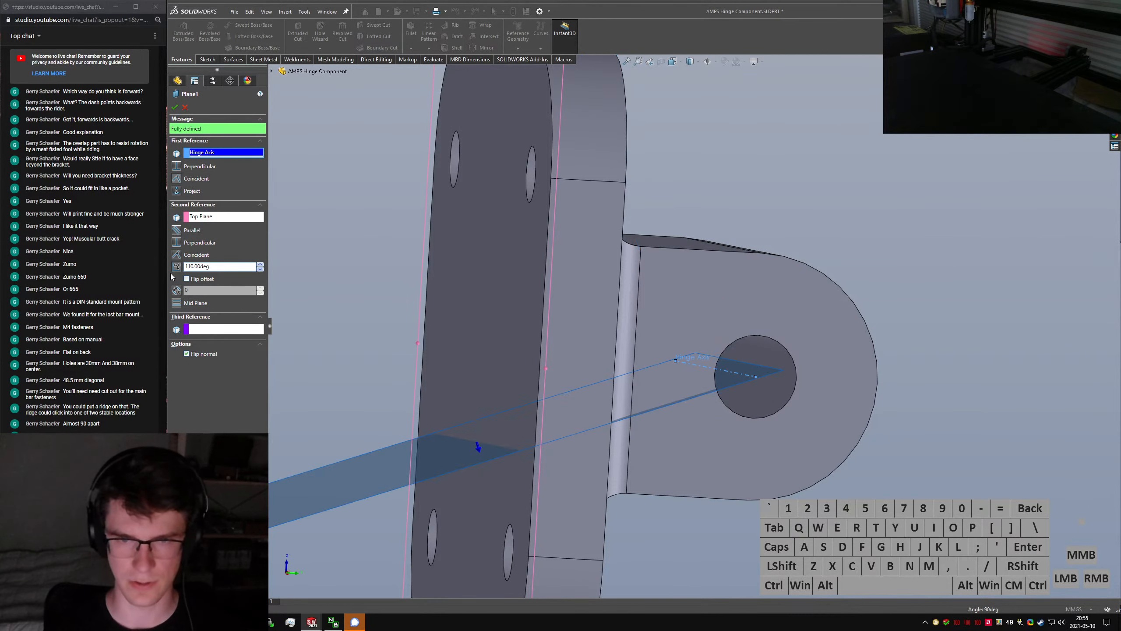
click(207, 354)
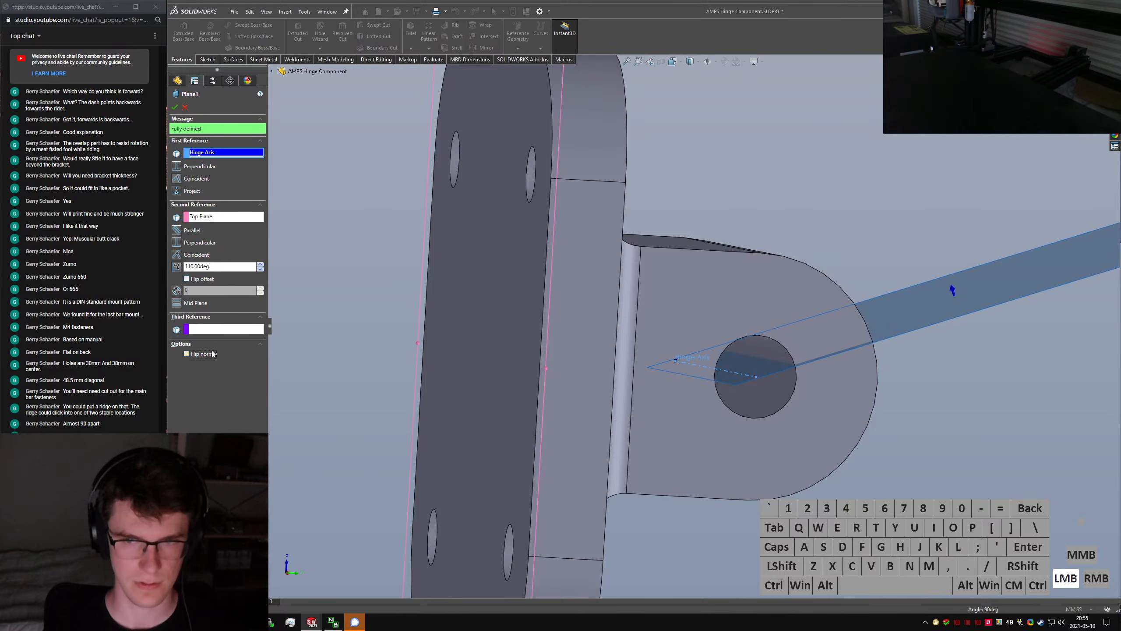
click(175, 108)
Start a sketch on the angled plane through the hinge axis and view it square-on
scroll(671, 373, up, 4)
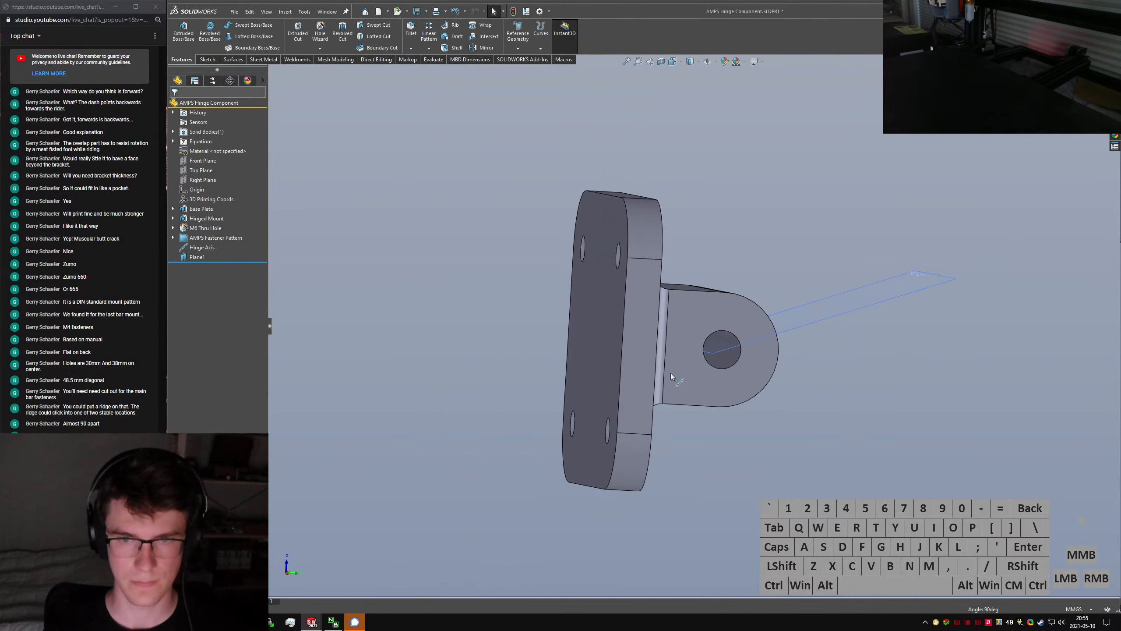
middle_drag(671, 374, 775, 423)
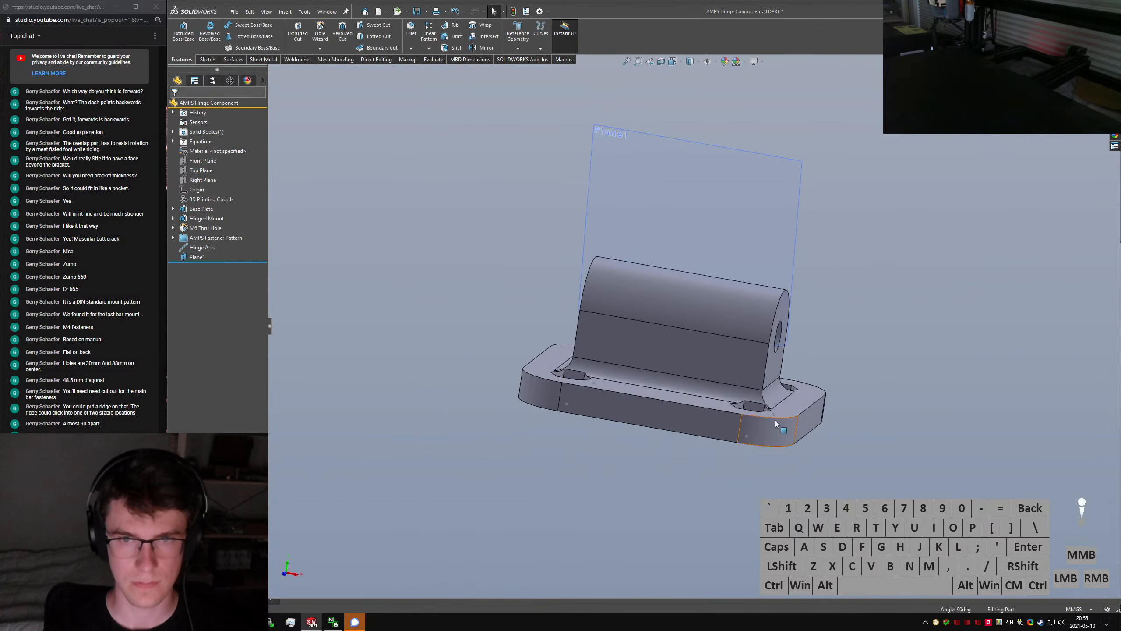
click(786, 347)
text(sketch)
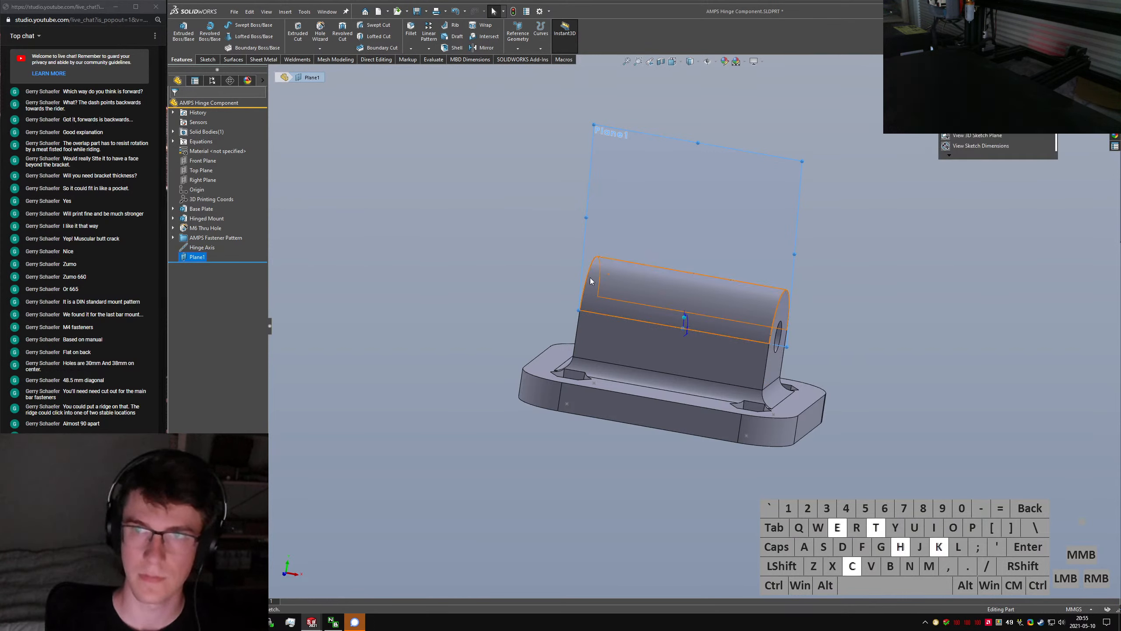
key(Return)
text(s)
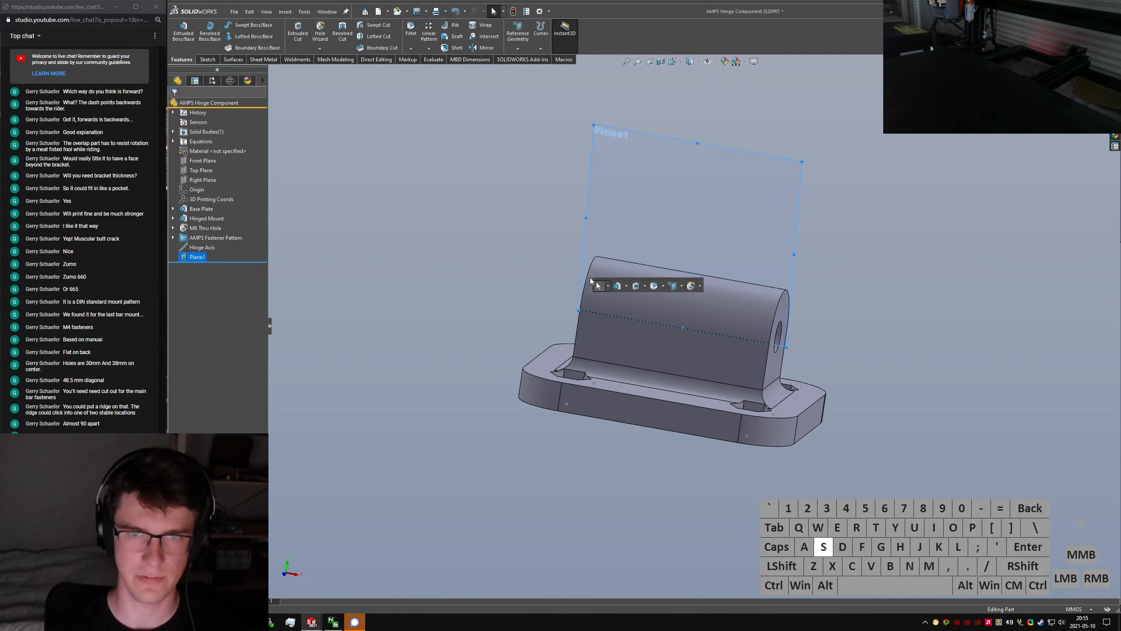
text(h)
key(Return)
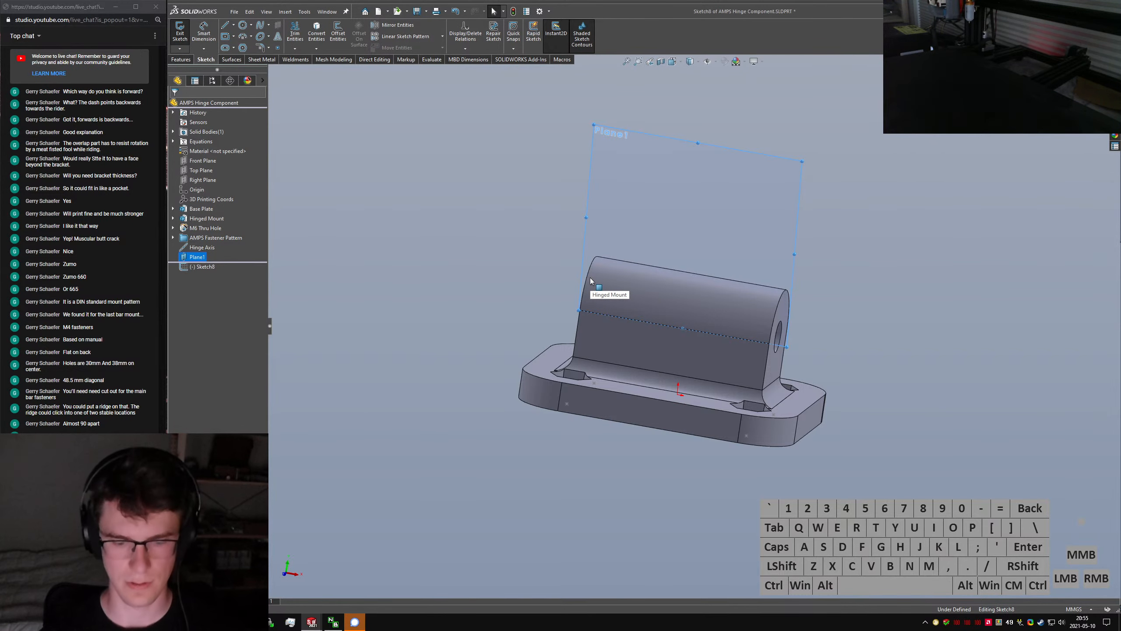
key(n)
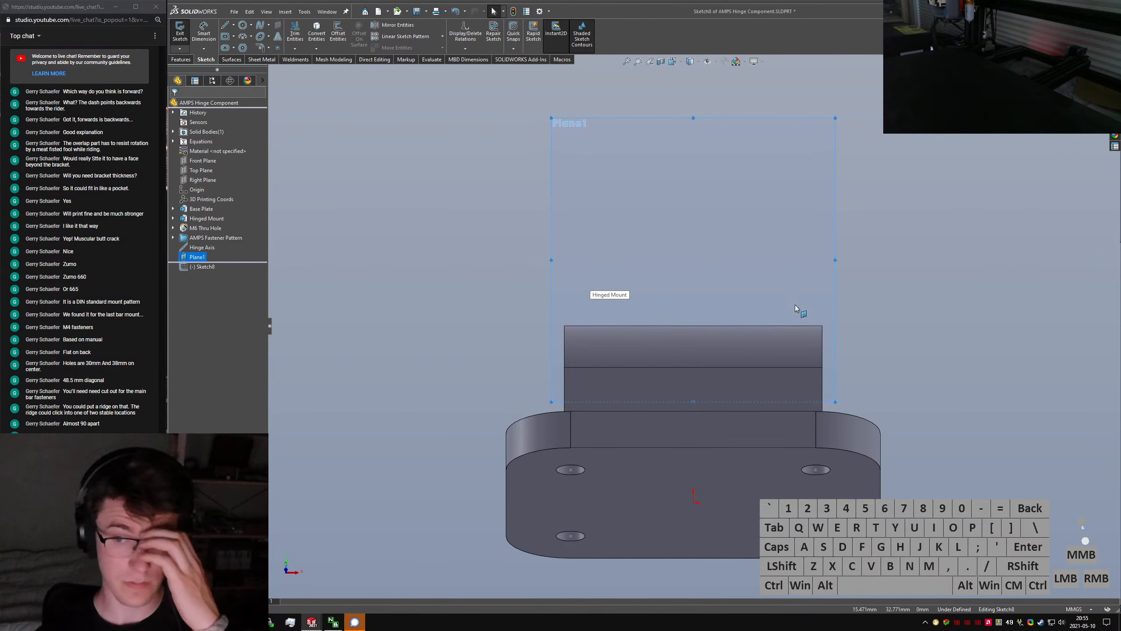
scroll(804, 363, down, 3)
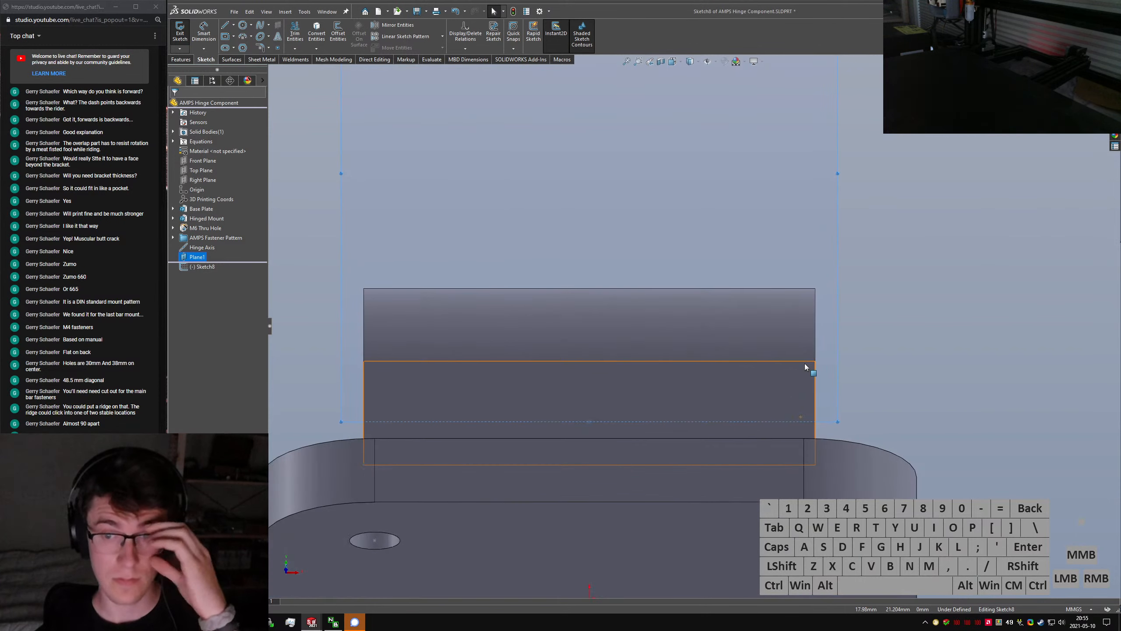
Convert the hinge hole's edge on the hinged mount's end face into the sketch and make it a construction line
click(230, 41)
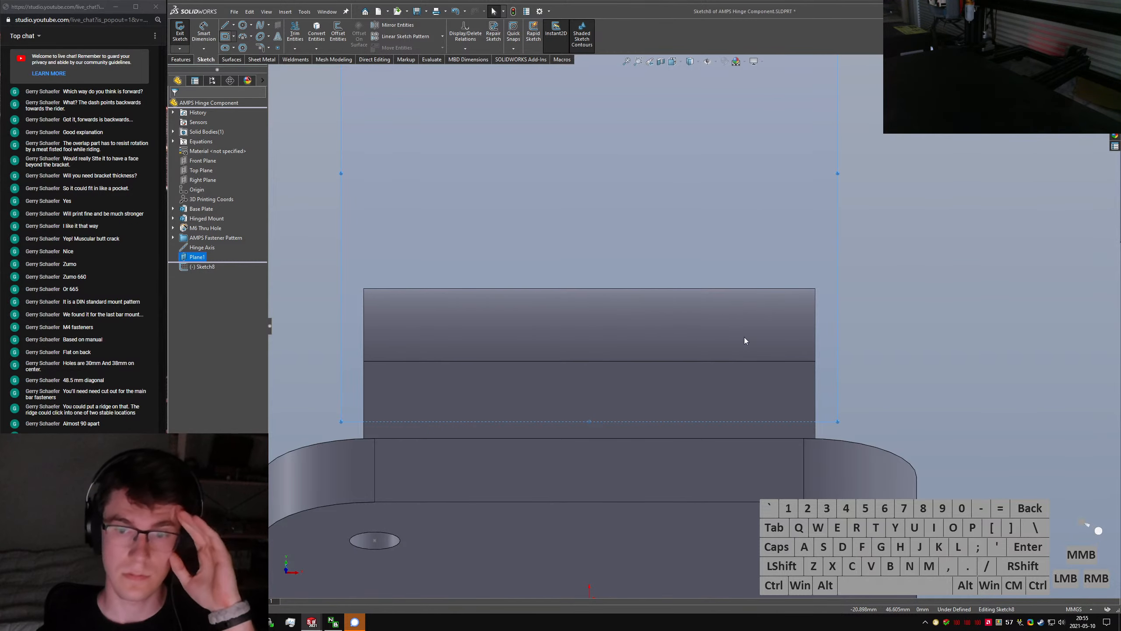
middle_drag(431, 303, 922, 333)
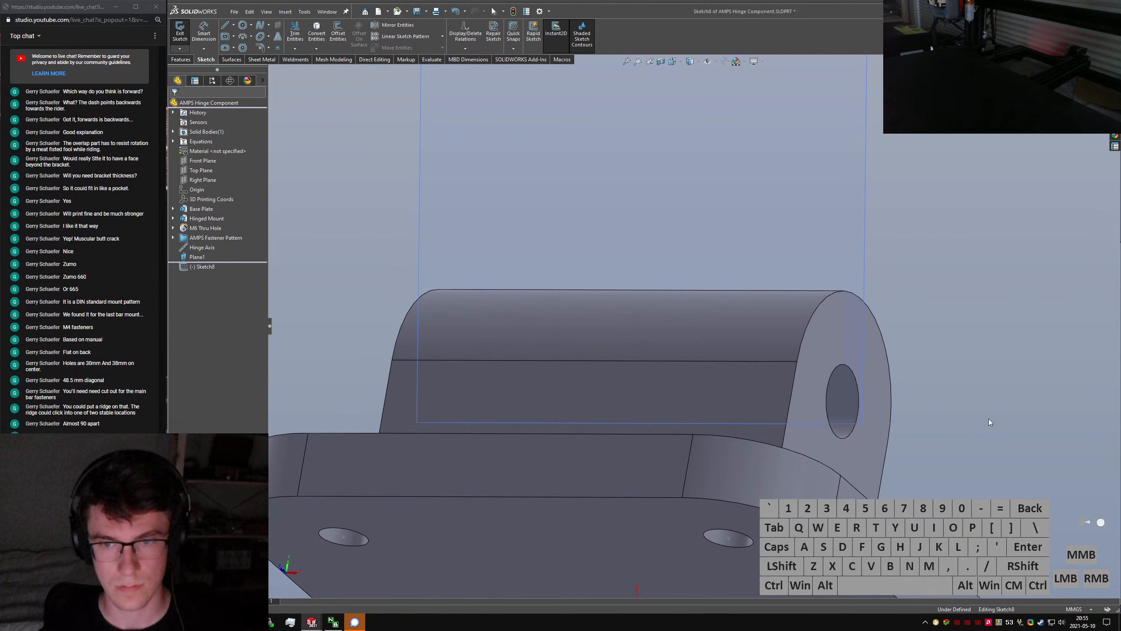
click(828, 398)
click(317, 36)
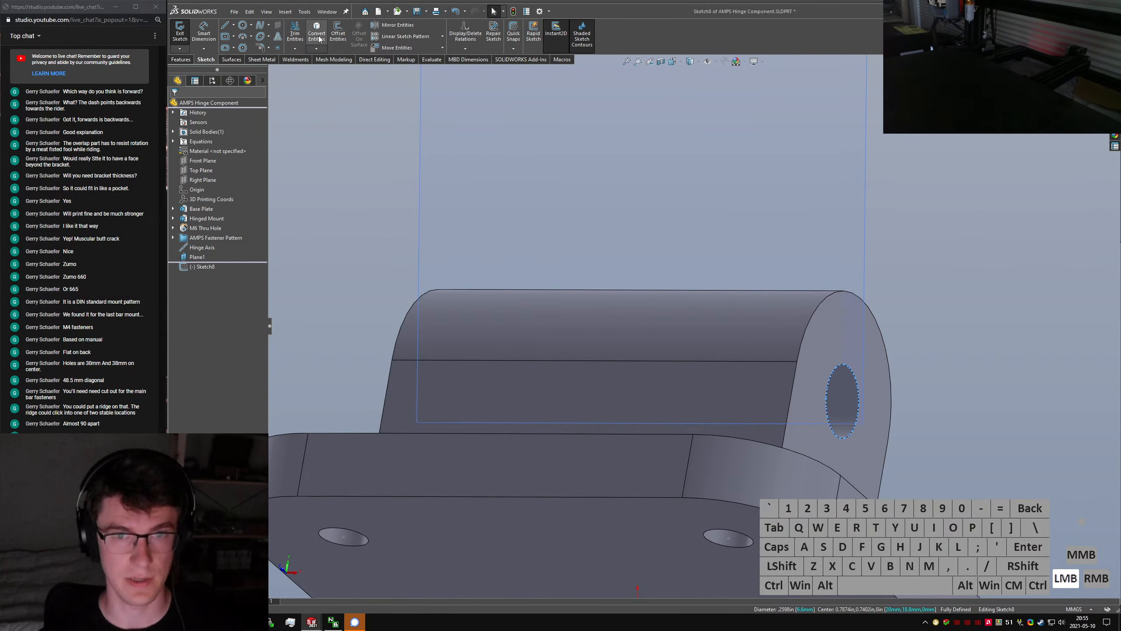
click(841, 404)
key(alt+c)
click(980, 391)
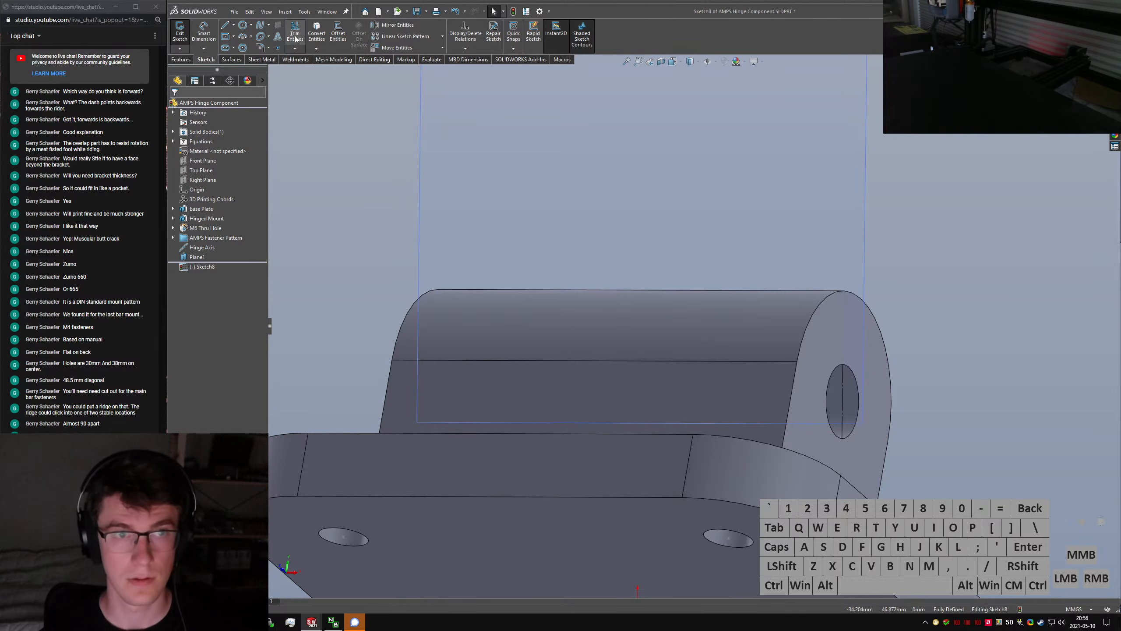
click(233, 37)
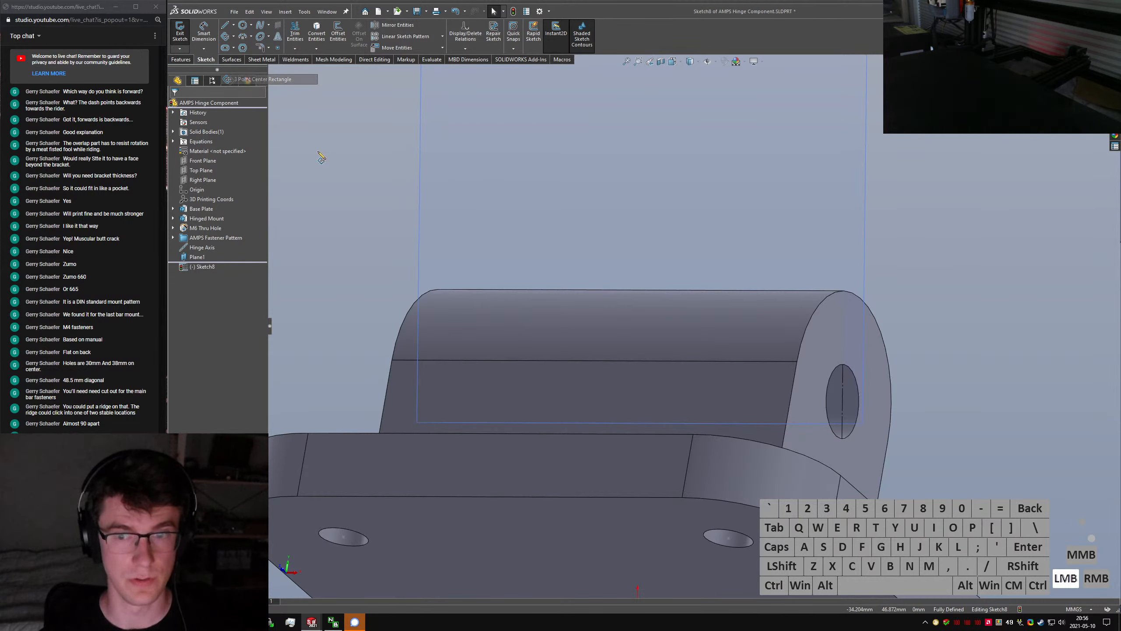
click(251, 79)
click(842, 402)
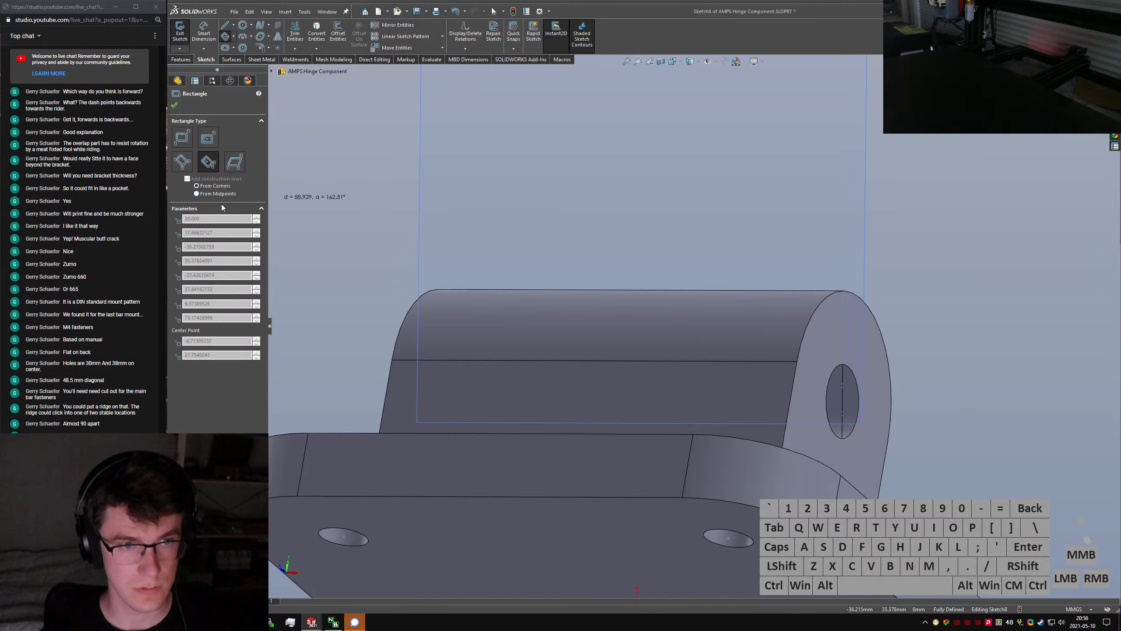
click(802, 408)
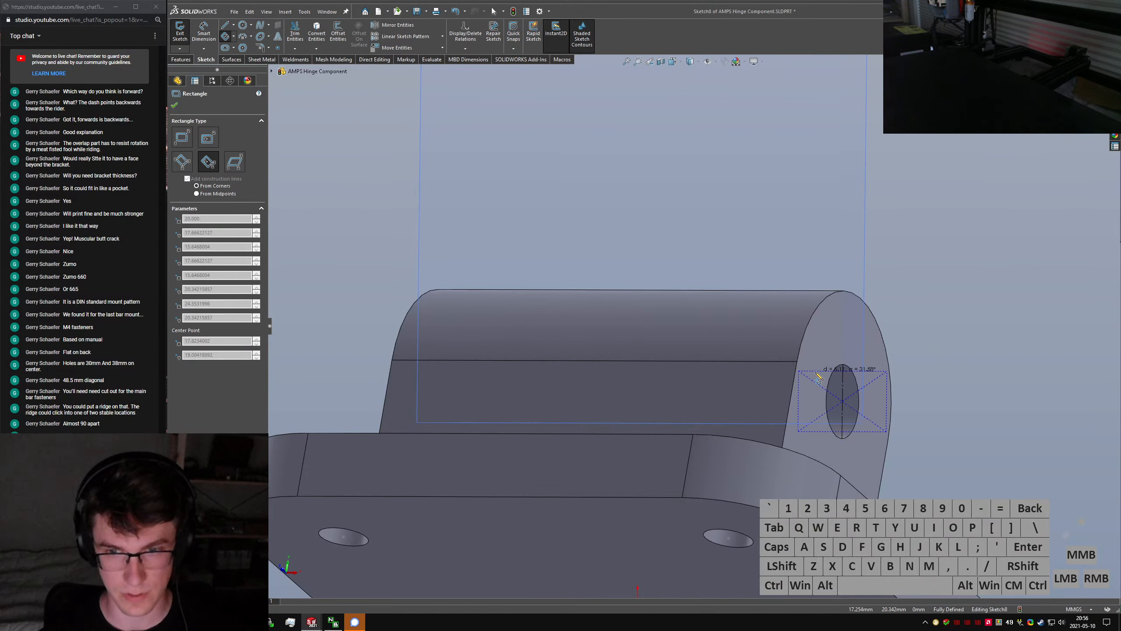
key(Escape)
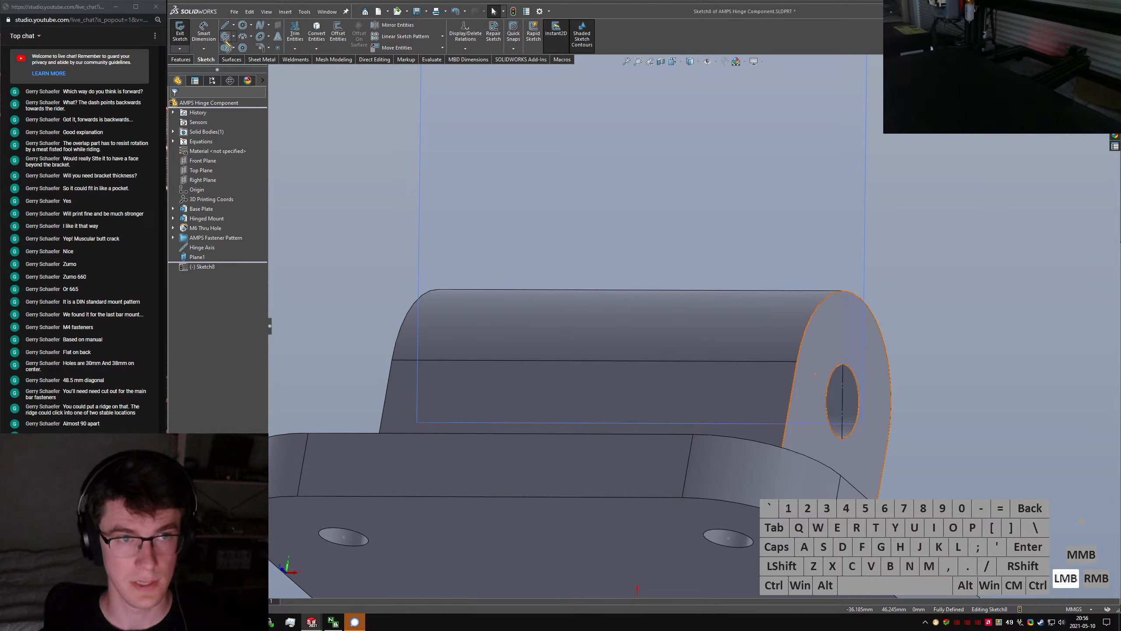
Sketch a diamond-oriented 3 Point Center Rectangle about 9.4 mm corner to corner around the hinge hole and make its four sides equal
click(226, 39)
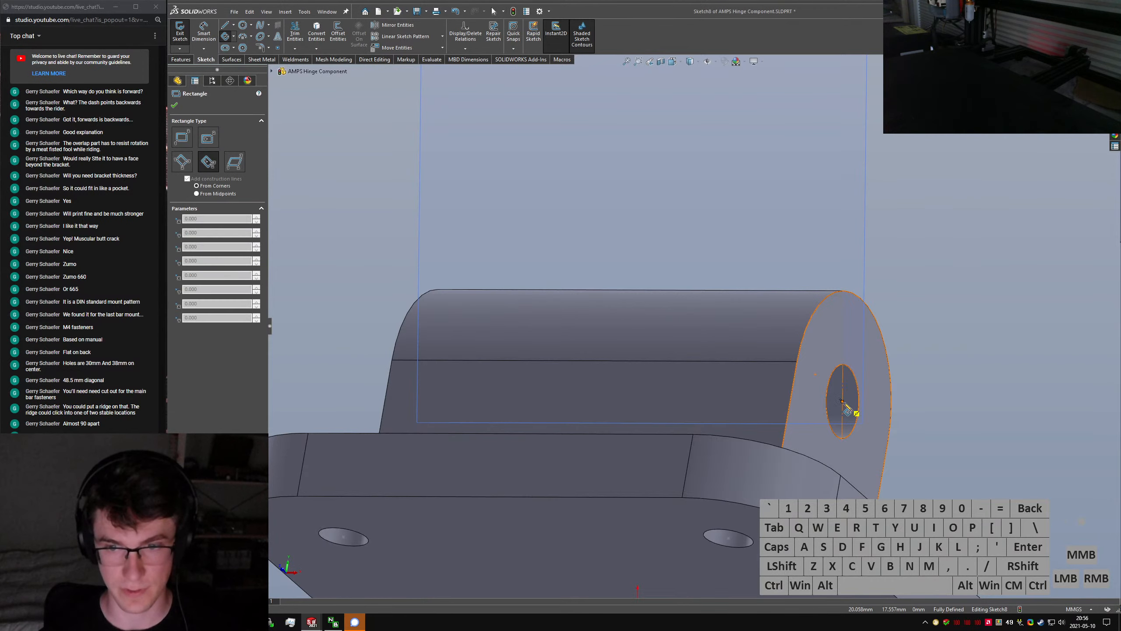
click(818, 375)
click(891, 397)
key(Escape)
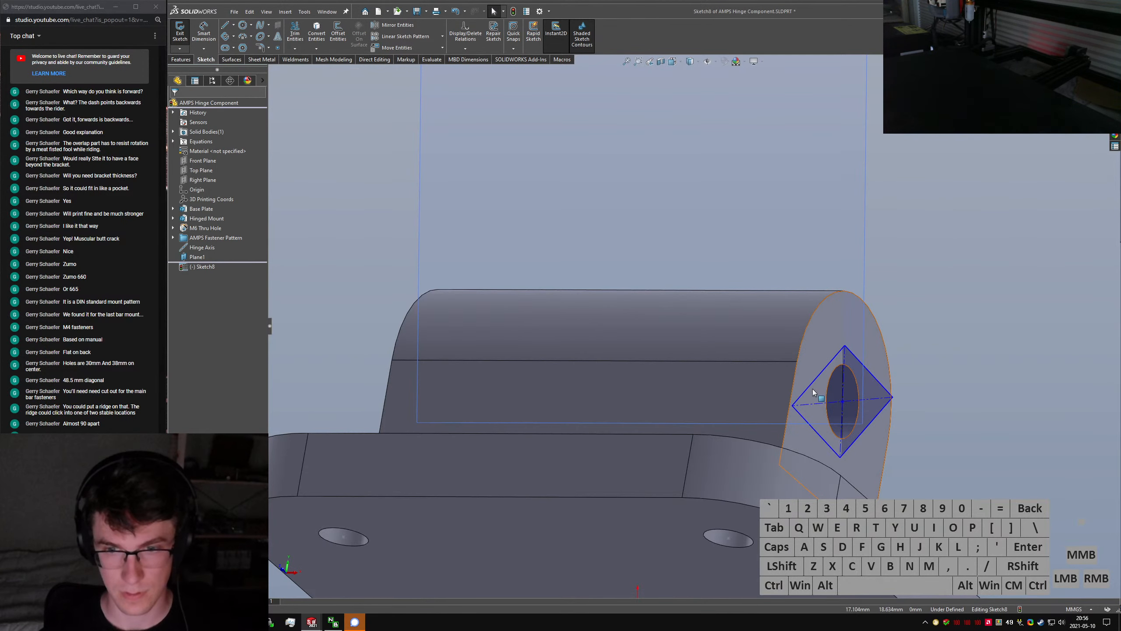
alt+click(875, 392)
key(q)
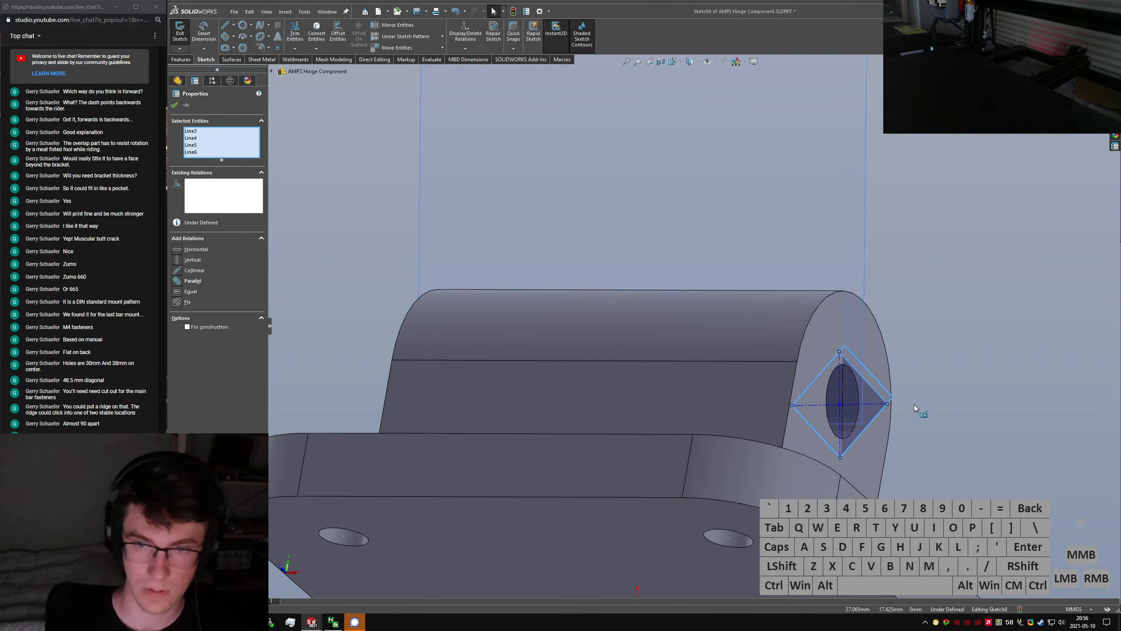
key(Escape)
Constrain the diamond's center to the midpoint of the hole's construction line and make its upright diagonal vertical
key(n)
scroll(816, 396, down, 8)
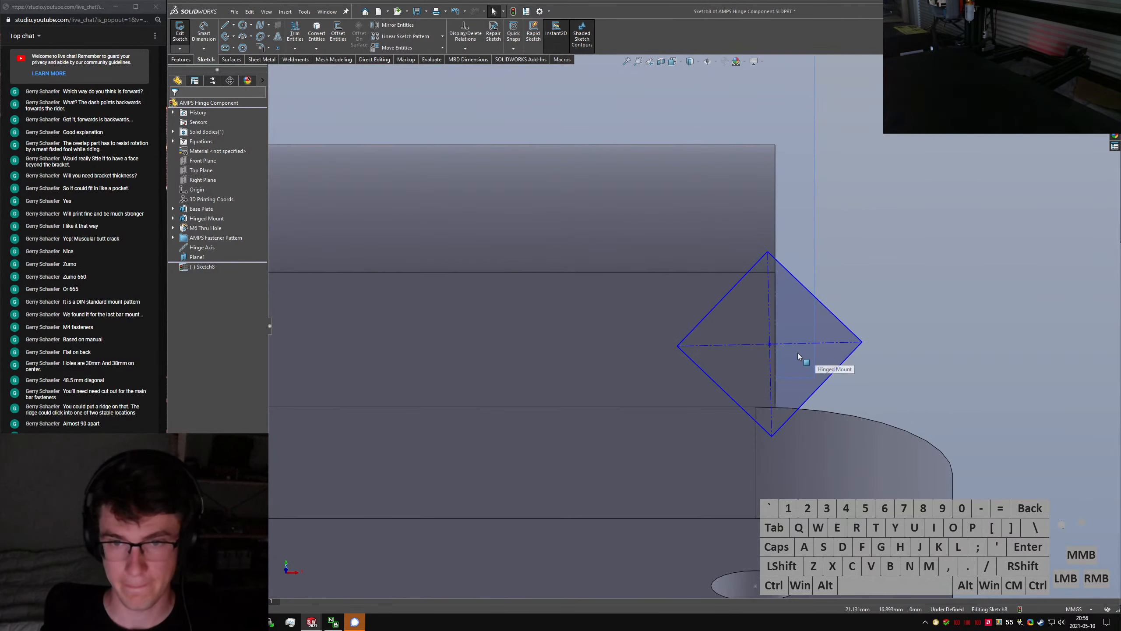
middle_drag(778, 342, 815, 345)
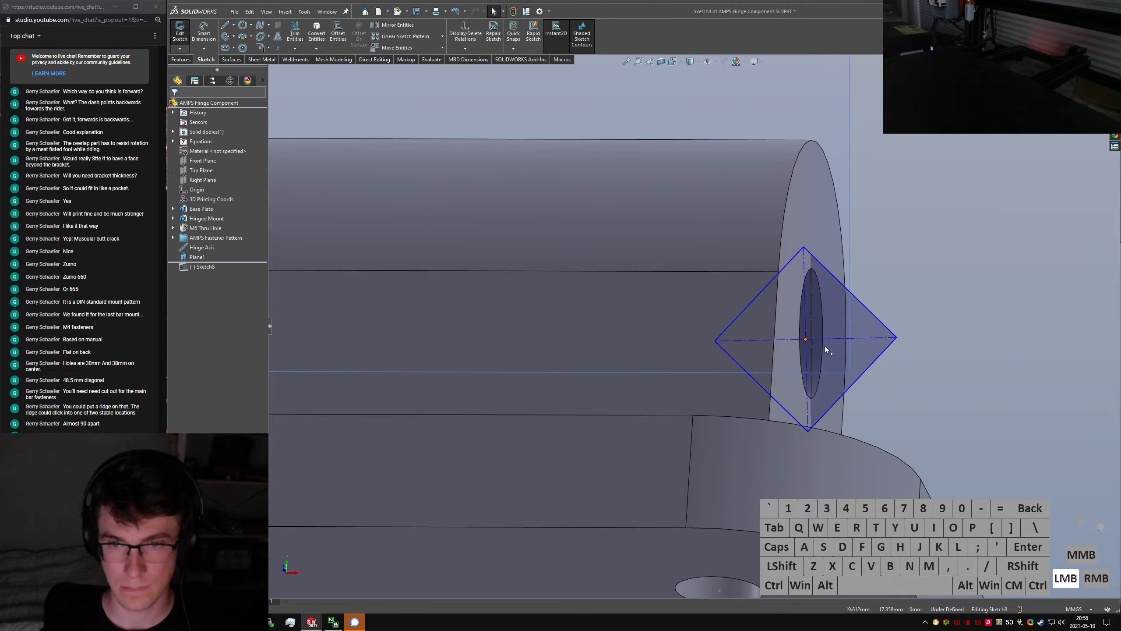
mouse_move(826, 348)
mouse_down()
mouse_move(815, 347)
mouse_move(814, 330)
mouse_up()
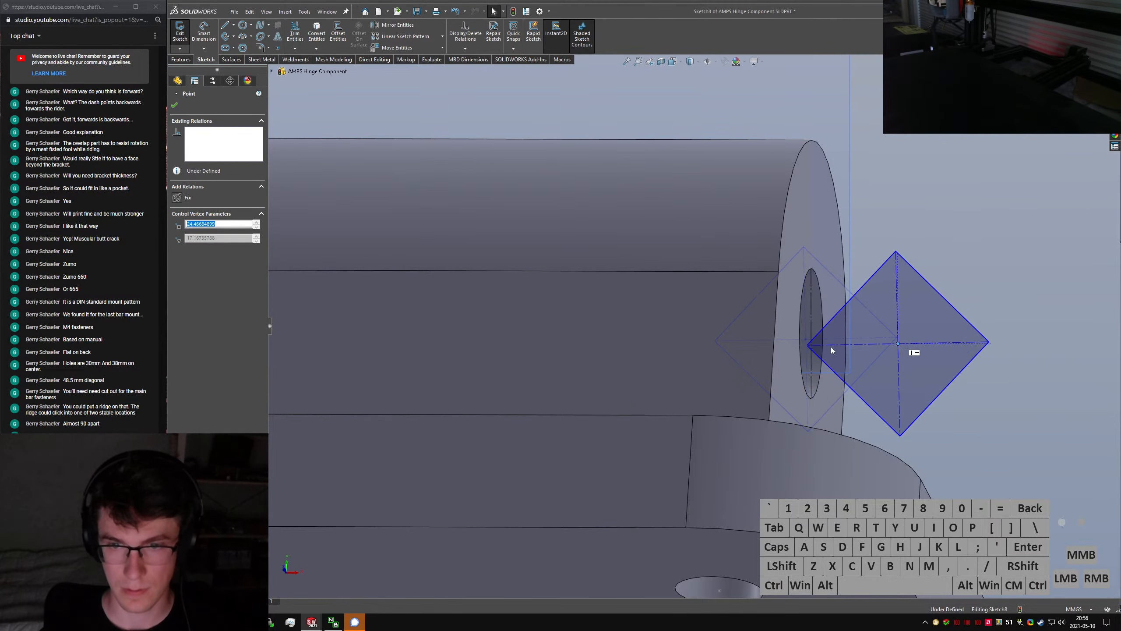
ctrl+click(812, 329)
key(alt+m)
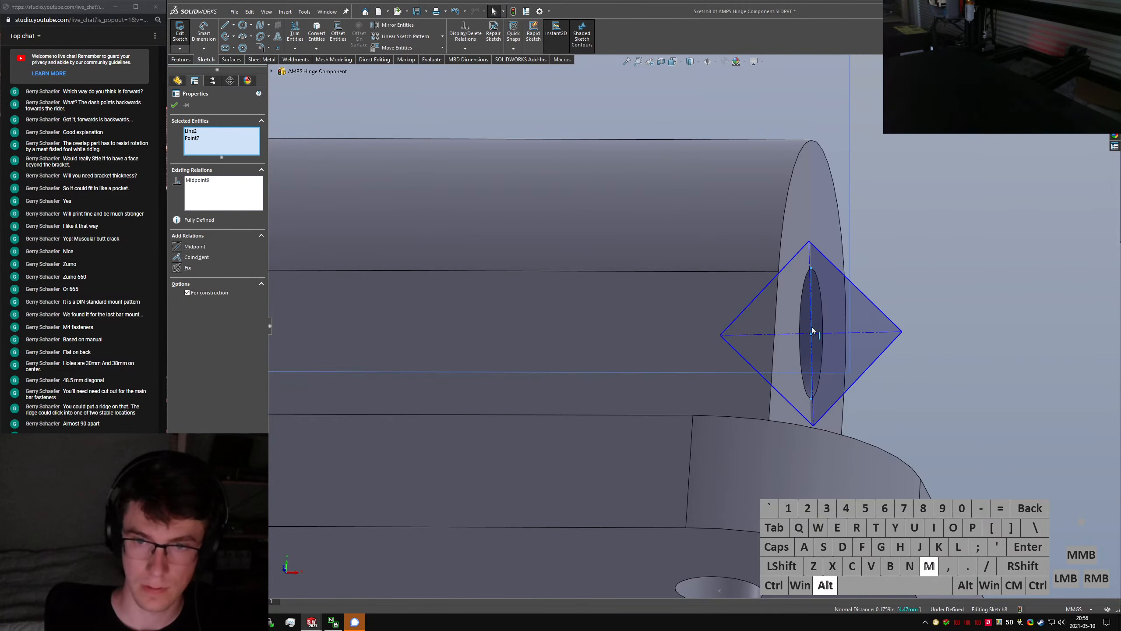
click(967, 290)
click(809, 259)
key(alt+v)
click(908, 289)
Dimension the horizontal distance from the diamond's inner corner to its upright centerline as 3 mm
key(n)
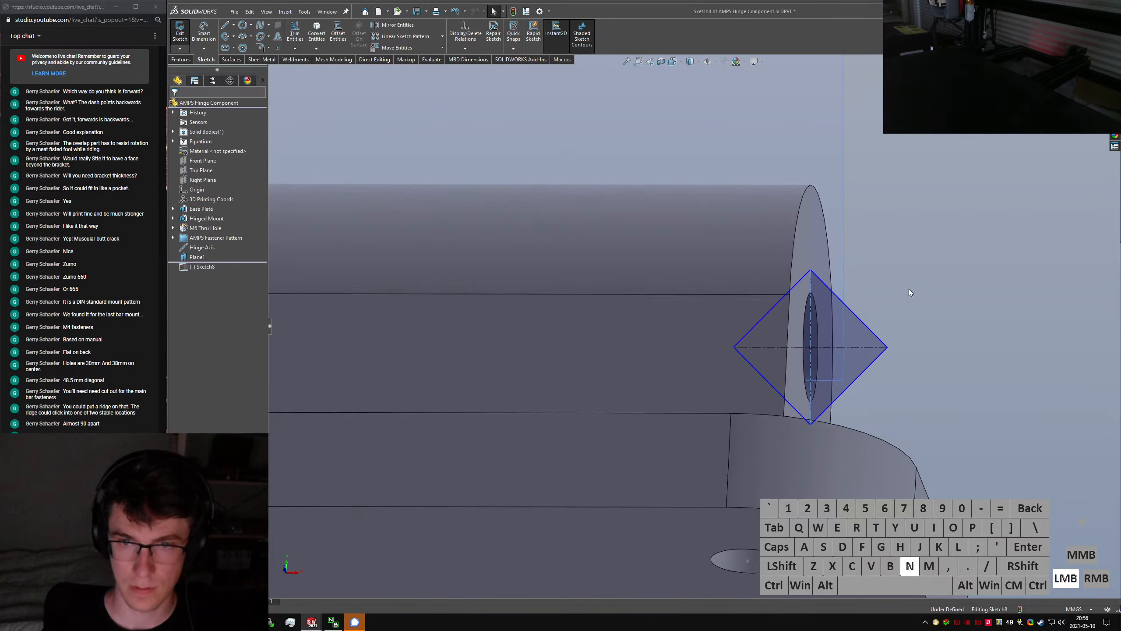
scroll(839, 389, down, 6)
right_drag(889, 464, 867, 269)
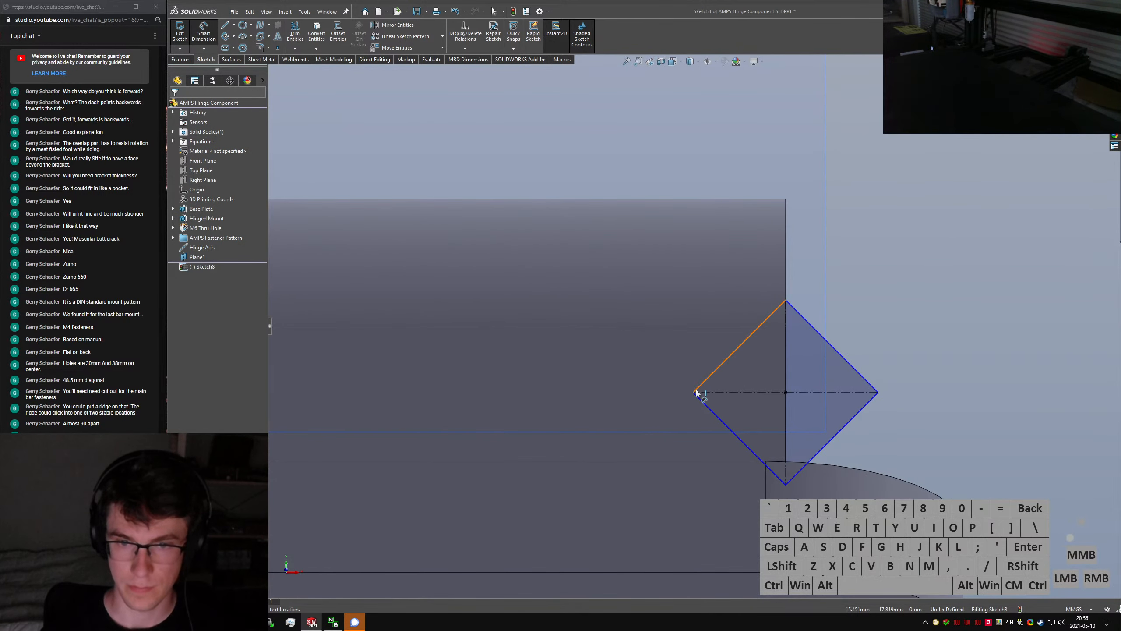
click(693, 392)
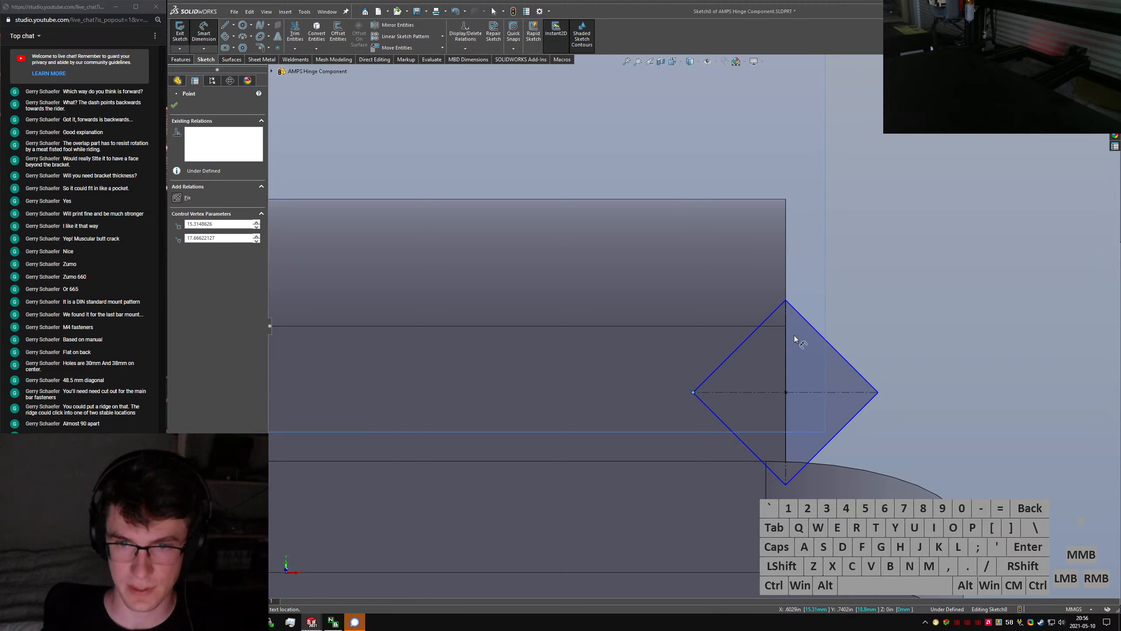
click(786, 309)
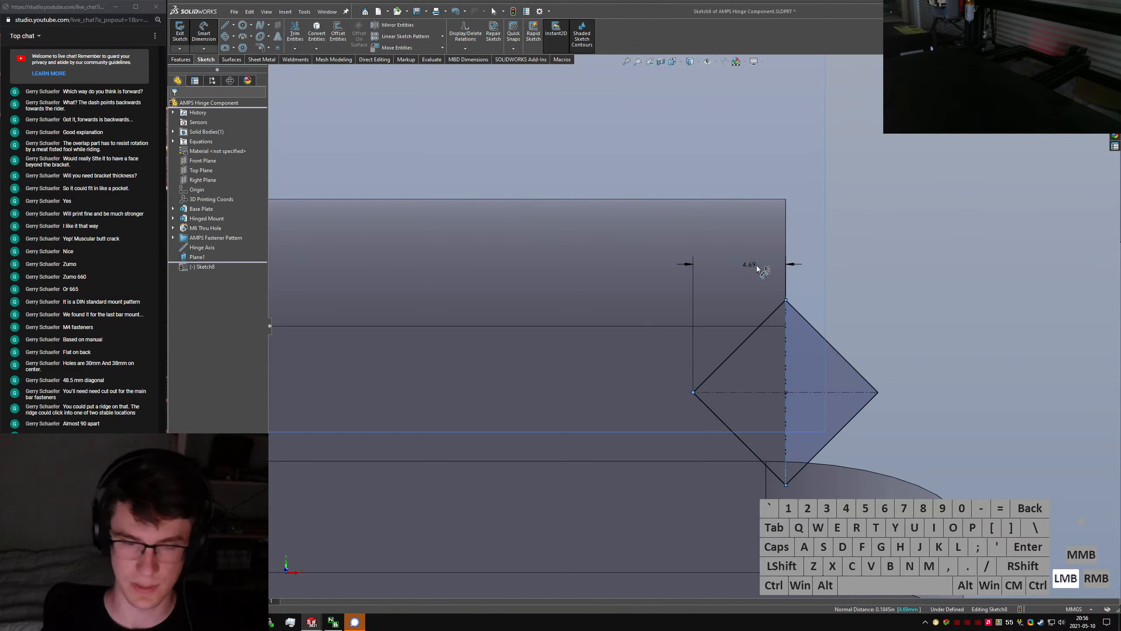
click(756, 265)
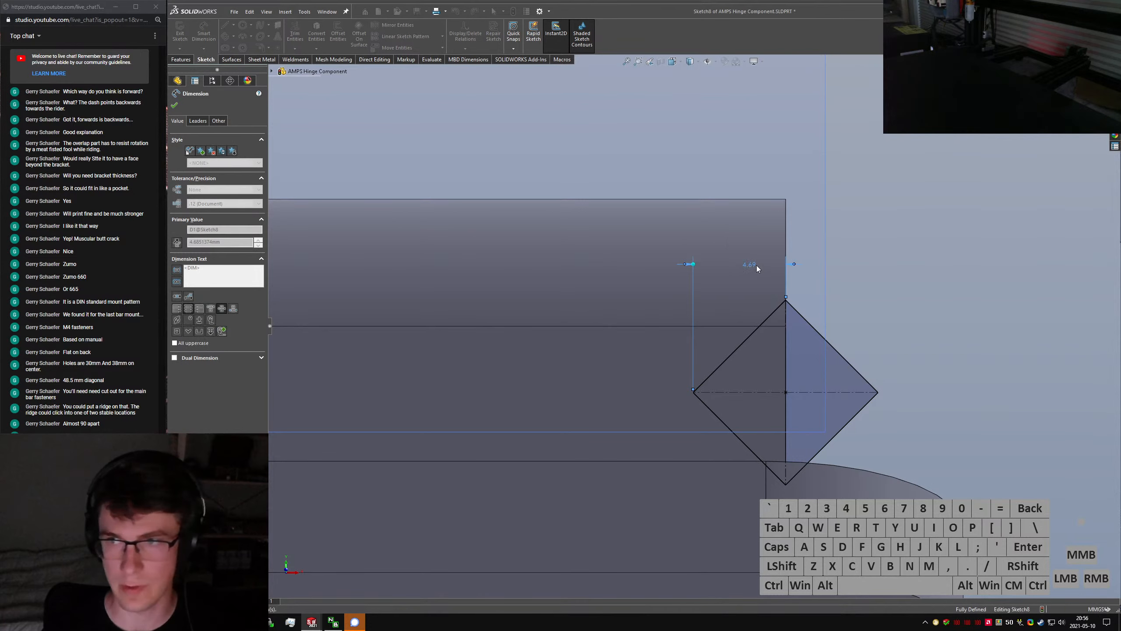
key(Return)
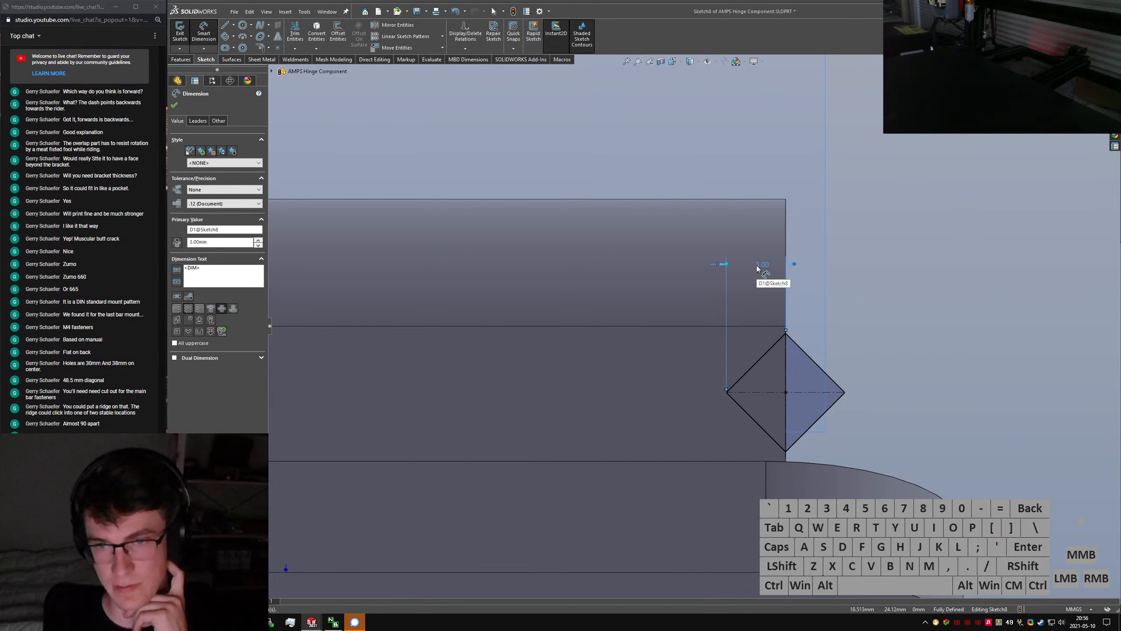
key(Escape)
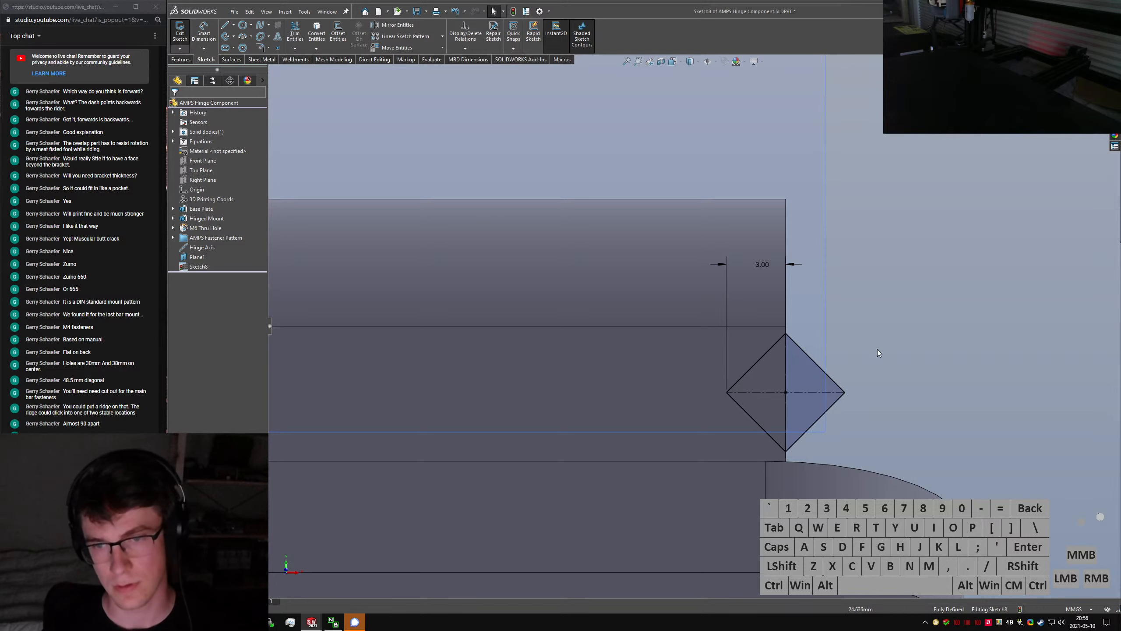
right_drag(877, 349, 850, 370)
mouse_move(838, 334)
mouse_down()
mouse_move(829, 426)
mouse_move(808, 404)
mouse_up()
key(Escape)
key(ctrl+z)
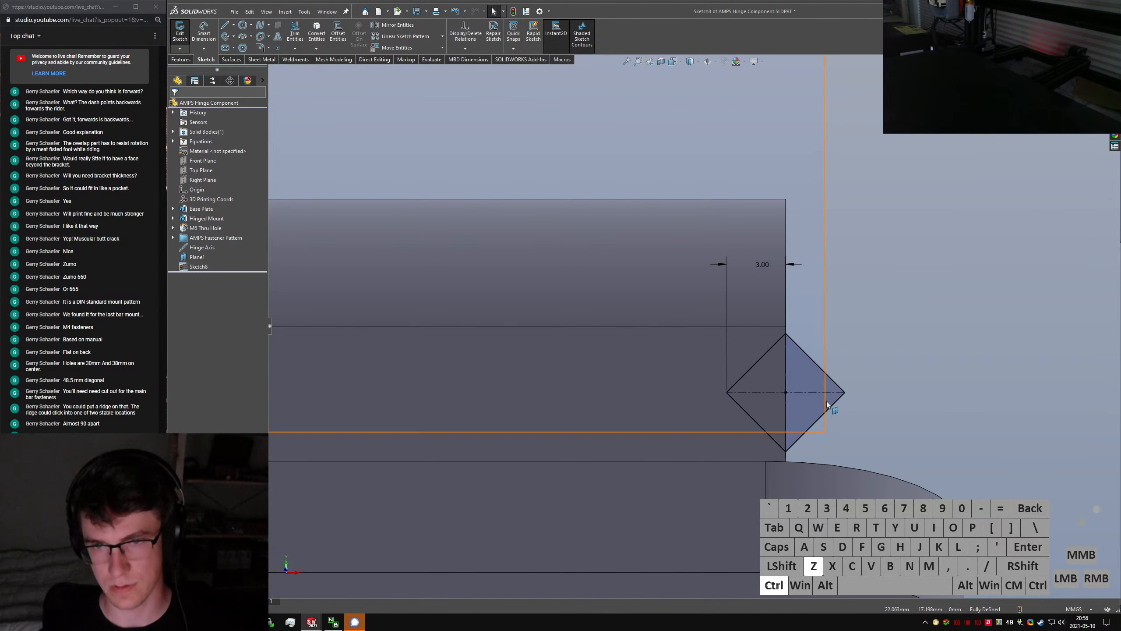
Trim away the diamond's two outer sides beyond the end face, keeping the half inside the hinged mount
right_drag(926, 347, 887, 376)
mouse_move(865, 382)
mouse_down()
mouse_move(791, 406)
mouse_move(785, 369)
mouse_up()
key(Escape)
Detach the half diamond from the midpoint of the hole's construction line and move it inward, clear of the hole
middle_drag(785, 367, 833, 361)
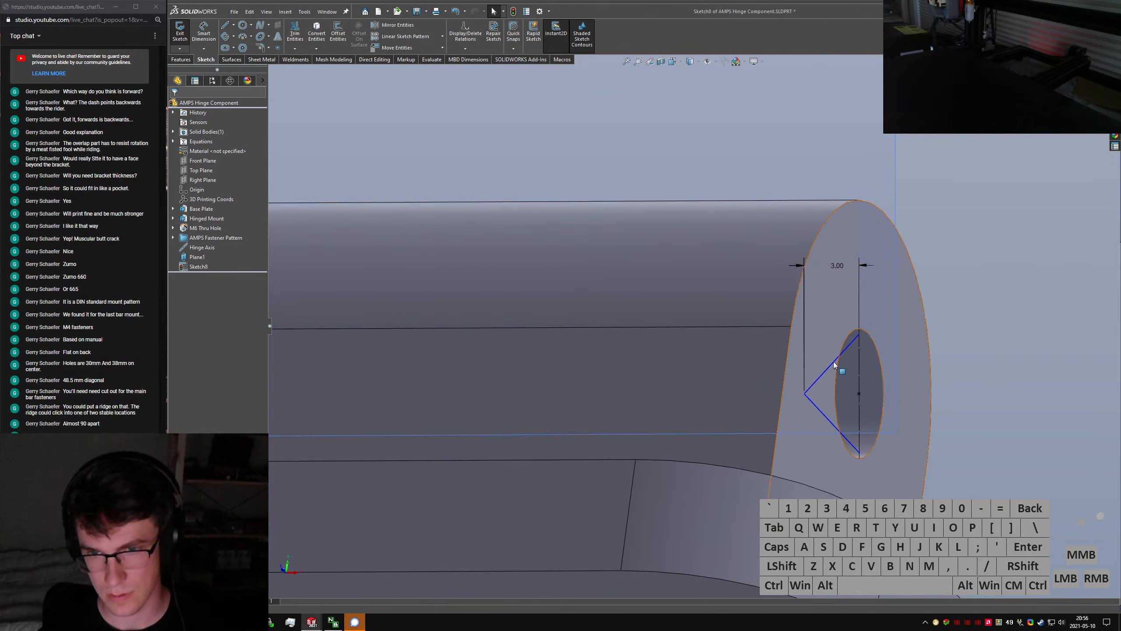
click(859, 380)
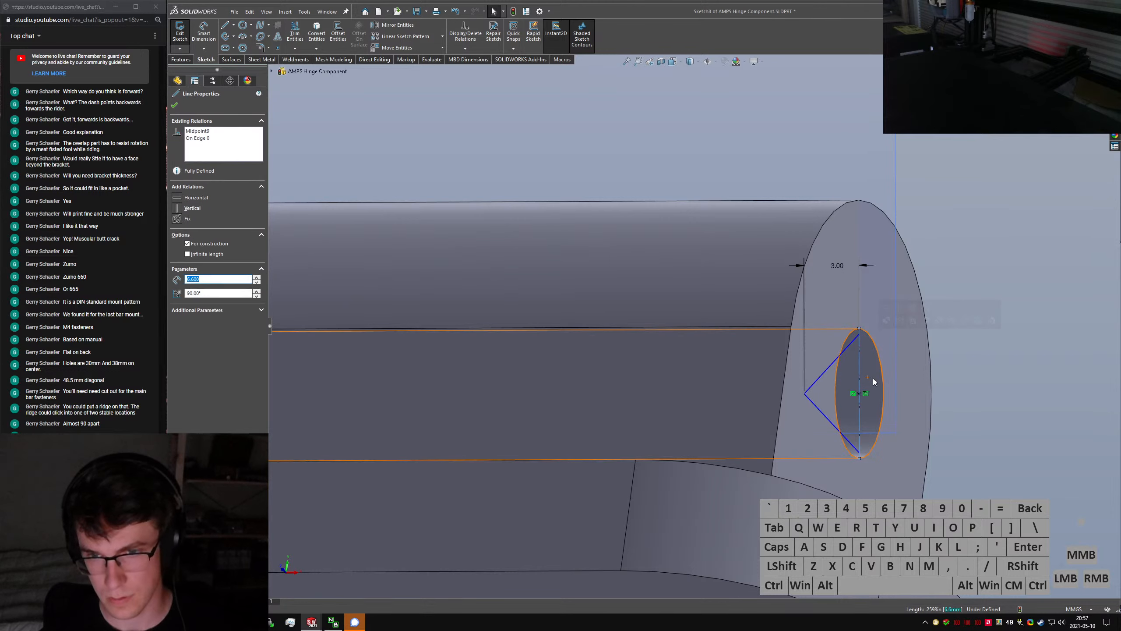
key(Escape)
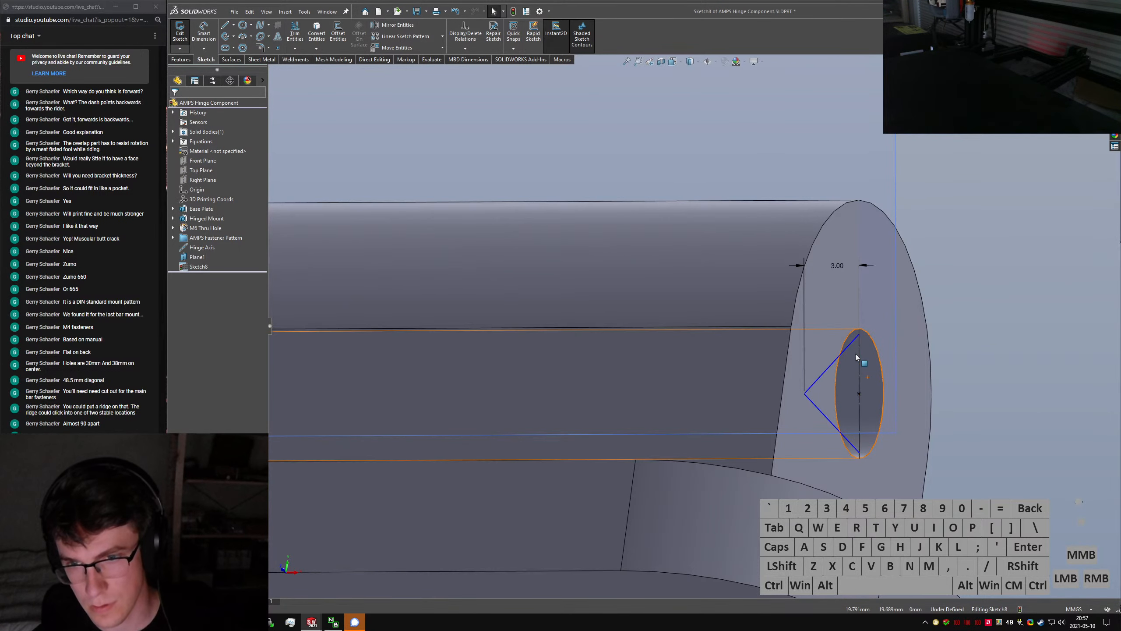
scroll(855, 358, down, 5)
click(764, 352)
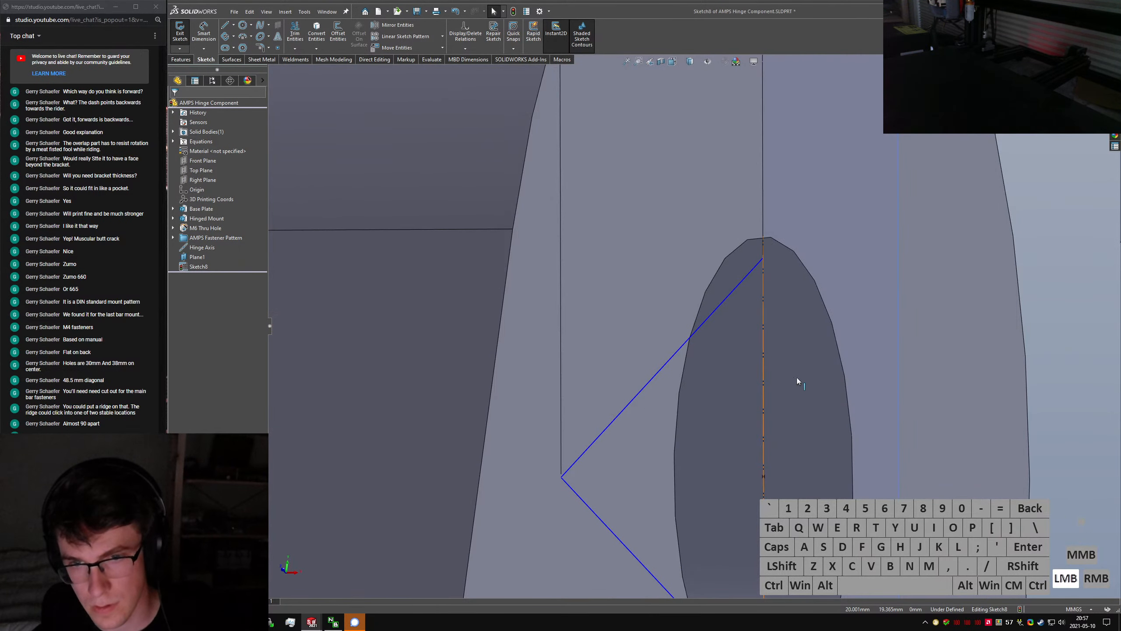
click(777, 460)
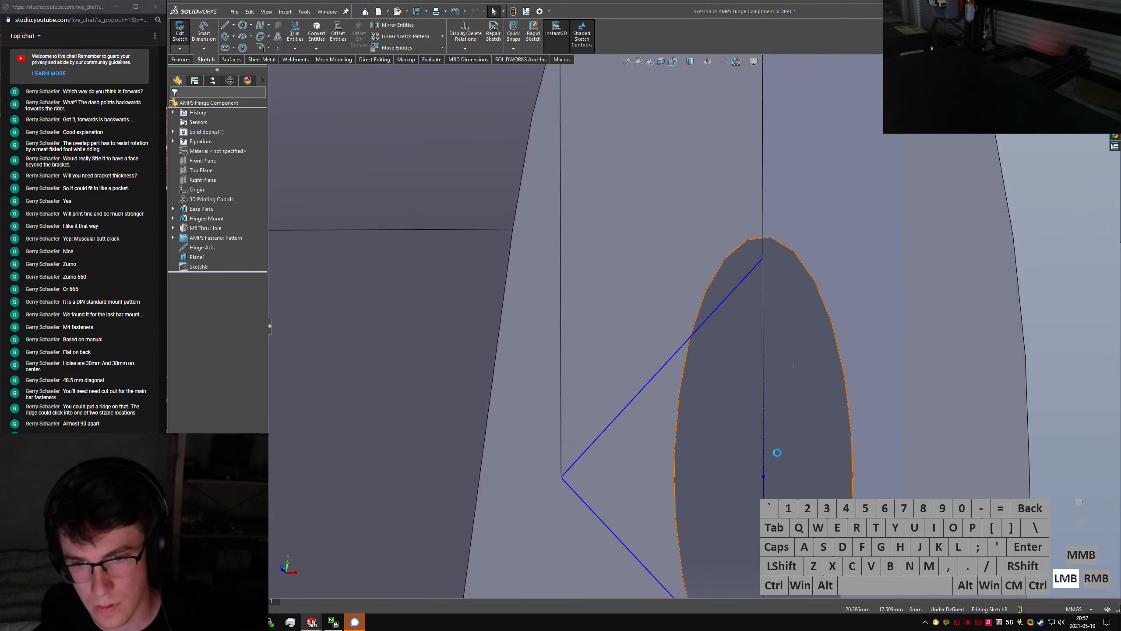
click(764, 269)
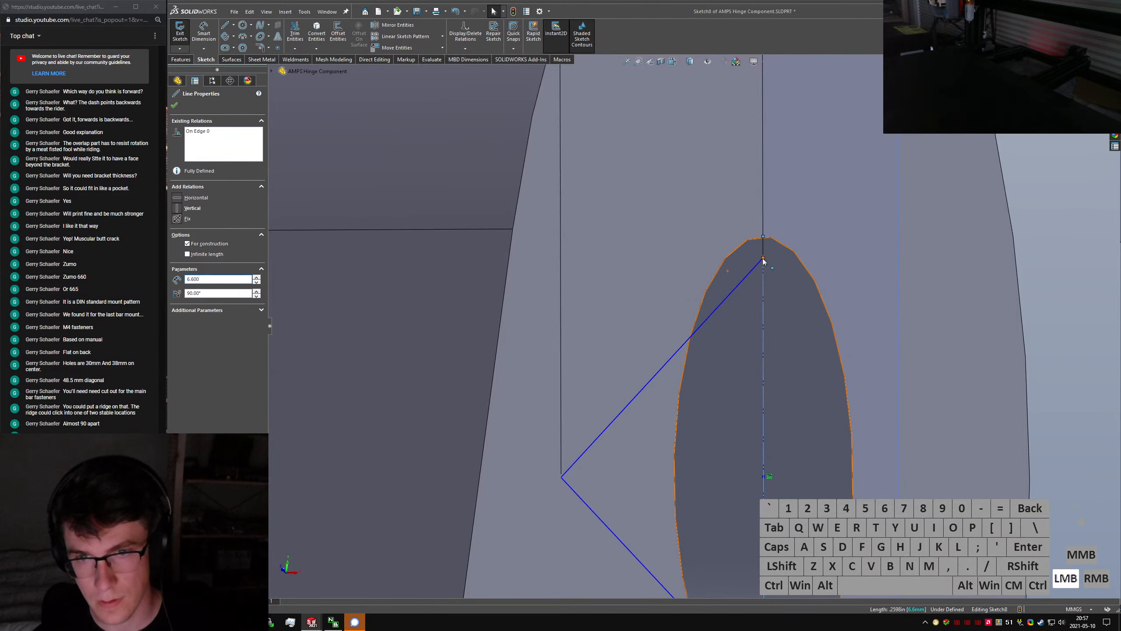
drag(763, 261, 641, 257)
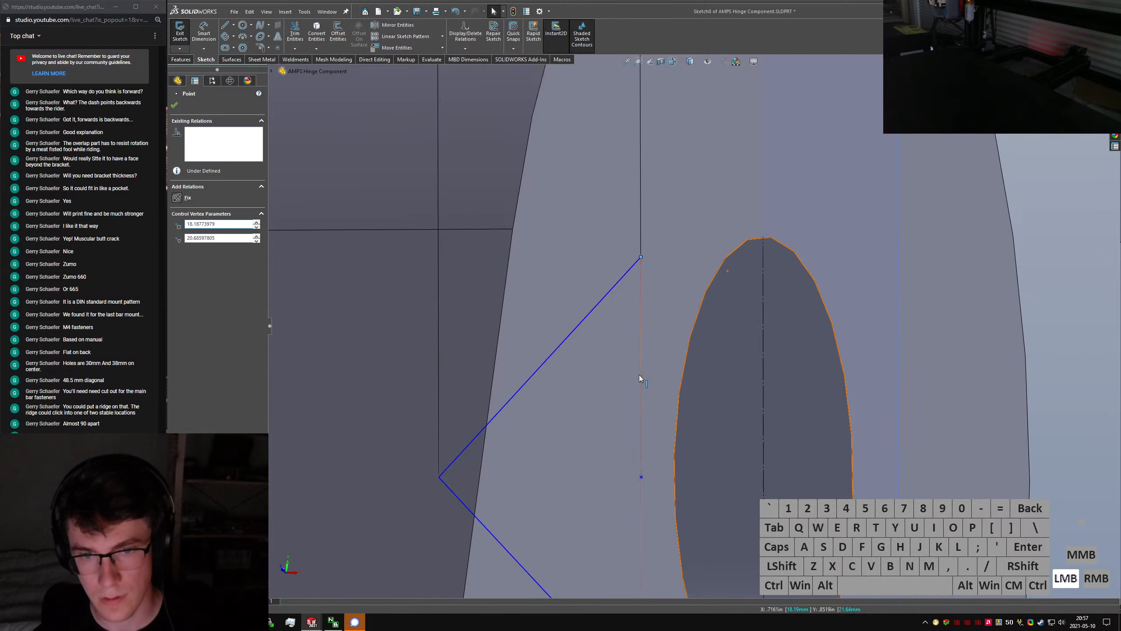
Delete the leftover center point on the half diamond's upright line and make that line solid to close the triangle
click(641, 478)
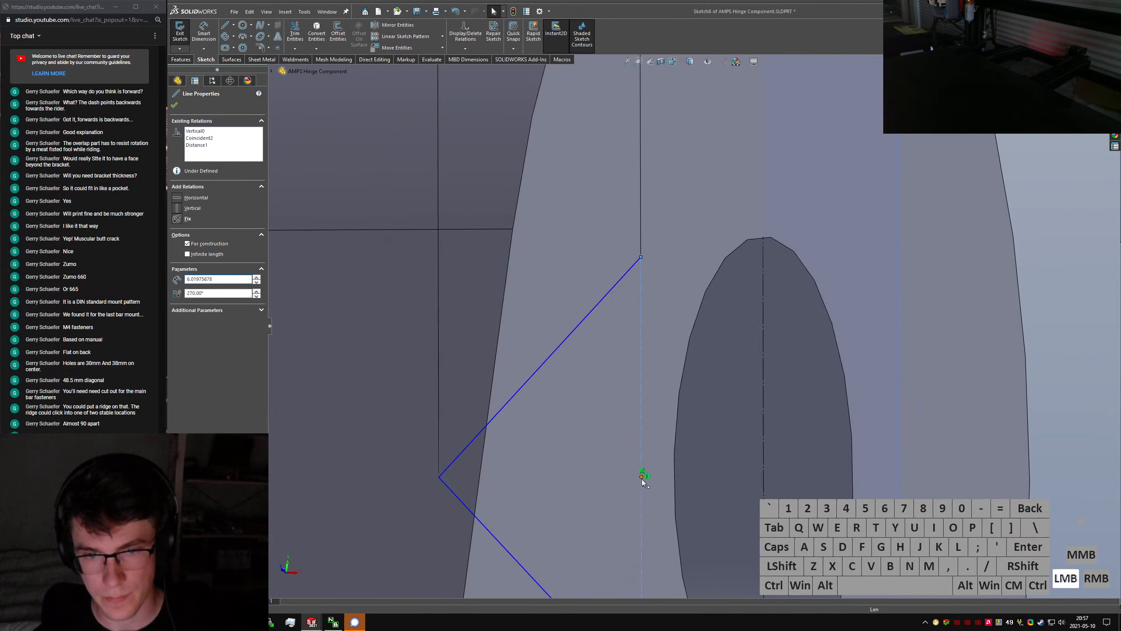
click(642, 448)
key(z)
click(925, 442)
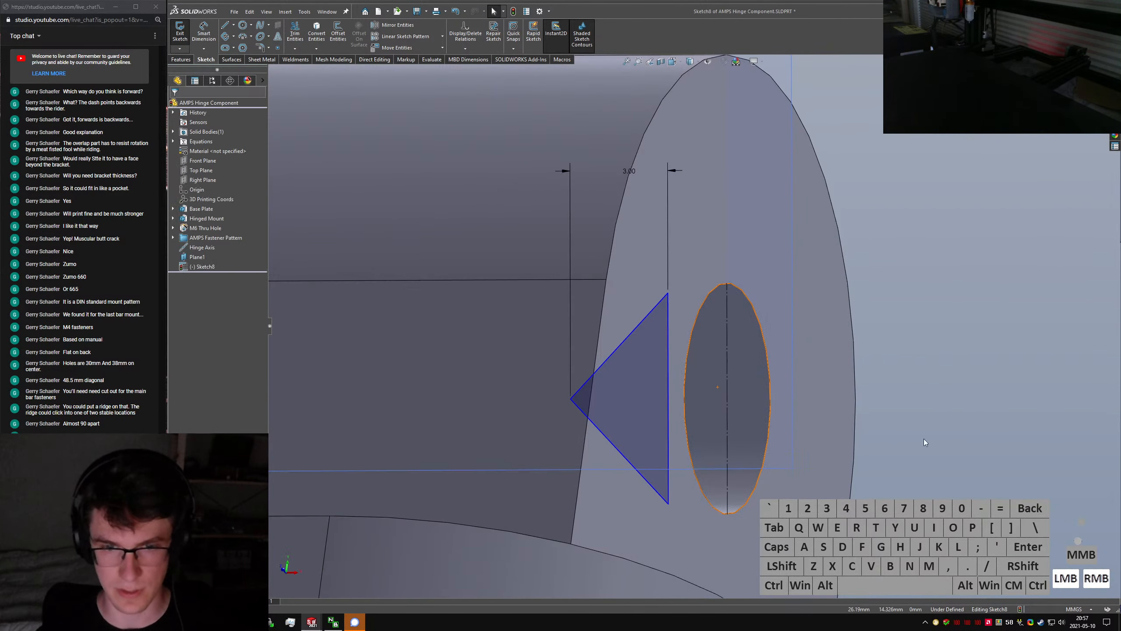
Constrain the midpoint of the triangle's upright line to the midpoint of the hole's construction line
click(611, 355)
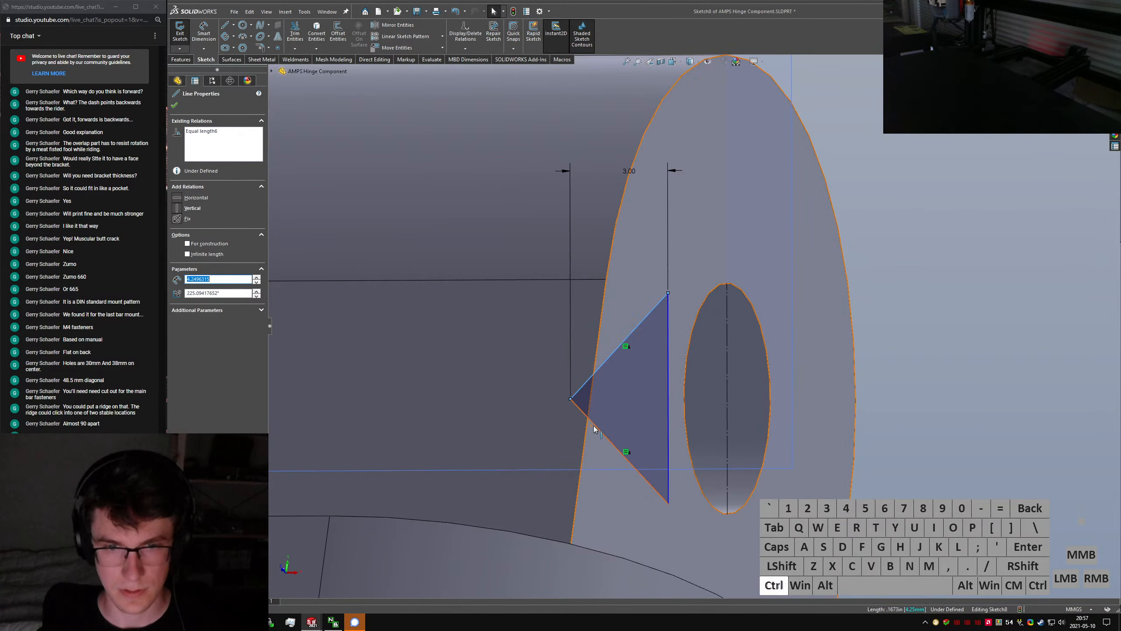
ctrl+click(640, 420)
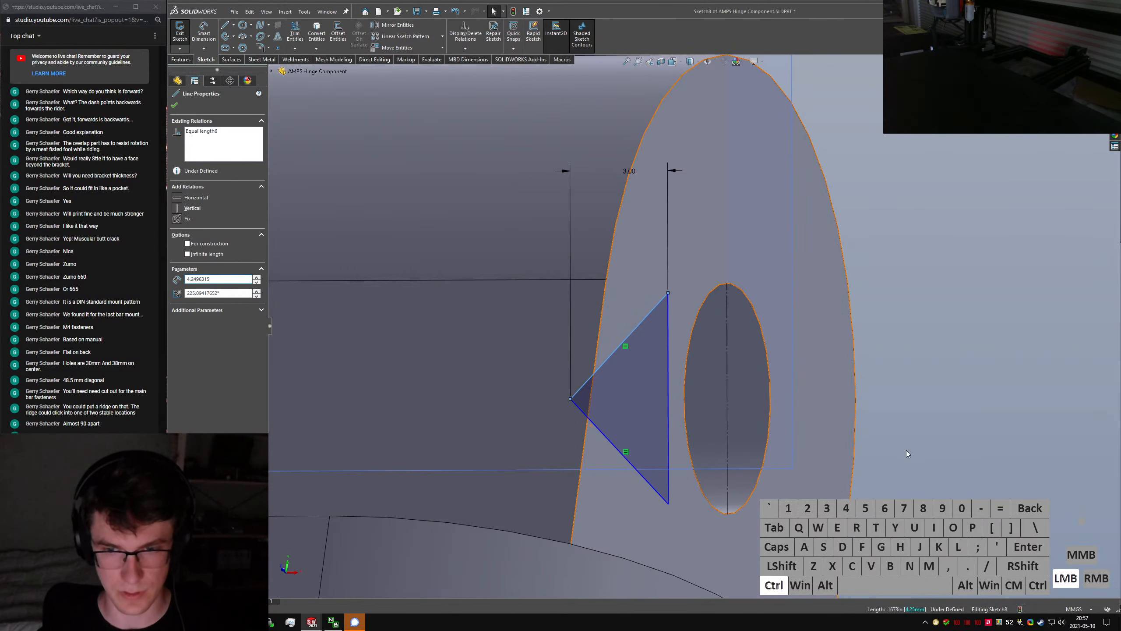
right_click(667, 404)
click(718, 418)
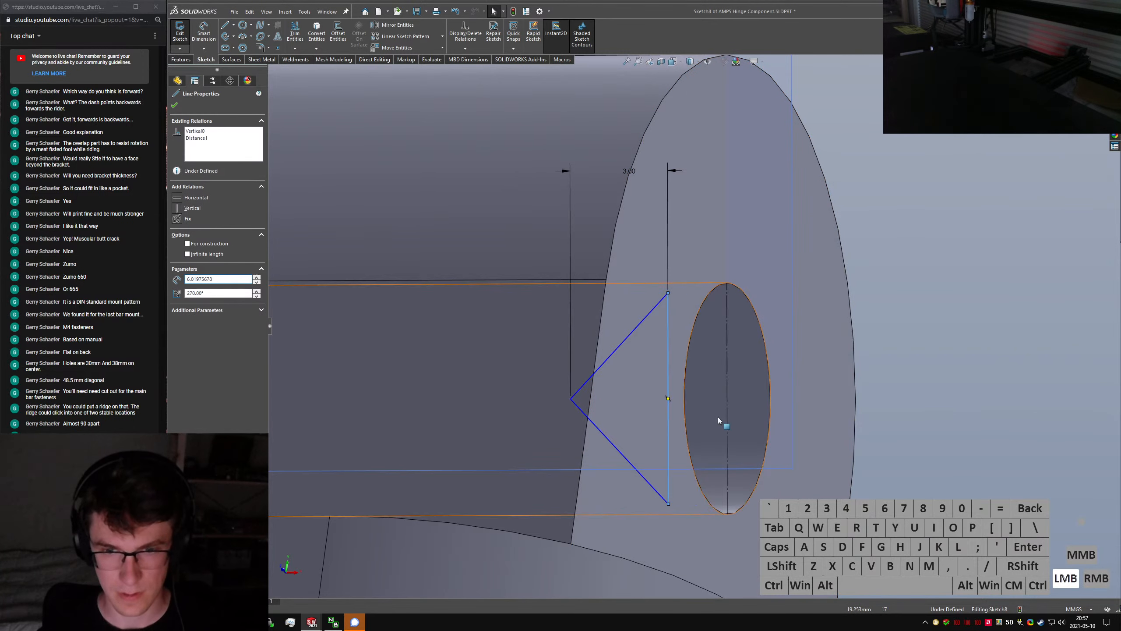
ctrl+click(729, 397)
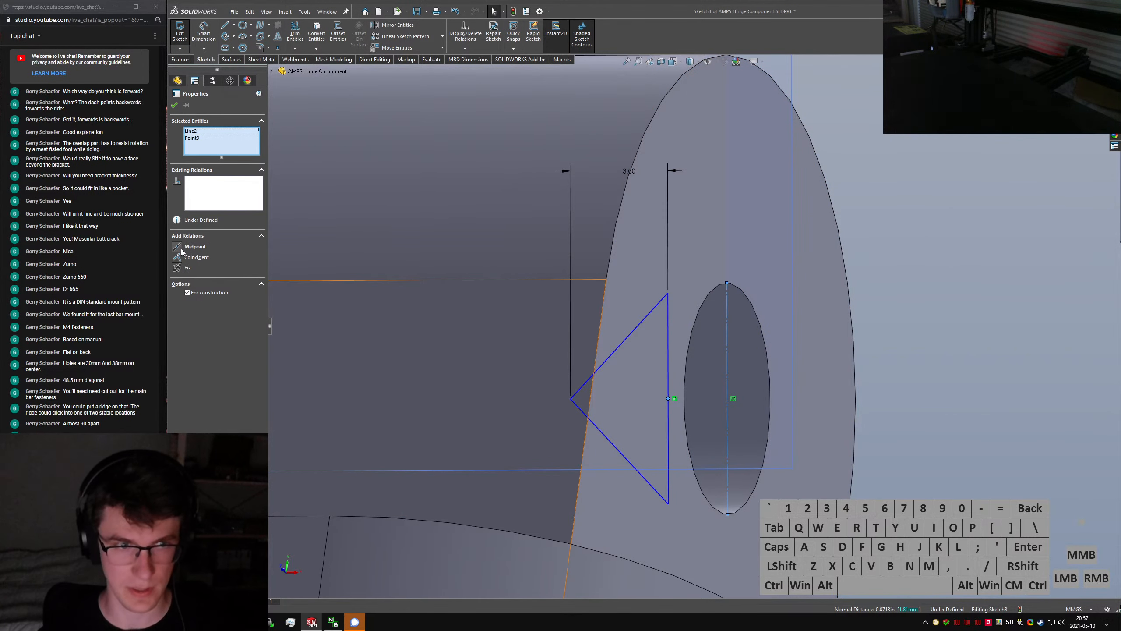
click(182, 251)
click(311, 297)
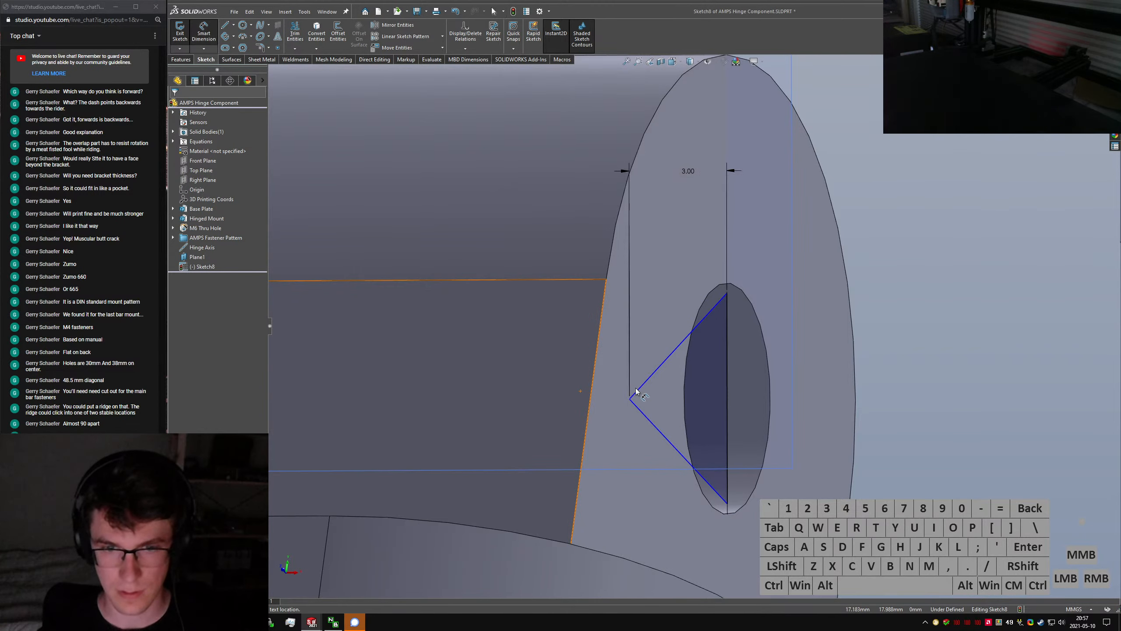
Dimension the angle between the triangle's two slanted sides as 110°
click(640, 410)
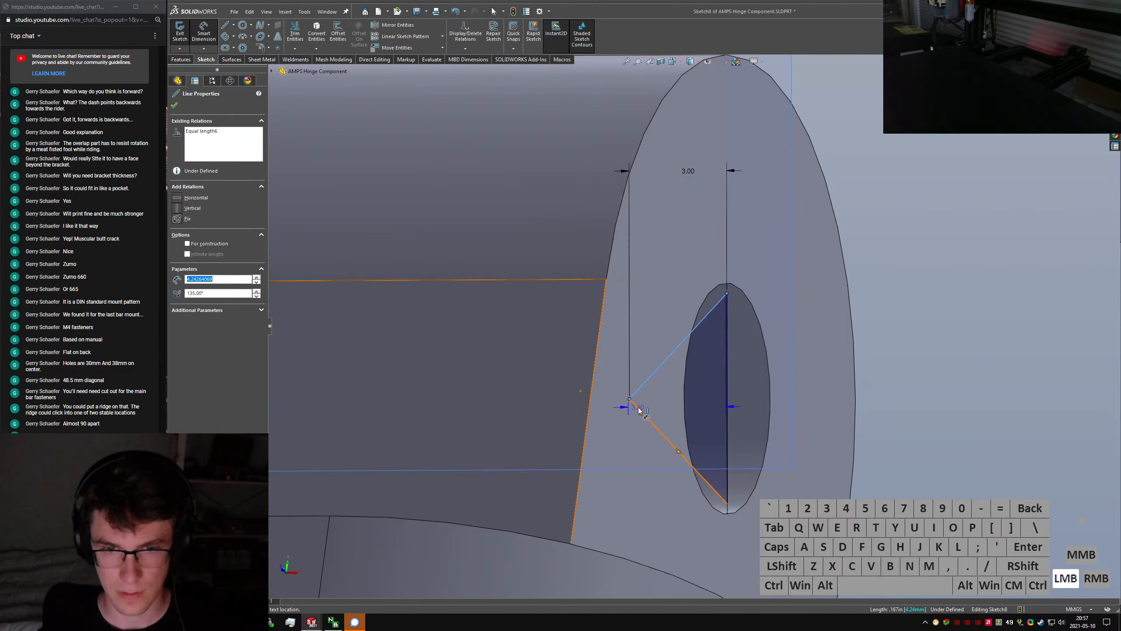
click(665, 396)
text(110)
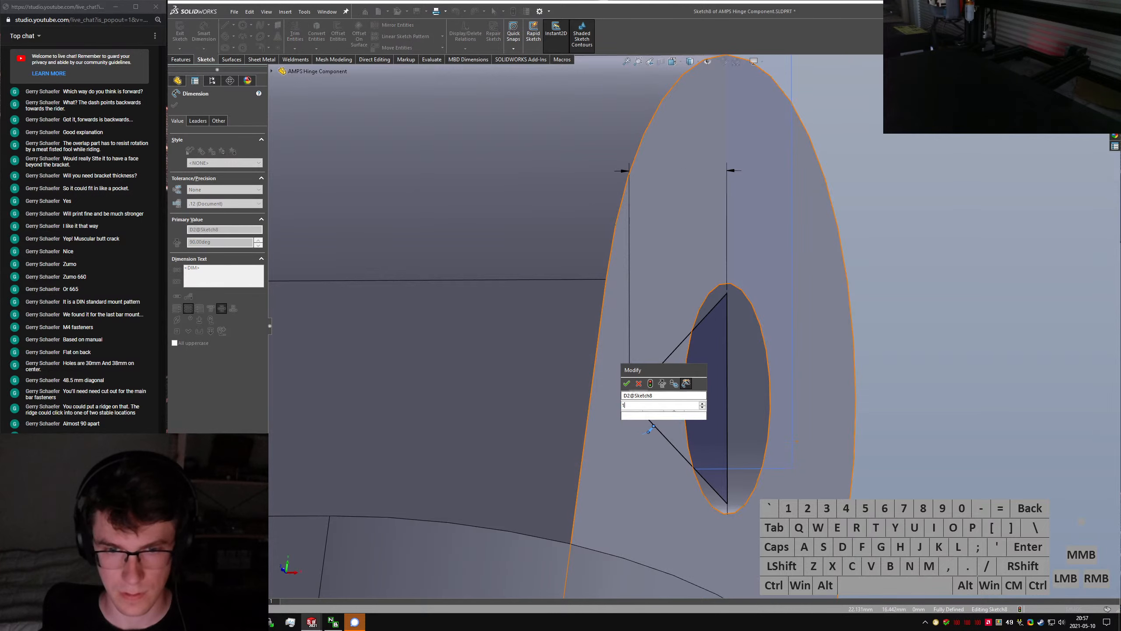
key(Return)
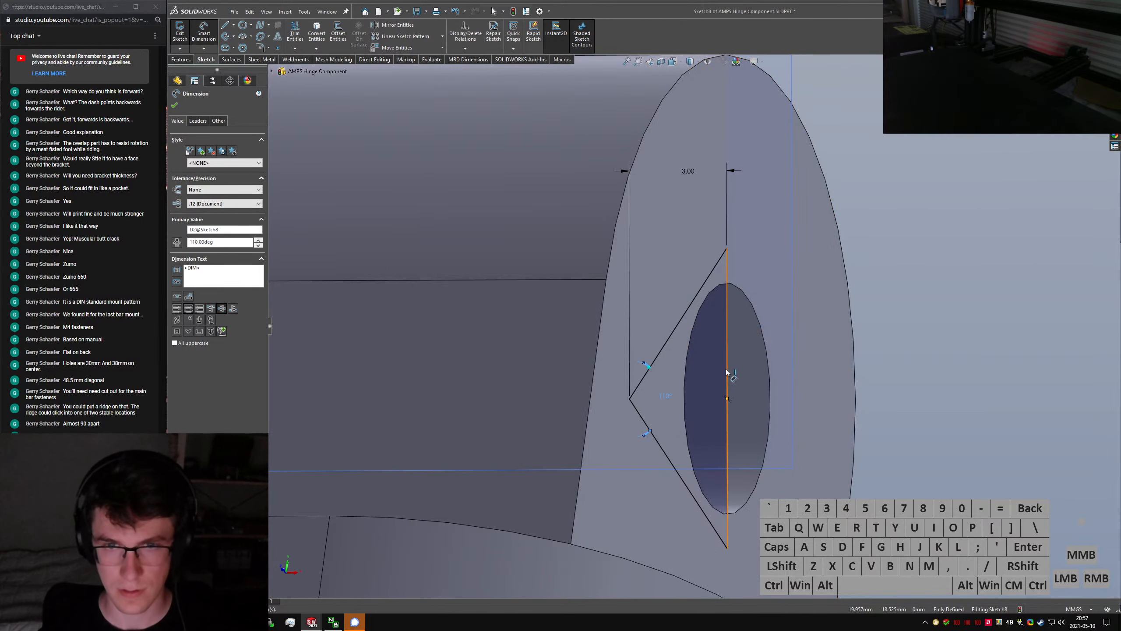
key(Escape)
Set the angle between the triangle's slanted sides to 90° and exit the sketch
mouse_move(679, 346)
middle_down()
mouse_move(713, 363)
mouse_move(683, 330)
middle_up()
middle_drag(735, 369, 692, 325)
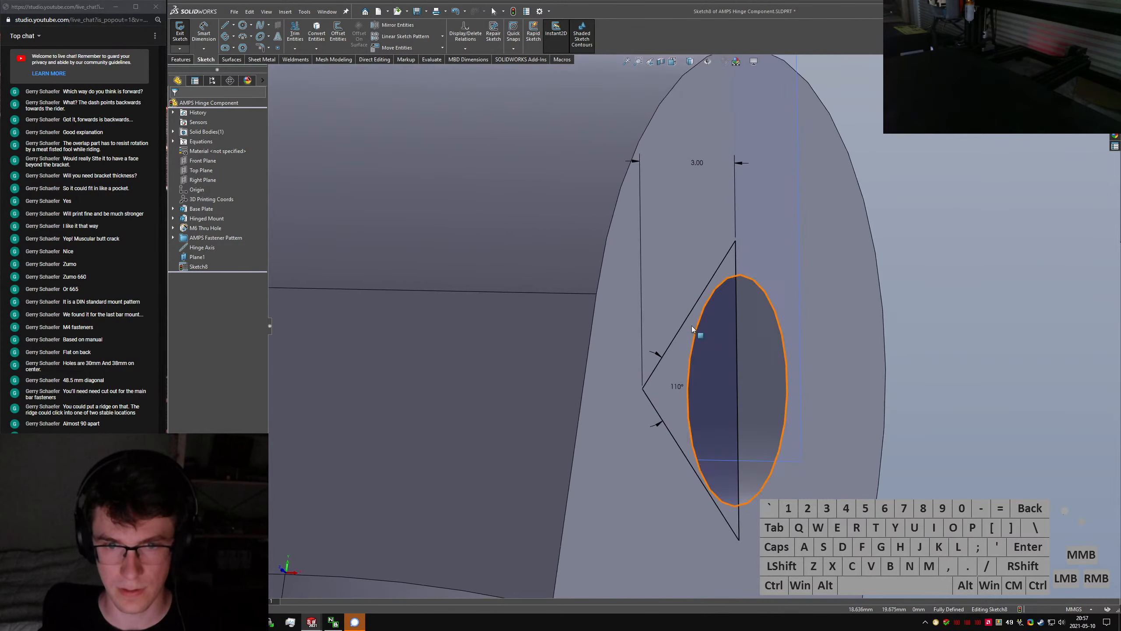
double_click(676, 384)
text(90)
key(Return)
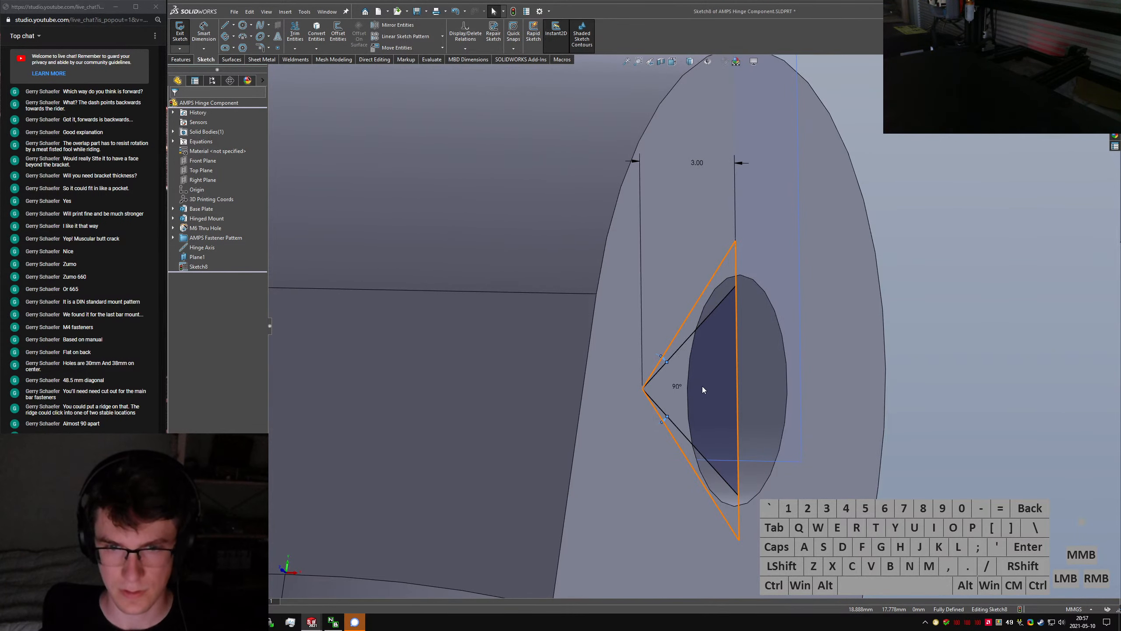
click(182, 41)
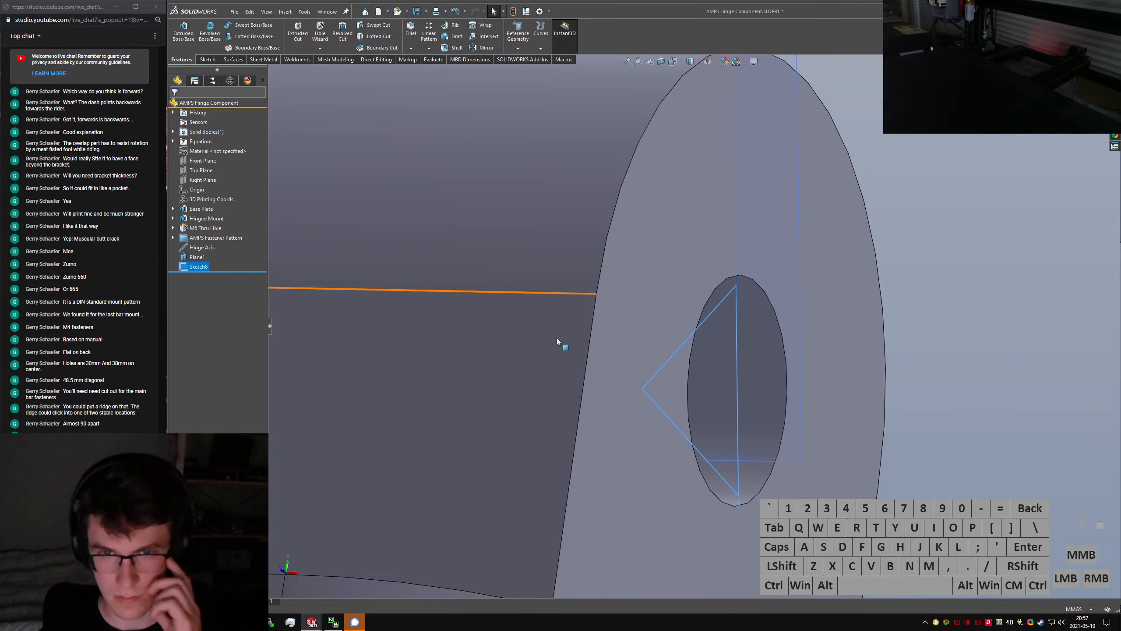
scroll(575, 309, up, 3)
mouse_move(575, 309)
middle_down()
mouse_move(552, 396)
mouse_move(185, 278)
middle_up()
right_click(199, 266)
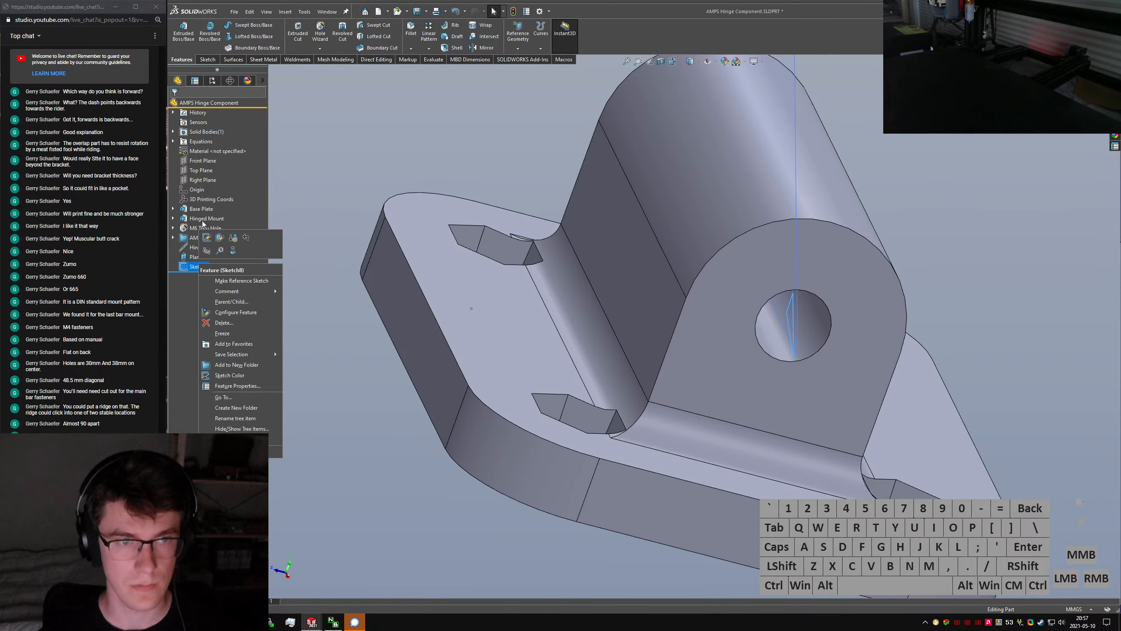
click(299, 37)
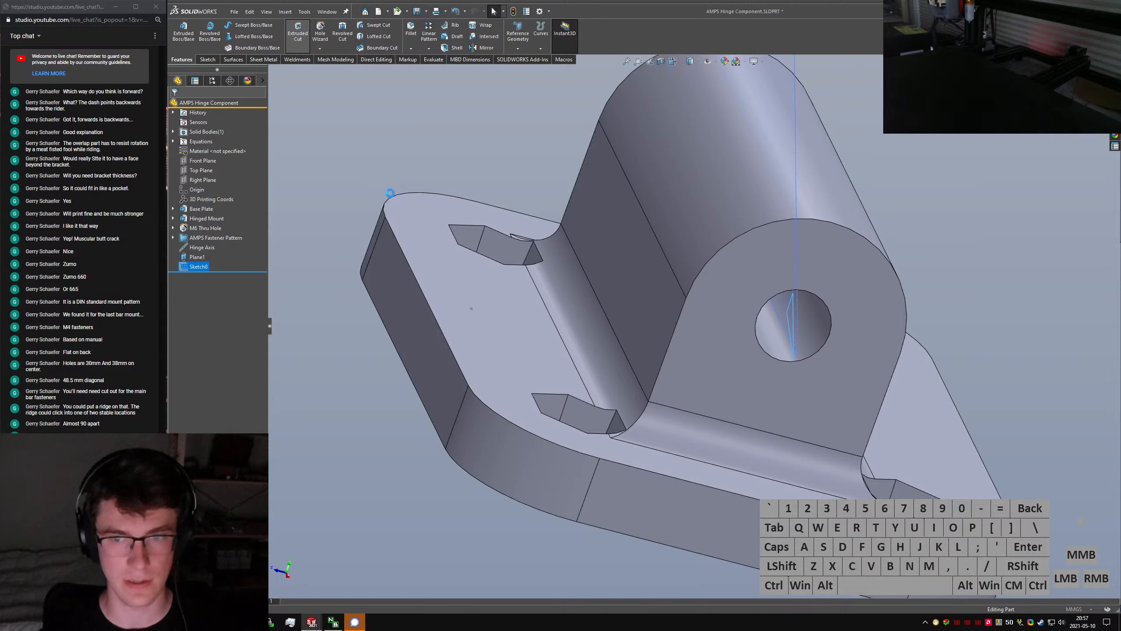
key(Escape)
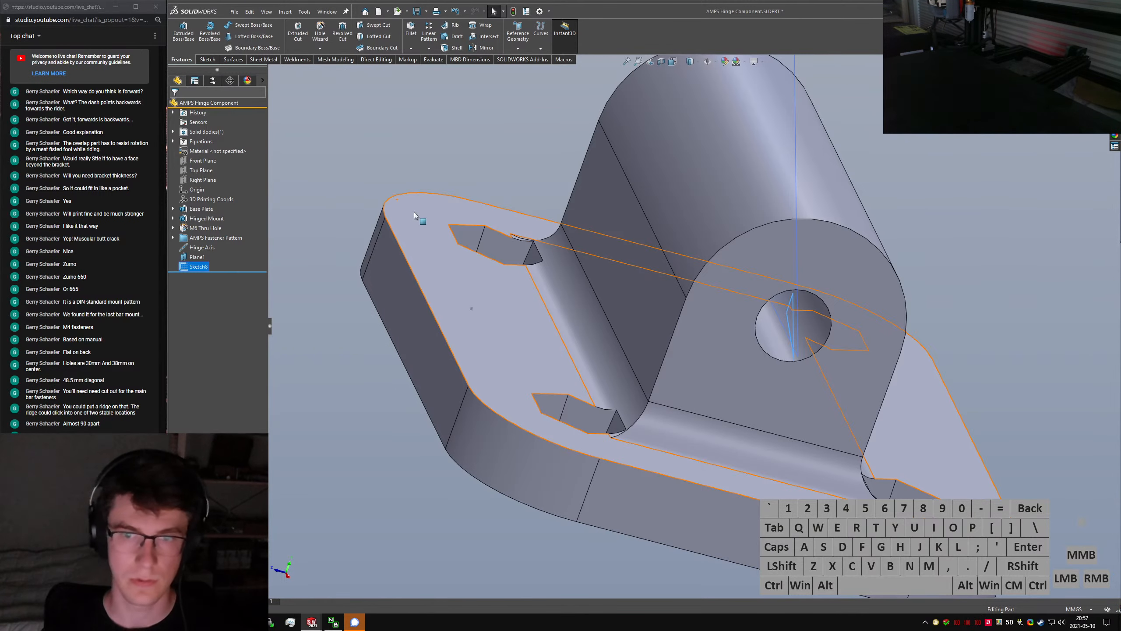
Reopen the triangle sketch square-on and draw an upright construction line about 6 mm long from the origin
click(207, 267)
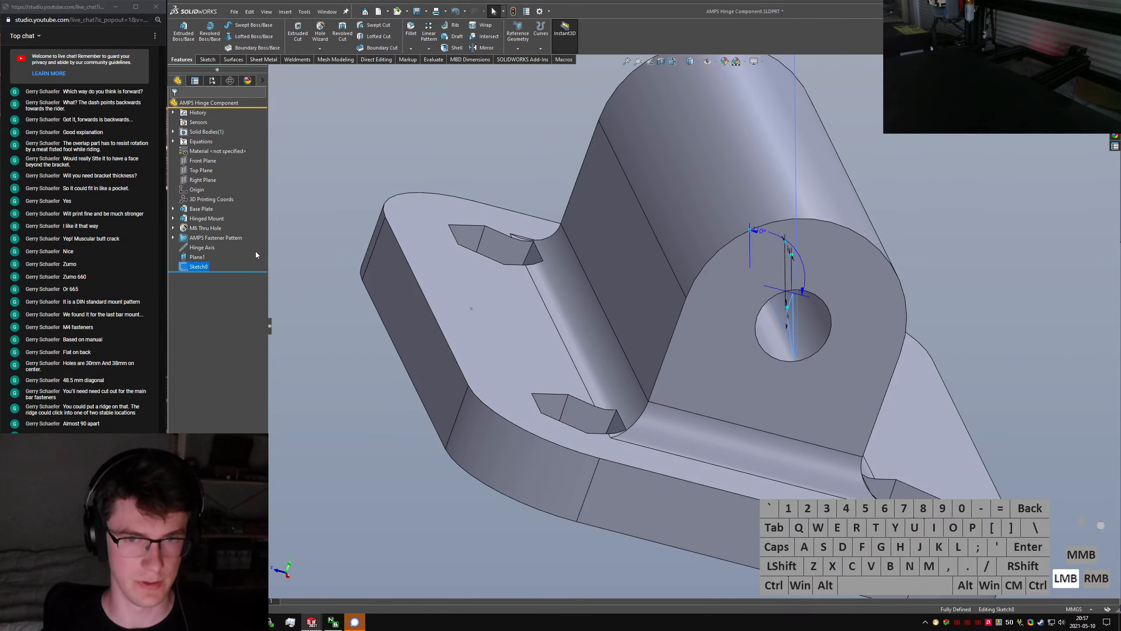
key(n)
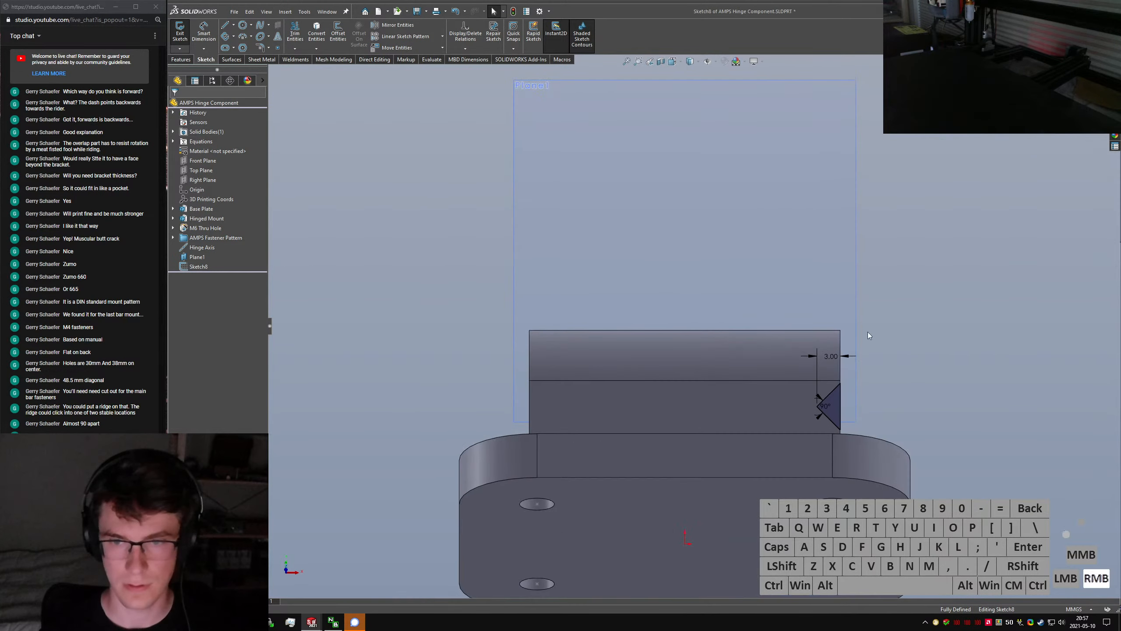
key(l)
click(685, 543)
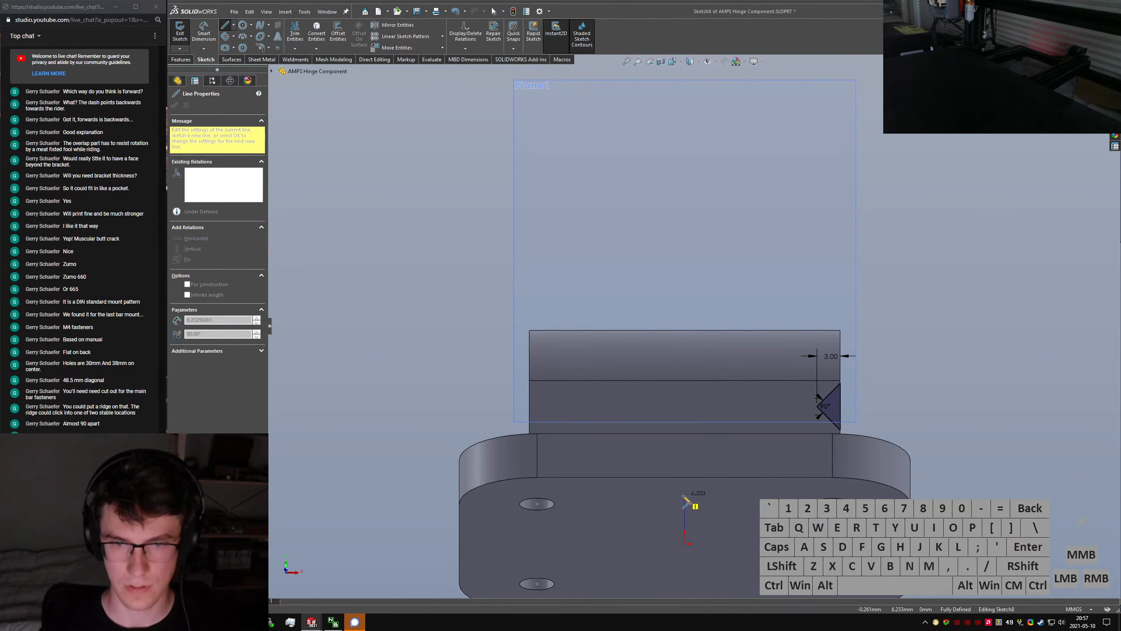
click(685, 496)
key(alt+c)
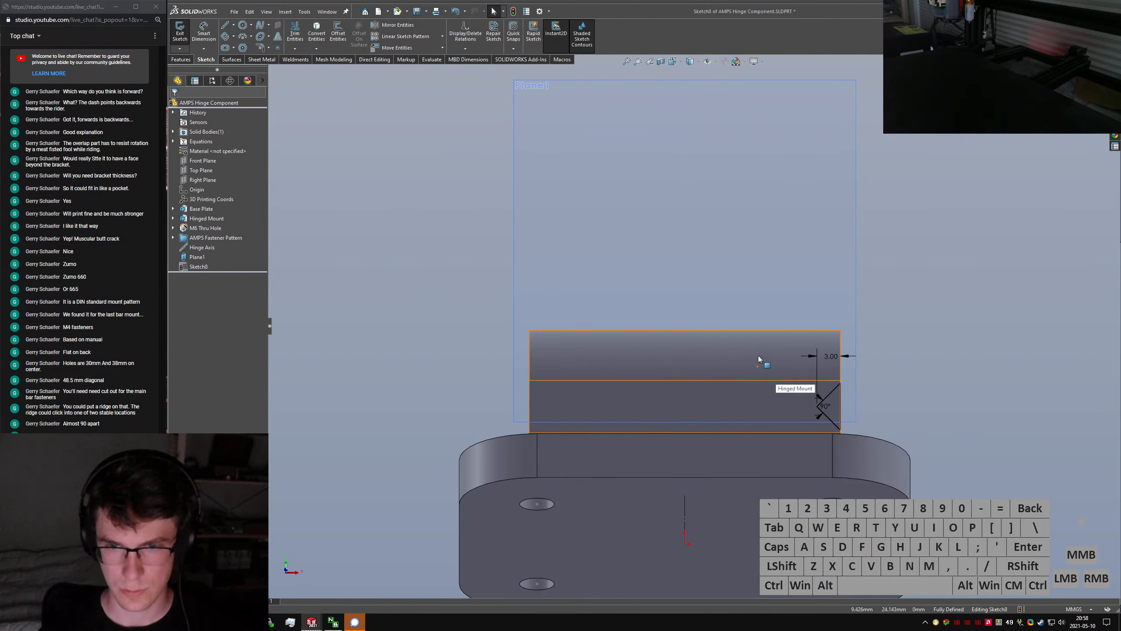
Hide the angled reference plane behind the triangle sketch
right_click(804, 239)
click(812, 242)
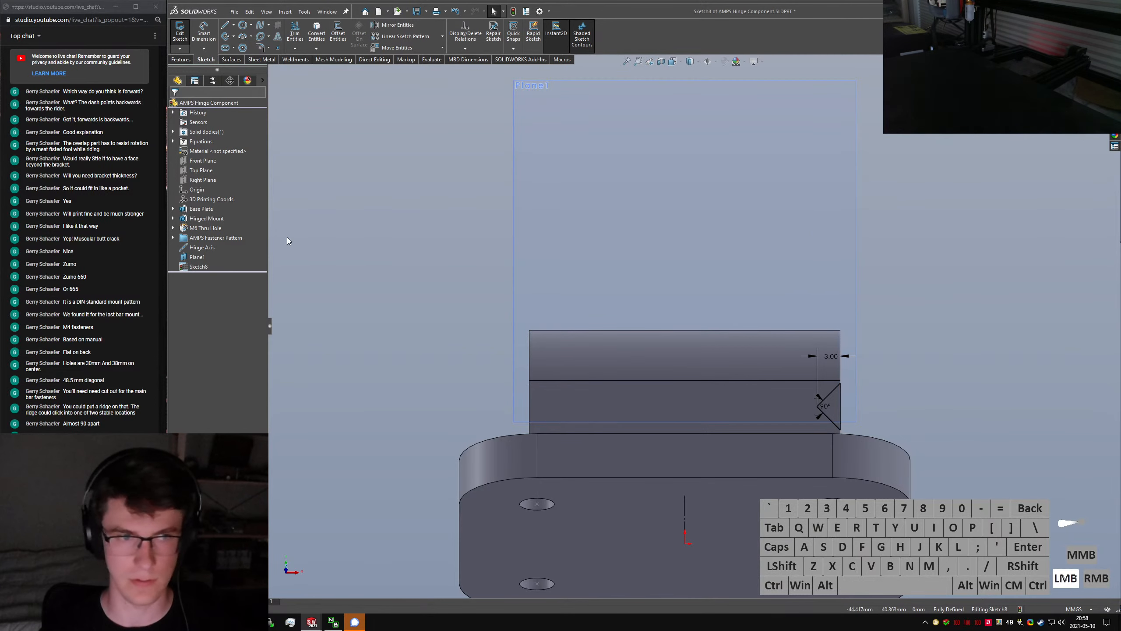
right_click(198, 264)
click(203, 248)
right_click(205, 247)
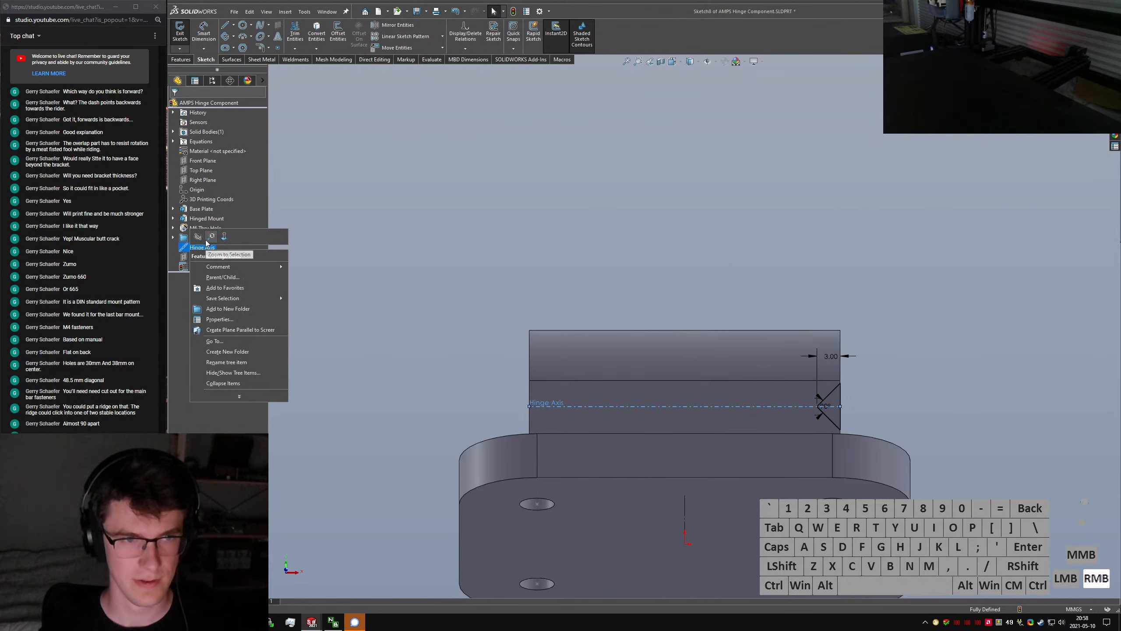
click(852, 377)
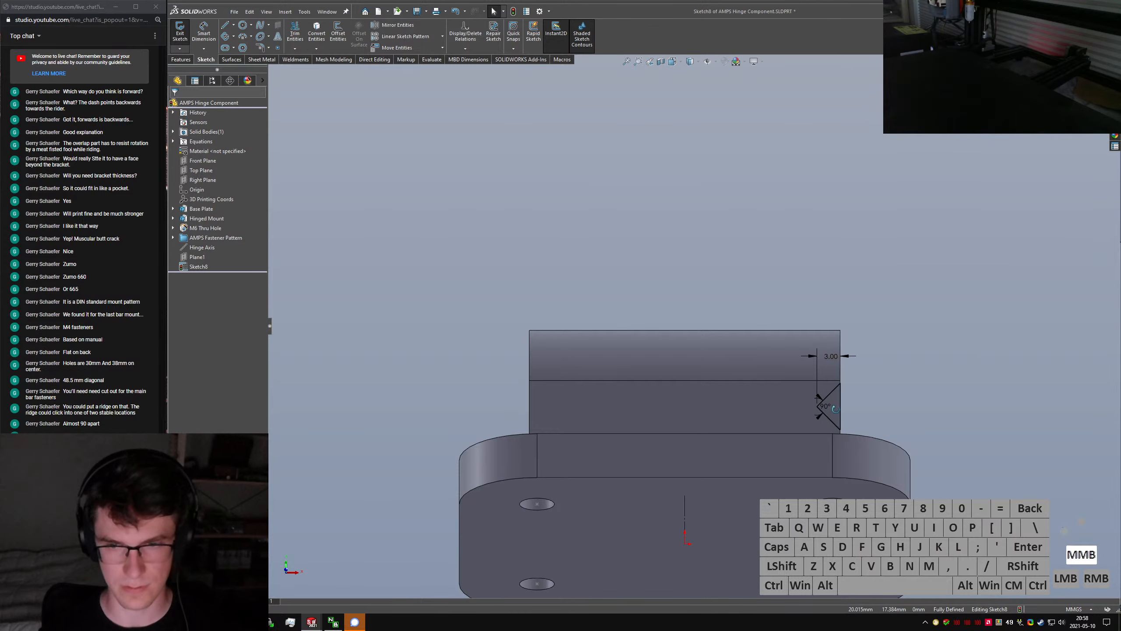
Mirror the triangle's three lines about the upright construction line at the origin and exit the sketch
middle_drag(836, 409, 838, 415)
ctrl+click(830, 403)
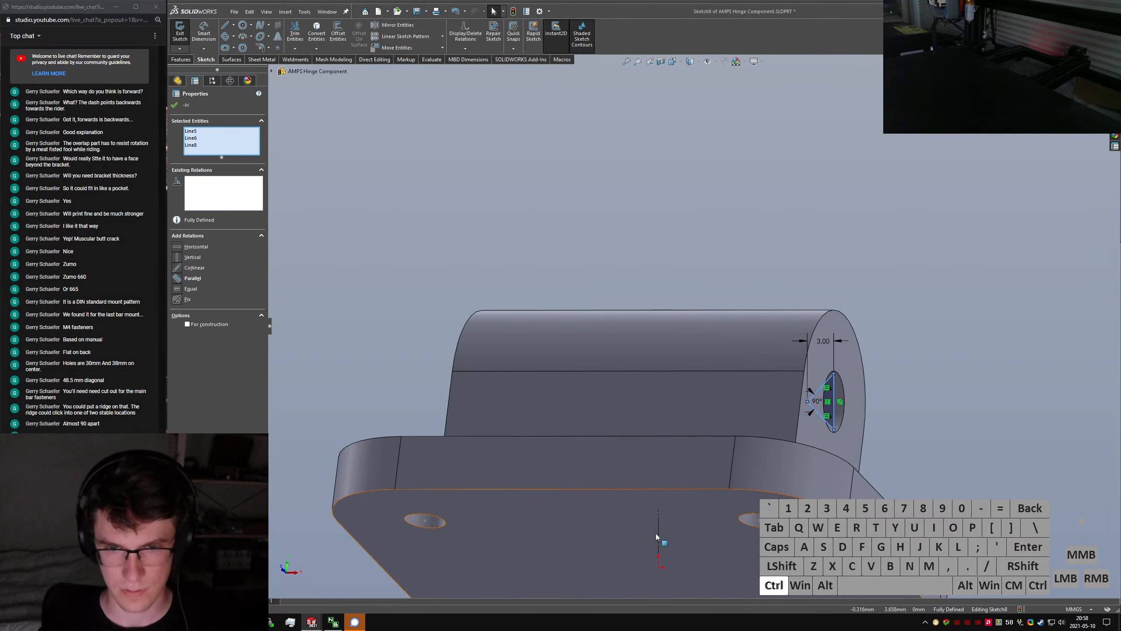
right_drag(920, 445, 887, 434)
click(178, 40)
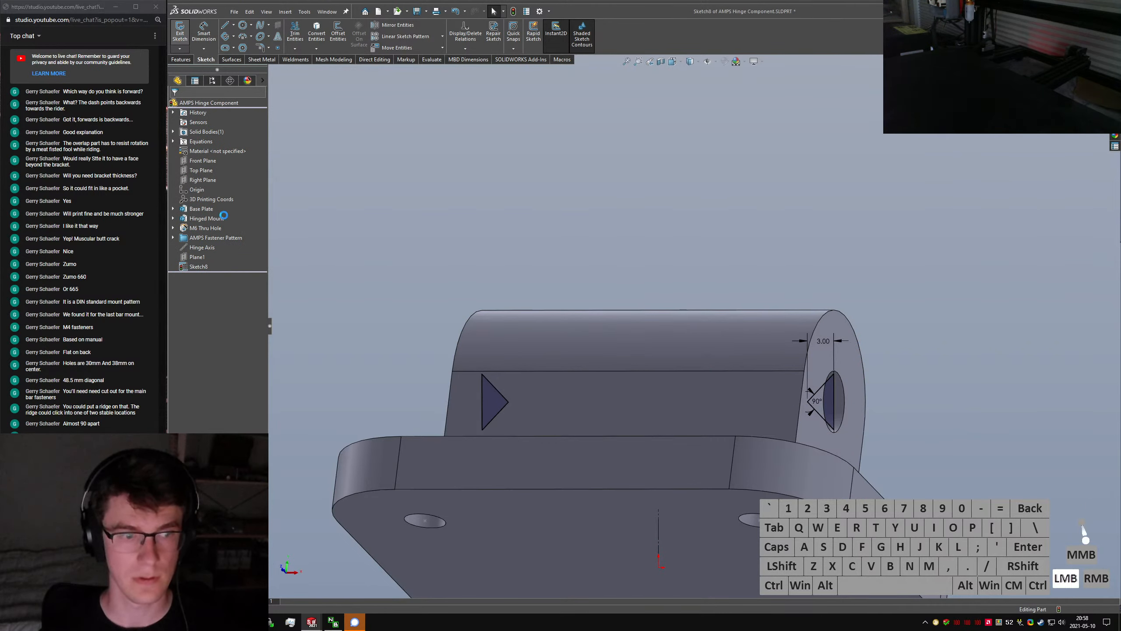
Cut-extrude both triangles through the hinge barrel as a Mid Plane cut with a depth of 20 mm
click(189, 267)
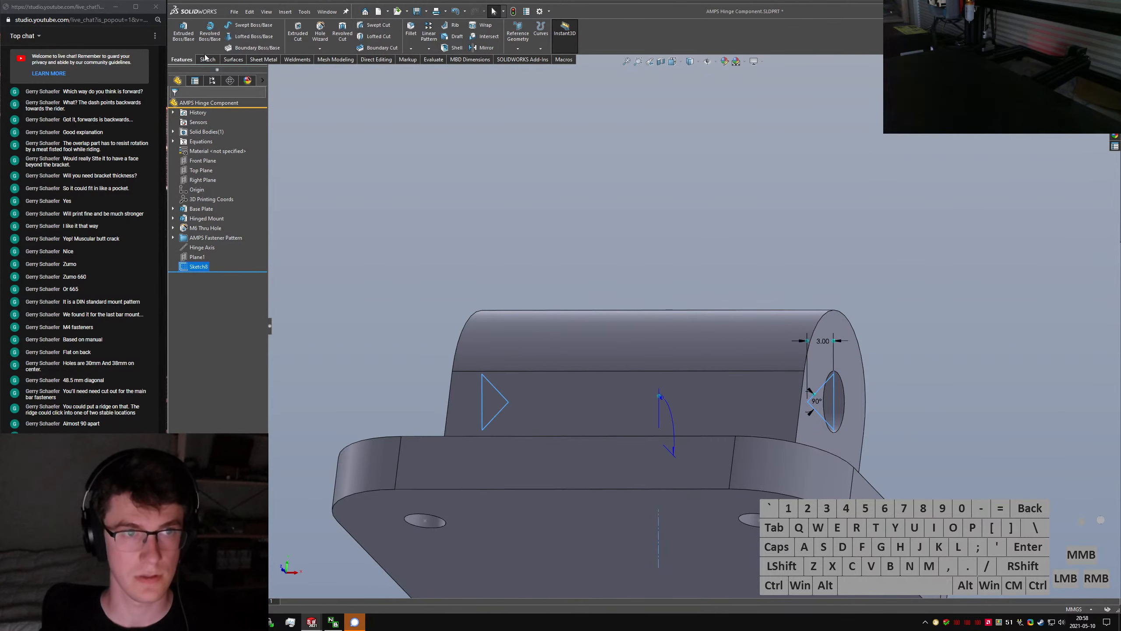
click(298, 32)
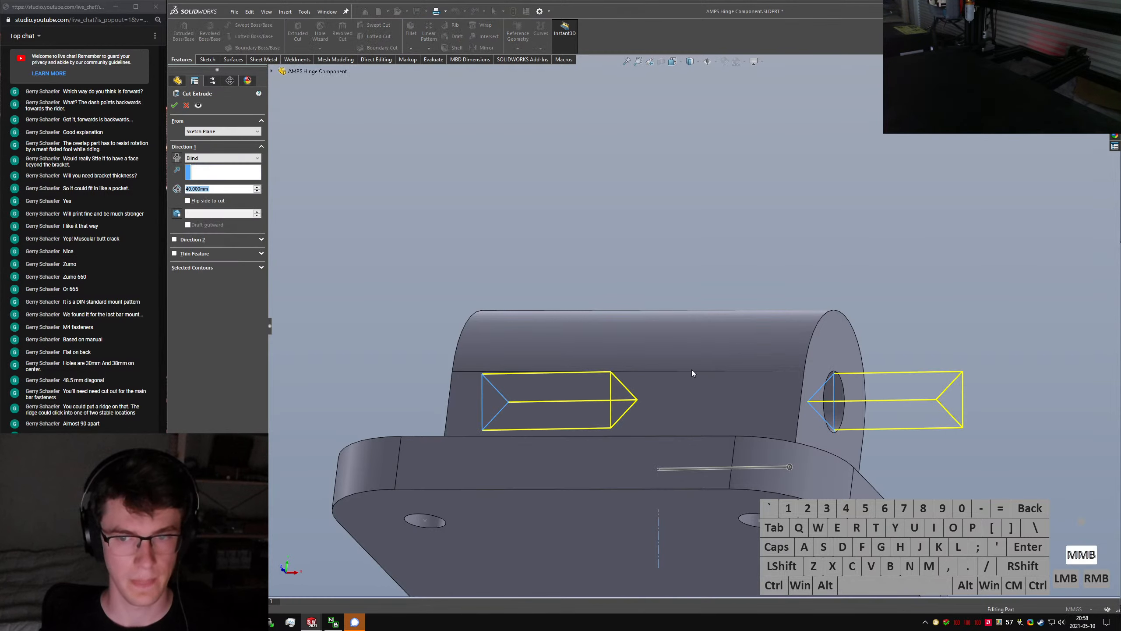
click(212, 158)
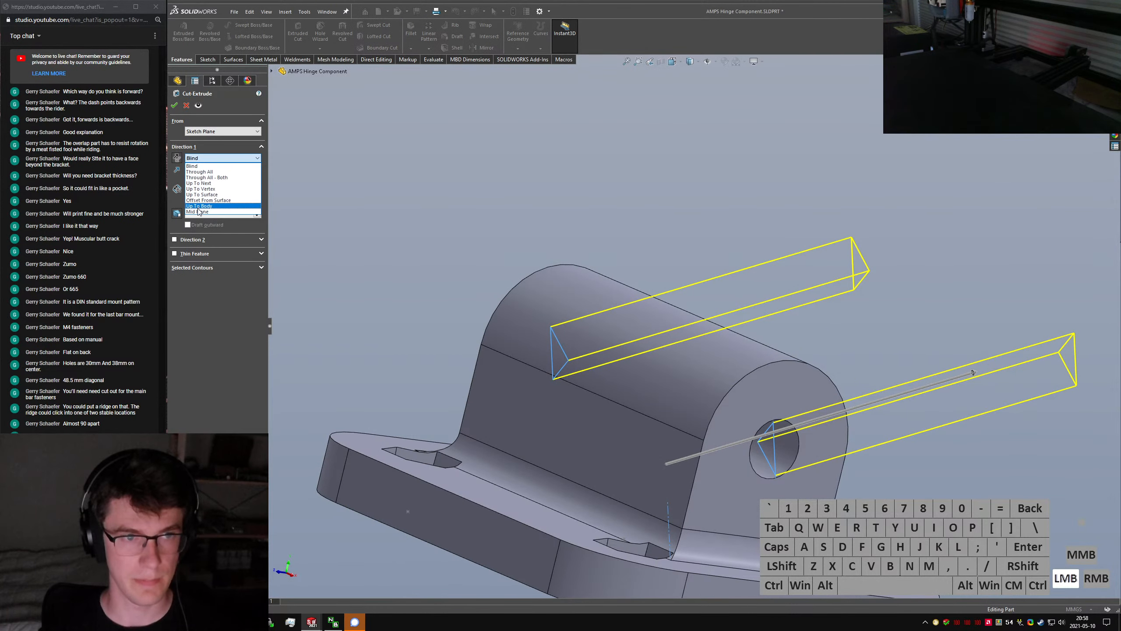
click(201, 215)
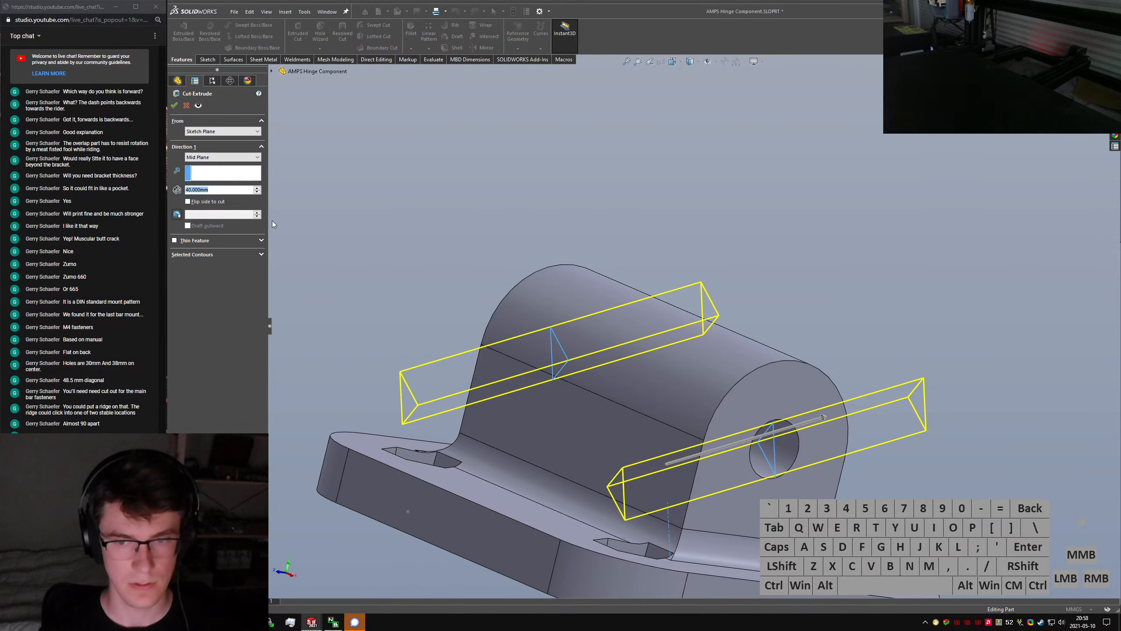
text(20)
key(Return)
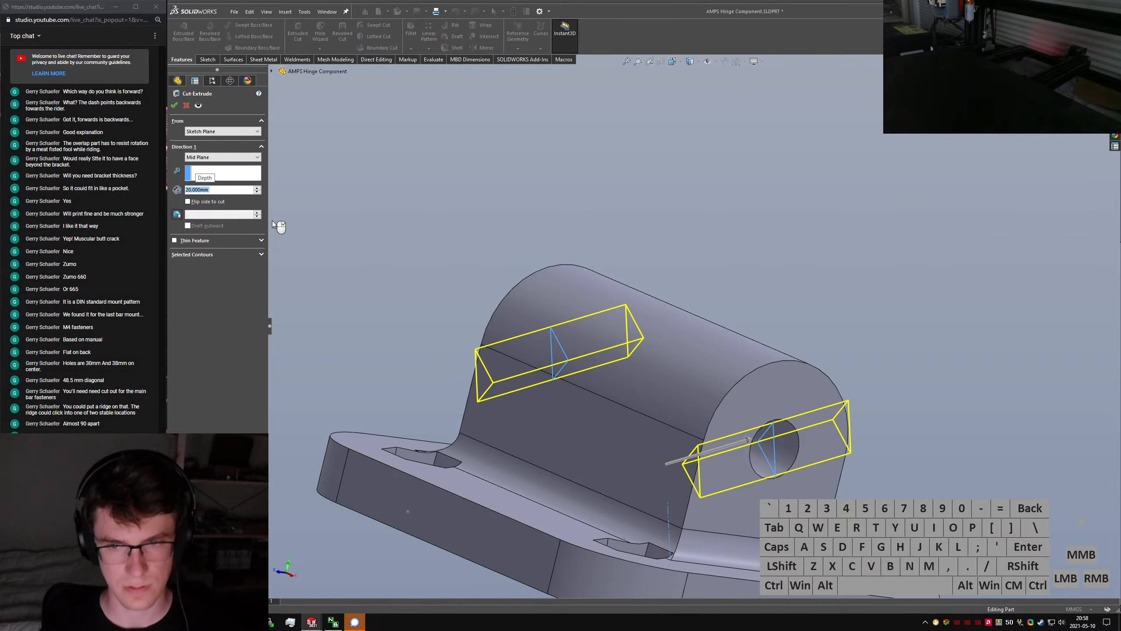
right_click(272, 222)
Set the V-groove cut's depth to 25 mm
middle_drag(680, 450, 798, 439)
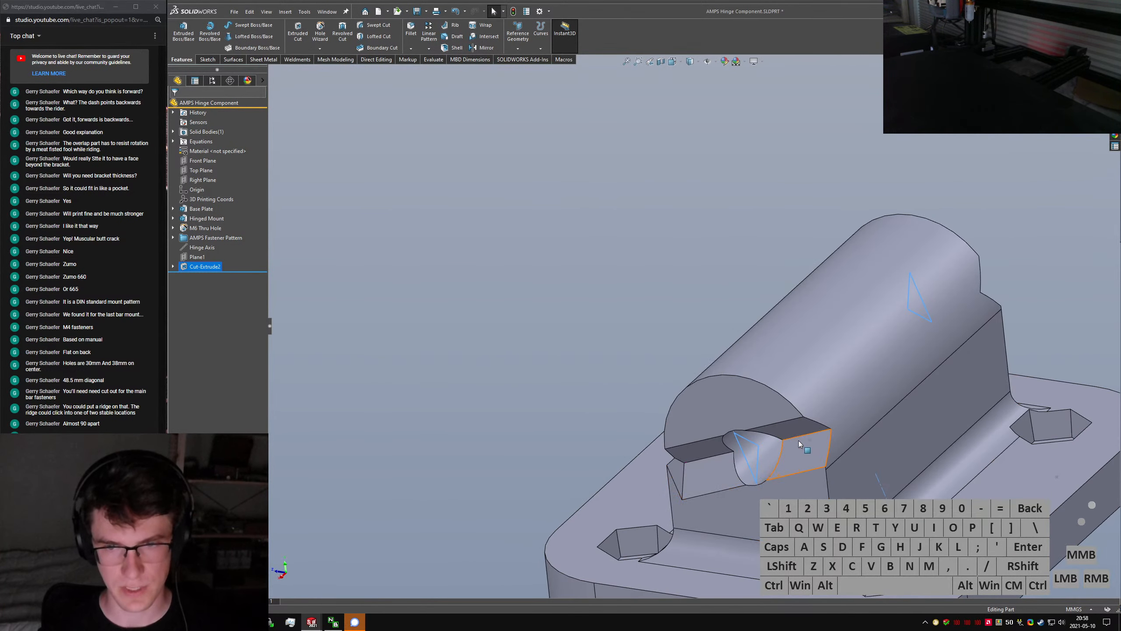
scroll(799, 440, down, 2)
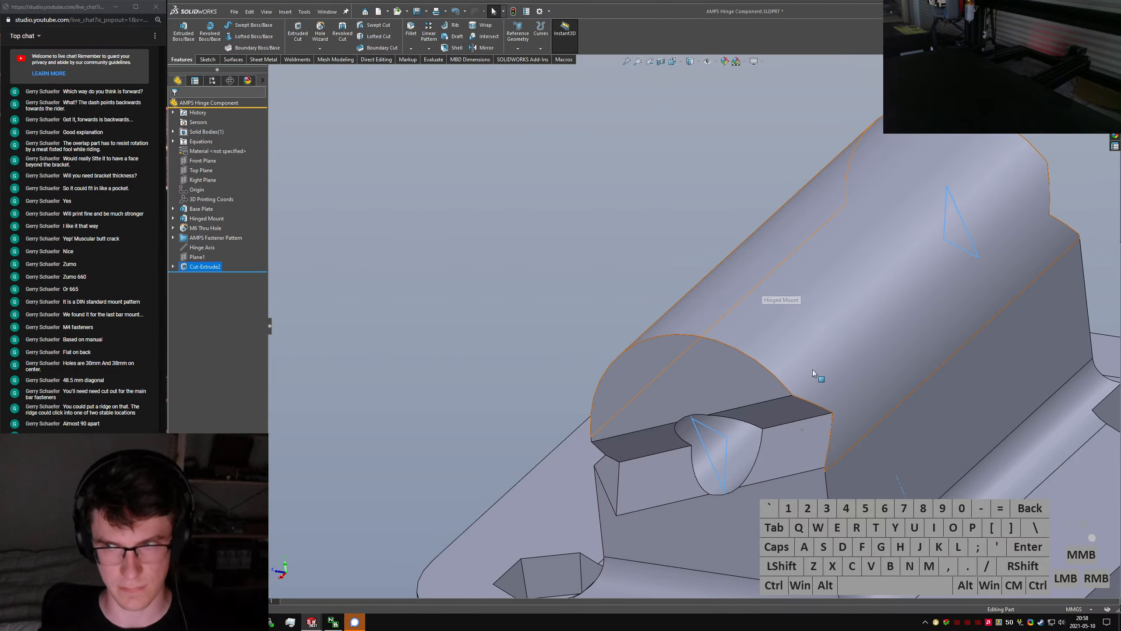
middle_drag(655, 469, 710, 463)
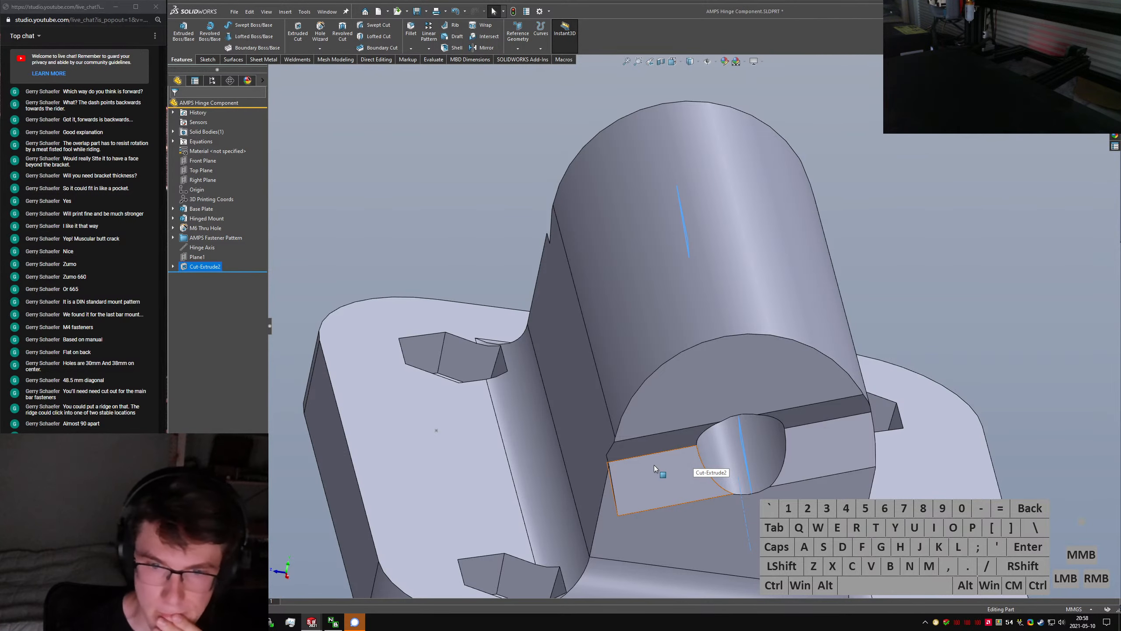
middle_drag(639, 470, 678, 467)
click(669, 484)
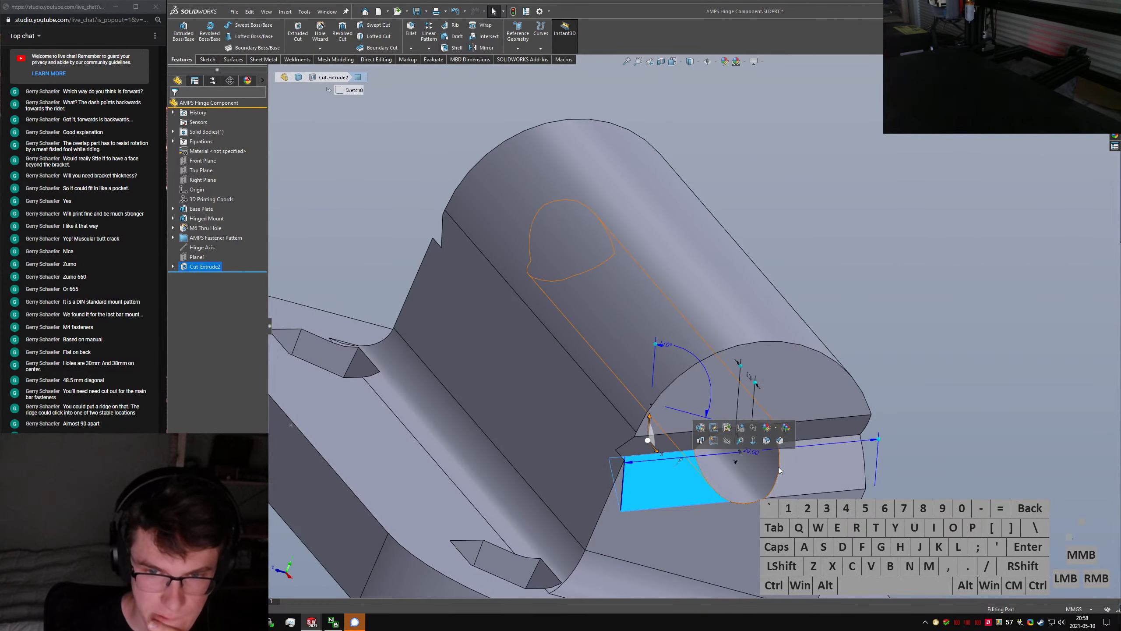
click(746, 448)
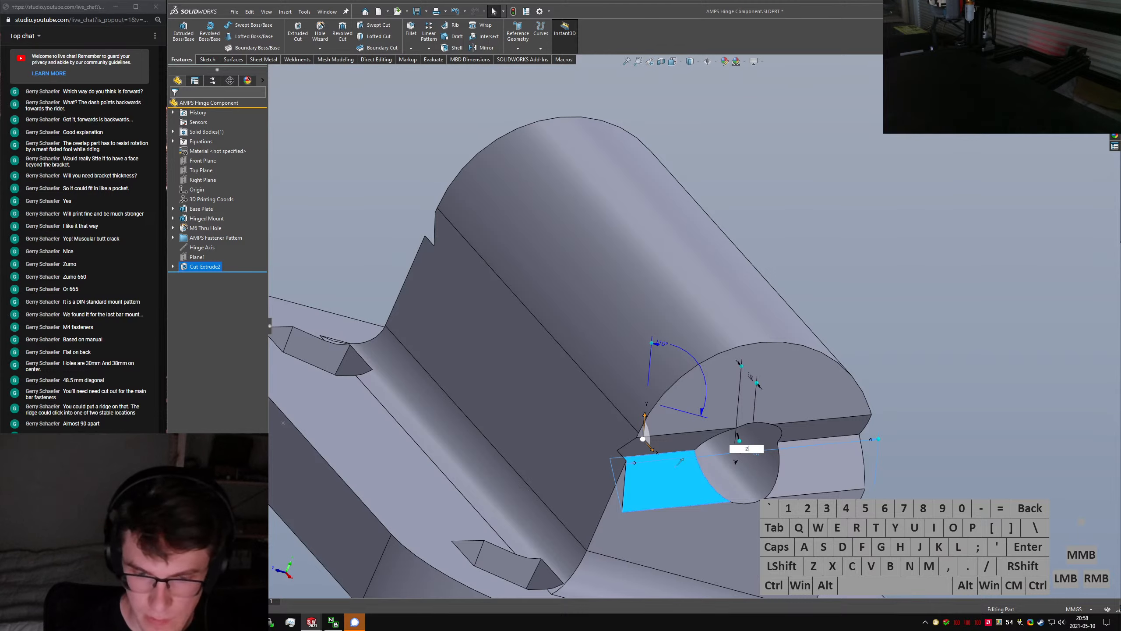
click(748, 452)
middle_drag(747, 452, 718, 462)
scroll(719, 463, up, 3)
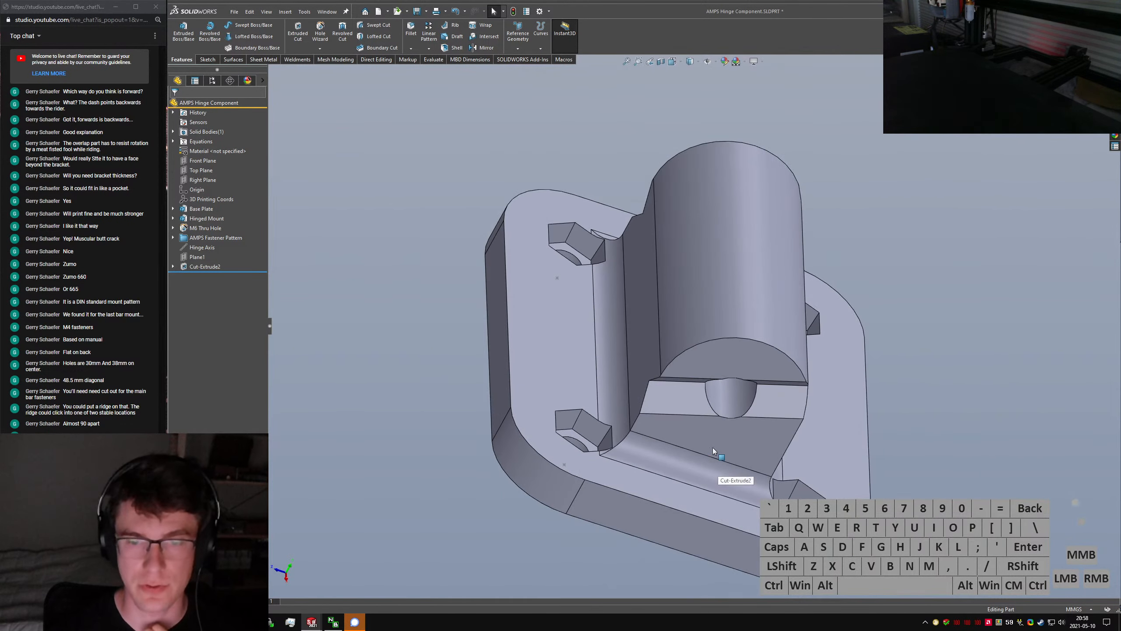
Reopen the Hinged Mount sketch and add a reference dimension between the arc's center and the profile's straight base line
scroll(720, 372, down, 4)
click(725, 349)
ctrl+click(655, 487)
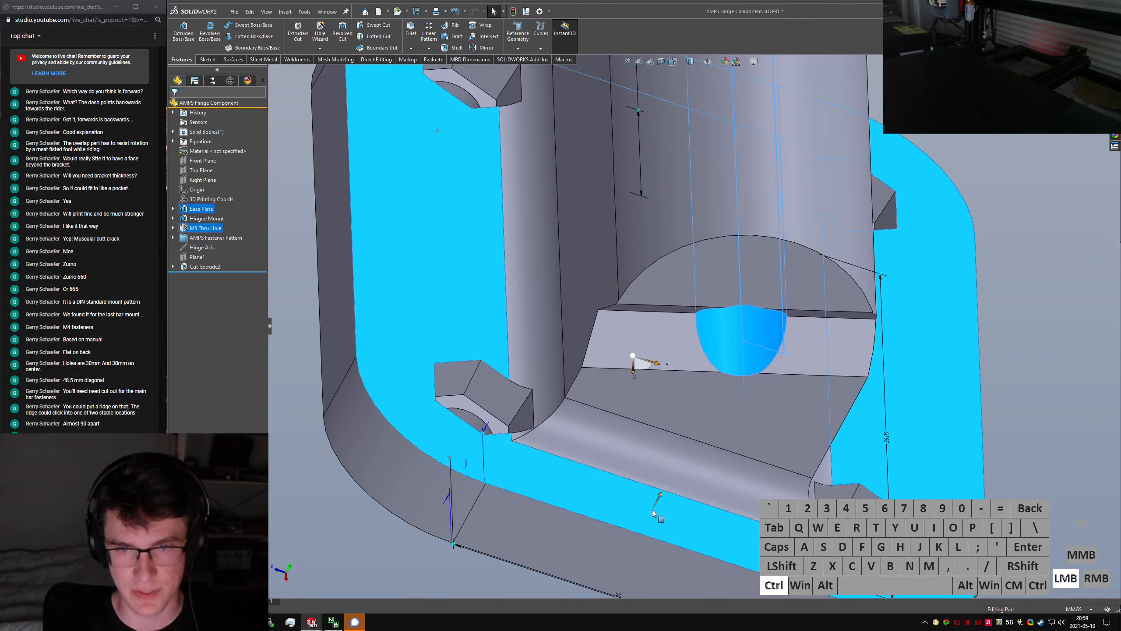
click(173, 209)
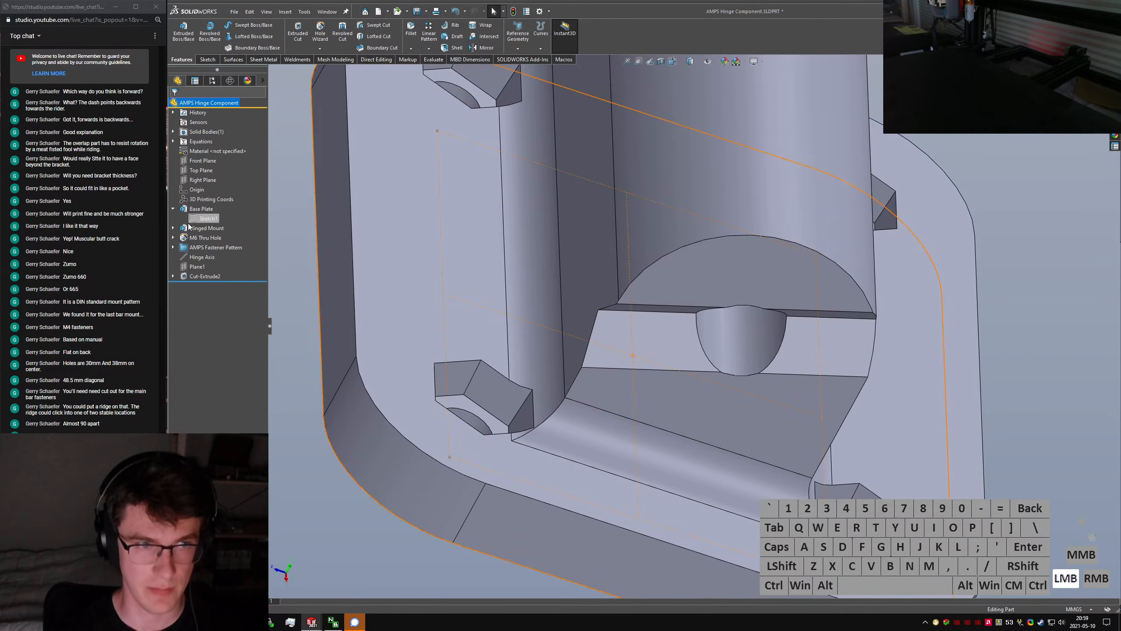
click(173, 228)
click(212, 216)
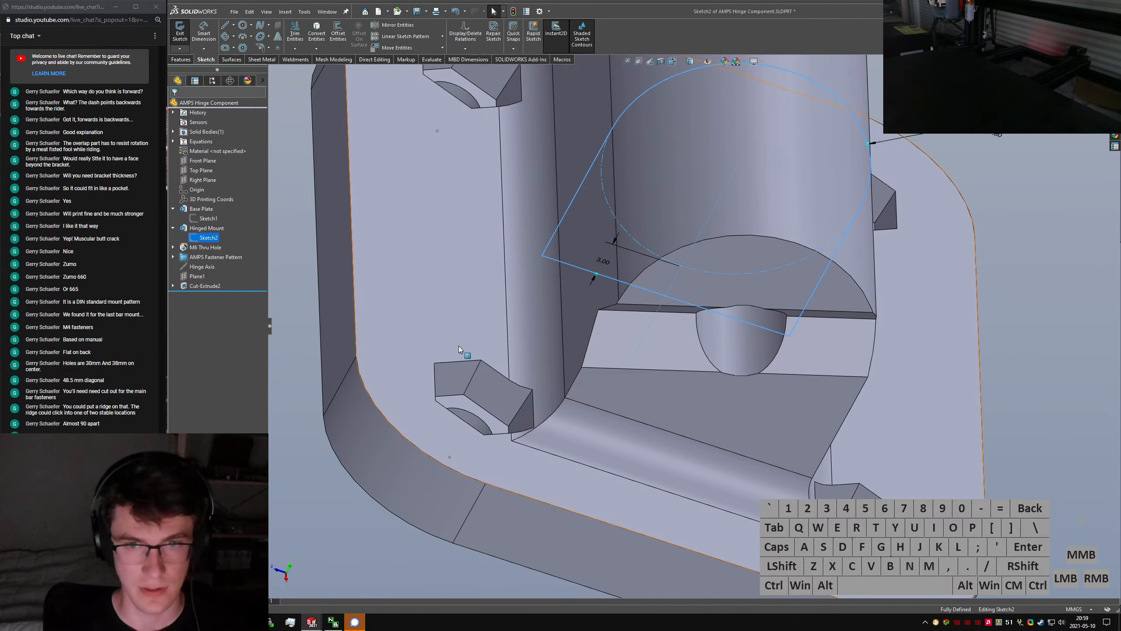
click(711, 310)
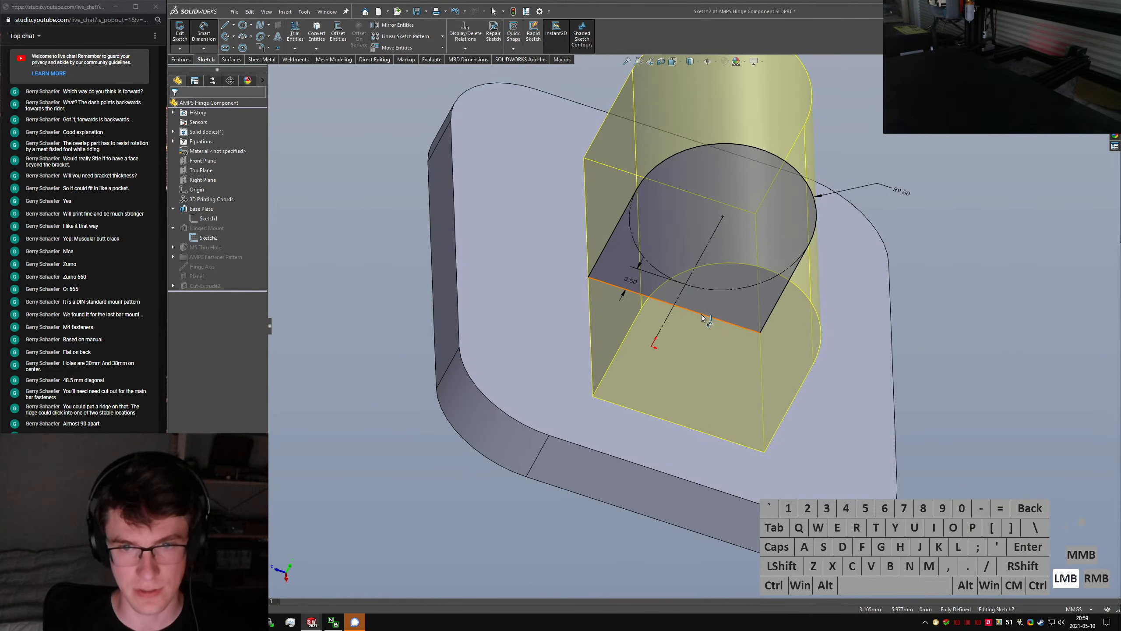
click(722, 217)
click(845, 326)
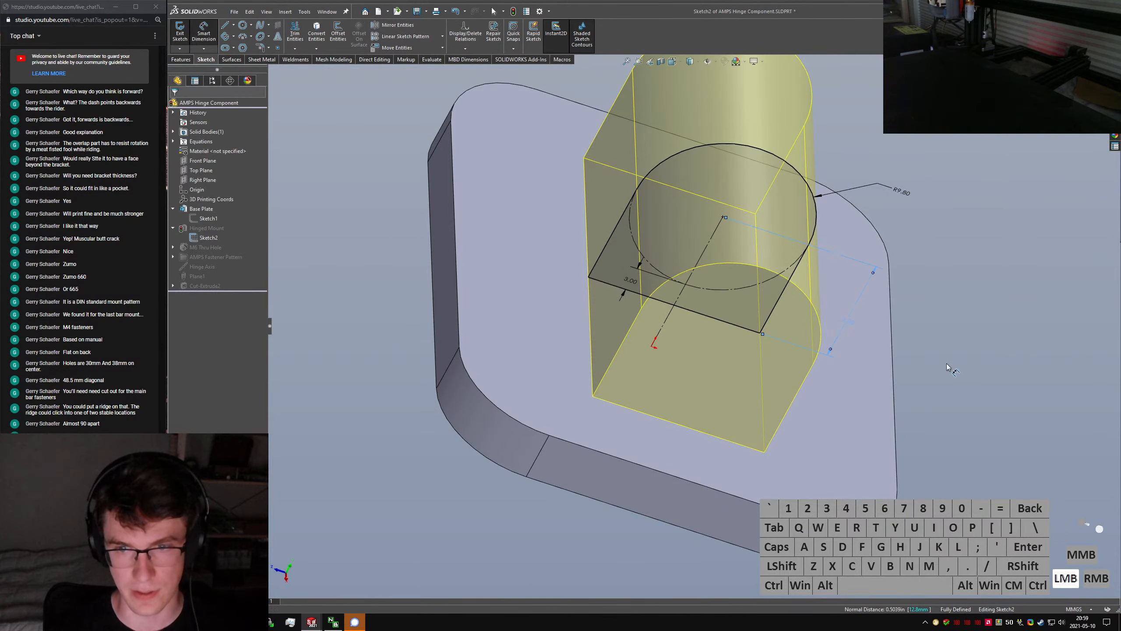
key(Escape)
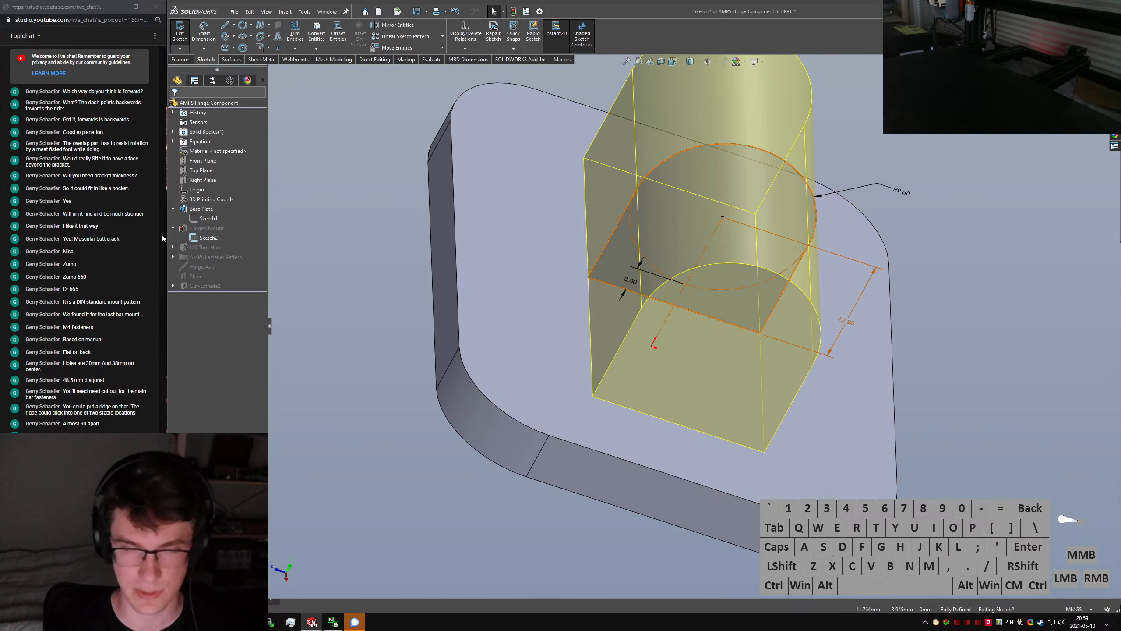
Set the V-groove cut's depth to the equation "D3@Sketch2"*2 and rebuild the part
click(204, 288)
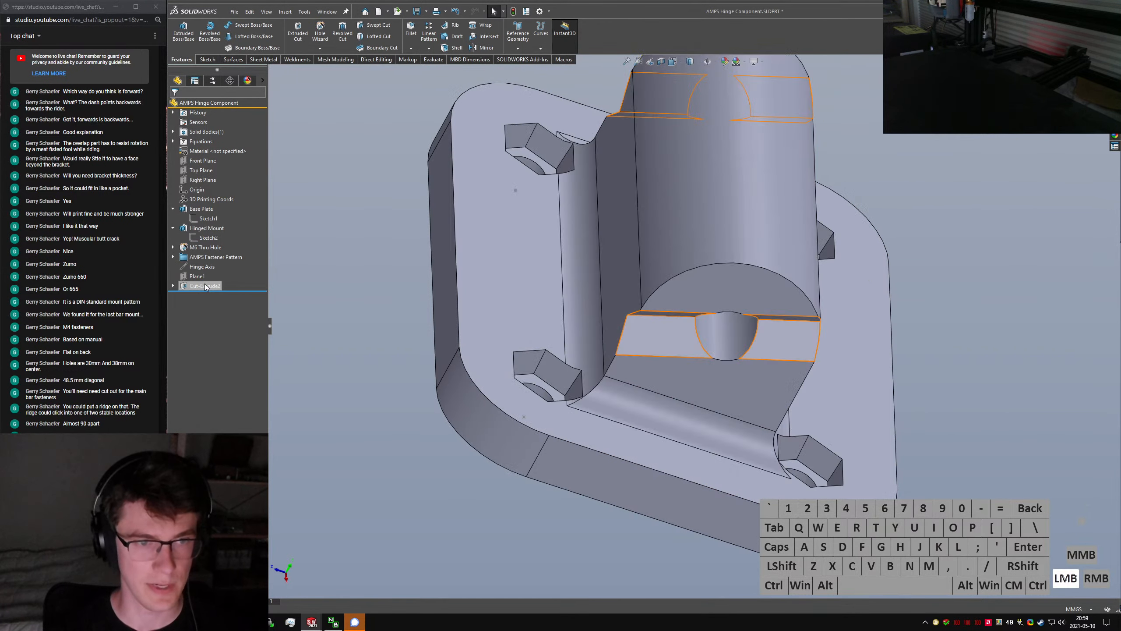
double_click(734, 333)
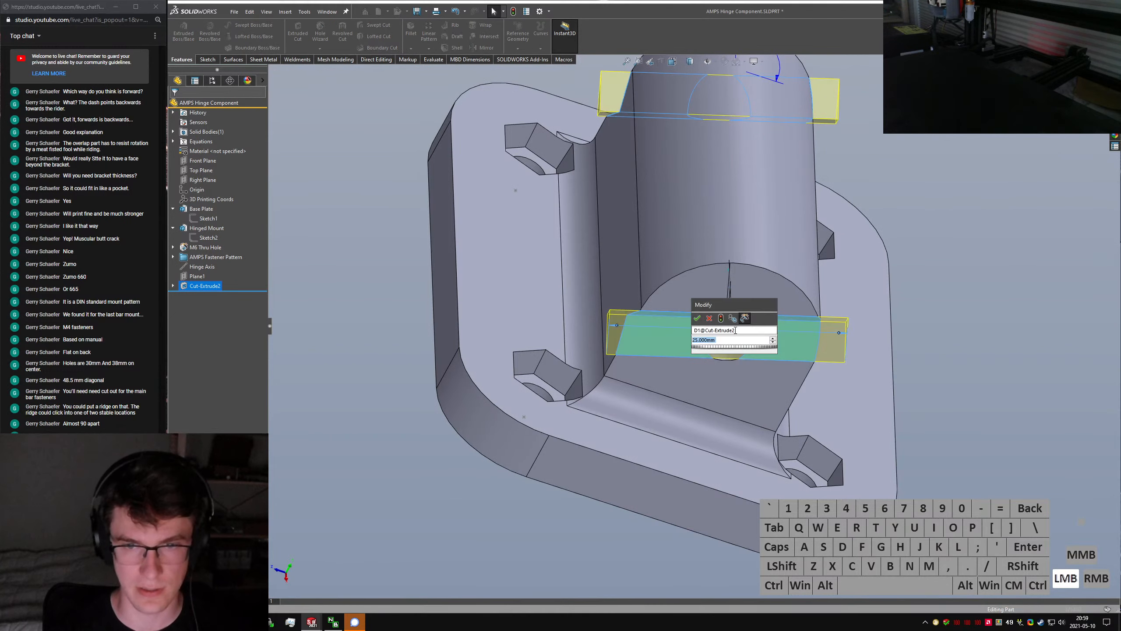
text(="D3@Sk)
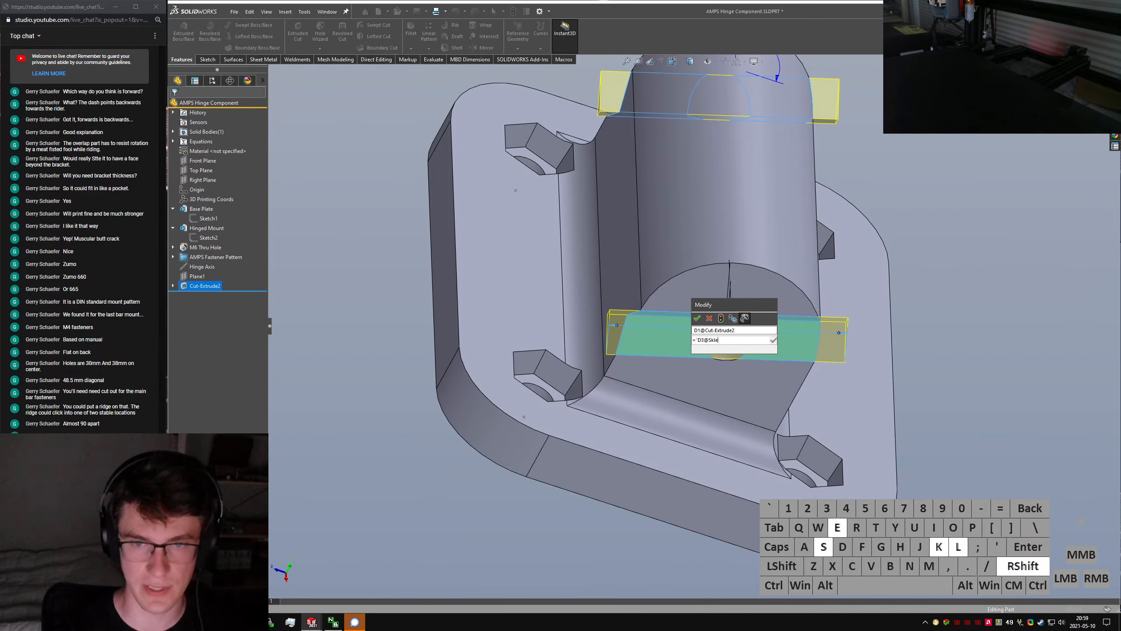
text(etch2"*()
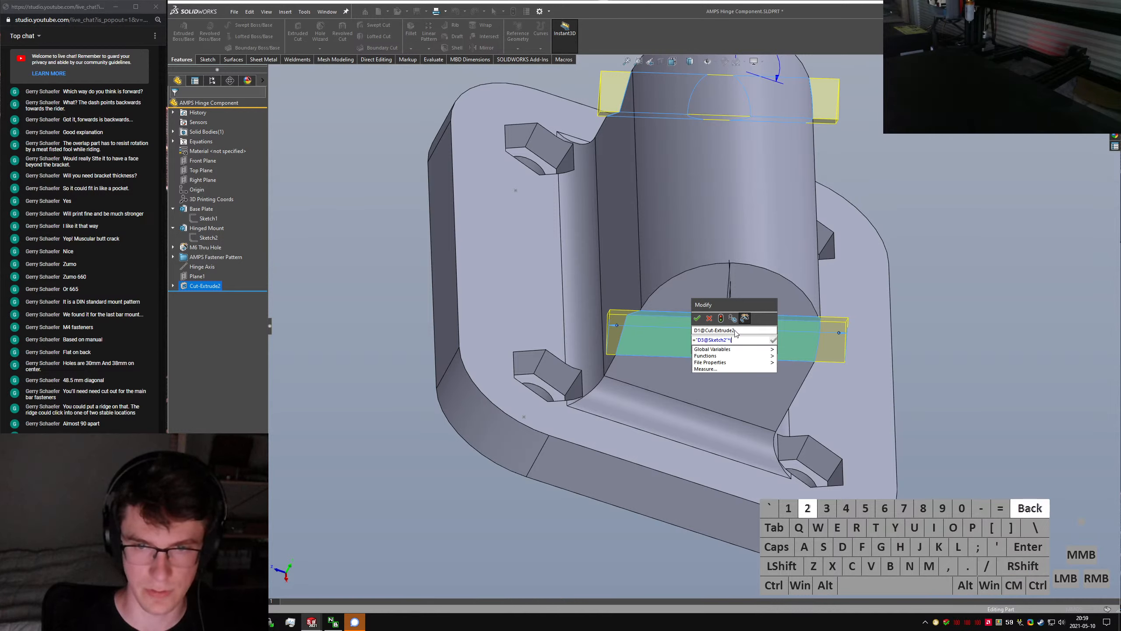
key(BackSpace)
text(2)
key(Return)
key(Return)
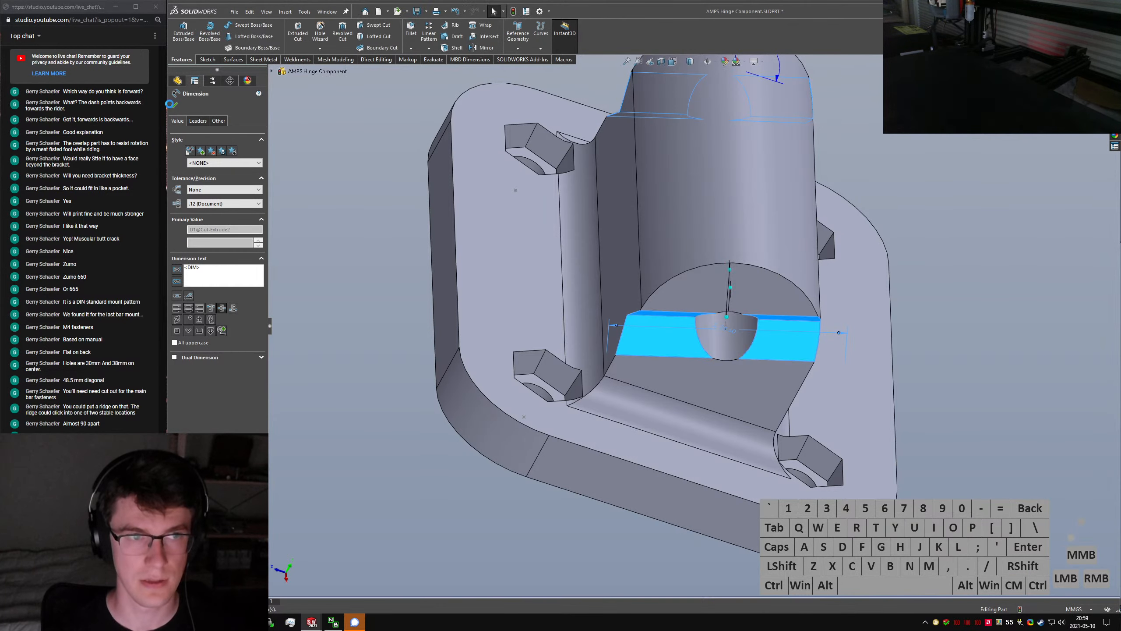
click(174, 104)
middle_drag(679, 345, 668, 323)
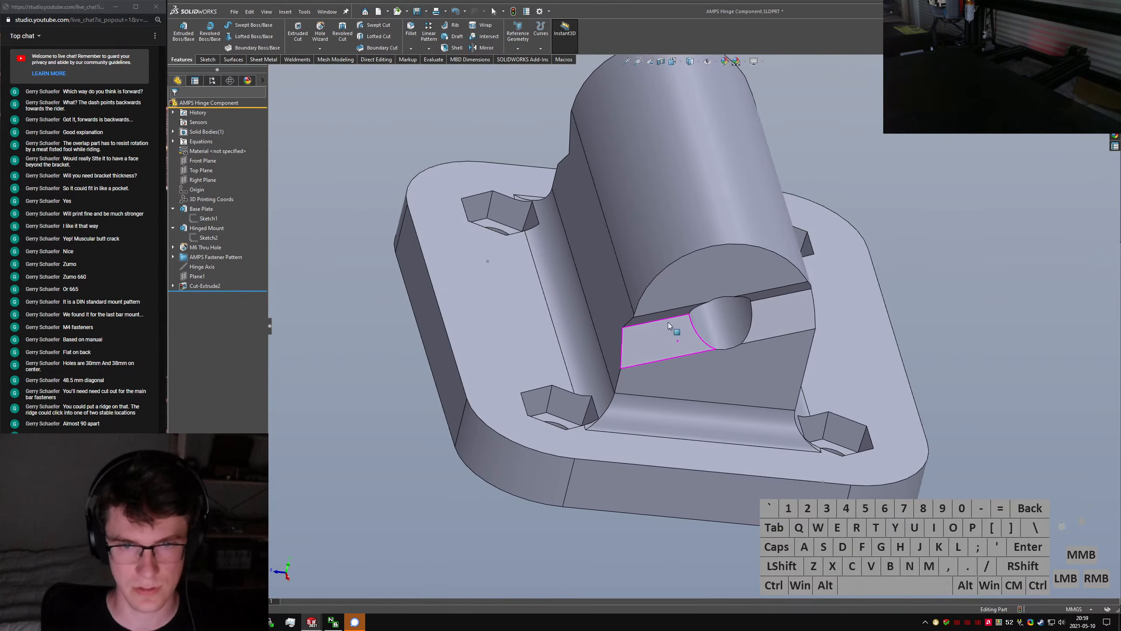
key(ctrl+q)
Set up a circular pattern around the M6 hole's inner face with two instances spaced 80° apart
click(335, 289)
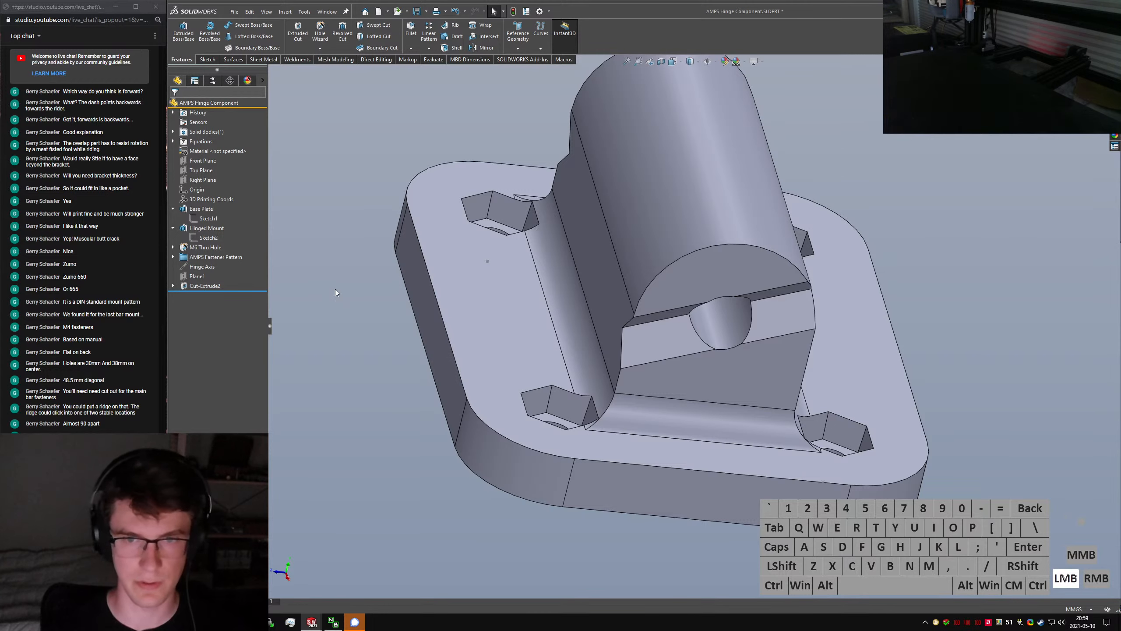
text(slar)
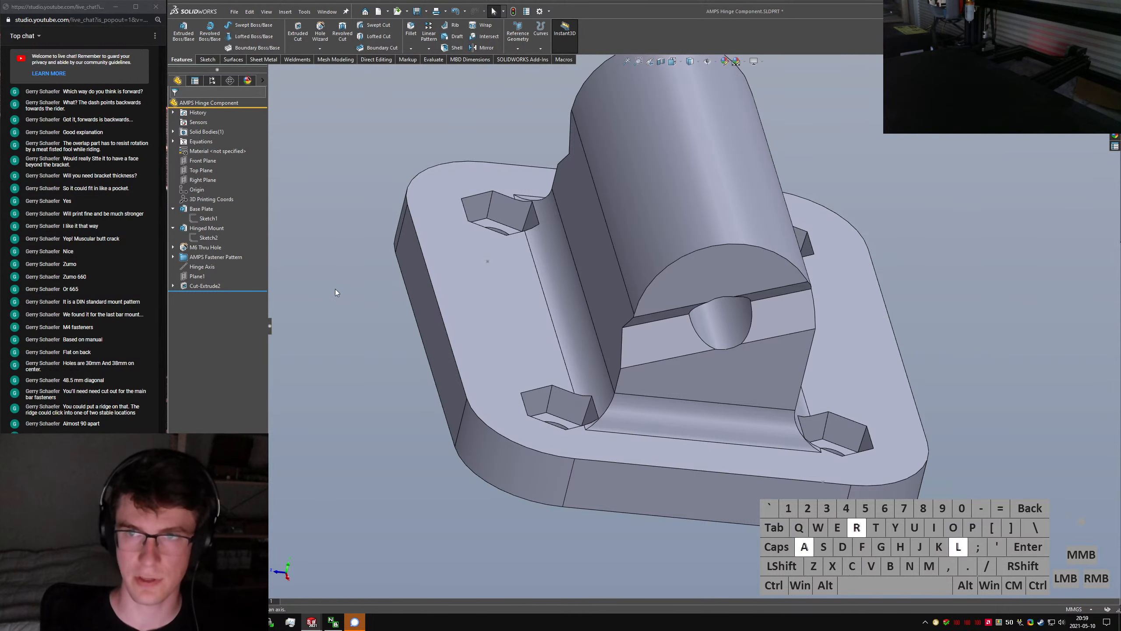
key(Return)
click(223, 133)
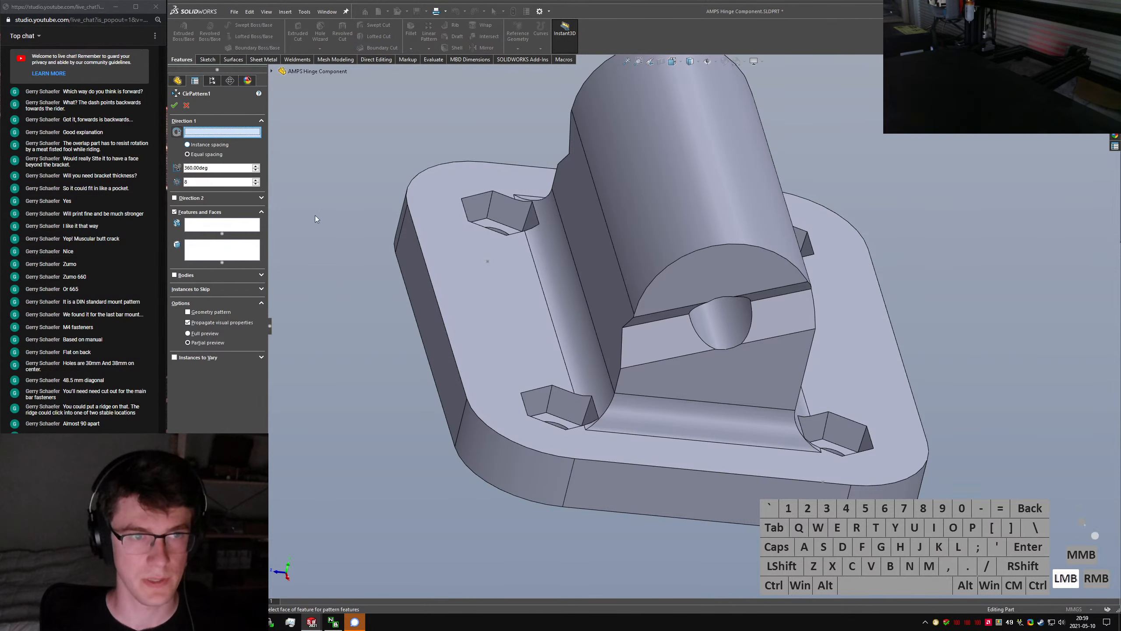
click(726, 318)
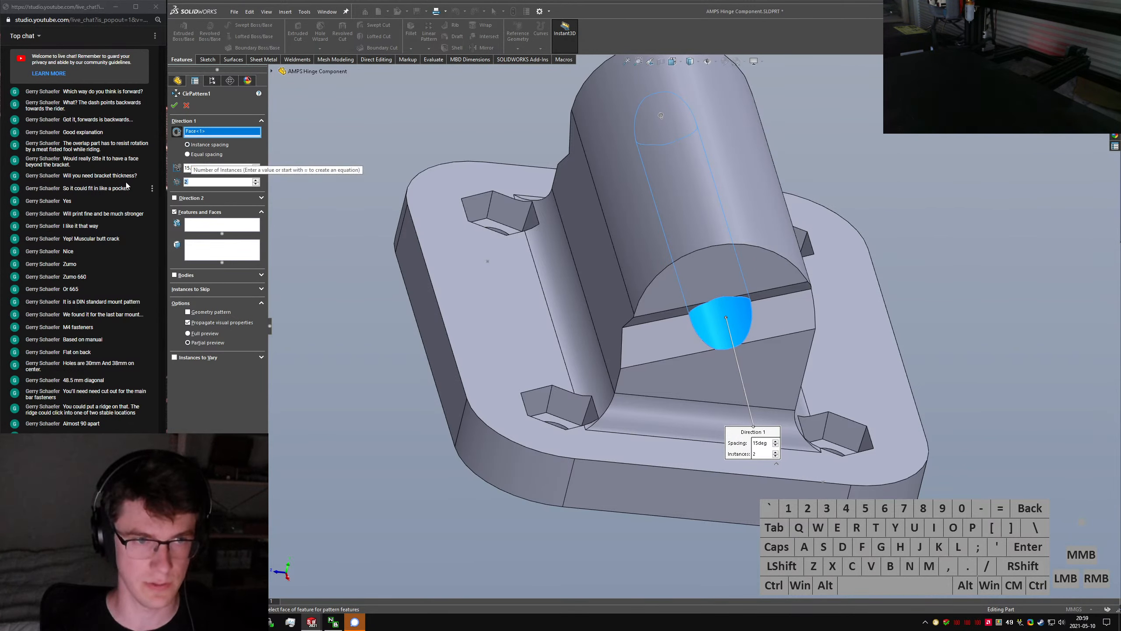
text(80)
key(Return)
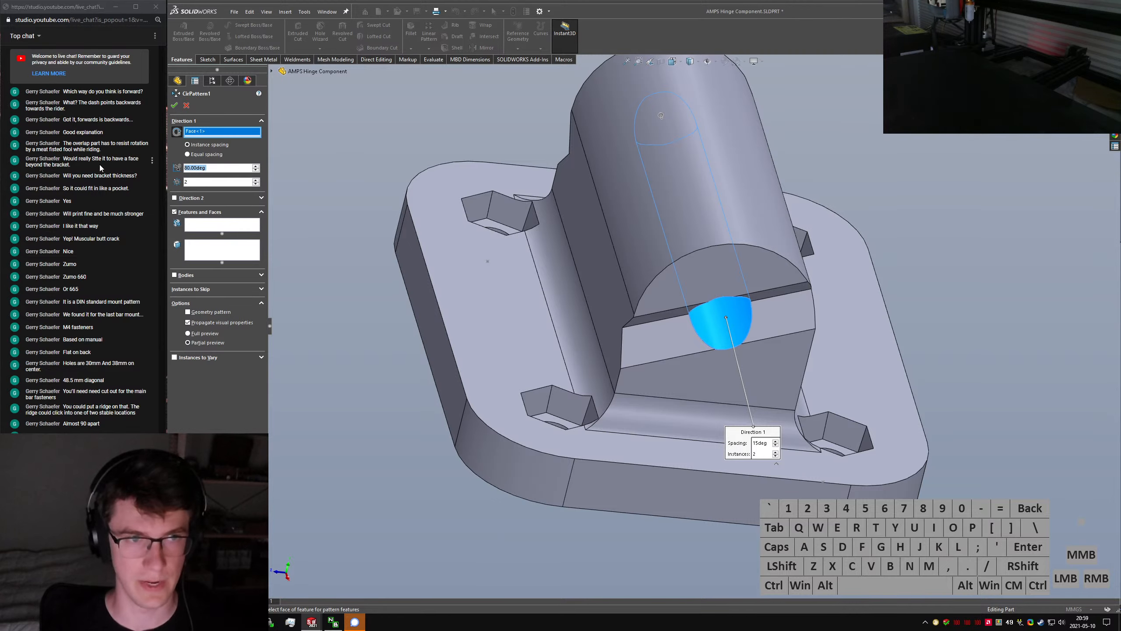
middle_drag(731, 263, 660, 256)
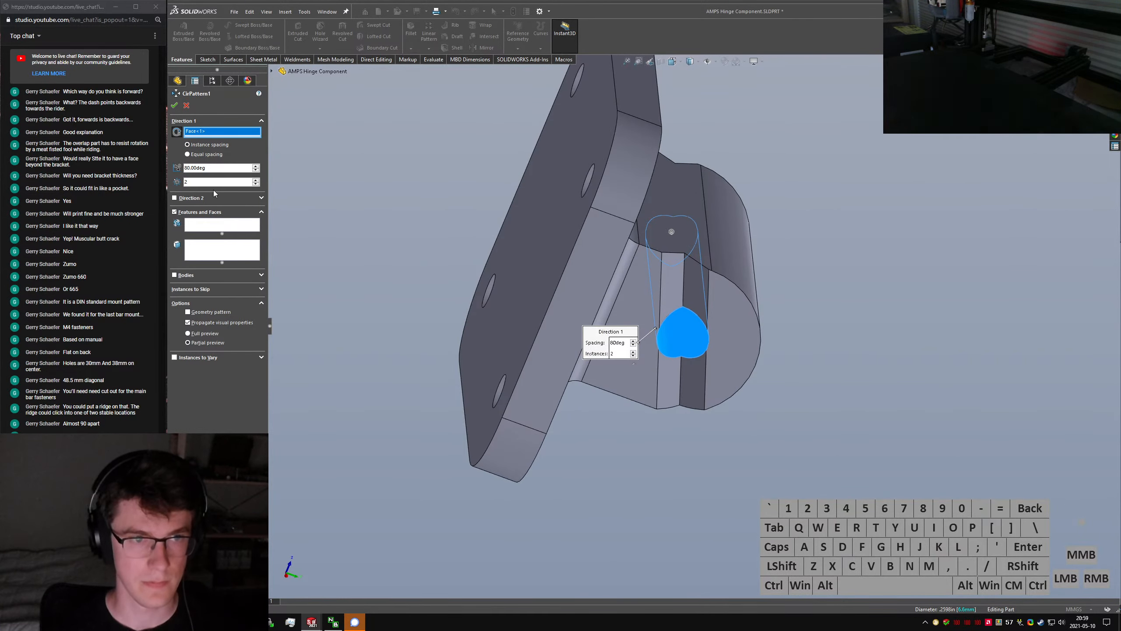
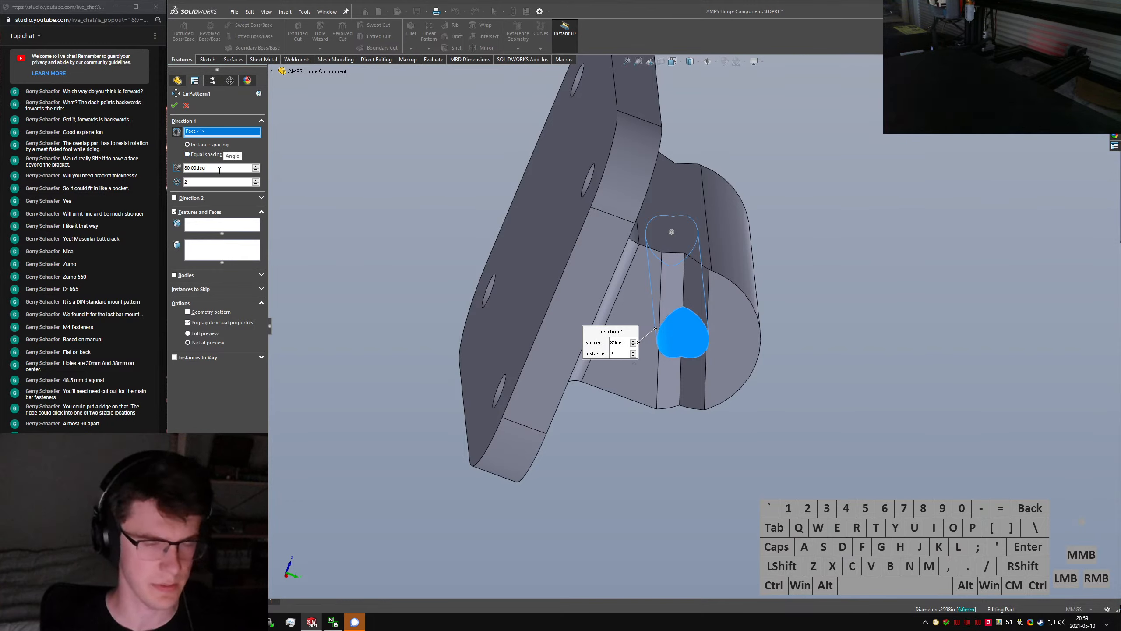
Choose the V-groove cut as the feature to pattern and create the circular pattern
click(214, 226)
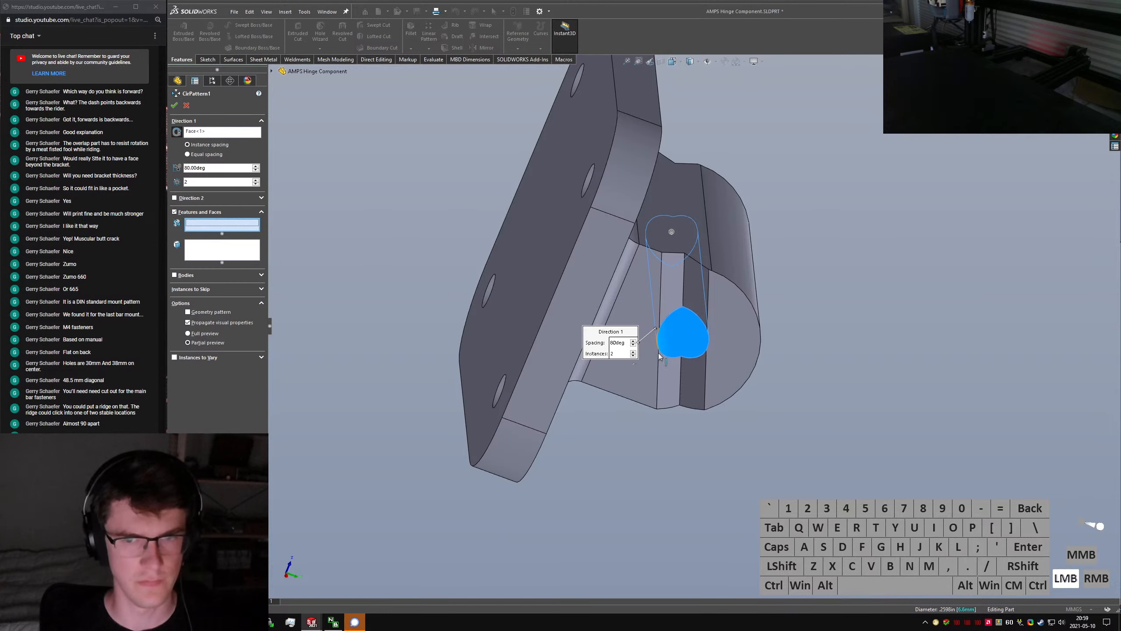
click(673, 380)
middle_drag(673, 373, 706, 305)
click(177, 132)
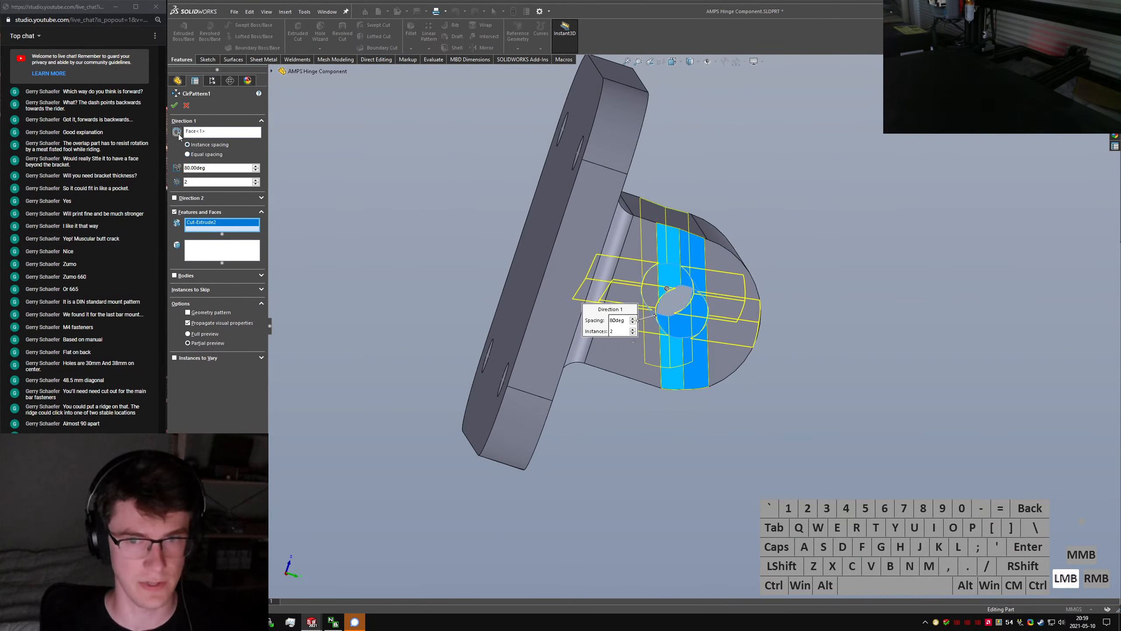
click(232, 181)
key(Return)
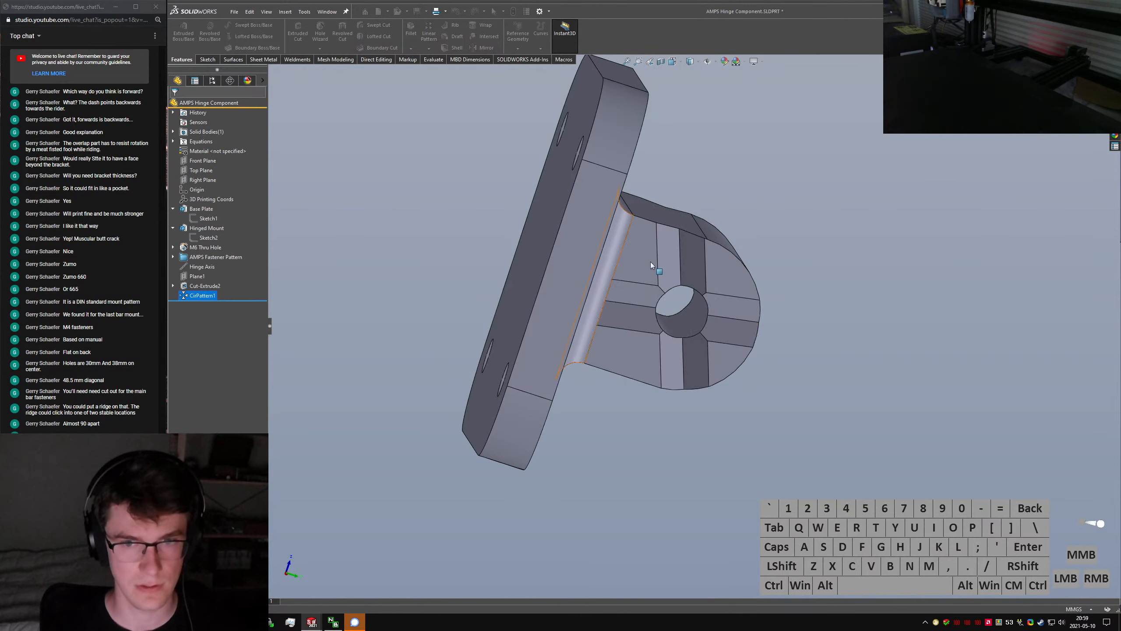
Reopen the V-groove cut's sketch and draw a line parallel to the near triangle's base, outside the triangle and overhanging it at both ends
middle_drag(656, 268, 596, 265)
scroll(469, 296, down, 5)
middle_click(513, 272)
middle_drag(514, 272, 627, 301)
click(186, 286)
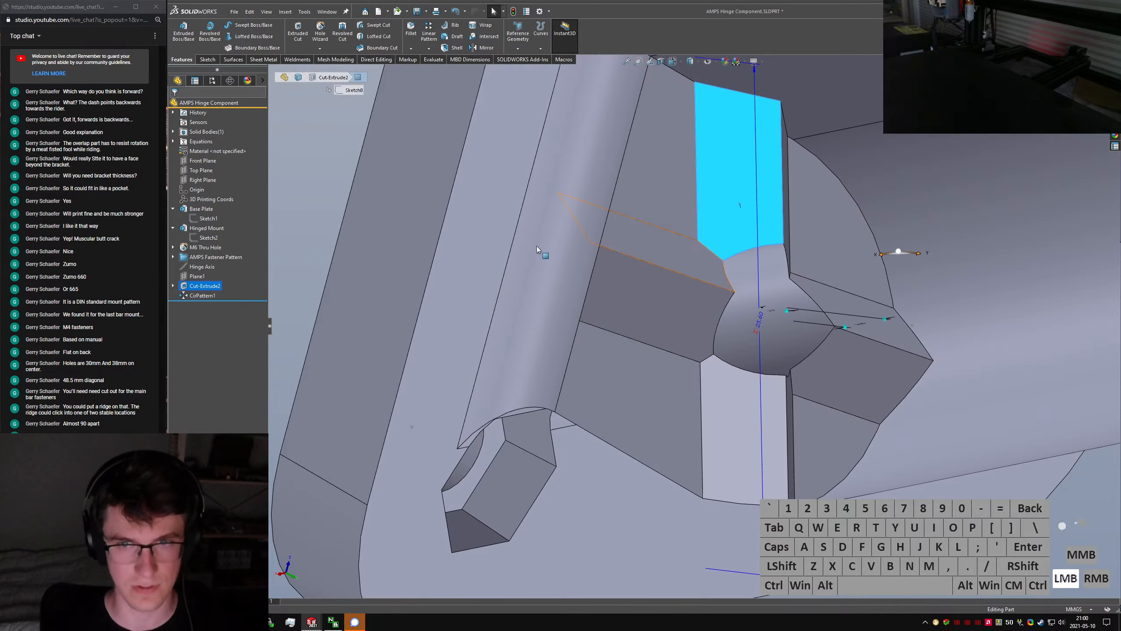
click(217, 297)
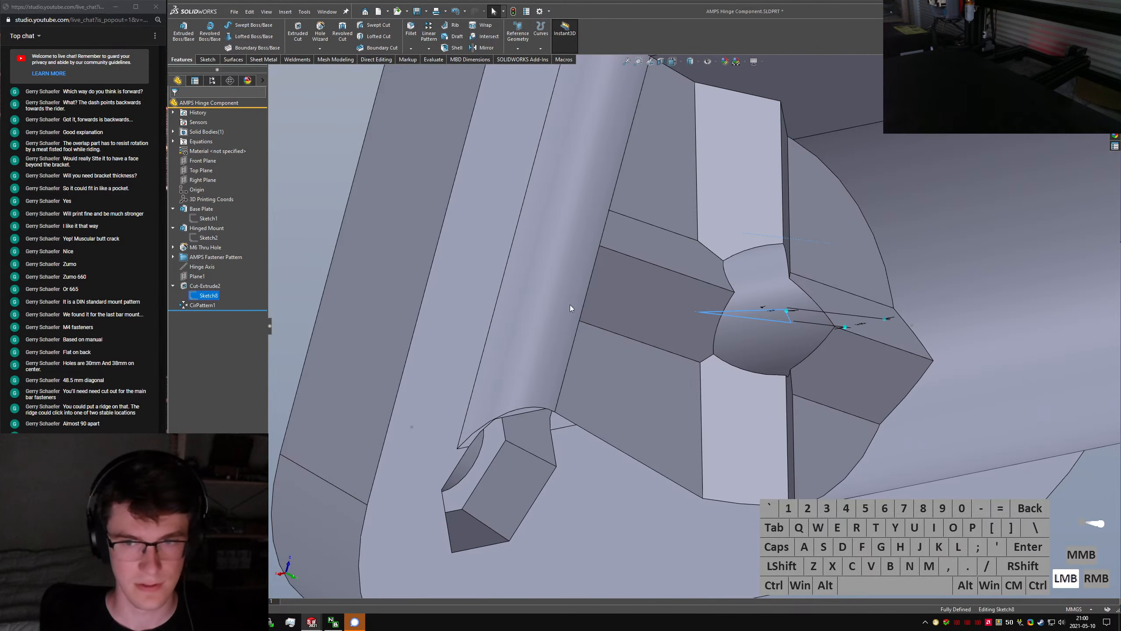
middle_drag(653, 331, 764, 402)
right_drag(850, 488, 839, 489)
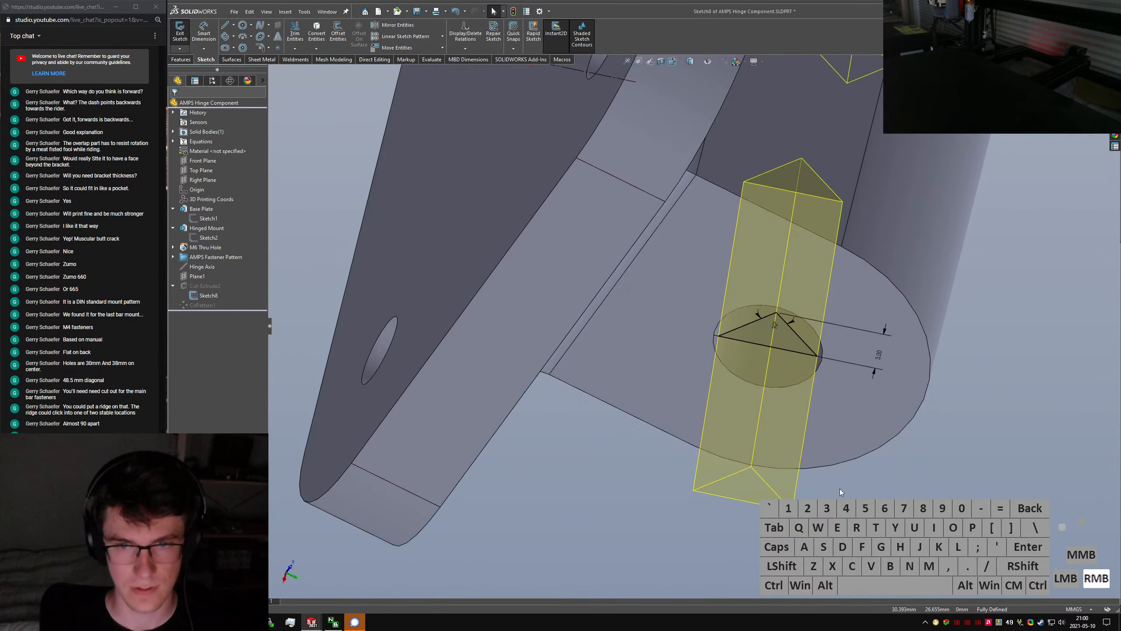
right_drag(715, 378, 716, 350)
mouse_move(715, 338)
middle_down()
mouse_move(689, 430)
mouse_move(714, 393)
mouse_move(682, 282)
mouse_move(688, 401)
mouse_move(712, 343)
middle_up()
scroll(712, 343, down, 5)
key(Escape)
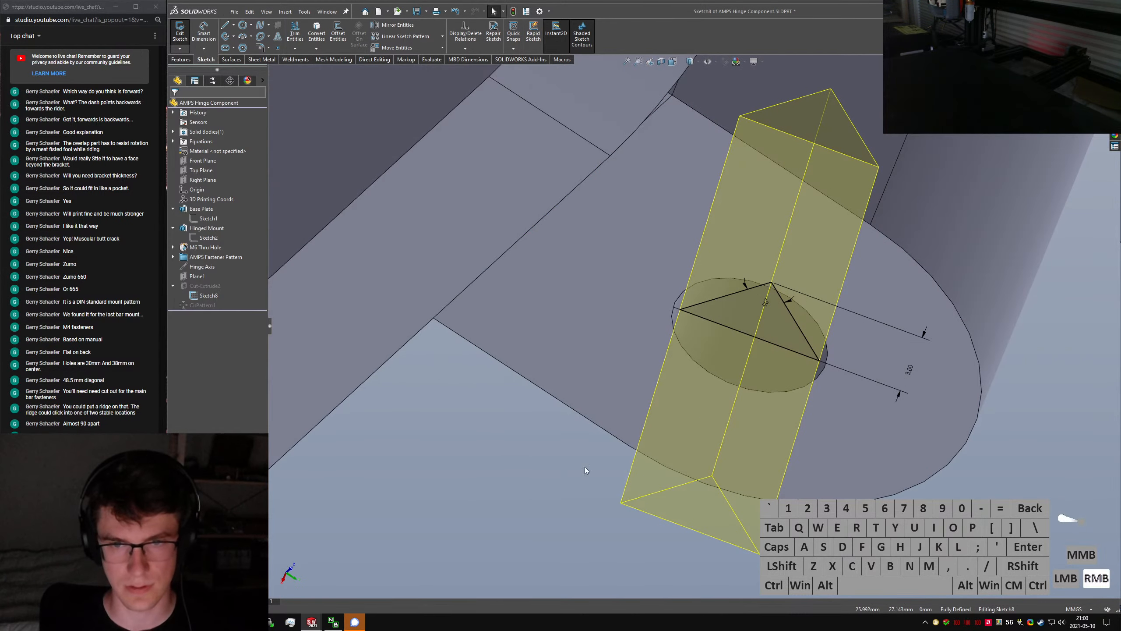
right_drag(585, 469, 573, 339)
drag(563, 340, 896, 461)
middle_drag(896, 462, 578, 245)
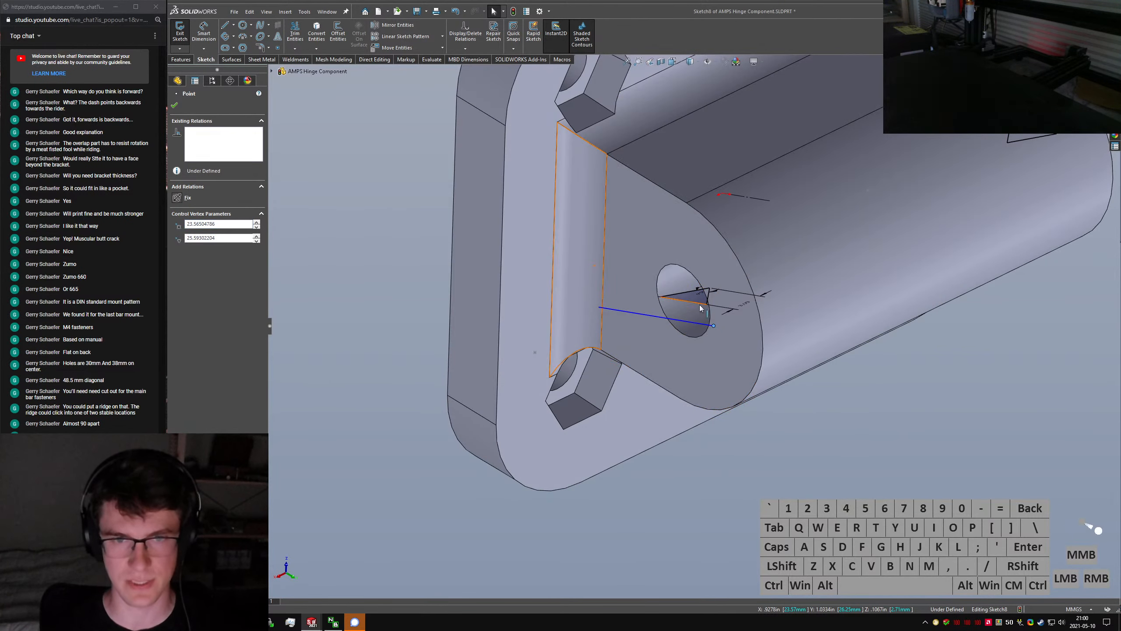
middle_drag(700, 308, 752, 432)
right_drag(751, 433, 709, 312)
right_drag(686, 431, 631, 304)
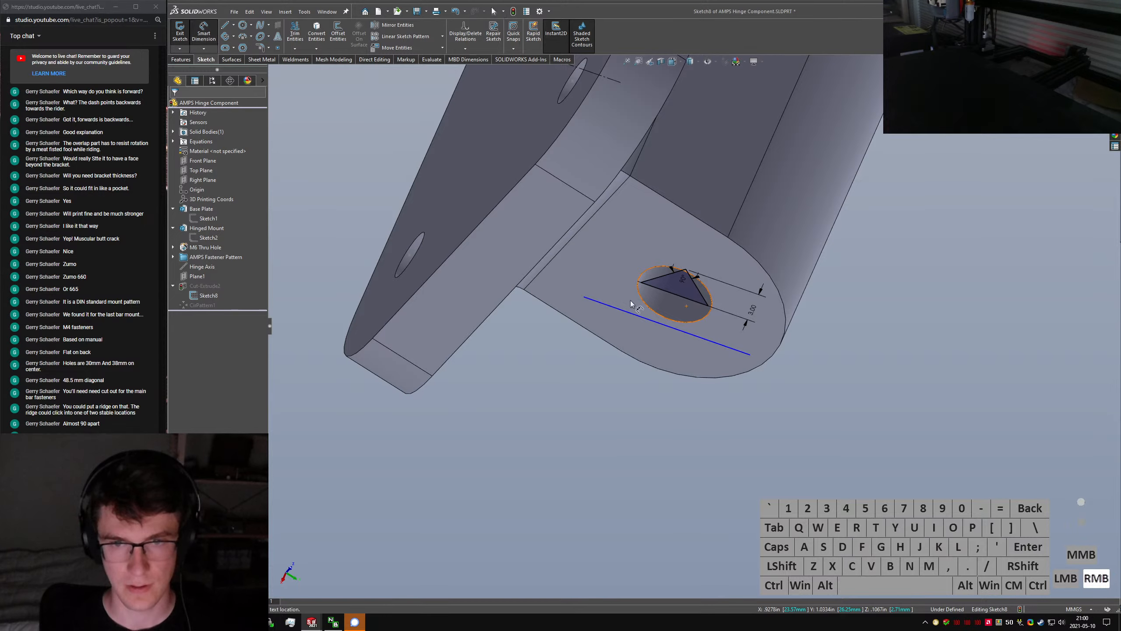
key(Escape)
middle_drag(431, 308, 556, 246)
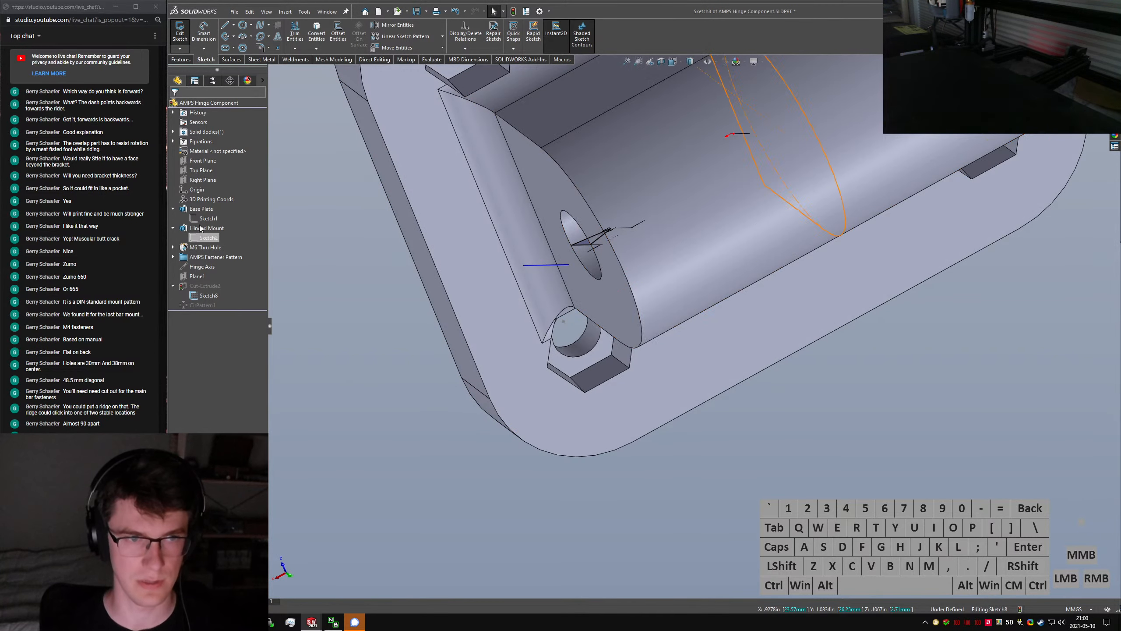
Inspect the Base Plate and Hinged Mount sketches against the new line at the hinge barrel's end
click(208, 219)
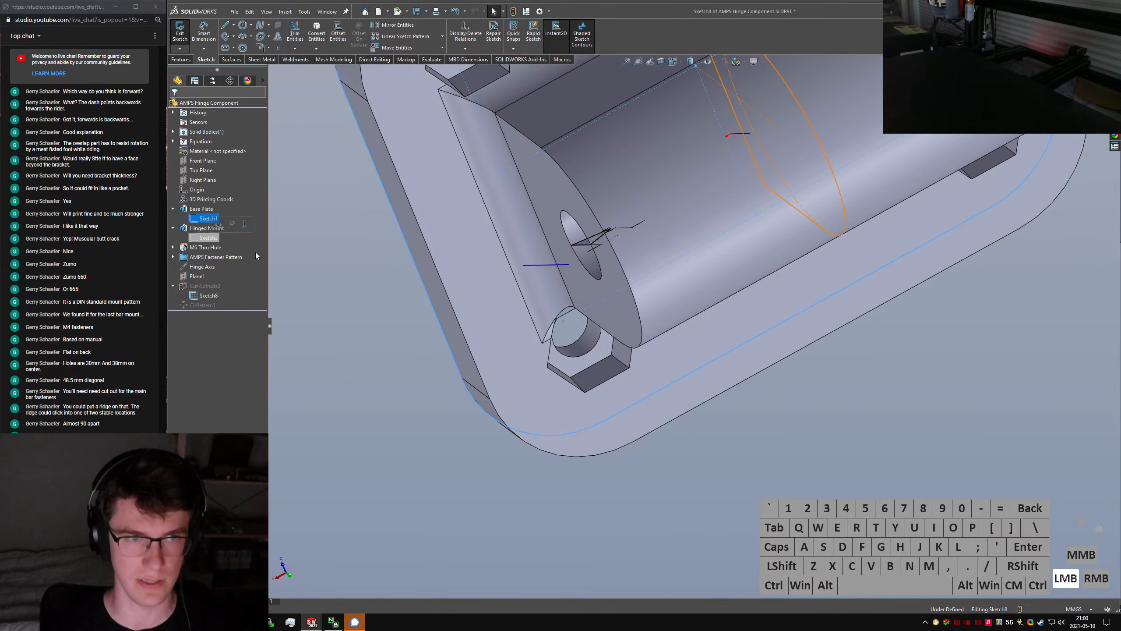
click(209, 238)
middle_drag(551, 257, 638, 258)
middle_drag(716, 191, 493, 142)
Exit the V-groove sketch without repairing its mixed contours and display the Hinged Mount sketch's dimensions to identify the base offset's name
click(493, 146)
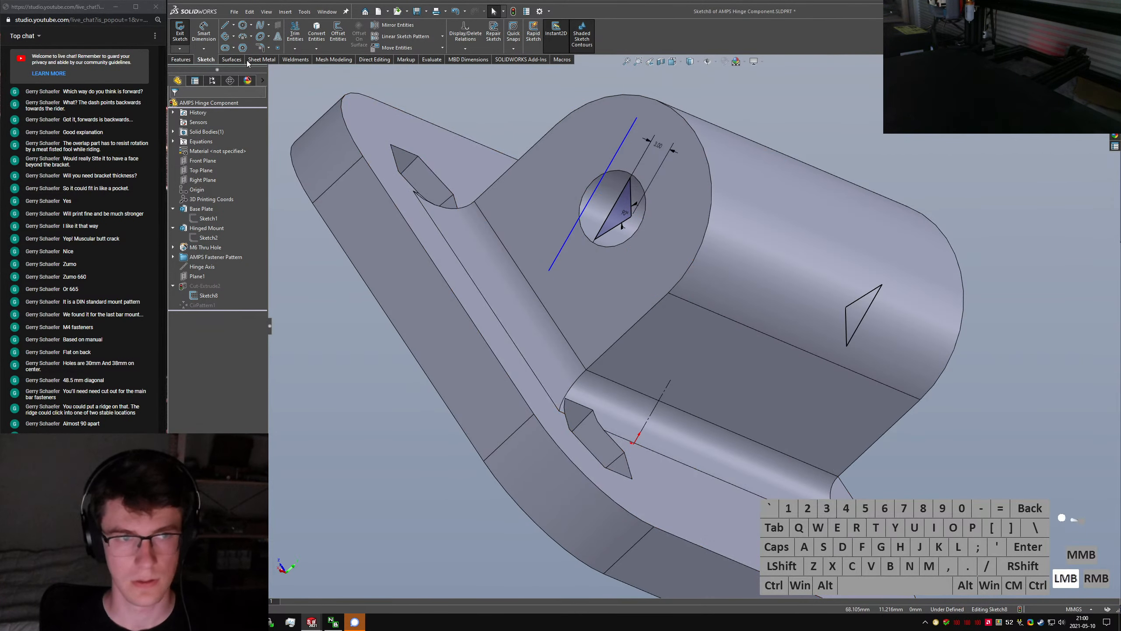
click(538, 305)
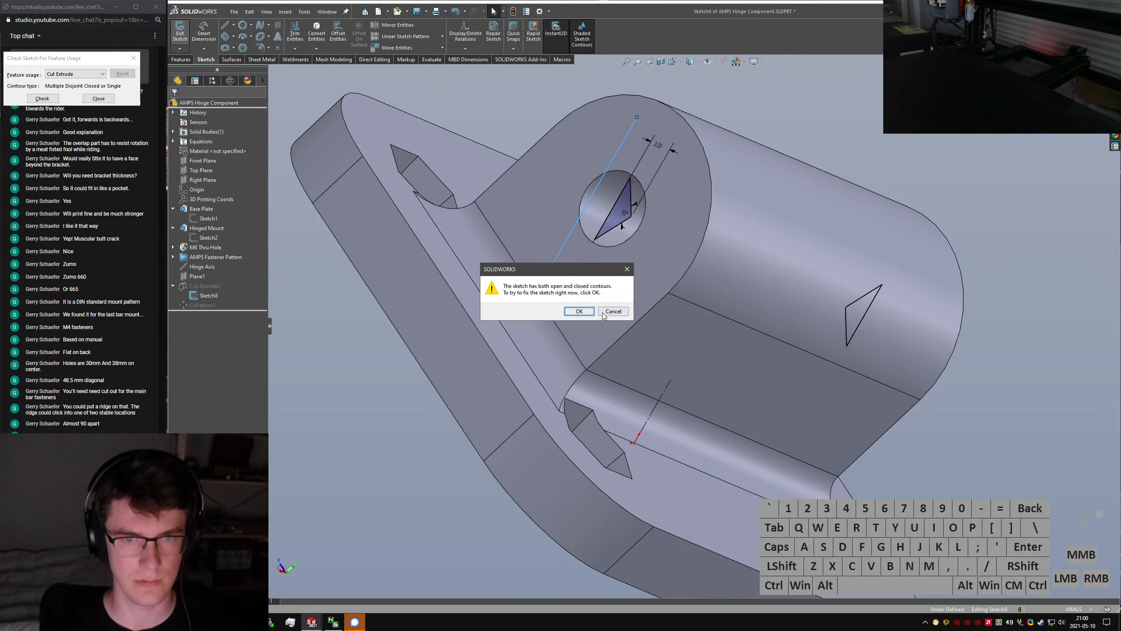
click(605, 312)
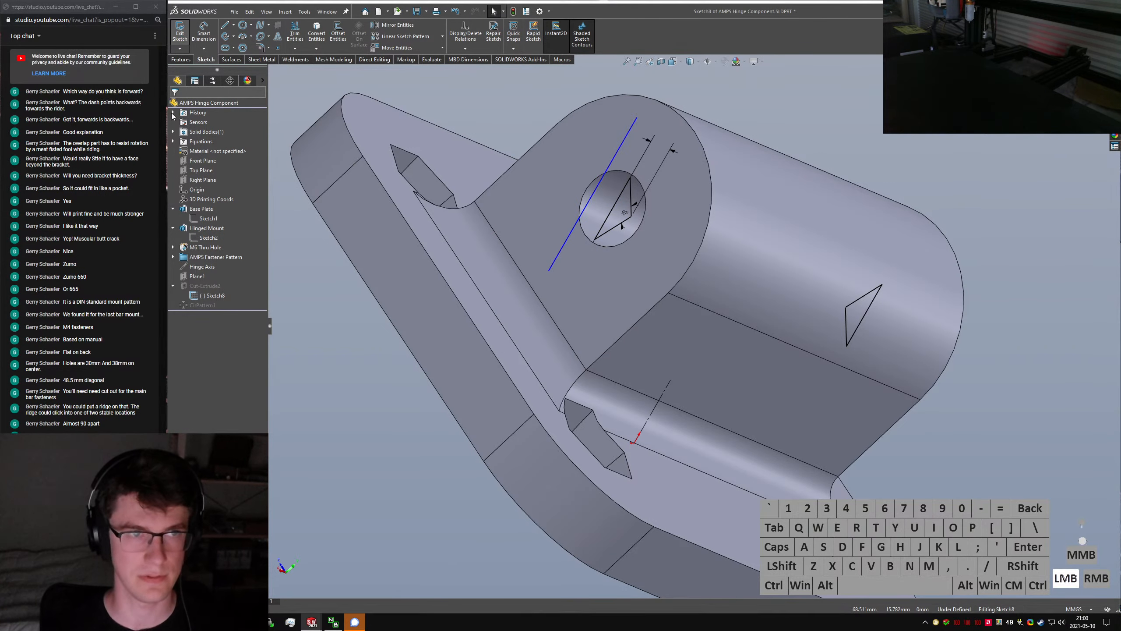
click(180, 33)
click(623, 323)
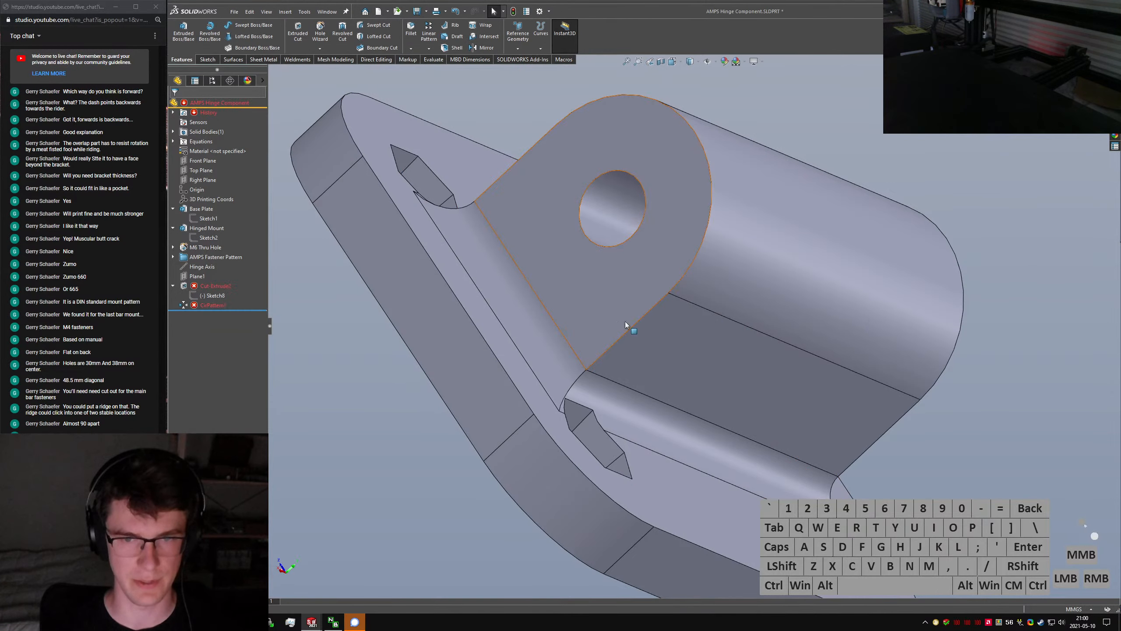
click(606, 338)
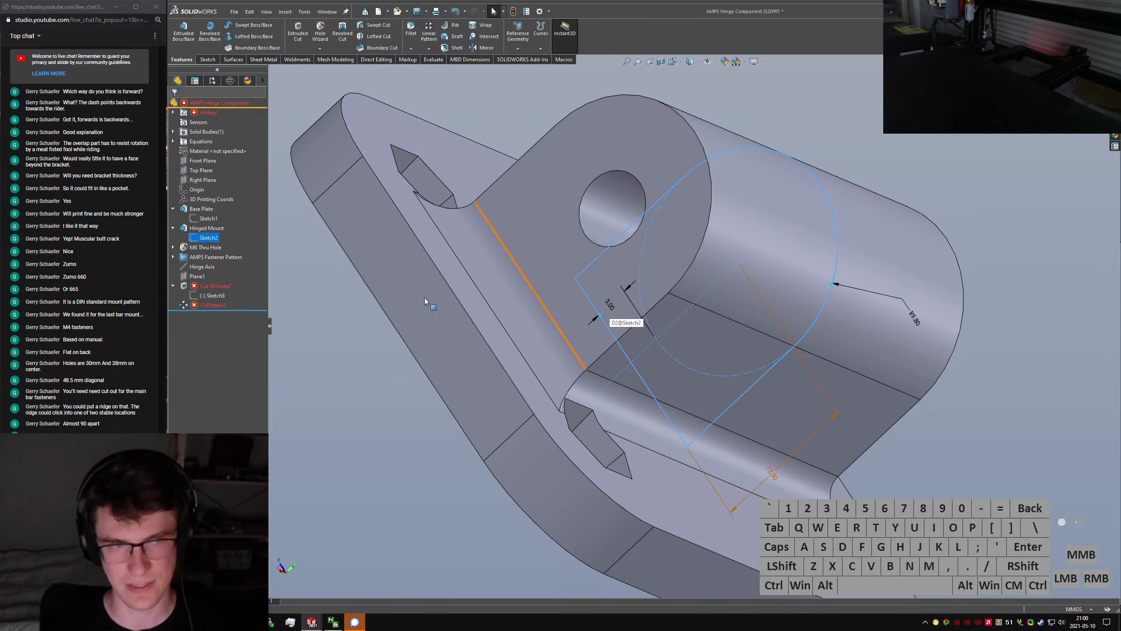
Reopen the V-groove sketch and extend the triangle's two angled sides to the new line, allowing the affected relation to be deleted
click(210, 295)
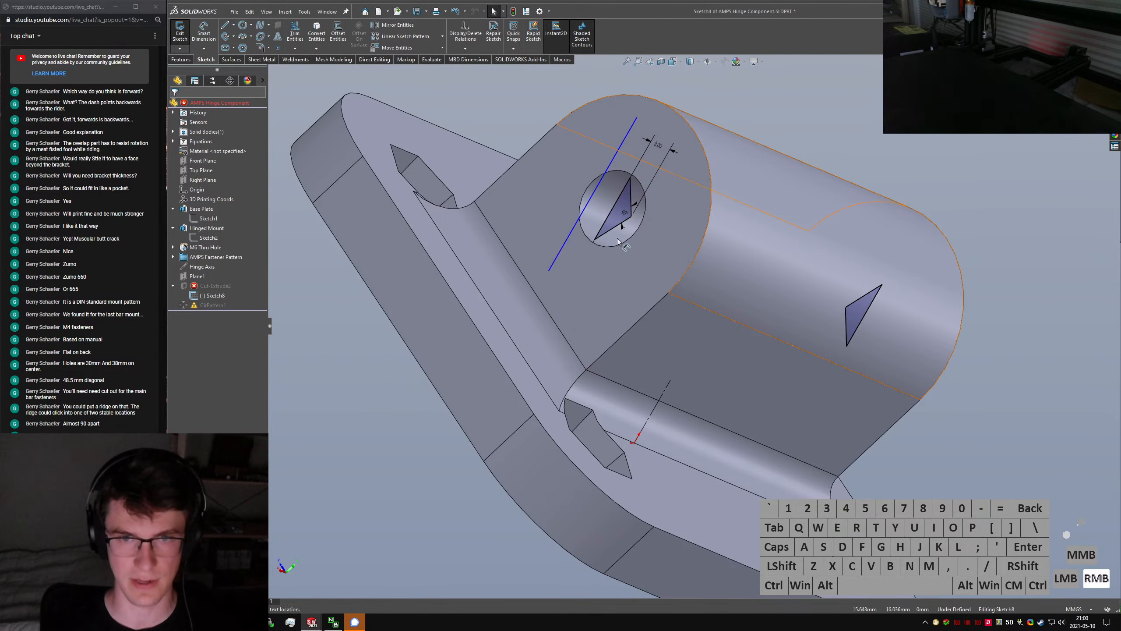
click(706, 196)
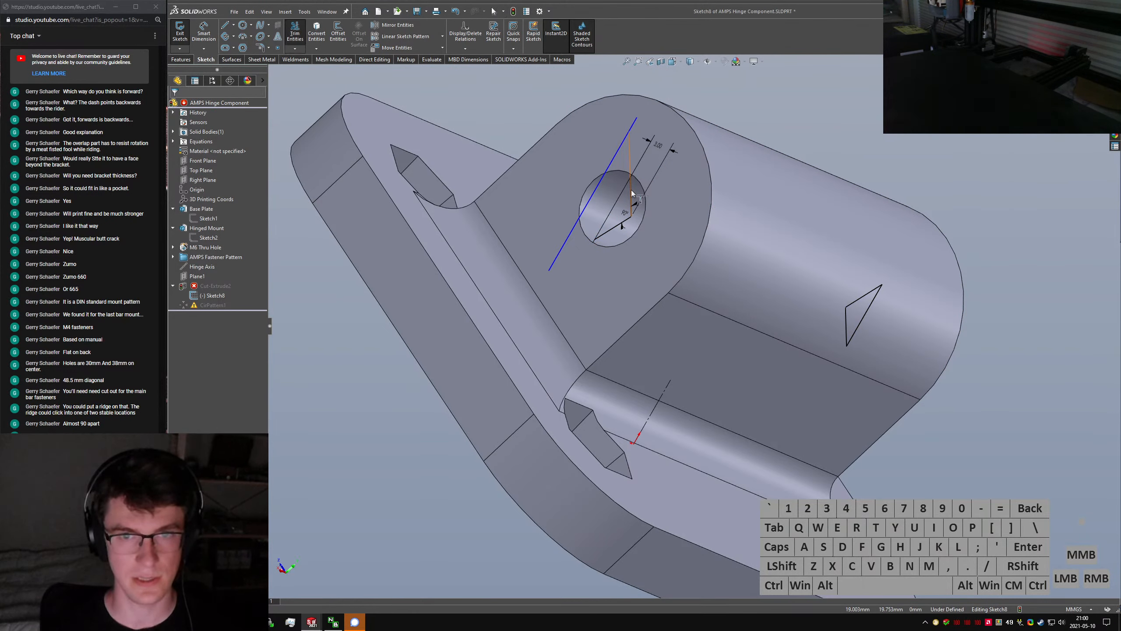
click(605, 229)
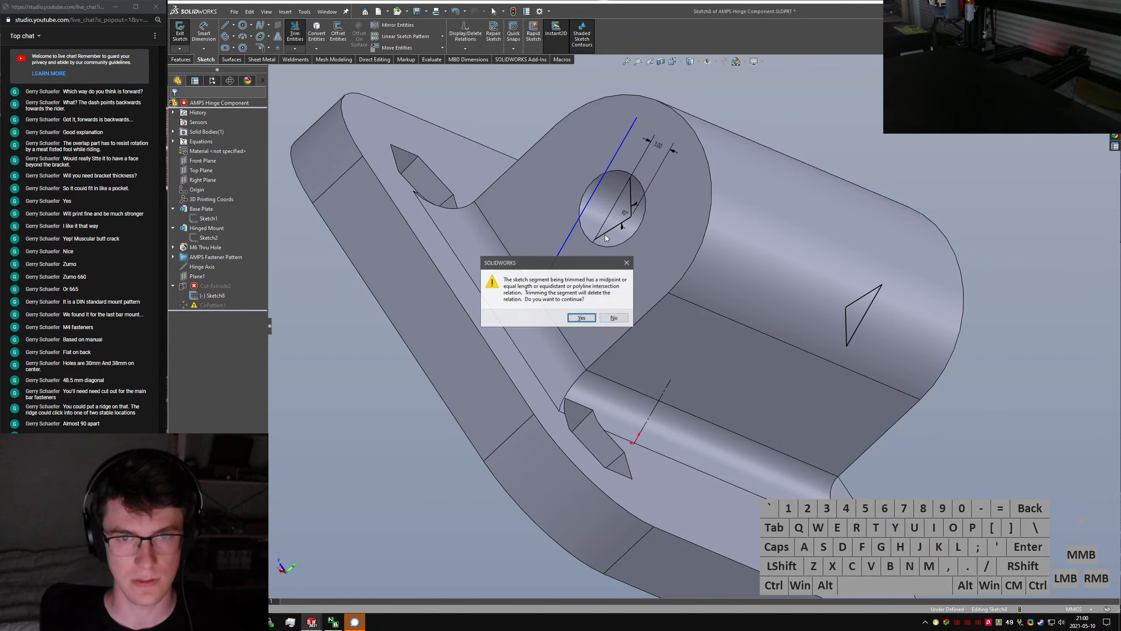
click(580, 318)
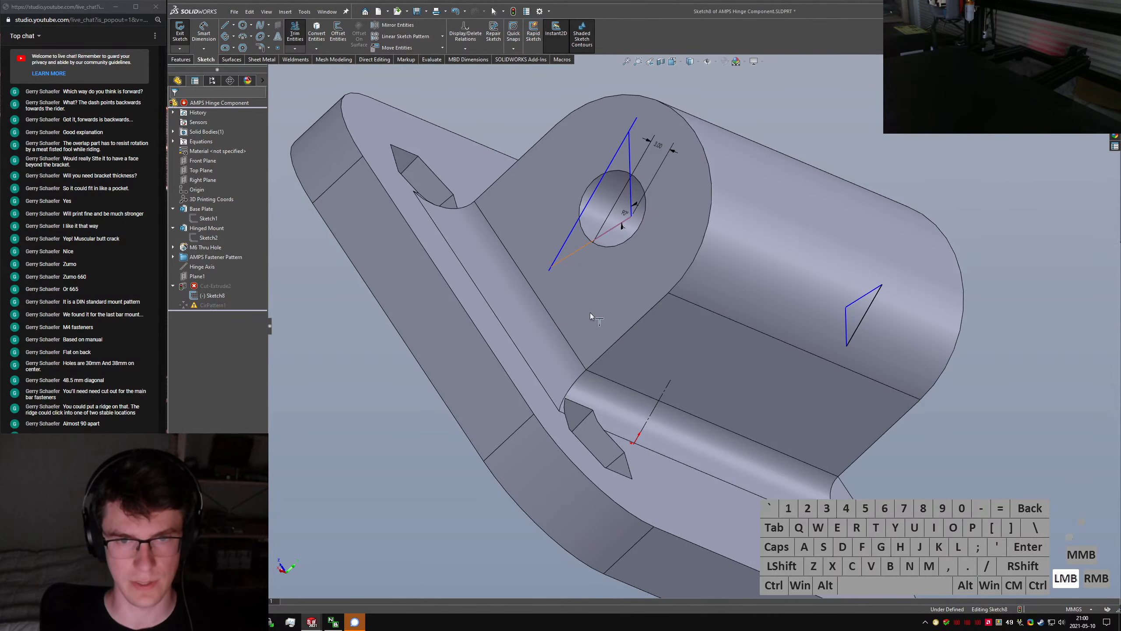
Trim the new line's overhanging ends where they pass the triangle's corners
scroll(560, 259, down, 5)
right_click(622, 326)
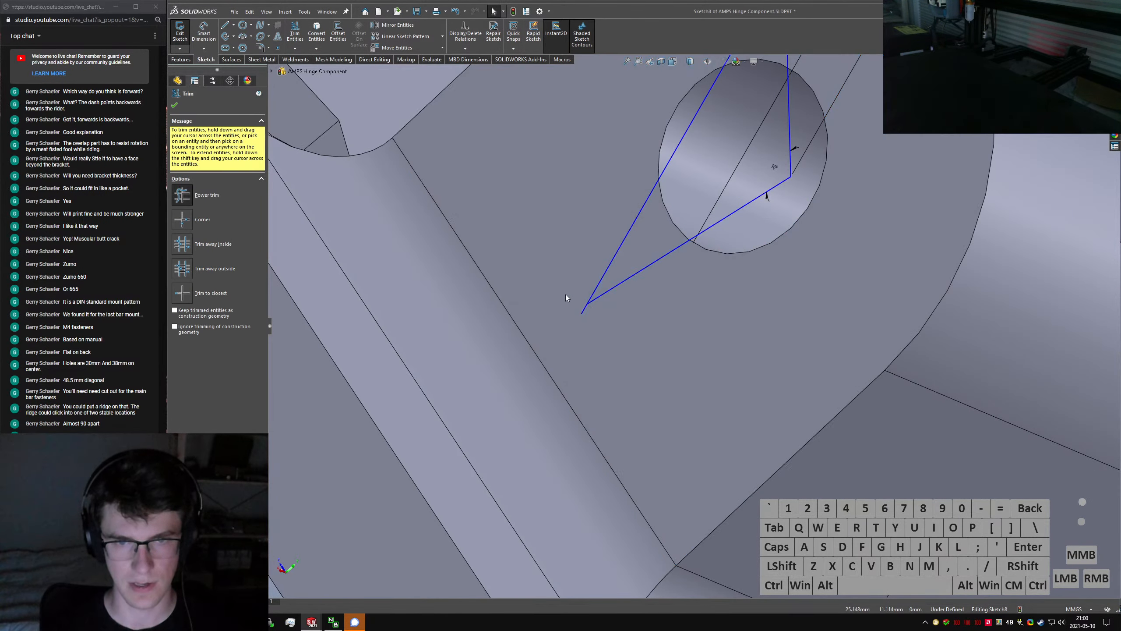
drag(566, 295, 601, 309)
scroll(662, 265, up, 5)
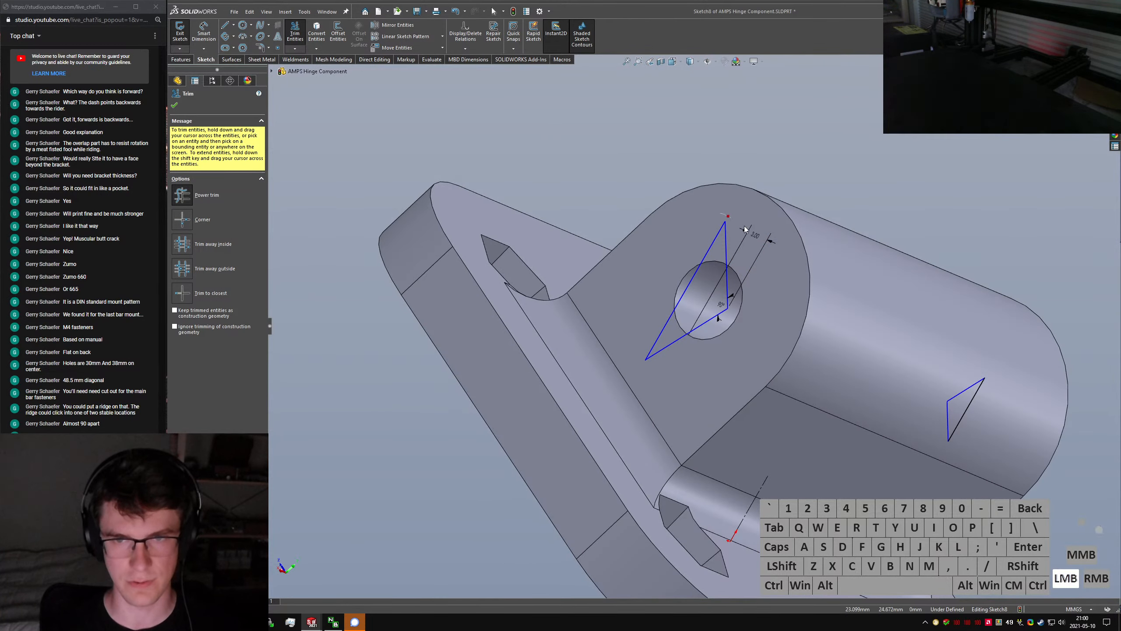
drag(745, 226, 745, 227)
key(Escape)
Dimension the distance between the original base line and the new base line with the equation "D2@Sketch2"
right_drag(719, 317, 720, 287)
scroll(717, 308, down, 3)
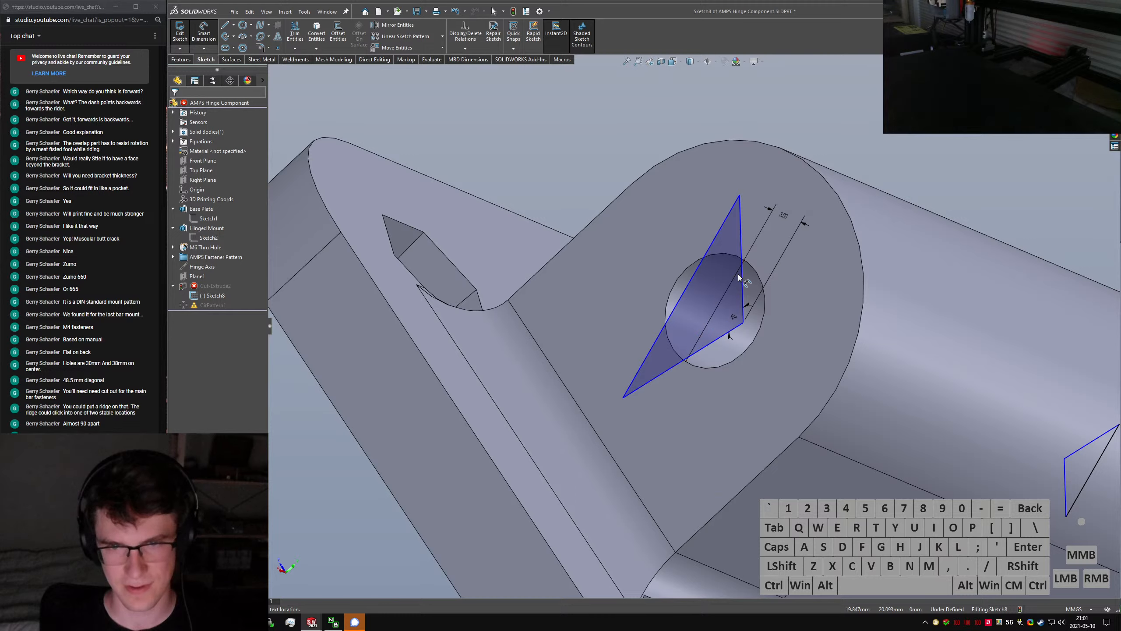
click(716, 245)
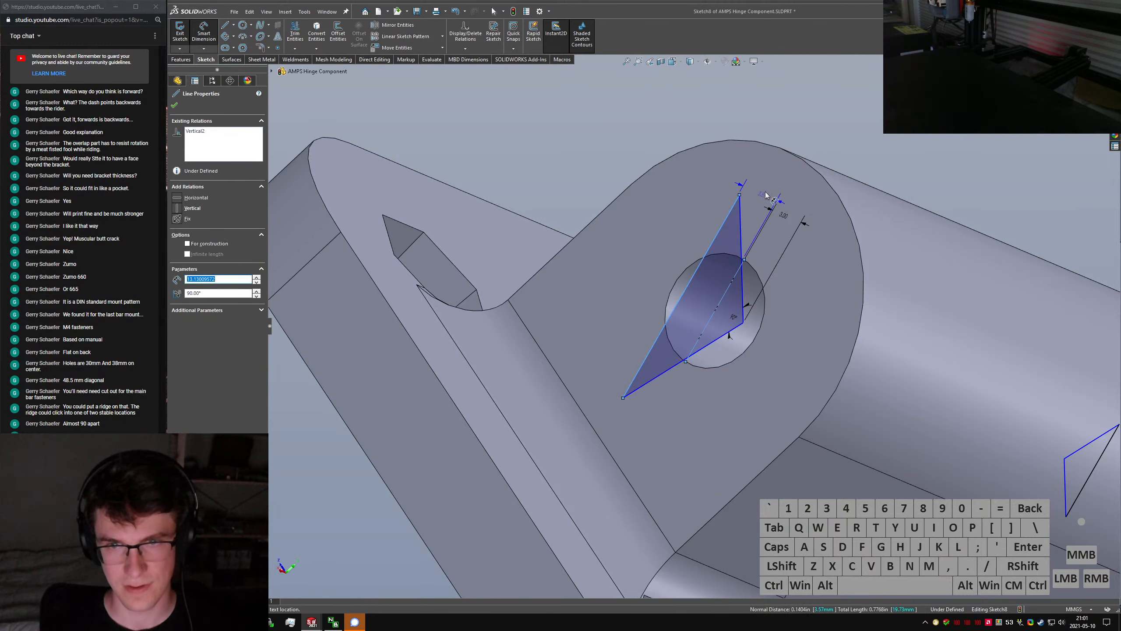
click(786, 197)
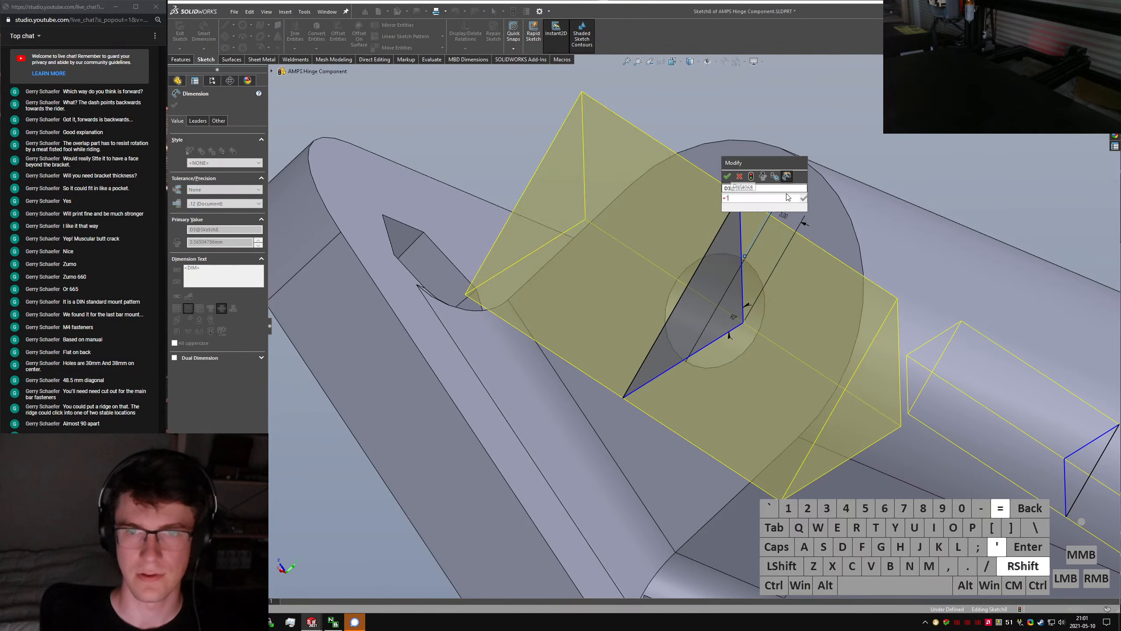
text(="D2@Sketch8")
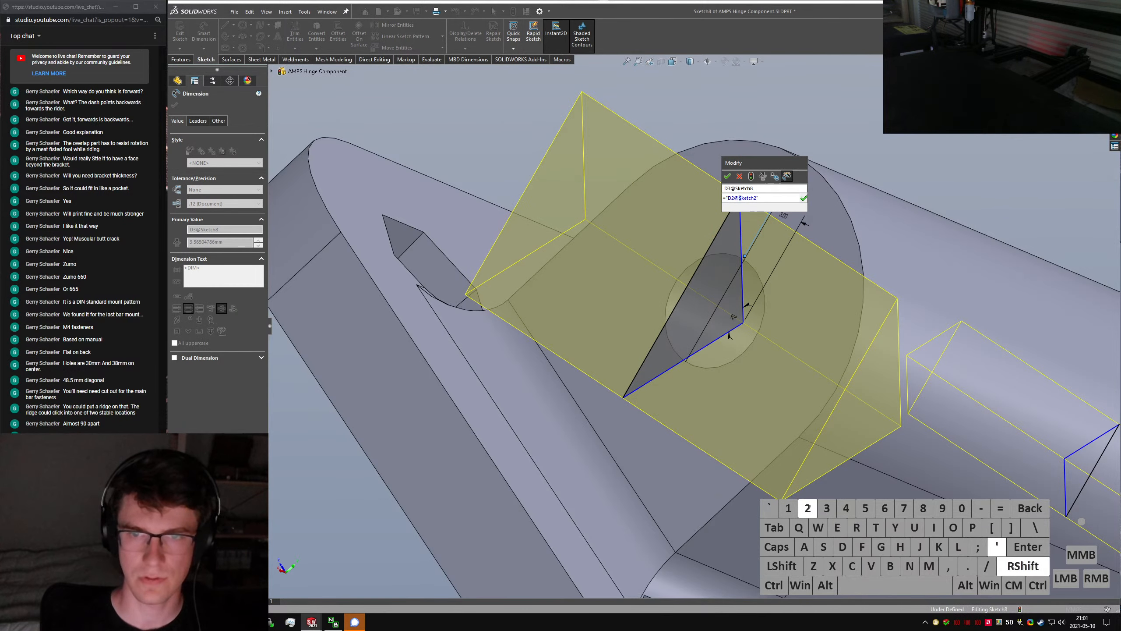
key(Return)
key(Escape)
Select the enlarged triangle's lines together to check their relations, and clear the selection
middle_drag(786, 196, 711, 267)
ctrl+click(681, 317)
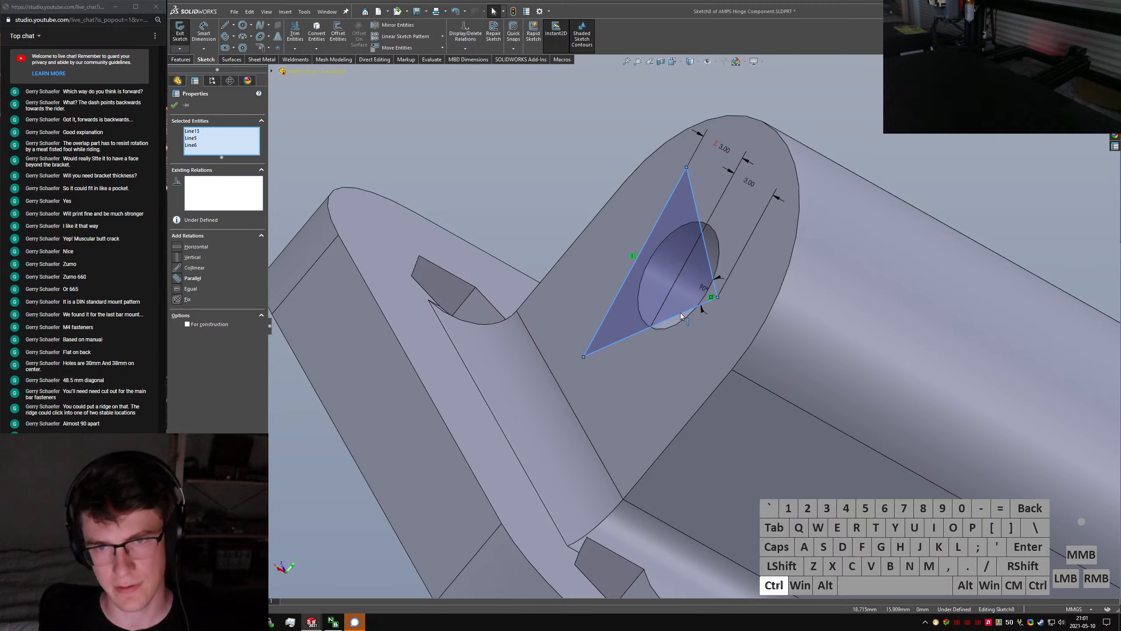
key(Escape)
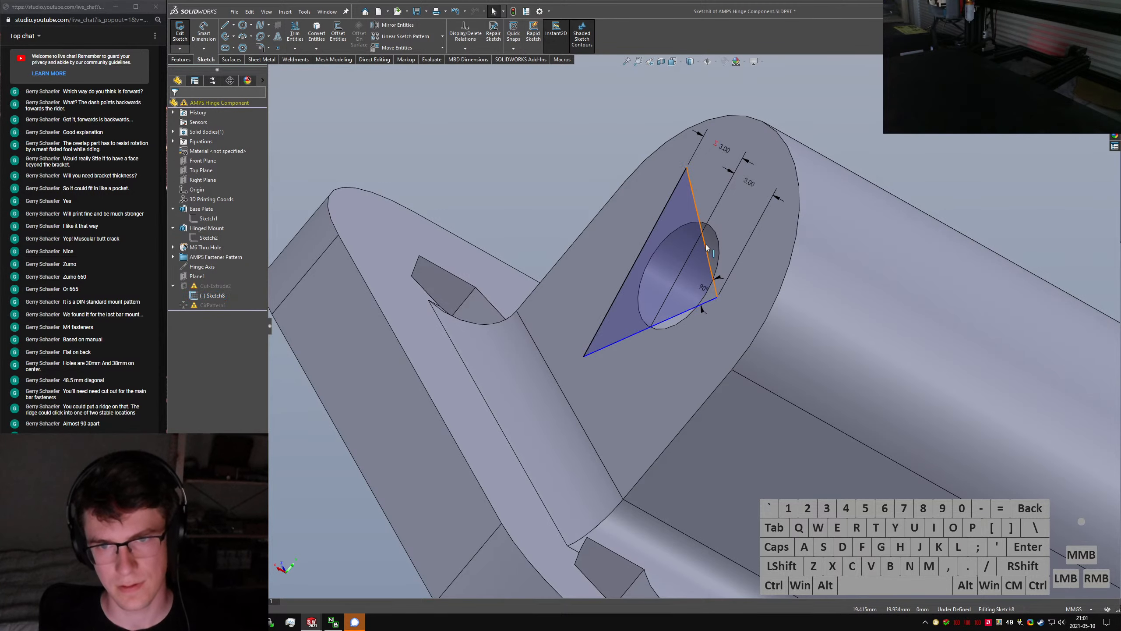
Inspect the relation between the triangle's two angled sides, and clear the selection
ctrl+click(672, 317)
ctrl+click(623, 282)
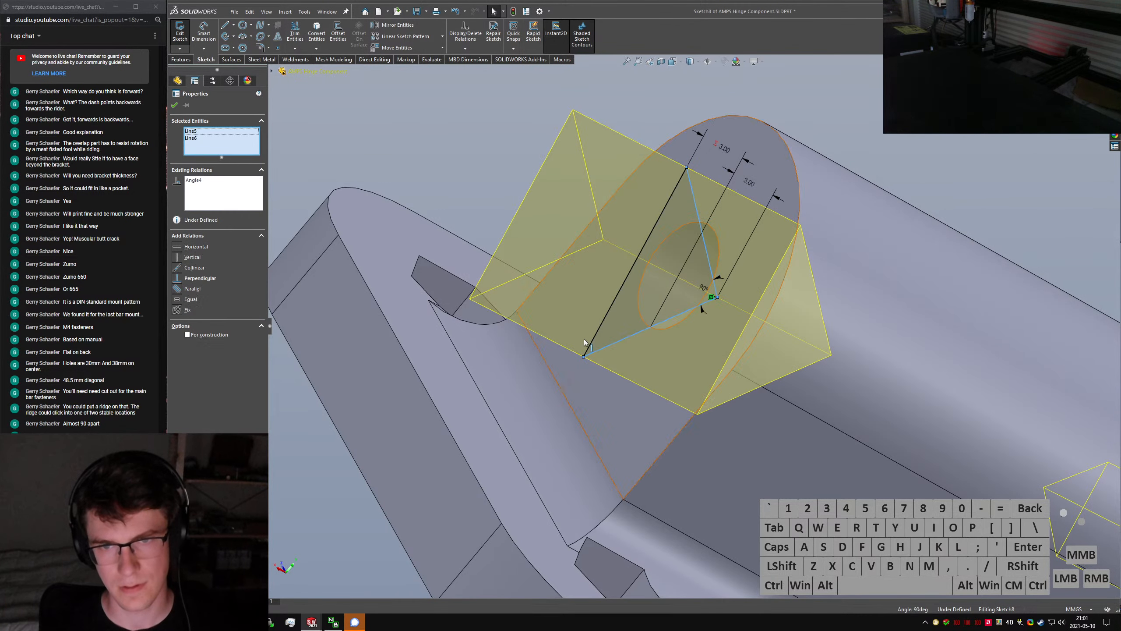
click(519, 222)
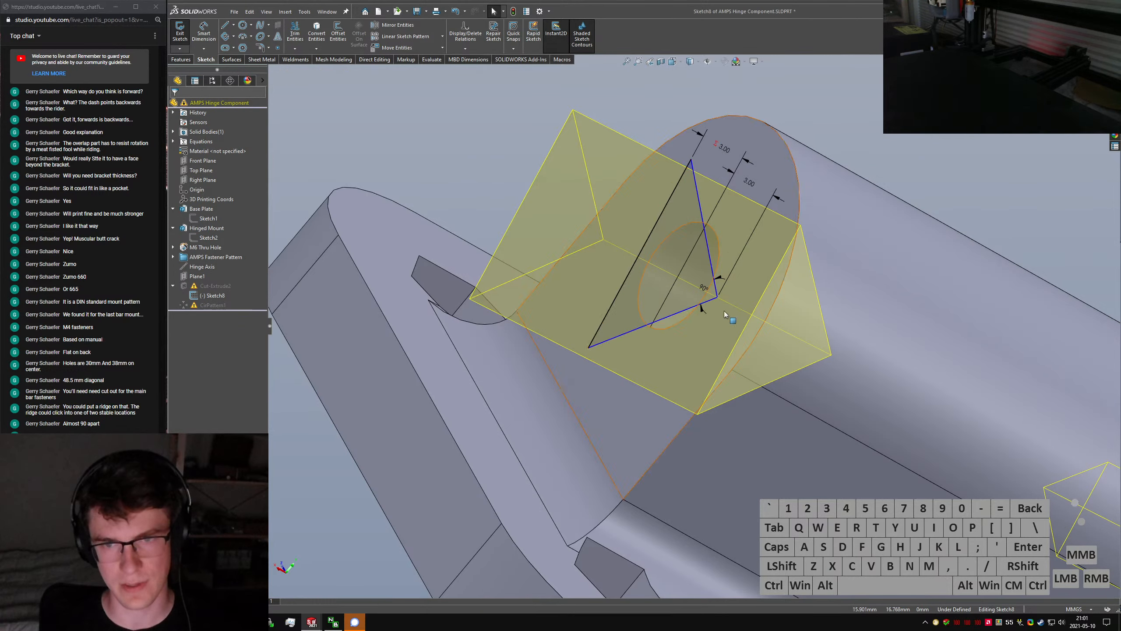
Move the triangle's apex down the hinge face past the through hole, and check how the upper angled side relates to the point lying on it
mouse_move(718, 300)
mouse_down()
mouse_move(698, 286)
mouse_move(703, 296)
mouse_move(645, 378)
mouse_move(634, 356)
mouse_up()
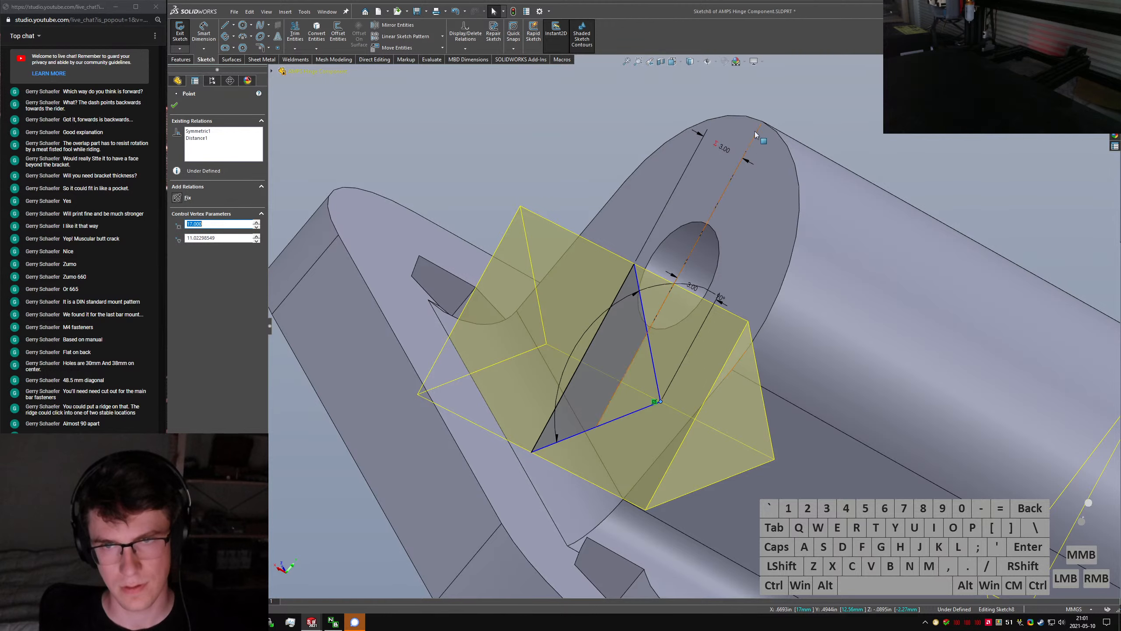
drag(743, 163, 697, 270)
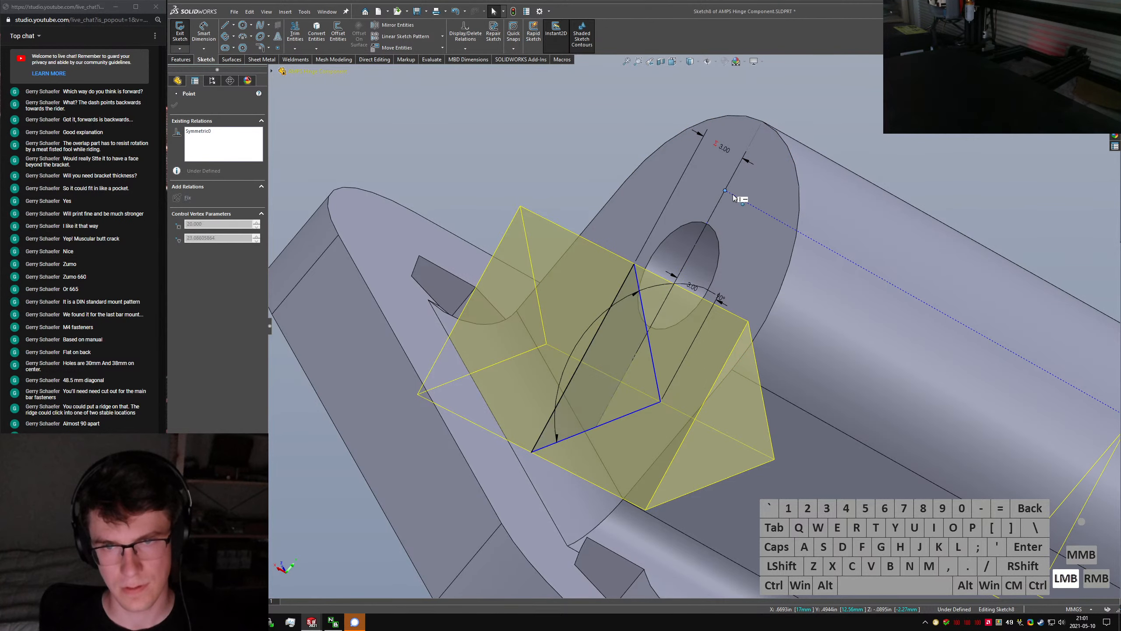
drag(733, 195, 732, 195)
ctrl+click(652, 360)
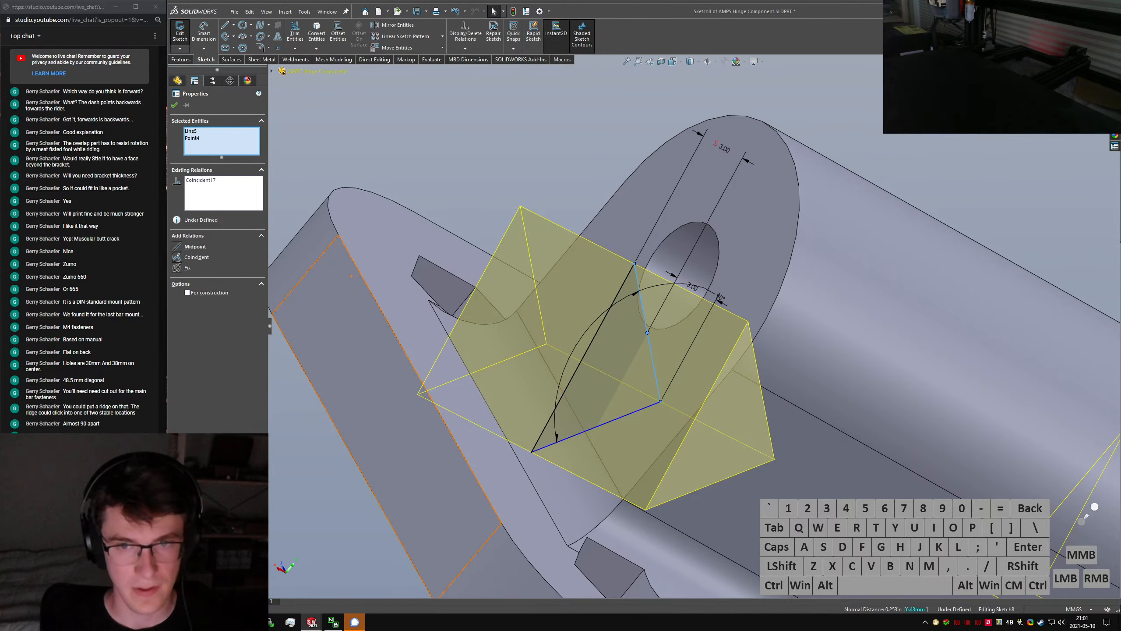
key(Escape)
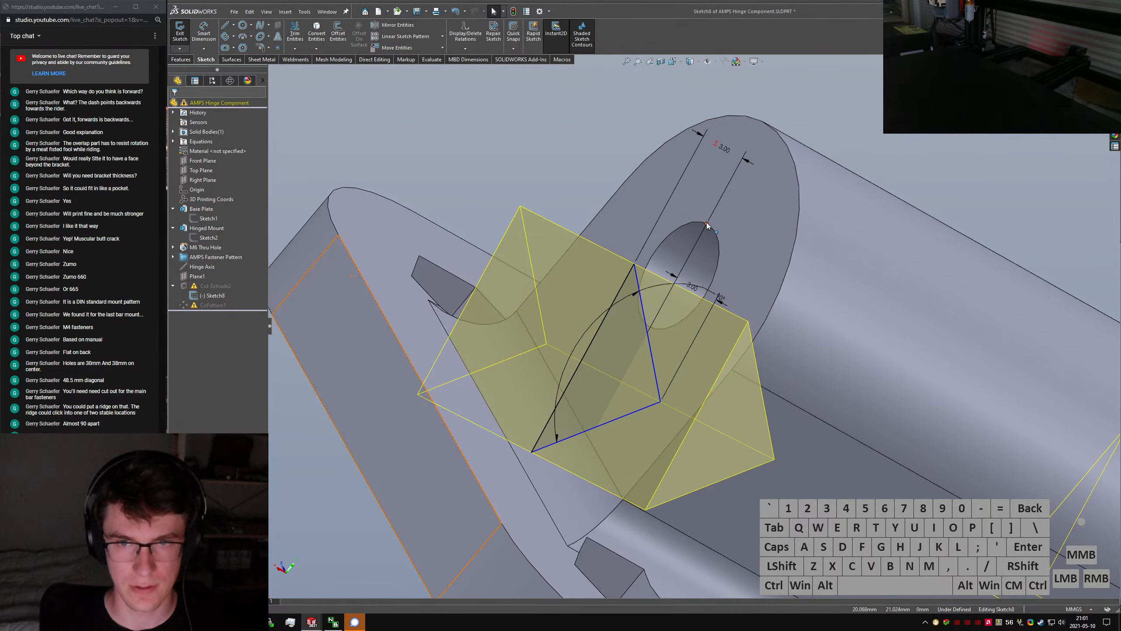
Align the triangular cut profile with the hinge hole to fully define the sketch, and exit the sketch
click(710, 219)
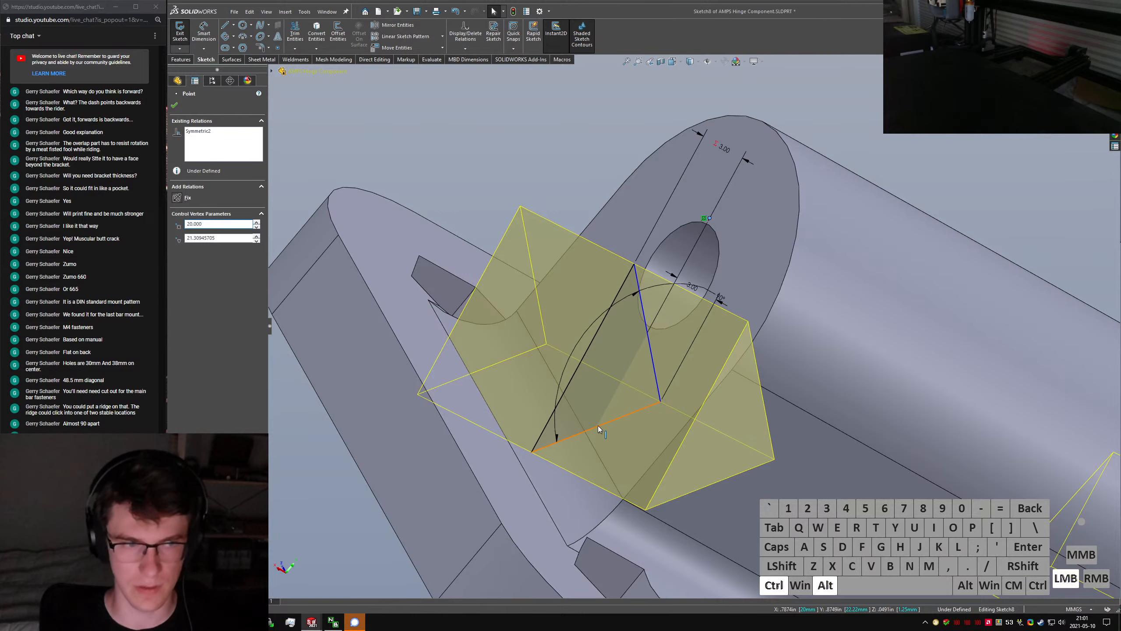
mouse_move(597, 425)
mouse_down()
mouse_move(591, 158)
mouse_move(631, 207)
mouse_move(662, 315)
mouse_up()
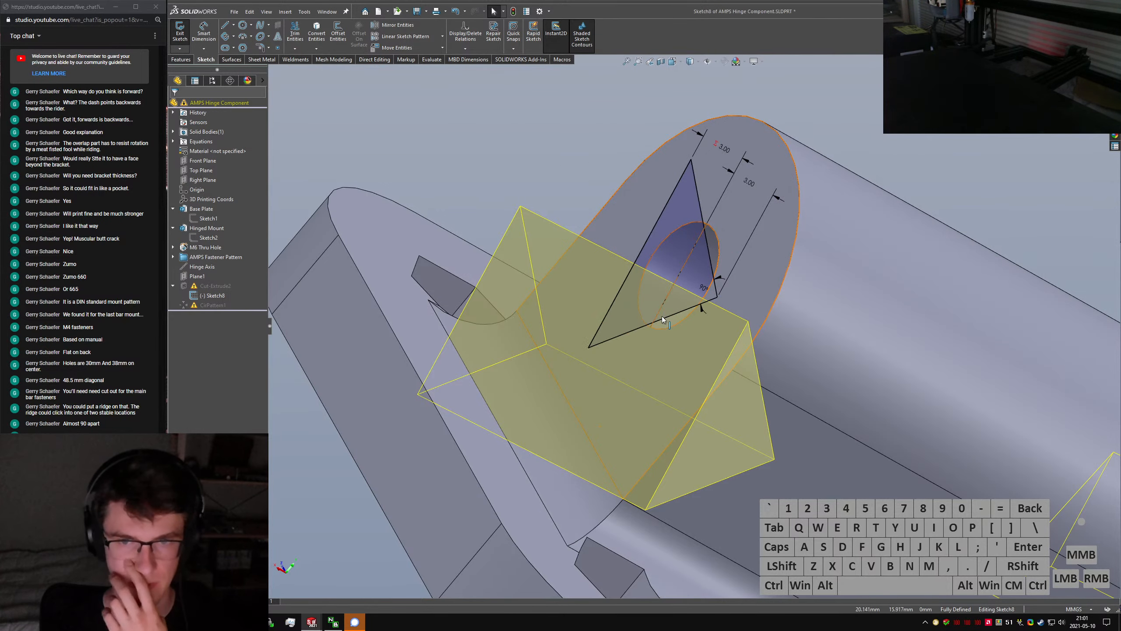
middle_drag(662, 316, 688, 332)
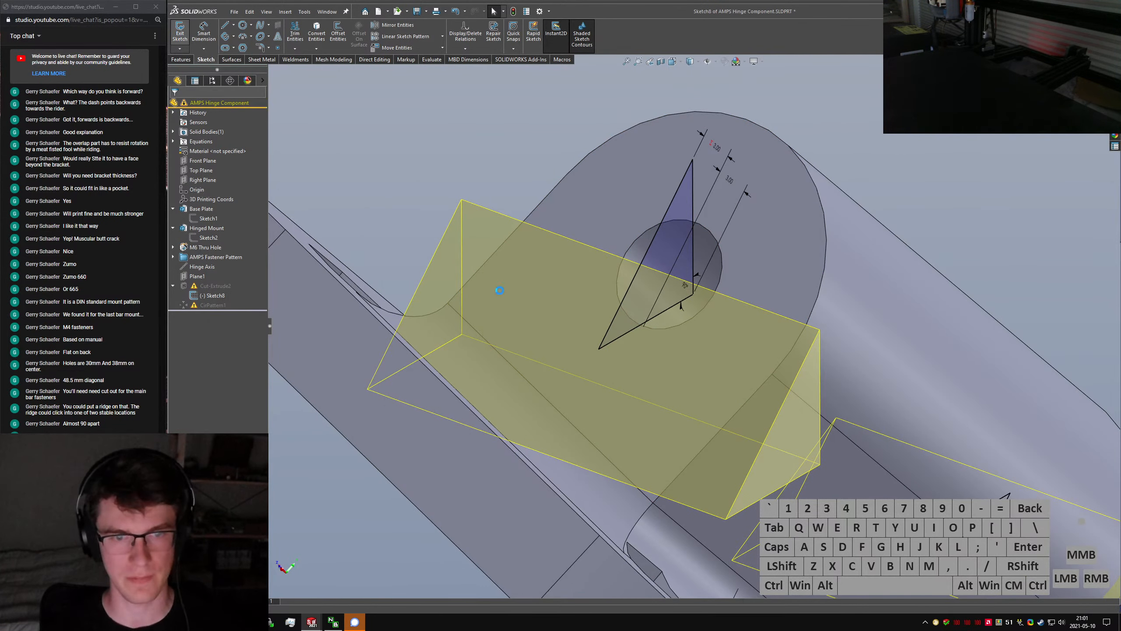
mouse_move(503, 277)
middle_down()
mouse_move(527, 391)
mouse_move(686, 501)
mouse_move(625, 409)
middle_up()
scroll(657, 222, down, 3)
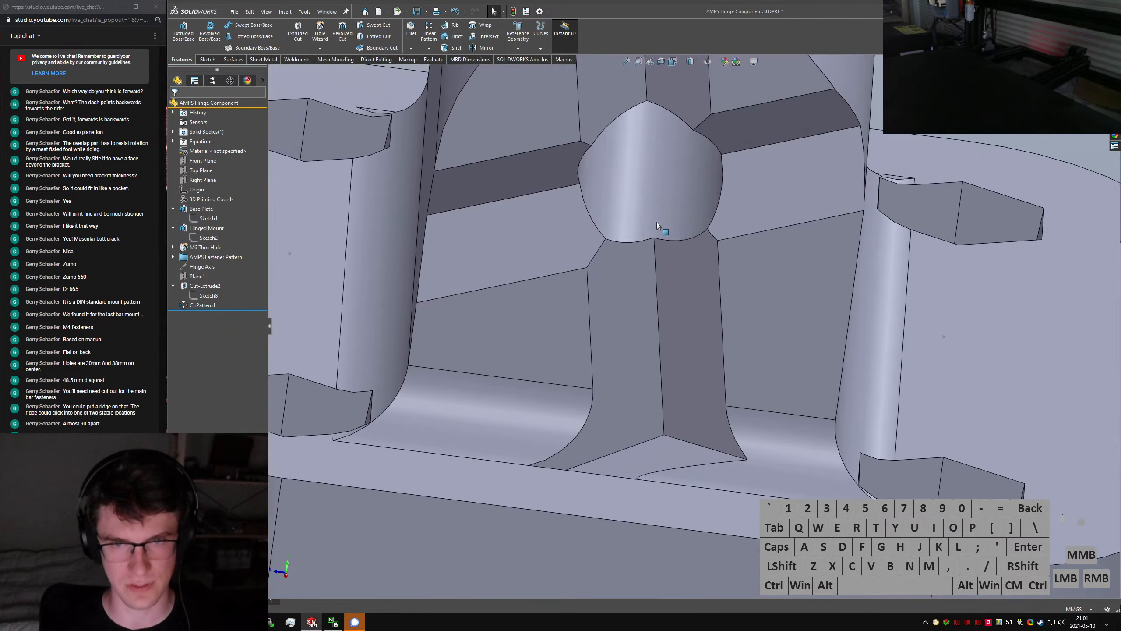
Remove the two leftover faces the detent cut left in the base plate using Delete Face with Delete and Patch
middle_drag(657, 222, 662, 521)
scroll(648, 298, down, 3)
key(s)
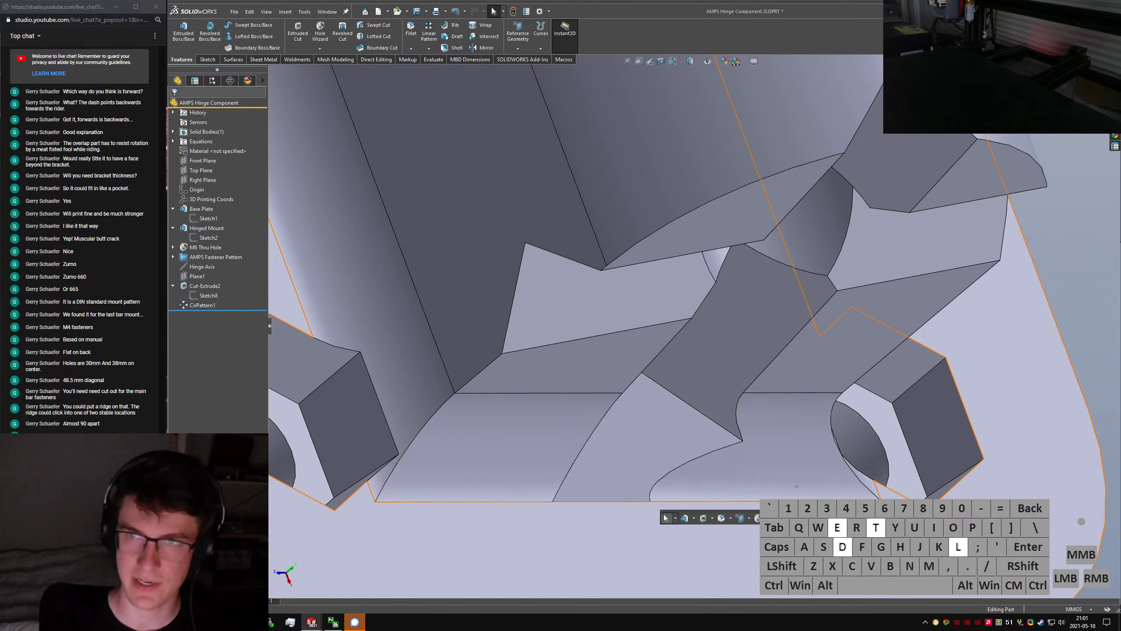
key(Return)
click(587, 464)
middle_drag(585, 463, 632, 579)
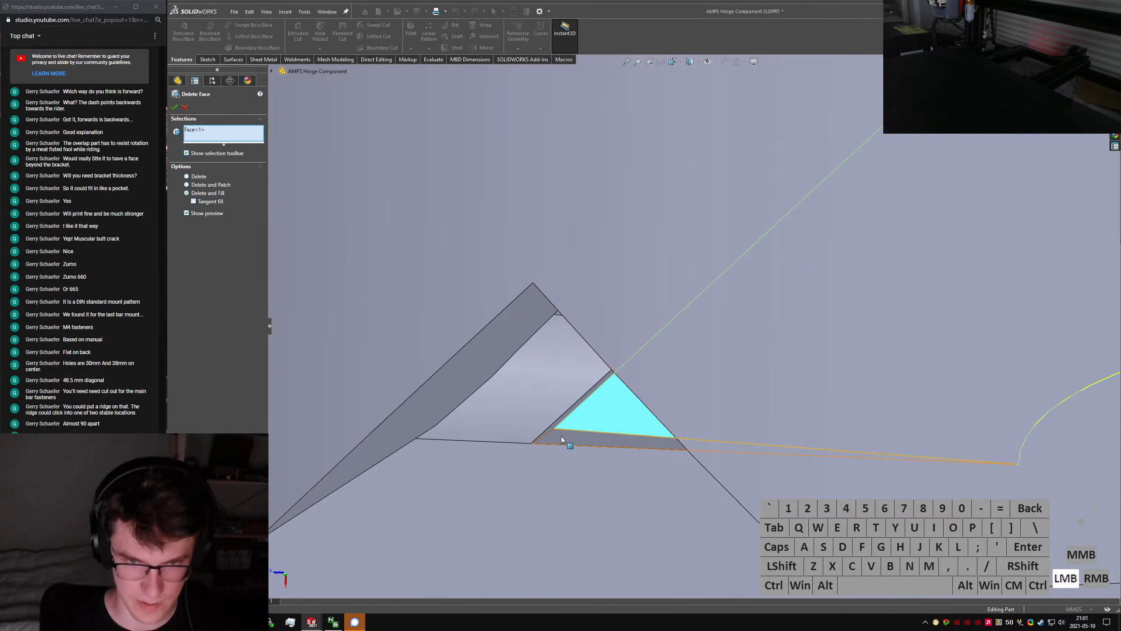
click(562, 438)
scroll(562, 437, down, 5)
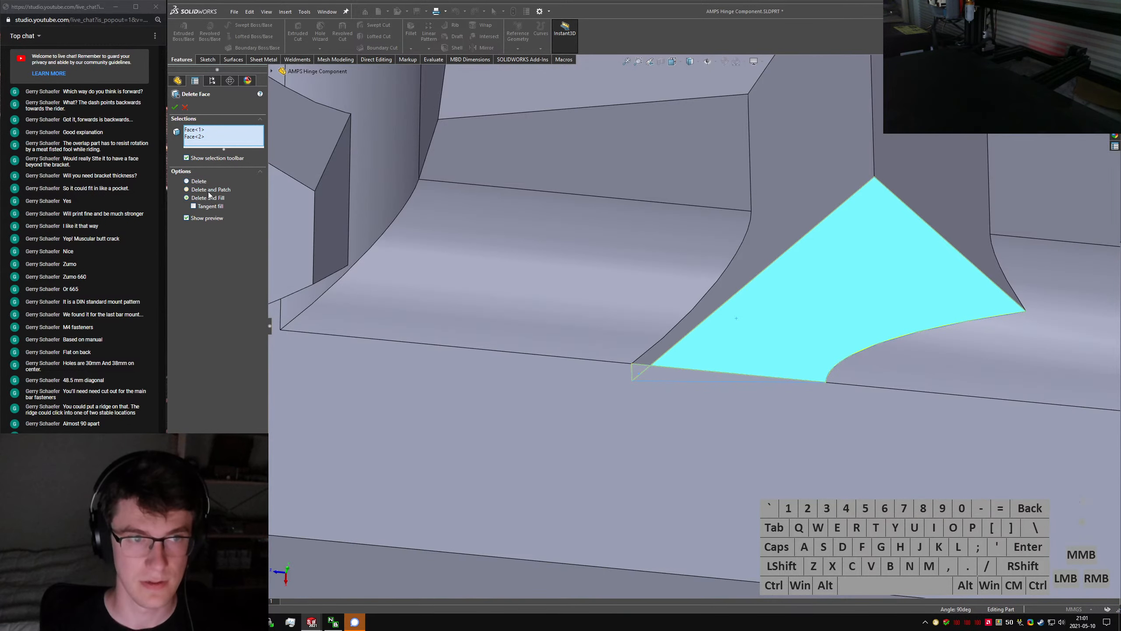
click(210, 190)
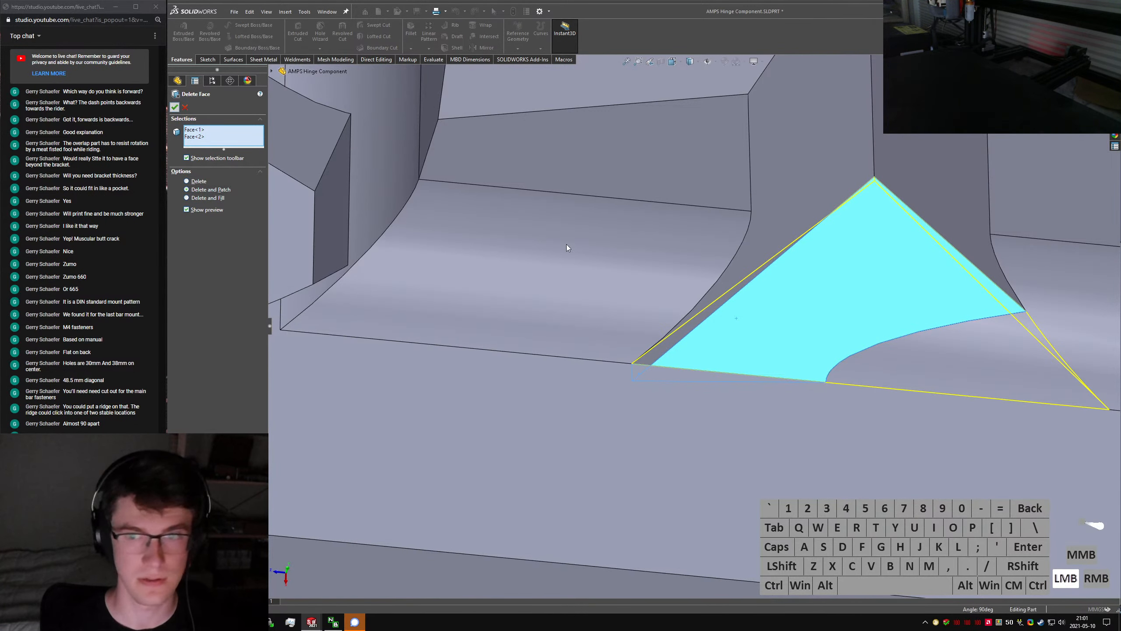
scroll(851, 278, up, 5)
middle_drag(850, 279, 787, 265)
scroll(787, 265, up, 4)
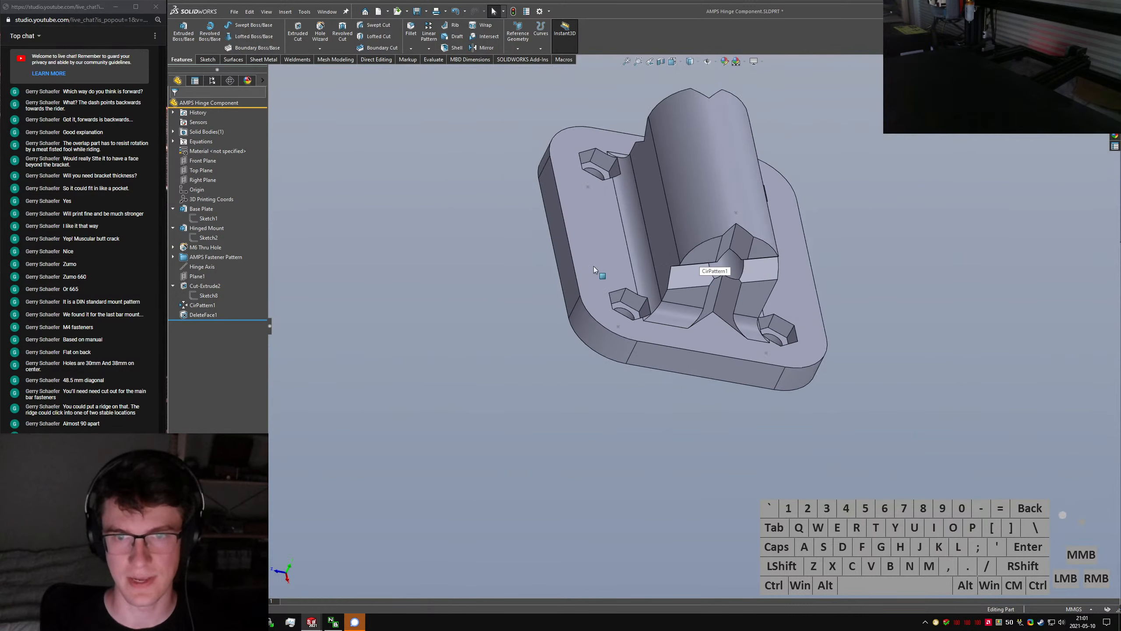
Reopen the DeleteFace1 feature to check its face selection against the detent cut at the opposite end
click(701, 326)
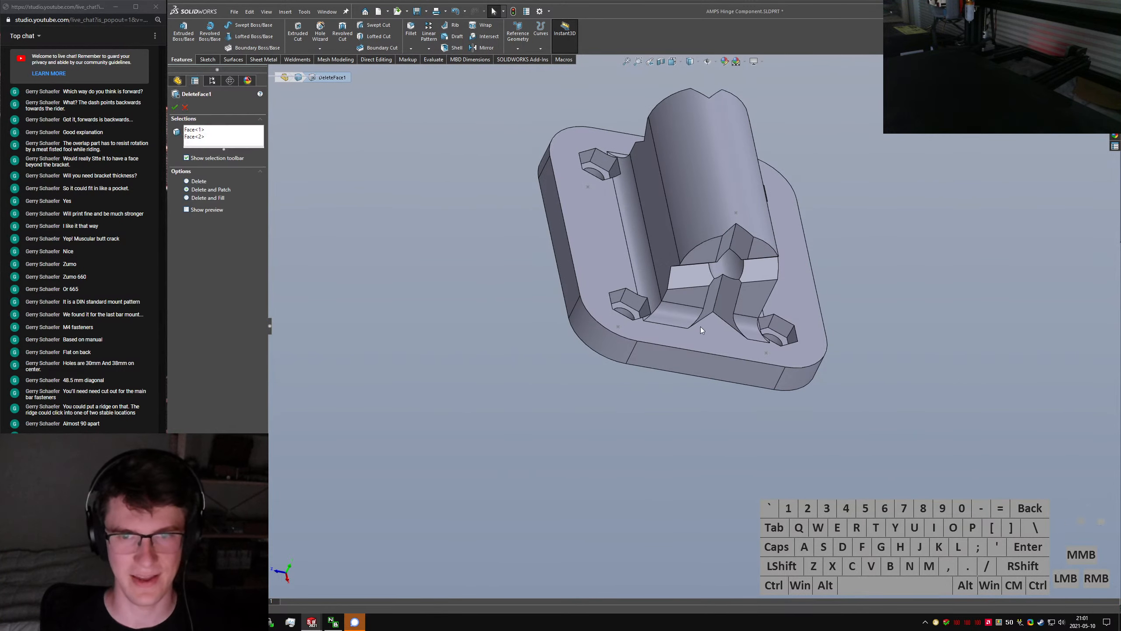
middle_drag(707, 335, 849, 410)
scroll(676, 313, down, 6)
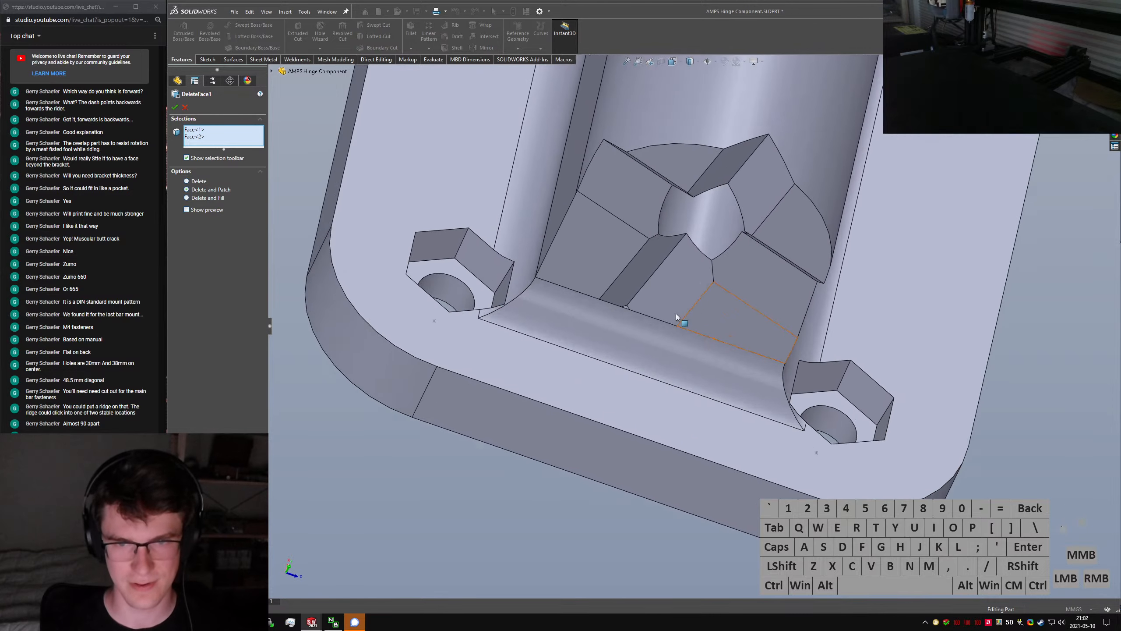
middle_drag(677, 314, 615, 326)
key(Return)
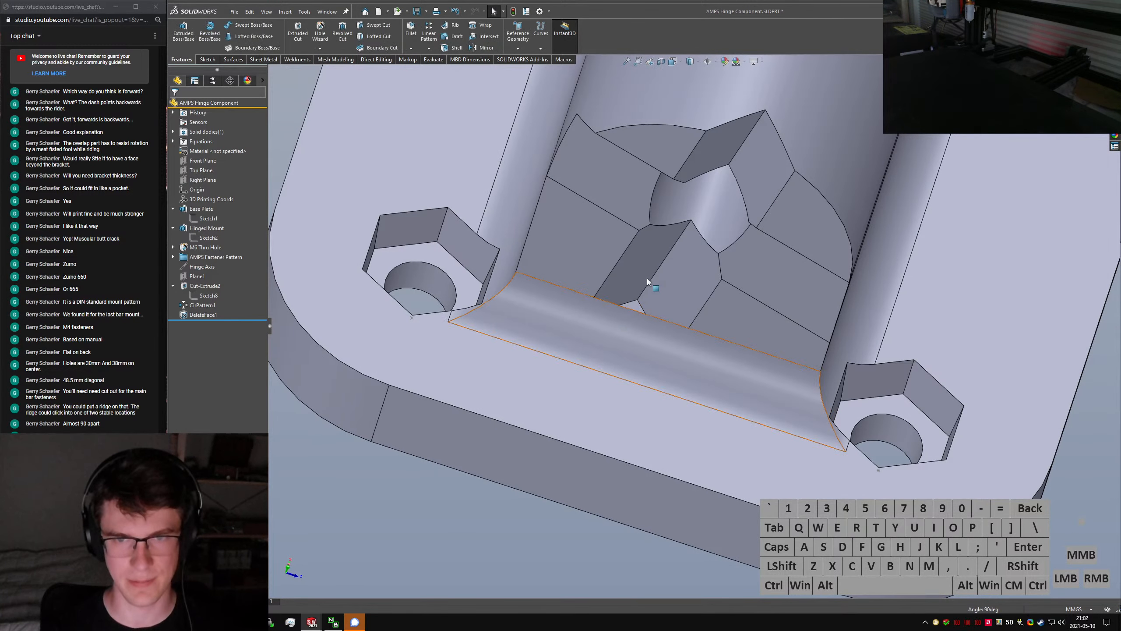
Redo the opposite end's triangle in the Cut-Extrude2 sketch by mirroring the detent triangle about the centerline, and rebuild
scroll(647, 278, up, 8)
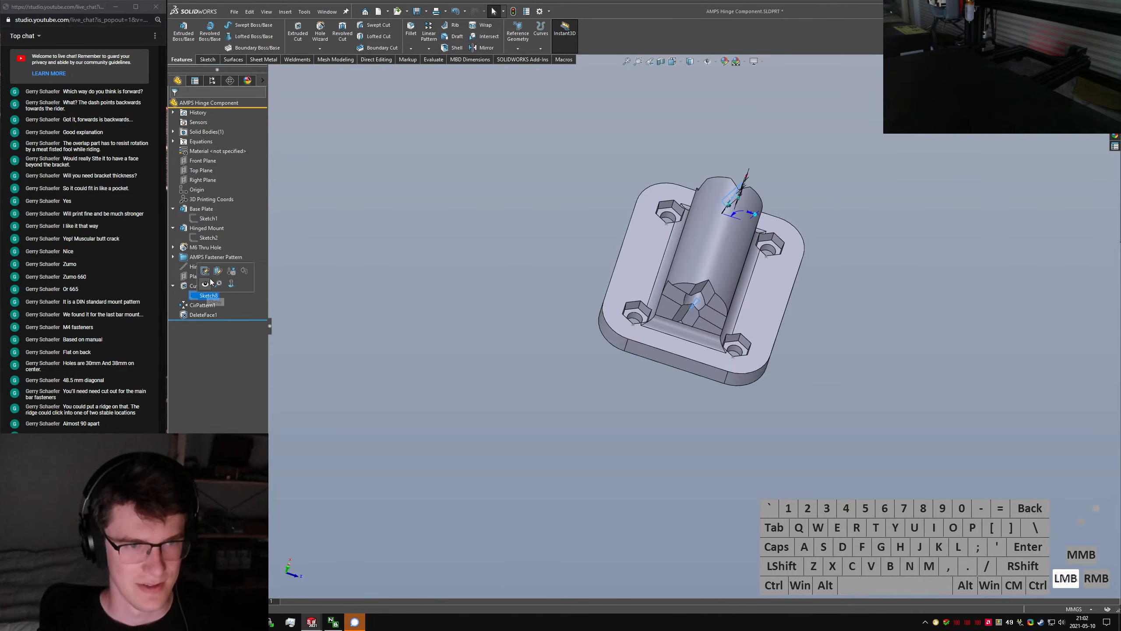
mouse_move(720, 238)
middle_down()
mouse_move(638, 205)
mouse_move(573, 257)
middle_up()
drag(556, 270, 689, 376)
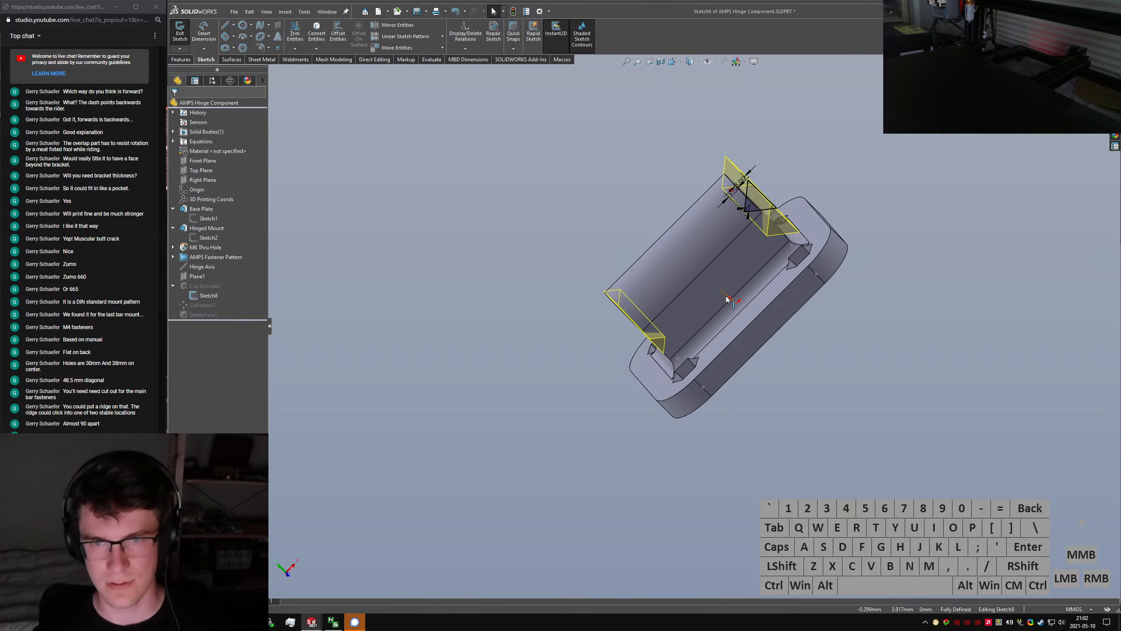
click(753, 211)
scroll(754, 211, down, 3)
ctrl+click(737, 216)
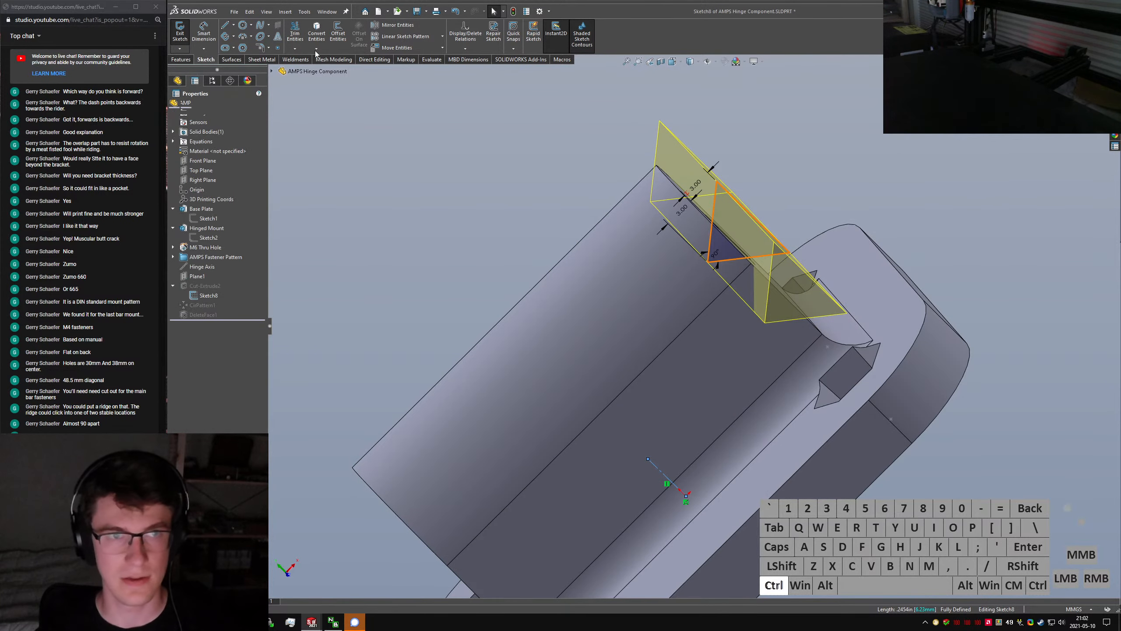
right_drag(416, 250, 395, 219)
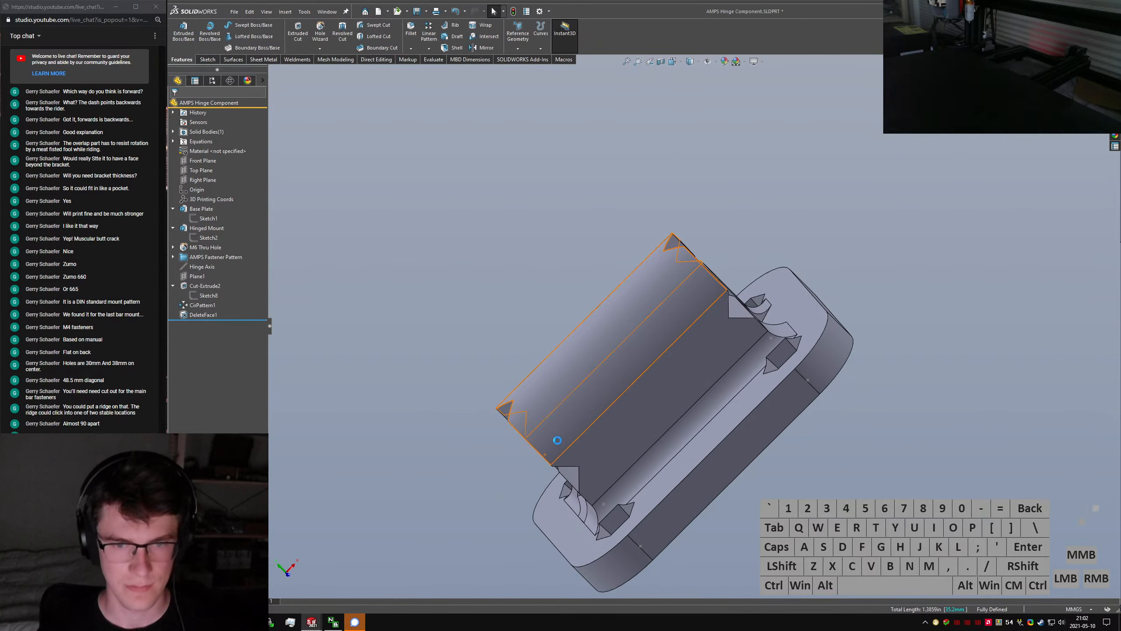
Add the two leftover base plate faces at the other end of the hinge to the DeleteFace1 feature
click(203, 314)
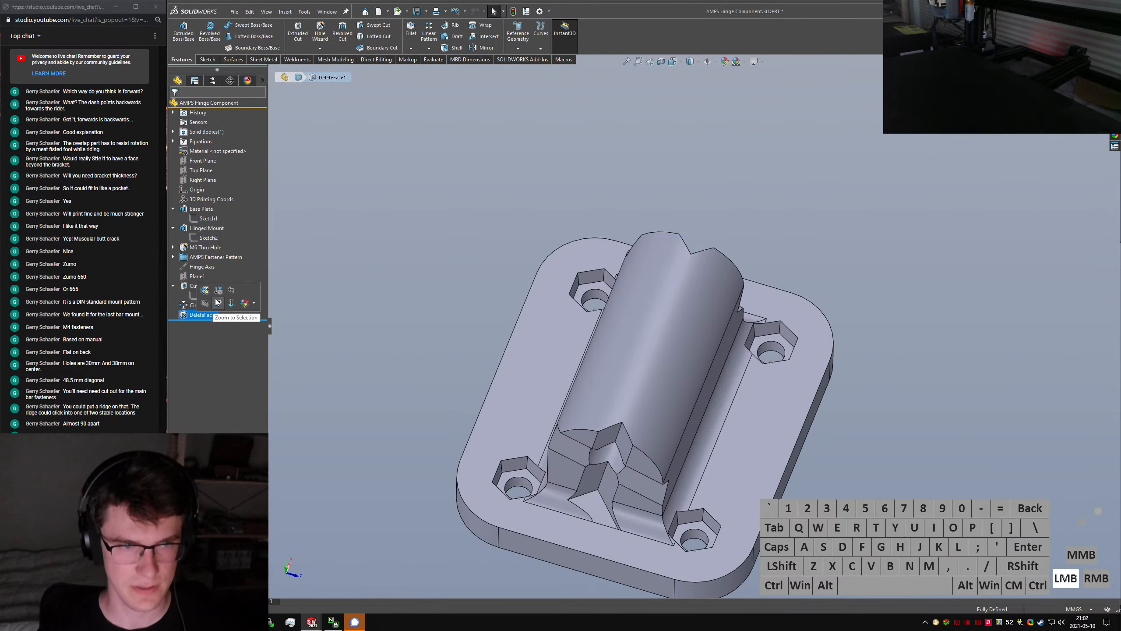
scroll(609, 514, down, 8)
middle_drag(648, 441, 684, 501)
scroll(680, 494, down, 4)
click(674, 412)
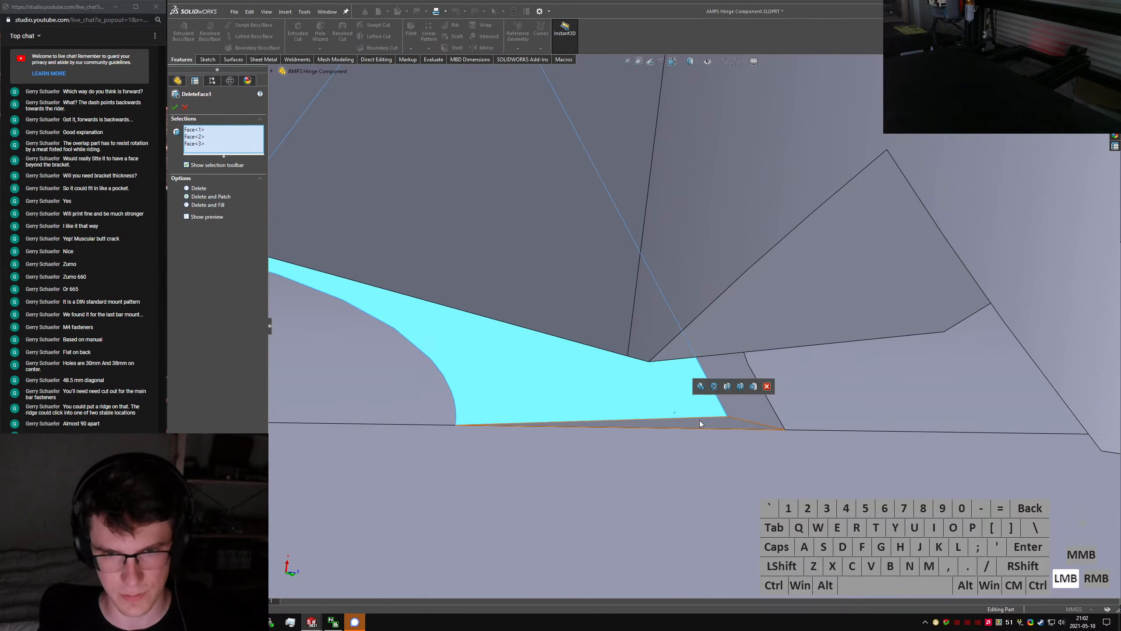
click(699, 420)
right_click(700, 420)
scroll(699, 421, up, 8)
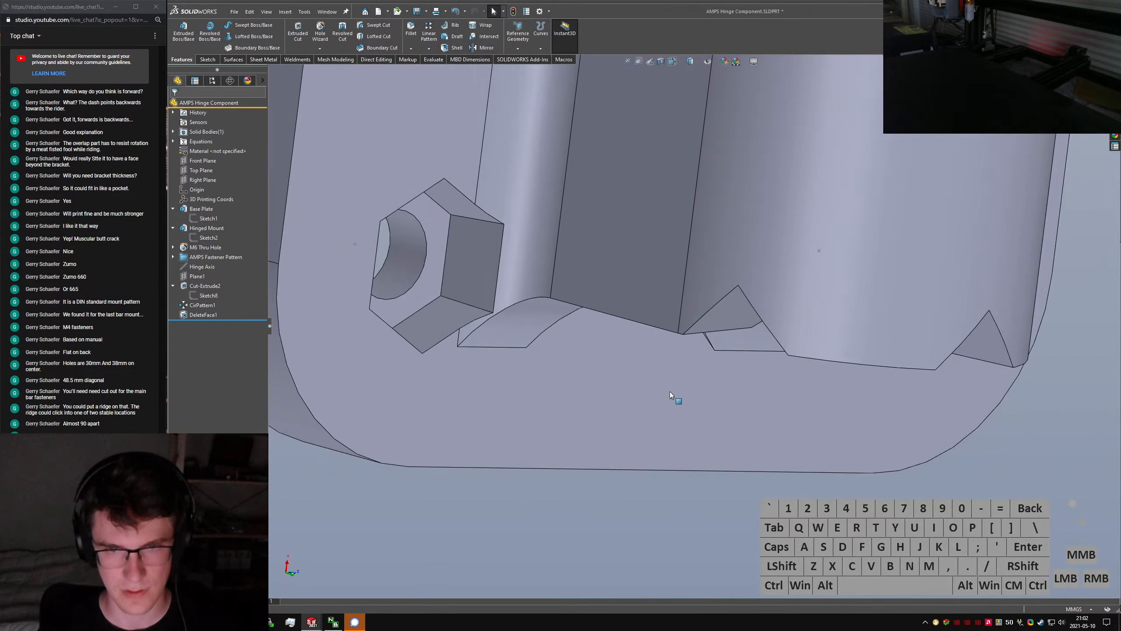
Examine the patched detent cuts at both ends of the hinge mount
middle_drag(664, 384, 754, 270)
scroll(753, 270, up, 10)
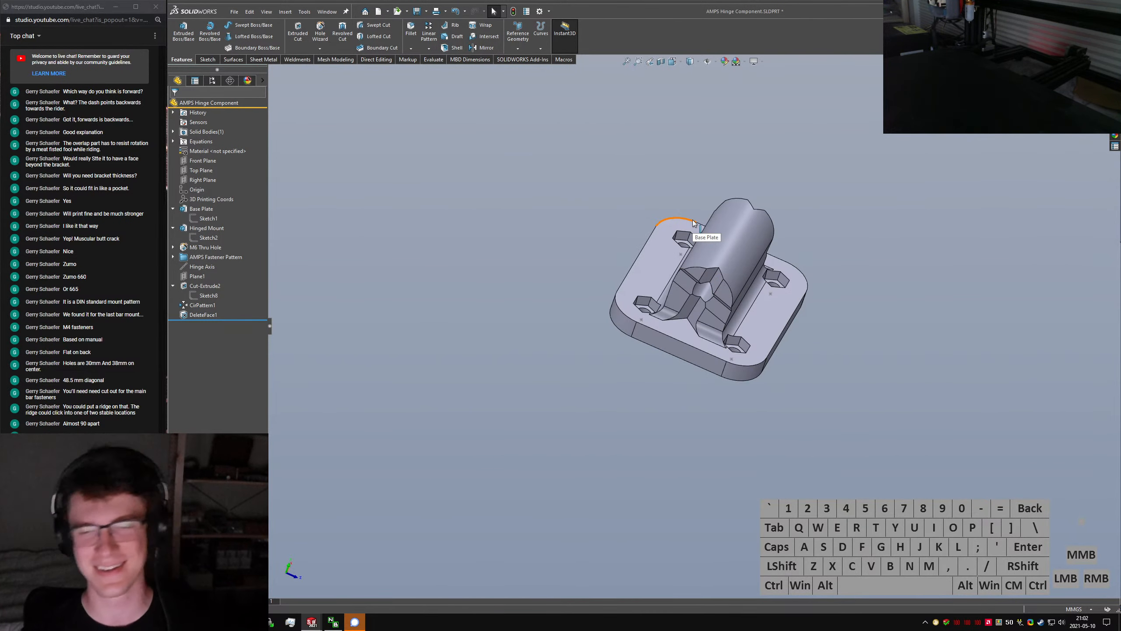
scroll(702, 285, down, 6)
middle_drag(702, 286, 745, 212)
key(ctrl+8)
key(ctrl+7)
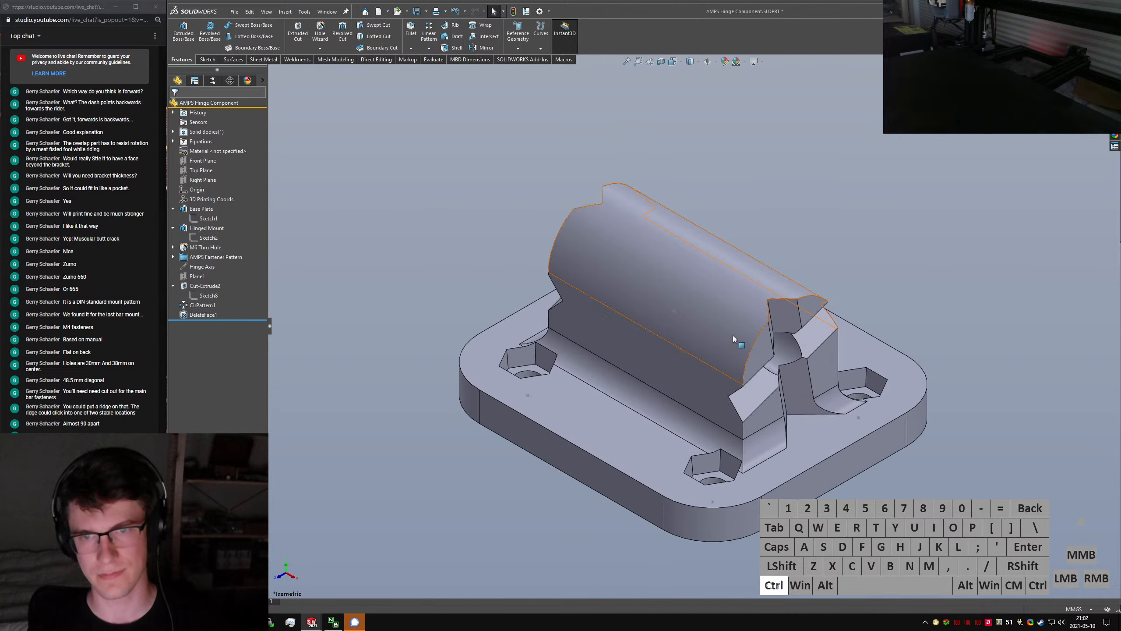
middle_drag(732, 335, 549, 366)
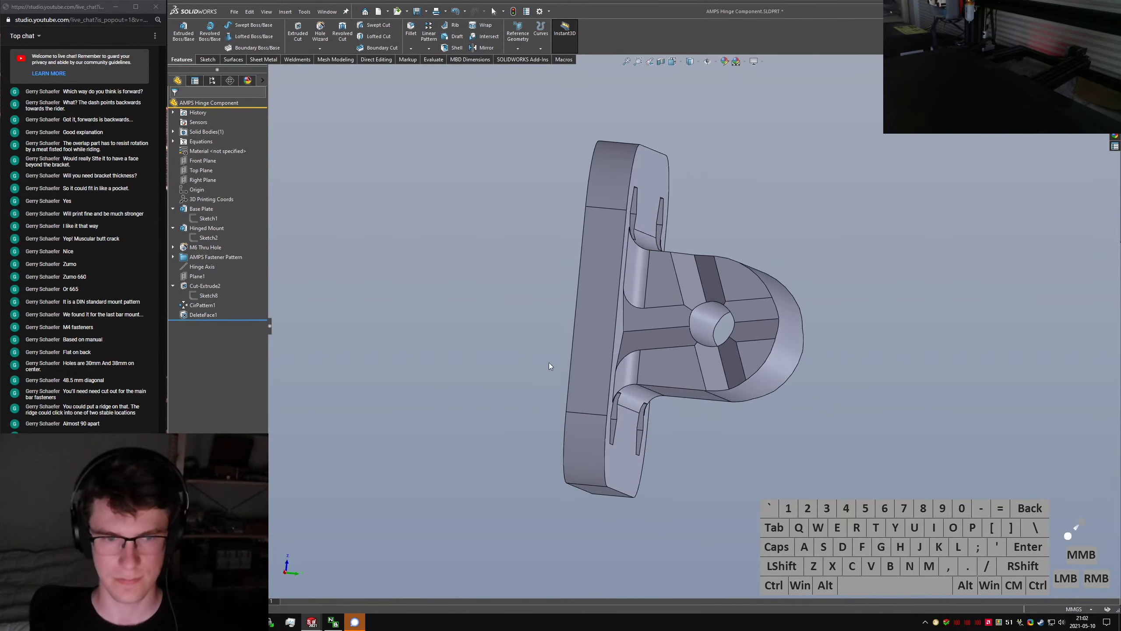
Close the Signal messenger window
right_click(355, 622)
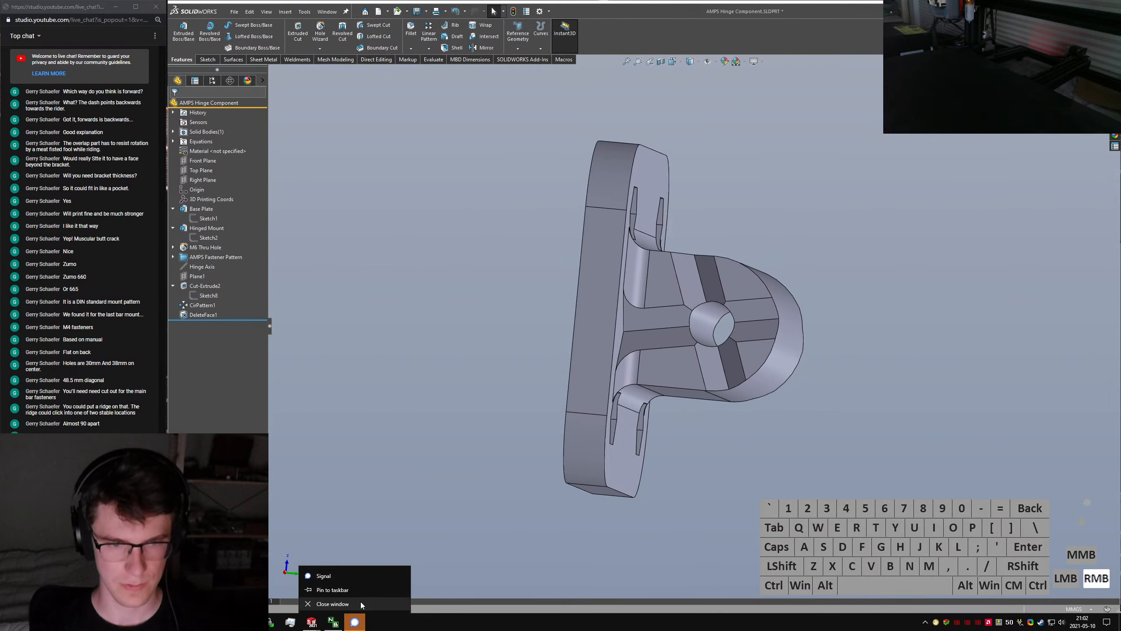
click(362, 604)
Examine the crossed detent grooves around the hinge hole from the end while rotating the part between its two fold positions
scroll(684, 277, down, 3)
middle_drag(685, 280, 698, 312)
scroll(707, 300, up, 2)
key(alt+Left)
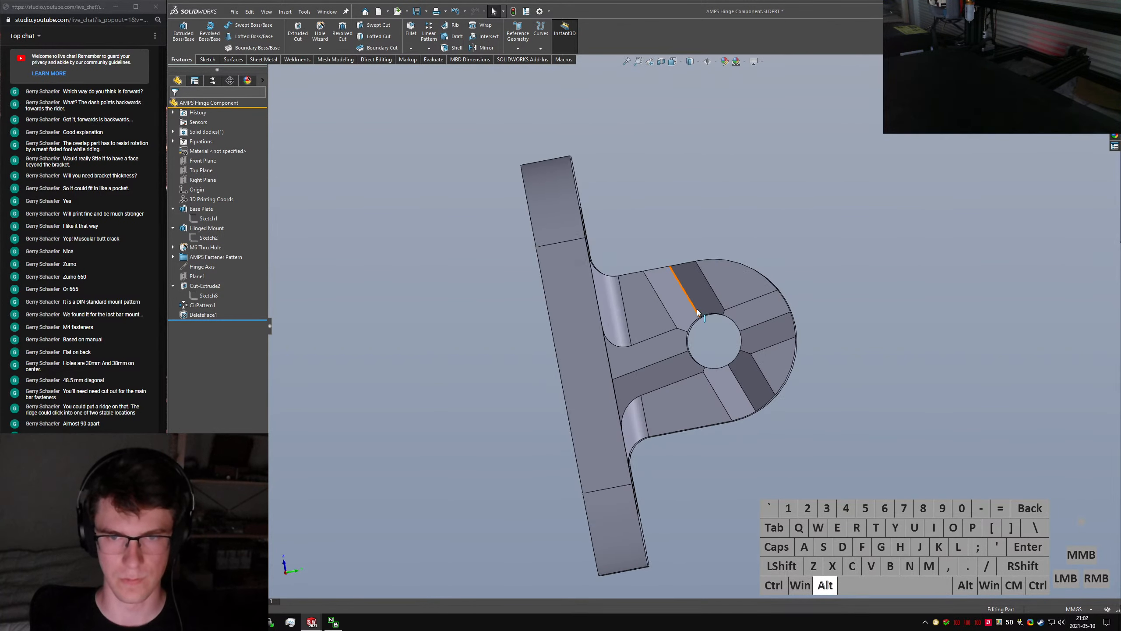
key(alt+Right)
key(alt+Right)
key(alt+Right)
key(alt+Right)
key(alt+Right)
key(alt+Right)
key(alt+Right)
key(alt+Right)
key(alt+Right)
key(alt+Right)
key(alt+Right)
key(alt+Right)
key(alt+Right)
key(alt+Right)
key(alt+Right)
key(alt+Right)
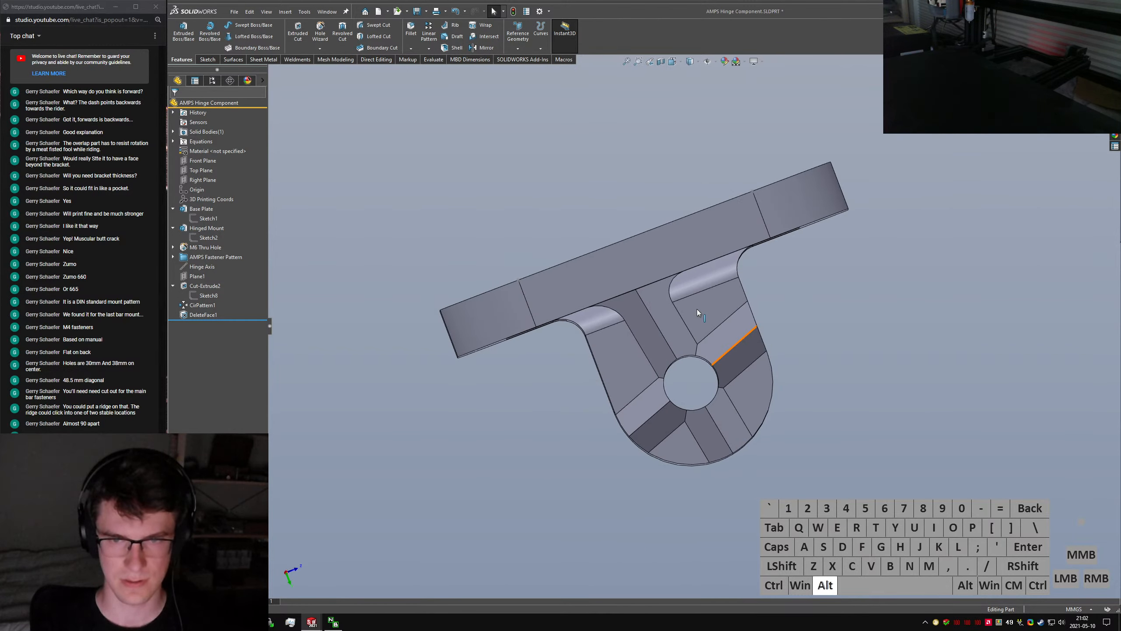
key(alt+Left)
key(alt+Left)
key(alt+Left)
key(alt+Left)
key(alt+Left)
key(alt+Left)
key(alt+Left)
key(alt+Left)
key(alt+Left)
key(alt+Left)
key(alt+Left)
key(alt+Left)
key(alt+Left)
key(alt+Left)
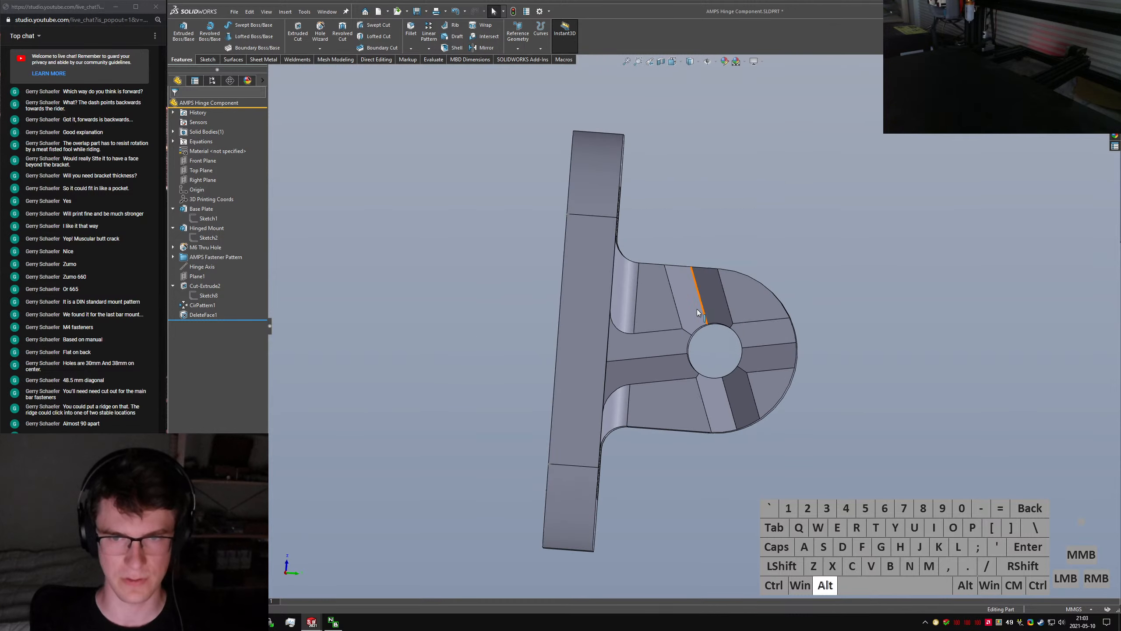
key(alt+Right)
key(alt+Right)
key(alt+Right)
key(alt+Right)
key(alt+Right)
key(alt+Right)
key(alt+Right)
key(alt+Right)
key(alt+Right)
key(alt+Right)
key(alt+Right)
key(alt+Right)
key(alt+Right)
key(alt+Right)
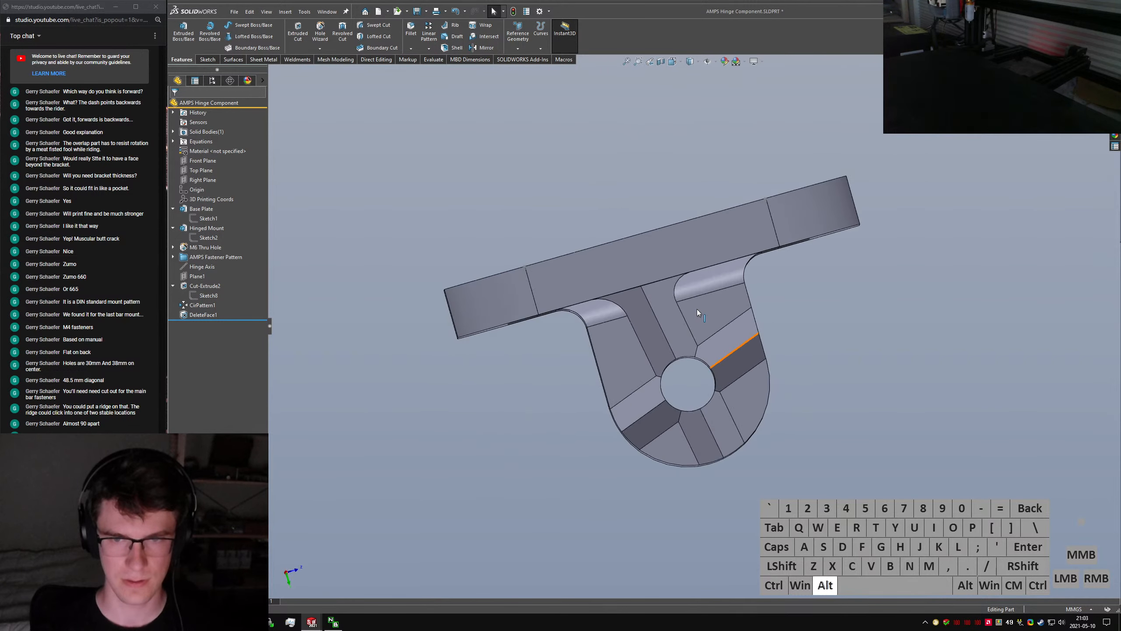
Return the part to the isometric view and save it
key(ctrl+7)
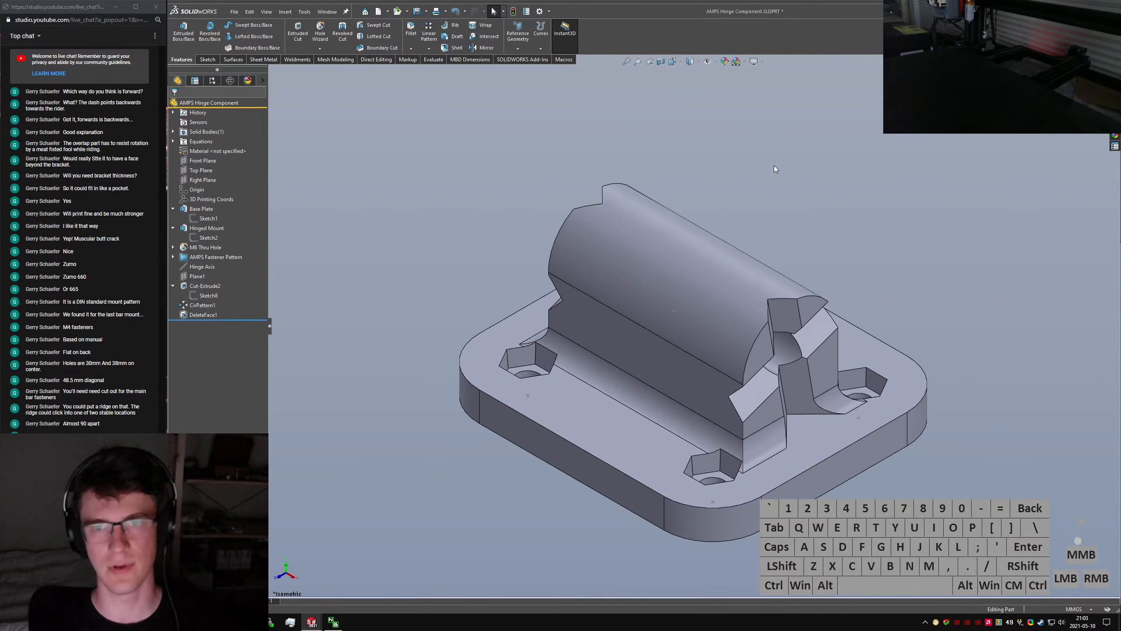
click(772, 196)
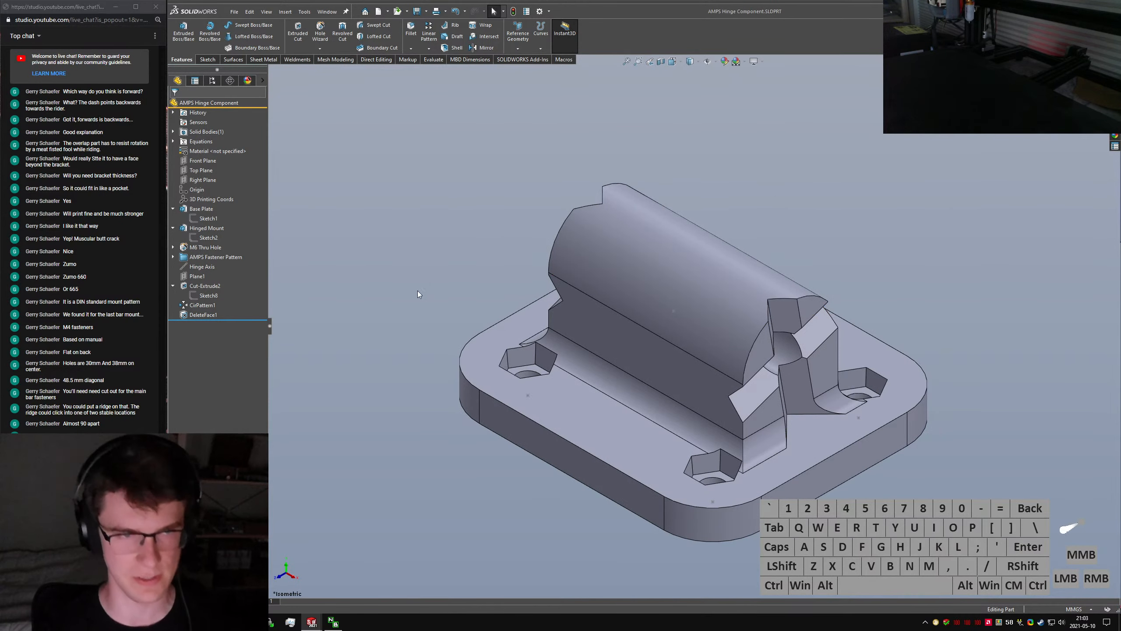
Rename the Cut-Extrude2 feature as First Detent Cut
click(212, 287)
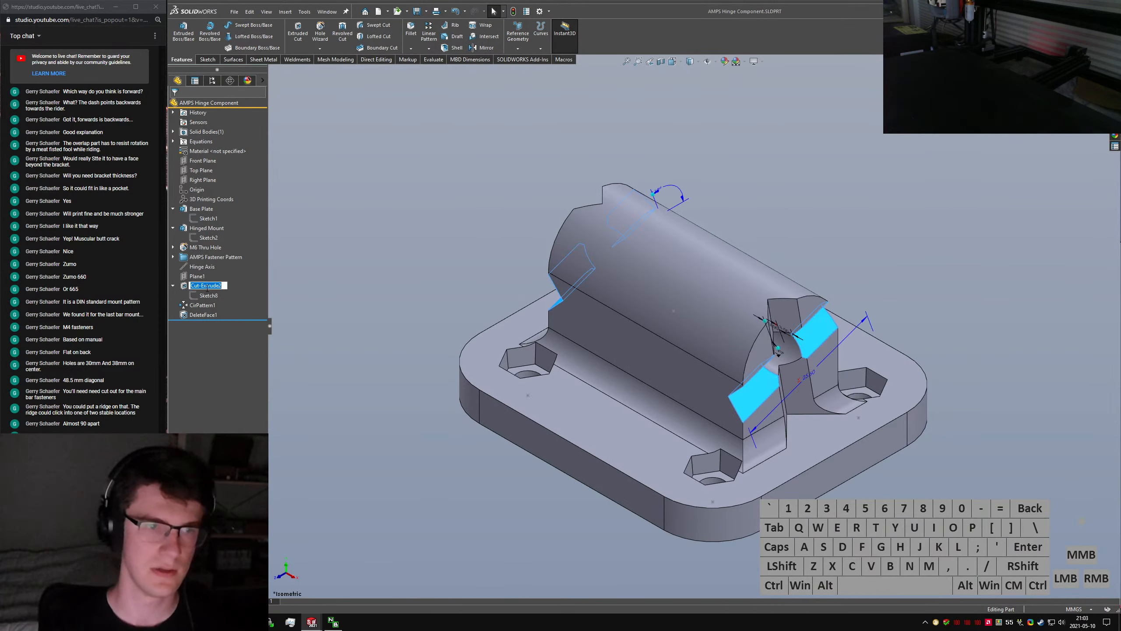
text(First Deten)
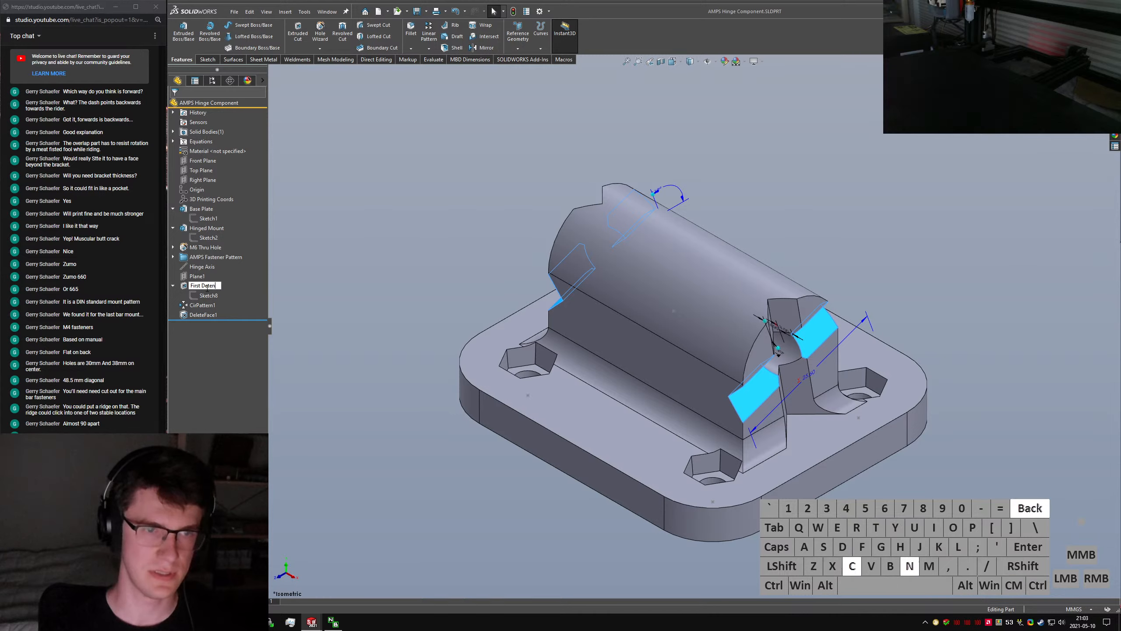
text(t Tut)
key(Return)
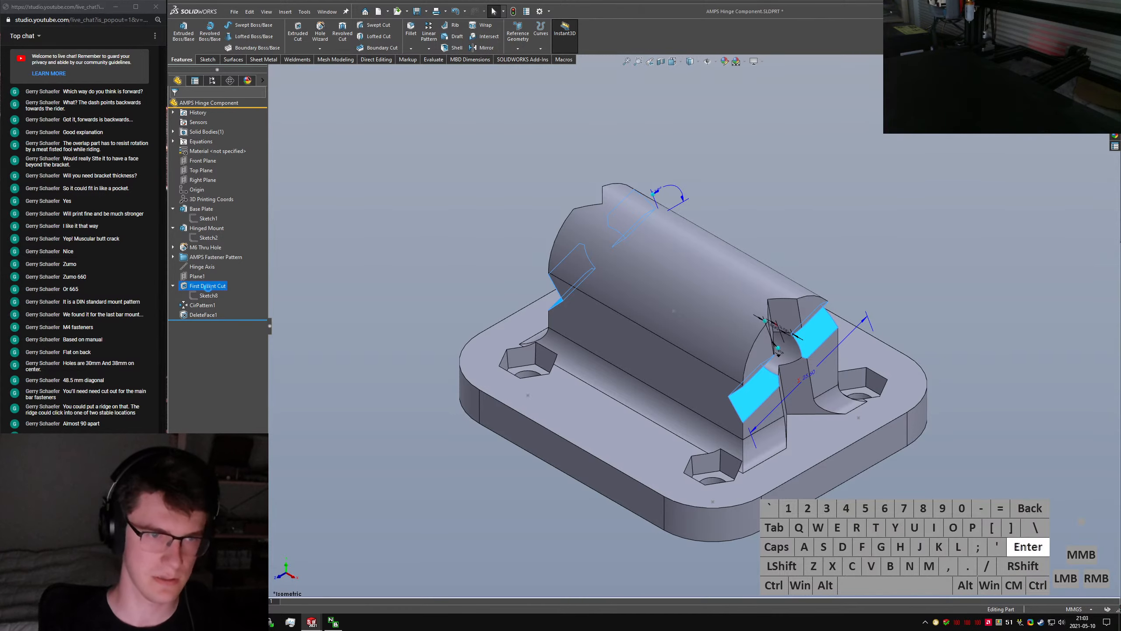
Rename the circular pattern feature as Second Detent Cut
right_click(203, 286)
click(195, 305)
click(195, 306)
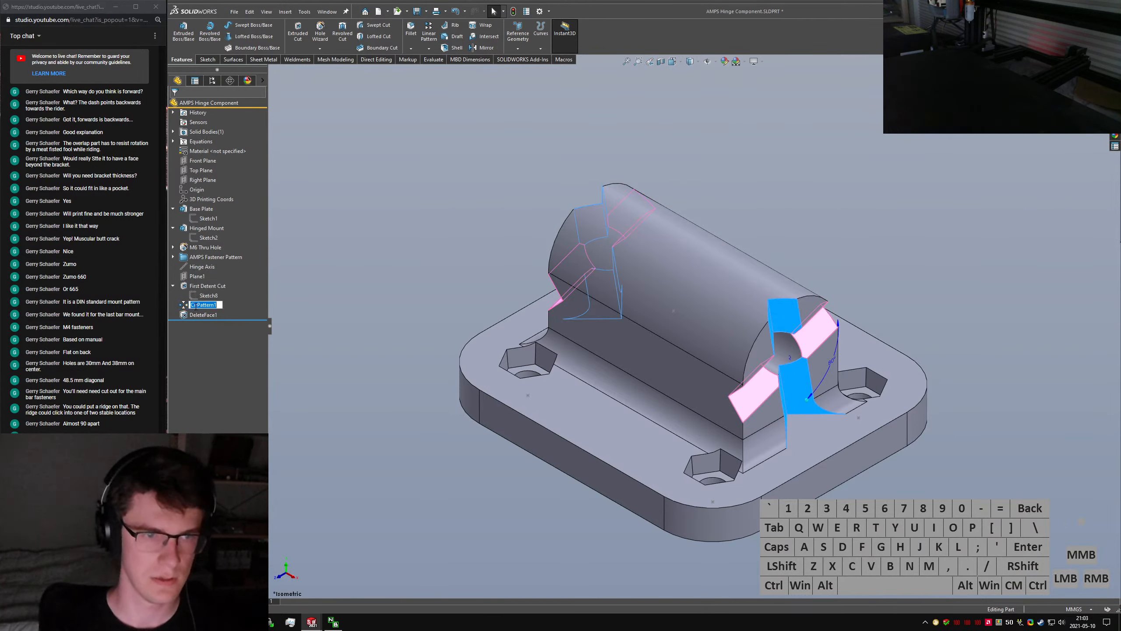
text(Second Detent Cut)
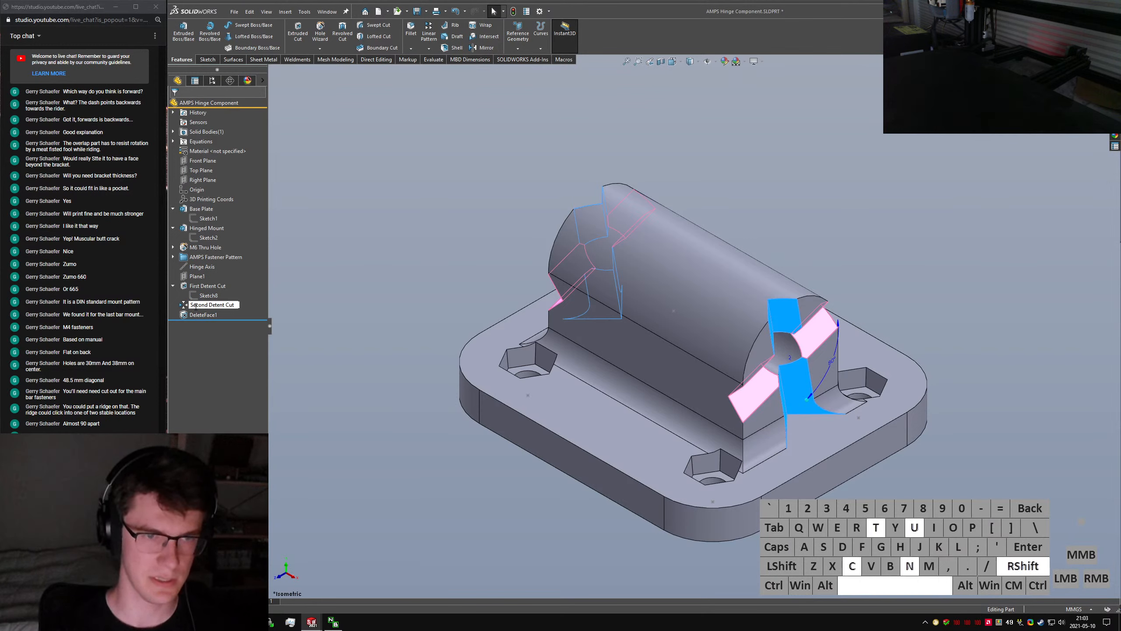
key(Return)
Rename the DeleteFace1 feature as Second Detent Cleanup
click(208, 315)
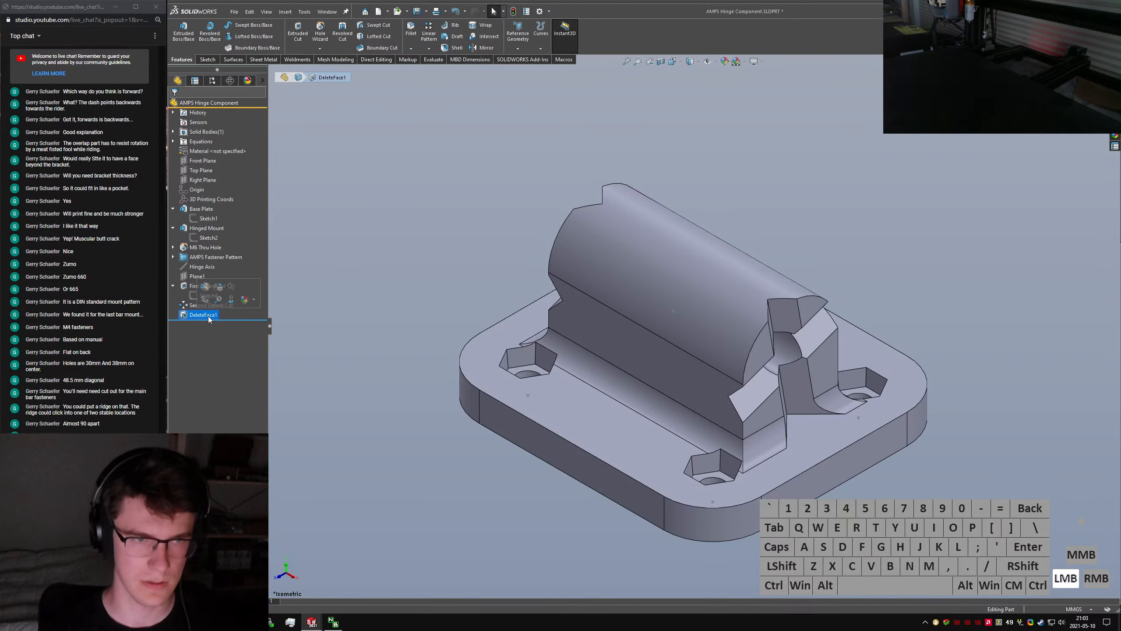
click(208, 315)
text(Second De)
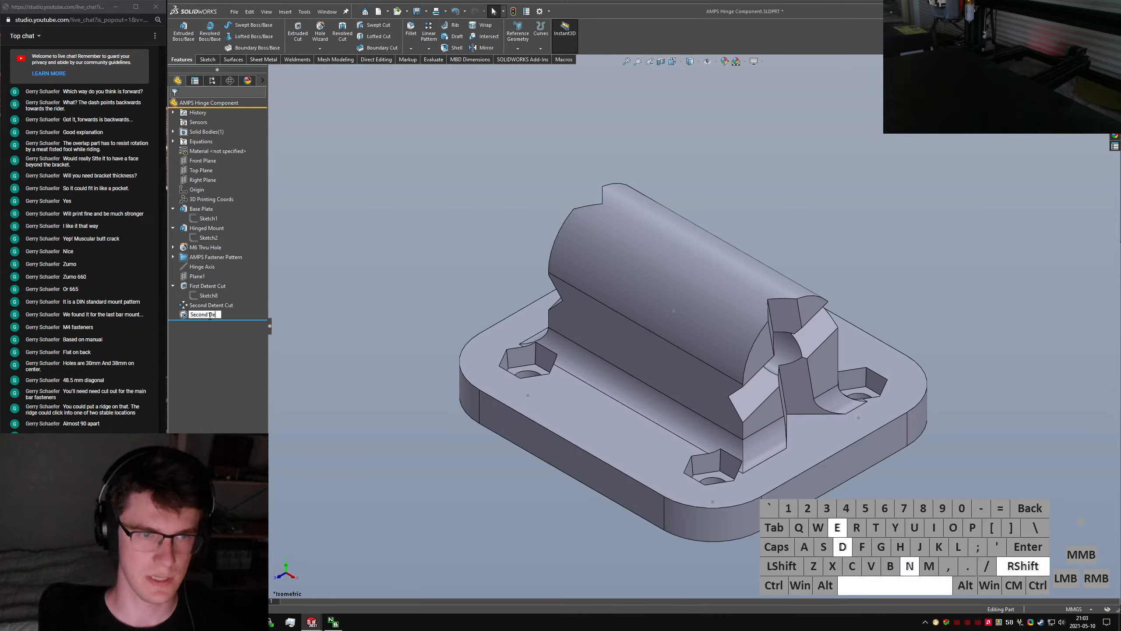
text(tent Cleanup)
key(Return)
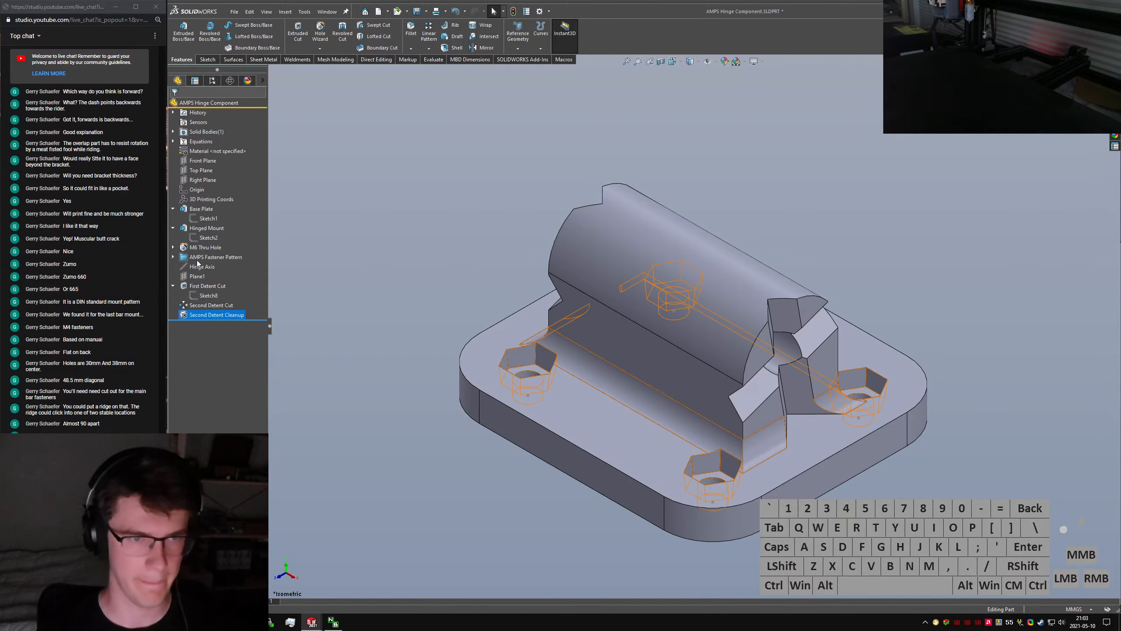
Rename the Plane1 reference plane as Detent Sketch Plane
click(194, 276)
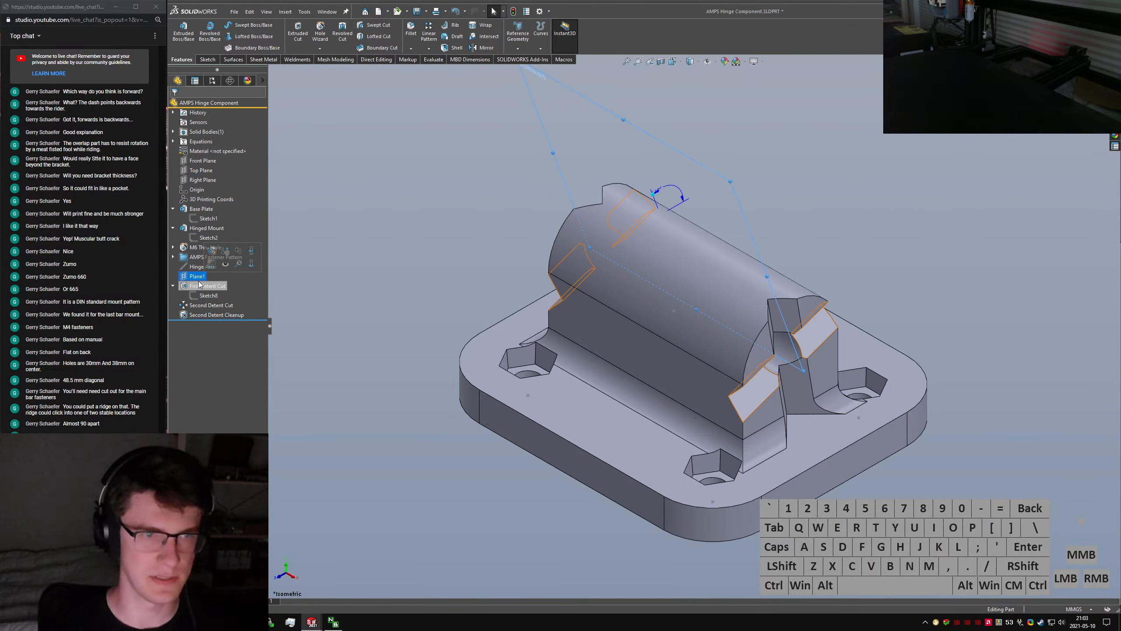
text(Deten)
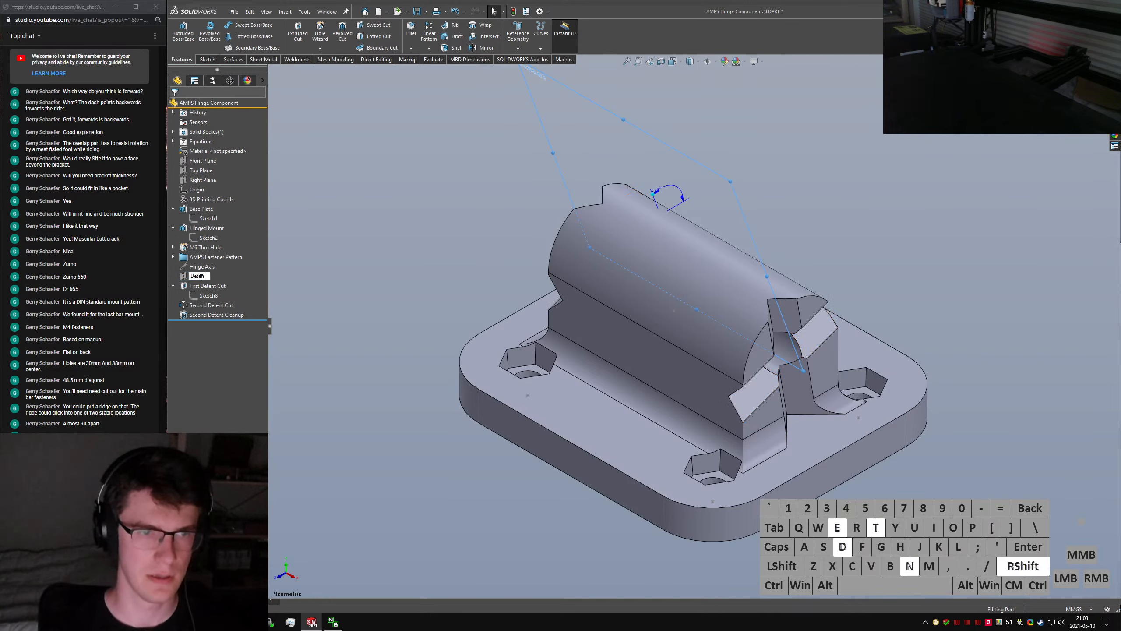
text(t Sketch Plane)
key(Return)
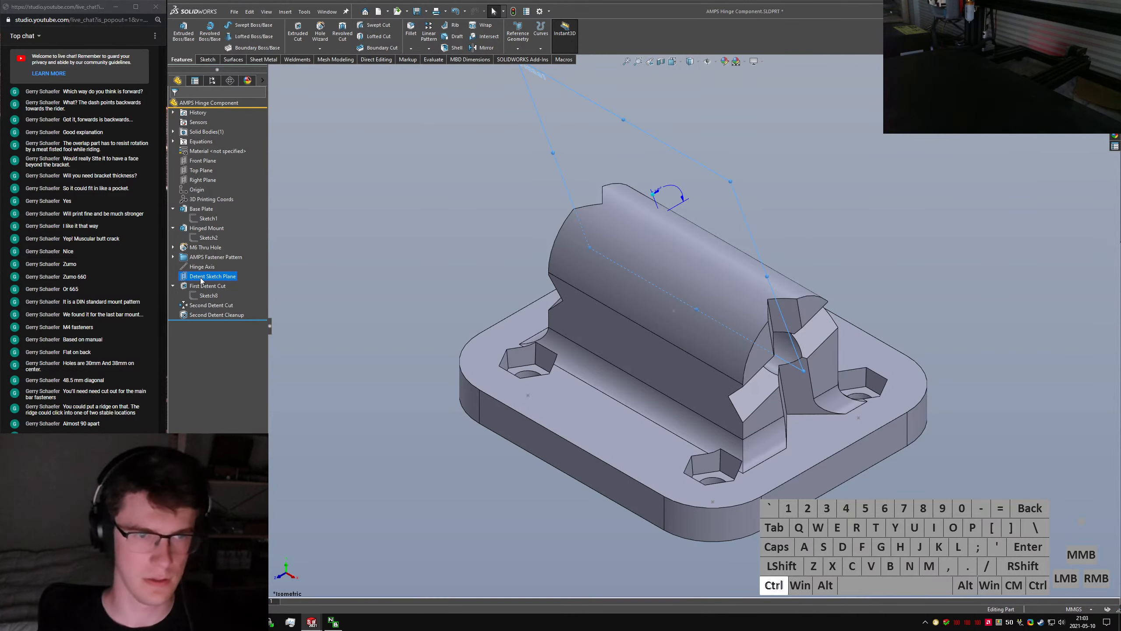
key(ctrl+shift+c)
key(ctrl+shift+v)
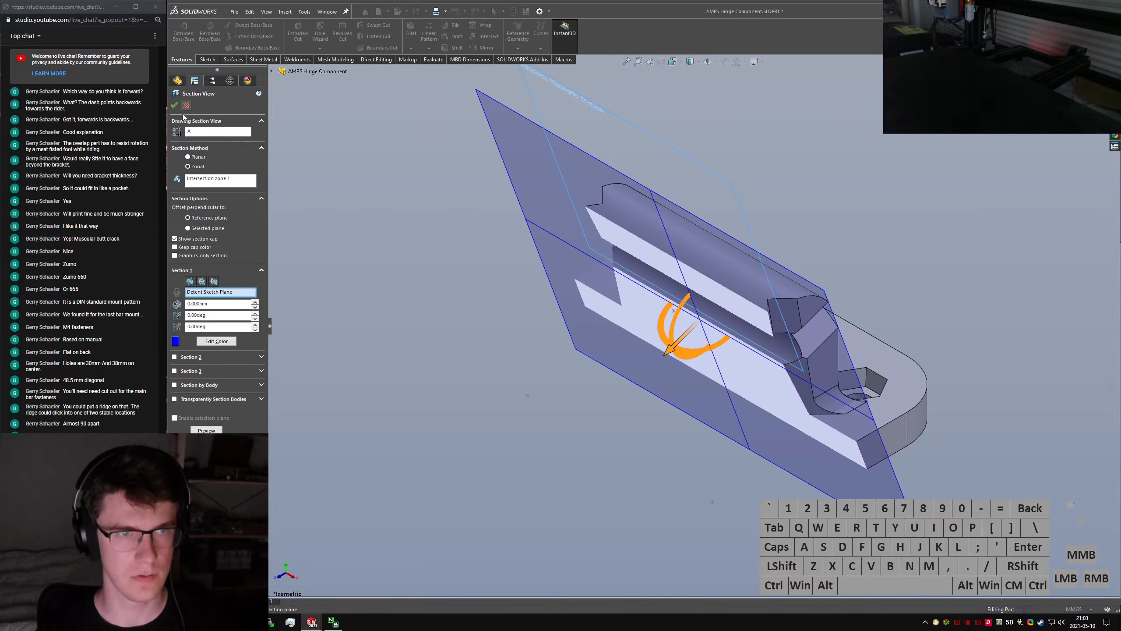
key(Return)
Collapse the feature tree and group the features from Hinge Axis through Second Detent Cleanup in a new folder named Detent Features
key(shift+c)
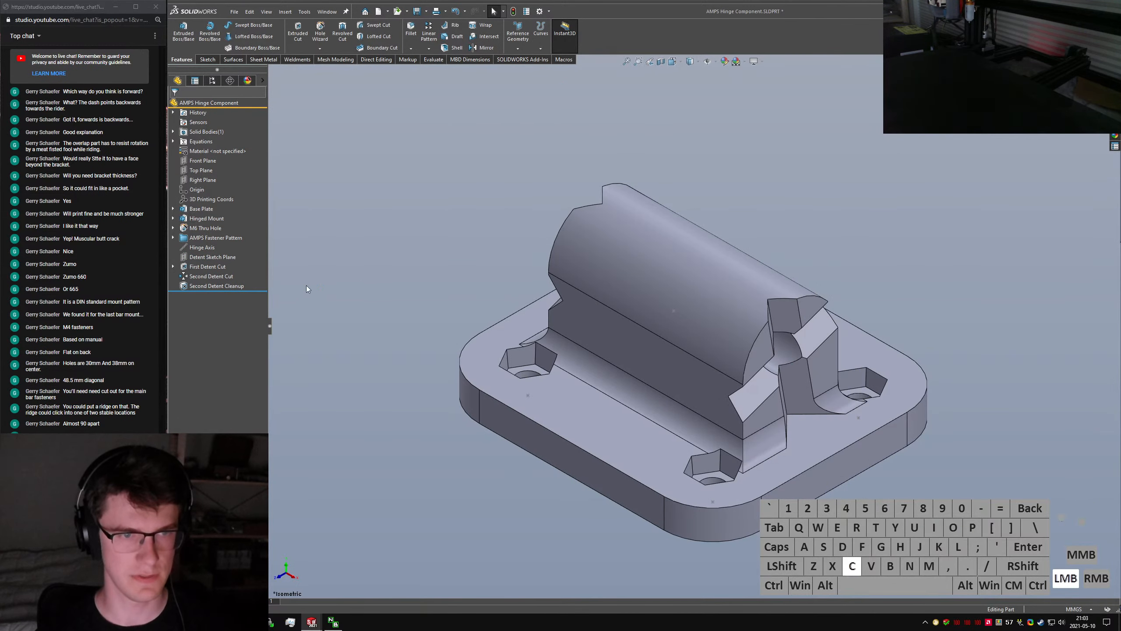
click(211, 286)
shift+click(194, 249)
right_click(194, 248)
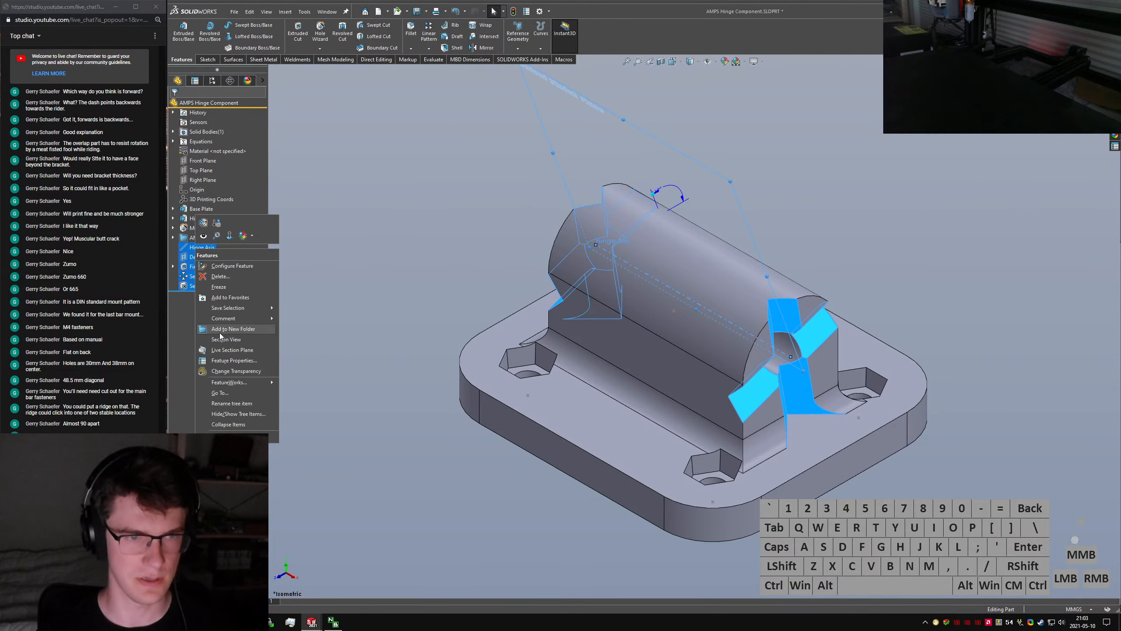
click(219, 333)
text(Detent Features)
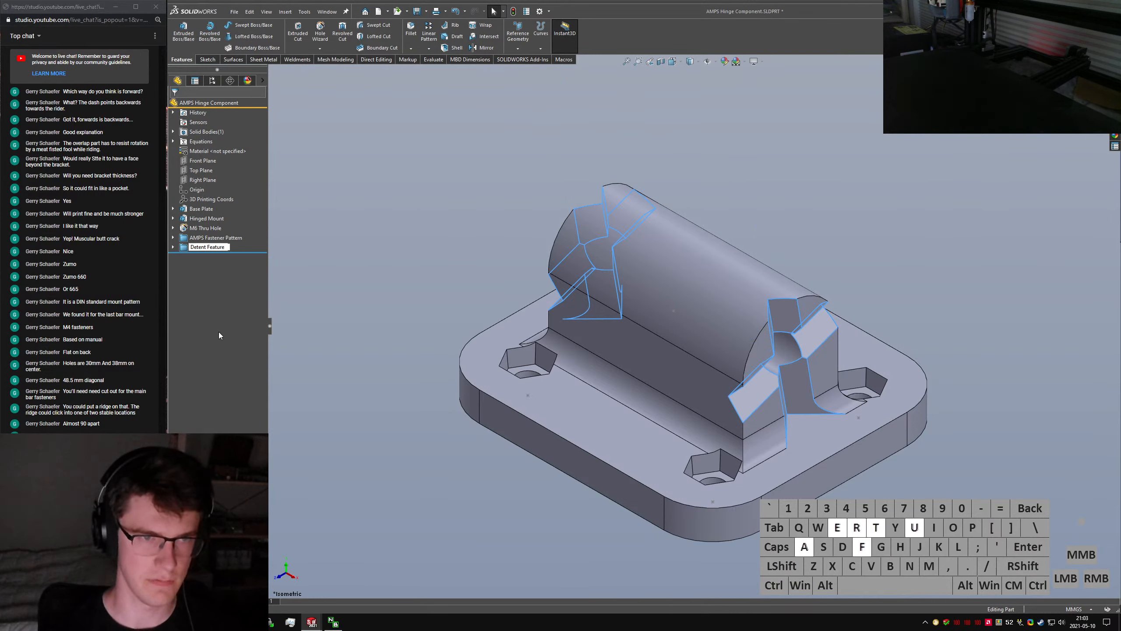
key(Return)
Rename the AMPS Fastener Pattern folder as AMPS Features and save the part
click(219, 239)
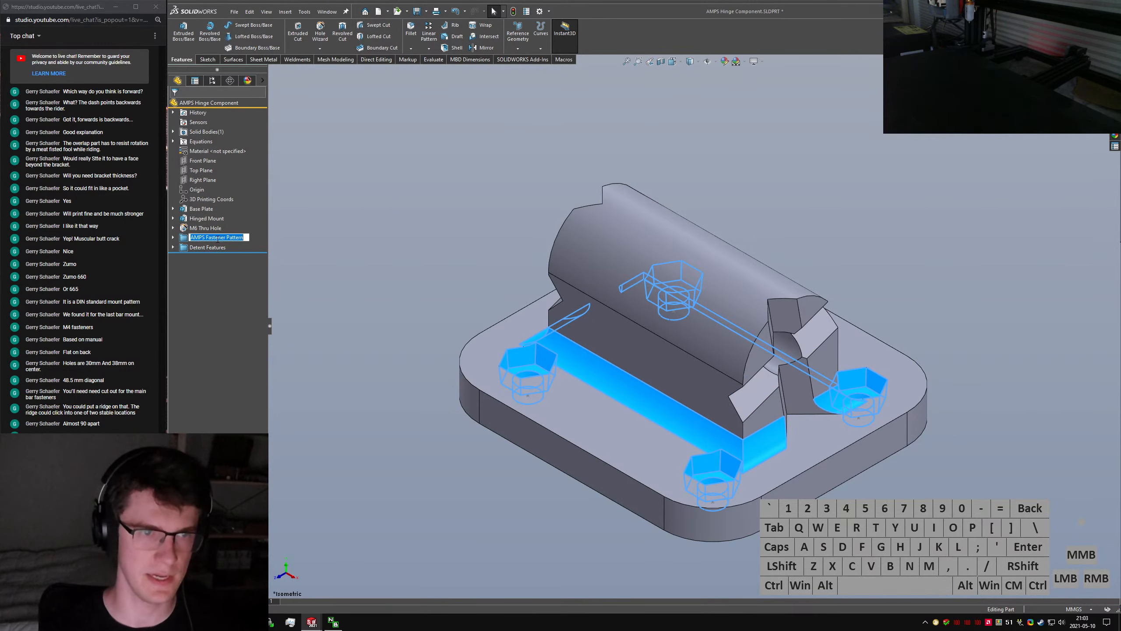
text(AMPS Feature)
key(Return)
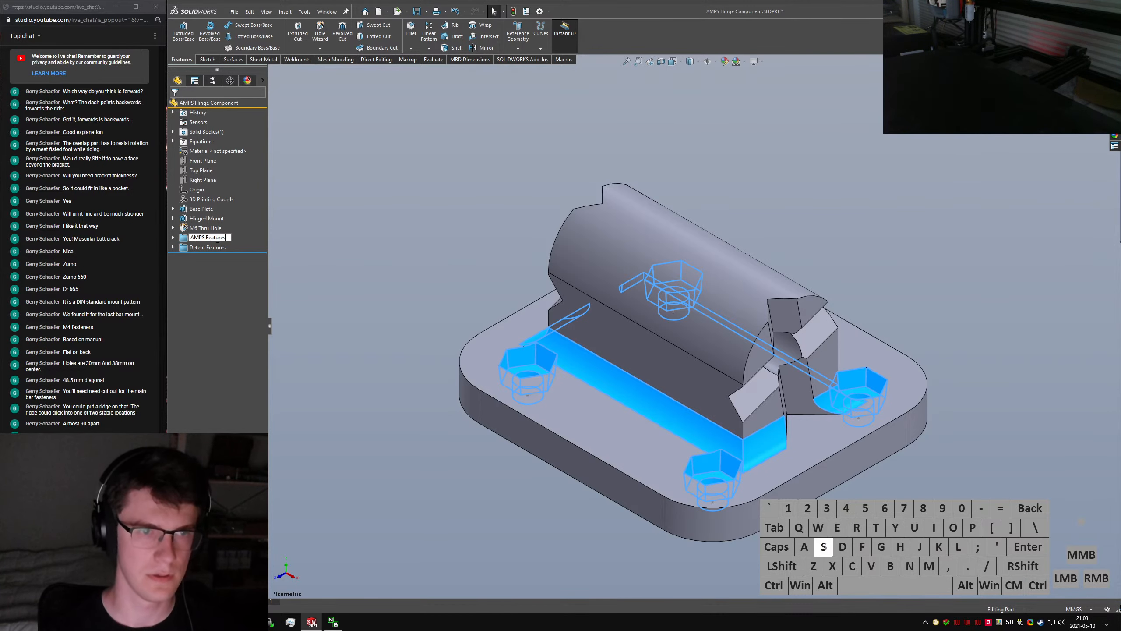
text(s)
key(Return)
click(454, 255)
key(ctrl+s)
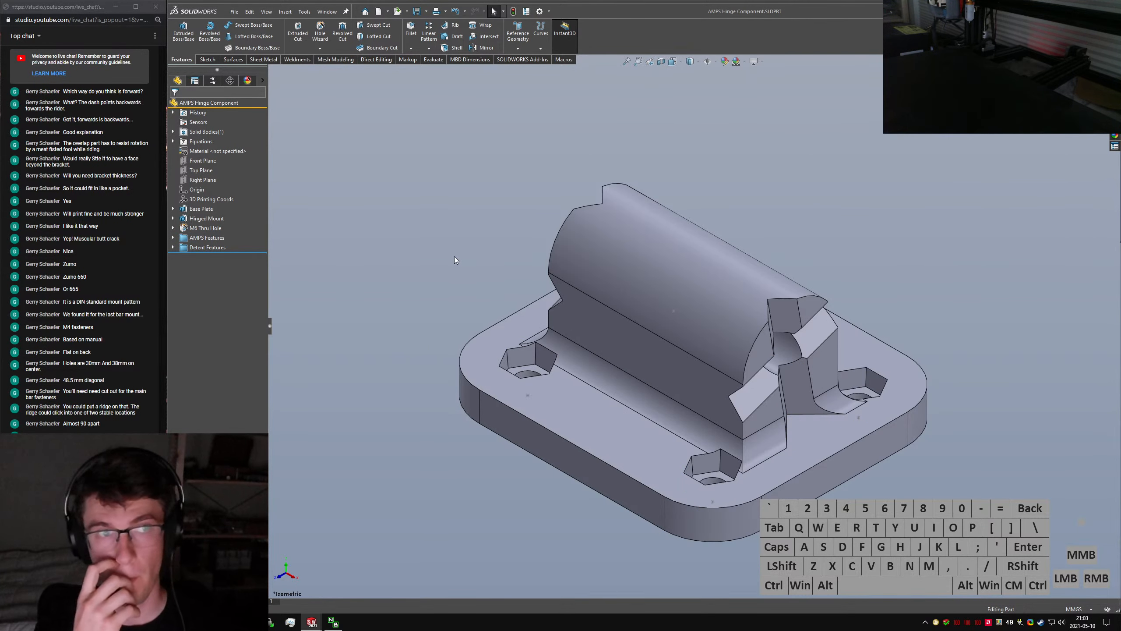
middle_drag(501, 261, 794, 424)
scroll(794, 424, down, 5)
scroll(793, 423, down, 2)
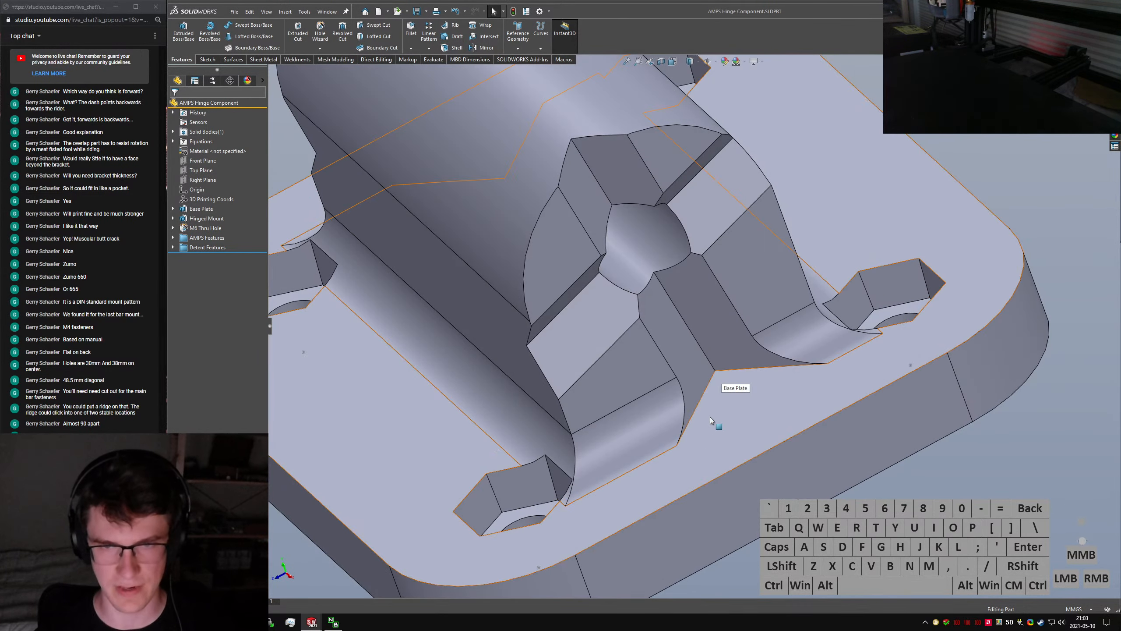
scroll(722, 366, up, 3)
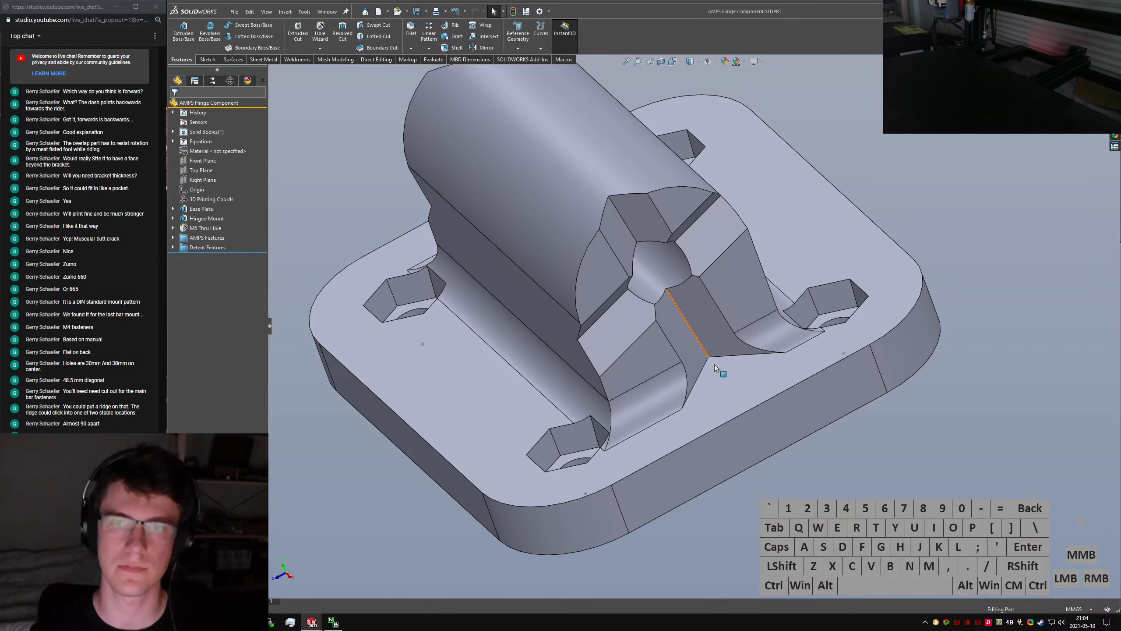
scroll(790, 244, up, 3)
click(790, 244)
Switch to the open 1190 Detented GPS Bracket part and save it
key(ctrl+Tab)
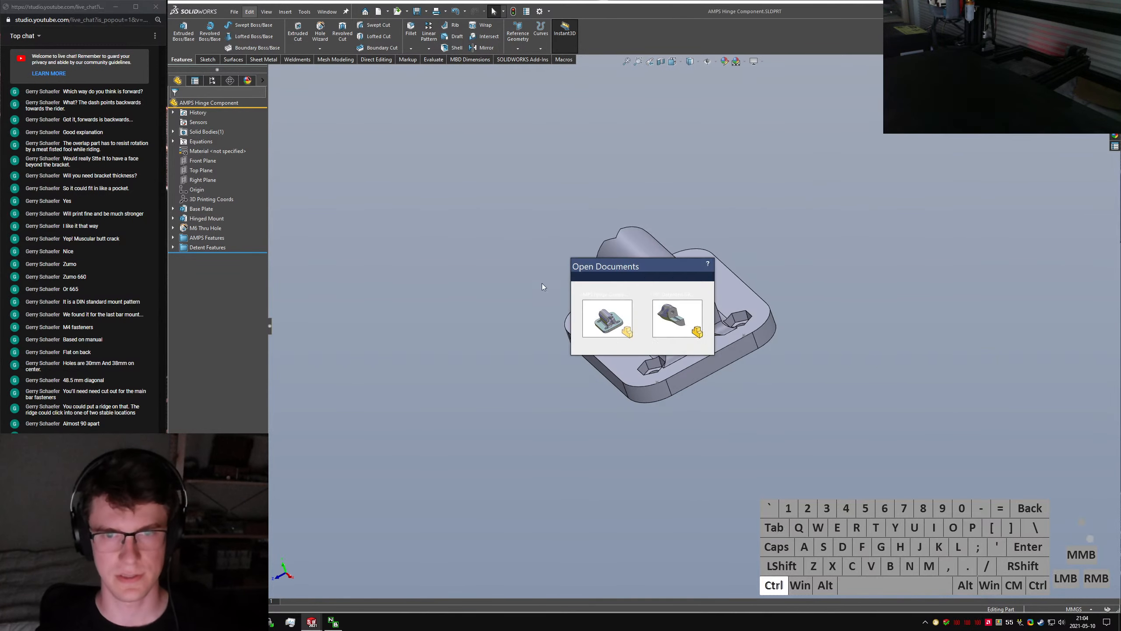
click(673, 320)
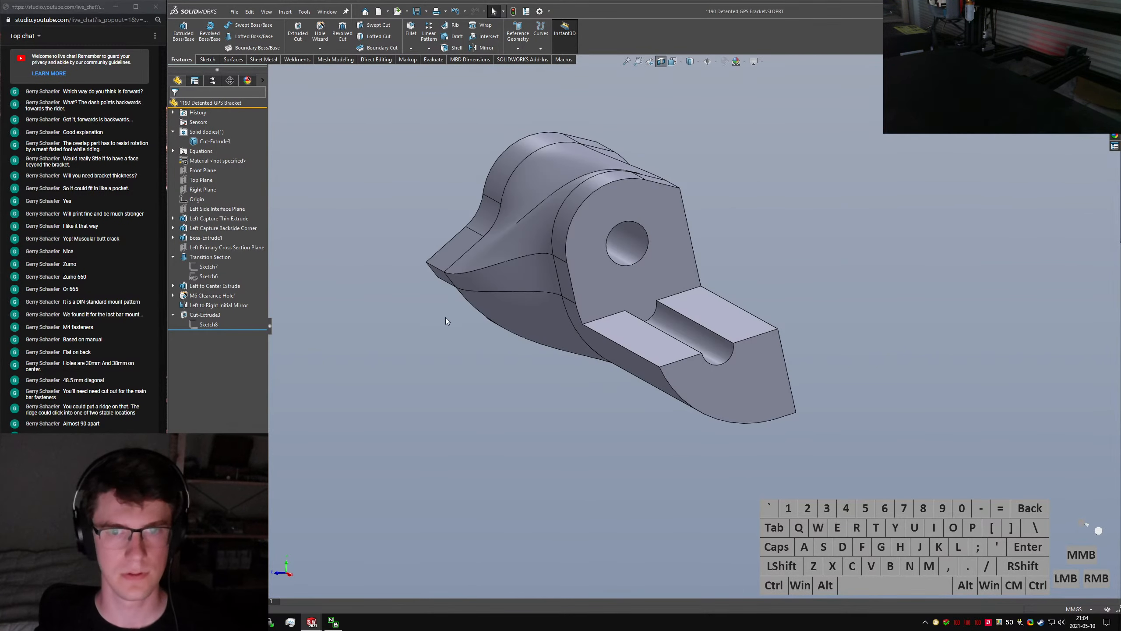
click(661, 61)
middle_drag(679, 206, 765, 229)
key(ctrl+s)
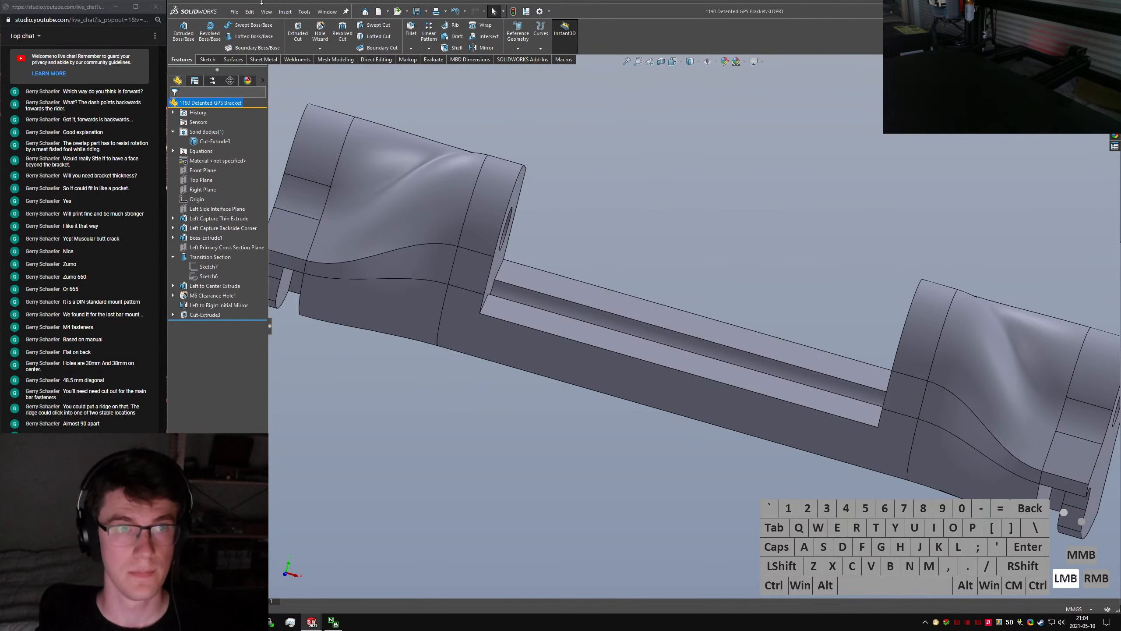
Create a new assembly from the bracket part and place the 1190 Detented GPS Bracket as its first component
click(234, 12)
click(265, 76)
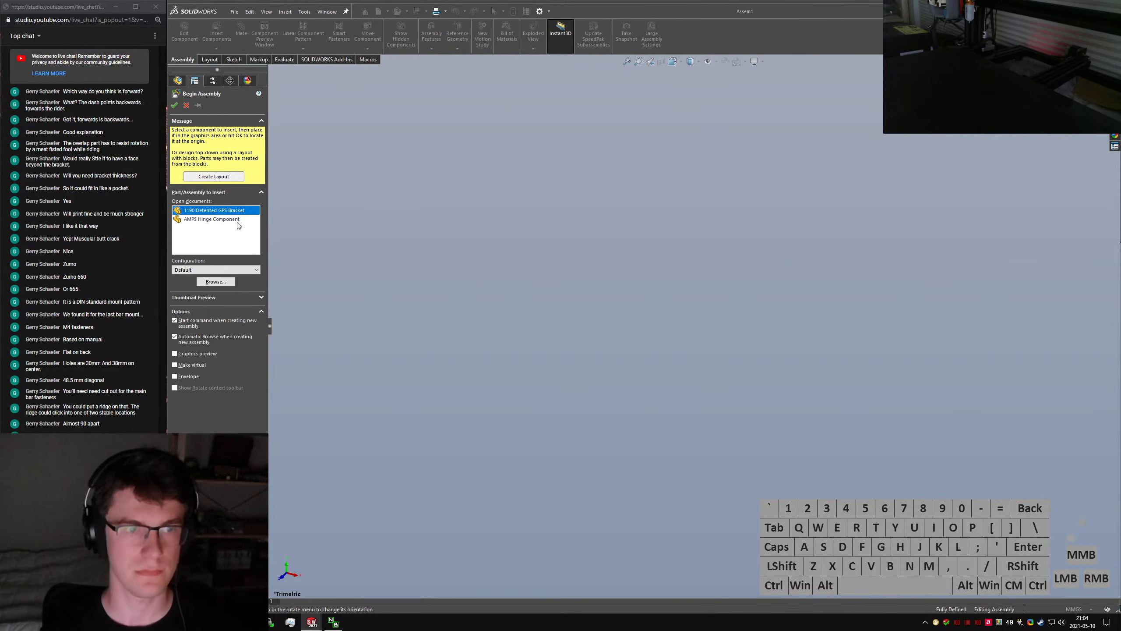
click(422, 289)
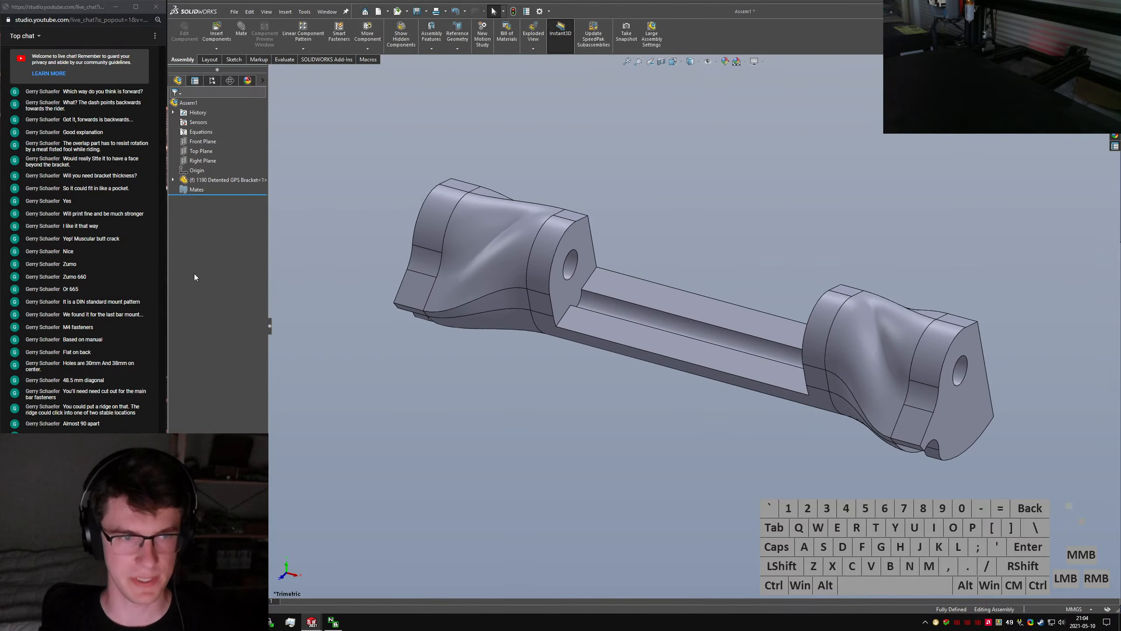
Float the bracket and mate its origin coincident with the assembly origin with the axes aligned
right_click(197, 185)
click(221, 280)
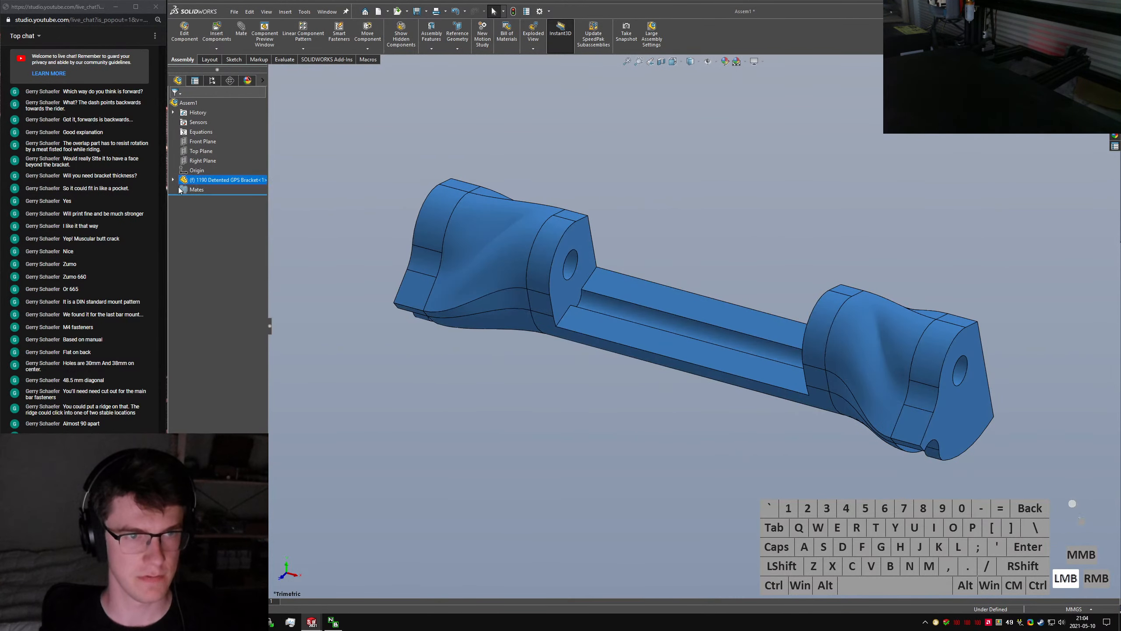
click(173, 180)
click(181, 180)
click(207, 276)
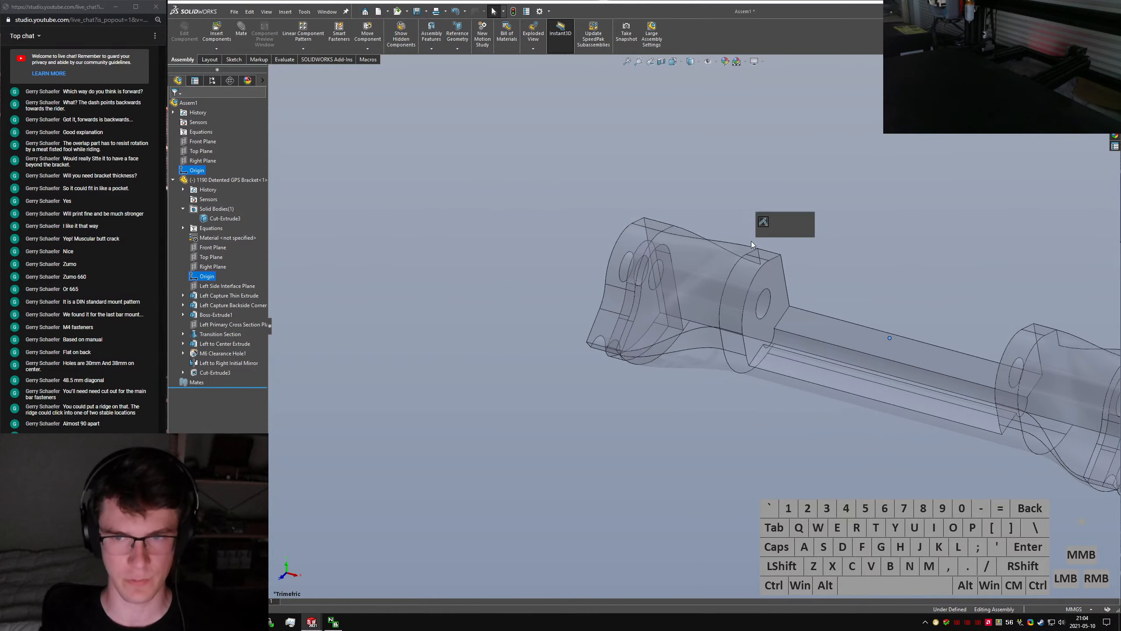
click(808, 222)
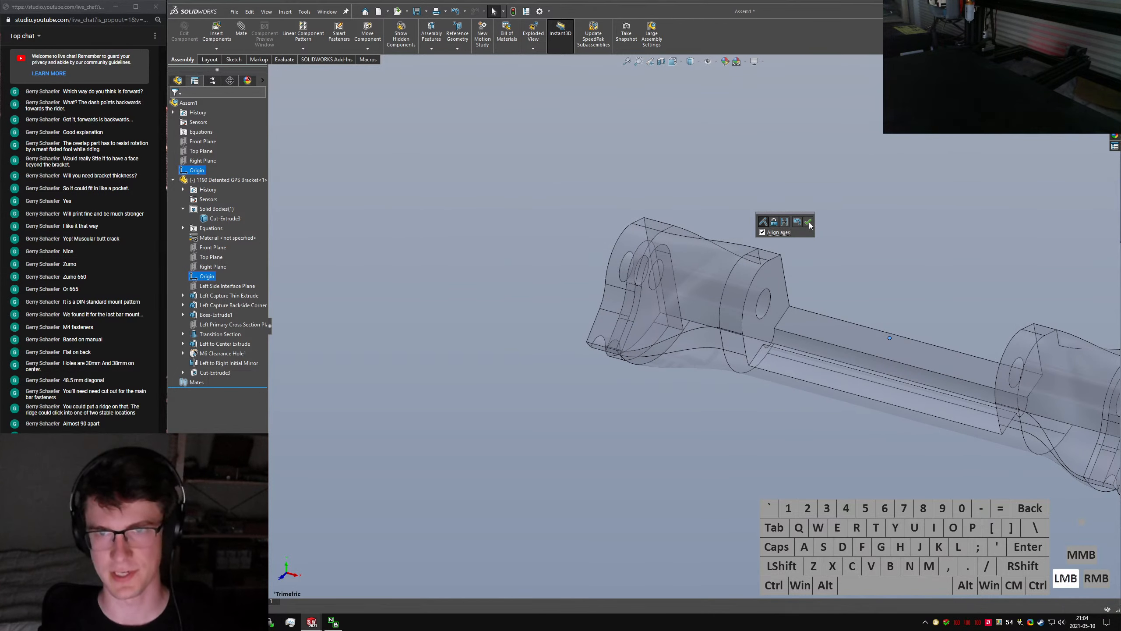
key(ctrl+7)
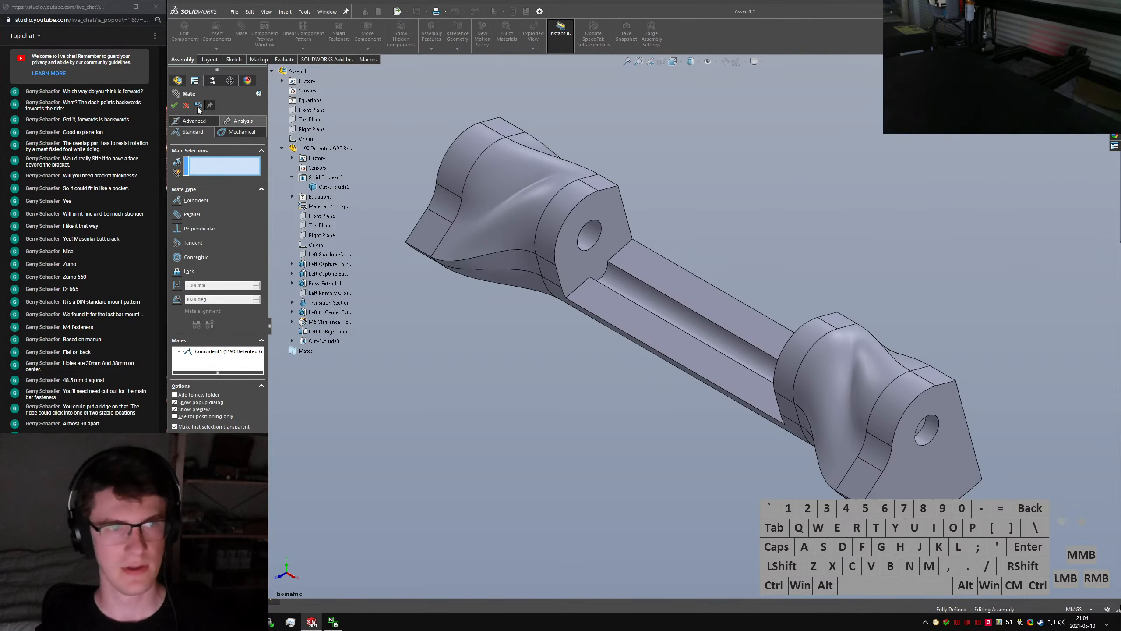
click(185, 105)
Save the assembly as 1190 GPS Bracket Assembly
key(ctrl+s)
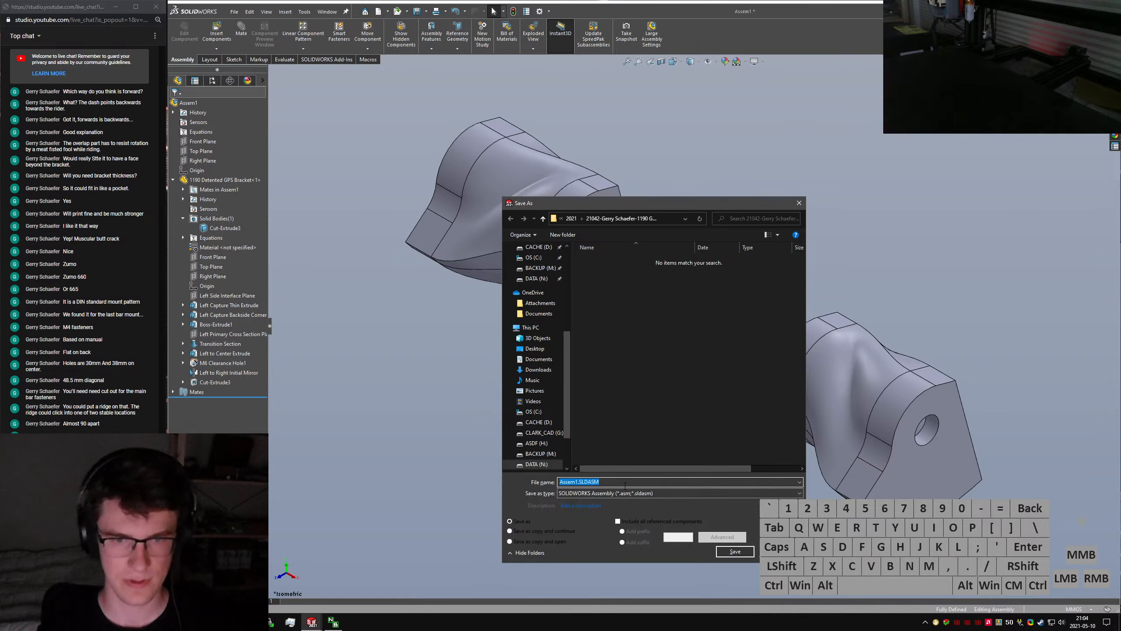
text(1190 )
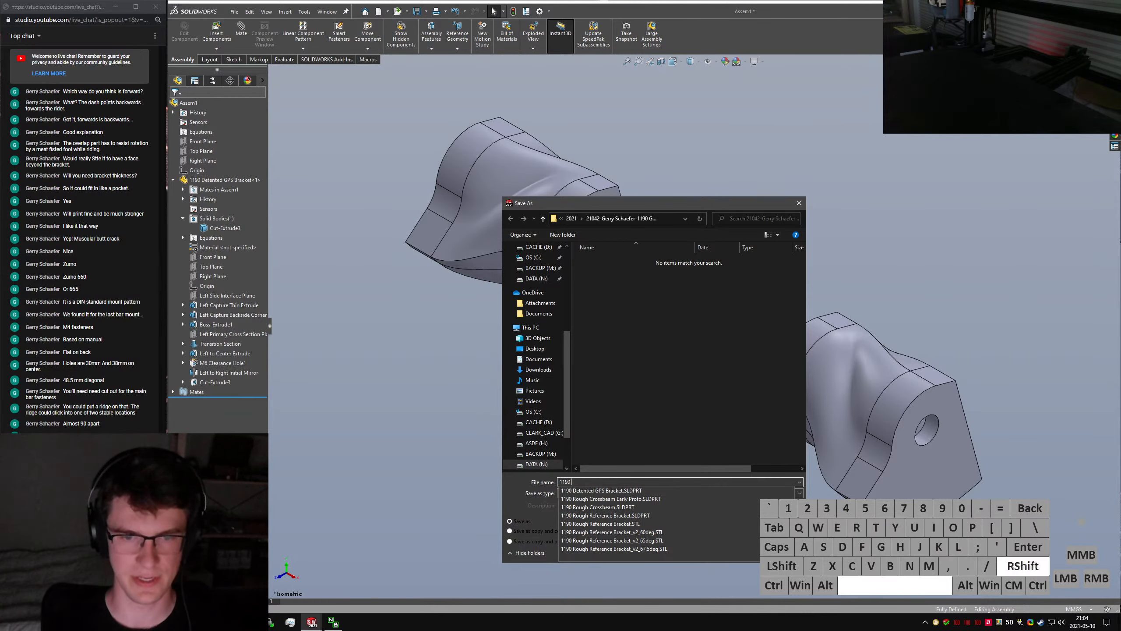
text(GPS Bracket Assembly)
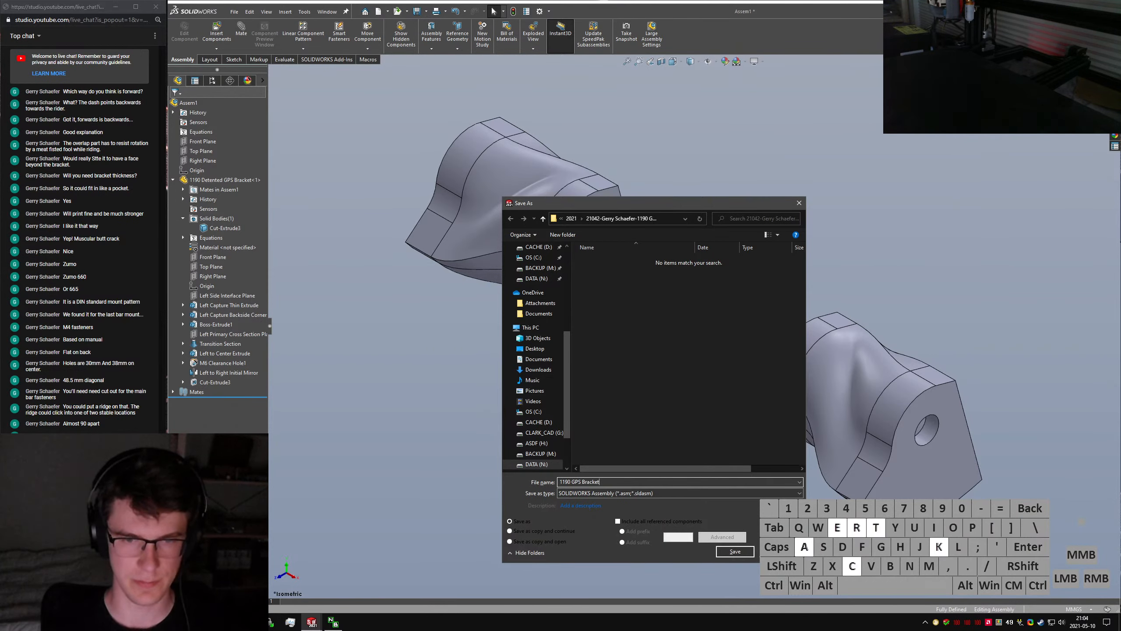
key(Return)
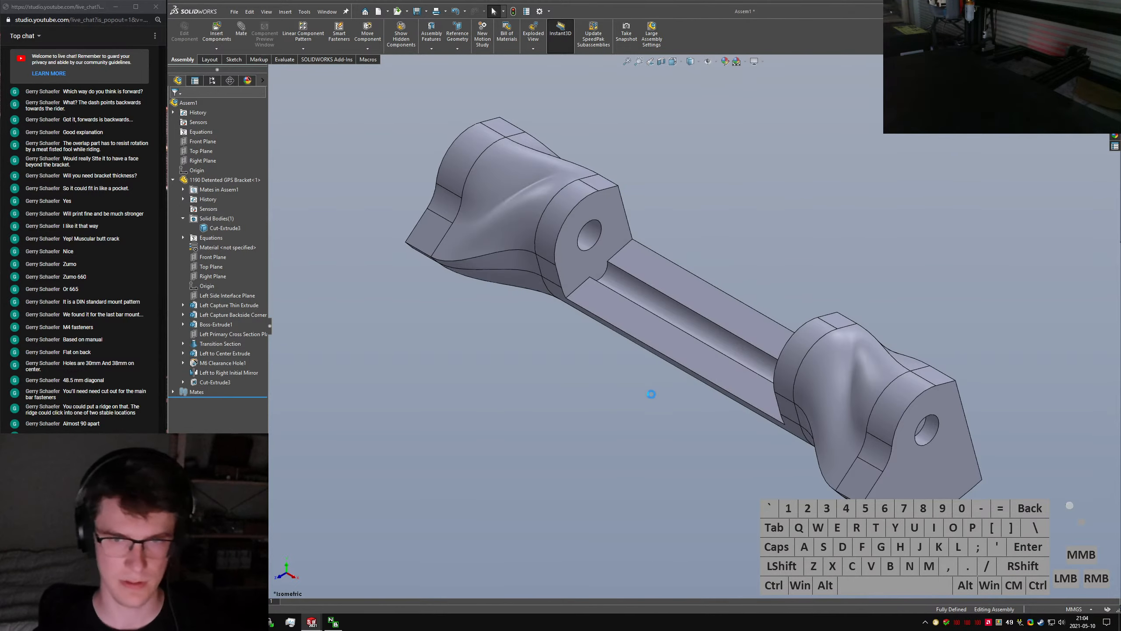
Insert the AMPS Hinge Component into the assembly near the gap between the bracket's two hinge arms
middle_drag(498, 292, 508, 252)
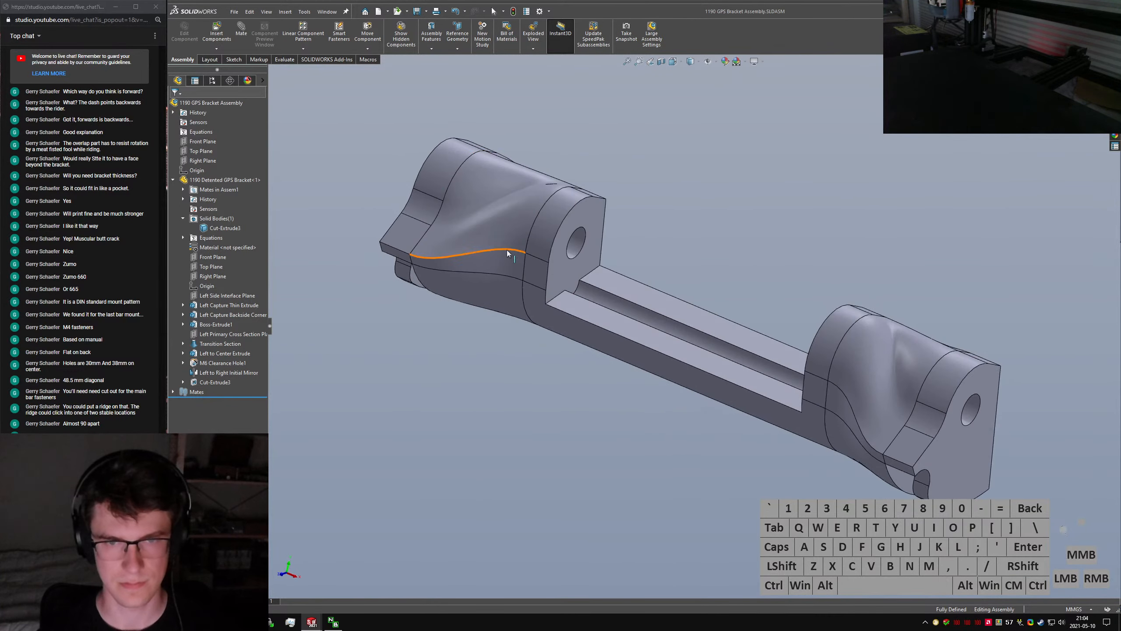
click(217, 34)
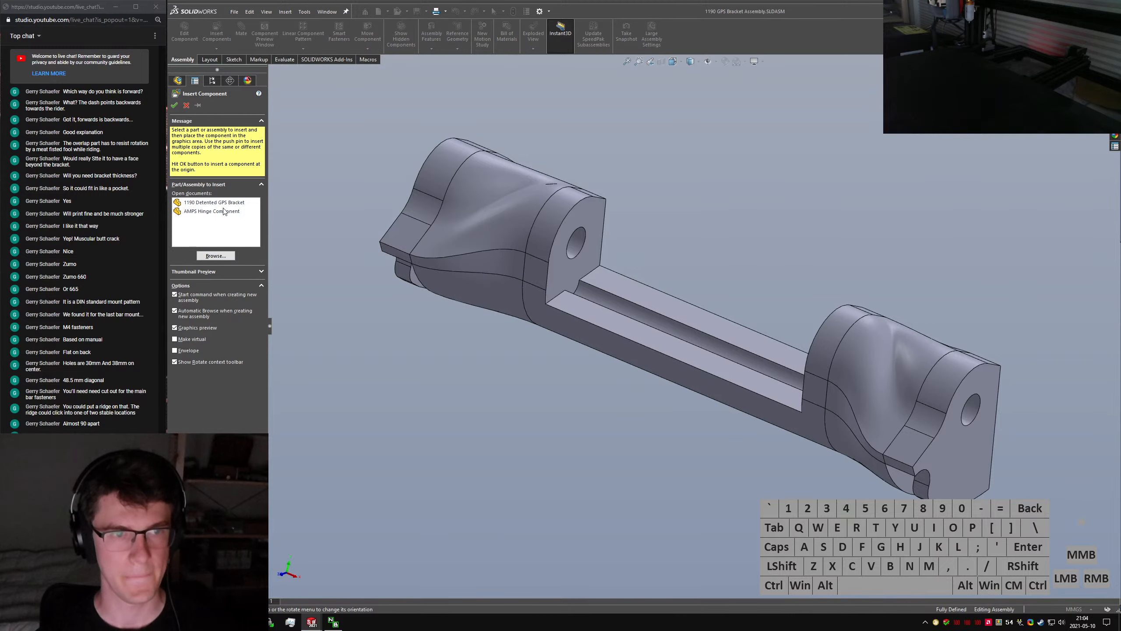
click(653, 330)
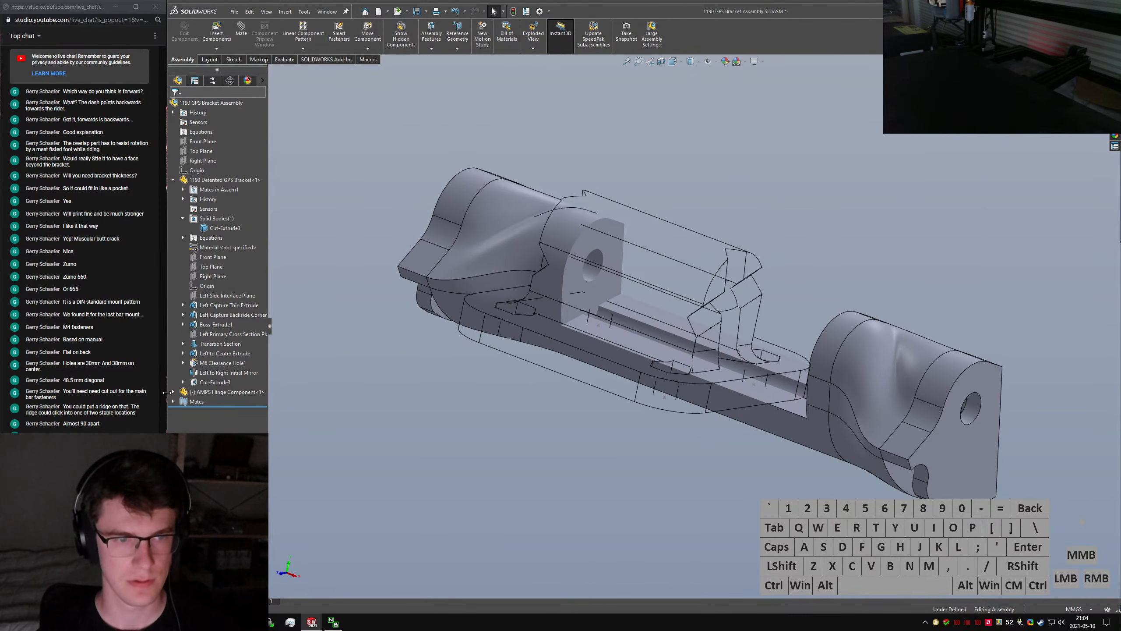
Add a coincident mate between the AMPS Hinge Component's mid-plane and the assembly's Right Plane
ctrl+click(203, 160)
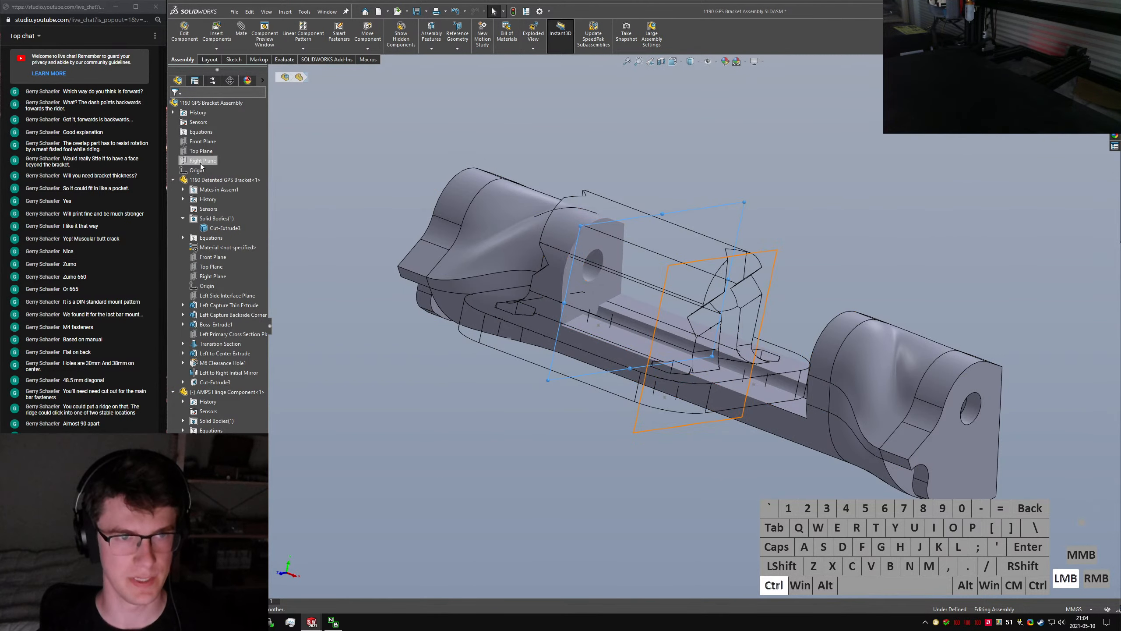
ctrl+click(592, 304)
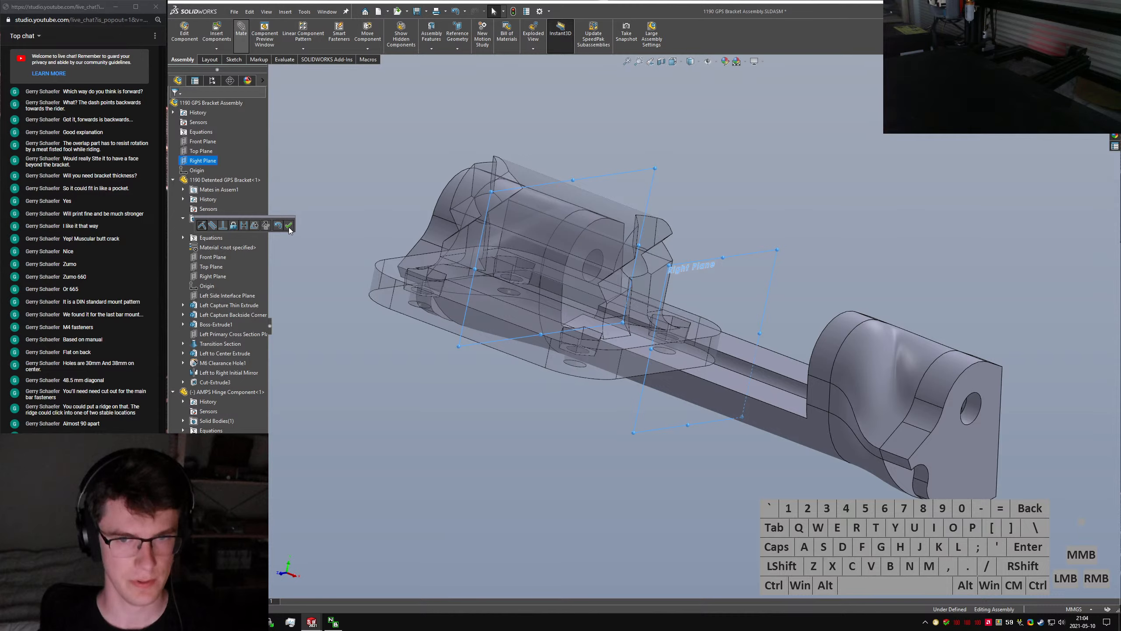
click(289, 226)
Add a concentric mate between the AMPS Hinge Component's through hole and the hole in the bracket's hinge arm
click(634, 272)
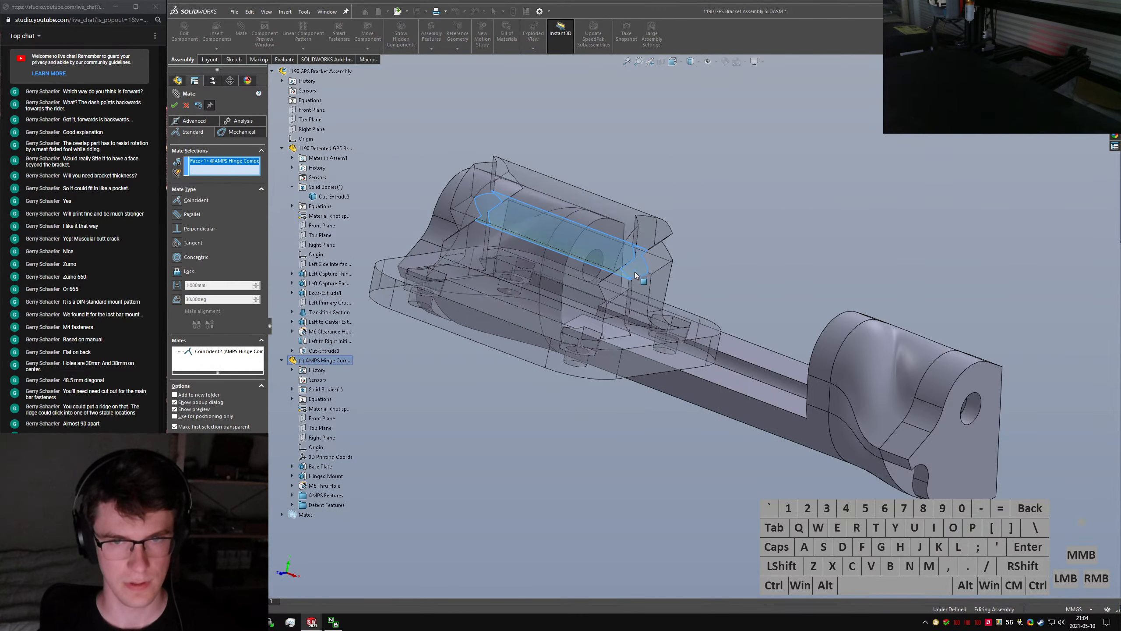
click(728, 271)
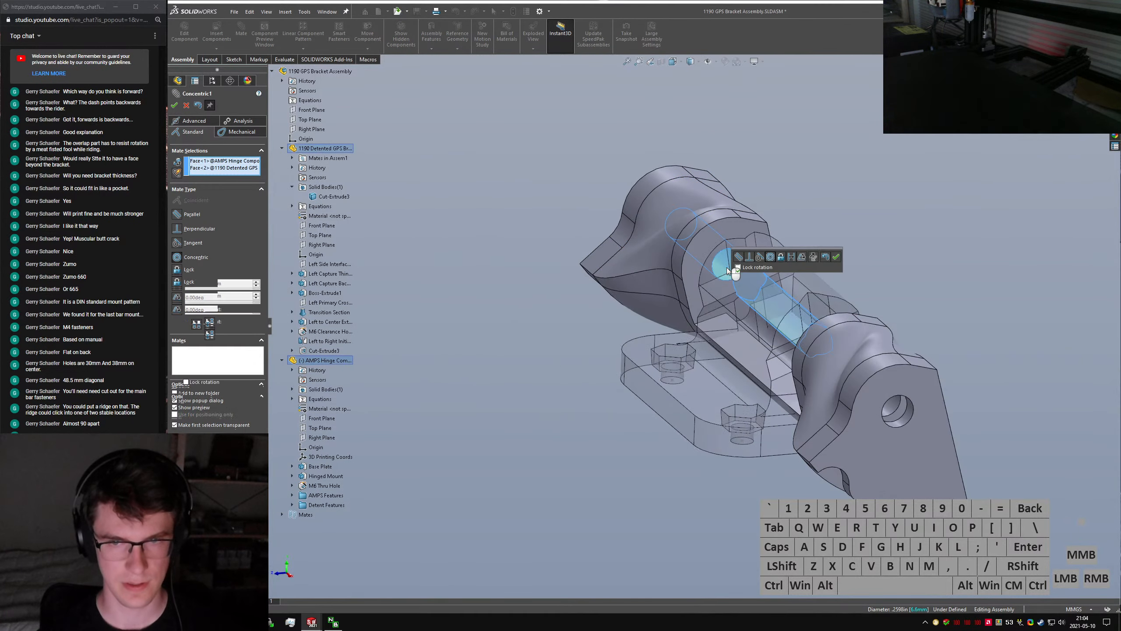
right_click(727, 267)
Rebuild the assembly and swing the AMPS Hinge Component about its pivot to check its range of motion in the bracket
drag(679, 311, 763, 218)
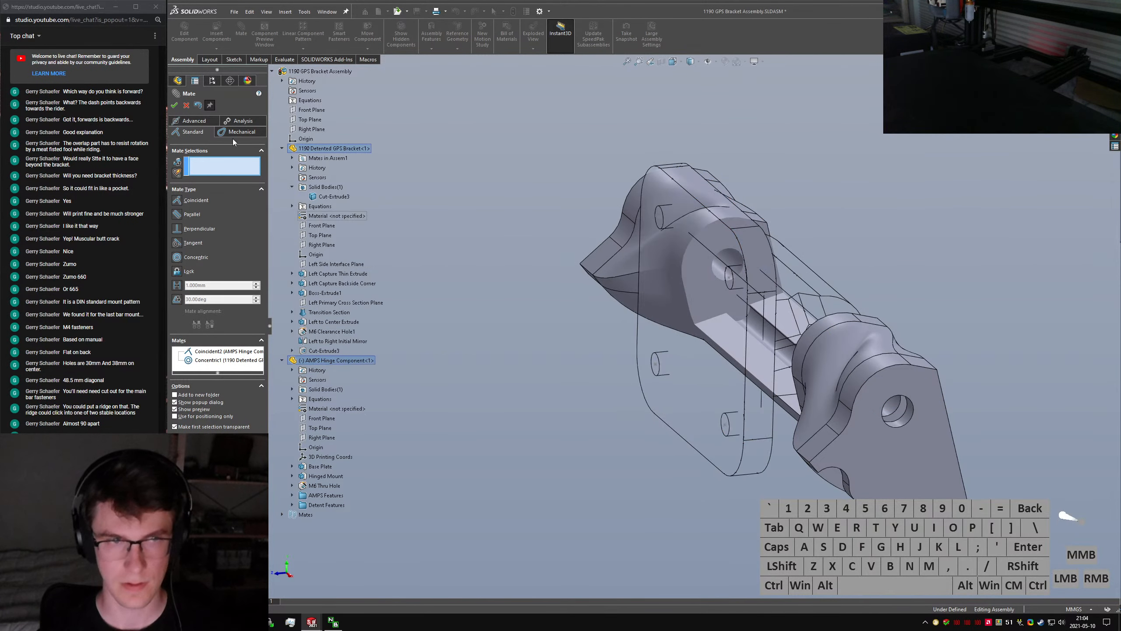
key(ctrl+4)
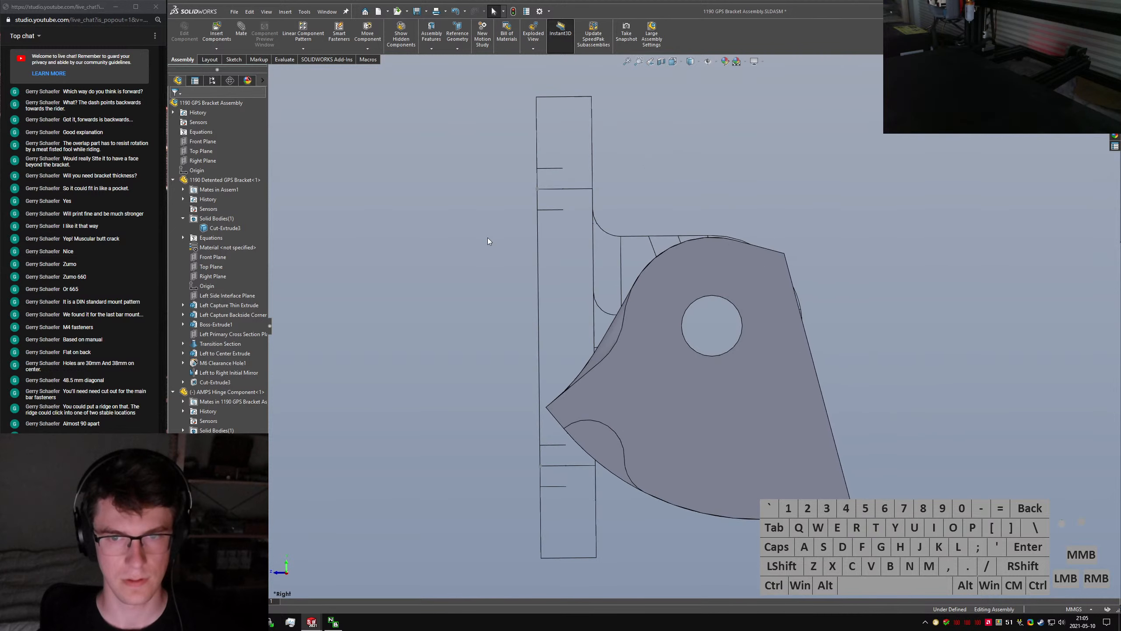
middle_drag(538, 241, 610, 281)
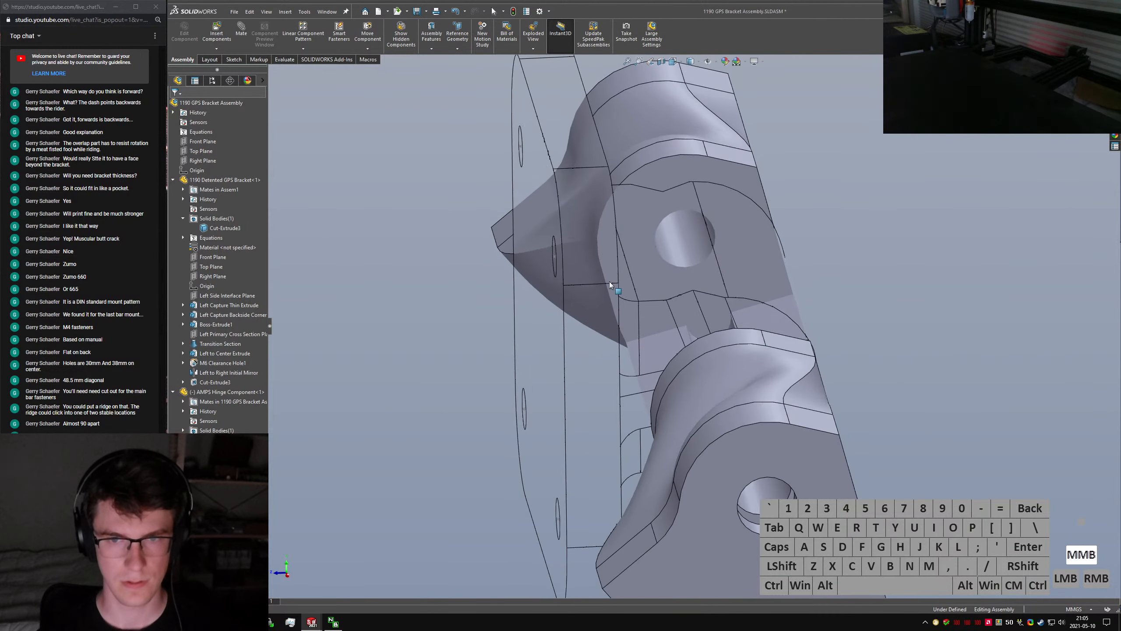
click(316, 217)
key(ctrl+q)
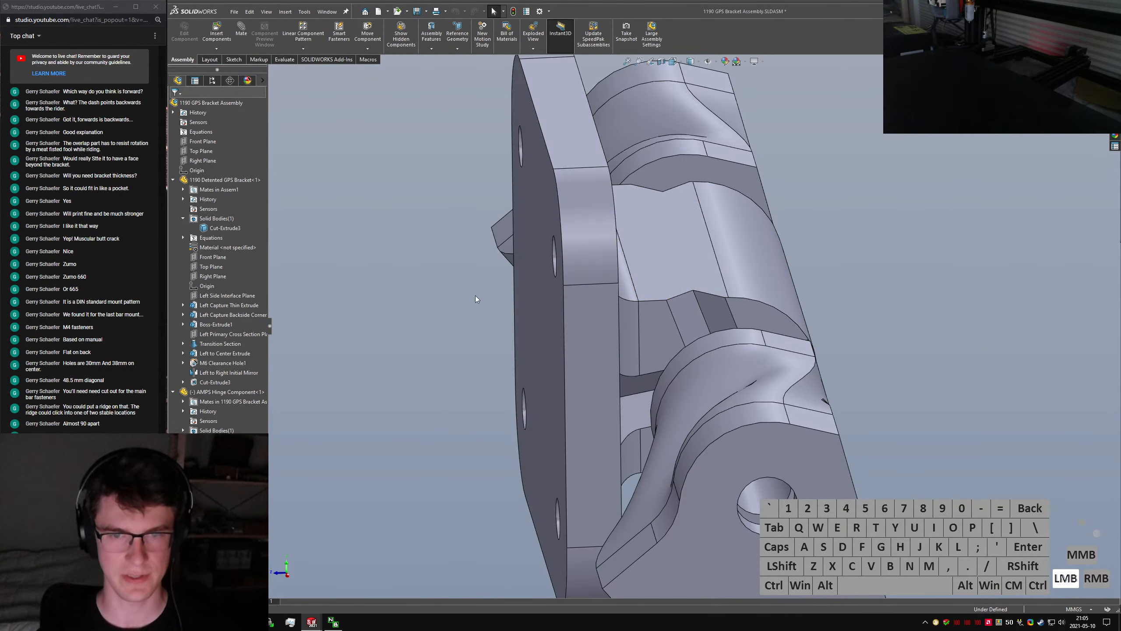
middle_drag(653, 338, 655, 297)
drag(627, 298, 745, 237)
scroll(724, 256, up, 5)
middle_drag(704, 274, 675, 269)
middle_drag(658, 247, 664, 252)
drag(691, 284, 696, 282)
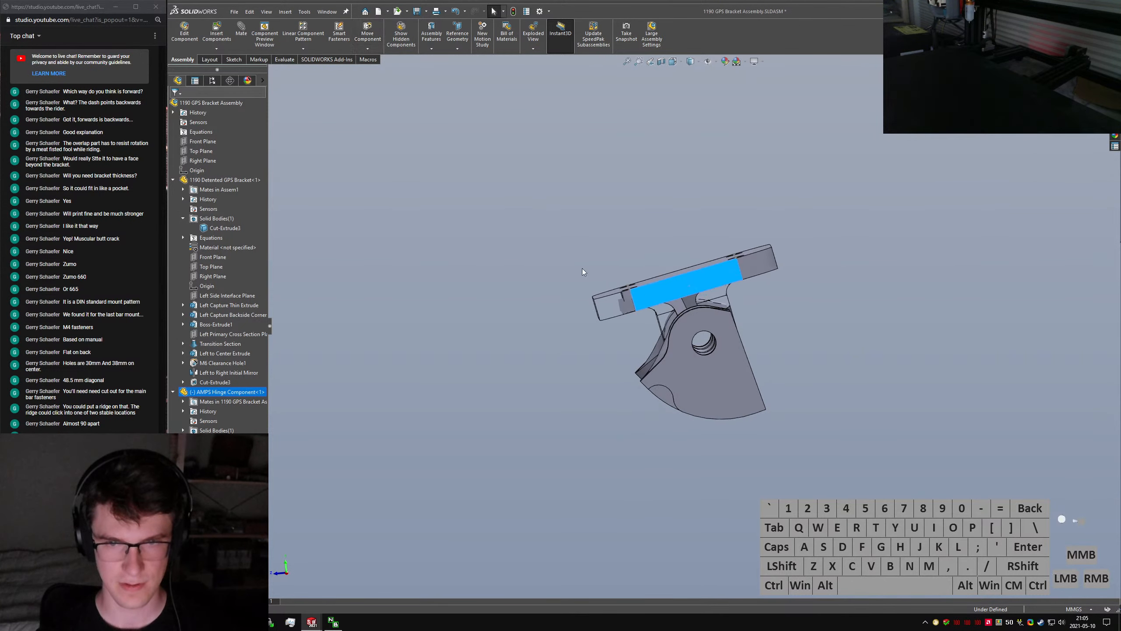
Rename the assembly's default configuration to Down
click(579, 268)
click(213, 81)
click(226, 120)
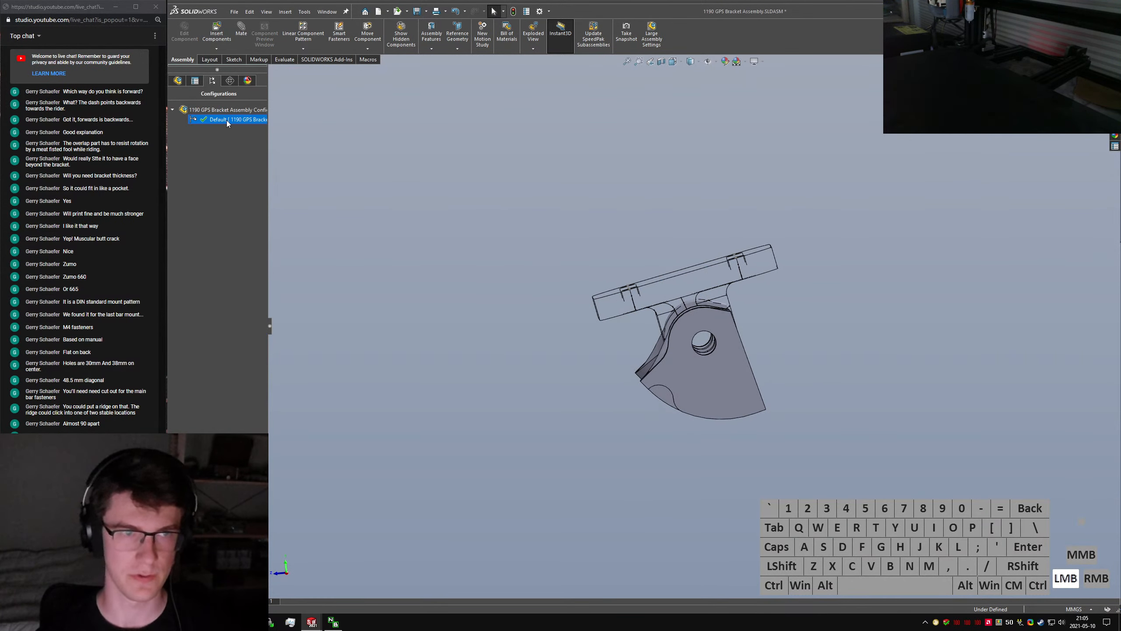
text(Vertical Position)
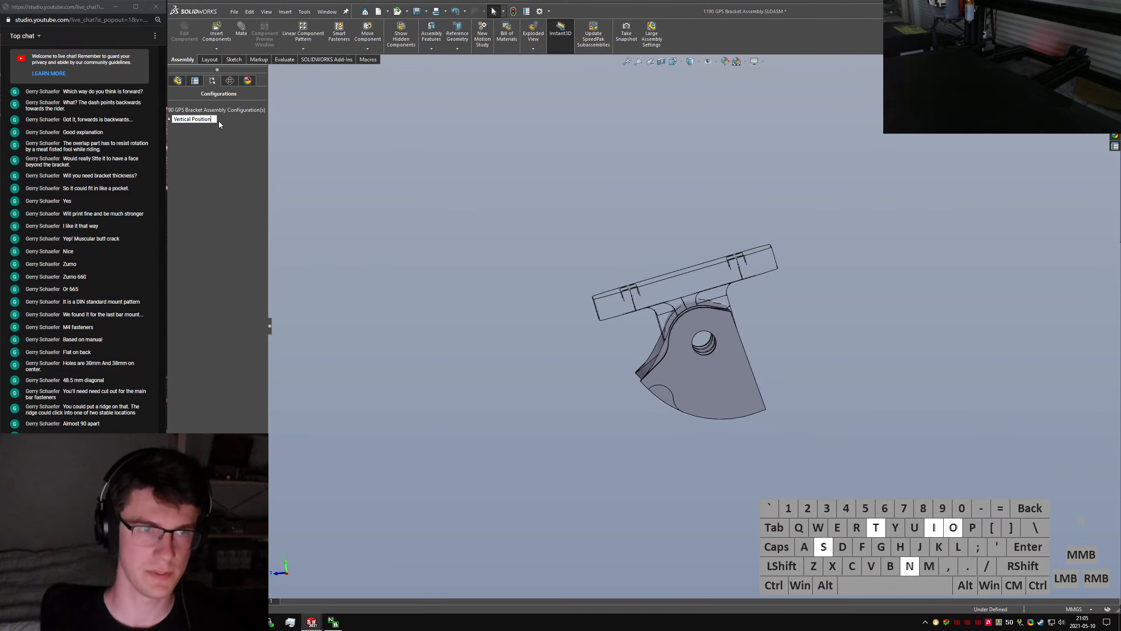
key(Return)
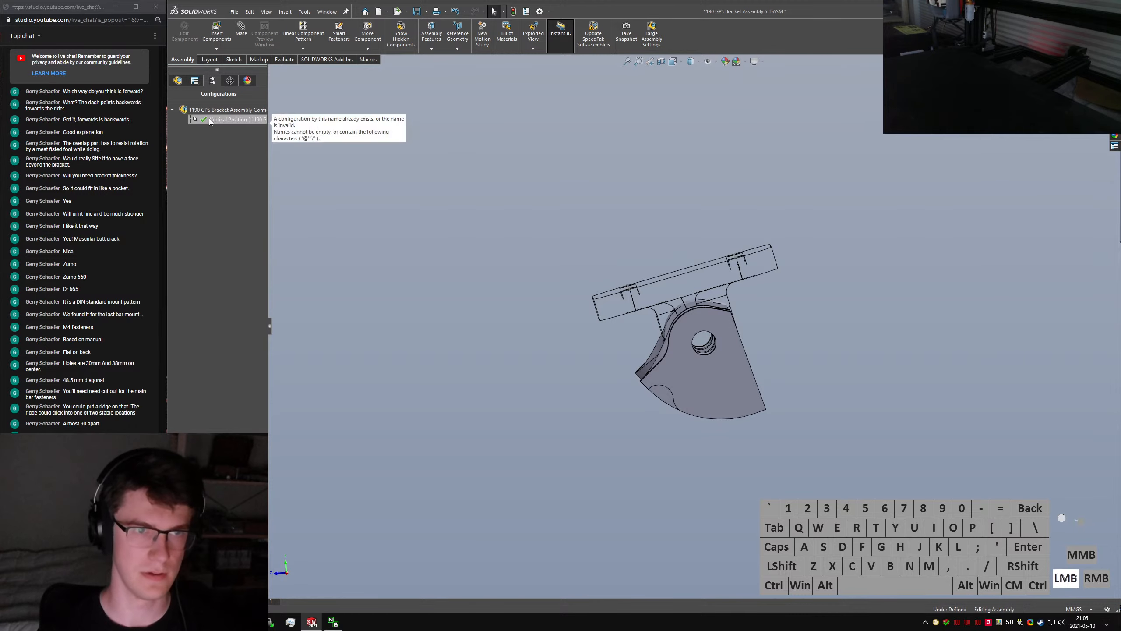
click(220, 121)
text(Down)
key(Return)
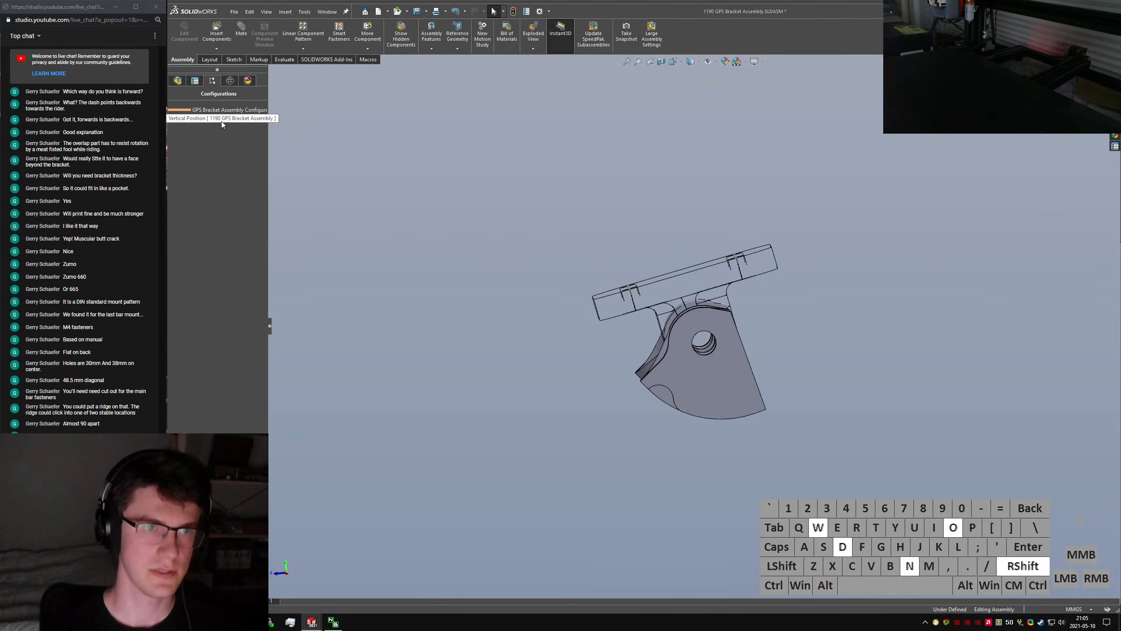
Add a second assembly configuration named Up
click(223, 109)
right_click(224, 111)
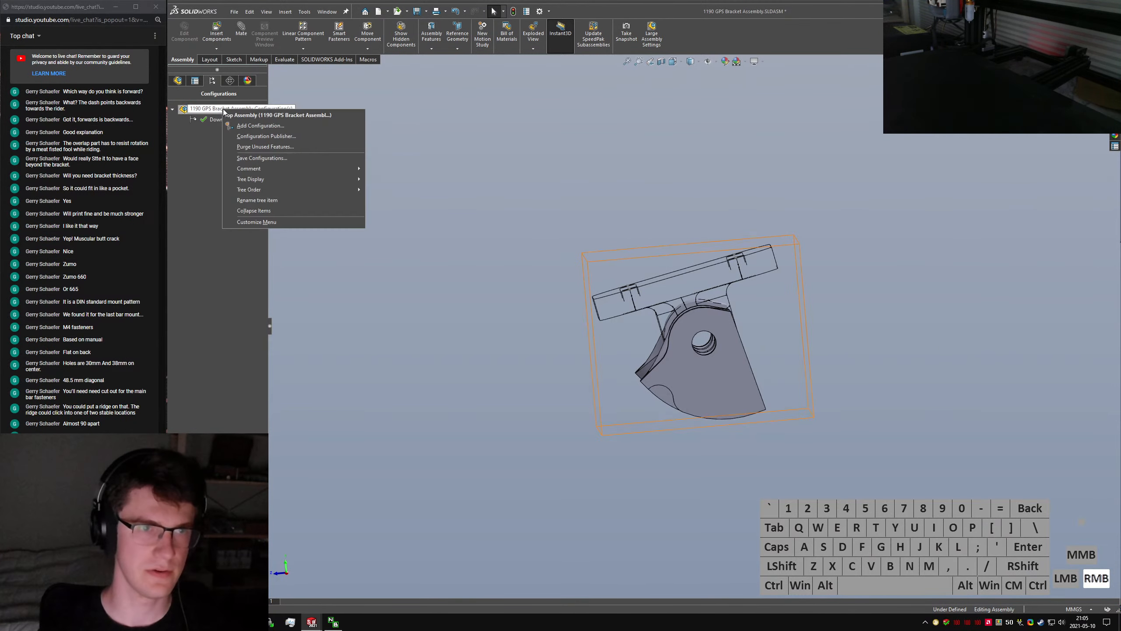
click(255, 126)
text(Up)
key(Return)
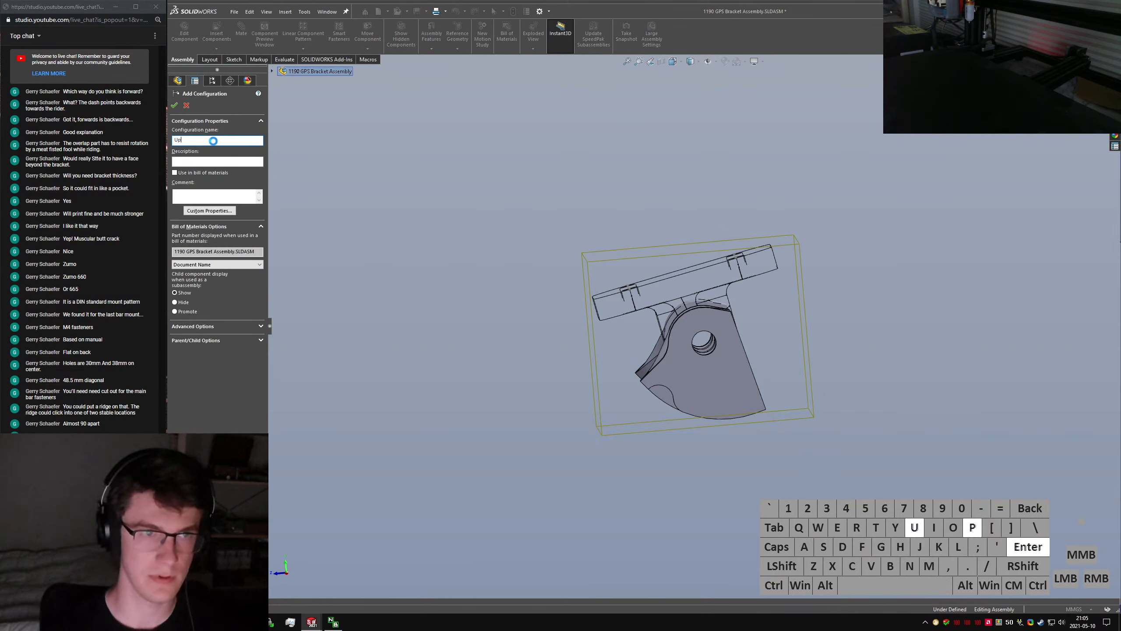
click(211, 123)
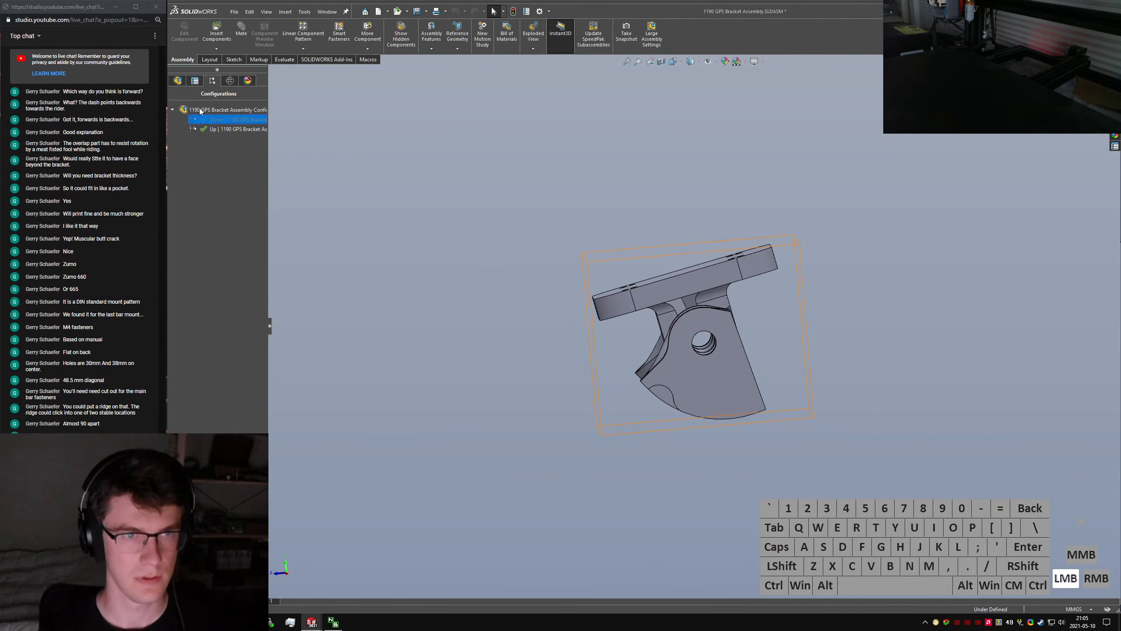
click(178, 80)
click(212, 80)
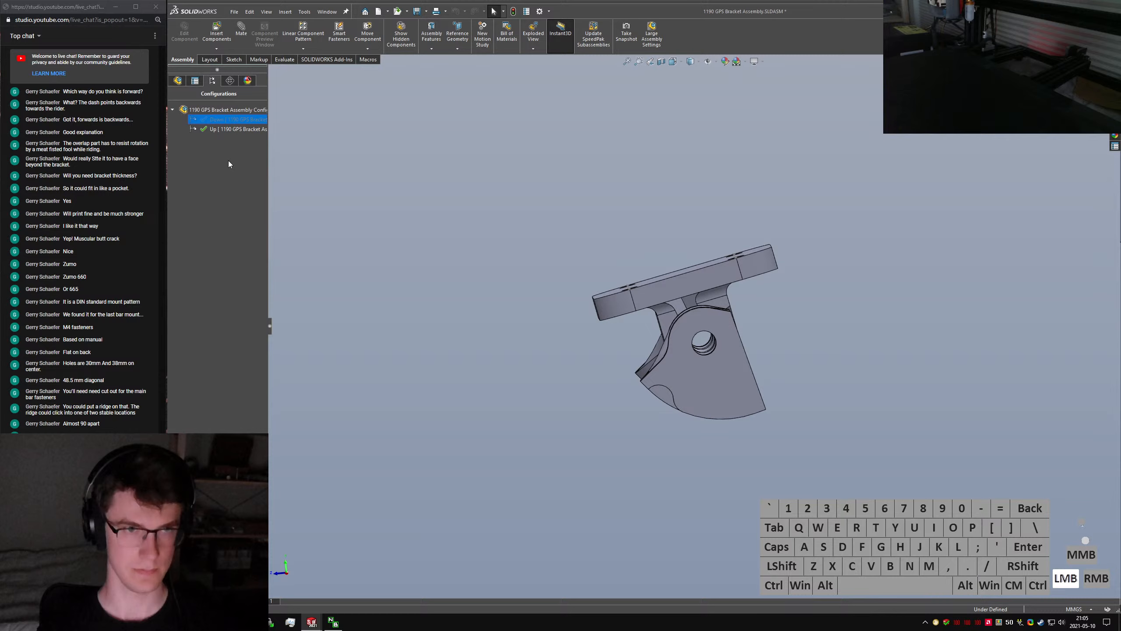
click(178, 81)
Swing the hinge plate upright and add a parallel mate between the hinge component's detent edge and the bracket's large flat face
drag(681, 295, 543, 421)
scroll(728, 312, down, 3)
middle_drag(727, 308, 753, 317)
click(753, 317)
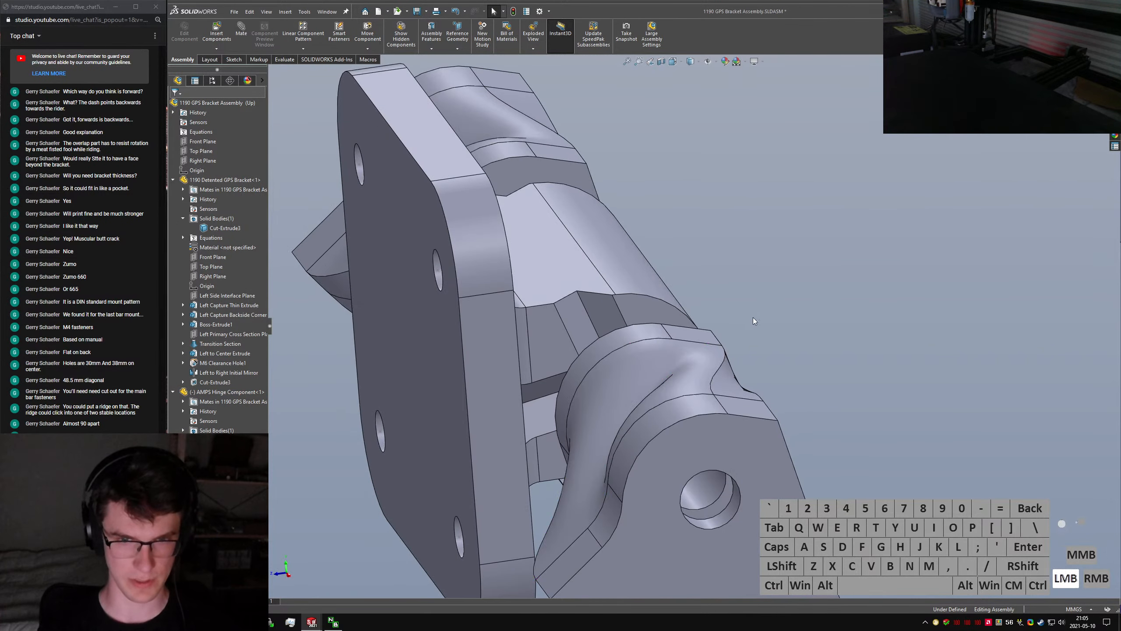
text(smate)
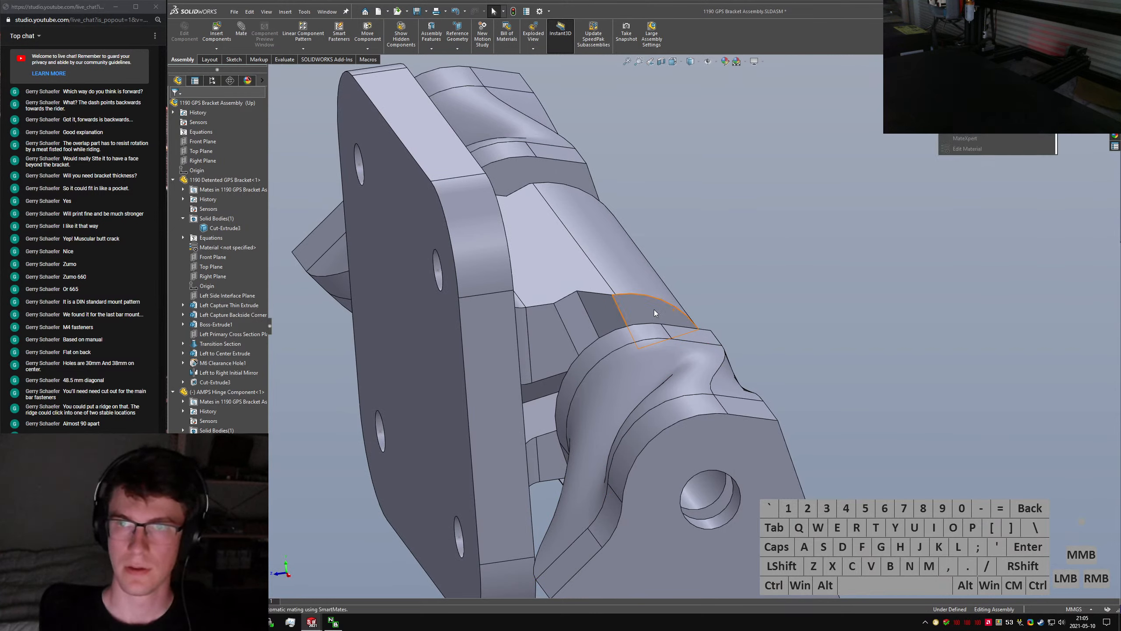
key(Return)
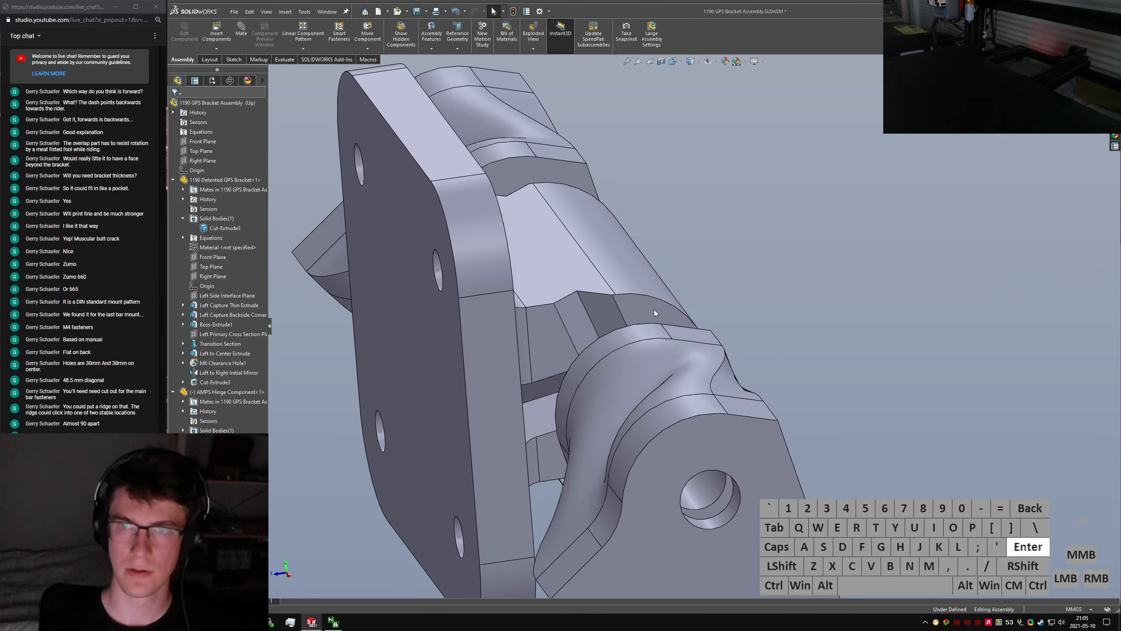
click(583, 308)
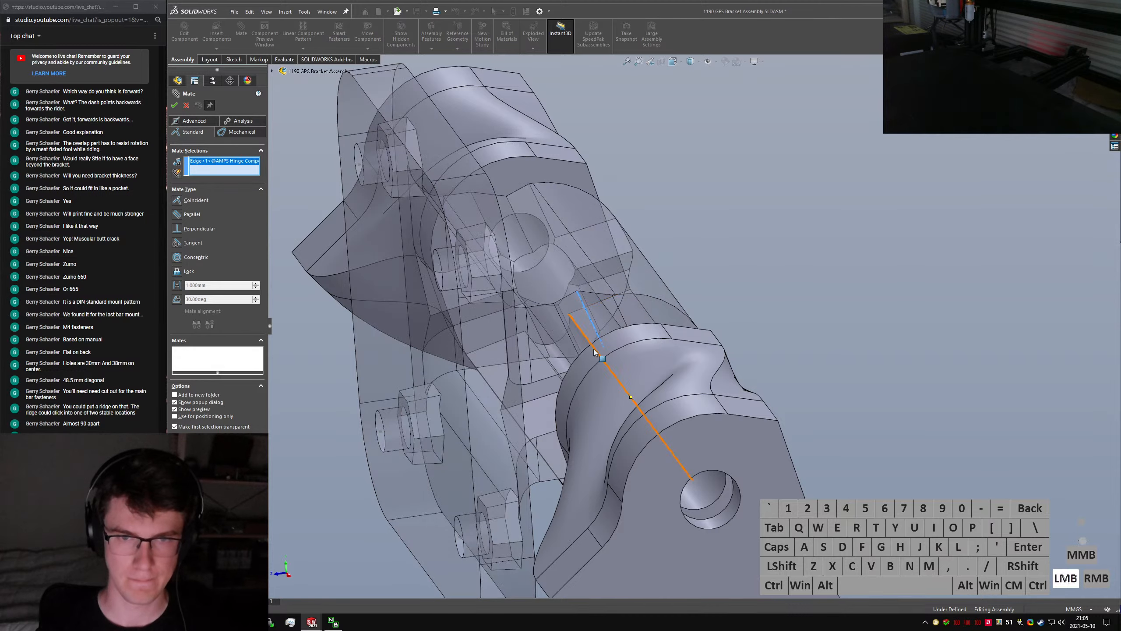
middle_drag(583, 308, 573, 382)
click(559, 468)
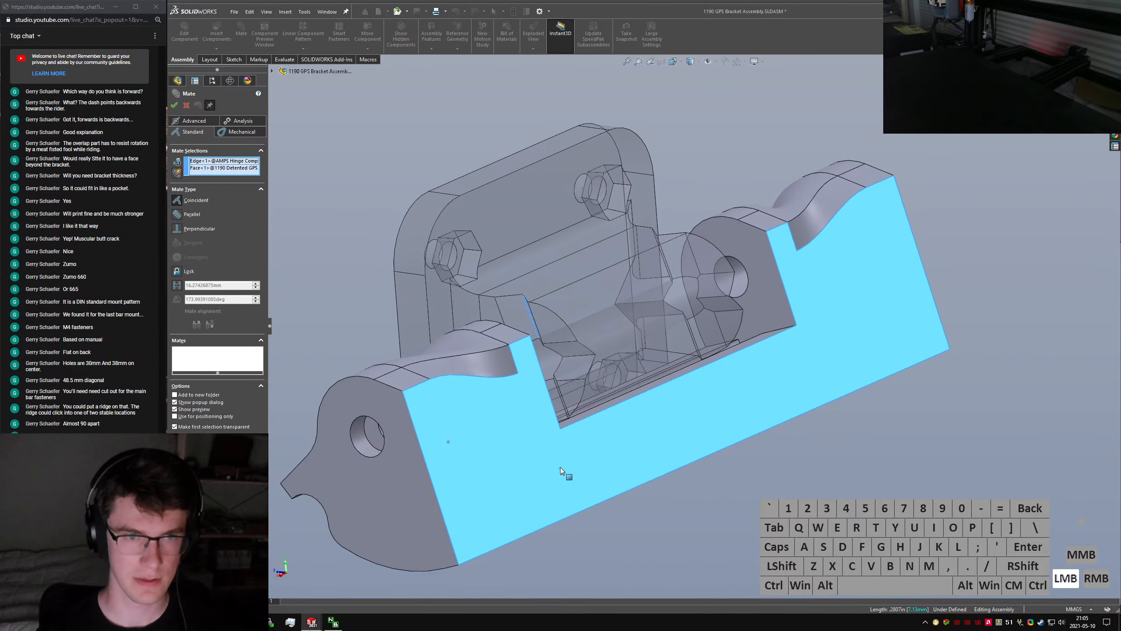
click(173, 104)
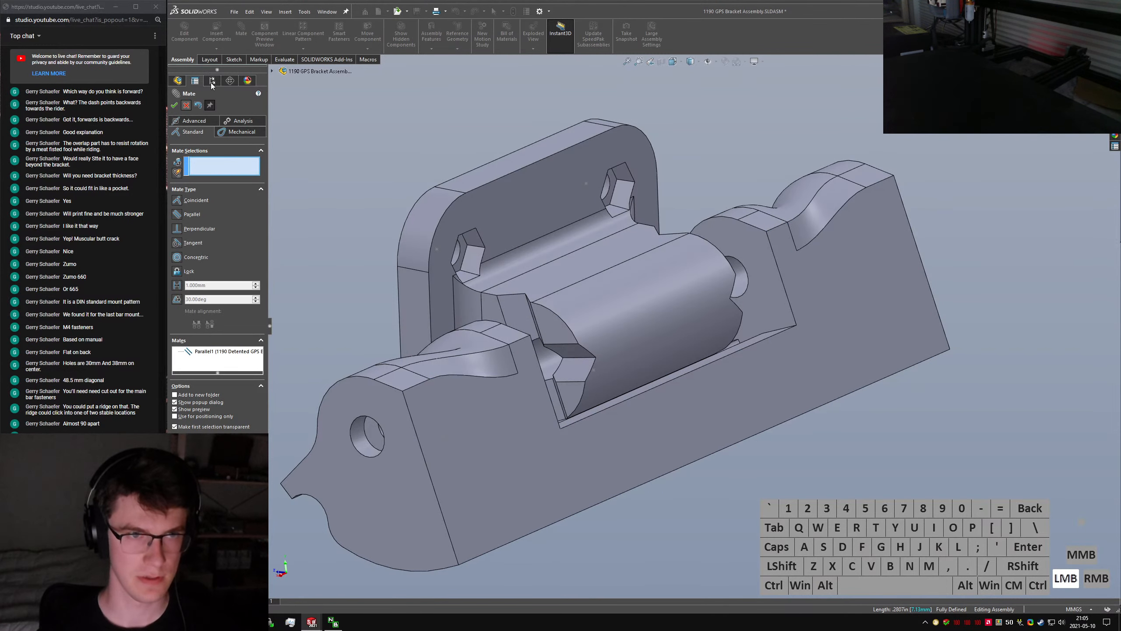
Configure the new parallel mate so it is suppressed in Up and unsuppressed in Down
click(212, 82)
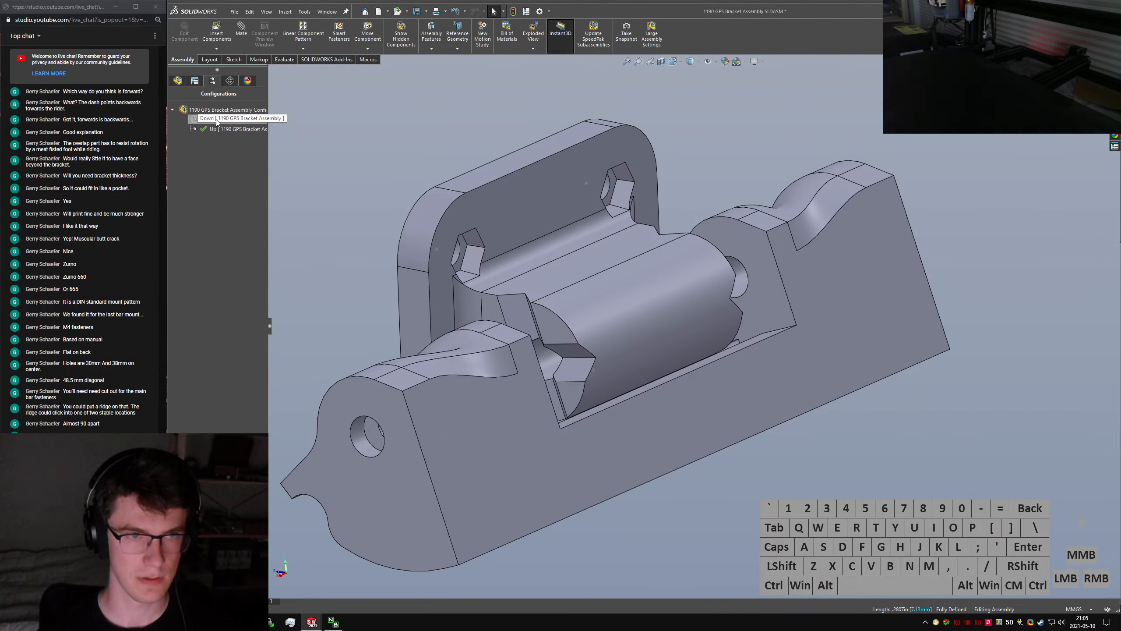
click(177, 80)
key(shift+c)
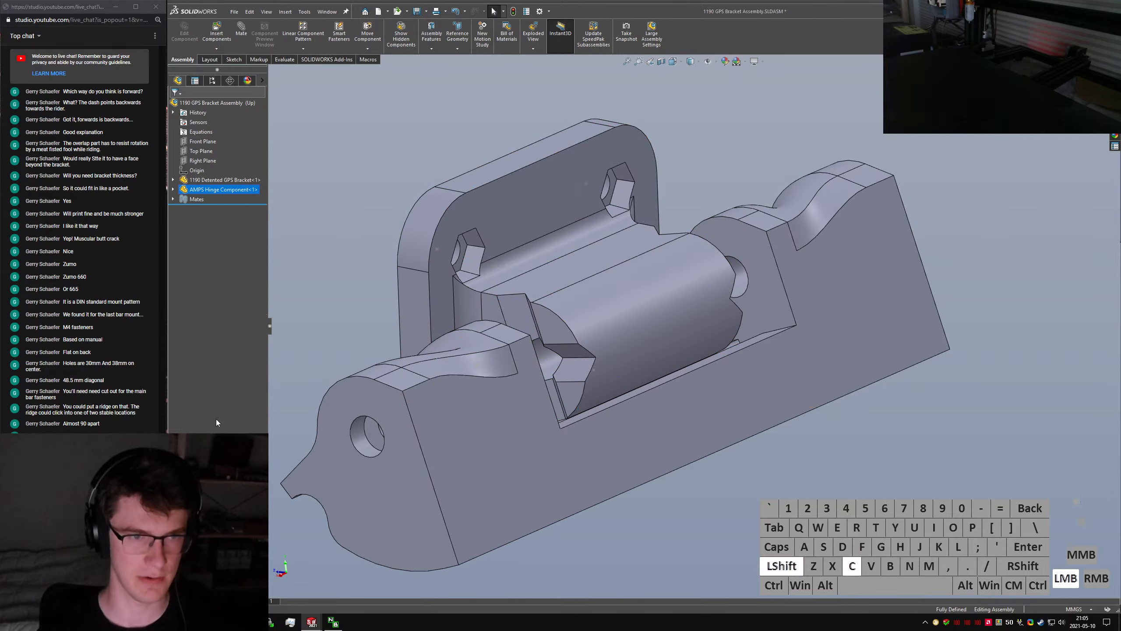
click(173, 199)
click(207, 237)
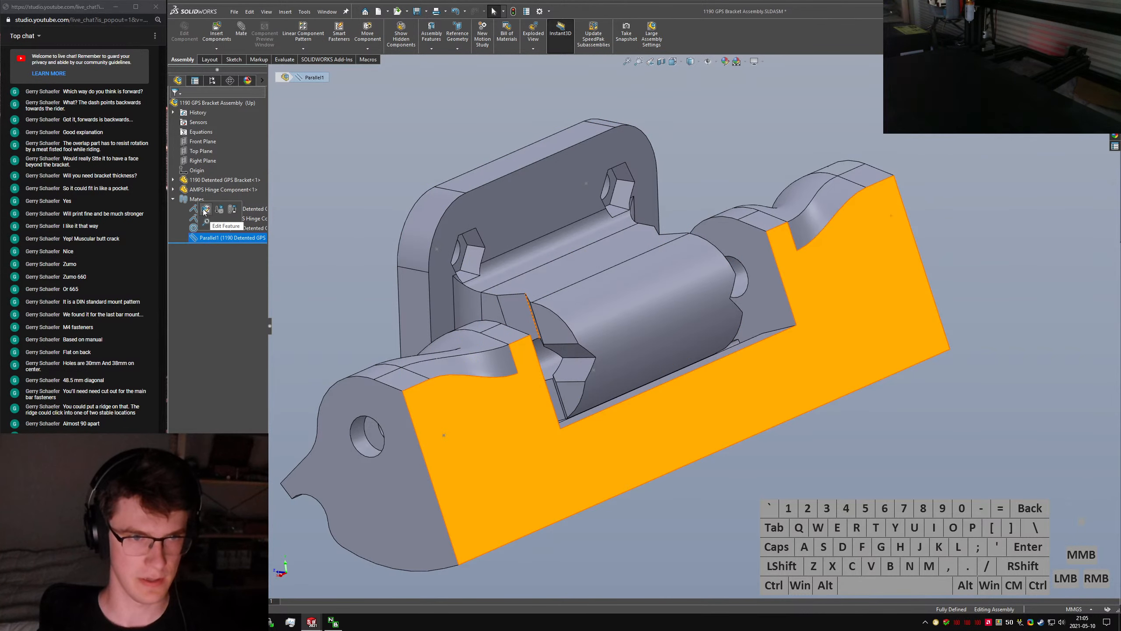
right_click(202, 237)
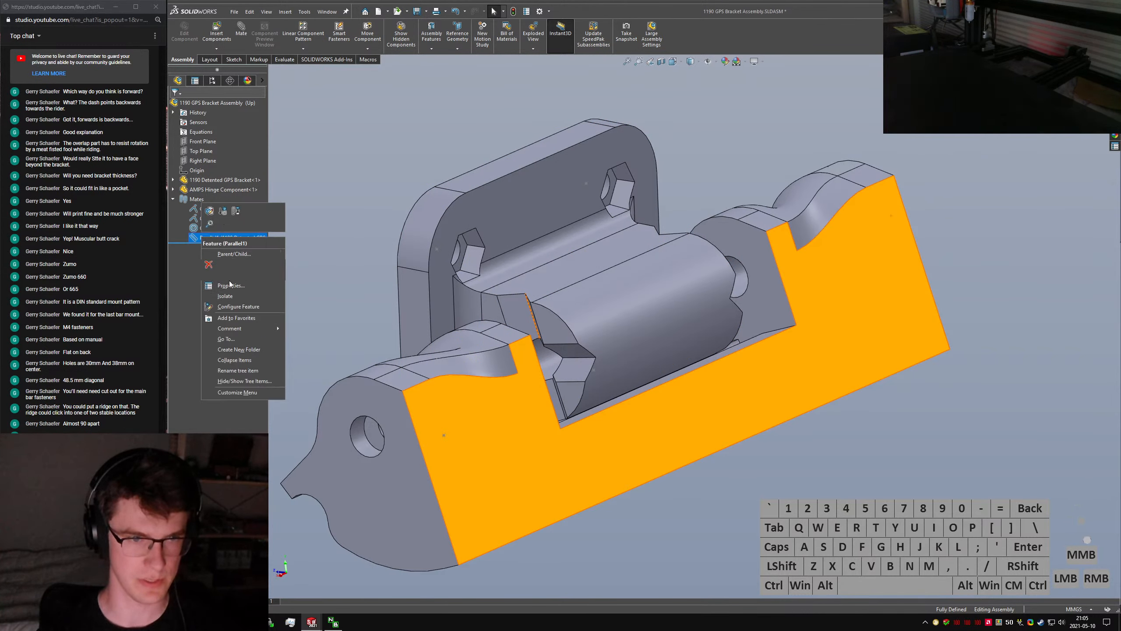
click(237, 306)
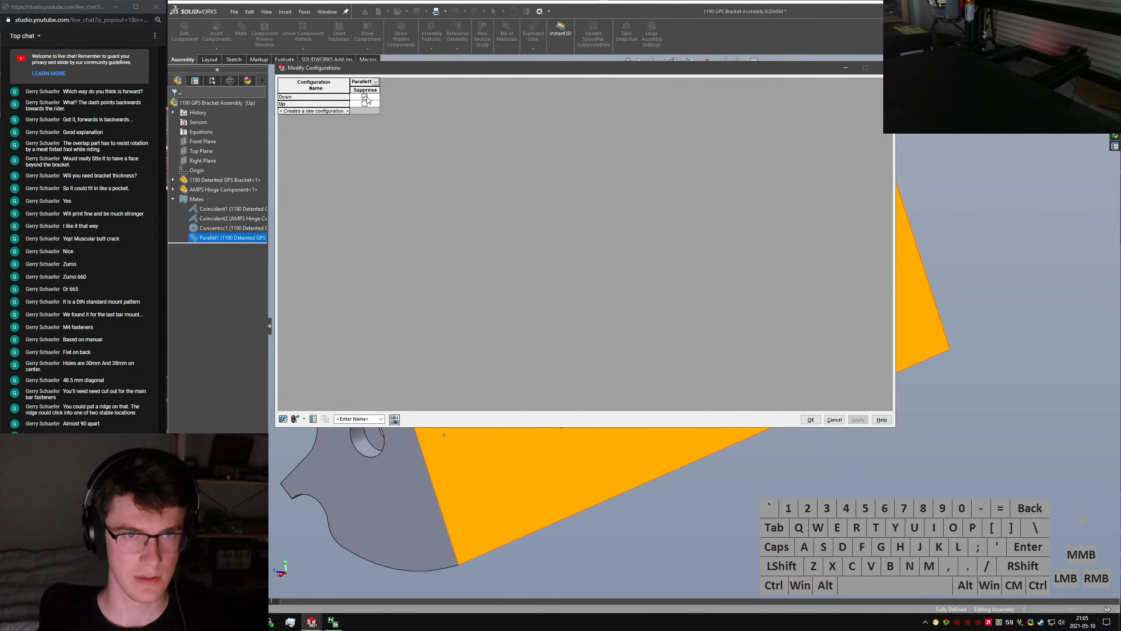
click(363, 104)
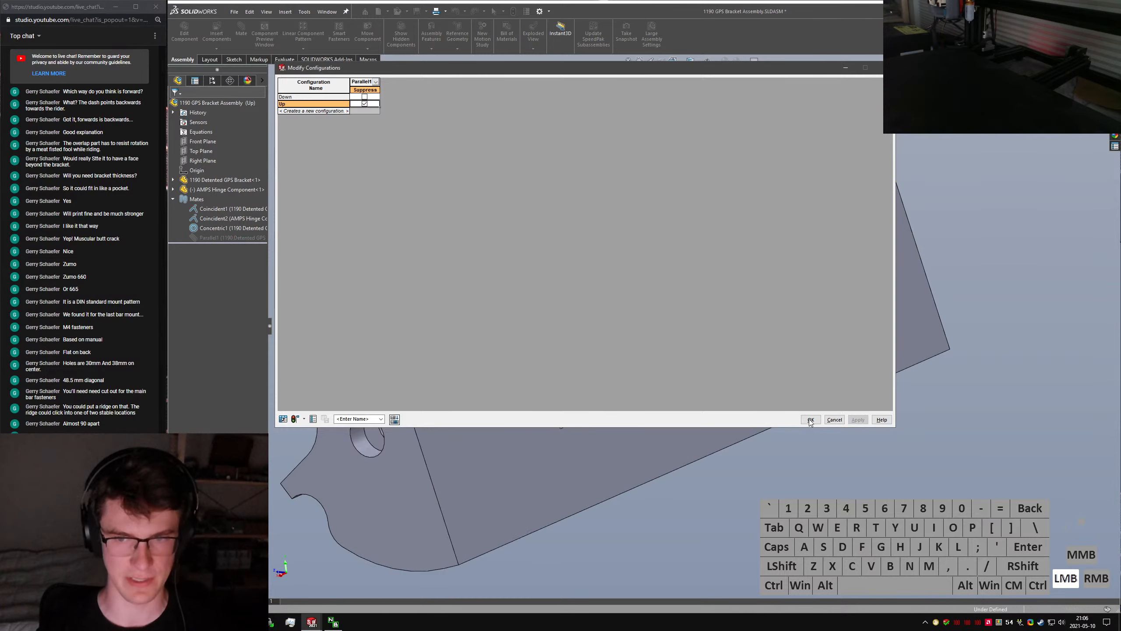
Check the hinge position in the Down configuration, and activate the Up configuration
click(213, 80)
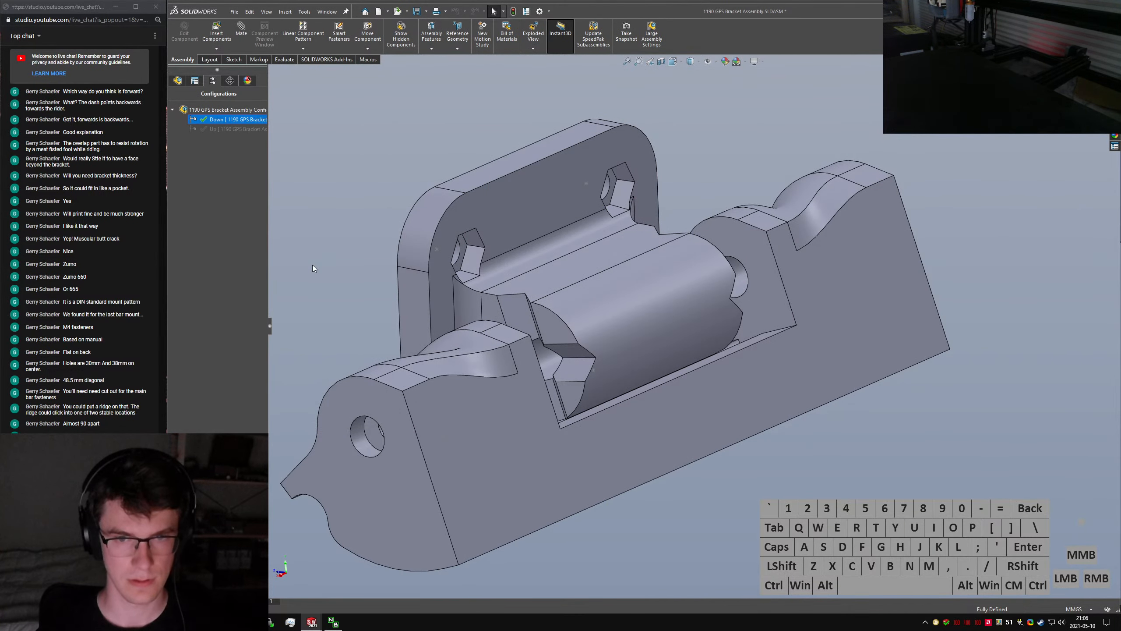
click(286, 148)
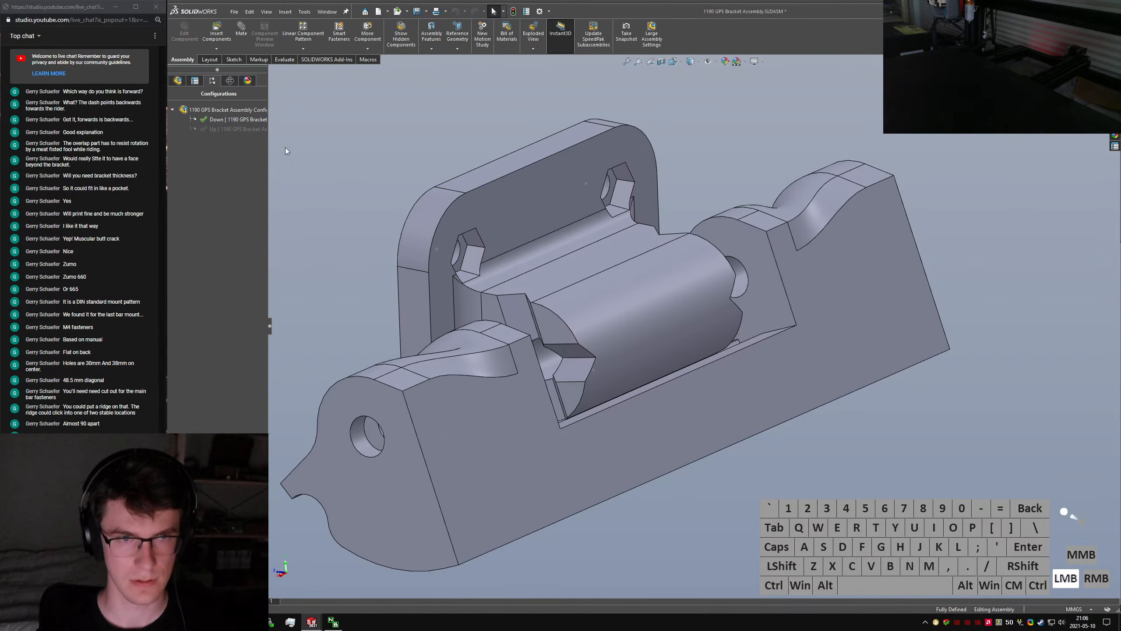
double_click(238, 128)
click(177, 80)
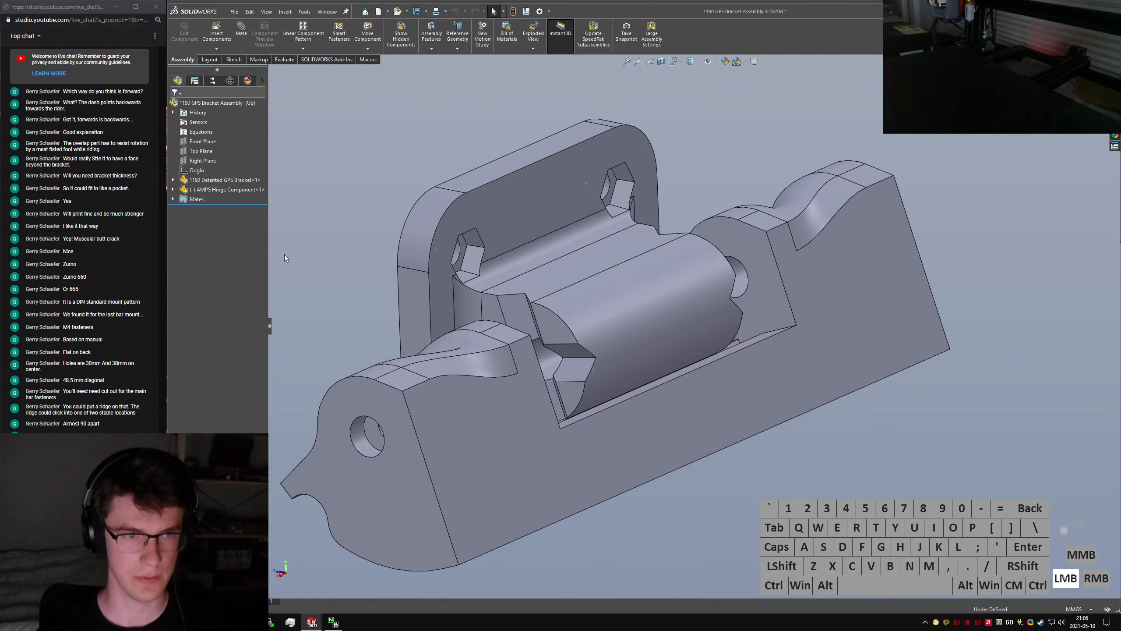
Add a parallel mate between the hinge component's second detent cut edge and the bracket's large flat face in the Up configuration
key(Return)
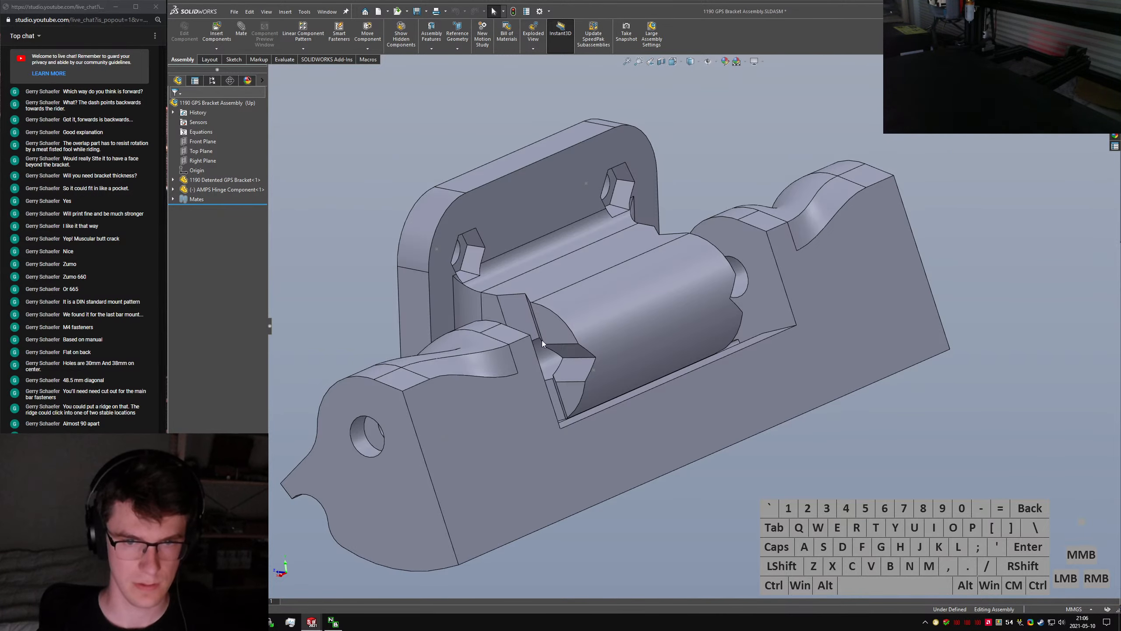
middle_drag(542, 340, 480, 368)
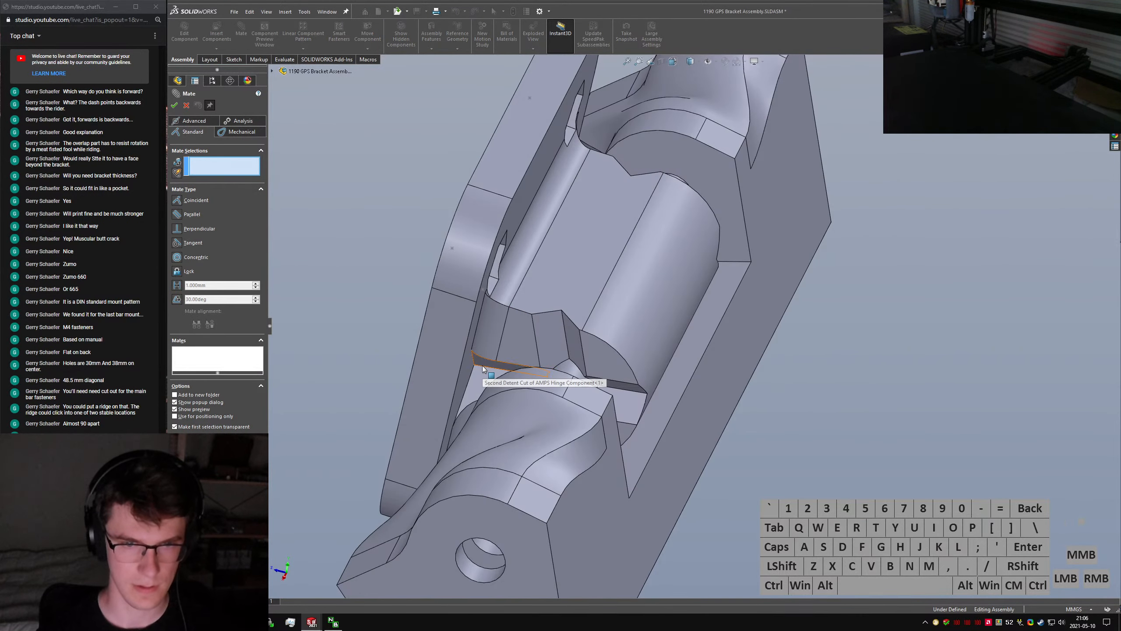
click(481, 370)
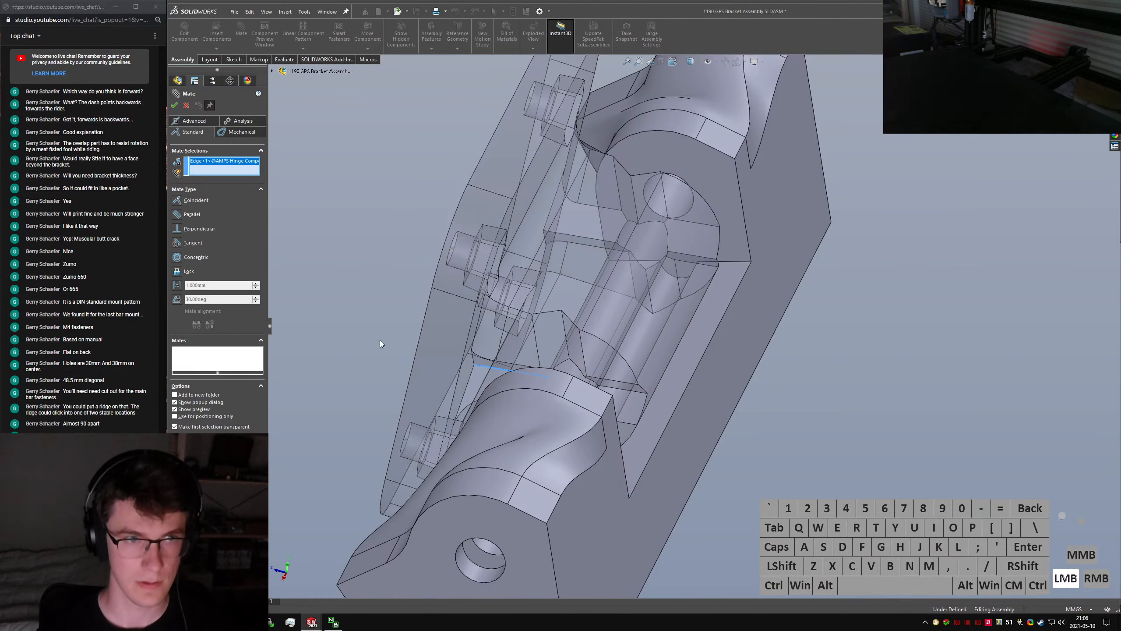
click(636, 517)
right_click(636, 517)
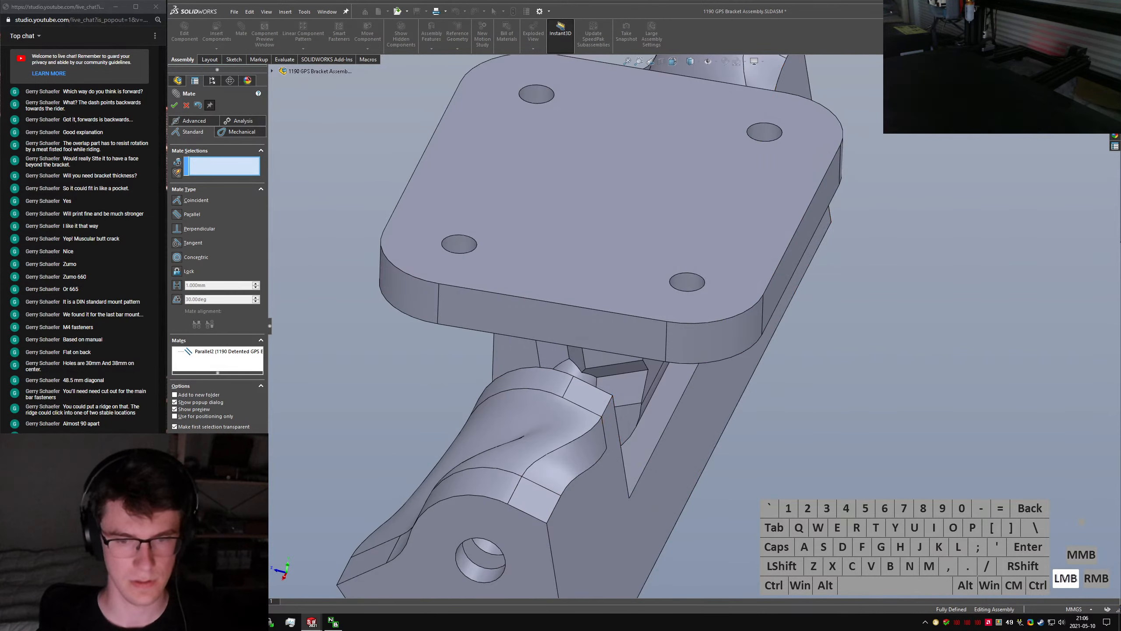
key(ctrl+7)
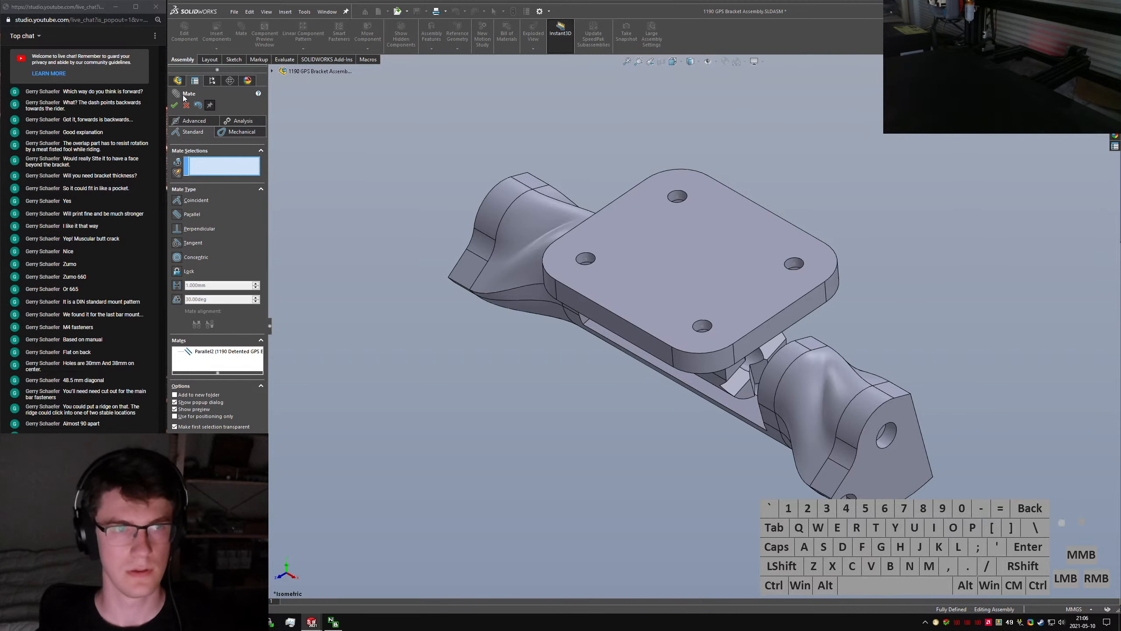
Save the assembly and compare the hinge positions by switching between the Down and Up configurations
click(186, 105)
key(ctrl+s)
click(212, 81)
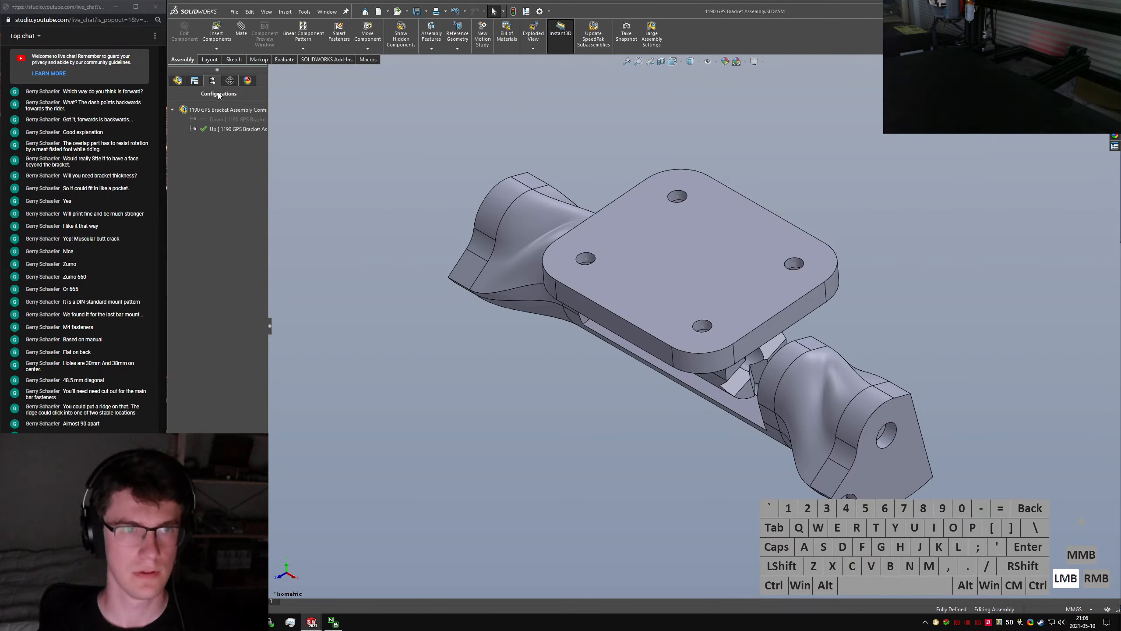
double_click(235, 120)
double_click(231, 129)
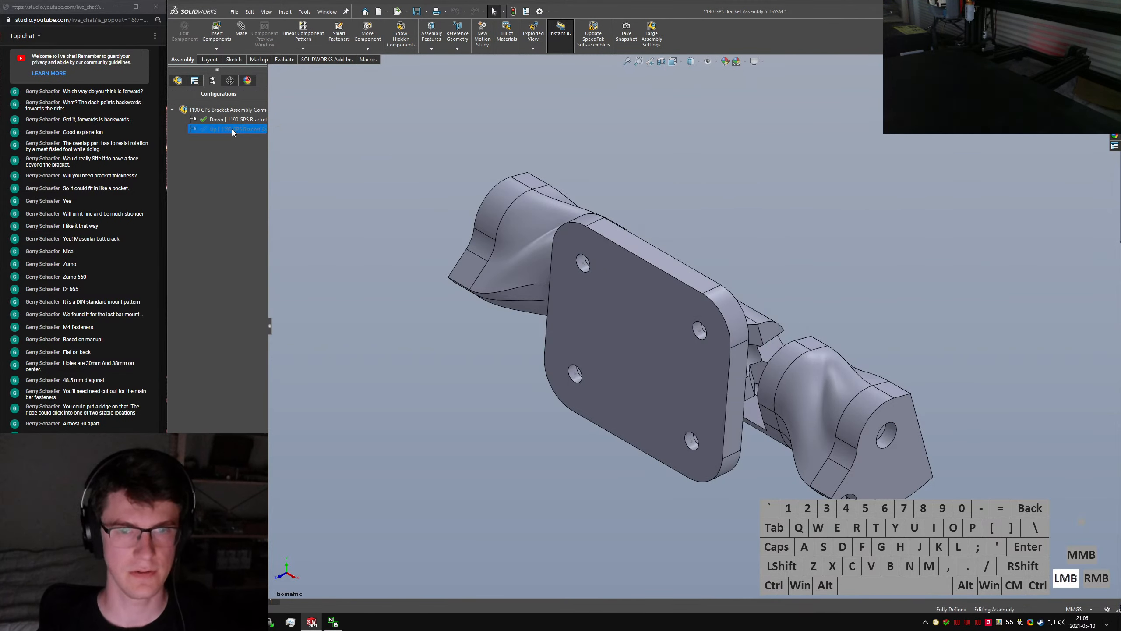
double_click(227, 120)
double_click(224, 132)
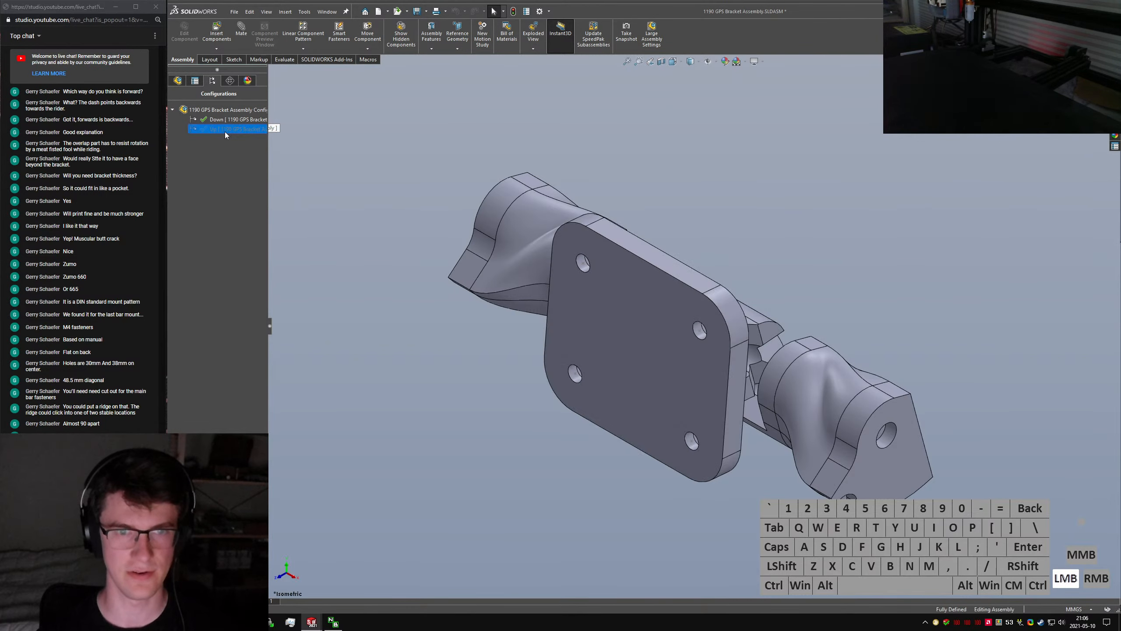
Inspect the hinge joint in the Up configuration, and activate the Down configuration to inspect it there
middle_drag(811, 396, 634, 369)
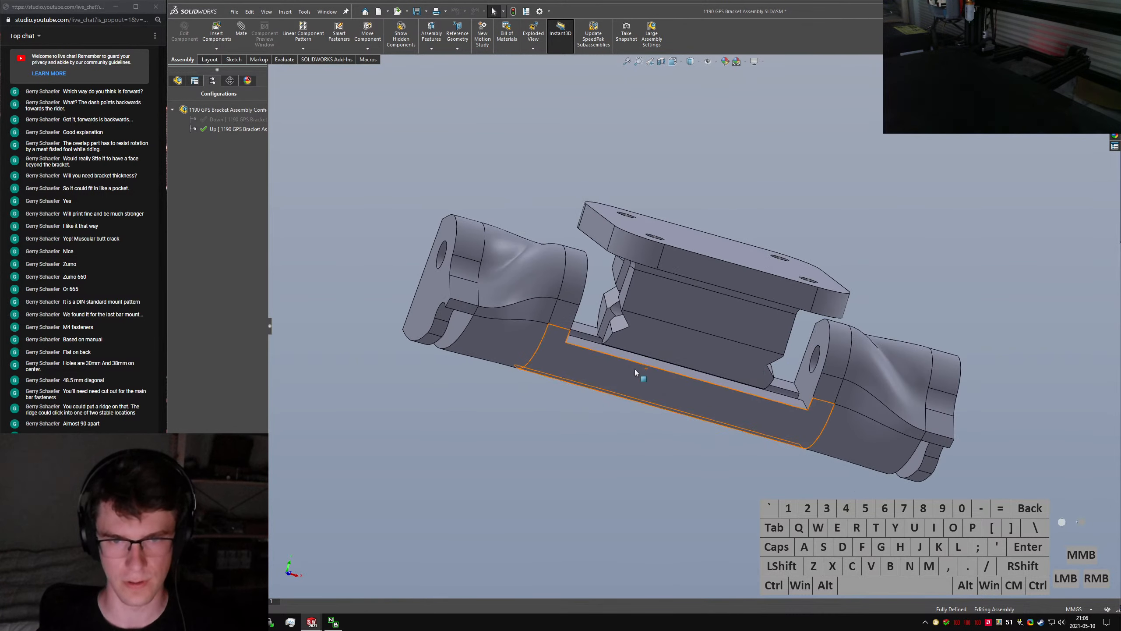
scroll(634, 369, down, 5)
double_click(223, 120)
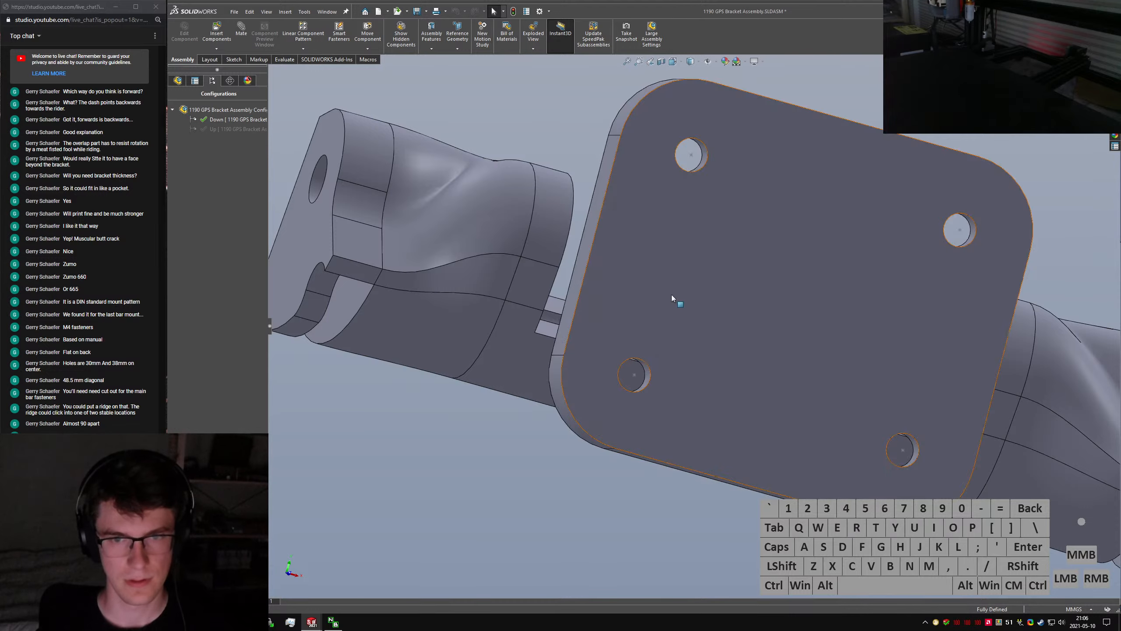
middle_drag(671, 295, 715, 290)
scroll(585, 336, down, 5)
mouse_move(593, 368)
middle_down()
mouse_move(598, 390)
mouse_move(618, 342)
mouse_move(569, 380)
mouse_move(573, 370)
mouse_move(591, 398)
mouse_move(603, 466)
mouse_move(626, 379)
middle_up()
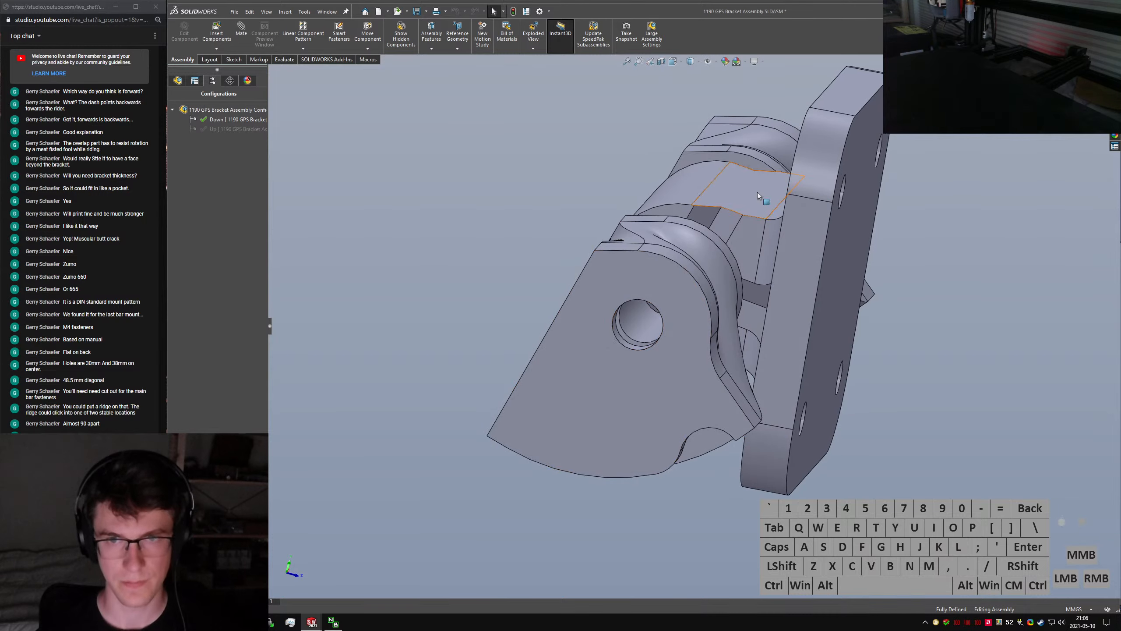
Measure the angle between the hinge component's upper Hinged Mount face and the assembly's Top Plane
click(757, 192)
click(178, 81)
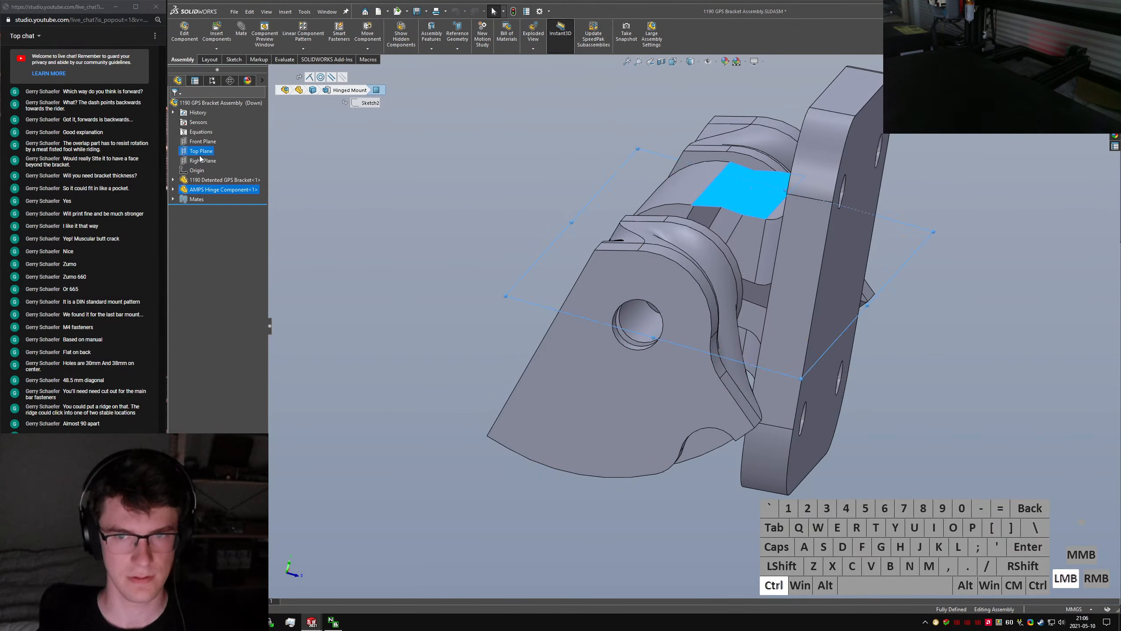
key(m)
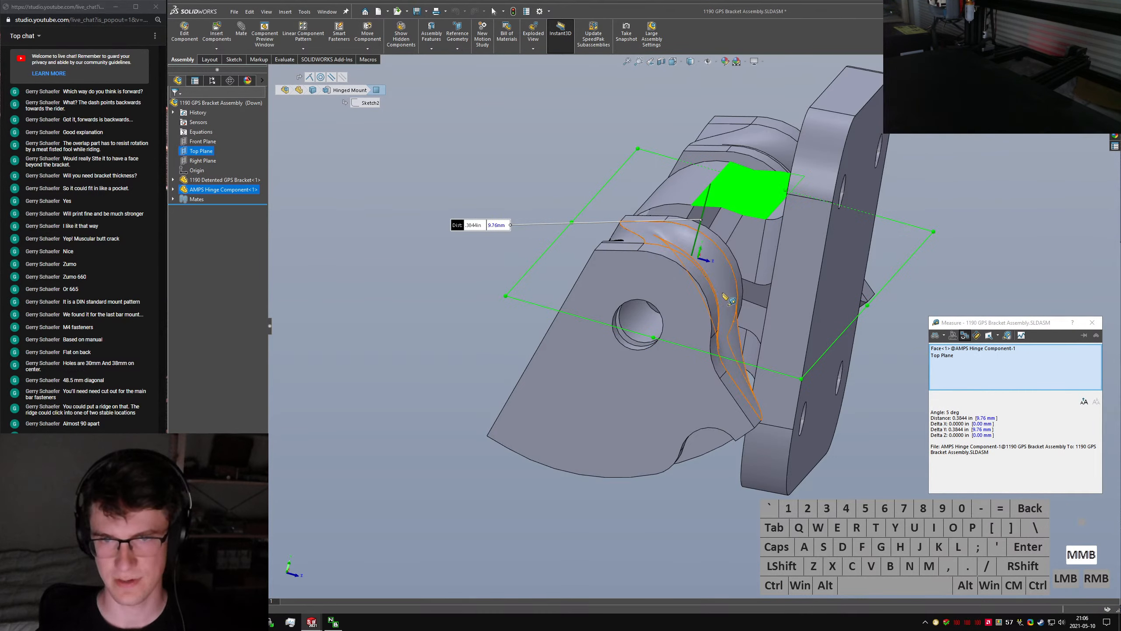
middle_drag(777, 309, 734, 286)
key(Escape)
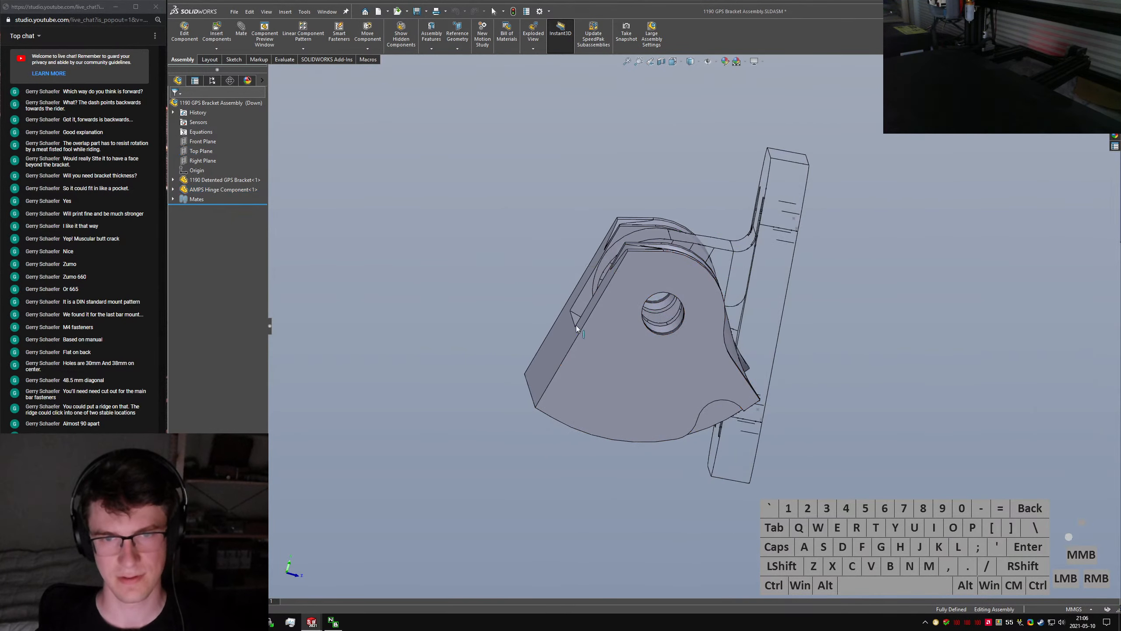
Measure the angle between the bracket's large flat face and the assembly's Front Plane
click(569, 311)
ctrl+click(198, 142)
key(m)
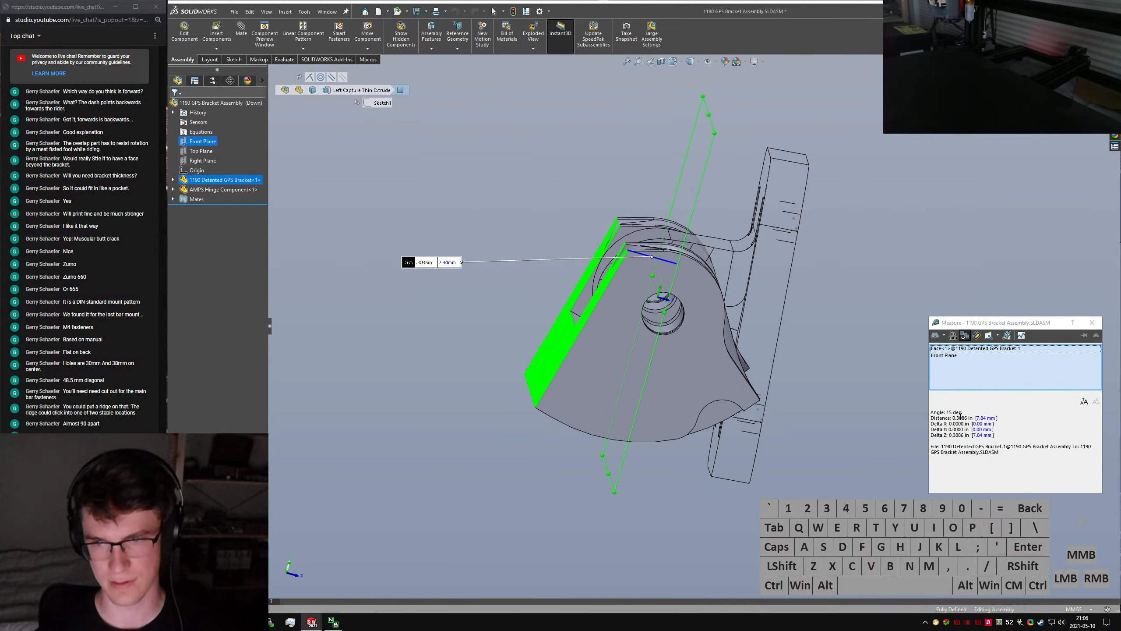
key(Escape)
Examine the hinge plate's fit against the bracket in the Down configuration from the side and rear
middle_drag(807, 330, 694, 280)
key(ctrl+4)
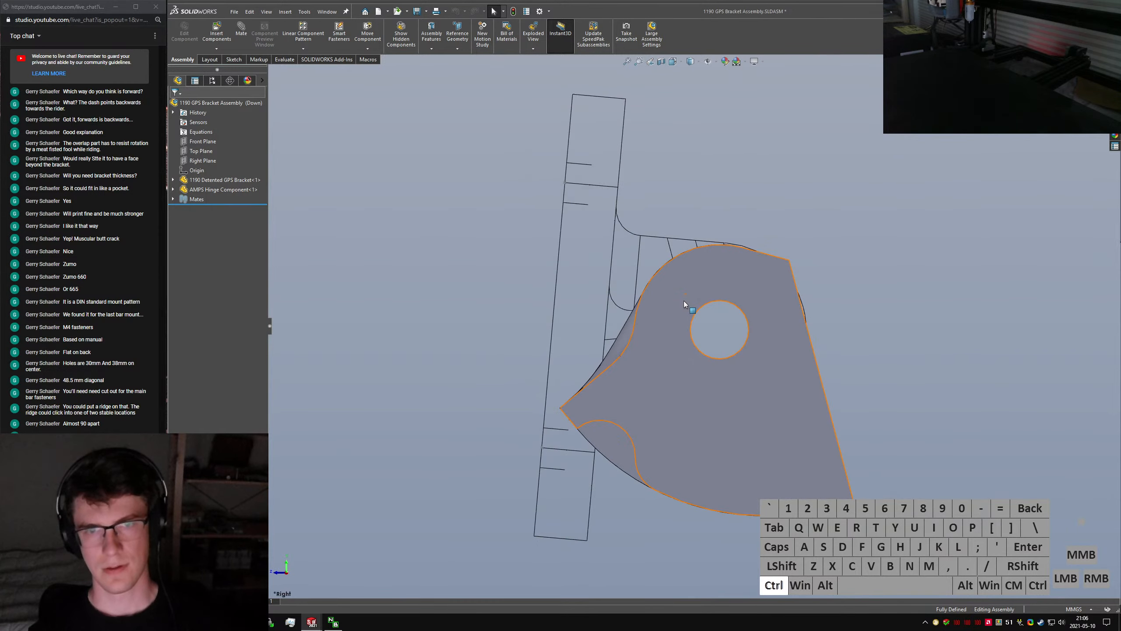
click(495, 278)
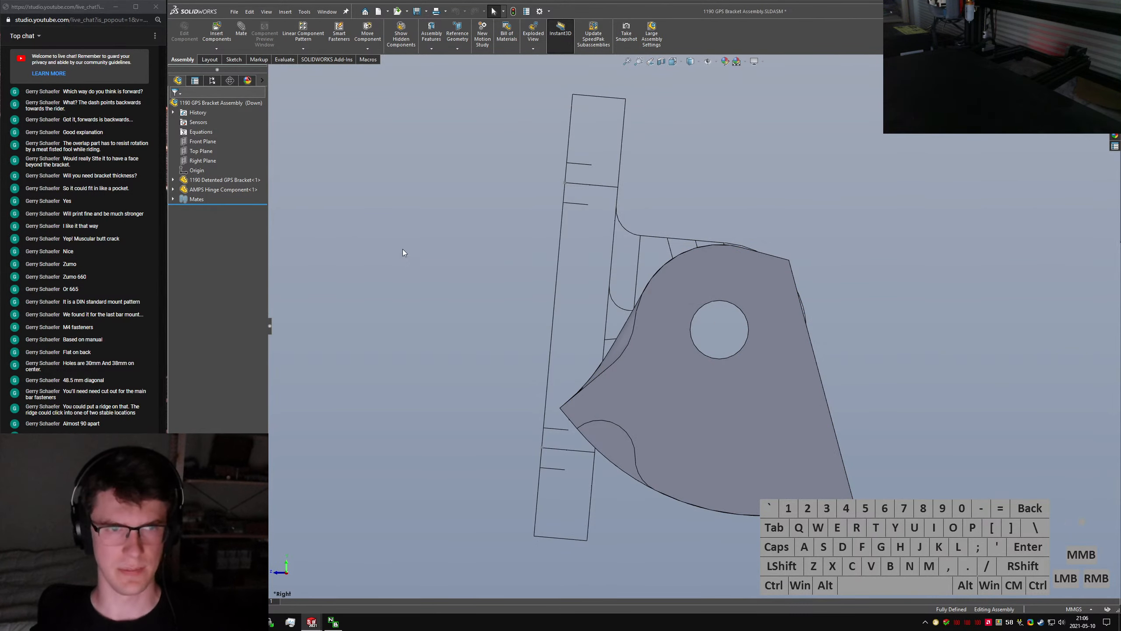
click(212, 80)
key(ctrl+q)
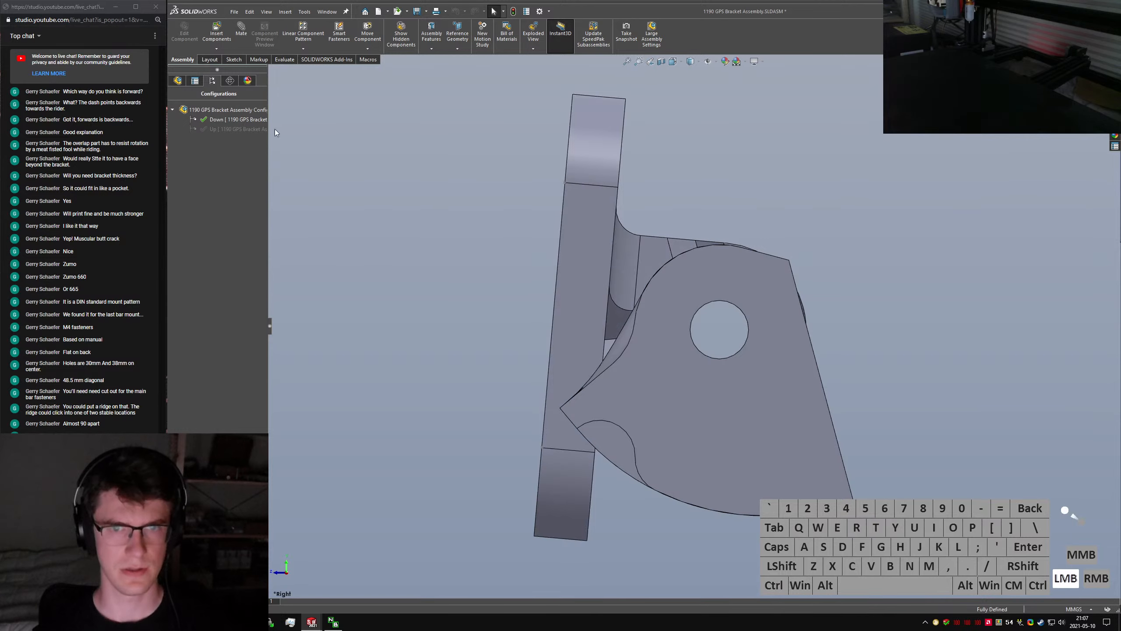
middle_drag(571, 220, 609, 212)
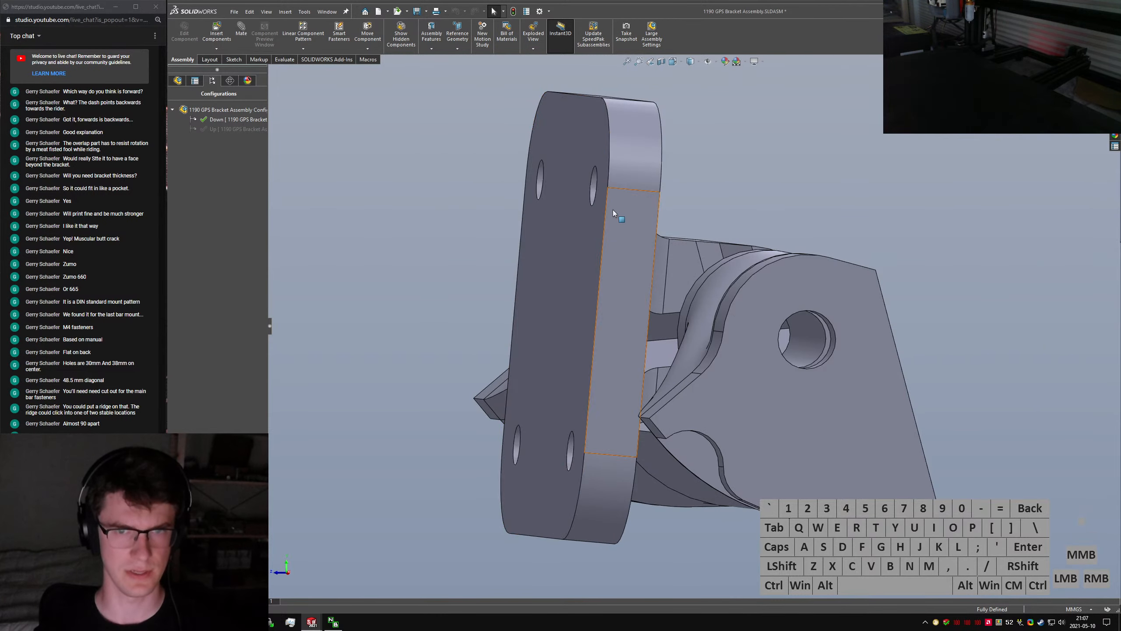
scroll(699, 264, down, 3)
middle_drag(710, 346, 384, 252)
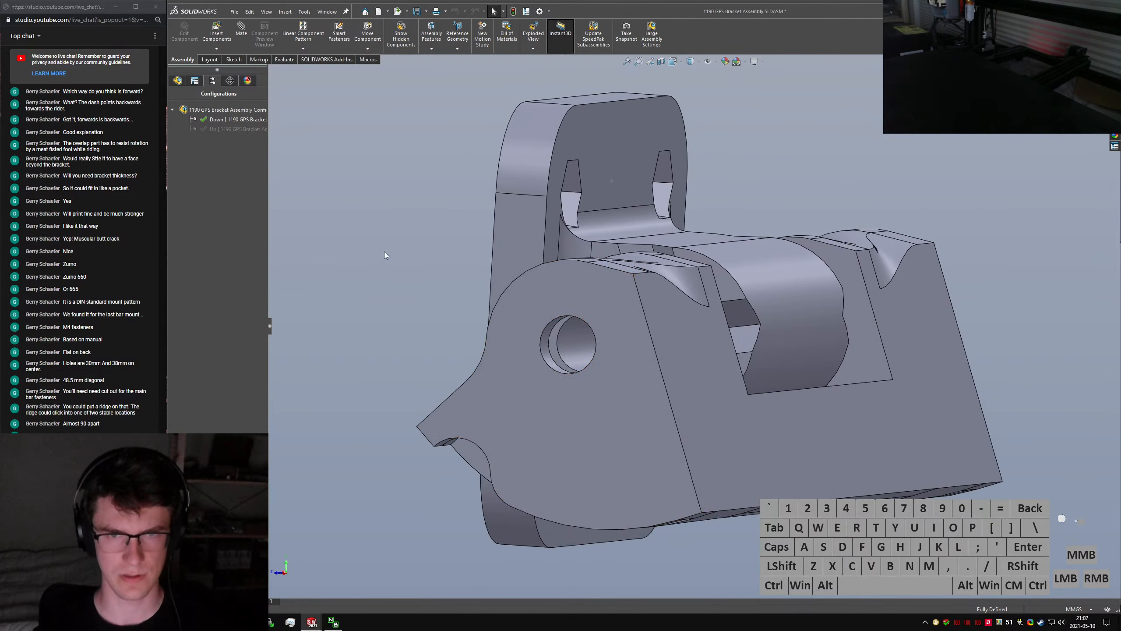
click(597, 181)
click(610, 181)
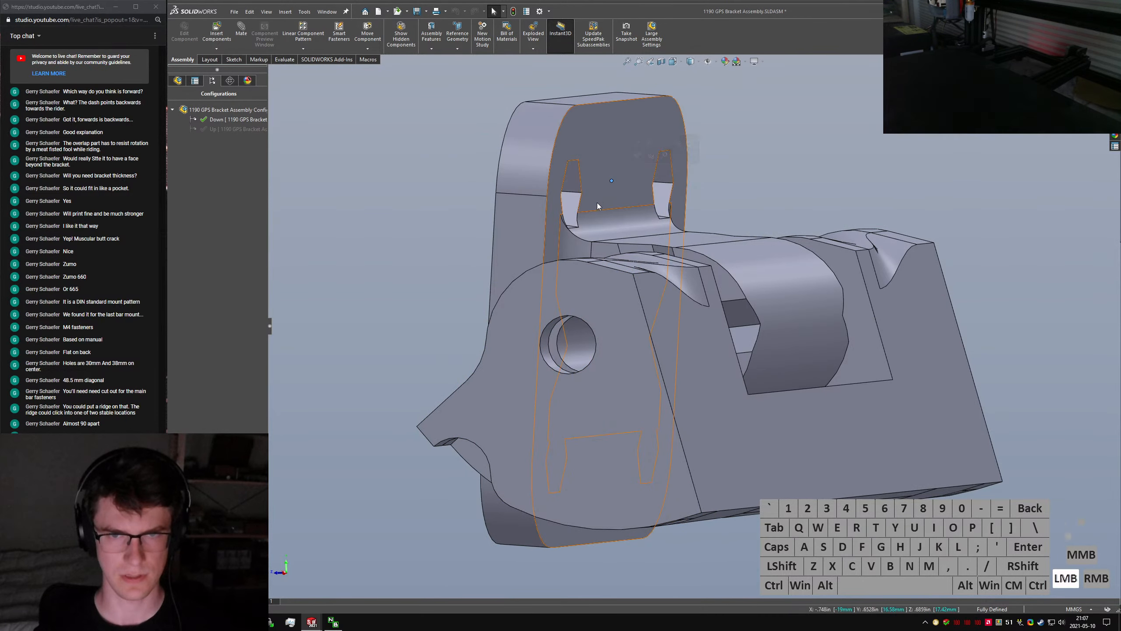
scroll(552, 207, down, 5)
middle_drag(530, 220, 424, 179)
click(424, 179)
Switch to the AMPS Hinge Component part, hide Sketch5 of the M4 AMPS Mount Hole, and save the part
key(ctrl+Tab)
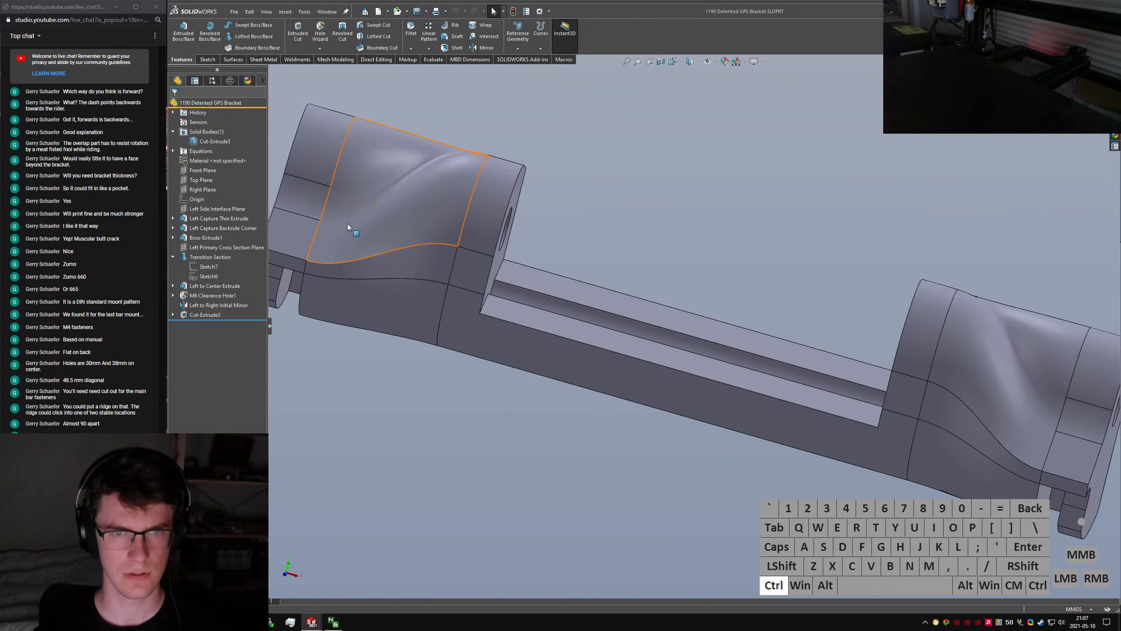
key(ctrl+Tab)
click(713, 318)
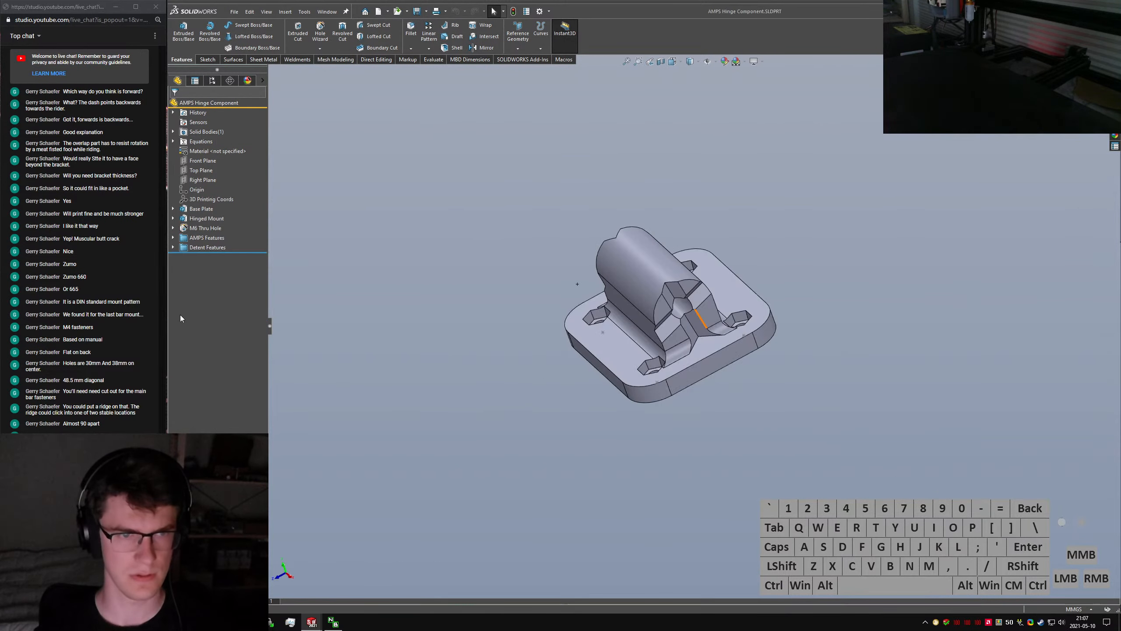
click(173, 238)
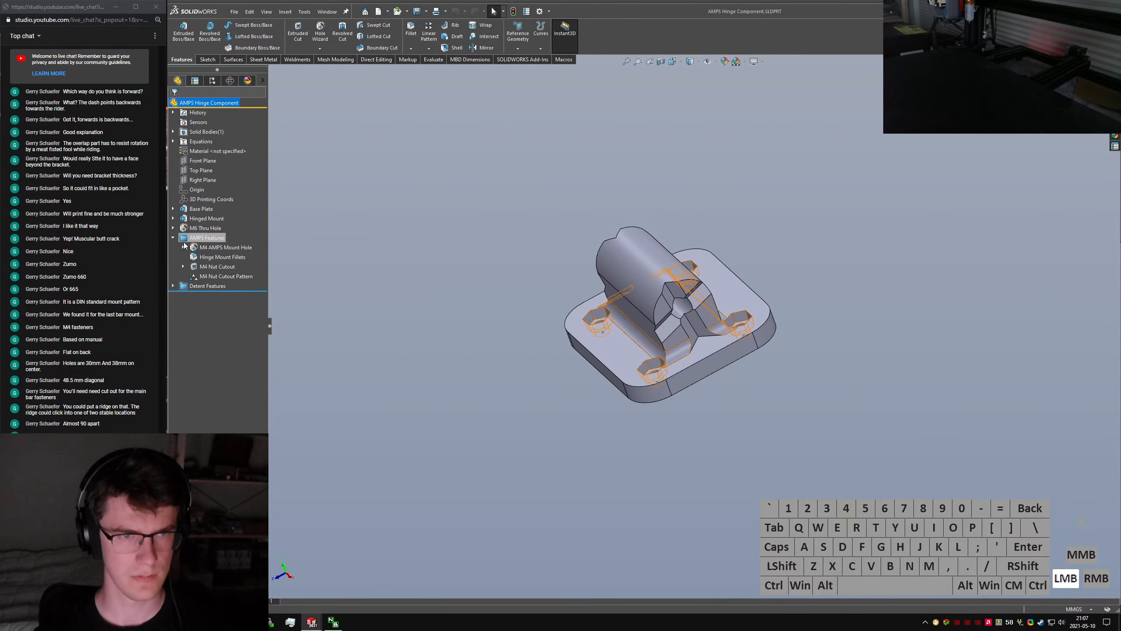
click(183, 248)
right_click(214, 257)
click(223, 243)
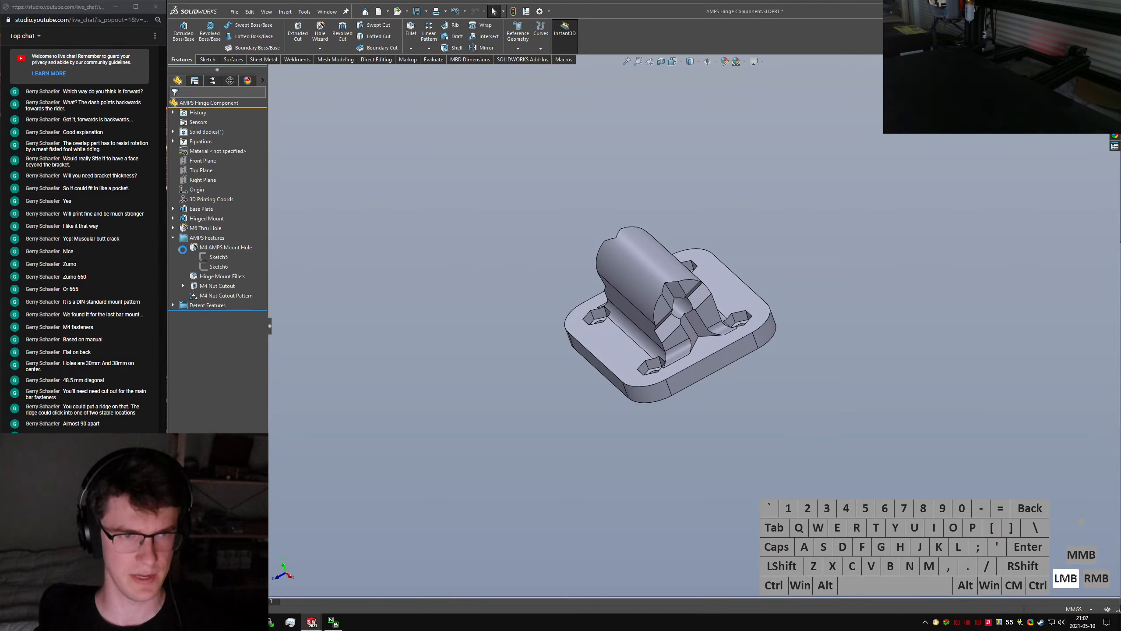
key(ctrl+s)
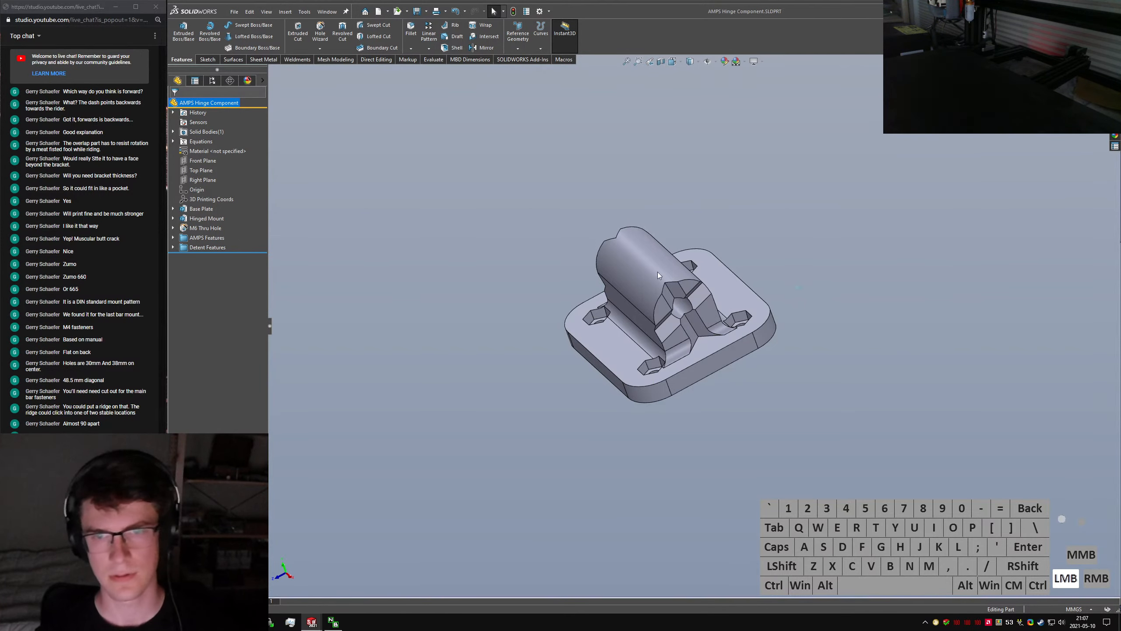
Roll the hinge component's feature history back to just before the Detent Features folder
middle_drag(657, 272, 599, 347)
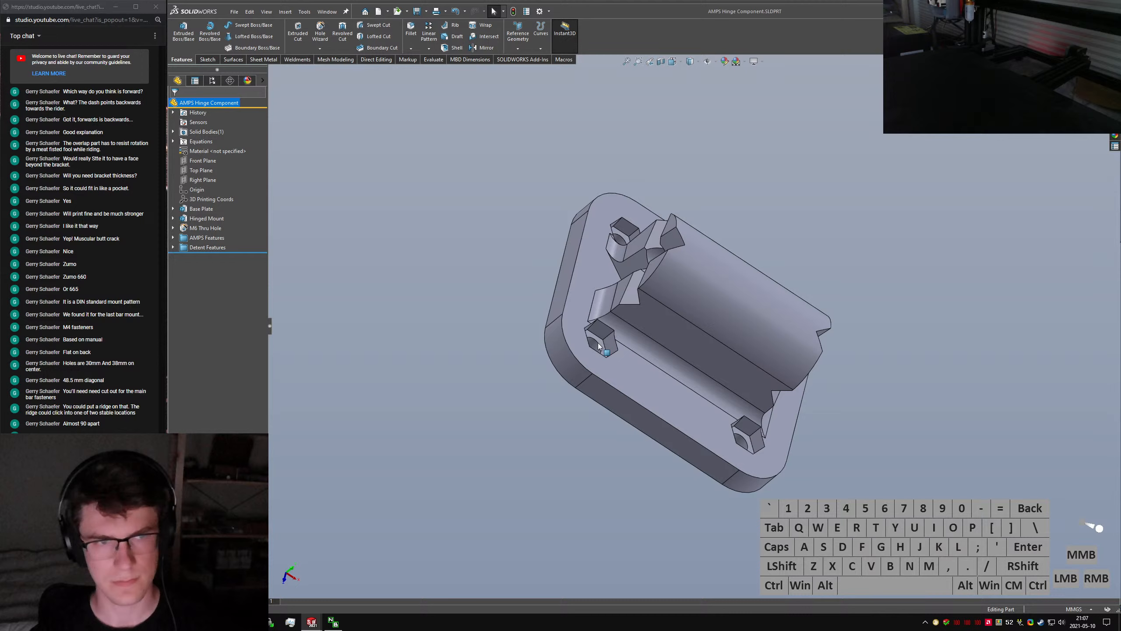
click(211, 247)
drag(211, 247, 212, 246)
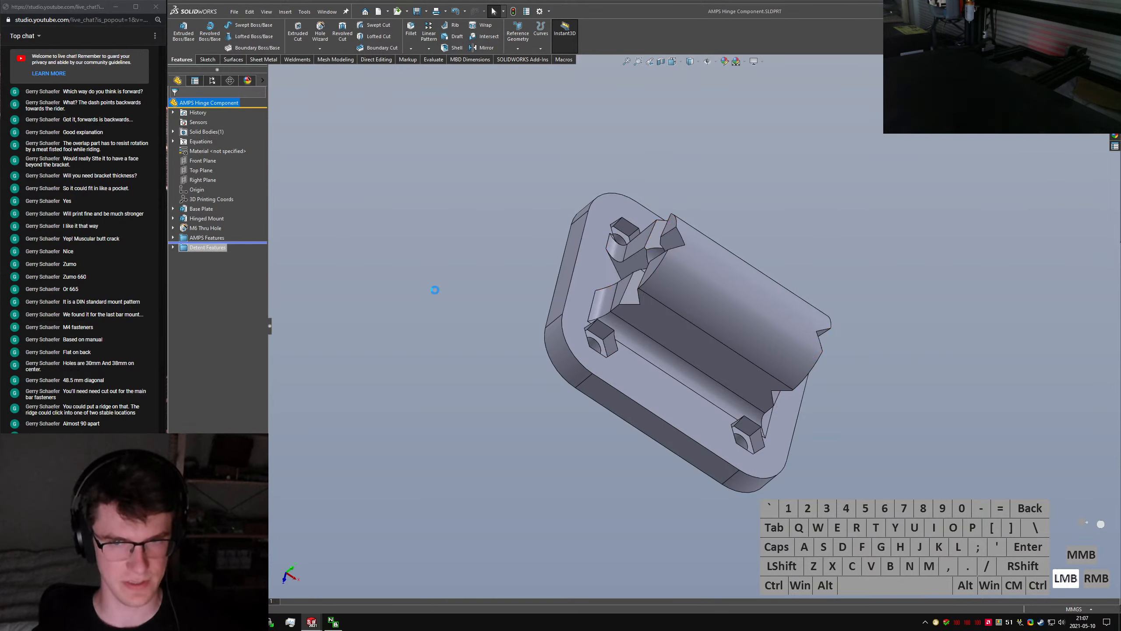
Chamfer the outer edges of both ends of the hinged mount with a symmetric 1 mm offset
key(s)
key(e)
key(r)
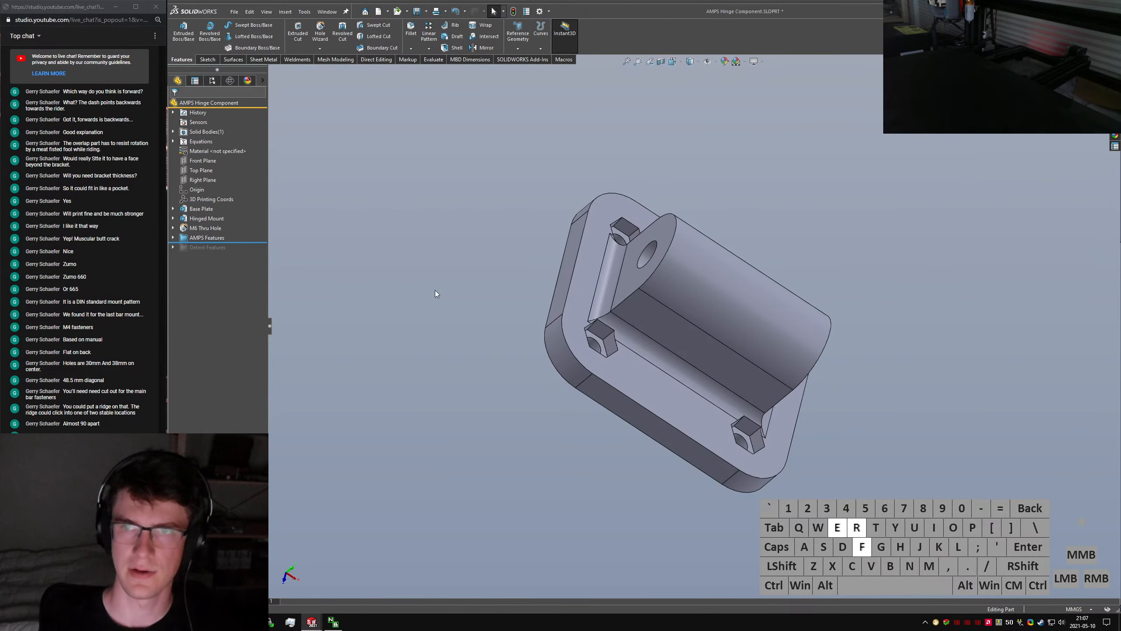
key(BackSpace)
text(amfer)
key(Return)
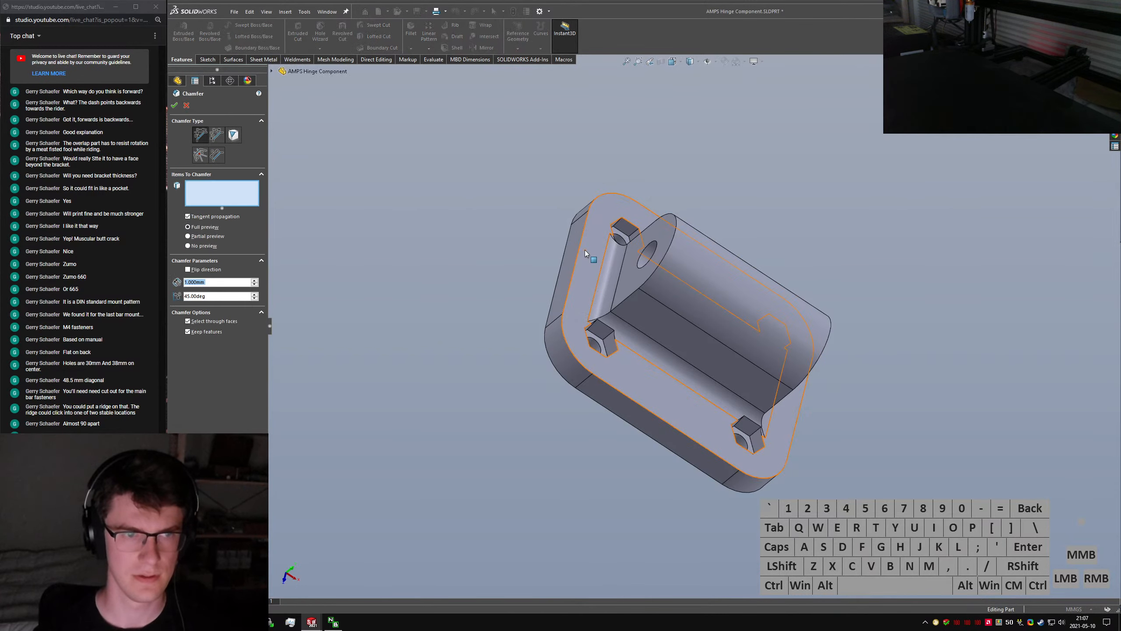
click(217, 139)
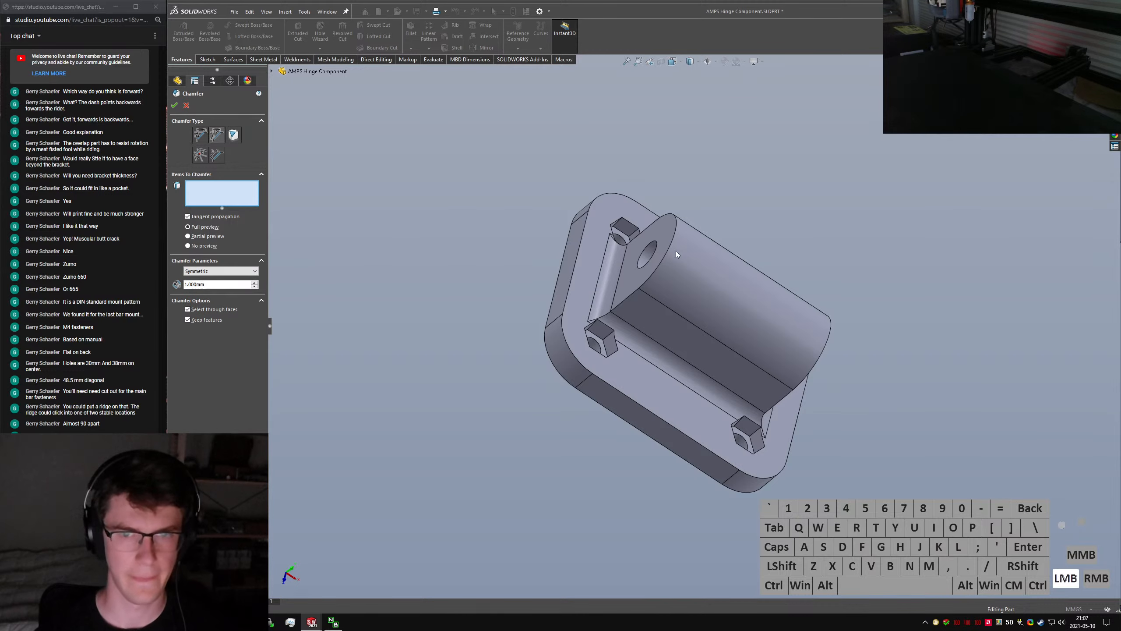
click(674, 246)
click(830, 336)
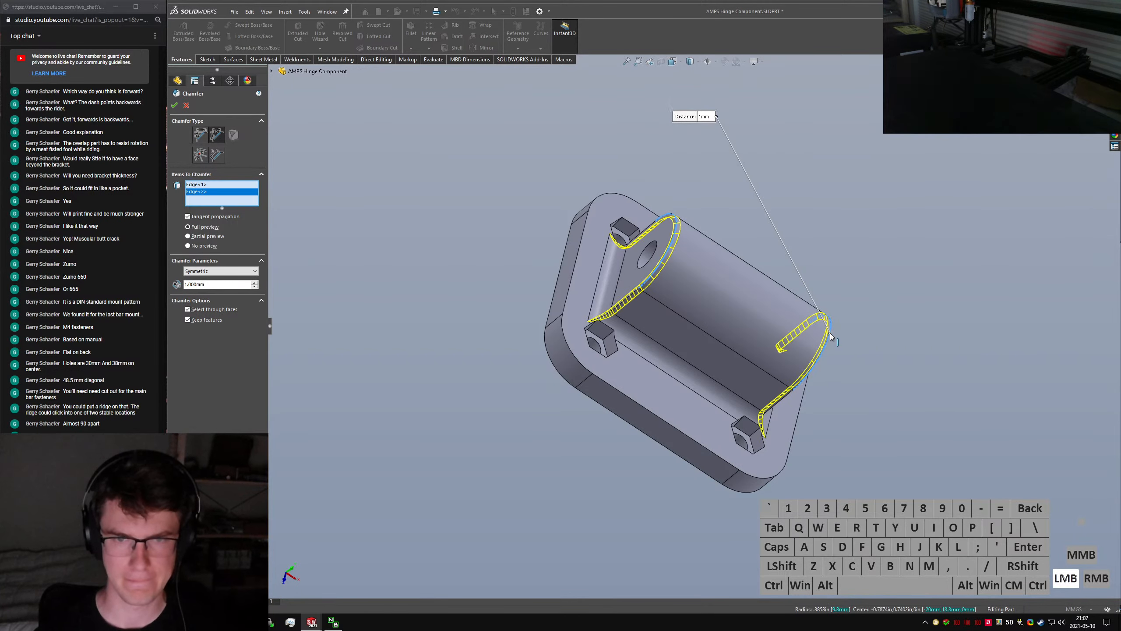
right_click(830, 337)
click(839, 398)
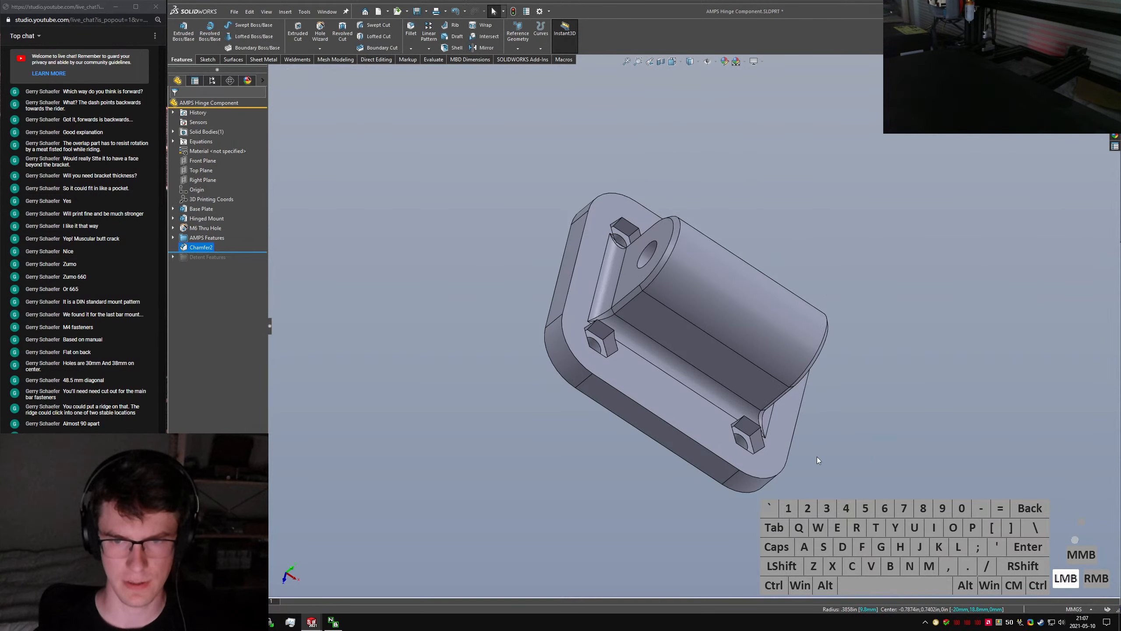
Roll the feature history forward past the Detent Features folder and inspect the chamfered detent end
drag(231, 250, 232, 260)
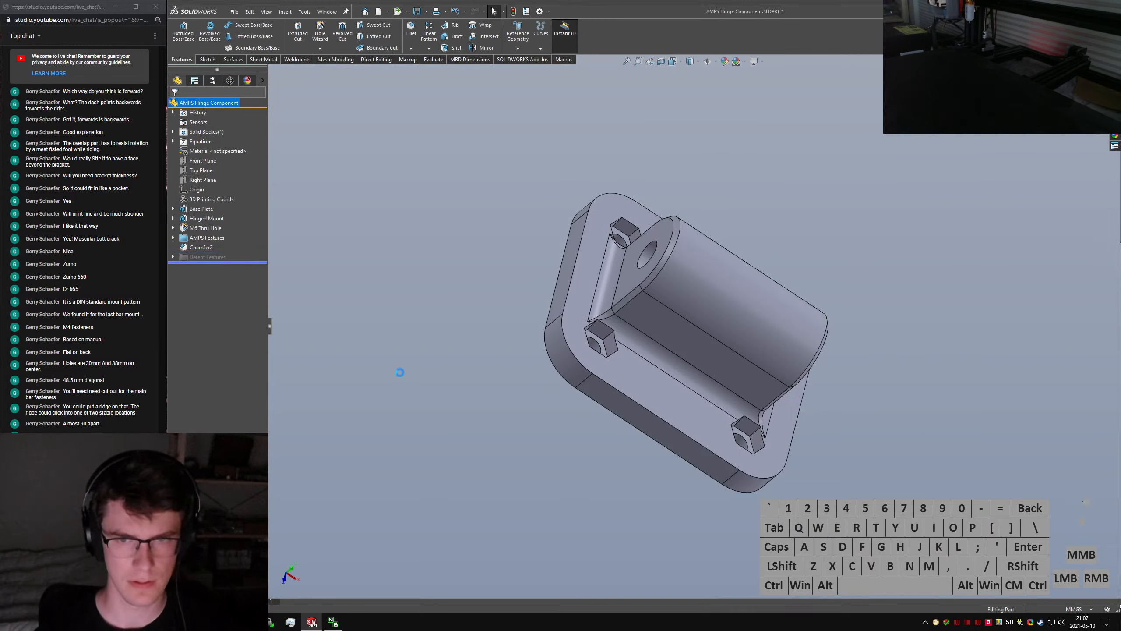
middle_drag(400, 372, 332, 309)
scroll(332, 309, down, 3)
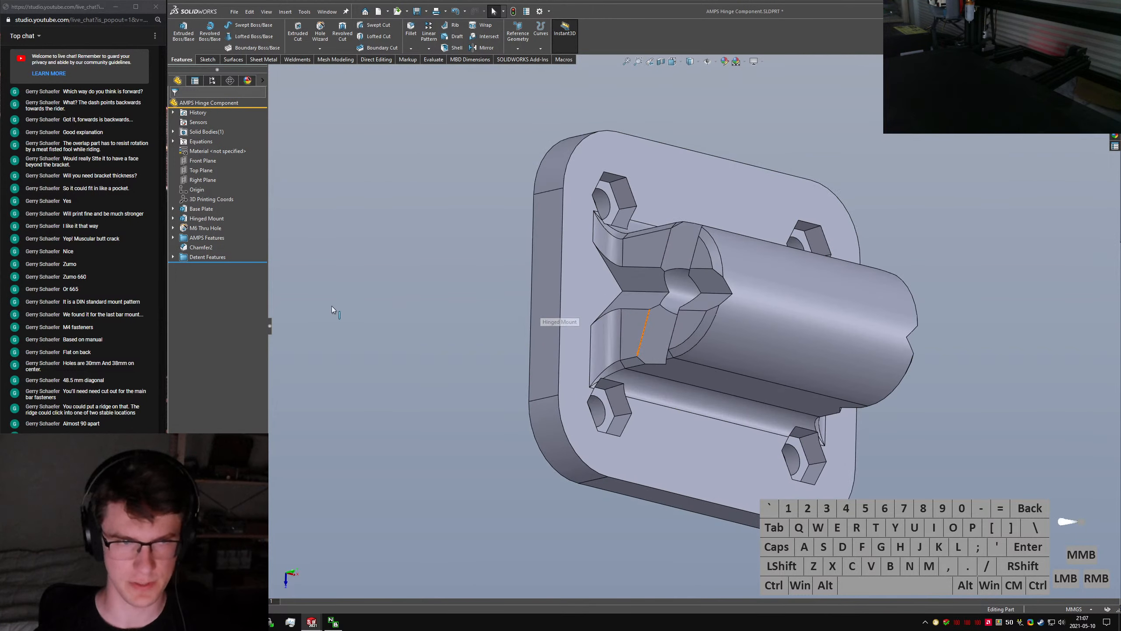
Rename the new chamfer feature as Pre-Detent Chamfer
click(198, 247)
click(198, 247)
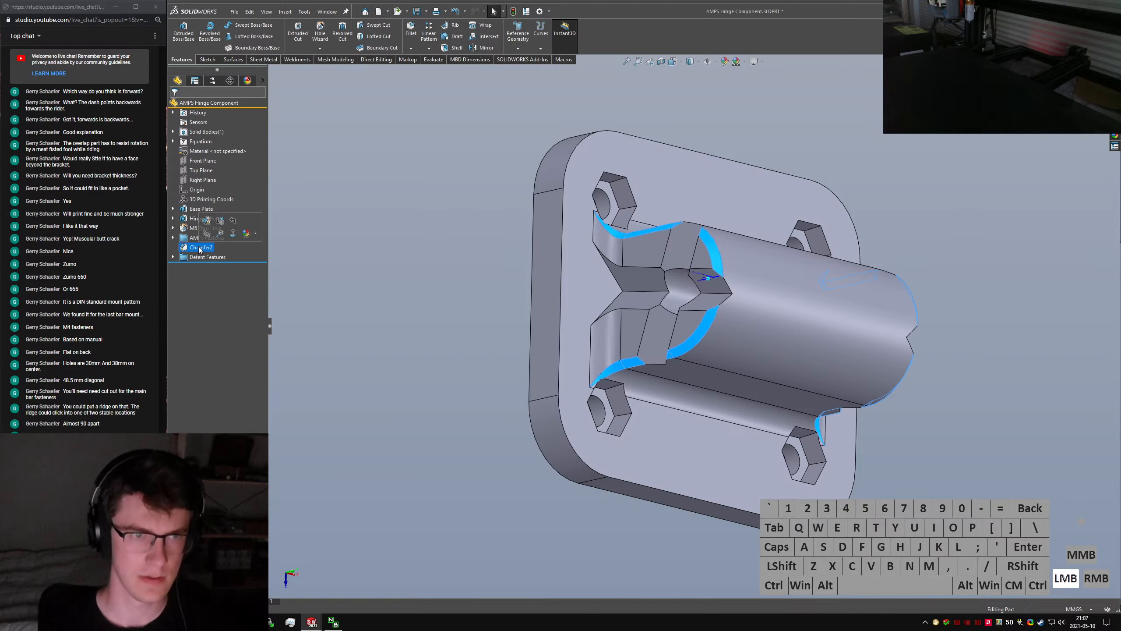
text(Pre-Detent Chamfer)
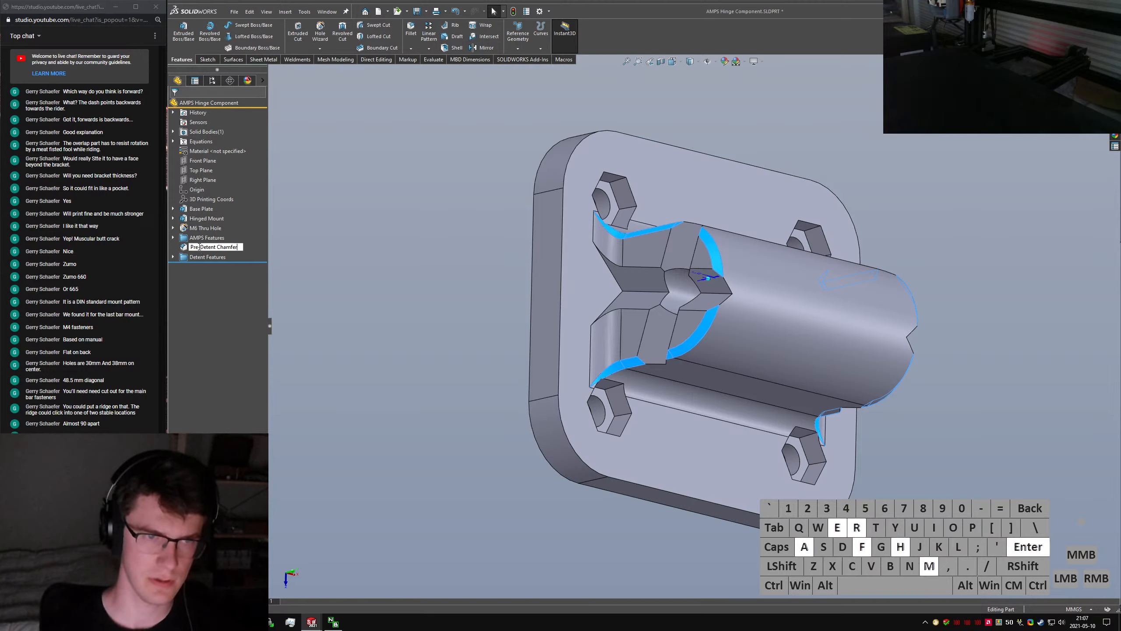
key(Return)
click(387, 327)
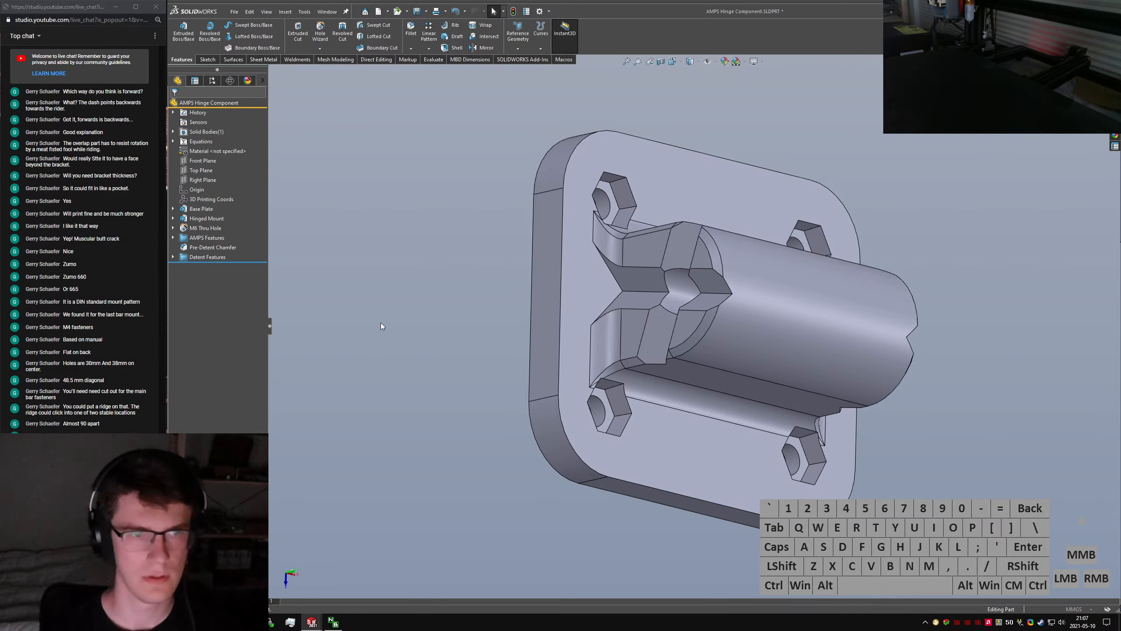
Fillet the remaining edges where both detented ends of the hinged mount meet the base plate, with symmetric radius ="D2@Sketch2"
key(Return)
text(="D2)
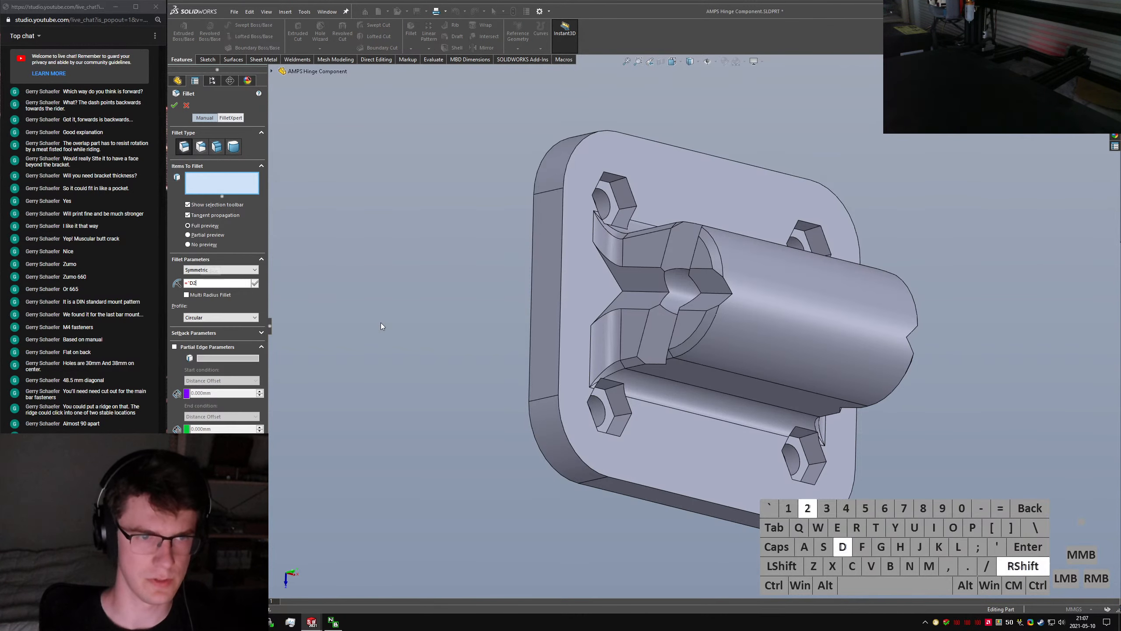
text(@Sketch2")
key(Return)
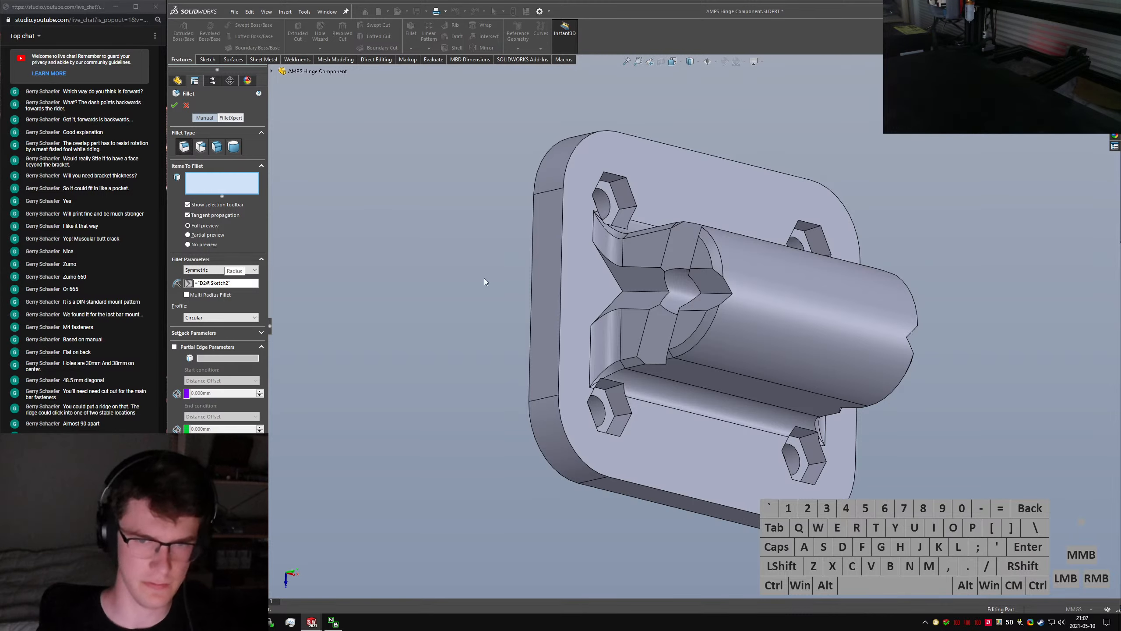
click(615, 295)
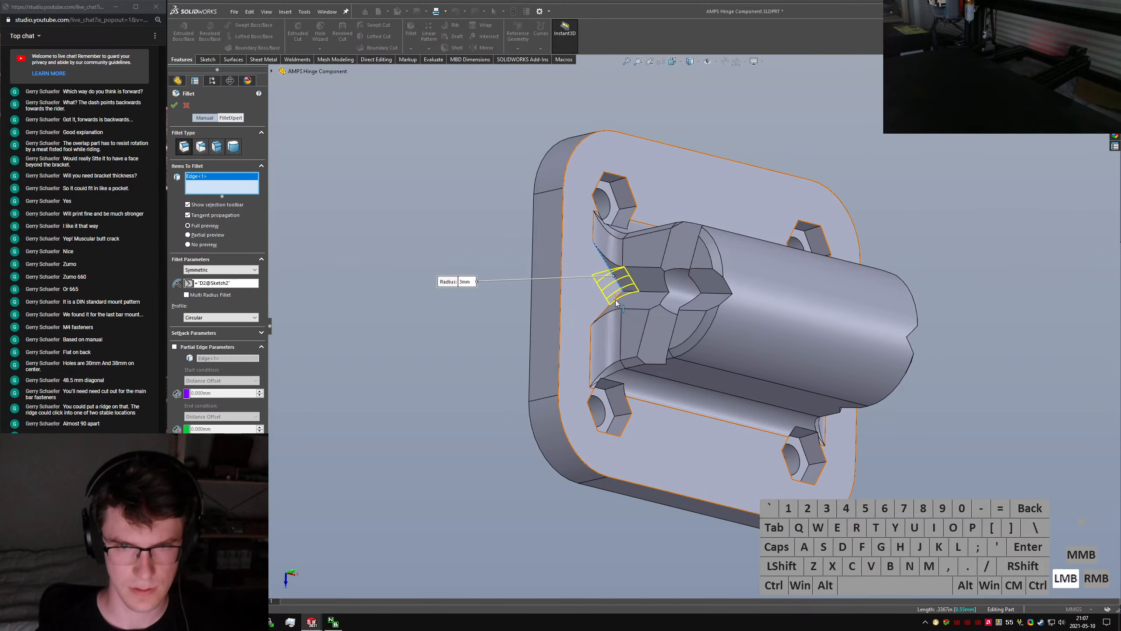
click(620, 302)
middle_drag(752, 417, 882, 380)
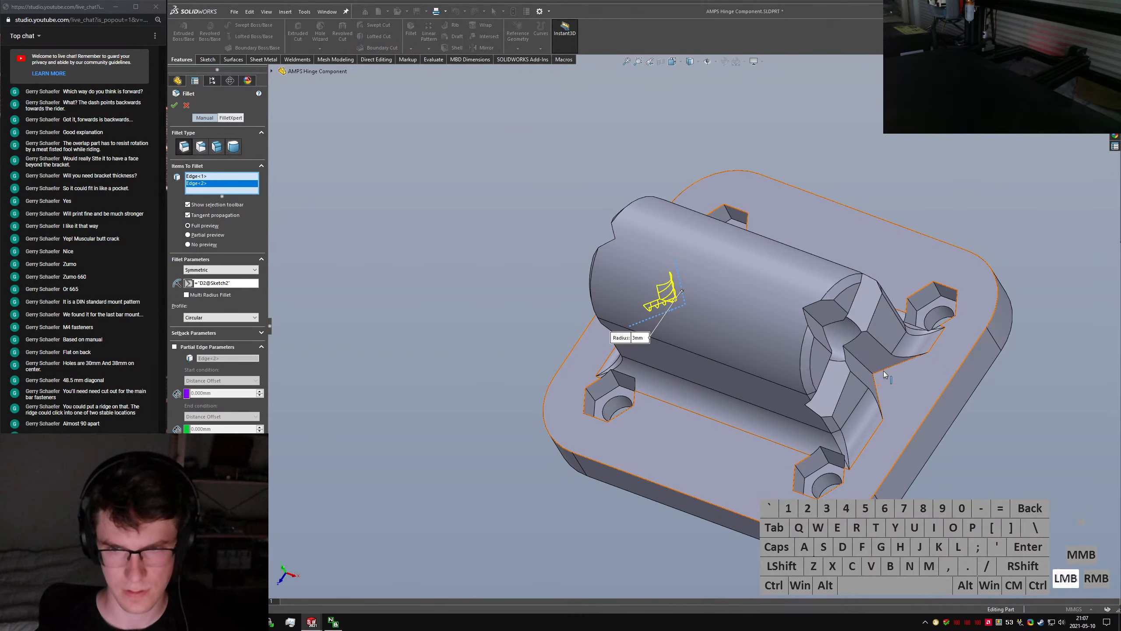
click(884, 375)
click(927, 349)
right_click(966, 465)
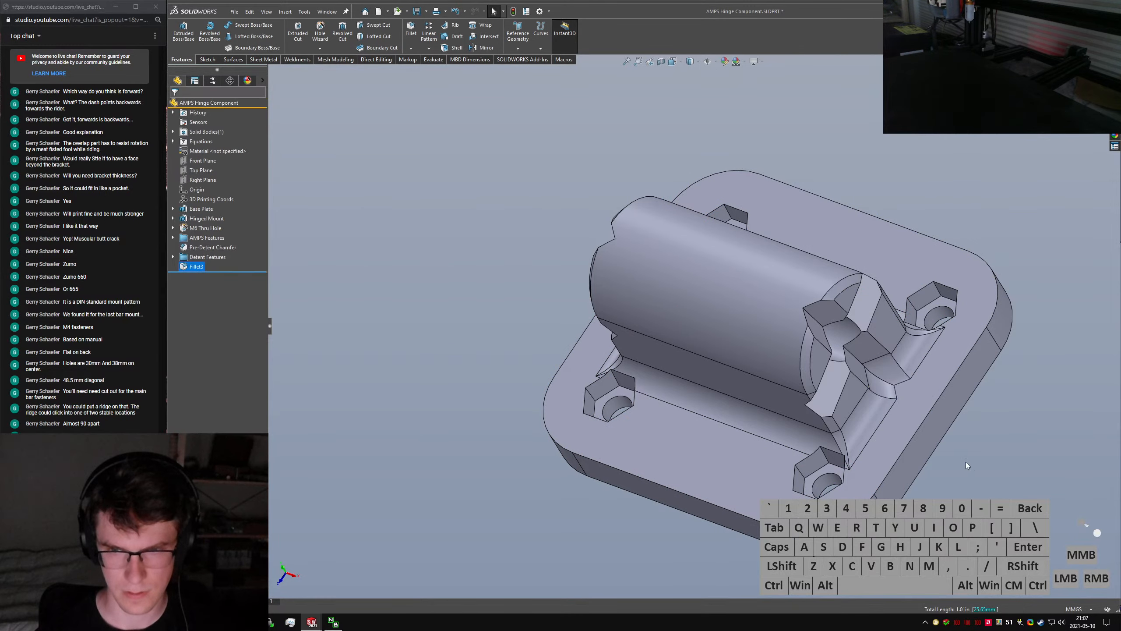
Inspect the new fillets at the base of the detented end and save the hinge component
middle_drag(966, 465, 1002, 353)
scroll(641, 322, down, 3)
middle_drag(641, 323, 751, 333)
click(902, 349)
key(ctrl+s)
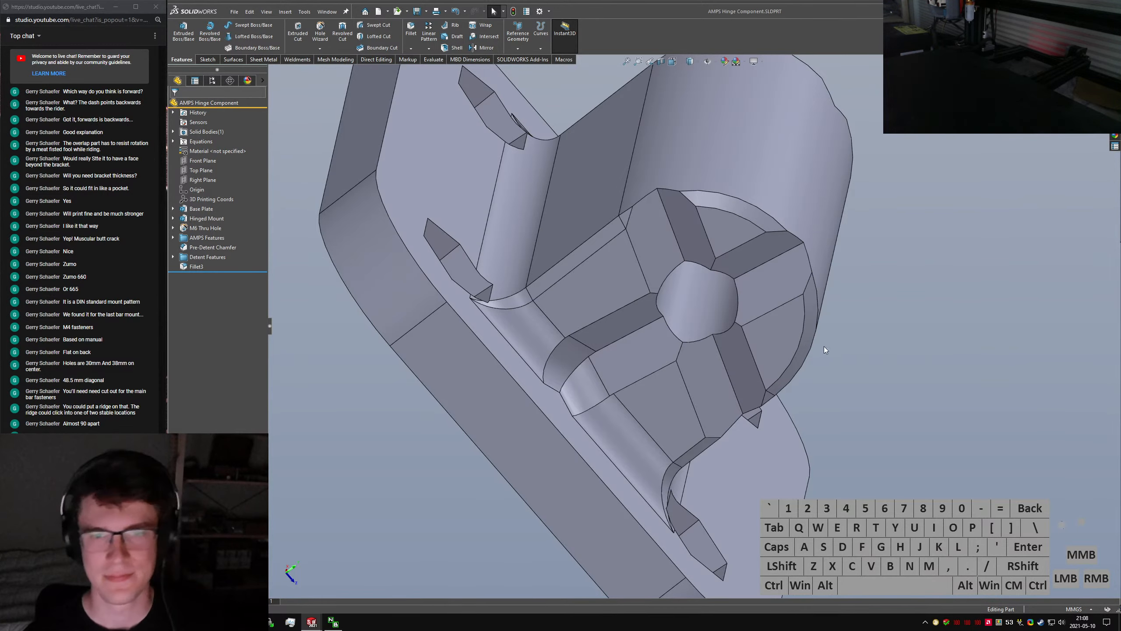
Examine the whole hinge component and the side profile of its chamfered hinged mount, saving the part again
middle_drag(823, 346, 623, 362)
key(f)
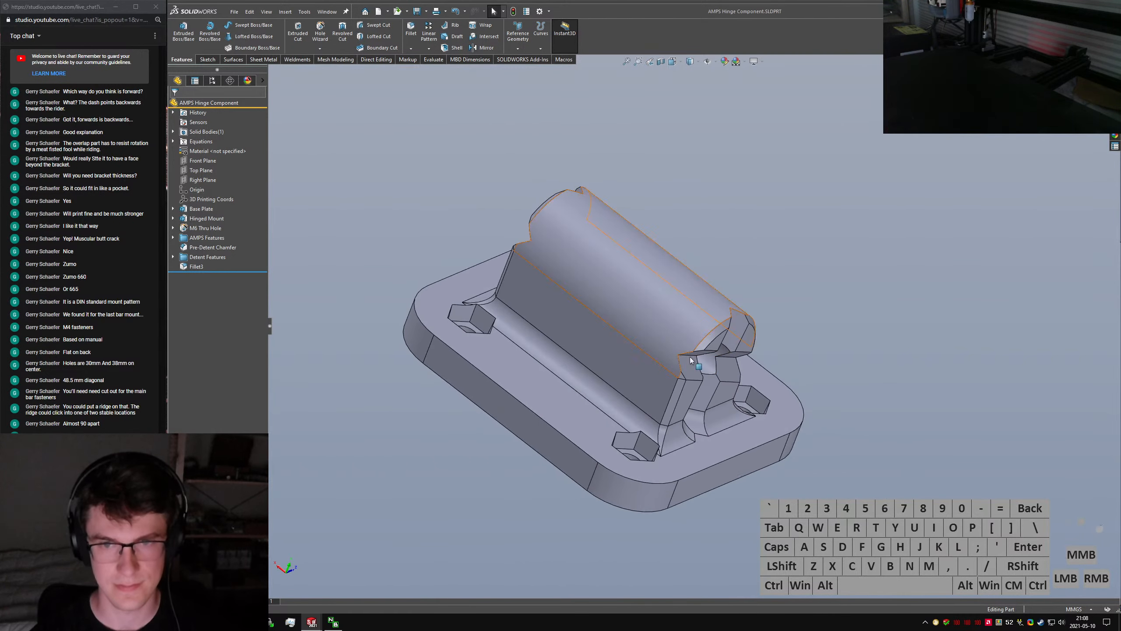
click(753, 316)
key(ctrl+s)
click(748, 319)
scroll(687, 354, down, 2)
middle_drag(688, 349, 750, 282)
click(838, 304)
Switch to the 1190 GPS Bracket Assembly and inspect the gap between the bracket arm and the hinge end
key(ctrl+Tab)
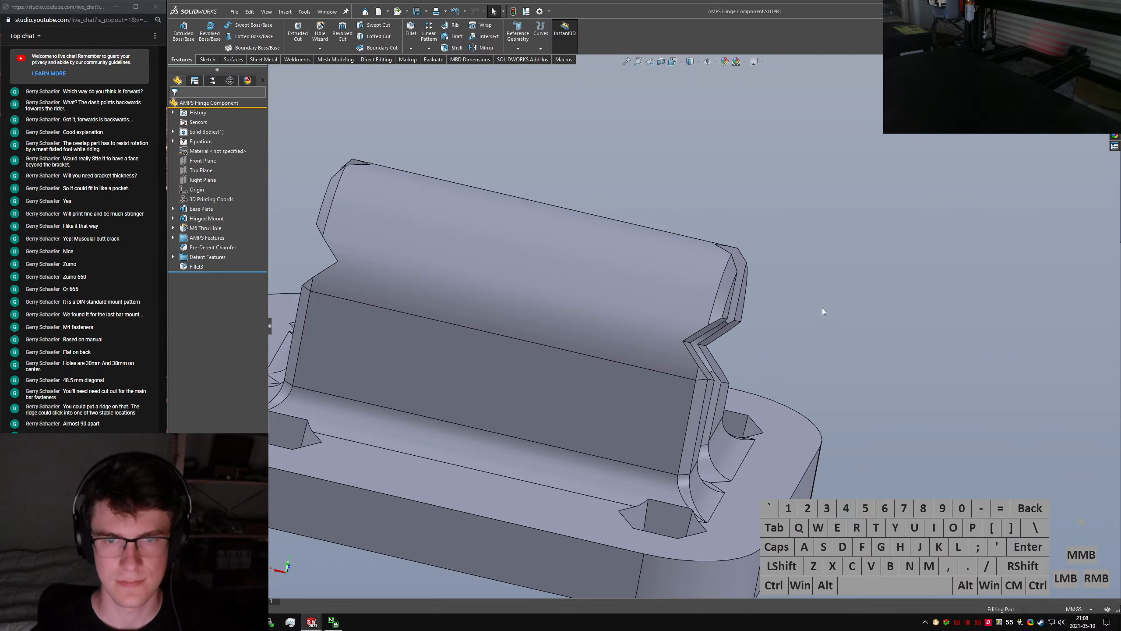
key(ctrl+Tab)
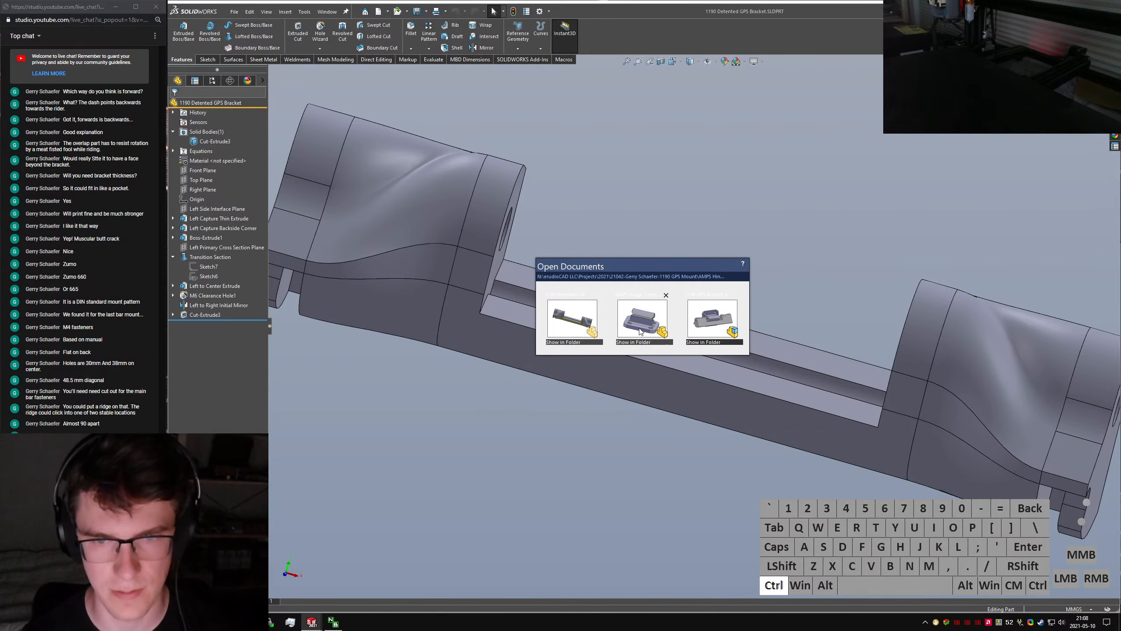
ctrl+click(708, 329)
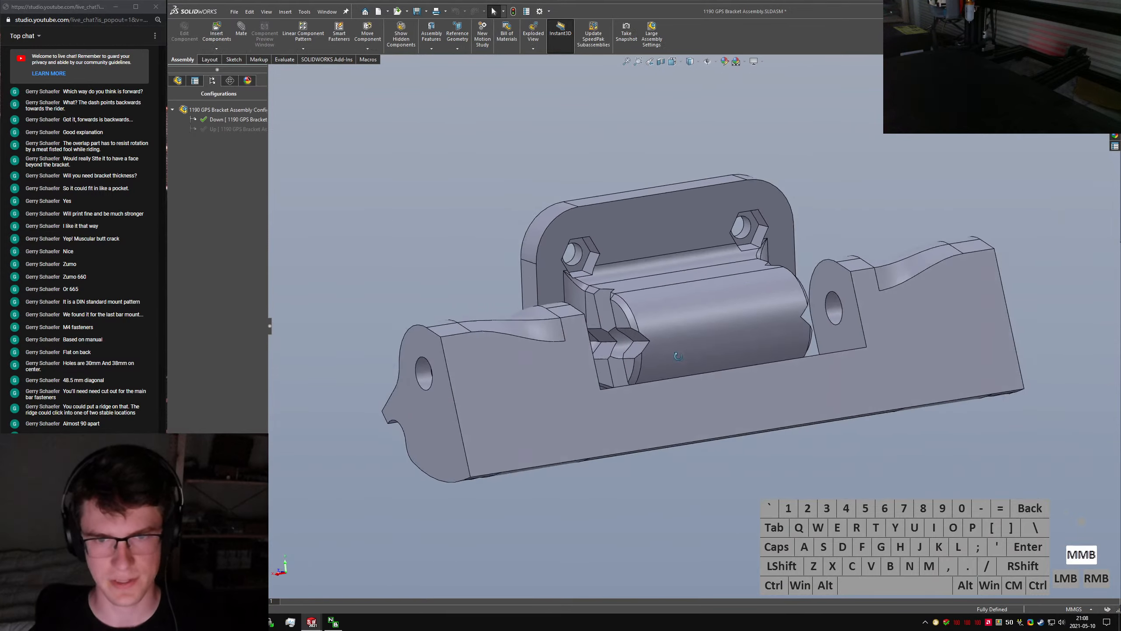
middle_drag(692, 351, 615, 357)
scroll(546, 290, up, 3)
mouse_move(618, 393)
middle_down()
mouse_move(654, 390)
mouse_move(513, 308)
middle_up()
Measure the distance between the hinge's end face and the facing inner face of the bracket arm
click(478, 304)
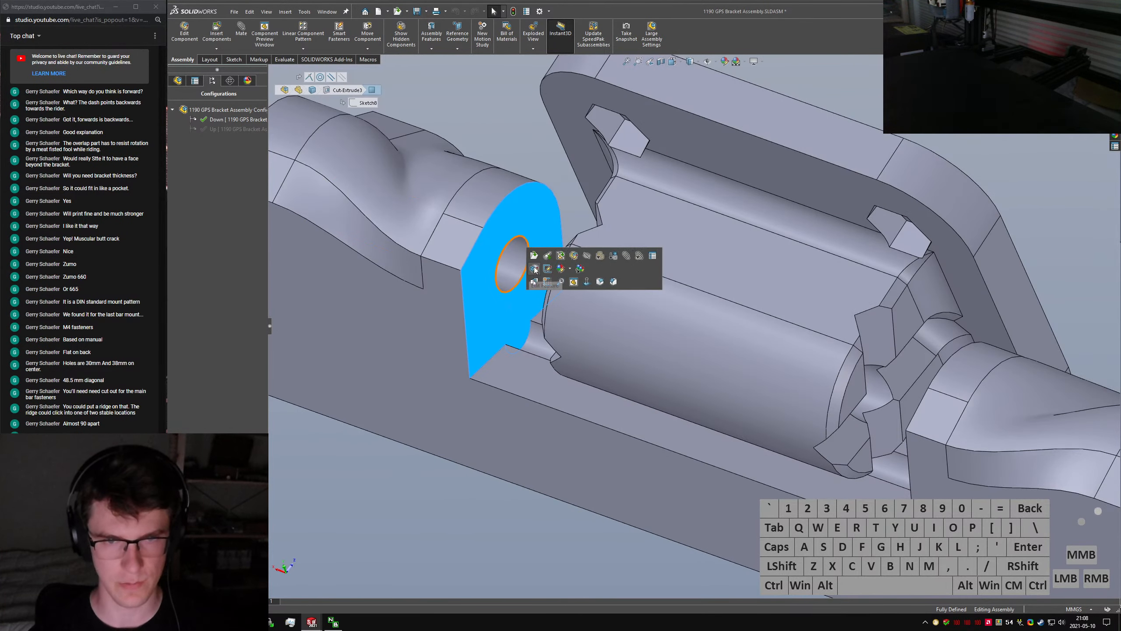
click(410, 517)
middle_drag(511, 352, 652, 359)
click(538, 272)
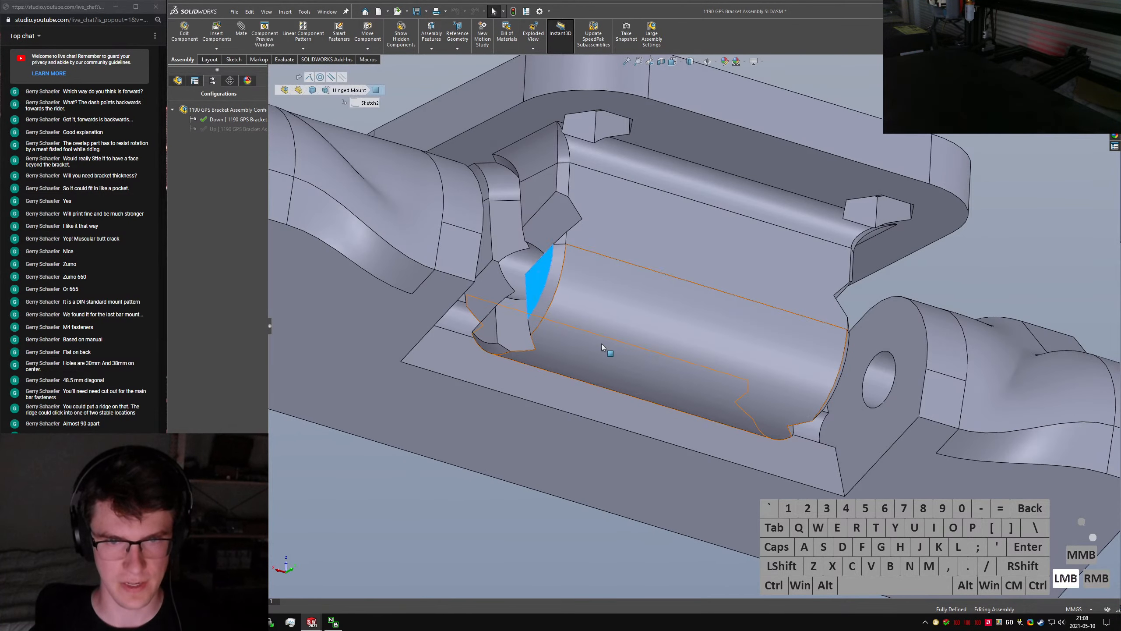
middle_drag(699, 323, 658, 297)
middle_drag(625, 216, 570, 250)
ctrl+click(494, 290)
key(m)
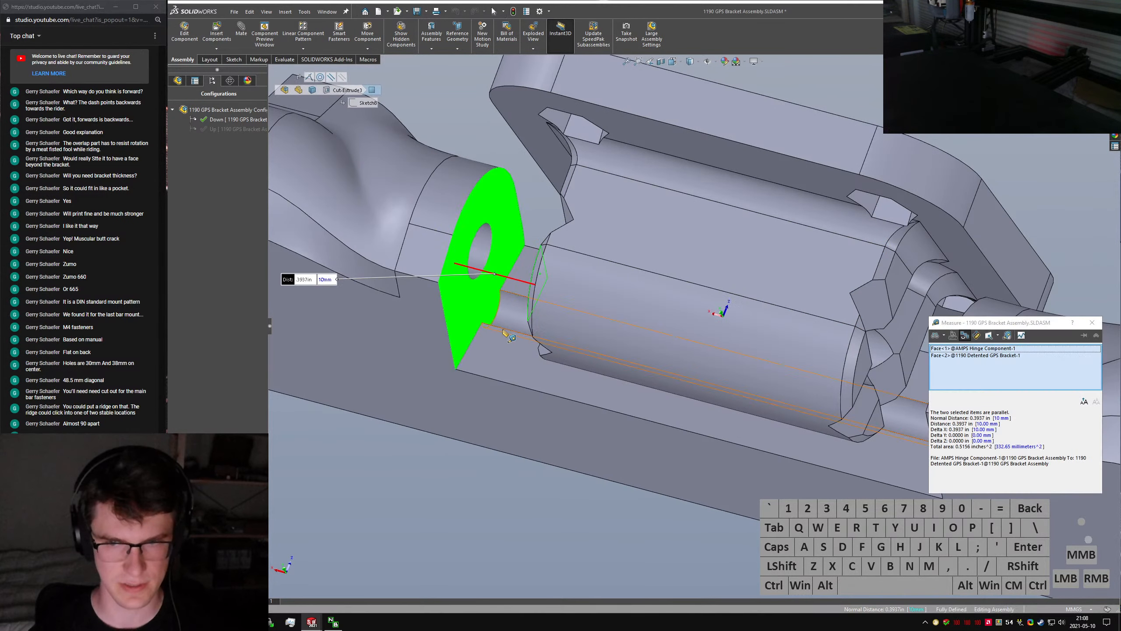
scroll(472, 279, up, 1)
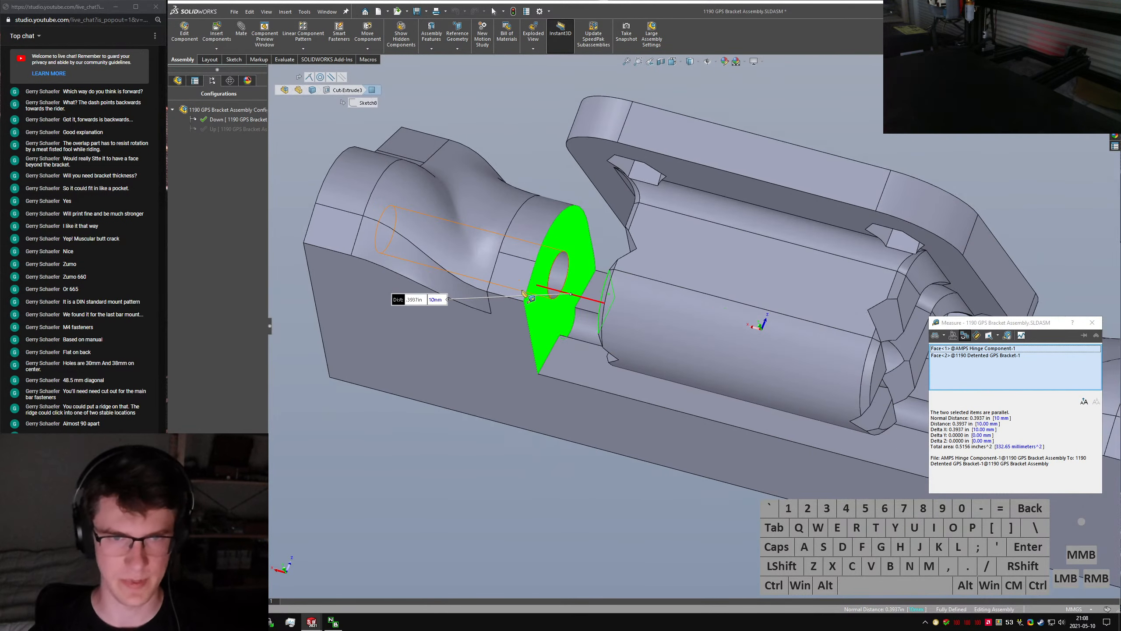
middle_drag(504, 291, 541, 296)
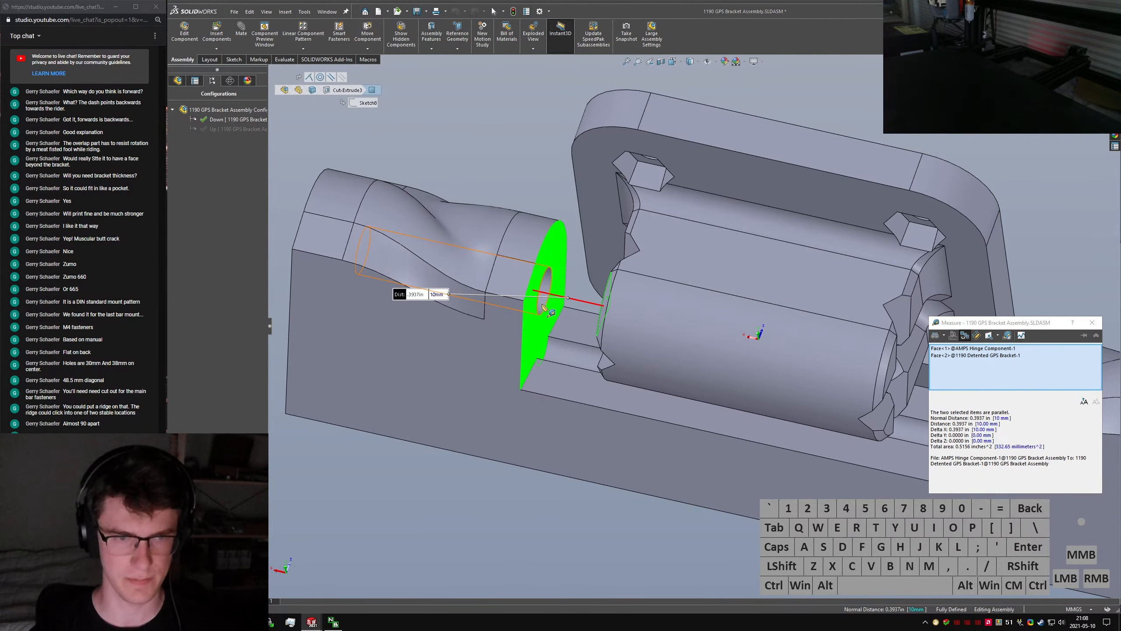
key(Escape)
Open the 1190 Detented GPS Bracket part from its inner arm face in the assembly
click(536, 331)
click(558, 277)
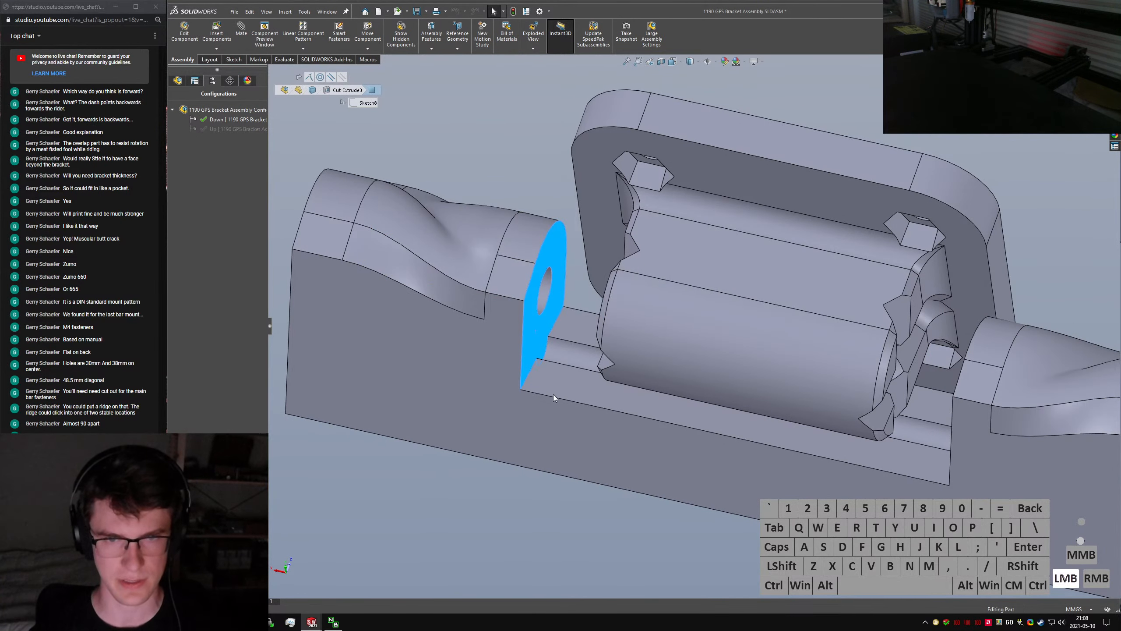
middle_drag(589, 289, 665, 210)
click(666, 210)
Open a new Chrome window, search McMaster-Carr for springs, and enlarge the window
key(super)
text(c)
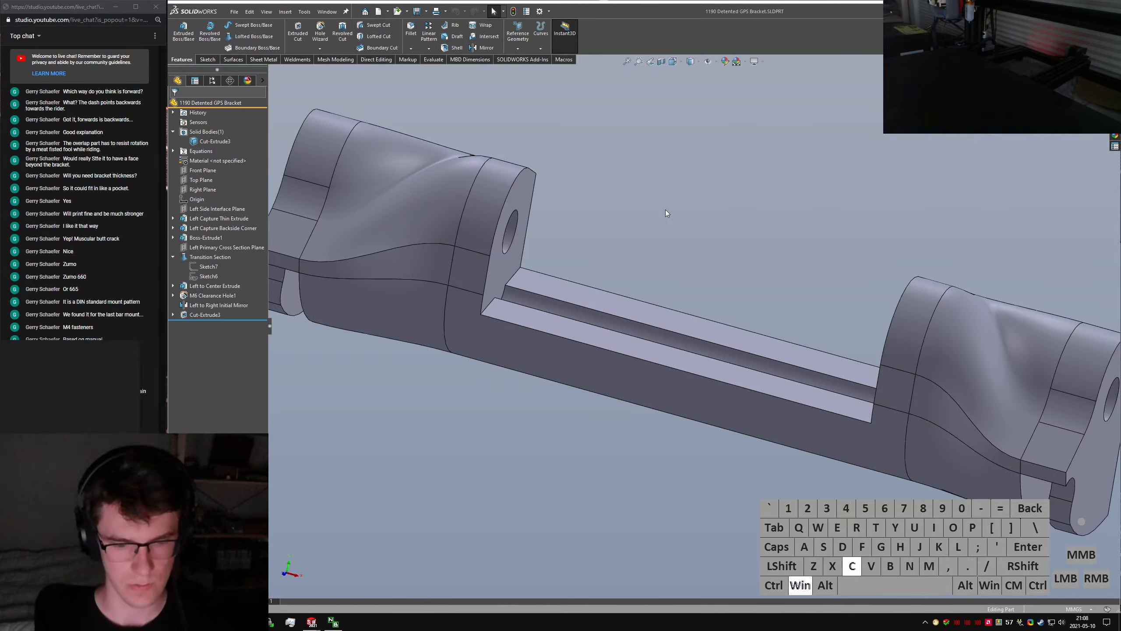
key(Return)
click(372, 256)
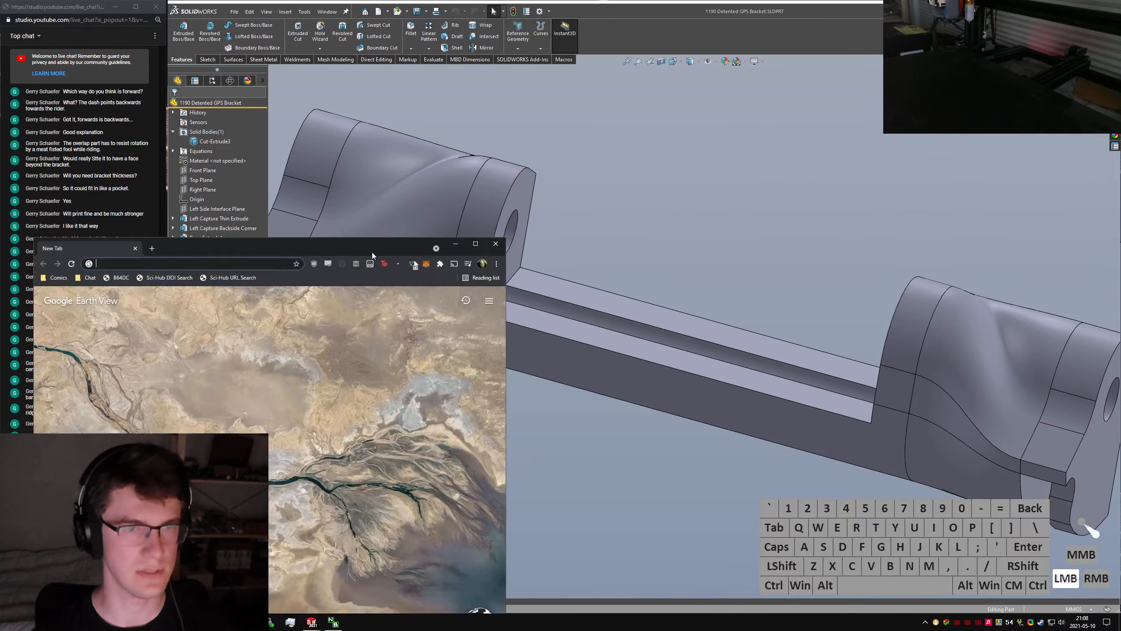
drag(373, 256, 653, 124)
text(mcm)
key(Tab)
text(sp)
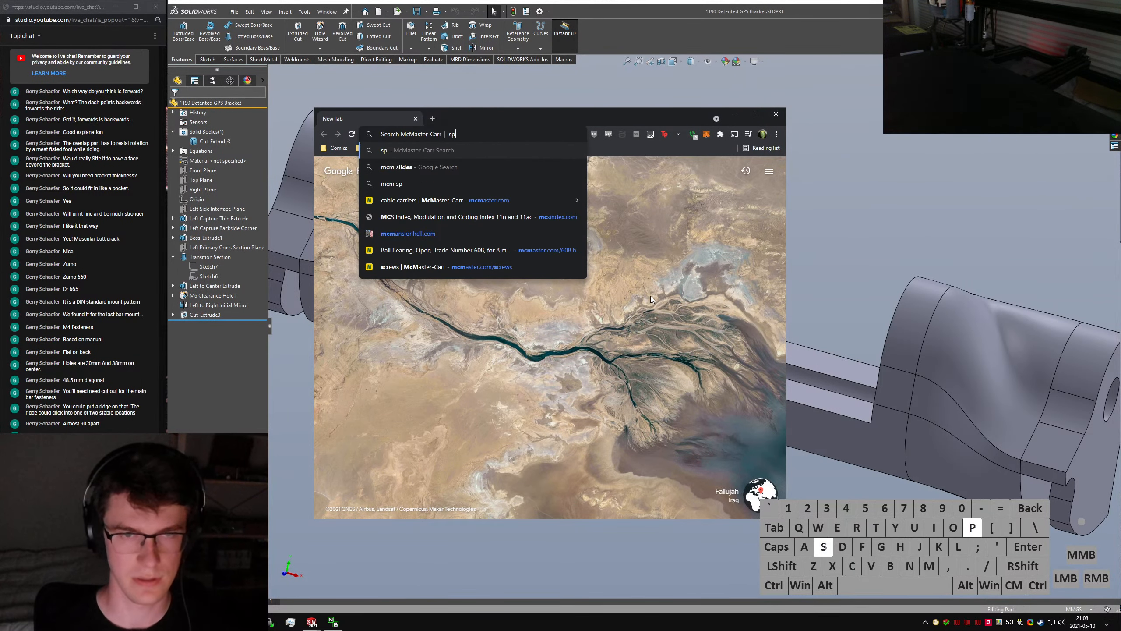
text(ri)
key(Return)
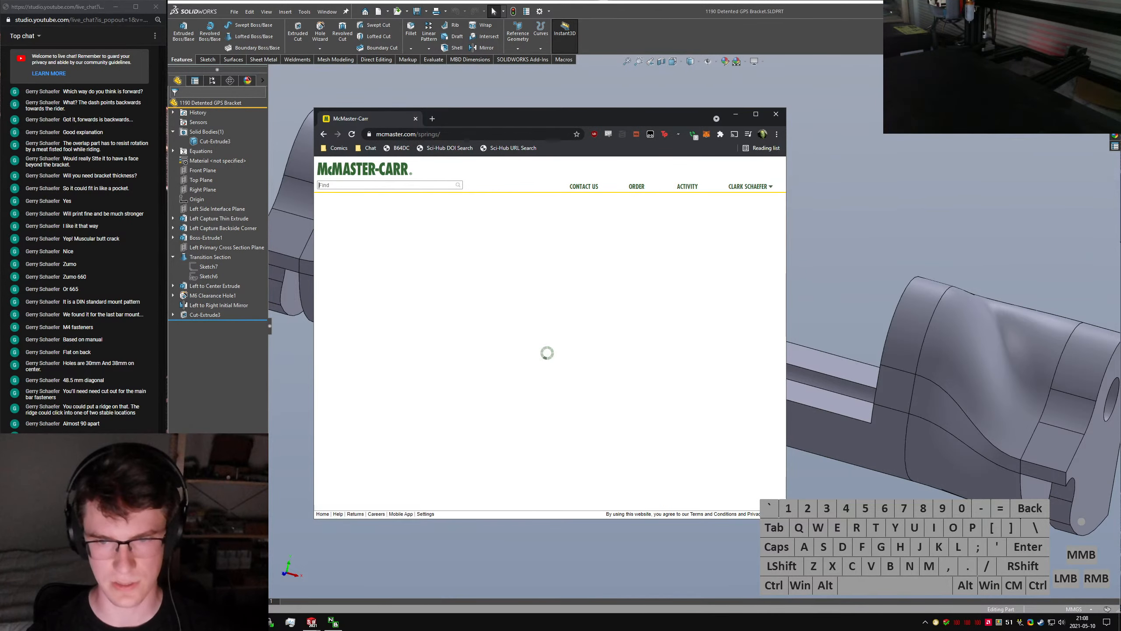
drag(786, 517, 1050, 575)
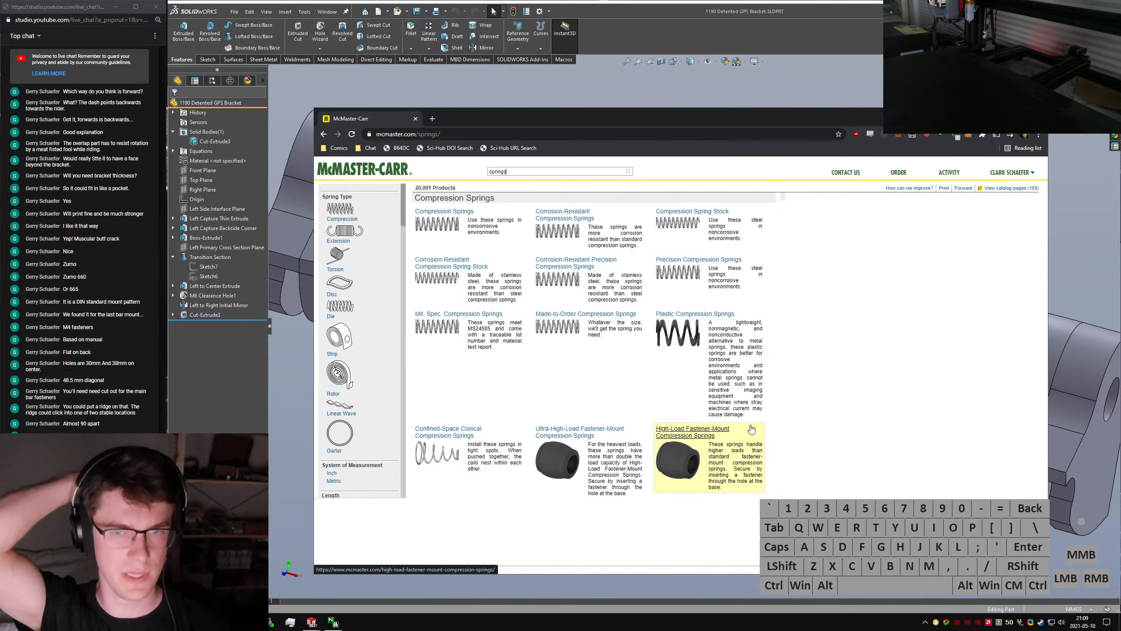
Narrow the results to metric compression springs, look through the length and diameter filters, and reload the page
drag(339, 216, 325, 301)
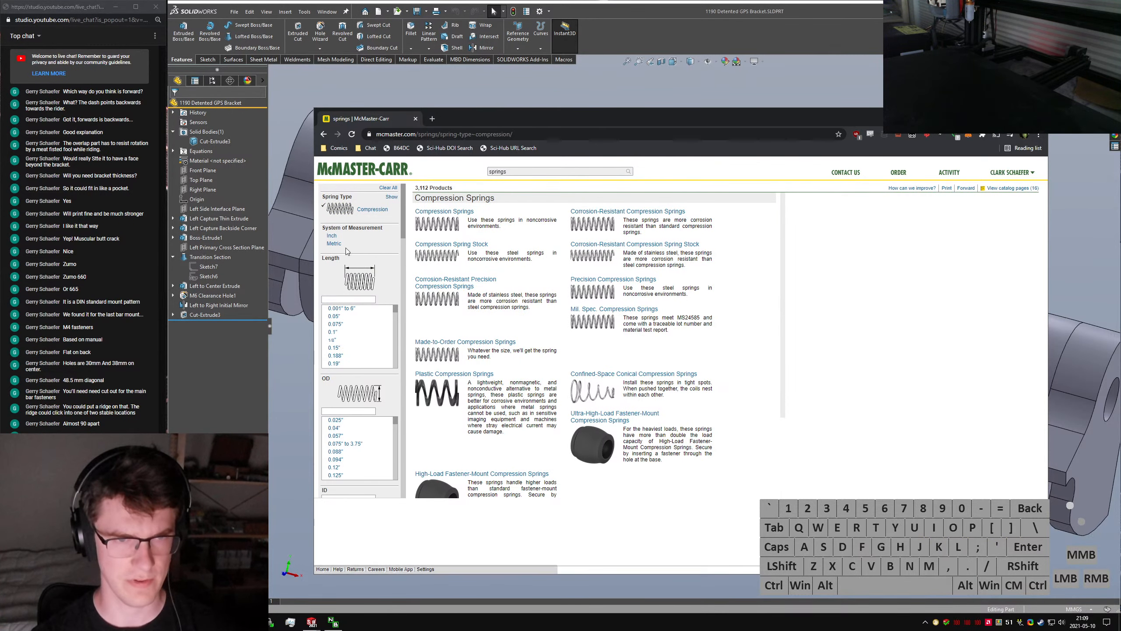
click(341, 245)
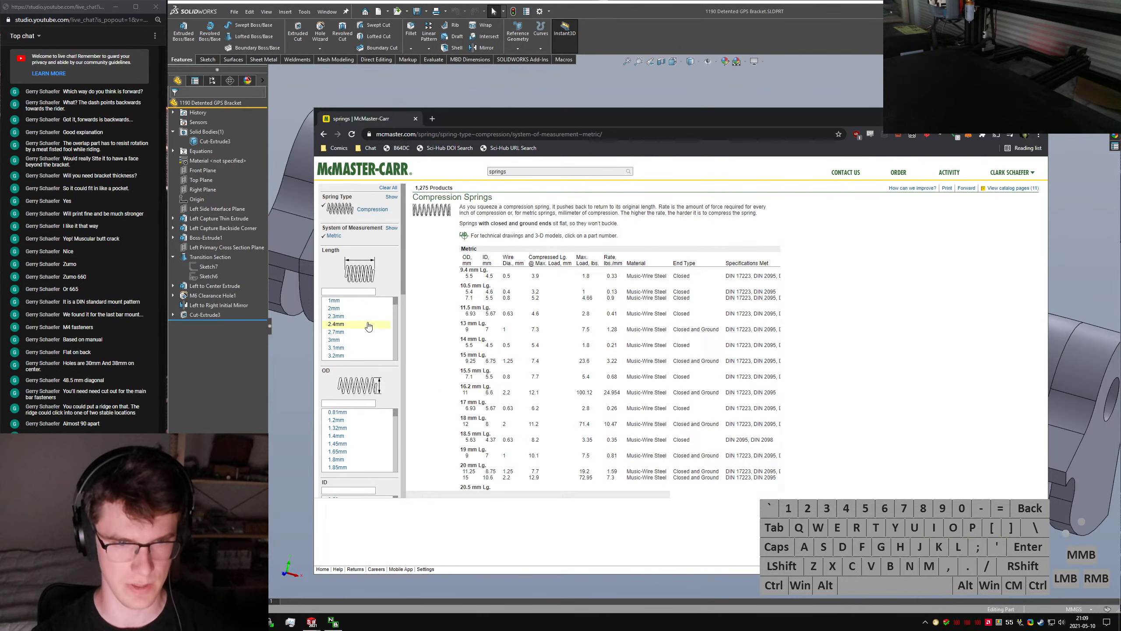
scroll(367, 333, down, 5)
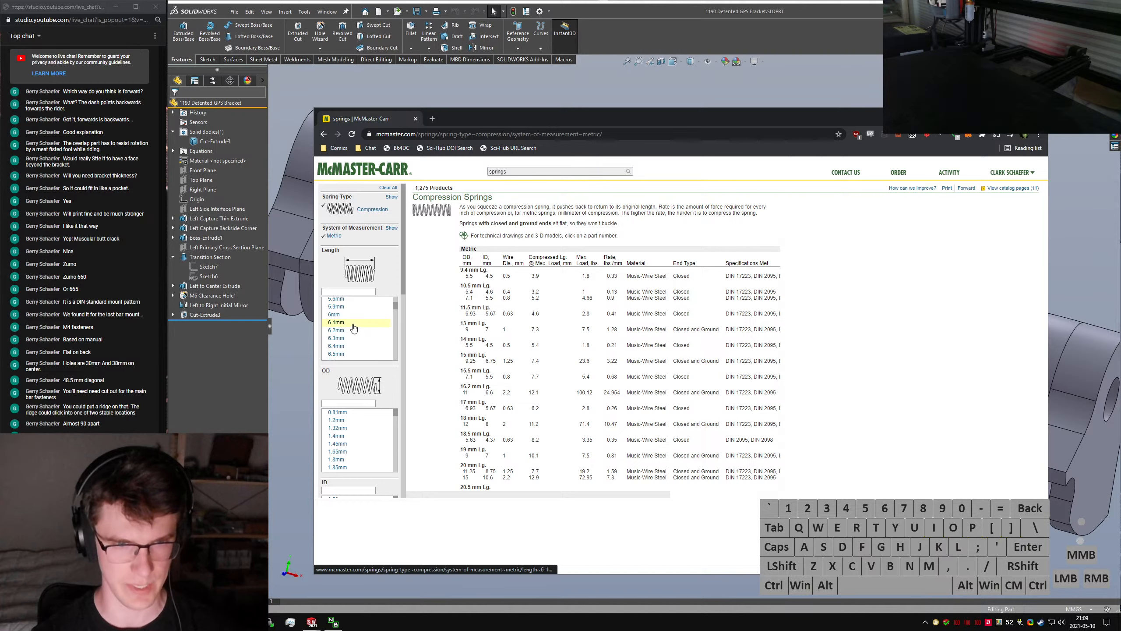
scroll(370, 431, down, 8)
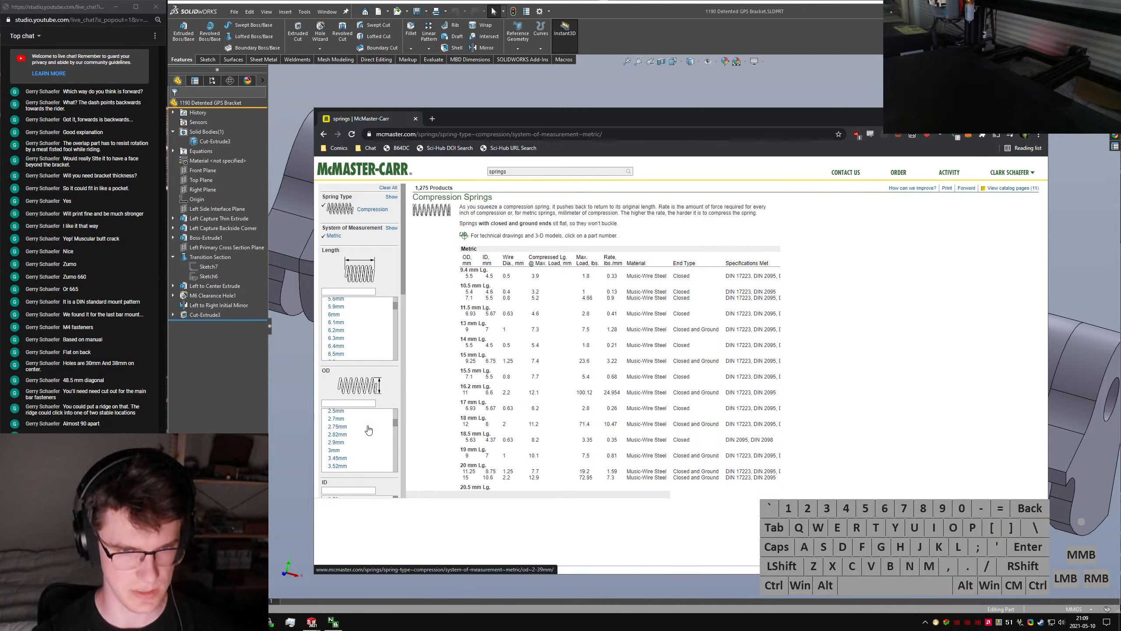
scroll(396, 453, down, 4)
scroll(403, 449, down, 3)
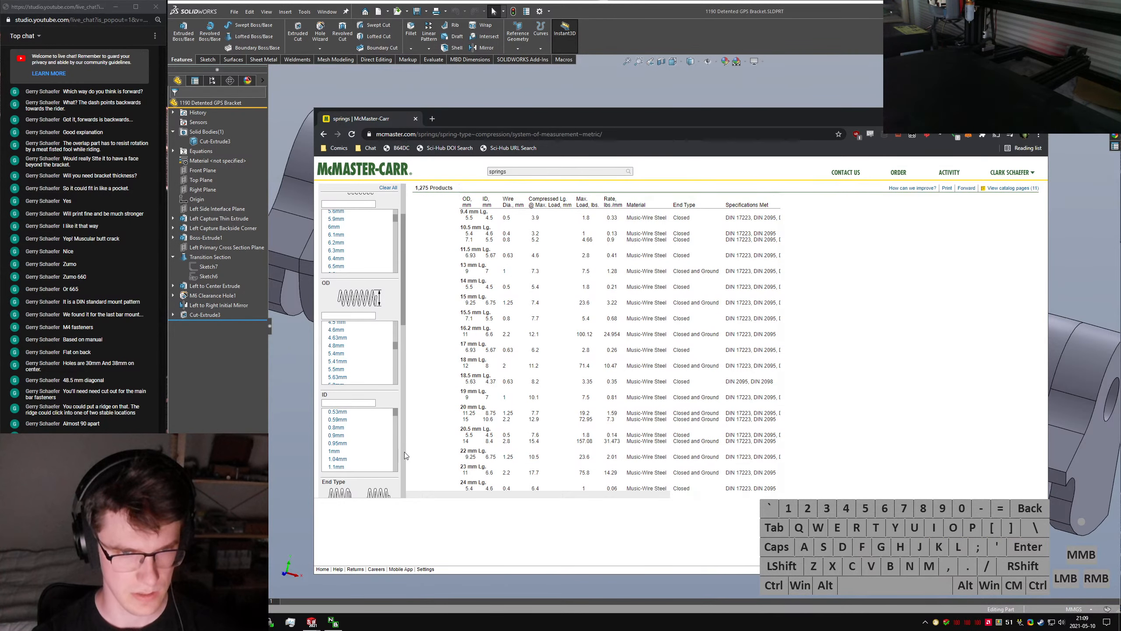
scroll(405, 452, down, 2)
click(880, 474)
key(ctrl+r)
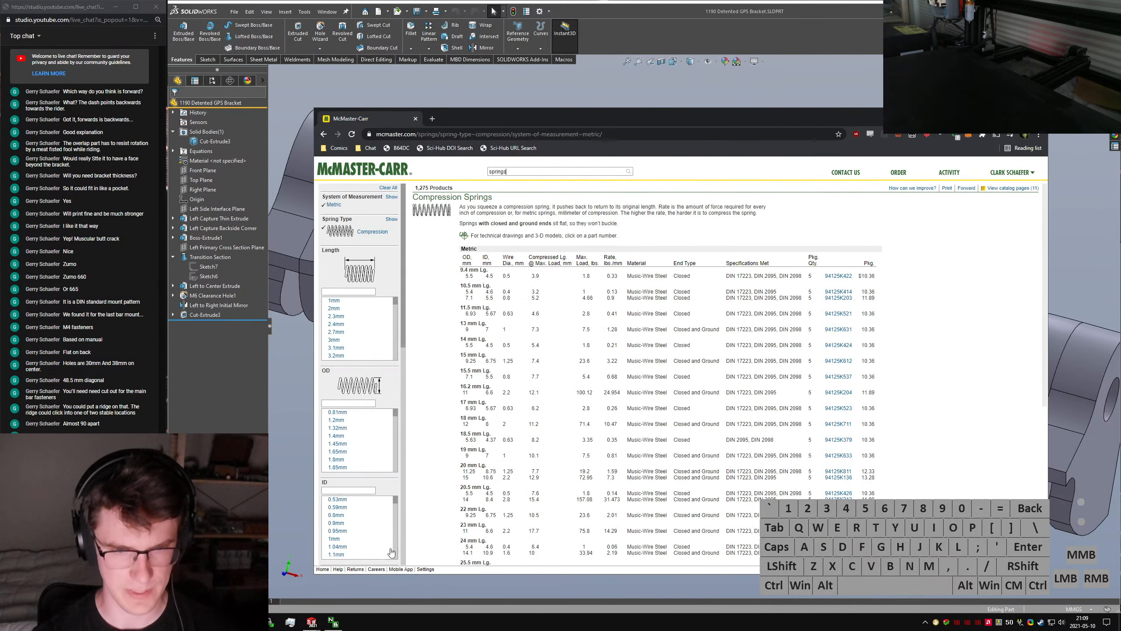
Filter the metric compression springs to an inner diameter of 6.4 mm
scroll(392, 492, down, 2)
scroll(363, 468, down, 5)
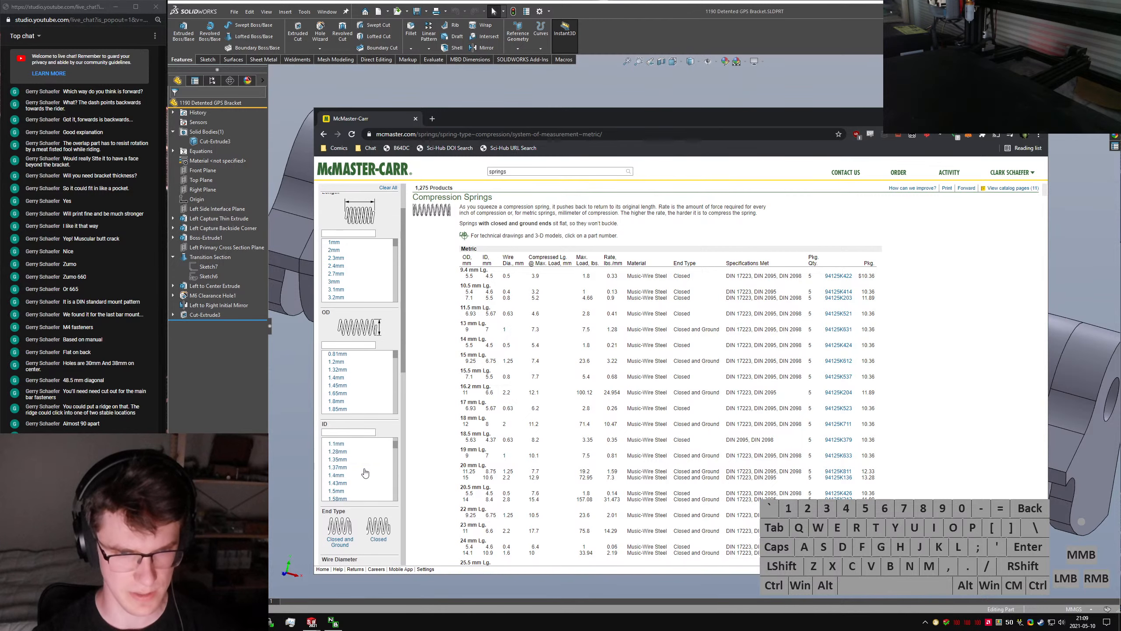
scroll(362, 465, down, 10)
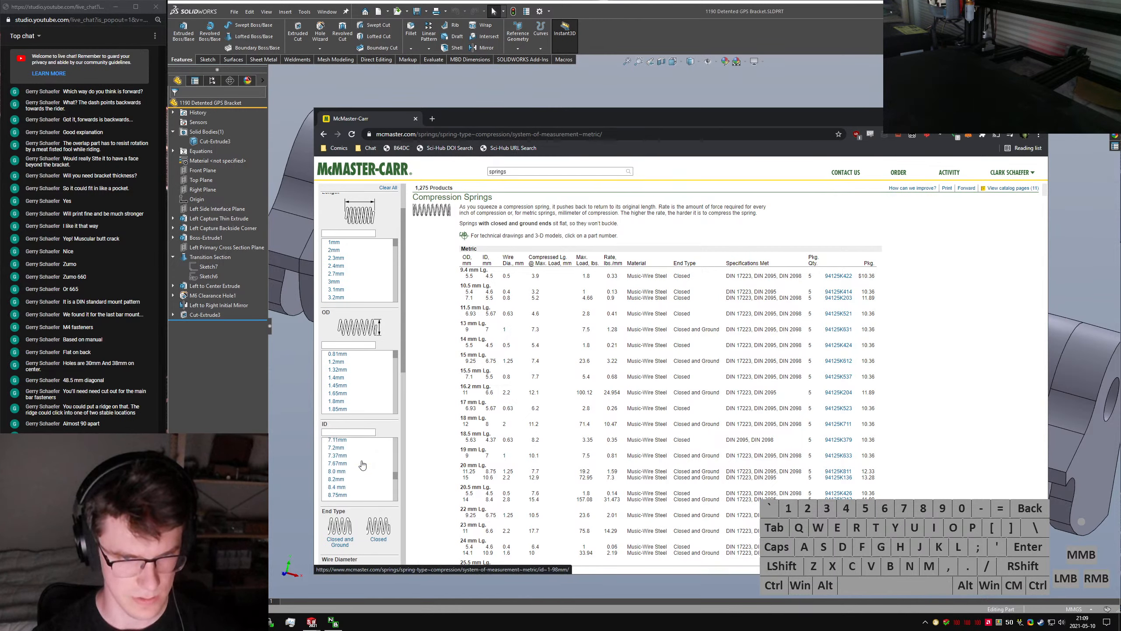
scroll(357, 471, up, 2)
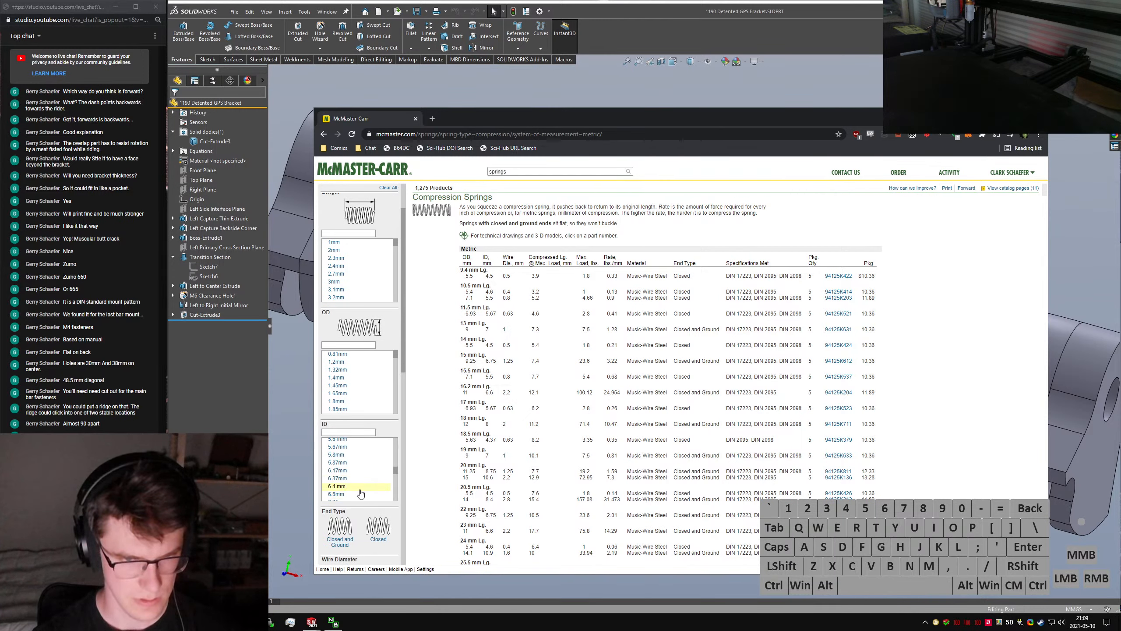
click(359, 486)
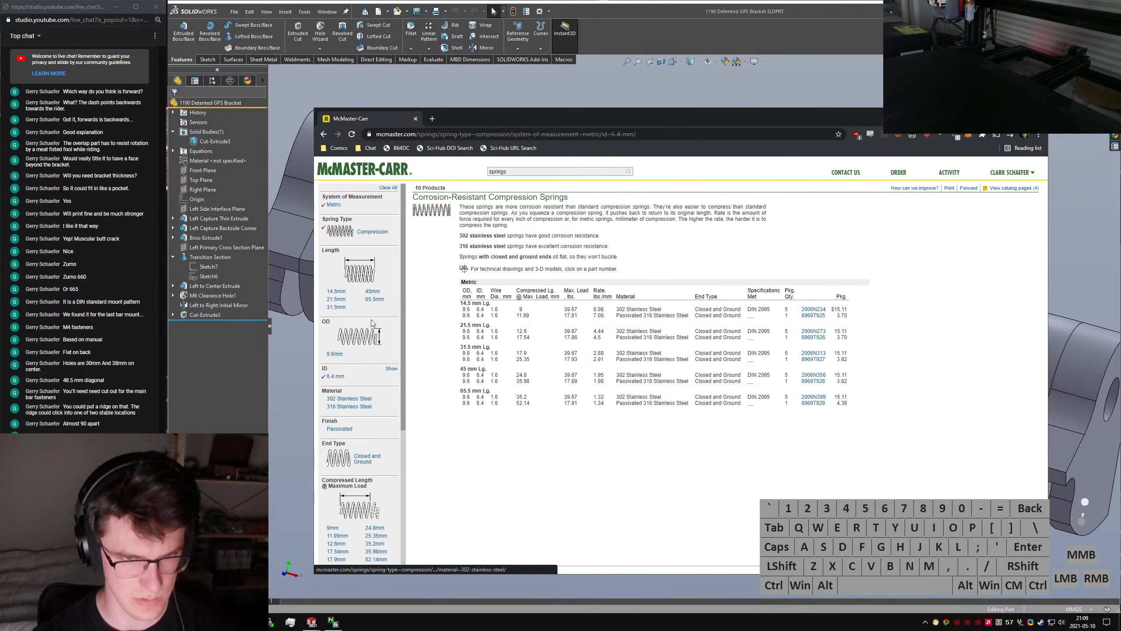
Add inner diameters of 6.6, 6.37, 6.17 and 6.75 mm to the compression spring filter
click(388, 372)
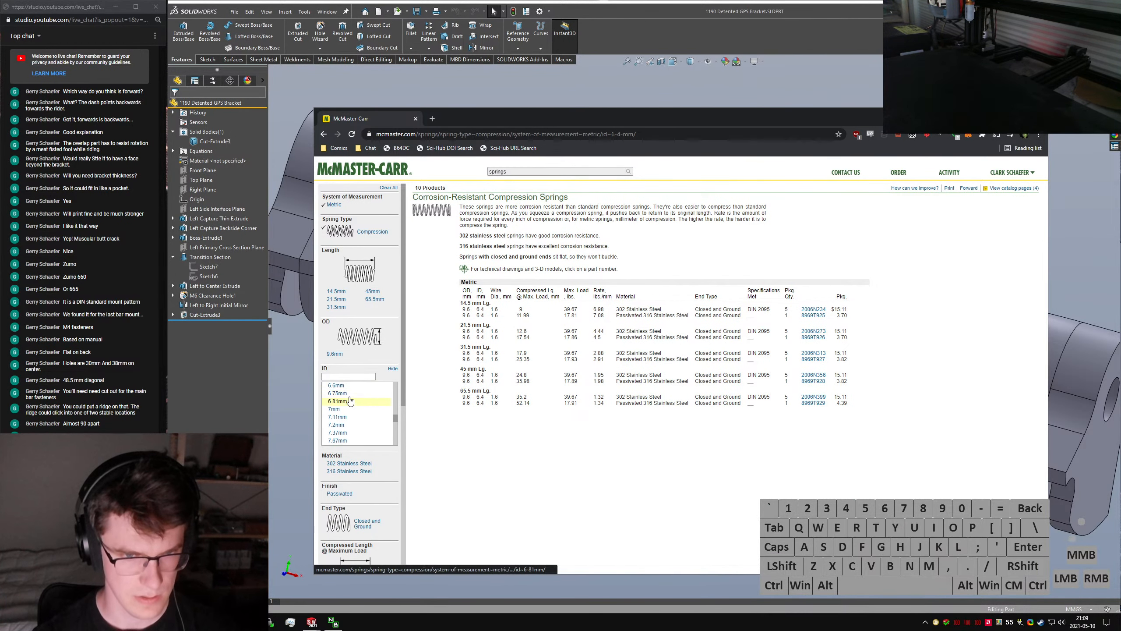
click(352, 414)
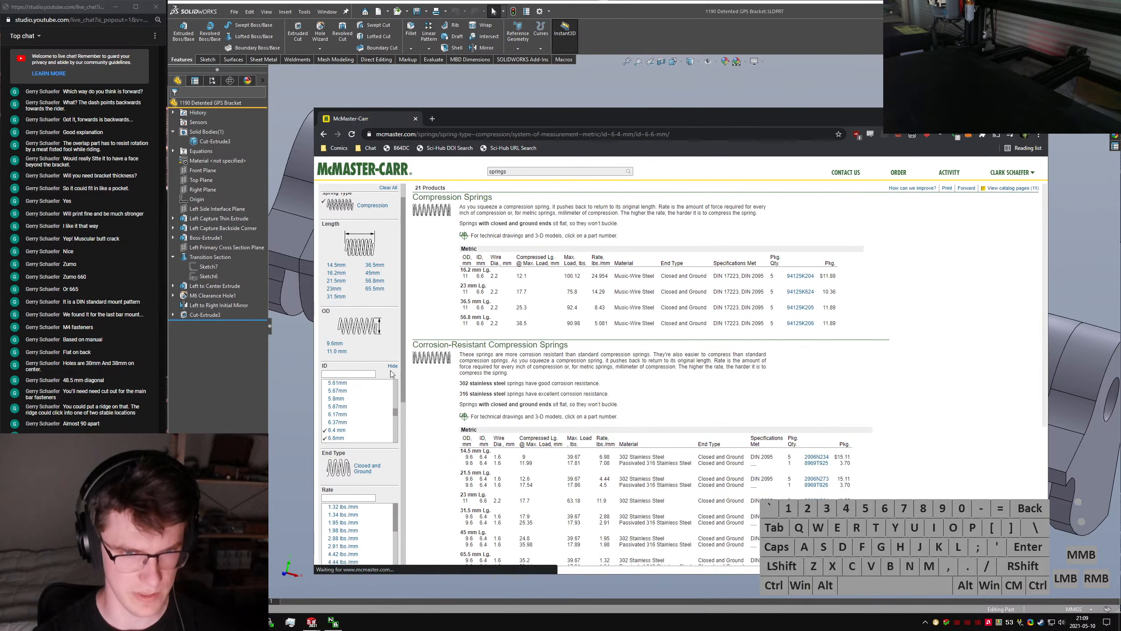
click(348, 425)
click(347, 422)
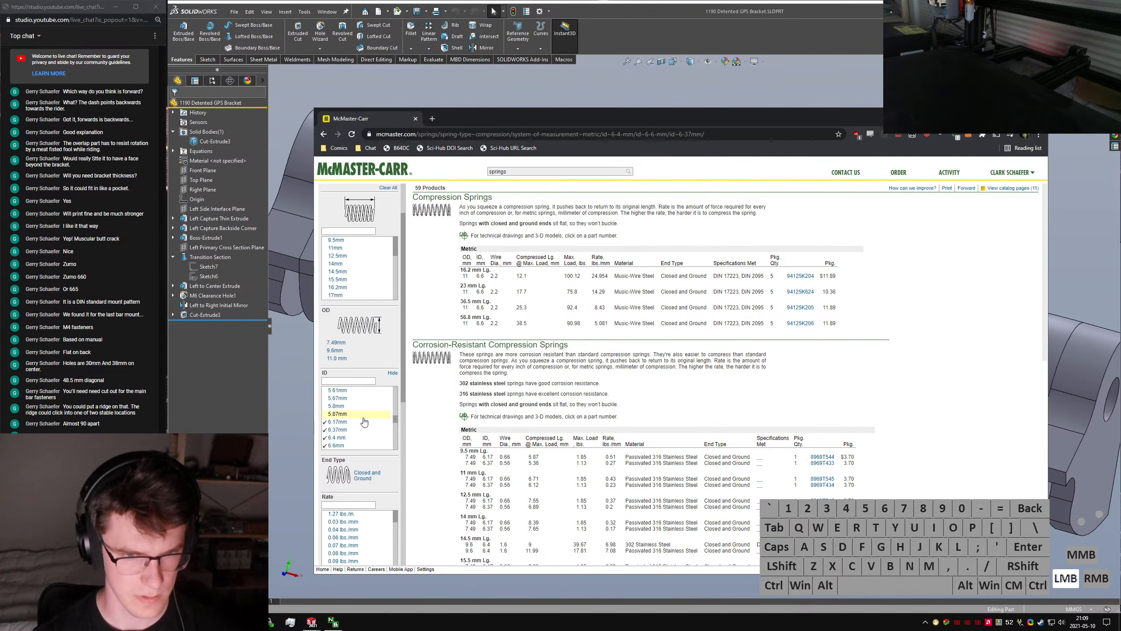
click(359, 423)
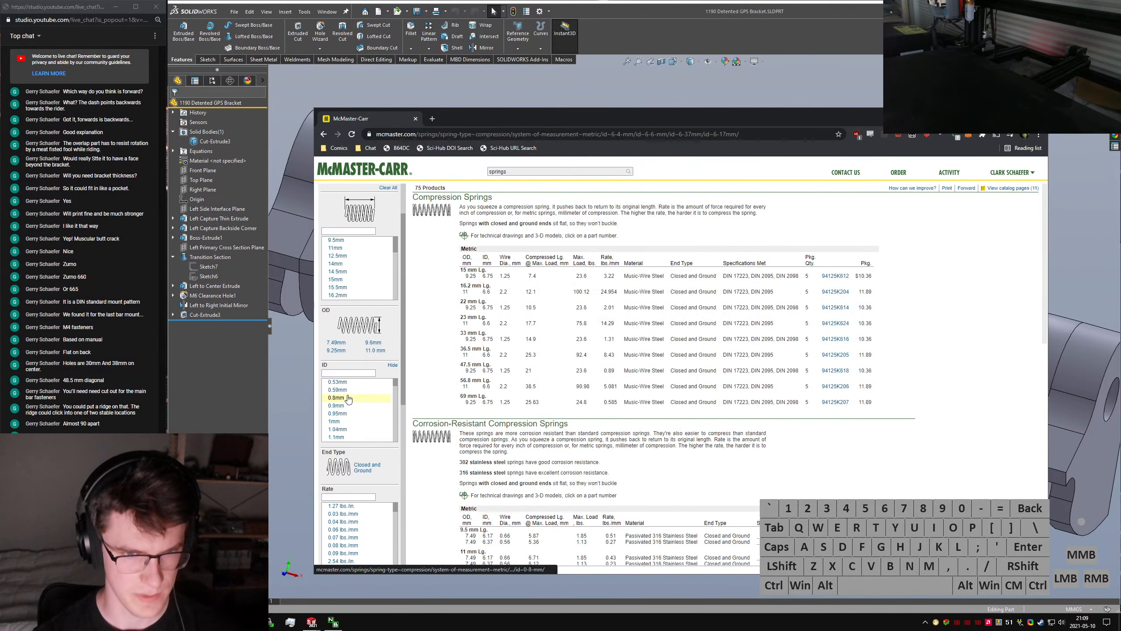
Look through the inner diameter filters and the matching metric springs down to the corrosion-resistant compression springs
scroll(364, 437, down, 2)
scroll(353, 328, down, 10)
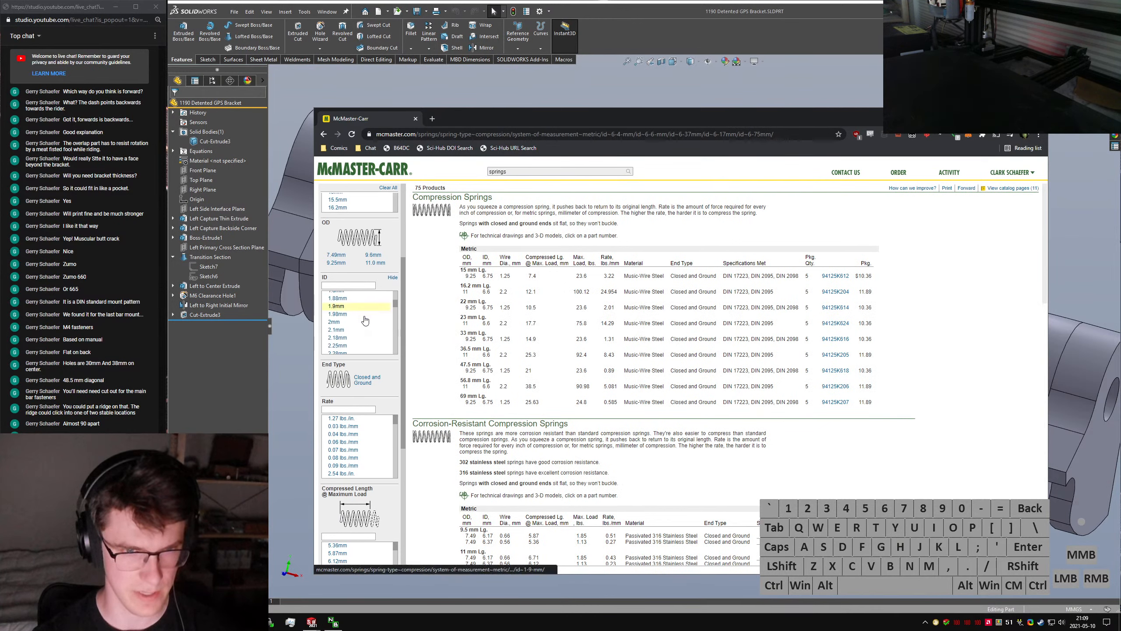
scroll(353, 328, down, 5)
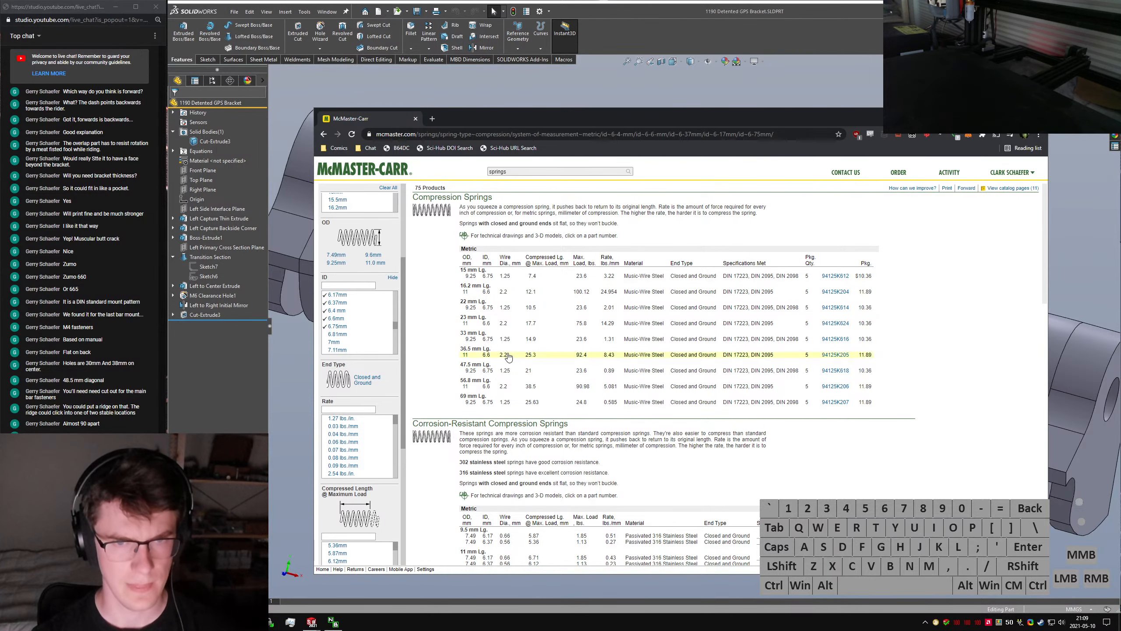
scroll(525, 432, down, 2)
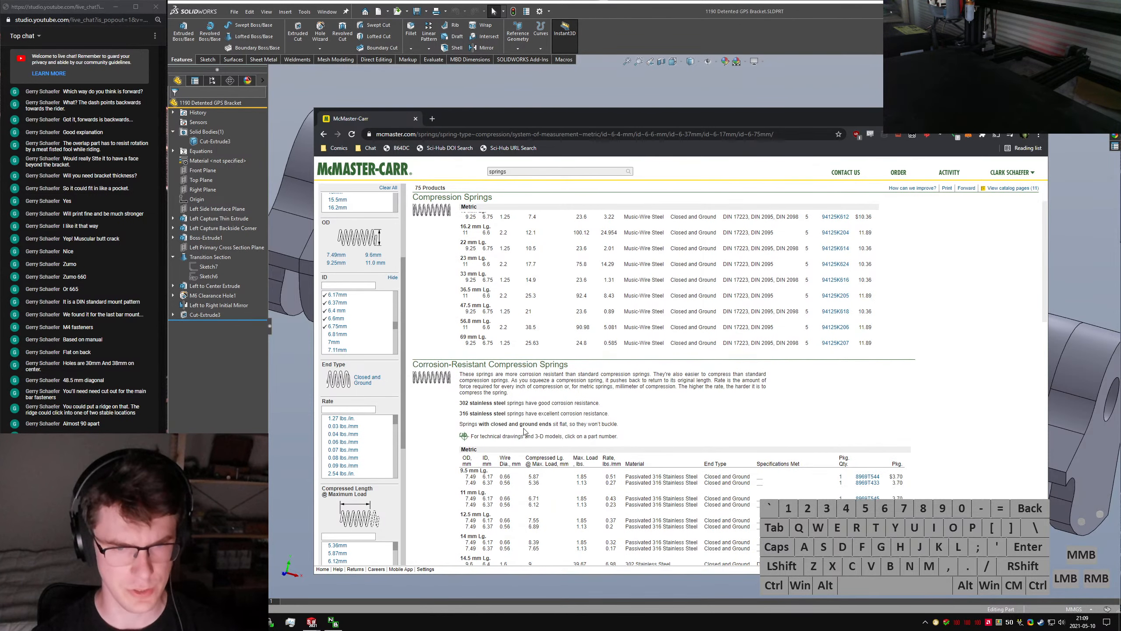
scroll(523, 429, down, 1)
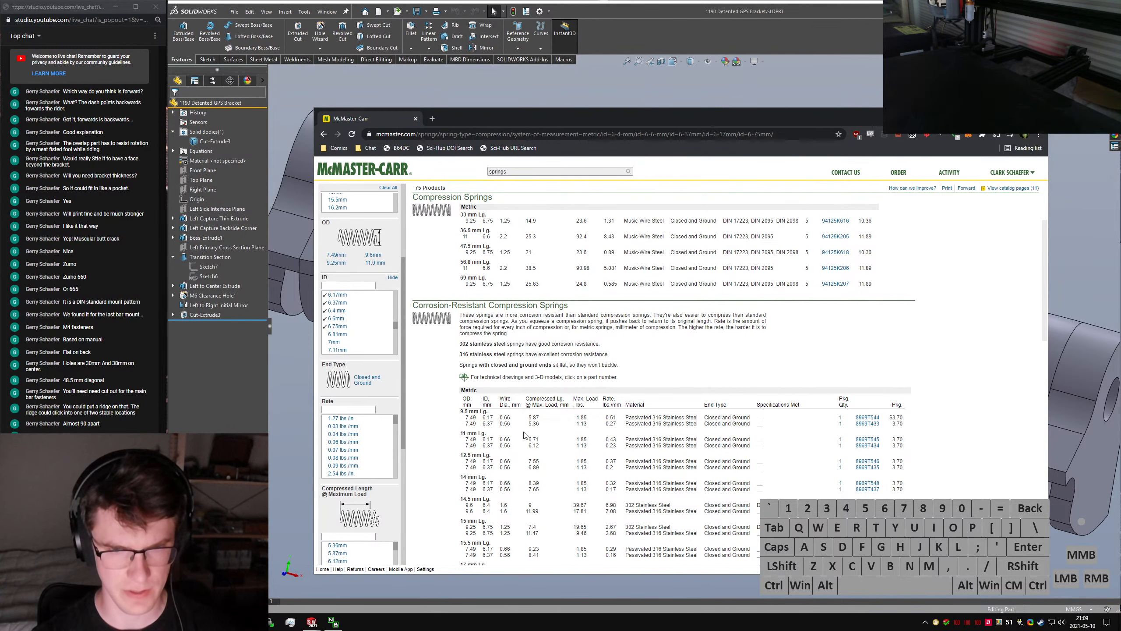
scroll(520, 431, down, 1)
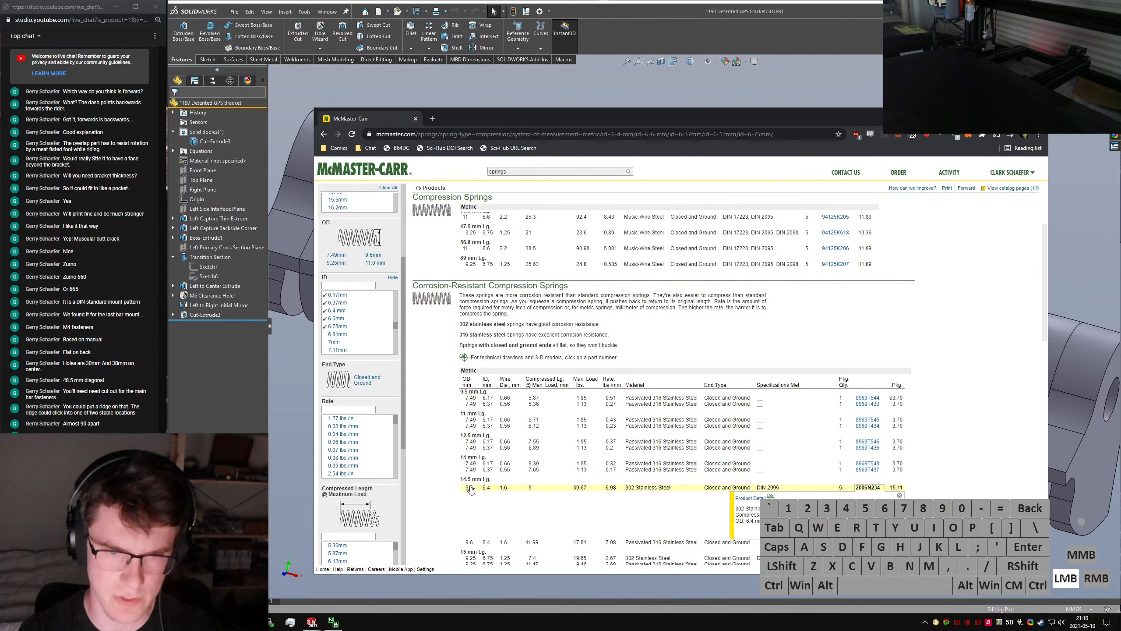
Review the product page of the 14.5 mm long 302 stainless steel spring 2006N234, and return to the spring results
click(751, 486)
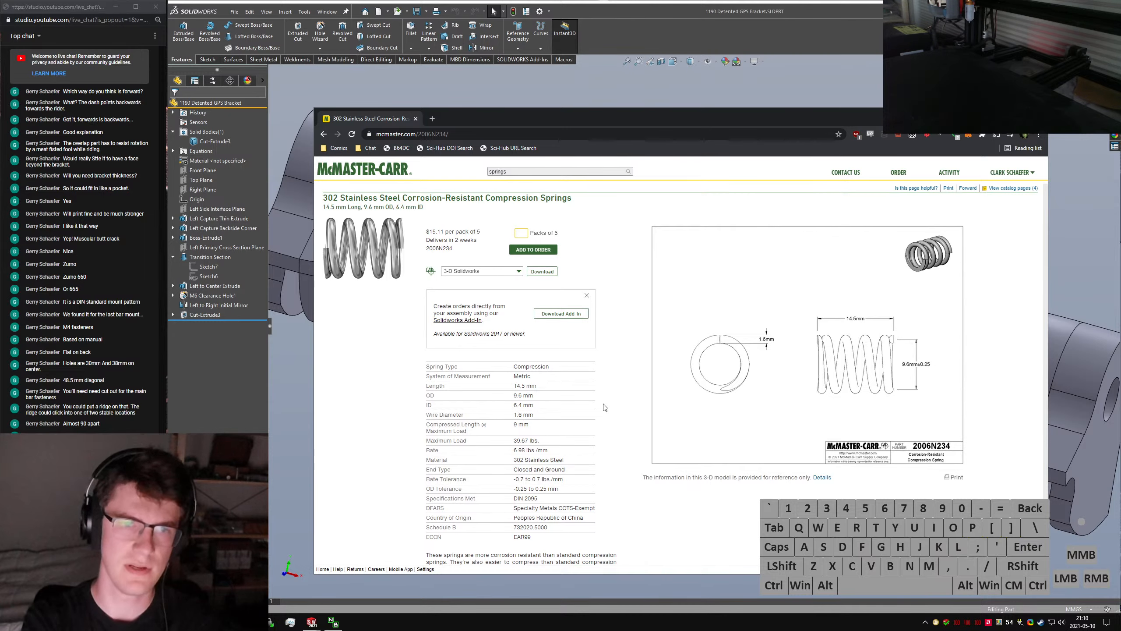
key(alt+Left)
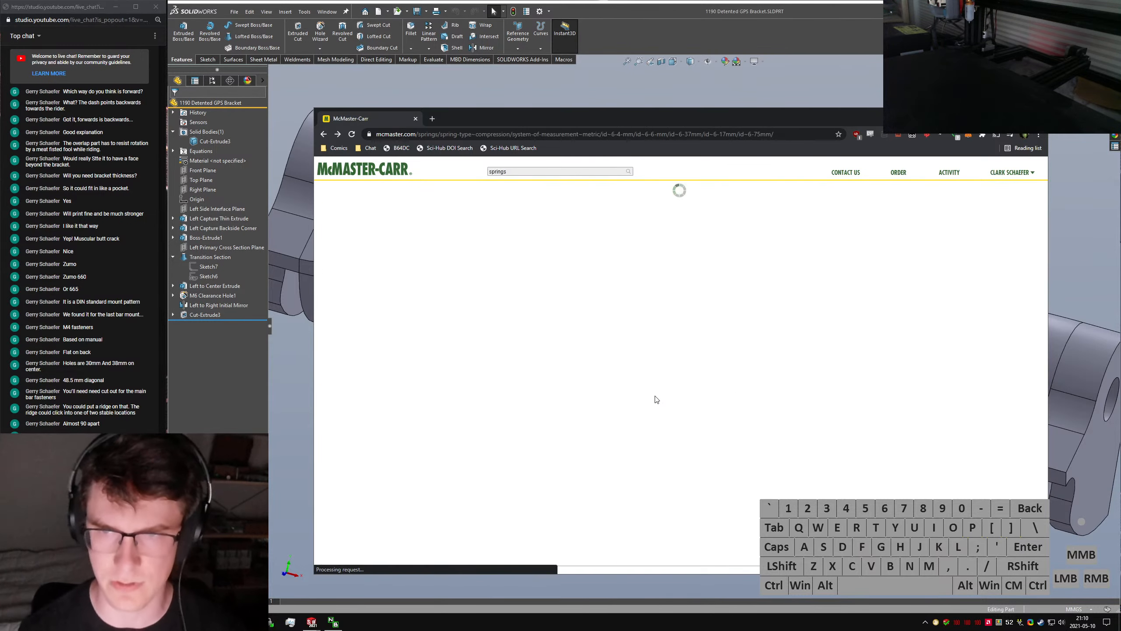
scroll(617, 422, down, 3)
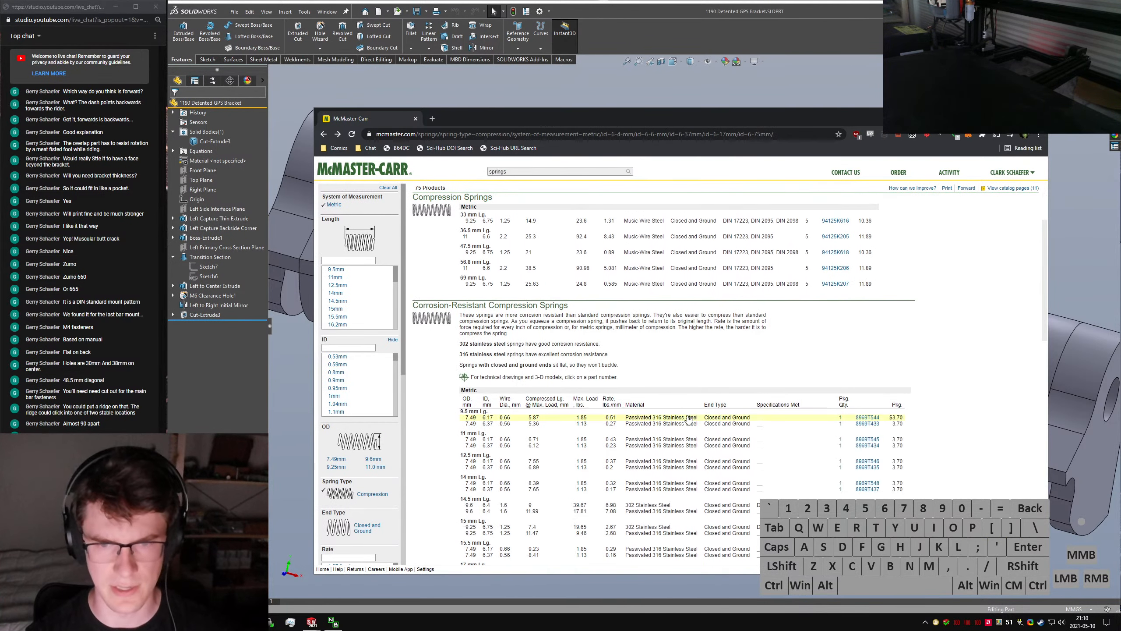
scroll(706, 407, down, 2)
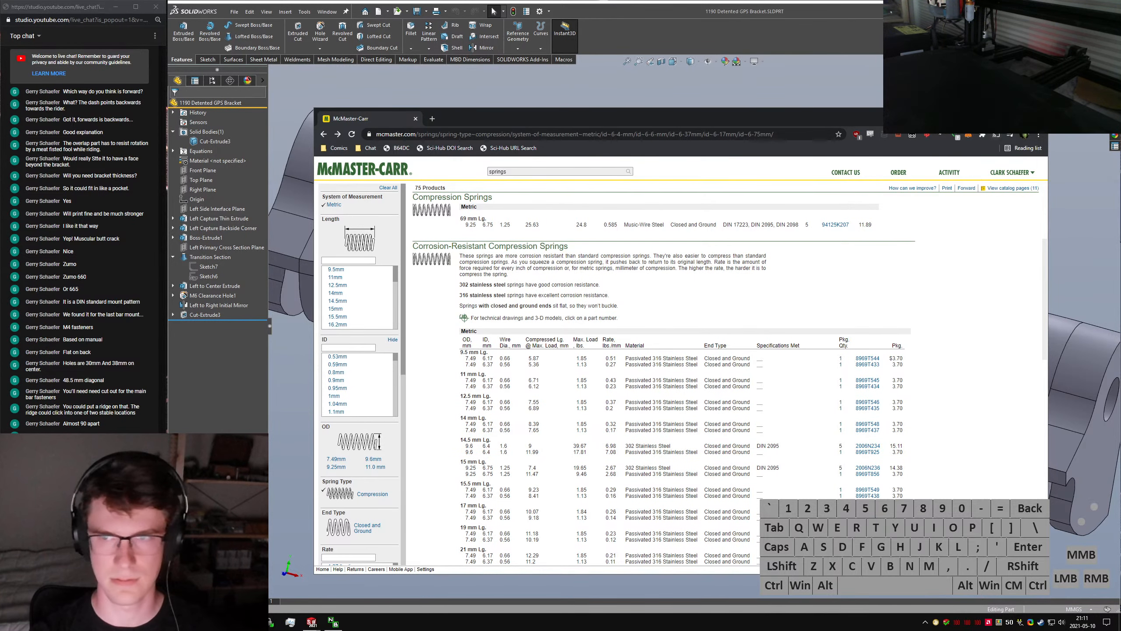
Switch to the AMPS Hinge Component in SOLIDWORKS and measure from the midpoint of a detent edge to the M6 through hole
click(1068, 221)
key(ctrl+Tab)
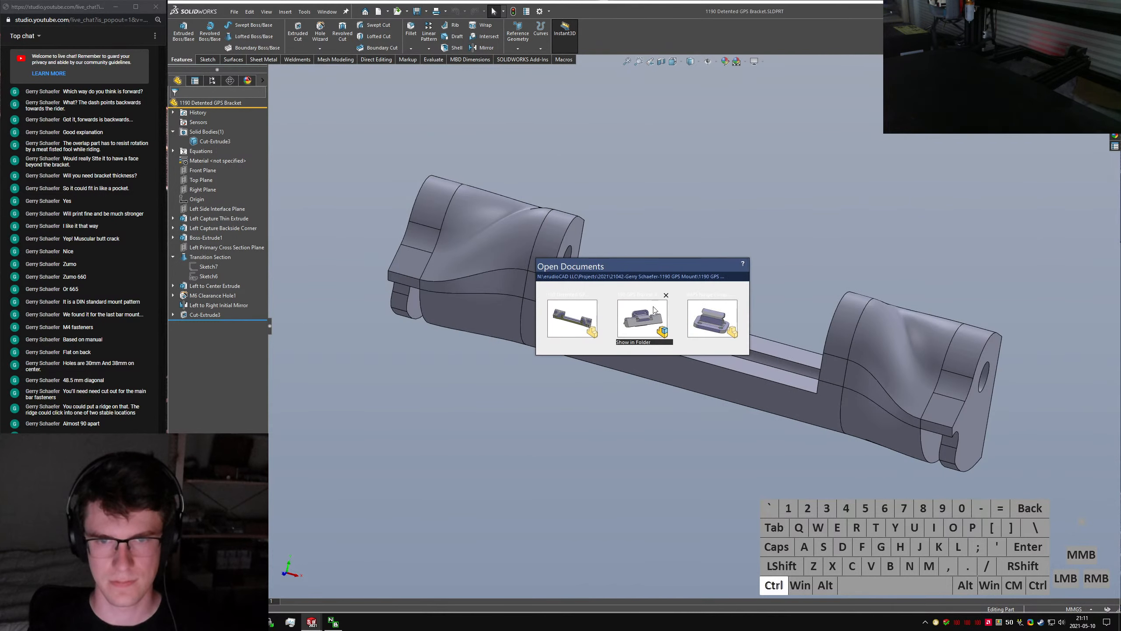
click(698, 327)
middle_drag(660, 384, 557, 401)
right_click(516, 352)
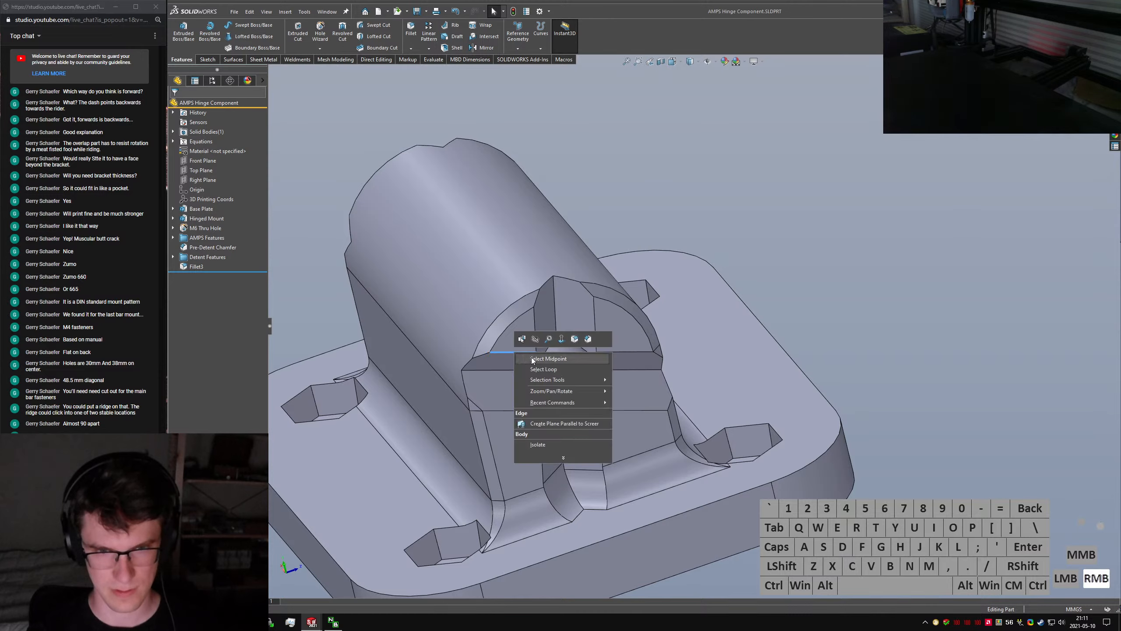
click(532, 359)
ctrl+click(562, 375)
key(m)
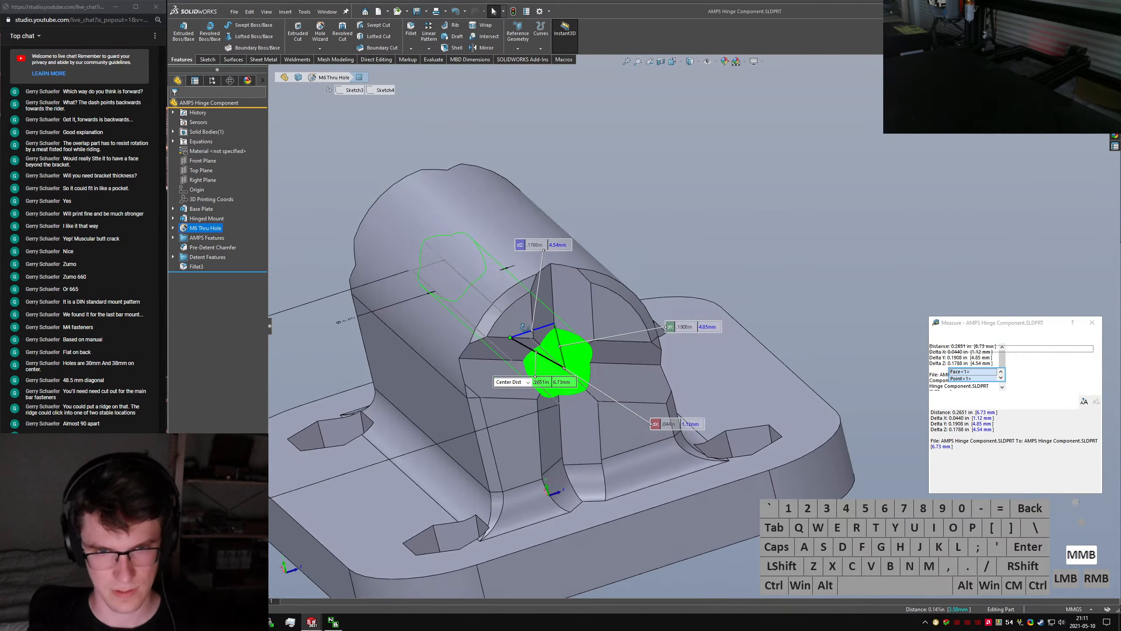
middle_drag(525, 327, 544, 344)
key(Escape)
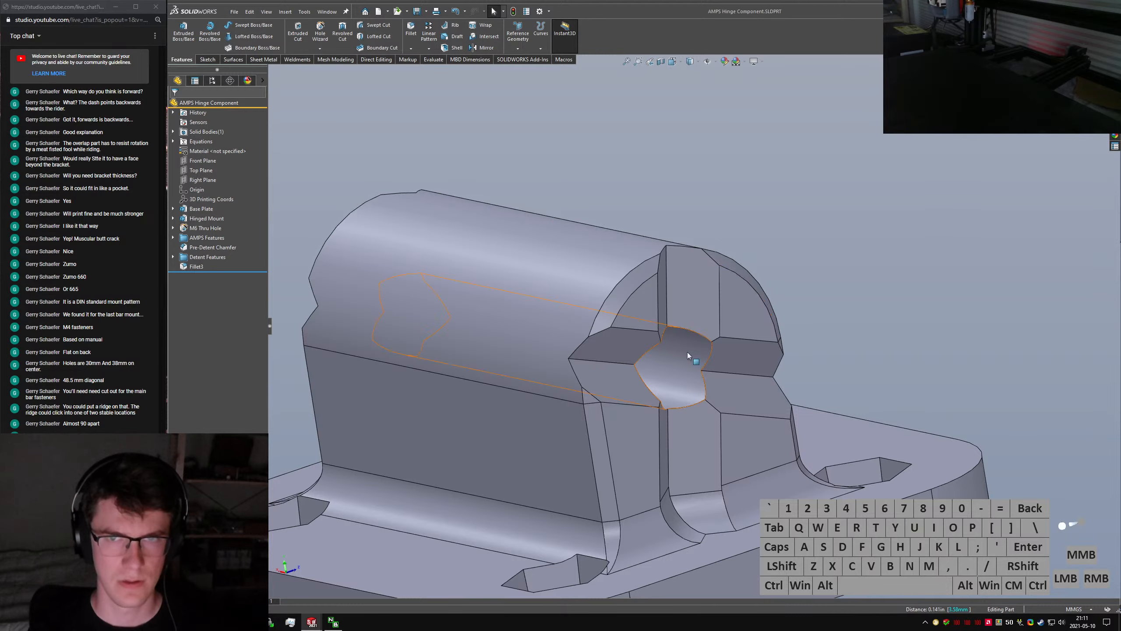
Measure the depth of the horizontal detent cut between its inner edge and the hinge's end face
click(596, 361)
scroll(608, 363, down, 5)
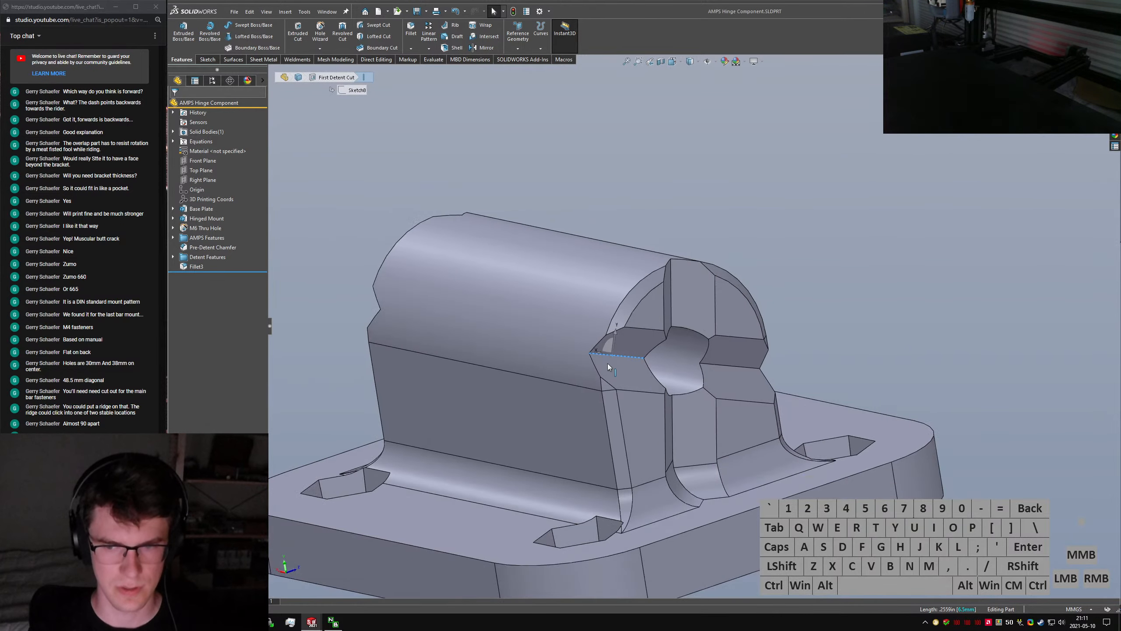
ctrl+click(684, 291)
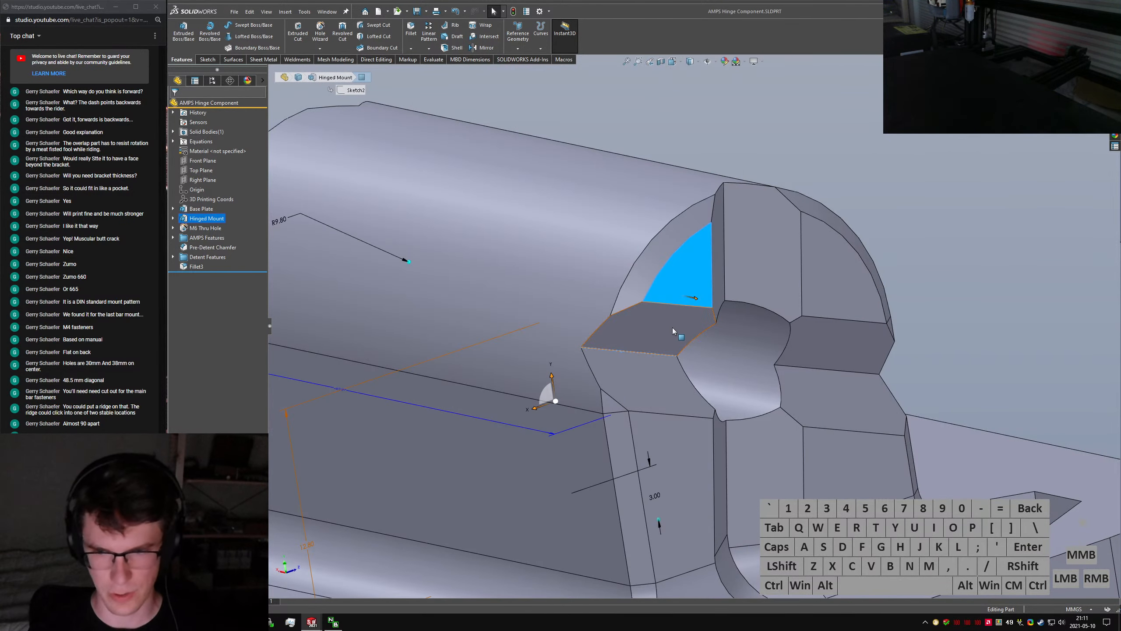
key(m)
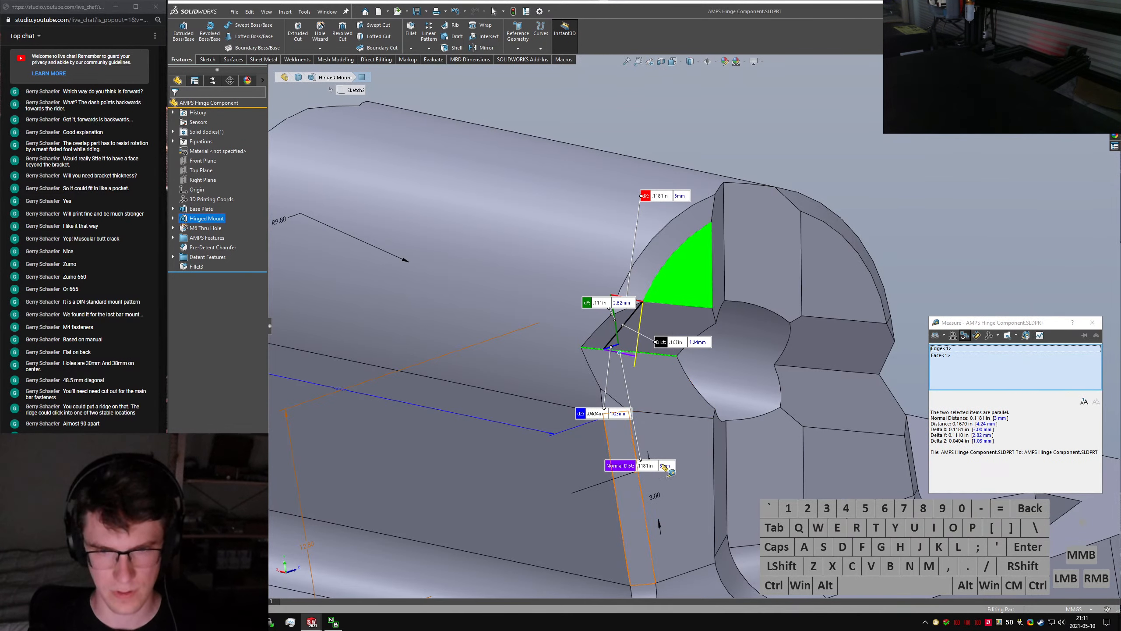
key(Escape)
click(1053, 267)
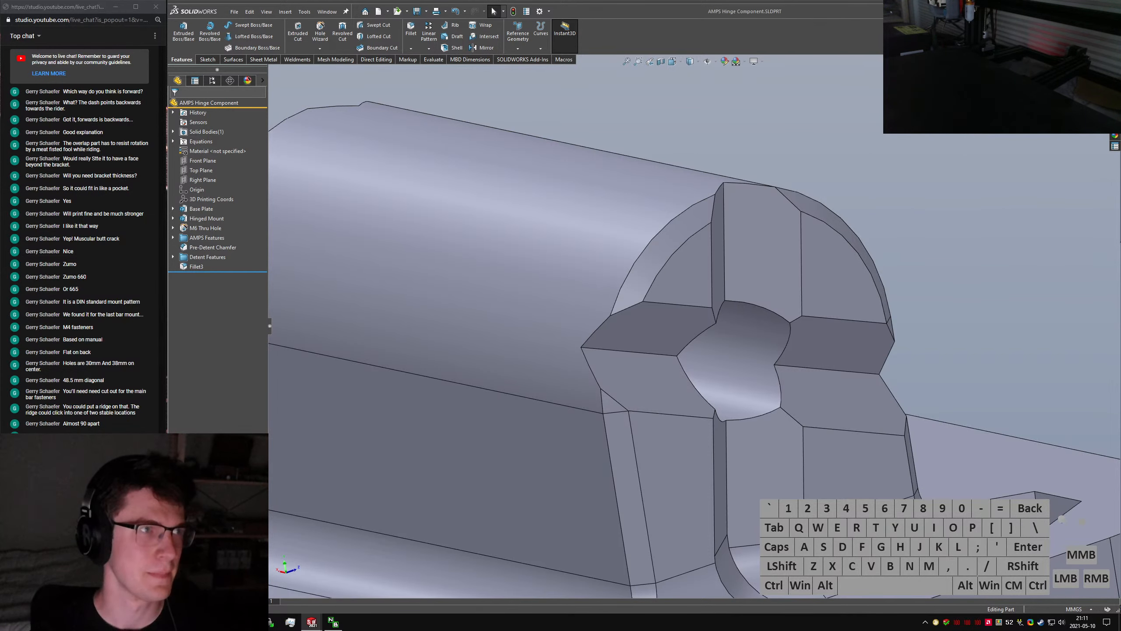
drag(0, 127, 746, 122)
click(730, 274)
key(alt+d)
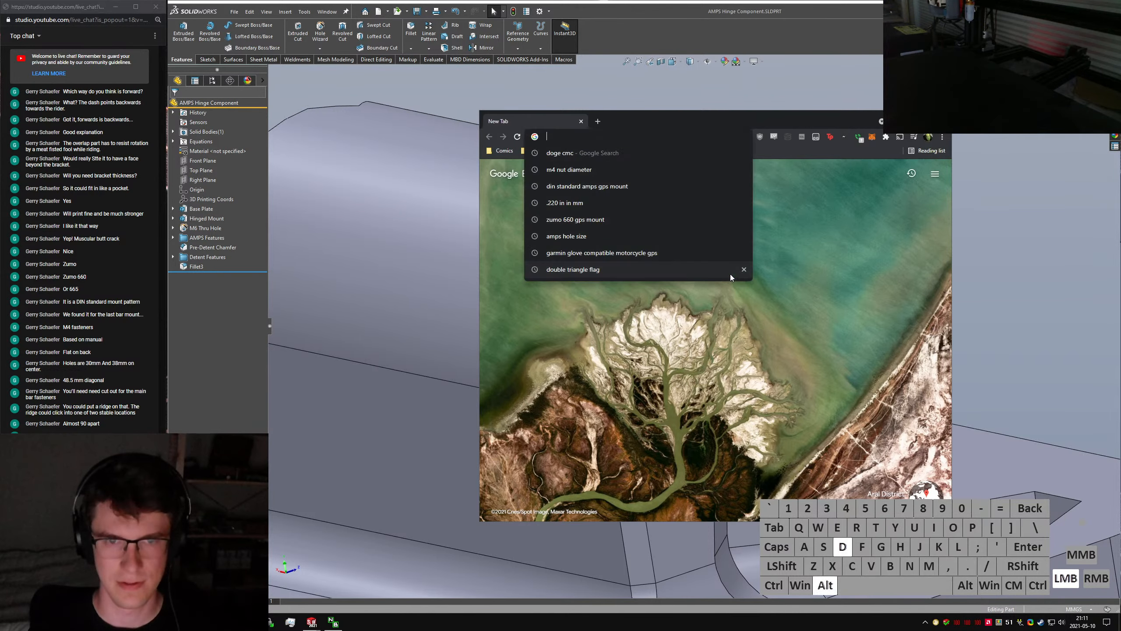
text(3 mm *)
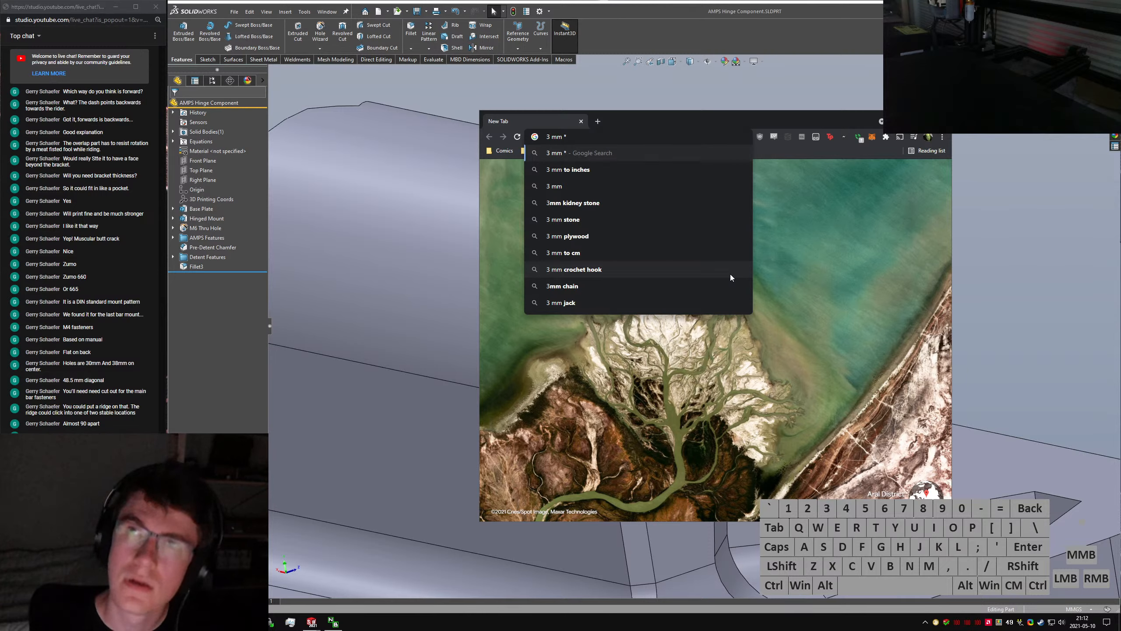
click(797, 278)
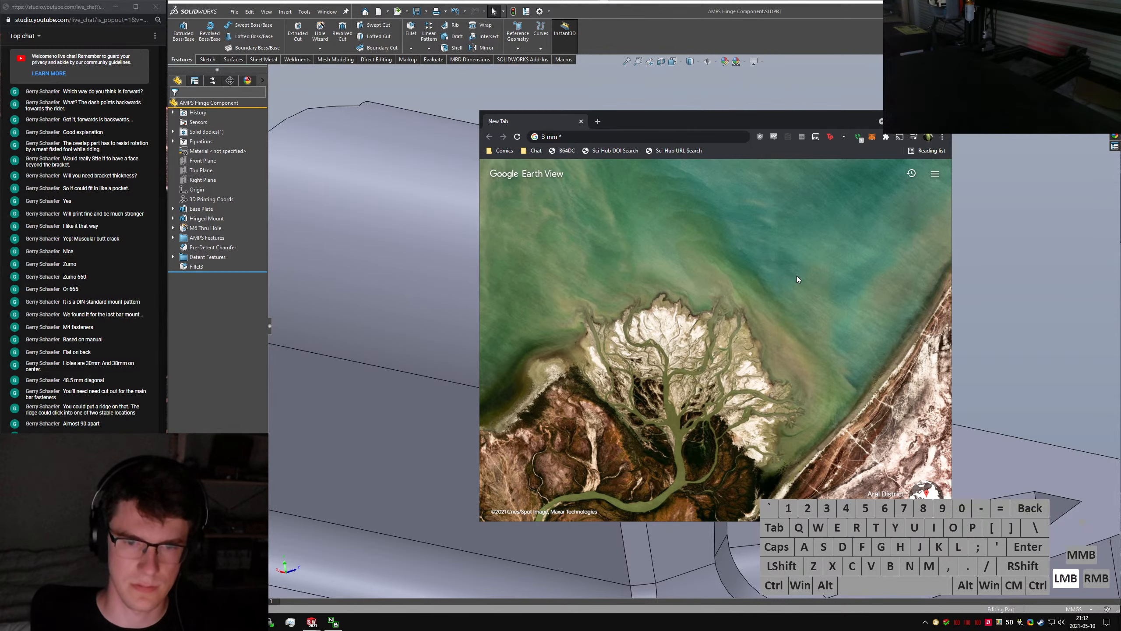
ctrl+click(774, 281)
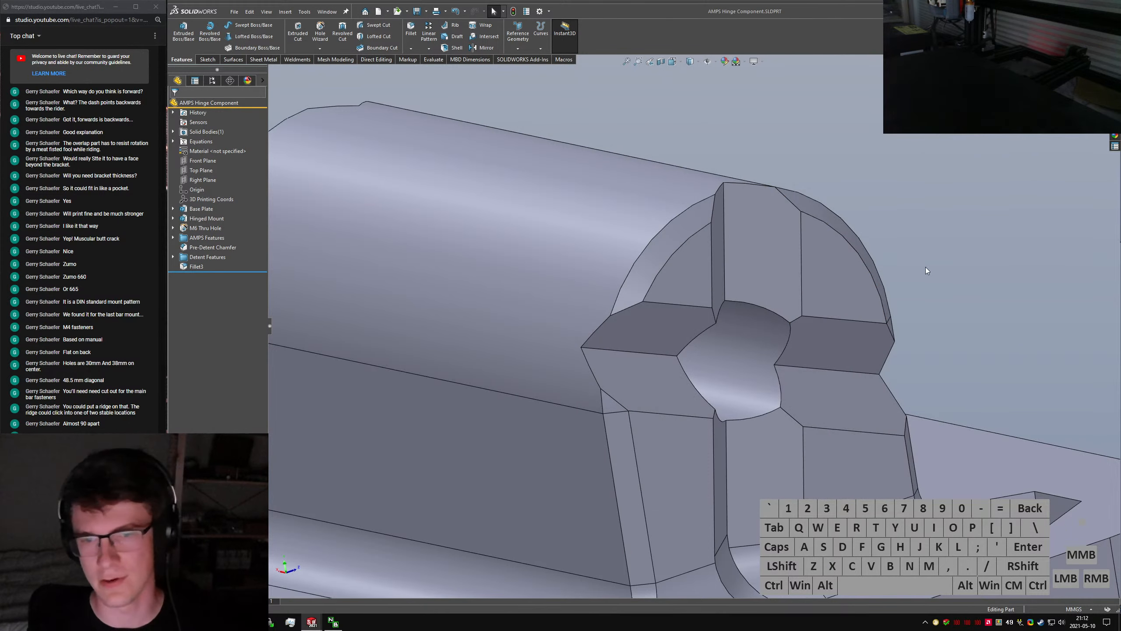
In the 1190 Detented GPS Bracket part, set the width of the central cut between the two hinge ends to 80 mm and save
middle_drag(794, 301, 810, 327)
click(934, 291)
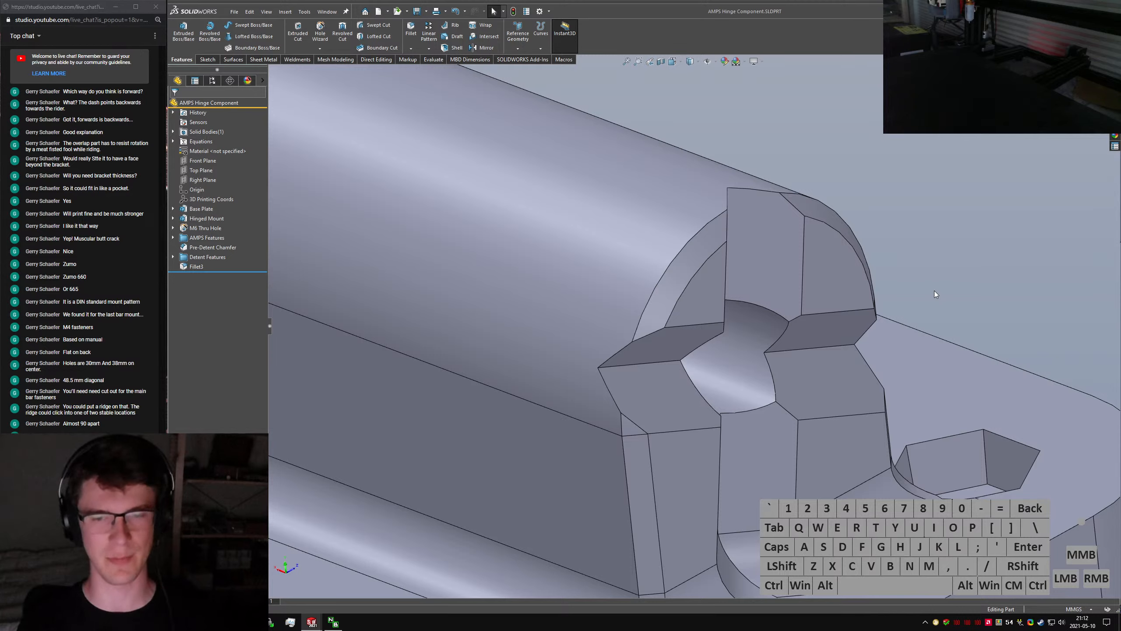
key(ctrl+Tab)
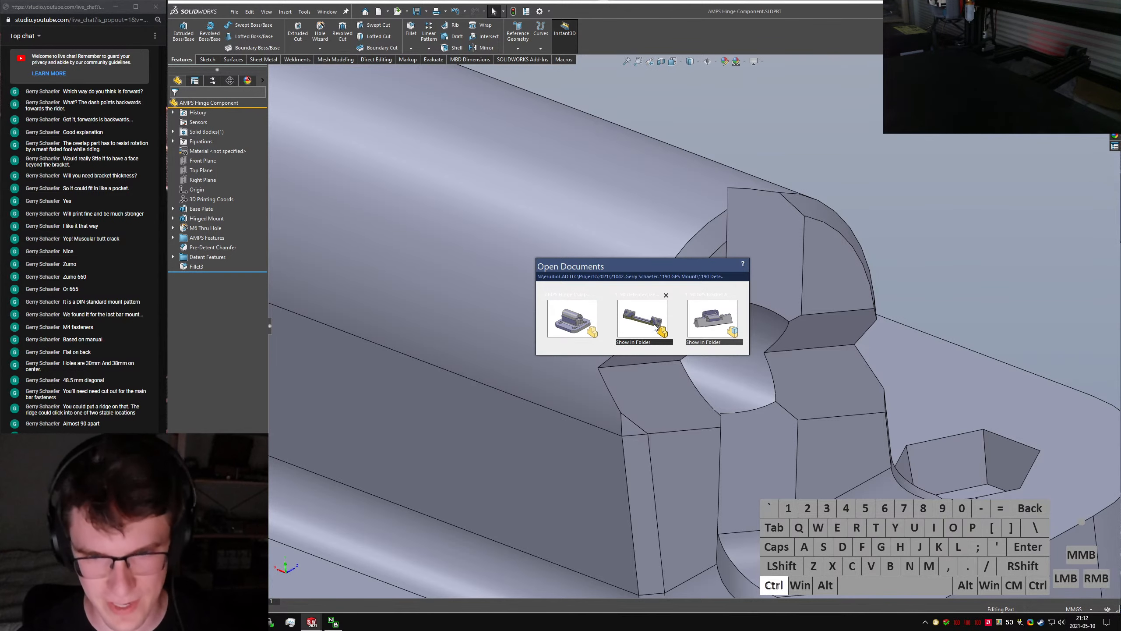
mouse_move(655, 326)
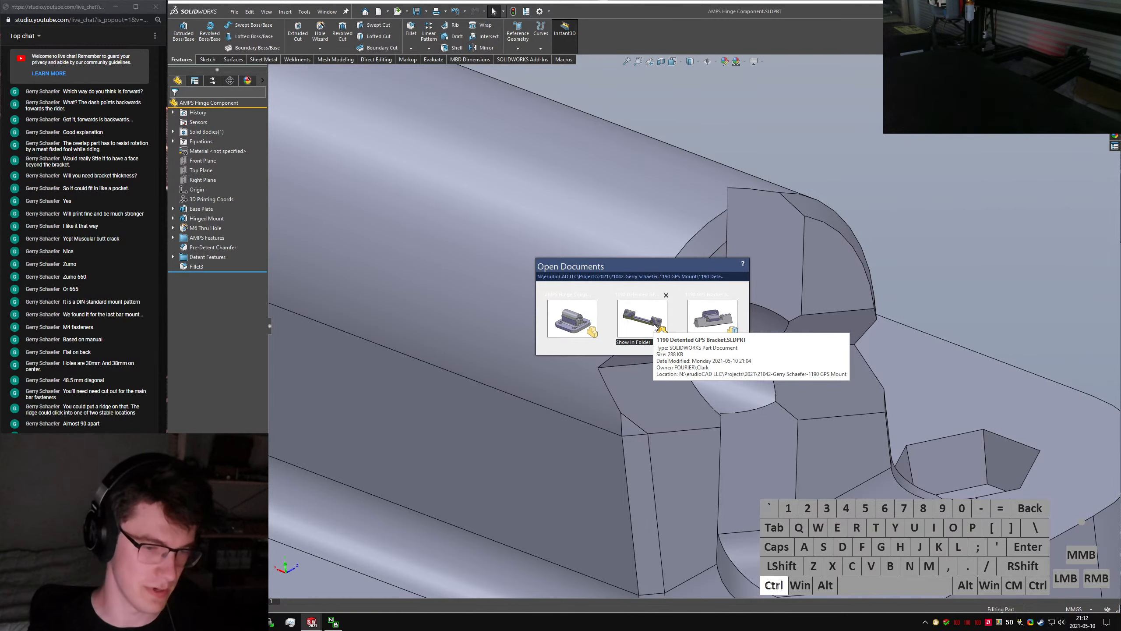
click(655, 326)
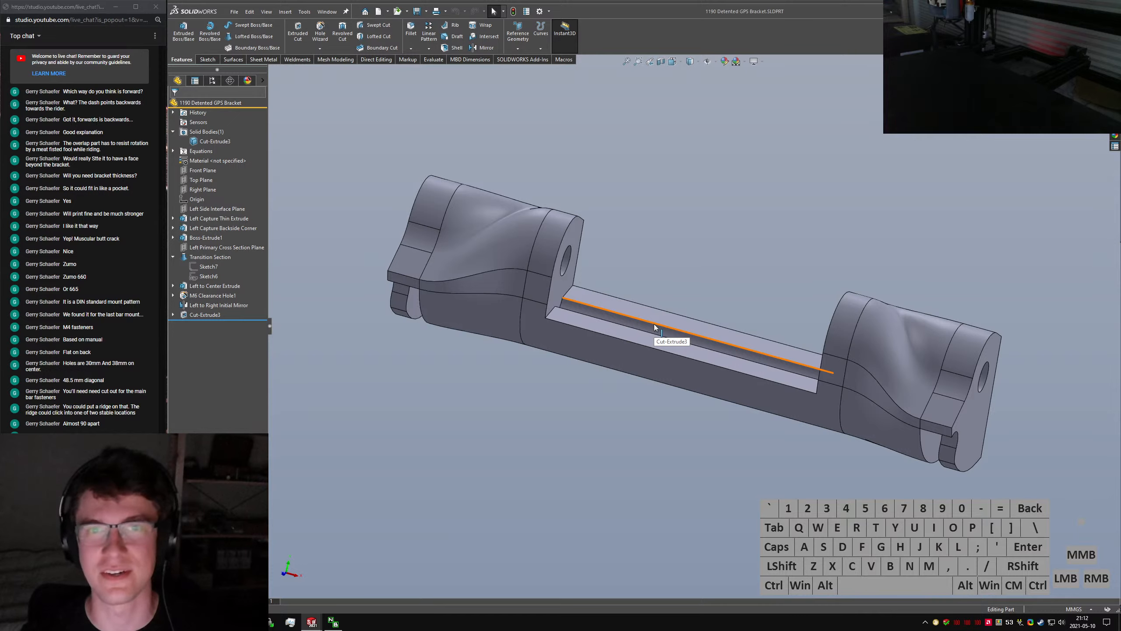
click(564, 282)
mouse_move(536, 329)
middle_down()
mouse_move(507, 327)
mouse_move(774, 302)
middle_up()
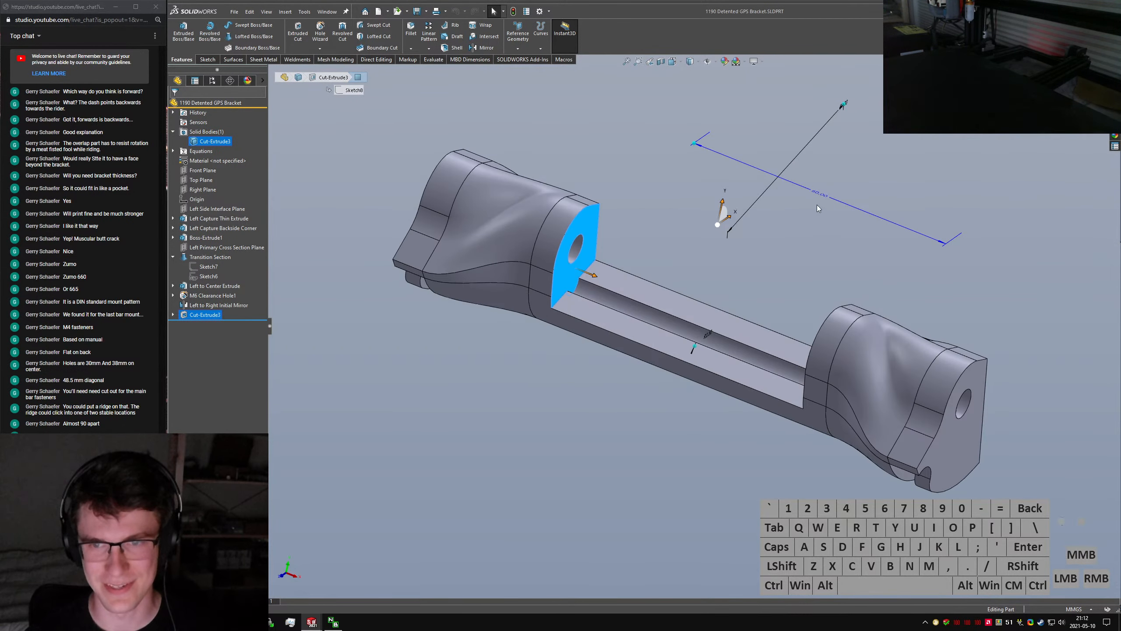
double_click(820, 193)
key(Return)
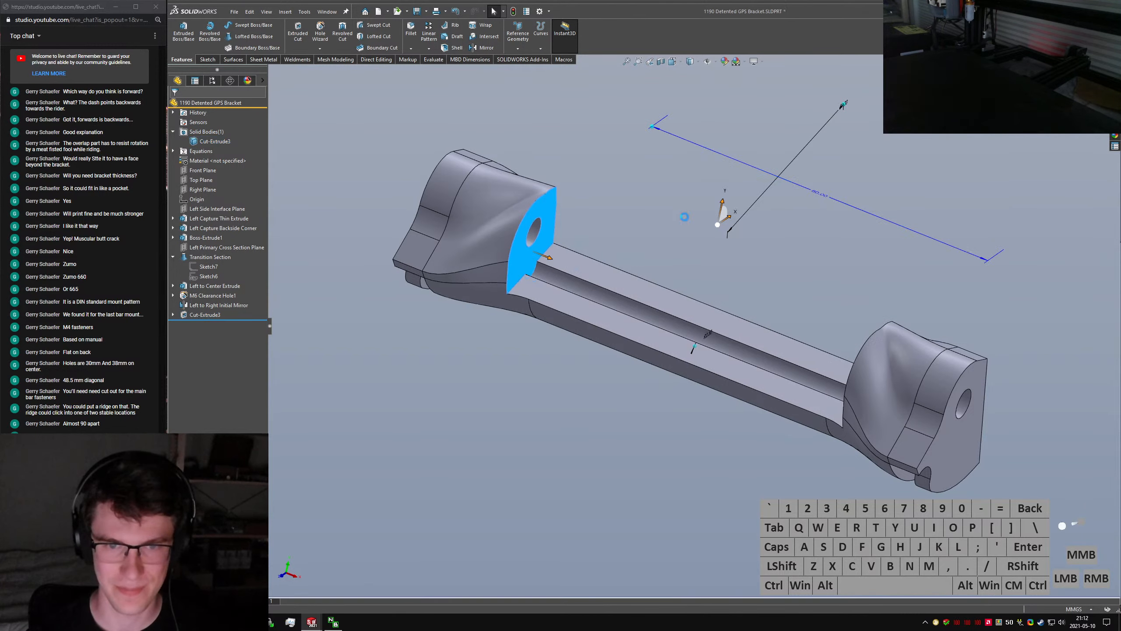
click(628, 264)
key(ctrl+s)
Switch to the 1190 GPS Bracket Assembly and examine the clearance between the hinge component and the bracket ends
key(ctrl+Tab)
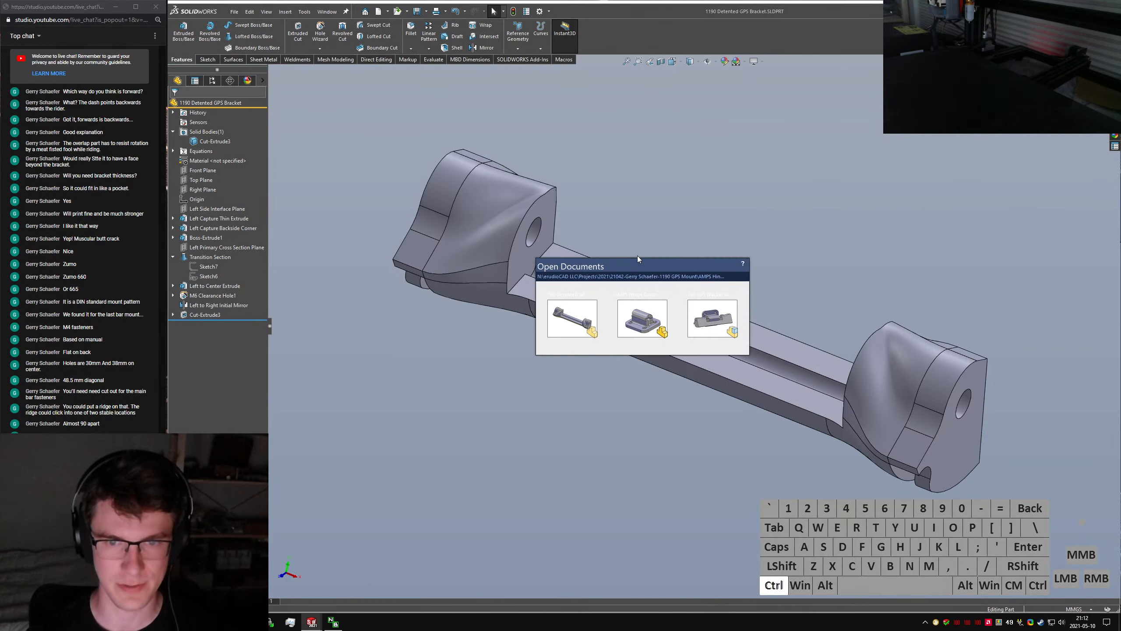
click(704, 323)
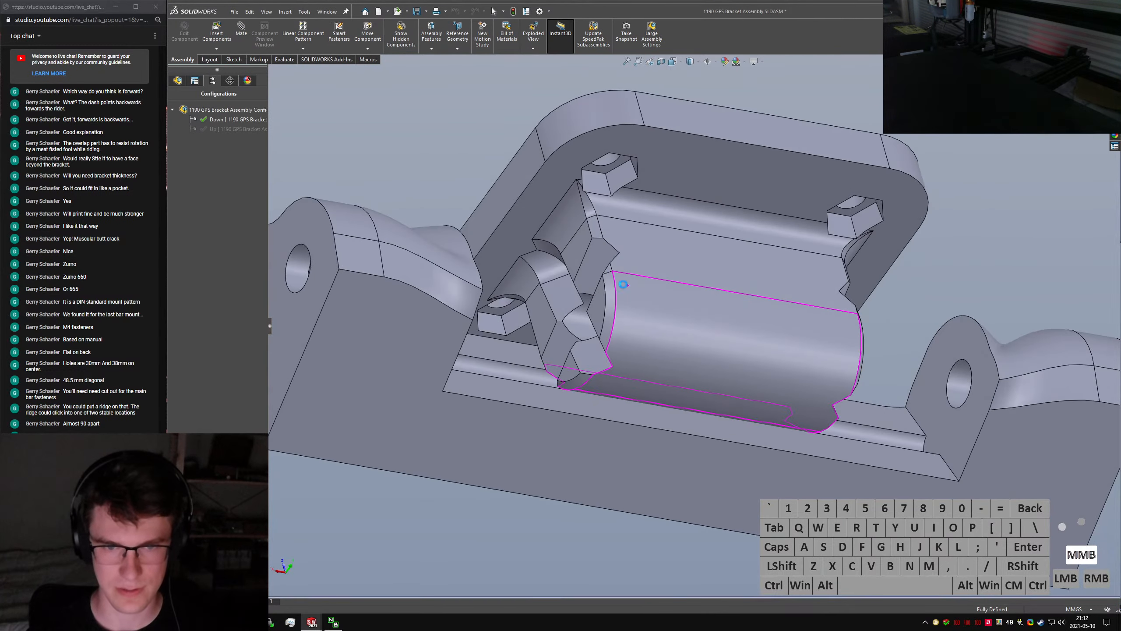
middle_drag(623, 285, 606, 277)
scroll(559, 301, down, 3)
middle_drag(549, 309, 596, 306)
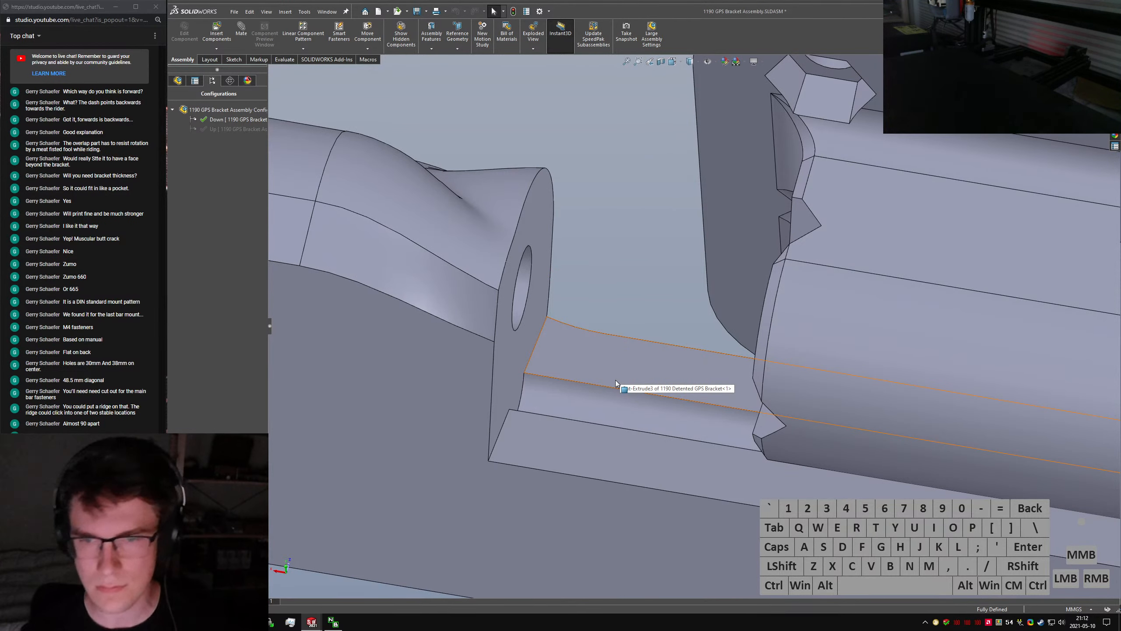
middle_drag(615, 380, 868, 389)
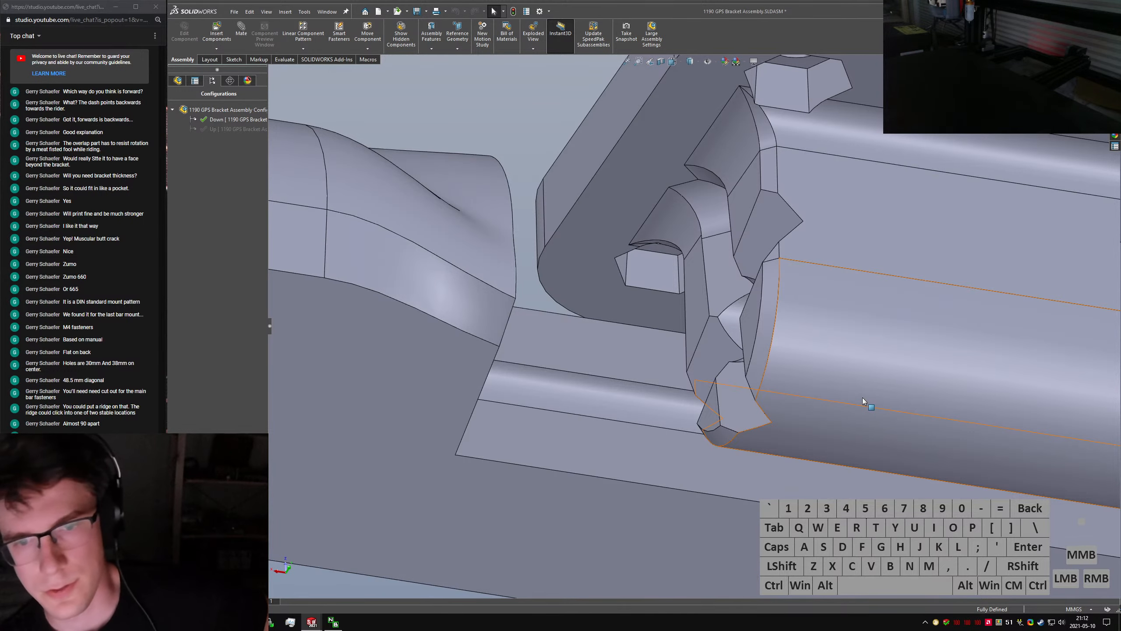
middle_drag(704, 407, 631, 372)
scroll(635, 369, up, 3)
scroll(635, 365, up, 3)
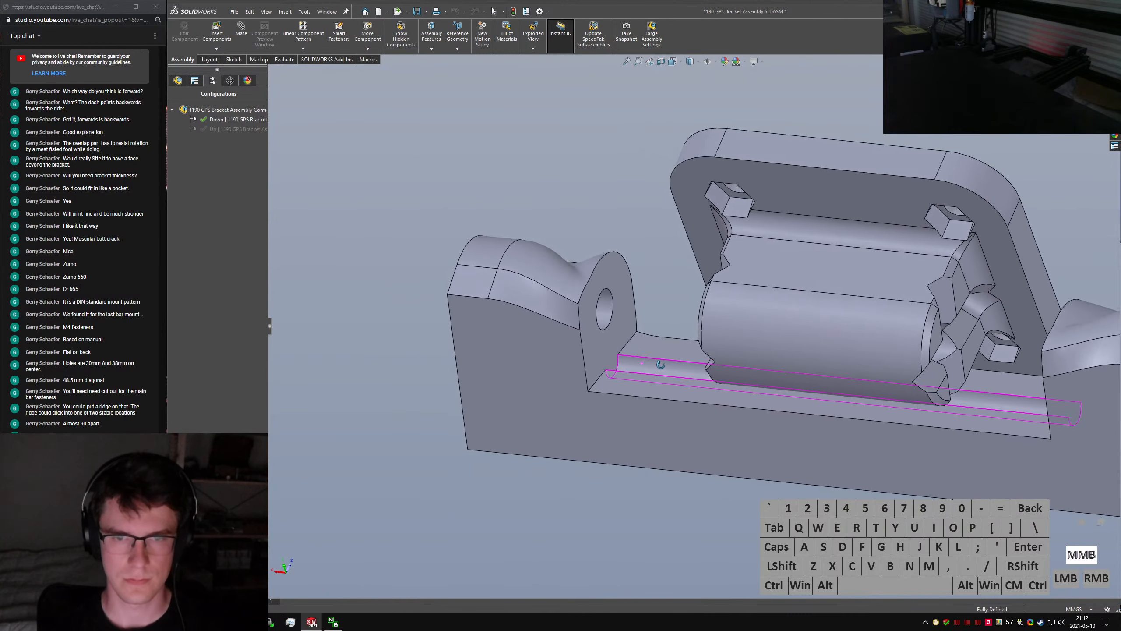
Show the assembly's component tree and inspect the bracket's bolt hole, inner end face and cut ledge by selecting them
scroll(624, 366, down, 5)
click(624, 366)
click(613, 297)
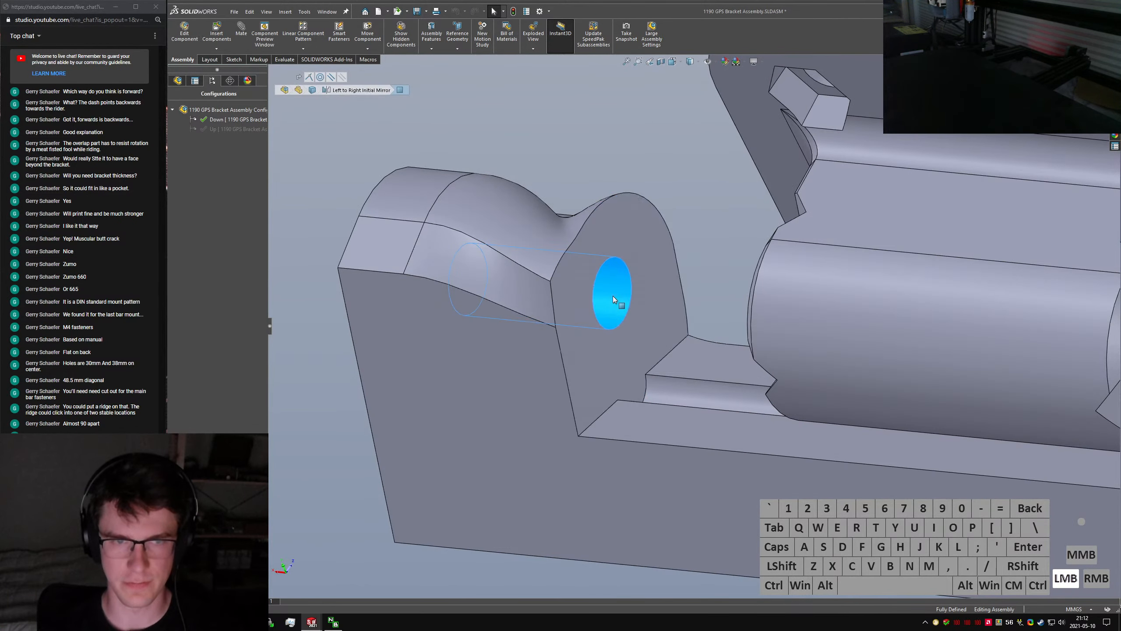
click(177, 80)
click(627, 379)
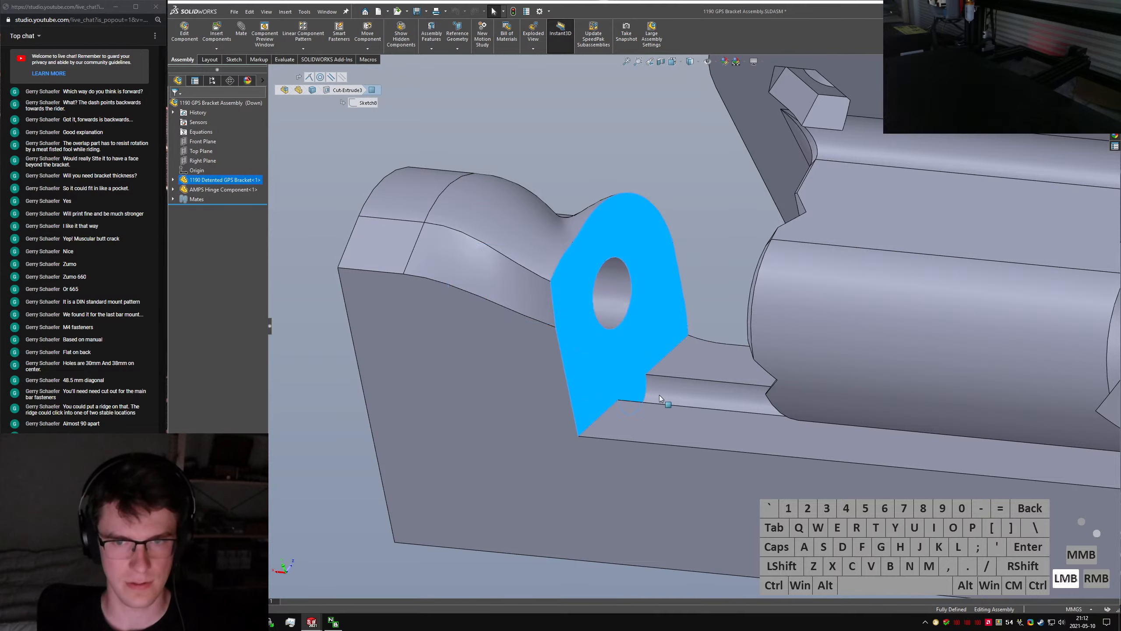
scroll(659, 394, up, 4)
middle_drag(662, 395, 806, 489)
click(807, 490)
click(1010, 412)
scroll(925, 391, up, 3)
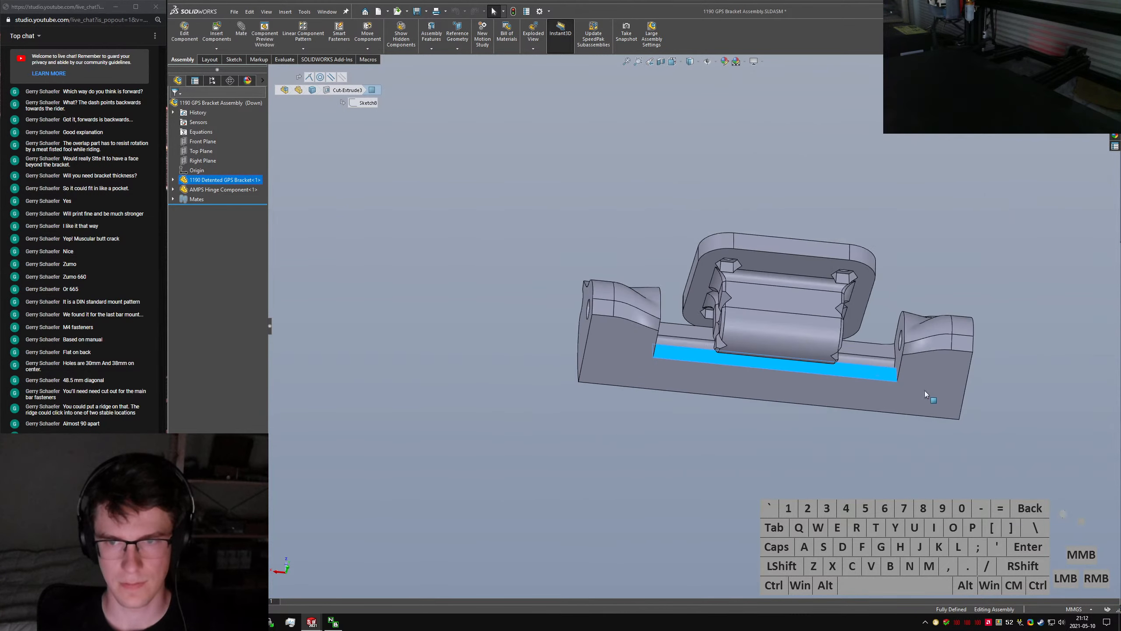
Switch to the 1190 Detented GPS Bracket part and set the width of the central cut between the two ends to 70 mm
click(636, 422)
key(ctrl+Tab)
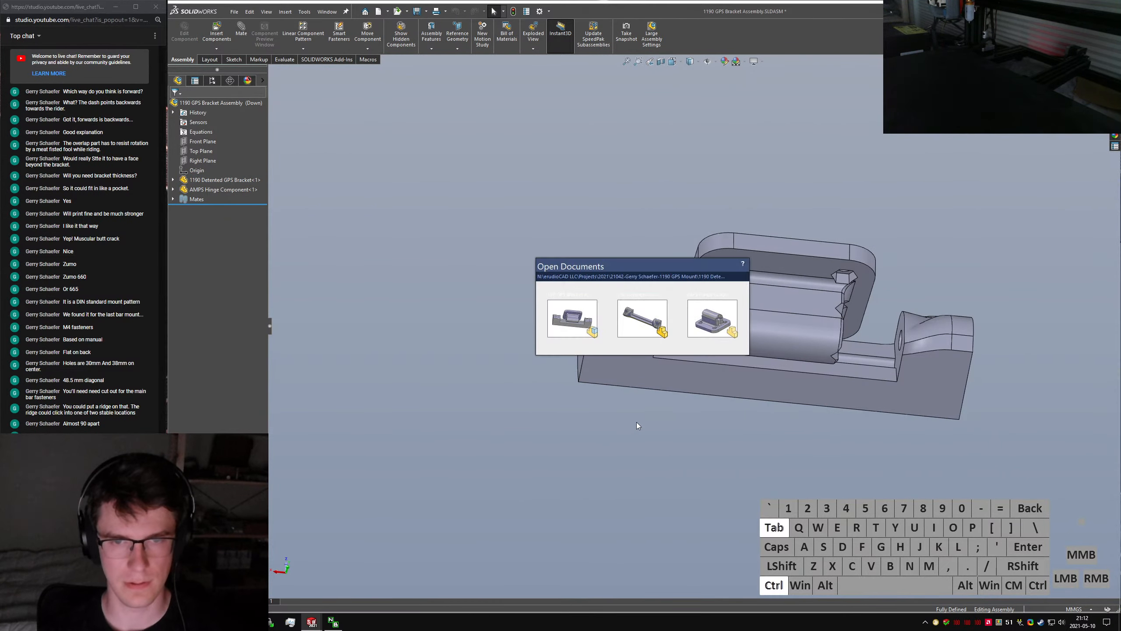
click(636, 287)
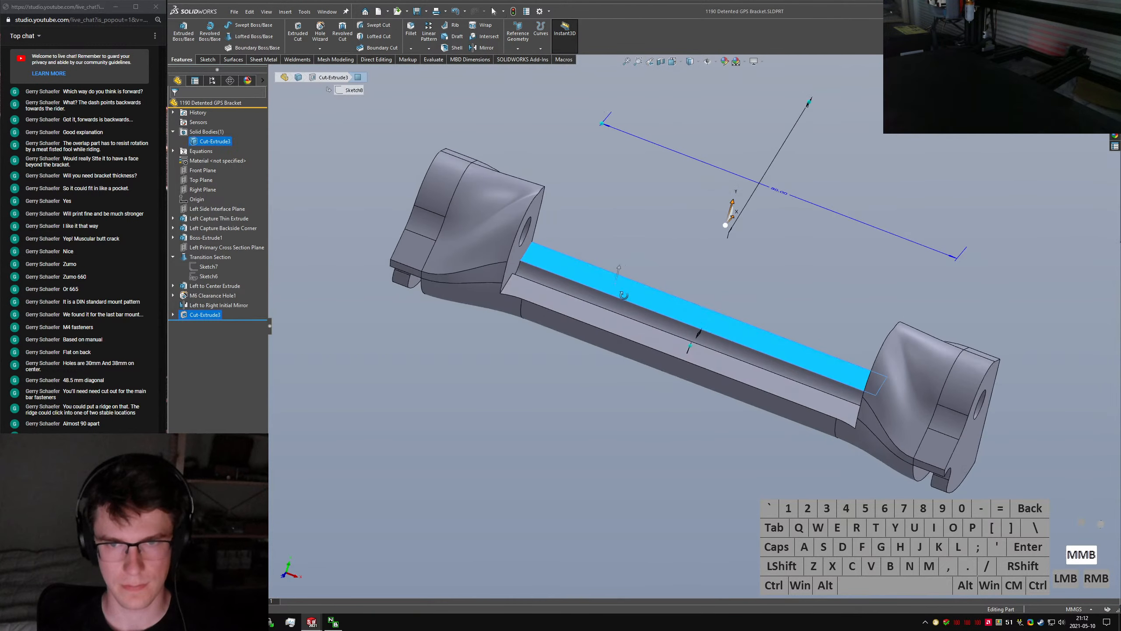
click(775, 195)
text(70)
key(Return)
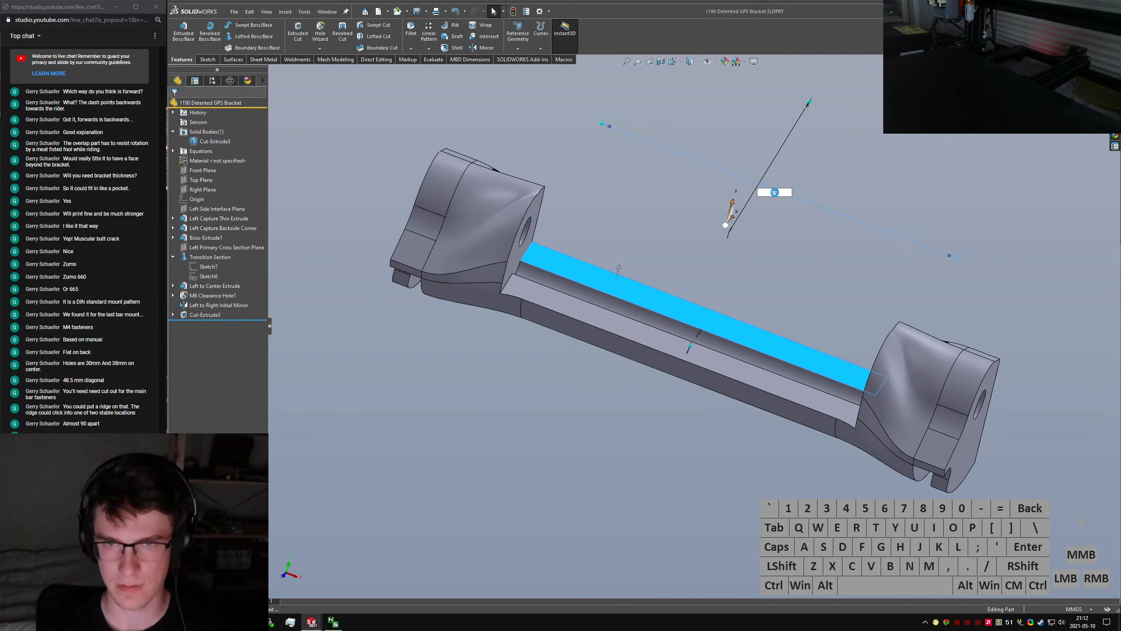
click(699, 295)
In the AMPS Hinge Component part, set the length of the Hinged Mount extrusion to 35 mm and save
key(ctrl+Tab)
ctrl+click(715, 329)
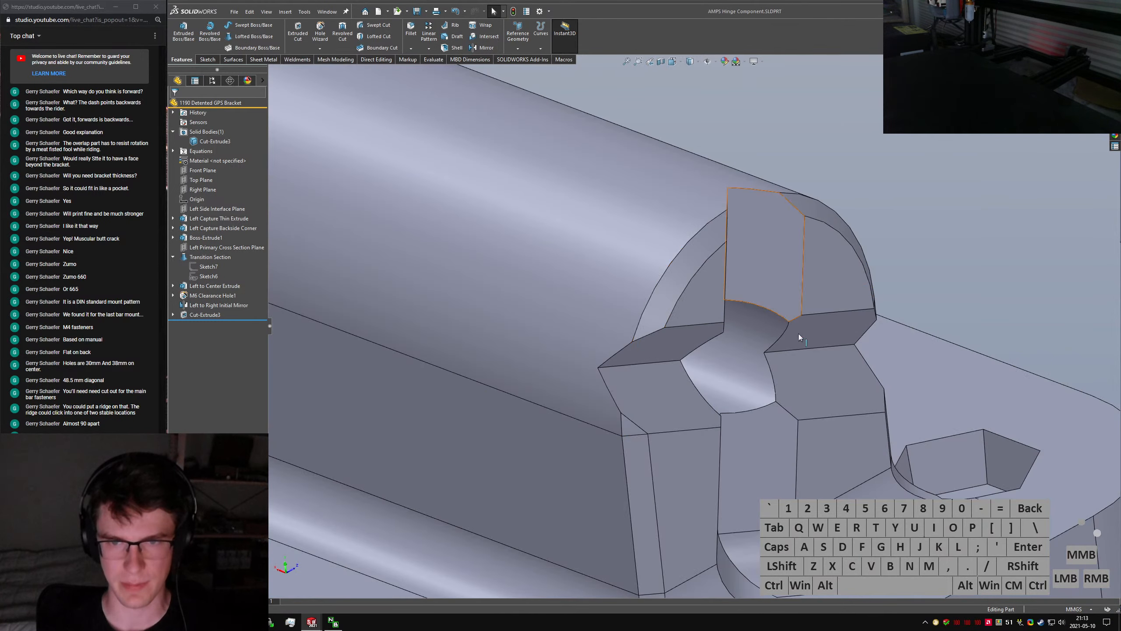
click(815, 302)
scroll(815, 302, up, 6)
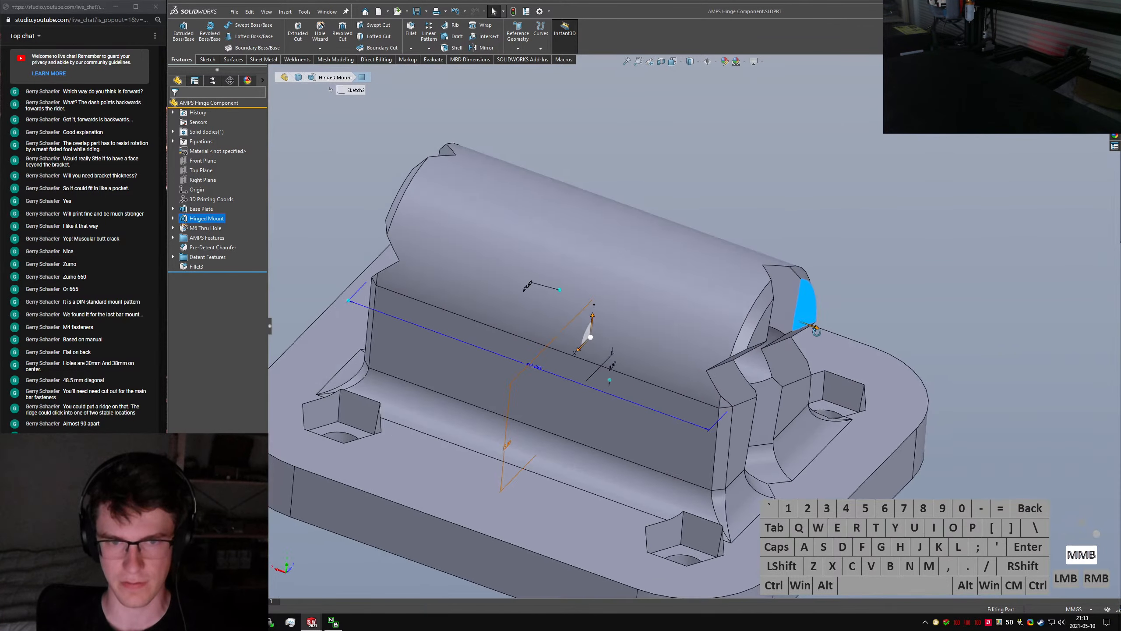
click(574, 357)
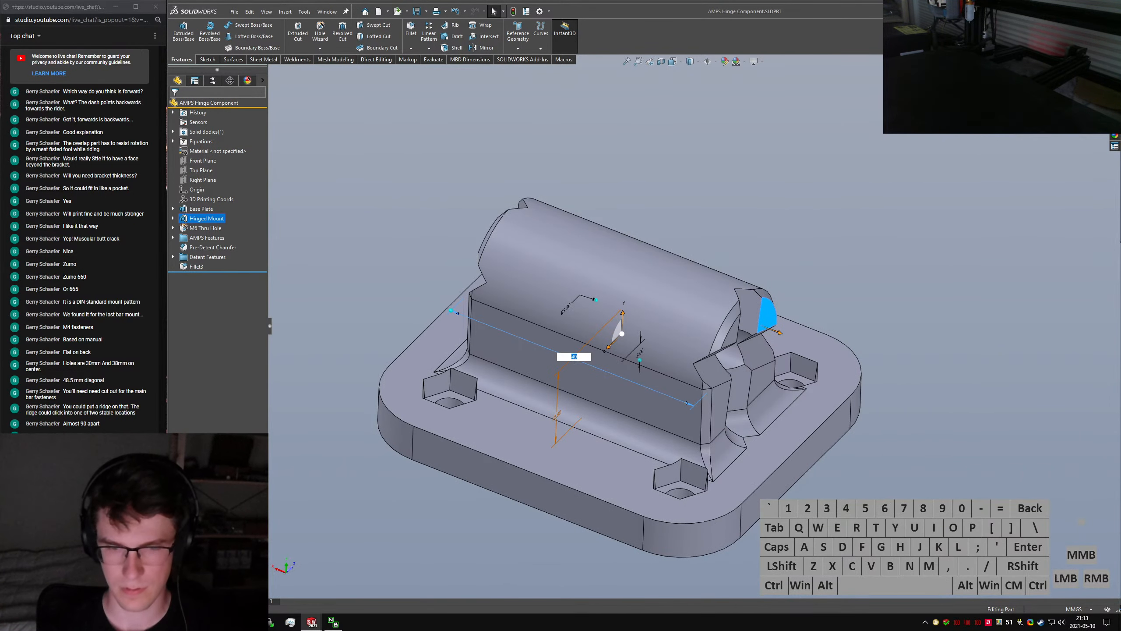
text(35)
key(Return)
click(387, 276)
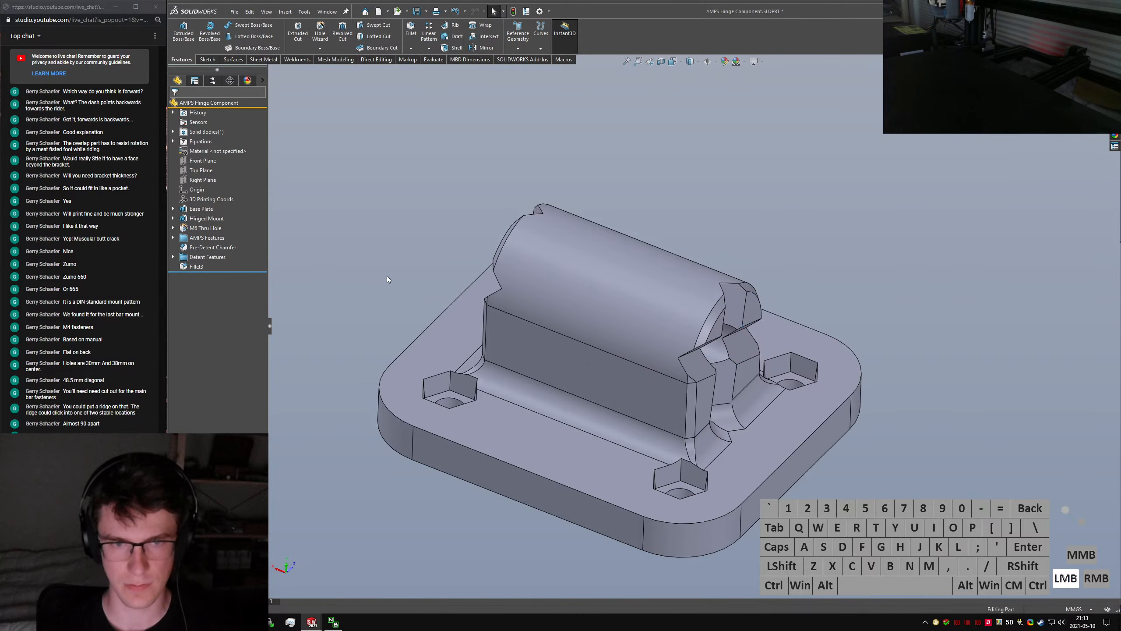
key(ctrl+s)
click(387, 276)
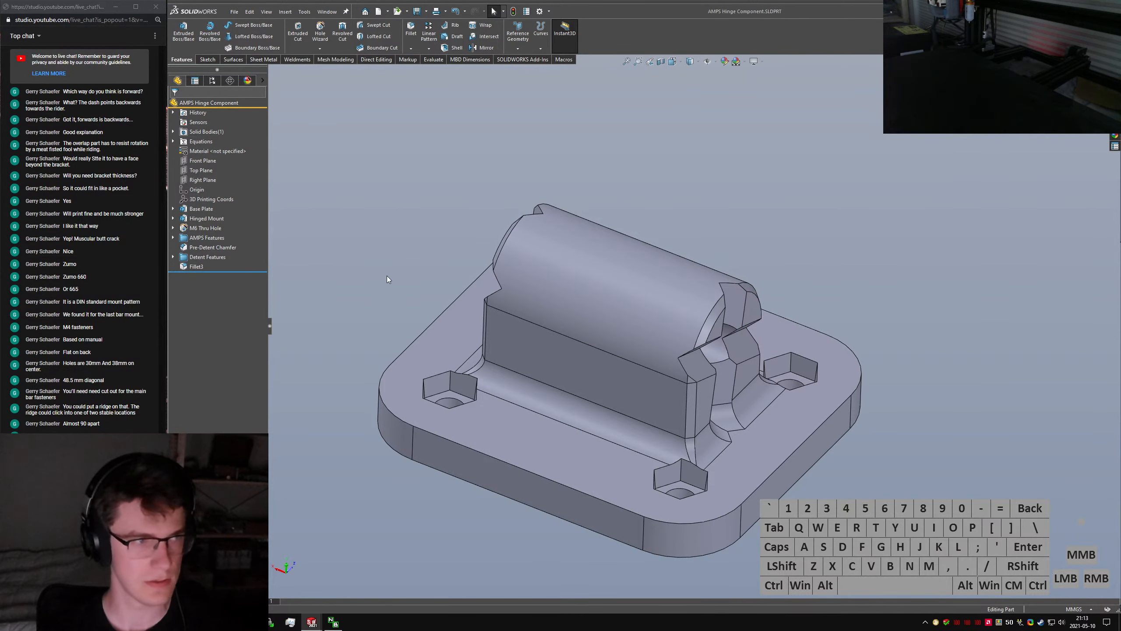
Return to the 1190 GPS Bracket Assembly and measure the gap between the hinge's end face and the bracket's inner end face
key(XF86AudioLowerVolume)
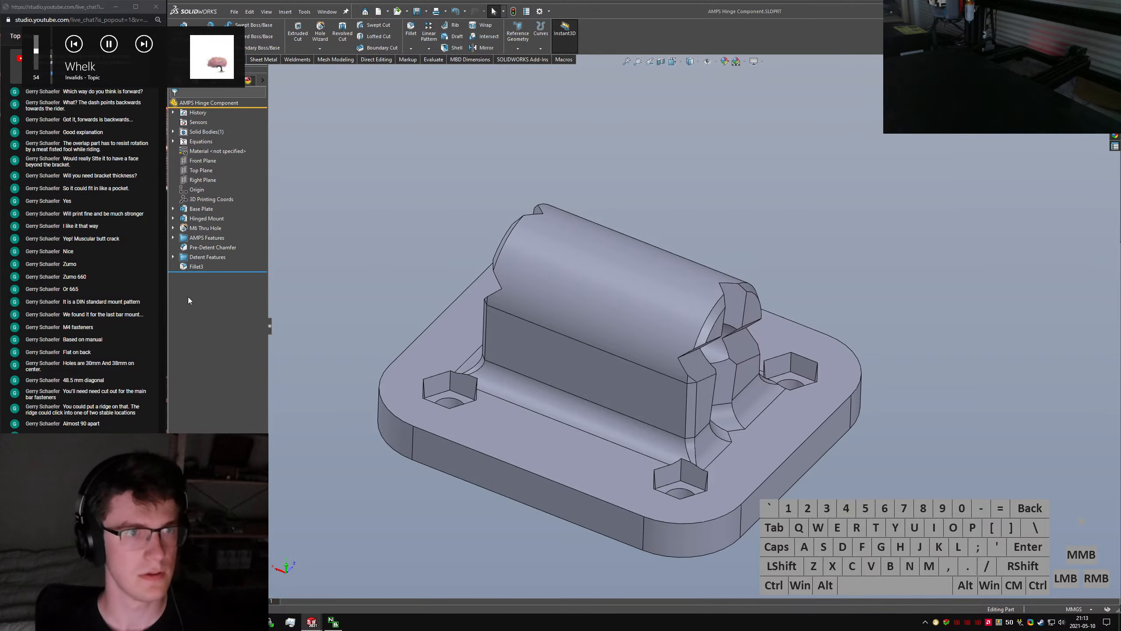
key(ctrl+Tab)
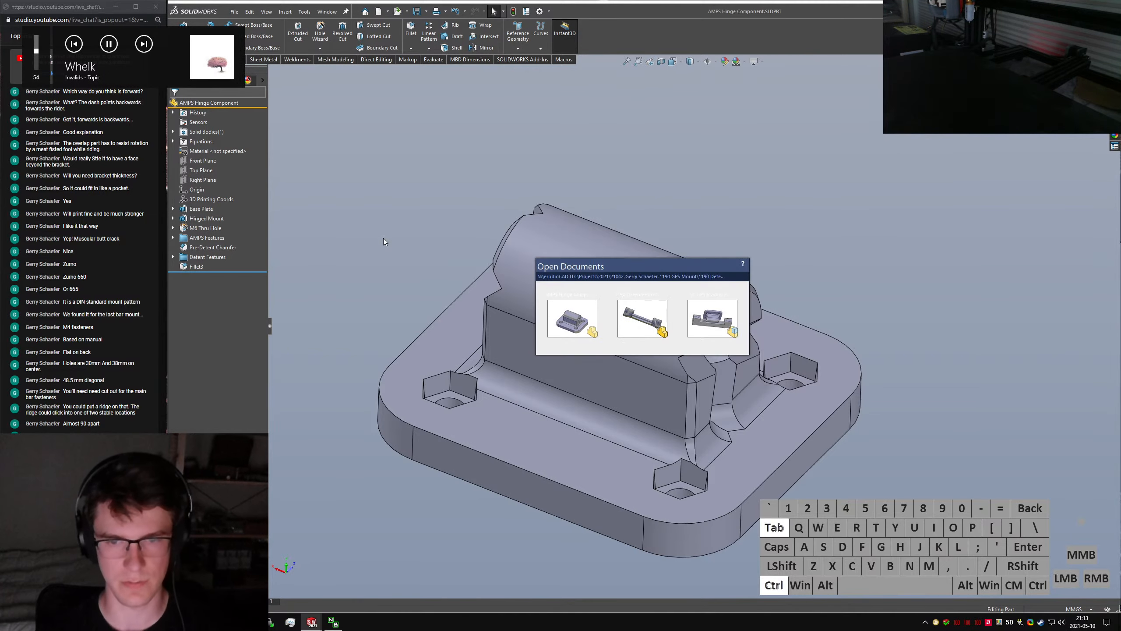
key(ctrl+Tab)
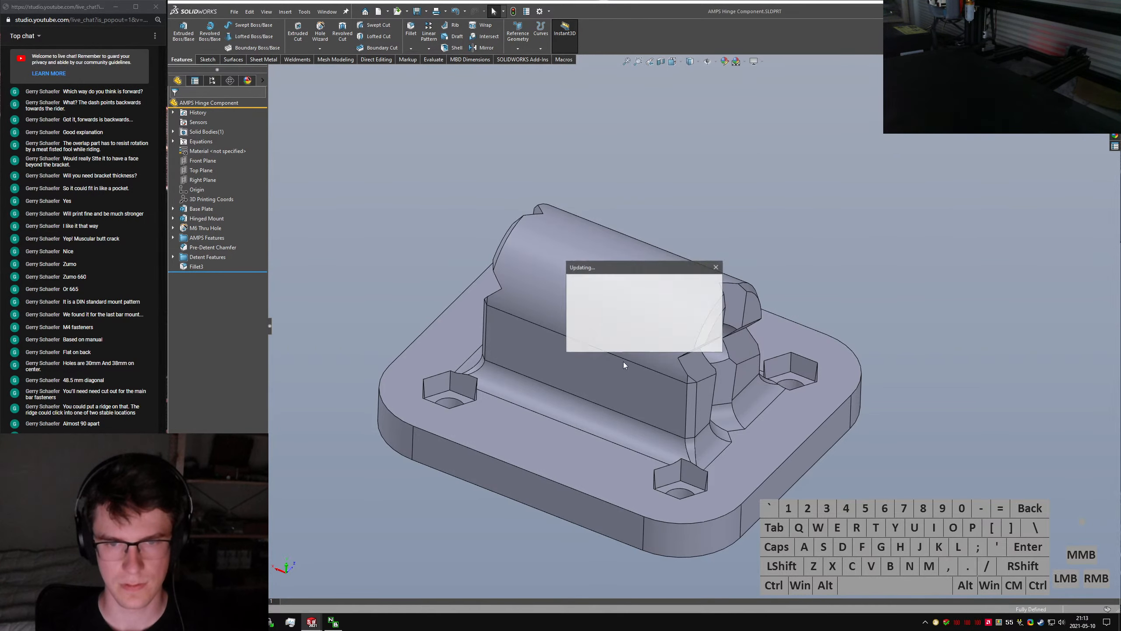
middle_drag(643, 371, 869, 312)
scroll(710, 352, down, 5)
click(844, 304)
middle_drag(715, 350, 591, 265)
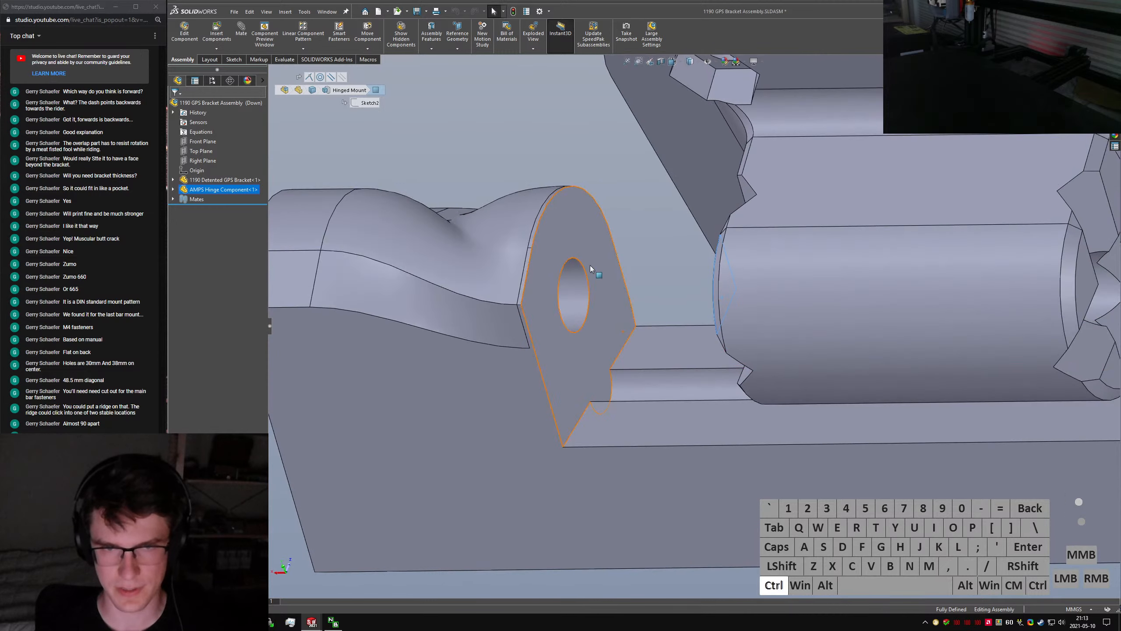
ctrl+click(590, 265)
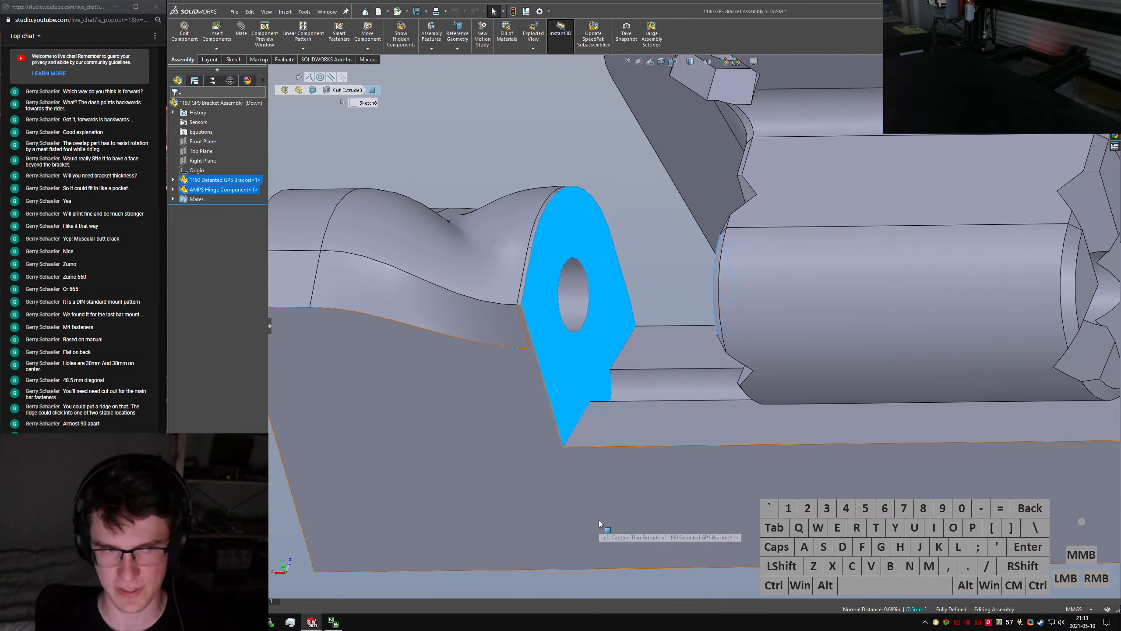
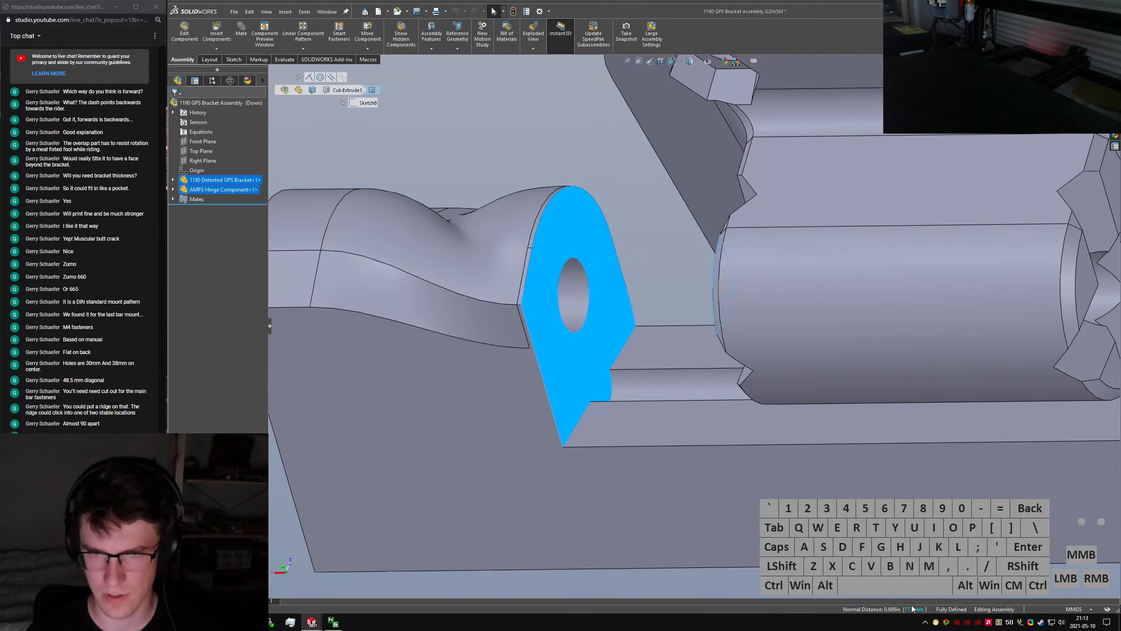
Examine the assembled bracket from its end and underside, checking the edges where the central cut meets the curved end section
mouse_move(648, 304)
middle_down()
mouse_move(630, 280)
mouse_move(618, 312)
mouse_move(626, 555)
mouse_move(540, 210)
middle_up()
click(646, 298)
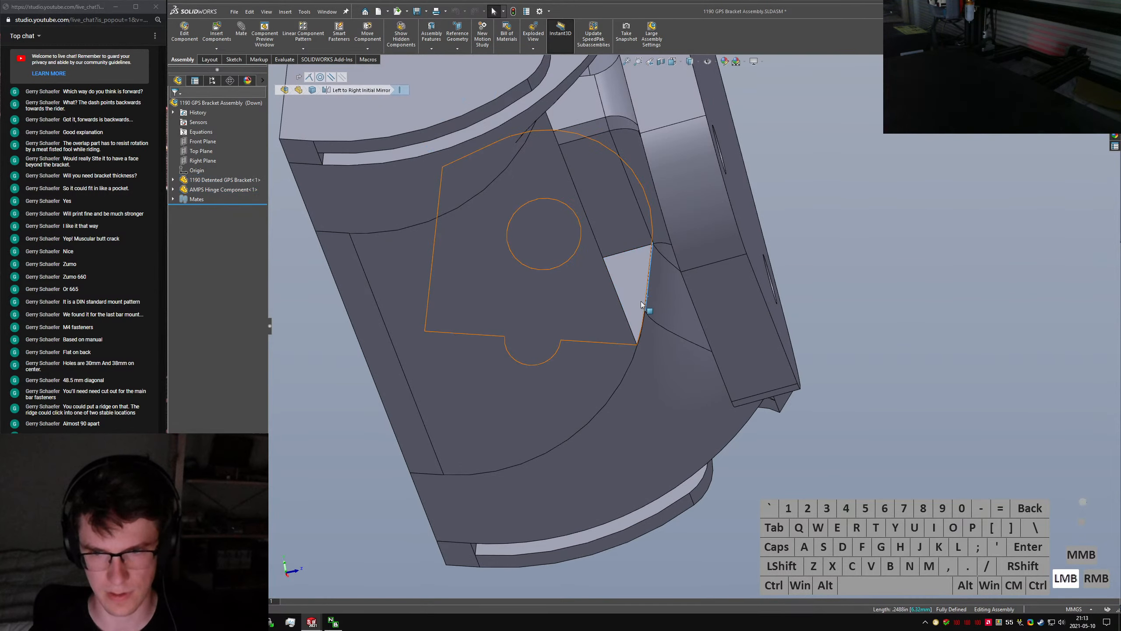
scroll(631, 294, down, 5)
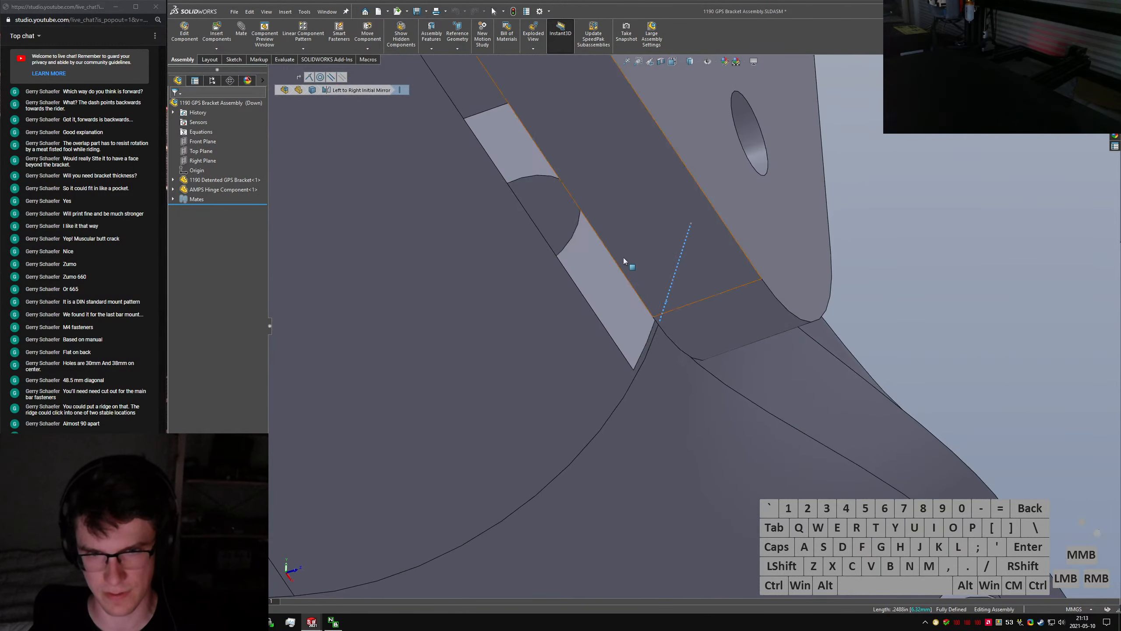
scroll(625, 259, up, 3)
middle_drag(646, 321, 667, 295)
scroll(581, 355, down, 5)
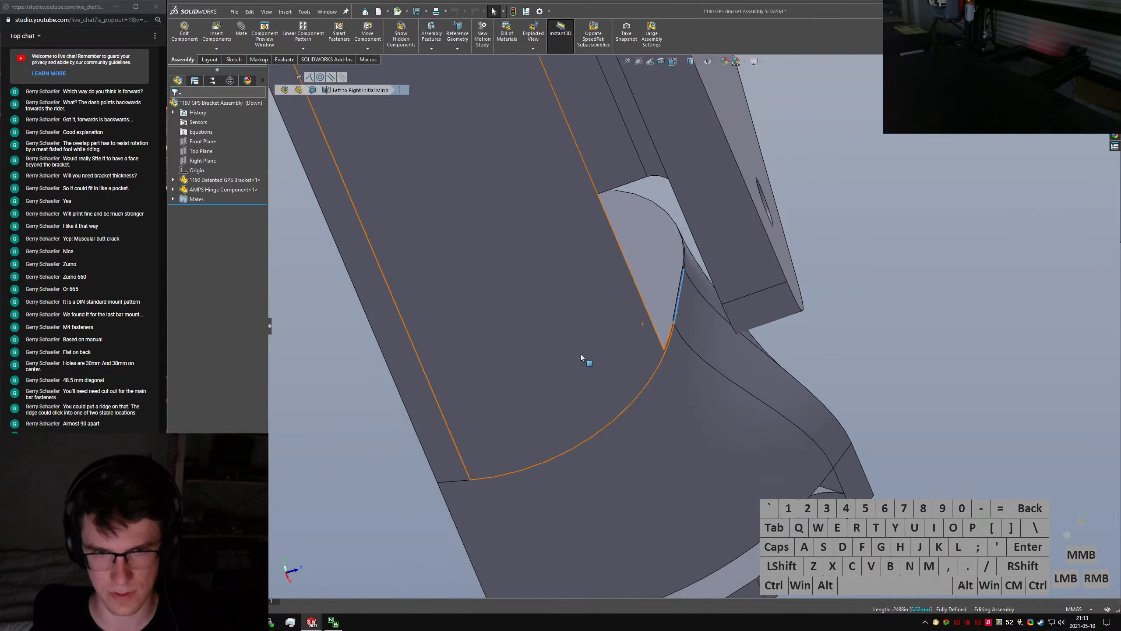
mouse_move(580, 356)
middle_down()
mouse_move(644, 398)
mouse_move(551, 340)
mouse_move(622, 317)
mouse_move(711, 233)
middle_up()
scroll(546, 338, up, 4)
click(734, 222)
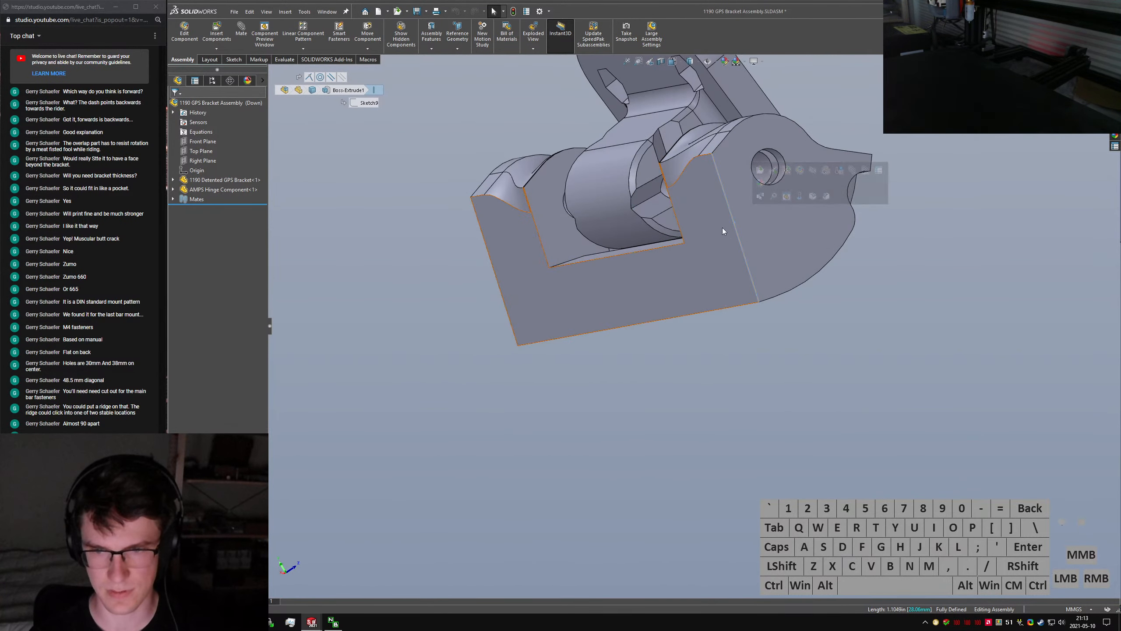
middle_drag(715, 173, 327, 259)
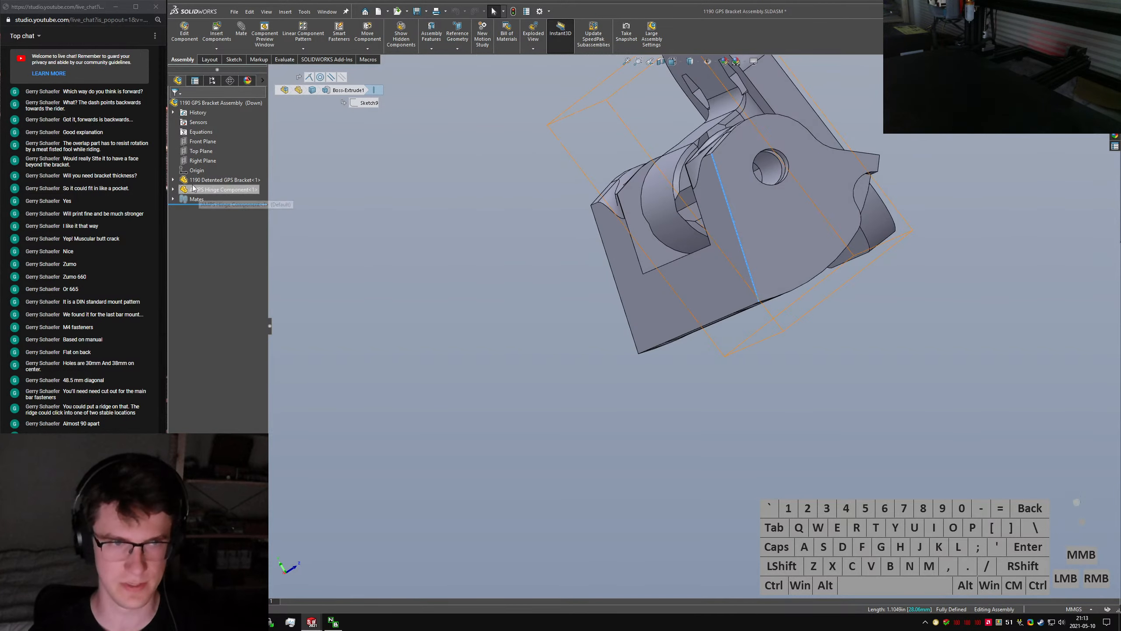
Expand the 1190 Detented GPS Bracket in the assembly's component tree and open it as a part
click(173, 180)
click(177, 182)
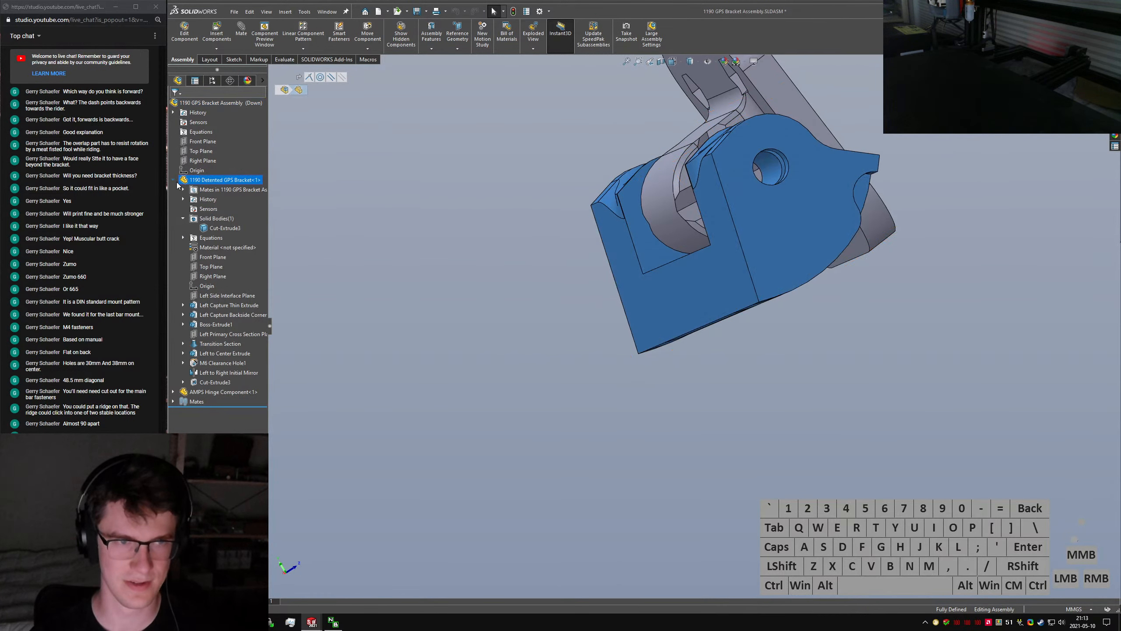
right_click(199, 180)
click(529, 287)
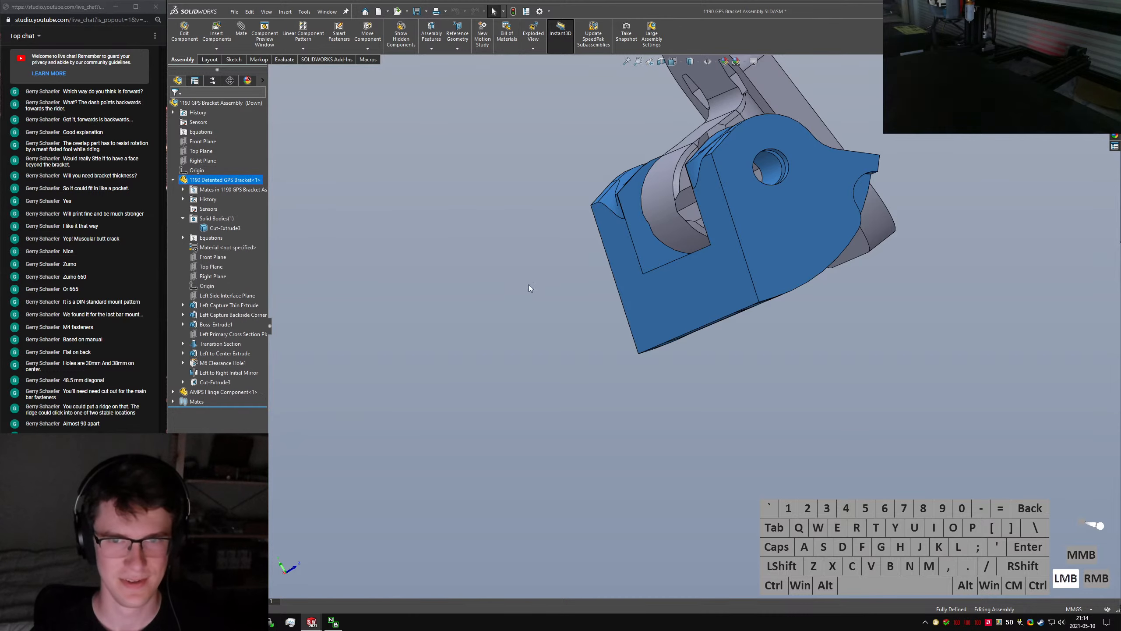
middle_drag(581, 268, 585, 300)
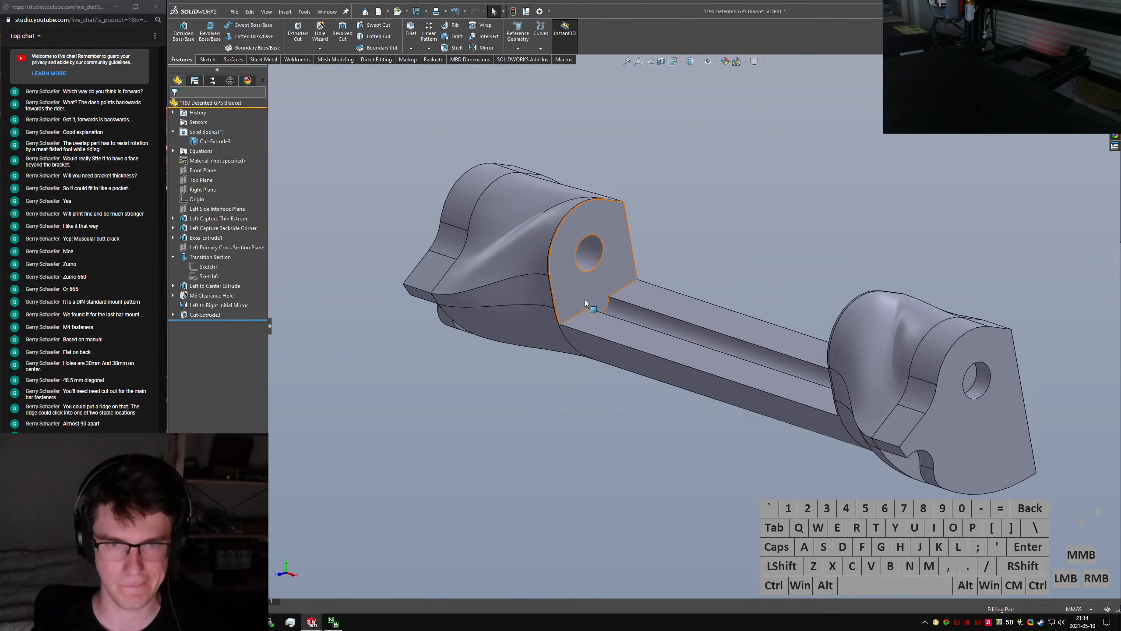
Select the bracket's inner end face around the bolt hole and copy it
scroll(585, 300, up, 5)
scroll(619, 170, down, 10)
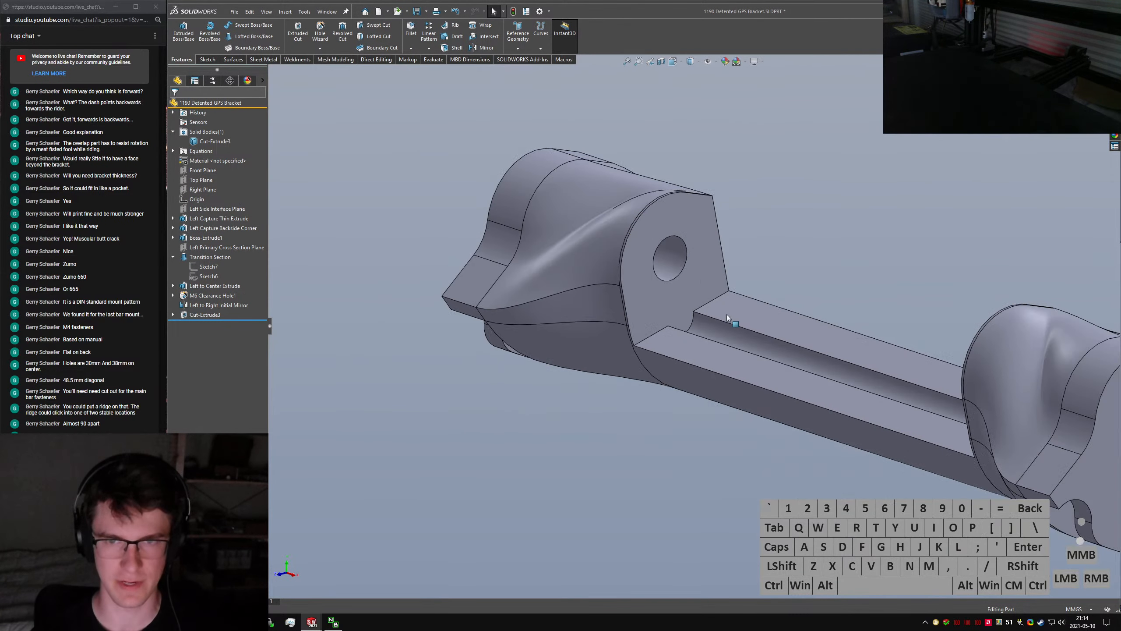
click(802, 256)
ctrl+click(683, 301)
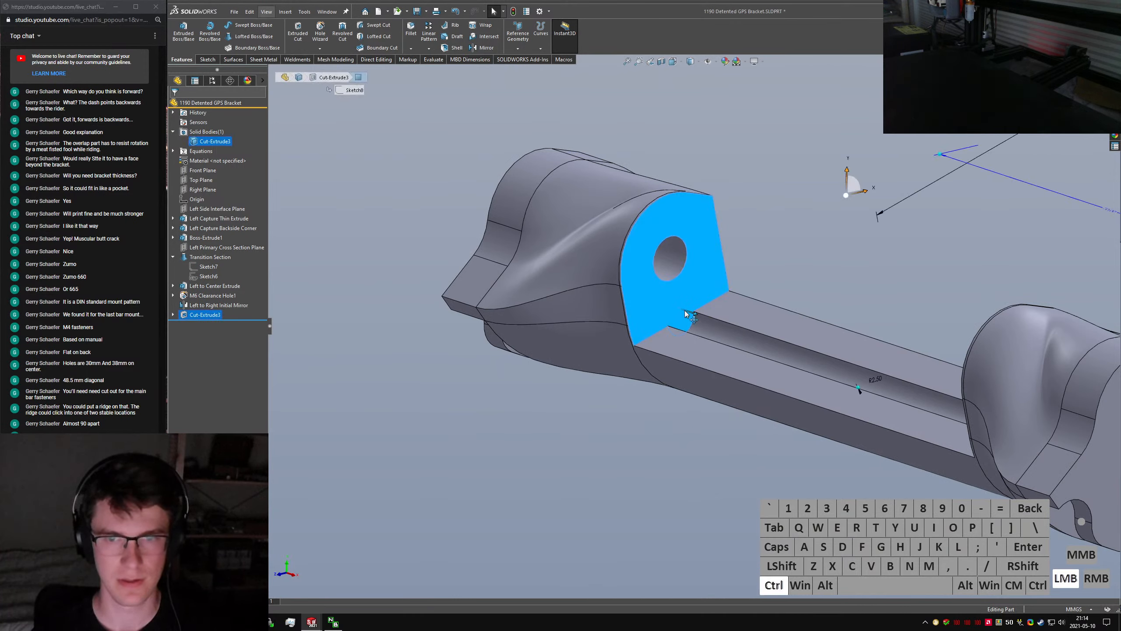
key(ctrl+c)
key(ctrl+c)
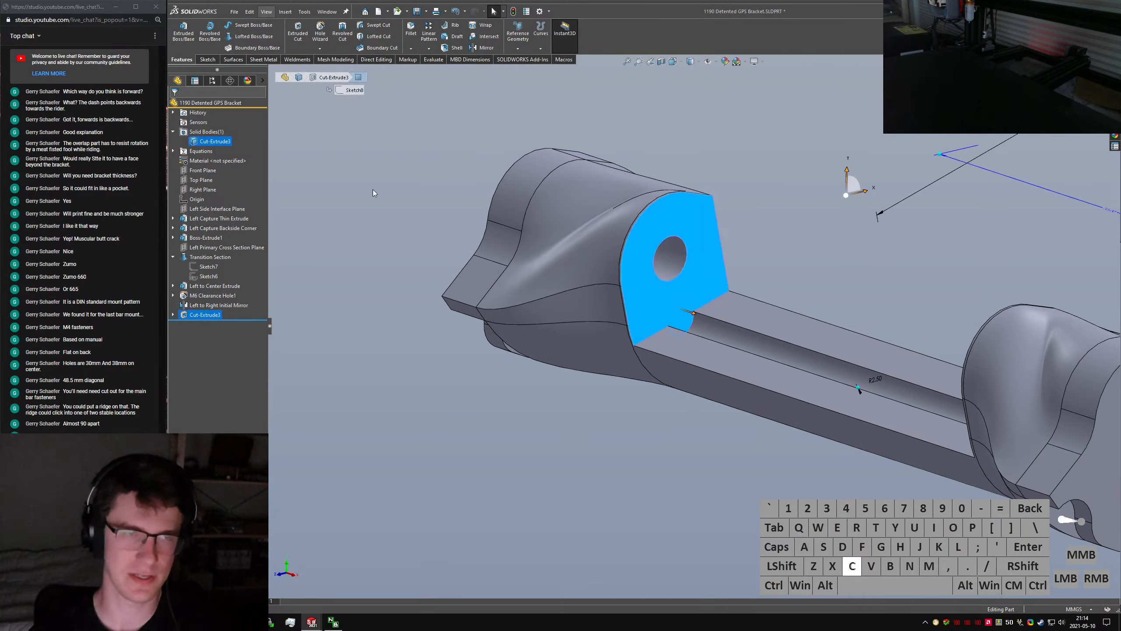
Create a new part document from the Part MMGS template
click(249, 12)
click(243, 27)
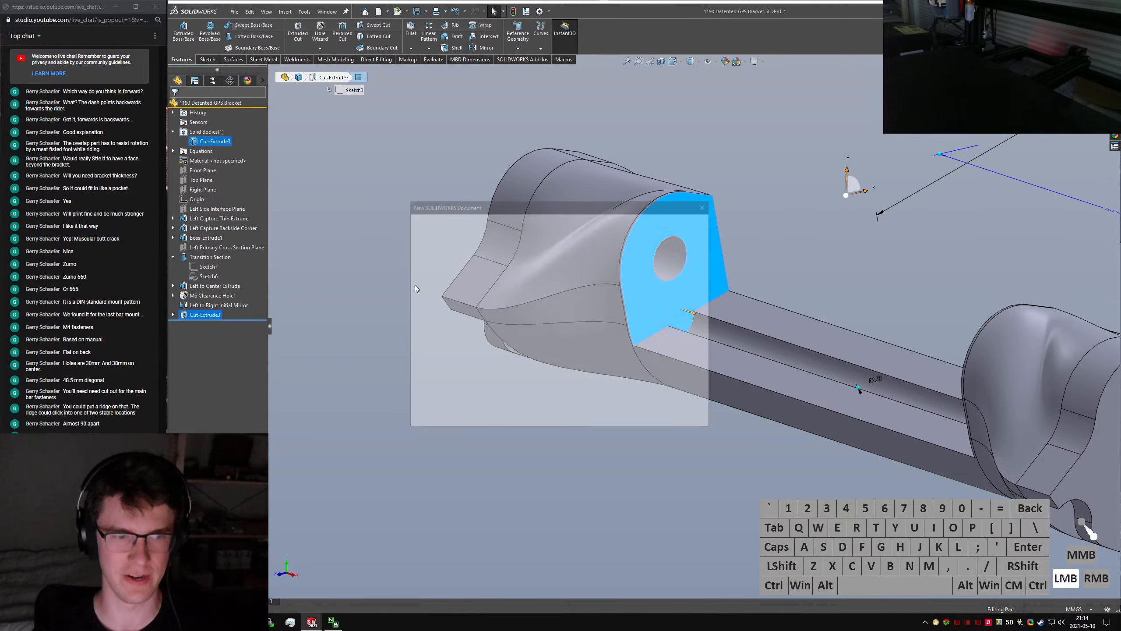
click(435, 252)
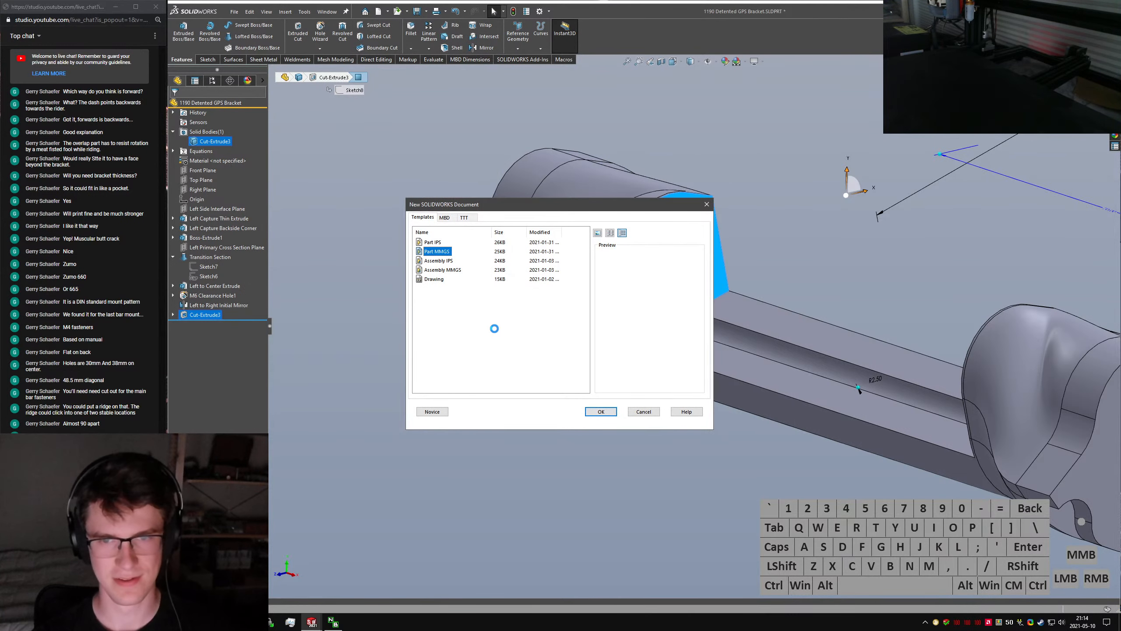
click(671, 309)
Start a sketch on the Right Plane of the new part and try to paste the copied bracket face
key(ctrl+v)
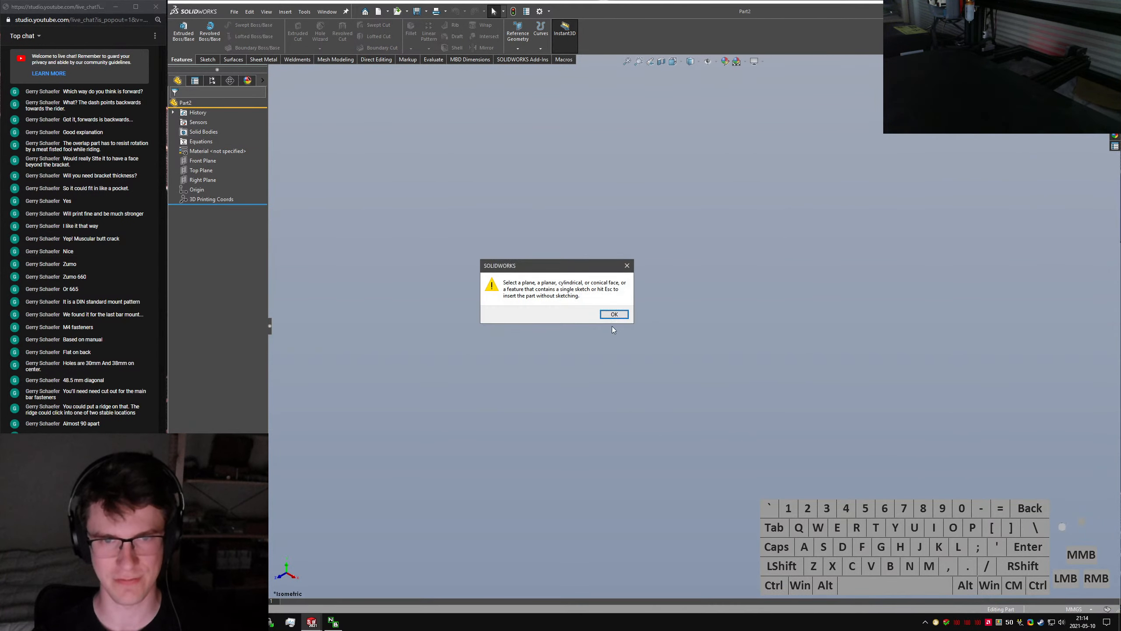
click(601, 313)
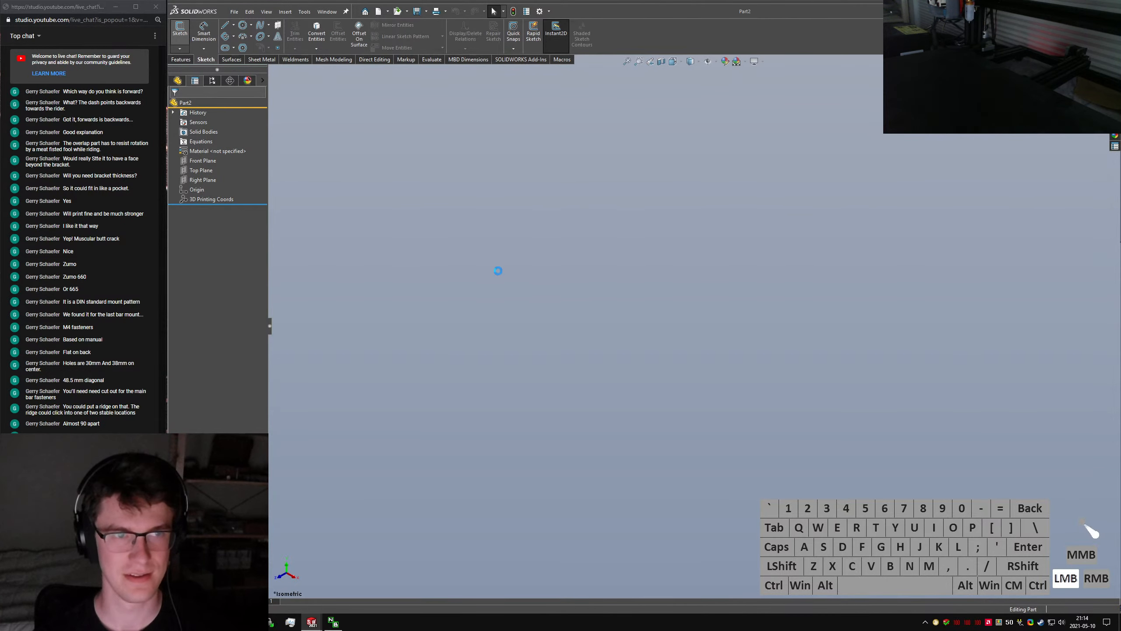
click(576, 243)
key(ctrl+v)
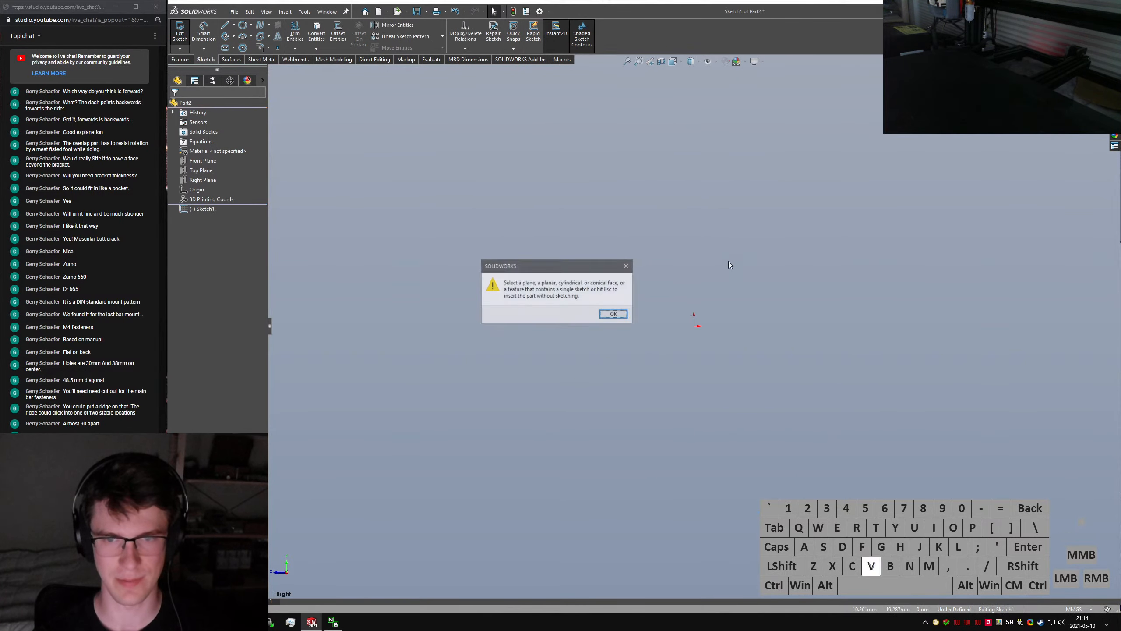
click(609, 316)
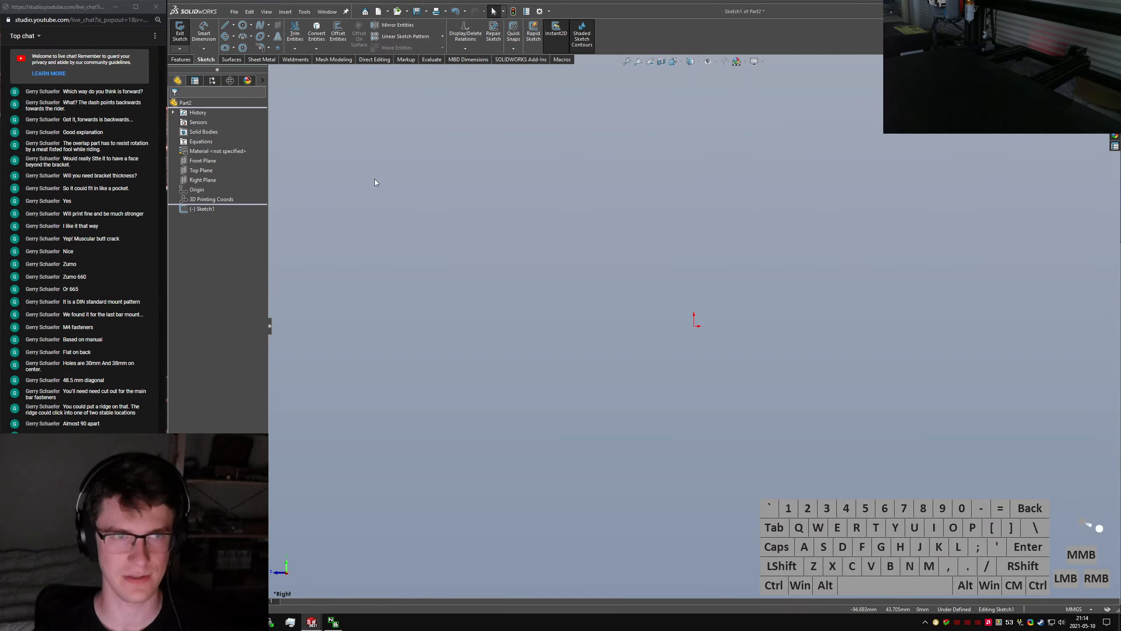
right_drag(834, 311, 697, 328)
click(246, 29)
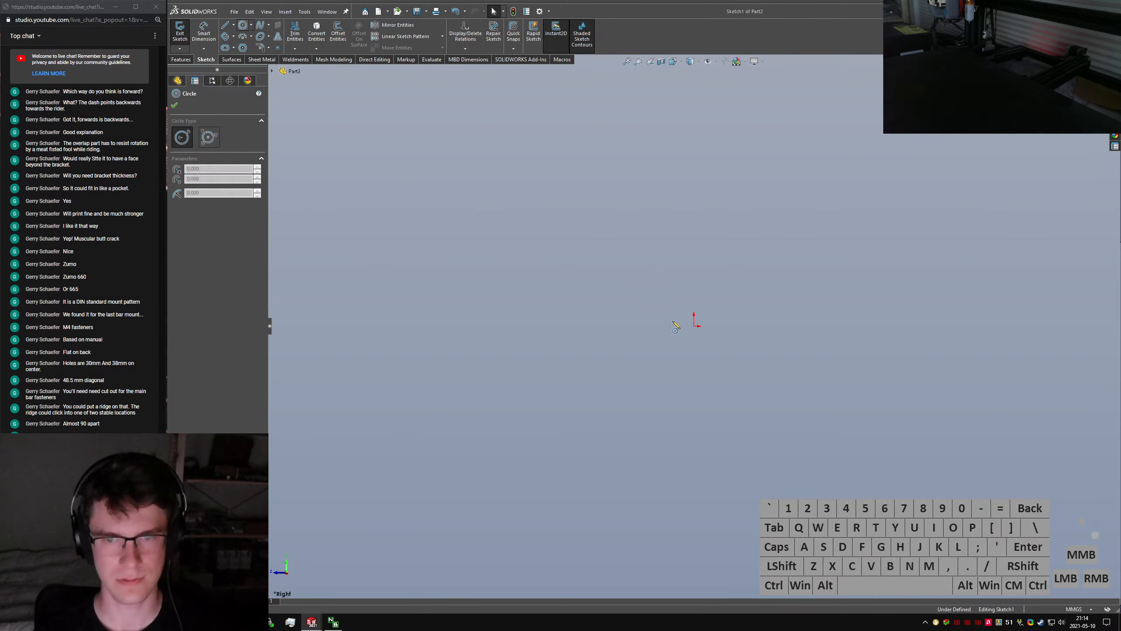
key(Escape)
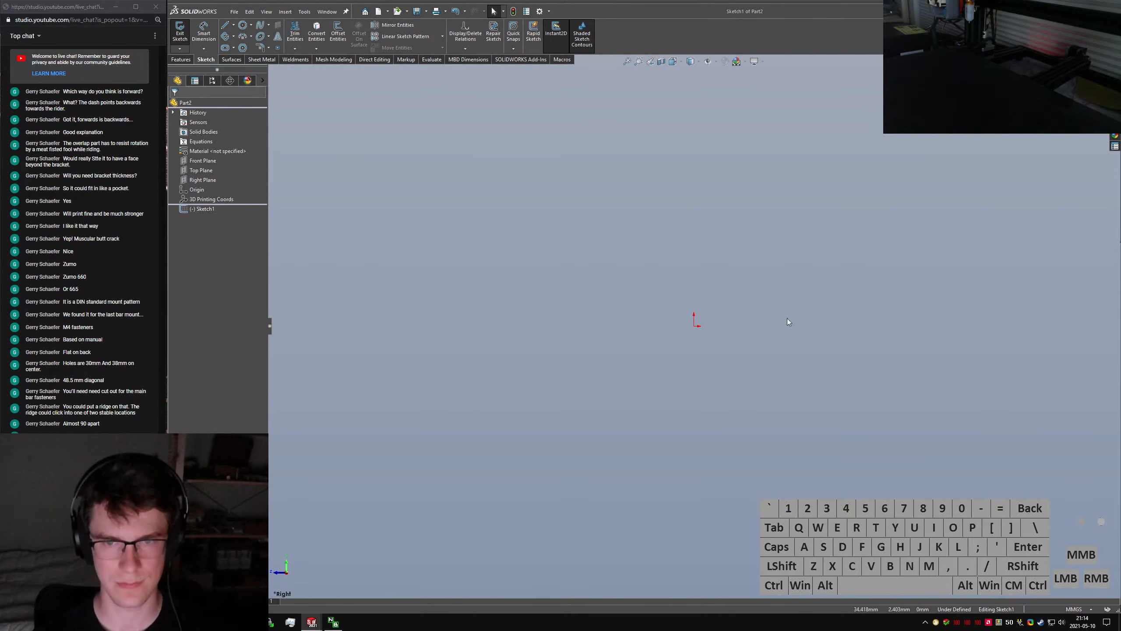
Sketch a horizontal line about 13 mm long beside the origin, continued by a vertical line and a short inward-slanting line
right_drag(790, 321, 731, 335)
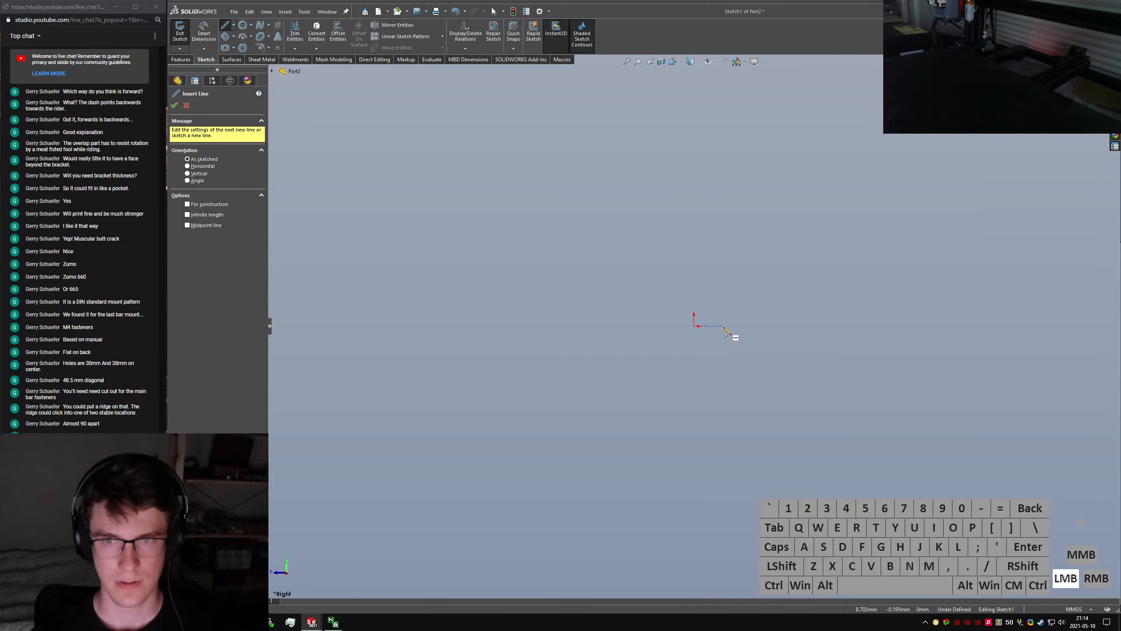
drag(724, 327, 773, 326)
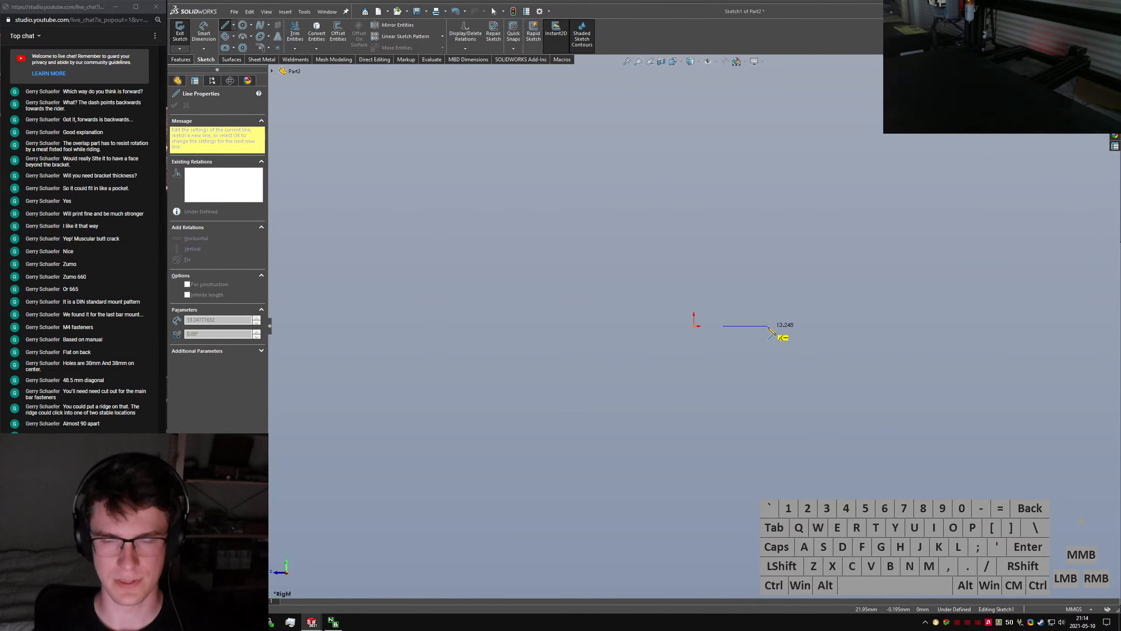
click(768, 326)
mouse_move(766, 195)
mouse_down()
mouse_move(734, 167)
mouse_move(718, 177)
mouse_up()
click(727, 176)
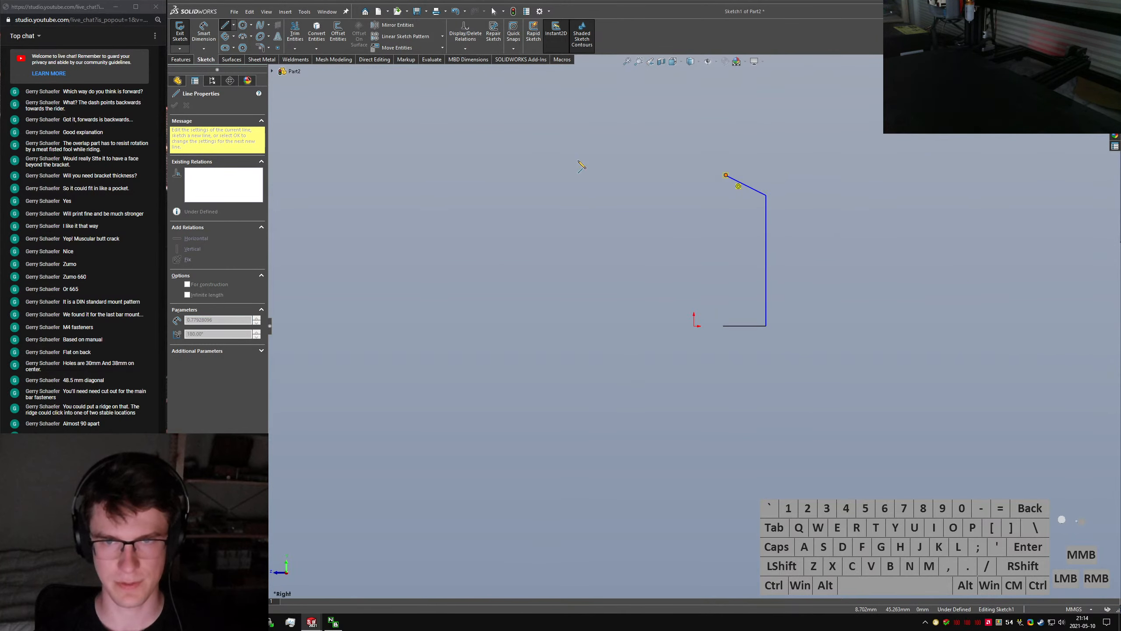
Continue the outline with a tangent arc of about 23 mm radius, a vertical line and a short tangent arc, closing it along the base
key(a)
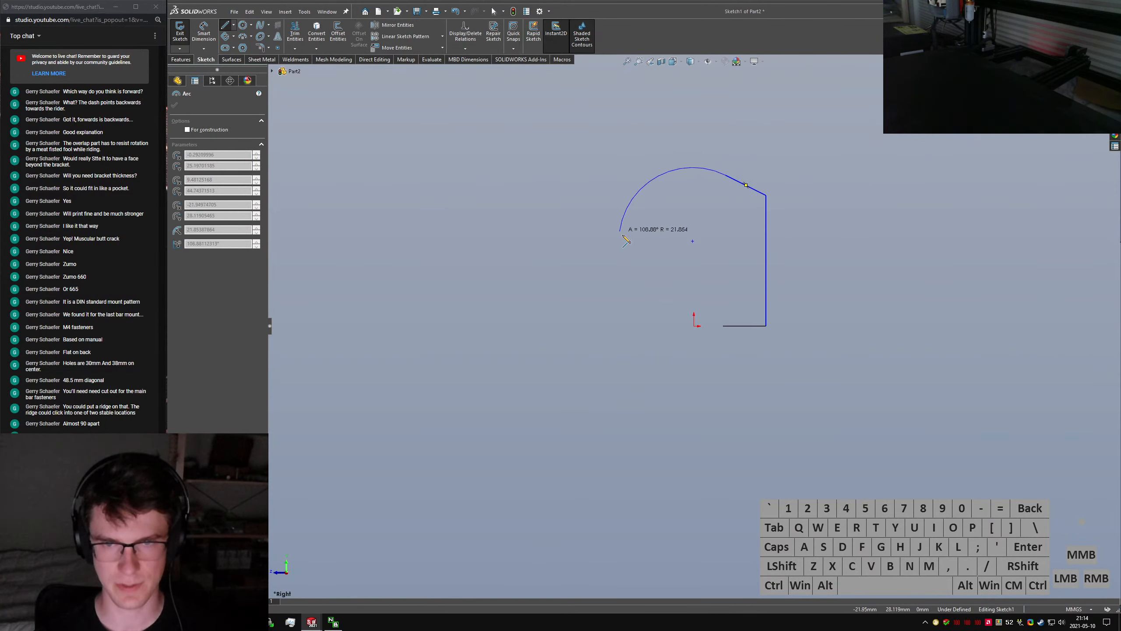
click(612, 245)
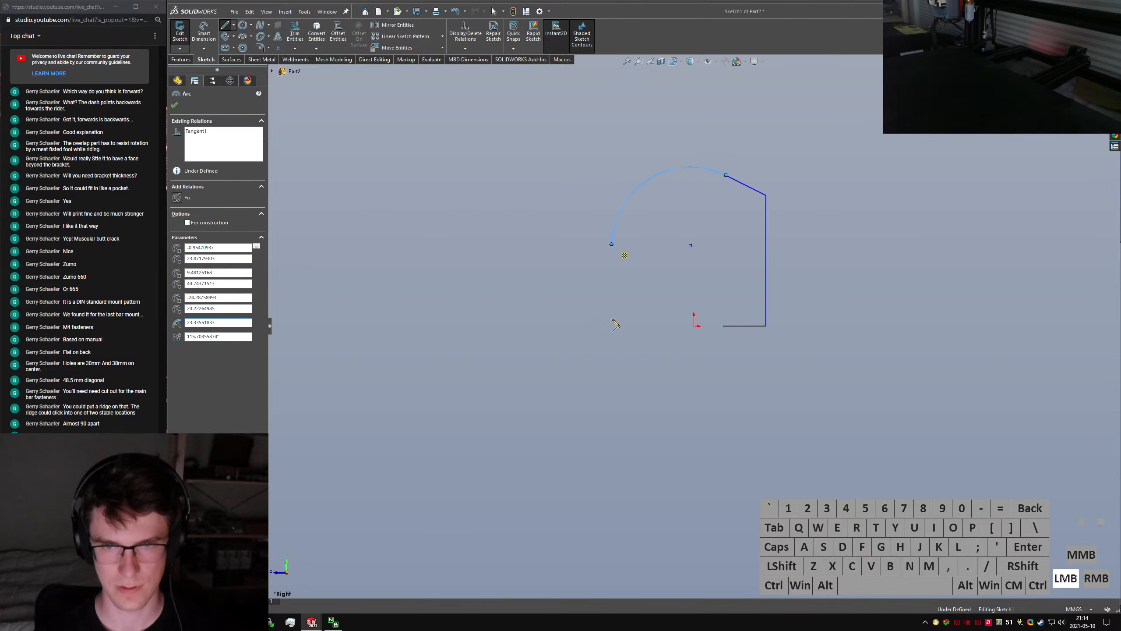
click(612, 306)
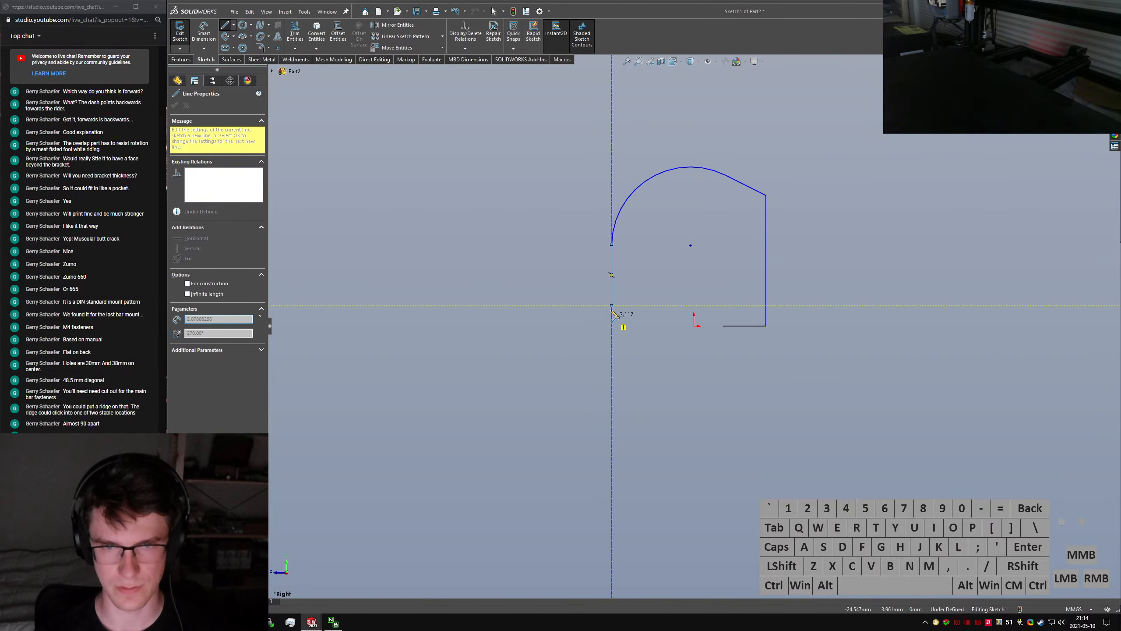
key(a)
click(615, 326)
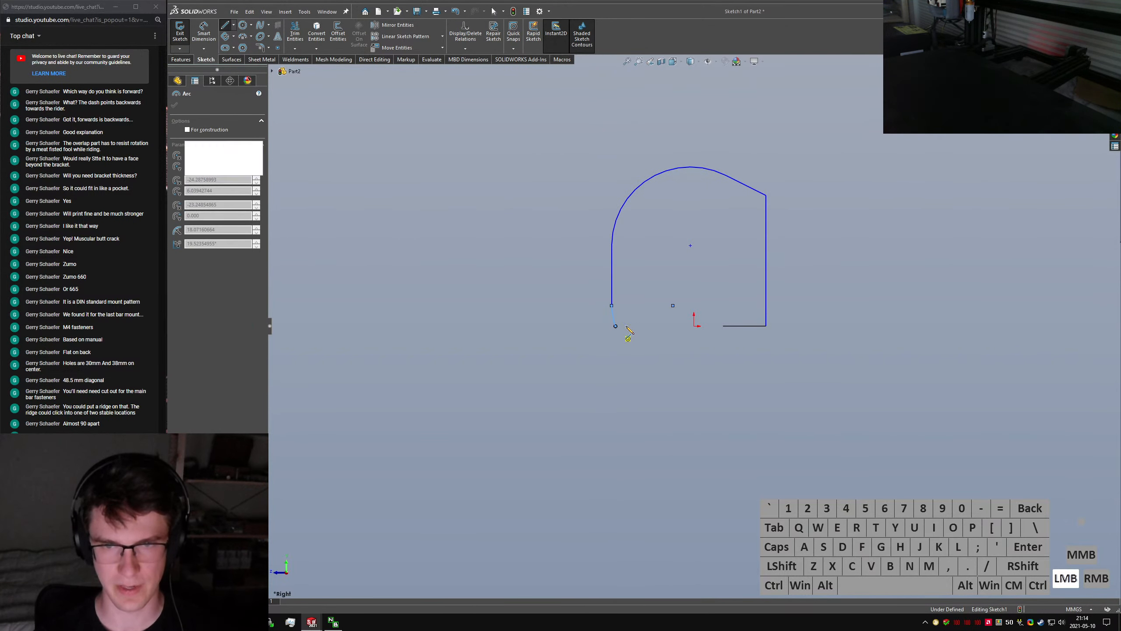
key(Escape)
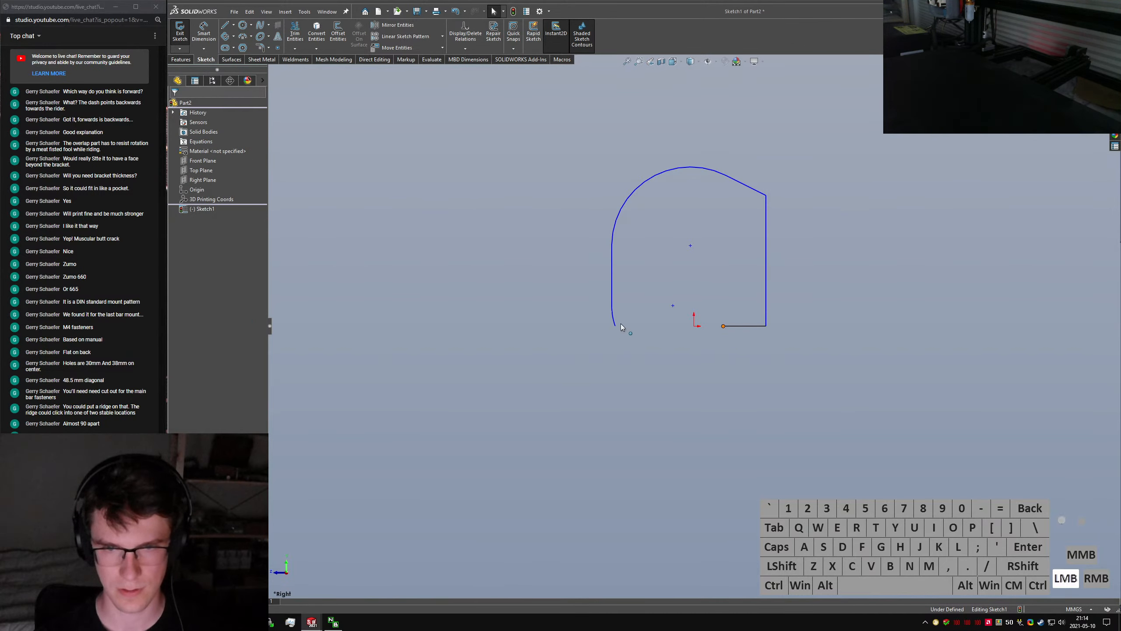
drag(621, 325, 615, 325)
click(689, 361)
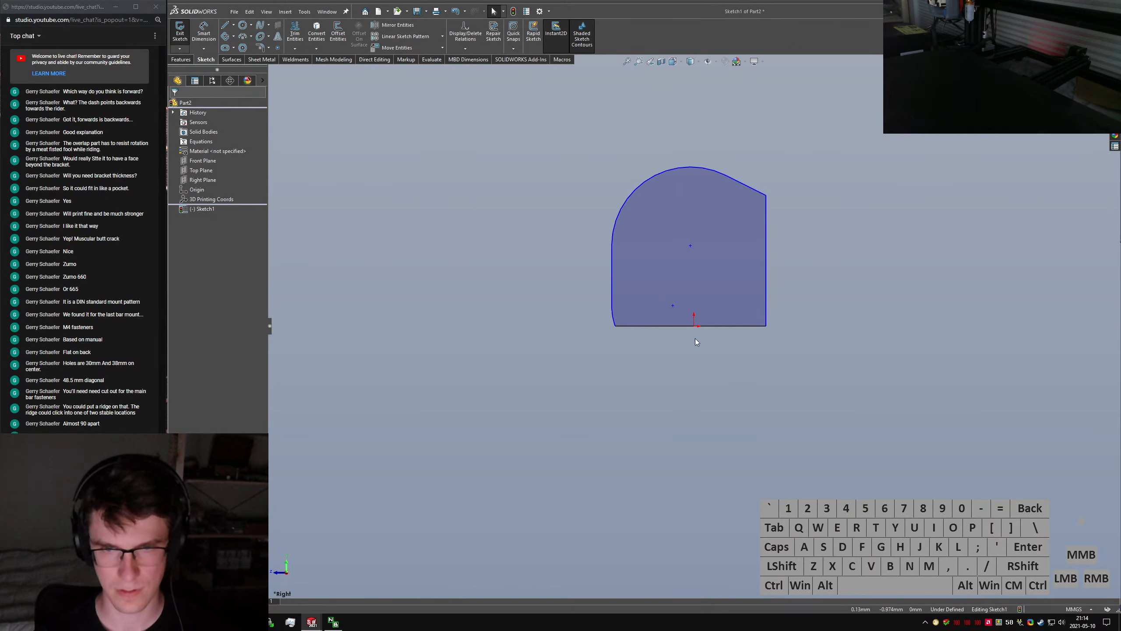
Stretch the profile wider by moving the base corner beside the slanted line farther from the origin
right_drag(676, 290, 699, 271)
key(Escape)
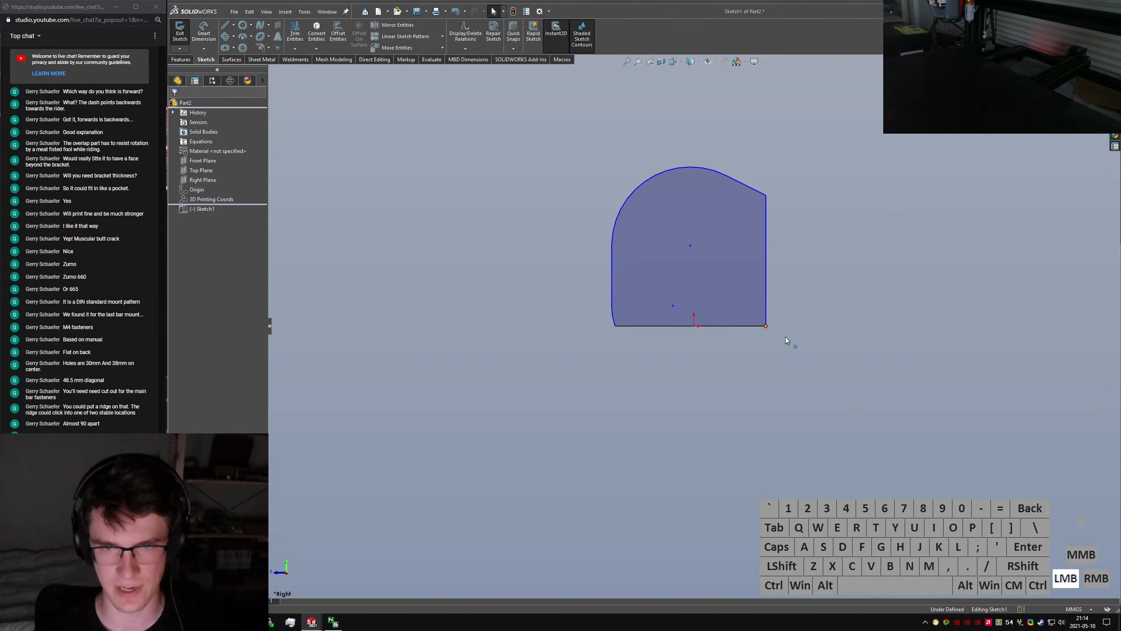
drag(786, 339, 797, 328)
Draw a construction line from the origin to the large arc's center and make it vertical
click(690, 250)
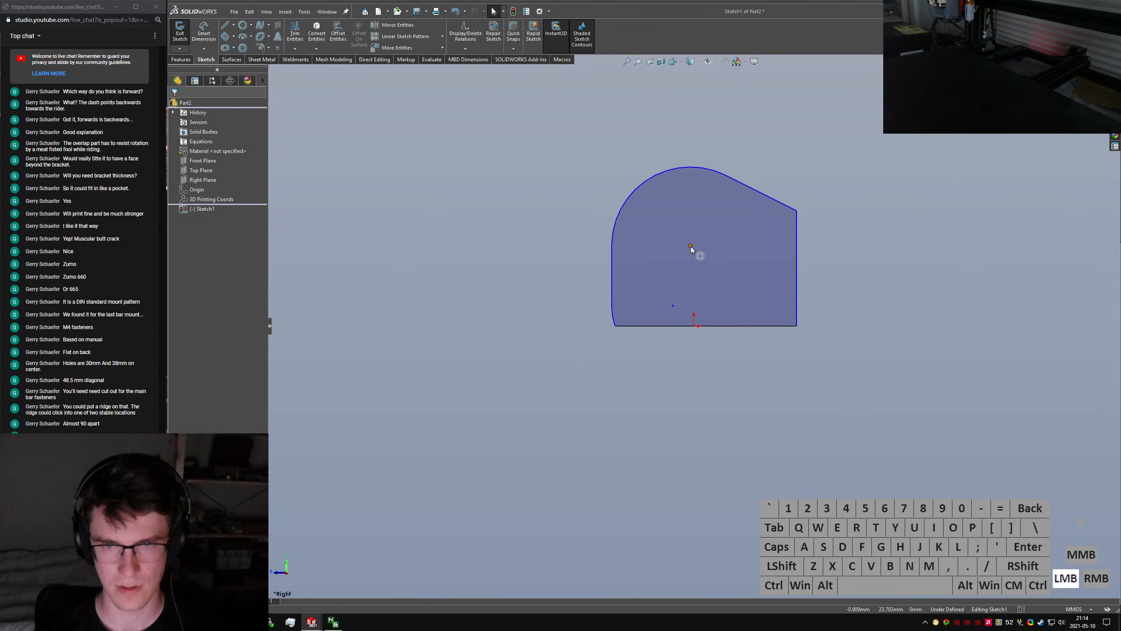
click(691, 247)
ctrl+click(694, 325)
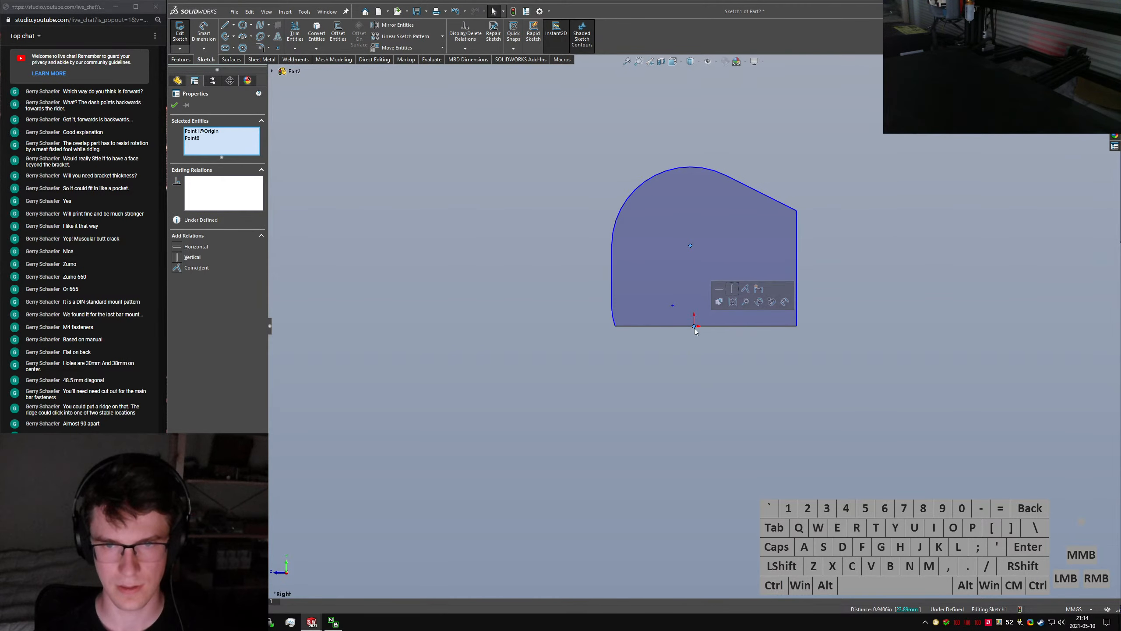
right_drag(750, 390, 750, 390)
right_drag(690, 325, 694, 326)
click(694, 326)
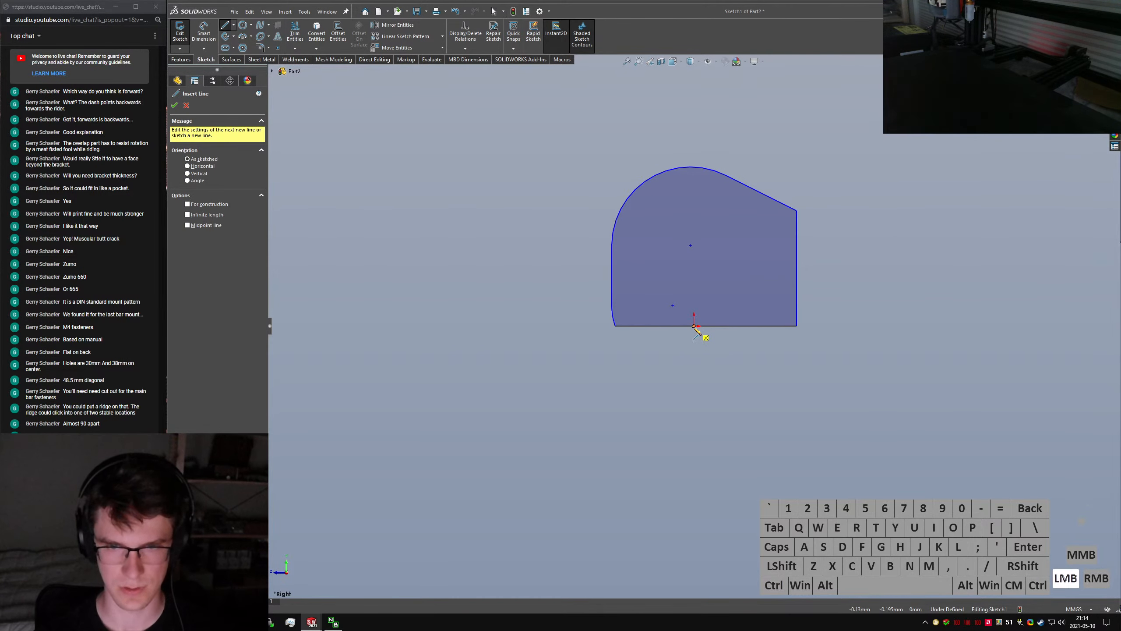
click(690, 246)
key(Escape)
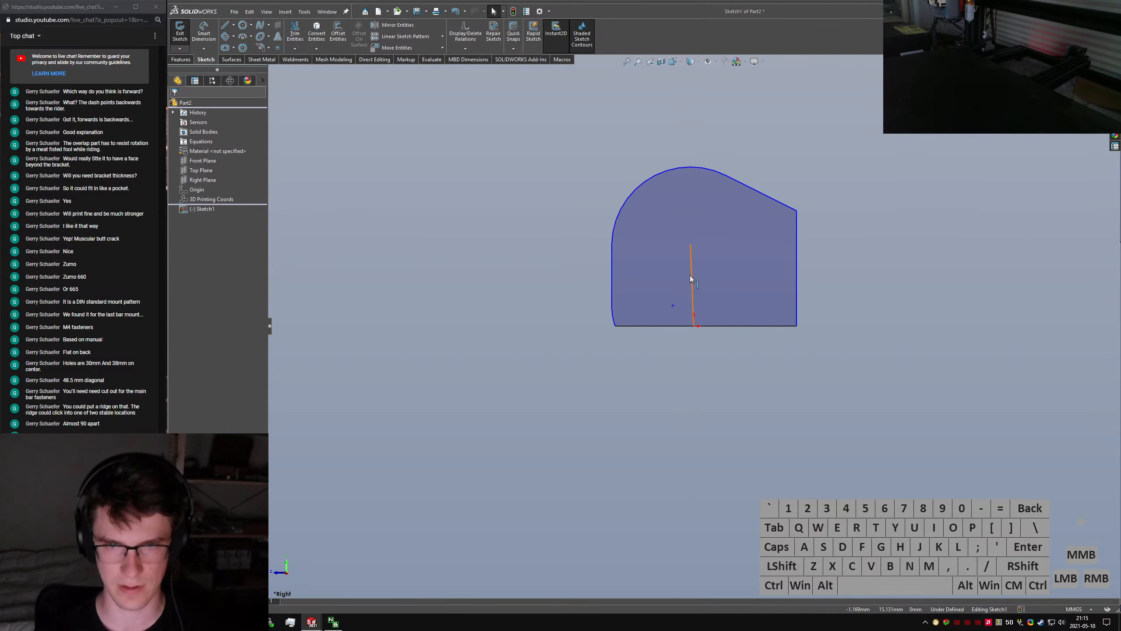
alt+click(697, 391)
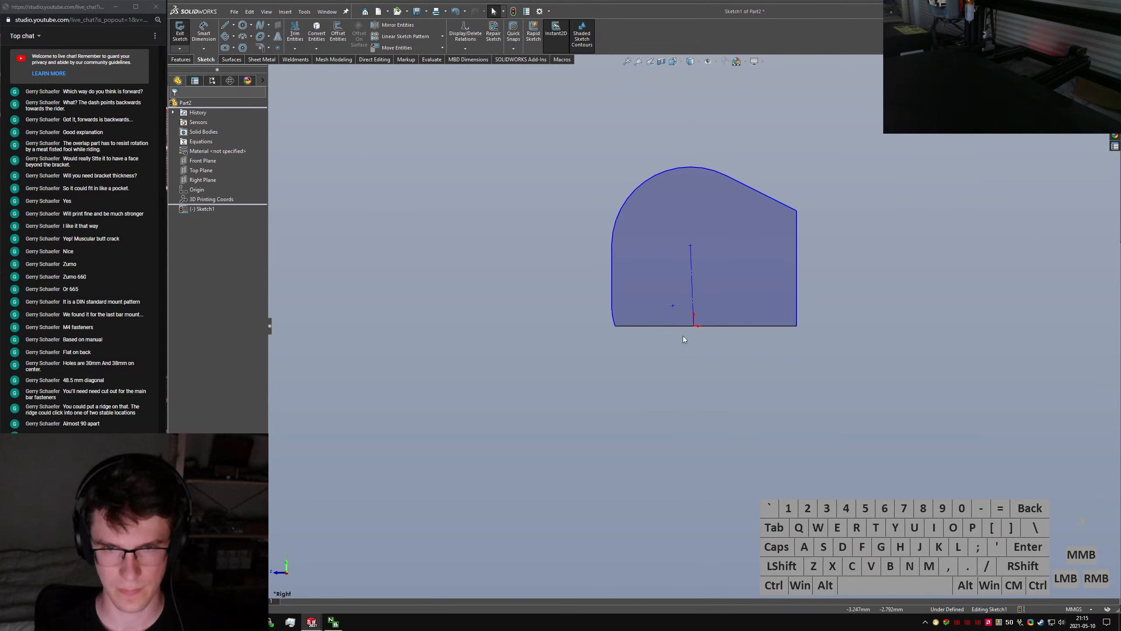
click(692, 294)
key(alt+v)
click(699, 438)
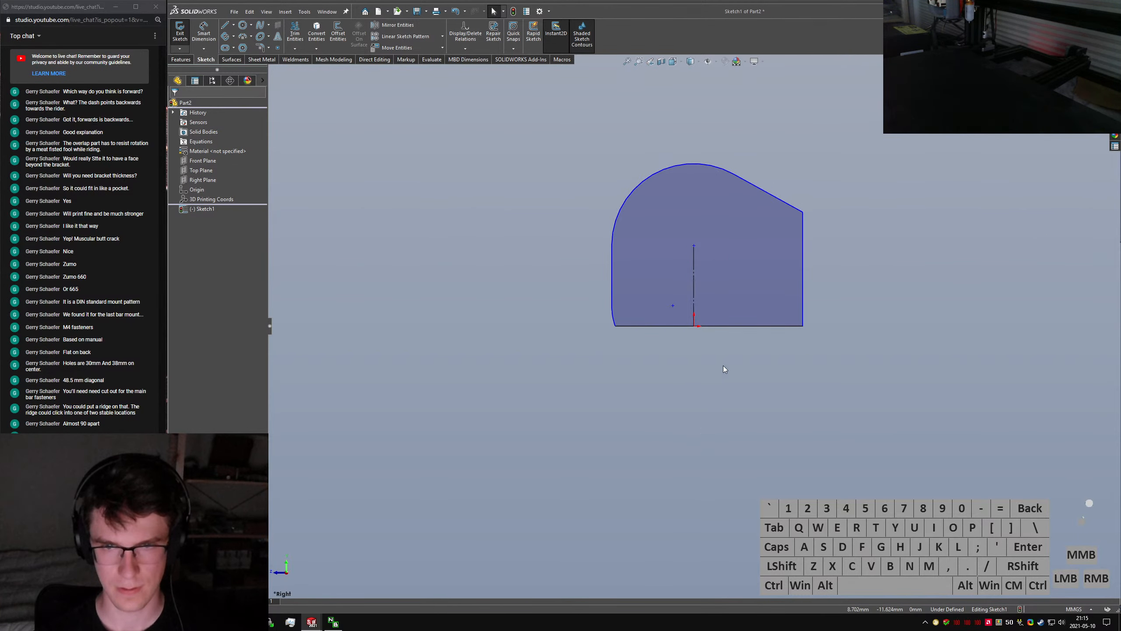
Make the large arc tangent to the vertical line below the slanted edge
click(727, 171)
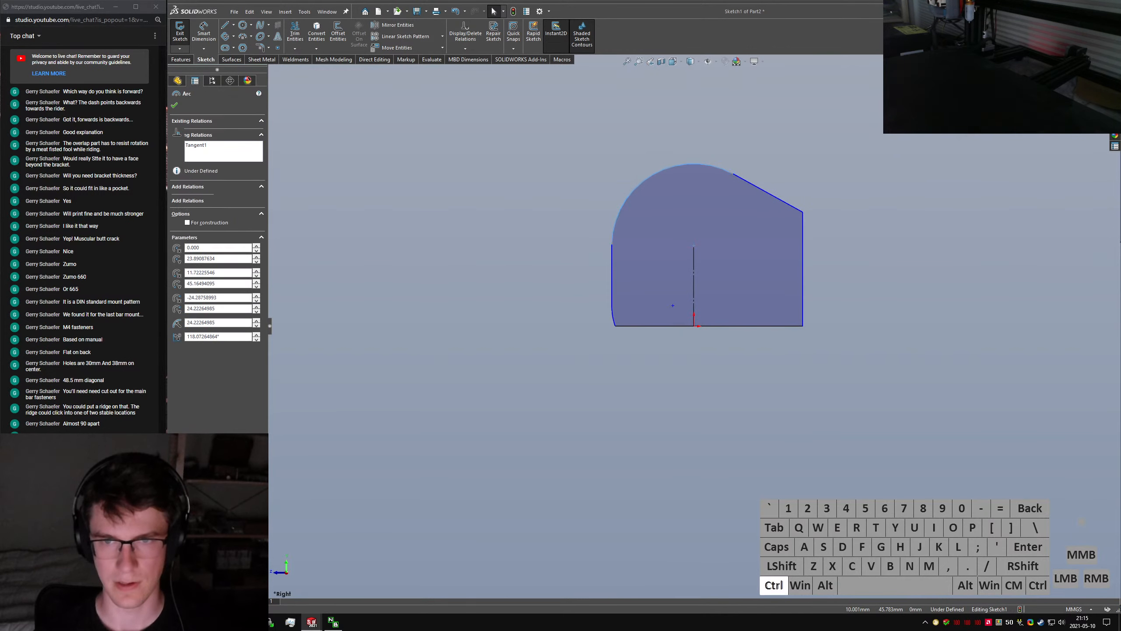
ctrl+click(802, 246)
key(alt+a)
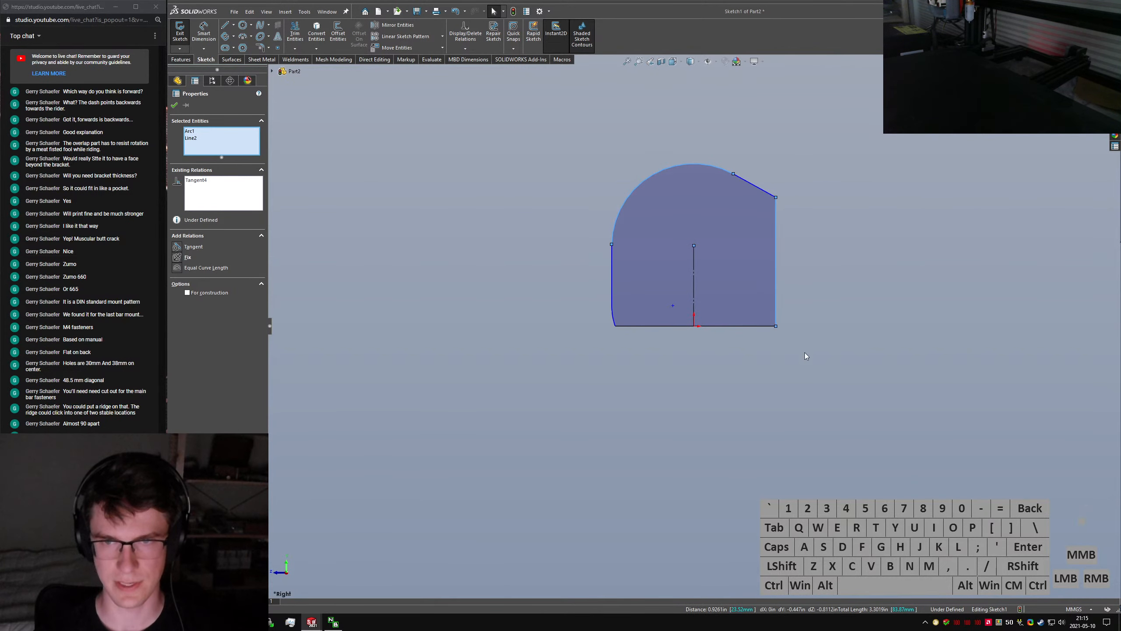
click(754, 404)
Dimension the large arc's radius as 9.8 mm
right_drag(747, 409, 739, 288)
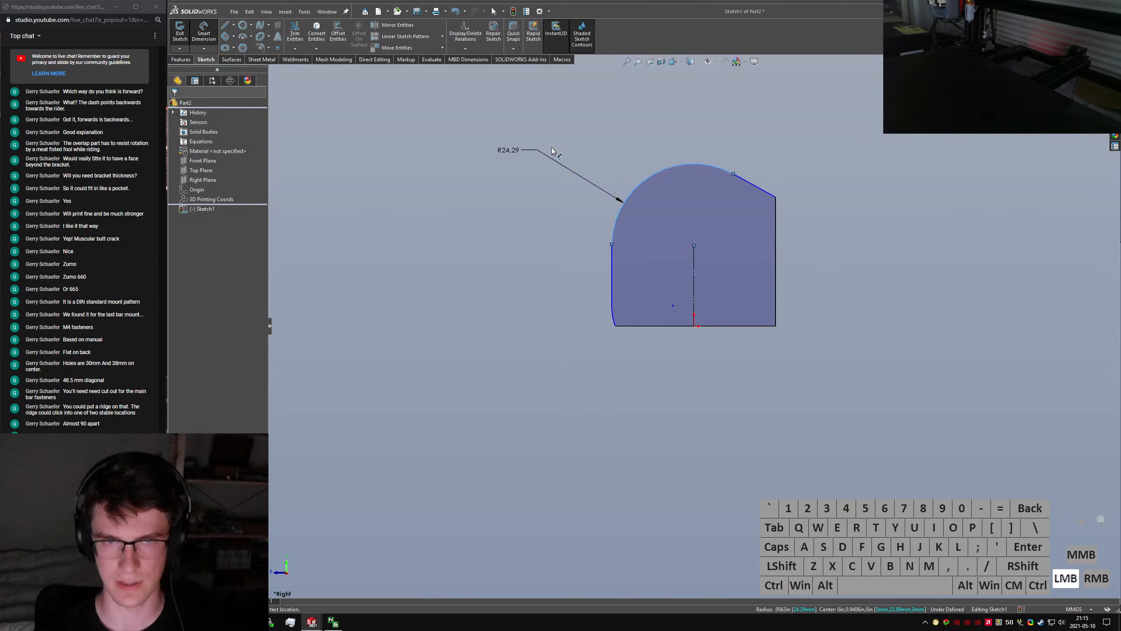
click(552, 150)
text(24.8)
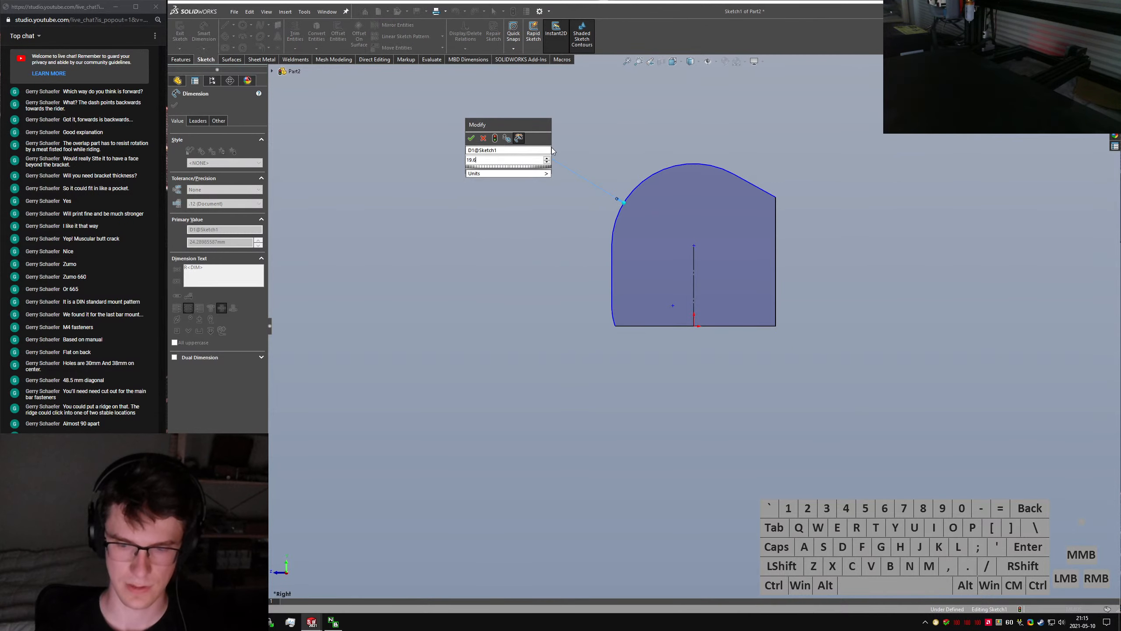
key(Return)
key(Escape)
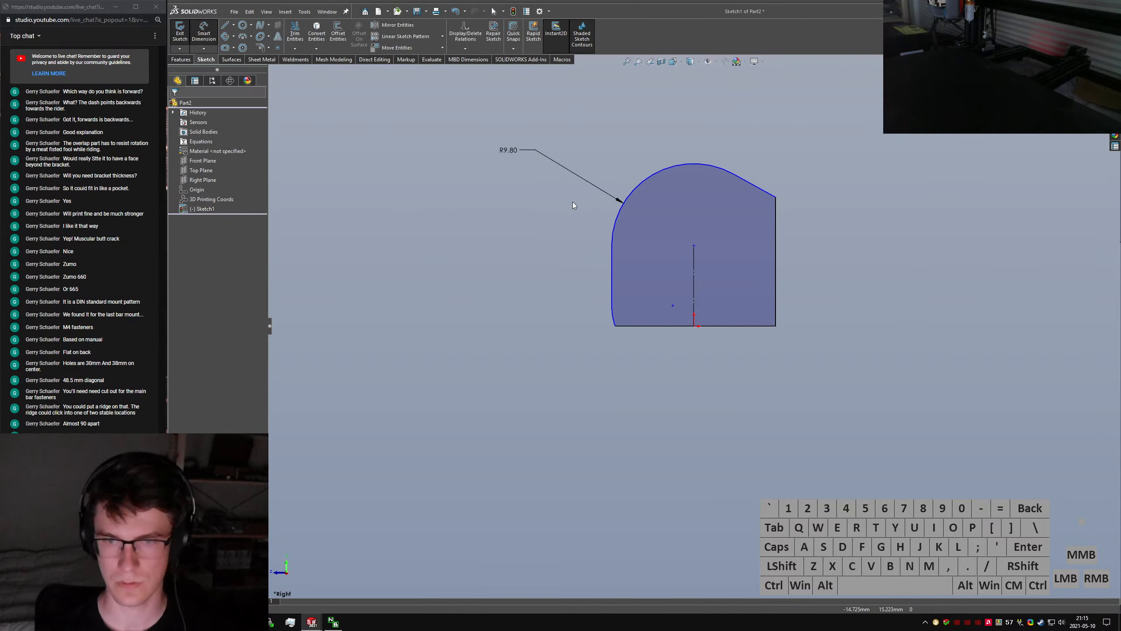
key(Escape)
right_drag(609, 387, 640, 301)
key(Escape)
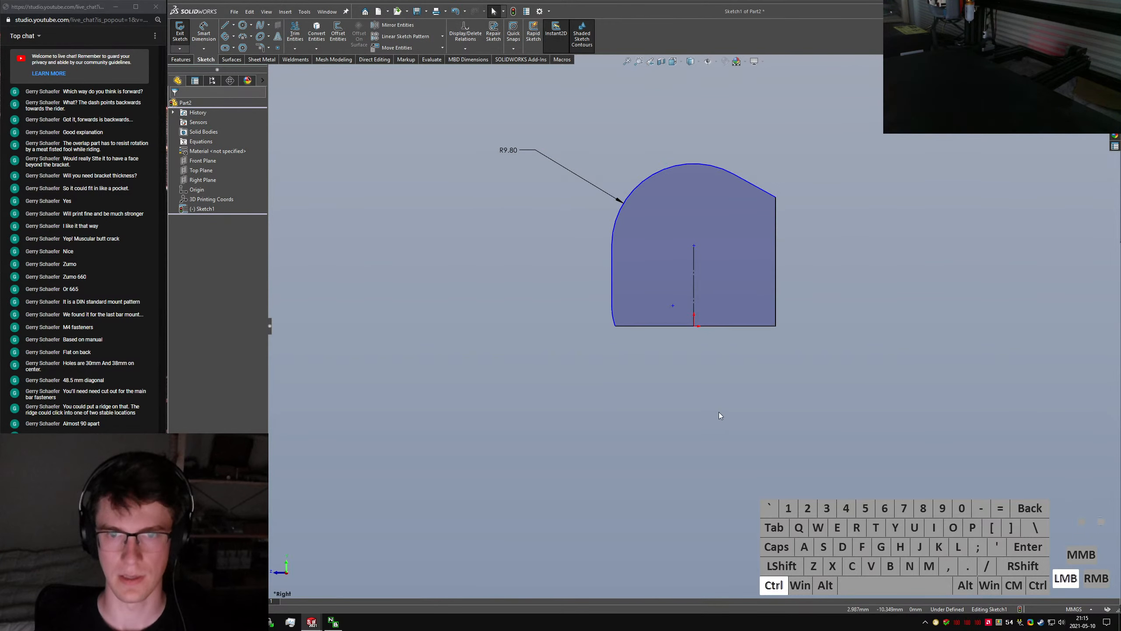
Switch to the 1190 Detented GPS Bracket part and measure the distance between the bolt hole and the flat ledge face
key(ctrl+Tab)
click(676, 255)
ctrl+click(722, 307)
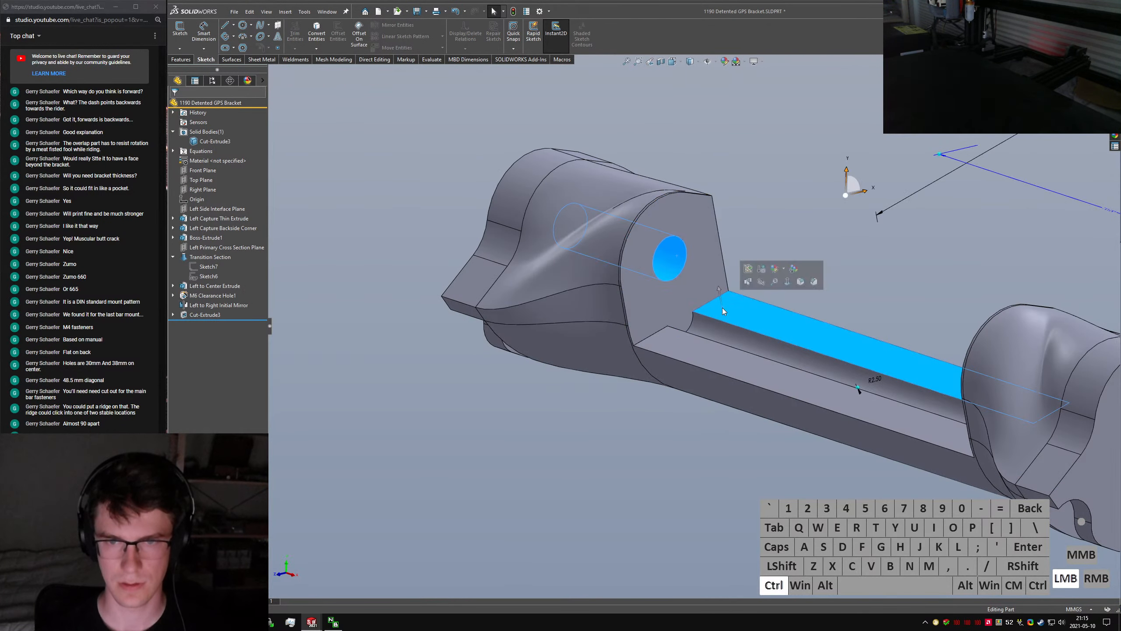
key(comma)
key(m)
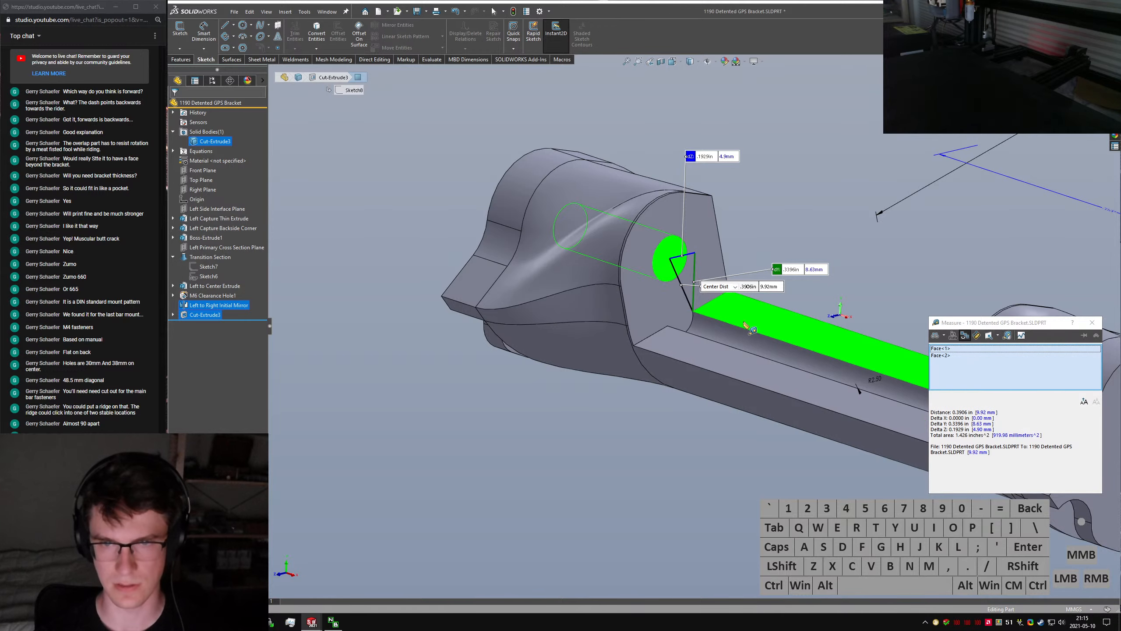
middle_drag(721, 252, 699, 260)
key(Escape)
Expand the cut feature that forms the bracket's inner end face and open its sketch for editing
click(697, 262)
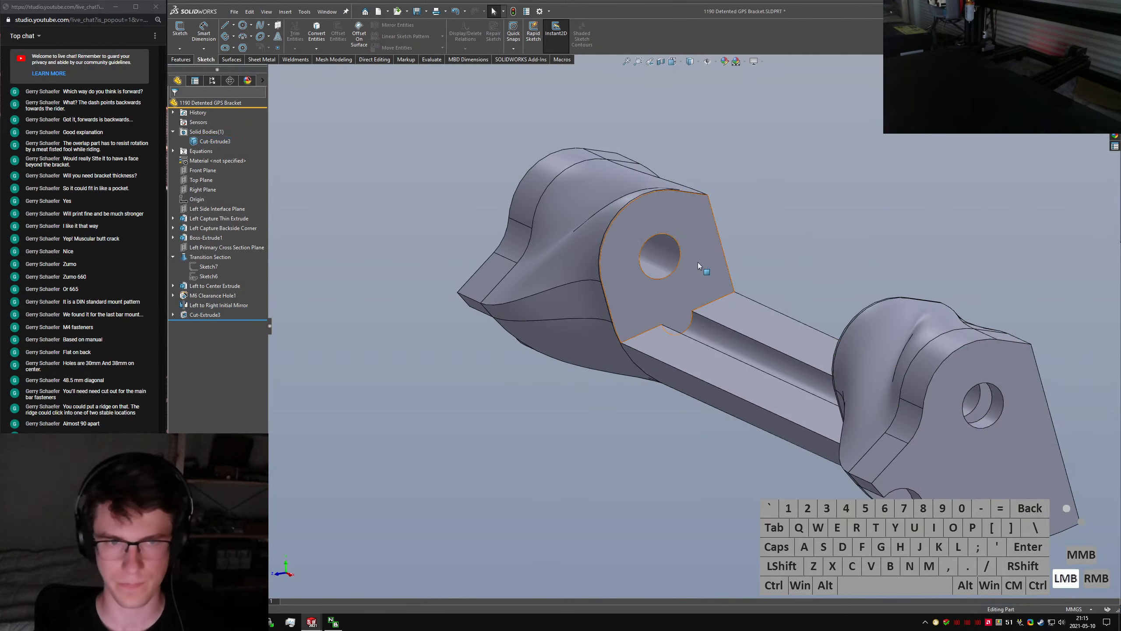
scroll(688, 278, up, 4)
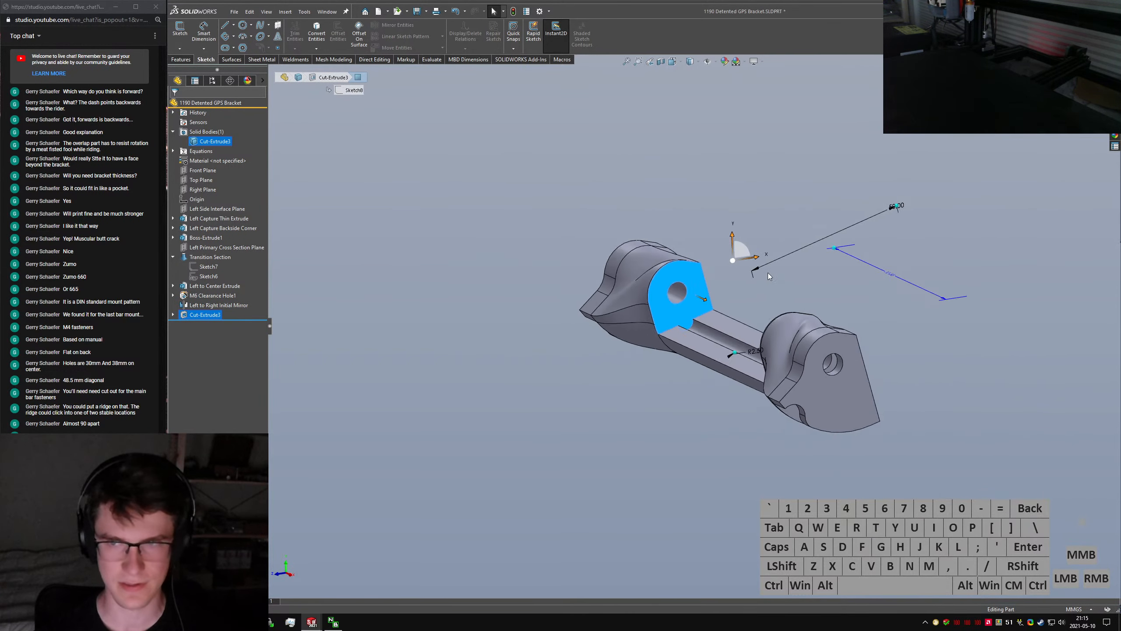
mouse_move(767, 272)
middle_down()
mouse_move(697, 309)
mouse_move(635, 309)
mouse_move(679, 311)
middle_up()
click(172, 315)
click(205, 325)
scroll(636, 276, down, 2)
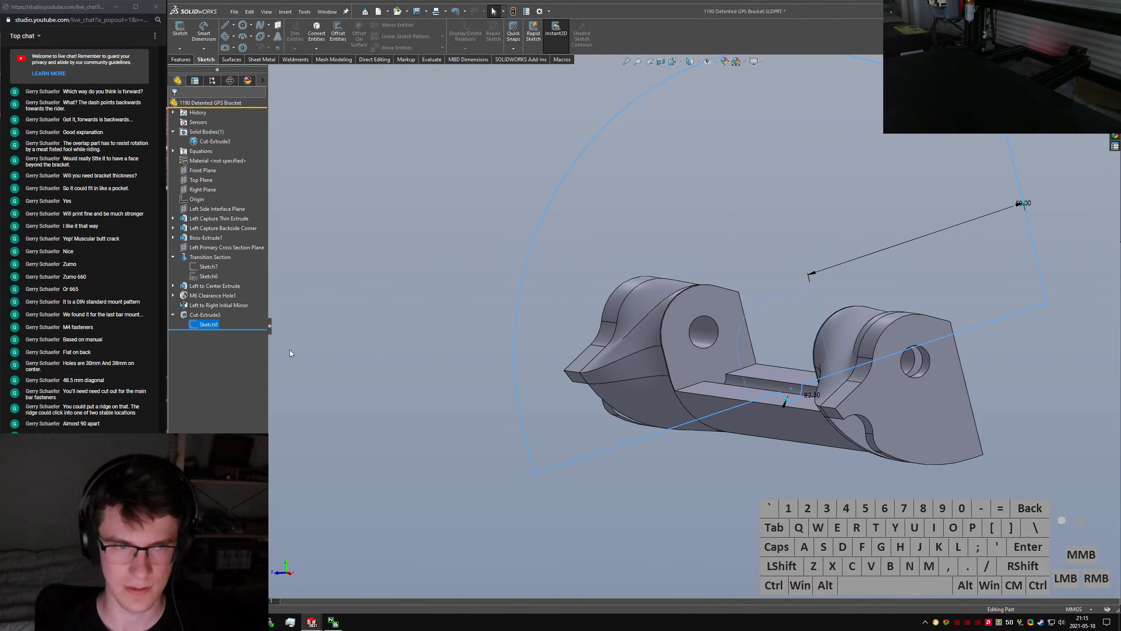
right_click(205, 325)
click(201, 294)
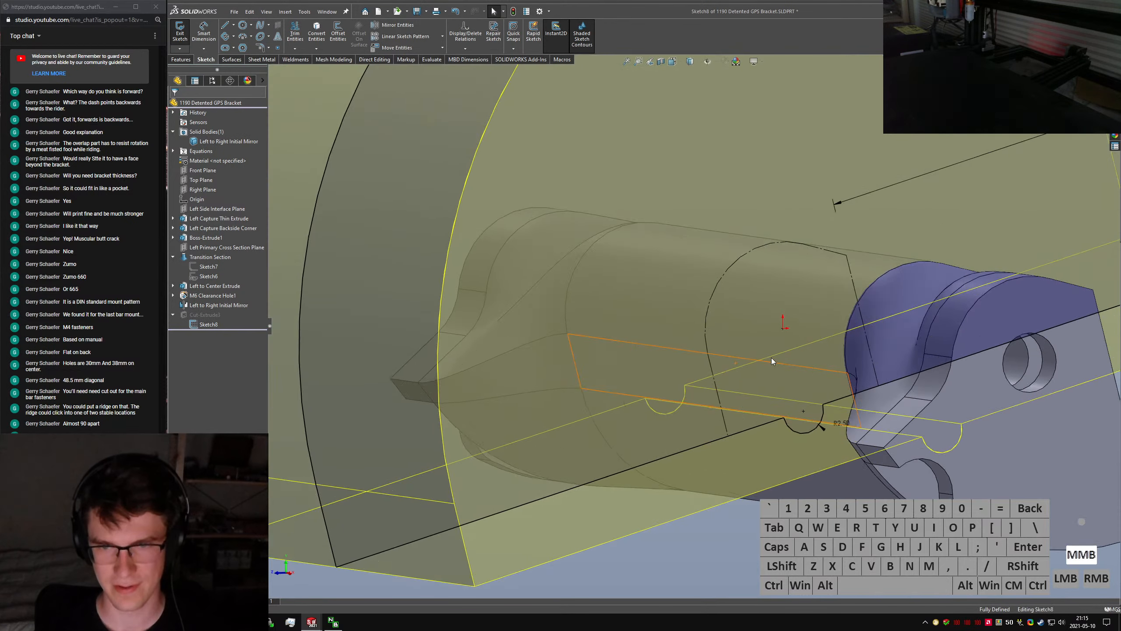
Examine the large construction arc in the cut sketch and exit the sketch
middle_drag(770, 358, 773, 385)
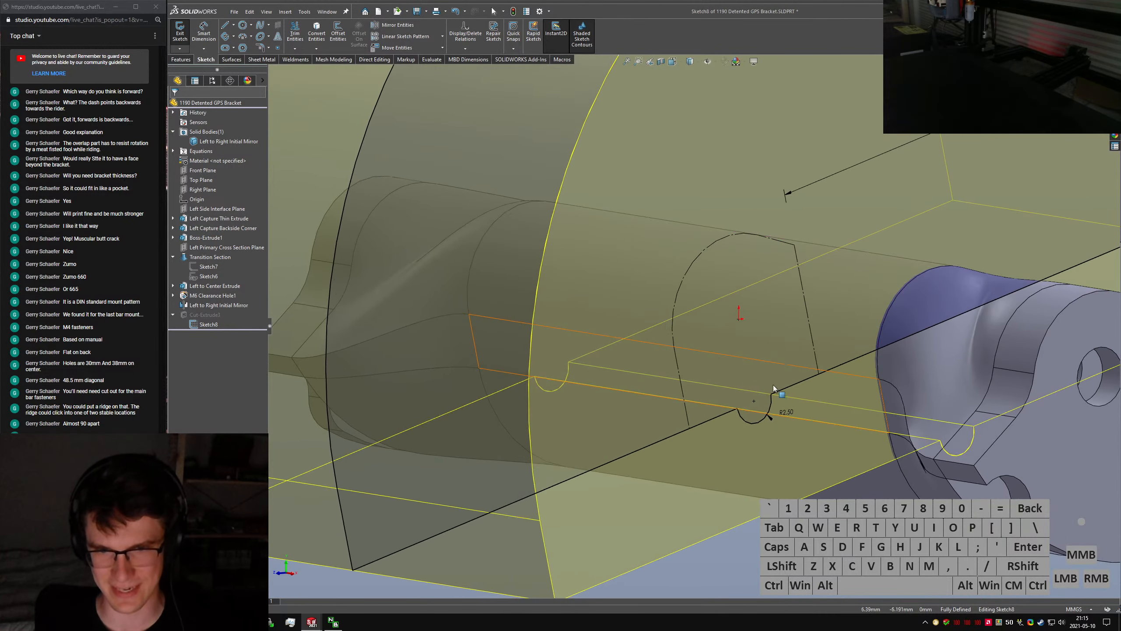
scroll(743, 404, up, 2)
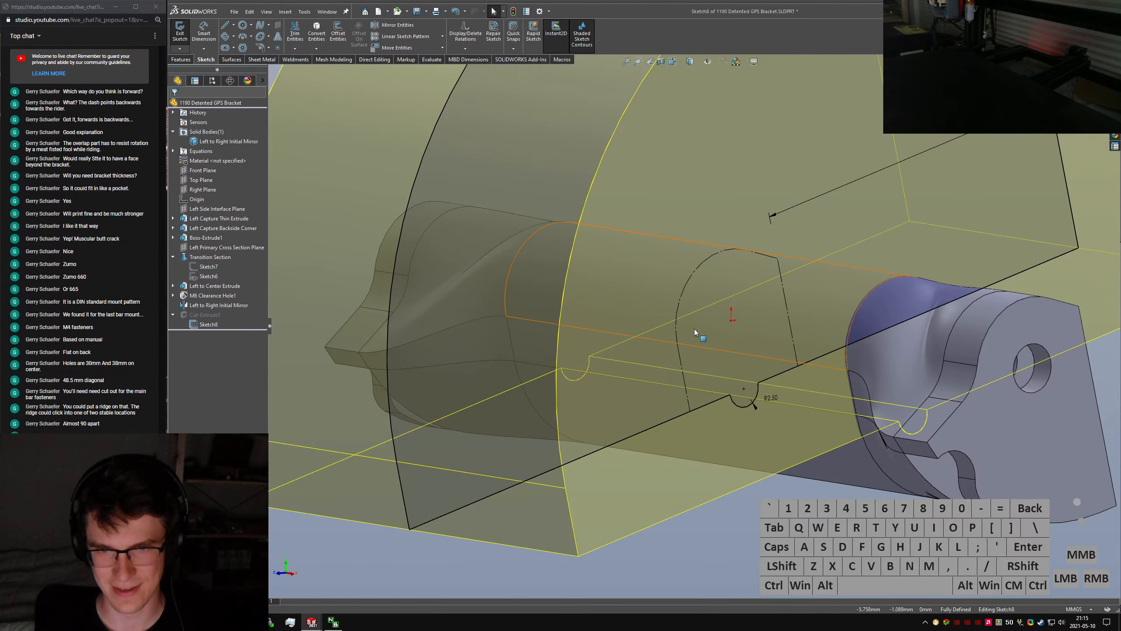
click(727, 403)
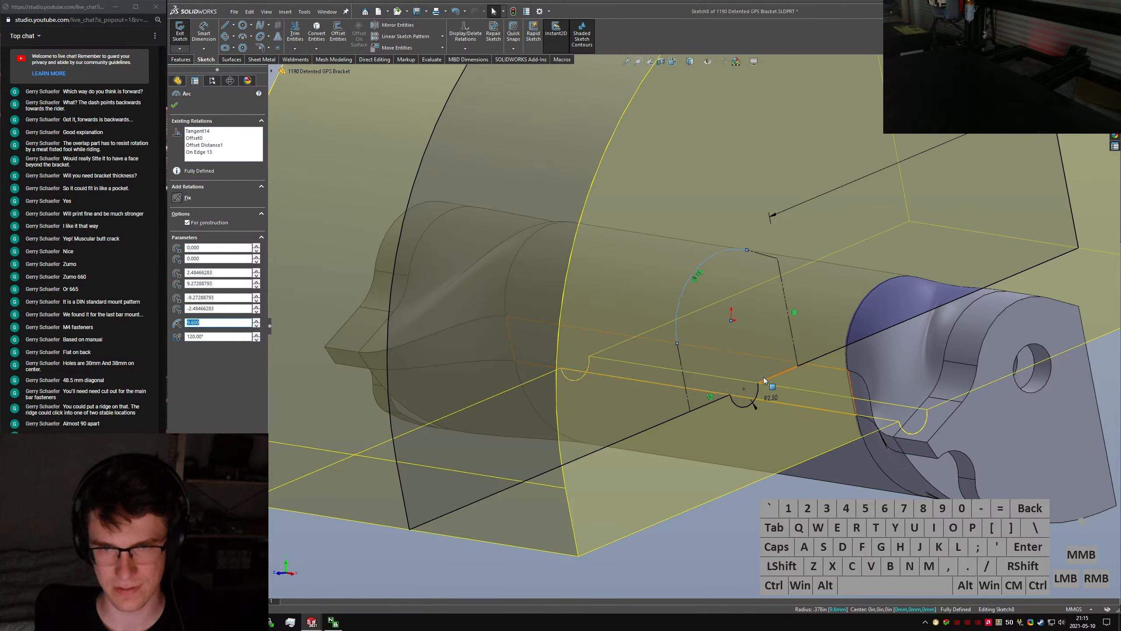
key(Escape)
click(179, 31)
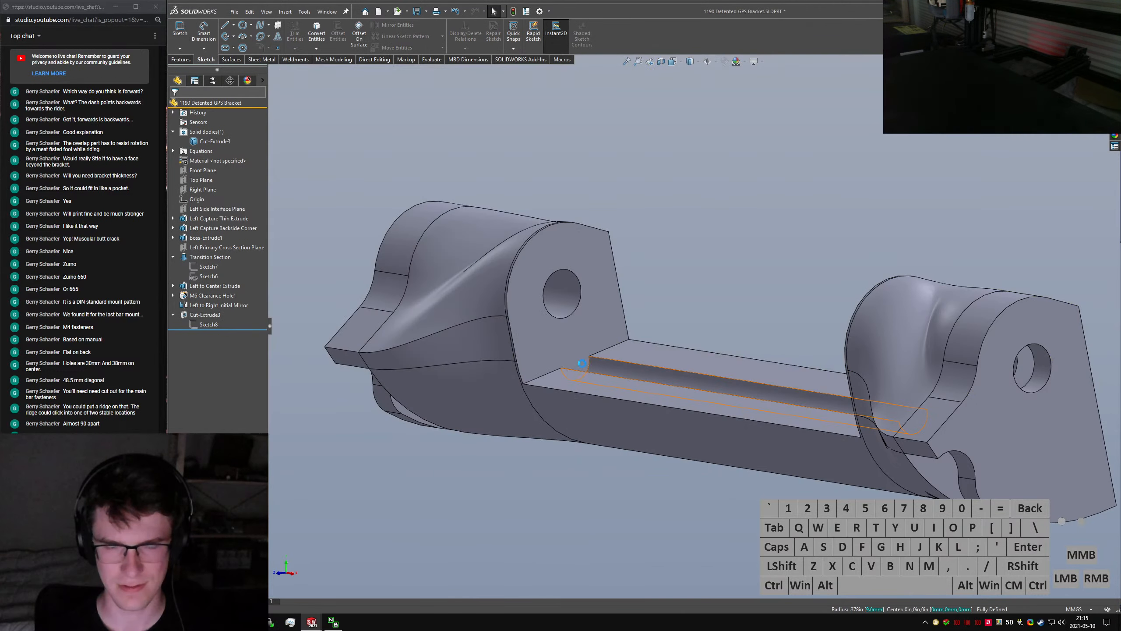
Measure the distance between the bolt hole and the rounded groove face along the ledge
ctrl+click(589, 367)
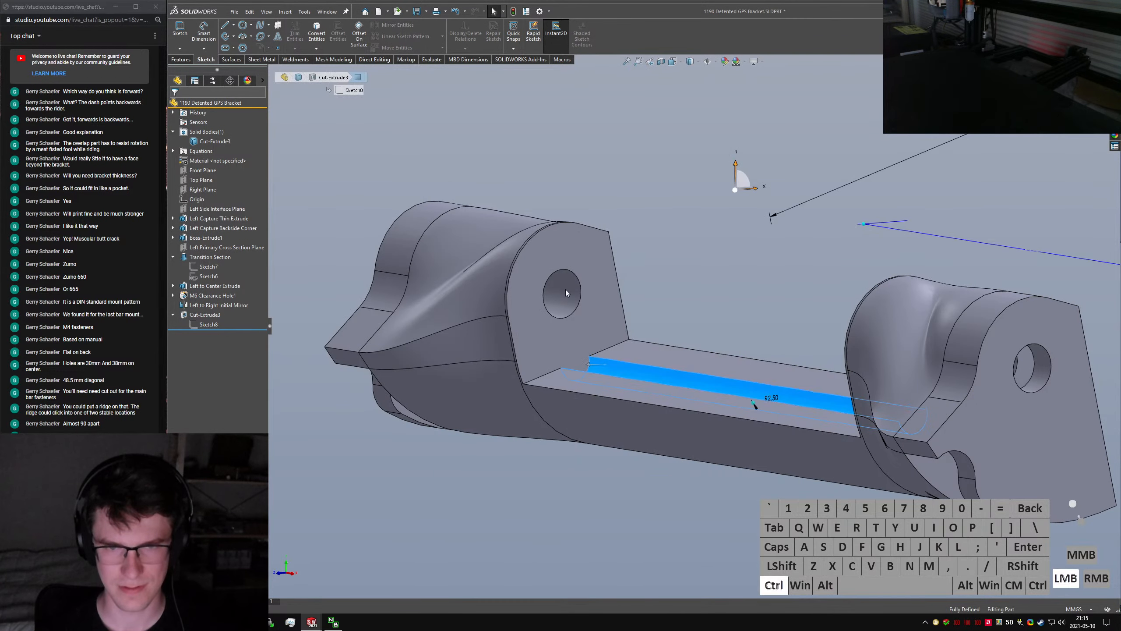
ctrl+click(561, 293)
key(m)
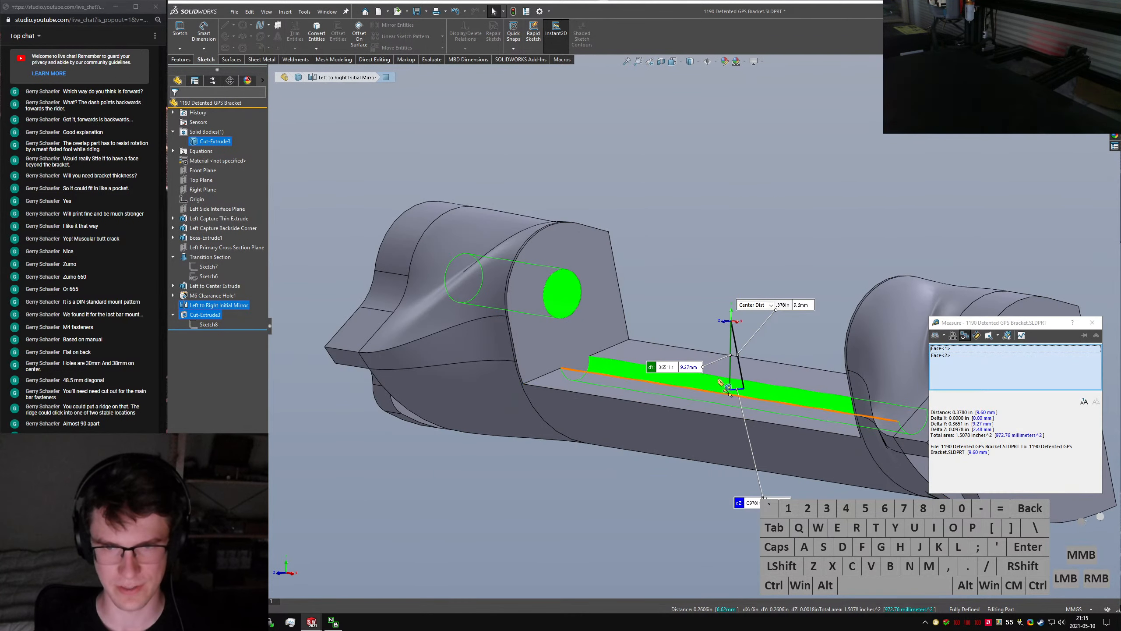
key(Escape)
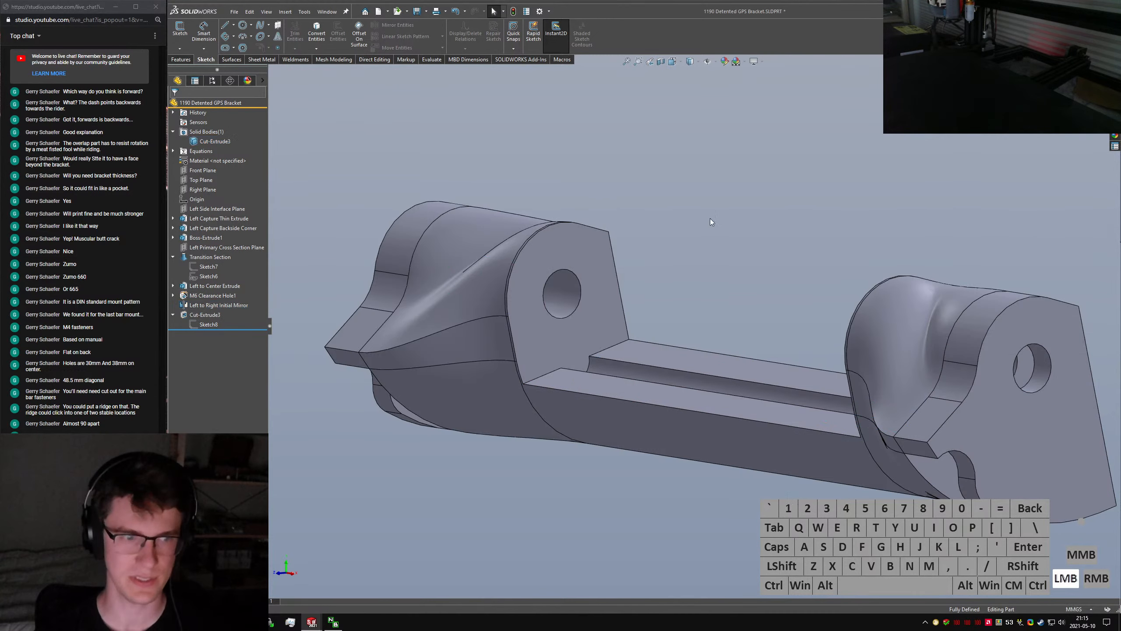
Switch to the new part's sketch and move the centre of the small lower-left arc outward toward the profile's left side
key(ctrl+Tab)
click(731, 331)
right_drag(691, 309, 626, 221)
key(Escape)
ctrl+click(617, 219)
ctrl+click(667, 325)
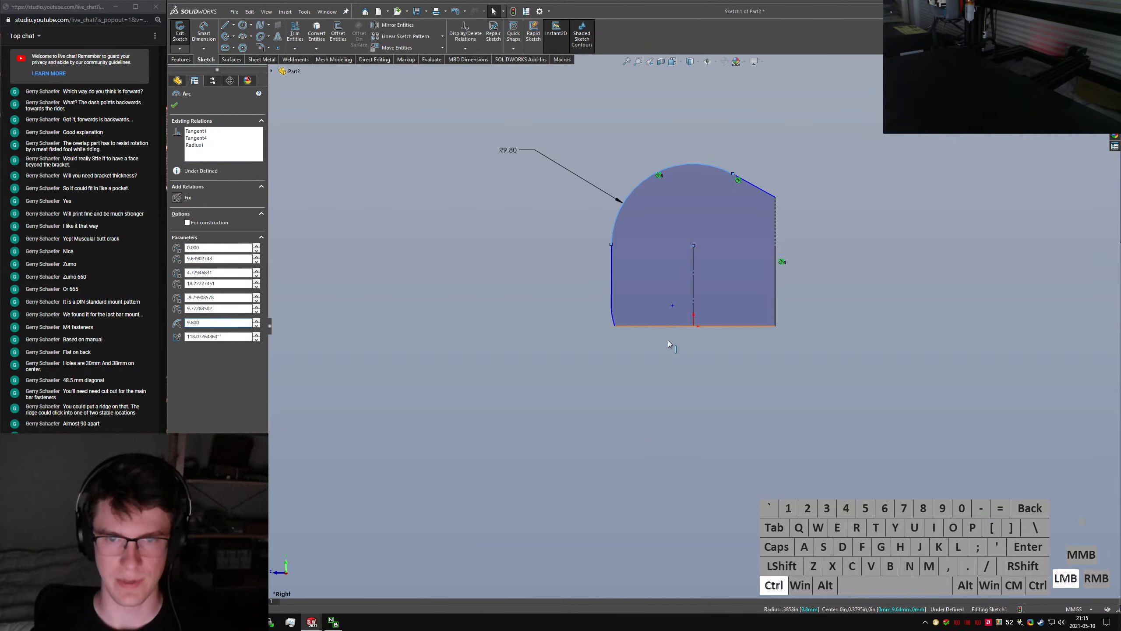
key(alt+q)
click(669, 398)
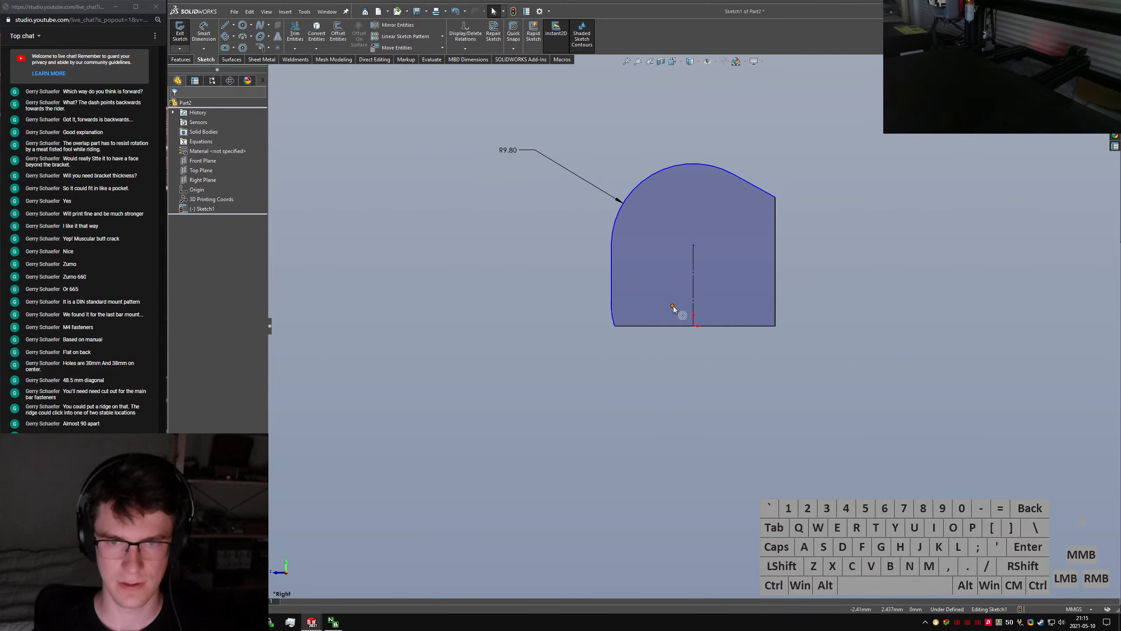
mouse_move(672, 306)
mouse_down()
mouse_move(706, 308)
mouse_move(648, 310)
mouse_up()
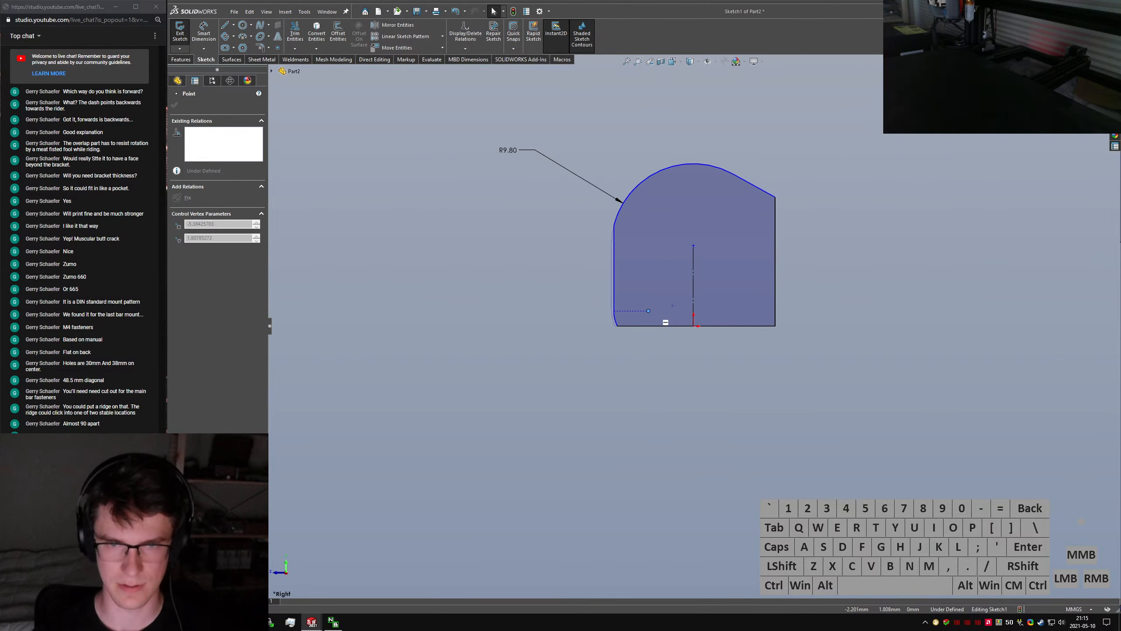
click(600, 289)
Make the profile's left vertical line tangent to the R9.80 arc
click(614, 252)
ctrl+click(617, 218)
key(alt+a)
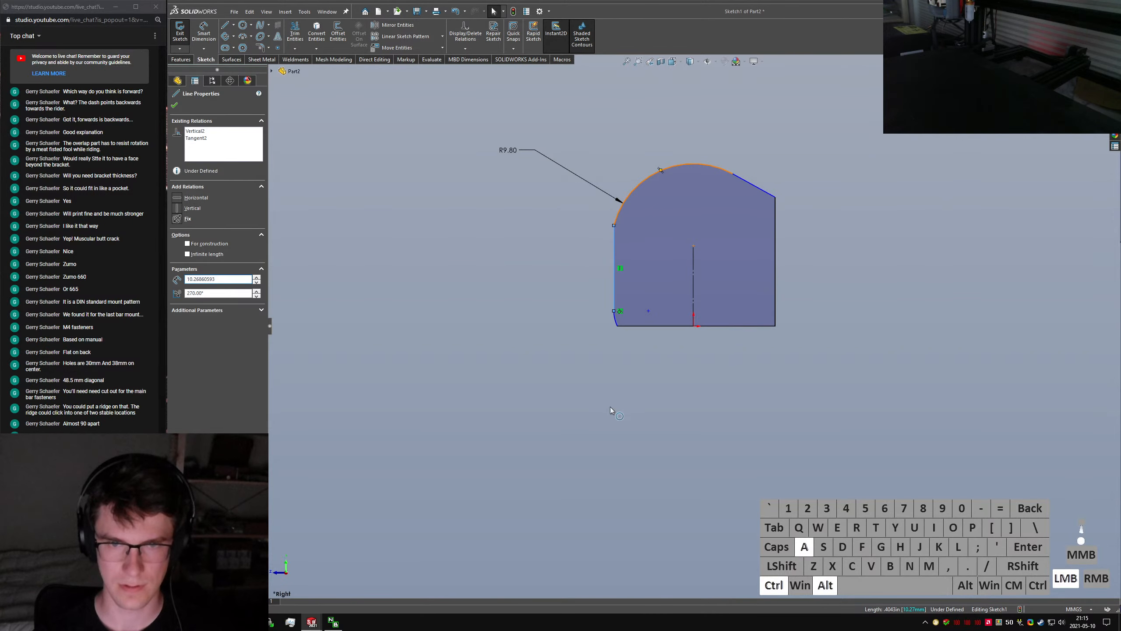
click(611, 404)
Place the centre of the lower-left arc on the profile's right vertical line with a coincident relation
mouse_move(645, 307)
mouse_down()
mouse_move(790, 319)
mouse_move(706, 340)
mouse_move(661, 307)
mouse_move(680, 305)
mouse_move(663, 307)
mouse_up()
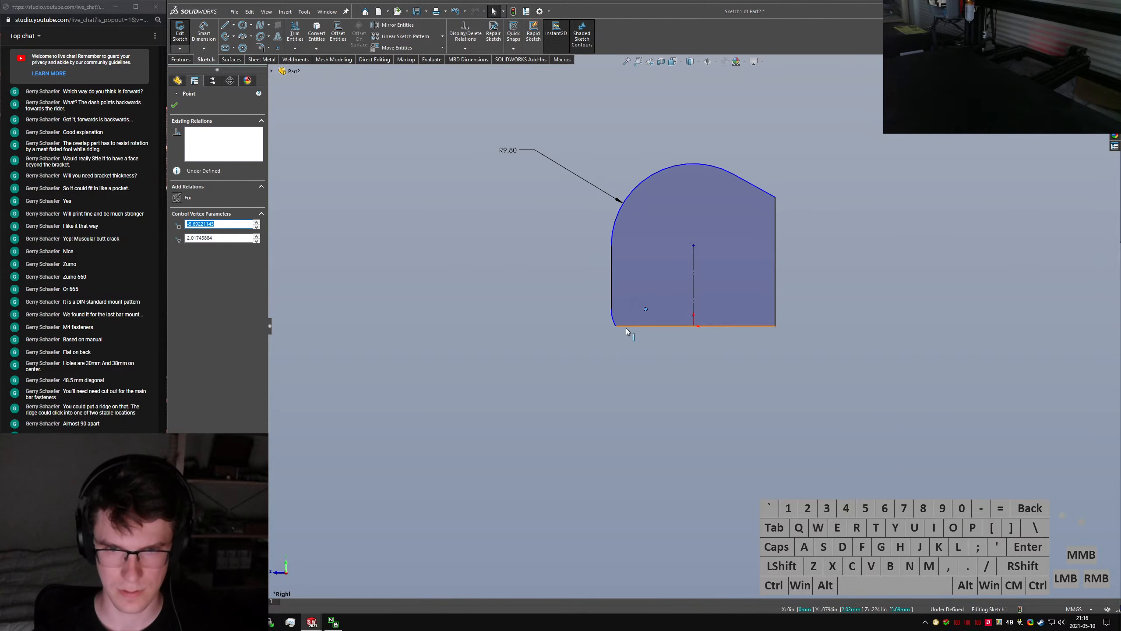
click(616, 326)
drag(616, 351, 615, 354)
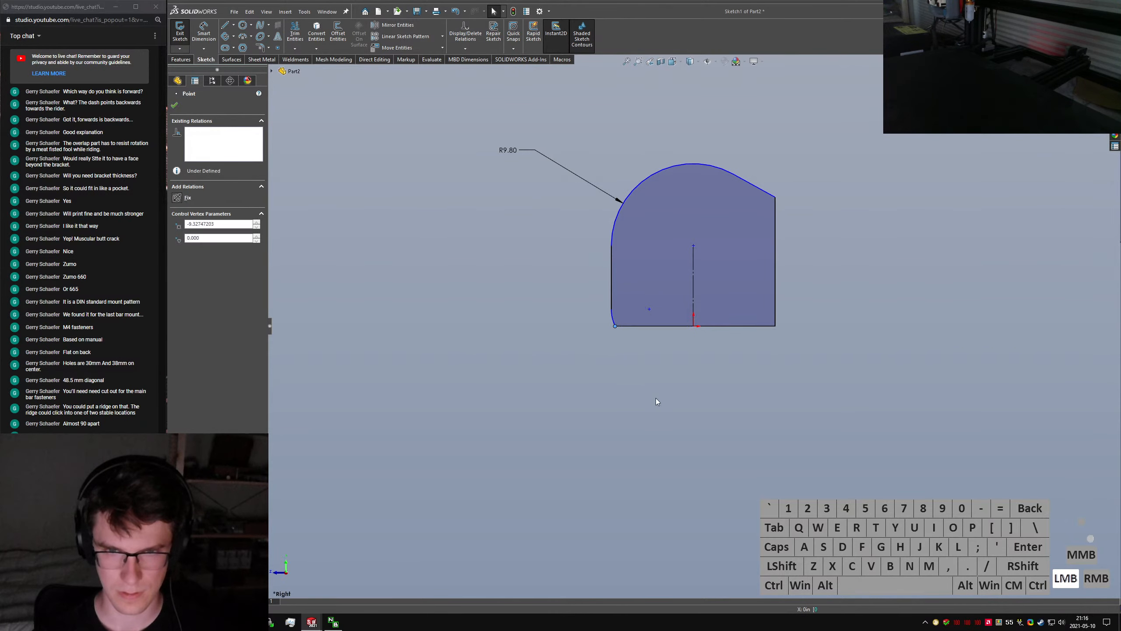
click(656, 398)
click(648, 310)
ctrl+click(774, 316)
key(alt+d)
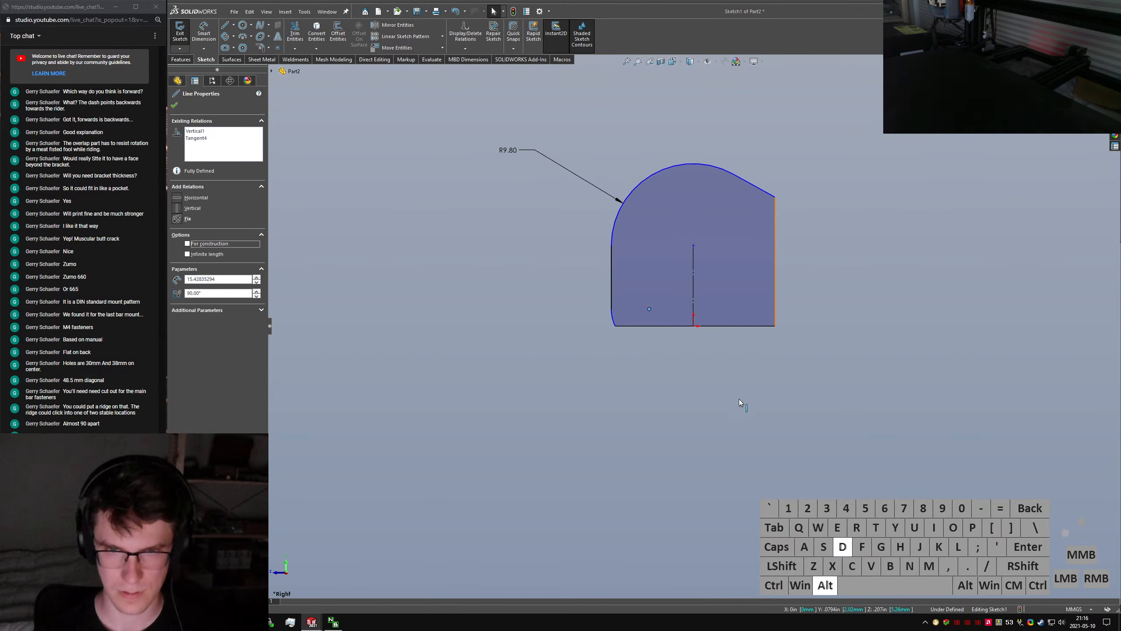
click(686, 431)
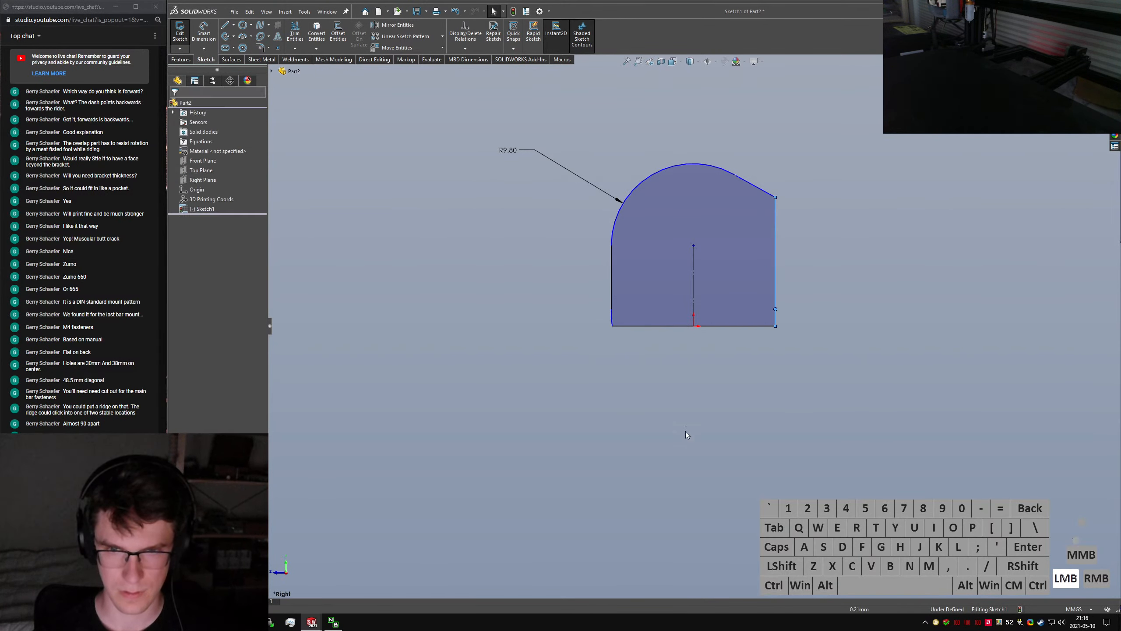
Check the lower-left arc against the left vertical line and move the profile's lower-left corner slightly inward along the base
click(612, 309)
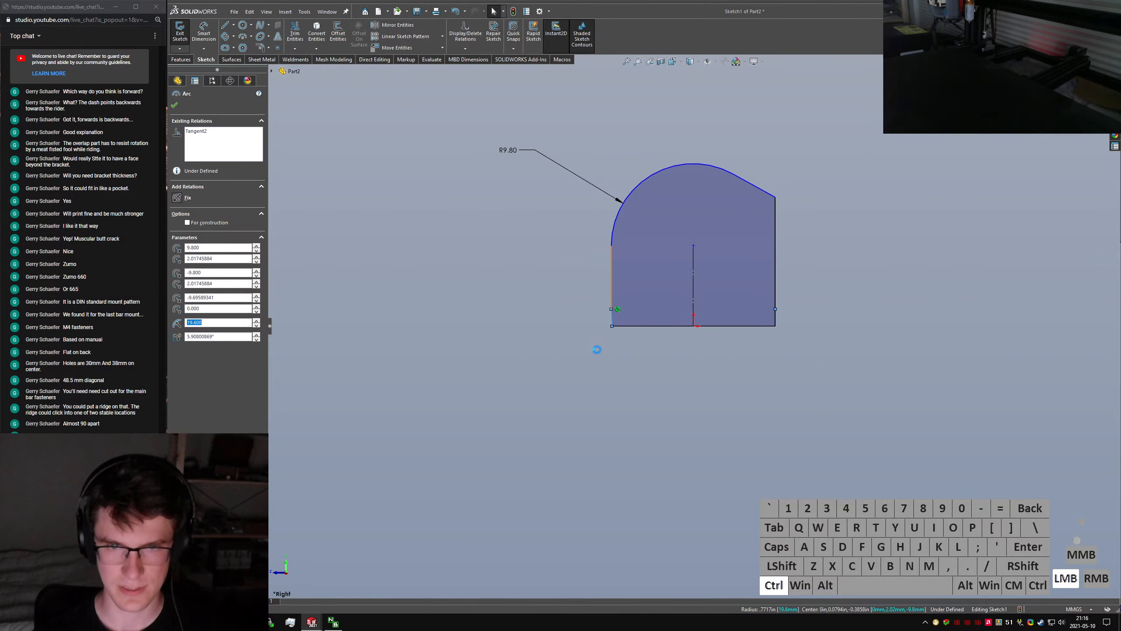
ctrl+click(611, 292)
click(622, 373)
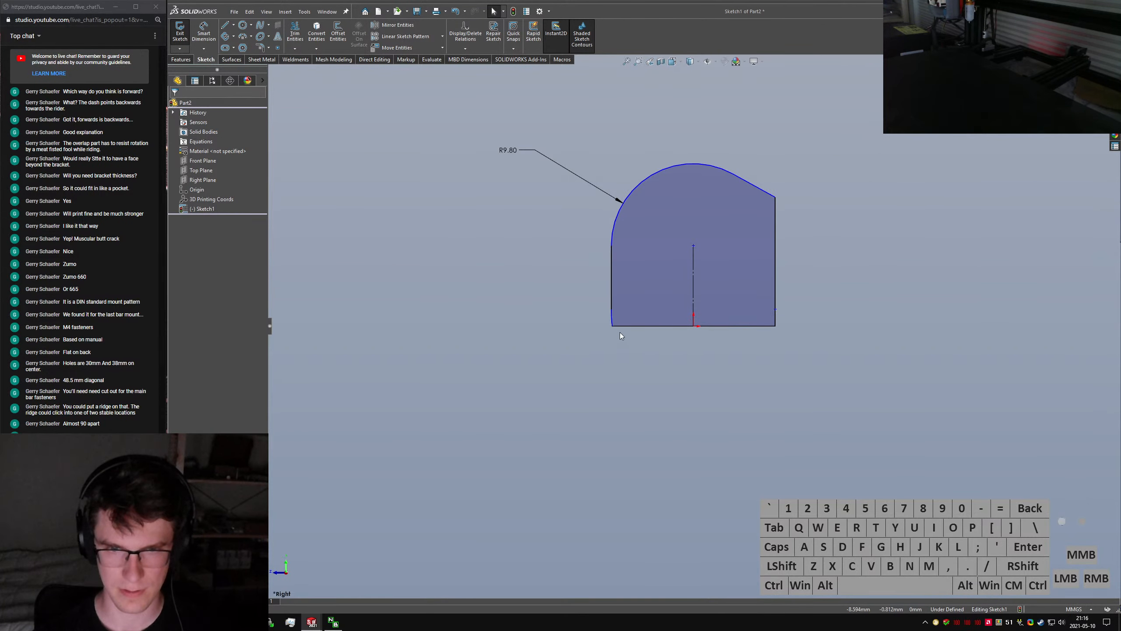
mouse_move(612, 326)
mouse_down()
mouse_move(652, 335)
mouse_move(616, 327)
mouse_up()
click(612, 409)
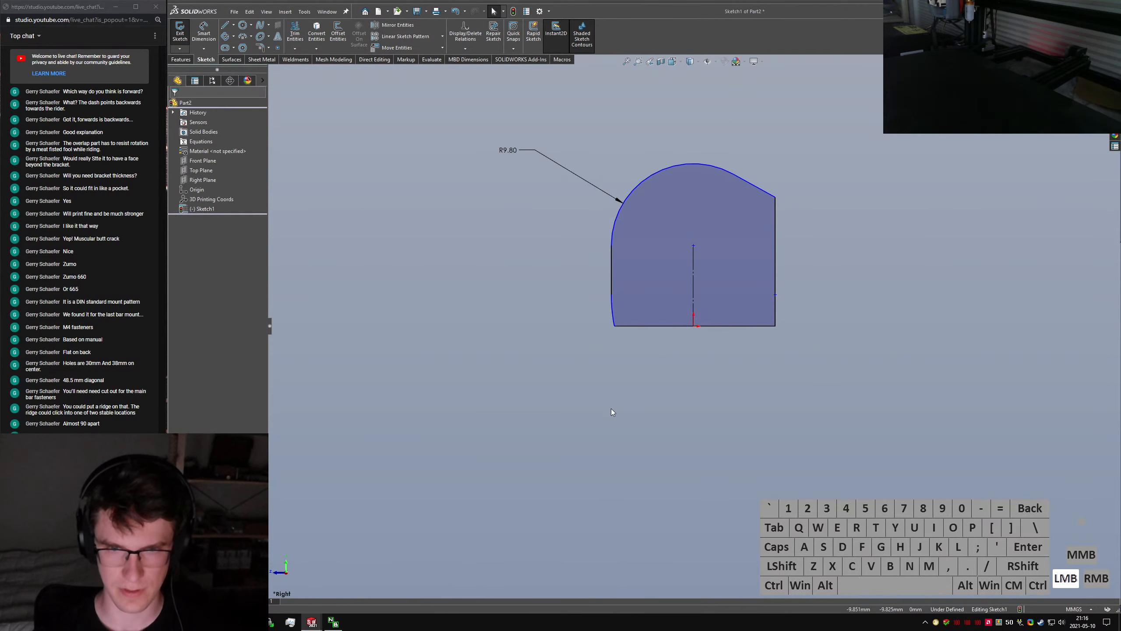
Switch to the 1190 Detented GPS Bracket part and measure the distance between the bolt hole and the thin extrude's lower end face
key(ctrl+Tab)
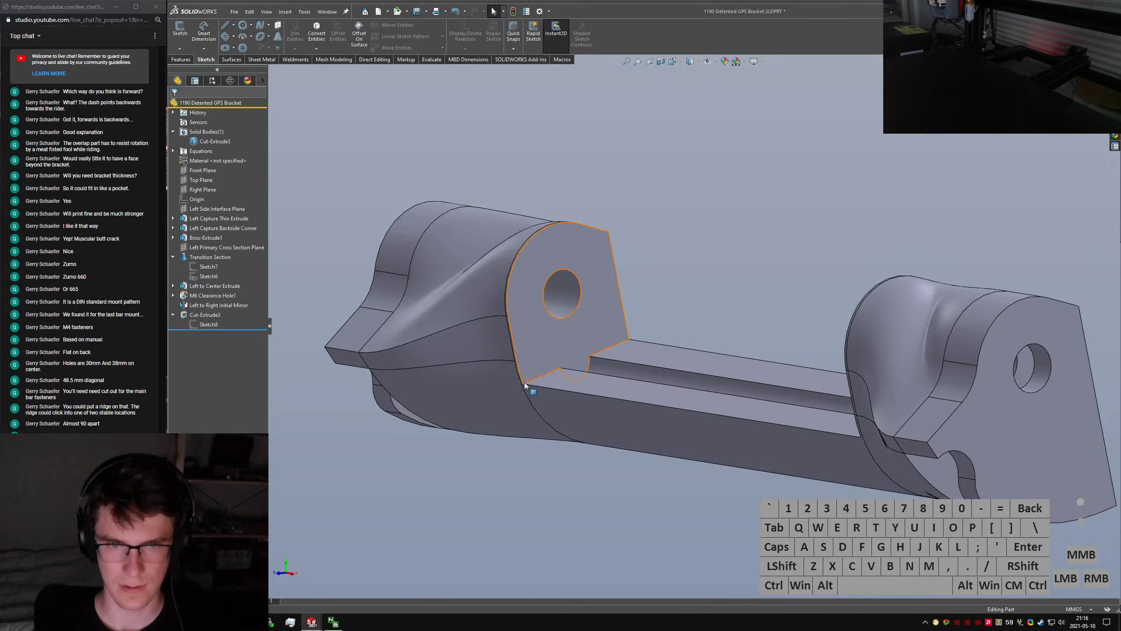
scroll(547, 350, down, 5)
click(560, 326)
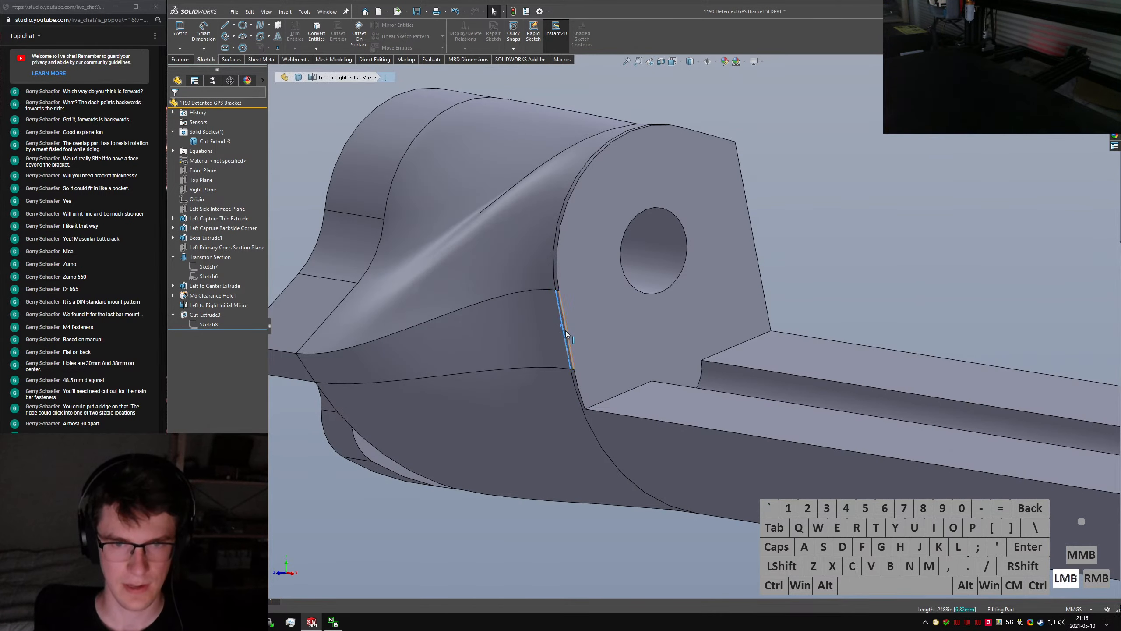
mouse_move(578, 358)
middle_down()
mouse_move(779, 288)
mouse_move(737, 451)
middle_up()
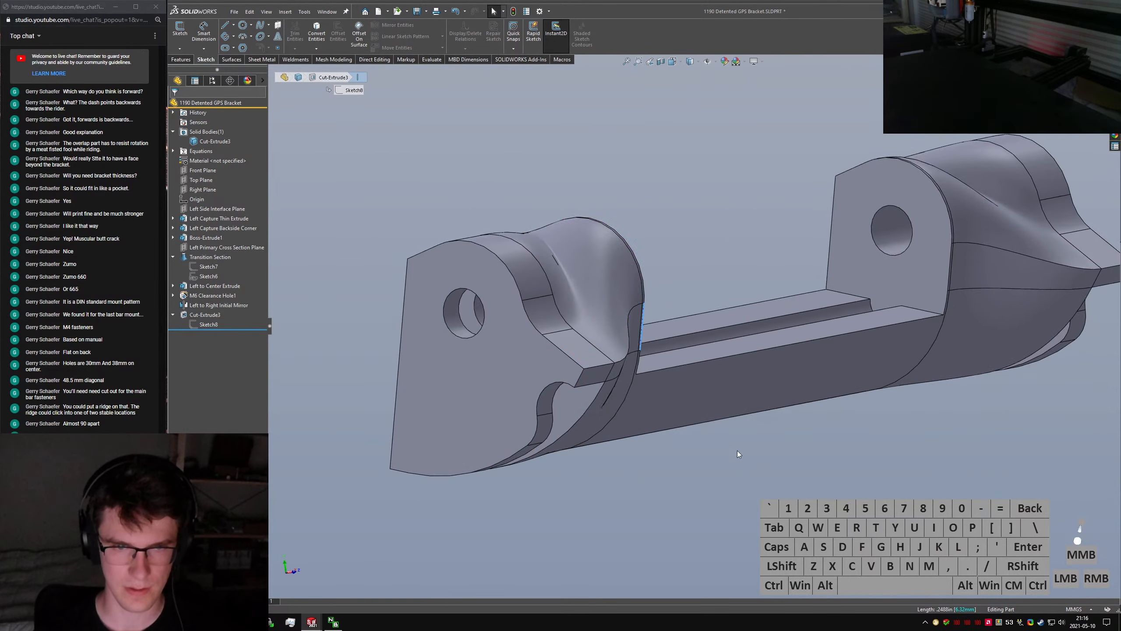
click(453, 324)
middle_drag(433, 374, 459, 274)
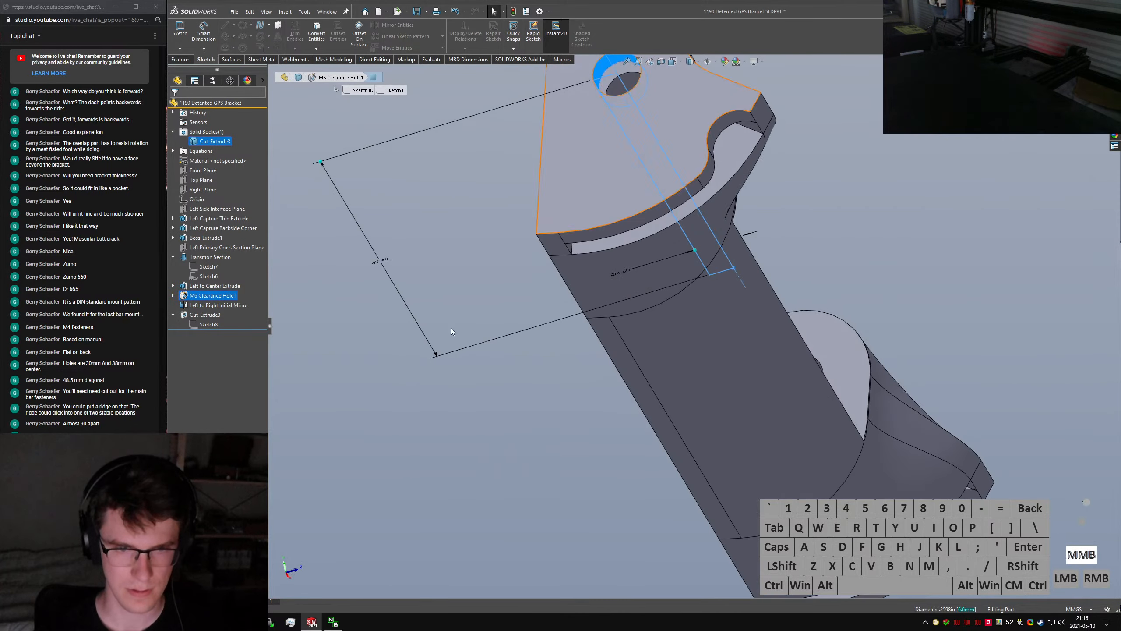
ctrl+click(556, 249)
key(m)
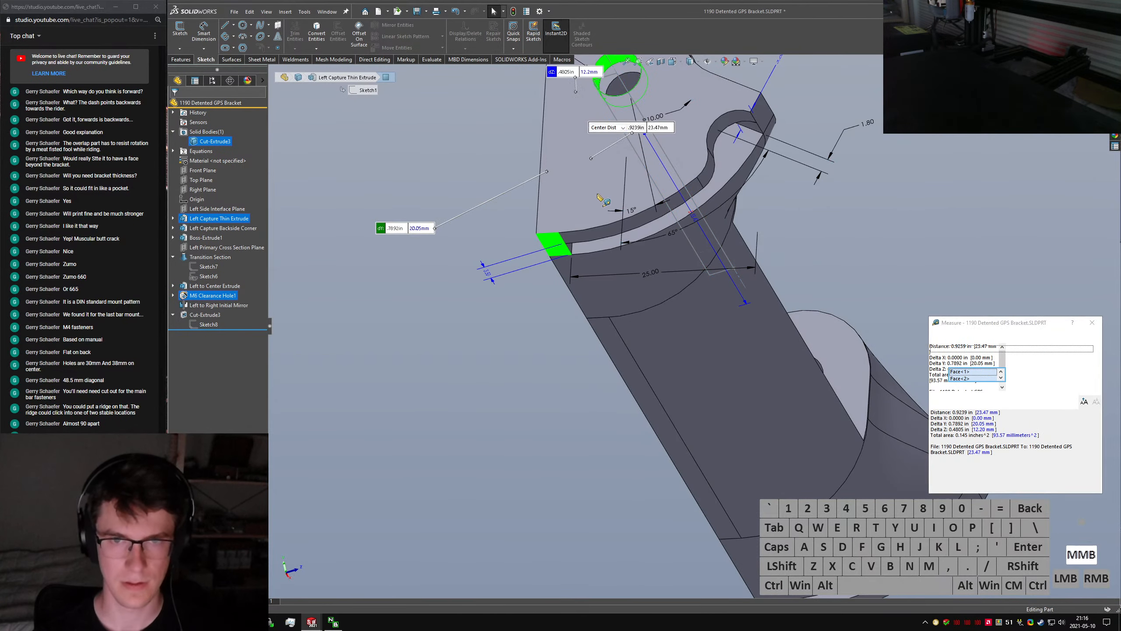
middle_drag(556, 248, 682, 357)
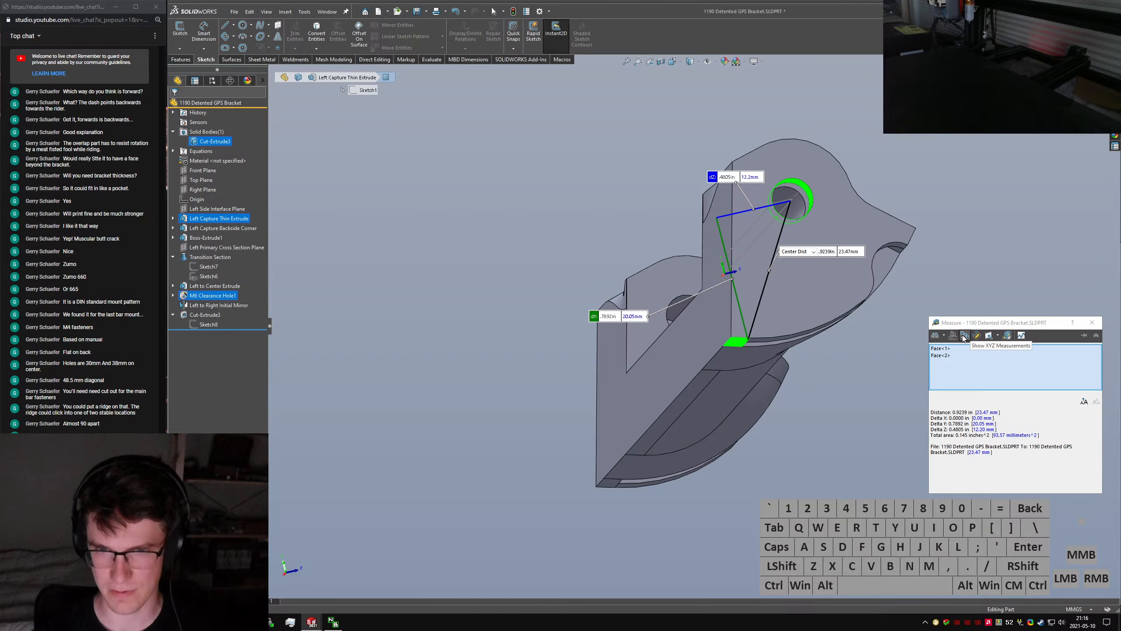
scroll(767, 240, down, 3)
middle_drag(767, 240, 758, 283)
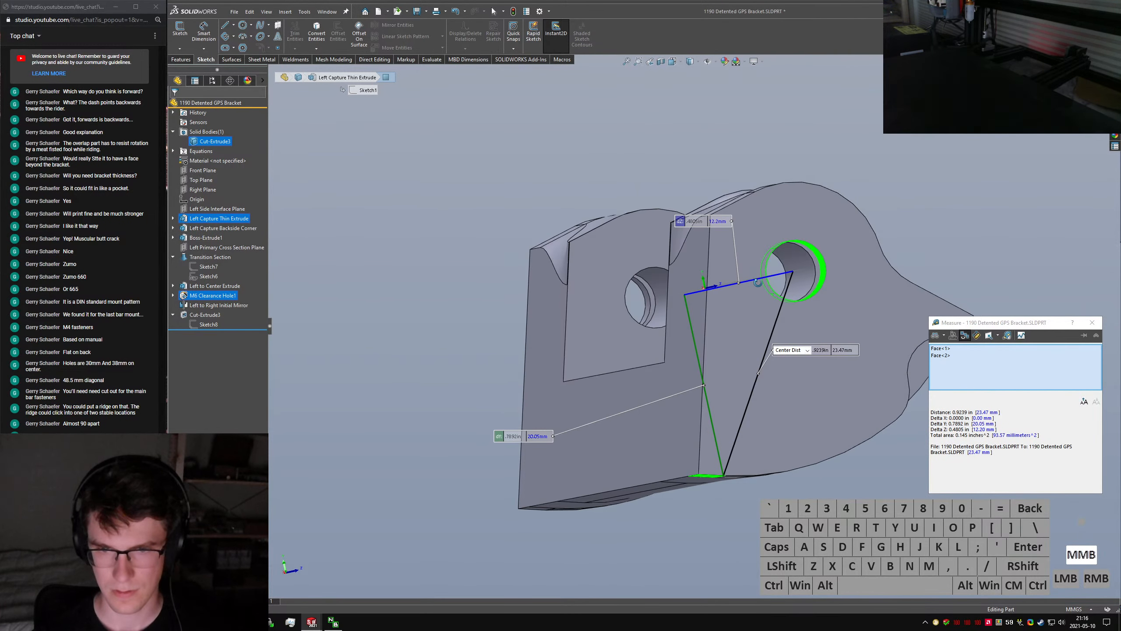
Expand the Left Capture Thin Extrude feature and open its Sketch1 for editing
key(Escape)
click(173, 218)
click(208, 228)
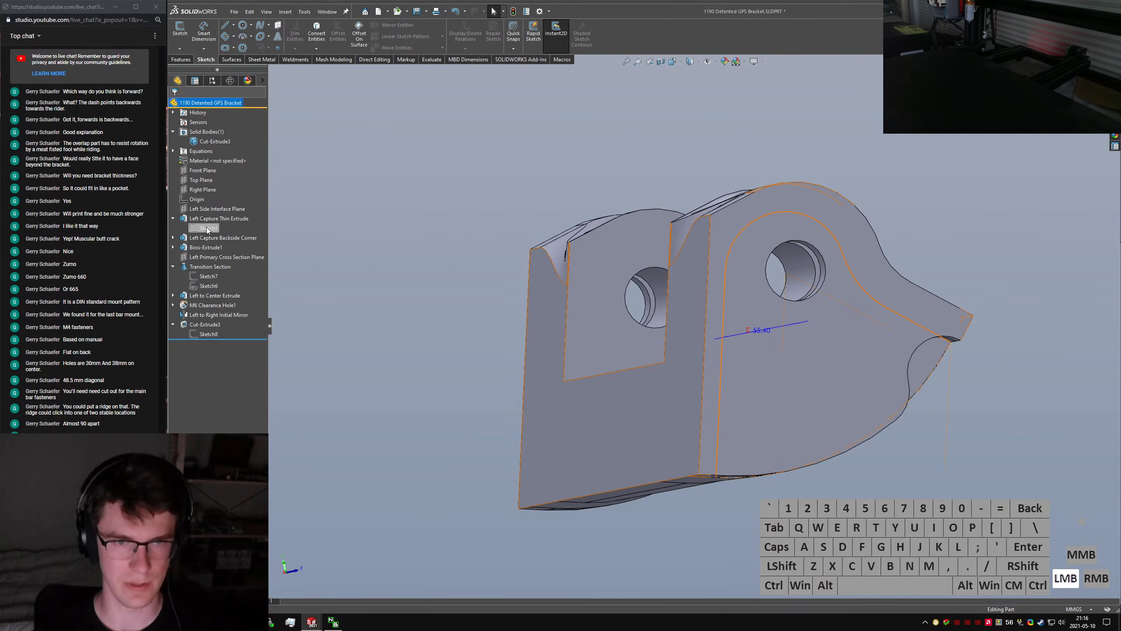
mouse_move(701, 351)
middle_down()
mouse_move(711, 325)
mouse_move(693, 363)
middle_up()
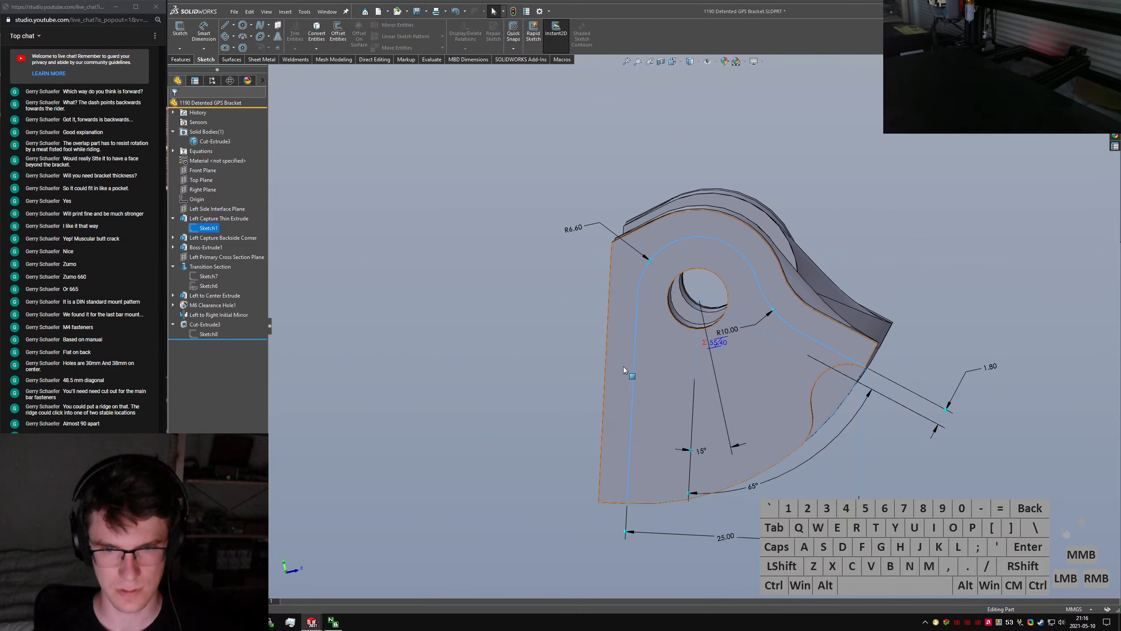
right_click(207, 228)
click(218, 202)
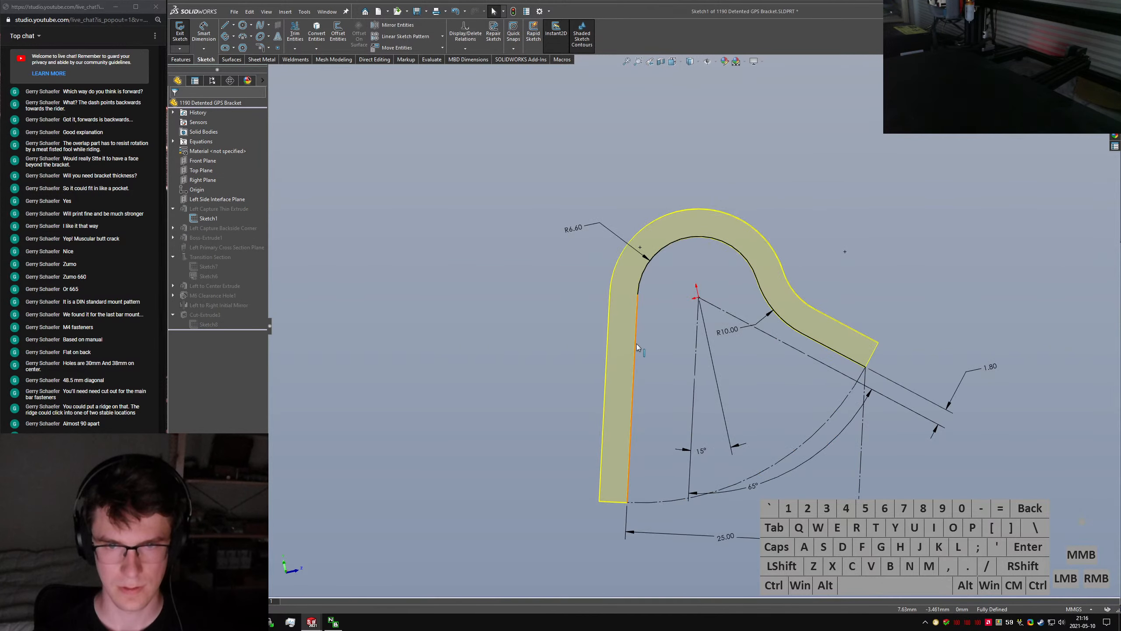
Move the 65° angle dimension closer to the sketch origin, check the long straight line's properties and exit the sketch
click(636, 344)
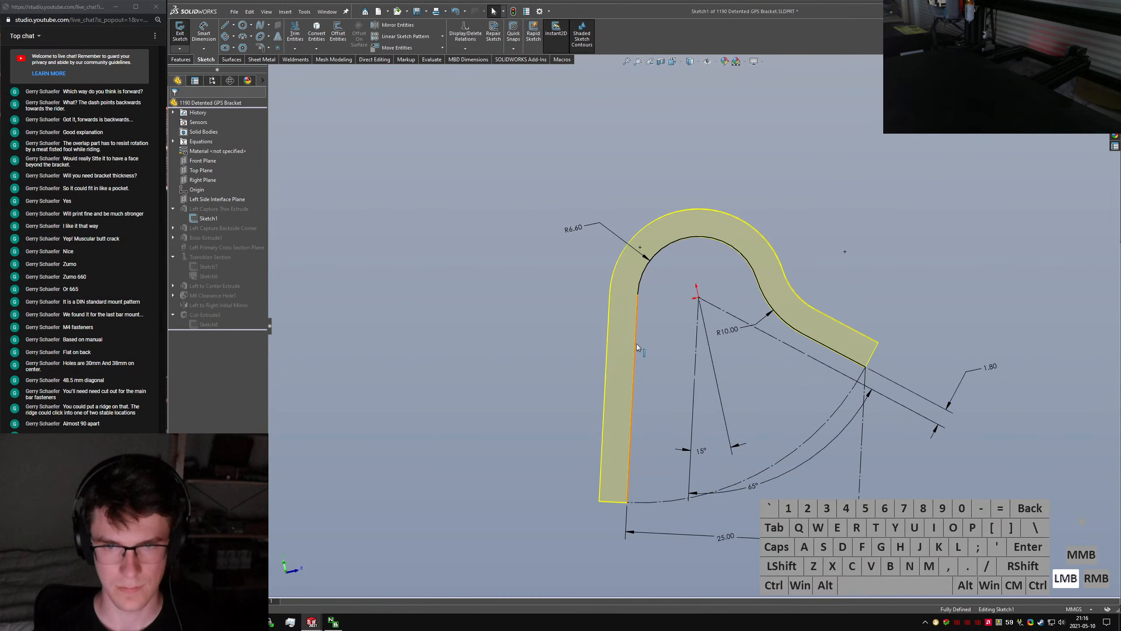
click(674, 425)
middle_drag(676, 424, 748, 498)
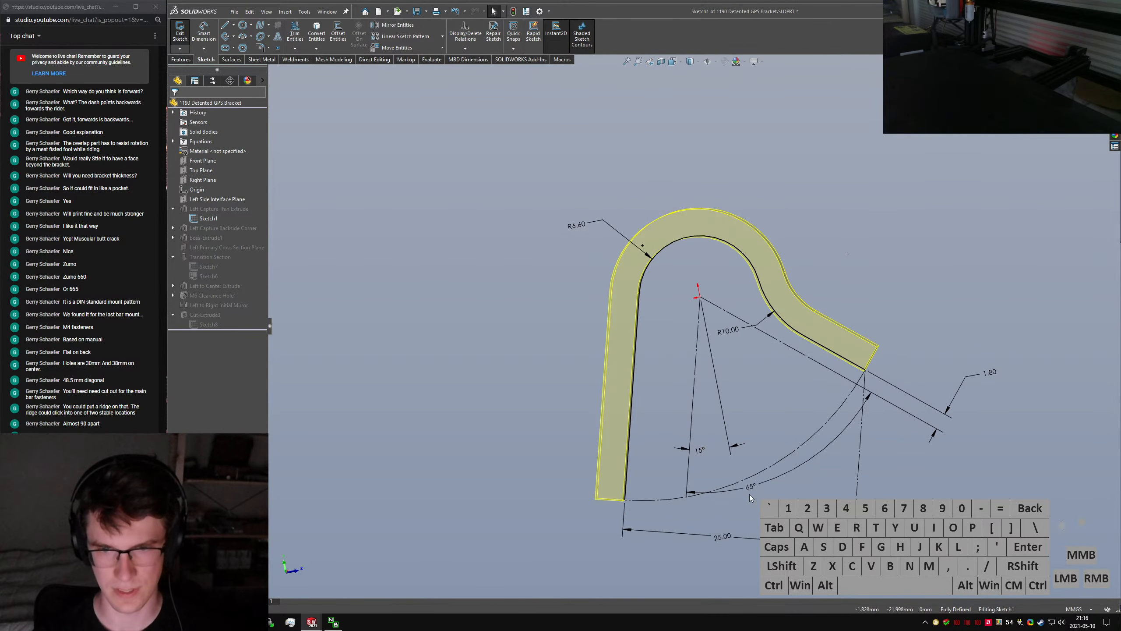
drag(749, 490, 800, 493)
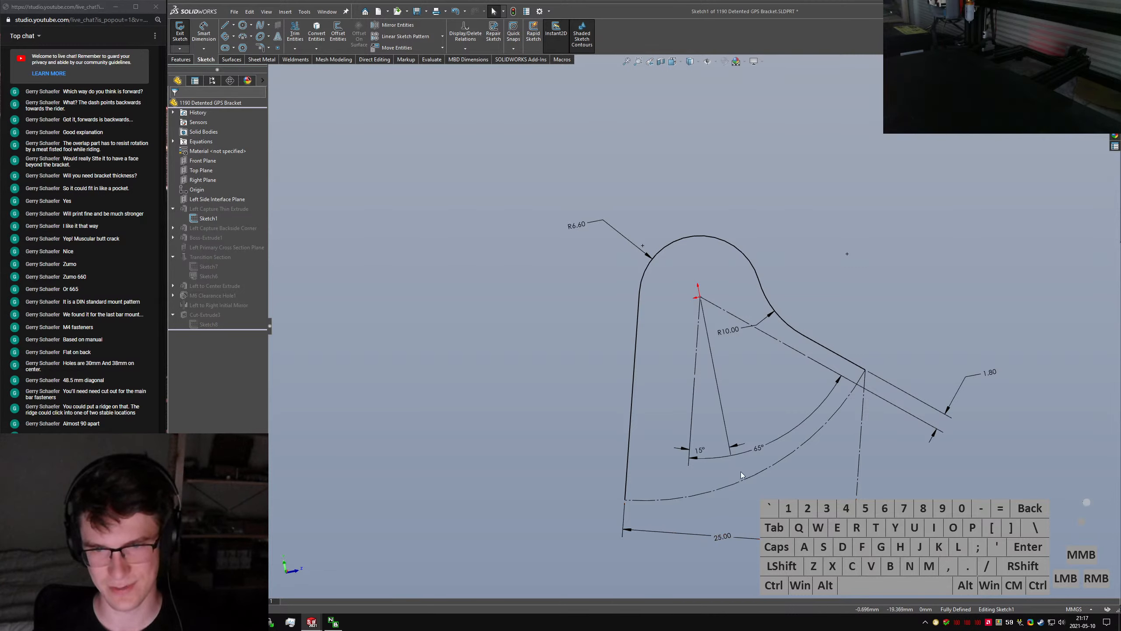
click(632, 387)
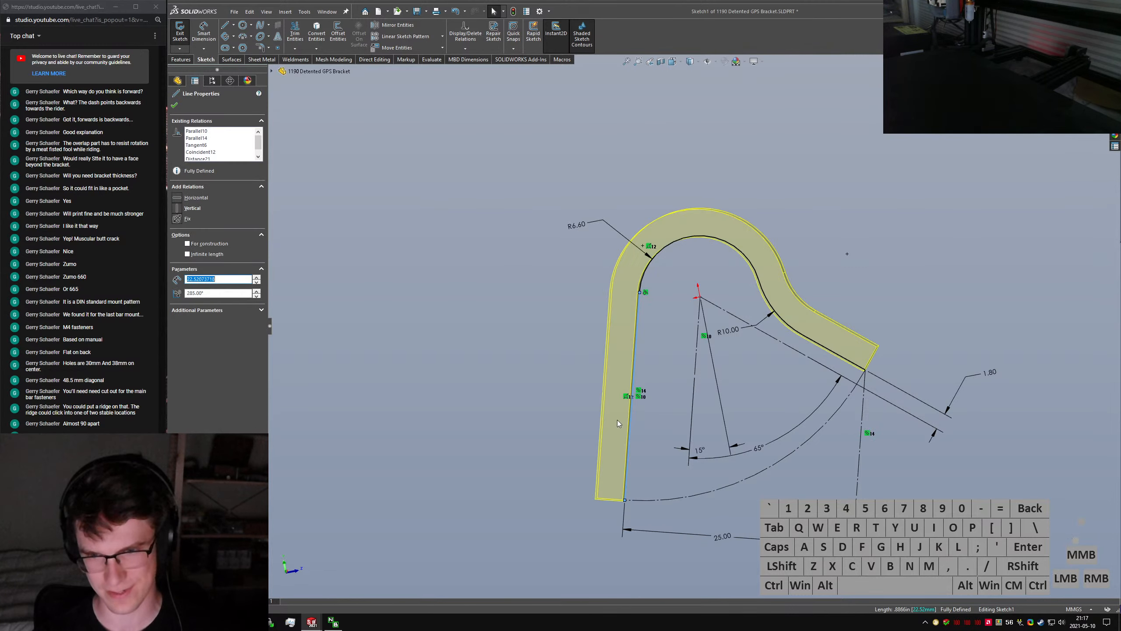
click(564, 474)
click(180, 32)
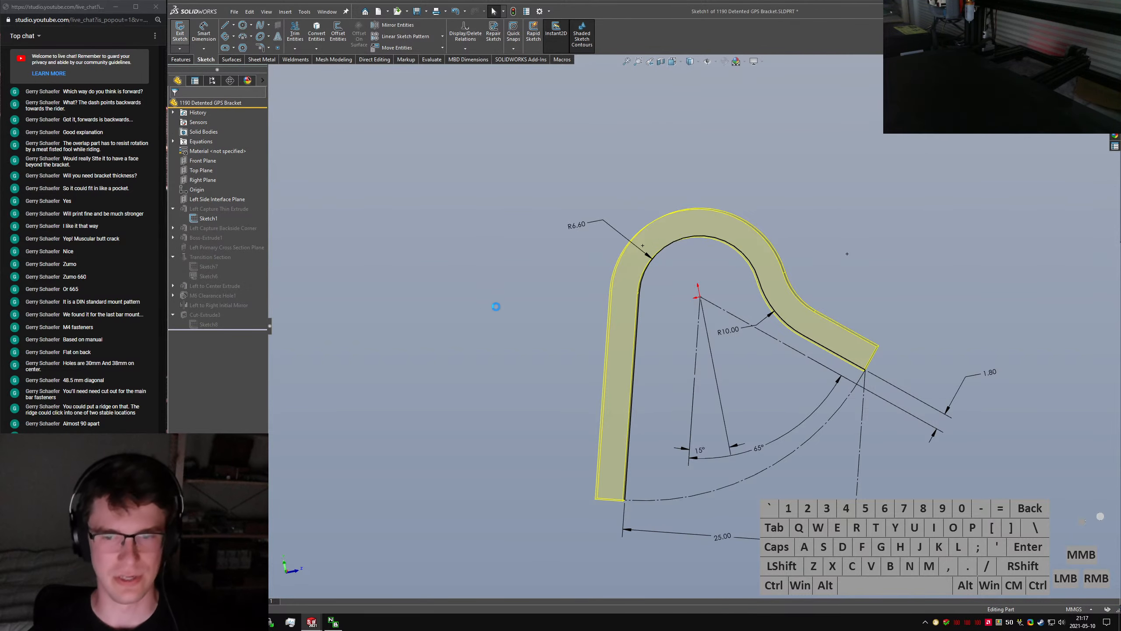
Measure the short straight edge beside the bolt hole on the inner end face, showing millimetres to four decimal places
mouse_move(829, 373)
middle_down()
mouse_move(750, 362)
mouse_move(595, 390)
middle_up()
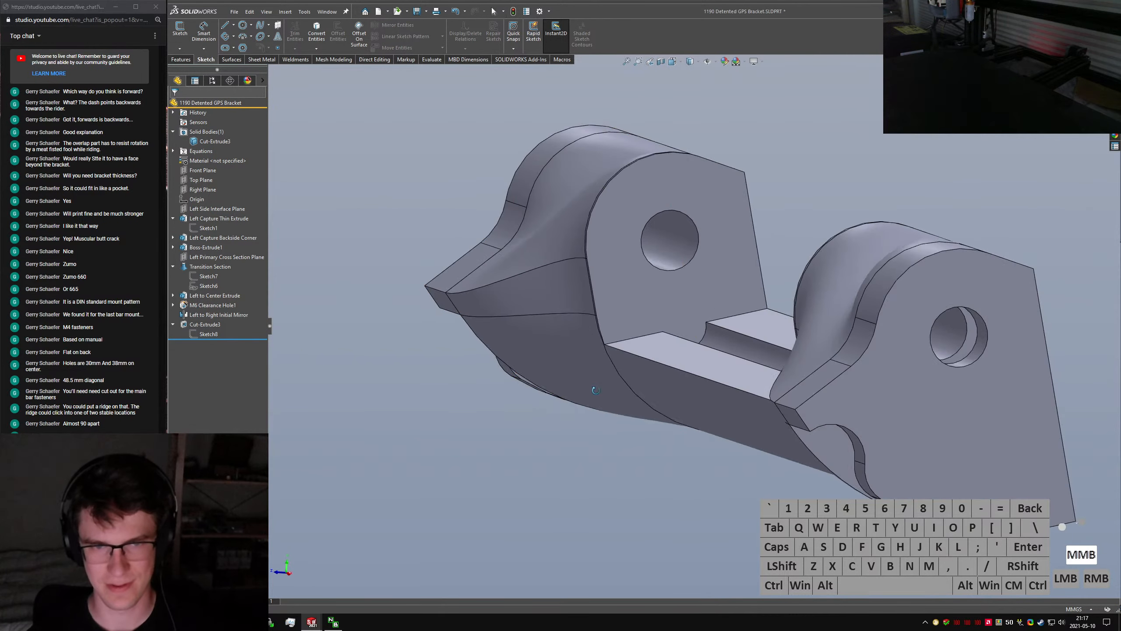
click(578, 305)
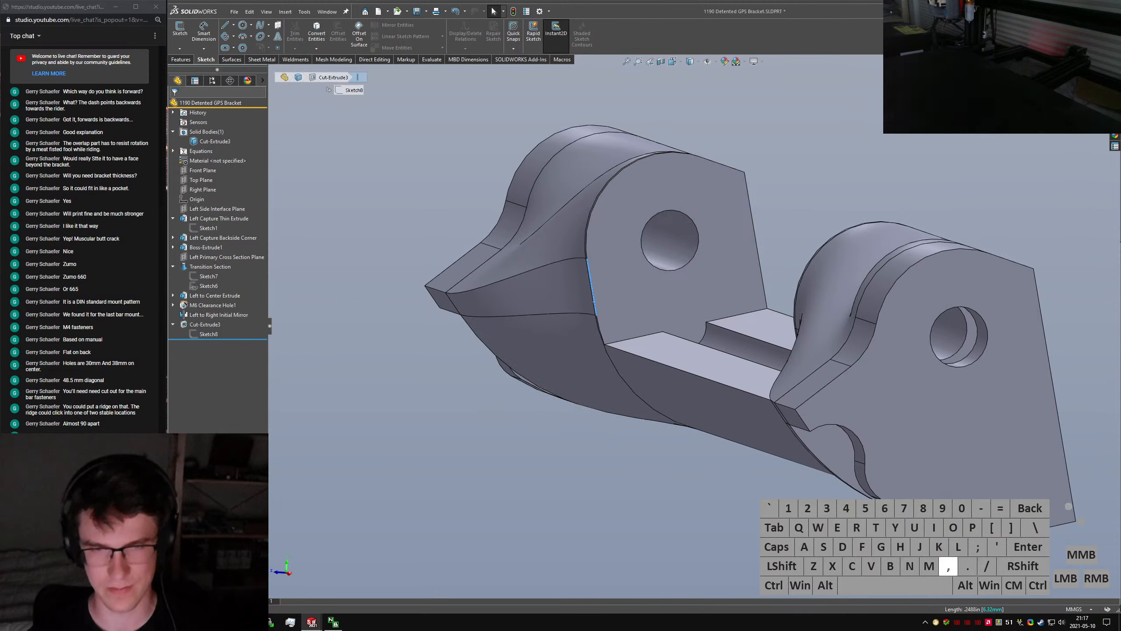
key(m)
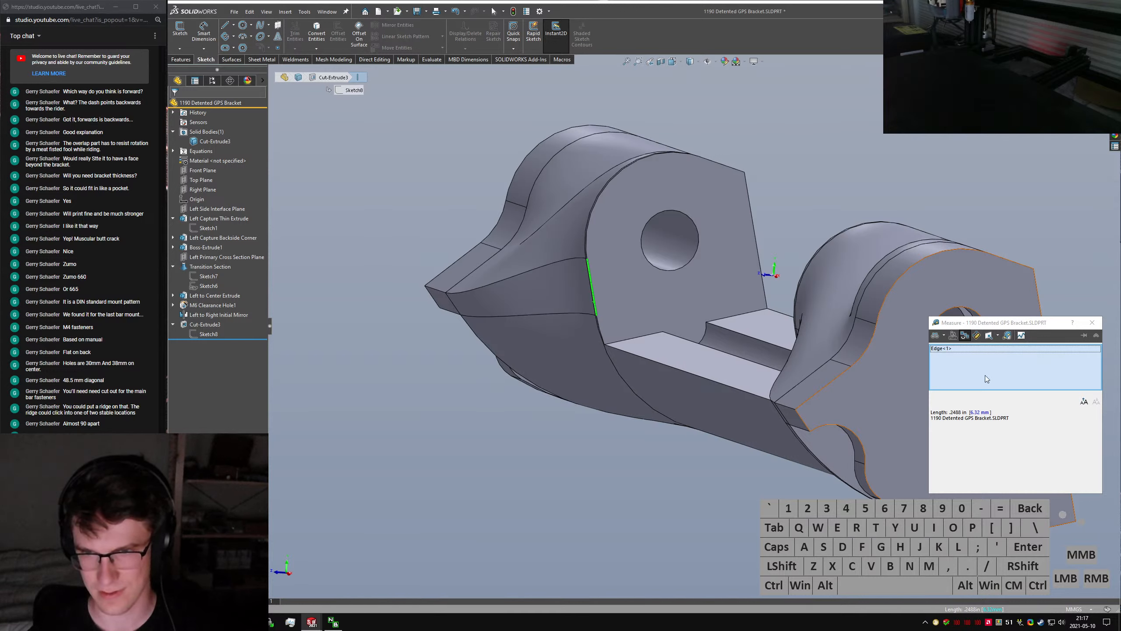
click(968, 378)
drag(982, 329, 982, 327)
click(977, 332)
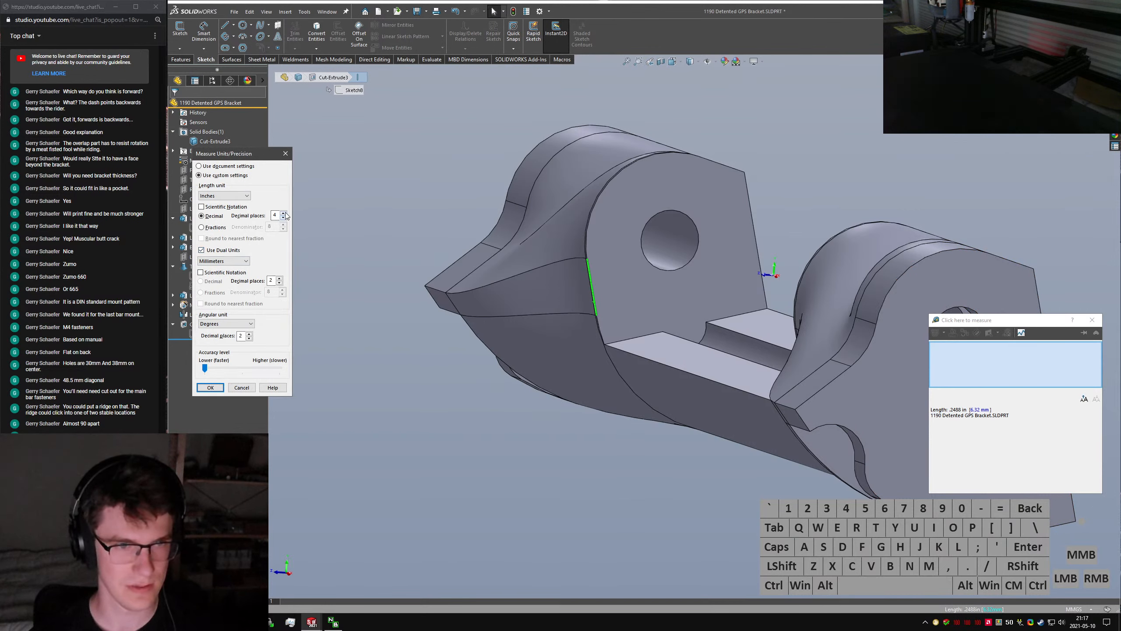
click(220, 384)
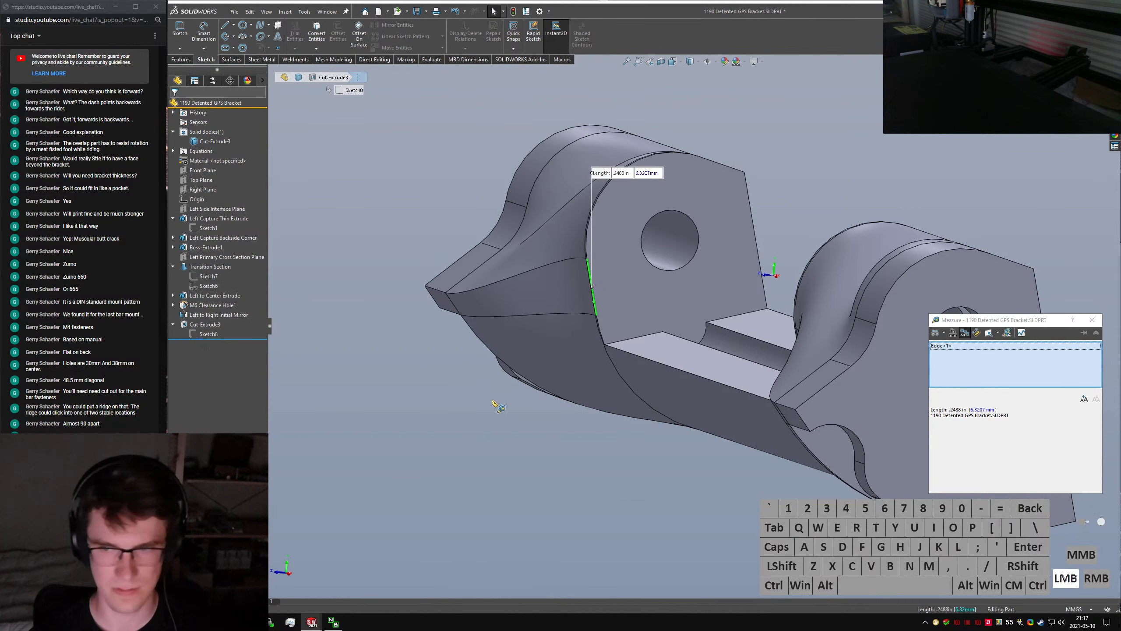
click(1090, 324)
Switch to the new part's sketch and dimension the left vertical line at 6.32 mm
key(ctrl+Tab)
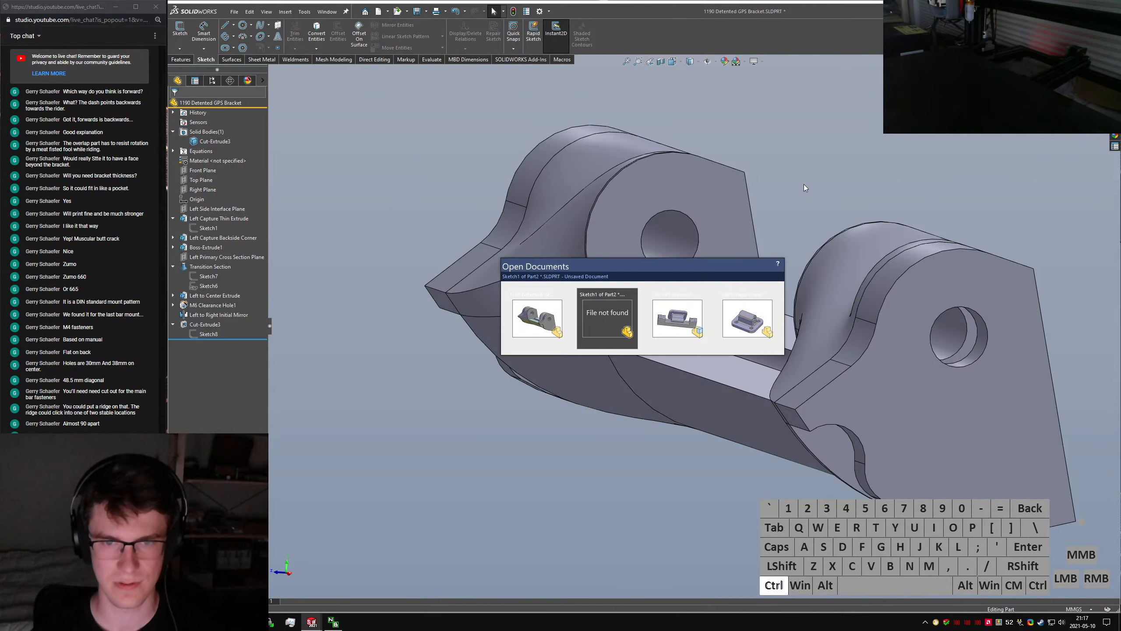
right_click(619, 268)
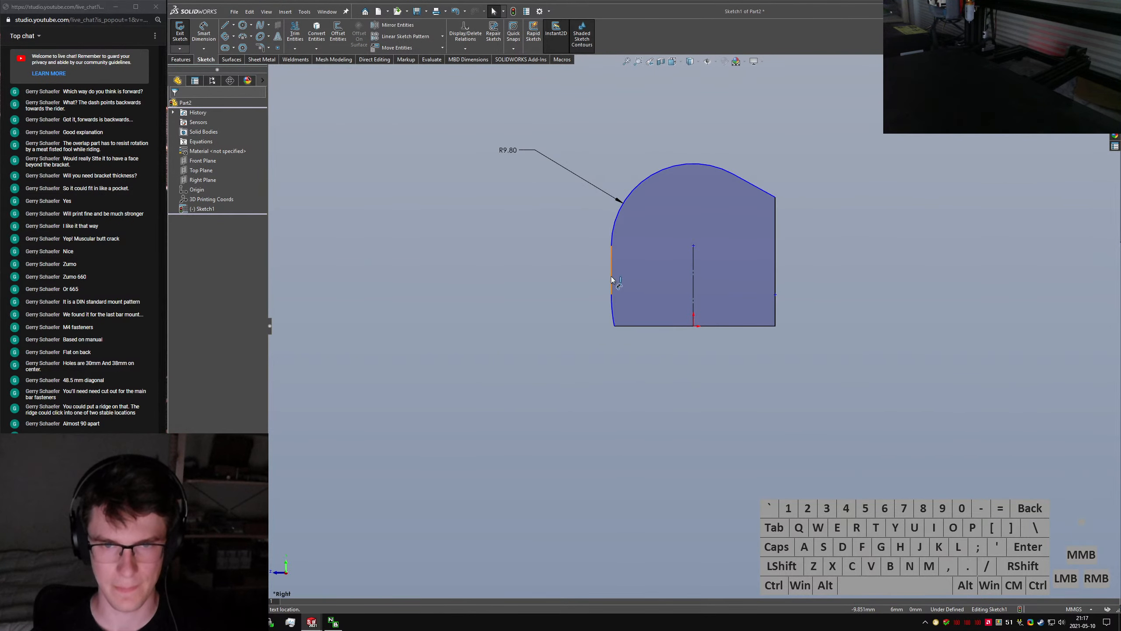
drag(611, 276, 557, 277)
key(Return)
key(Escape)
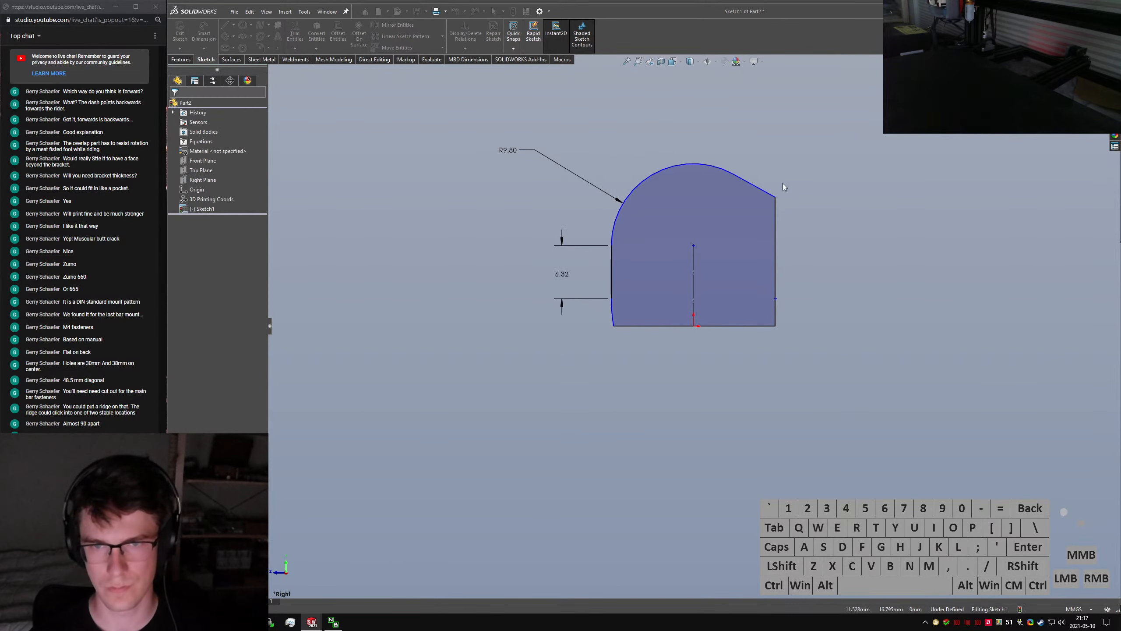
Dimension the angle between the sloped top line and the right vertical line at 60°
mouse_move(775, 196)
mouse_down()
mouse_move(780, 176)
mouse_move(777, 197)
mouse_up()
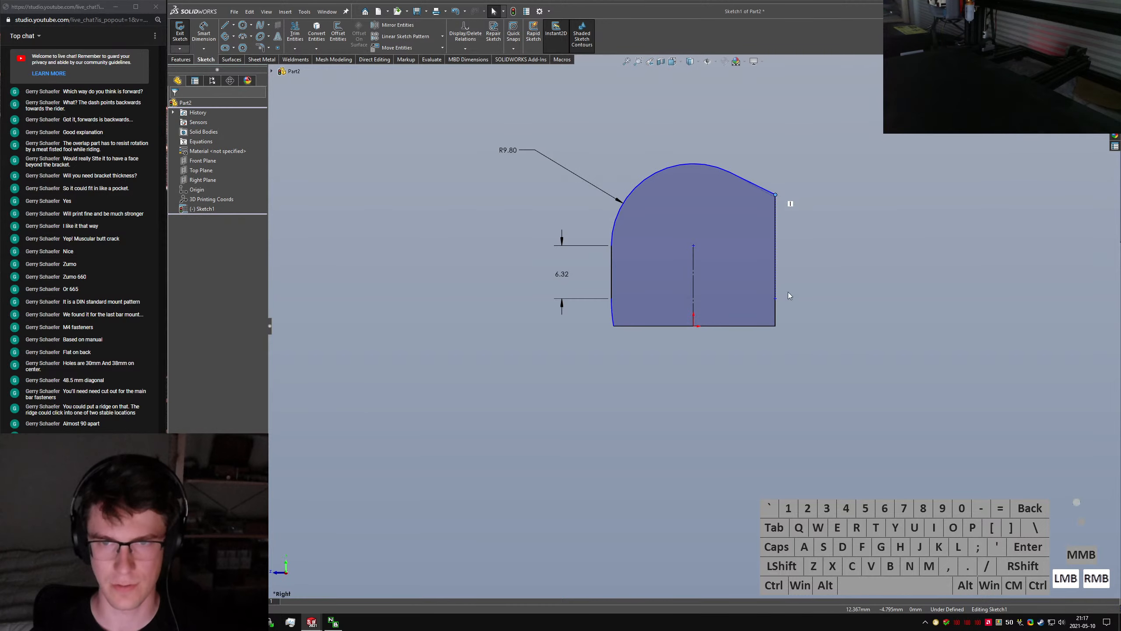
click(771, 190)
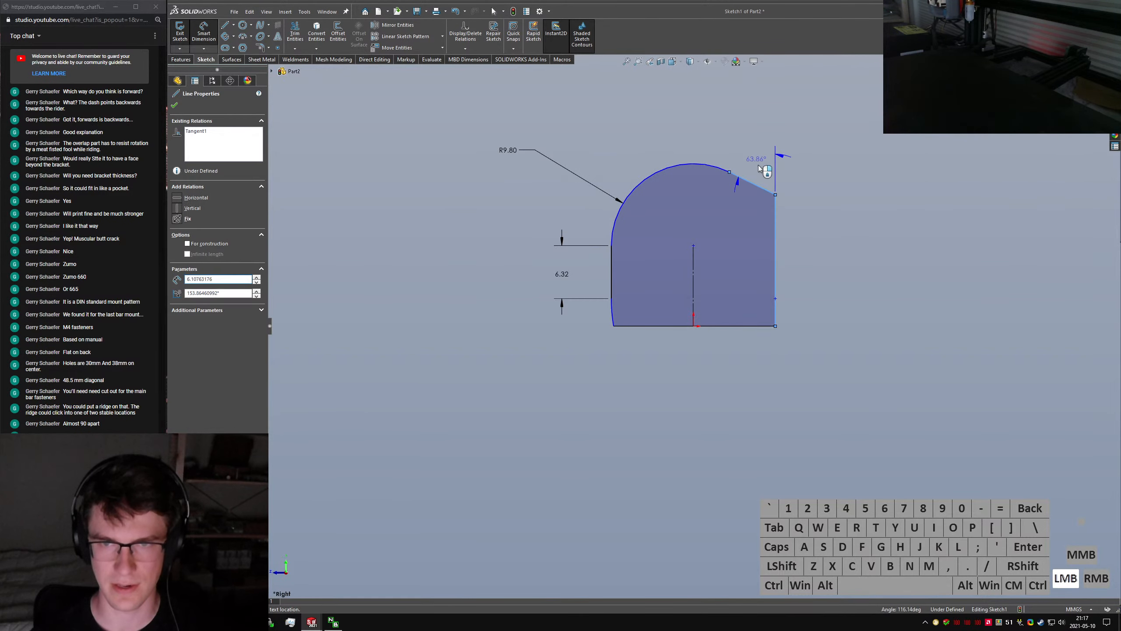
click(760, 168)
click(777, 180)
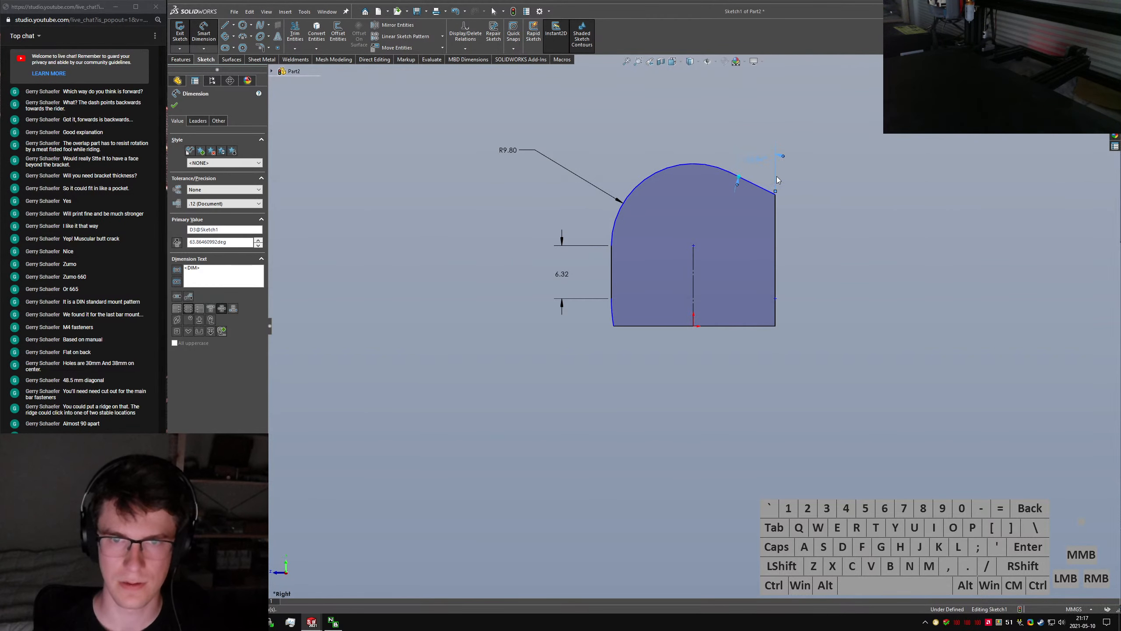
click(798, 258)
Make the large rounded top arc tangent to the profile's bottom line
mouse_move(693, 246)
mouse_down()
mouse_move(696, 204)
mouse_move(696, 248)
mouse_up()
ctrl+click(613, 239)
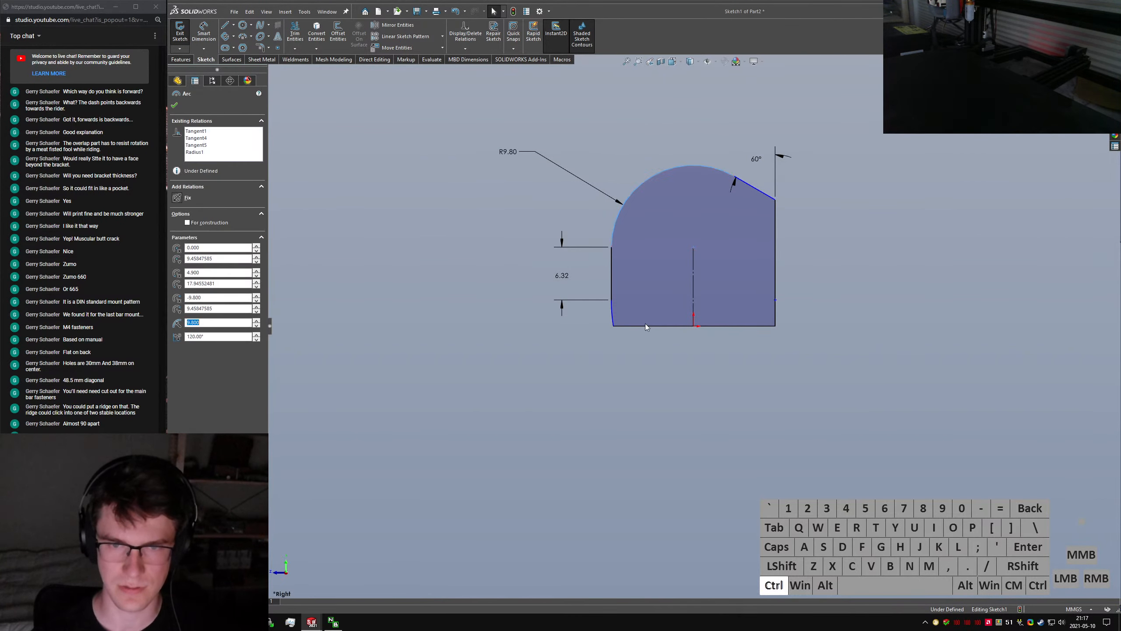
ctrl+click(641, 328)
key(alt+q)
key(alt+a)
click(671, 369)
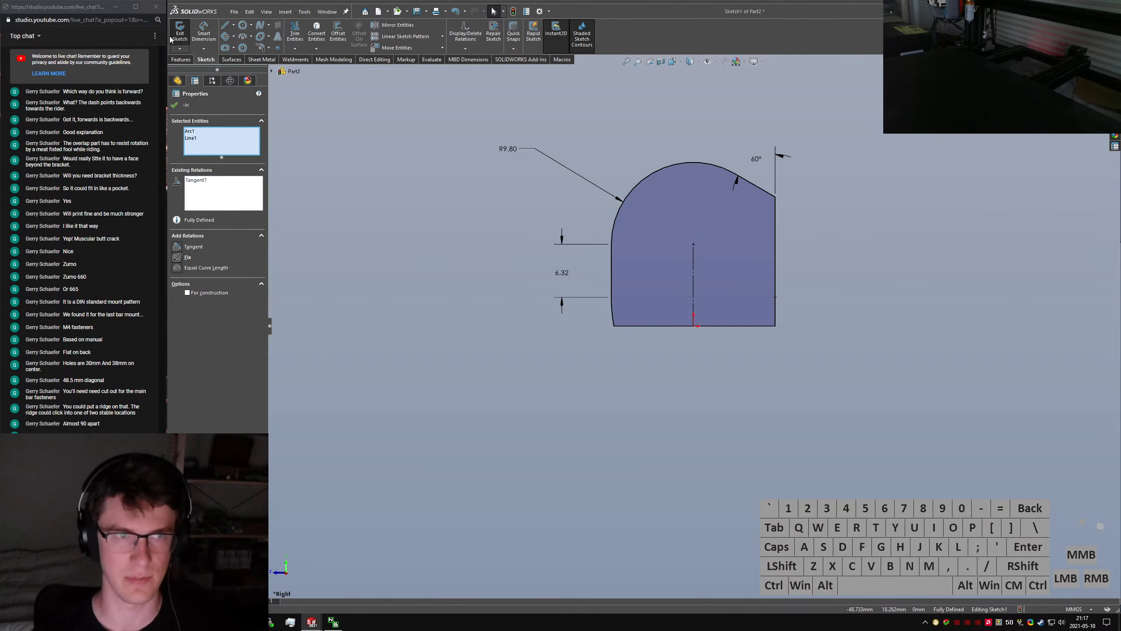
Draw a three-point arc bulging below the bottom line and dimension its radius at 2.5 mm
click(663, 326)
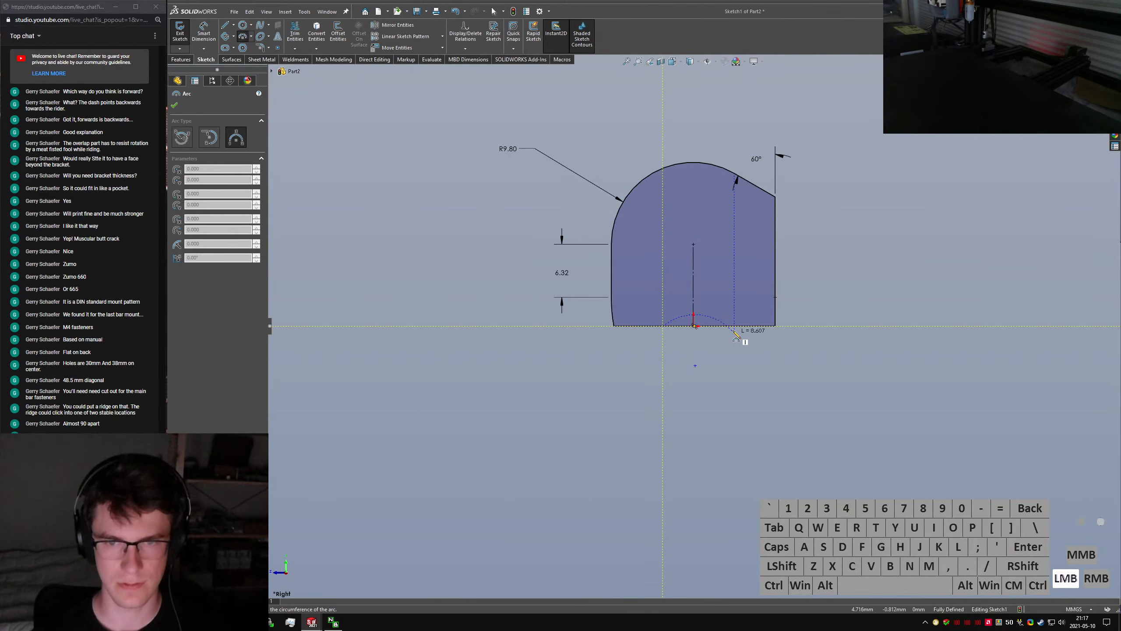
click(727, 325)
click(712, 366)
key(Escape)
right_drag(703, 473, 730, 363)
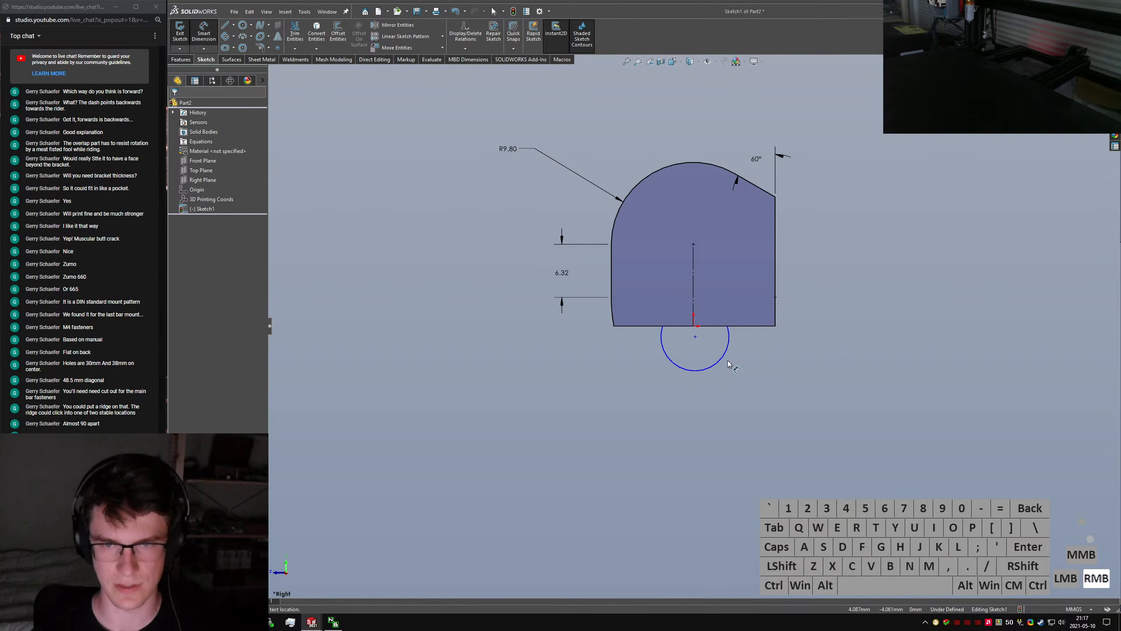
click(716, 368)
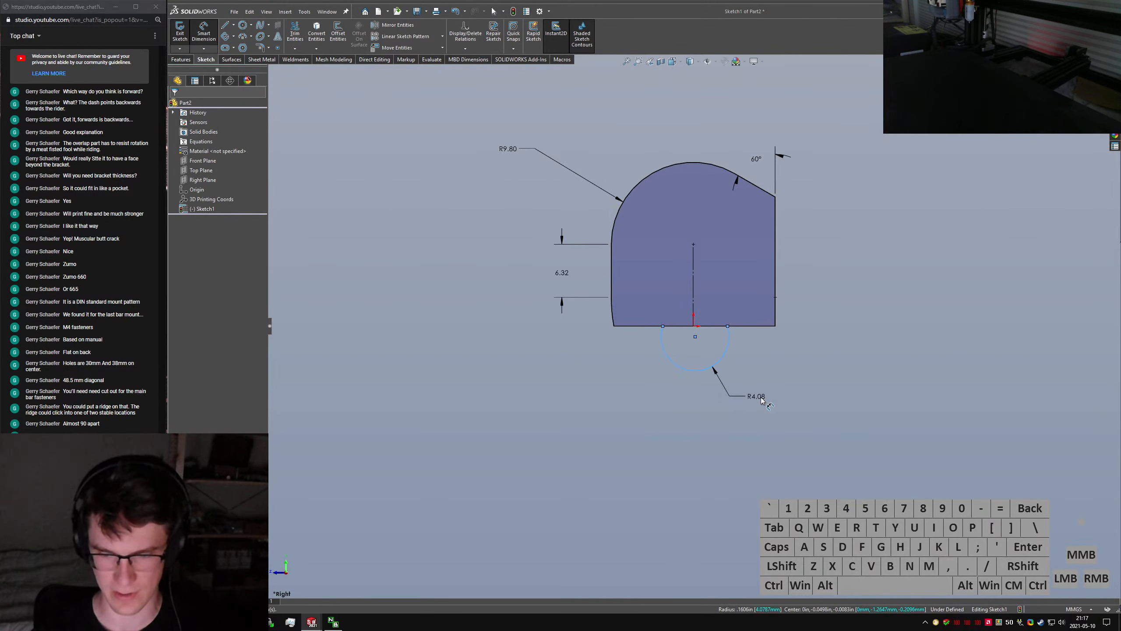
click(760, 397)
text(2.5)
key(Return)
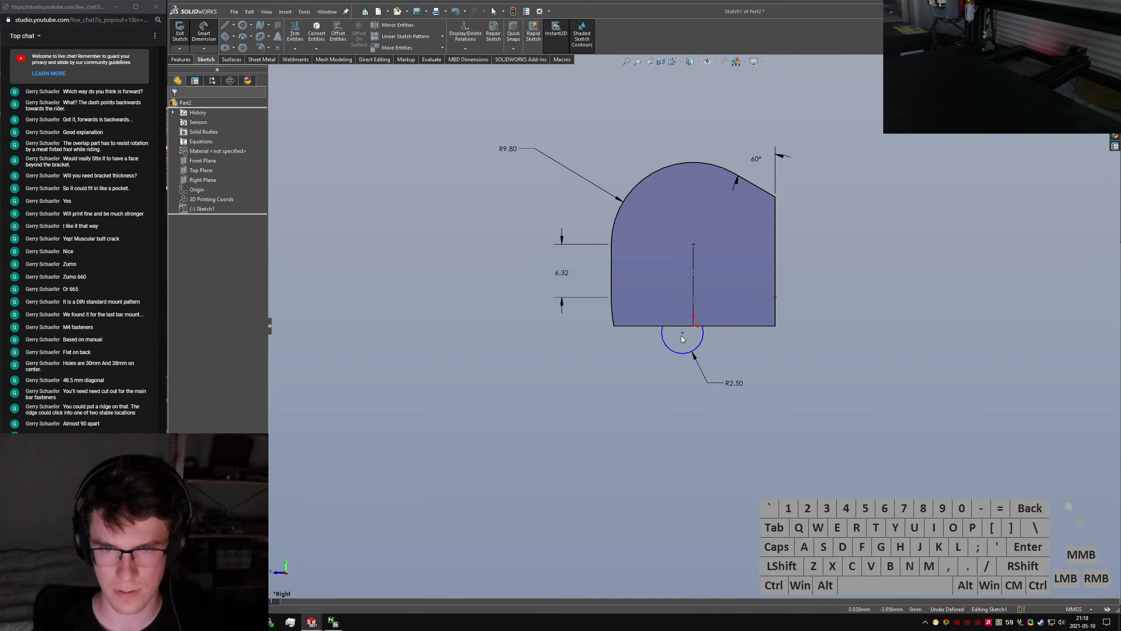
Make the small arc's centre coincident with the origin, trim the bottom line inside the arc and exit the sketch
click(694, 327)
ctrl+click(653, 376)
key(alt+d)
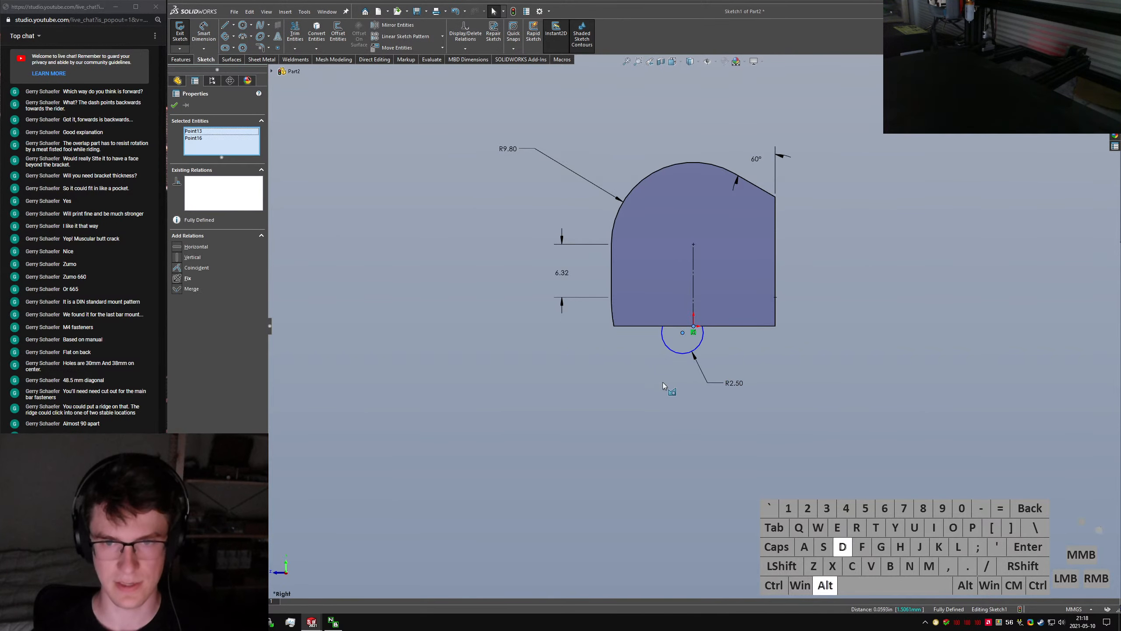
click(701, 411)
right_drag(697, 416, 704, 313)
mouse_move(704, 313)
mouse_down()
mouse_move(691, 341)
mouse_move(706, 390)
mouse_up()
key(Escape)
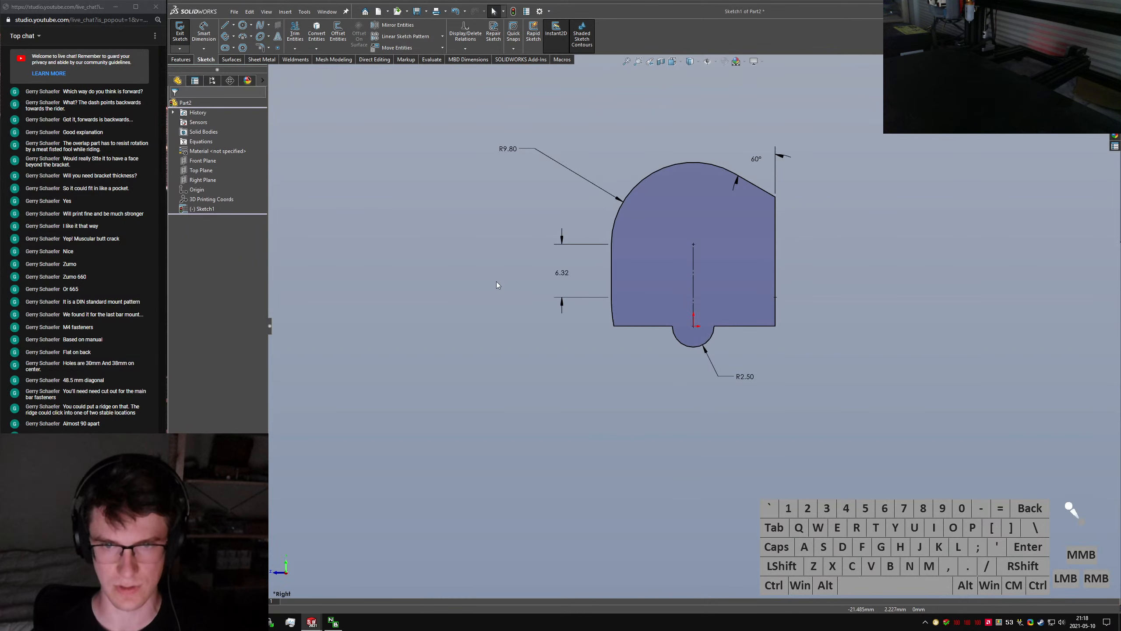
click(179, 35)
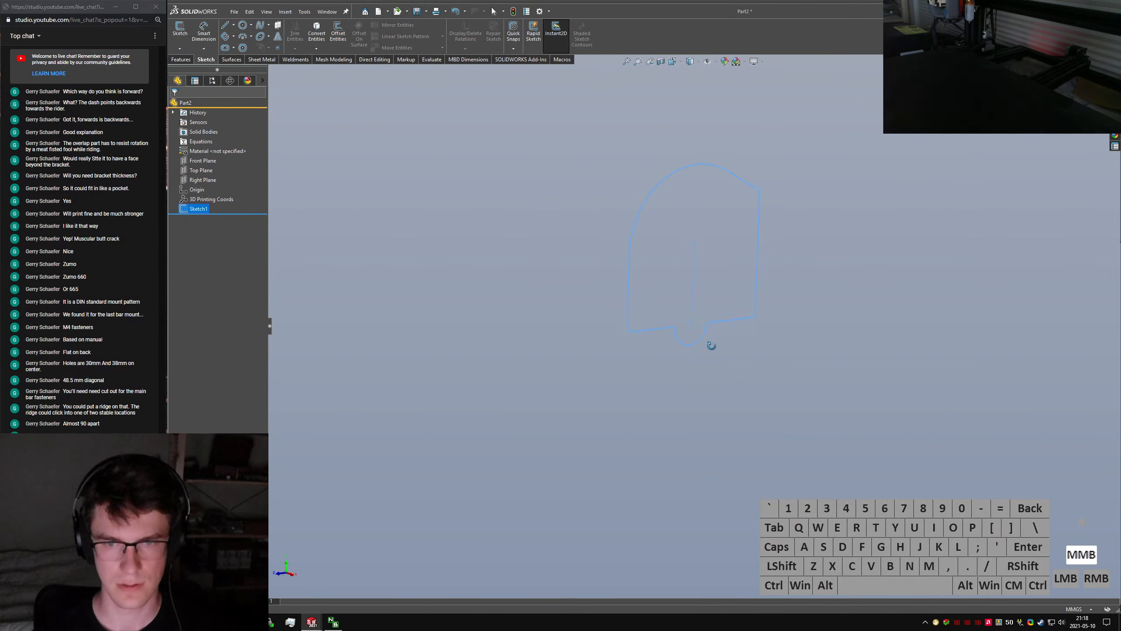
Extrude the profile sketch as a blind boss 7.5 mm deep
middle_drag(712, 345, 664, 342)
click(664, 342)
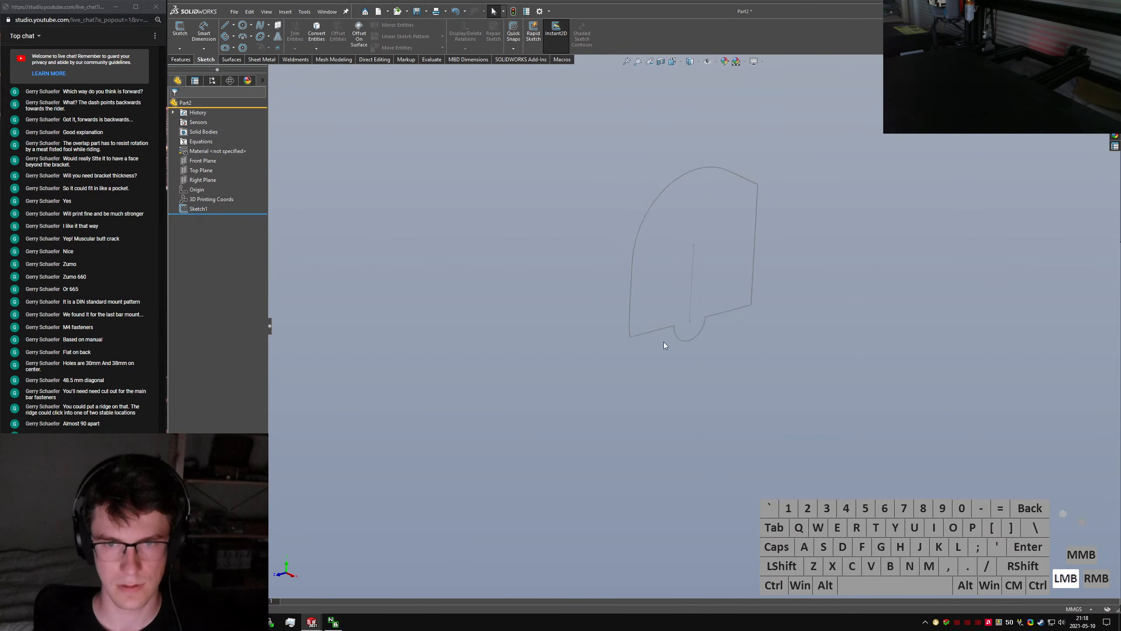
click(198, 209)
click(181, 59)
click(183, 32)
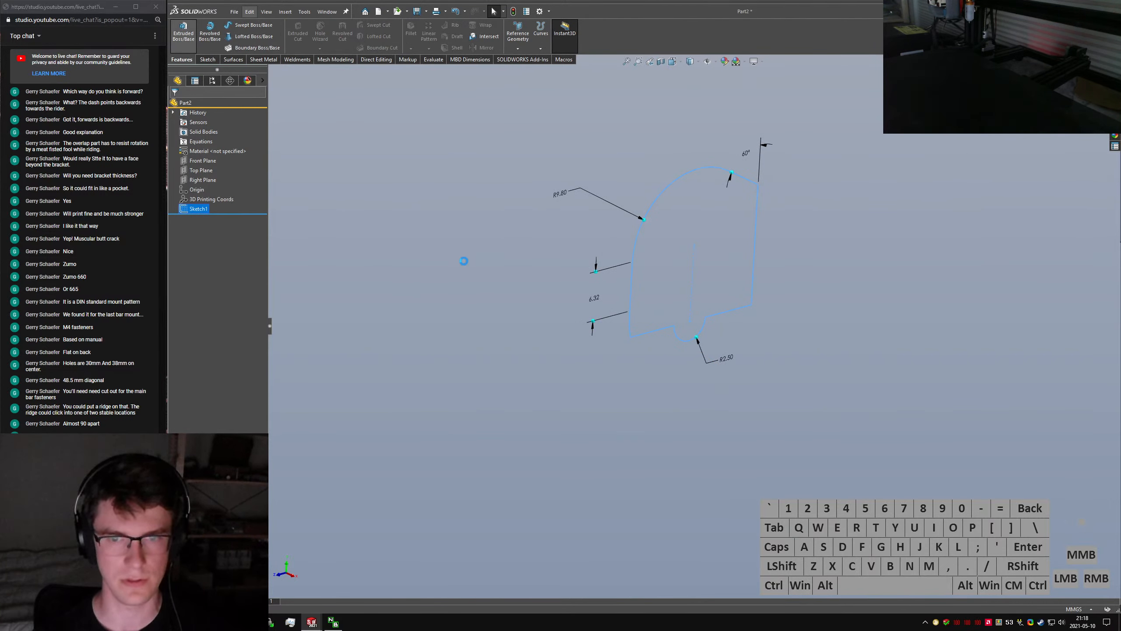
middle_drag(676, 303, 750, 325)
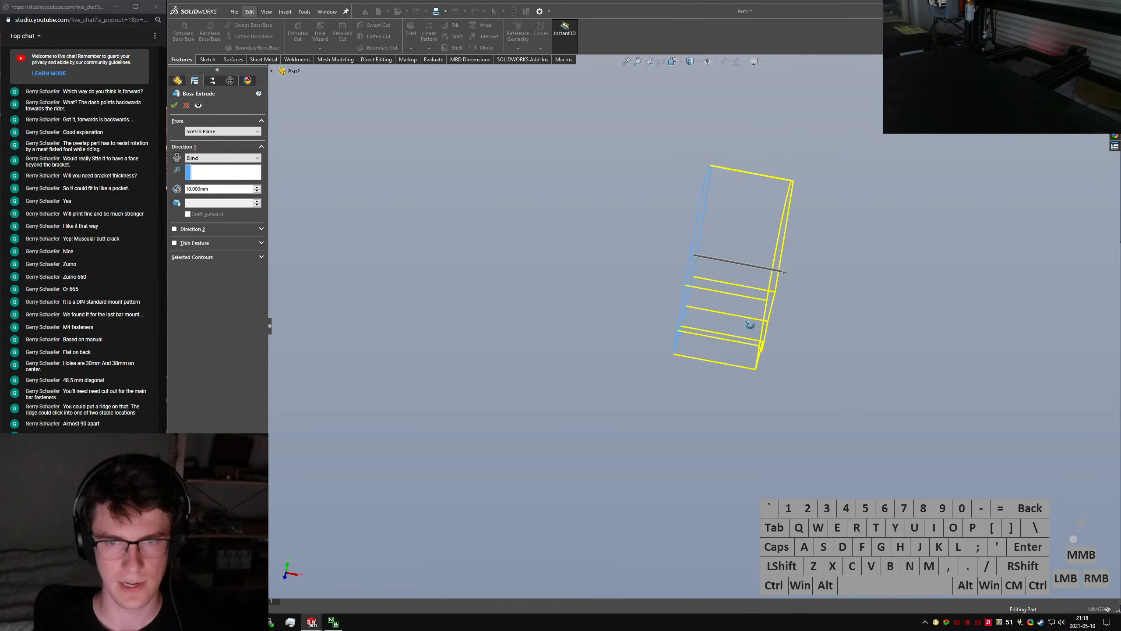
text(7.5)
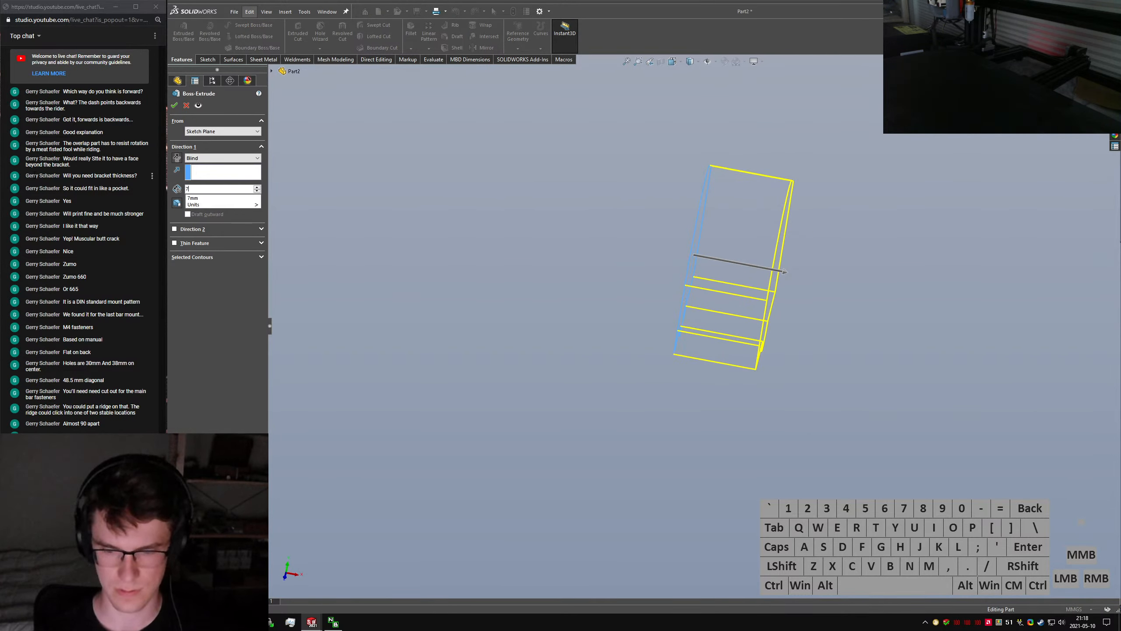
key(Return)
key(Return)
middle_drag(706, 291, 749, 332)
key(ctrl+7)
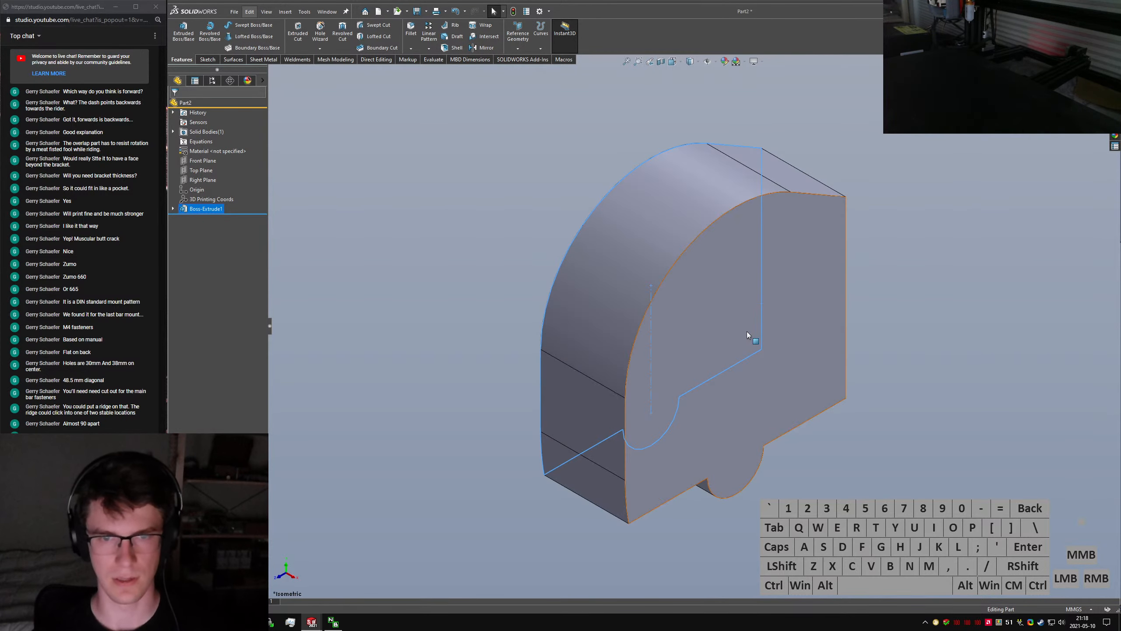
click(207, 209)
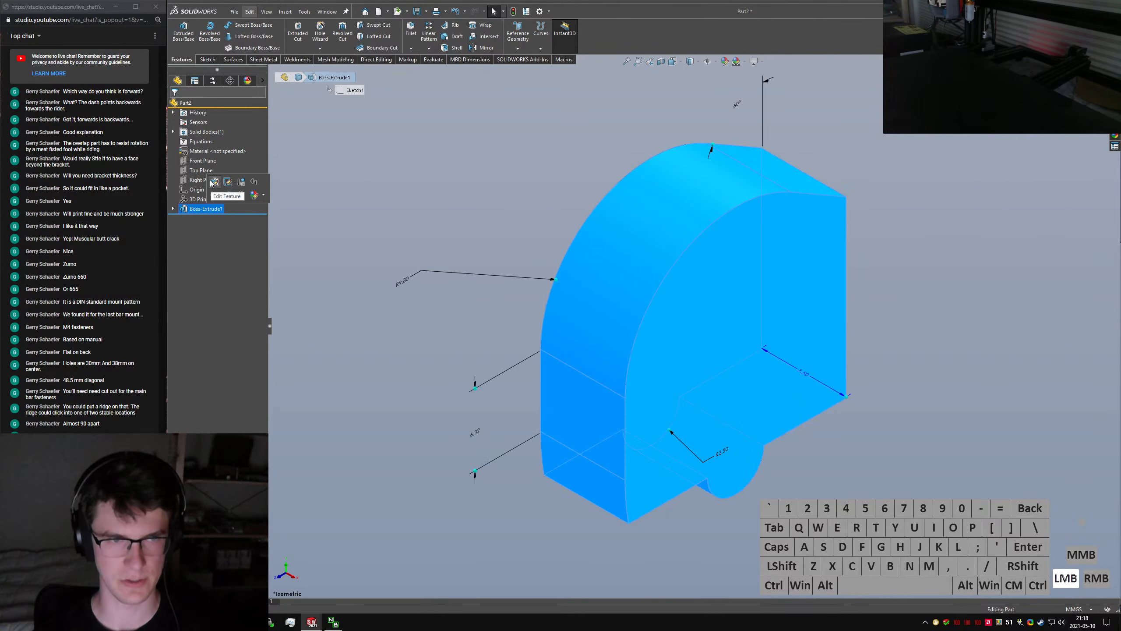
right_click(797, 372)
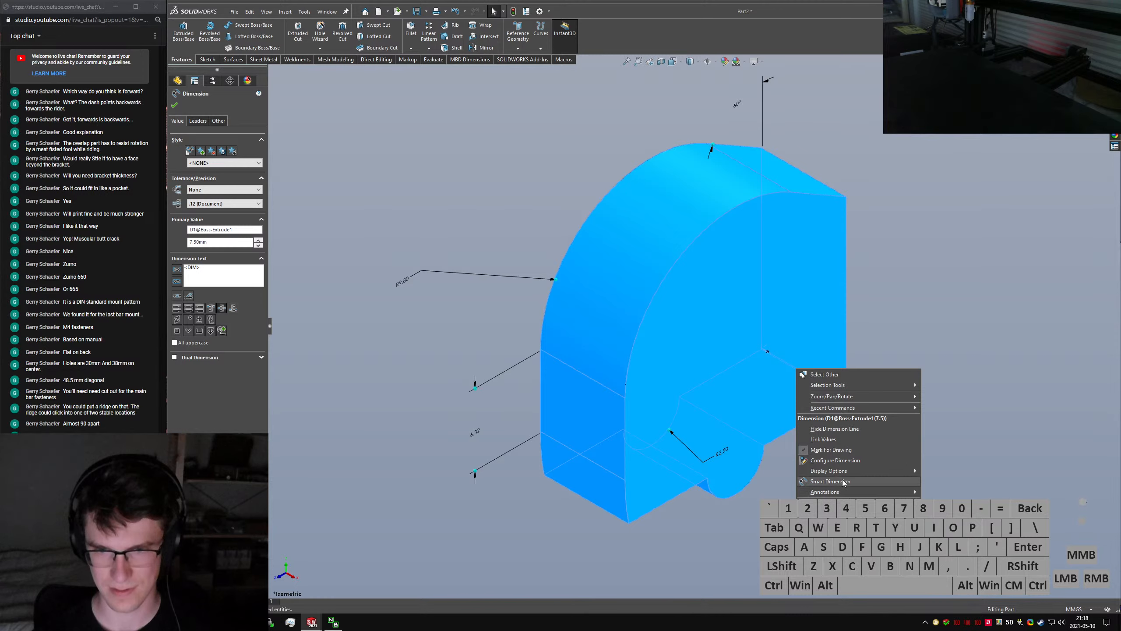
mouse_move(846, 475)
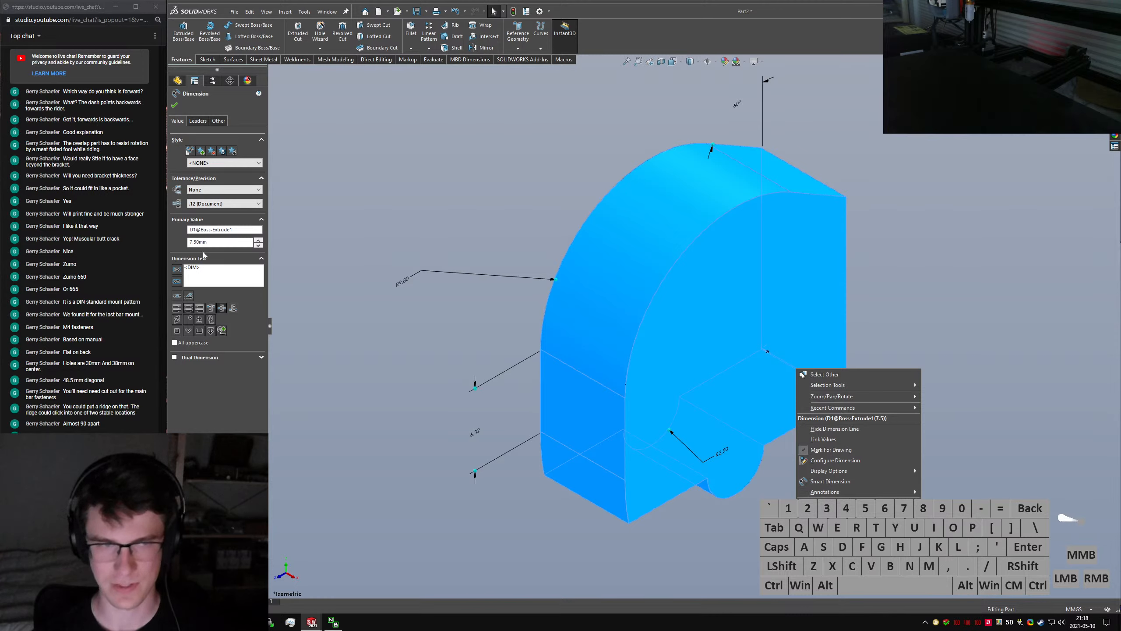
click(170, 116)
click(866, 482)
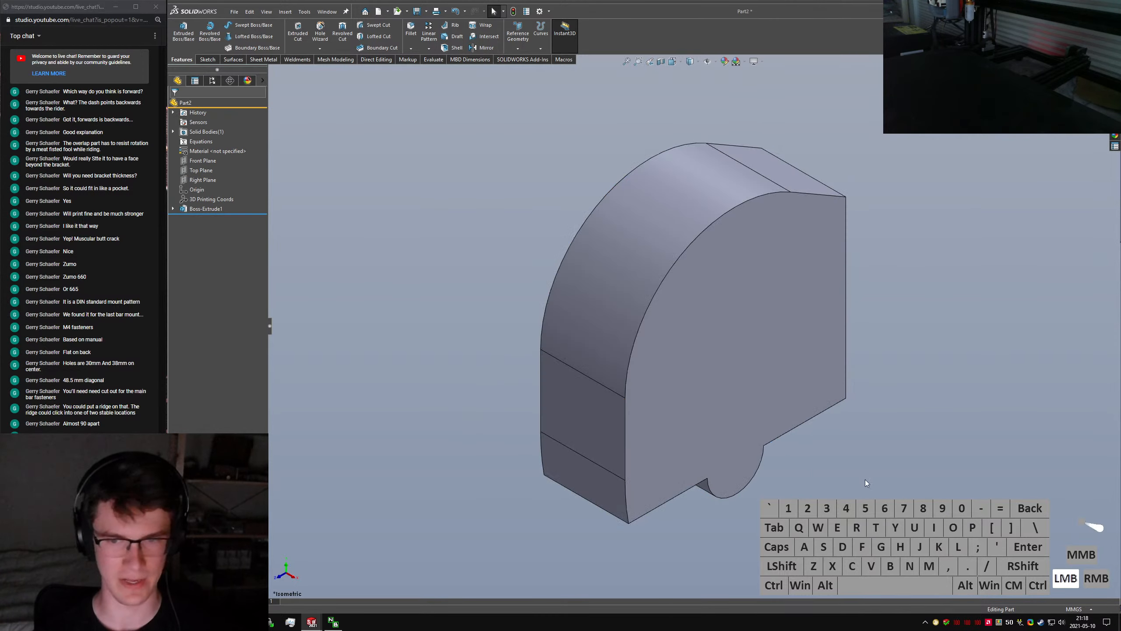
Edit the boss extrusion and reverse its direction from the sketch plane
double_click(208, 209)
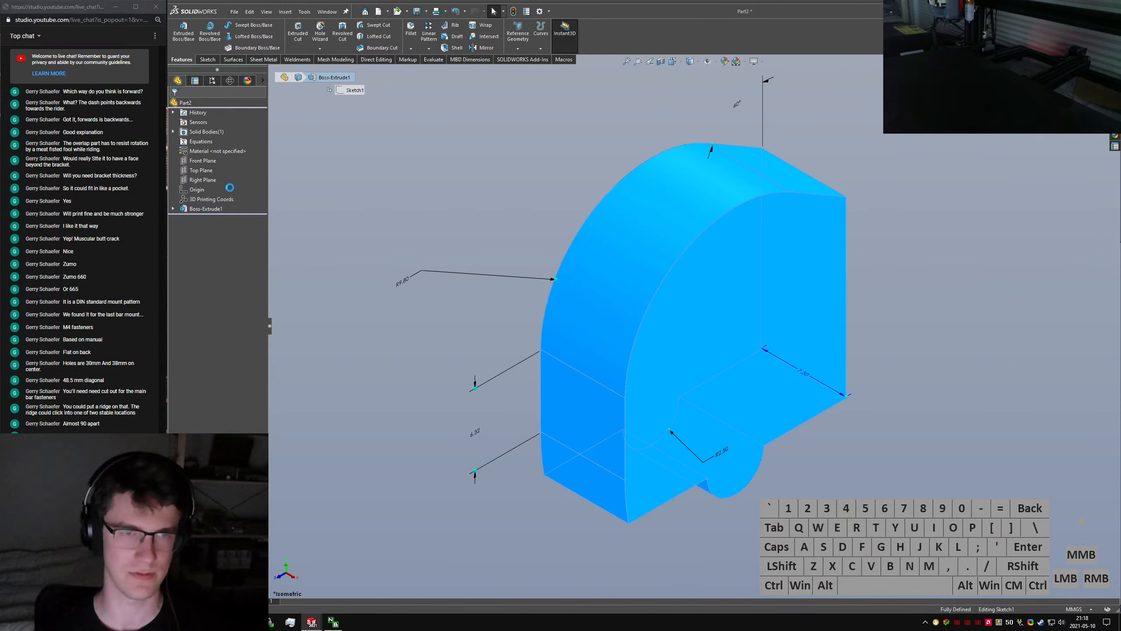
click(177, 157)
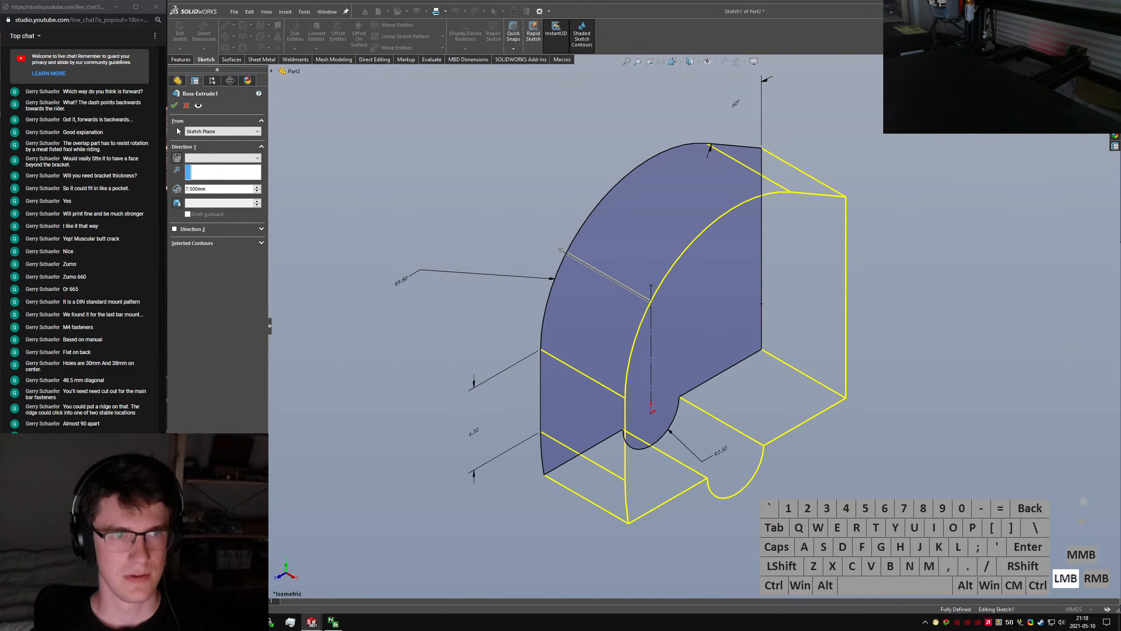
click(173, 106)
click(394, 235)
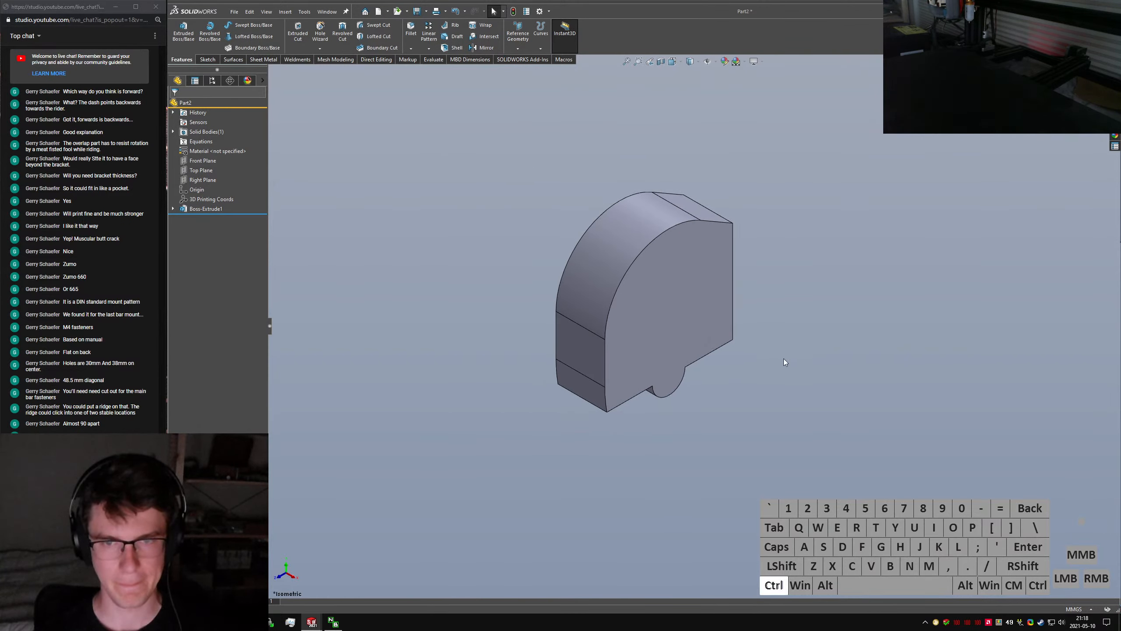
Examine the extruded block from above and at an angle, including its flat end face and rounded tab
key(ctrl+5)
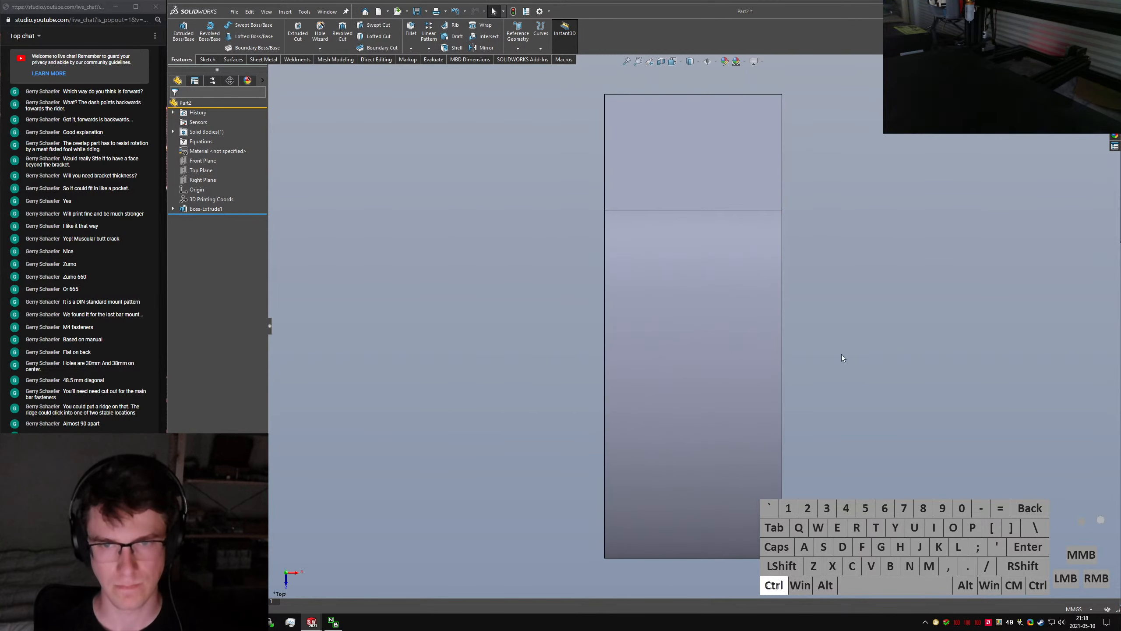
click(760, 312)
middle_drag(760, 312, 706, 313)
key(ctrl+5)
click(927, 305)
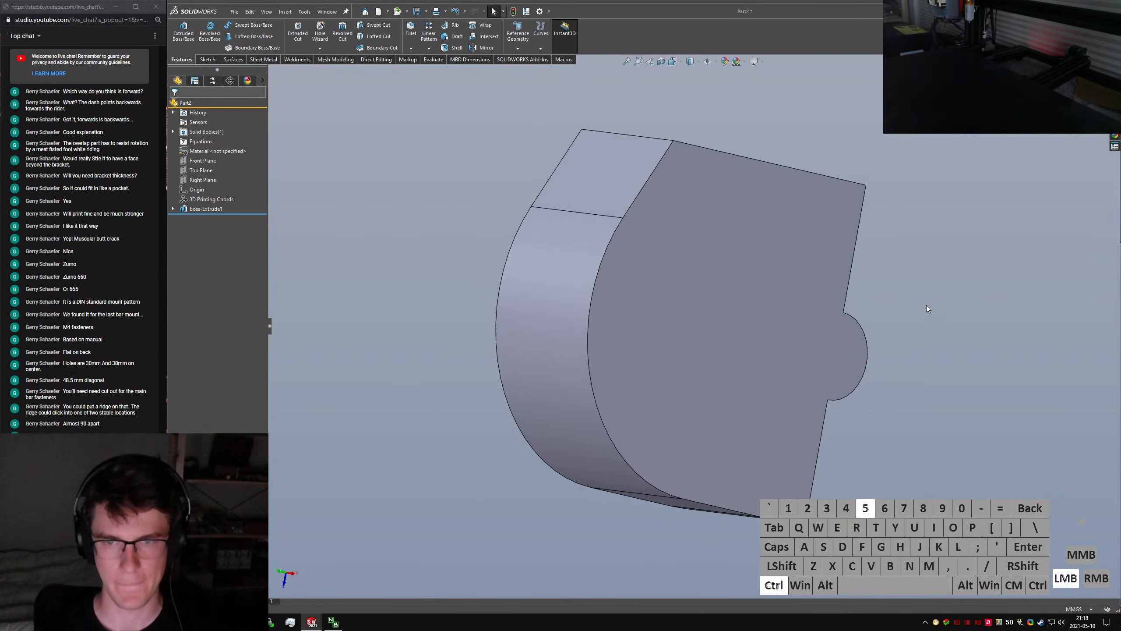
mouse_move(798, 316)
middle_down()
mouse_move(694, 220)
mouse_move(656, 238)
mouse_move(815, 325)
middle_up()
click(950, 376)
click(948, 361)
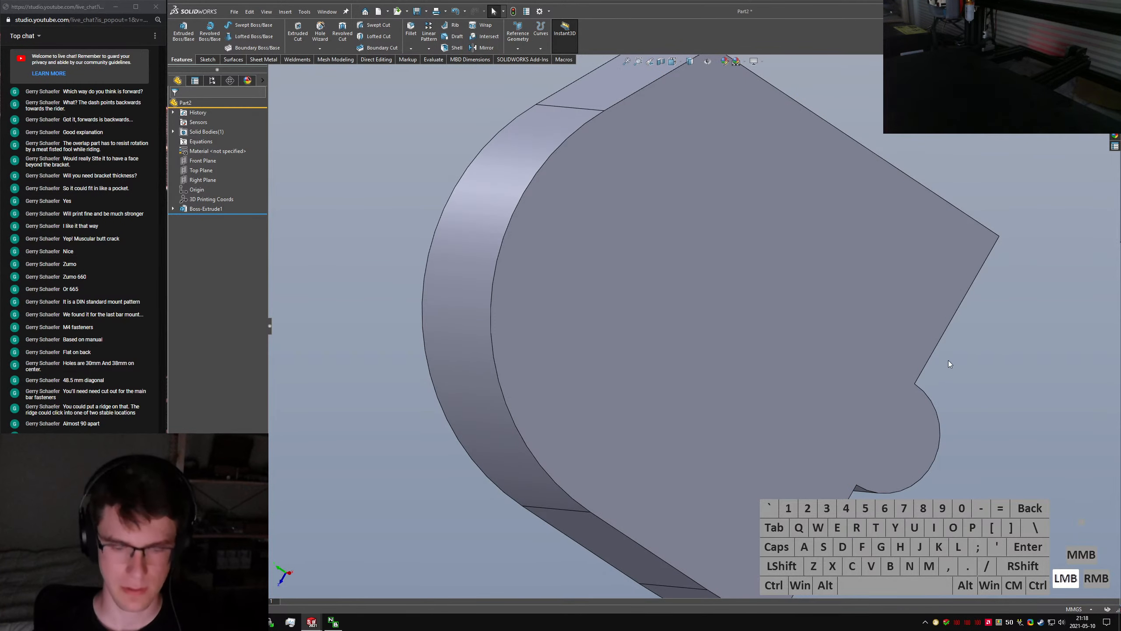
Start a new Extrude feature with its sketch on the Top Plane, viewed from above
text(sextru)
key(Return)
key(Return)
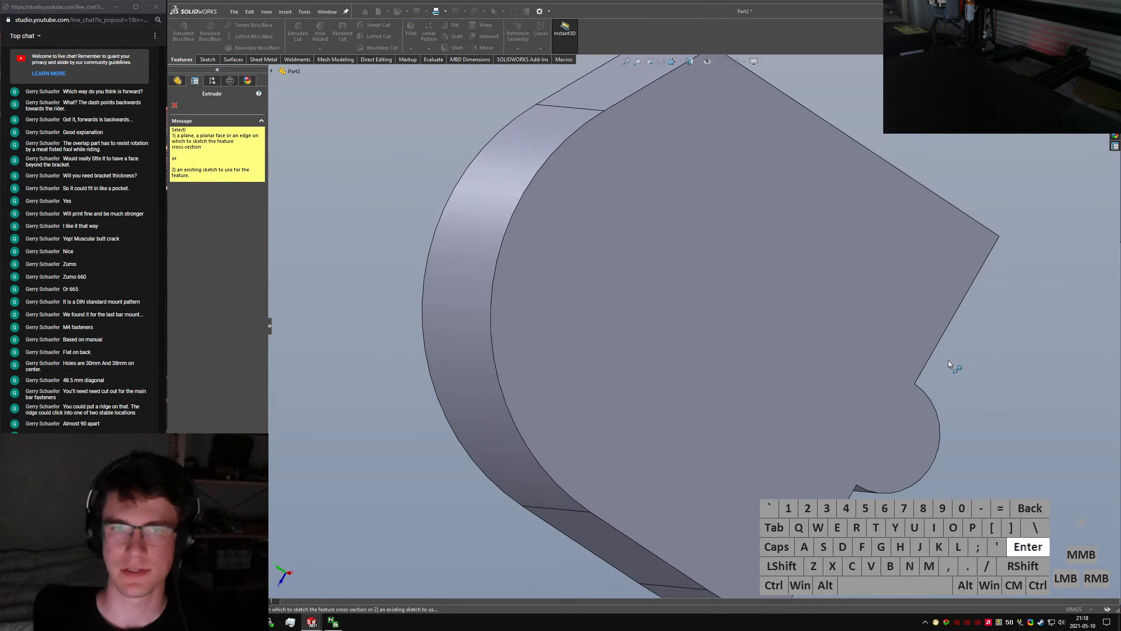
key(ctrl+5)
click(272, 71)
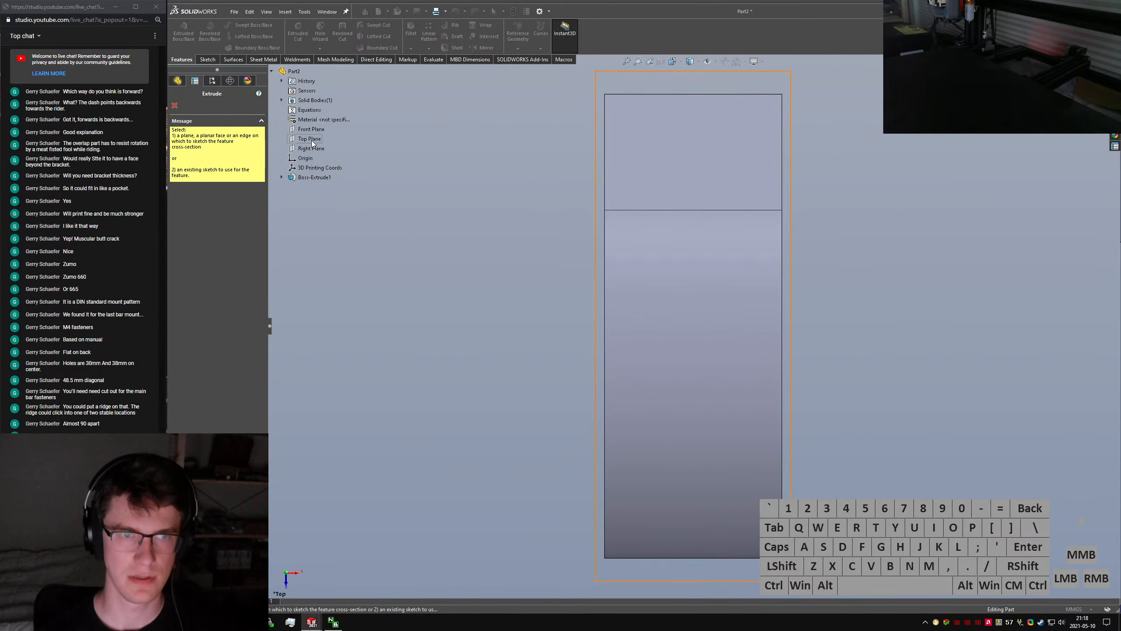
click(312, 140)
Sketch a triangle with a vertical base inside the block and its tip beyond the end face, and make its sloped sides equal
right_drag(823, 319, 850, 332)
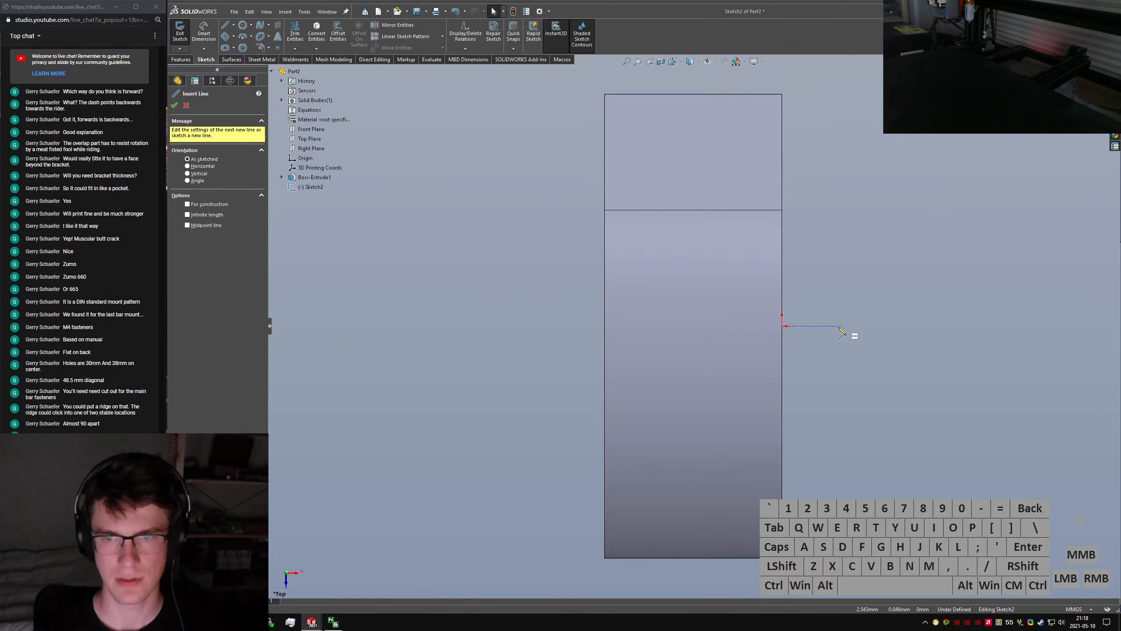
click(835, 325)
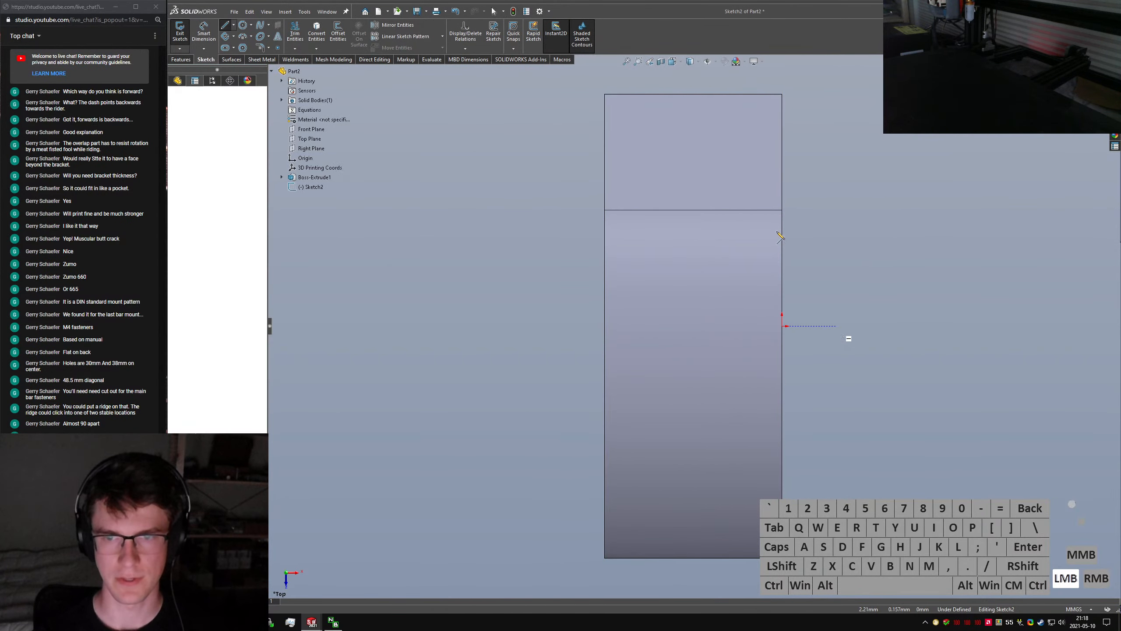
click(734, 166)
click(734, 449)
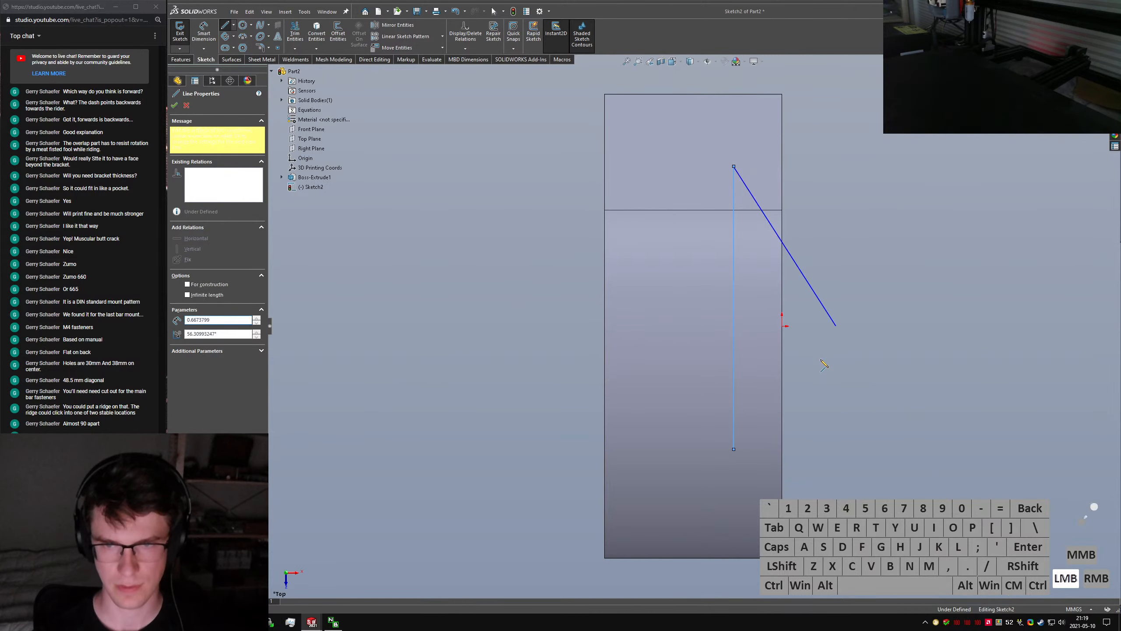
click(835, 326)
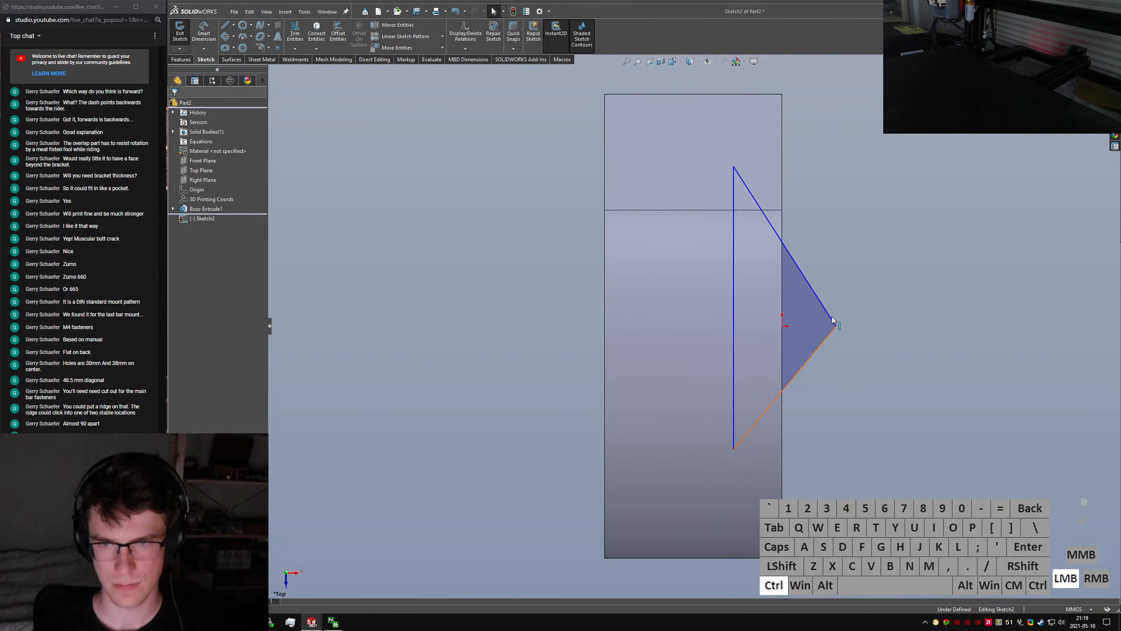
key(ctrl+alt+q)
click(926, 357)
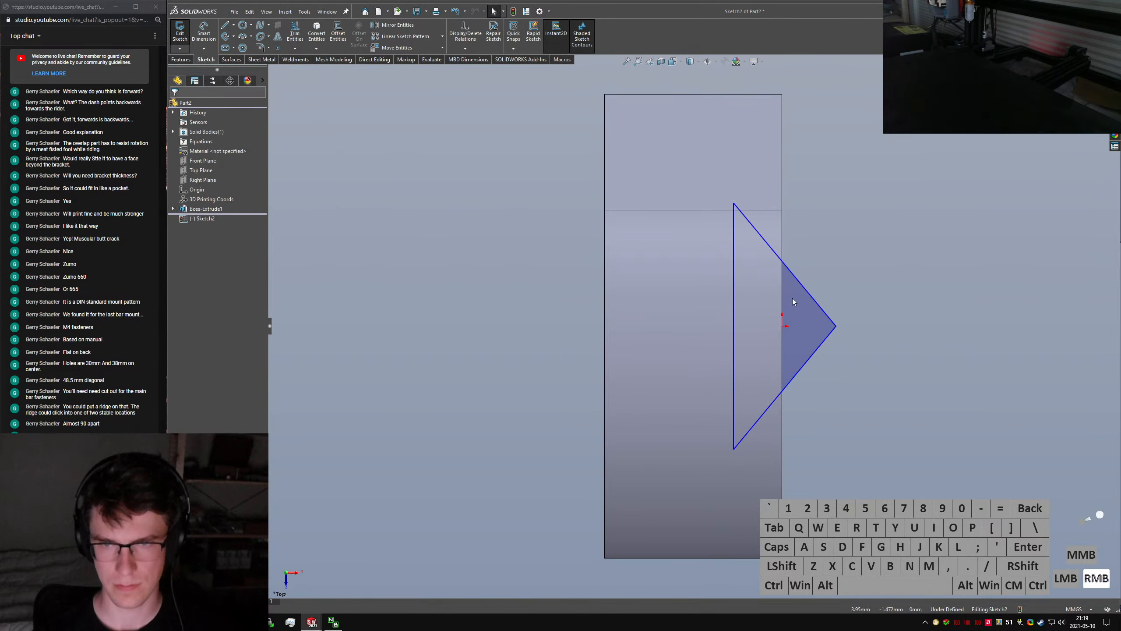
Draw a vertical construction line between the triangle's two sloped sides, just beyond the block's end face
right_drag(791, 298, 814, 296)
click(807, 292)
click(802, 365)
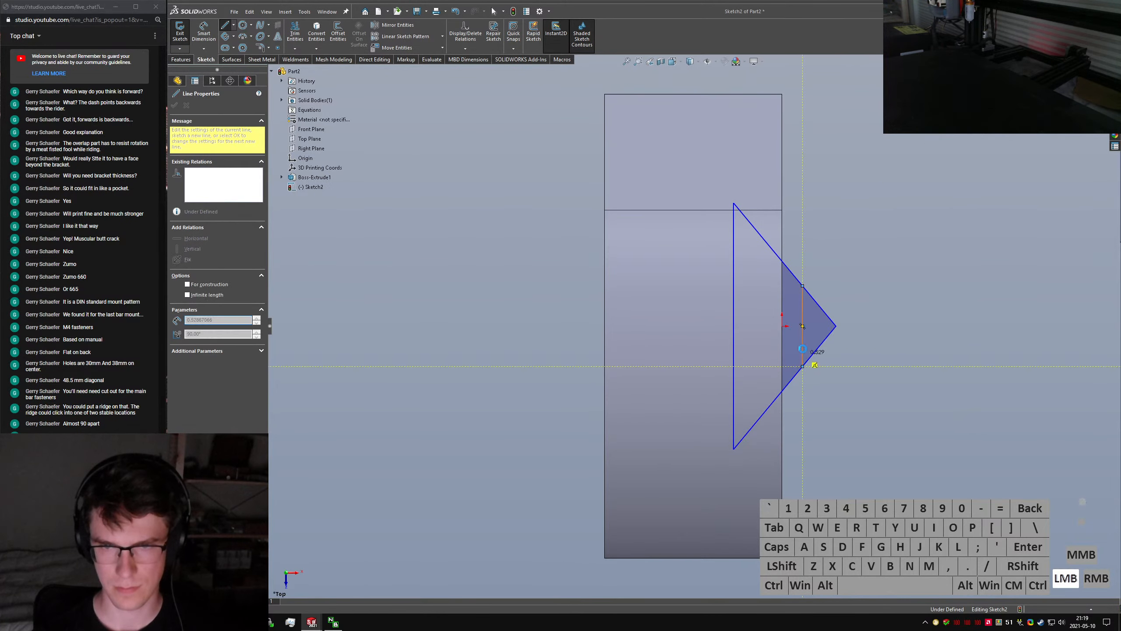
key(alt+c)
key(Escape)
Add a midpoint relation between the origin and the vertical construction line
middle_drag(784, 327, 765, 328)
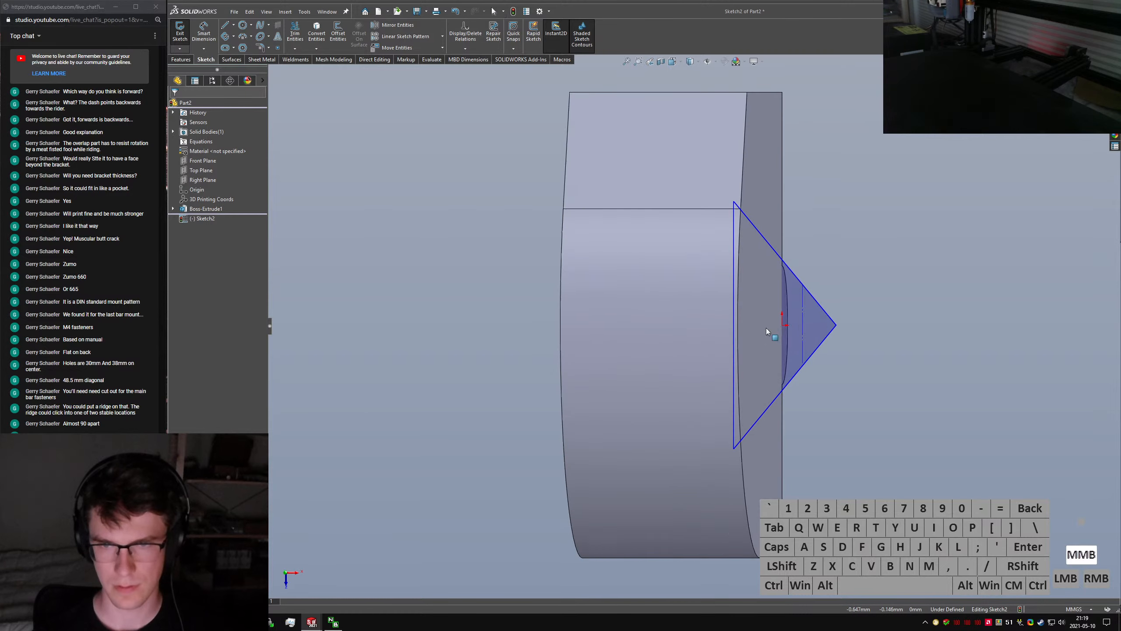
ctrl+click(783, 325)
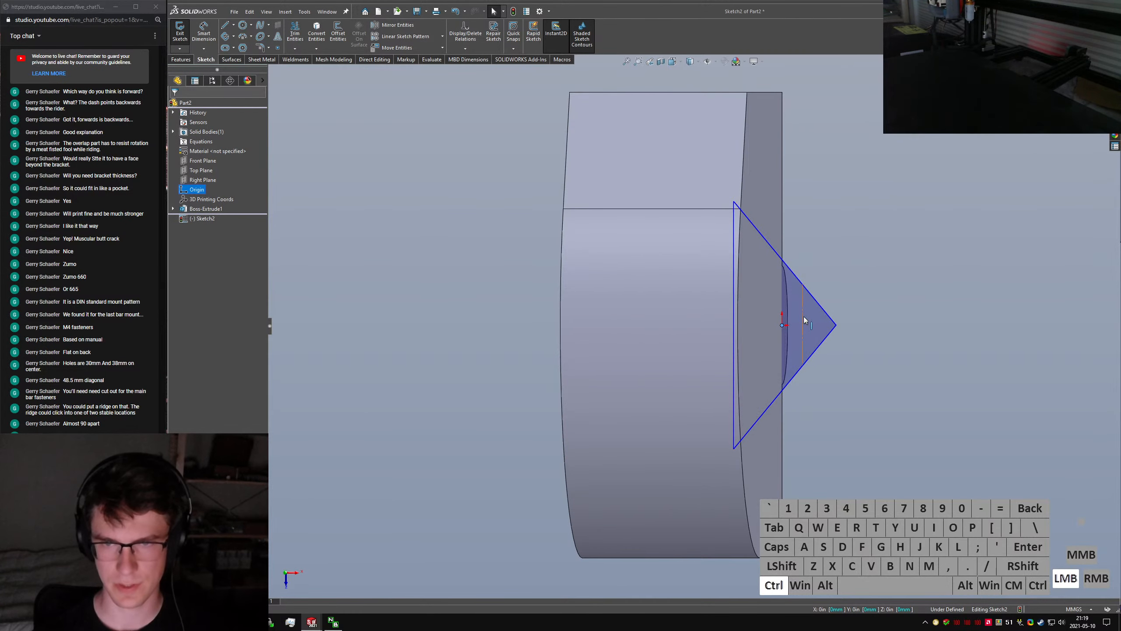
ctrl+click(804, 317)
key(alt+m)
click(842, 387)
Dimension the horizontal distance from the construction line to the triangle's tip as 3 mm
right_drag(807, 349, 773, 268)
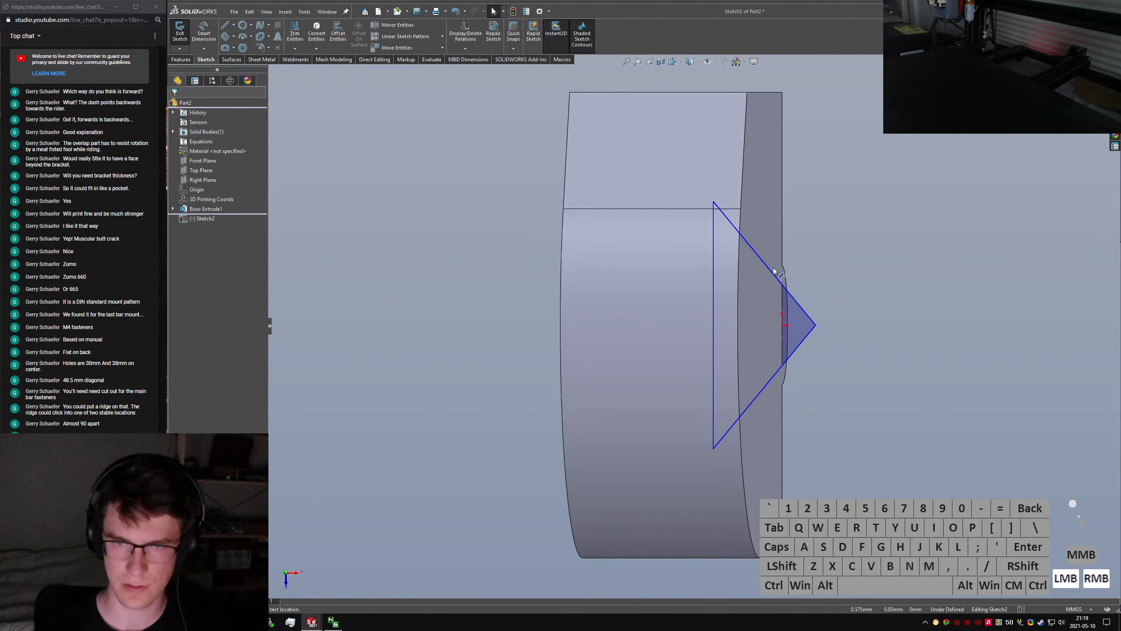
shift+click(783, 304)
shift+click(816, 325)
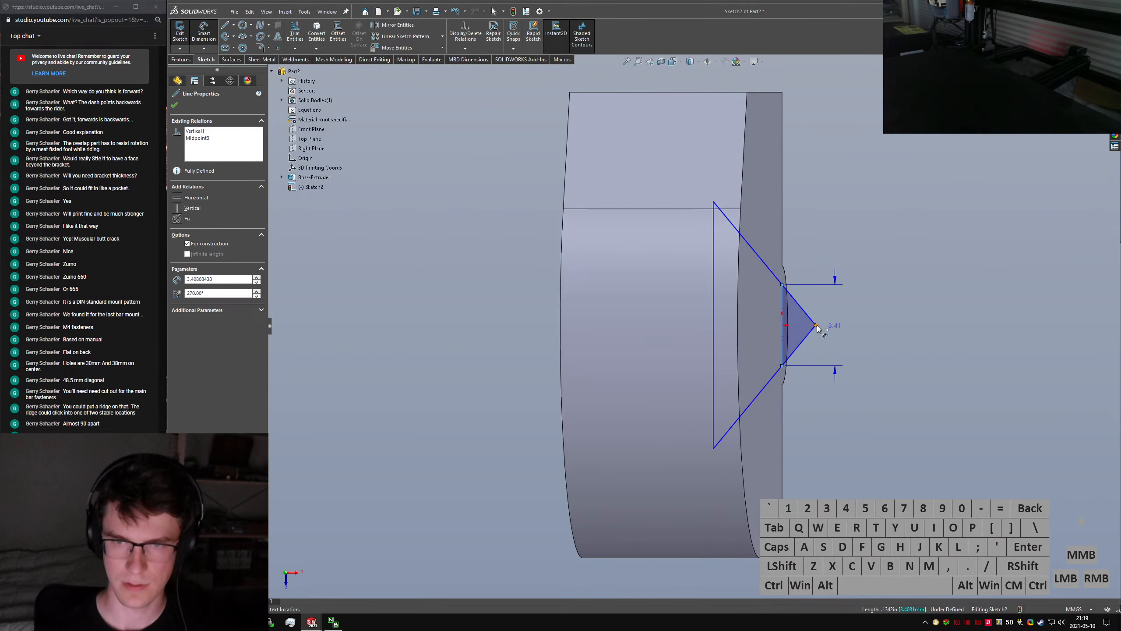
click(802, 281)
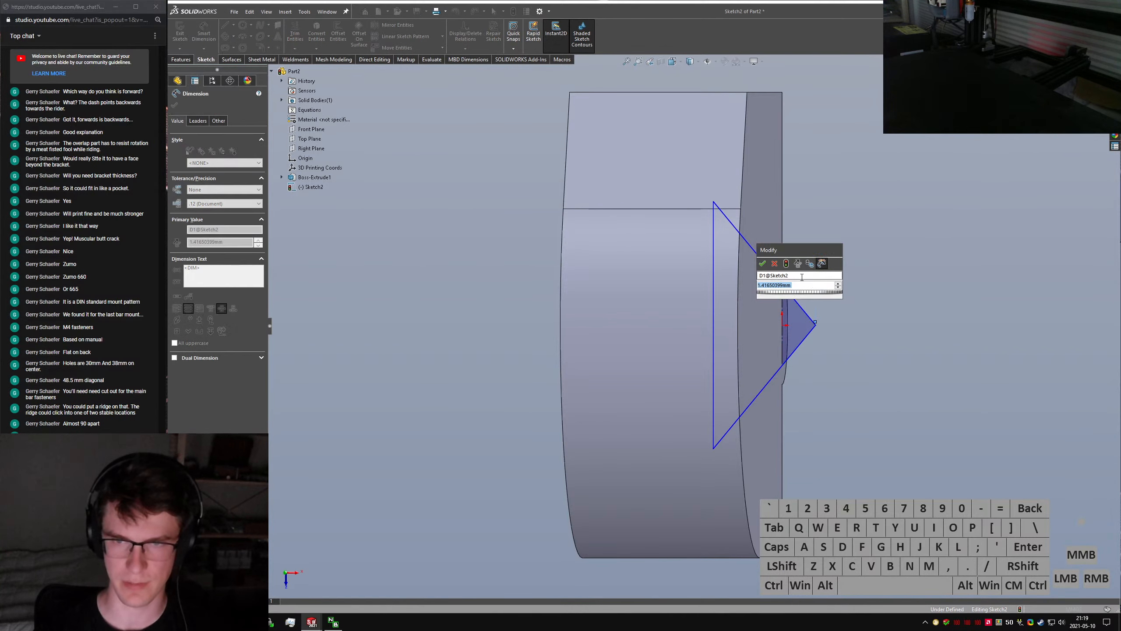
text(3)
key(Return)
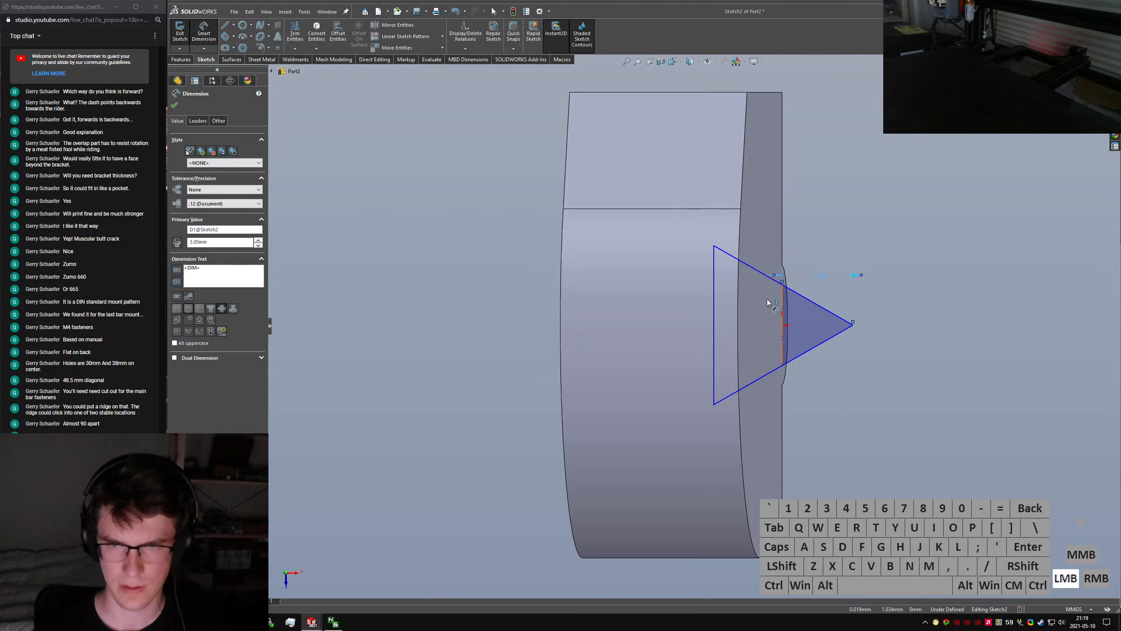
Dimension the distance between the construction line and the triangle's vertical base as 3 mm
click(713, 289)
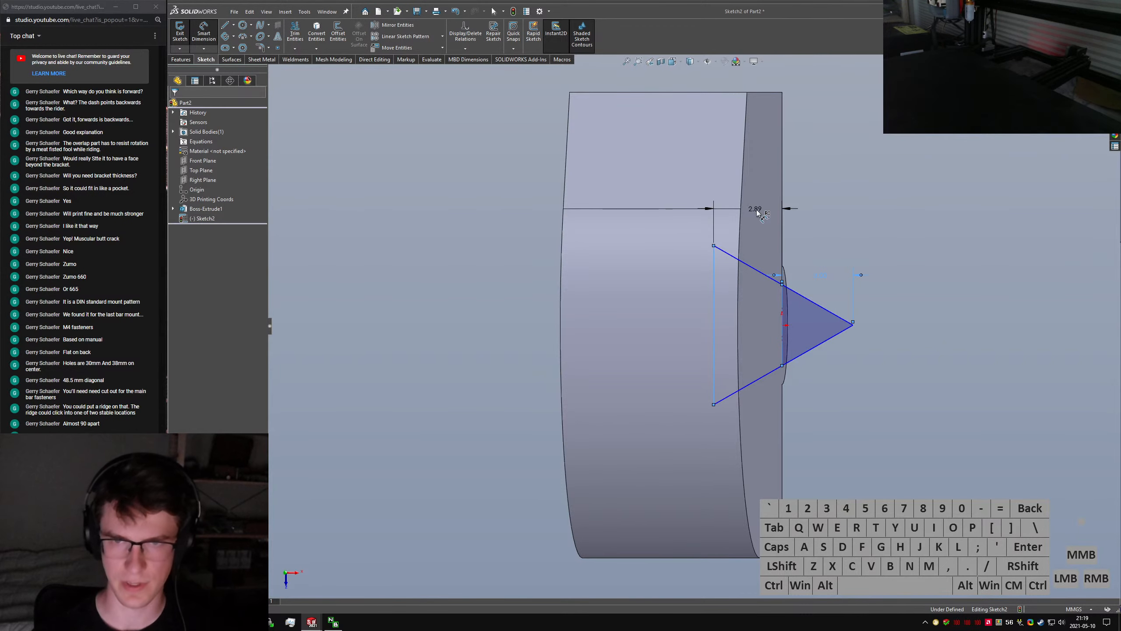
click(758, 213)
text(3)
key(Return)
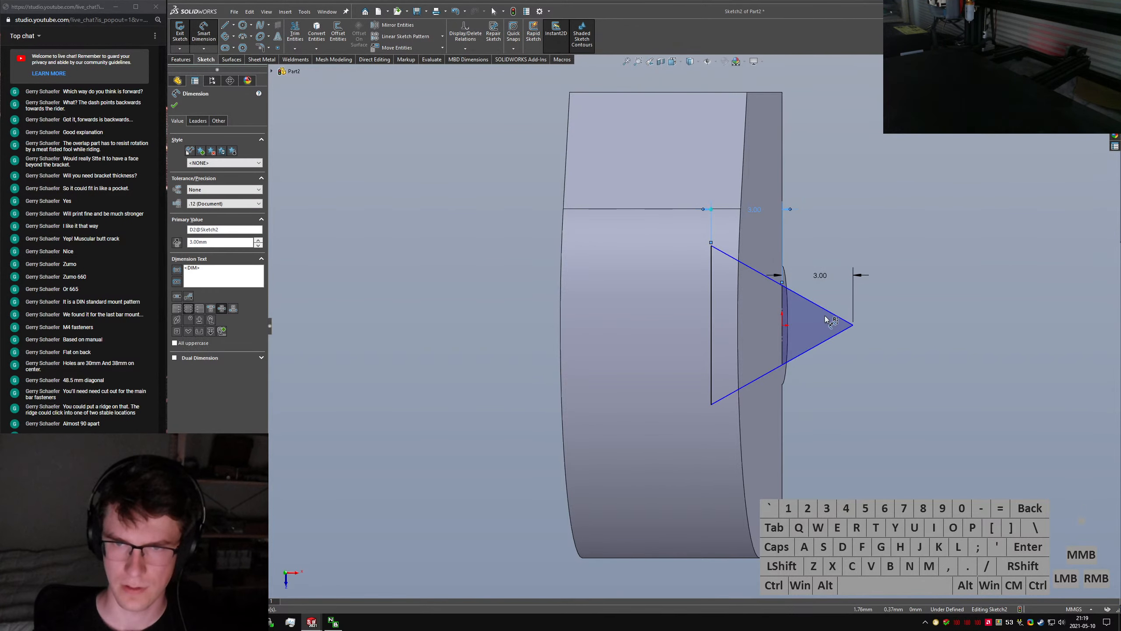
Dimension the angle between the triangle's two sloped sides as 100° and finish the sketch
click(829, 312)
click(828, 338)
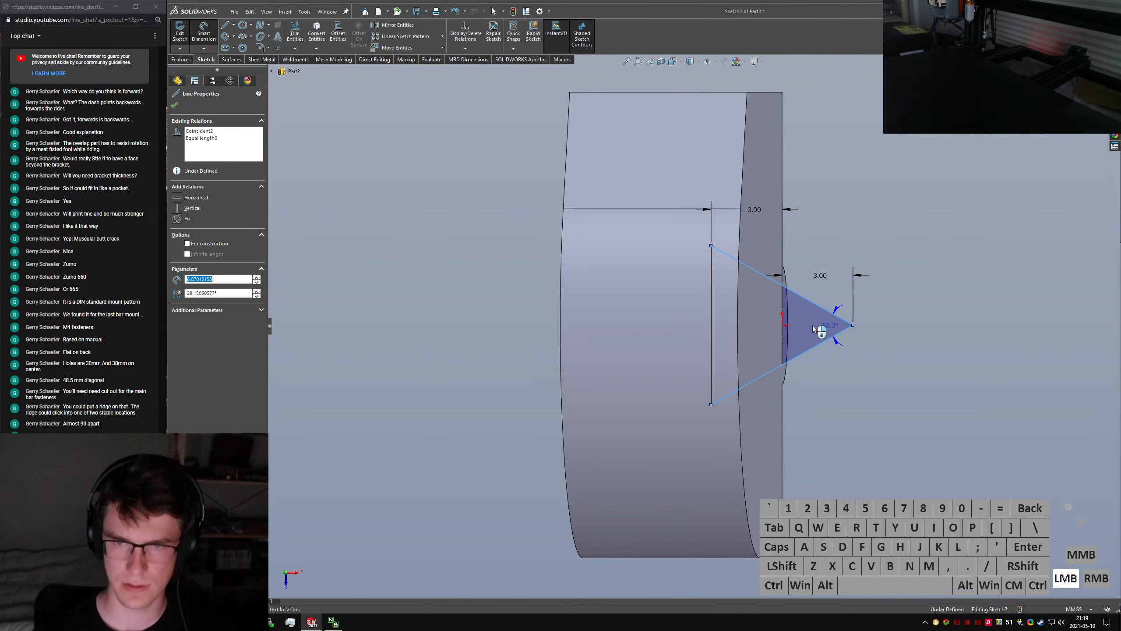
click(805, 346)
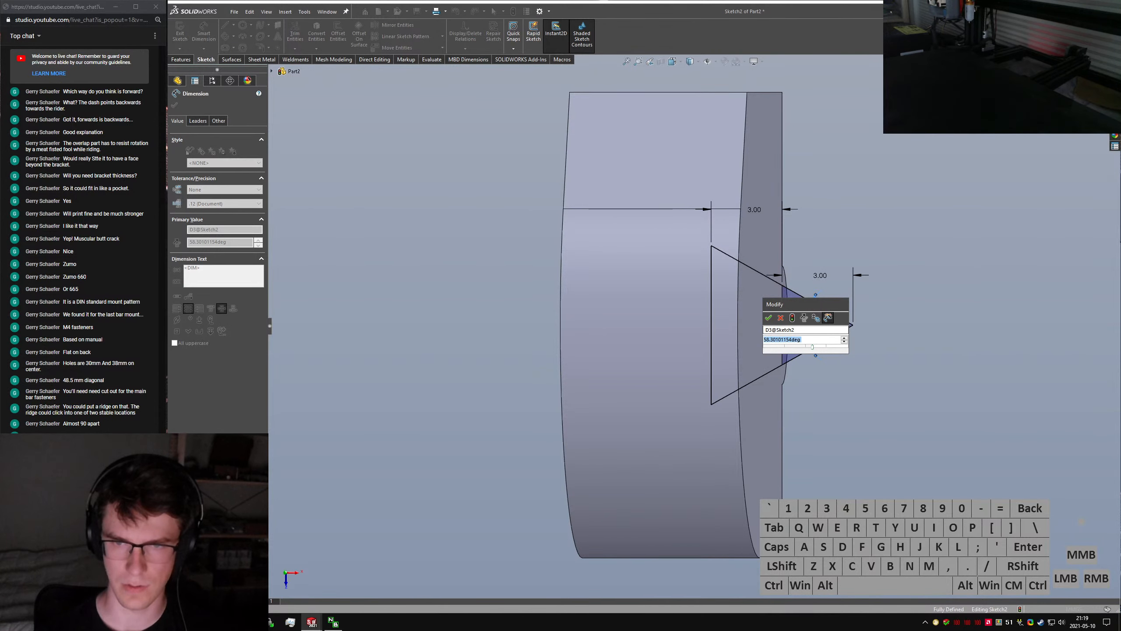
text(104)
key(ctrl+a)
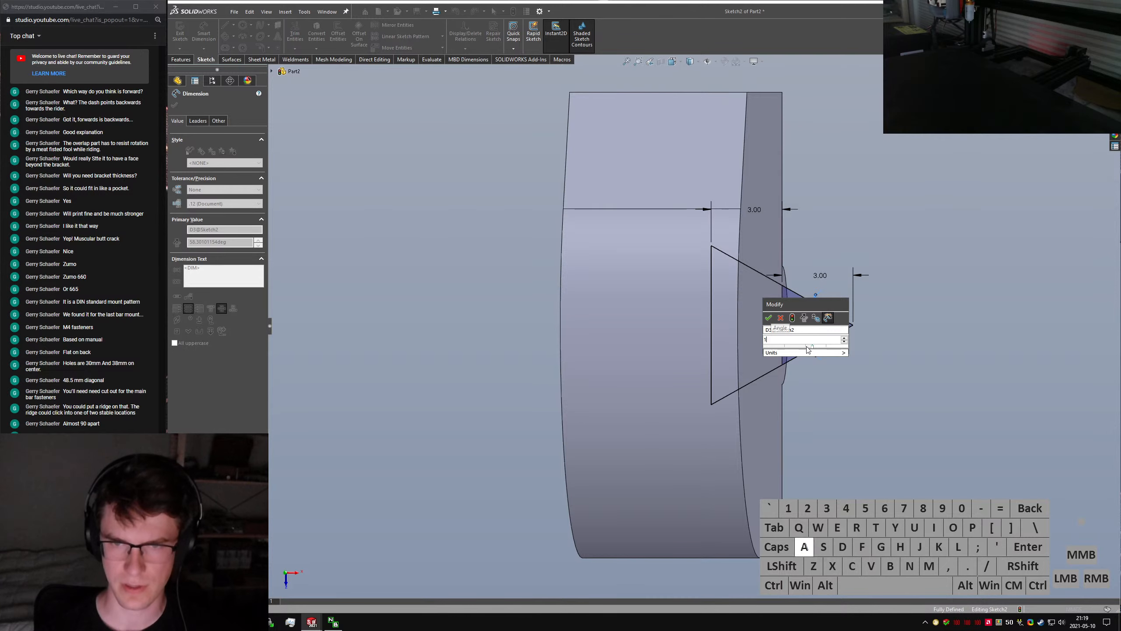
text(100)
key(Return)
key(Escape)
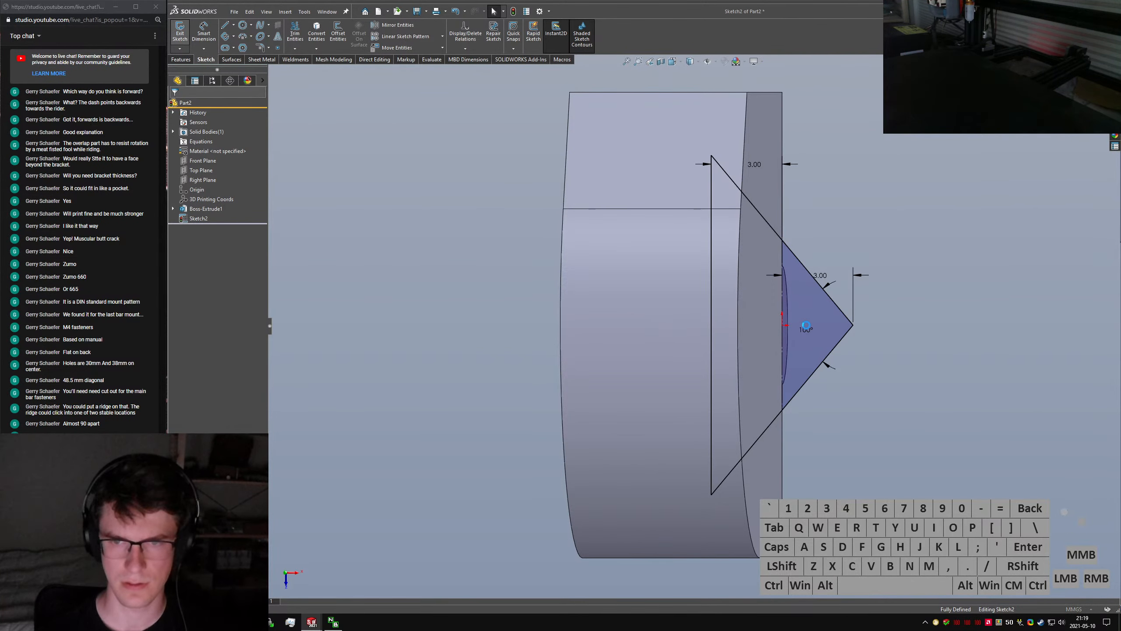
Set the triangle's boss extrusion to Through All in Direction 1, and enable Direction 2 with Through All
click(205, 158)
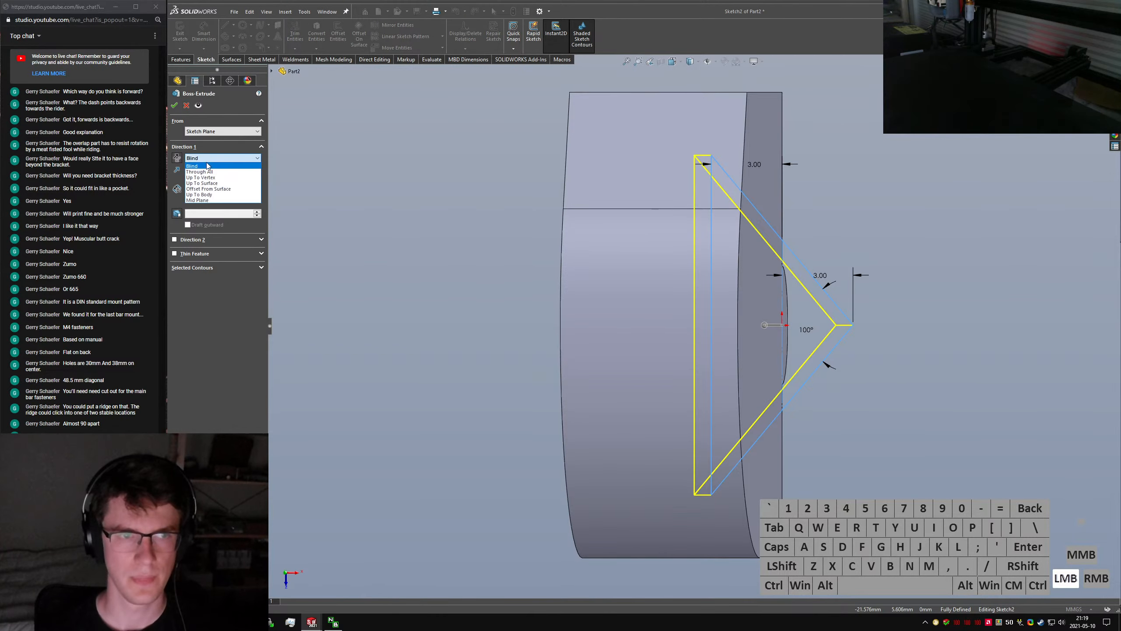
click(216, 172)
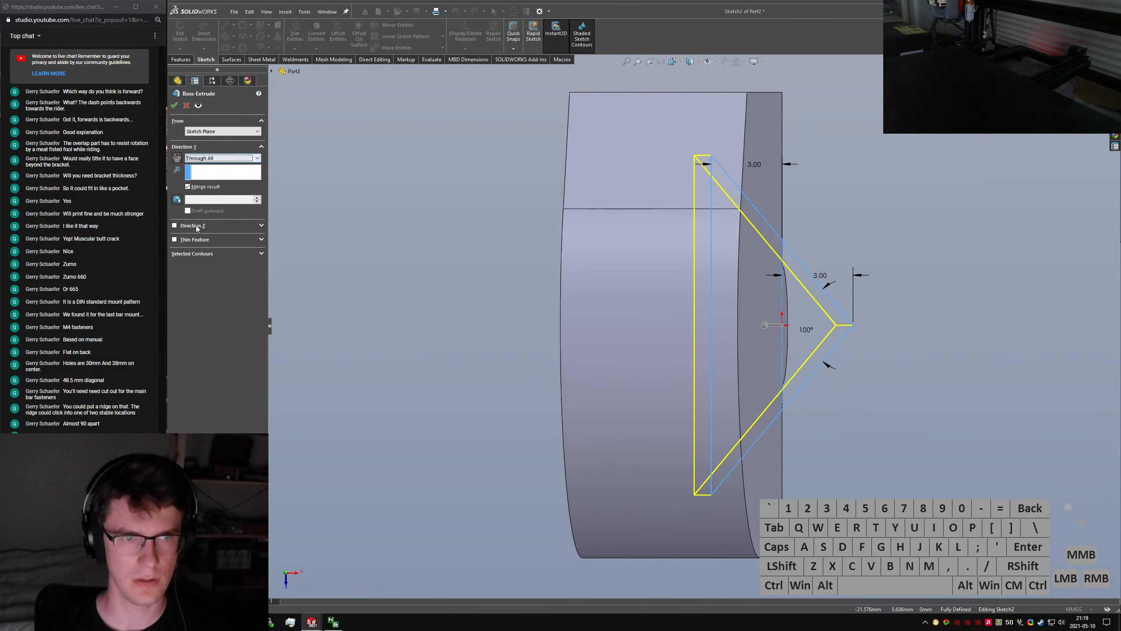
click(197, 227)
click(214, 237)
click(210, 250)
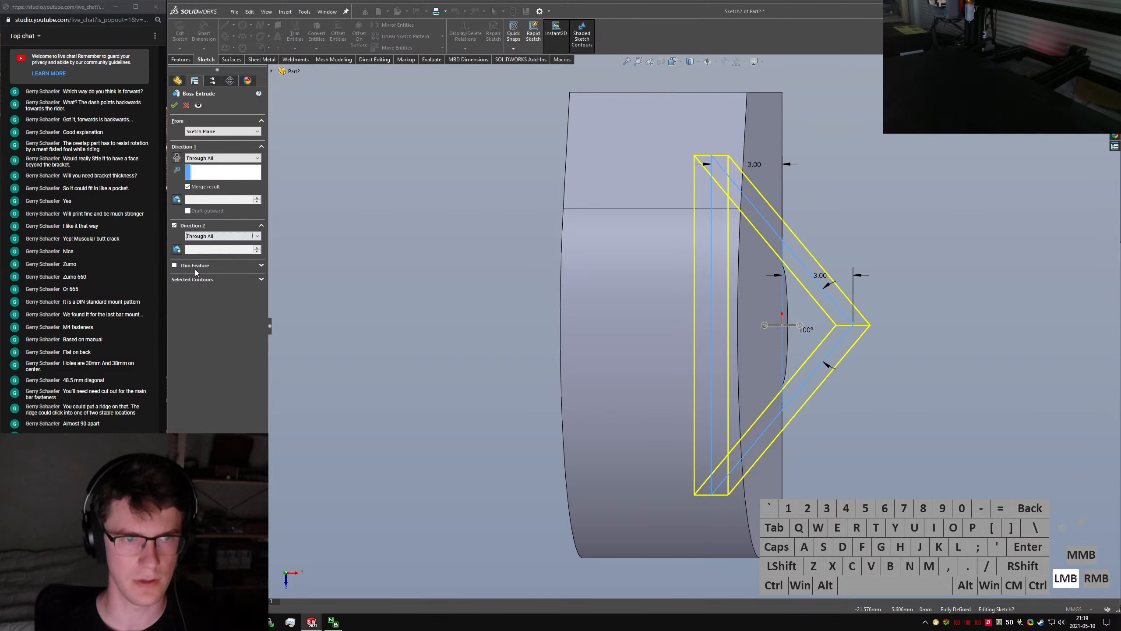
Extrude the triangular ridge profile through all in both directions as a body separate from the main block
click(175, 106)
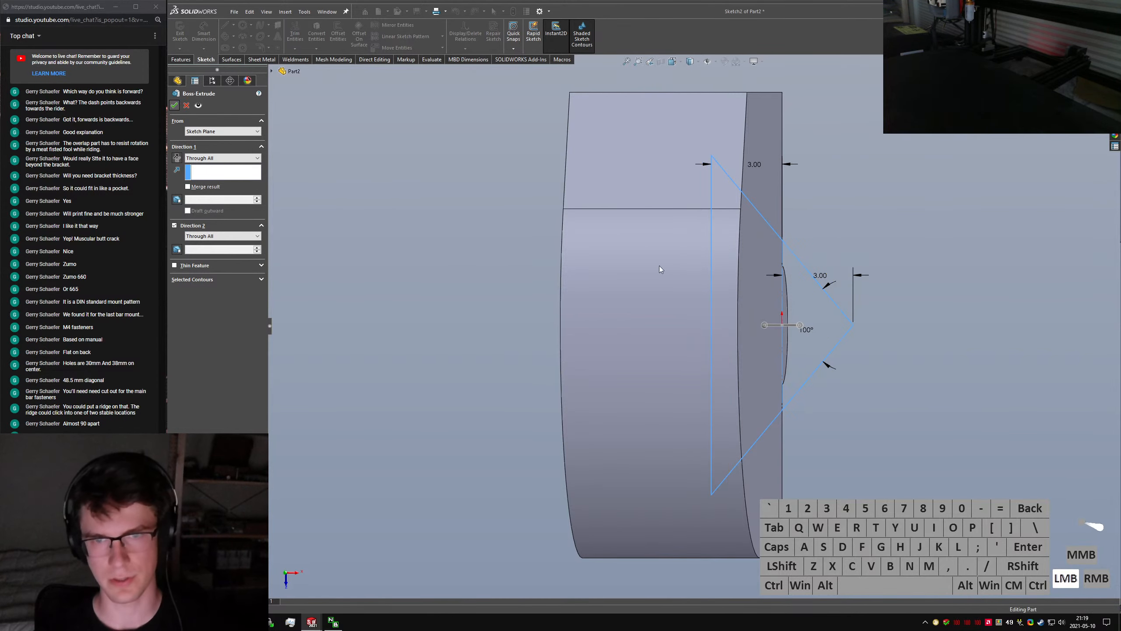
middle_drag(751, 294, 582, 281)
middle_drag(782, 276, 738, 305)
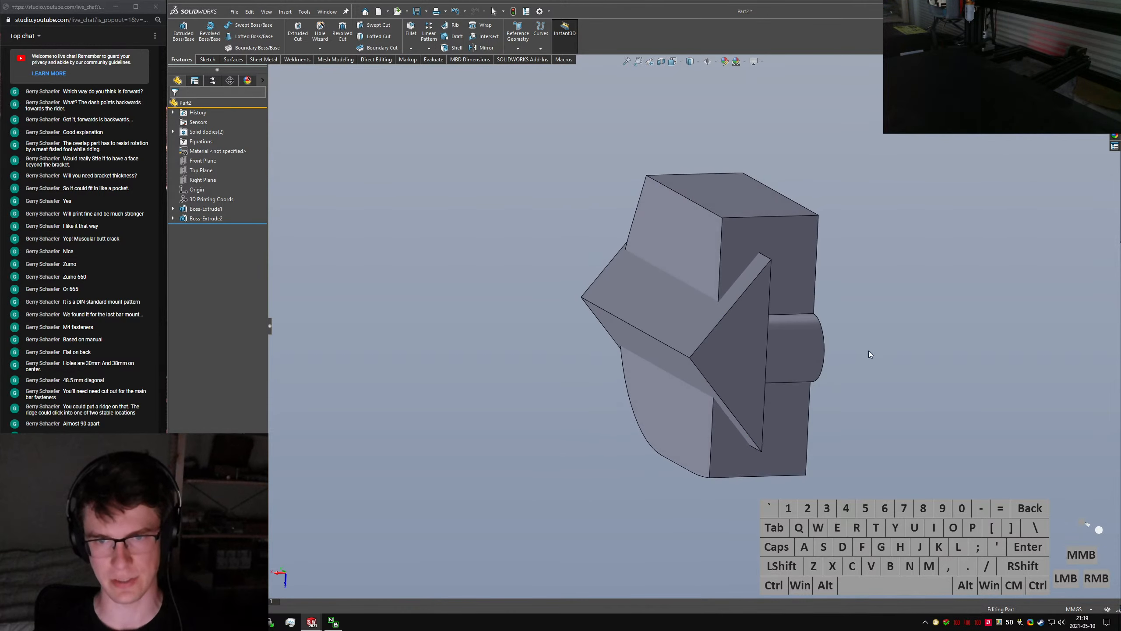
click(869, 351)
middle_drag(668, 270, 609, 294)
click(916, 348)
text(fset)
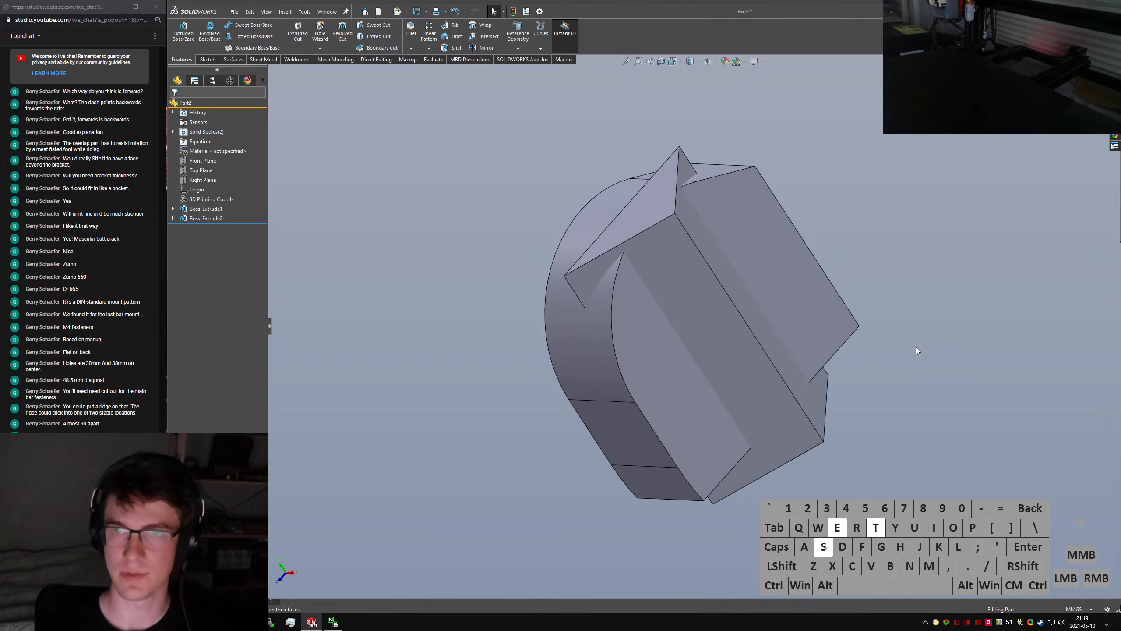
key(Return)
key(Escape)
Start an offset surface at 0 mm and select the main body's curved outer wall and adjoining flat side faces
text(s)
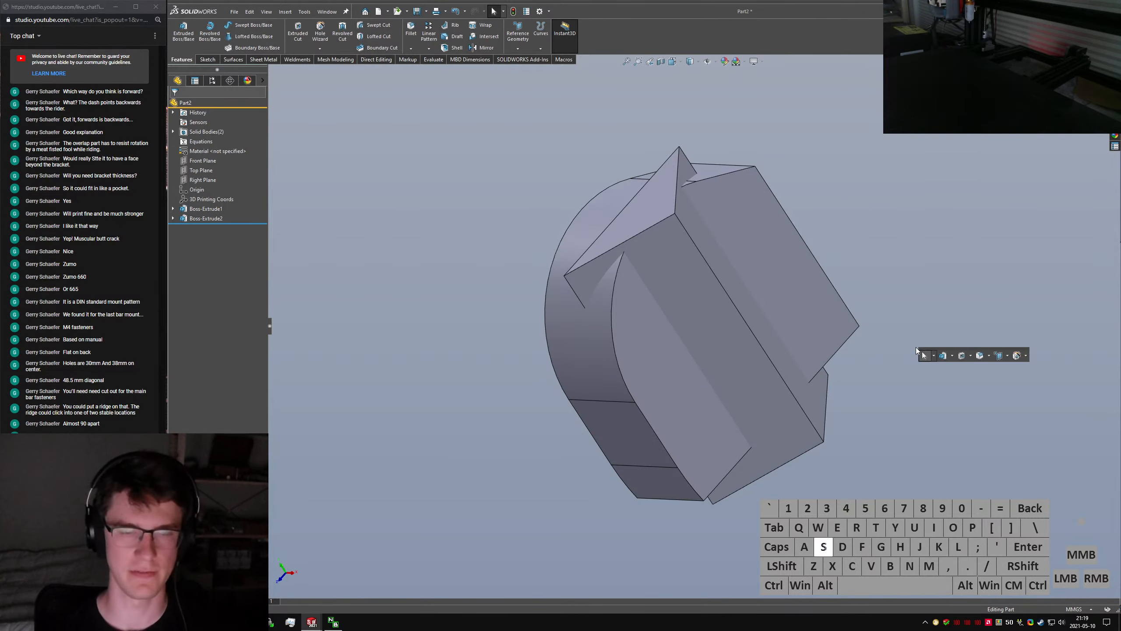
text(offset)
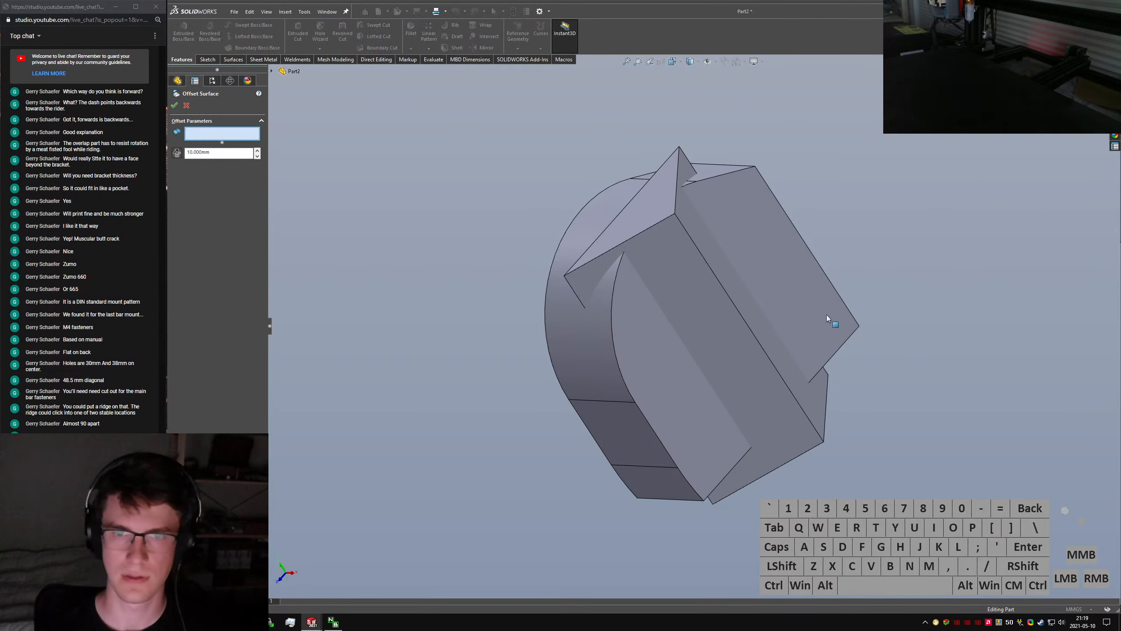
middle_drag(826, 314, 646, 295)
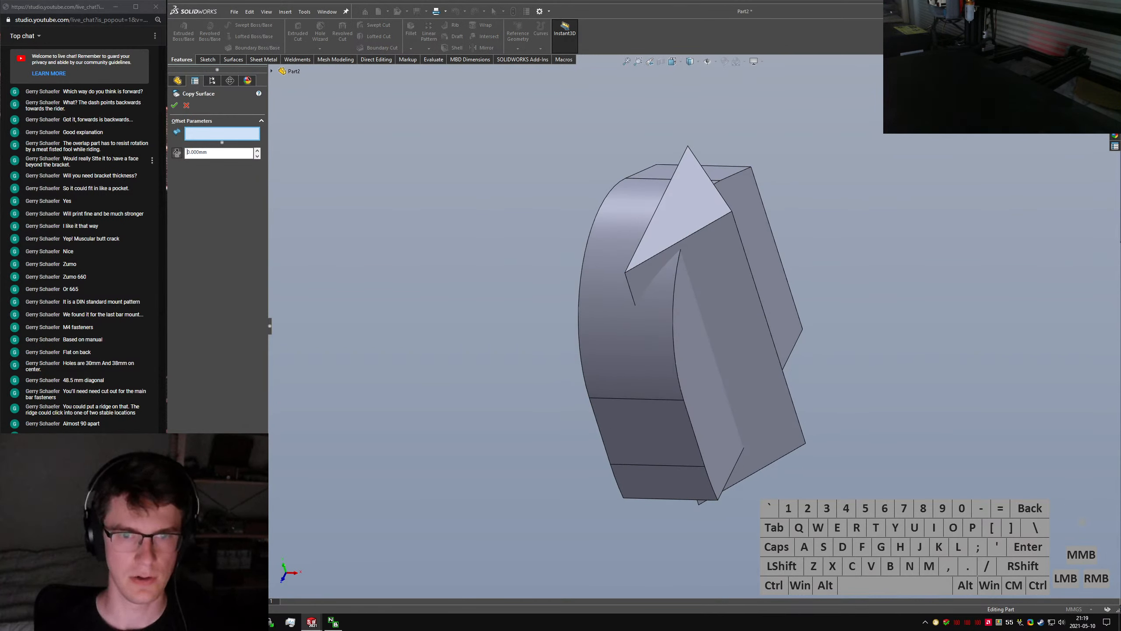
click(601, 354)
click(652, 466)
click(653, 444)
middle_drag(680, 254, 664, 288)
click(714, 264)
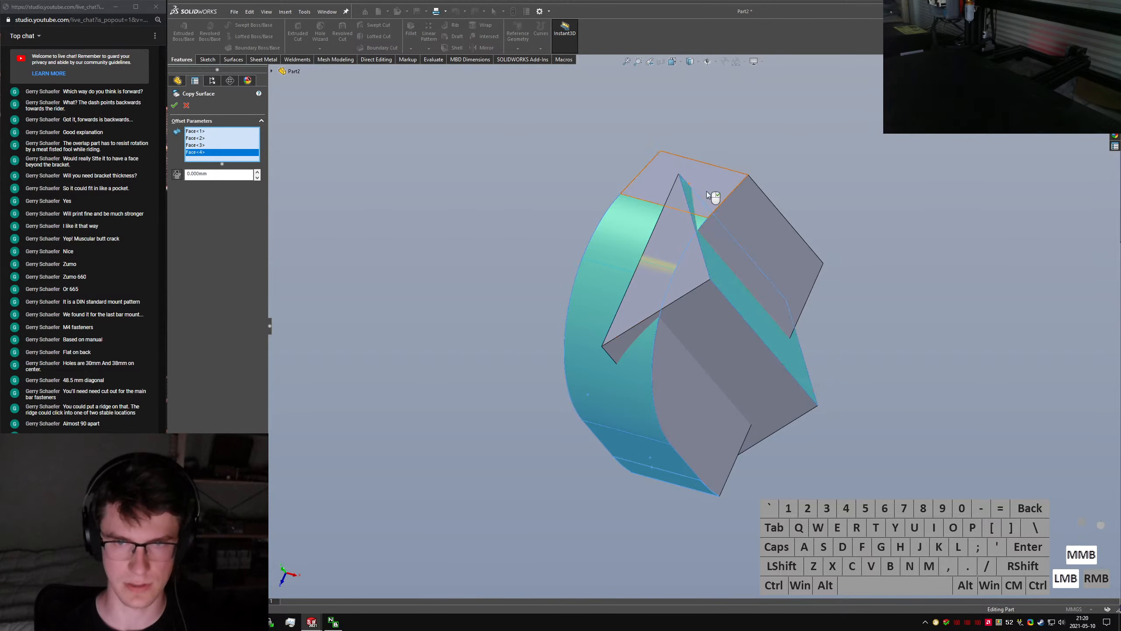
Deselect the stray ridge face, add the main body's remaining perimeter faces including the rounded boss, and create the copied surface
middle_drag(706, 192, 613, 304)
click(612, 304)
click(605, 250)
click(656, 230)
middle_drag(657, 230, 699, 297)
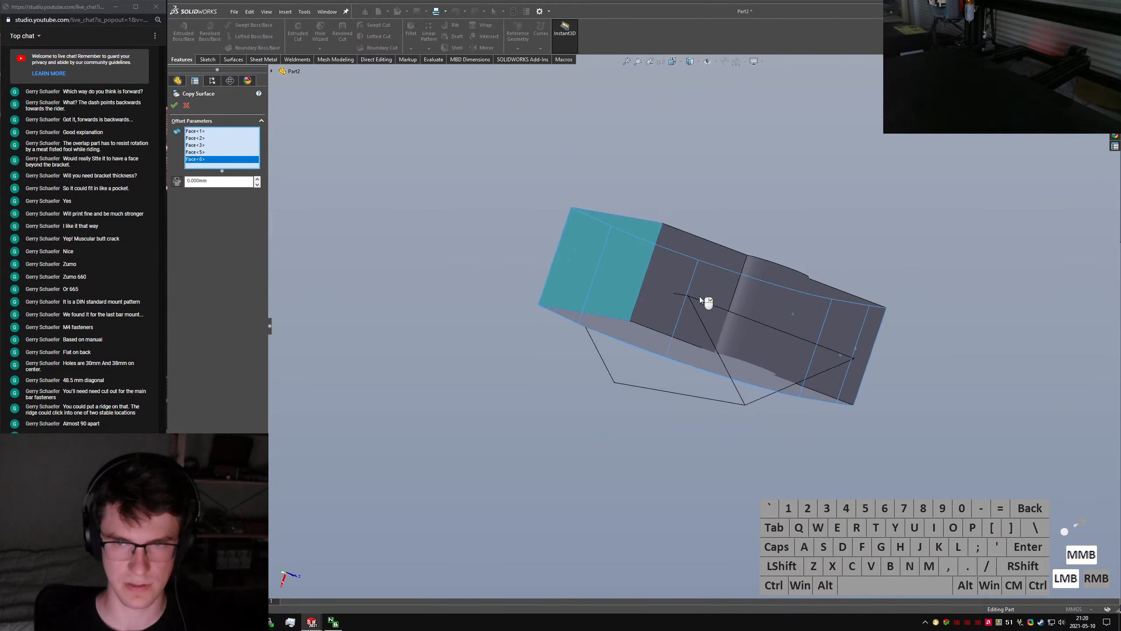
click(698, 296)
click(772, 281)
middle_drag(772, 281, 721, 326)
click(744, 322)
right_click(722, 327)
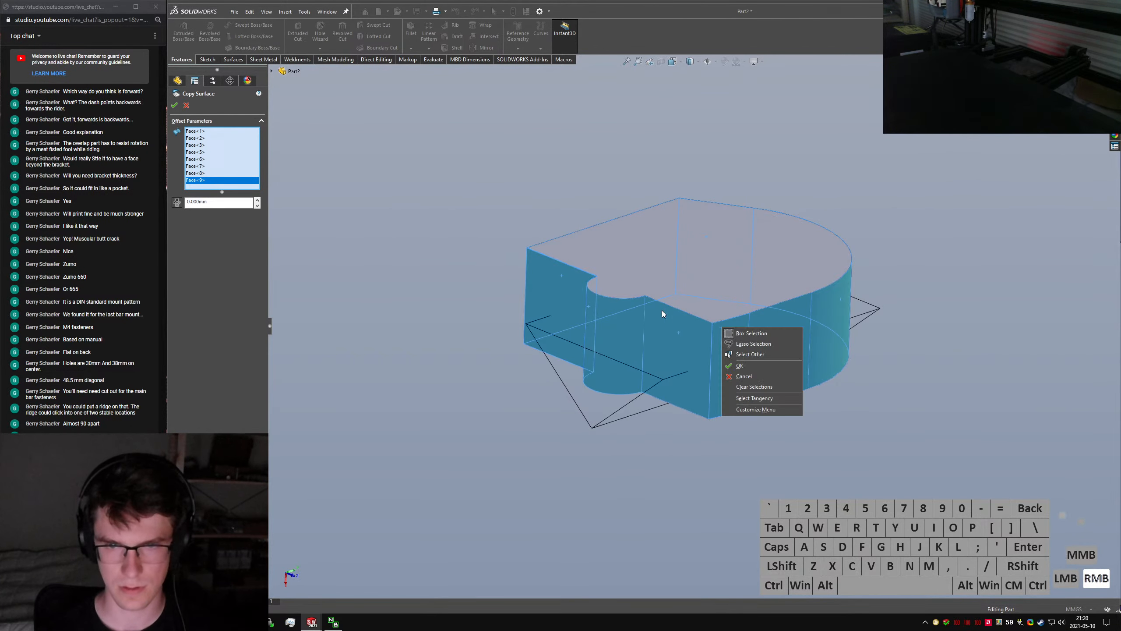
click(739, 366)
middle_drag(783, 371, 487, 283)
Try to intersect the copied perimeter surface with the triangular ridge body
text(sintersect)
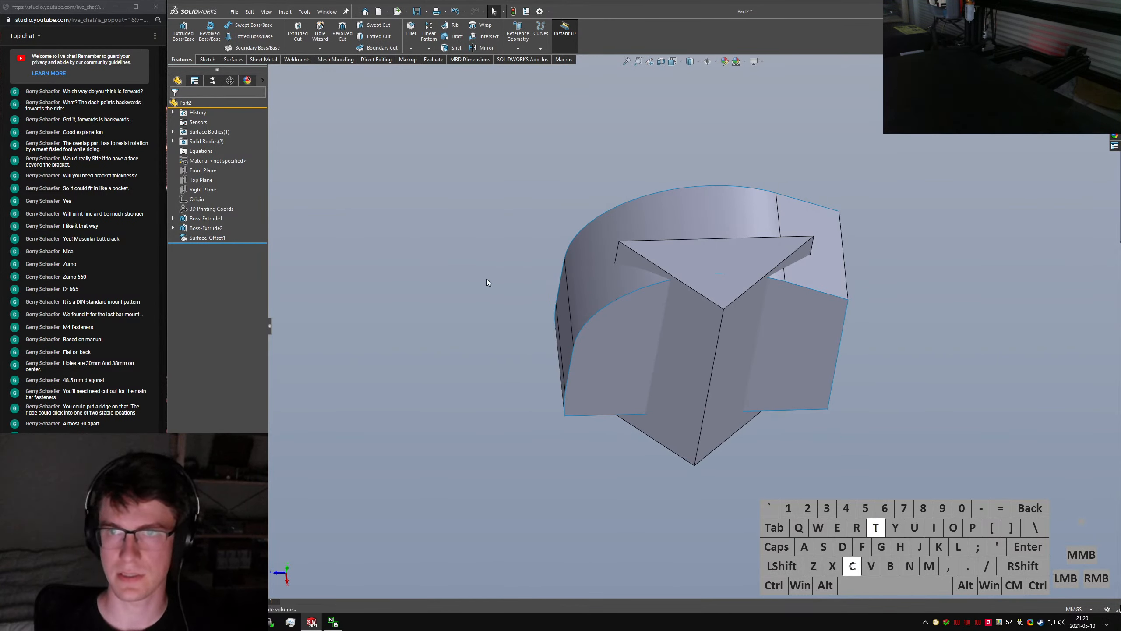
key(Return)
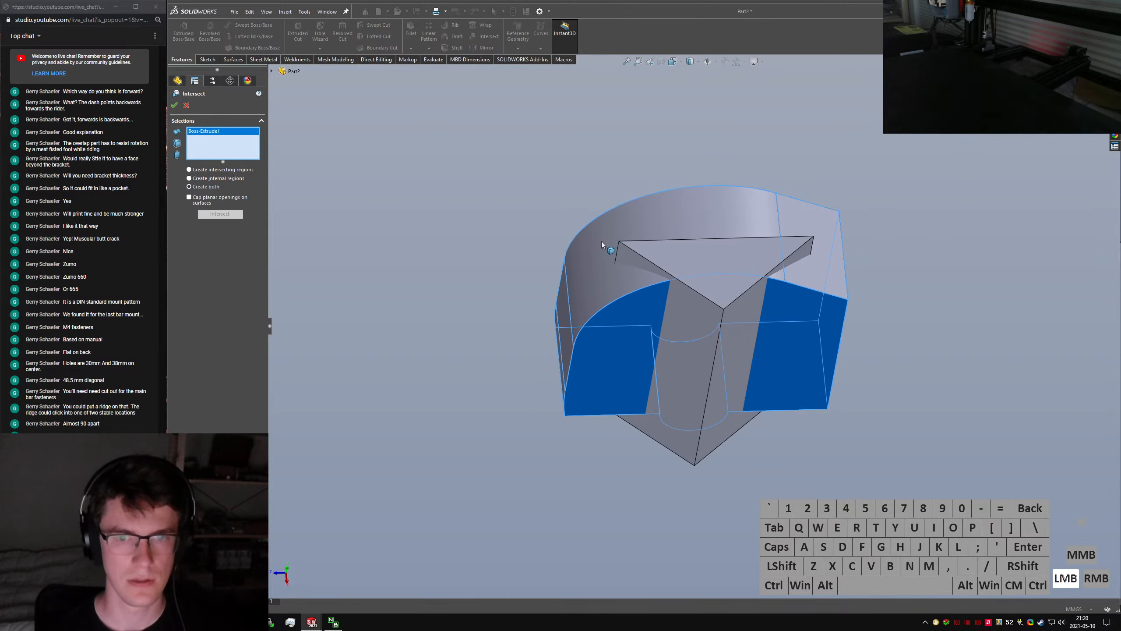
click(600, 242)
click(271, 71)
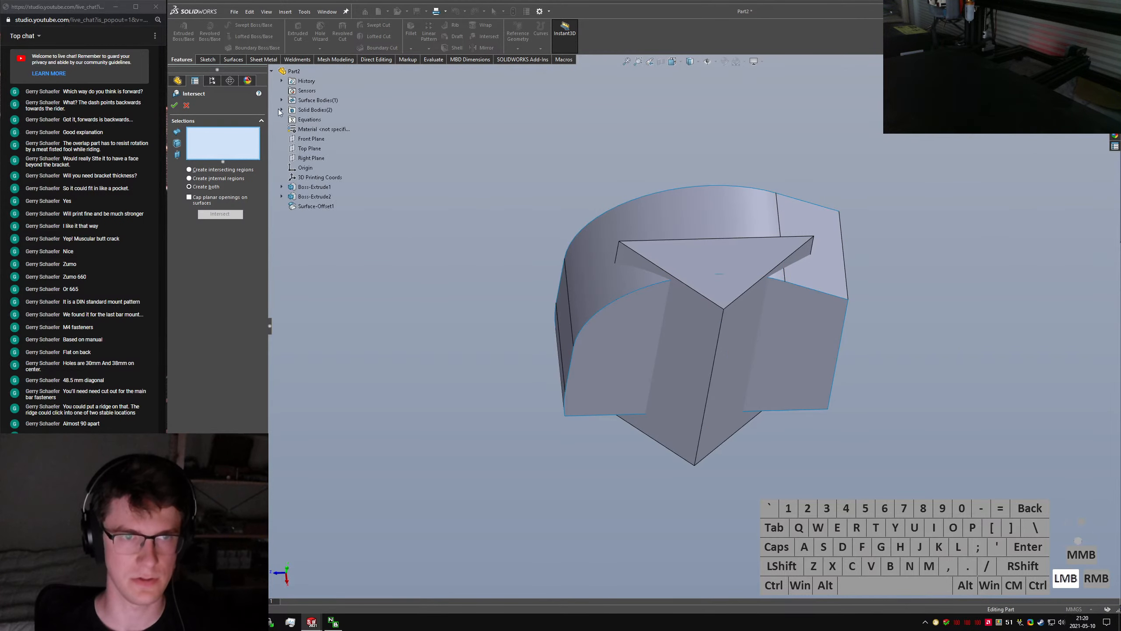
click(281, 100)
click(323, 110)
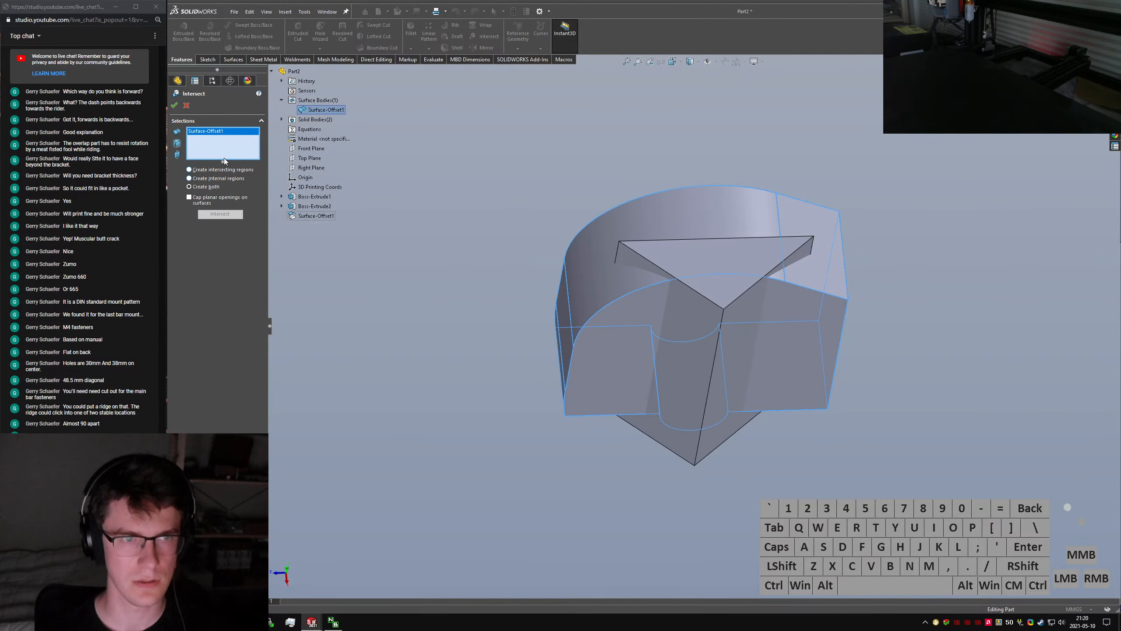
click(692, 351)
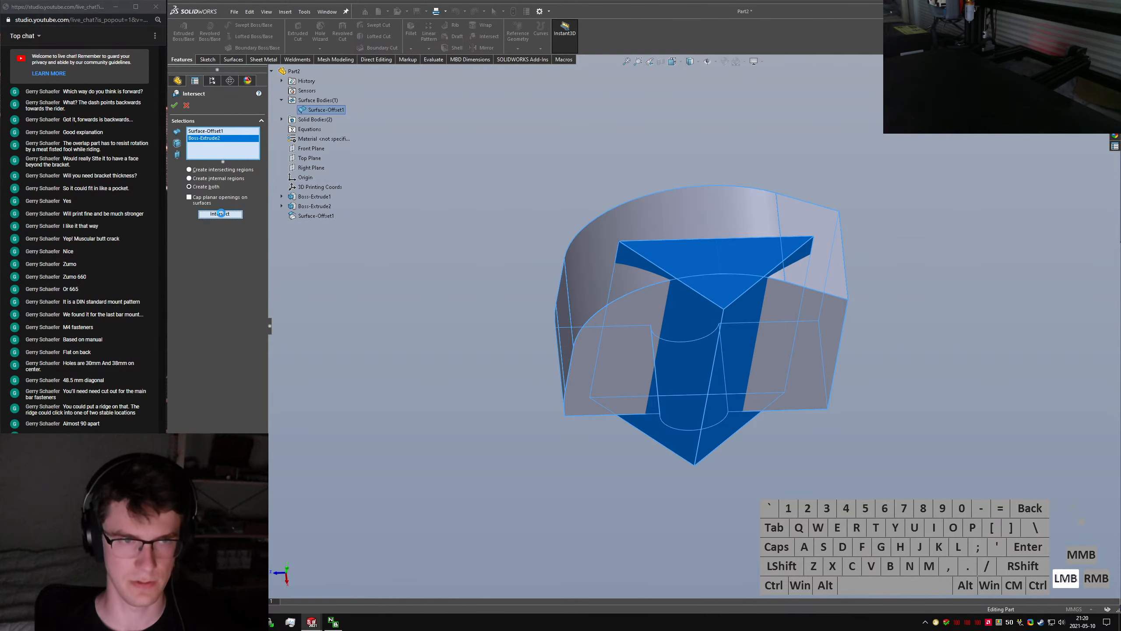
click(220, 213)
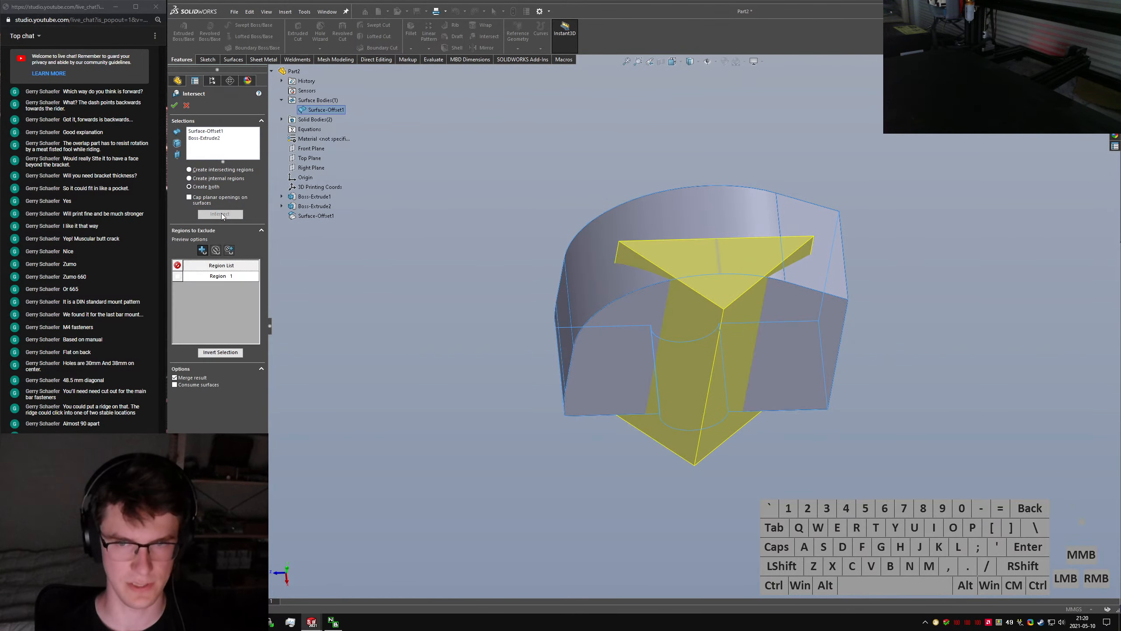
click(704, 337)
click(186, 105)
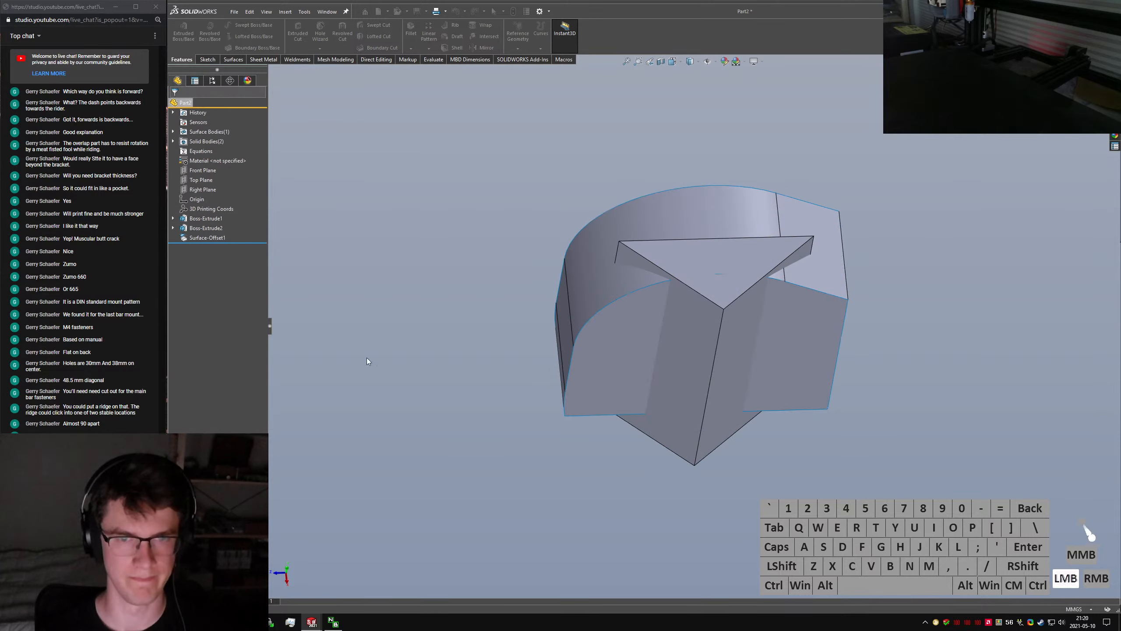
Hide the main block's solid body so the copied surface and ridge remain displayed
click(564, 502)
key(s)
click(459, 393)
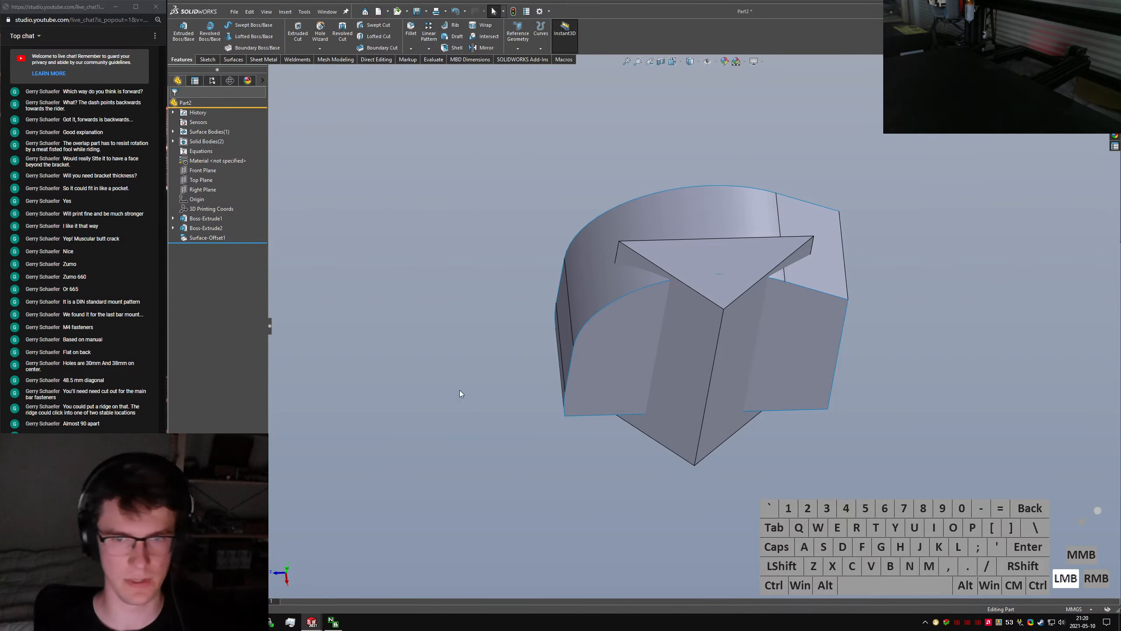
click(628, 349)
text(sextend)
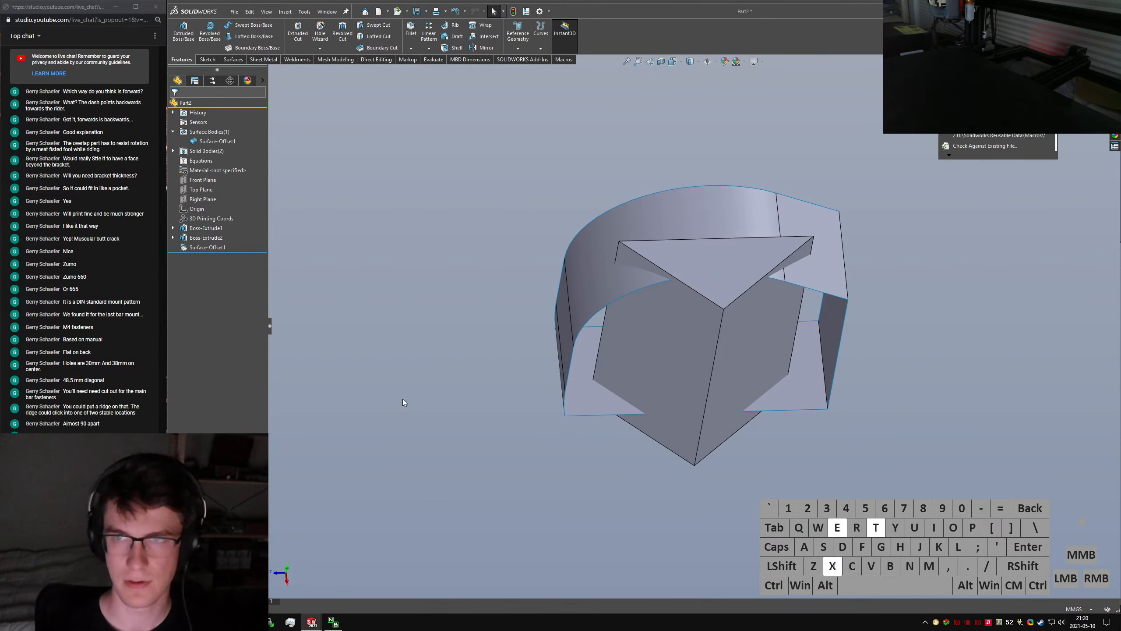
key(Return)
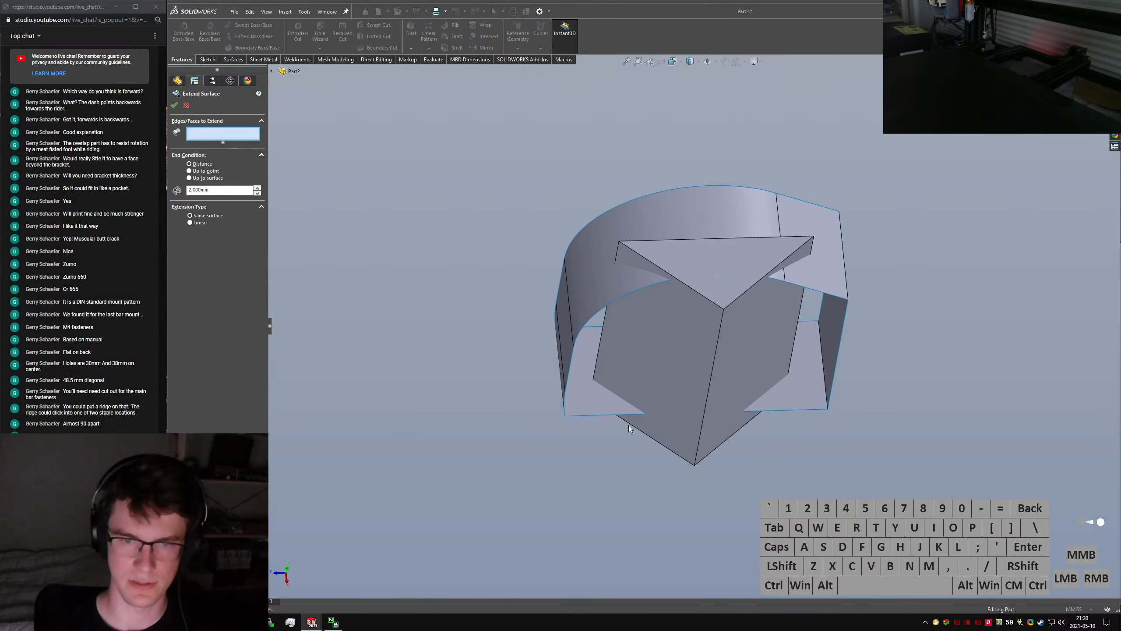
key(Escape)
Untrim the copied surface along its full open edge loop on the ridge side, extending the edges by 100%
text(suntrim)
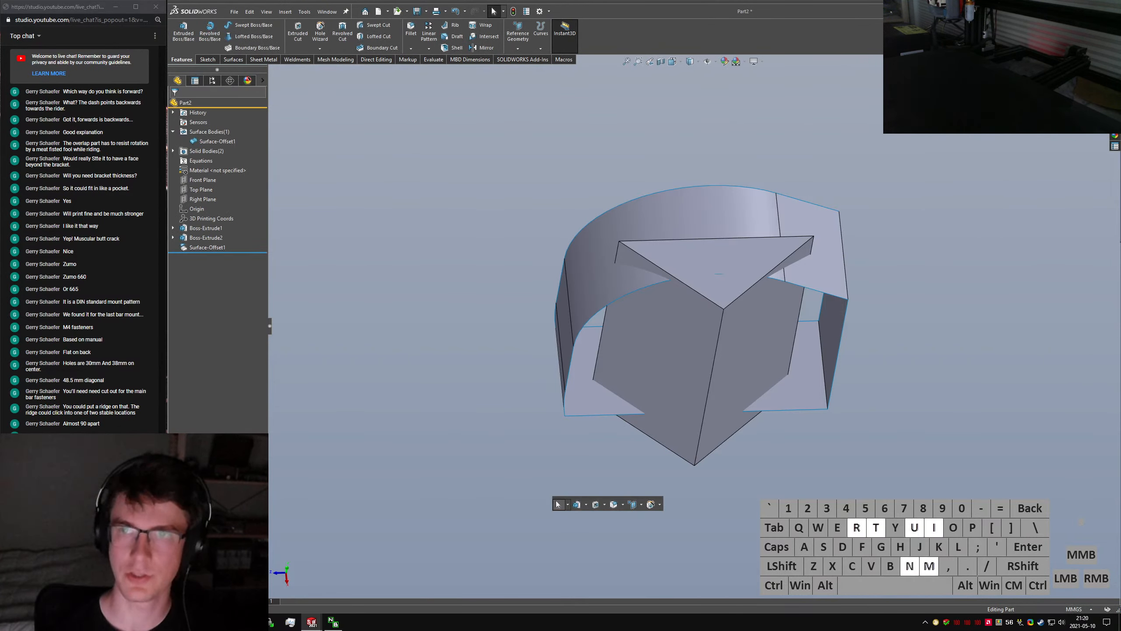
key(Return)
click(589, 416)
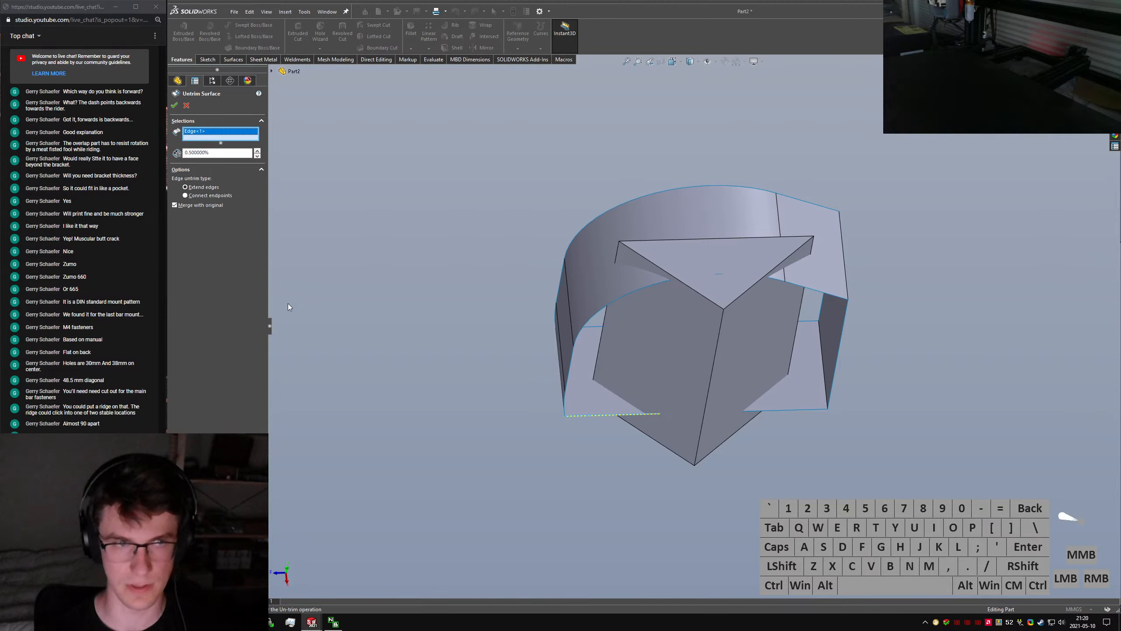
click(611, 417)
right_click(607, 416)
click(643, 510)
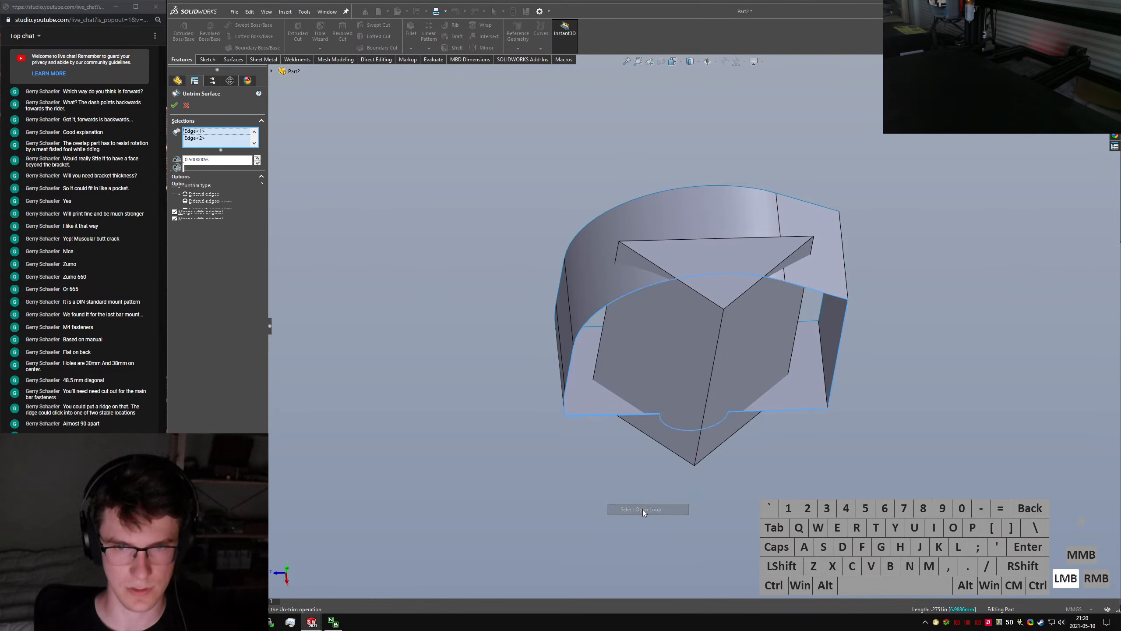
click(223, 202)
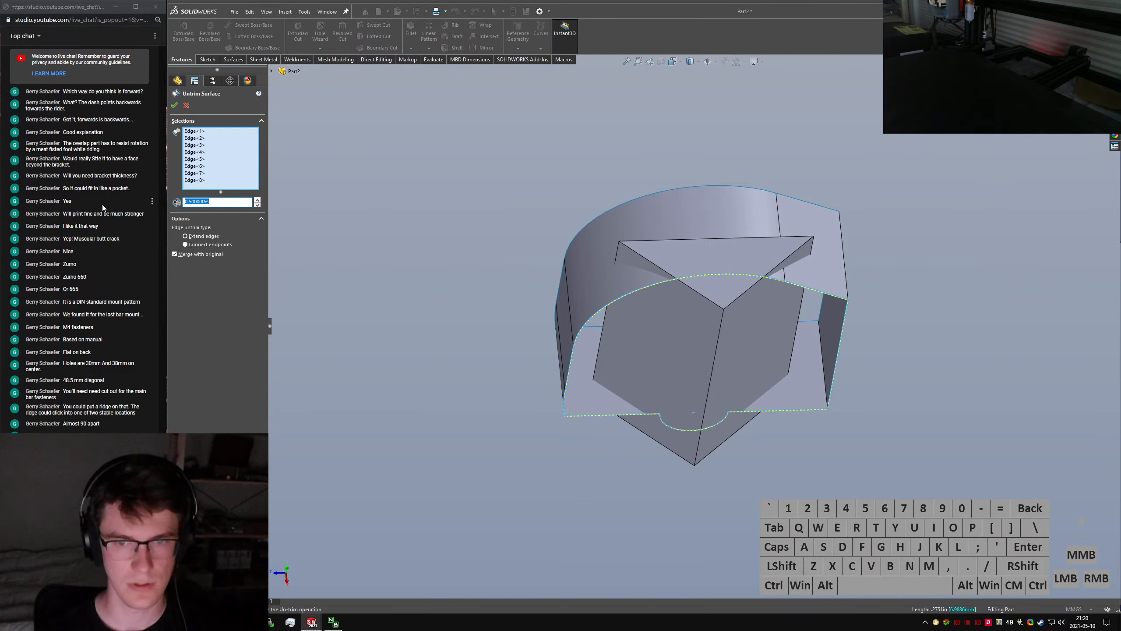
text(100)
key(Return)
key(Return)
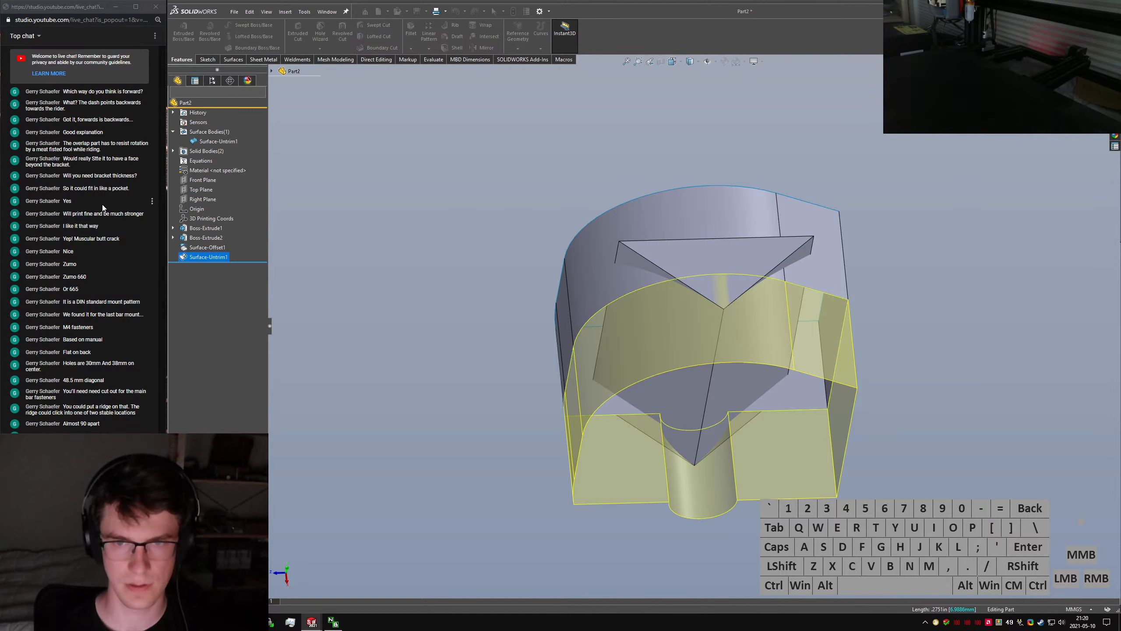
middle_drag(671, 383, 680, 270)
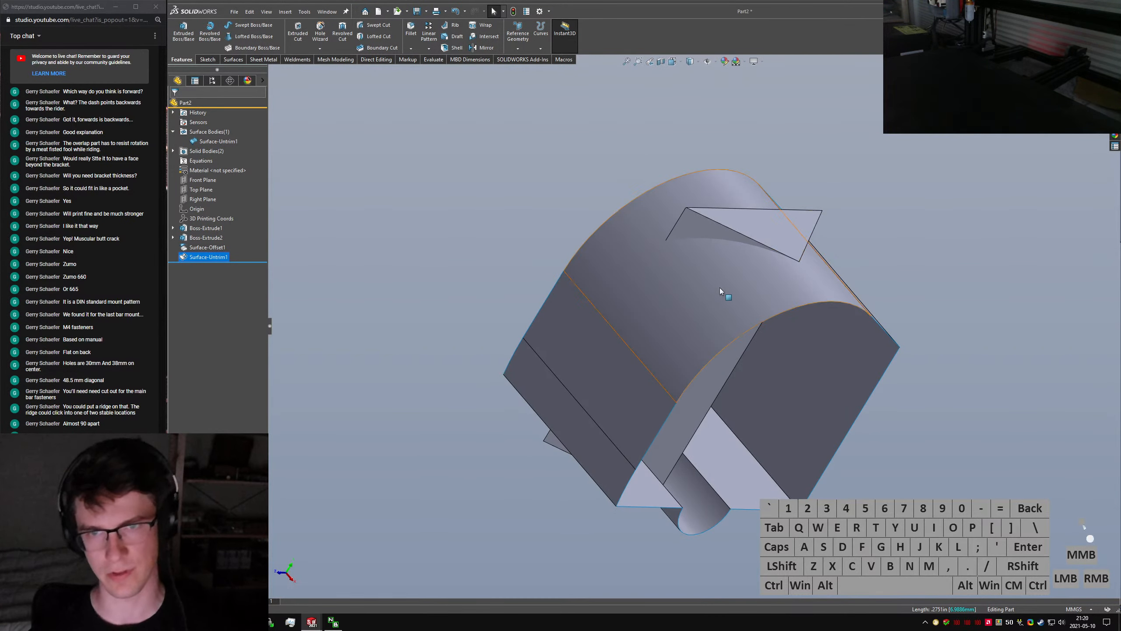
click(903, 239)
Start an Intersect of the untrimmed surface with the triangular ridge body and compute its regions
middle_drag(711, 231, 631, 200)
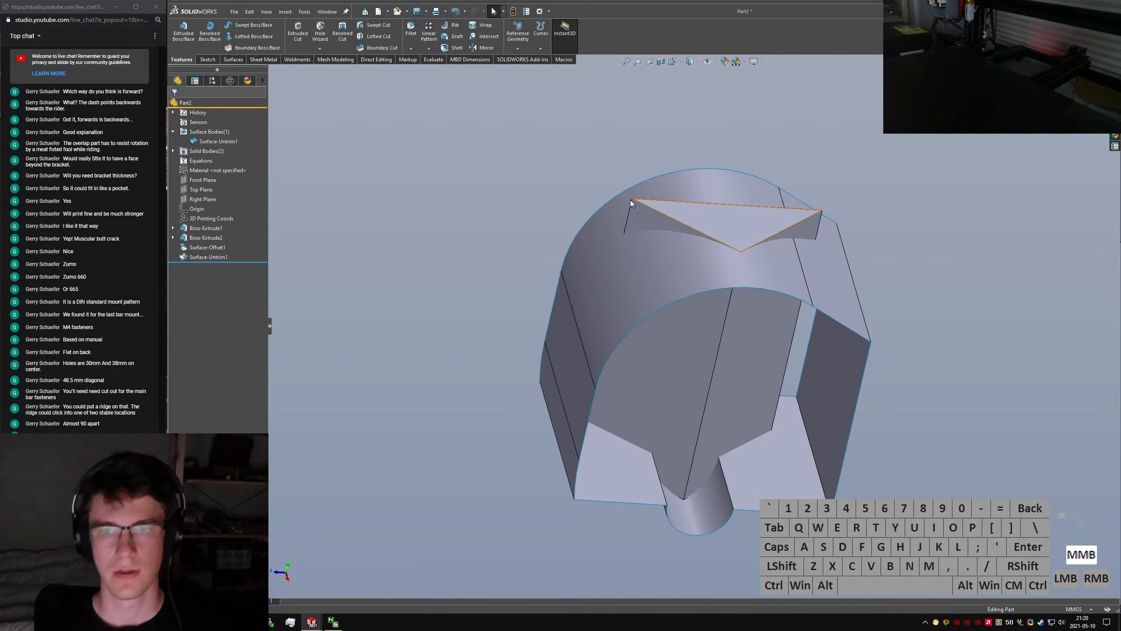
text(serct)
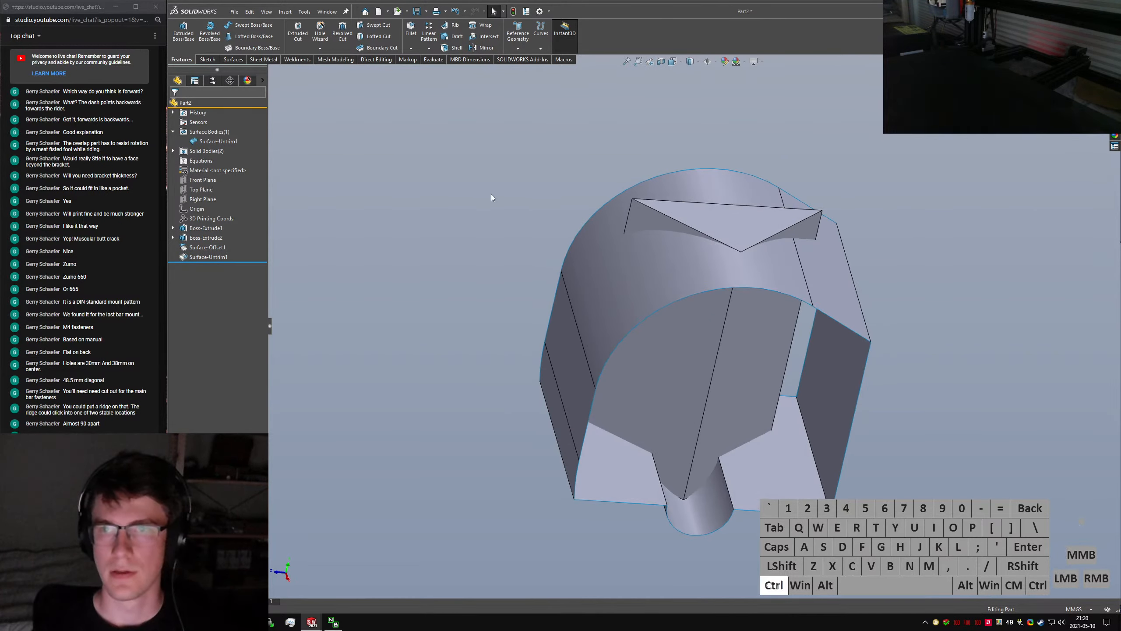
key(ctrl+a)
key(BackSpace)
text(intersec)
key(Return)
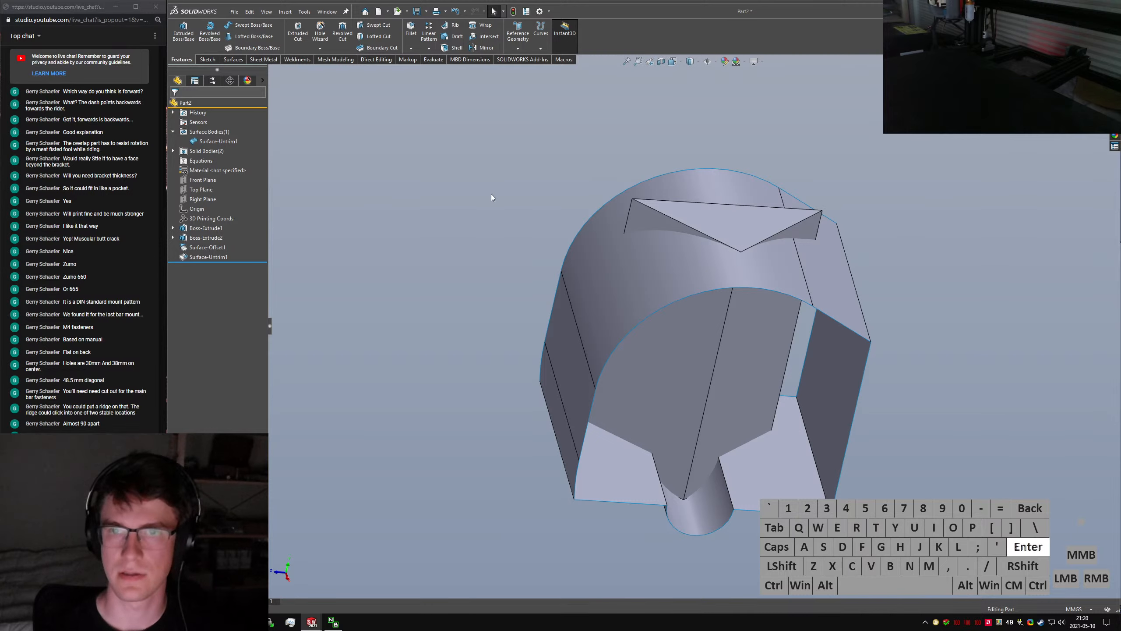
click(683, 237)
click(702, 220)
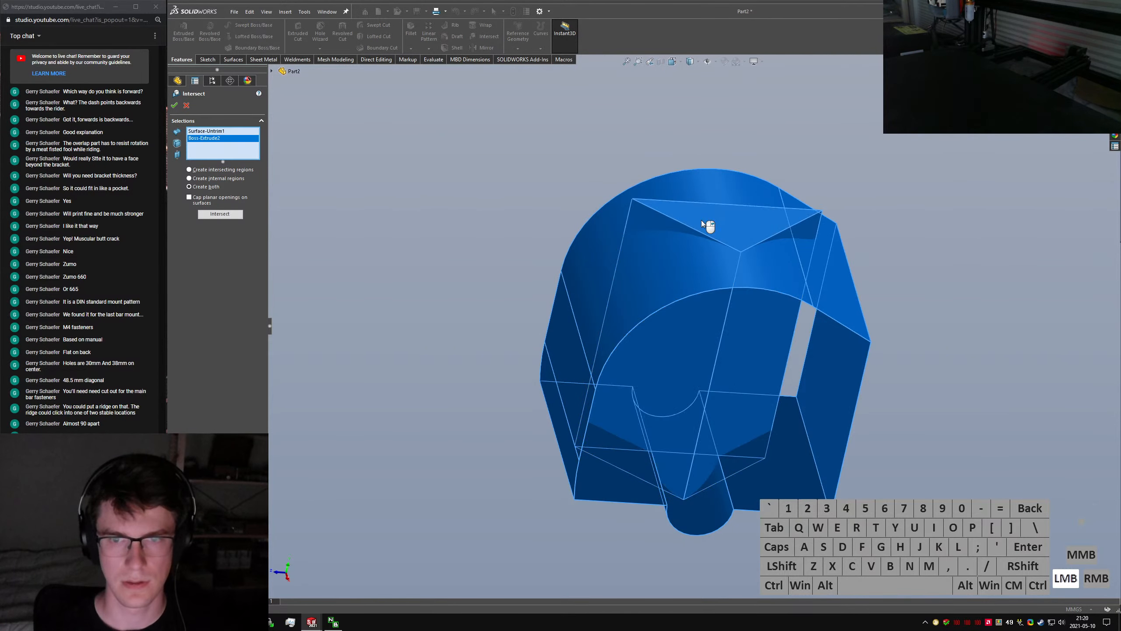
click(225, 214)
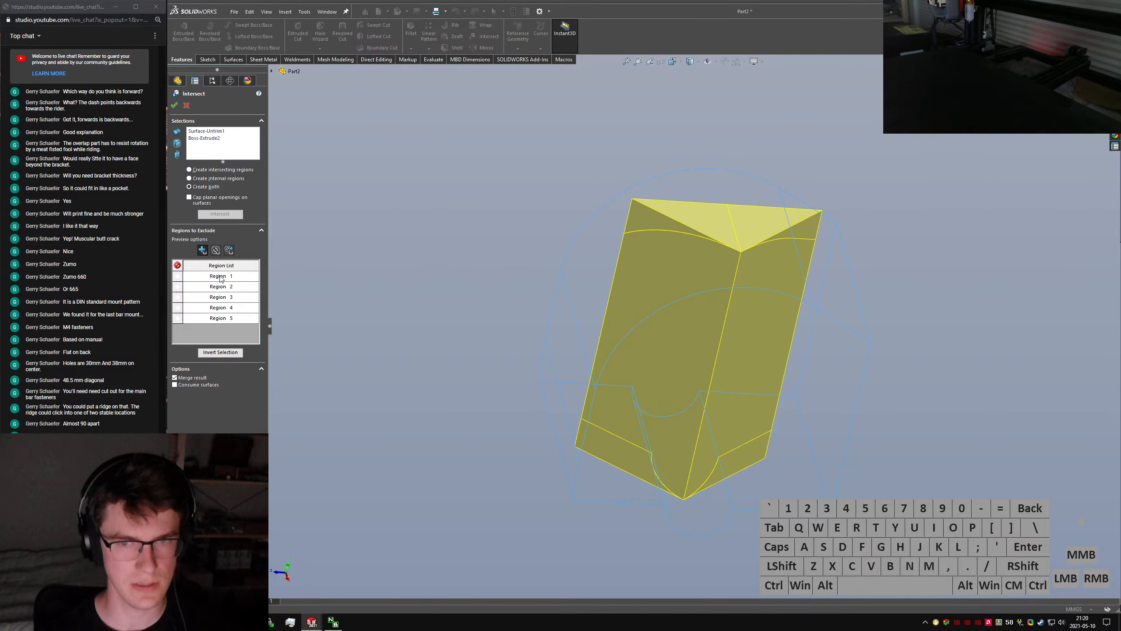
Exclude the ridge regions outside the perimeter surface, Regions 1 to 4, keep the central region, and complete the Intersect
click(676, 360)
right_click(676, 360)
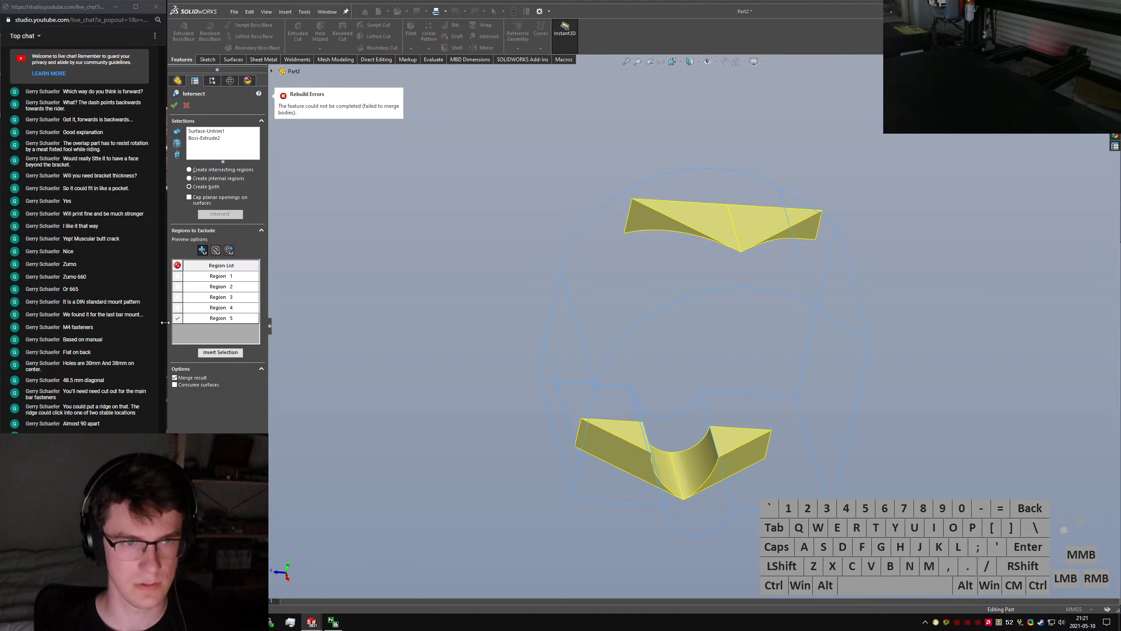
click(676, 360)
click(643, 468)
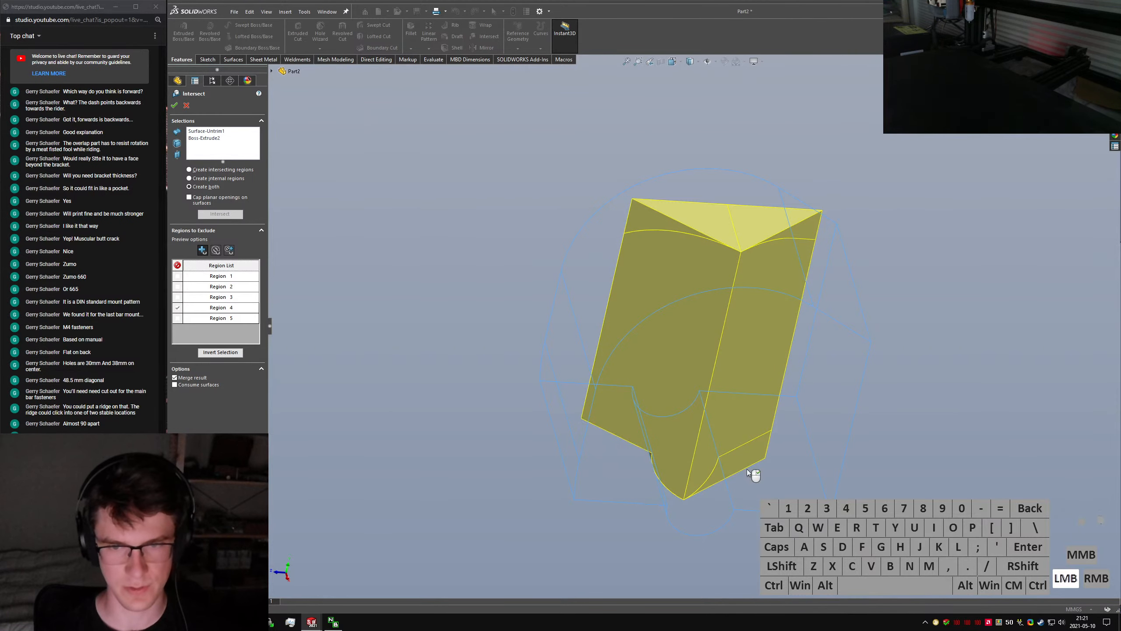
click(732, 225)
right_click(752, 221)
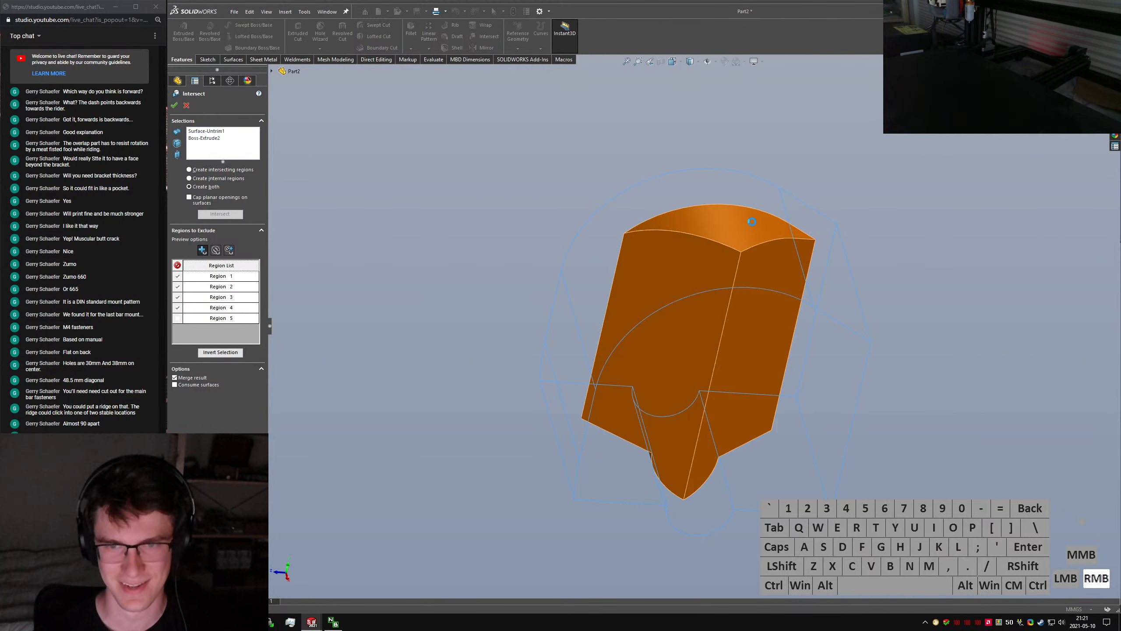
Edit the Intersect feature so that it consumes the surfaces
right_click(198, 267)
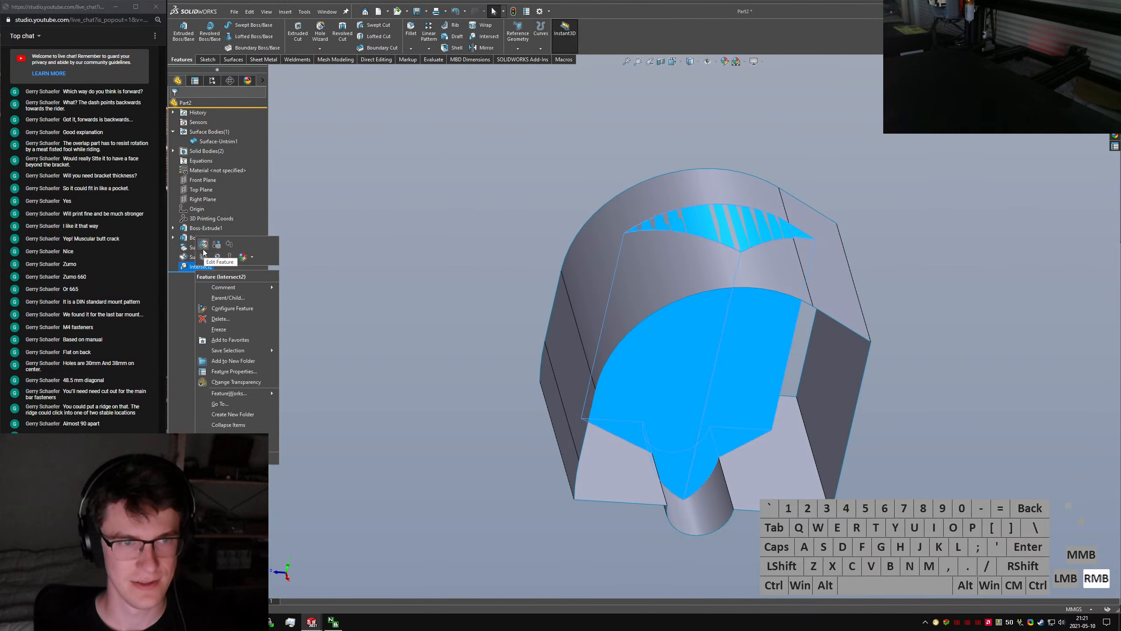
click(218, 321)
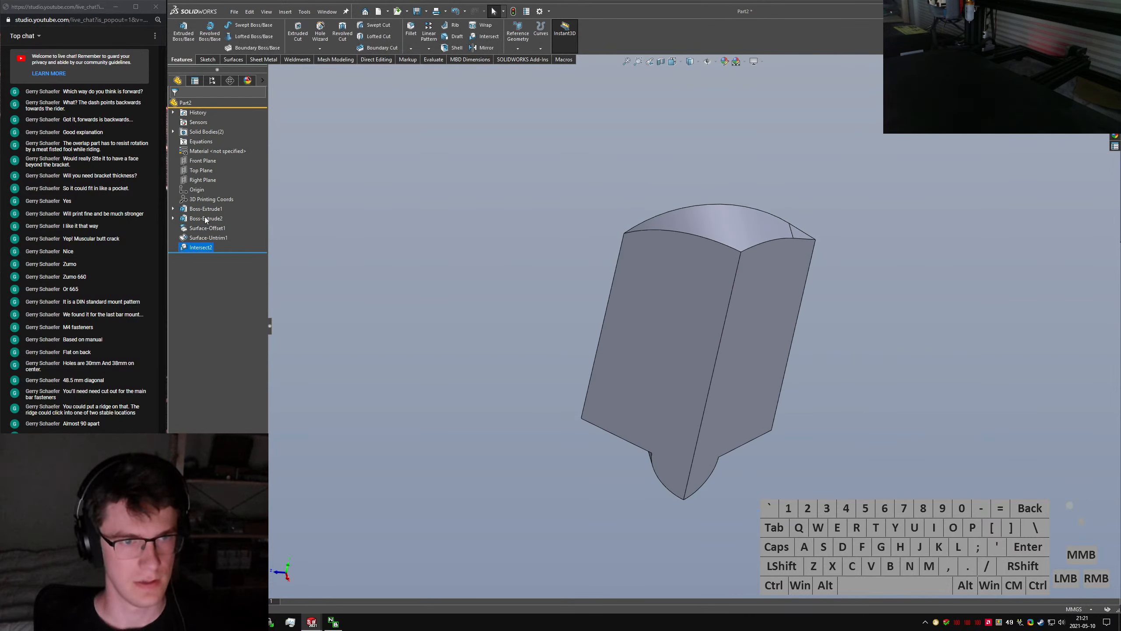
Show the hidden main block body, Boss-Extrude1, from the list of solid bodies
click(173, 132)
right_click(215, 141)
click(365, 203)
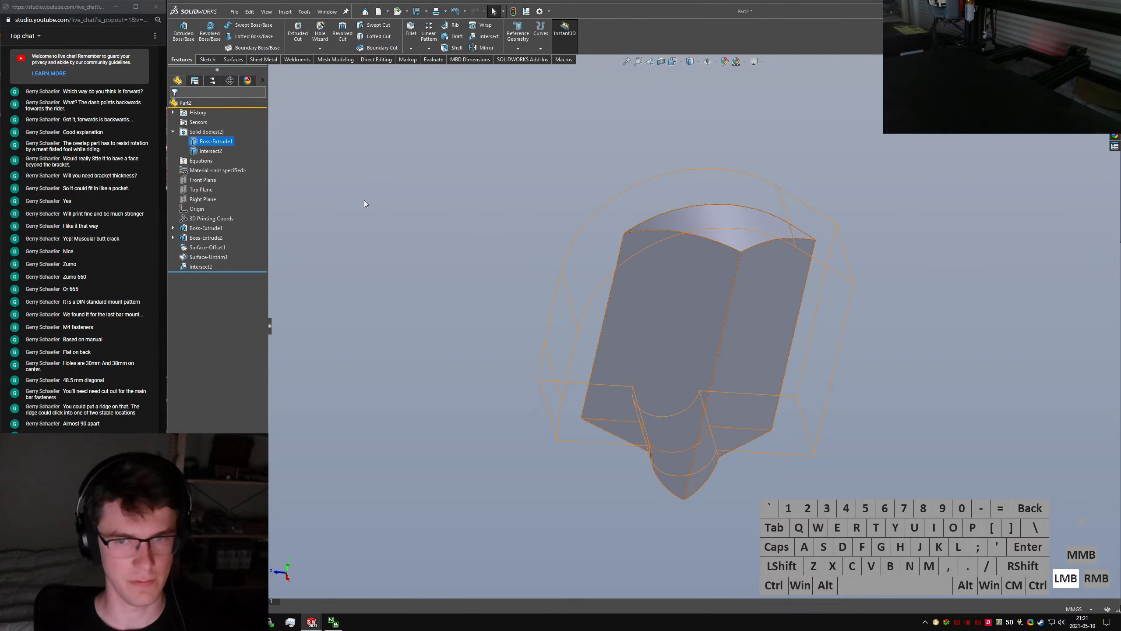
Combine the main block and the trimmed ridge into one solid body with the Add operation
text(scombine)
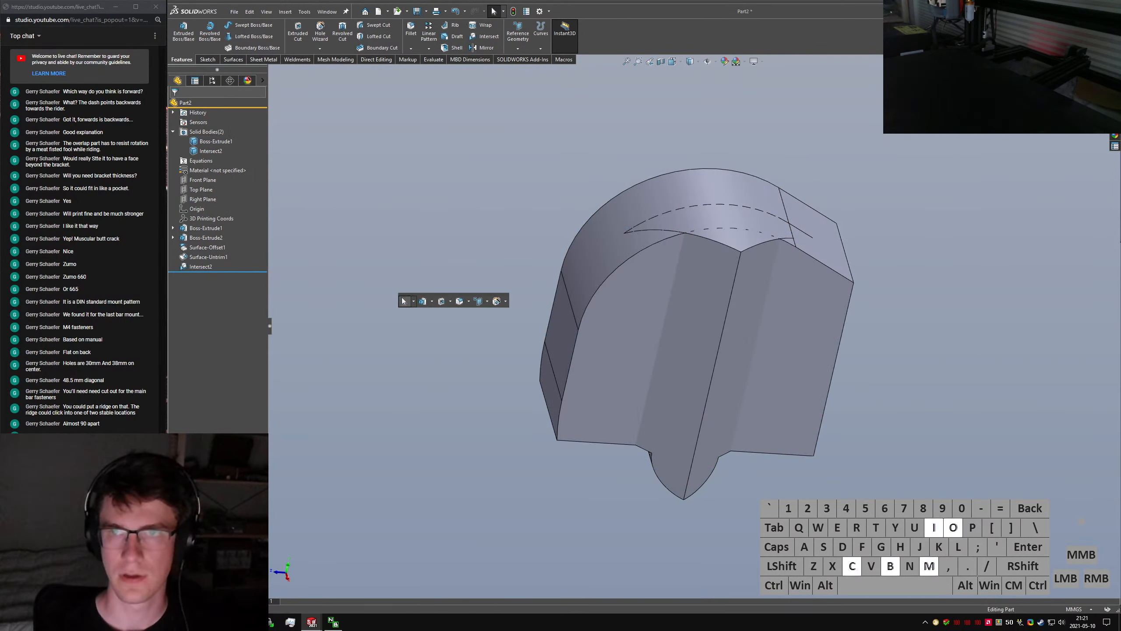
key(Return)
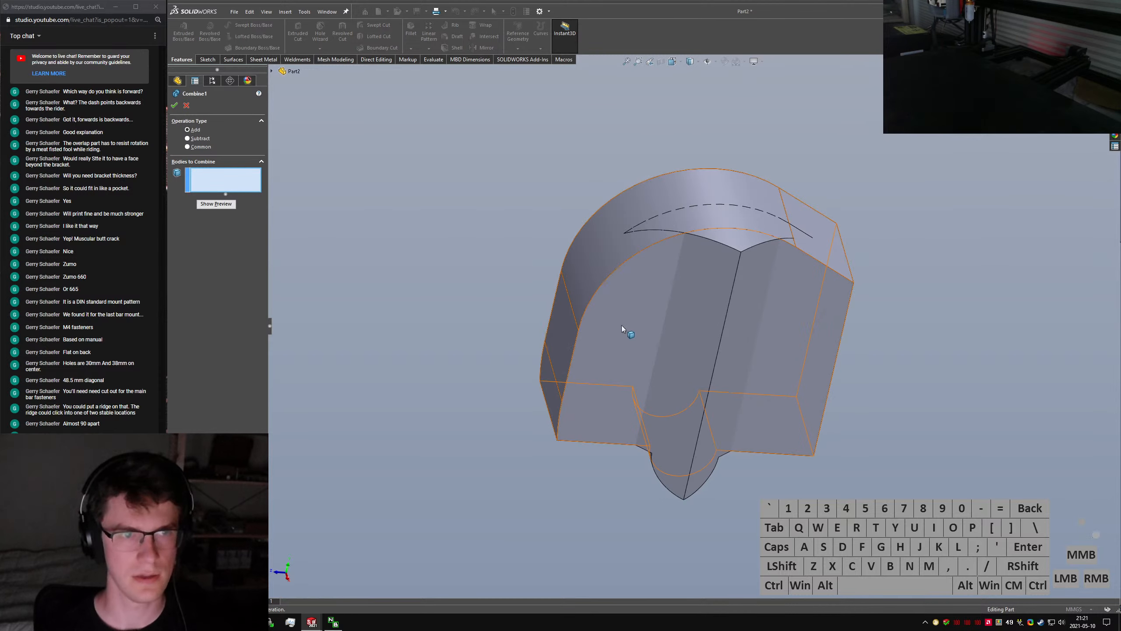
click(711, 343)
right_click(710, 341)
drag(909, 341, 942, 349)
middle_drag(941, 350, 714, 270)
middle_drag(722, 229, 736, 306)
Start a Hole Wizard hole as an ANSI Metric screw clearance, size M6, Normal fit, Through All
text(sello world)
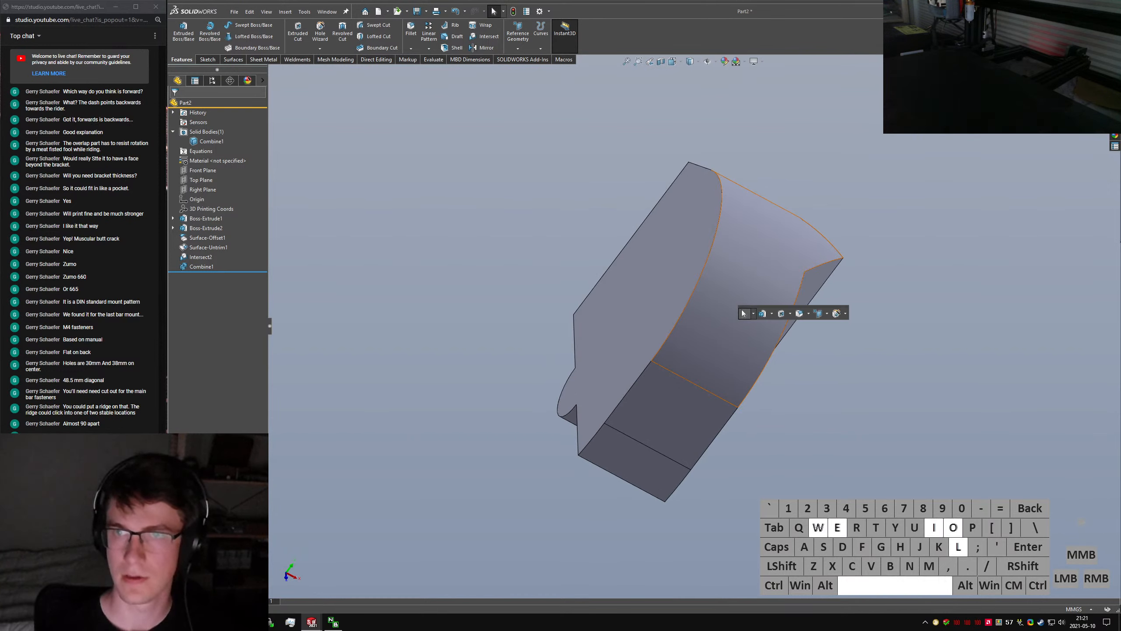
key(Return)
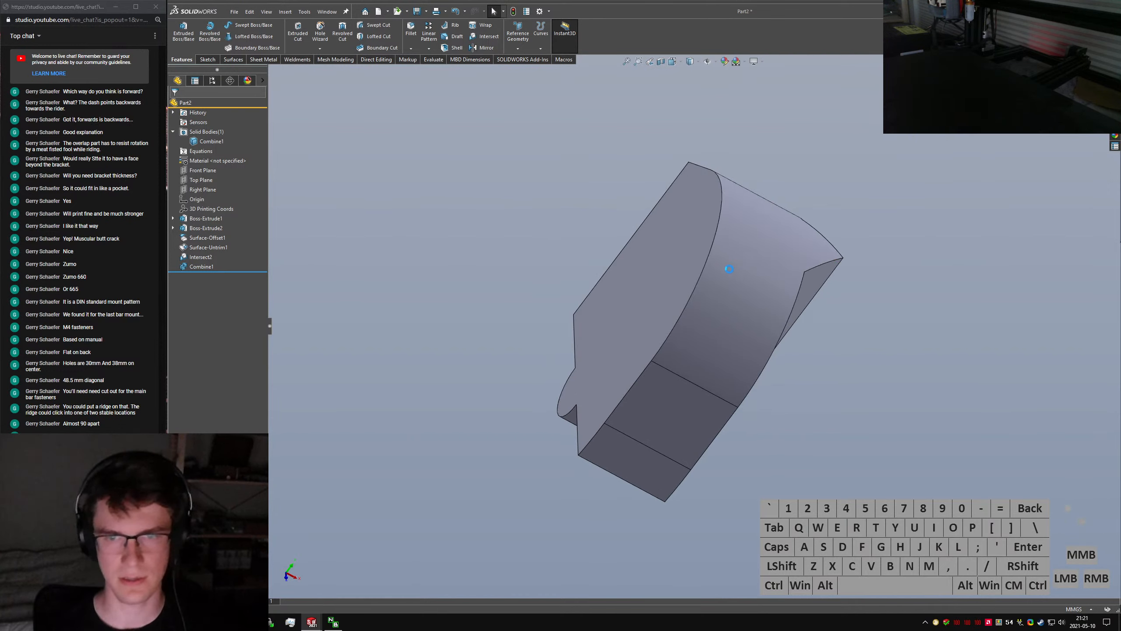
click(713, 240)
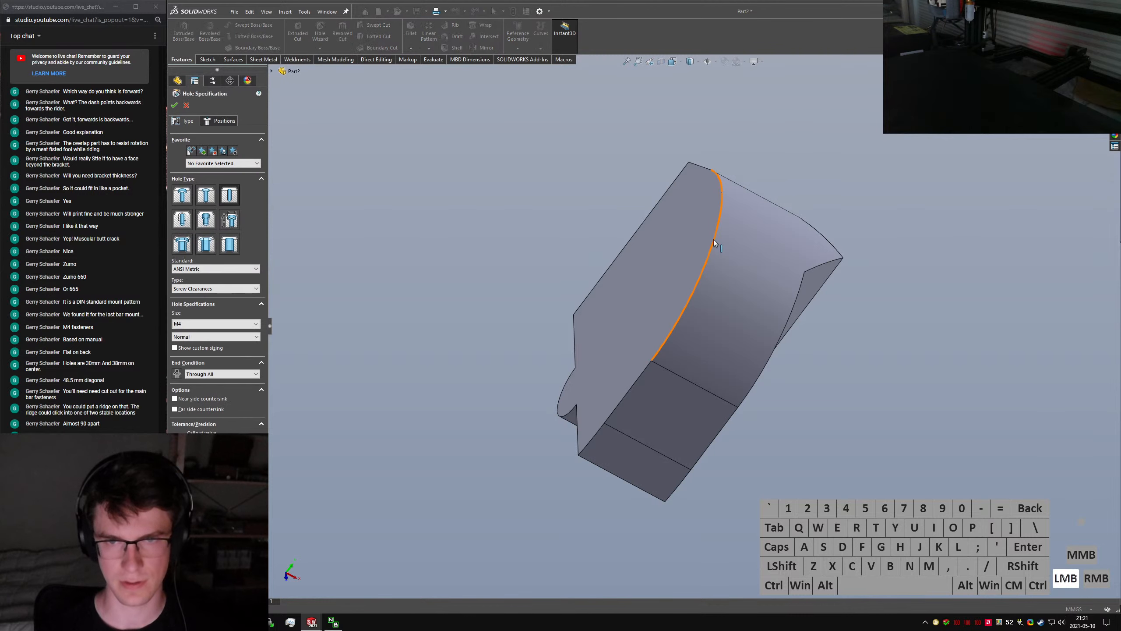
click(189, 323)
click(194, 343)
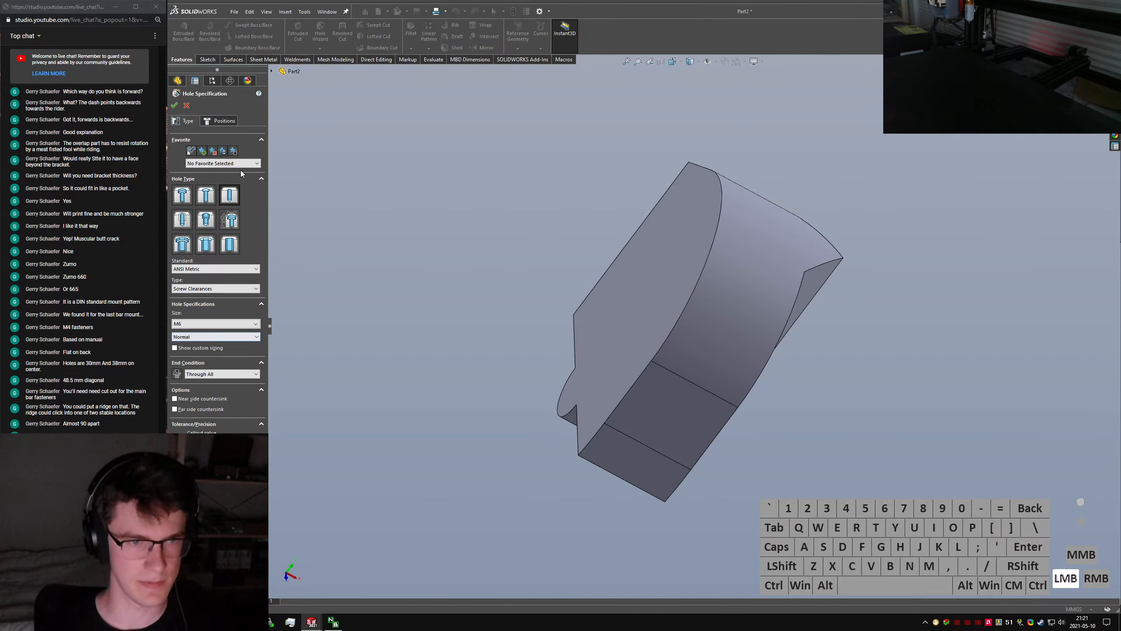
Place the clearance hole on the flat face opposite the ridge, at the centre of the rounded edge, and complete it
click(216, 120)
click(636, 226)
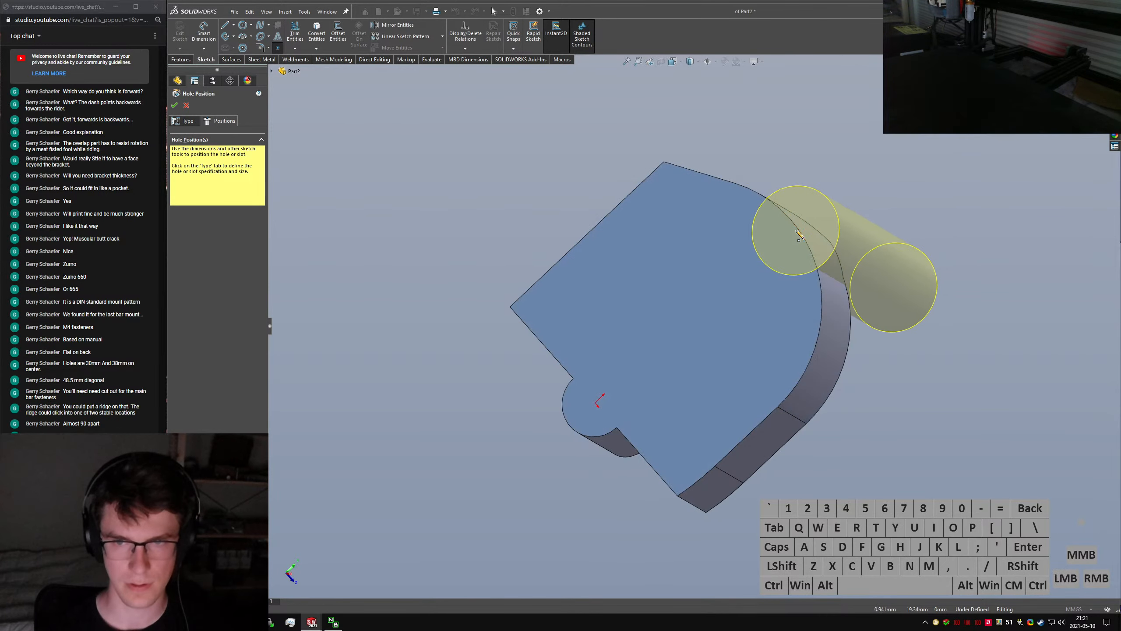
click(692, 312)
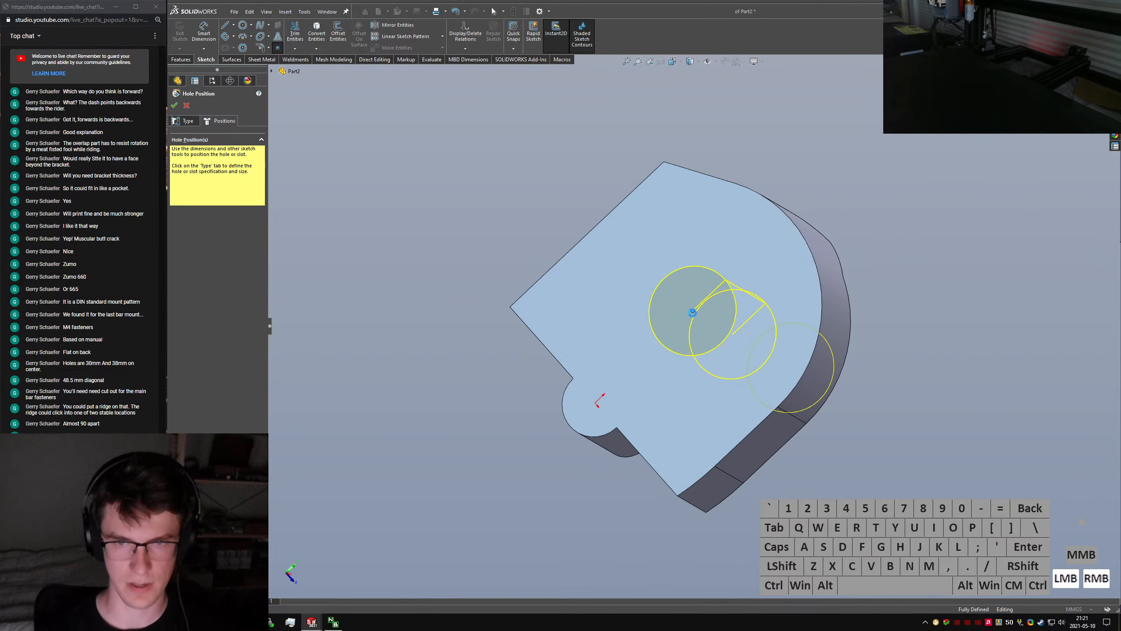
key(Return)
middle_drag(692, 312, 485, 218)
key(ctrl+7)
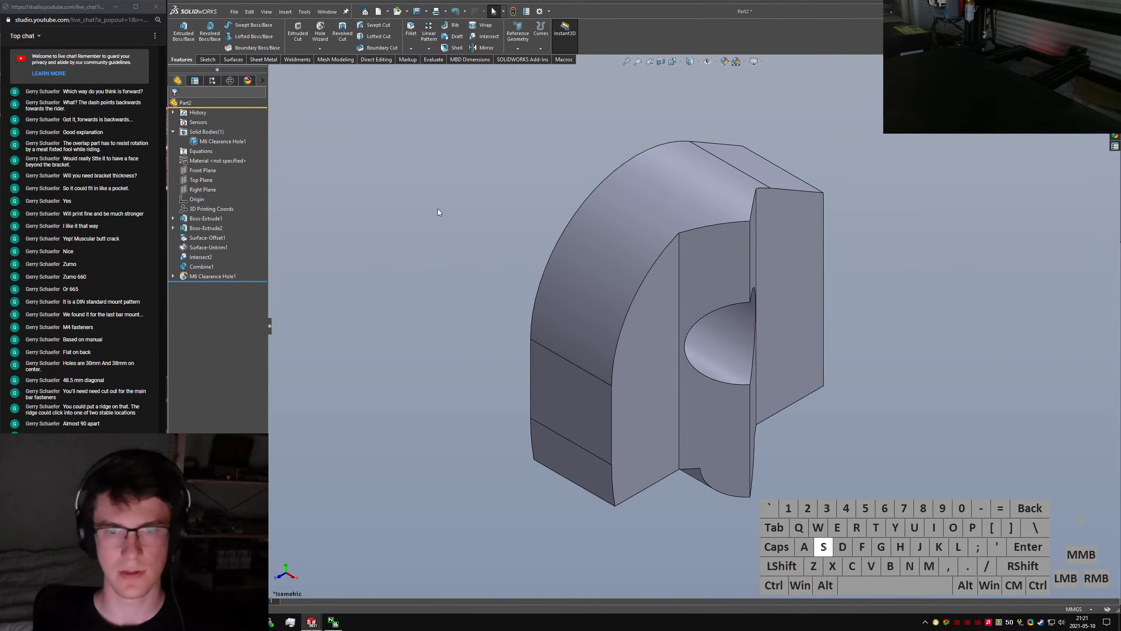
Save the part in the project folder as Detent Slider
key(ctrl+s)
text(Deten)
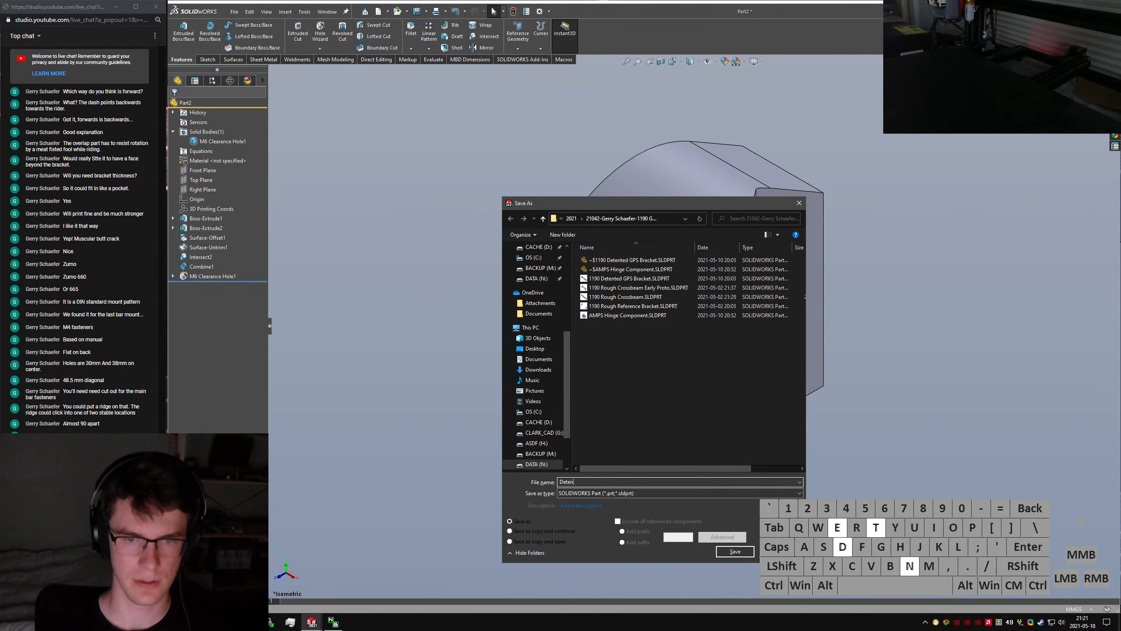
text(t Slider)
key(Return)
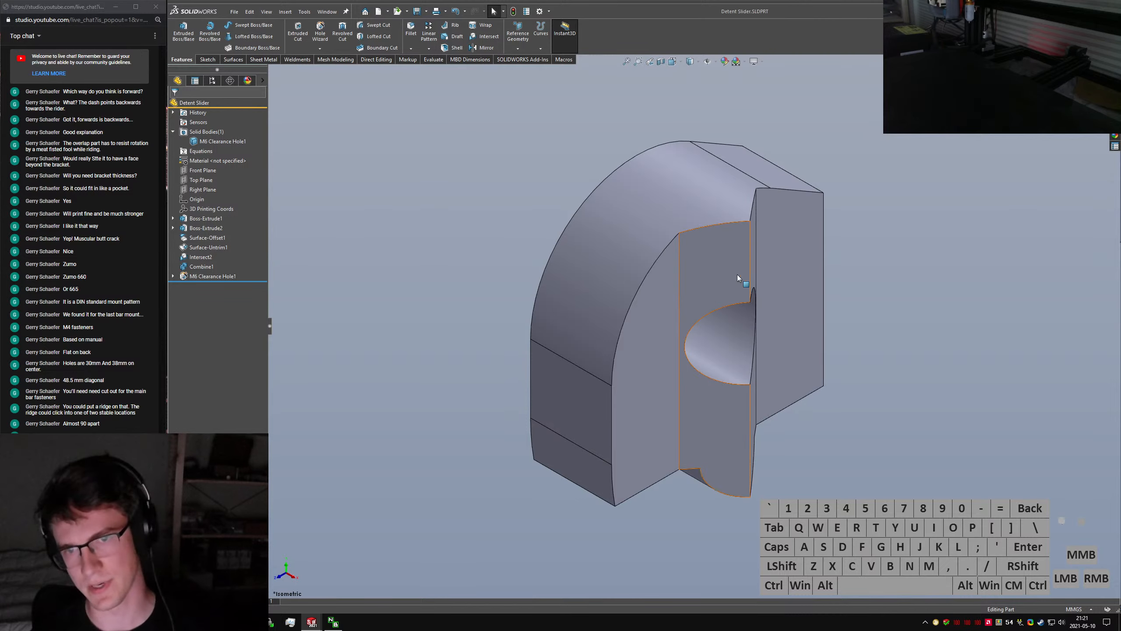
mouse_move(894, 402)
mouse_down()
mouse_move(749, 353)
mouse_move(880, 376)
mouse_up()
key(ctrl+Tab)
click(535, 318)
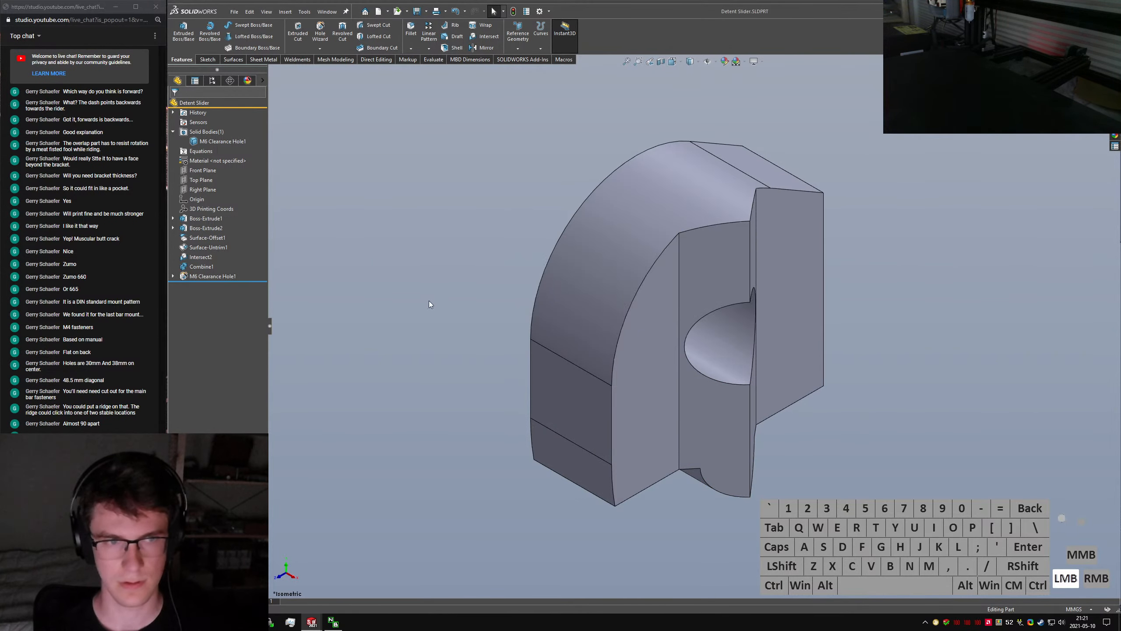
key(s)
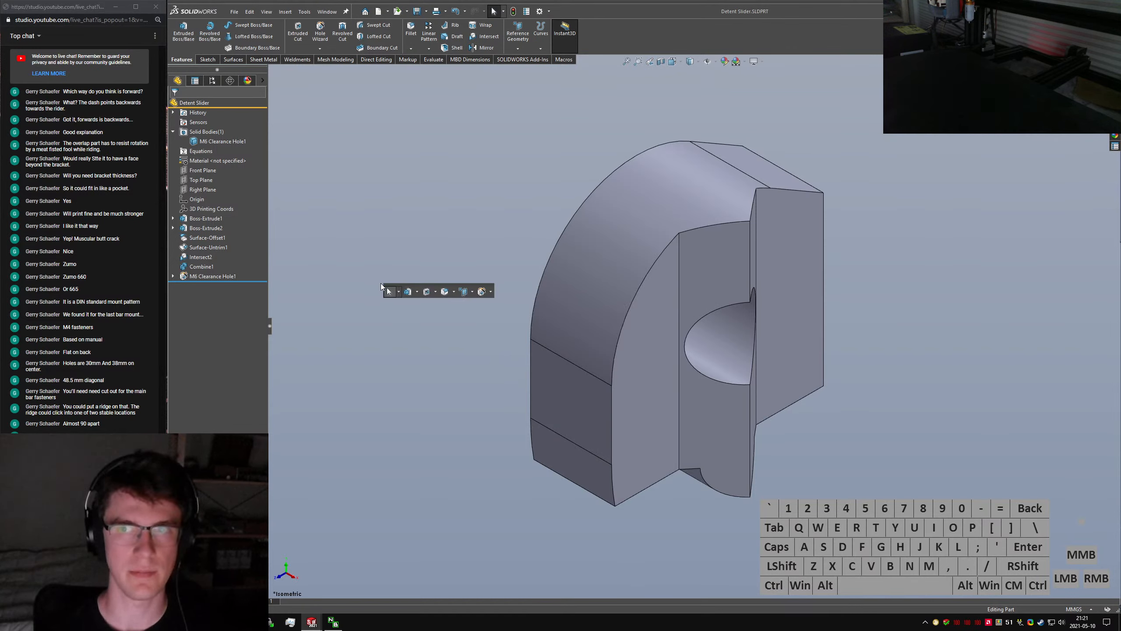
click(335, 246)
key(s)
key(r)
key(o)
key(Return)
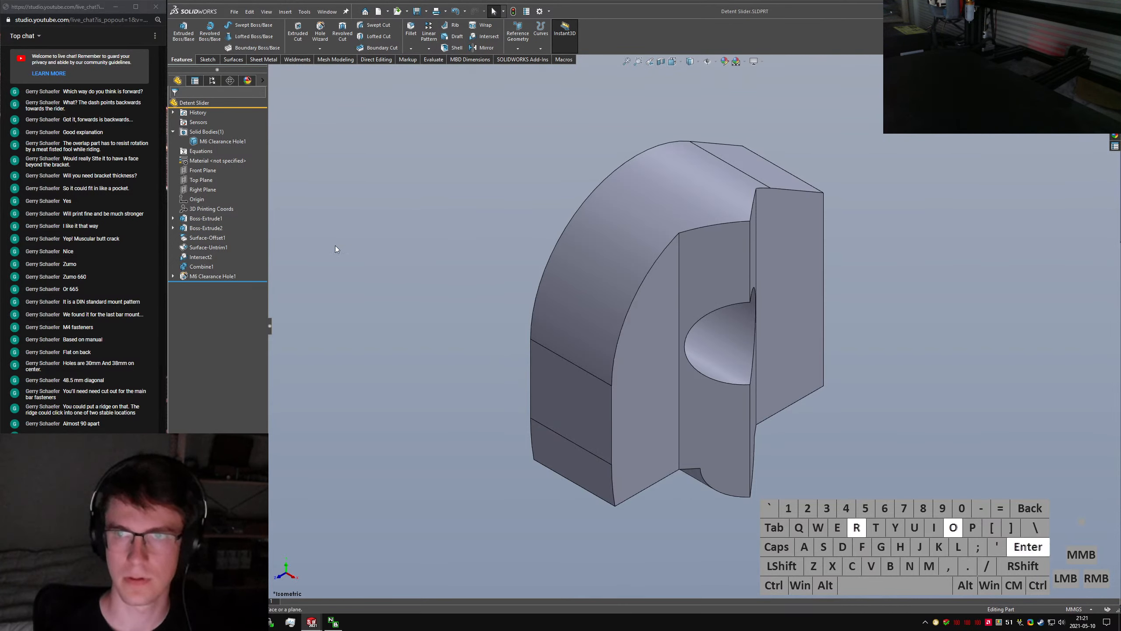
key(Escape)
Rename the part's default configuration as -1
click(212, 81)
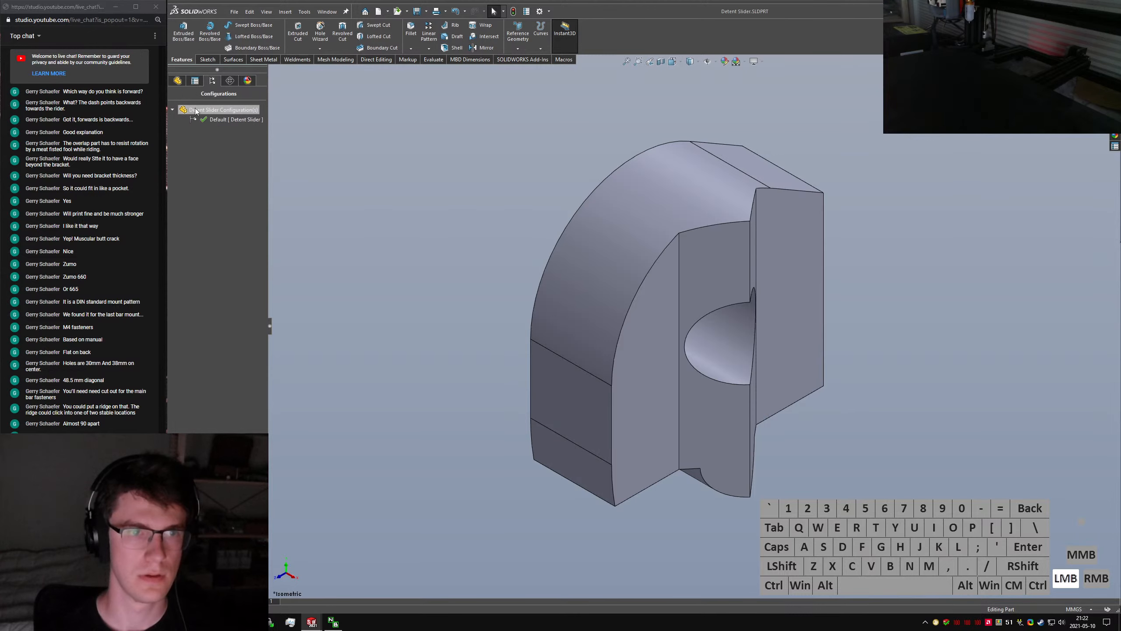
click(196, 110)
click(221, 120)
text(-1)
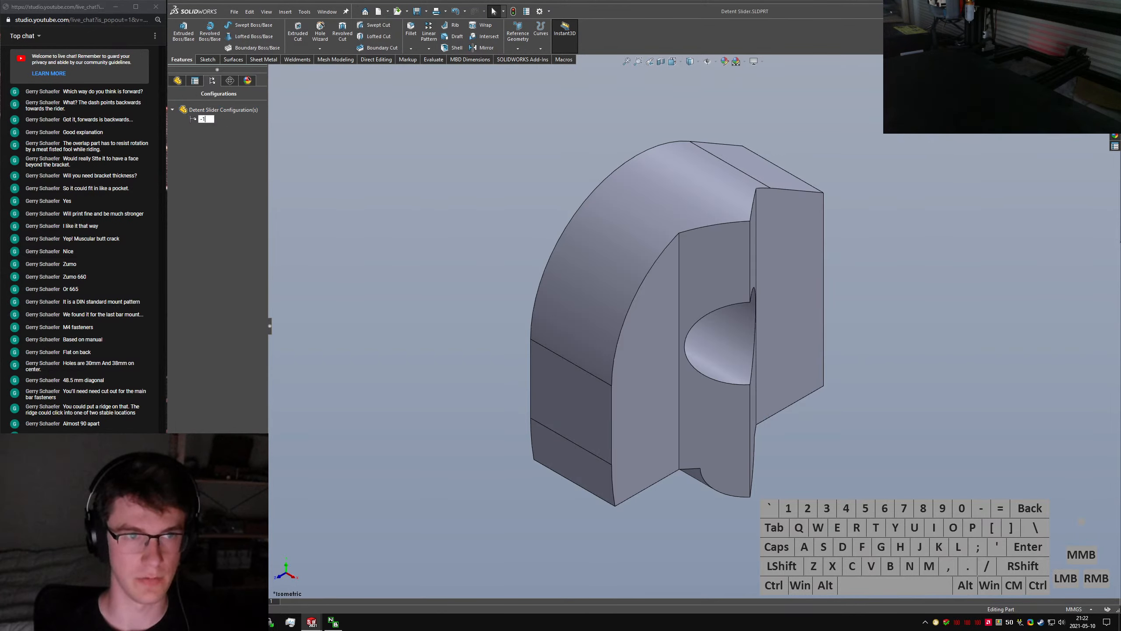
Add a second configuration named -2 to the part and return to the feature tree
right_click(222, 109)
click(243, 117)
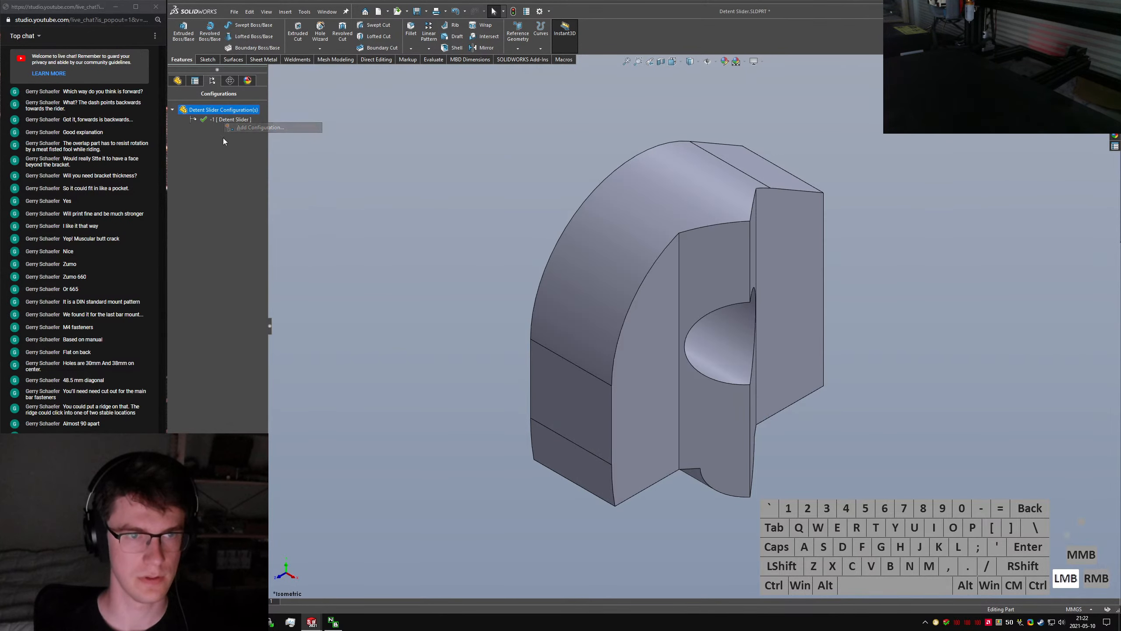
click(205, 139)
text(-2)
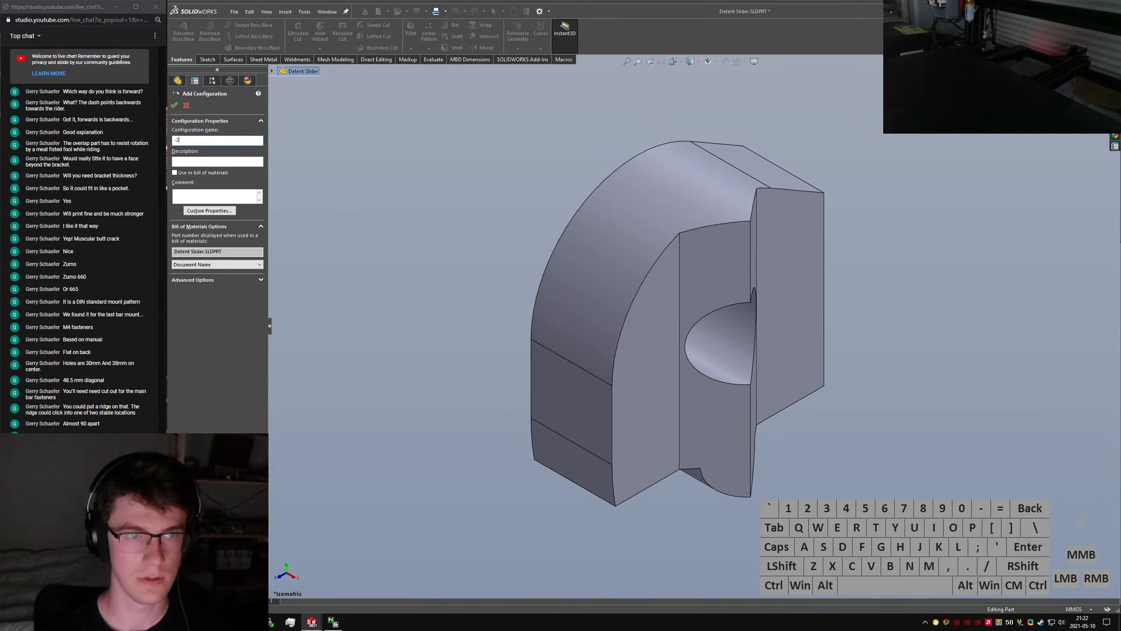
click(175, 105)
click(177, 82)
text(s)
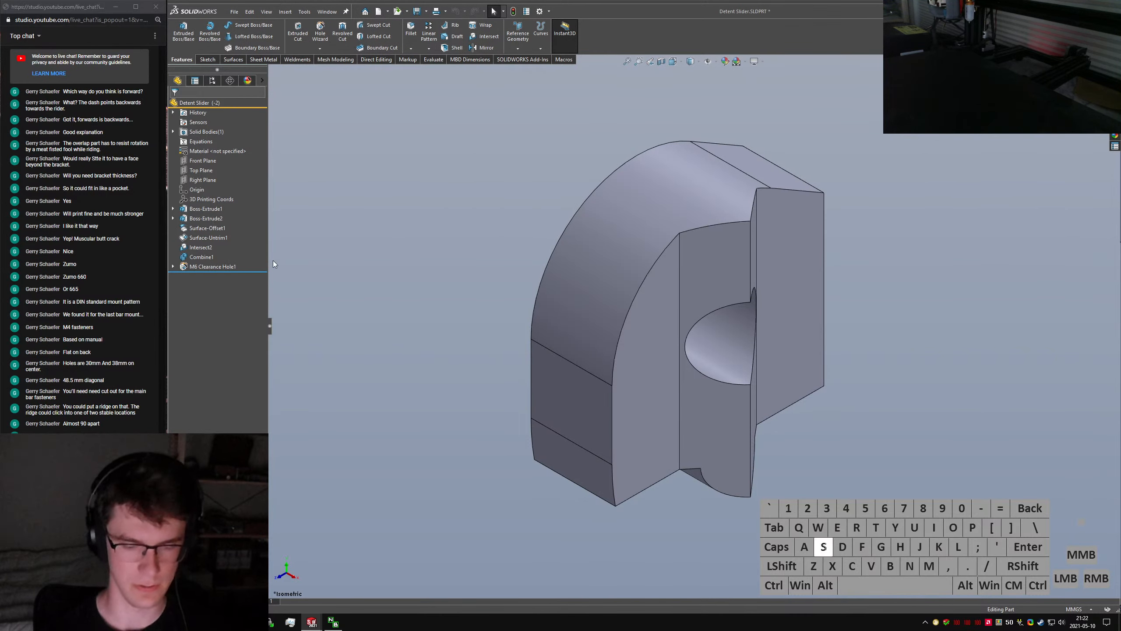
text(miro)
key(BackSpace)
text(ror)
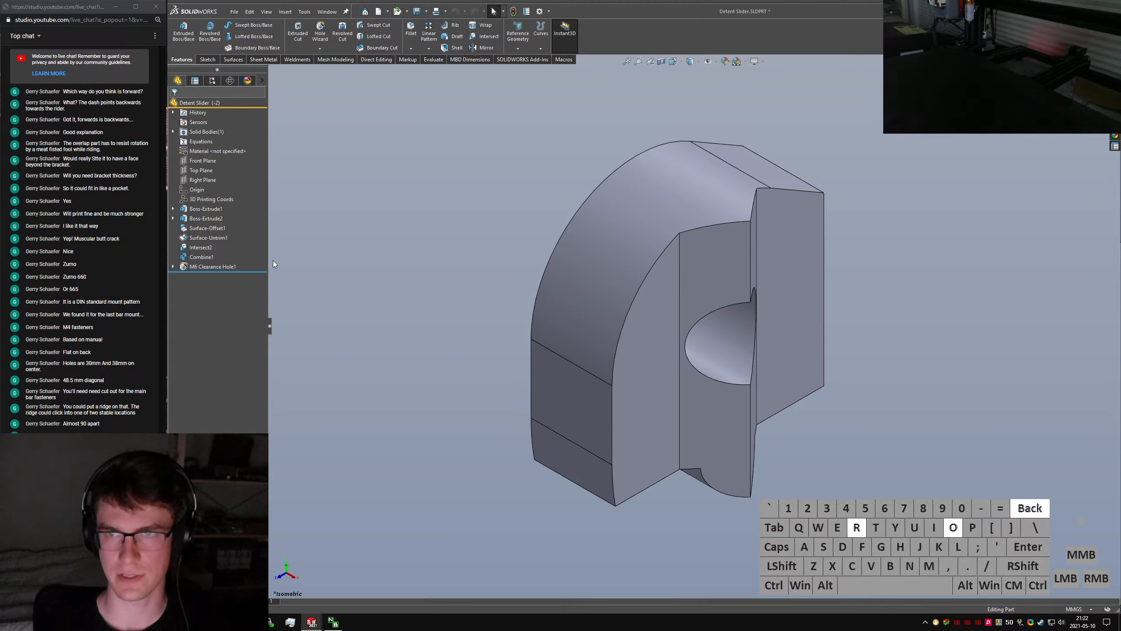
key(Return)
click(186, 107)
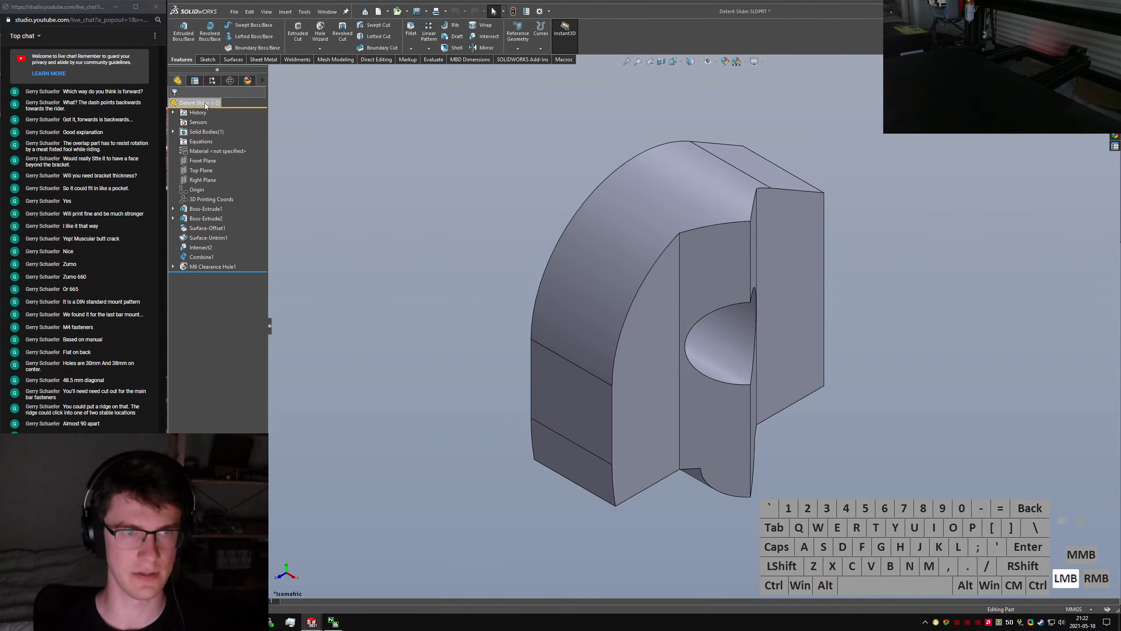
Mirror the complete slider body about the Right Plane with Merge solids turned off
text(smirror)
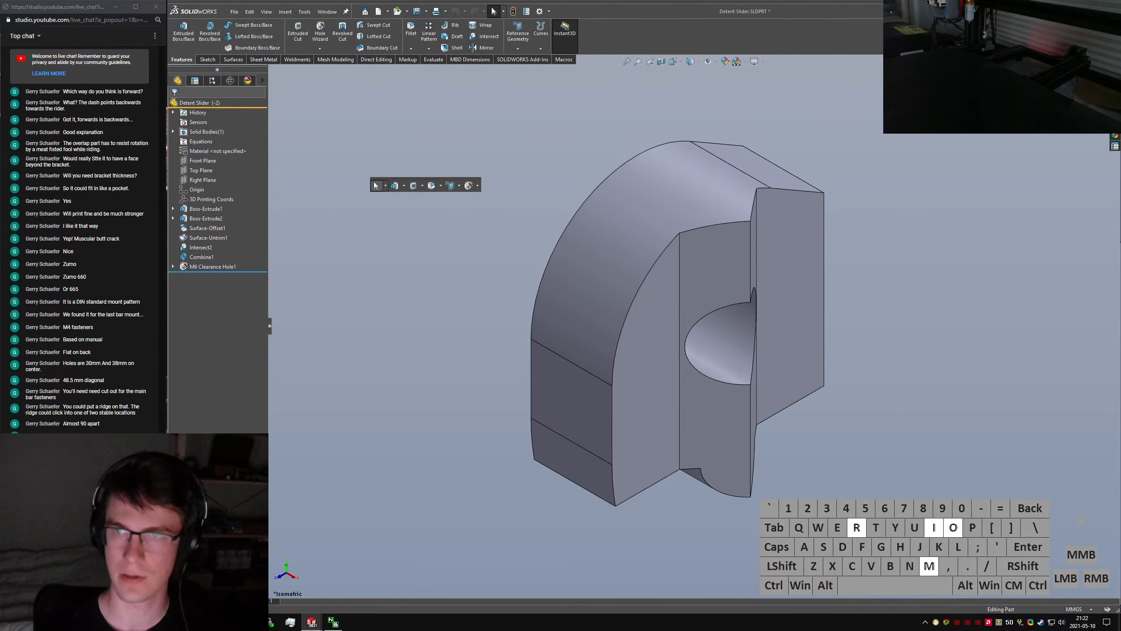
key(Return)
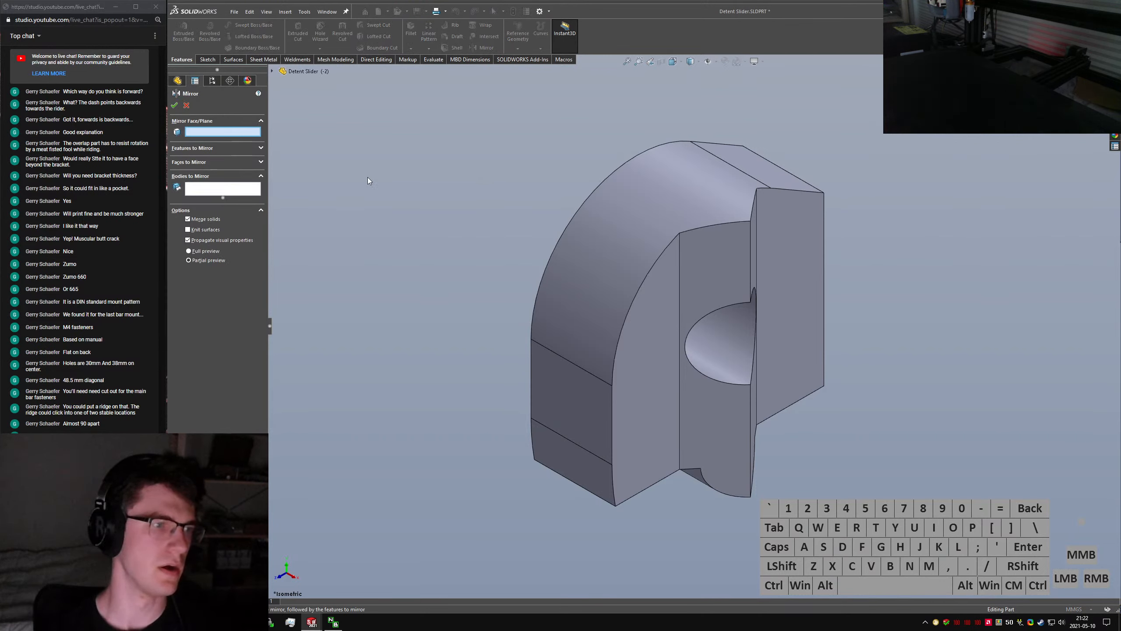
key(XF86AudioLowerVolume)
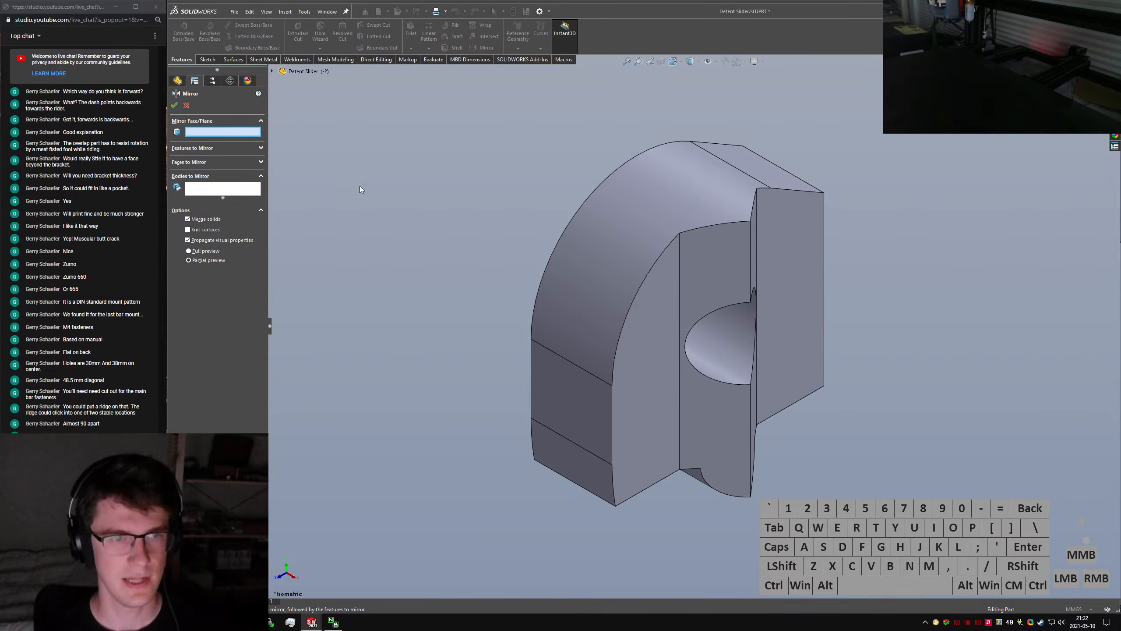
click(272, 71)
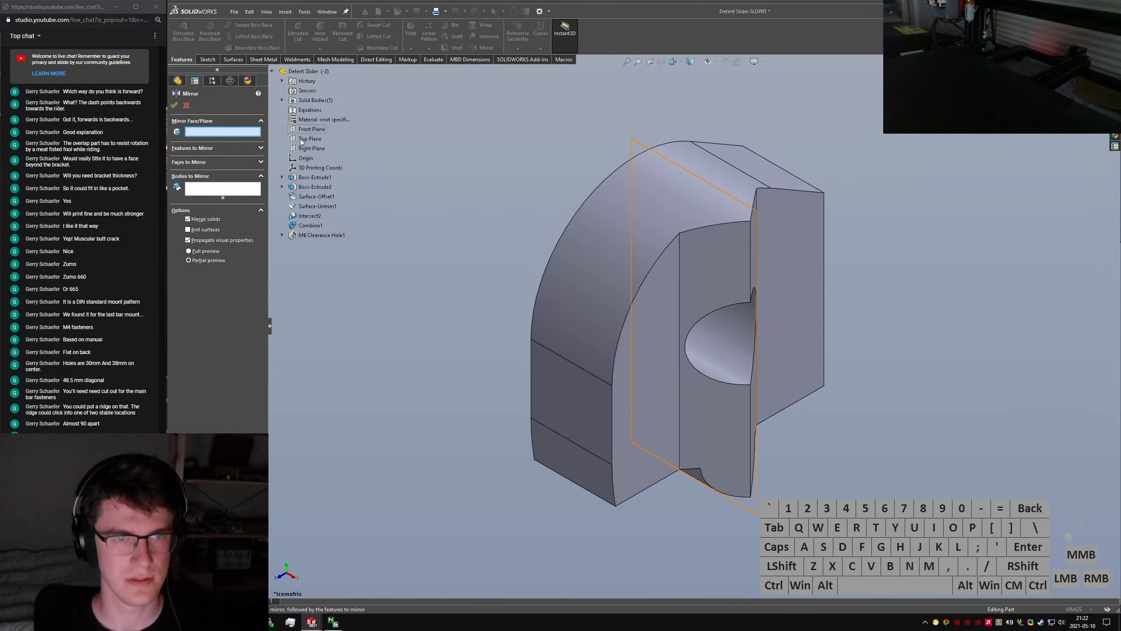
click(309, 149)
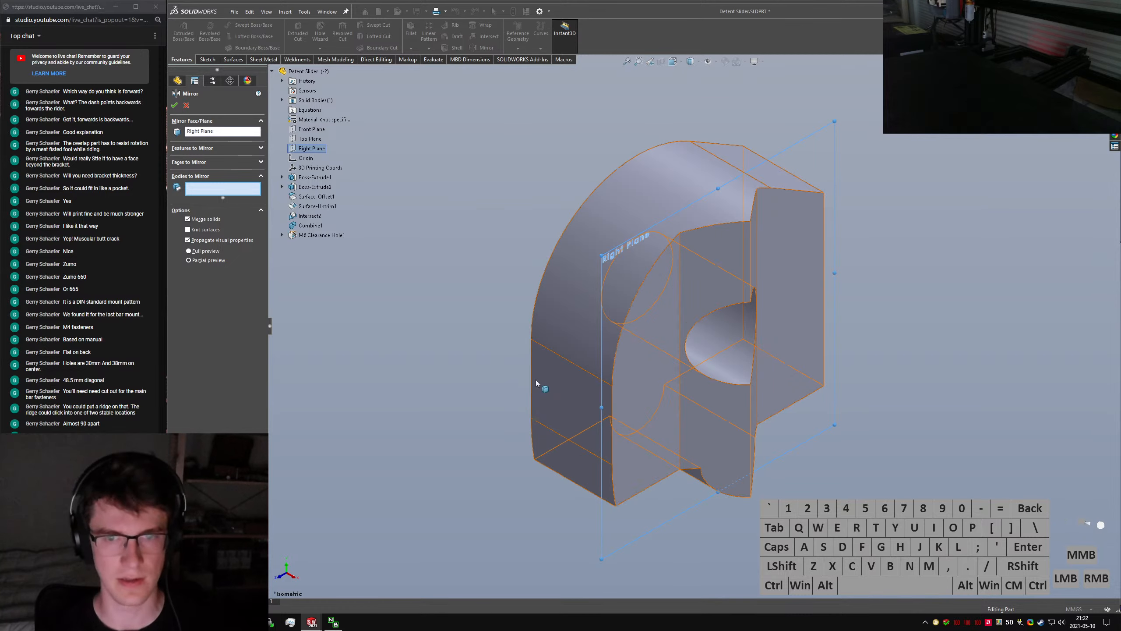
click(608, 310)
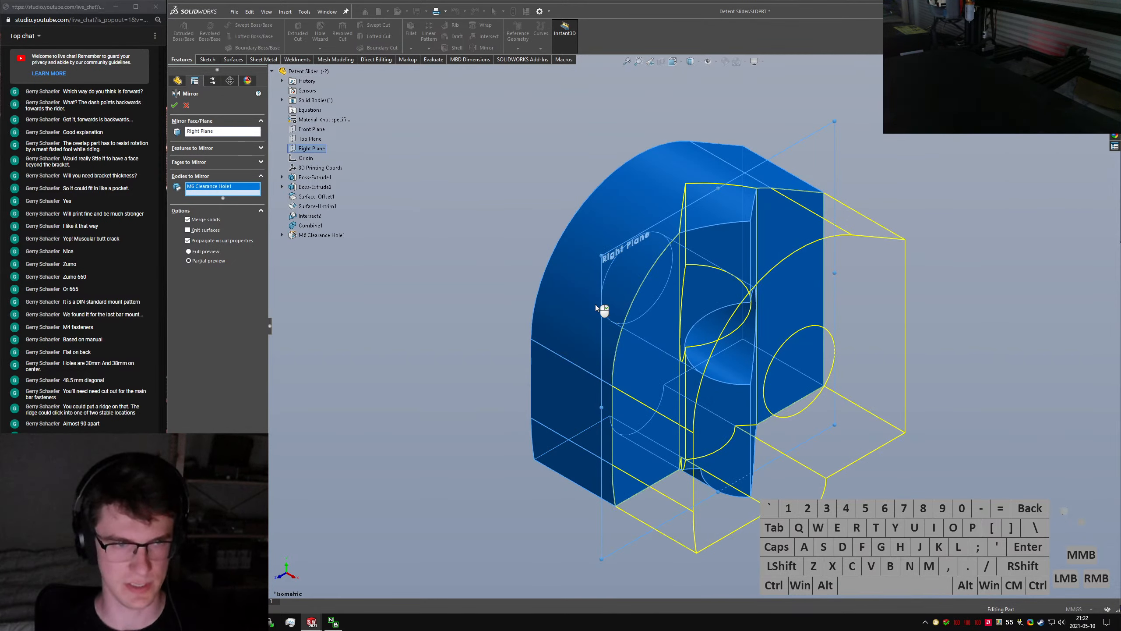
click(199, 222)
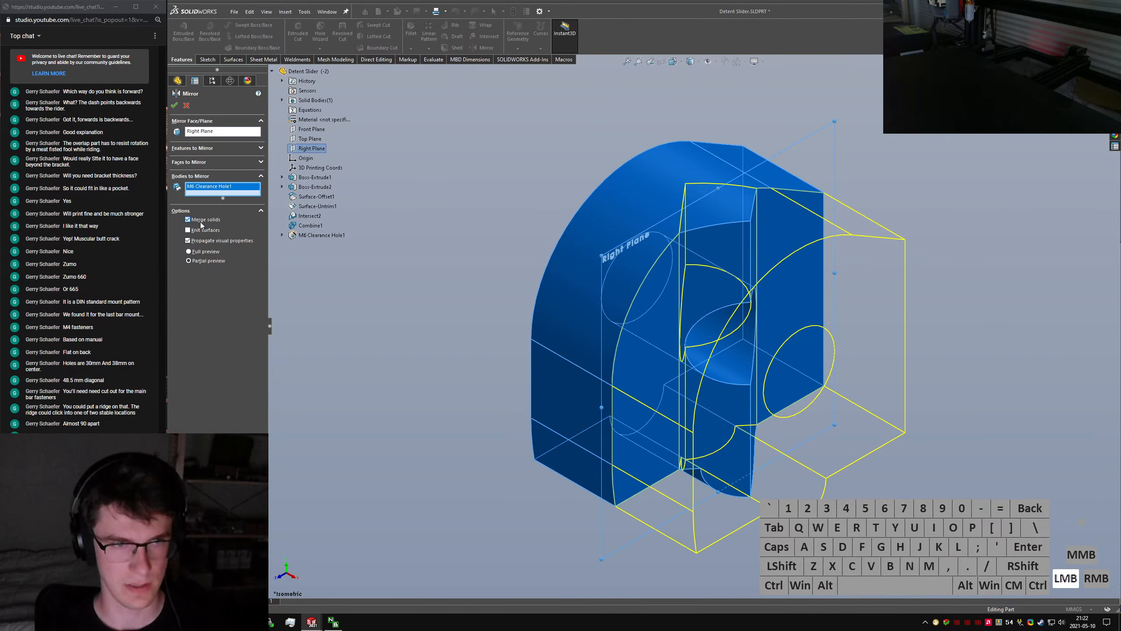
click(175, 105)
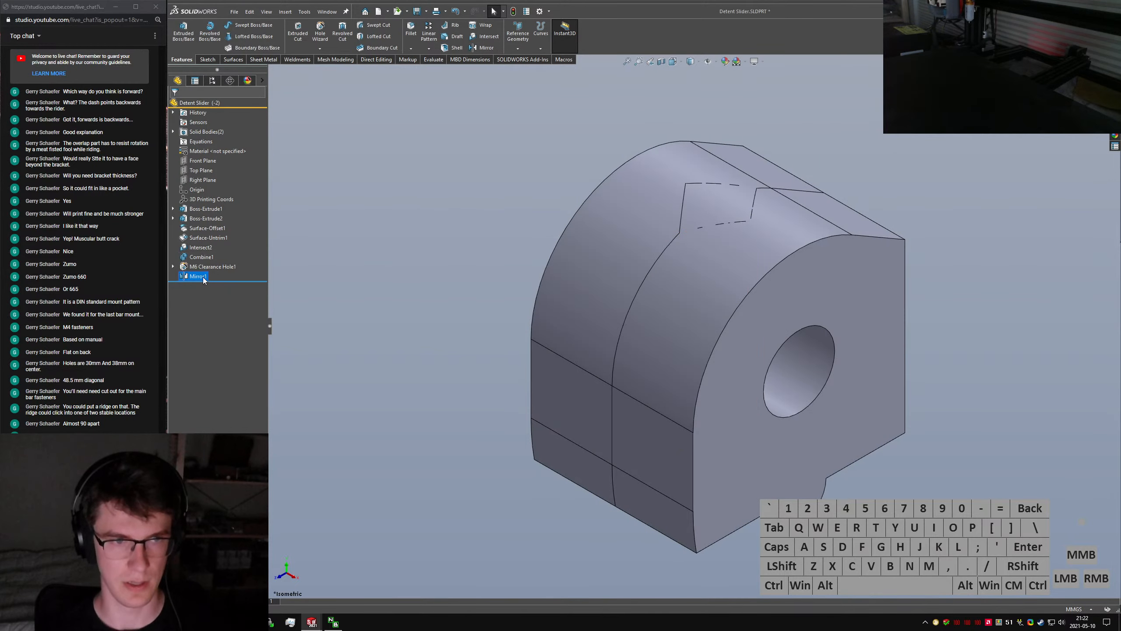
Rename the main block's extrude feature, Boss-Extrude1, as Slider Base
click(201, 211)
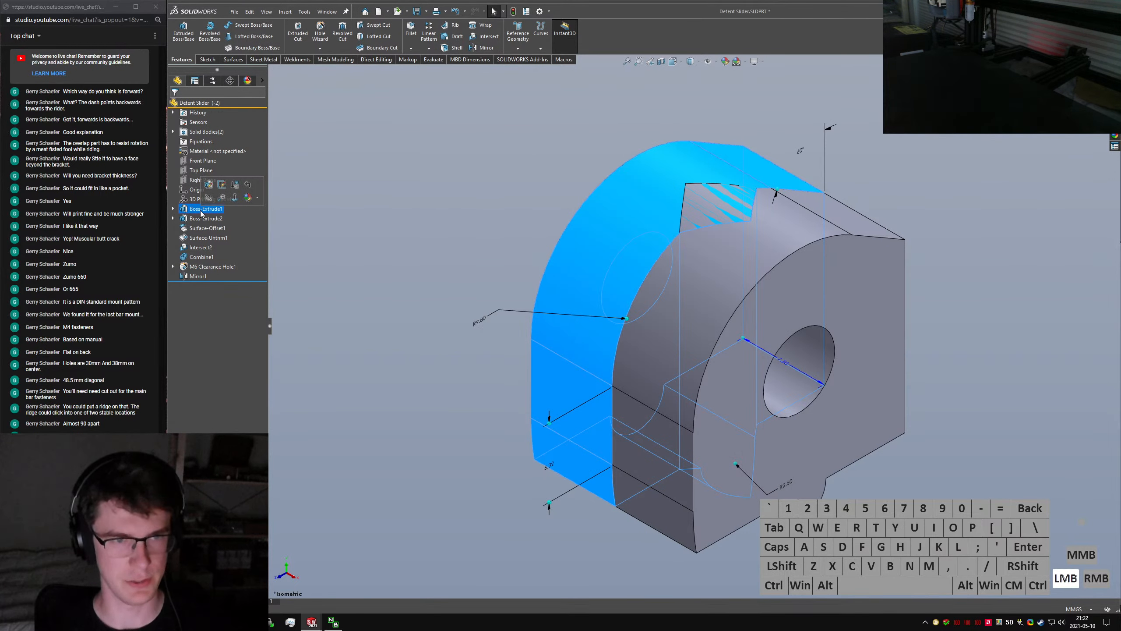
click(199, 207)
text(Ba)
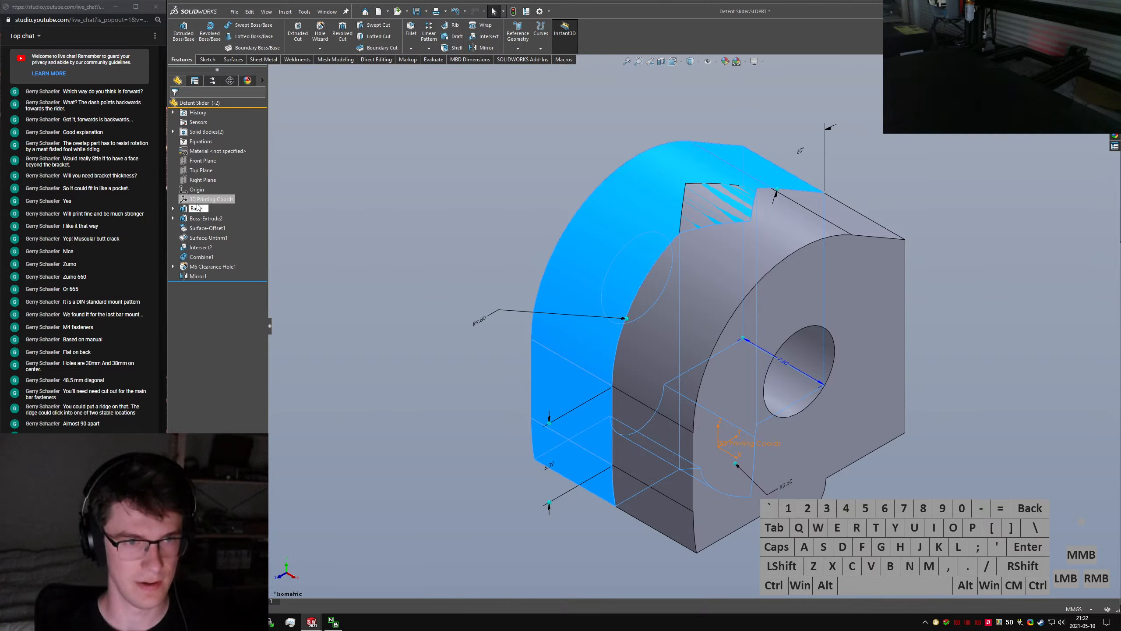
key(ctrl+a)
key(BackSpace)
text(Slid)
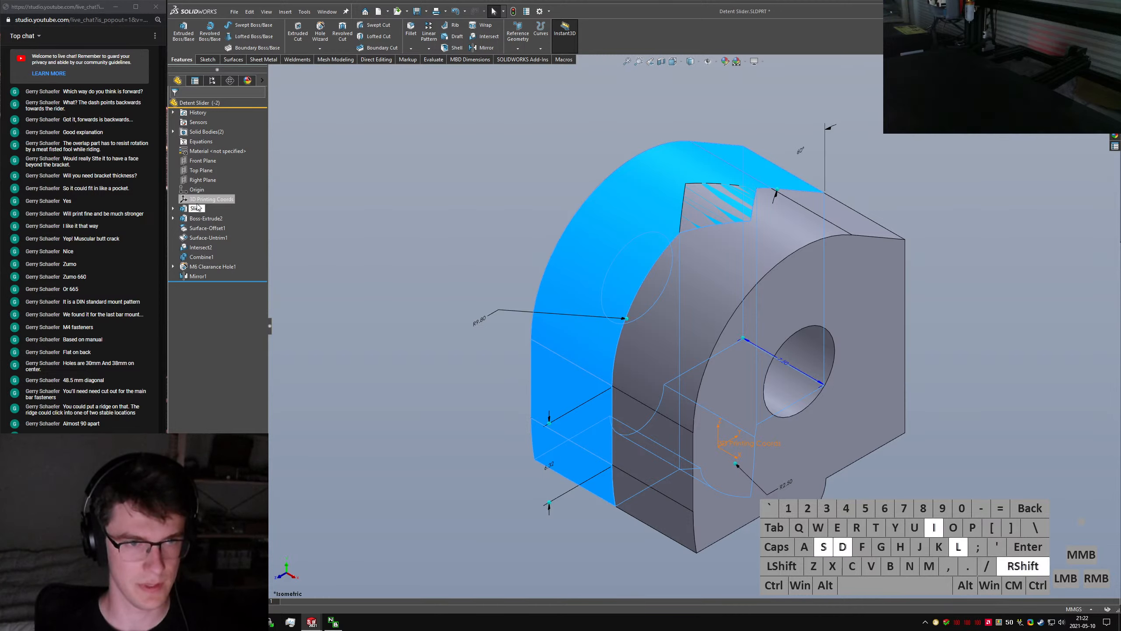
text(er Base)
key(Return)
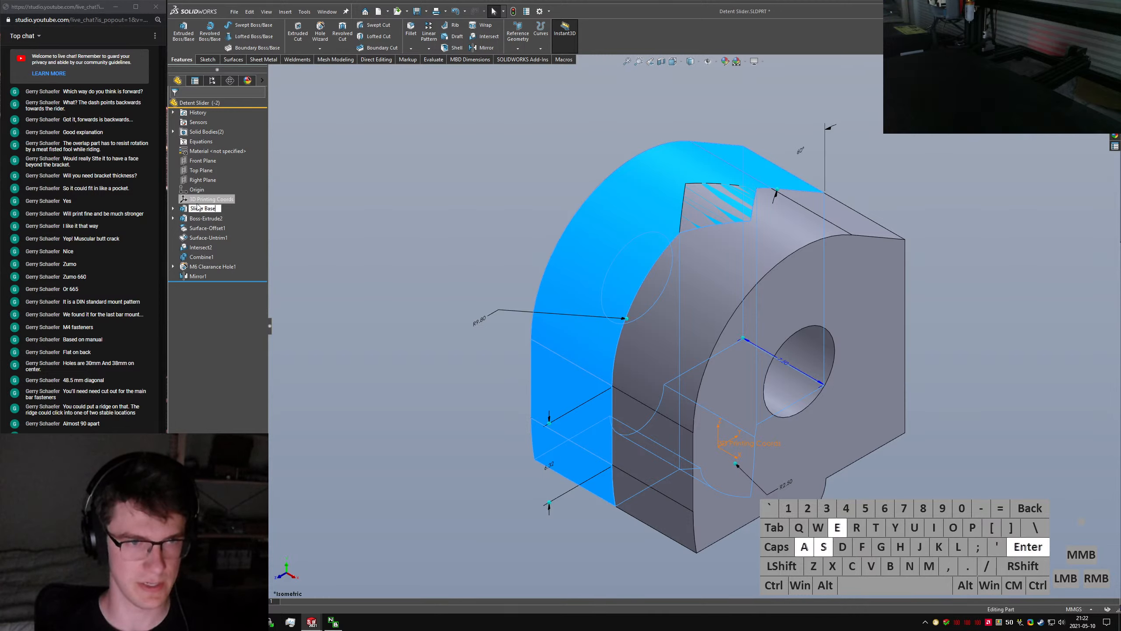
Rename the ridge's extrude feature, Boss-Extrude2, as Triangle Detent Extrude
click(204, 218)
click(204, 222)
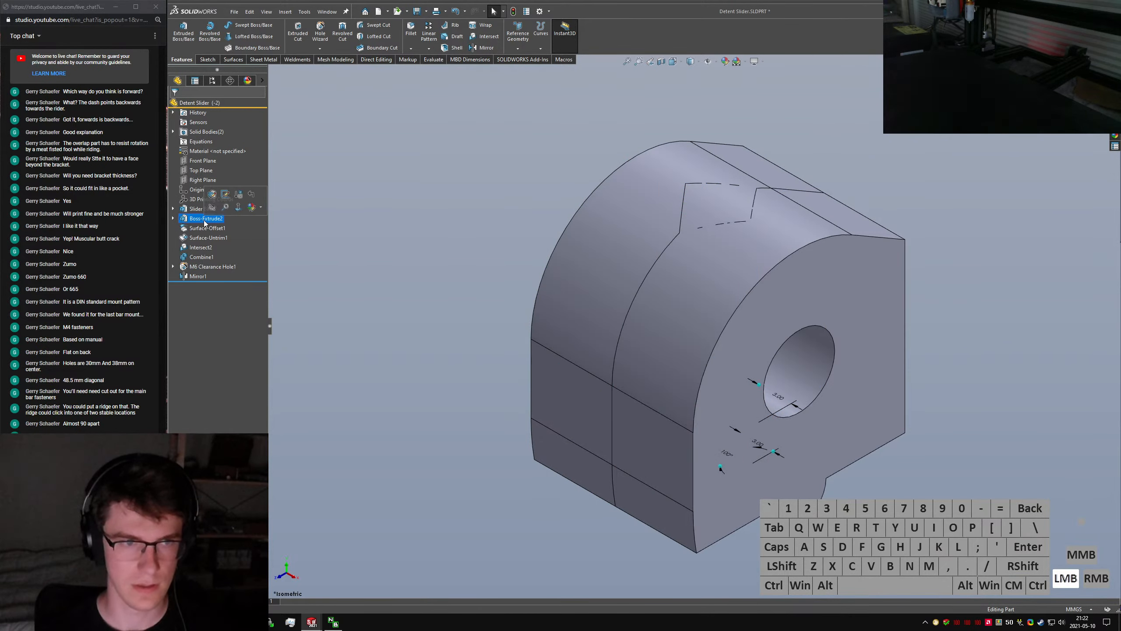
key(BackSpace)
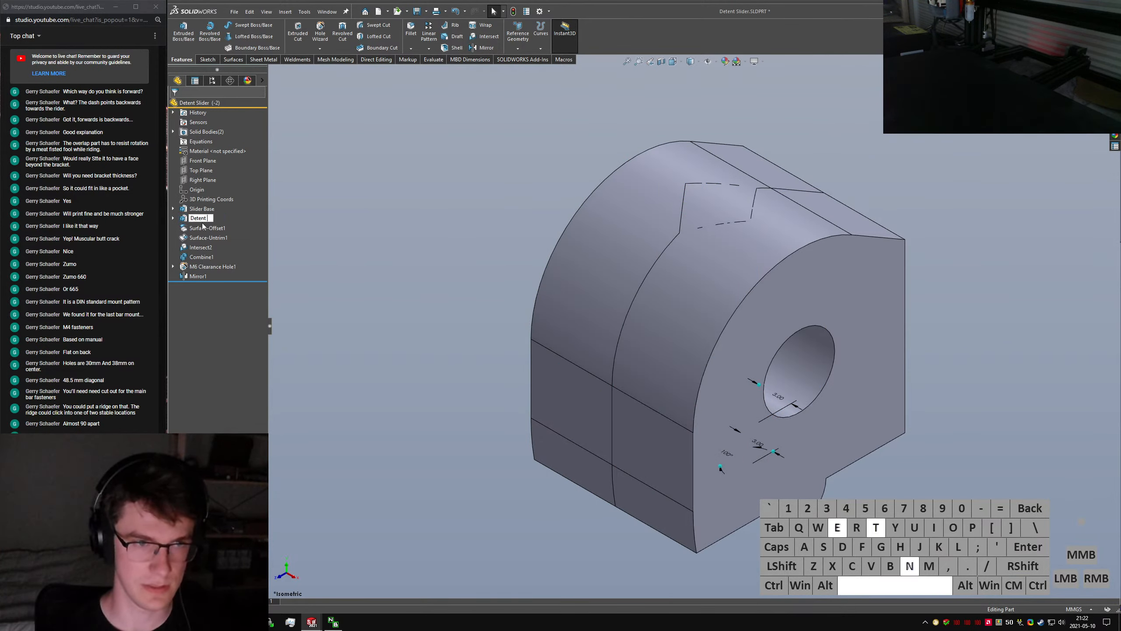
text(Triangle Detent)
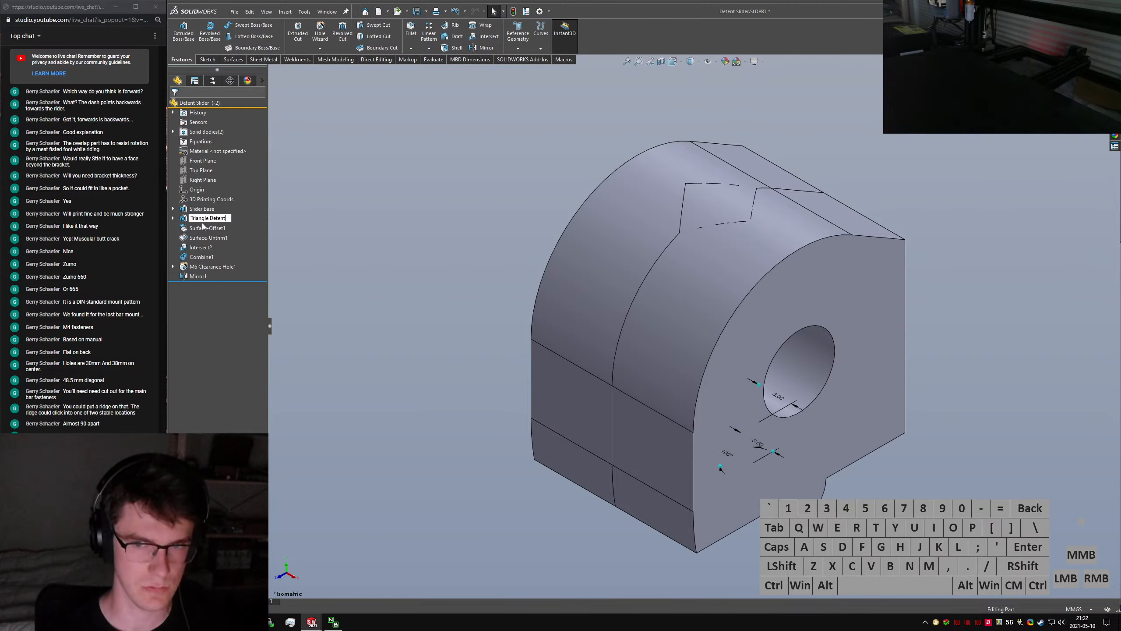
text( Extrude)
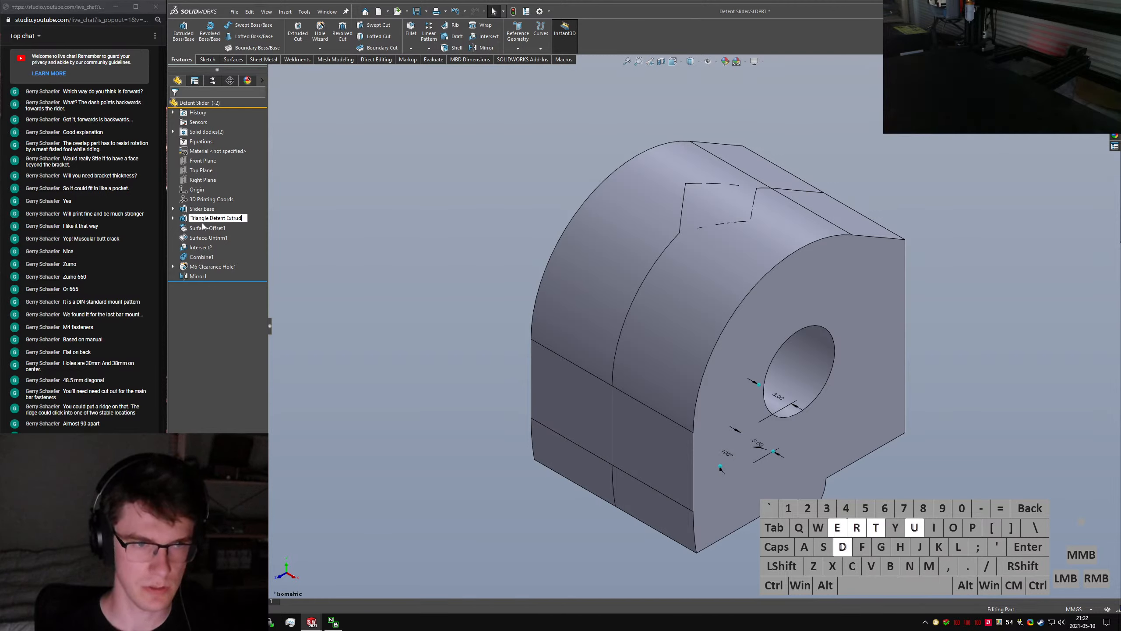
key(Return)
Rename the Surface-Offset1 feature as Base Perimeter Surface
click(198, 228)
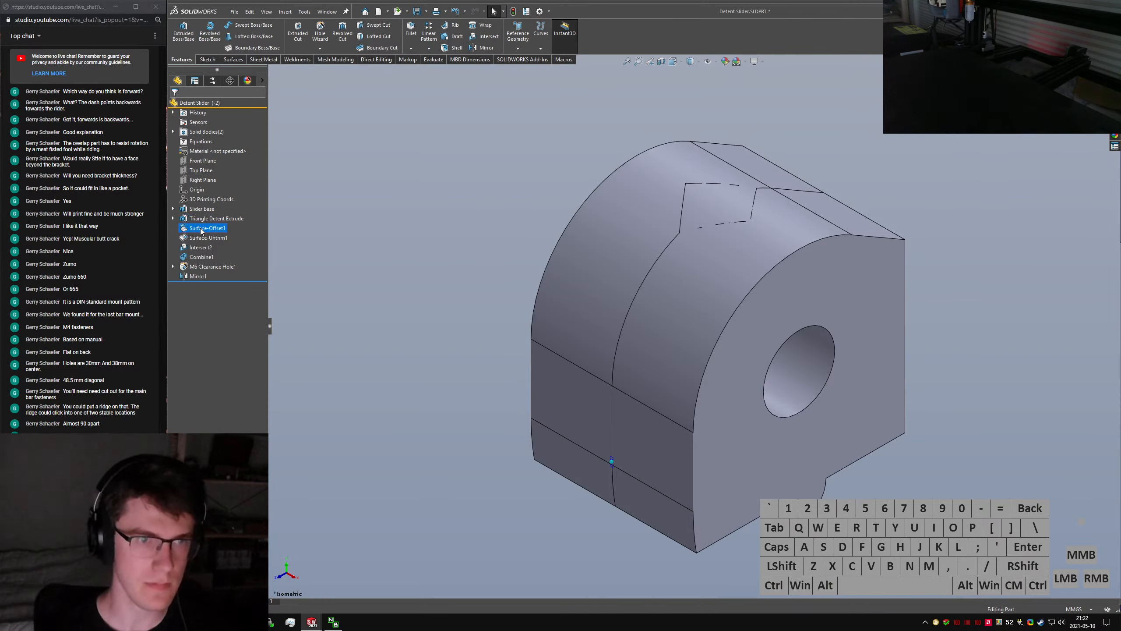
click(197, 228)
text(Base Perimeter Surface)
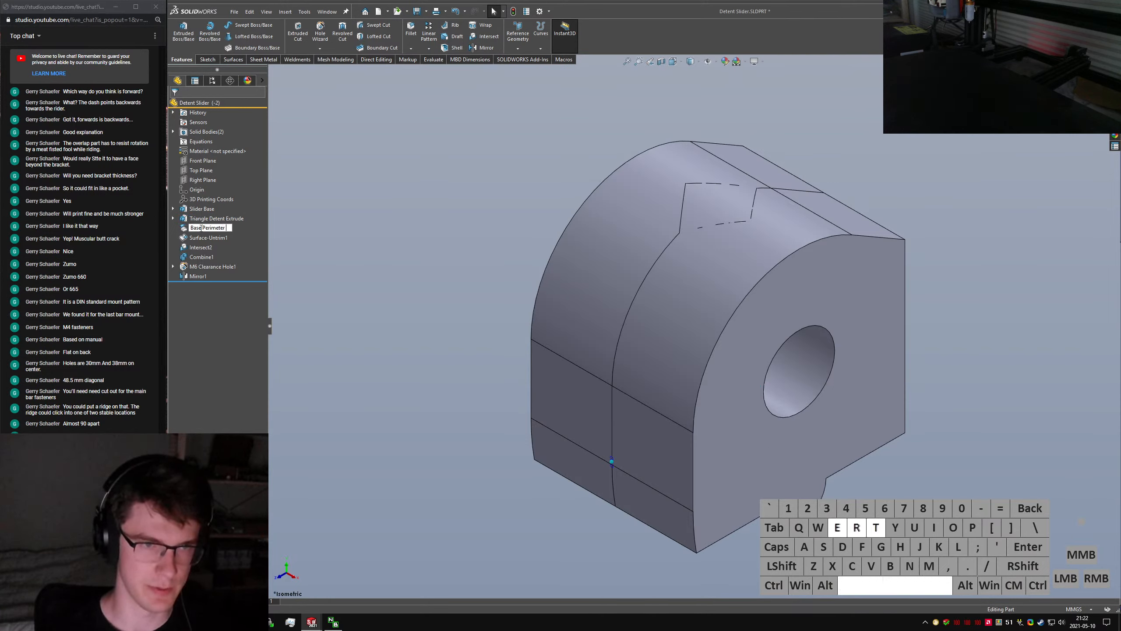
key(Return)
Rename the Surface-Untrim1 feature as Base Perimeter Surface LEngthen
click(207, 238)
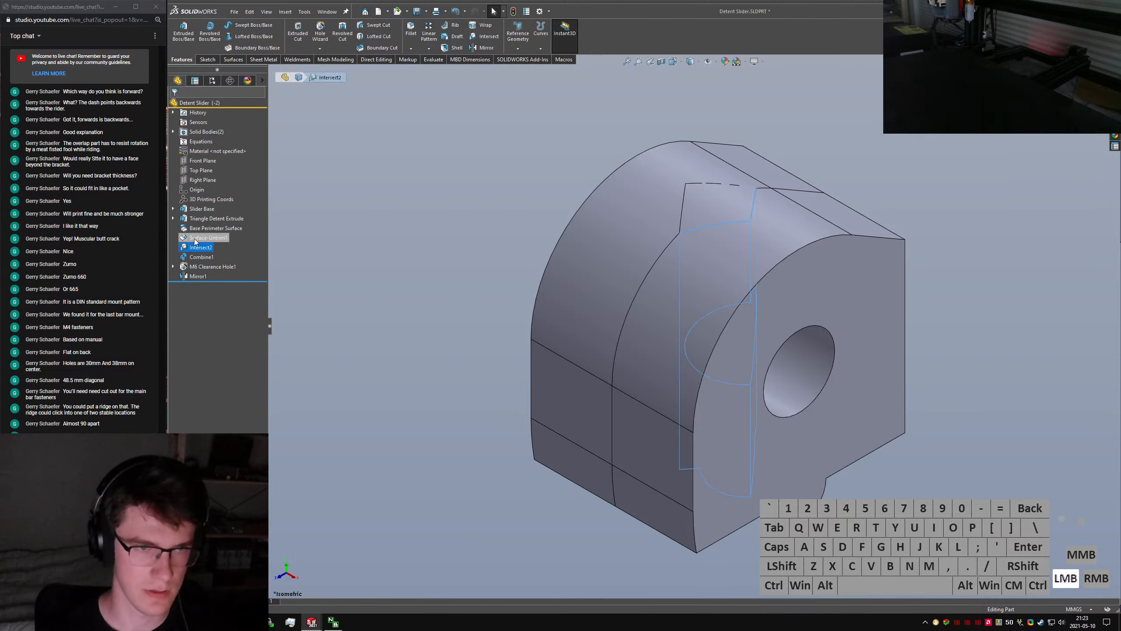
click(206, 237)
text(Base Perime)
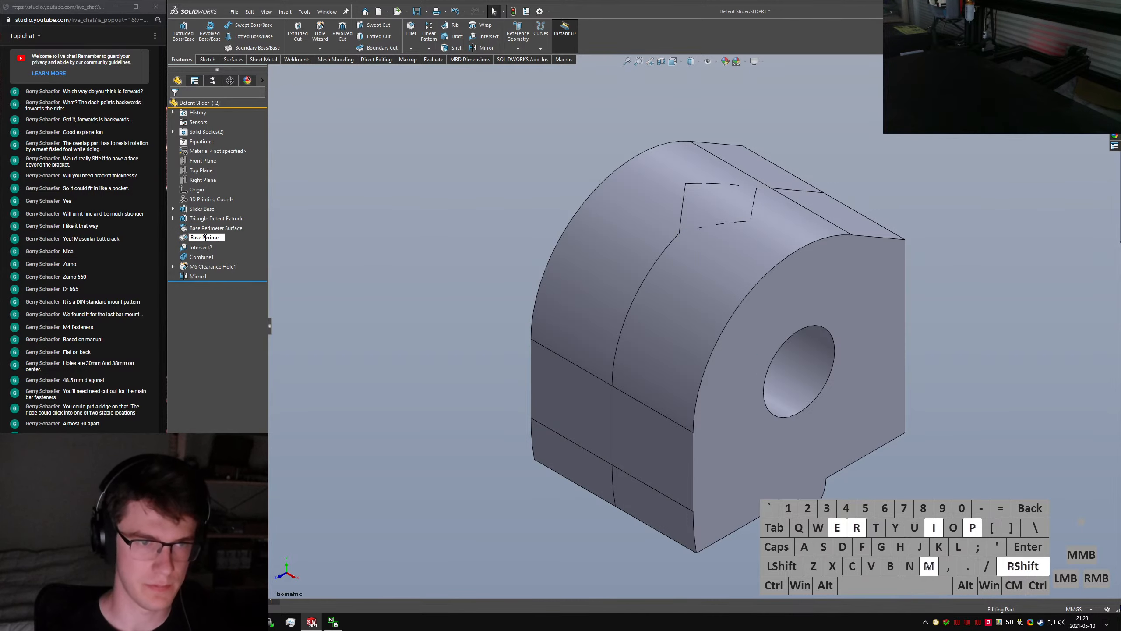
text(ter Surface Lengthen)
key(Return)
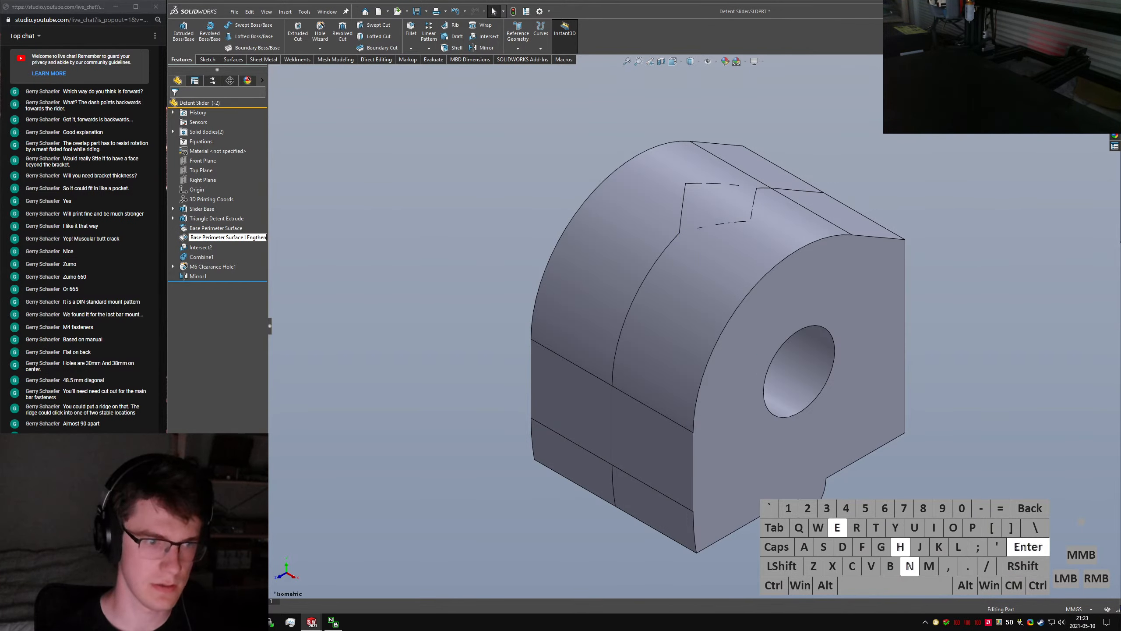
Rename the Intersect2 feature as Trim Triangle Detent
click(209, 248)
click(201, 249)
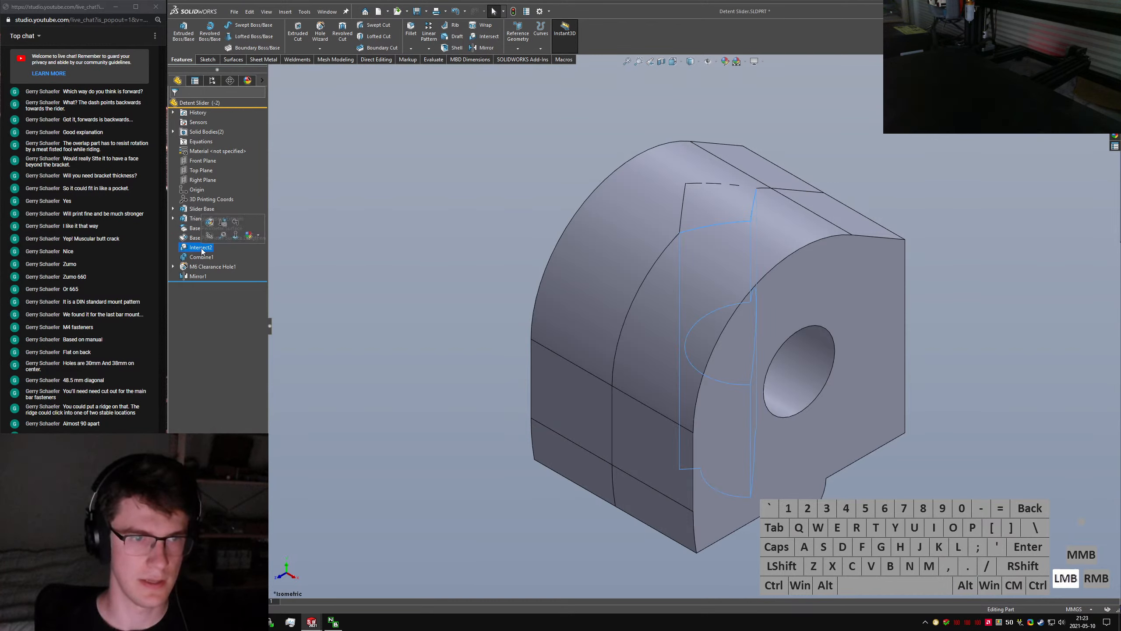
text(Trim)
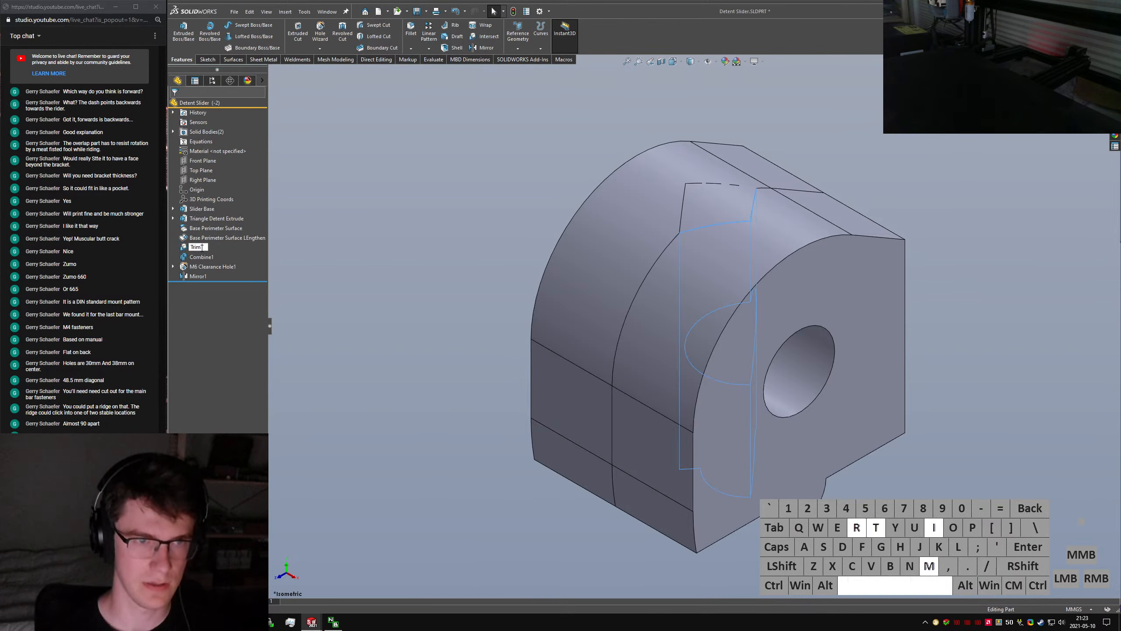
text( Triangle Detent Wi)
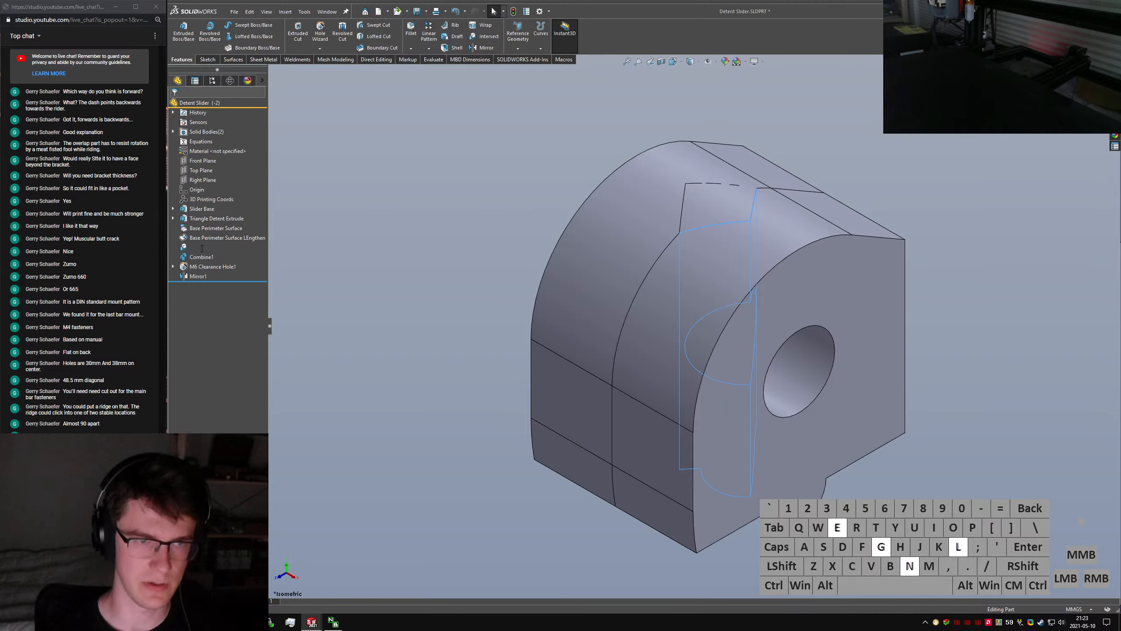
key(BackSpace)
key(BackSpace)
key(BackSpace)
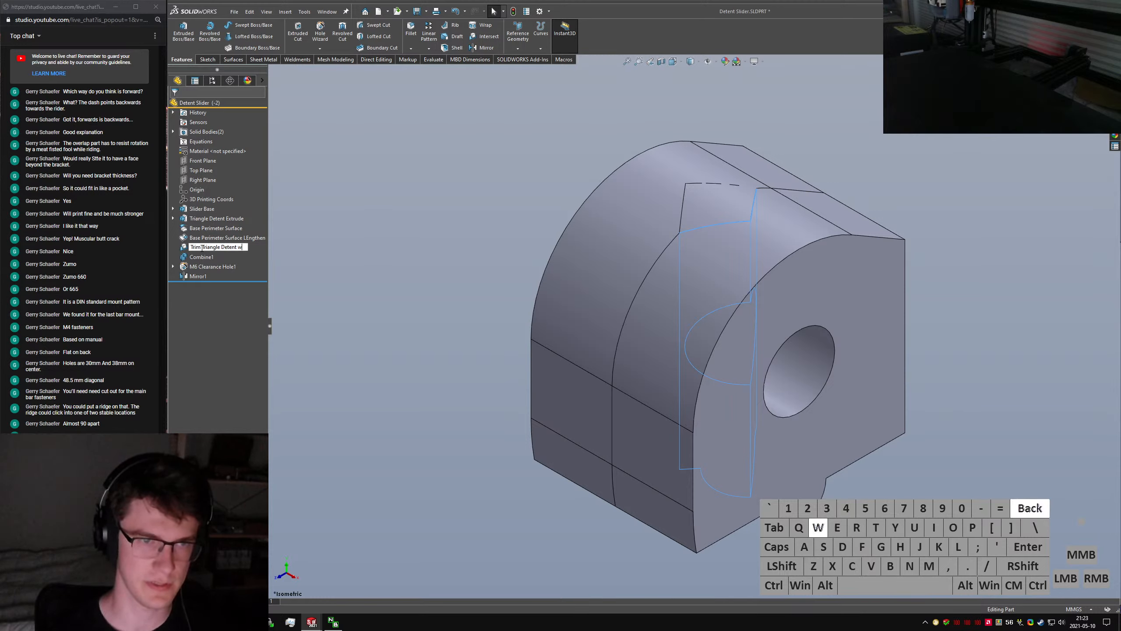
key(Return)
Rename the Combine1 feature as Add Detent to Slider
click(201, 256)
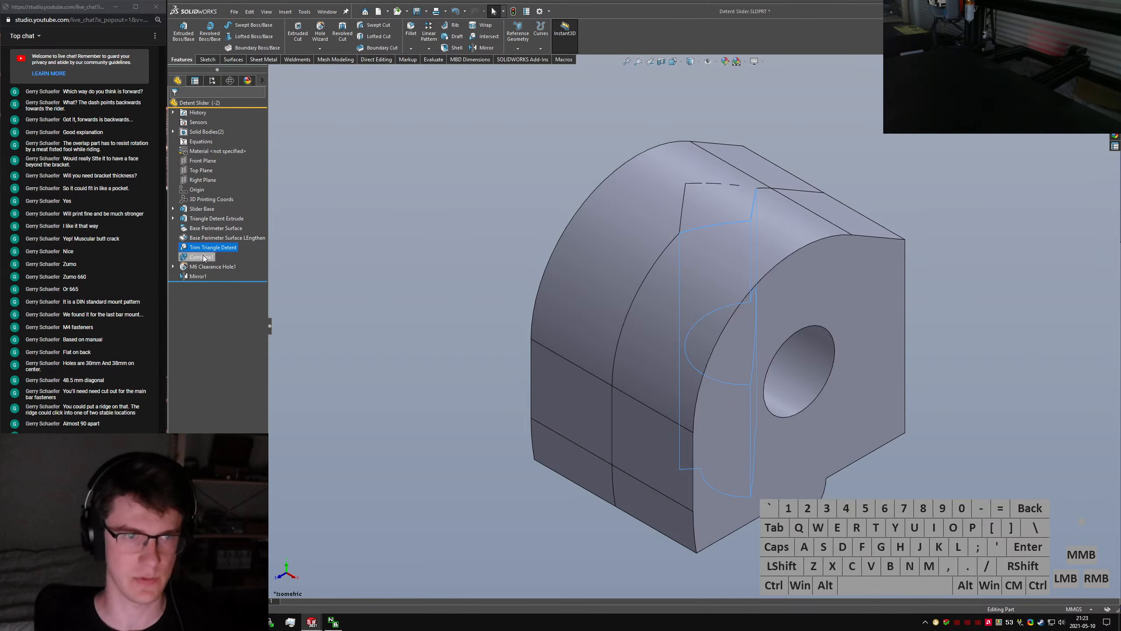
click(200, 257)
text(Add)
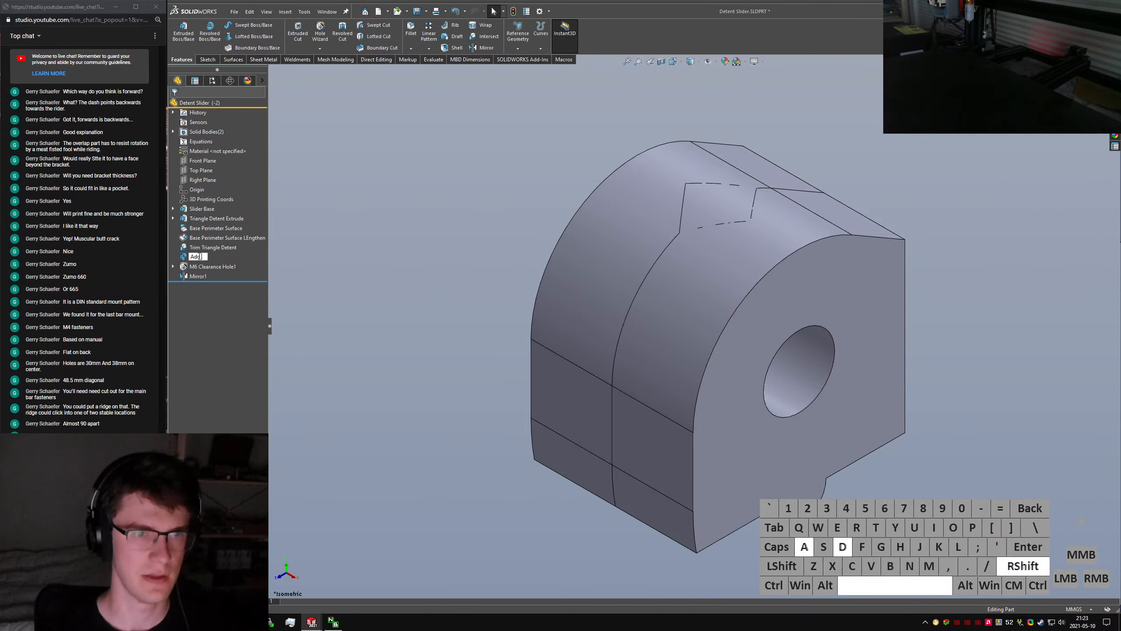
text( Detent to Slider)
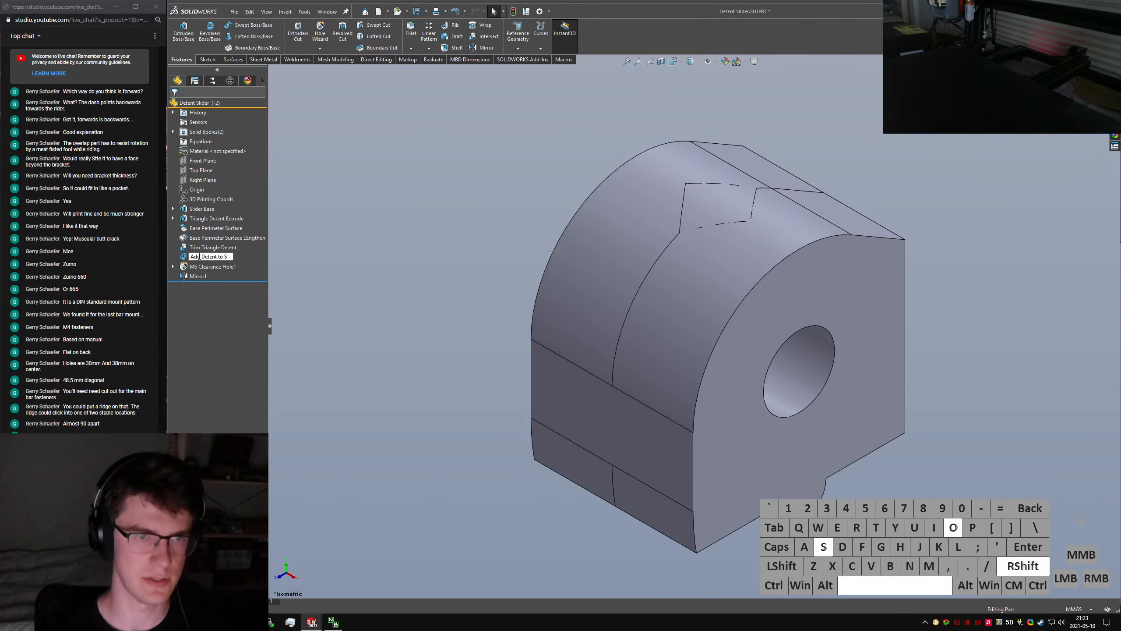
key(Return)
Rename the M6 Clearance Hole1 feature as M6 Pivot Hole
click(209, 266)
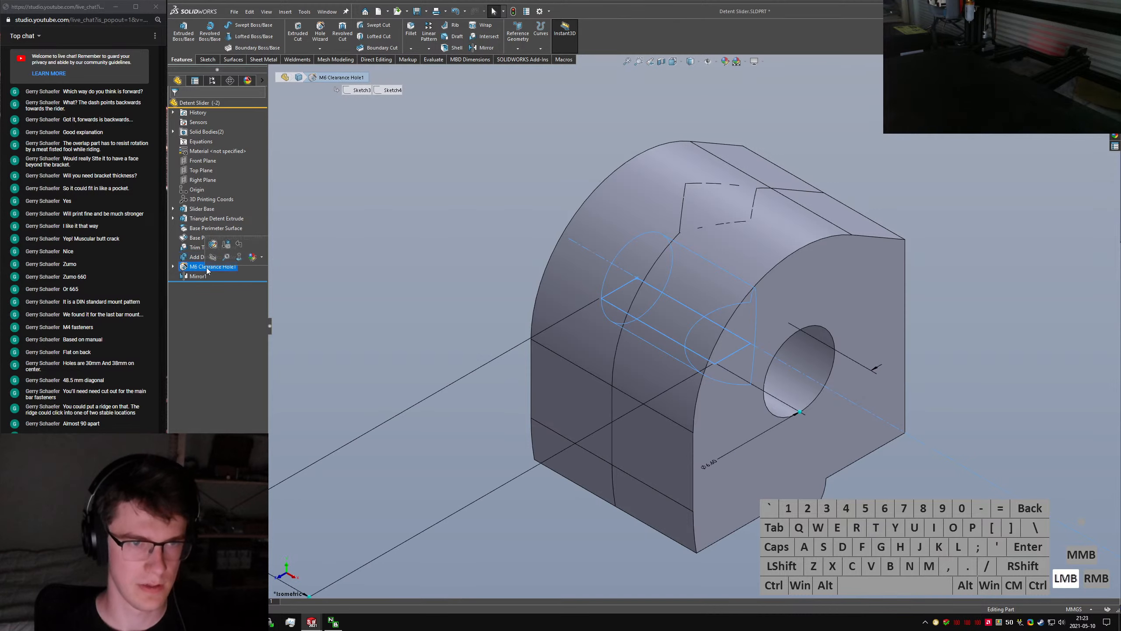
click(209, 266)
text(M6 Pibot)
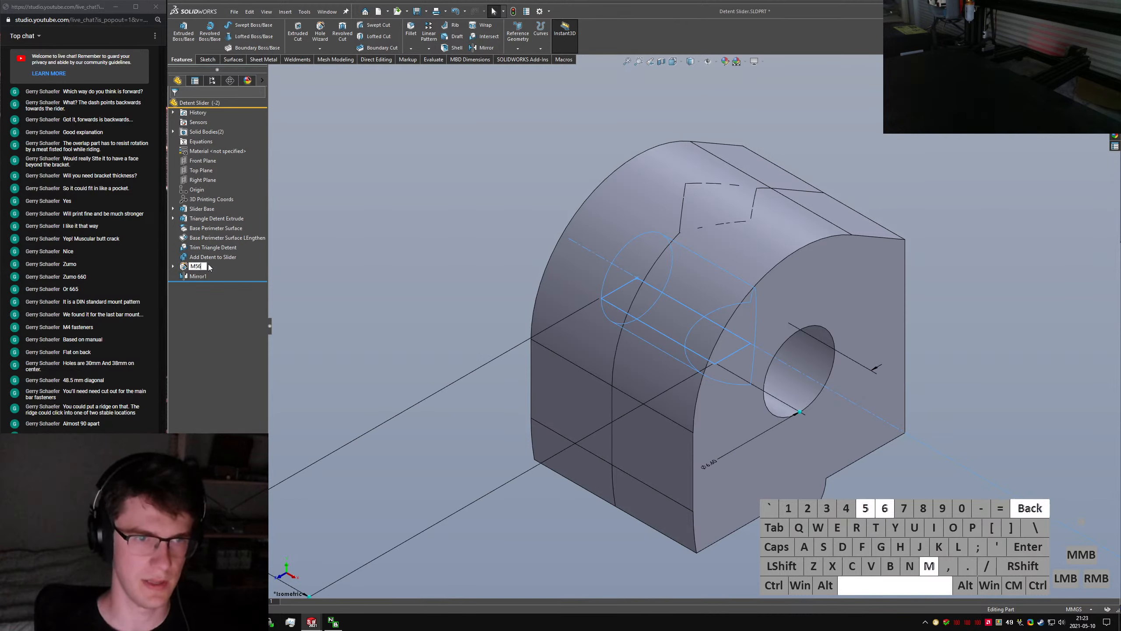
key(BackSpace)
key(BackSpace)
key(BackSpace)
key(BackSpace)
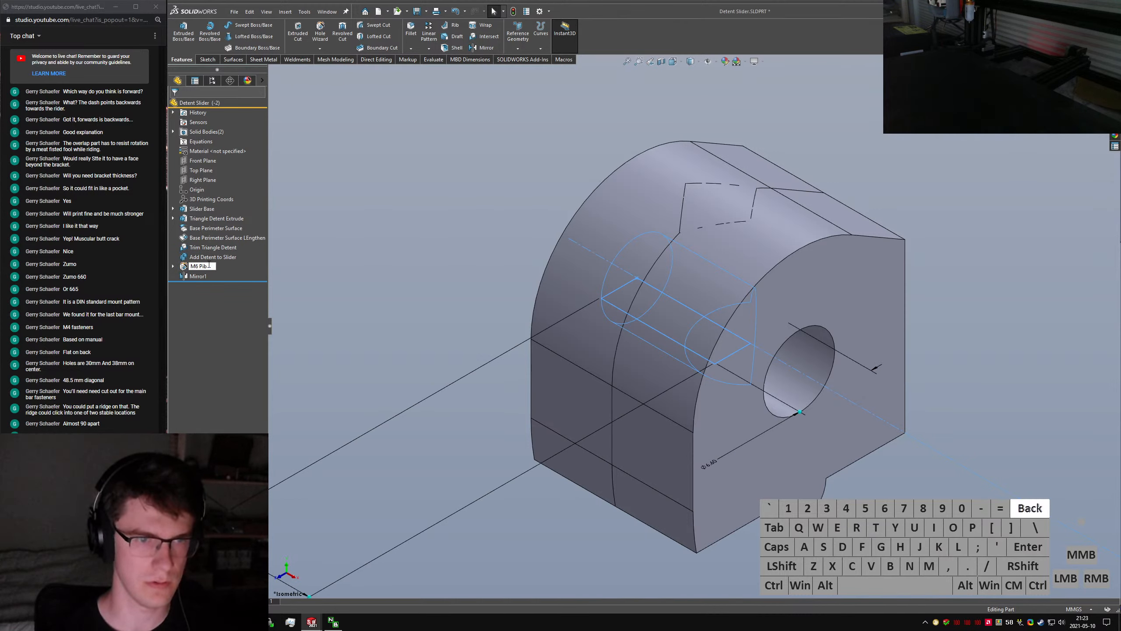
text(ivot Hole)
key(Return)
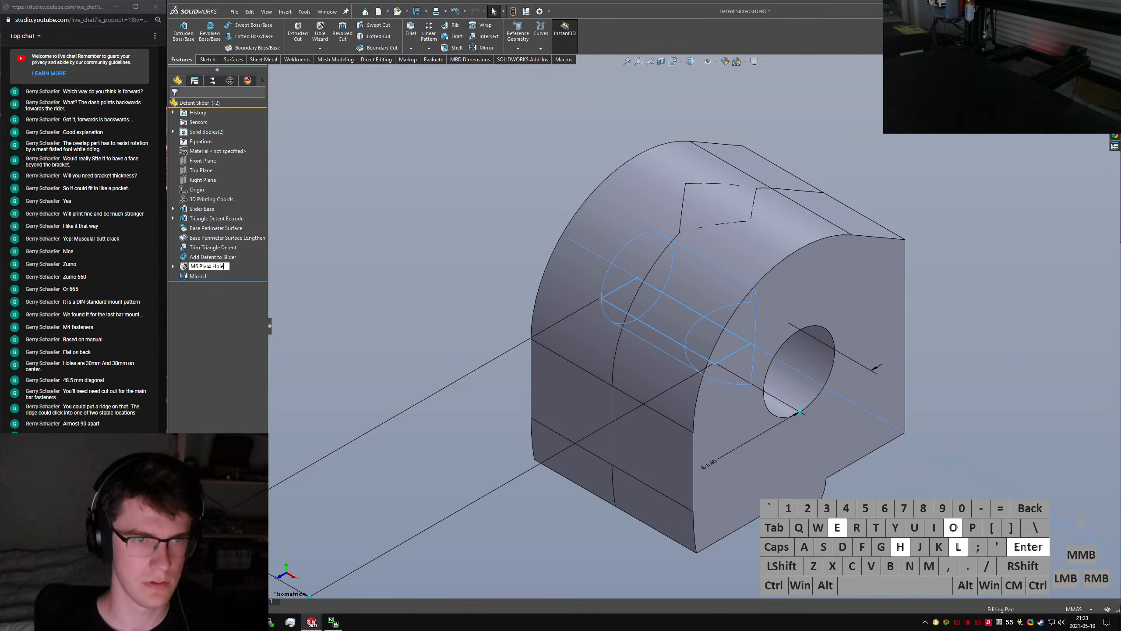
Rename the Mirror1 feature as Mirror for -2 and clear the selection
click(198, 276)
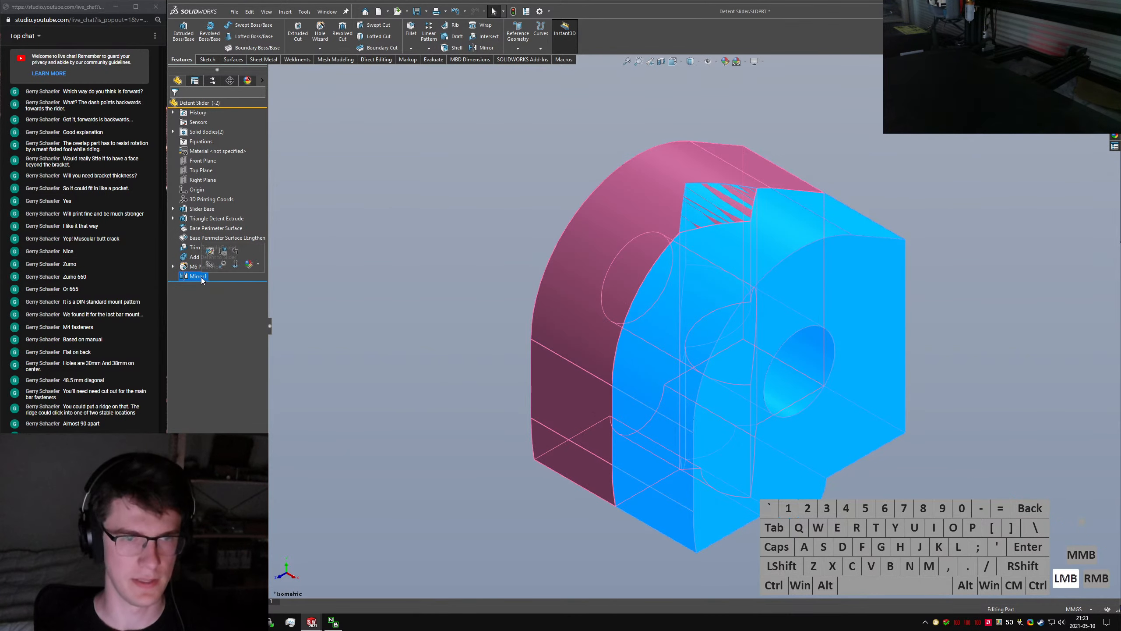
text(Mirror)
key(BackSpace)
key(BackSpace)
key(BackSpace)
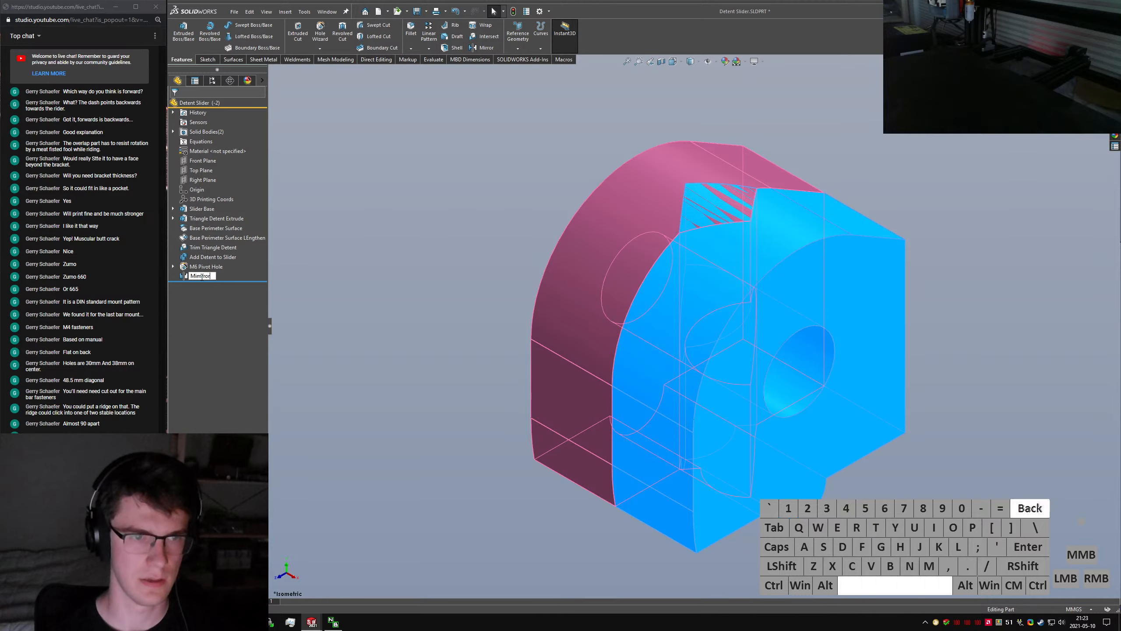
text(or for -2)
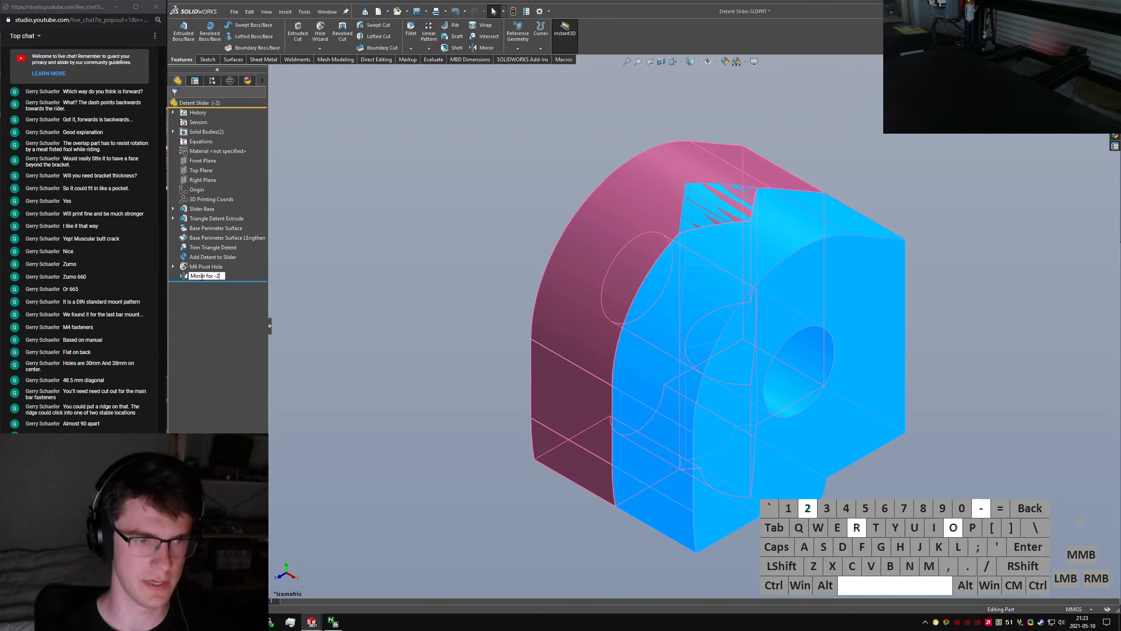
key(Return)
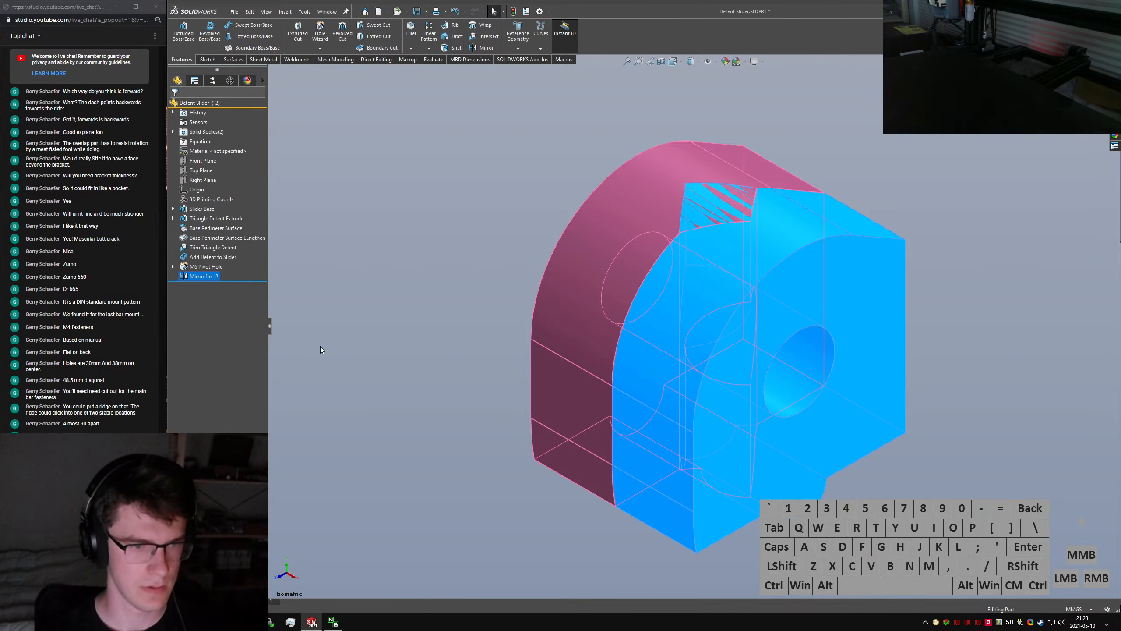
click(321, 348)
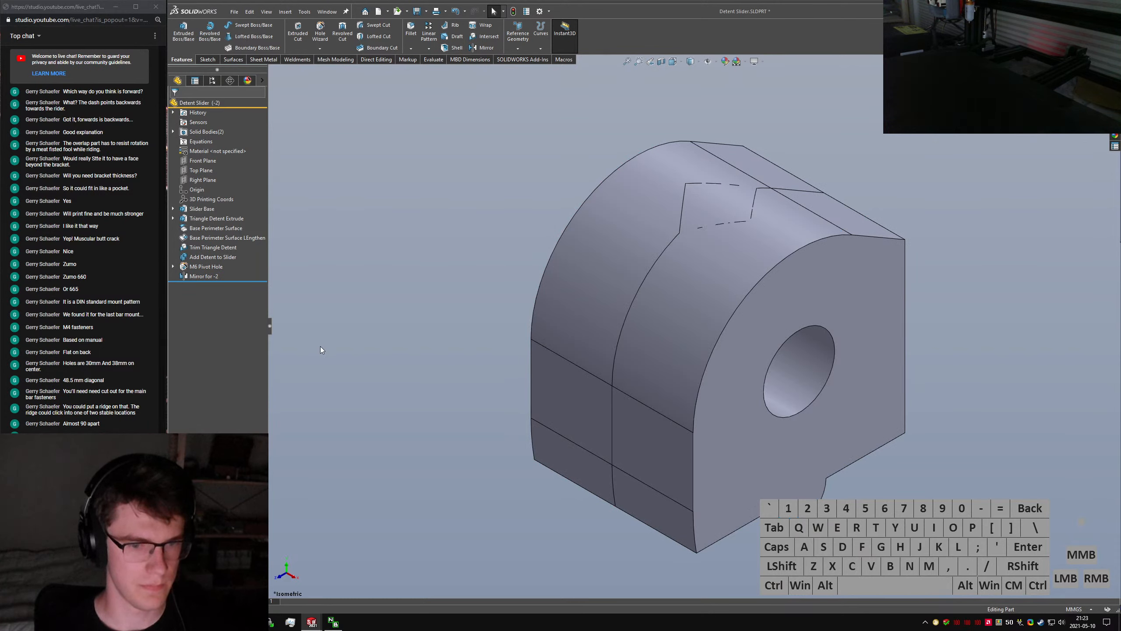
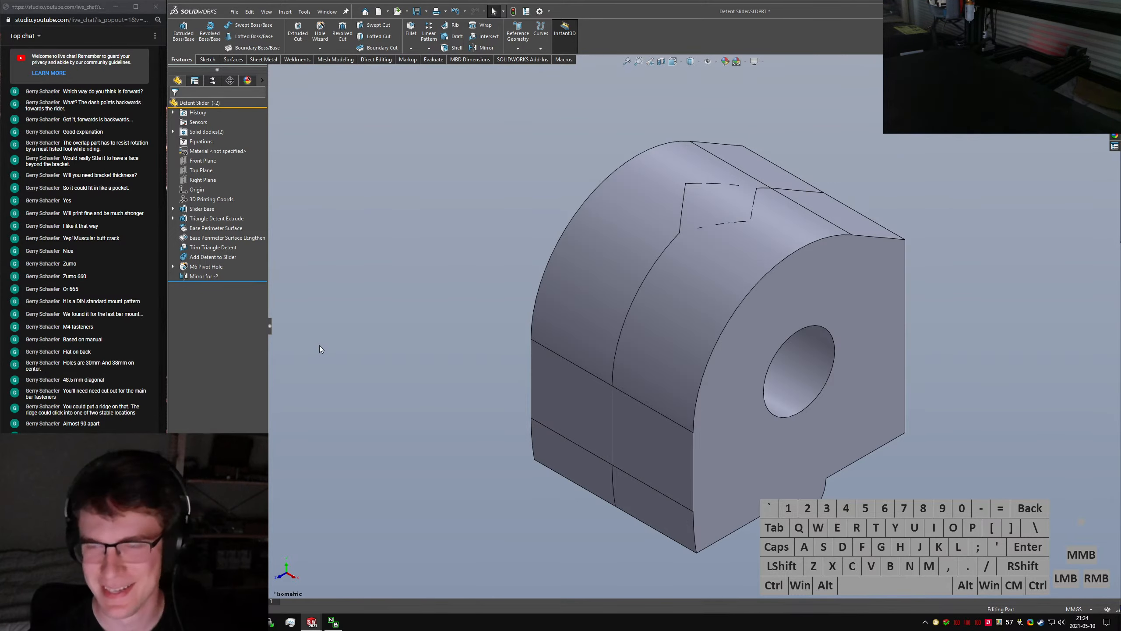
Delete the Mirror for -2 feature from the part
click(565, 370)
middle_drag(565, 370, 507, 362)
click(205, 276)
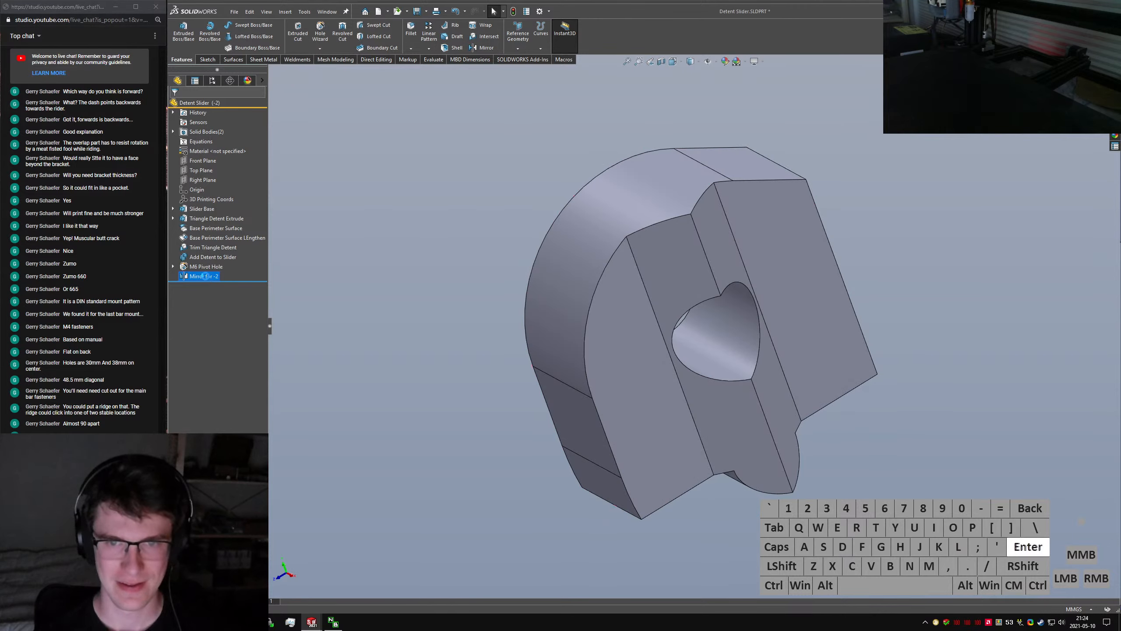
middle_drag(399, 314, 587, 331)
middle_drag(921, 494, 916, 443)
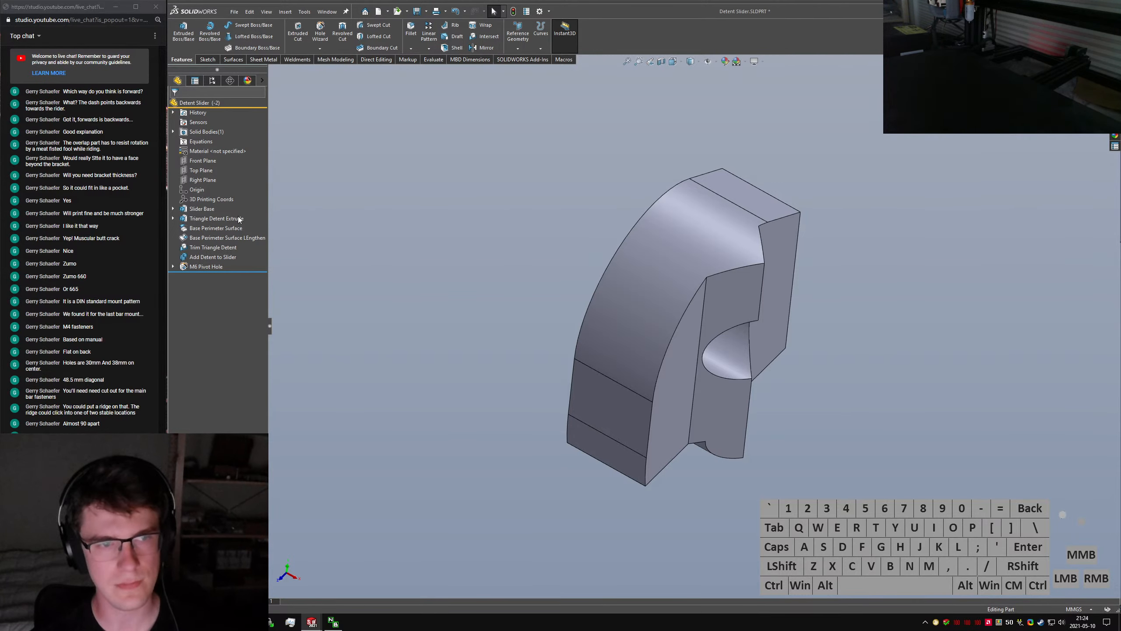
Edit the Slider Base extrusion and reverse its direction so the block extends to the opposite side of its sketch plane
click(199, 209)
right_click(199, 210)
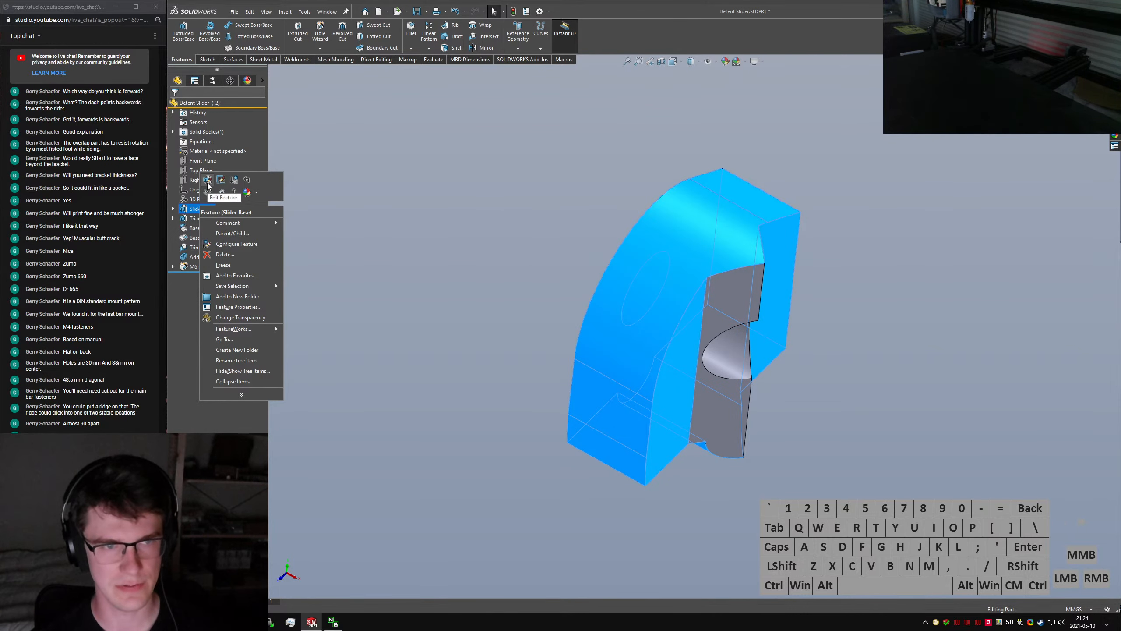
click(221, 179)
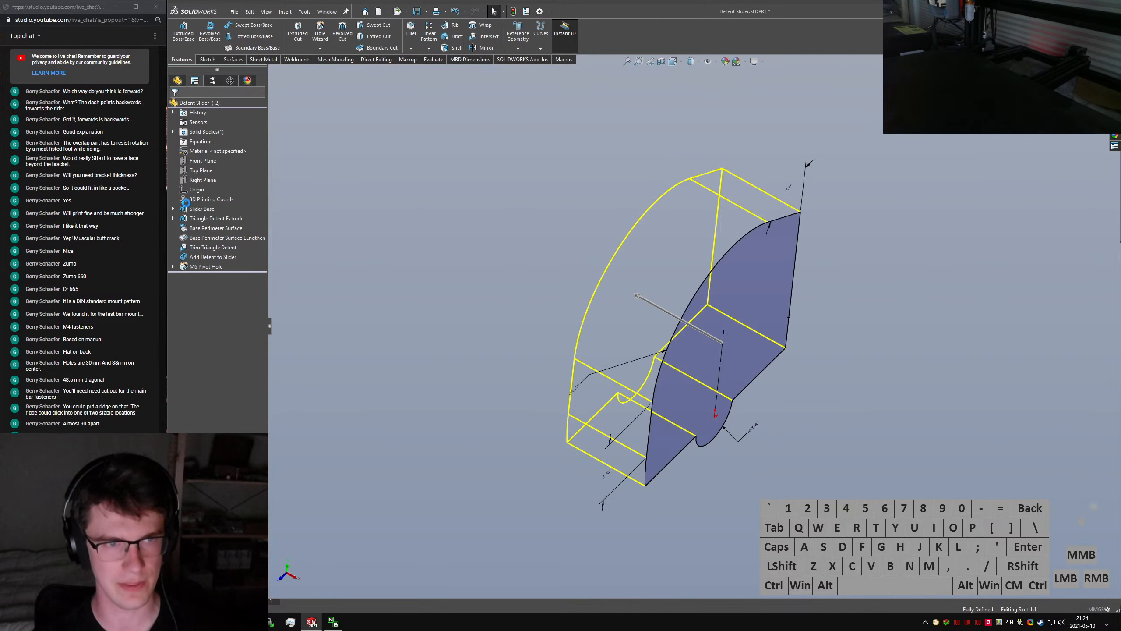
click(176, 158)
click(174, 105)
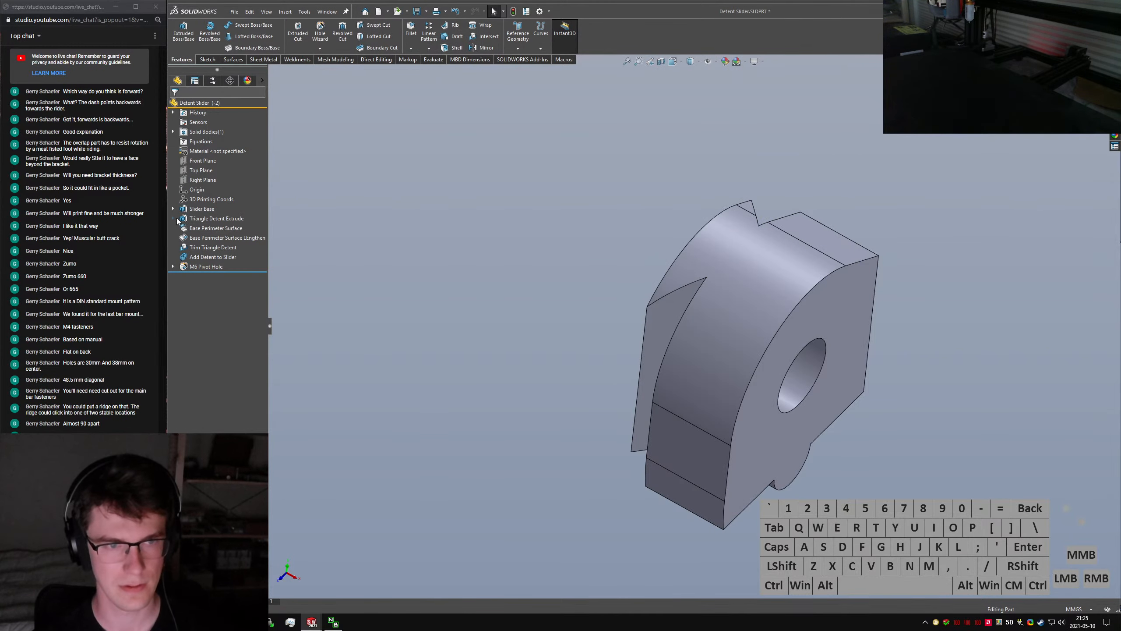
Edit the sketch of the Triangle Detent Extrude feature and delete its 100° angle dimension
click(173, 218)
click(209, 227)
click(207, 208)
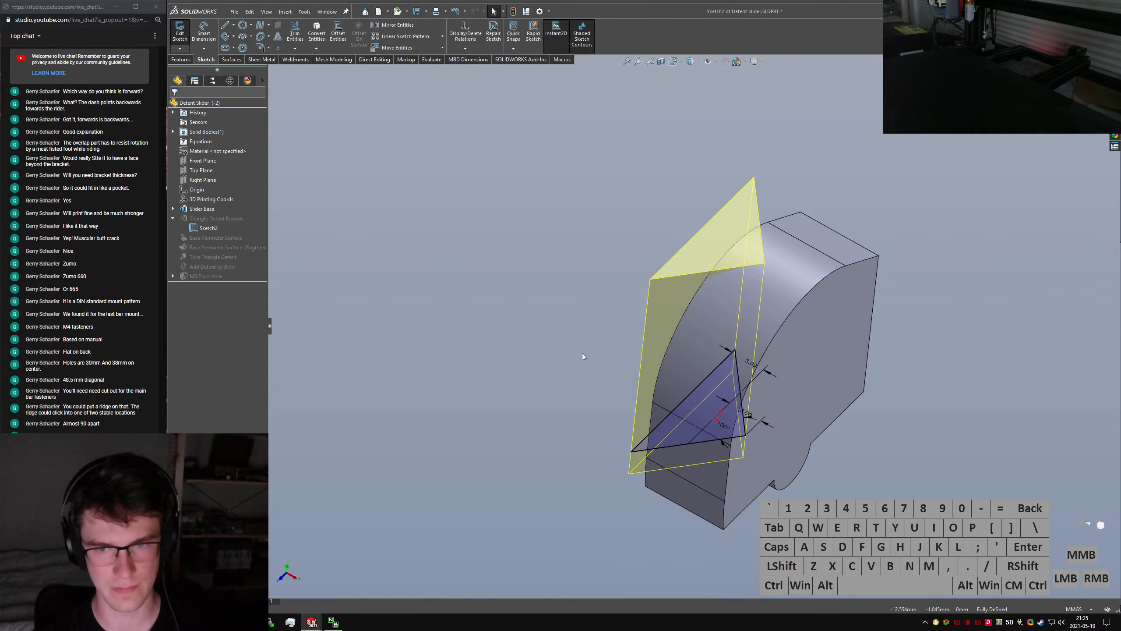
mouse_move(582, 353)
middle_down()
mouse_move(611, 381)
mouse_move(604, 449)
middle_up()
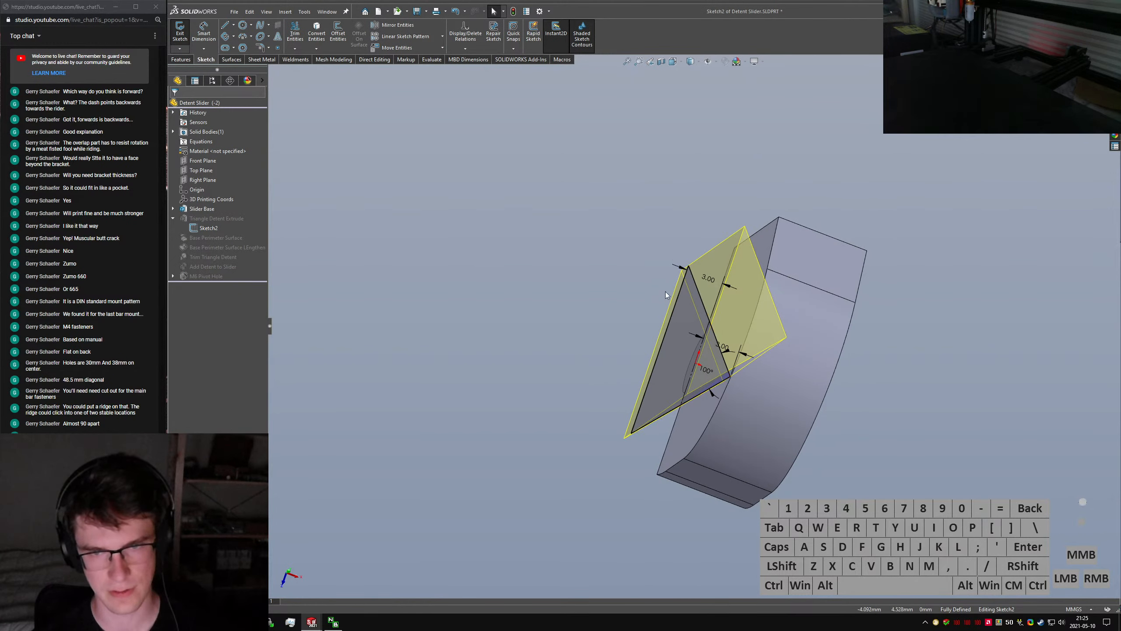
click(707, 372)
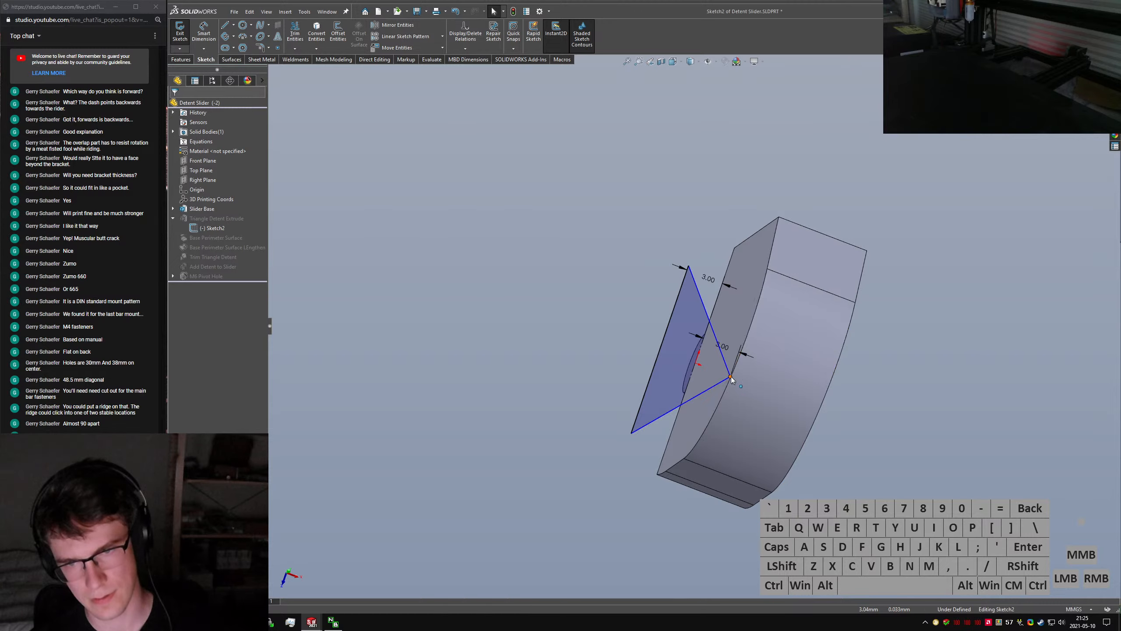
Delete both 3 mm dimensions from the triangle sketch, undoing the last trial move of its corner
drag(723, 349, 732, 340)
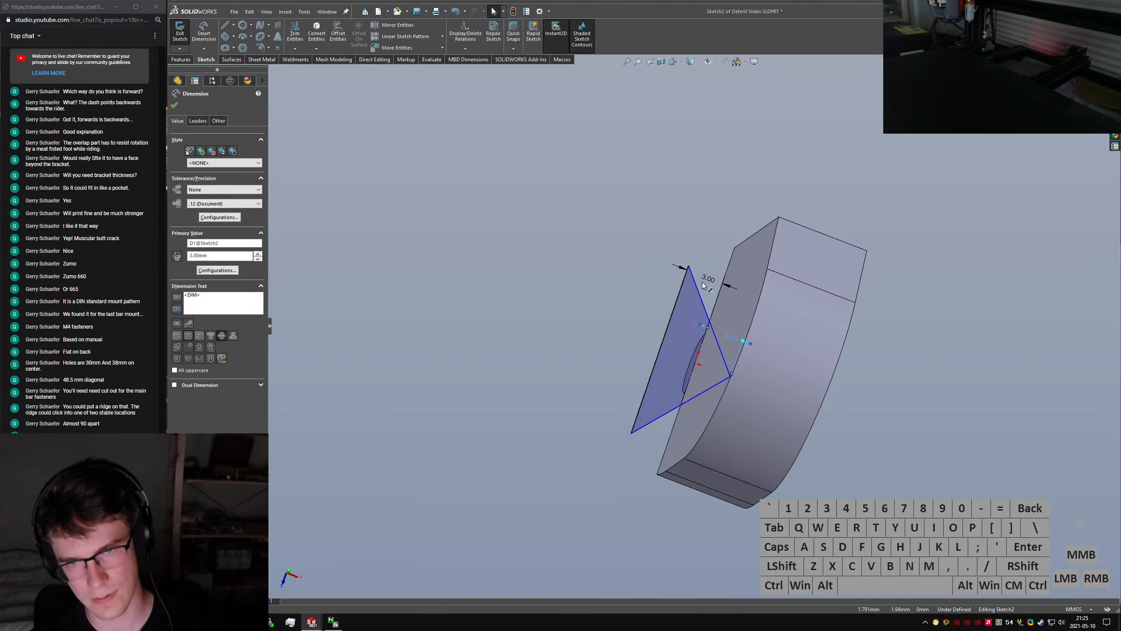
drag(708, 279, 709, 283)
drag(731, 379, 638, 332)
mouse_move(729, 383)
mouse_down()
mouse_move(697, 337)
mouse_move(691, 268)
mouse_move(715, 282)
mouse_move(702, 310)
mouse_move(711, 270)
mouse_up()
key(ctrl+z)
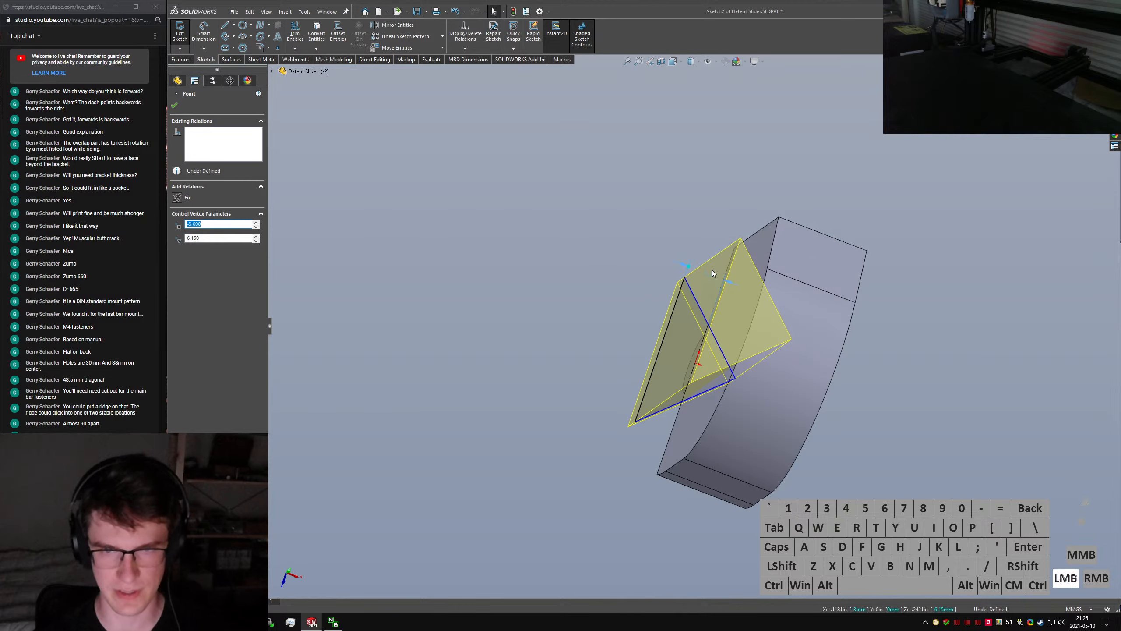
key(Delete)
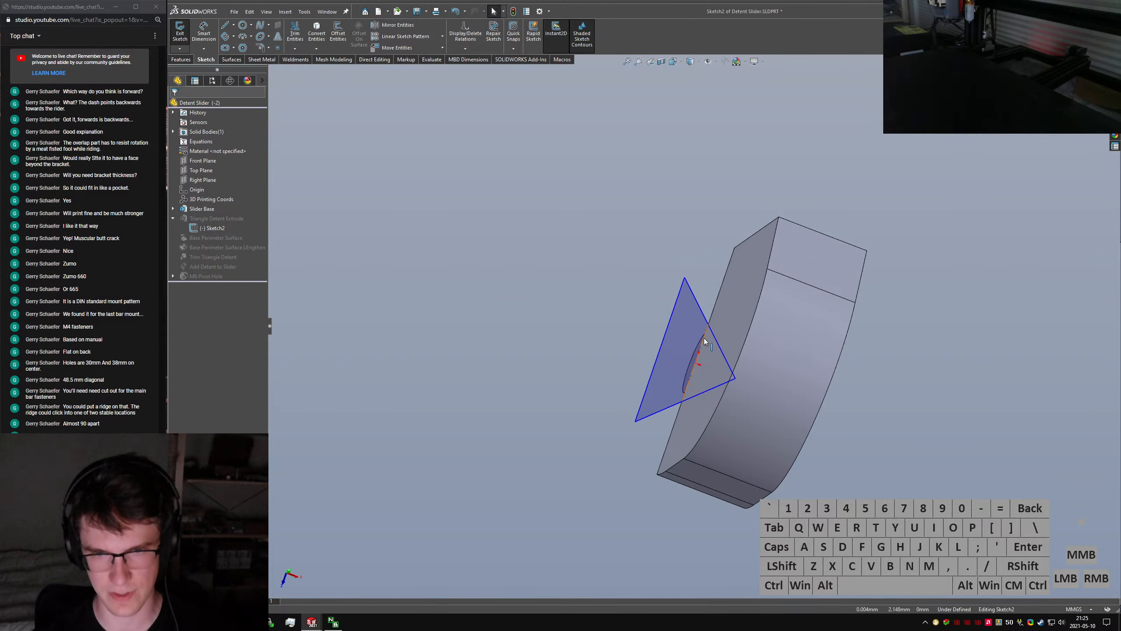
Flip the triangle's apex to the opposite side and centre its vertical construction line on the origin with a midpoint relation
click(704, 340)
click(705, 352)
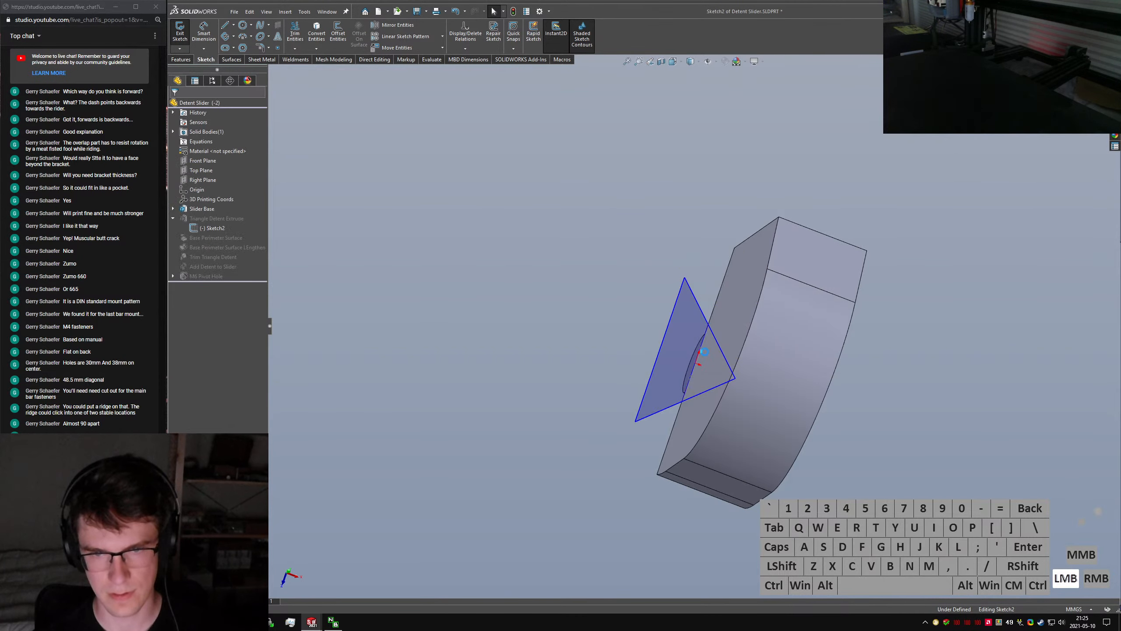
mouse_move(701, 323)
mouse_down()
mouse_move(648, 300)
mouse_move(623, 344)
mouse_up()
click(621, 338)
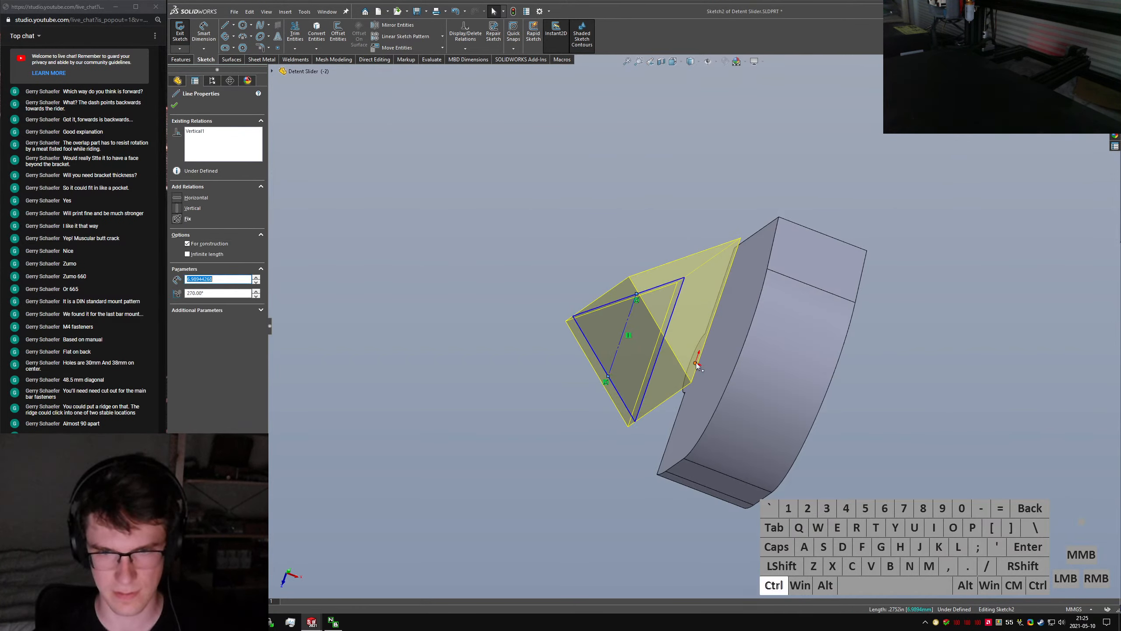
ctrl+click(696, 364)
key(alt+m)
click(531, 340)
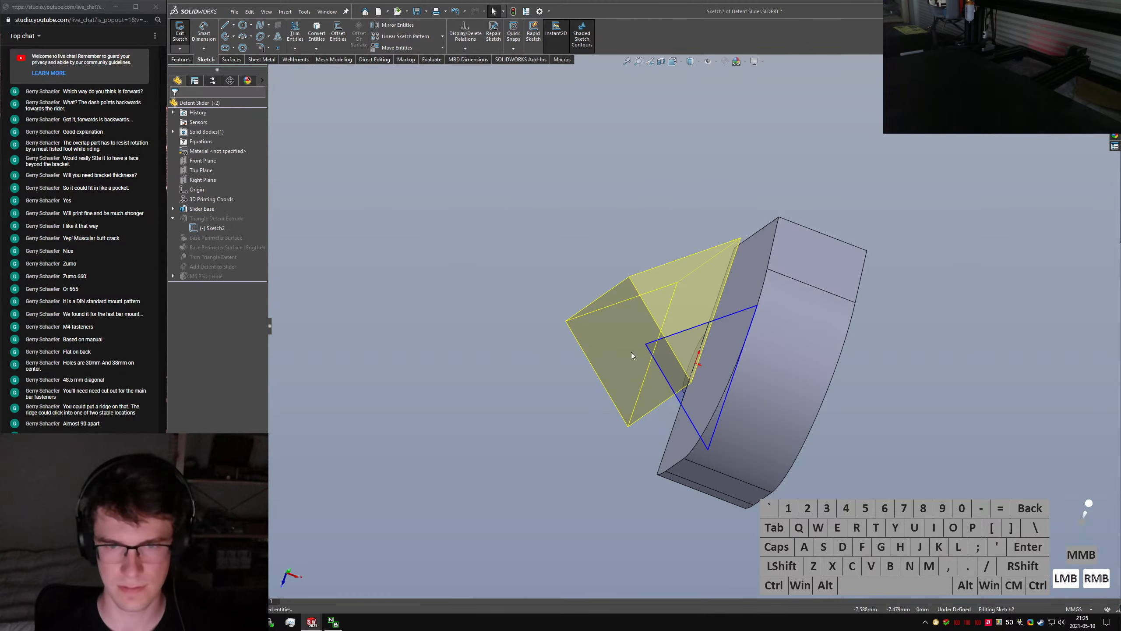
Dimension the triangle's apex and its vertical side at 3 mm each from the construction line
click(646, 345)
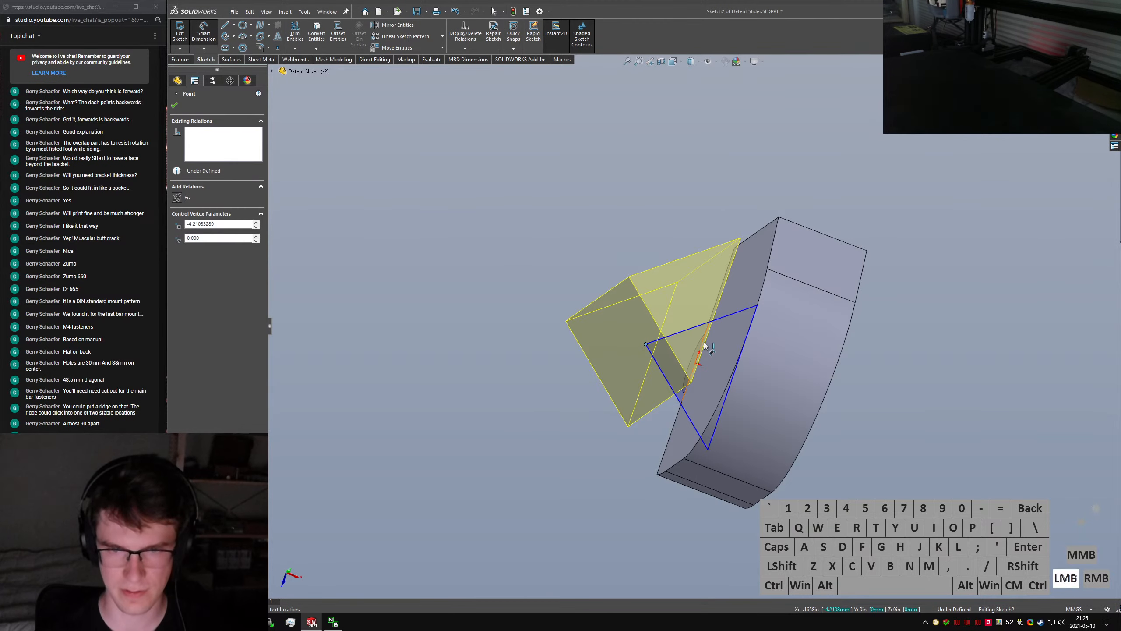
click(706, 280)
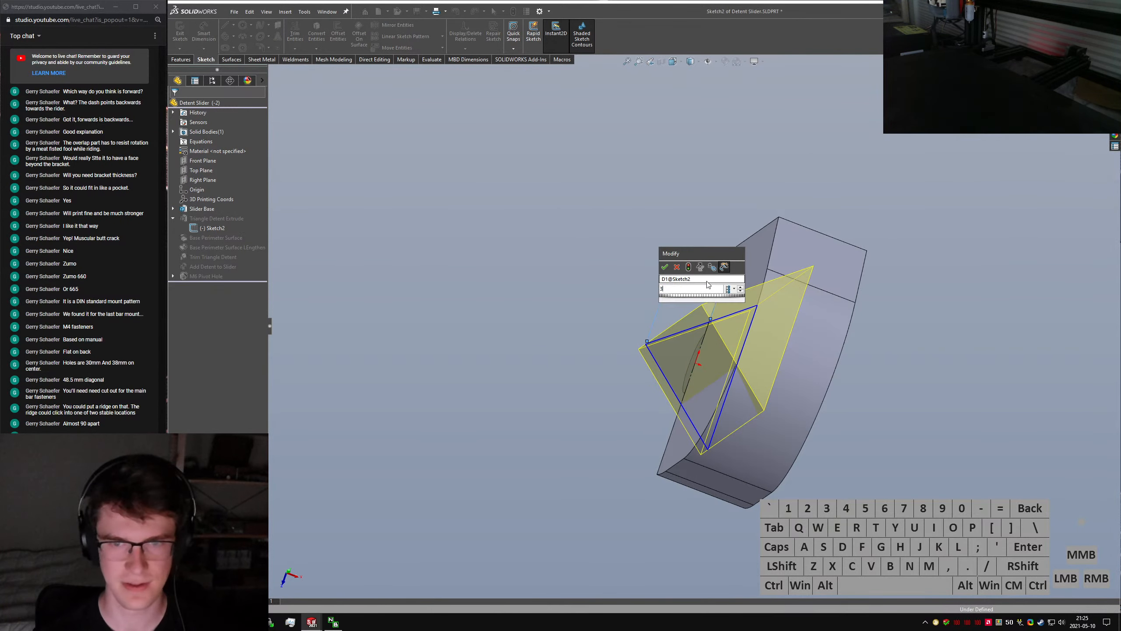
key(Return)
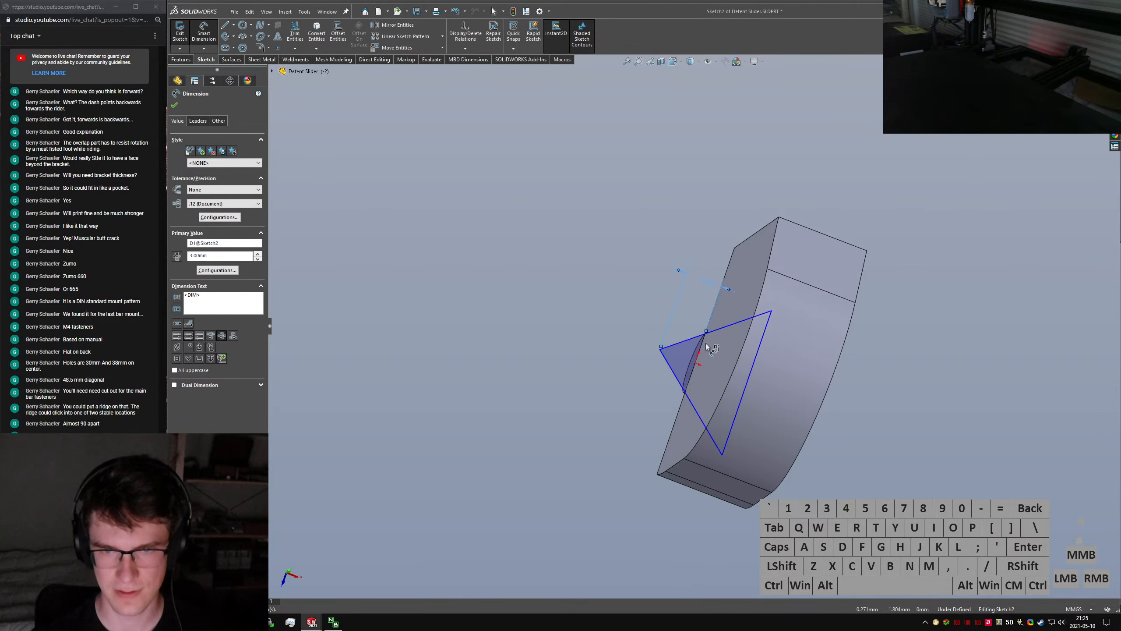
click(755, 329)
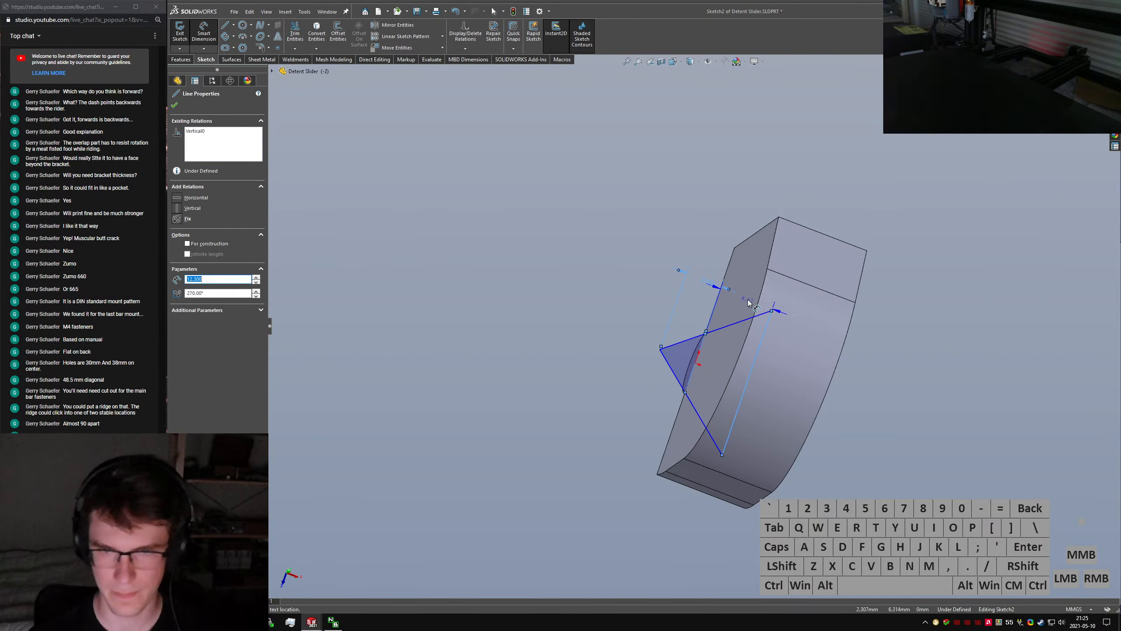
click(746, 302)
text(3)
key(Return)
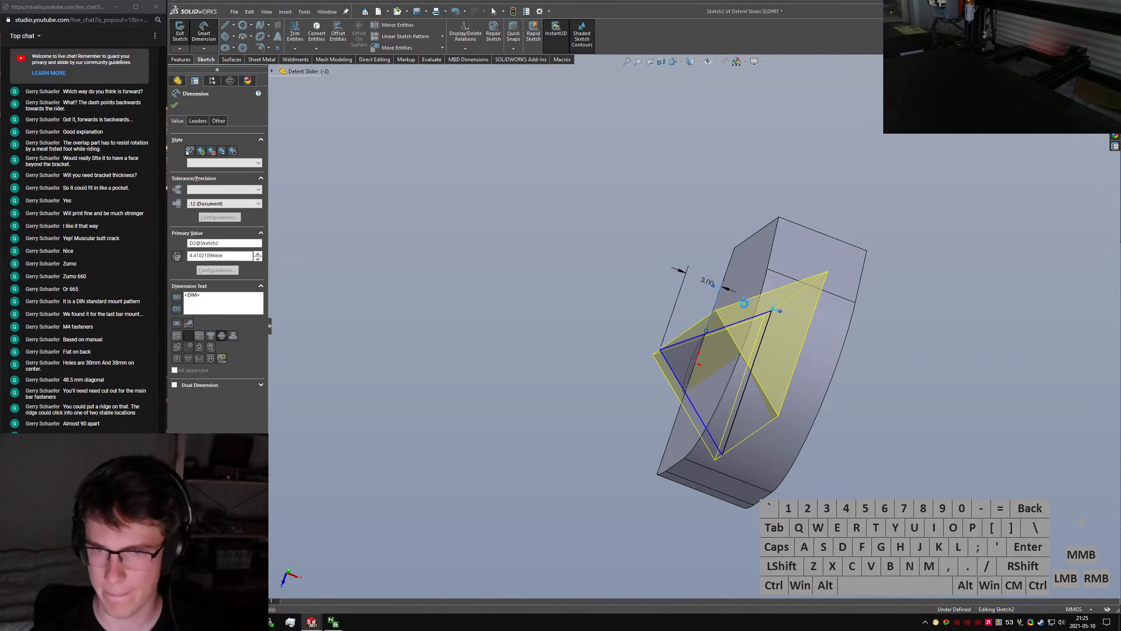
Dimension the angle between the triangle's two slanted sides at 100° and exit the sketch
click(736, 315)
click(696, 433)
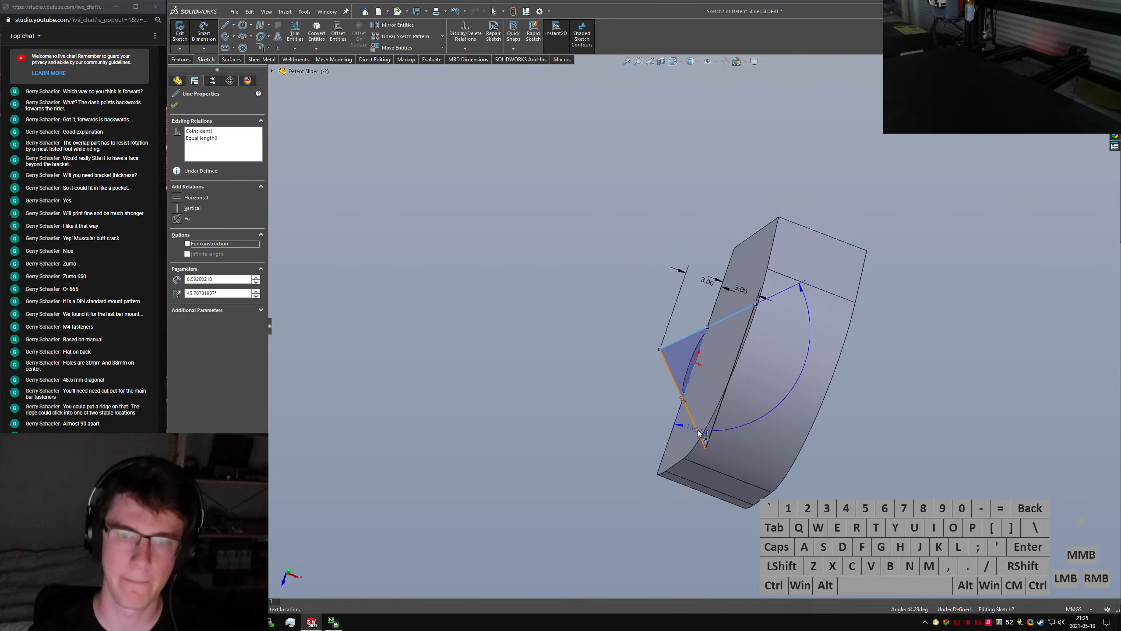
click(771, 408)
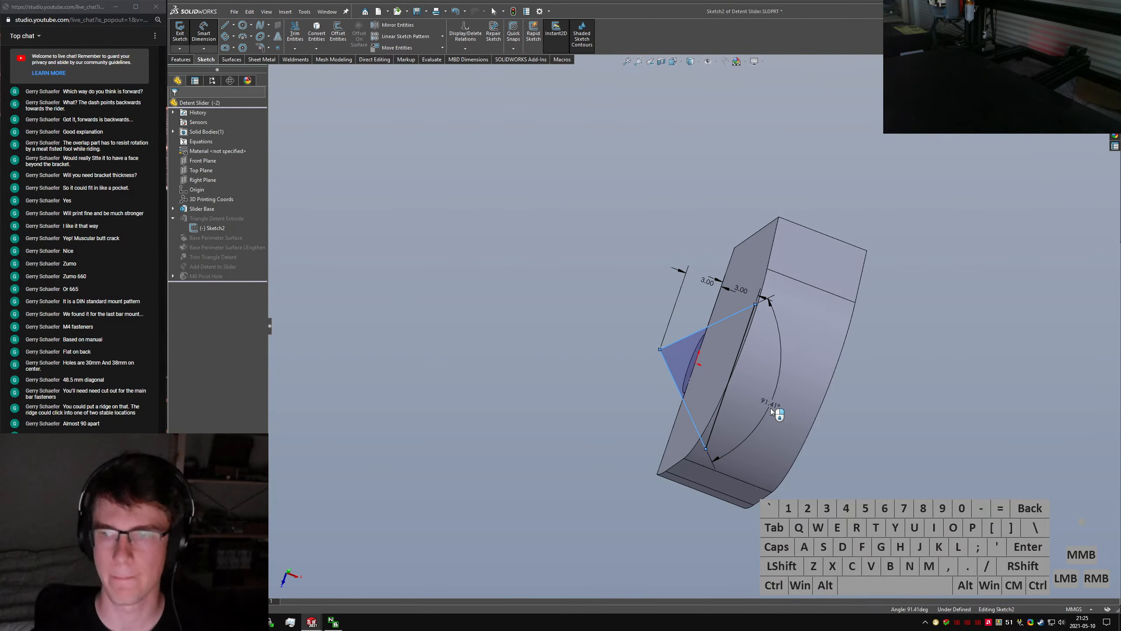
text(100)
key(Return)
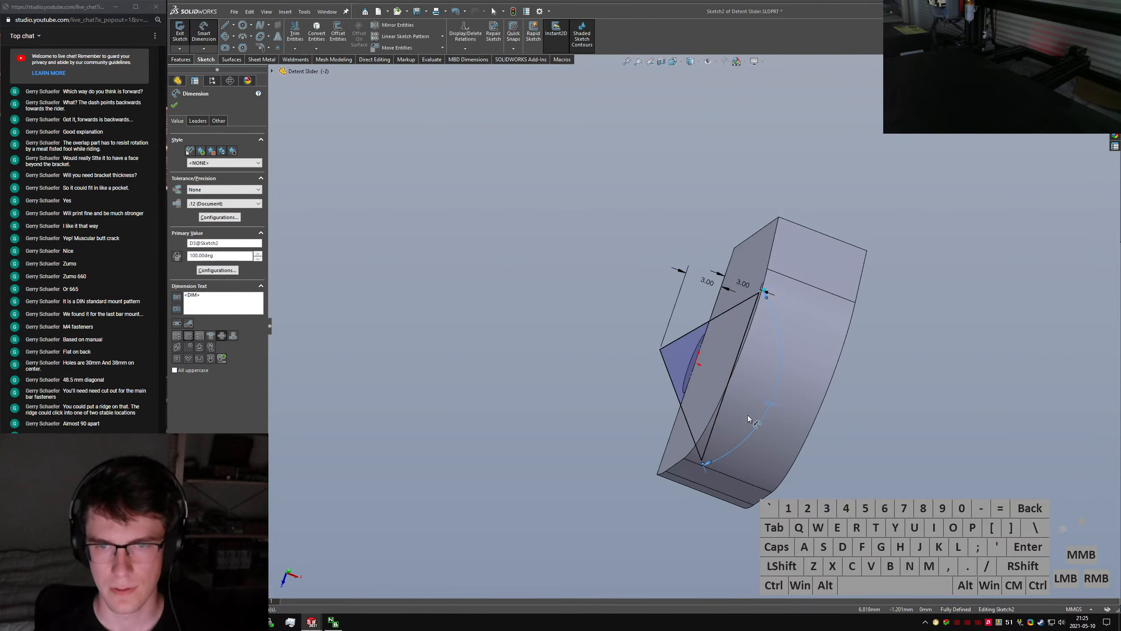
key(Escape)
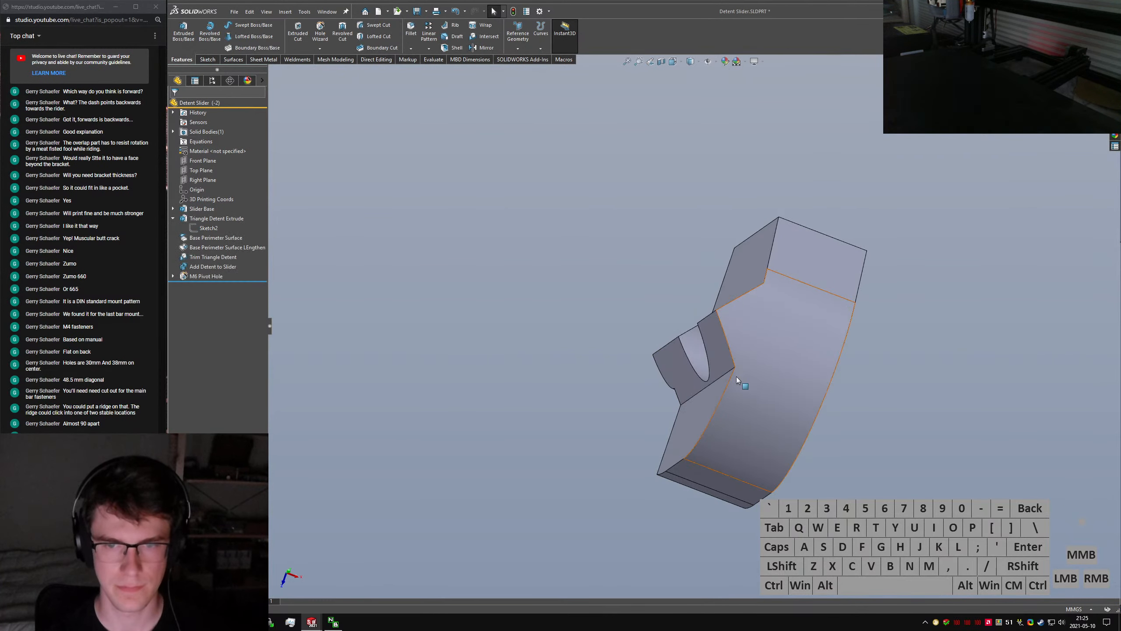
Set the rebuilt Detent Slider to the isometric view and save the part
mouse_move(736, 376)
middle_down()
mouse_move(877, 342)
mouse_move(738, 326)
middle_up()
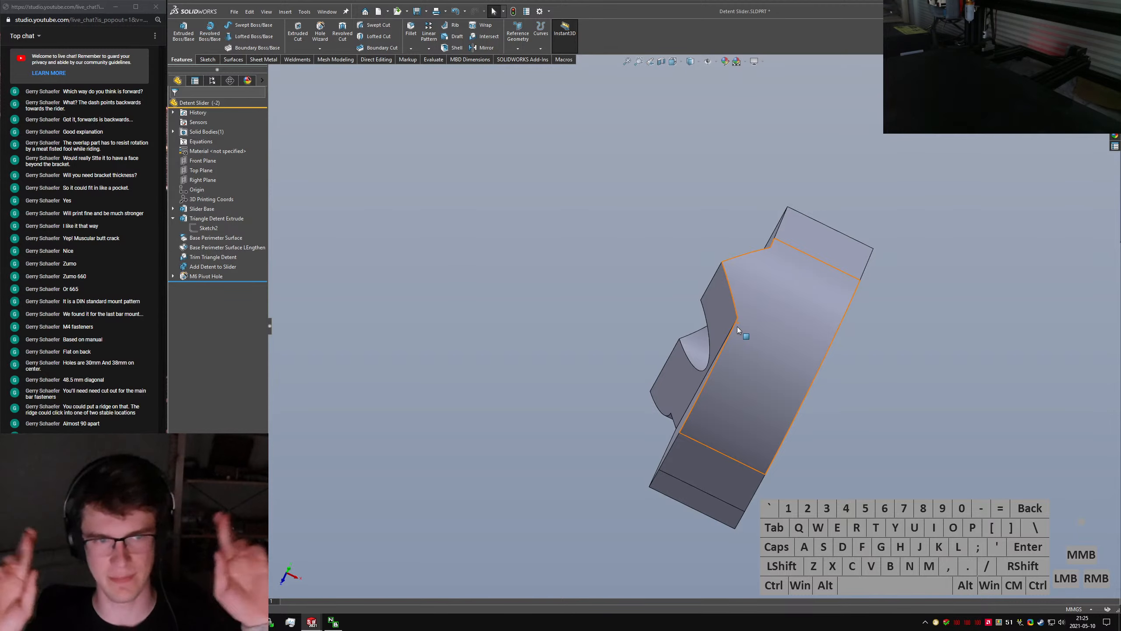
click(512, 234)
key(ctrl+7)
click(483, 227)
key(ctrl+s)
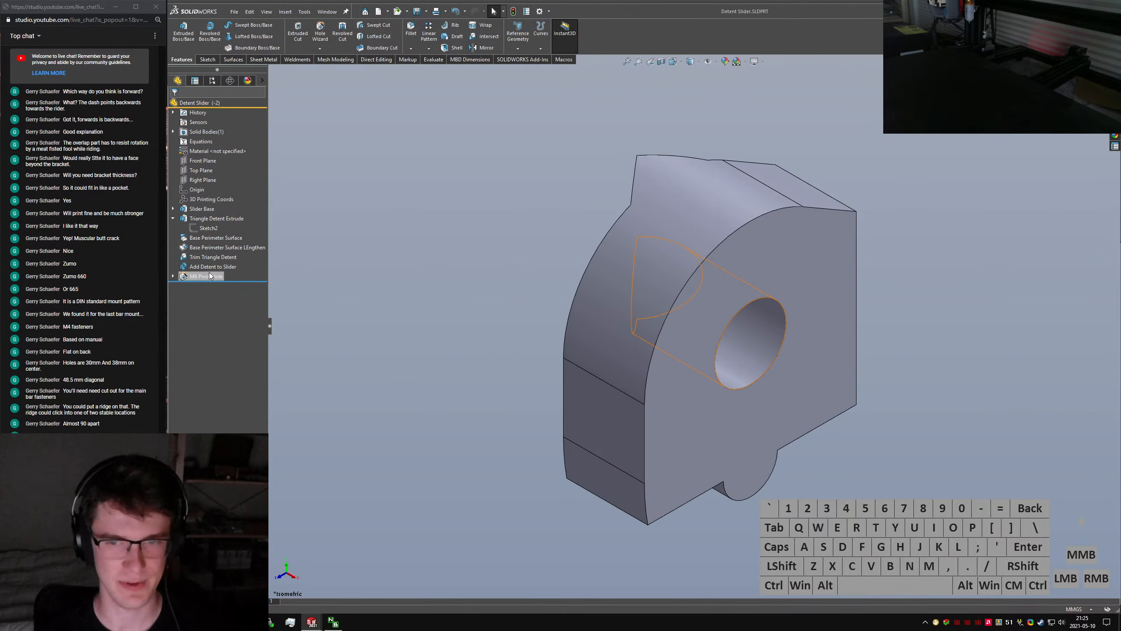
Switch to the AMPS Hinge Component part and open the First Detent Cut sketch for editing
middle_drag(677, 332, 864, 318)
key(ctrl+Tab)
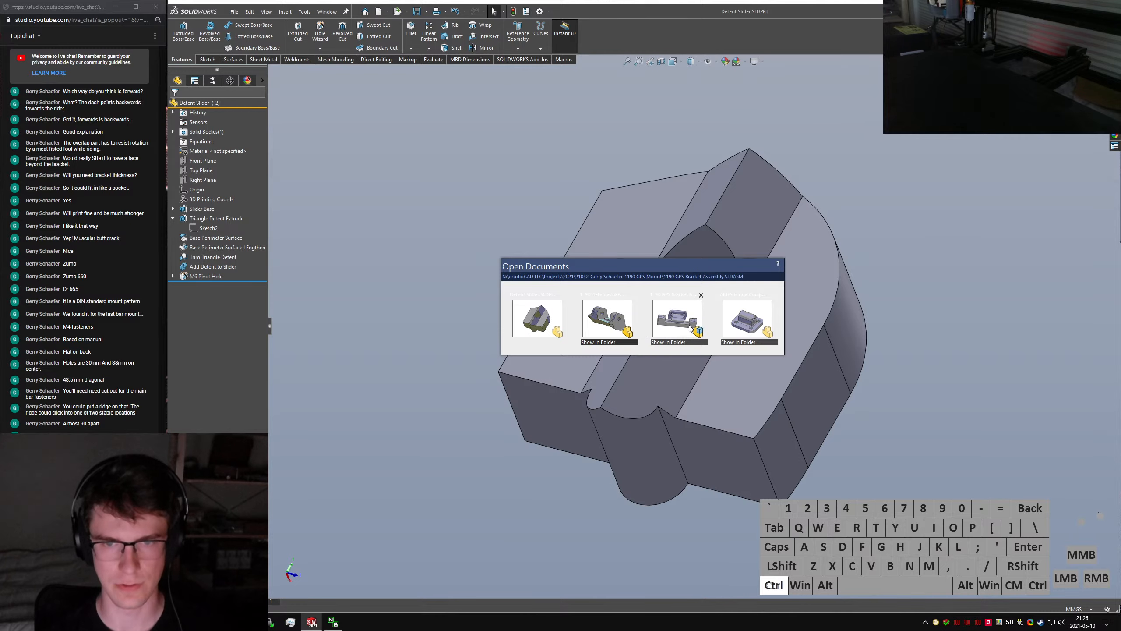
click(363, 295)
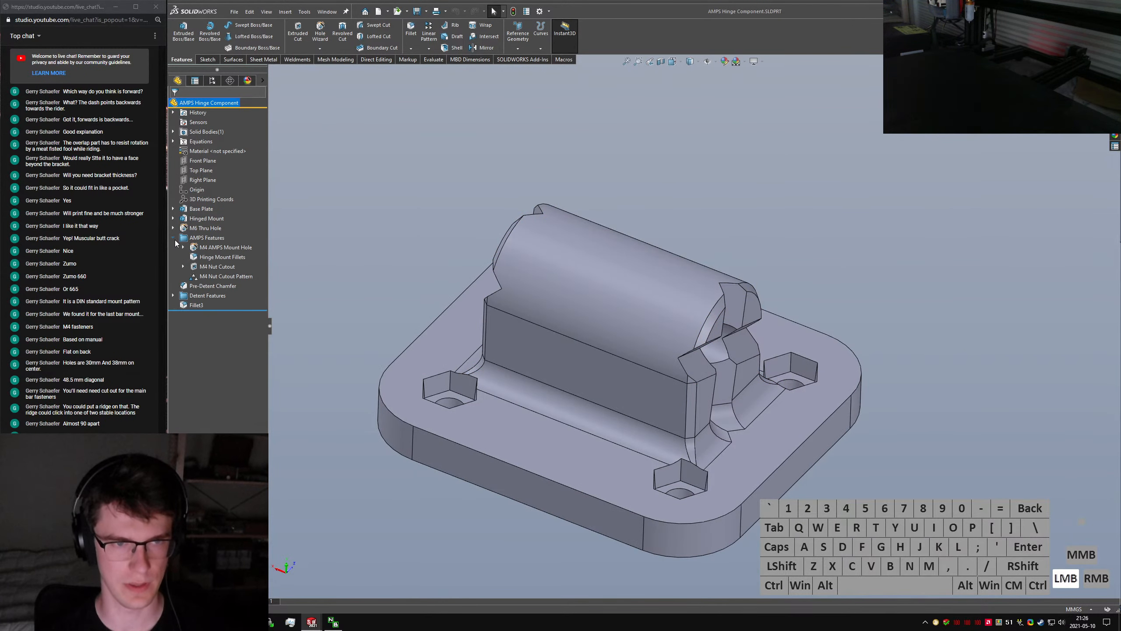
click(172, 257)
click(206, 256)
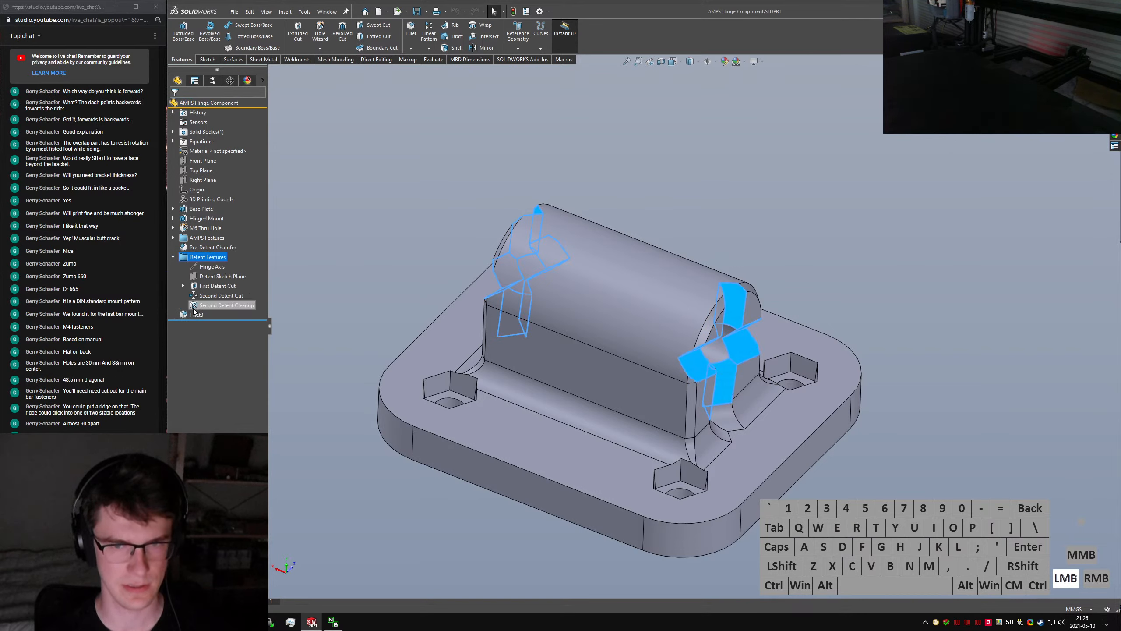
click(203, 305)
click(207, 276)
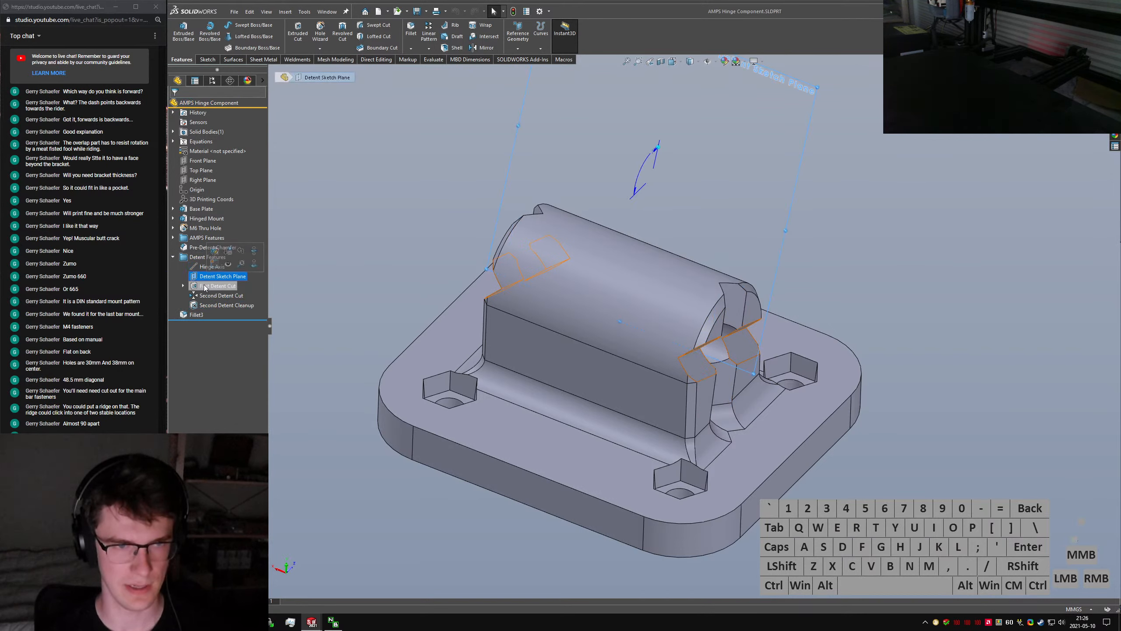
click(204, 287)
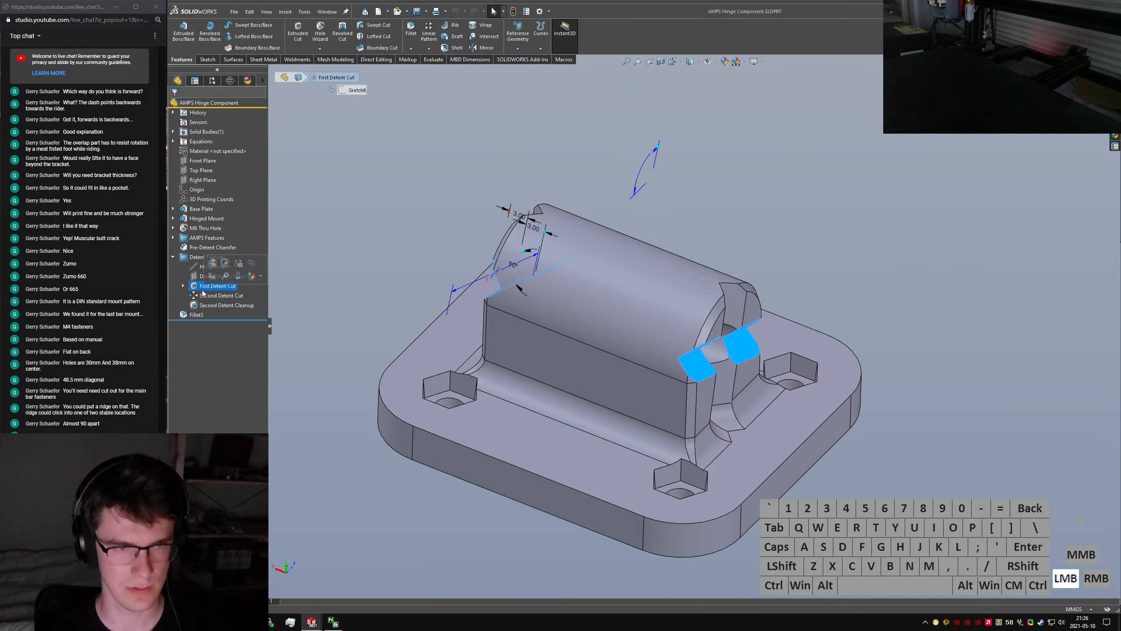
click(225, 262)
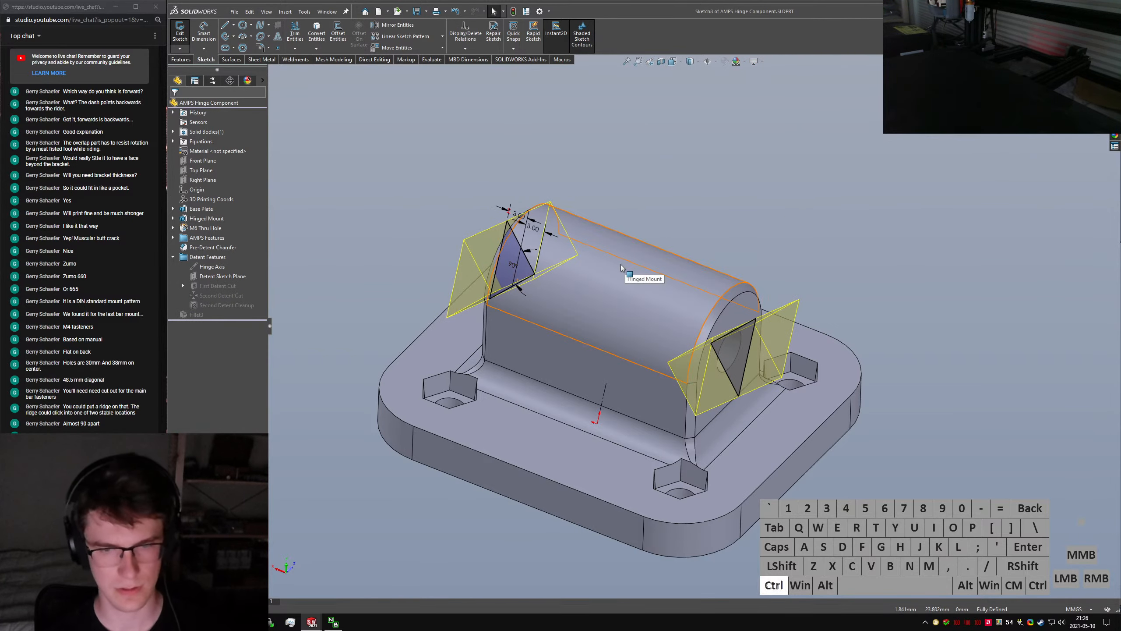
Trim away the mirrored triangle at the far end of the hinge and the mirror centerline, then exit the sketch
middle_drag(675, 247, 710, 396)
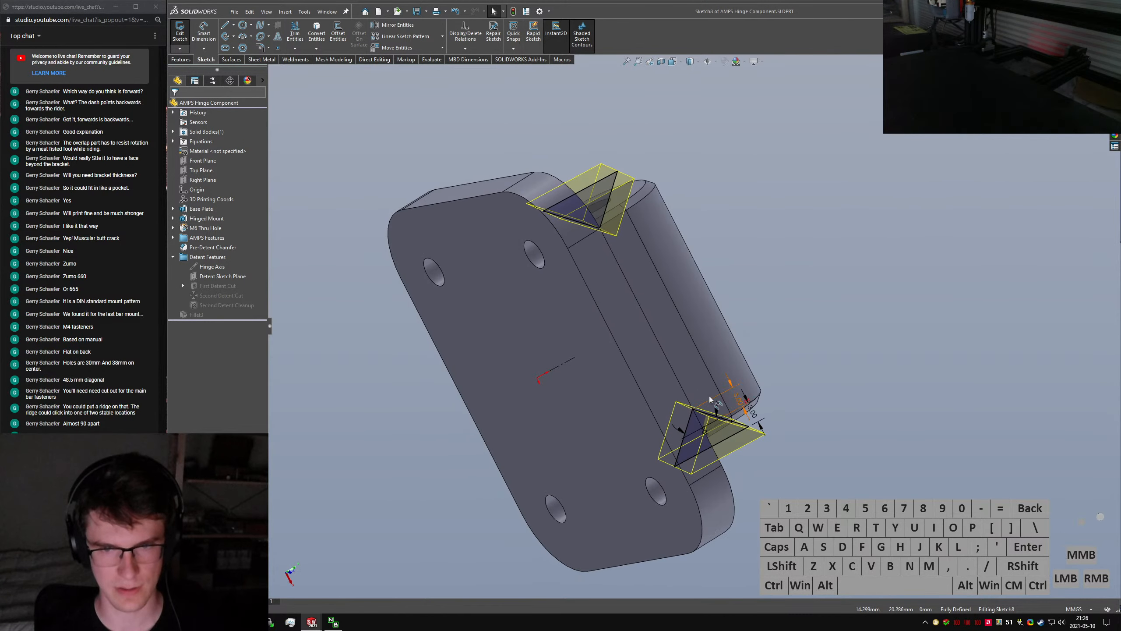
middle_drag(660, 200, 748, 191)
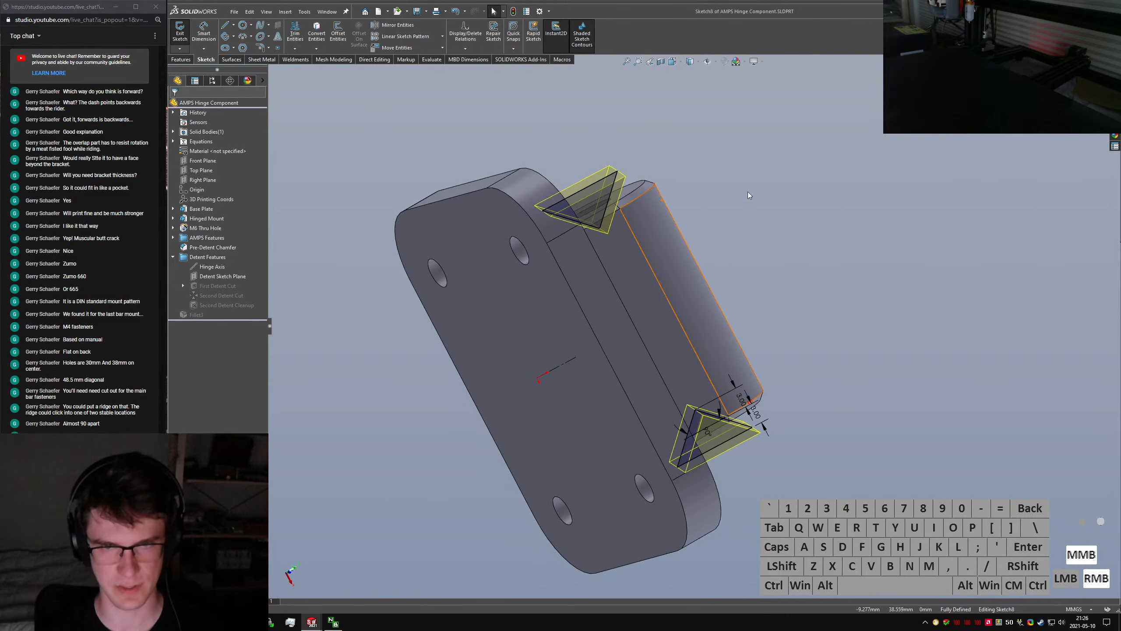
right_drag(748, 191, 704, 179)
drag(702, 168, 625, 198)
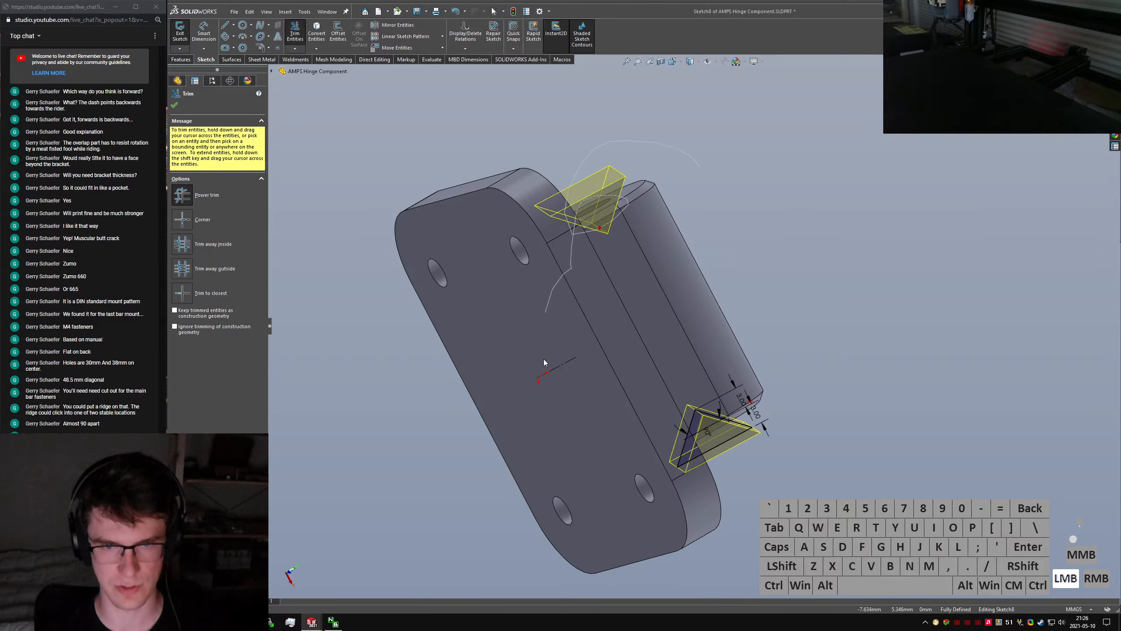
drag(543, 360, 542, 383)
key(Escape)
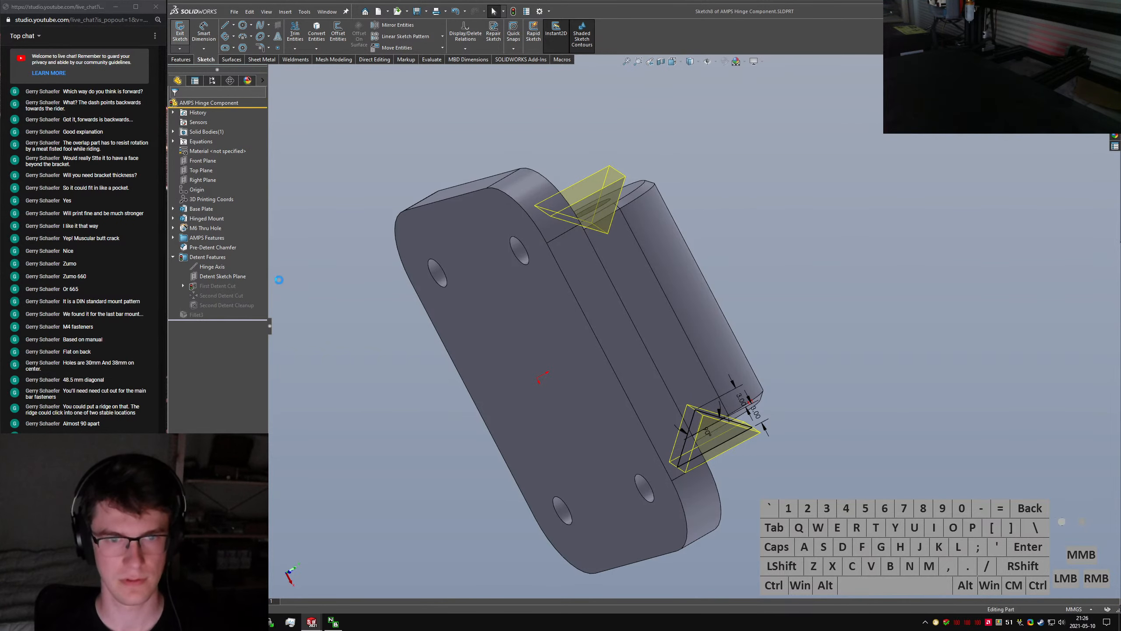
Edit the Second Detent Cleanup feature and accept it with only its two remaining faces
click(229, 305)
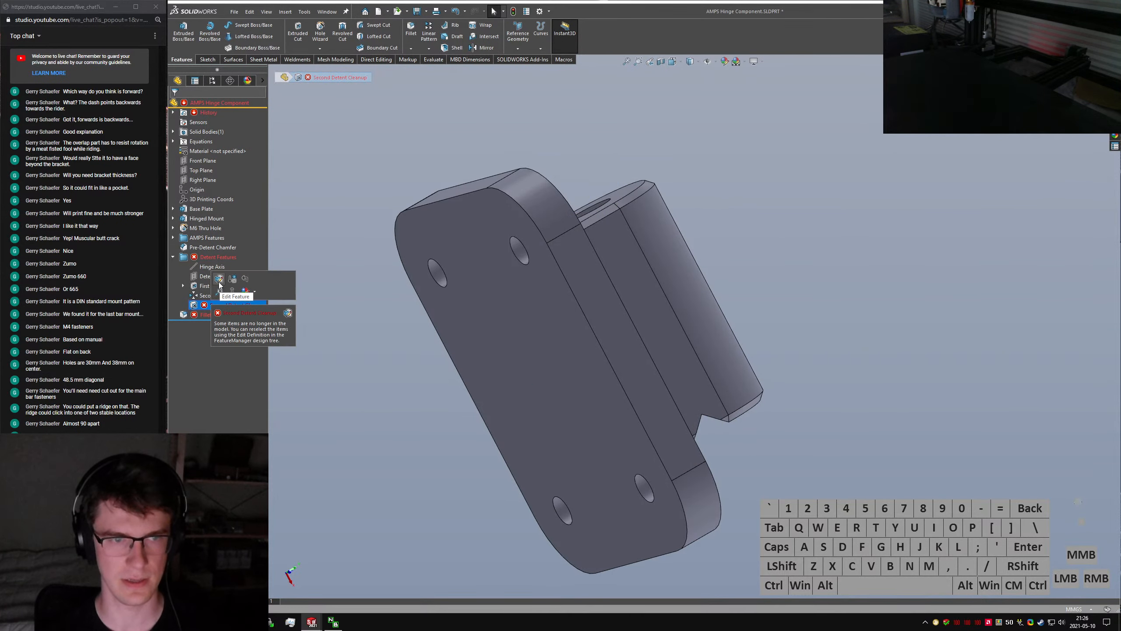
click(219, 278)
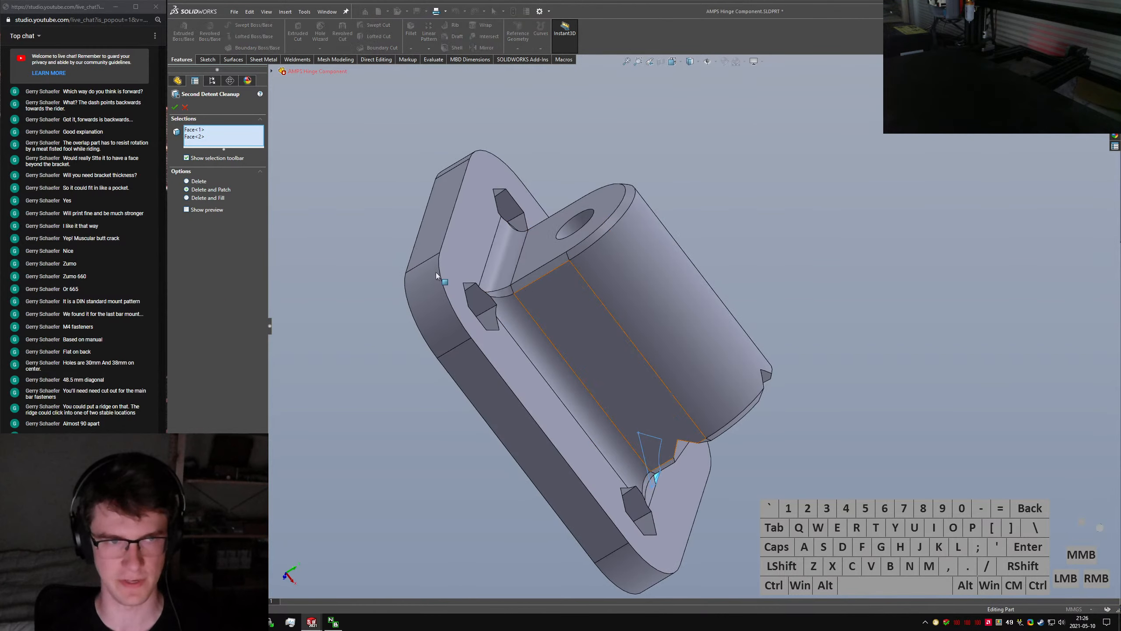
click(220, 138)
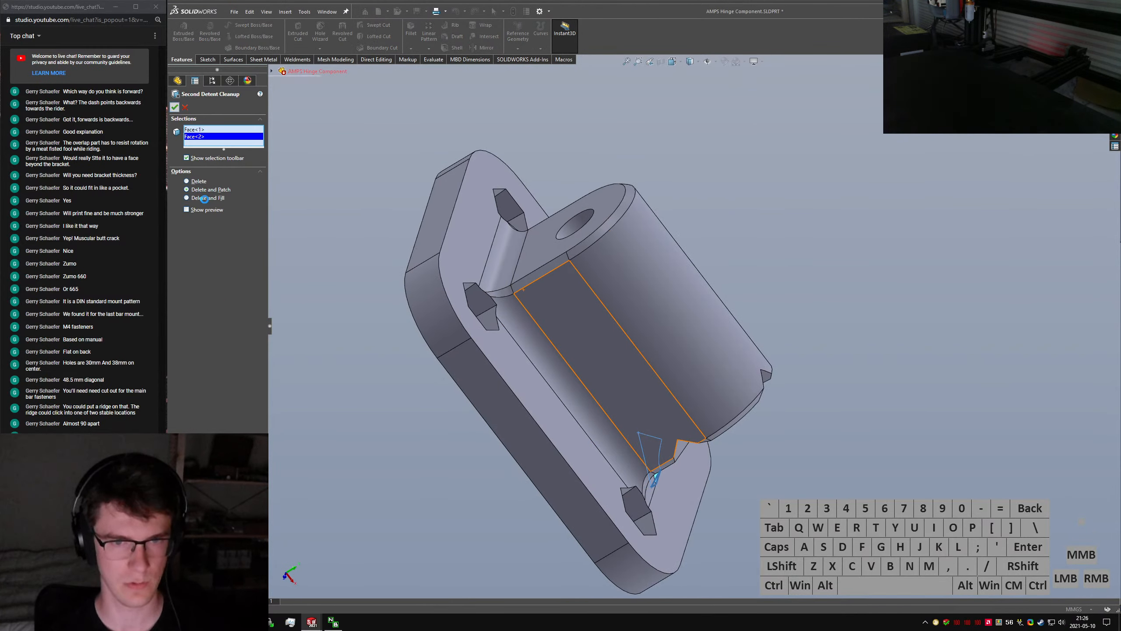
Edit the Fillet3 feature and remove the missing edges from its items to fillet
click(200, 314)
click(210, 293)
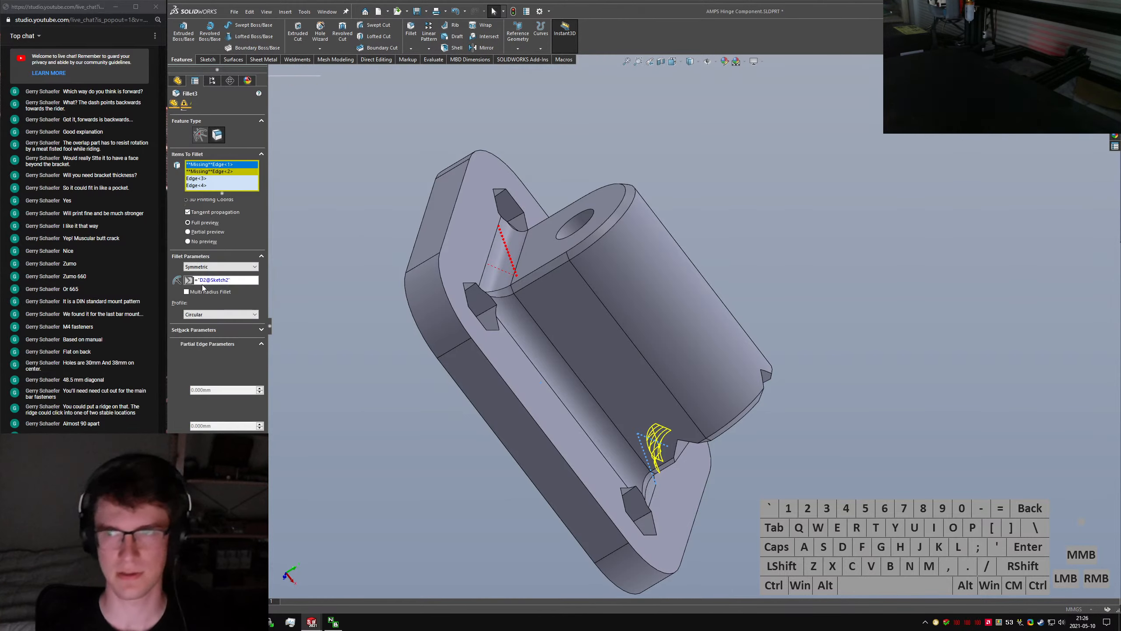
right_click(221, 178)
click(246, 194)
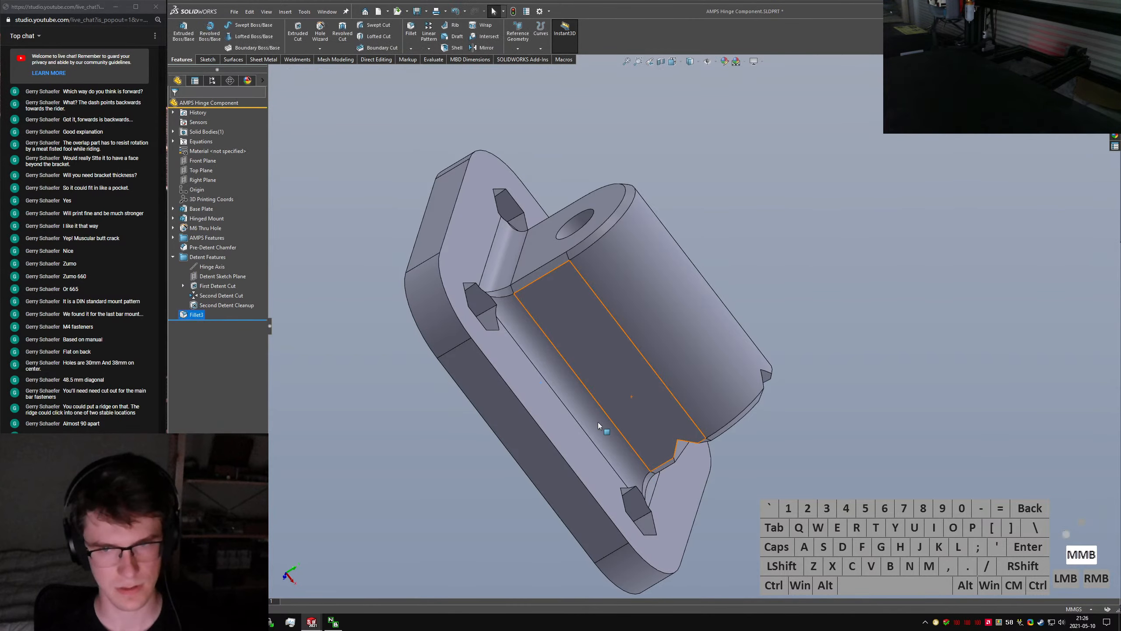
Save the AMPS Hinge Component and measure the hinged mount's length between its two end faces
middle_drag(598, 422, 564, 259)
key(ctrl+s)
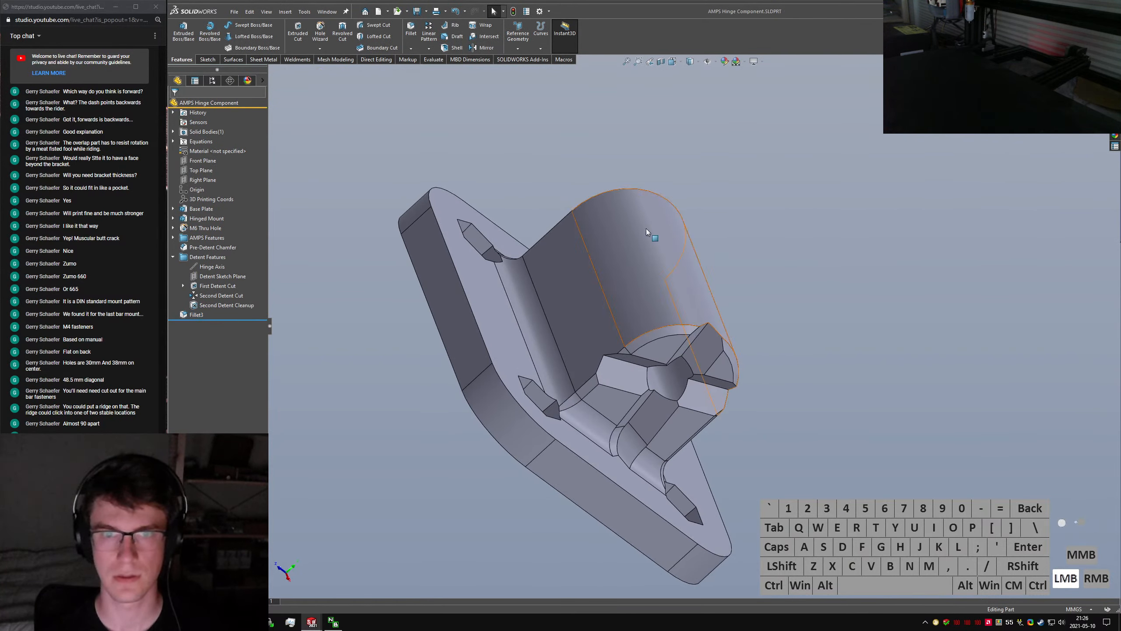
middle_drag(673, 363, 600, 248)
key(ctrl+Tab)
key(ctrl+shift+Tab)
click(587, 212)
ctrl+click(707, 355)
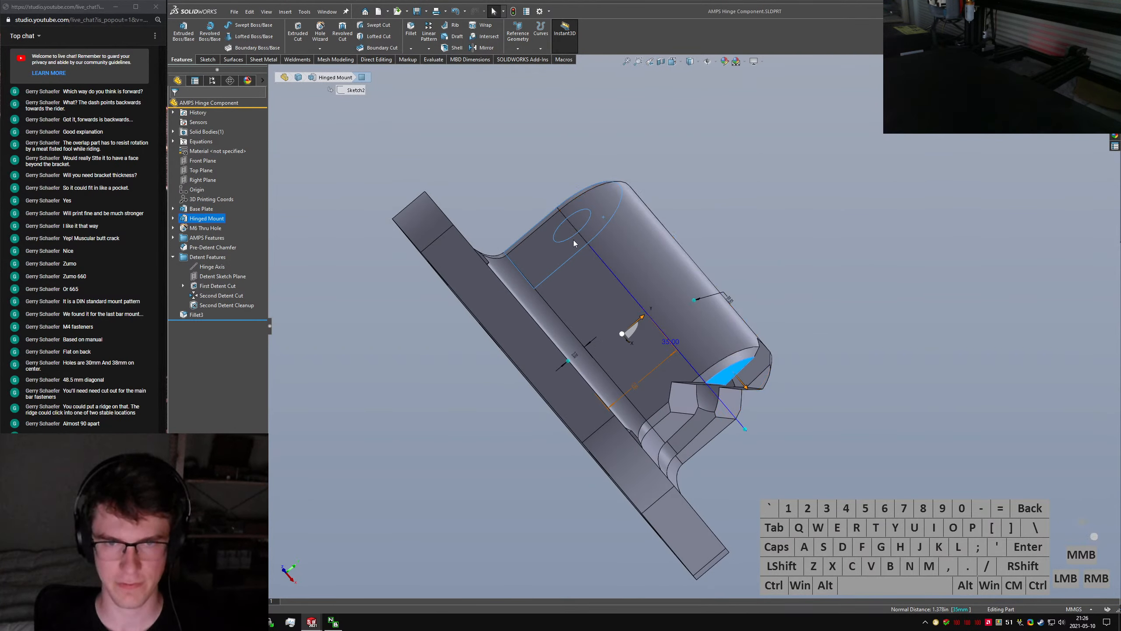
click(855, 451)
Switch to the 1190 GPS Bracket Assembly and open the 1190 Detented GPS Bracket part from it
key(ctrl+Tab)
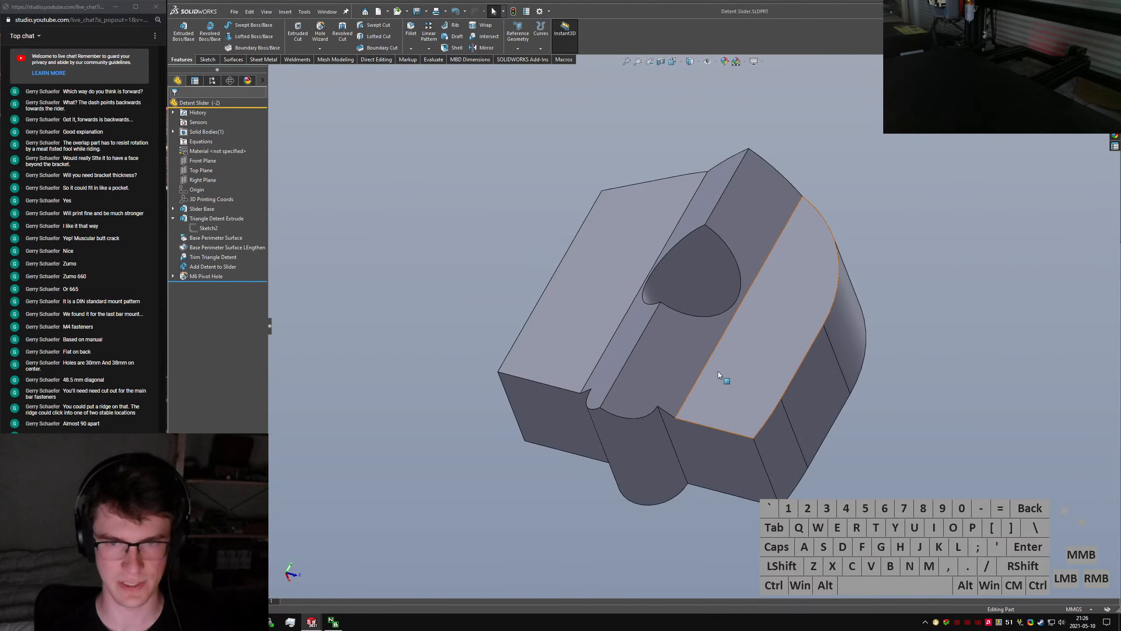
key(ctrl+Tab)
ctrl+click(660, 331)
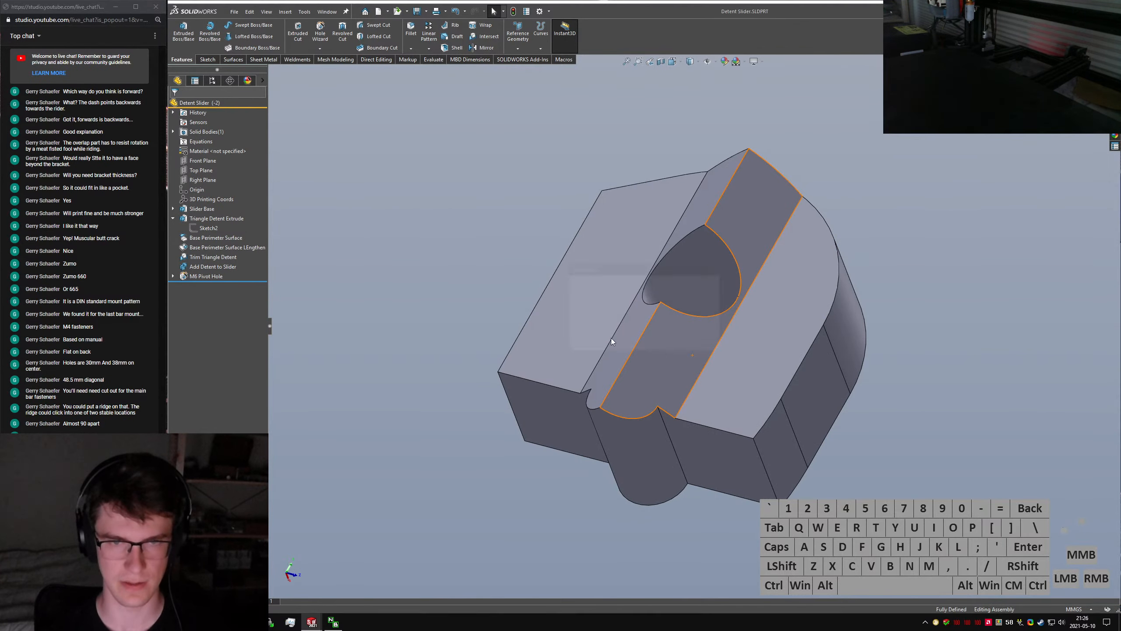
click(724, 265)
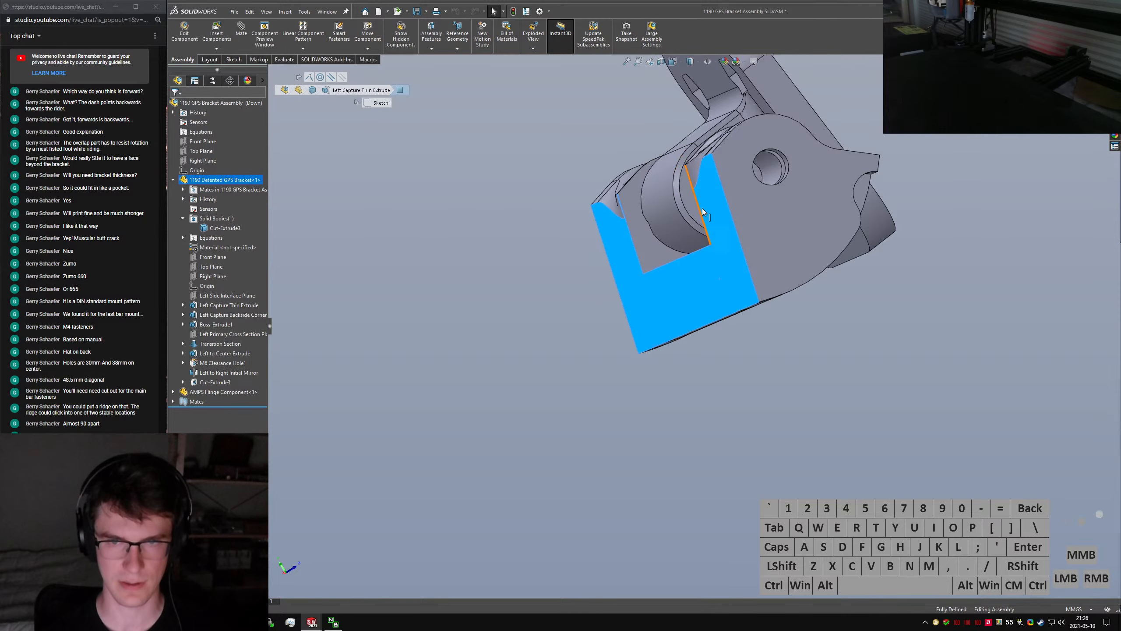
middle_drag(702, 209, 657, 287)
right_click(657, 287)
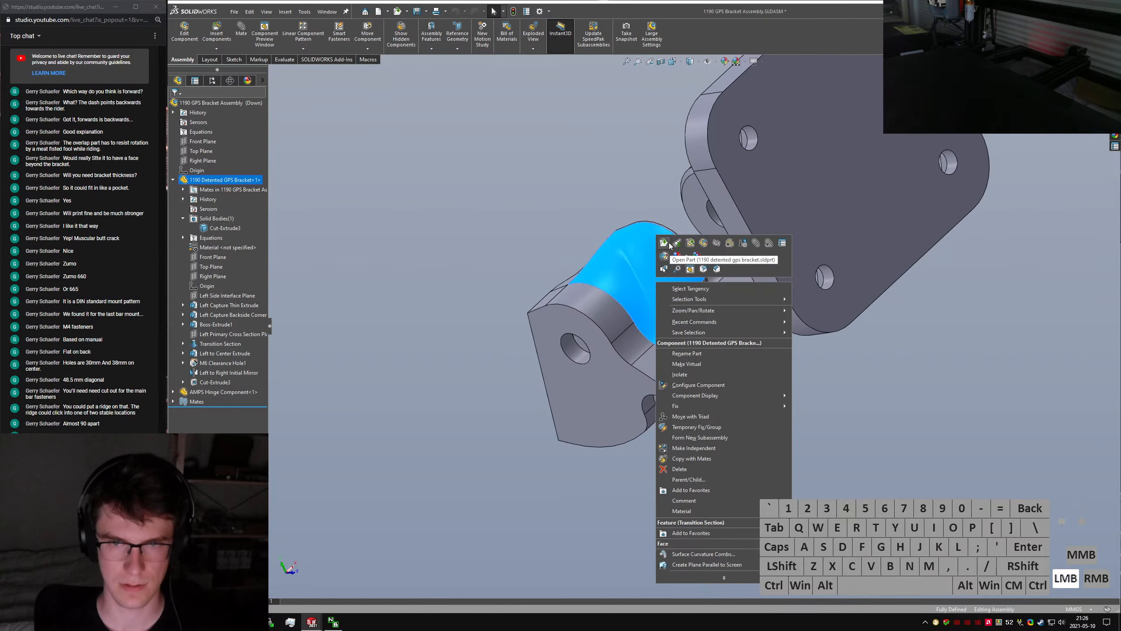
click(677, 242)
click(675, 286)
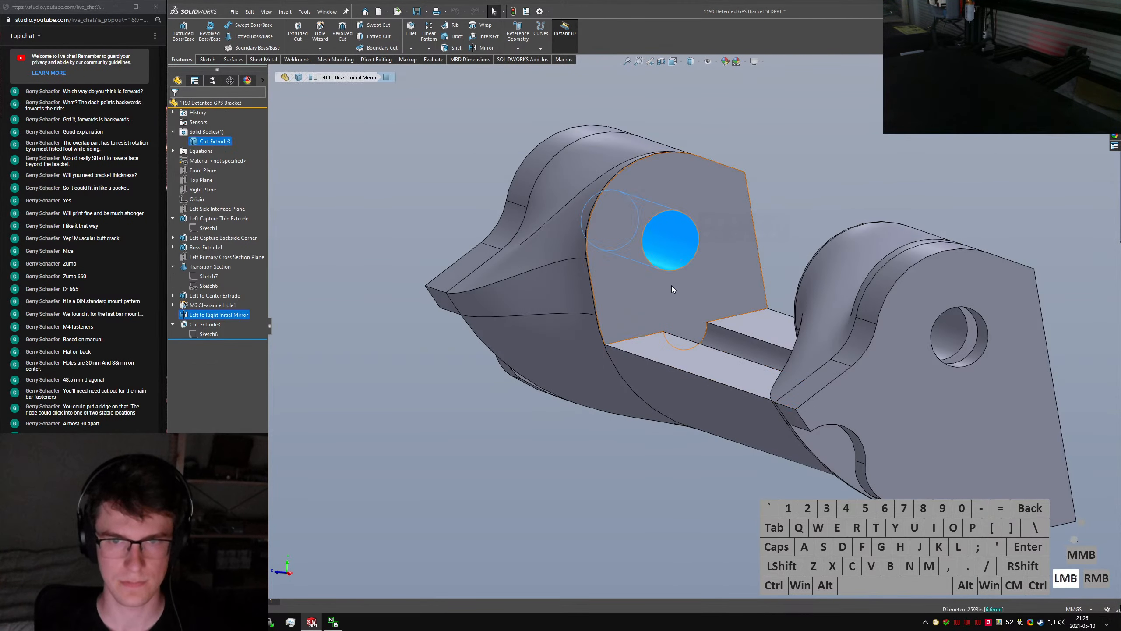
Edit Cut-Extrude3 so its first direction is Blind, reversed, and 35 mm deep
right_click(204, 325)
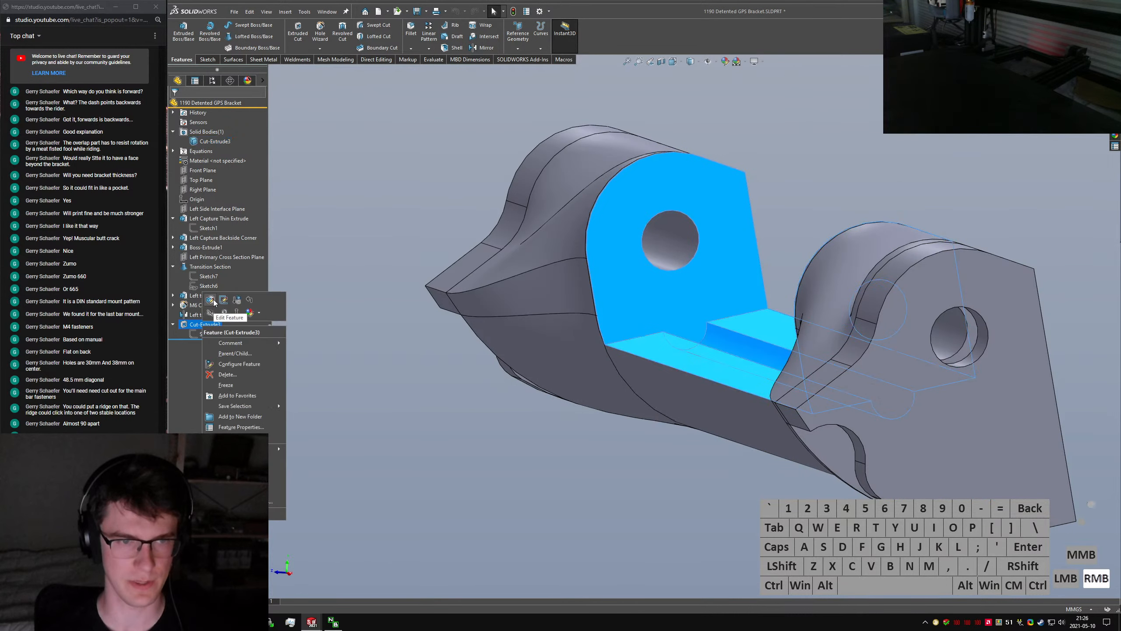
click(220, 335)
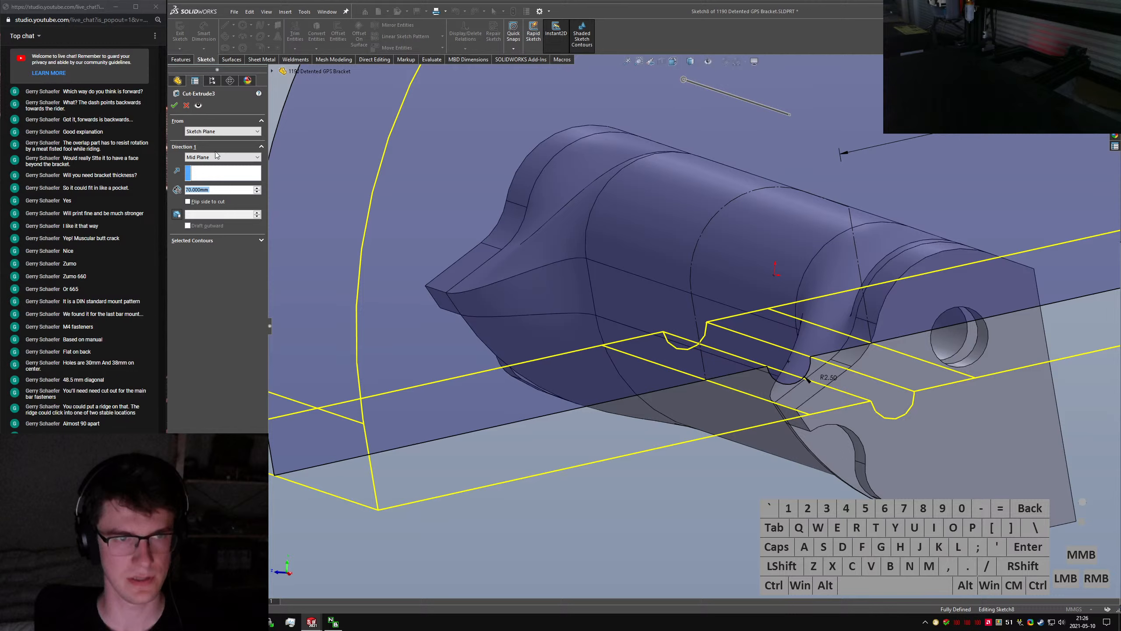
click(207, 157)
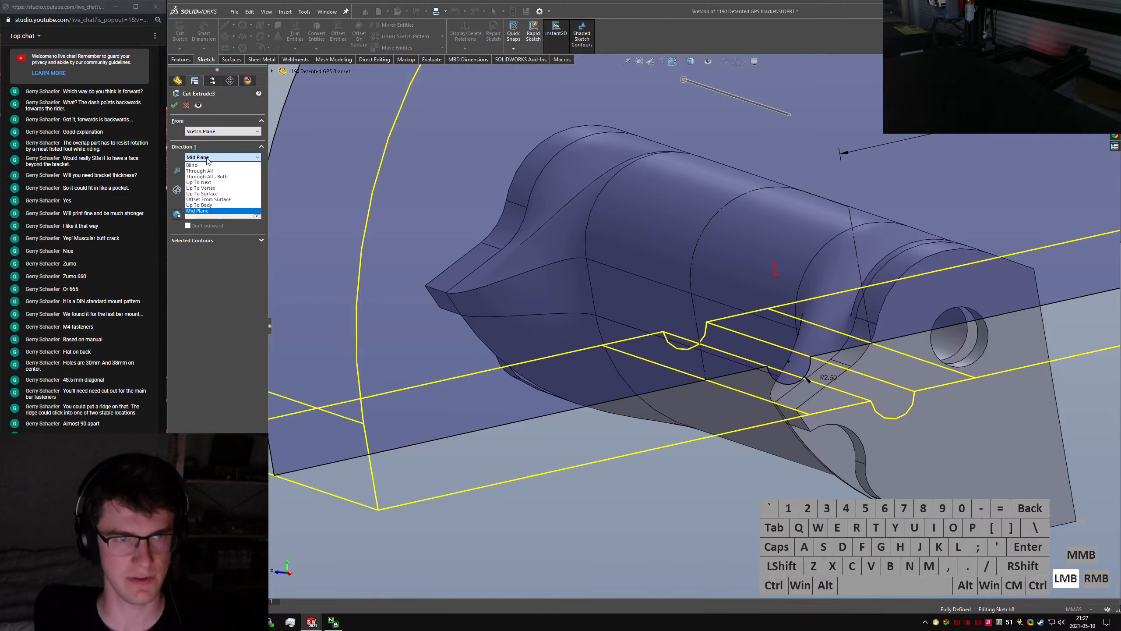
click(206, 164)
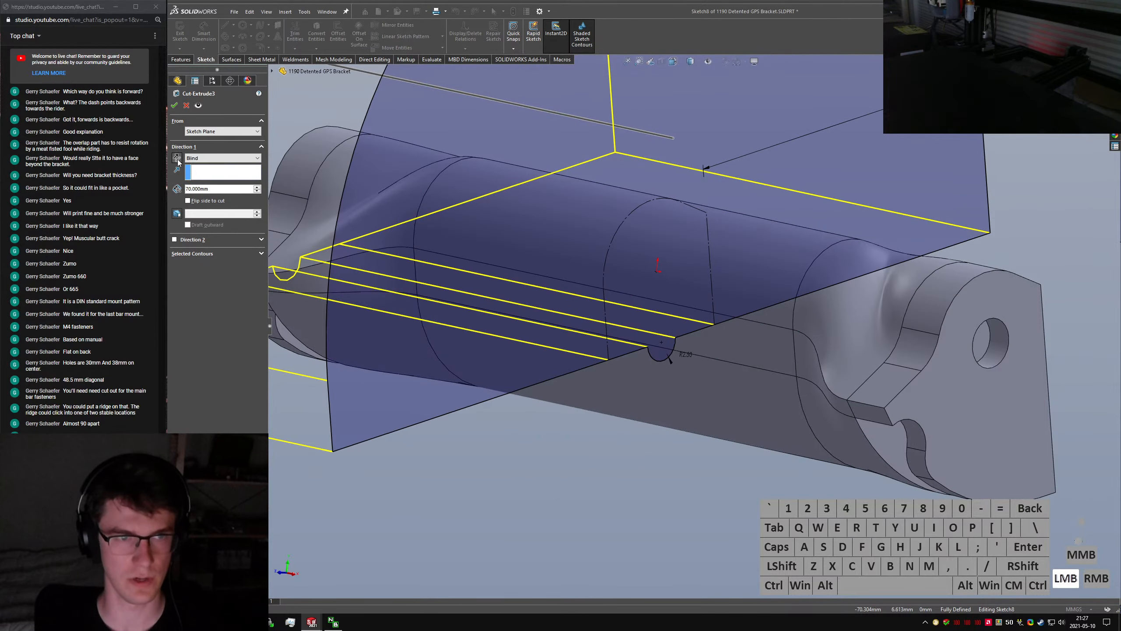
click(178, 160)
text(35)
key(Return)
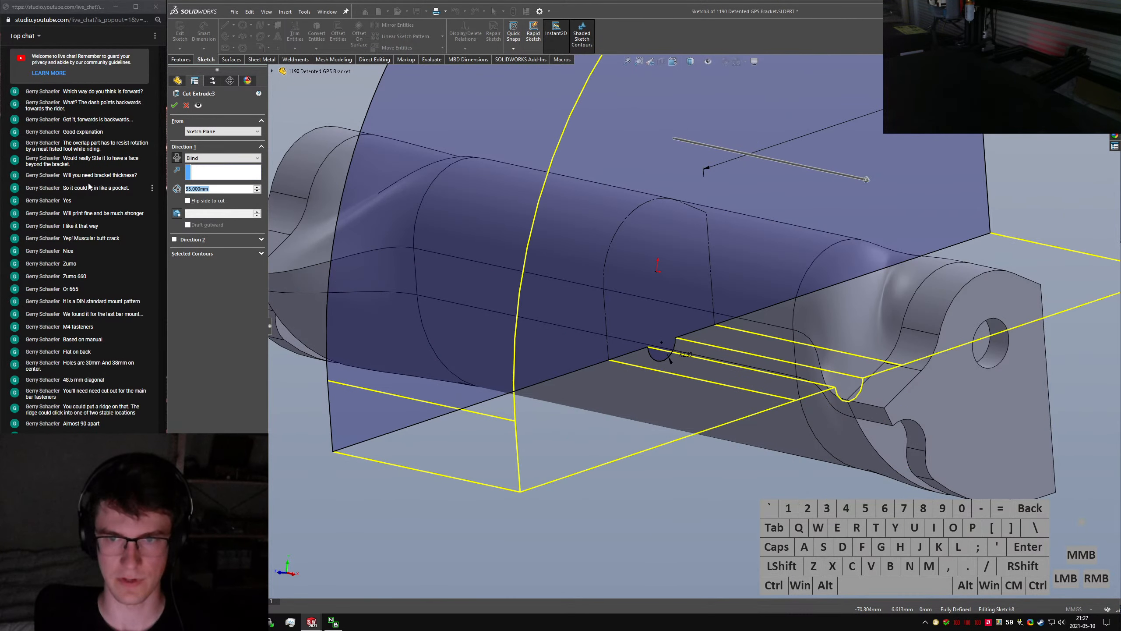
Add a second Blind direction of 17.5 mm to Cut-Extrude3, then save the bracket and return to the assembly
click(175, 240)
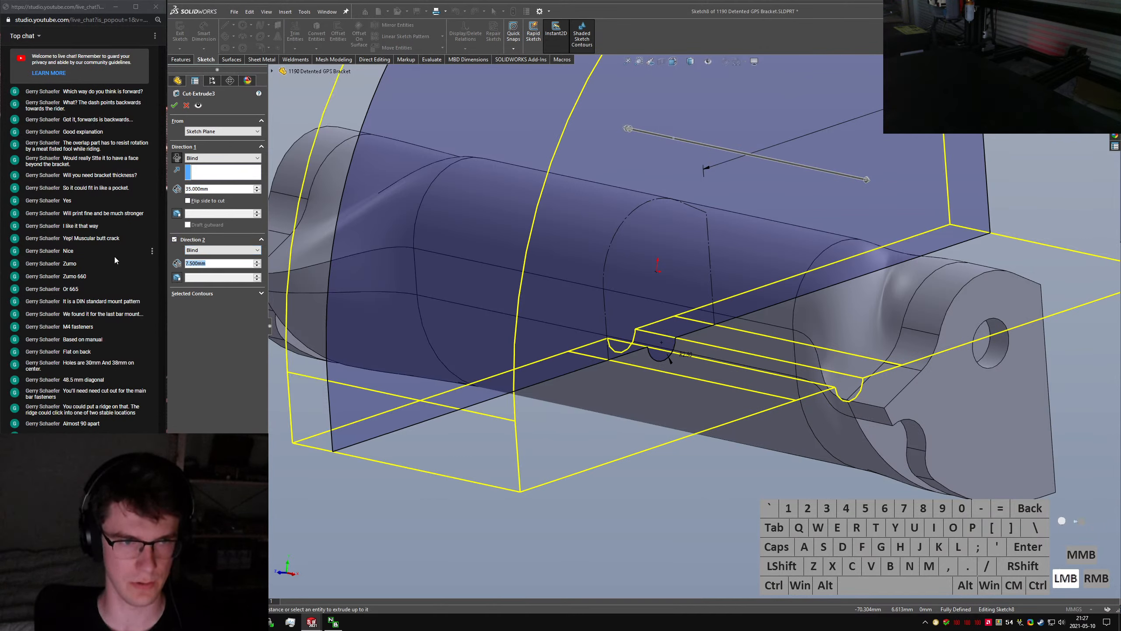
text(17.5)
key(Return)
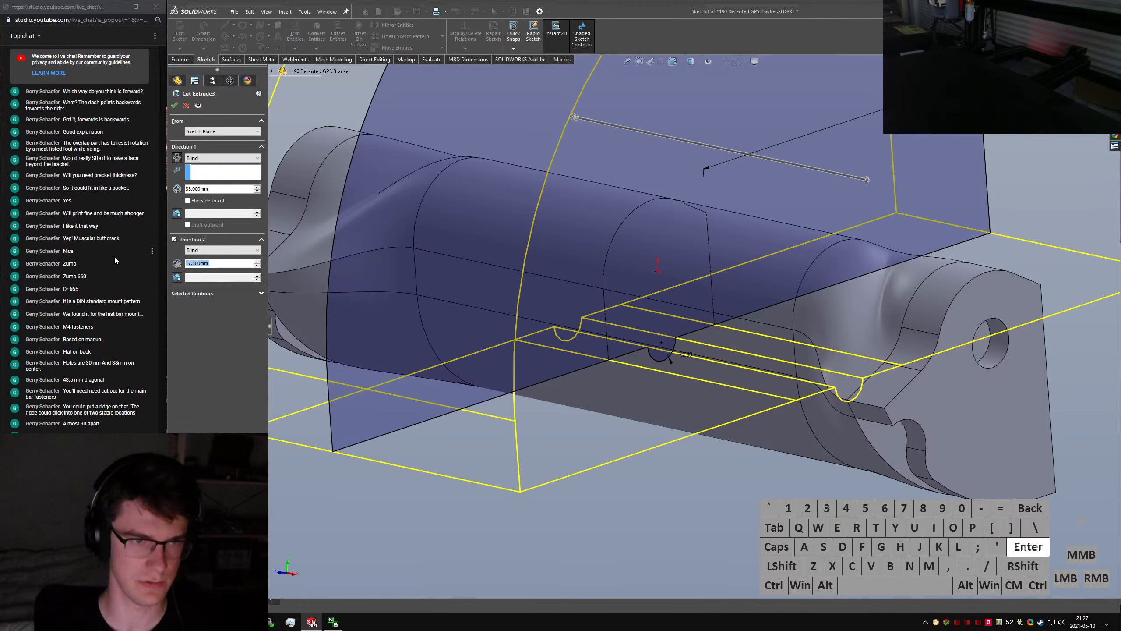
key(Return)
scroll(546, 351, down, 2)
key(ctrl+s)
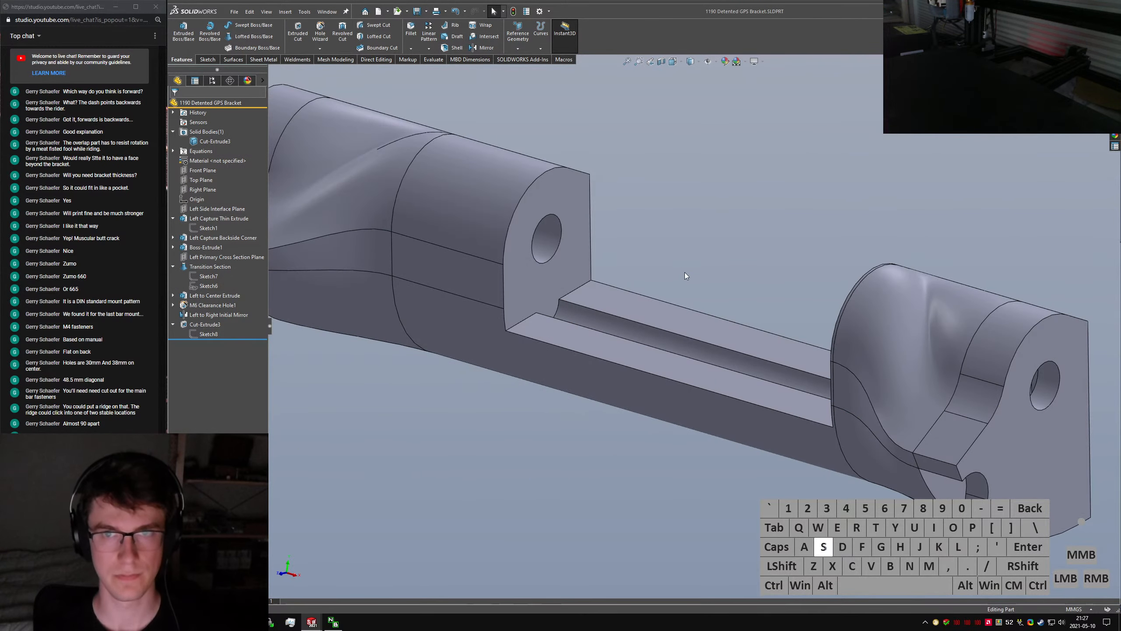
key(ctrl+Tab)
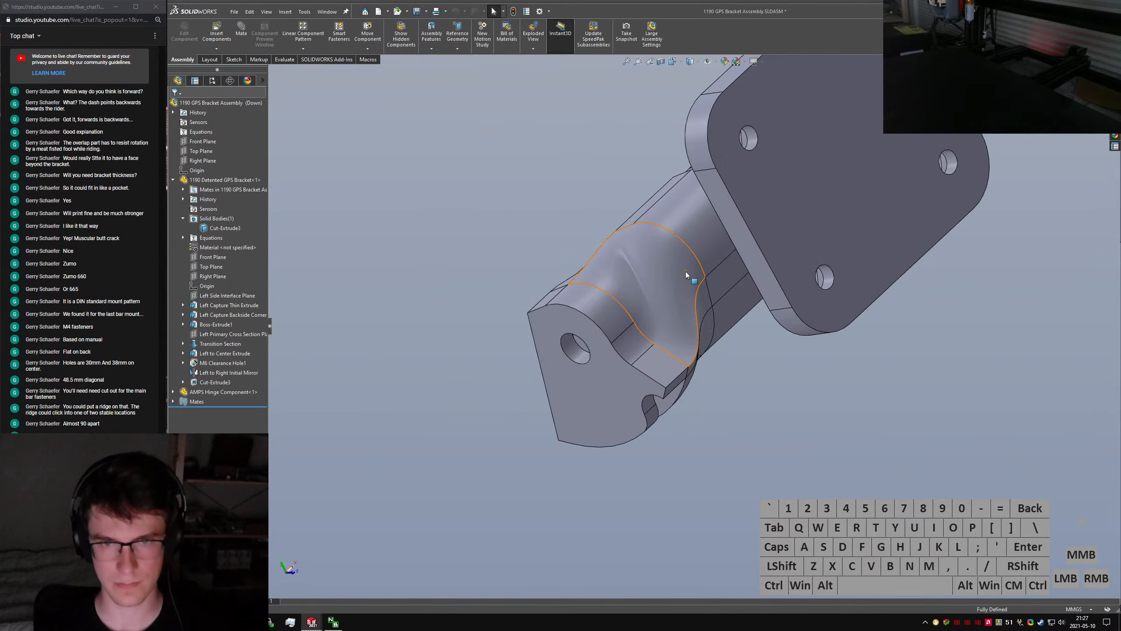
middle_drag(685, 271, 946, 461)
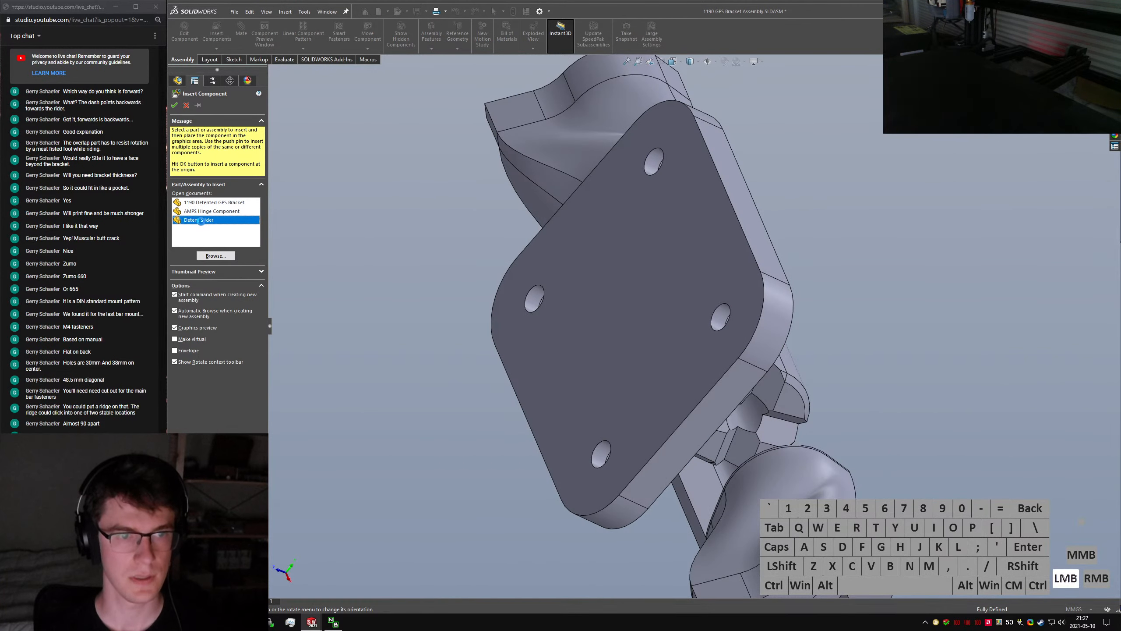
click(201, 221)
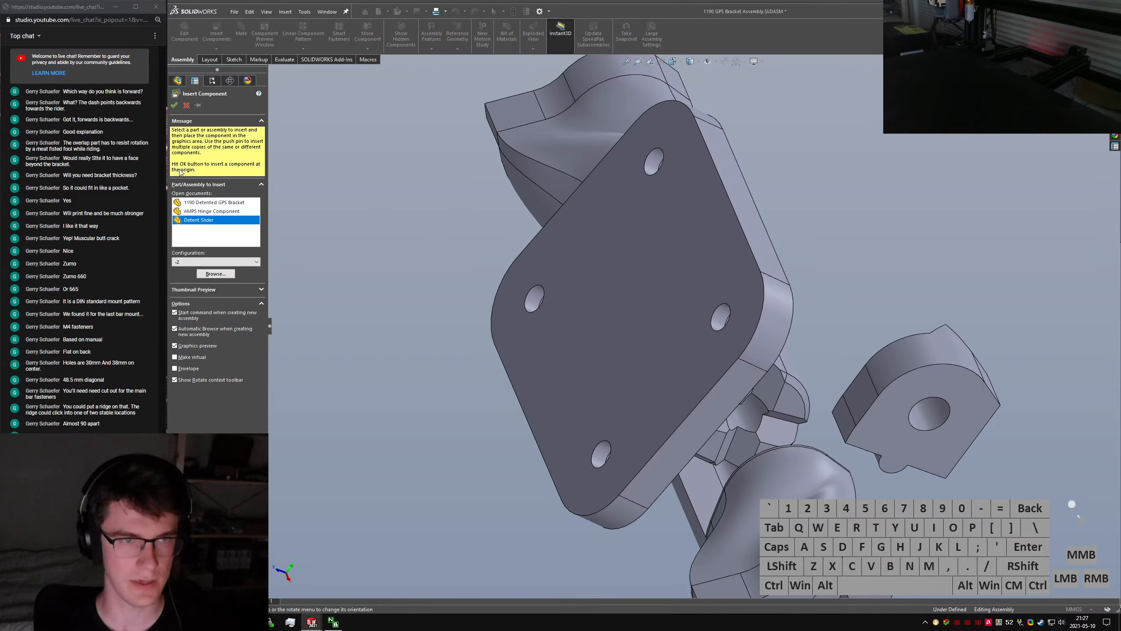
click(185, 105)
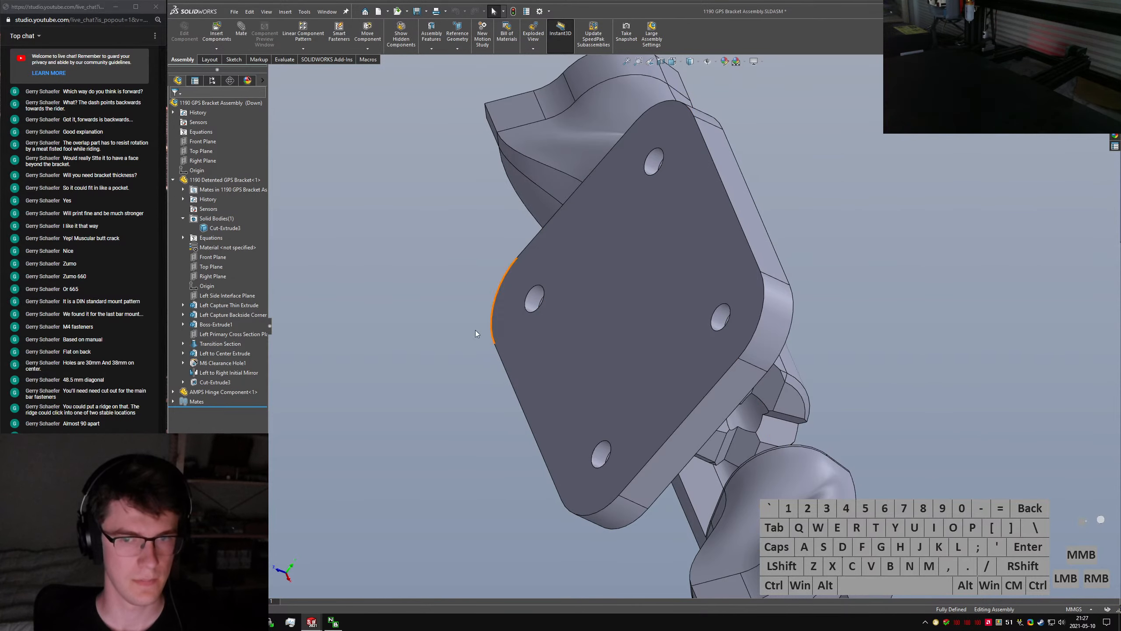
Delete the AMPS Hinge Component's Coincident2 mate that ties it to the Right Plane
click(173, 180)
click(173, 189)
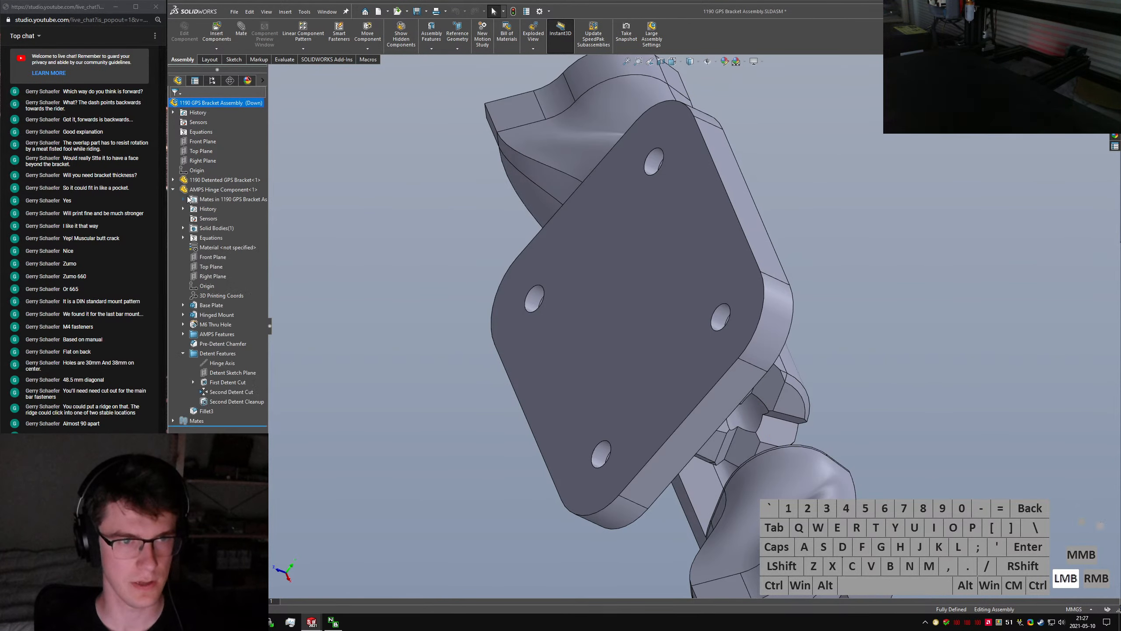
click(183, 199)
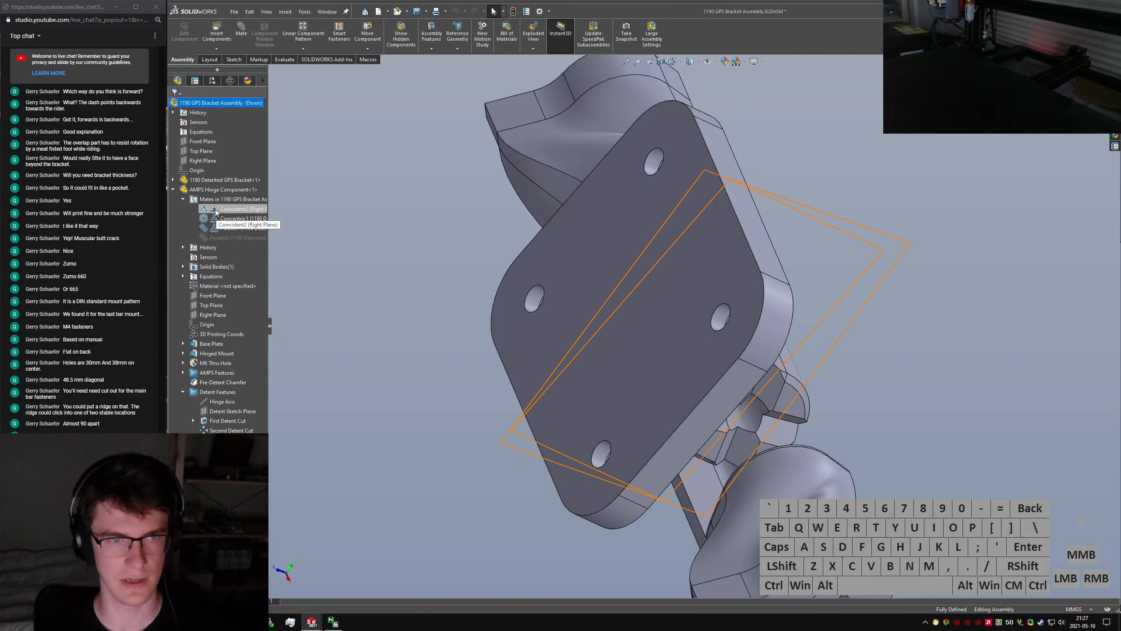
click(242, 208)
key(Return)
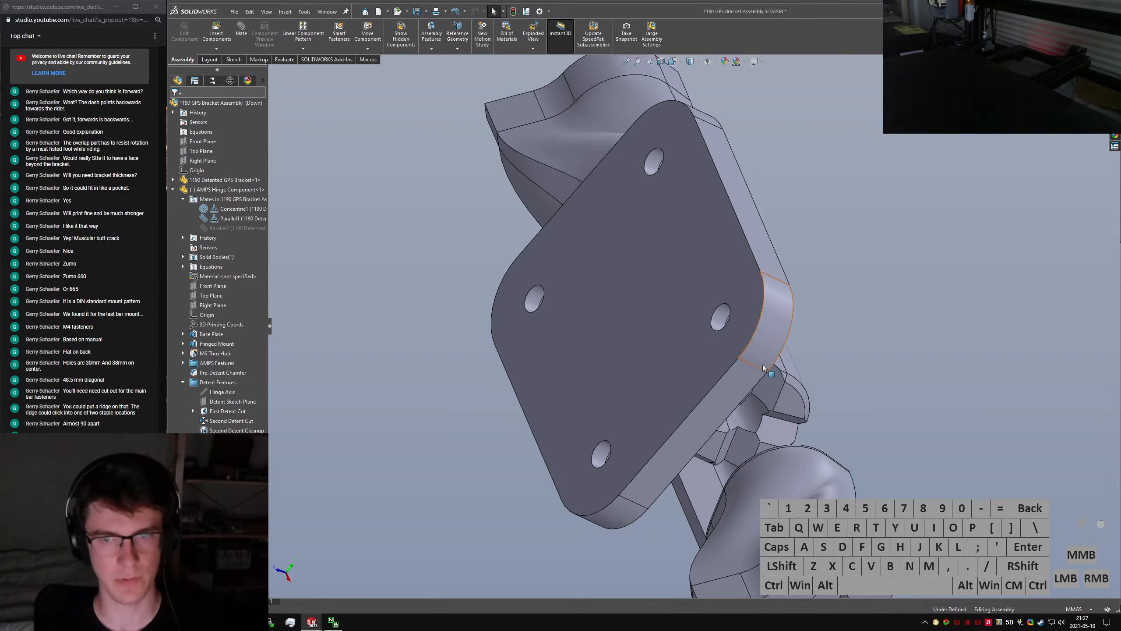
Mate the hinge's detent-free end face coincident with the facing inner side face of the bracket's cutout
drag(788, 405, 825, 385)
middle_drag(825, 385, 746, 293)
scroll(746, 294, up, 4)
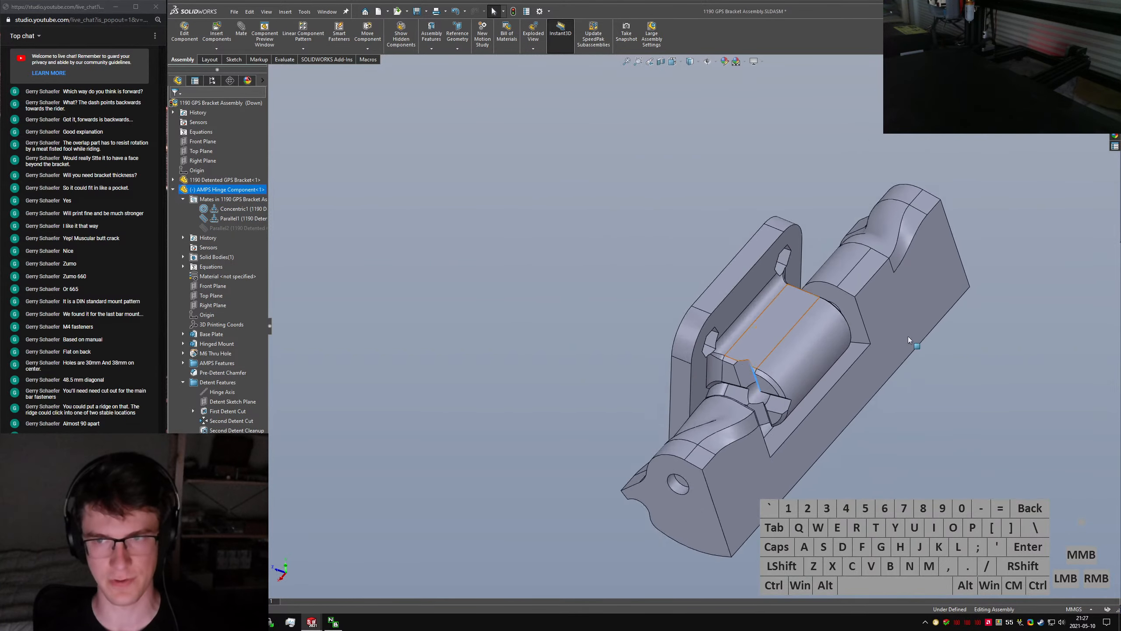
scroll(908, 336, down, 5)
middle_drag(698, 249, 638, 254)
ctrl+click(637, 254)
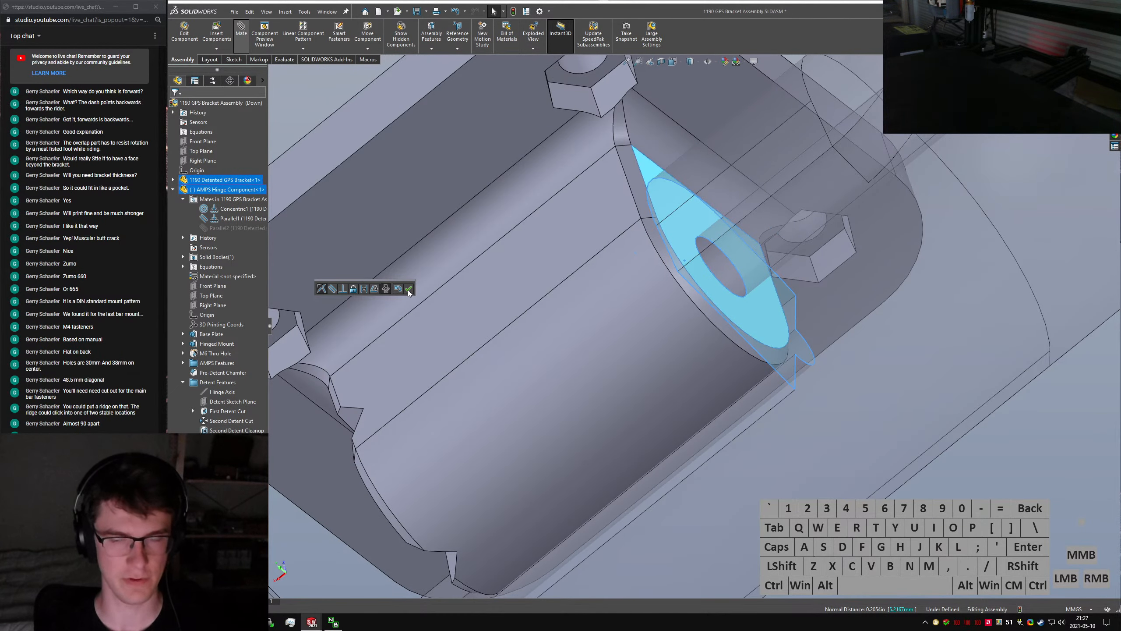
click(408, 289)
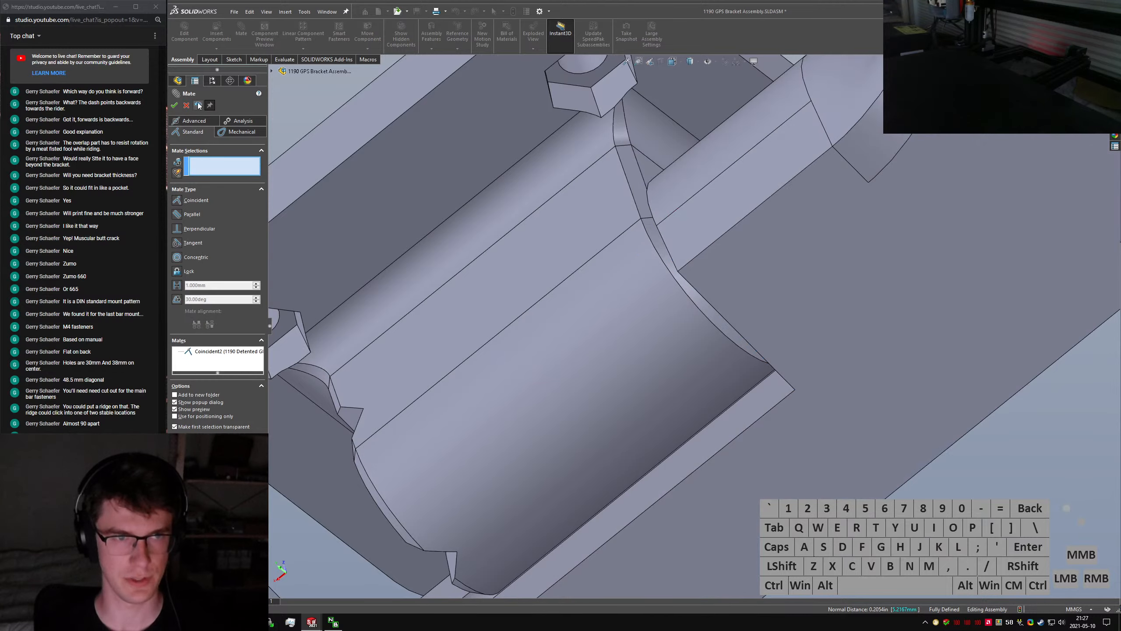
key(Escape)
Insert the Detent Slider into the assembly and move it near the gap at the hinge's detent end
scroll(602, 248, up, 10)
middle_drag(600, 289, 651, 321)
scroll(651, 321, down, 8)
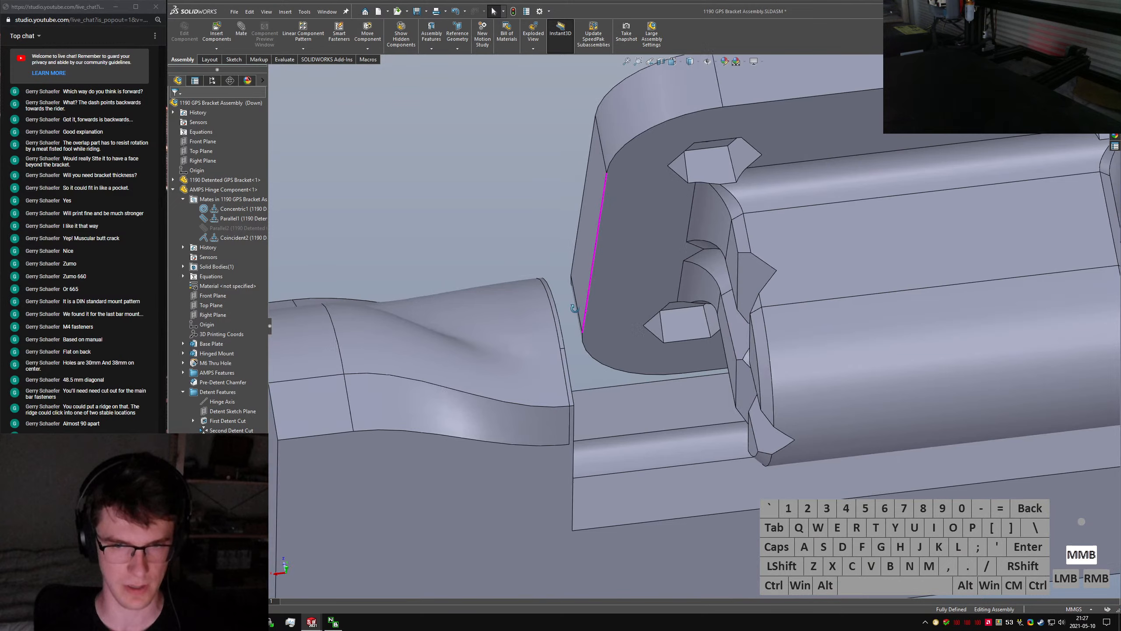
middle_drag(574, 308, 527, 285)
click(527, 285)
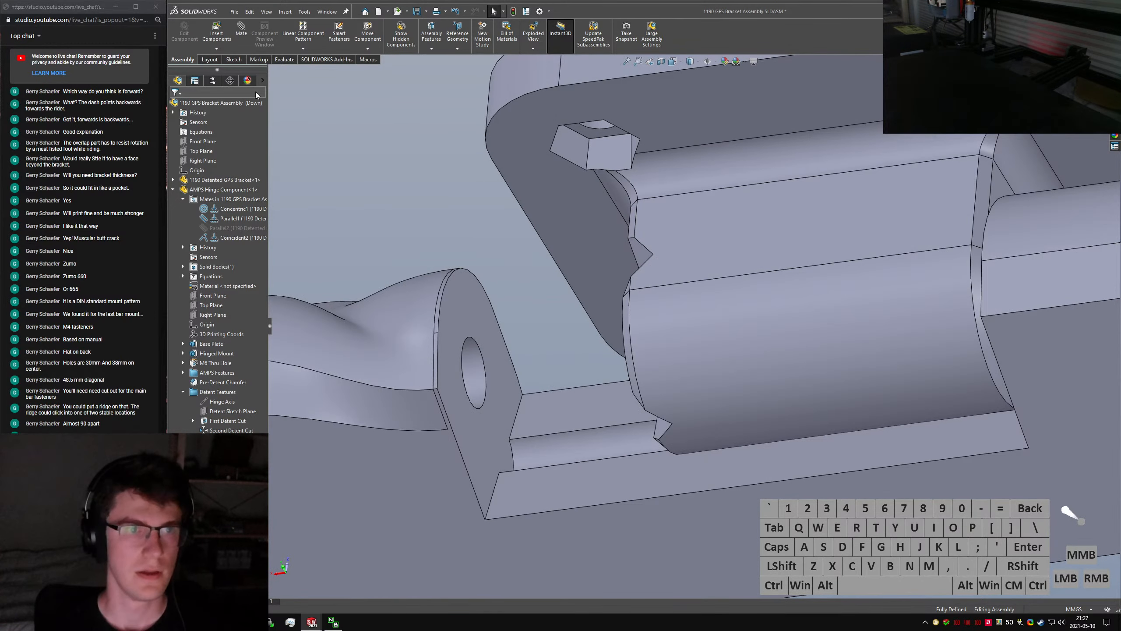
click(223, 37)
click(198, 219)
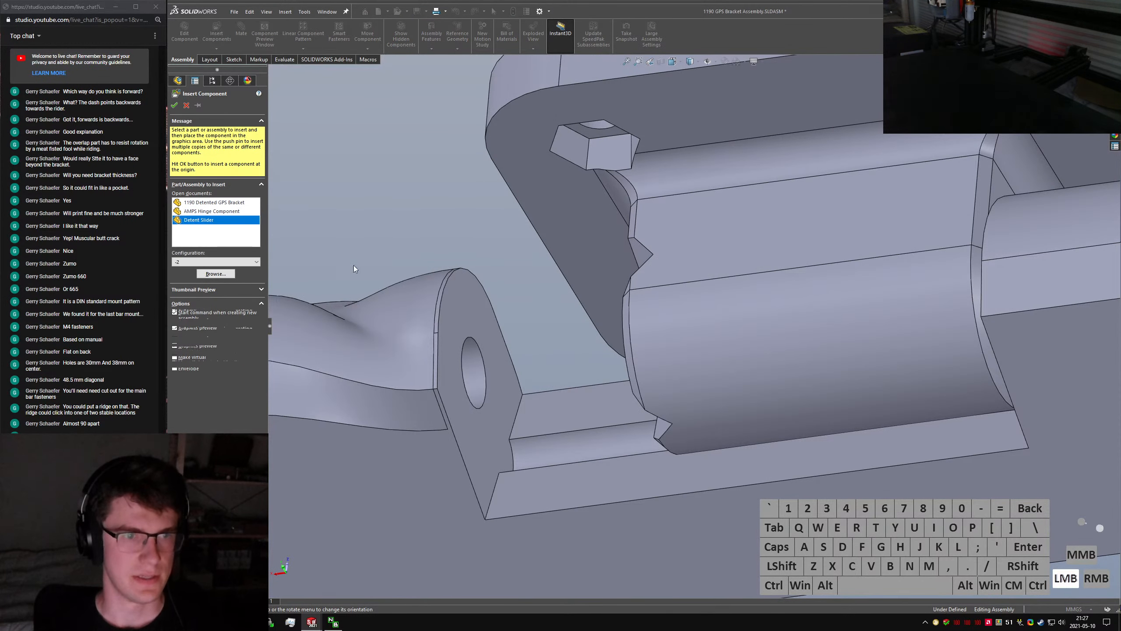
click(508, 336)
middle_drag(507, 336, 491, 305)
drag(492, 305, 420, 130)
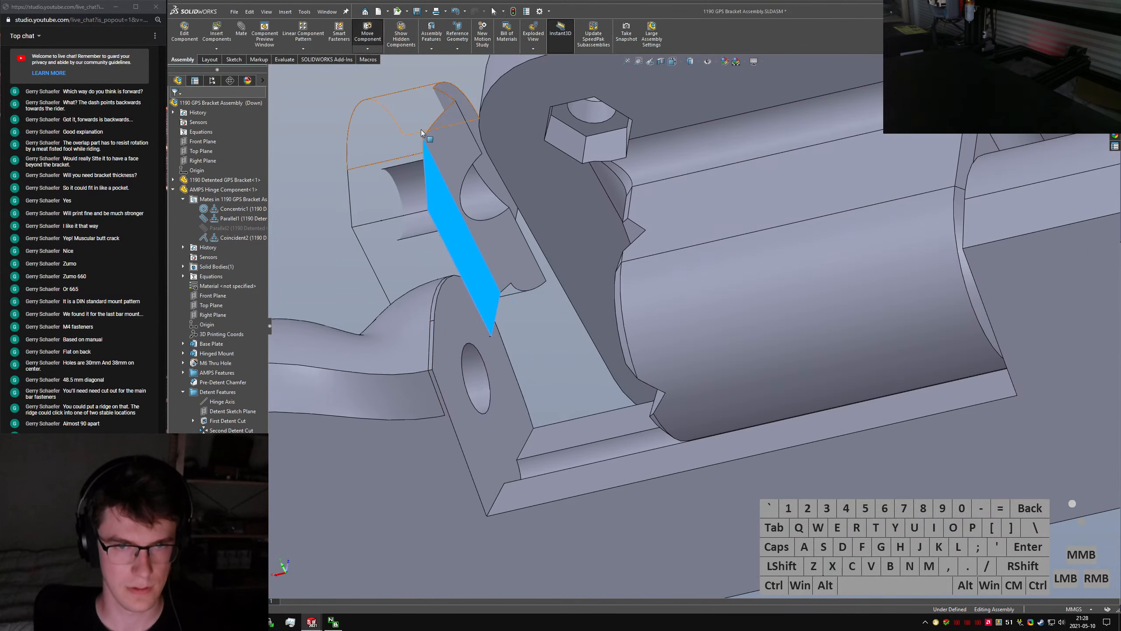
Mate the Detent Slider's pivot hole concentric with the bracket's pivot hole
click(478, 202)
ctrl+click(466, 373)
click(241, 31)
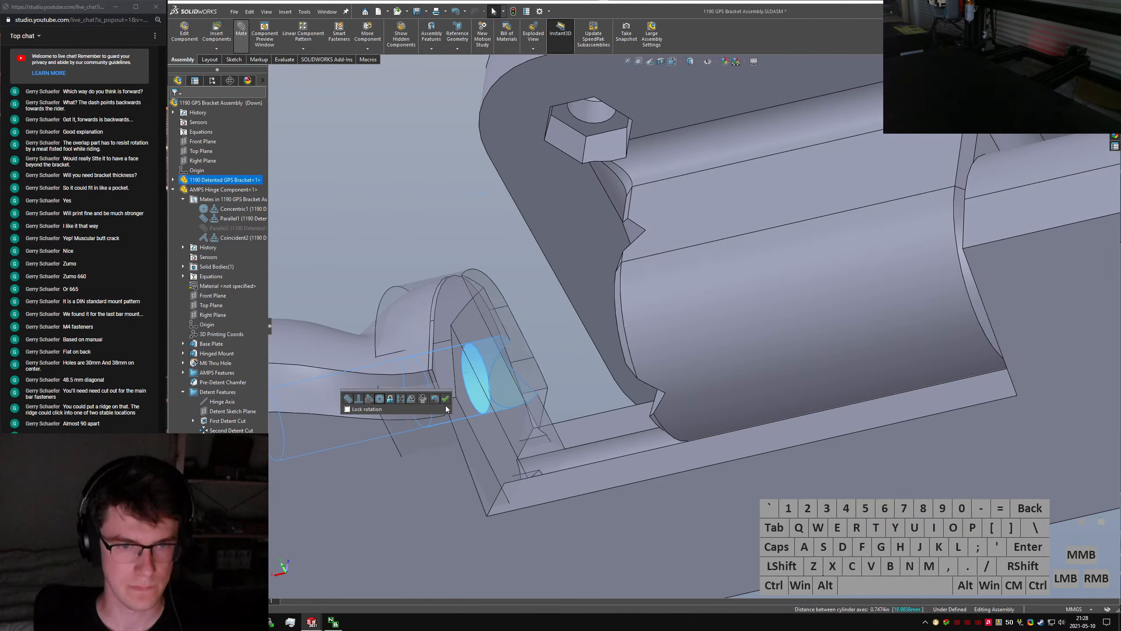
click(446, 398)
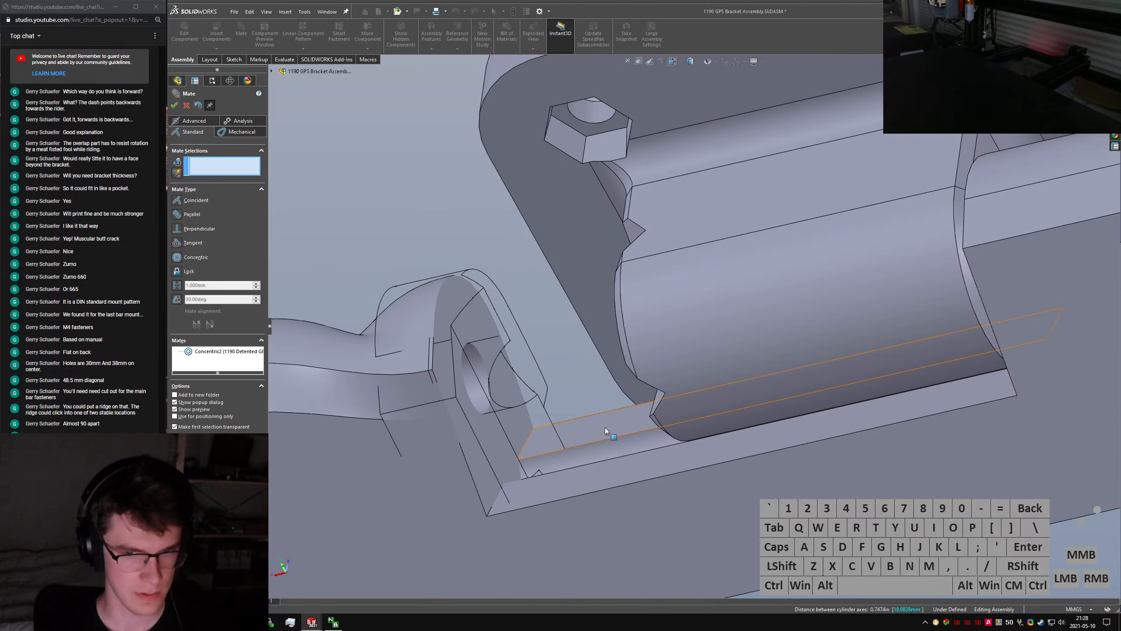
middle_drag(650, 438, 544, 445)
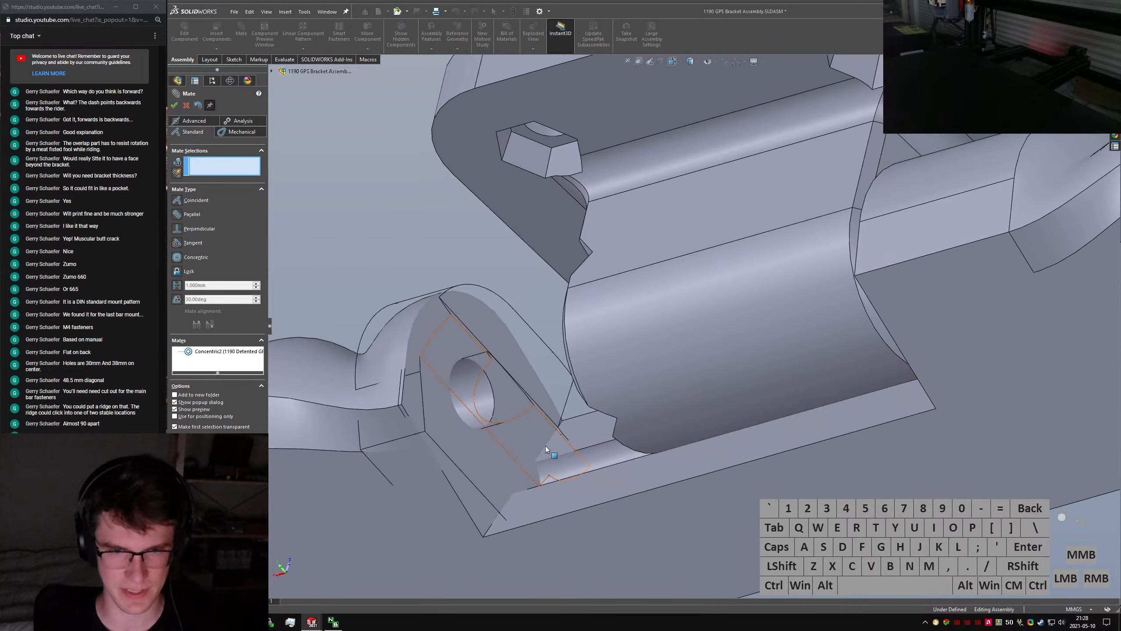
mouse_move(615, 454)
middle_down()
mouse_move(707, 442)
mouse_move(630, 451)
middle_up()
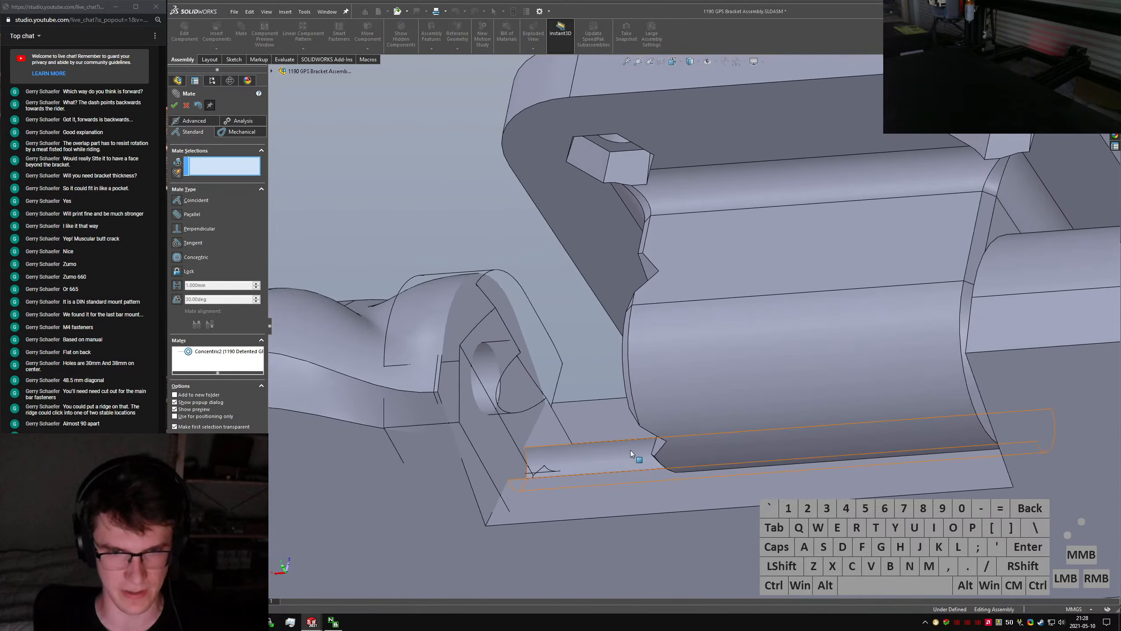
drag(601, 422, 595, 387)
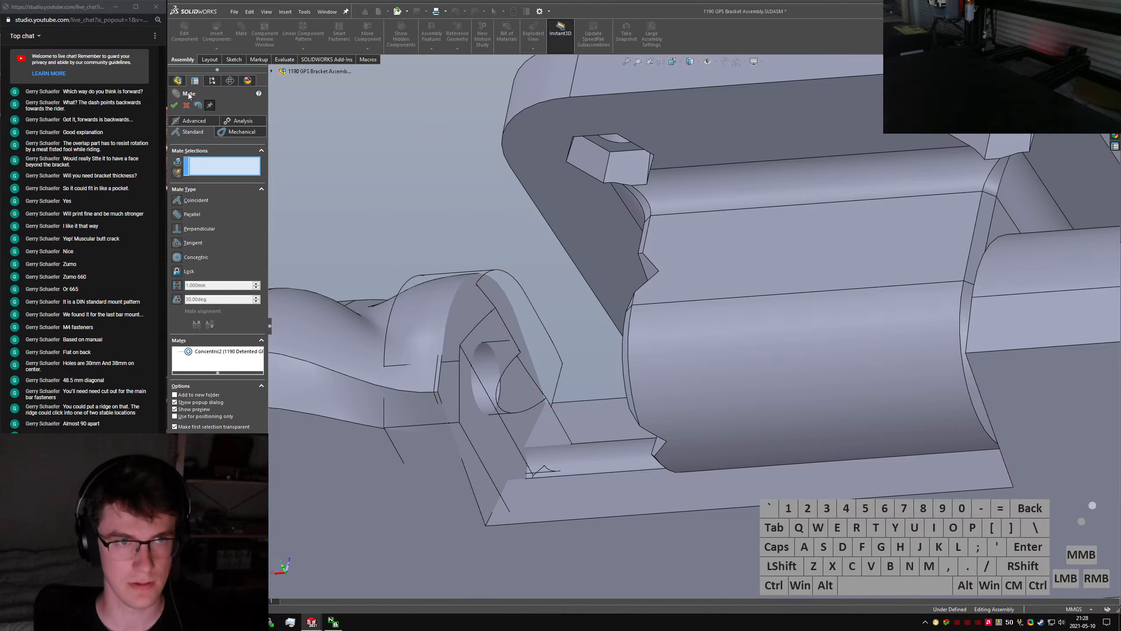
key(Escape)
Open the 1190 Detented GPS Bracket part from the assembly and edit the sketch of Cut-Extrude3
click(547, 349)
click(599, 428)
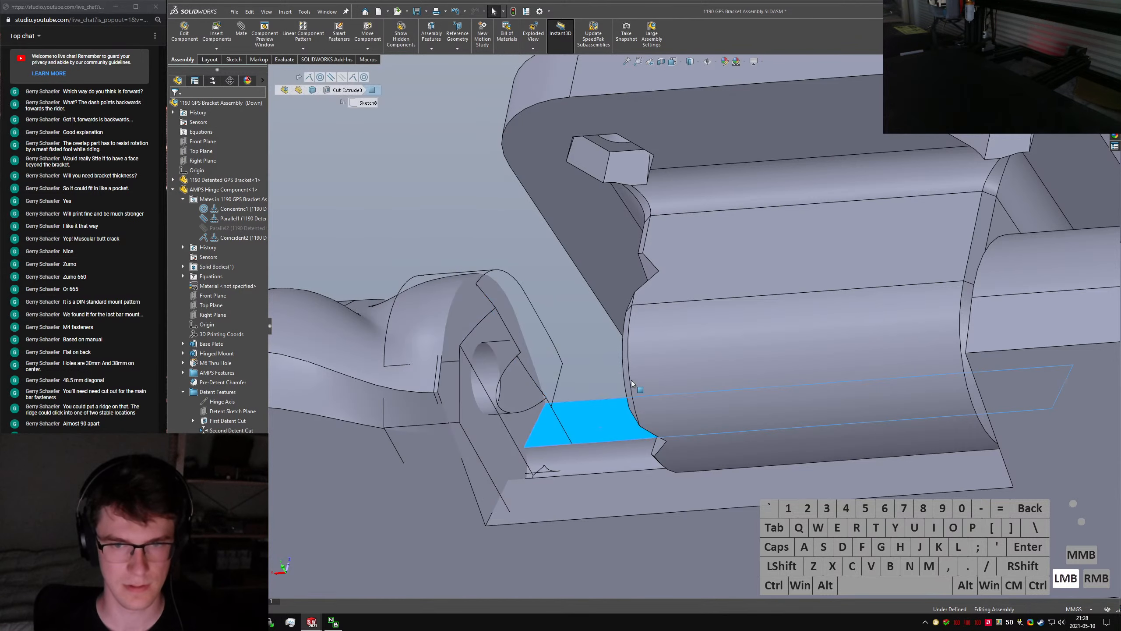
click(630, 387)
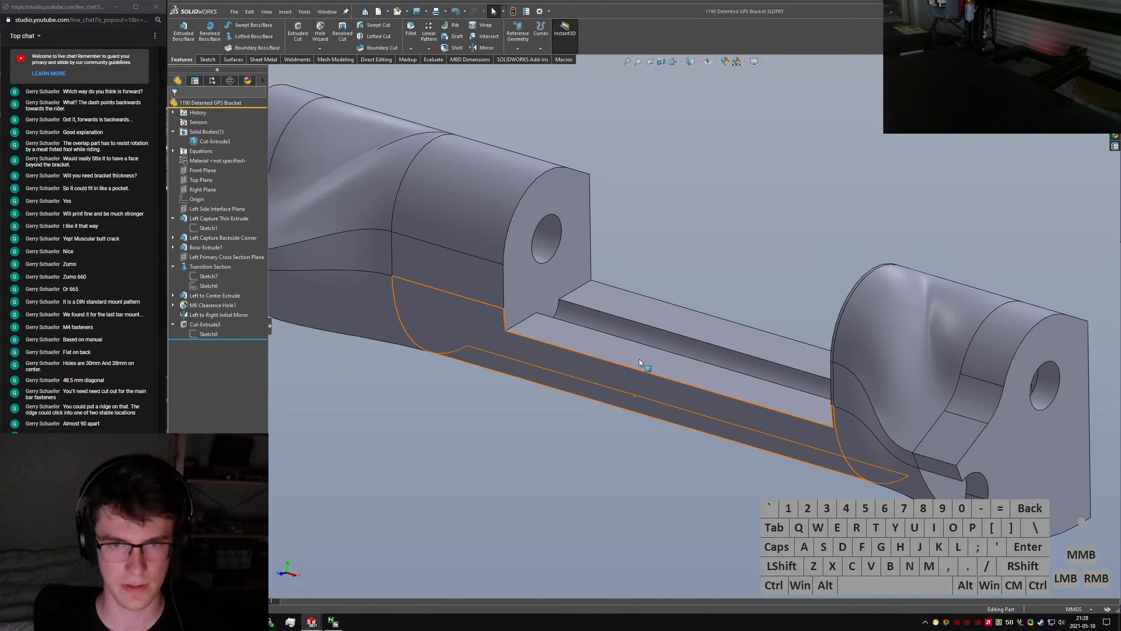
click(639, 359)
click(208, 334)
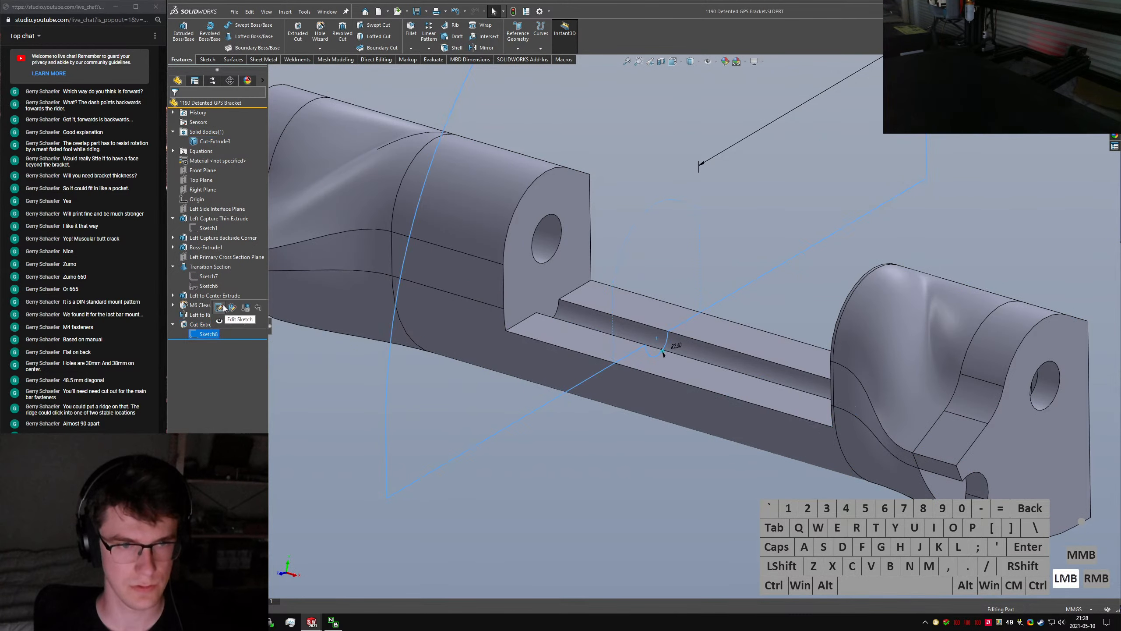
scroll(711, 371, up, 3)
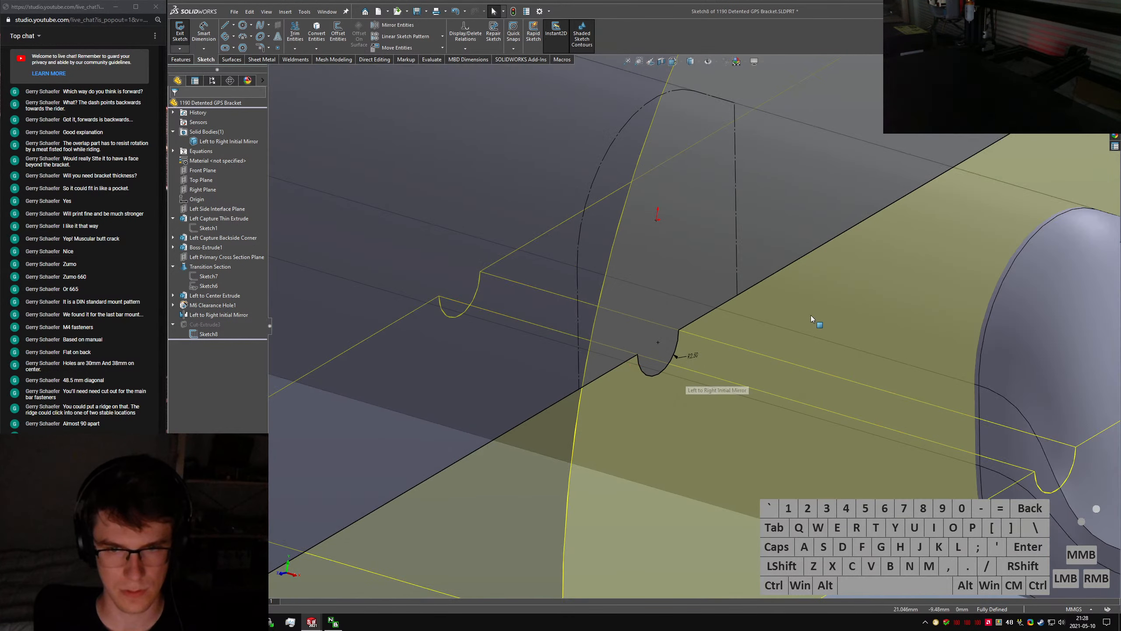
Trim the rounded groove out of the bracket's cut sketch, join the loose line ends into a straight edge, and exit the sketch
right_drag(814, 314, 789, 346)
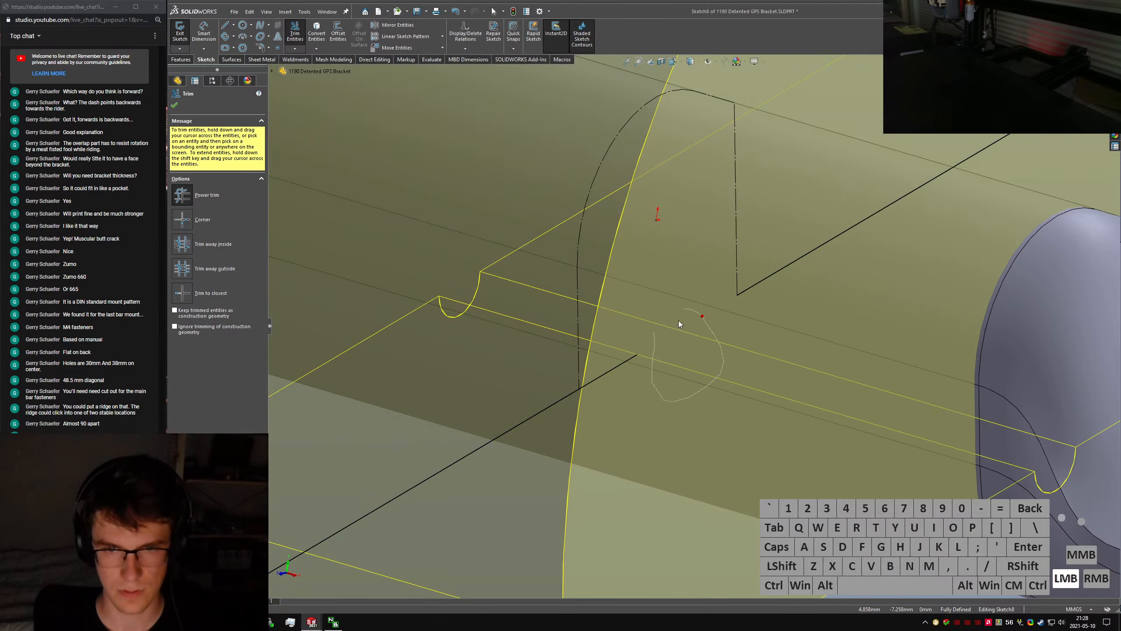
key(Escape)
click(737, 295)
drag(735, 296, 736, 297)
scroll(464, 312, up, 3)
click(185, 43)
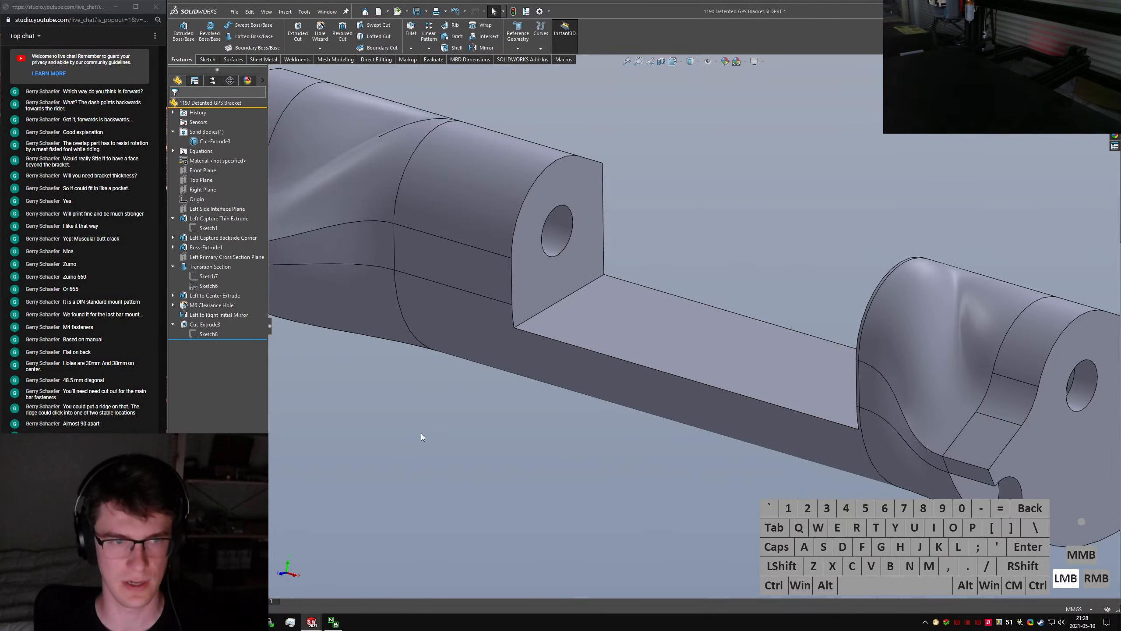
In the Detent Slider part, trim the R2.50 rounded tab from the Slider Base sketch, leaving one straight base line
key(ctrl+Tab)
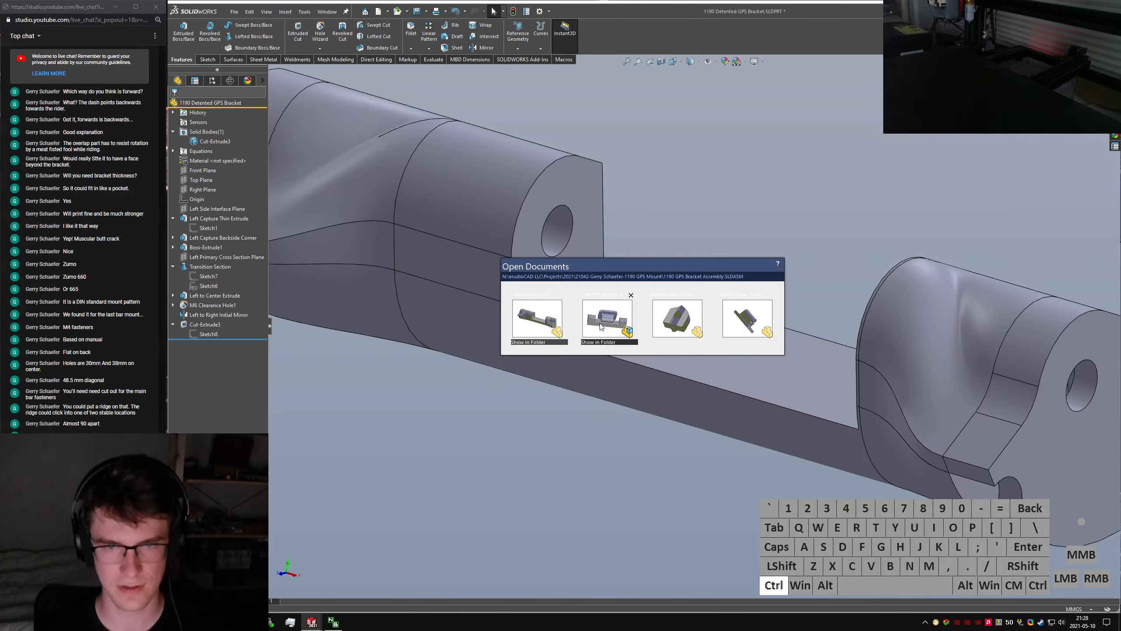
click(677, 320)
click(674, 458)
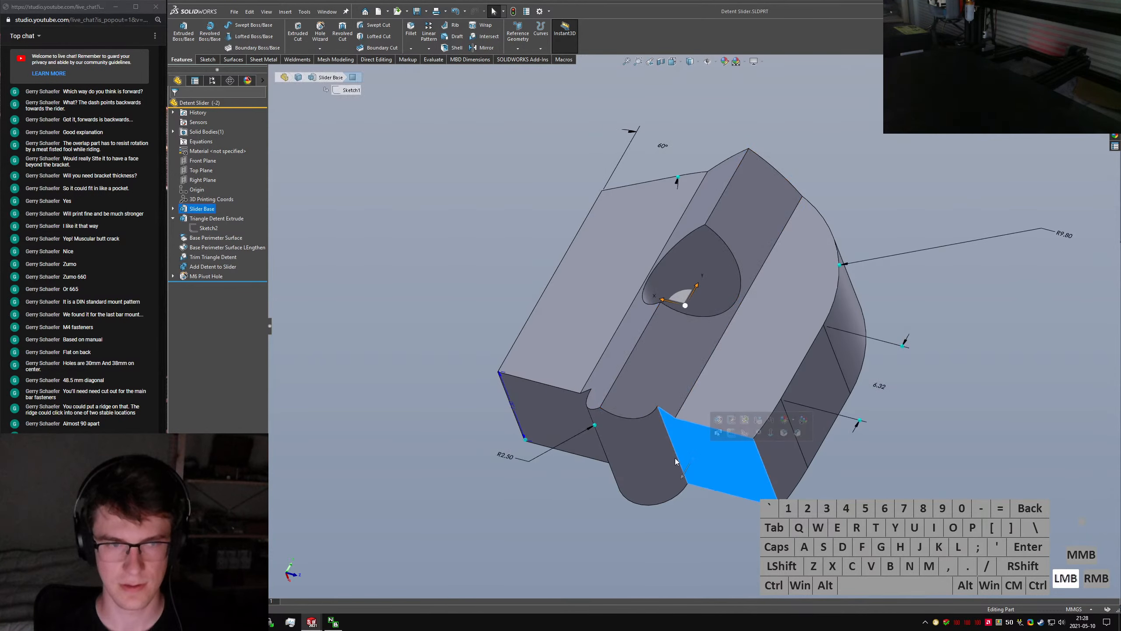
click(209, 218)
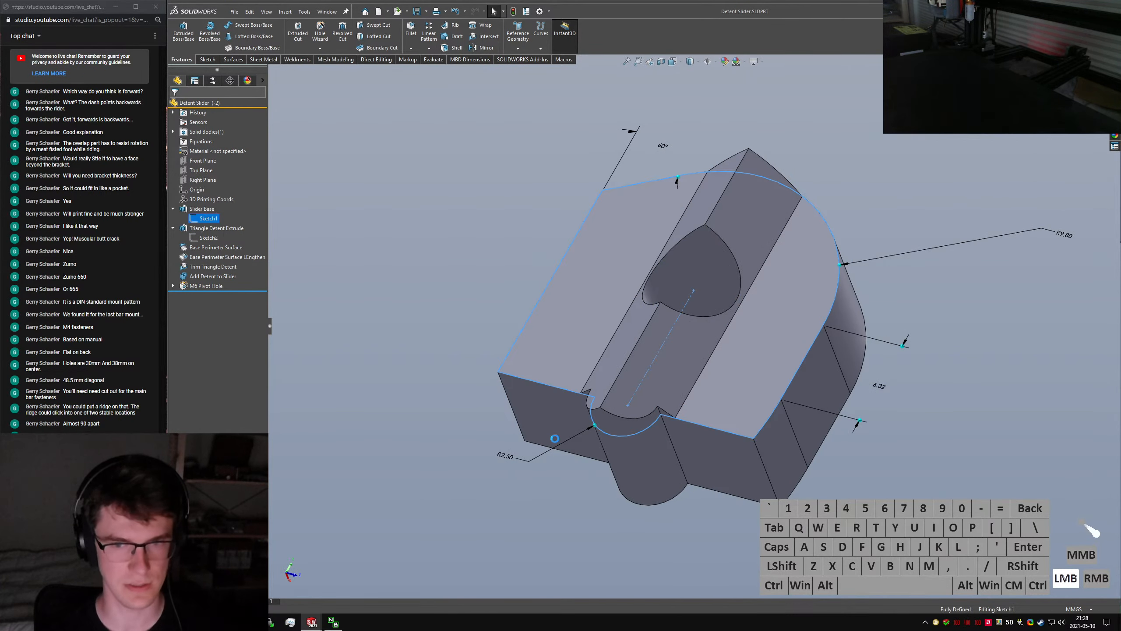
middle_drag(704, 424, 727, 518)
scroll(726, 516, down, 1)
right_drag(723, 516, 682, 538)
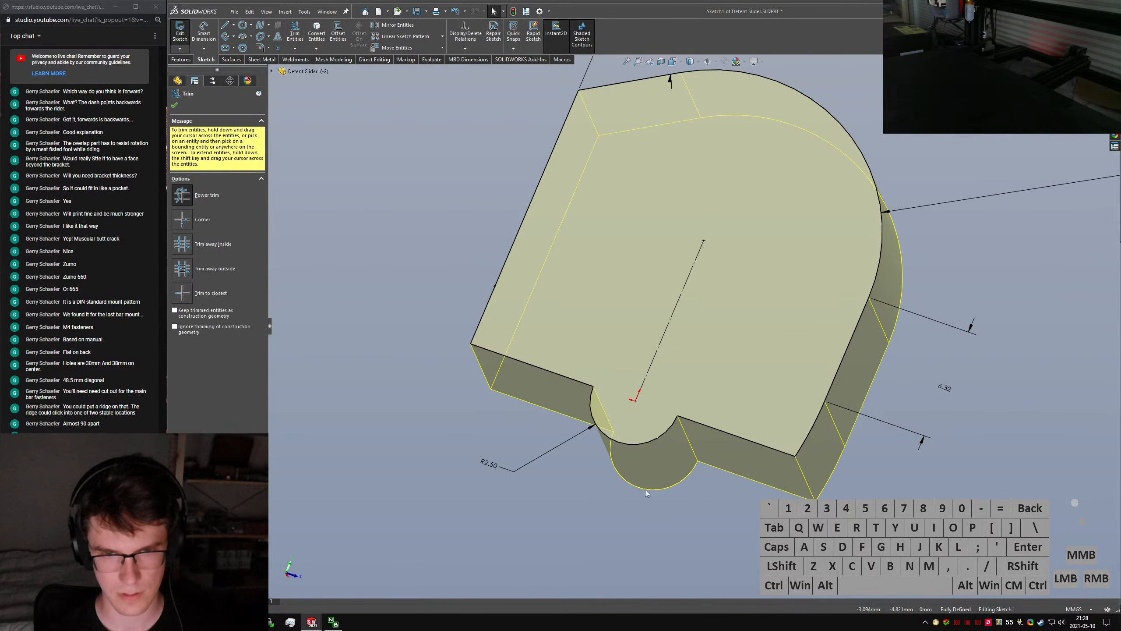
mouse_move(556, 474)
mouse_down()
mouse_move(598, 460)
mouse_move(605, 400)
mouse_move(792, 462)
mouse_up()
key(Escape)
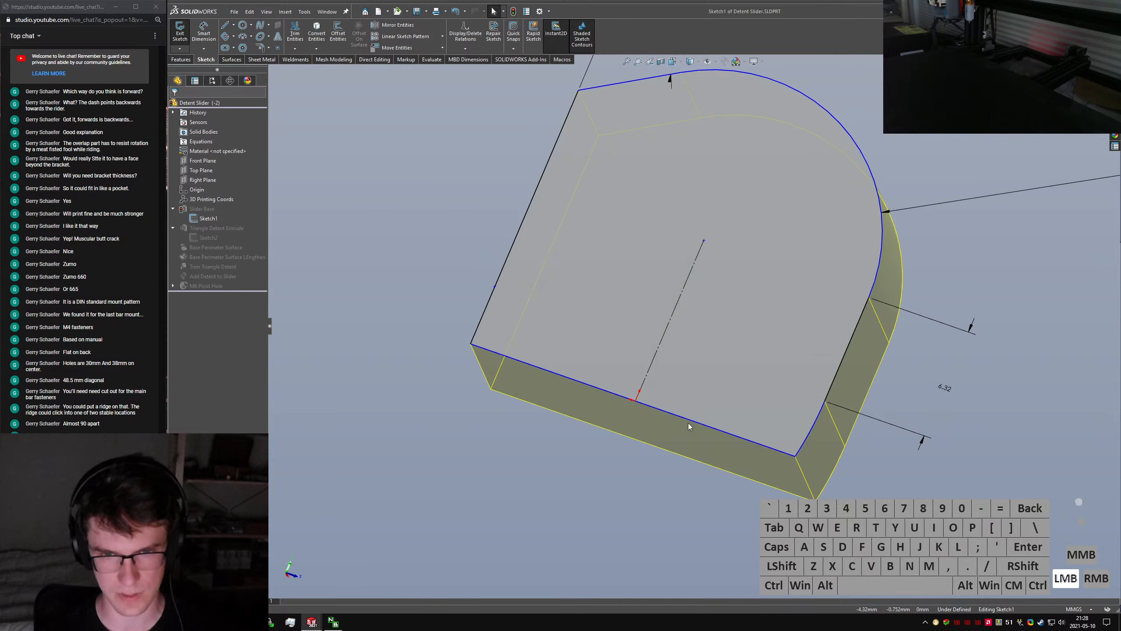
Constrain the Slider Base sketch's base line coincident with the origin and horizontal, then rebuild the part
click(790, 455)
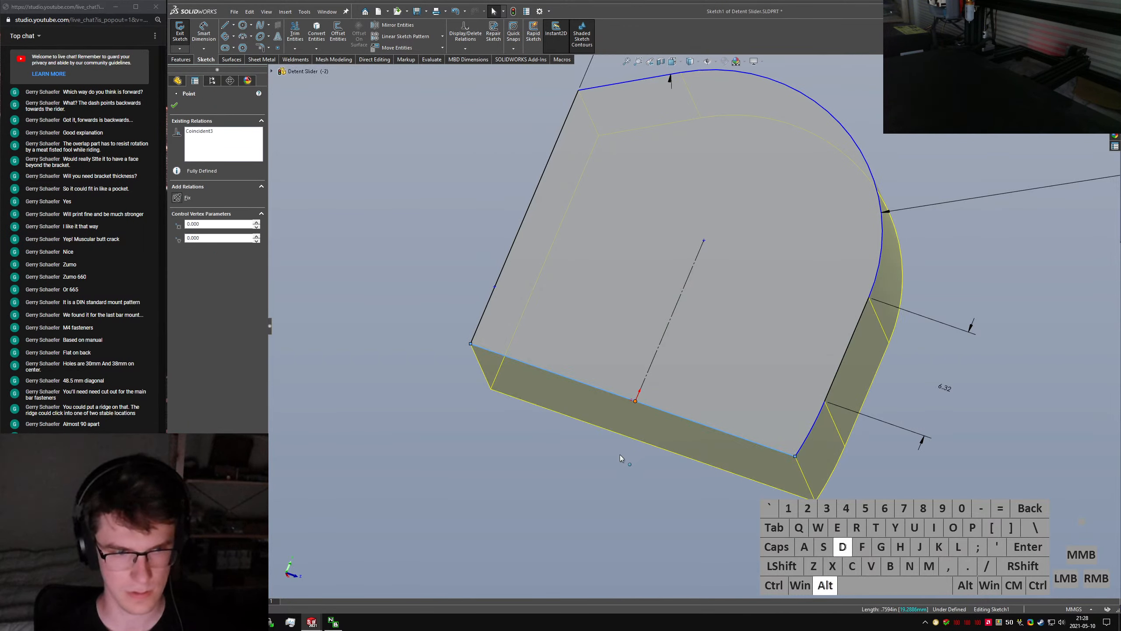
click(600, 470)
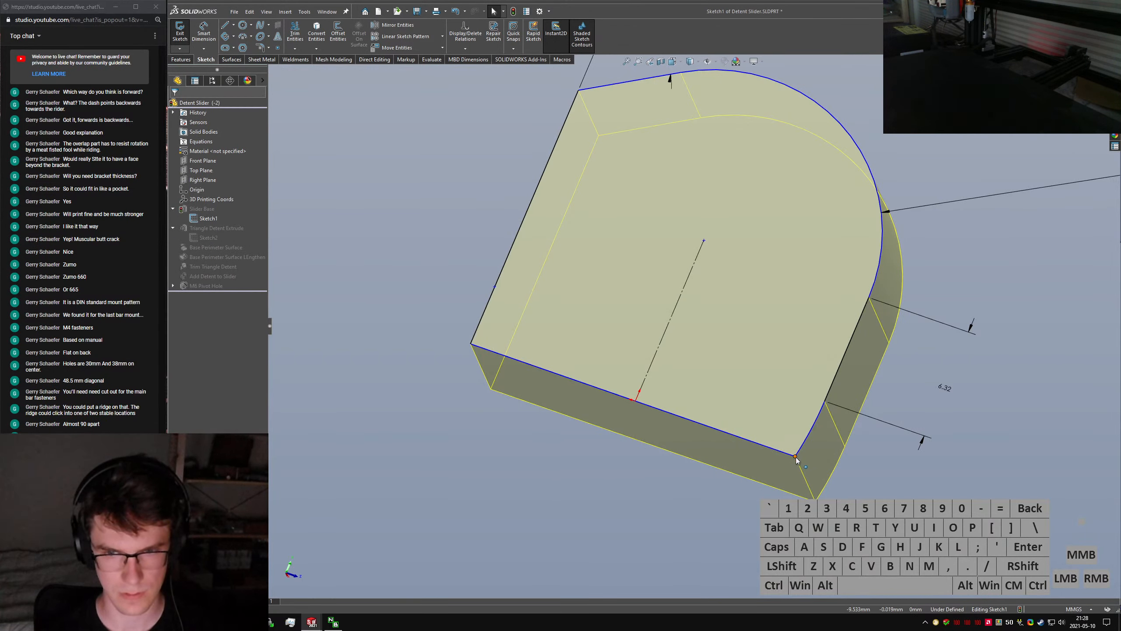
click(780, 451)
key(alt+h)
click(567, 514)
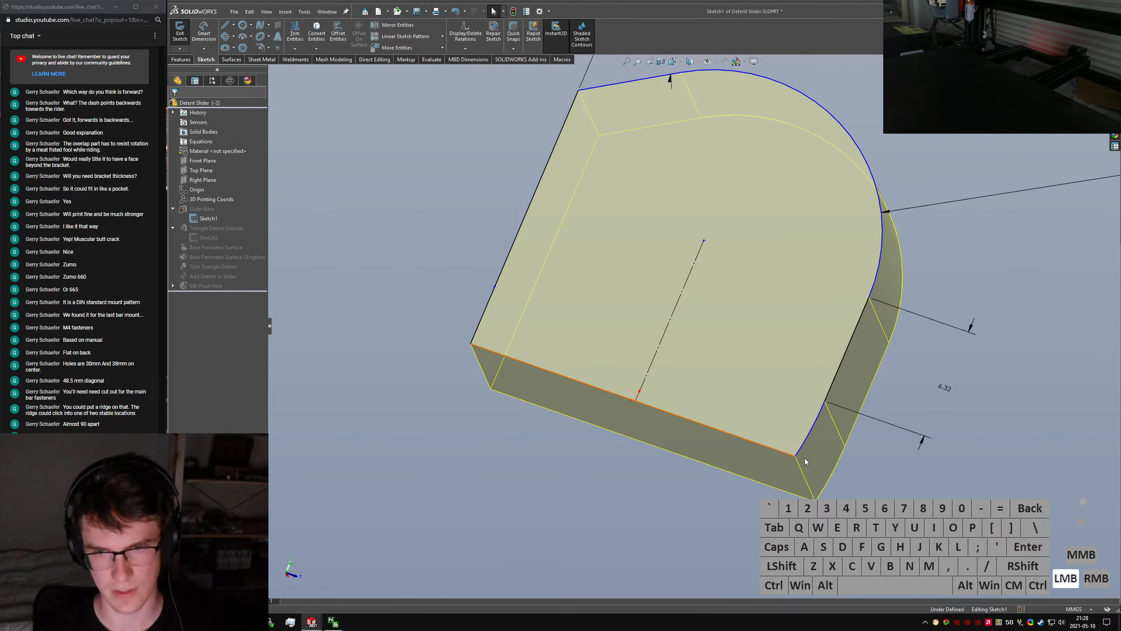
mouse_move(796, 460)
mouse_down()
mouse_move(756, 454)
mouse_move(806, 464)
mouse_up()
click(730, 438)
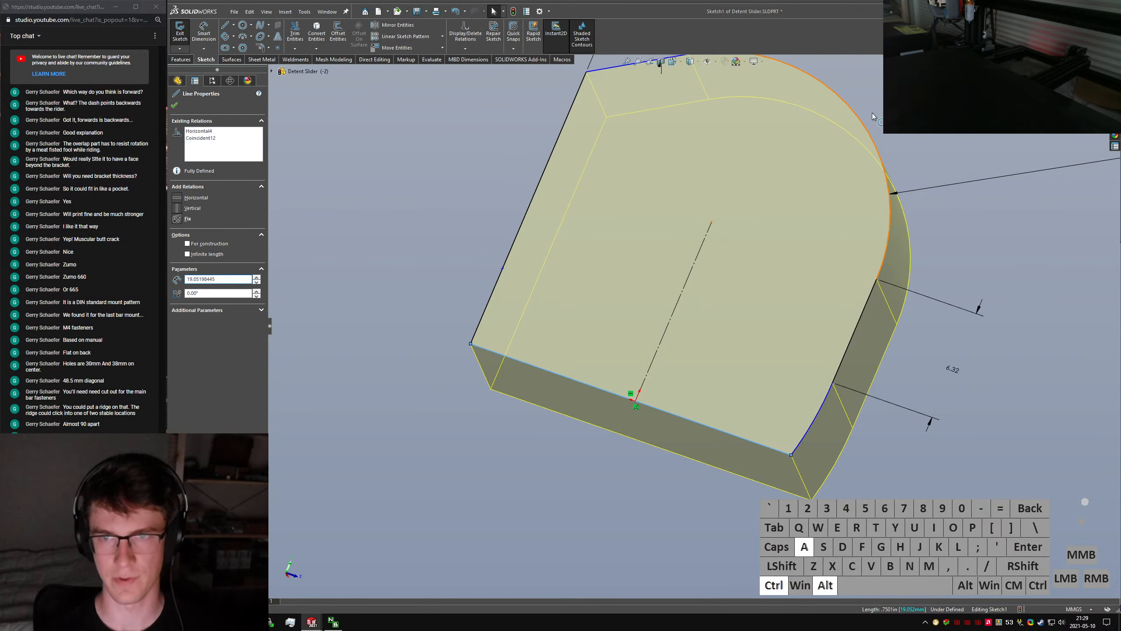
click(940, 237)
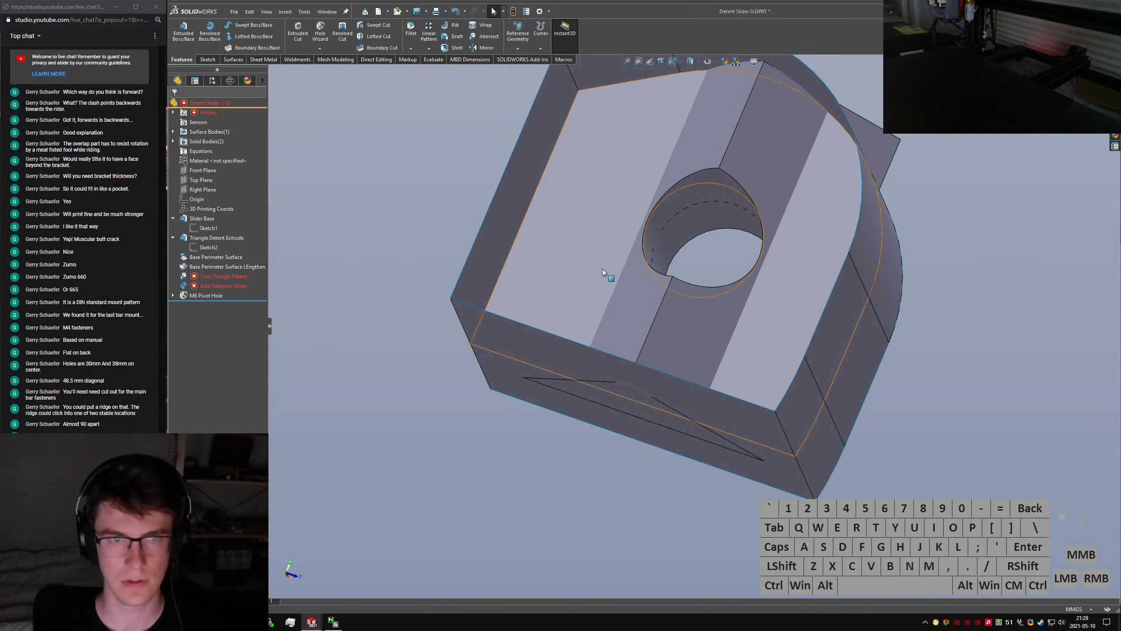
Examine the surfaces and bodies used by the failed Trim Triangle Detent feature
click(220, 277)
click(228, 253)
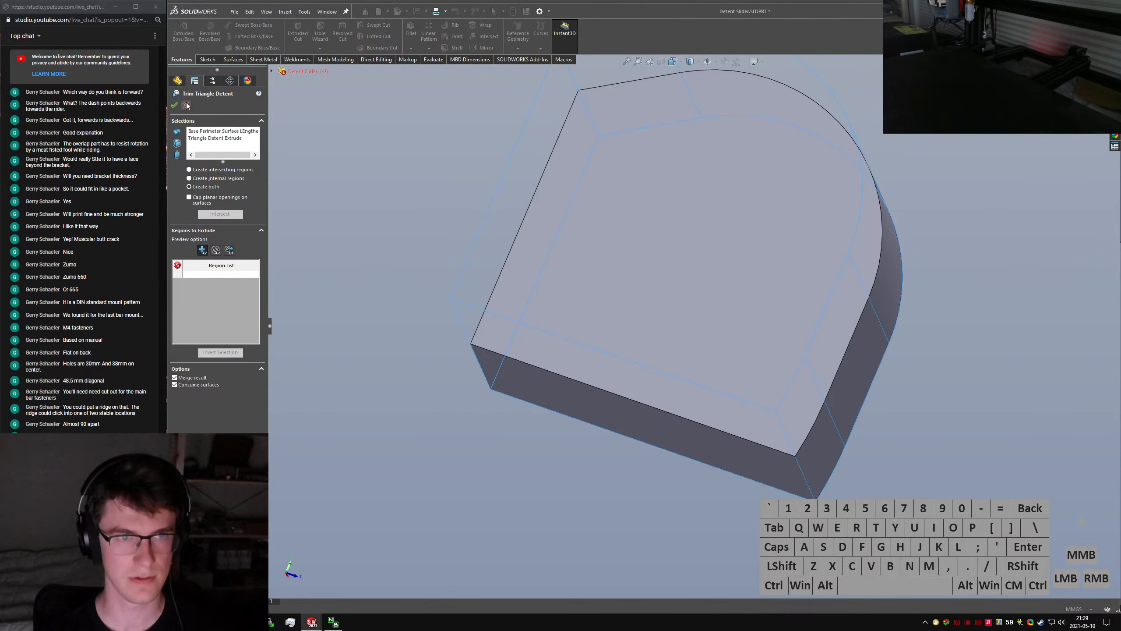
key(Escape)
click(201, 266)
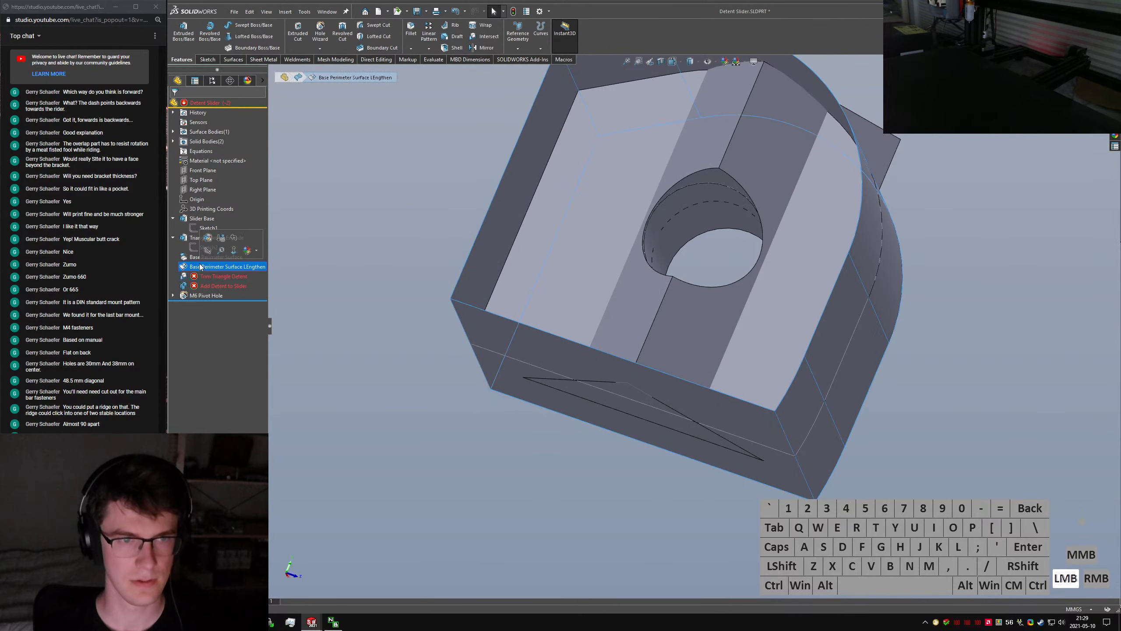
click(208, 238)
mouse_move(648, 314)
middle_down()
mouse_move(612, 429)
mouse_move(631, 351)
mouse_move(660, 320)
middle_up()
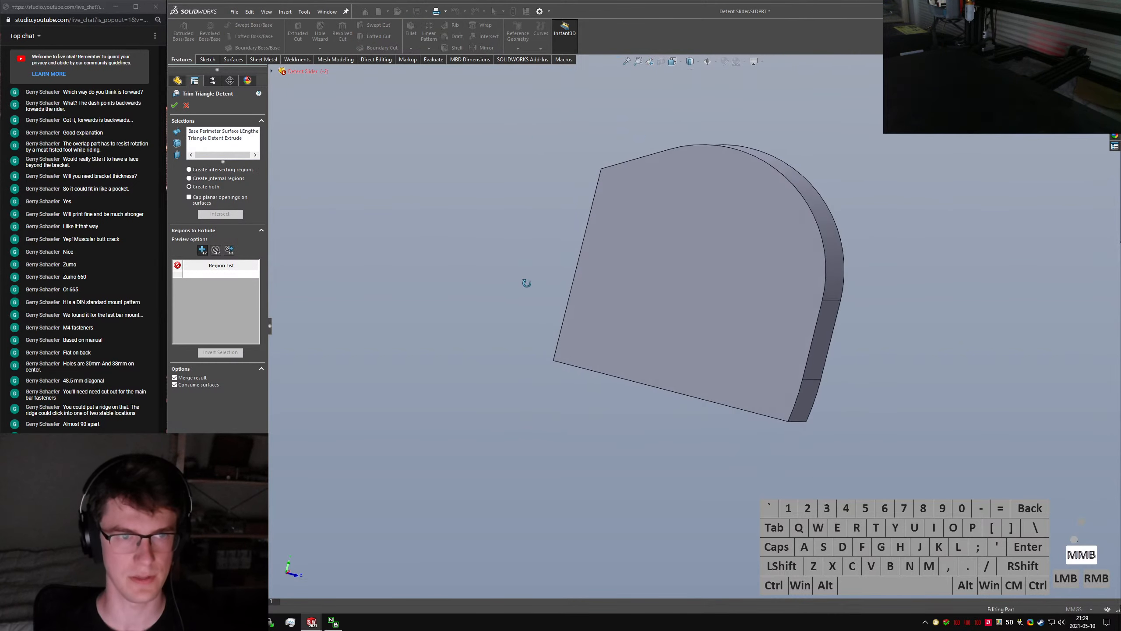
click(237, 139)
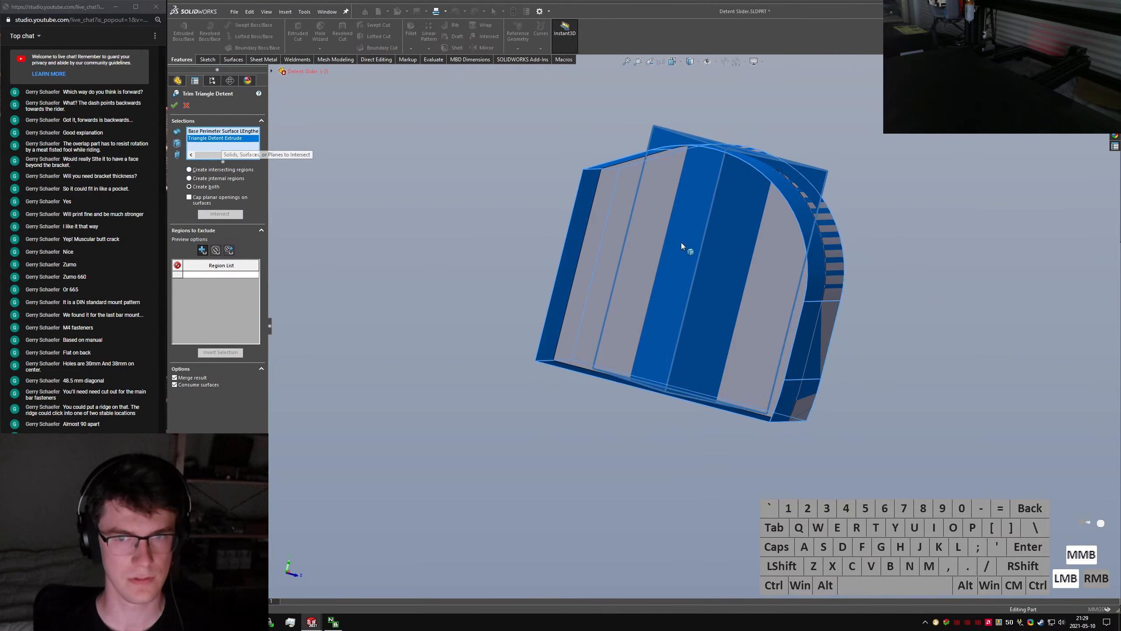
middle_drag(688, 251, 663, 302)
middle_drag(546, 282, 691, 296)
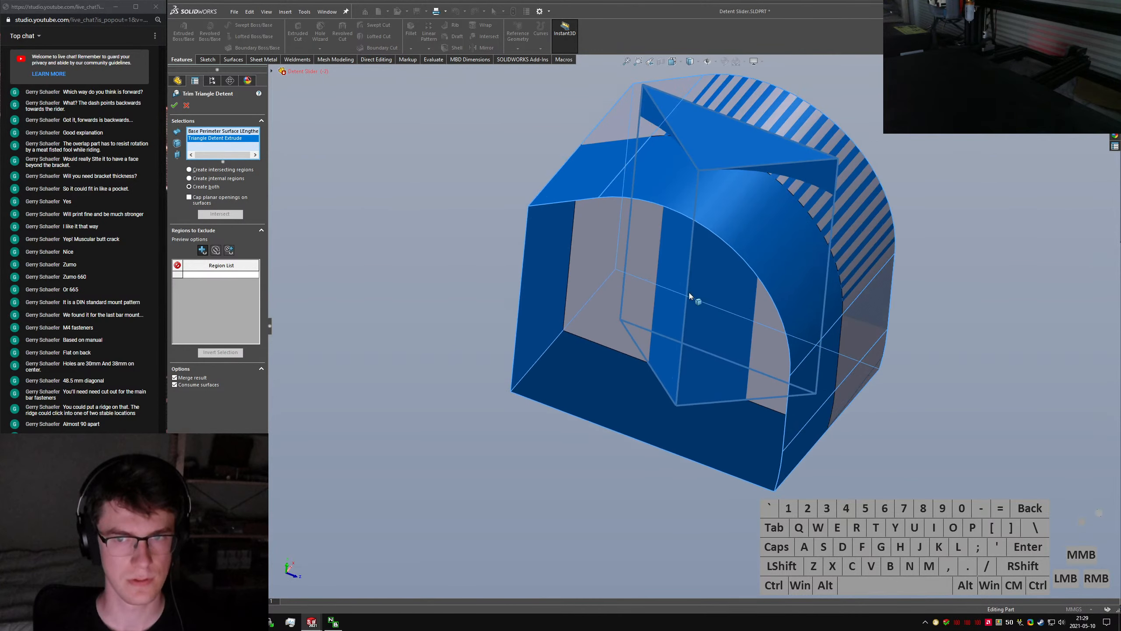
Try to recompute the Trim Triangle Detent intersection with internal regions only
click(216, 251)
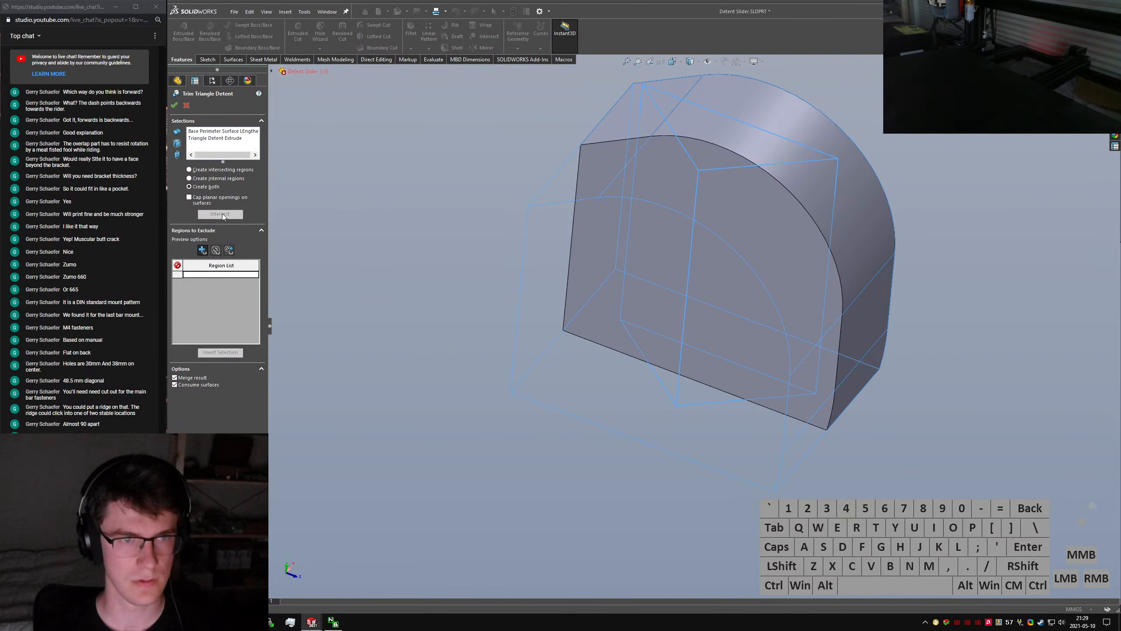
click(225, 139)
click(220, 179)
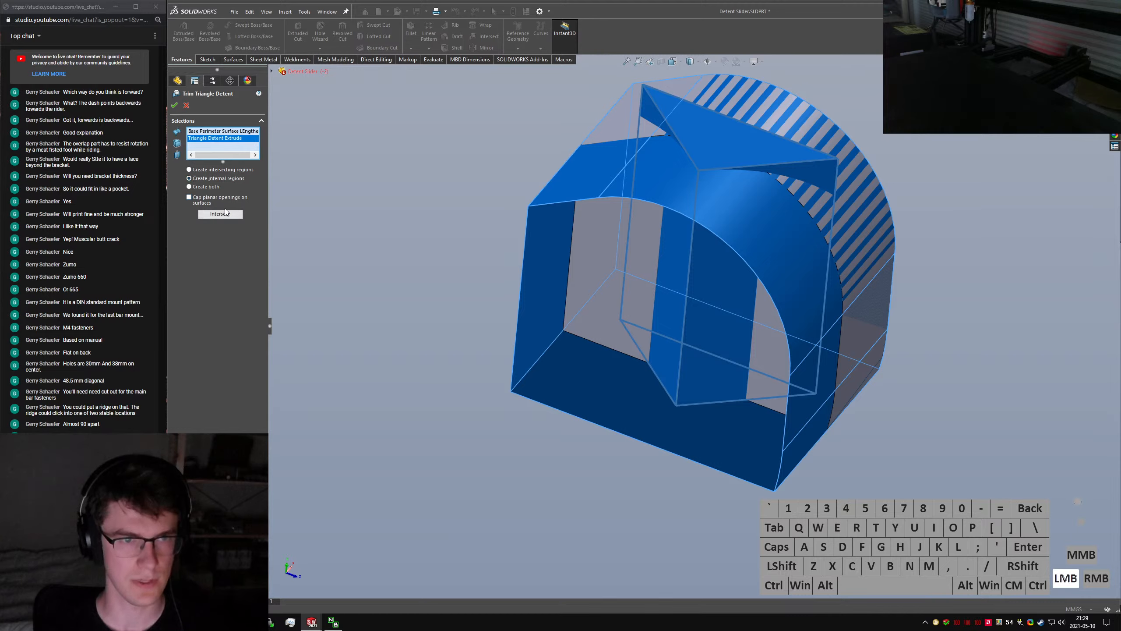
click(221, 213)
click(614, 314)
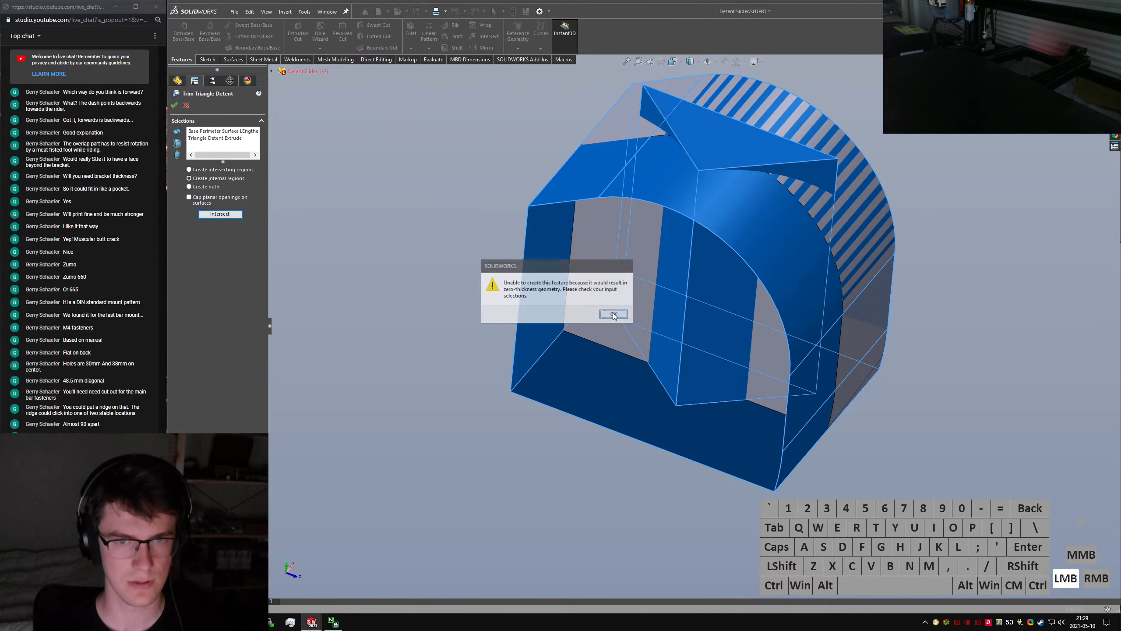
key(Escape)
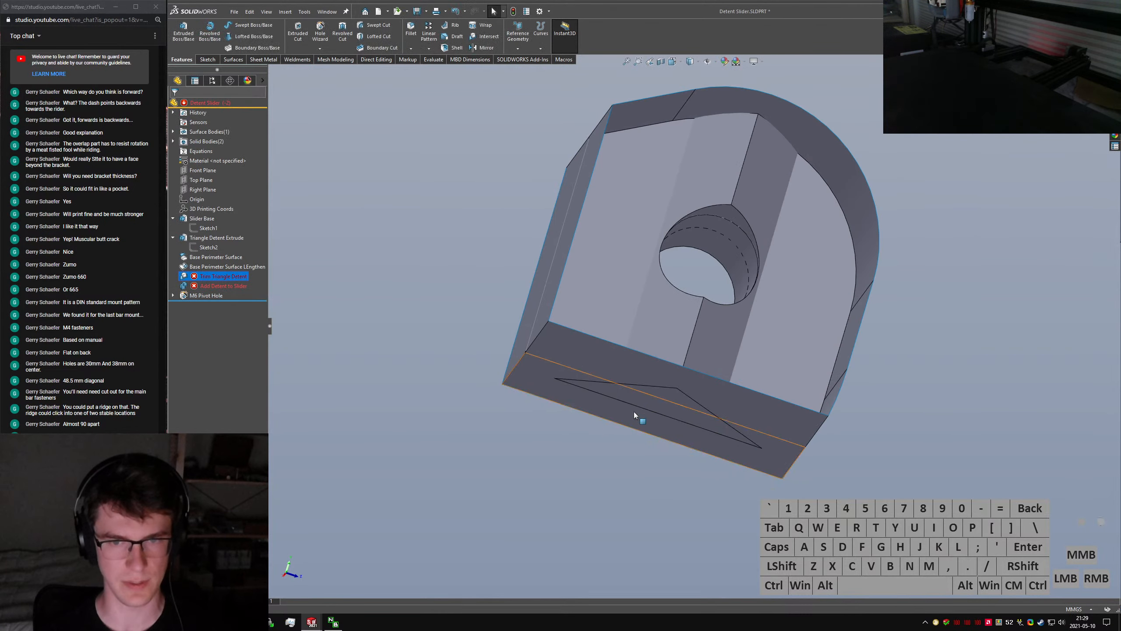
Check which edges the Base Perimeter Surface Lengthen feature extends, leaving its definition unedited
right_click(196, 274)
click(199, 195)
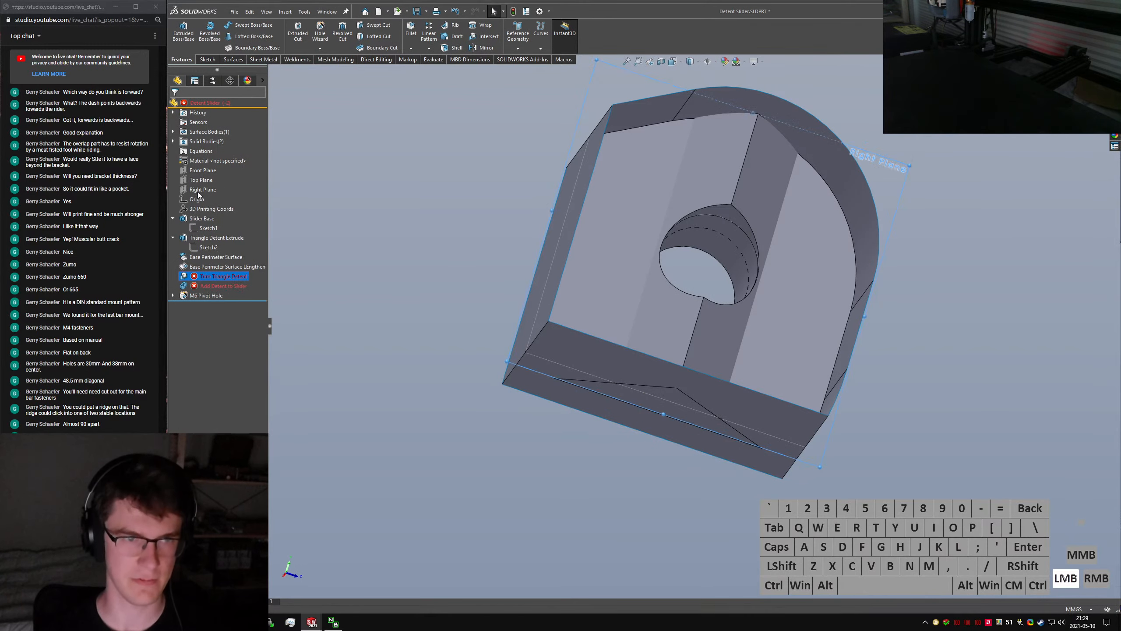
right_click(205, 260)
click(216, 242)
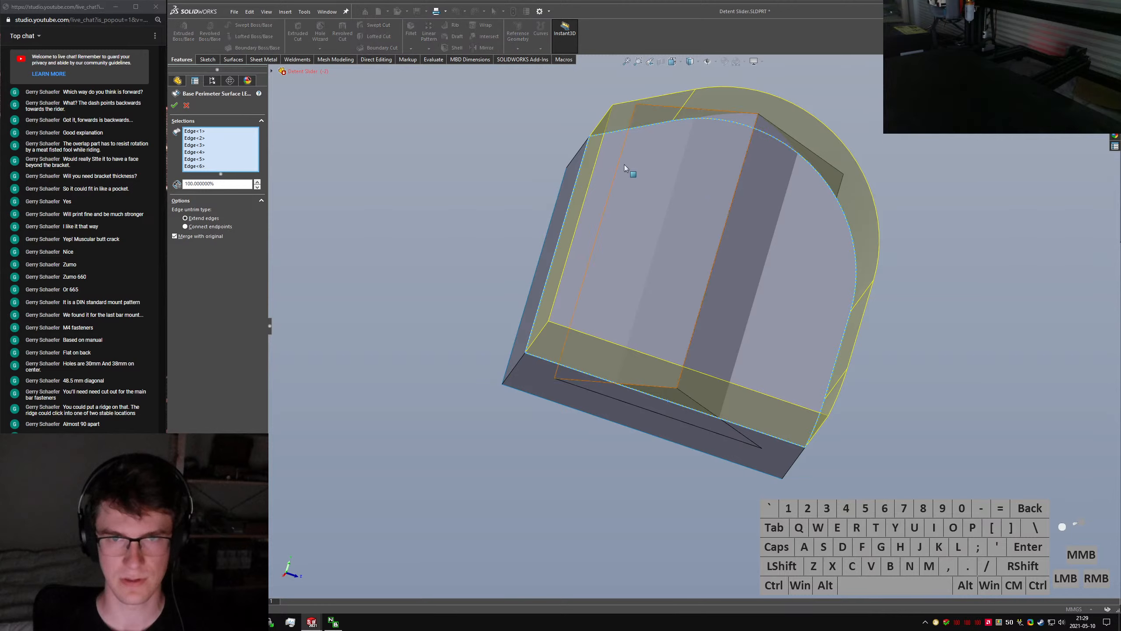
middle_drag(496, 247, 576, 265)
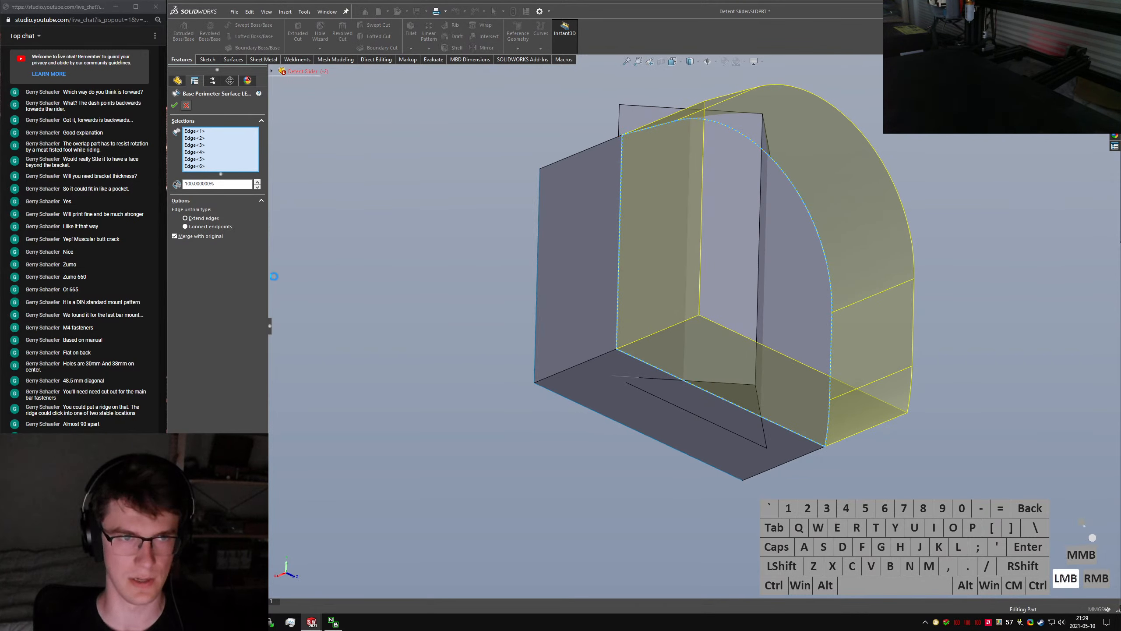
click(186, 105)
Redefine the Base Perimeter Surface by clearing its face references and selecting only the slider's sloped face and adjoining large curved face
click(207, 257)
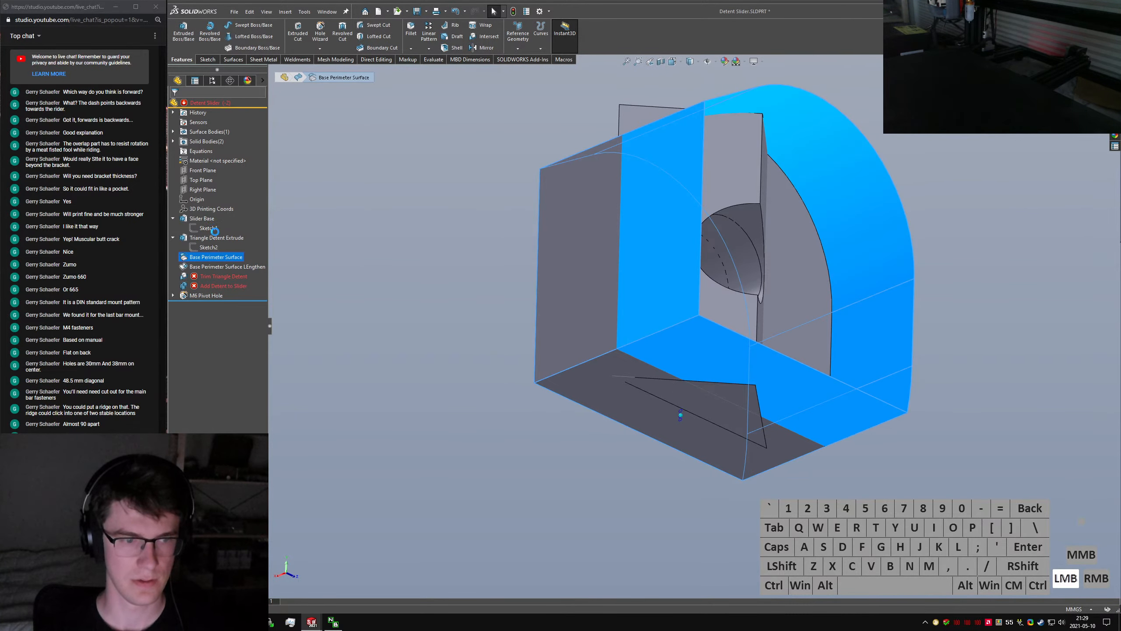
middle_drag(604, 319, 634, 356)
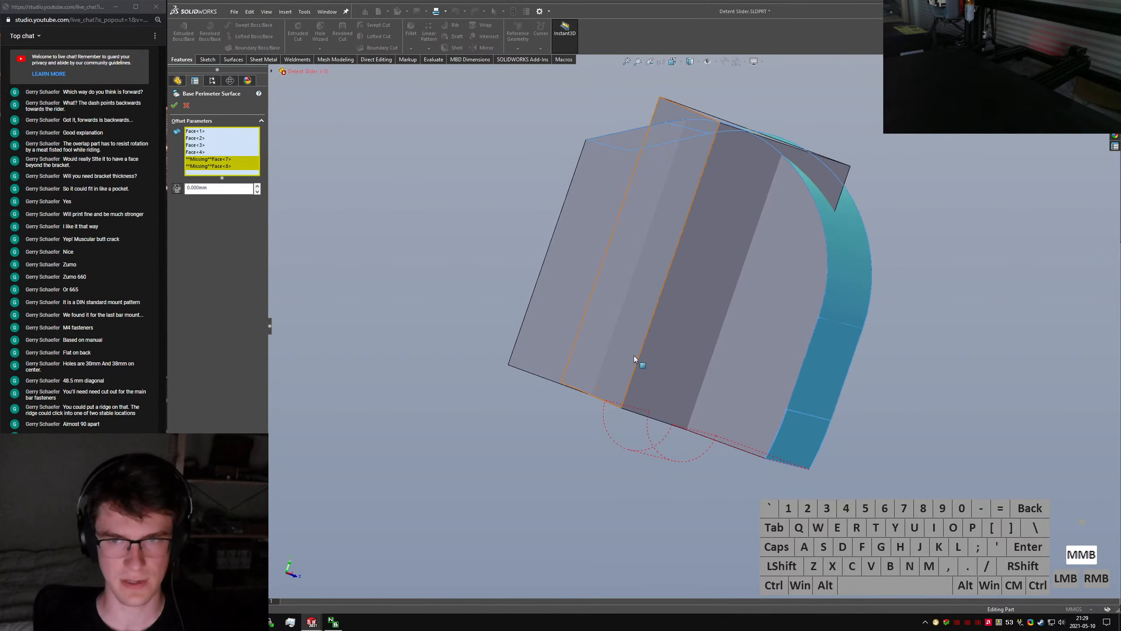
click(825, 368)
click(806, 437)
middle_drag(808, 237, 741, 170)
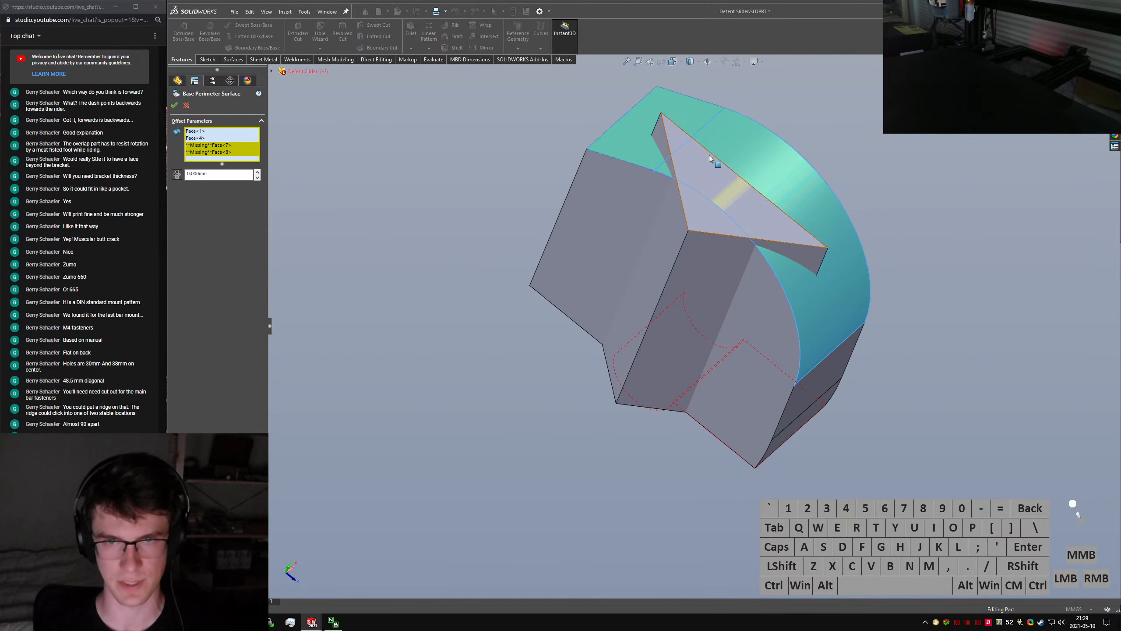
right_click(213, 153)
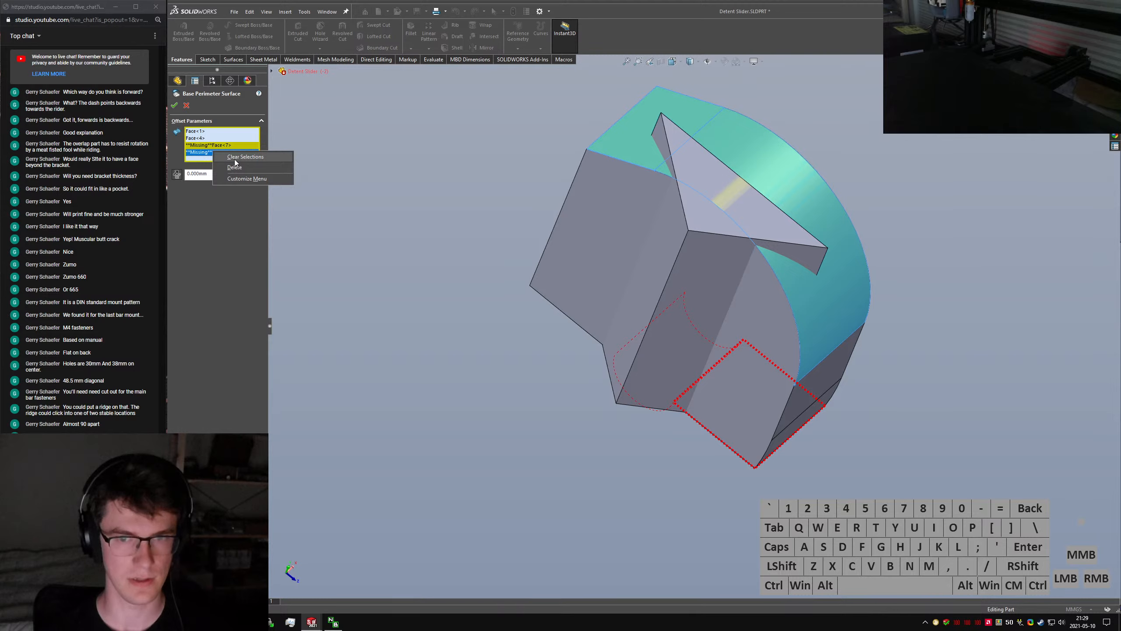
click(238, 158)
click(691, 118)
click(738, 175)
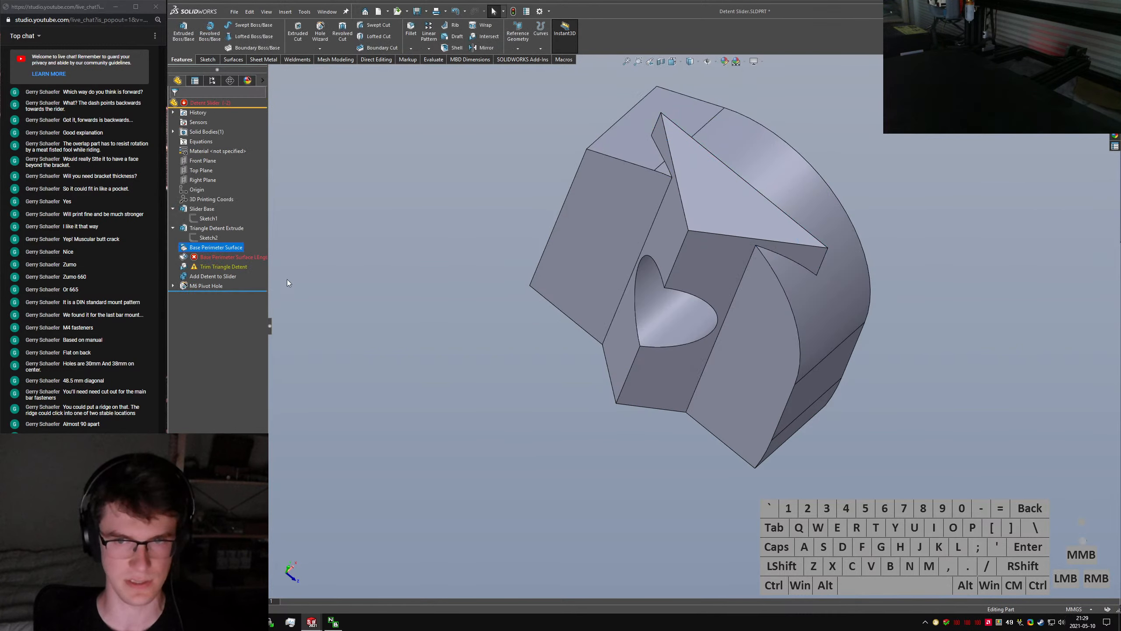
Redefine the Base Perimeter Surface Lengthen feature to extend the two detent-side edges of the sloped and curved surfaces
click(216, 257)
click(210, 239)
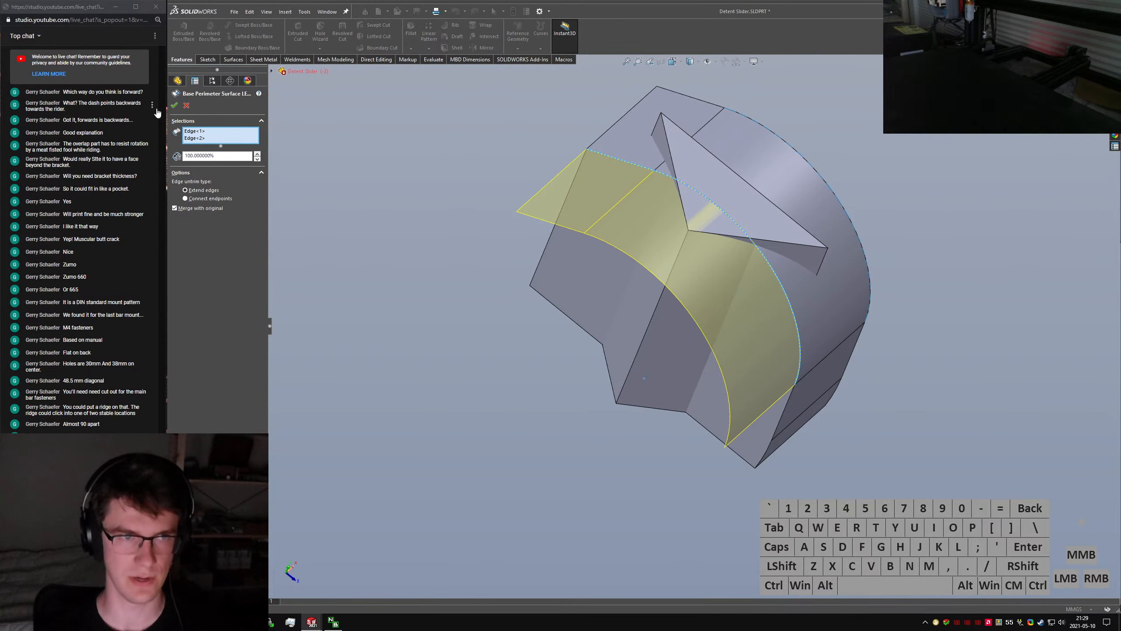
key(Return)
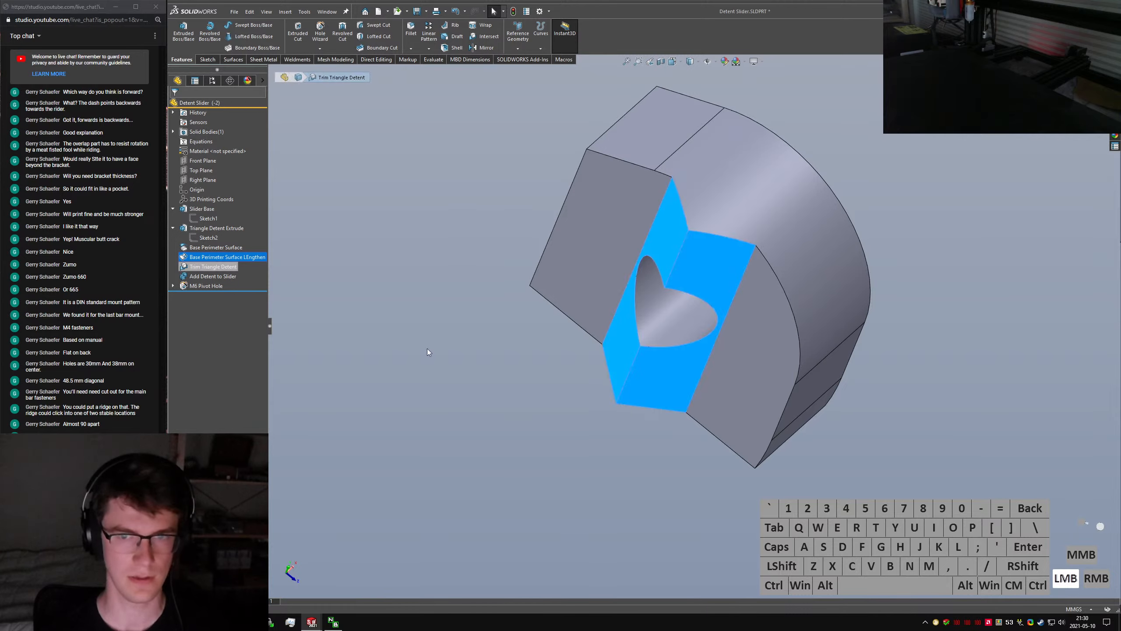
Measure the offset between the slider's flat base face and the adjacent triangular end face of the detent
middle_drag(427, 349, 940, 282)
ctrl+click(674, 352)
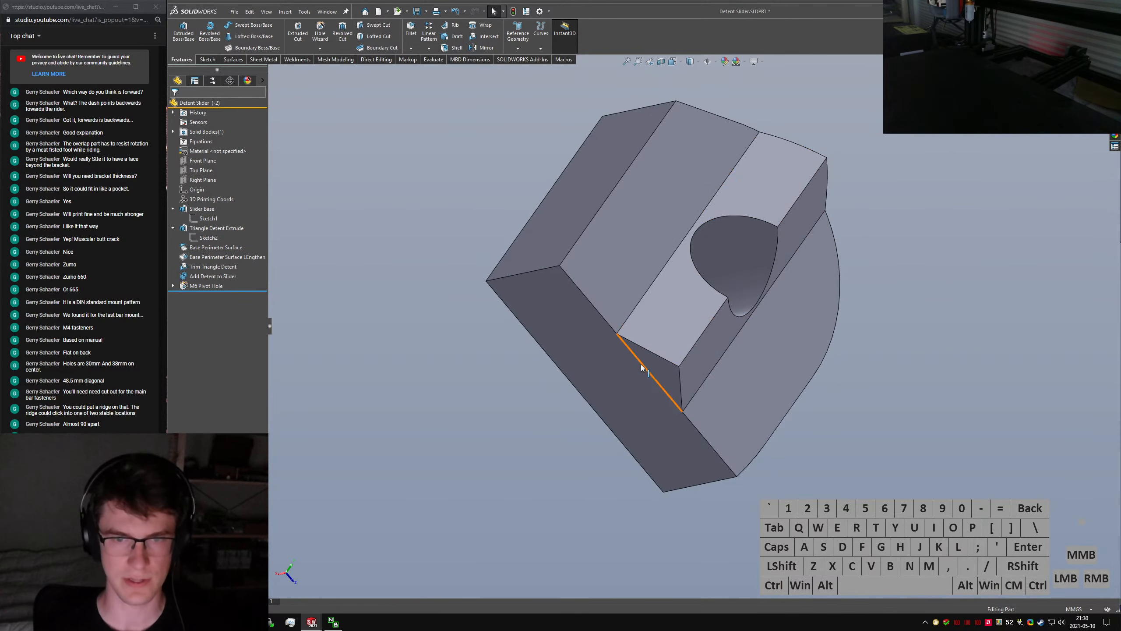
click(655, 361)
scroll(649, 353, down, 5)
middle_drag(643, 345, 640, 347)
click(602, 337)
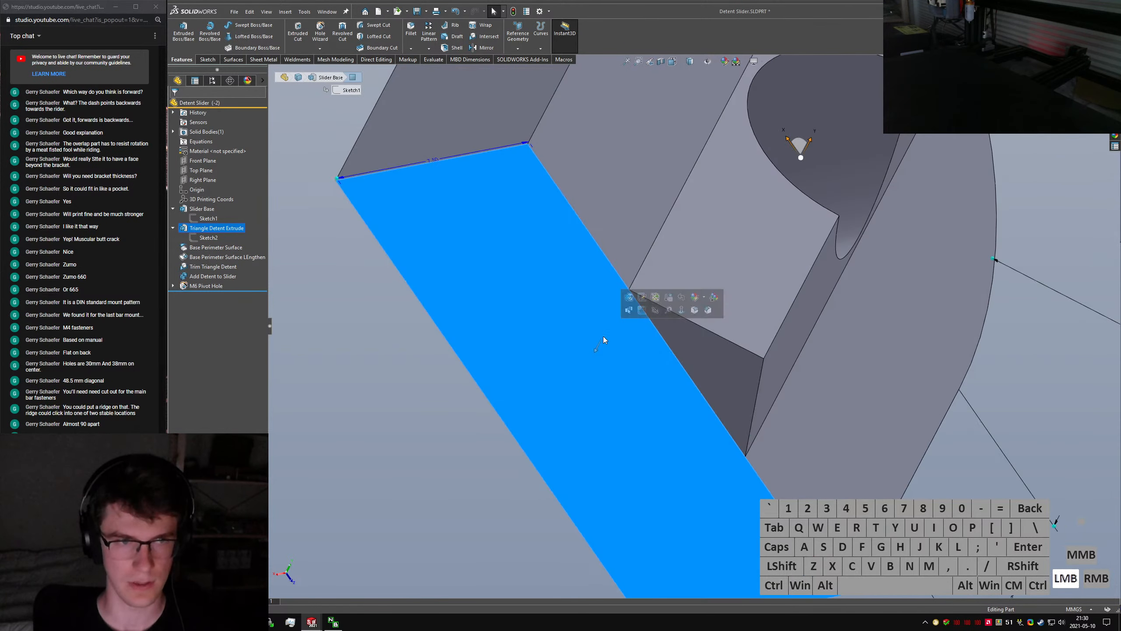
scroll(702, 360, up, 5)
click(676, 353)
scroll(610, 319, down, 8)
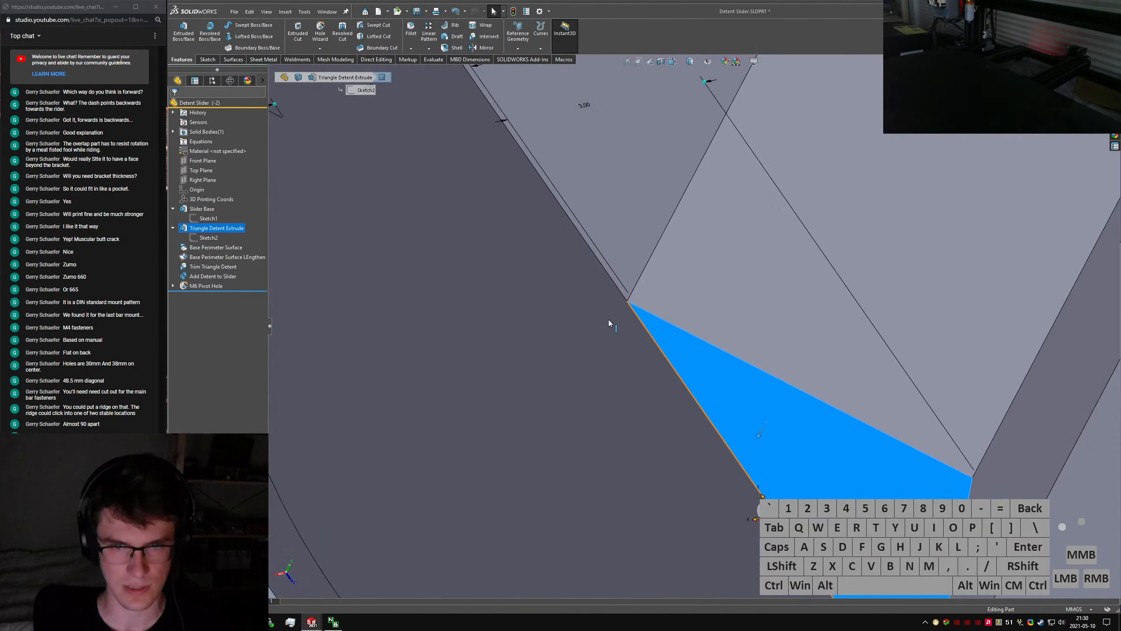
middle_drag(609, 318, 654, 320)
ctrl+click(583, 345)
key(ctrl+m)
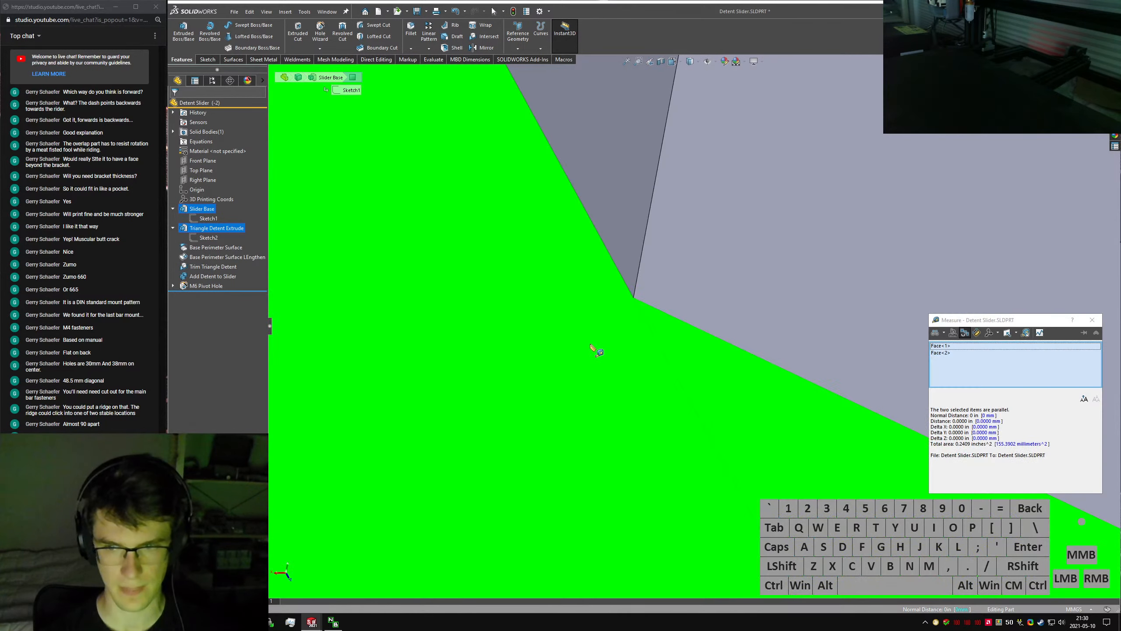
scroll(717, 385, up, 3)
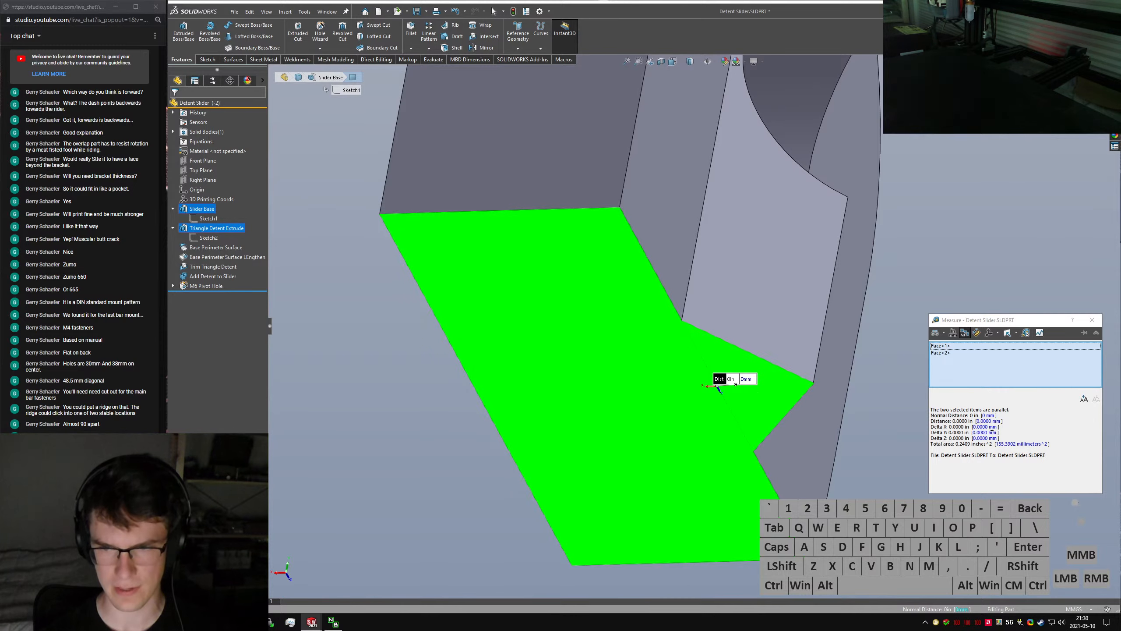
key(Escape)
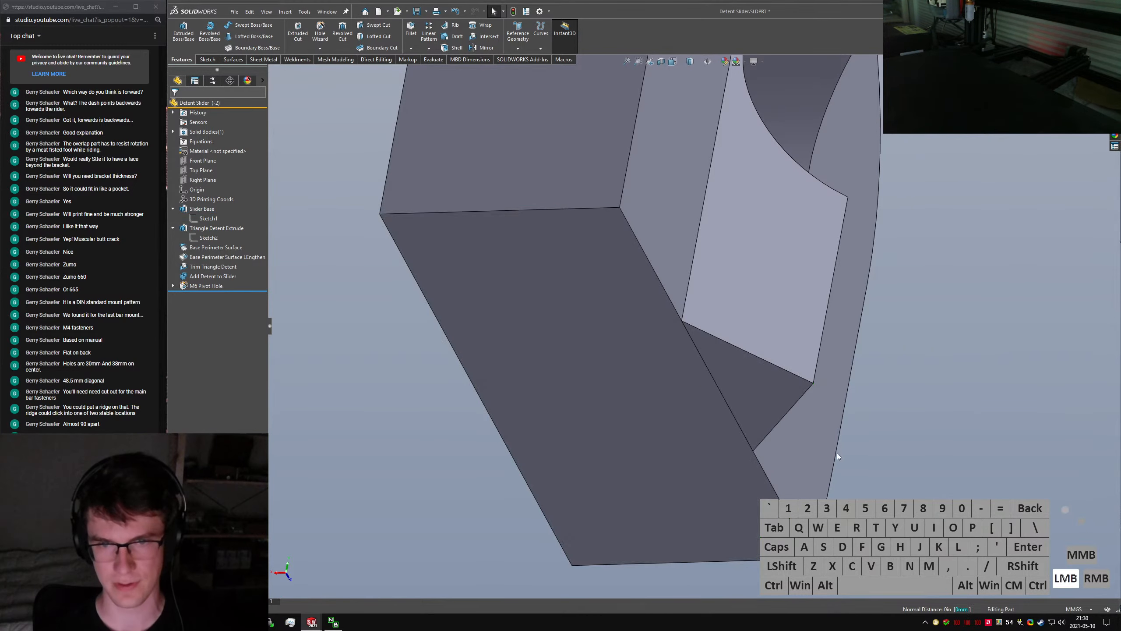
middle_drag(729, 352, 646, 388)
scroll(662, 366, up, 3)
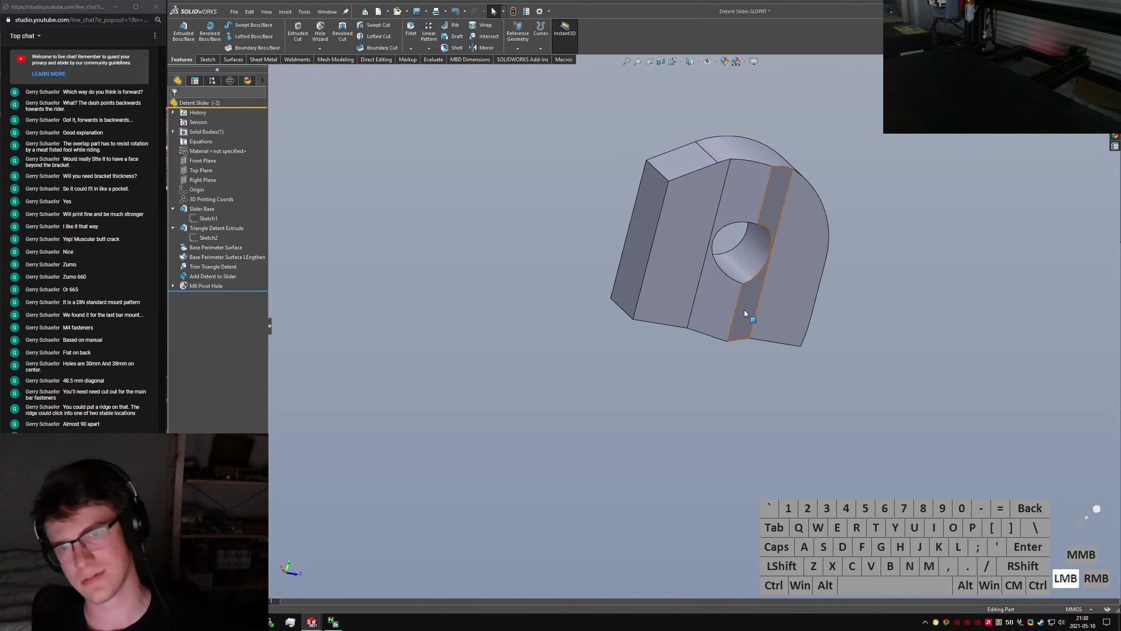
middle_drag(746, 309, 775, 163)
scroll(771, 258, down, 5)
scroll(768, 254, down, 1)
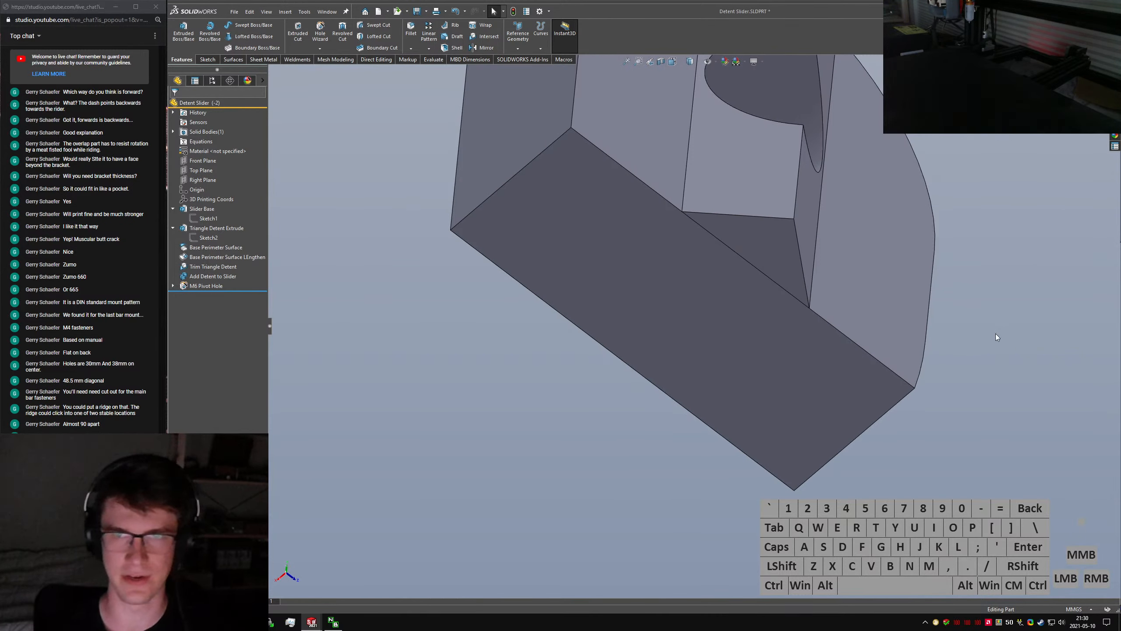
In the 1190 GPS Bracket Assembly, mate the Detent Slider's flat base face parallel to the floor of the bracket's recess and rebuild
key(ctrl+Tab)
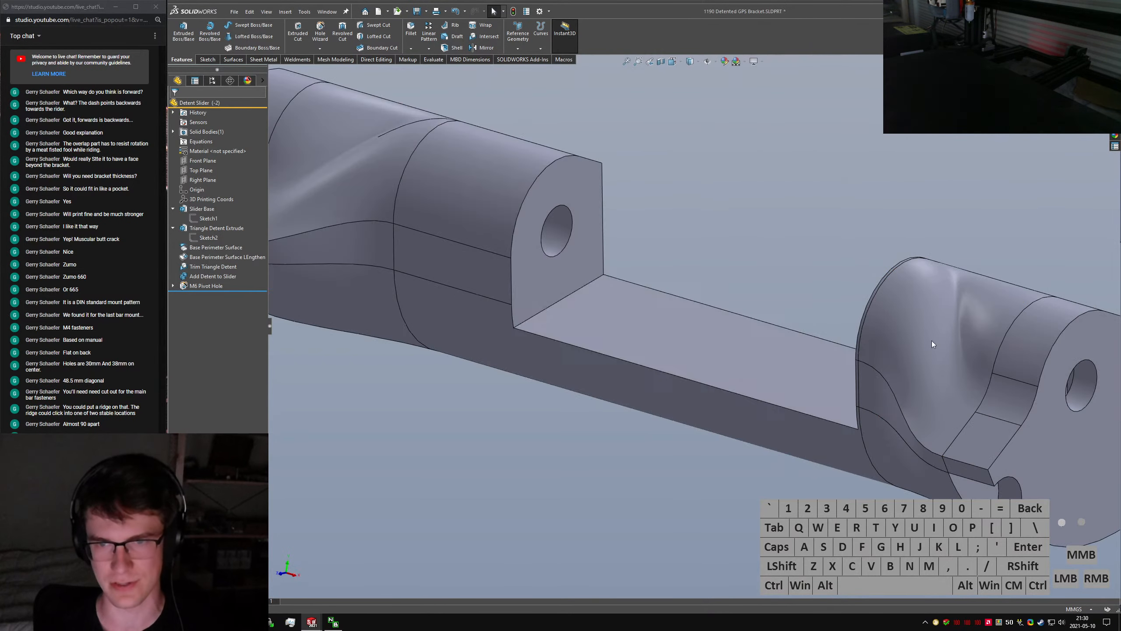
click(749, 277)
key(ctrl+Tab)
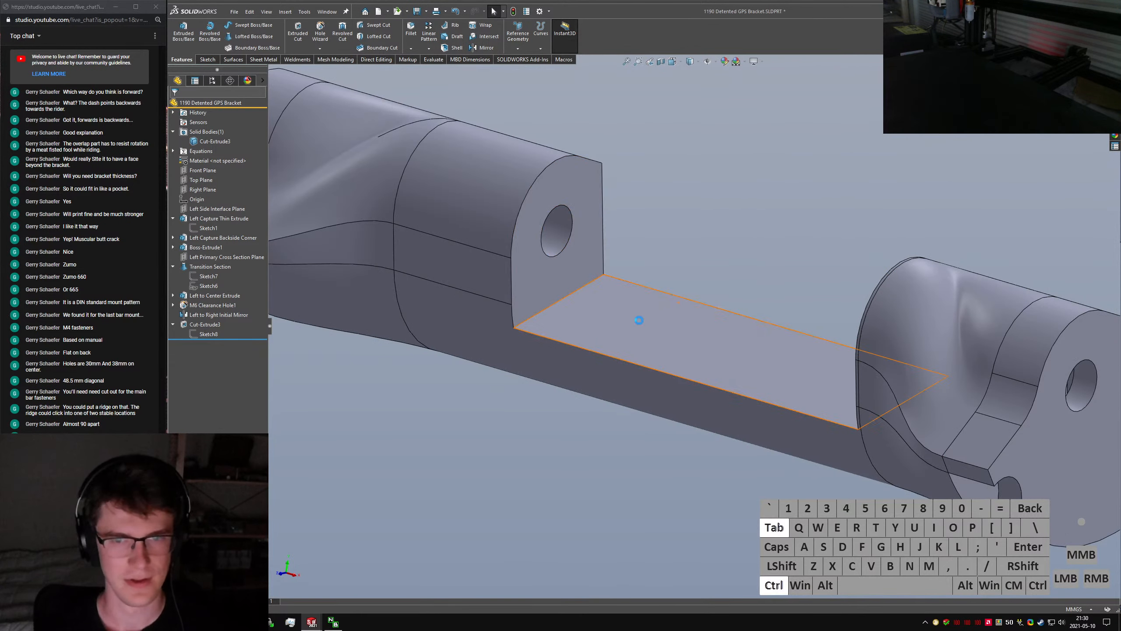
click(678, 317)
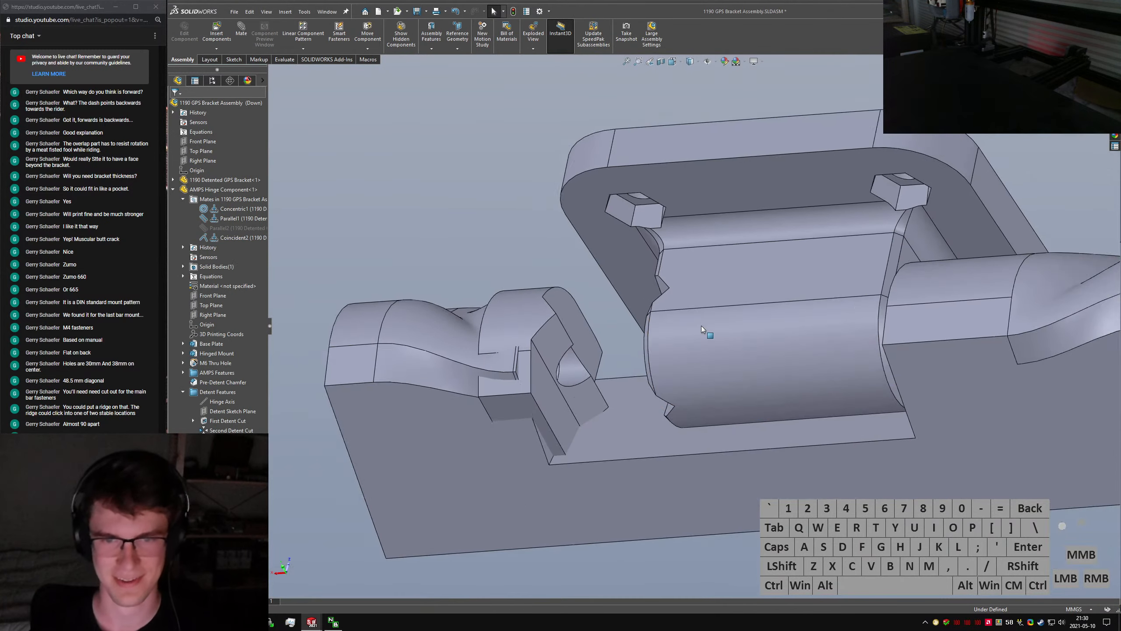
middle_drag(701, 326, 579, 387)
click(602, 333)
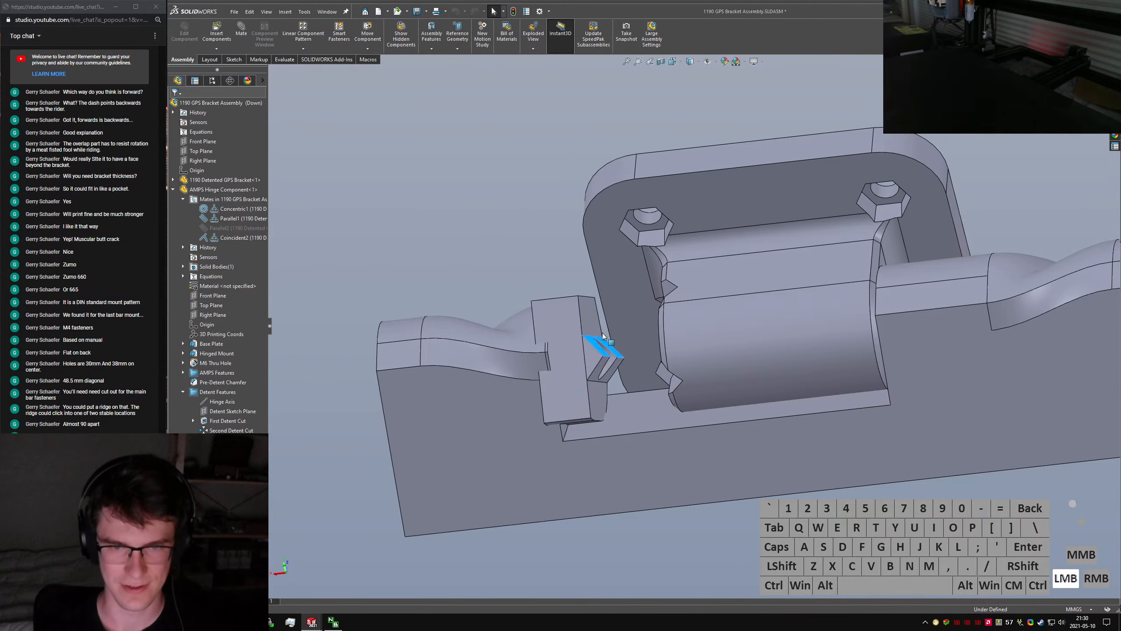
ctrl+click(631, 411)
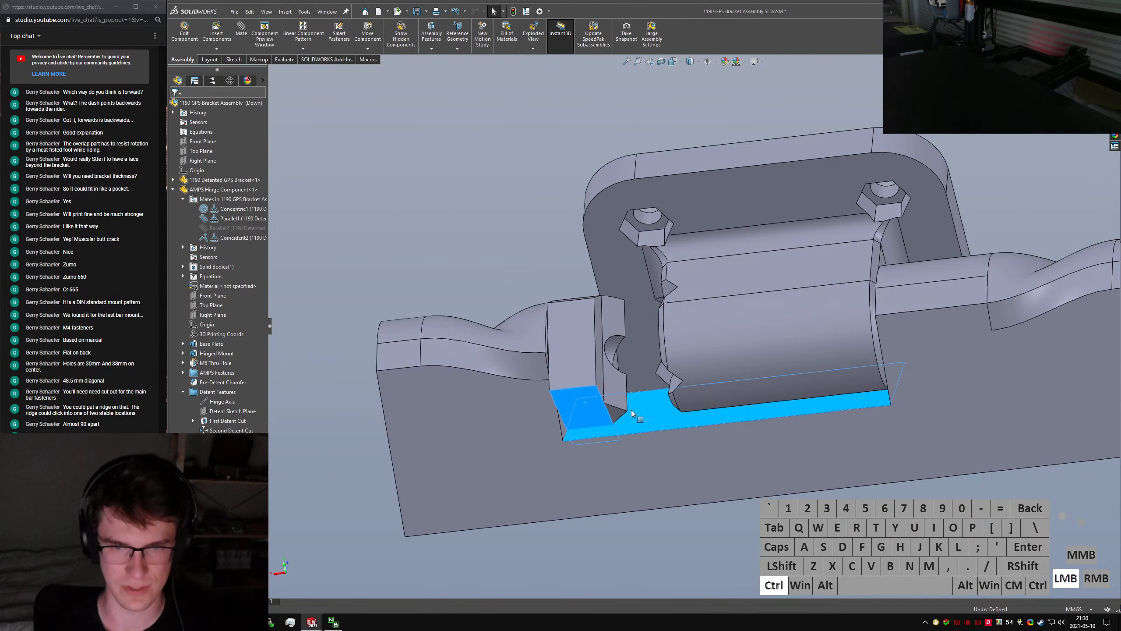
click(241, 33)
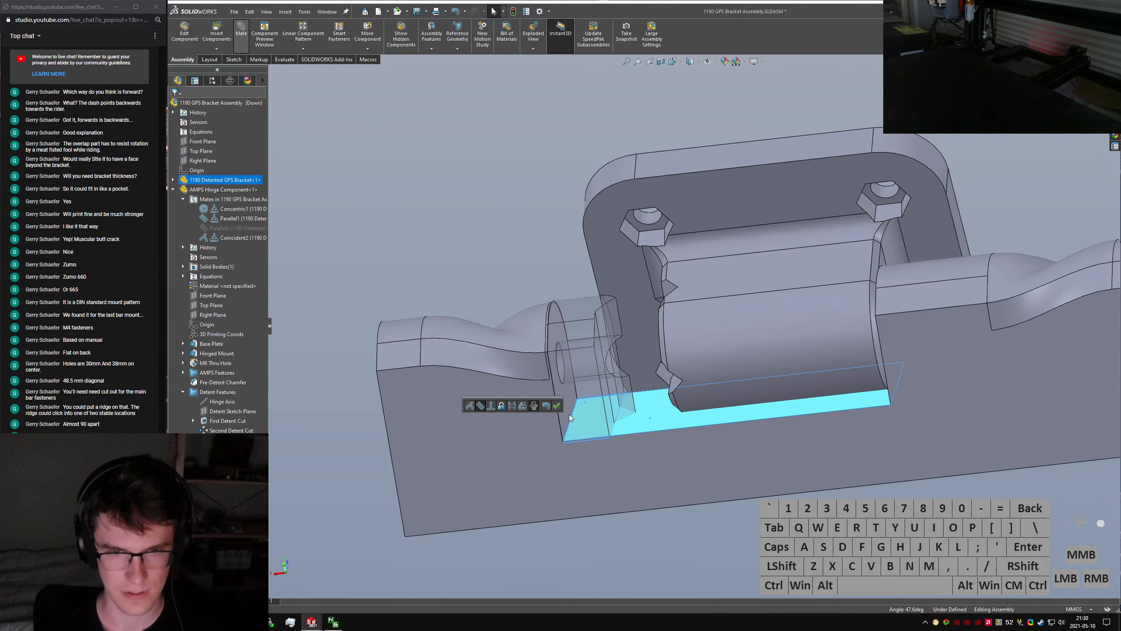
click(555, 407)
scroll(500, 324, down, 5)
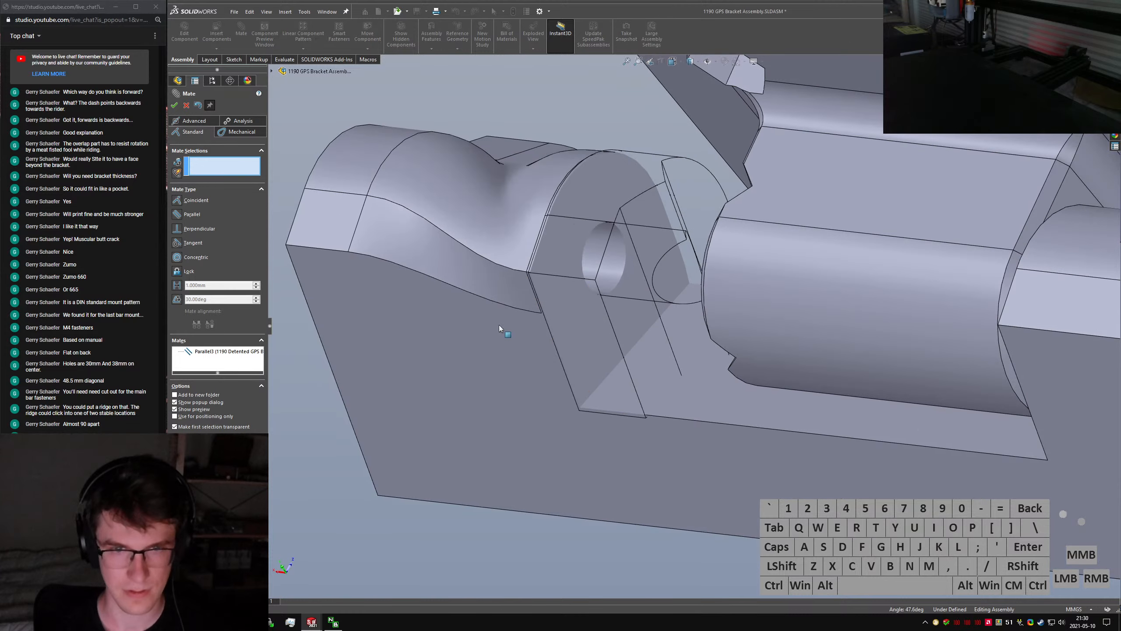
click(185, 107)
key(ctrl+q)
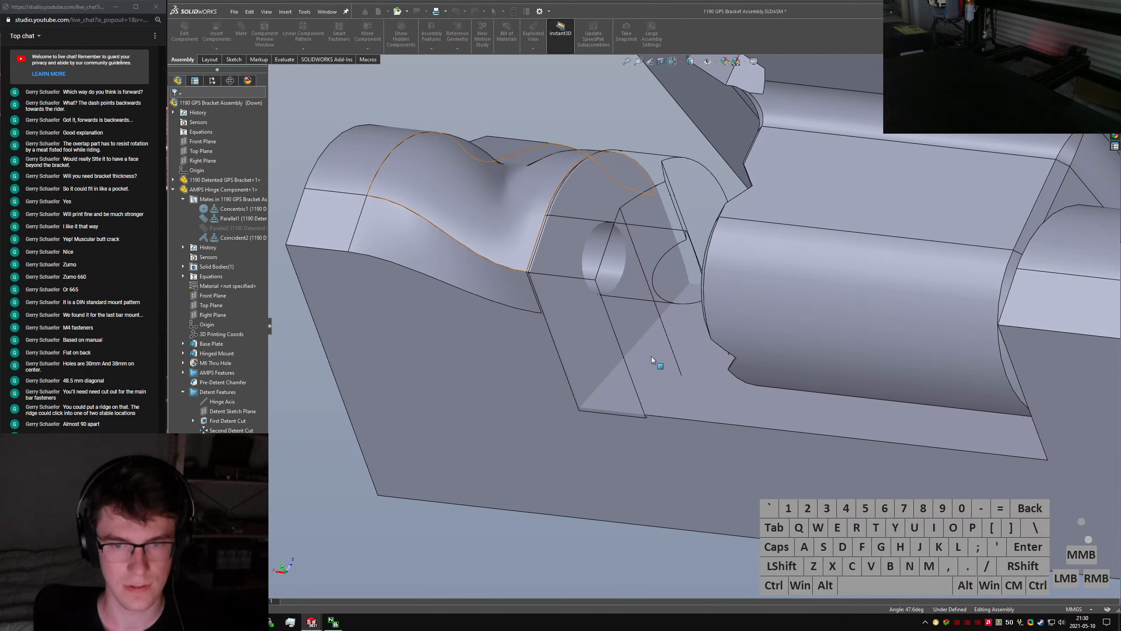
Measure the distance between the bracket's large flat face and the Detent Slider's neighbouring flat face
click(644, 354)
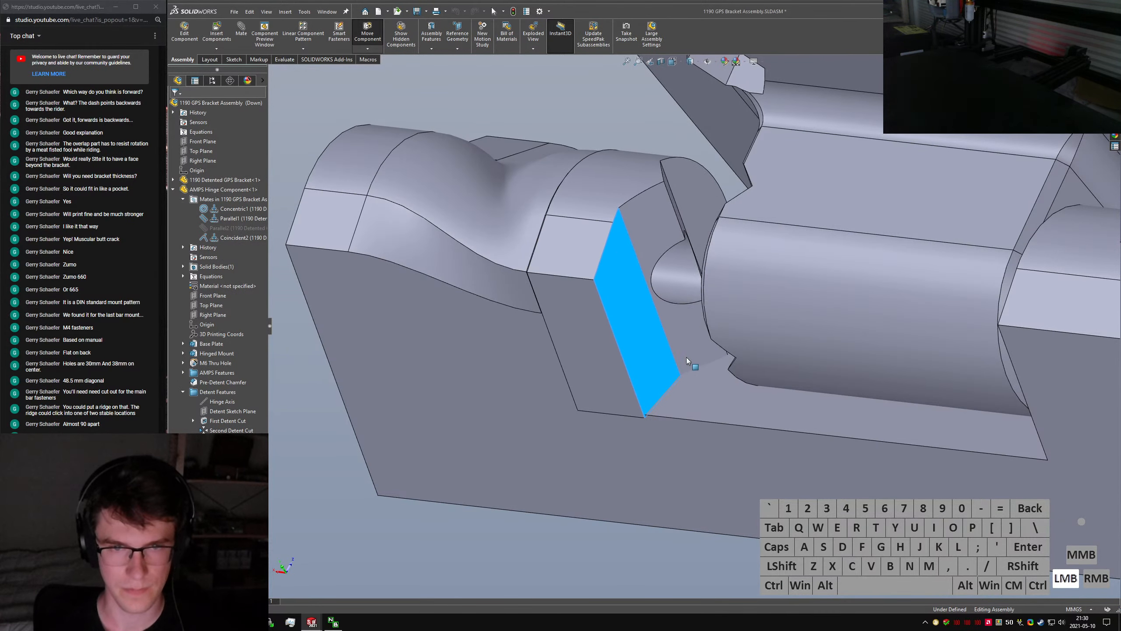
middle_drag(686, 358, 497, 373)
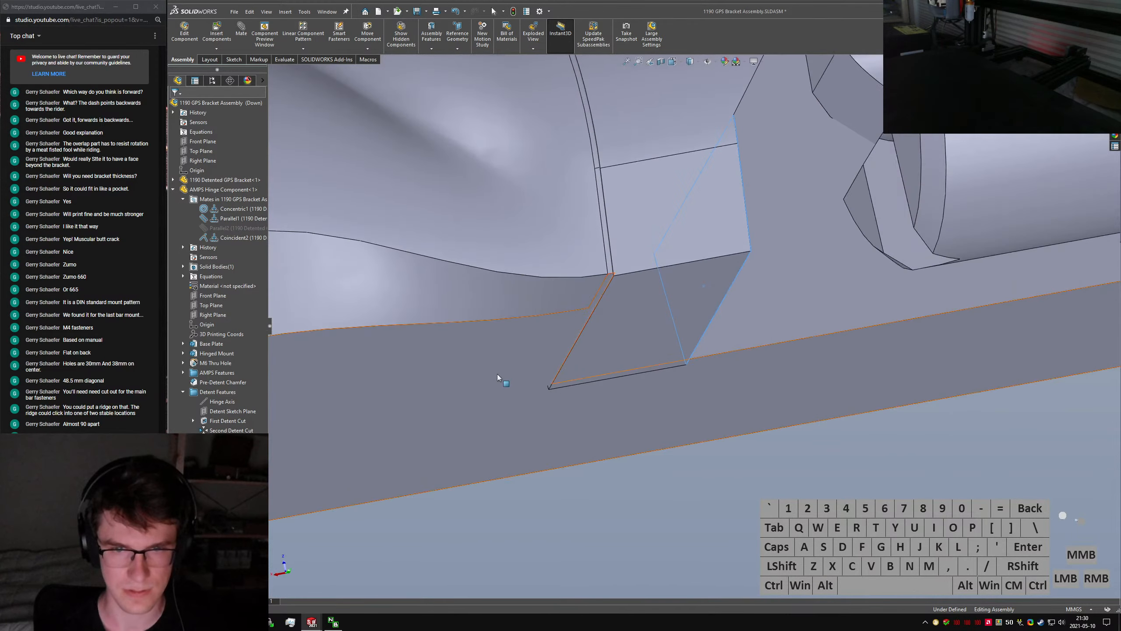
ctrl+click(606, 330)
key(m)
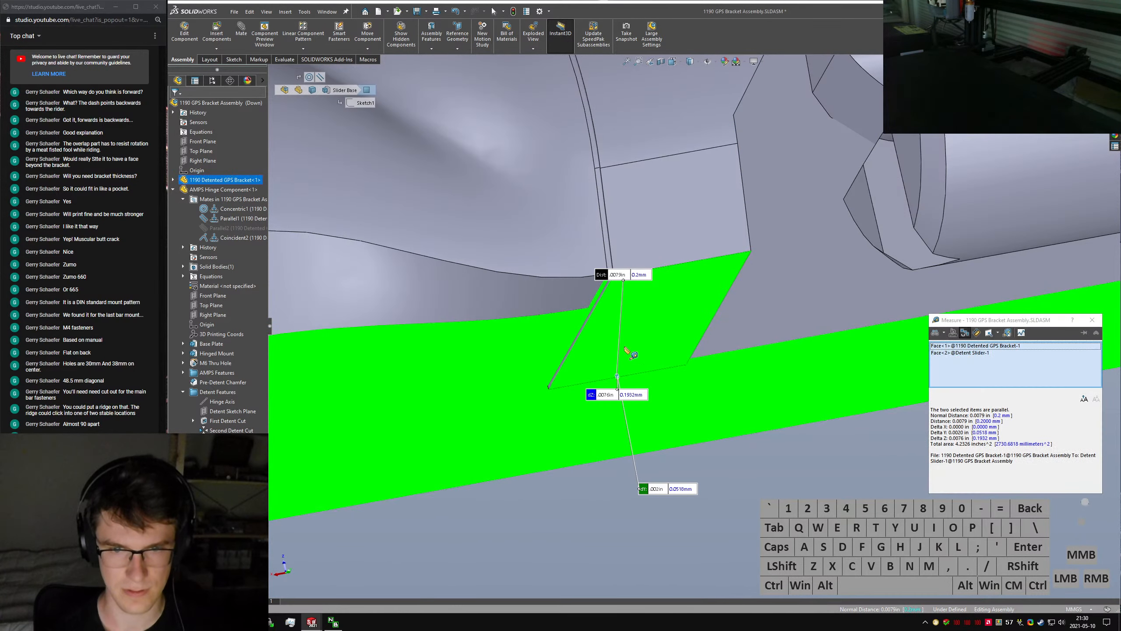
Compare the radii of the Detent Slider's curved outer face and the bracket's adjacent rounded face
middle_drag(632, 354, 686, 144)
key(1)
click(667, 303)
click(686, 143)
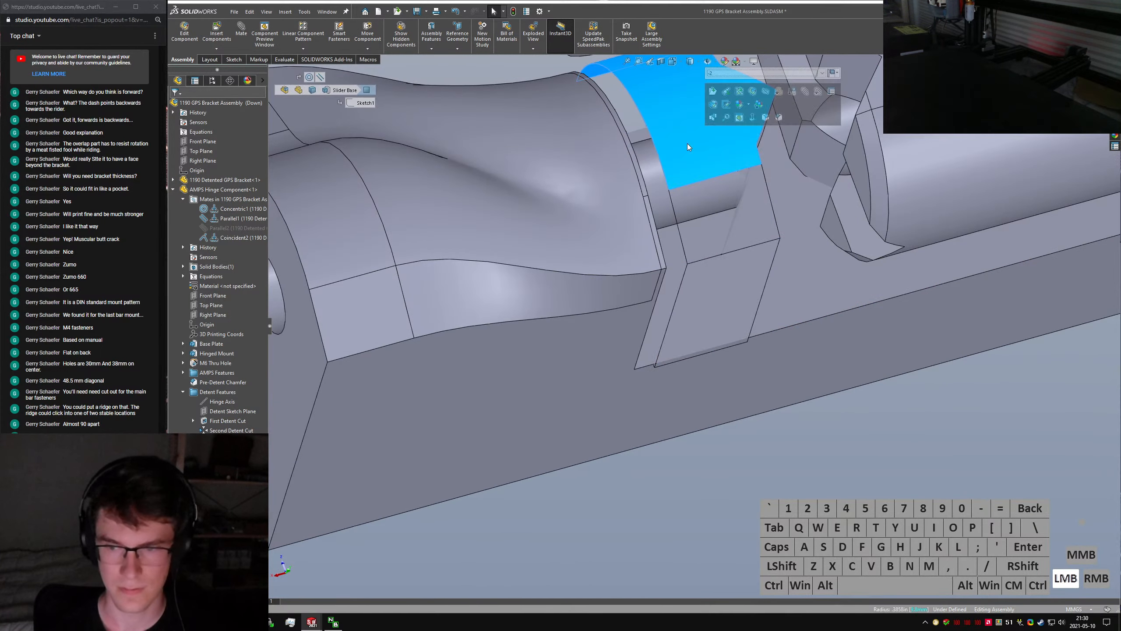
scroll(671, 141, down, 3)
click(610, 224)
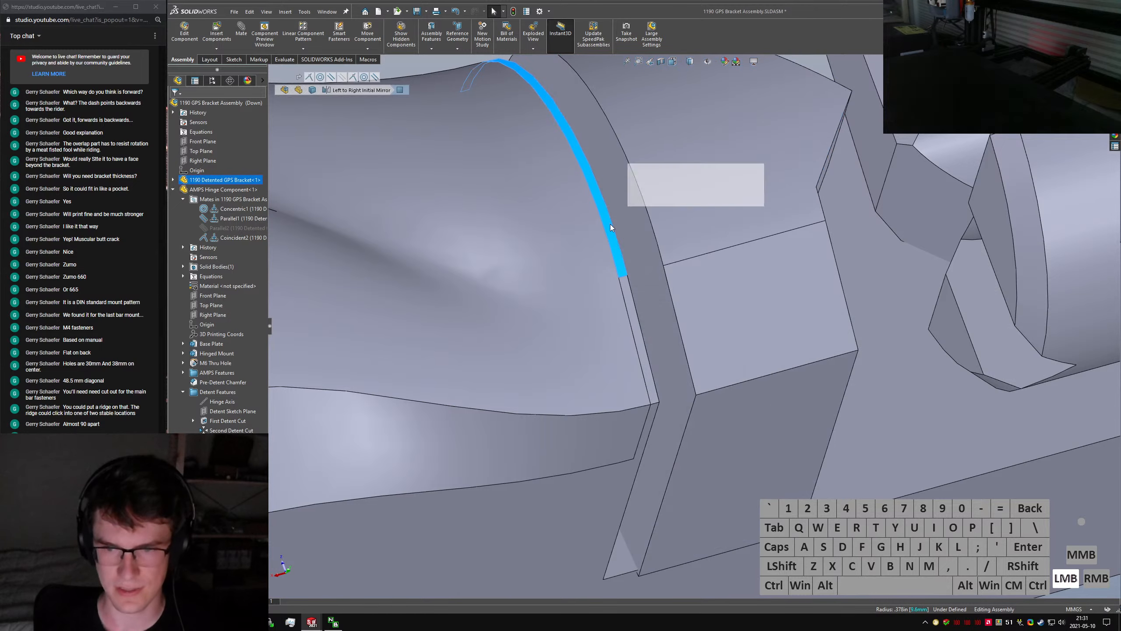
Open the Detent Slider part, change the radius of the large outer arc in the Slider Base sketch, and save the part
click(697, 146)
click(721, 92)
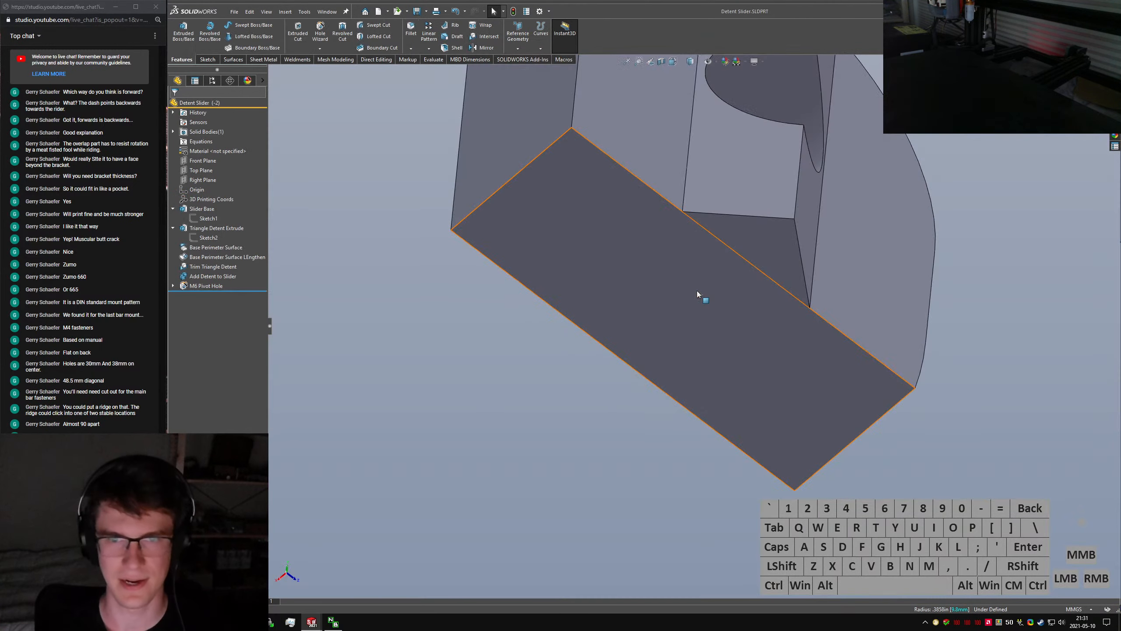
scroll(687, 191, up, 3)
middle_drag(687, 191, 739, 215)
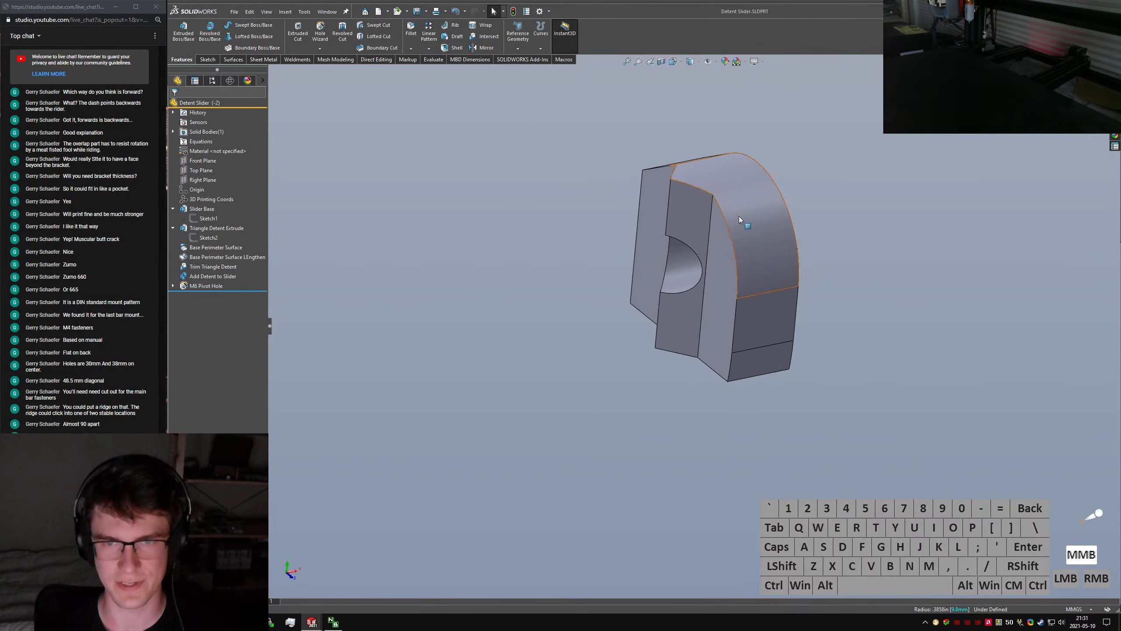
click(750, 203)
click(206, 209)
click(208, 219)
middle_drag(839, 265, 968, 258)
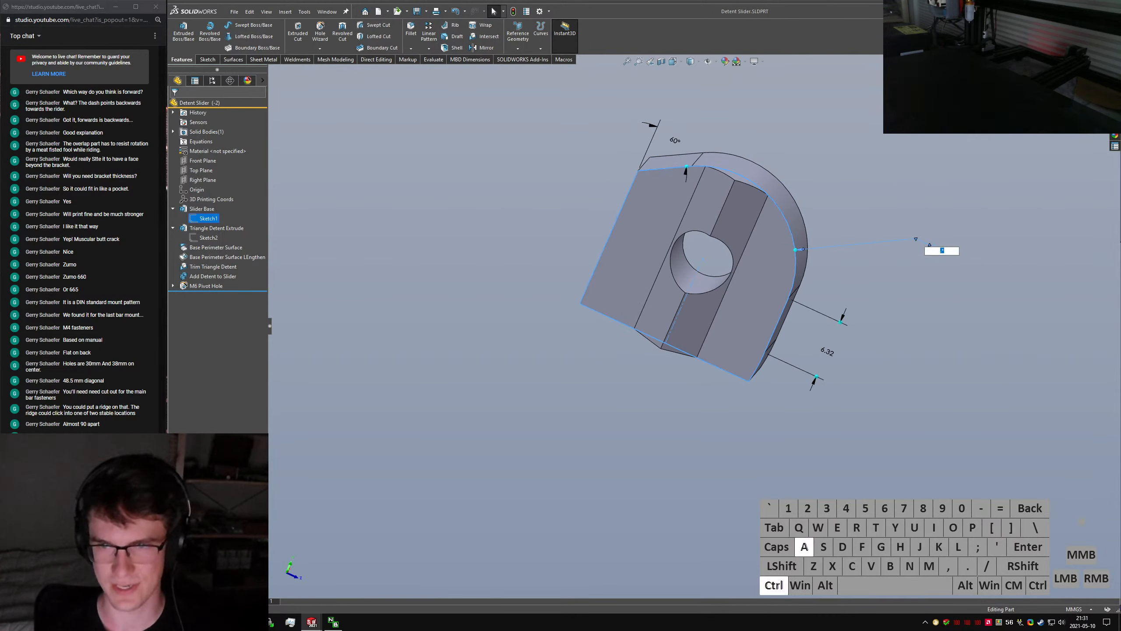
click(908, 148)
key(ctrl+s)
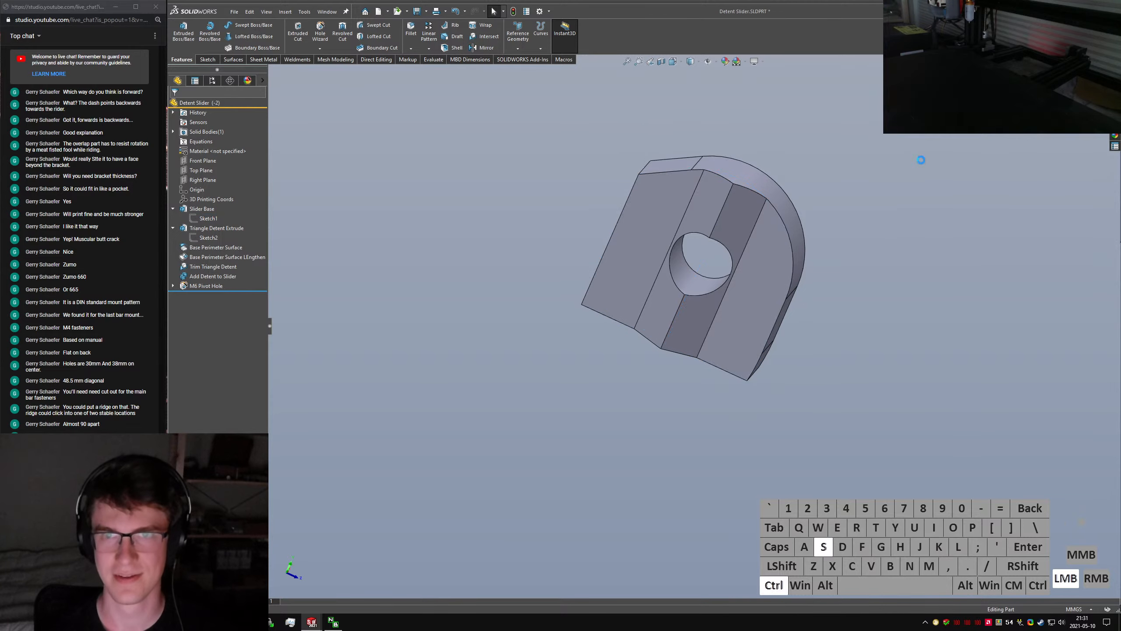
Return to the bracket assembly and slide the Detent Slider along the recess toward the hinge
key(ctrl+Tab)
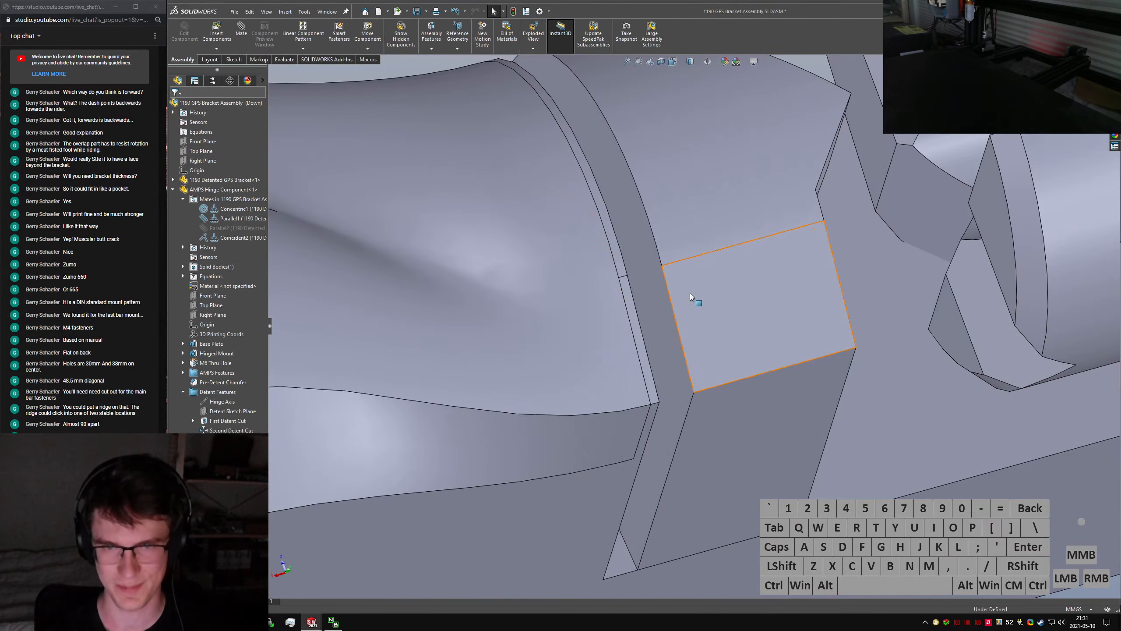
click(690, 293)
scroll(690, 293, up, 4)
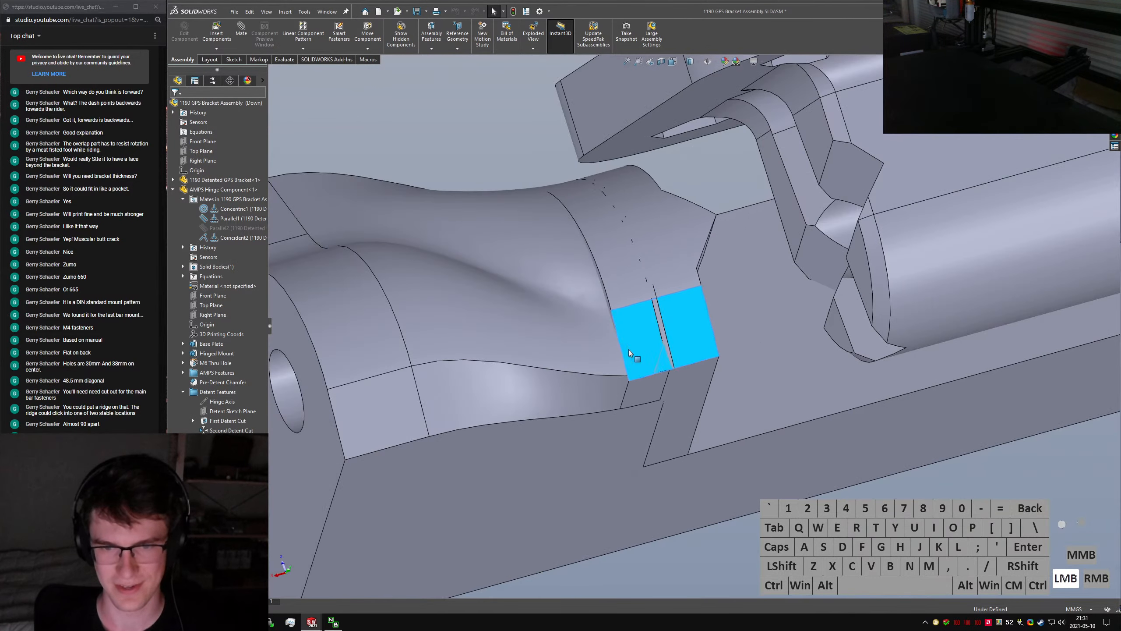
drag(695, 351, 826, 400)
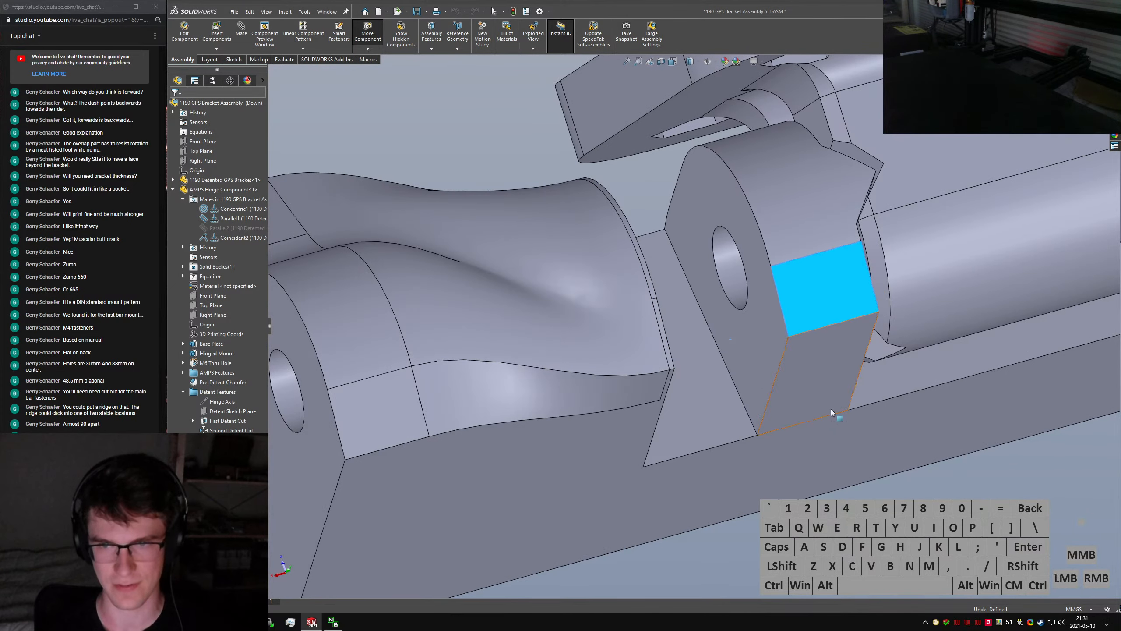
scroll(832, 408, up, 4)
click(811, 368)
middle_drag(811, 367, 764, 305)
drag(763, 305, 816, 444)
Set up a Width mate with the bracket's recess wall and the hinge's end face as width references and the Detent Slider's two opposite faces as tabs
text(s)
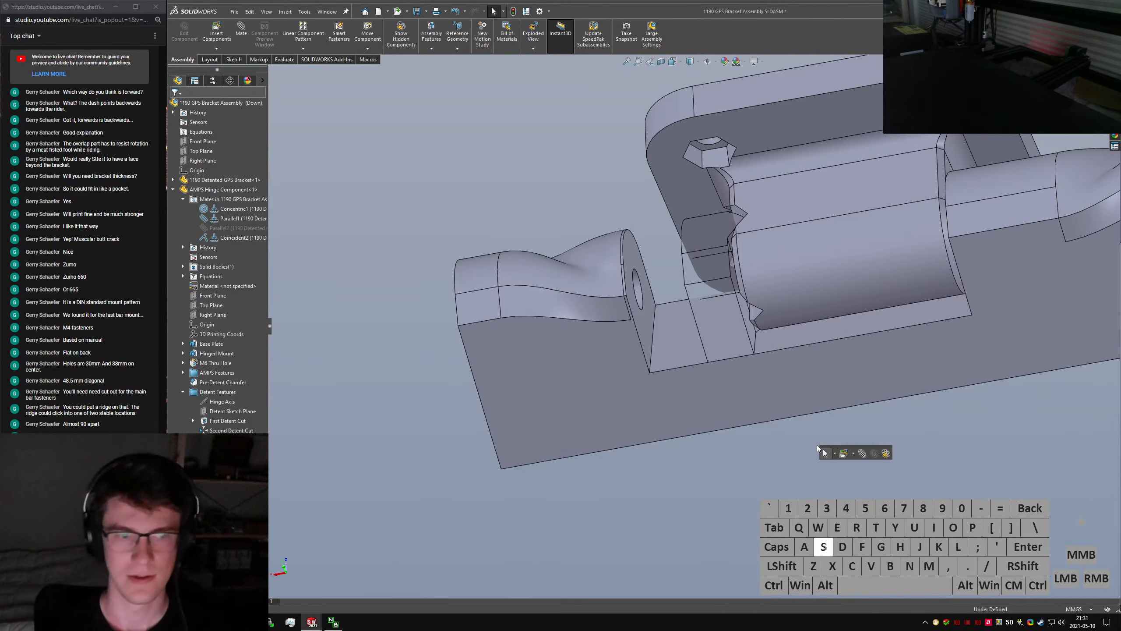
text(mate)
key(Return)
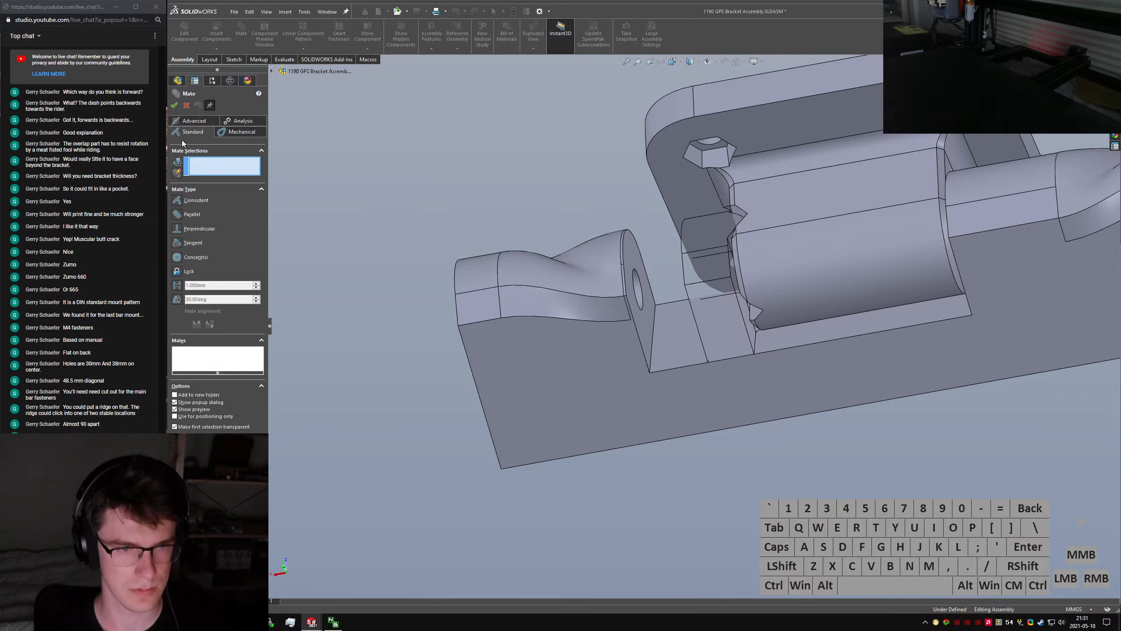
scroll(803, 285, down, 3)
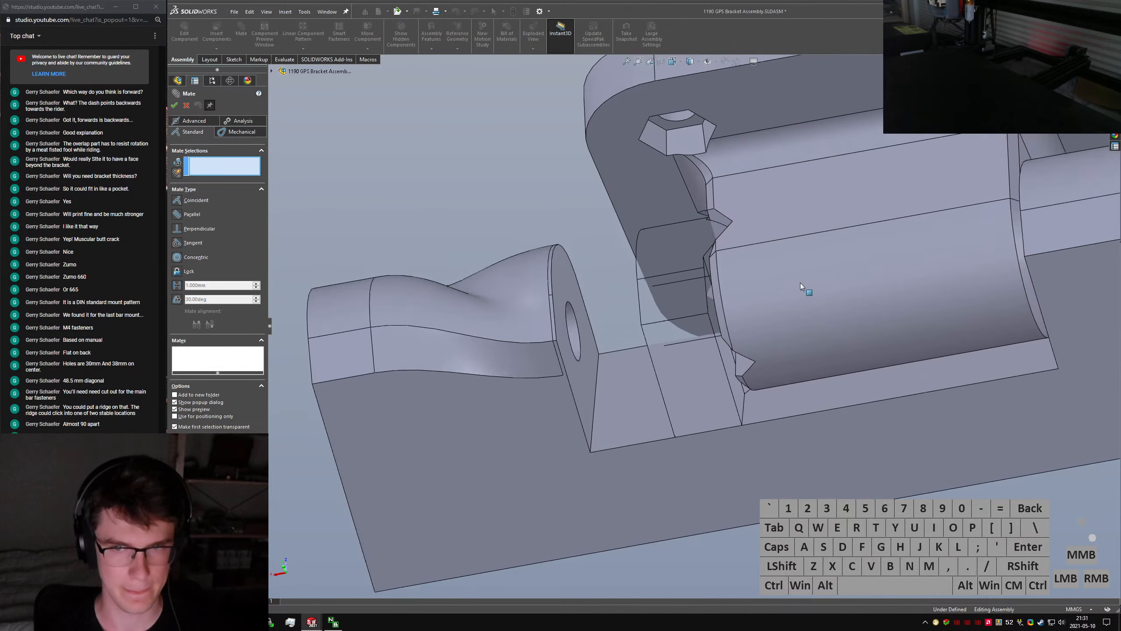
middle_drag(803, 285, 768, 283)
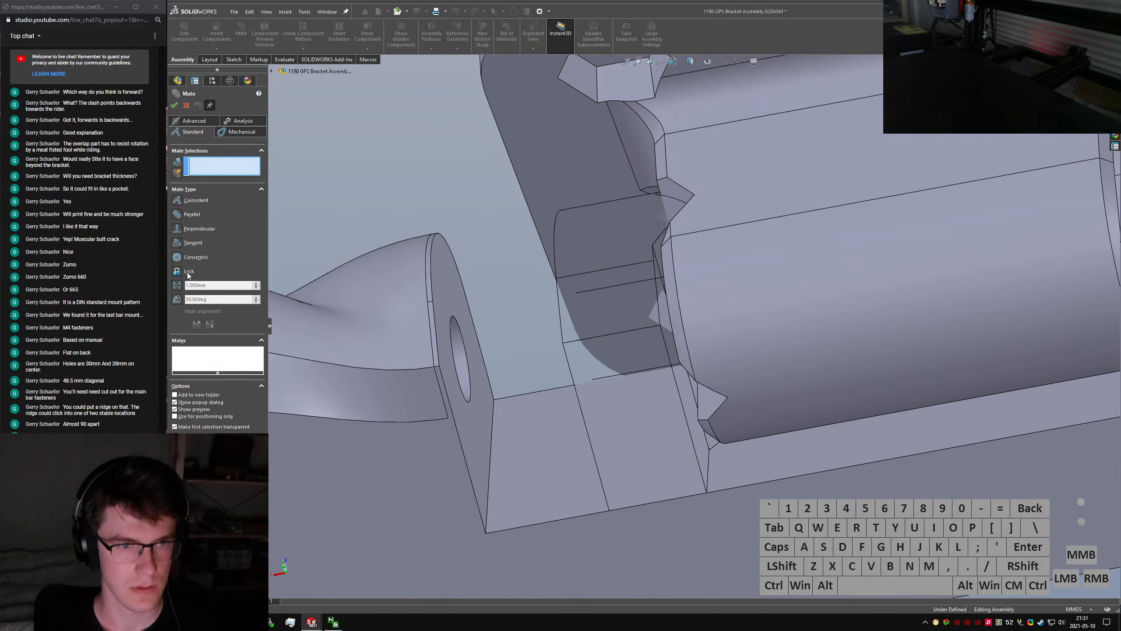
click(198, 122)
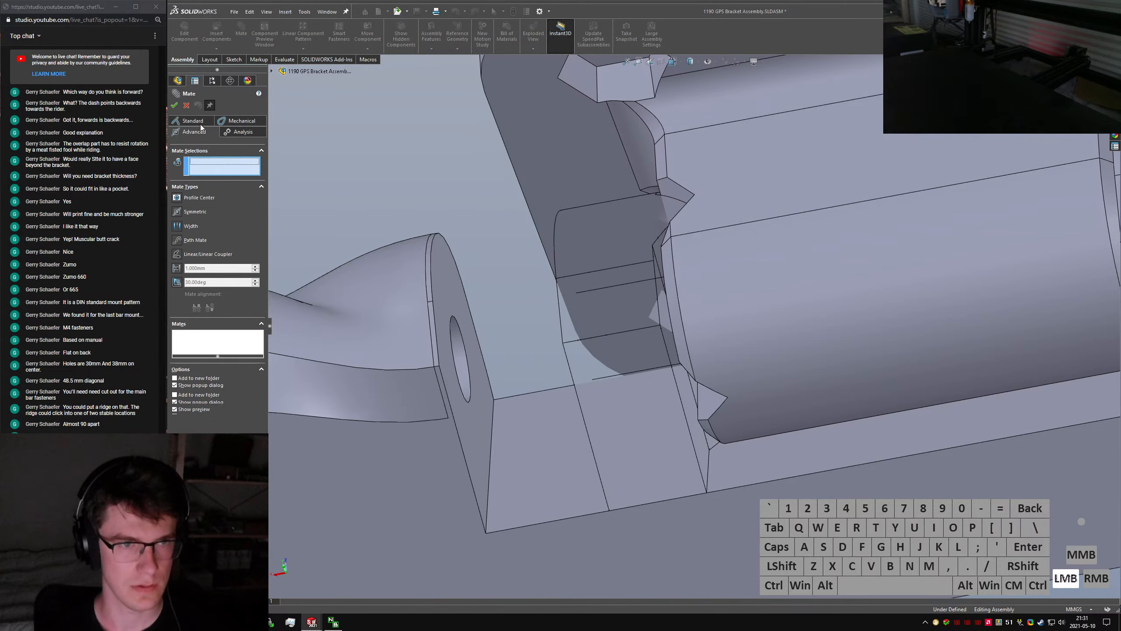
click(177, 226)
click(564, 311)
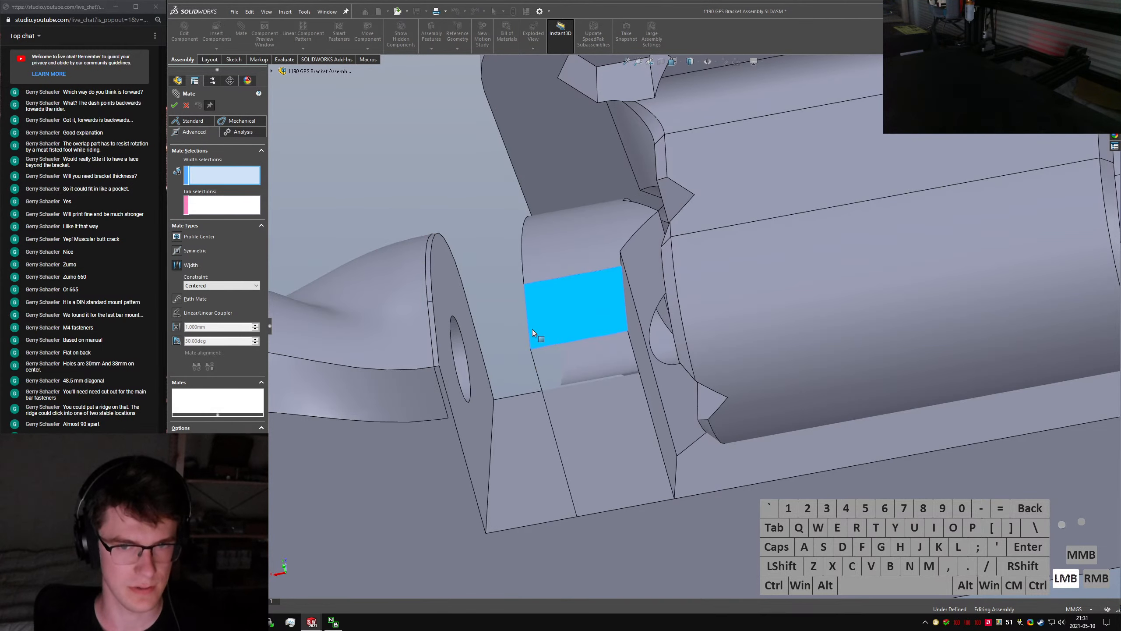
click(449, 444)
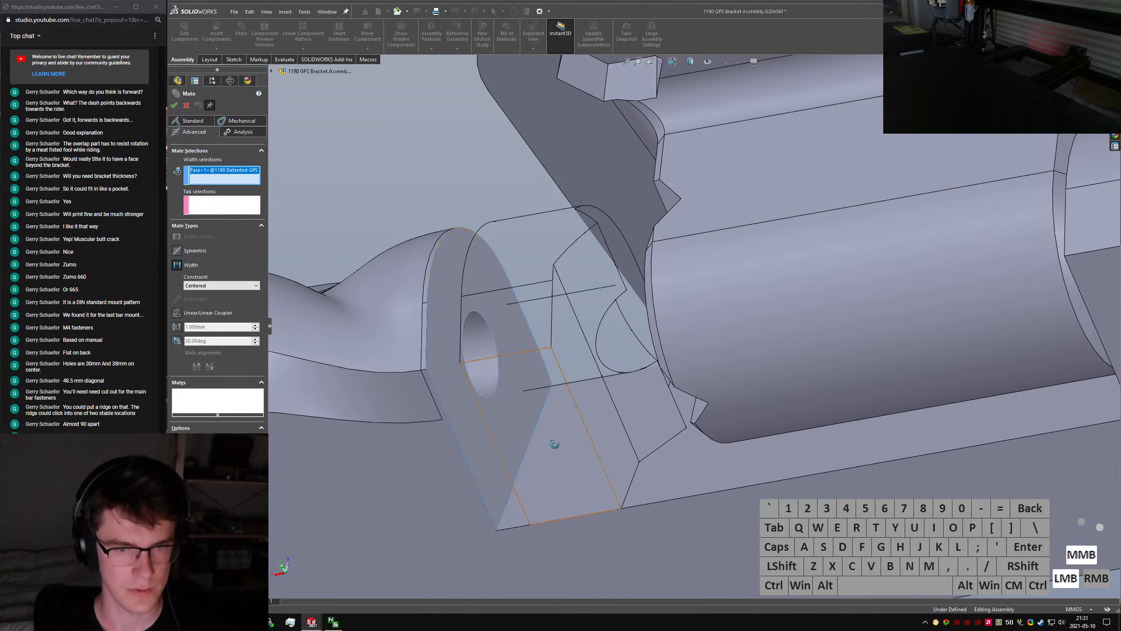
middle_drag(449, 443, 425, 380)
click(617, 223)
click(496, 423)
click(429, 377)
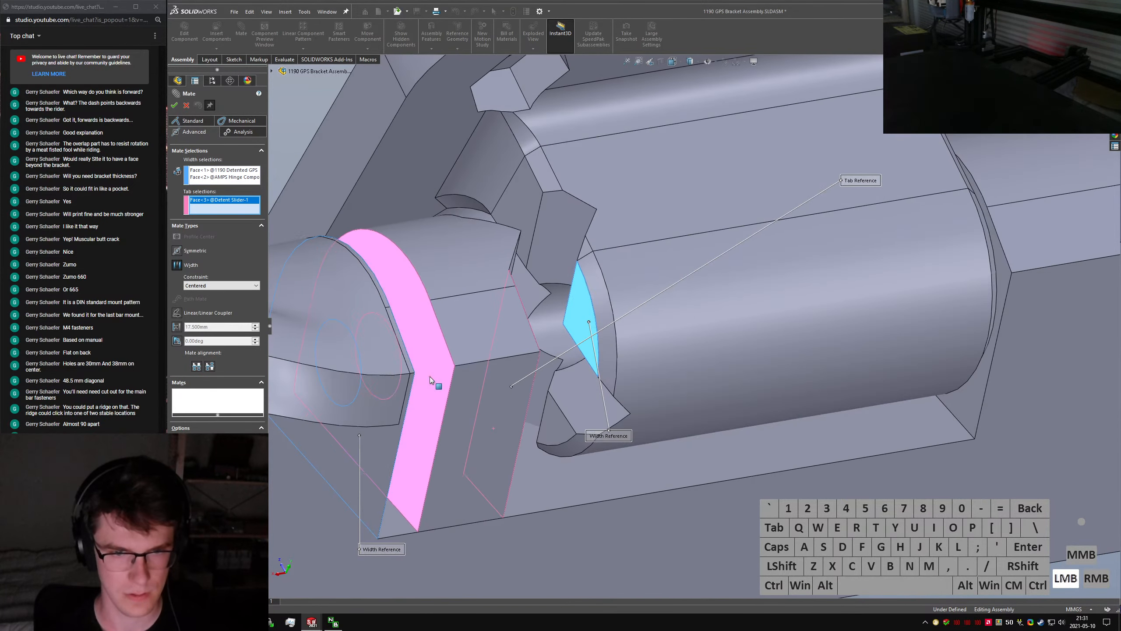
Set the Width mate's constraint to Free, apply it and finish mating
click(207, 287)
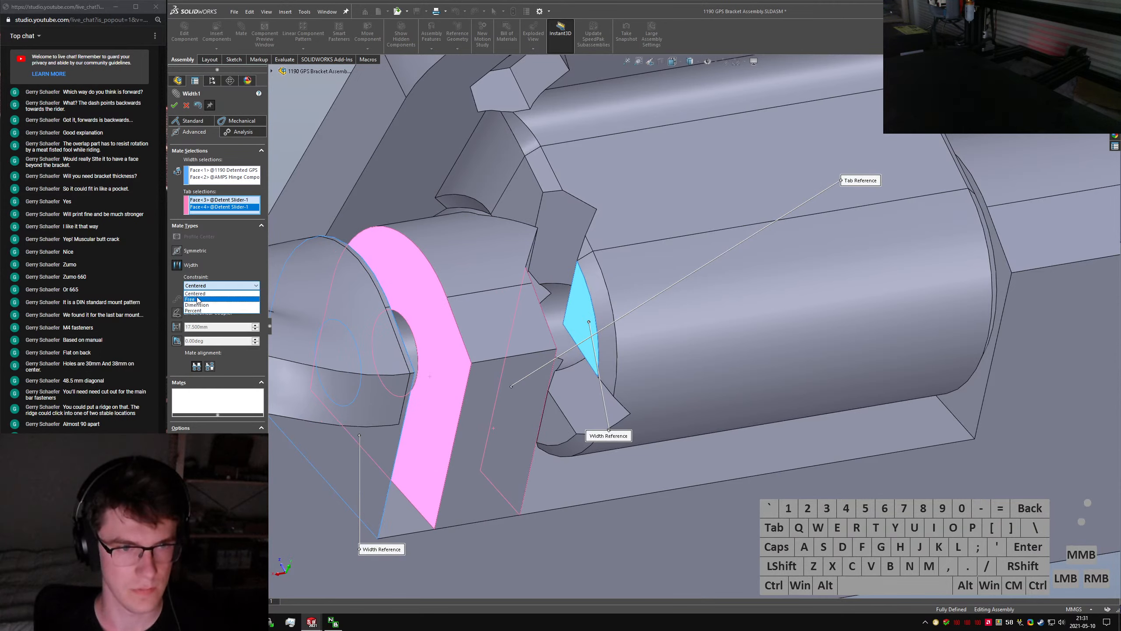
click(198, 299)
key(Return)
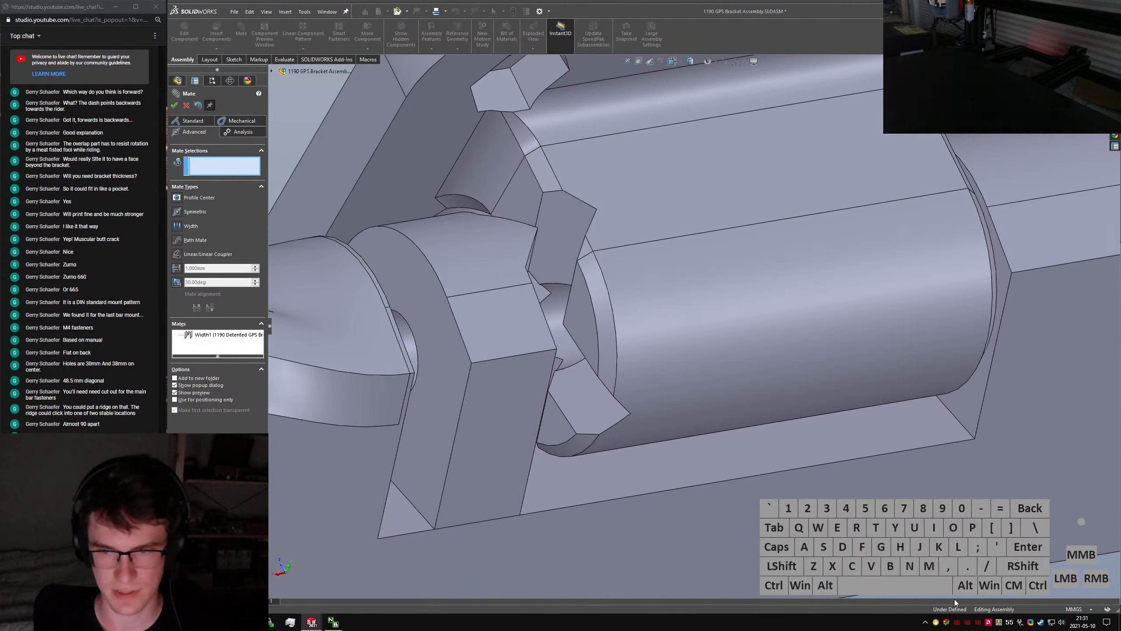
click(186, 105)
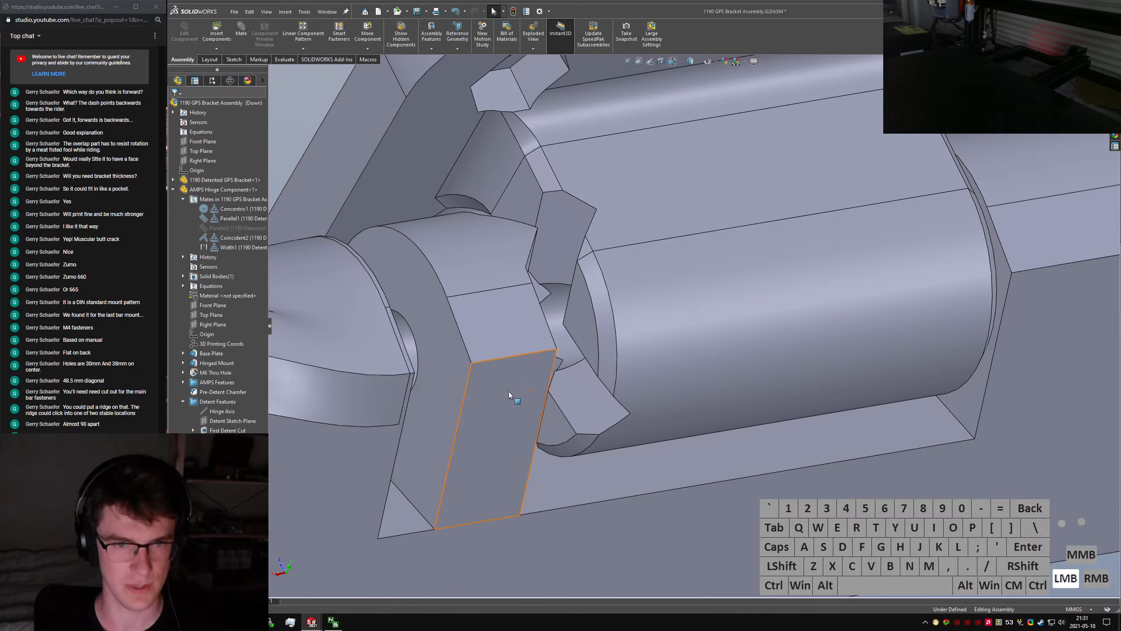
Measure the angle between the two adjoining faces of the hinge's First Detent Cut
click(508, 391)
middle_drag(417, 412, 589, 230)
scroll(577, 208, down, 5)
scroll(577, 208, up, 5)
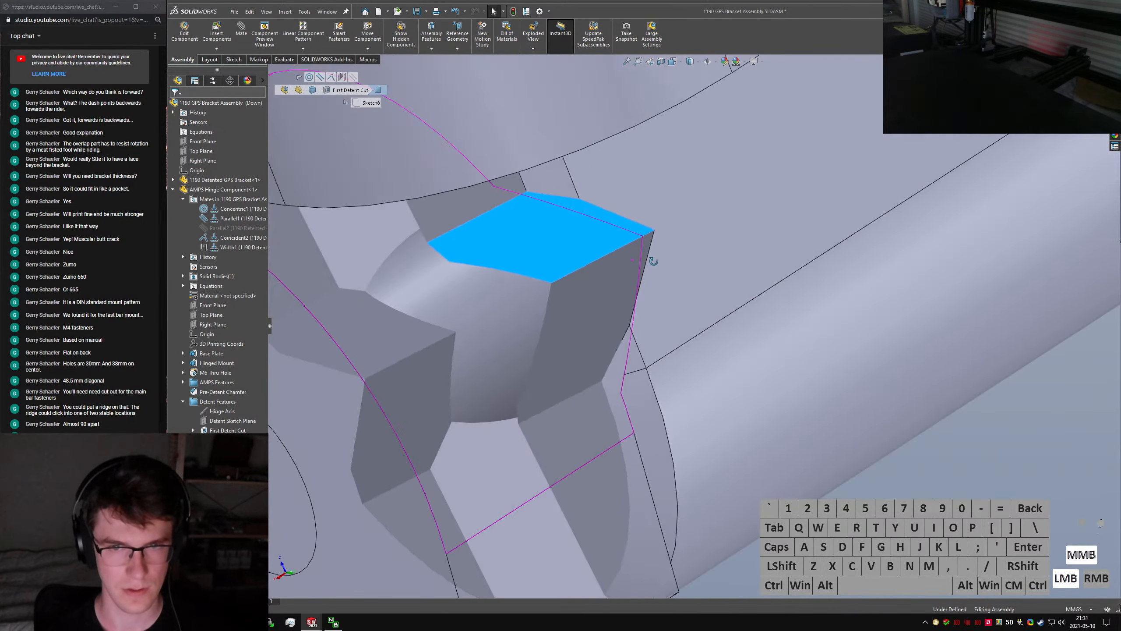
ctrl+click(645, 249)
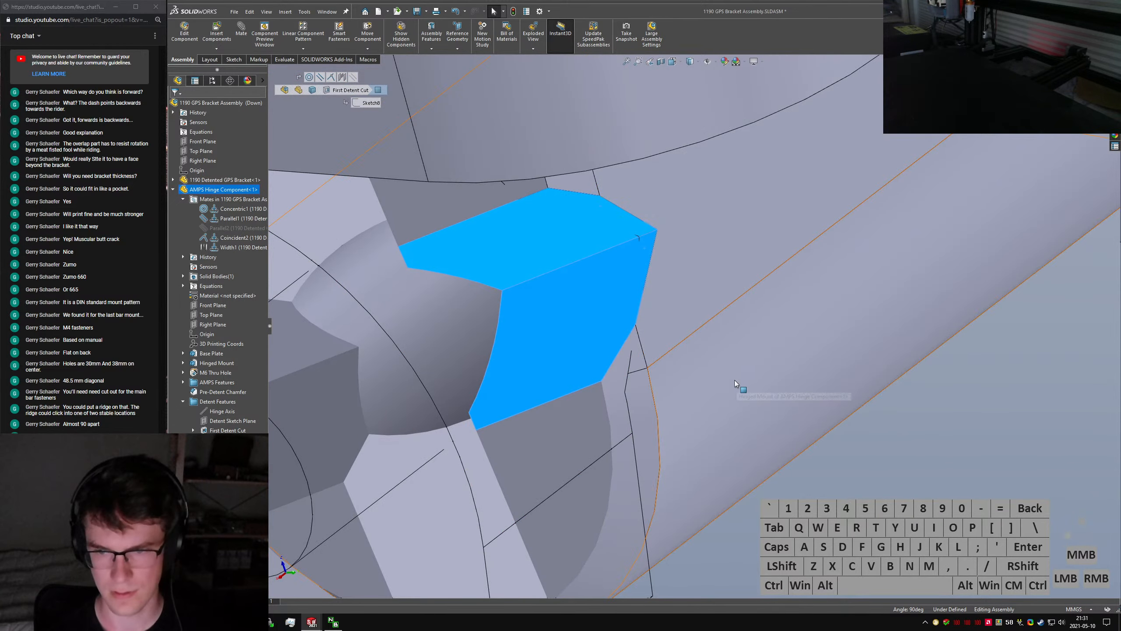
scroll(618, 375, up, 3)
middle_drag(609, 367, 498, 292)
Open the Detent Slider part, set the angle in the Triangle Detent Extrude sketch to 90 degrees, save it and return to the bracket assembly
click(504, 368)
click(606, 320)
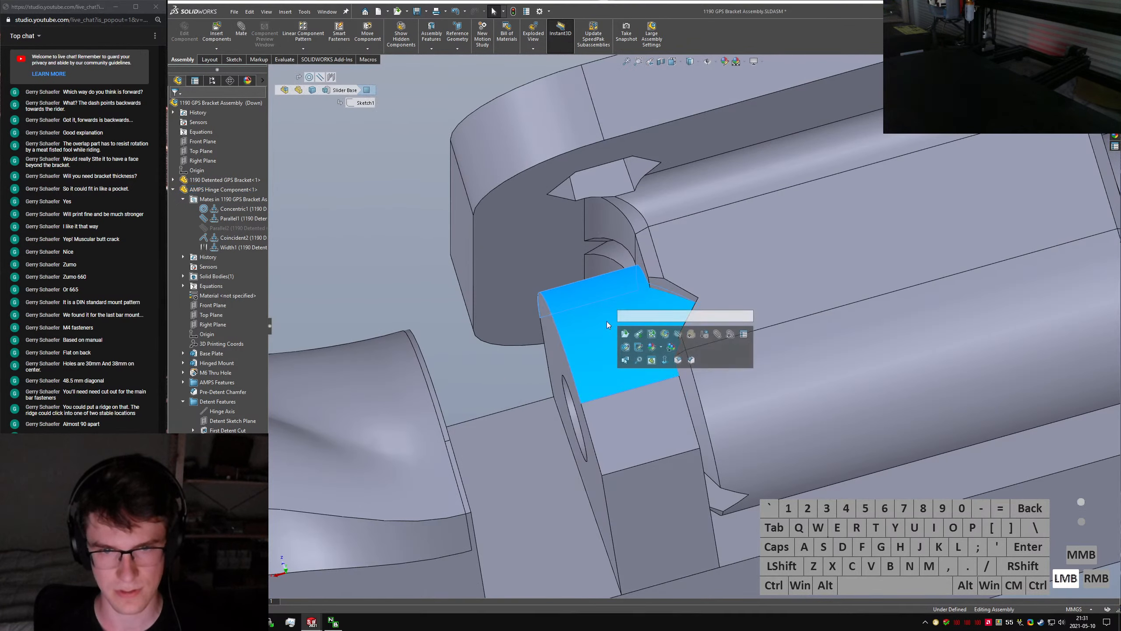
click(626, 333)
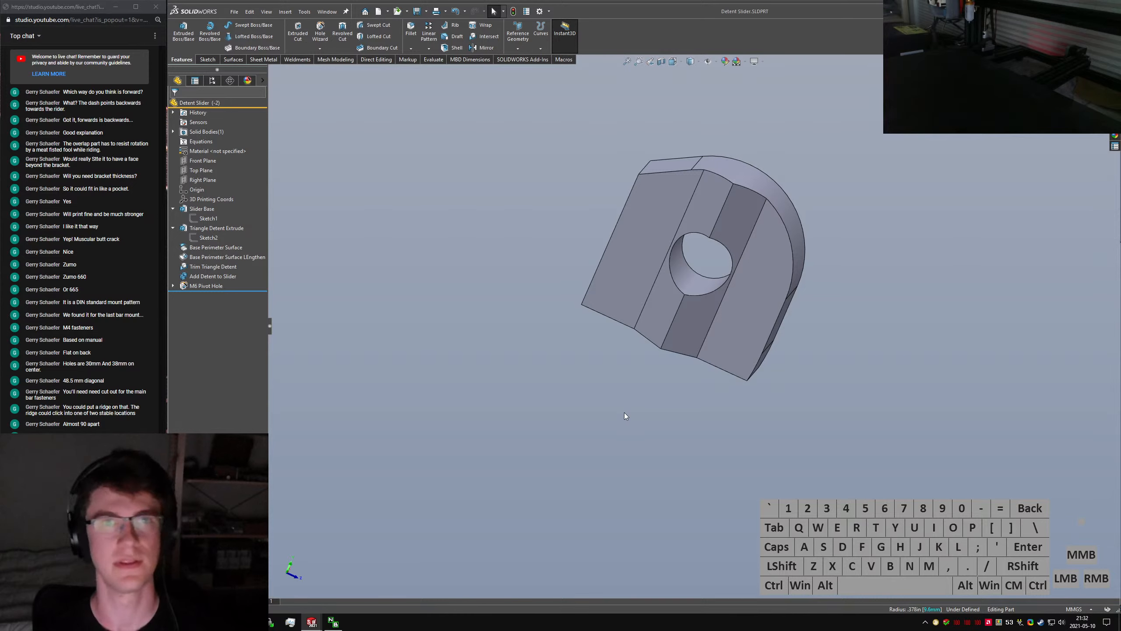
click(723, 220)
middle_drag(707, 251, 649, 287)
click(208, 237)
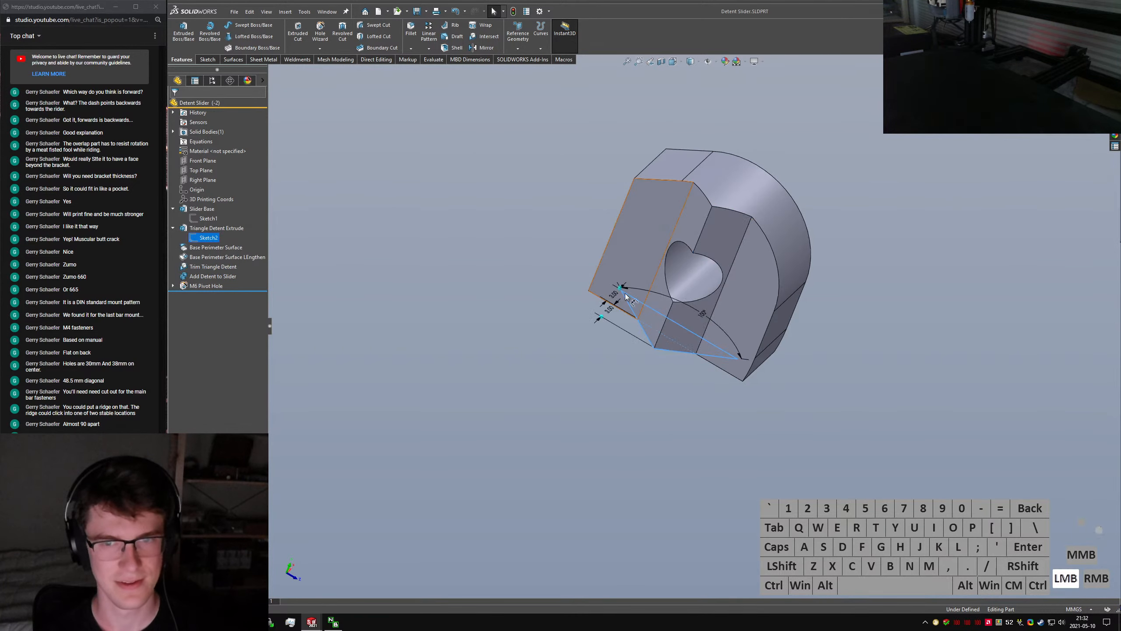
double_click(707, 317)
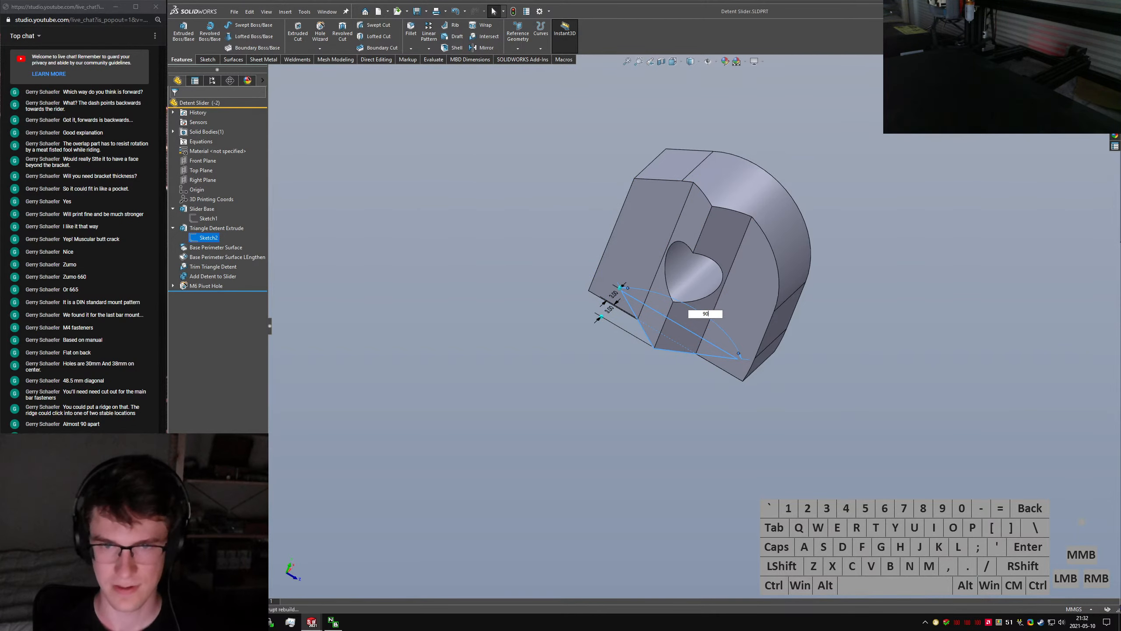
click(878, 414)
key(ctrl+s)
key(ctrl+Tab)
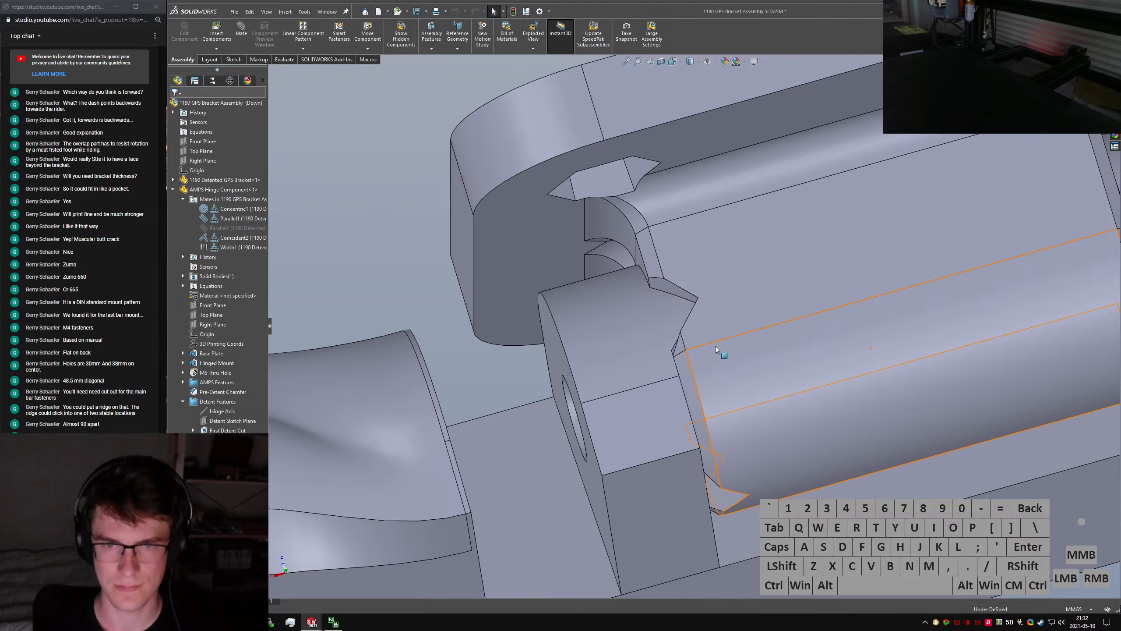
Slide the Detent Slider away from the hinge to the bracket's recess wall and rebuild the assembly
middle_drag(715, 345, 649, 335)
click(688, 361)
scroll(708, 329, down, 4)
scroll(716, 327, up, 5)
scroll(717, 325, up, 6)
scroll(696, 353, down, 5)
drag(608, 345, 535, 349)
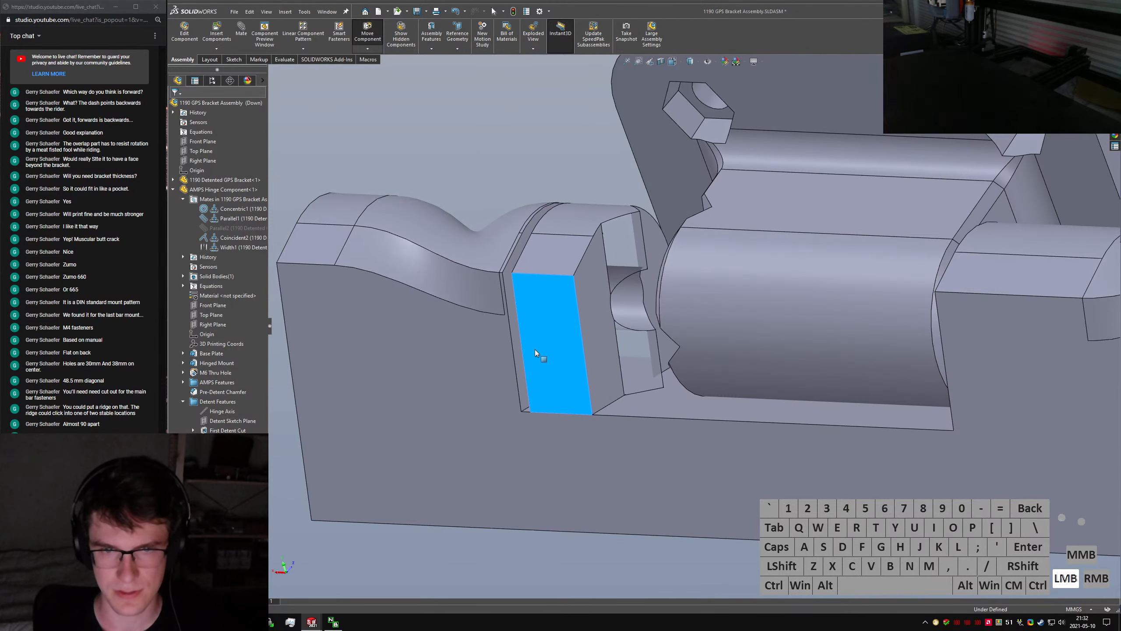
click(561, 143)
key(ctrl+q)
Slide the Detent Slider slightly off the recess wall, partway toward the hinge
click(540, 242)
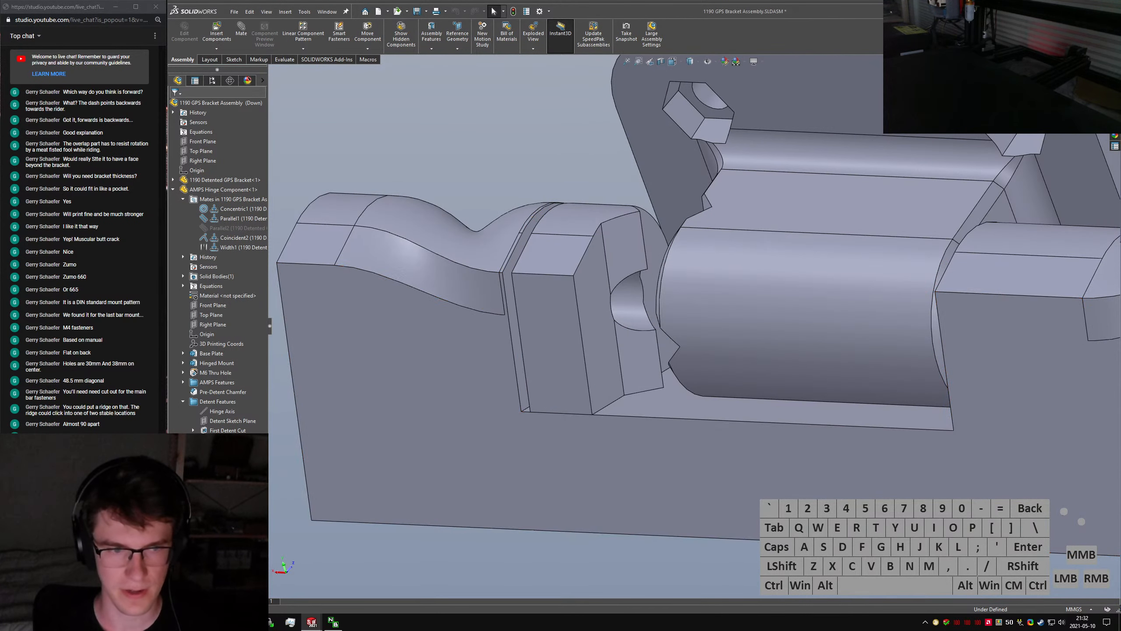
scroll(528, 299, down, 2)
drag(586, 296, 627, 273)
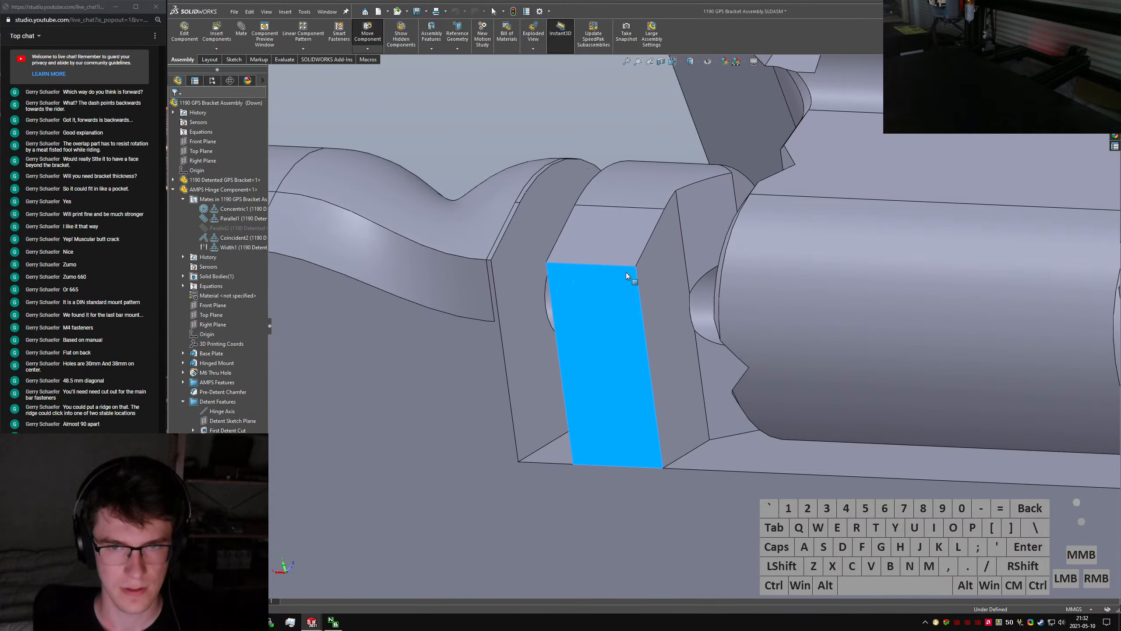
click(629, 239)
Open the Detent Slider part and delete its inactive configuration
click(647, 188)
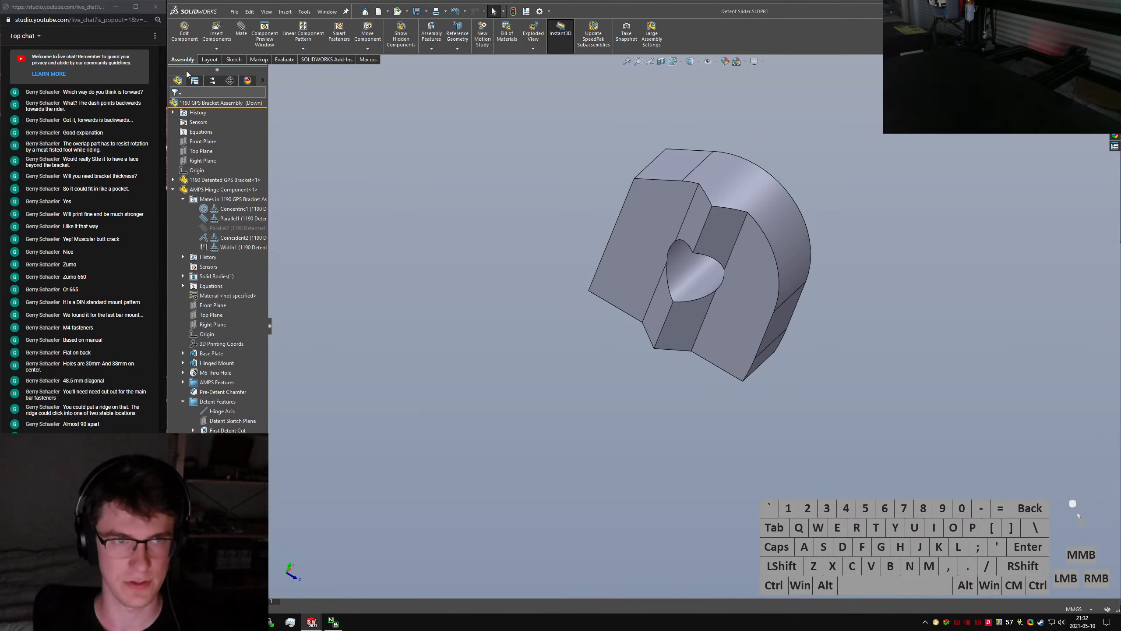
click(212, 81)
click(216, 121)
key(Delete)
key(Return)
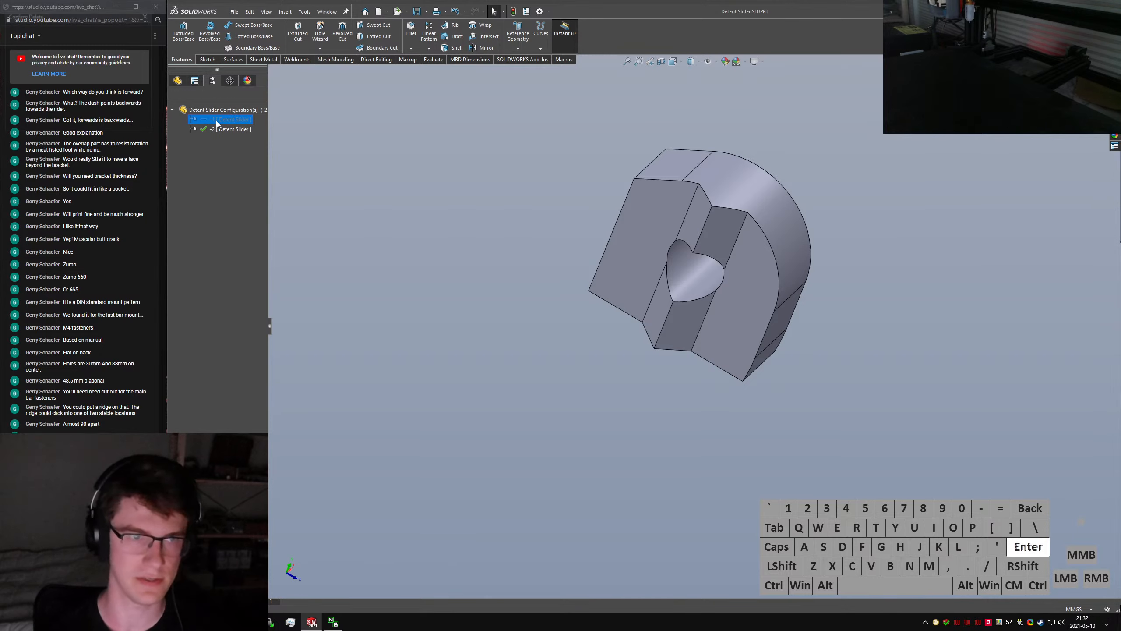
Rename the Detent Slider's remaining configuration as Default, save the part and return to the bracket assembly
click(216, 121)
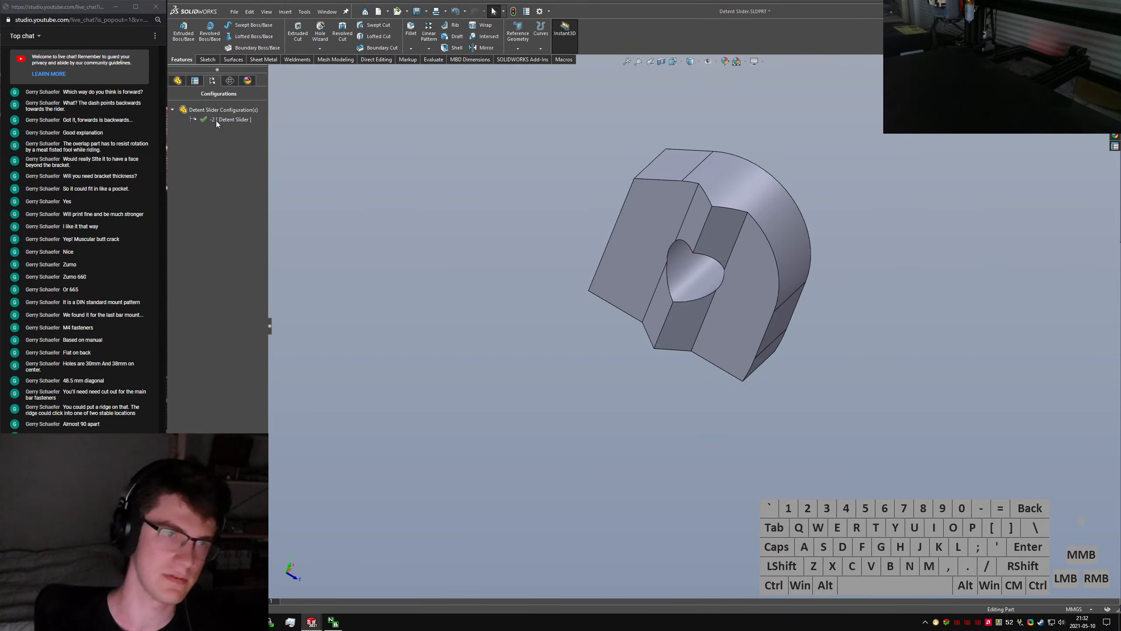
click(216, 121)
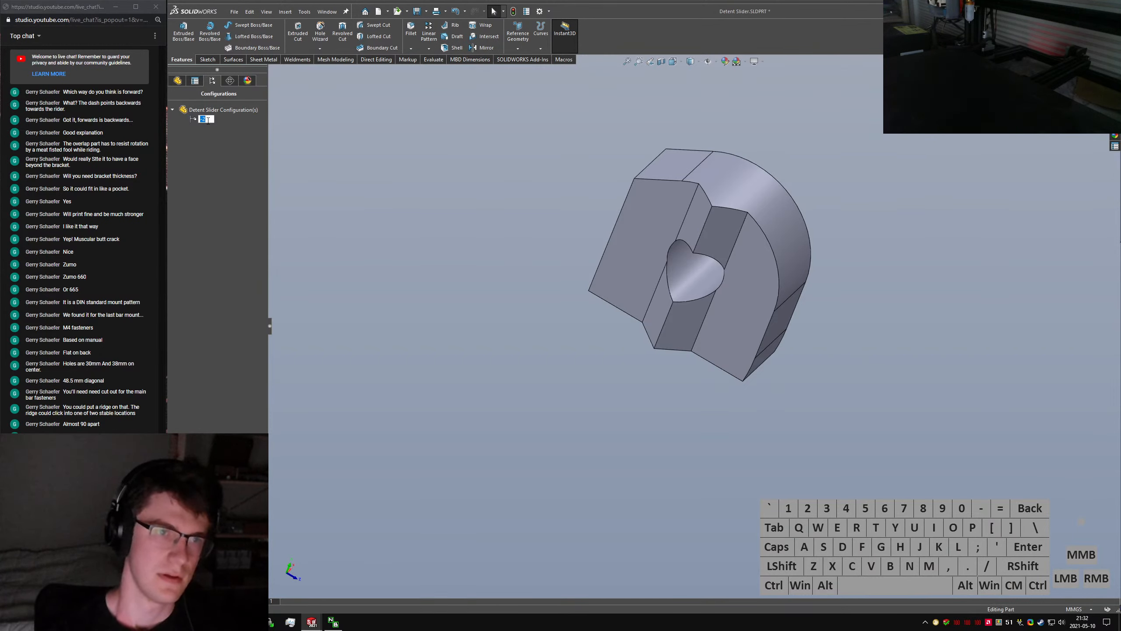
text(Default)
key(Return)
click(445, 240)
key(ctrl+s)
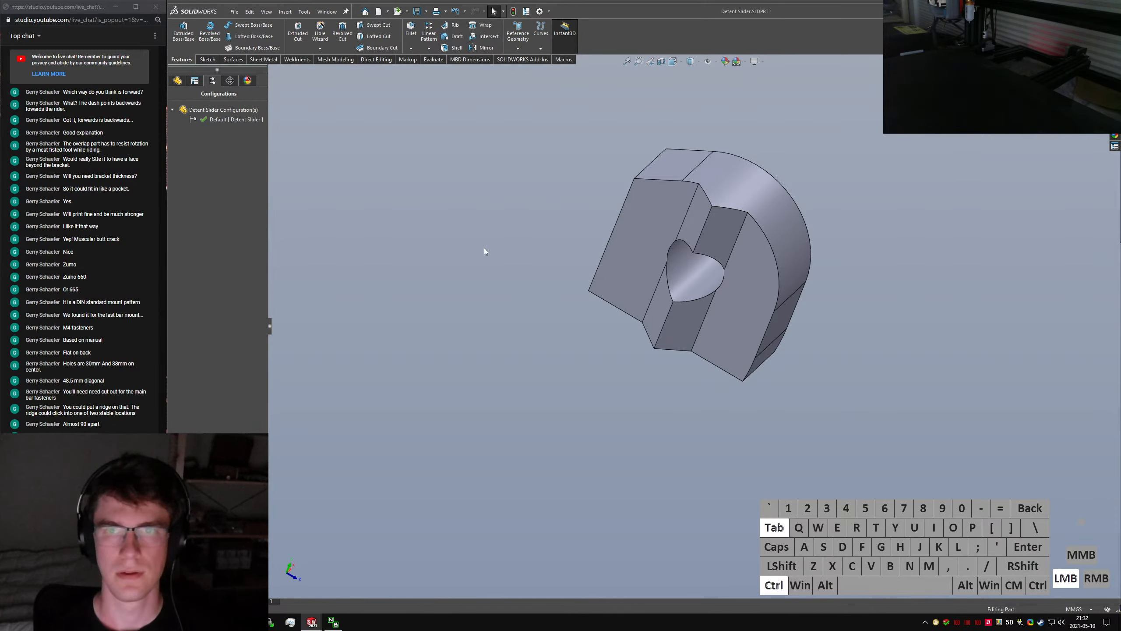
key(ctrl+Tab)
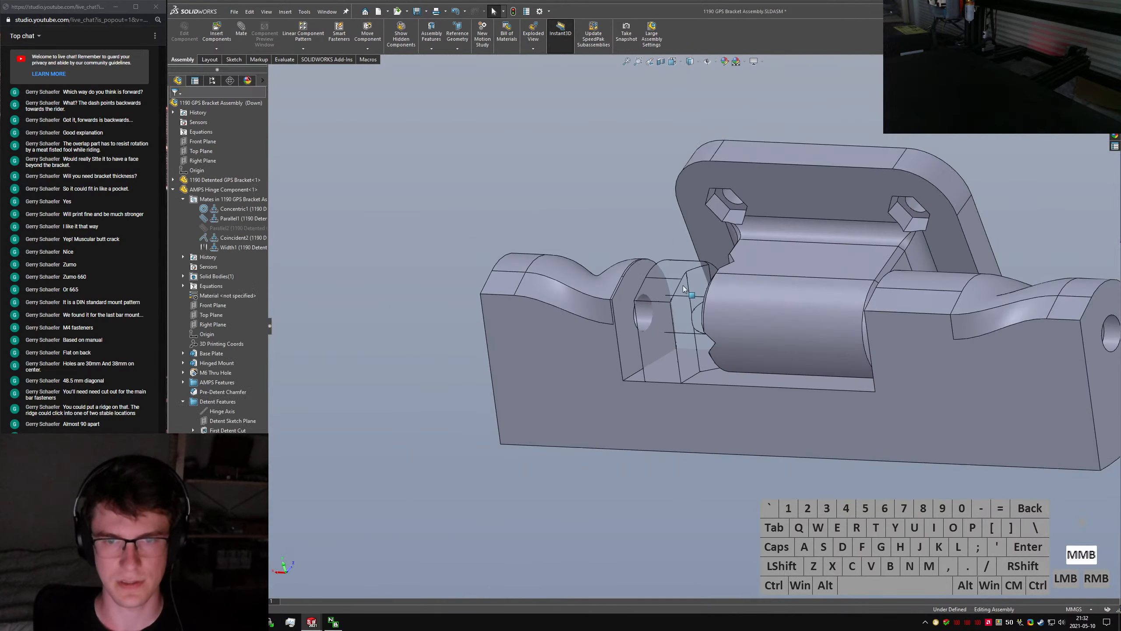
Slide the Detent Slider along the recess until it meets the hinge's detent end
scroll(684, 288, down, 10)
click(614, 287)
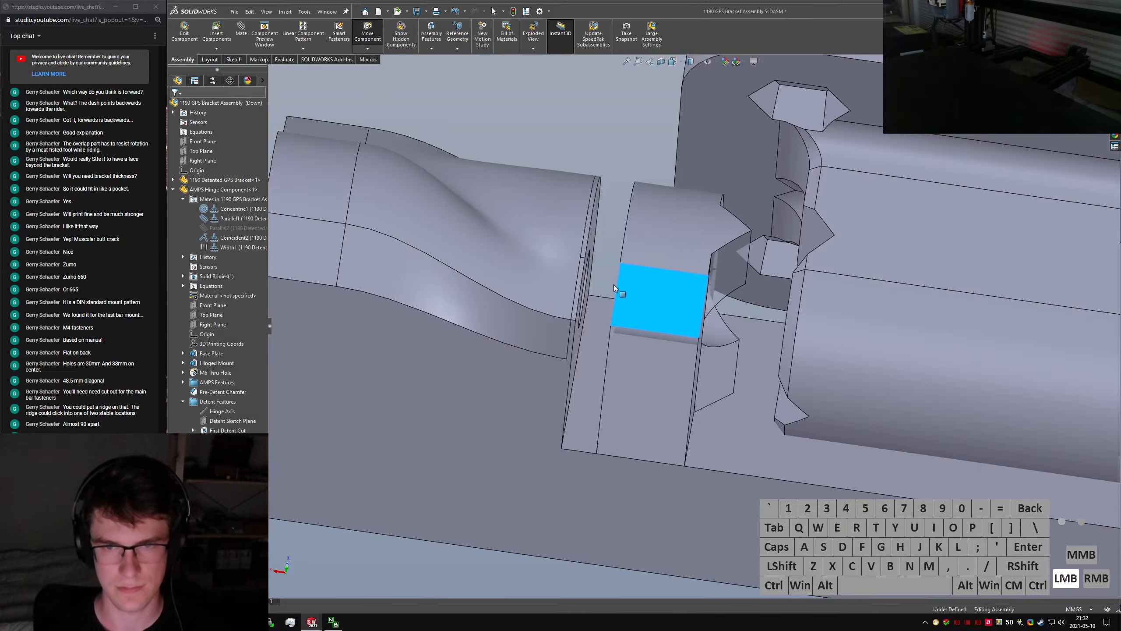
drag(613, 283, 728, 360)
click(619, 195)
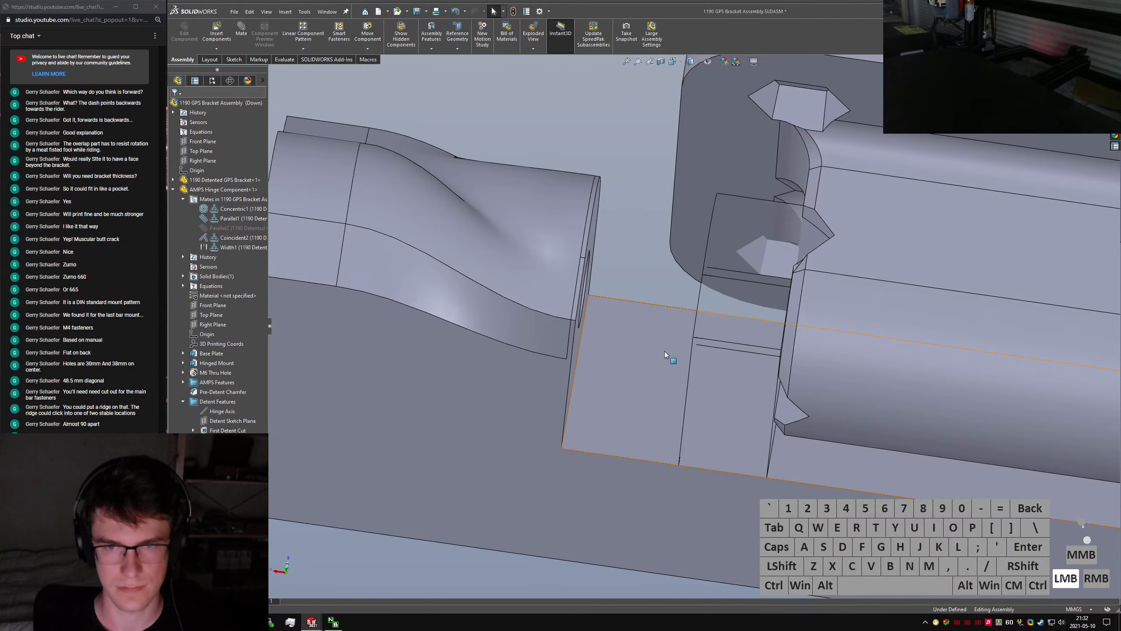
middle_drag(663, 351, 653, 326)
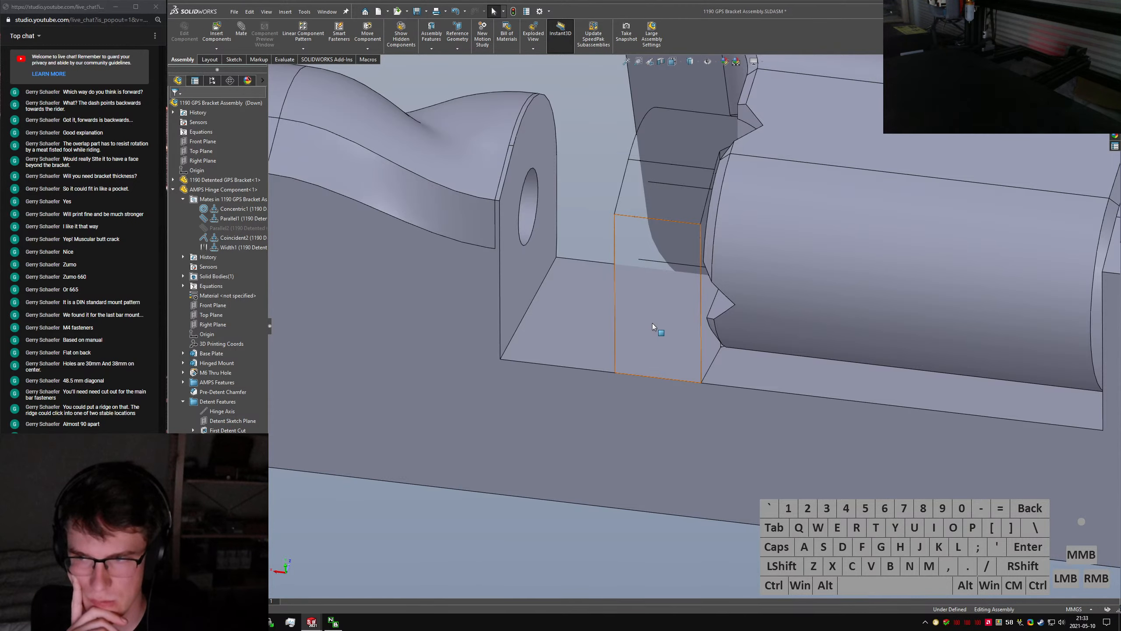
Examine how the Detent Slider sits between the hinge and the recess wall, and check the length of its horizontal edge
scroll(692, 327, up, 3)
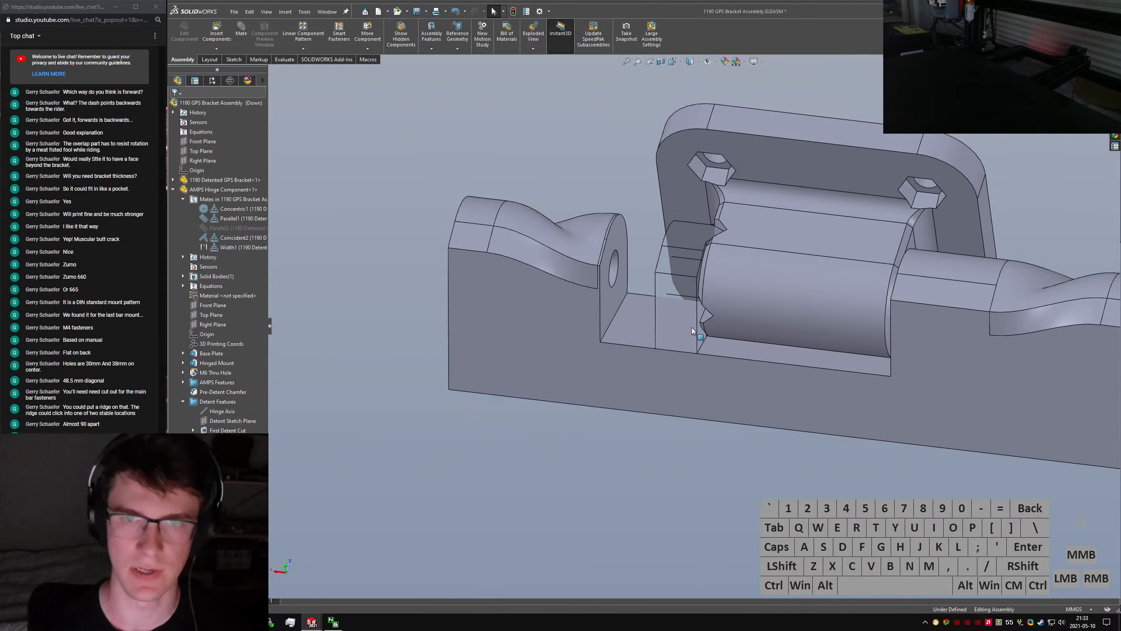
middle_drag(676, 309, 708, 323)
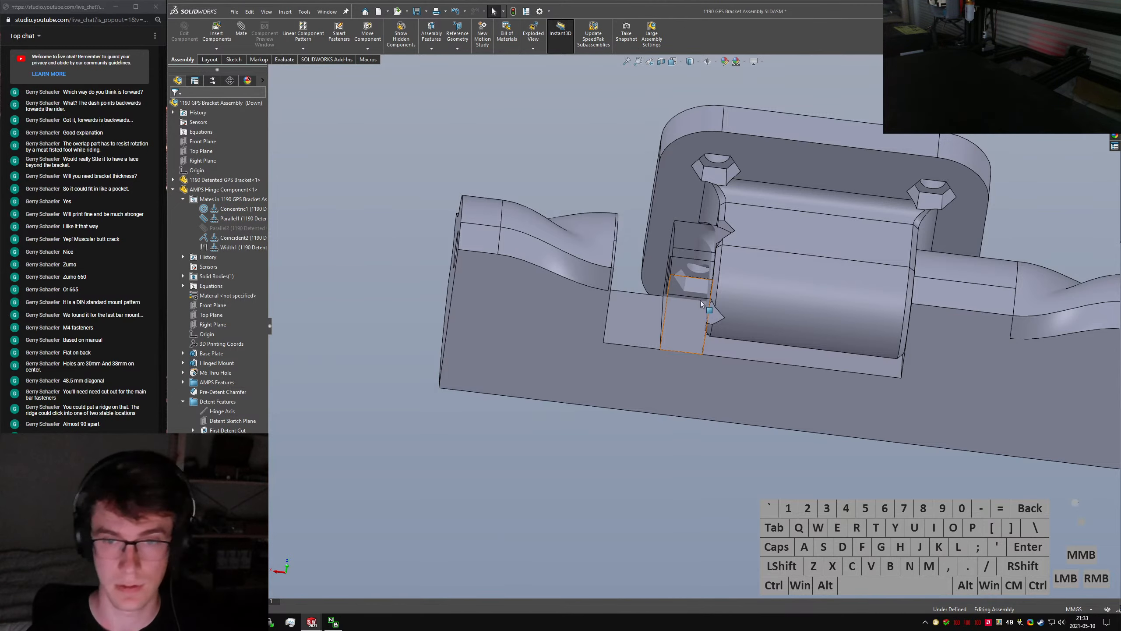
middle_drag(701, 300, 538, 334)
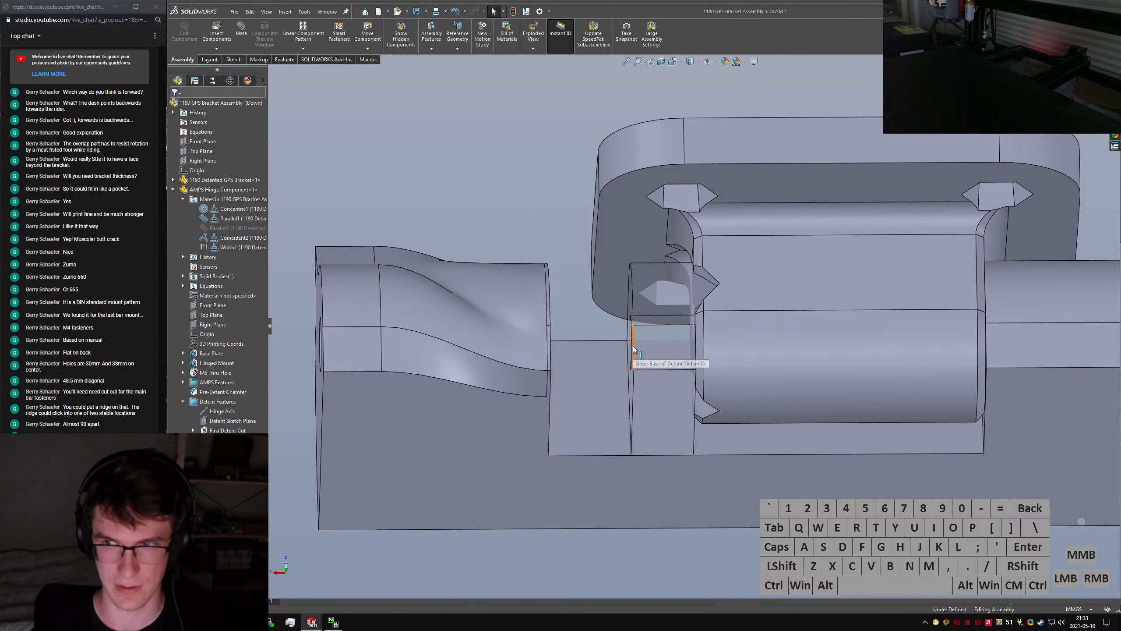
drag(632, 367, 701, 385)
scroll(528, 212, down, 2)
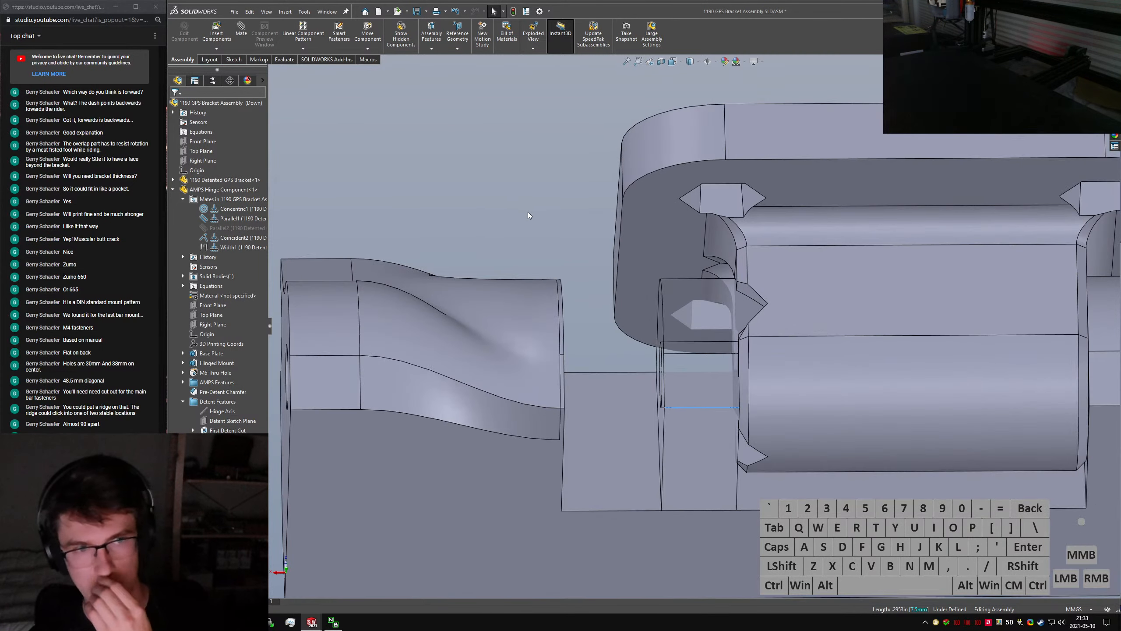
click(528, 212)
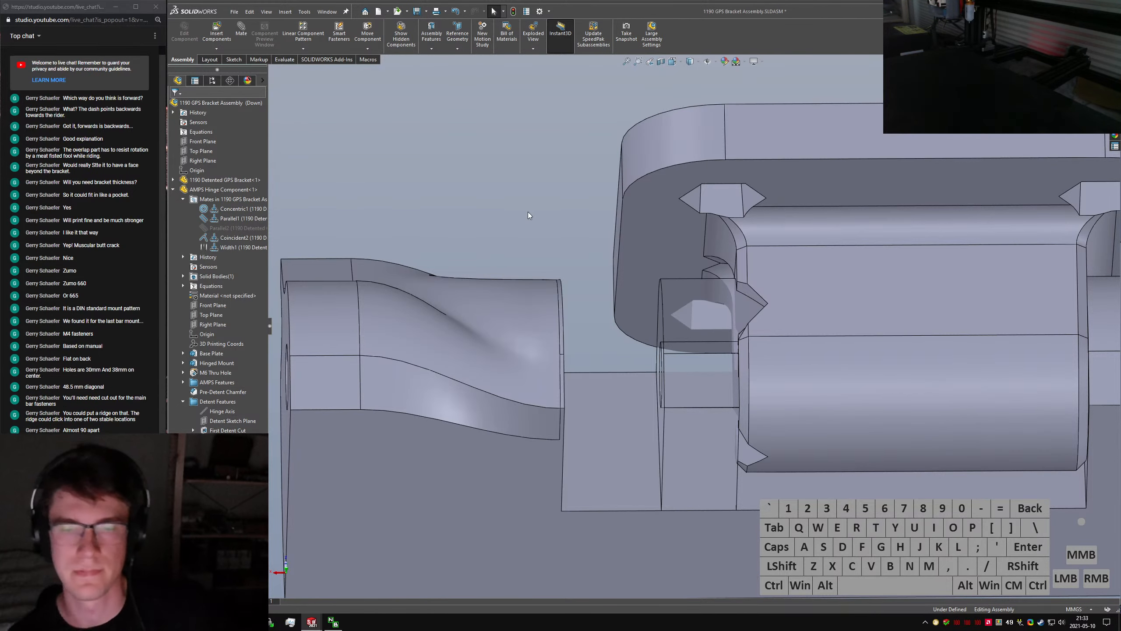
Examine the gap between the hinge's detent end and the bracket wall that has the bolt hole
click(534, 305)
middle_drag(568, 335, 592, 225)
click(576, 298)
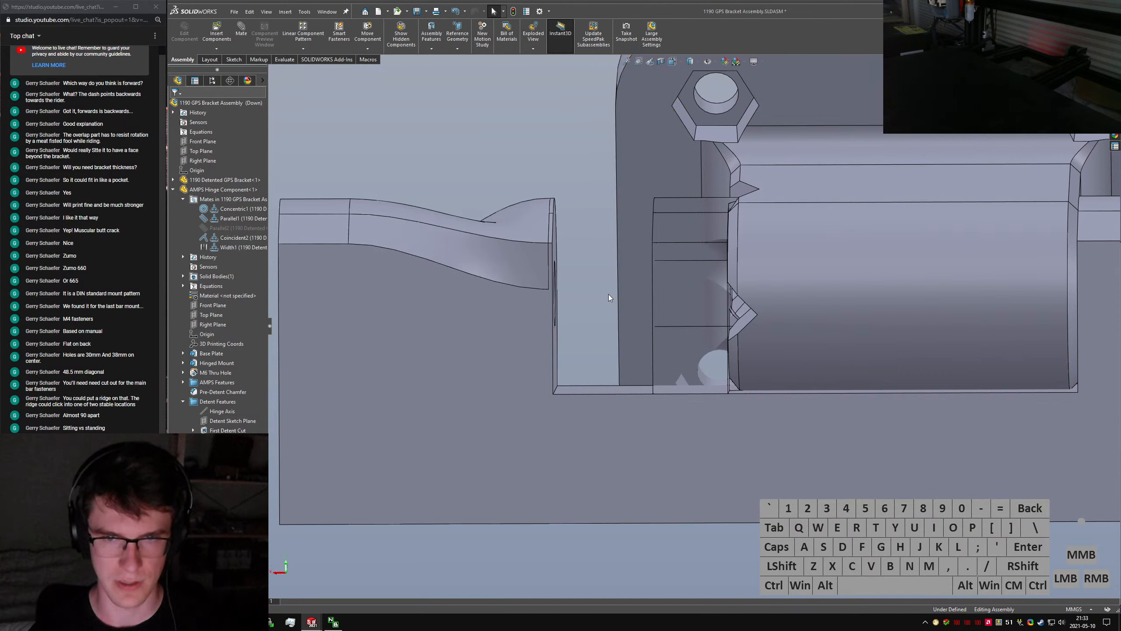
middle_drag(562, 287, 618, 269)
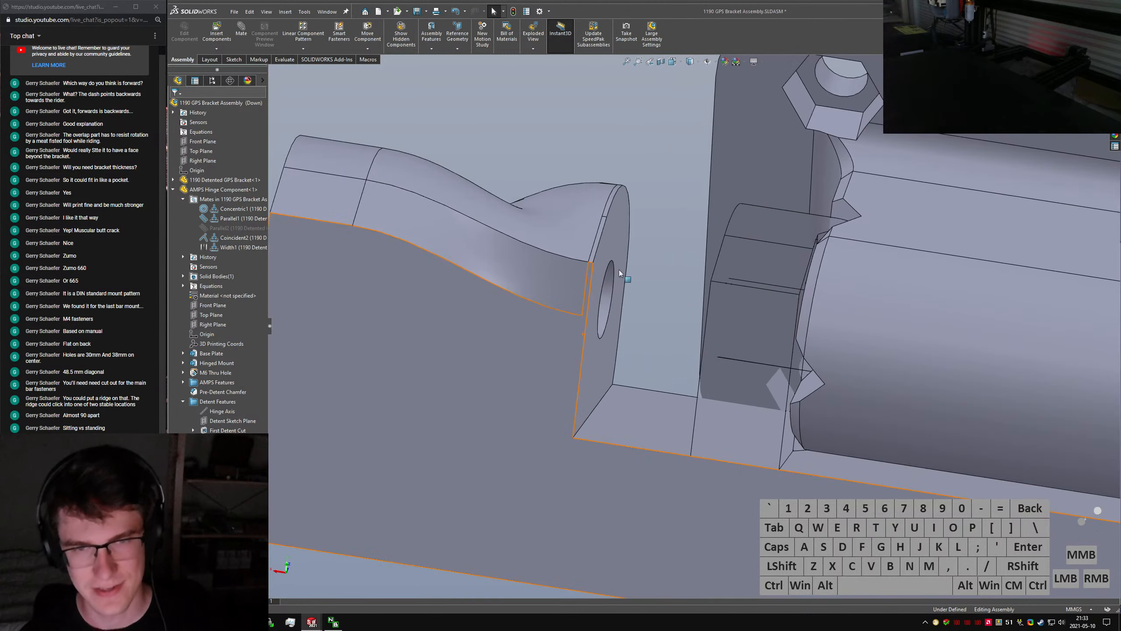
Switch to the McMaster-Carr page, review the lengths and diameters of the metric compression springs, and close it
click(183, 622)
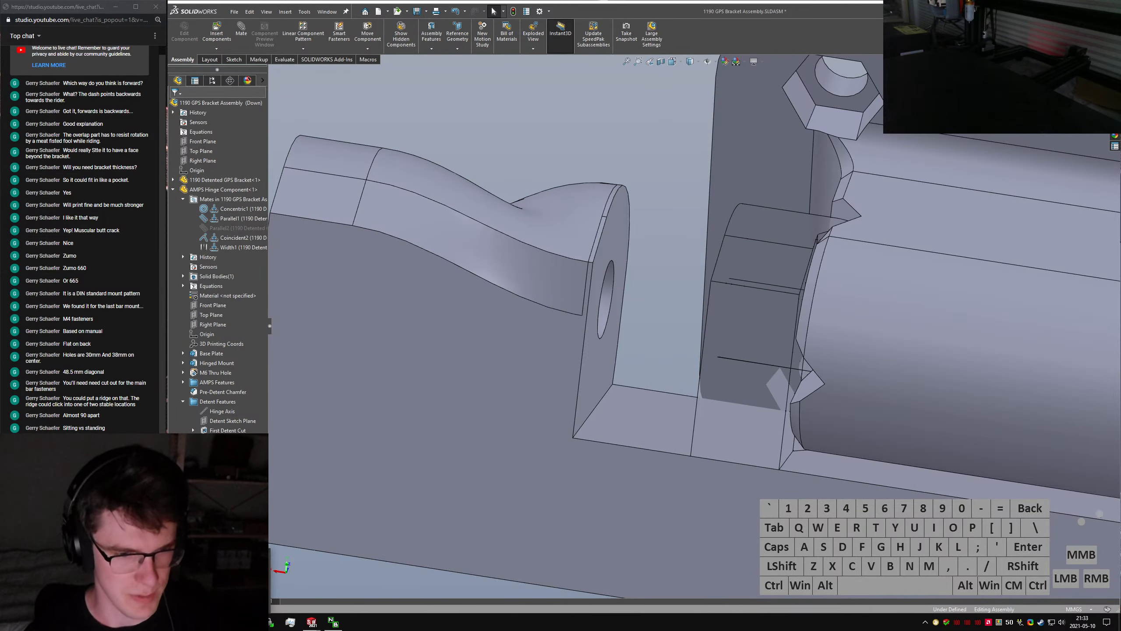
click(225, 585)
scroll(474, 486, down, 2)
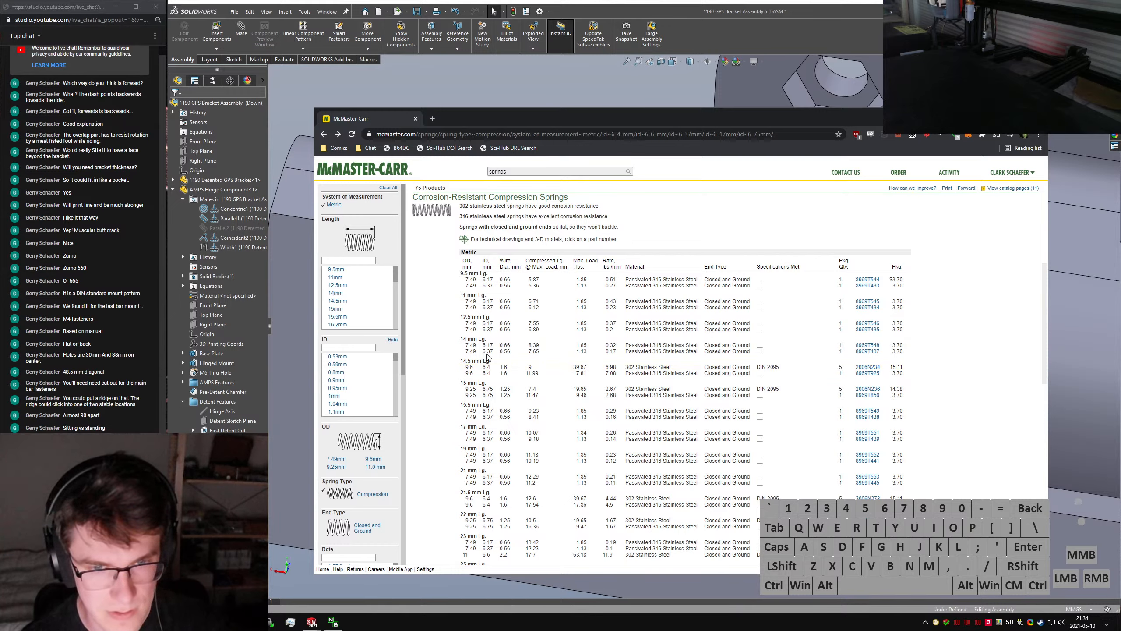
scroll(488, 349, down, 1)
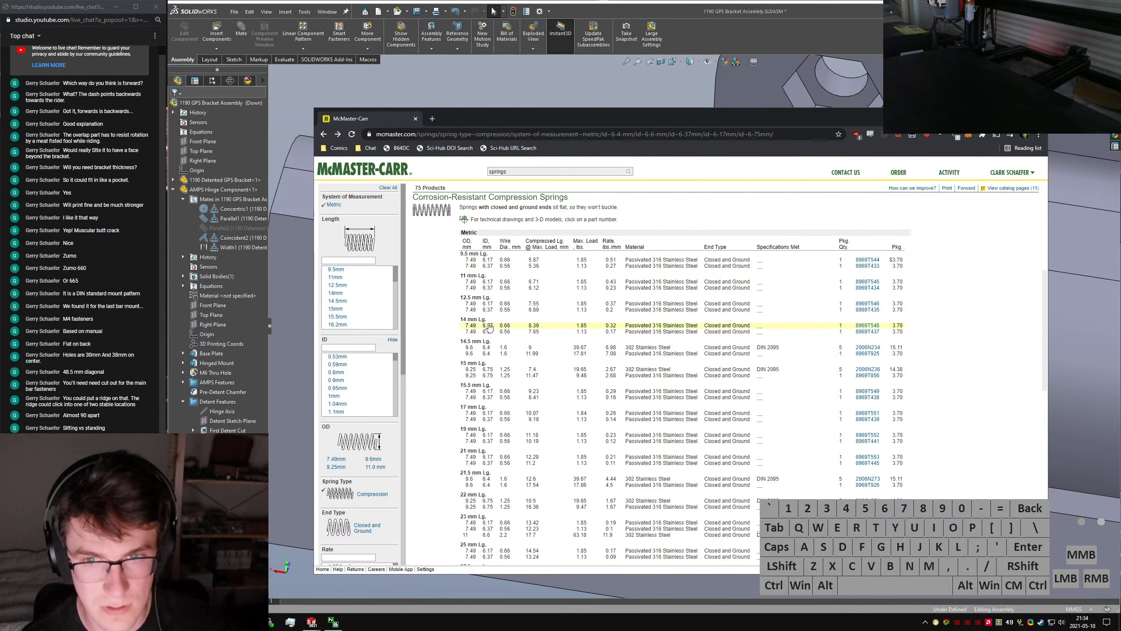
click(669, 222)
key(ctrl+w)
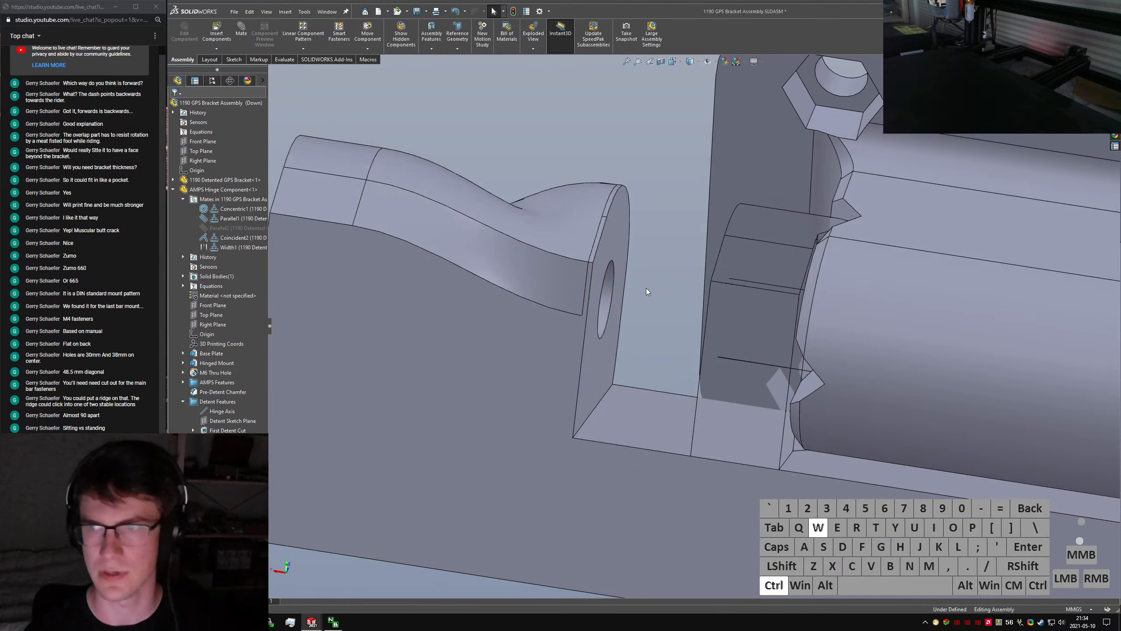
Examine the Detent Slider in the bracket recess, view the part on its own and return to the bracket assembly
middle_drag(646, 287, 647, 210)
scroll(690, 282, up, 3)
scroll(693, 284, down, 5)
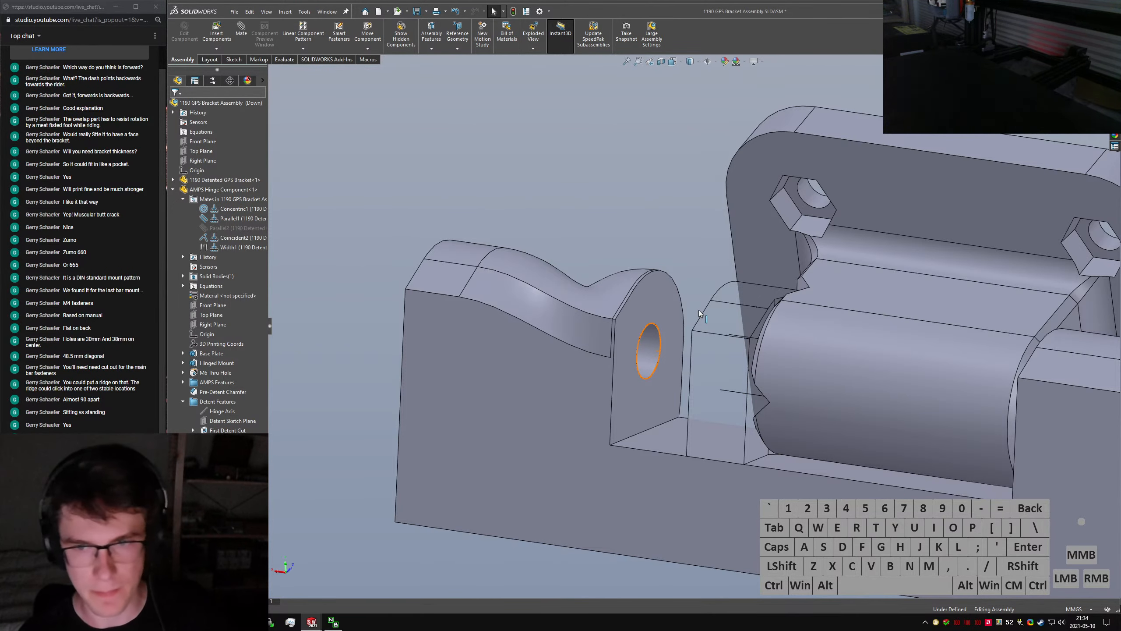
scroll(699, 310, up, 2)
click(732, 322)
click(758, 275)
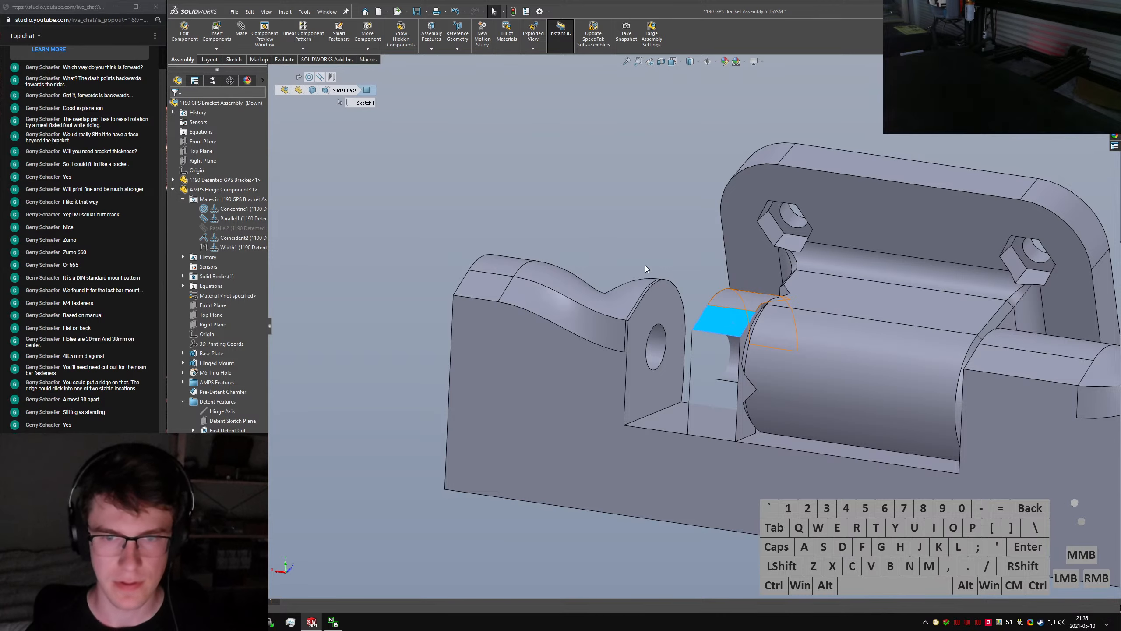
click(785, 172)
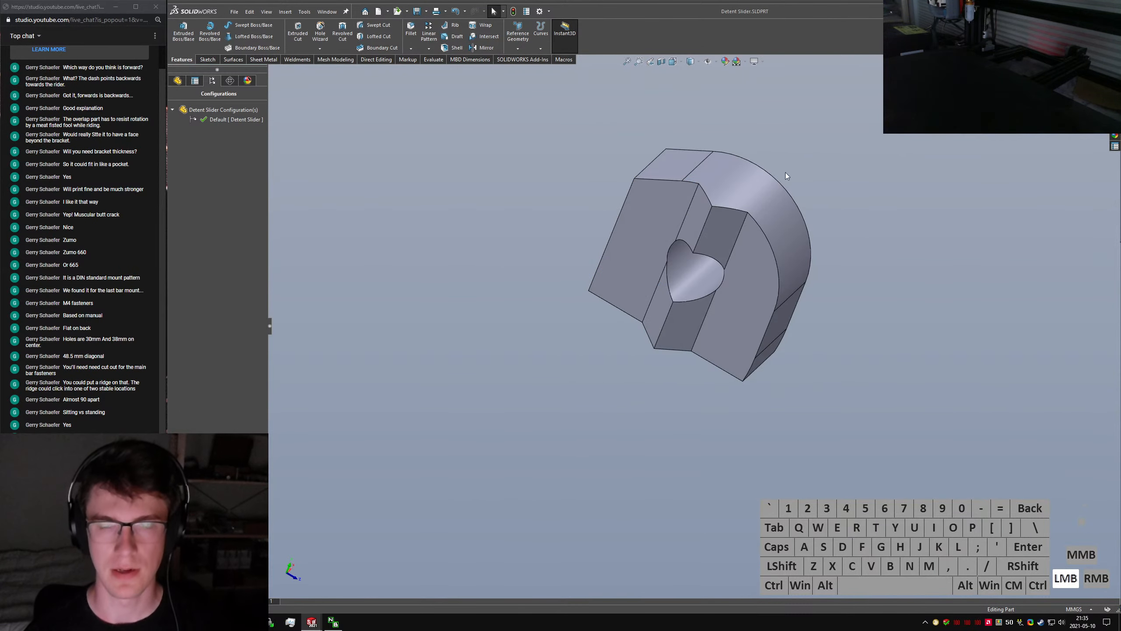
key(ctrl+Tab)
ctrl+click(594, 323)
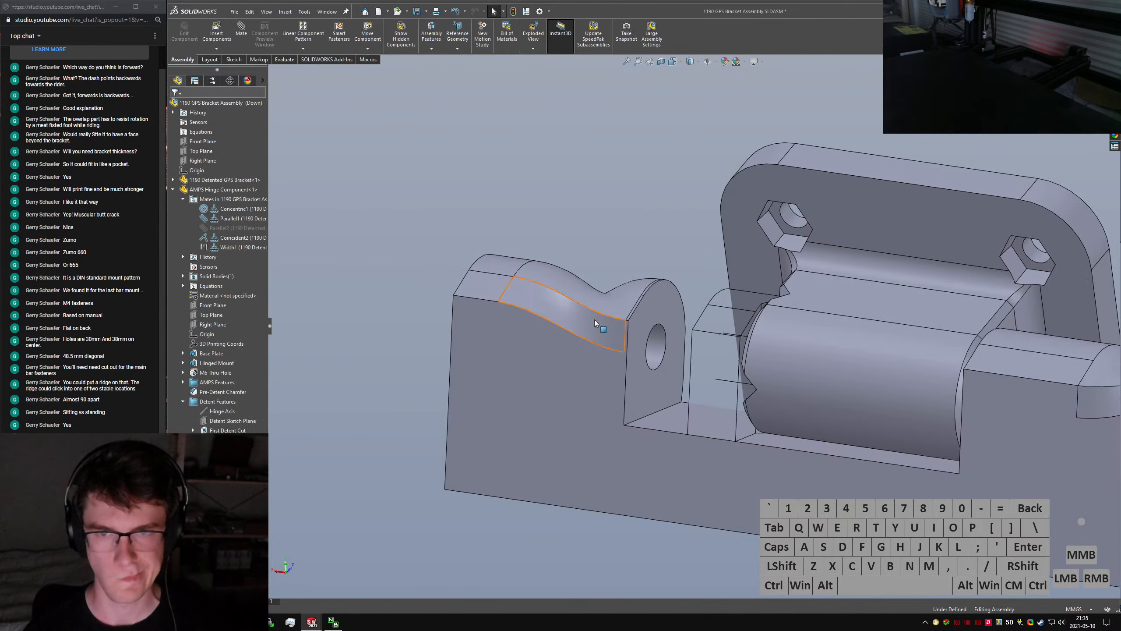
scroll(662, 274, down, 2)
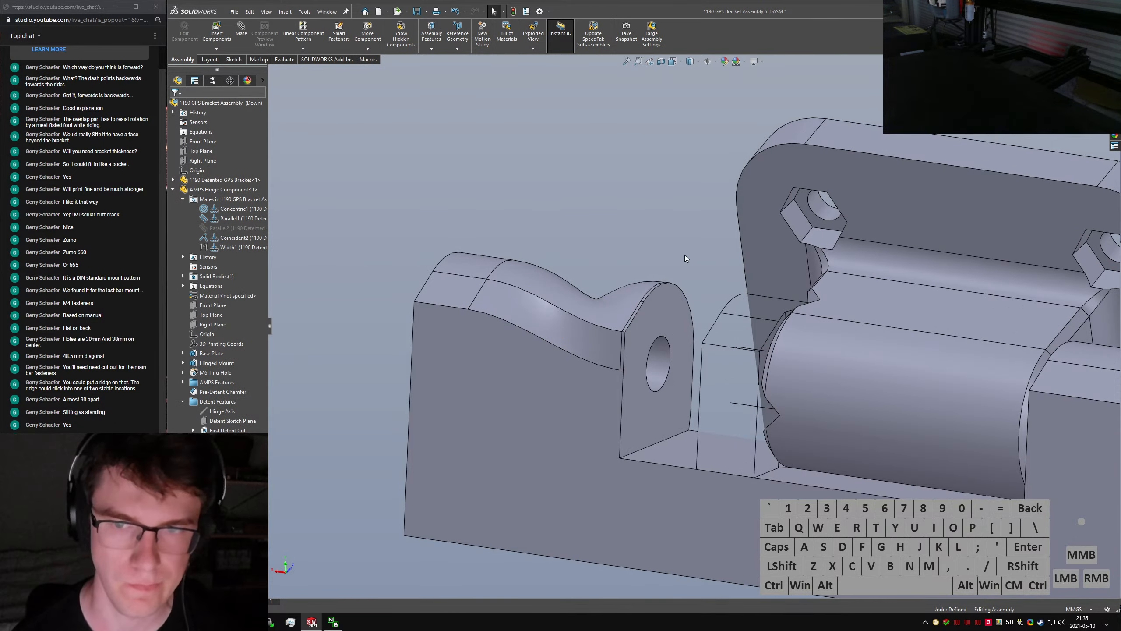
click(680, 321)
middle_drag(680, 320, 633, 378)
middle_drag(636, 405, 645, 365)
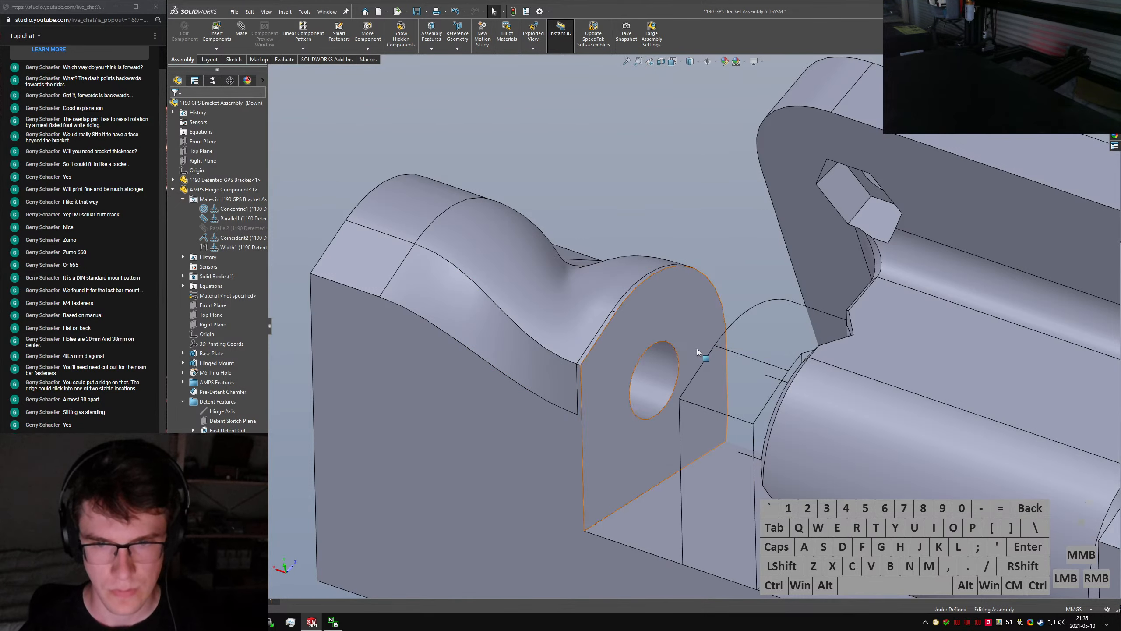
scroll(634, 366, down, 3)
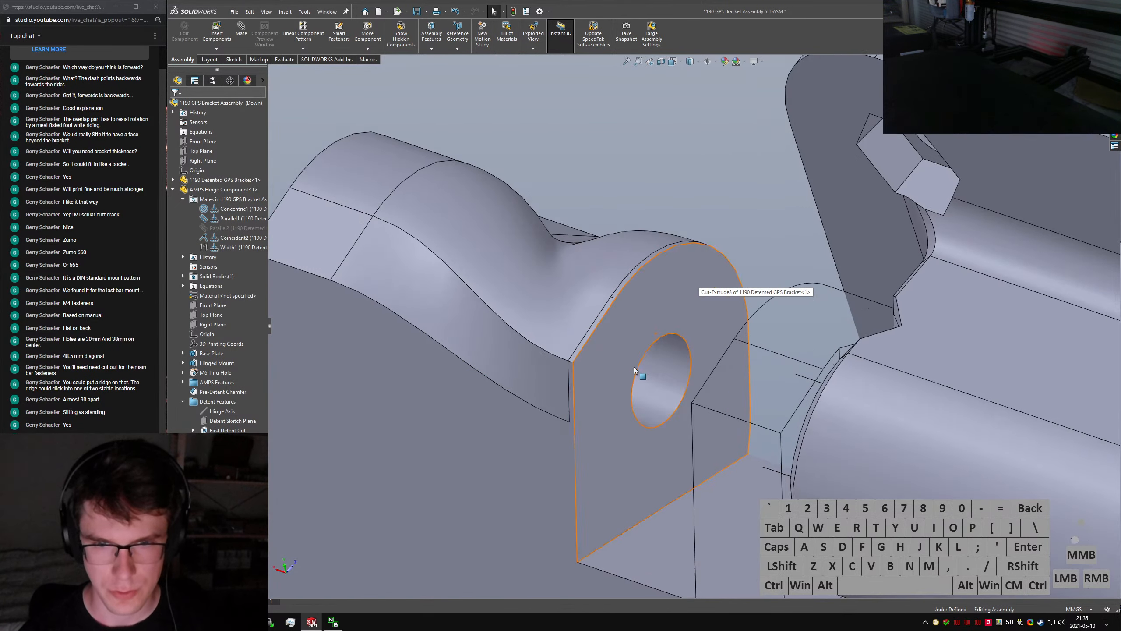
ctrl+click(662, 380)
ctrl+click(574, 332)
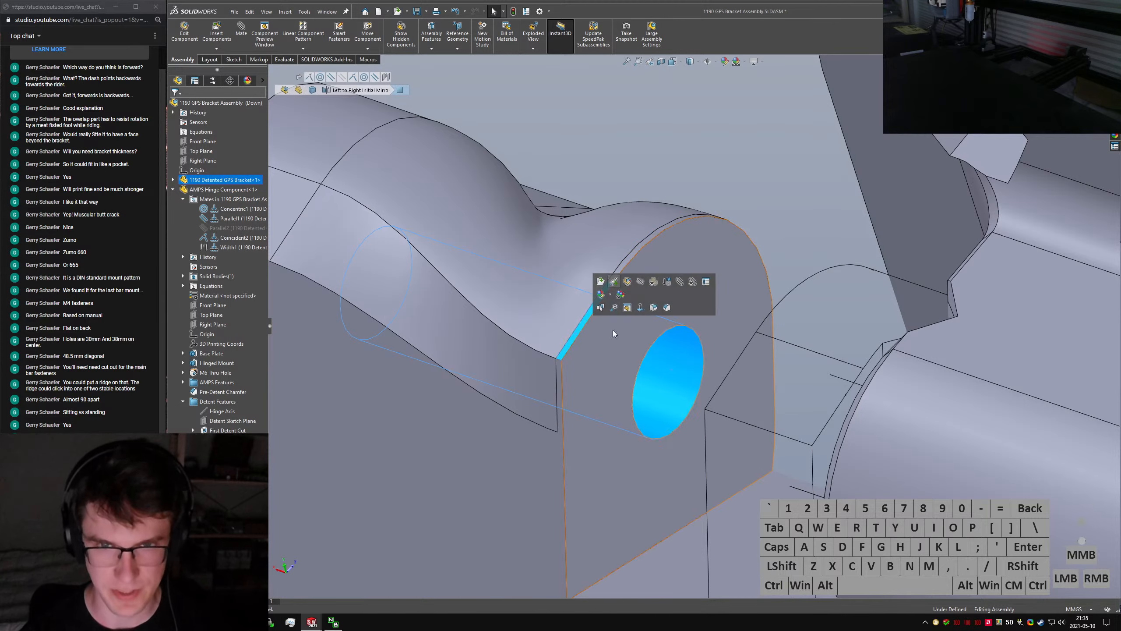
key(Escape)
Measure the minimum distance between the bolt hole and the rounded outer face on the bracket's hinge lug
click(627, 264)
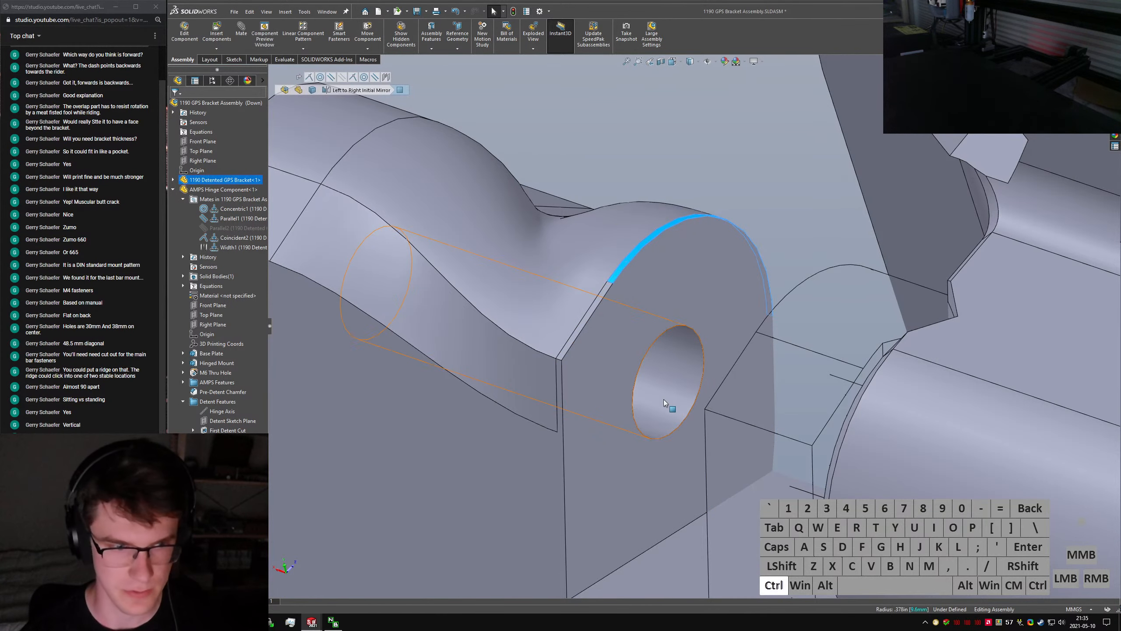
ctrl+click(662, 379)
key(m)
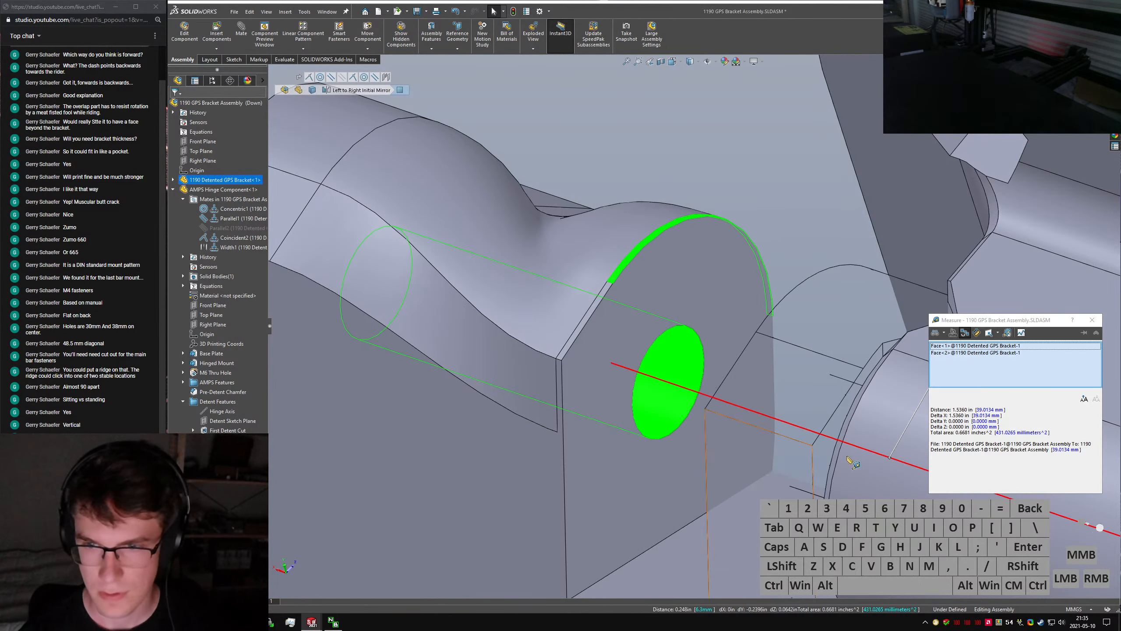
click(944, 332)
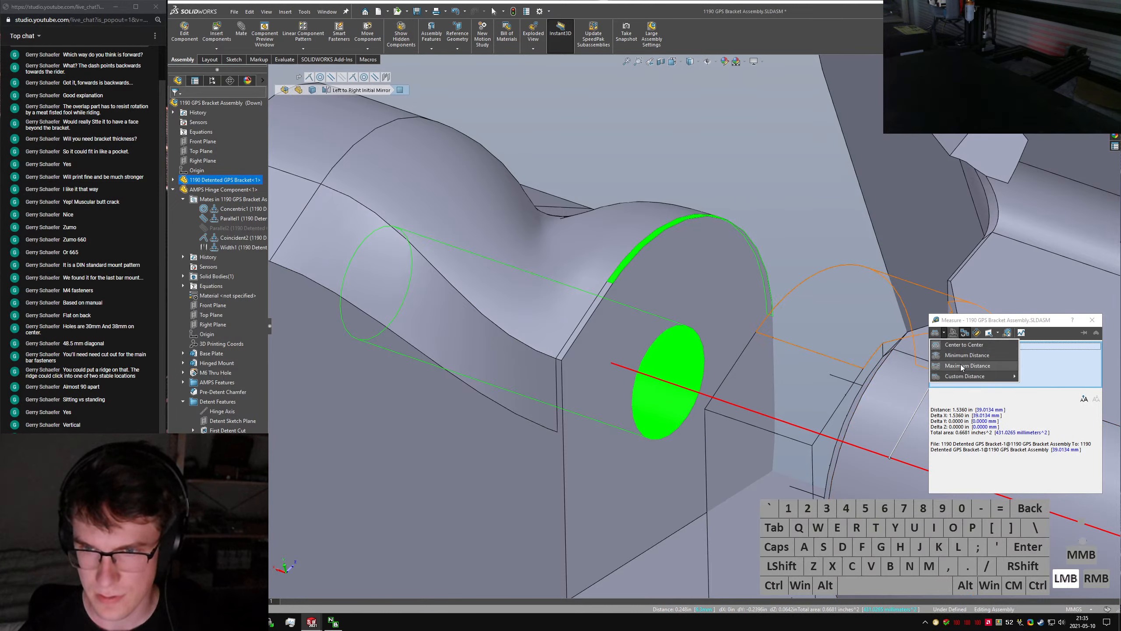
click(960, 355)
key(Escape)
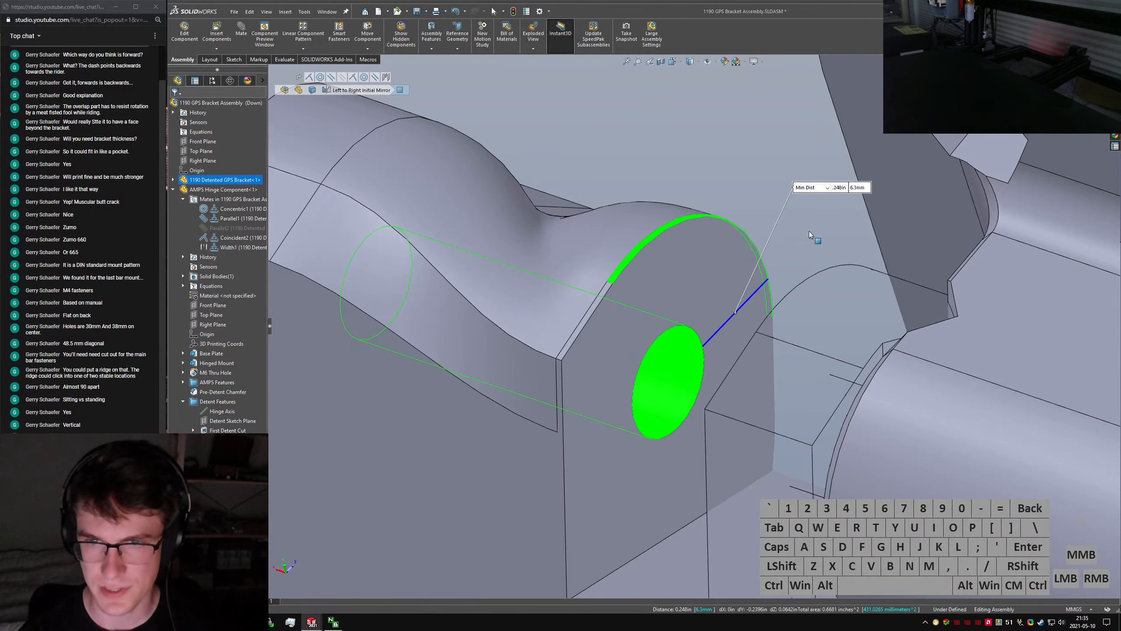
click(810, 232)
scroll(775, 278, up, 3)
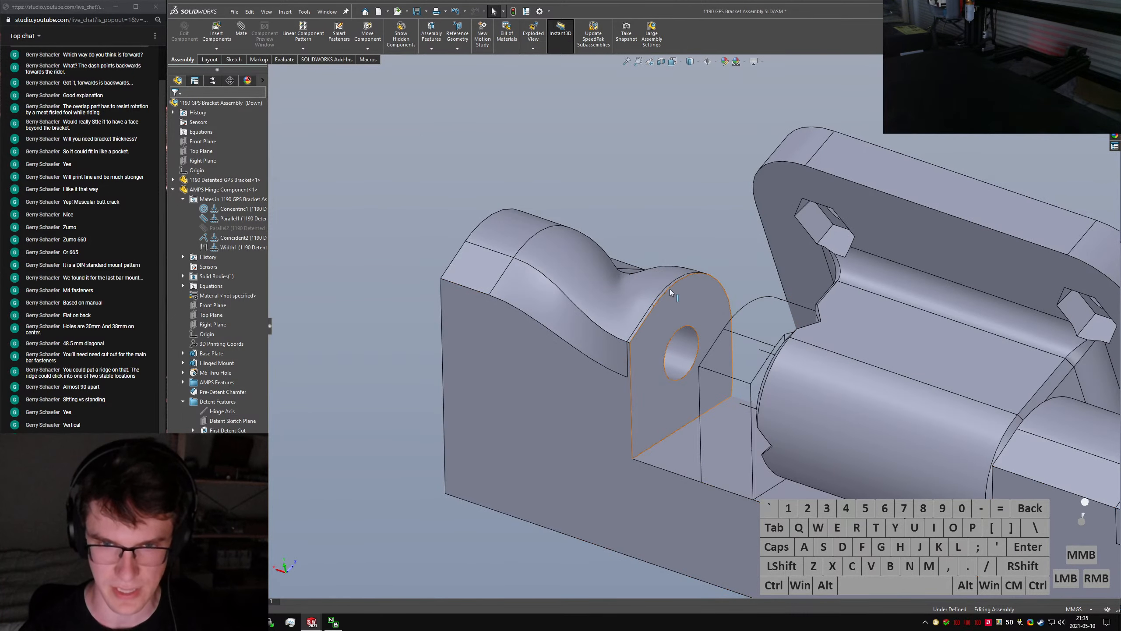
Measure the distance between the hinge's end face and the facing wall of the bracket recess
key(ctrl+Tab)
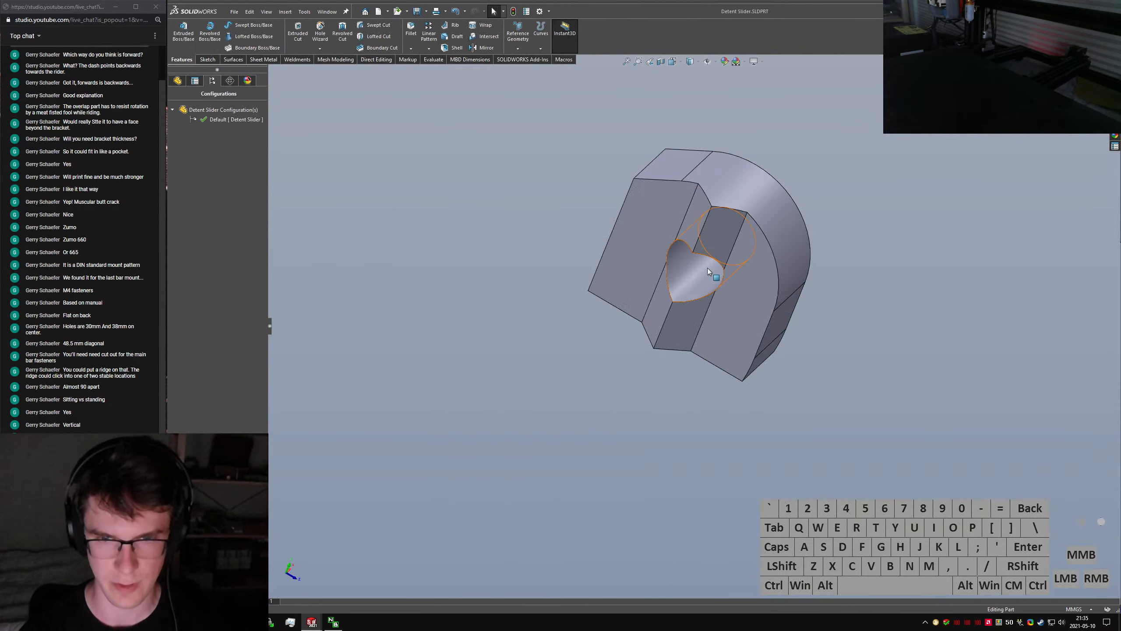
key(ctrl+Tab)
click(727, 235)
scroll(767, 351, down, 3)
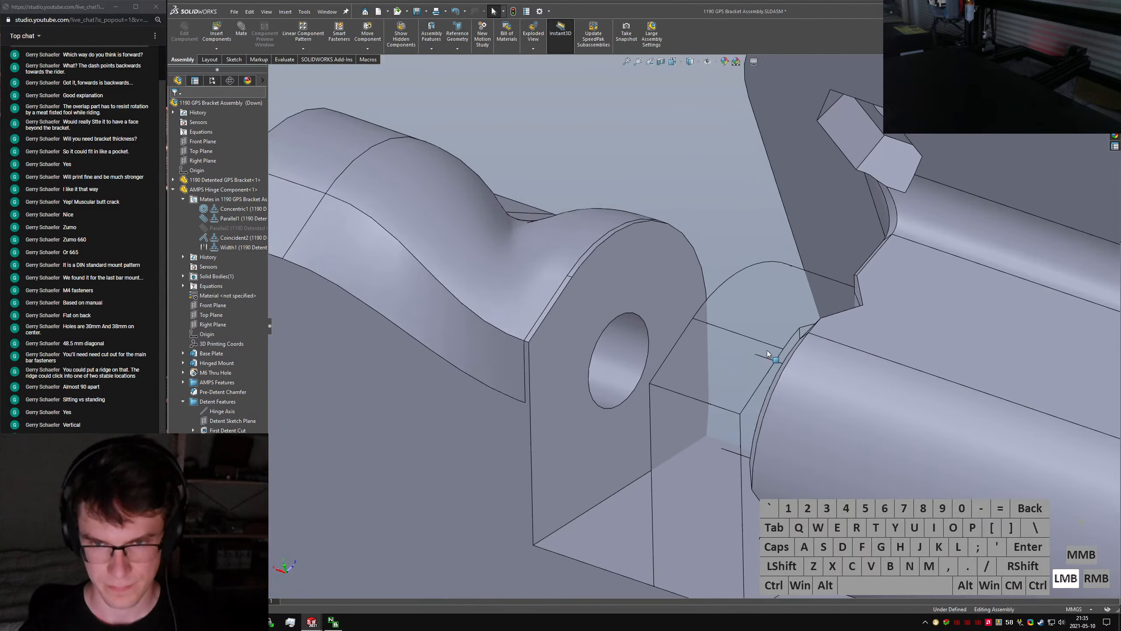
middle_drag(768, 351, 844, 412)
click(765, 231)
middle_drag(626, 388, 481, 230)
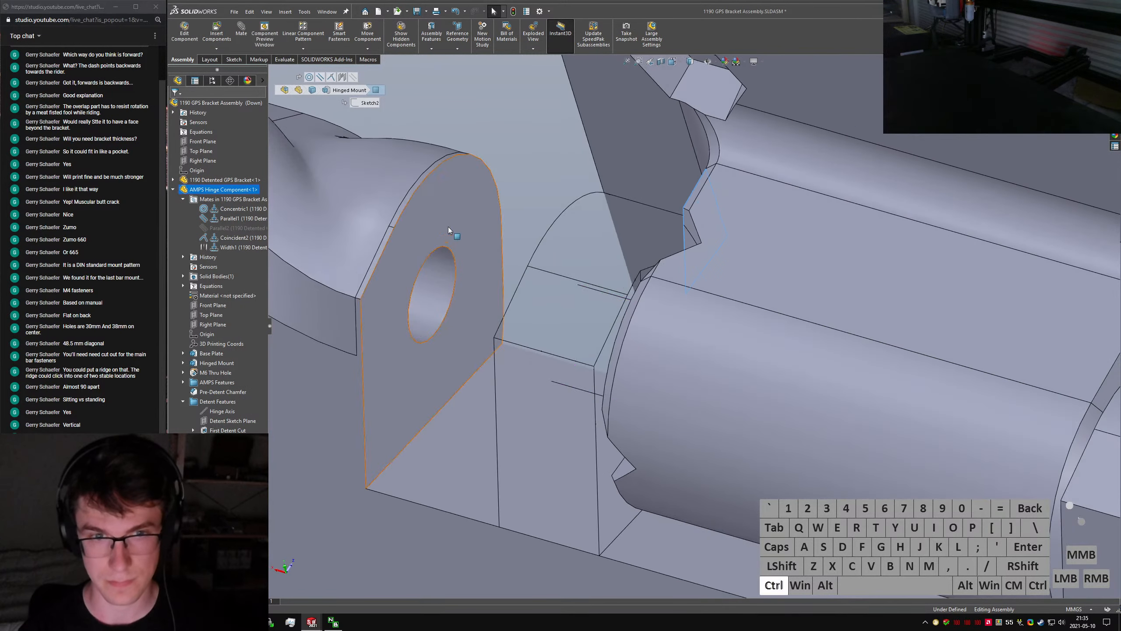
ctrl+click(450, 225)
key(m)
middle_drag(570, 265, 677, 250)
scroll(633, 270, up, 2)
middle_drag(677, 250, 518, 260)
key(Escape)
click(519, 259)
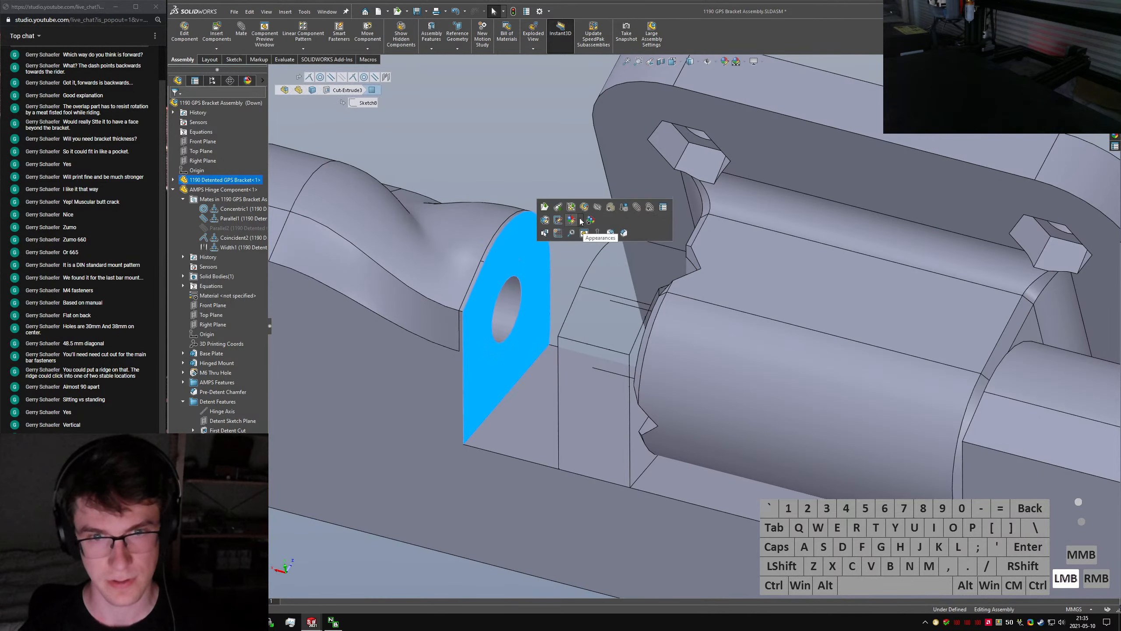
Open the Detent Slider part from the bracket assembly
click(603, 285)
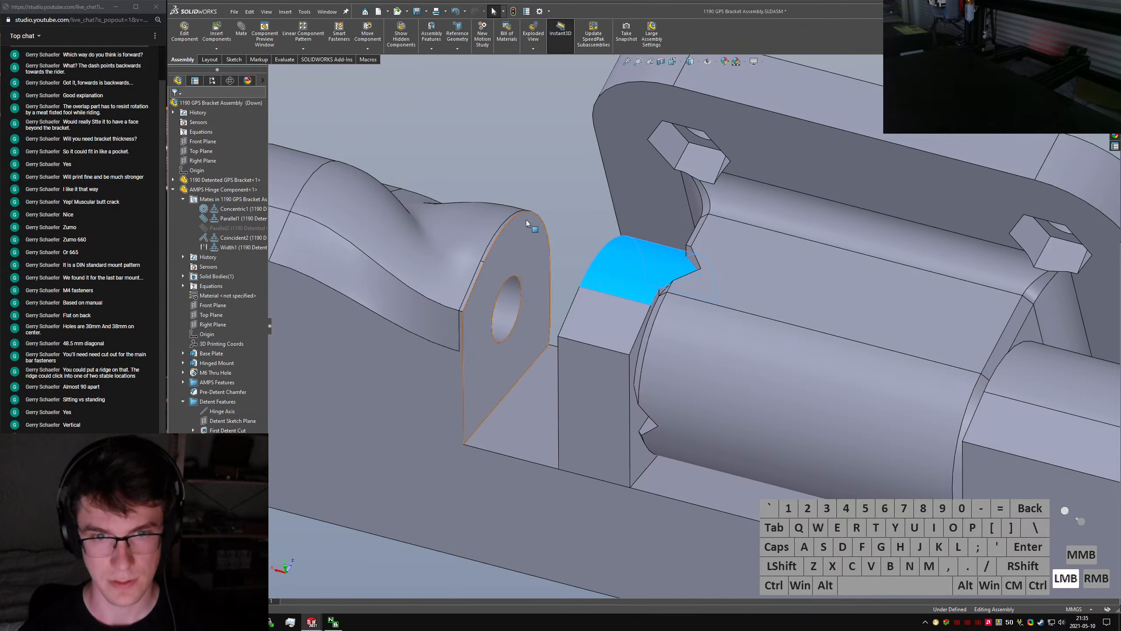
click(227, 430)
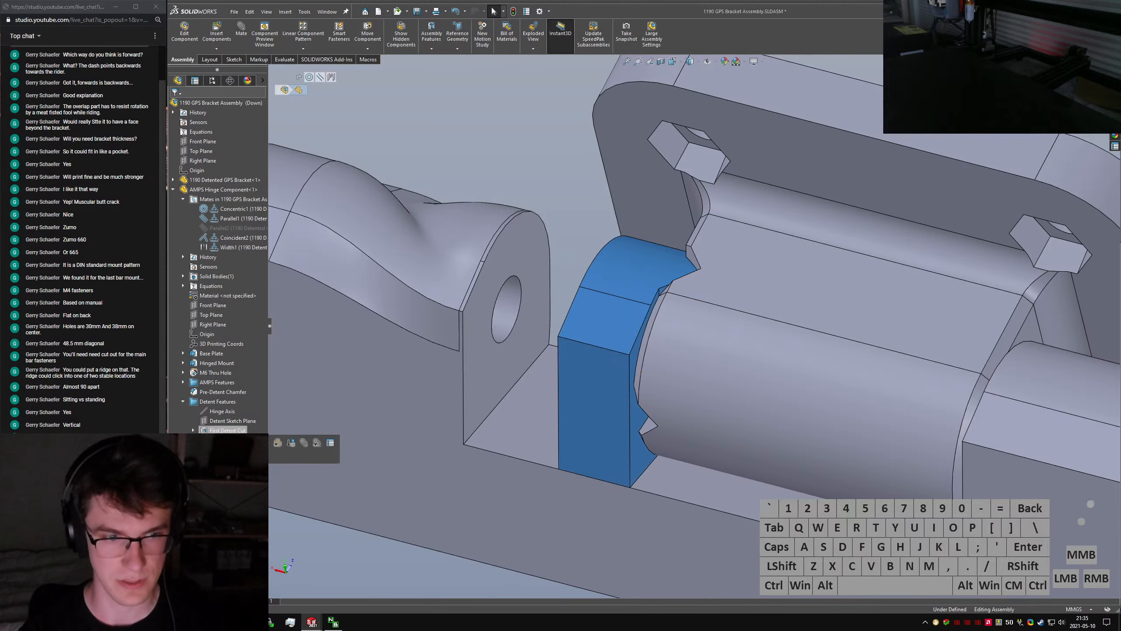
click(244, 442)
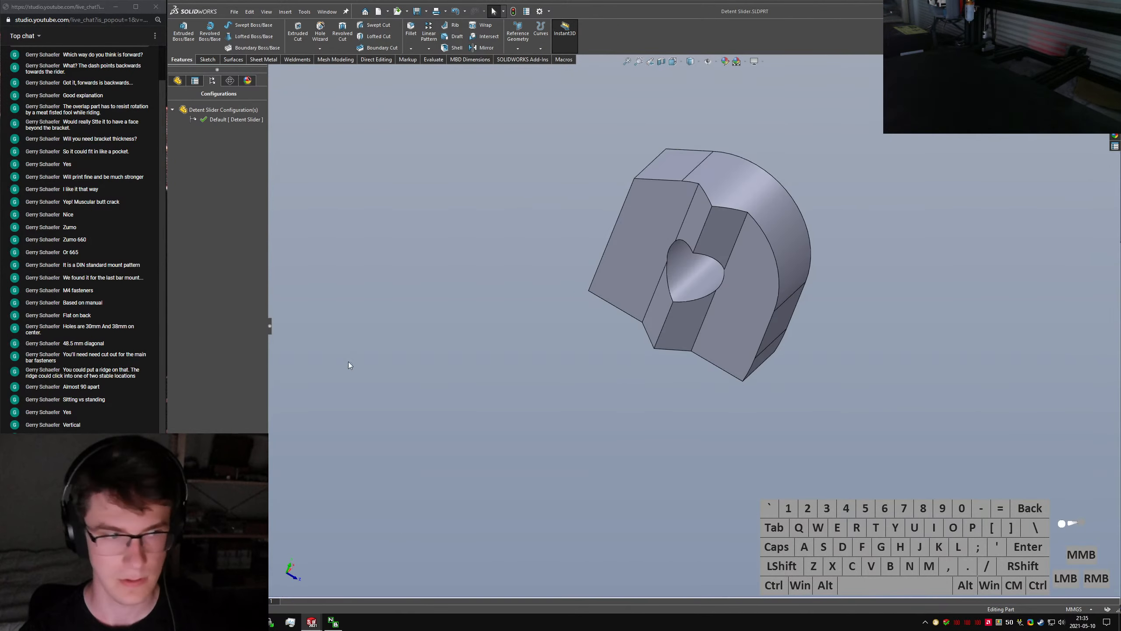
key(XF86AudioLowerVolume)
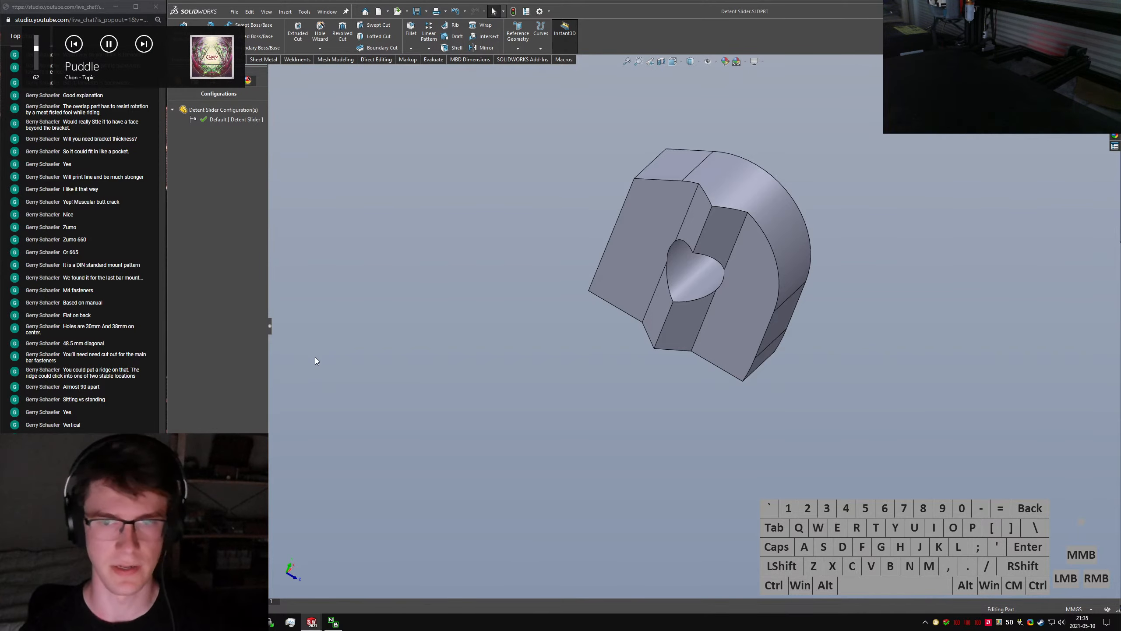
click(417, 237)
text(soffset)
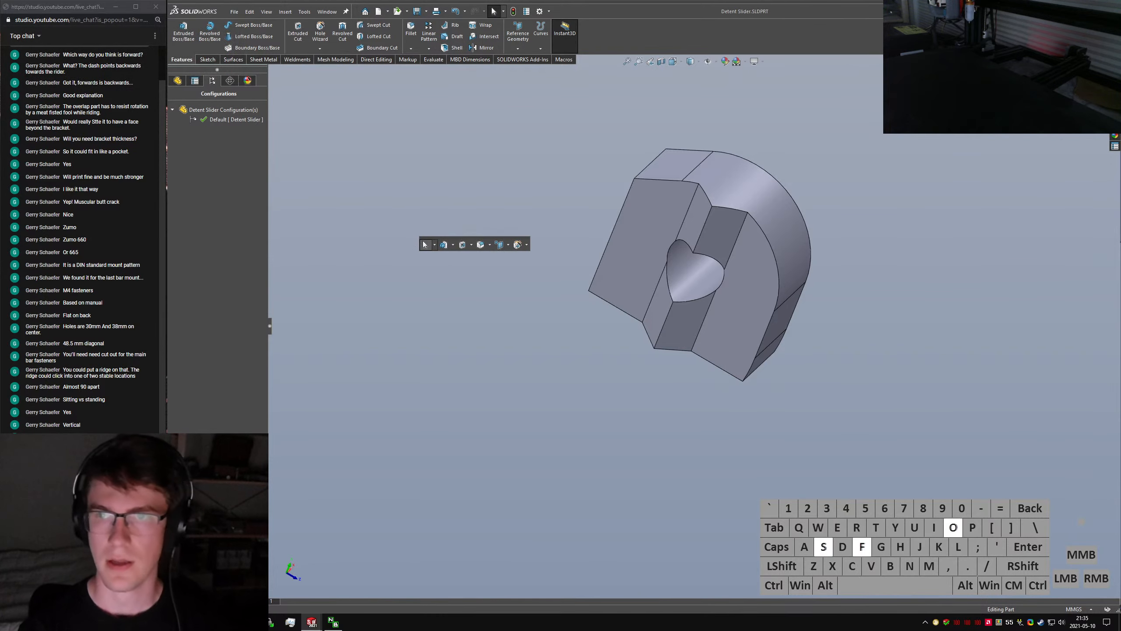
key(ctrl+a)
key(BackSpace)
text(move face)
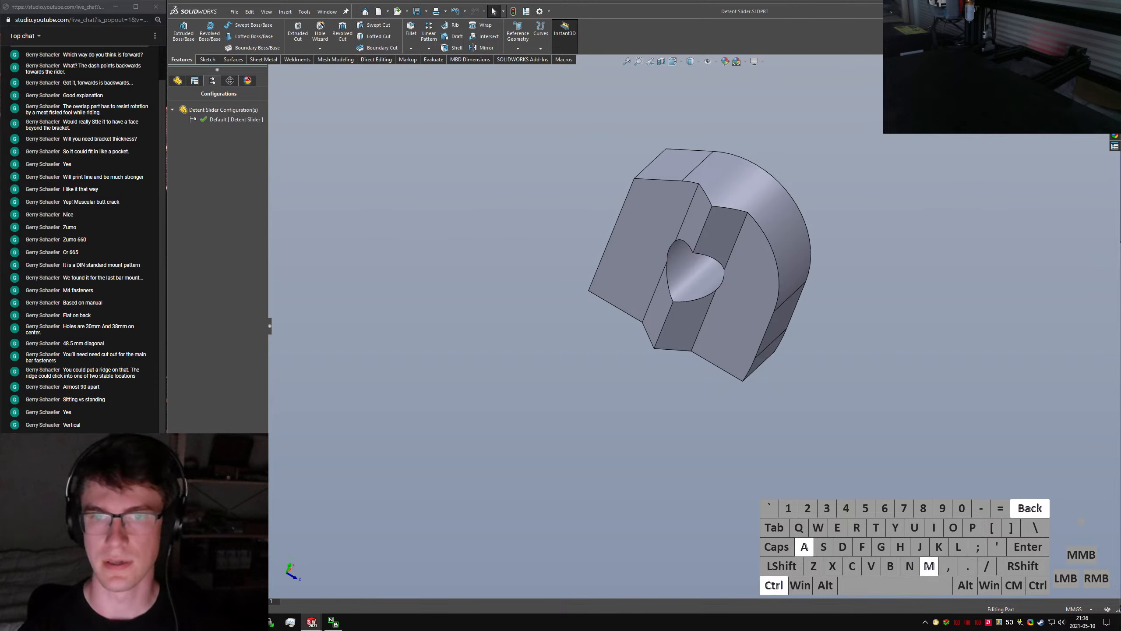
key(Return)
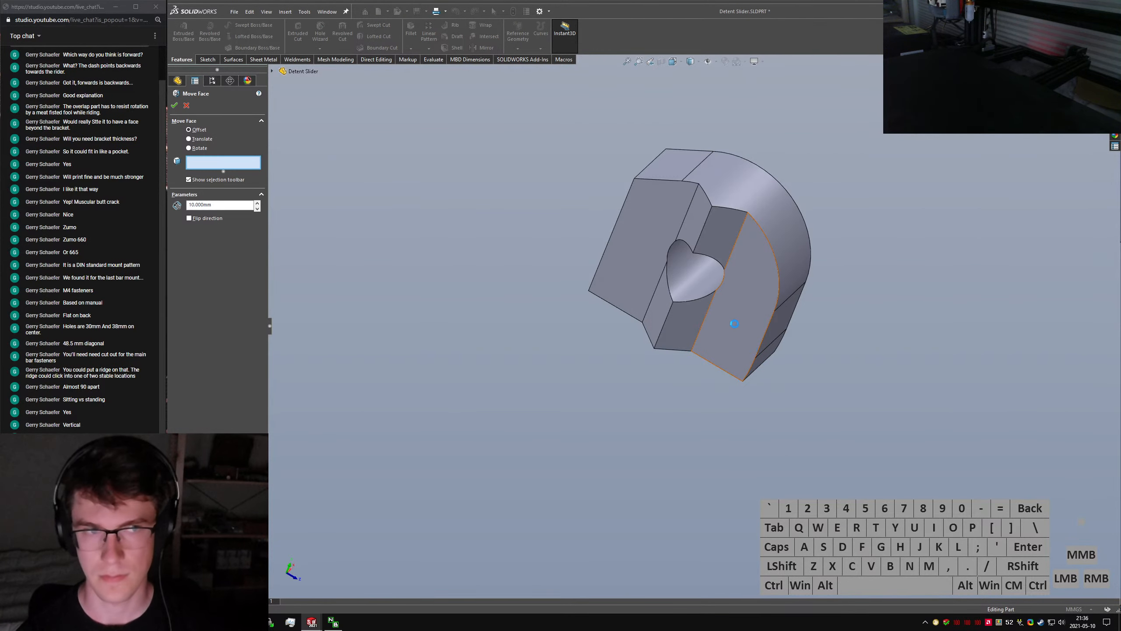
middle_drag(734, 323, 689, 309)
click(773, 348)
click(758, 305)
click(655, 138)
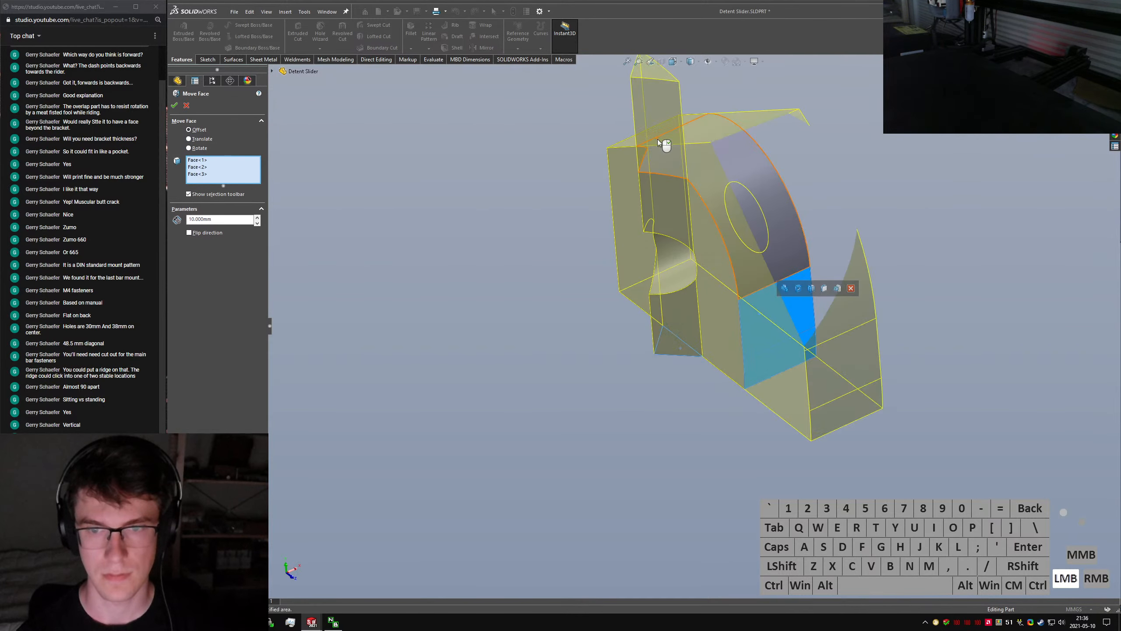
middle_drag(657, 139, 758, 205)
click(667, 147)
click(618, 167)
middle_drag(622, 207, 614, 215)
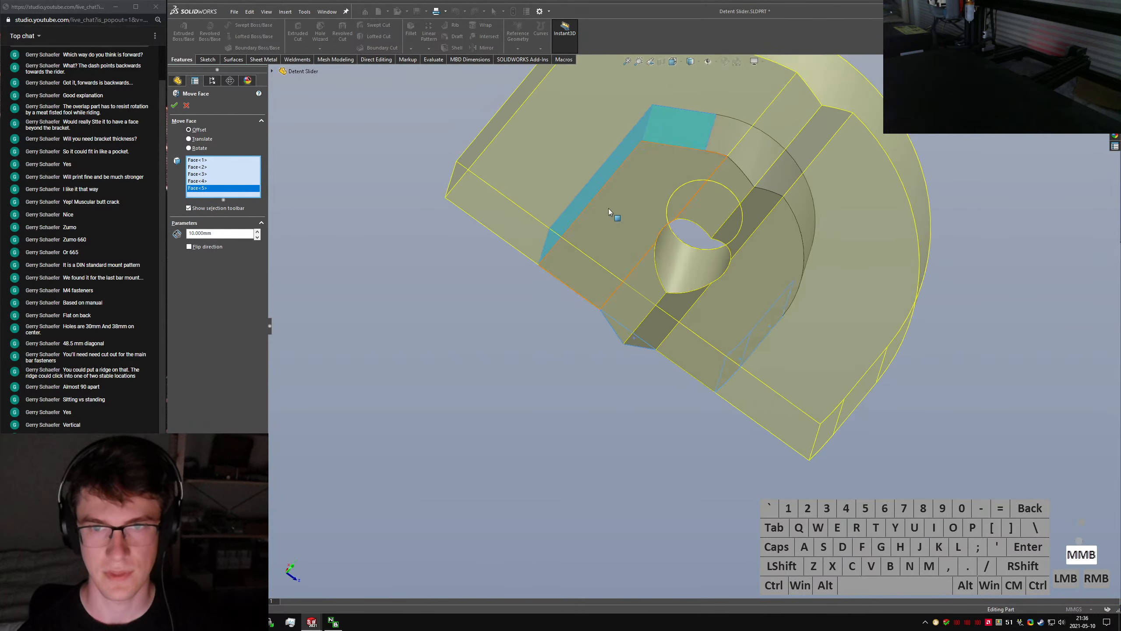
scroll(608, 211, up, 1)
click(201, 248)
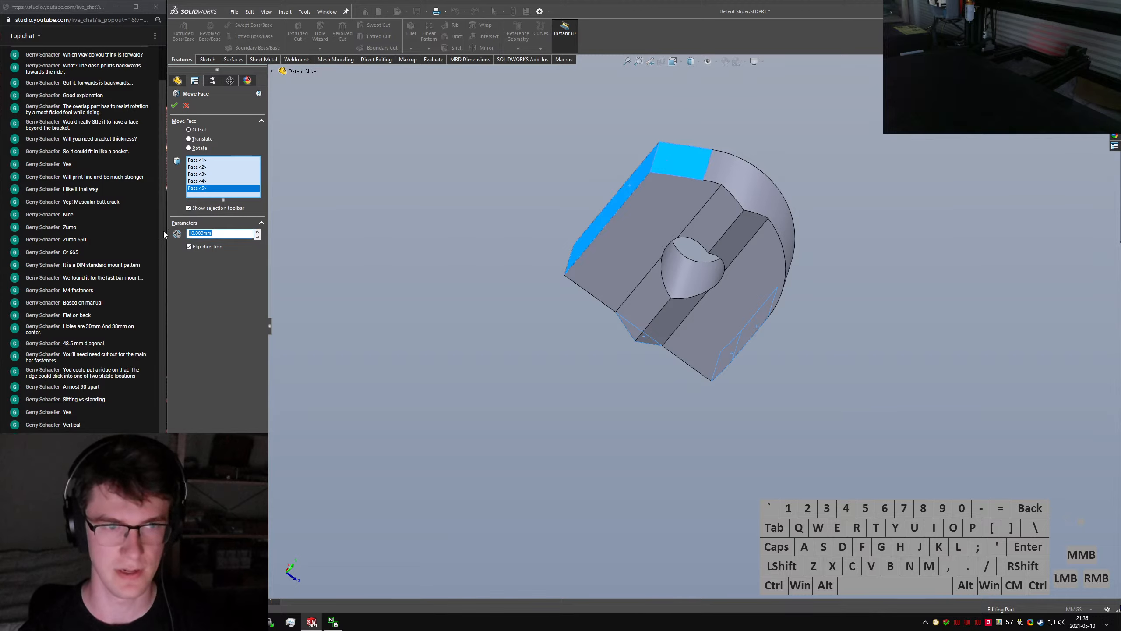
key(Return)
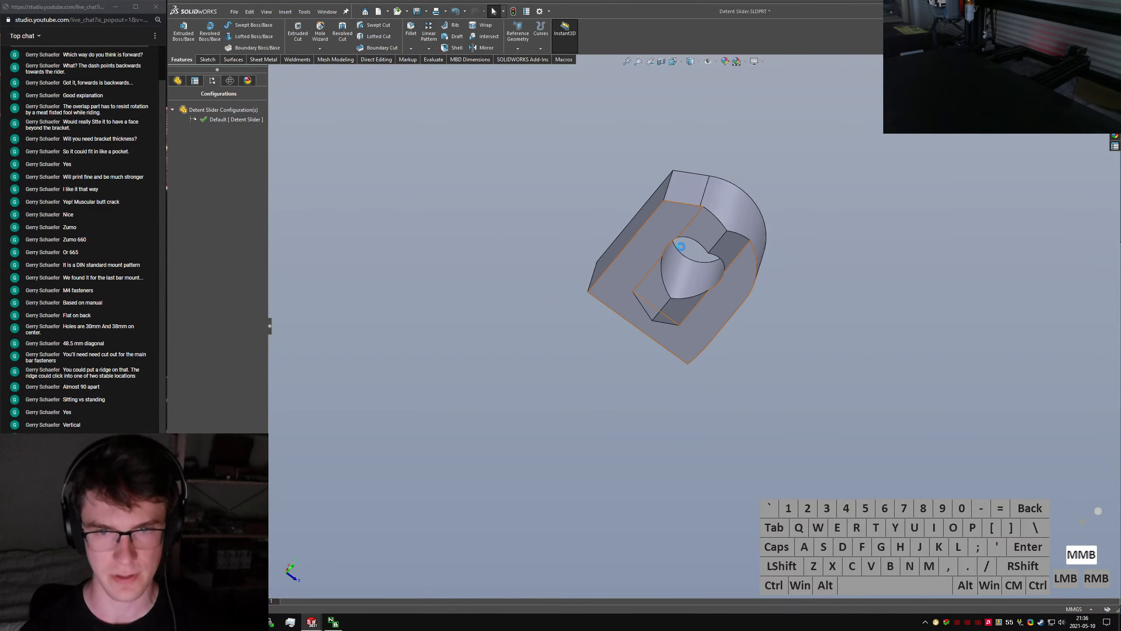
Edit the Detent Slider's Move Face feature to remove the triangular detent's end face from the faces being offset
middle_drag(680, 246, 682, 274)
scroll(682, 301, down, 5)
click(681, 315)
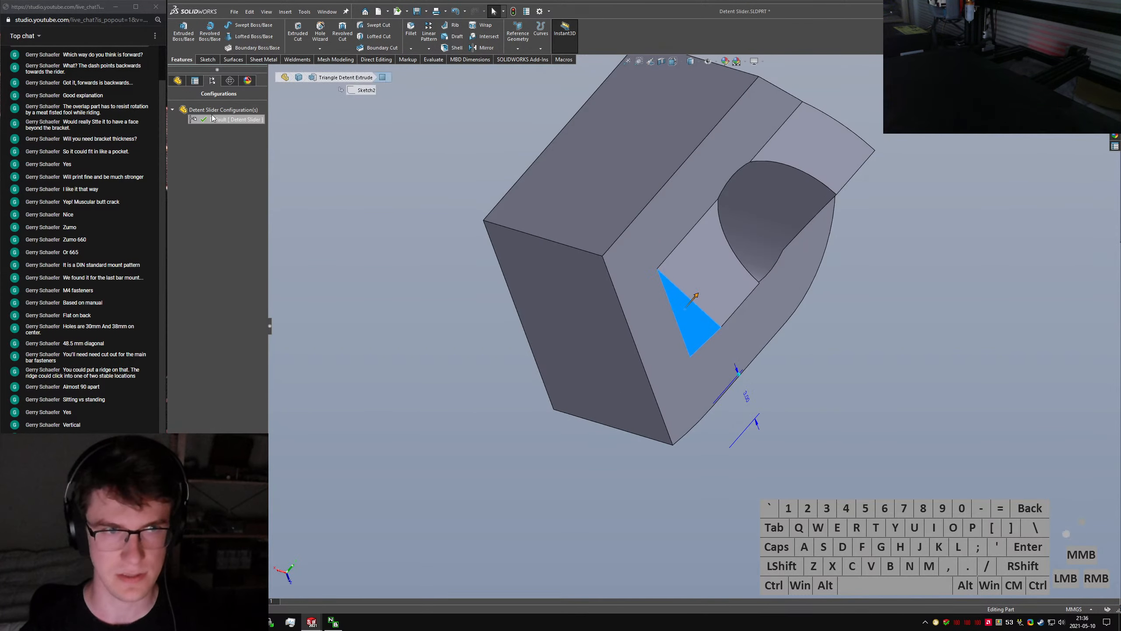
click(177, 80)
right_click(201, 297)
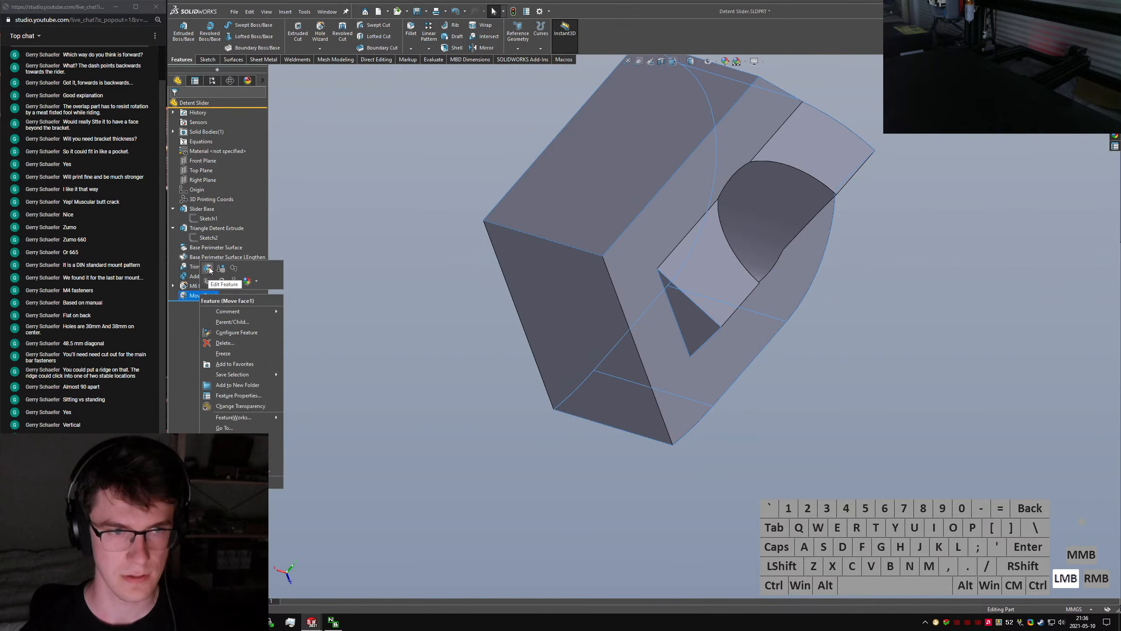
click(207, 271)
middle_drag(683, 326, 687, 296)
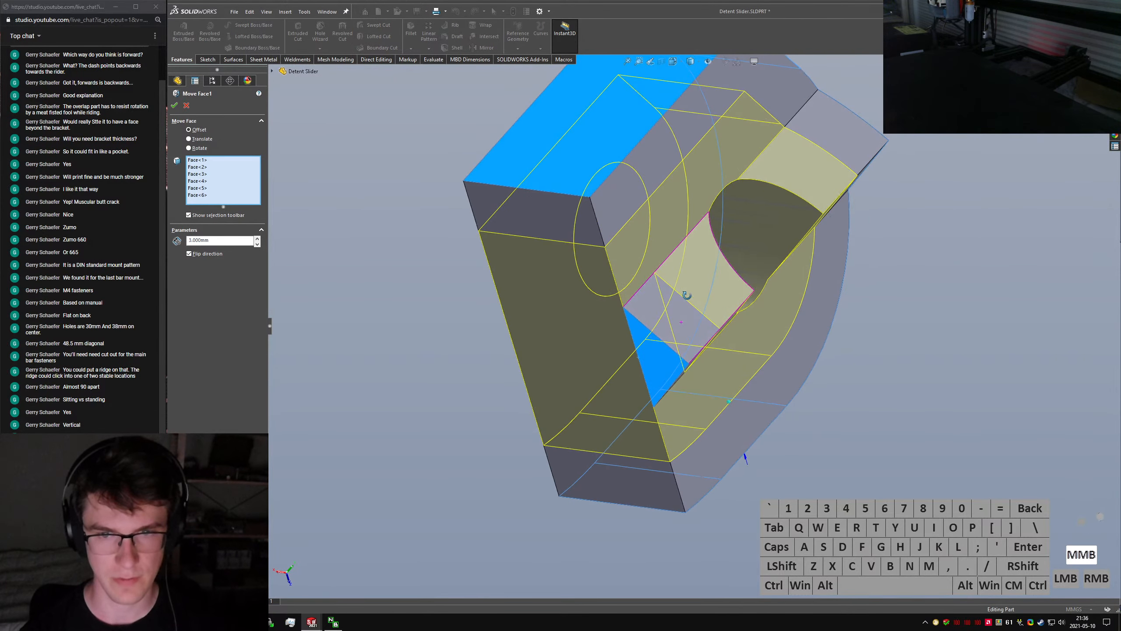
click(686, 330)
click(683, 328)
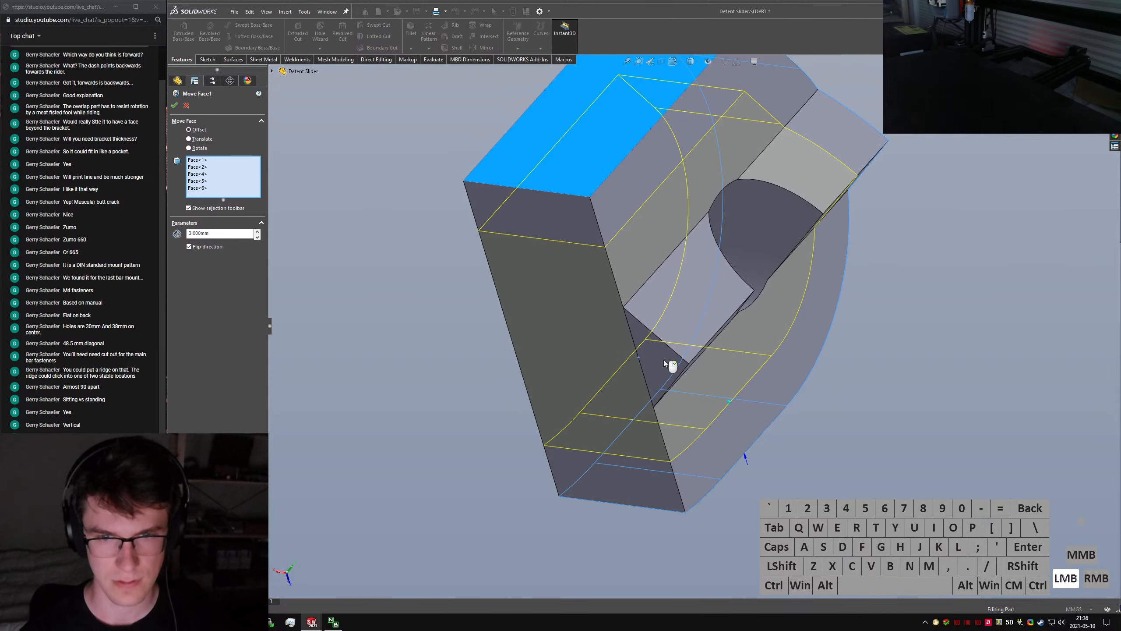
right_click(664, 360)
middle_drag(607, 344, 722, 360)
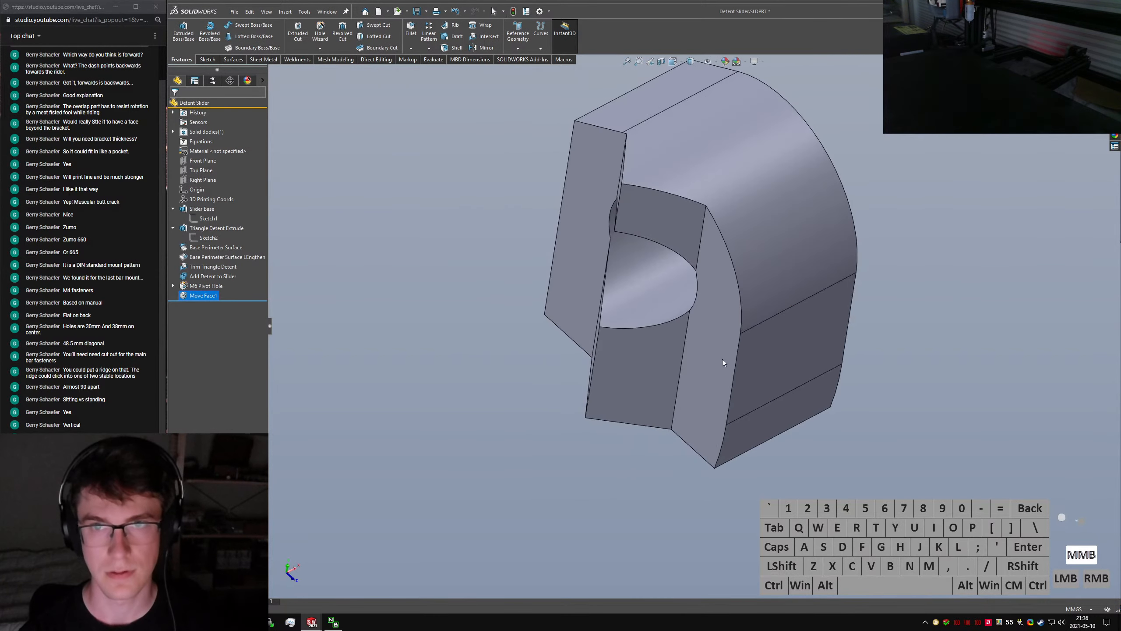
Save the Detent Slider and open the 1190 Detented GPS Bracket part from the bracket assembly
click(871, 436)
key(ctrl+s)
key(ctrl+Tab)
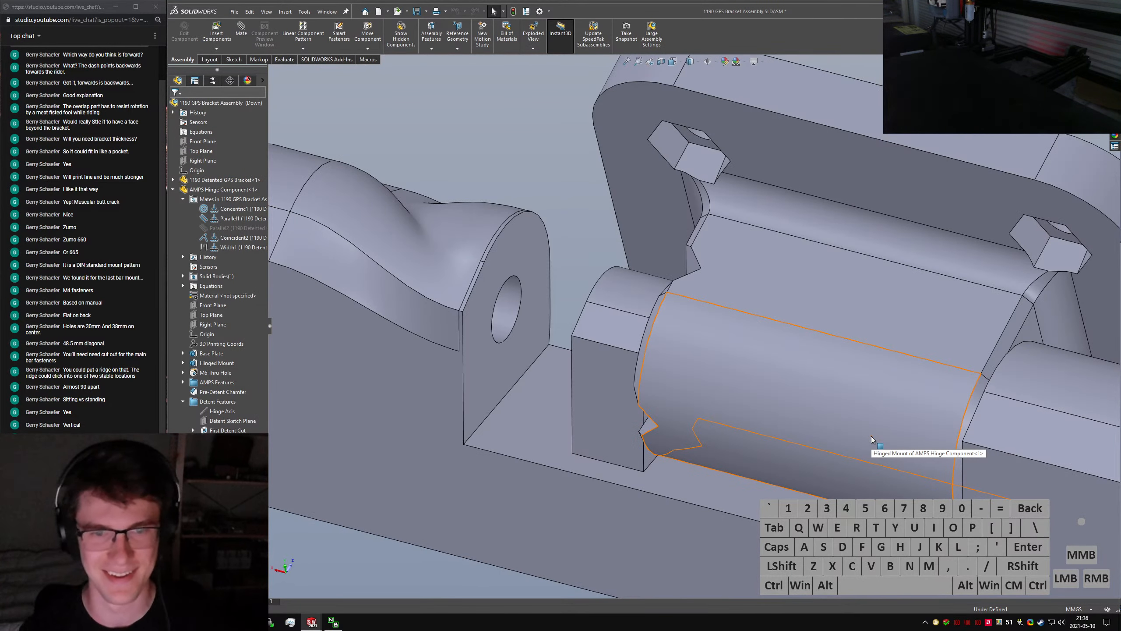
click(536, 326)
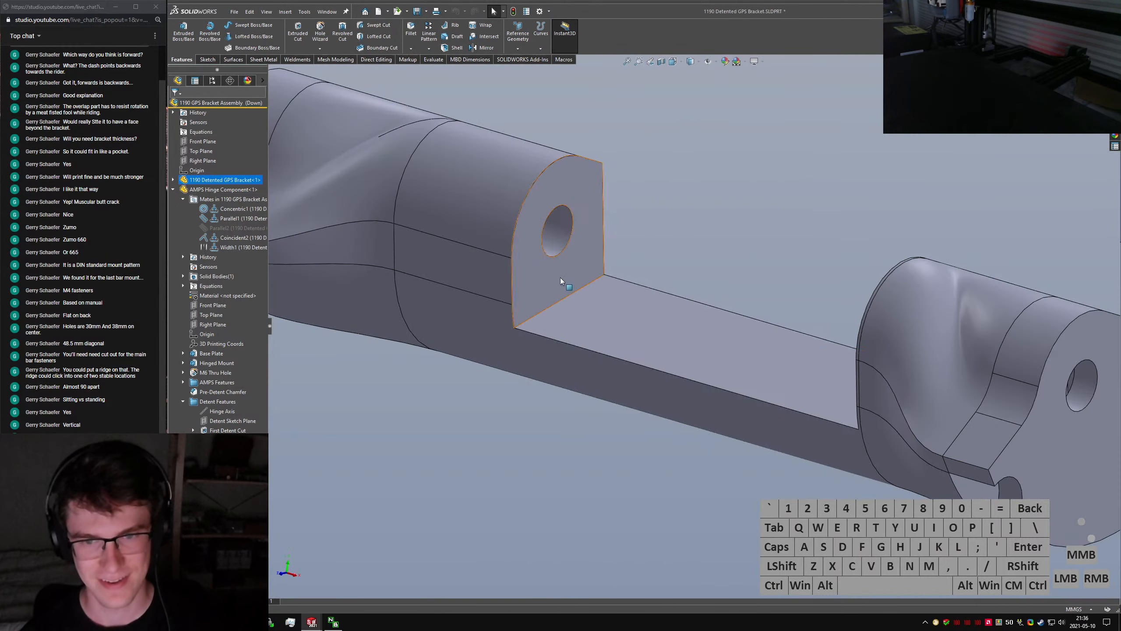
Start an extruded boss sketch on the hinge lug's inner face and convert the face outline, leaving out its bottom edge
click(701, 226)
middle_drag(701, 227, 780, 240)
click(780, 241)
key(s)
key(e)
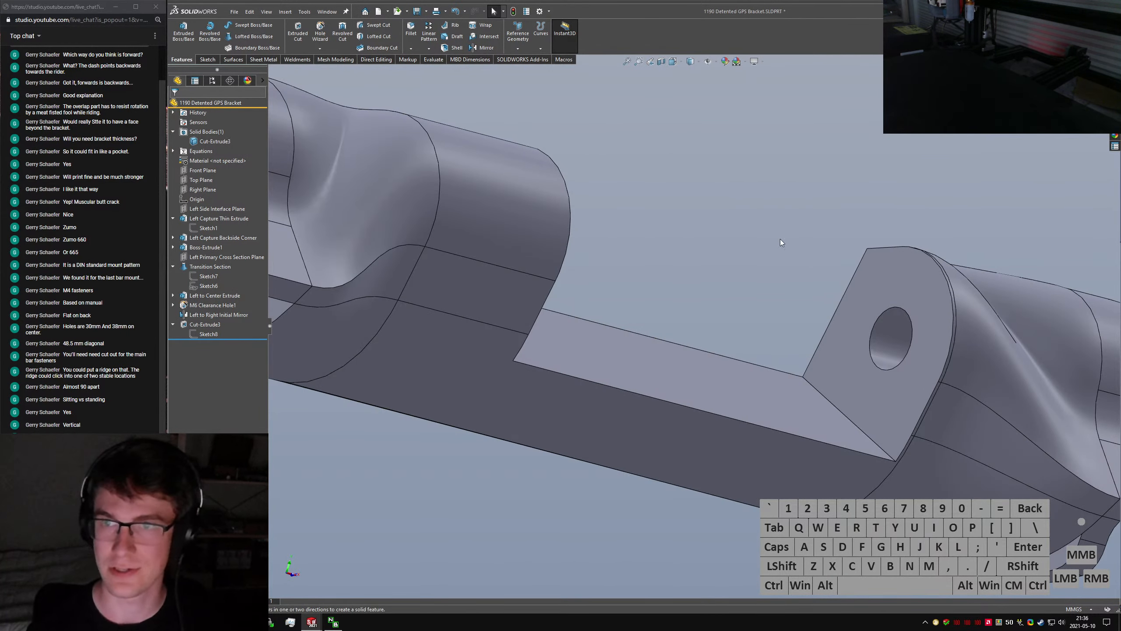
key(Return)
click(890, 277)
click(892, 284)
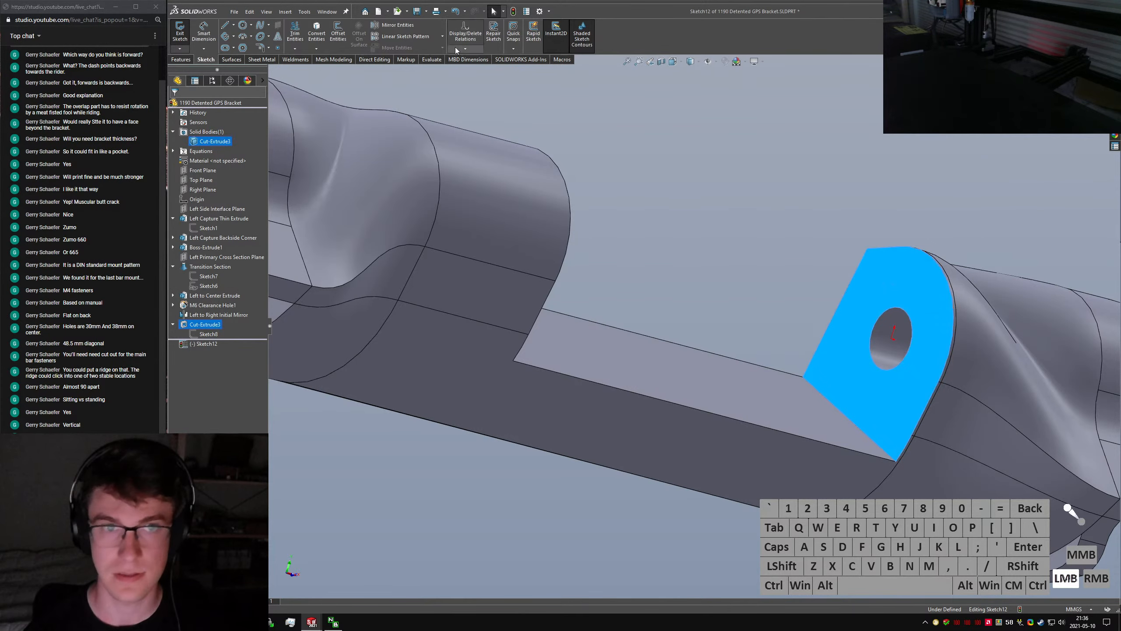
click(317, 31)
right_drag(726, 326, 709, 344)
drag(806, 398, 865, 401)
key(Escape)
Try to extrude the open lug outline 16 mm as a thin feature with a 3 mm wall on the inner side
click(187, 36)
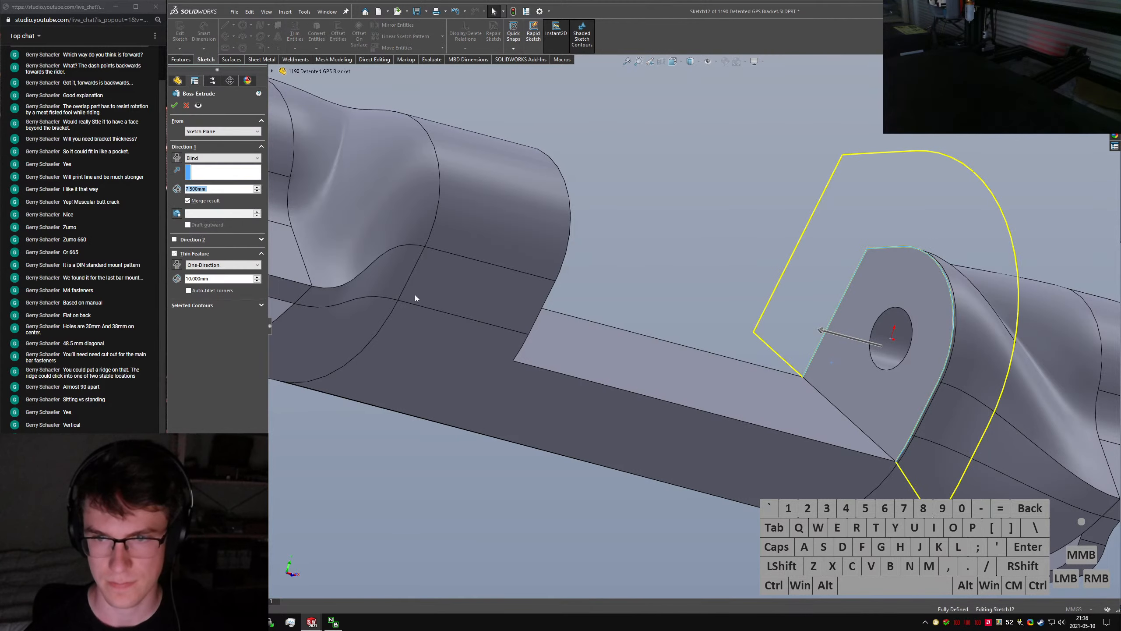
click(178, 268)
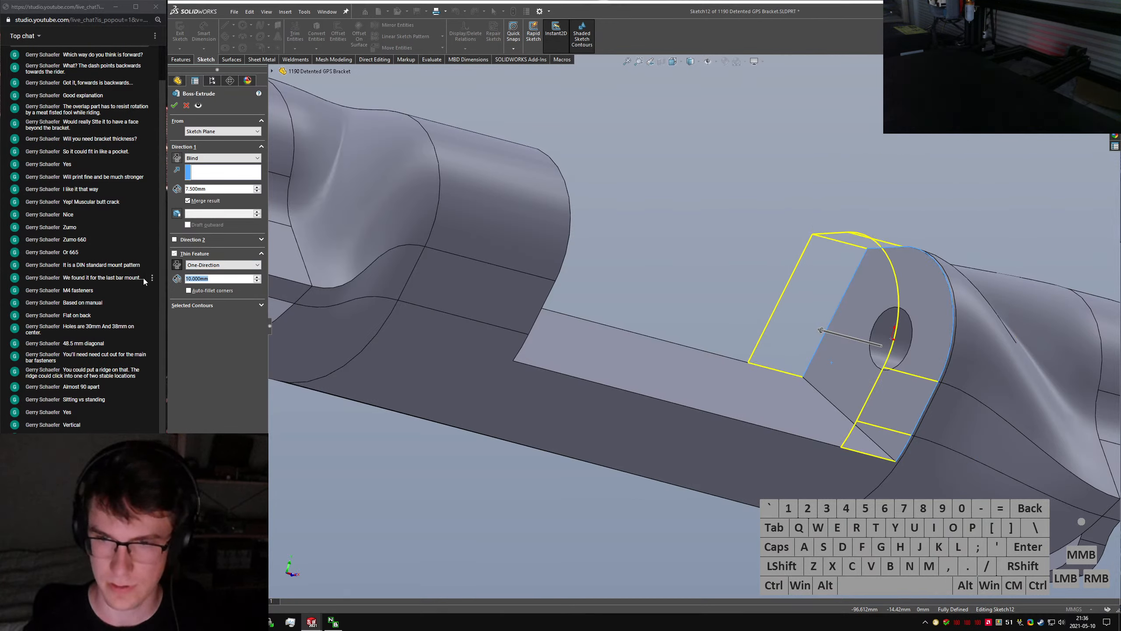
text(32)
key(Return)
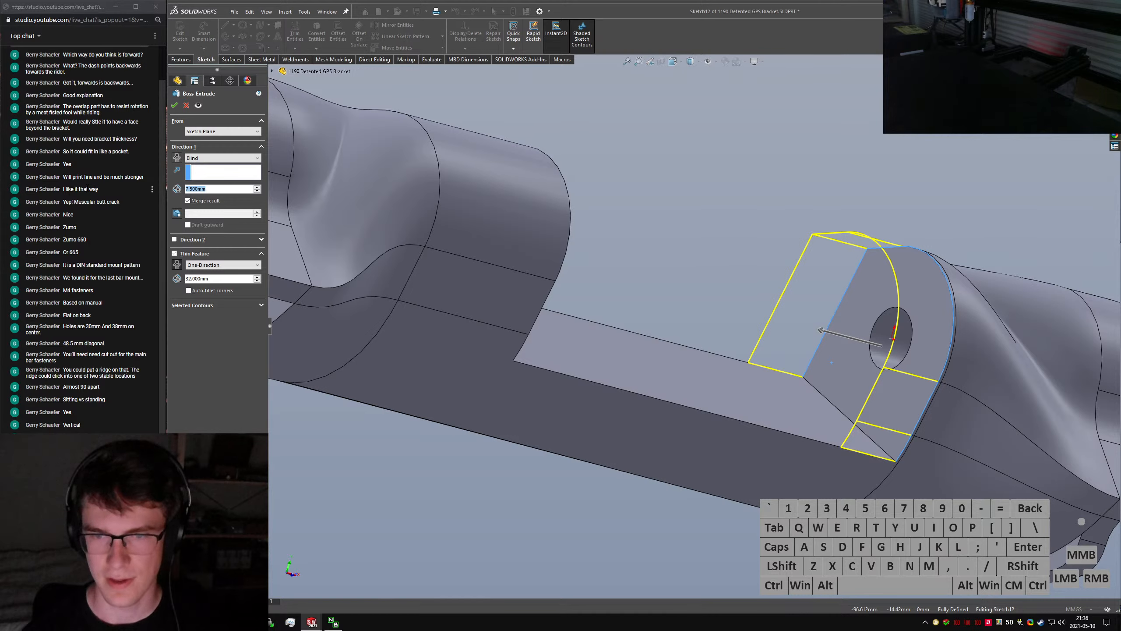
text(16)
key(Return)
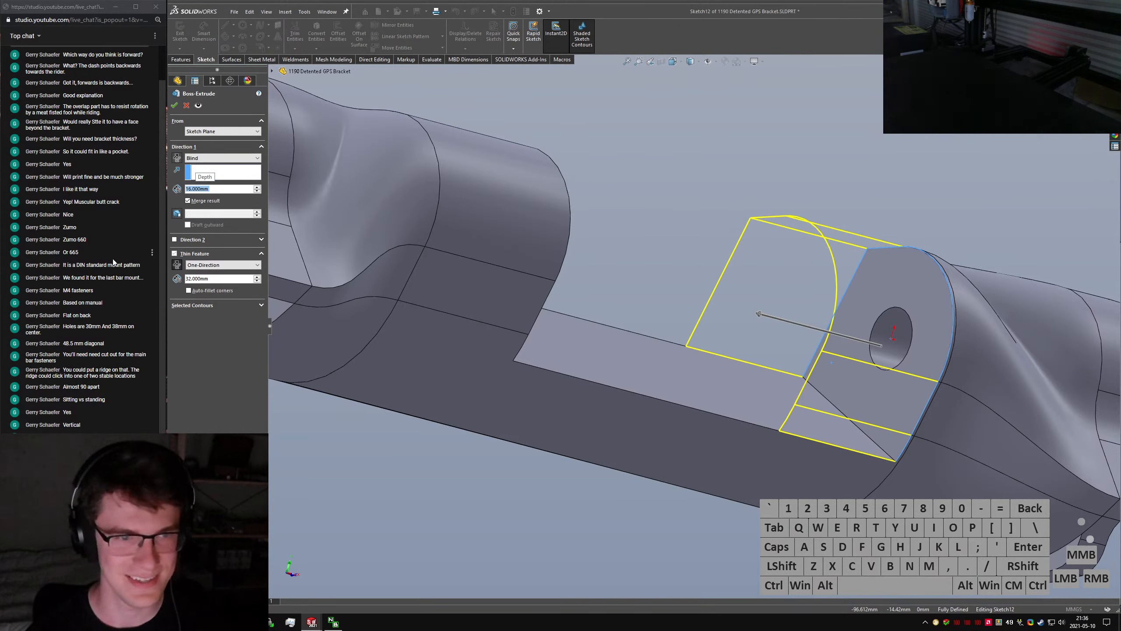
text(3)
key(Return)
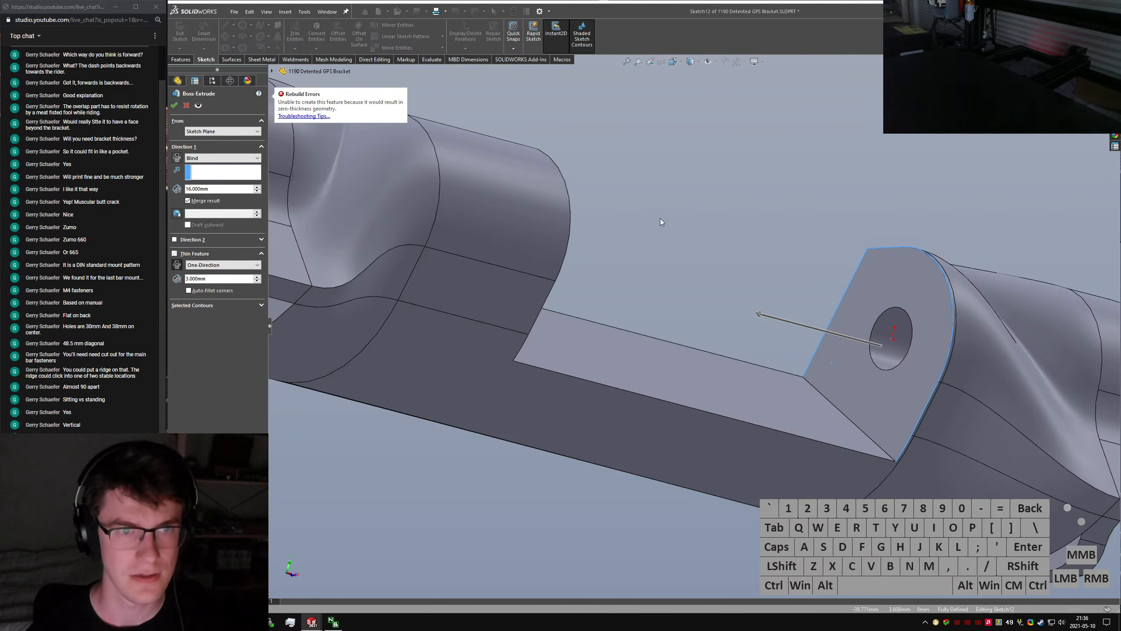
middle_drag(813, 270, 965, 357)
scroll(971, 365, down, 5)
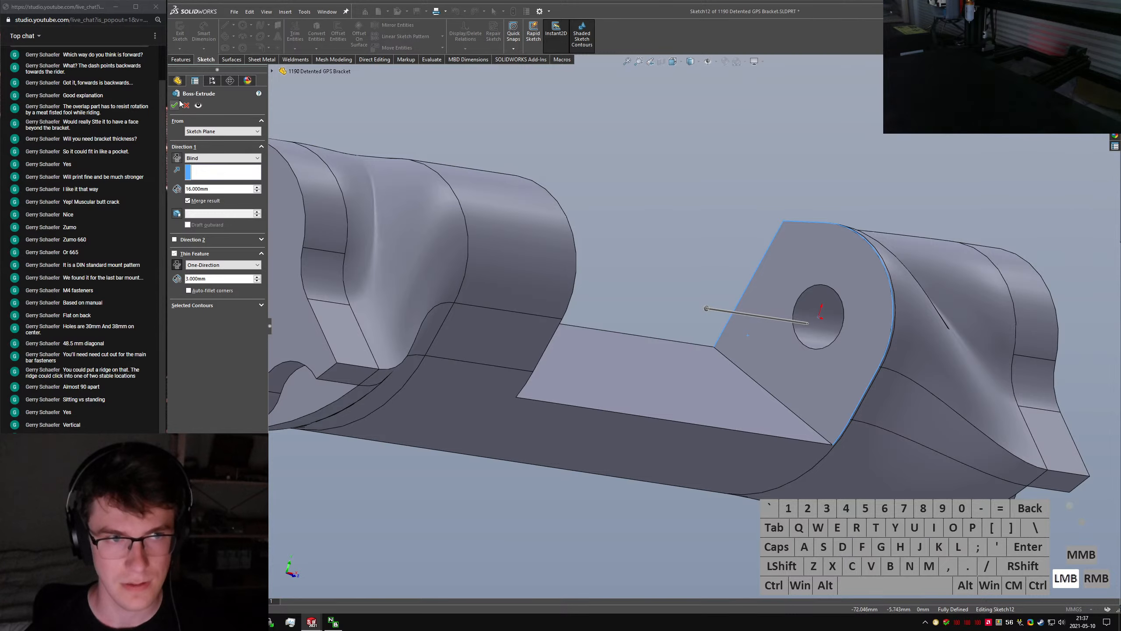
click(174, 105)
scroll(846, 426, down, 4)
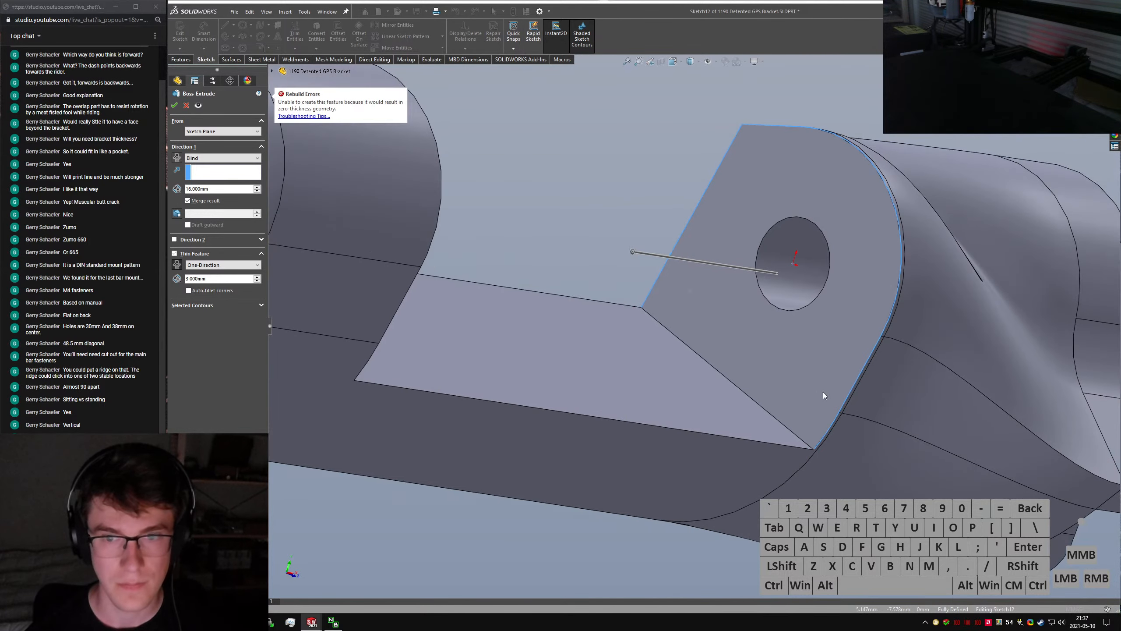
mouse_move(823, 395)
middle_down()
mouse_move(832, 399)
mouse_move(817, 393)
middle_up()
click(186, 105)
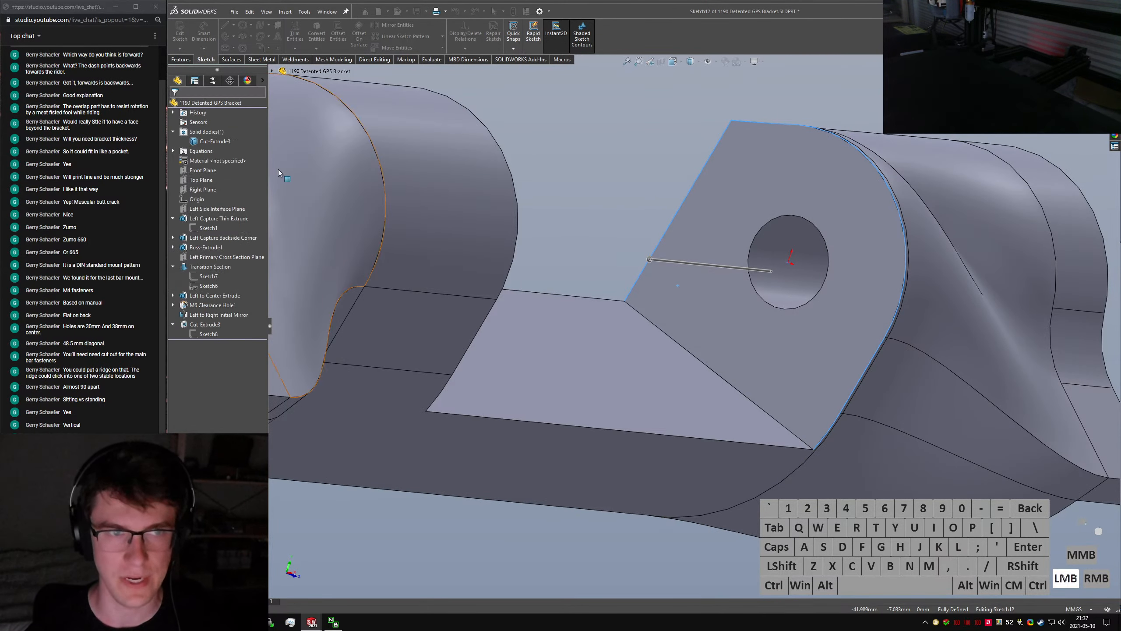
Offset the lug outline 3 mm inward with line-capped ends, keeping the base geometry as solid sketch lines
click(618, 196)
scroll(648, 171, up, 3)
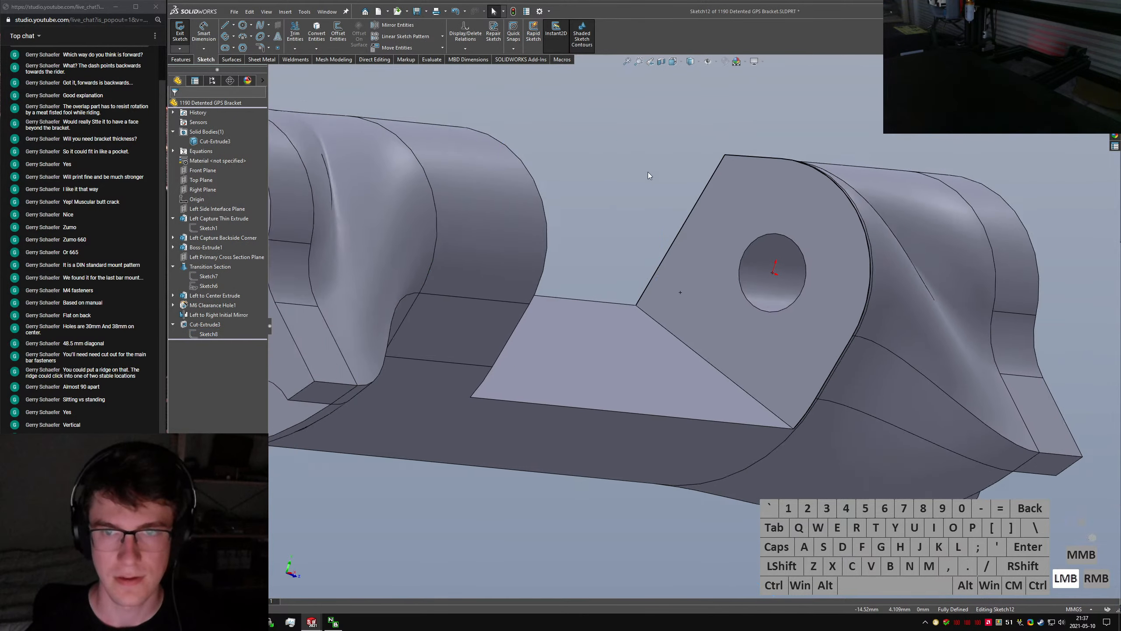
click(337, 36)
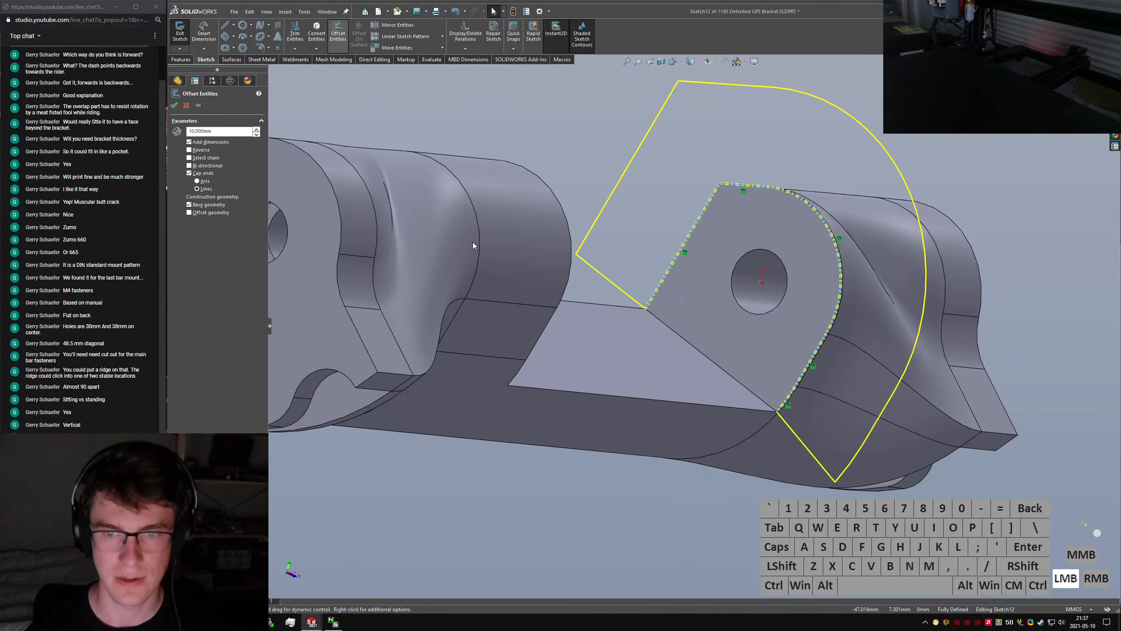
click(189, 150)
scroll(768, 405, down, 8)
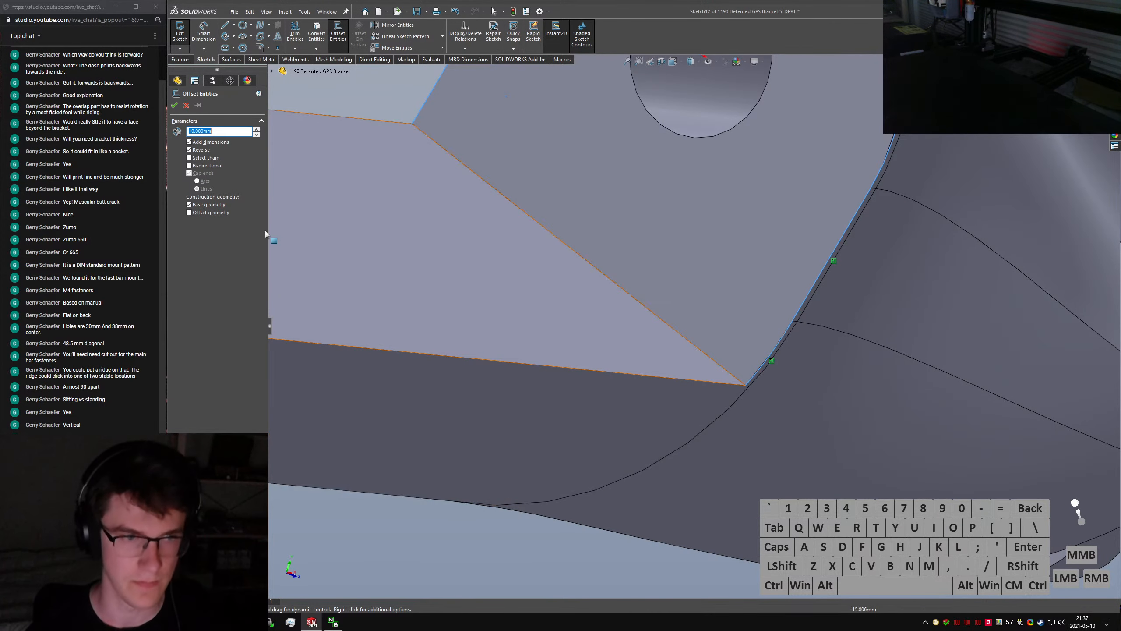
text(3)
key(Return)
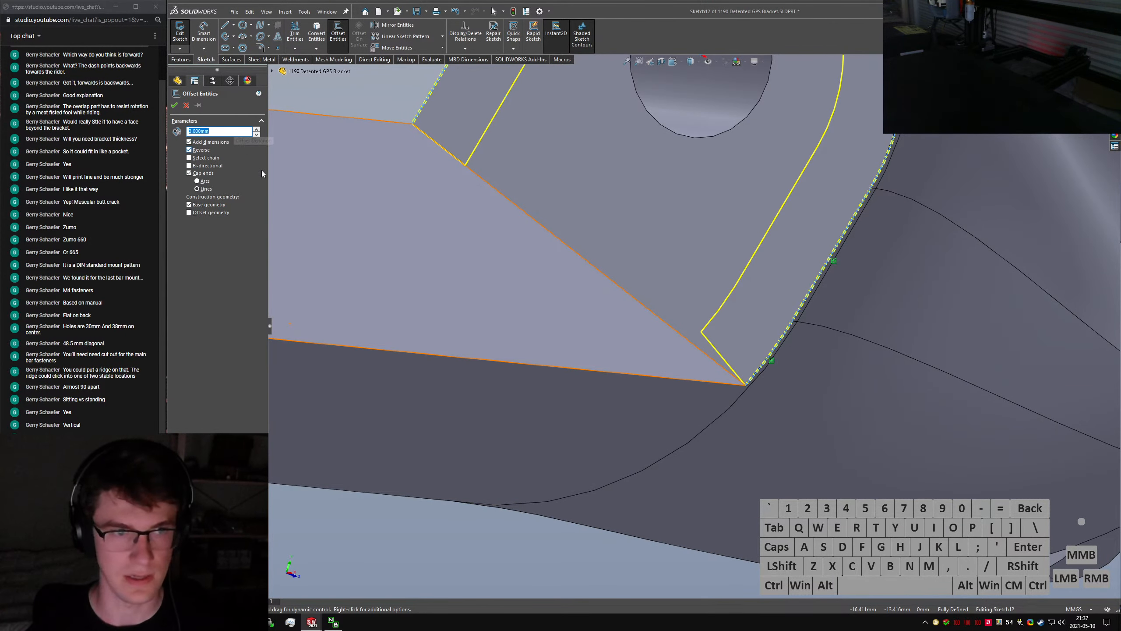
click(211, 205)
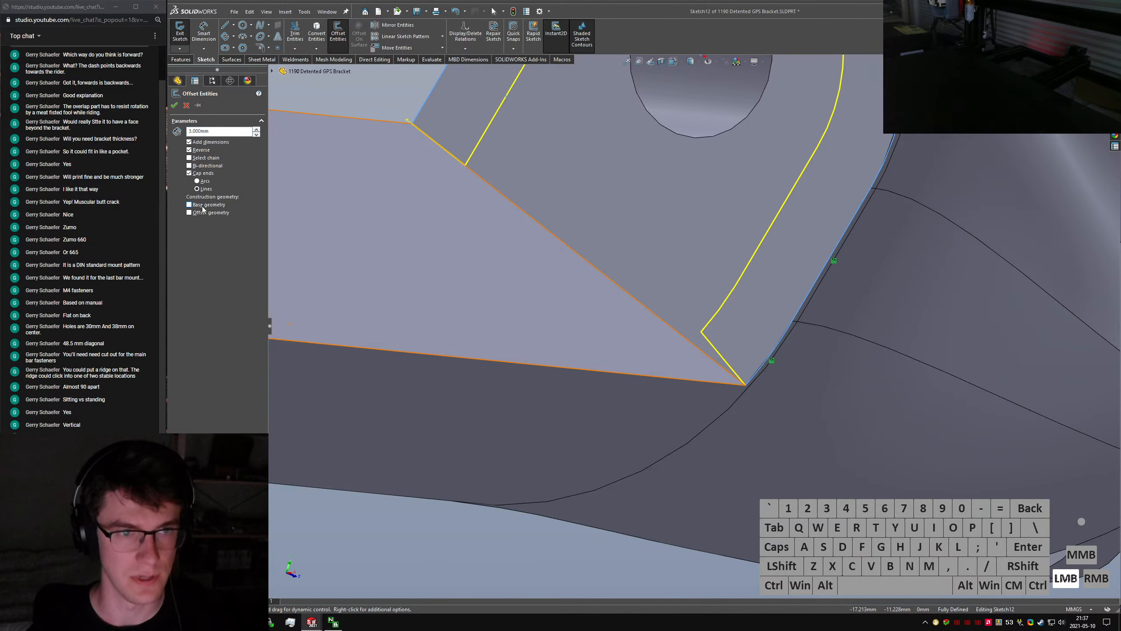
click(175, 105)
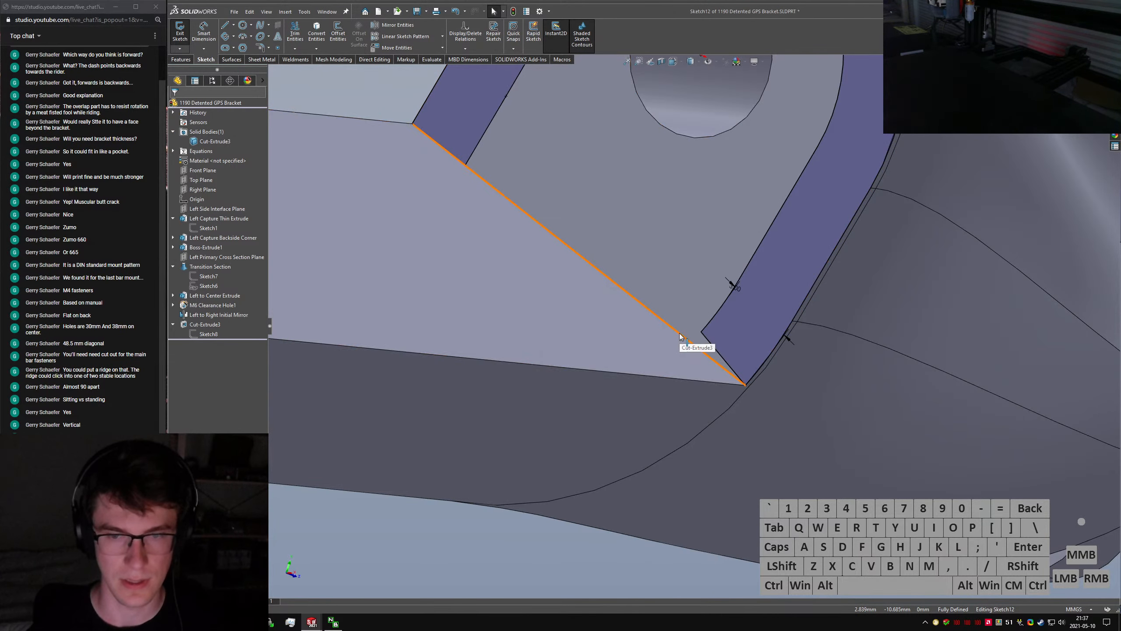
Delete the angled cap line at the profile's lower end and extend the inner offset curve past the lug face's bottom edge
click(427, 194)
middle_drag(715, 489, 706, 321)
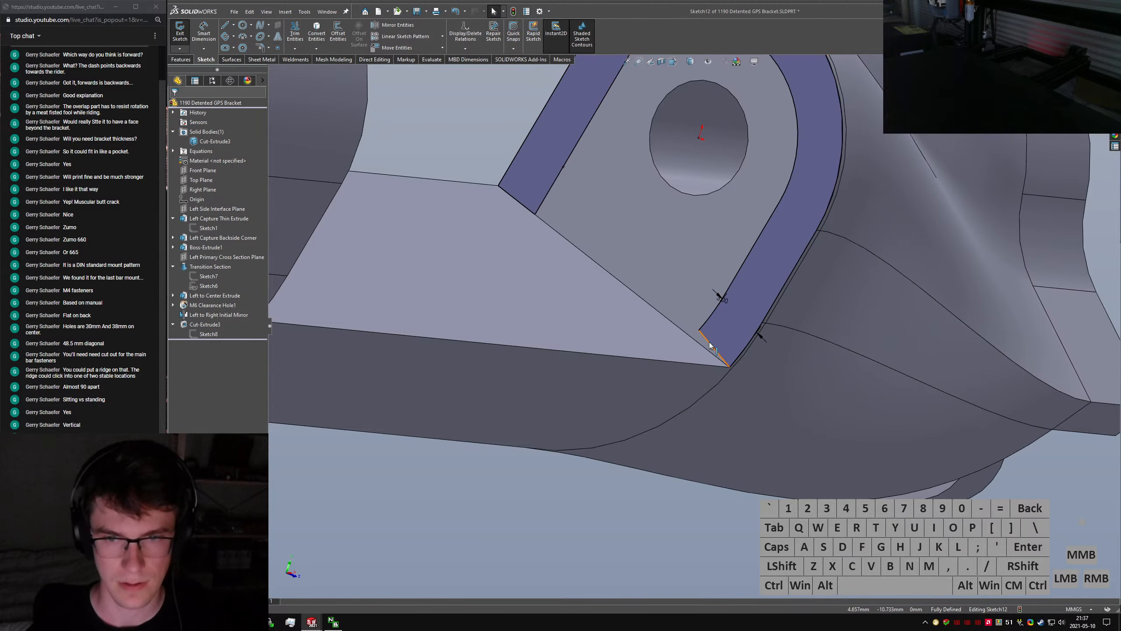
click(712, 359)
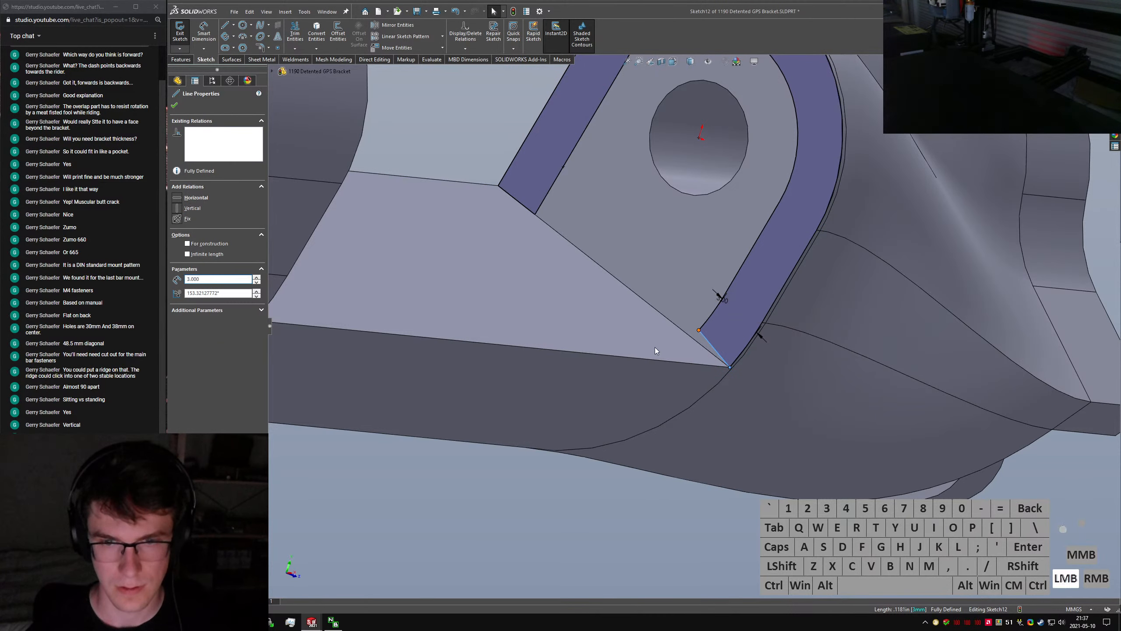
click(698, 330)
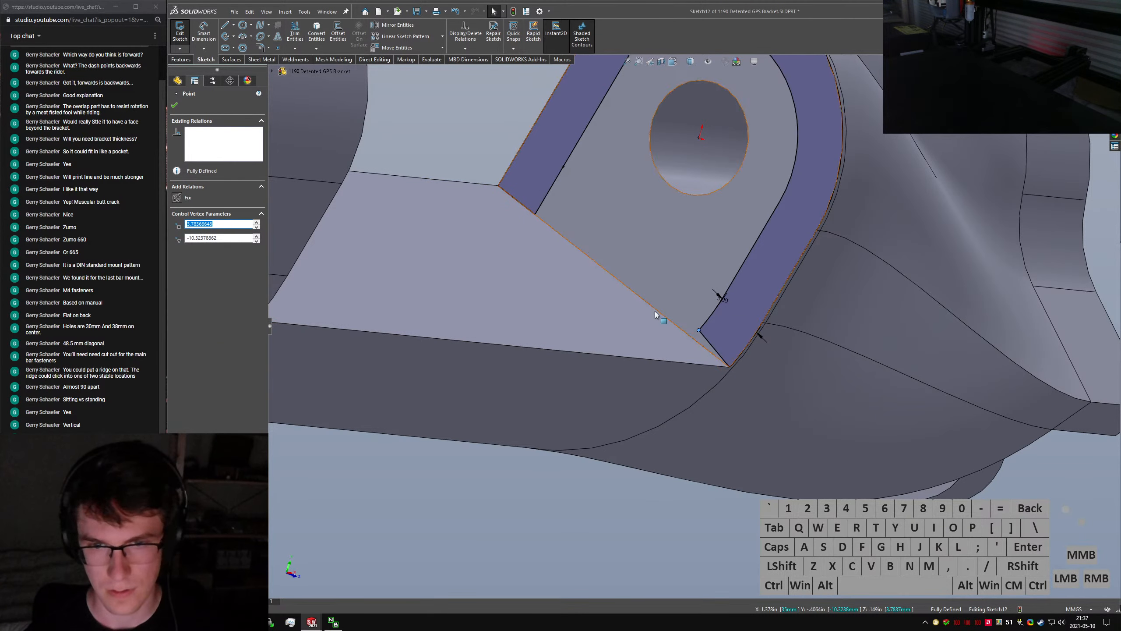
key(Escape)
click(712, 346)
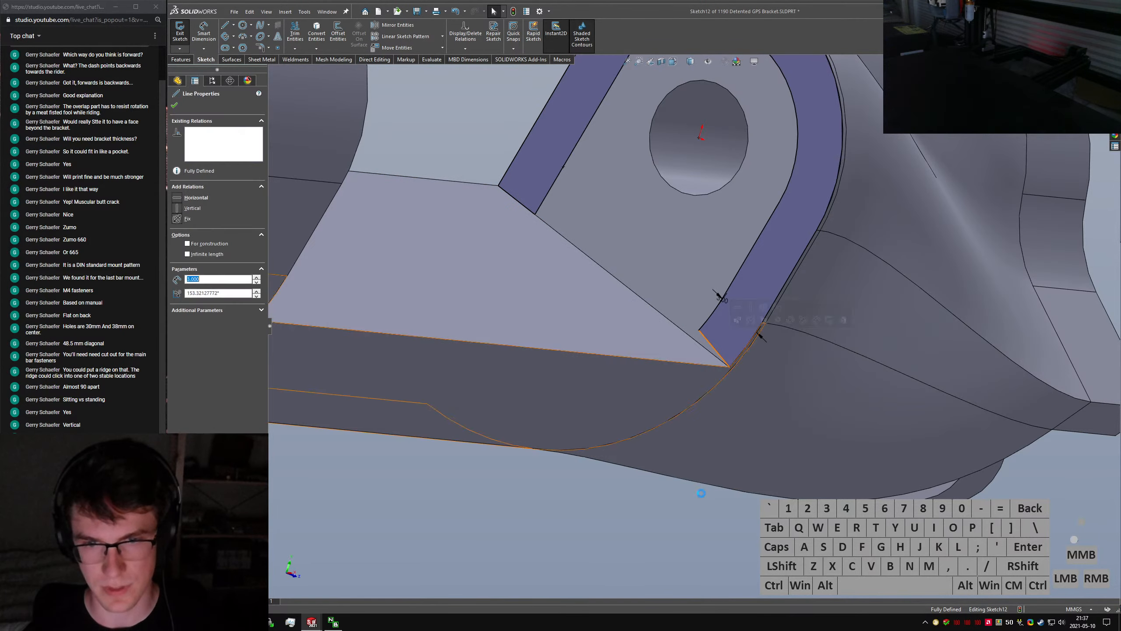
key(Escape)
mouse_move(641, 372)
mouse_down()
mouse_move(673, 363)
mouse_move(653, 369)
mouse_up()
click(536, 495)
Close the profile's lower end with a line along the lug face's bottom edge and trim the overhanging offset curve
right_drag(536, 495, 499, 495)
click(729, 370)
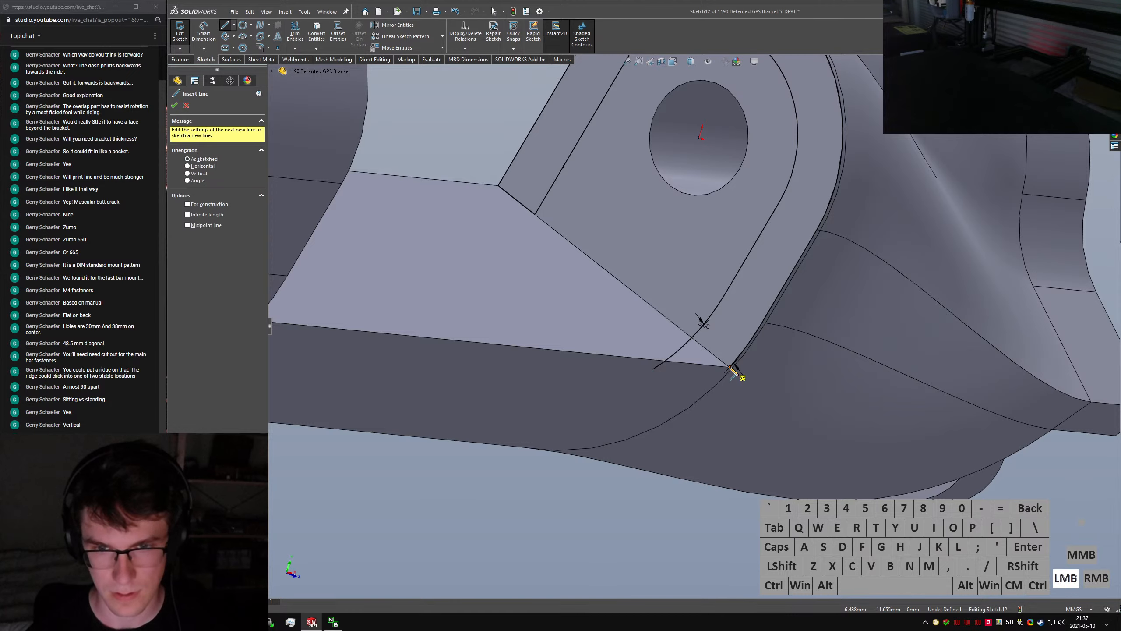
click(692, 336)
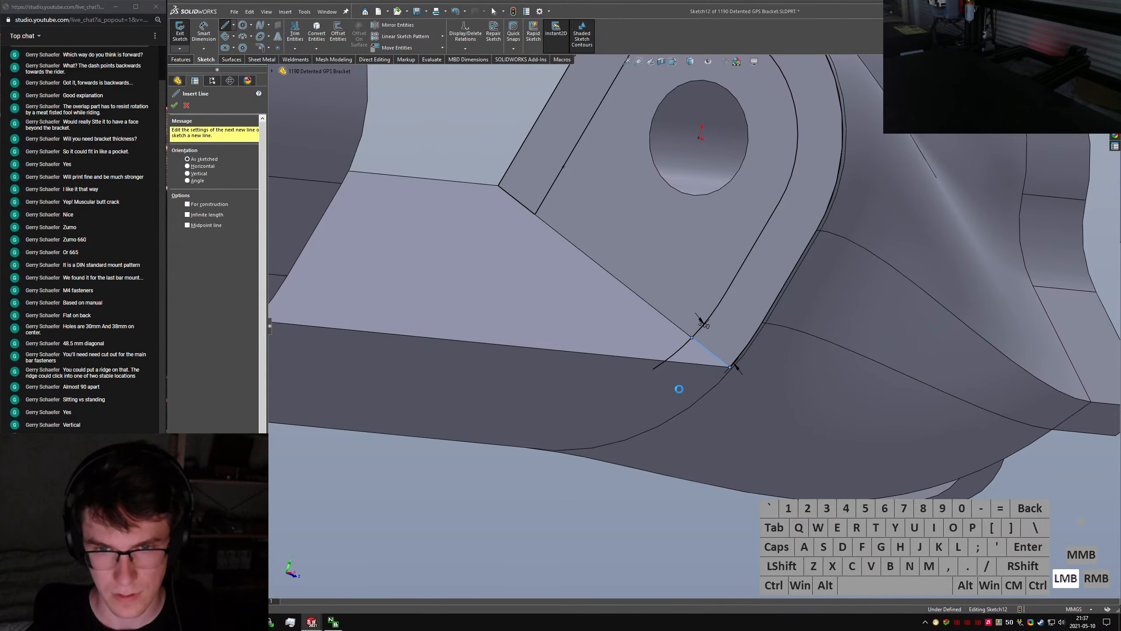
right_drag(692, 337, 629, 503)
mouse_move(662, 345)
mouse_down()
mouse_move(706, 325)
mouse_move(770, 394)
mouse_up()
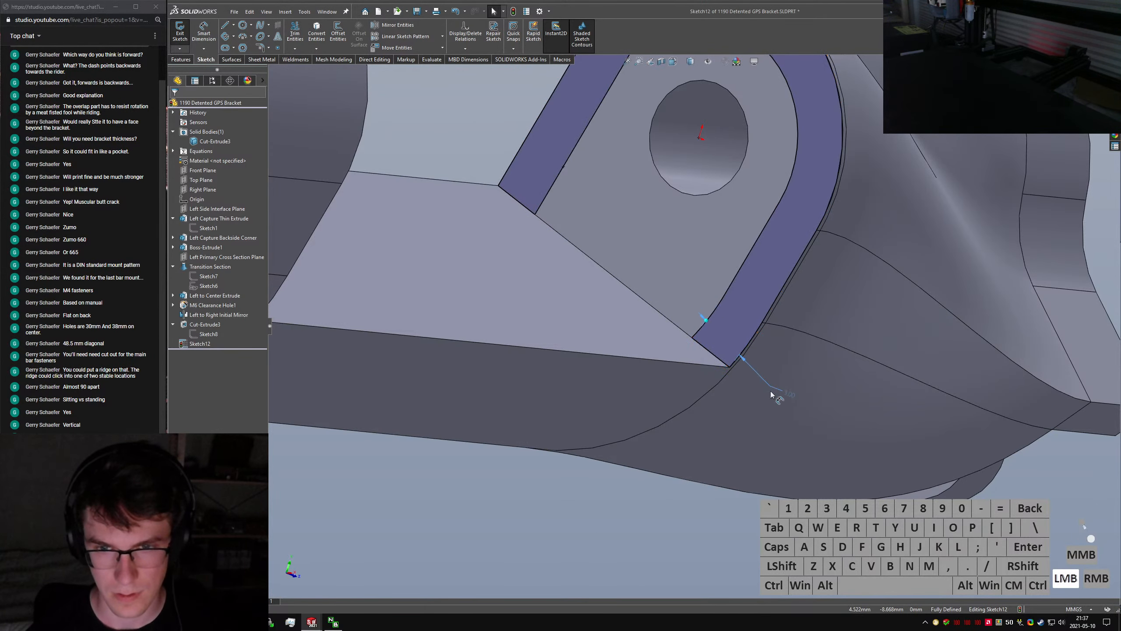
Extrude the closed wall profile 15 mm from the lug face with merged result, and return to the bracket assembly
click(179, 33)
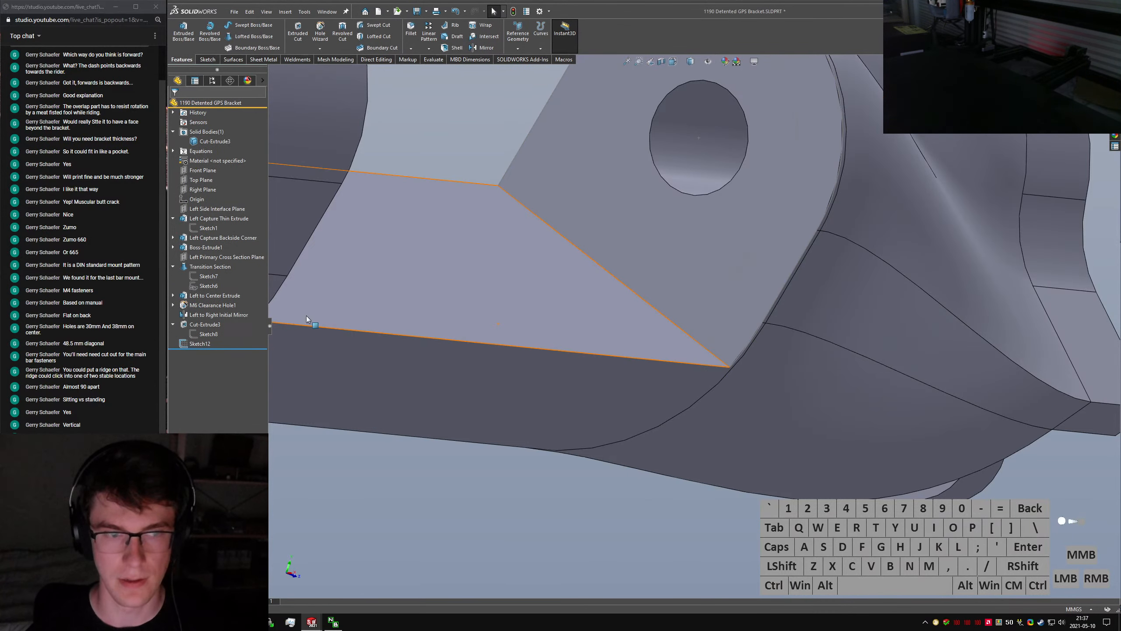
click(200, 343)
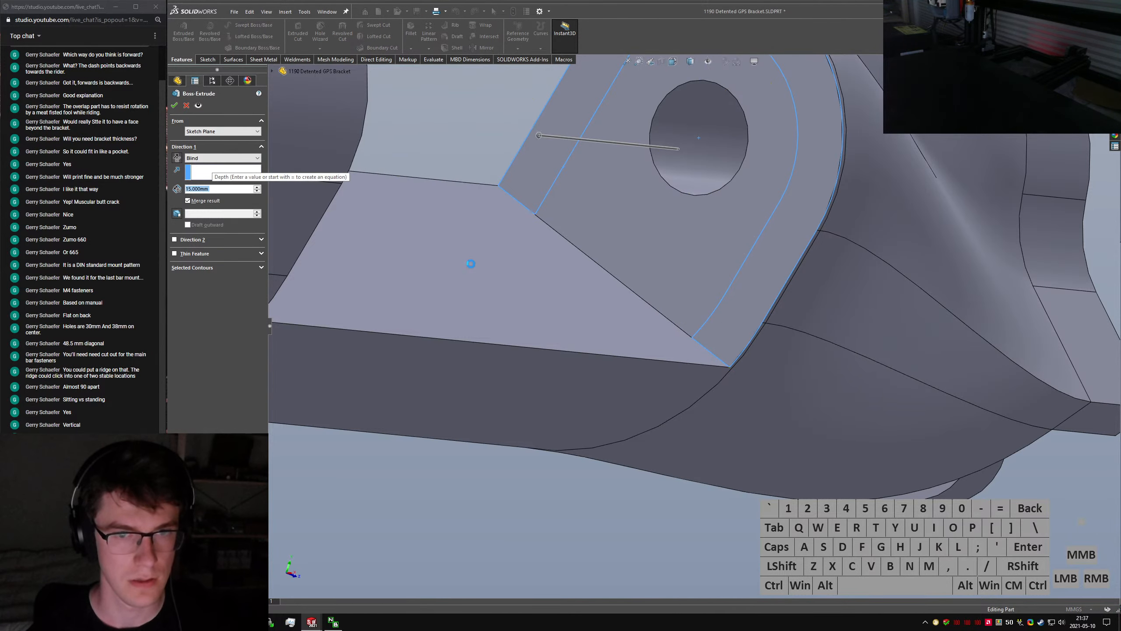
scroll(566, 373, up, 3)
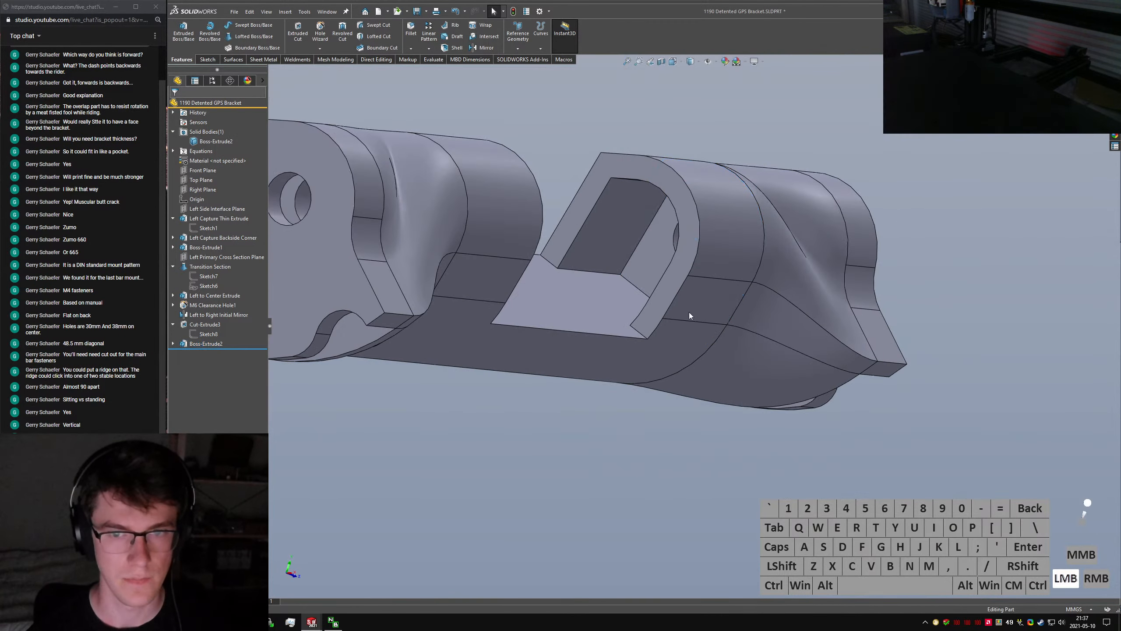
middle_drag(690, 314, 739, 287)
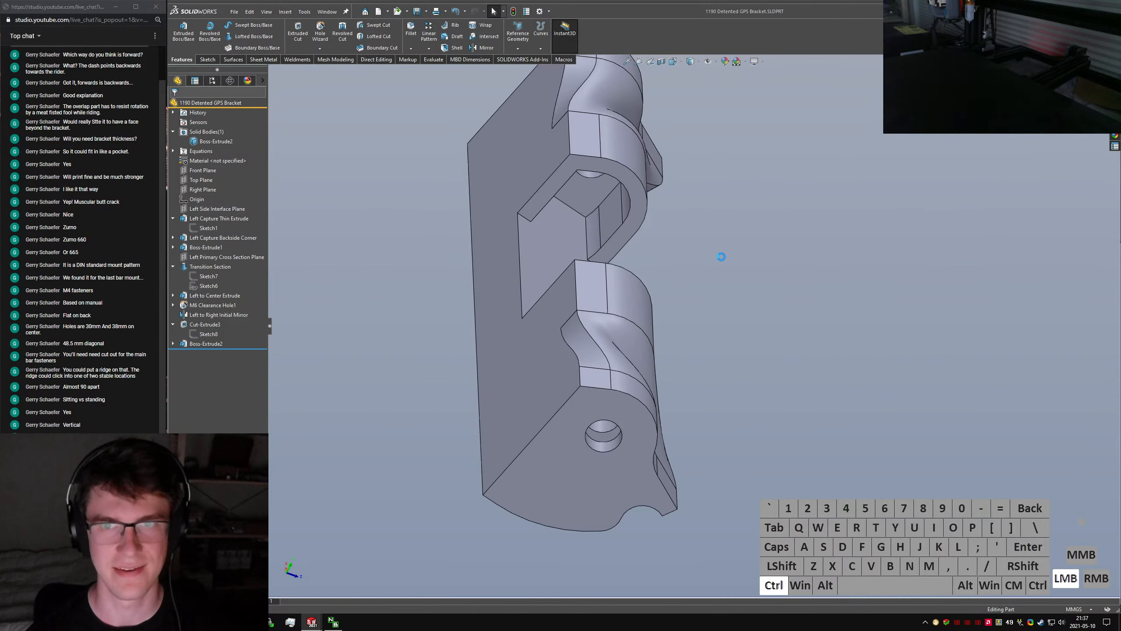
key(ctrl+Tab)
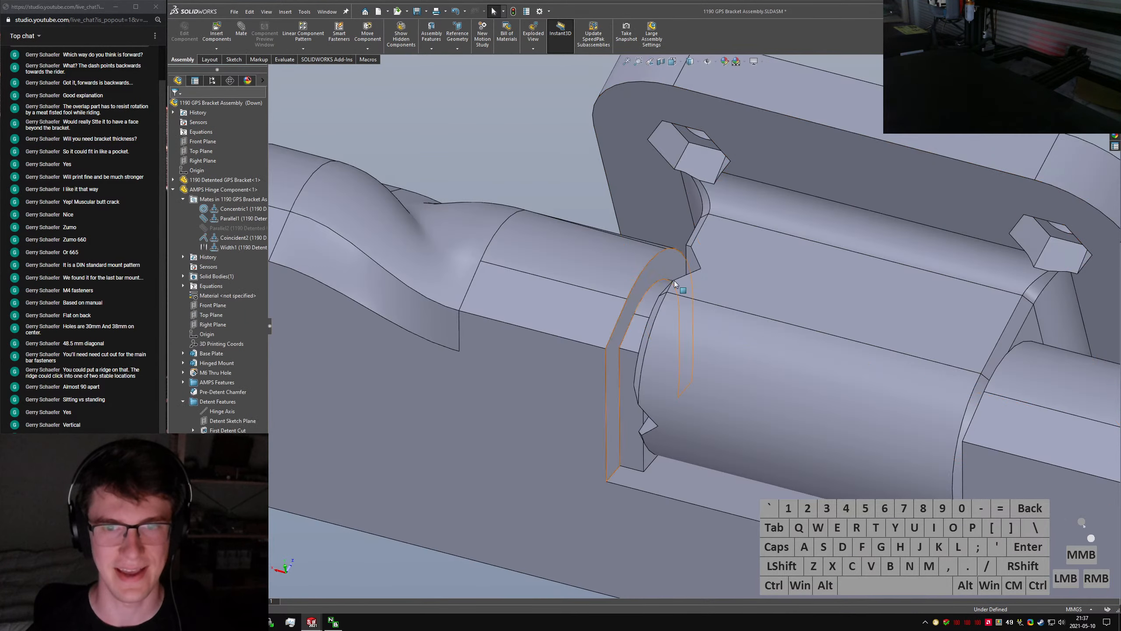
Examine how the Detent Slider sits against the bracket's new pocket wall in the assembly
scroll(667, 309, up, 5)
scroll(659, 338, down, 8)
mouse_move(654, 305)
middle_down()
mouse_move(659, 273)
mouse_move(664, 283)
mouse_move(640, 292)
mouse_move(657, 318)
middle_up()
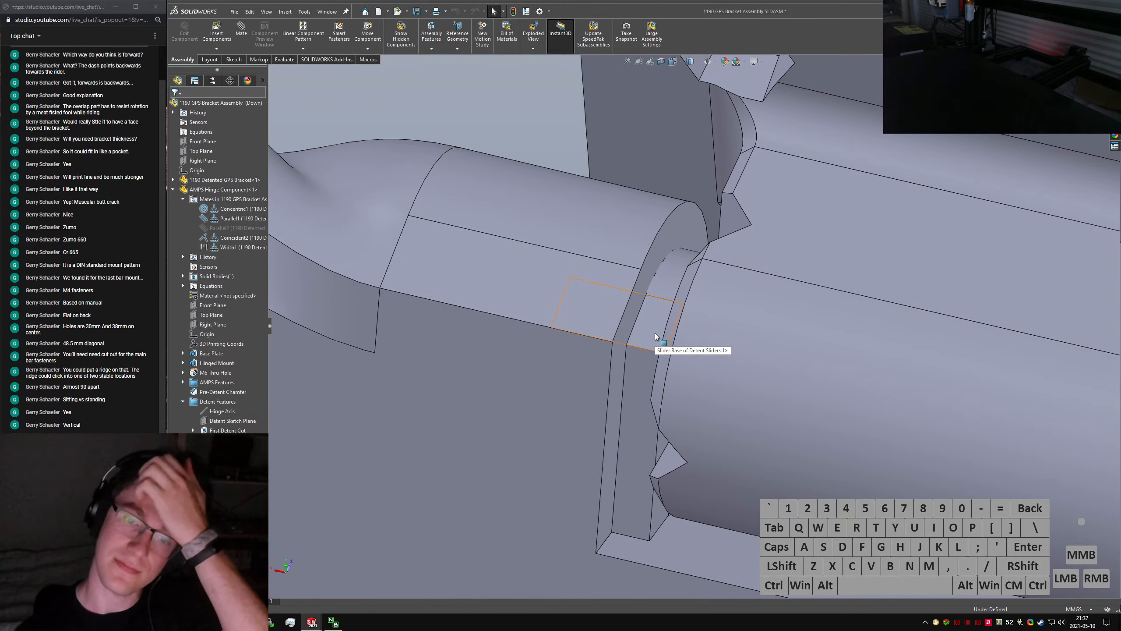
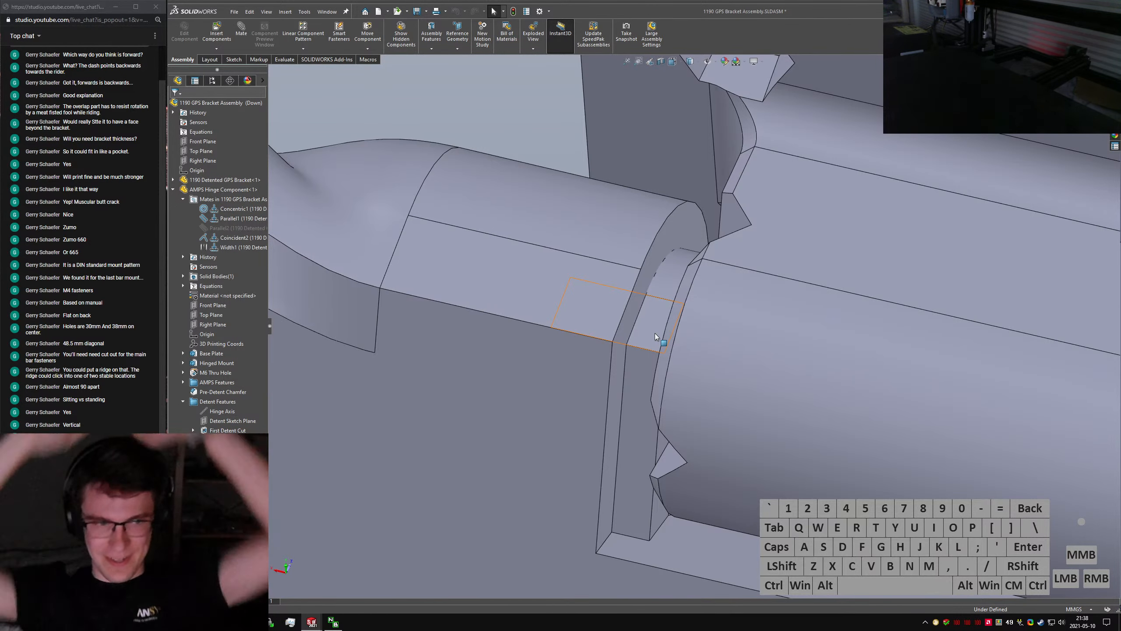
click(655, 333)
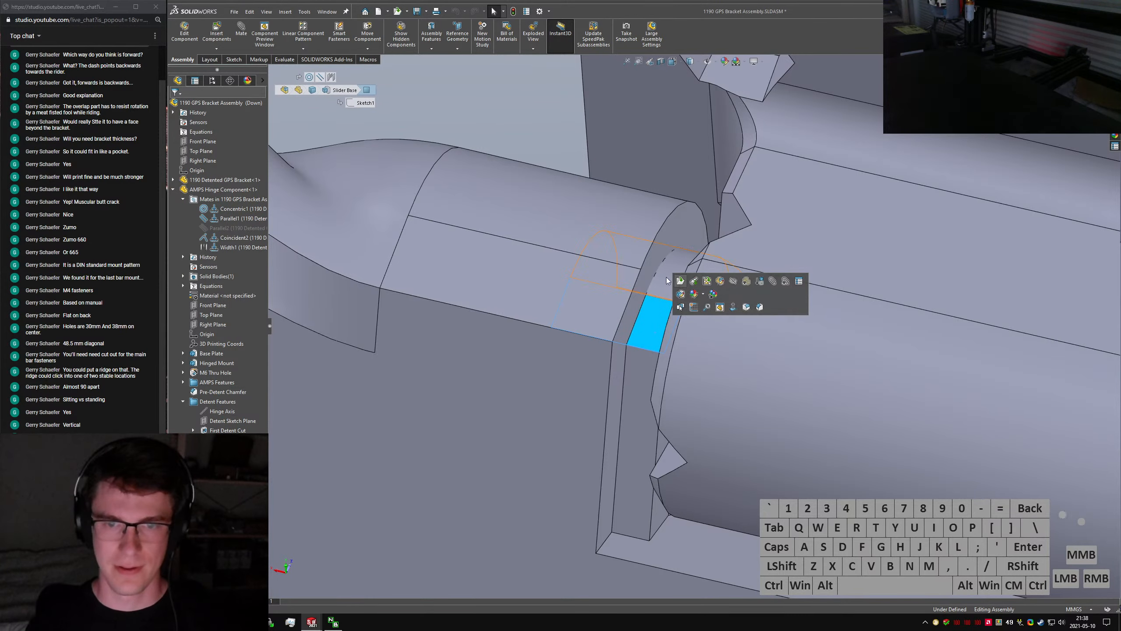
click(675, 234)
middle_drag(605, 245, 655, 364)
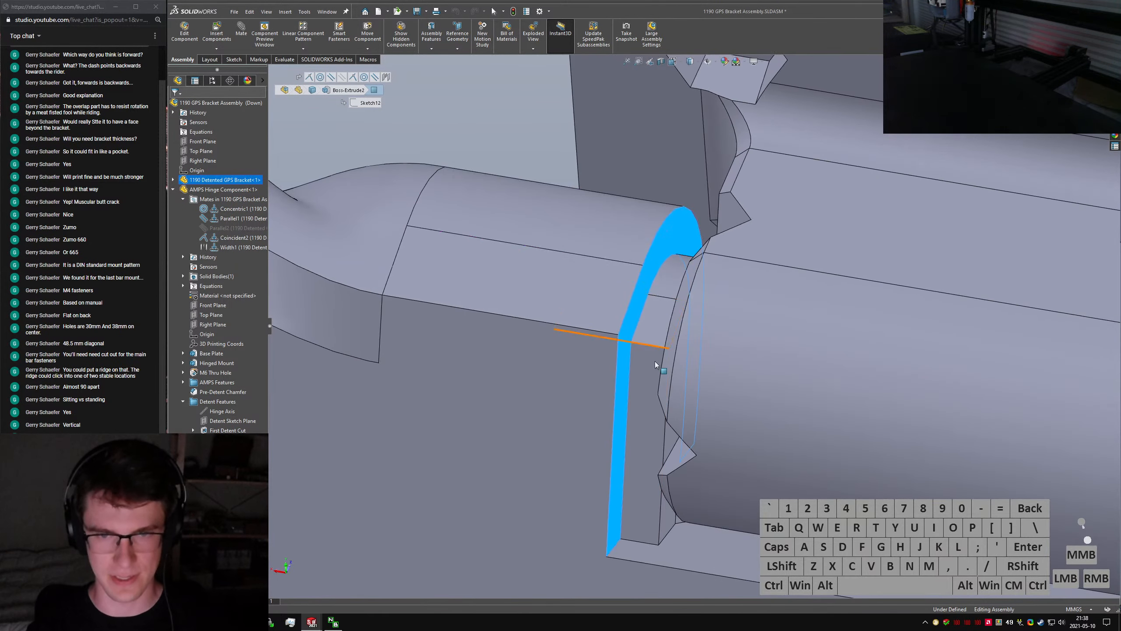
middle_drag(658, 321, 668, 310)
click(664, 313)
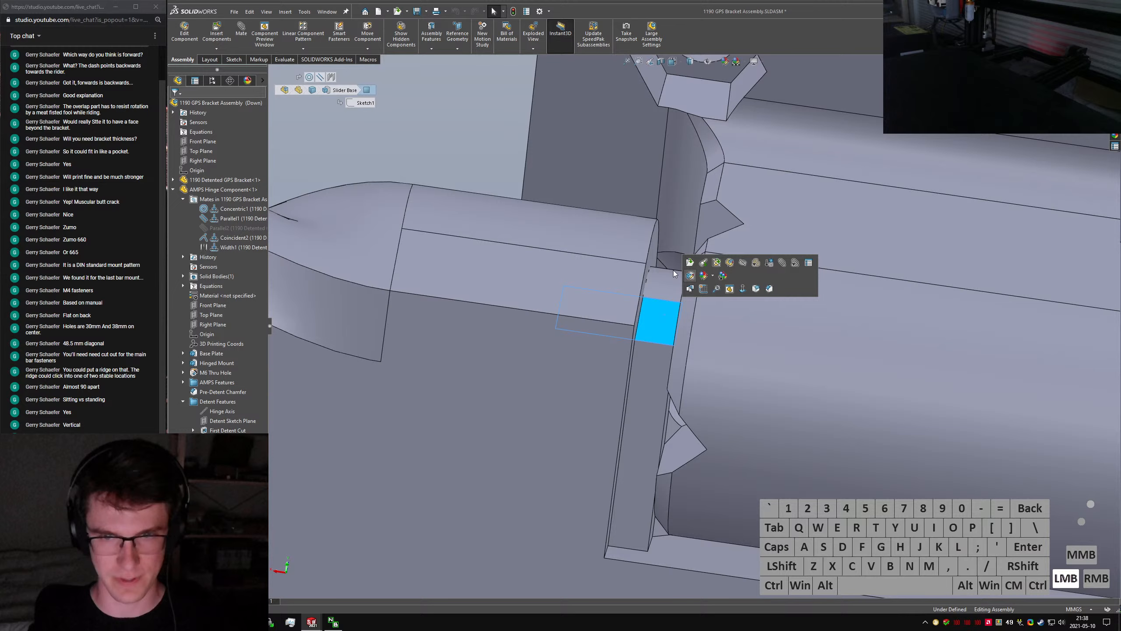
Inspect the pocket in the bracket part and compare its inner corners with the slider and hinge fit in the assembly
click(643, 245)
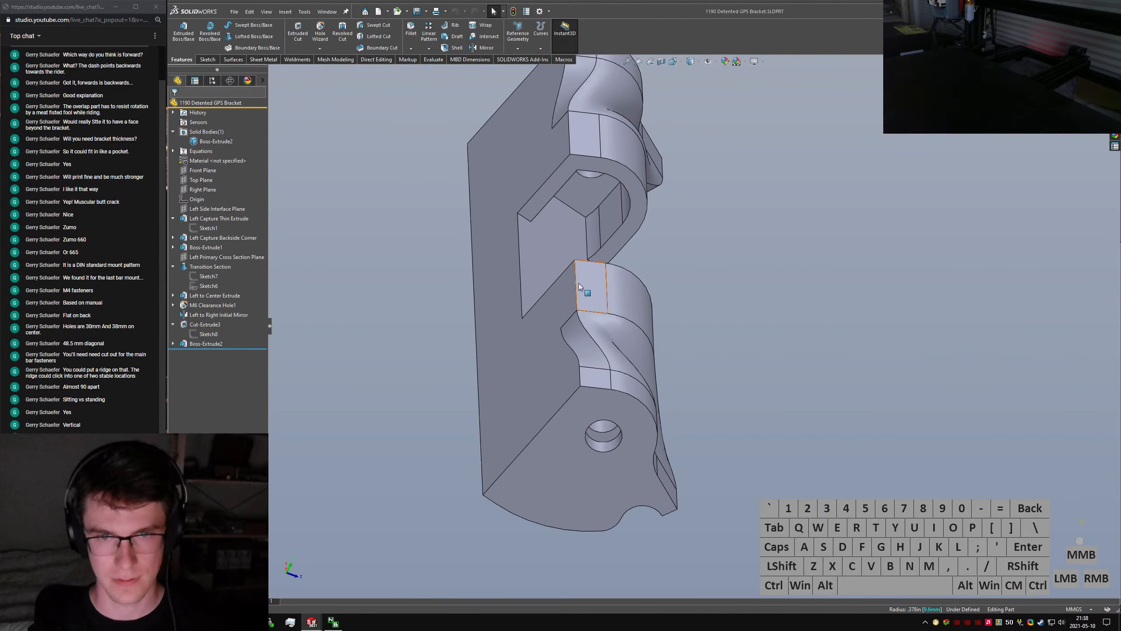
click(614, 153)
middle_drag(614, 153, 752, 371)
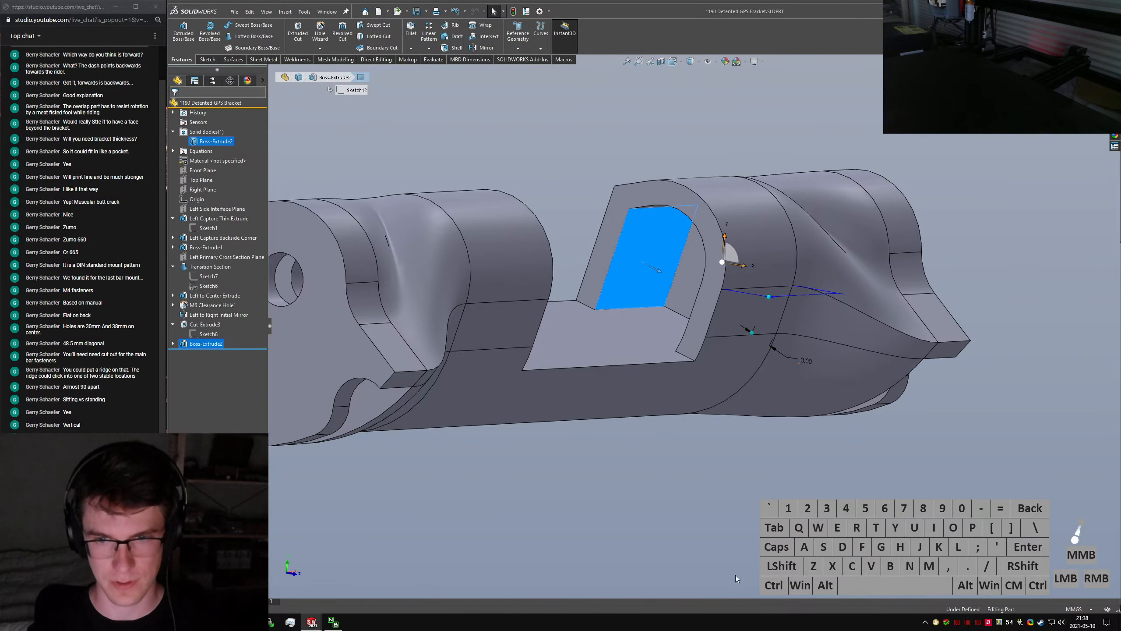
middle_drag(735, 575, 779, 416)
click(748, 361)
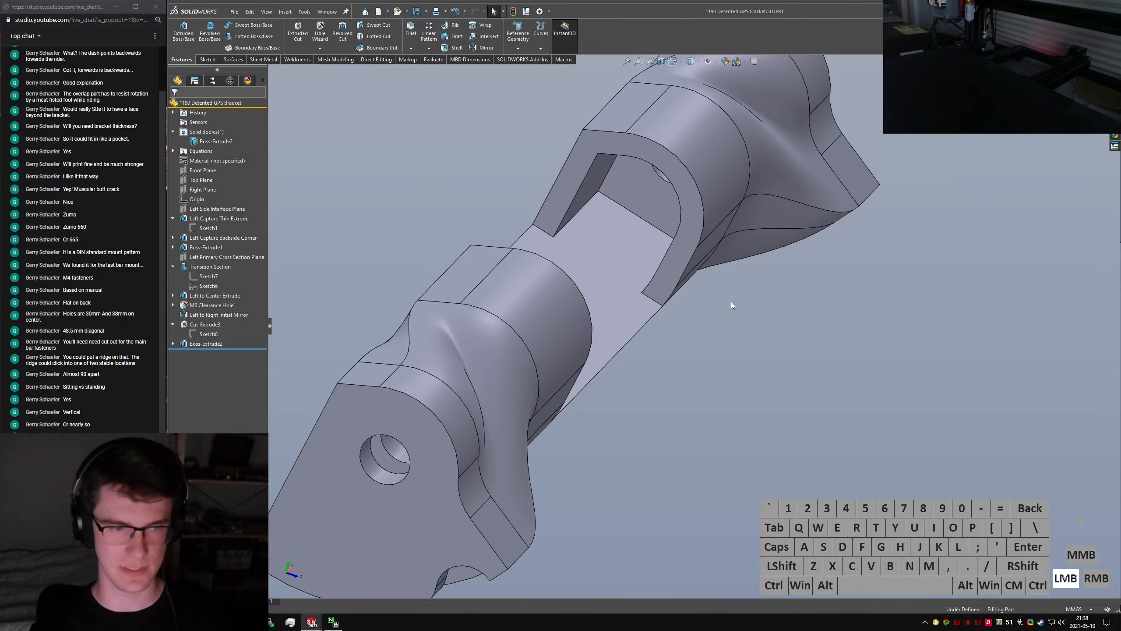
key(ctrl+Tab)
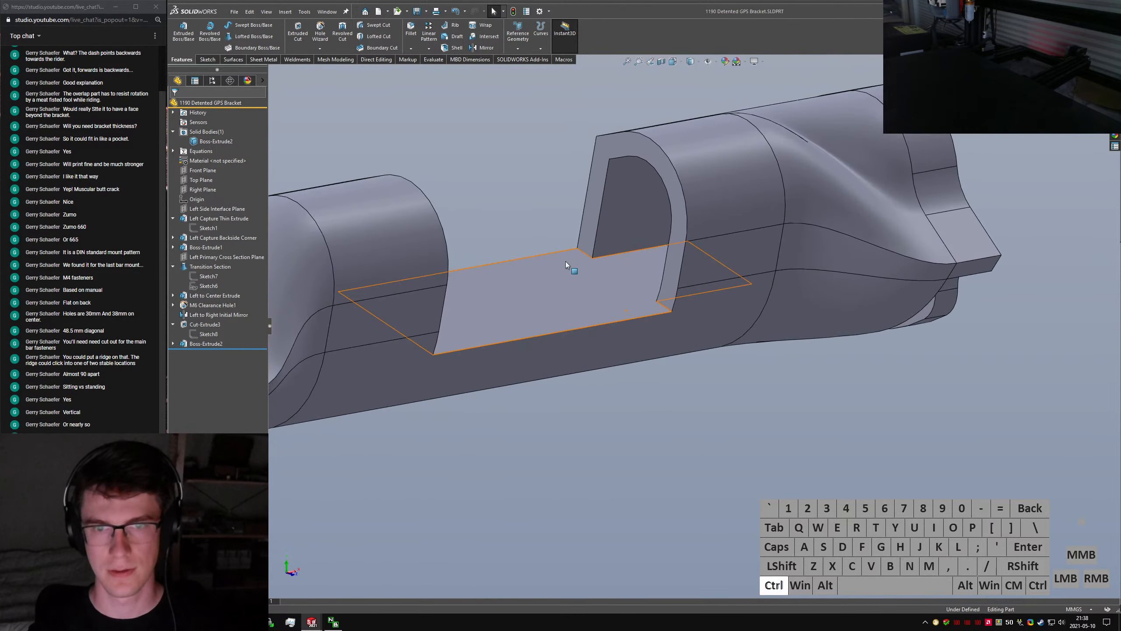
scroll(587, 284, down, 3)
scroll(706, 320, up, 5)
middle_drag(729, 334, 641, 311)
scroll(676, 325, down, 3)
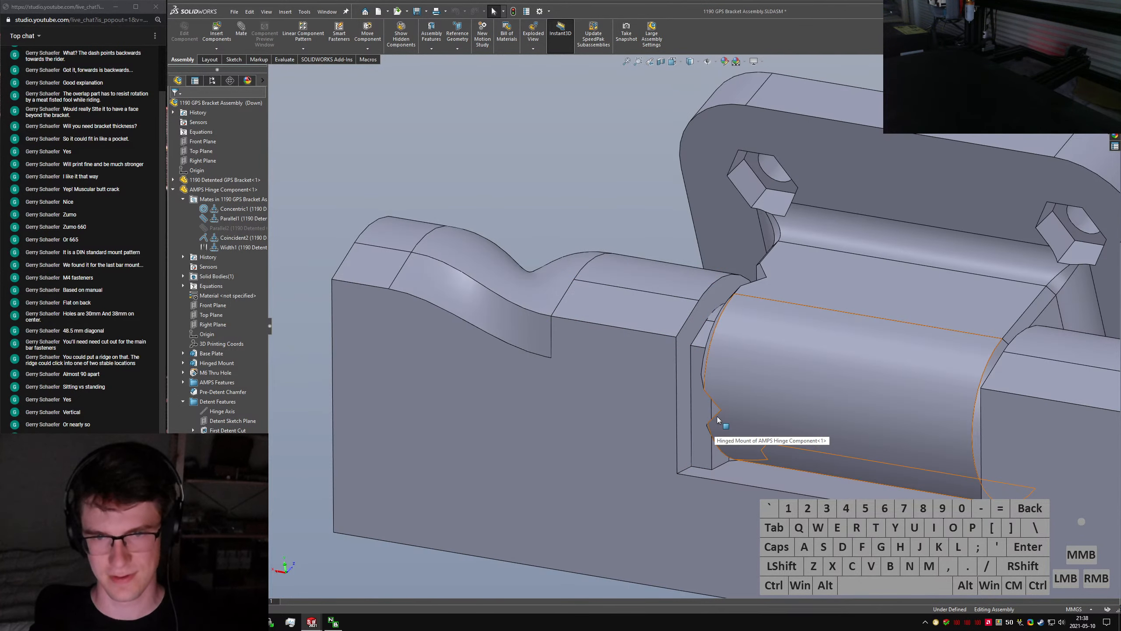
key(ctrl+Tab)
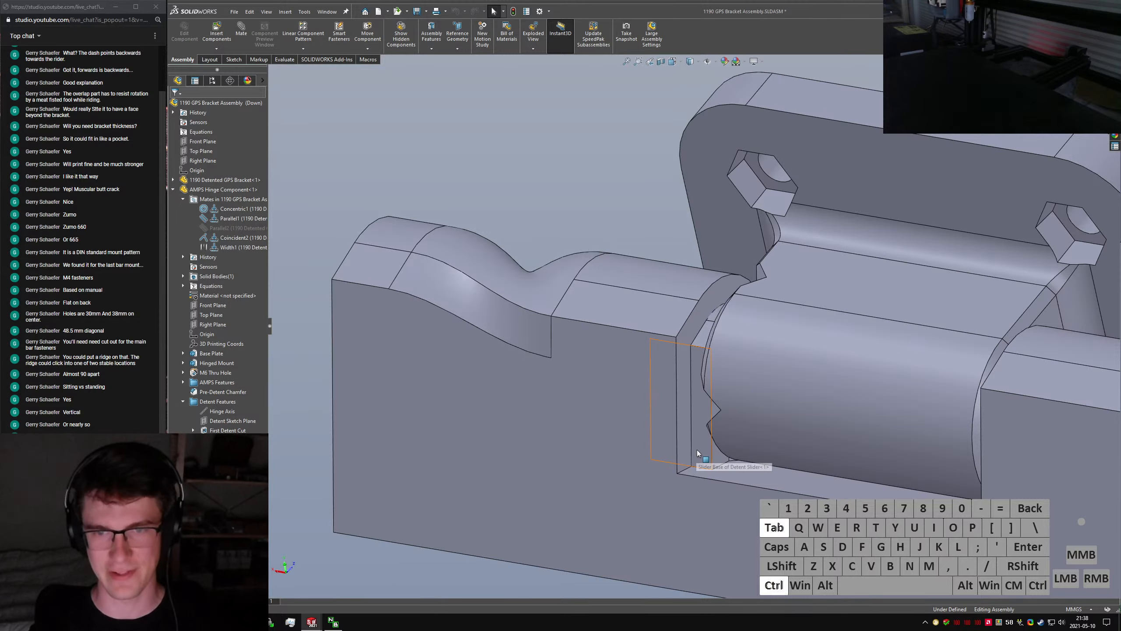
scroll(618, 247, down, 3)
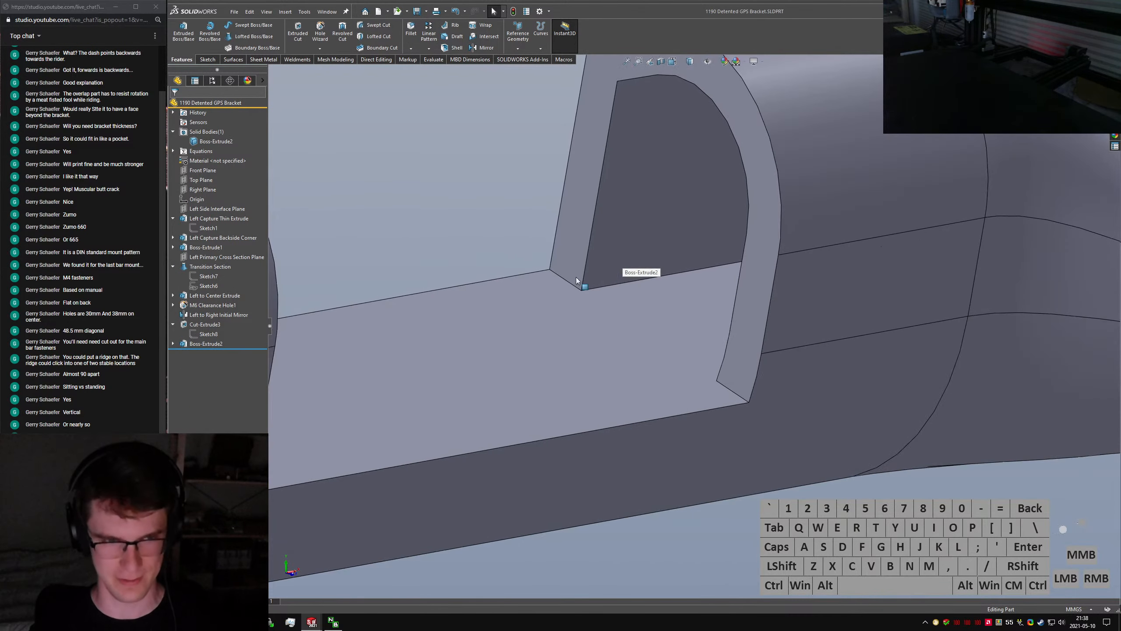
click(681, 498)
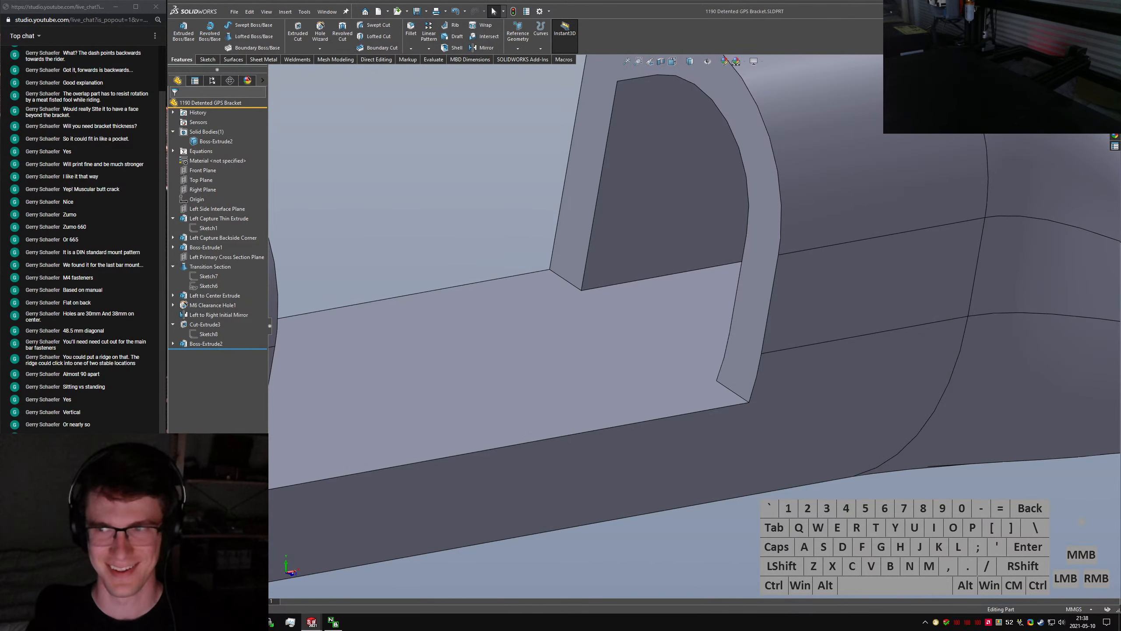
Switch to the Detent Slider part and show its triangular detent side
key(ctrl+Tab)
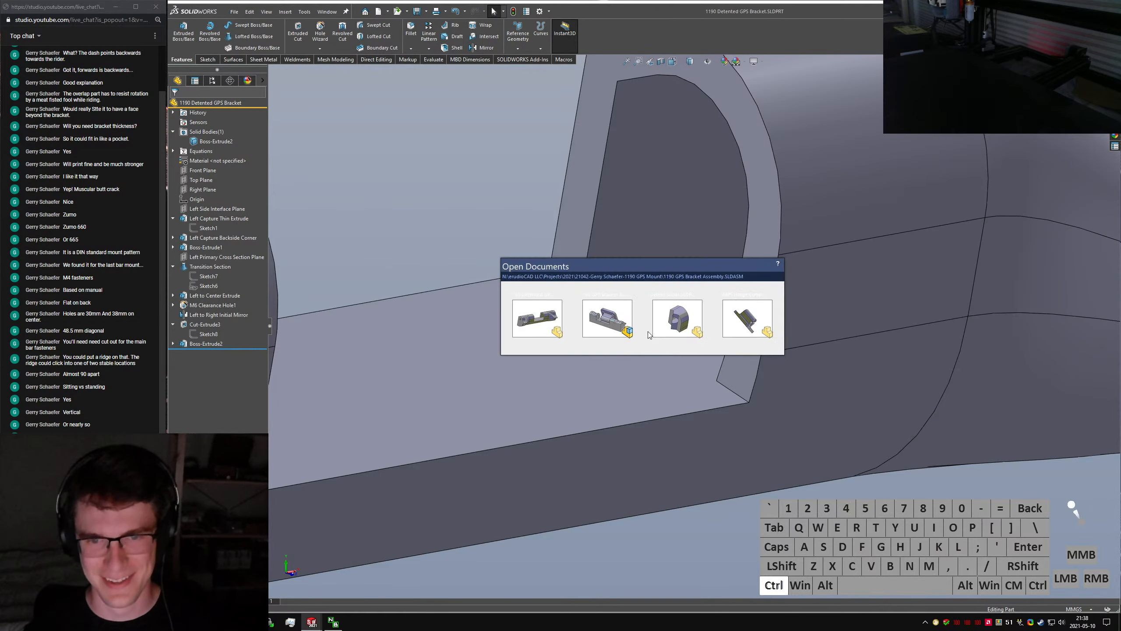
ctrl+click(659, 312)
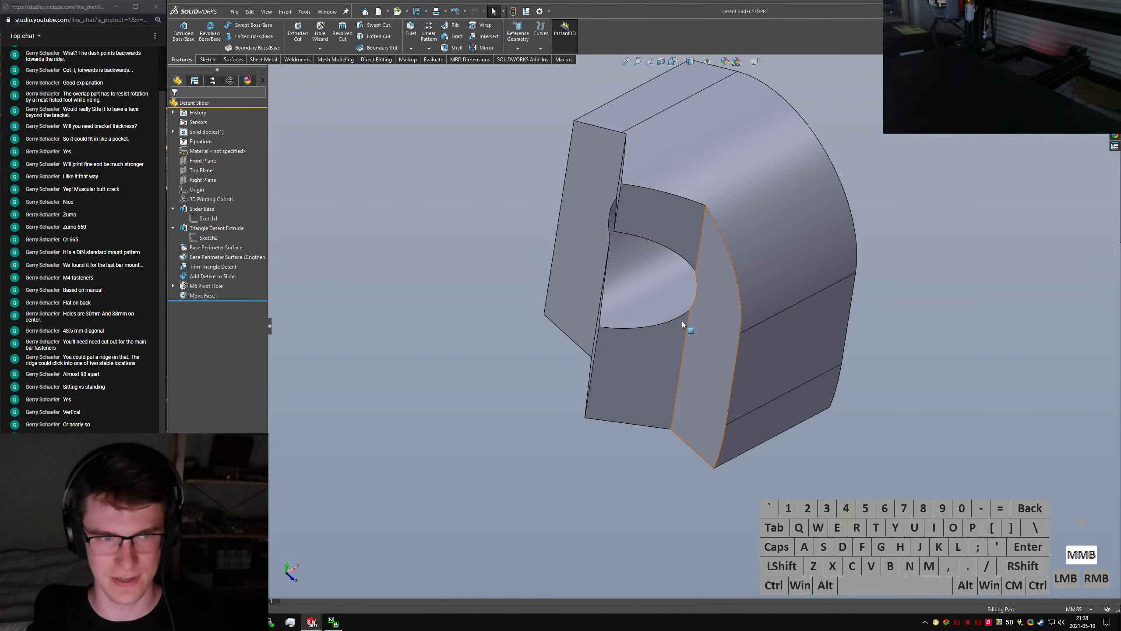
middle_drag(681, 321, 722, 292)
text(s)
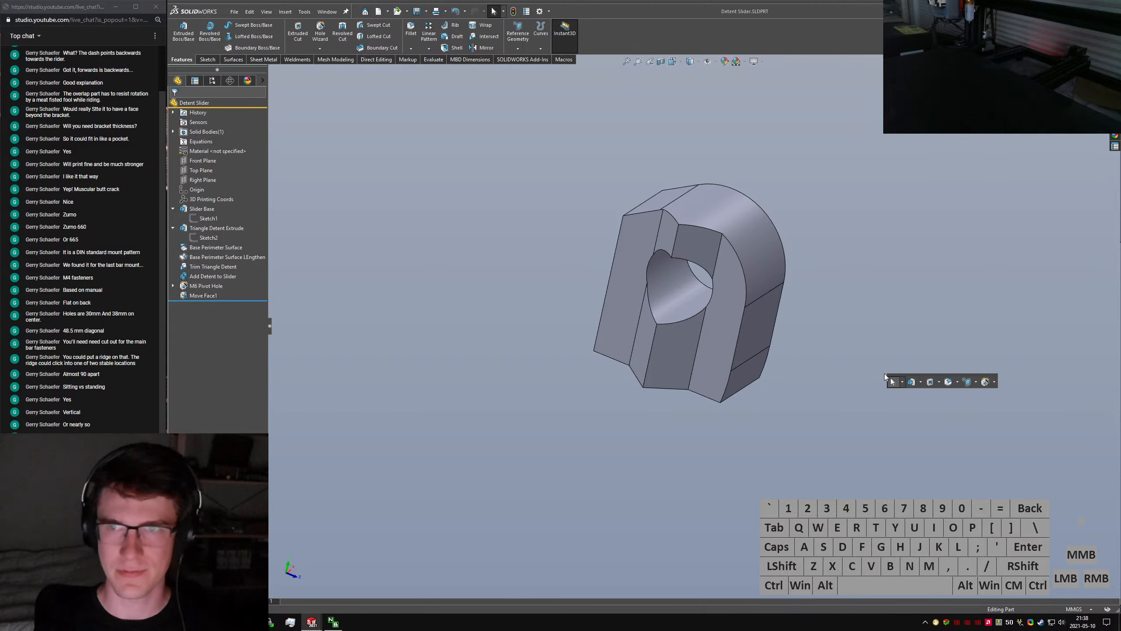
text(fillet)
key(BackSpace)
text(let)
key(Return)
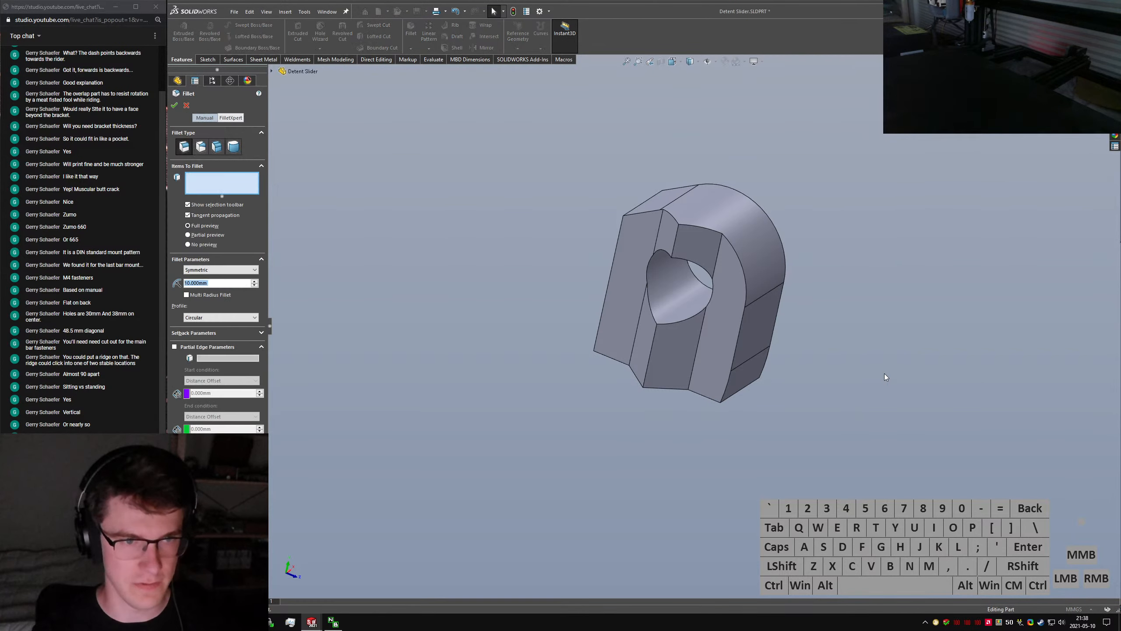
click(720, 245)
key(Escape)
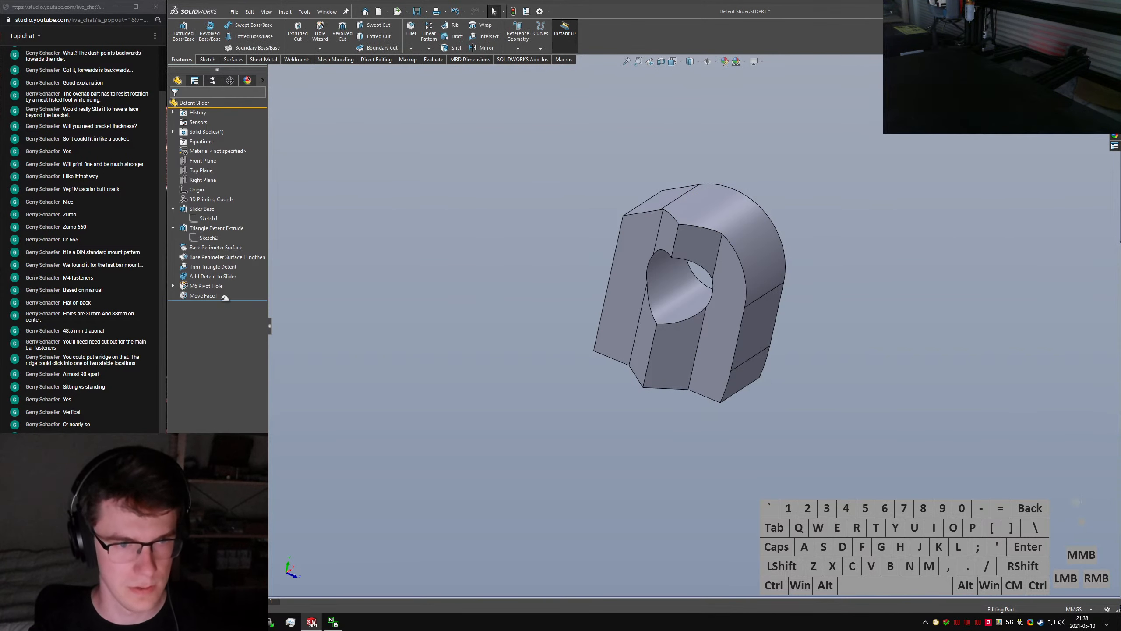
Roll the Detent Slider back to before the M6 Pivot Hole and start a symmetric fillet on the triangular detent's base edge
drag(219, 299, 225, 285)
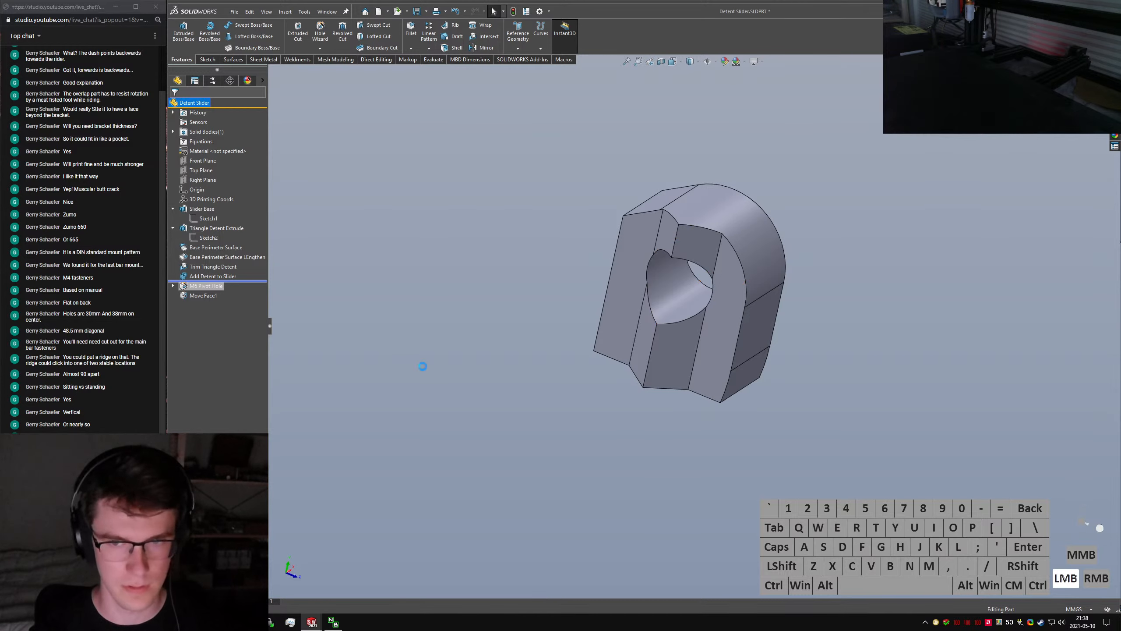
text(sfillet)
key(Return)
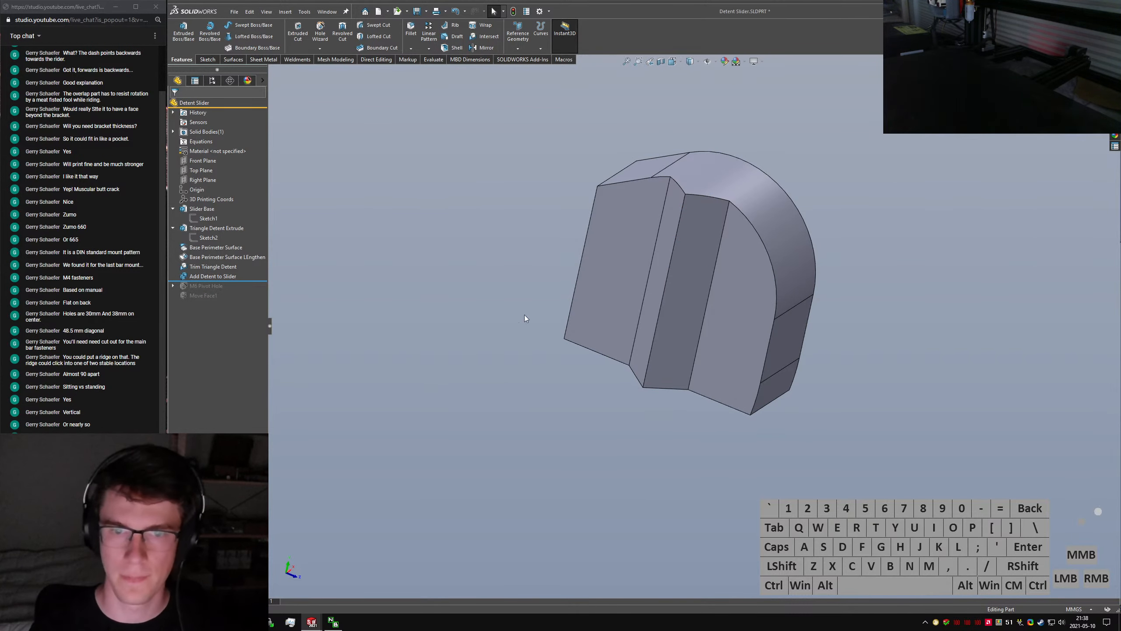
click(652, 266)
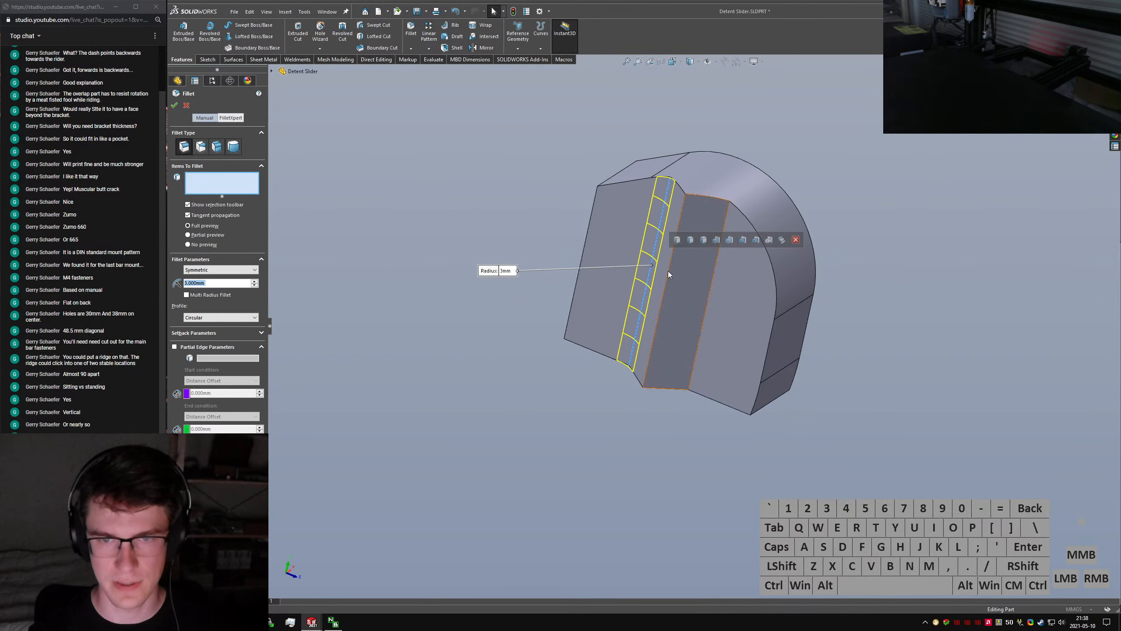
Fillet the long edges of the triangular detent ridge with a 0.6 mm radius
click(707, 279)
click(660, 298)
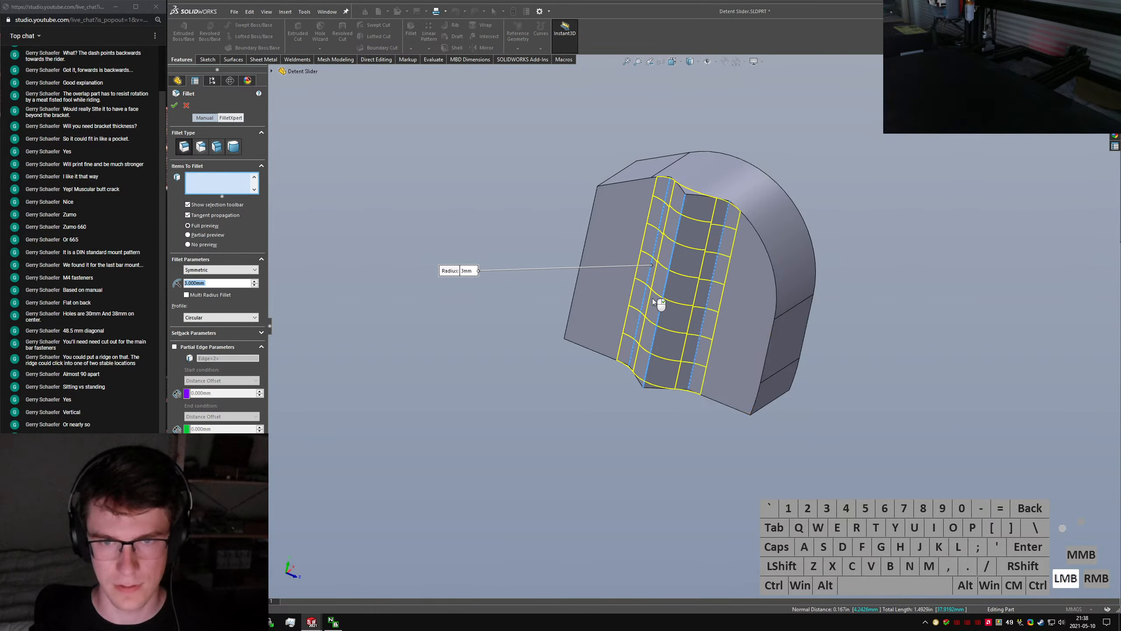
click(463, 271)
text(1)
key(Return)
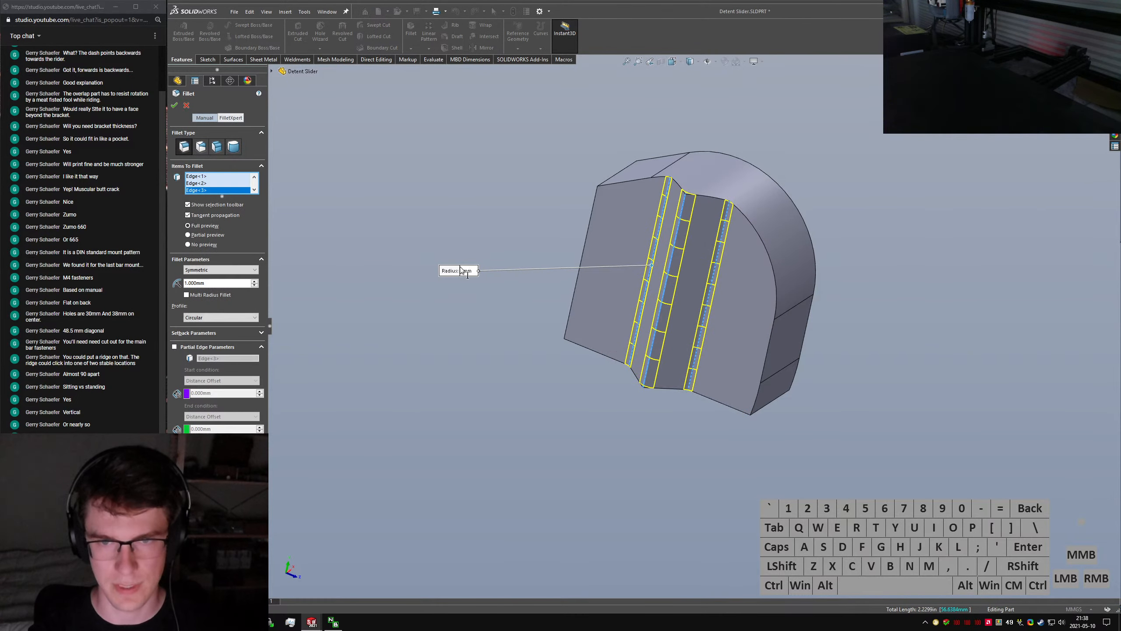
click(468, 270)
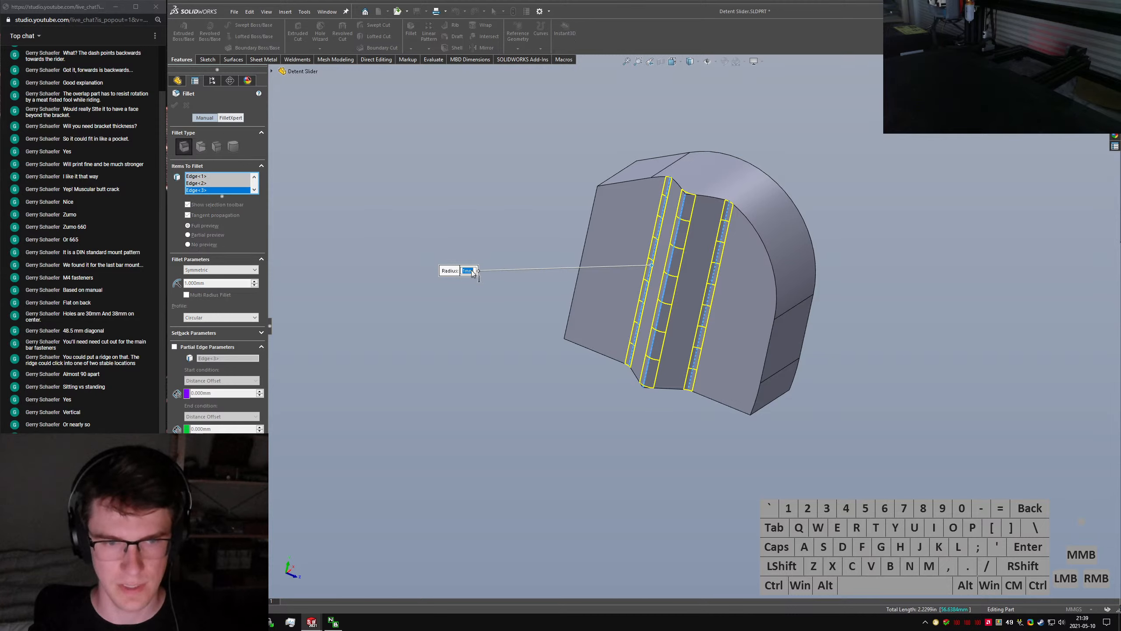
key(Return)
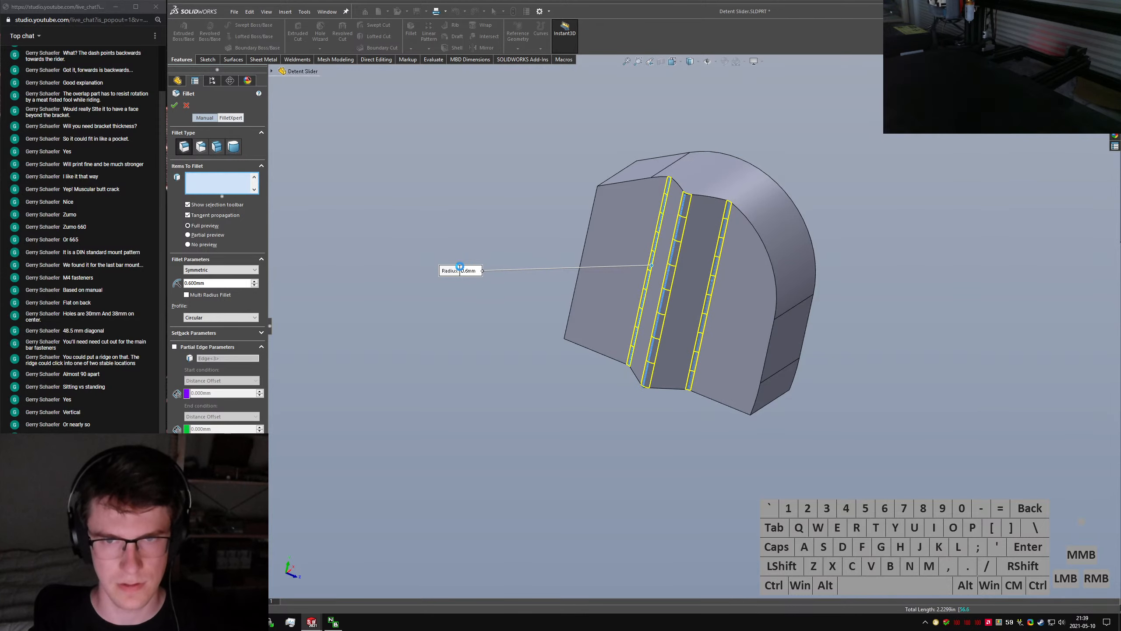
key(Return)
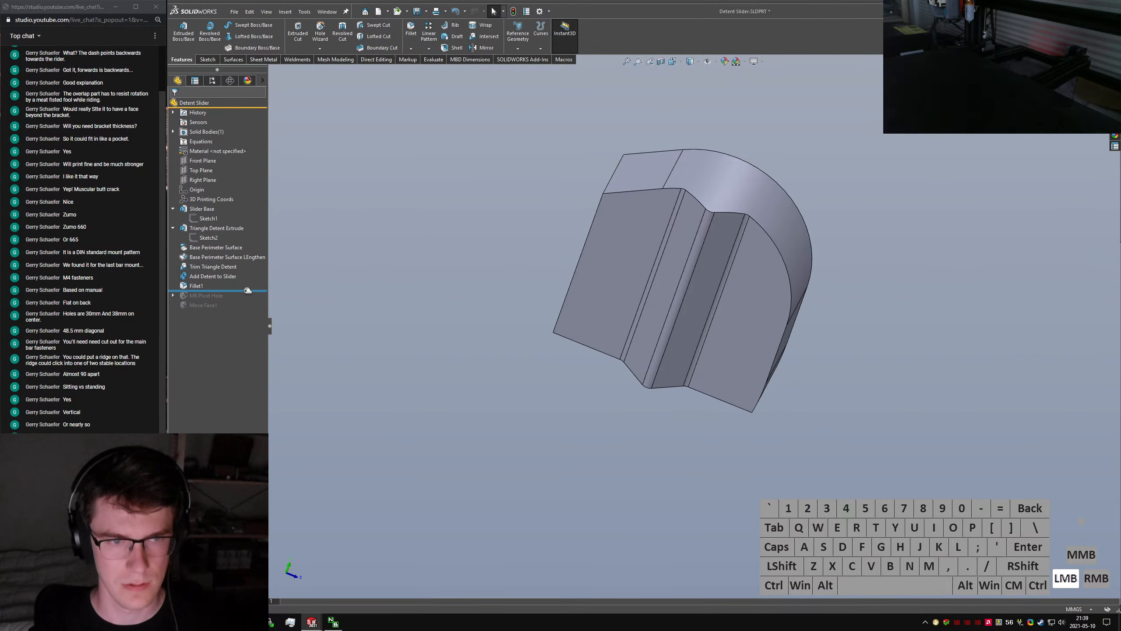
Roll the feature history forward to the end and rename the new fillet feature as Detent Fillets
drag(243, 291, 212, 310)
click(197, 286)
click(196, 286)
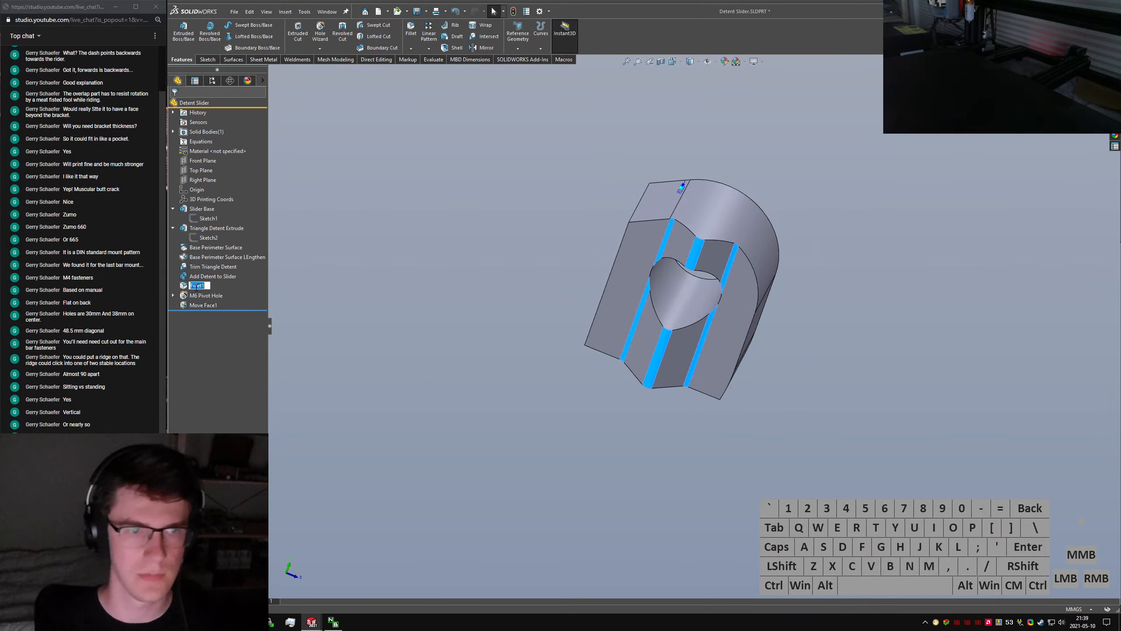
text(Detent Fillets)
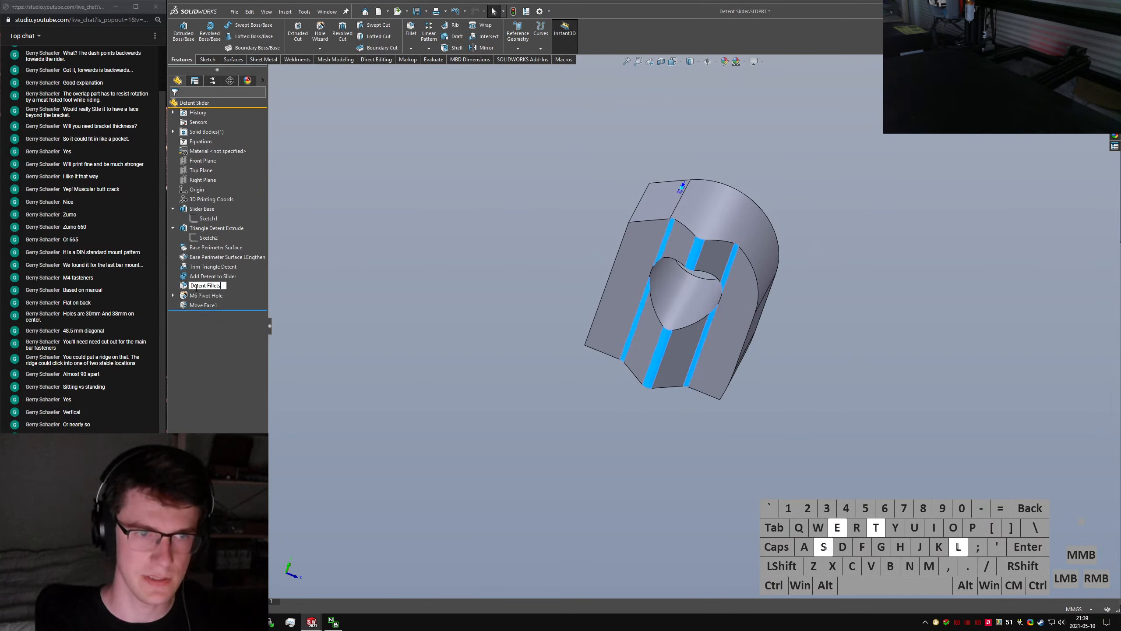
key(Return)
click(457, 281)
Set up a 1 mm symmetric Offset Face chamfer and select the three sharp corner edges across the slider's thickness
scroll(661, 263, down, 3)
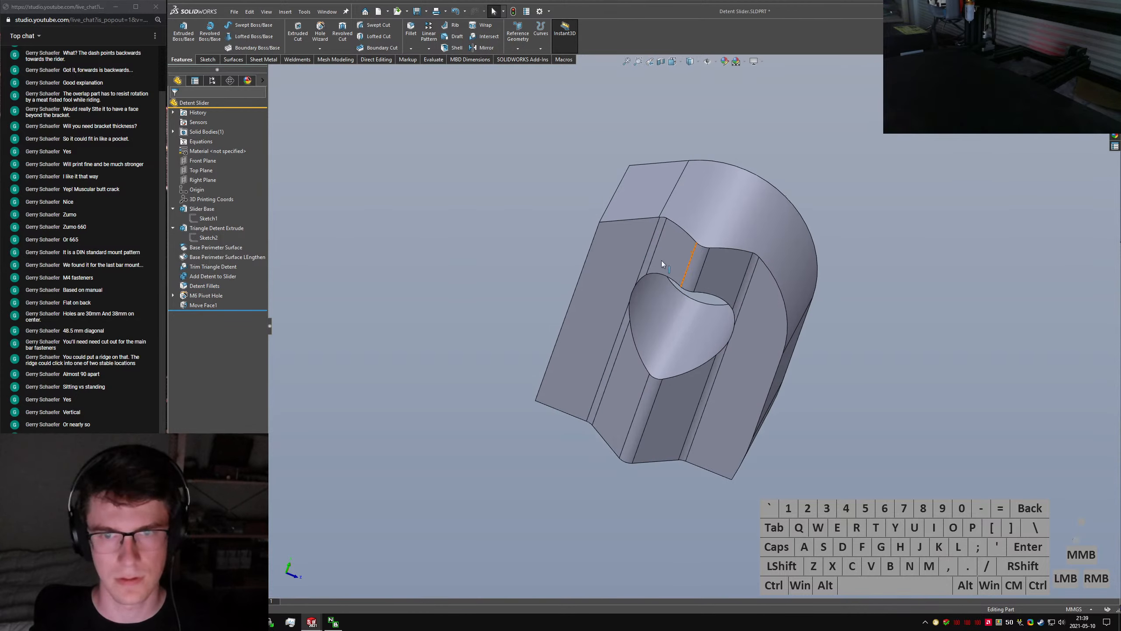
click(482, 294)
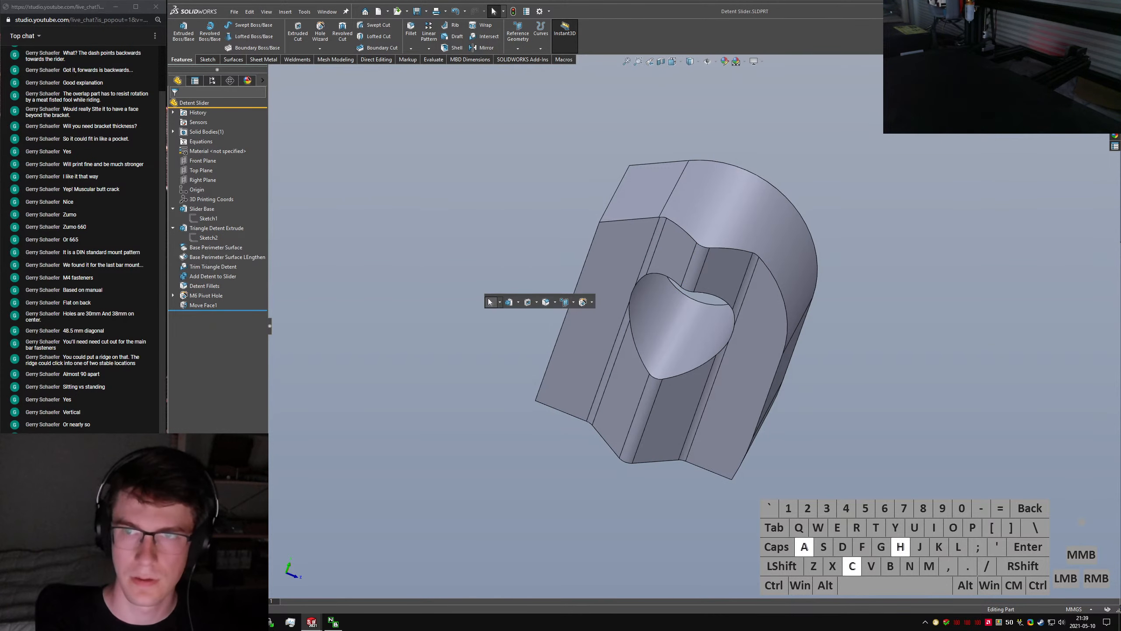
key(ctrl+a)
key(BackSpace)
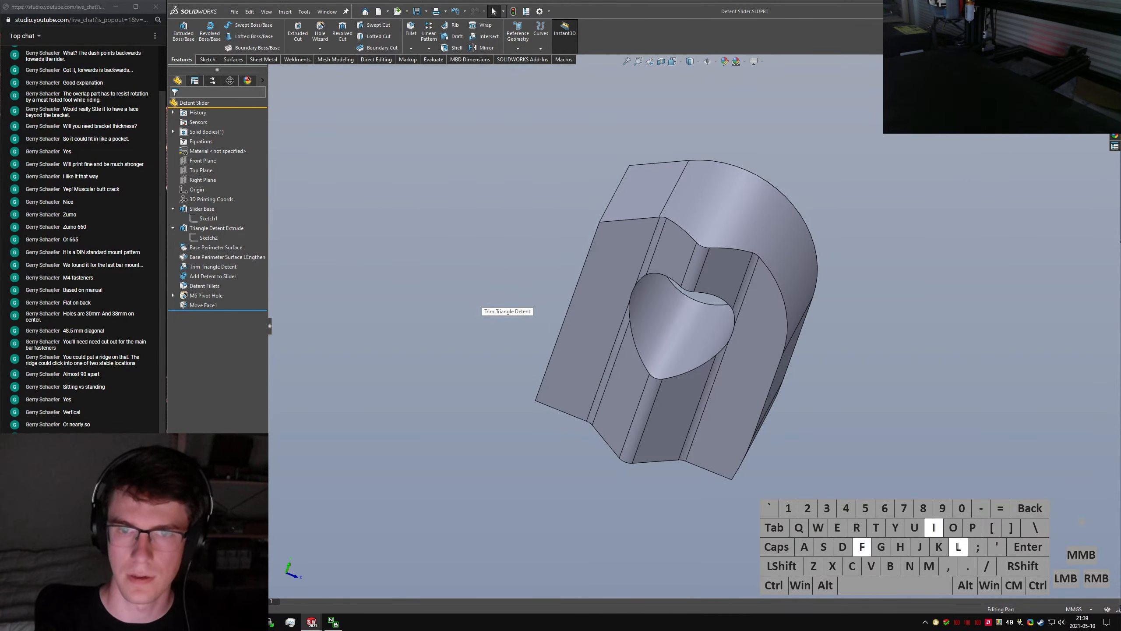
text(etchamfer)
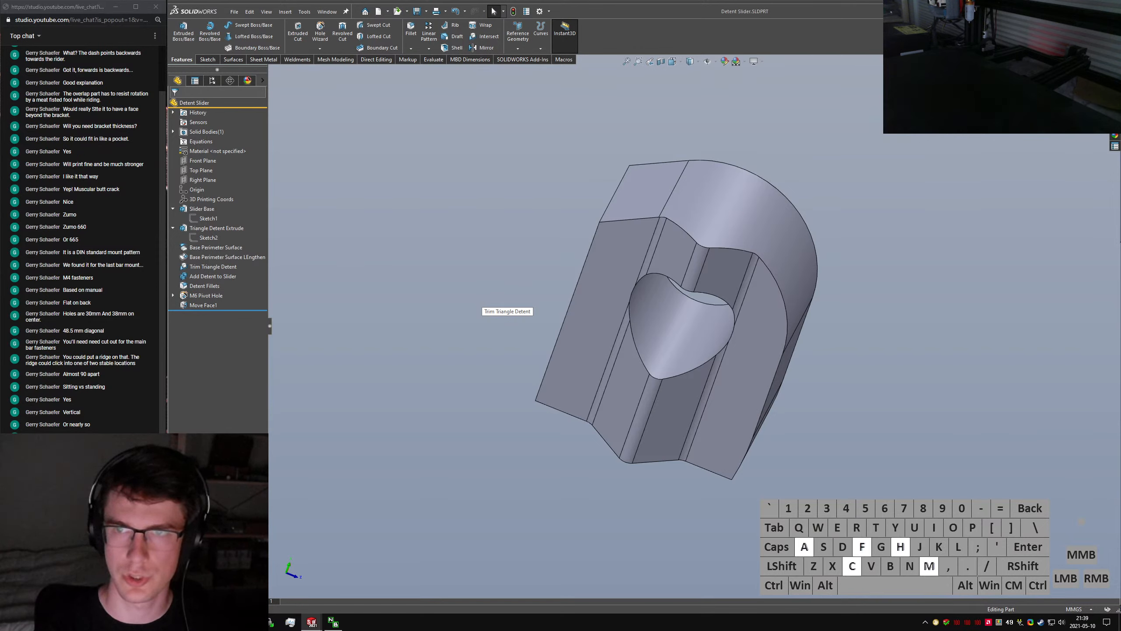
key(Return)
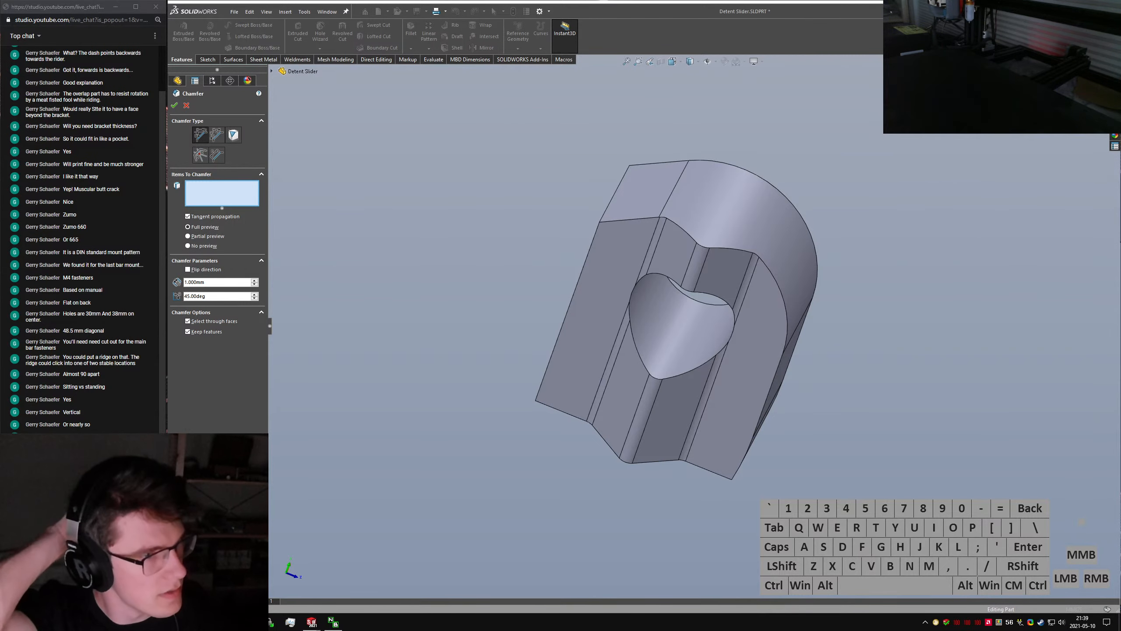
click(199, 155)
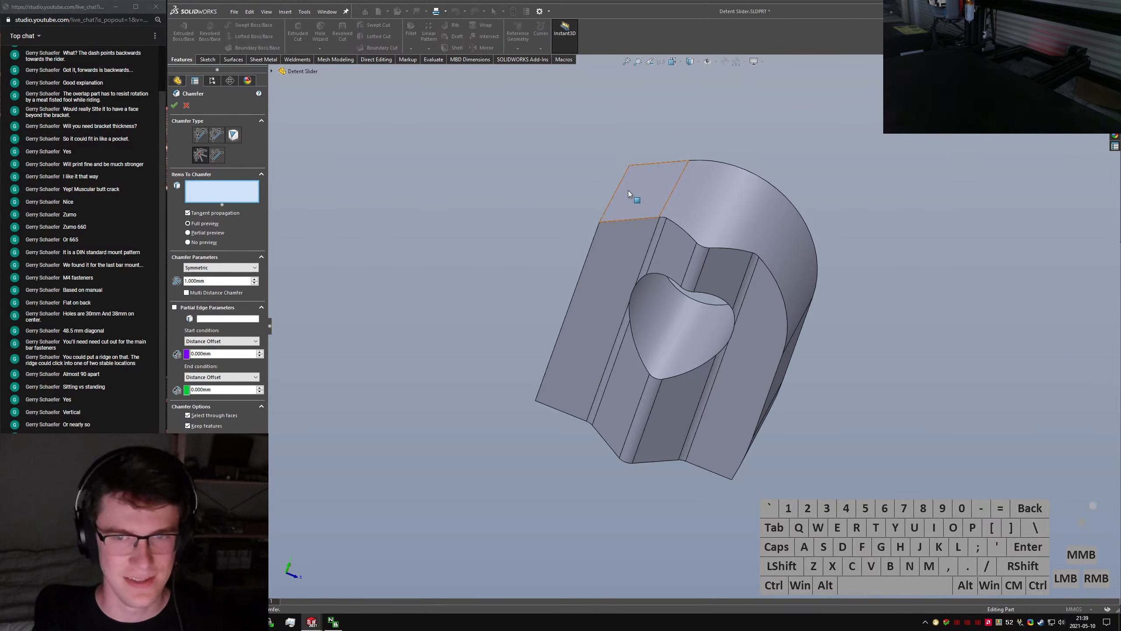
middle_drag(629, 193, 639, 208)
click(631, 206)
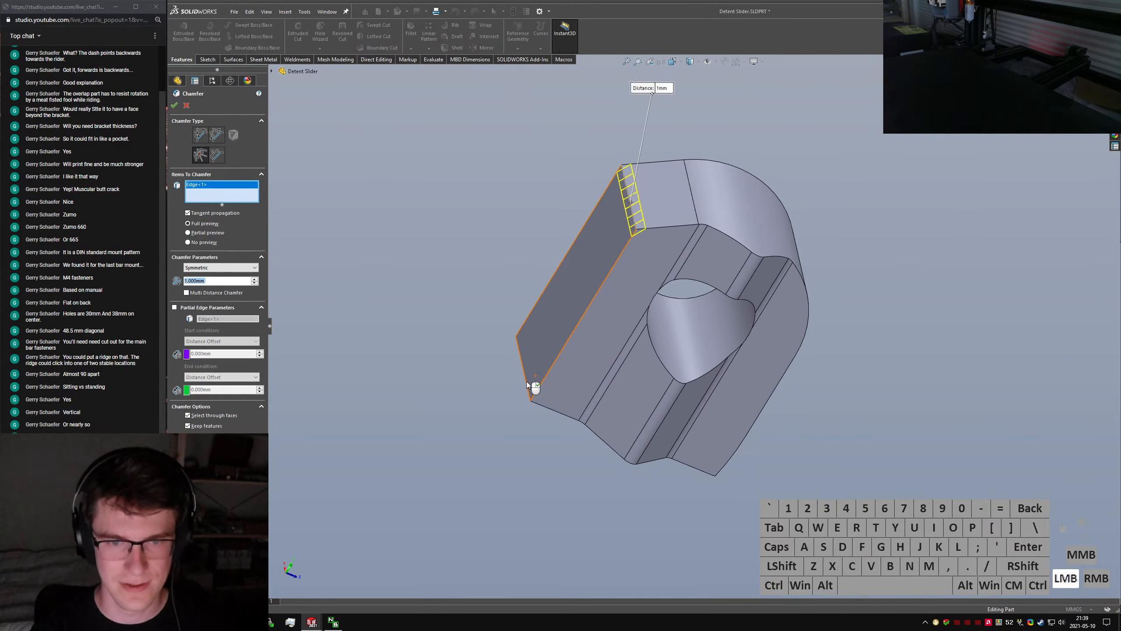
click(543, 404)
middle_drag(543, 404, 648, 429)
click(749, 474)
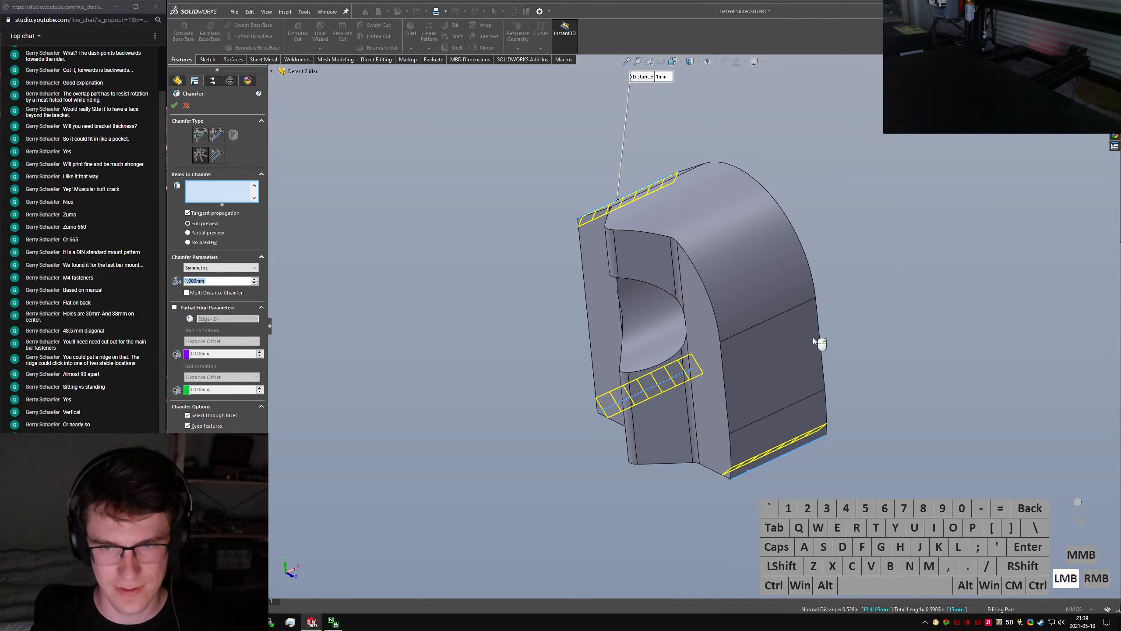
Add the curved perimeter edge and the two remaining straight edges of the slider's flat back face and apply the chamfer
click(820, 338)
middle_drag(821, 339, 688, 377)
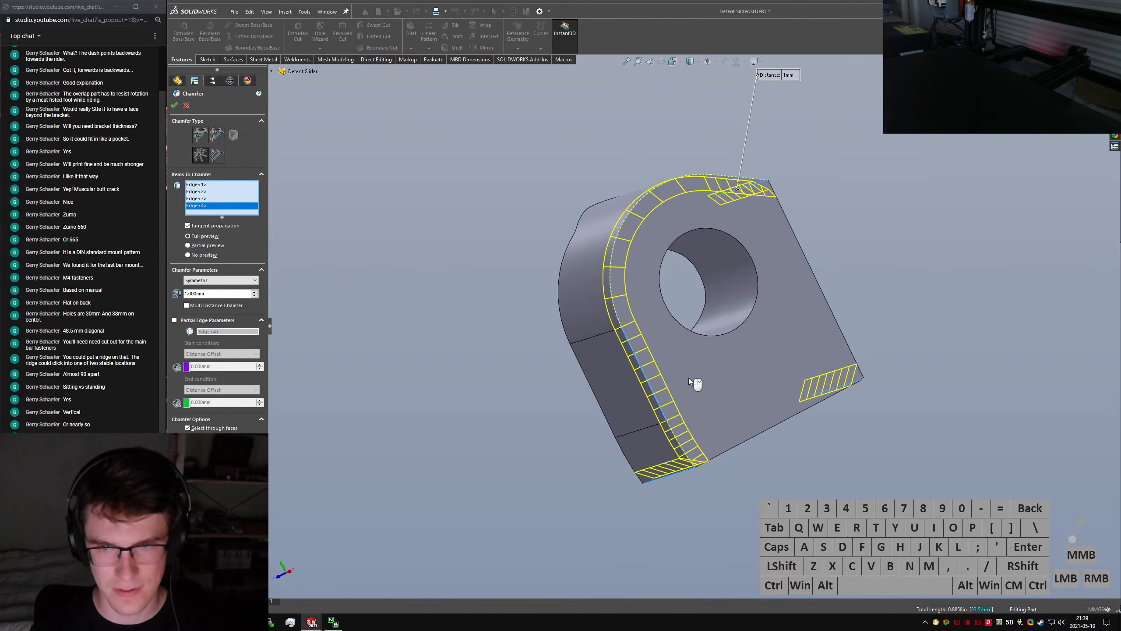
click(760, 430)
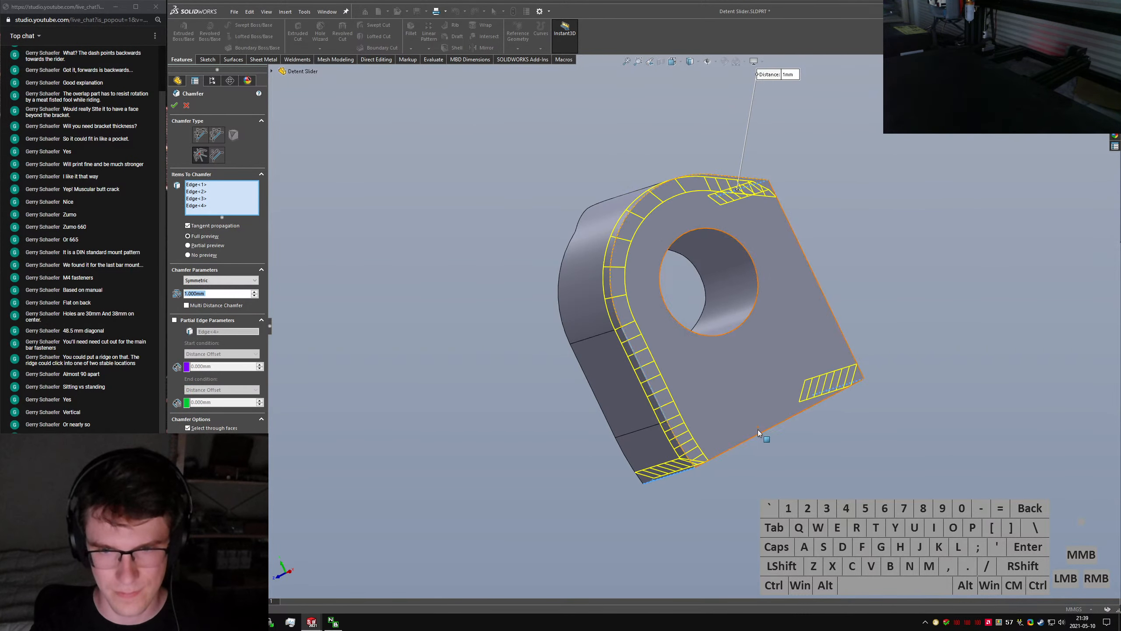
click(760, 433)
click(834, 321)
right_click(835, 320)
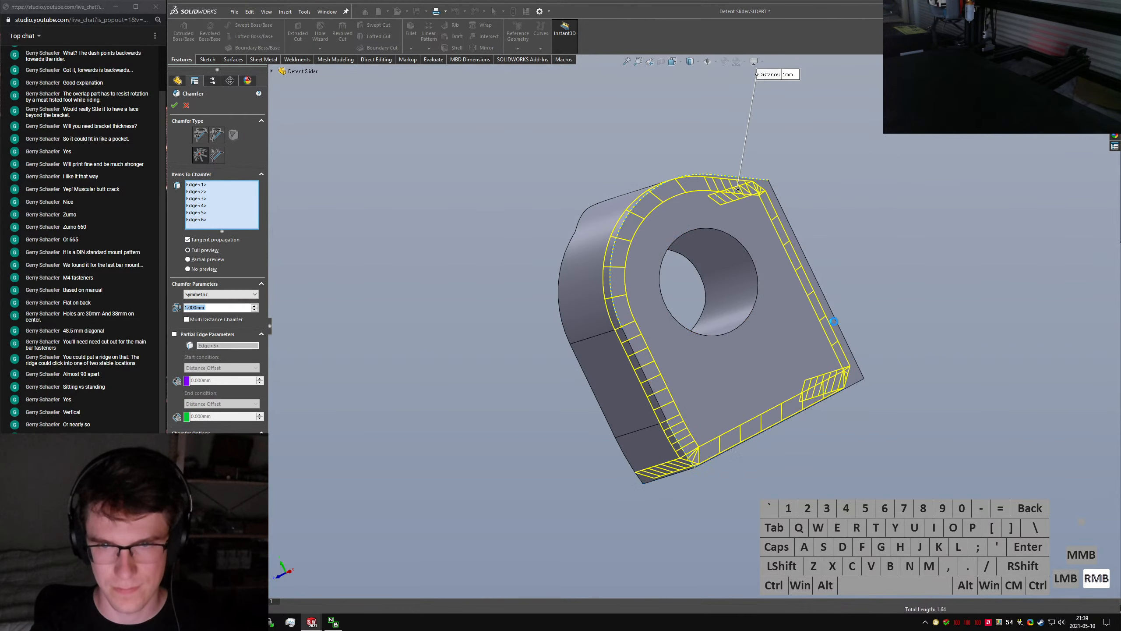
Check the chamfered slider from the back and the detent side, and save the part
middle_drag(677, 205, 687, 214)
click(680, 209)
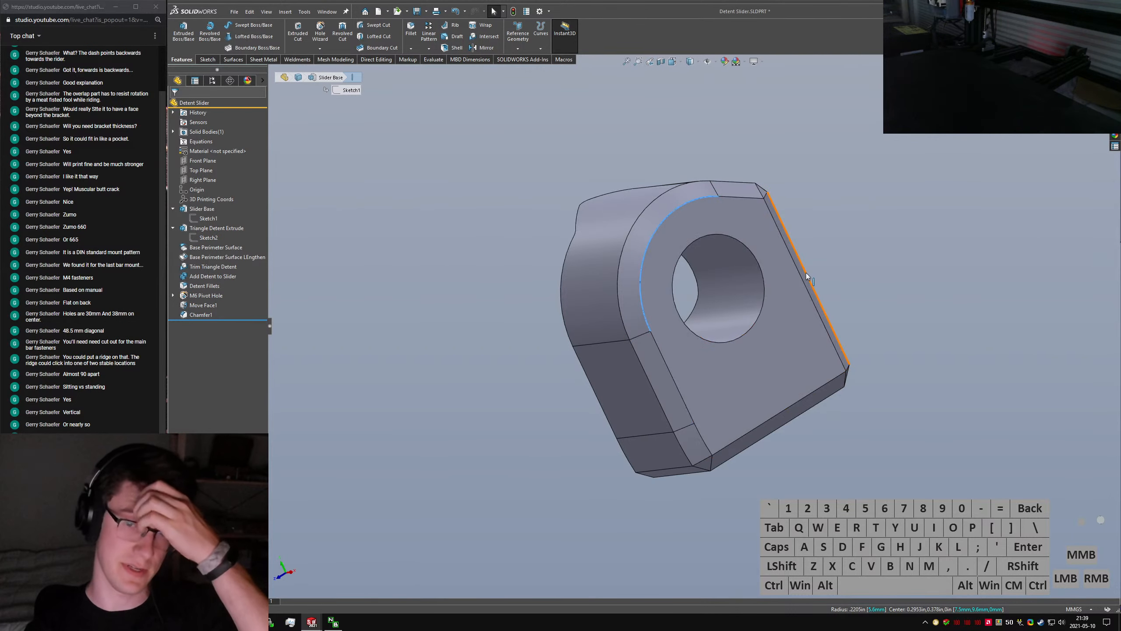
click(870, 233)
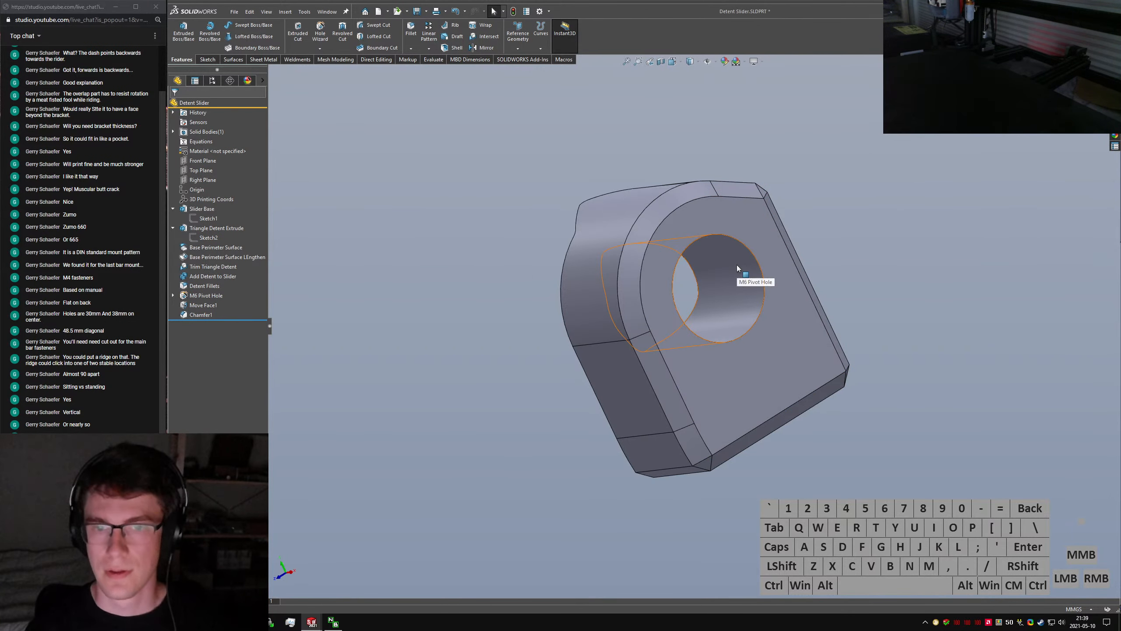
scroll(702, 370, down, 3)
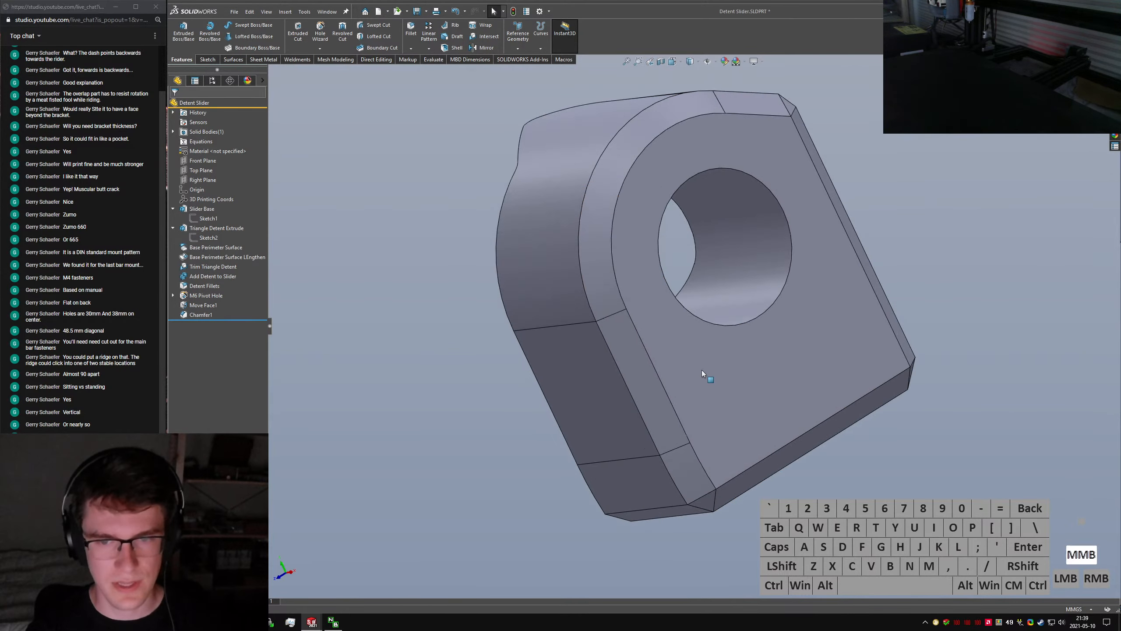
middle_drag(701, 369, 915, 398)
click(914, 397)
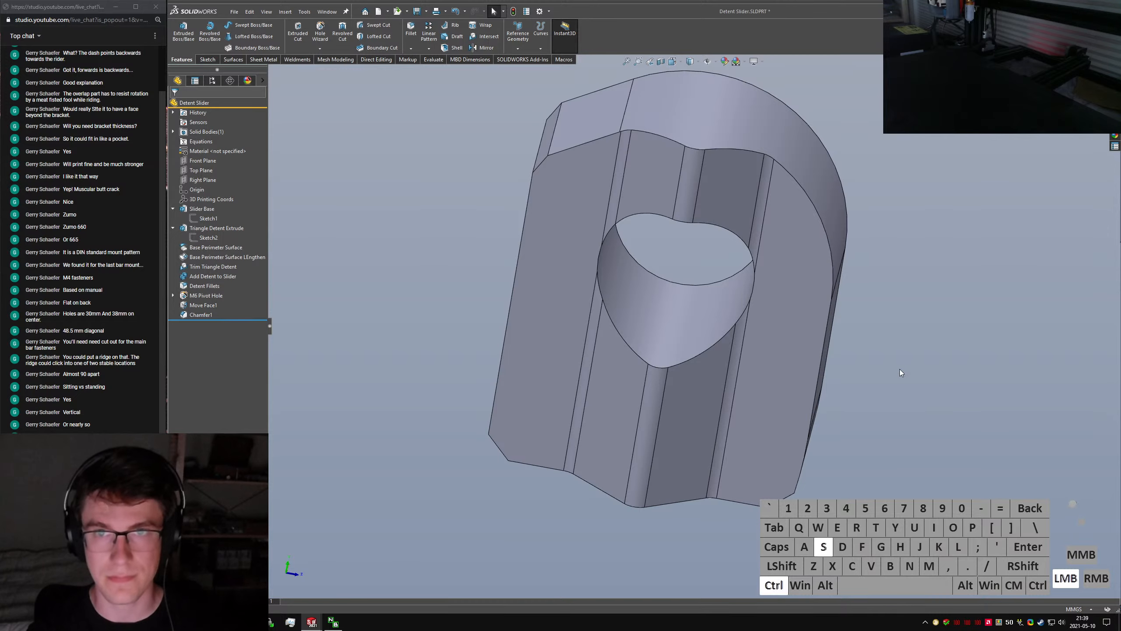
key(ctrl+s)
key(ctrl+Tab)
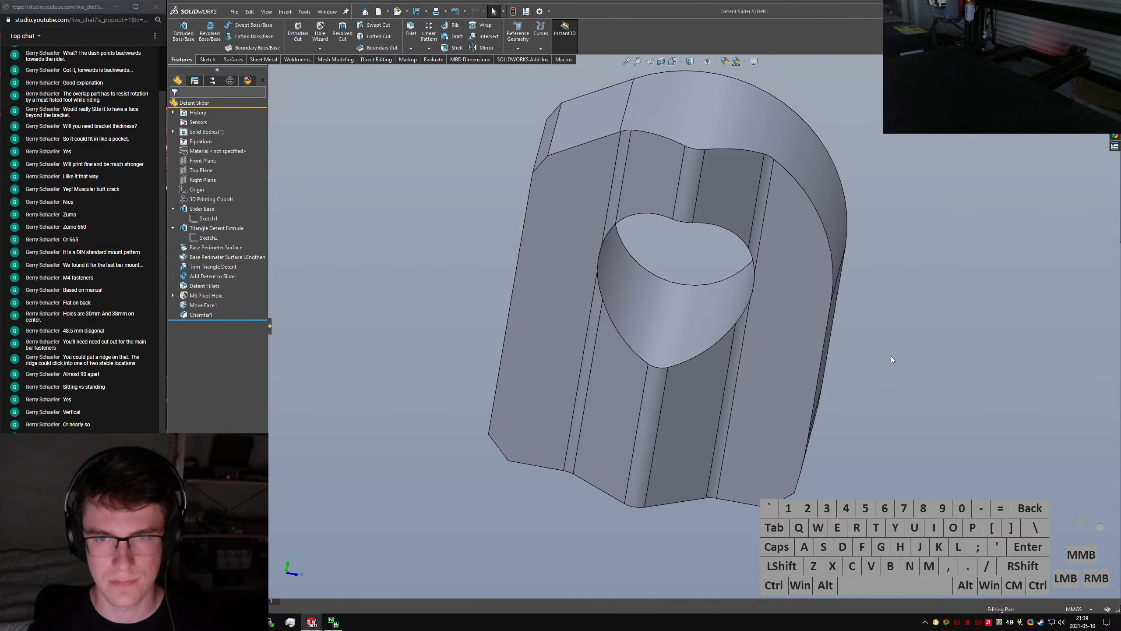
key(ctrl+Tab)
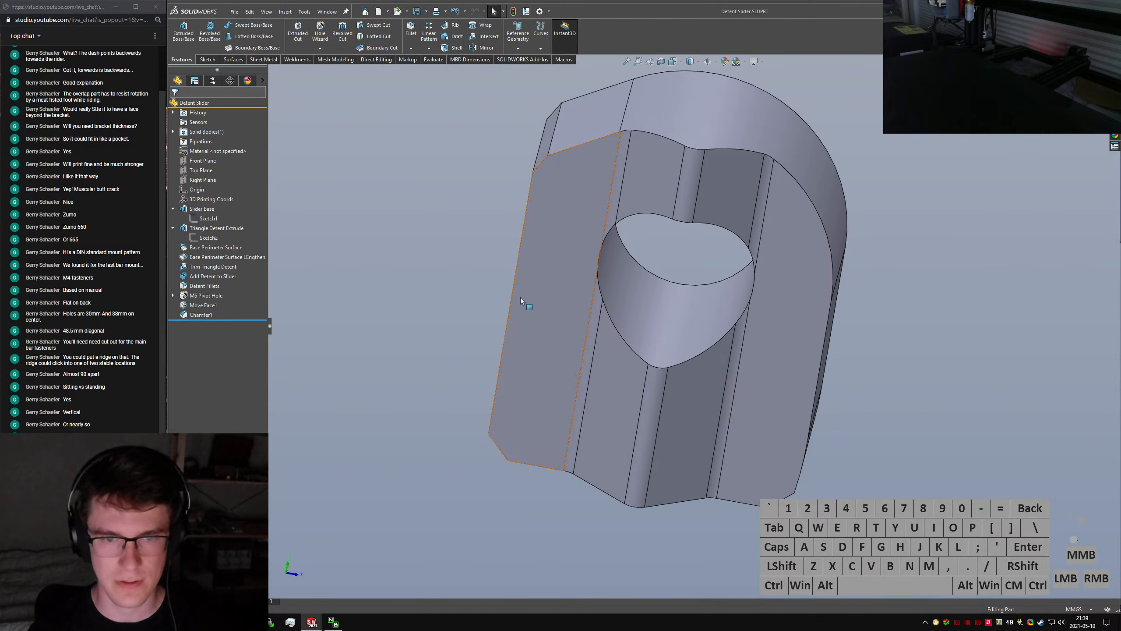
Measure the distance between the slider's flat side face and the outer edge of the adjoining corner chamfer
middle_drag(520, 297, 535, 436)
click(503, 429)
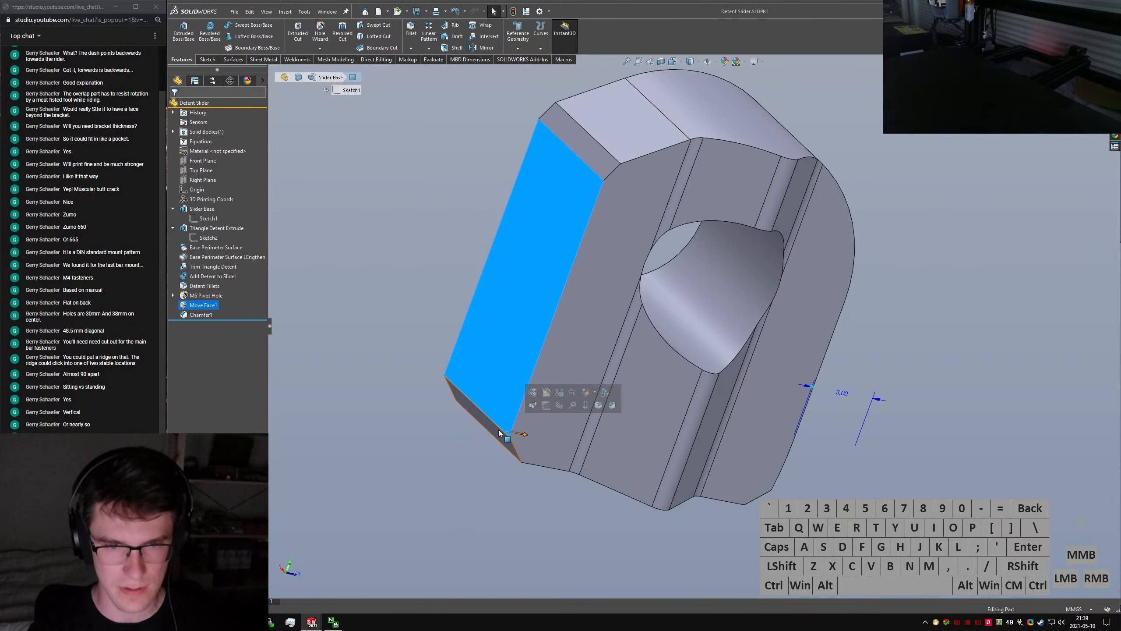
ctrl+click(515, 458)
key(m)
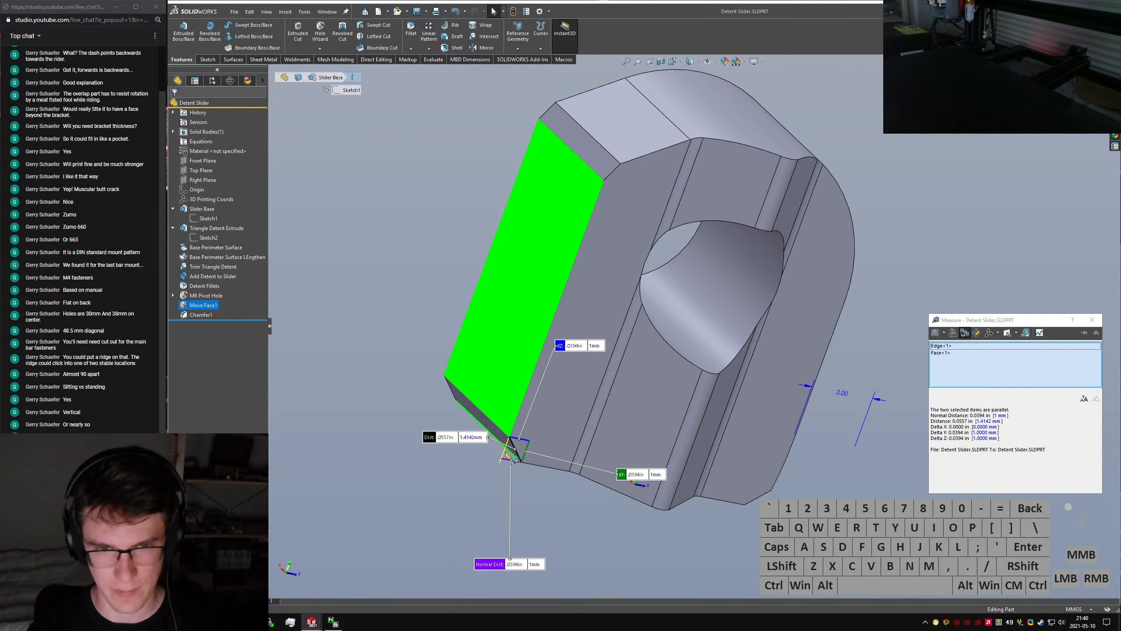
key(Escape)
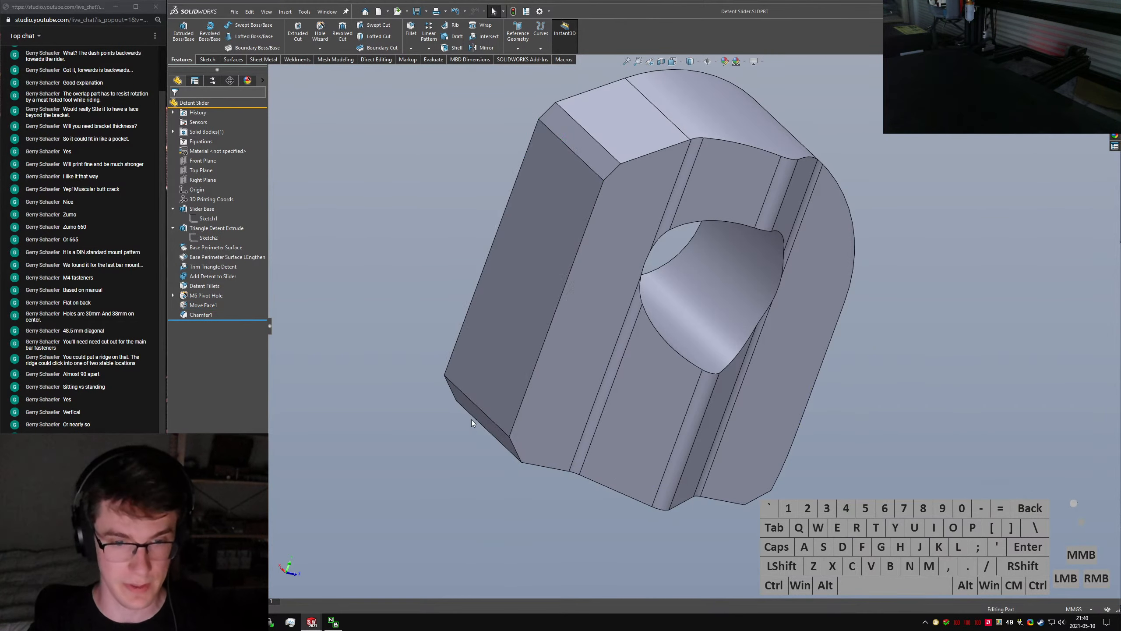
Review the chamfer feature's selected edges and distance settings, leaving them as they are
click(477, 414)
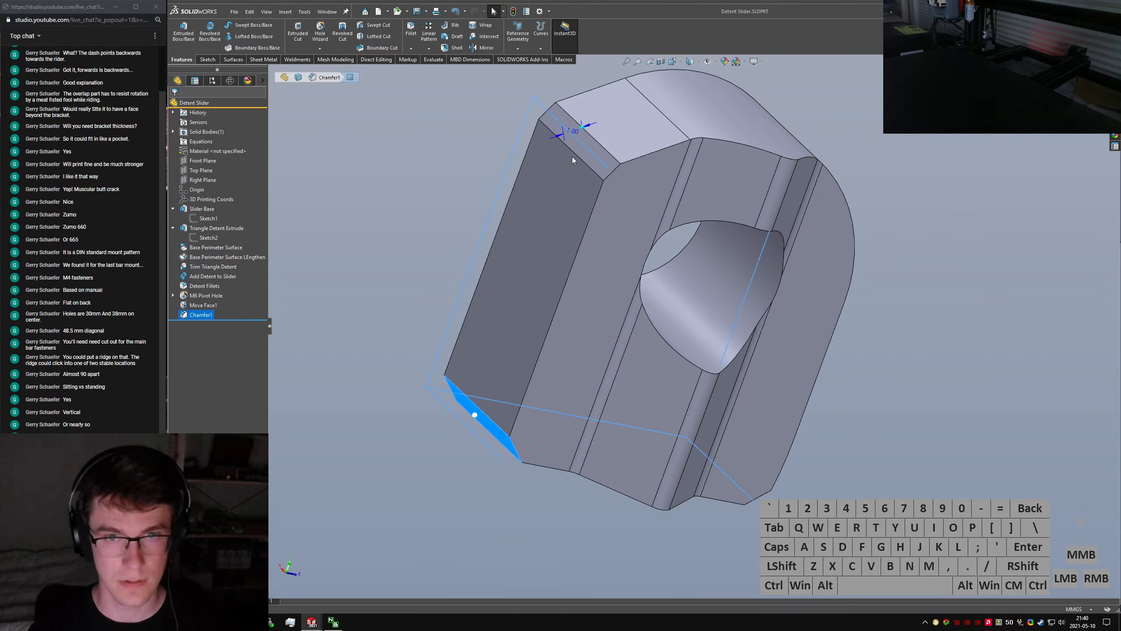
key(e)
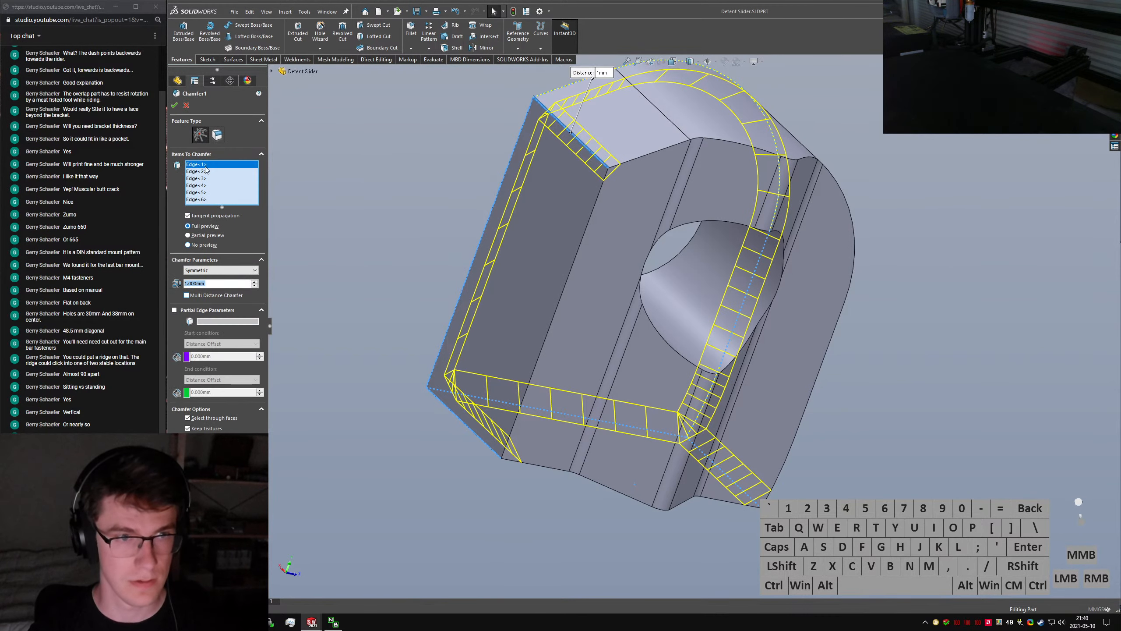
click(174, 105)
click(356, 223)
Switch to the 1190 Detented GPS Bracket and start a 1 mm fillet on the first interior edges of the slider tunnel
key(ctrl+Tab)
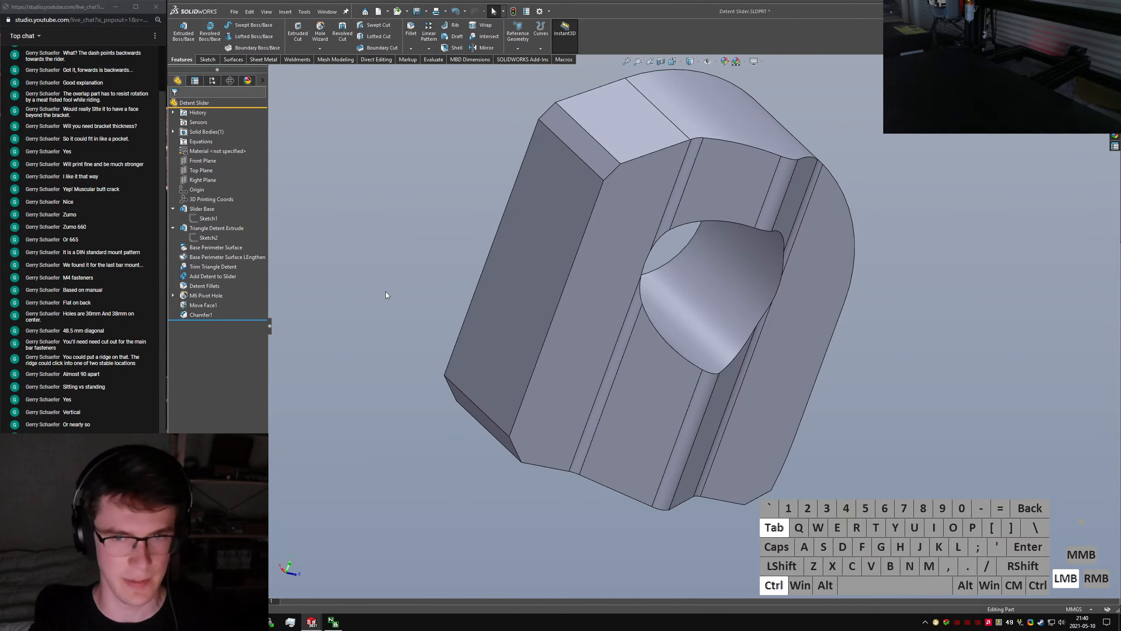
click(540, 254)
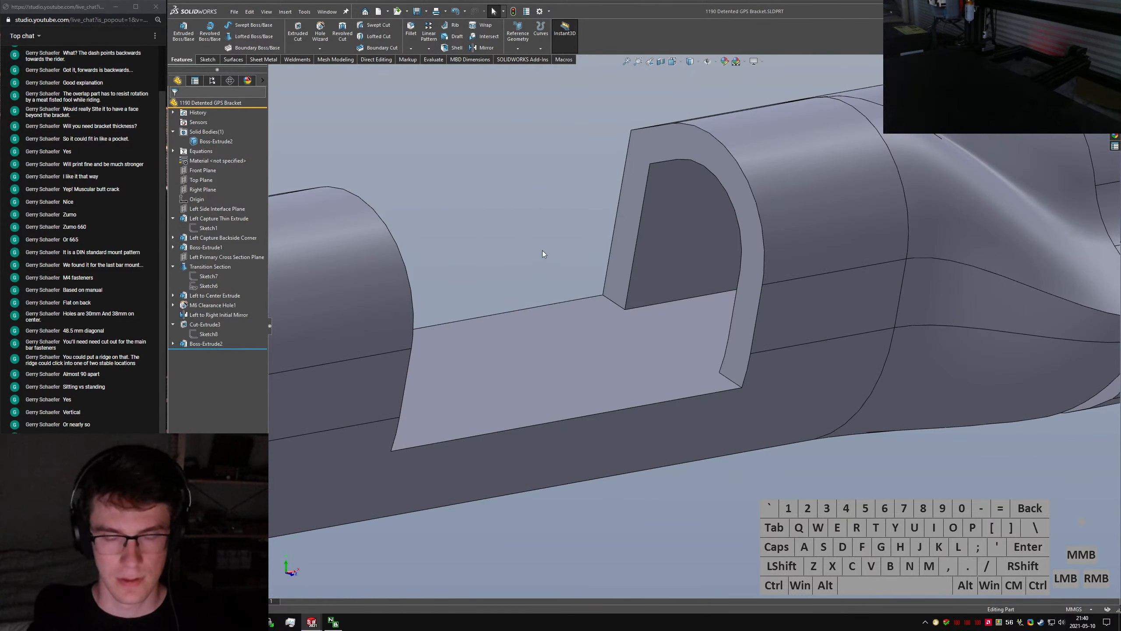
key(s)
key(l)
key(e)
key(t)
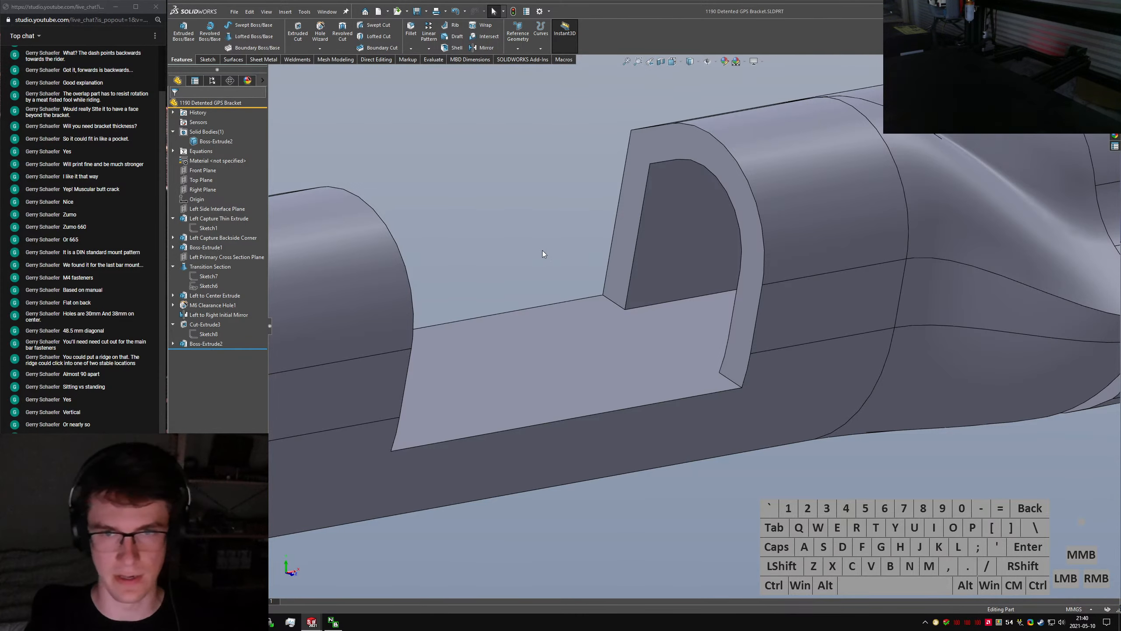
key(Return)
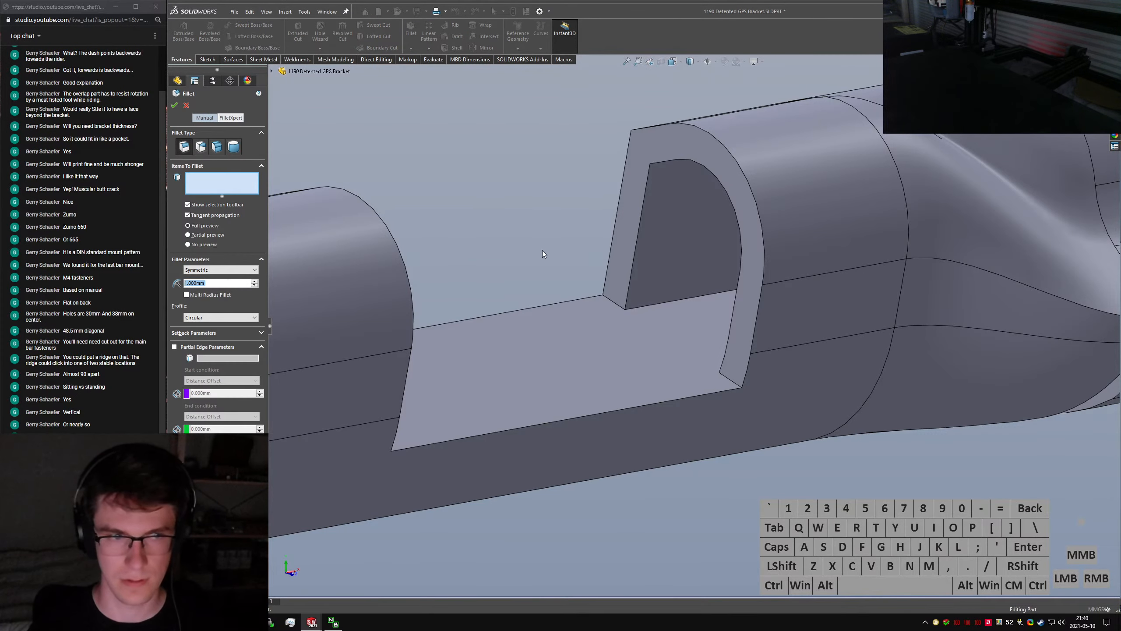
middle_drag(680, 287, 735, 281)
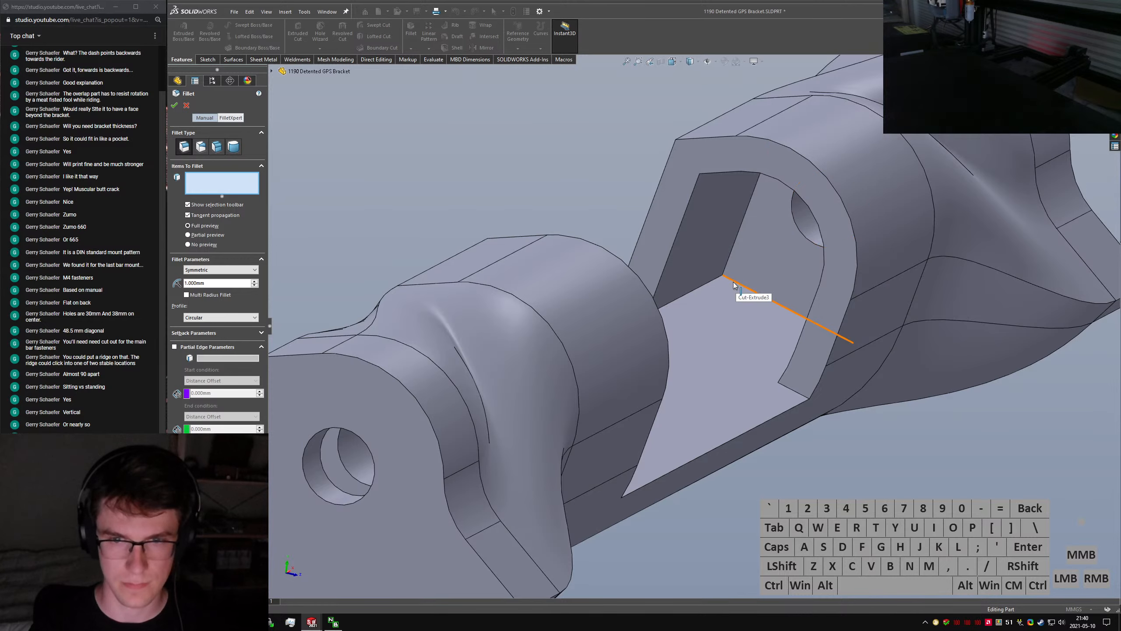
click(734, 284)
click(717, 282)
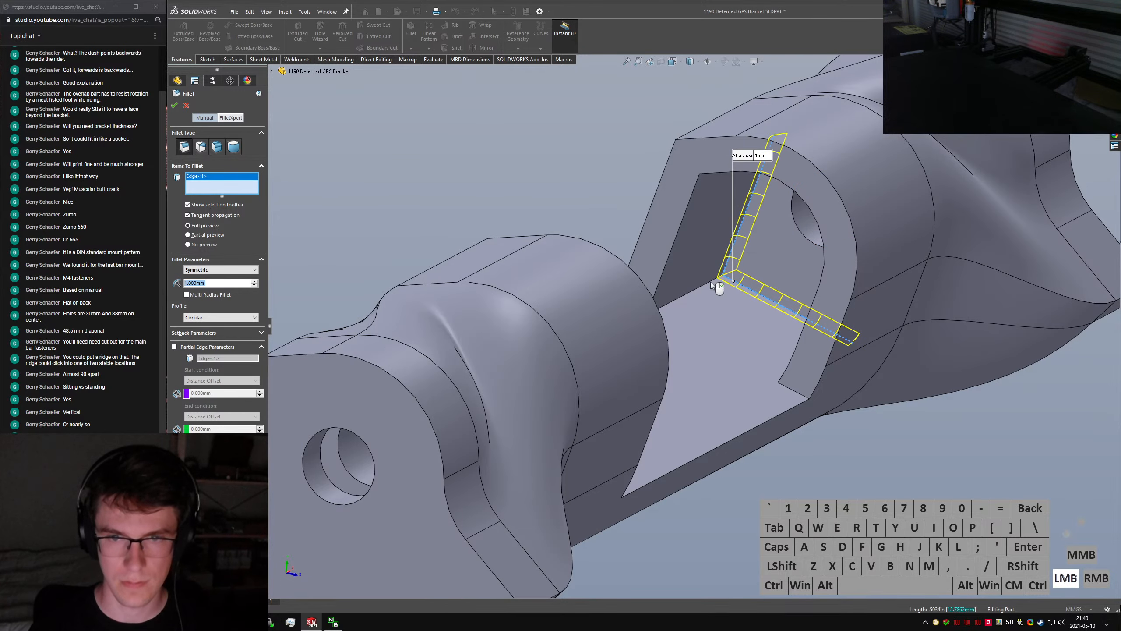
click(678, 293)
Add the remaining interior edges along the slider tunnel's end wall, side walls and floor, and apply the 1 mm fillet
middle_drag(678, 293, 699, 167)
click(634, 317)
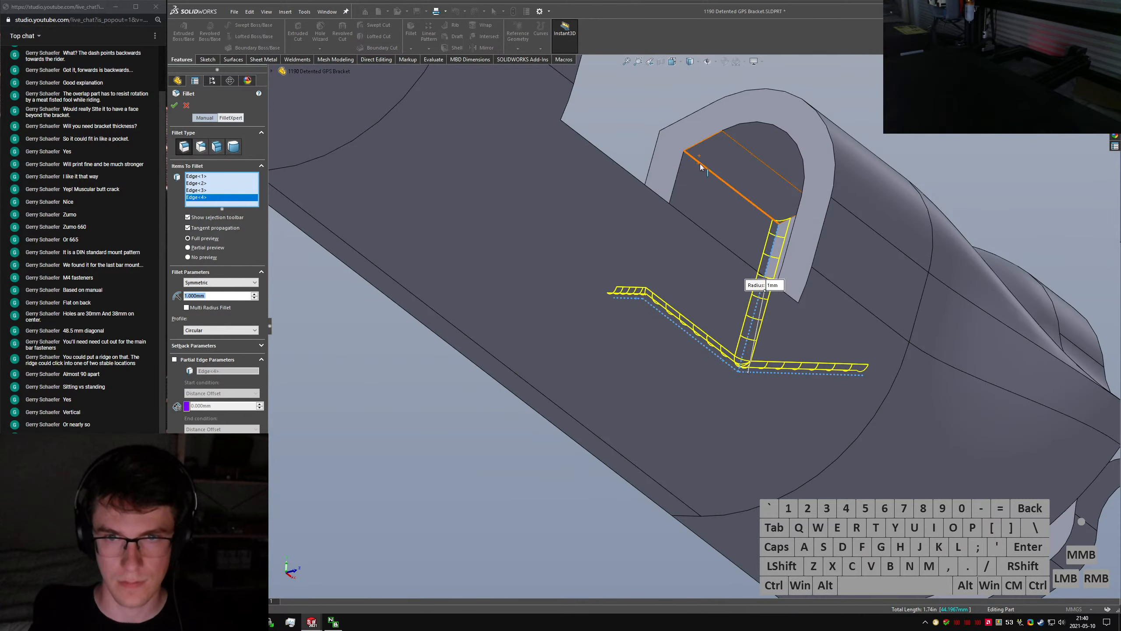
click(700, 167)
middle_drag(750, 192, 900, 402)
click(830, 244)
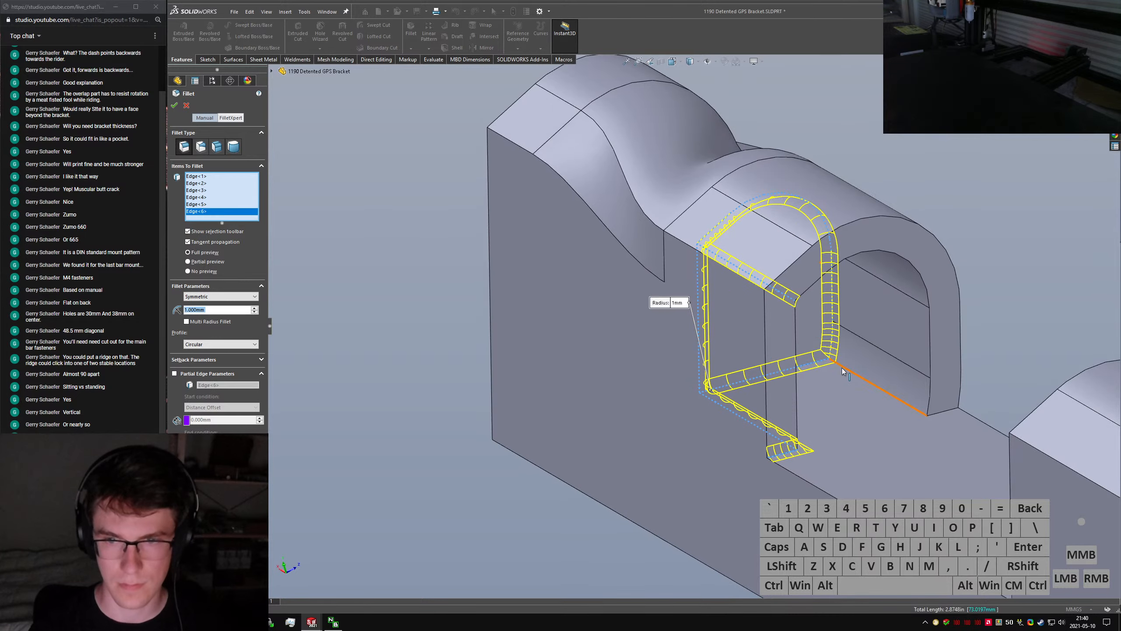
click(903, 405)
click(942, 413)
right_click(942, 412)
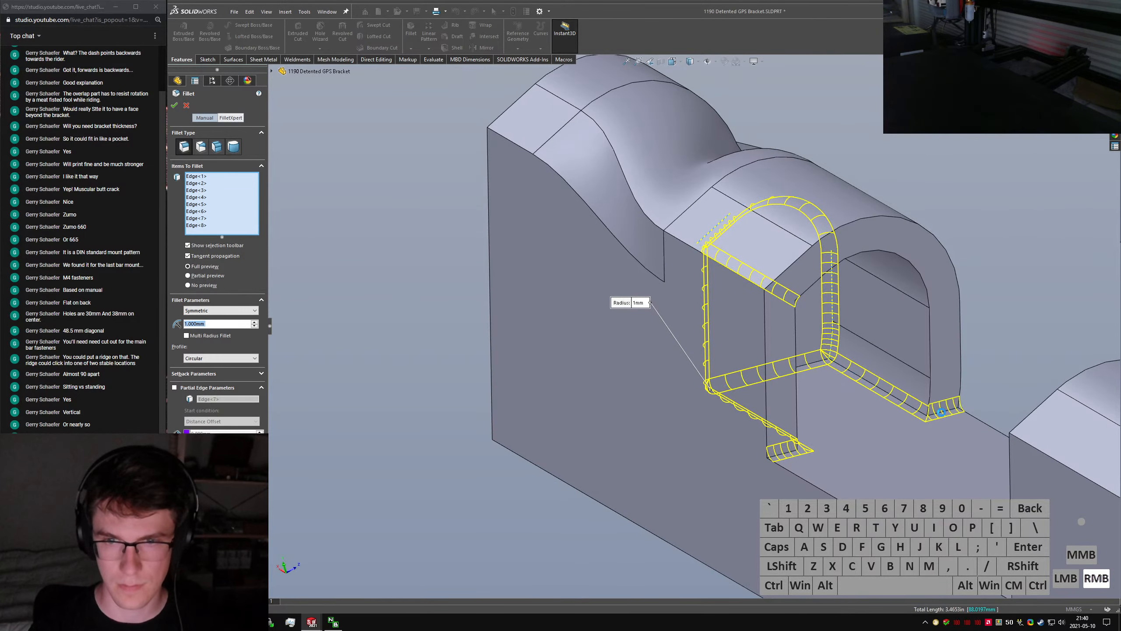
Edit the new fillet to include the inside corner edge at the opposite end of the center cutout, and check the rounded edges
scroll(933, 415, up, 5)
middle_drag(573, 309, 486, 265)
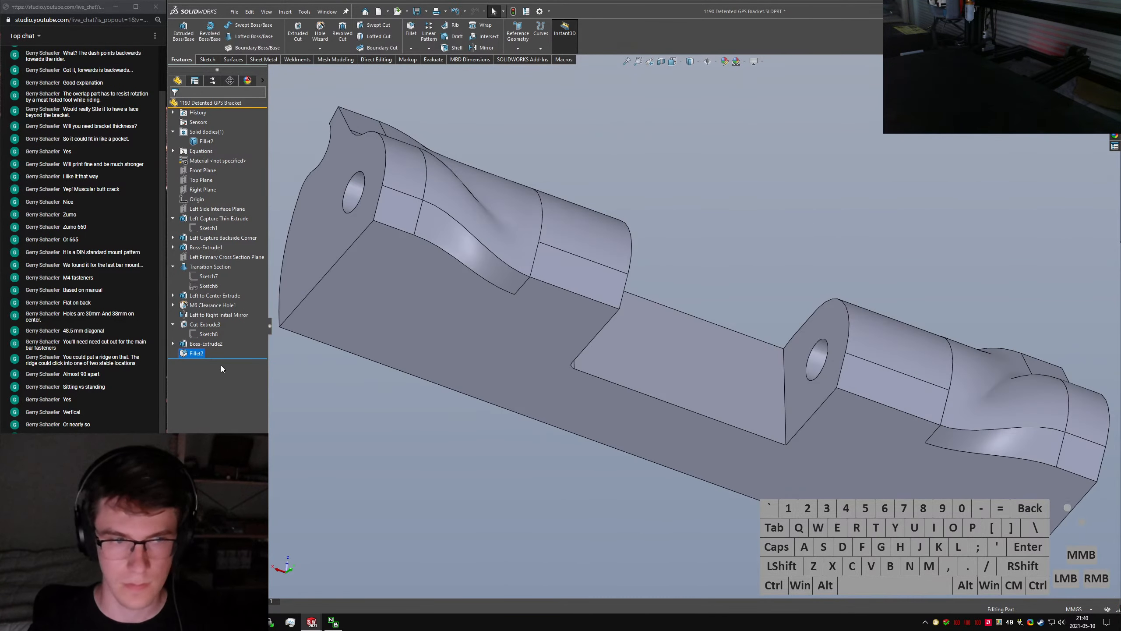
right_click(198, 353)
click(208, 343)
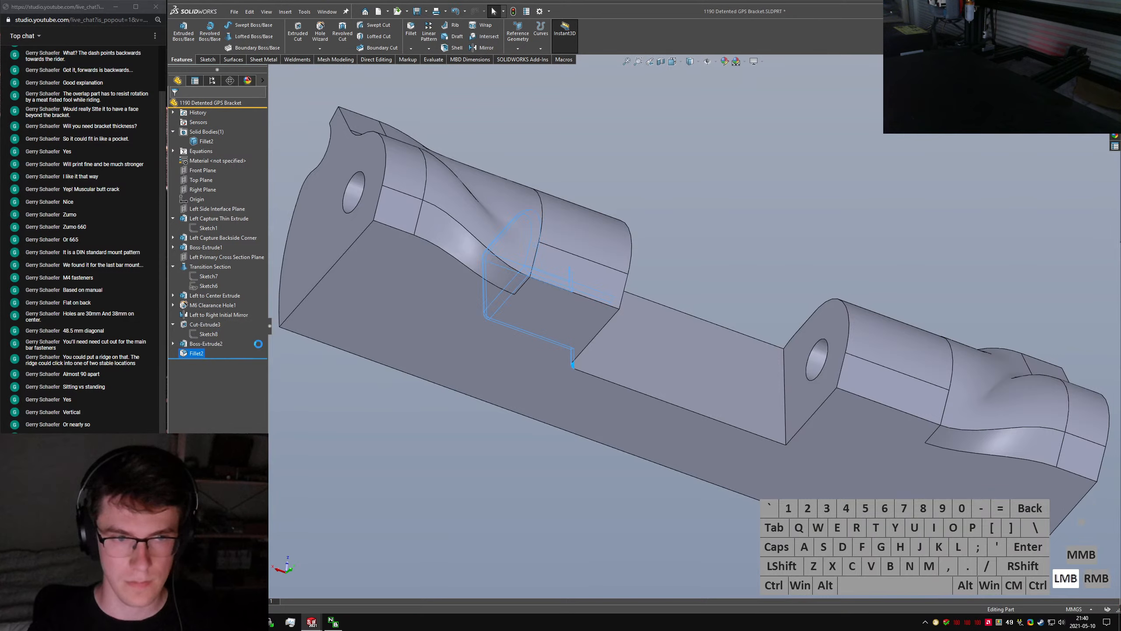
click(785, 431)
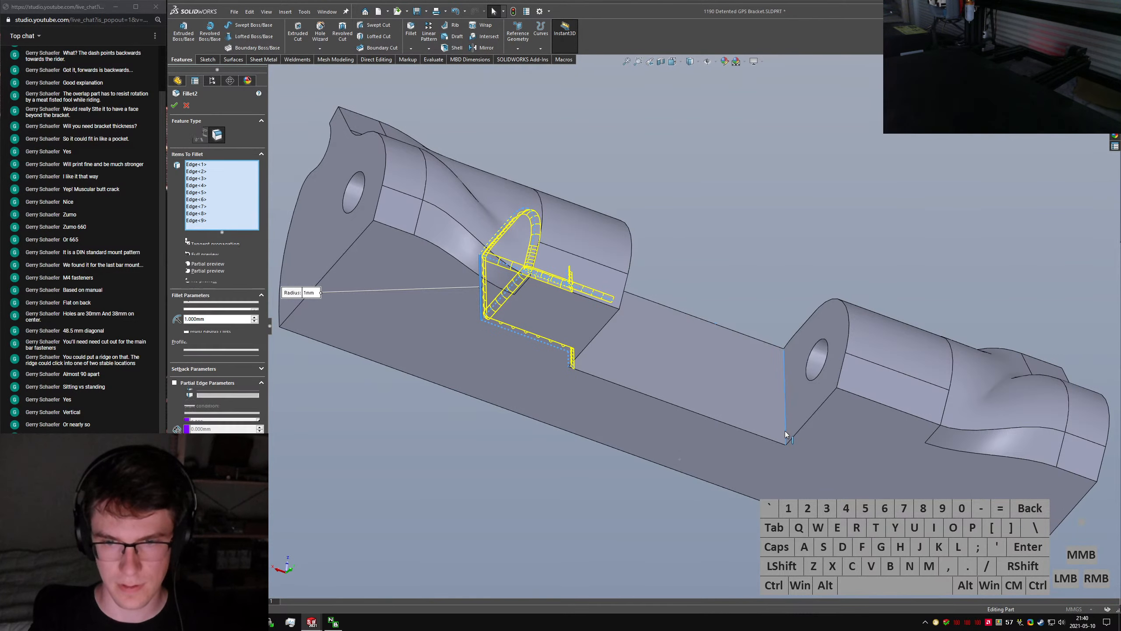
right_click(785, 431)
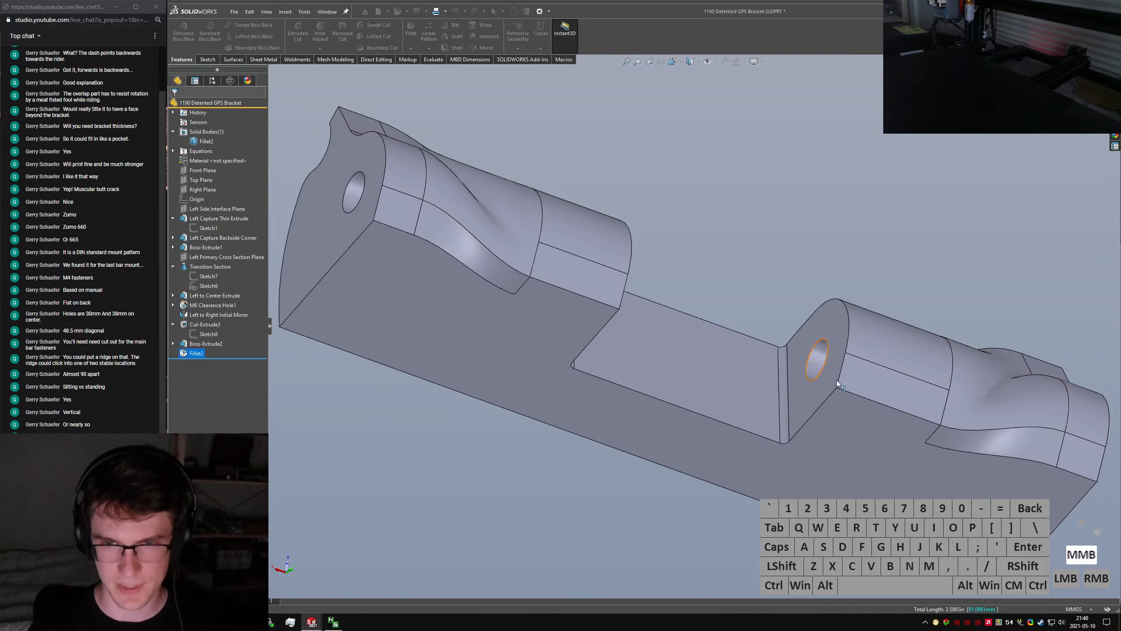
middle_drag(837, 380, 738, 419)
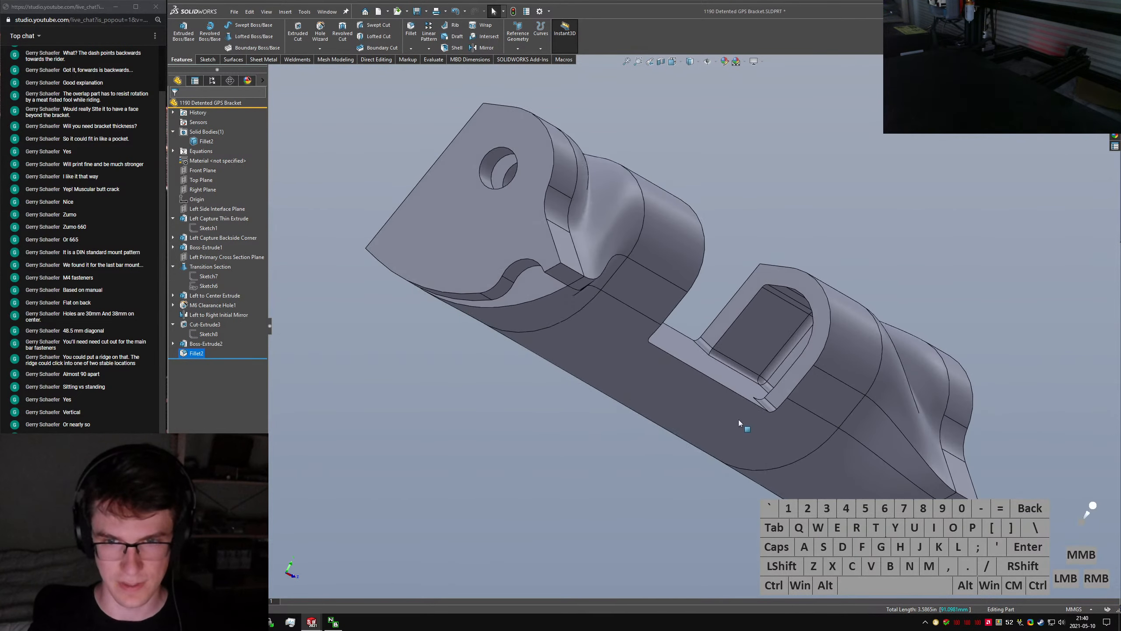
middle_drag(783, 349, 484, 482)
Collapse the feature tree and rename the center cut feature as Center Section Cutout
key(s)
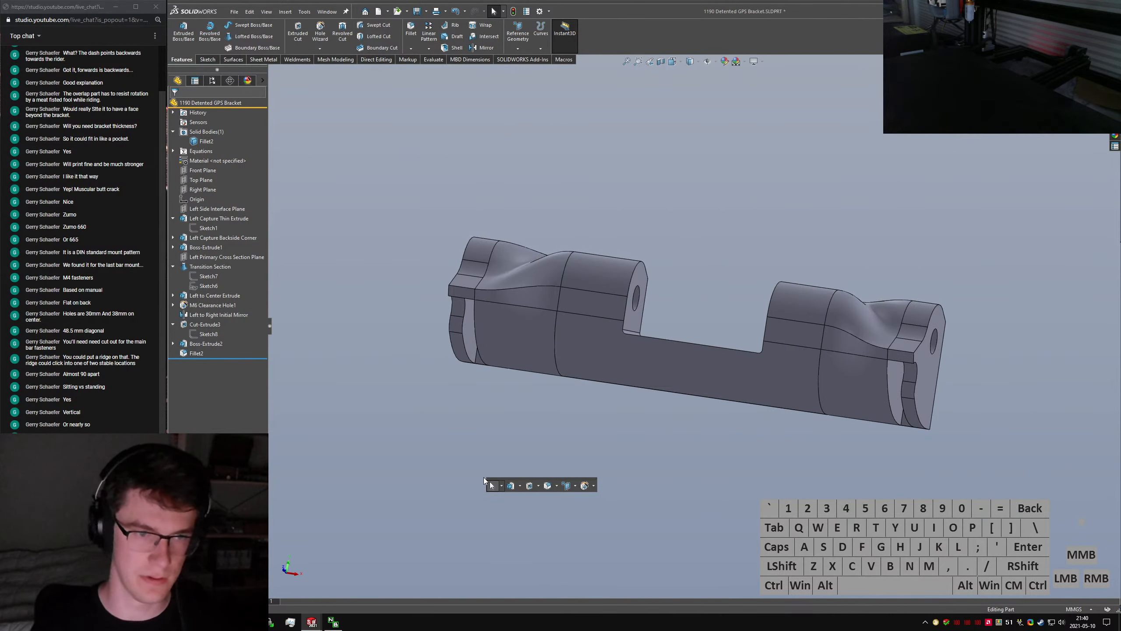
click(388, 366)
key(shift+c)
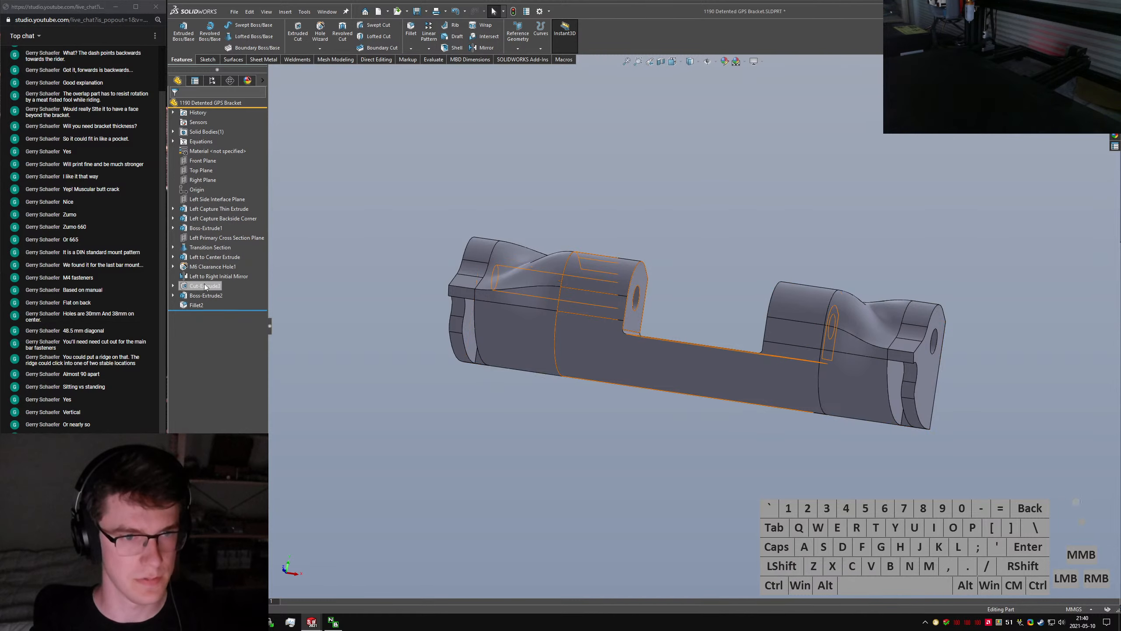
click(205, 285)
click(205, 286)
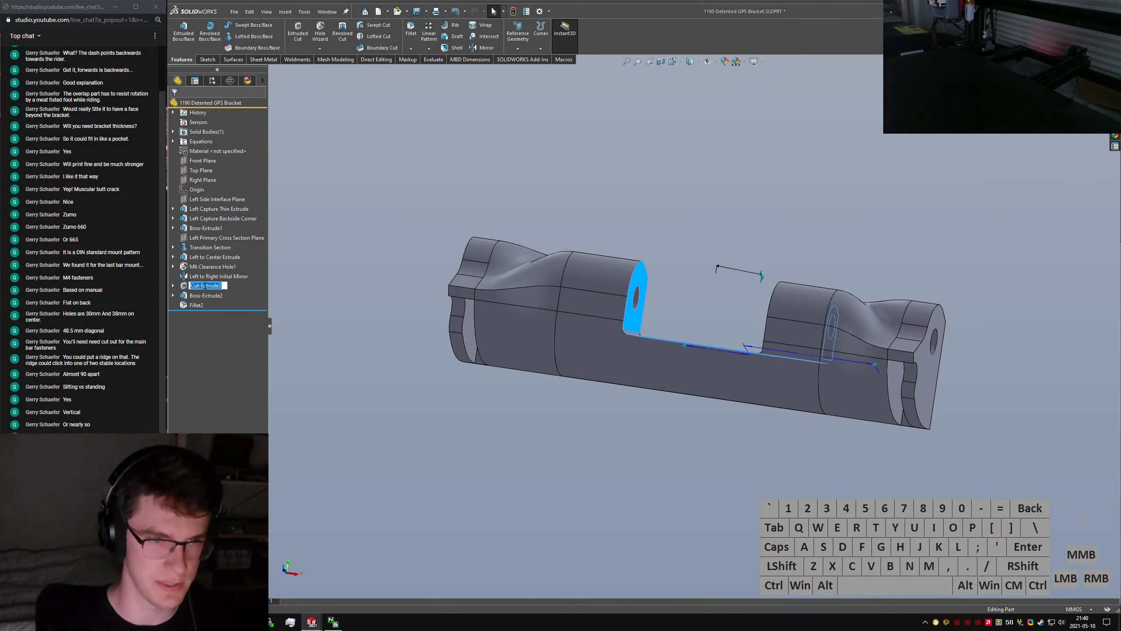
text(Center)
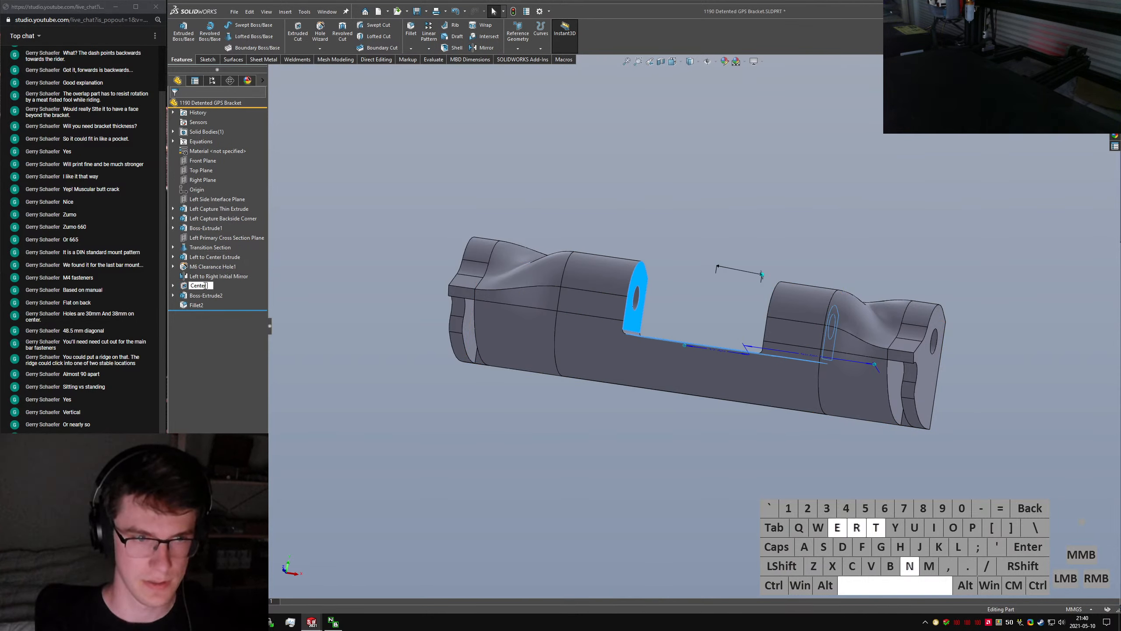
text( Section Cuytout)
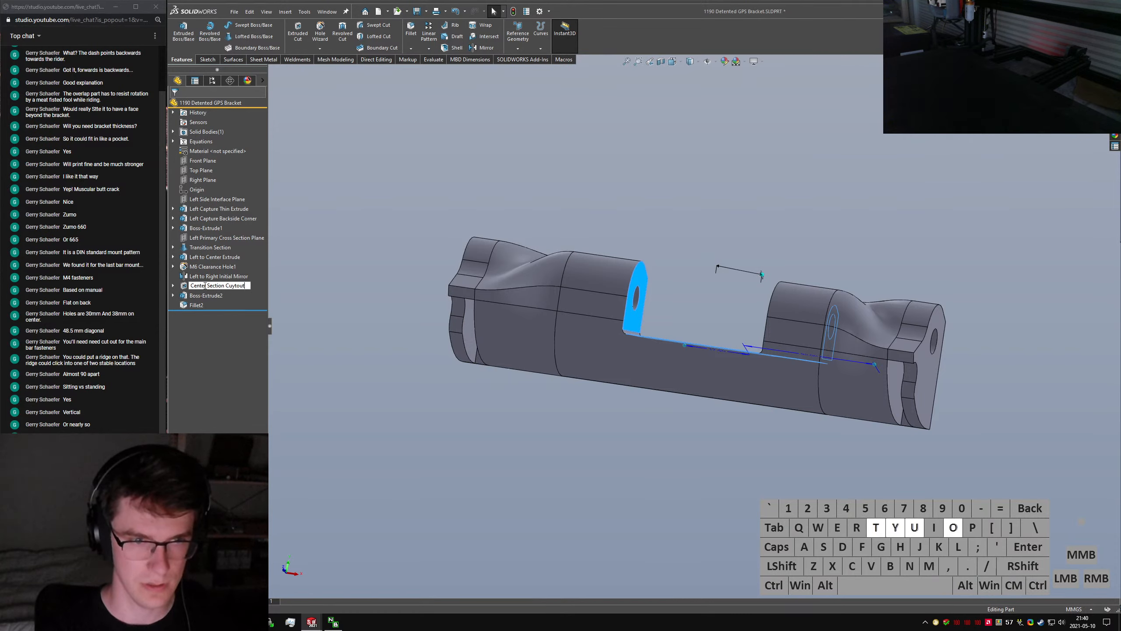
key(BackSpace)
key(BackSpace)
text(tou)
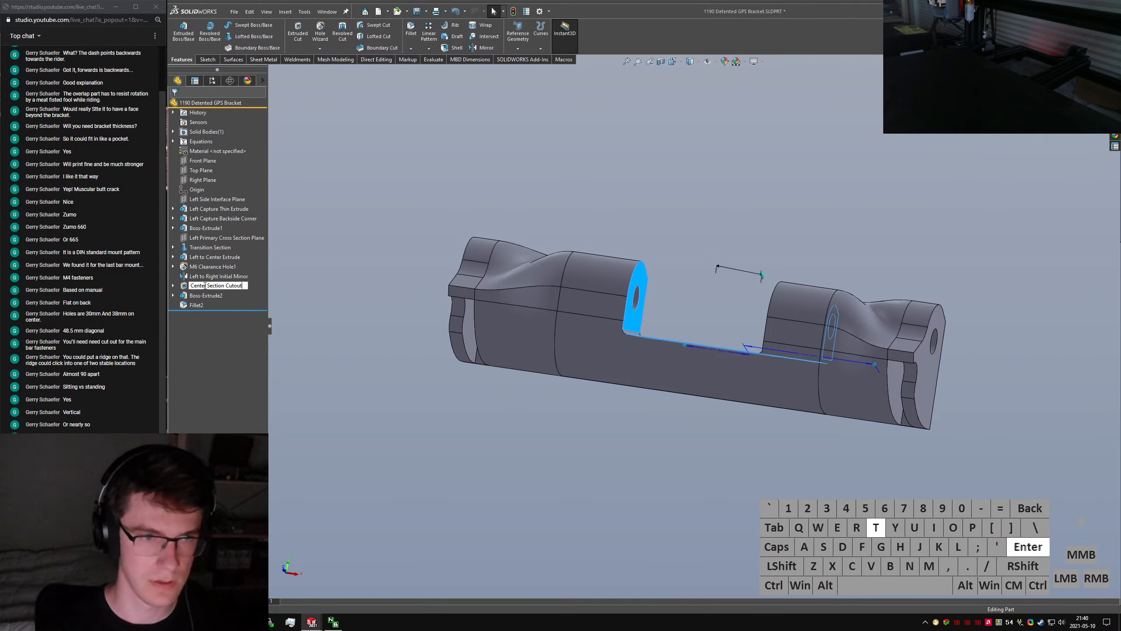
key(Return)
Rename the boss extrude that forms the slider tunnel as Slider Tunnel Thin Extrude
click(204, 305)
click(204, 305)
text(S)
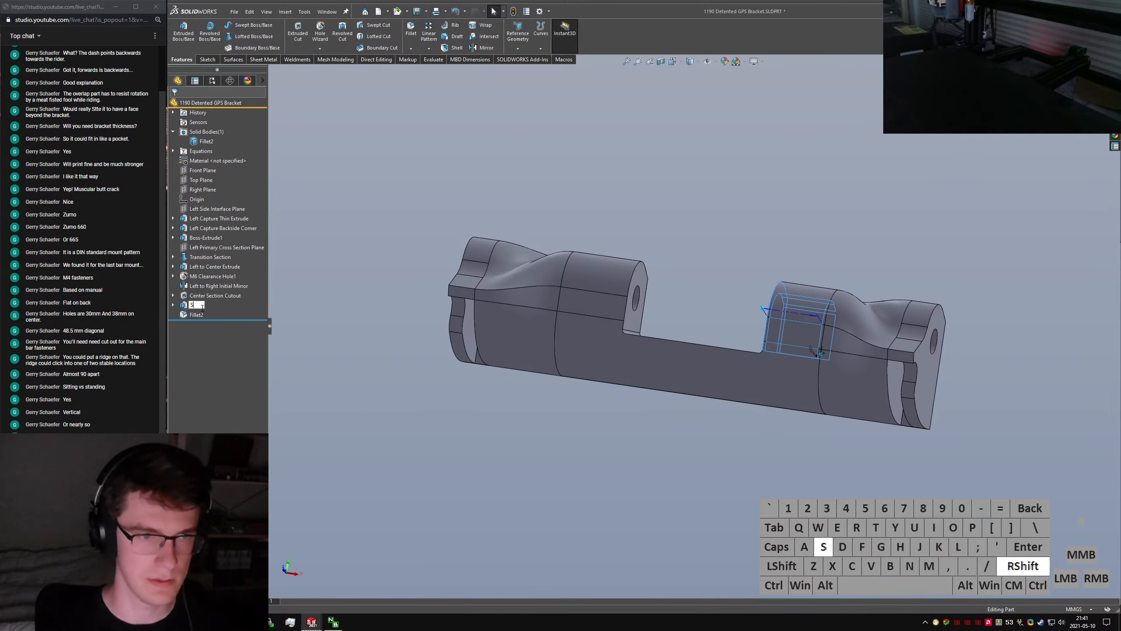
text(lider Tunnel Thin )
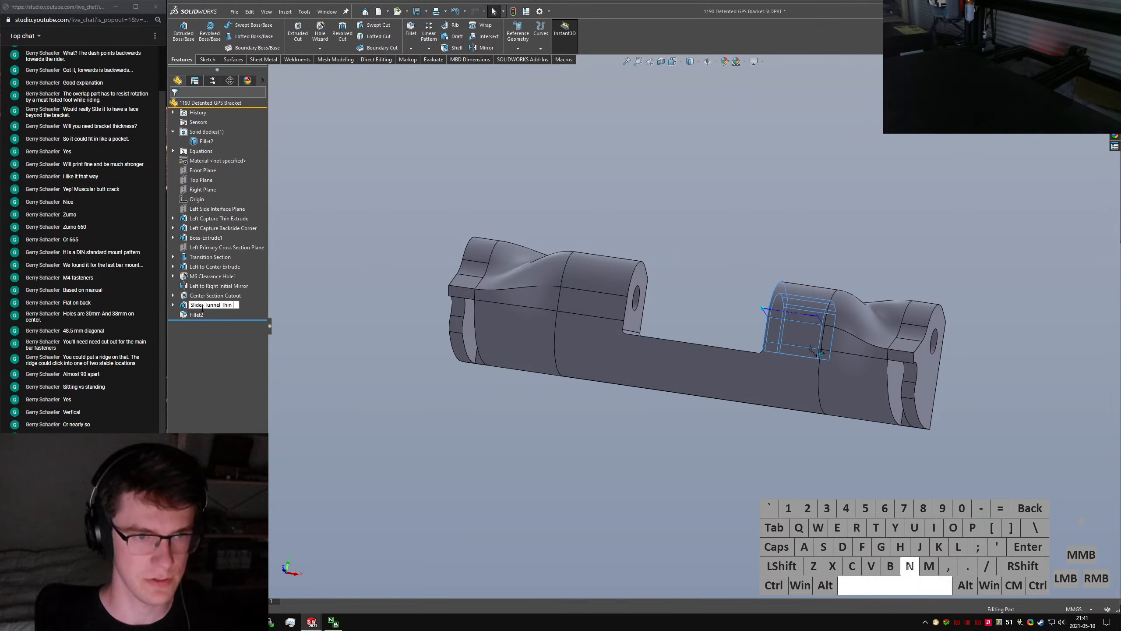
text(Extrude)
key(Return)
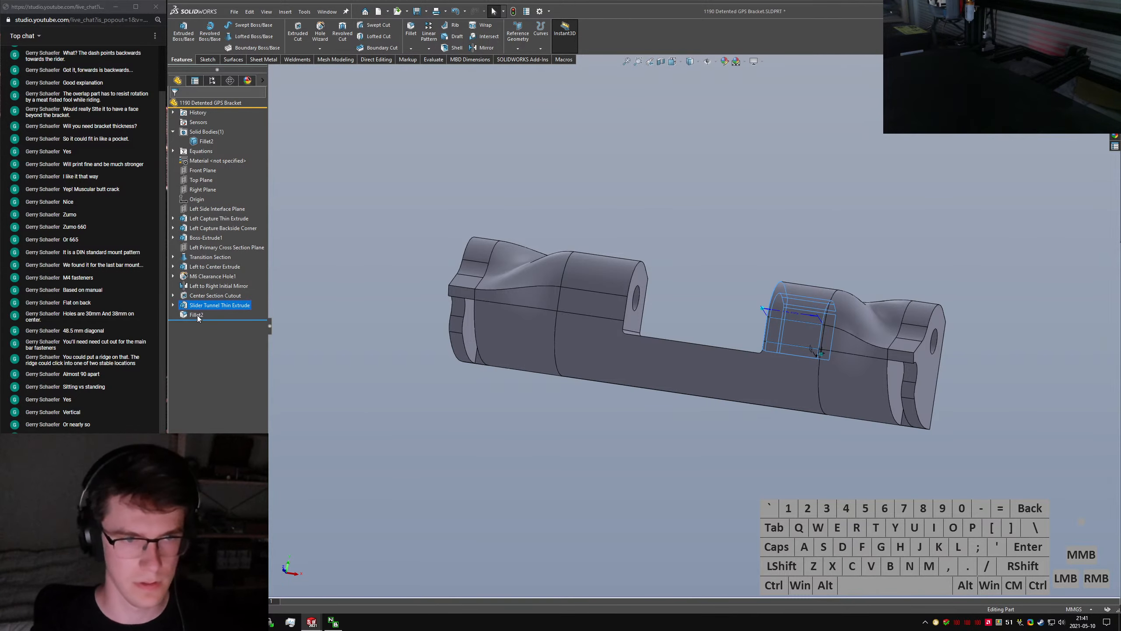
Rename the tunnel's fillet feature as Slider Tunnel Interior Fillets and save the part
click(197, 315)
click(195, 314)
text(Int)
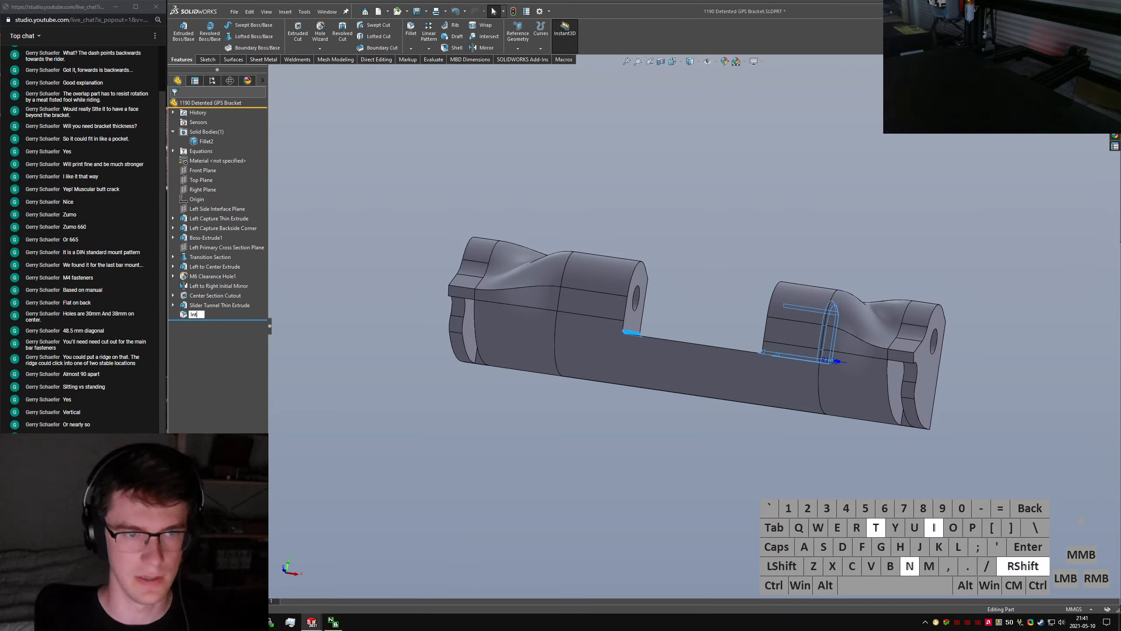
text(erior)
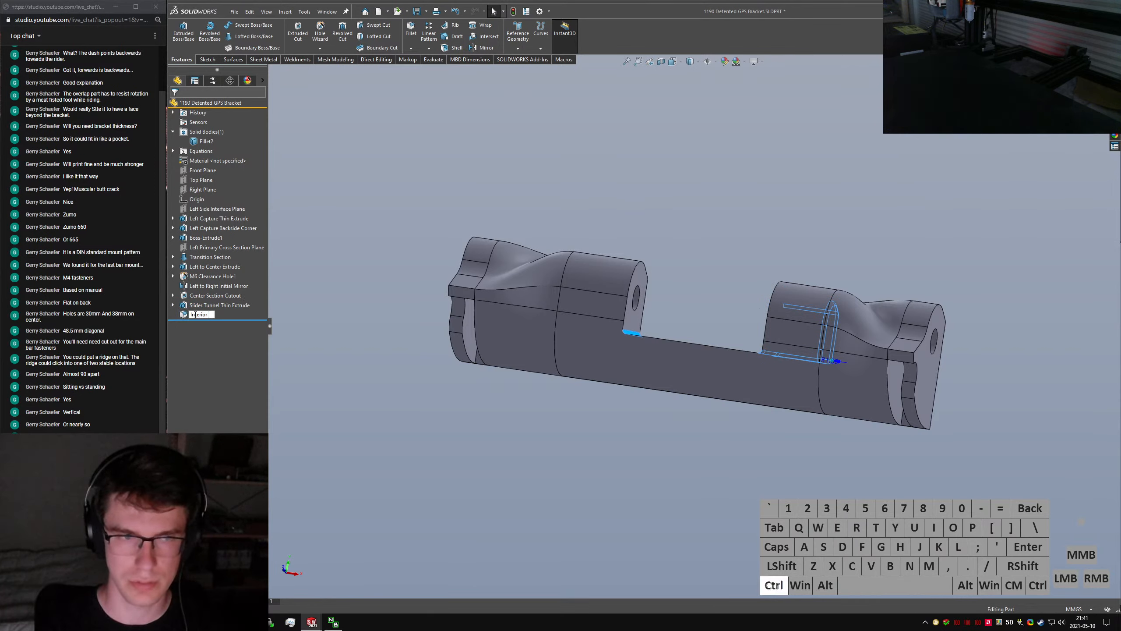
key(ctrl+BackSpace)
text(Slider Tu)
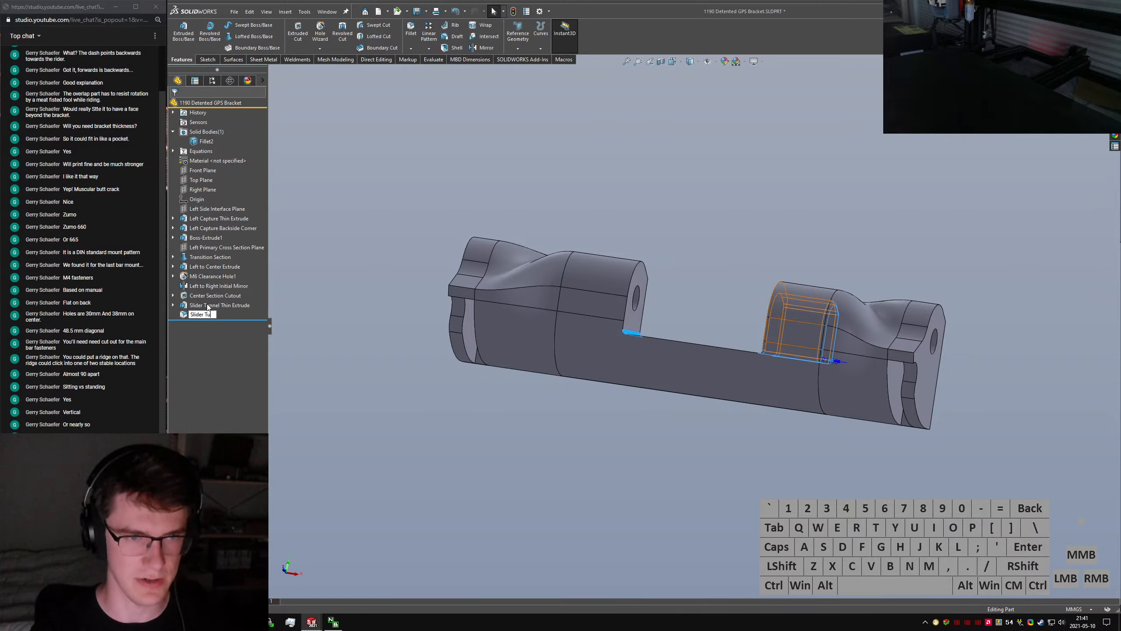
click(208, 306)
click(210, 306)
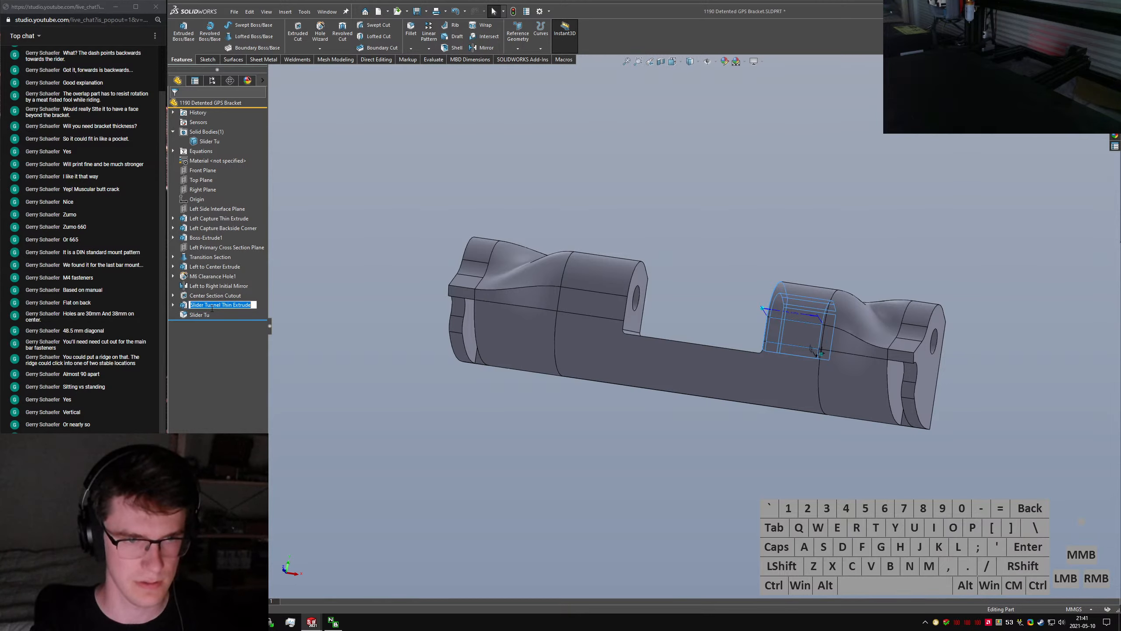
click(206, 315)
click(206, 316)
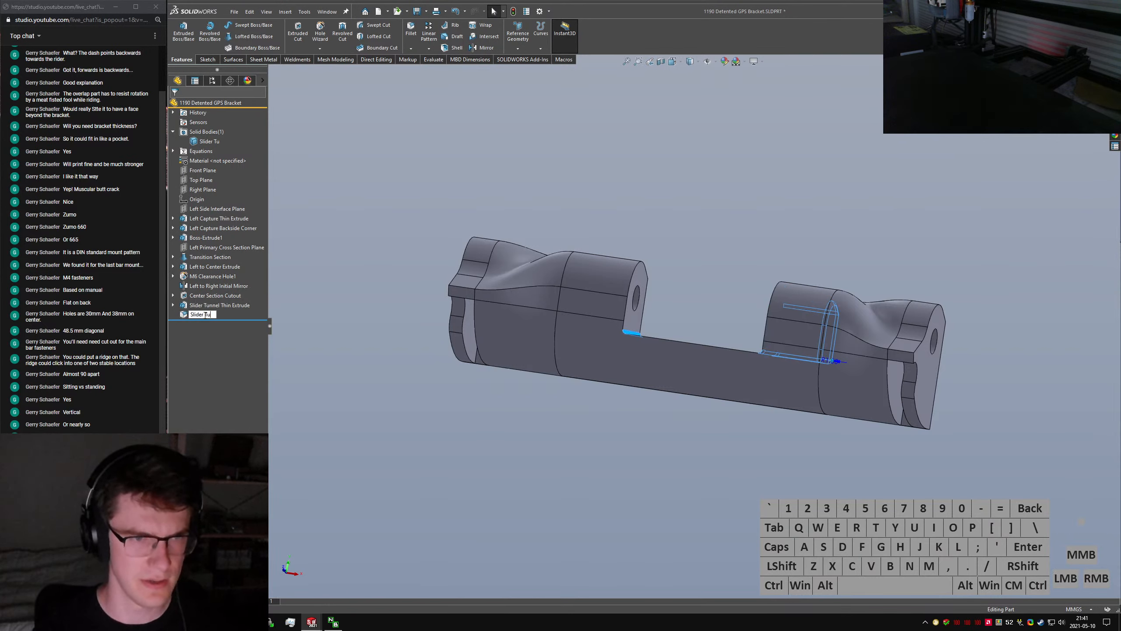
text(nnel)
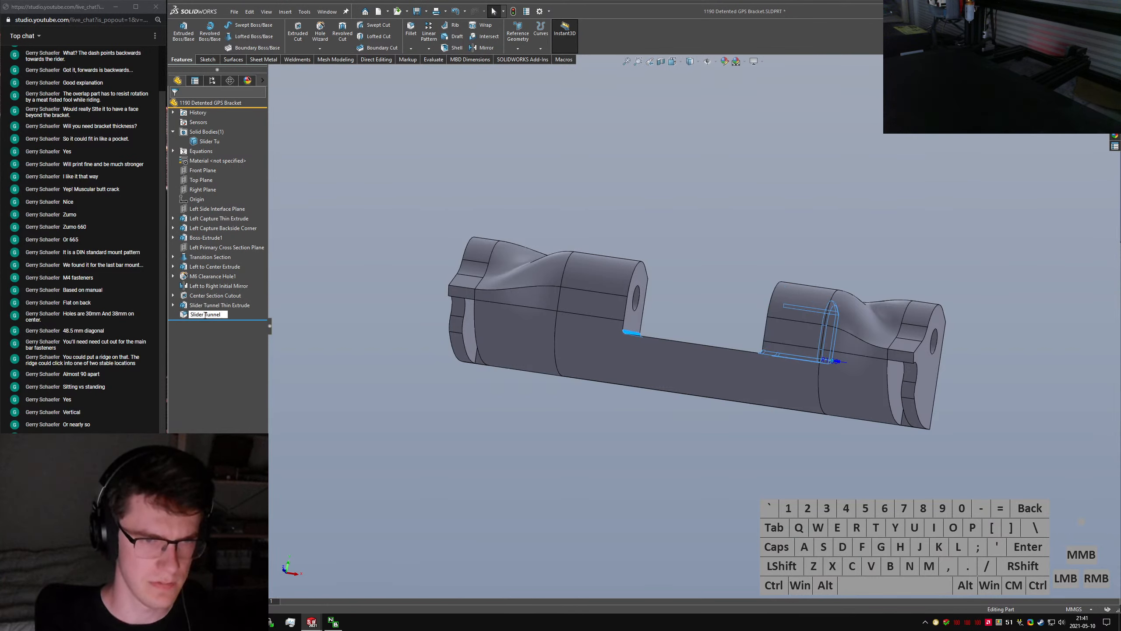
text( Interior Fillets)
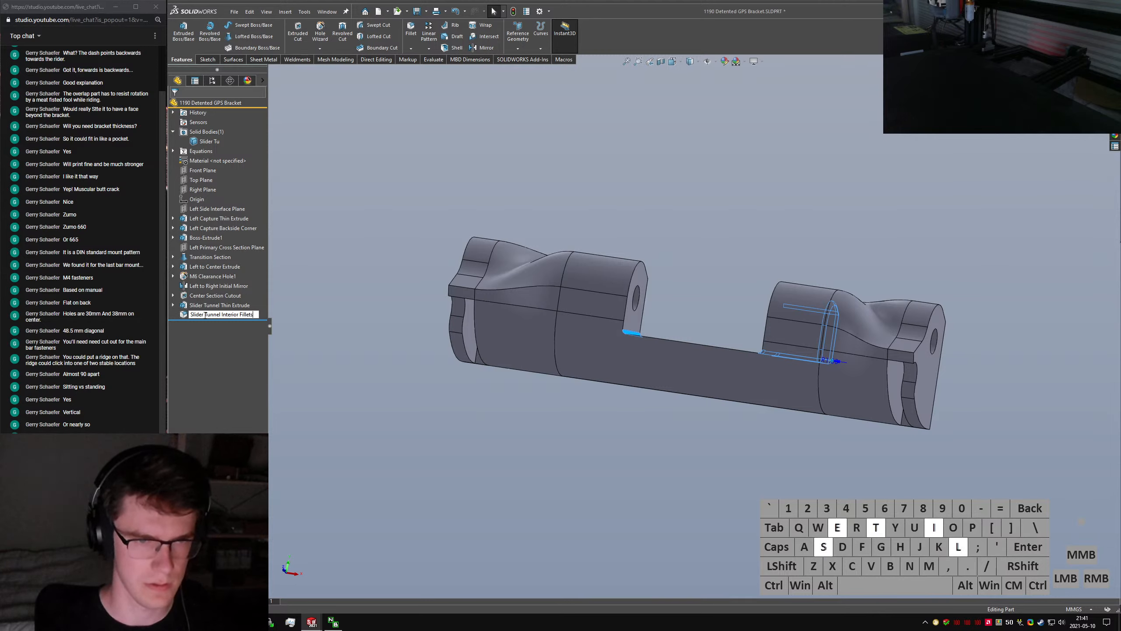
key(Return)
click(472, 372)
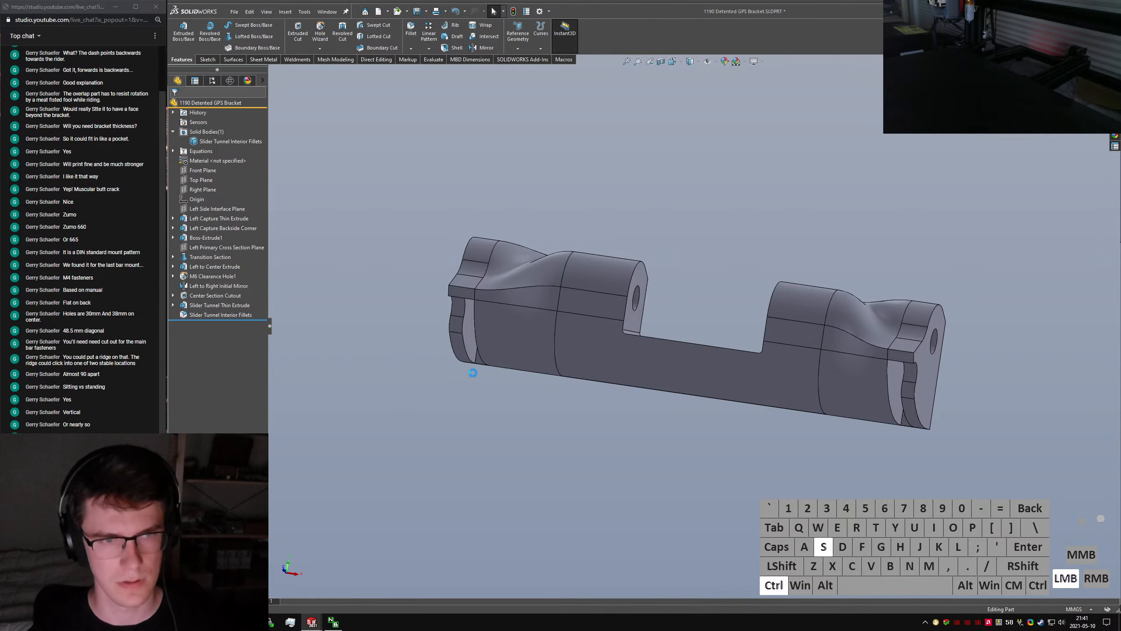
Start a 0.4 mm fillet on the inside edge of the tab pocket at one end of the bracket
middle_drag(518, 303, 553, 200)
key(s)
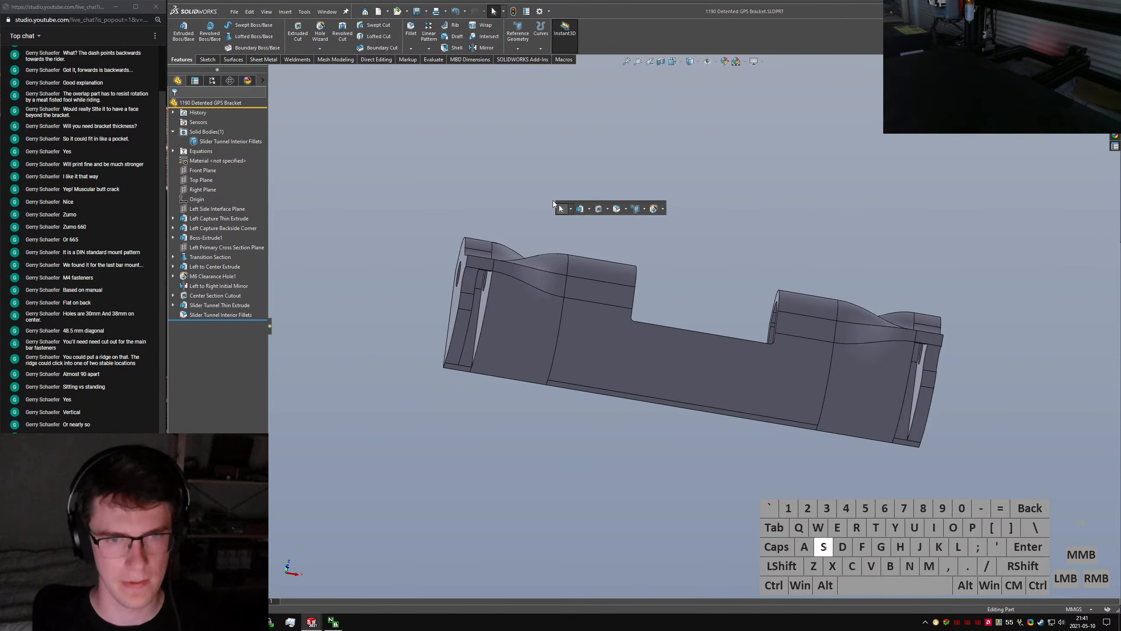
click(479, 312)
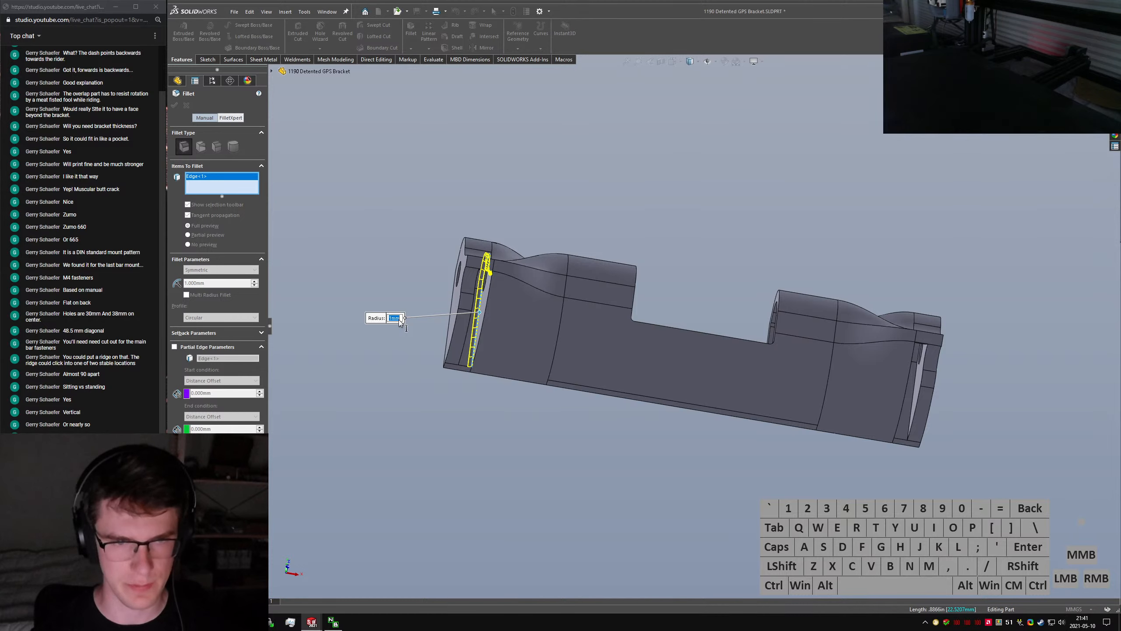
text(0.4)
scroll(458, 362, down, 2)
scroll(457, 362, down, 3)
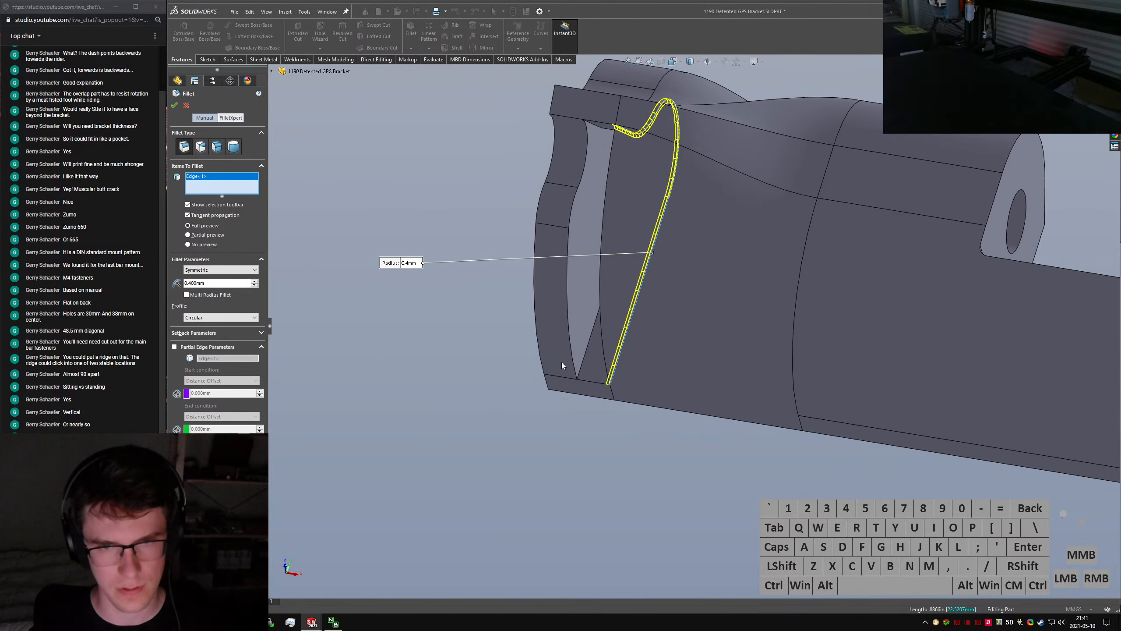
Add the remaining inside edges of the tab pockets at both ends to the fillet and apply it
click(584, 362)
scroll(583, 362, up, 5)
scroll(887, 401, down, 5)
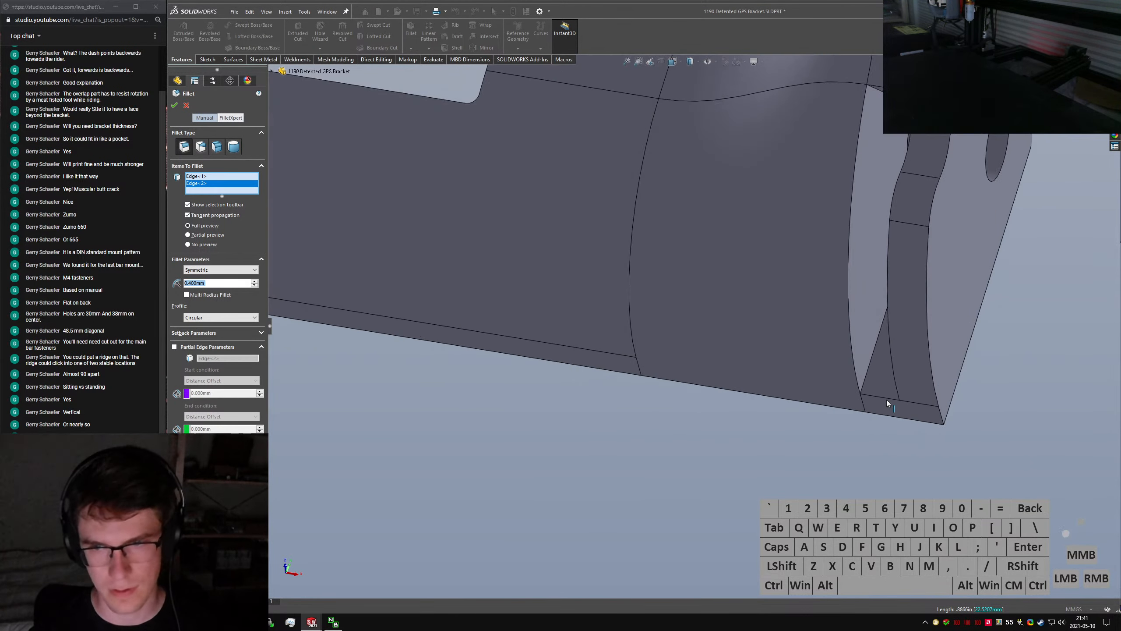
click(870, 366)
click(903, 390)
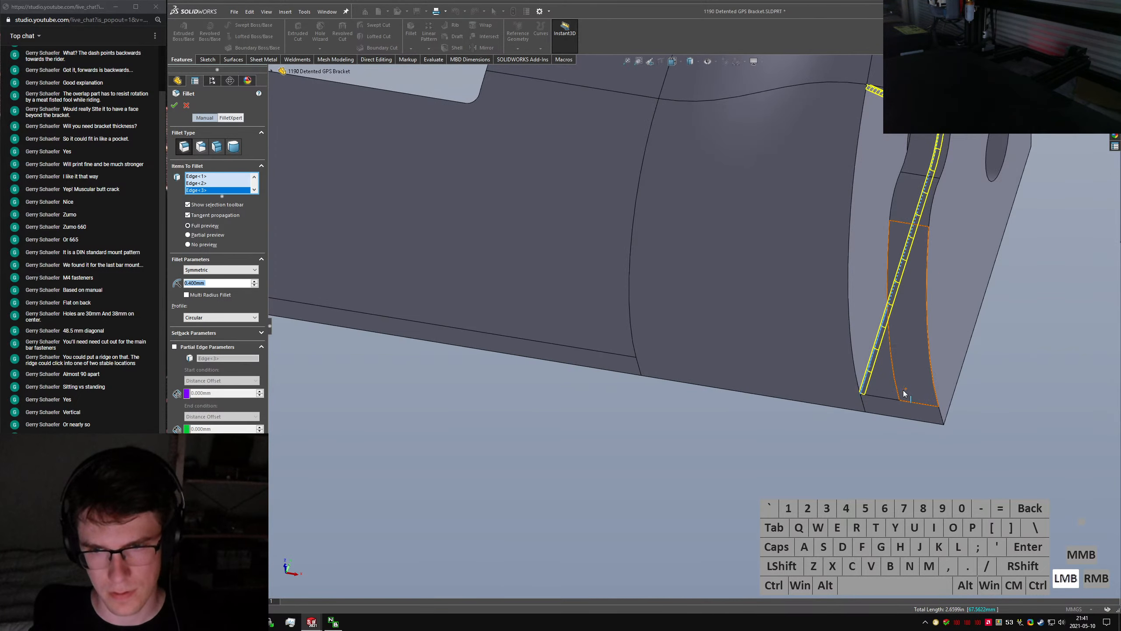
right_click(903, 390)
scroll(858, 250, up, 4)
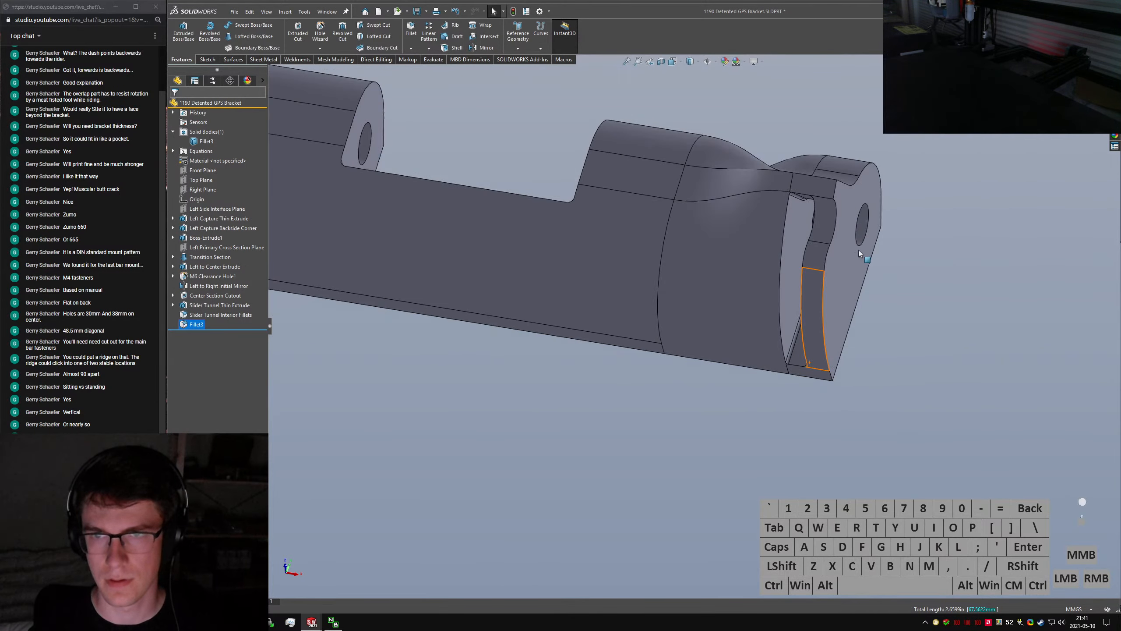
middle_drag(808, 188, 735, 266)
scroll(833, 291, up, 5)
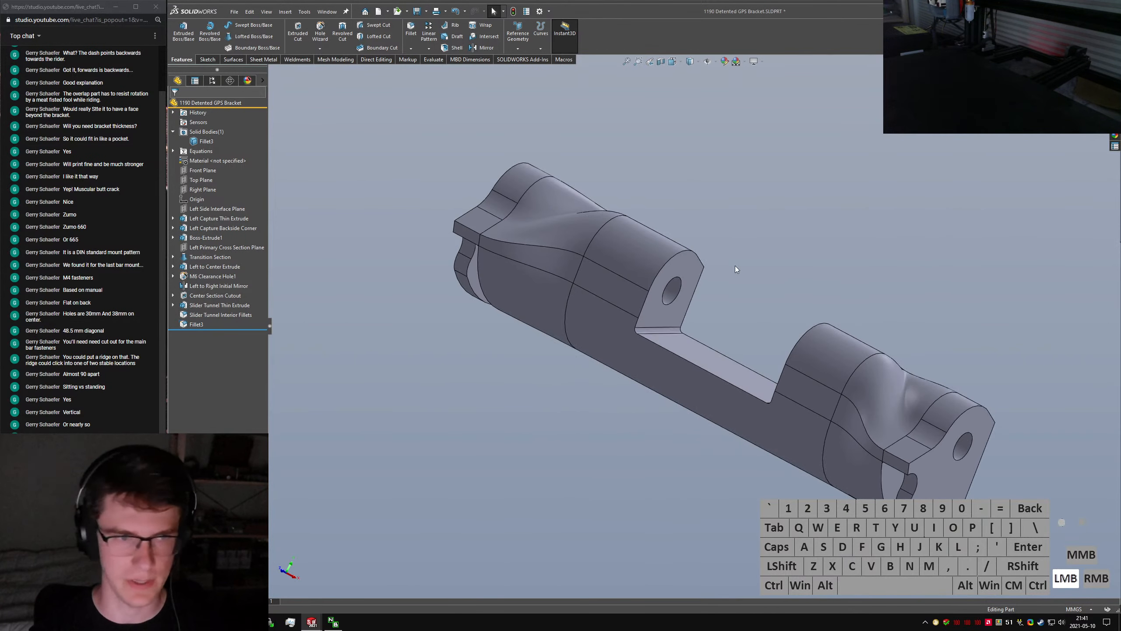
Rename the new fillet feature as Tab Pocket Interior Fillets and save the part
click(192, 326)
text(Tab)
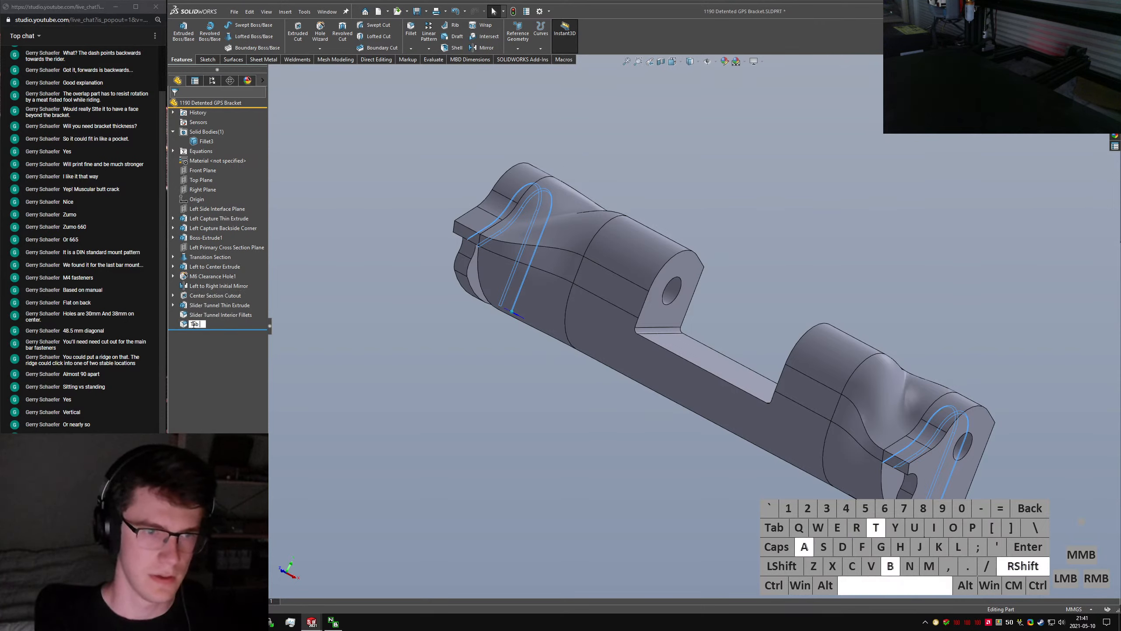
text( Pocket Fillets)
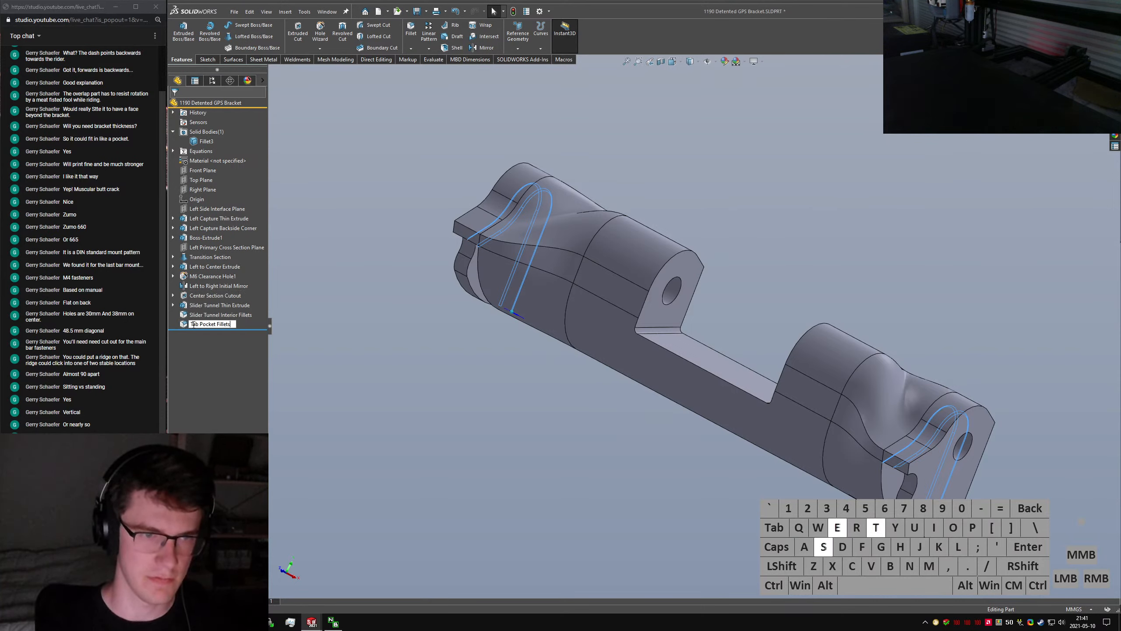
text(Interior)
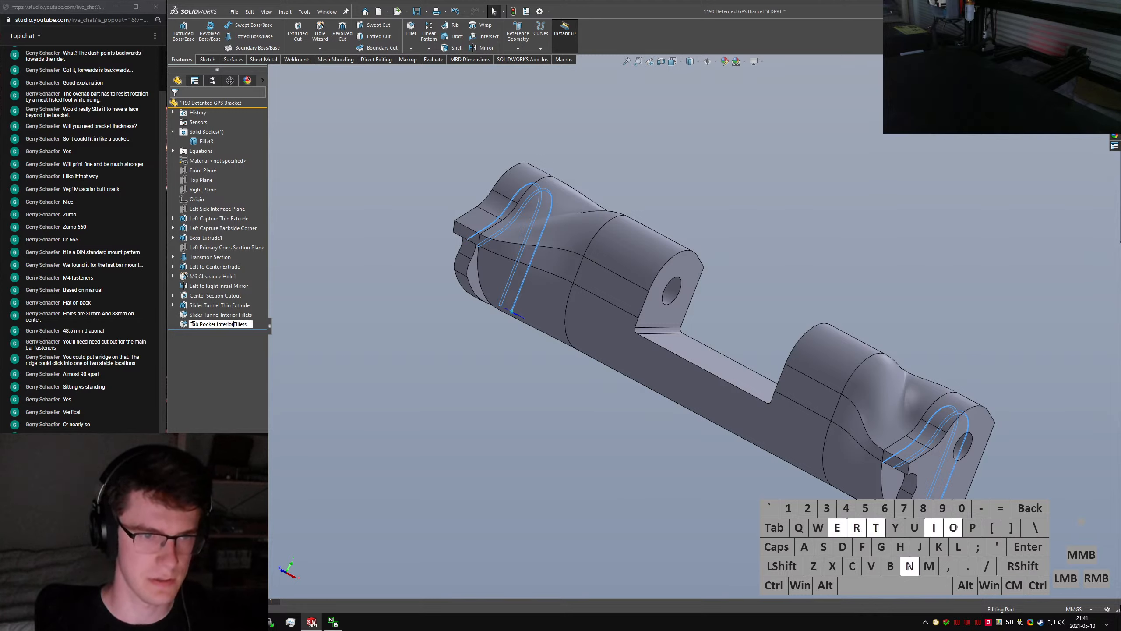
key(Return)
click(549, 439)
key(ctrl+s)
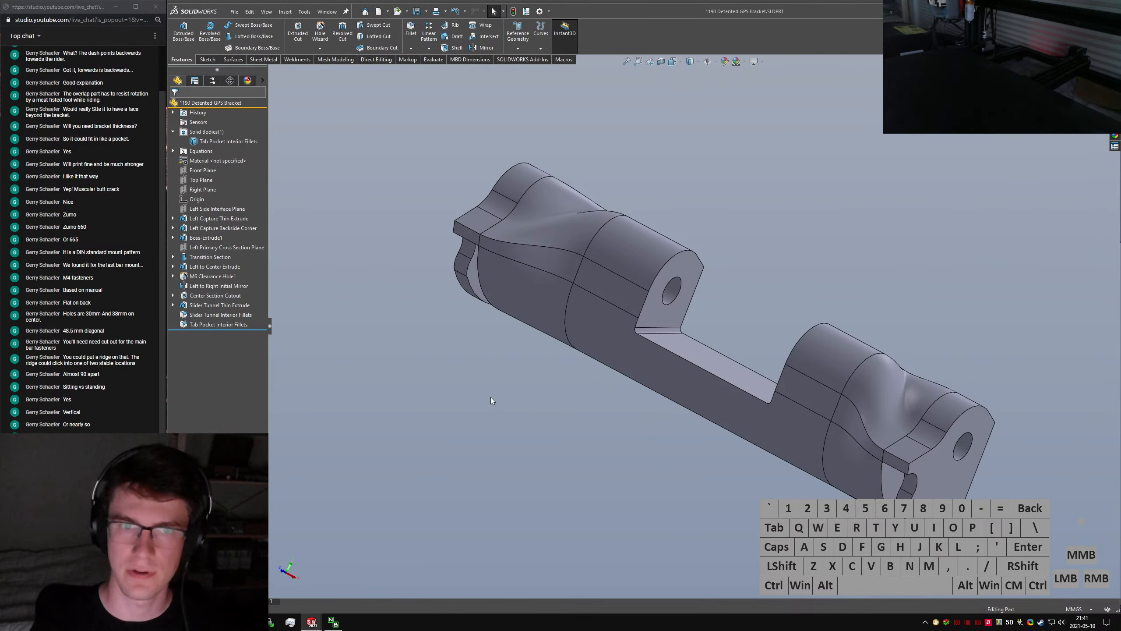
Start a 1 mm symmetric offset-face chamfer and select the curved outline edges of both outer end faces plus one straight back edge
key(c)
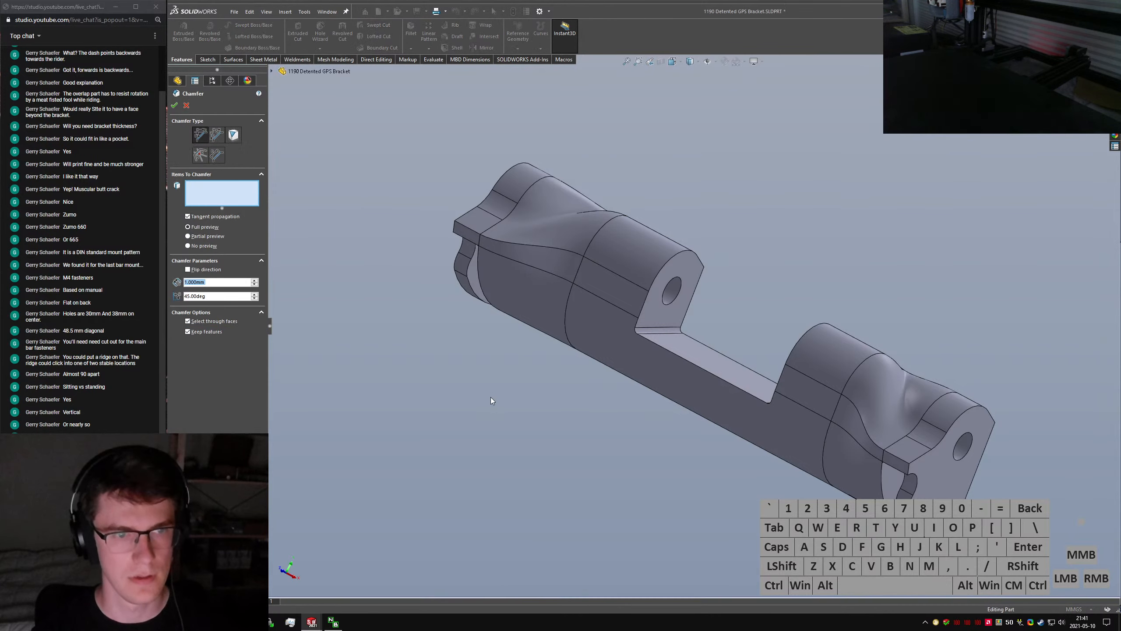
click(202, 156)
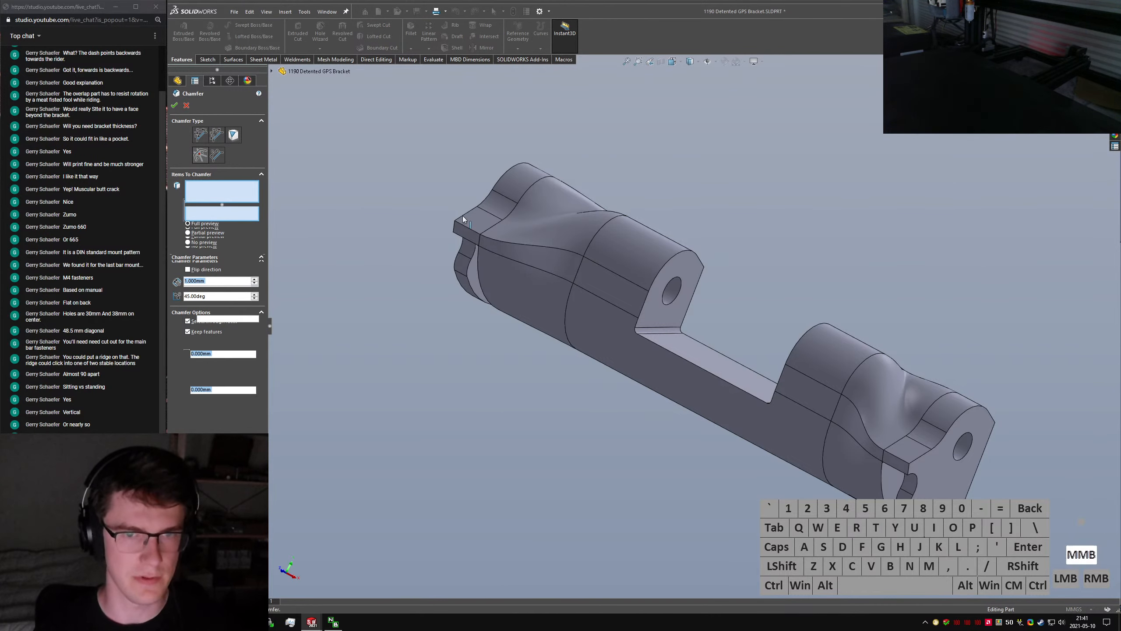
middle_drag(465, 222, 581, 256)
click(590, 208)
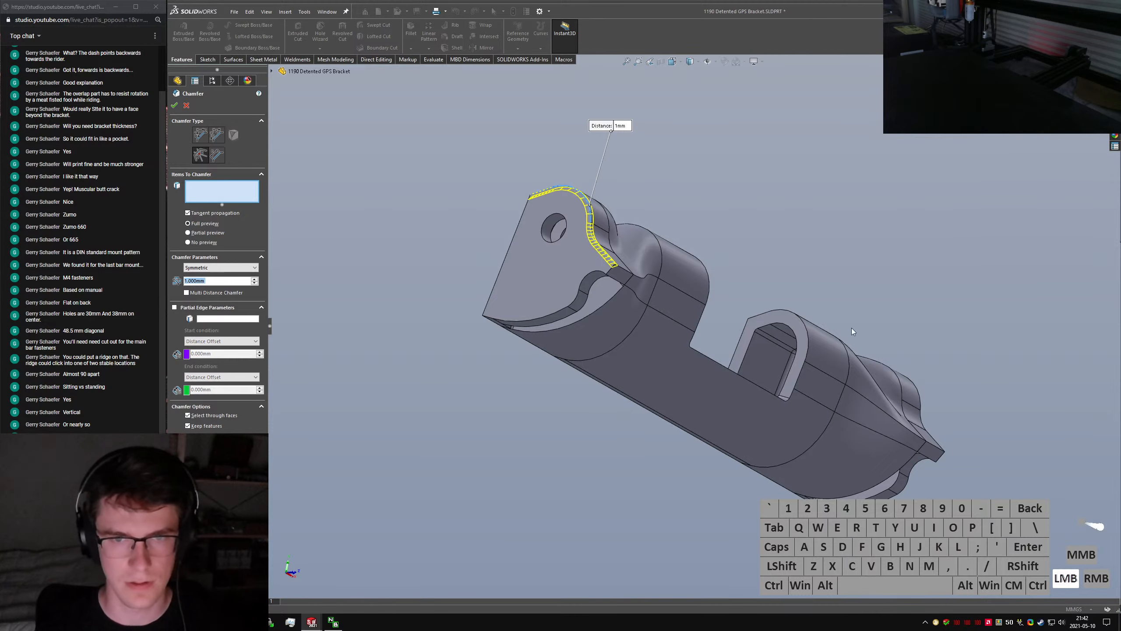
click(920, 395)
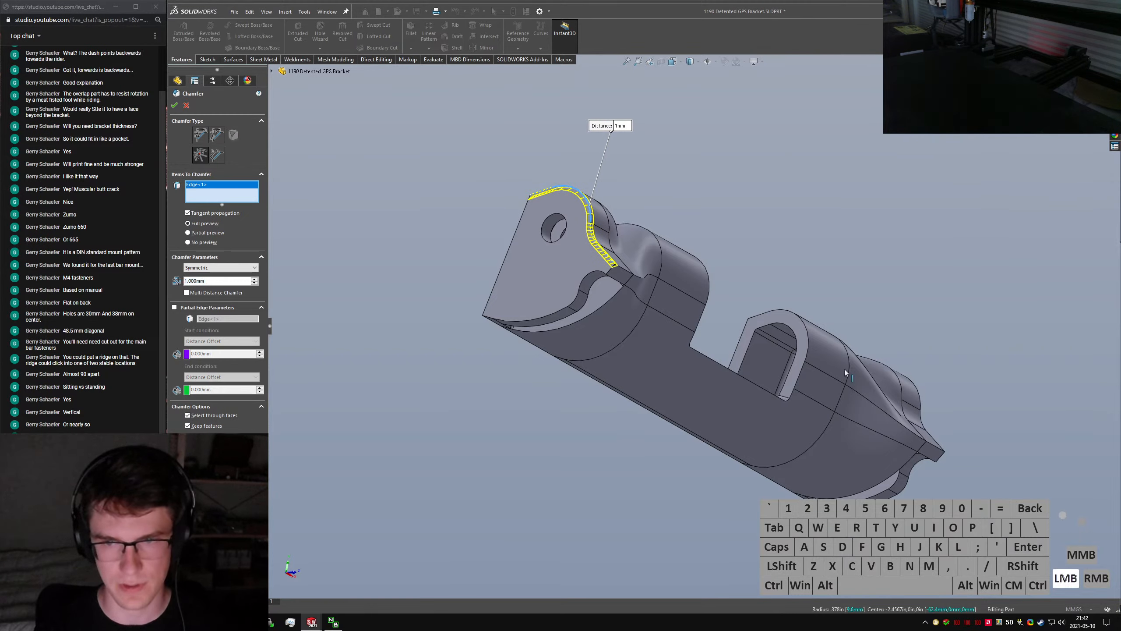
click(497, 282)
middle_drag(500, 283, 565, 316)
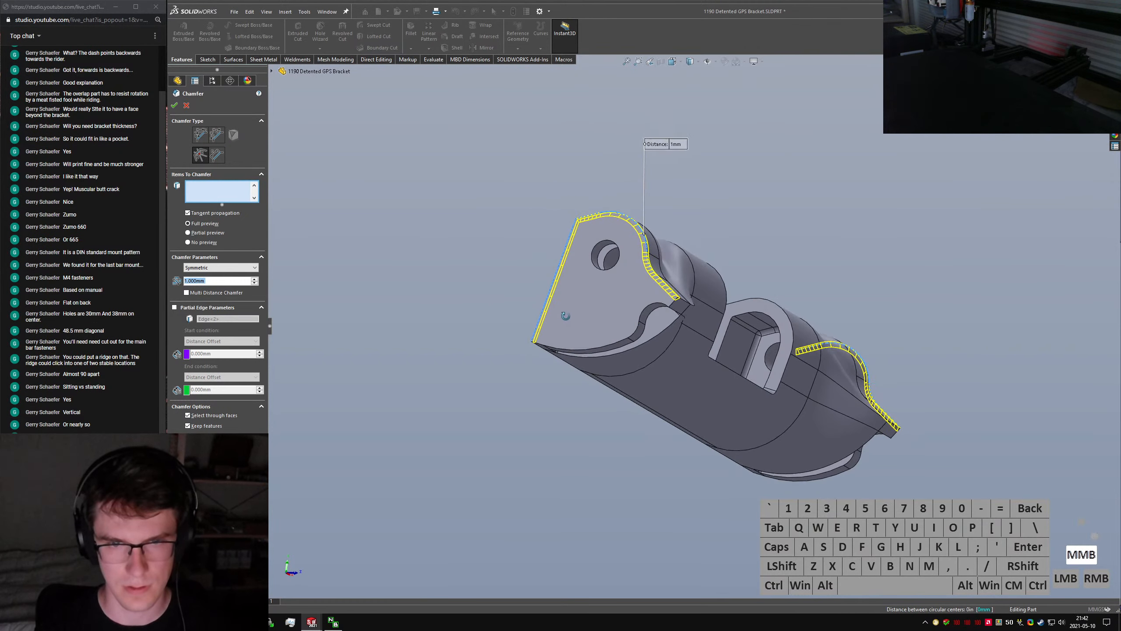
click(581, 353)
click(849, 474)
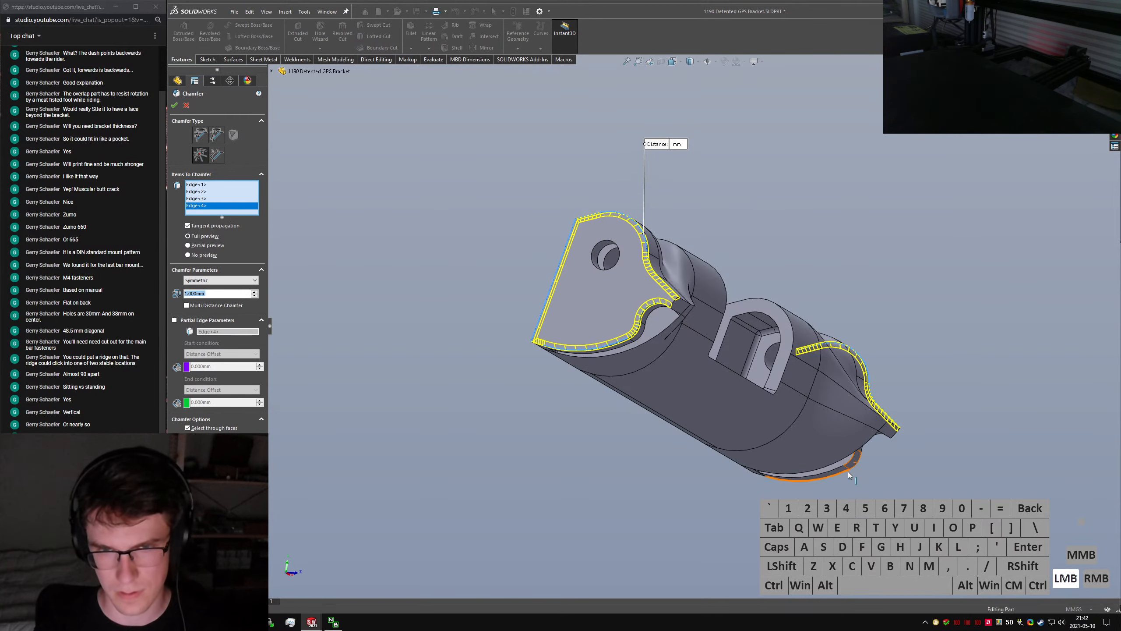
Add the short edge at the tab tip and the straight back edge of the other end face to the chamfer
middle_drag(670, 321, 682, 314)
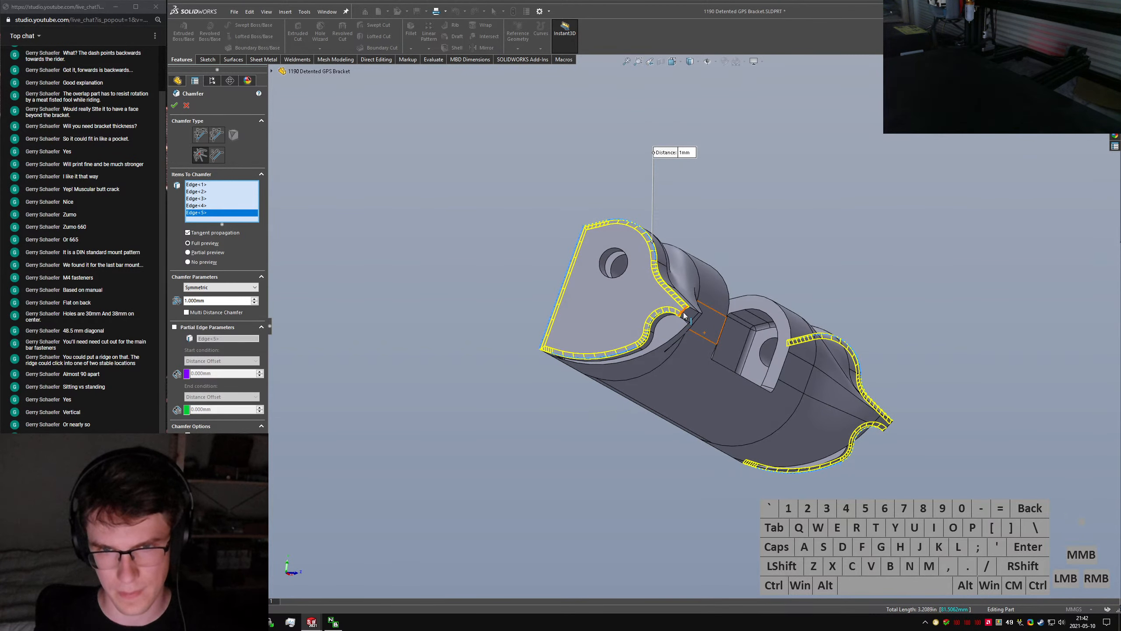
click(683, 314)
click(692, 313)
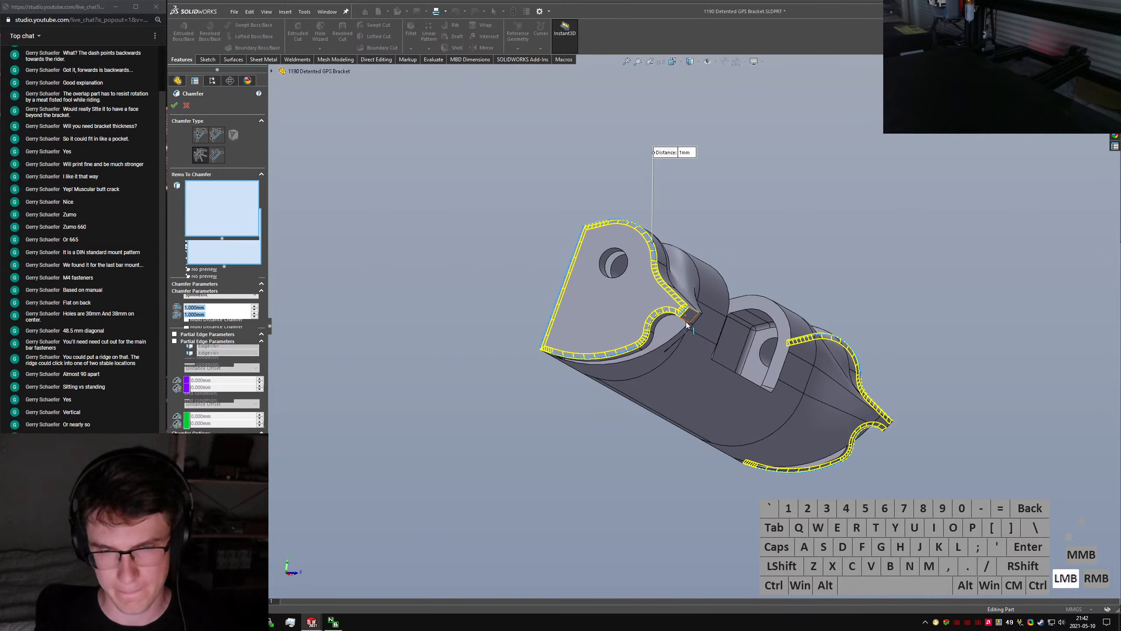
middle_drag(692, 313, 657, 417)
click(534, 323)
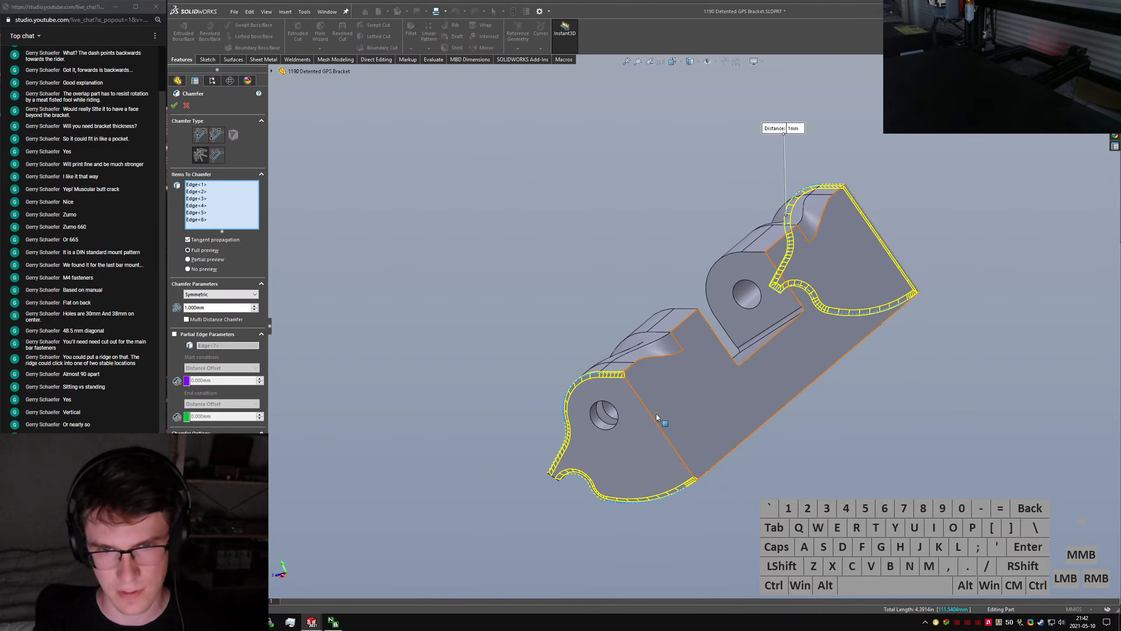
click(652, 418)
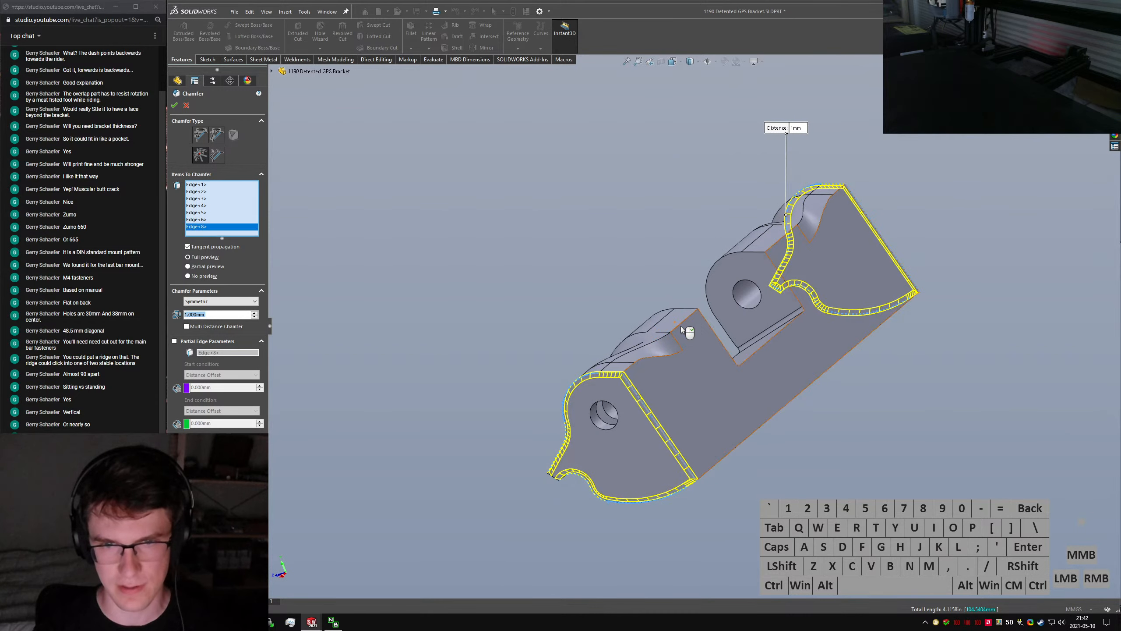
Add the upper edges and the long lower edge of the flat back face to the chamfer and apply it
click(681, 323)
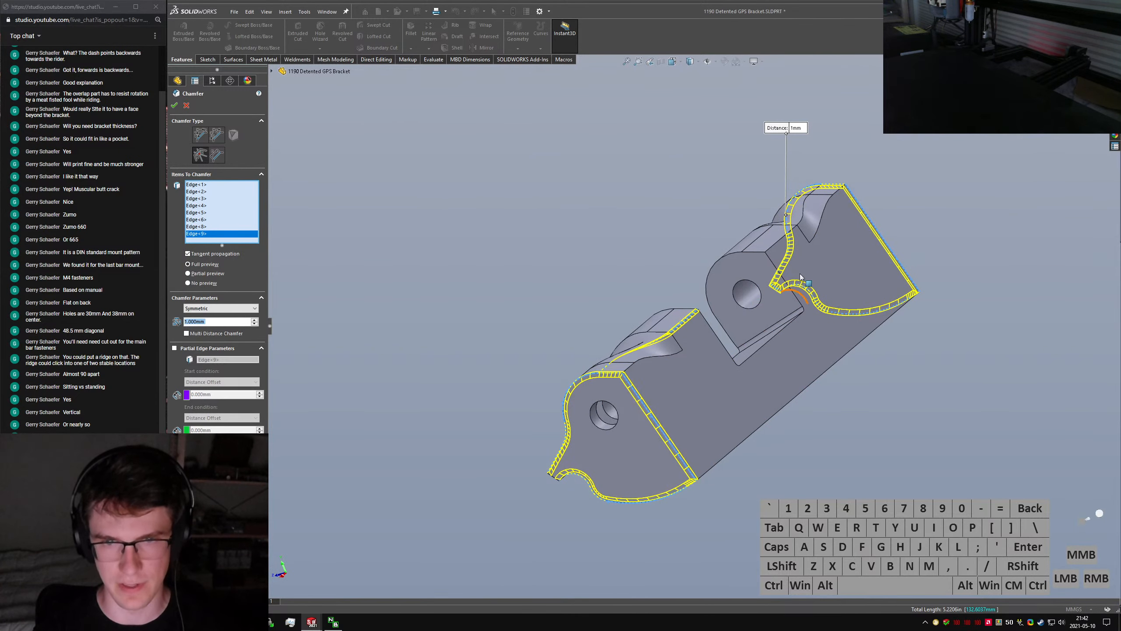
click(778, 240)
click(630, 367)
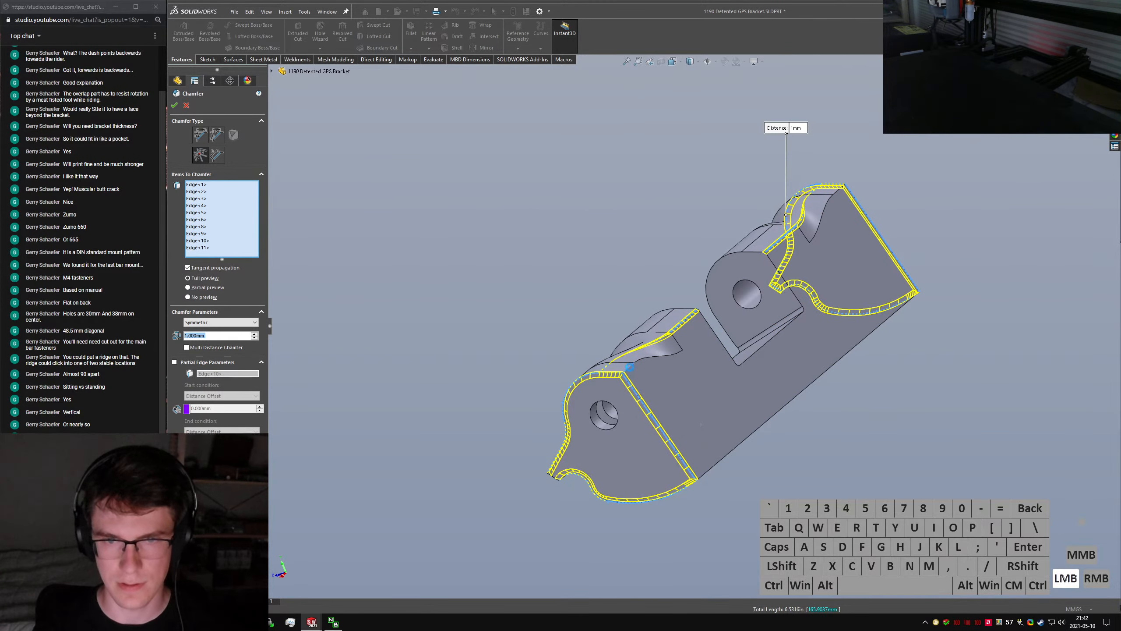
click(840, 194)
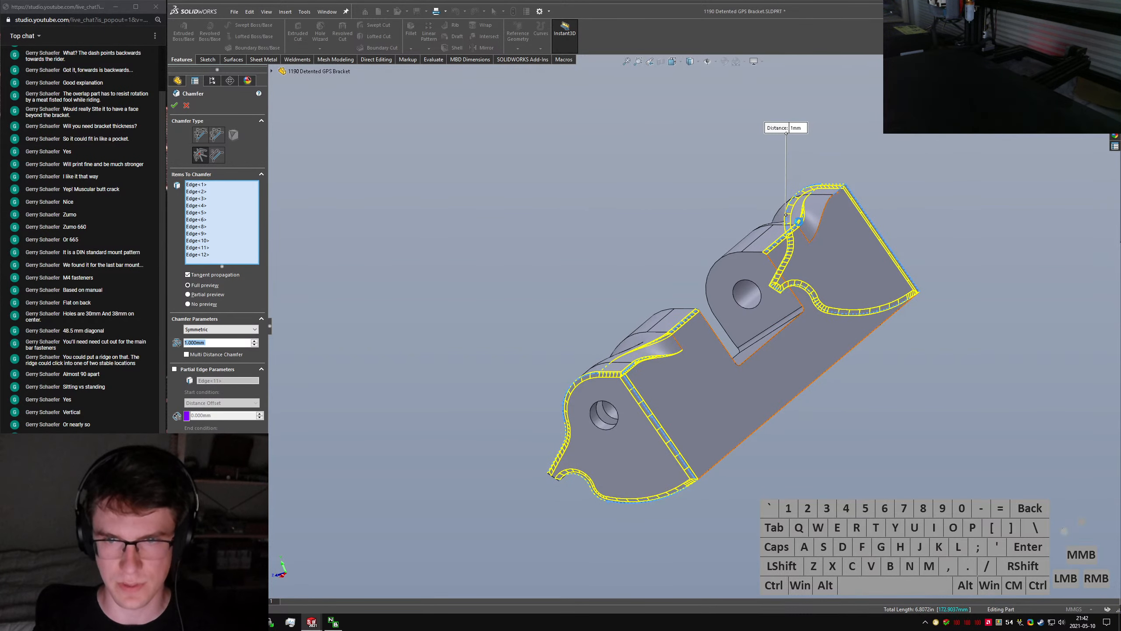
middle_drag(830, 201, 572, 497)
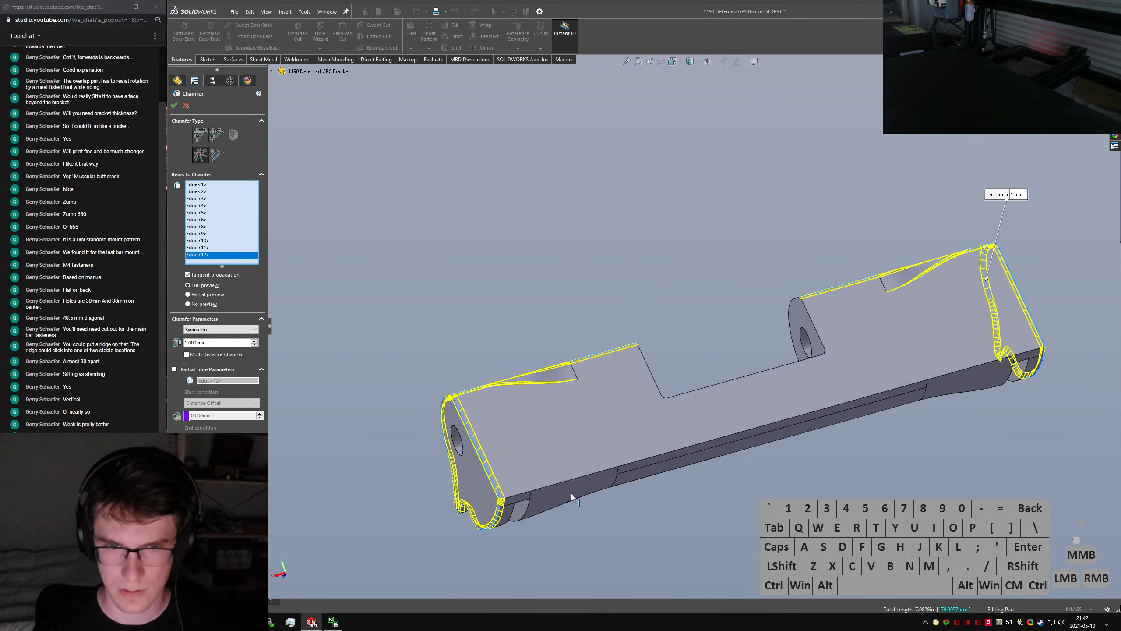
click(655, 460)
right_click(655, 459)
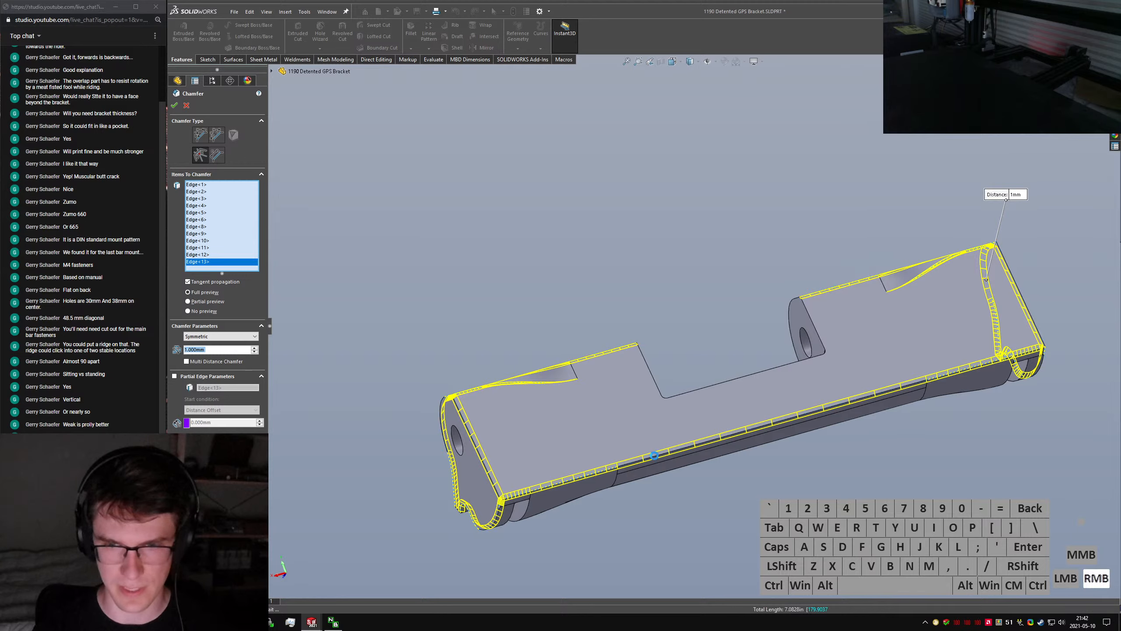
middle_drag(841, 365, 611, 463)
Edit the chamfer to include the edges around the center cutout on its front and back sides
right_click(204, 334)
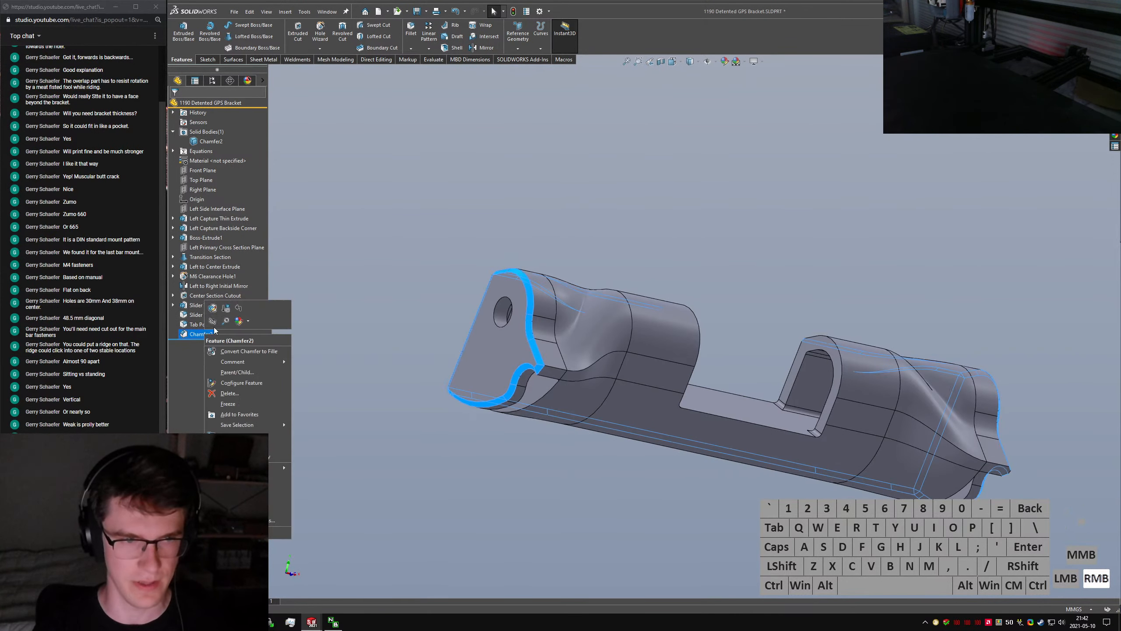
click(210, 310)
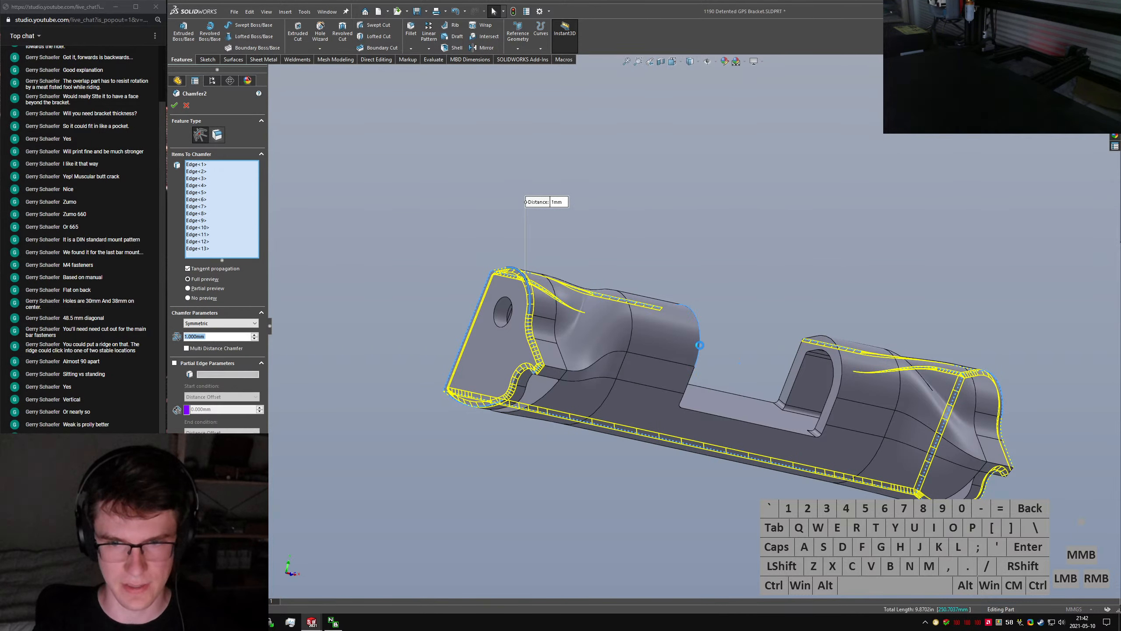
click(698, 346)
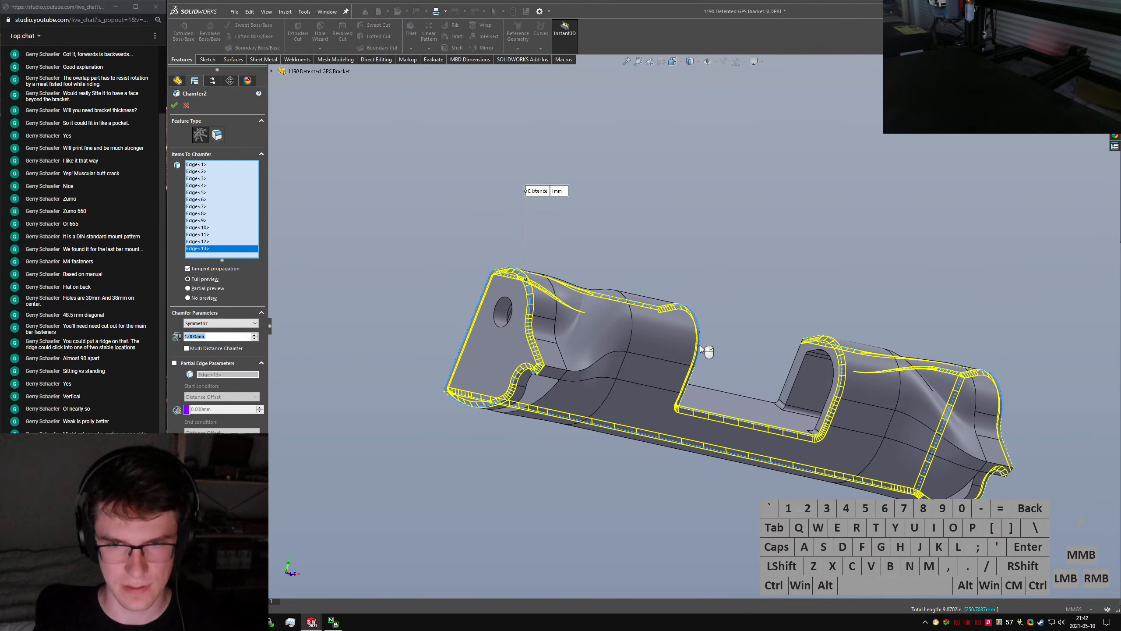
click(790, 378)
right_click(784, 376)
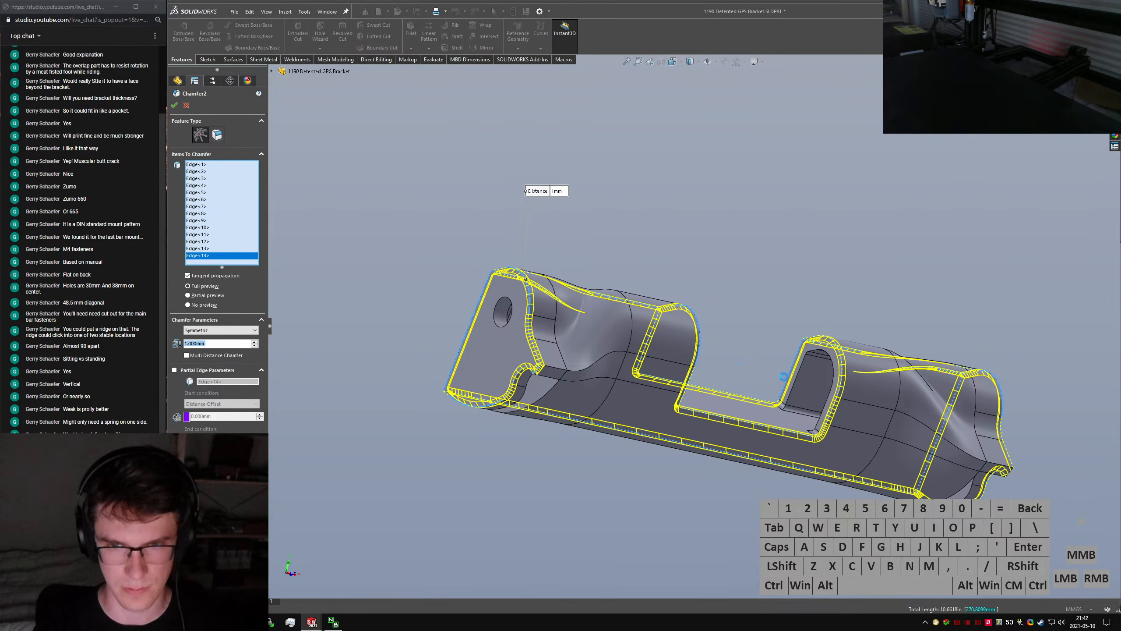
middle_drag(749, 367, 744, 342)
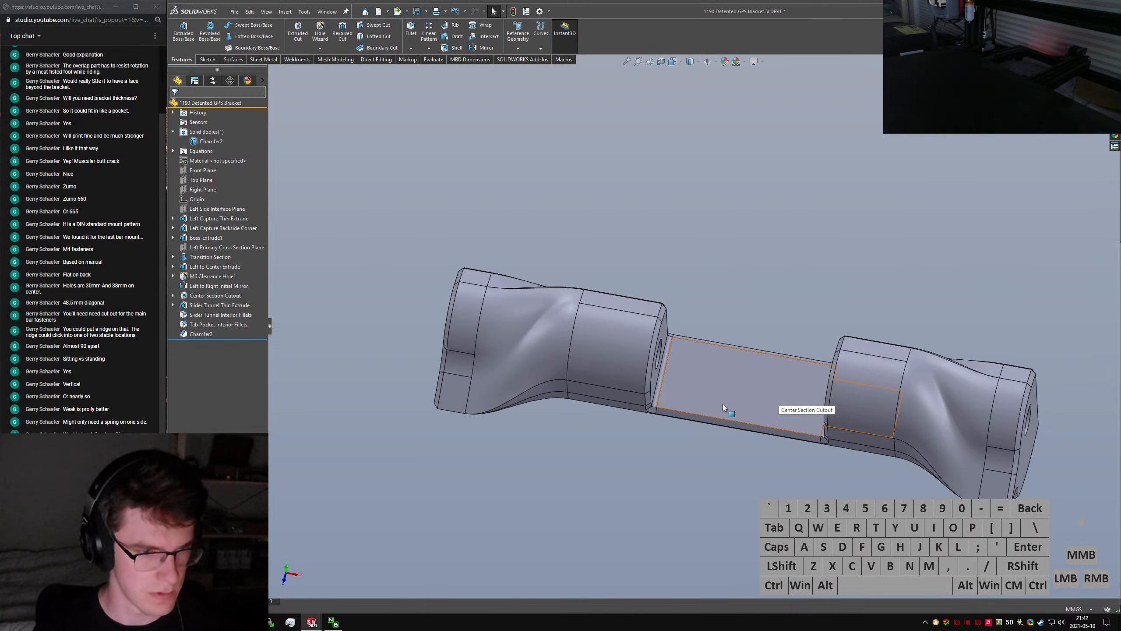
Save the part and inspect the chamfered edges from several angles
click(675, 279)
middle_drag(649, 326, 649, 298)
click(648, 254)
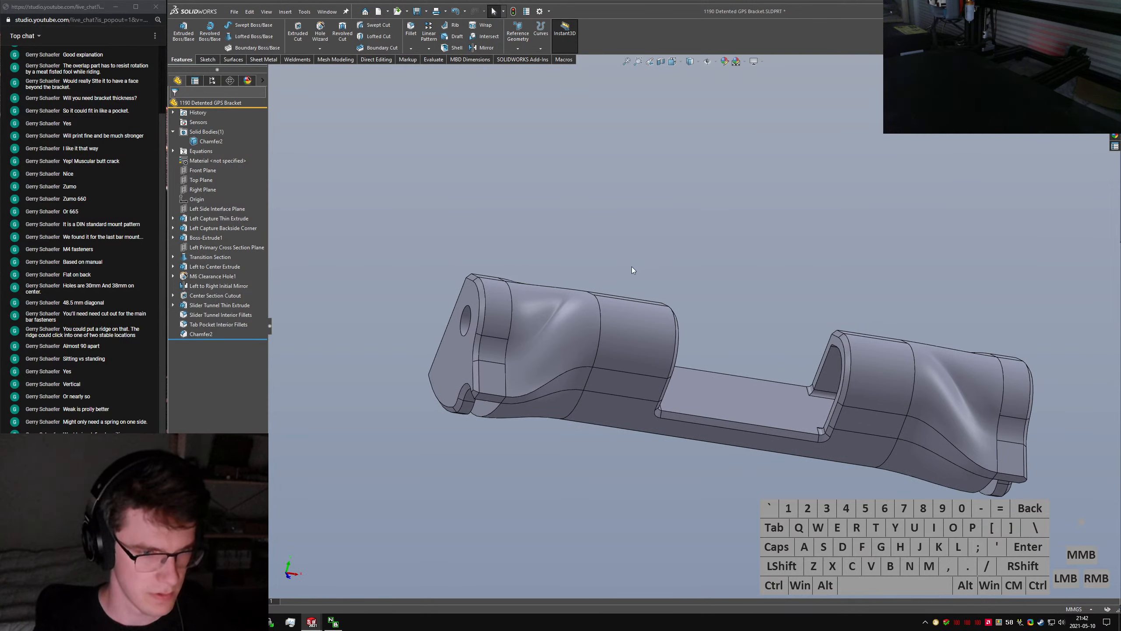
key(ctrl+s)
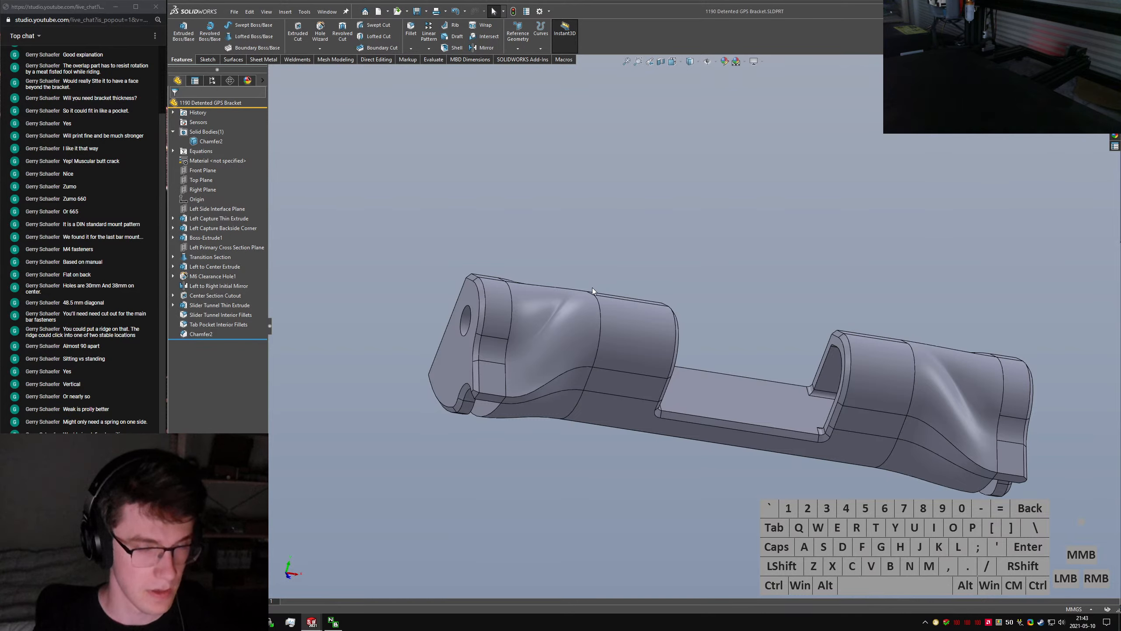
middle_drag(592, 288, 485, 253)
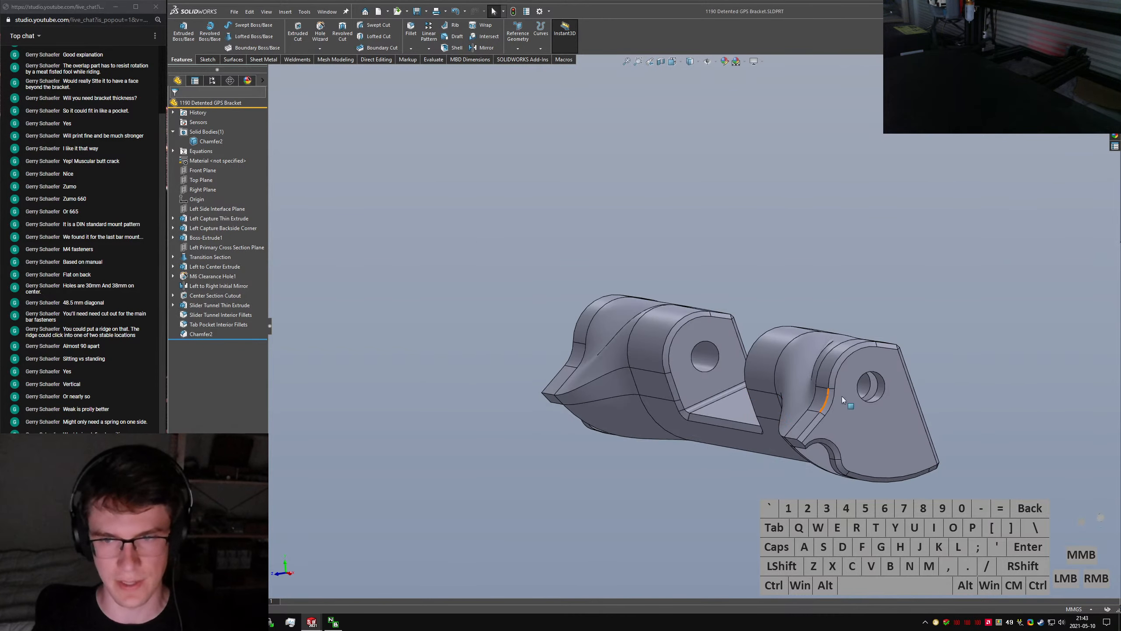
middle_drag(842, 396, 907, 392)
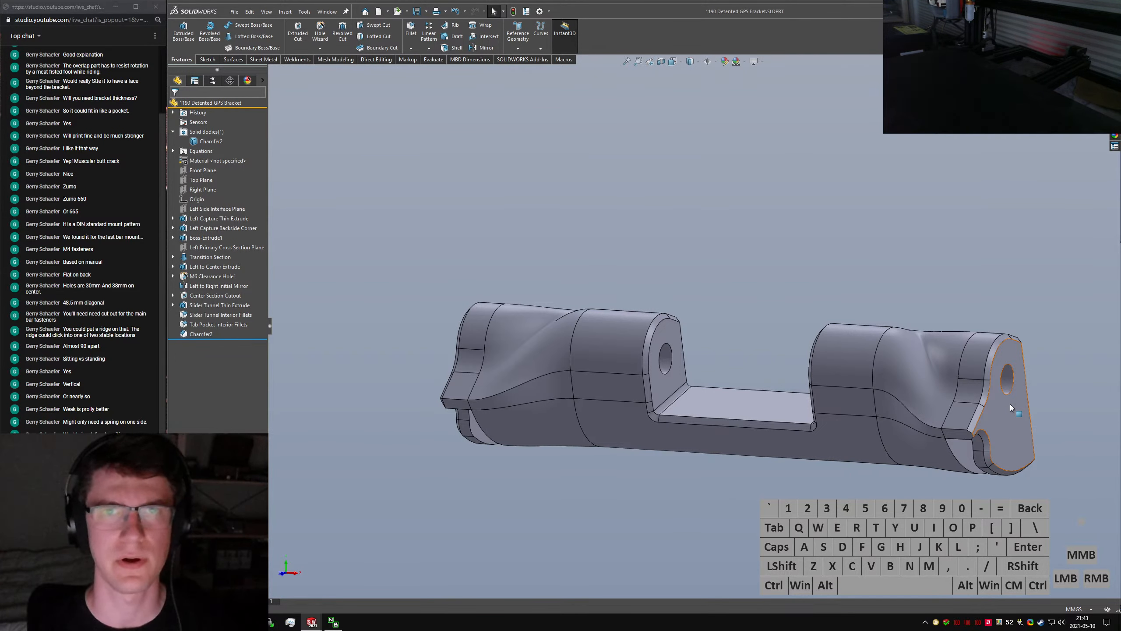
Measure the end cap's wall thickness between its flat outer face and the parallel face behind it
scroll(1025, 451, down, 5)
click(914, 408)
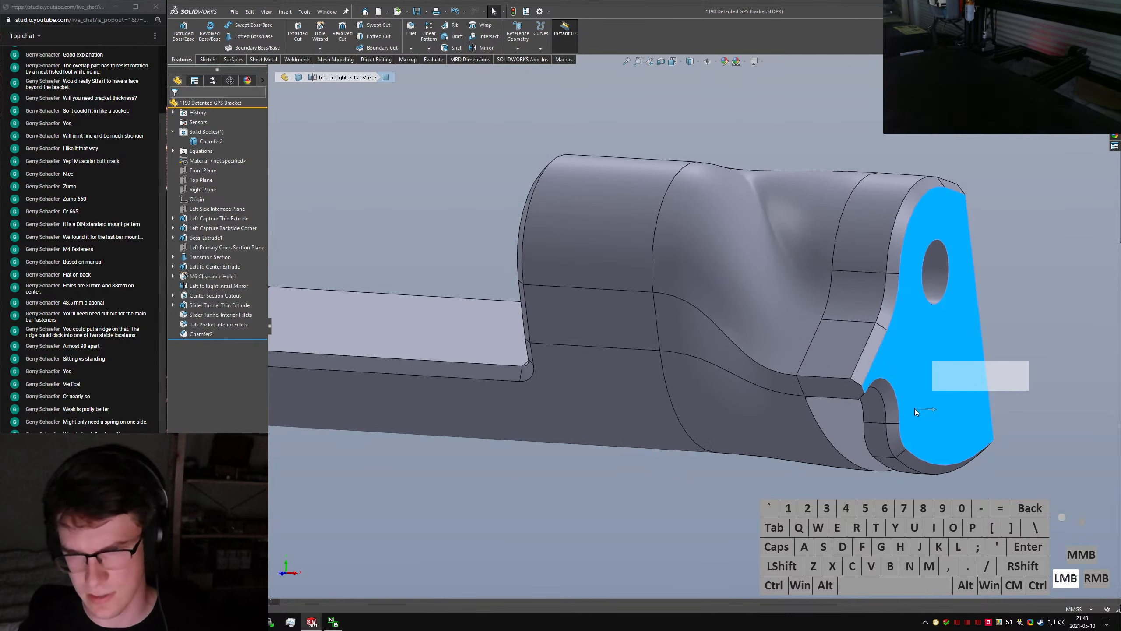
middle_drag(915, 409, 924, 412)
ctrl+click(893, 427)
ctrl+scroll(892, 427, up, 6)
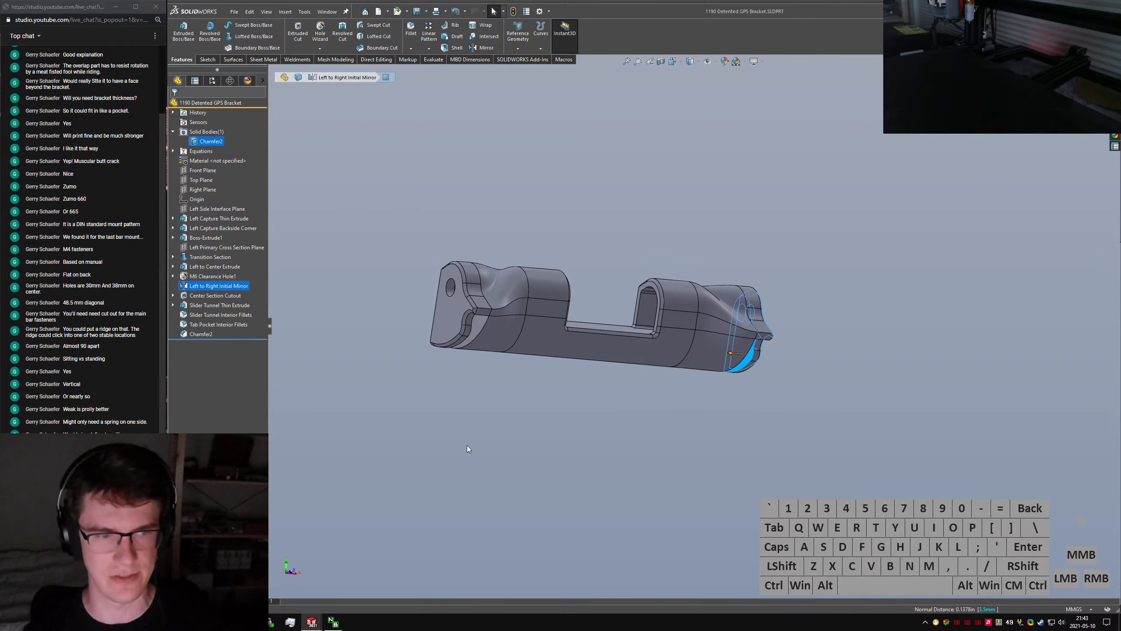
scroll(461, 292, down, 6)
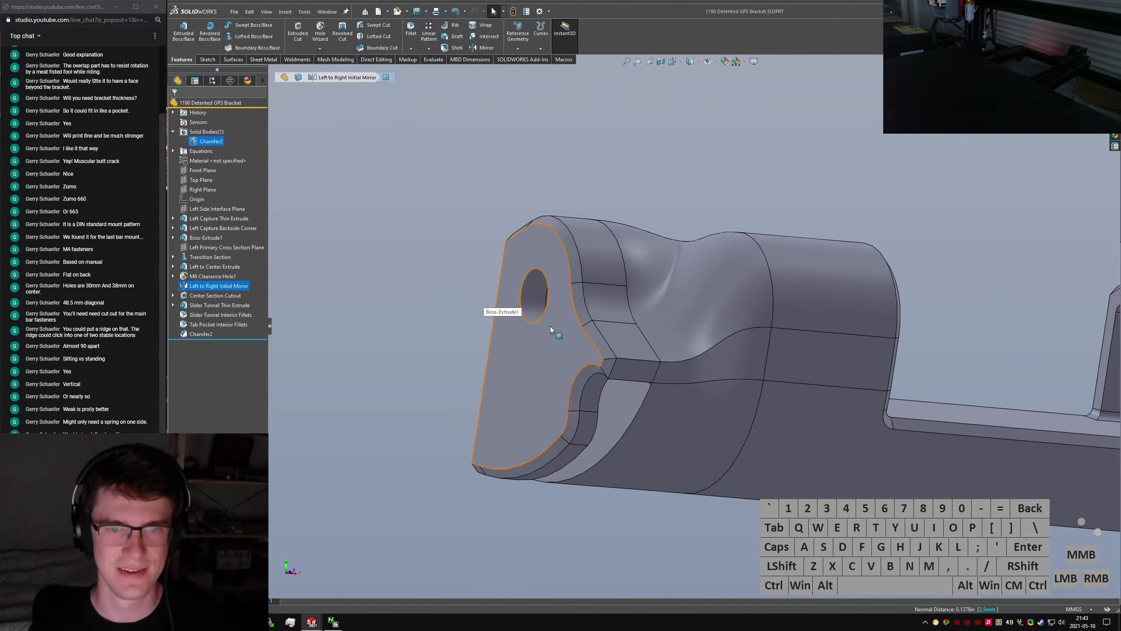
scroll(437, 367, up, 5)
Rename the outer-edge chamfer feature as "Exterior Chamfer"
click(198, 335)
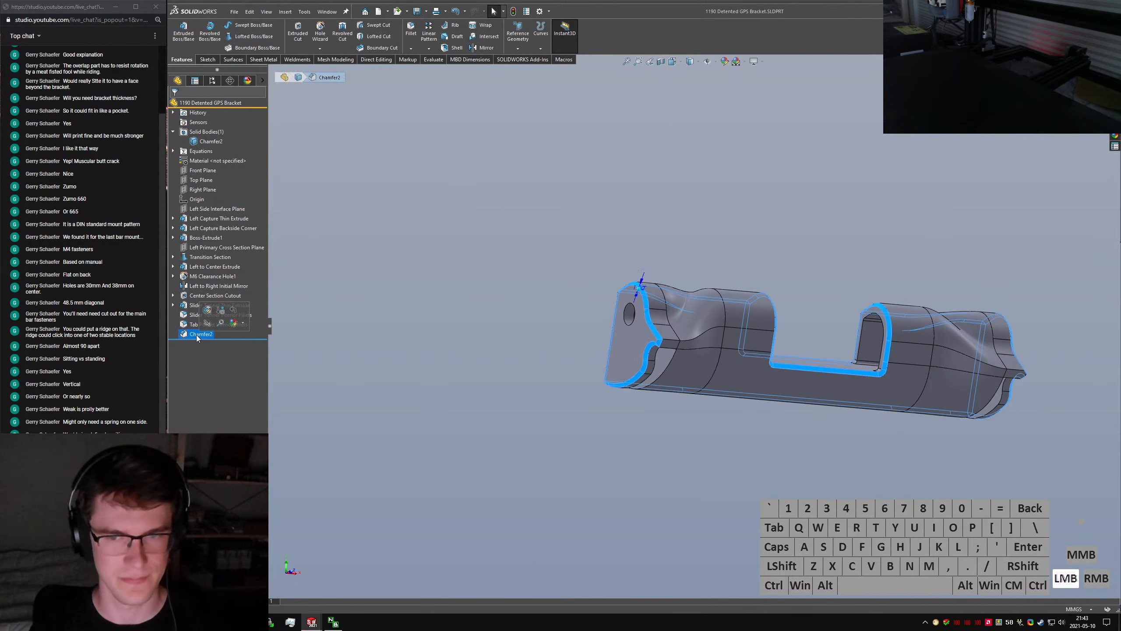
click(196, 334)
text(Exterior)
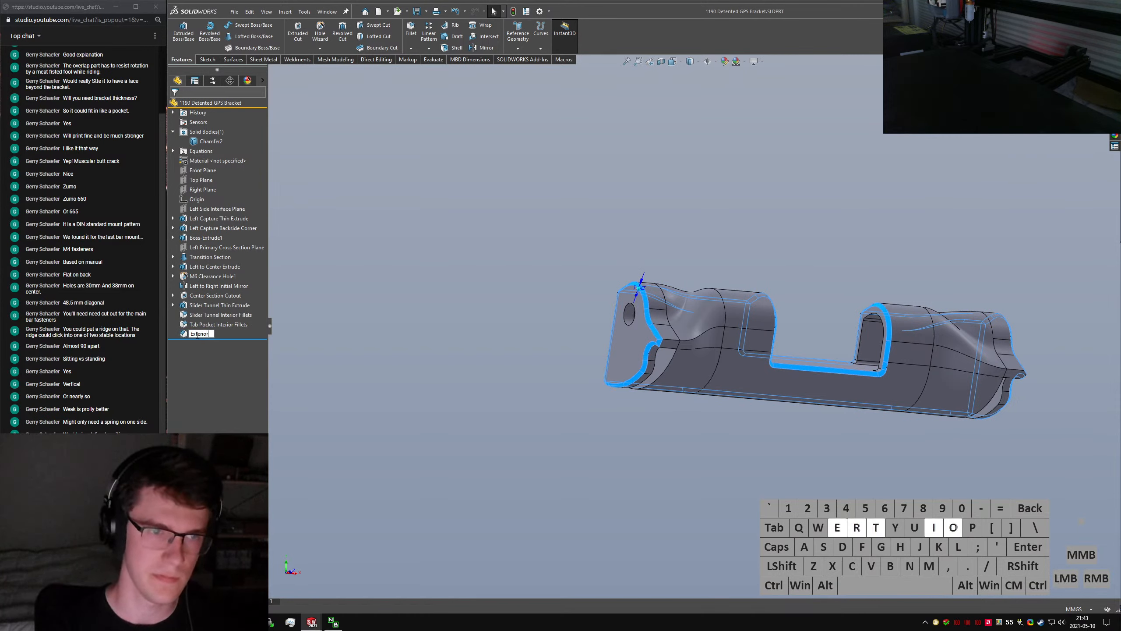
text( Chamfer)
key(Return)
Rename the Boss-Extrude1 feature as "Tab Cavity Cap"
click(204, 238)
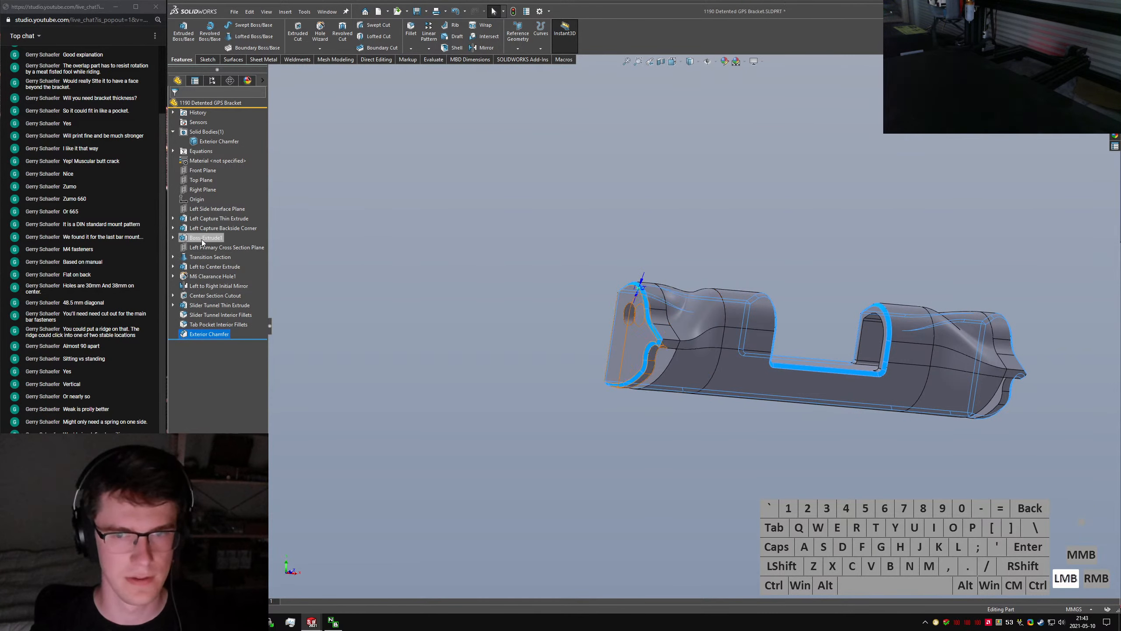
click(203, 239)
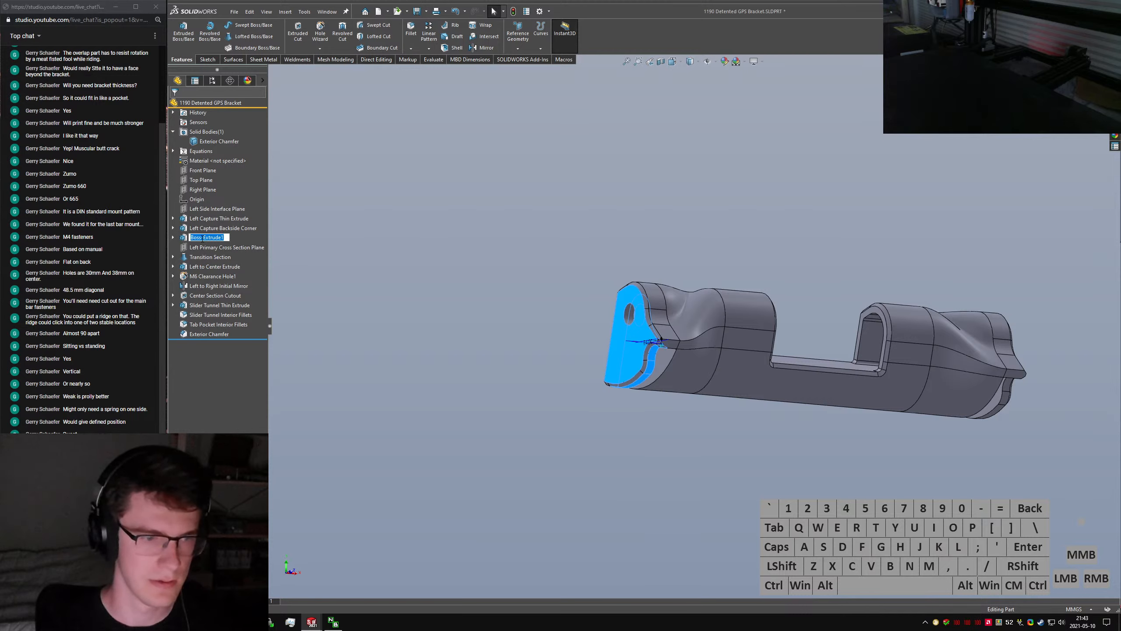
key(shift)
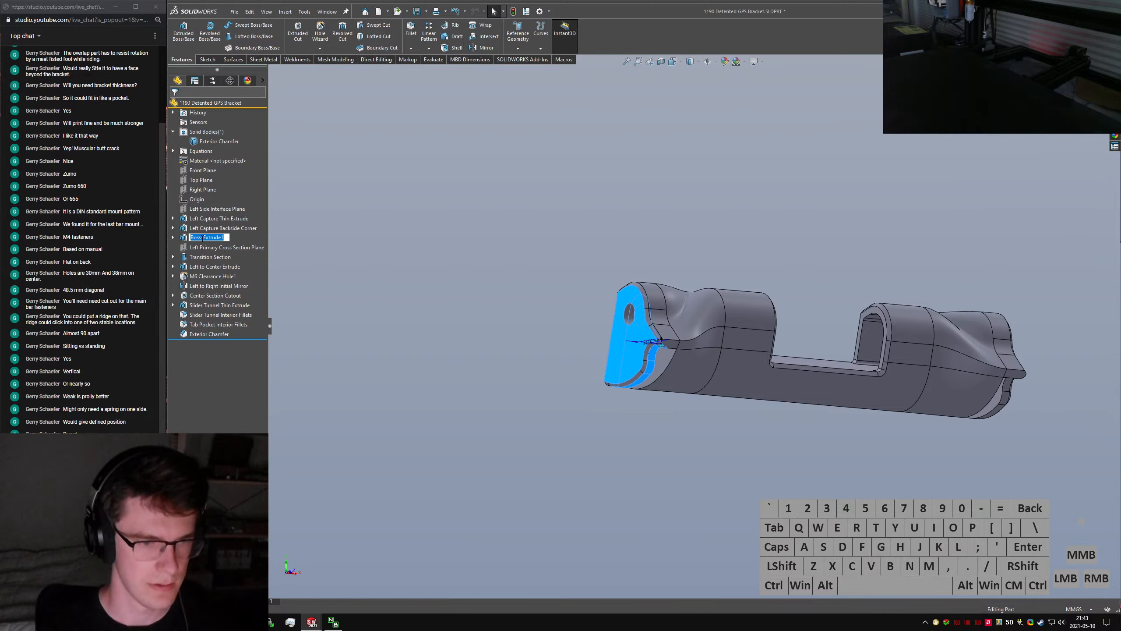
key(shift)
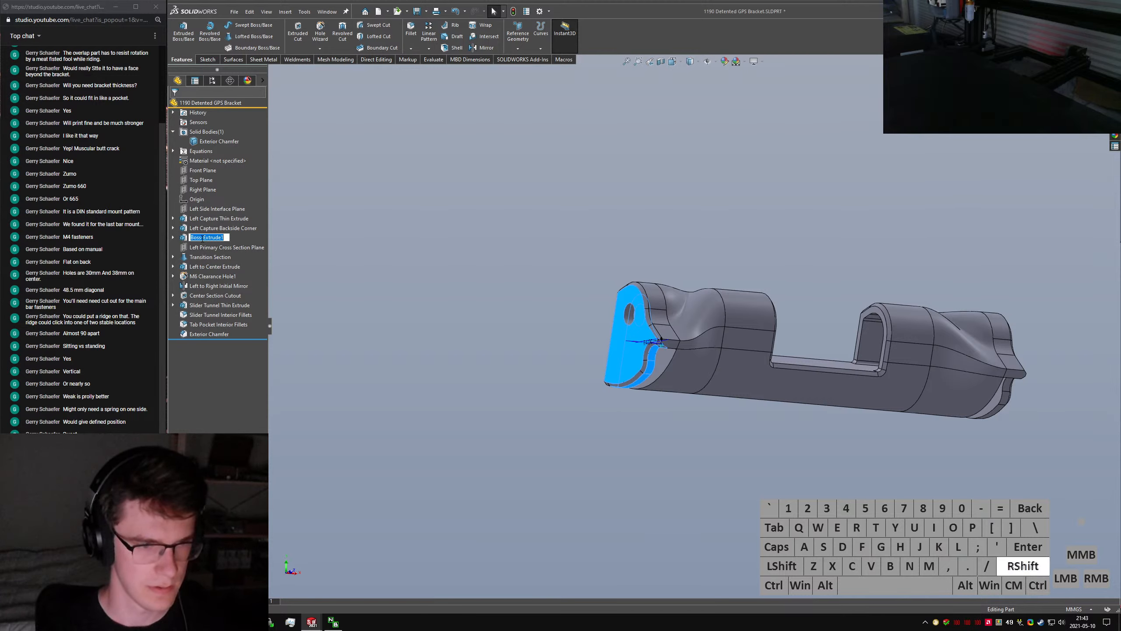
key(BackSpace)
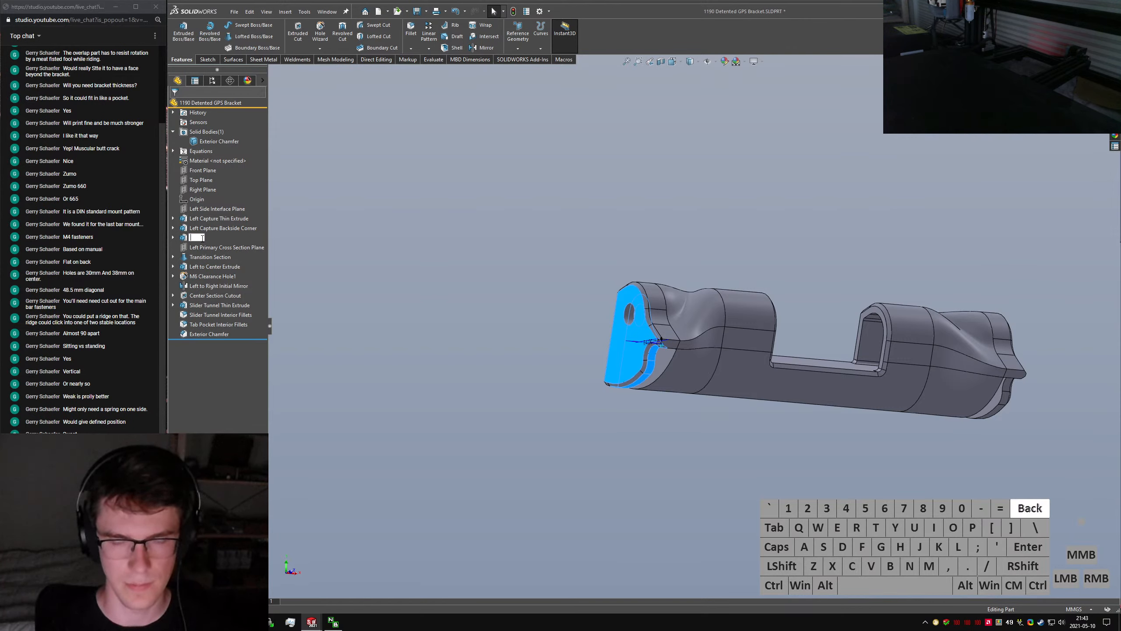
text(Tab Cap)
key(BackSpace)
key(BackSpace)
key(BackSpace)
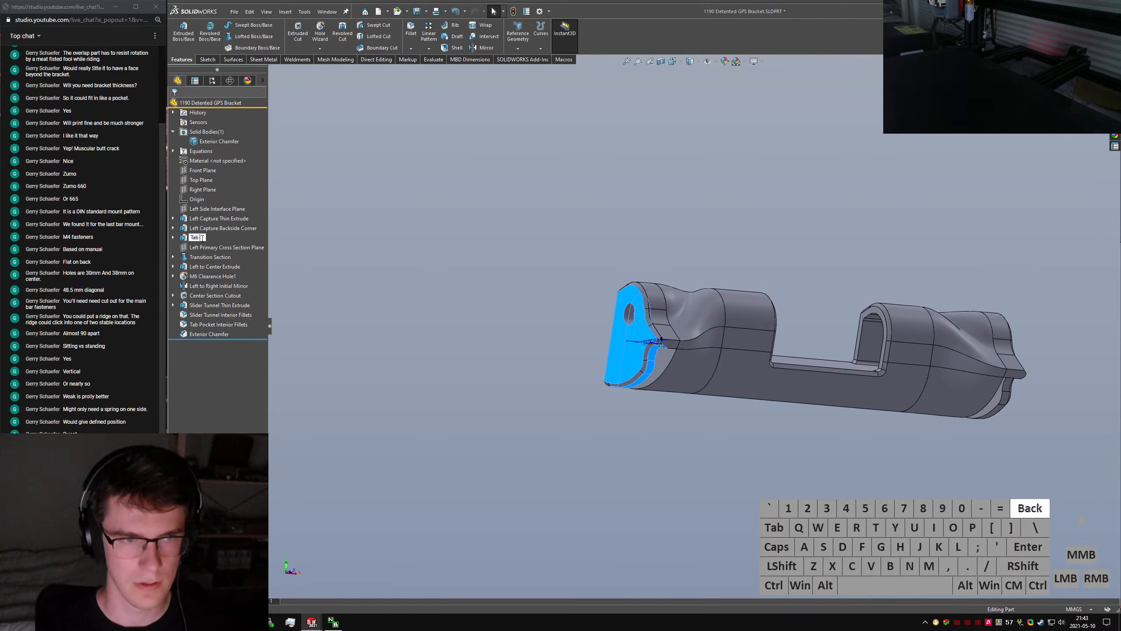
text(Cavity Cap)
key(Return)
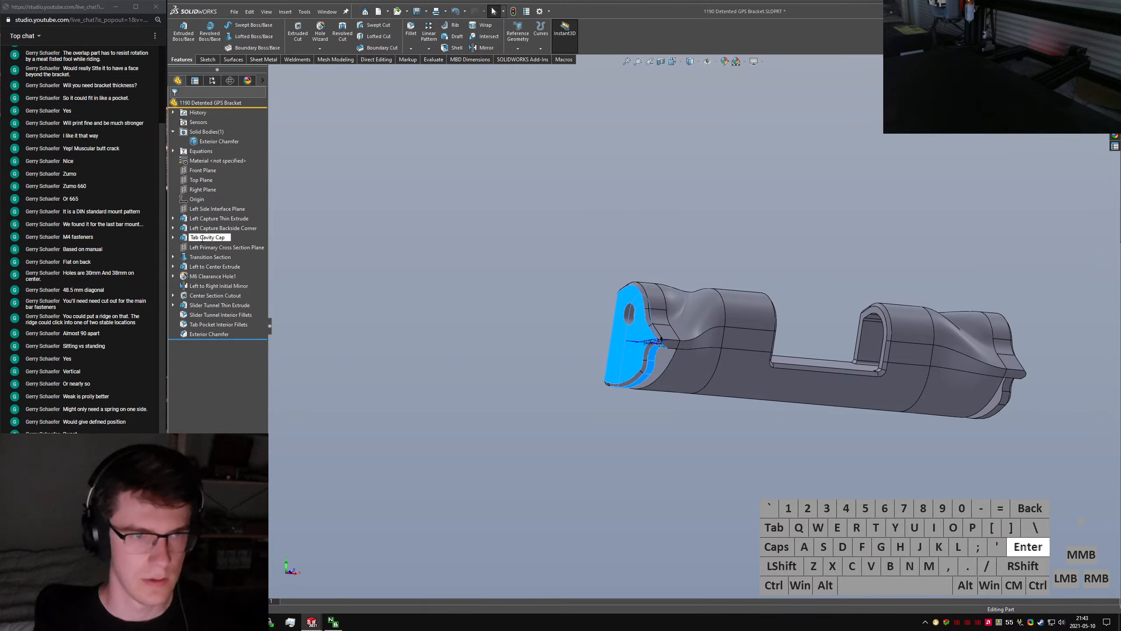
Roll the feature history back to just after the Slider Tunnel Thin Extrude
click(563, 490)
scroll(658, 310, down, 3)
middle_drag(657, 310, 744, 330)
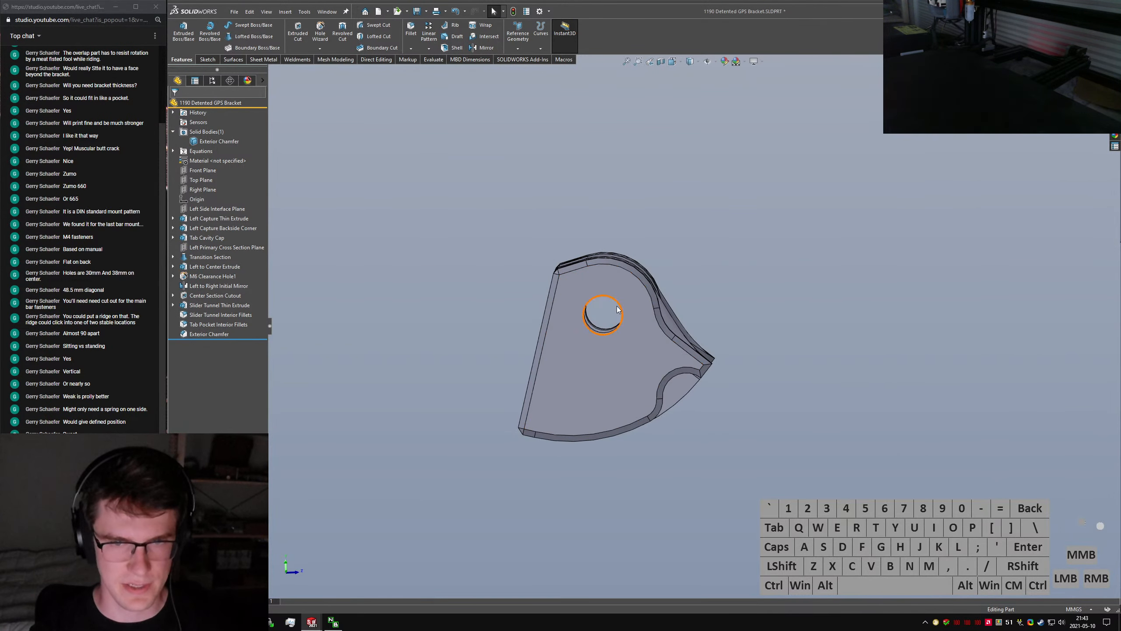
drag(228, 338, 228, 310)
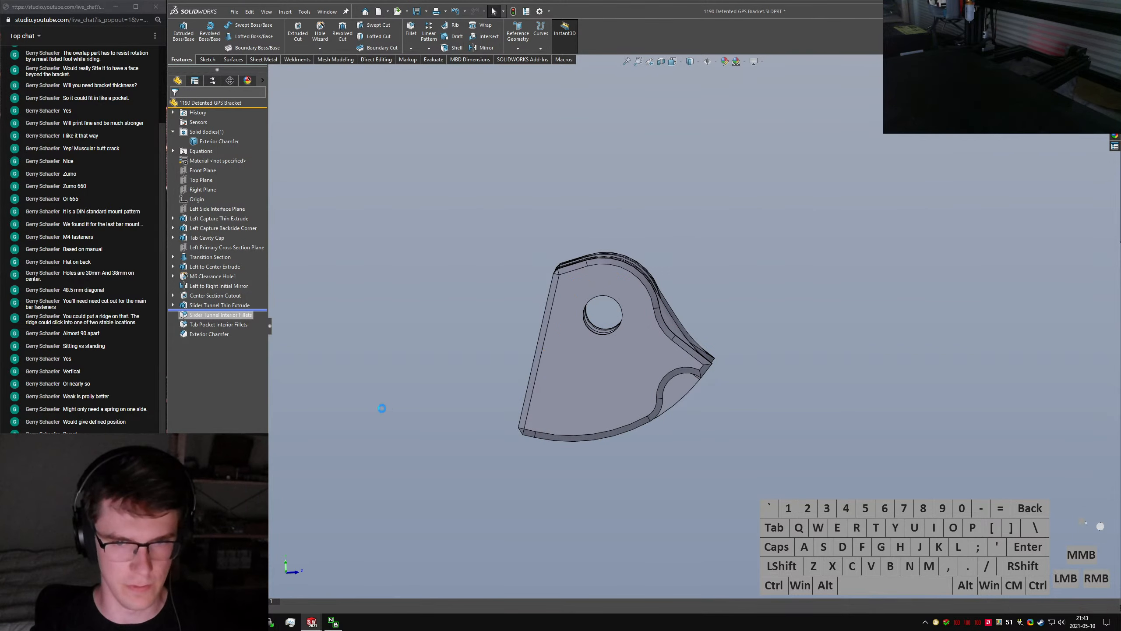
Start an extrude sketch on the flat end face and draw a hexagon centred on the bolt hole
text(sextru)
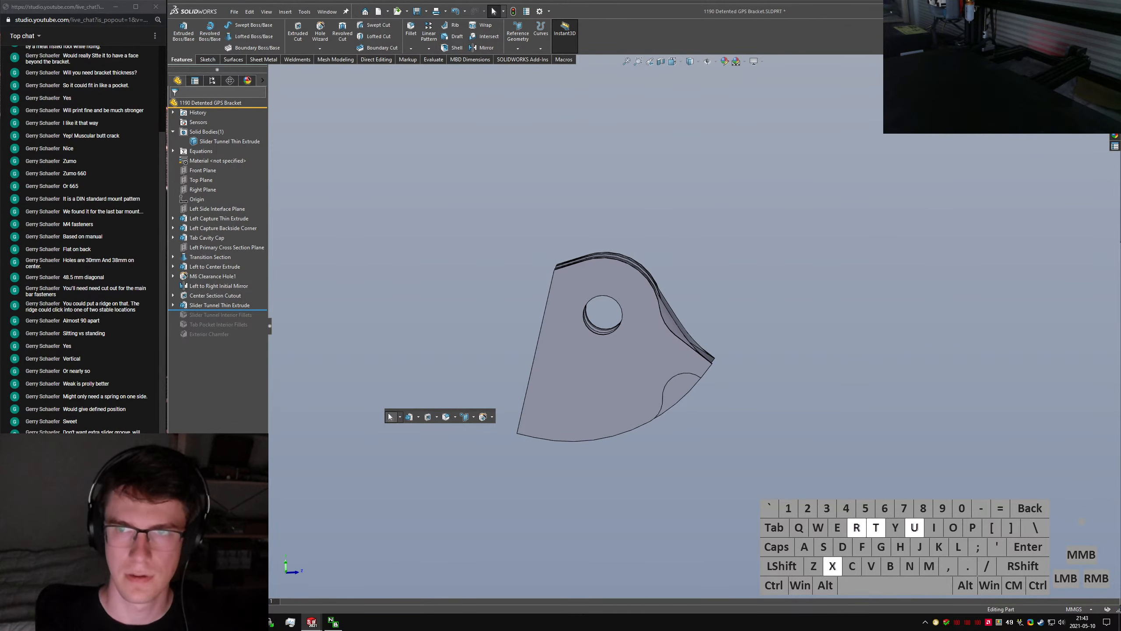
key(Return)
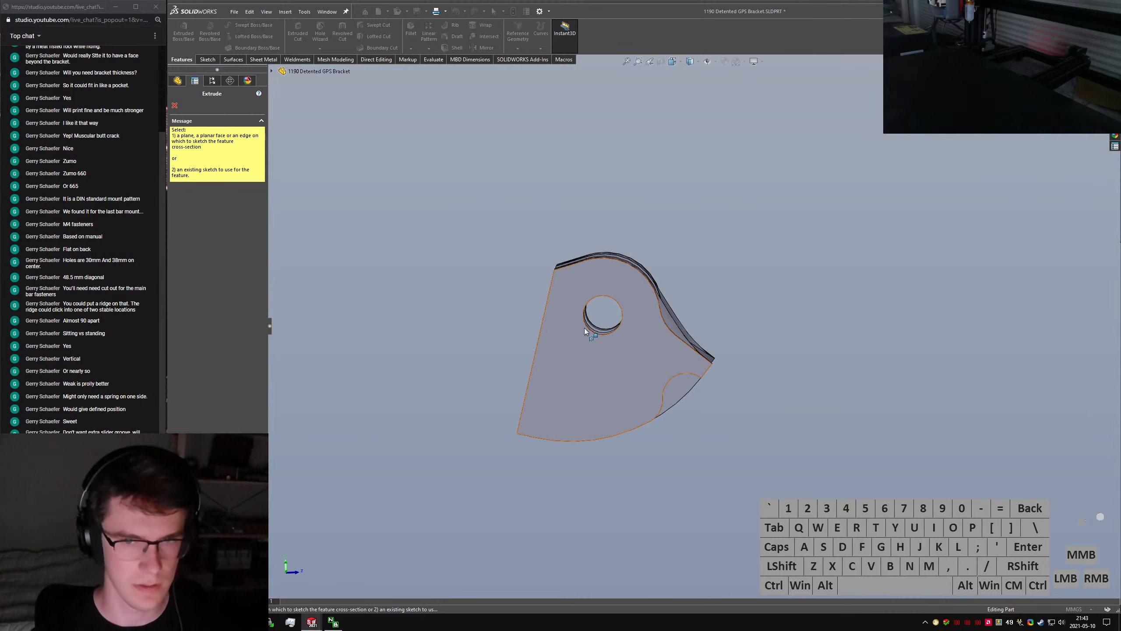
scroll(605, 302, down, 3)
middle_drag(607, 299, 627, 287)
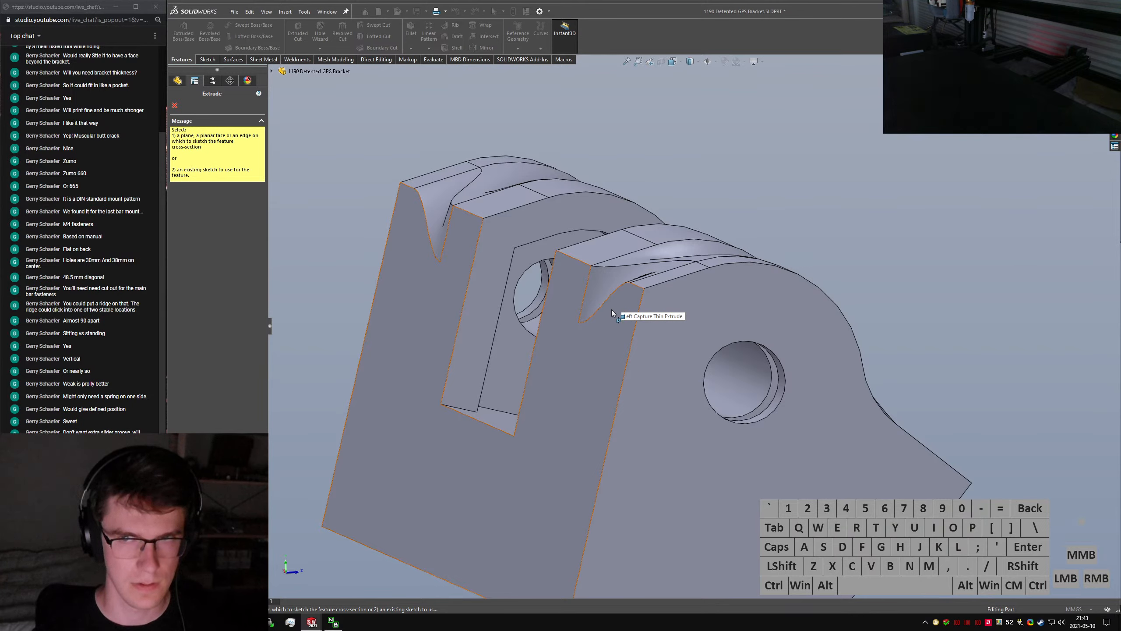
click(753, 315)
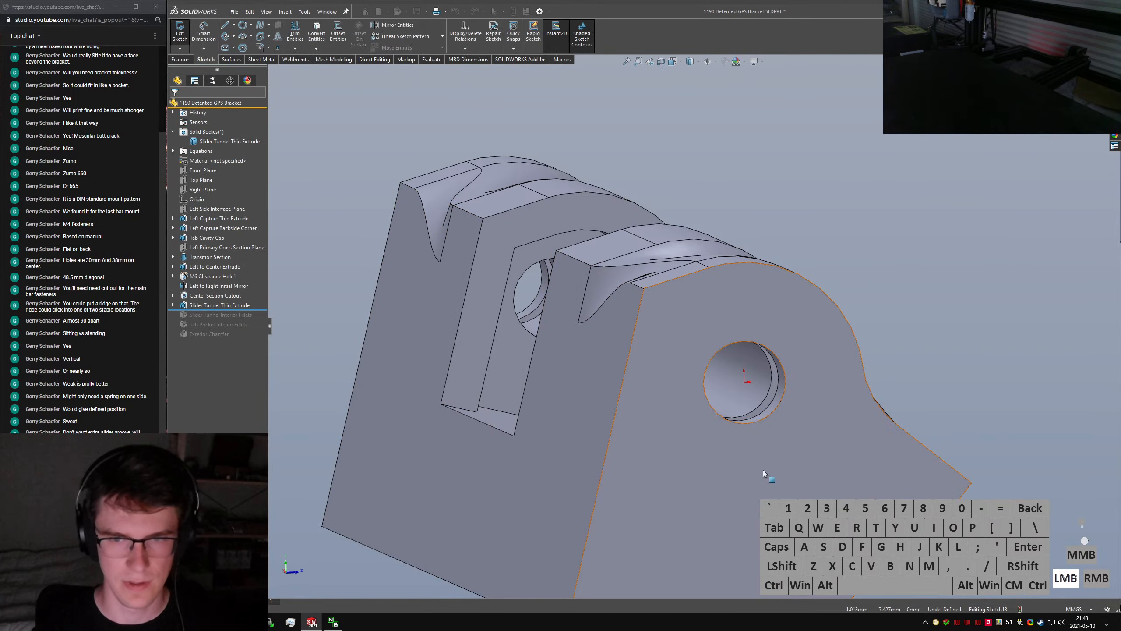
click(242, 47)
click(745, 380)
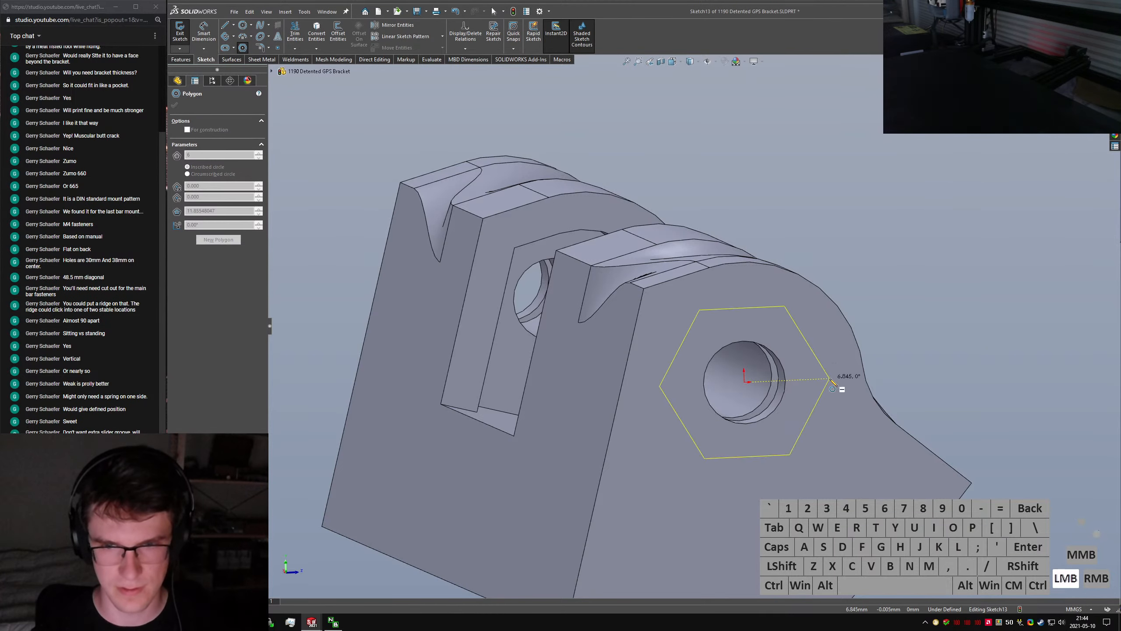
click(761, 301)
key(Escape)
Make one side of the hexagon parallel to the straight back edge of the end face
ctrl+drag(680, 344, 635, 339)
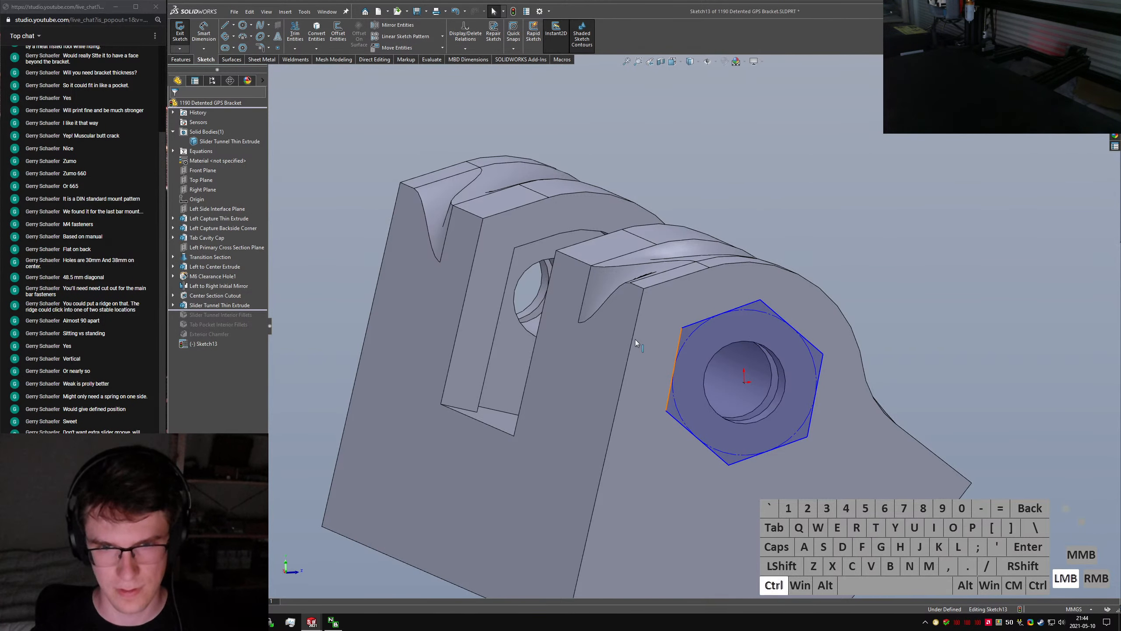
ctrl+click(624, 371)
key(alt+e)
right_drag(885, 327, 835, 259)
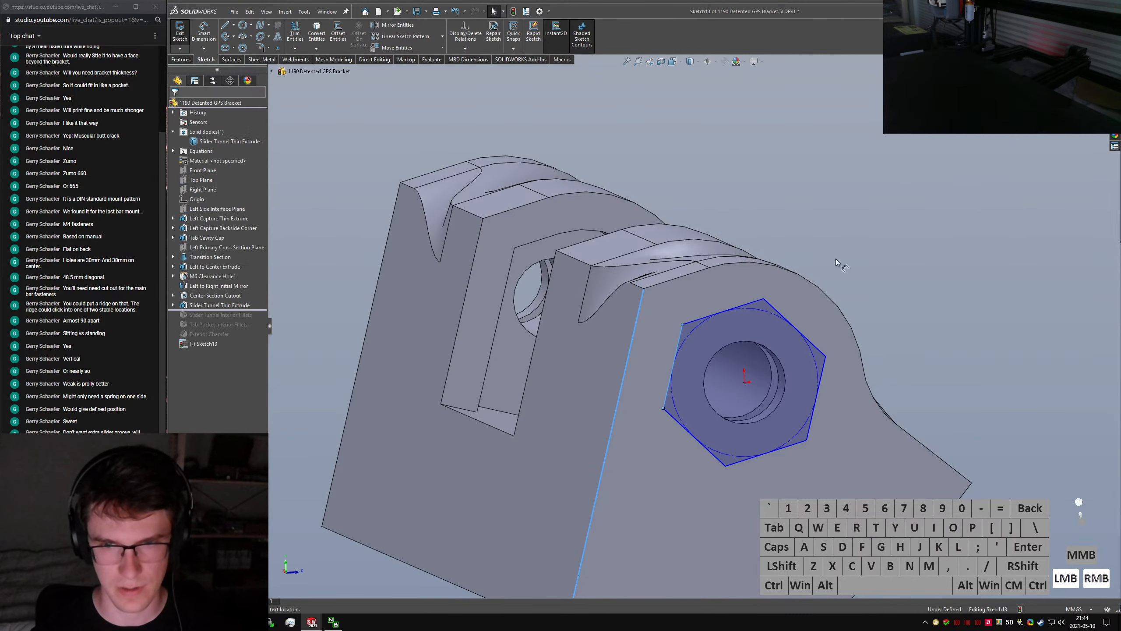
key(Escape)
Switch to Chrome and search Google for "M6 hhcs dimensions"
key(super)
text(chr)
key(Return)
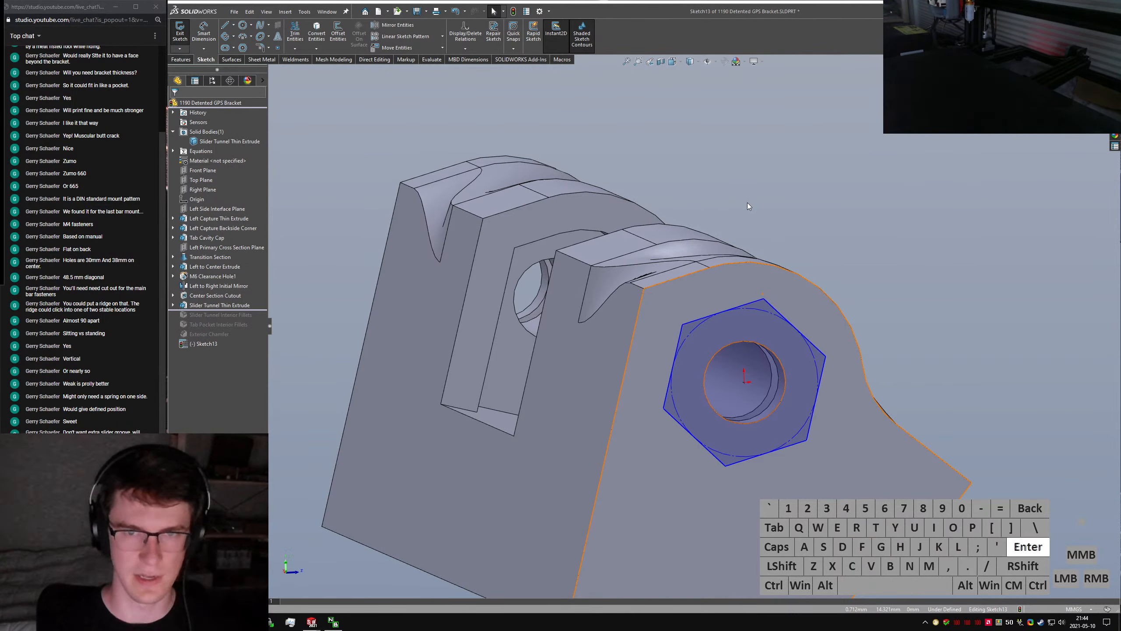
key(alt+d)
text(M5)
key(BackSpace)
key(BackSpace)
text(6)
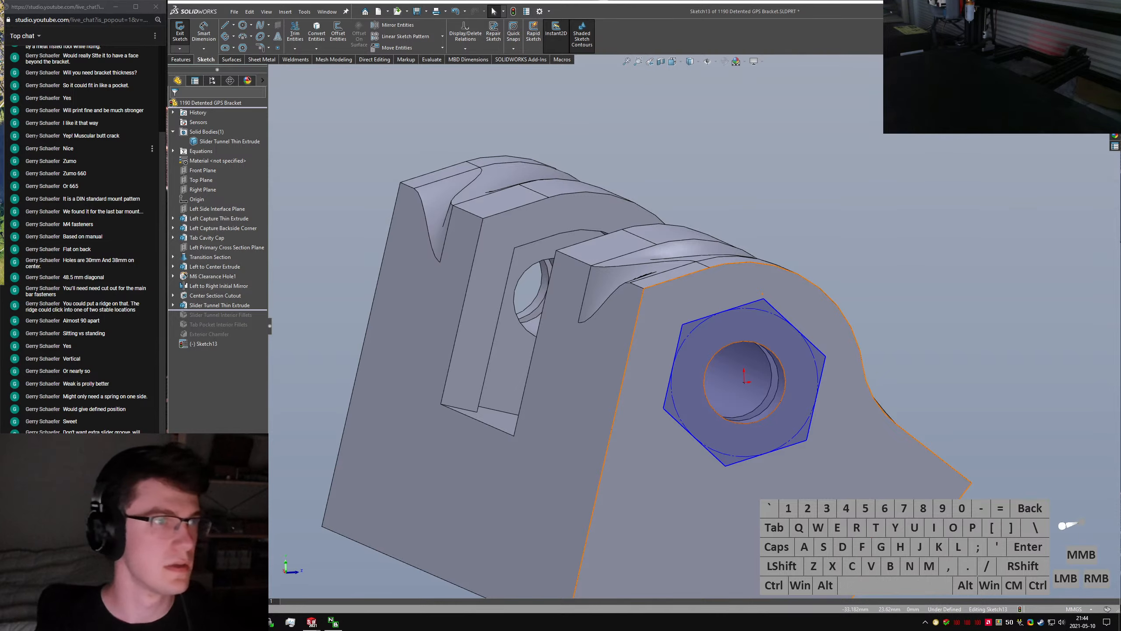
drag(0, 0, 679, 132)
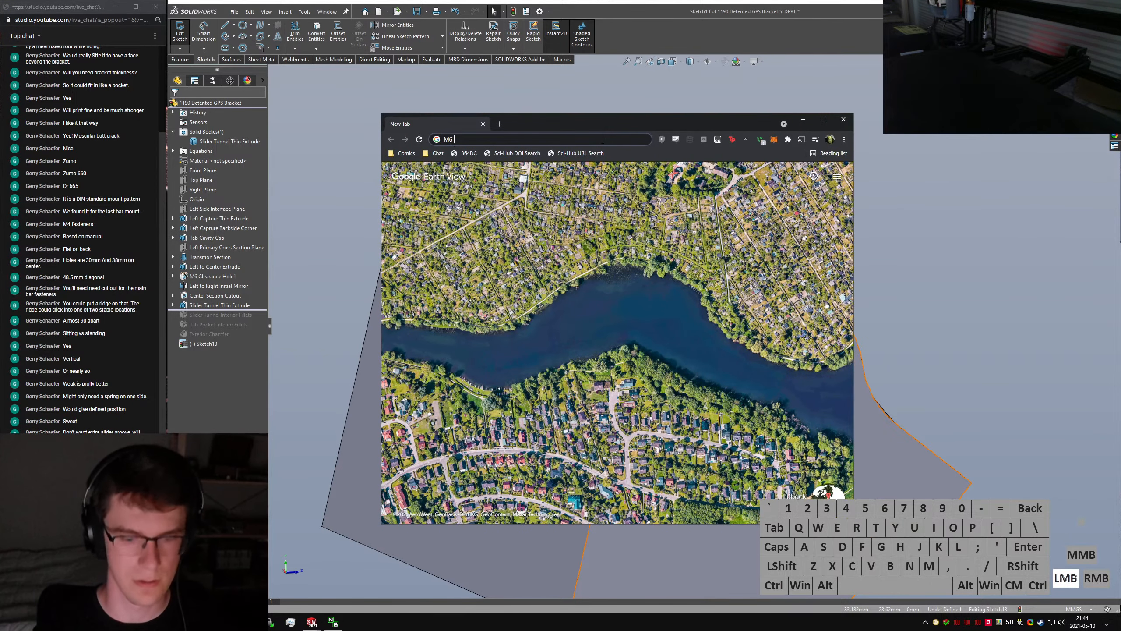
text(hhcs dimesn)
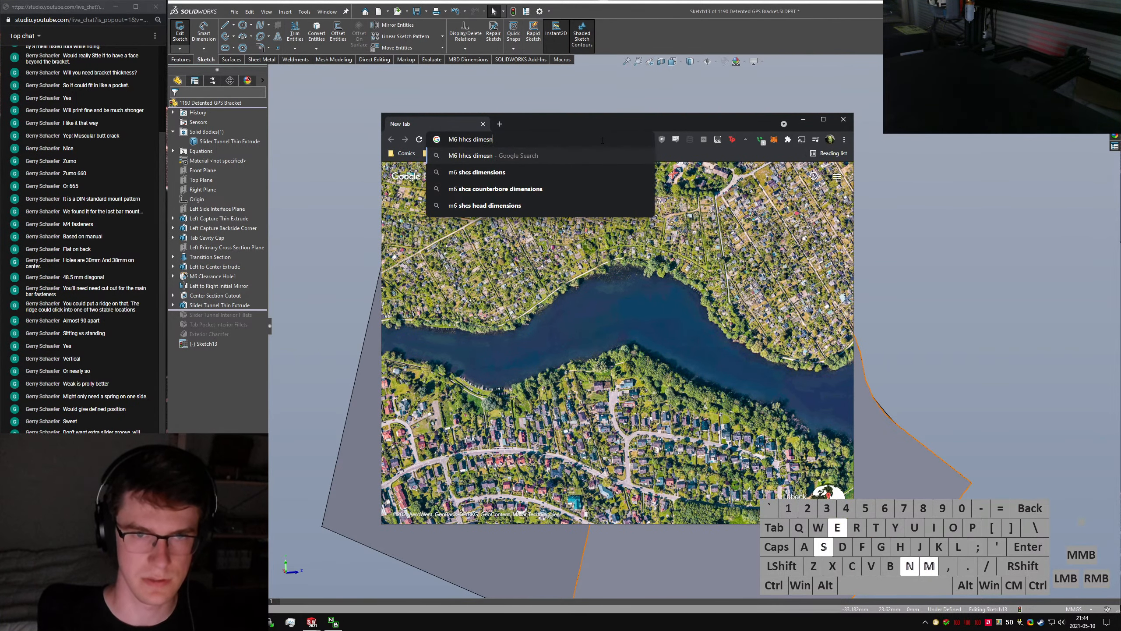
key(BackSpace)
key(BackSpace)
text(nsions)
key(Return)
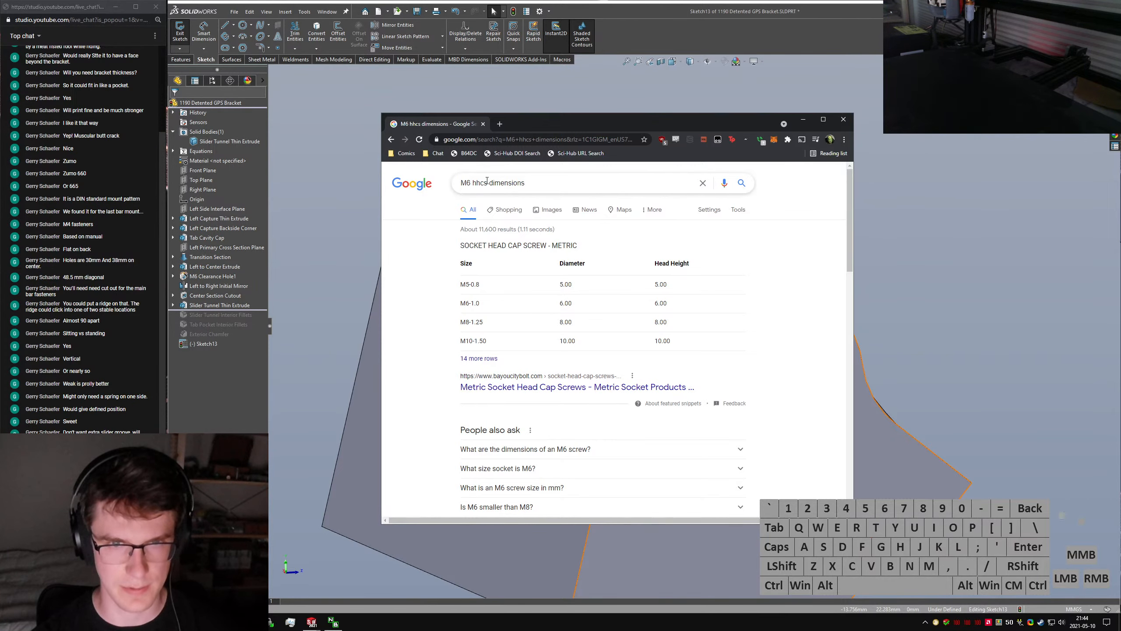
Open the "Tool Size Chart - Hex and Socket Head" search result and look up the metric wrench sizes
scroll(572, 362, down, 5)
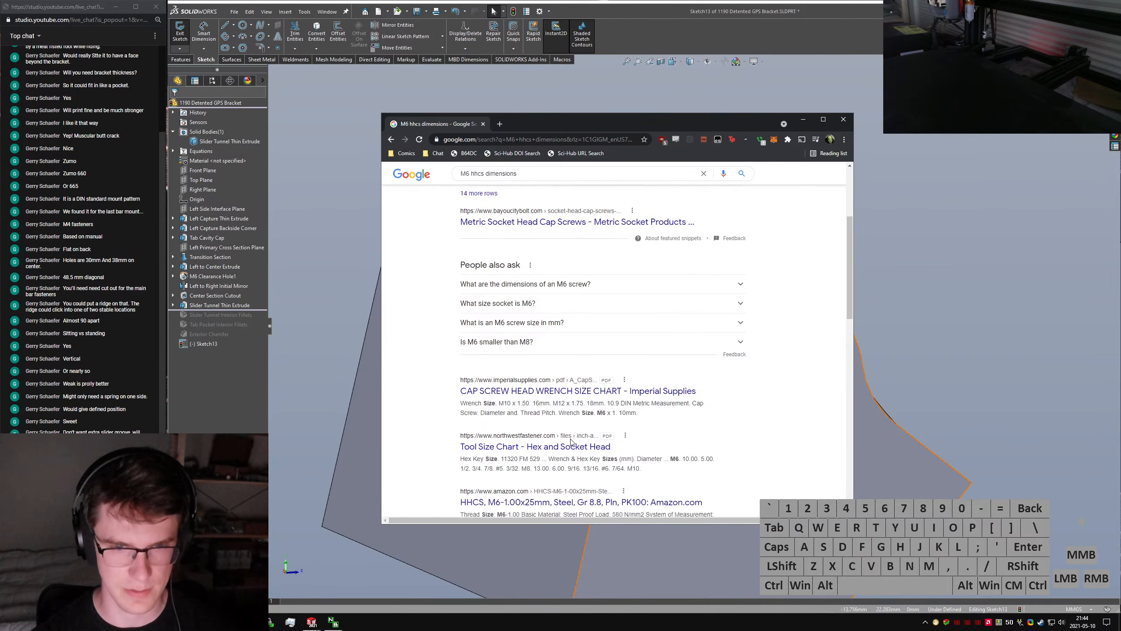
click(539, 378)
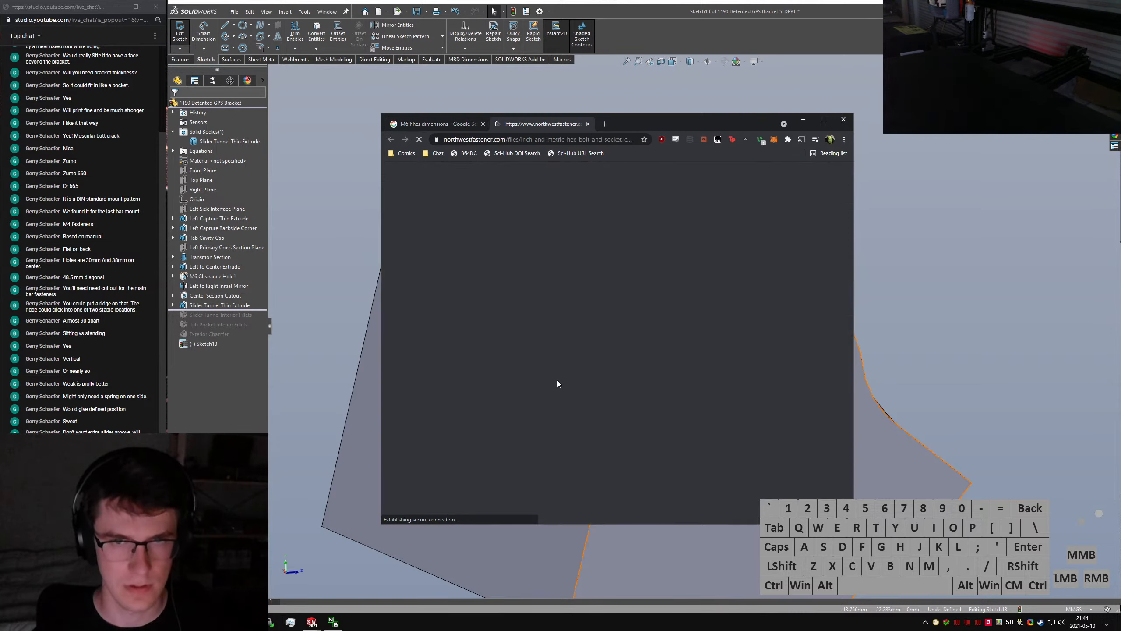
scroll(595, 326, down, 2)
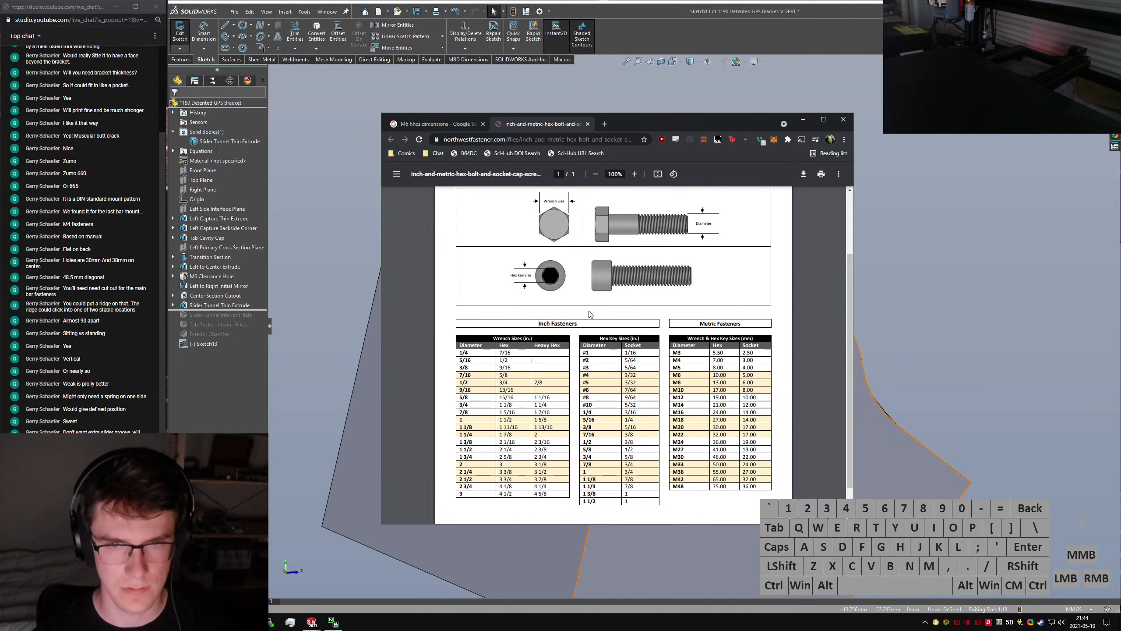
scroll(591, 318, up, 2)
scroll(588, 310, down, 3)
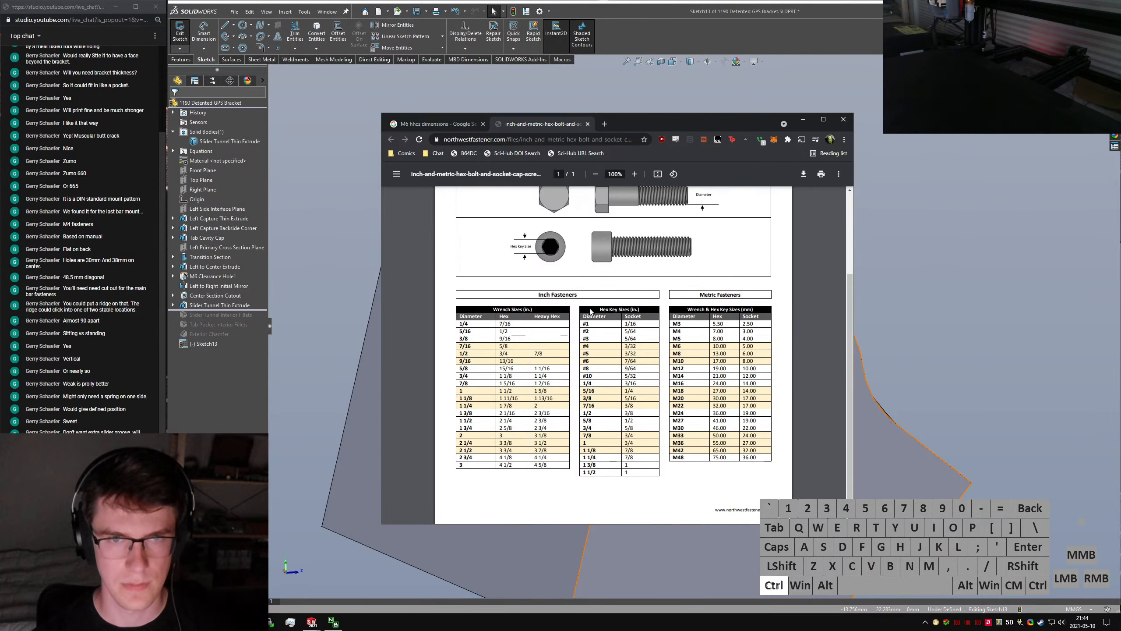
Search McMaster-Carr for "m6 hhcs"
key(ctrl+shift+t)
key(ctrl+w)
key(alt+d)
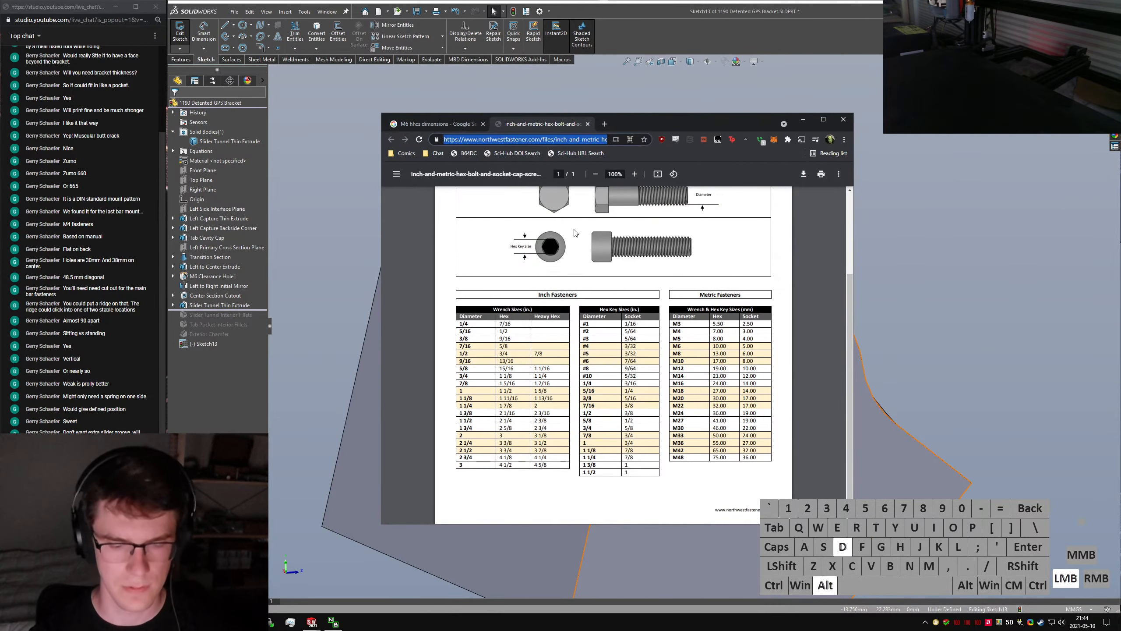
text(mcm)
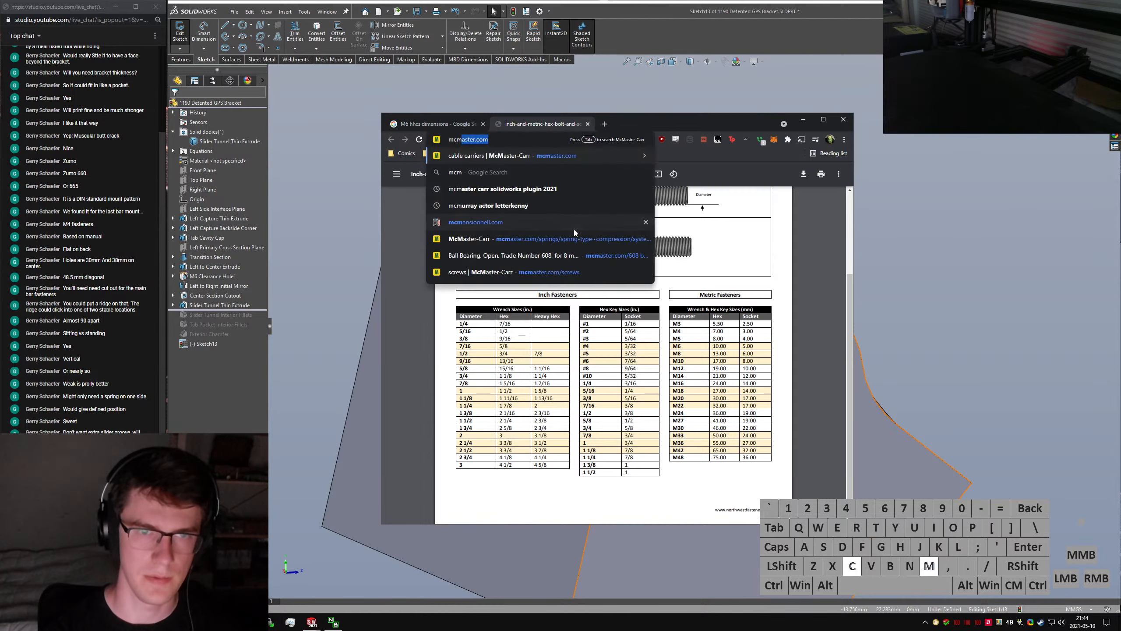
key(Tab)
key(BackSpace)
key(BackSpace)
key(BackSpace)
text(cm)
key(BackSpace)
key(BackSpace)
text(m)
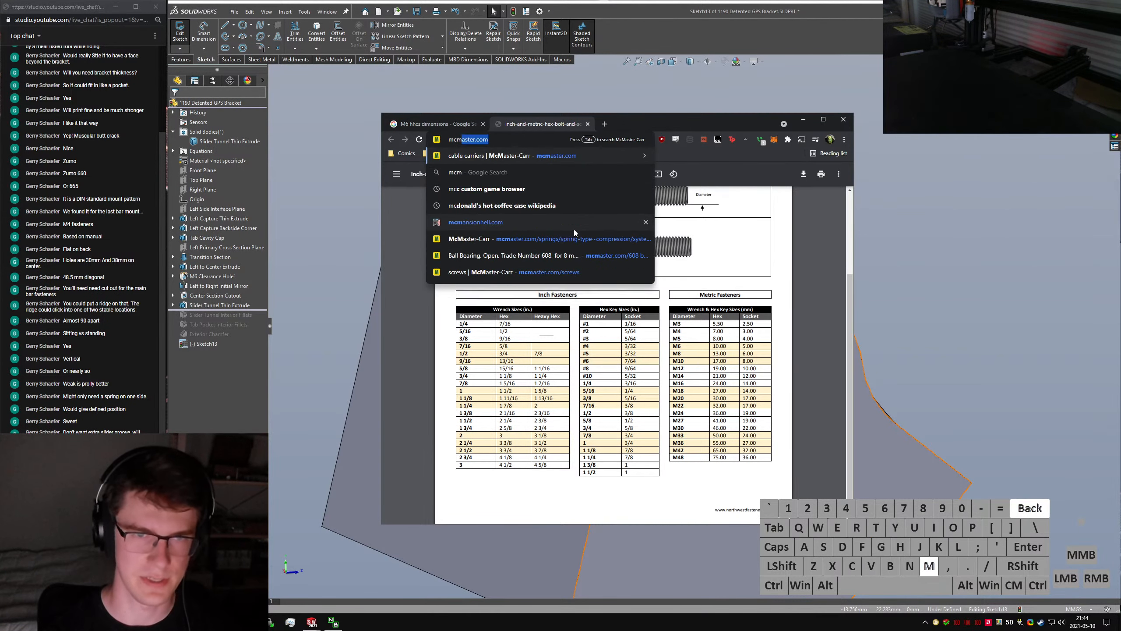
key(Tab)
text(m6 hhcs)
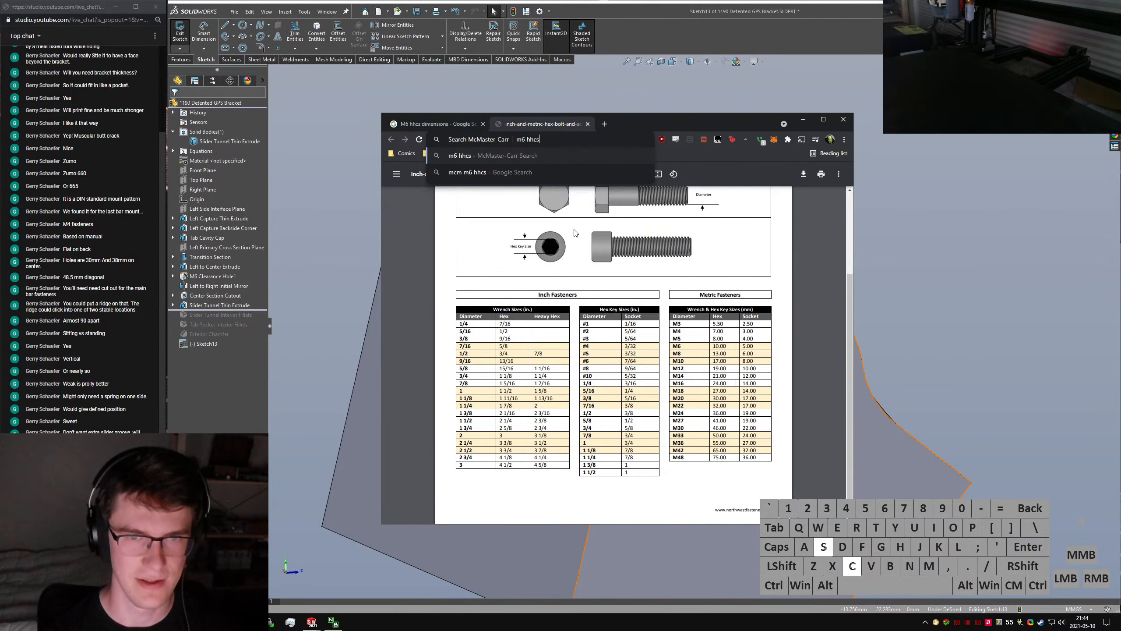
key(Return)
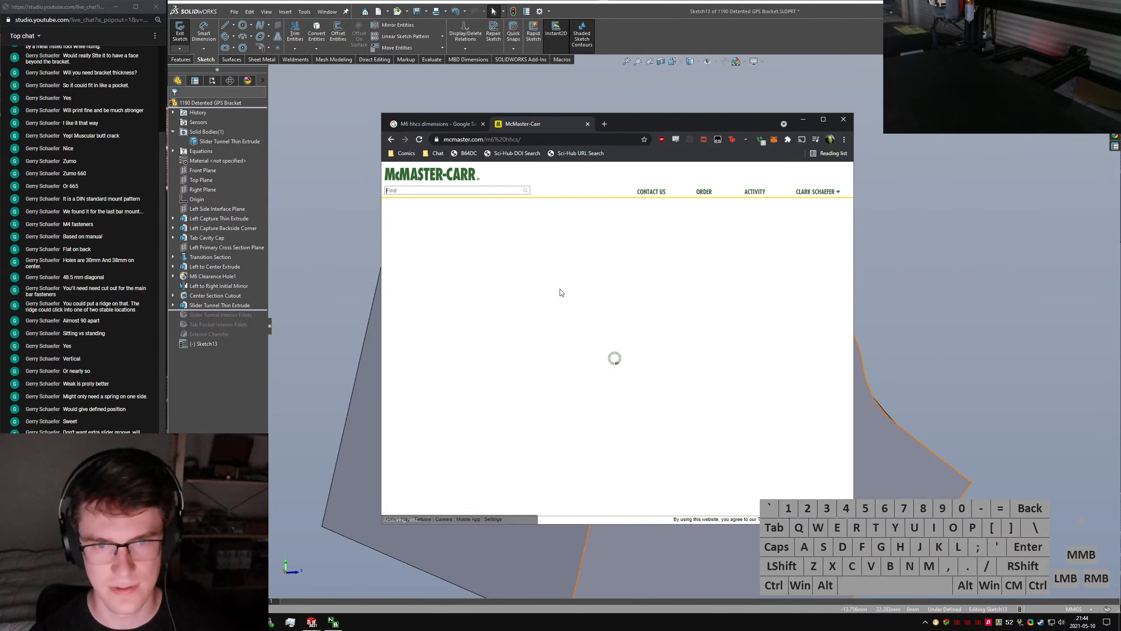
Look up the head width on the McMaster-Carr page of the 8 mm long M6 hex head screw and return to SOLIDWORKS
click(552, 295)
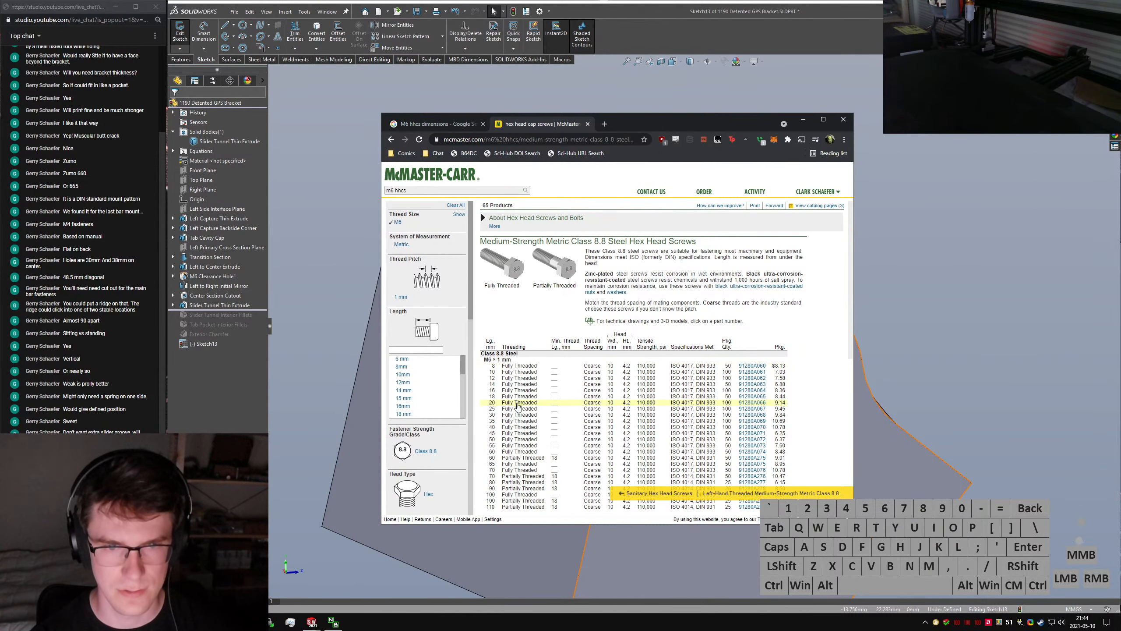
click(547, 367)
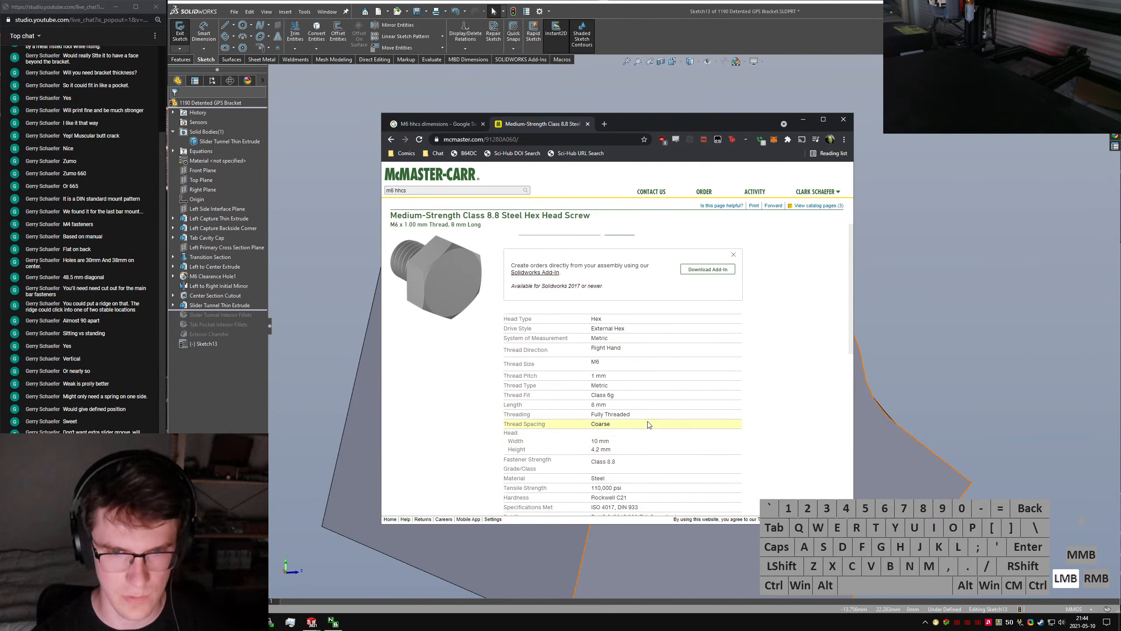
key(ctrl+w)
click(1017, 226)
Dimension the hexagon's inner construction circle to a diameter of 10 mm
right_drag(711, 299, 711, 274)
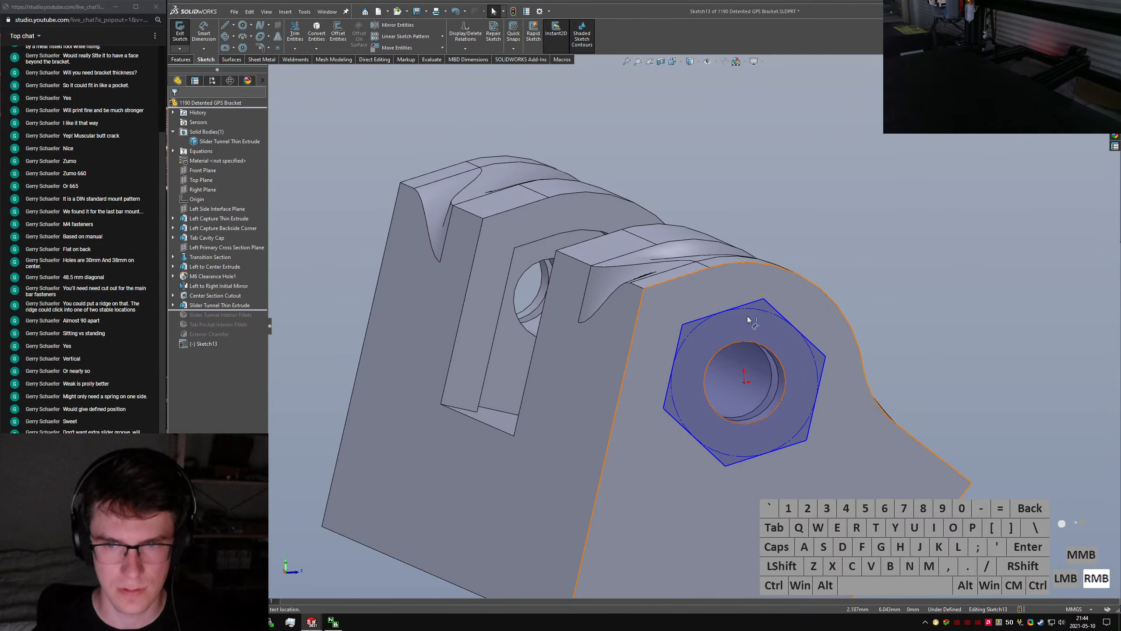
click(756, 310)
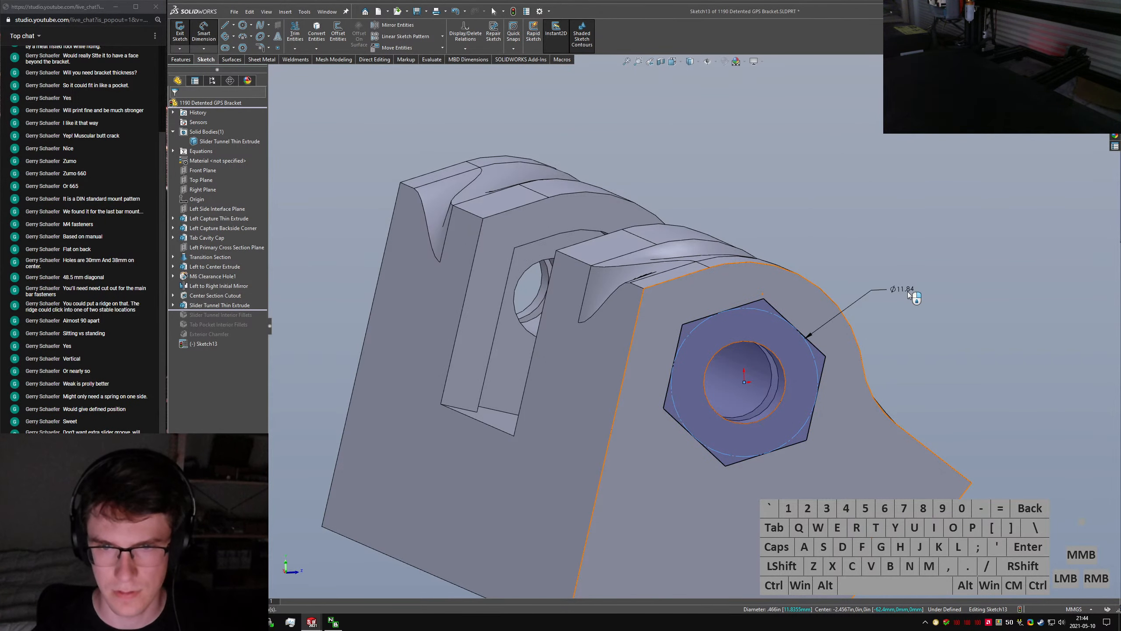
click(908, 294)
text(10)
key(Return)
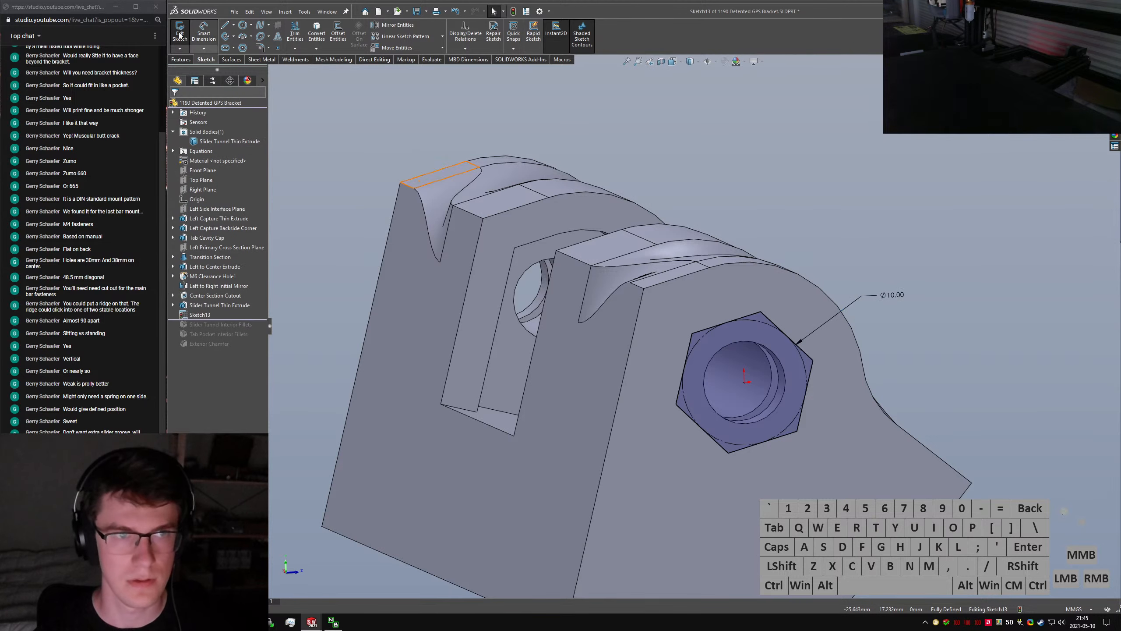
Exit the hexagon sketch and cut it into the end wall with the Up To Next end condition
click(179, 47)
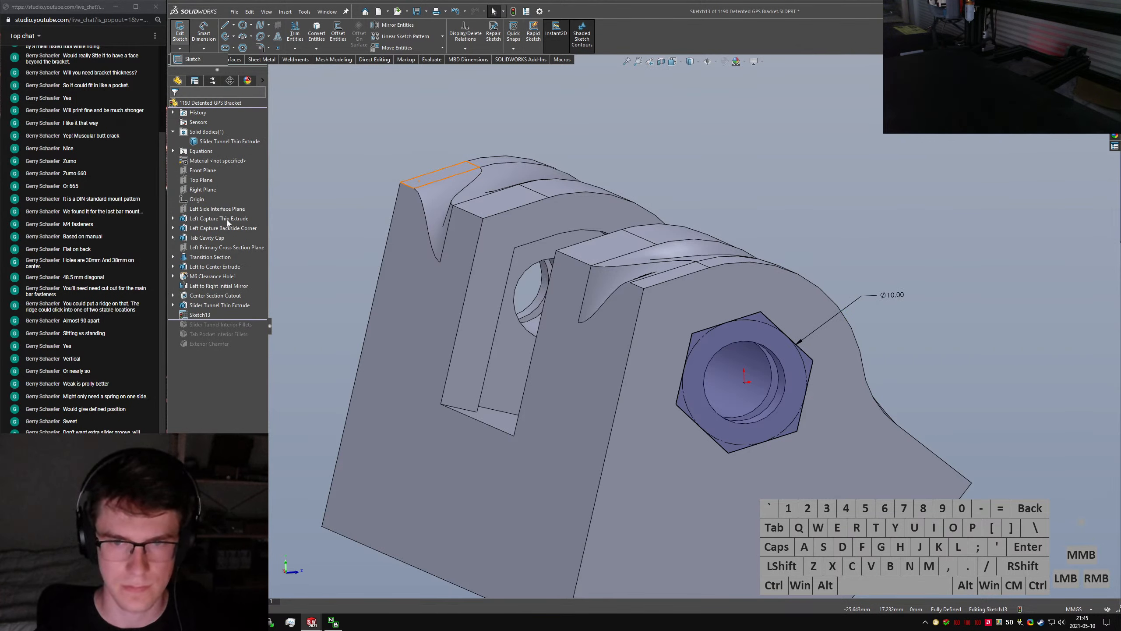
click(180, 38)
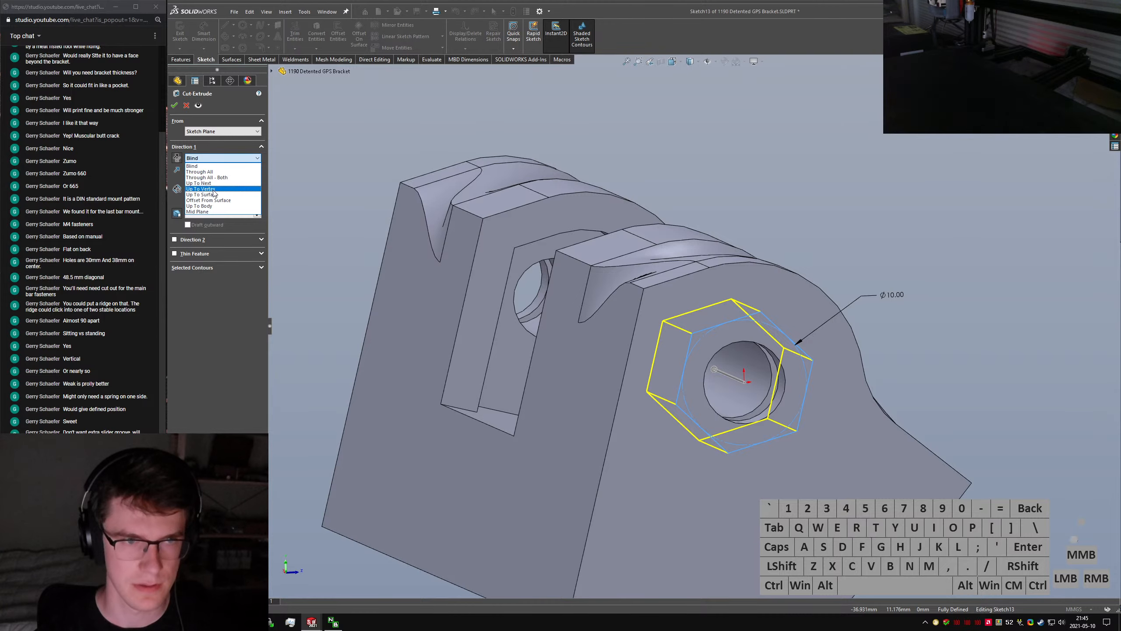
click(225, 183)
click(175, 106)
scroll(684, 285, up, 1)
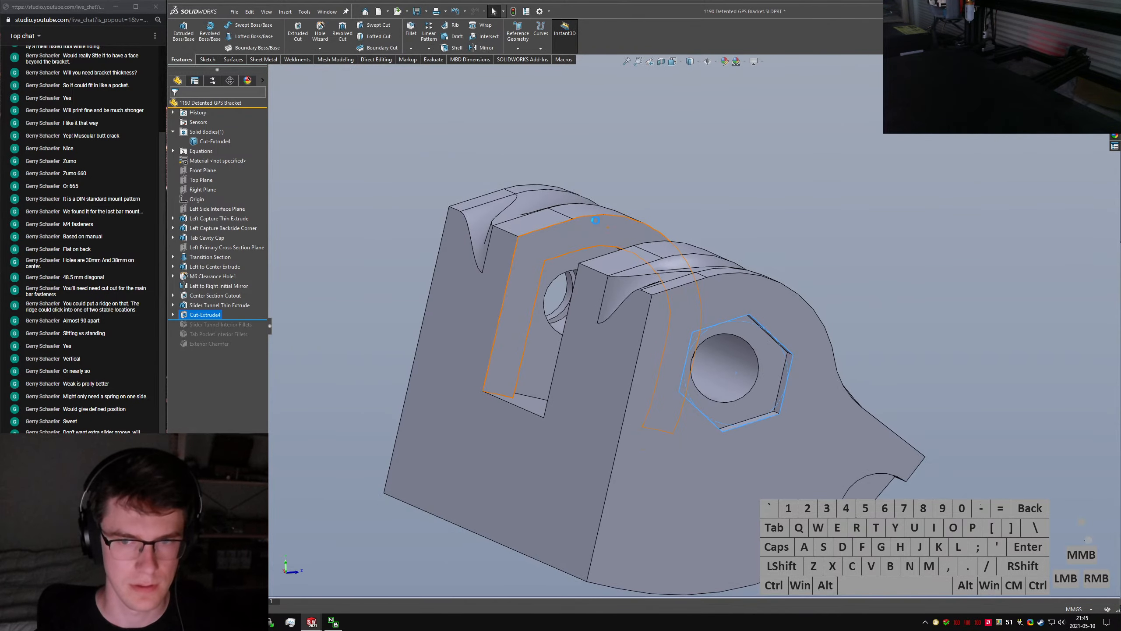
Start an extruded cut on the opposite end face, sketch a circle about 12.9 mm in diameter concentric with the hole, and dimension its diameter
click(898, 343)
scroll(758, 332, down, 3)
middle_drag(755, 334, 552, 300)
scroll(733, 304, up, 3)
scroll(552, 300, up, 4)
scroll(989, 417, down, 5)
scroll(1000, 393, down, 1)
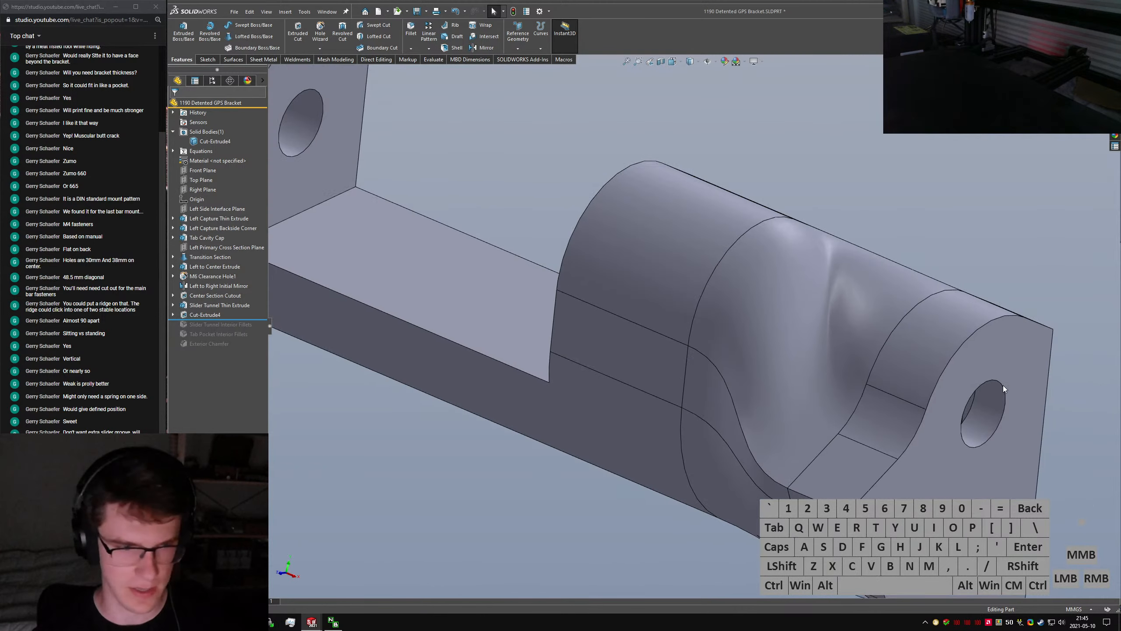
middle_drag(1021, 351, 996, 343)
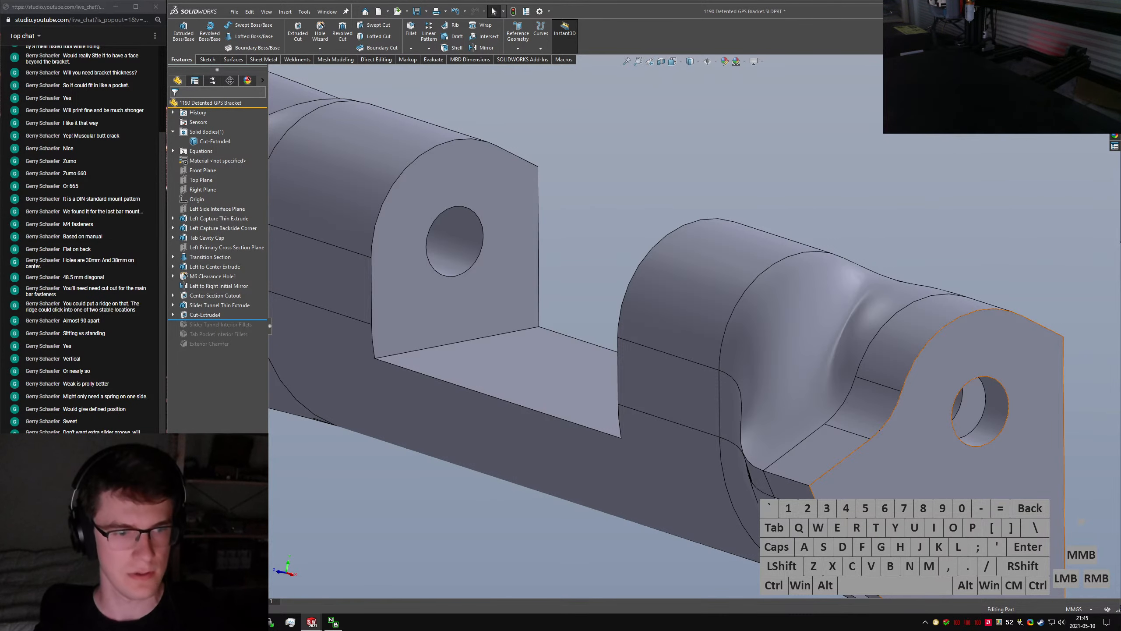
scroll(931, 485, up, 6)
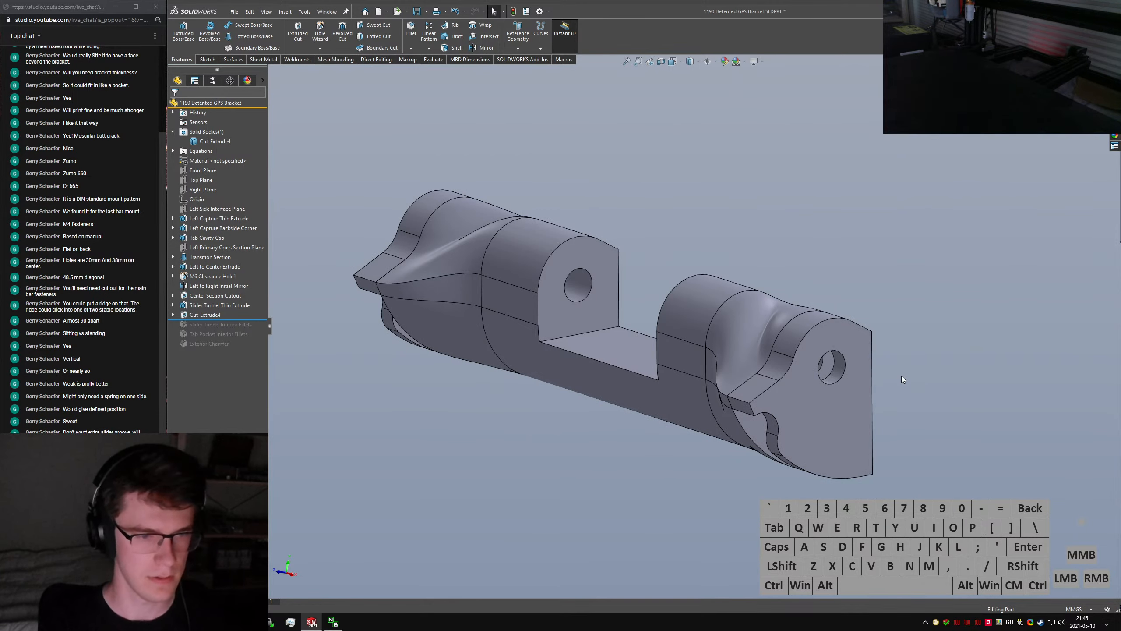
text(sextrude)
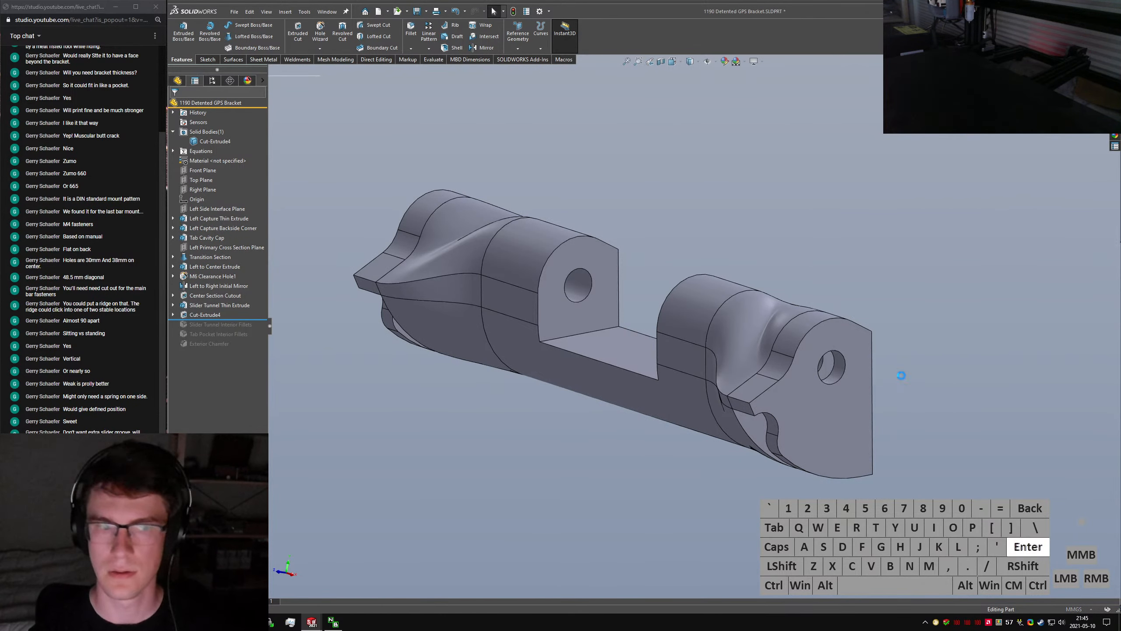
click(811, 398)
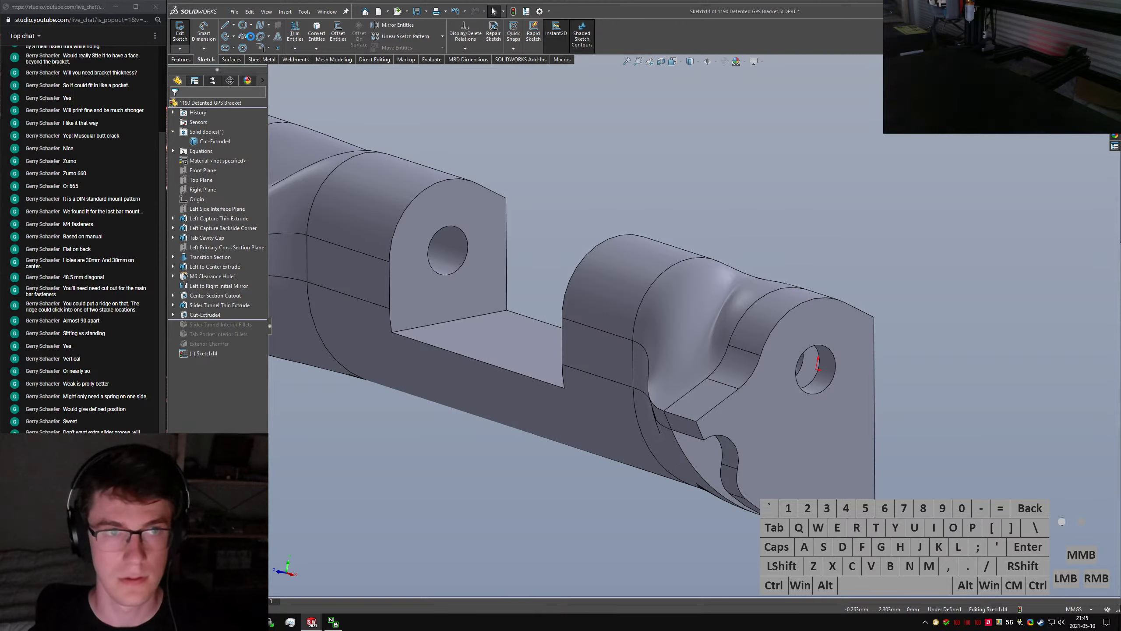
click(816, 369)
click(839, 328)
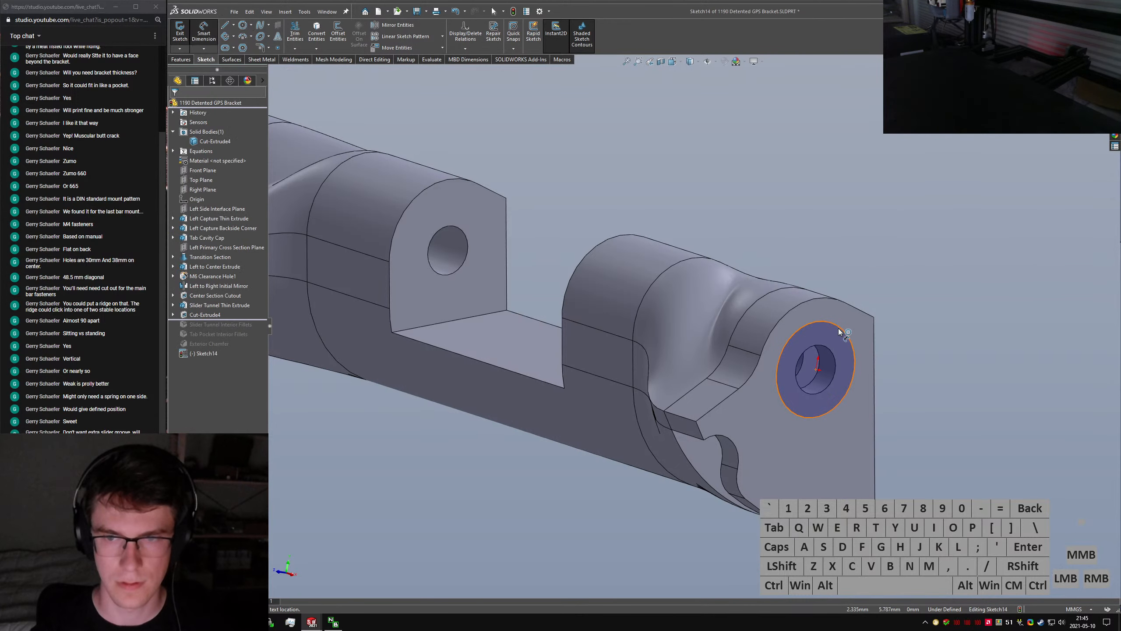
click(900, 256)
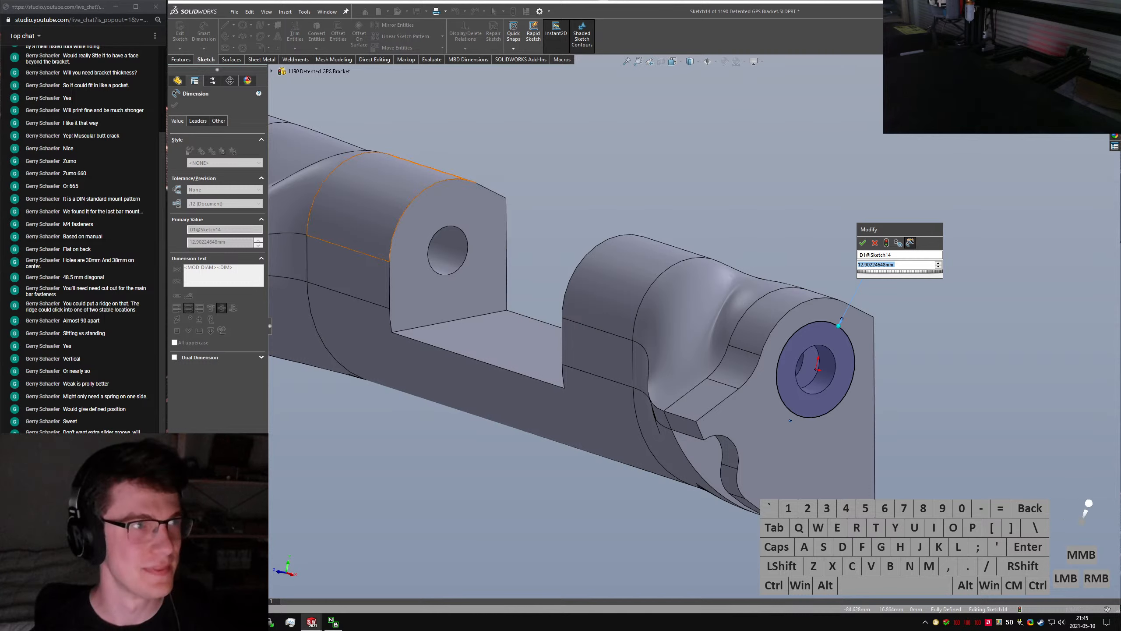
Switch to Chrome and search Google for "6mm nut tool clearance"
ctrl+click(375, 201)
text(mm nut tool cle)
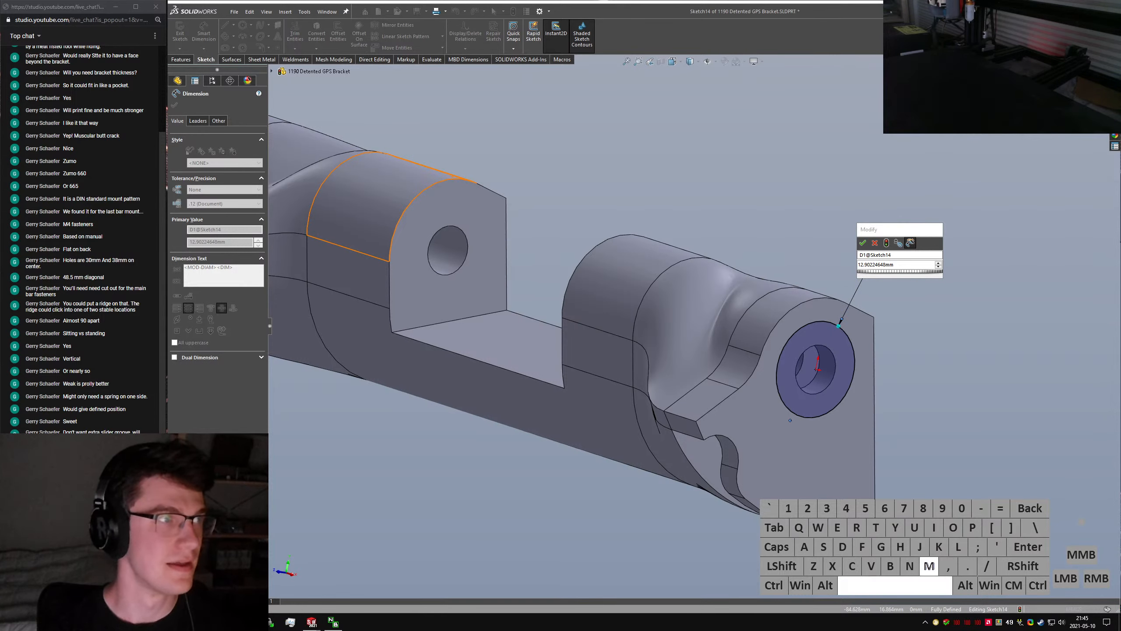
text(ar)
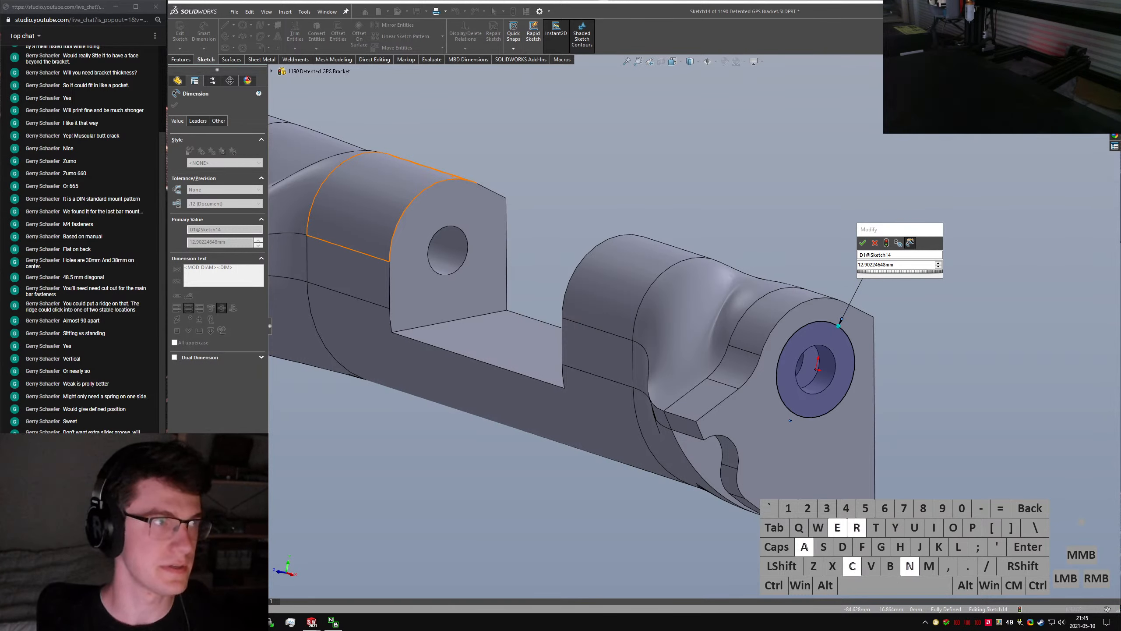
key(Return)
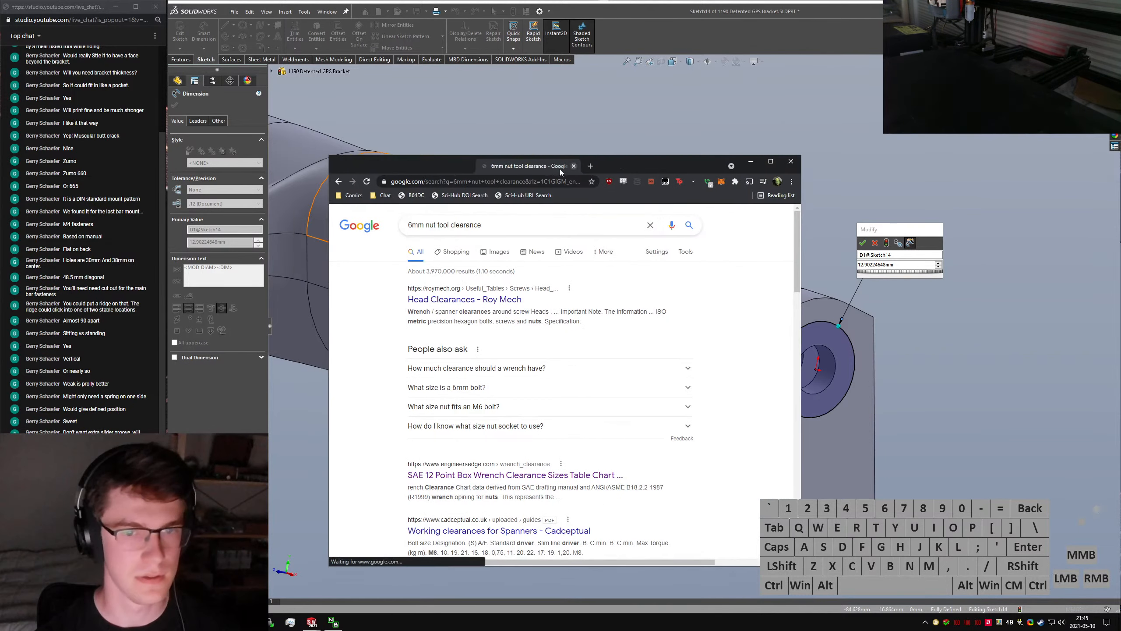
Refine the Google search to "M6 nut tool clearance"
click(426, 226)
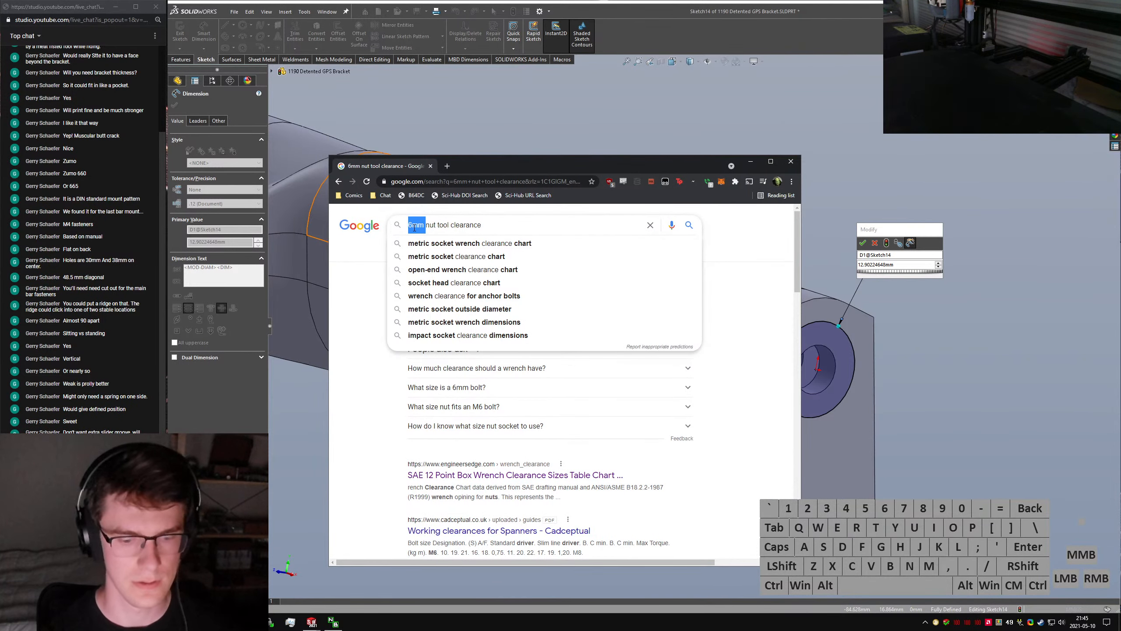
text(M6)
key(Return)
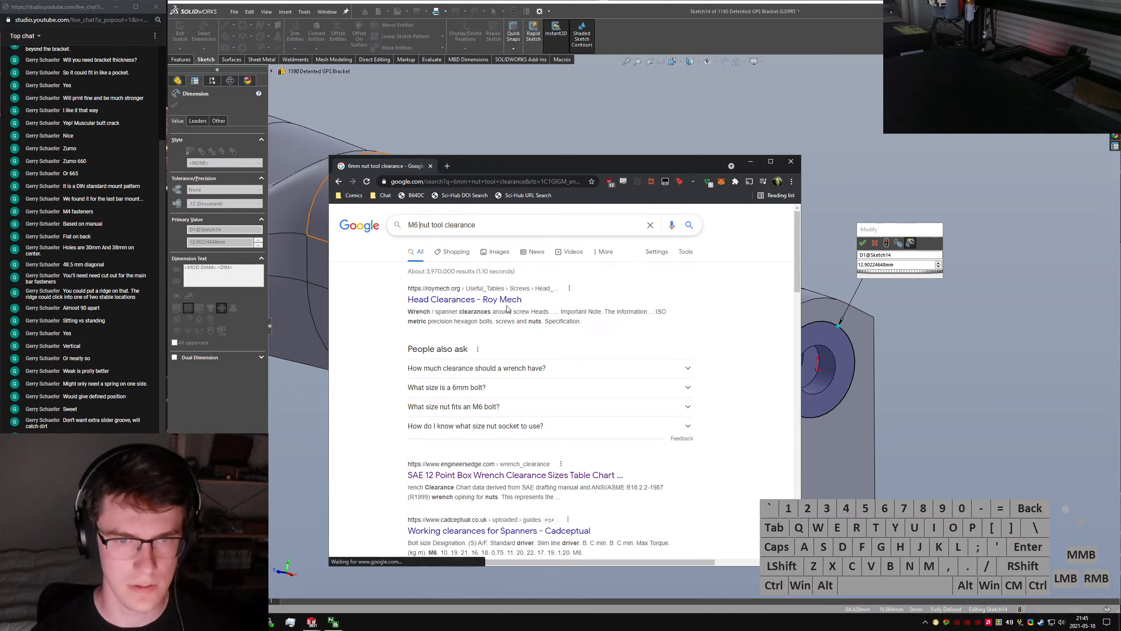
click(538, 224)
key(alt+d)
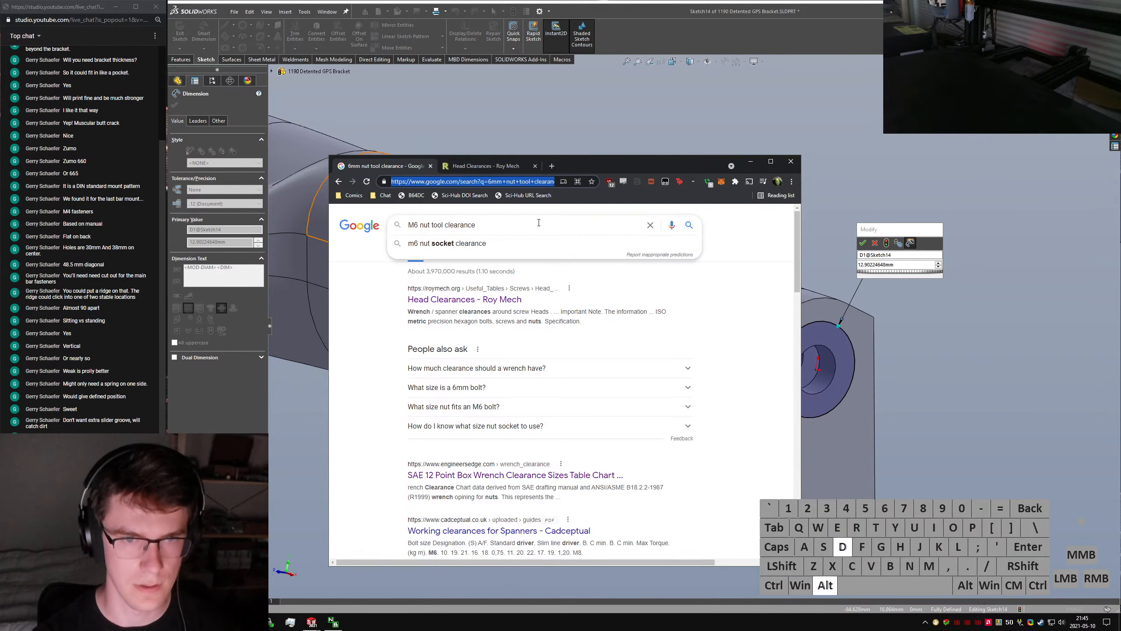
click(538, 224)
key(Return)
Examine the wrench clearance tables on the Roy Mech "Head Clearances" page and return to the search results
click(482, 165)
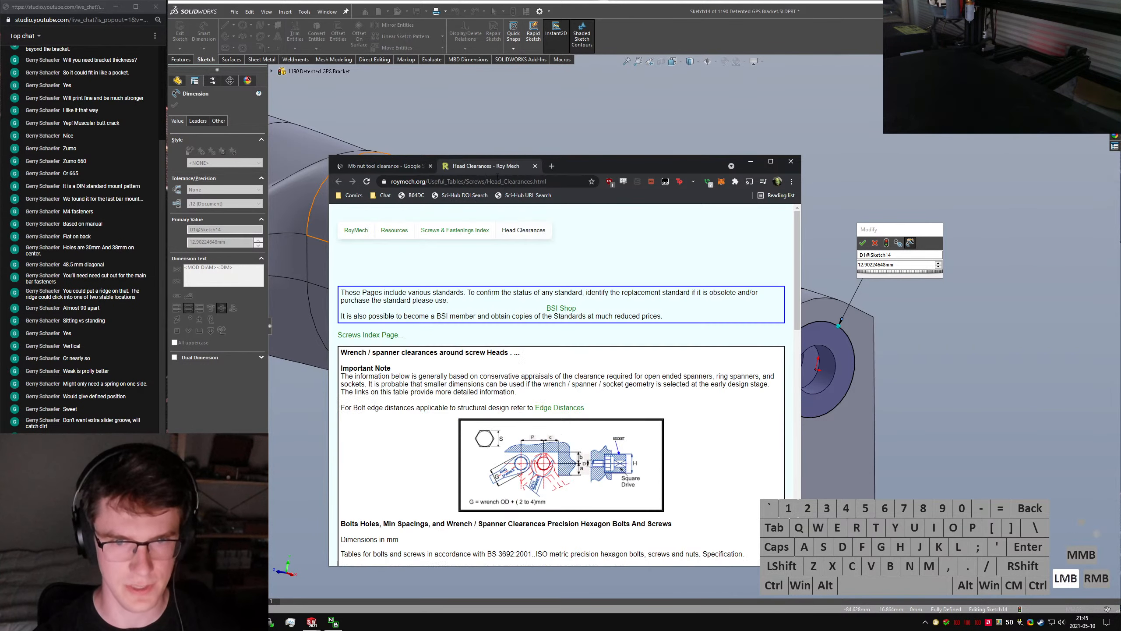
scroll(541, 255, down, 10)
scroll(541, 256, down, 10)
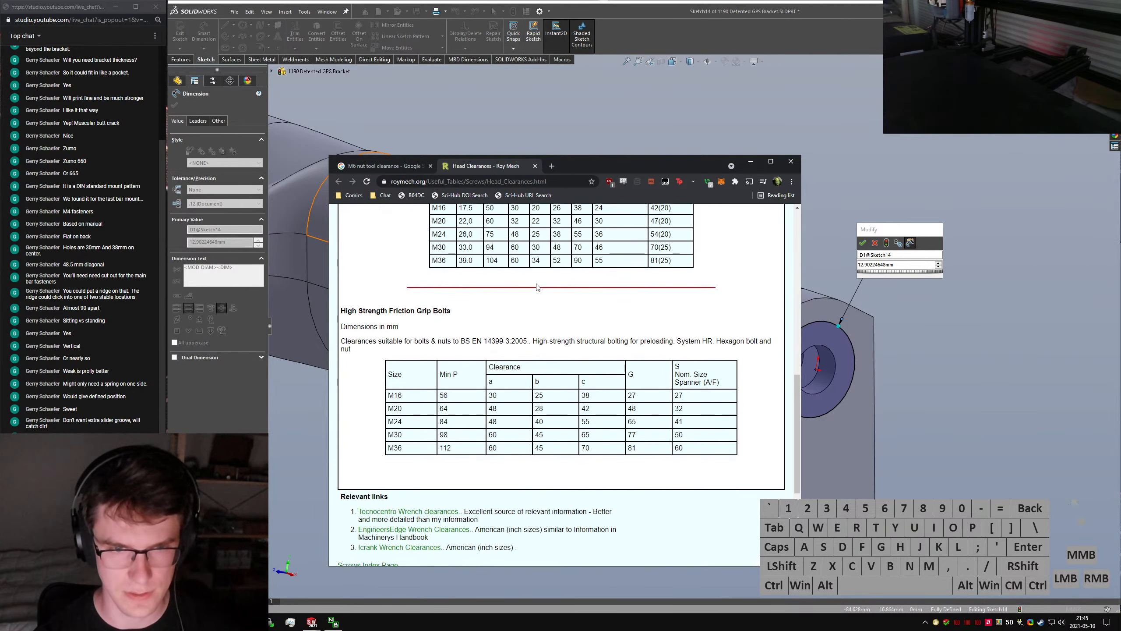
ctrl+click(607, 373)
key(ctrl+w)
click(583, 356)
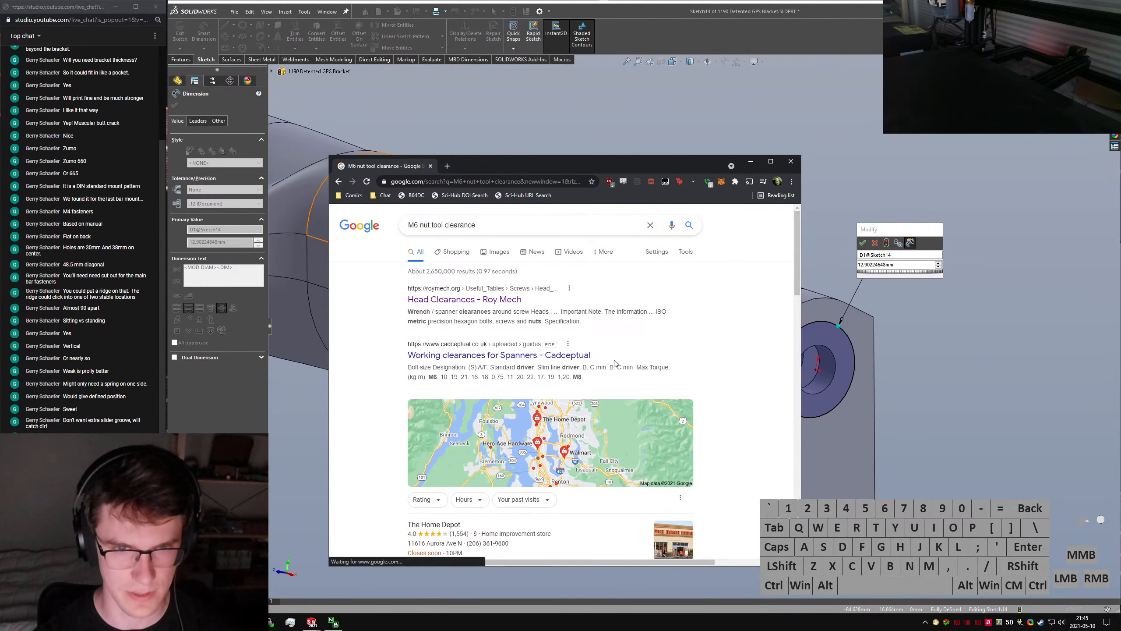
Open the "SAE 12 Point Box Wrench Clearance Sizes Table Chart" result, examine its clearance table, and close the page
scroll(559, 356, down, 10)
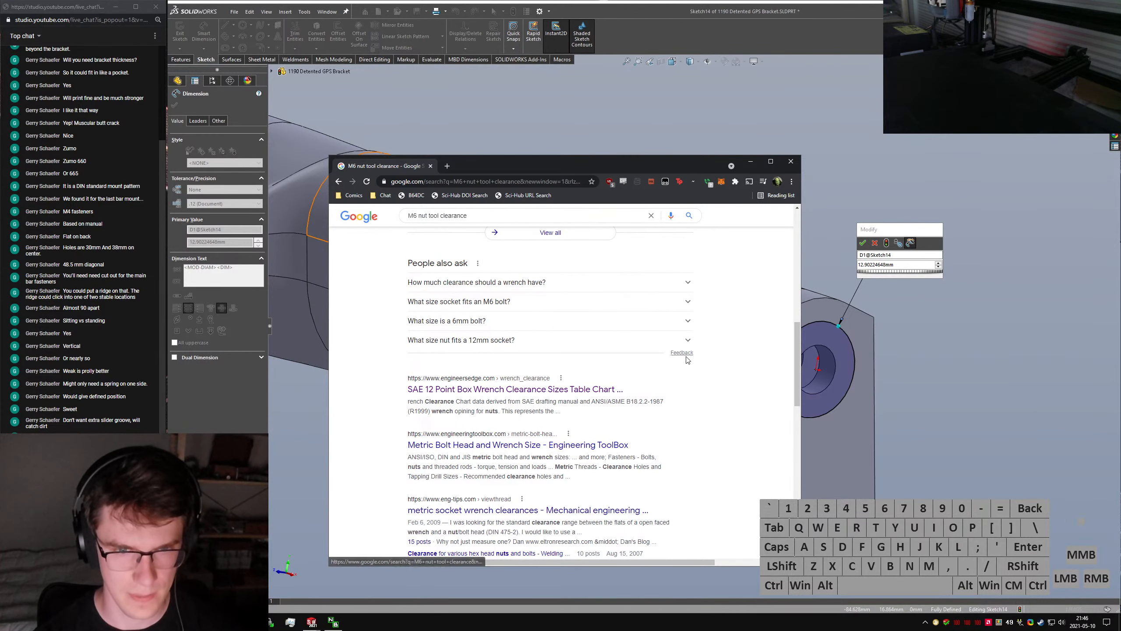
click(538, 390)
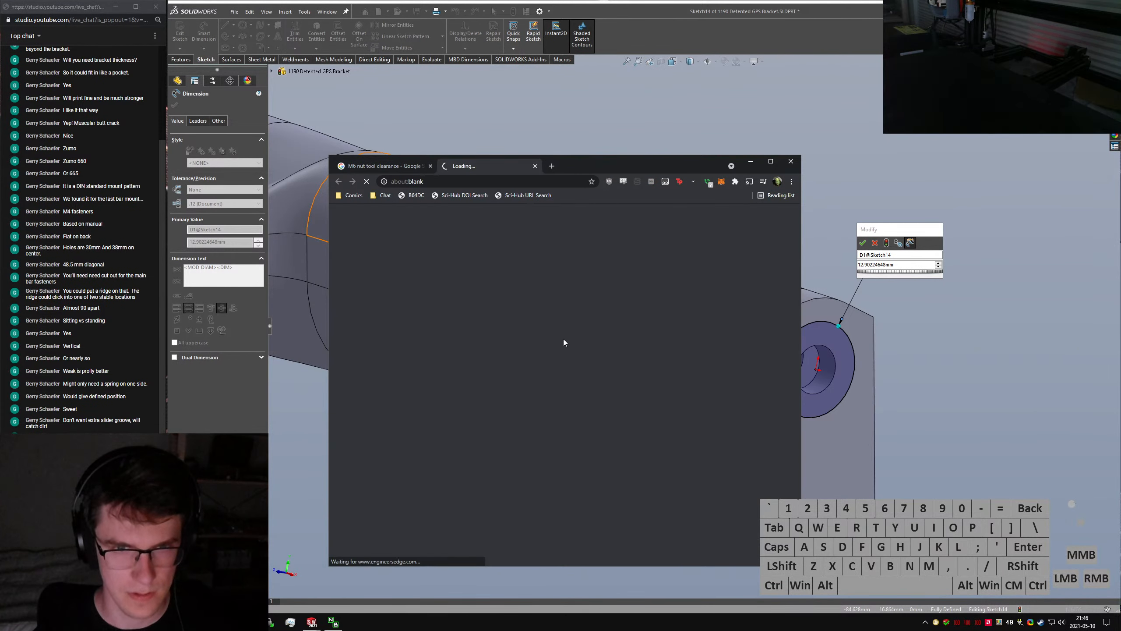
scroll(561, 362, down, 15)
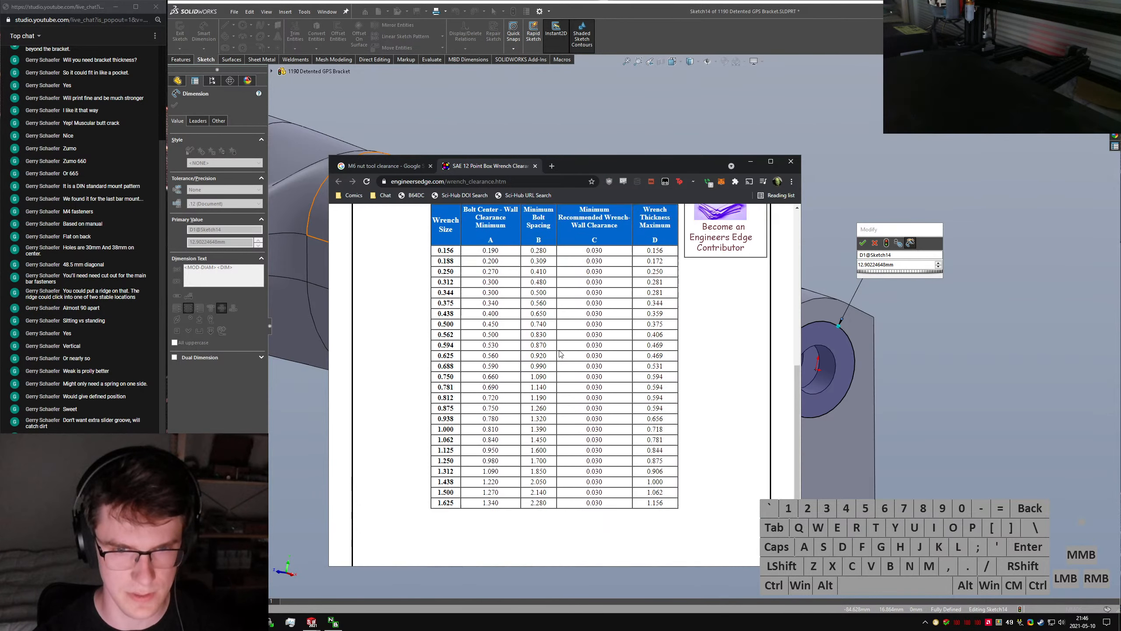
scroll(567, 388, up, 6)
click(570, 397)
key(alt+d)
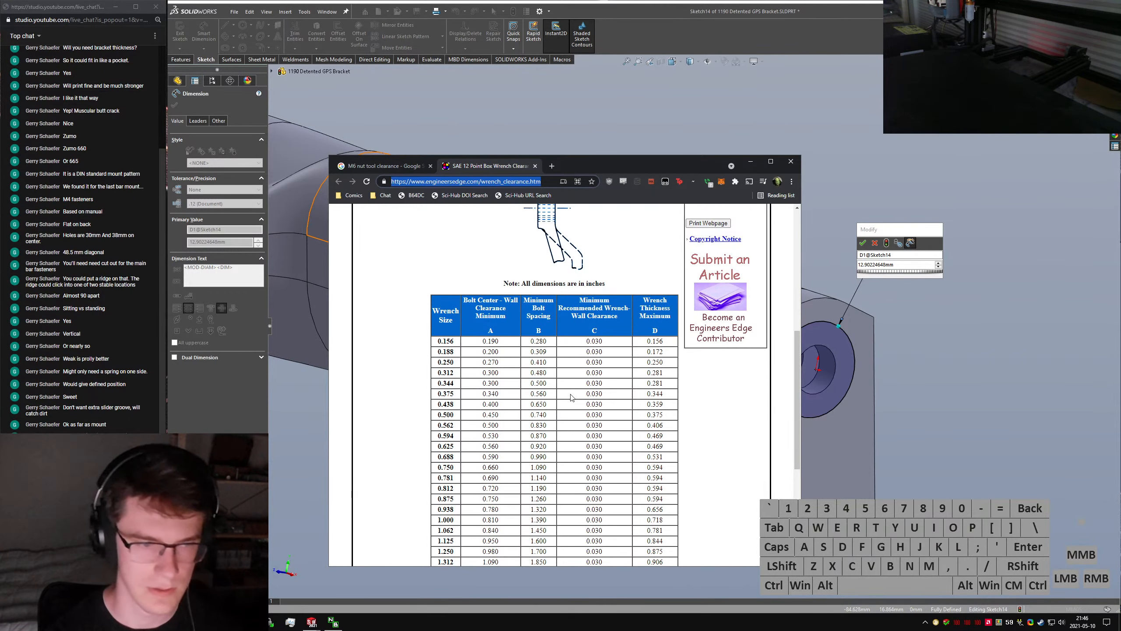
key(ctrl+w)
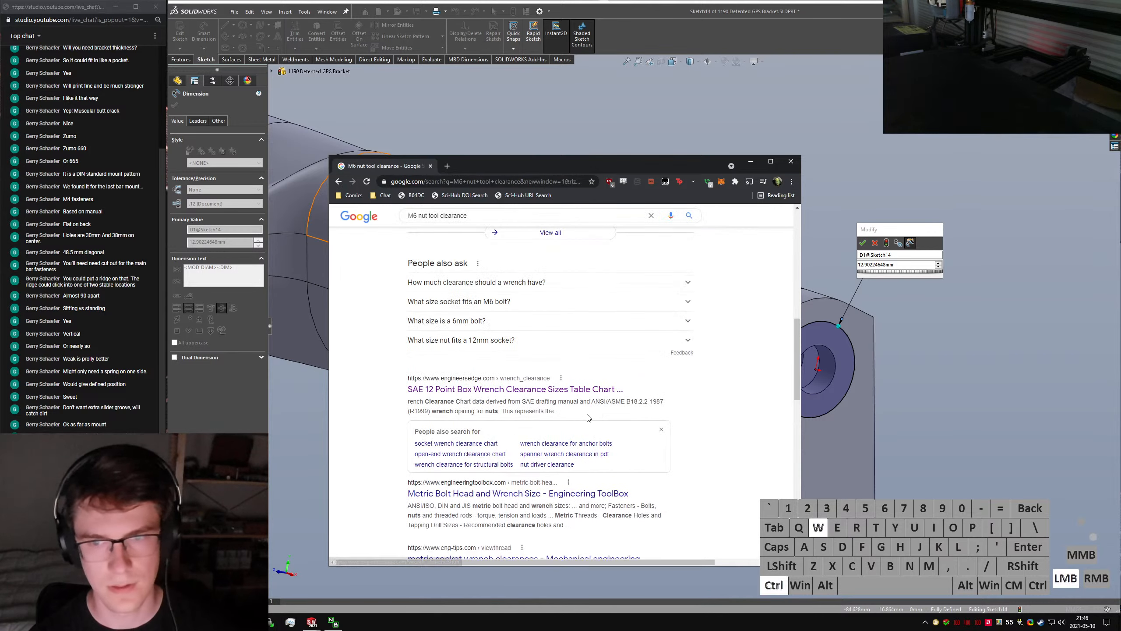
Return to SOLIDWORKS and set the circle's diameter to 14 mm
scroll(665, 360, down, 5)
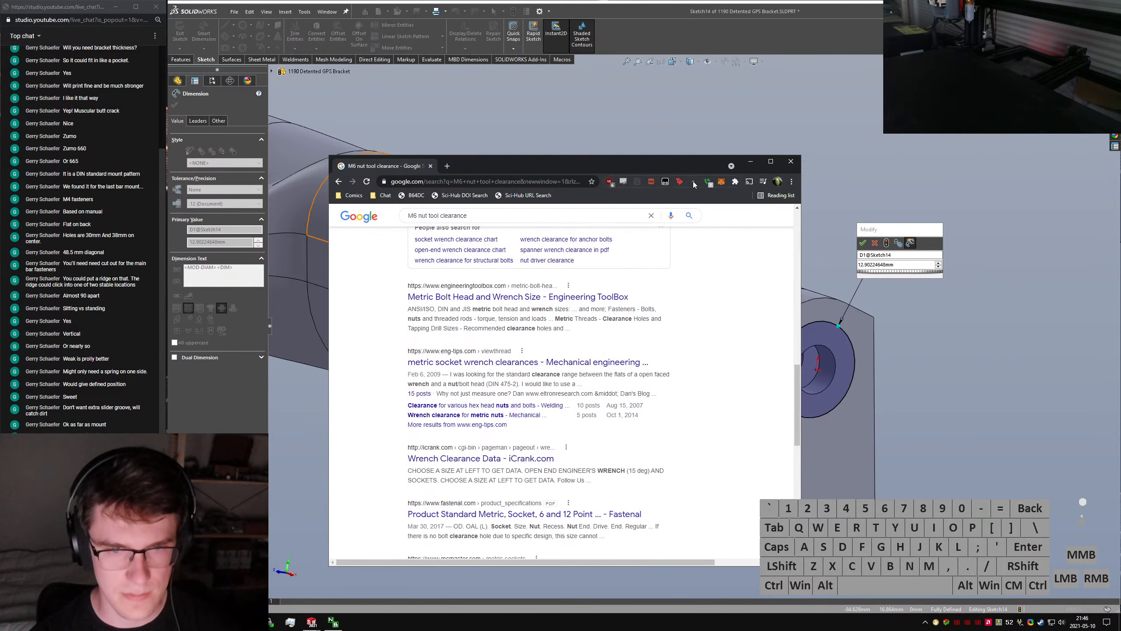
click(750, 161)
click(908, 267)
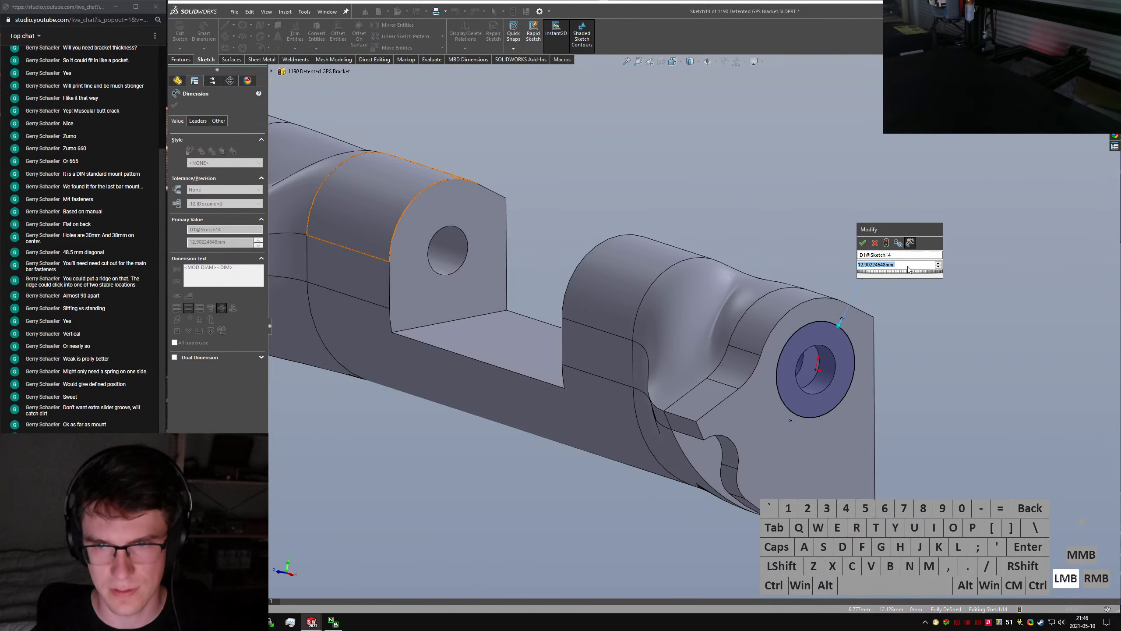
text(14)
key(Return)
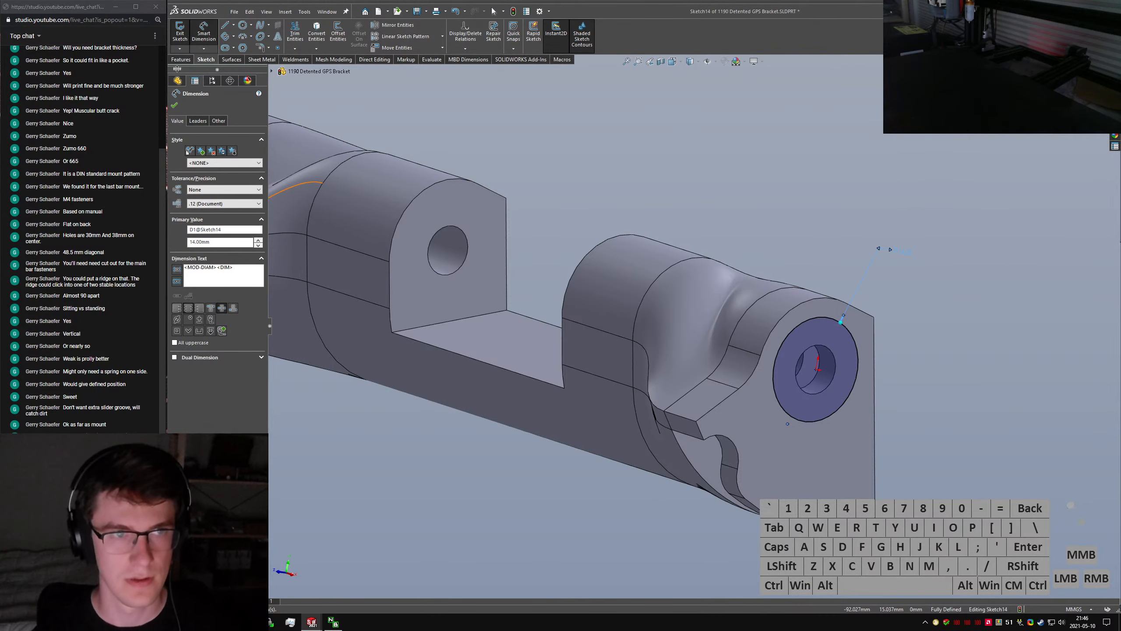
Cut-extrude the 14 mm circle up to the end slot's inner face and roll the feature history forward past Exterior Chamfer
click(179, 32)
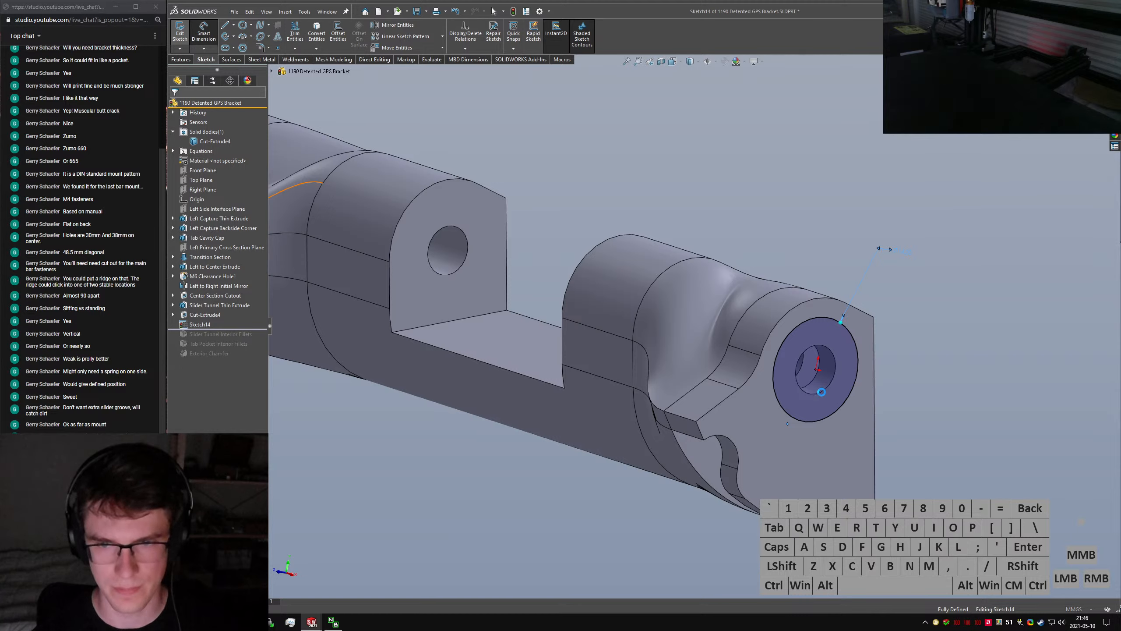
click(221, 159)
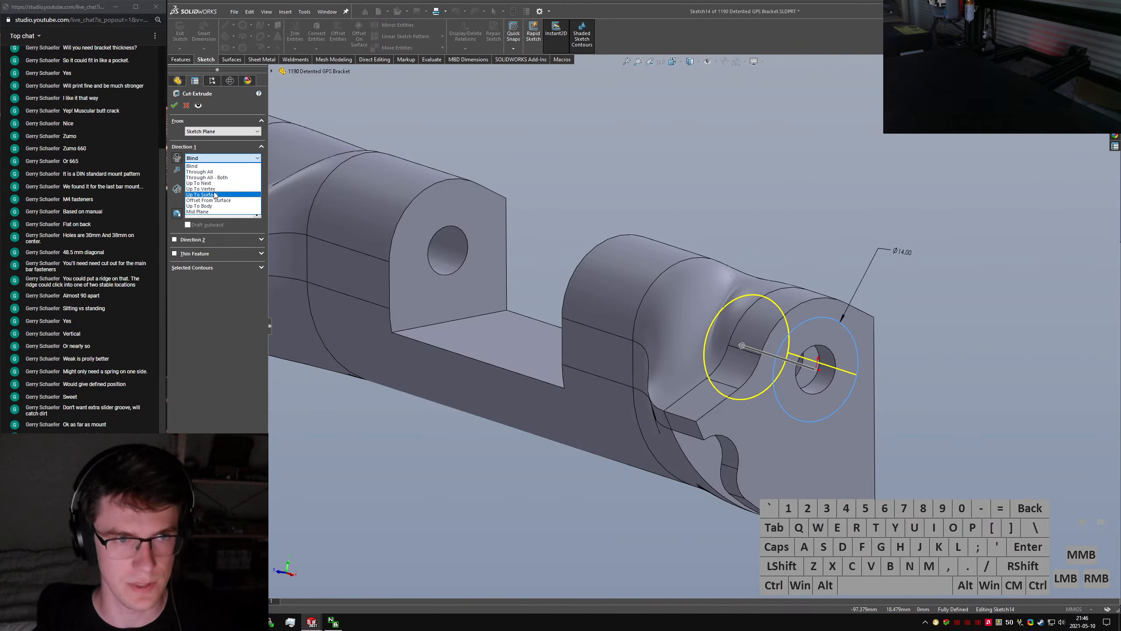
click(215, 195)
middle_drag(622, 454, 928, 375)
click(959, 364)
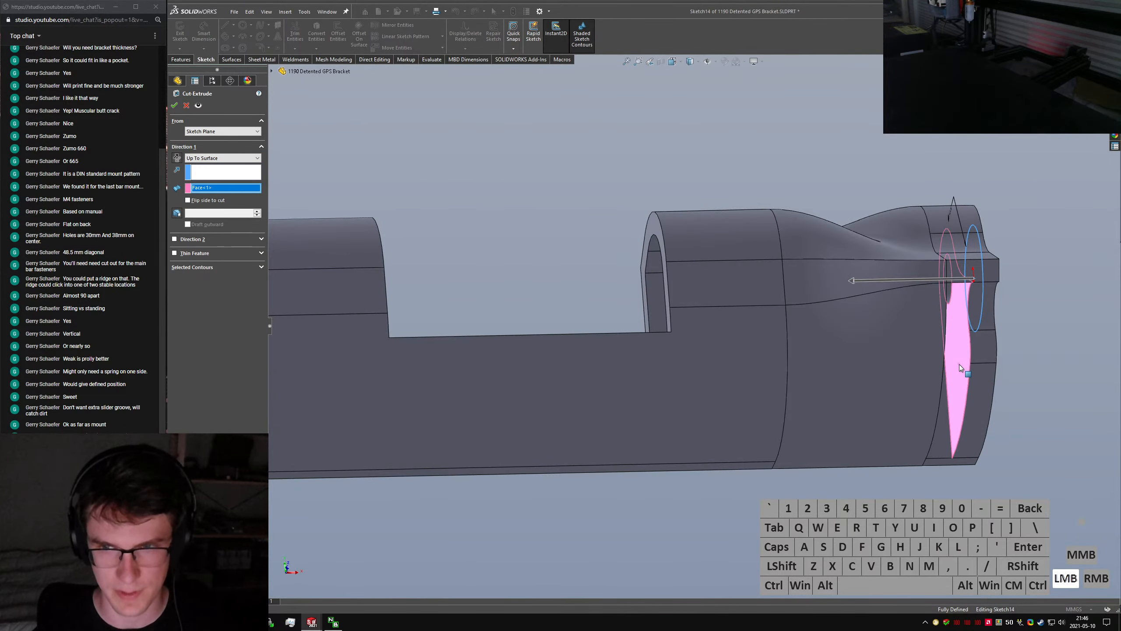
right_click(959, 364)
click(169, 110)
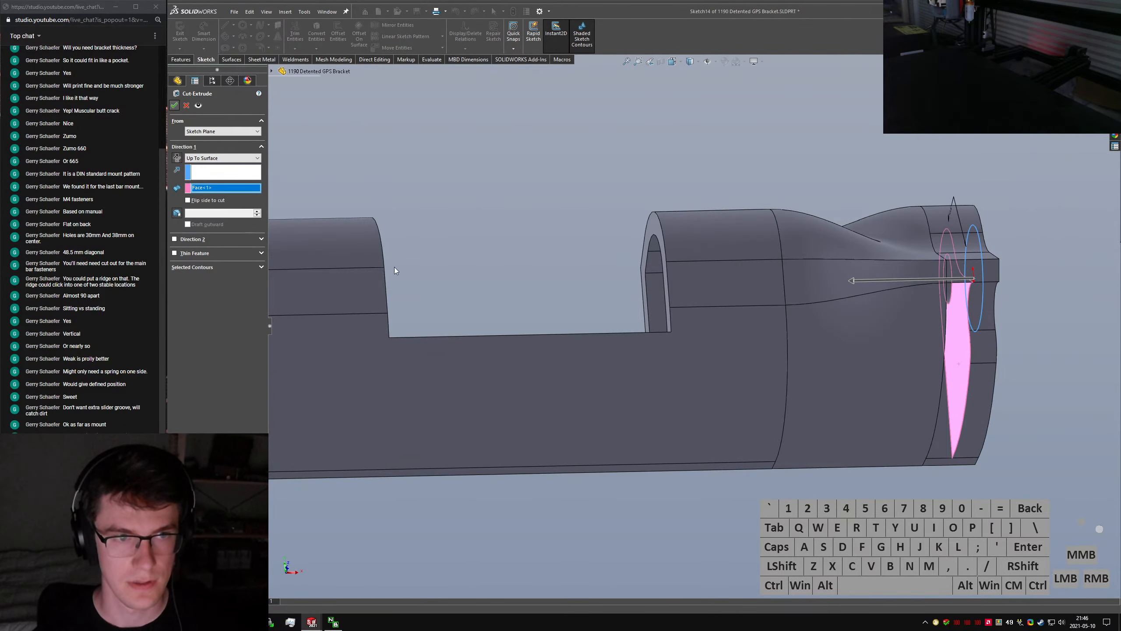
middle_drag(834, 305, 771, 319)
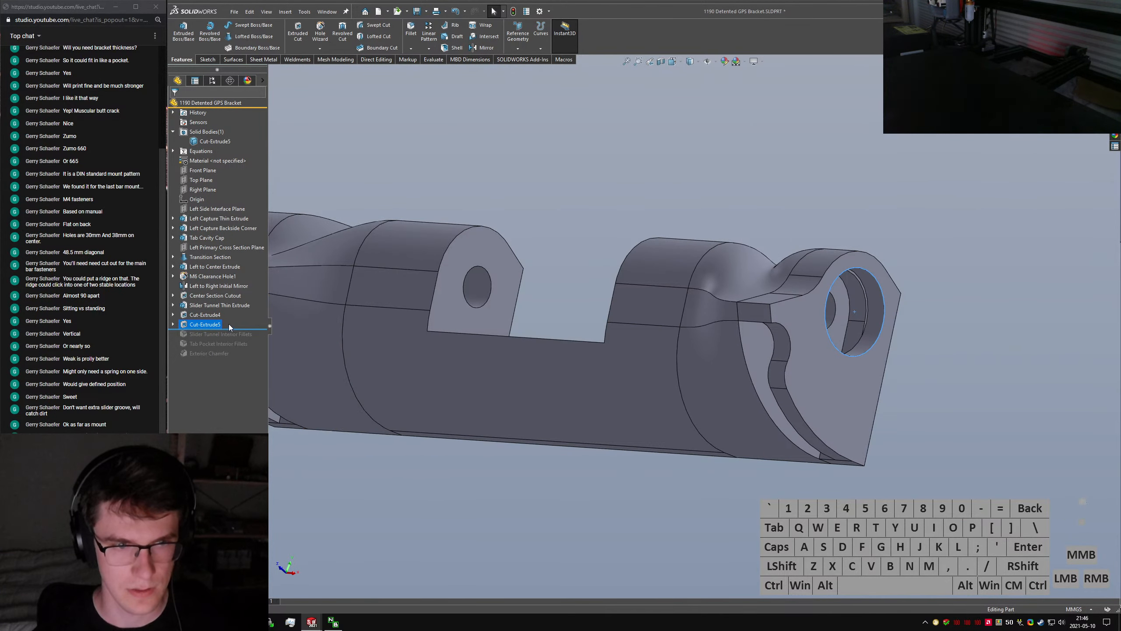
drag(227, 330, 229, 368)
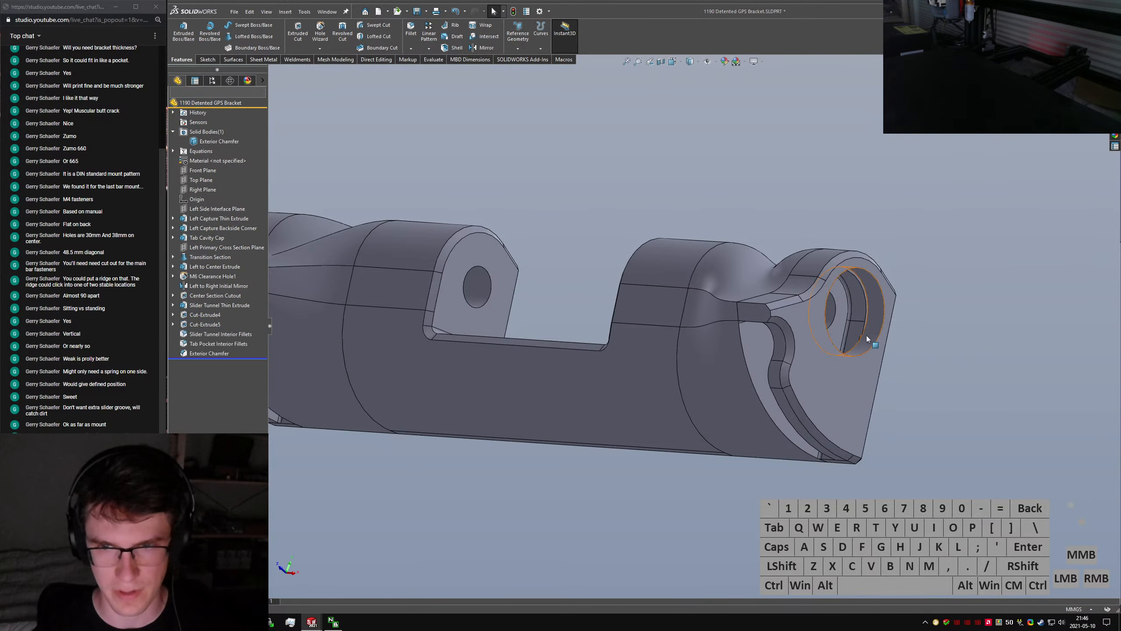
Examine the bracket's round clearance cut at one end and the hexagonal bolt pocket at the other
scroll(863, 333, down, 7)
middle_drag(782, 332, 806, 378)
scroll(796, 340, up, 5)
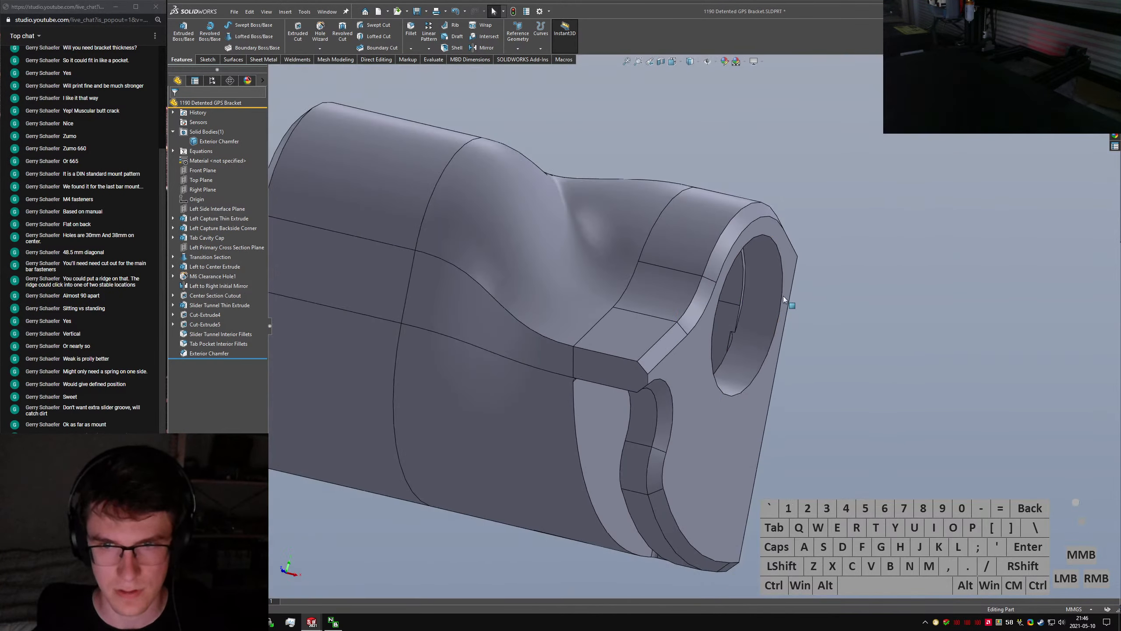
middle_drag(777, 286, 706, 292)
scroll(585, 305, up, 6)
scroll(584, 301, down, 4)
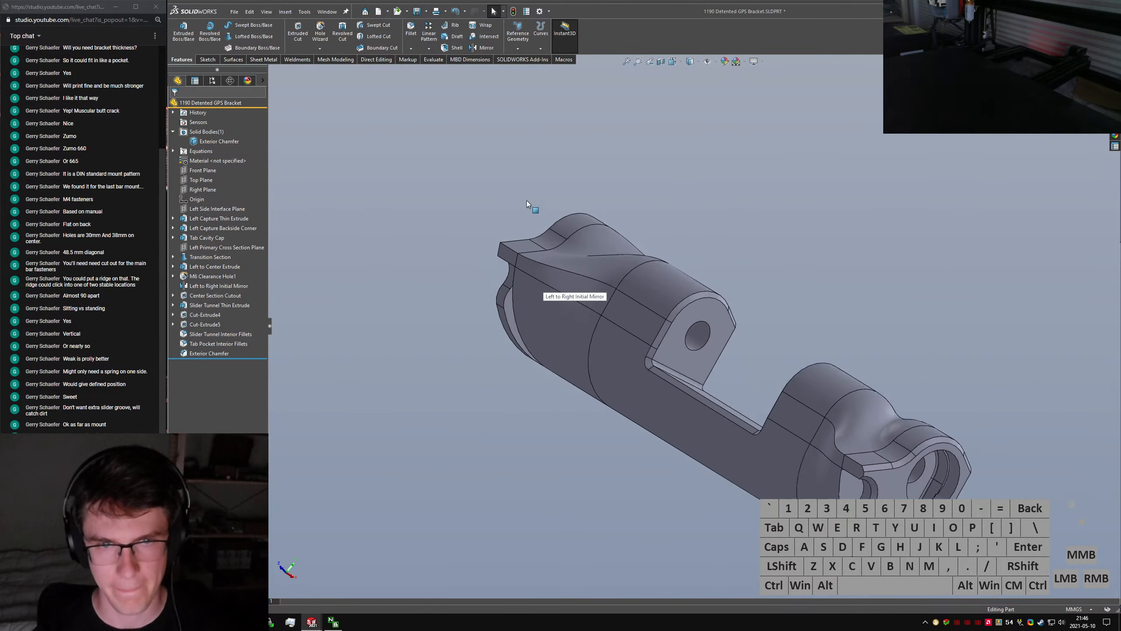
middle_drag(543, 295, 491, 292)
scroll(602, 286, down, 4)
scroll(602, 285, up, 5)
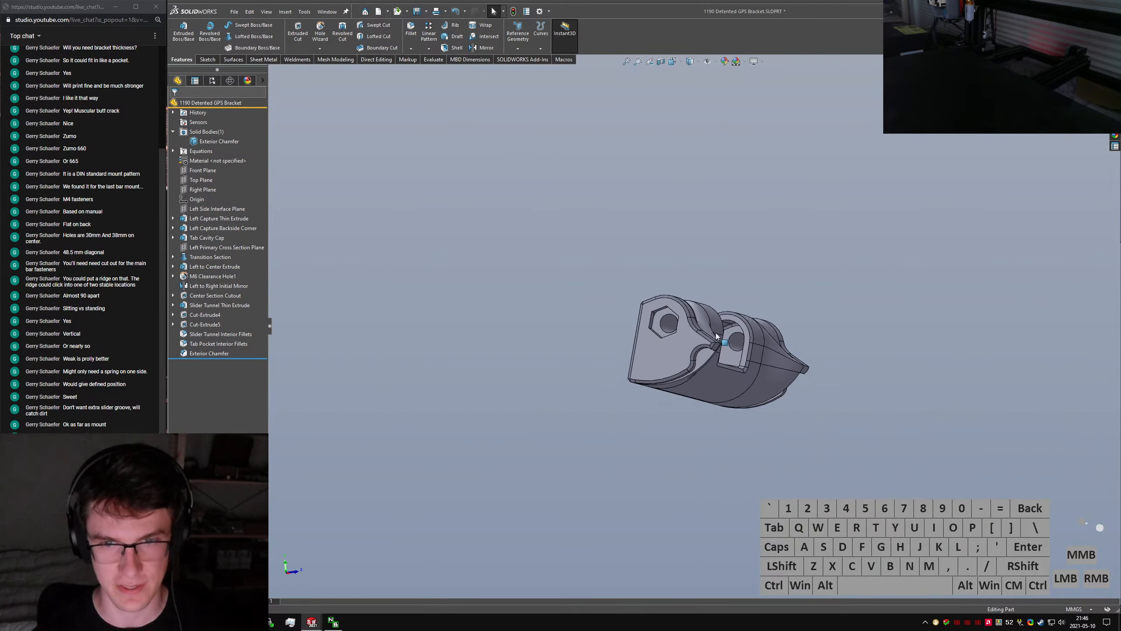
middle_drag(716, 333, 739, 244)
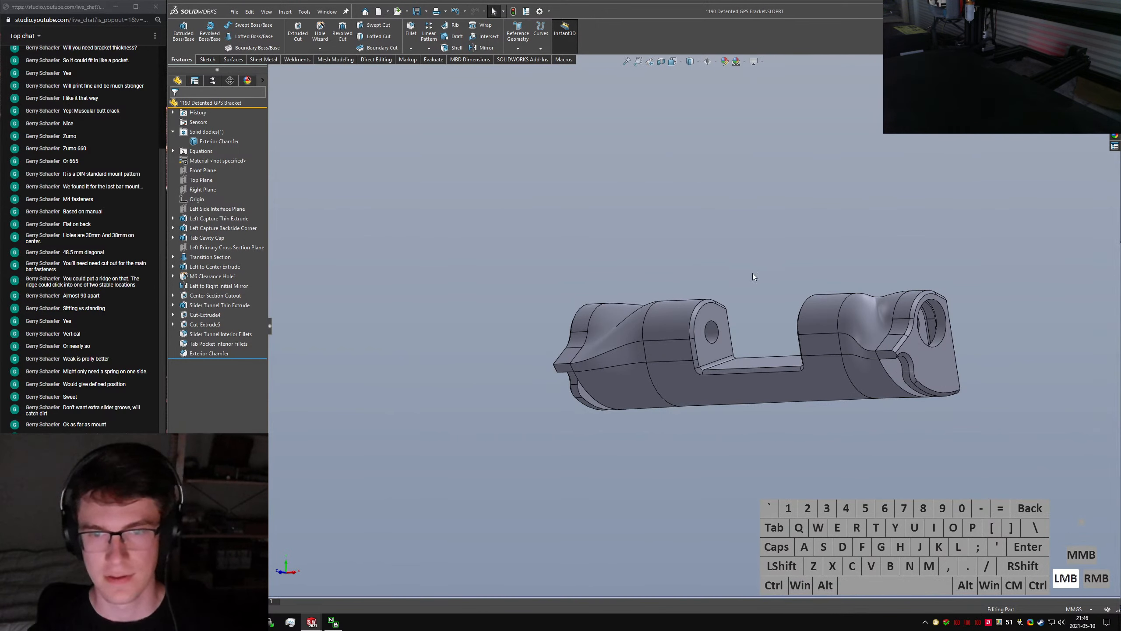
middle_drag(742, 317, 748, 298)
click(748, 298)
Switch to the 1190 GPS Bracket Assembly and examine the hinge's detent area and the assembly's underside
key(ctrl+Tab)
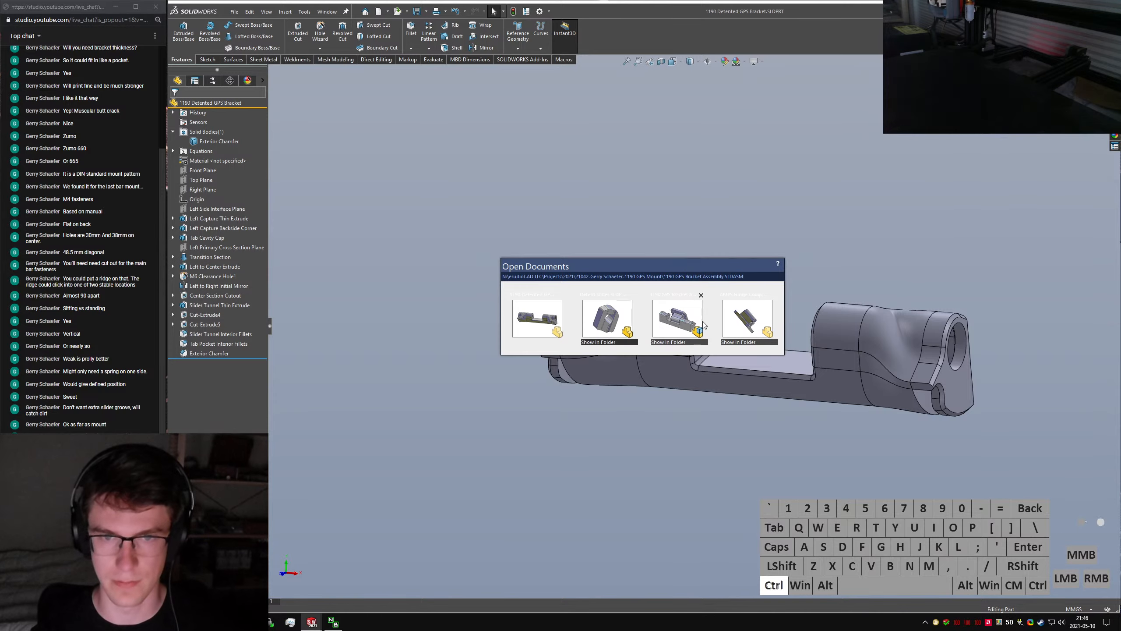
click(730, 387)
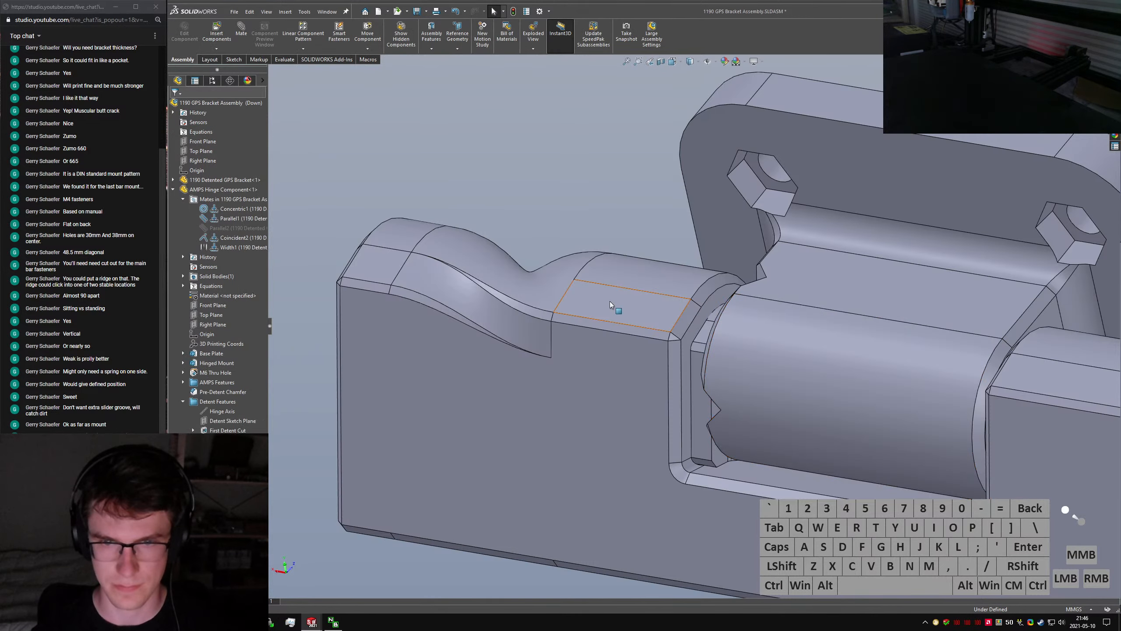
scroll(618, 306, up, 3)
scroll(722, 354, down, 4)
mouse_move(722, 354)
middle_down()
mouse_move(705, 354)
mouse_move(708, 368)
middle_up()
click(706, 368)
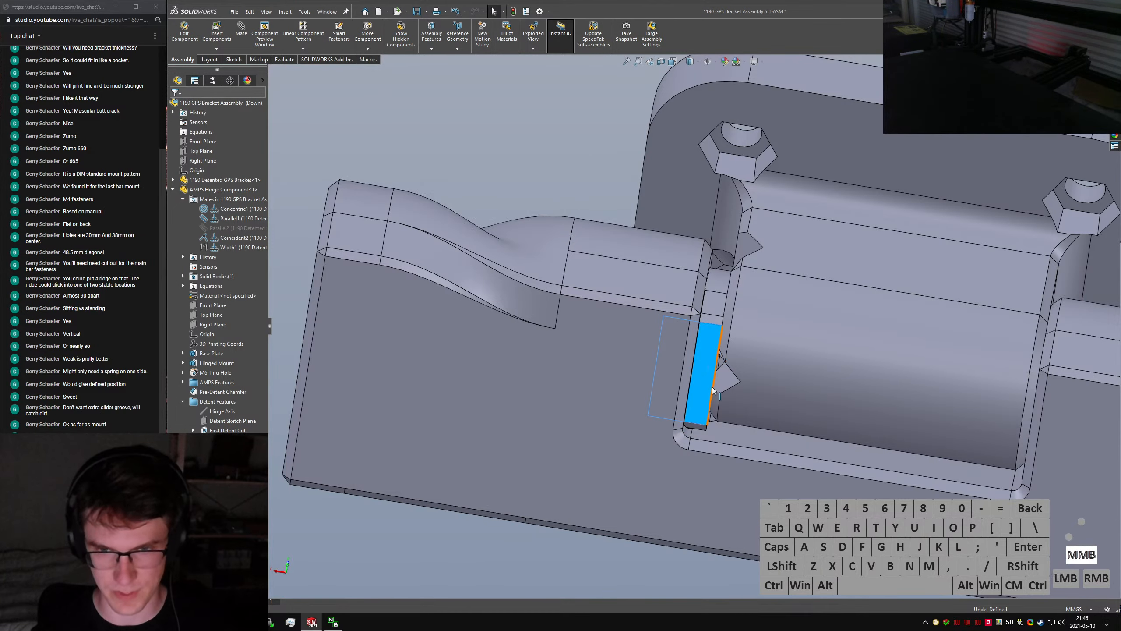
middle_drag(693, 373, 883, 419)
scroll(943, 437, up, 4)
middle_drag(943, 437, 654, 145)
Open the AMPS Hinge Component and apply a 2 mm symmetric offset-face chamfer around the base plate's hinge-side outer edge
click(675, 256)
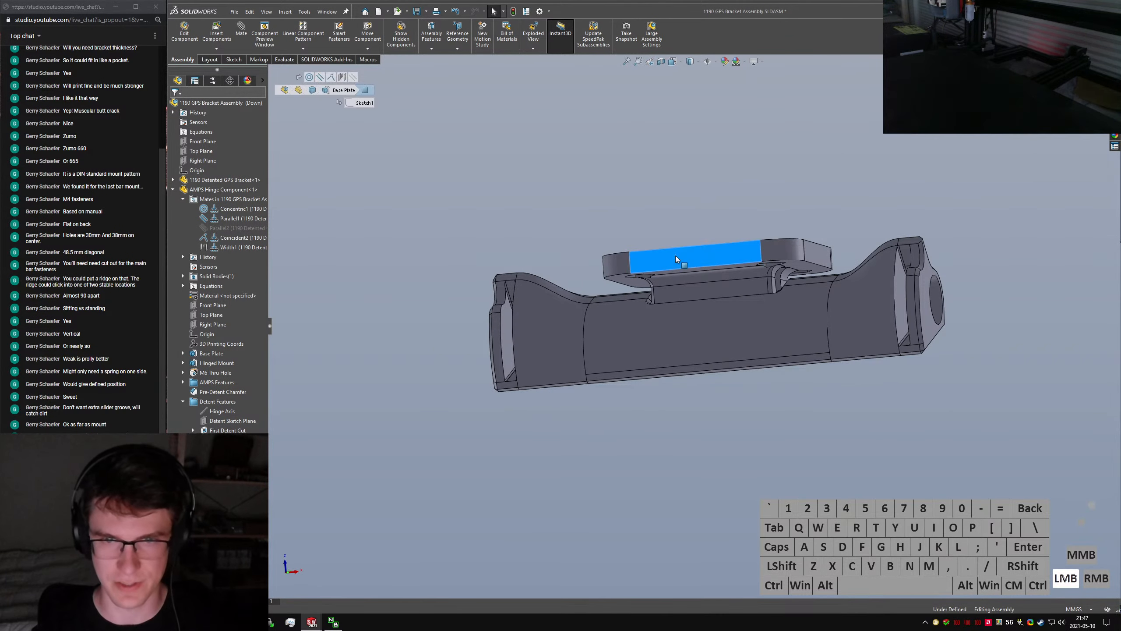
click(837, 249)
text(schamfer)
key(Return)
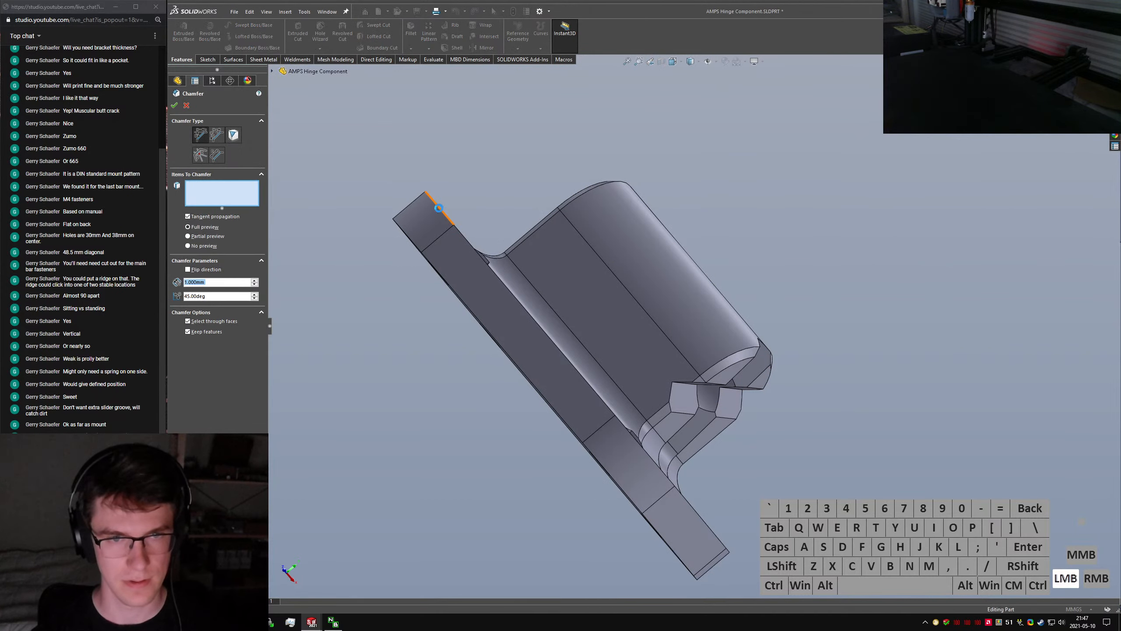
click(439, 208)
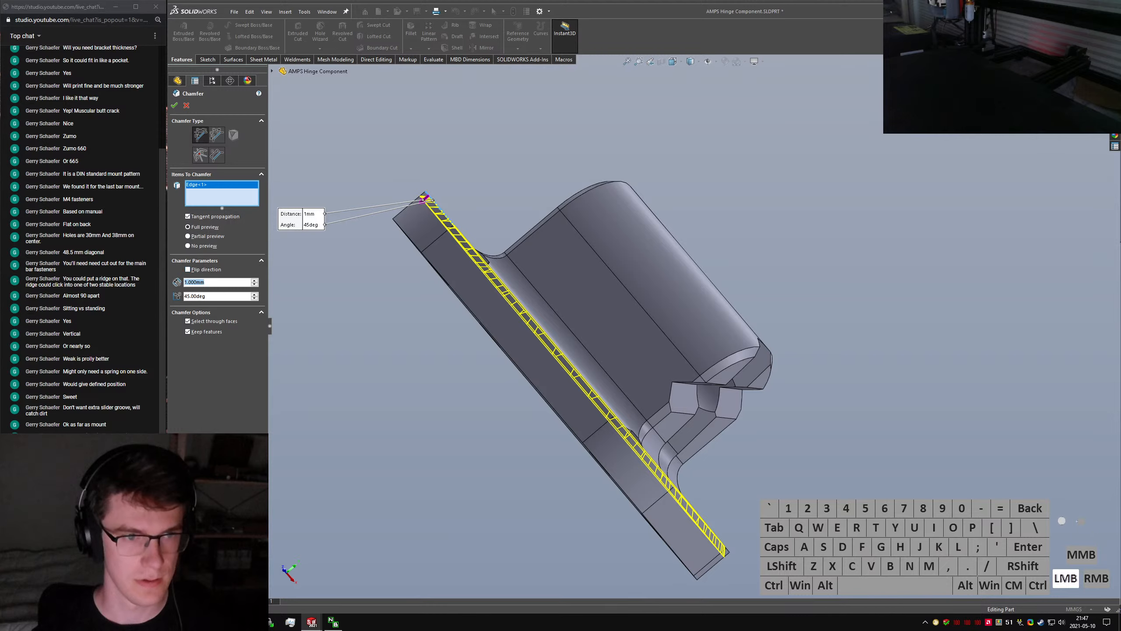
text(2)
click(218, 135)
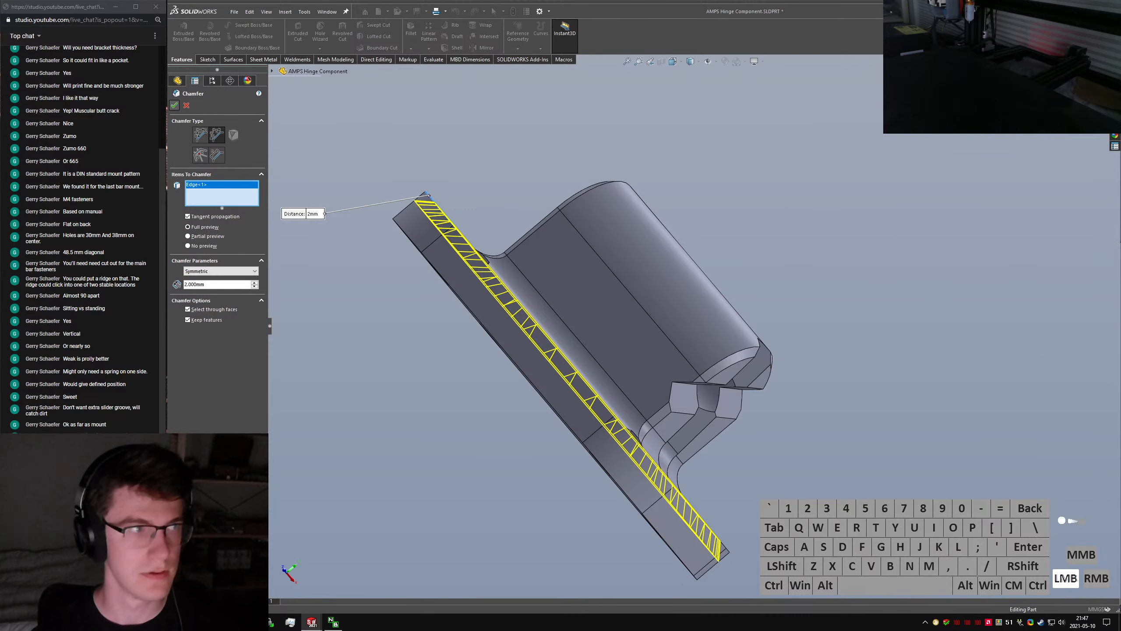
click(174, 105)
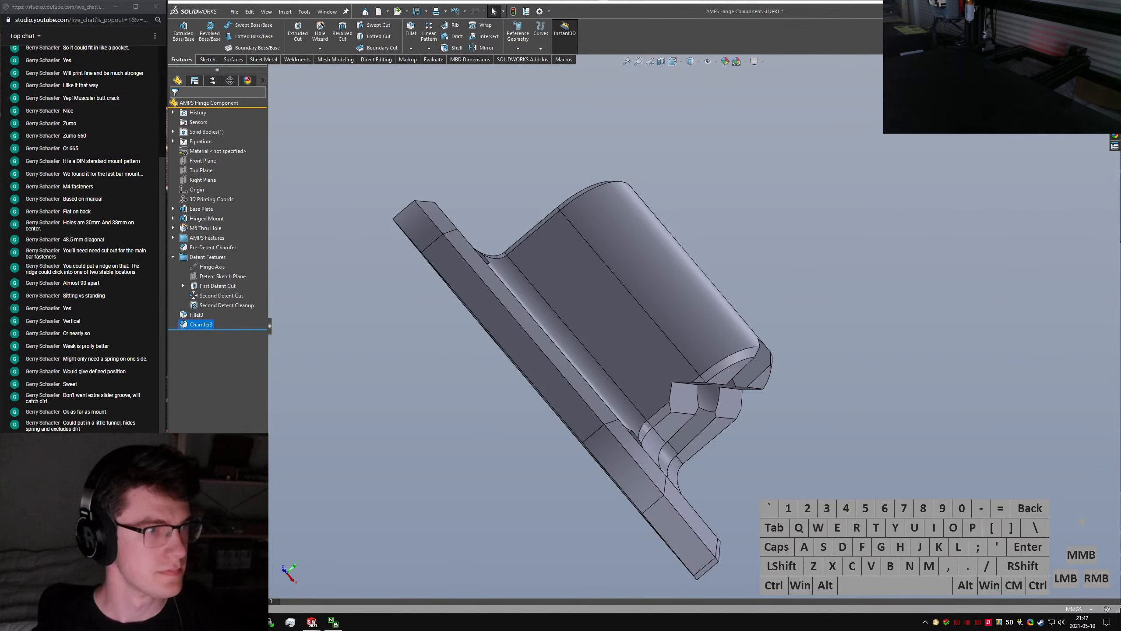
Set the AMPS Hinge Component to the isometric view and save the part
click(375, 243)
middle_drag(375, 243, 407, 389)
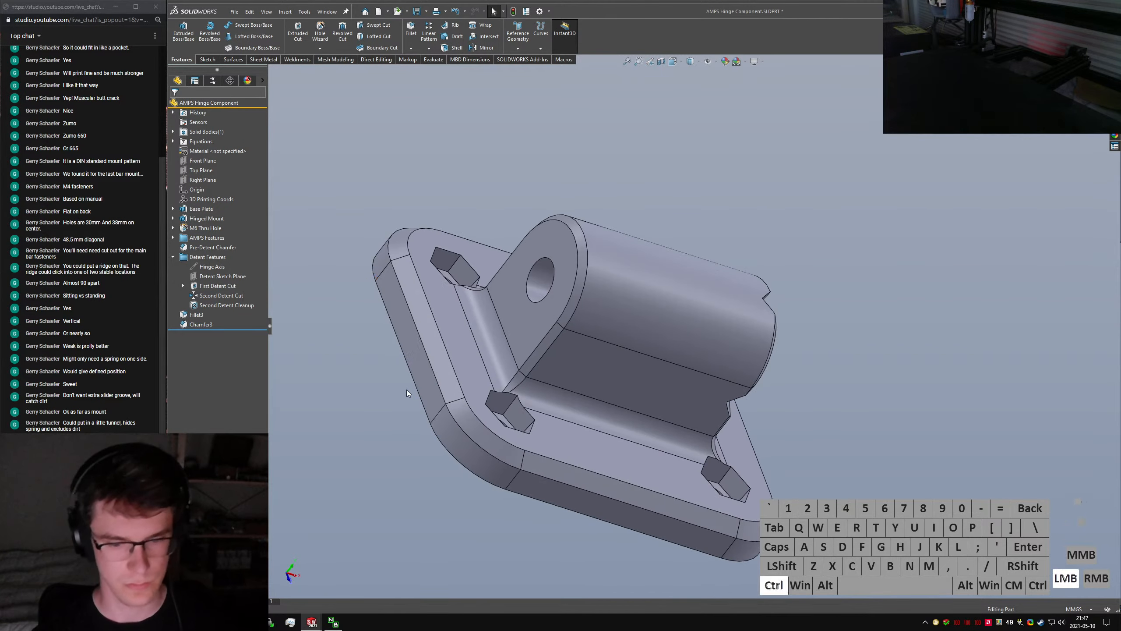
key(ctrl+7)
click(346, 242)
key(ctrl+s)
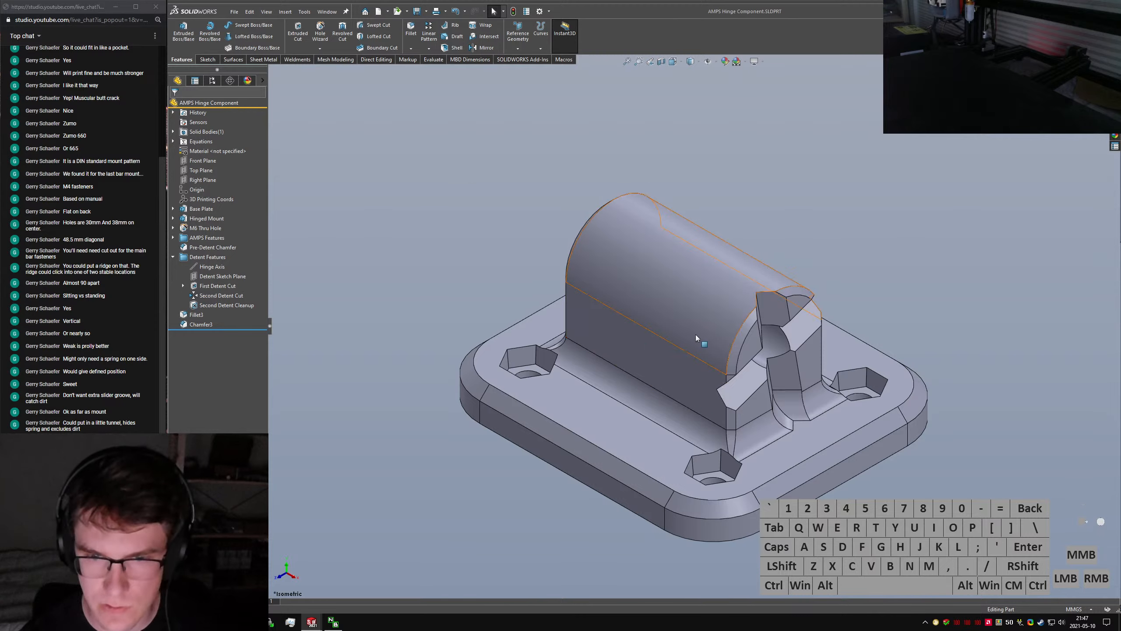
mouse_move(696, 338)
middle_down()
mouse_move(688, 229)
mouse_move(697, 336)
middle_up()
click(493, 234)
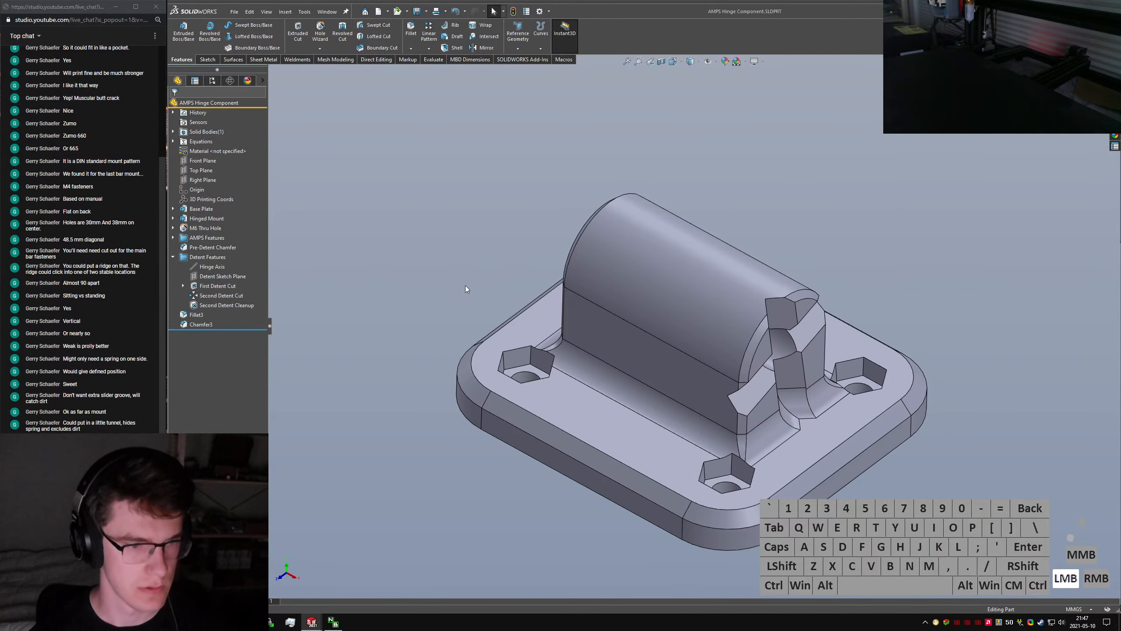
Return to the 1190 GPS Bracket Assembly and examine the gap between the bracket's center cutout and the hinge's detents
key(ctrl+Tab)
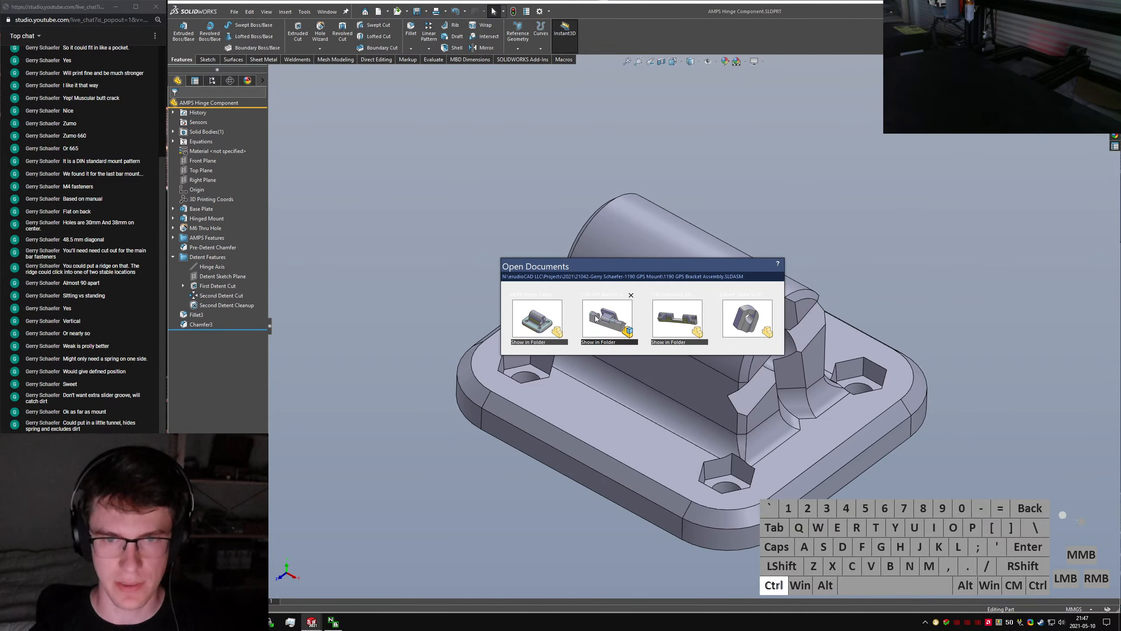
key(ctrl+Tab)
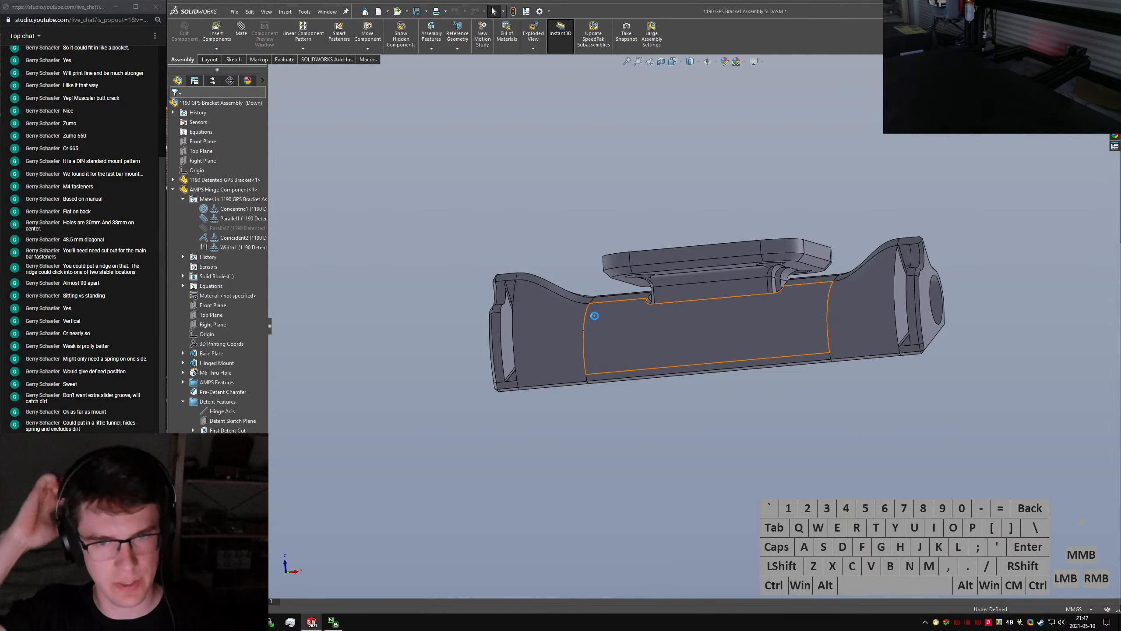
click(468, 412)
middle_drag(468, 413, 662, 319)
scroll(662, 318, up, 5)
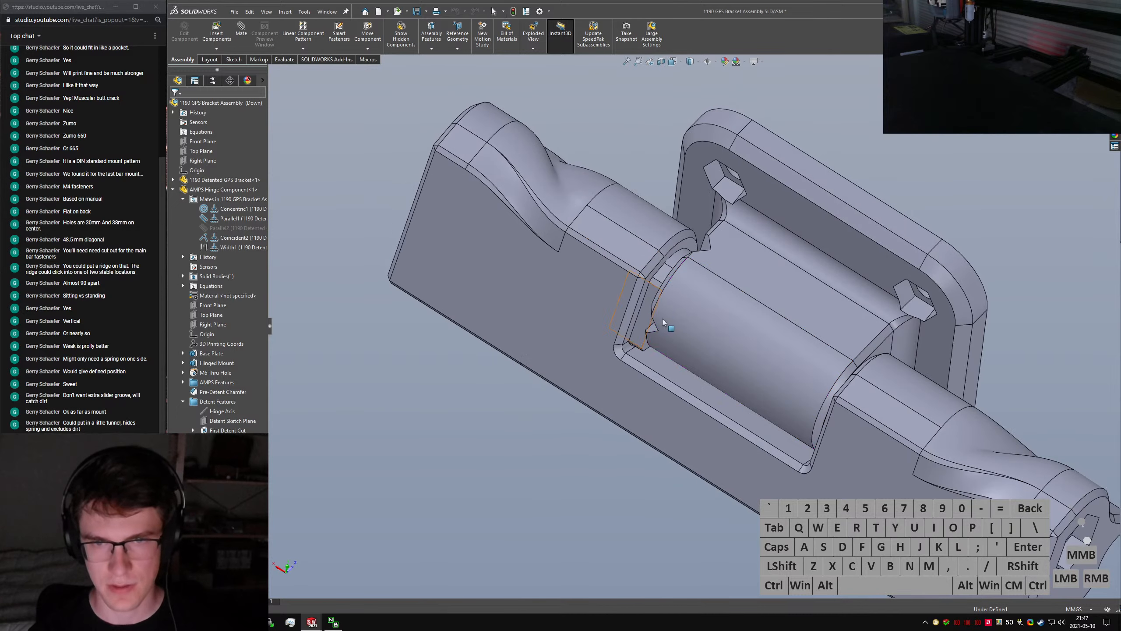
click(643, 315)
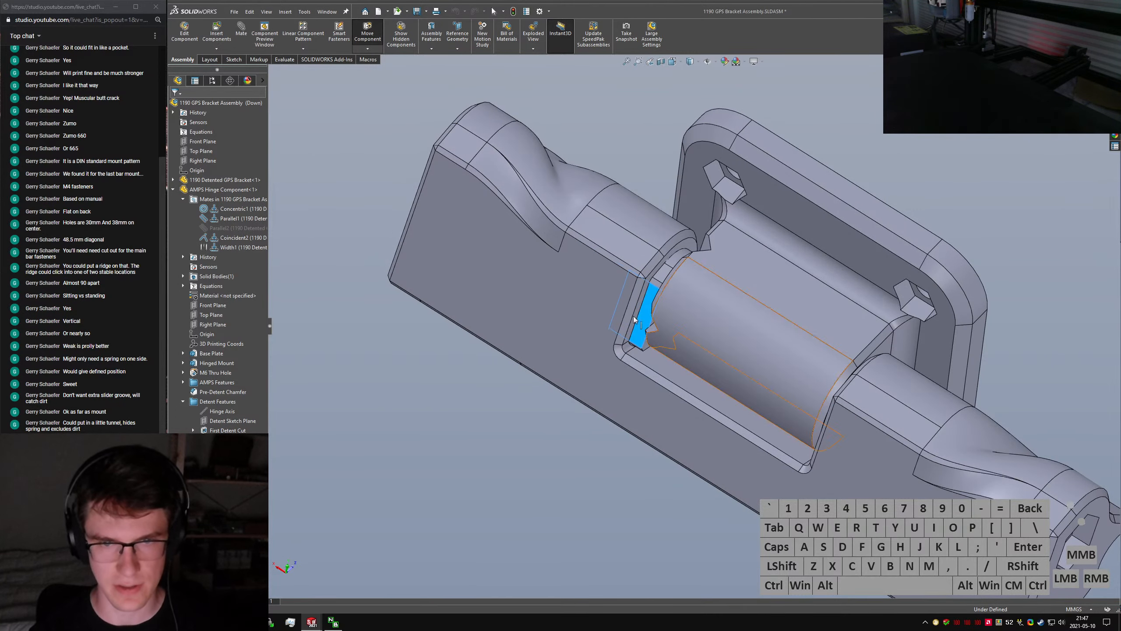
click(509, 414)
scroll(667, 307, up, 4)
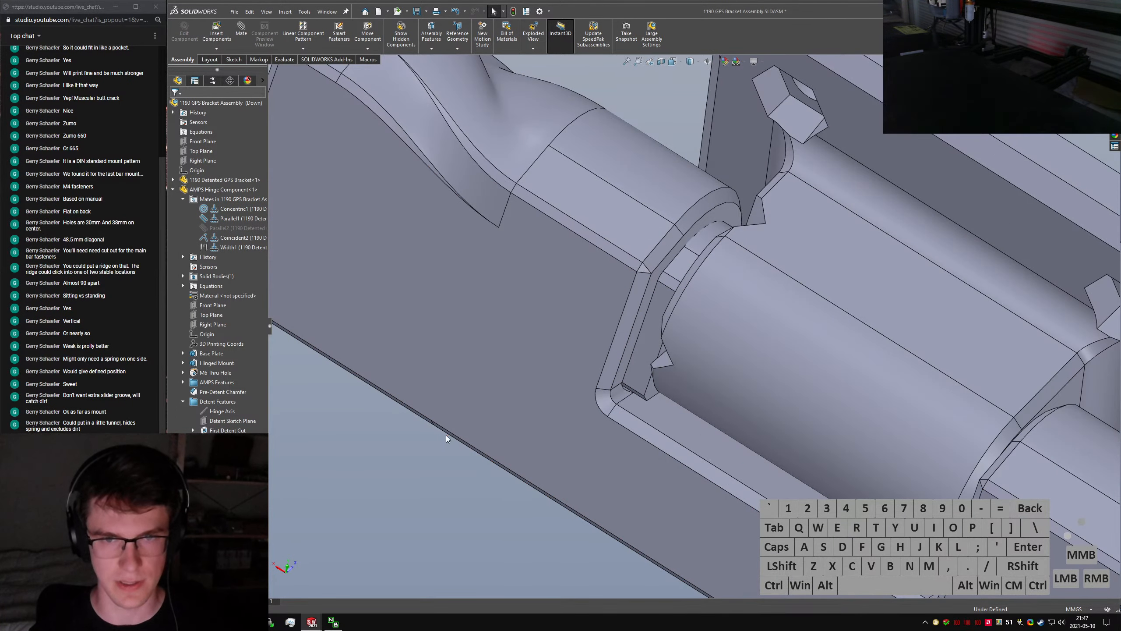
scroll(486, 376, down, 4)
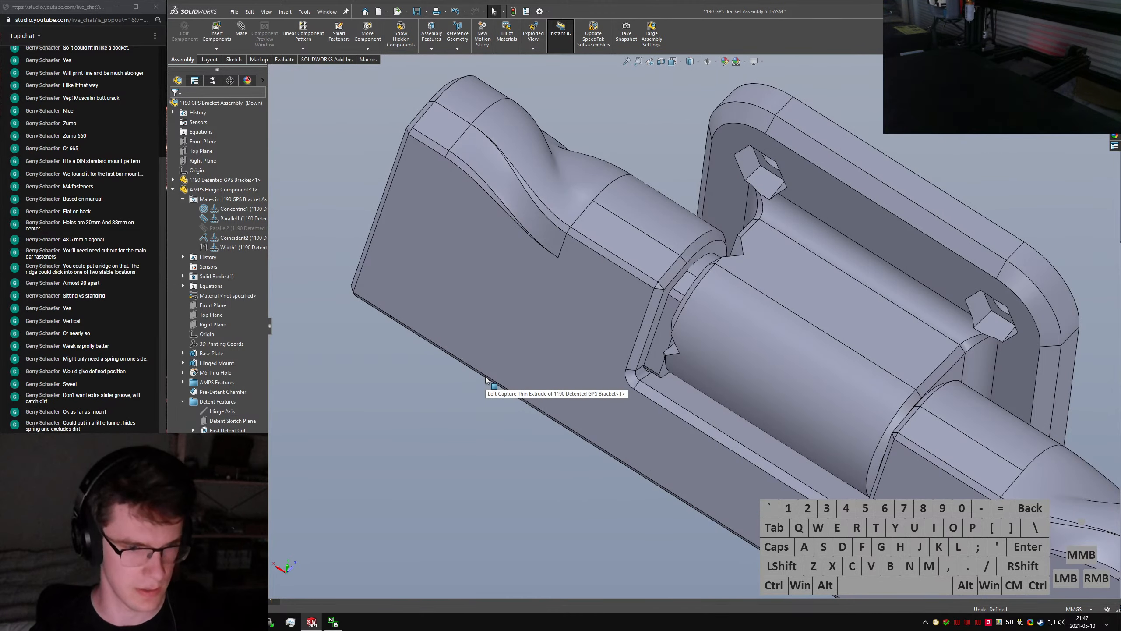
click(1078, 502)
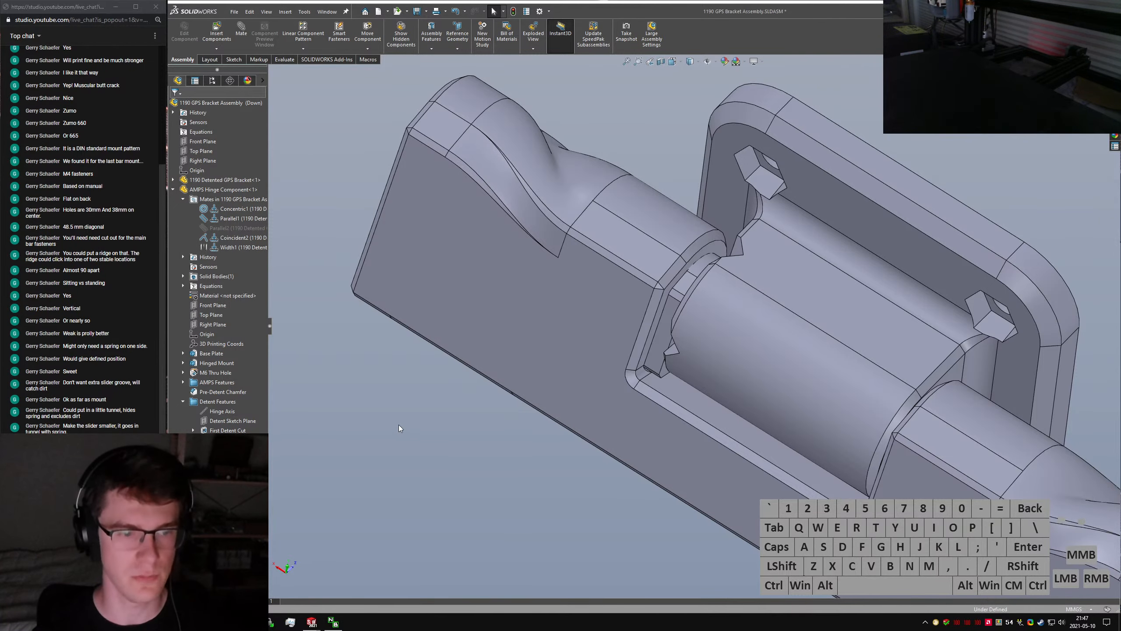
scroll(399, 423, up, 3)
scroll(628, 400, down, 3)
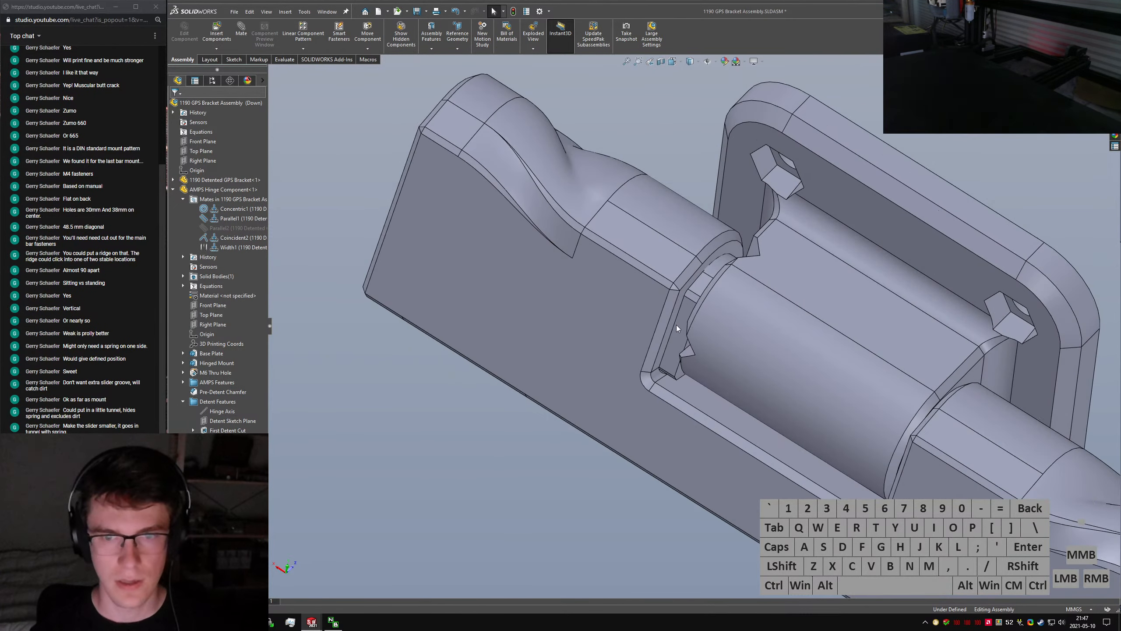
Examine the 14 mm tool-clearance cut at the bracket's end and where it breaks into the tab slot
click(683, 317)
click(564, 468)
middle_drag(564, 468, 737, 269)
middle_drag(640, 292, 800, 281)
scroll(746, 247, down, 5)
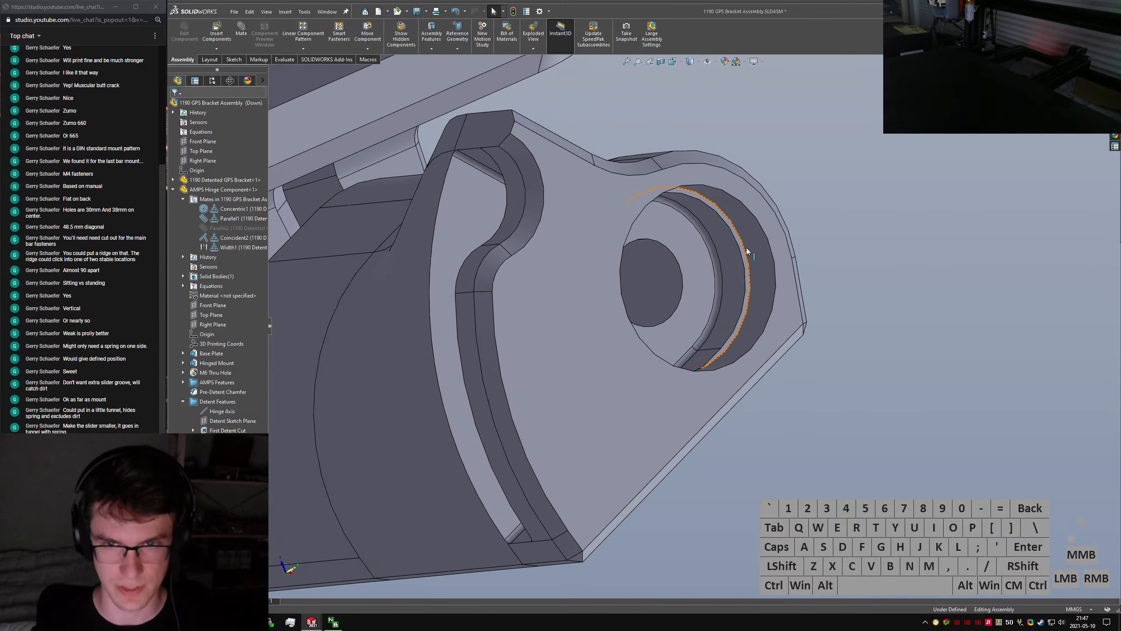
scroll(730, 255, down, 2)
click(725, 275)
scroll(724, 275, up, 2)
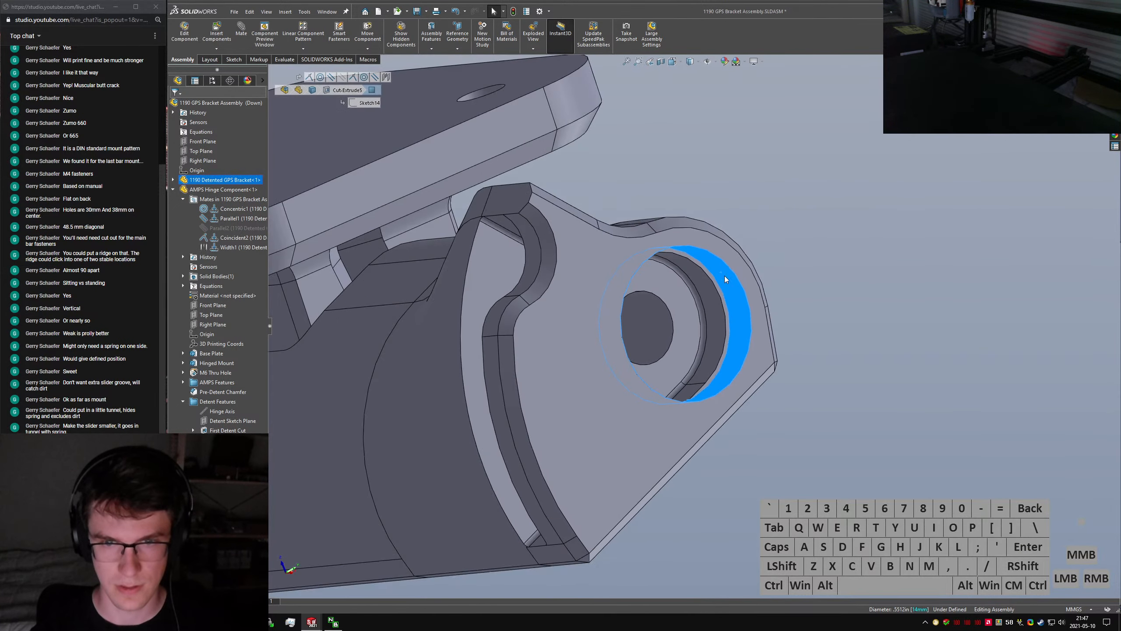
scroll(720, 278, down, 2)
middle_drag(720, 278, 692, 420)
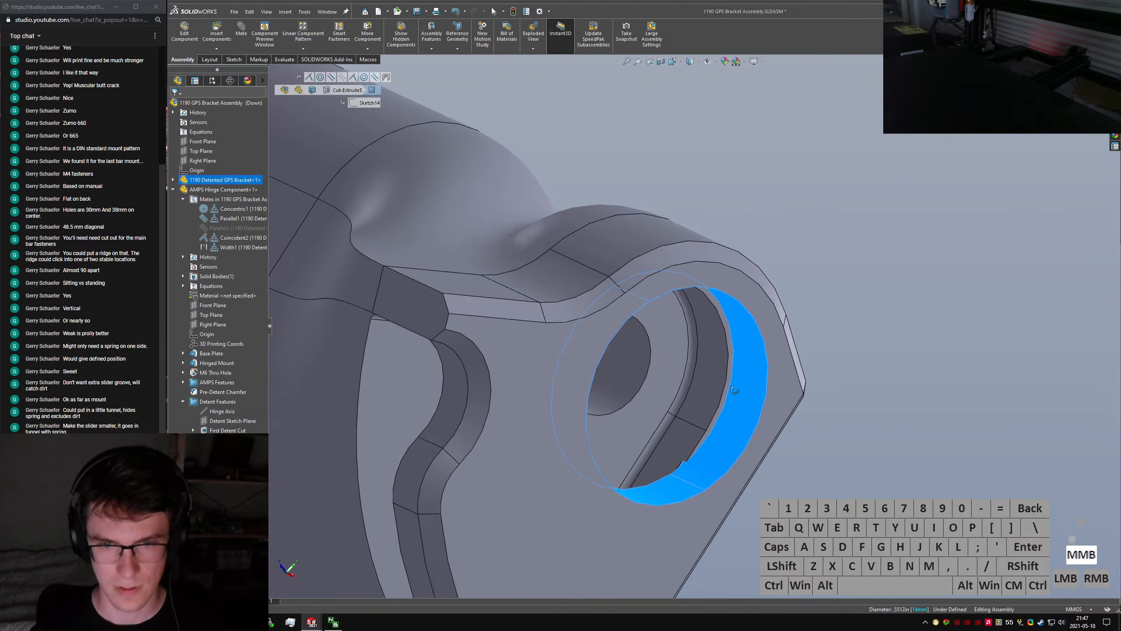
scroll(686, 454, down, 3)
scroll(729, 363, up, 4)
mouse_move(741, 243)
middle_down()
mouse_move(772, 124)
mouse_move(807, 63)
mouse_move(649, 163)
mouse_move(536, 148)
mouse_move(586, 187)
middle_up()
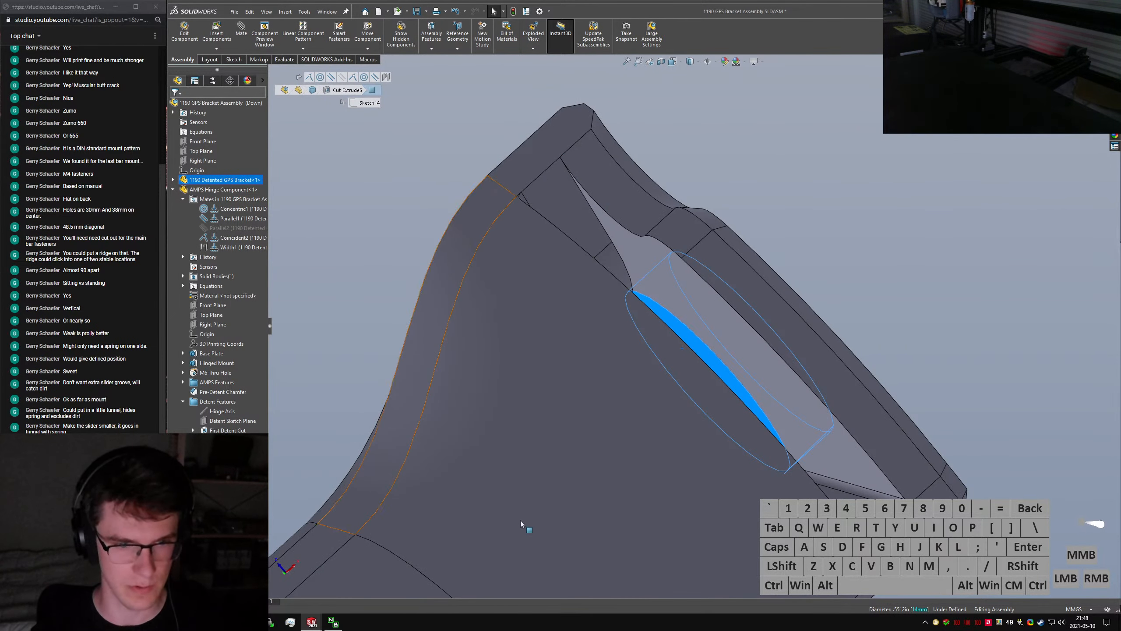
Open the 1190 Detented GPS Bracket part from the assembly at the slotted end
click(865, 490)
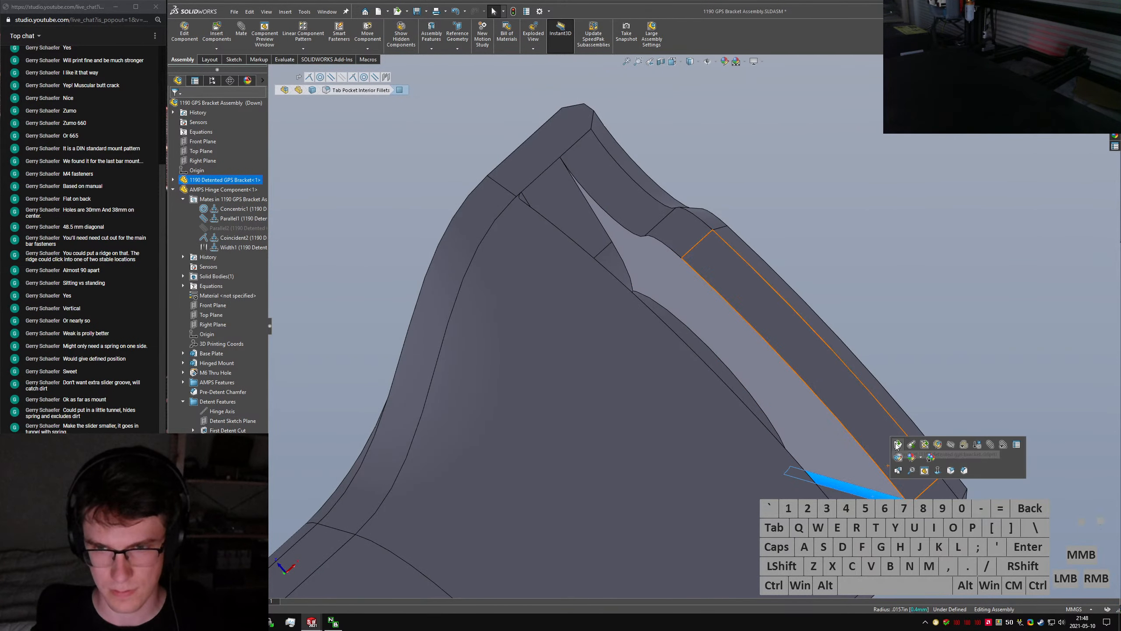
click(930, 446)
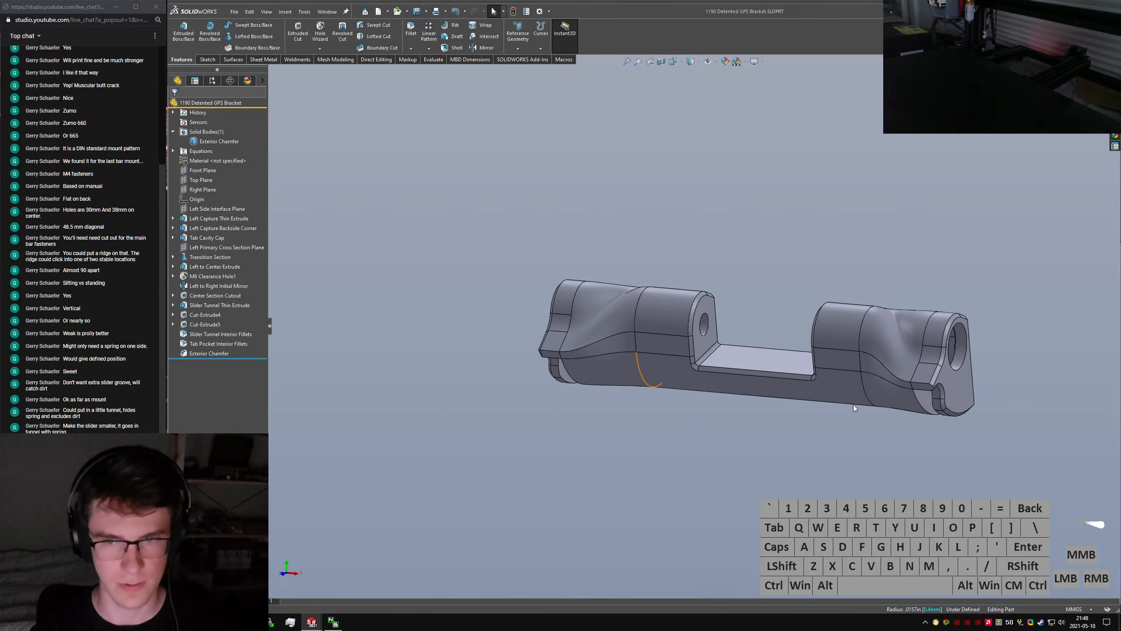
scroll(939, 459, down, 10)
scroll(838, 464, up, 3)
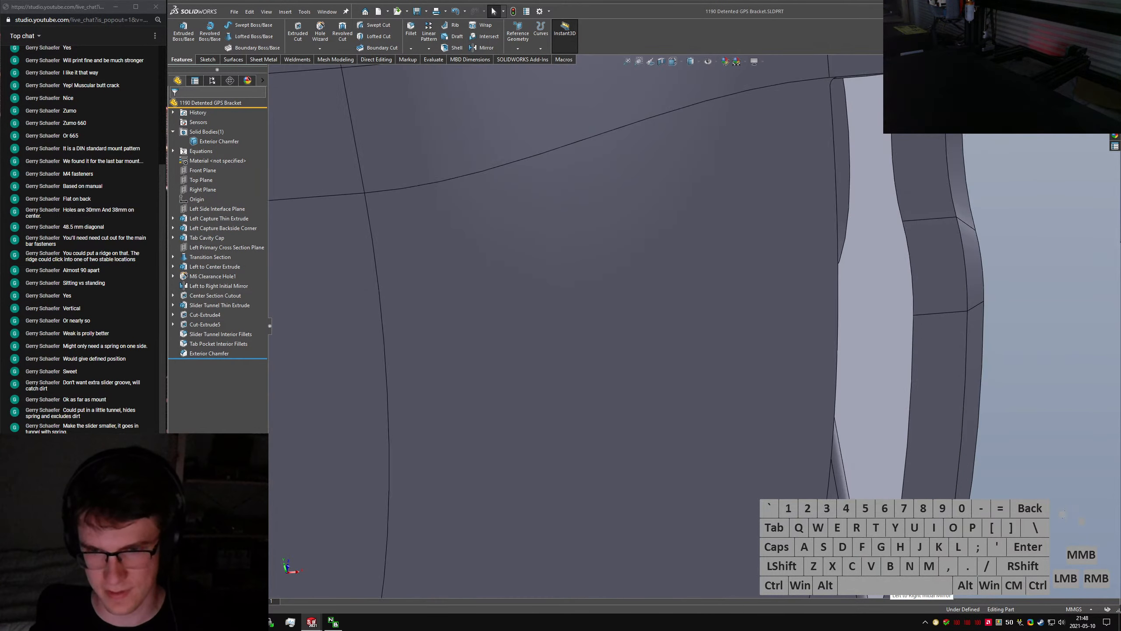
Add the edge on the other side of the tab slot, beyond the clearance cut, to the 0.4 mm Tab Pocket Interior Fillets
click(838, 460)
click(812, 310)
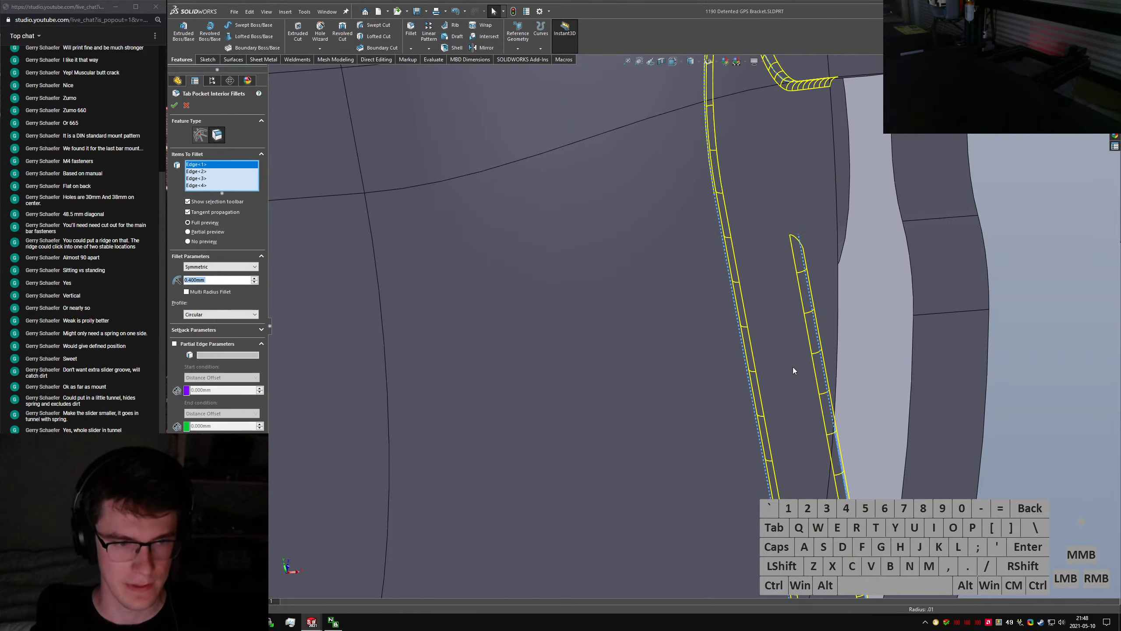
scroll(793, 366, up, 5)
middle_drag(793, 366, 762, 240)
scroll(737, 289, down, 5)
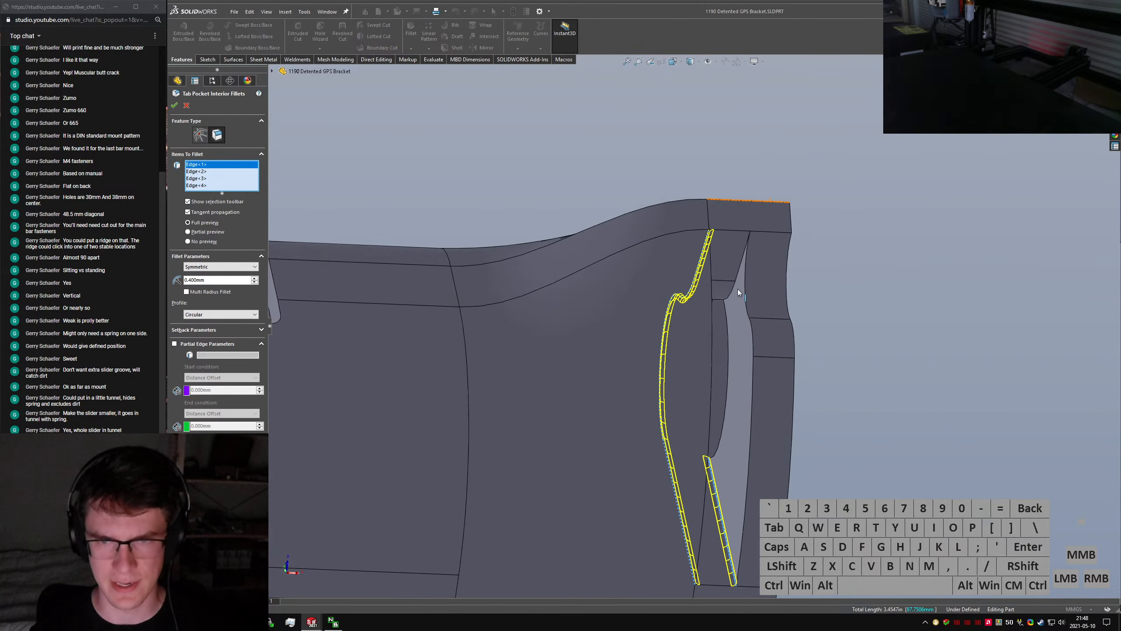
click(724, 300)
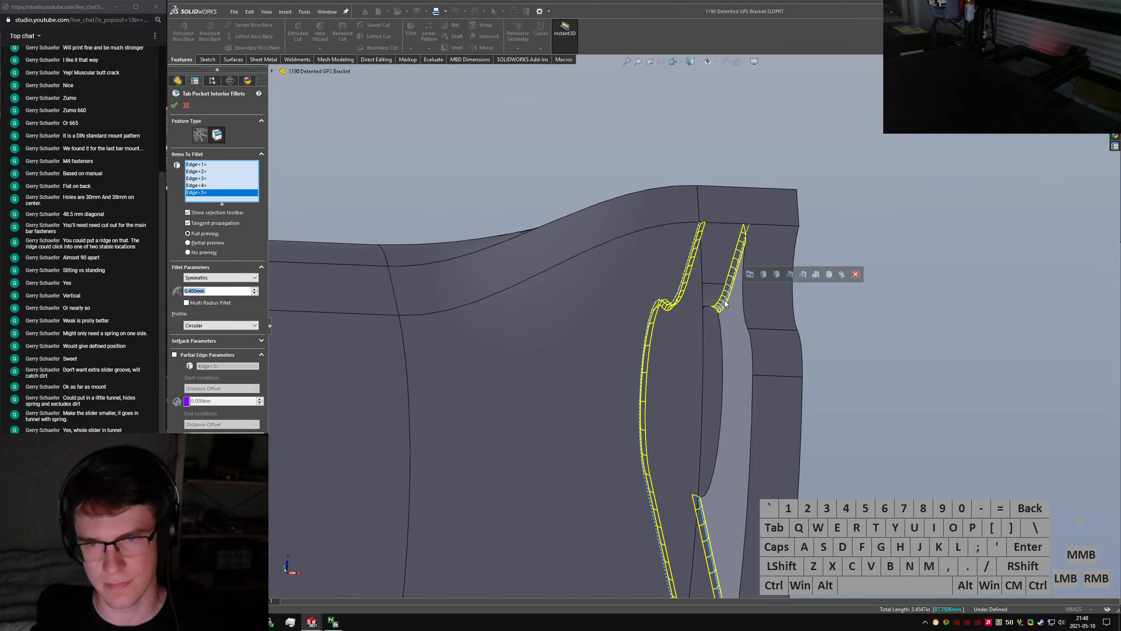
middle_drag(712, 377, 841, 405)
scroll(794, 393, down, 5)
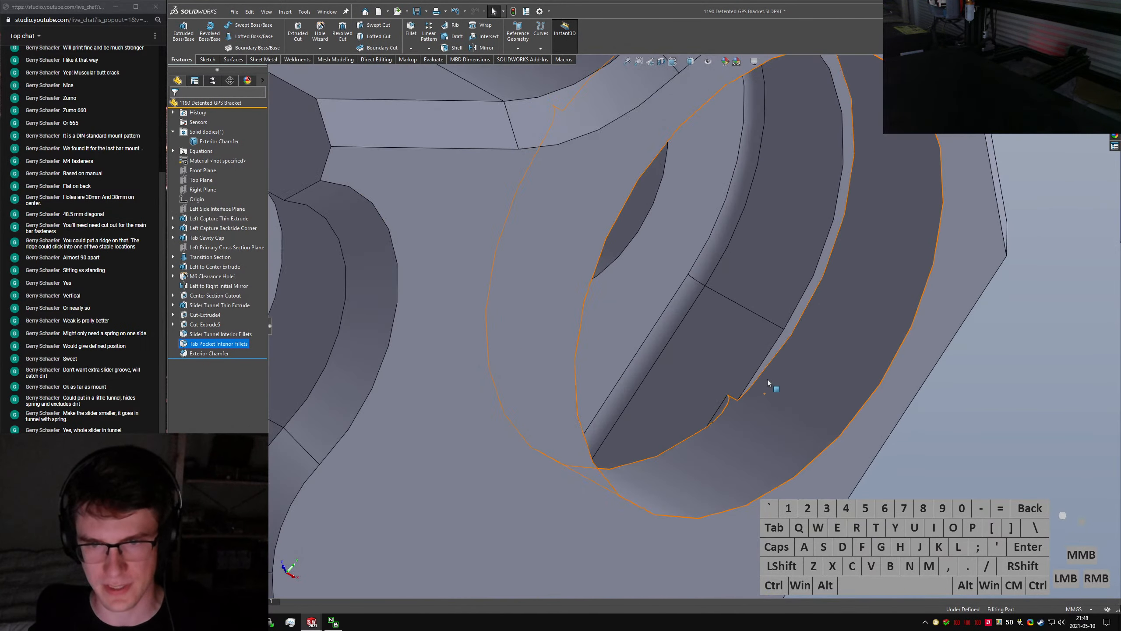
Edit the Tab Pocket Interior Fillets again with the slot edge beside the clearance cut picked, and save the bracket part
right_click(223, 343)
click(690, 428)
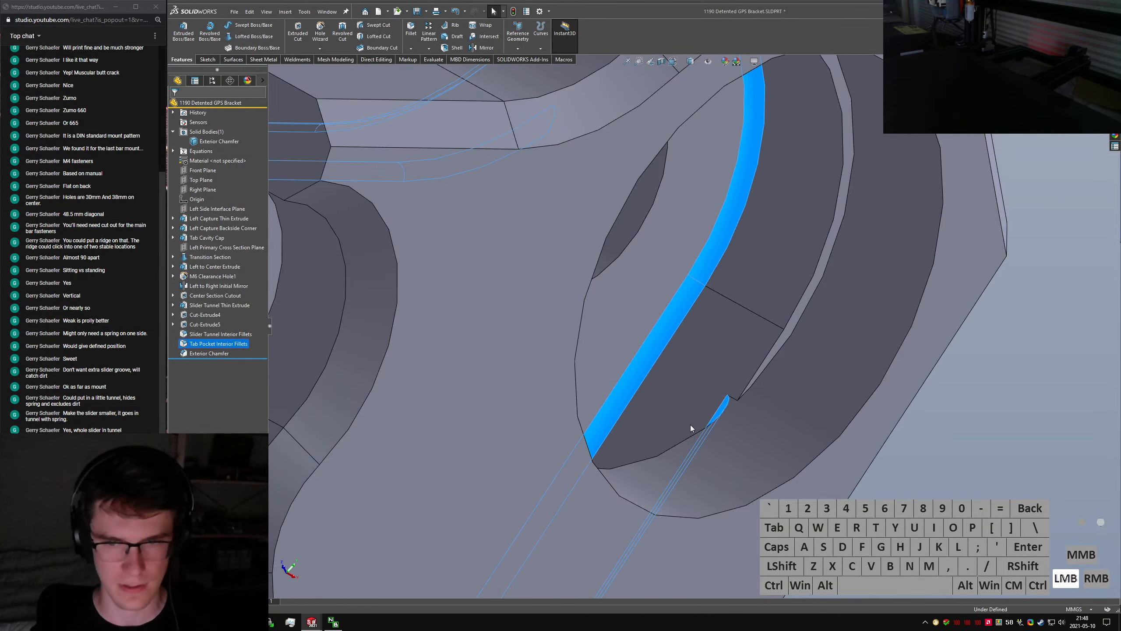
click(762, 376)
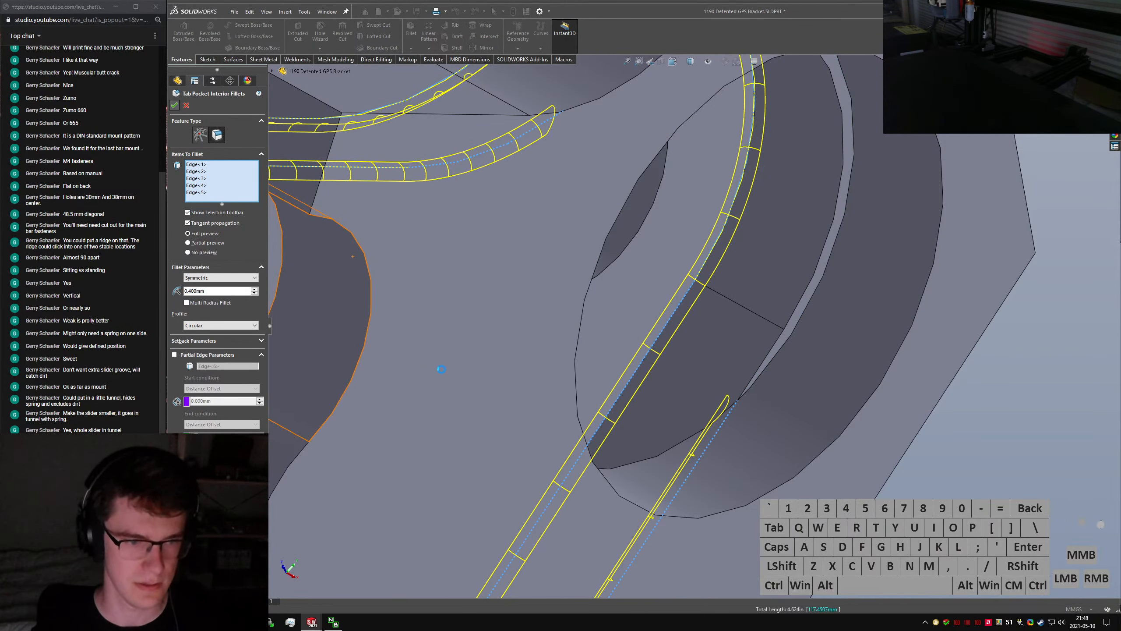
click(867, 464)
scroll(741, 392, up, 5)
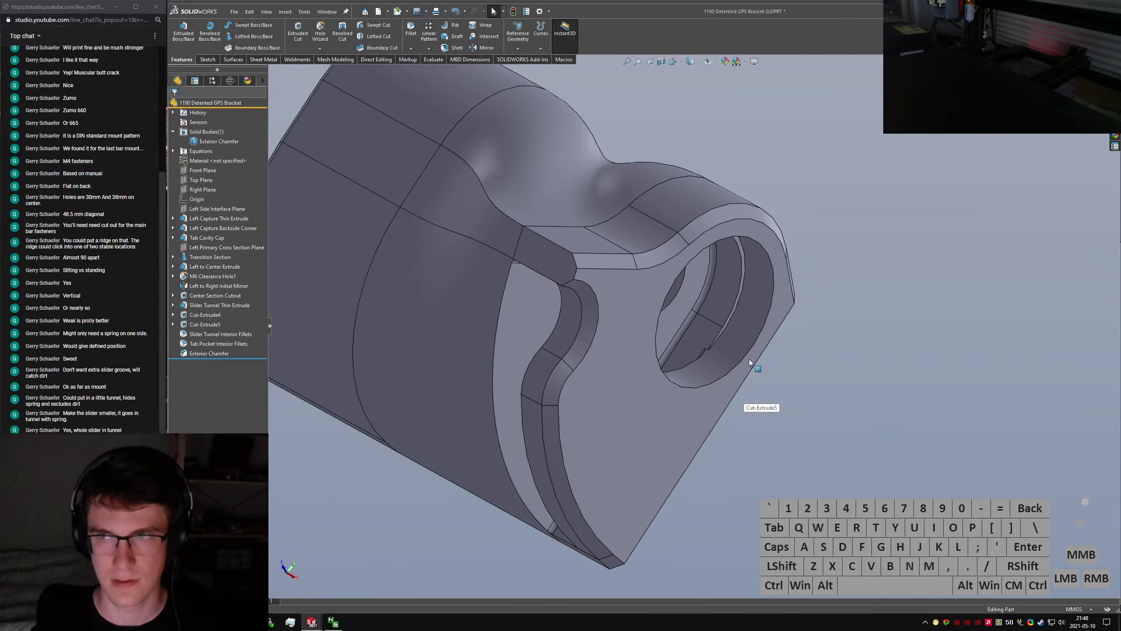
middle_drag(749, 359, 647, 178)
click(759, 239)
key(ctrl+s)
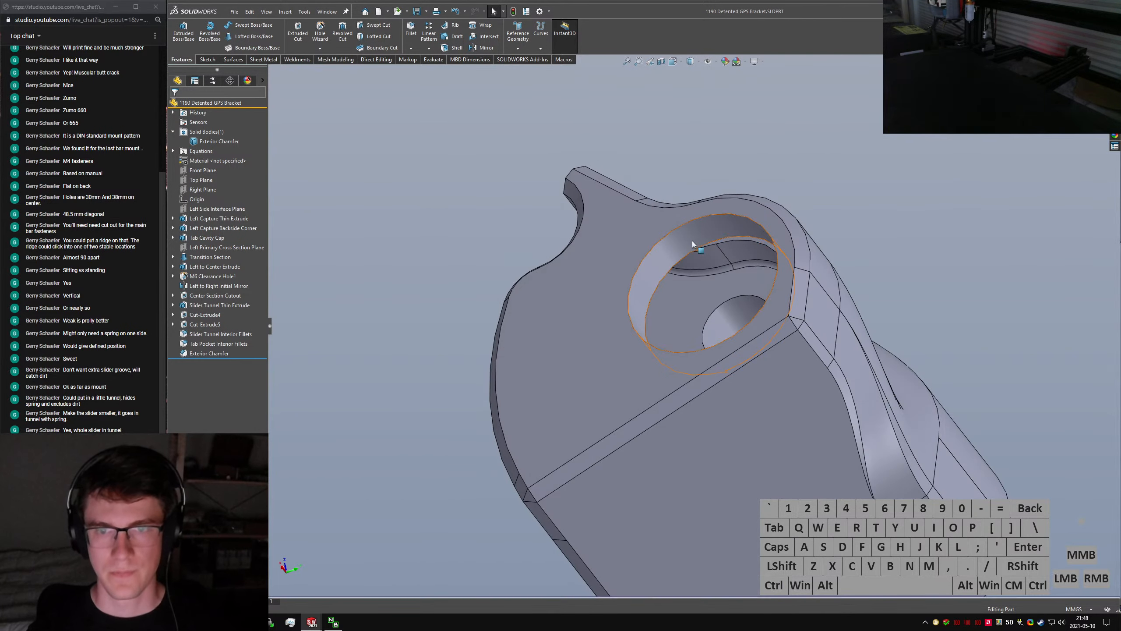
Select the tool-clearance cut, switch to a web browser, and search for "m6 nut flat width"
click(688, 239)
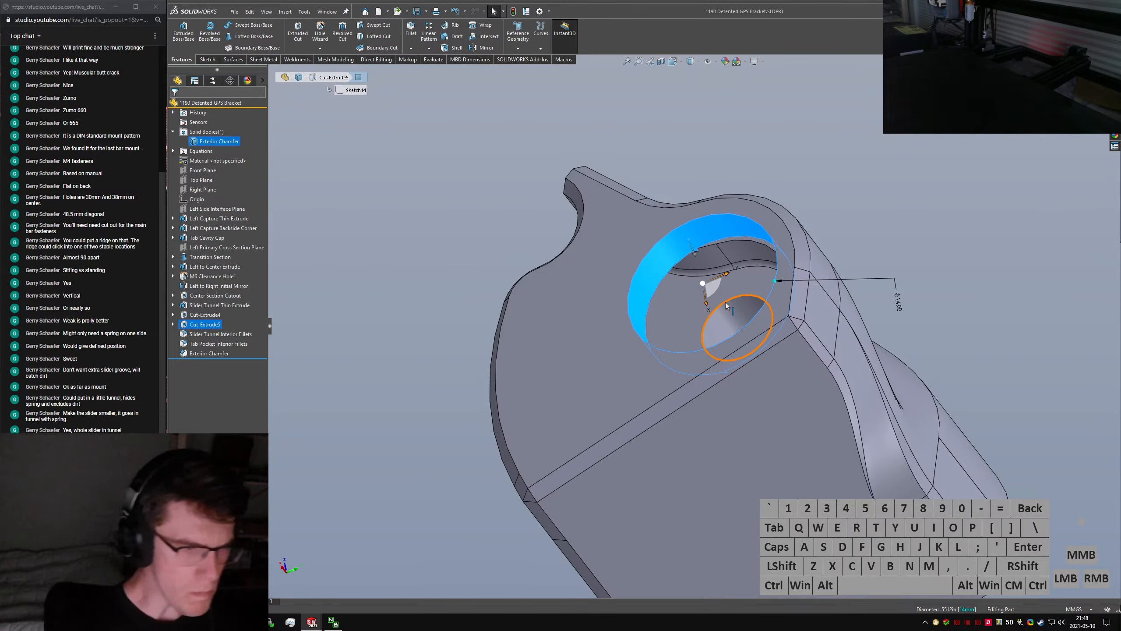
click(1080, 512)
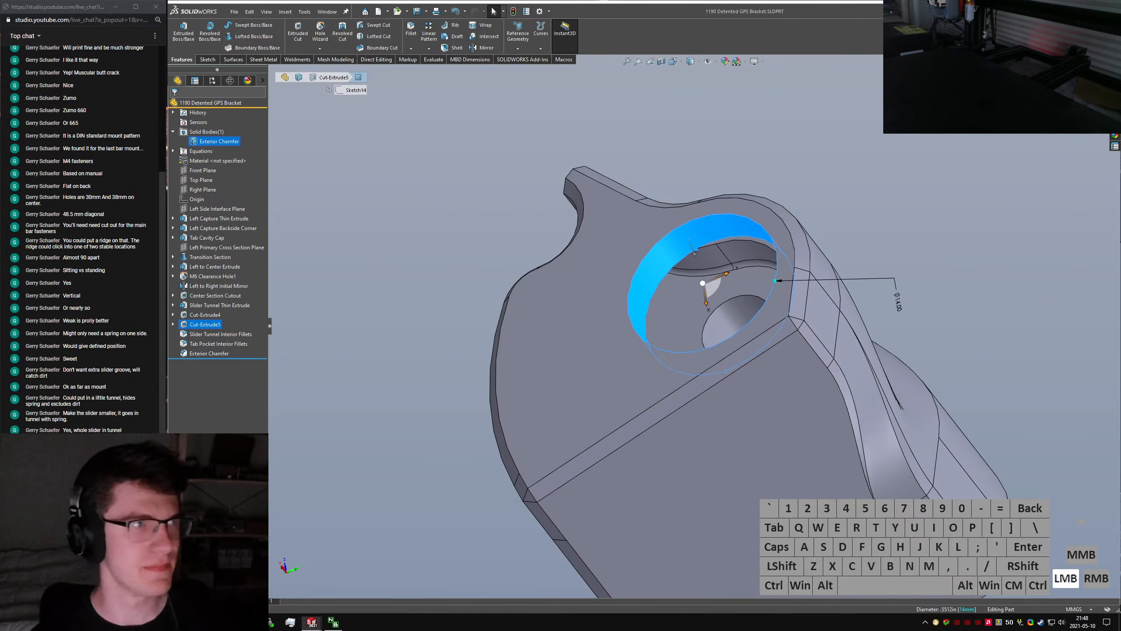
drag(309, 89, 646, 196)
key(alt+d)
text(m6 )
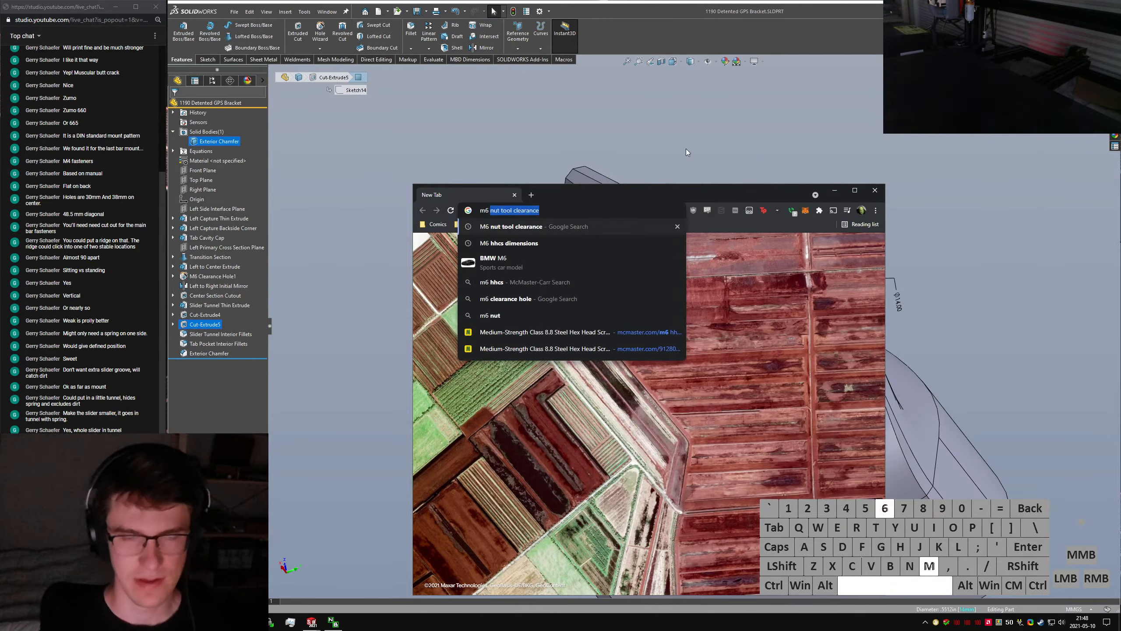
text(nut flat width)
key(Return)
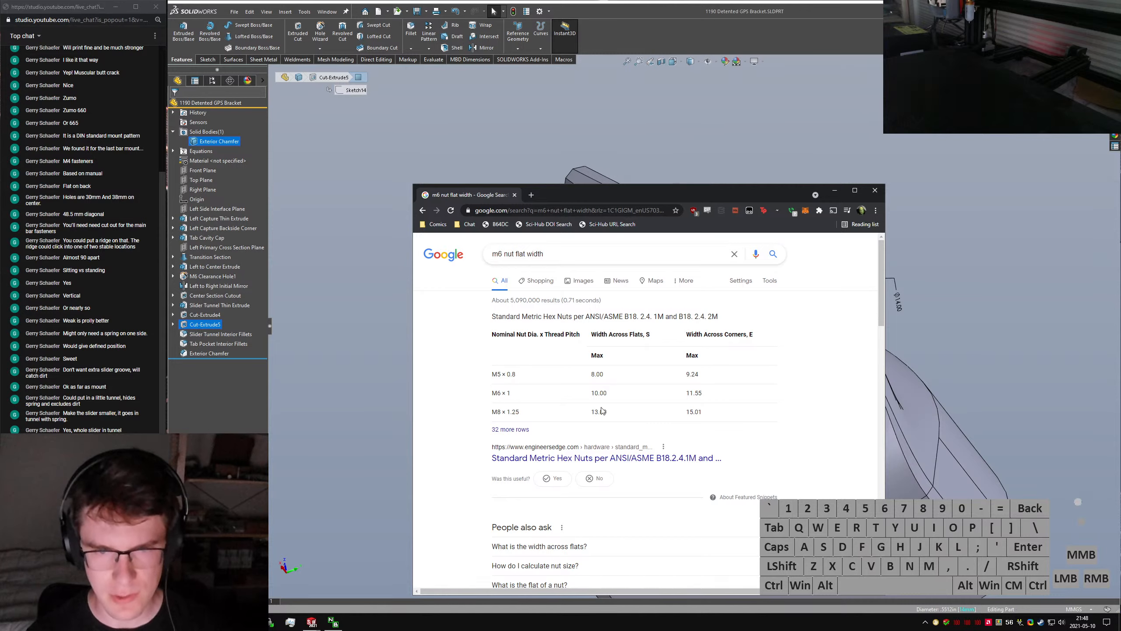
Search the web for "10mm socket diameter" and look through the results and images for socket dimensions
key(alt+d)
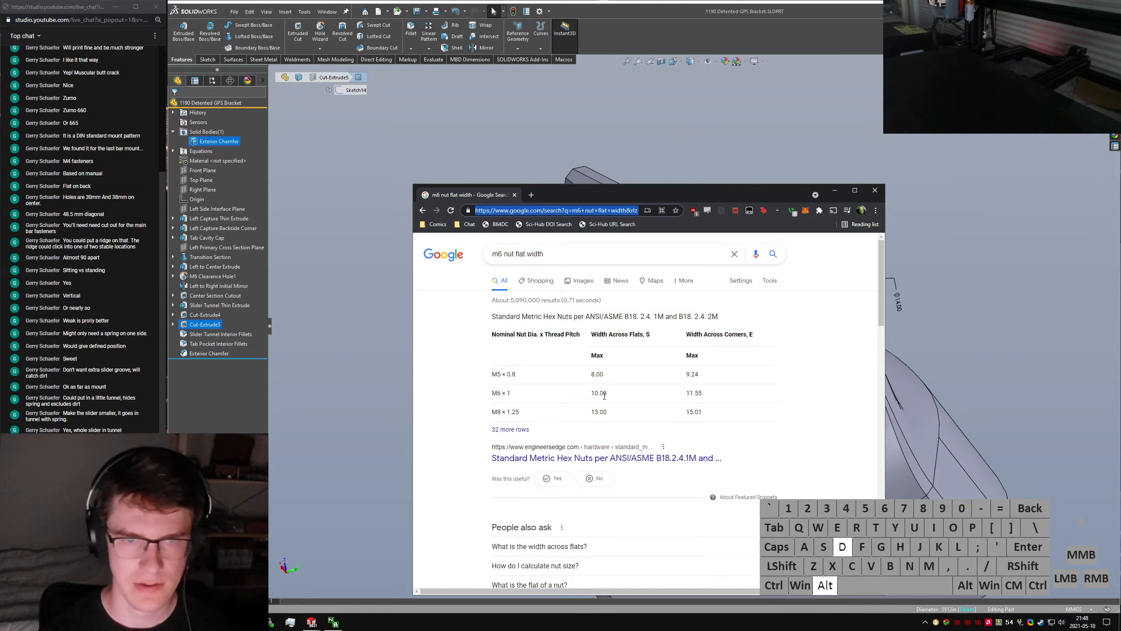
text(10mm )
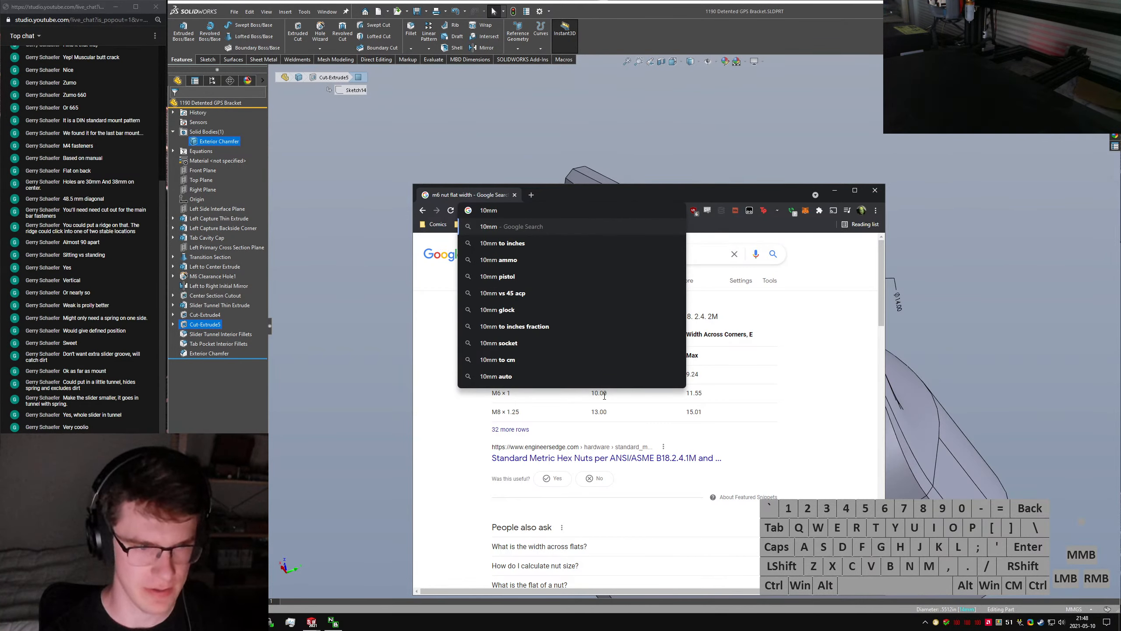
text(socket)
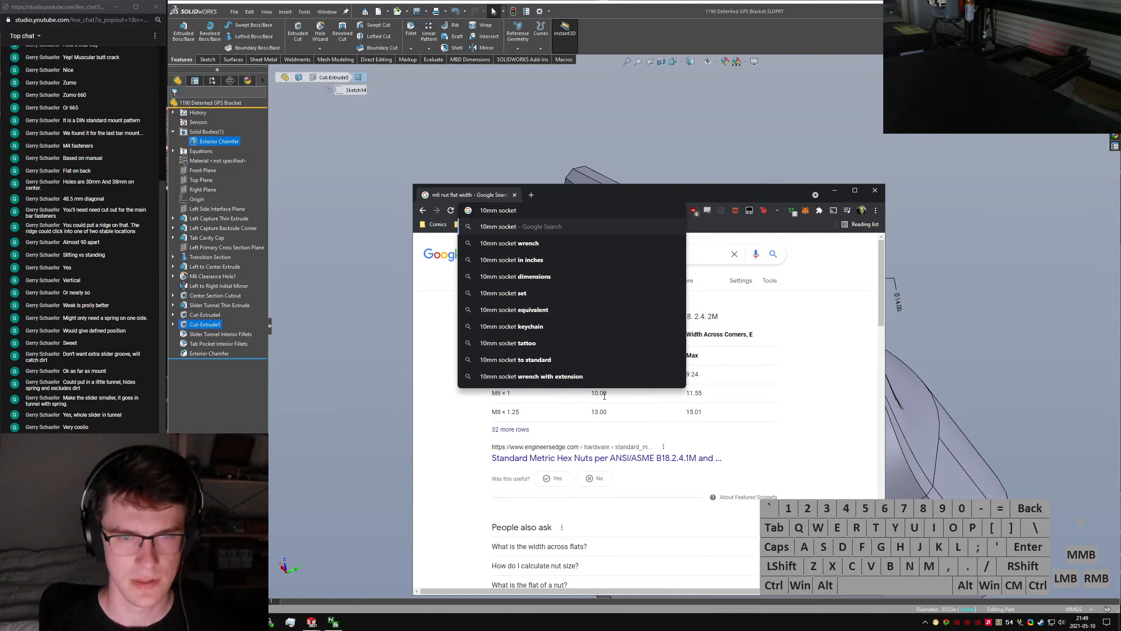
text(diameter)
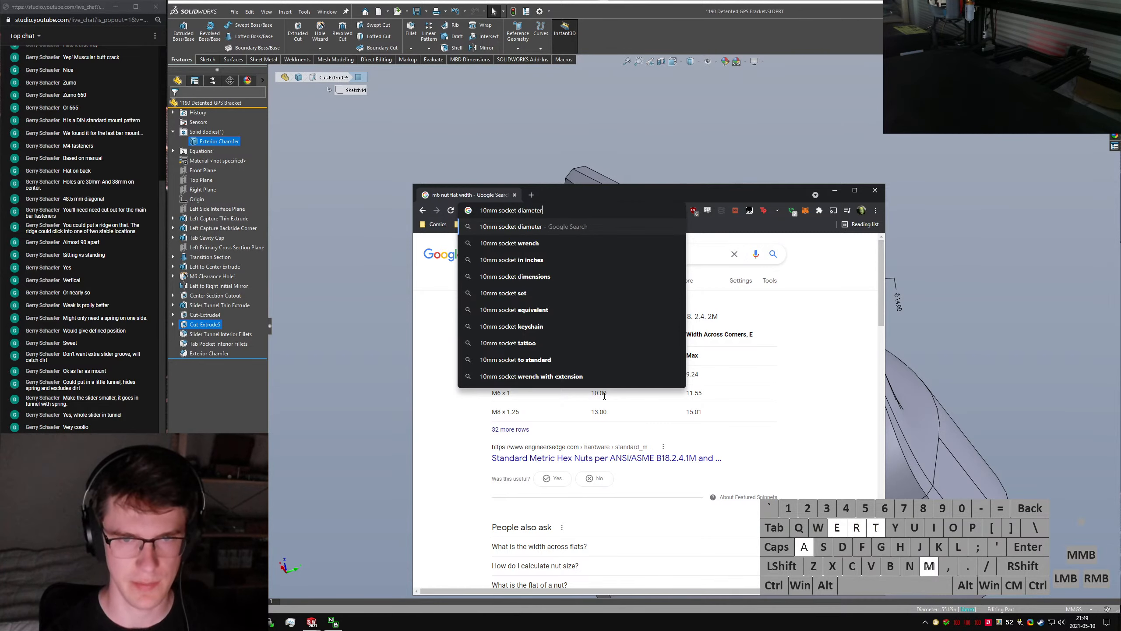
key(Return)
click(549, 371)
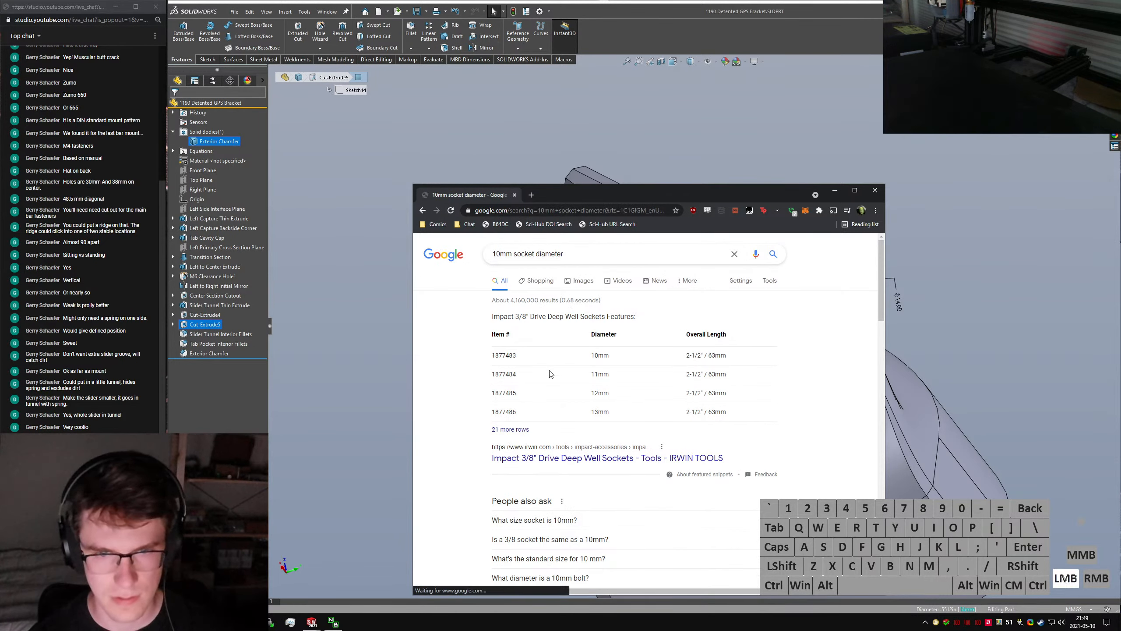
scroll(649, 372, down, 5)
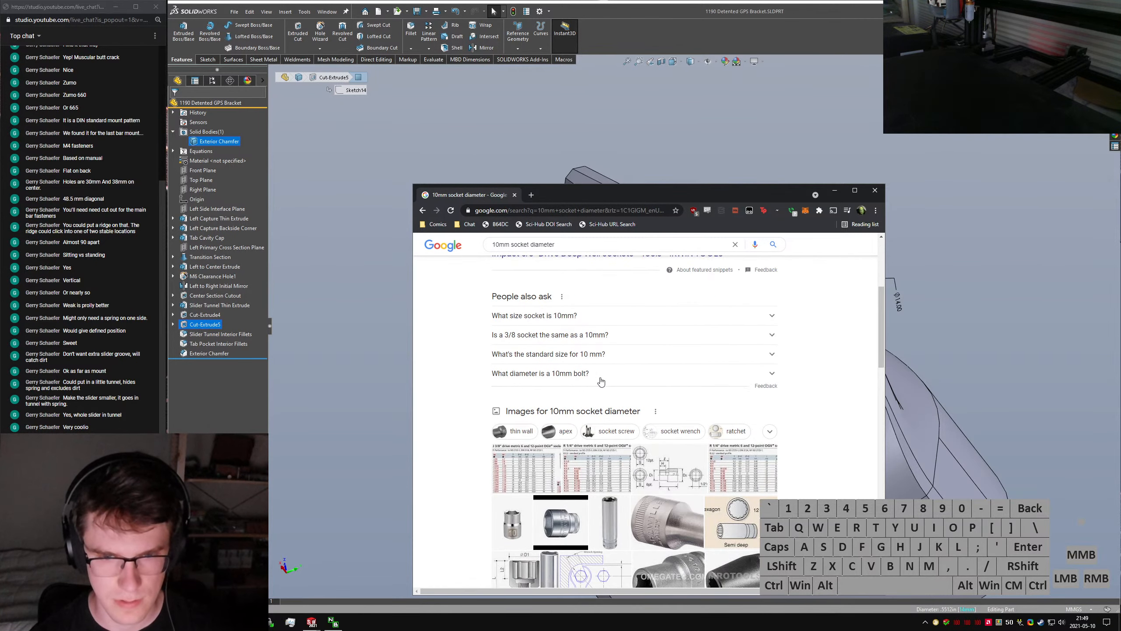
scroll(602, 455, down, 3)
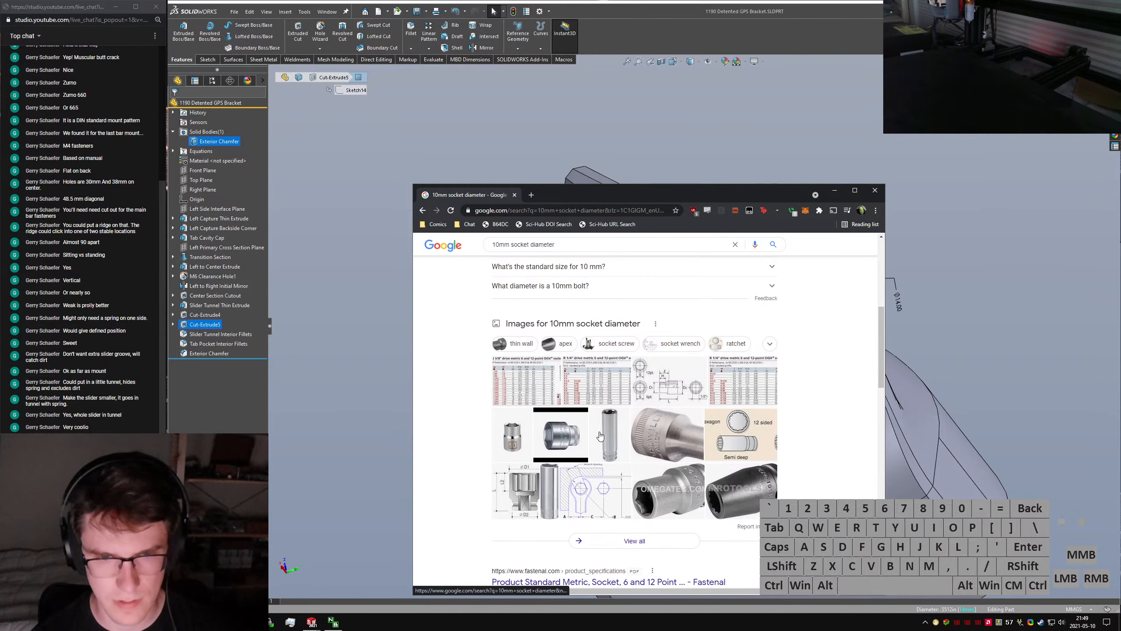
scroll(519, 443, up, 5)
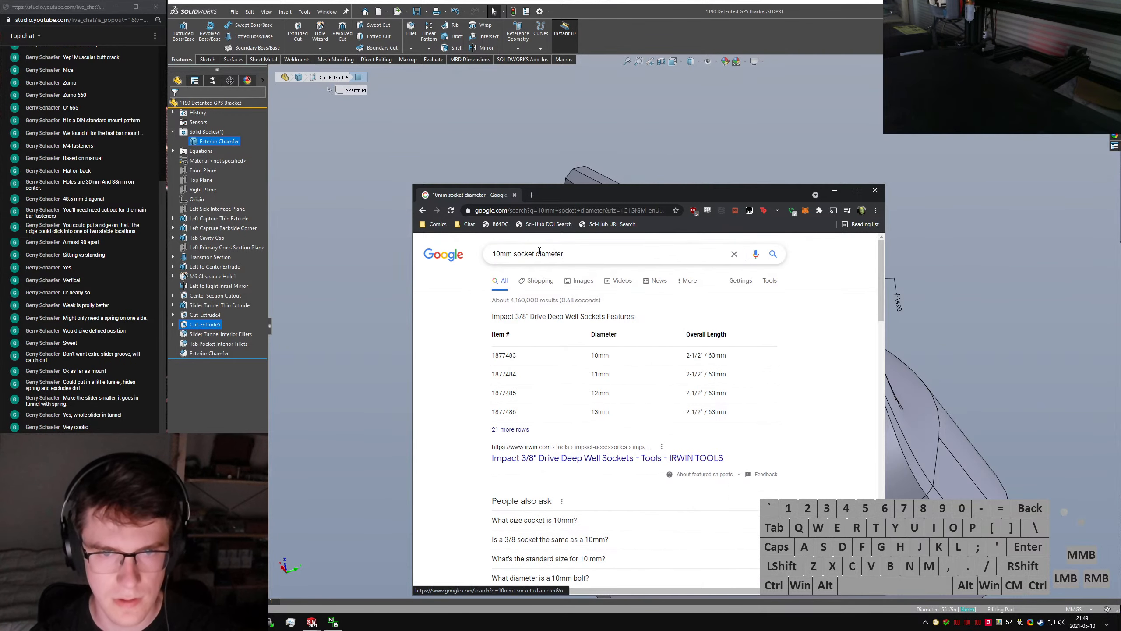
Refine the web search to "10mm socket outside diameter part"
click(538, 254)
text(outer)
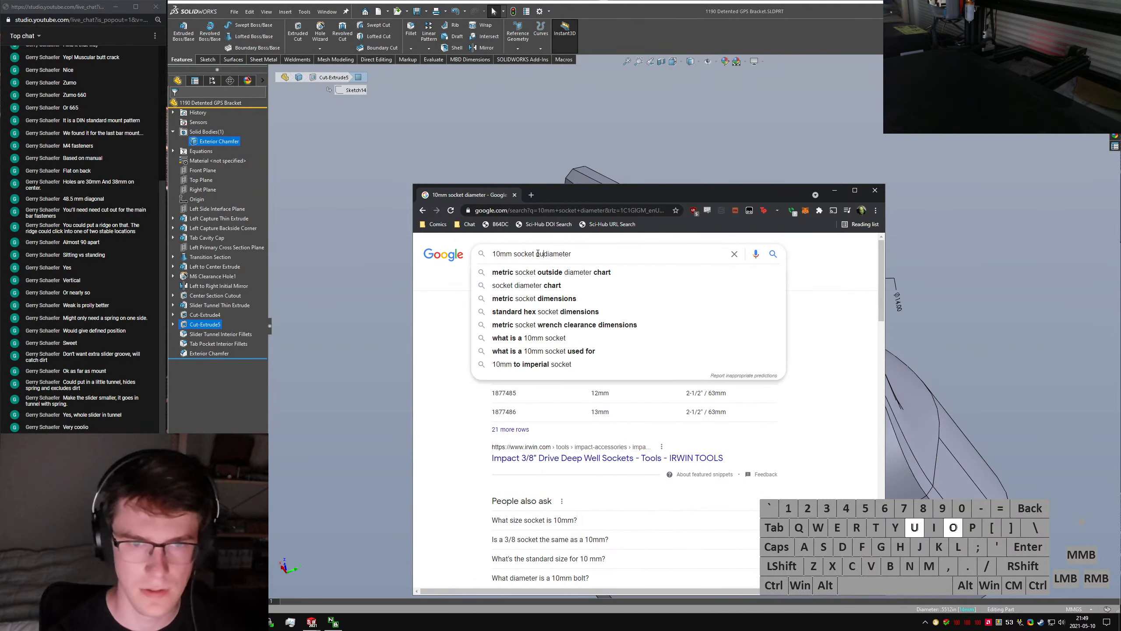
key(BackSpace)
key(BackSpace)
key(BackSpace)
key(BackSpace)
key(BackSpace)
right_click(538, 253)
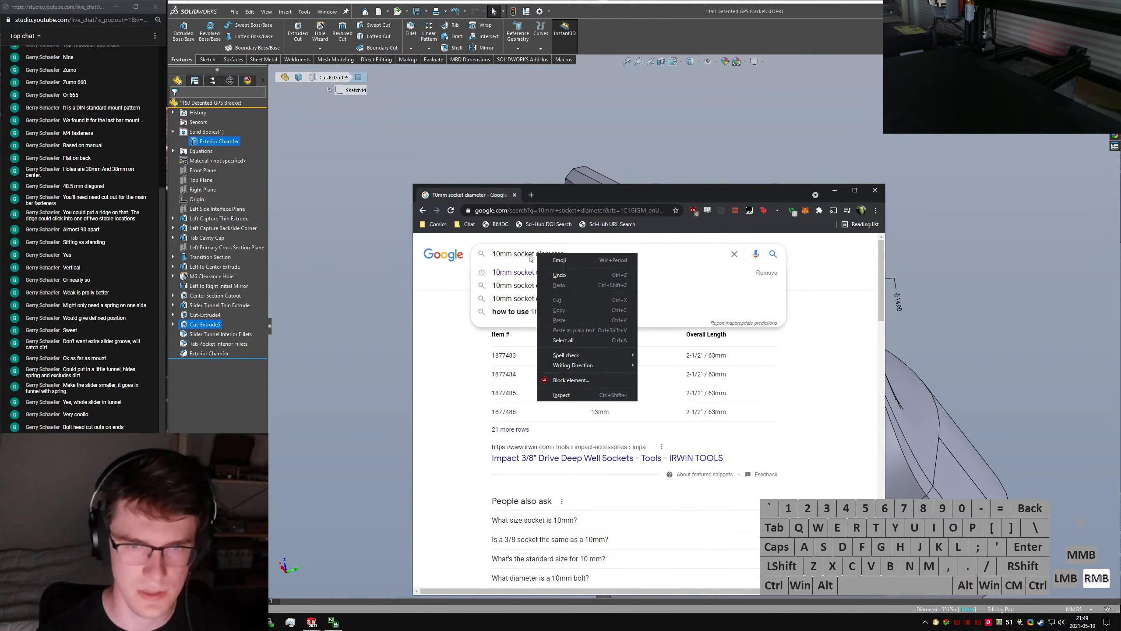
click(548, 251)
drag(546, 257, 663, 262)
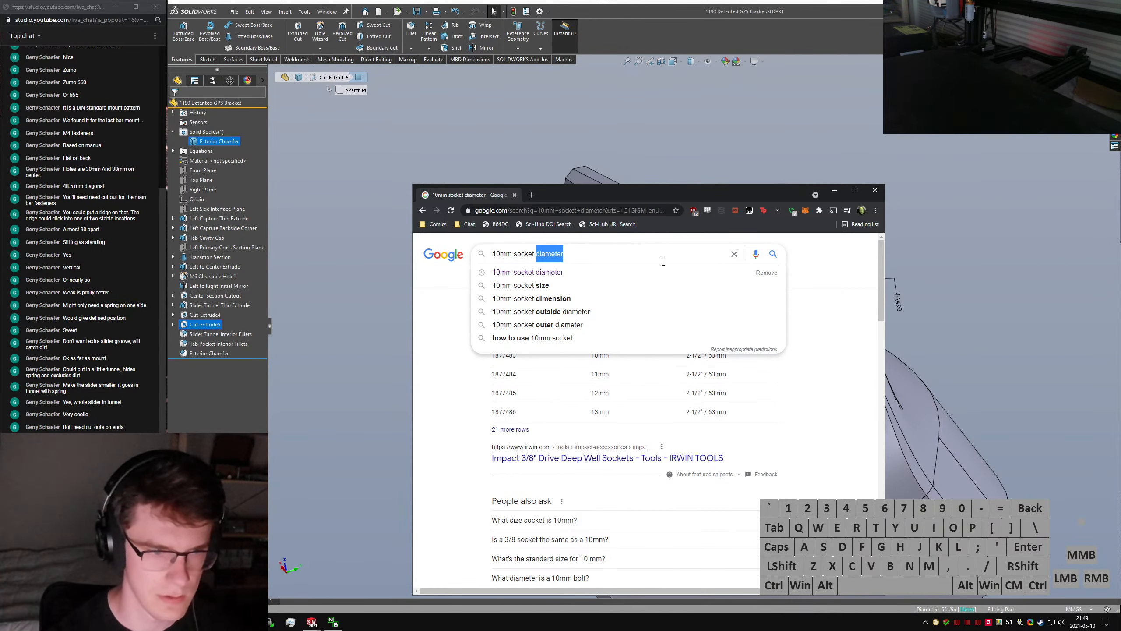
text(outside diameter pa)
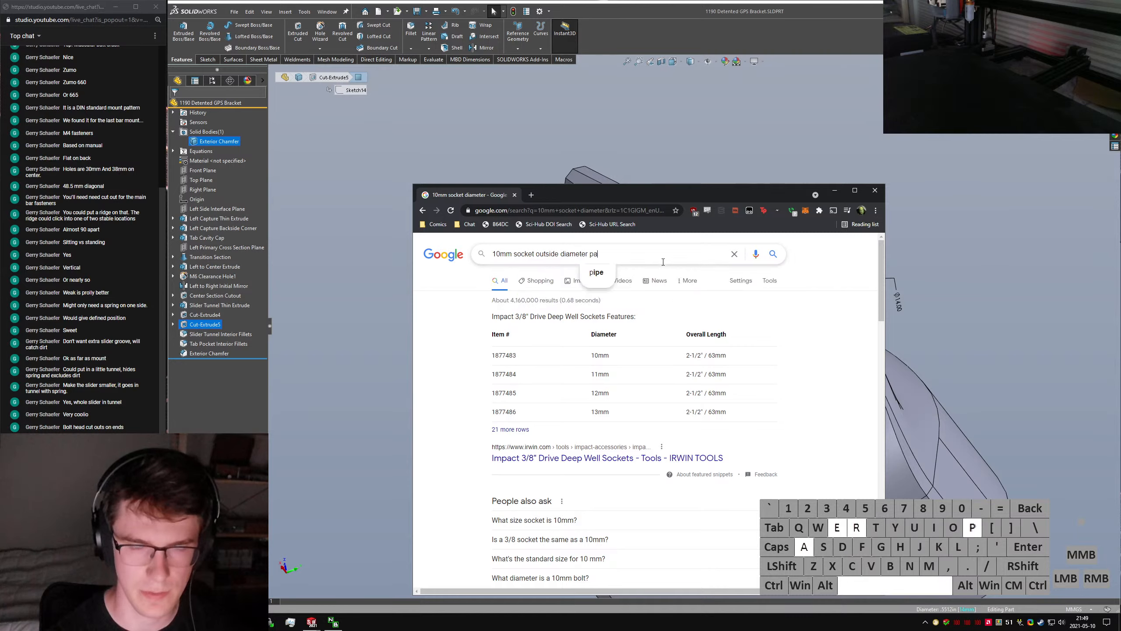
text(rt)
key(Return)
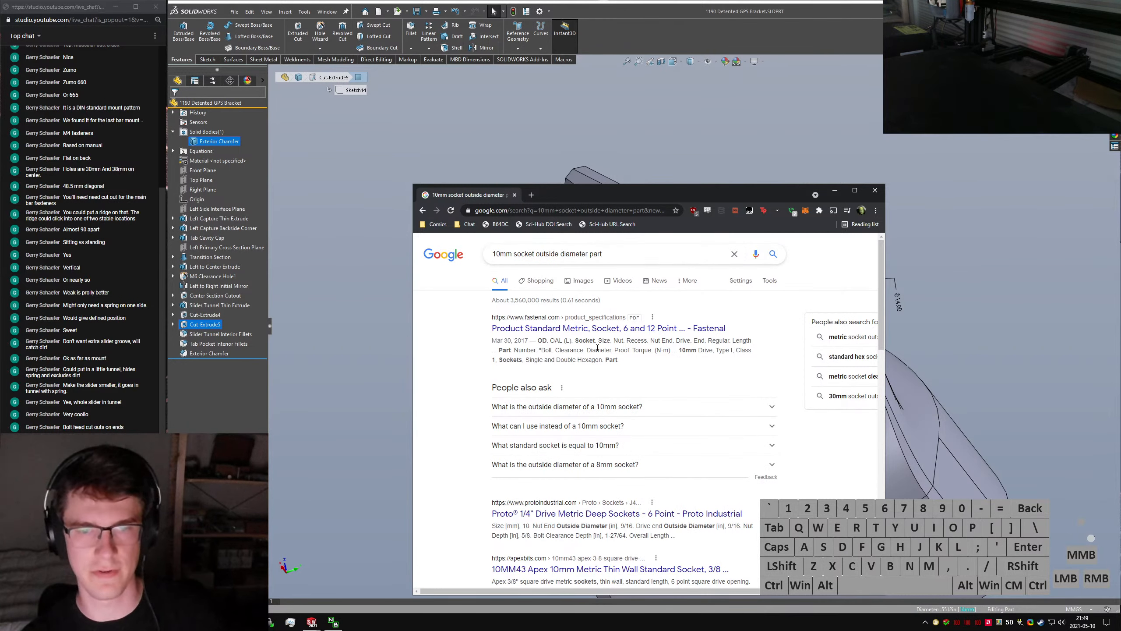
Open the Fastenal metric socket specification, look up the 10 mm socket's nut-end and drive-end diameters, and close it
click(627, 331)
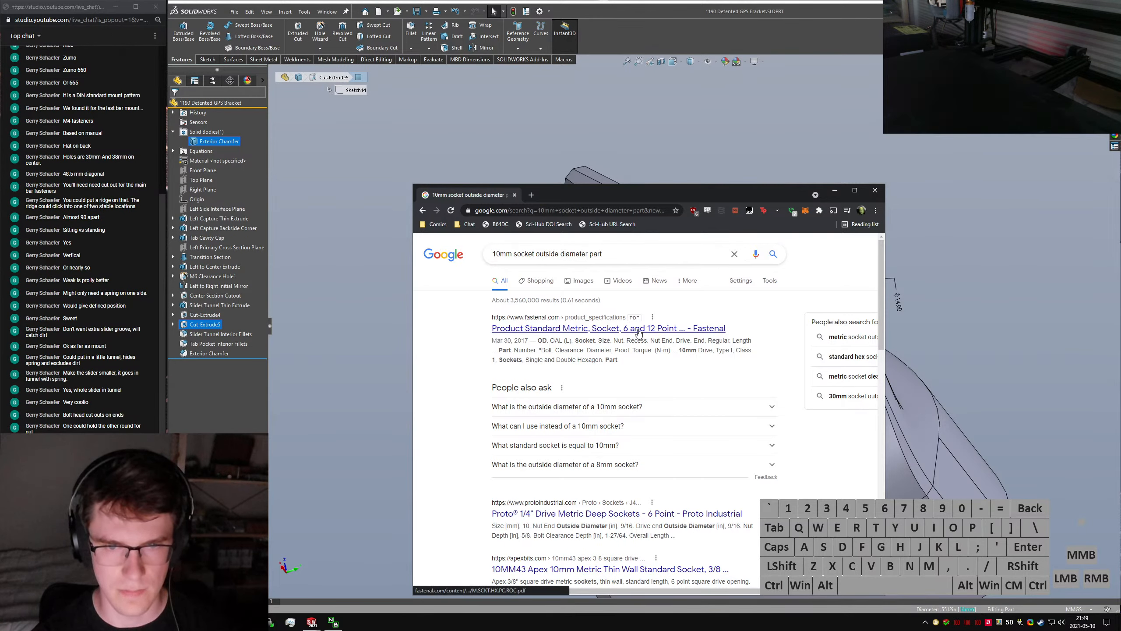
key(ctrl+Tab)
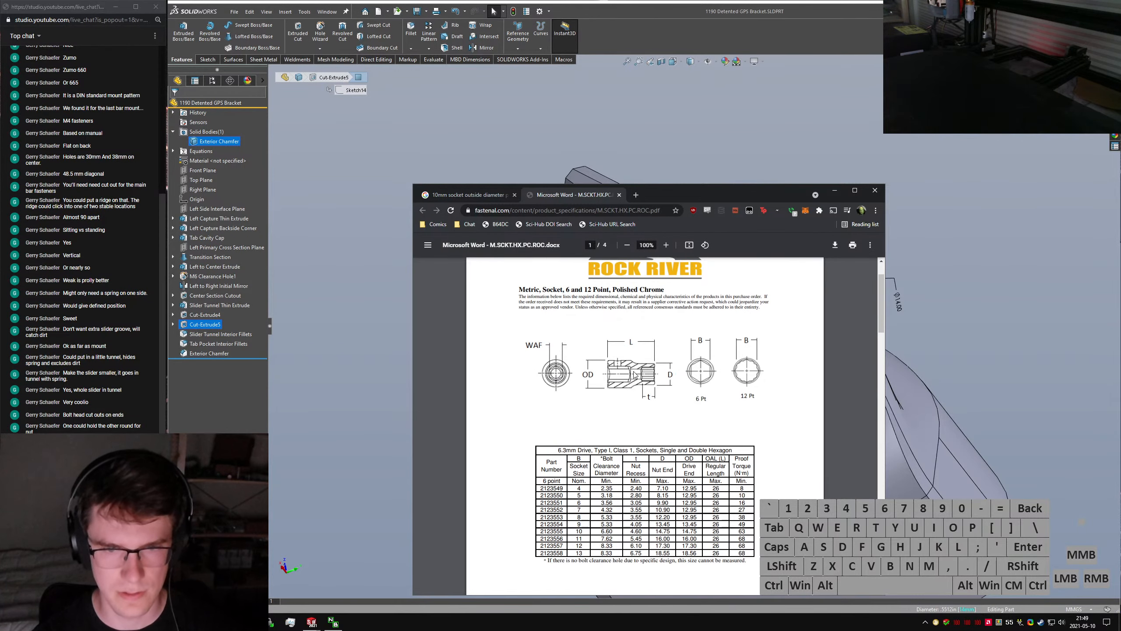
scroll(749, 373, down, 1)
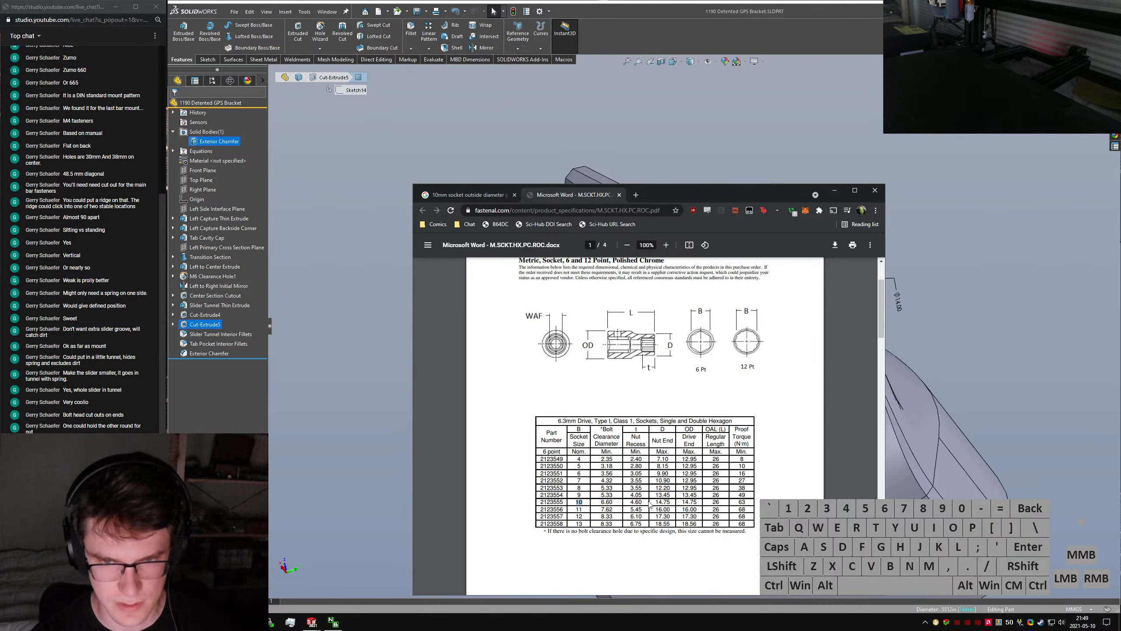
key(ctrl+w)
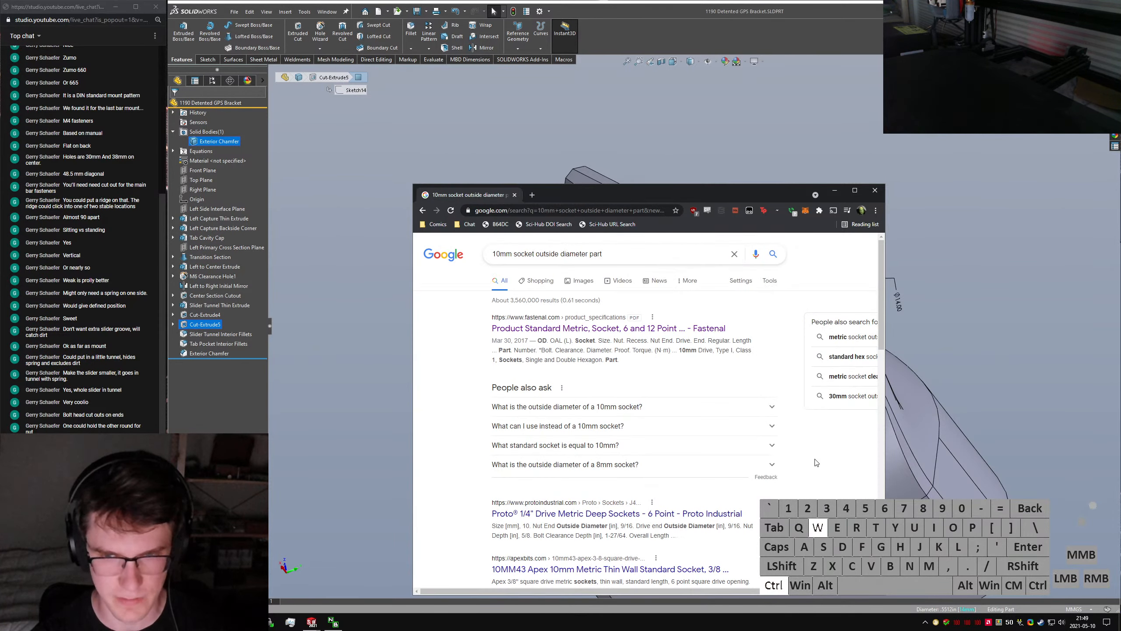
Return to SOLIDWORKS and set the diameter of the tool-clearance cut at the bracket's end to 15 mm
click(958, 340)
click(687, 239)
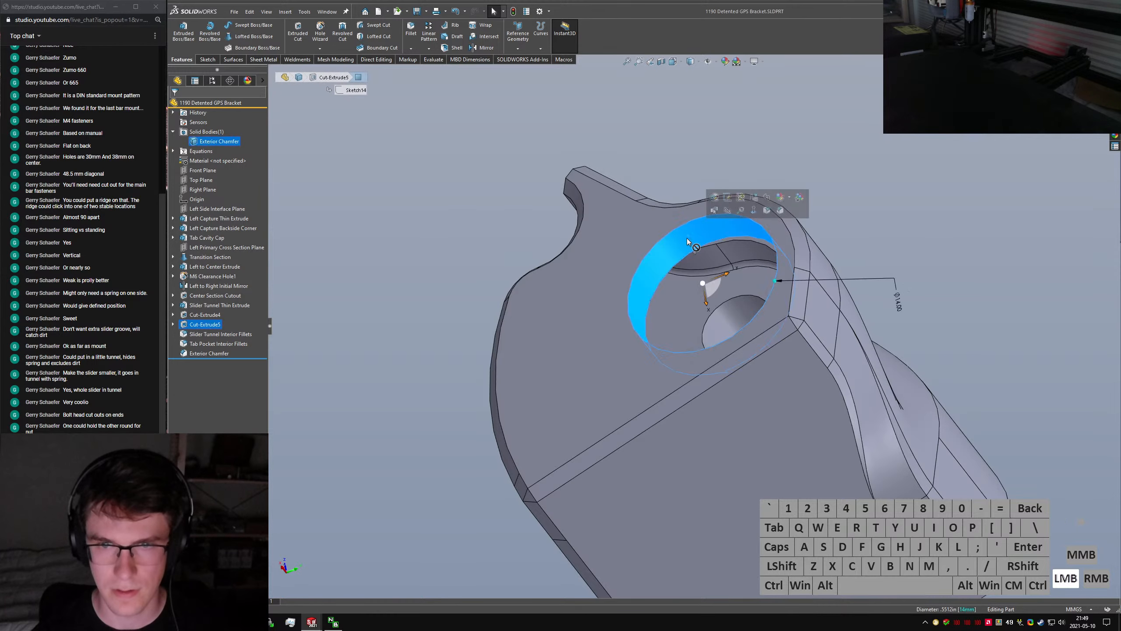
middle_drag(687, 238, 926, 336)
click(927, 320)
click(705, 240)
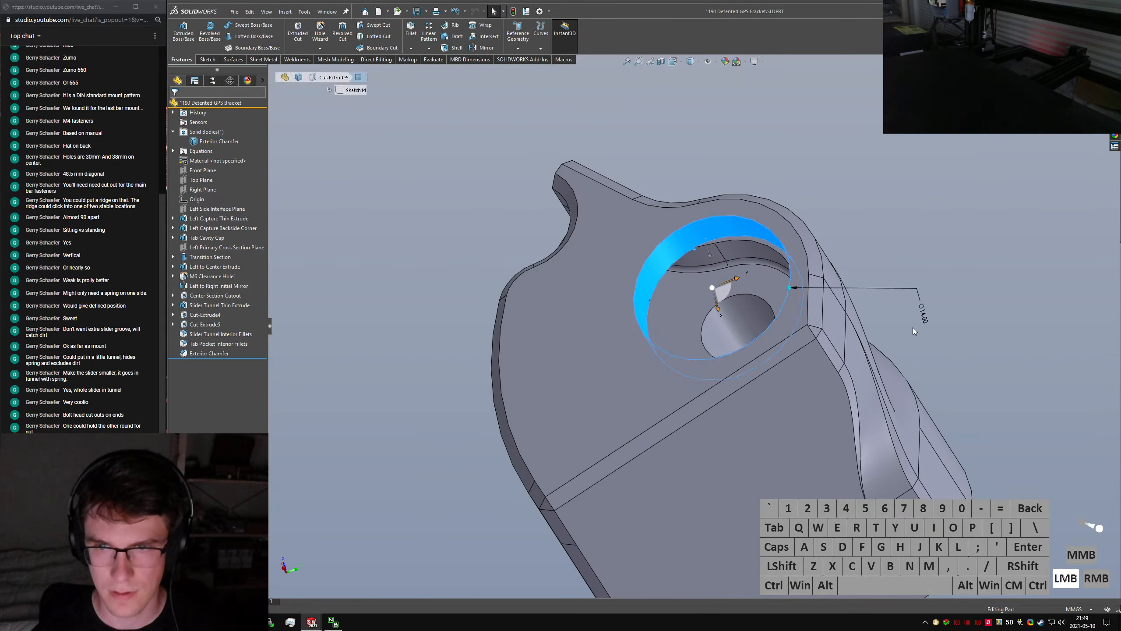
click(922, 318)
text(15)
key(Return)
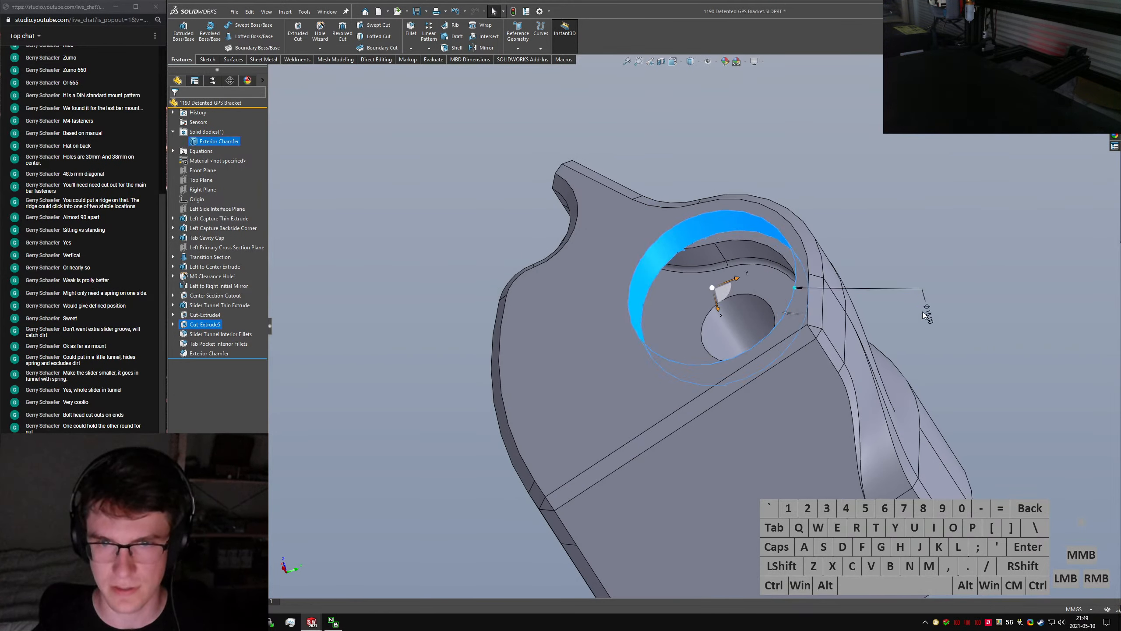
Save the 1190 Detented GPS Bracket part and keep it open
key(ctrl+w)
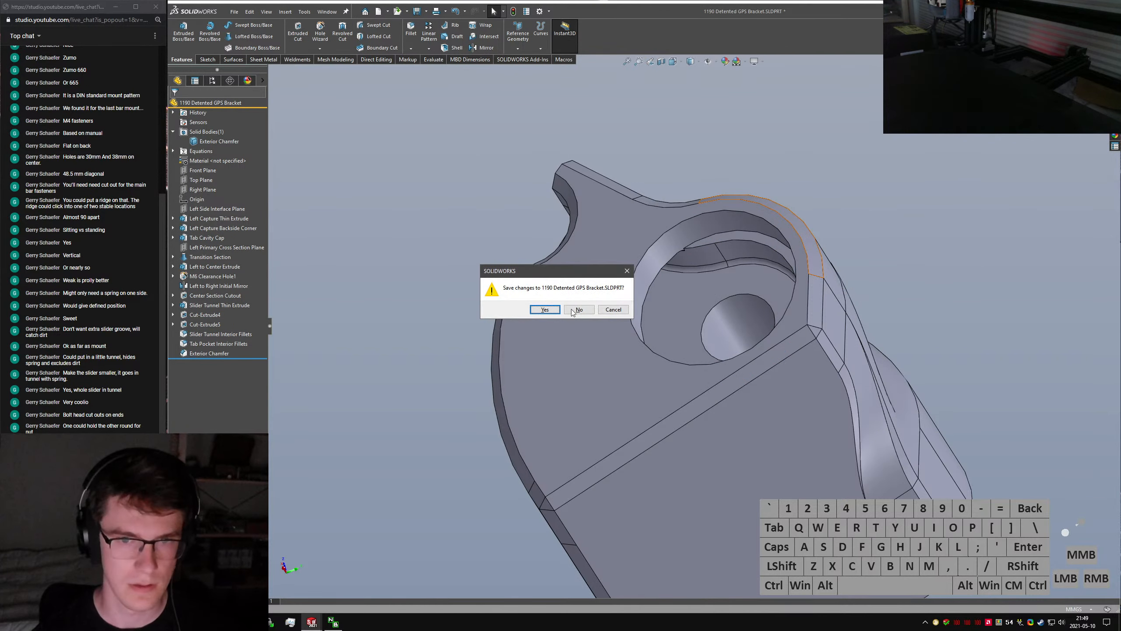
click(613, 310)
key(ctrl+s)
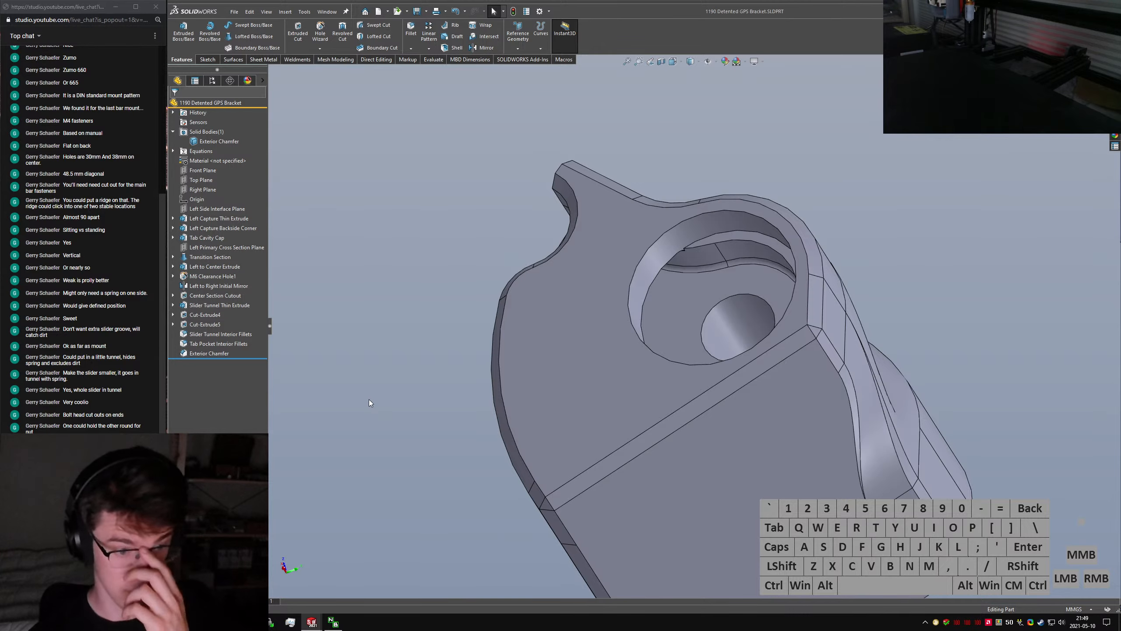
Examine the bracket's slider tunnel, center cutout, chamfered edges and both fastener ends from several sides
middle_drag(368, 399, 656, 271)
scroll(743, 297, down, 5)
scroll(400, 264, down, 5)
middle_drag(400, 264, 625, 293)
scroll(620, 315, up, 4)
scroll(621, 315, down, 5)
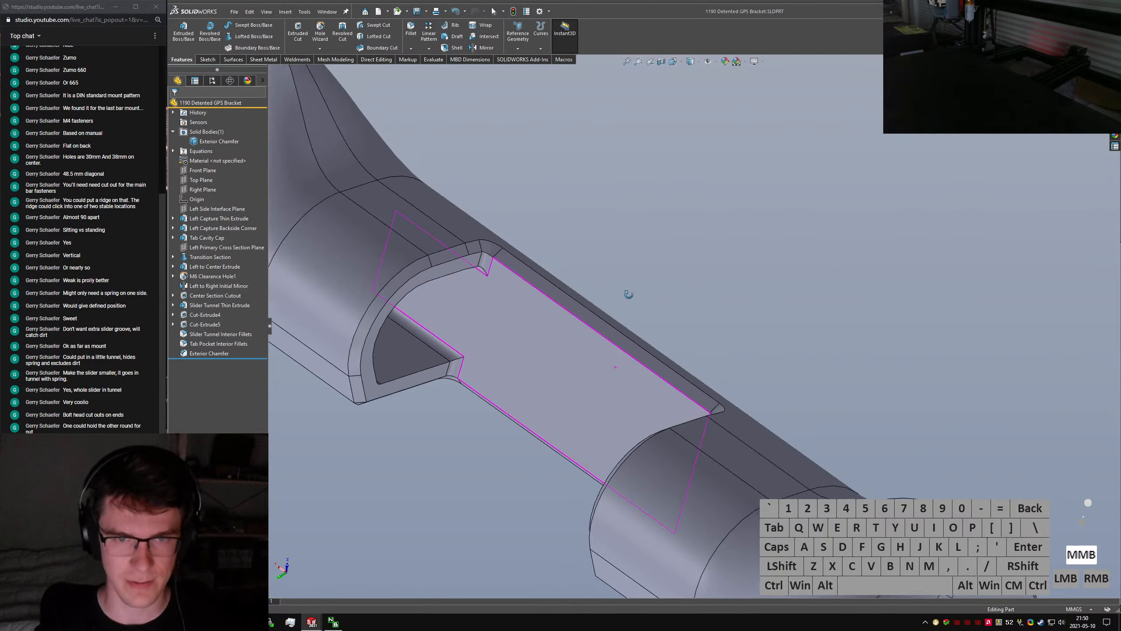
scroll(666, 363, up, 6)
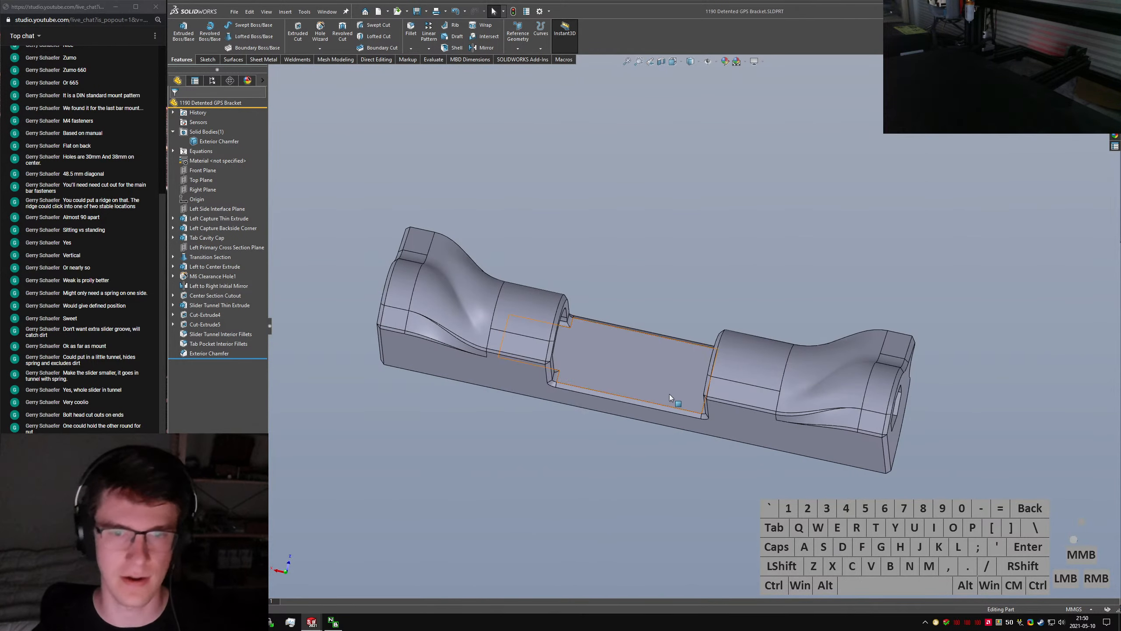
middle_drag(669, 395, 662, 244)
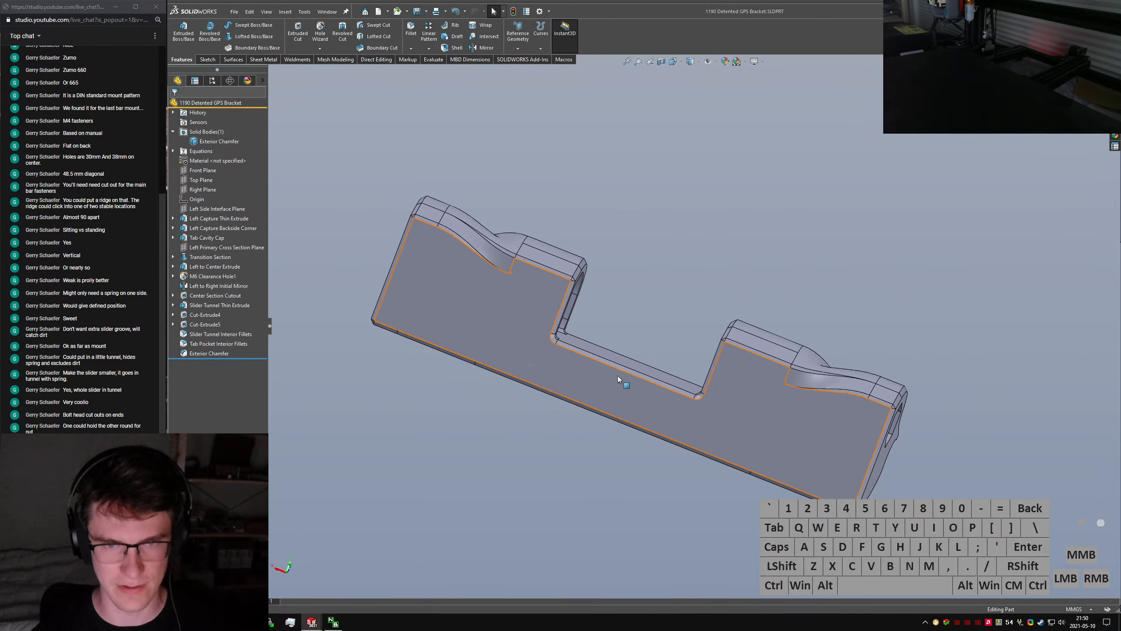
middle_drag(617, 375, 657, 297)
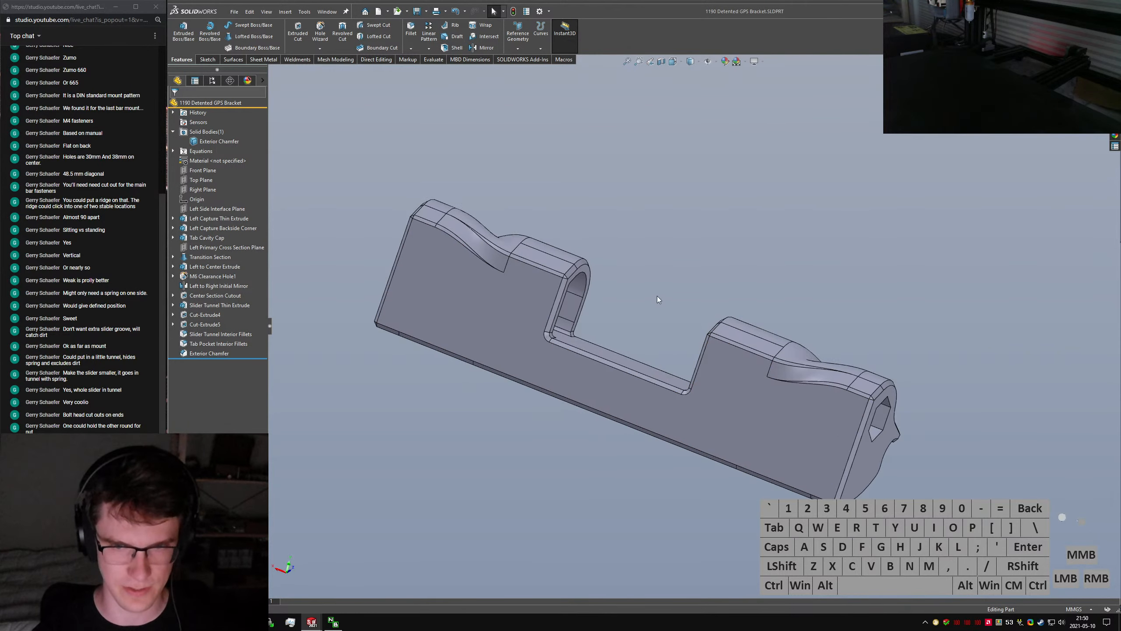
middle_drag(599, 327, 565, 309)
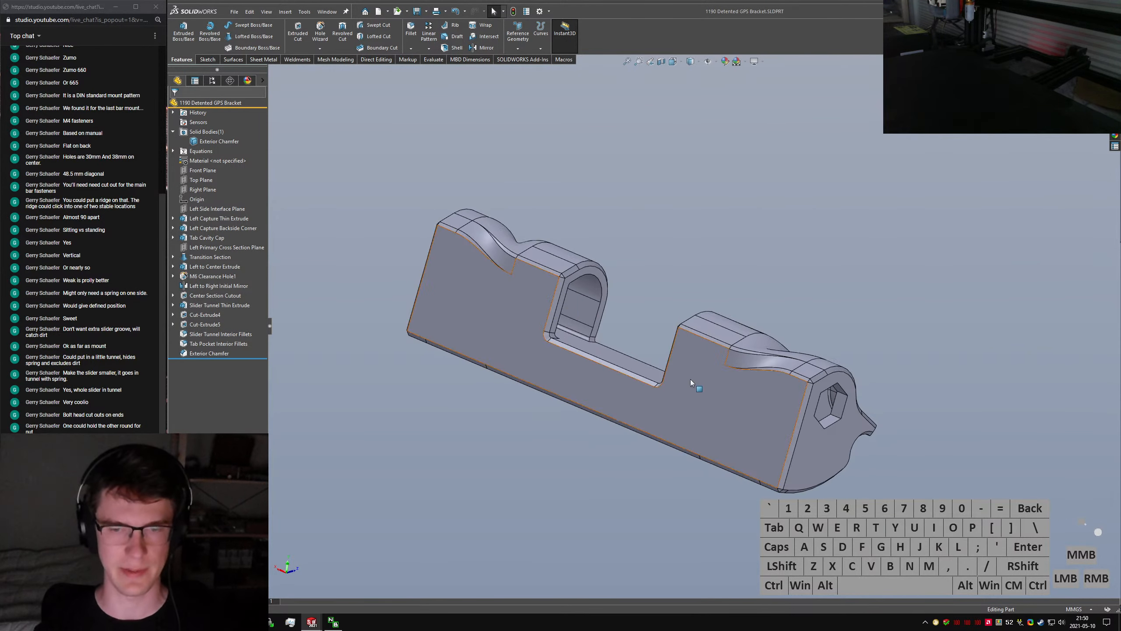
middle_drag(690, 378, 715, 391)
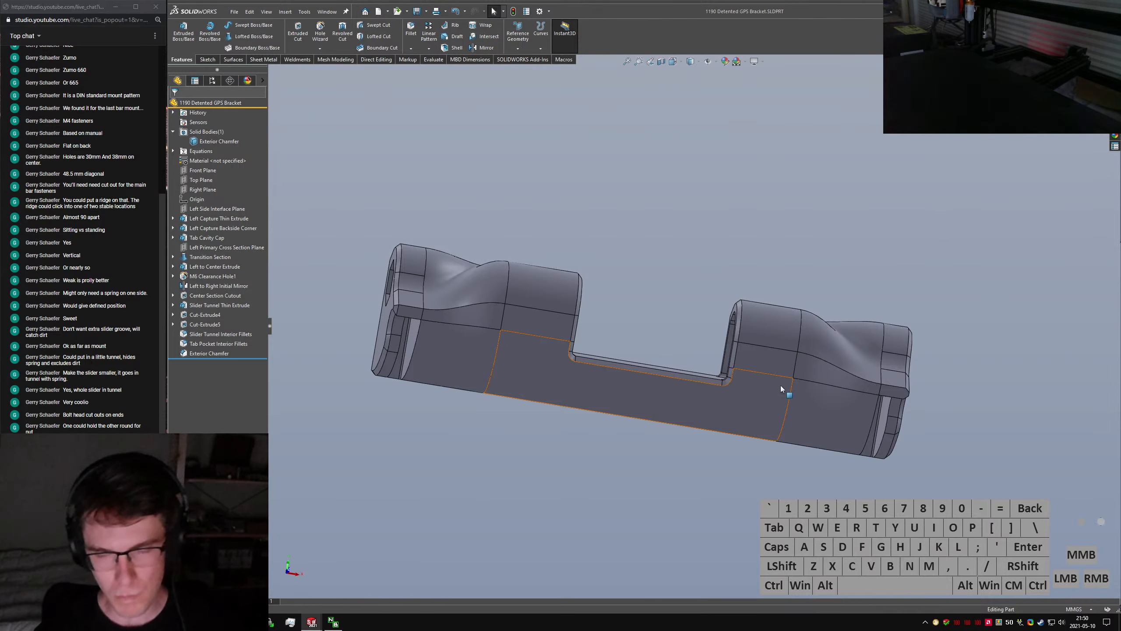
middle_drag(781, 385, 799, 423)
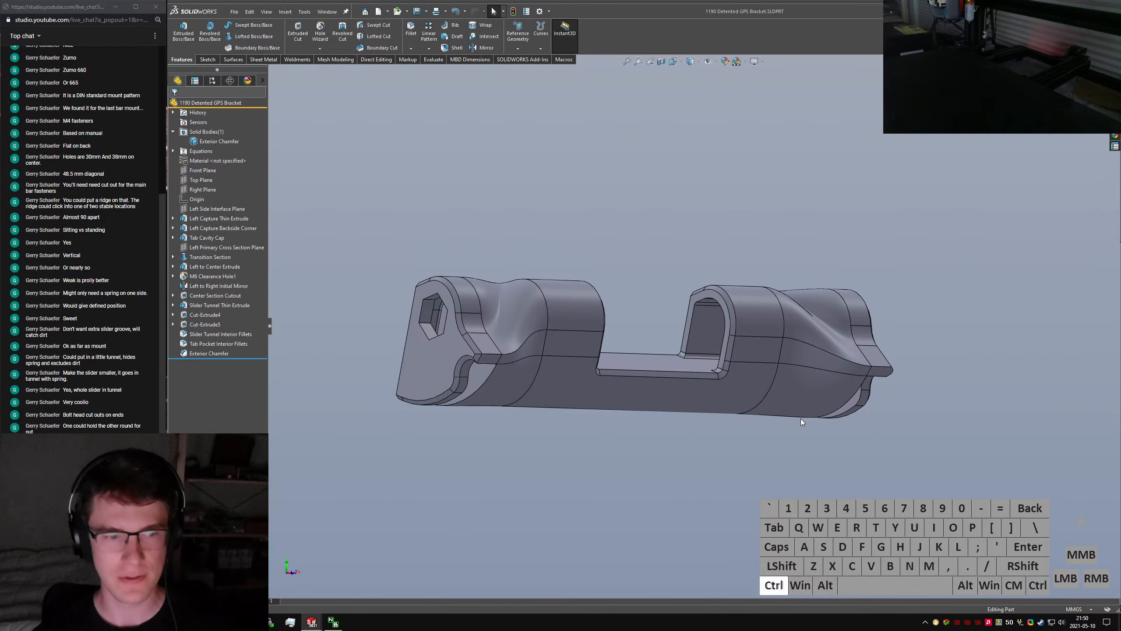
Switch to the 1190 GPS Bracket Assembly and examine the fit between the hinge's detent area and the bracket's slider tunnel
key(ctrl+Tab)
ctrl+click(621, 310)
key(ctrl+Tab)
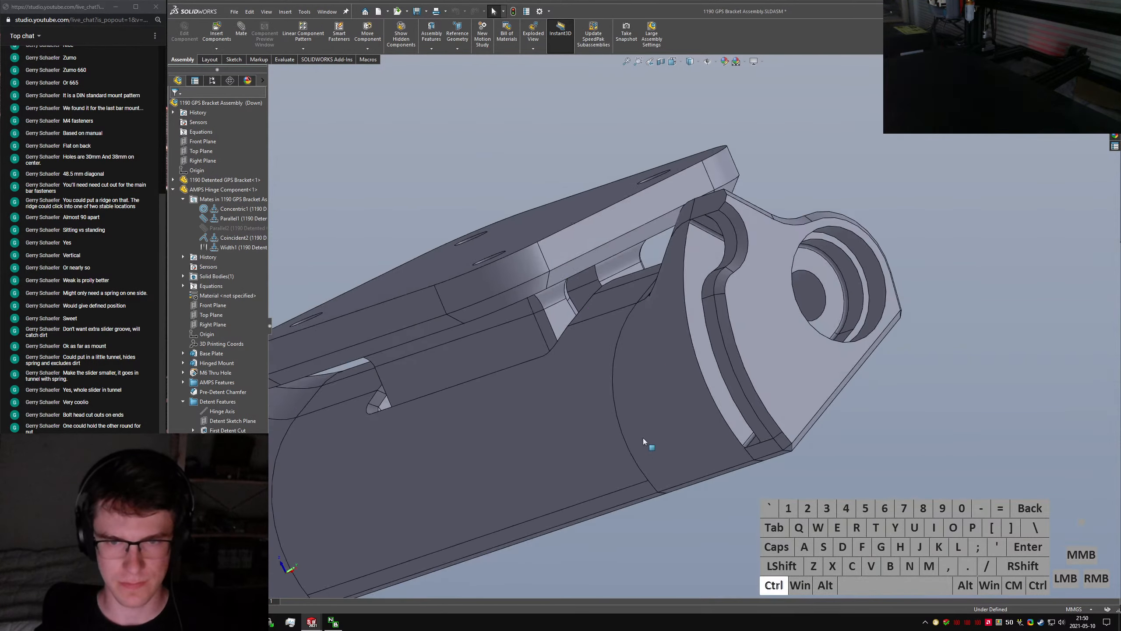
key(ctrl+7)
middle_drag(754, 440, 776, 342)
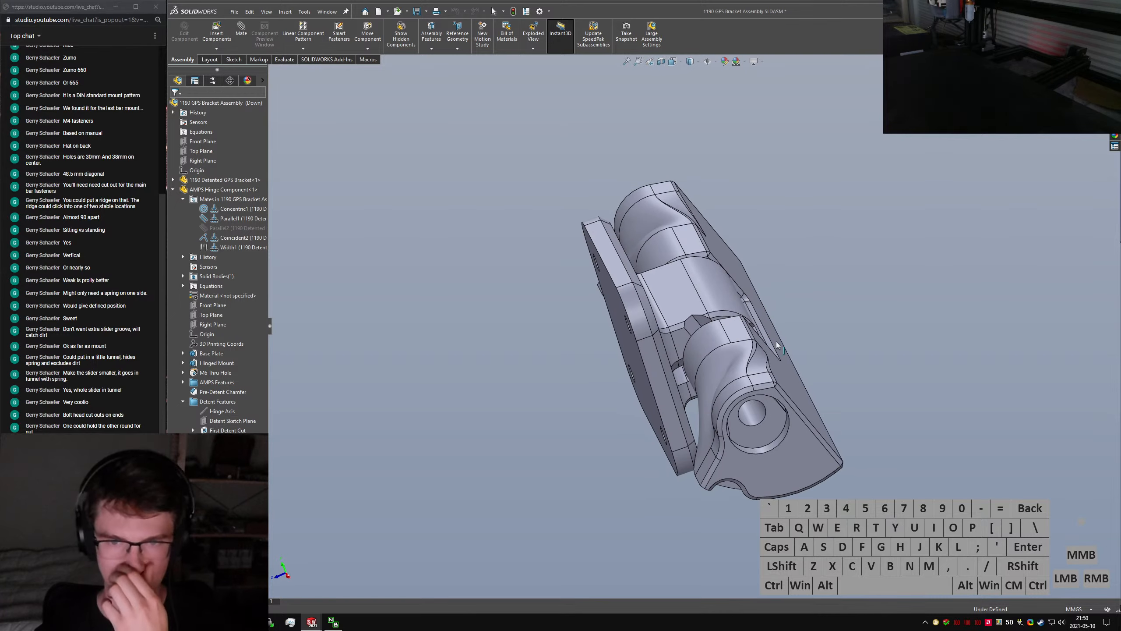
scroll(720, 331, down, 5)
middle_drag(716, 406, 679, 446)
scroll(606, 404, down, 6)
scroll(680, 441, down, 5)
scroll(653, 358, up, 5)
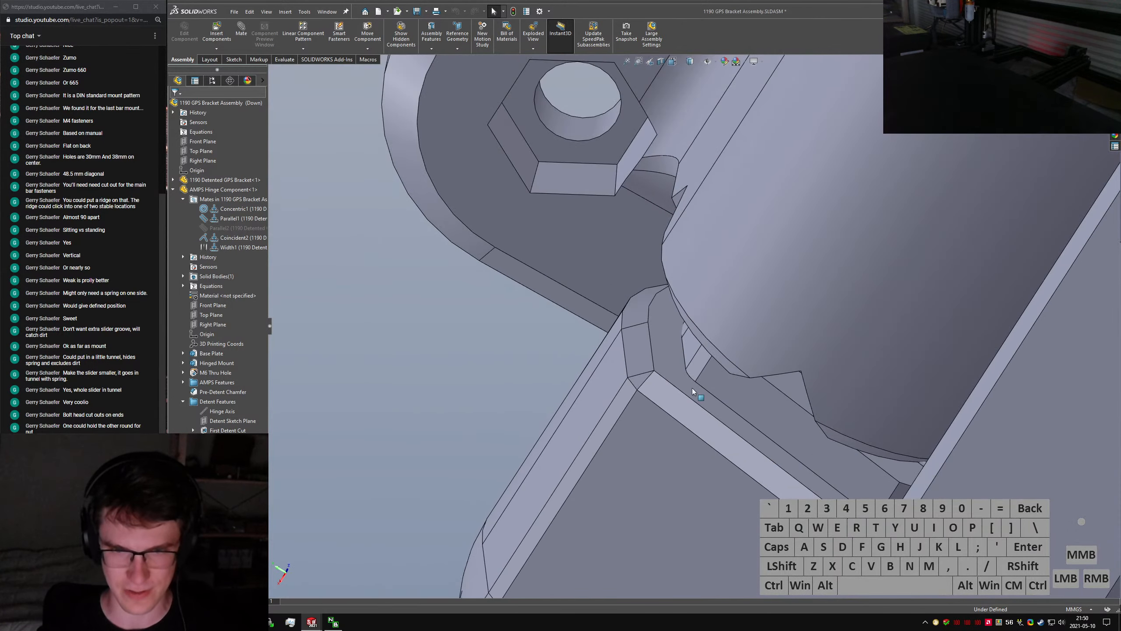
middle_drag(692, 387, 779, 408)
Open the bracket part from its slider tunnel face and roll it back to just before Slider Tunnel Interior Fillets
click(760, 404)
click(626, 319)
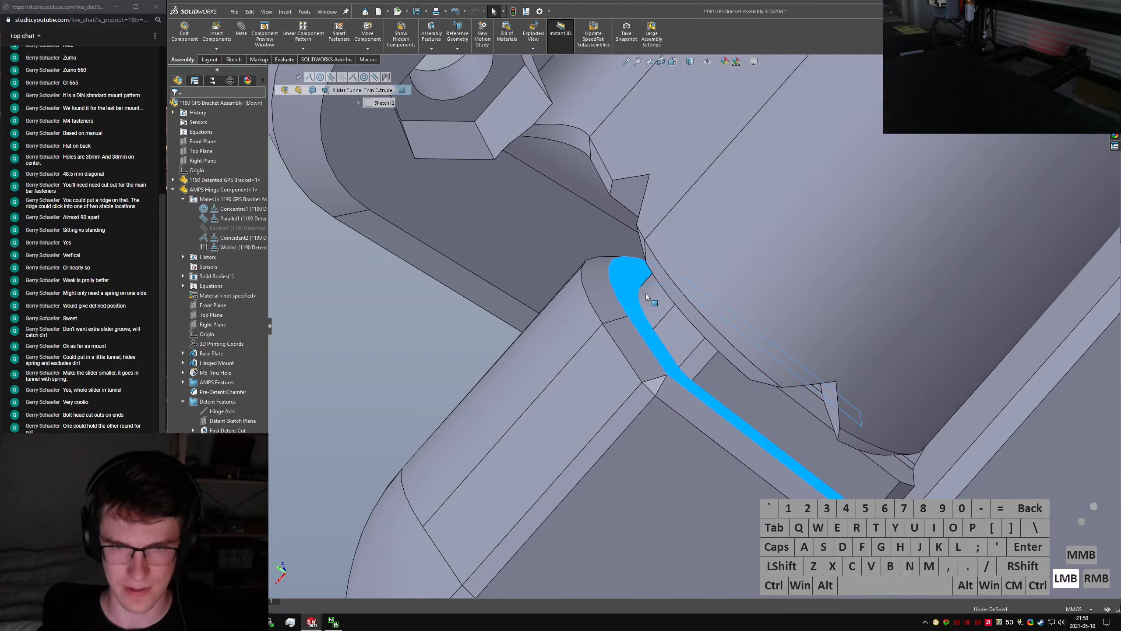
click(662, 265)
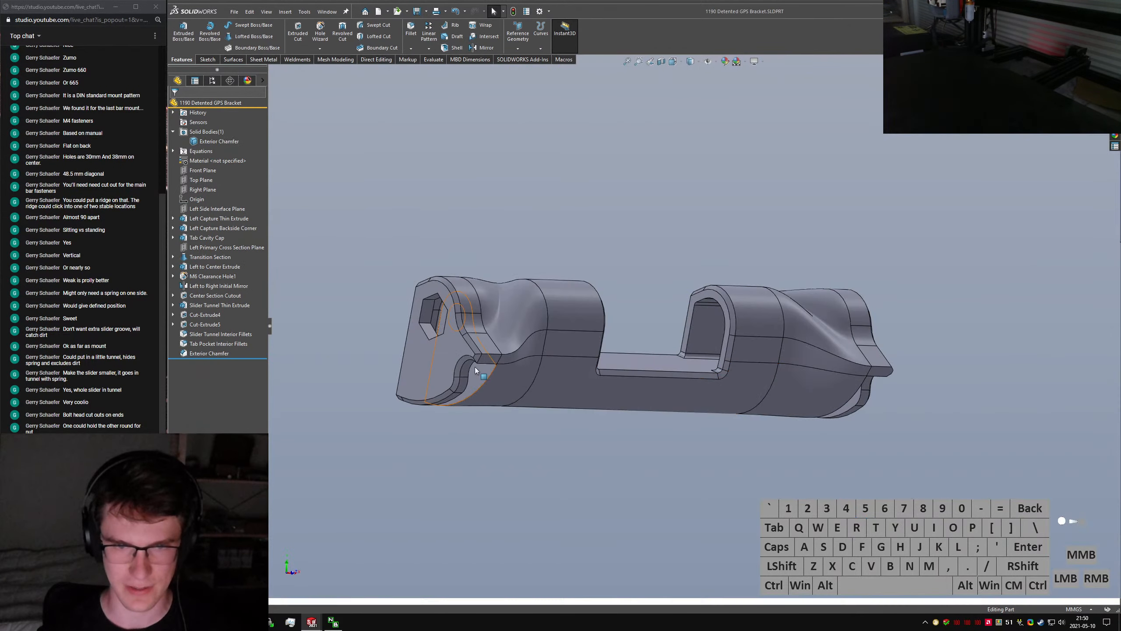
drag(219, 360, 235, 329)
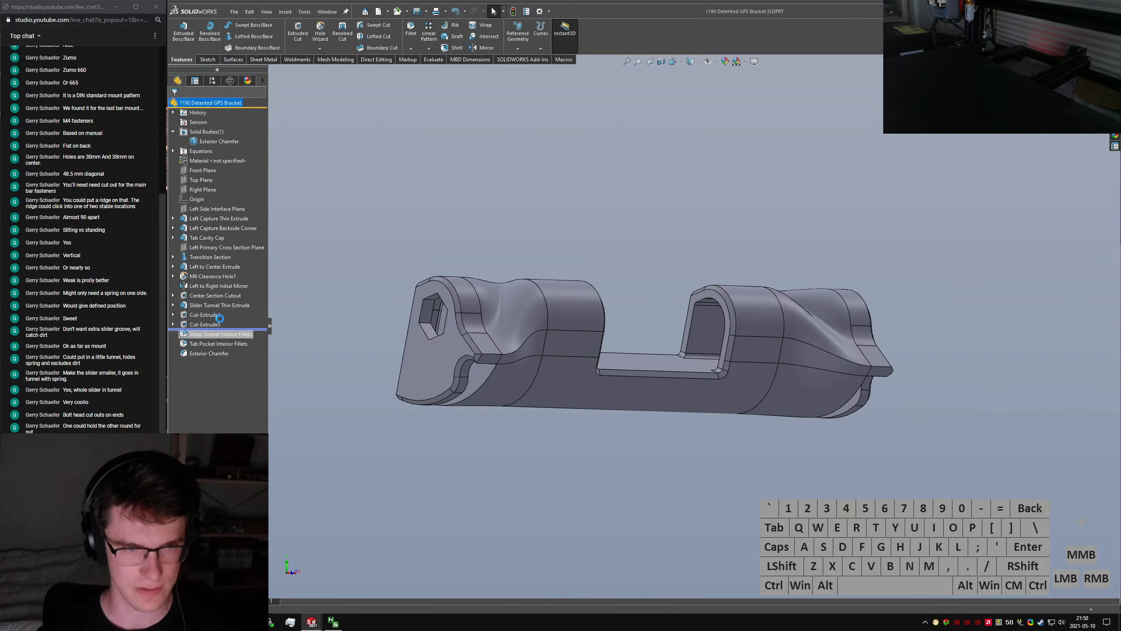
Rename the hexagonal cut feature Cut-Extrude4 as "Hex Head Restraint"
click(197, 315)
click(198, 314)
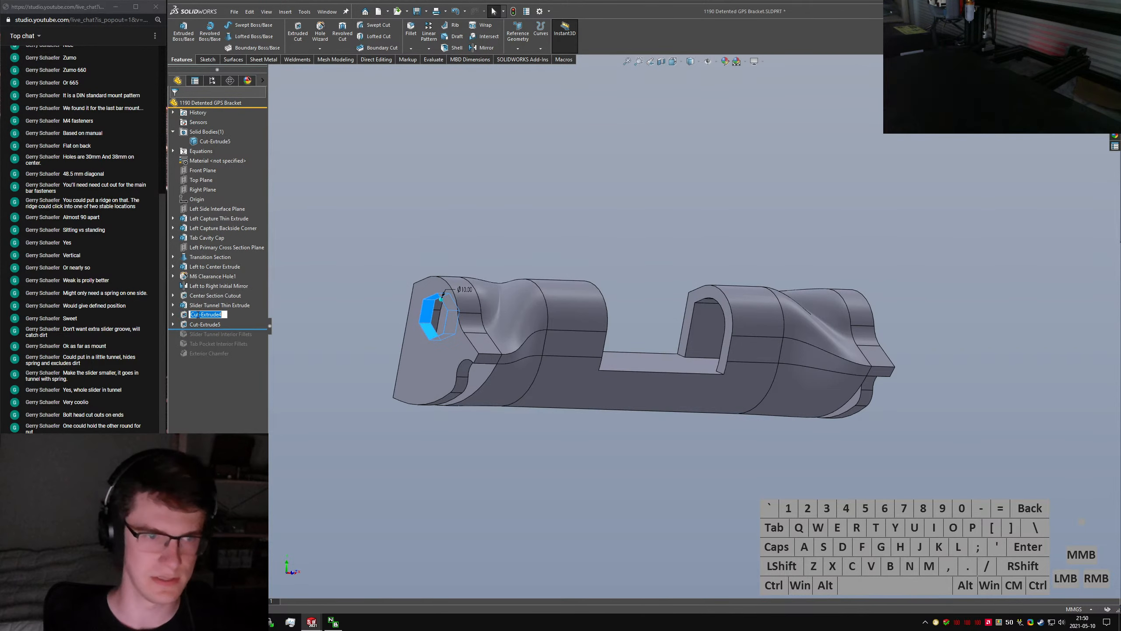
text(Hex Head R)
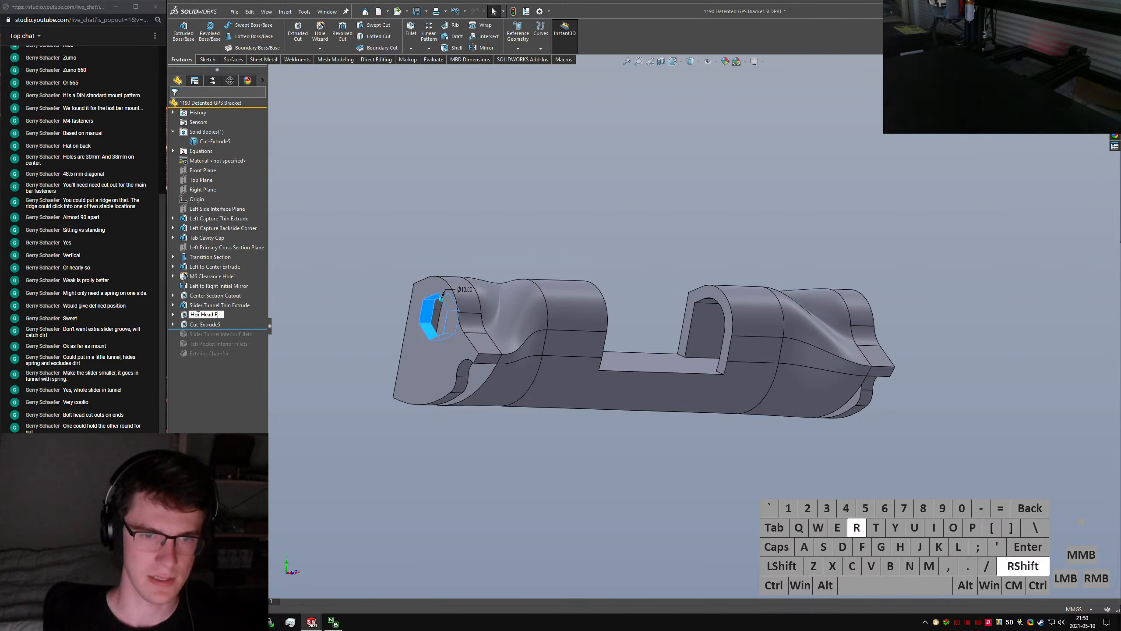
text(estraint)
key(Return)
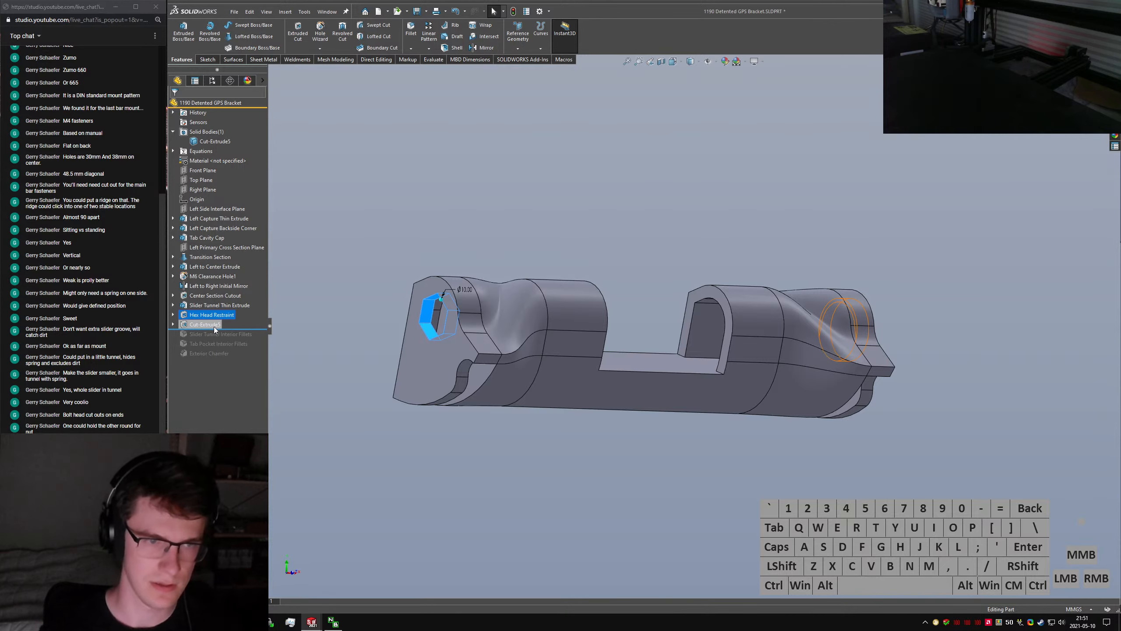
Rename the round tool-clearance cut Cut-Extrude5 as "Nut Socket Clearance"
click(206, 324)
click(205, 324)
text(Nut S)
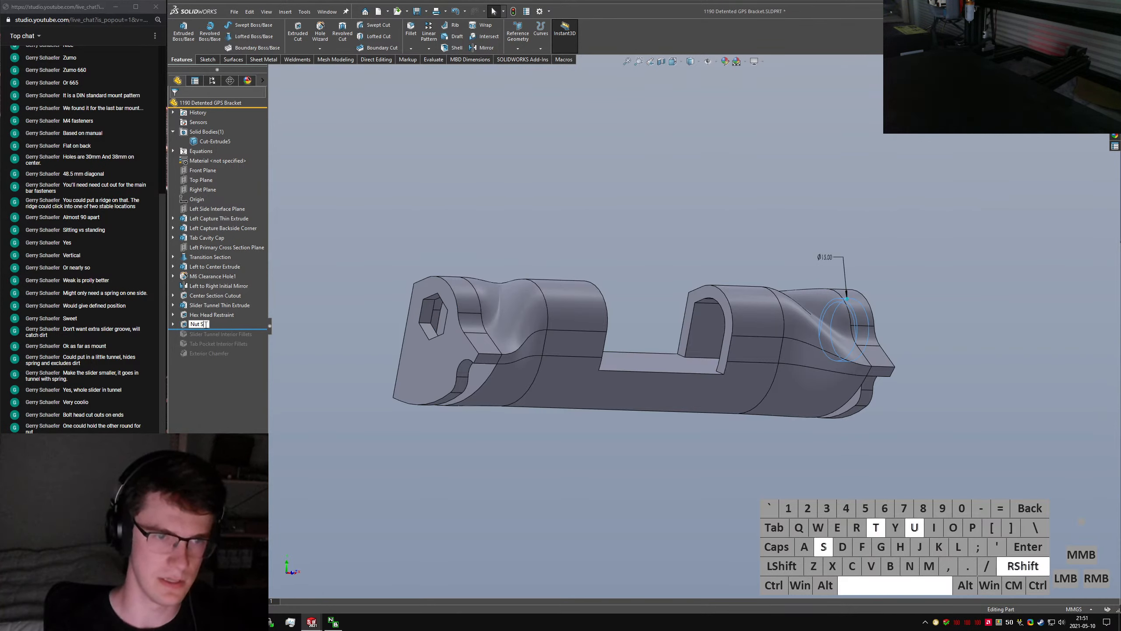
text(ocket Cleara)
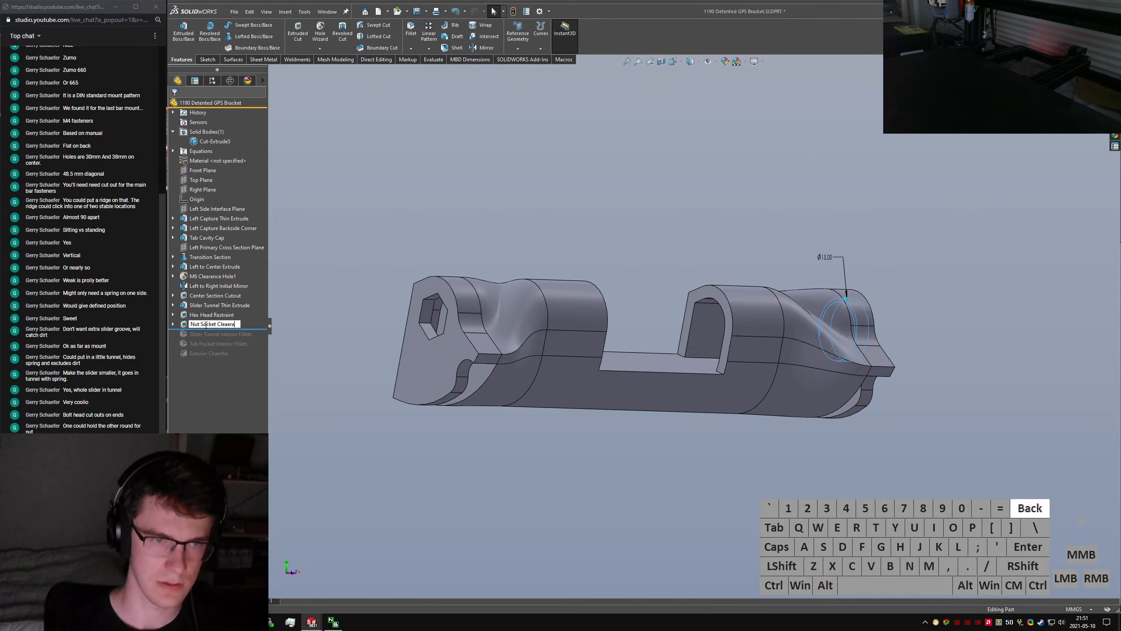
text(rance)
key(Return)
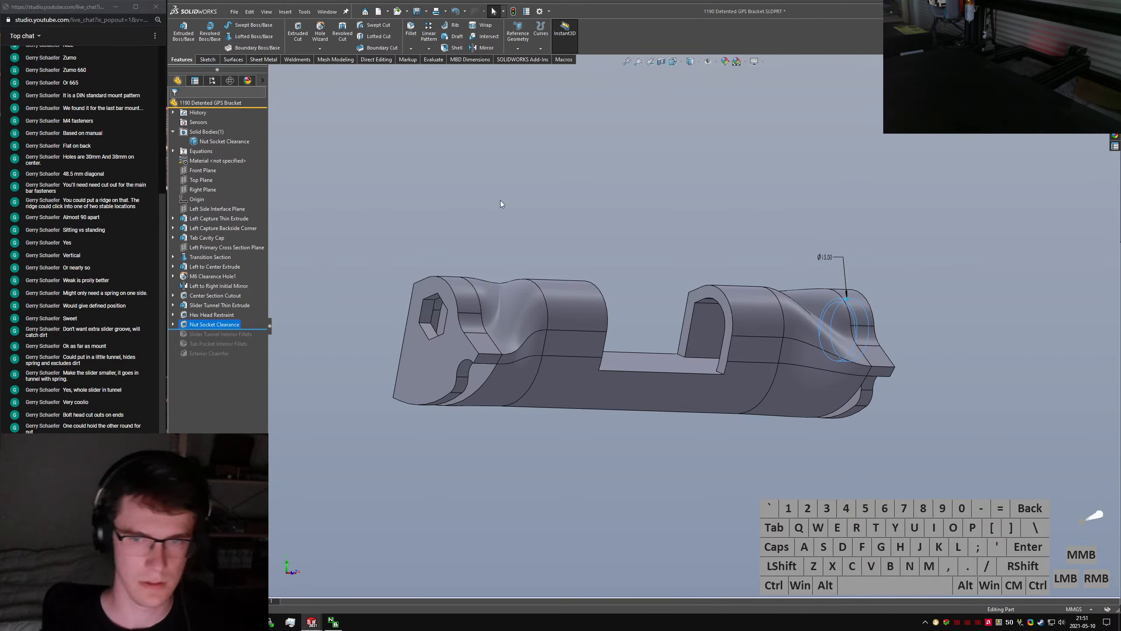
Set up a Move Face offset of 0.2 mm with flipped direction on one inner face of the slider tunnel
middle_drag(501, 205, 647, 256)
click(647, 256)
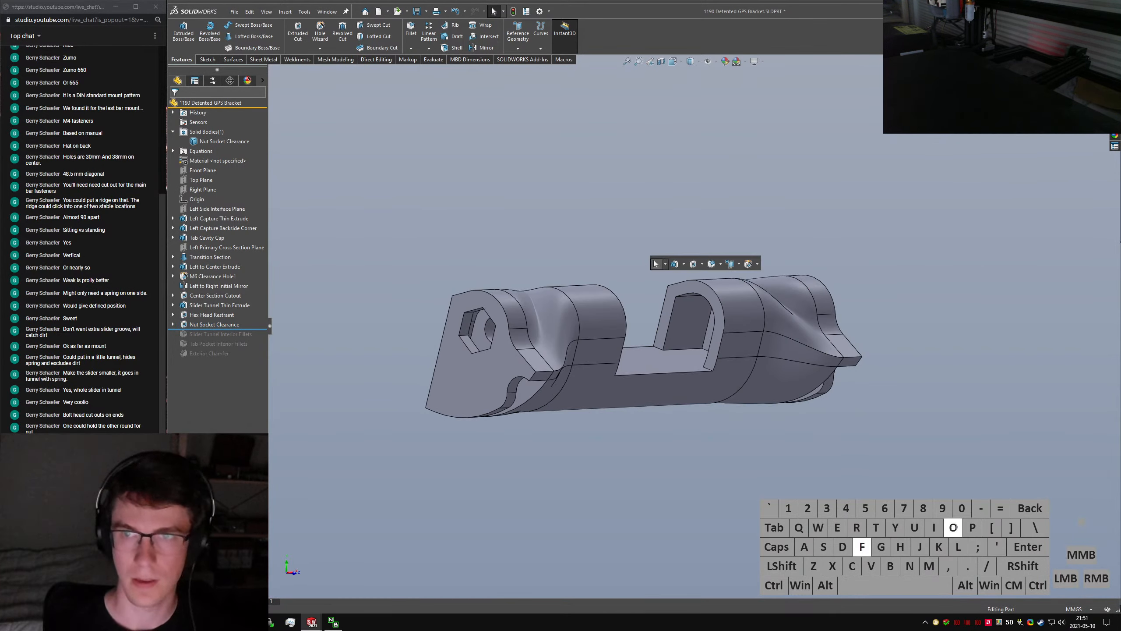
key(ctrl+a)
key(BackSpace)
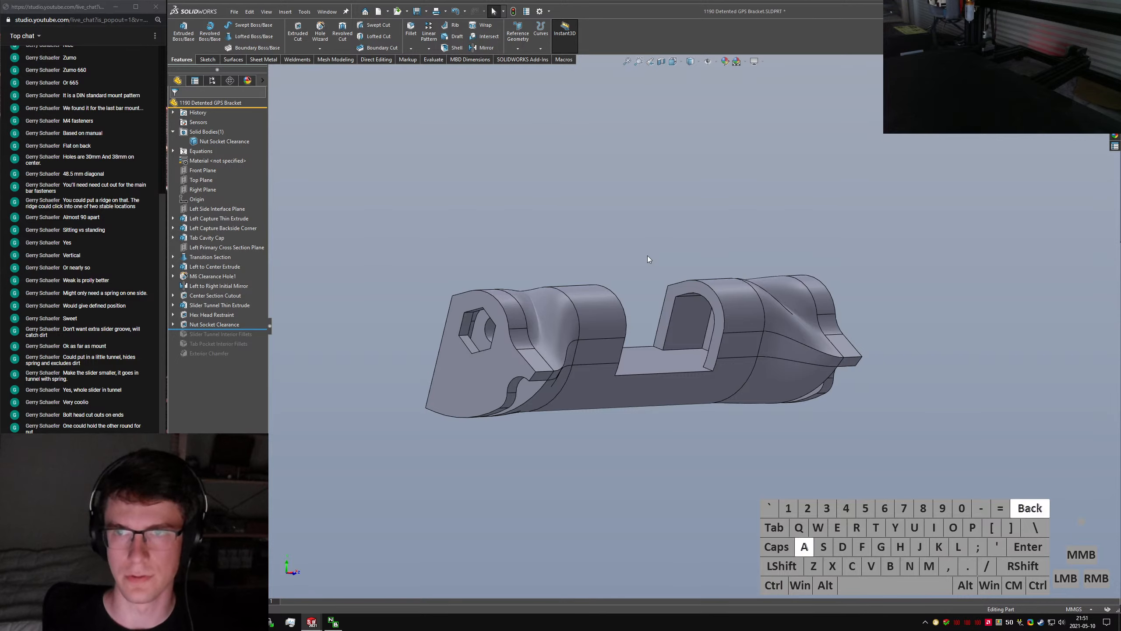
text(move face)
key(Return)
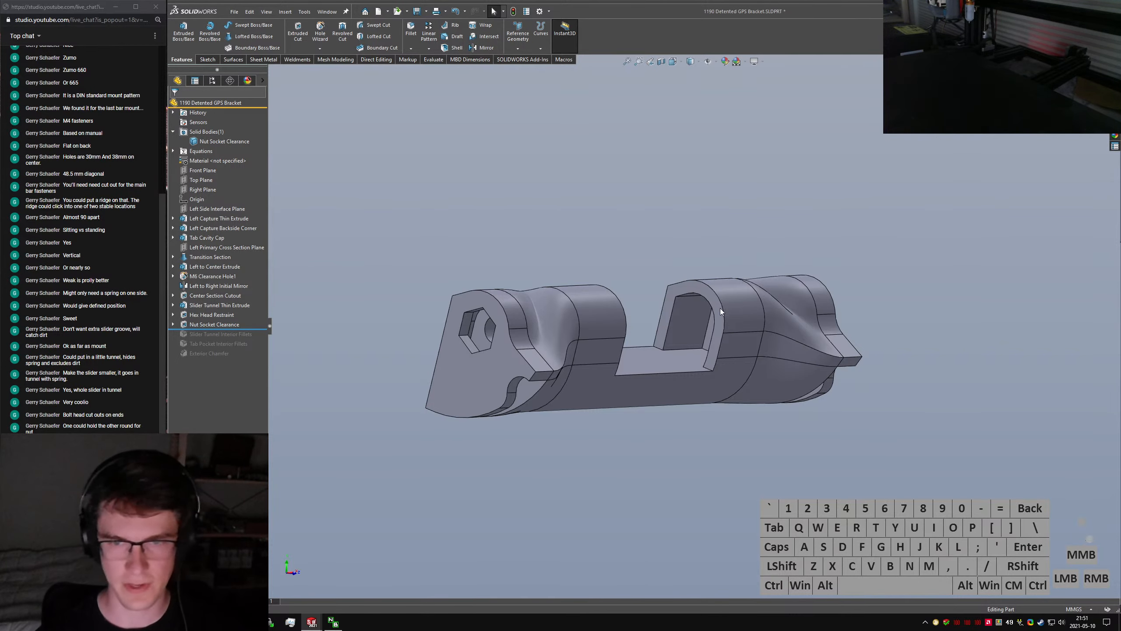
click(694, 320)
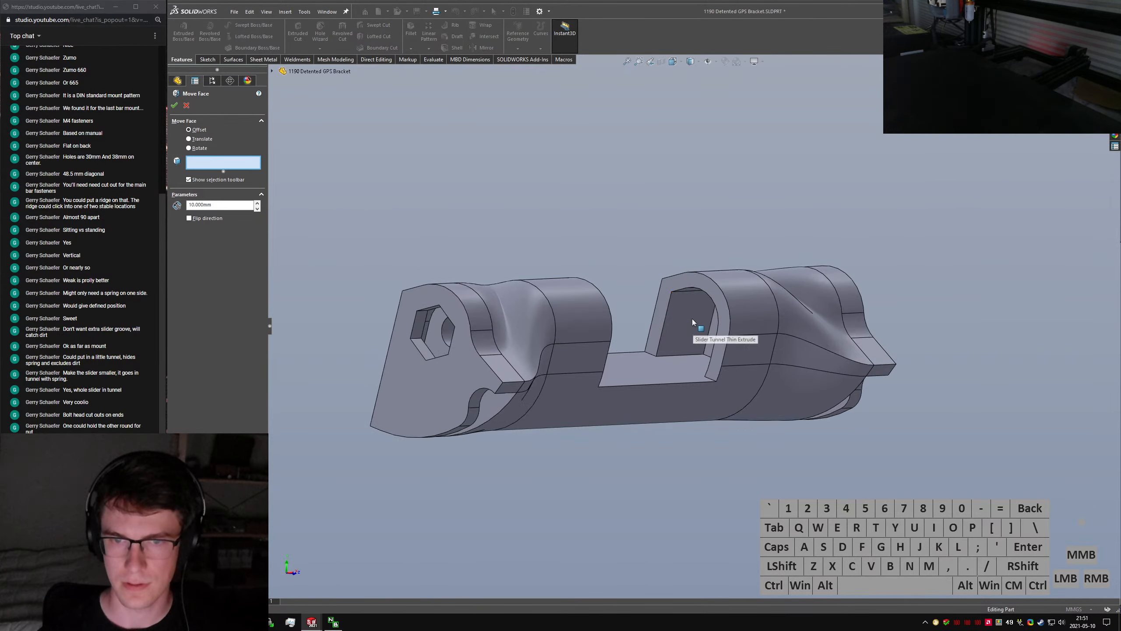
scroll(698, 322, down, 5)
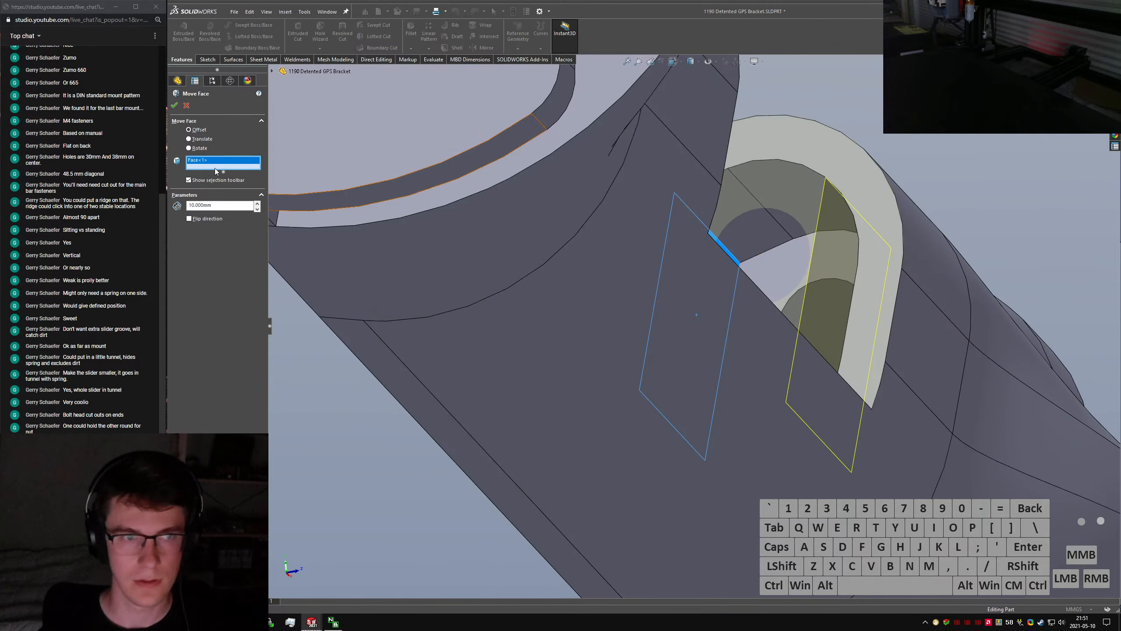
text(0.1)
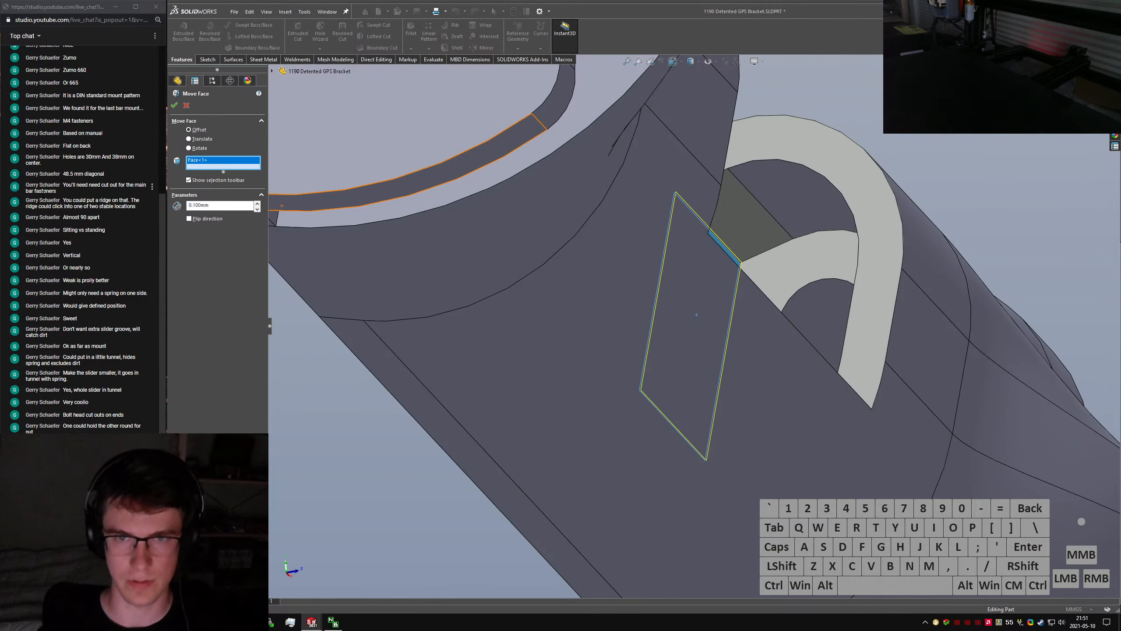
key(ctrl+a)
text(0.2)
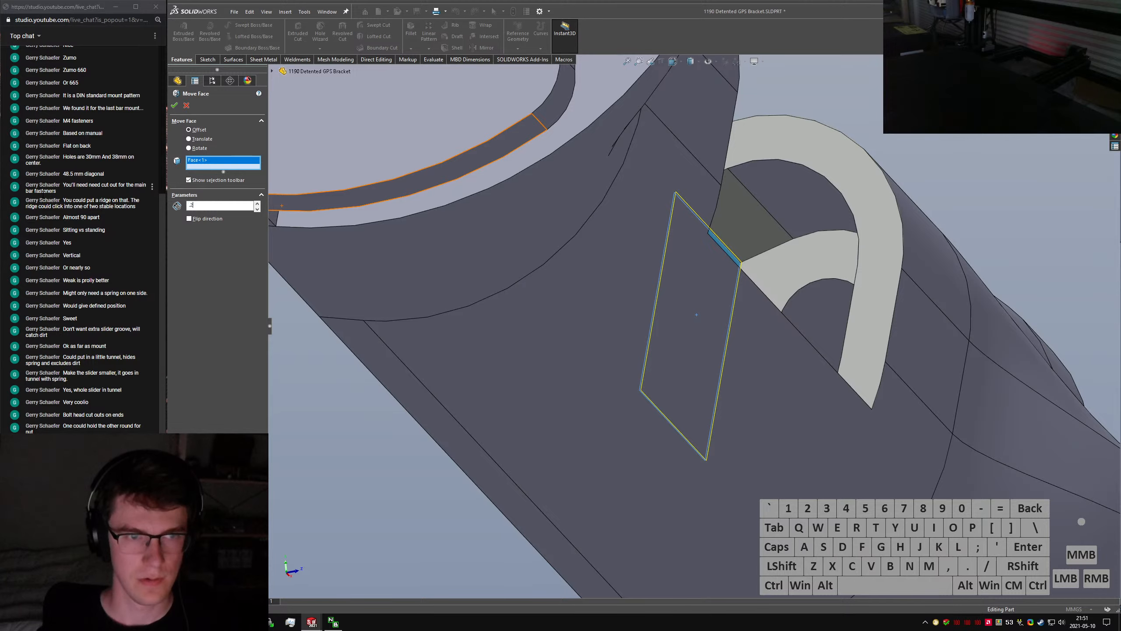
click(208, 220)
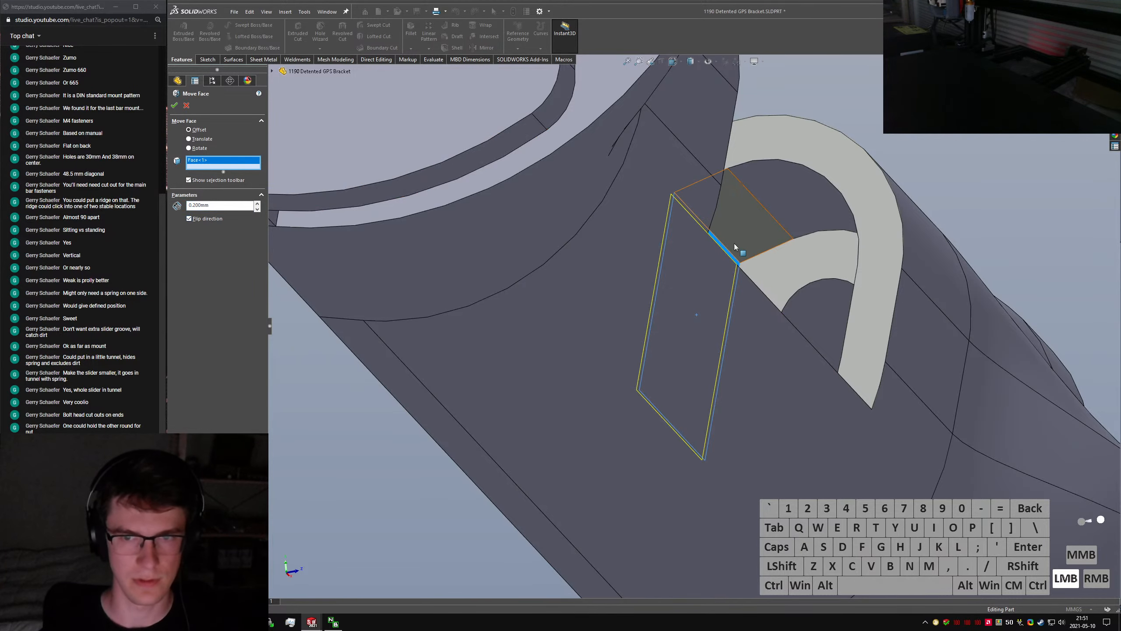
Add the slider tunnel's two other inner faces, the curved one and the opposite one, to the Move Face offset and apply it
click(792, 213)
middle_drag(792, 214, 992, 371)
click(992, 368)
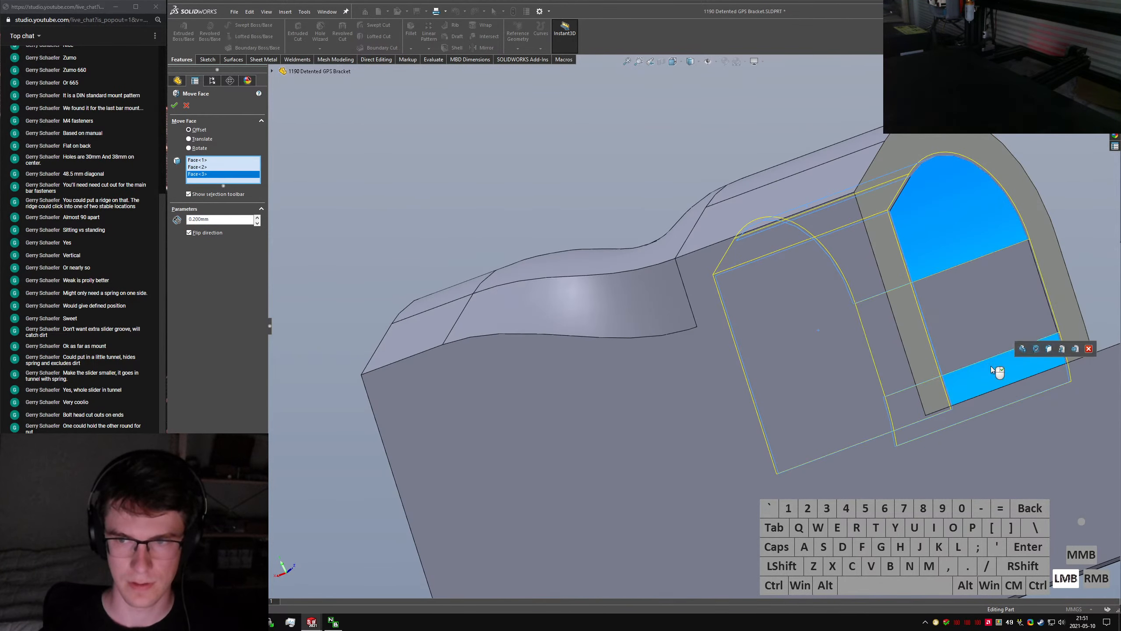
right_click(991, 366)
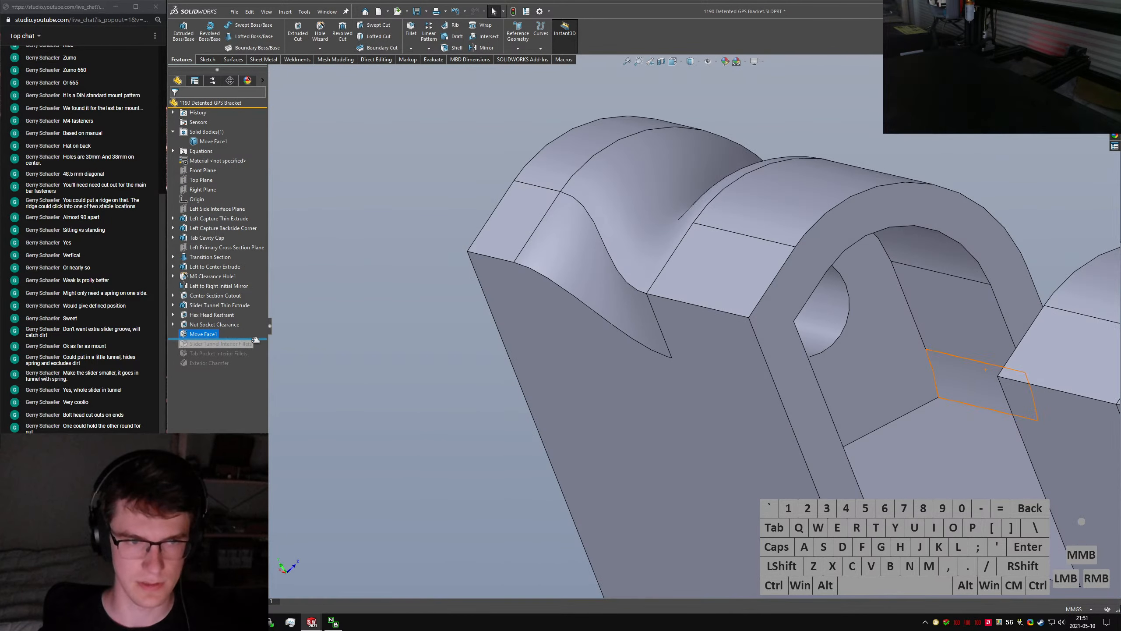
Roll the bracket forward past Exterior Chamfer to restore the fillets and chamfer, and save the part
drag(256, 337, 253, 366)
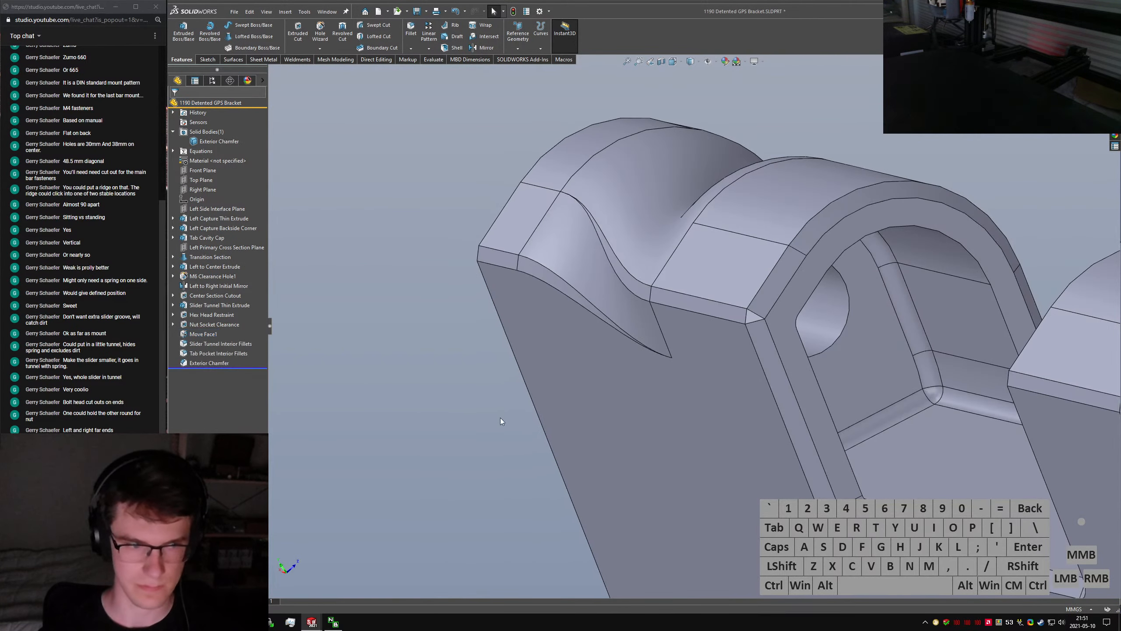
key(f)
middle_drag(758, 381, 863, 287)
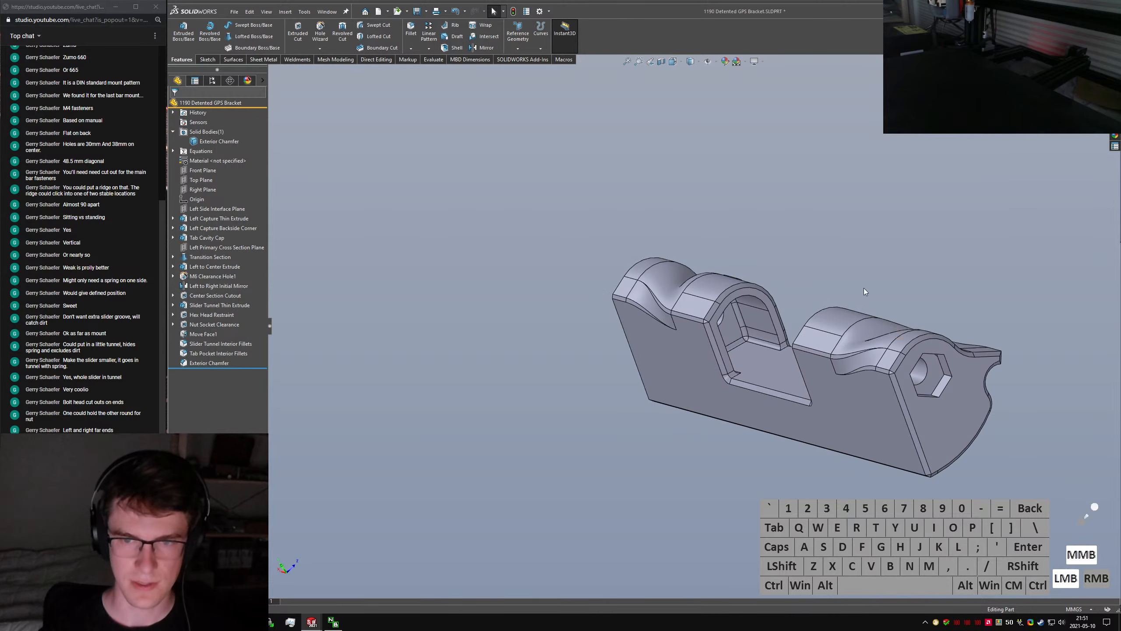
key(ctrl+w)
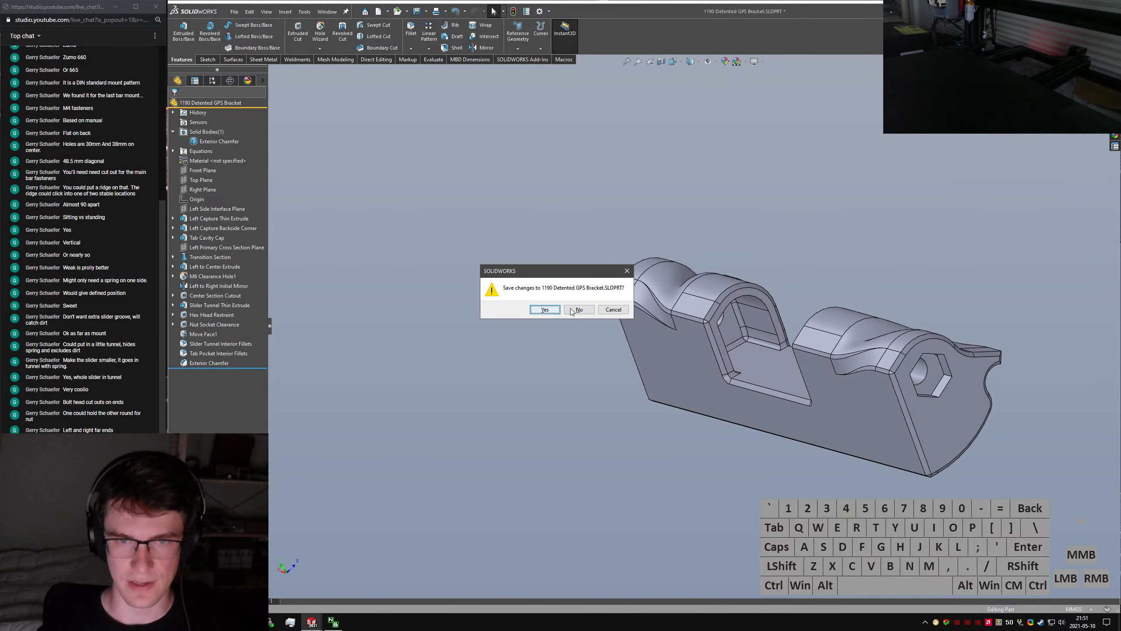
key(Escape)
key(ctrl+s)
middle_drag(746, 338, 748, 278)
click(748, 278)
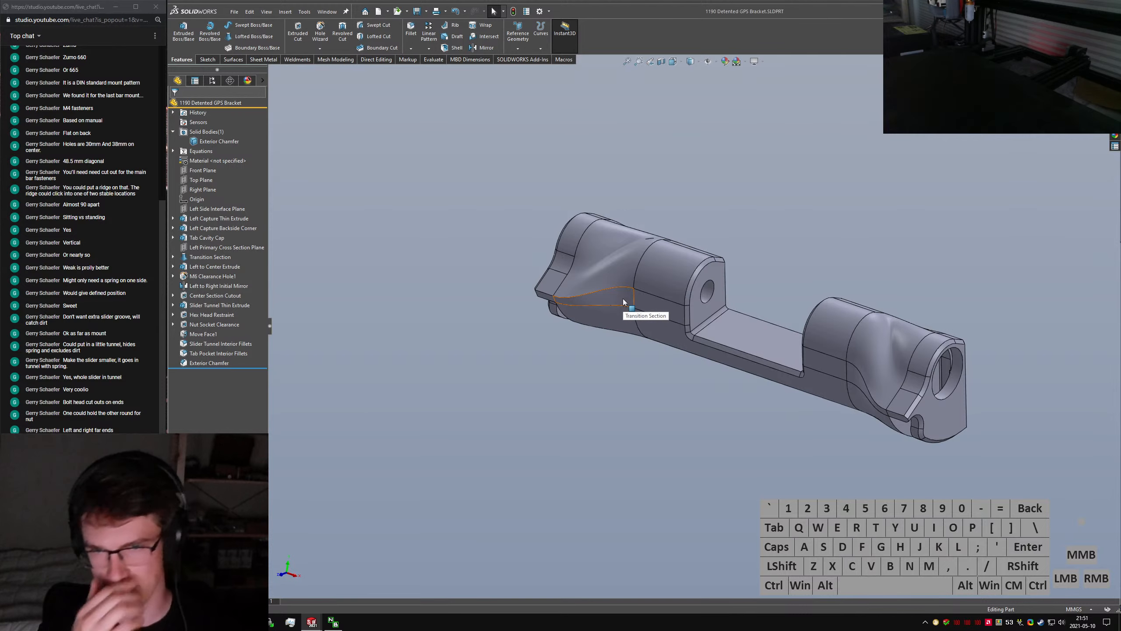
Examine the bracket's exterior chamfers, transition surfaces, end recesses, center cutout and slider tunnel from all sides
click(692, 242)
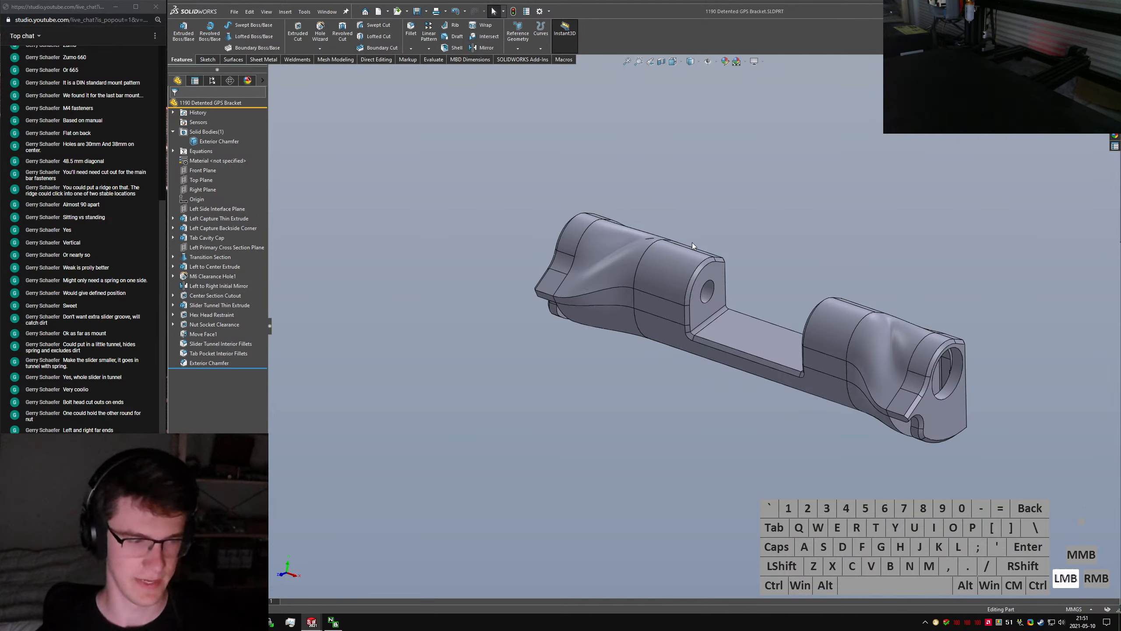
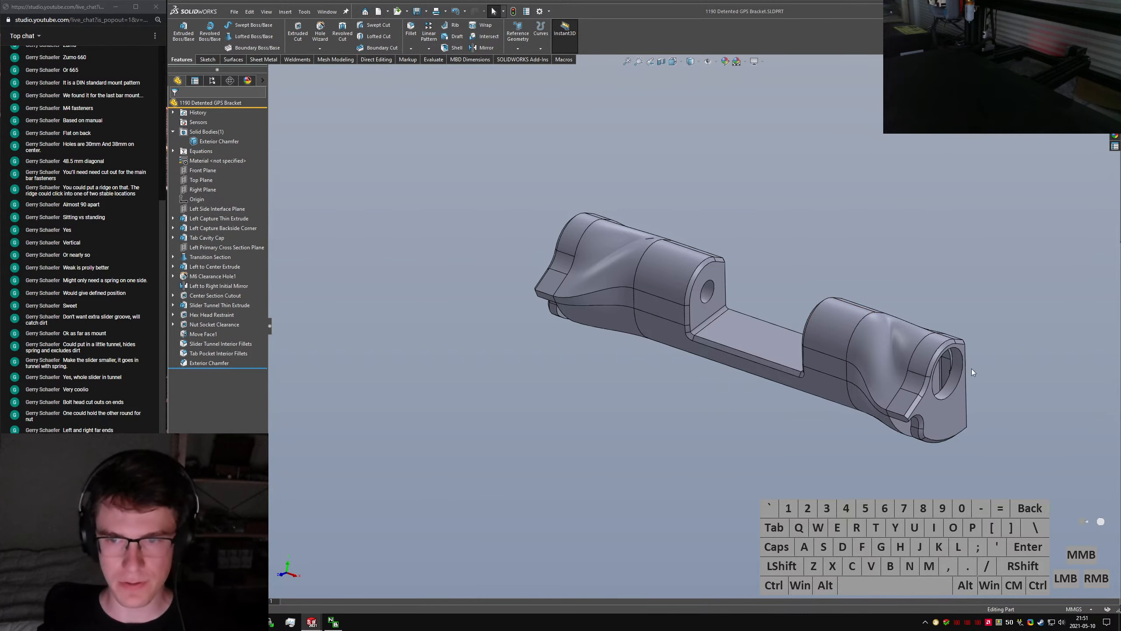
scroll(866, 351, down, 3)
middle_drag(865, 350, 832, 342)
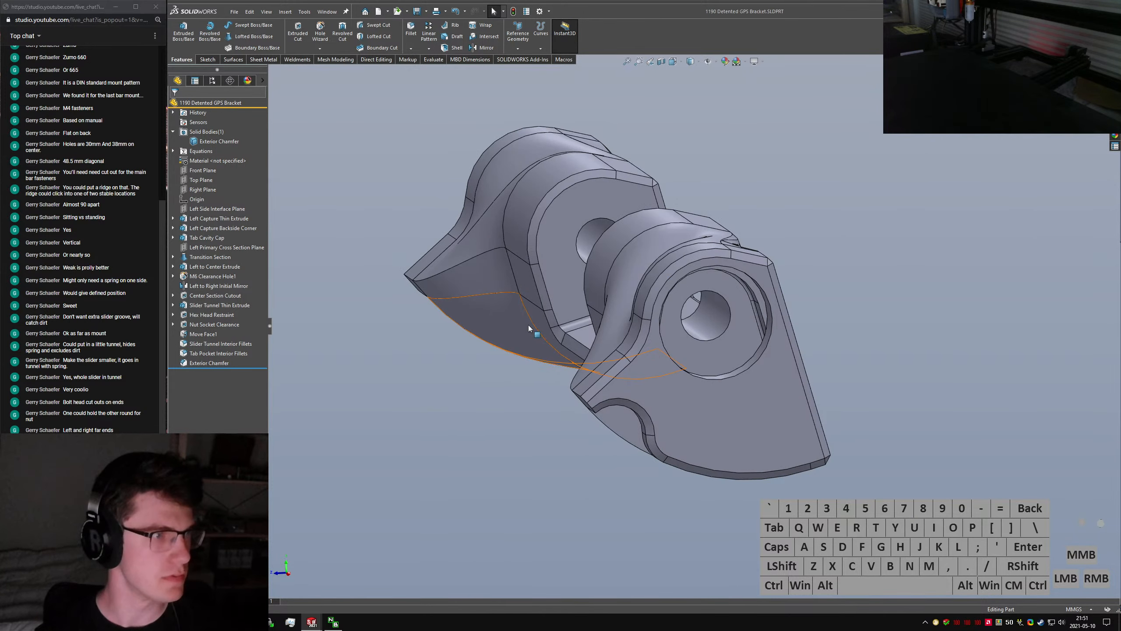
key(XF86AudioLowerVolume)
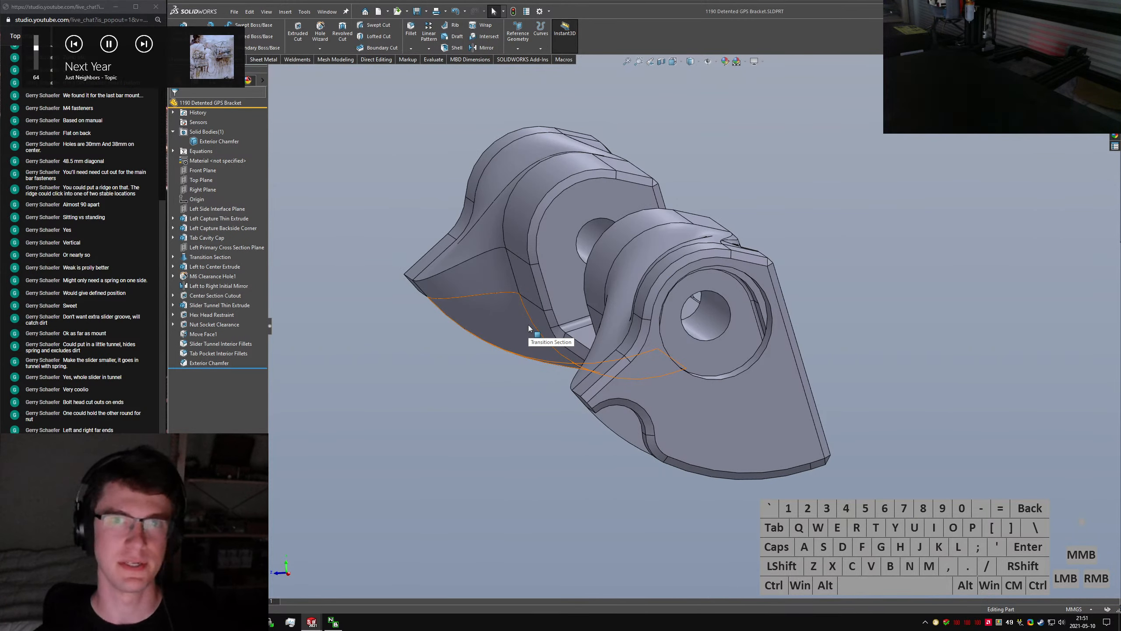
click(640, 256)
middle_drag(649, 247, 563, 287)
scroll(724, 276, up, 2)
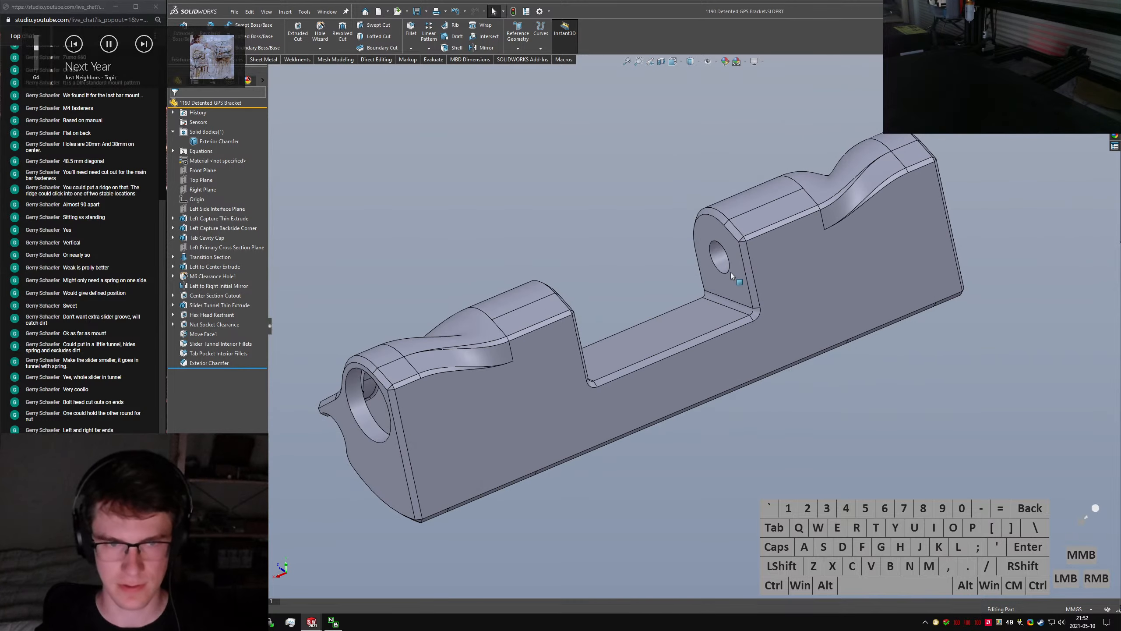
scroll(556, 323, down, 2)
middle_drag(528, 333, 572, 340)
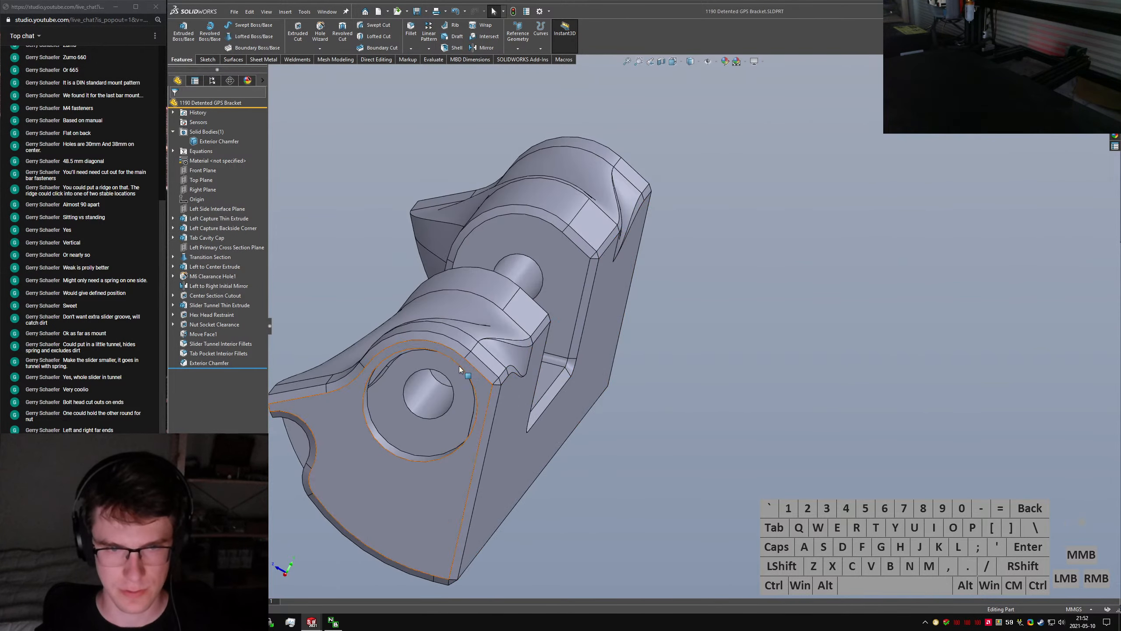
middle_drag(459, 366, 523, 398)
scroll(583, 434, down, 1)
middle_drag(587, 438, 615, 412)
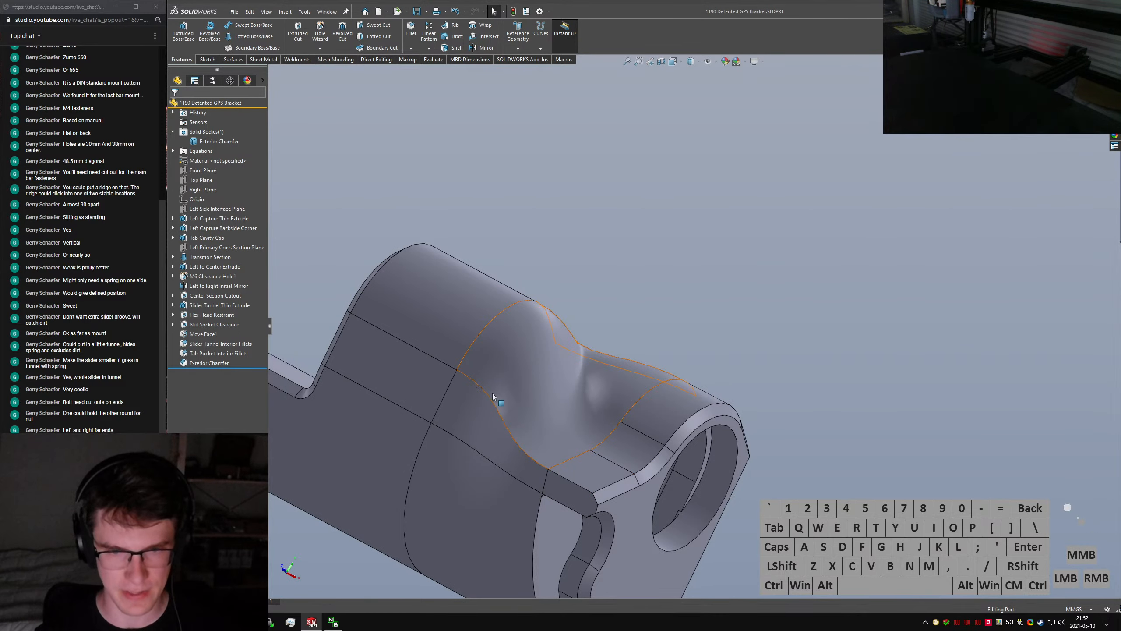
middle_drag(578, 452, 716, 353)
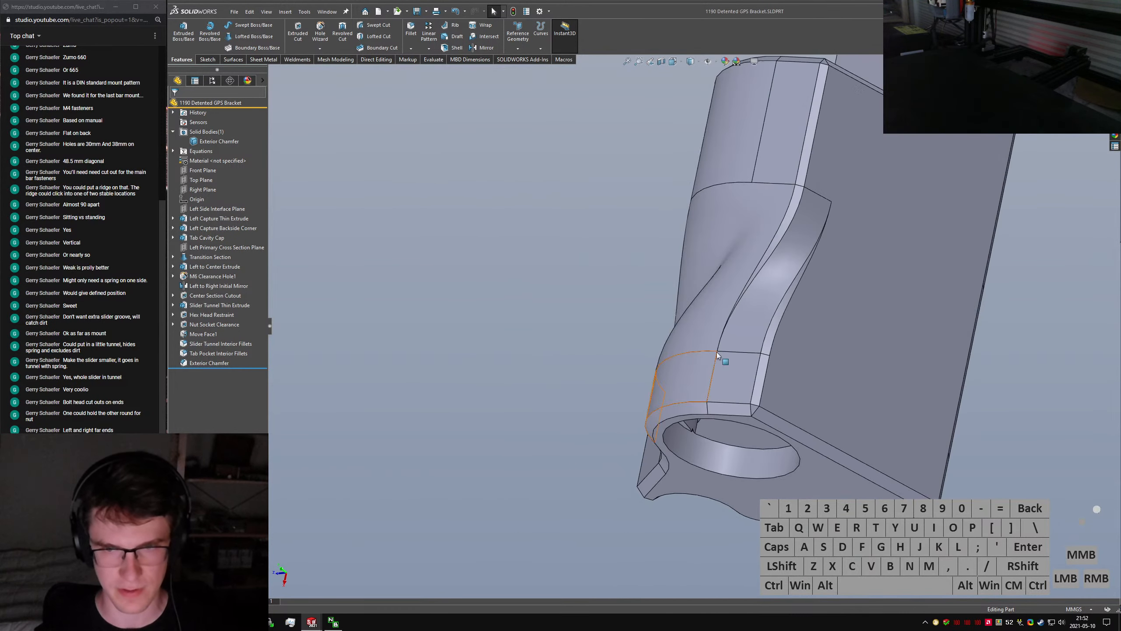
scroll(712, 298, down, 5)
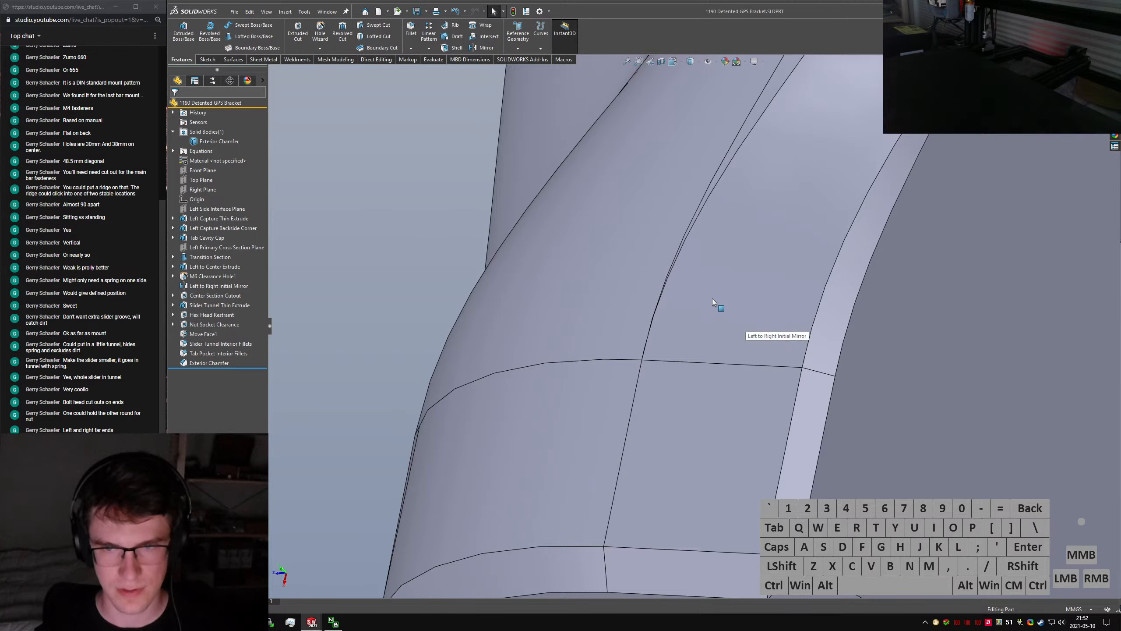
scroll(712, 299, up, 5)
middle_drag(712, 298, 831, 258)
scroll(637, 300, up, 6)
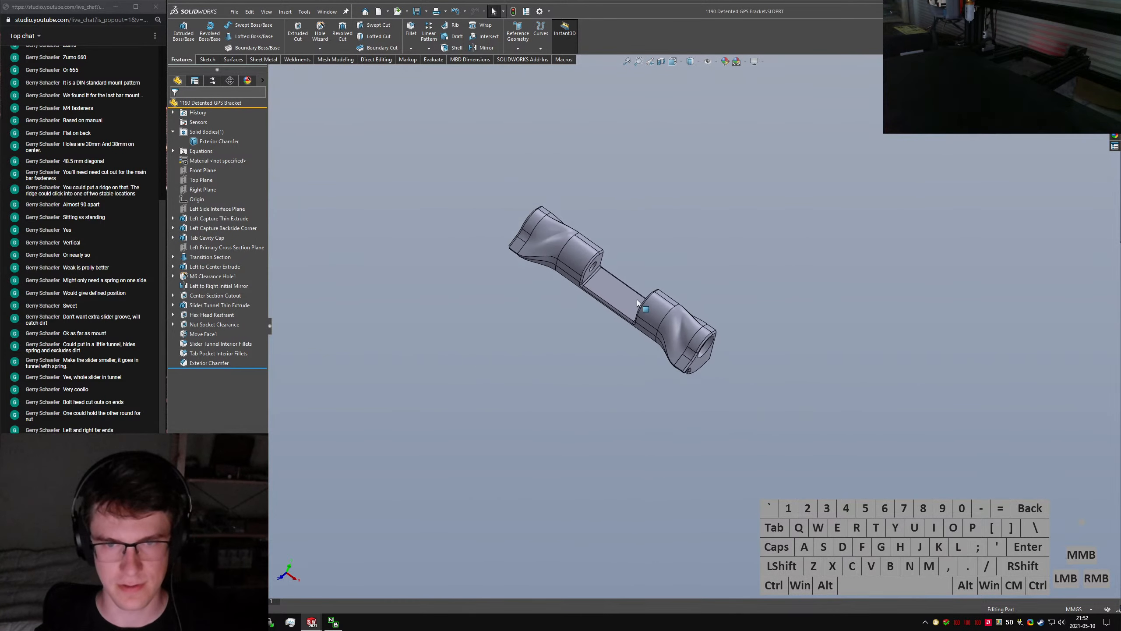
middle_drag(637, 300, 707, 305)
scroll(682, 285, down, 5)
scroll(639, 272, down, 5)
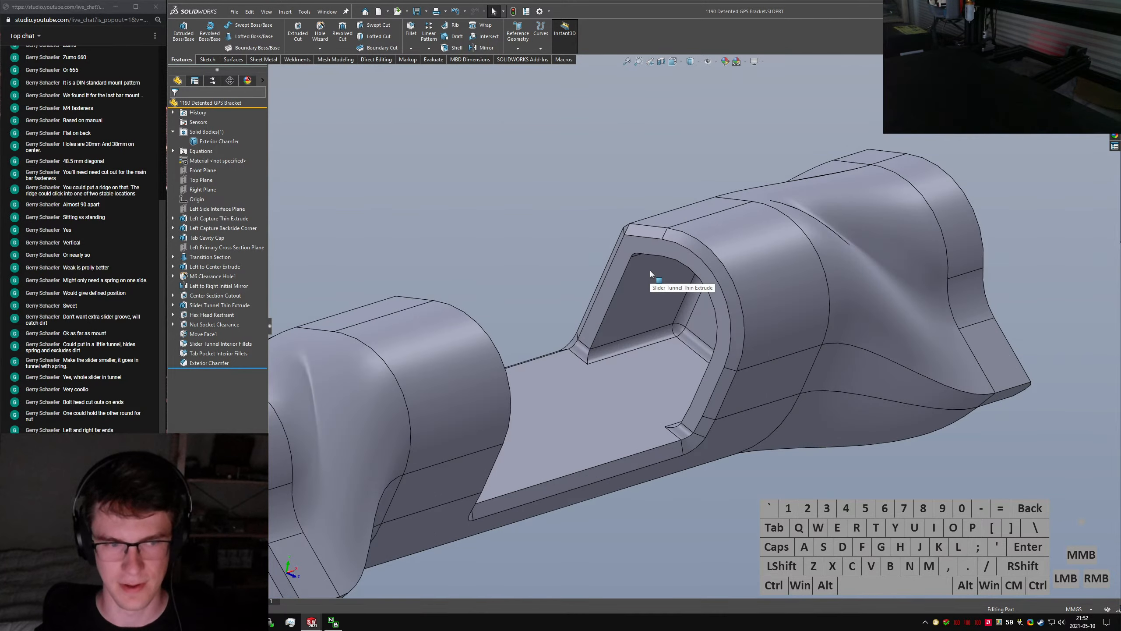
Switch to the 1190 GPS Bracket Assembly, check the updated bracket in it, and open the bracket part from there
ctrl+click(650, 270)
key(ctrl+Tab)
ctrl+click(609, 315)
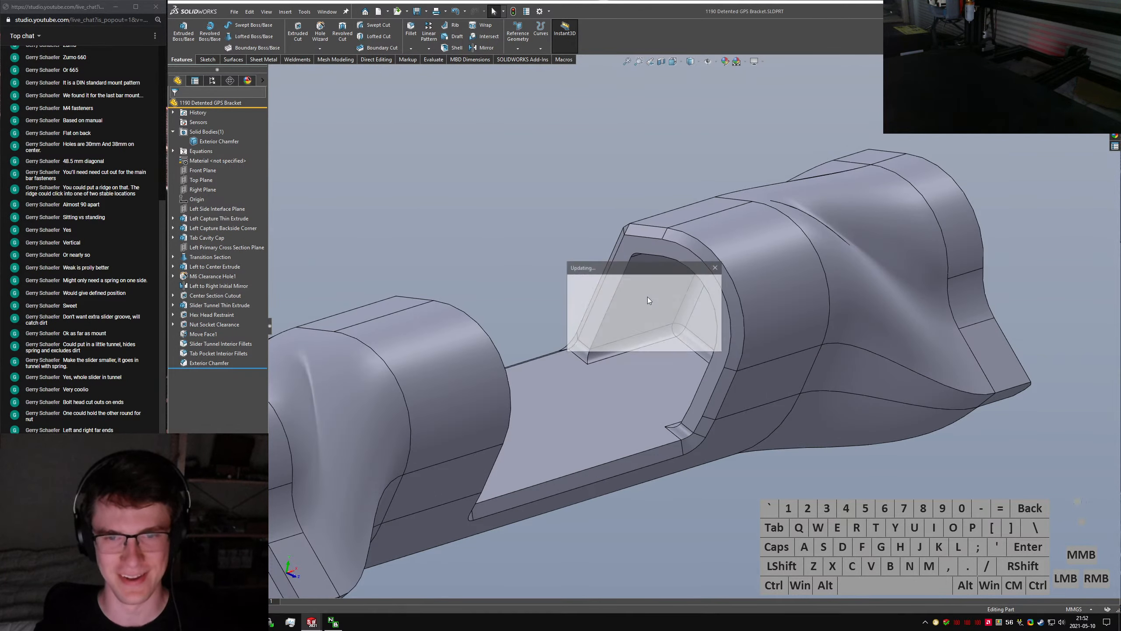
scroll(708, 357, up, 10)
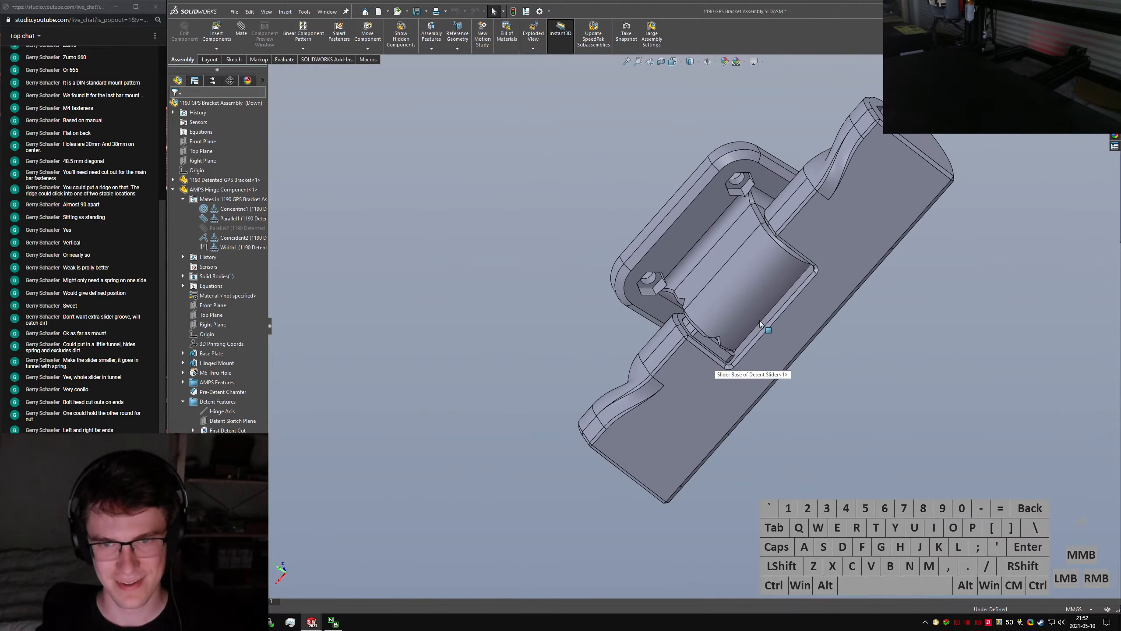
middle_drag(759, 321, 679, 152)
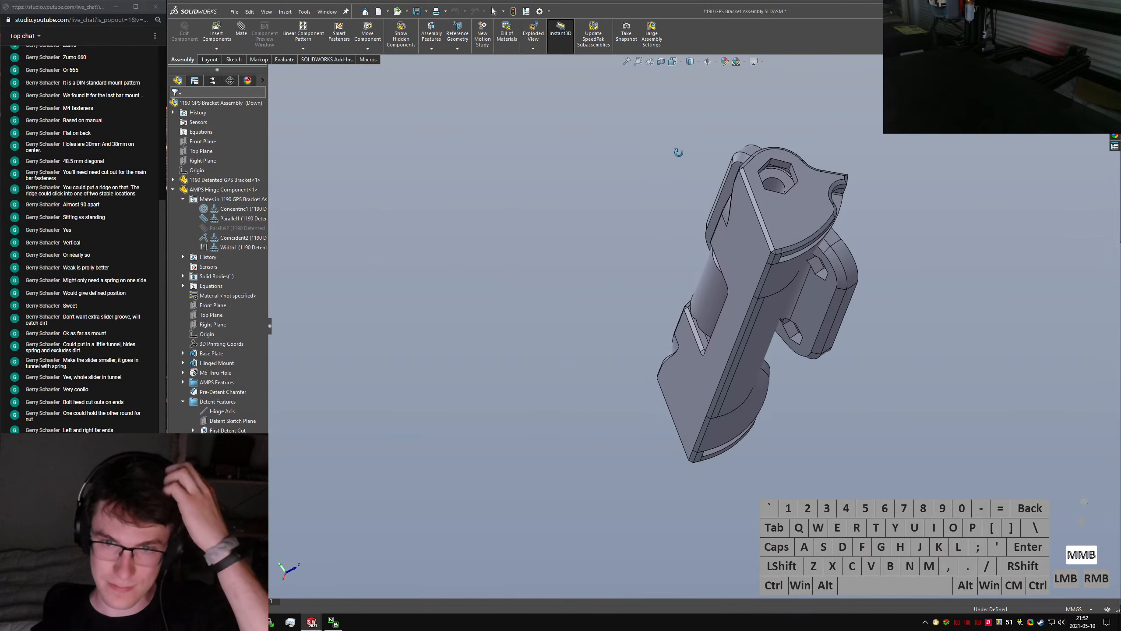
click(770, 260)
click(787, 213)
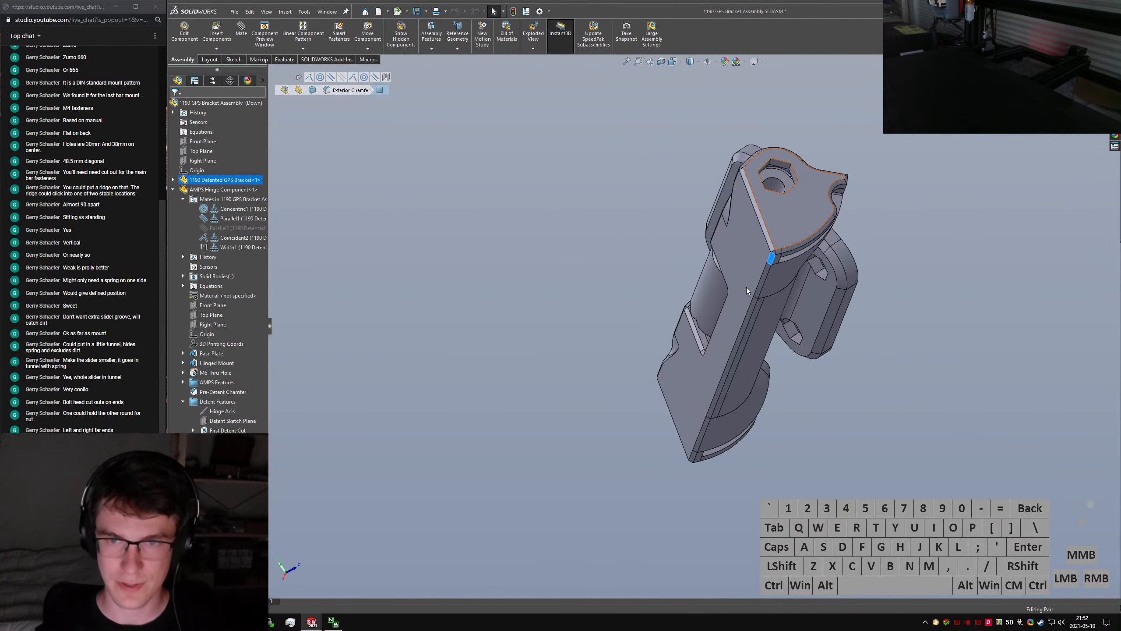
Check the exterior chamfer along the bracket's flat back and lower edges, and save the part
mouse_move(682, 387)
middle_down()
mouse_move(764, 334)
mouse_move(689, 398)
middle_up()
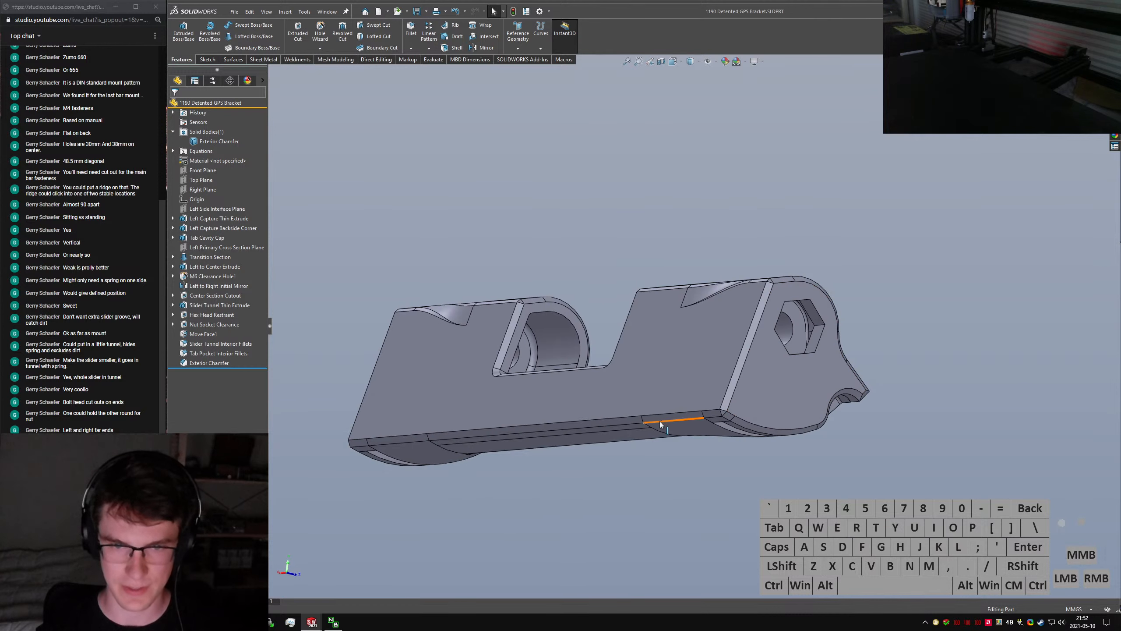
click(669, 415)
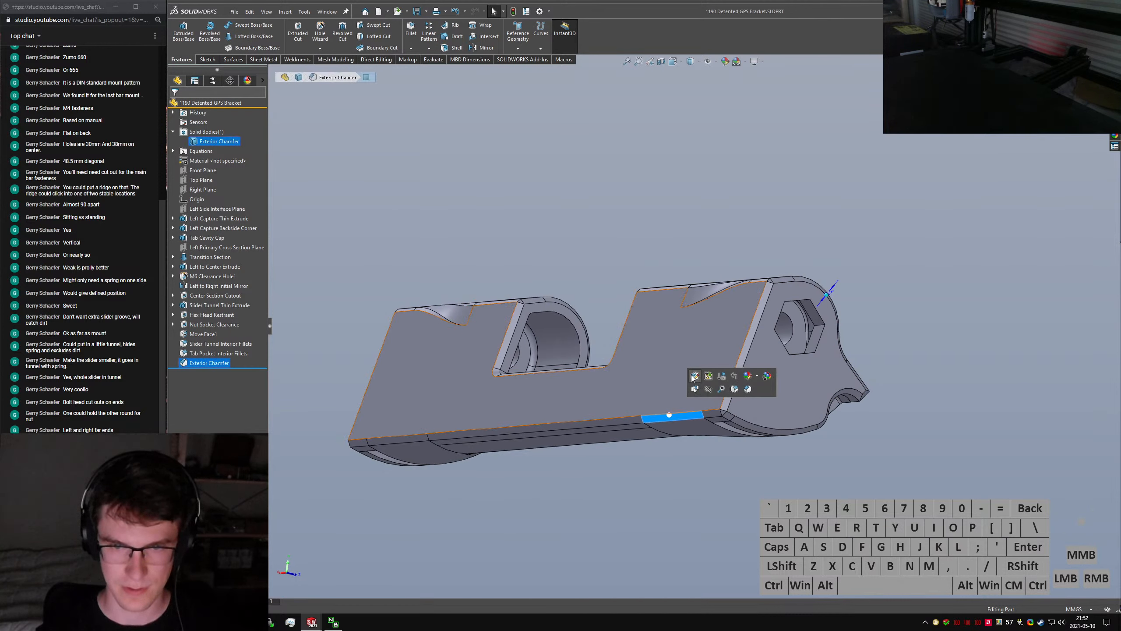
click(643, 417)
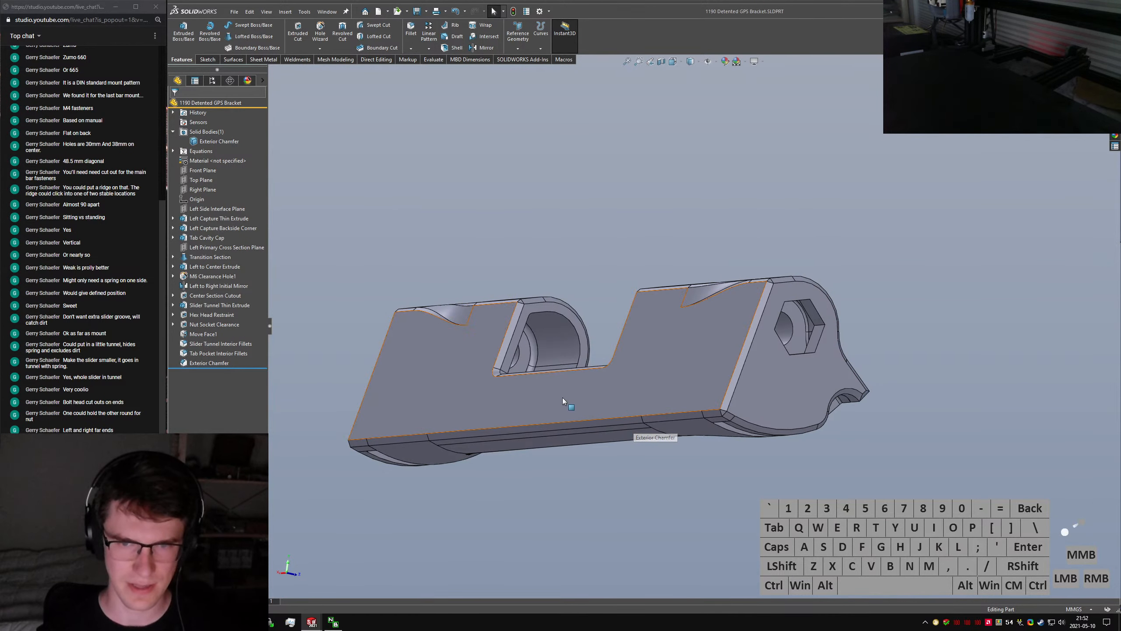
middle_drag(443, 403, 360, 370)
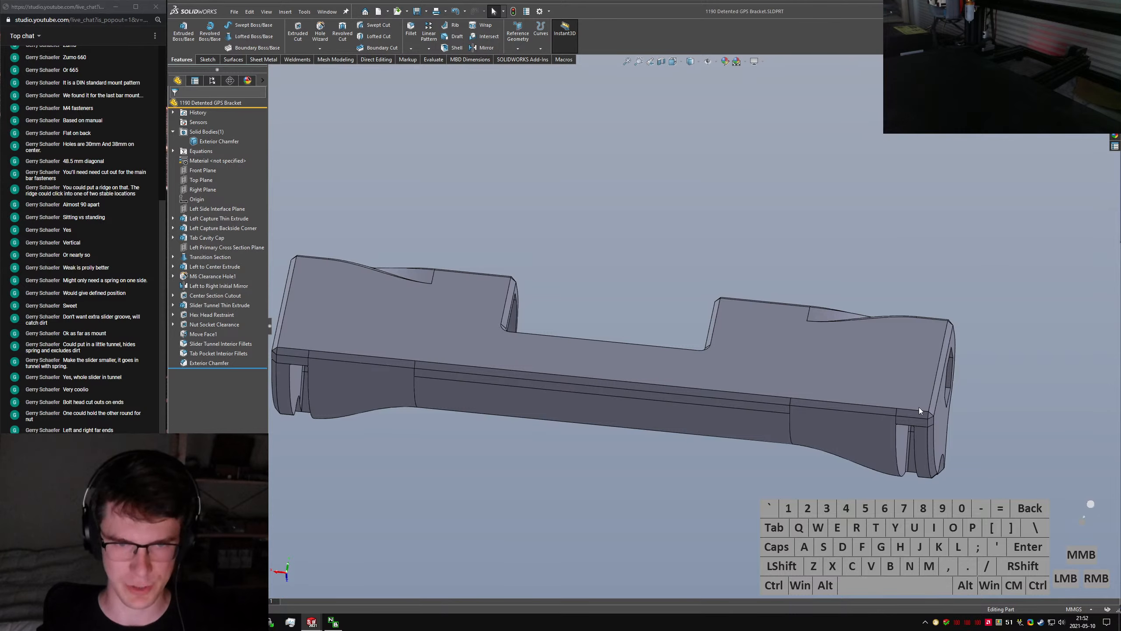
middle_drag(920, 411, 694, 402)
click(500, 456)
key(ctrl+s)
click(694, 401)
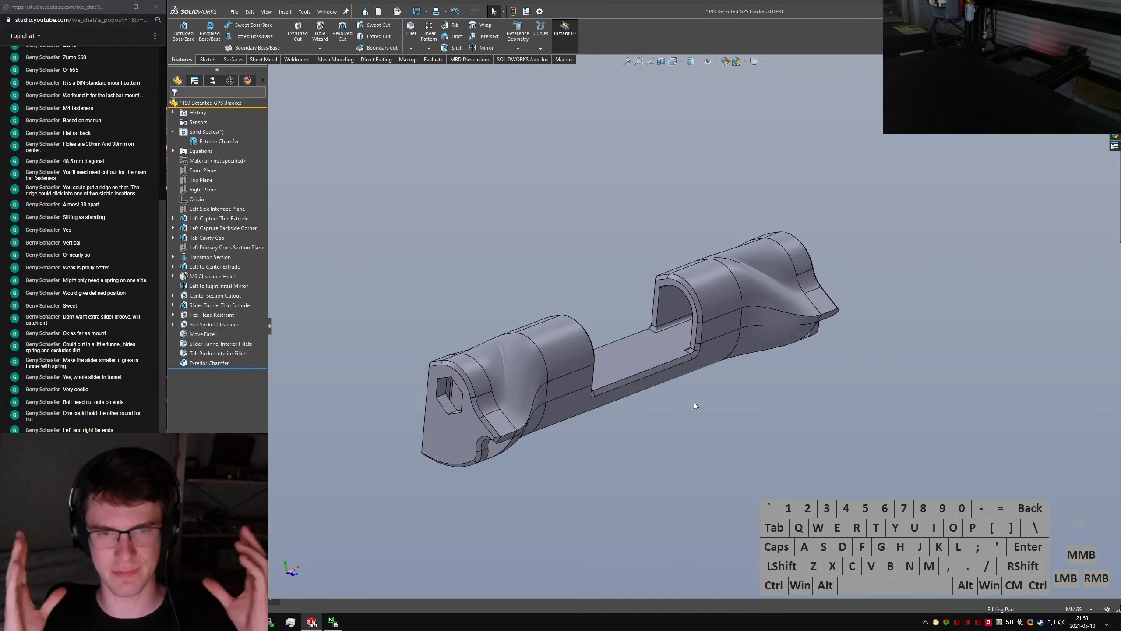
Switch back to the assembly and examine how the detent slider meets the hinge's detent cuts beside the center cutout
click(666, 441)
key(ctrl+Tab)
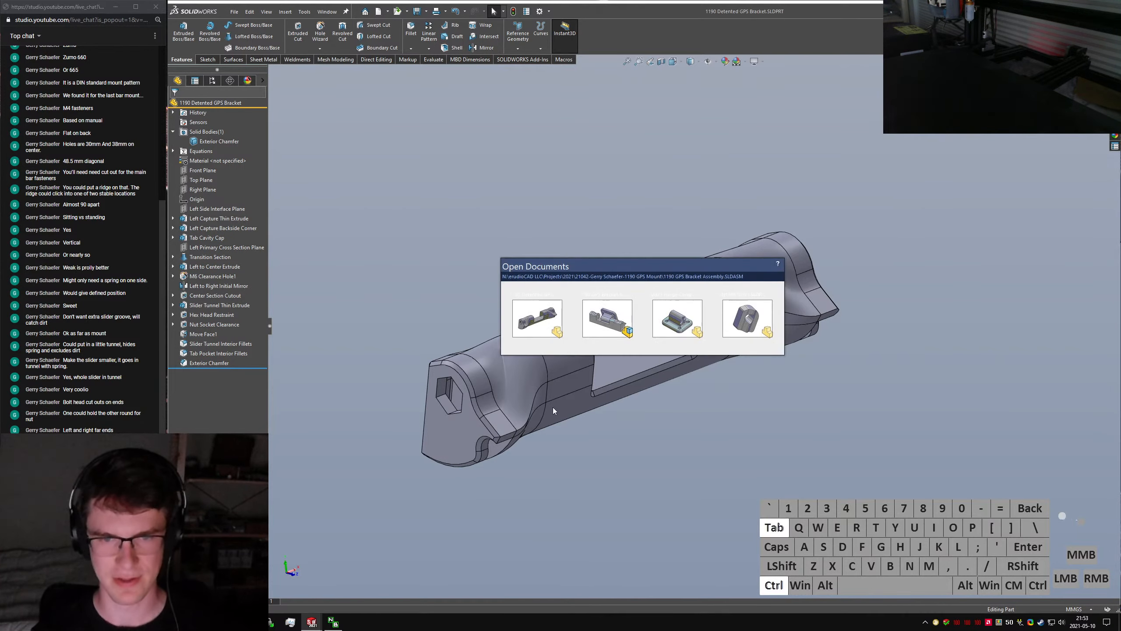
middle_drag(733, 318, 662, 291)
scroll(740, 352, down, 8)
scroll(740, 352, up, 6)
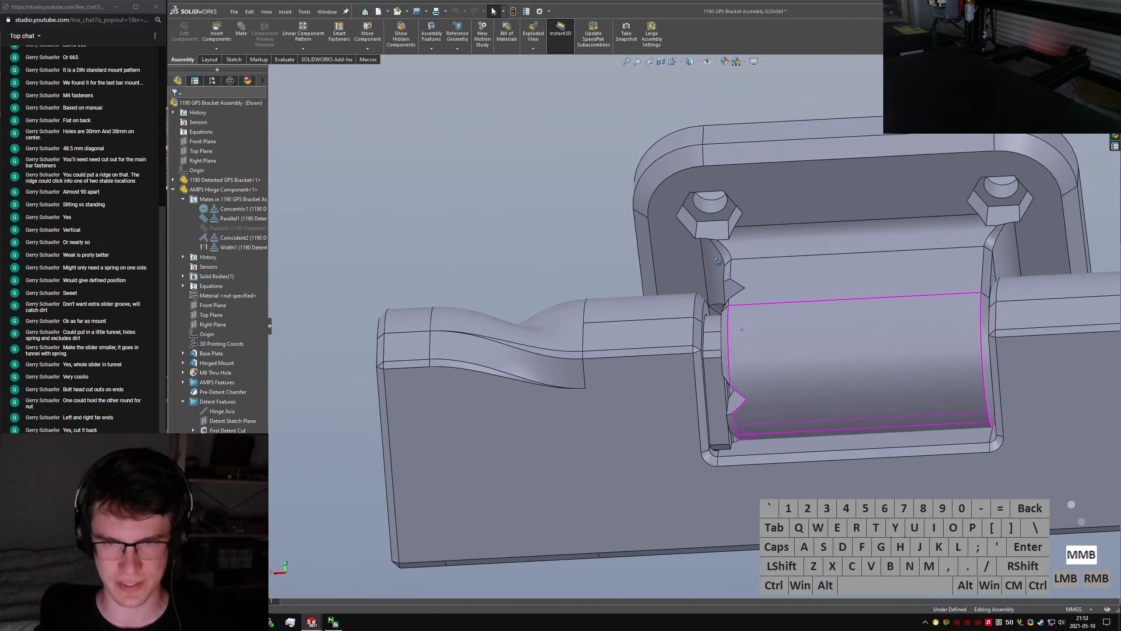
middle_drag(740, 352, 702, 208)
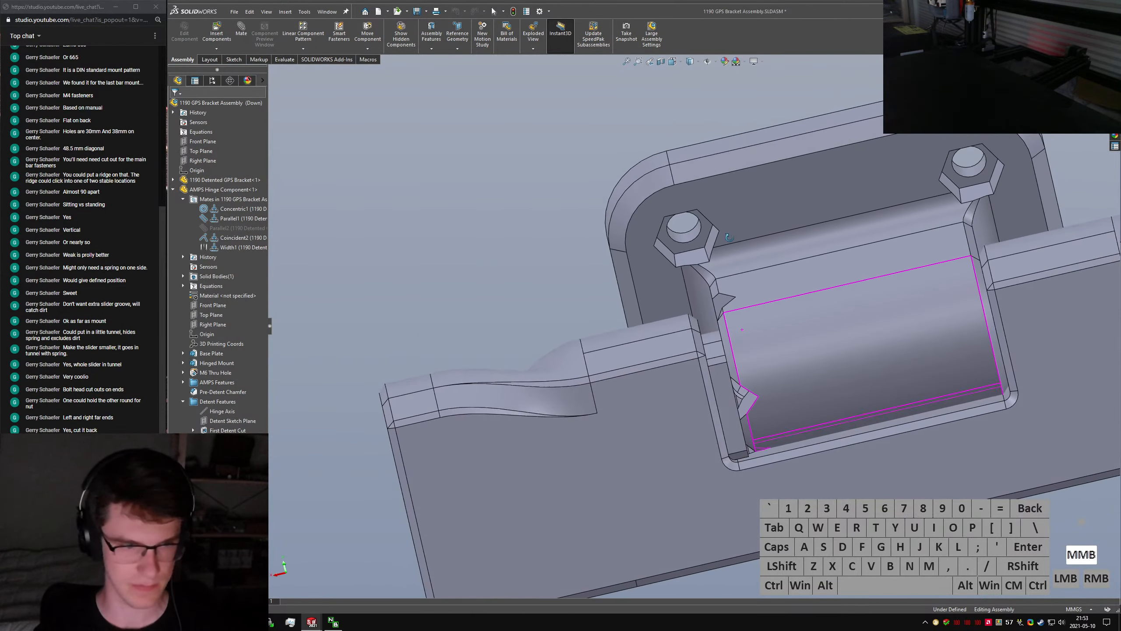
middle_drag(554, 308, 705, 347)
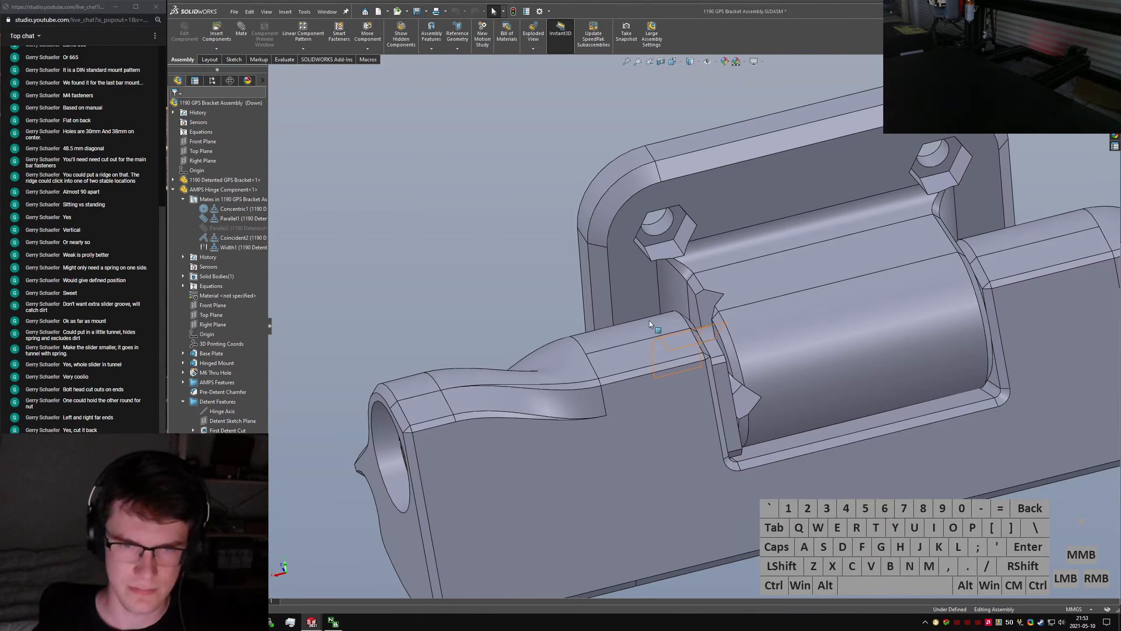
click(488, 294)
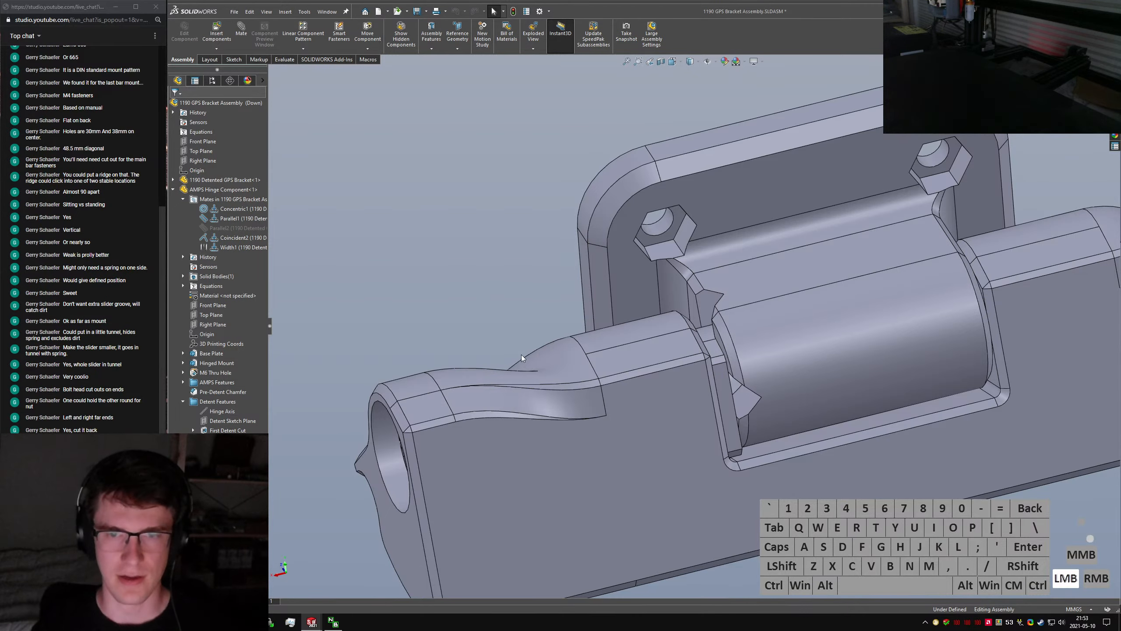
mouse_move(565, 350)
middle_down()
mouse_move(507, 331)
mouse_move(554, 349)
middle_up()
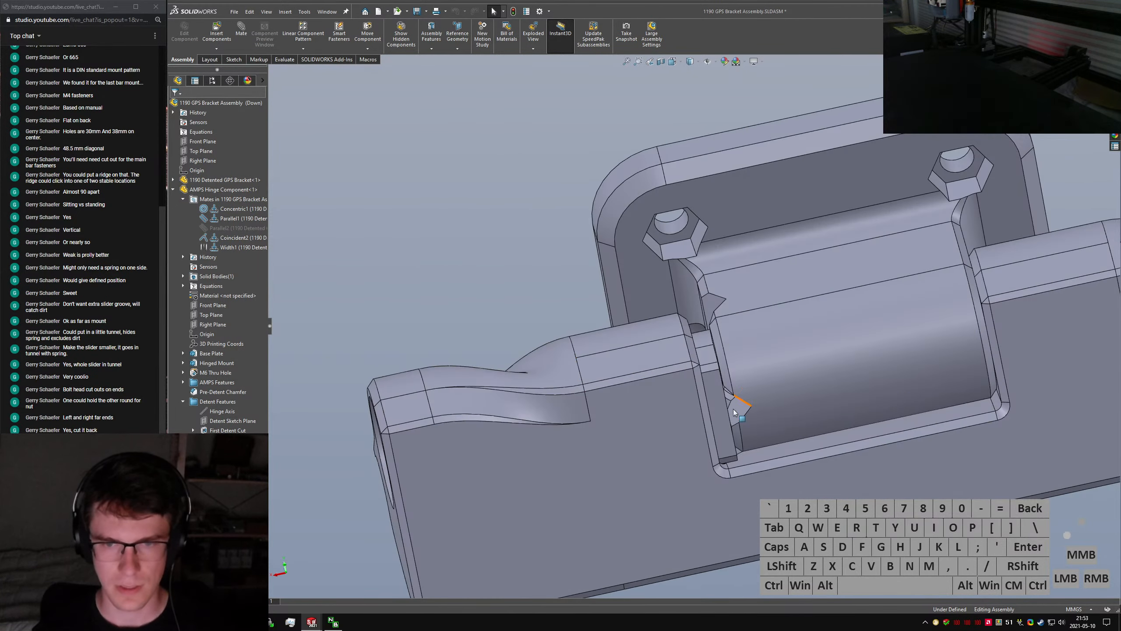
scroll(732, 397, up, 5)
middle_drag(733, 397, 718, 357)
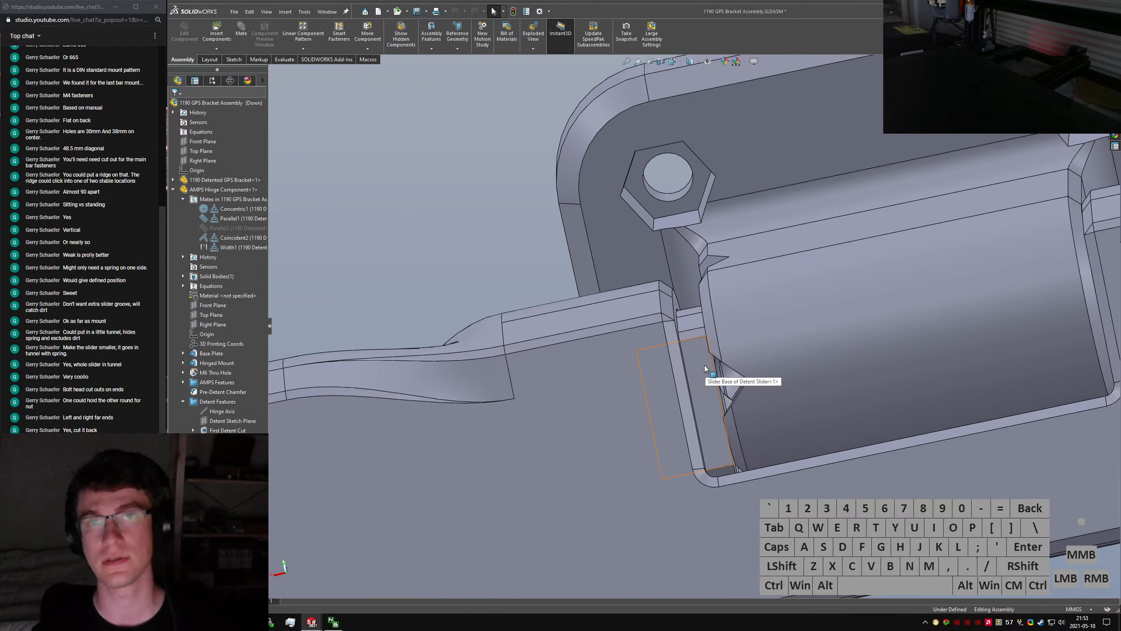
middle_drag(721, 375, 712, 222)
scroll(811, 452, up, 4)
scroll(712, 222, up, 3)
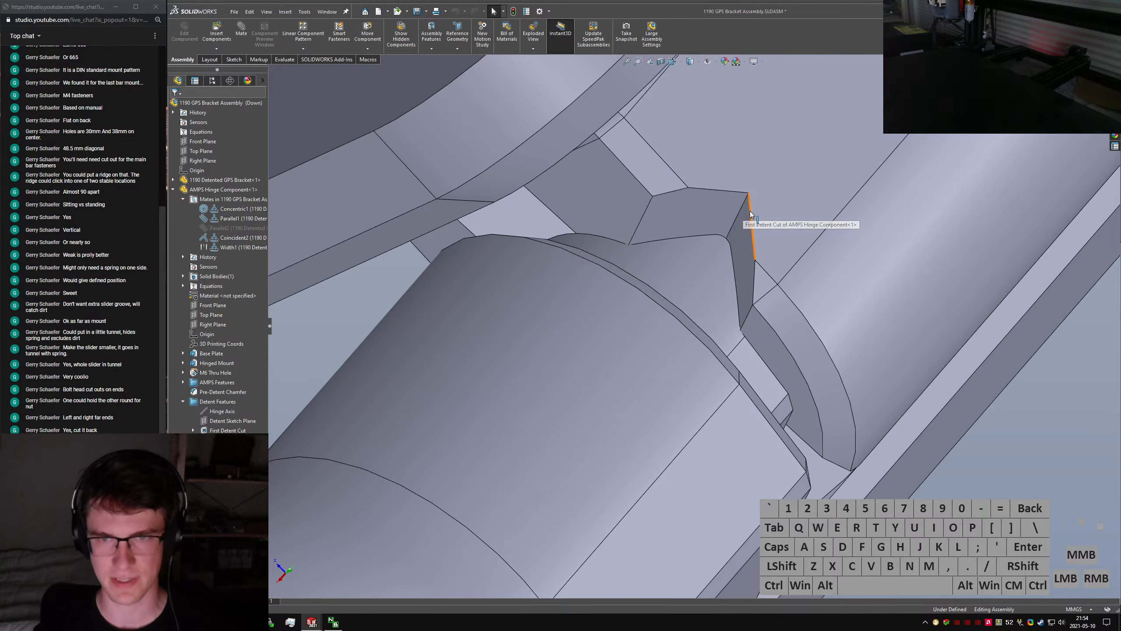
Open the AMPS Hinge Component part from a face of its First Detent Cut in the assembly
click(740, 216)
click(750, 179)
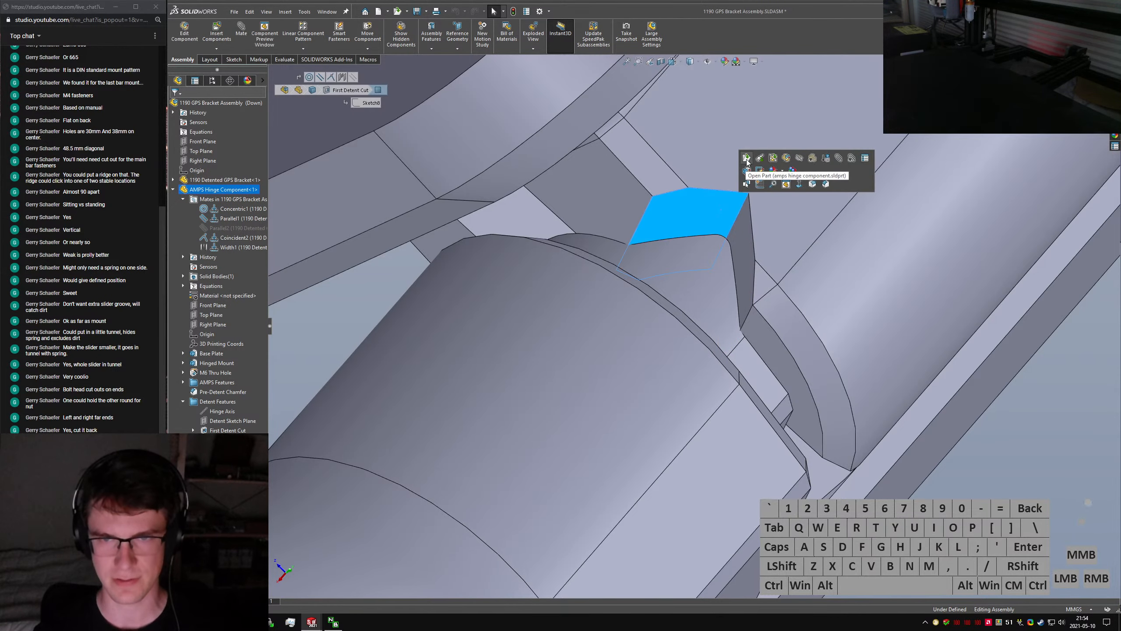
scroll(750, 316, up, 5)
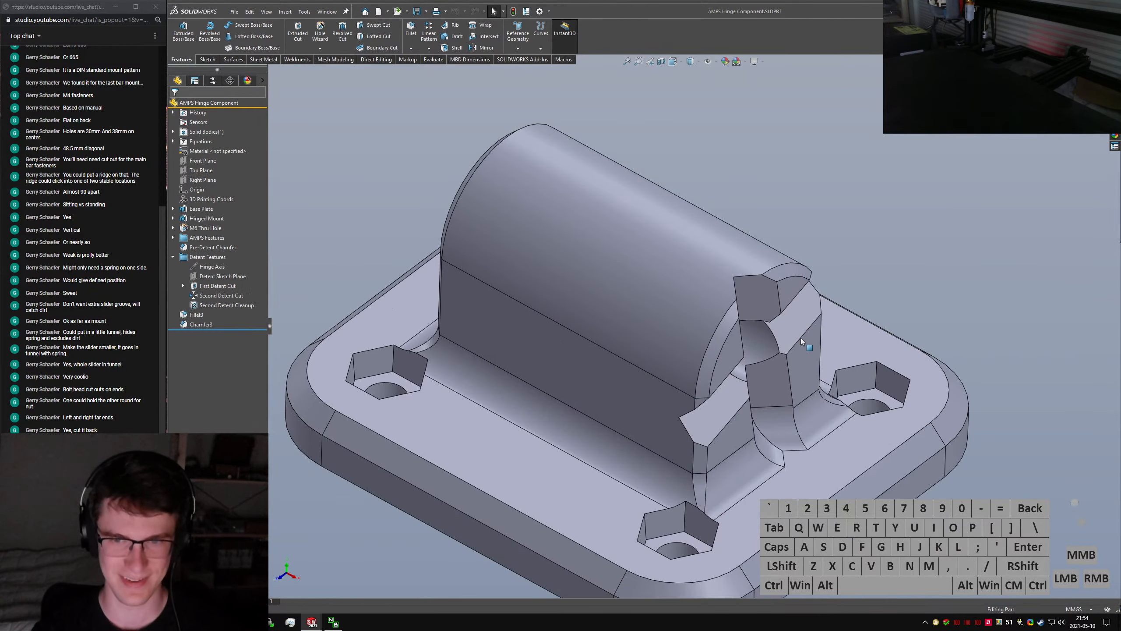
Start a 0.6 mm symmetric fillet and select the four long centerline edges of the hinge's detent cuts
text(sfillet)
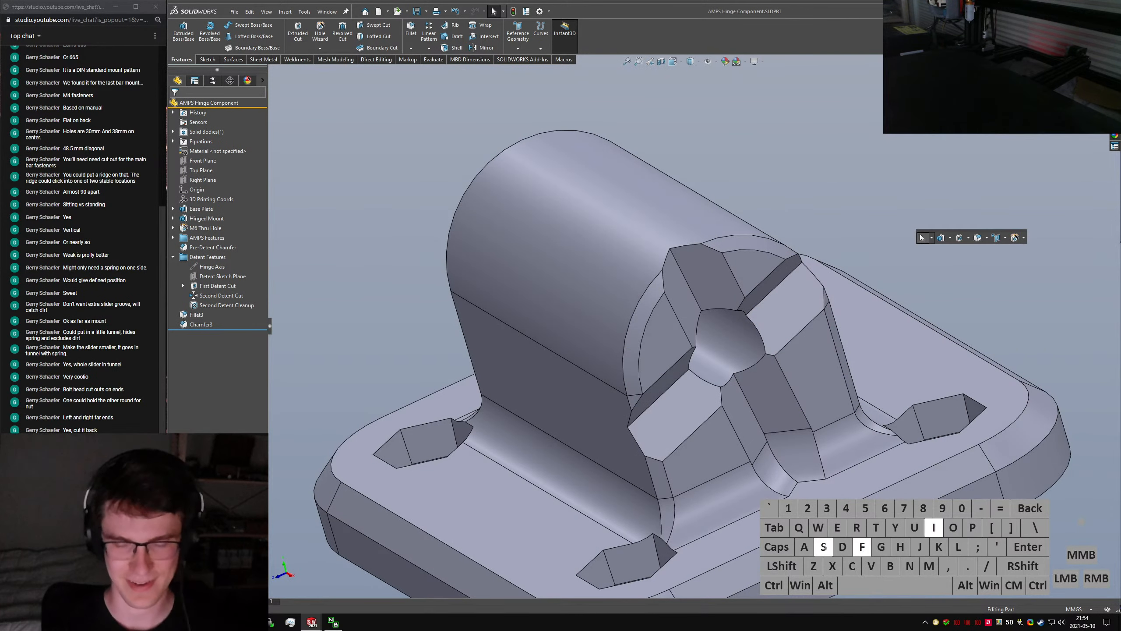
key(Return)
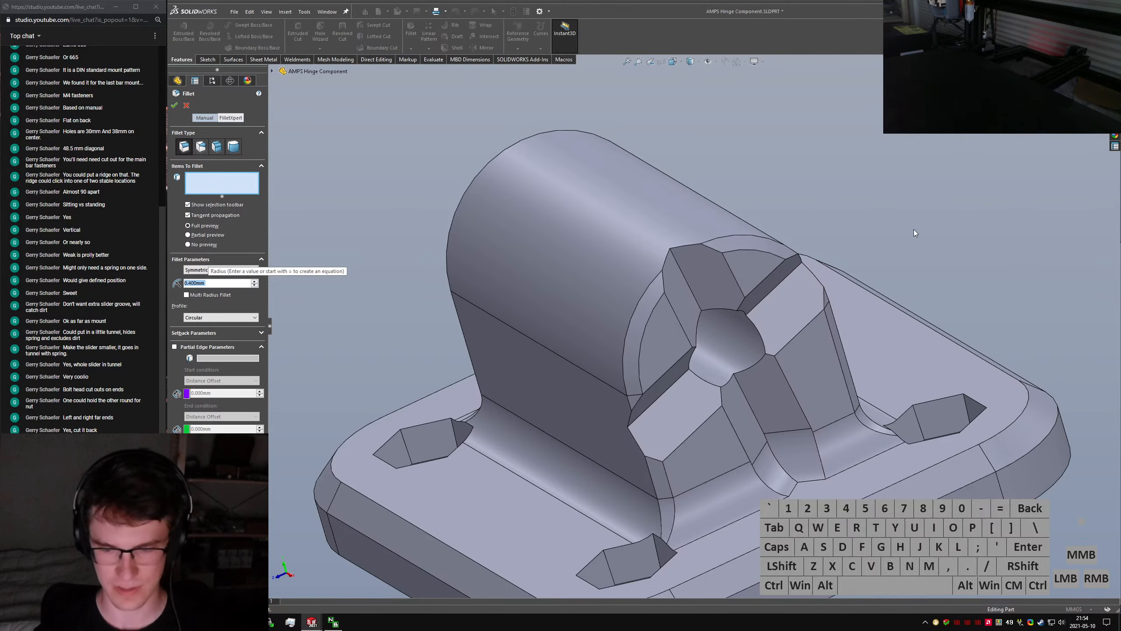
text(0.6)
scroll(659, 307, down, 5)
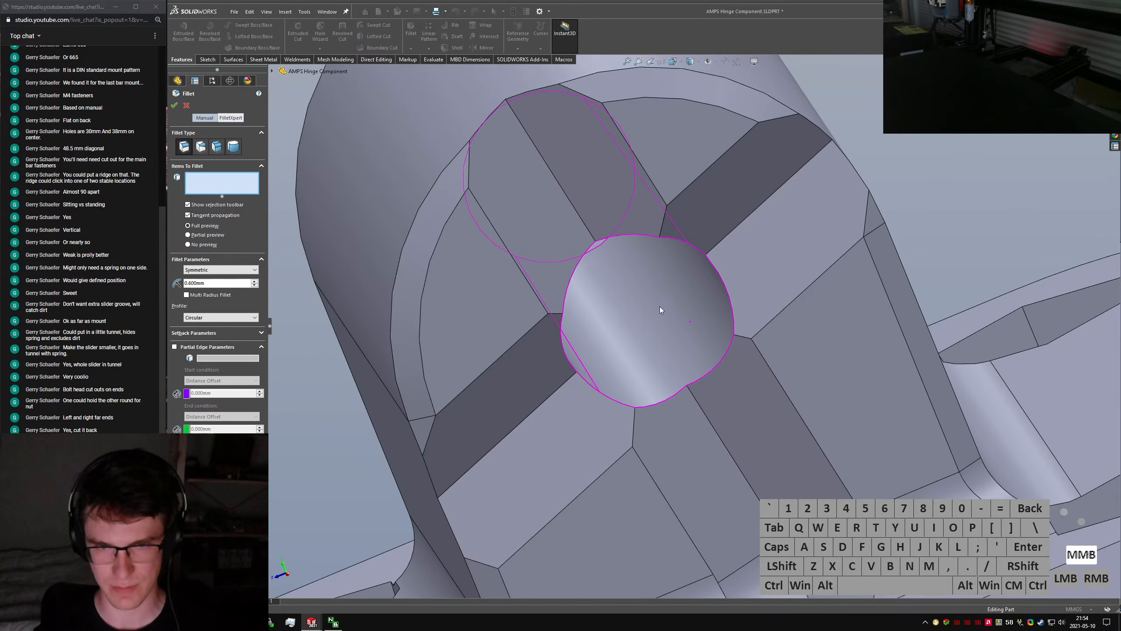
click(559, 389)
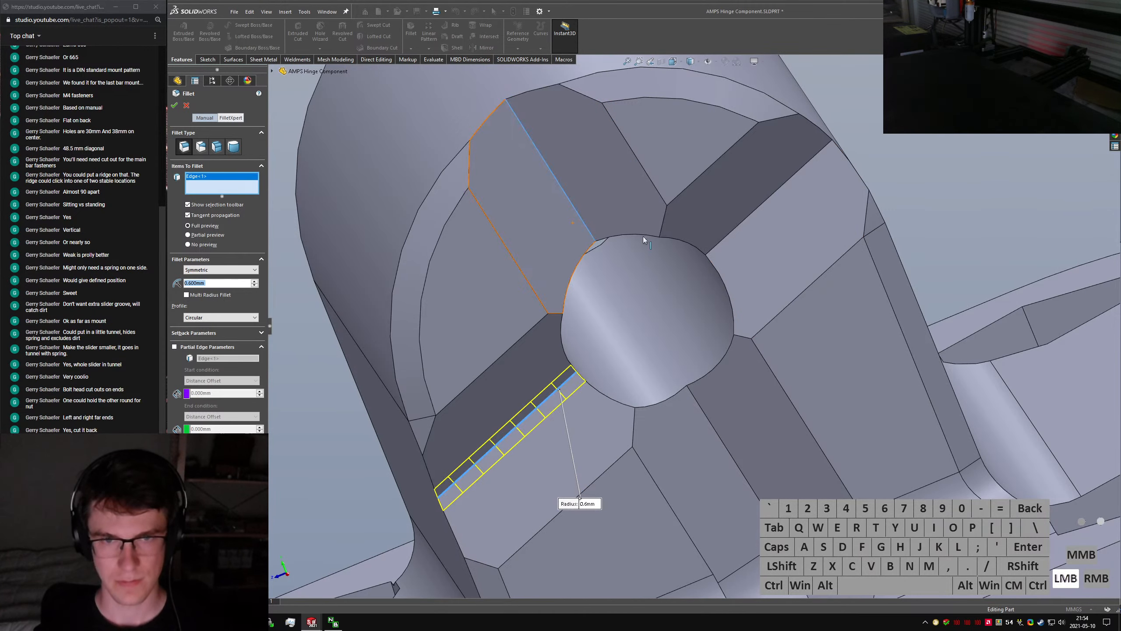
click(724, 238)
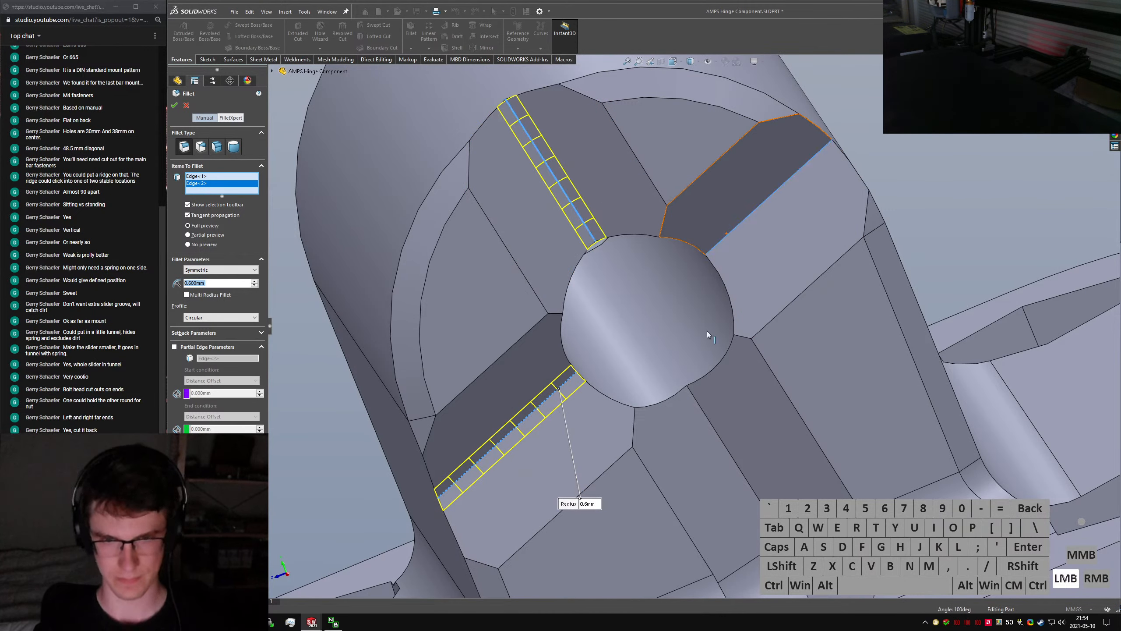
click(707, 418)
Add the long edges bordering the flat sectors between the detent cuts to the 0.6 mm fillet
click(664, 498)
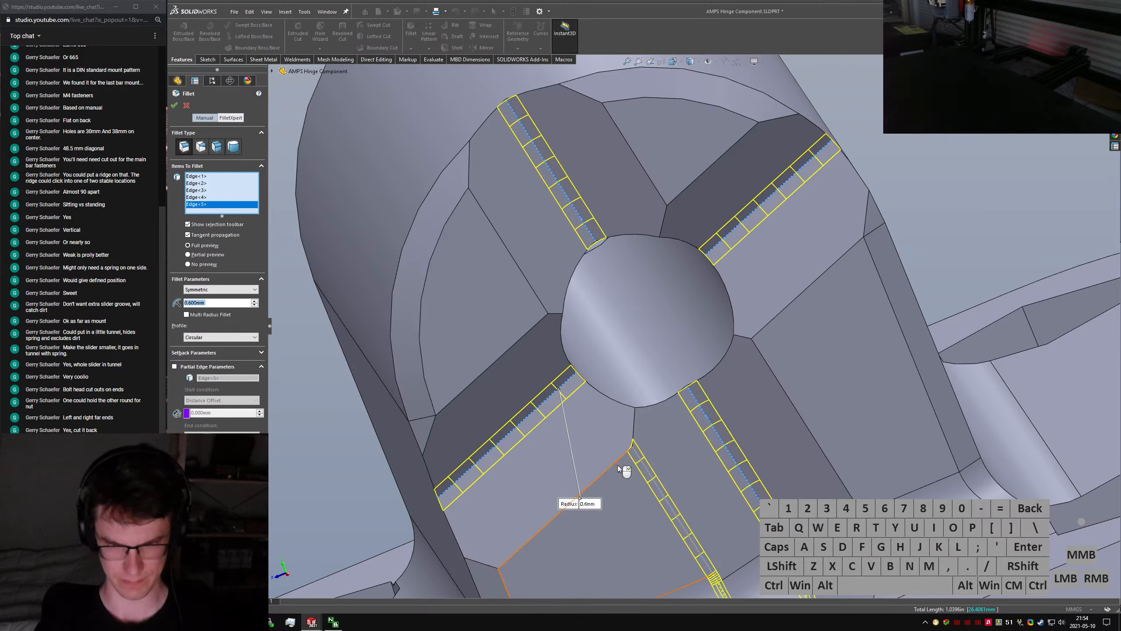
click(616, 464)
click(536, 322)
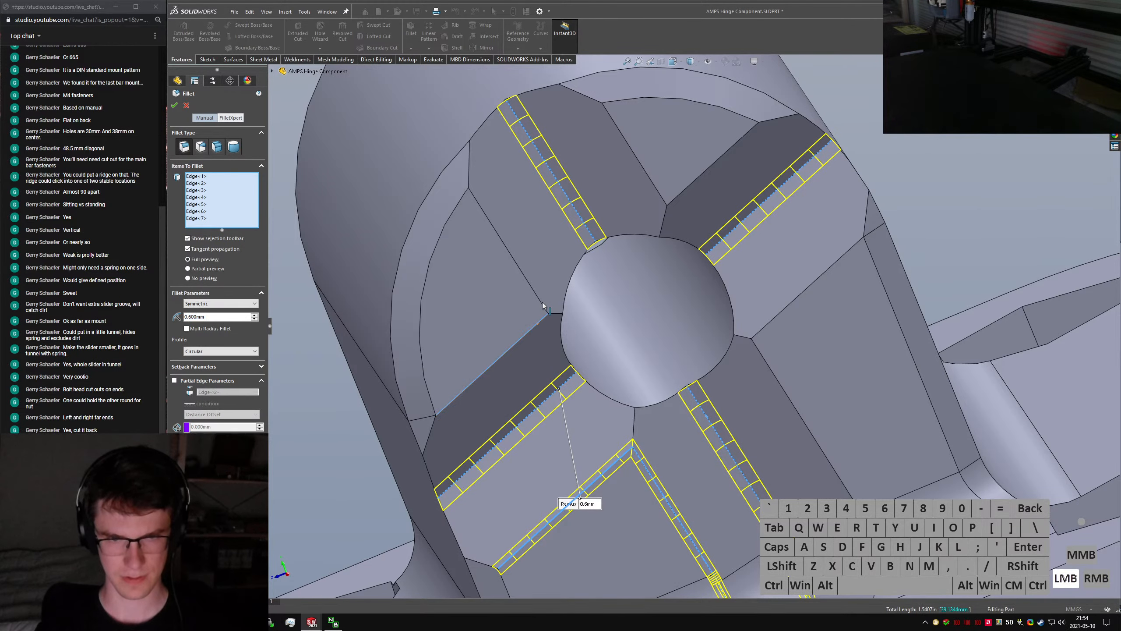
click(544, 305)
click(684, 191)
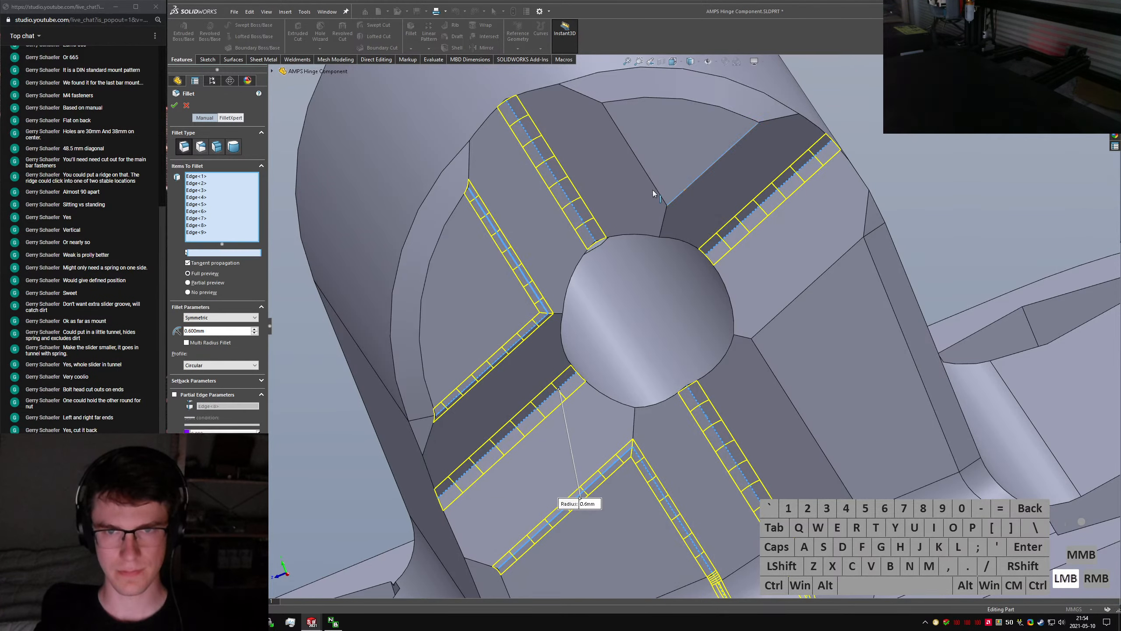
click(653, 190)
click(762, 361)
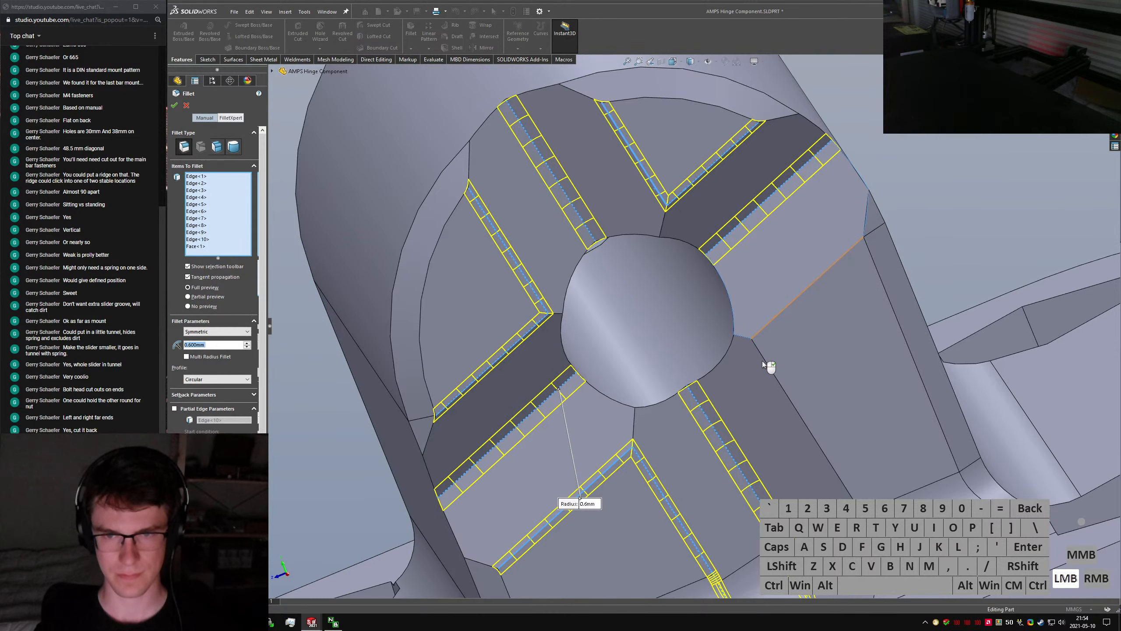
click(763, 361)
click(755, 292)
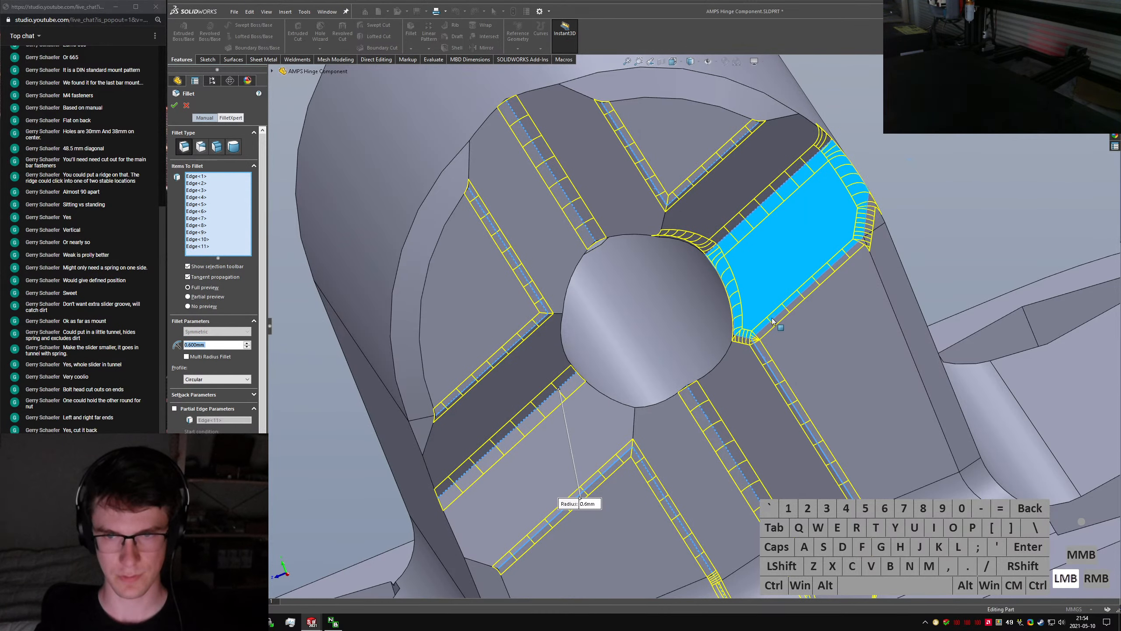
click(772, 320)
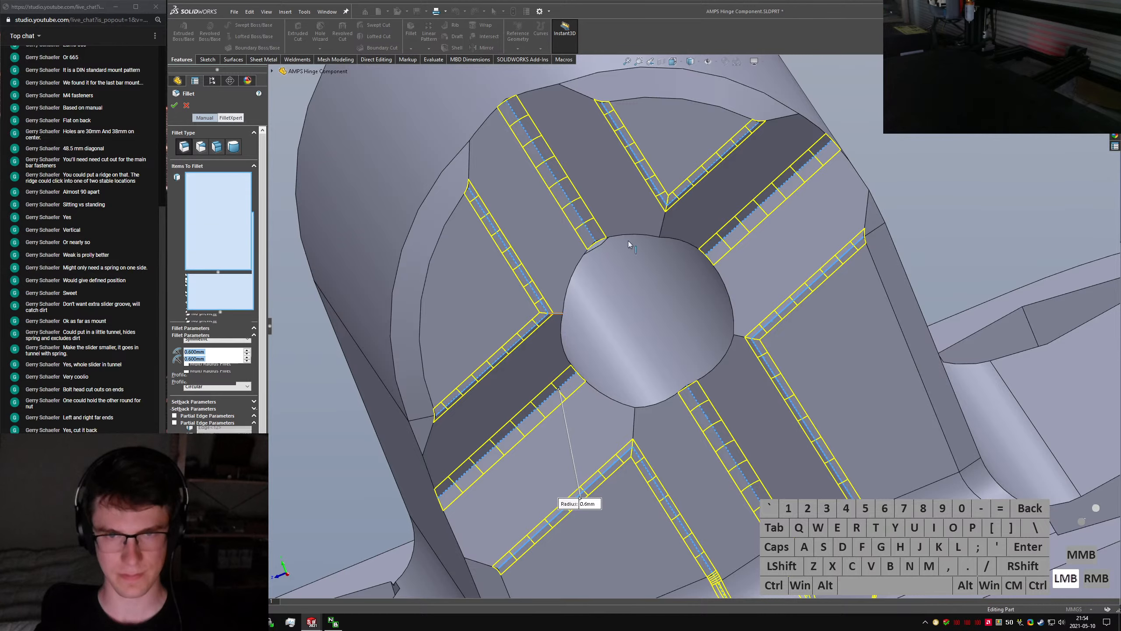
Add the short corner edges around the central hole, create the fillet, and save the hinge part
click(663, 226)
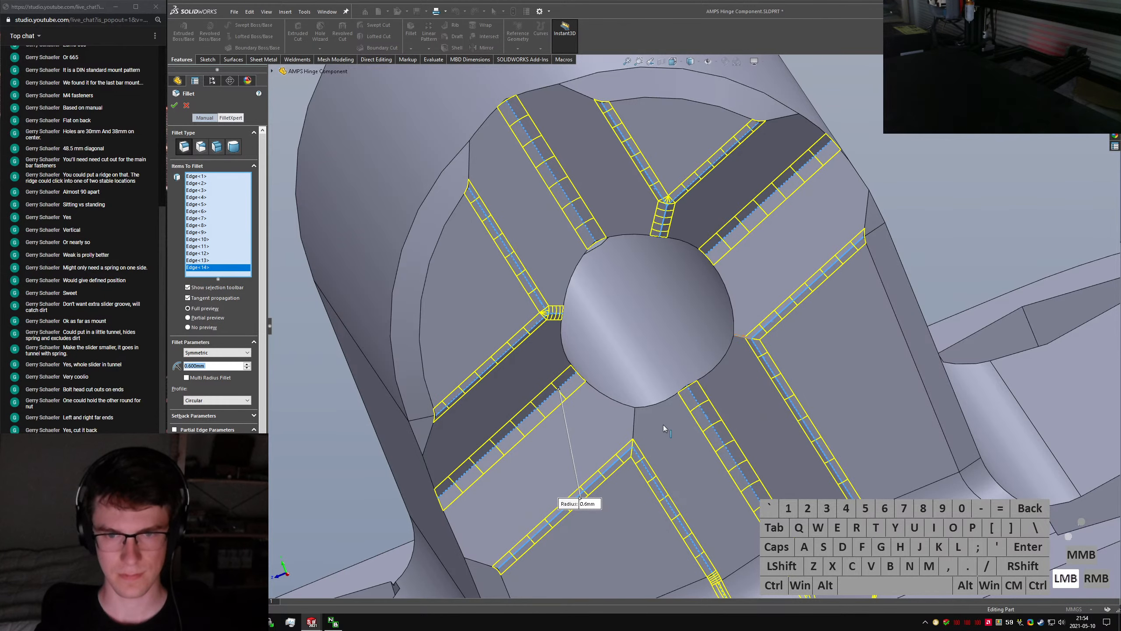
click(634, 419)
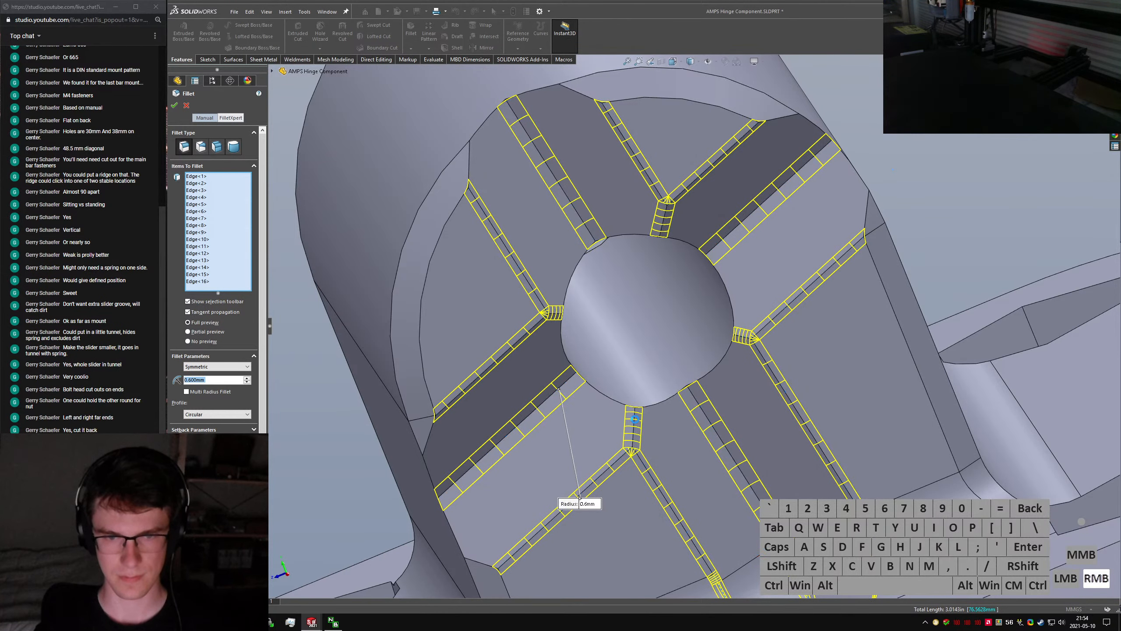
right_click(634, 419)
middle_drag(693, 393, 750, 318)
click(858, 251)
key(ctrl+s)
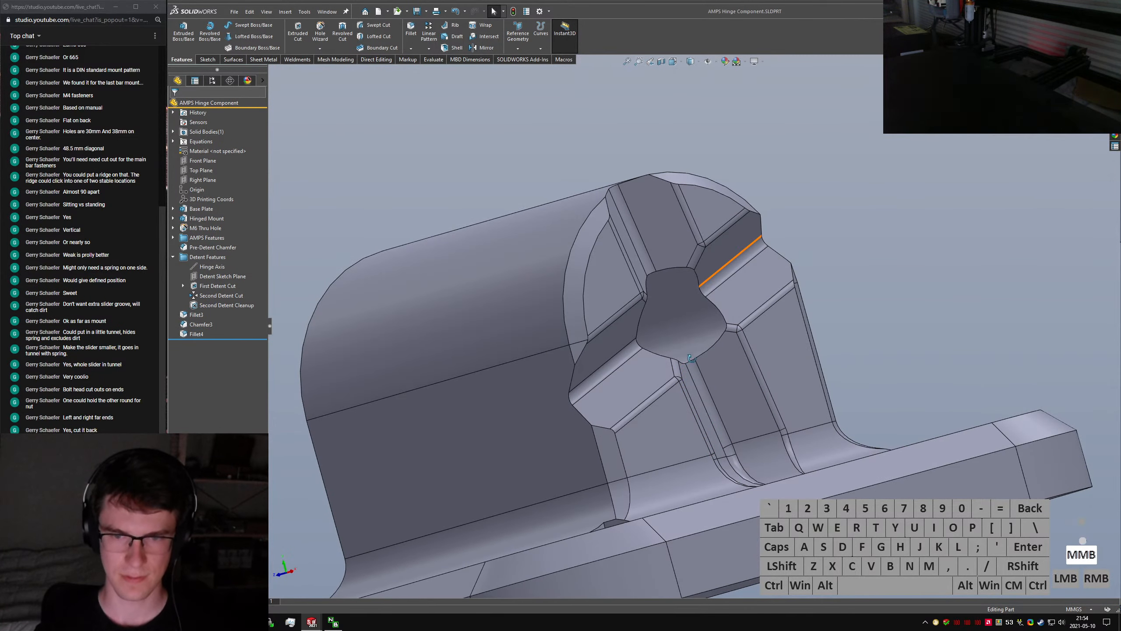
Check the rounded detent edges on the hinge, save the part again, and switch to the 1190 GPS Bracket Assembly
middle_drag(727, 390, 785, 283)
scroll(785, 273, up, 5)
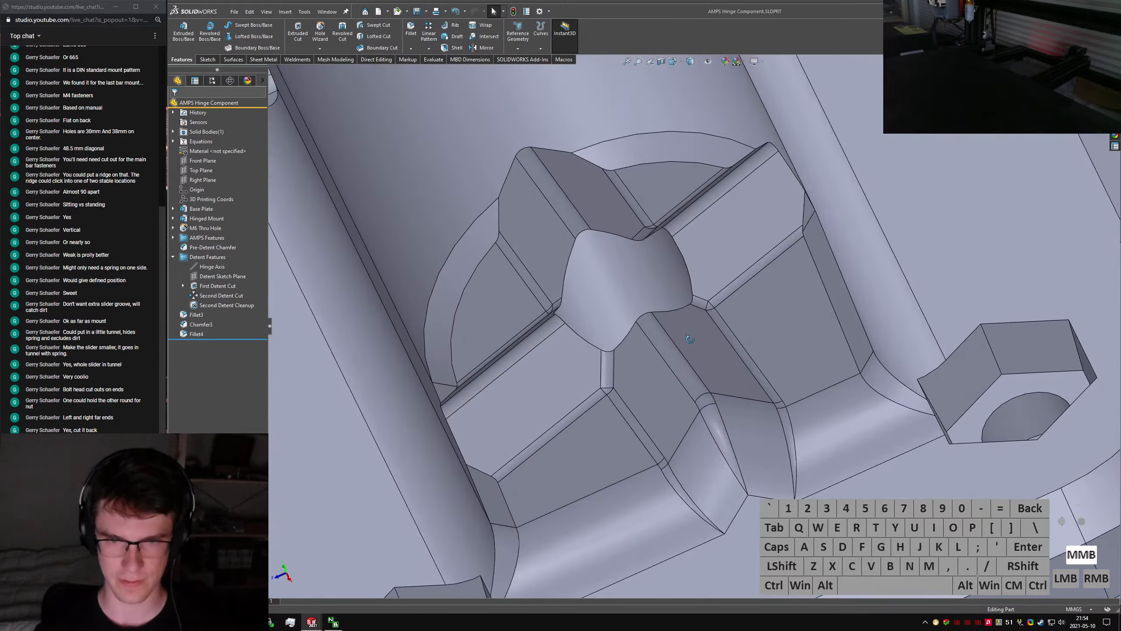
click(785, 273)
key(ctrl+s)
key(ctrl+Tab)
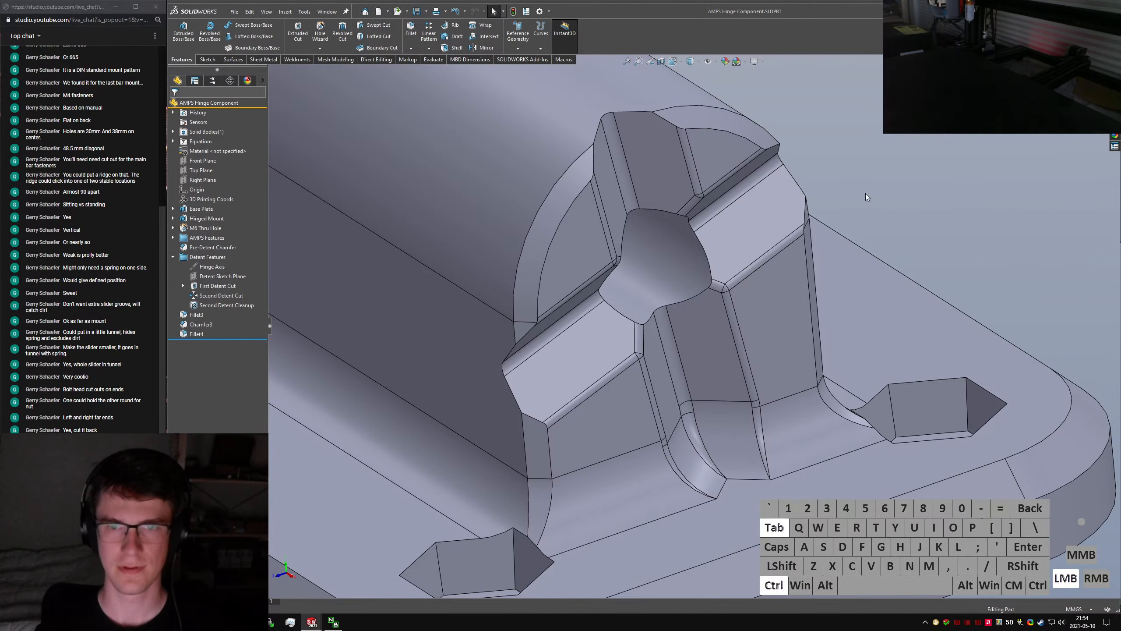
ctrl+click(625, 329)
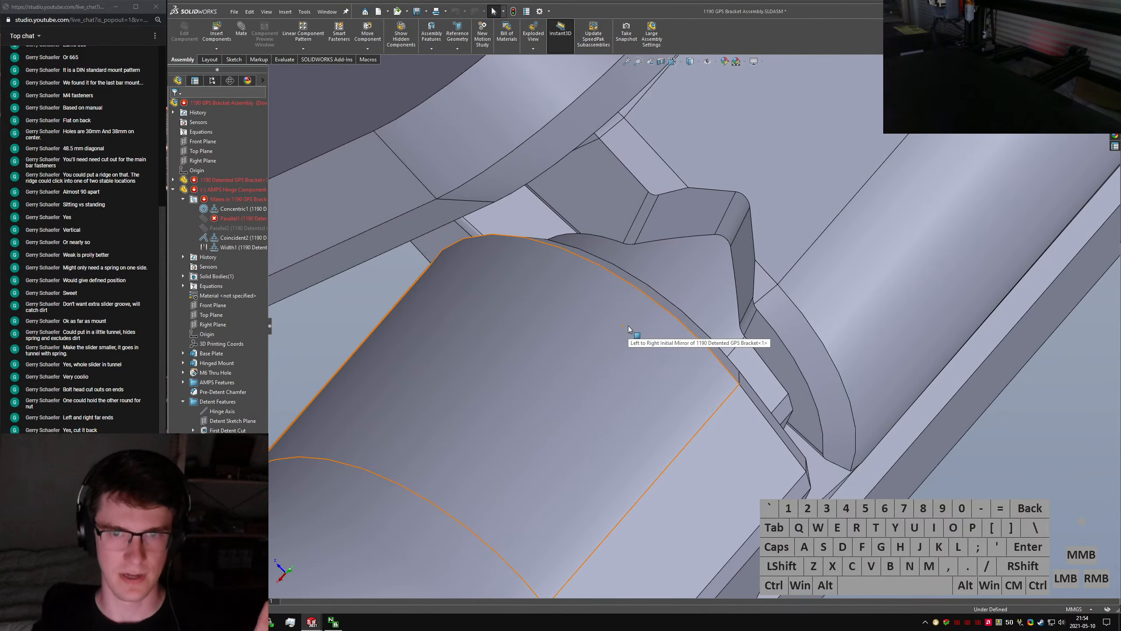
Repair the hinge's Parallel1 mate by clearing its references and pairing a hinge detent face with a detent slider face
middle_drag(628, 325, 653, 335)
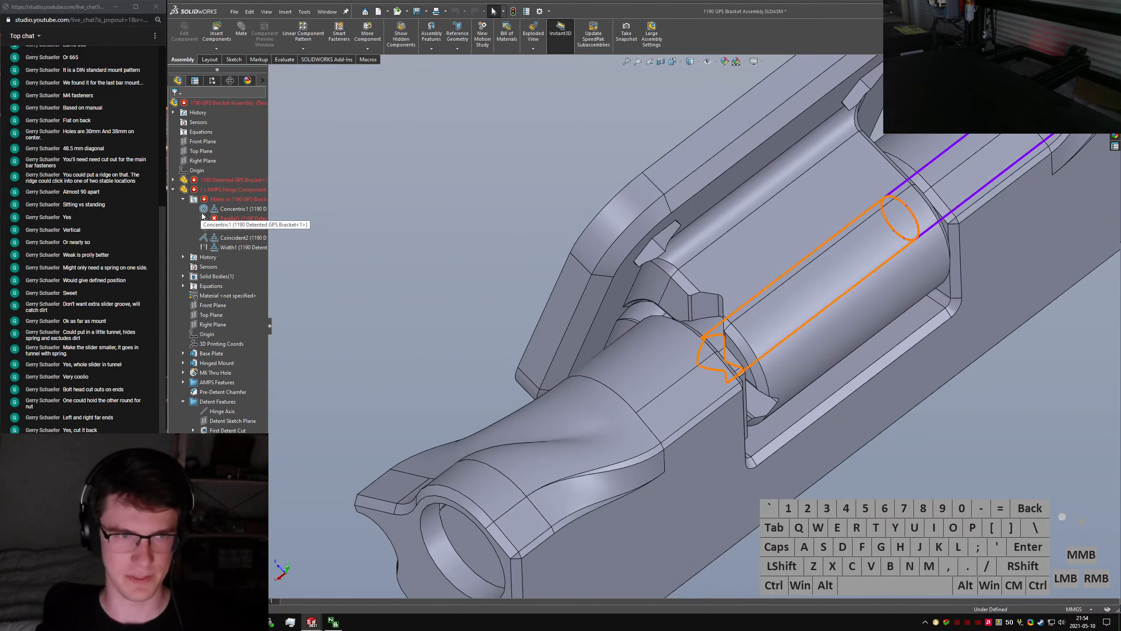
click(234, 218)
click(328, 282)
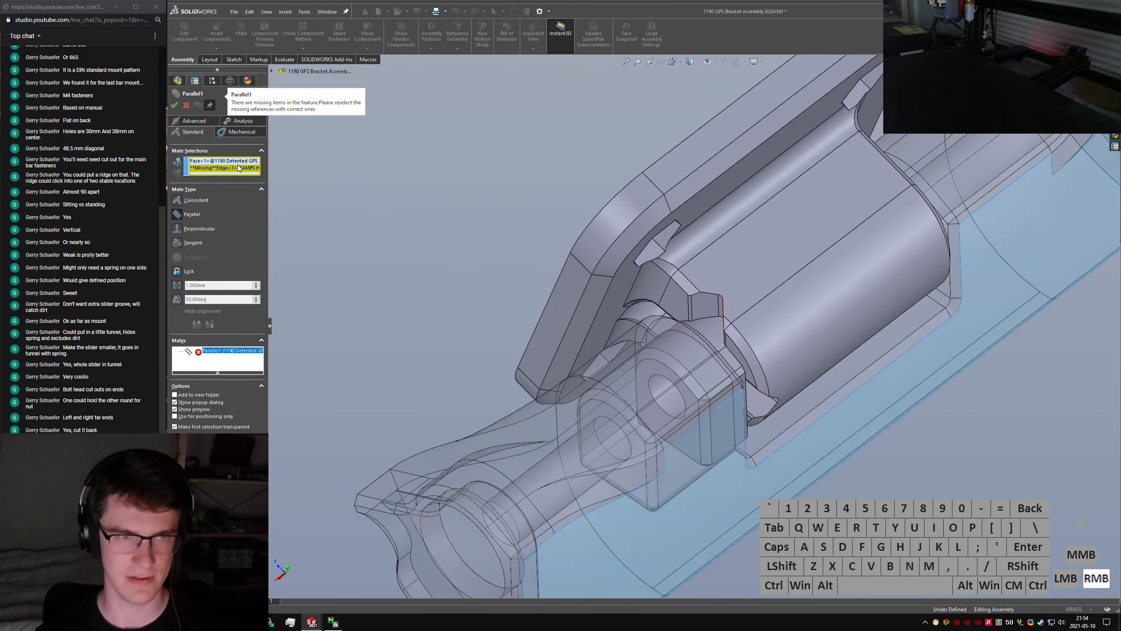
right_click(238, 168)
click(265, 176)
scroll(728, 272, up, 5)
click(712, 282)
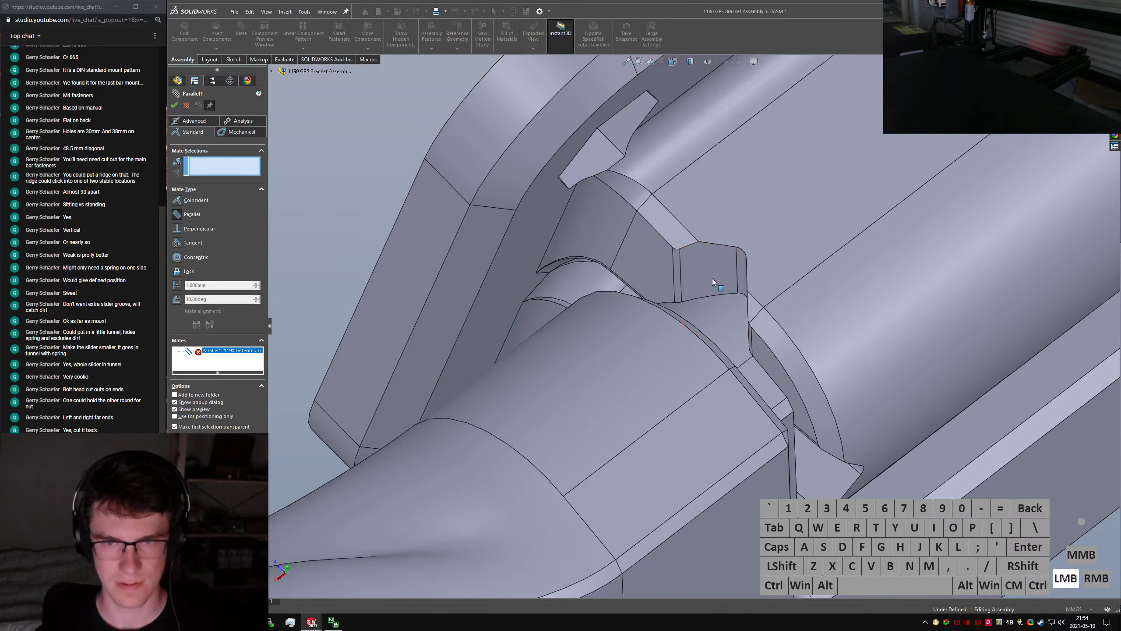
scroll(706, 279, down, 5)
click(680, 262)
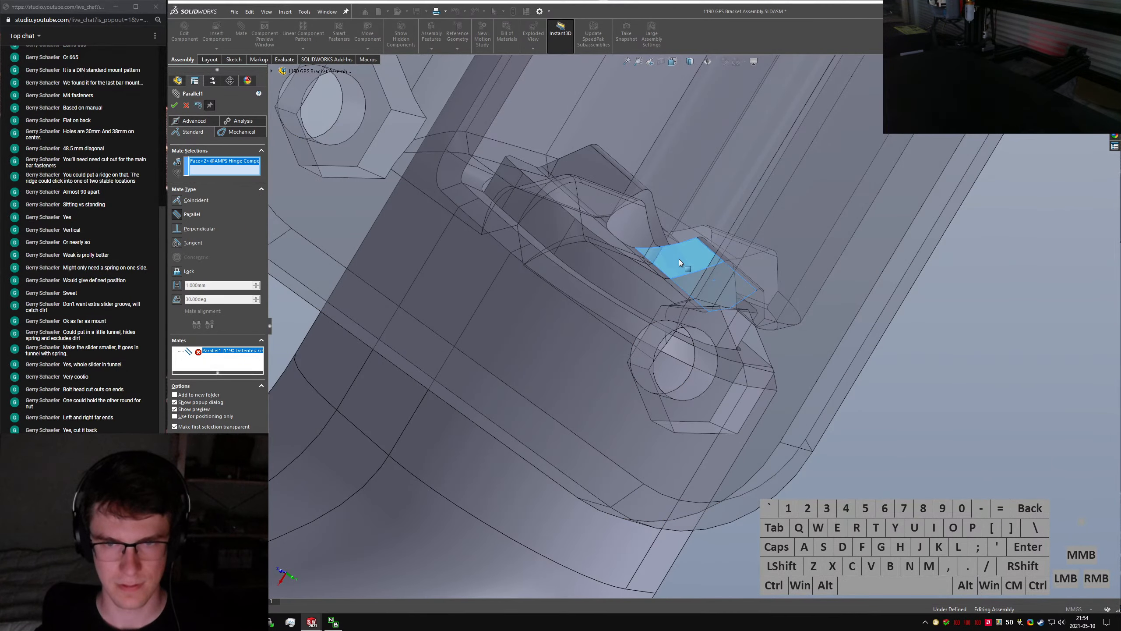
click(771, 246)
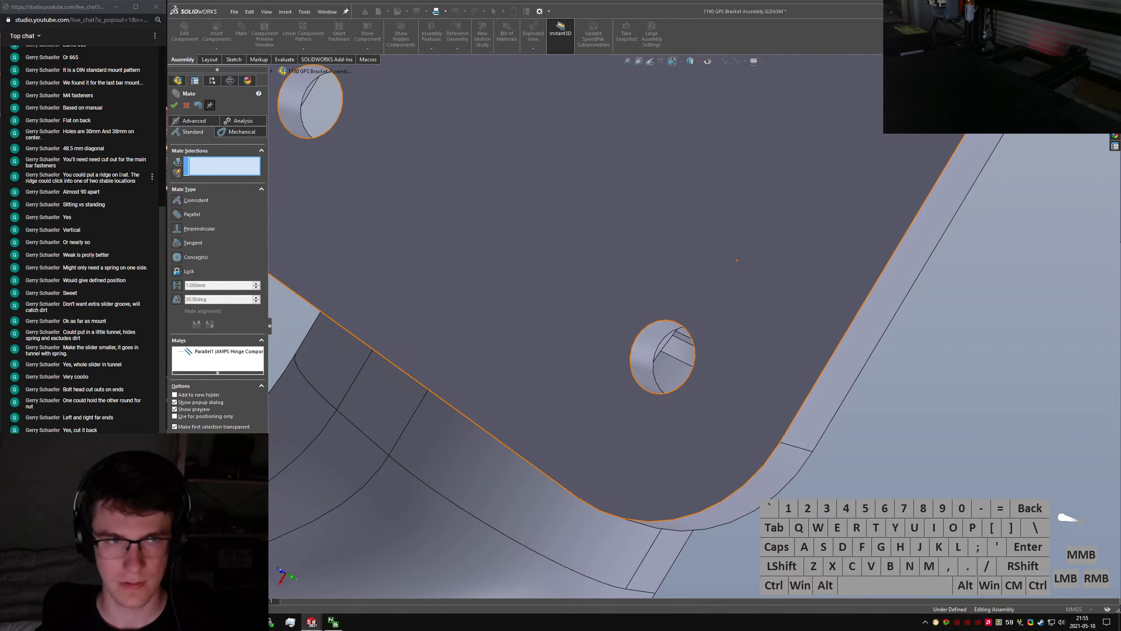
Review the Detent Slider's mates and examine the faces referenced by its Width1 mate
scroll(530, 373, down, 5)
middle_drag(530, 373, 517, 223)
drag(264, 230, 264, 316)
click(183, 382)
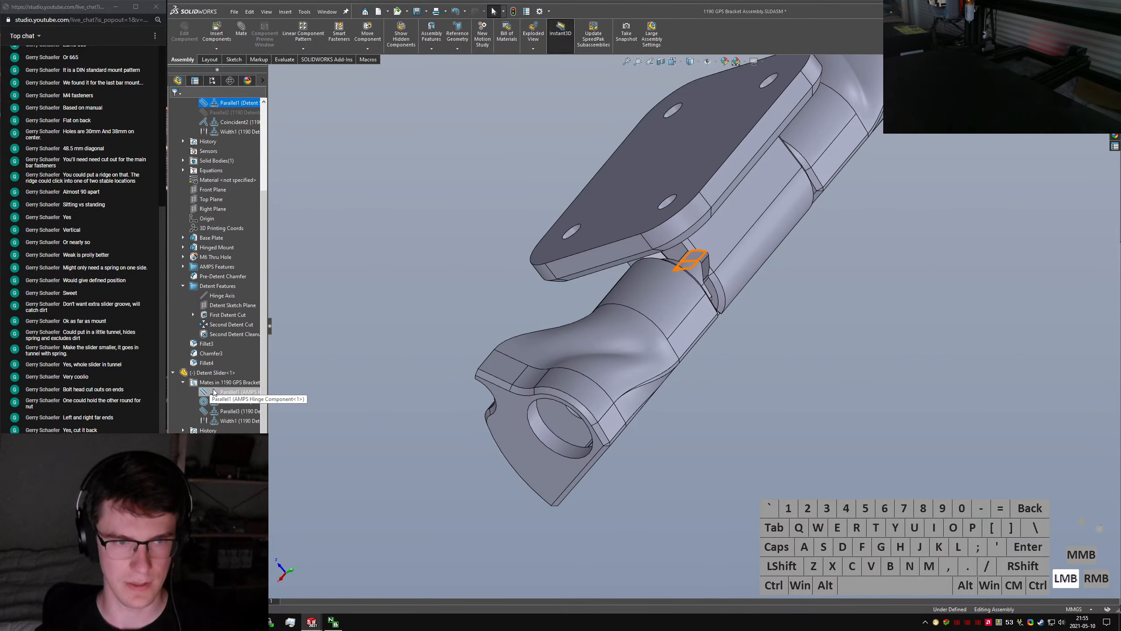
click(239, 421)
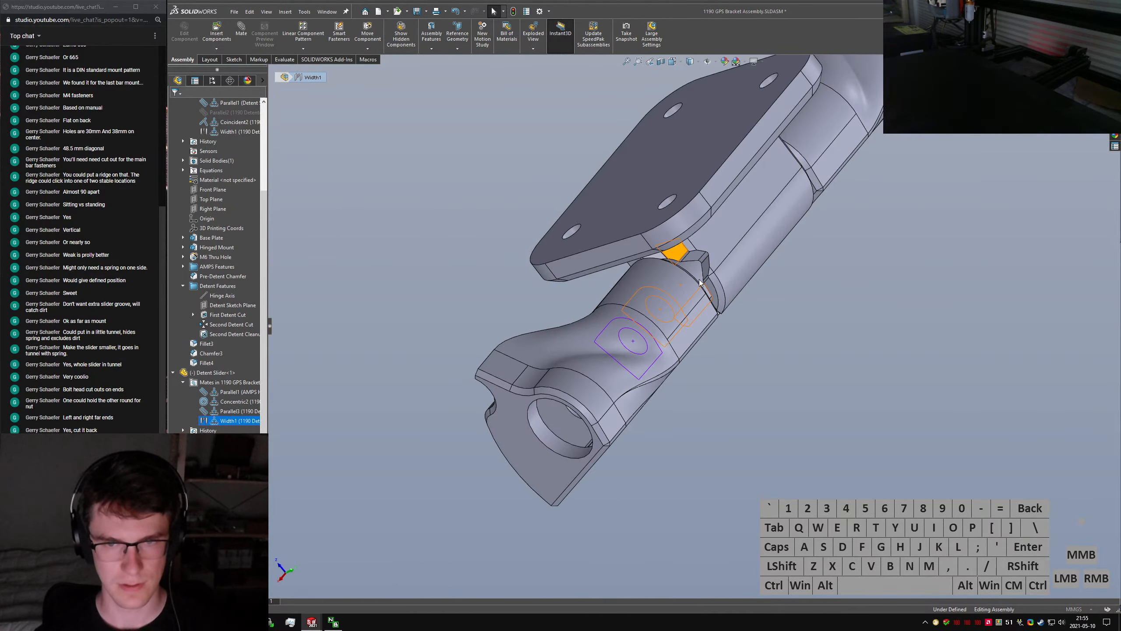
scroll(698, 280, up, 5)
middle_drag(638, 225, 647, 220)
right_click(208, 177)
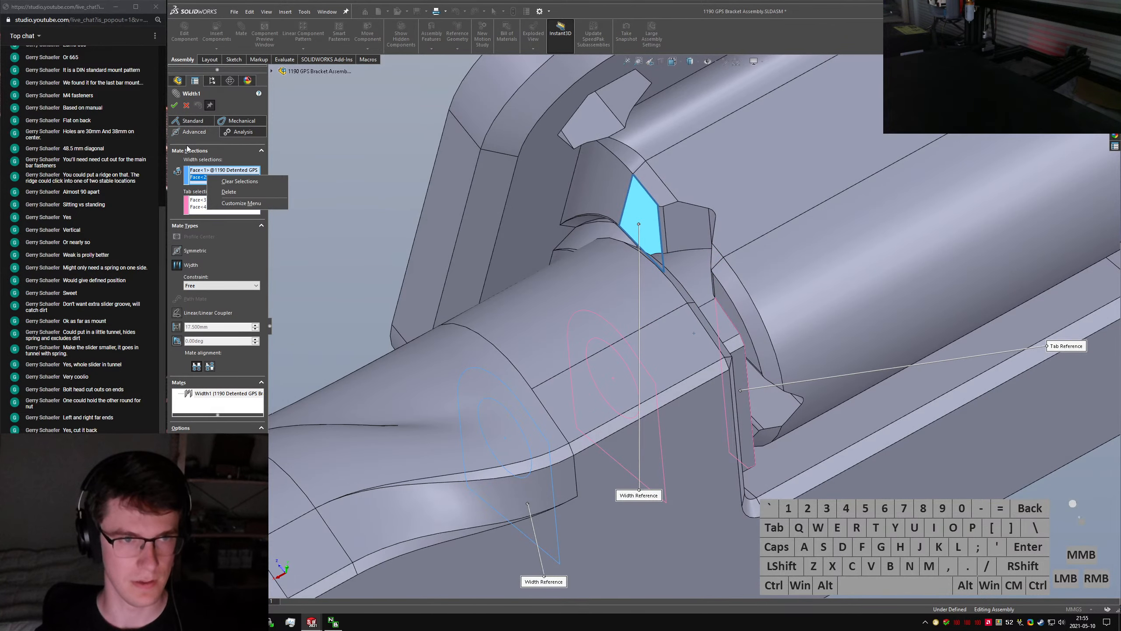
click(174, 105)
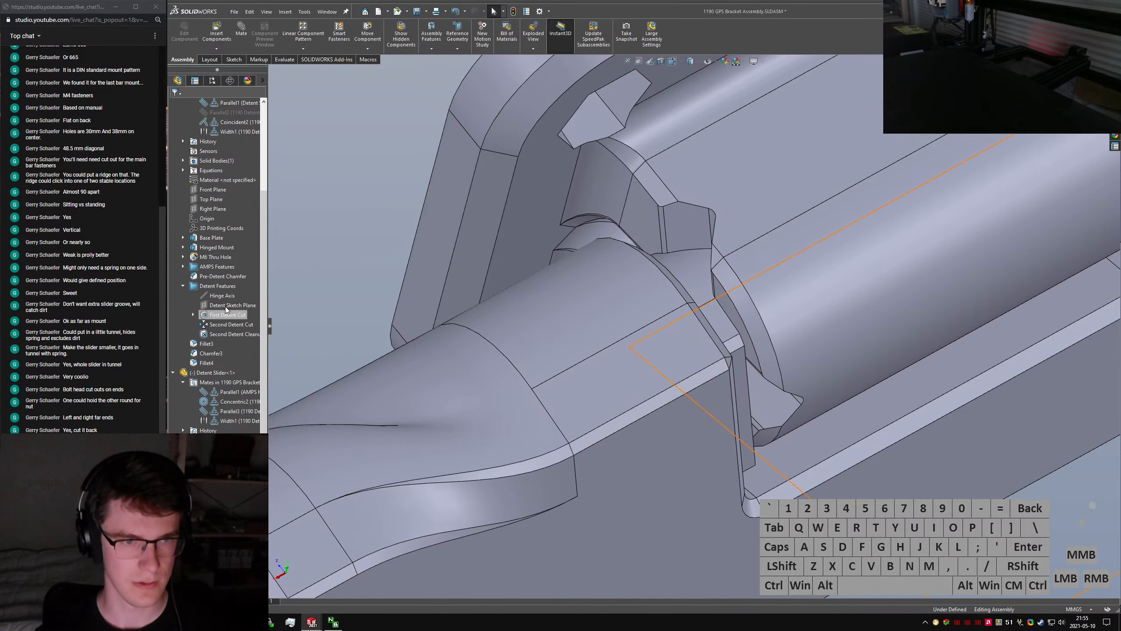
Reopen the Detent Slider's Width1 mate and clear its width and tab selections
right_click(227, 421)
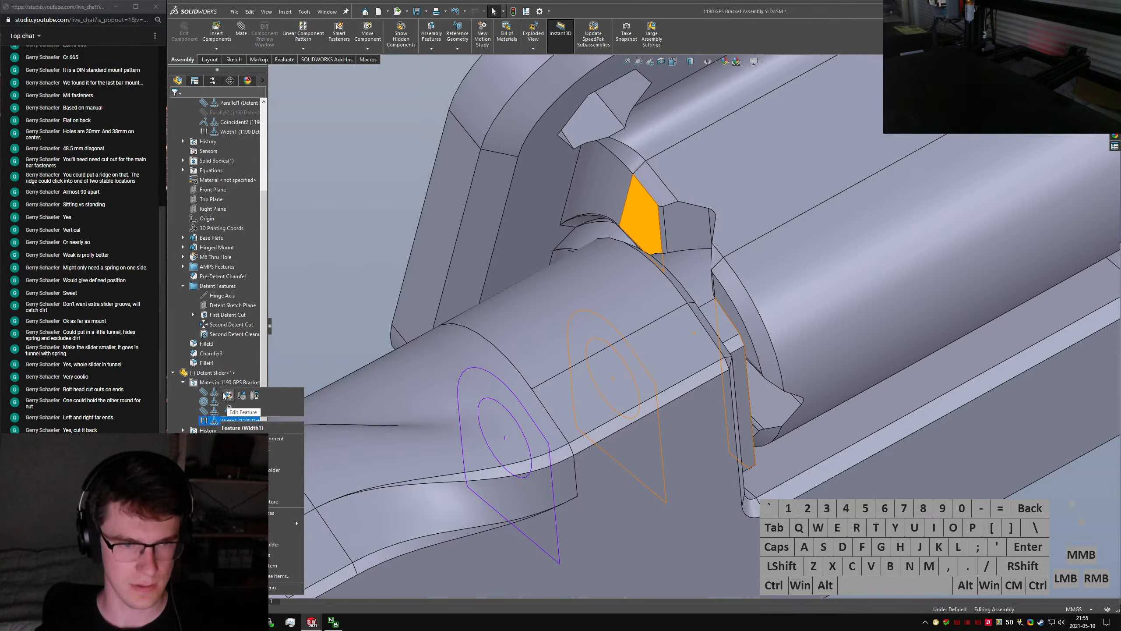
click(435, 398)
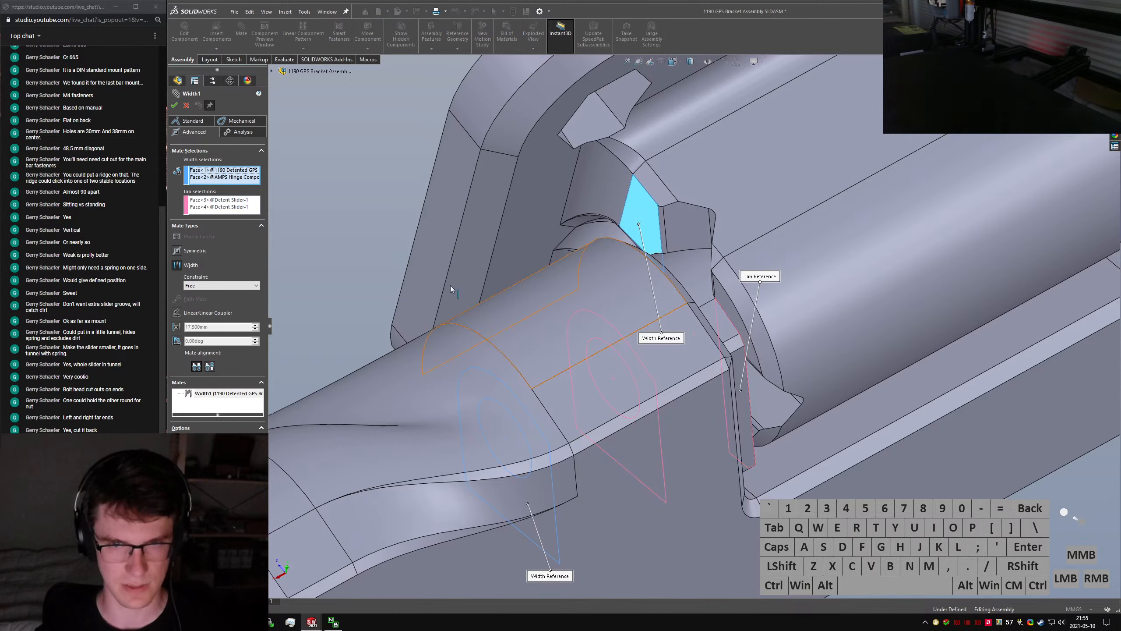
right_click(211, 168)
click(216, 173)
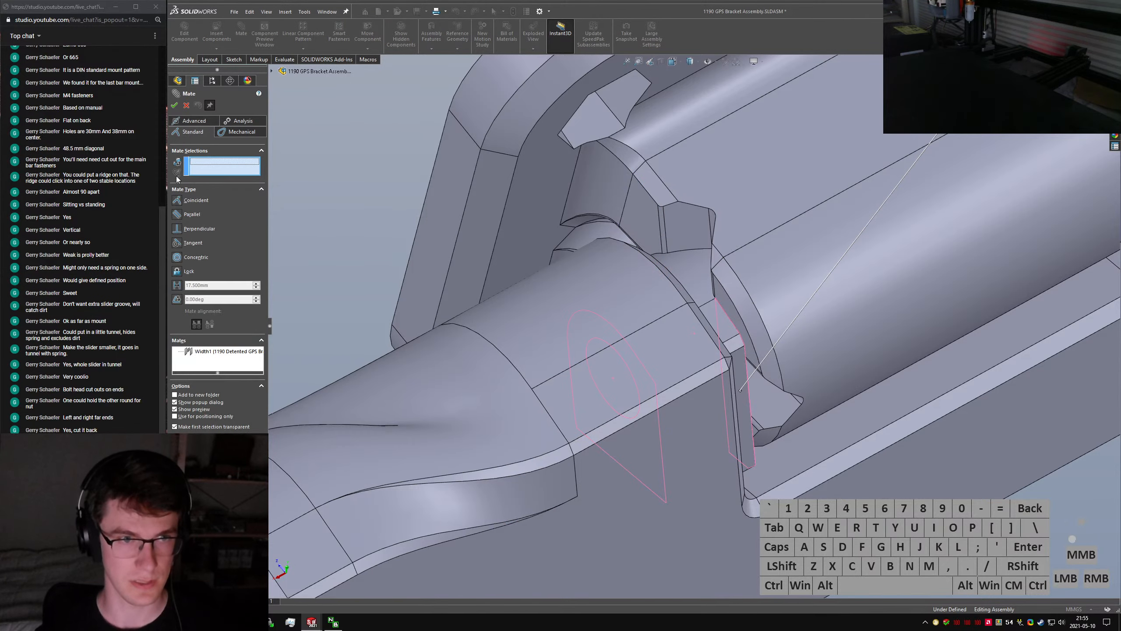
middle_drag(747, 254, 397, 208)
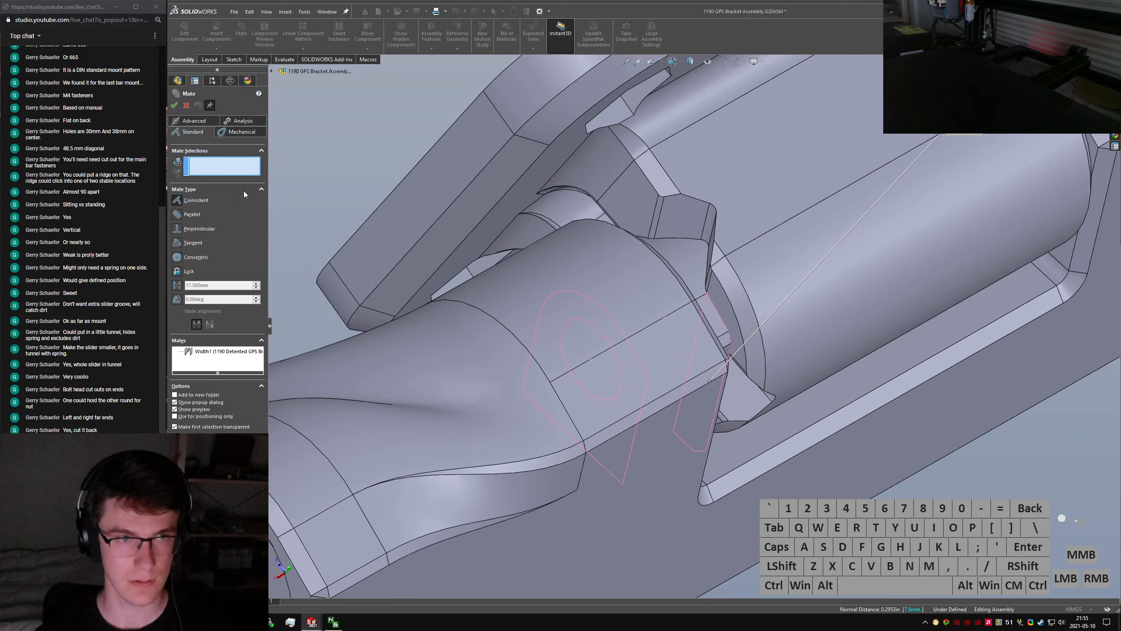
click(195, 122)
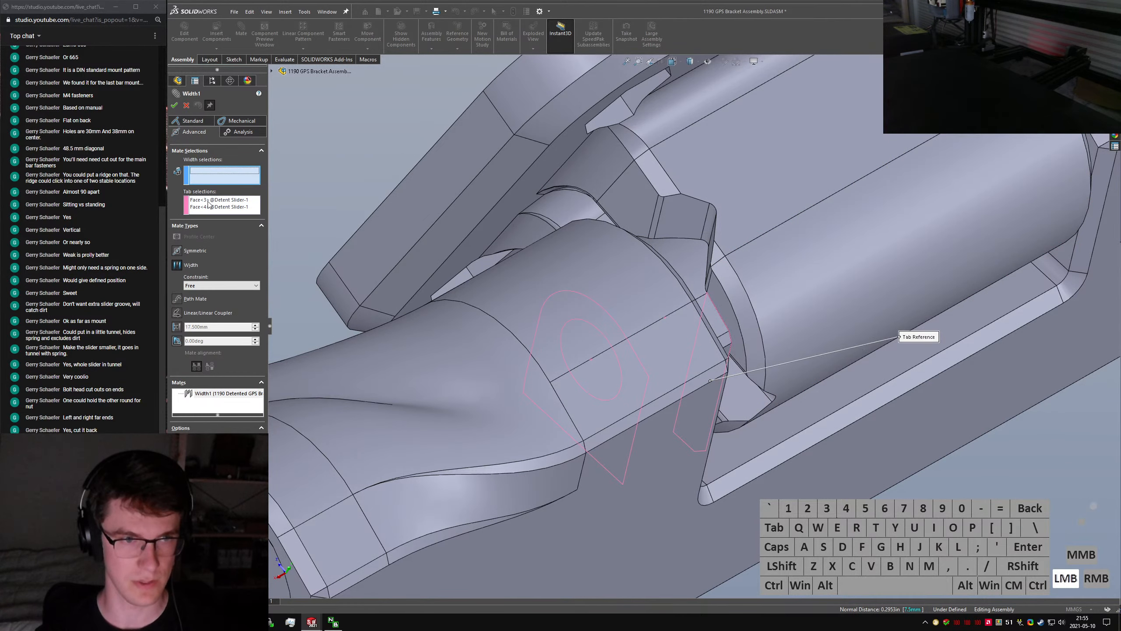
click(179, 166)
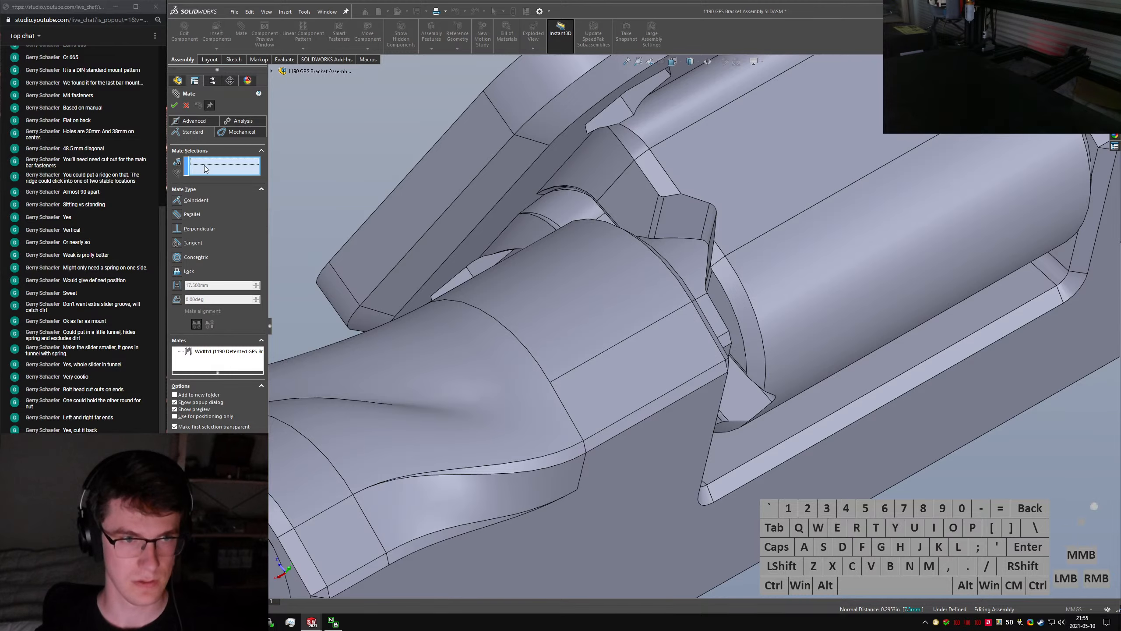
Try to mate an AMPS hinge detent face coincident with a detent slider face, and clear the mate selections
click(637, 210)
middle_drag(637, 210, 665, 189)
click(670, 193)
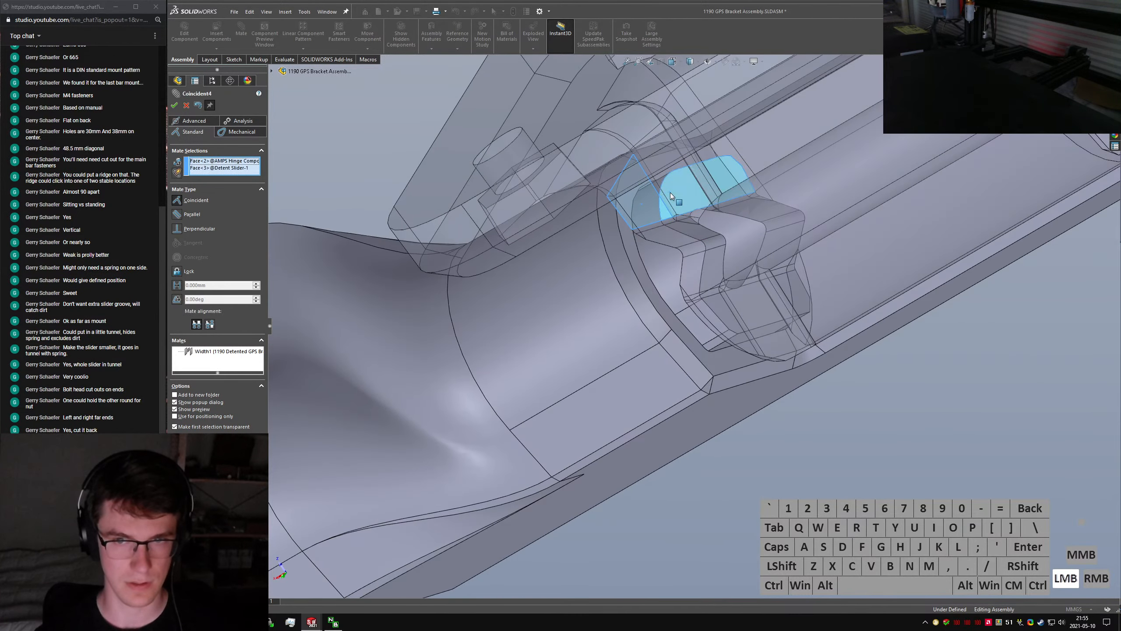
click(671, 200)
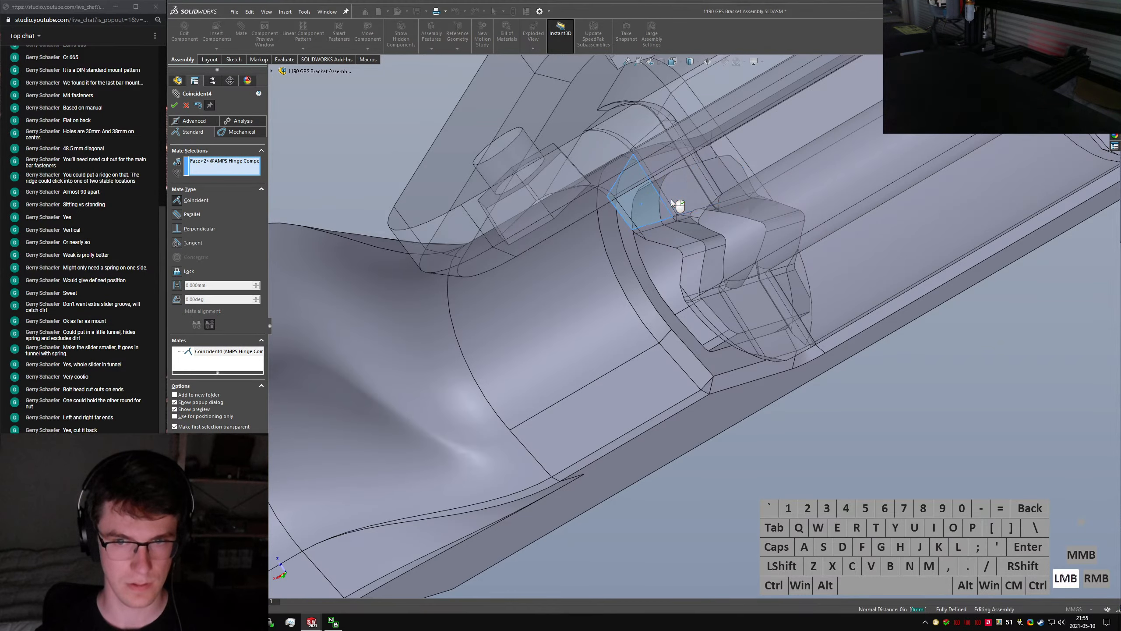
mouse_move(671, 199)
middle_down()
mouse_move(736, 138)
mouse_move(682, 186)
middle_up()
click(681, 187)
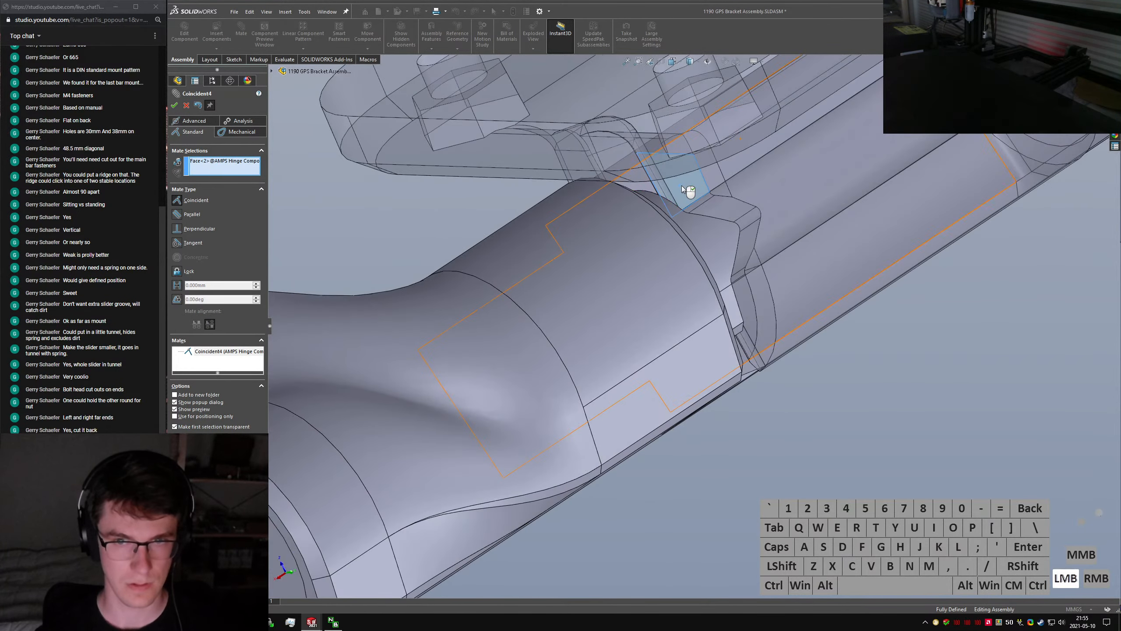
right_click(237, 160)
click(255, 167)
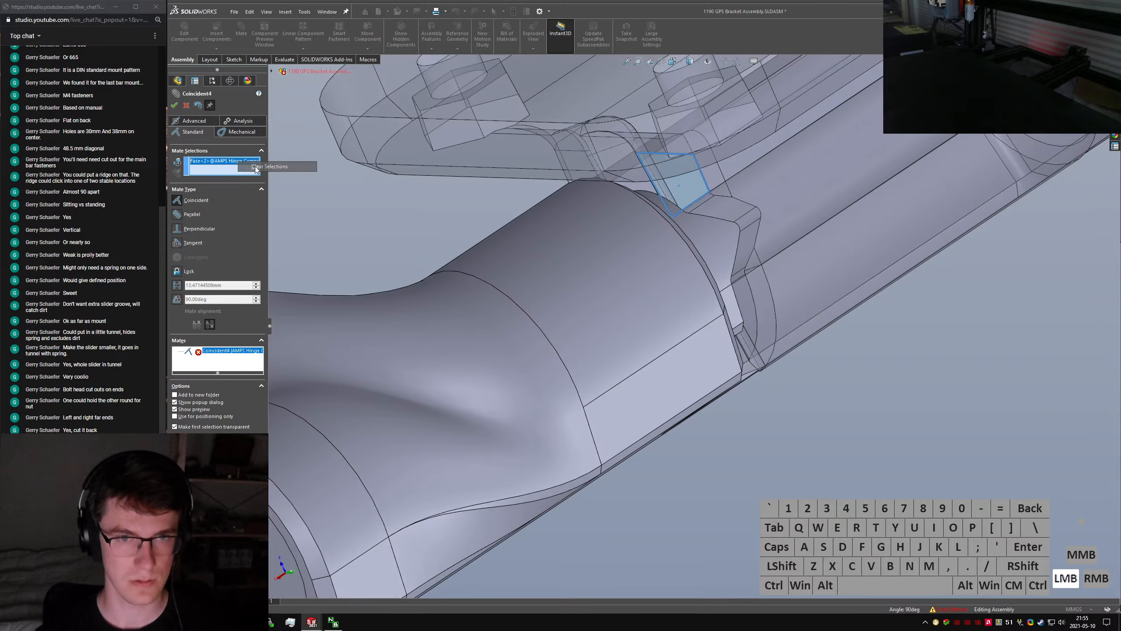
Add a coincident mate between an AMPS hinge detent face and the matching detent slider face, and finish mating
middle_drag(398, 190, 662, 208)
click(502, 195)
click(572, 265)
right_click(572, 264)
scroll(573, 265, up, 3)
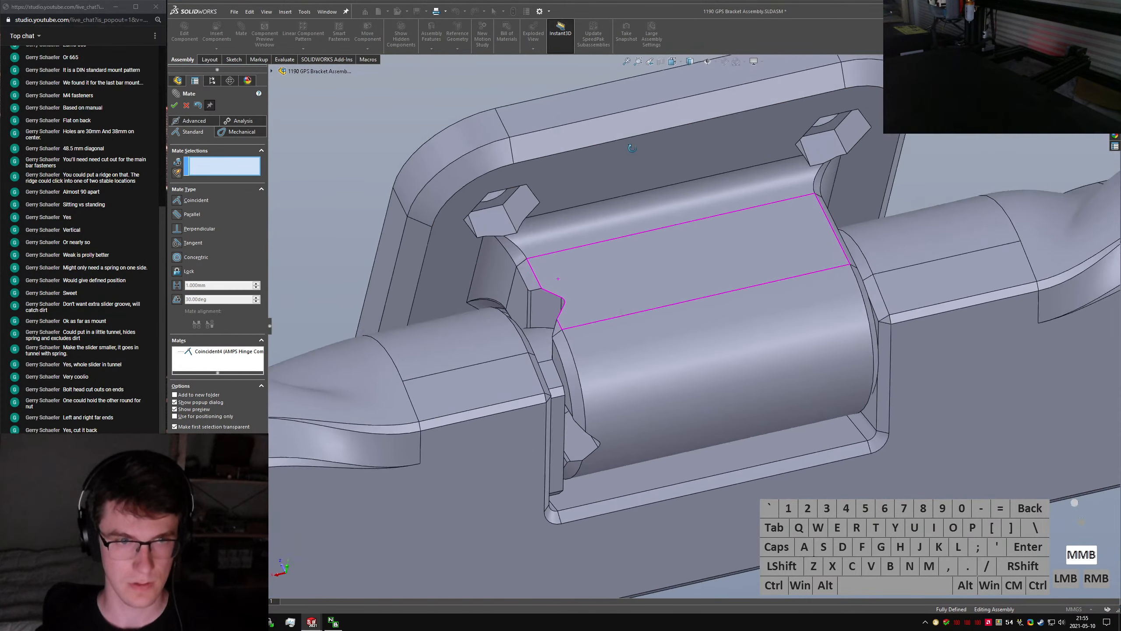
click(186, 109)
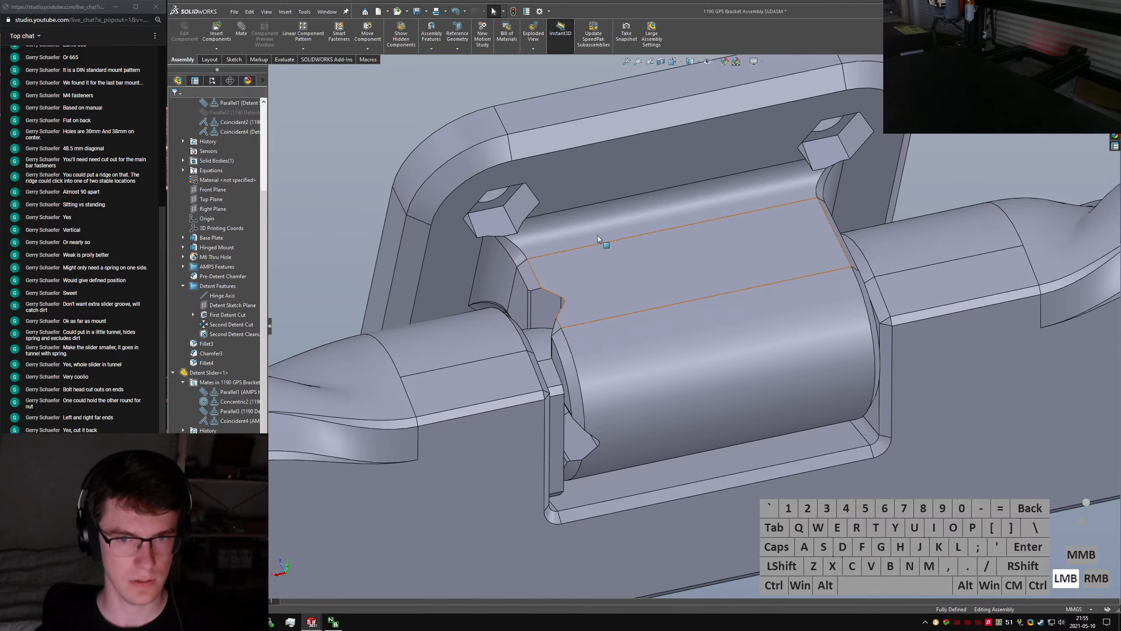
Return the assembly to the isometric view and save it together with the modified Detent Slider part
click(575, 242)
click(320, 224)
key(ctrl+7)
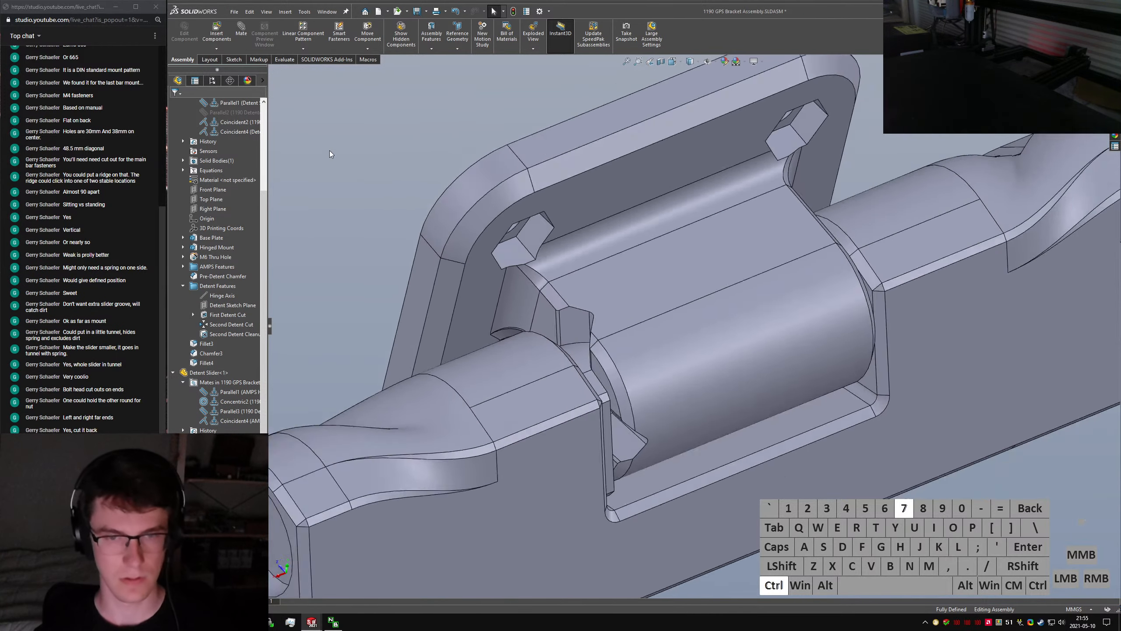
key(ctrl+s)
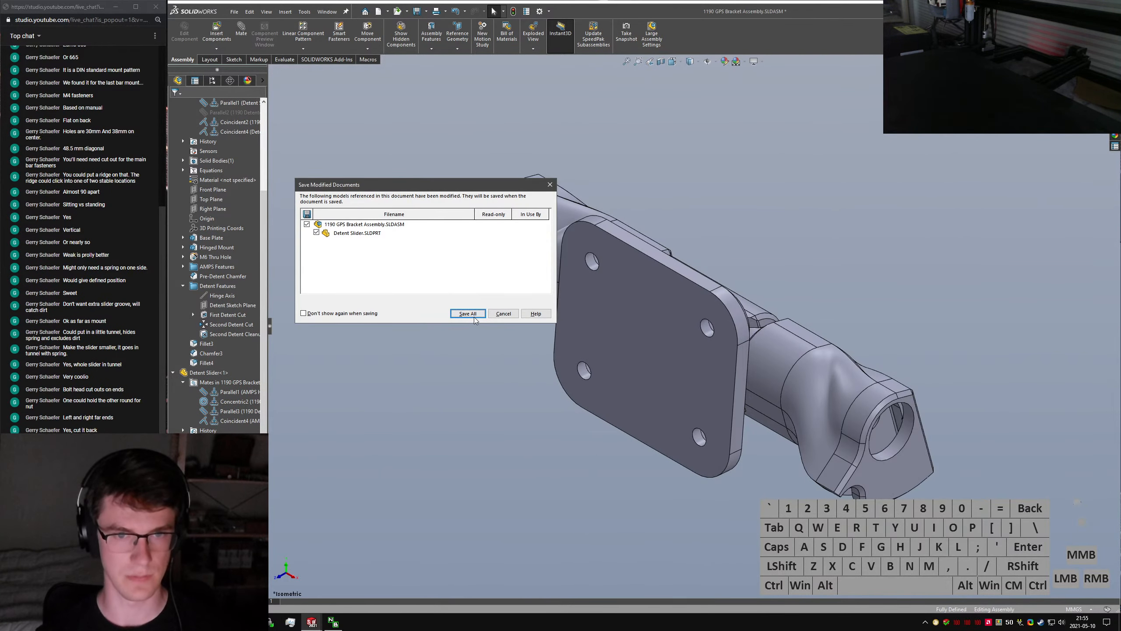
click(472, 317)
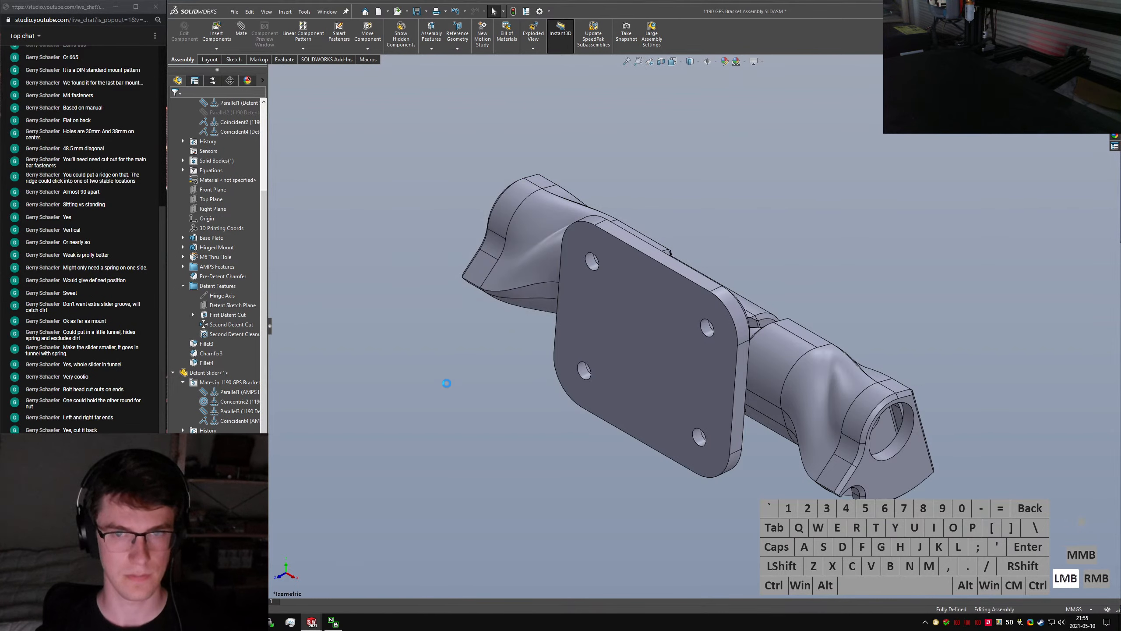
Activate the assembly's Up configuration and return to its feature tree
click(213, 81)
click(212, 127)
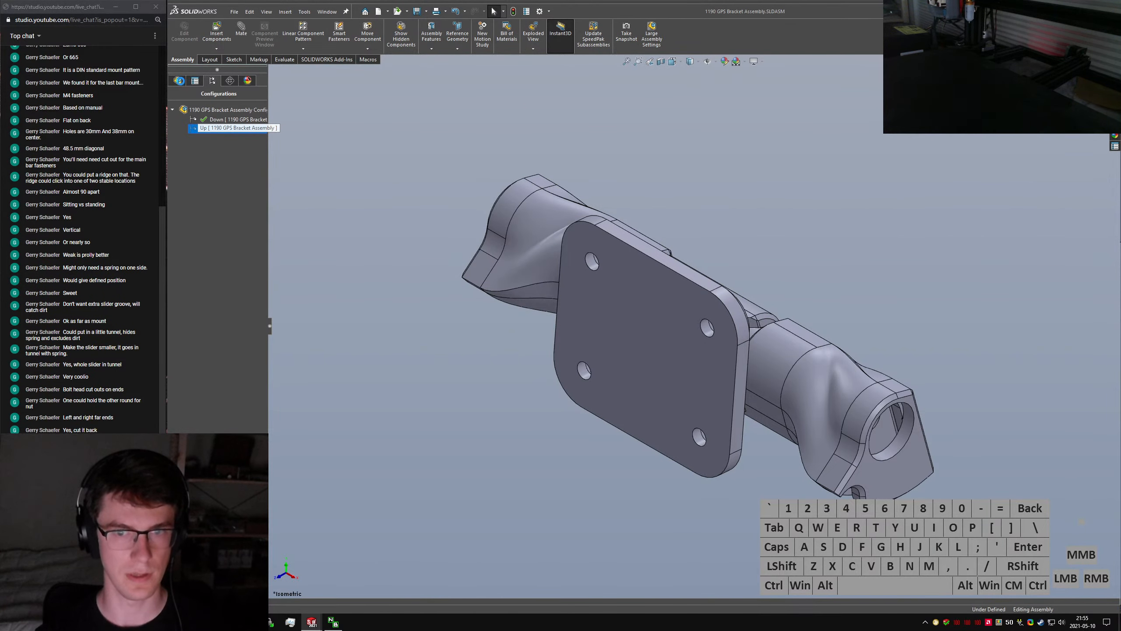
double_click(212, 128)
click(179, 80)
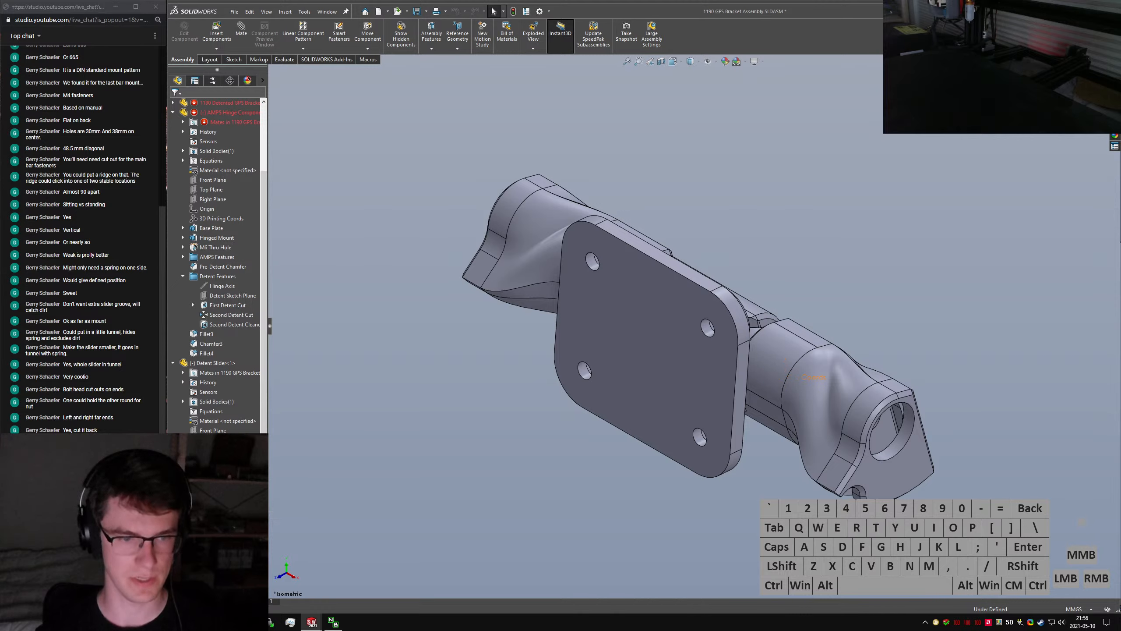
Open the broken Parallel2 mate for editing and clear its bracket face and missing hinge edge references
click(212, 498)
click(173, 542)
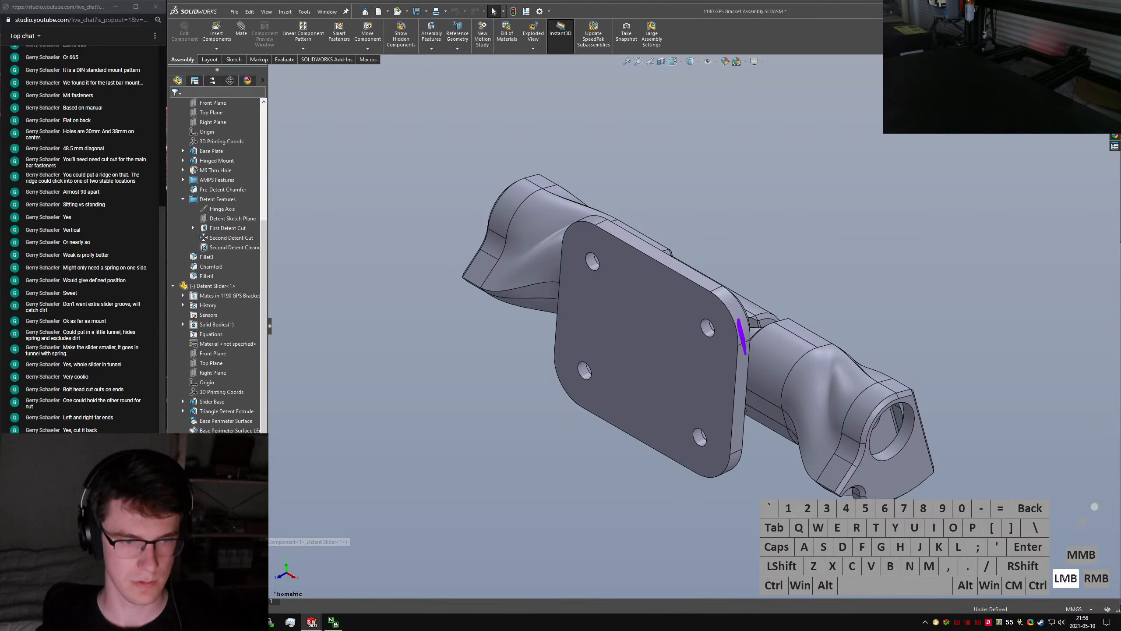
click(212, 542)
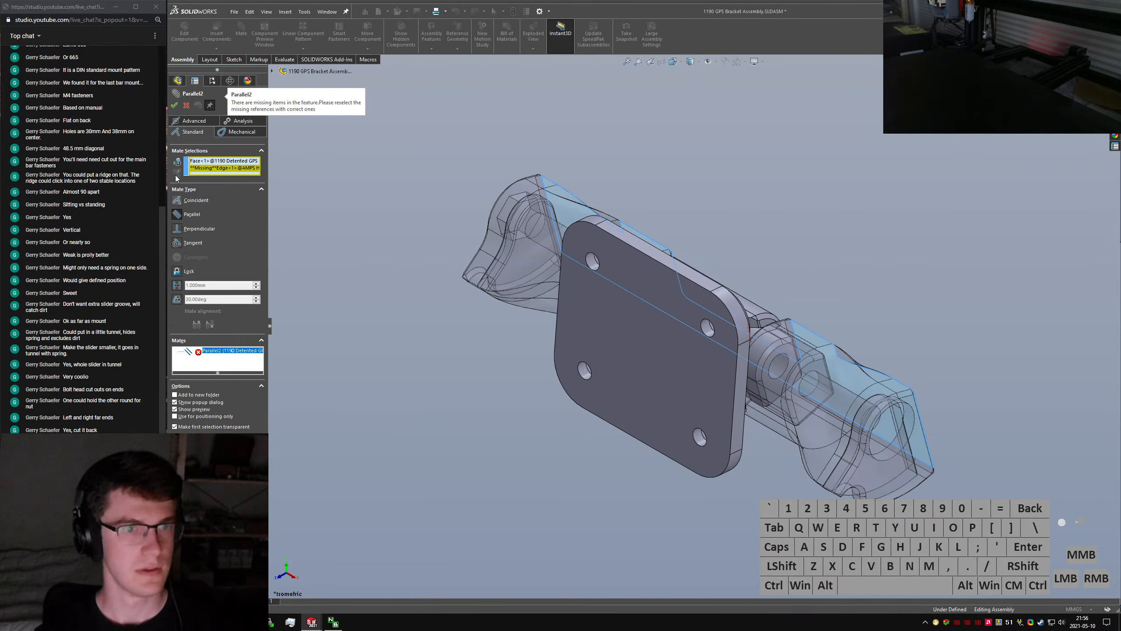
right_click(212, 168)
click(238, 180)
Re-reference the Parallel2 mate to an AMPS hinge detent face and a detent slider face
middle_drag(688, 340, 755, 391)
scroll(755, 391, down, 5)
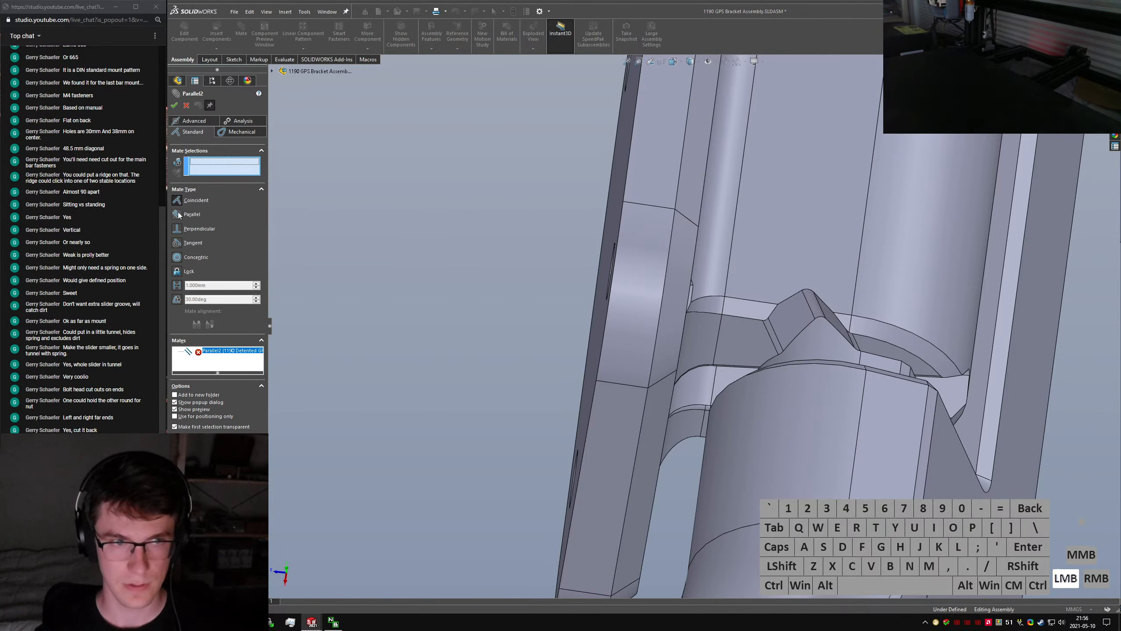
click(736, 364)
middle_drag(732, 378, 790, 360)
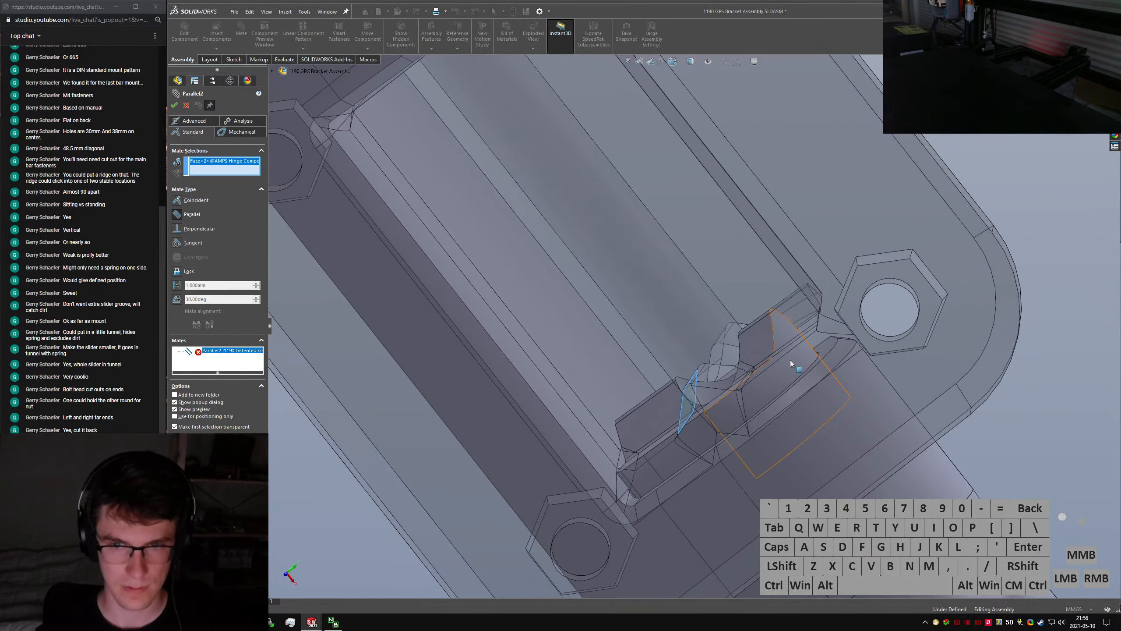
click(765, 340)
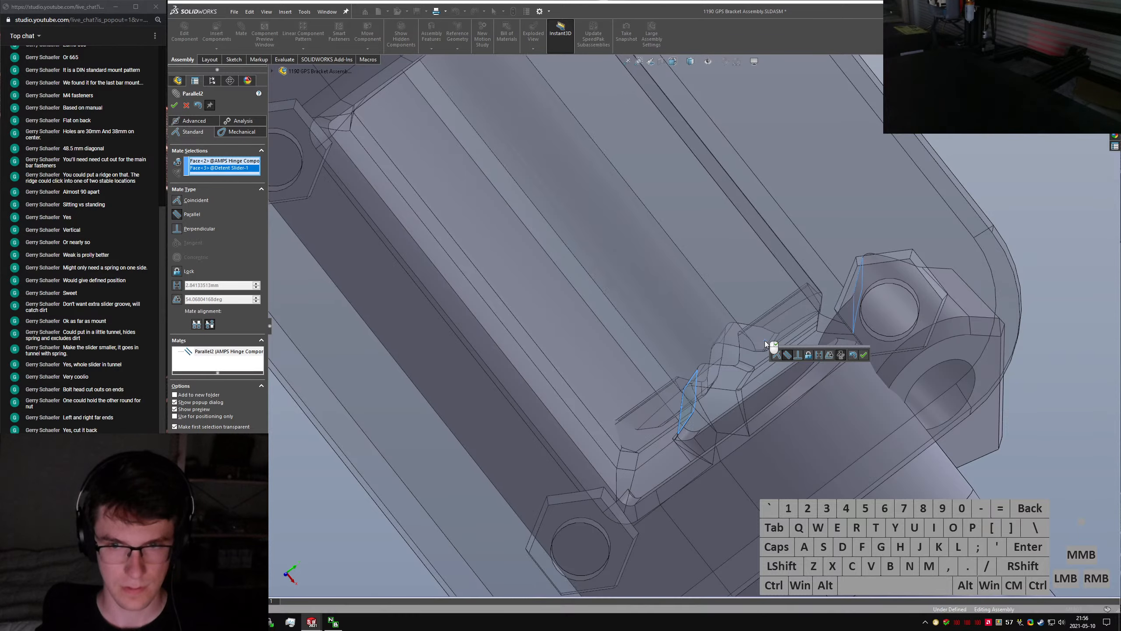
right_click(683, 318)
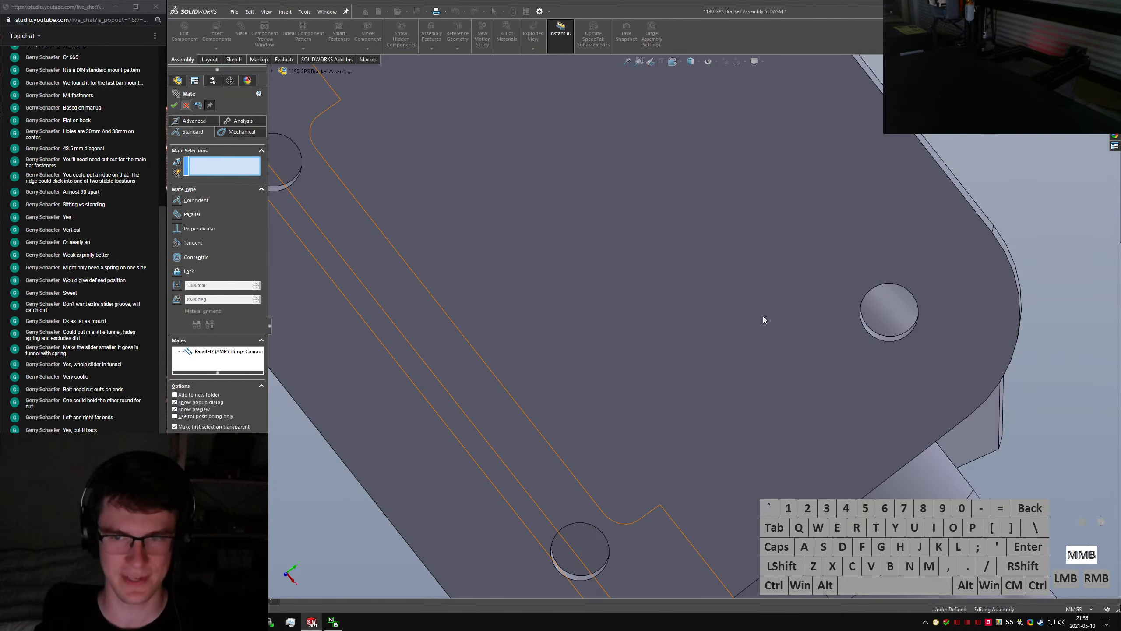
Review the mates between the bracket, AMPS hinge and detent slider, examining the faces each one references
middle_drag(763, 318, 960, 274)
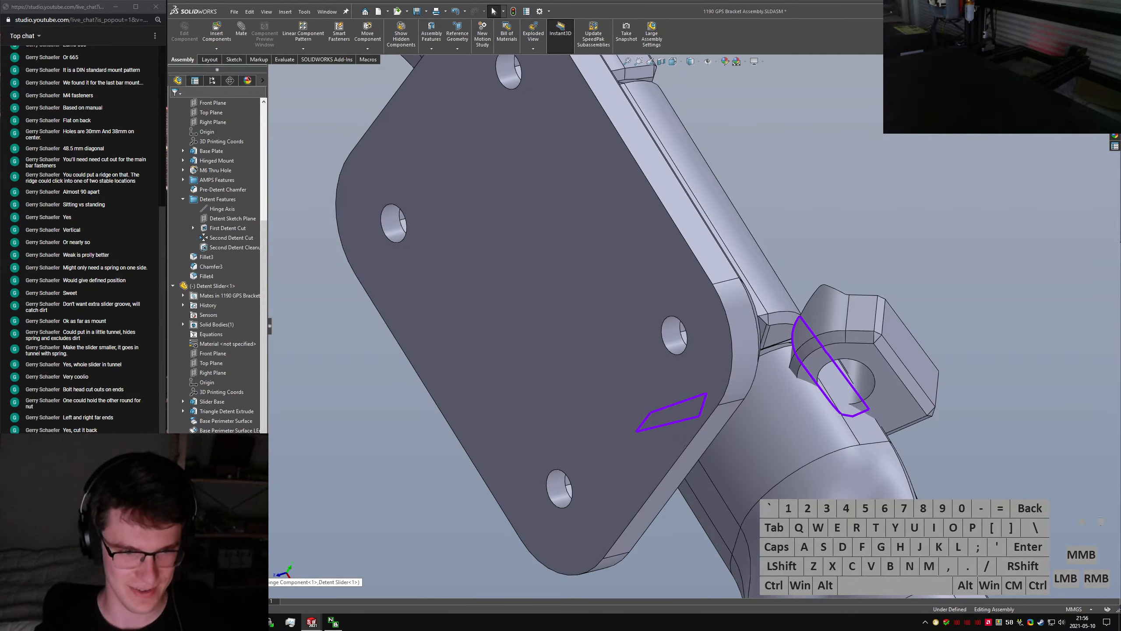
click(850, 340)
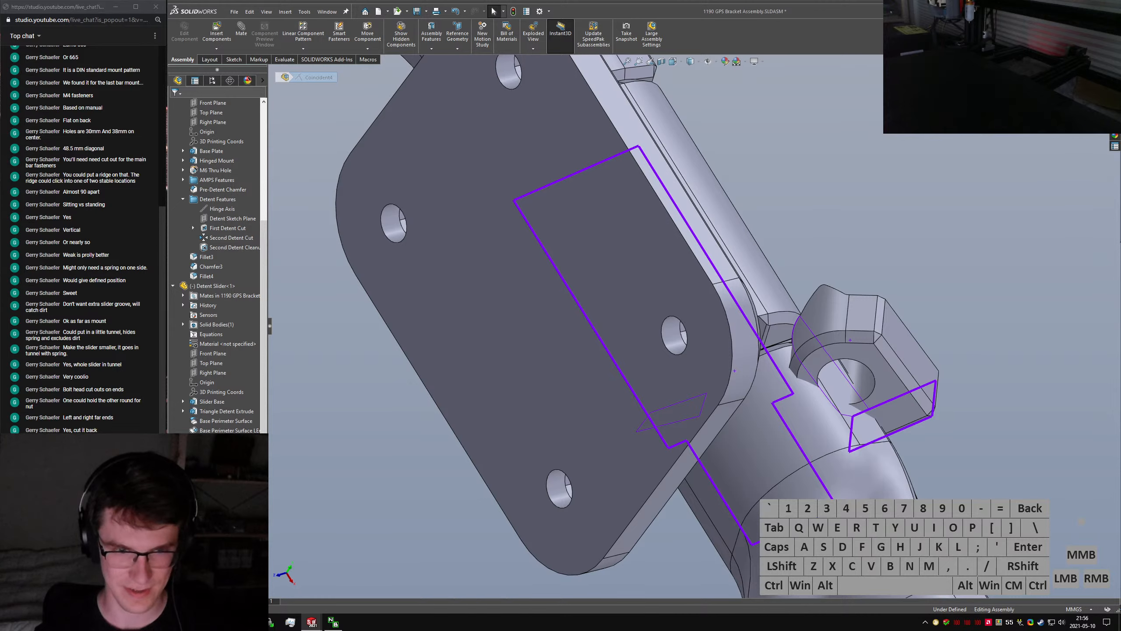
click(217, 561)
click(216, 551)
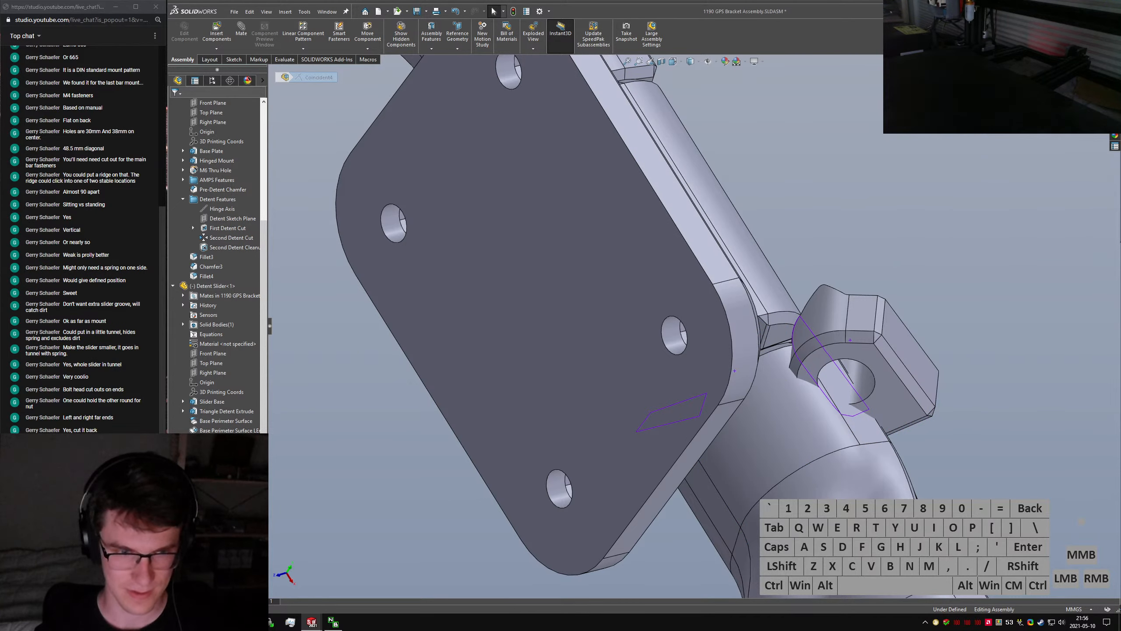
click(230, 534)
click(216, 562)
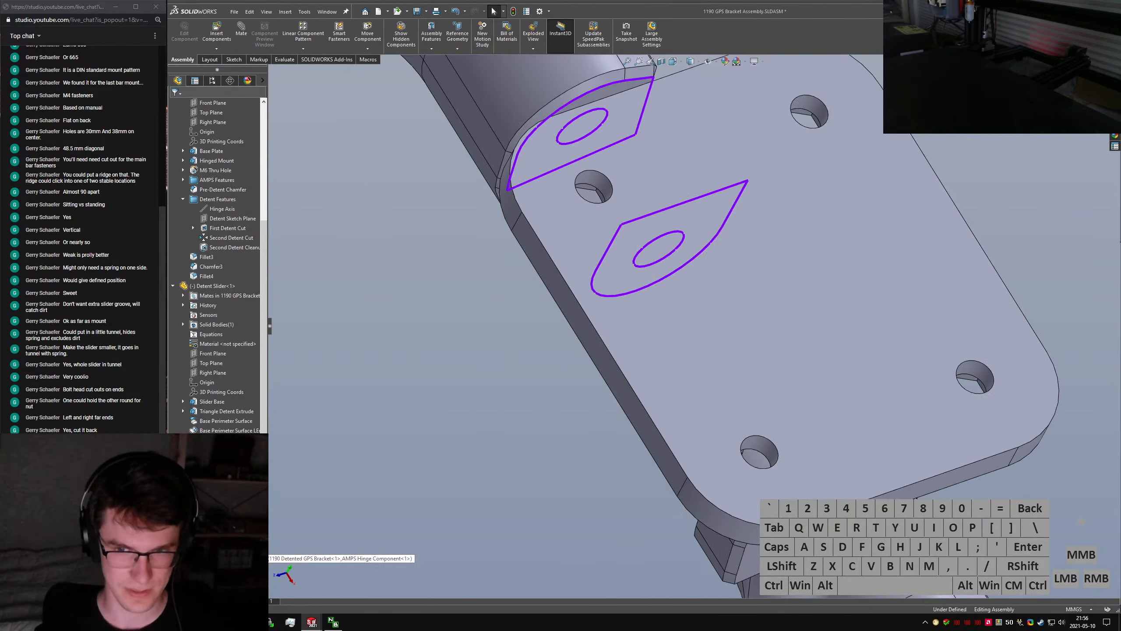
middle_drag(466, 522, 298, 531)
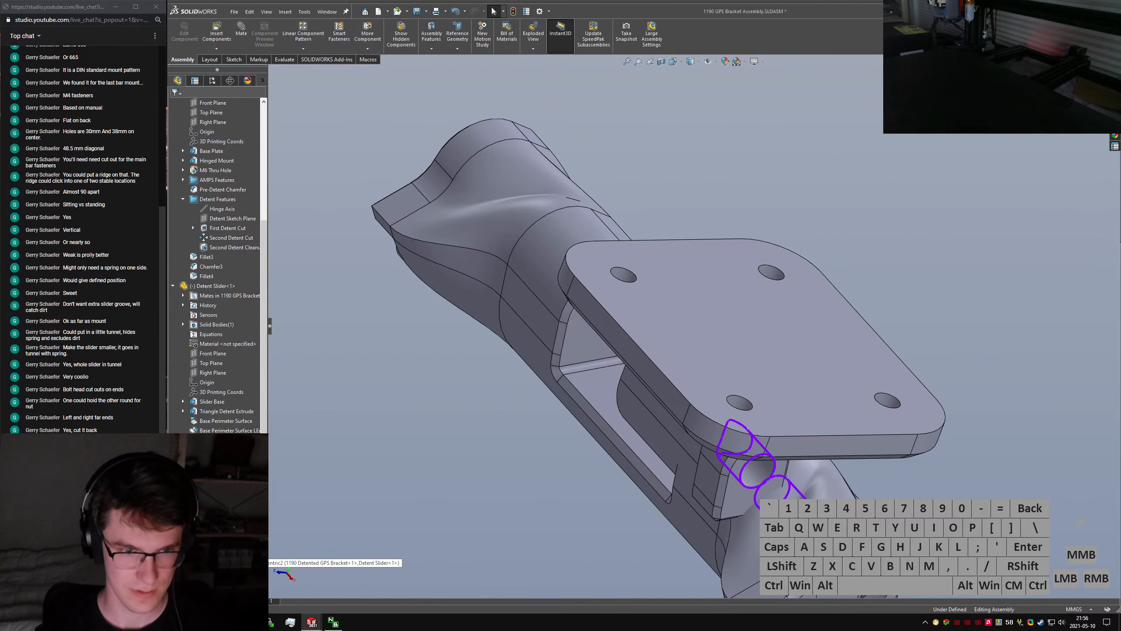
click(216, 562)
click(548, 457)
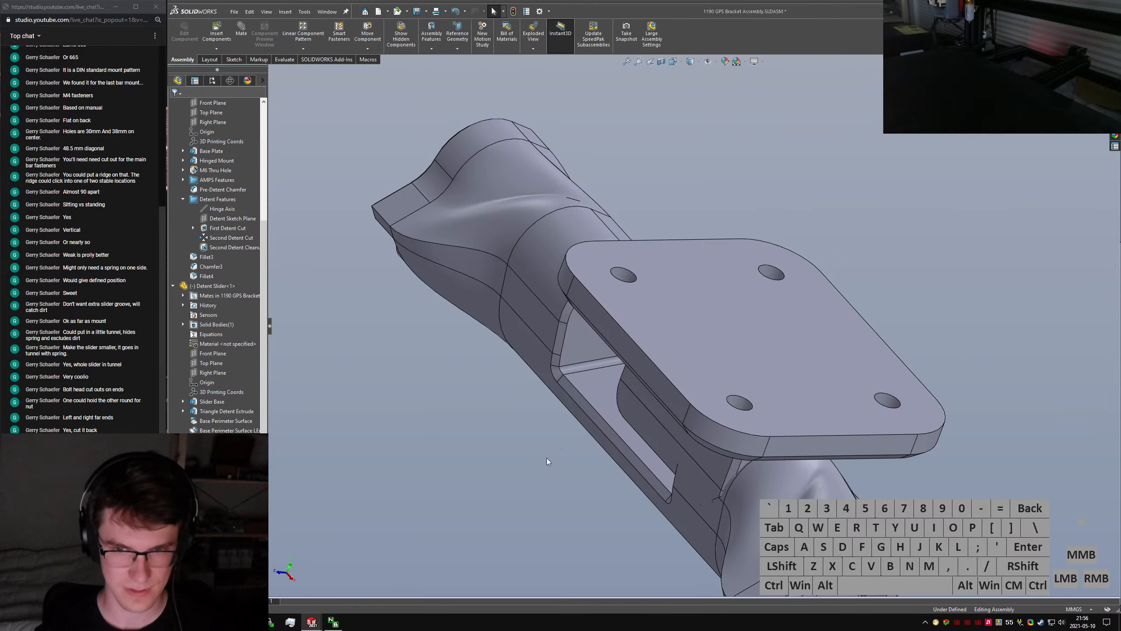
middle_drag(547, 458, 802, 380)
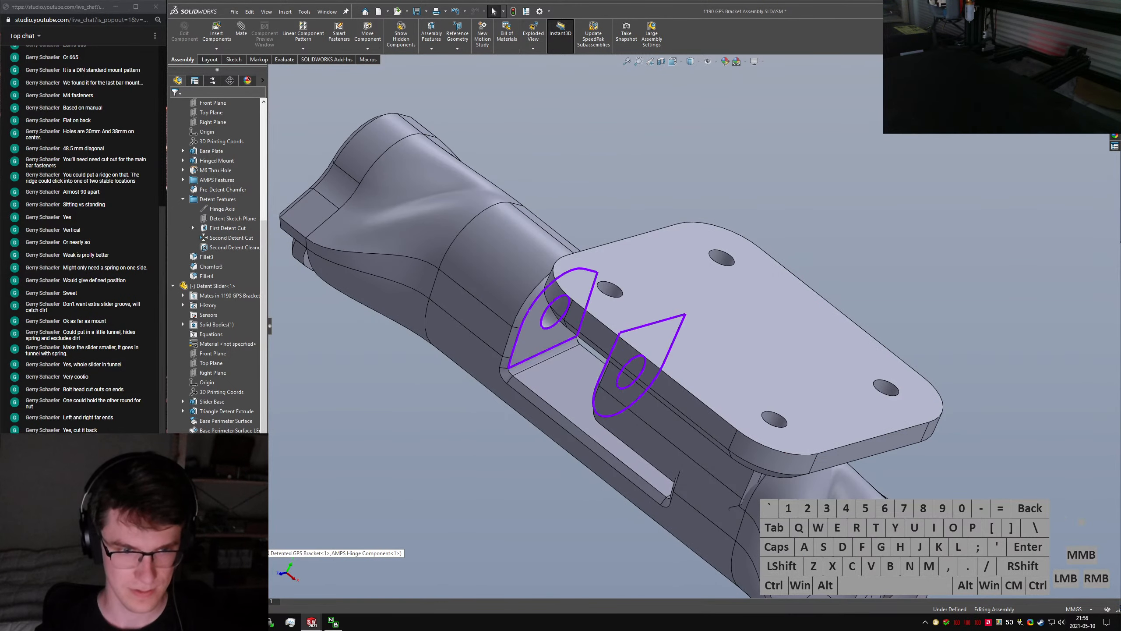
click(247, 553)
Show the Up configuration in isometric view and save the assembly
key(ctrl+7)
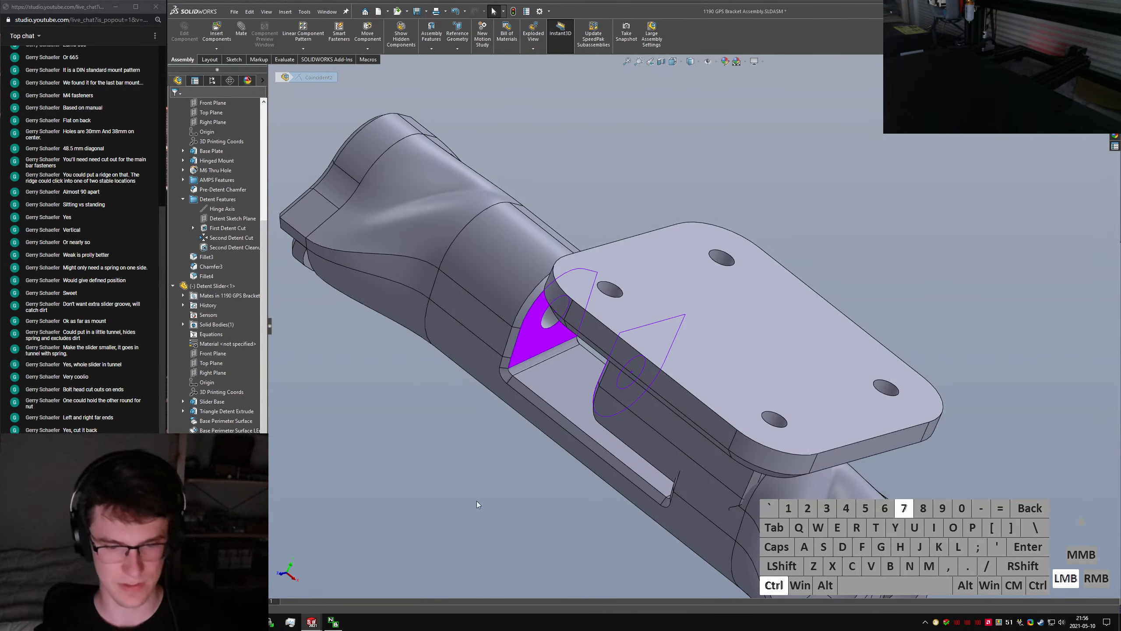
click(481, 487)
key(s)
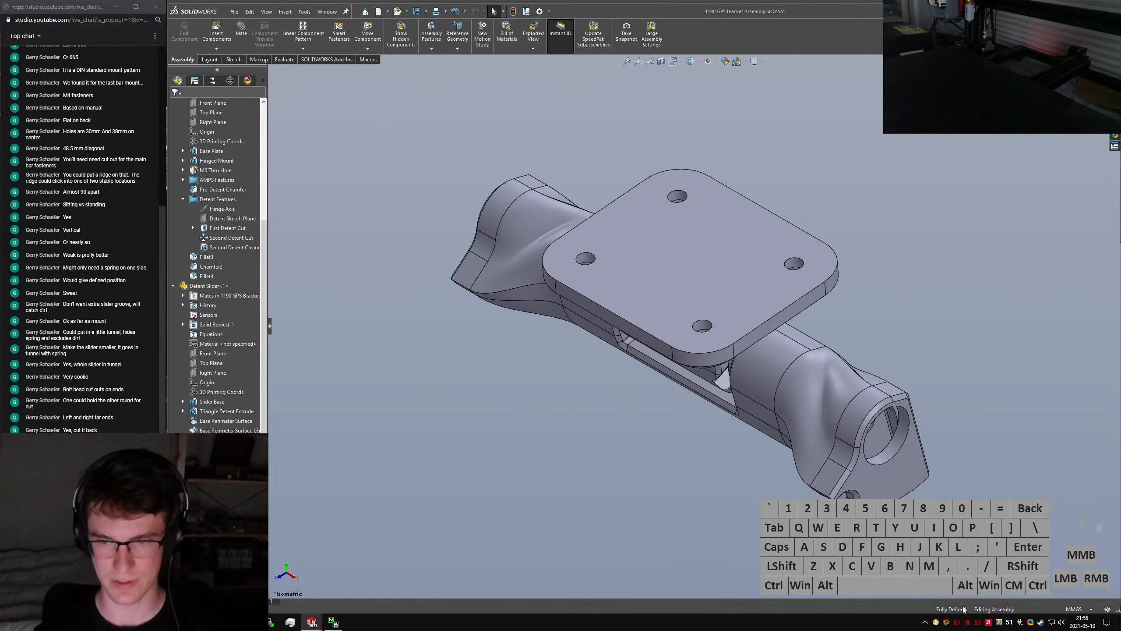
Activate the assembly's Down configuration, restore the isometric view and save the assembly
click(212, 80)
double_click(223, 120)
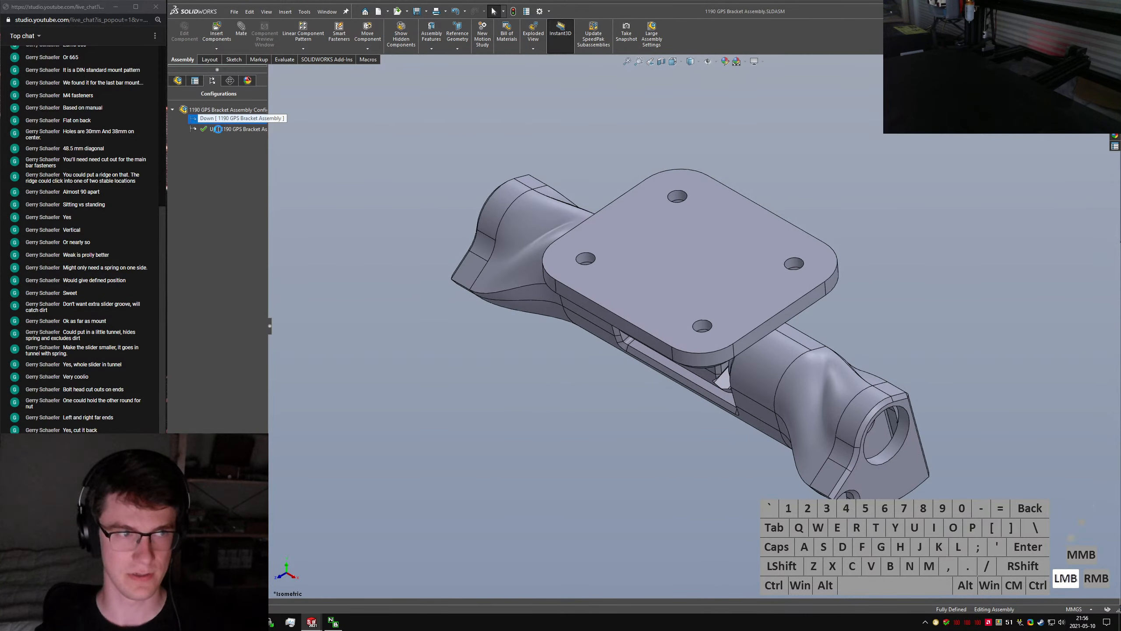
click(745, 447)
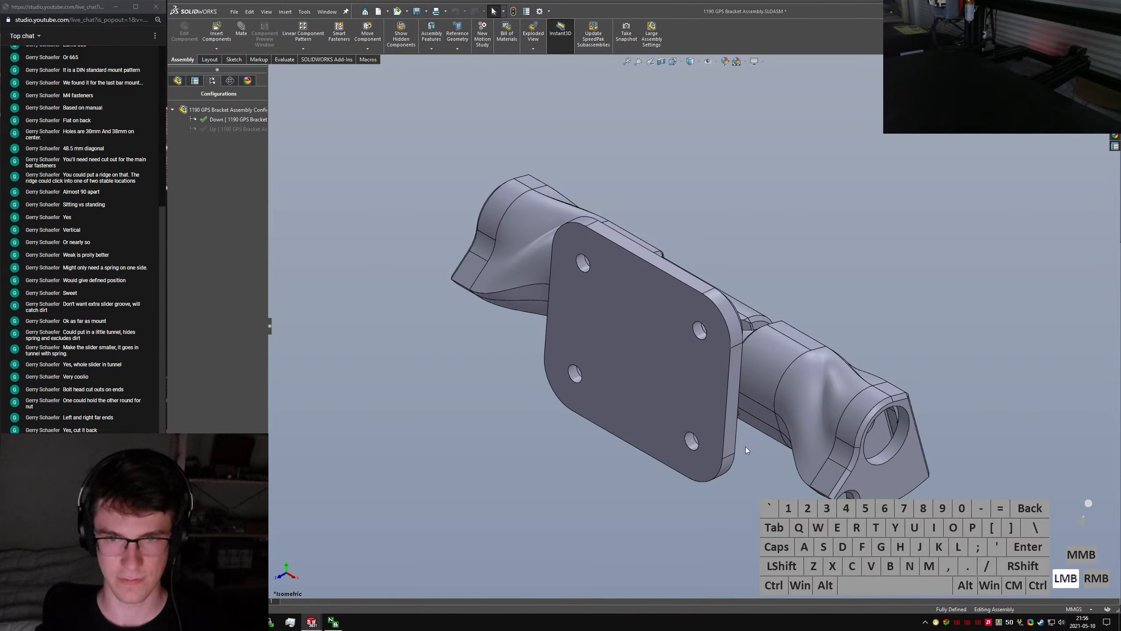
key(ctrl+7)
key(ctrl+s)
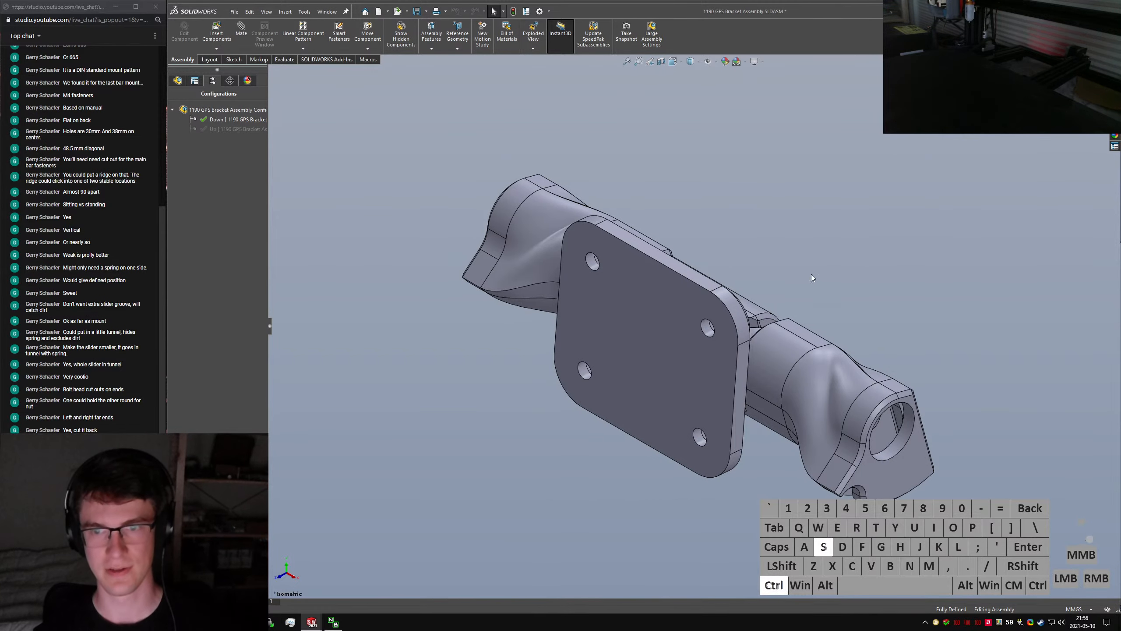
Inspect the hinge detent and slider inside the bracket cutout in the Down configuration
middle_drag(801, 297, 728, 362)
scroll(783, 307, down, 3)
scroll(728, 363, down, 5)
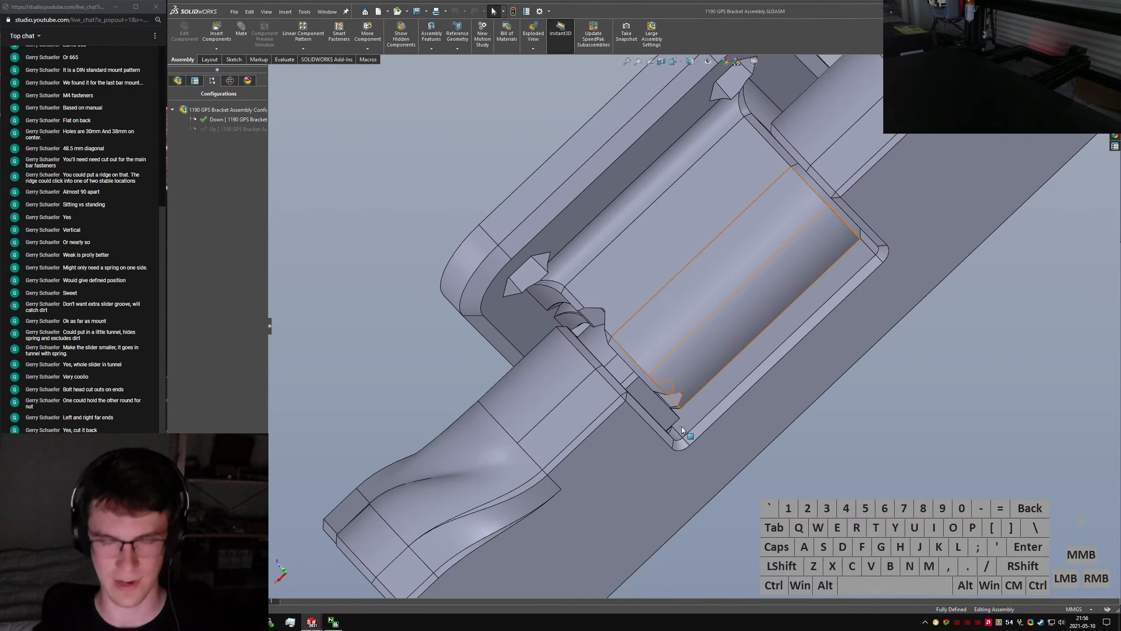